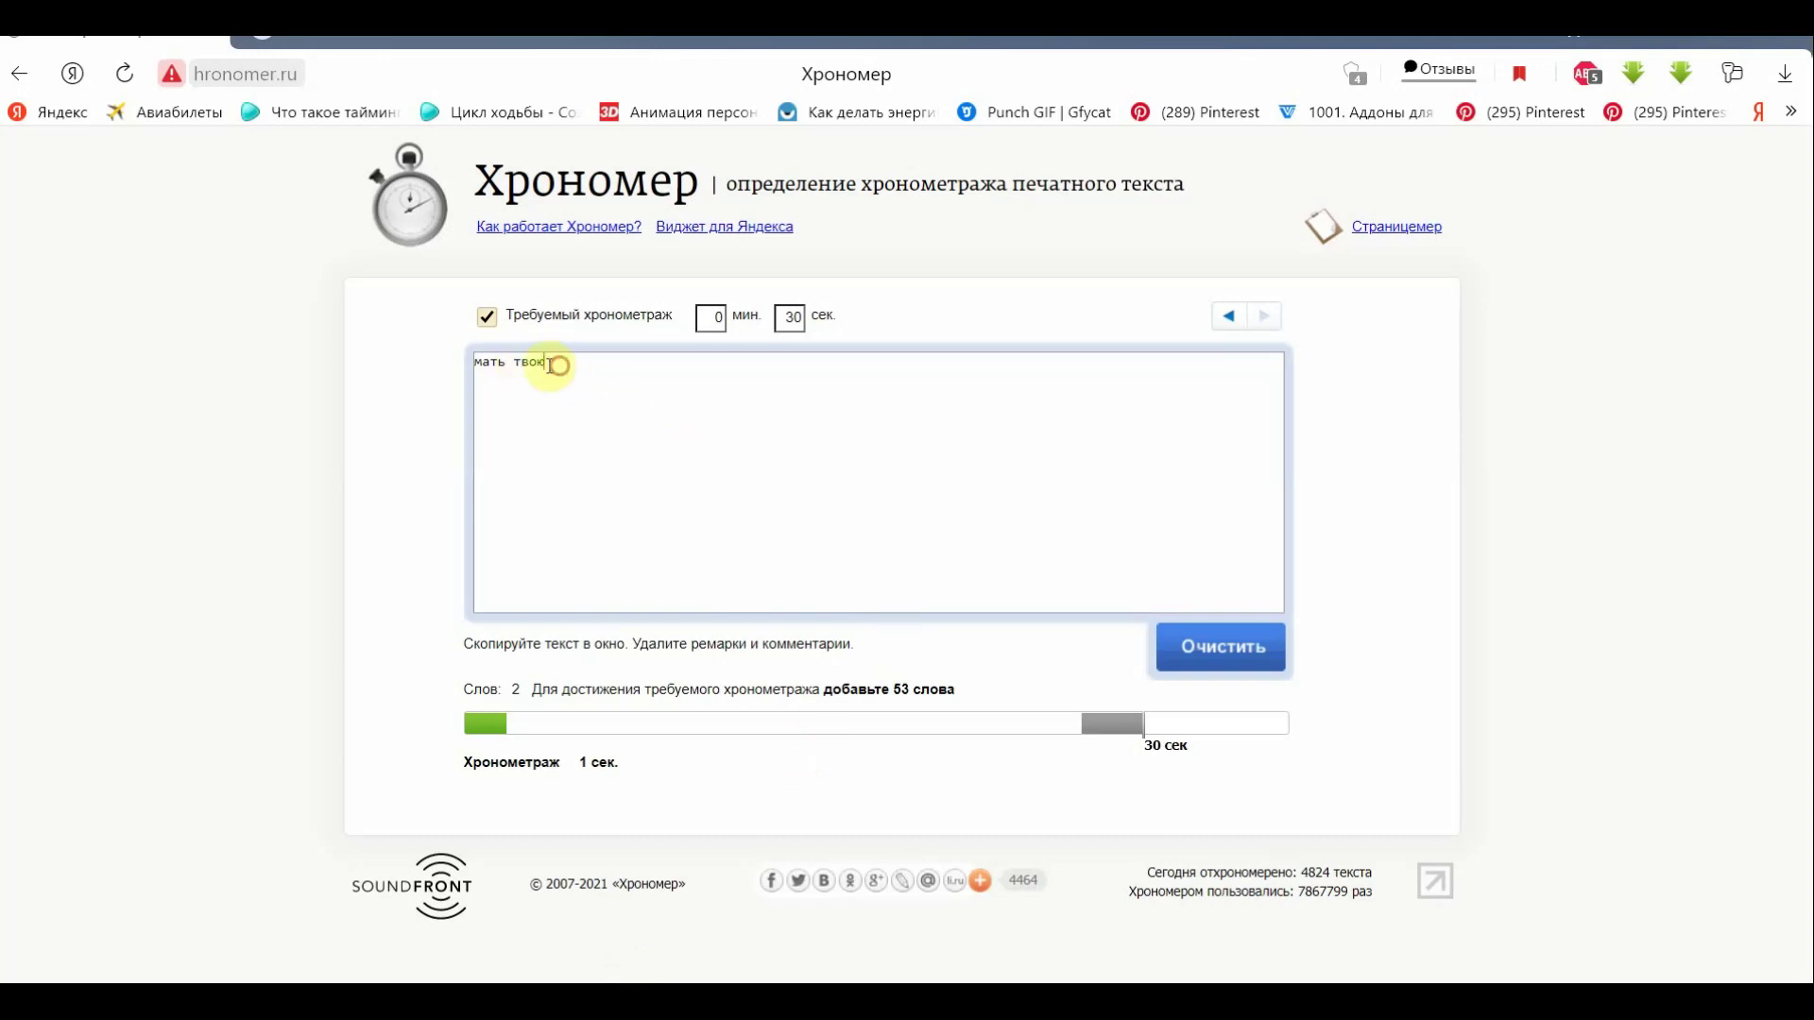
Replace the Хронометр text with 'мать твою где я', then overtype 'где я' with 'вот попал'
left_click_drag(555, 367, 458, 365)
key("BackSpace")
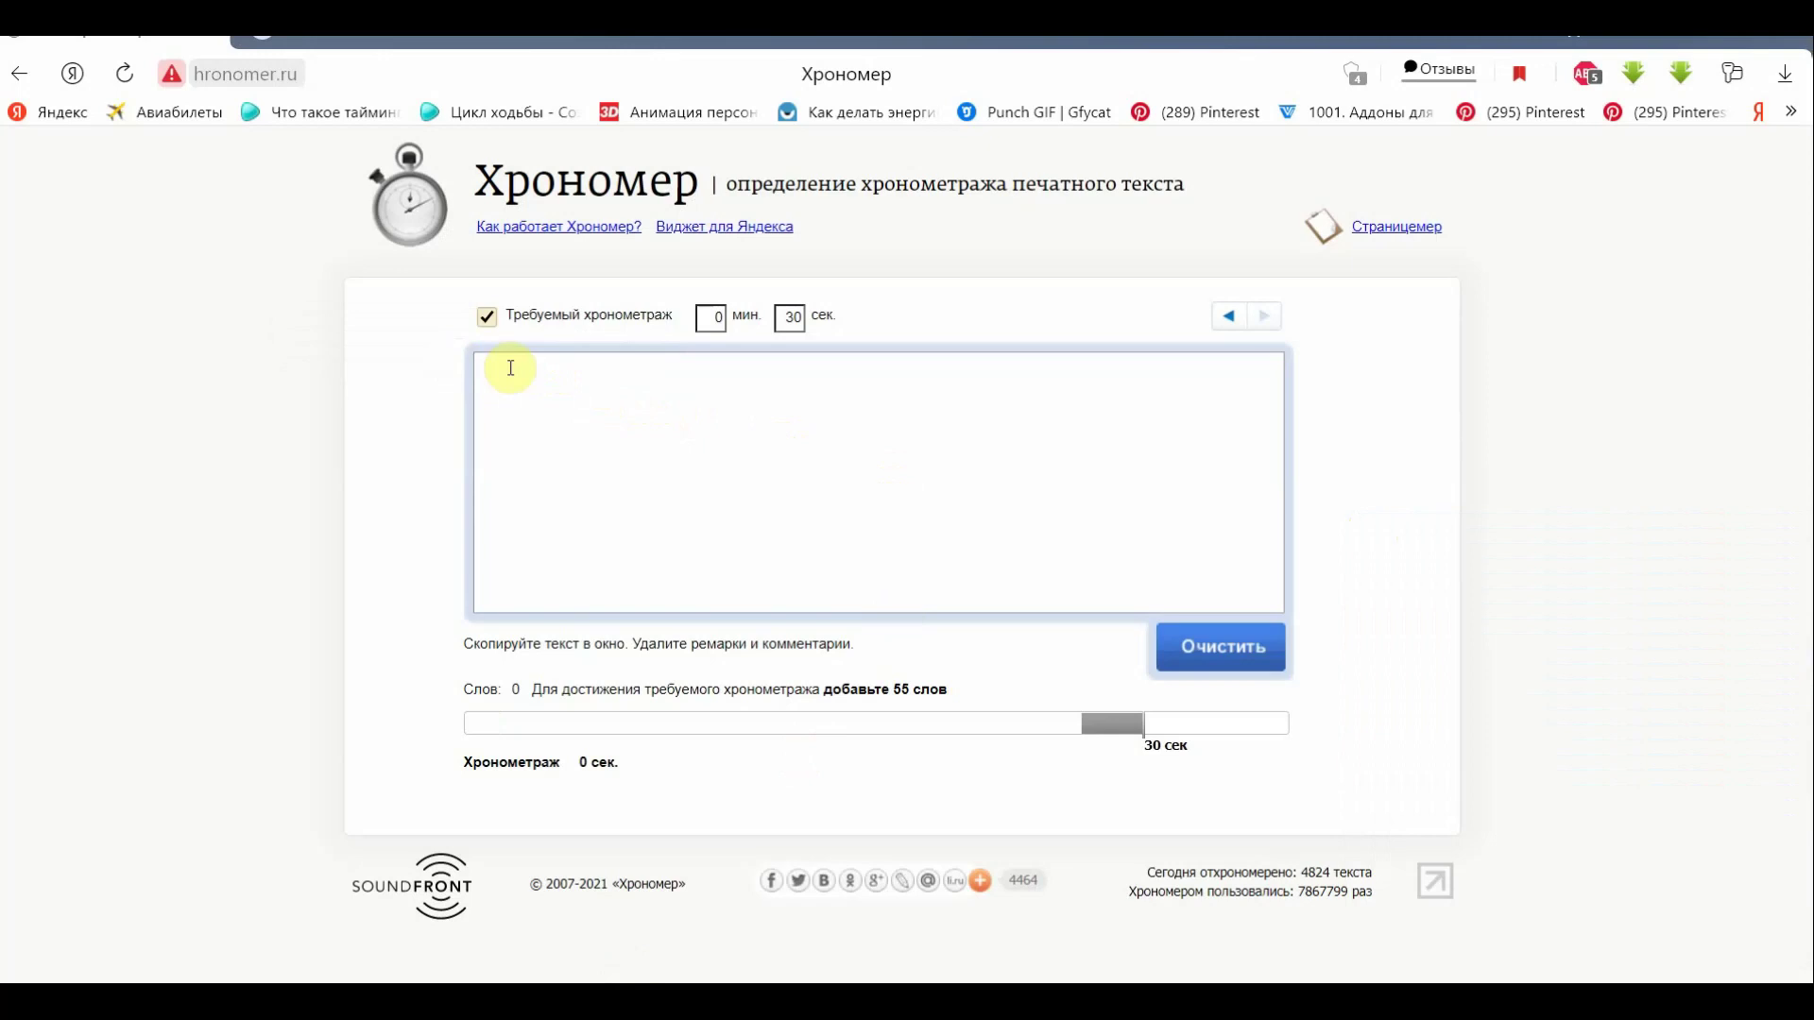
type("ма")
type("ть тв")
type("ою ")
type("где ")
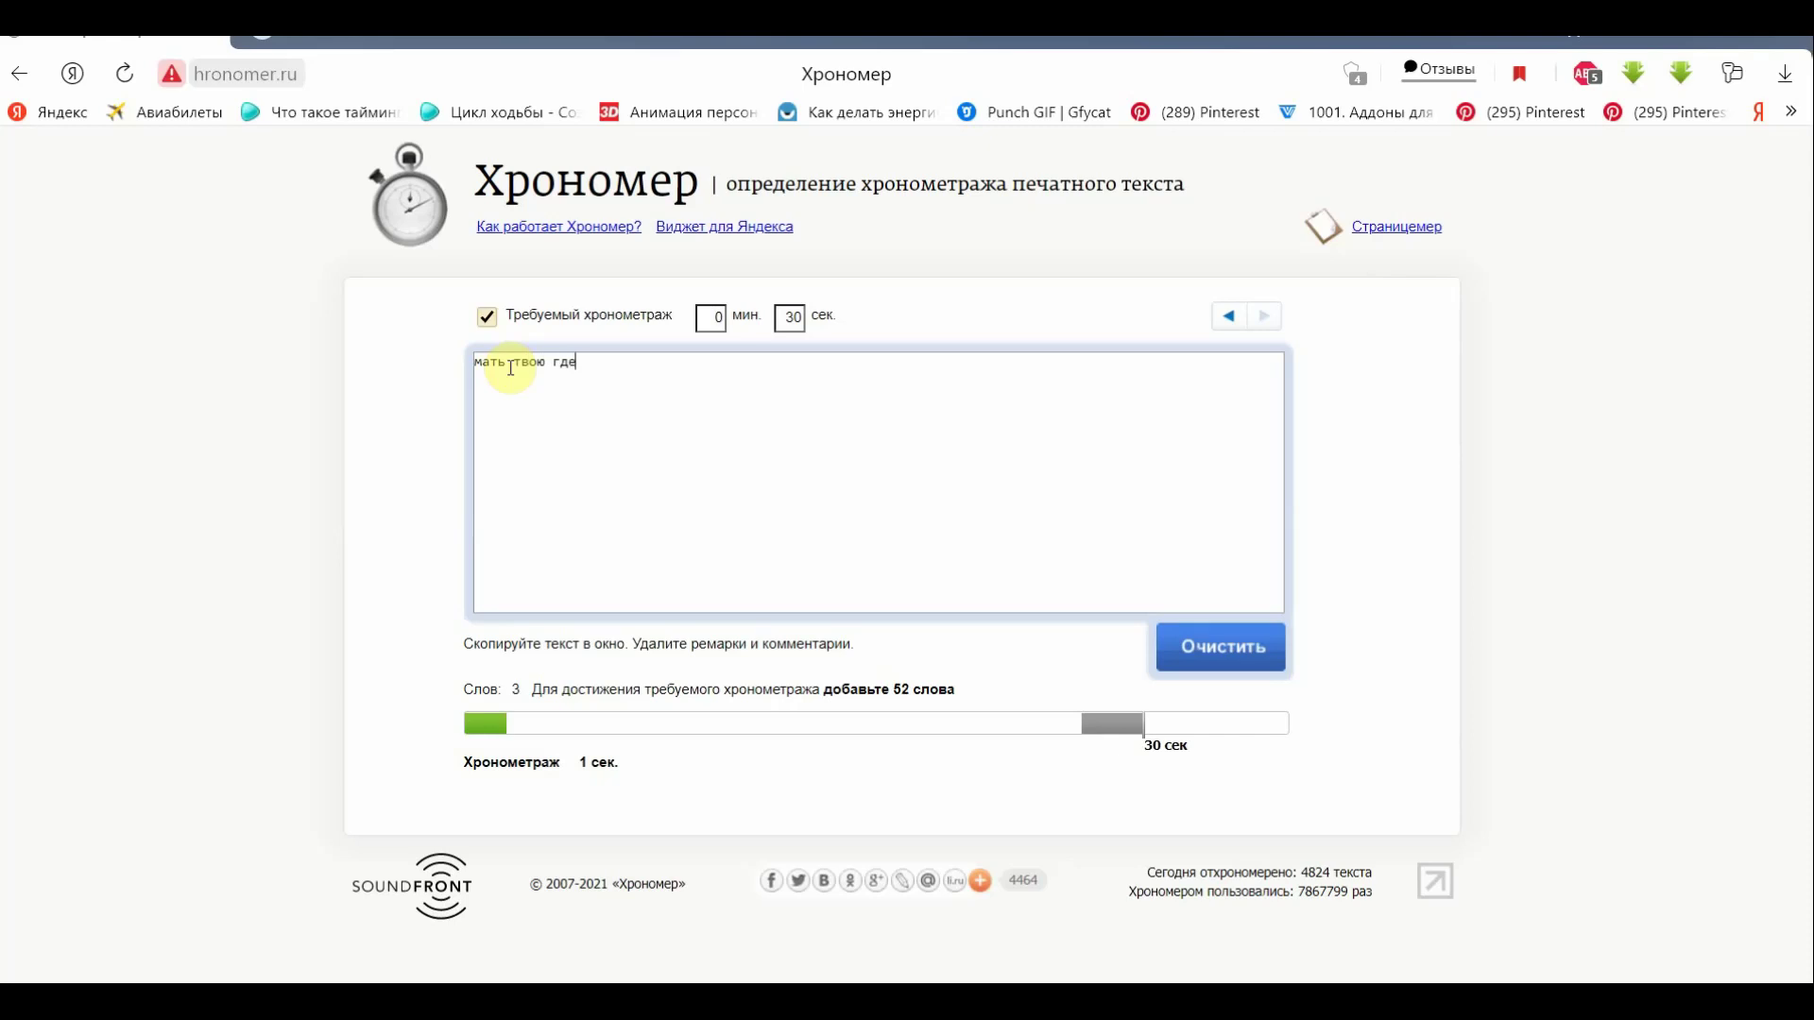
type("я")
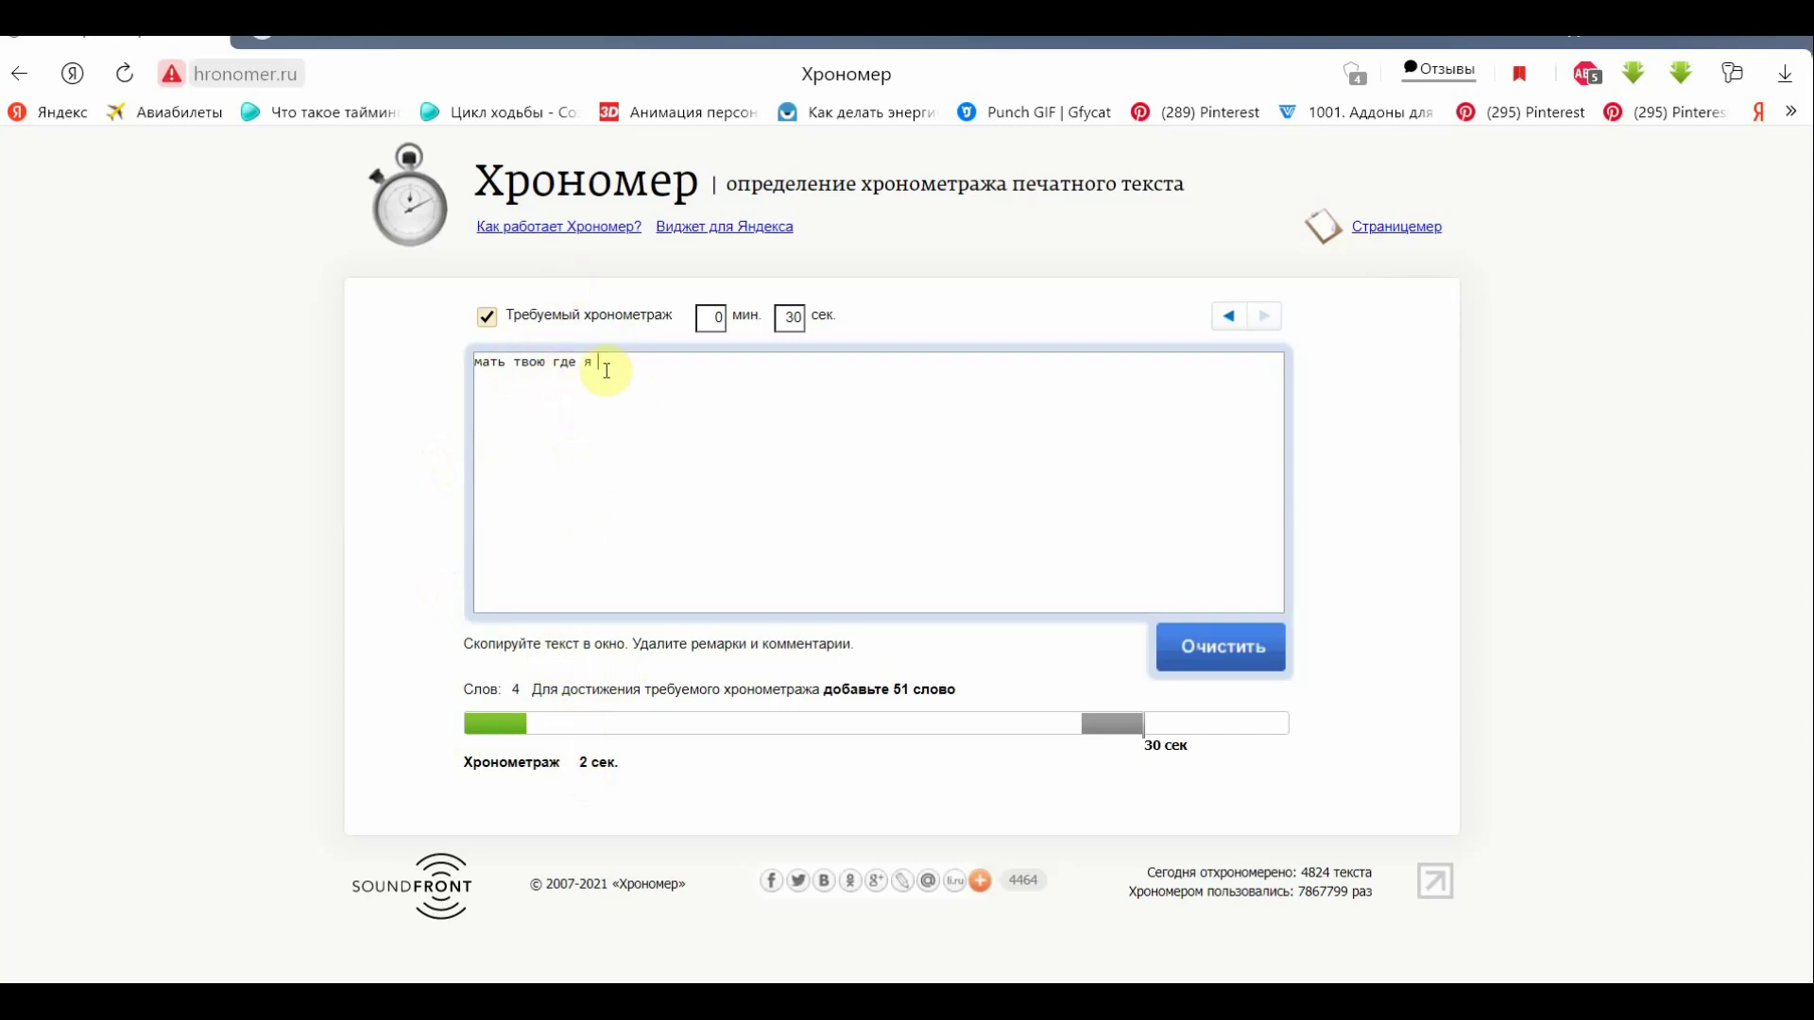
left_click_drag(602, 366, 552, 365)
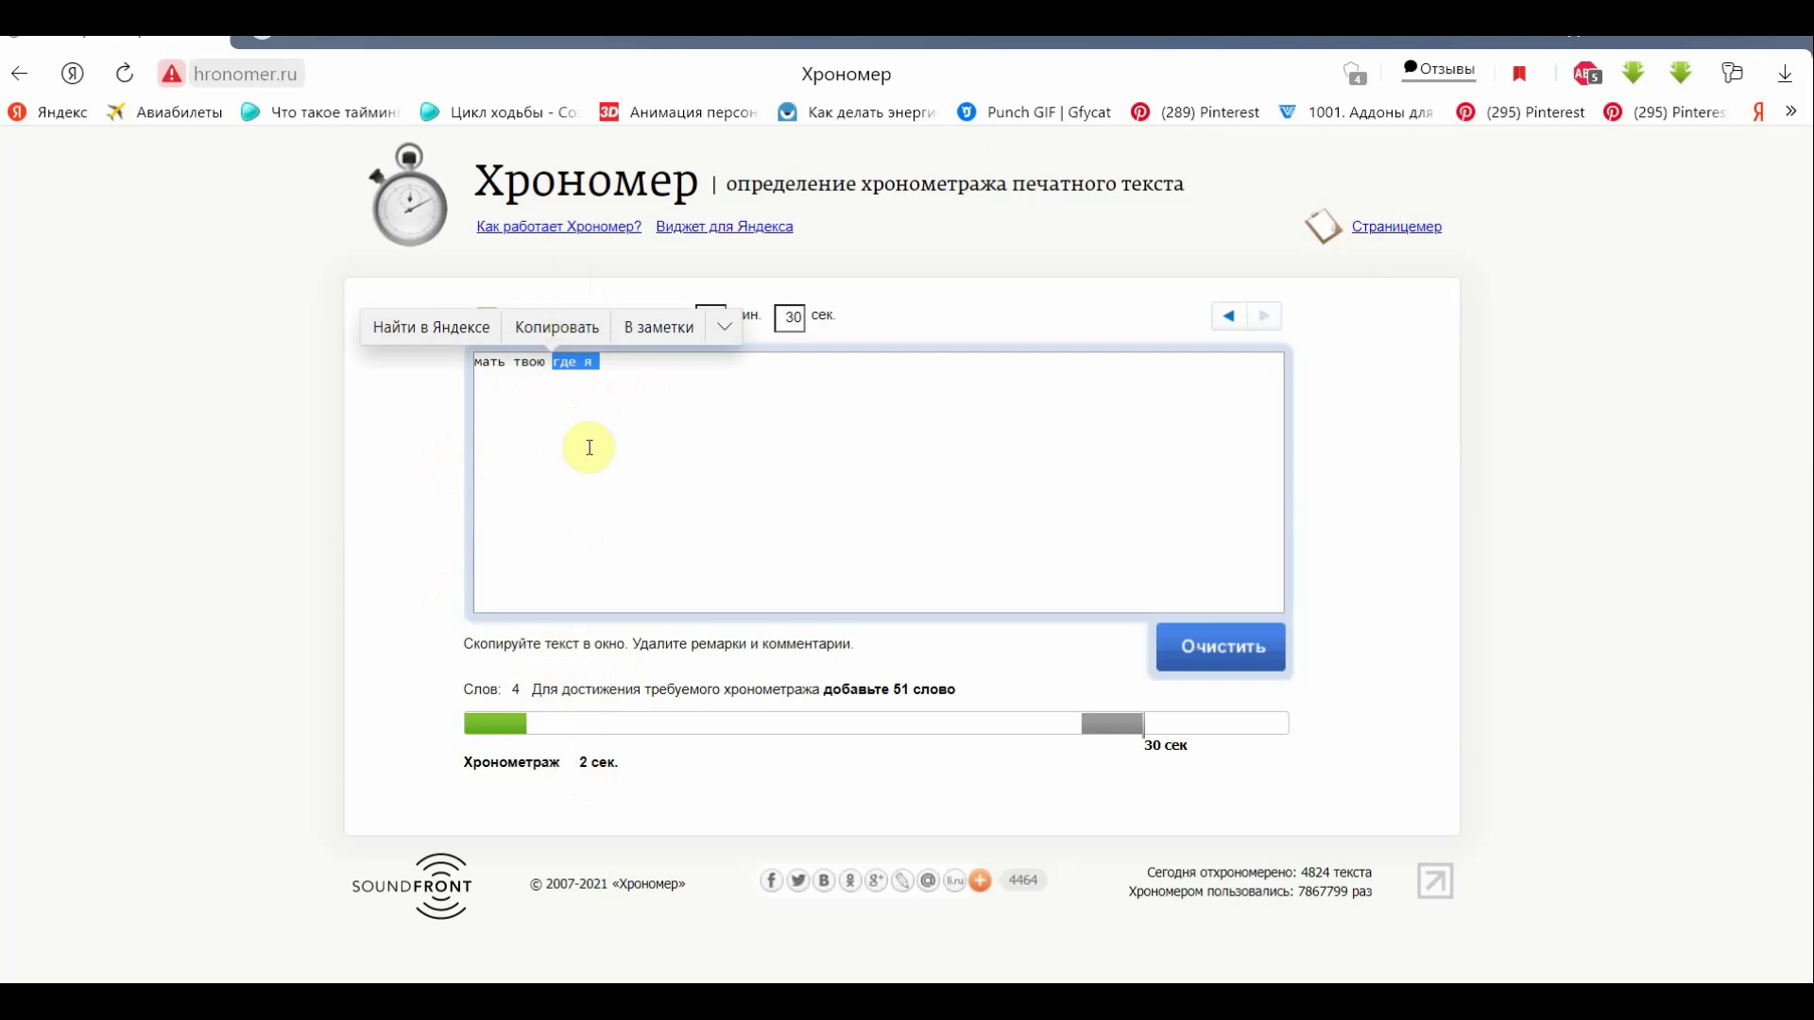
type("в")
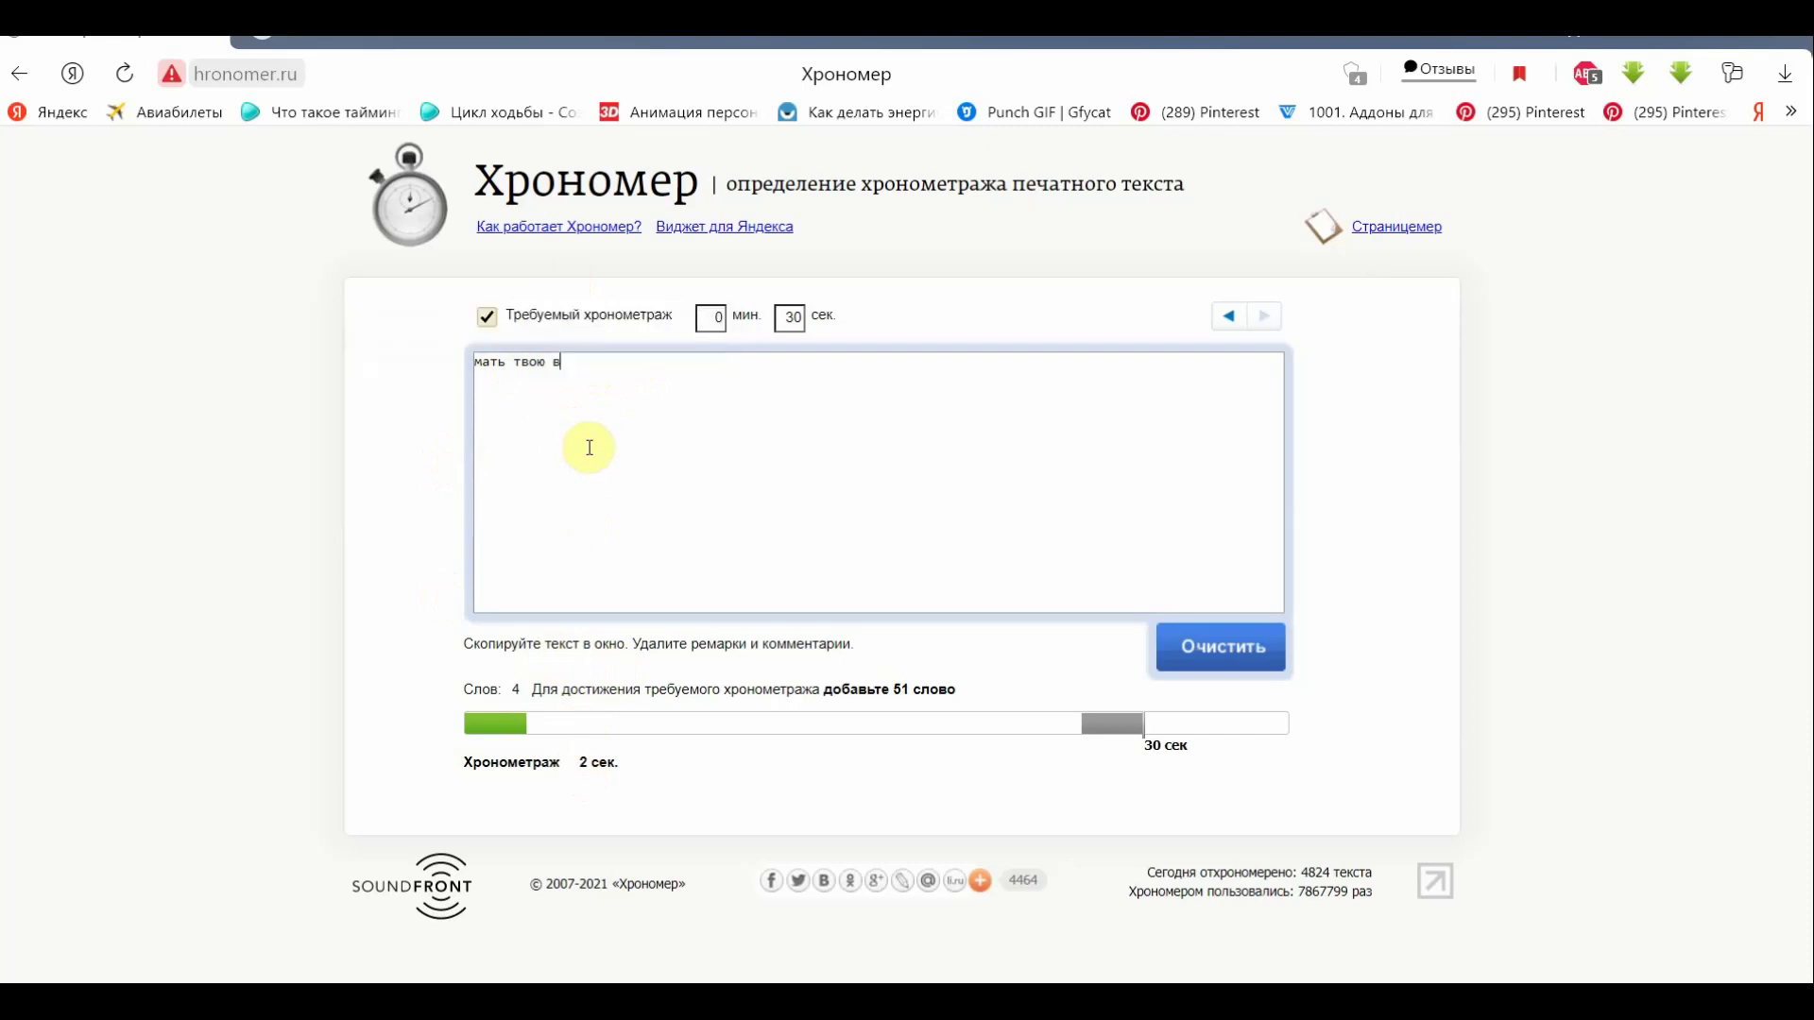
type("от ")
type("попа")
type("л")
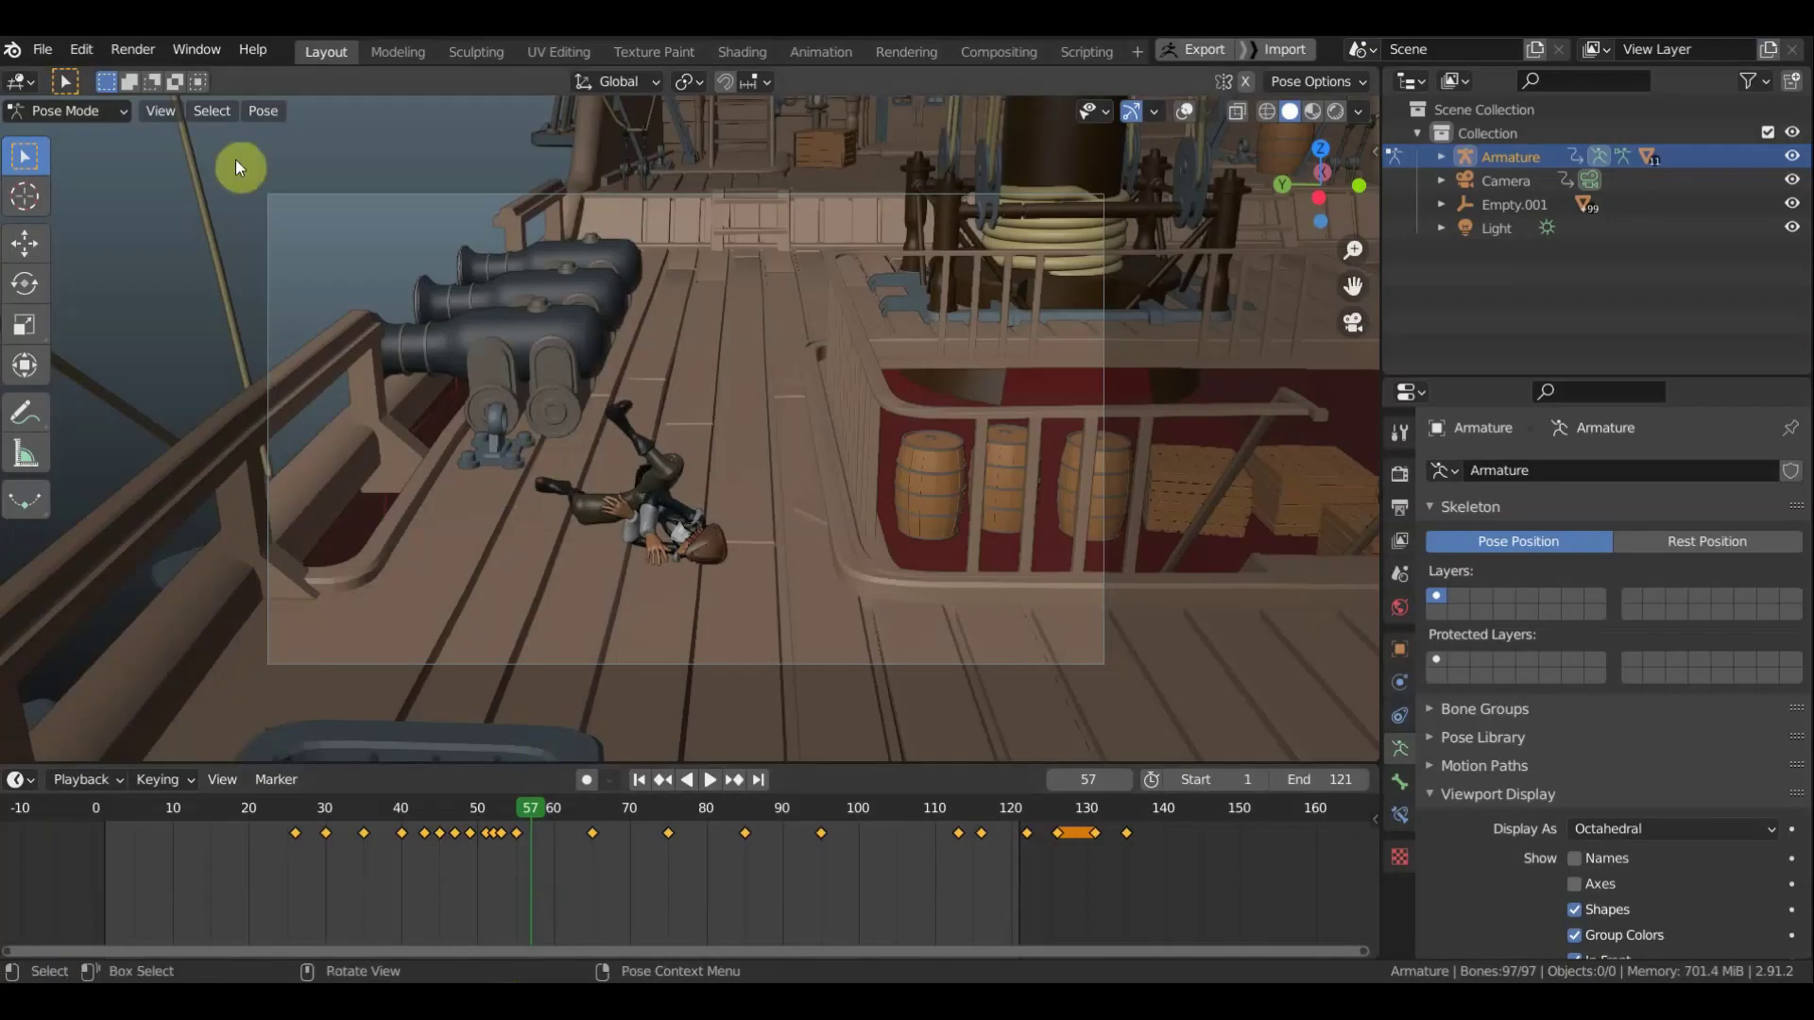
Open Крузо новое тело.blend from the recent files list
left_click(46, 49)
mouse_move(102, 147)
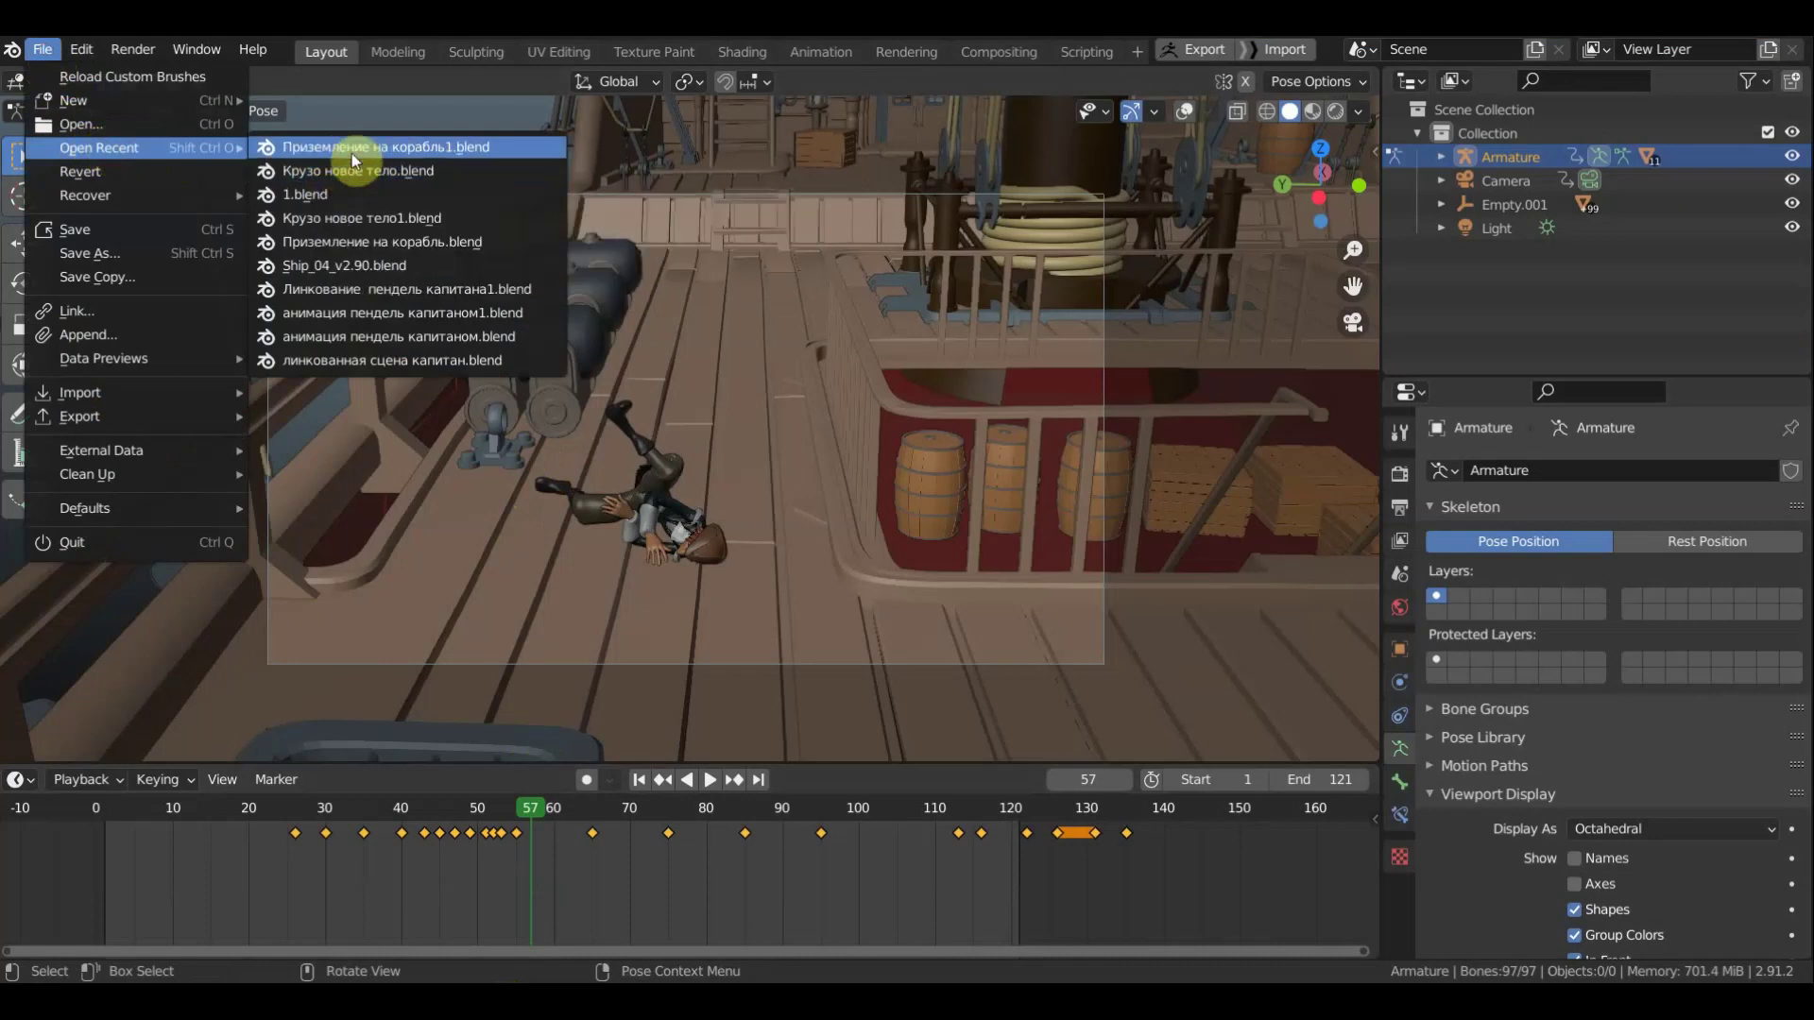
left_click(351, 168)
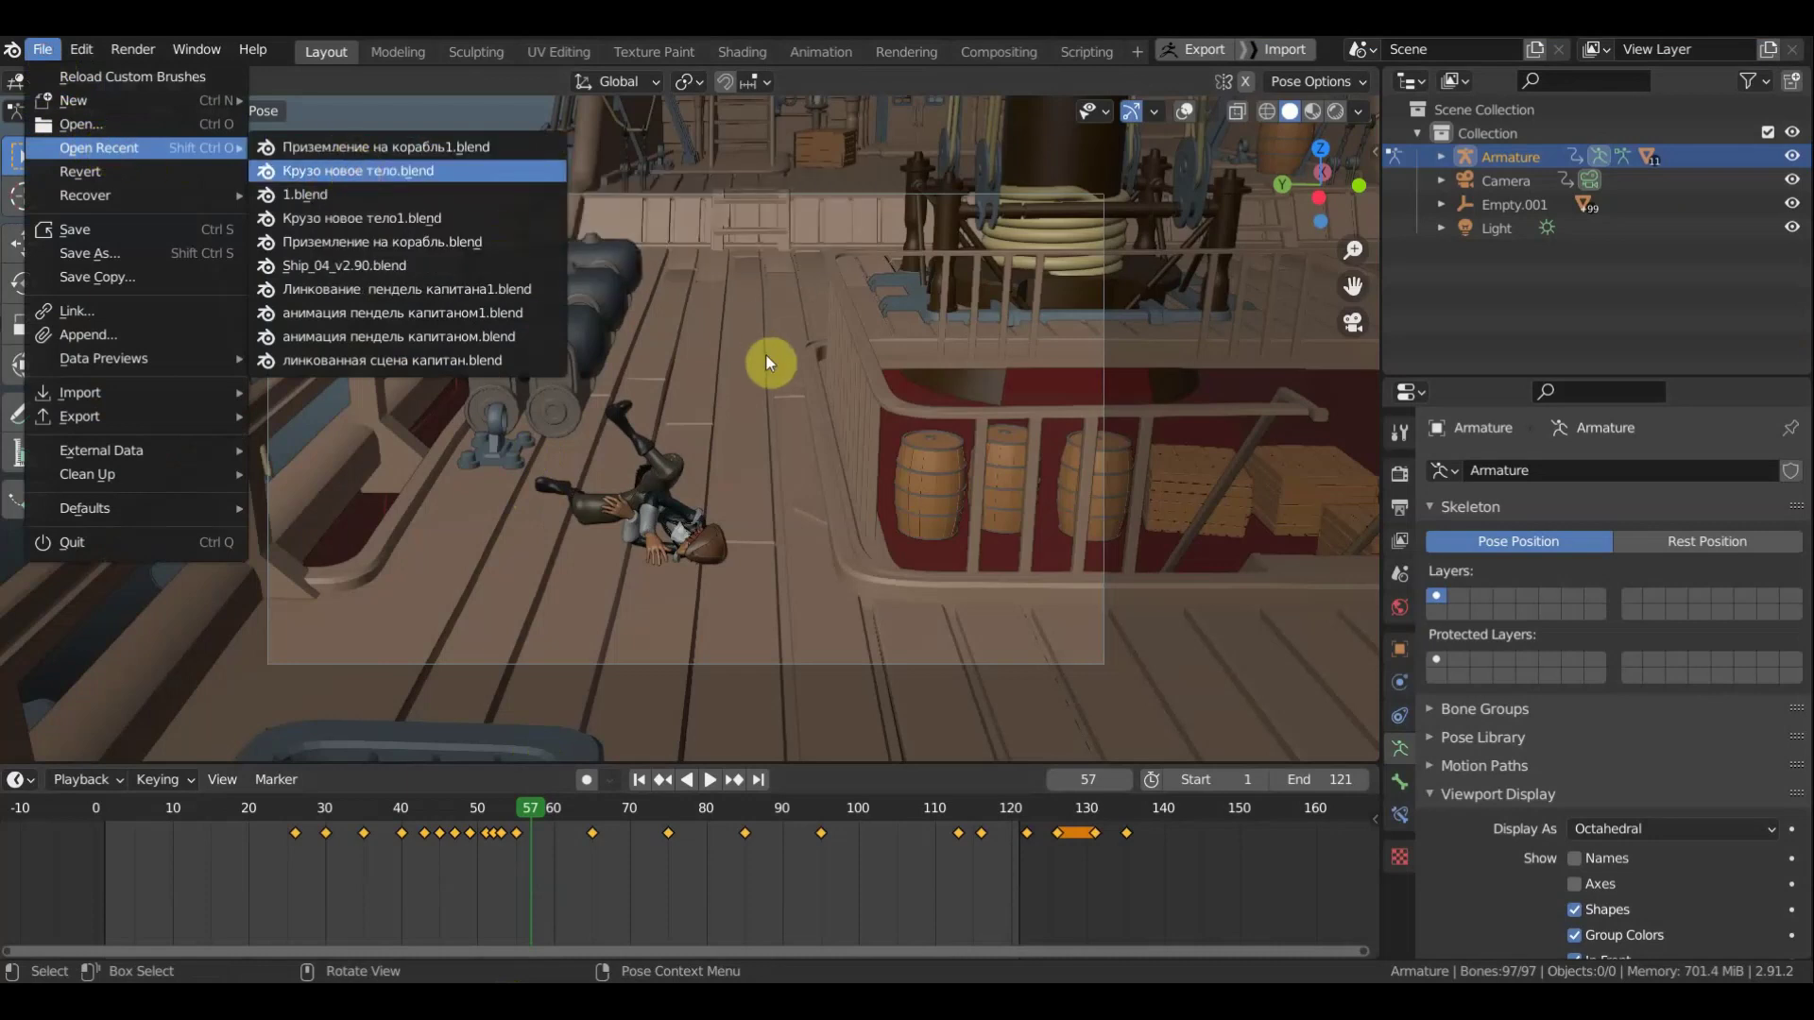
Orbit and zoom to a three-quarter view showing the pirate's whole head and hat
scroll(897, 381, "up", 3)
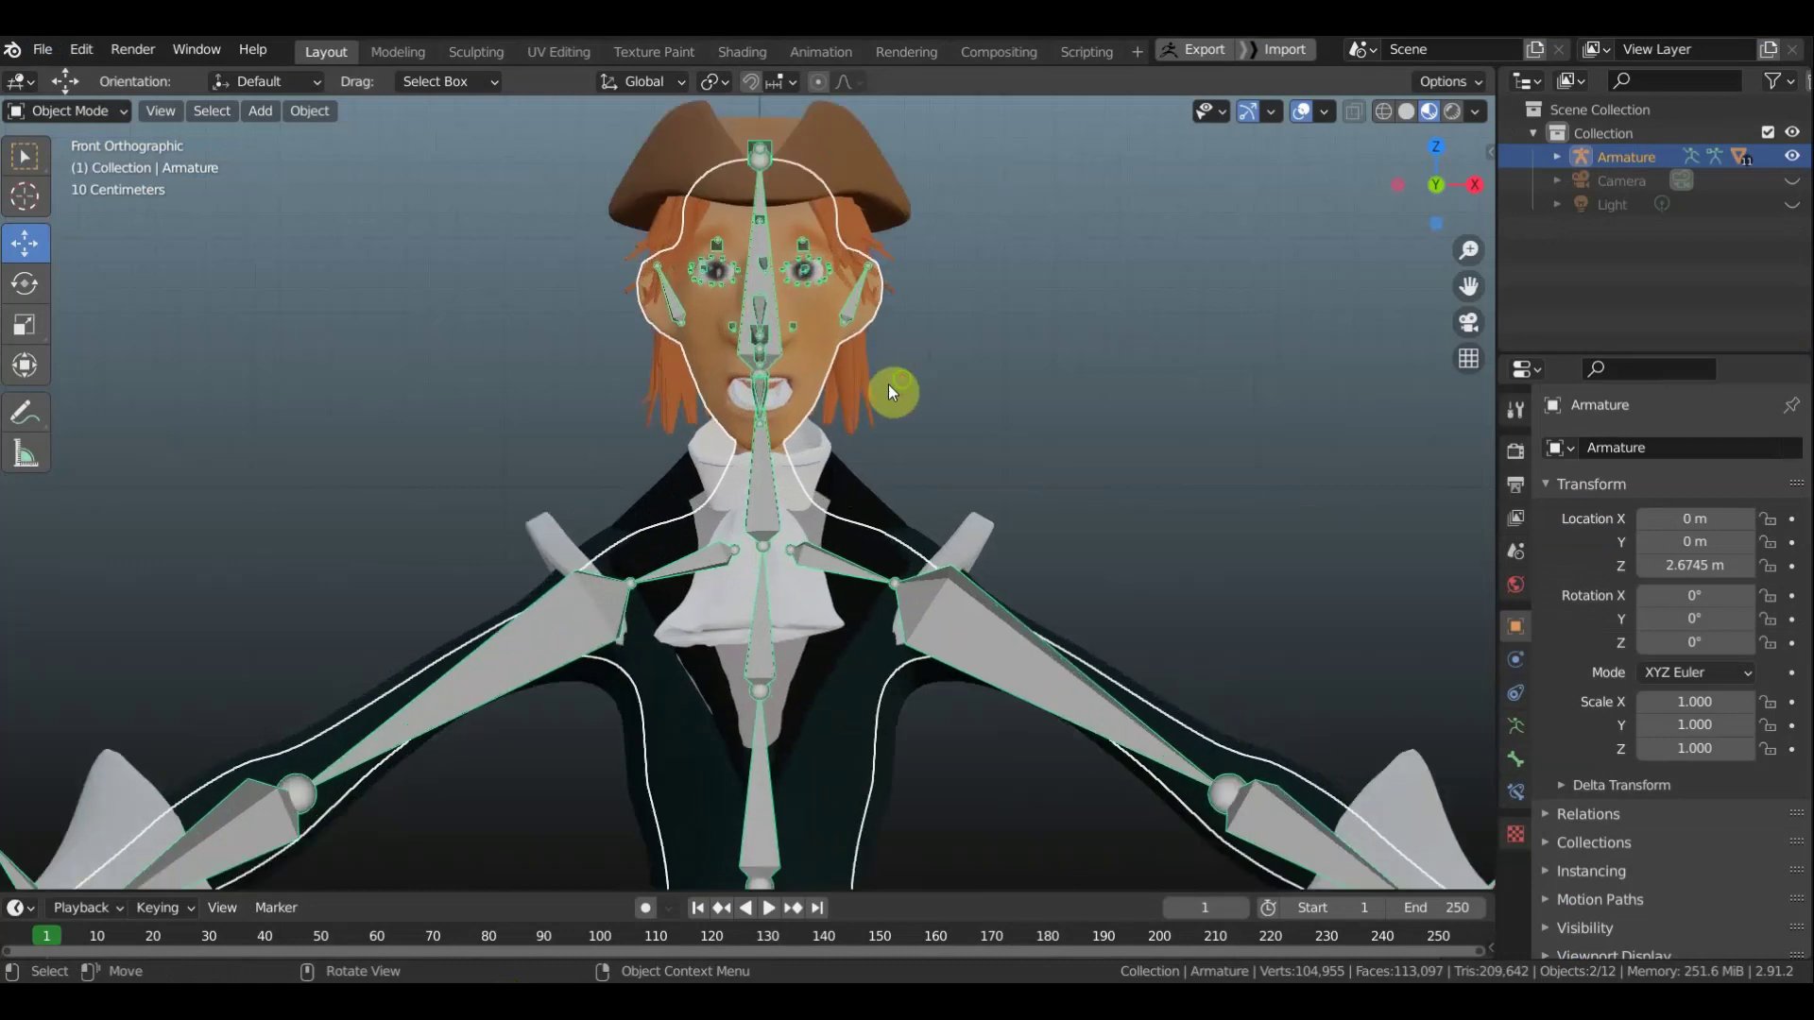
mouse_move(888, 384)
middle_mouse_down()
mouse_move(837, 388)
mouse_move(739, 478)
middle_mouse_up()
scroll(851, 378, "up", 2)
middle_click_drag(616, 499, 786, 463)
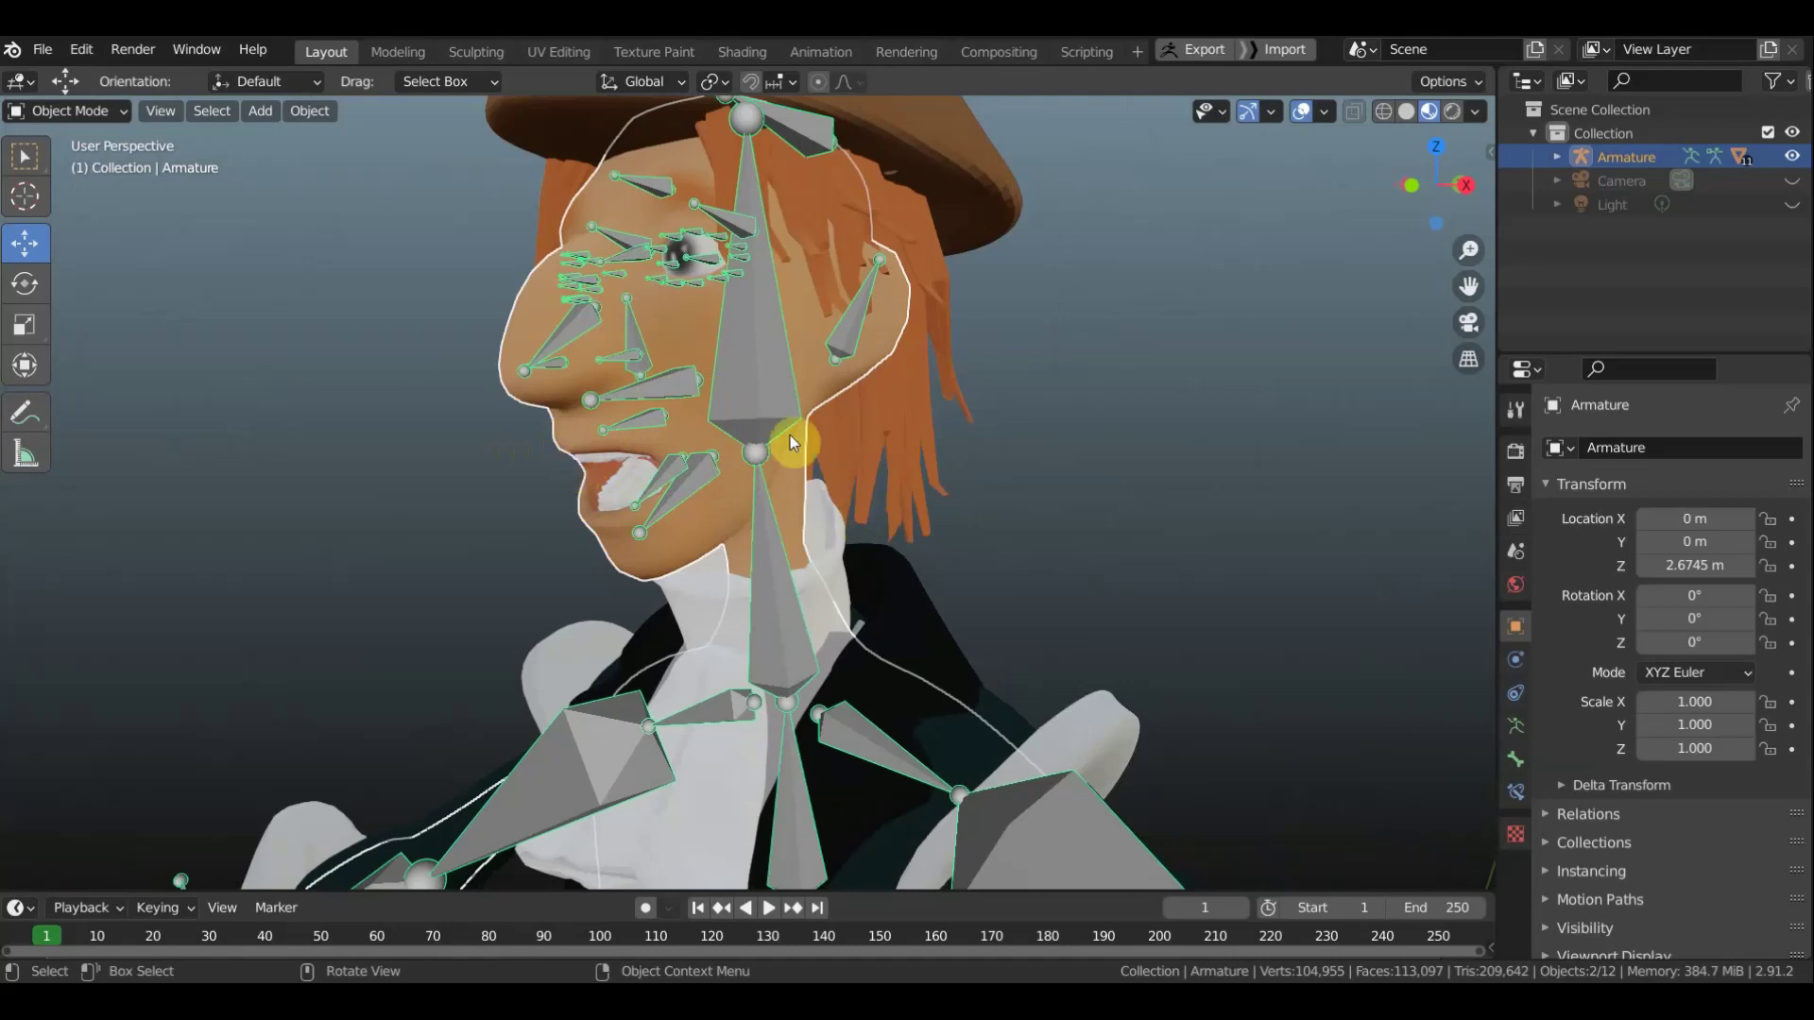
mouse_move(753, 378)
middle_mouse_down()
mouse_move(793, 383)
mouse_move(926, 183)
middle_mouse_up()
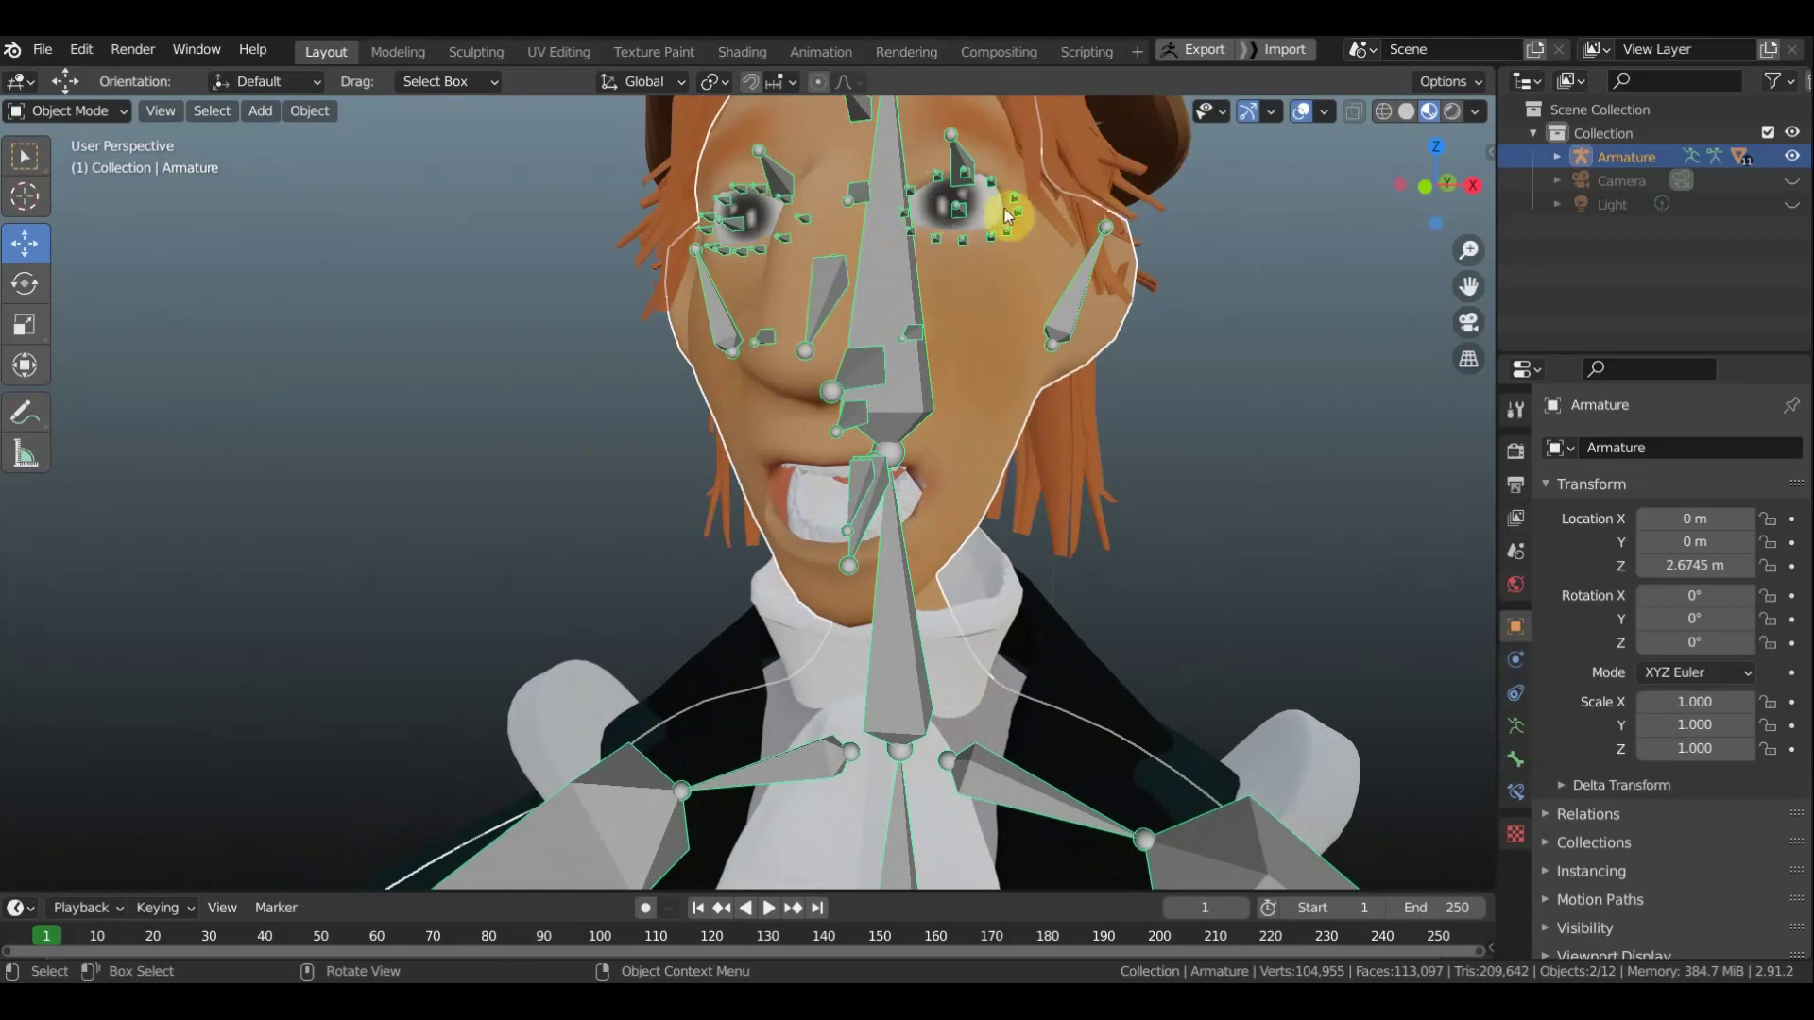
mouse_move(966, 289)
middle_mouse_down()
mouse_move(965, 330)
mouse_move(882, 346)
middle_mouse_up()
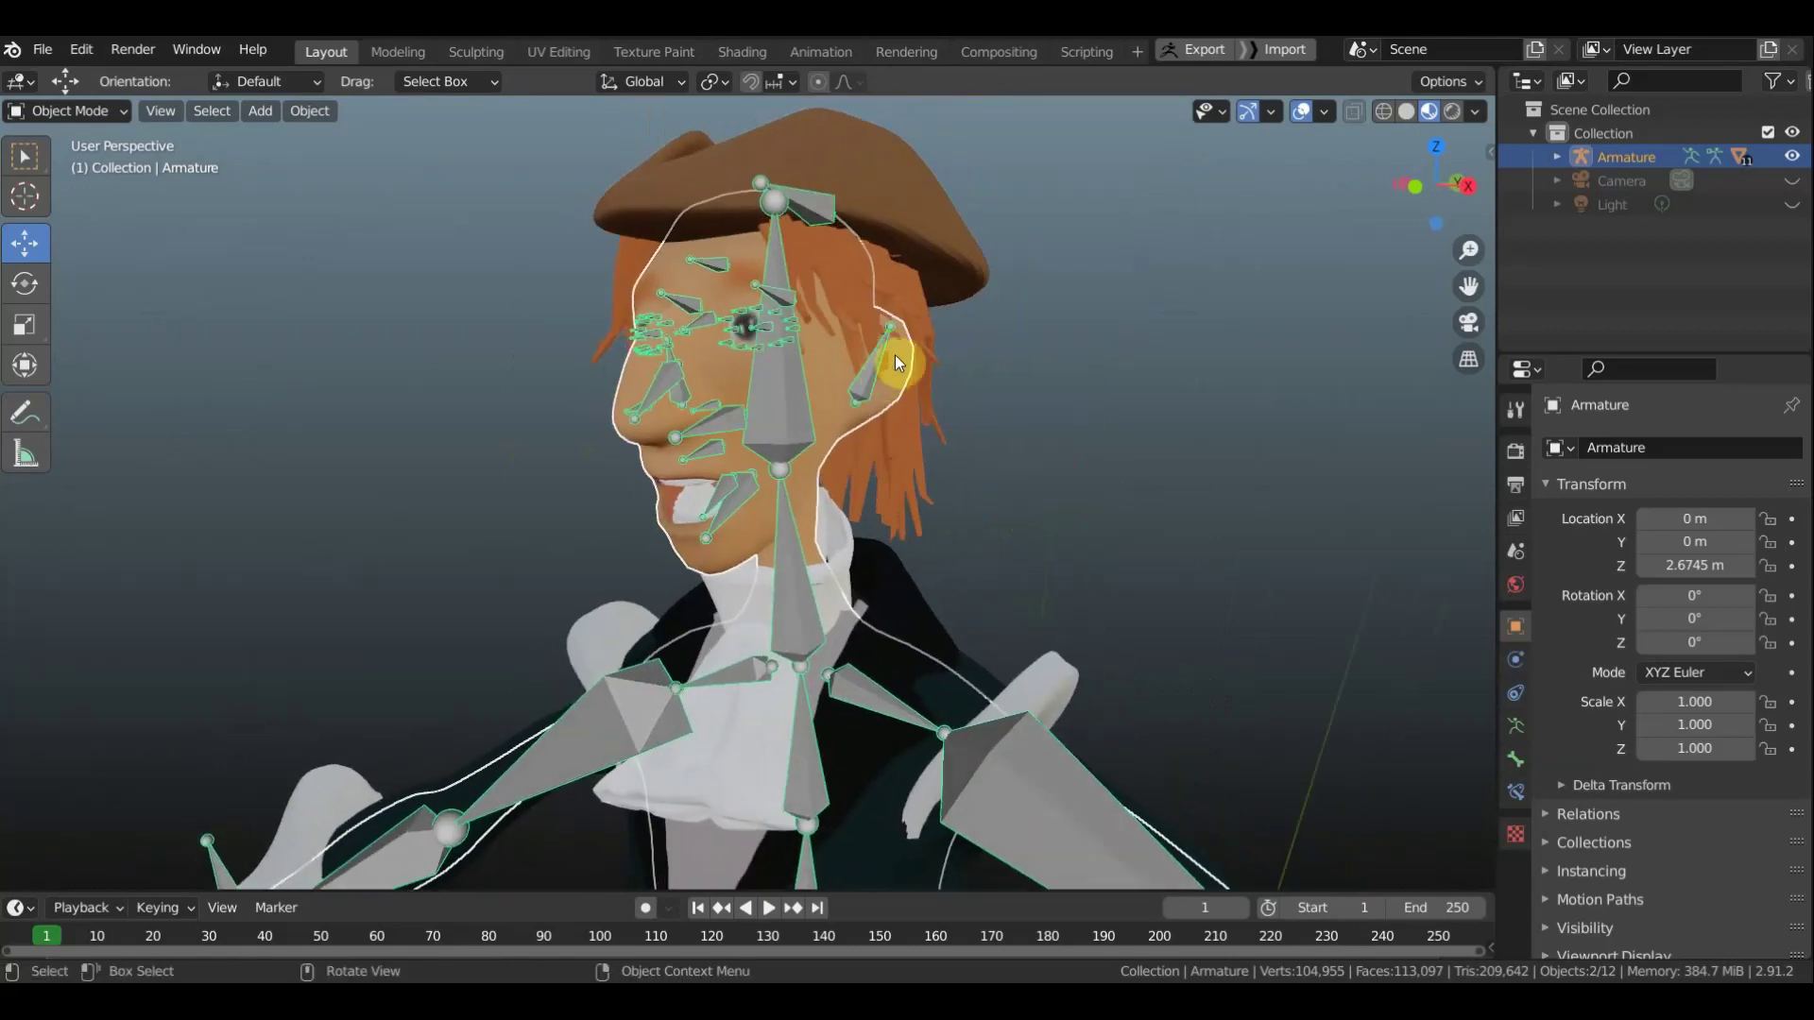
scroll(770, 444, "up", 3)
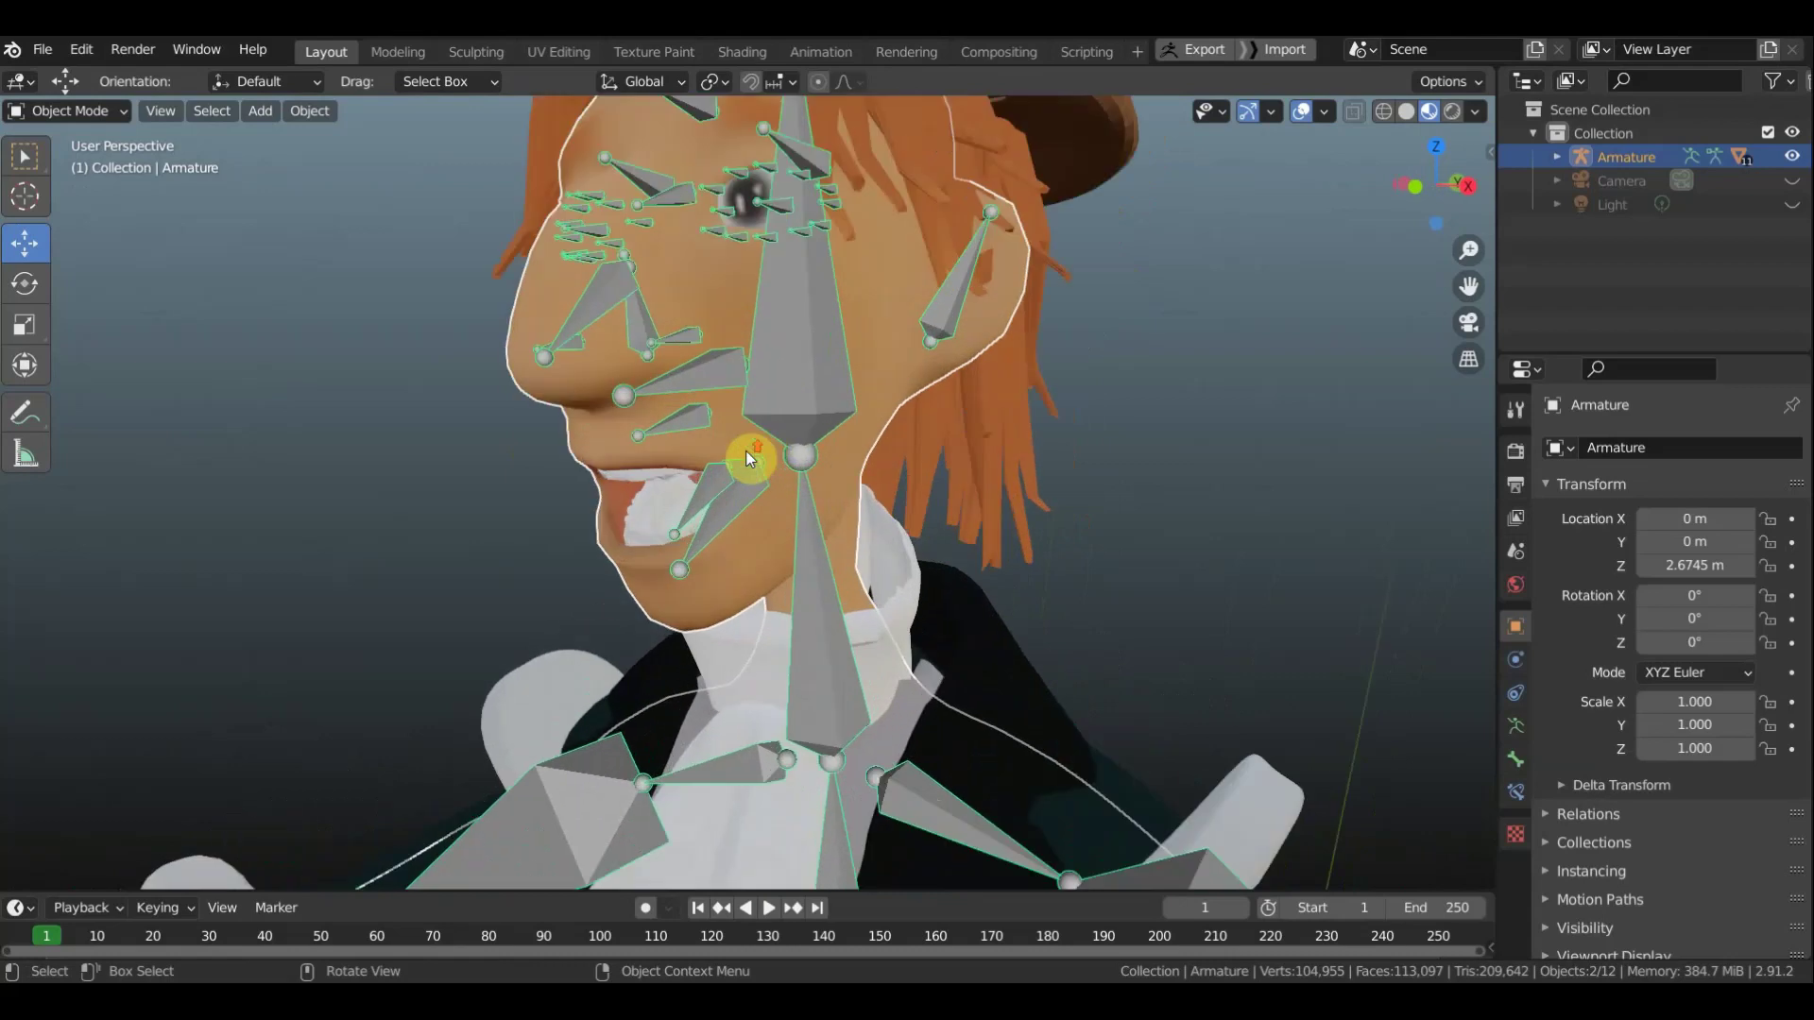
mouse_move(790, 433)
middle_mouse_down("shift")
mouse_move(813, 484)
mouse_move(779, 562)
mouse_move(733, 559)
middle_mouse_up("shift")
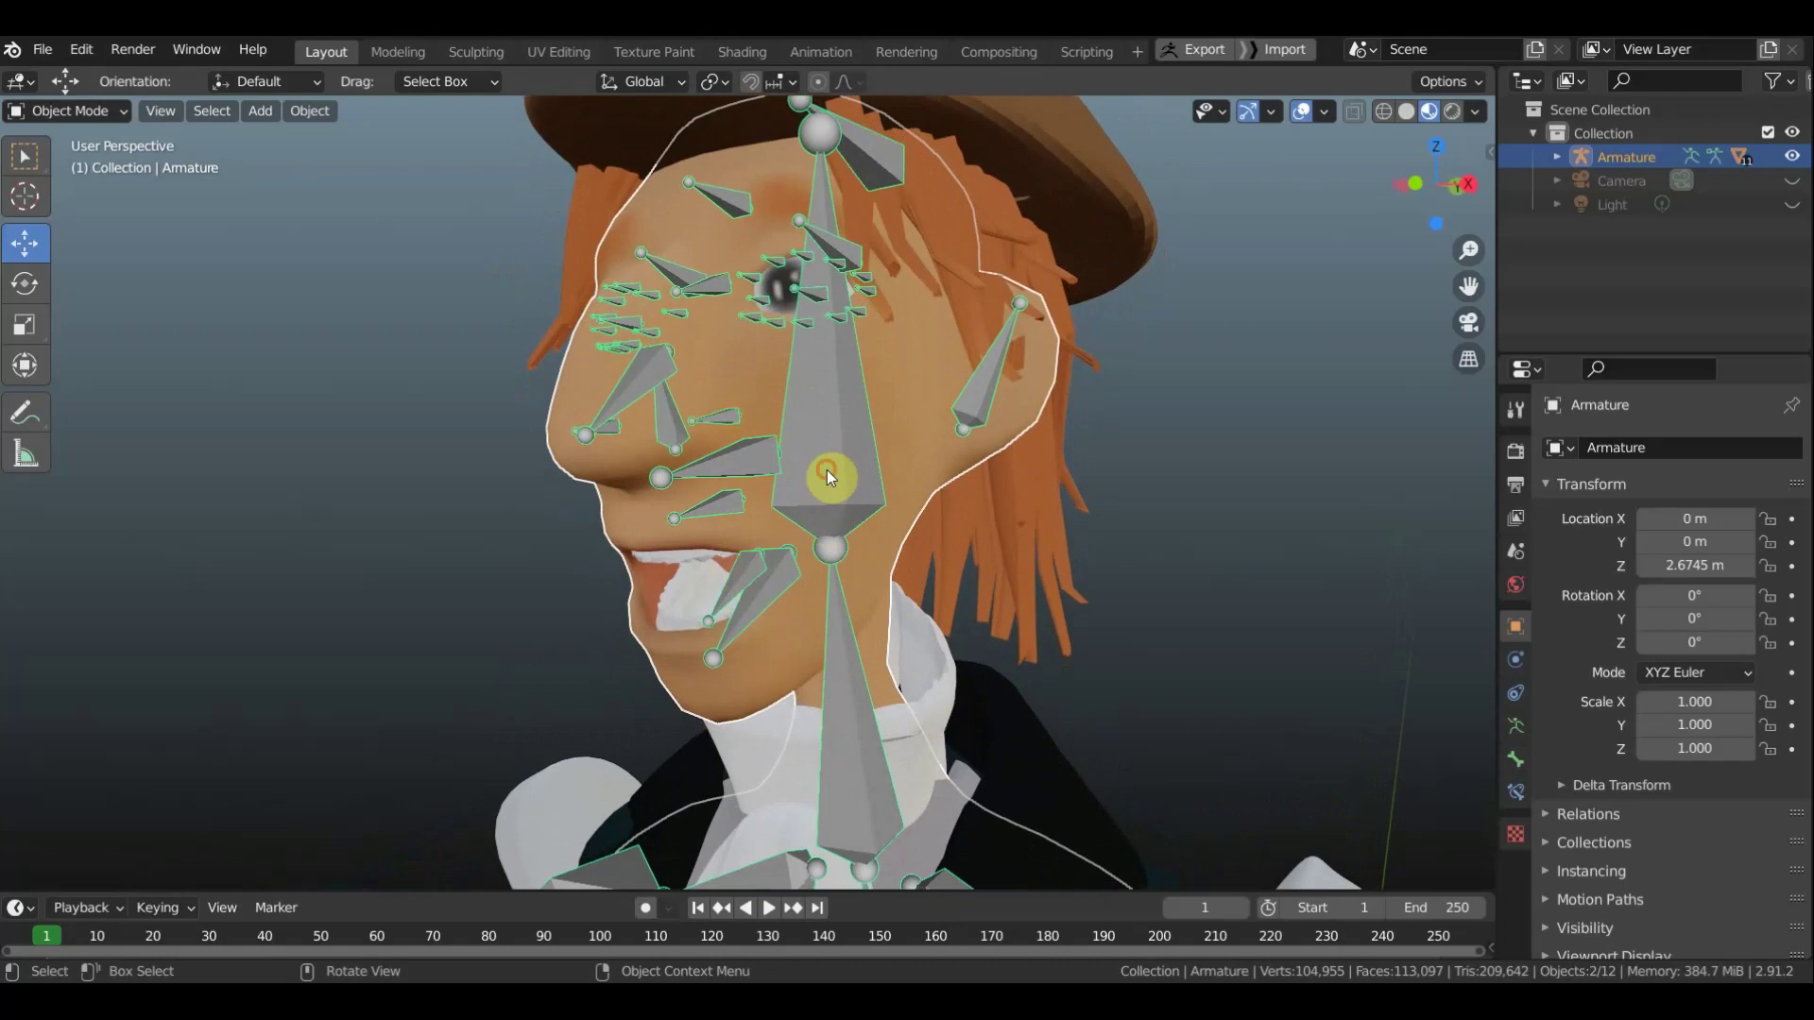
Make the face armature active and switch it into Edit Mode
left_click(811, 420)
left_click(818, 420)
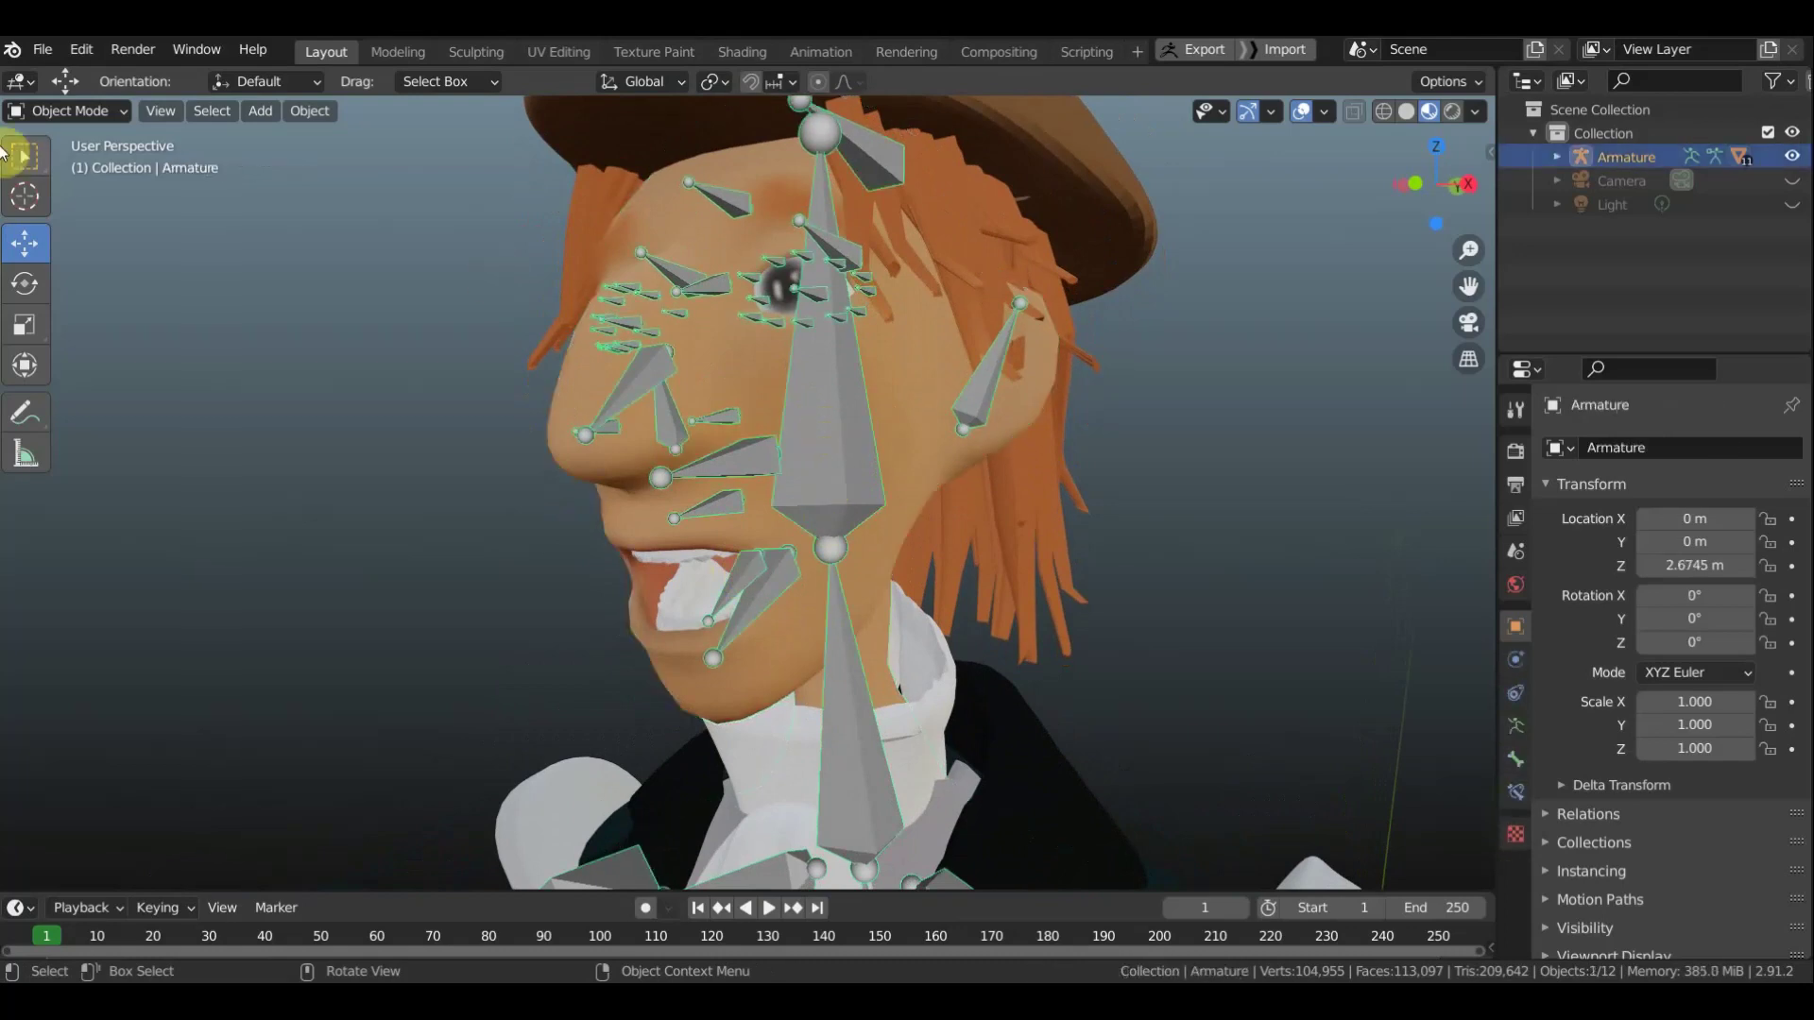
left_click(68, 110)
left_click(81, 177)
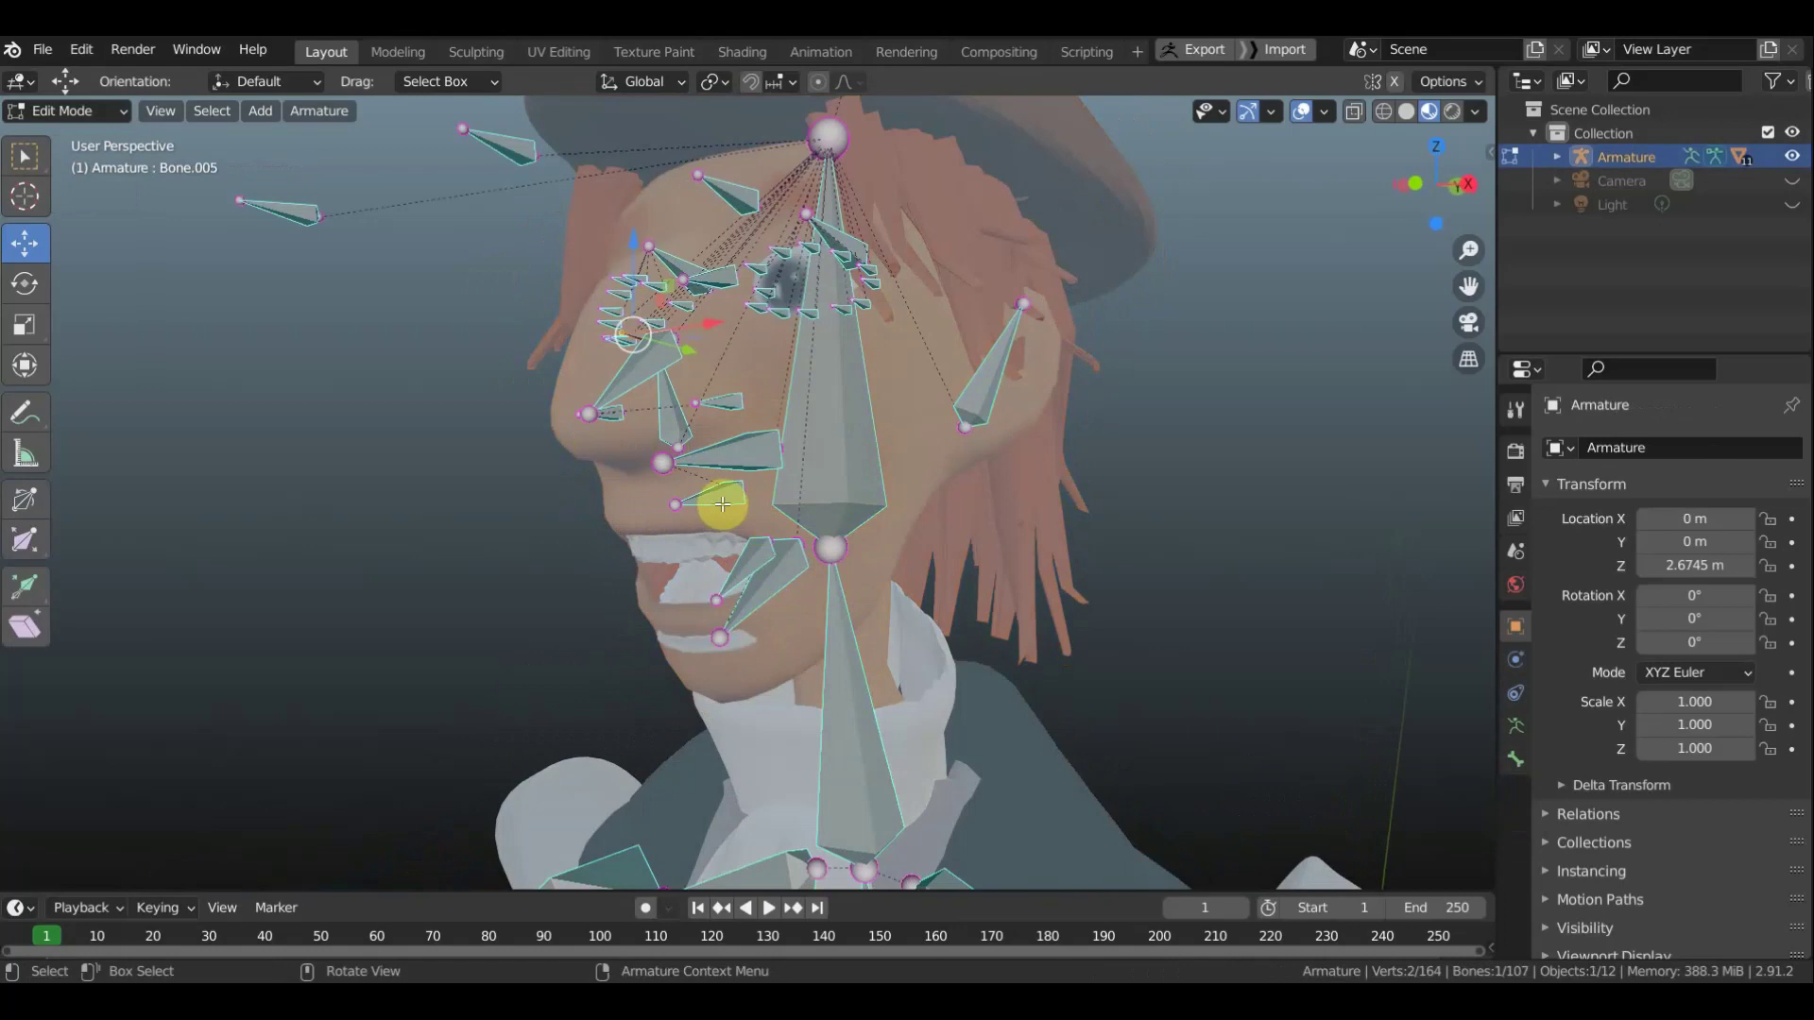
Extrude a new bone from Bone.039 near the mouth in front view
left_click(740, 526)
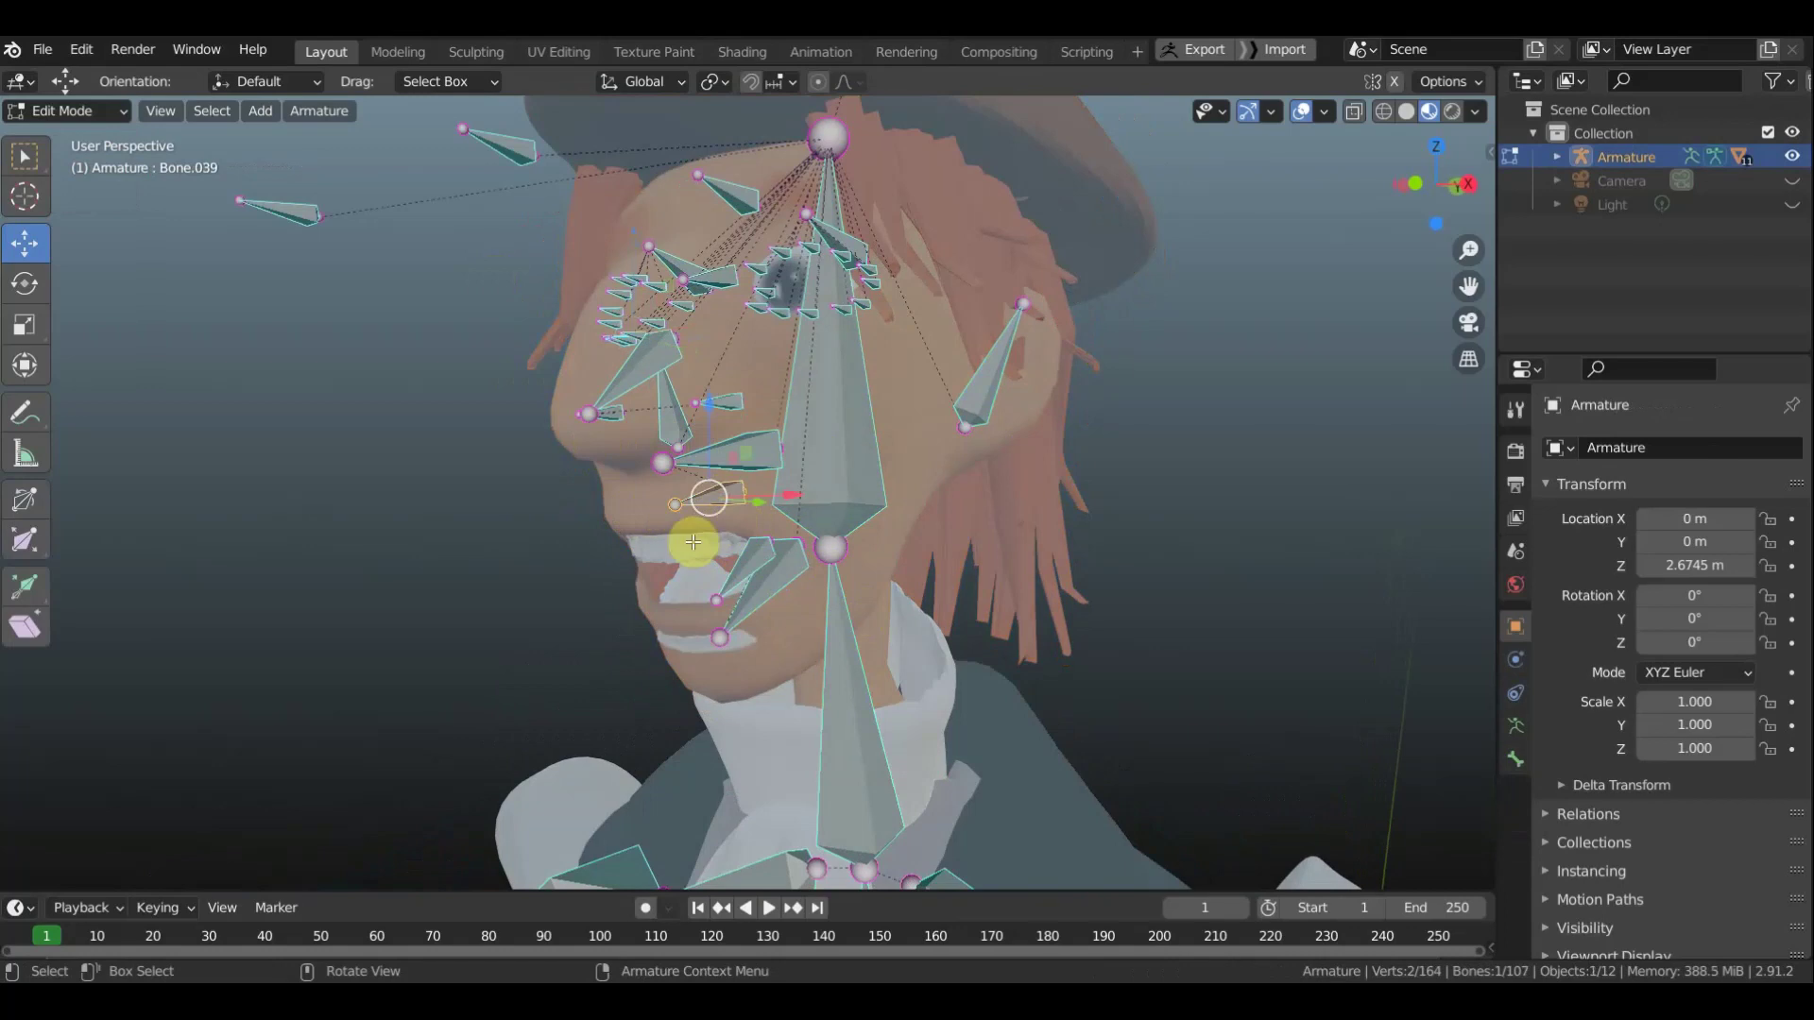
key("KP_1")
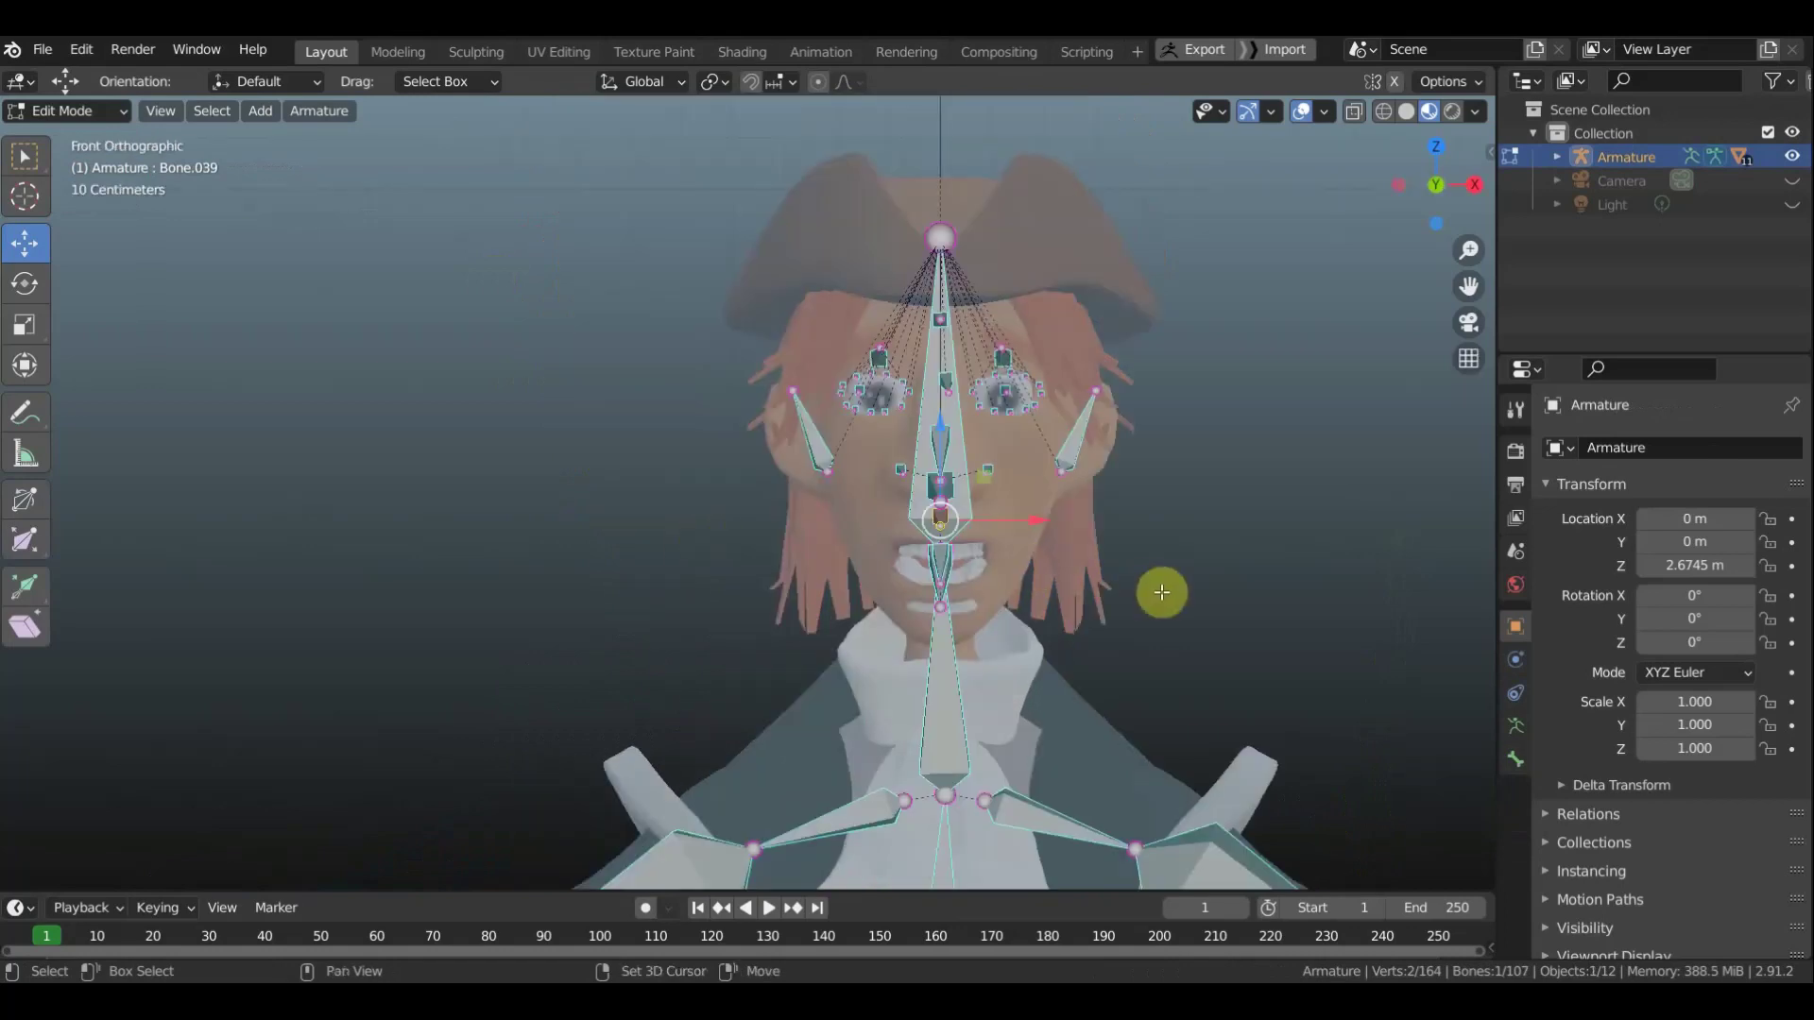
key("e")
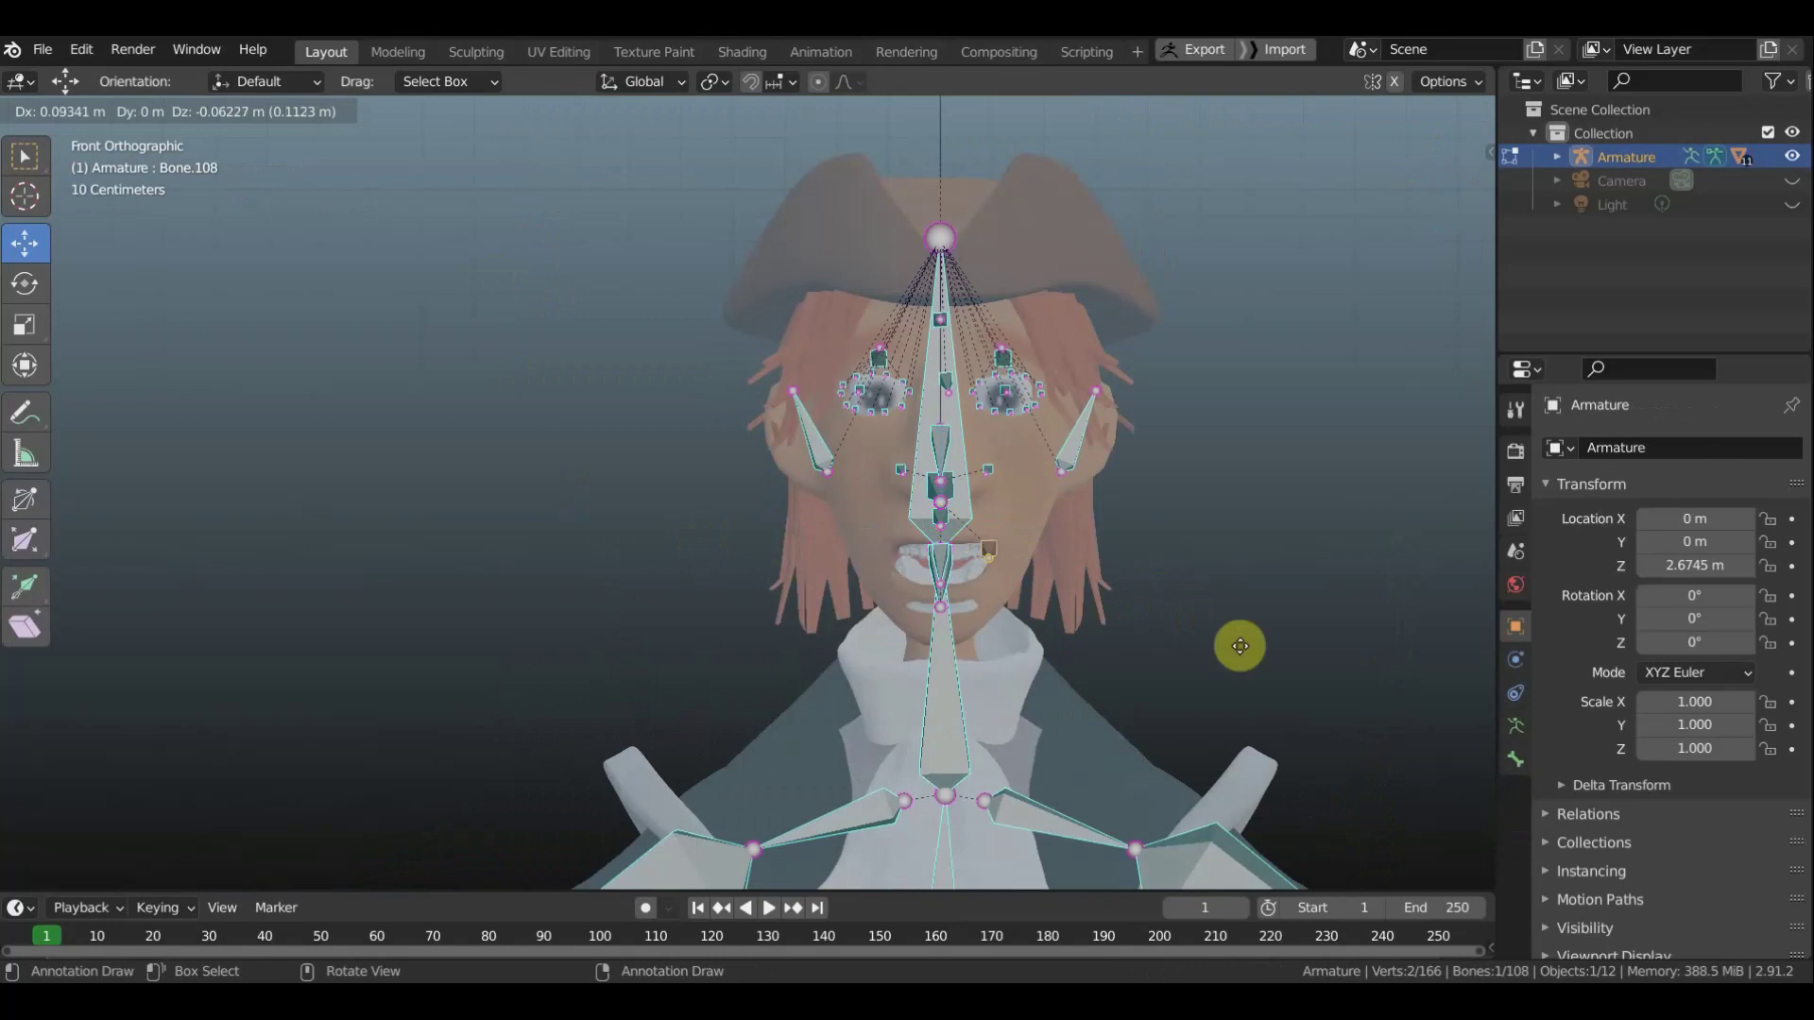
left_click(1215, 630)
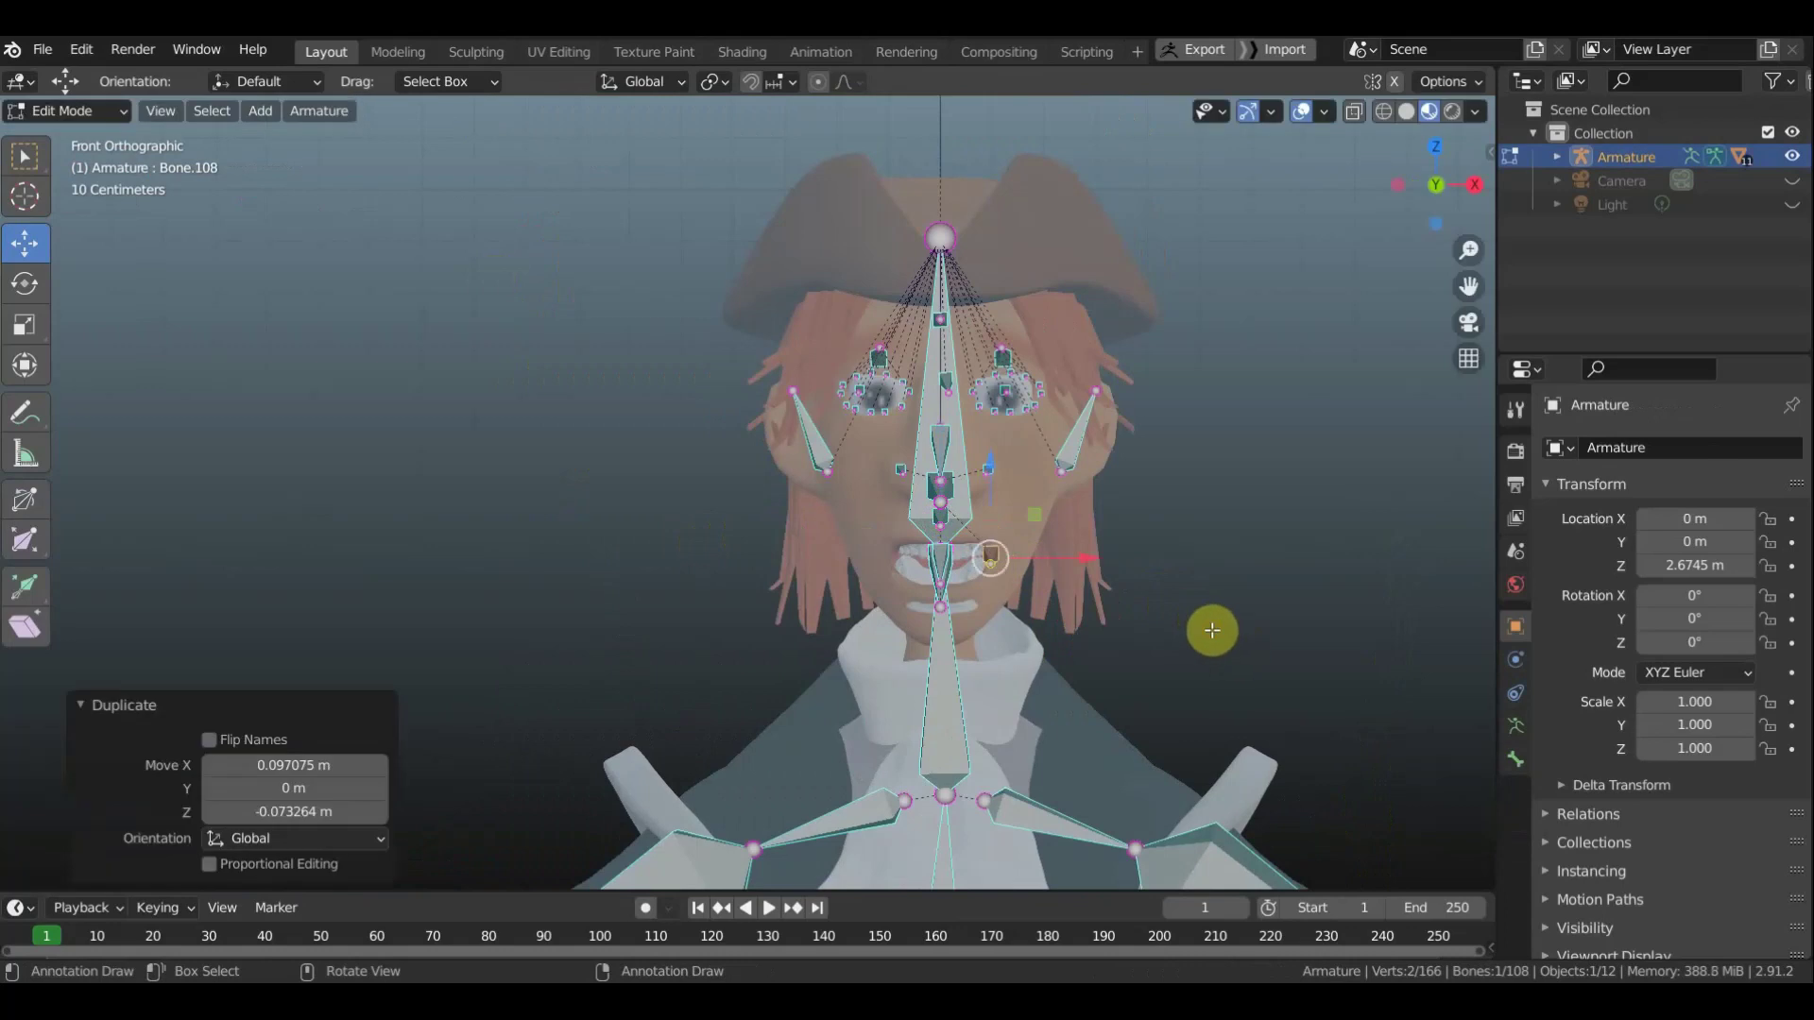
Frame the face in right side view with Solid shading and Random colour
key("KP_3")
scroll(761, 575, "up", 2)
scroll(595, 579, "up", 3)
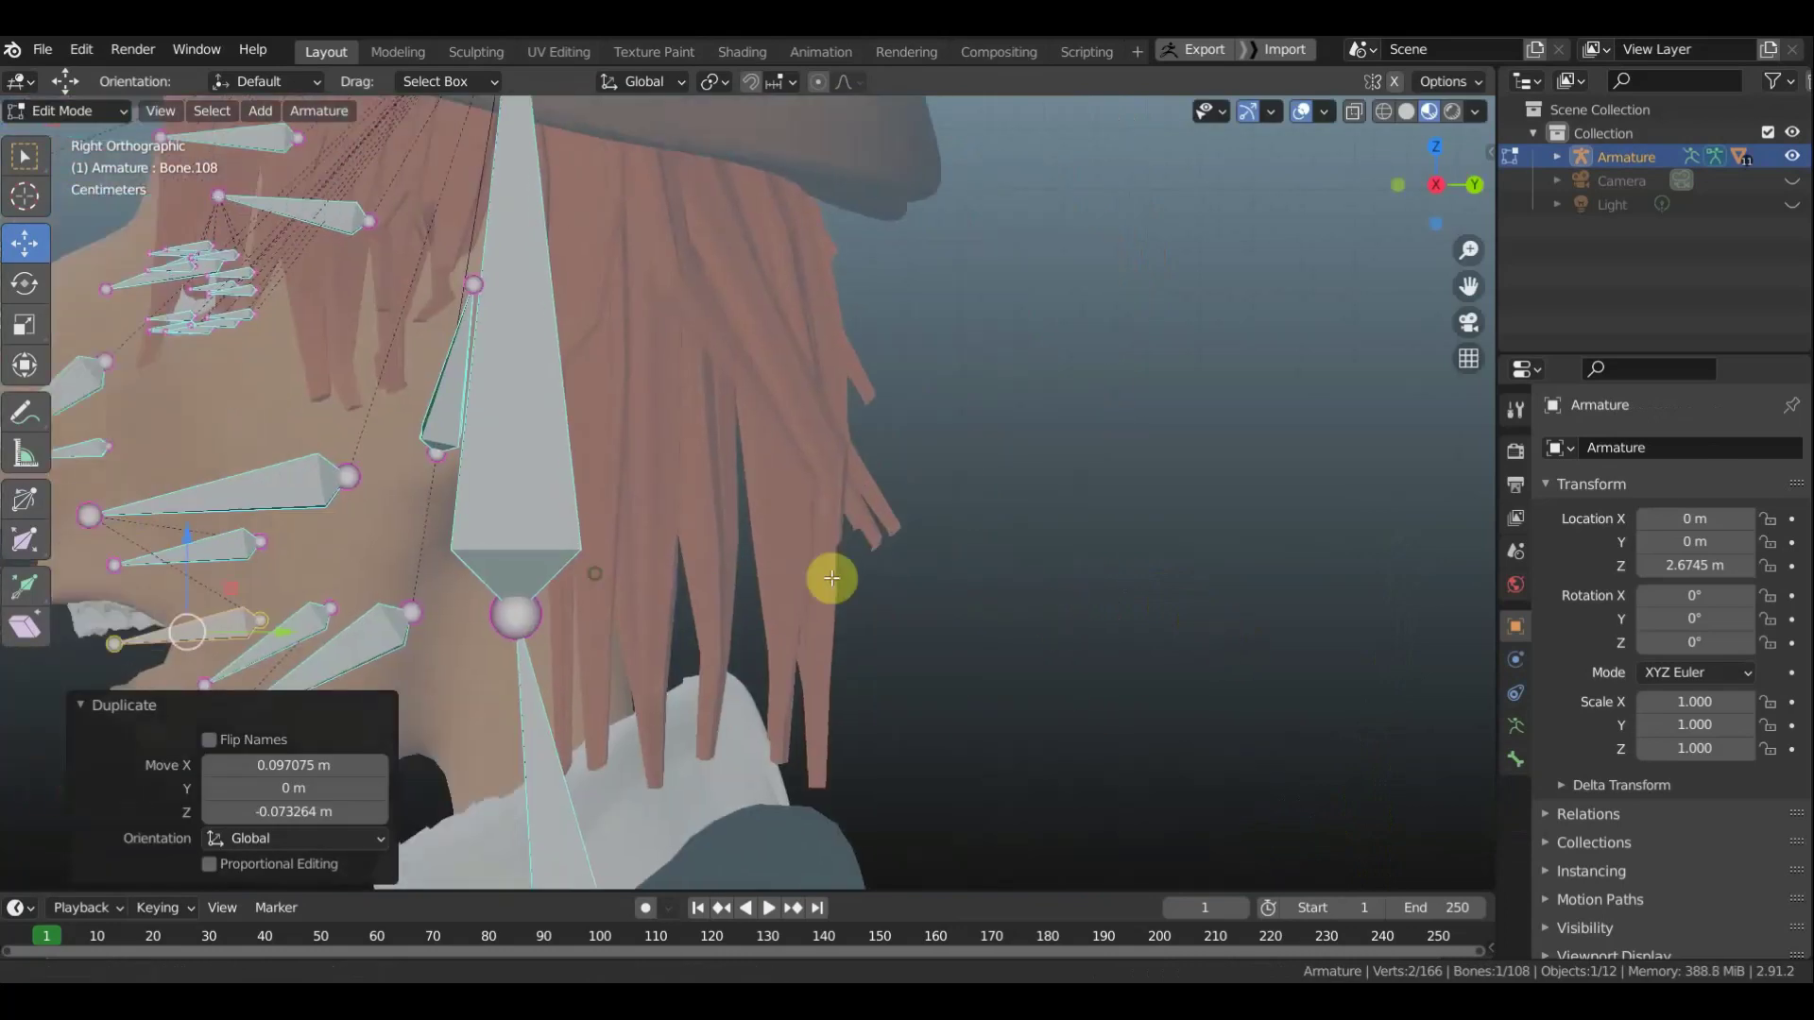
middle_click_drag(832, 578, 1152, 579, "shift")
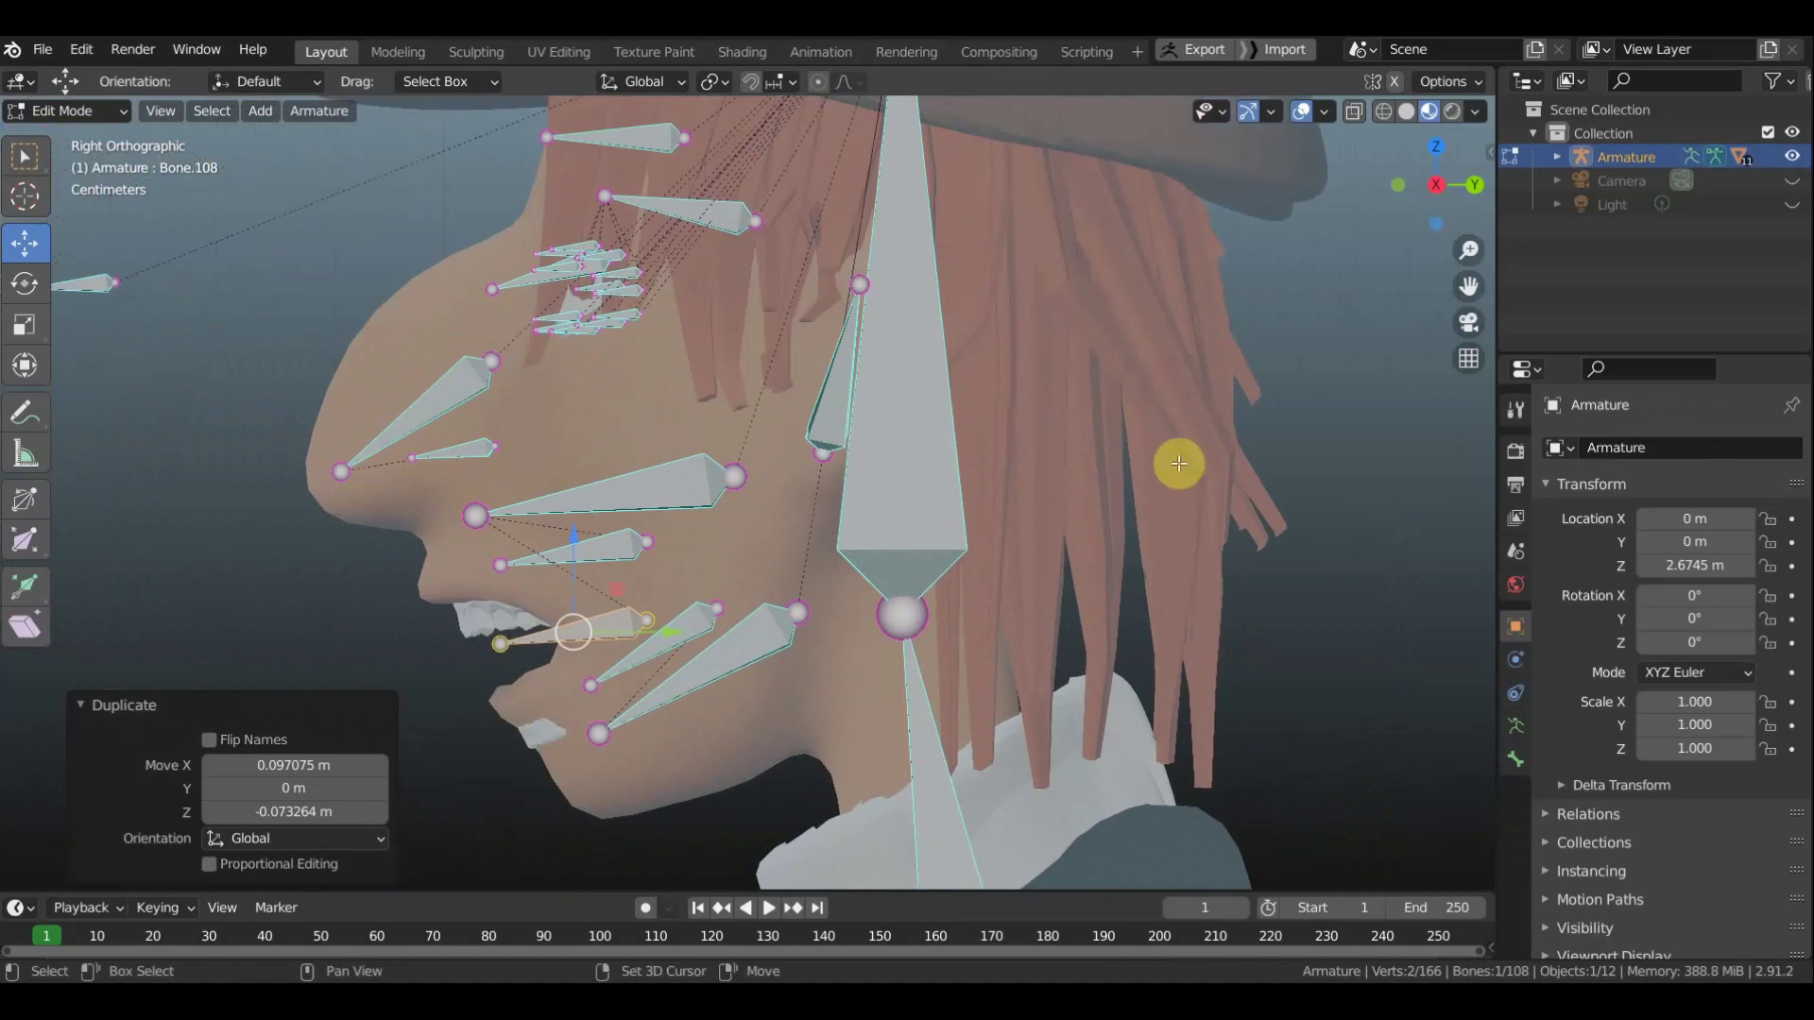
left_click(1403, 112)
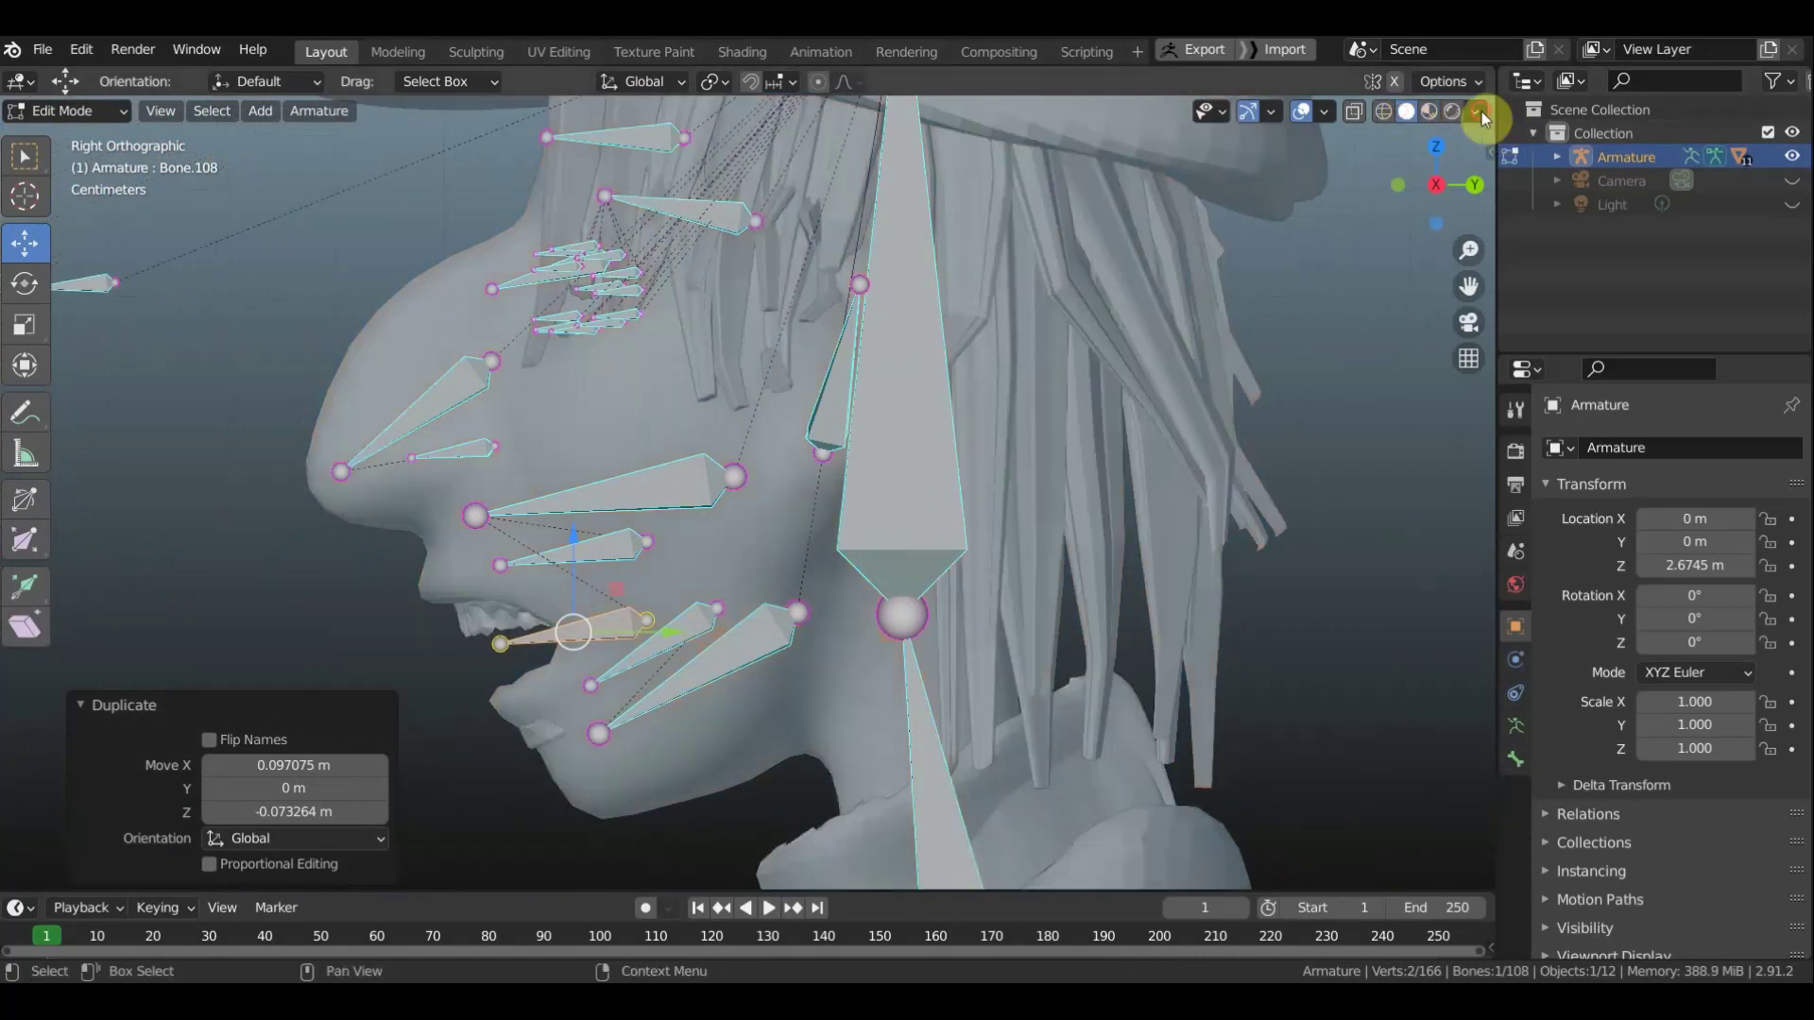
left_click(1479, 111)
left_click(1470, 433)
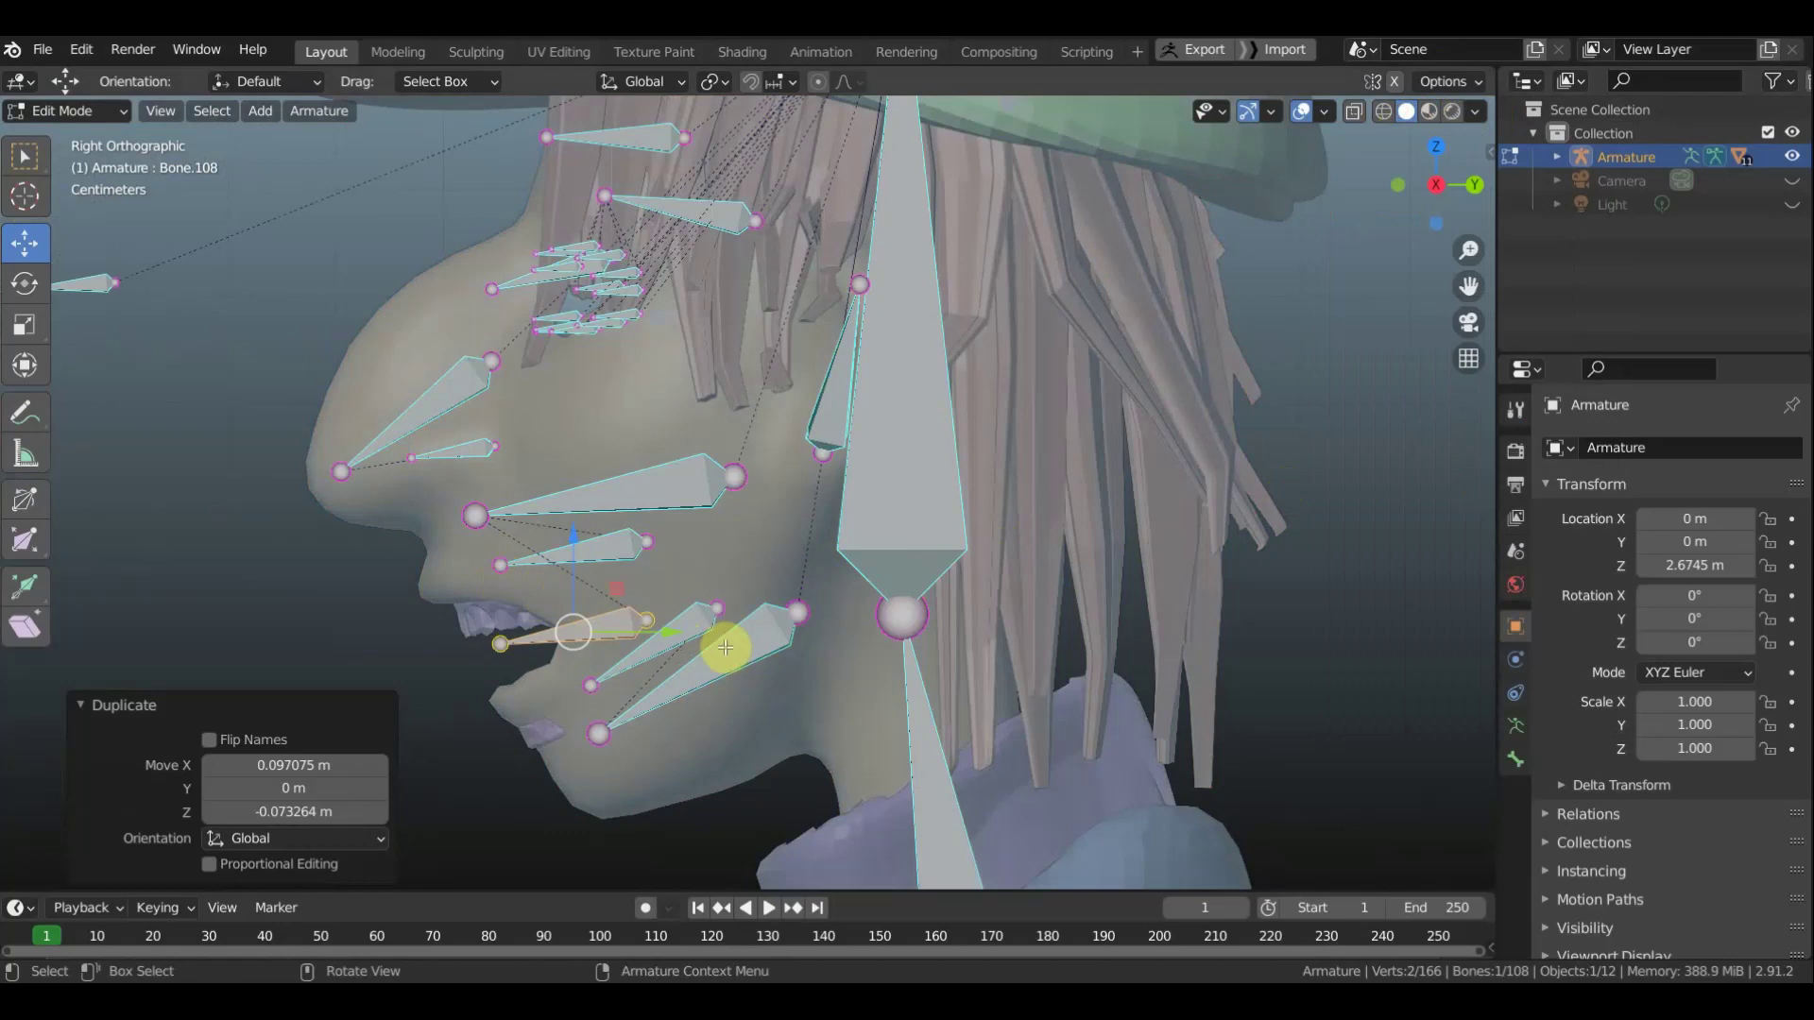
Scale the new mouth bone to 0.673 and move it to the lips
key("s")
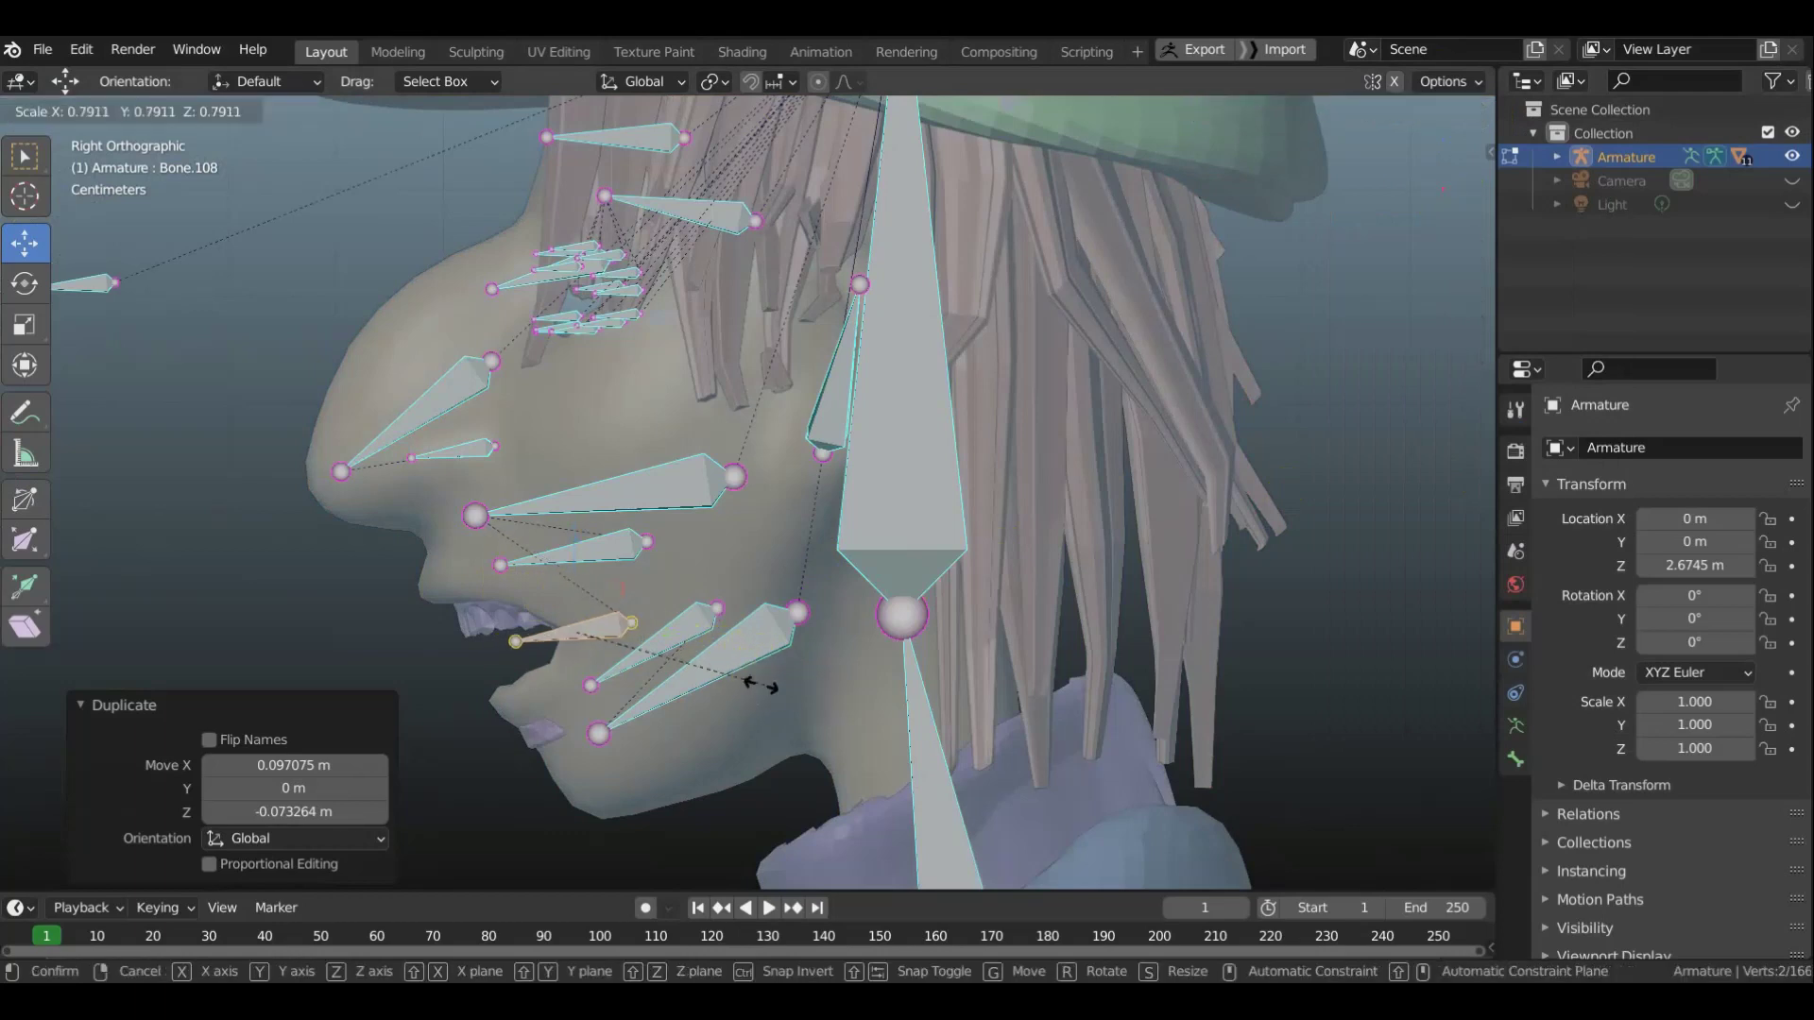
left_click(736, 680)
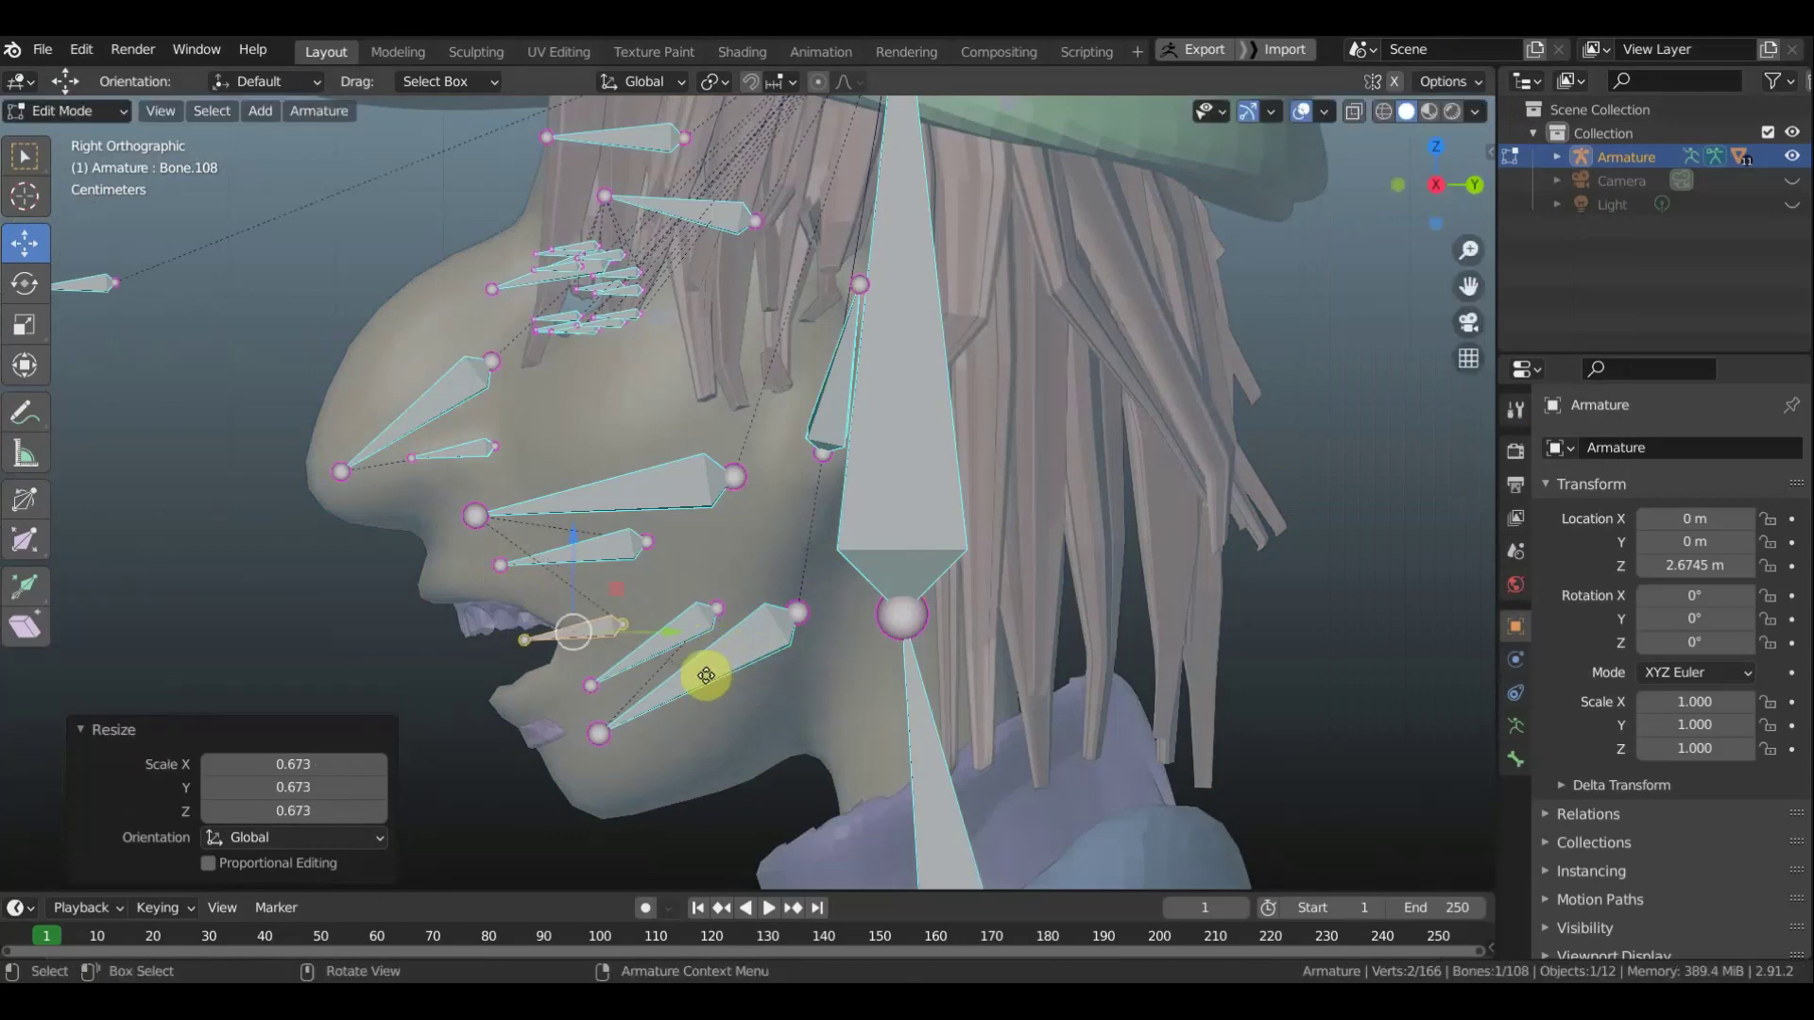
key("g")
left_click(672, 682)
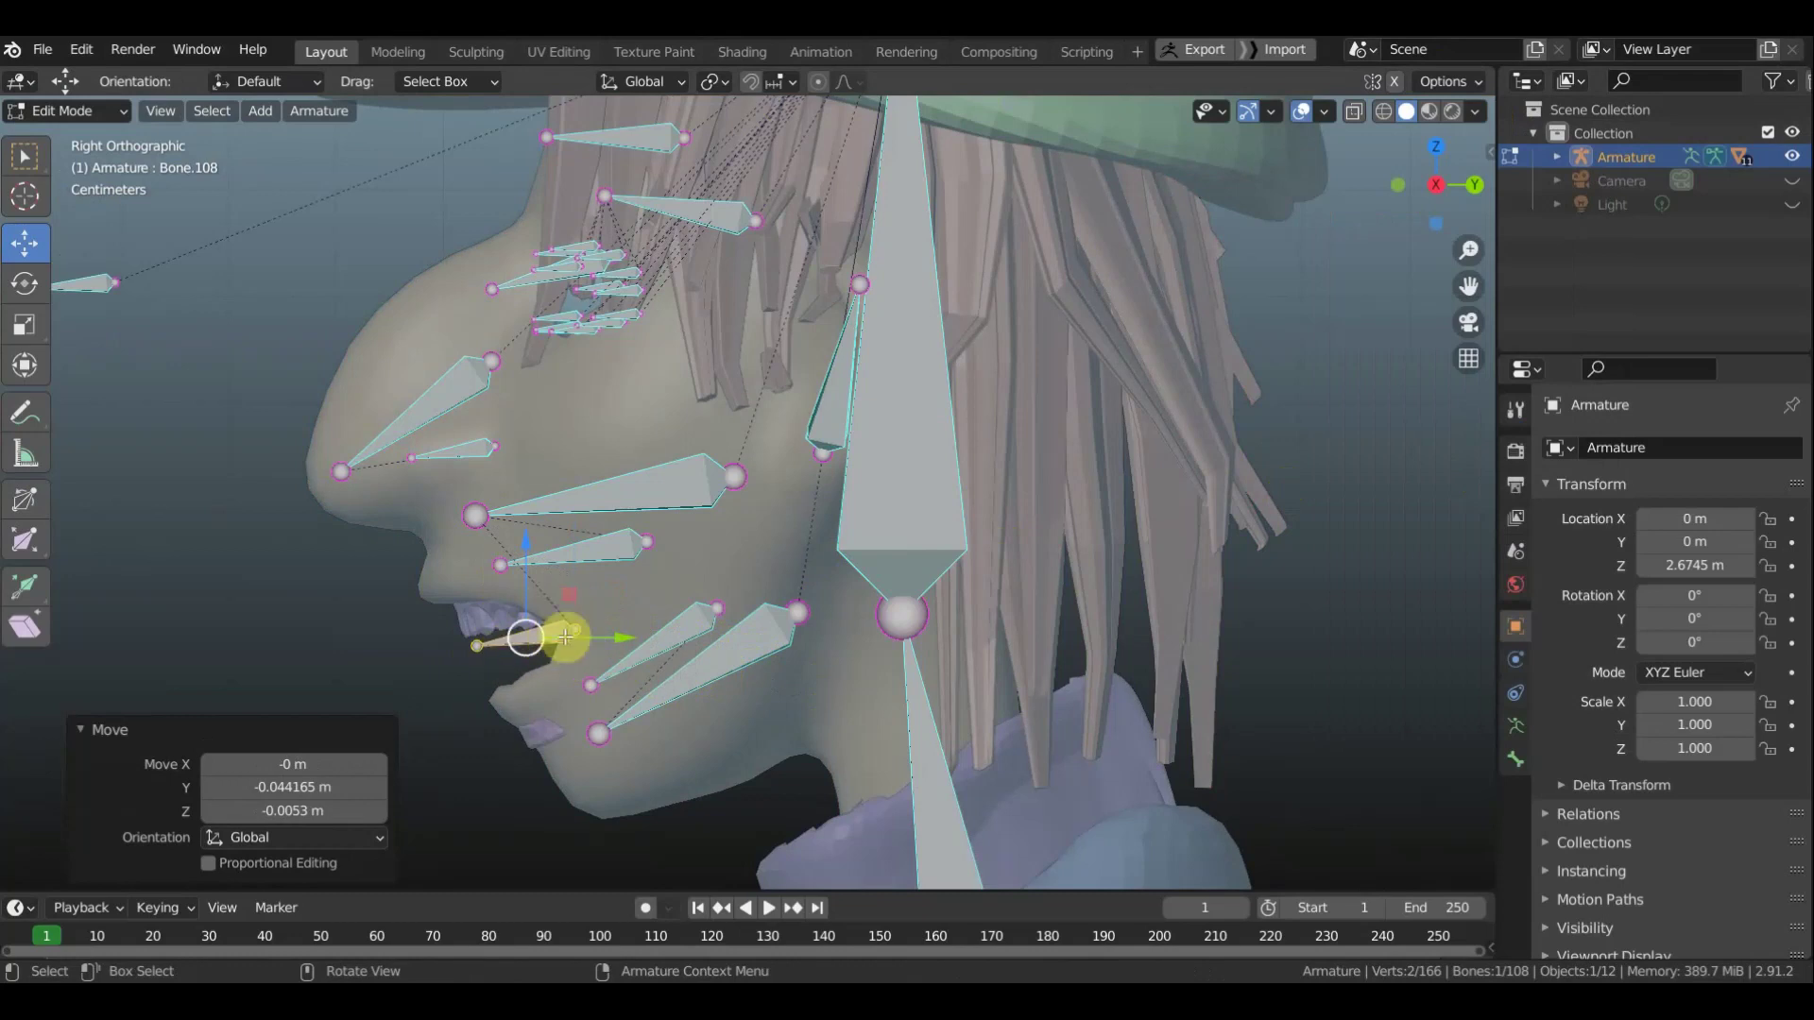
Tilt the lip bone about 23.4° and reposition its mouth-end joint
key("r")
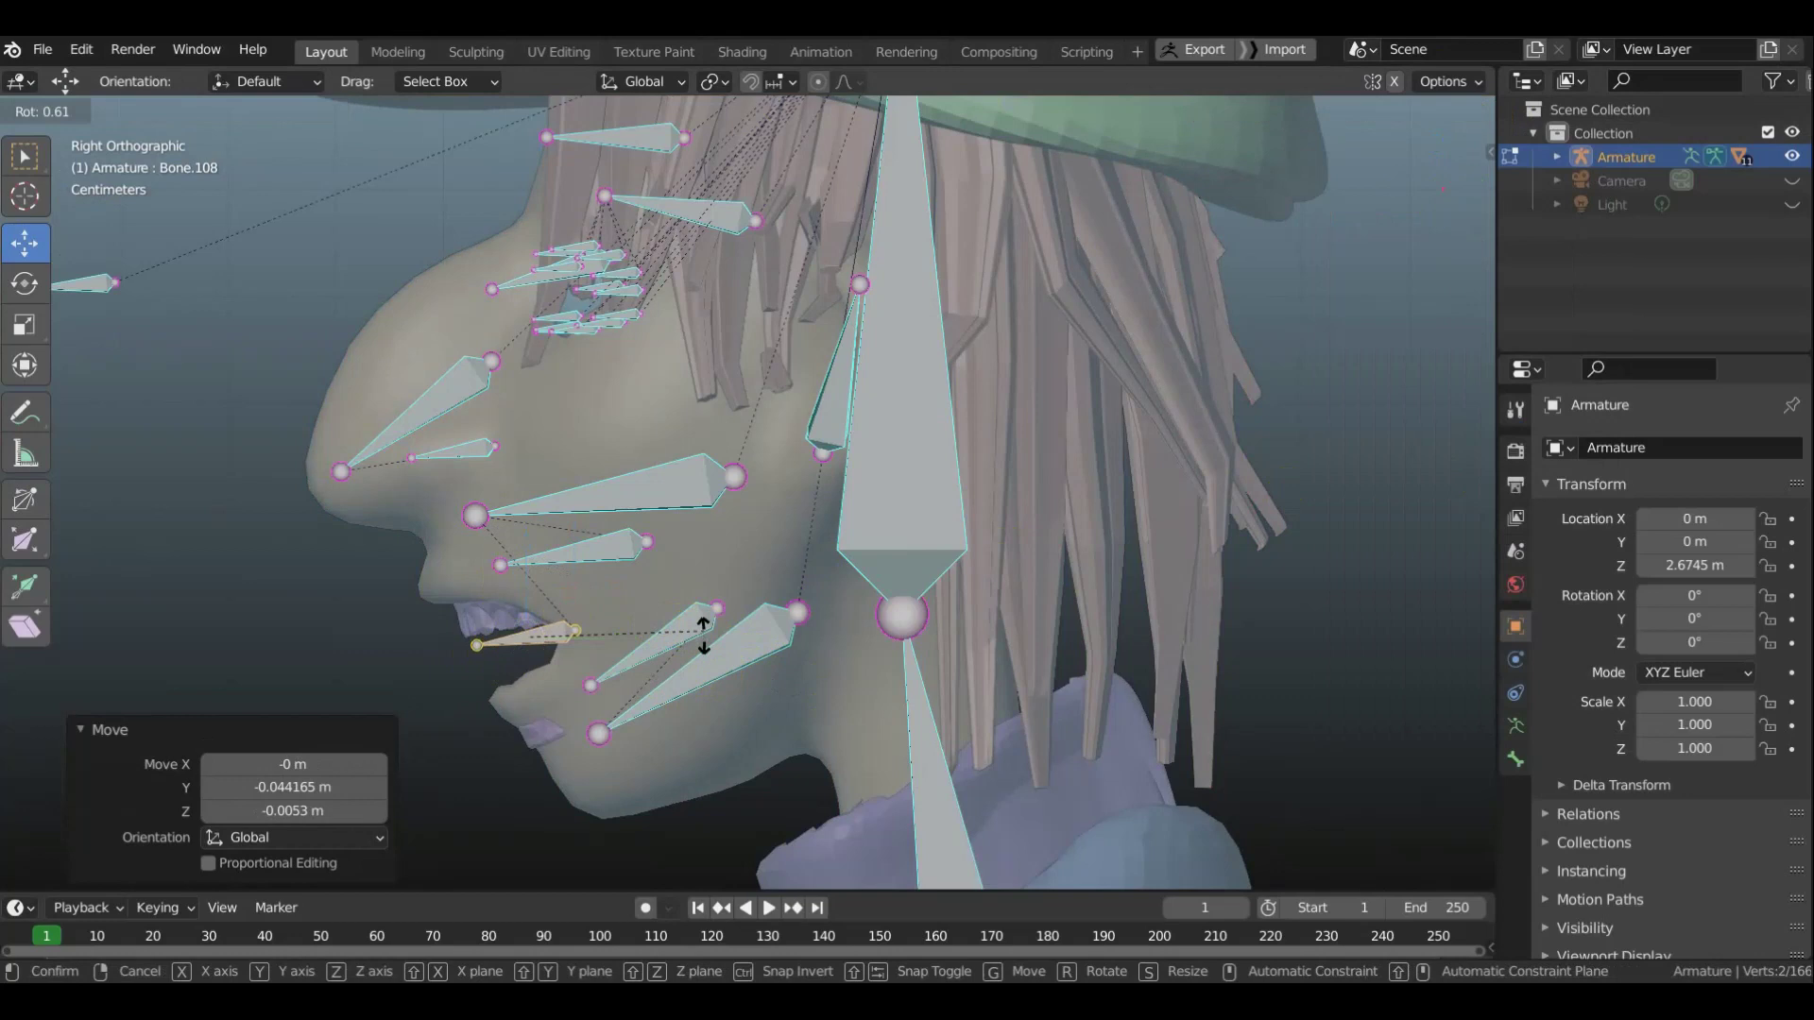
left_click_drag(645, 673, 658, 626)
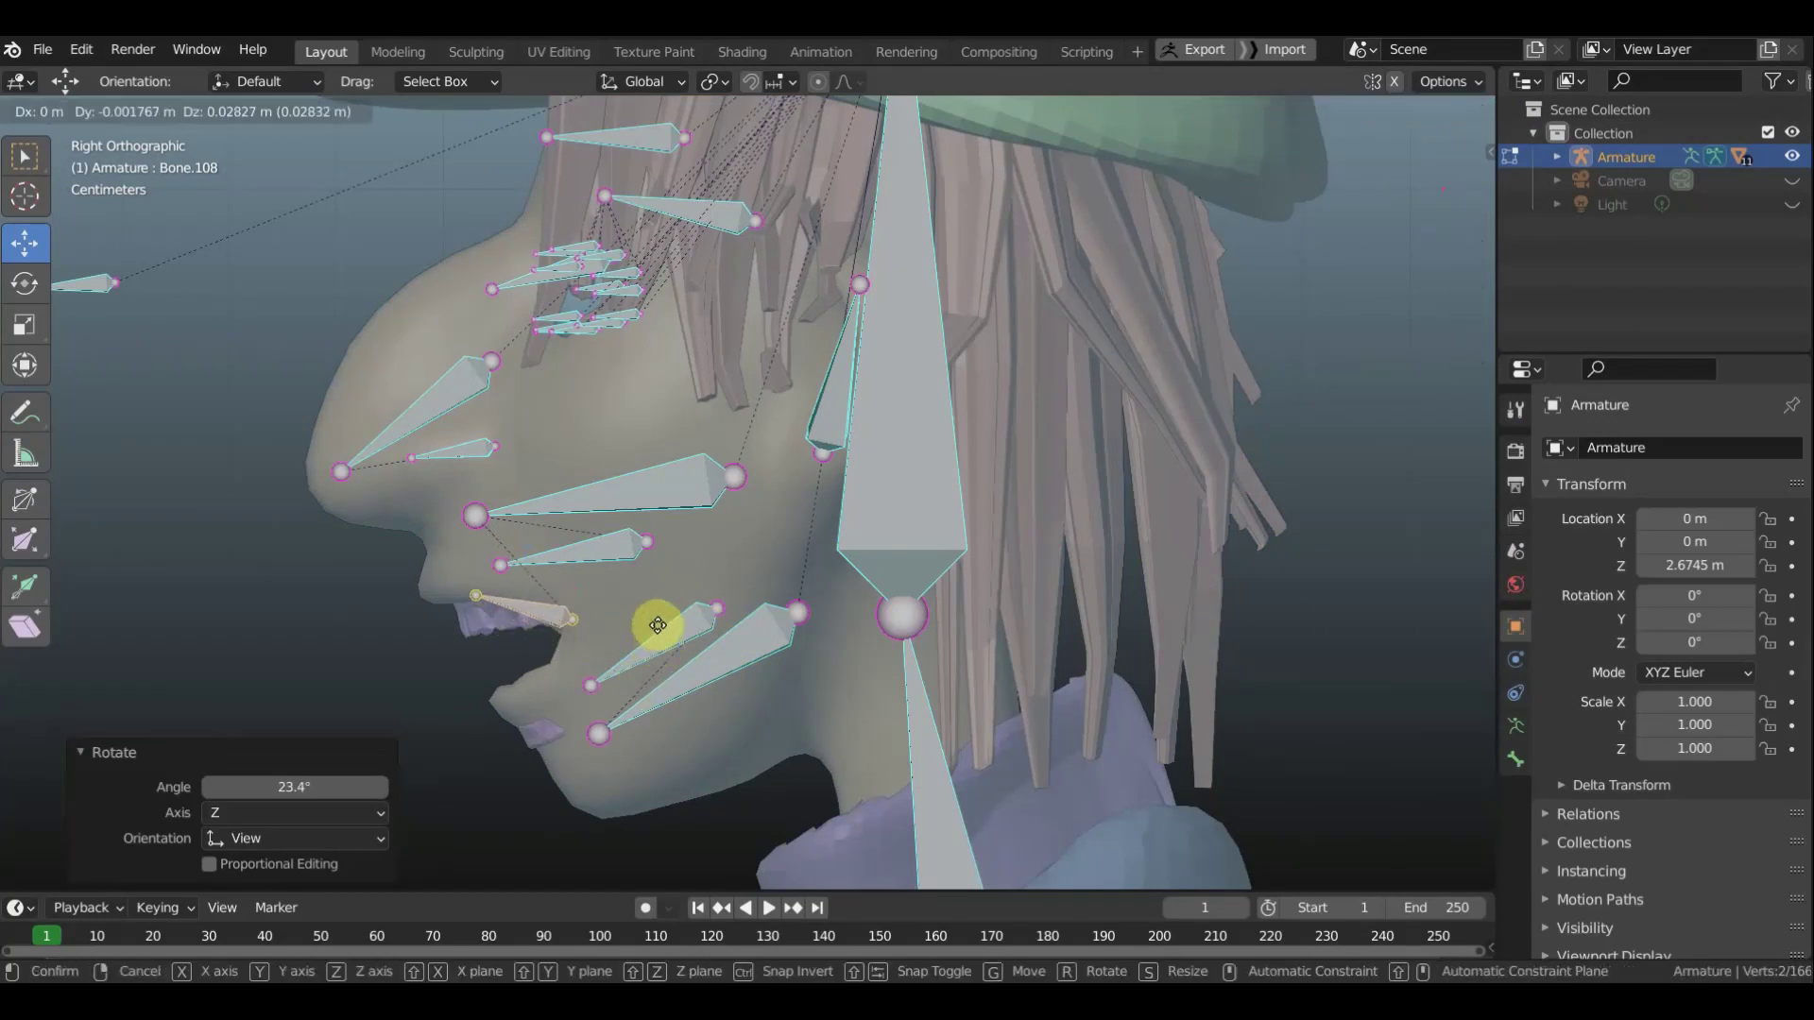
left_click(658, 626)
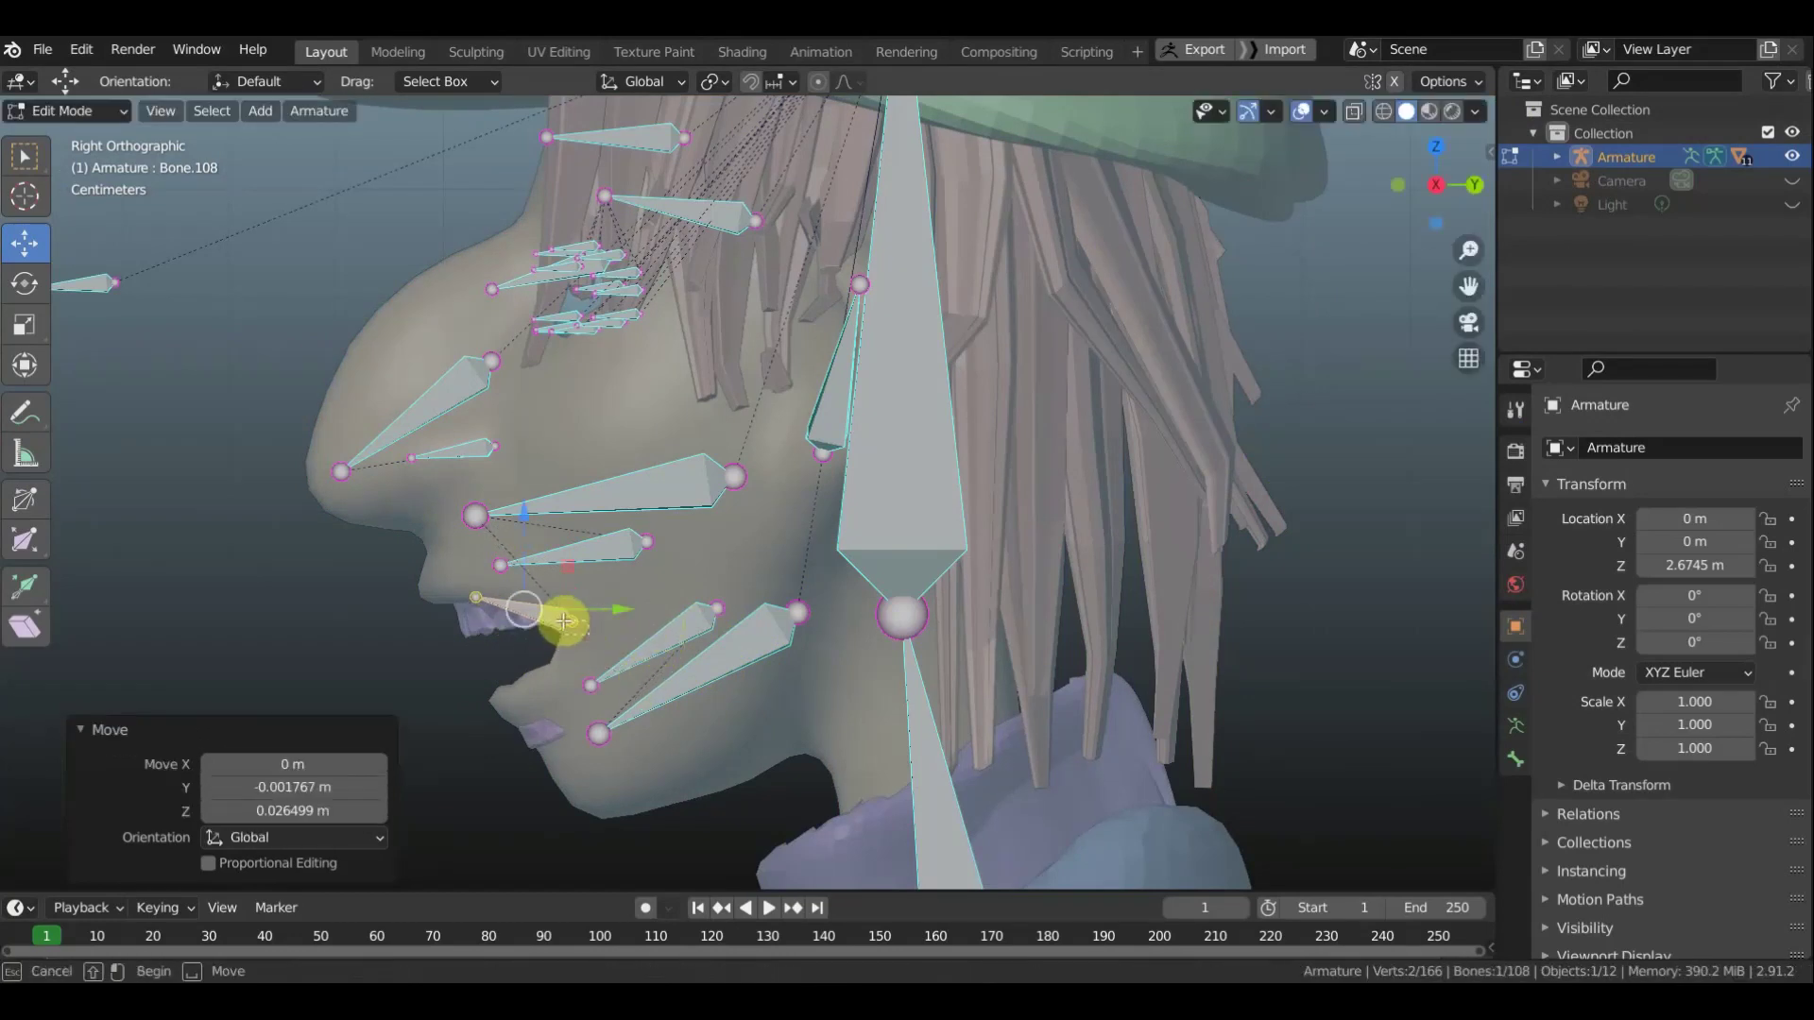
left_click(608, 637)
key("g")
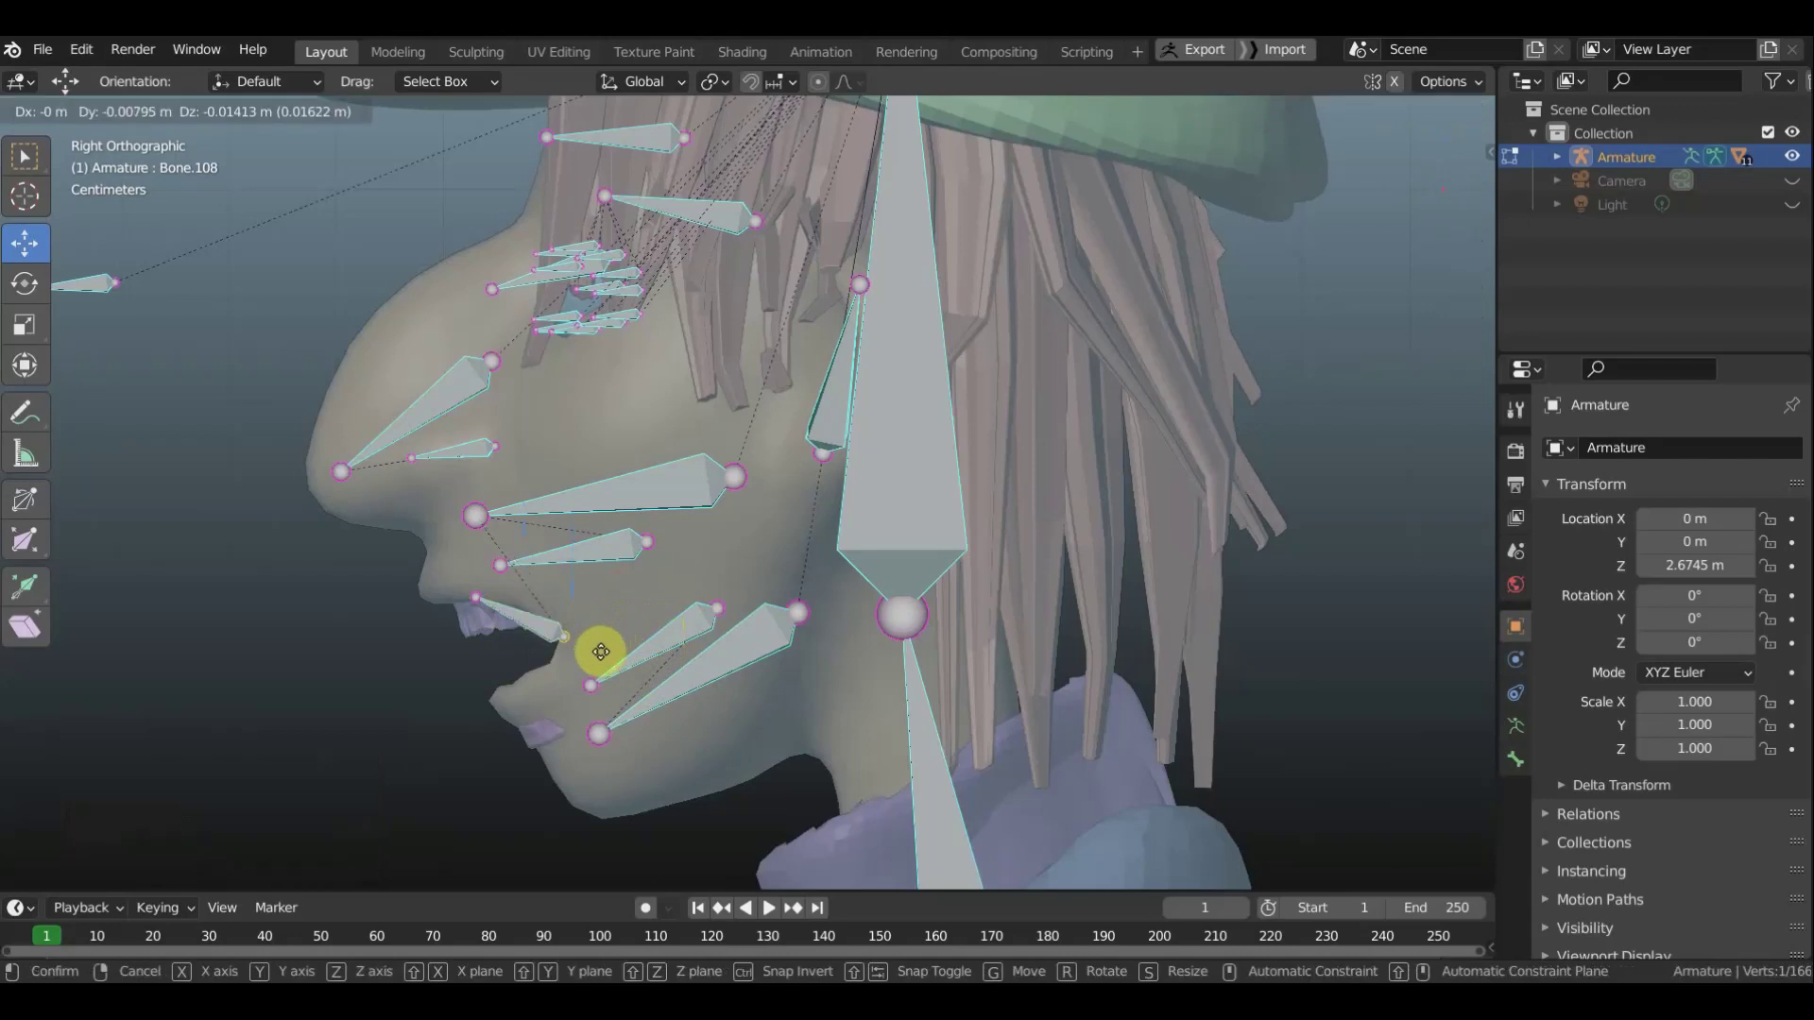
left_click(601, 651)
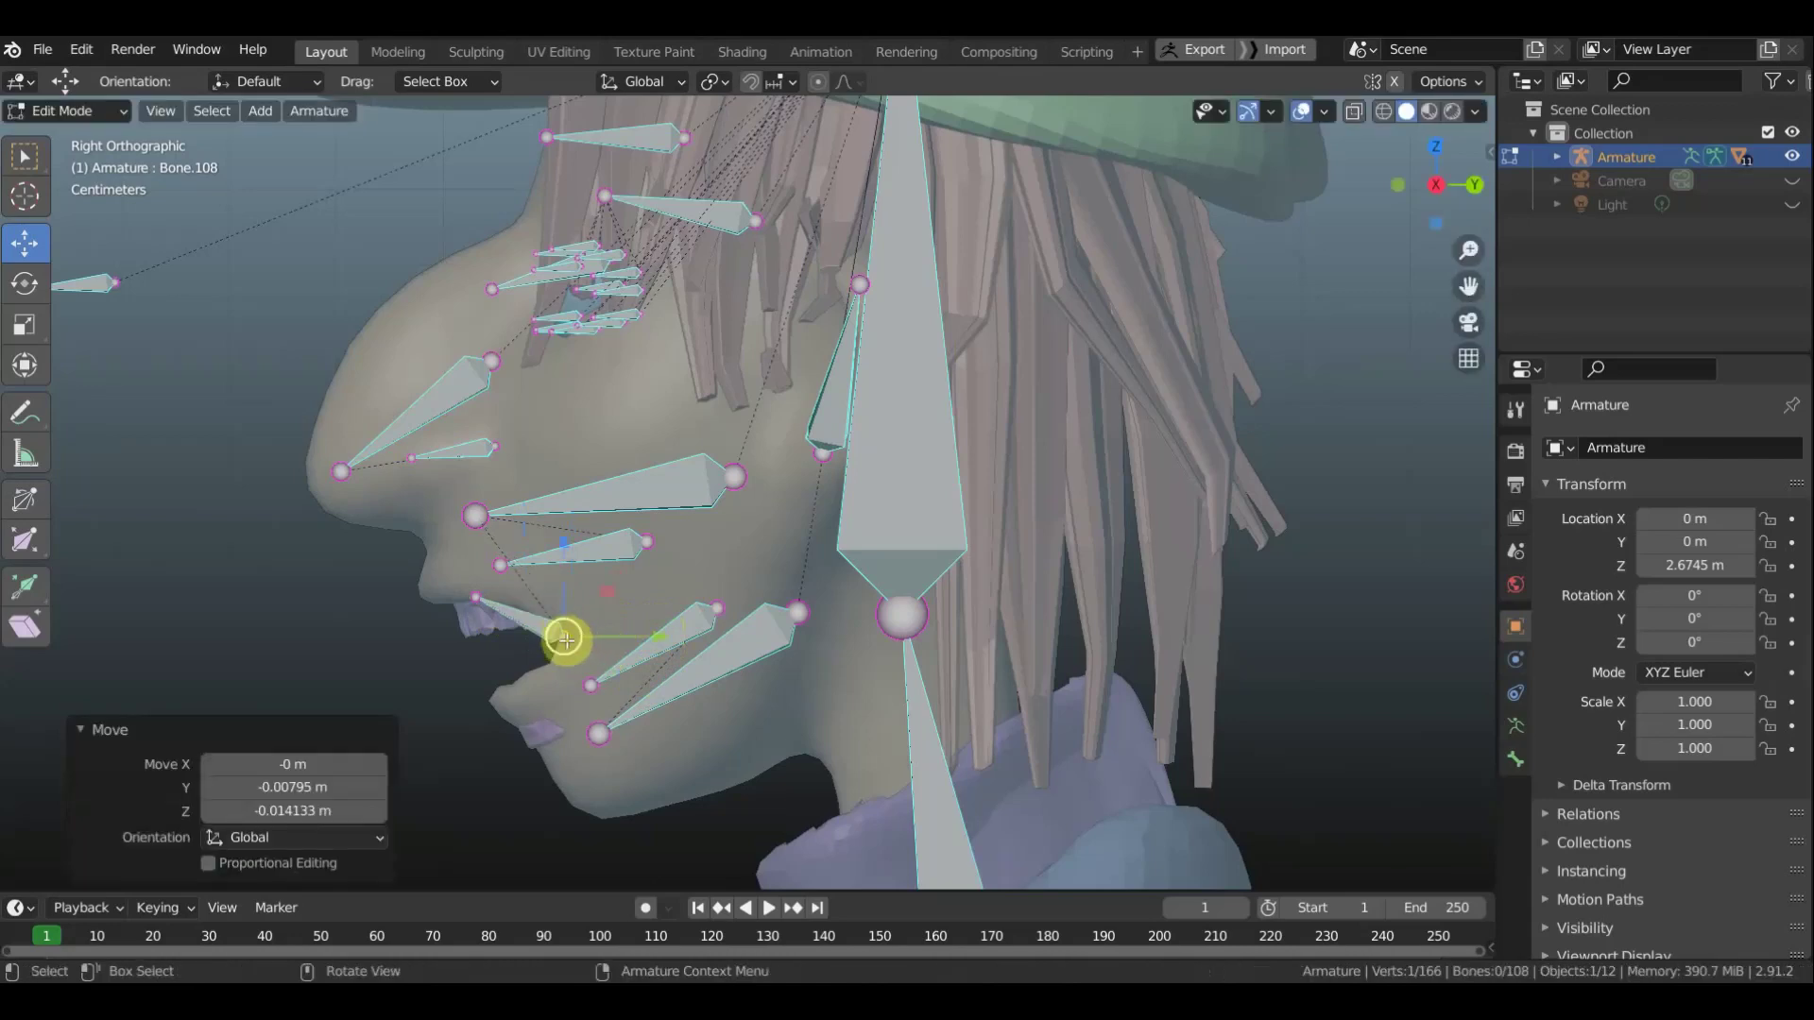
Set the bone tip on the lip and fix the other joint at the mouth corner
middle_click_drag(584, 606, 607, 677)
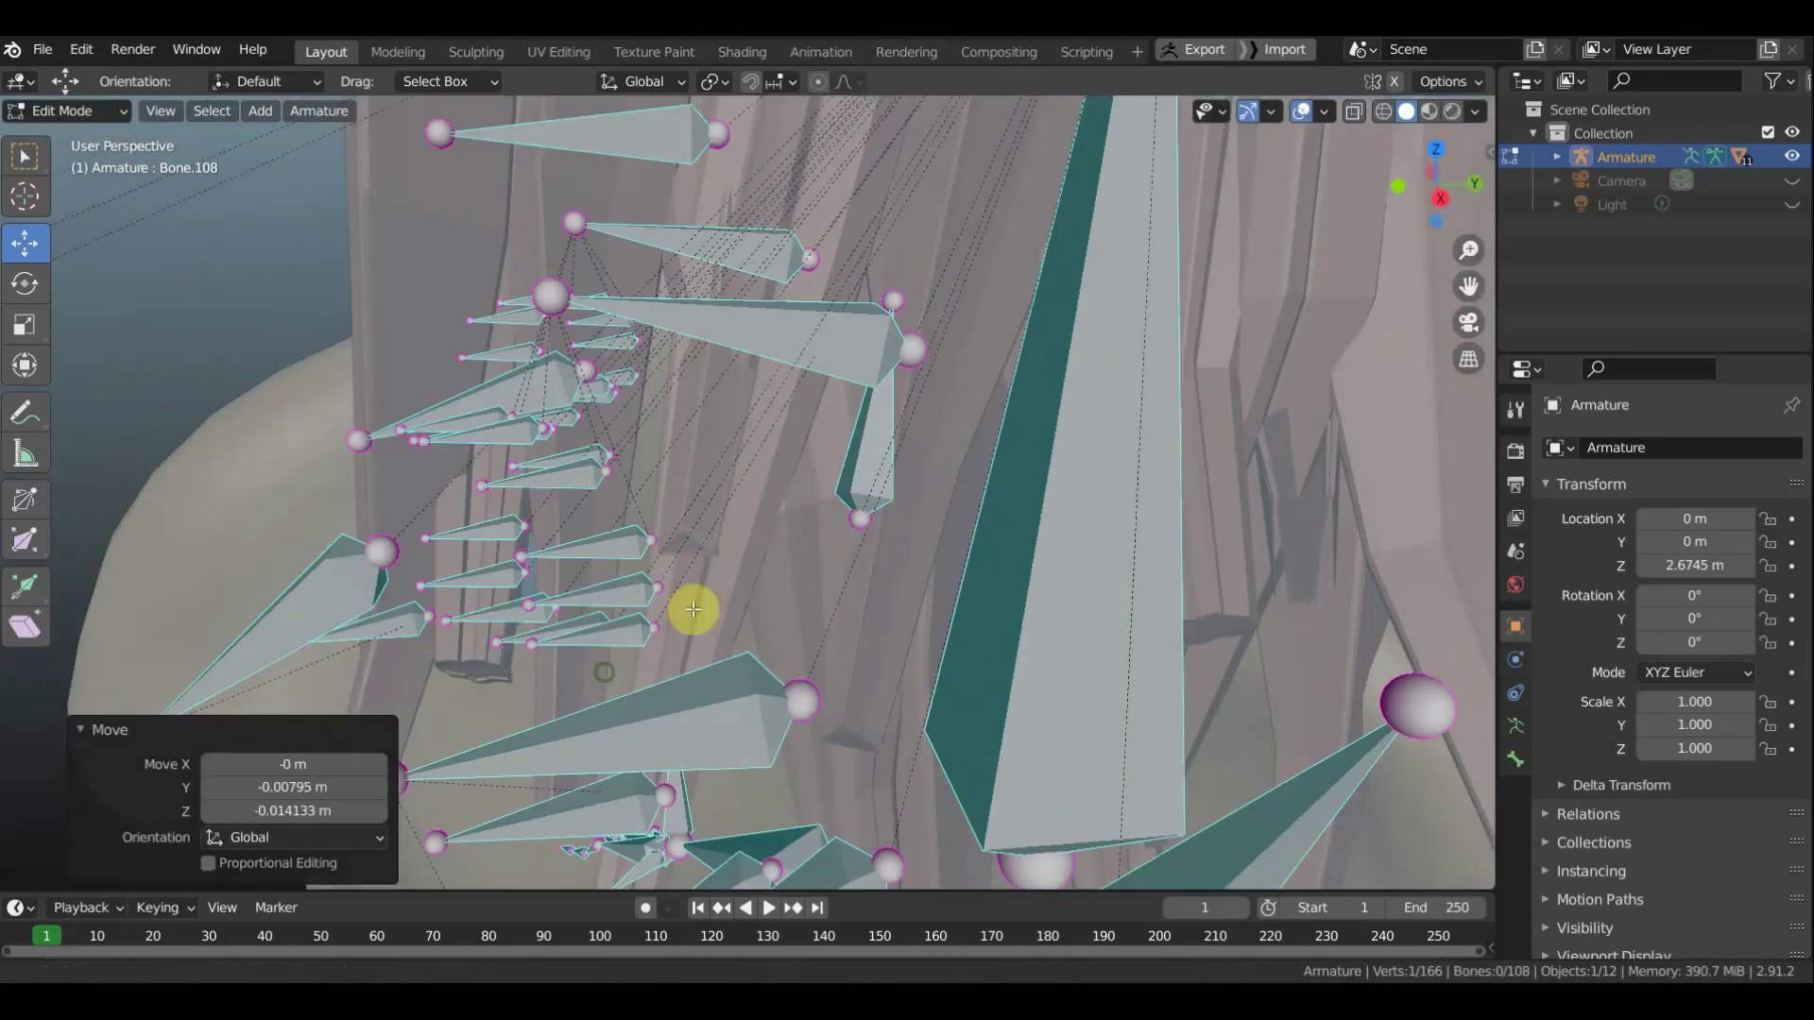
mouse_move(697, 612)
middle_mouse_down()
mouse_move(839, 409)
mouse_move(745, 575)
middle_mouse_up()
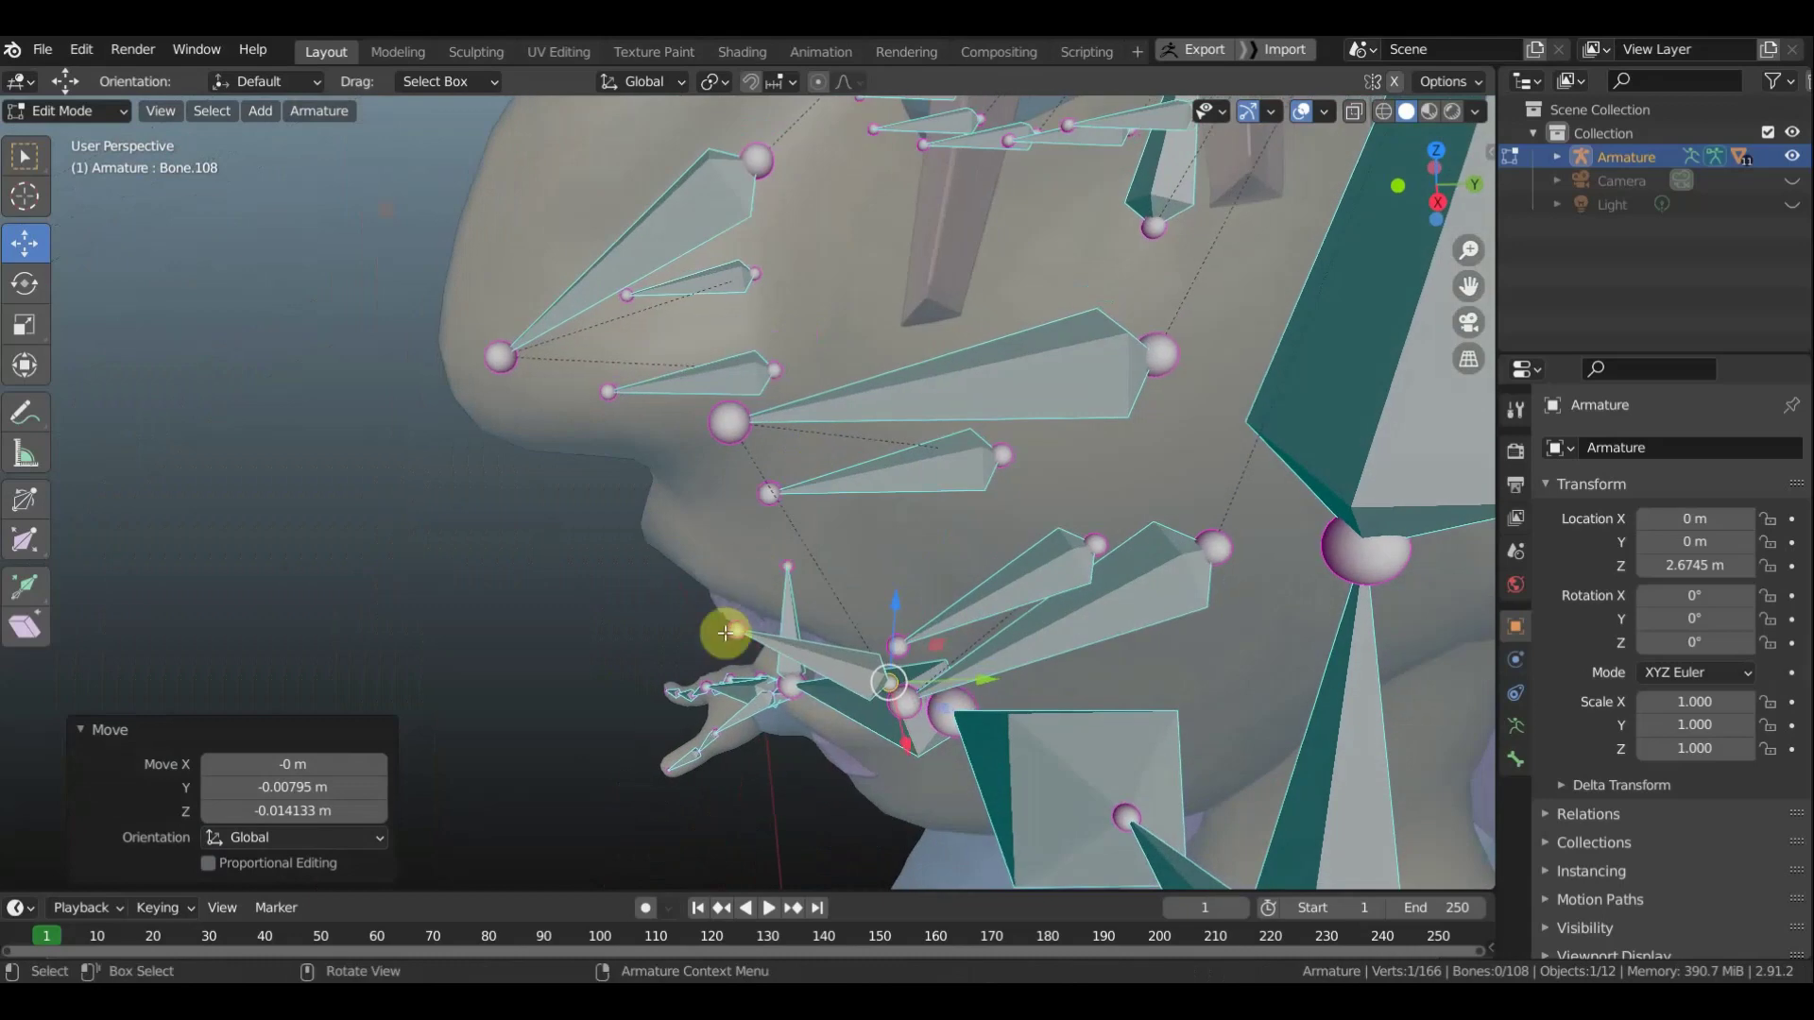
left_click_drag(731, 633, 730, 596)
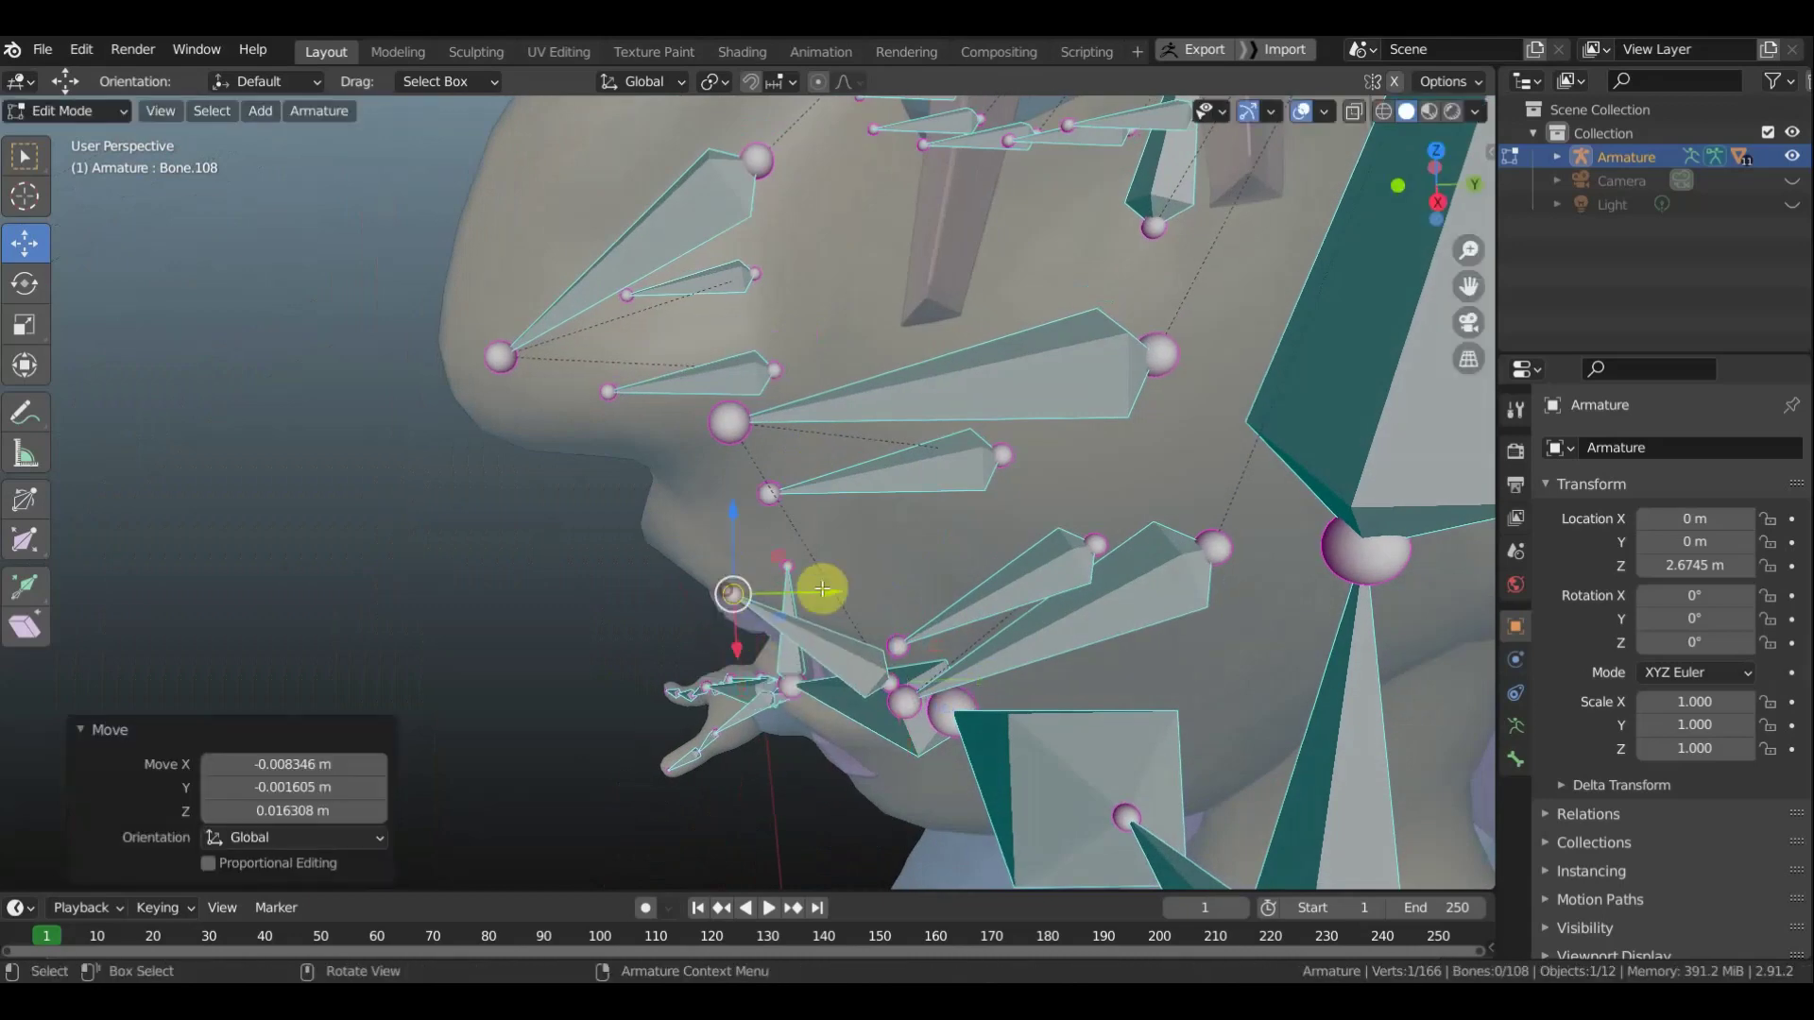
middle_click_drag(818, 587, 835, 514)
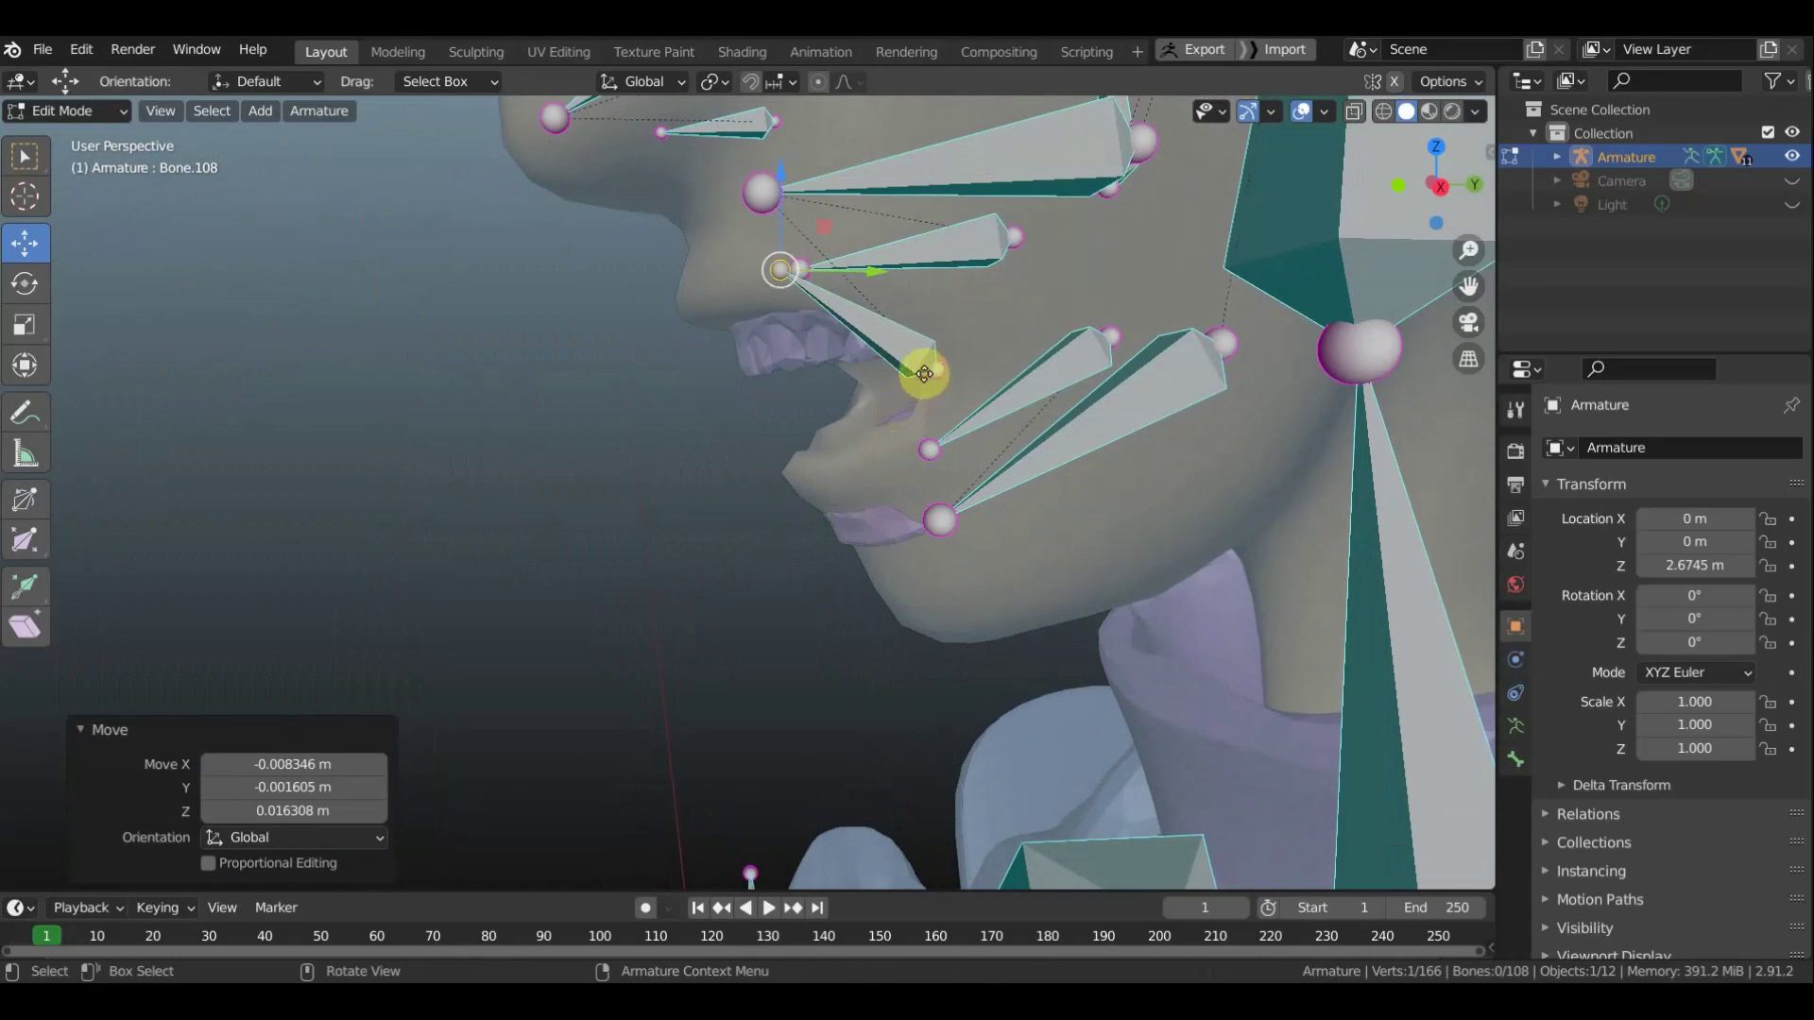
key("g")
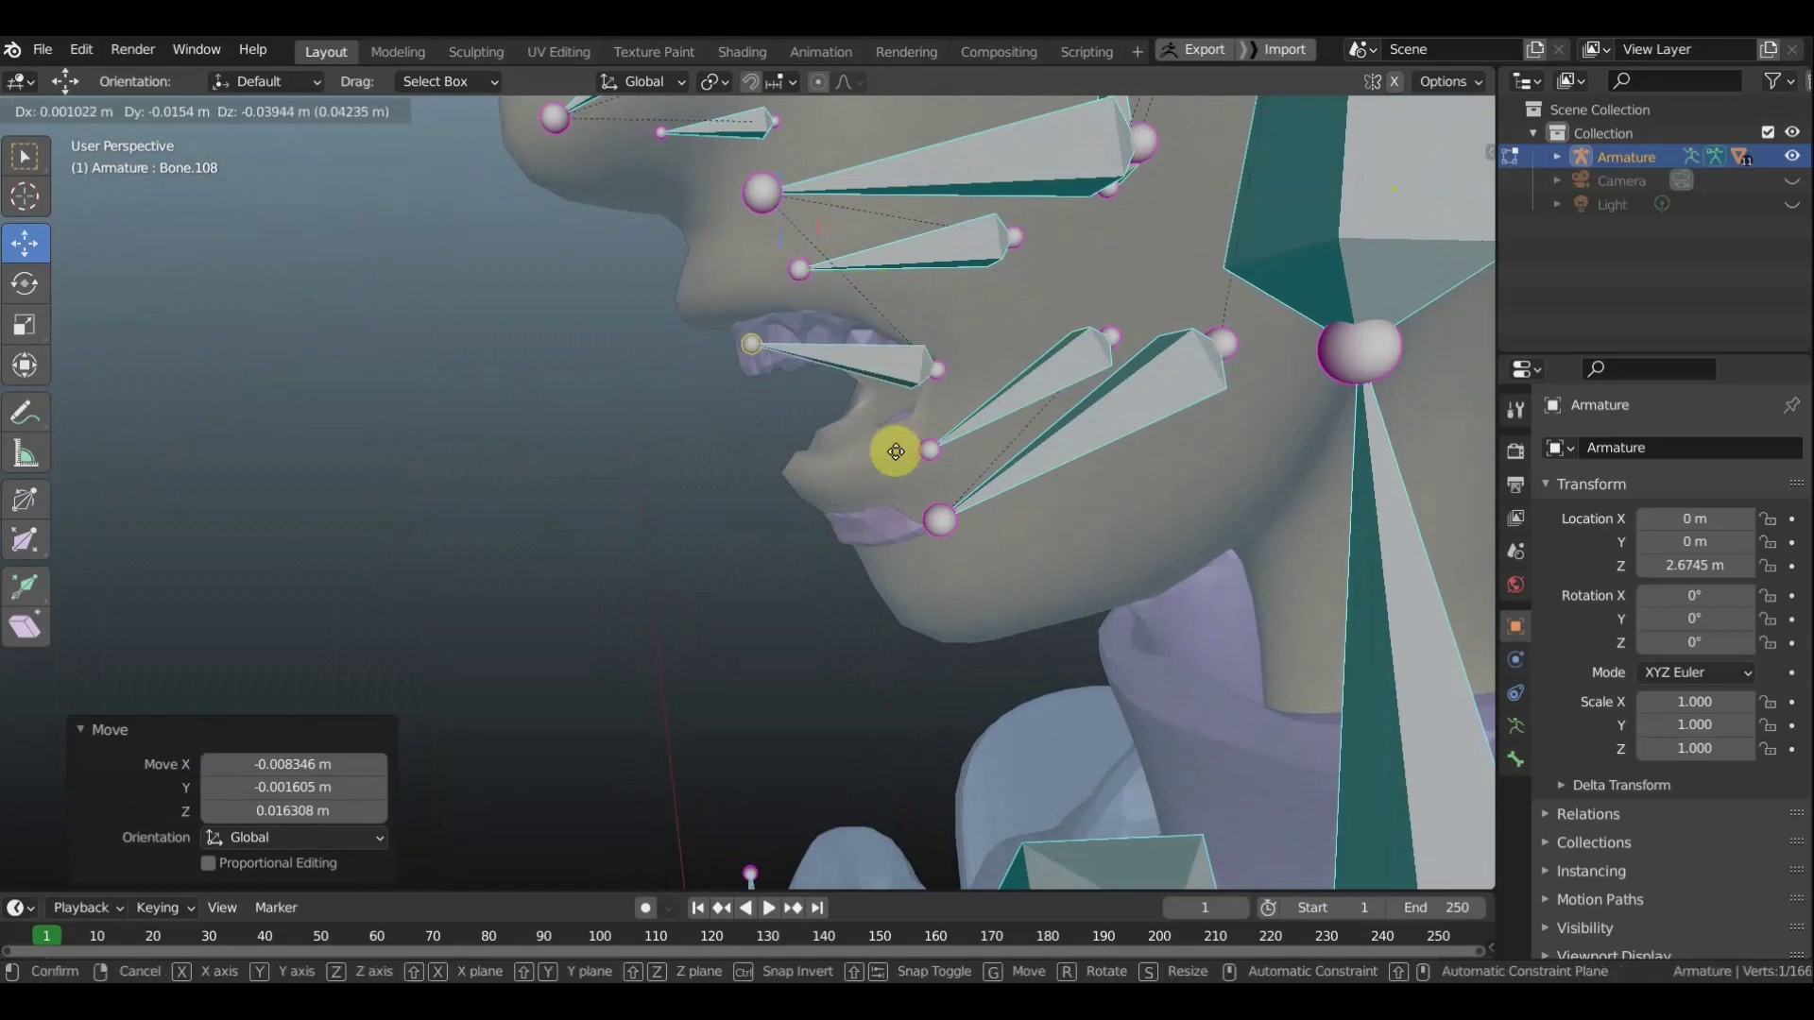
left_click(926, 402)
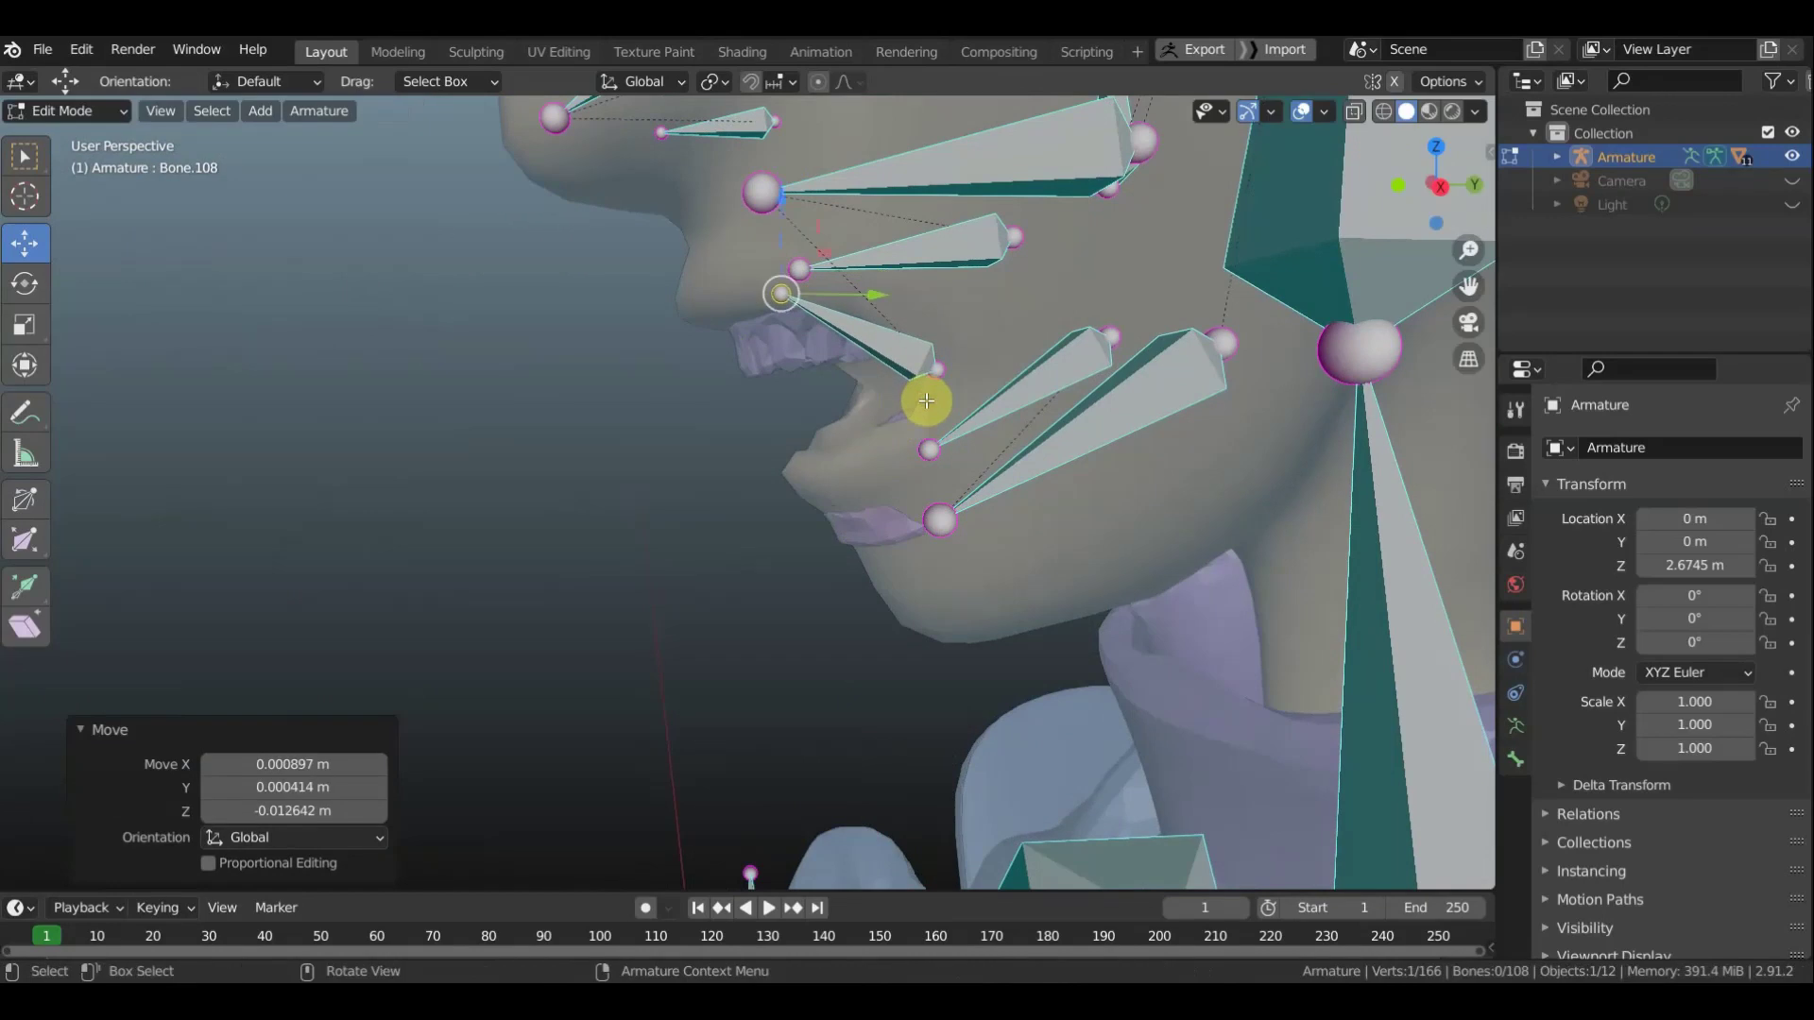
In side view, select the lip bone together with the upper cheek bone
left_click(910, 357)
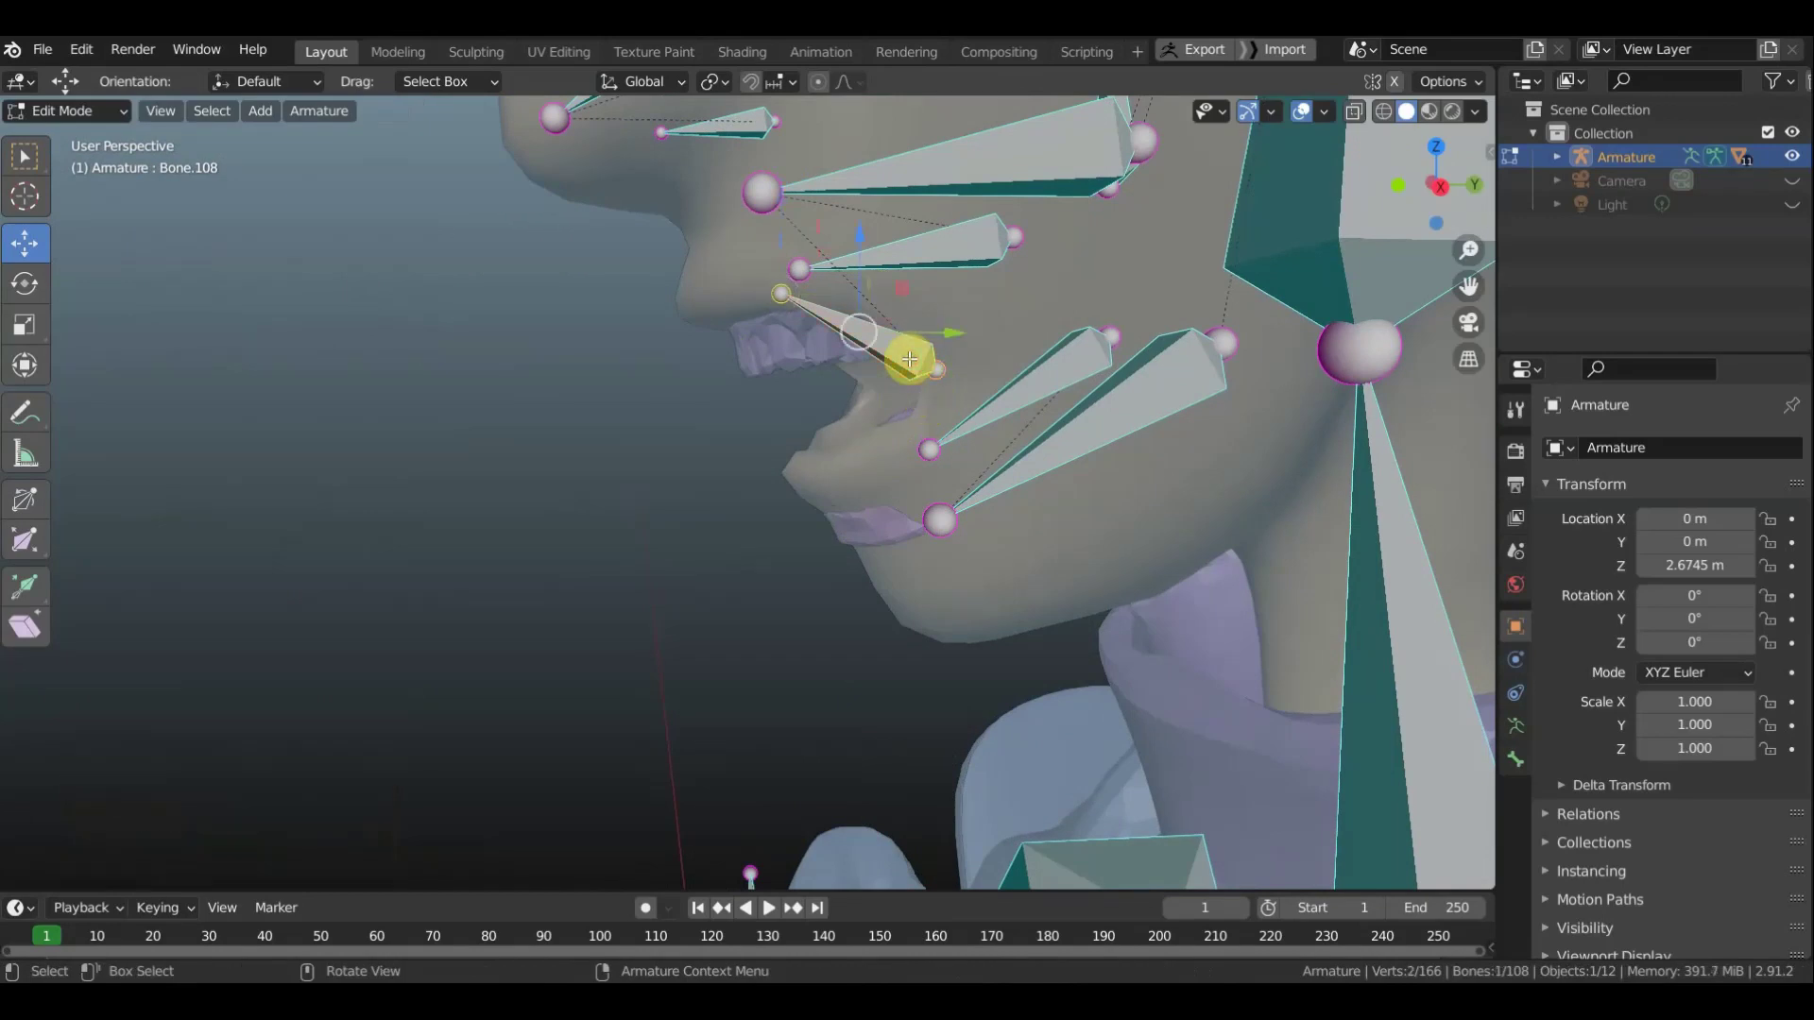
key("KP_3")
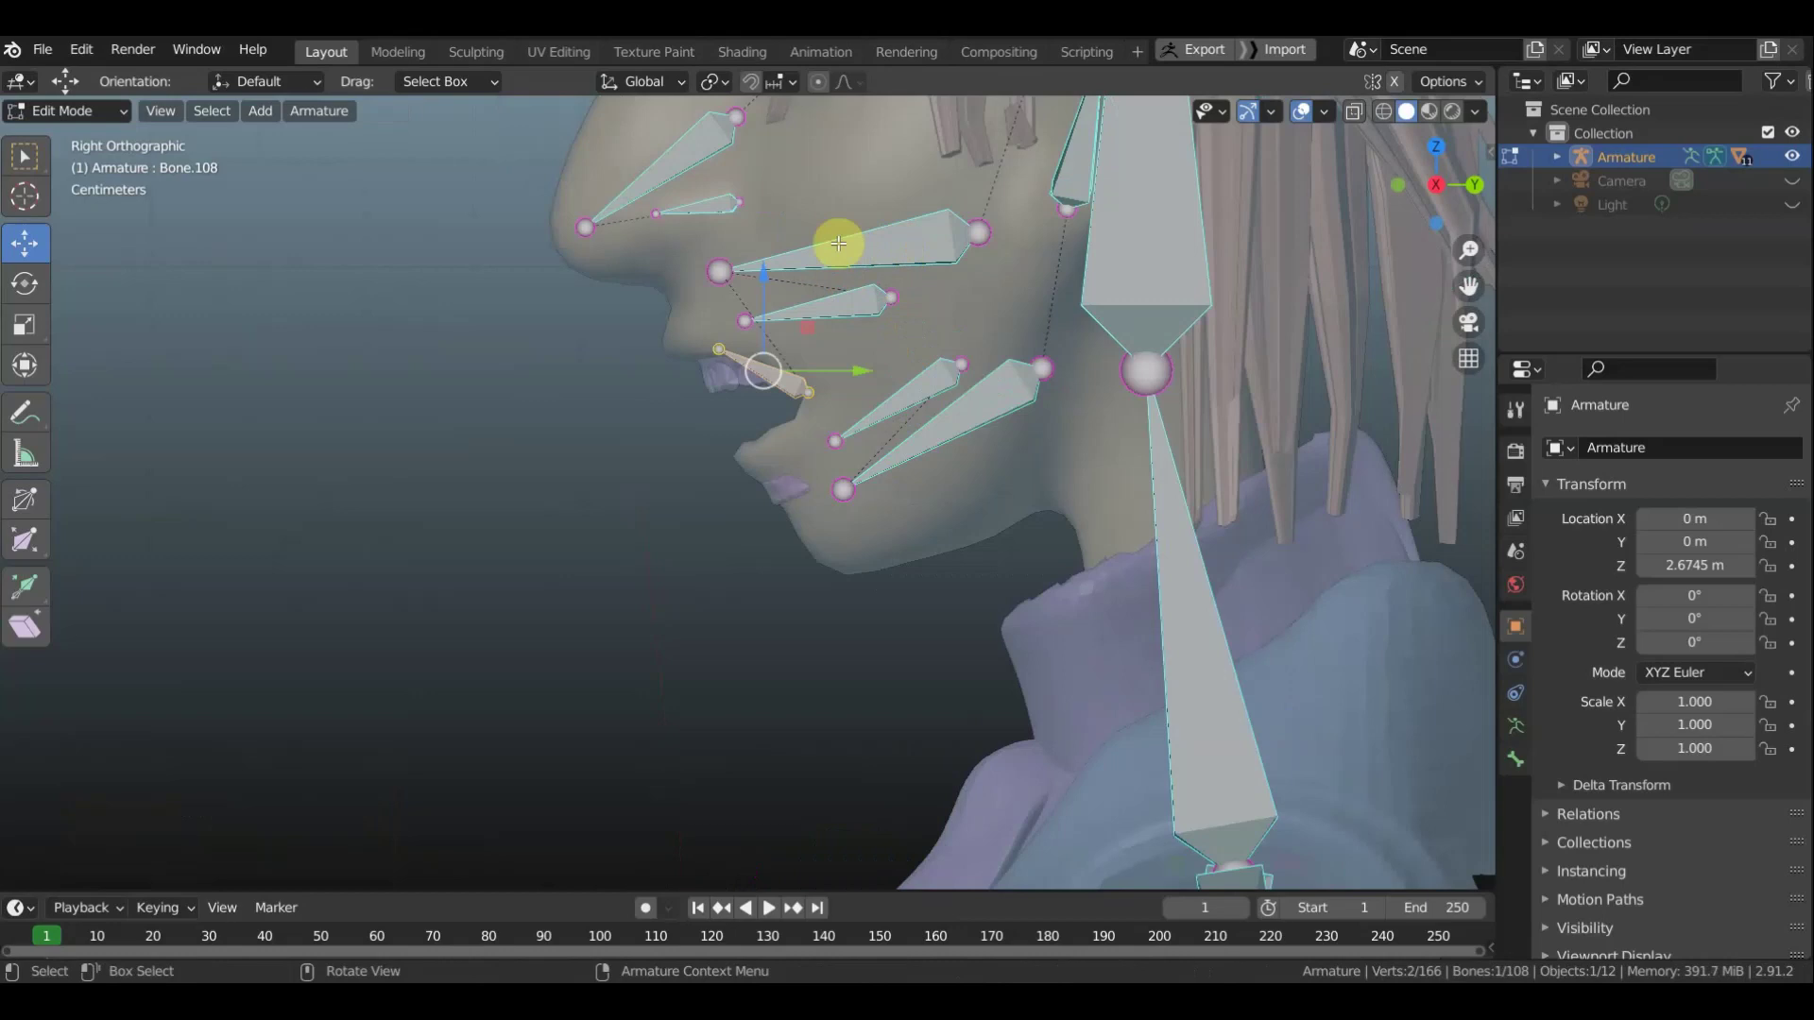
key("shift")
left_click(872, 249, "shift")
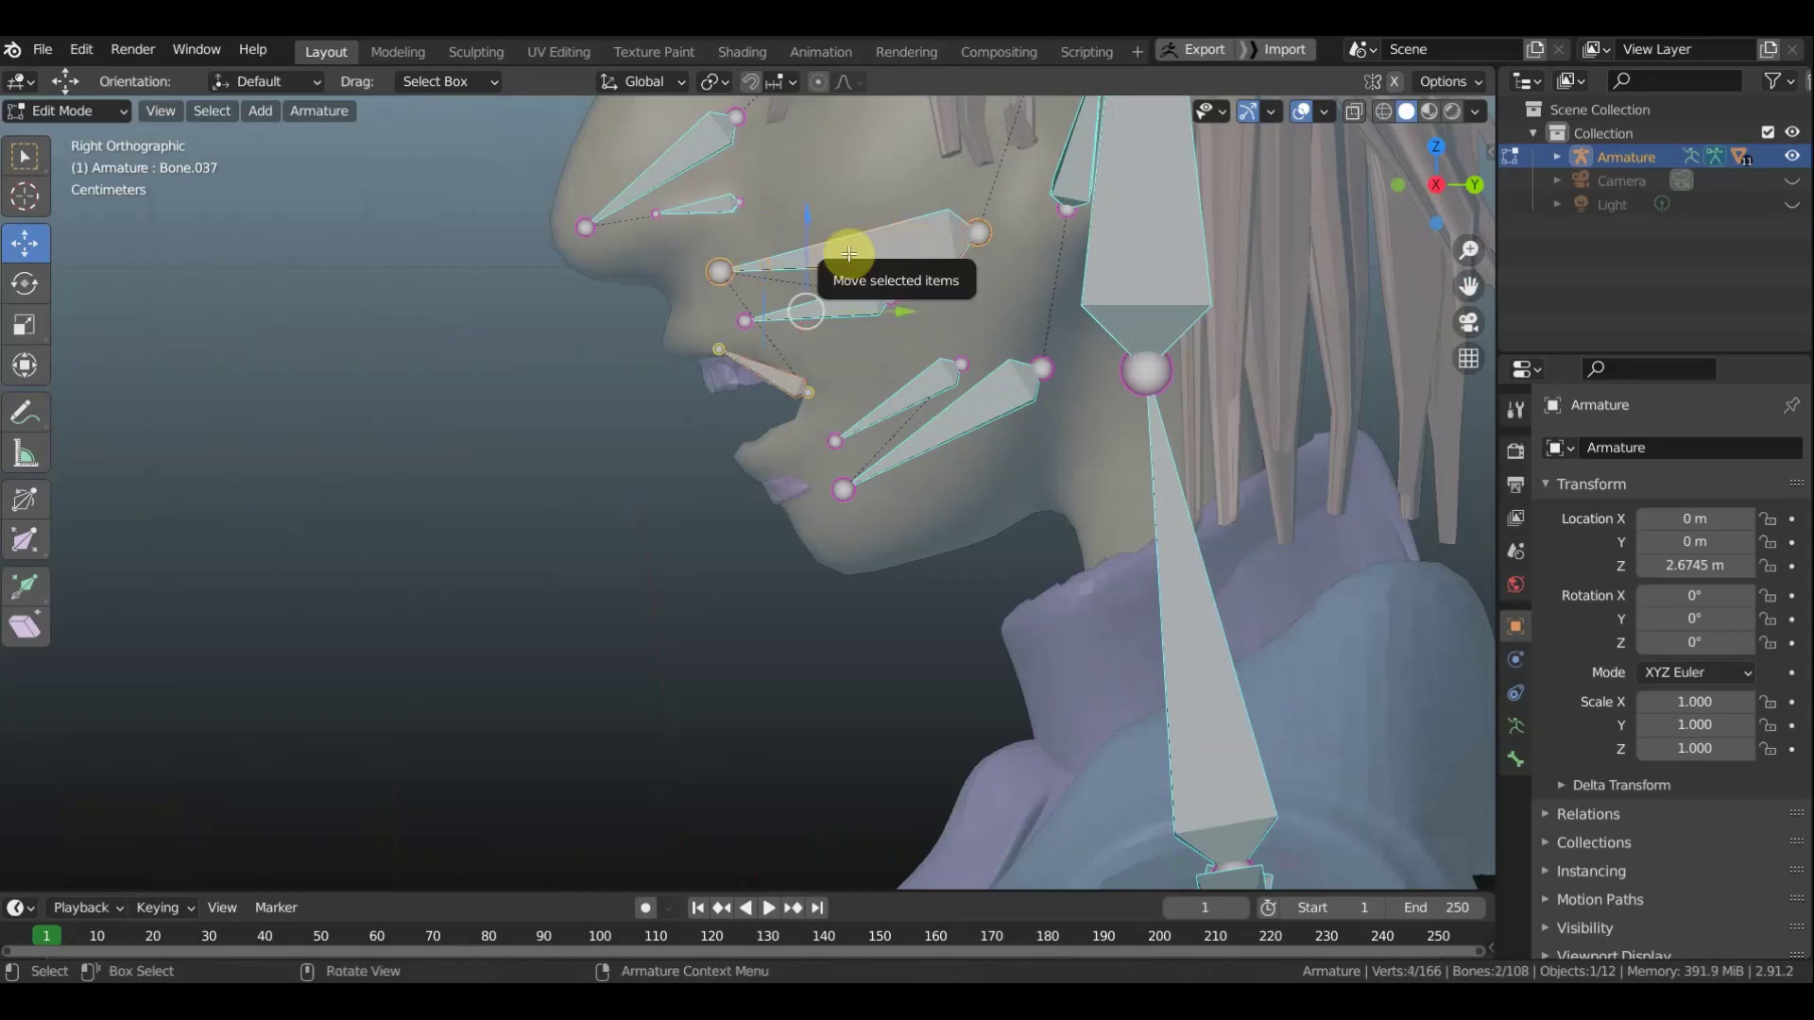
Parent the cheek bone to the lip bone as Connected and reposition middle cheek bone Bone.039
key("ctrl+p")
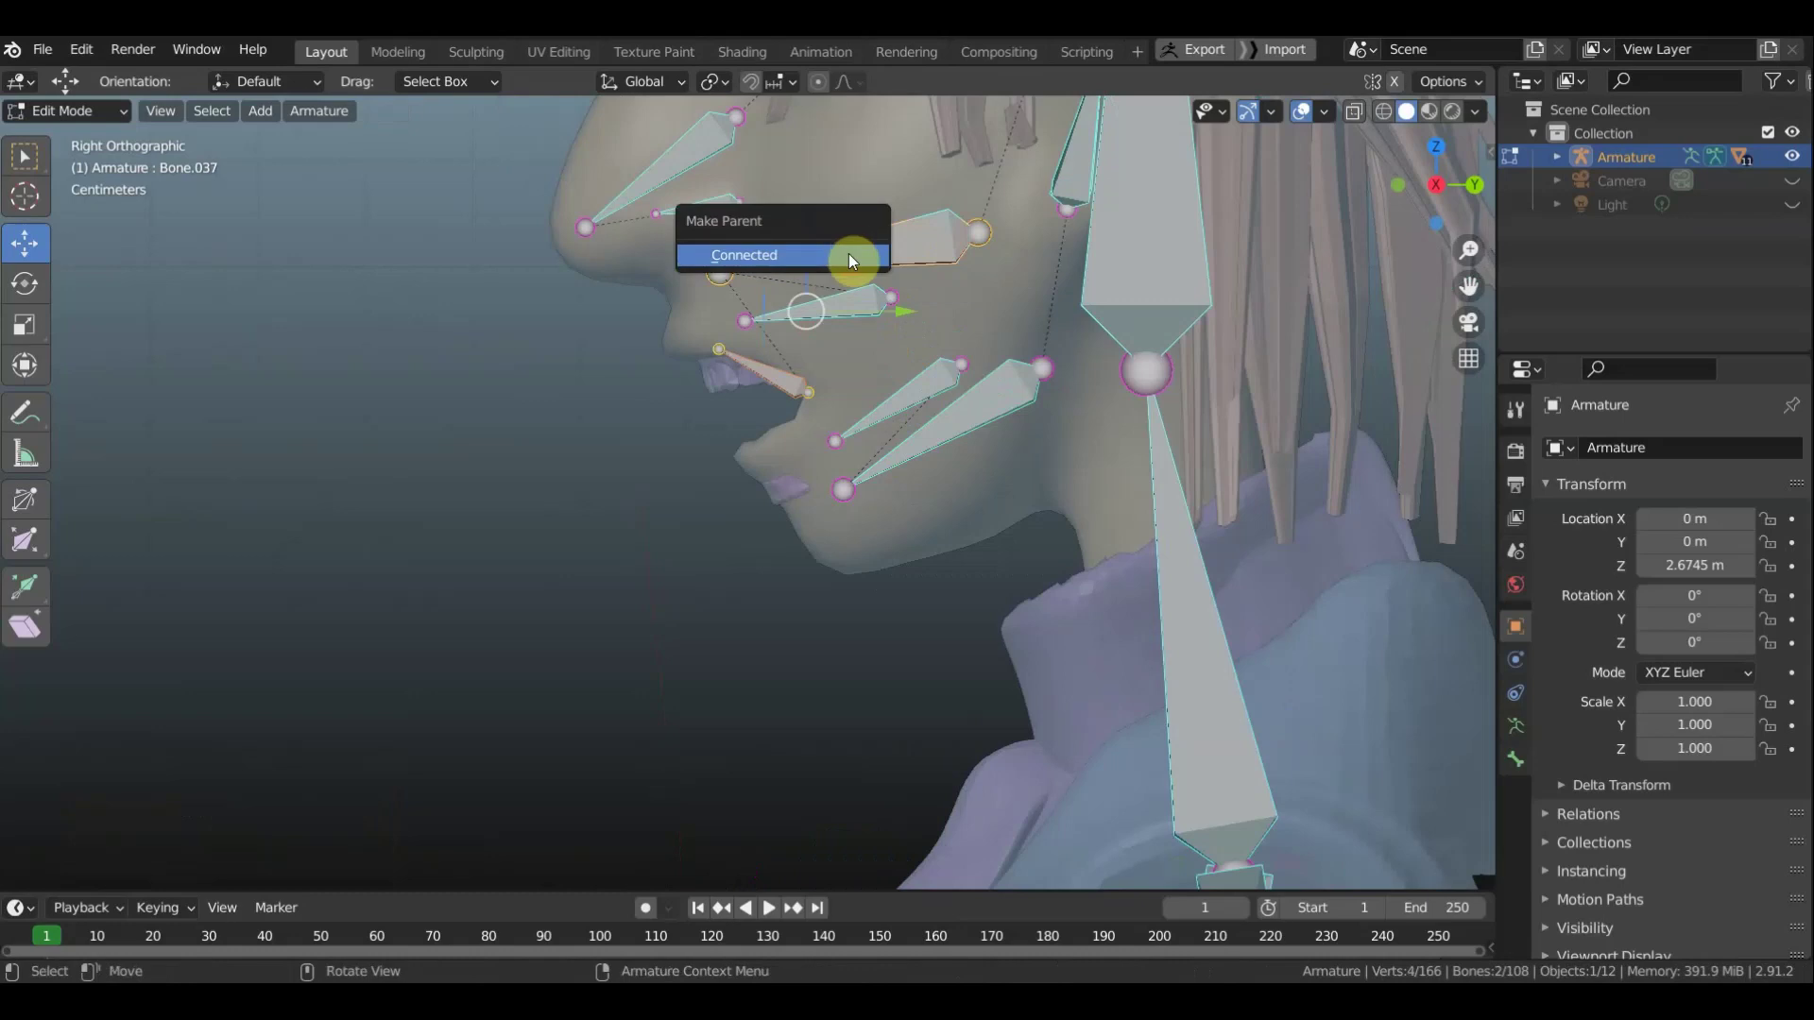
left_click(849, 253)
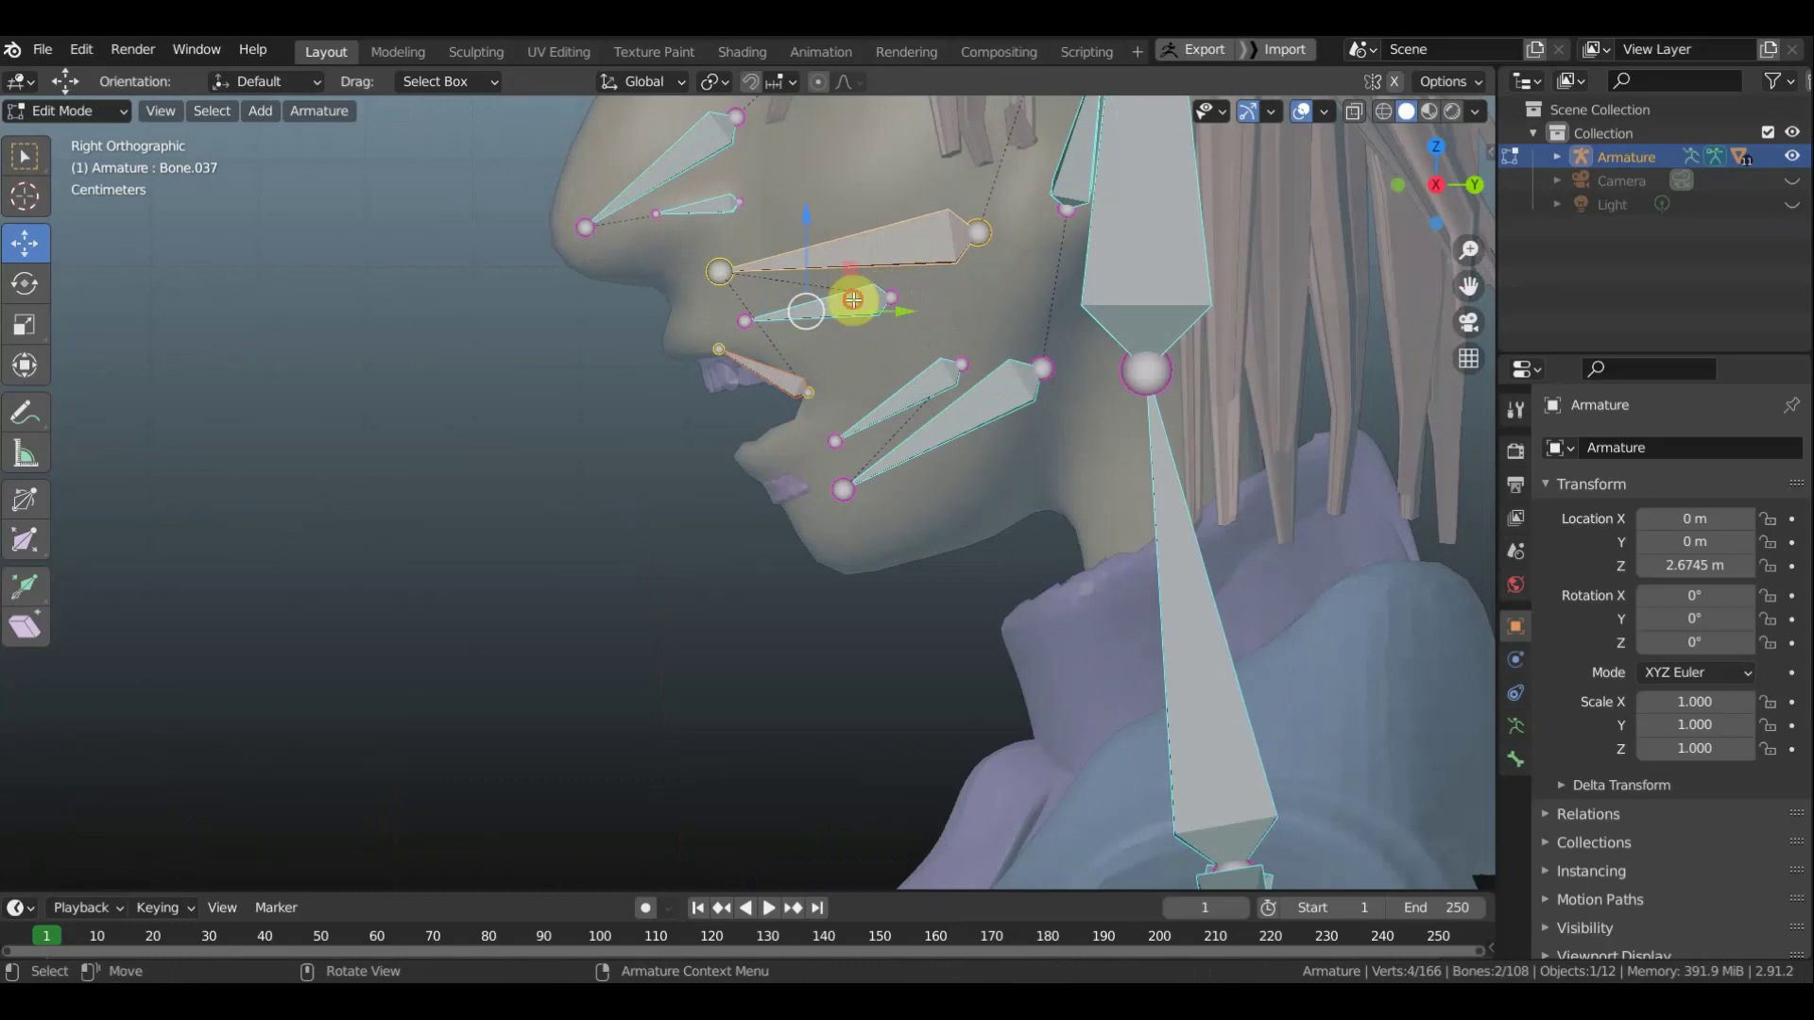
left_click(853, 299)
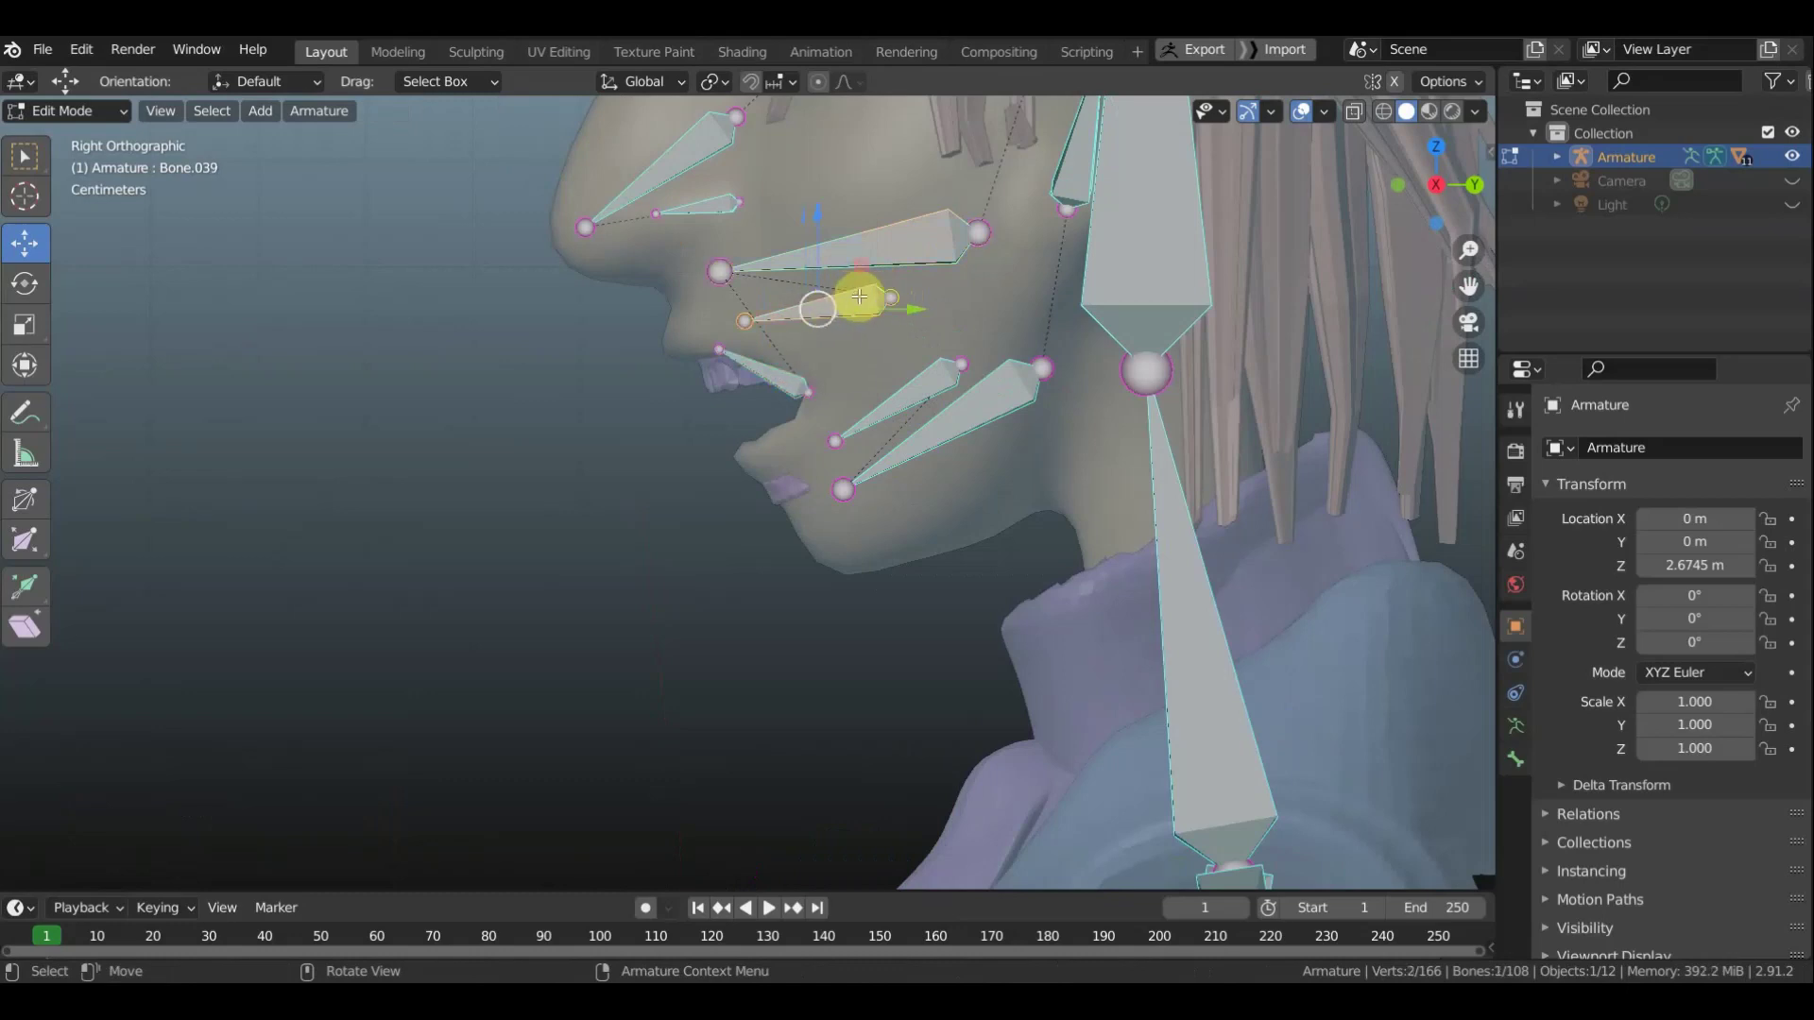
left_click_drag(859, 297, 858, 293)
left_click(856, 296)
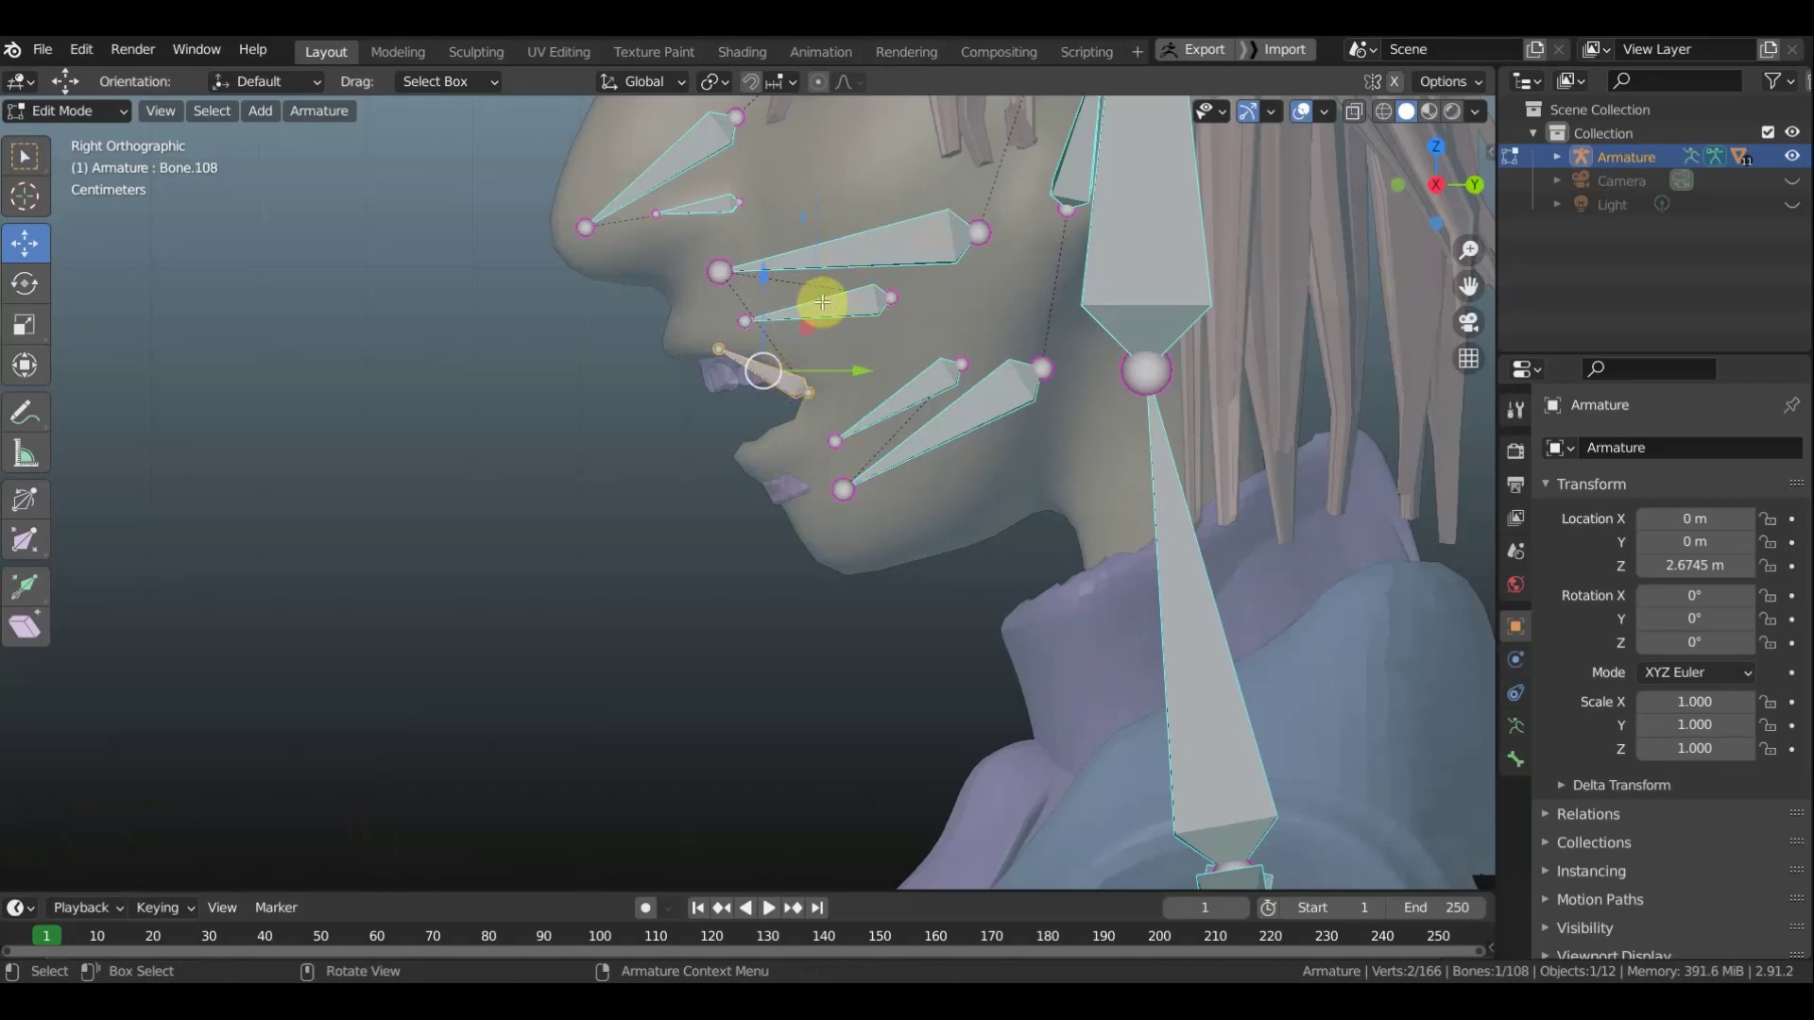
Duplicate Bone.039 in front of the mouth, rotate it 88.8° in top view, and scale it to 0.704
left_click(856, 306)
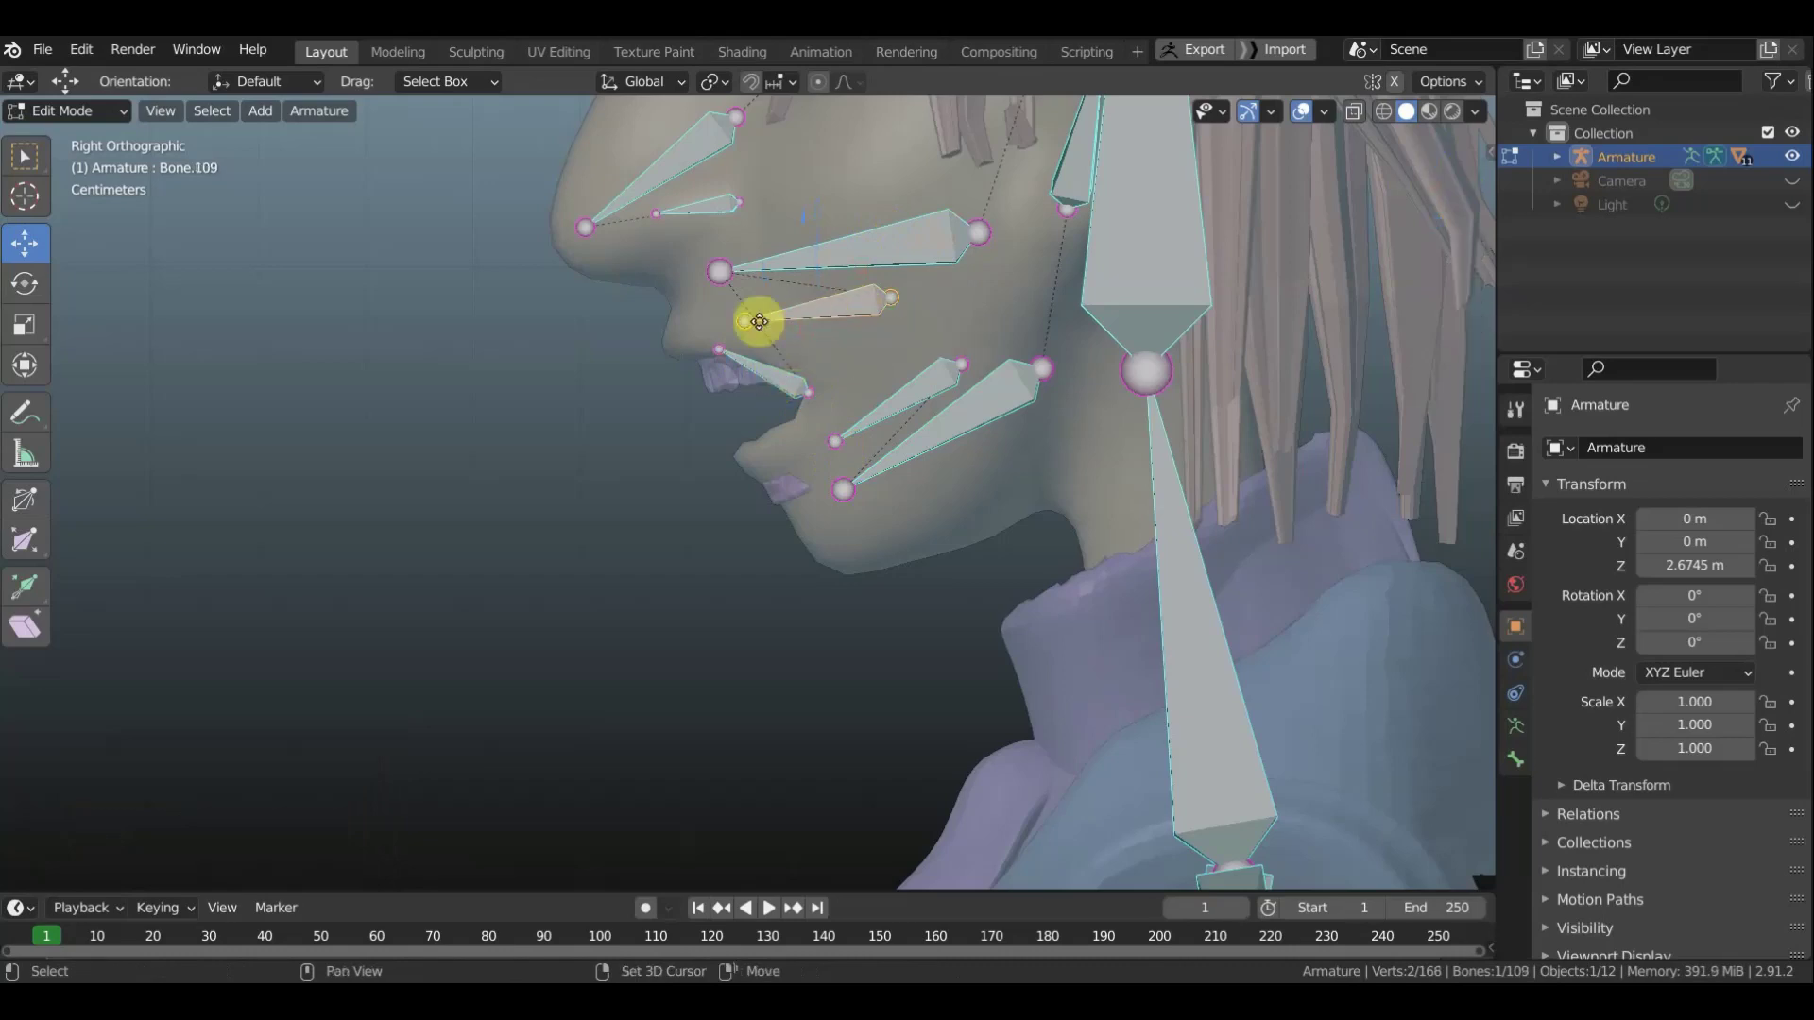
key("shift+d")
left_click(548, 379)
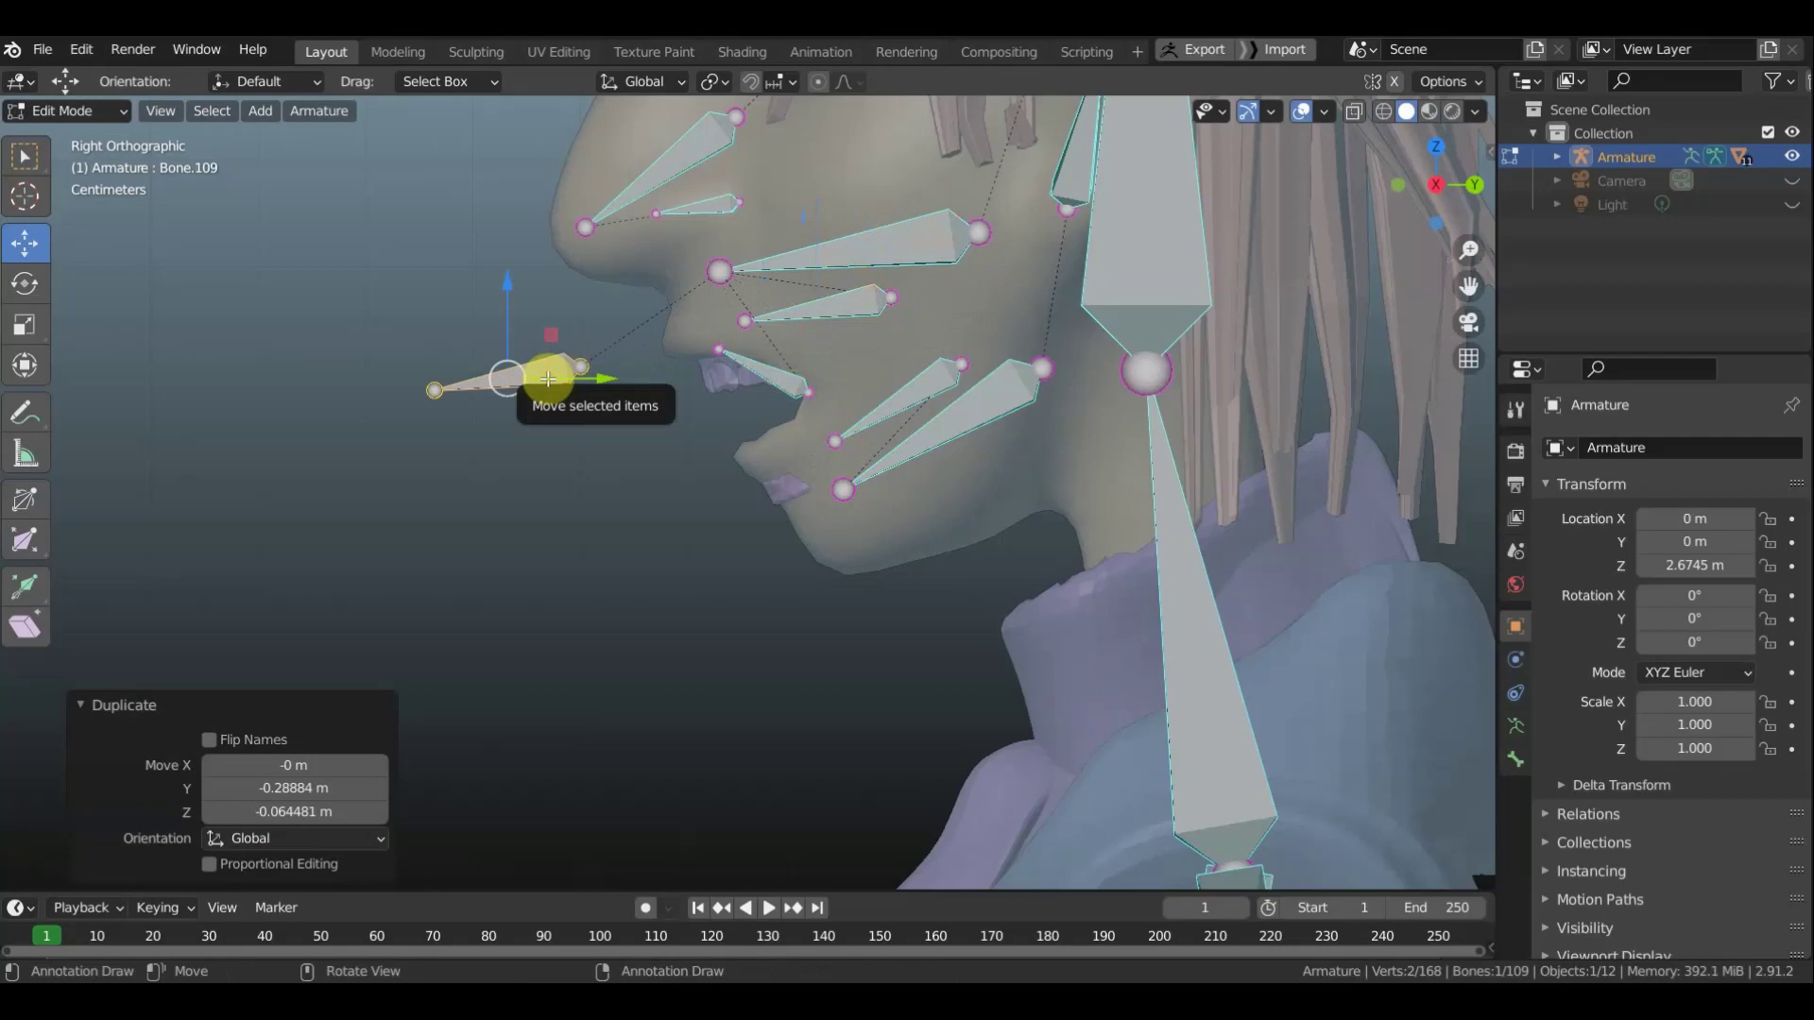
key("KP_7")
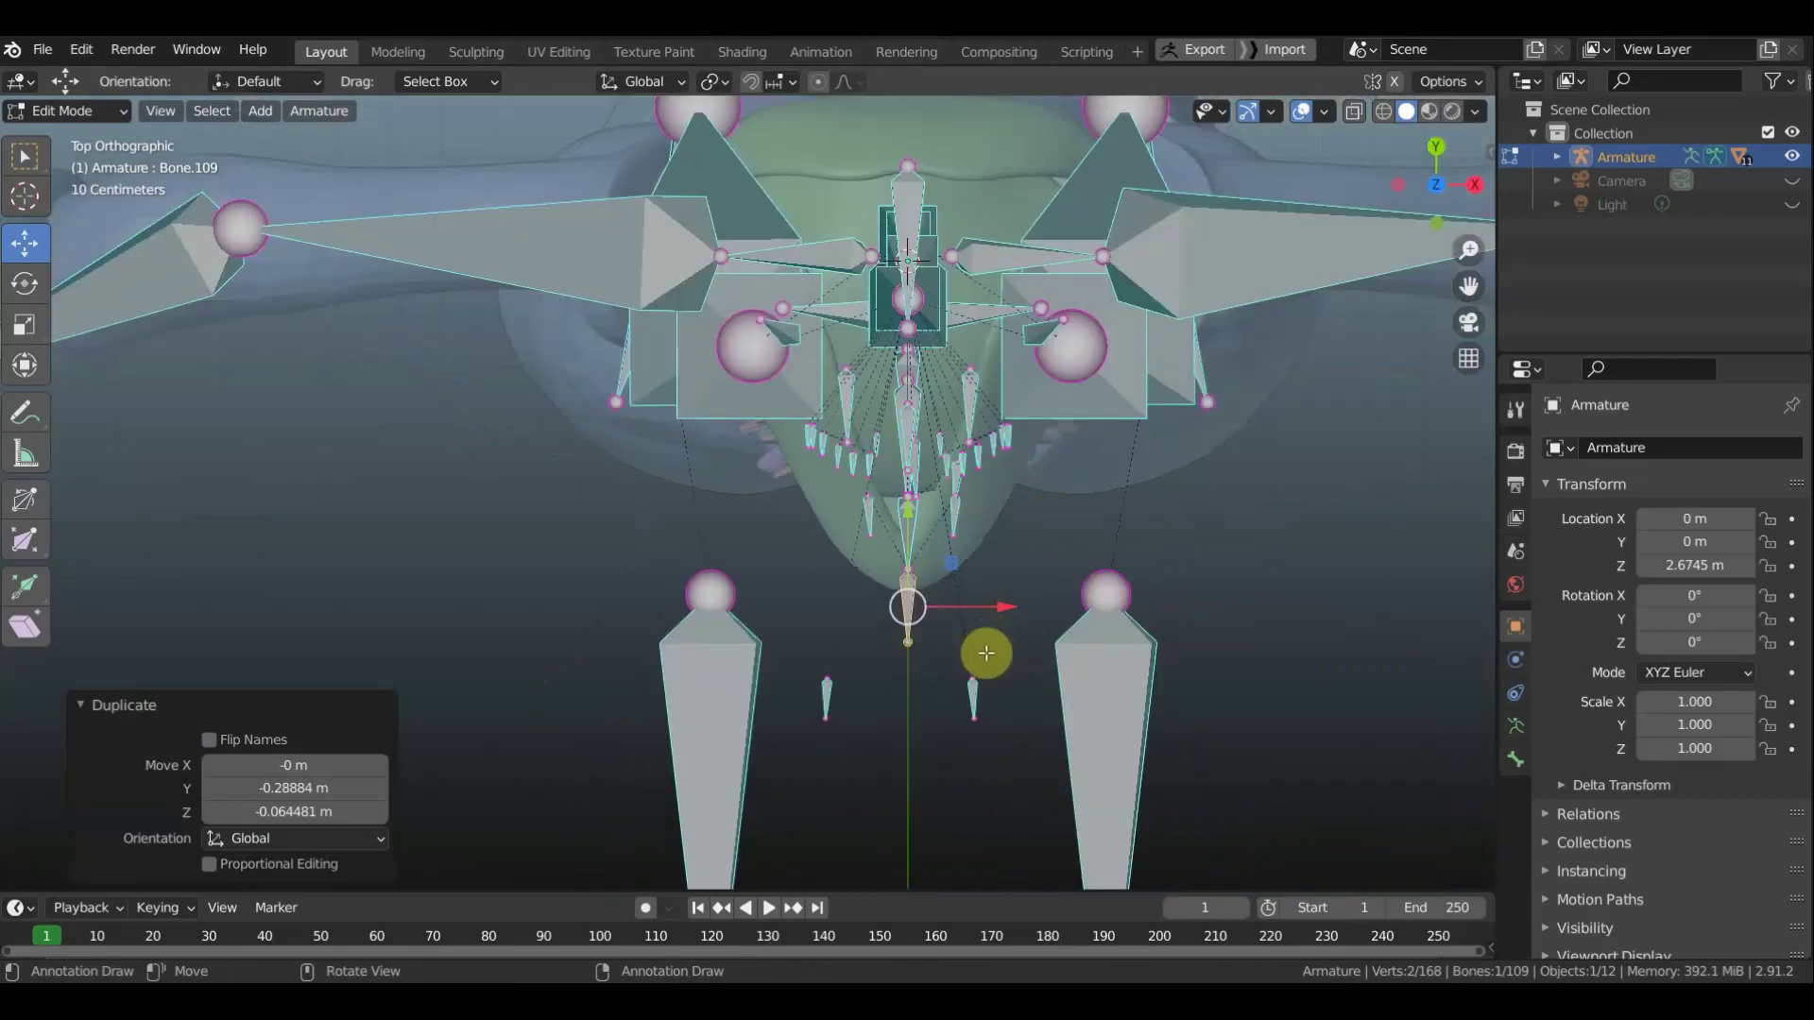
key("r")
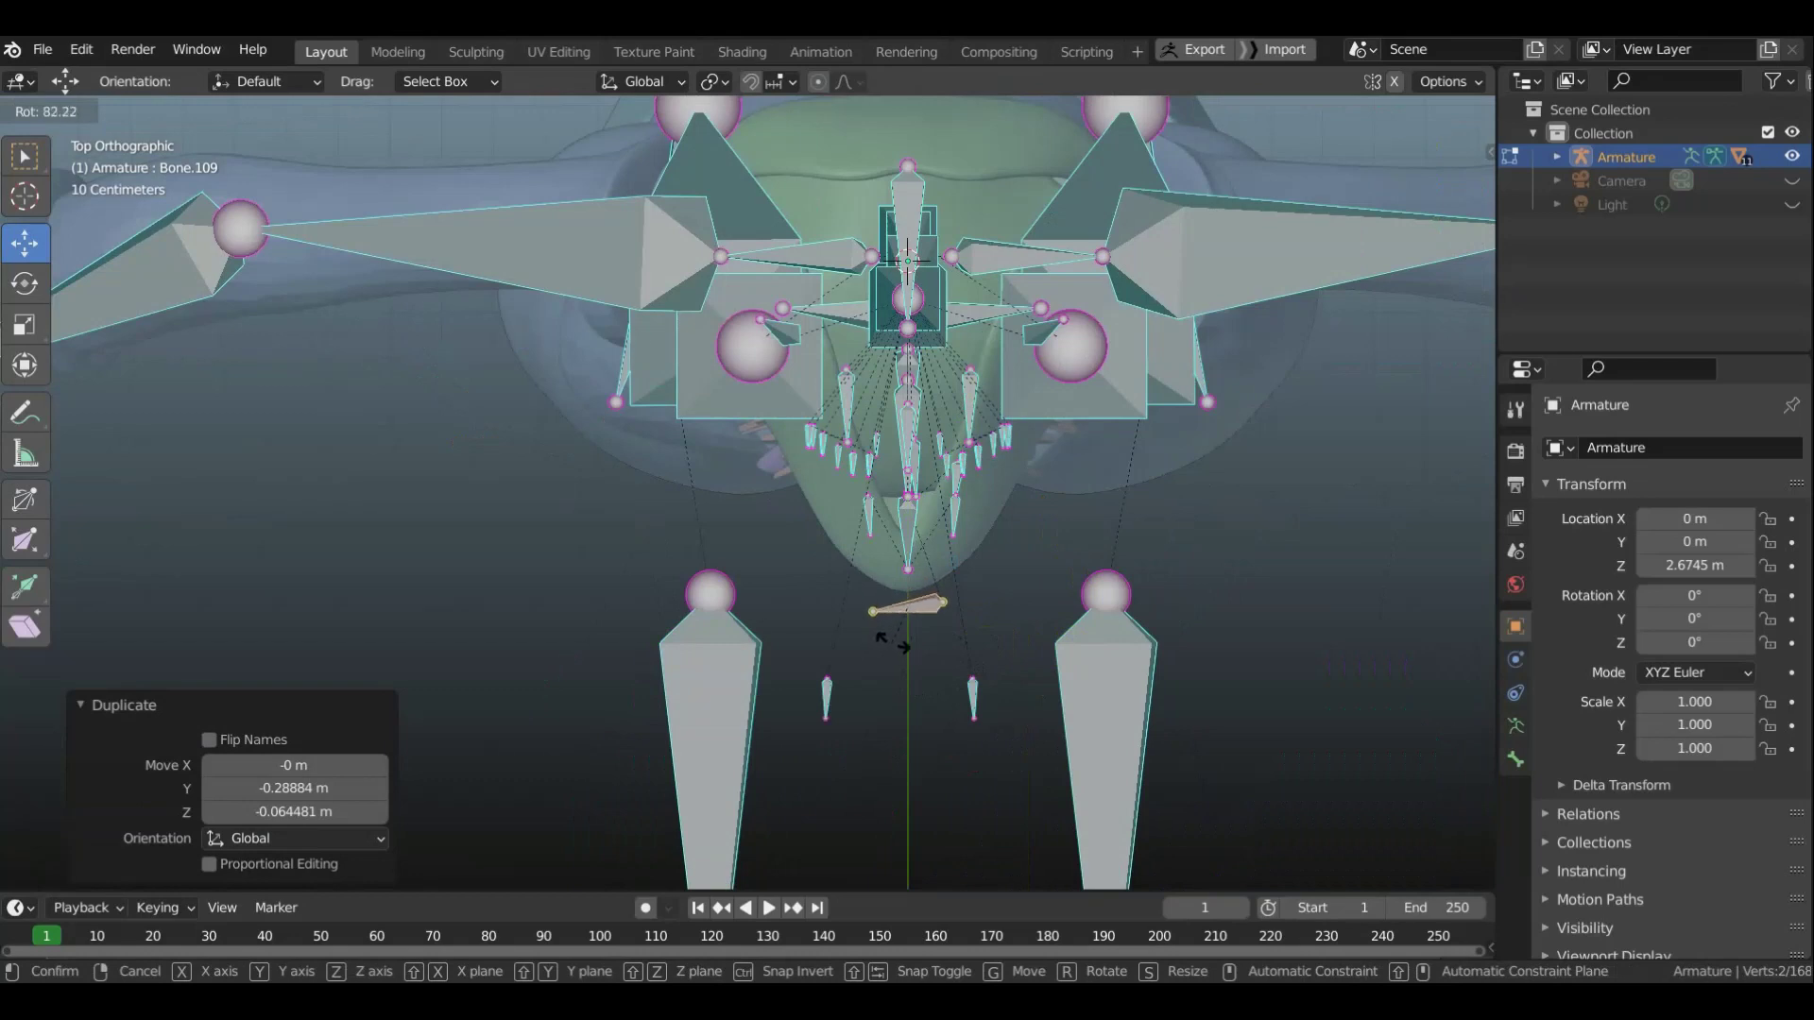
left_click(888, 642)
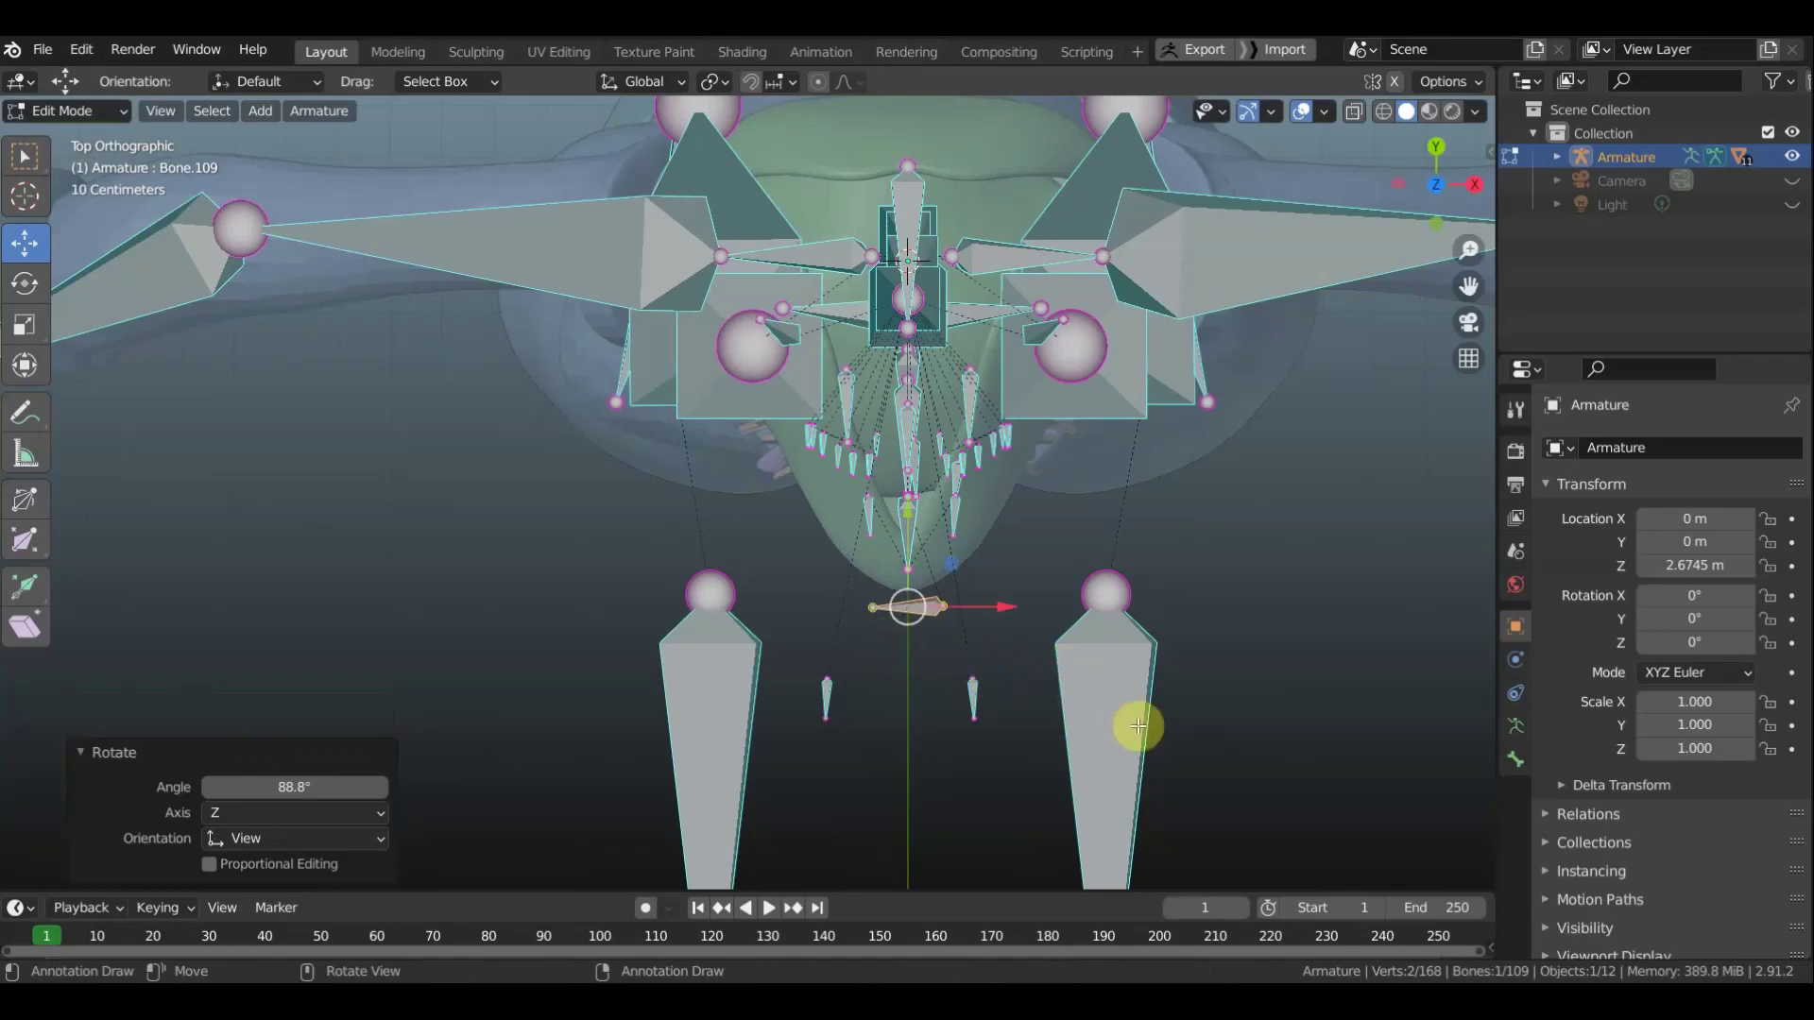
key("s")
left_click(1065, 696)
middle_click_drag(1008, 681, 753, 457)
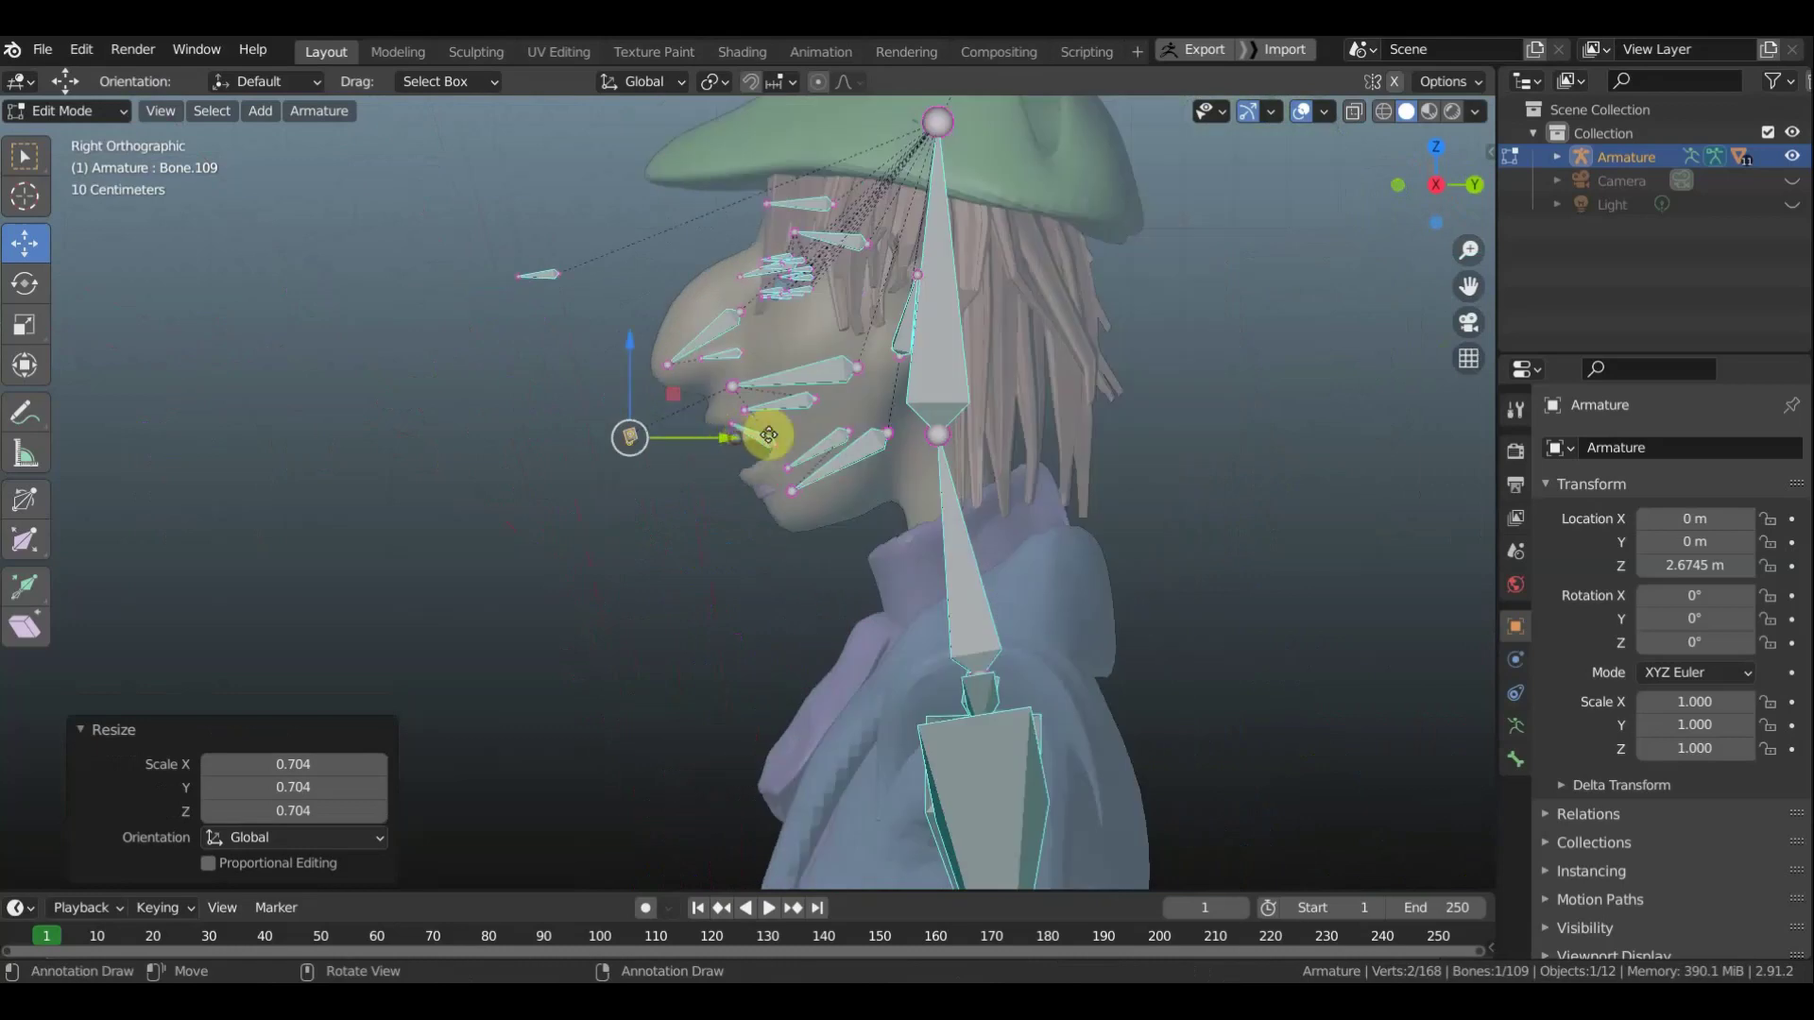
Slide Bone.109 along Y toward the face and place it at the front of the upper lip
left_click_drag(761, 436, 831, 438)
scroll(831, 439, "up", 3)
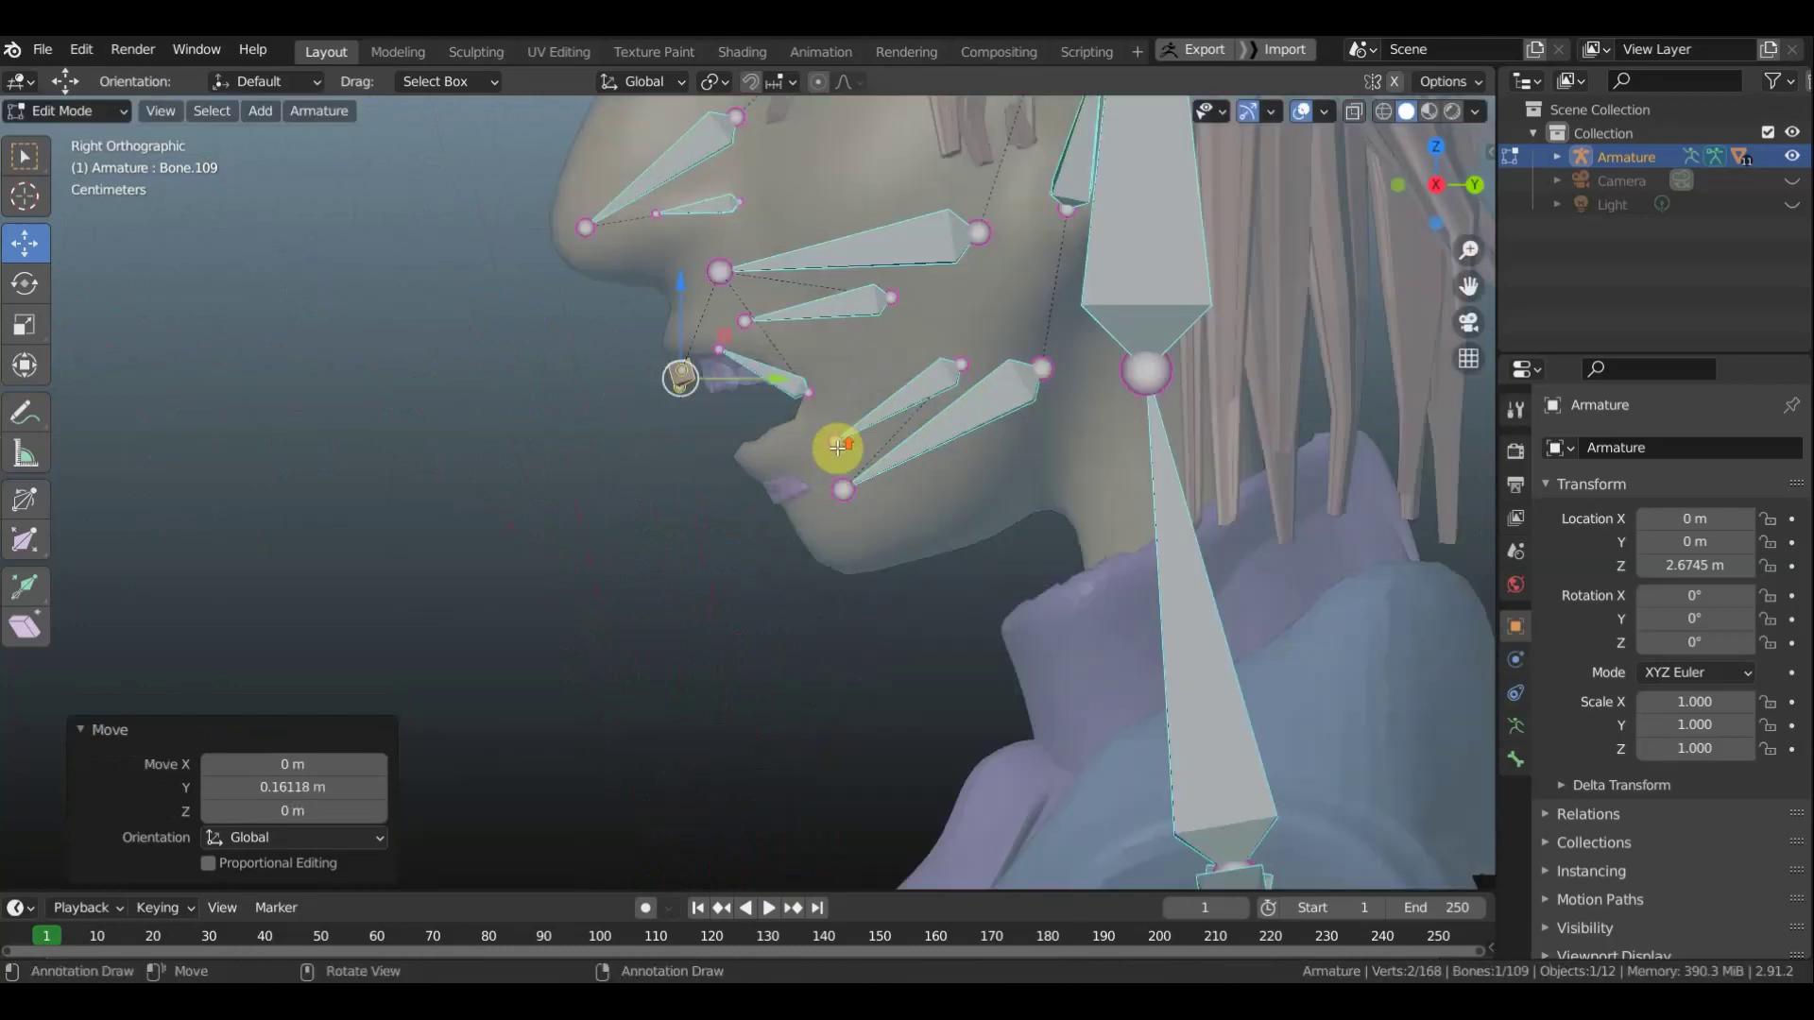
scroll(835, 450, "up", 2)
middle_click_drag(843, 446, 838, 624, "shift")
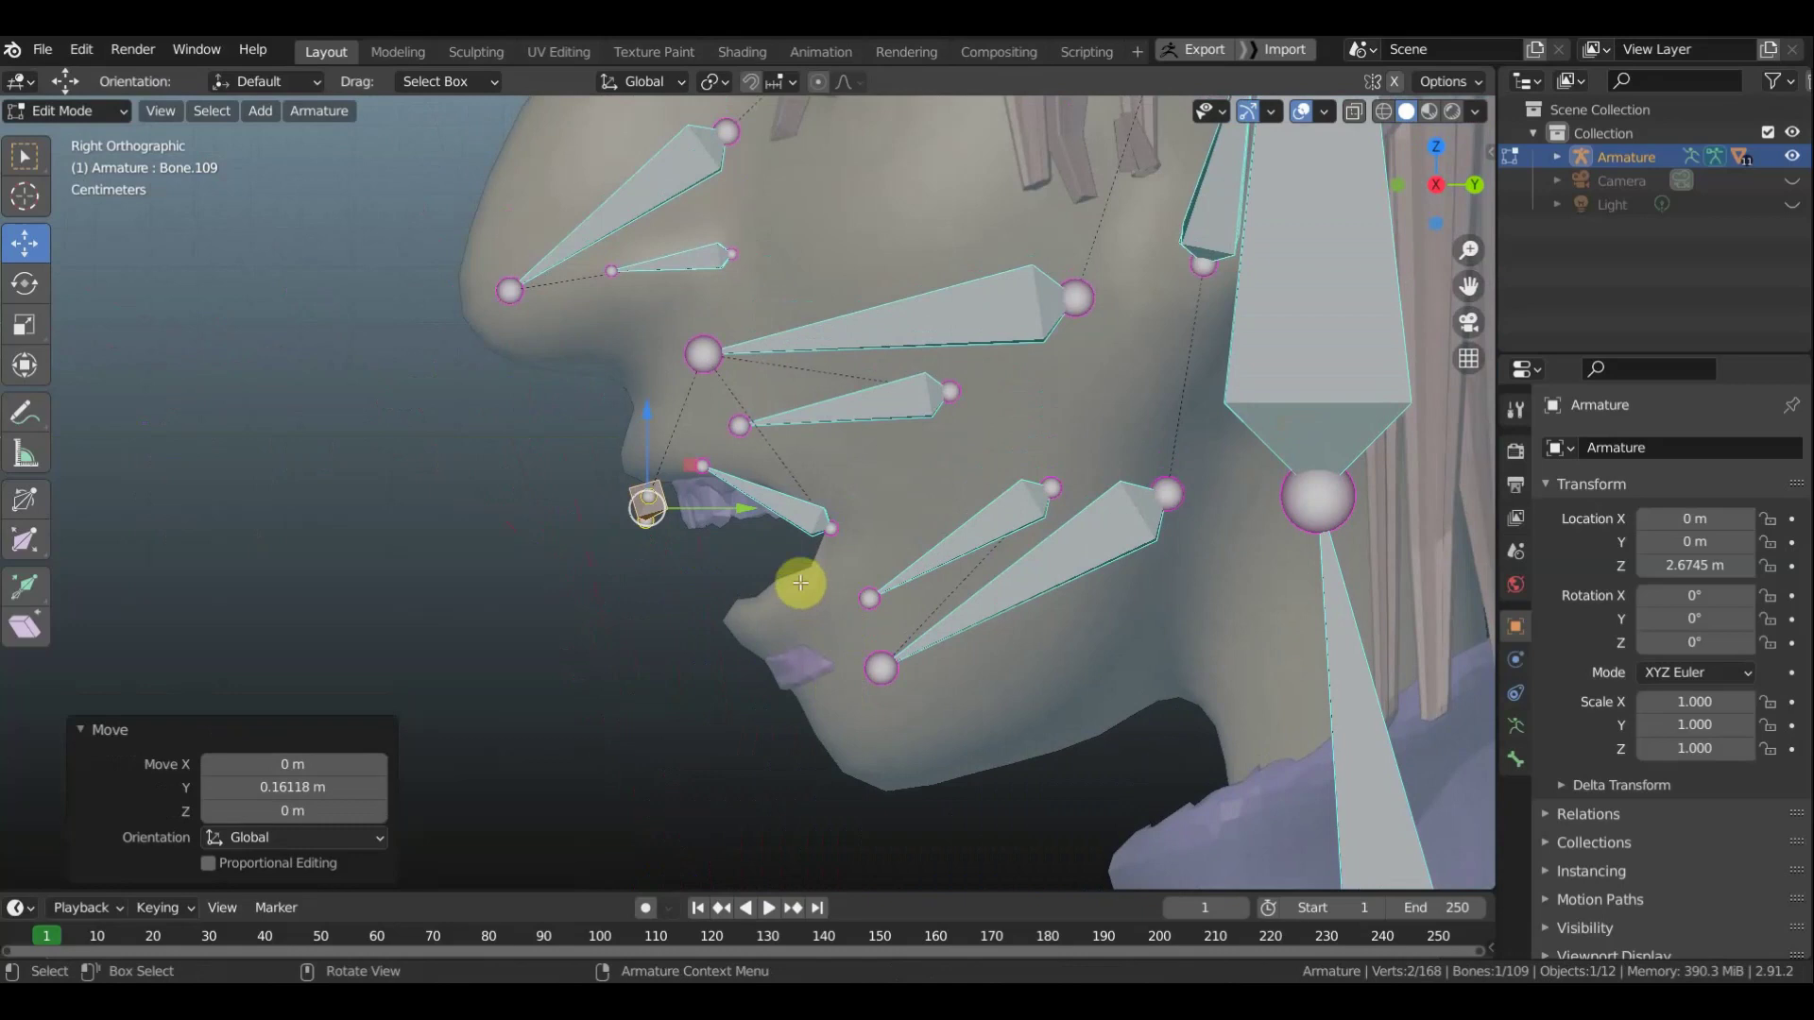
key("g")
left_click(786, 547)
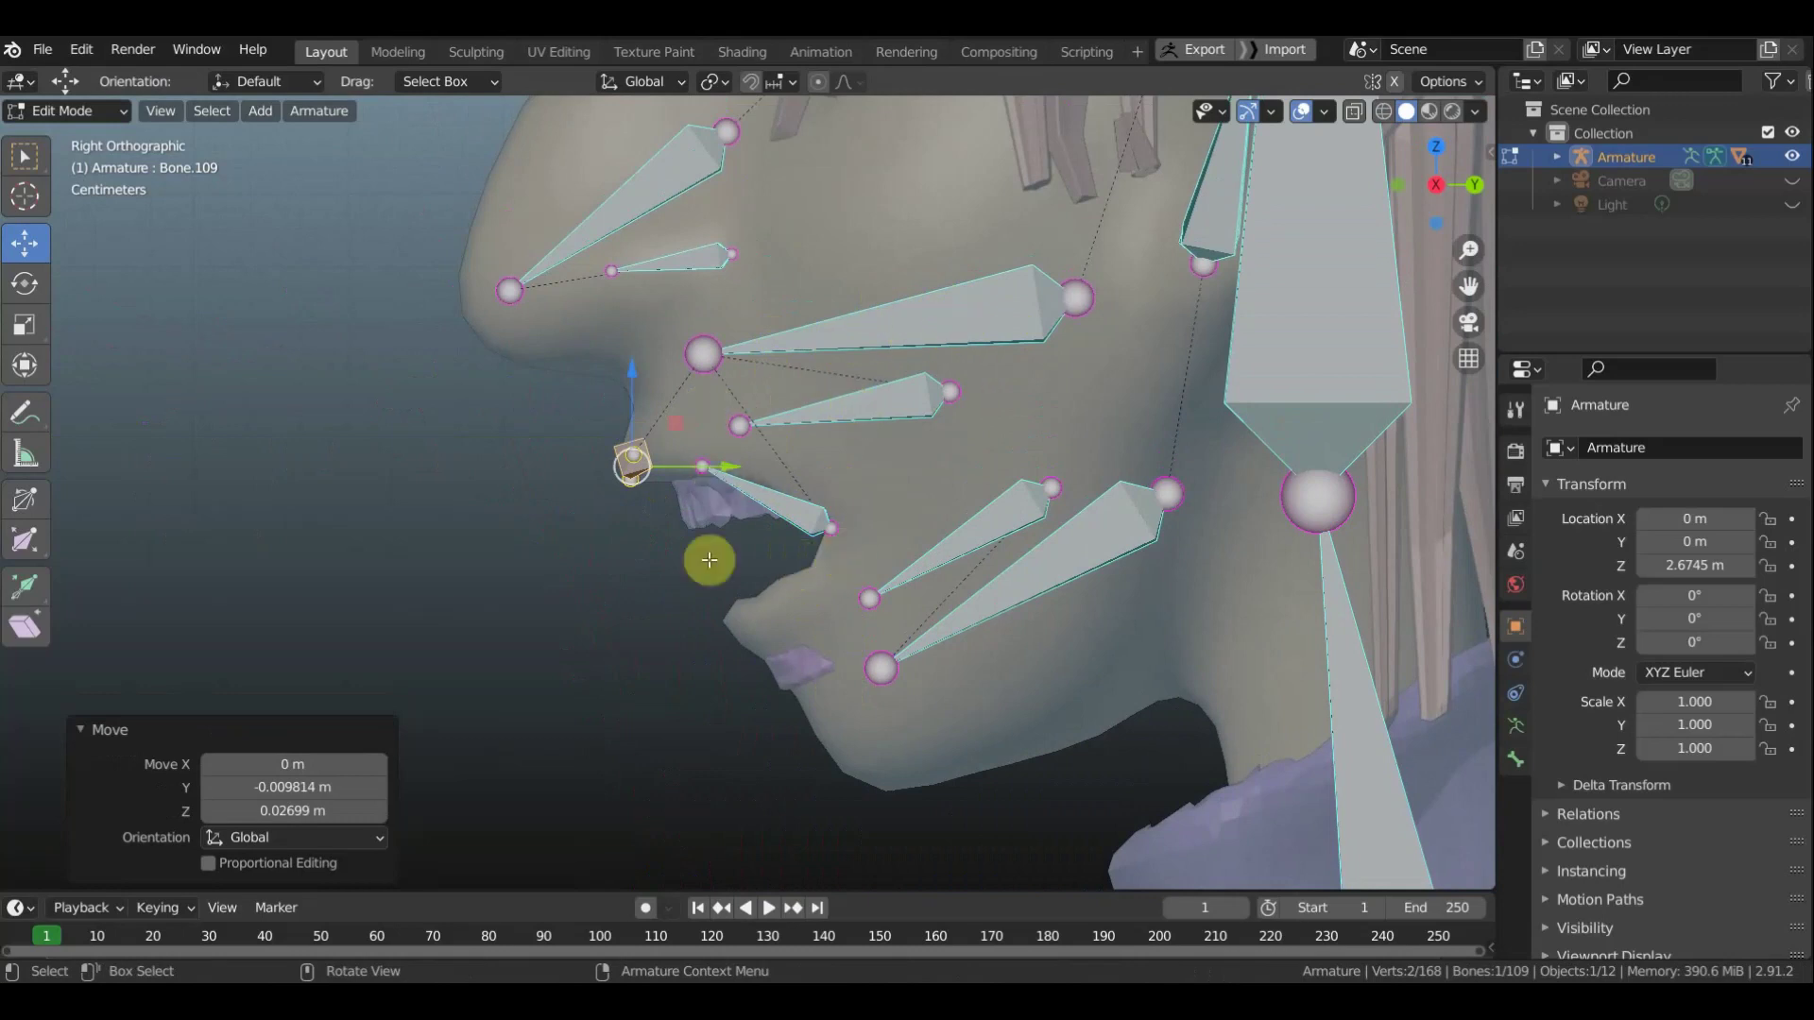
Extrude lower-lip bone Bone.110, tilt it 7.13°, and nudge it into place
key("e")
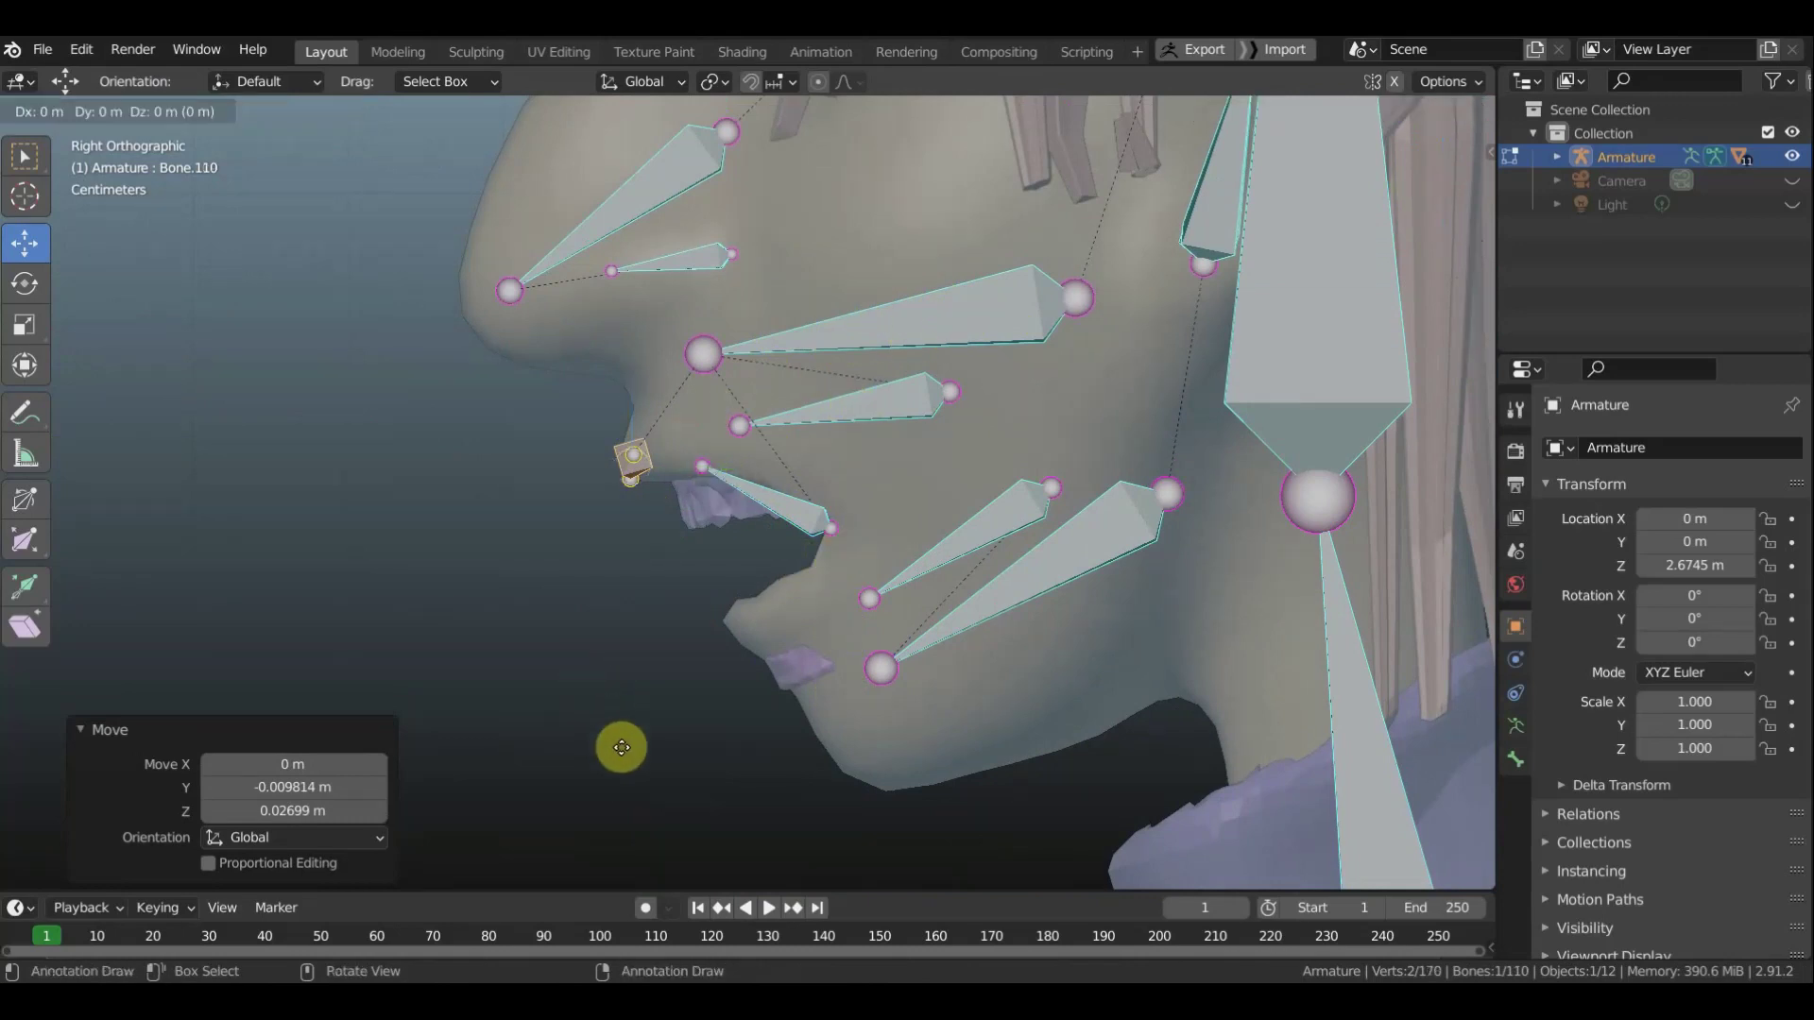
left_click(679, 860)
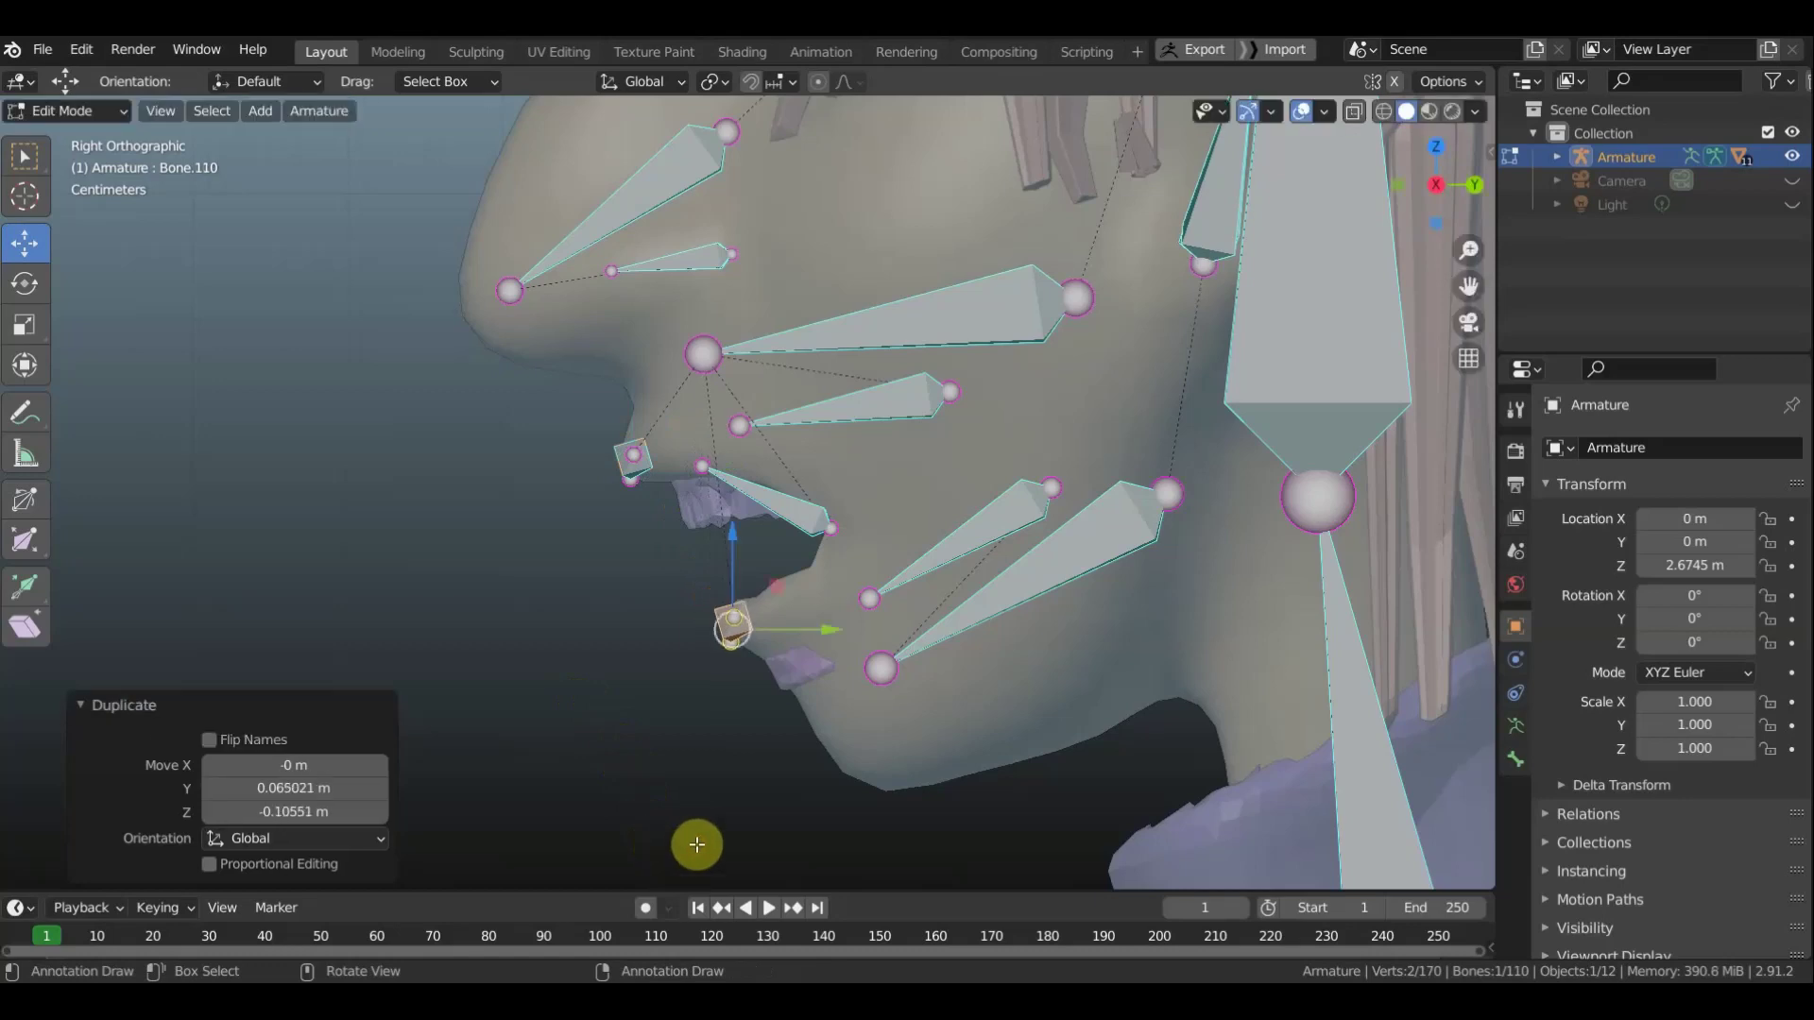
key("KP_1")
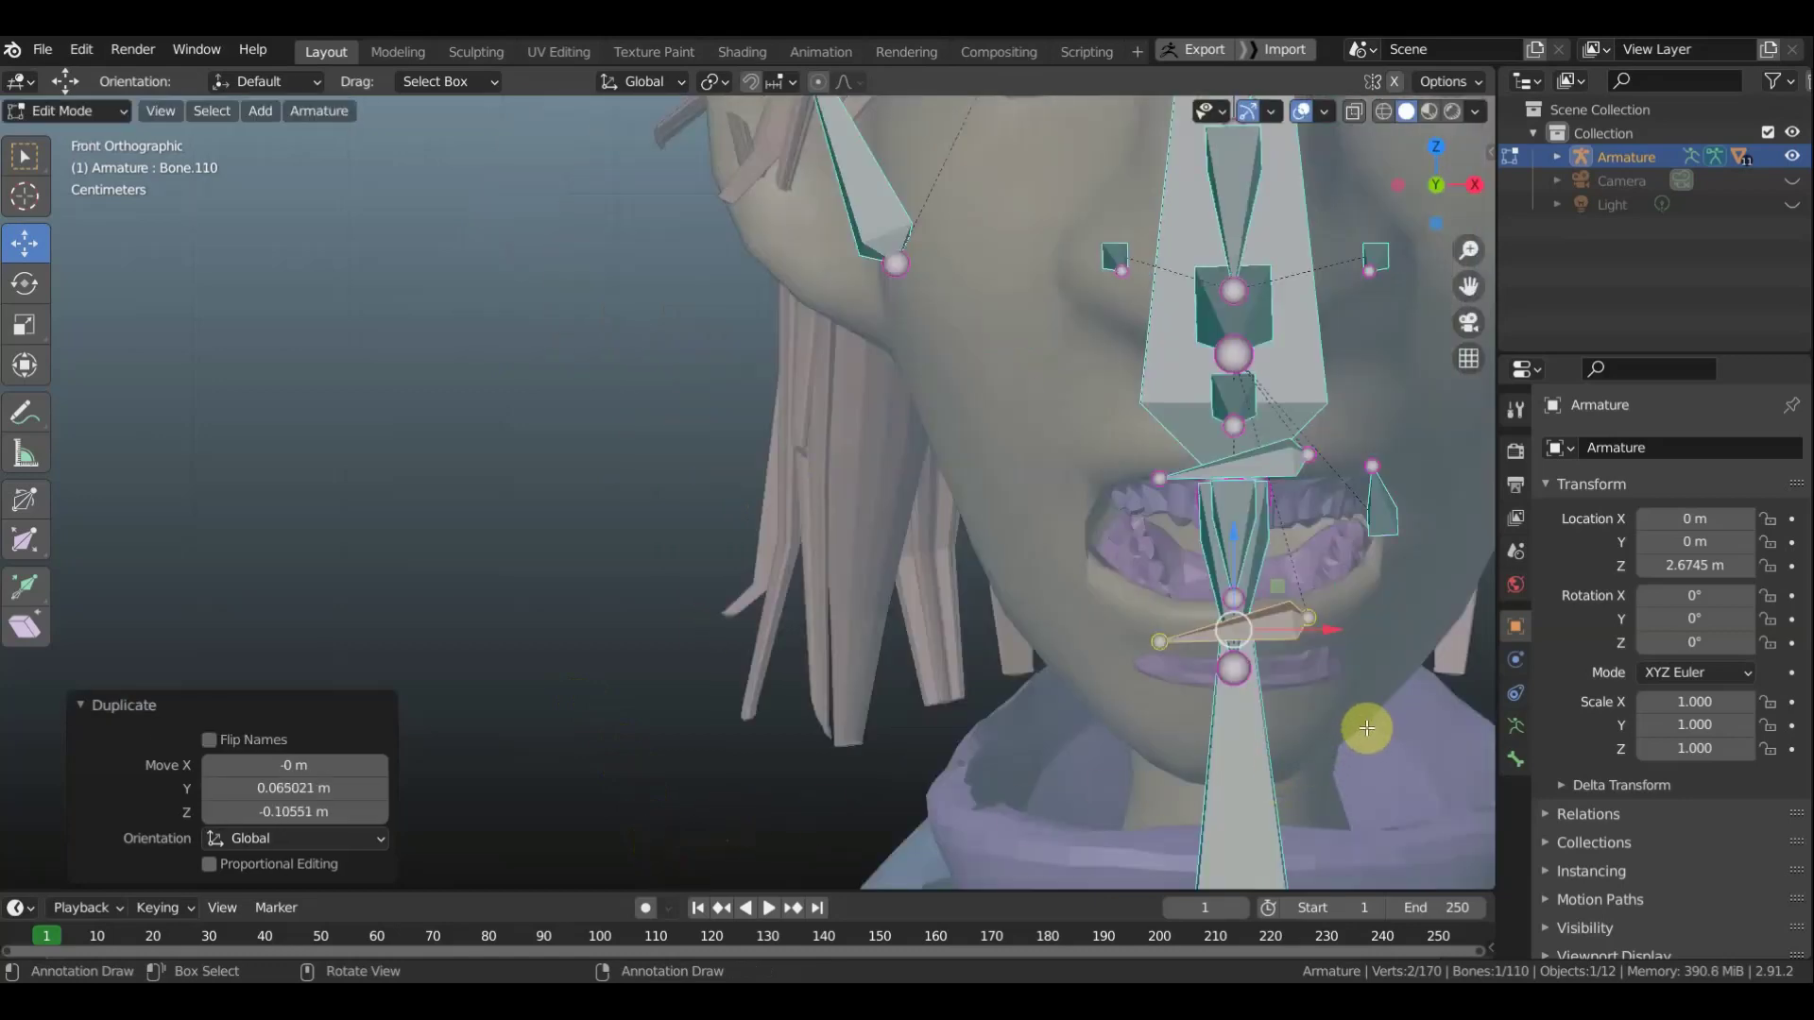
middle_click_drag(1259, 725, 1032, 712, "shift")
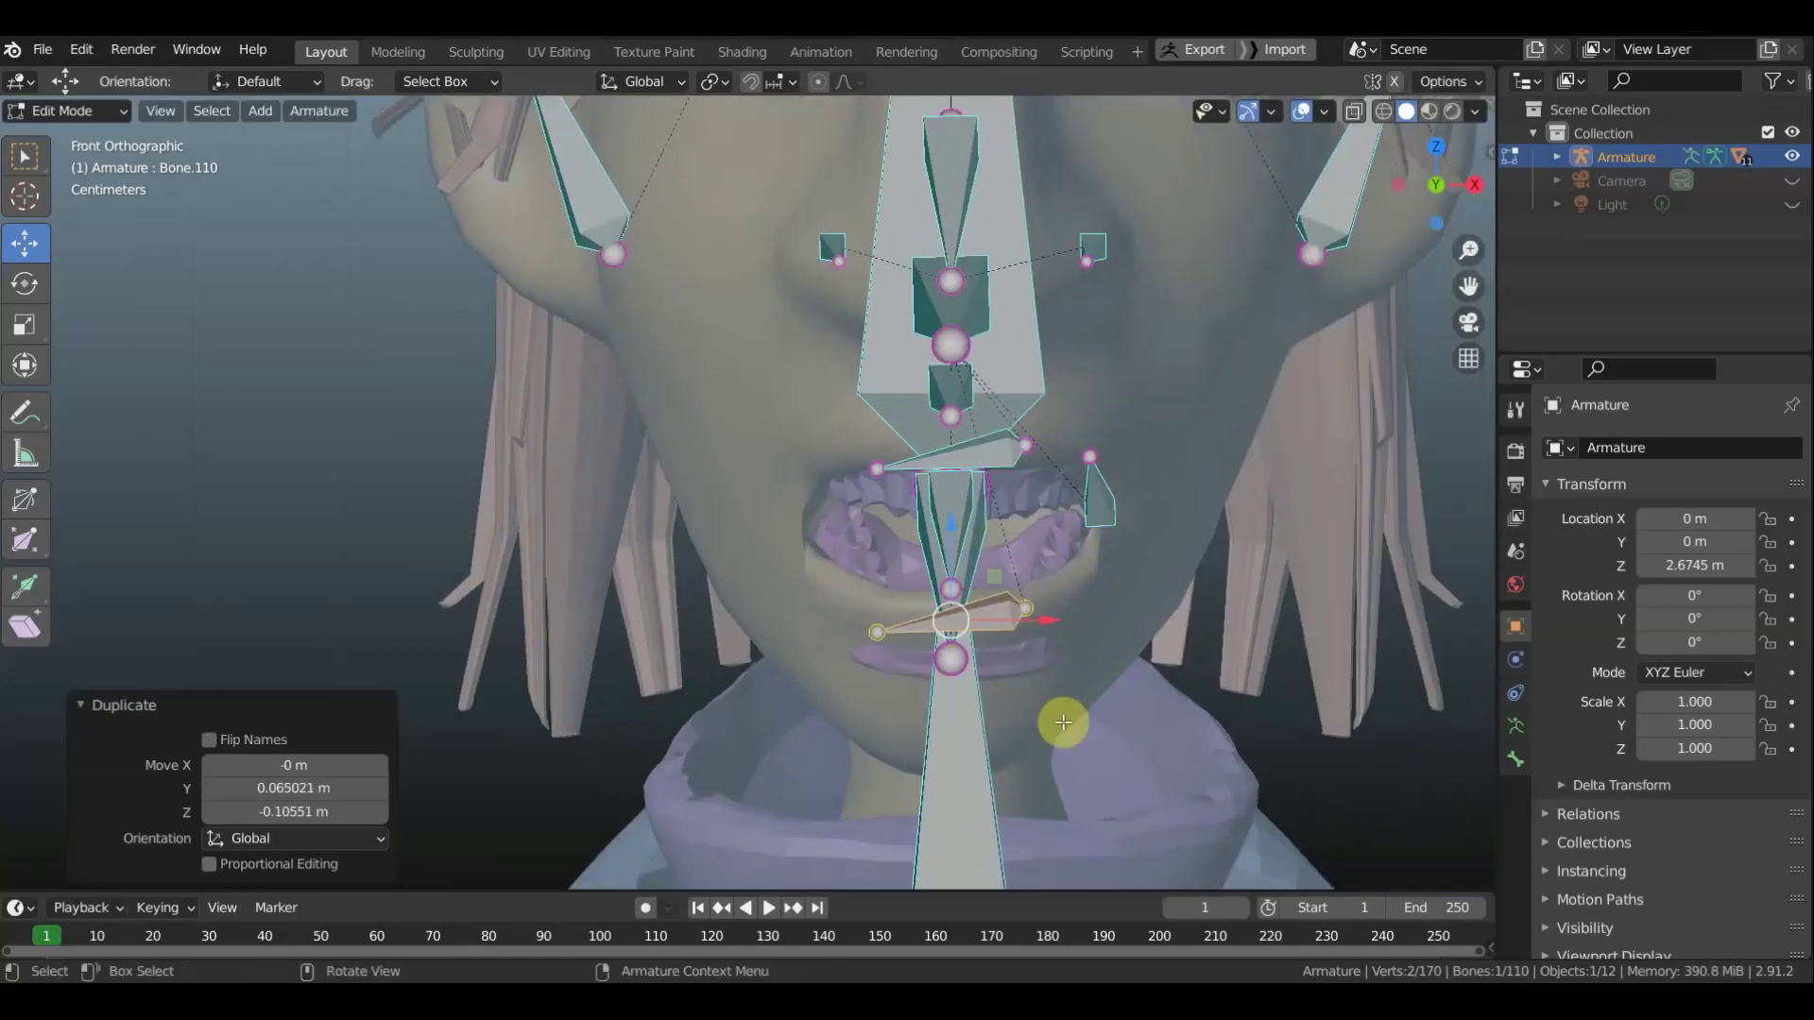
key("r")
left_click(1059, 743)
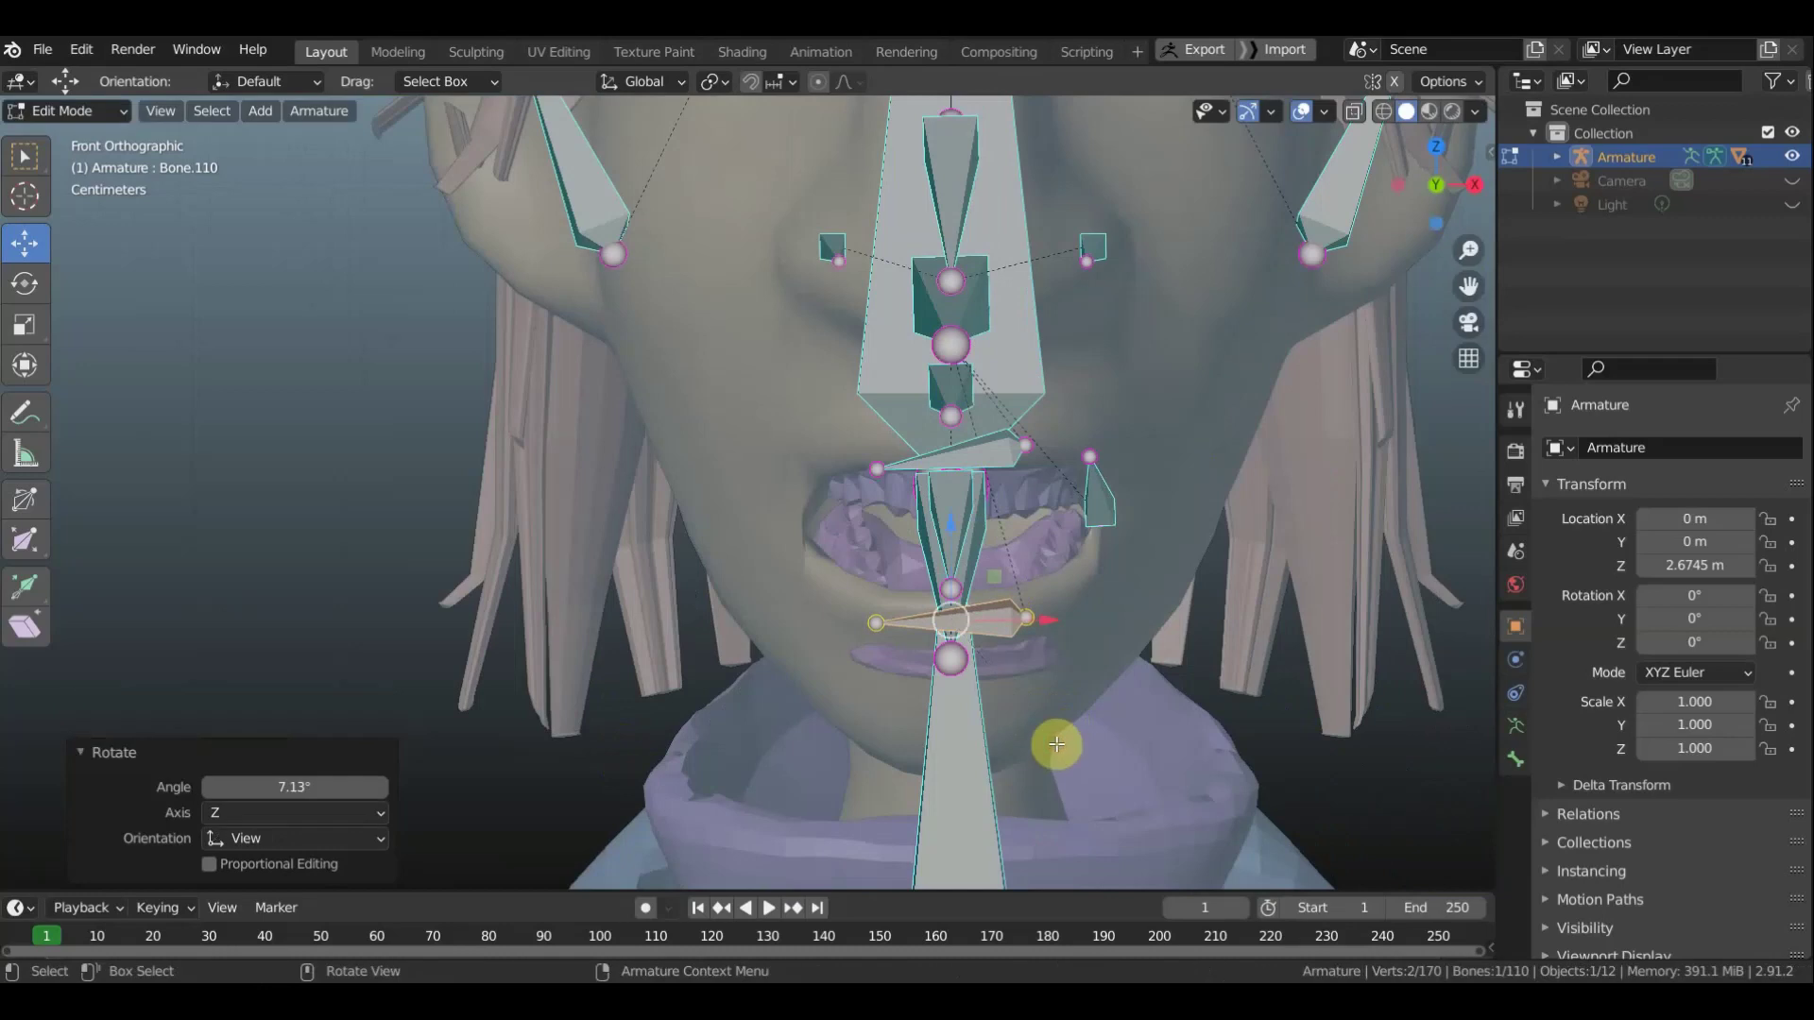
key("g")
left_click(1053, 733)
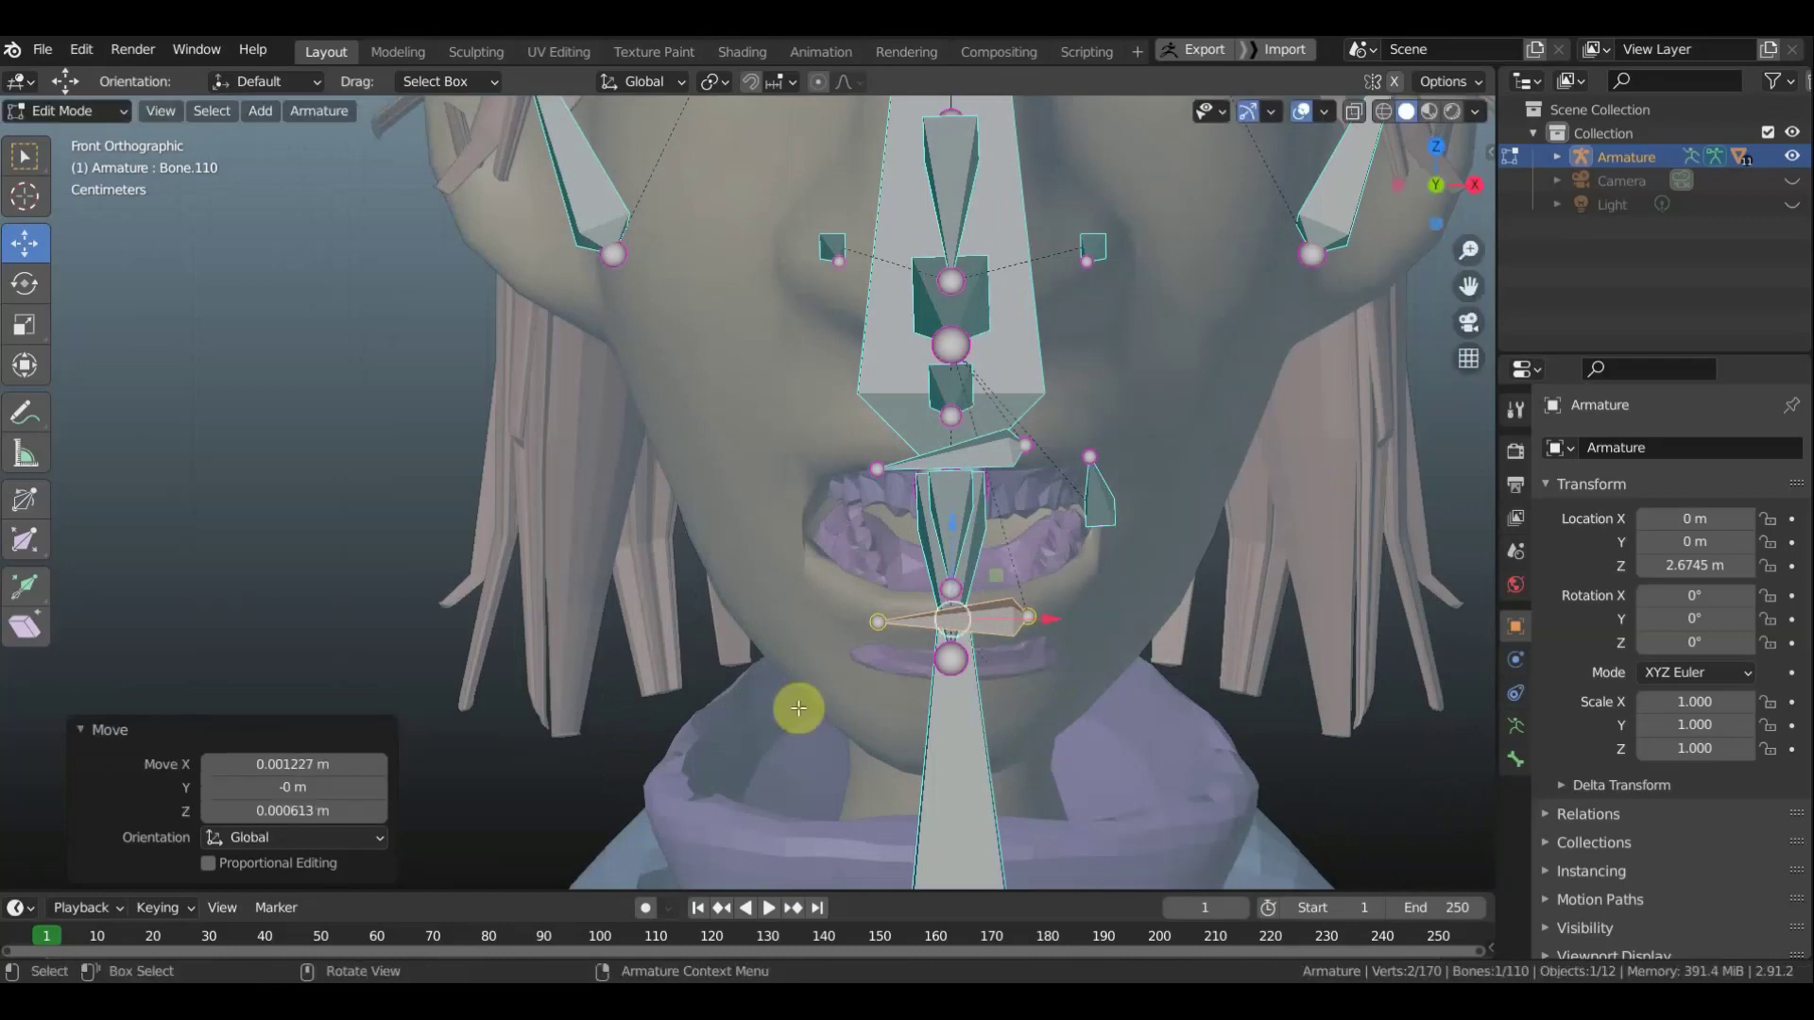
Raise the lip bone joint slightly and parent Bone.110 to jaw bone Bone.036 with Keep Offset
mouse_move(964, 652)
middle_mouse_down()
mouse_move(815, 679)
mouse_move(710, 665)
middle_mouse_up()
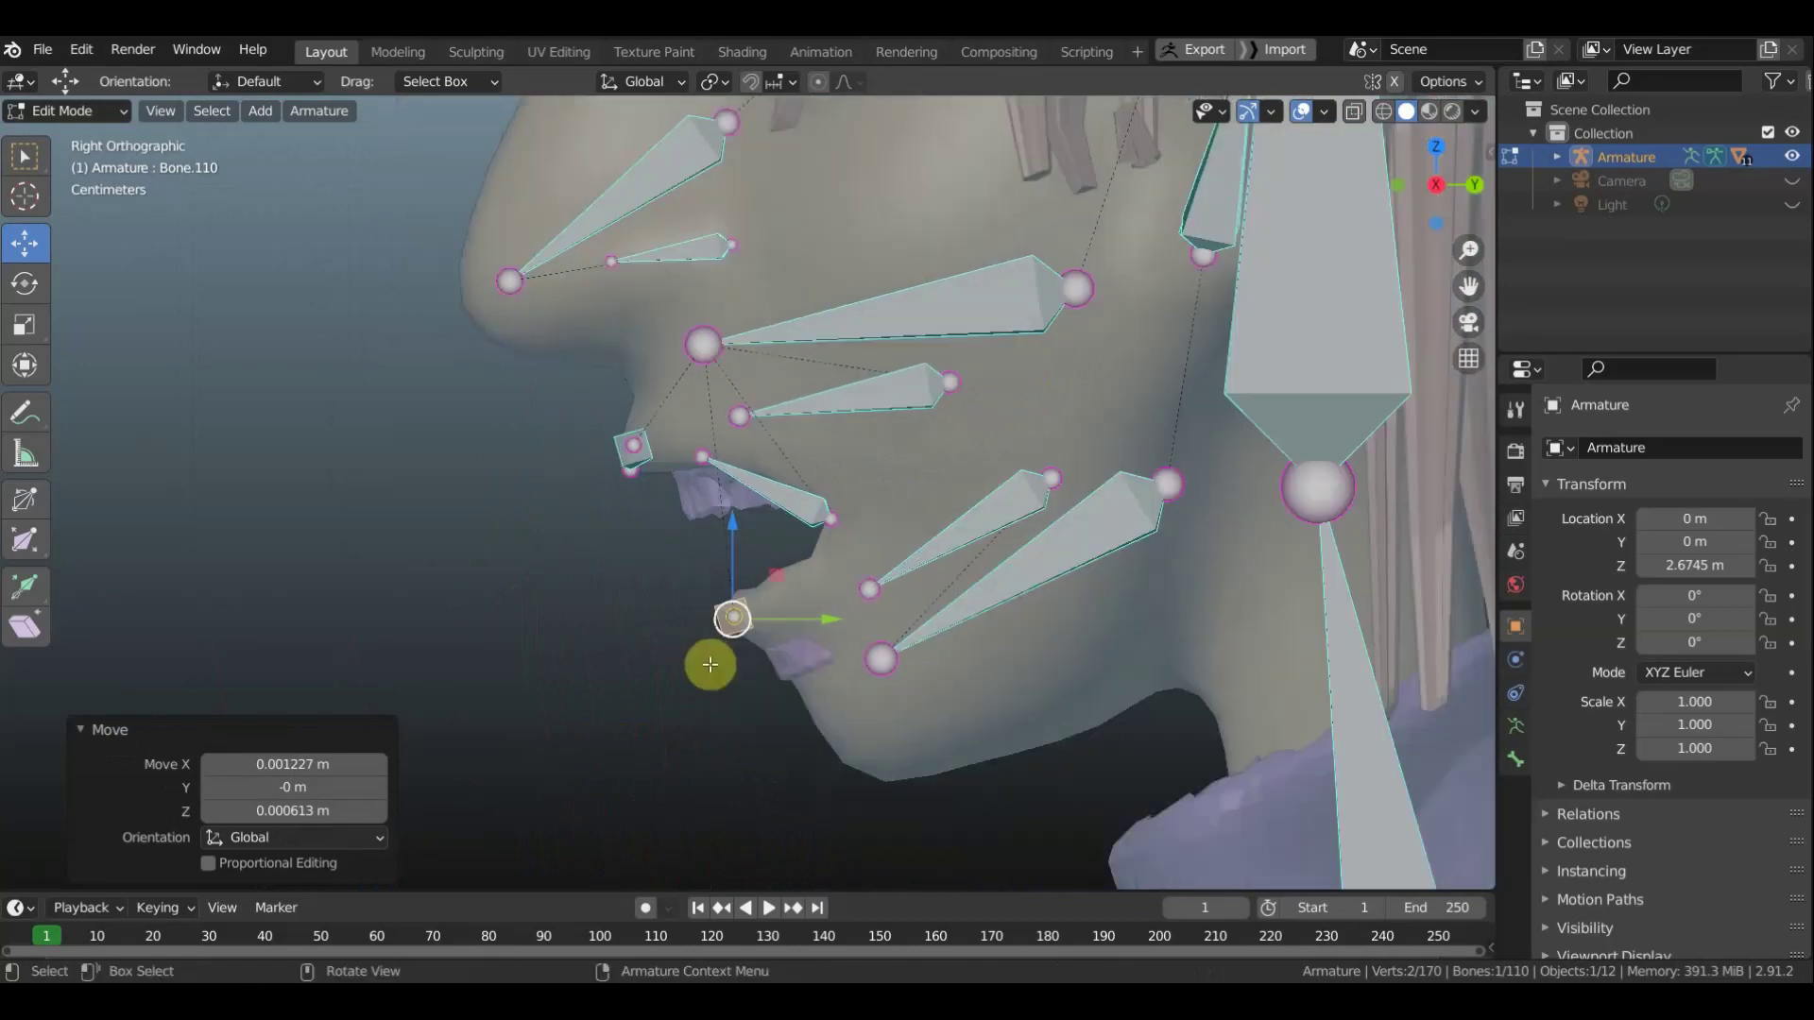
left_click_drag(734, 642, 739, 635)
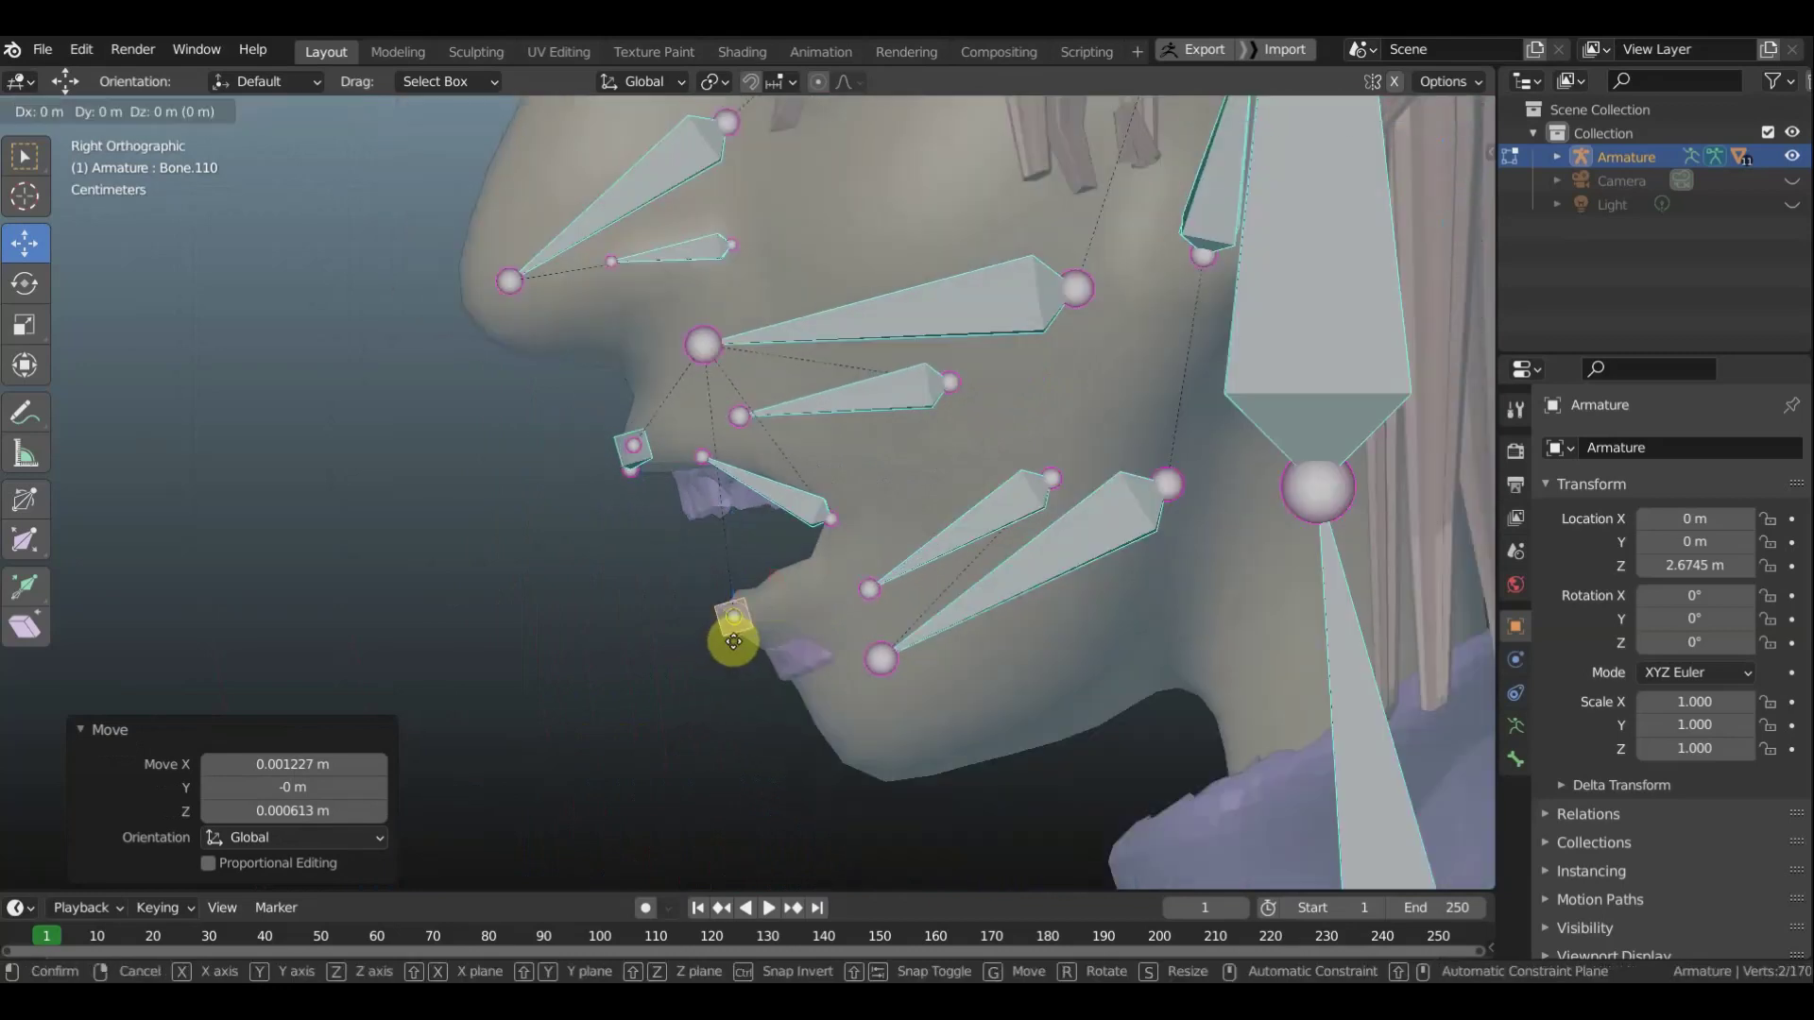
left_click(1044, 573, "shift")
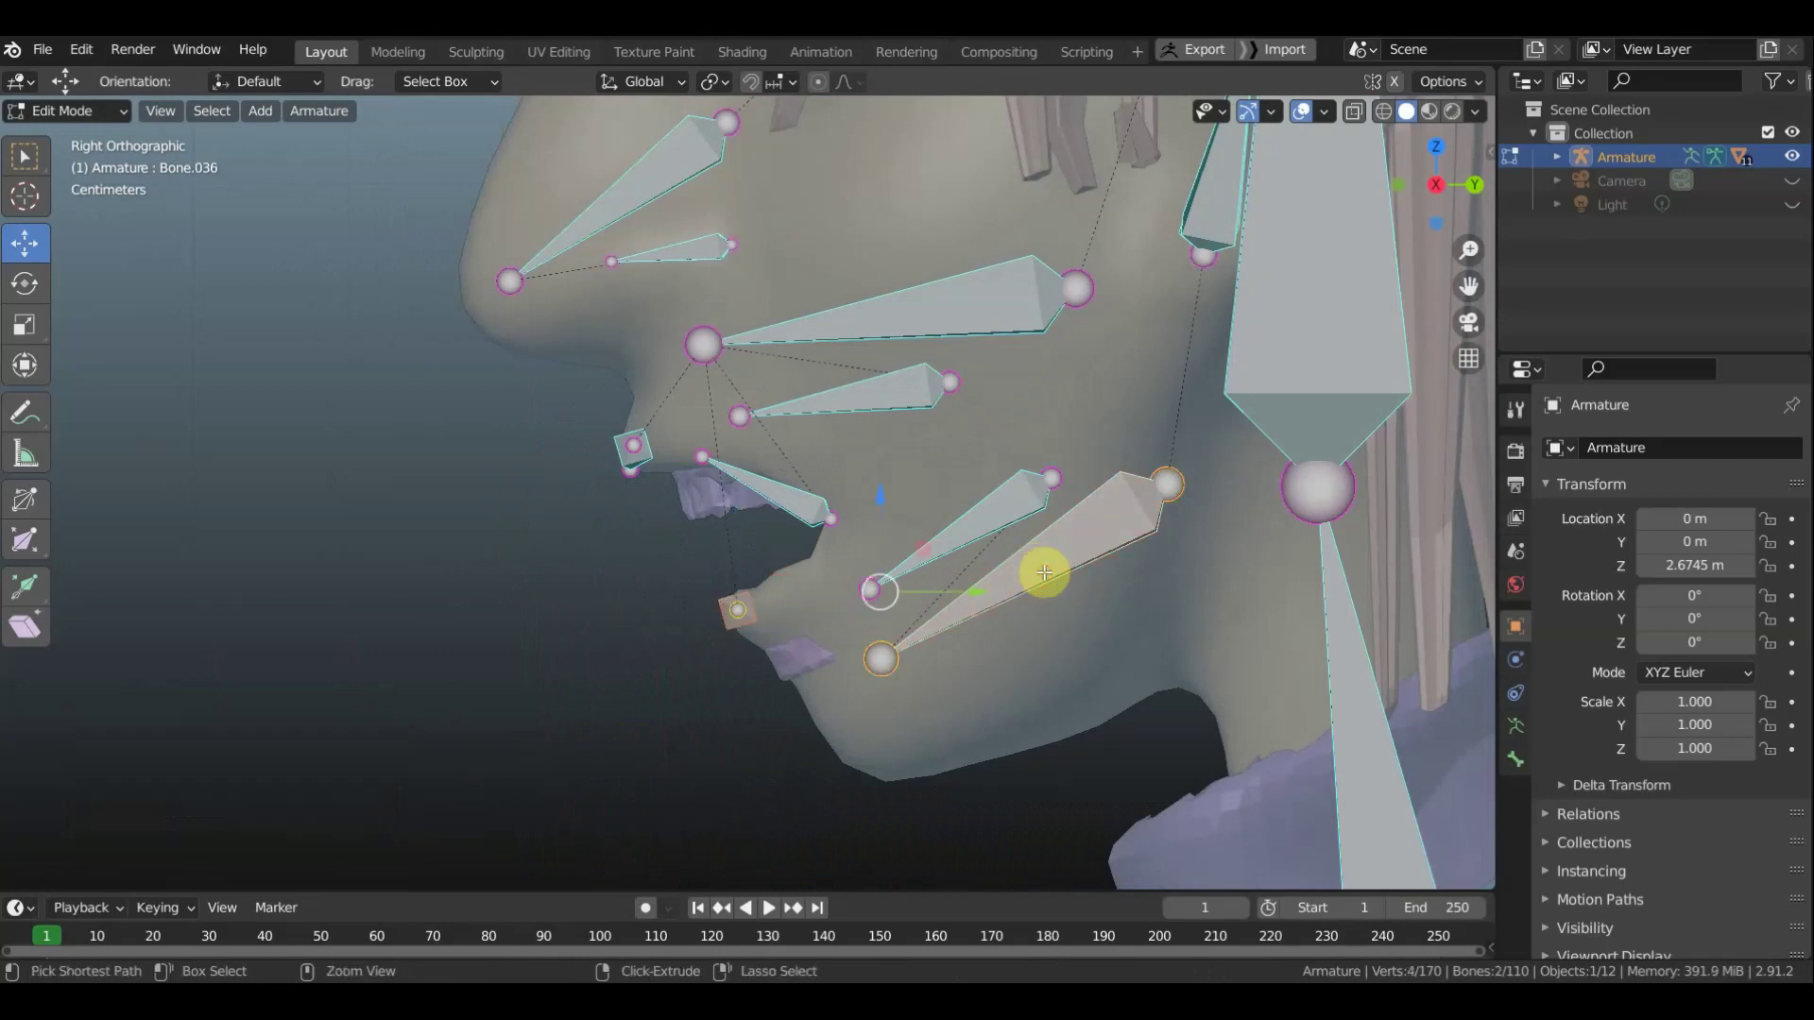
key("ctrl+p")
left_click(1036, 572)
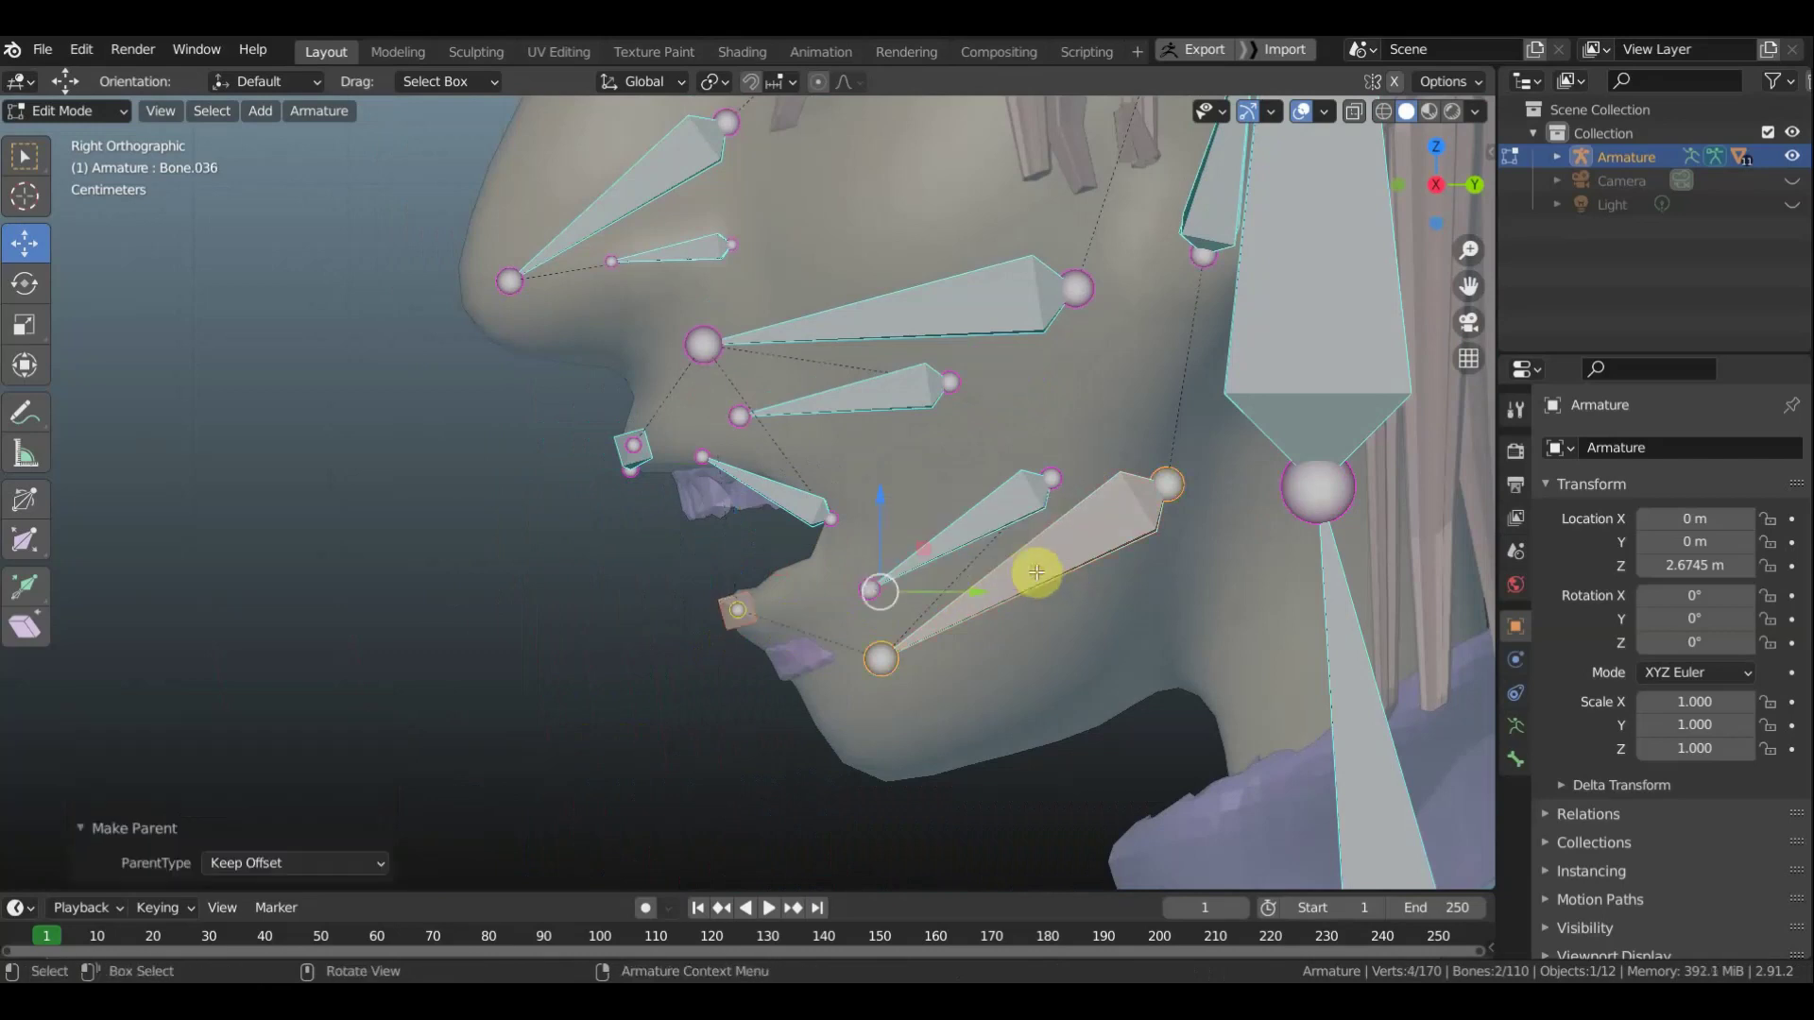
key("KP_1")
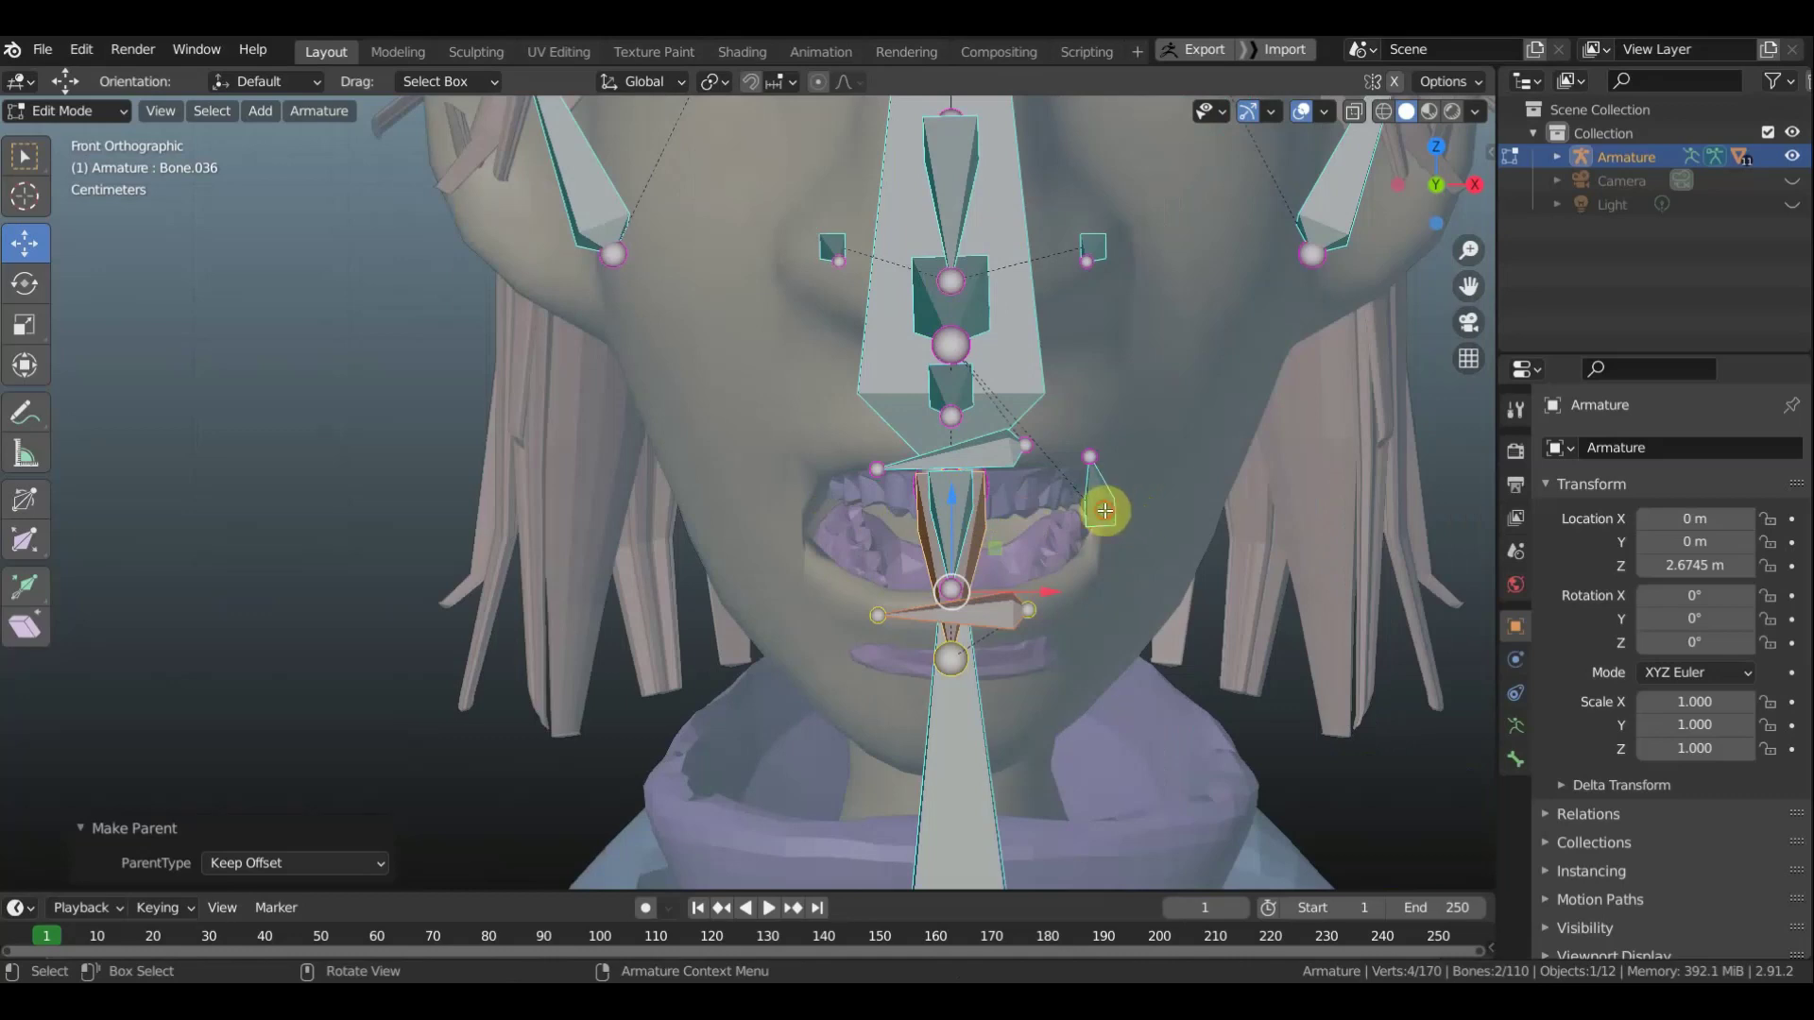
left_click(1104, 511)
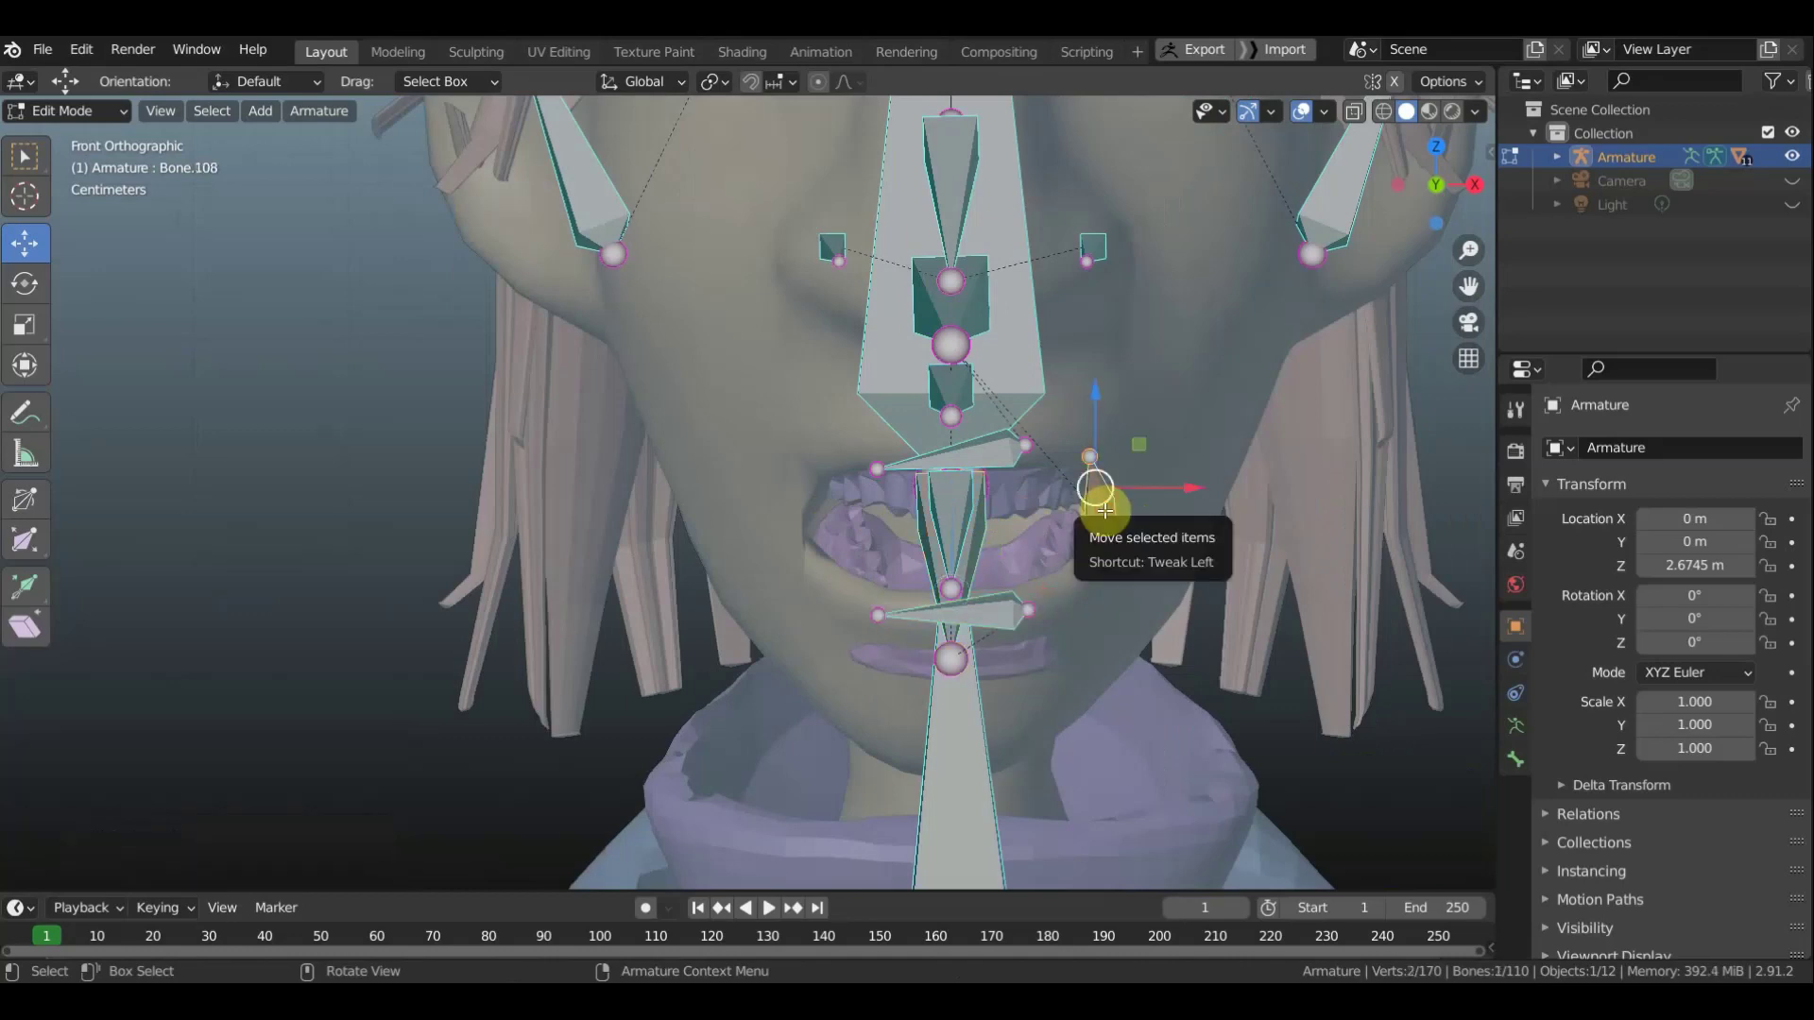
Duplicate the mouth-corner bone, mirror it on X Global, and move it to the opposite corner
key("shift+d")
right_click(1104, 511)
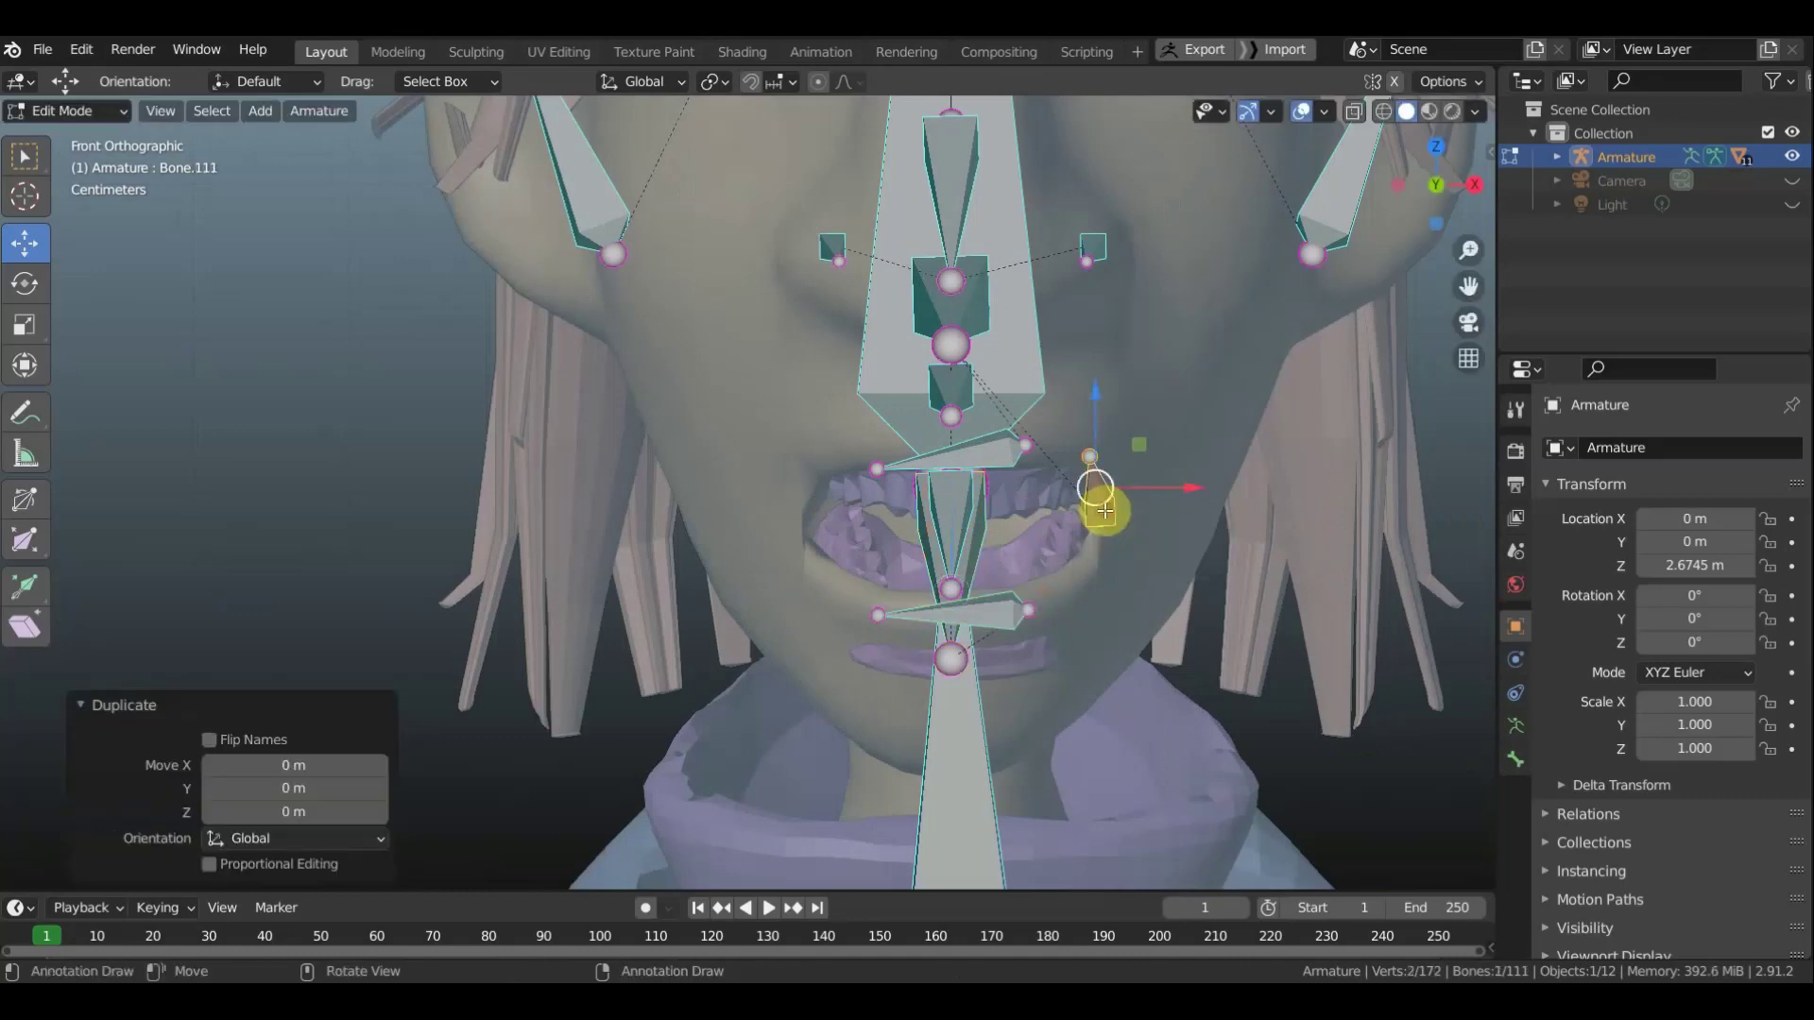
right_click(1104, 510)
mouse_move(992, 510)
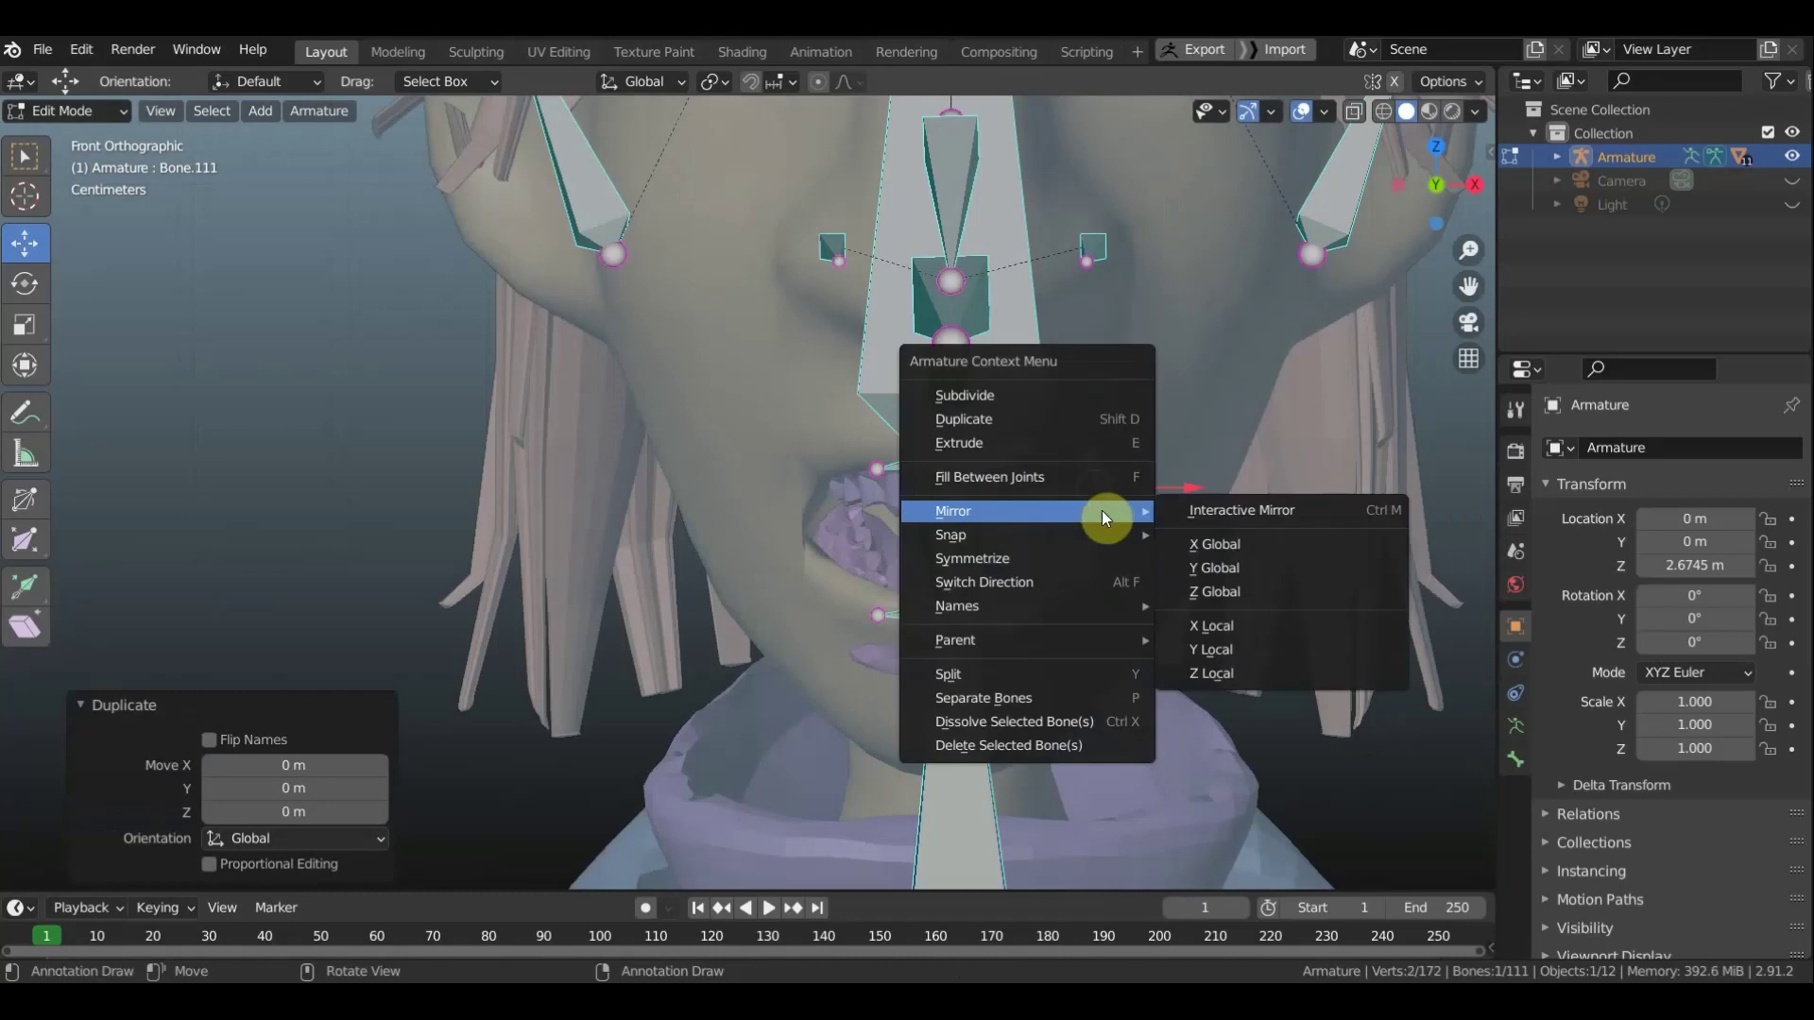
left_click(1257, 554)
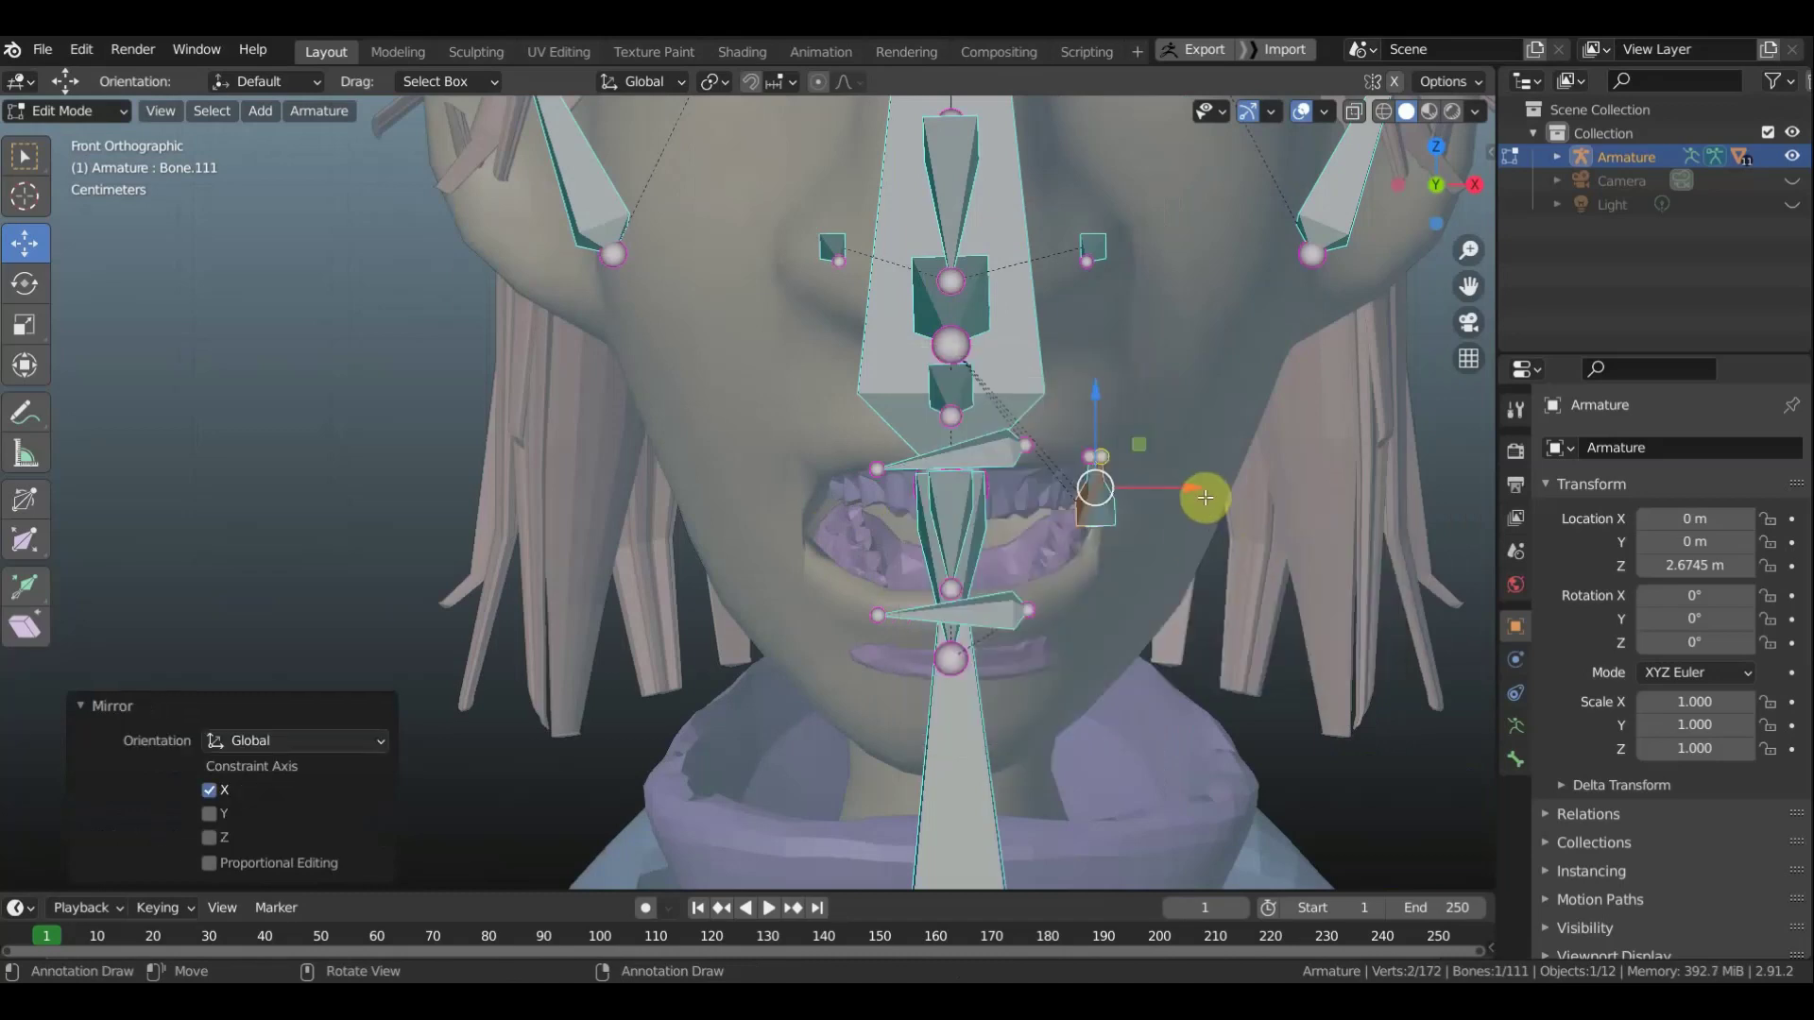
left_click_drag(1194, 483, 918, 506)
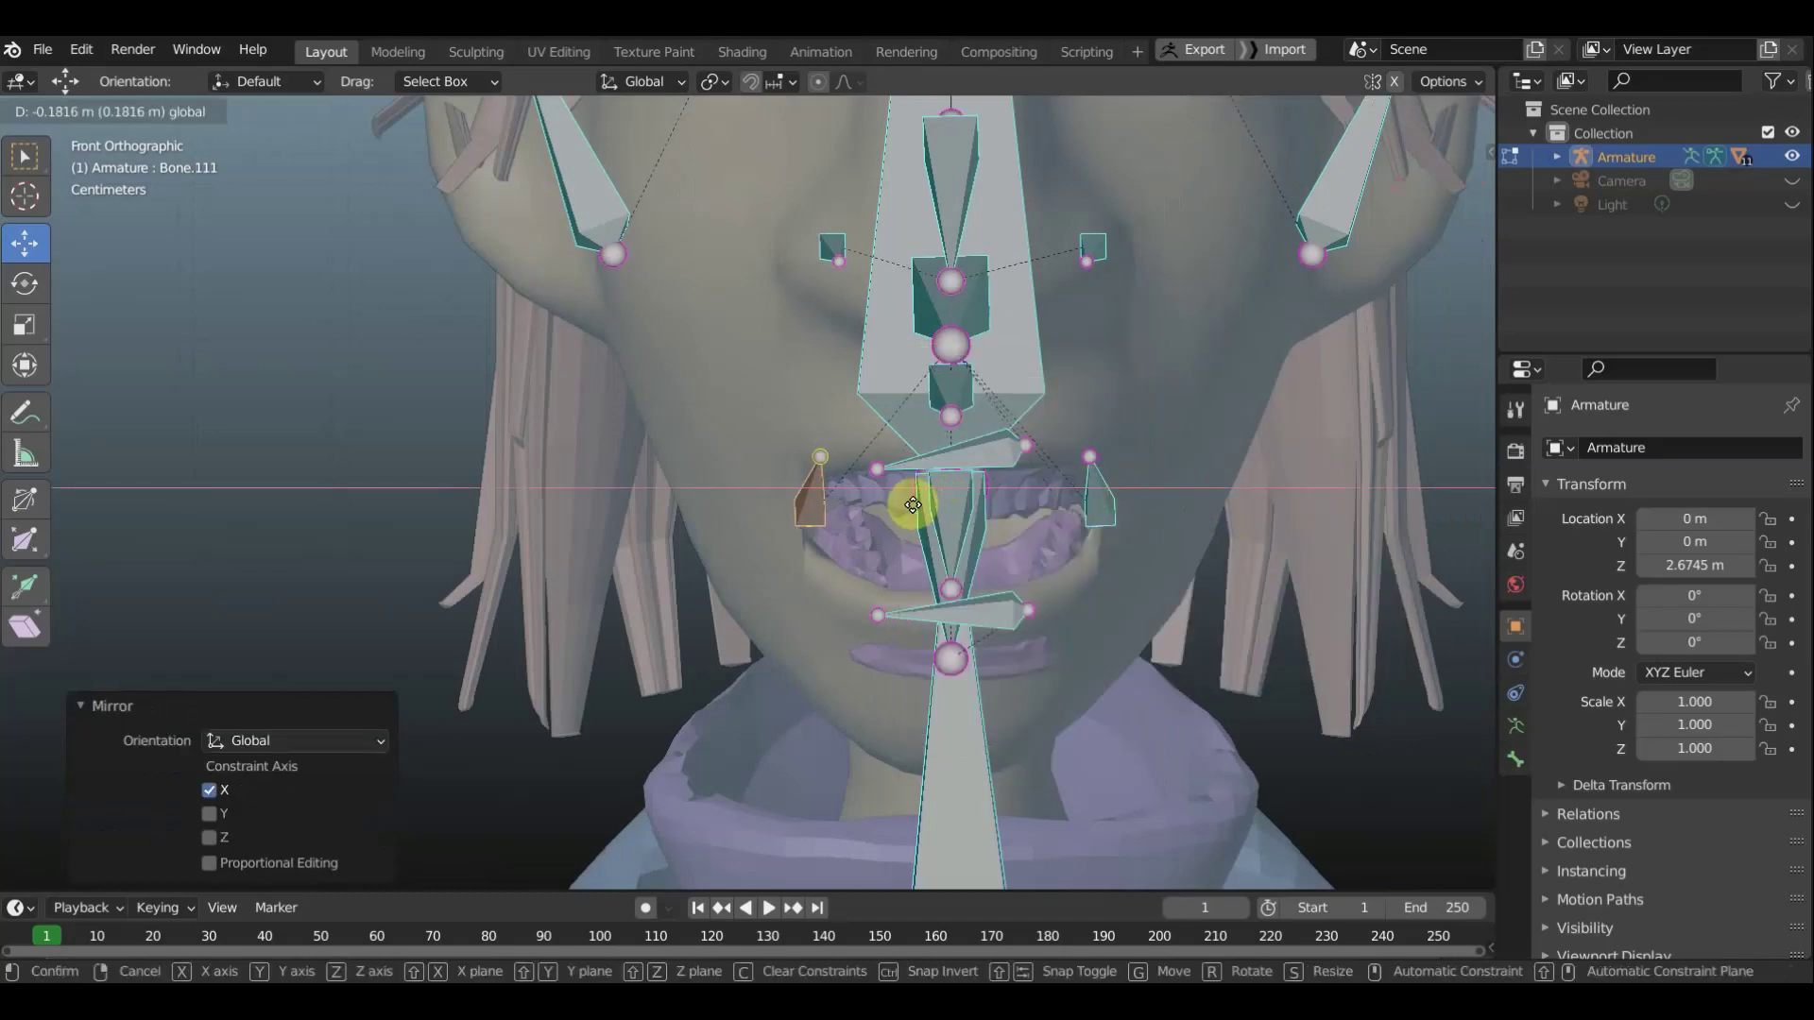
middle_click_drag(919, 507, 888, 603)
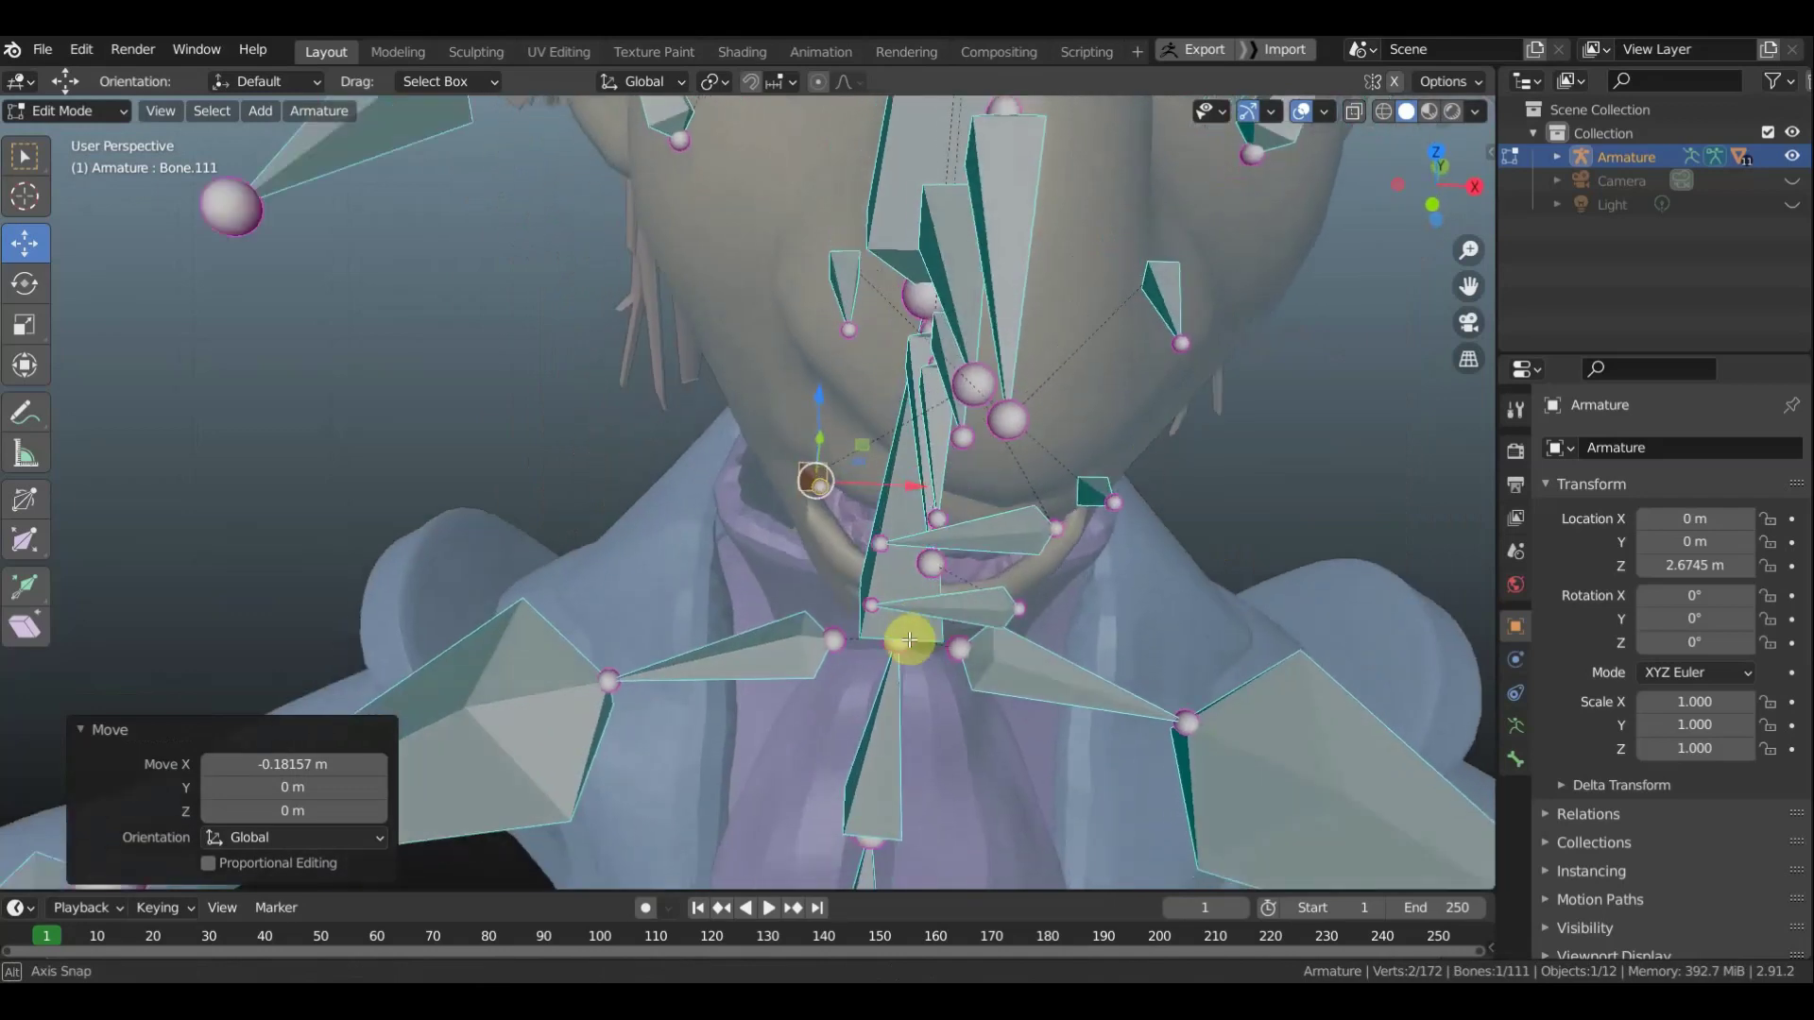
Fine-tune both mouth-corner joints so they fit the lip
left_click(821, 487)
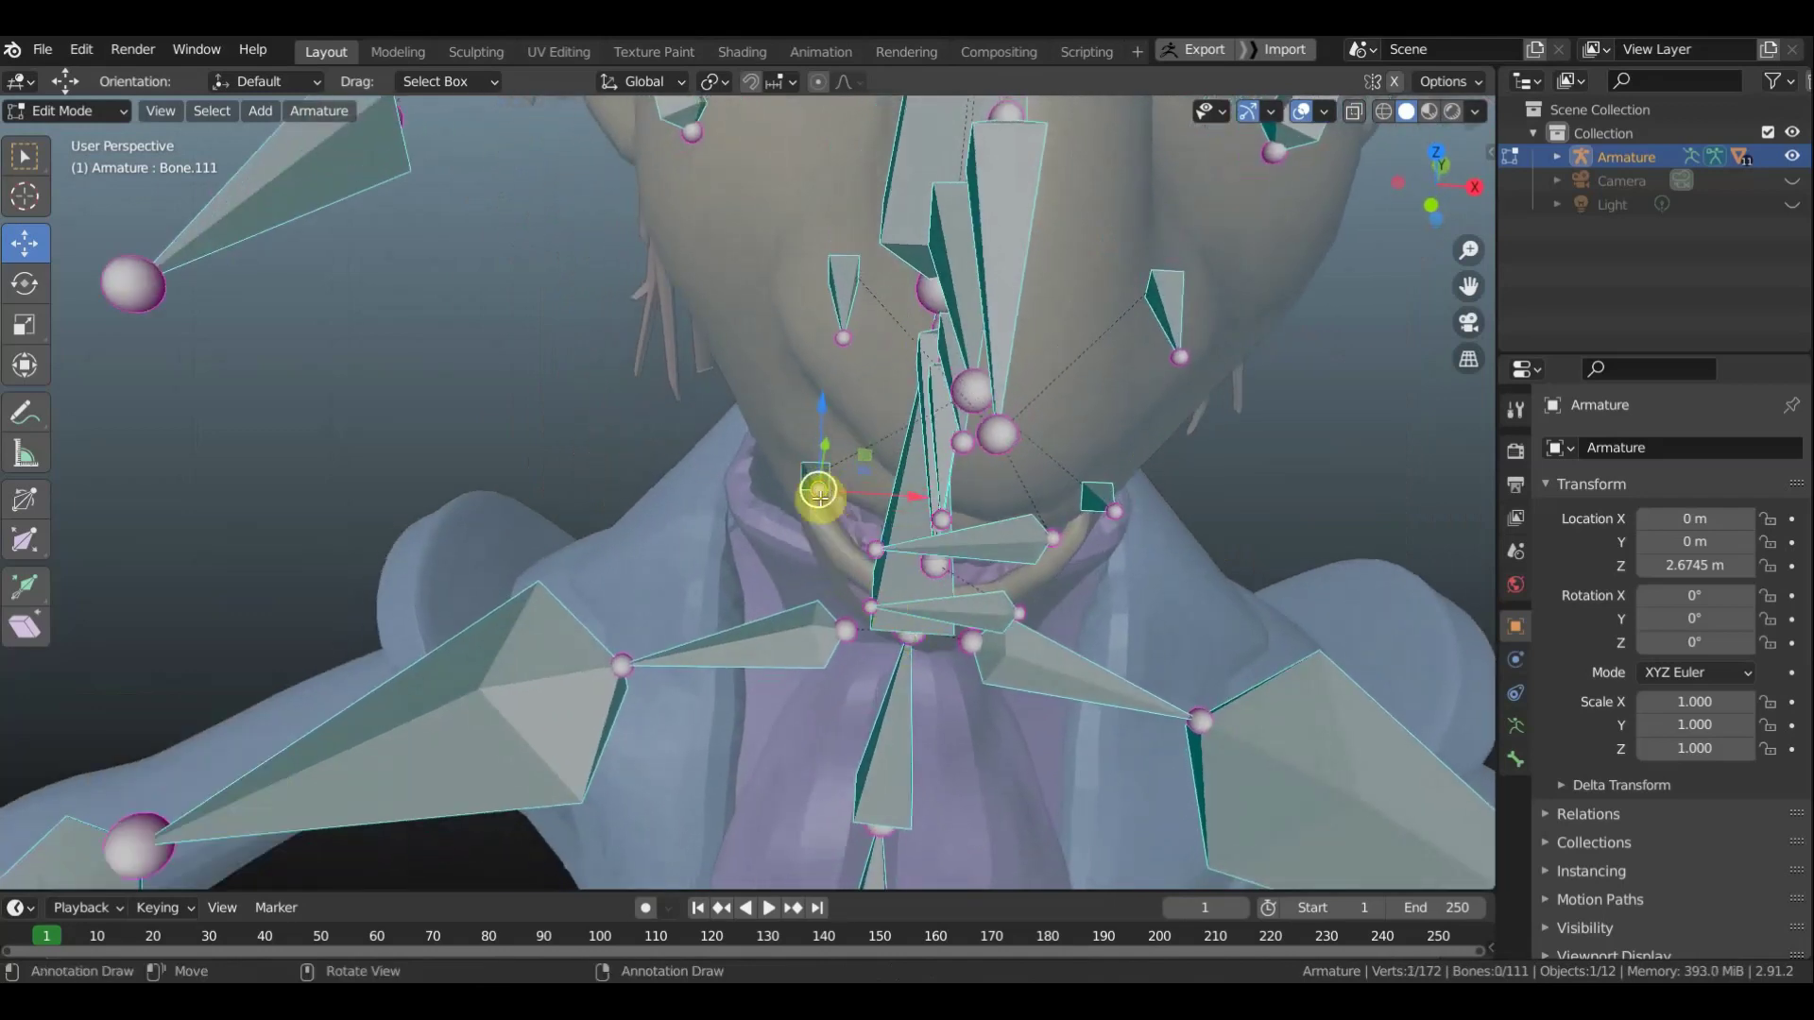
left_click_drag(819, 492, 842, 507)
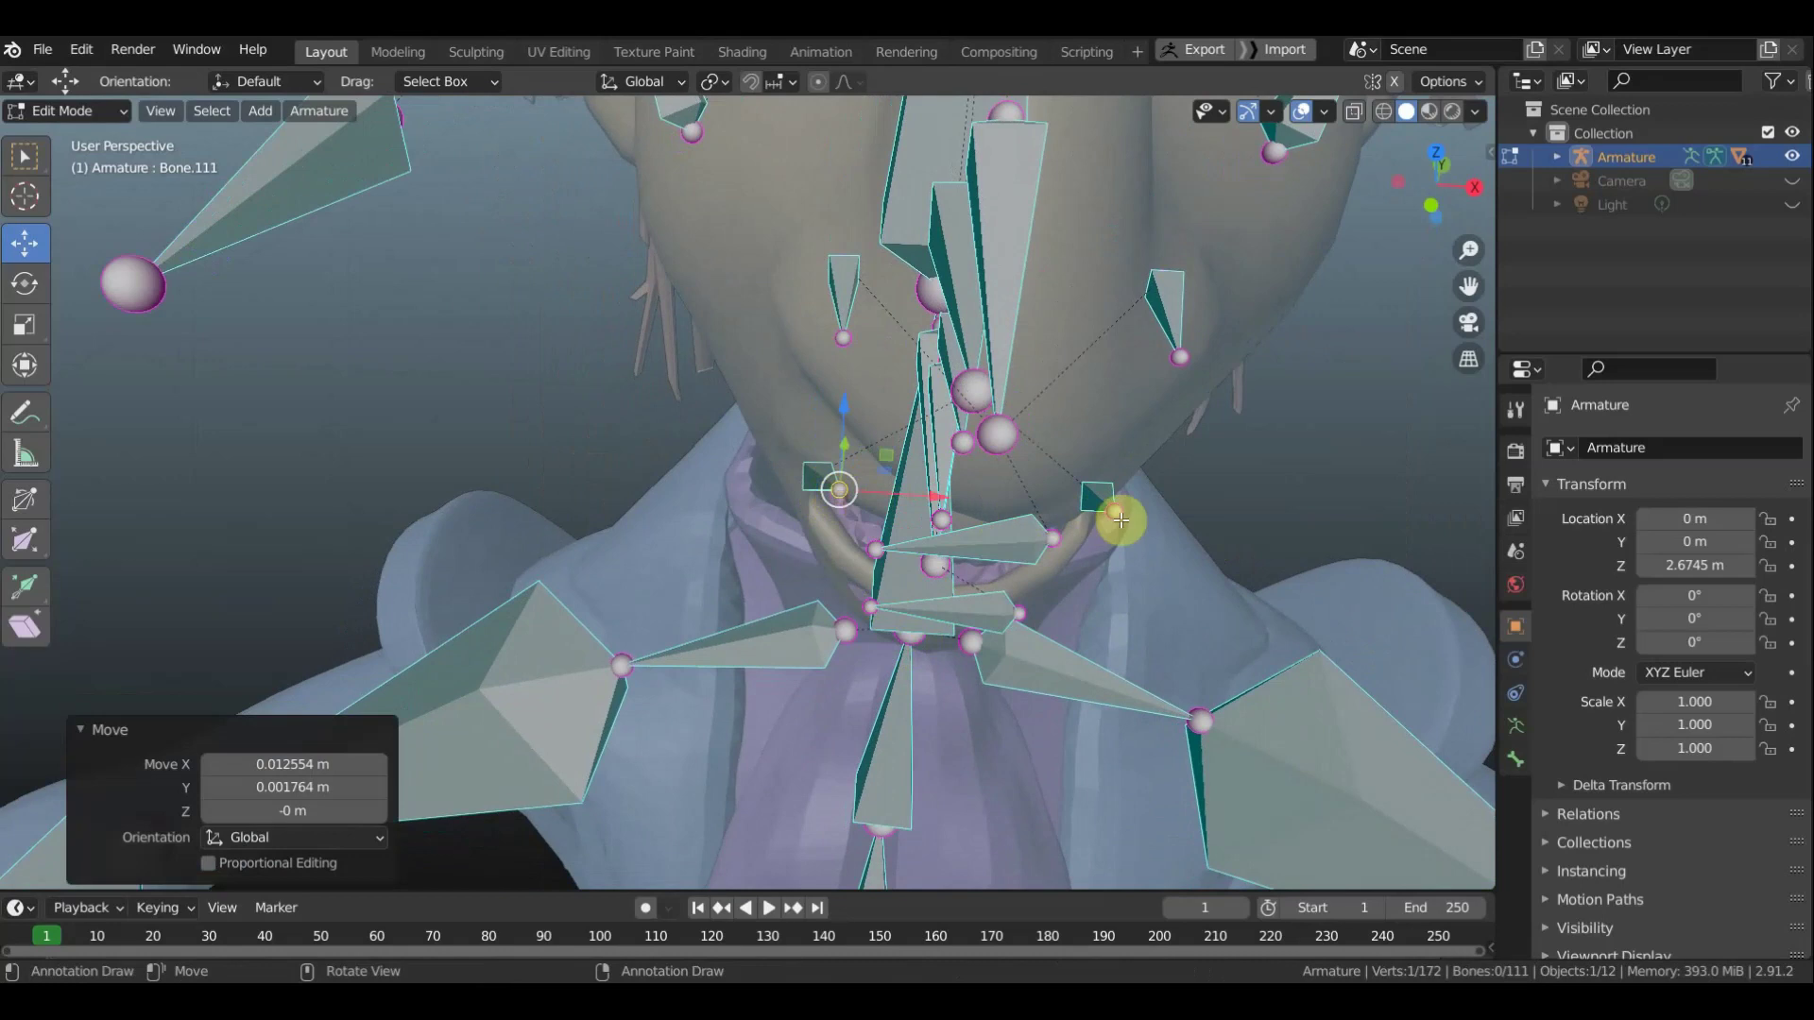
mouse_move(1118, 548)
middle_mouse_down()
mouse_move(1111, 565)
mouse_move(1111, 526)
middle_mouse_up()
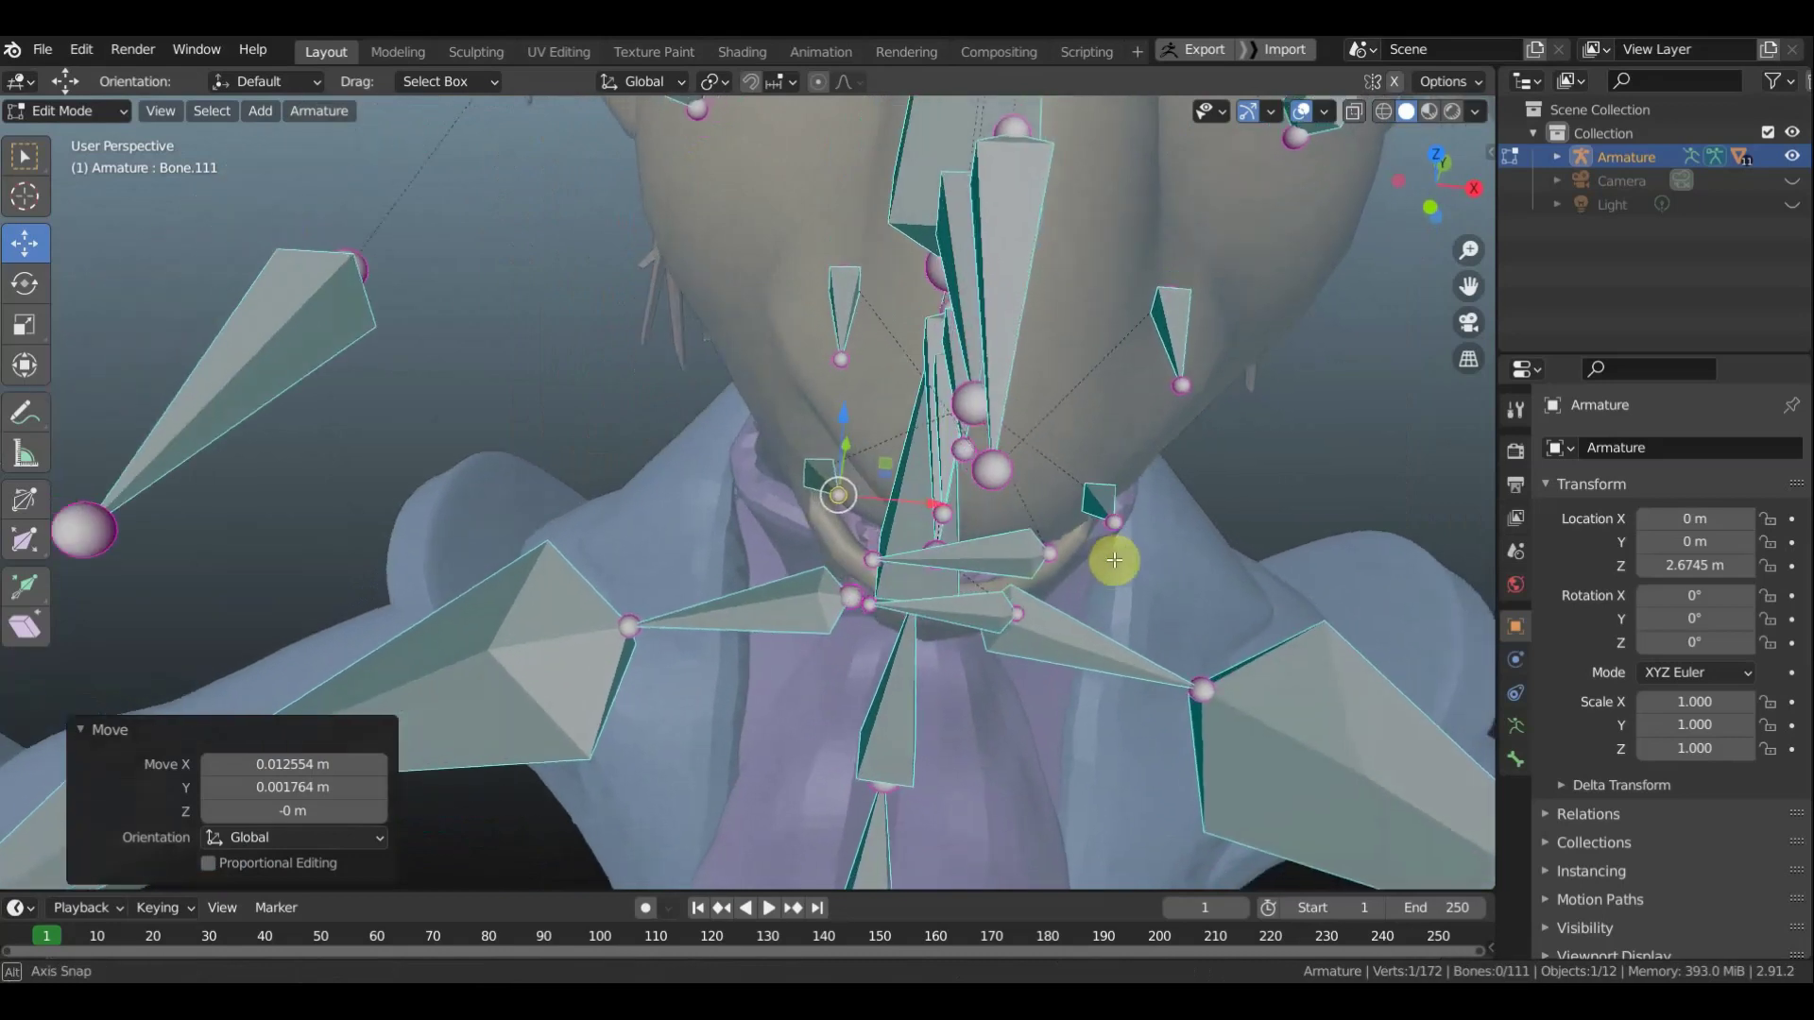
left_click(1114, 507)
left_click_drag(1113, 506, 1066, 511)
mouse_move(1065, 510)
middle_mouse_down()
mouse_move(1024, 486)
mouse_move(1012, 422)
mouse_move(1084, 275)
middle_mouse_up()
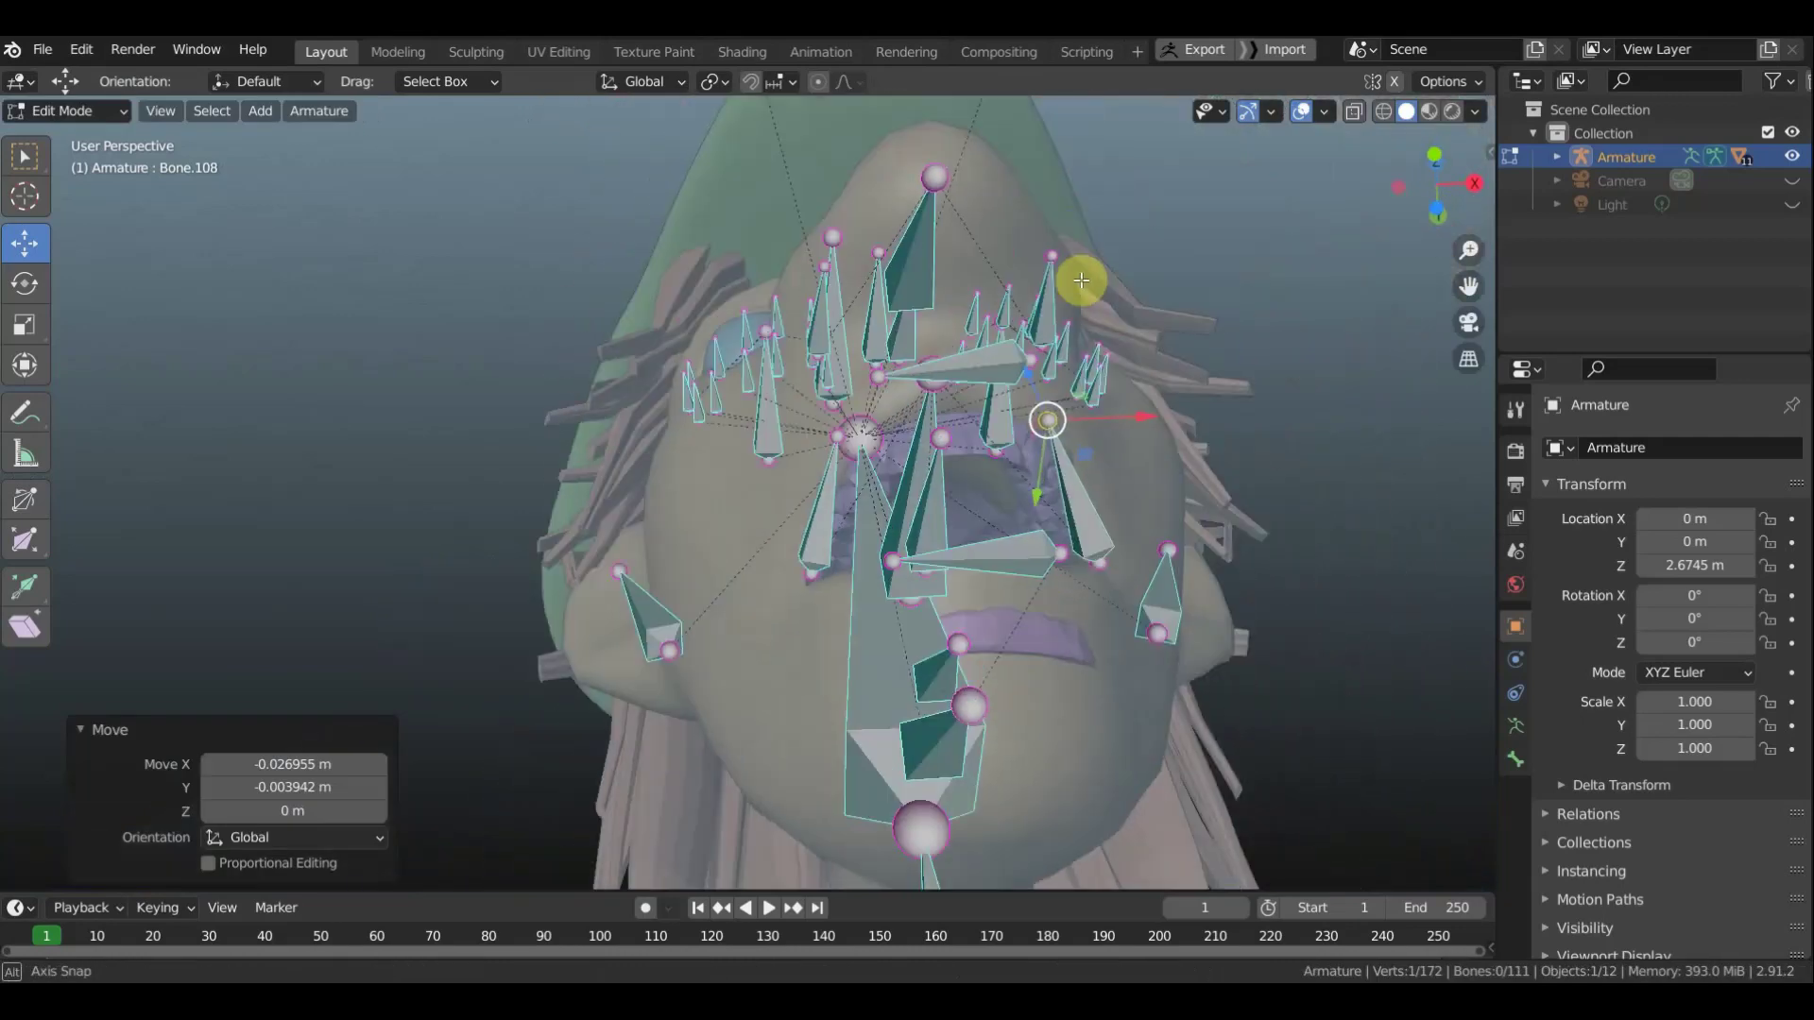
left_click(836, 439)
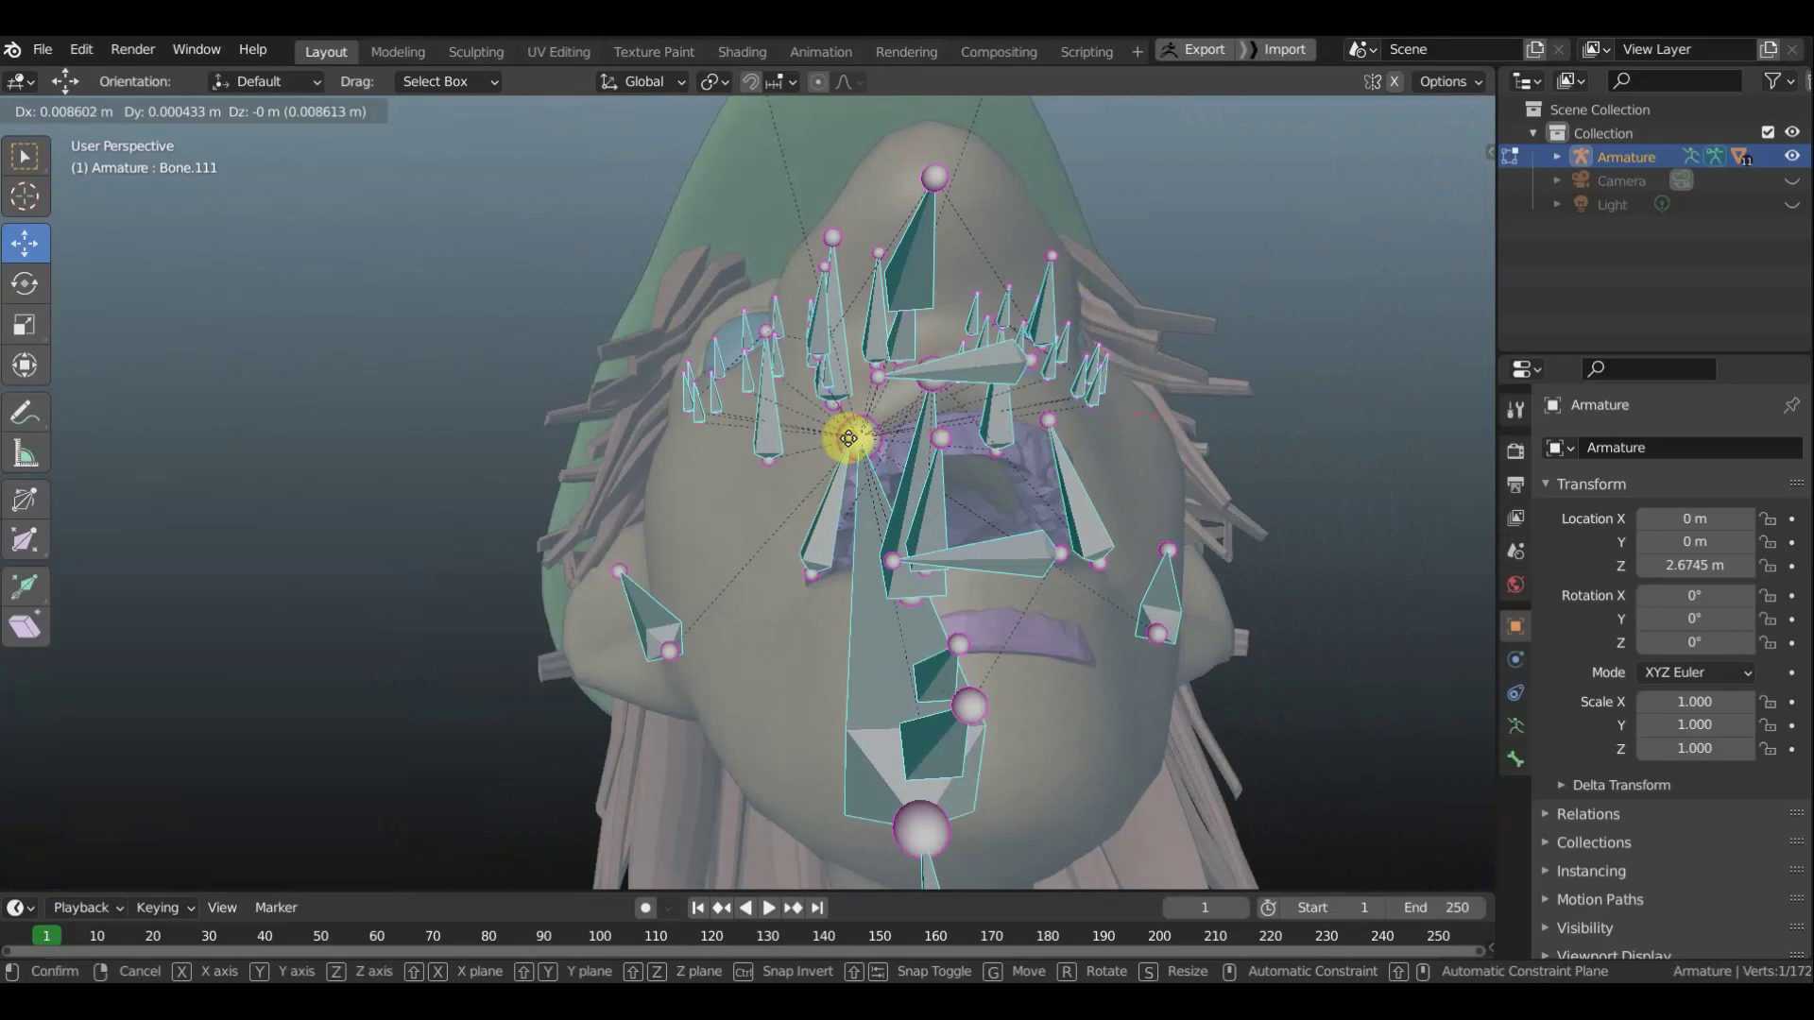
left_click_drag(836, 439, 855, 466)
mouse_move(855, 466)
middle_mouse_down()
mouse_move(859, 570)
mouse_move(951, 632)
mouse_move(1140, 654)
mouse_move(801, 659)
mouse_move(838, 656)
mouse_move(859, 595)
mouse_move(1121, 563)
middle_mouse_up()
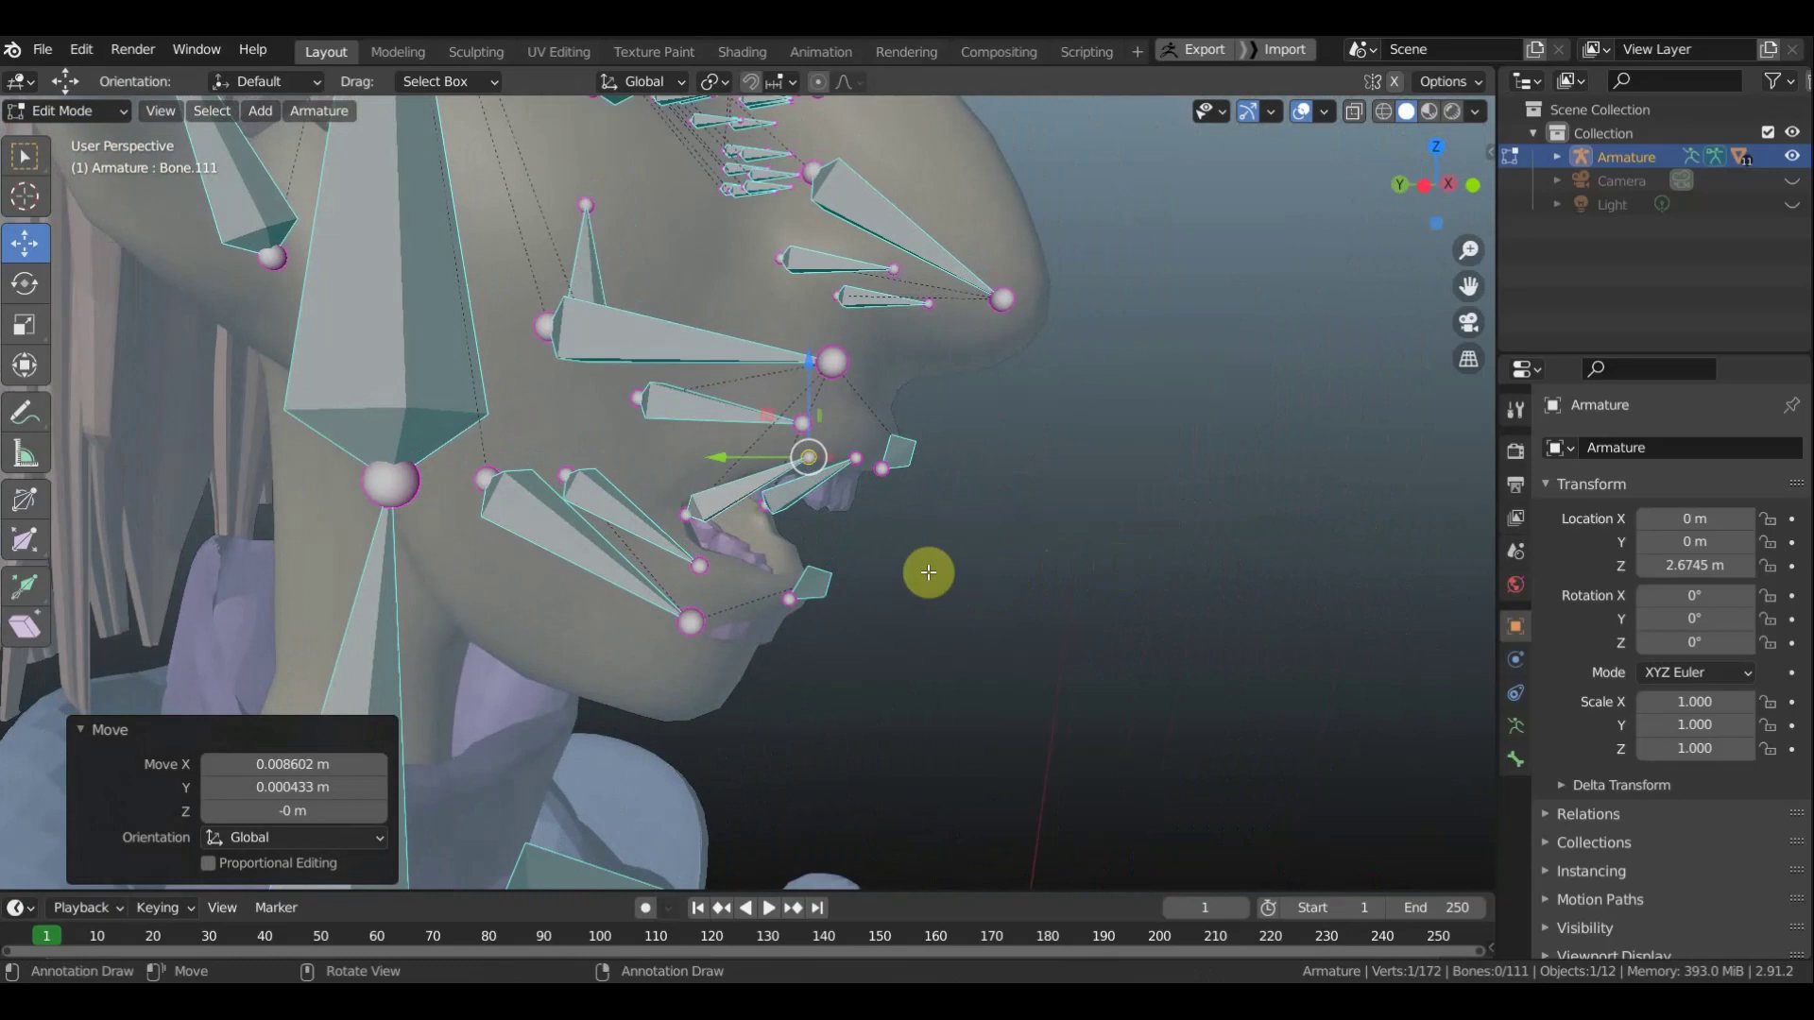
Extrude a copy of the mouth-corner bone, tilt it down 61°, and move it near the lips
key("KP_1")
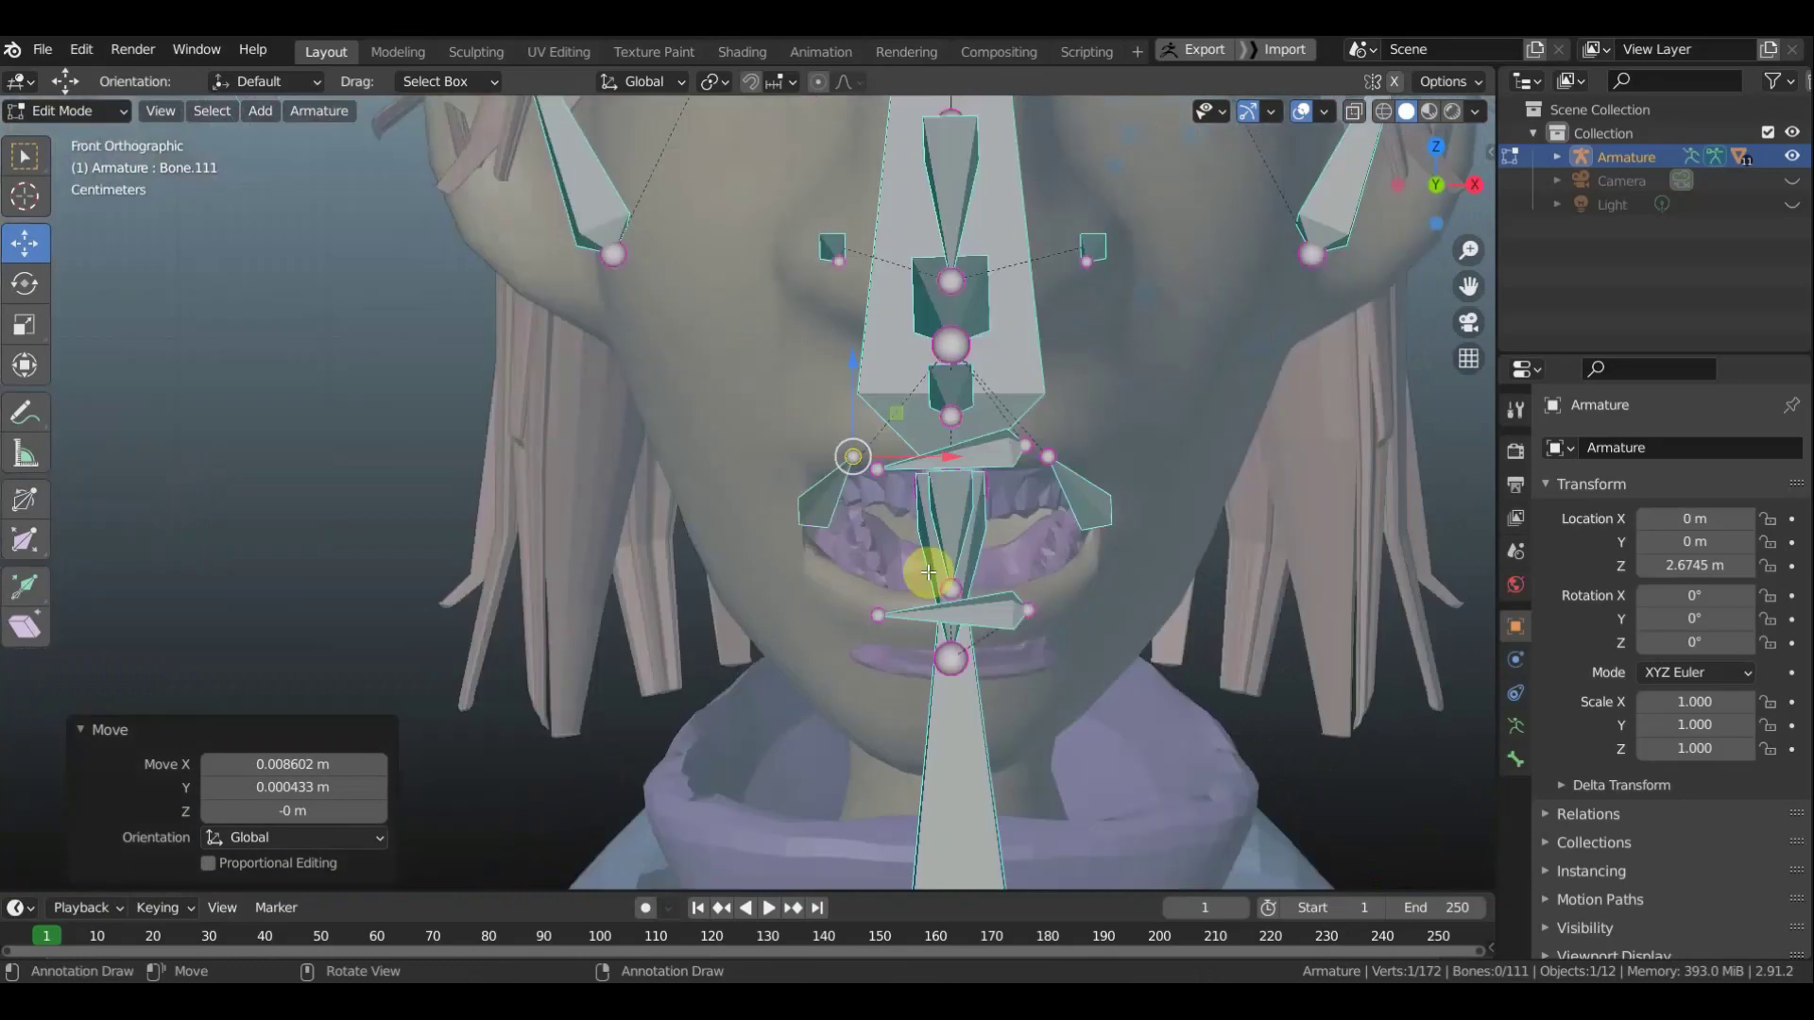
key("KP_3")
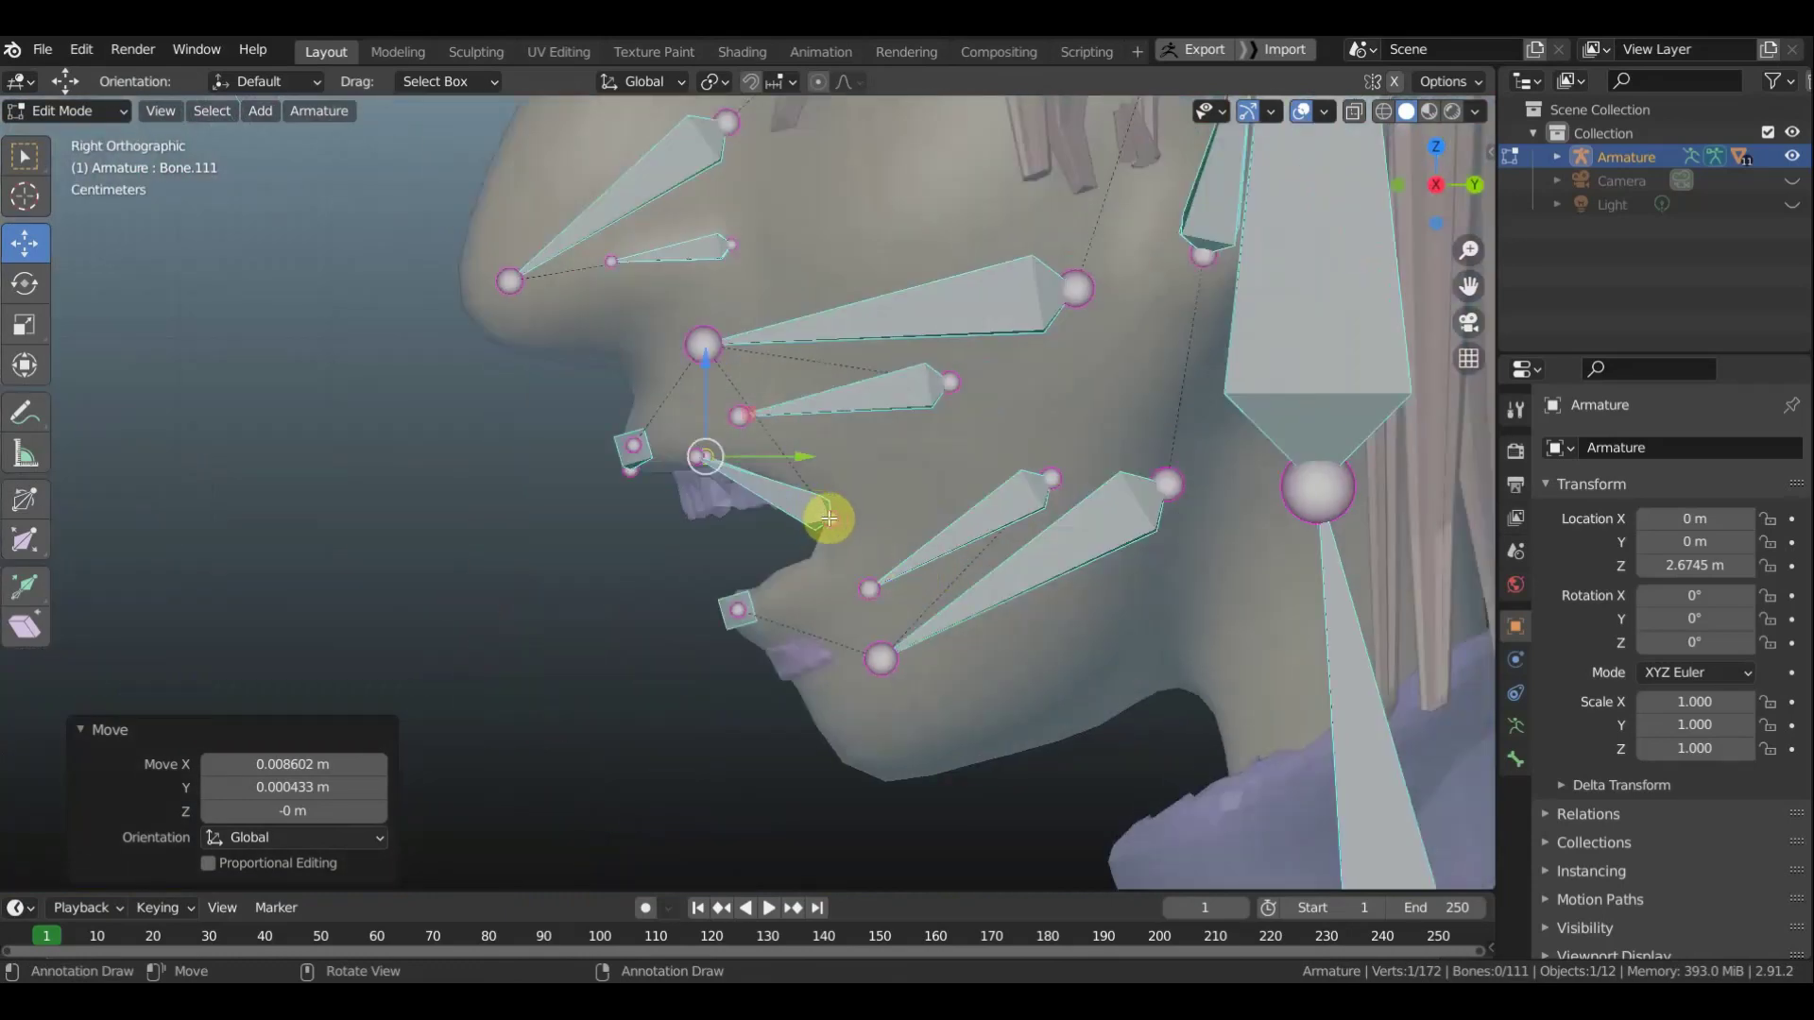
left_click(837, 518)
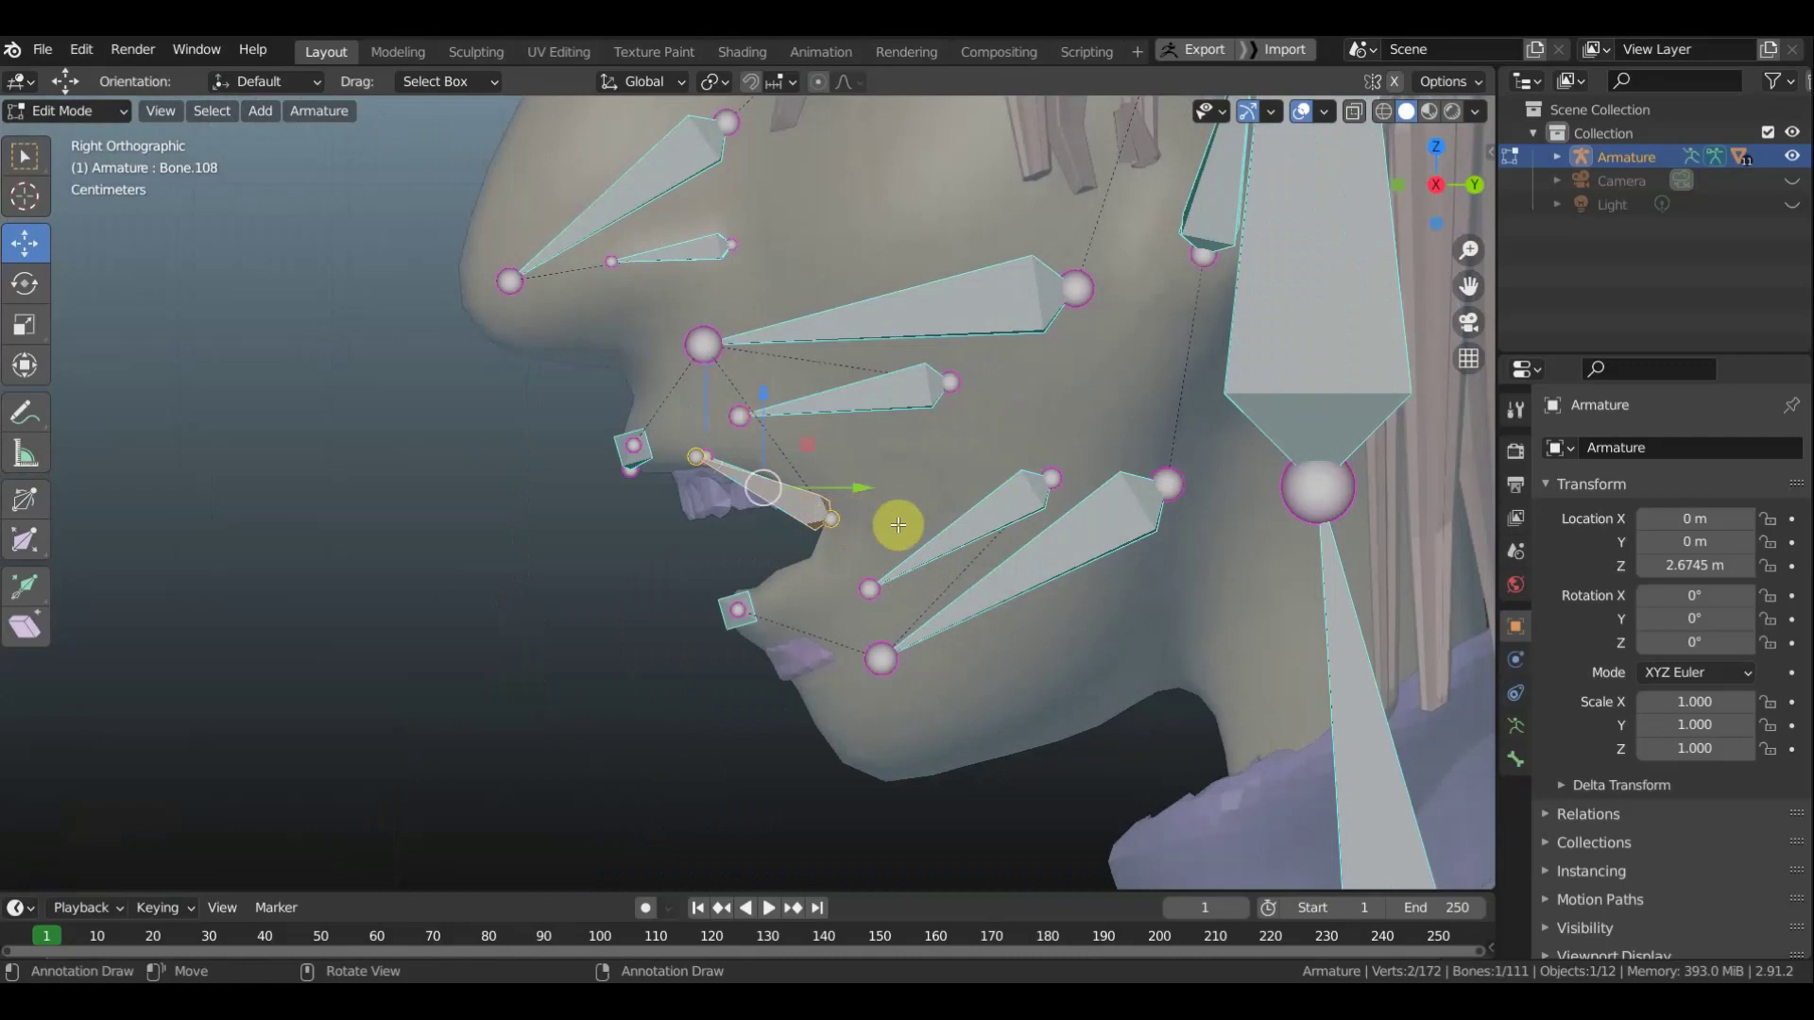
key("e")
right_click(897, 524)
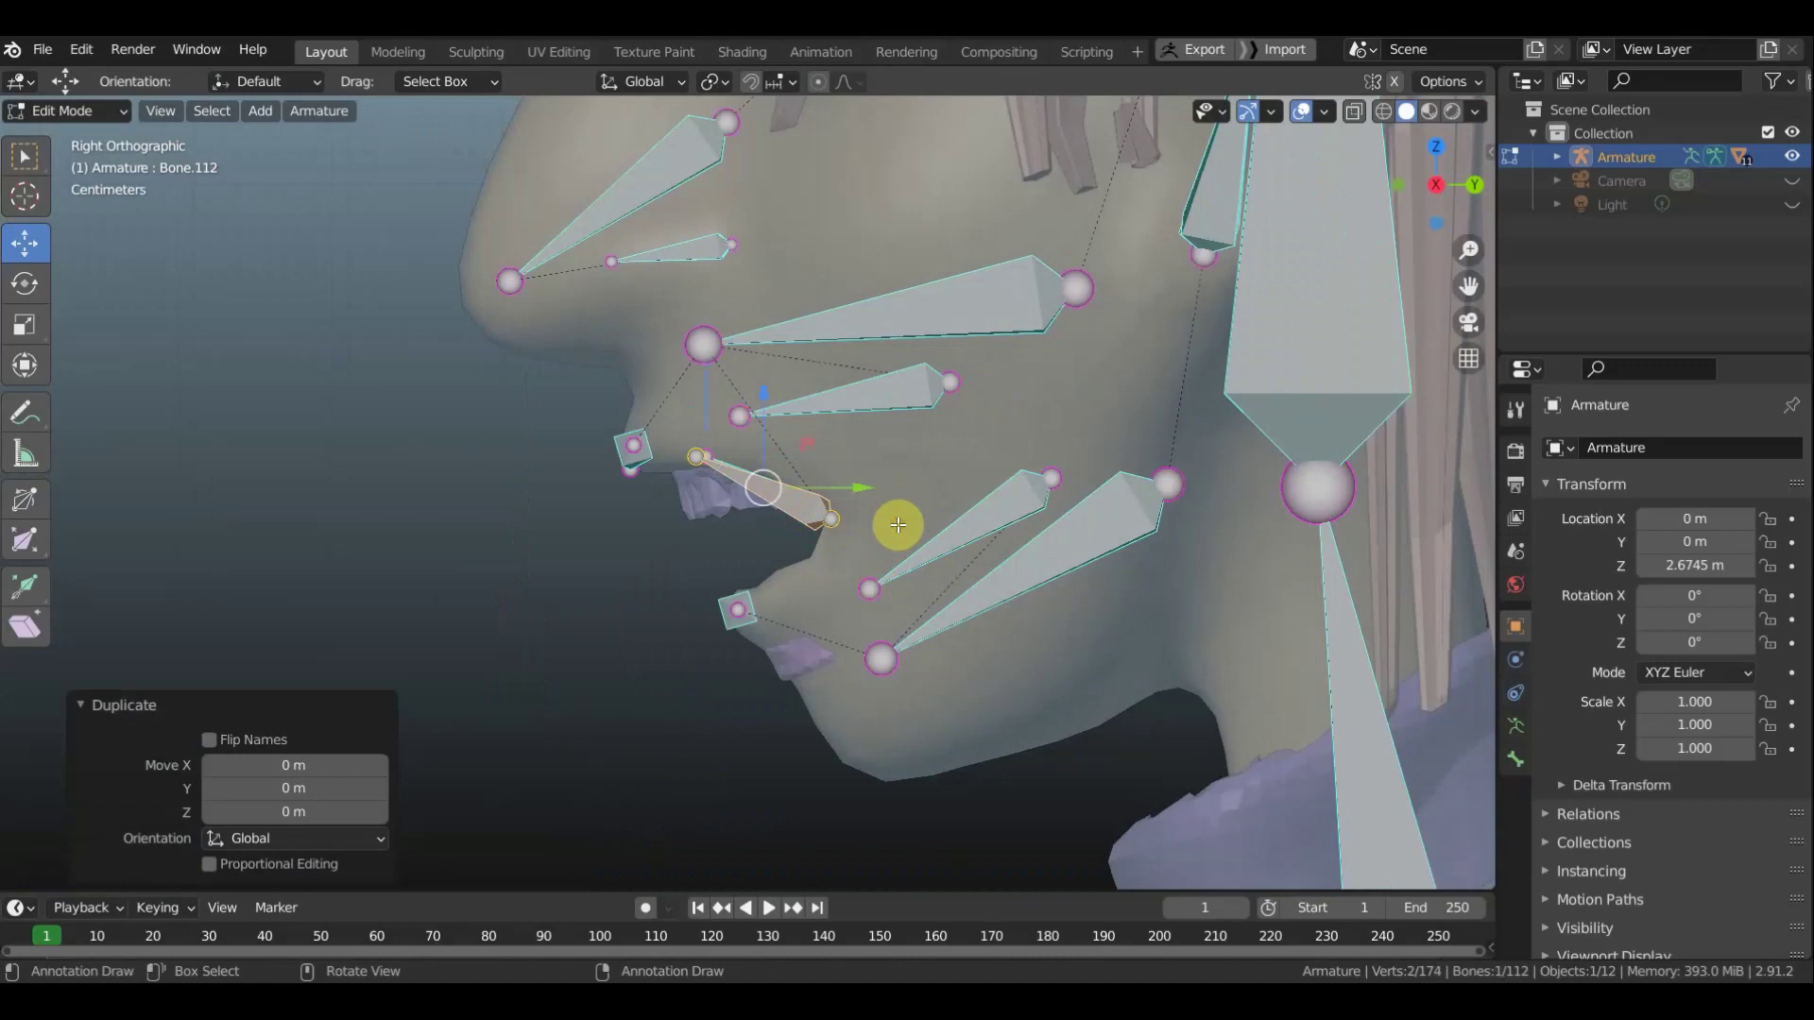
key("r")
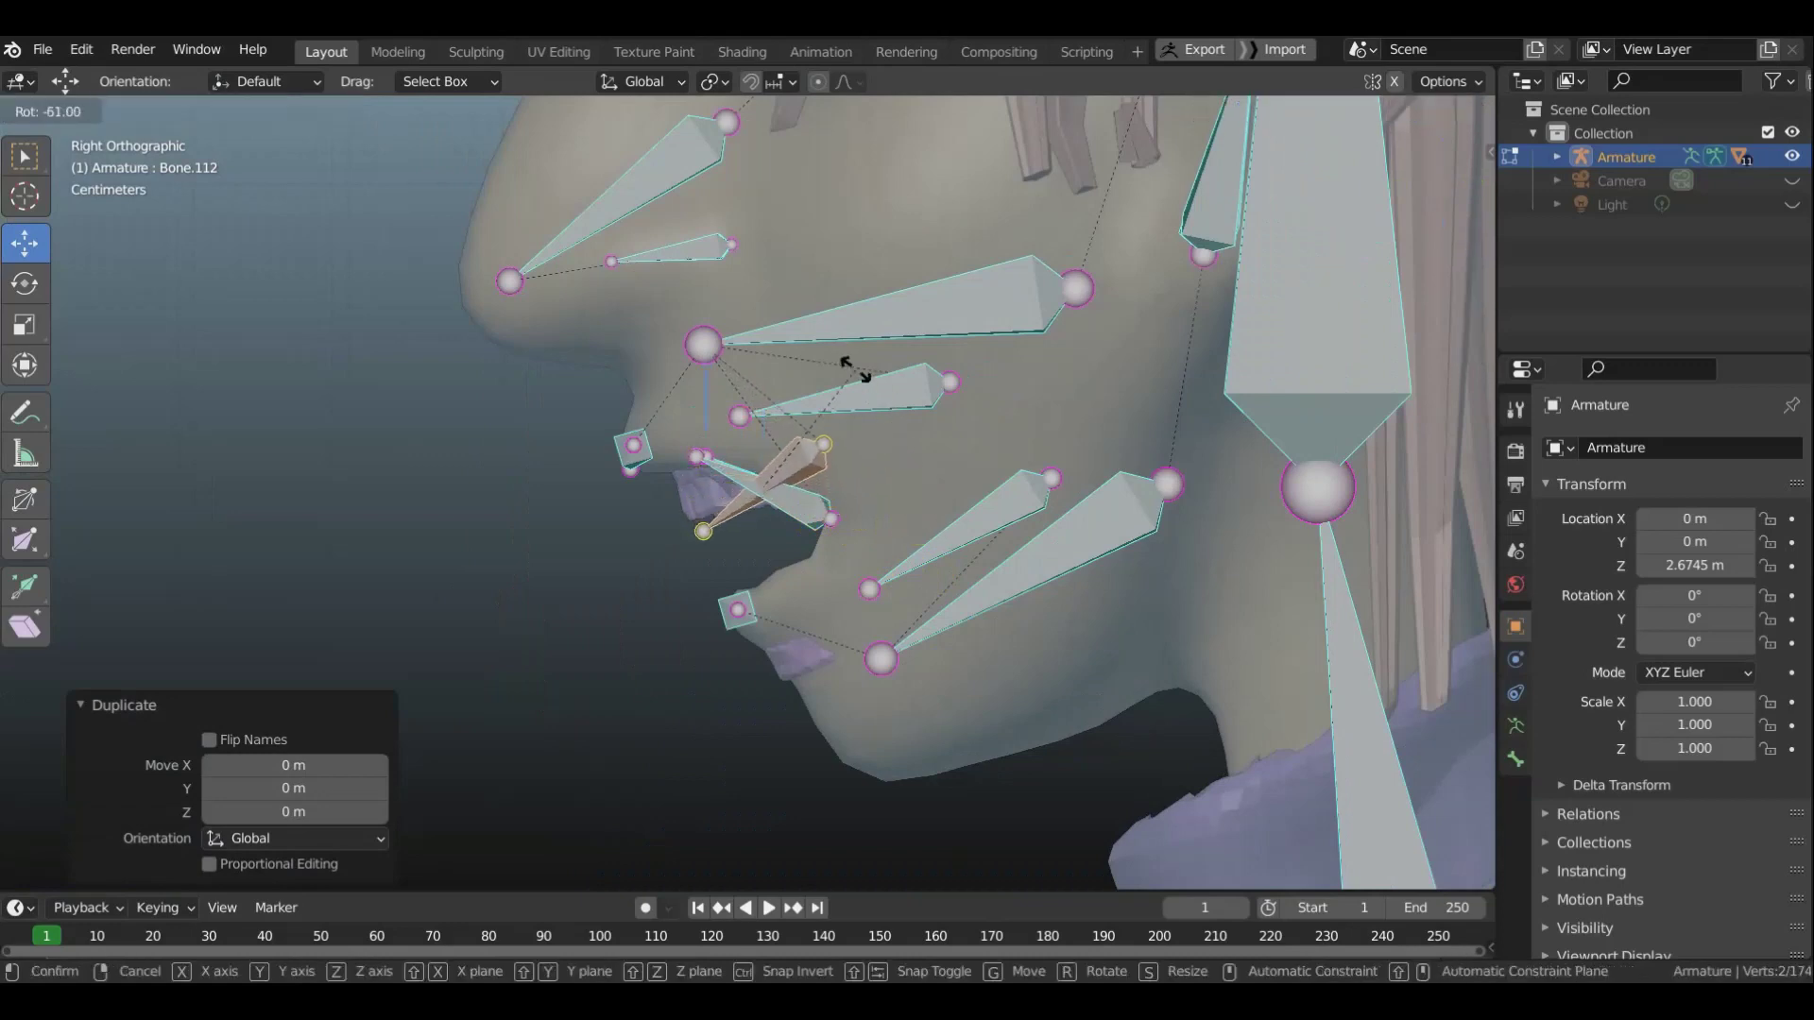
left_click(852, 373)
key("g")
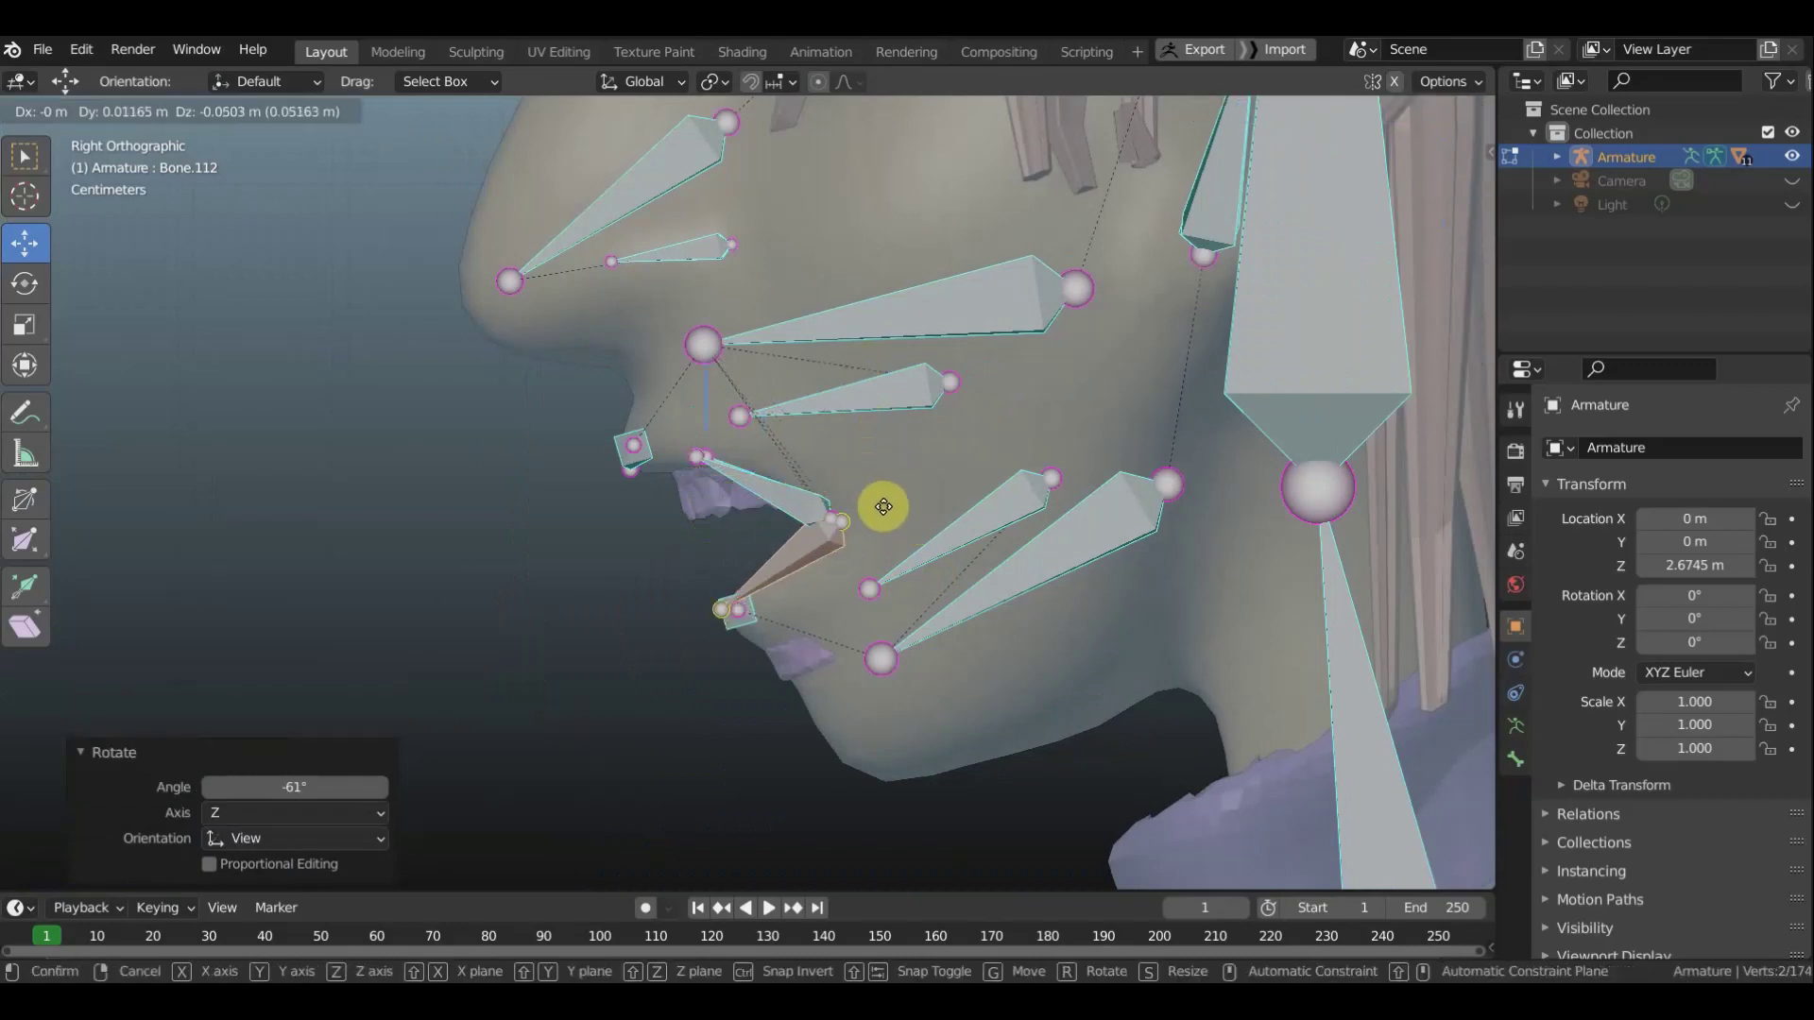
left_click(883, 506)
Adjust Bone.112's joint down onto the lower lip and select the bone in side view
mouse_move(887, 514)
middle_mouse_down()
mouse_move(1025, 600)
mouse_move(1086, 608)
mouse_move(1038, 684)
middle_mouse_up()
left_click(1023, 696)
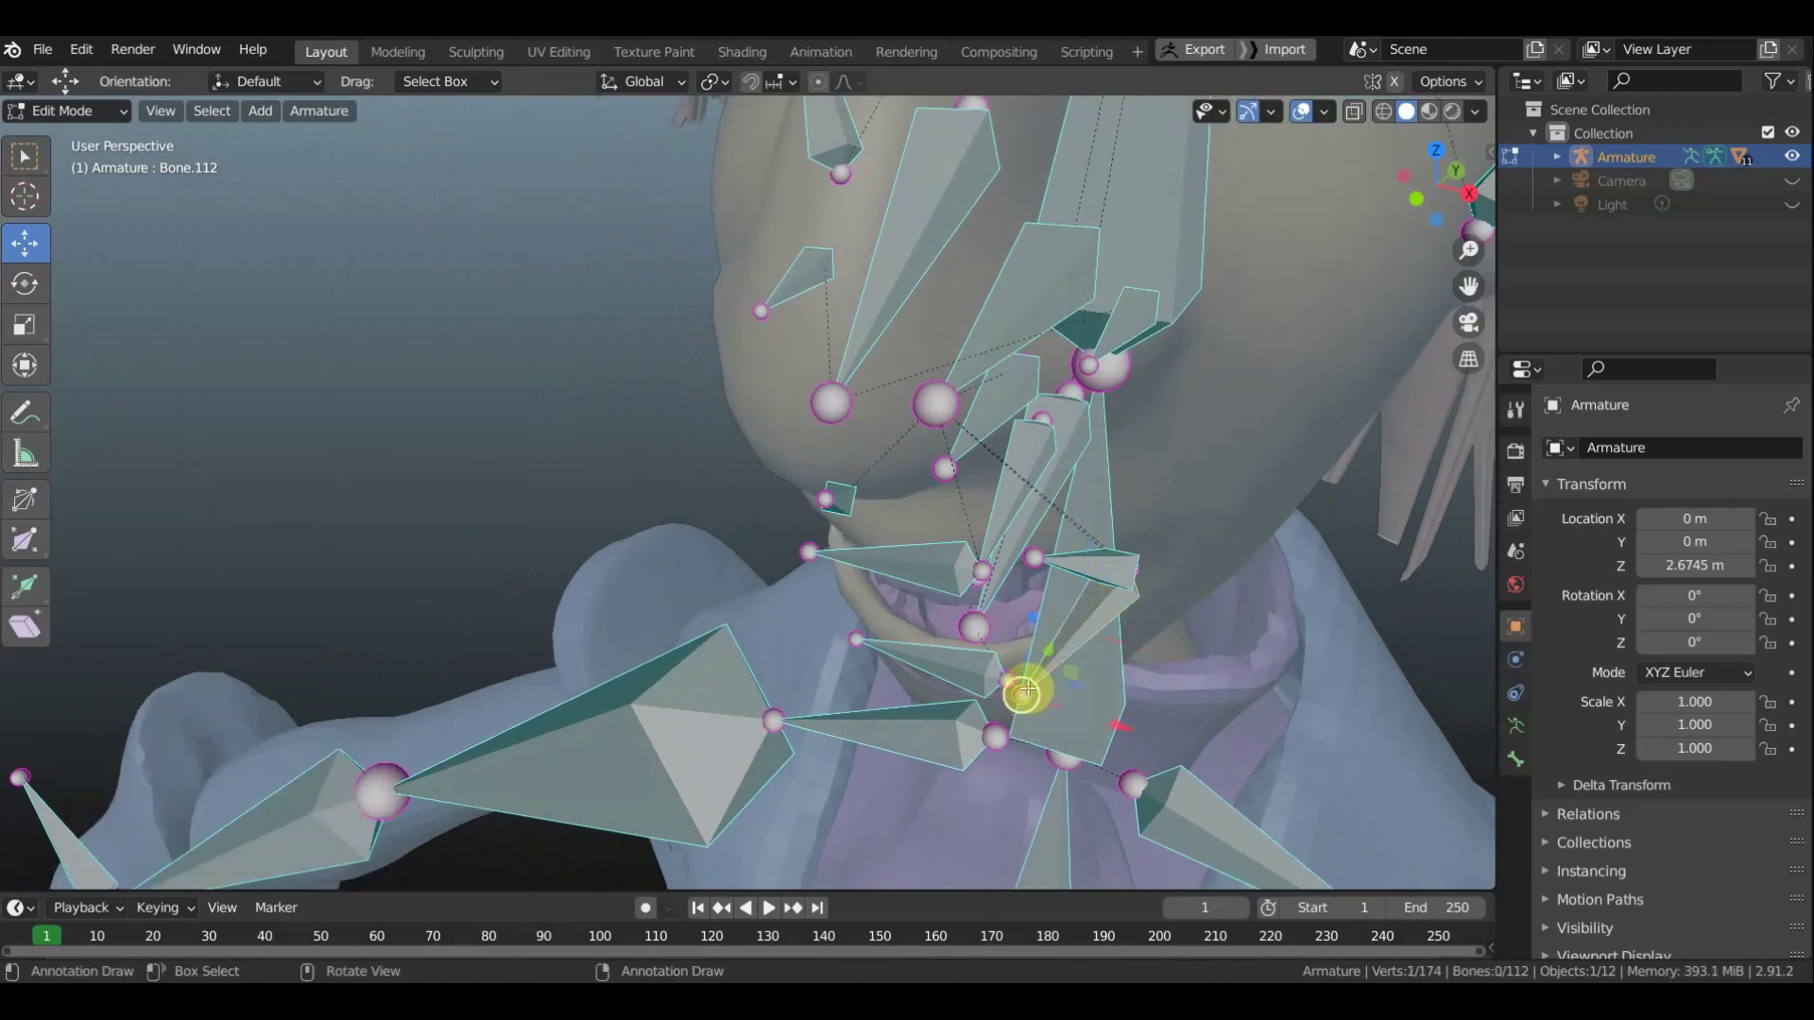
key("g")
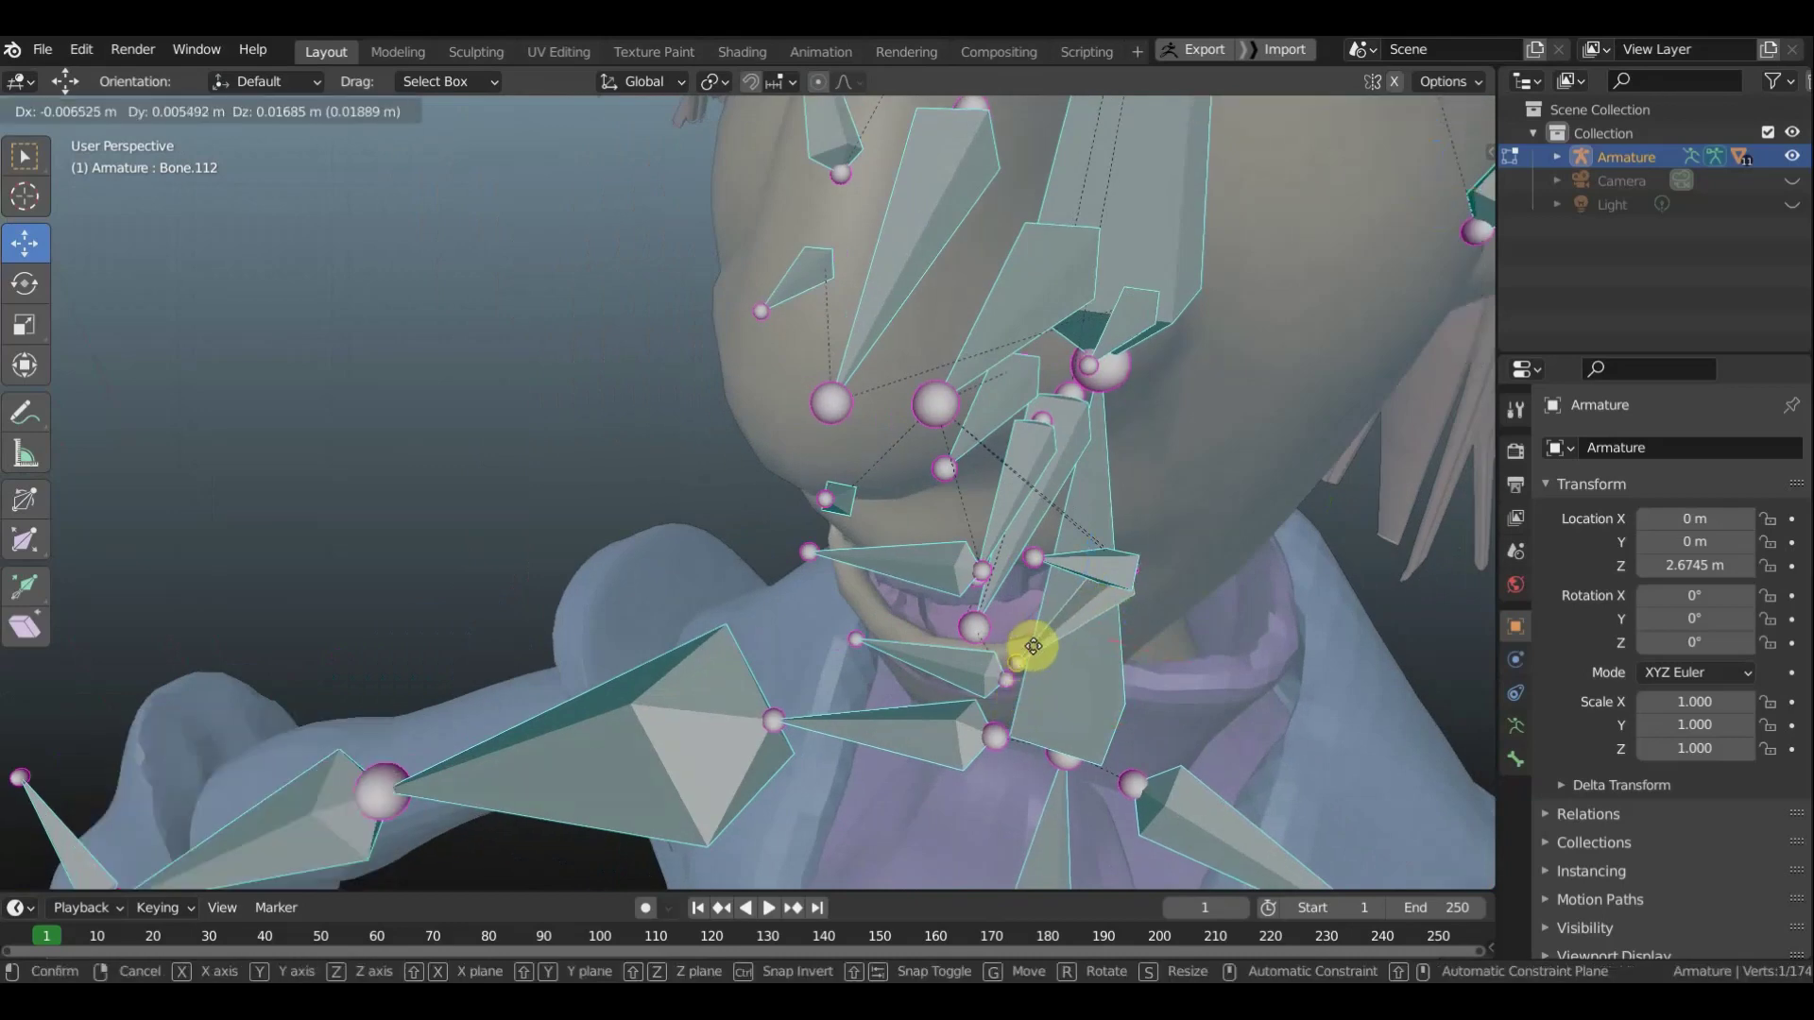
left_click(1030, 641)
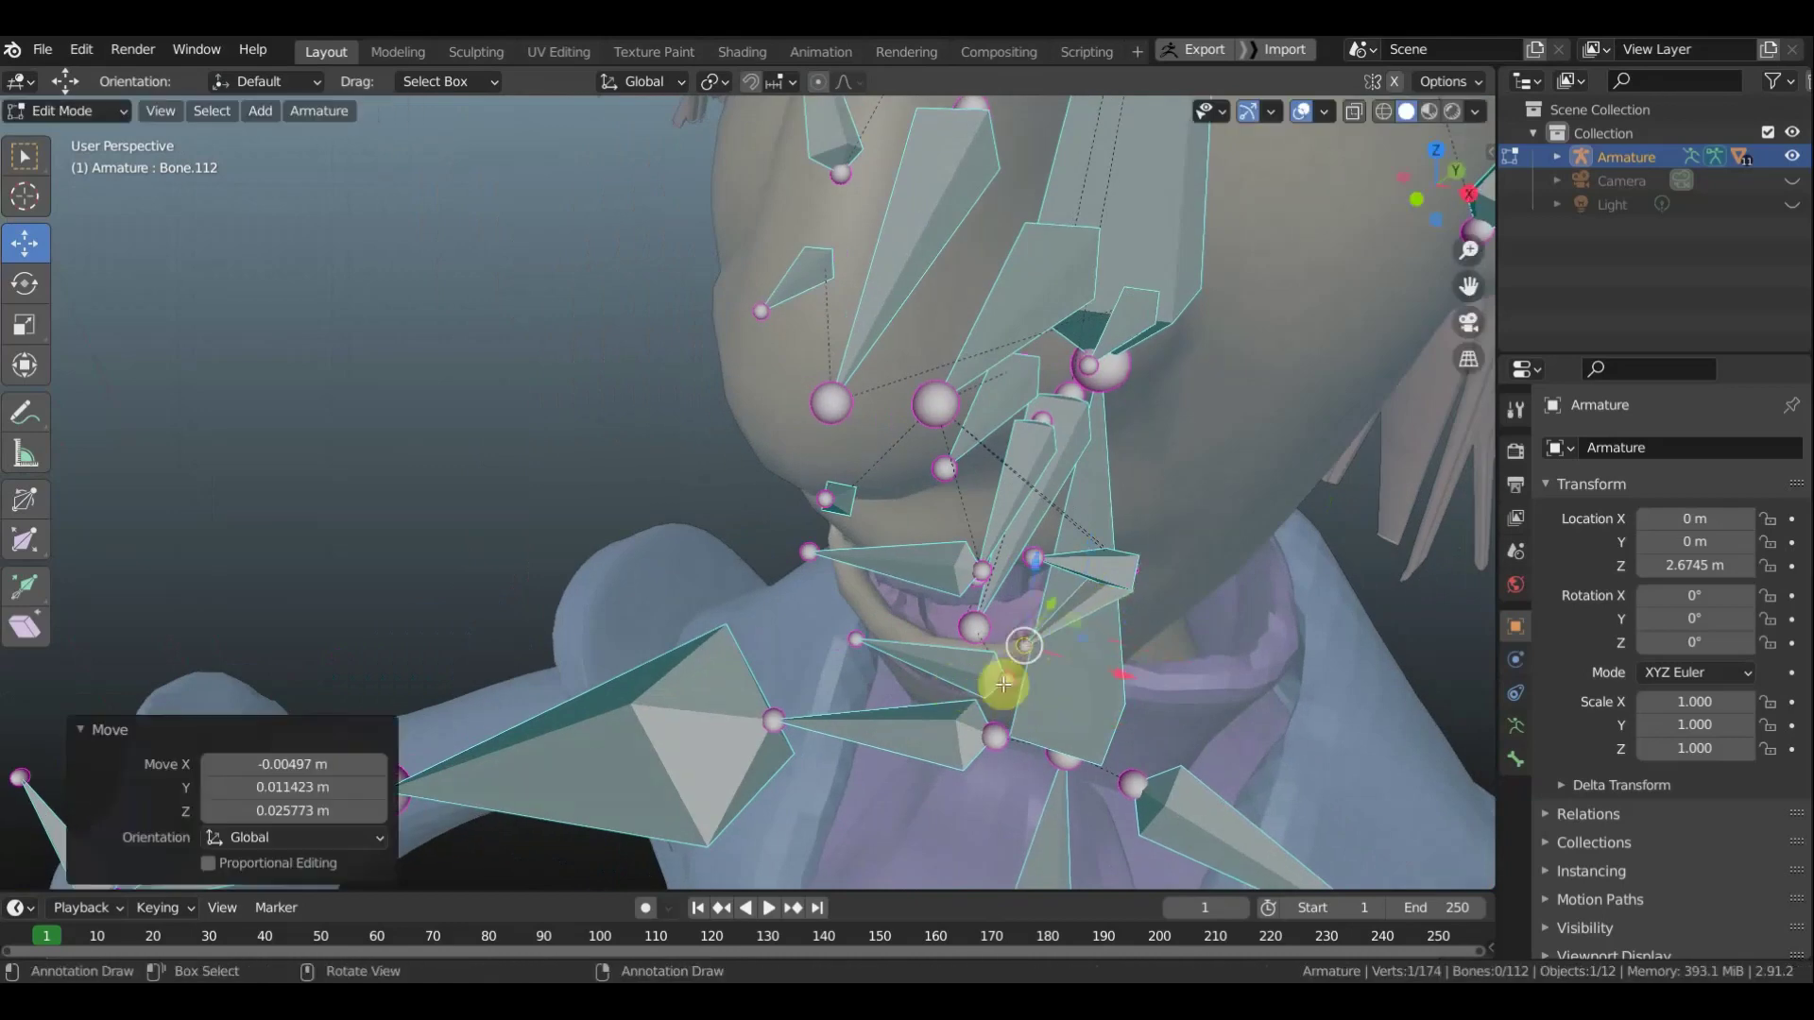
mouse_move(1000, 680)
middle_mouse_down()
mouse_move(882, 640)
mouse_move(857, 599)
middle_mouse_up()
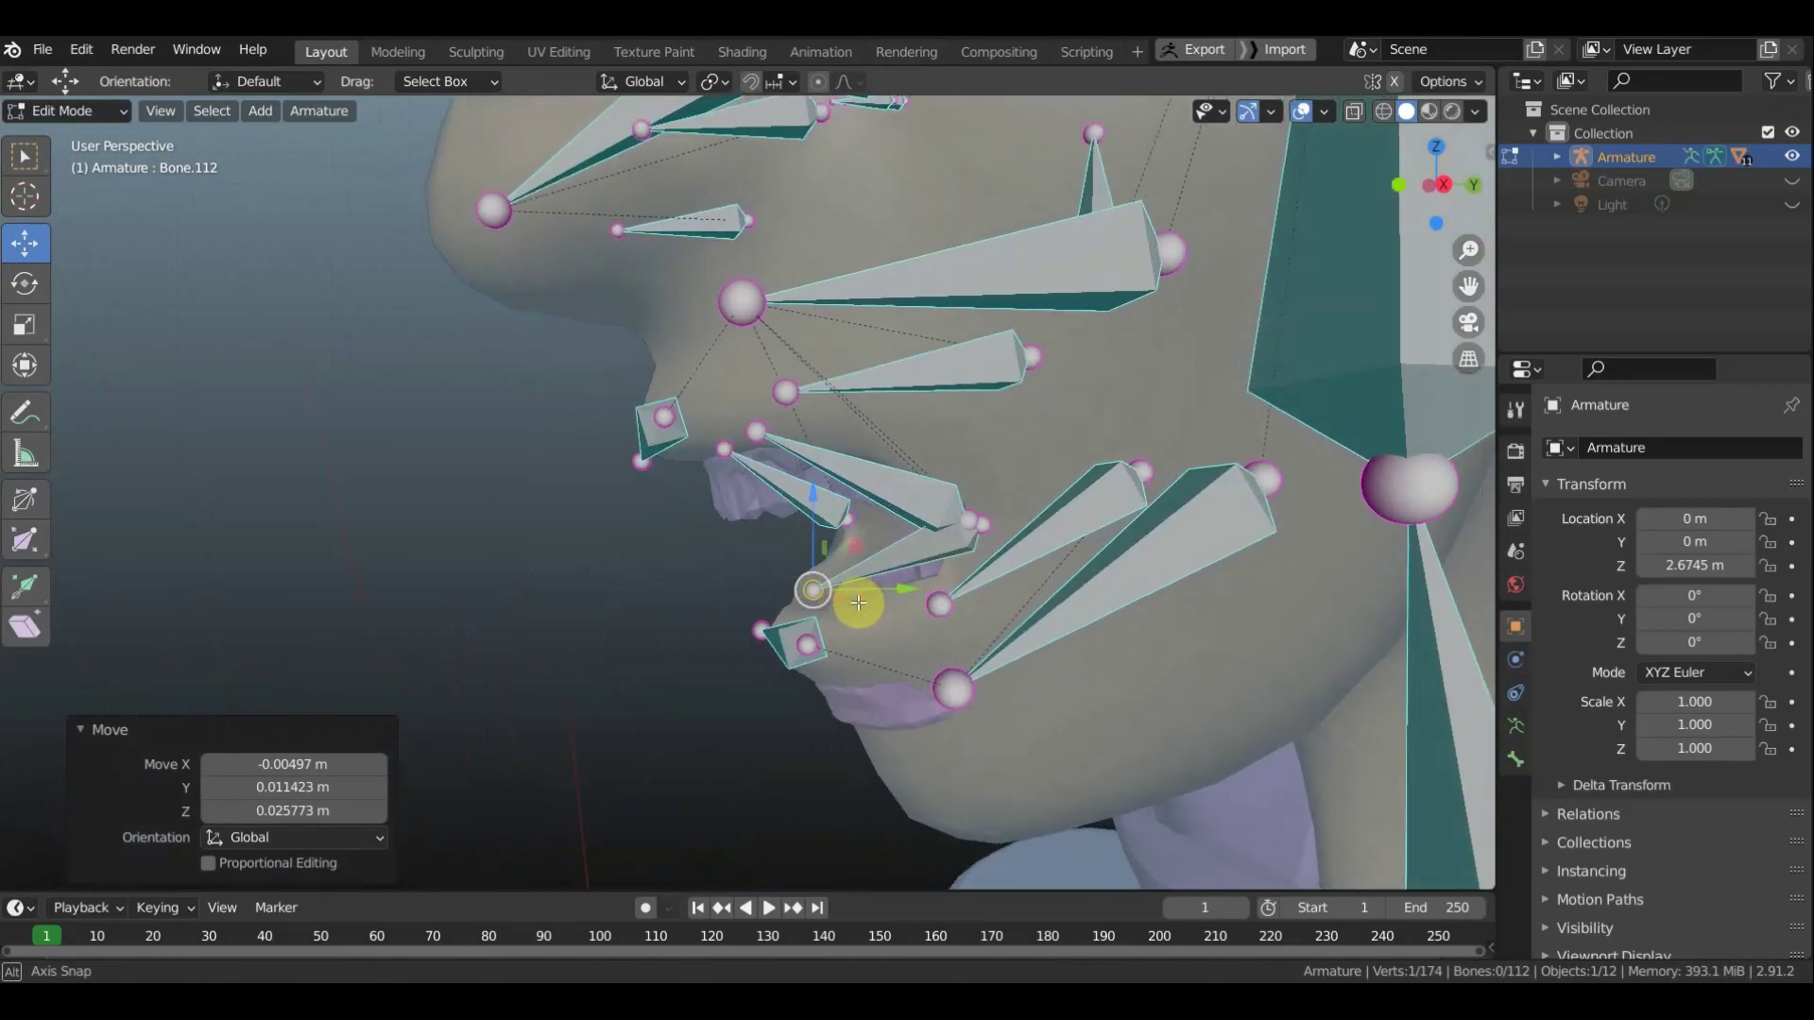
left_click_drag(864, 589, 891, 626)
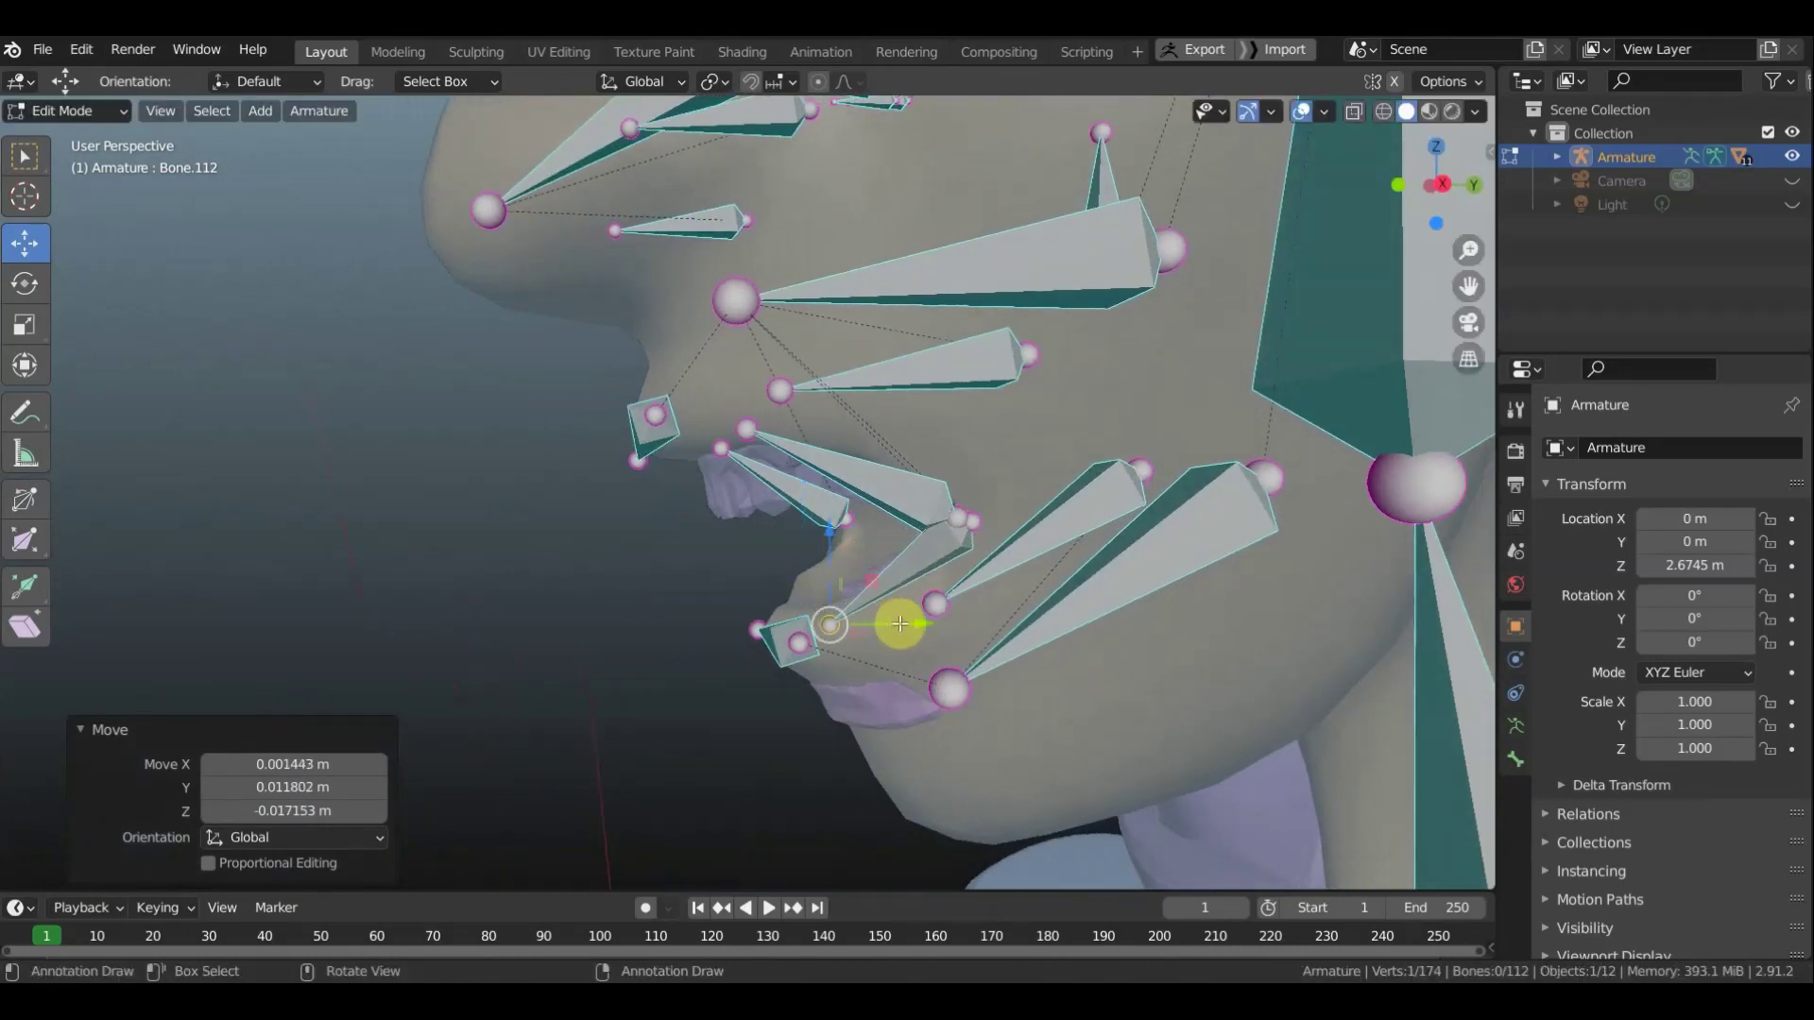
key("KP_3")
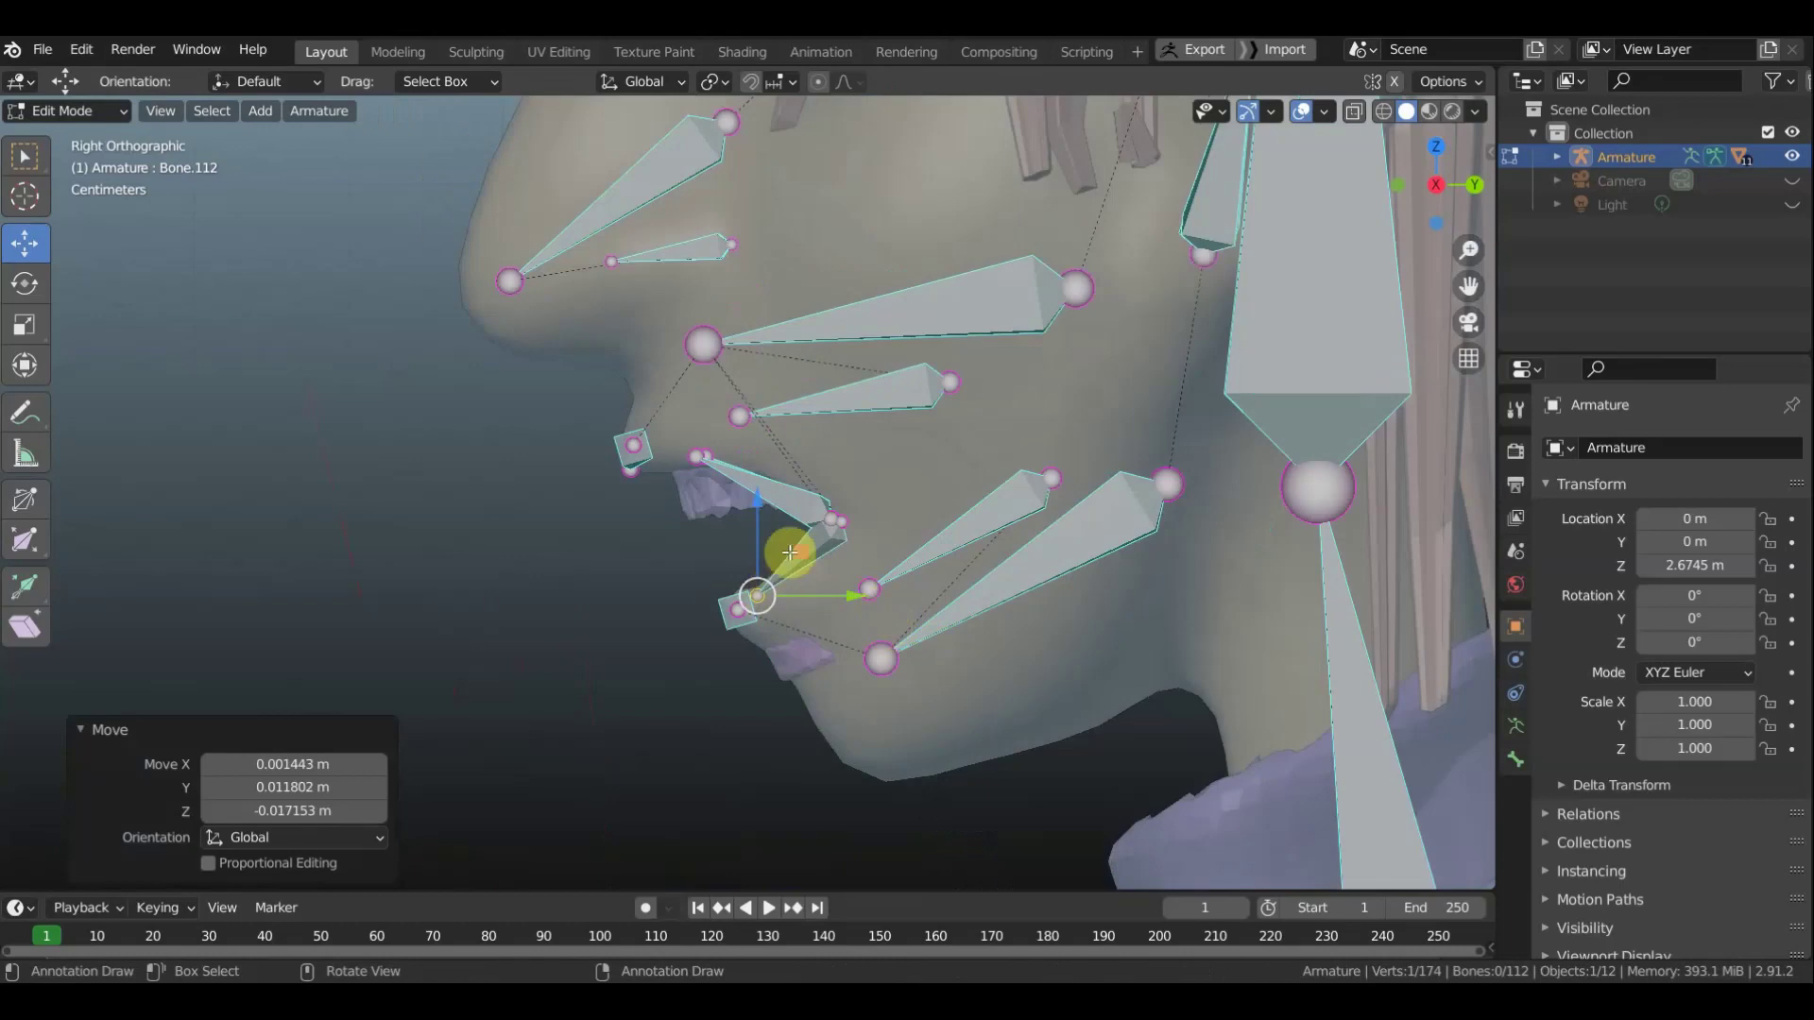
scroll(852, 534, "up", 2)
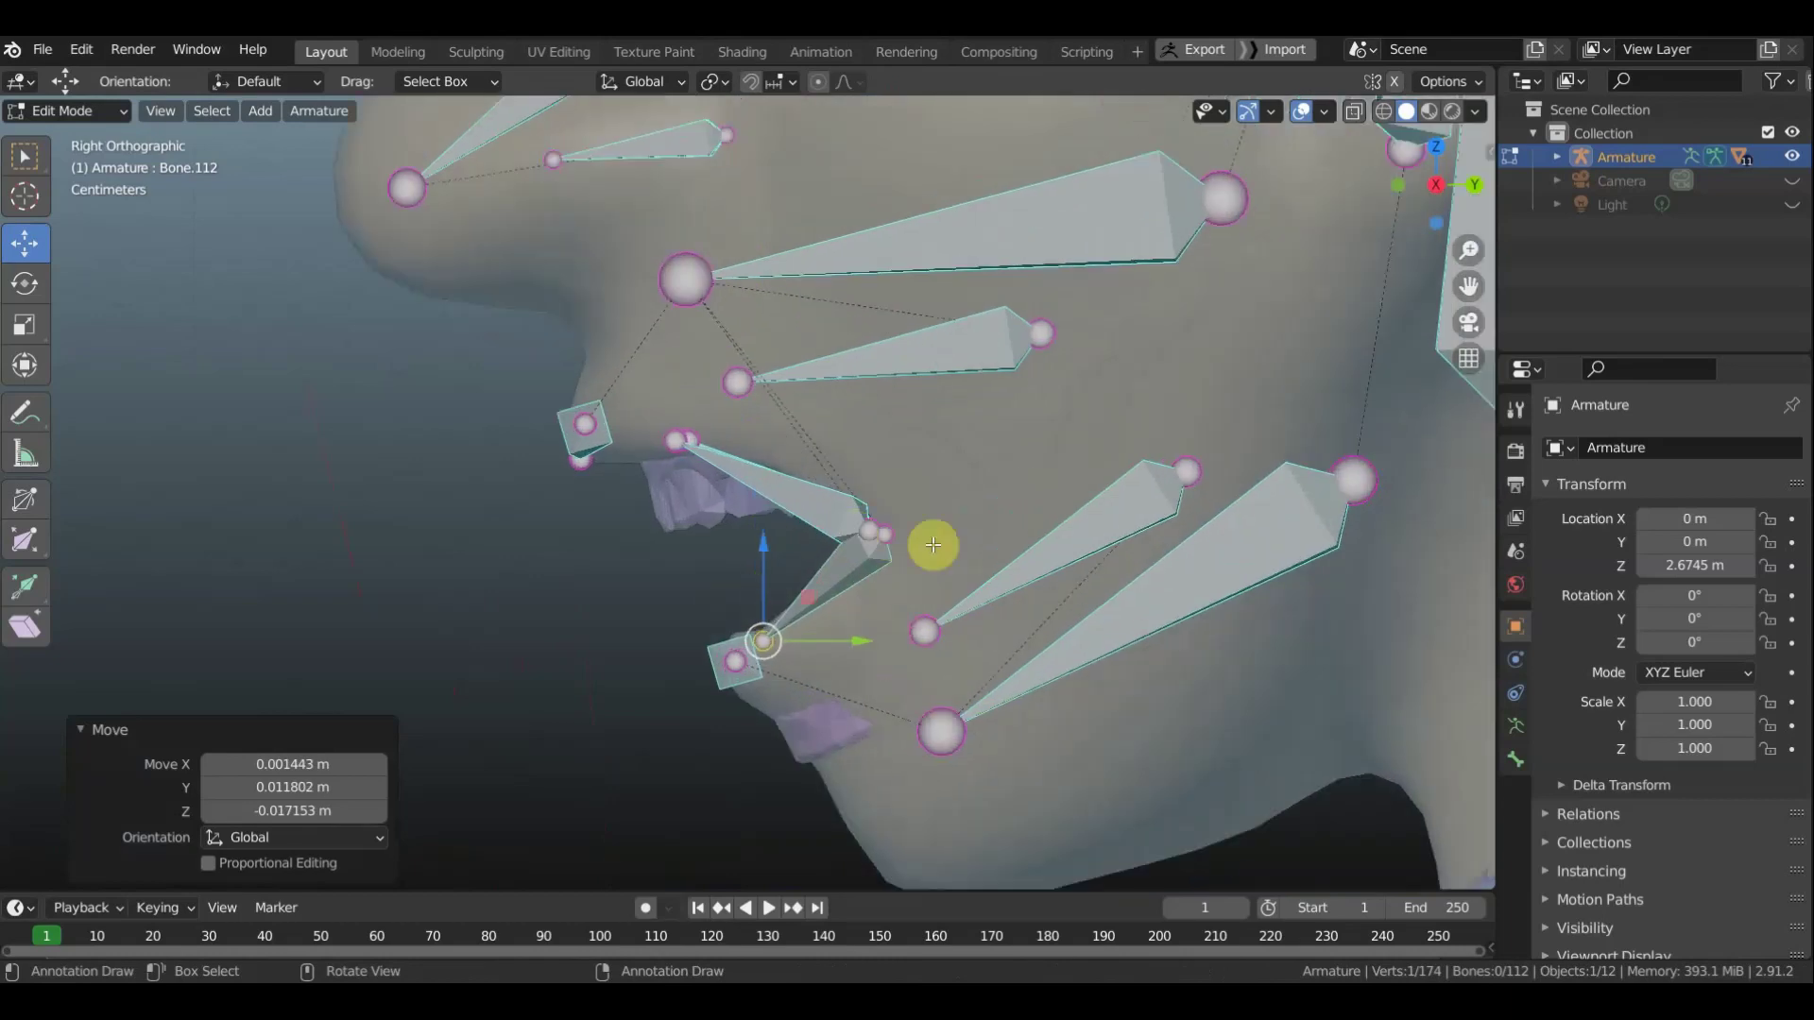
left_click(861, 572)
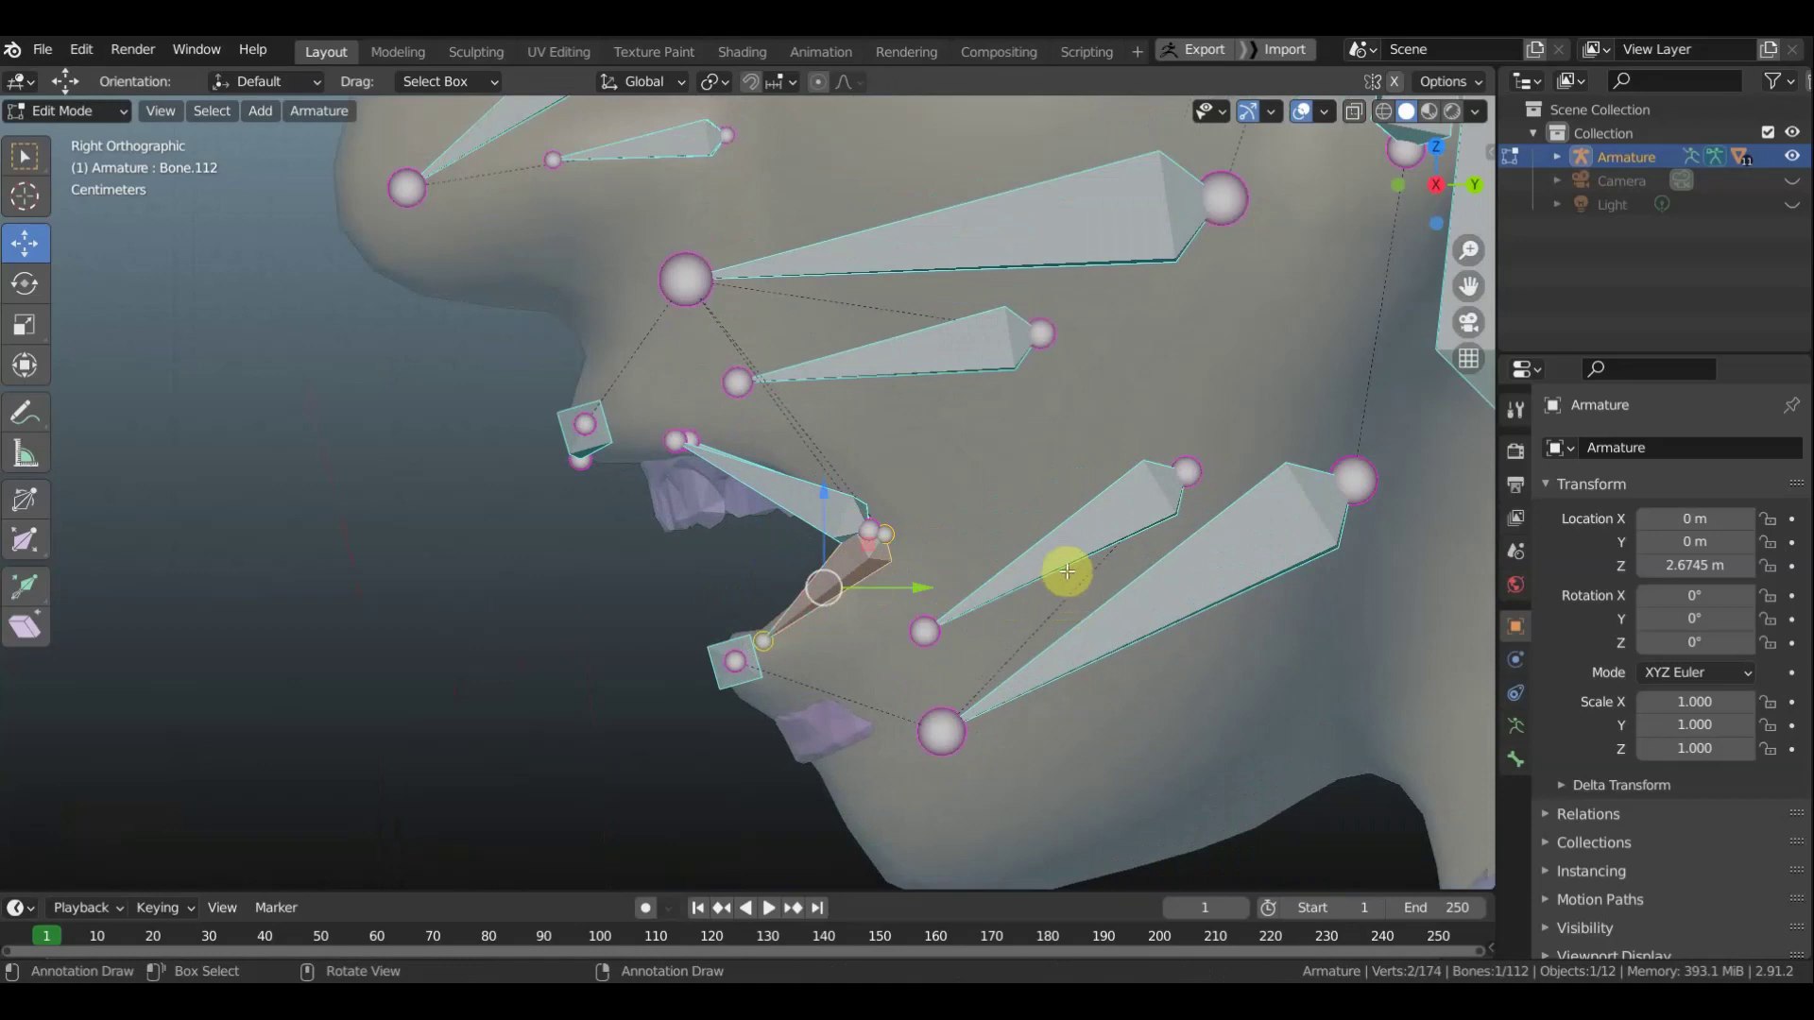
Parent the mouth-corner bone Bone.112 to jaw bone Bone.036 with Keep Offset
left_click(1154, 605, "shift")
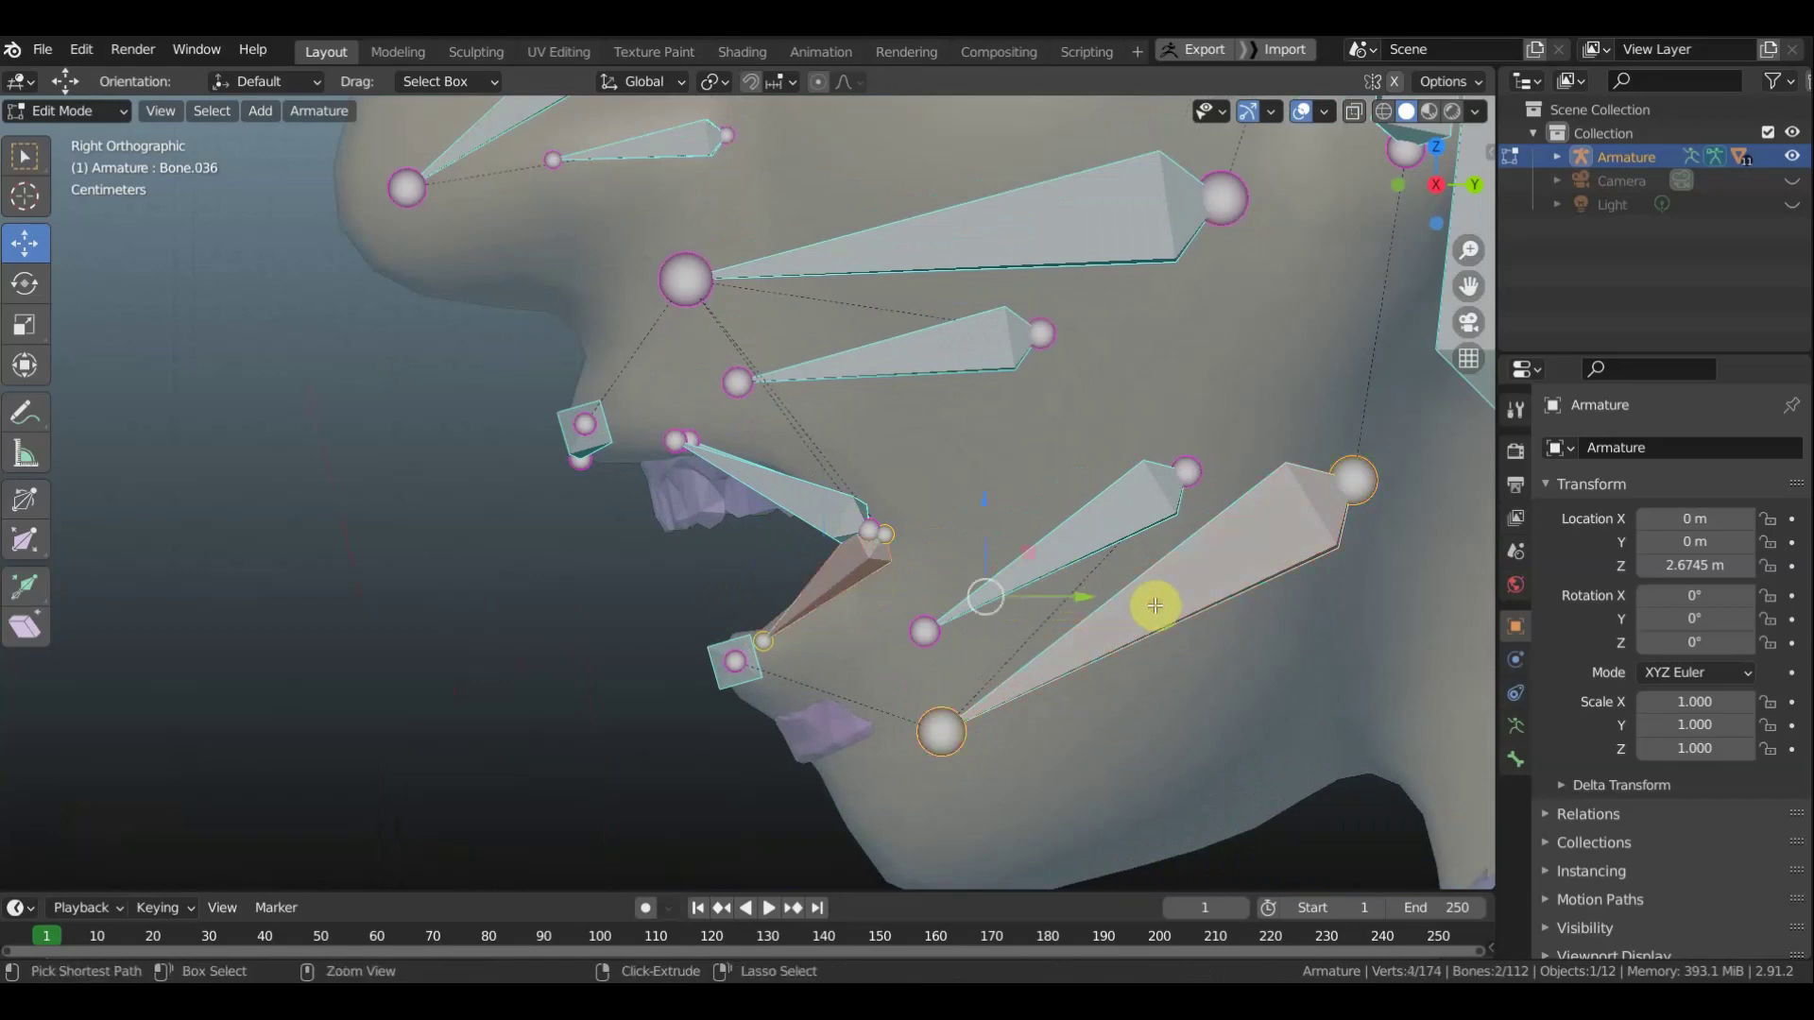
key("ctrl+p")
left_click(1158, 613)
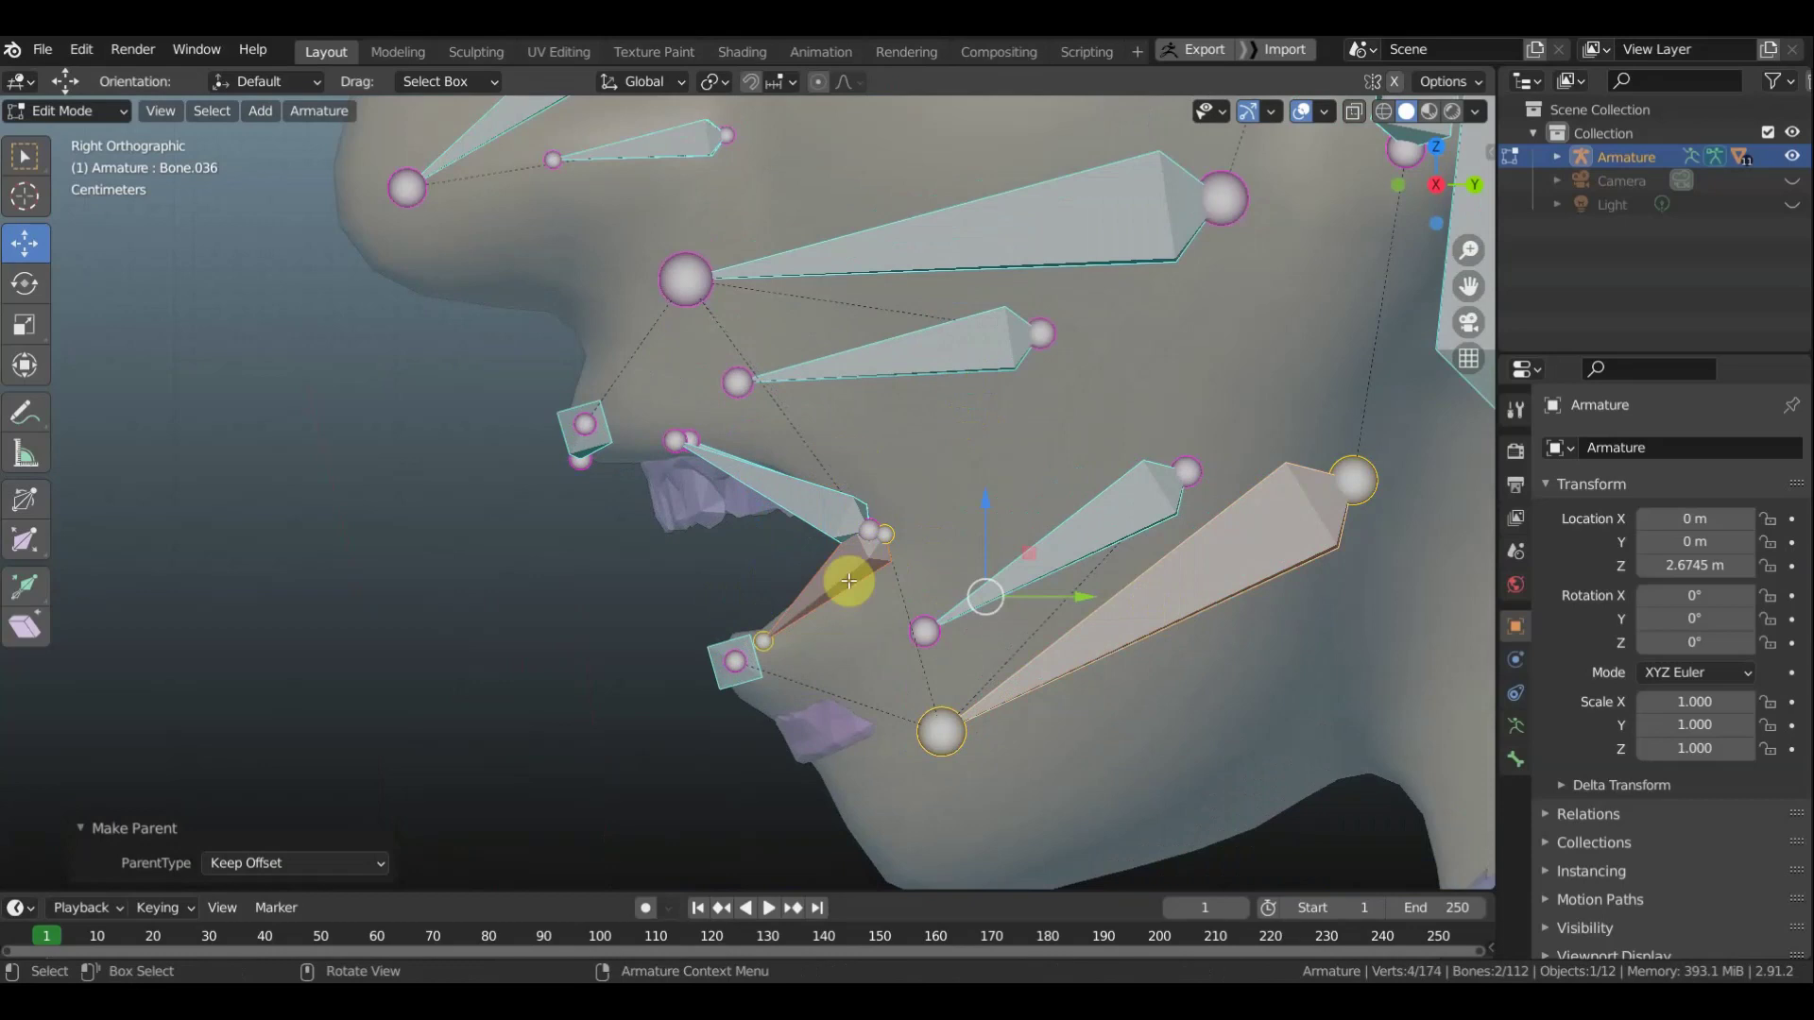
Orbit to inspect the mouth bones, reselect Bone.112 and switch to front view
middle_click_drag(862, 536, 952, 526)
middle_click_drag(1074, 547, 1014, 595)
left_click(1023, 606)
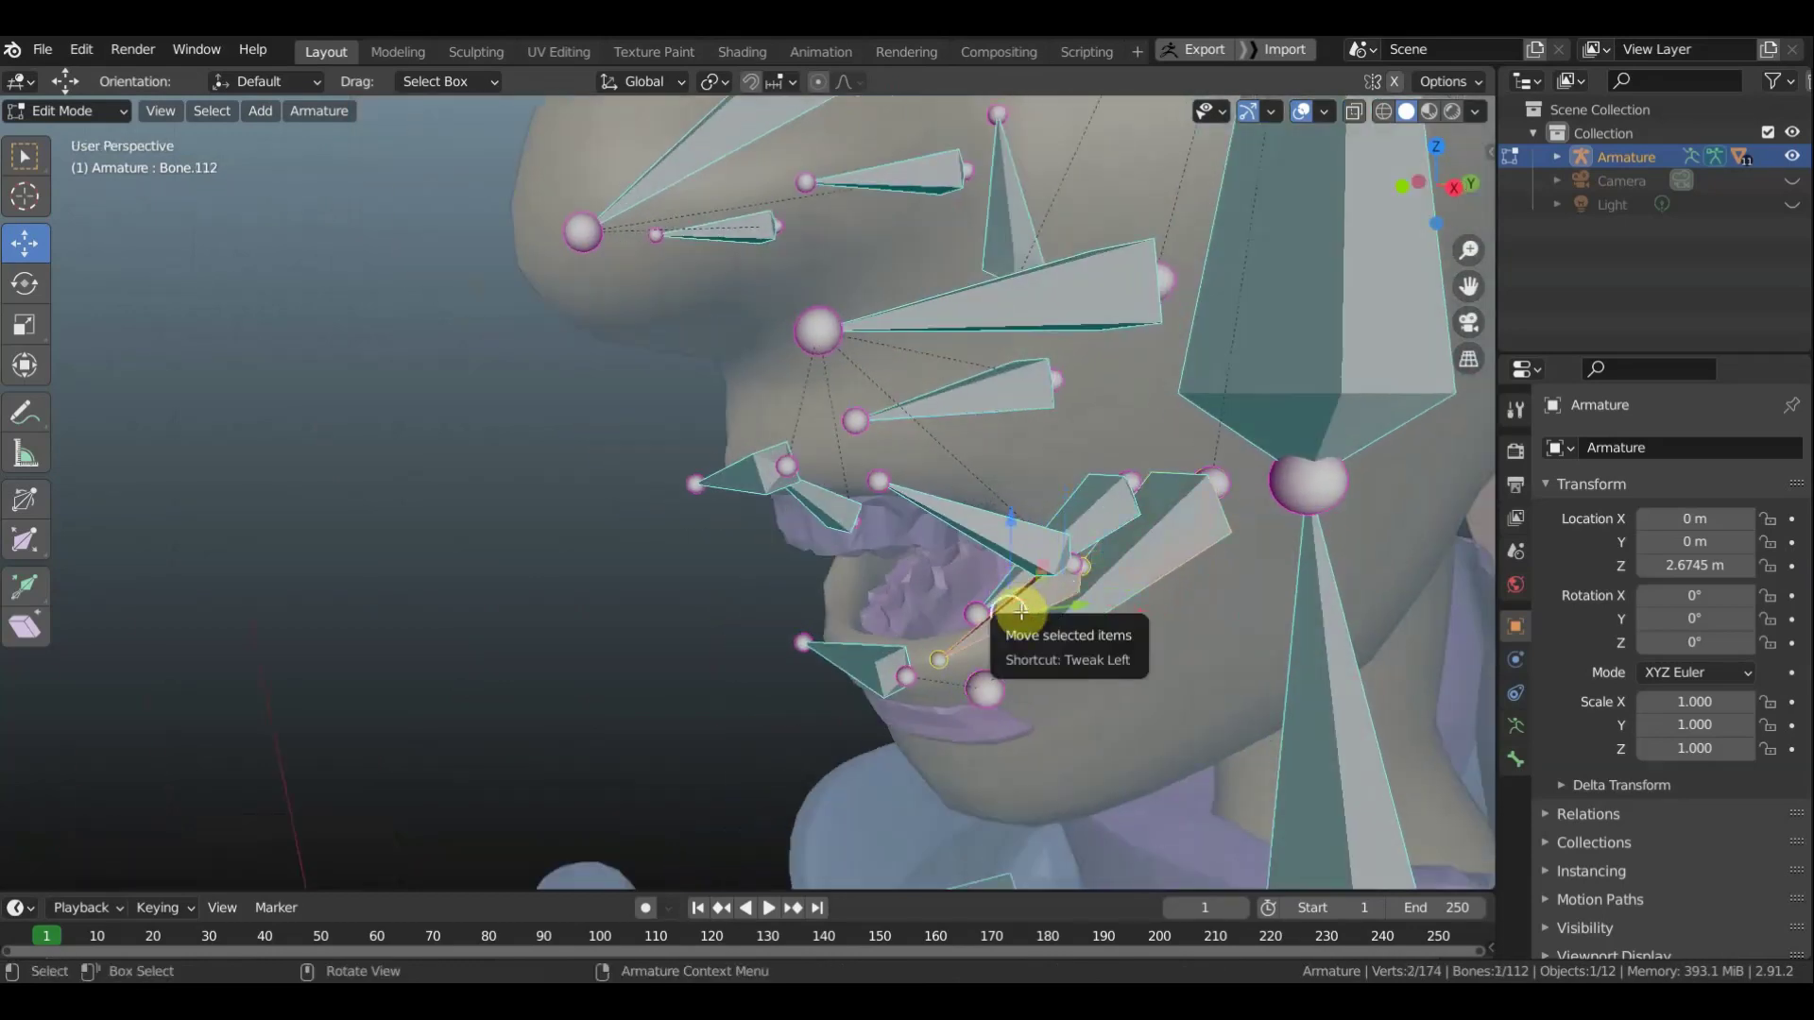
key("KP_1")
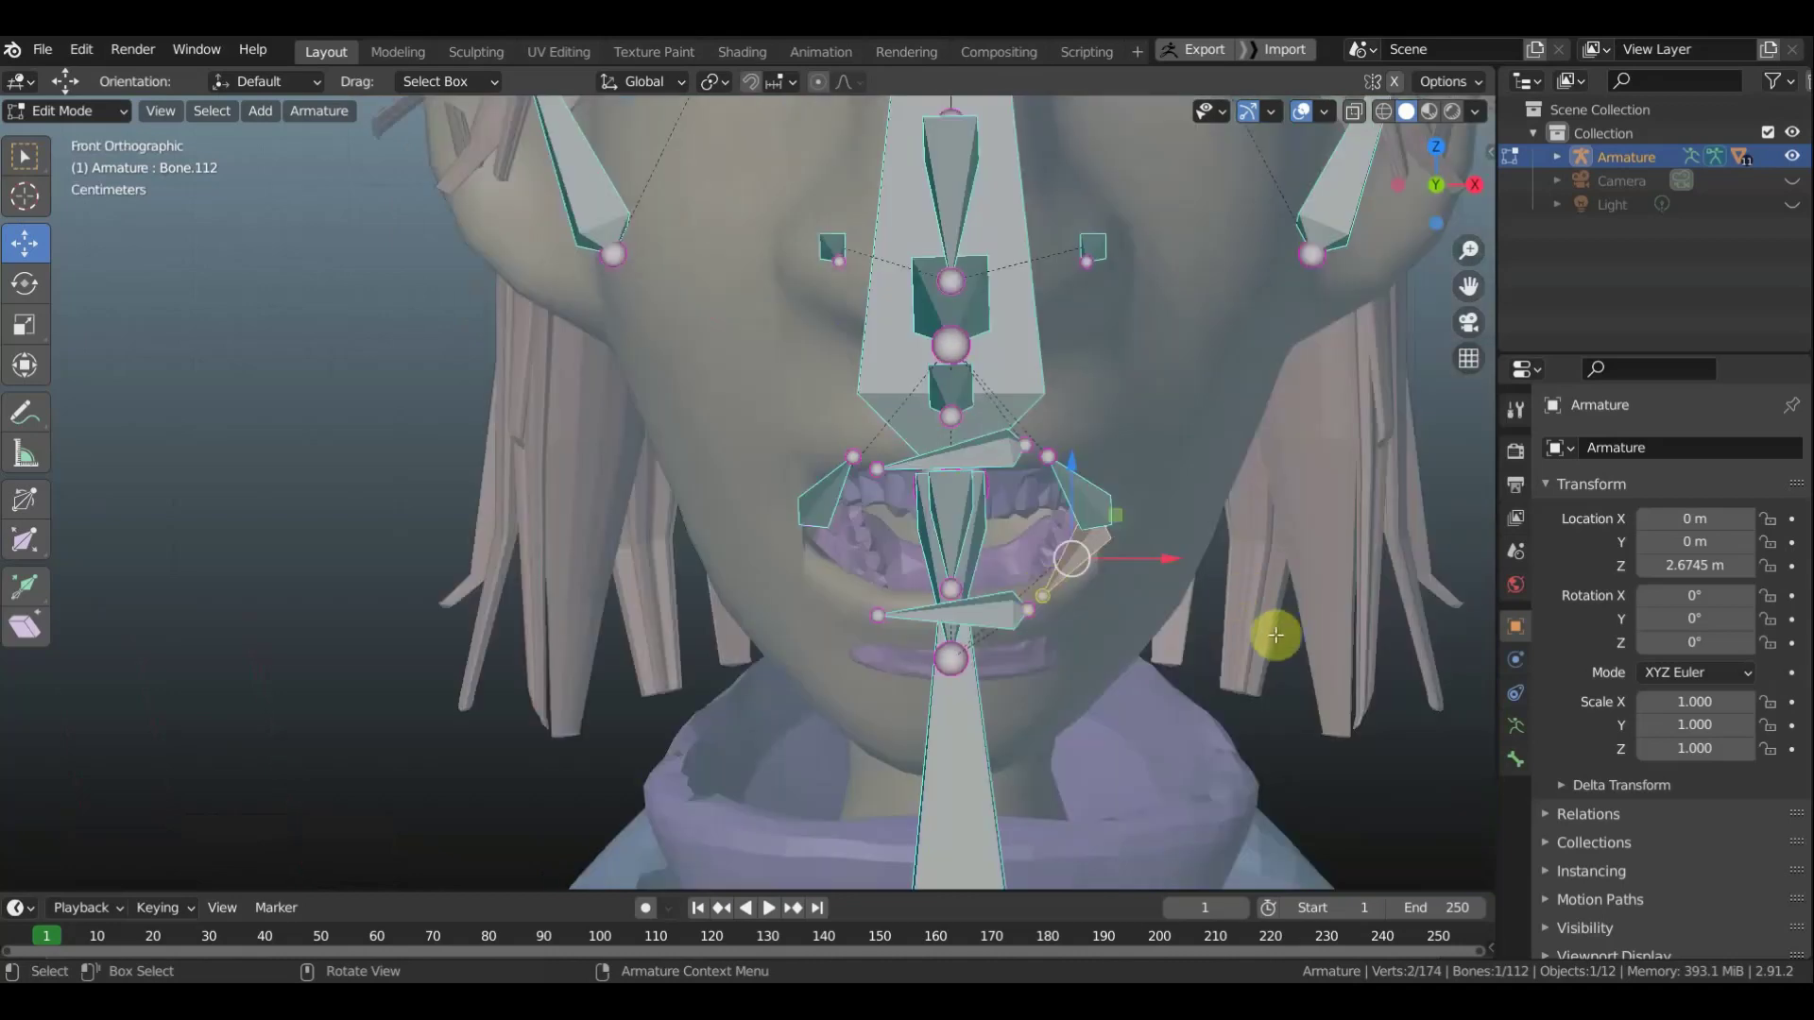
key("shift")
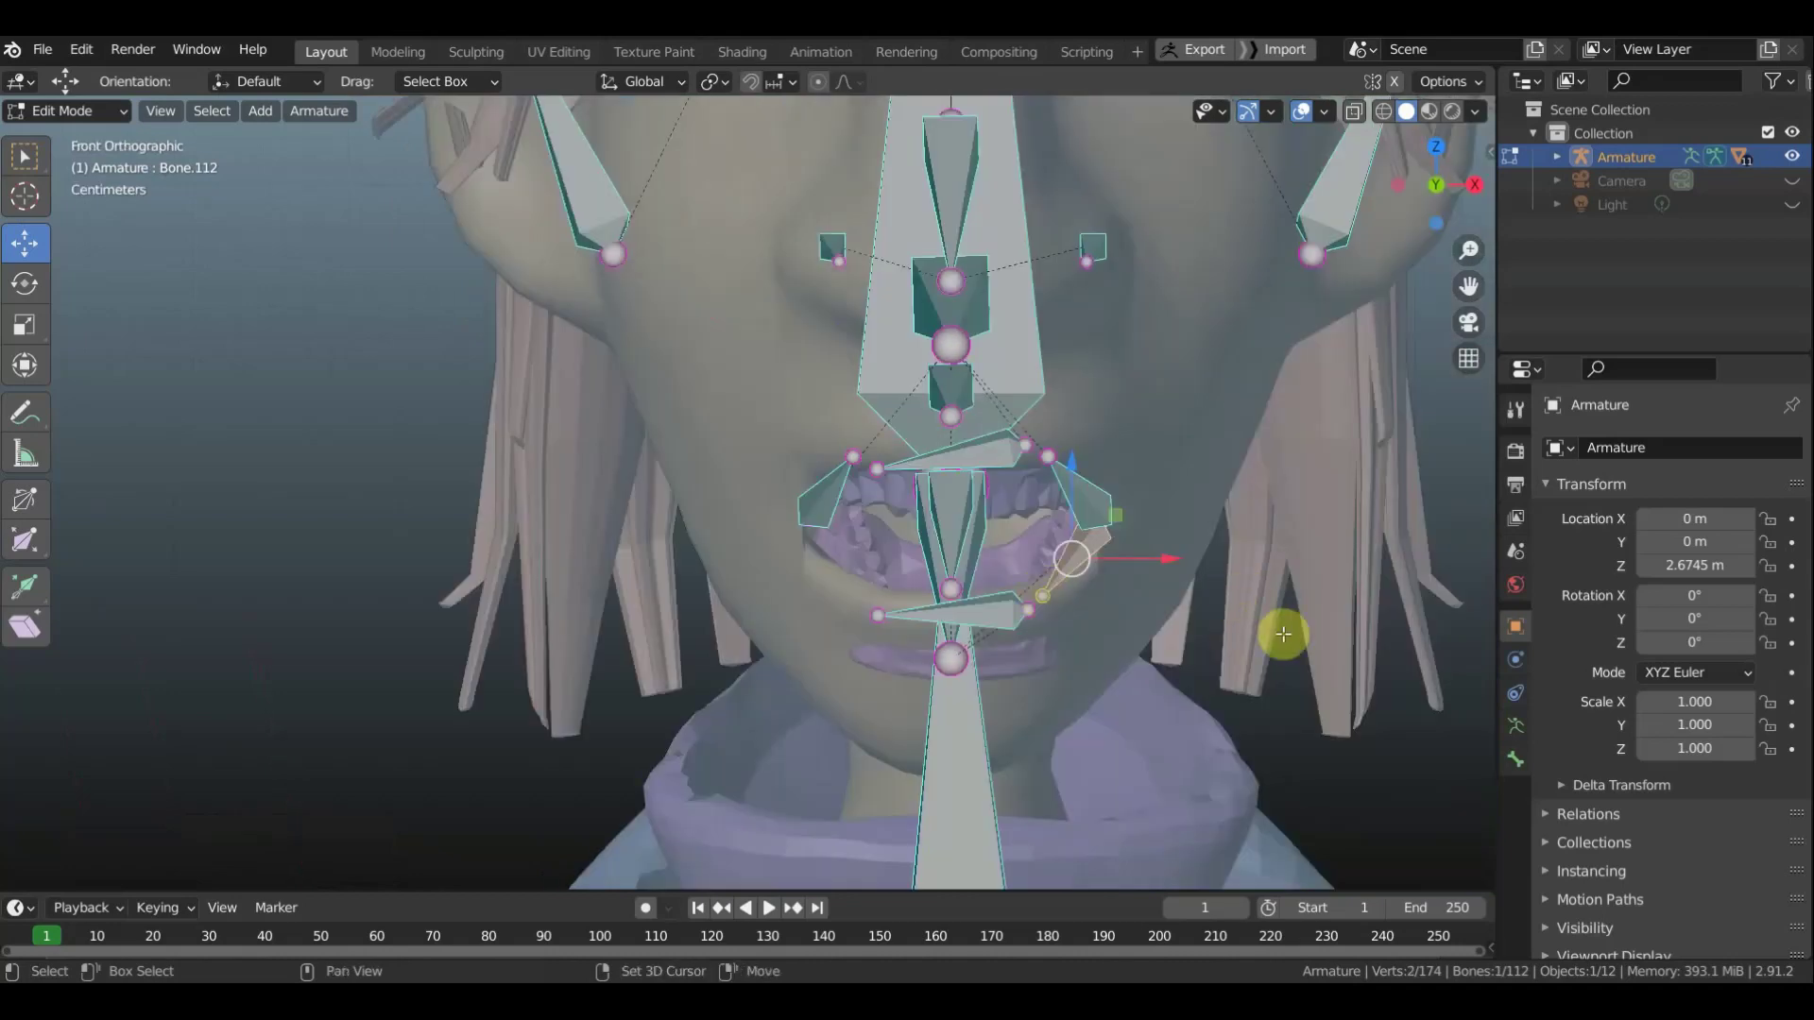
Duplicate the mouth-corner bone, mirror it on global X, and move it -0.15642 m along X
key("shift+d")
key("Escape")
right_click(1283, 634)
mouse_move(1204, 633)
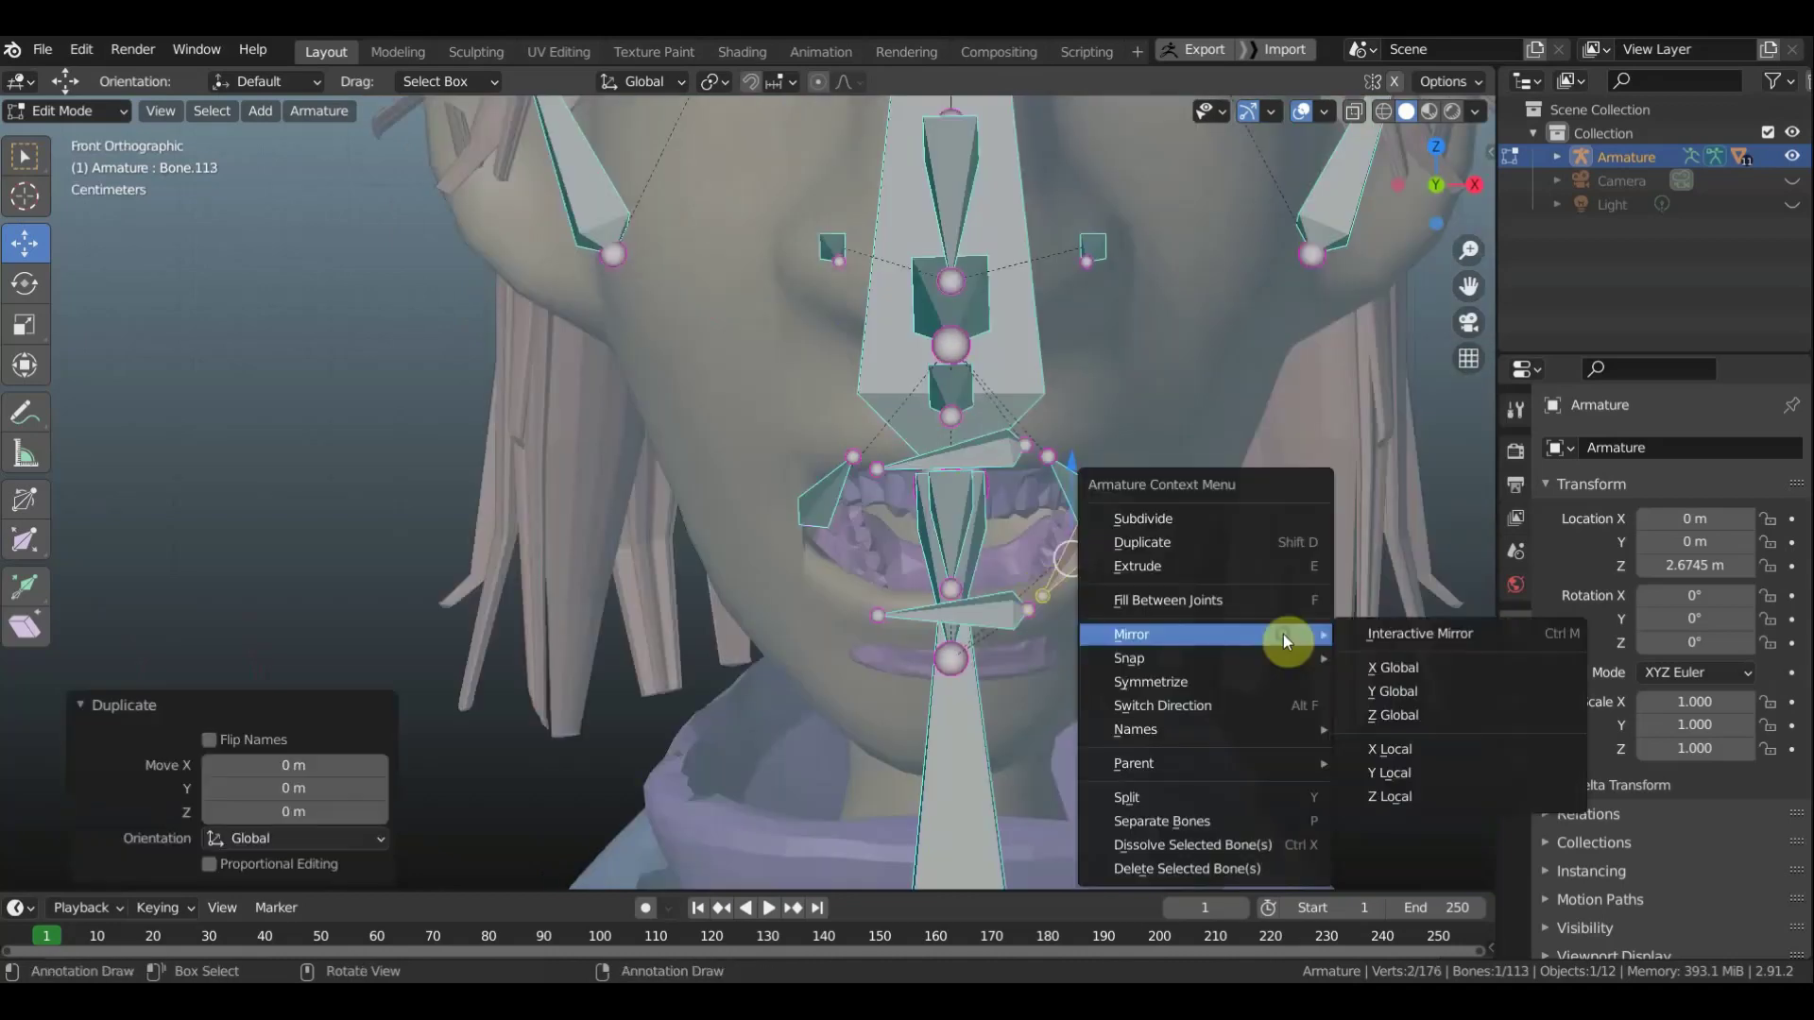
left_click(1406, 667)
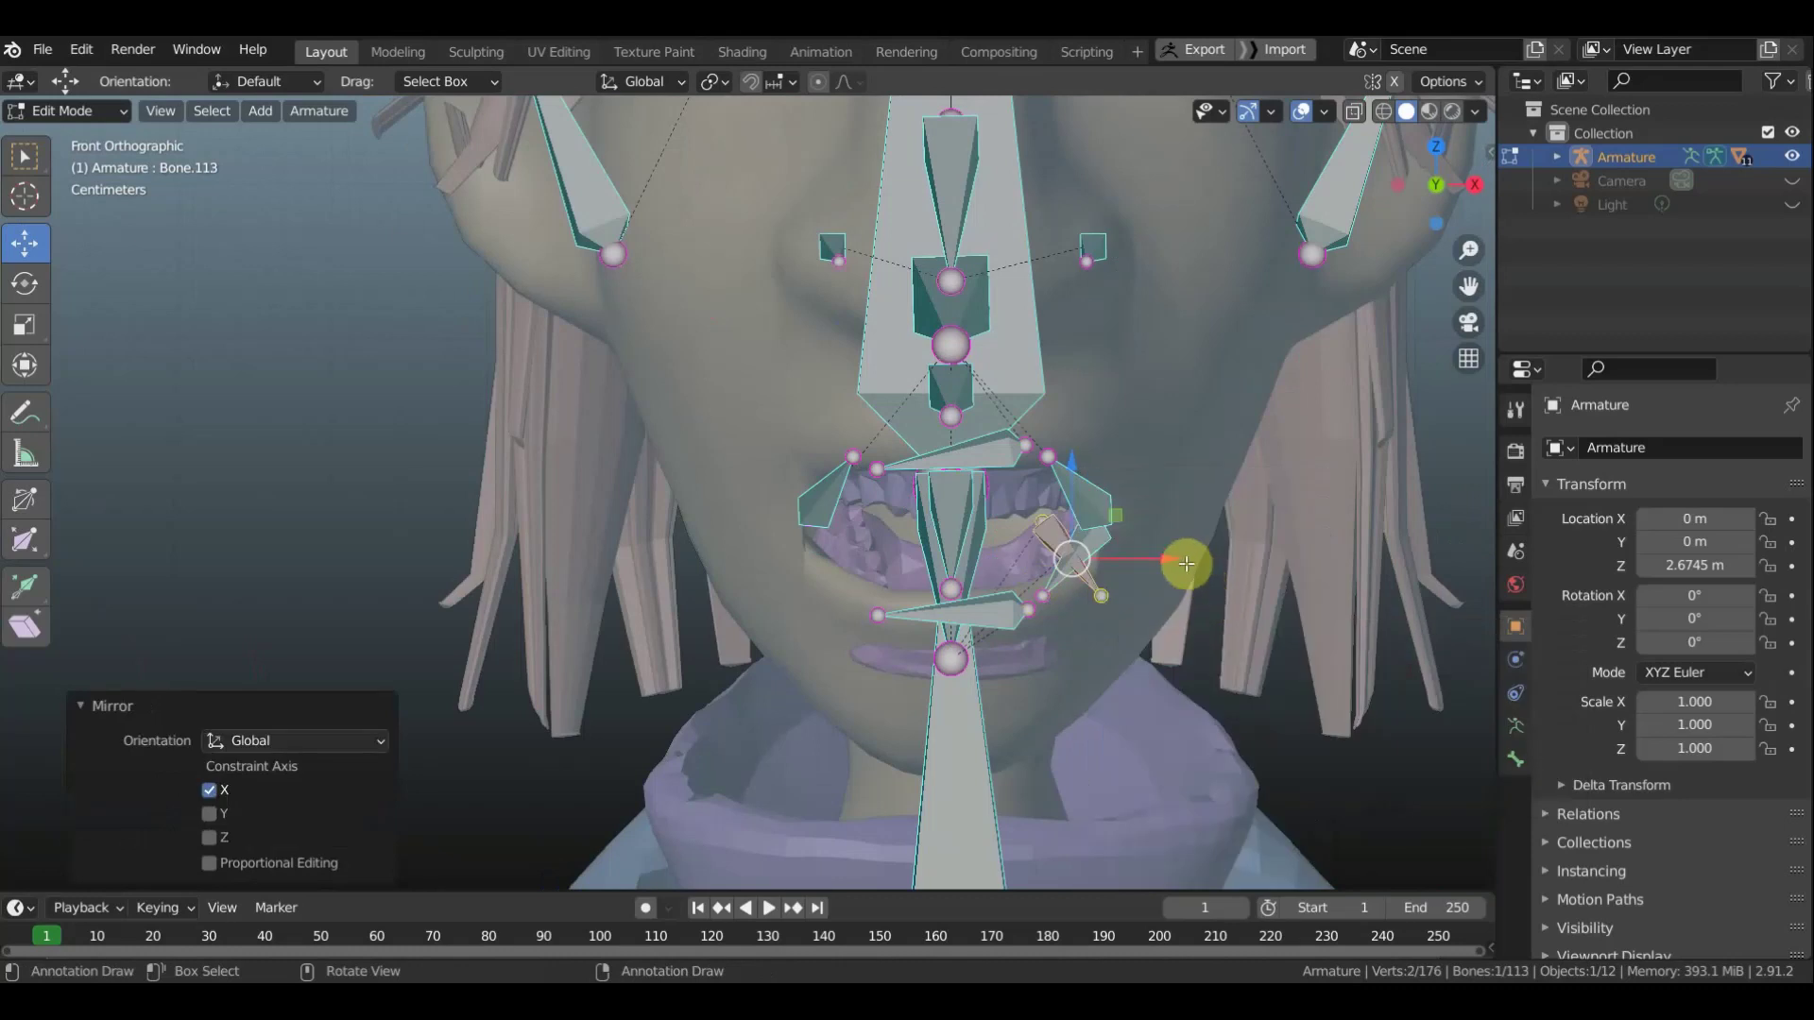
left_click_drag(1084, 567, 921, 576)
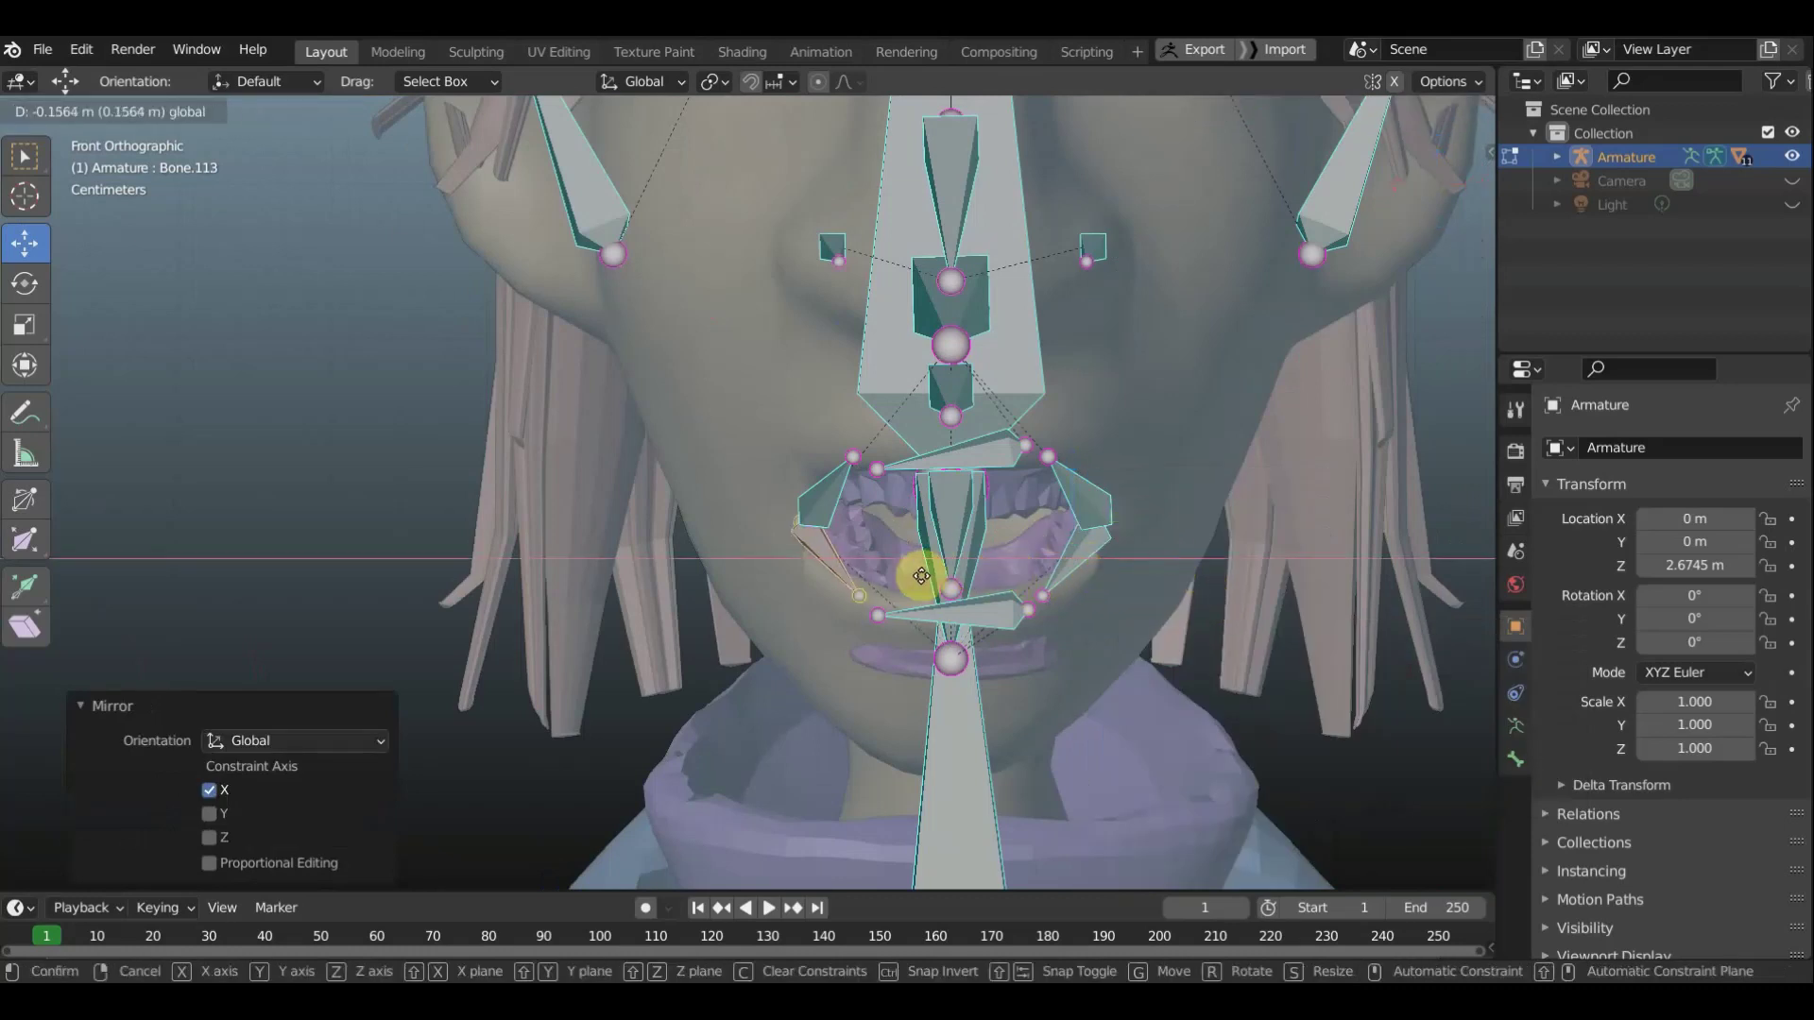
left_click(922, 576)
Orbit, switch to the right side view, and zoom and pan to frame the face
mouse_move(1186, 579)
middle_mouse_down()
mouse_move(1162, 592)
mouse_move(1162, 620)
mouse_move(1050, 629)
mouse_move(994, 604)
middle_mouse_up()
key("KP_3")
scroll(992, 604, "down", 3)
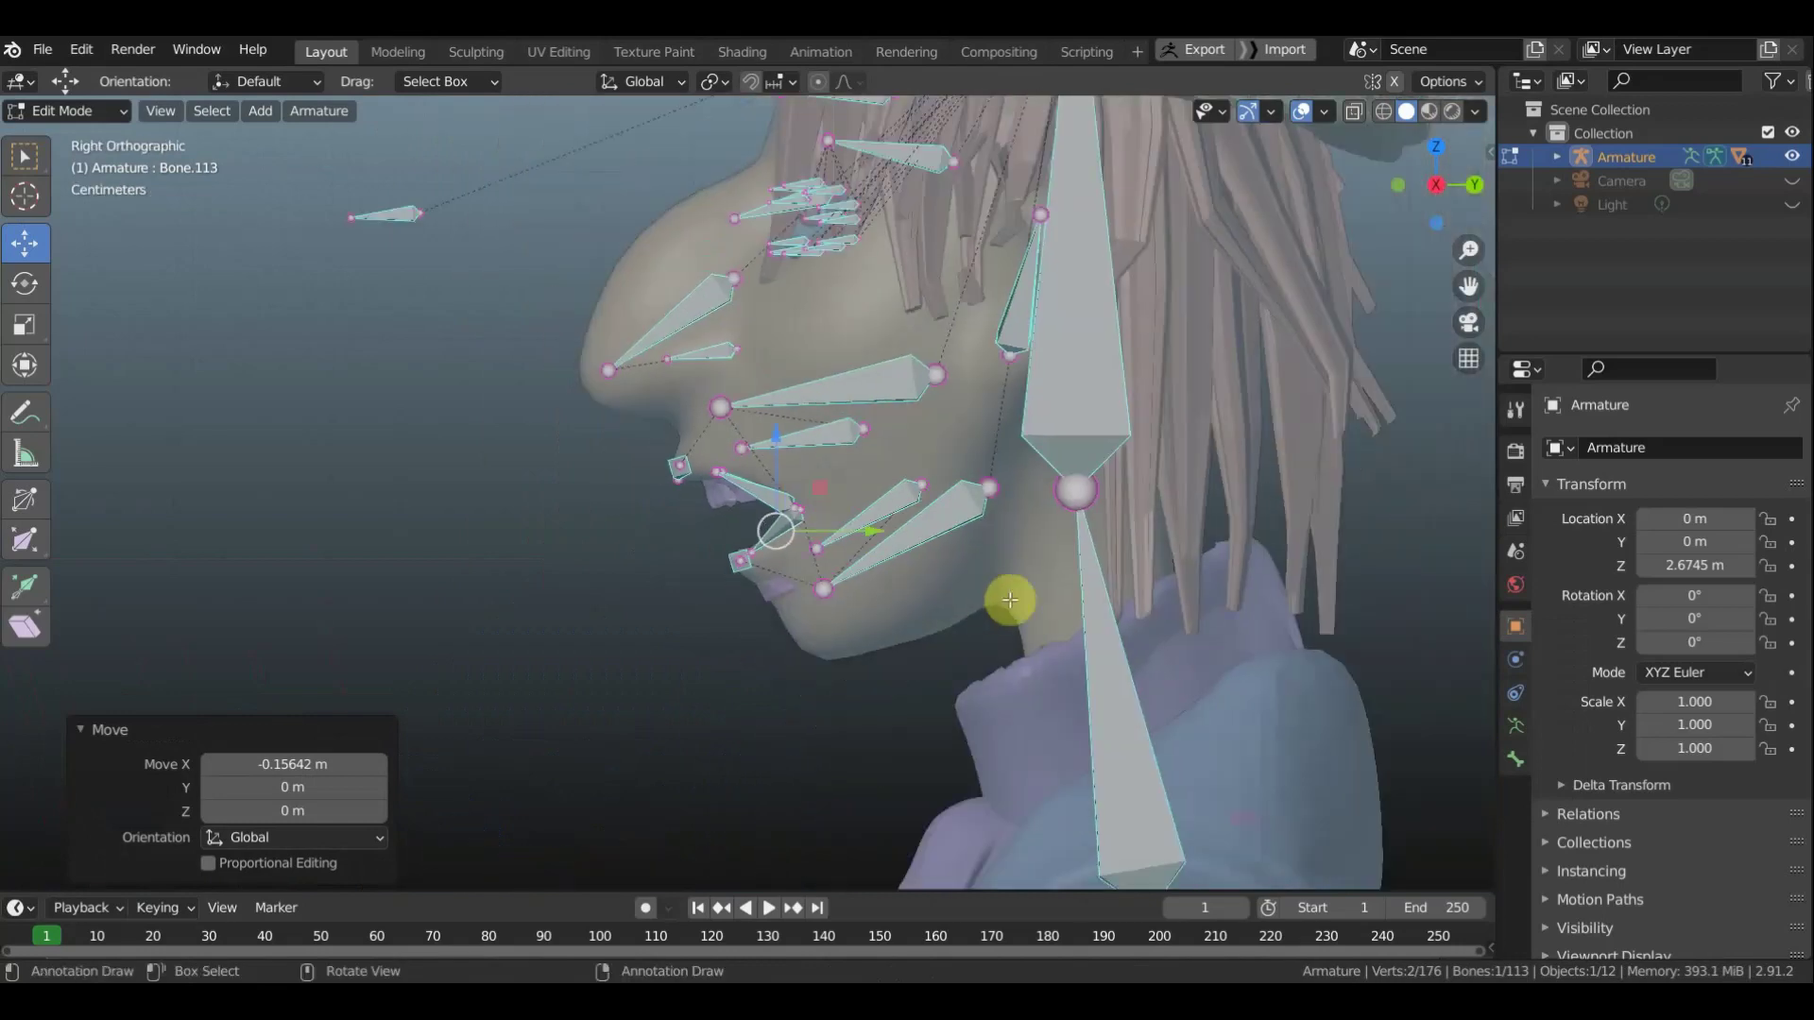
middle_click_drag(952, 579, 915, 579, "shift")
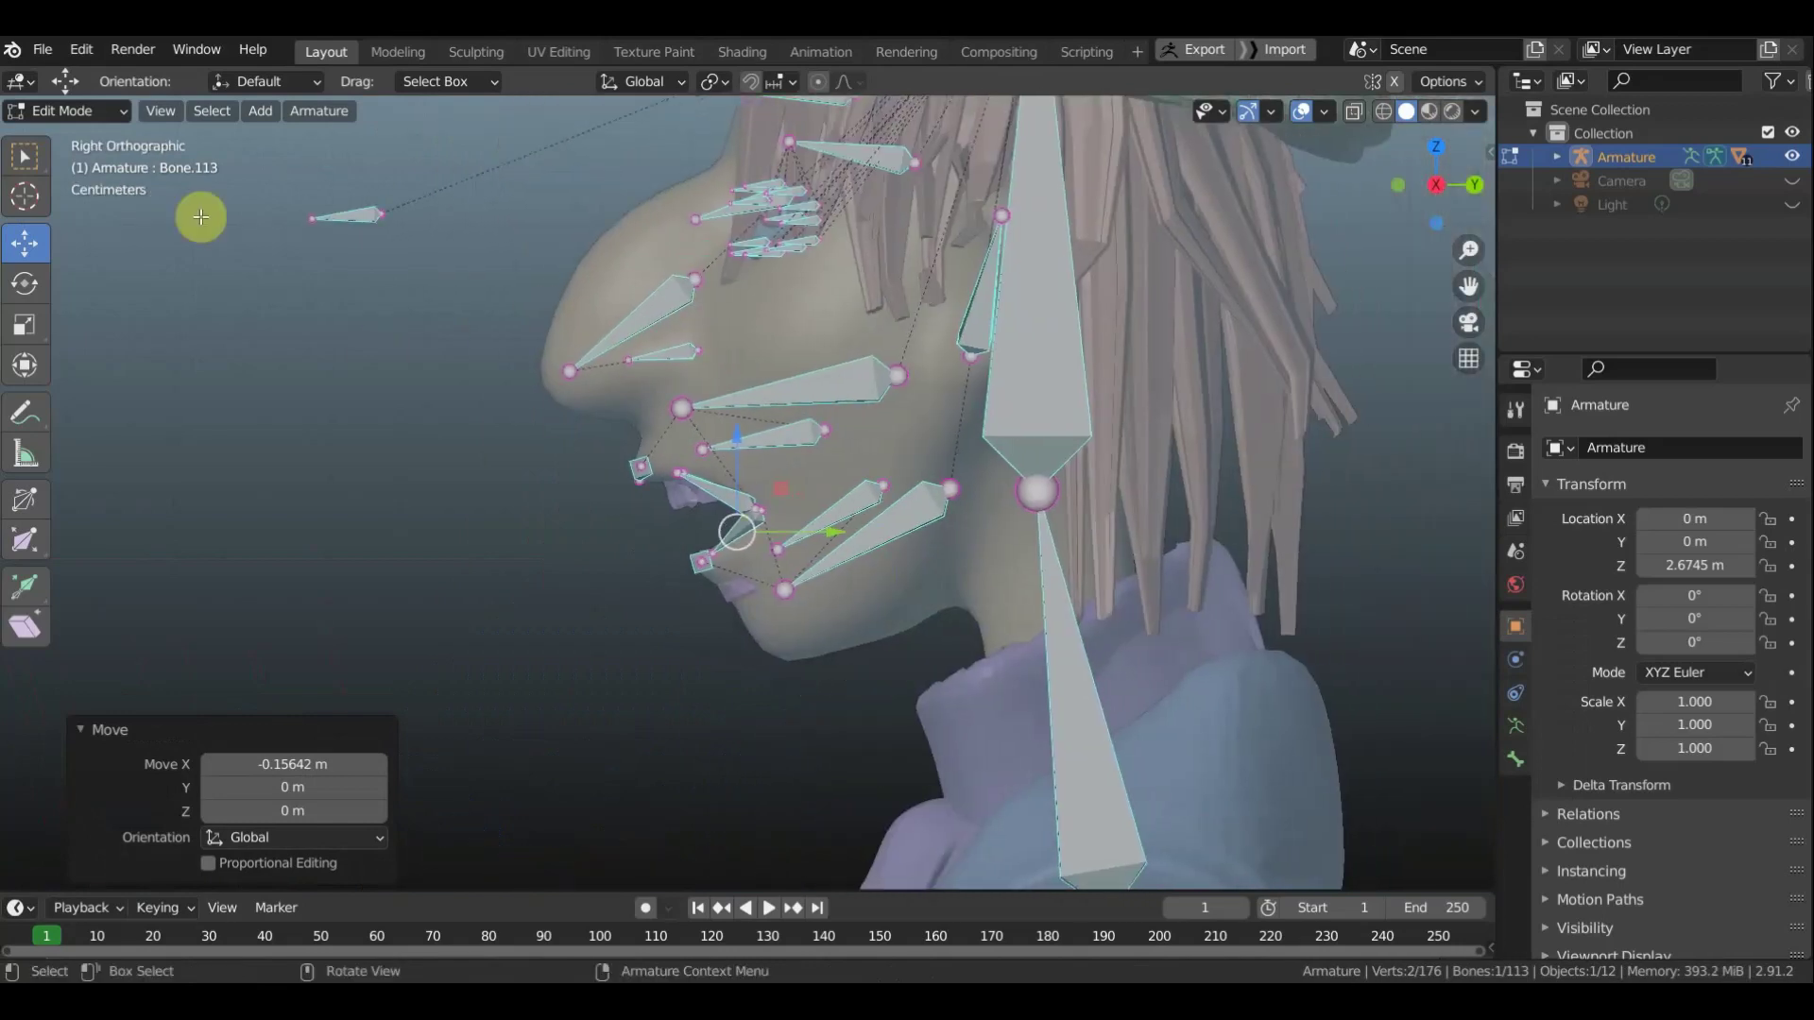
In Object Mode, parent body mesh Merged_тело мажора_2 to the armature With Automatic Weights
left_click(80, 117)
left_click(81, 138)
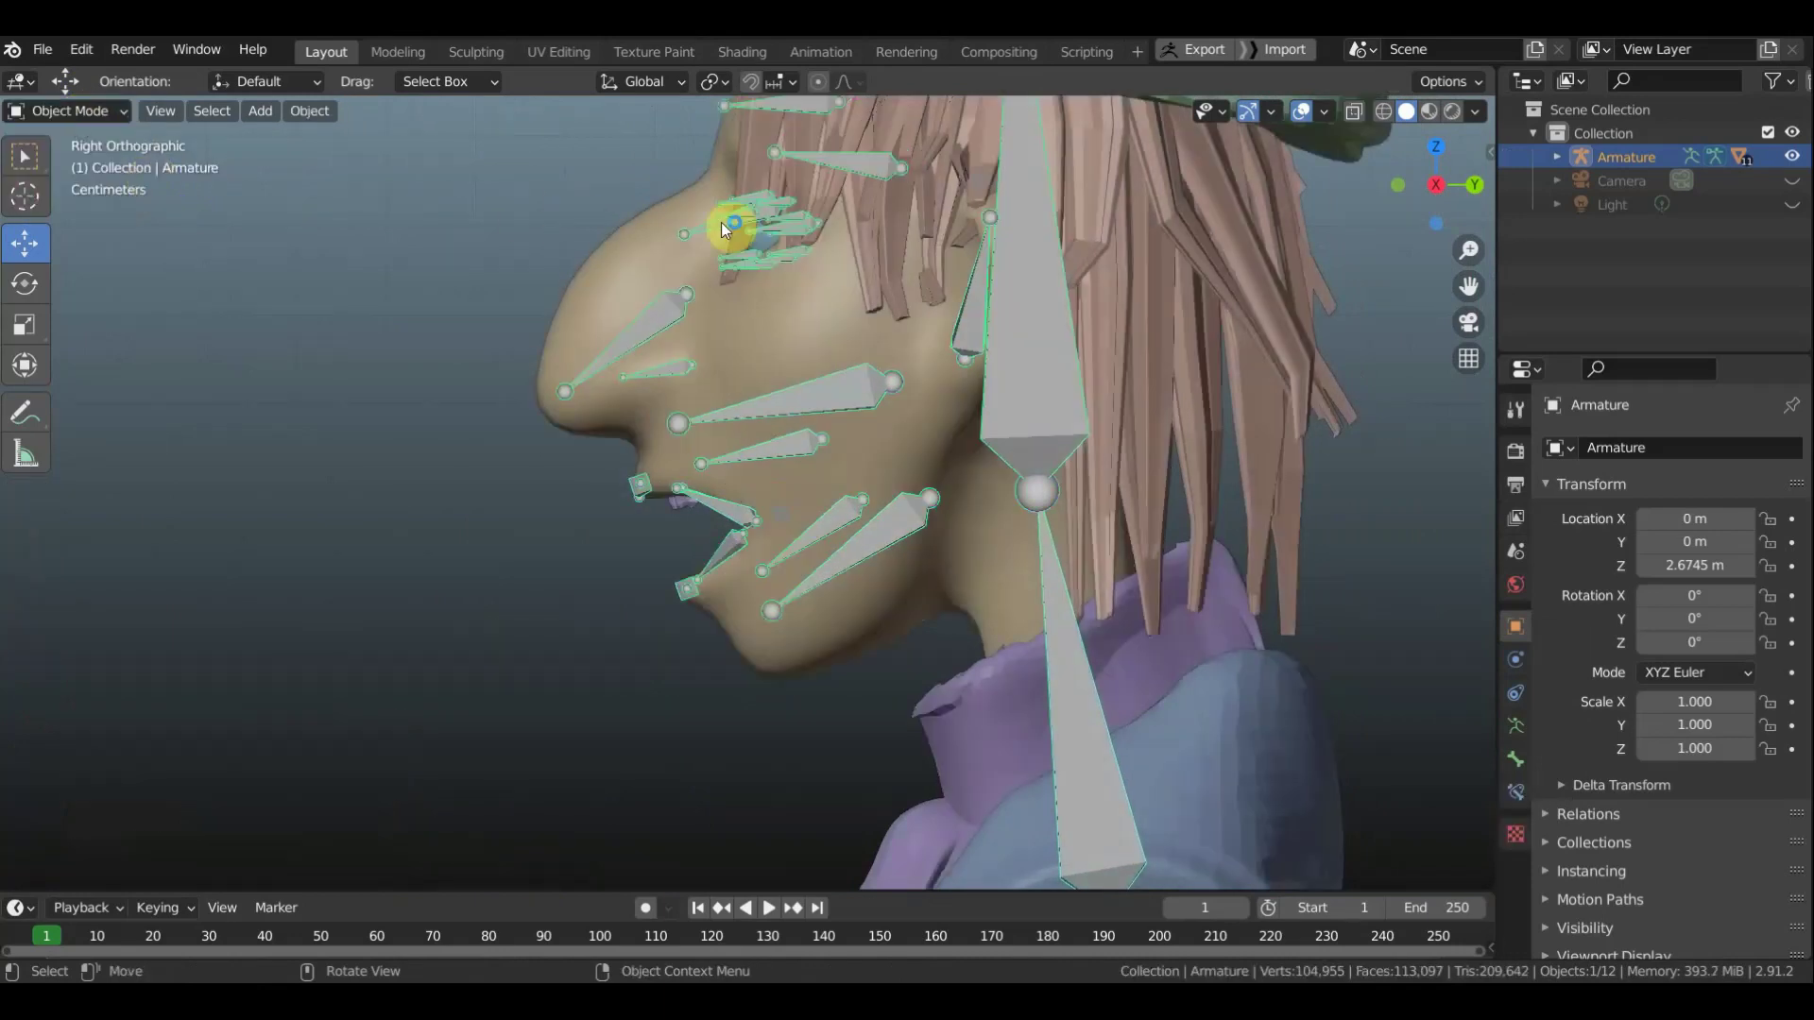
left_click(819, 302)
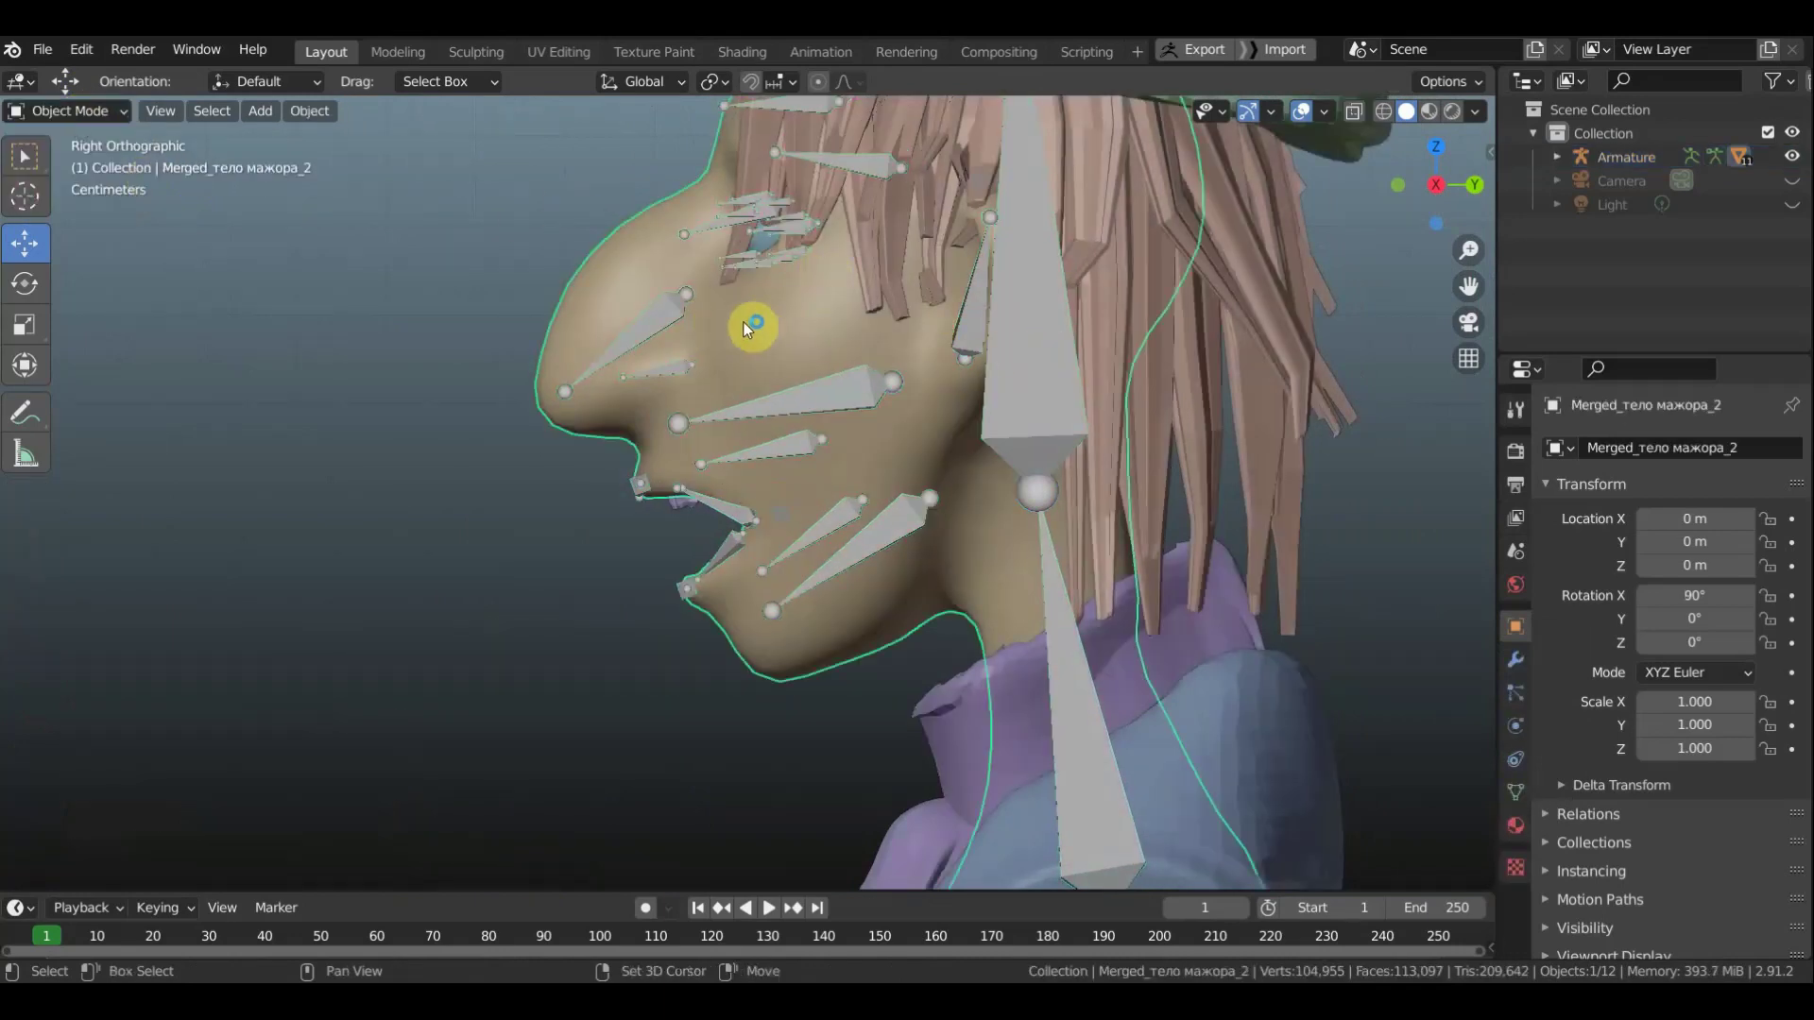
left_click(1025, 346, "shift")
key("ctrl+p")
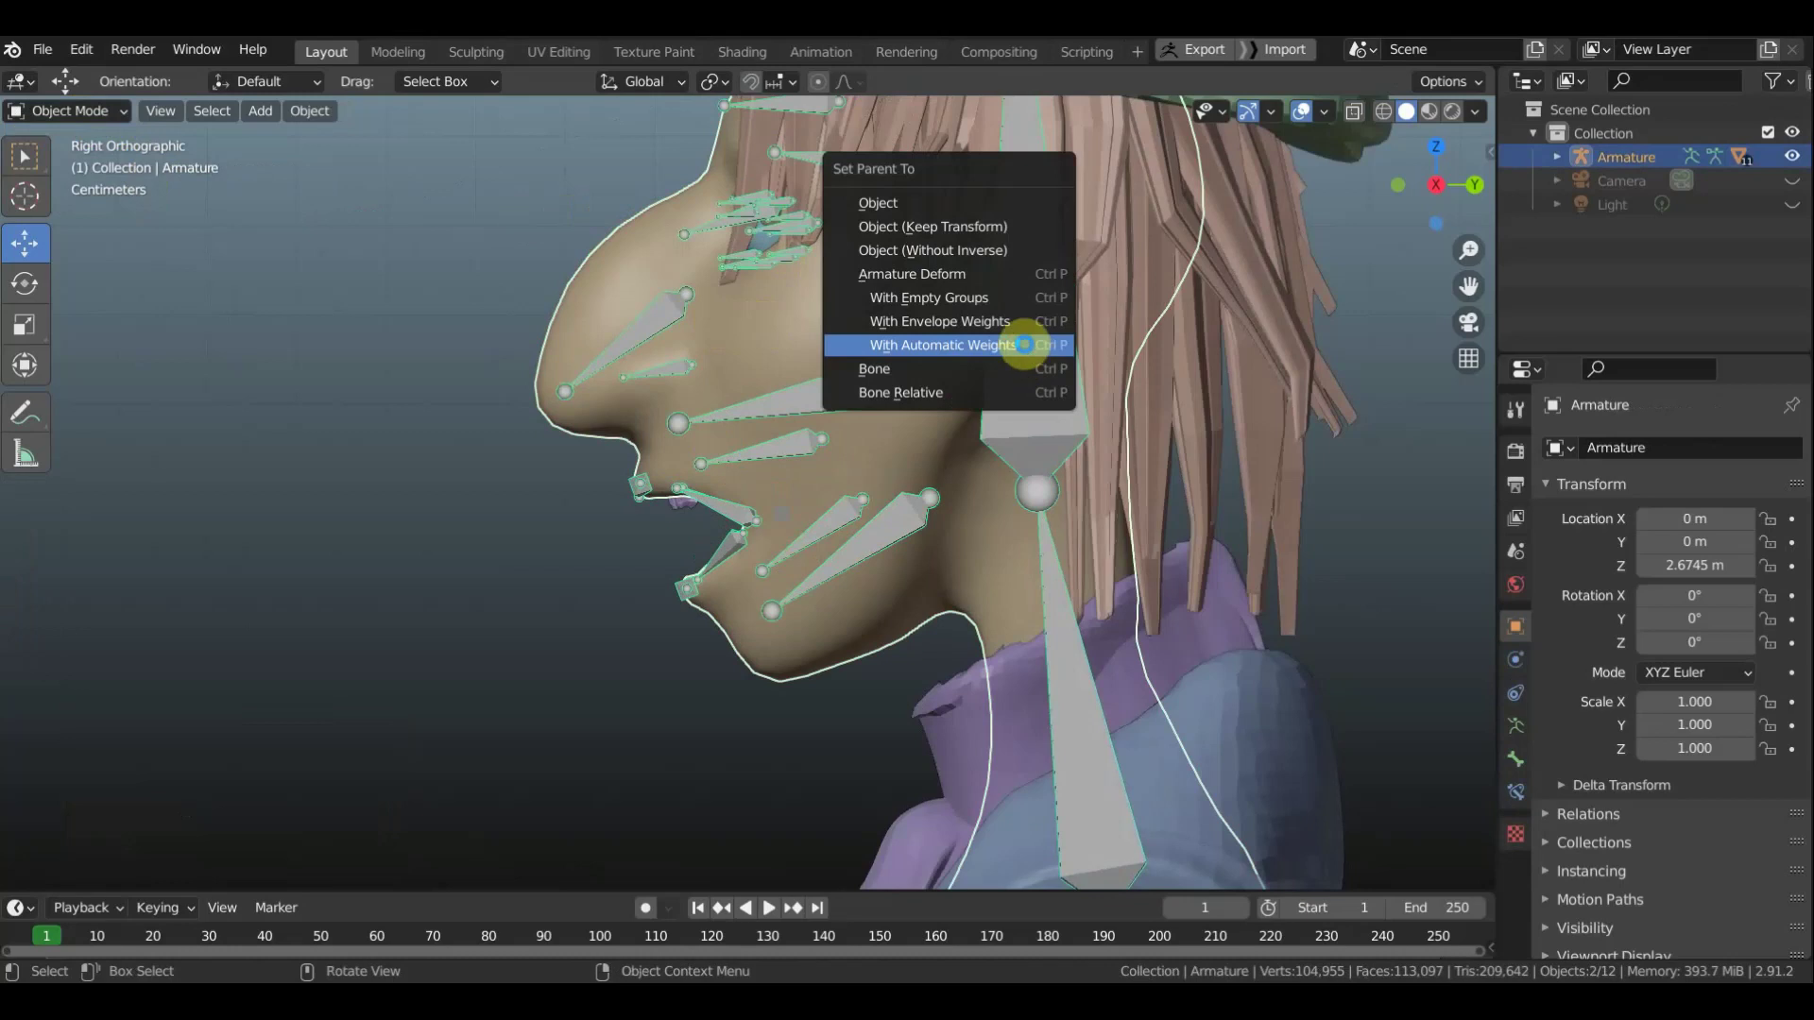
left_click(1025, 344)
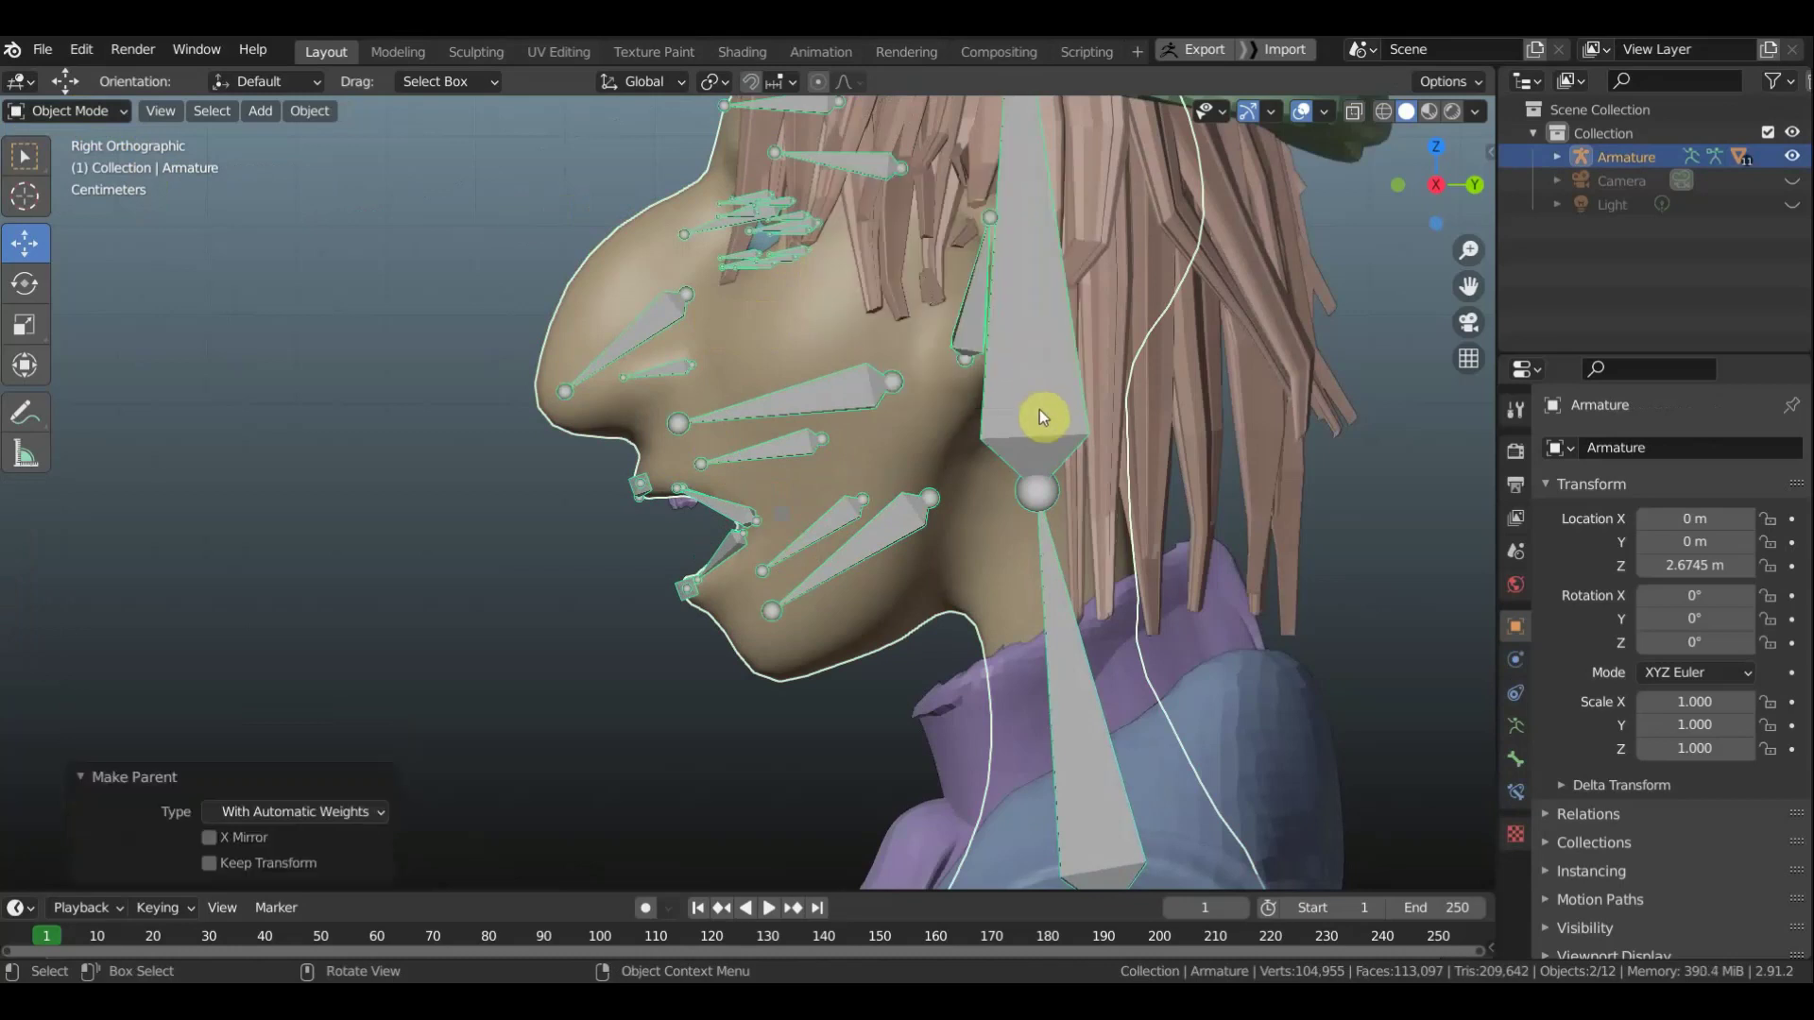
Frame the head and hat, click the hair mesh волосы, then reselect the armature
scroll(740, 594, "down", 1)
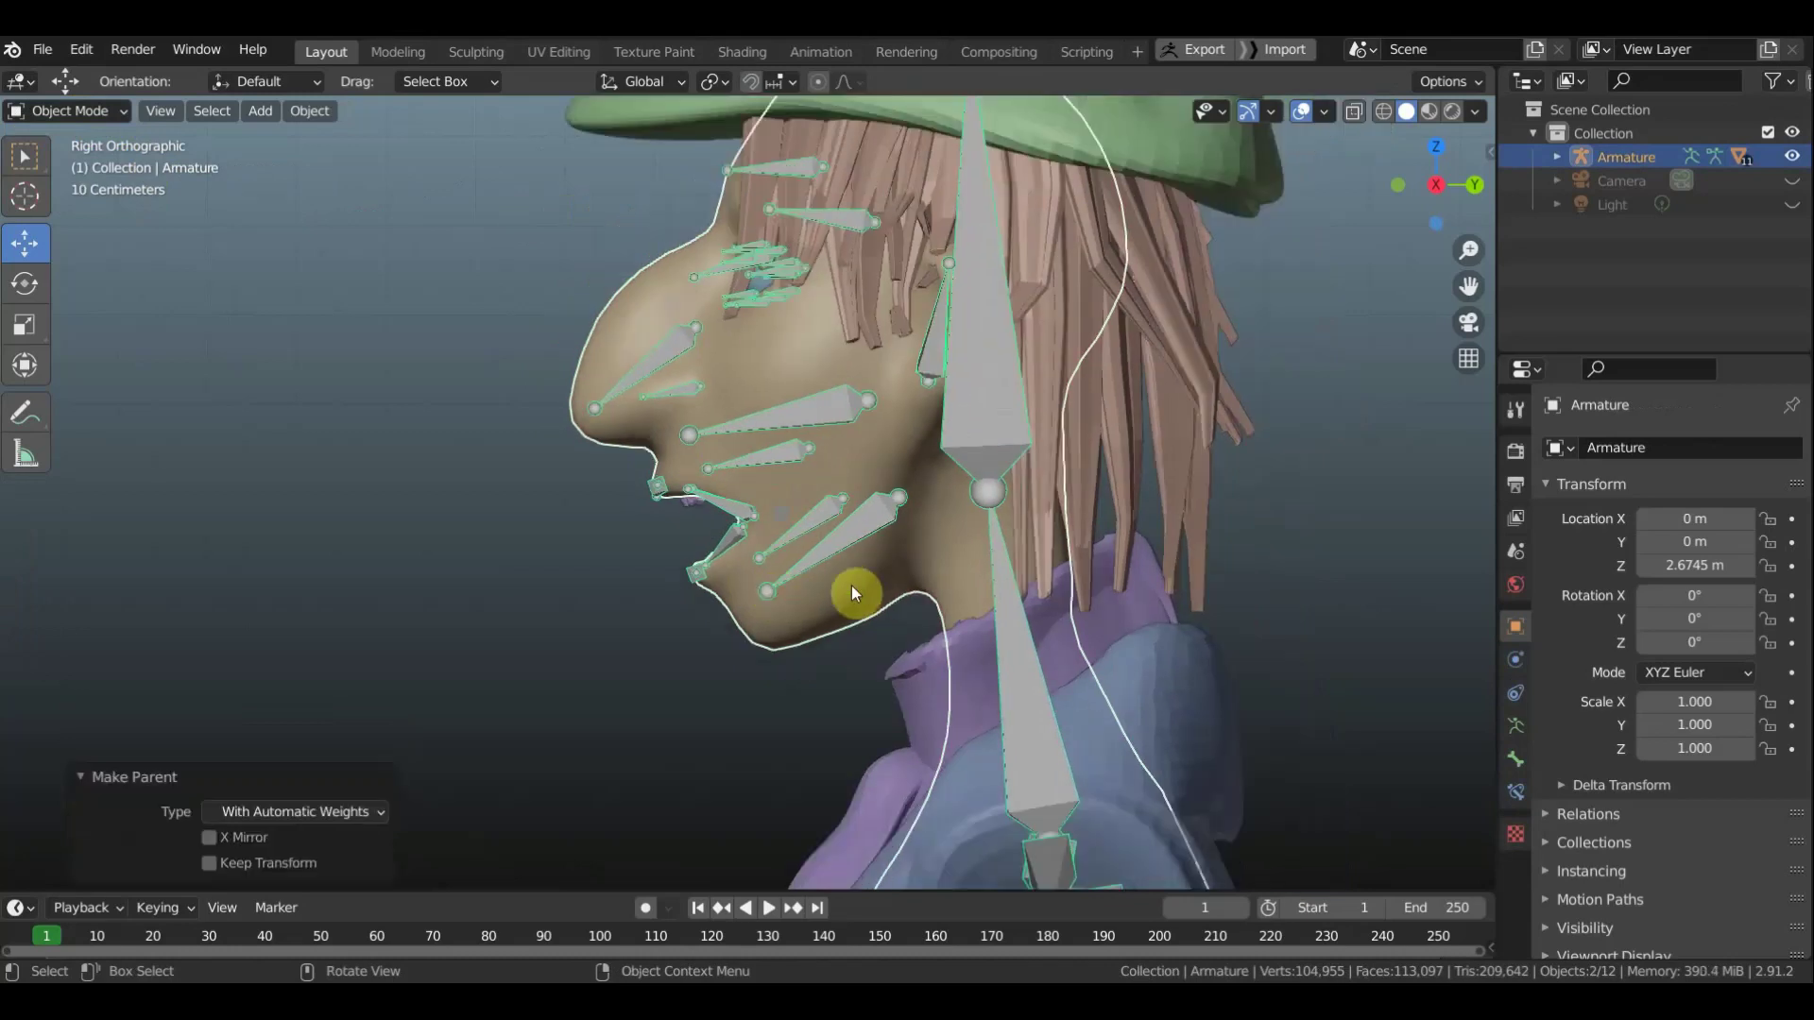
middle_click_drag(854, 590, 813, 603, "shift")
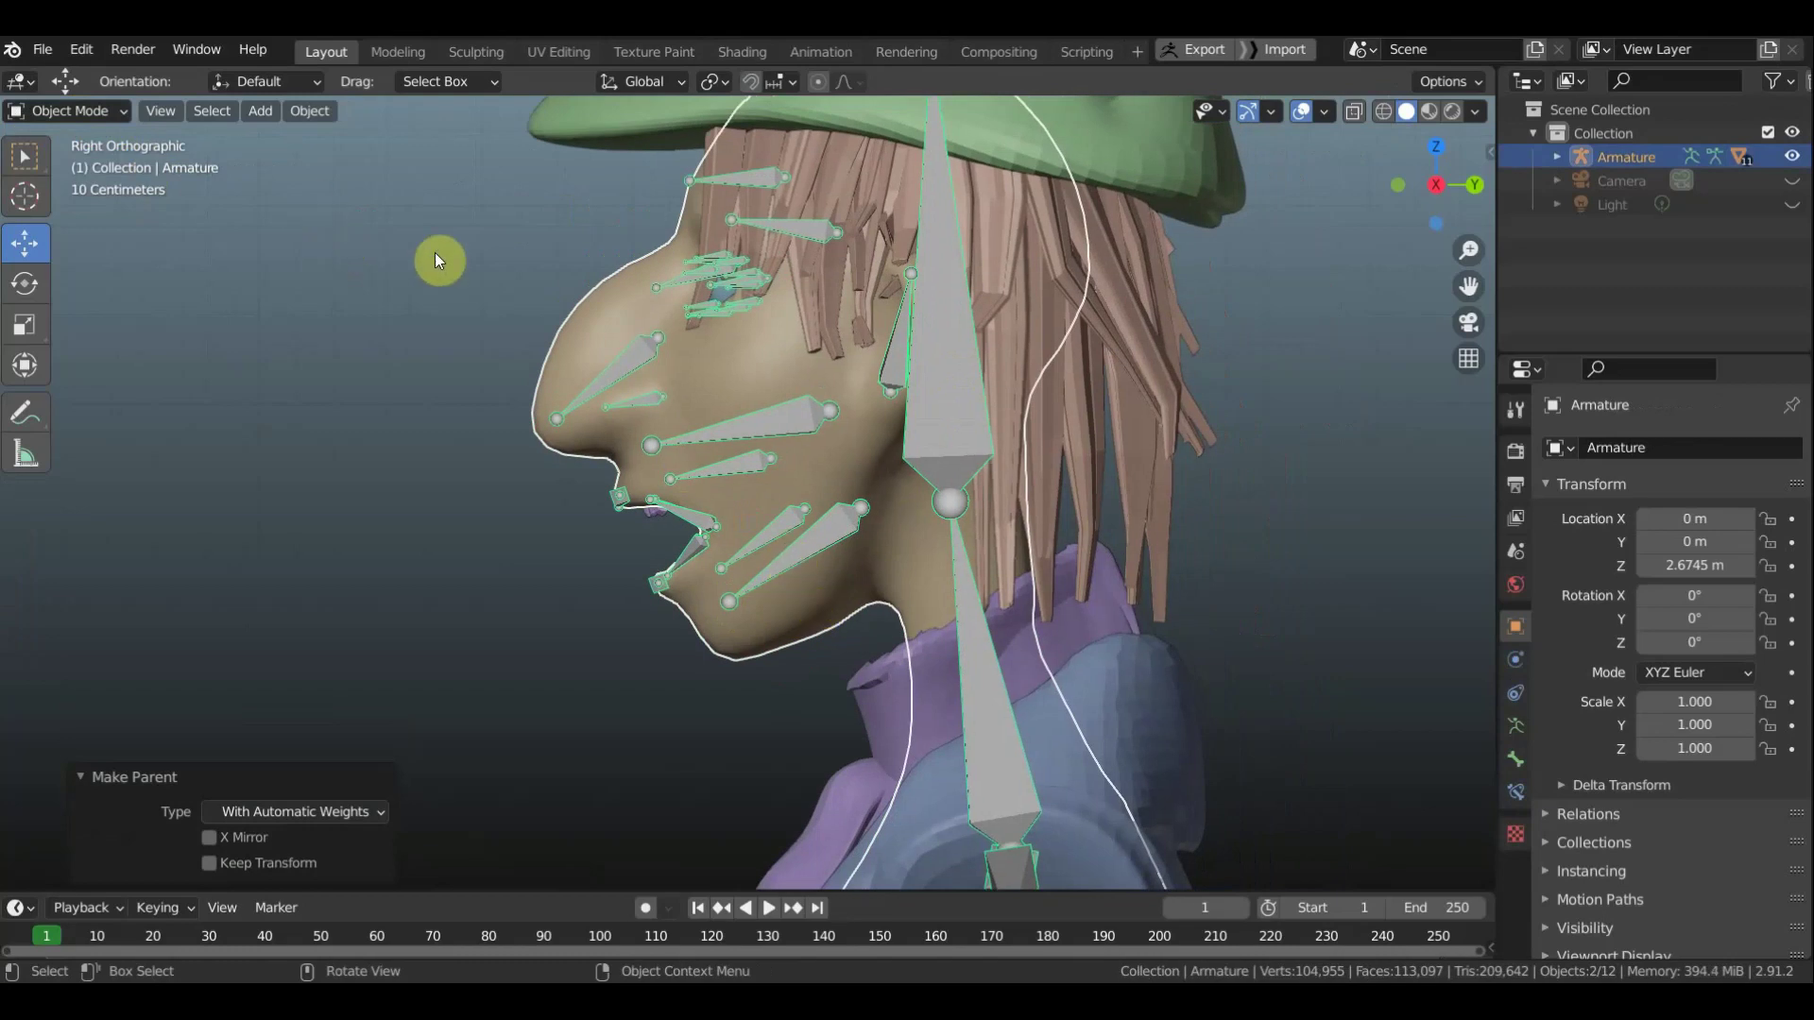
left_click(956, 410)
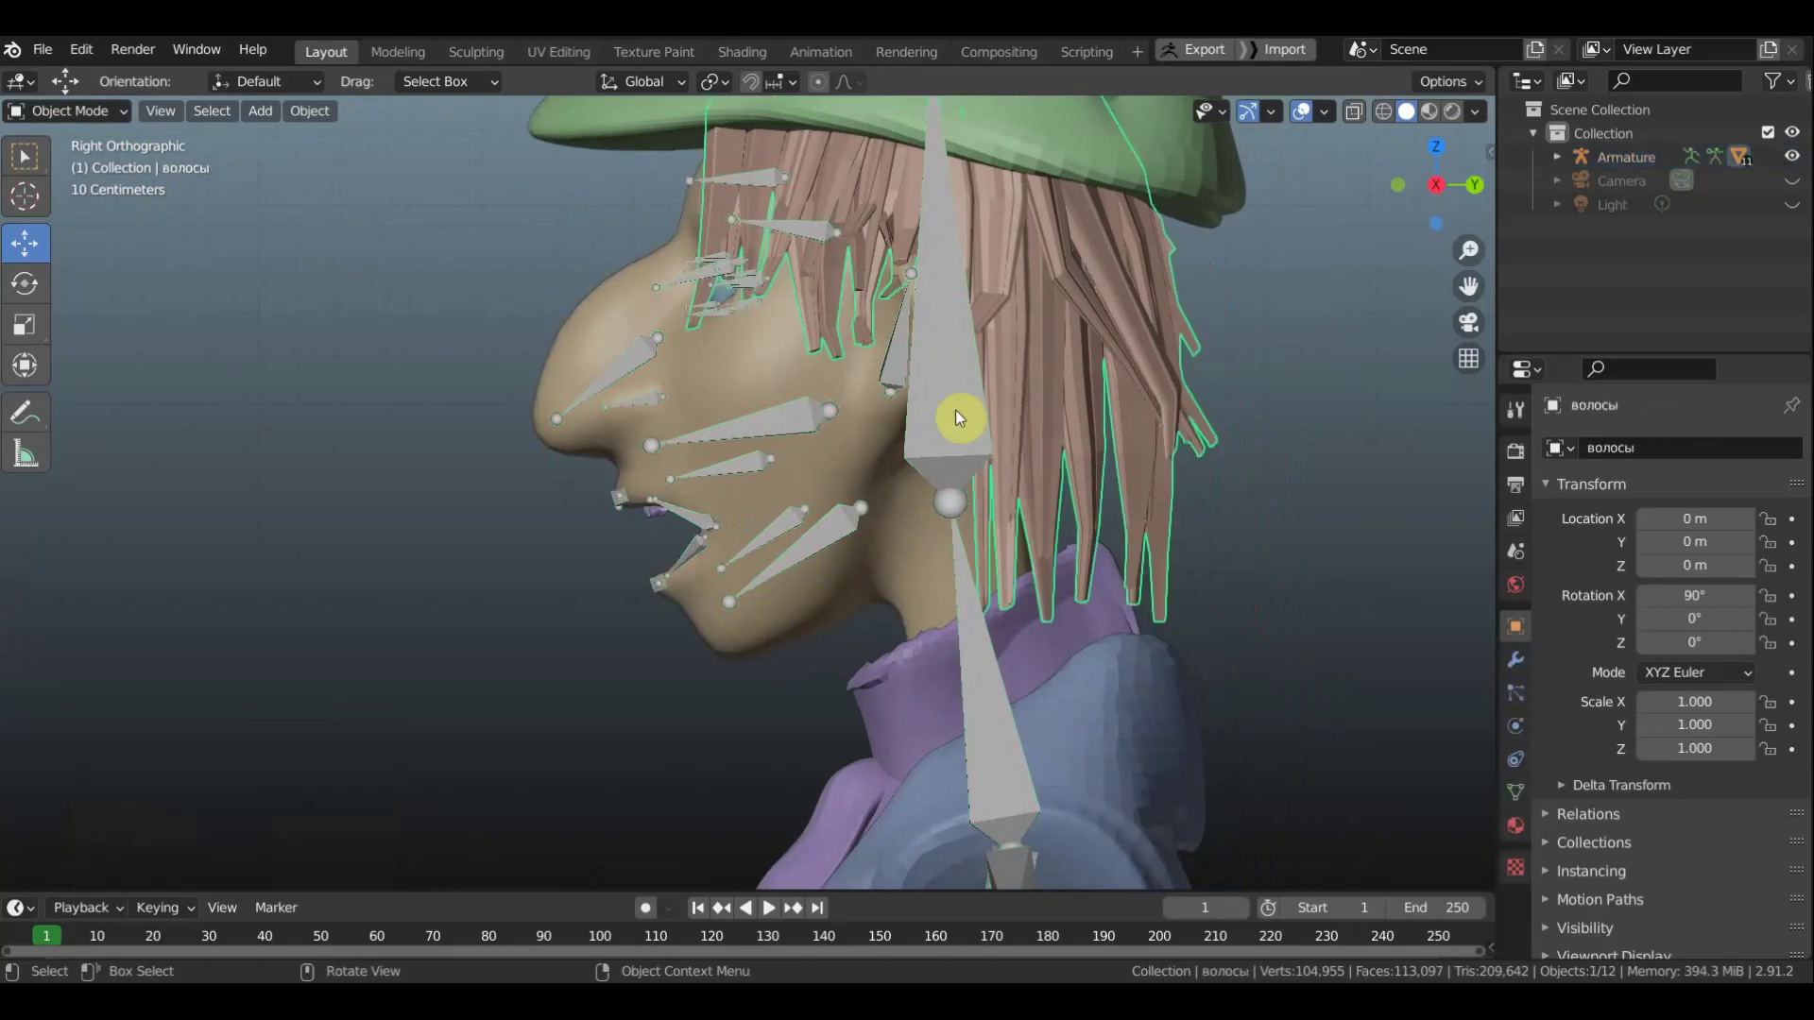
left_click(955, 410)
left_click(94, 114)
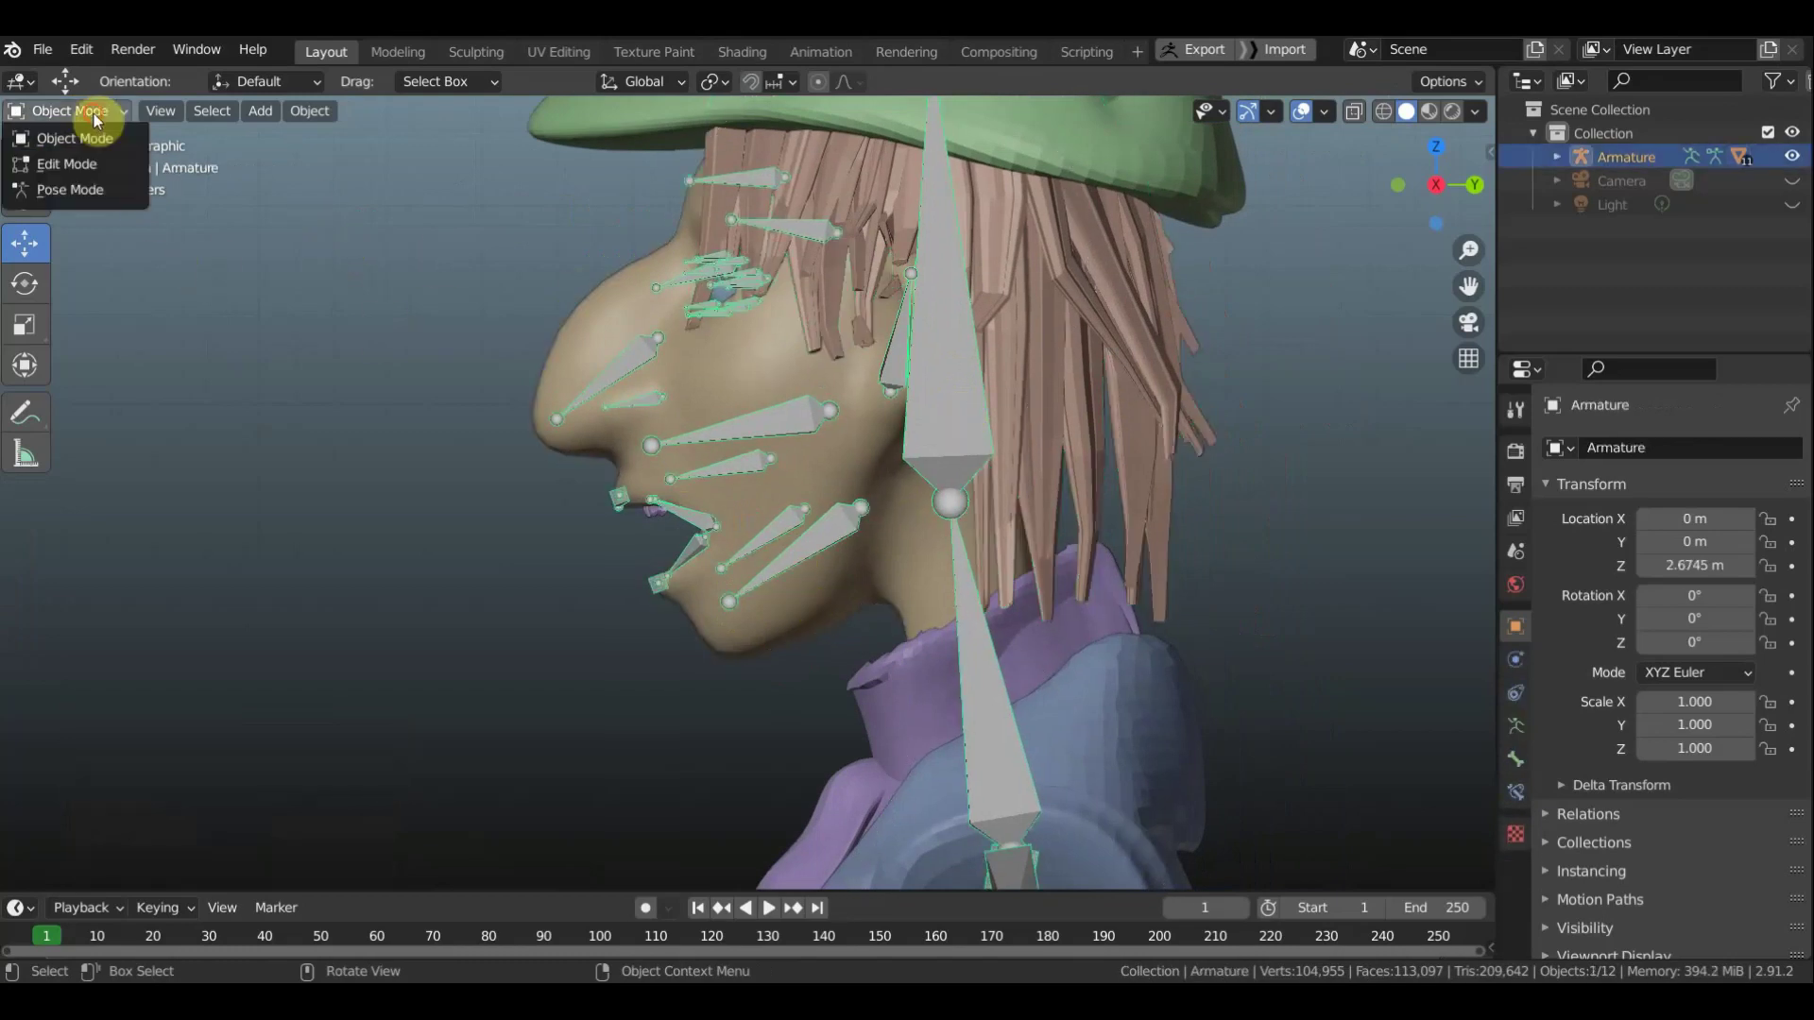
left_click(90, 184)
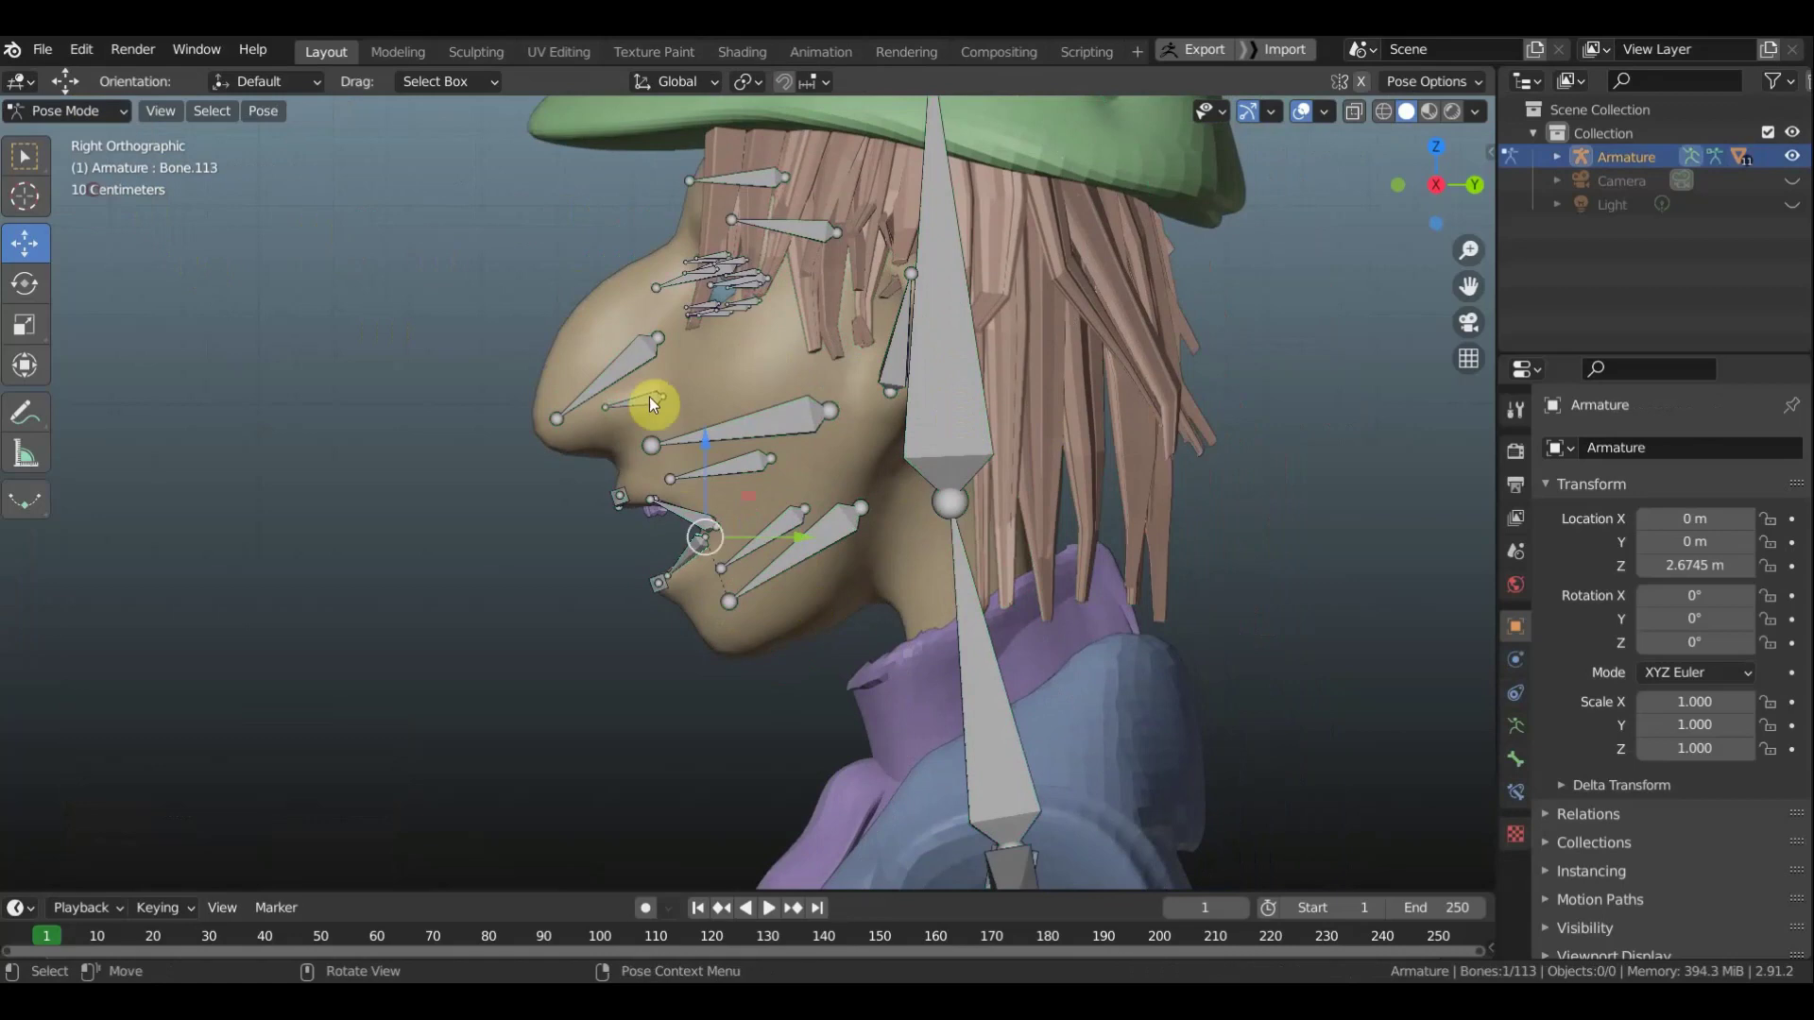
left_click(955, 405)
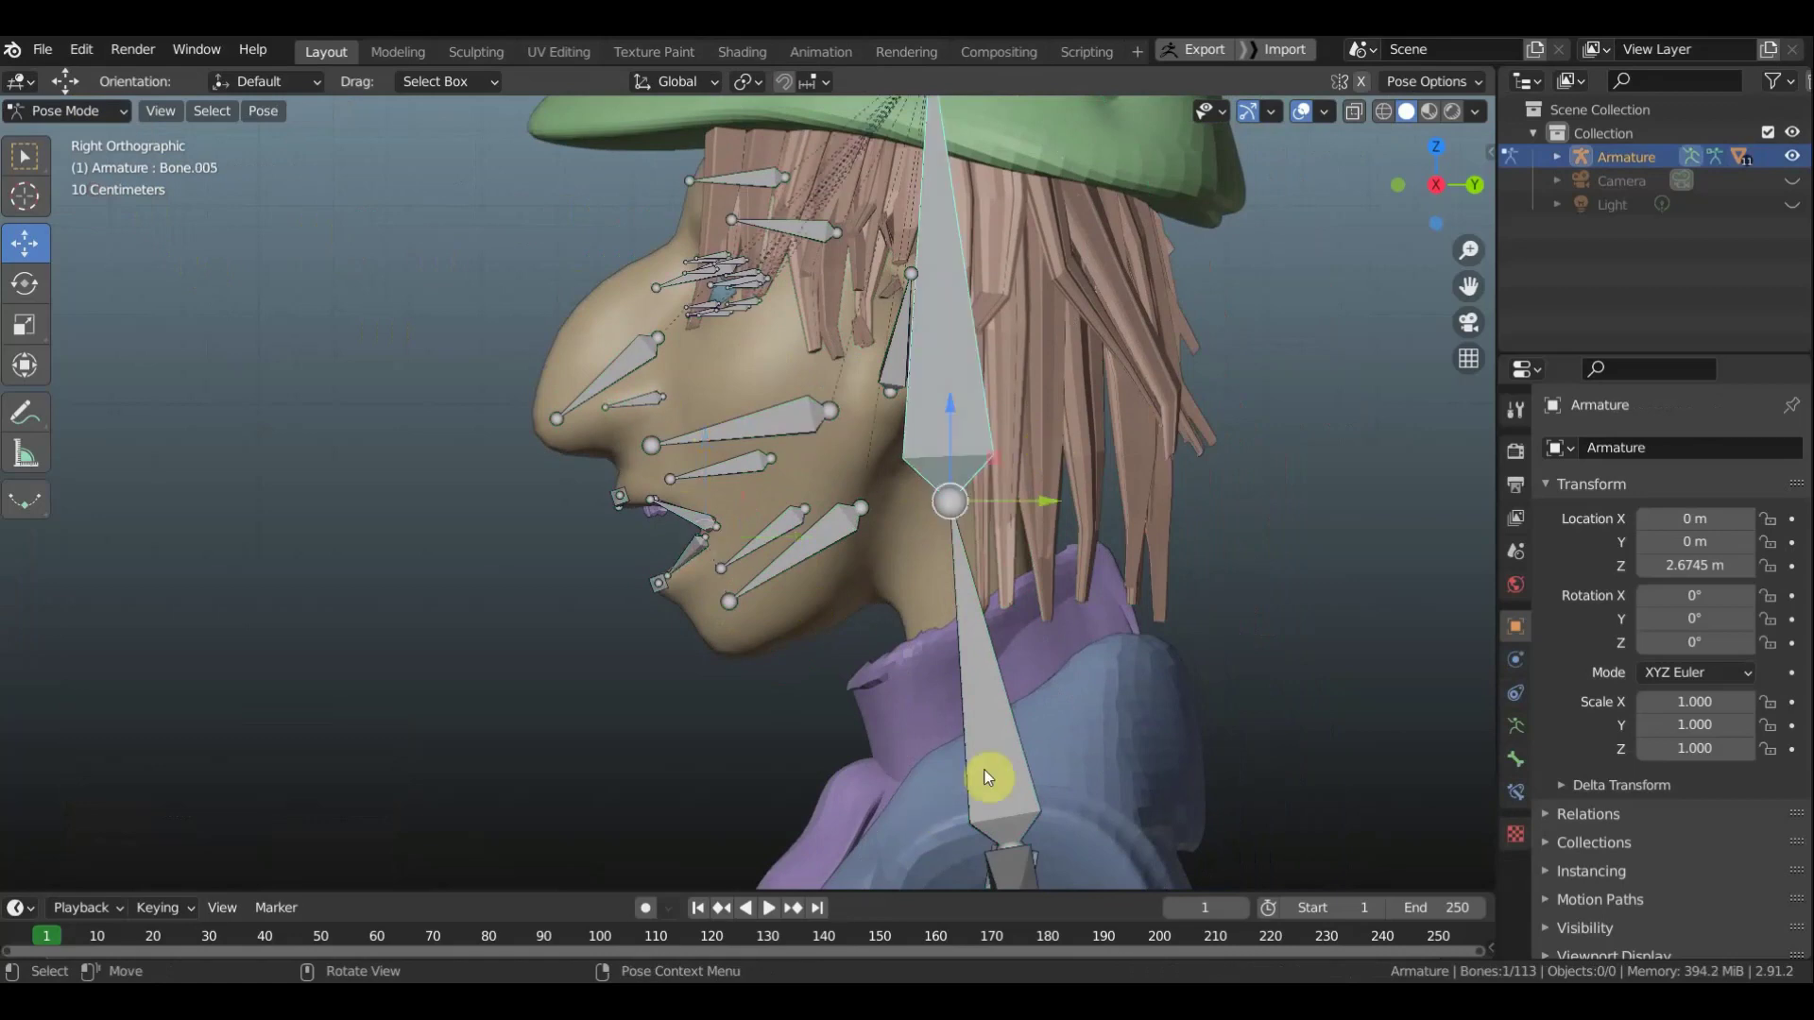
key("r")
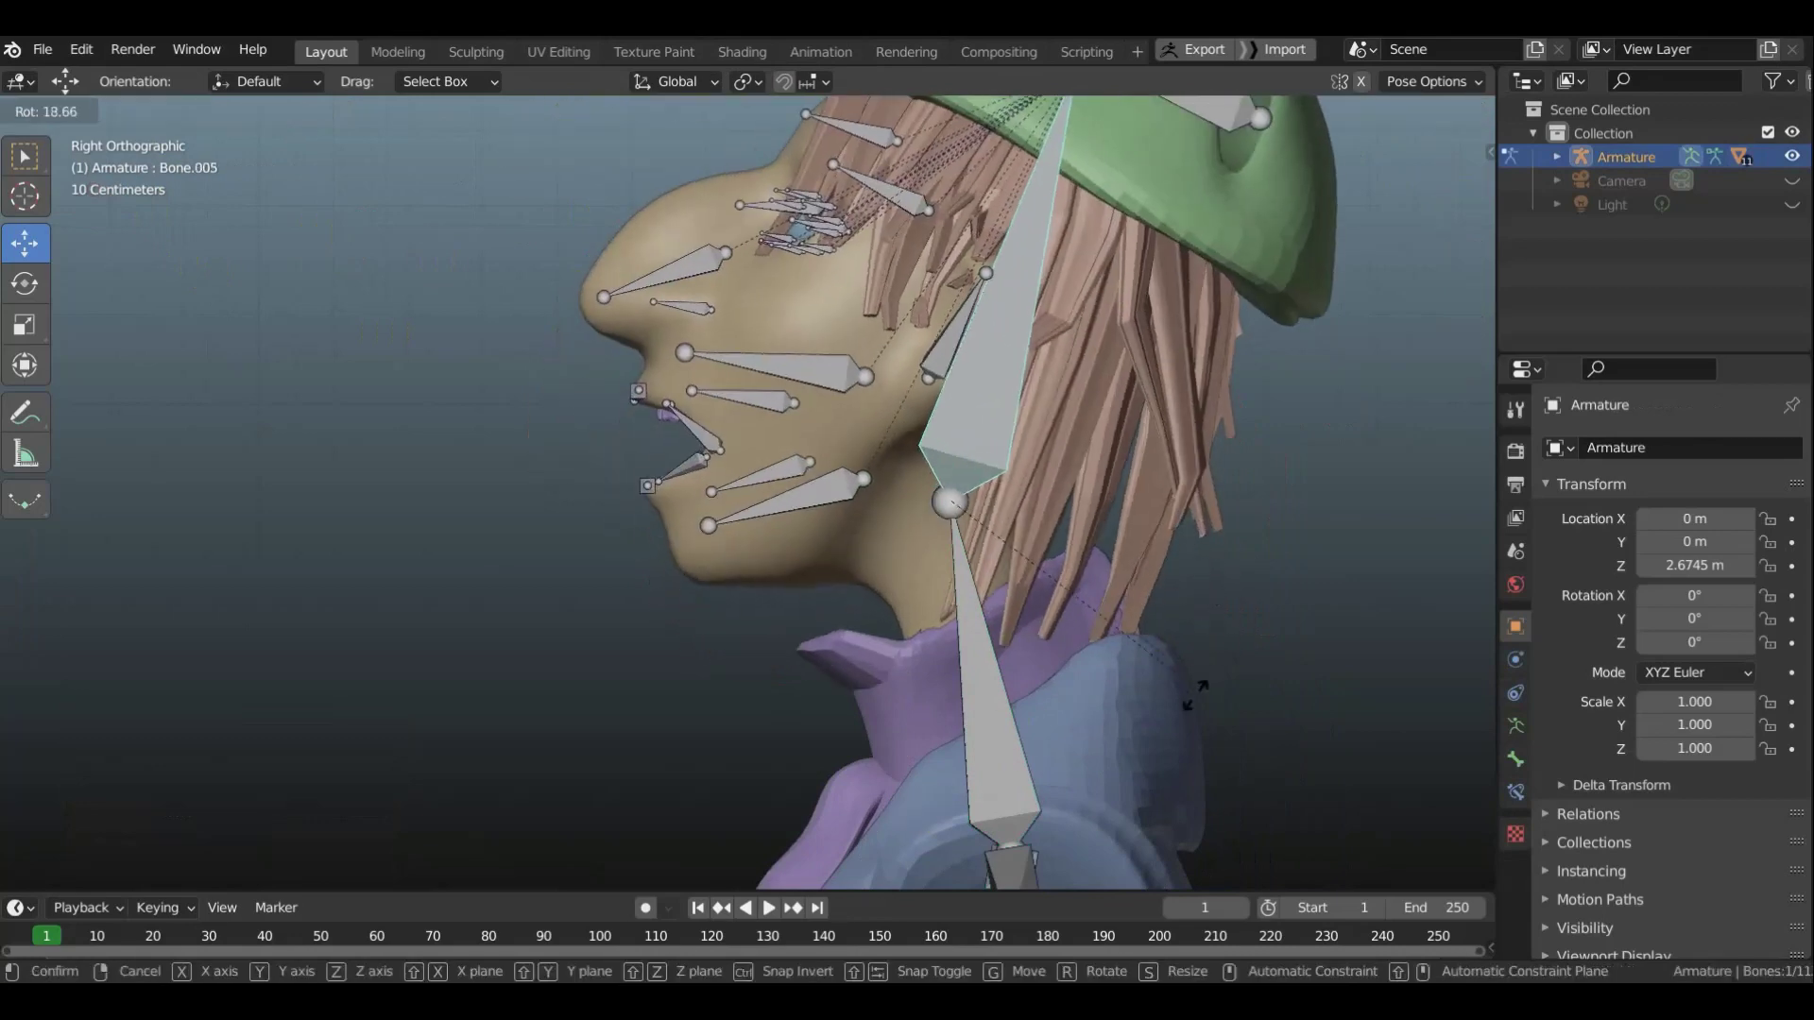
left_click(1248, 616)
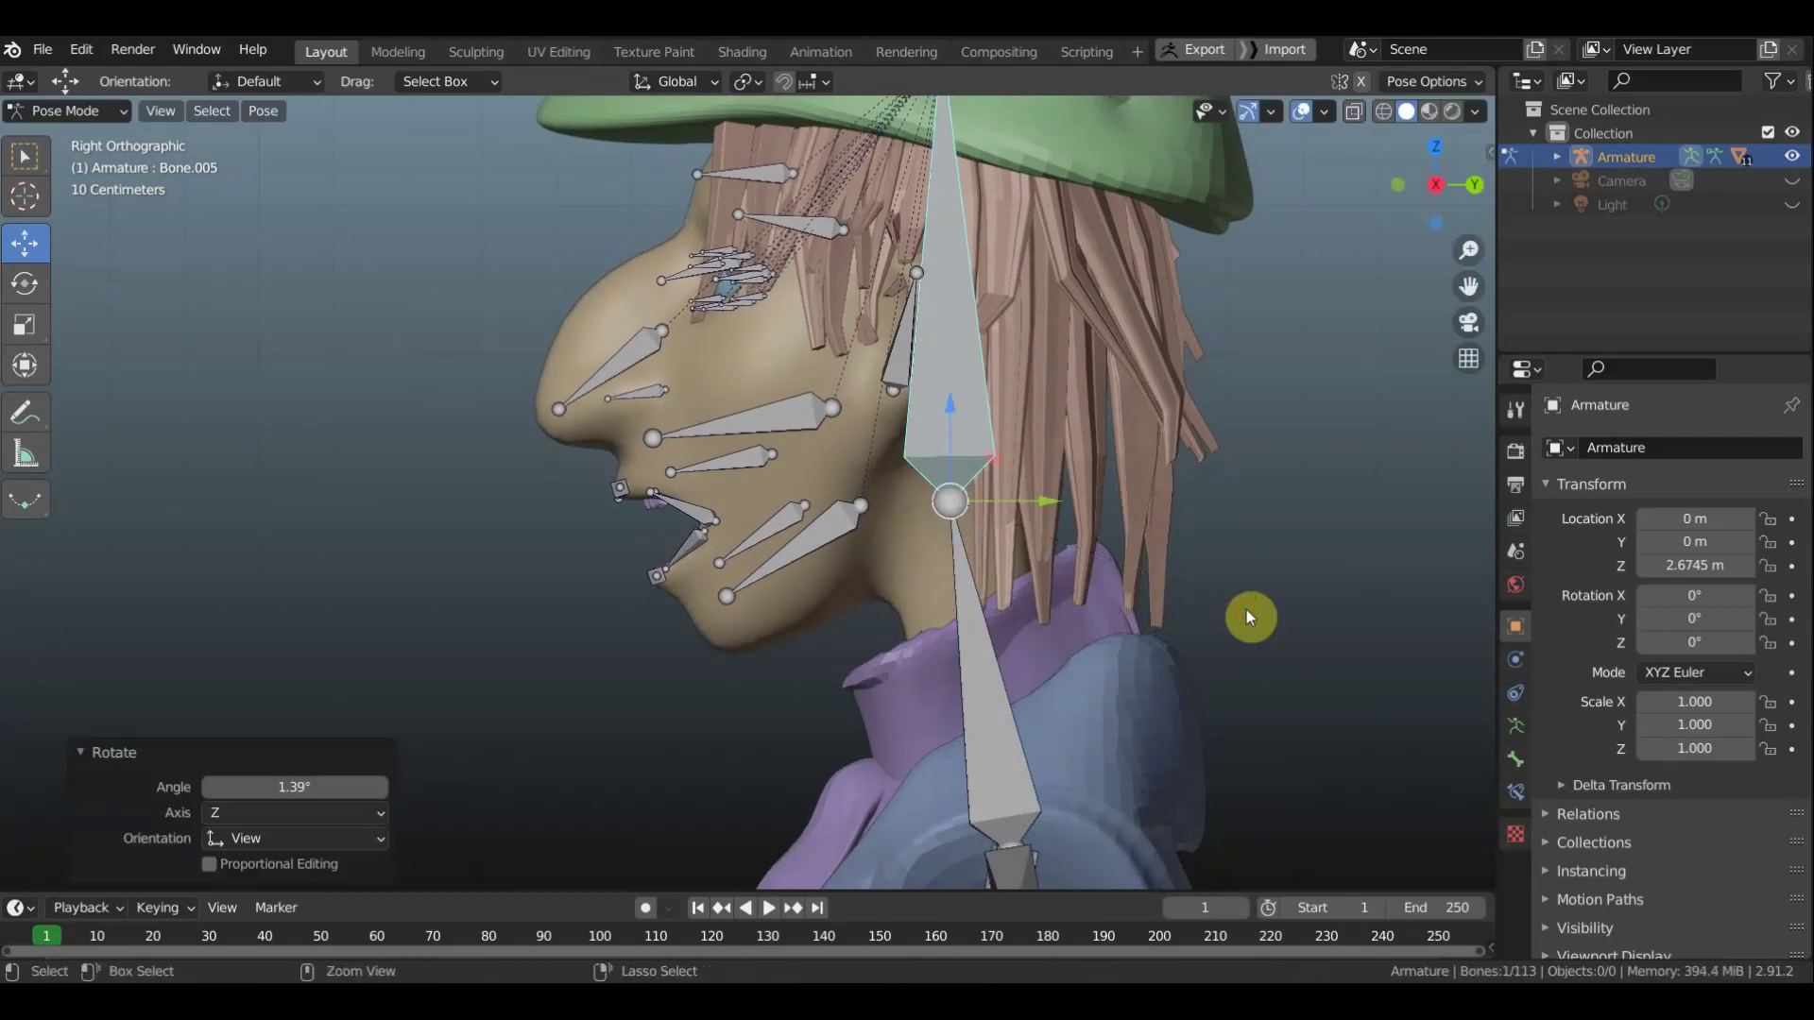
key("ctrl+z")
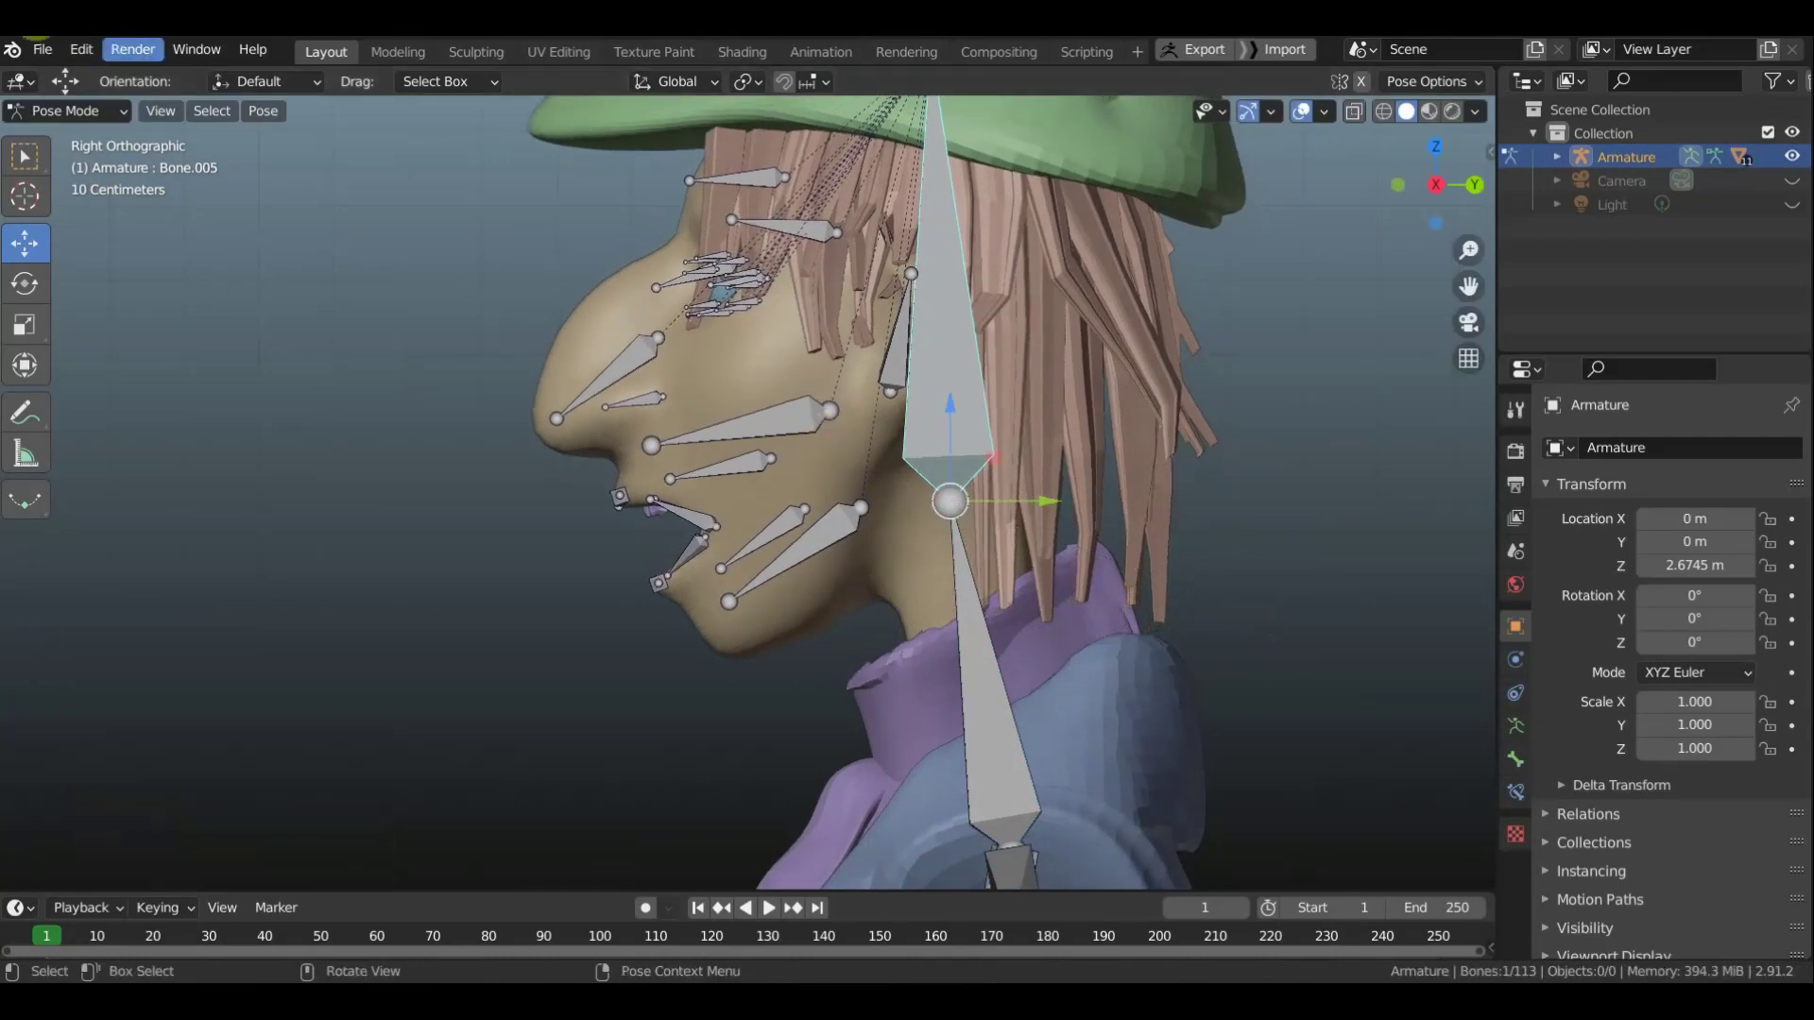
left_click(66, 110)
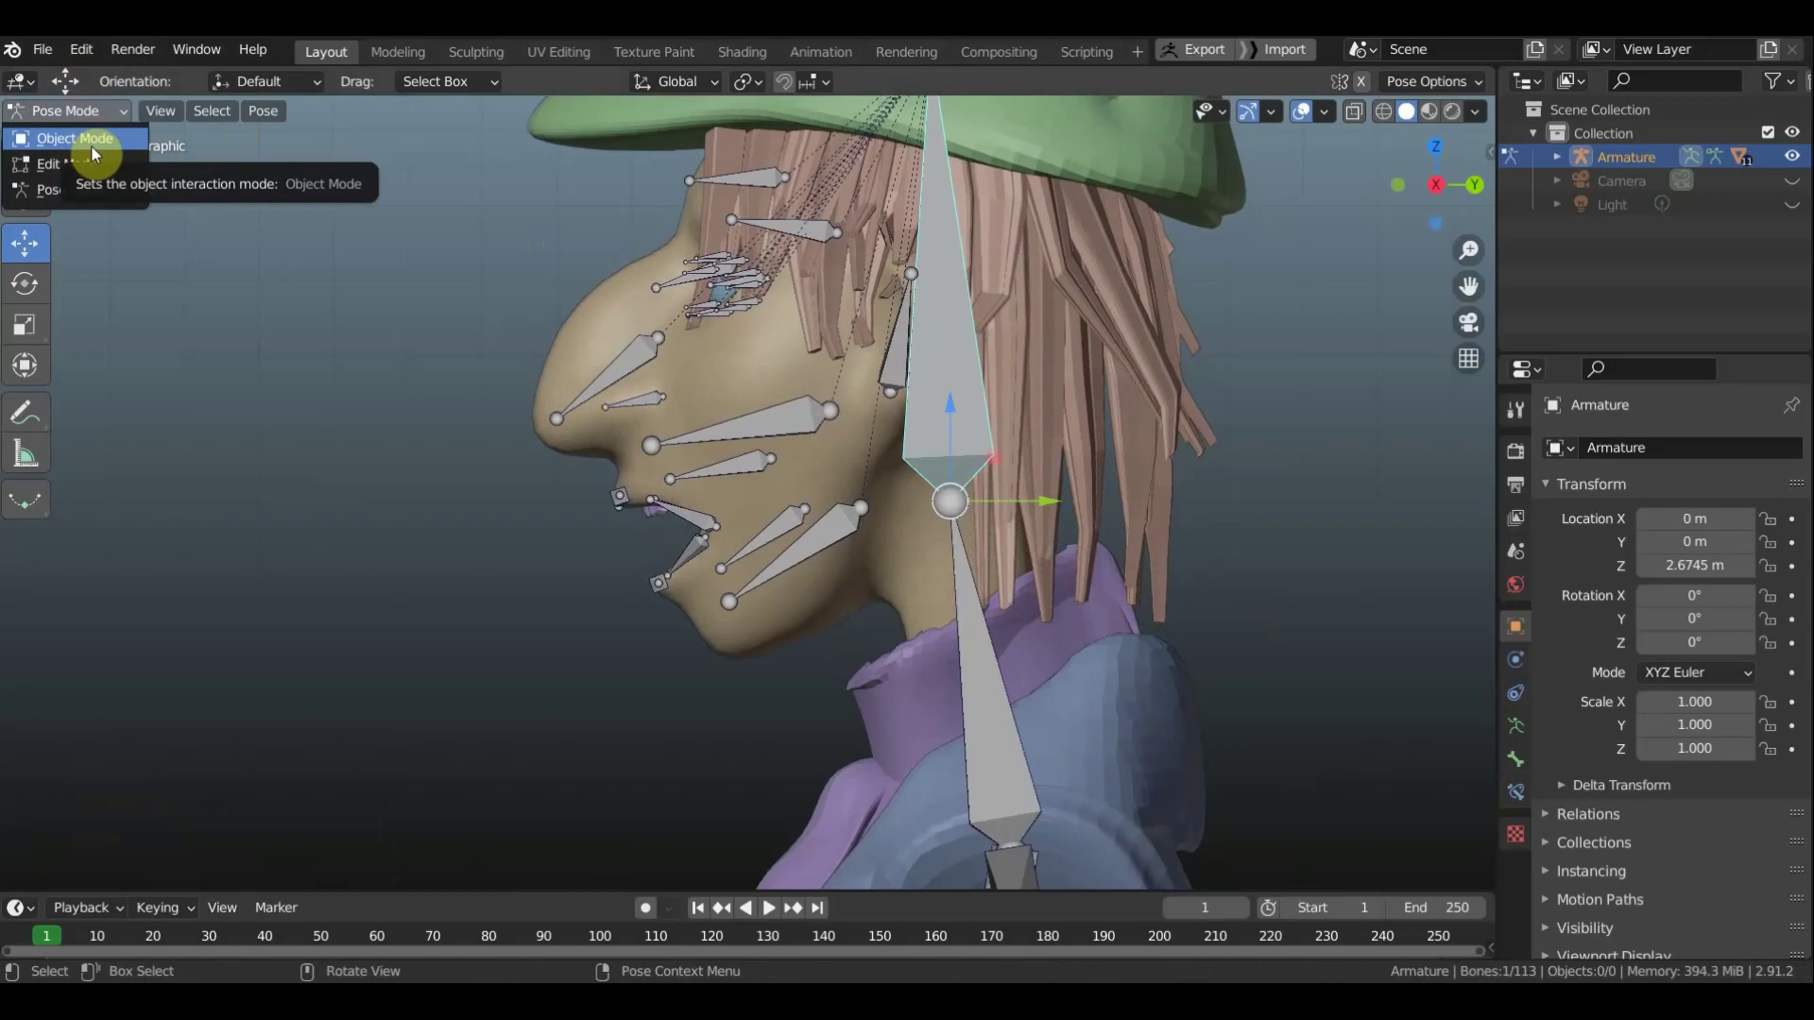
left_click(90, 141)
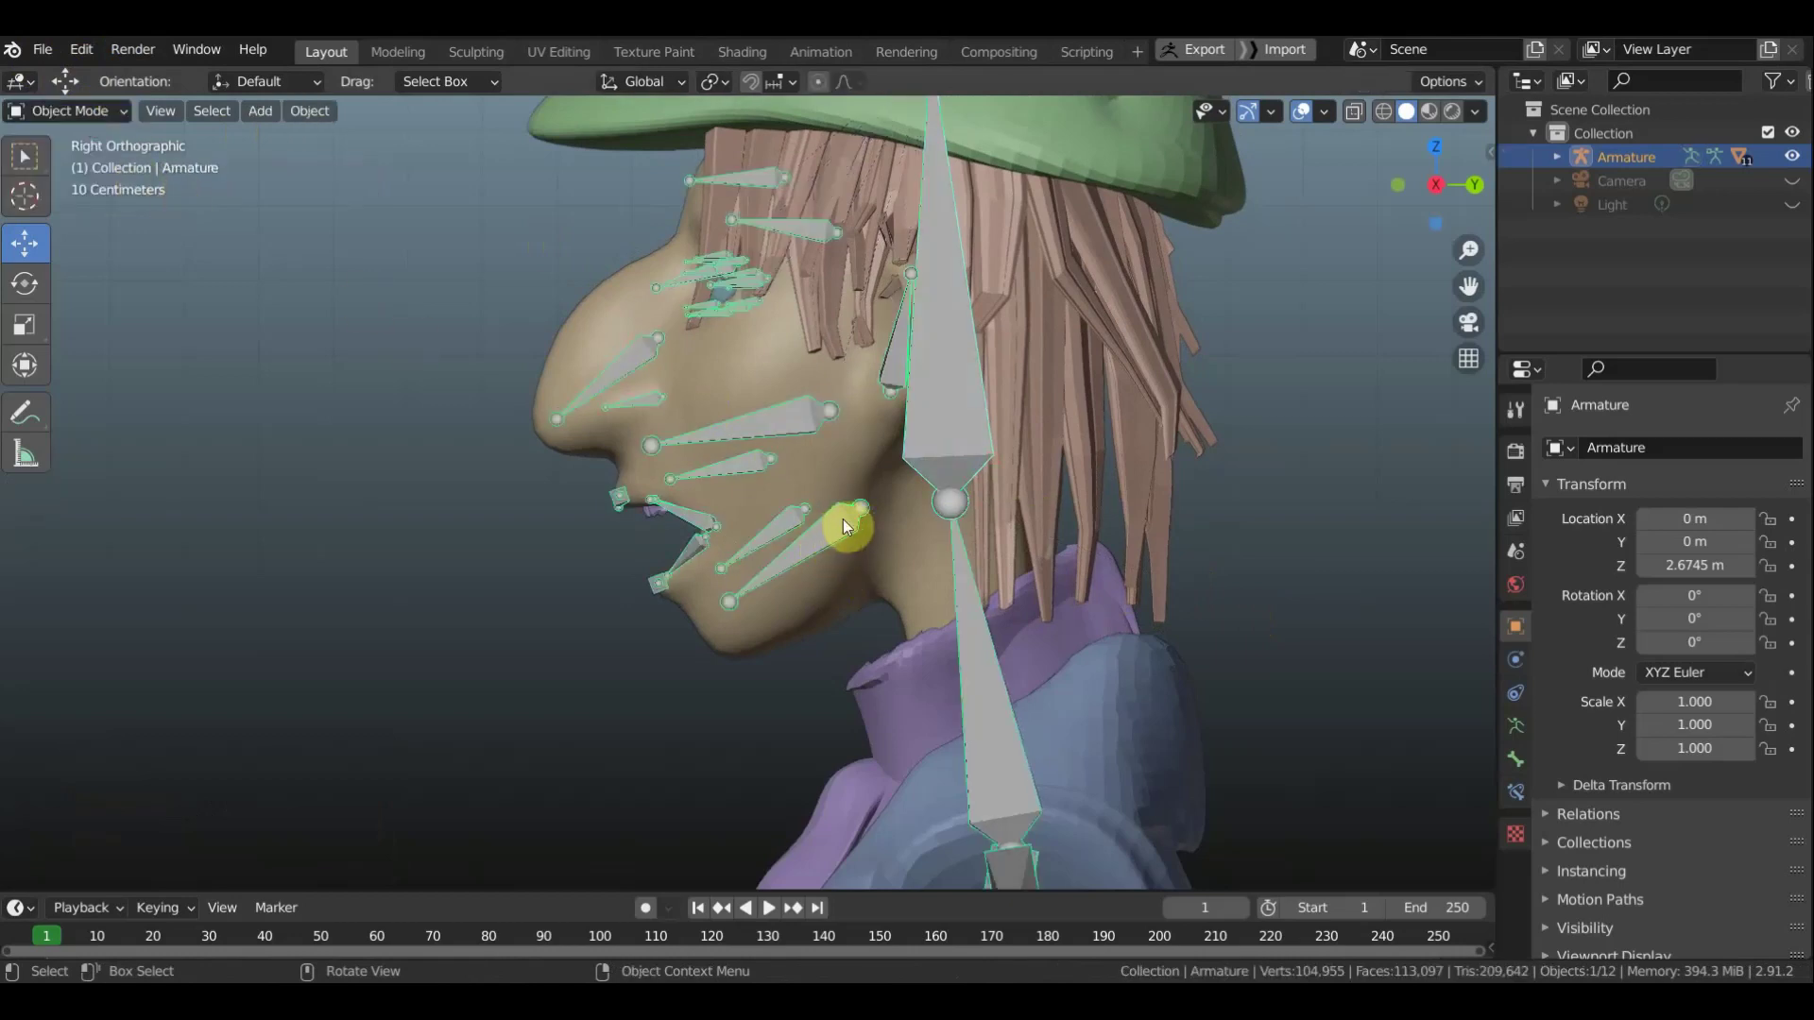
Put the body mesh, selected with the rig, into Weight Paint mode
left_click(852, 489, "shift")
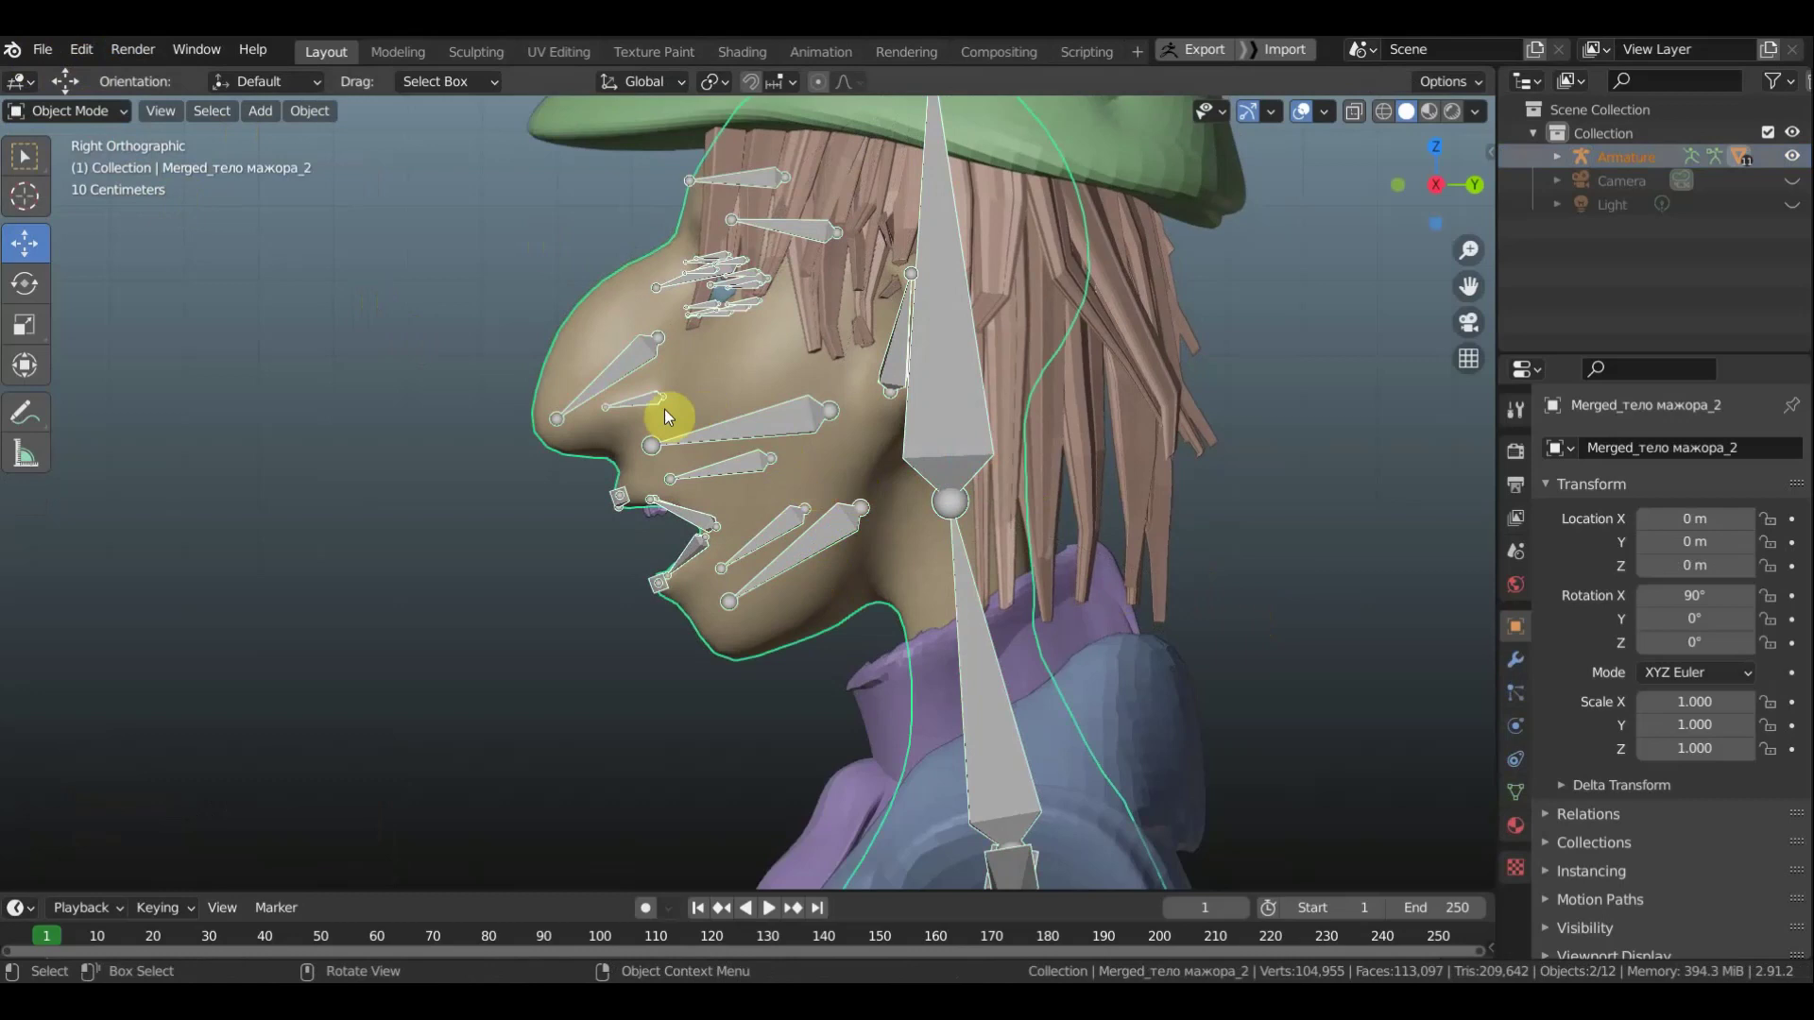
left_click(94, 112)
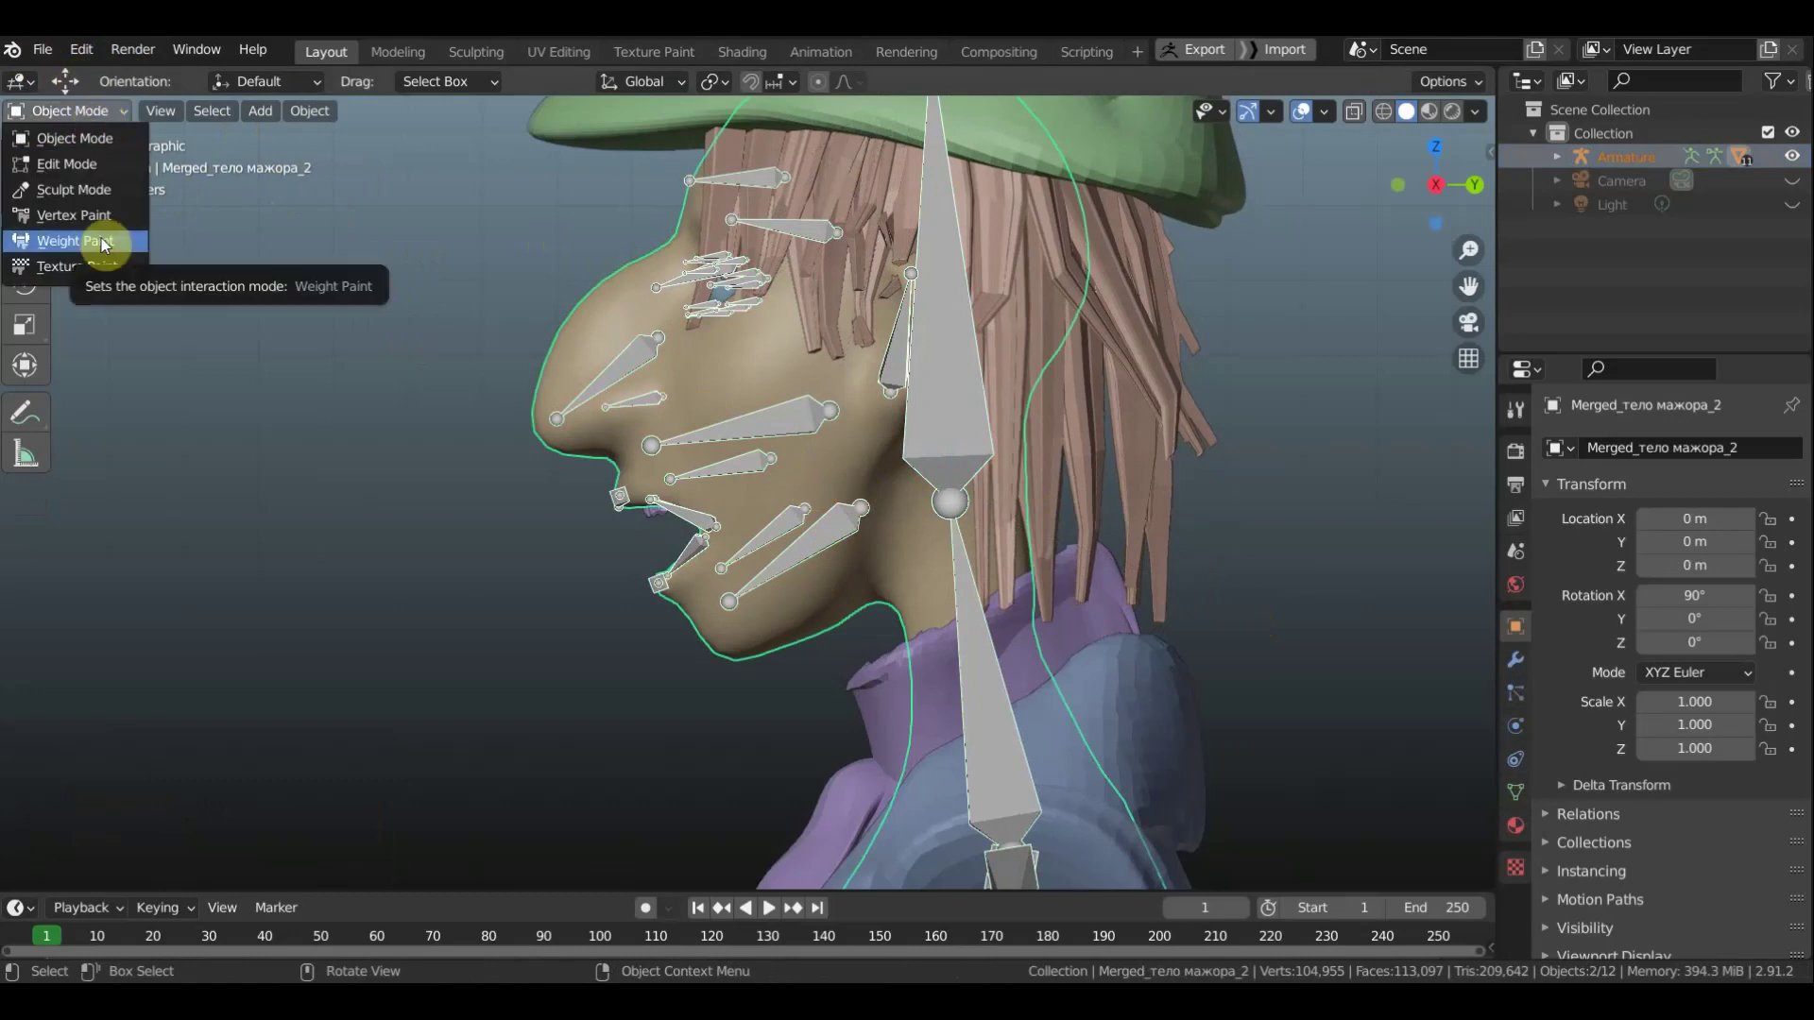
left_click(100, 238)
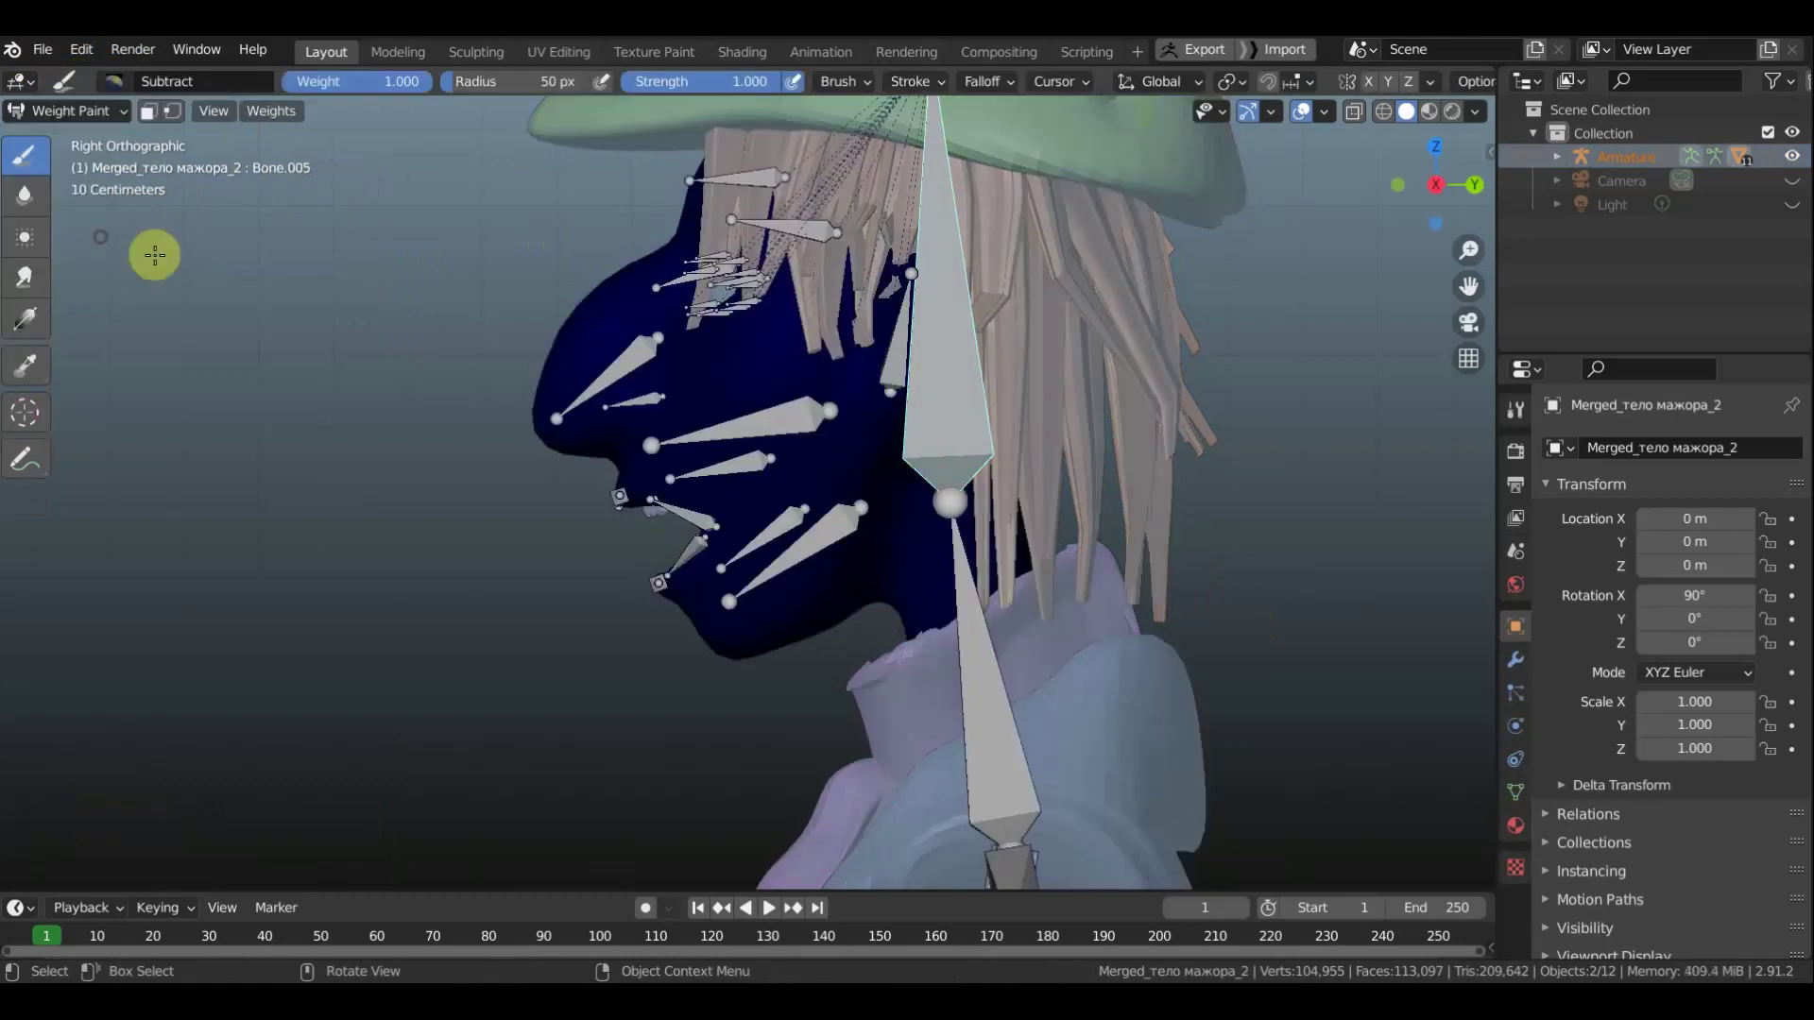
Inspect the weights of Bone.036, Bone.038, Bone.005 and Bone.003, then return to Object Mode
left_click(815, 544, "ctrl")
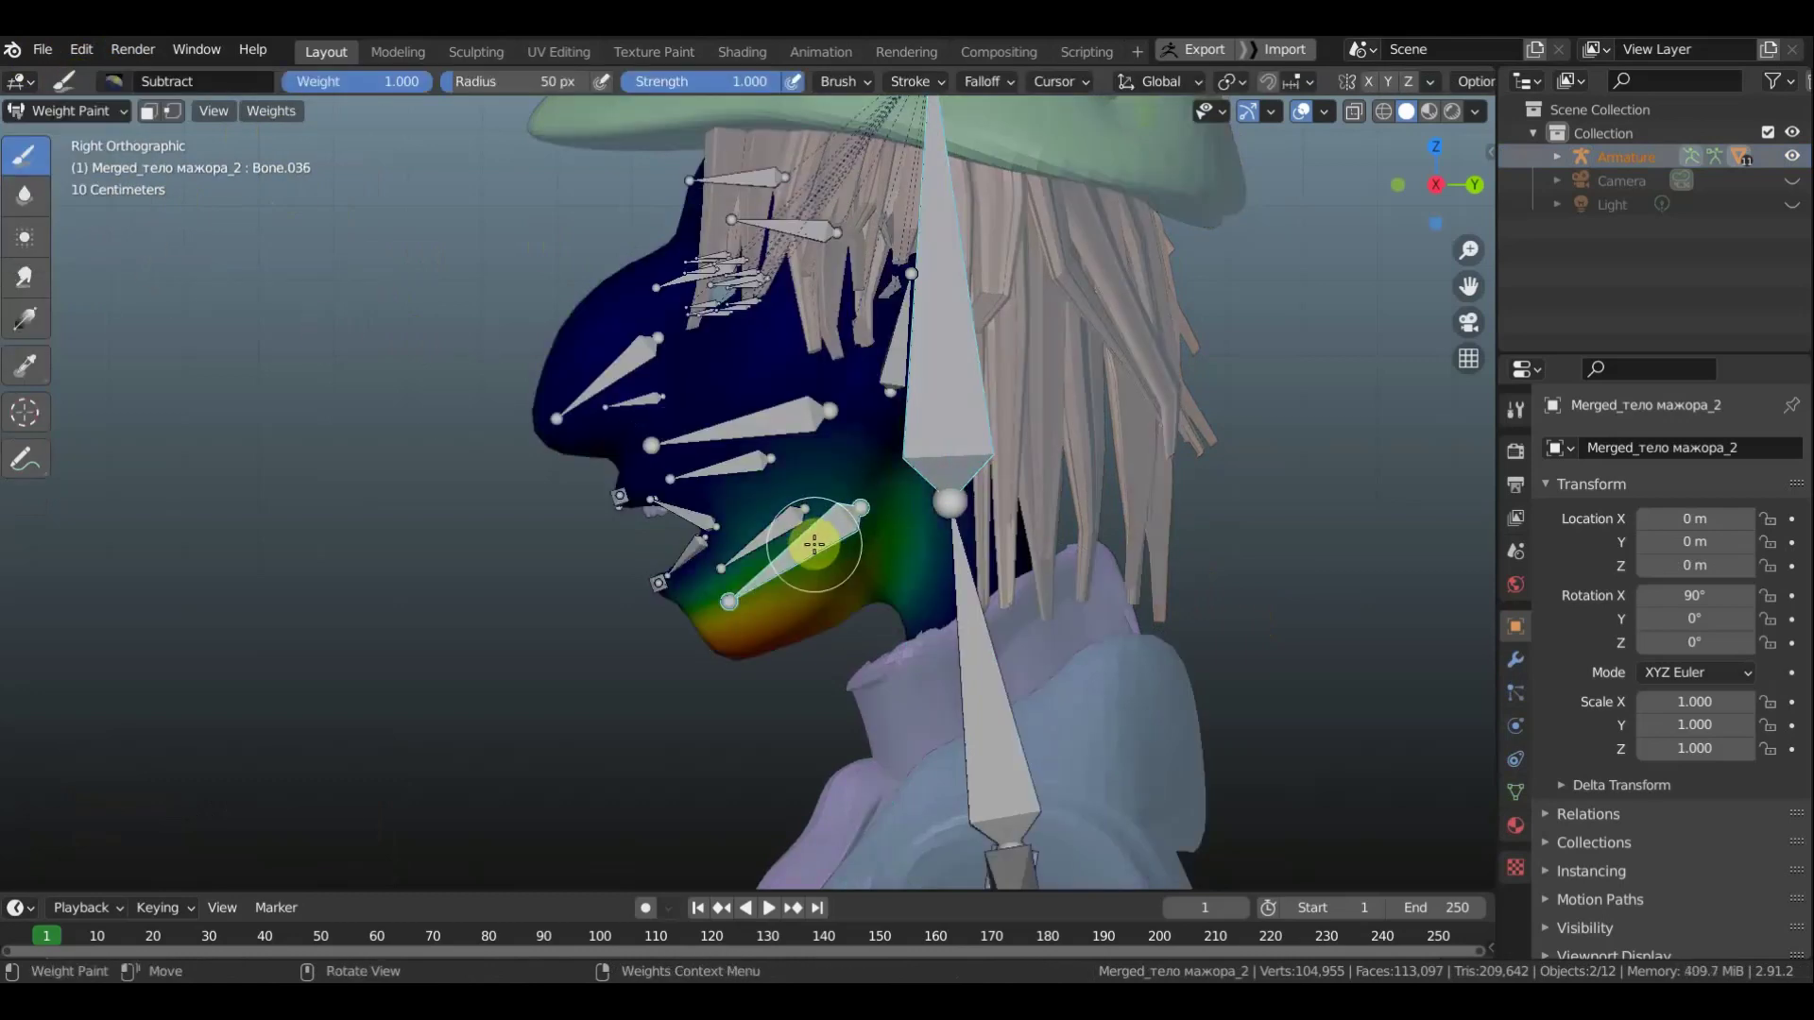
left_click(771, 533, "ctrl")
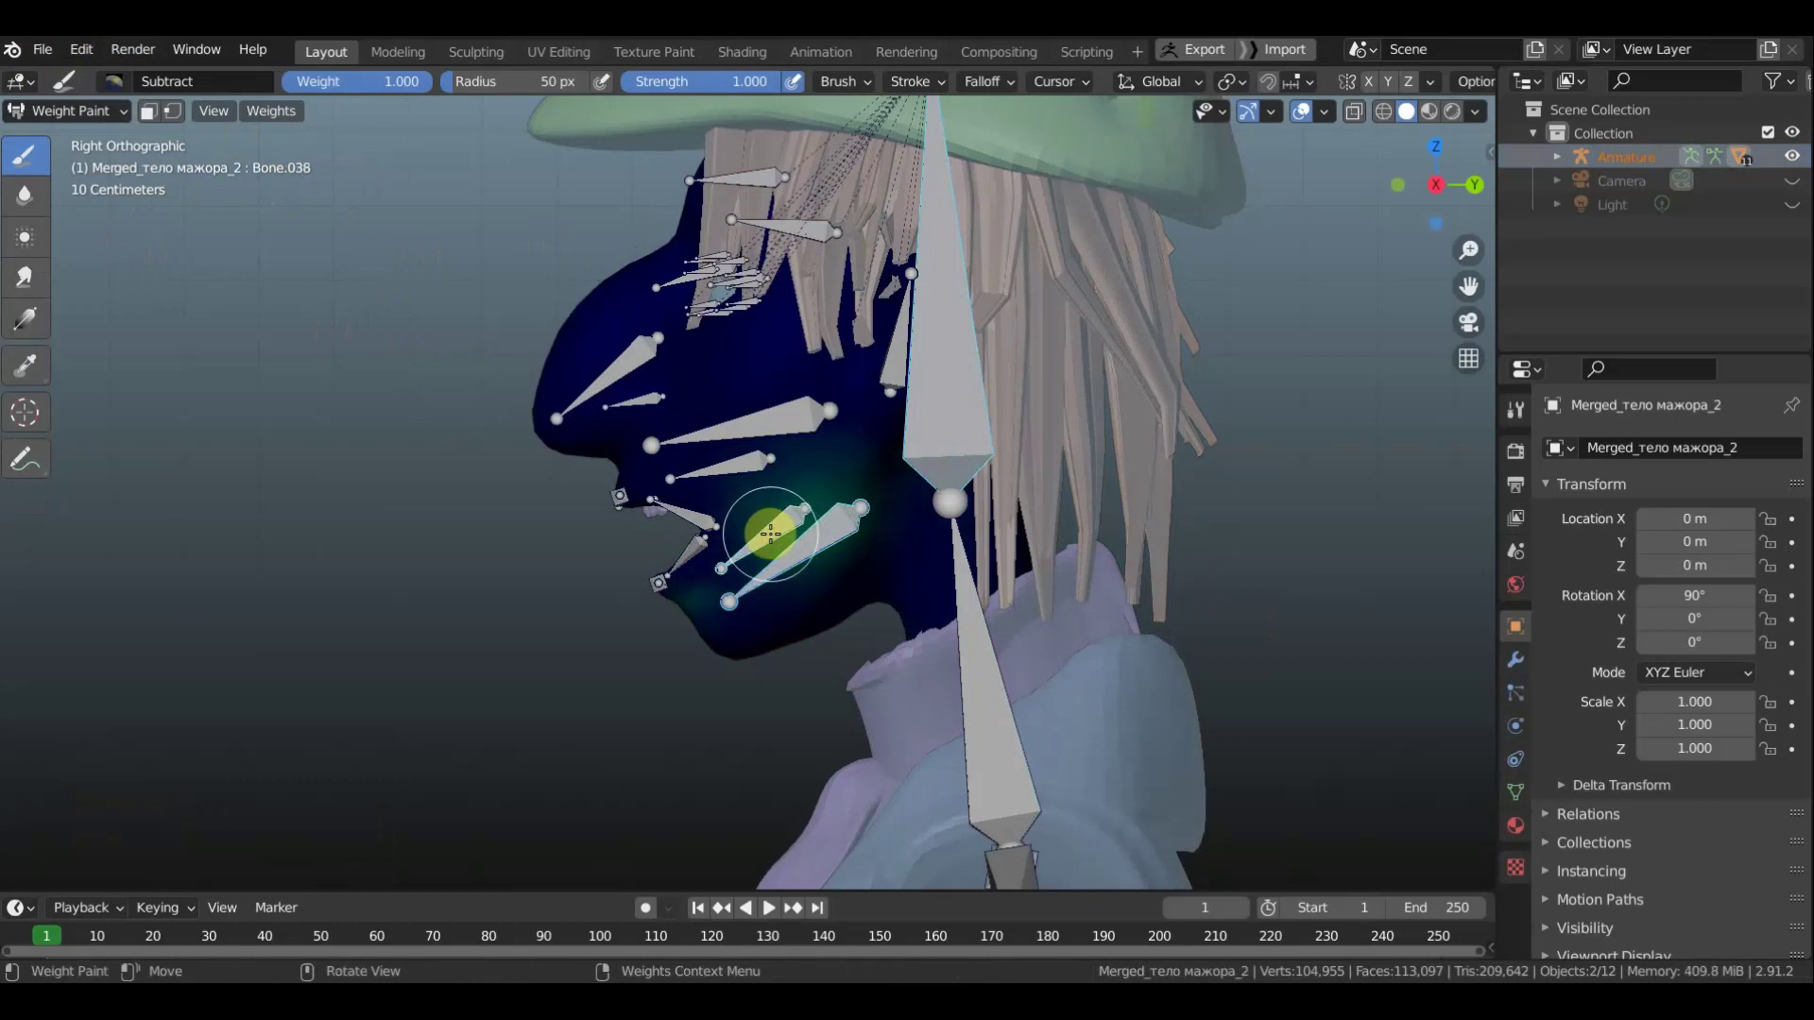
left_click(954, 425, "ctrl")
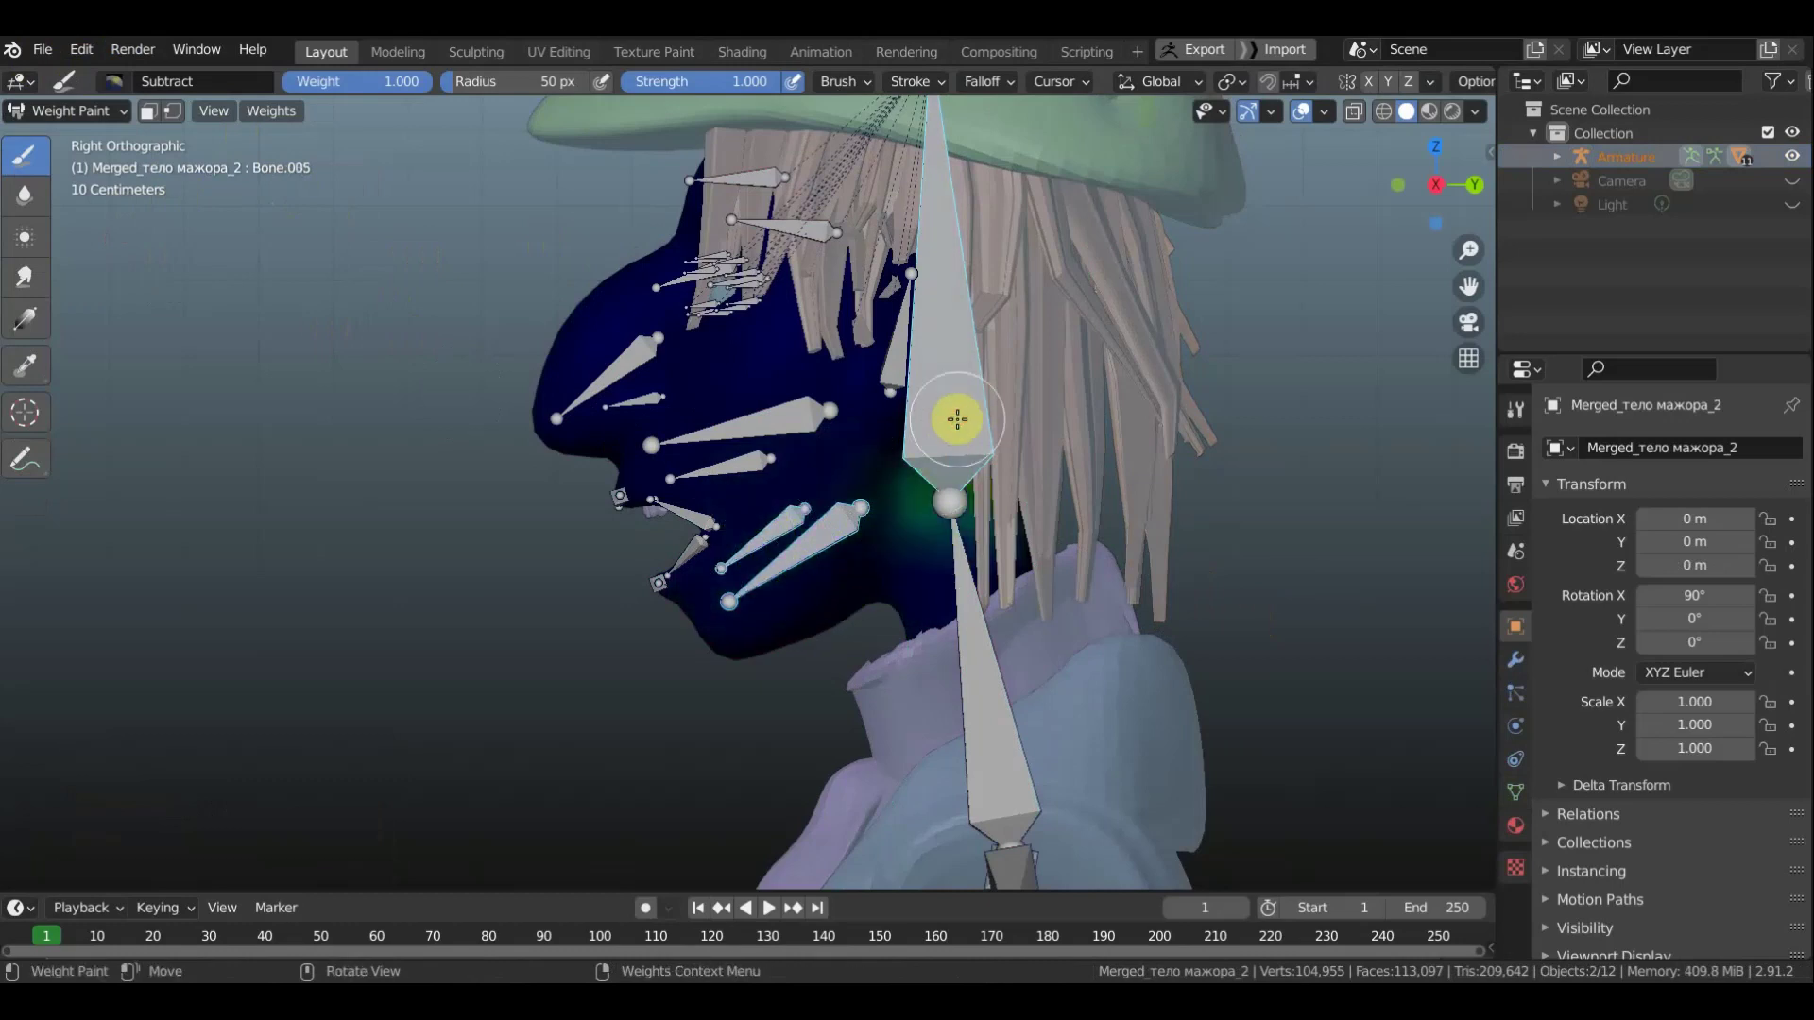
left_click(976, 652, "ctrl")
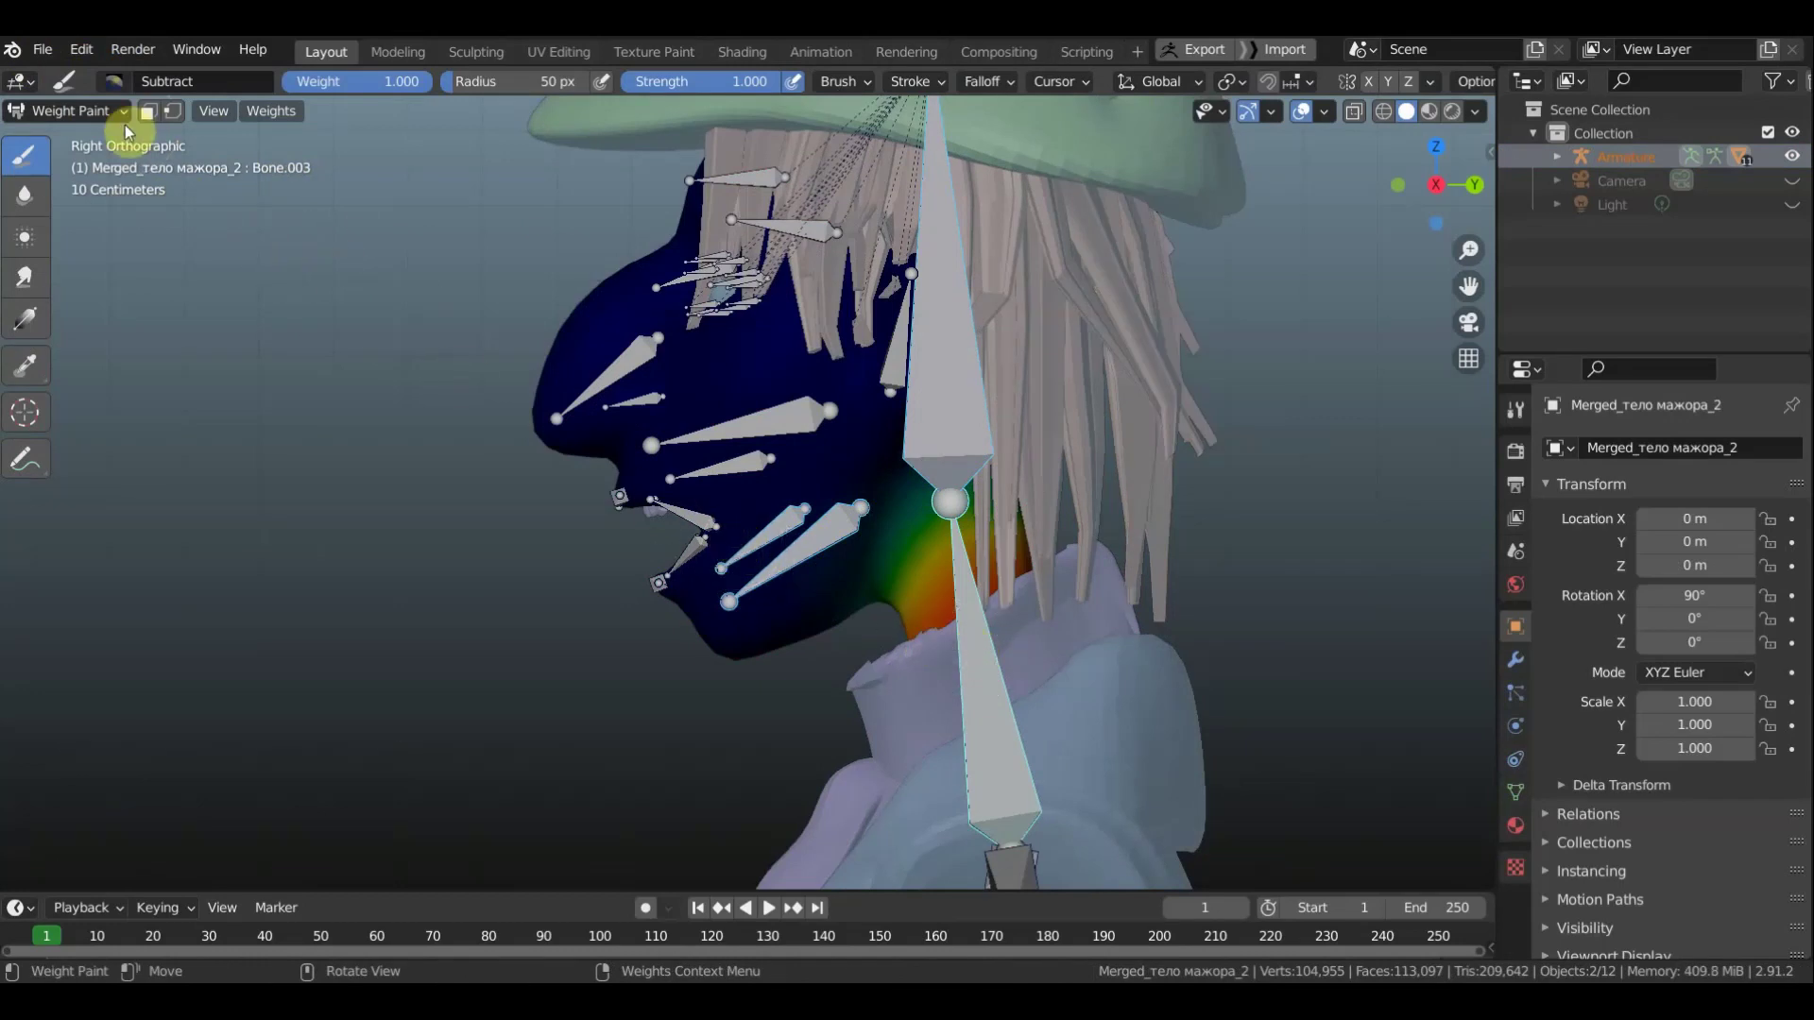
left_click(71, 111)
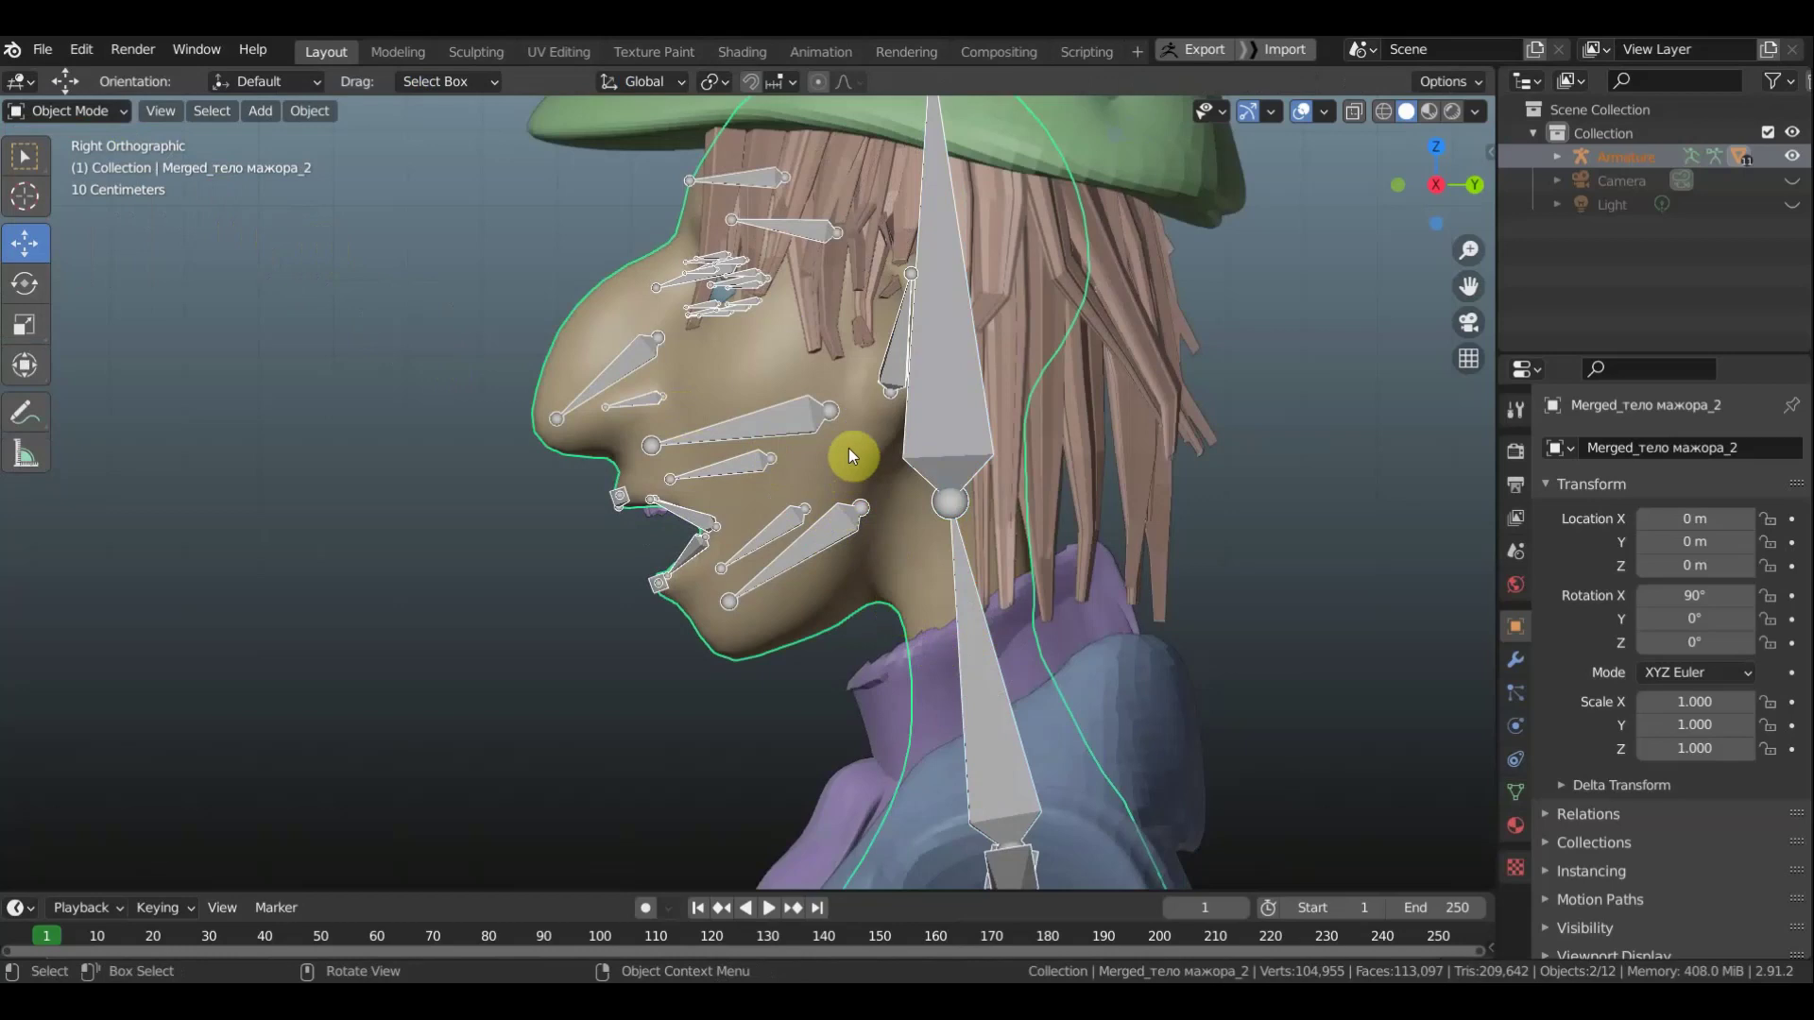
Weight paint the shirt рубаха with the armature, making jaw bone Bone.036 active
left_click(954, 429)
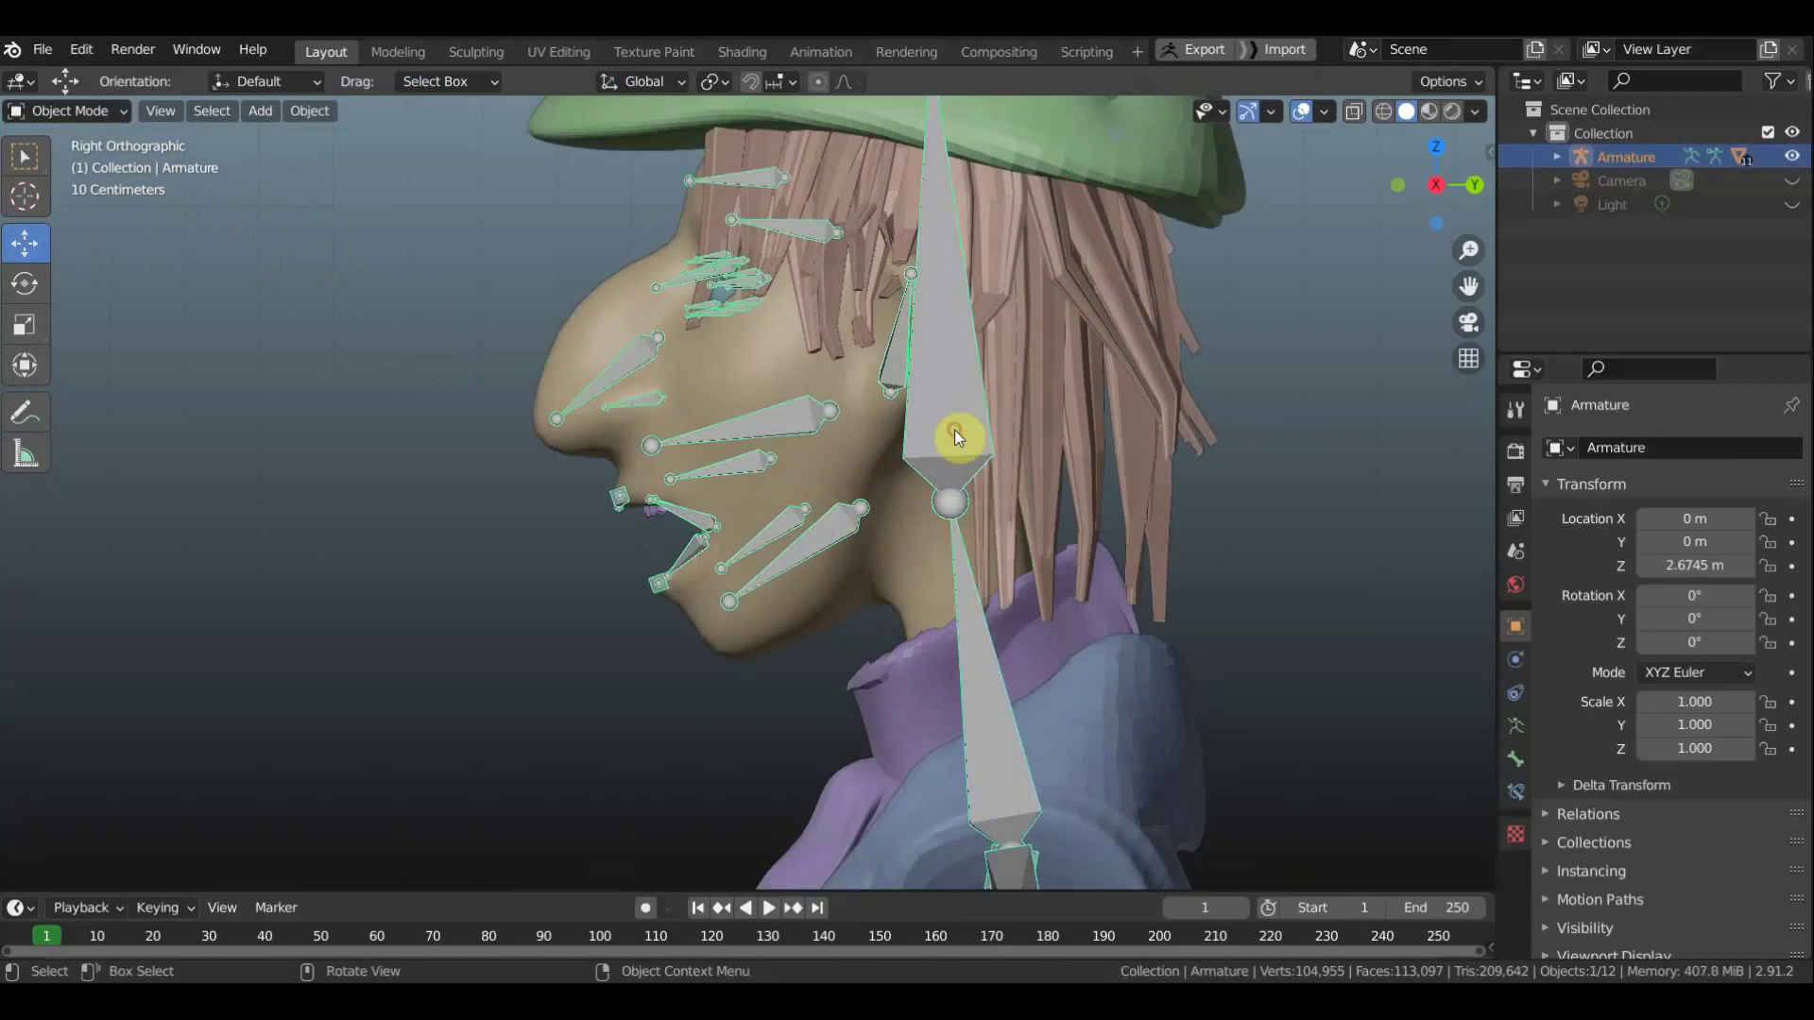
left_click(915, 711)
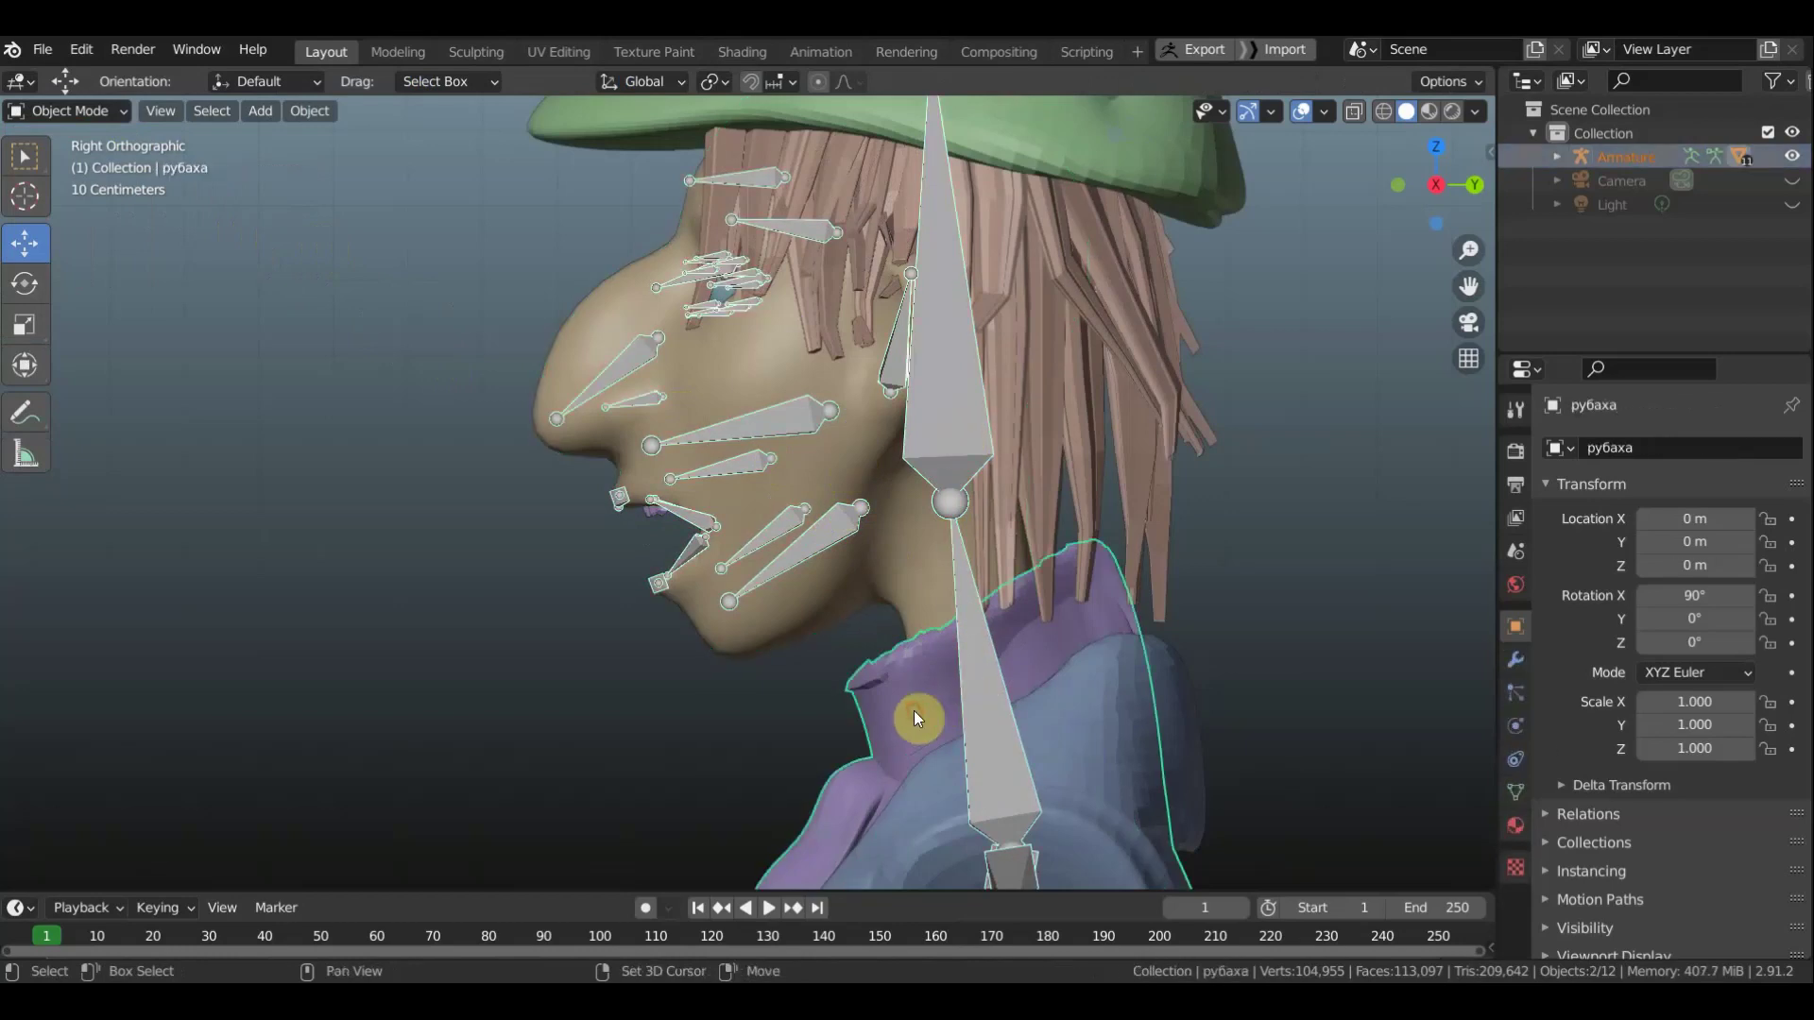
left_click(100, 111)
left_click(66, 240)
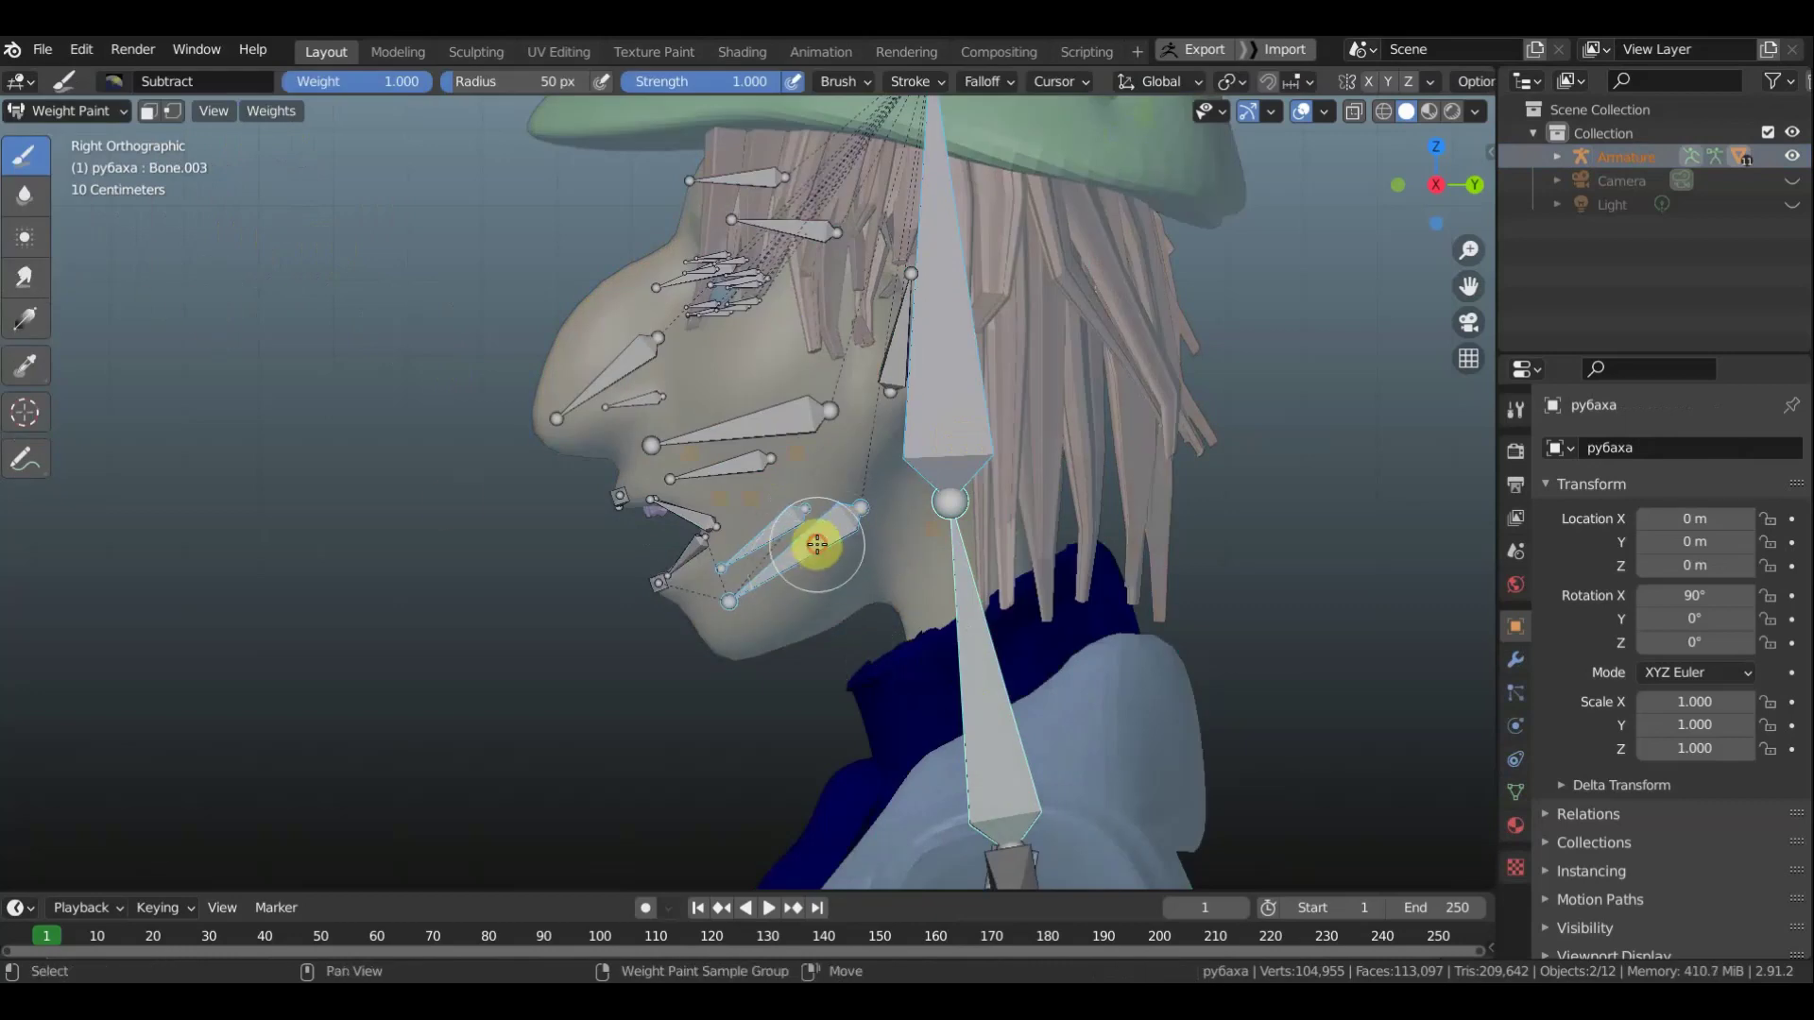
left_click(817, 545, "ctrl")
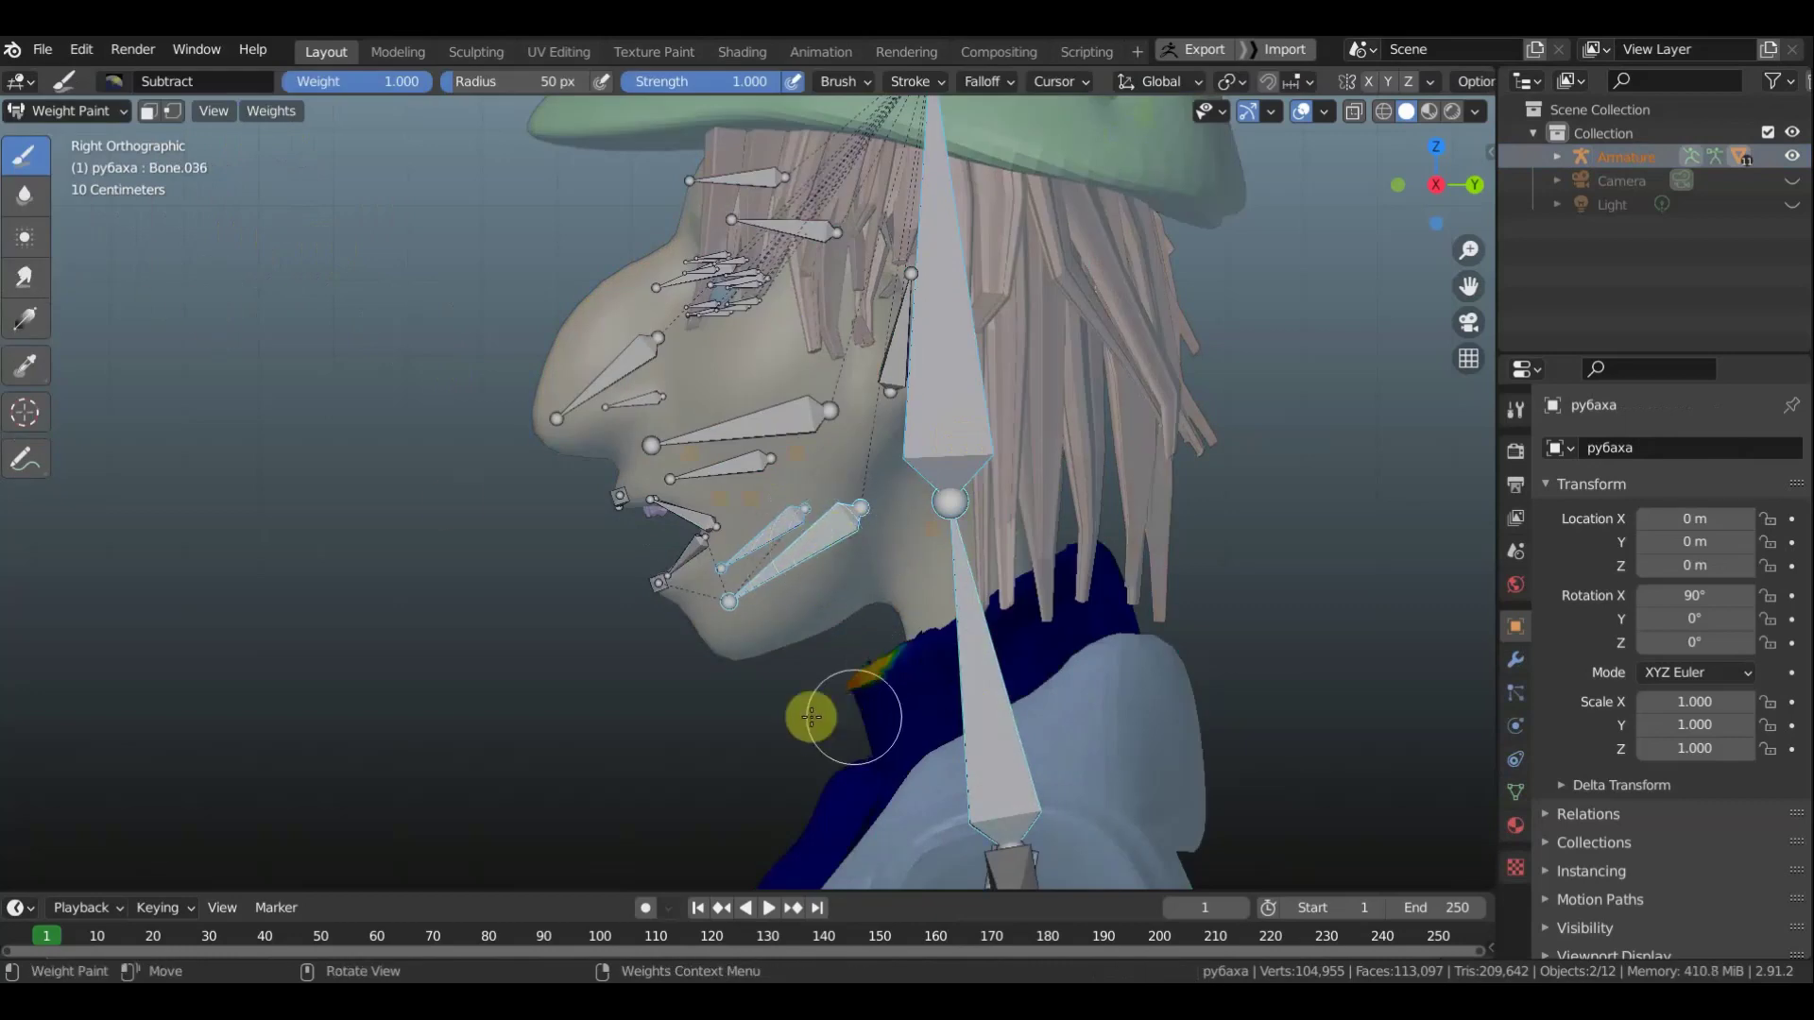
Use the Subtract brush at weight 1.000 to remove Bone.036's weight from the collar
middle_click_drag(758, 794, 769, 793)
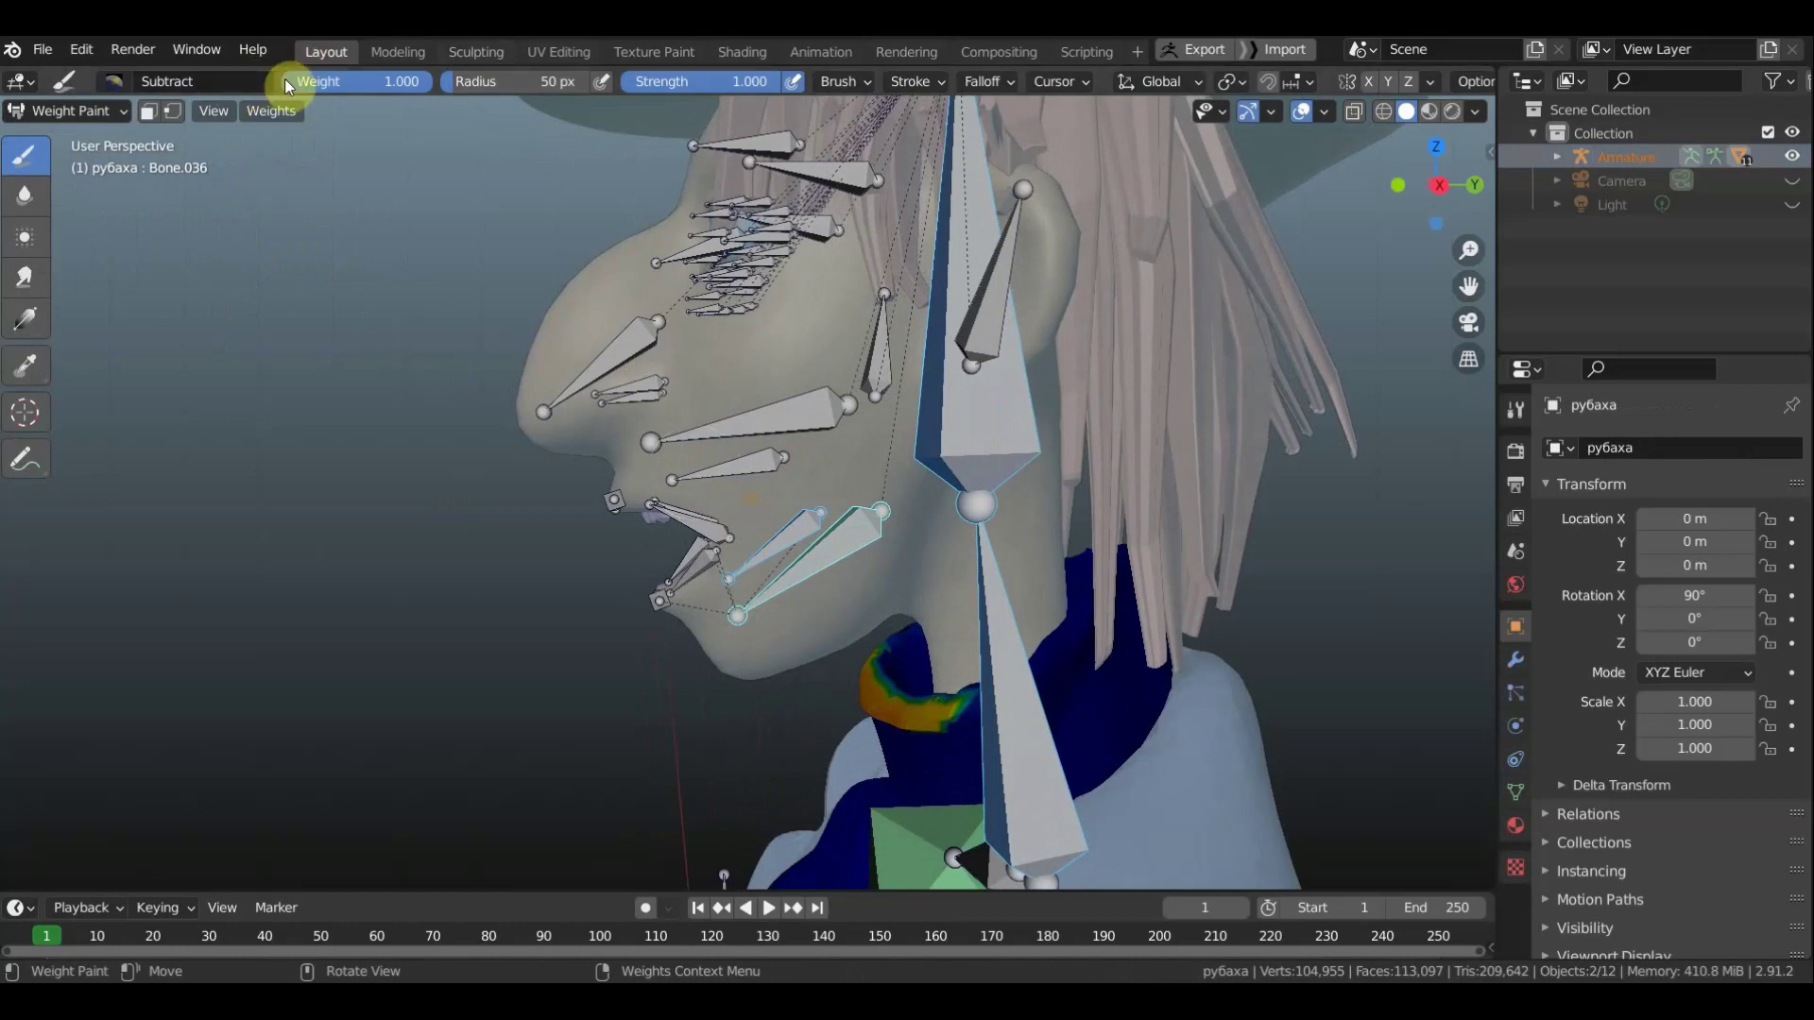
left_click(110, 85)
left_click(749, 168)
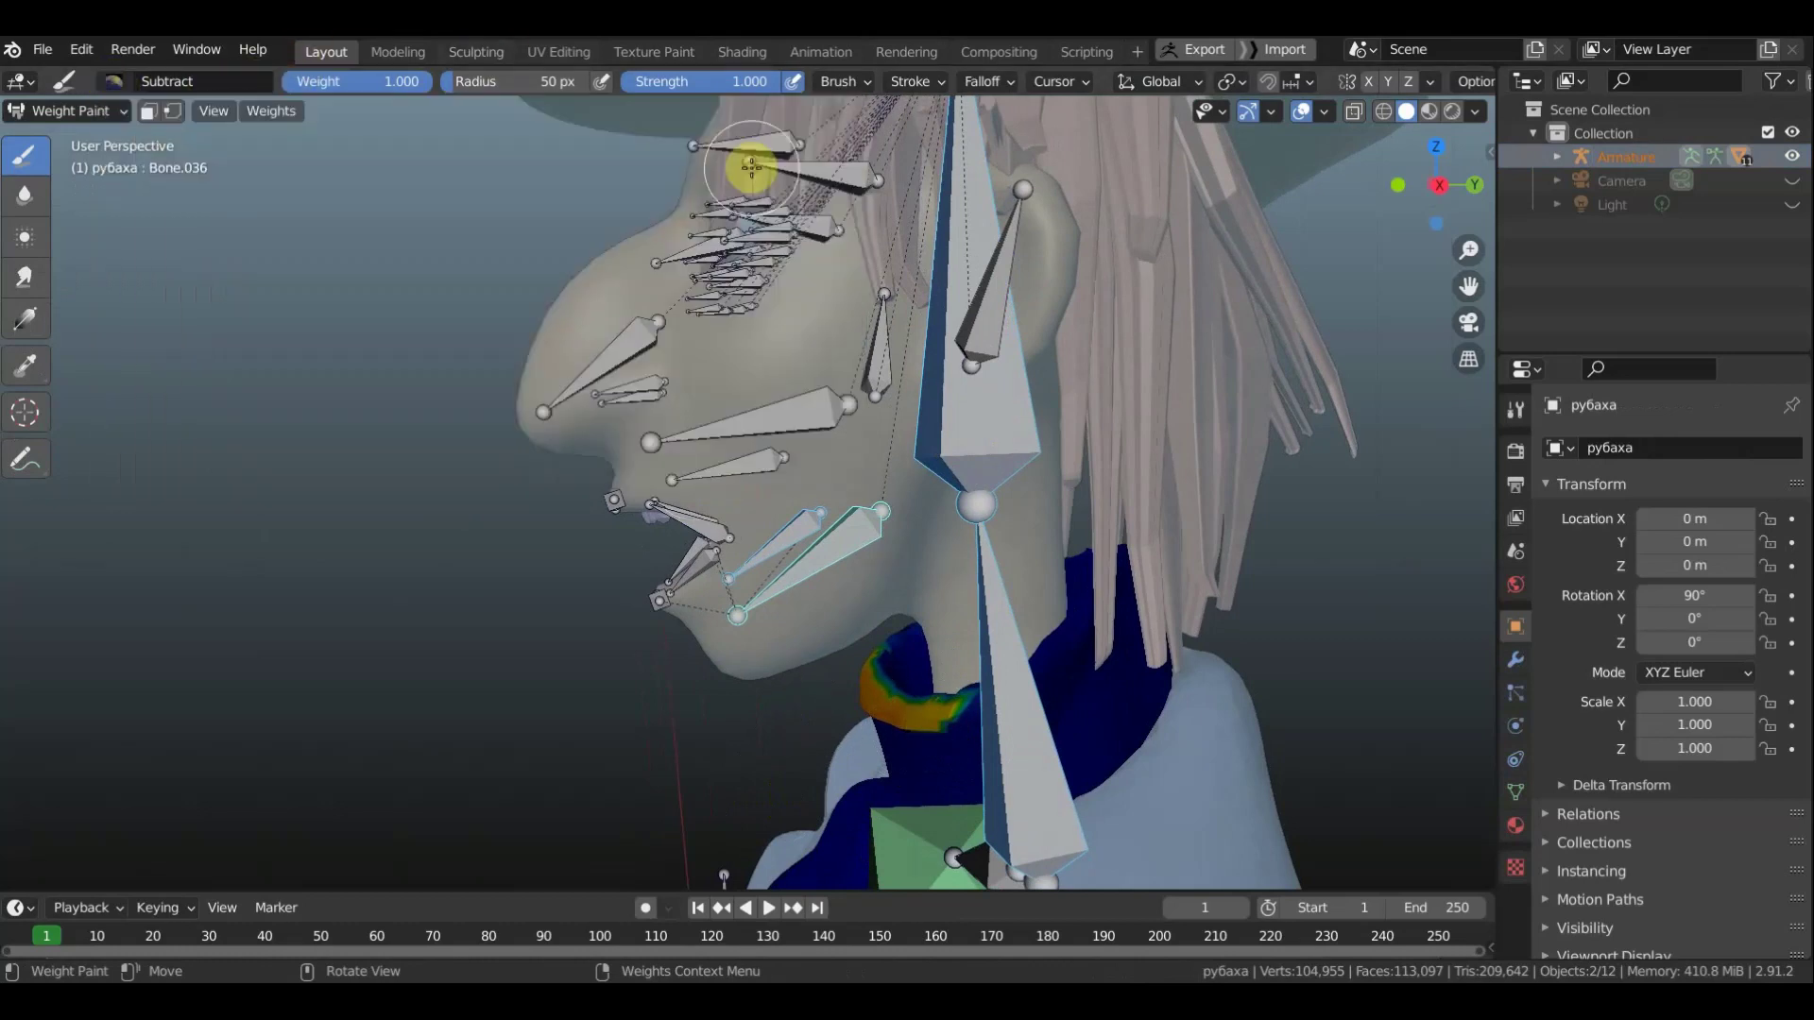
mouse_move(910, 667)
left_mouse_down()
mouse_move(890, 652)
mouse_move(854, 709)
mouse_move(859, 668)
mouse_move(927, 639)
mouse_move(869, 682)
mouse_move(945, 701)
mouse_move(973, 741)
mouse_move(862, 689)
mouse_move(925, 689)
mouse_move(882, 733)
mouse_move(1021, 712)
mouse_move(486, 756)
left_mouse_up()
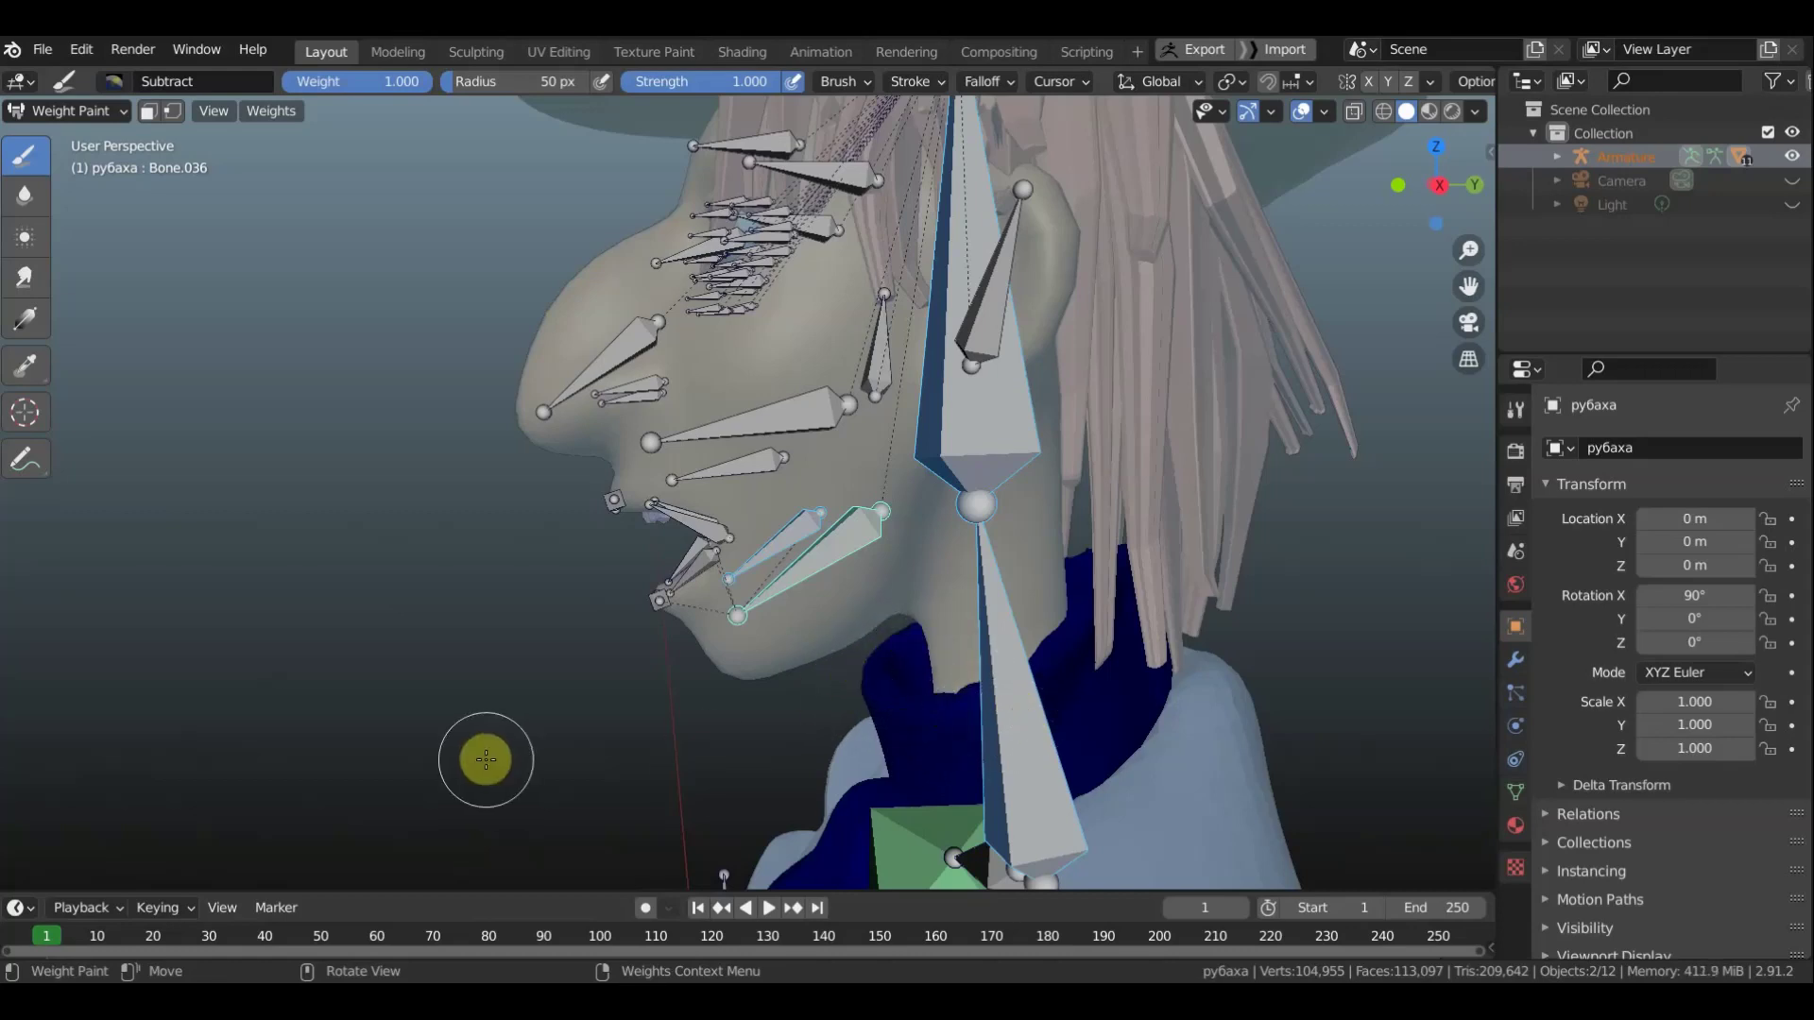
mouse_move(486, 757)
middle_mouse_down()
mouse_move(640, 748)
mouse_move(728, 697)
mouse_move(737, 720)
middle_mouse_up()
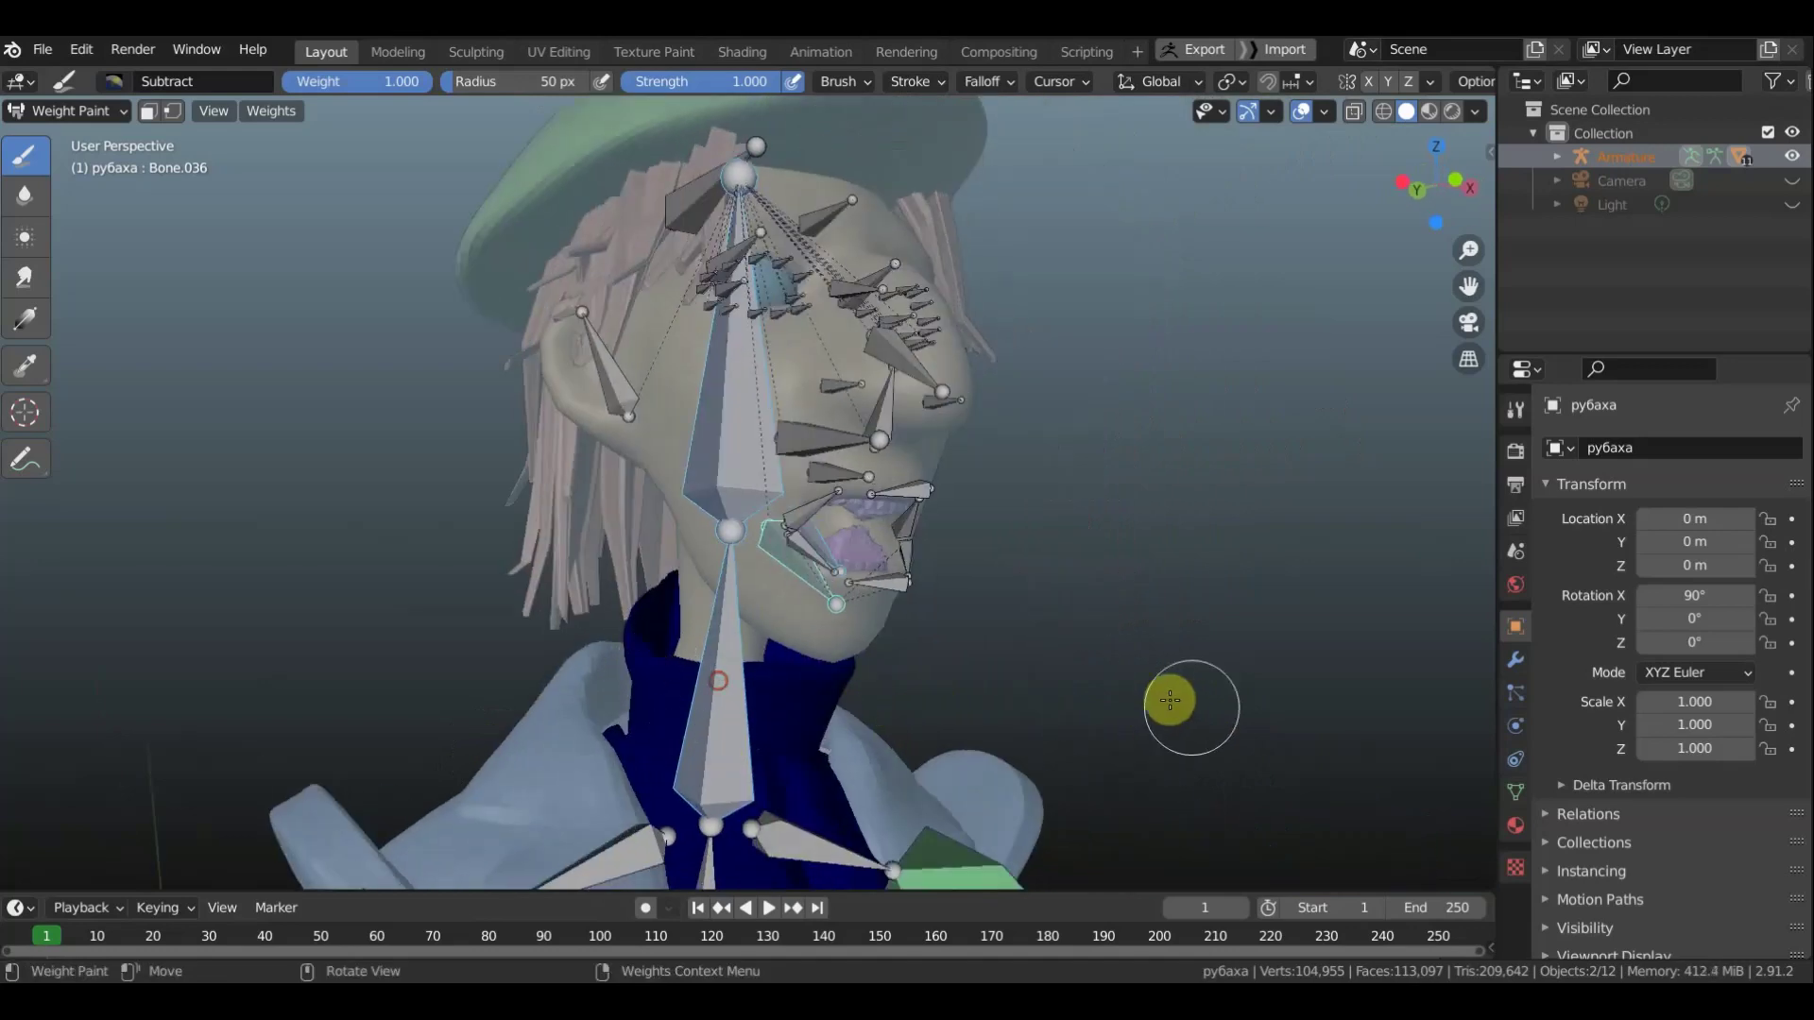
middle_click_drag(1174, 700, 847, 696)
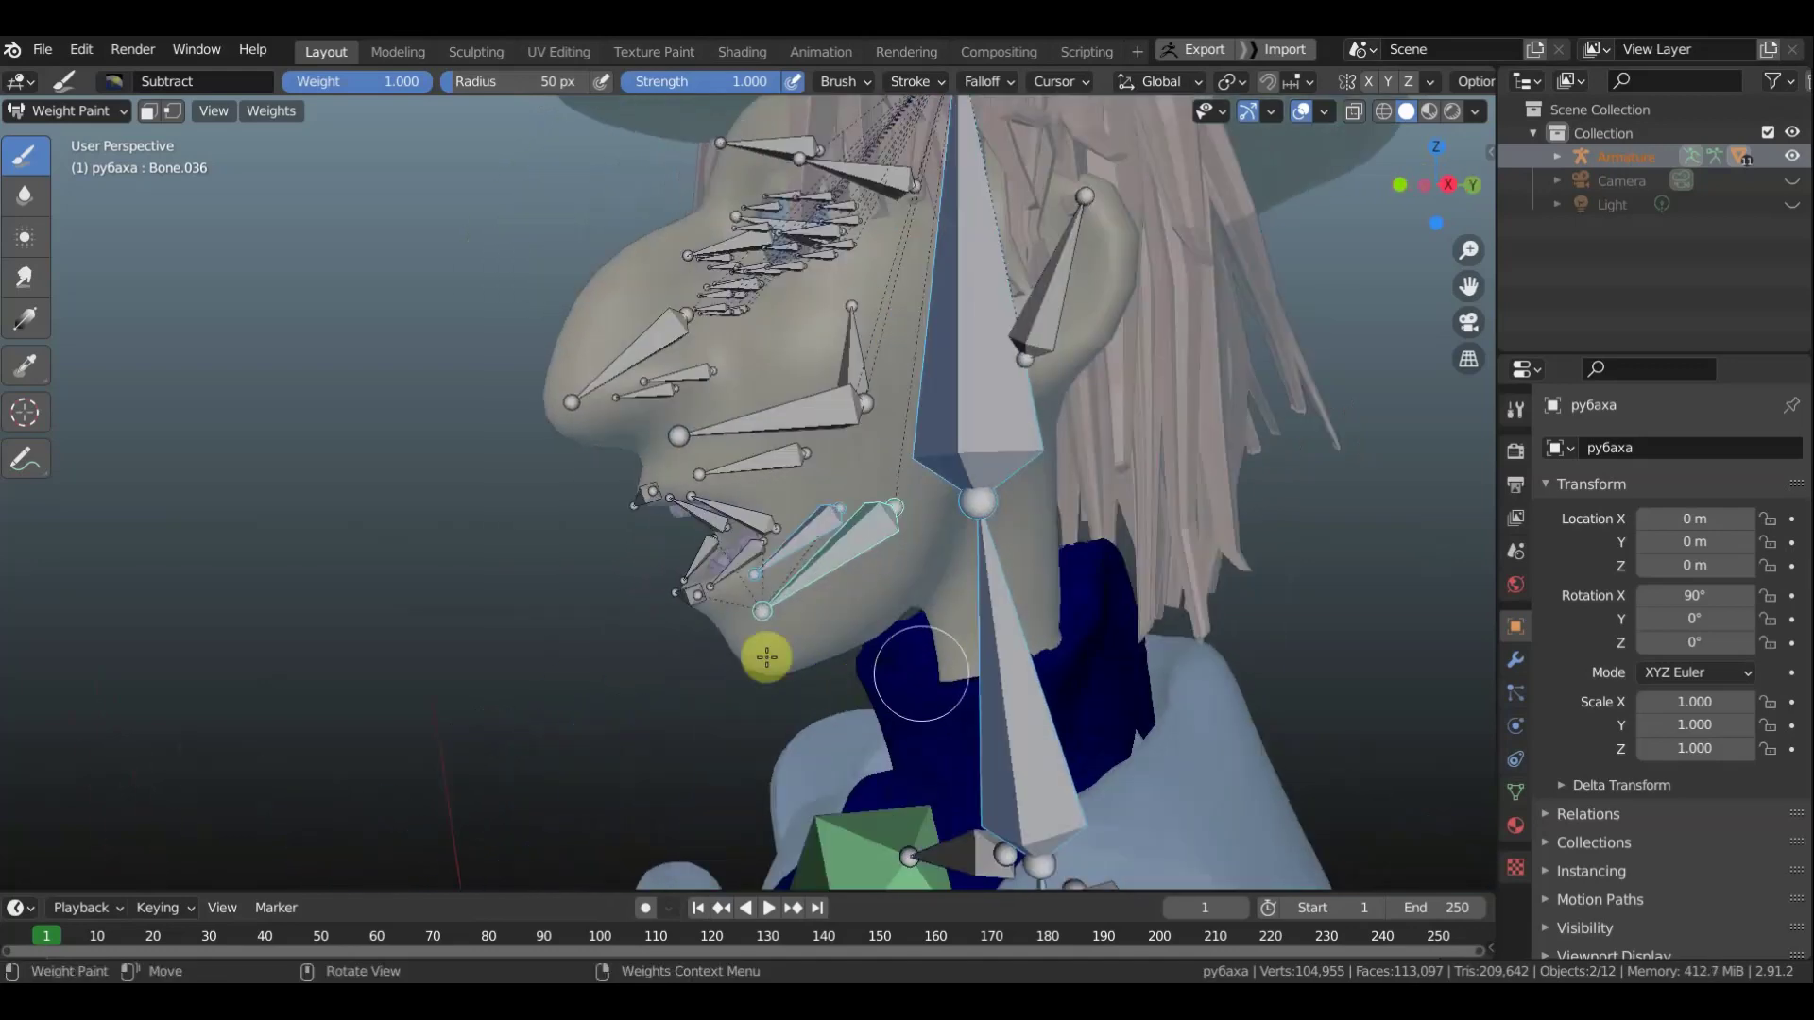
Return to Object Mode and select the armature
left_click(76, 123)
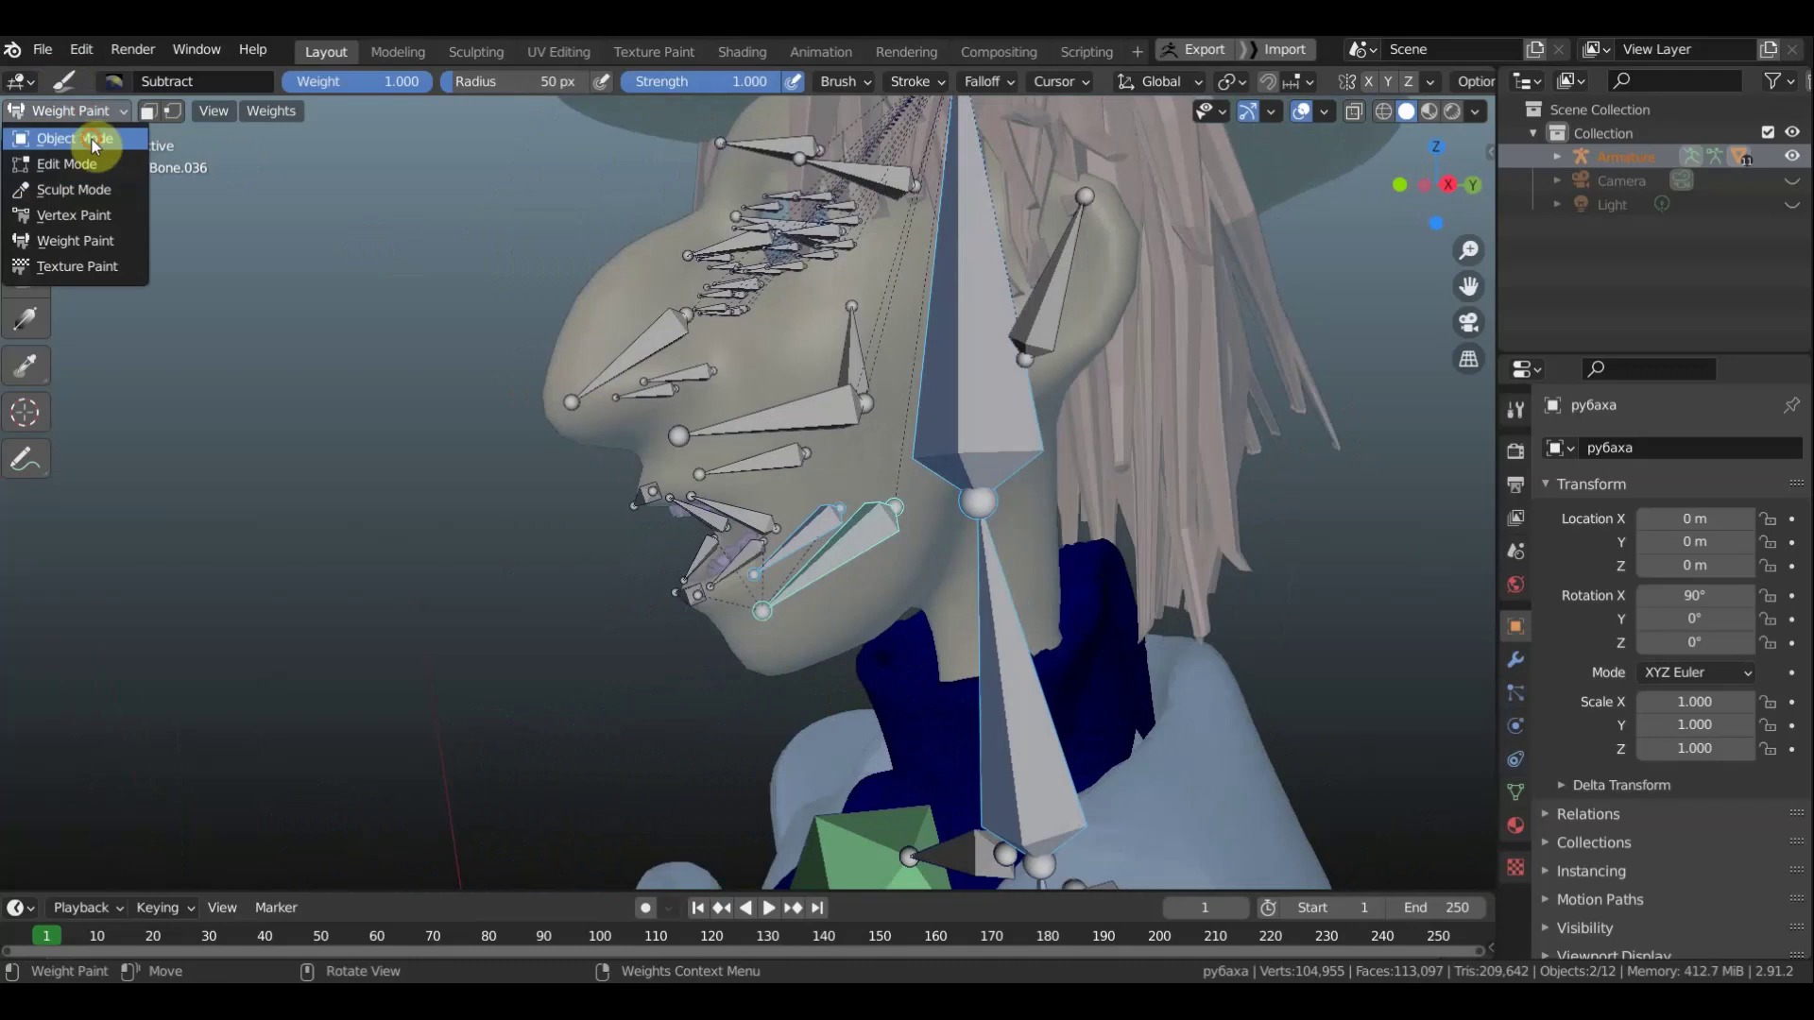
left_click(92, 139)
left_click(966, 434)
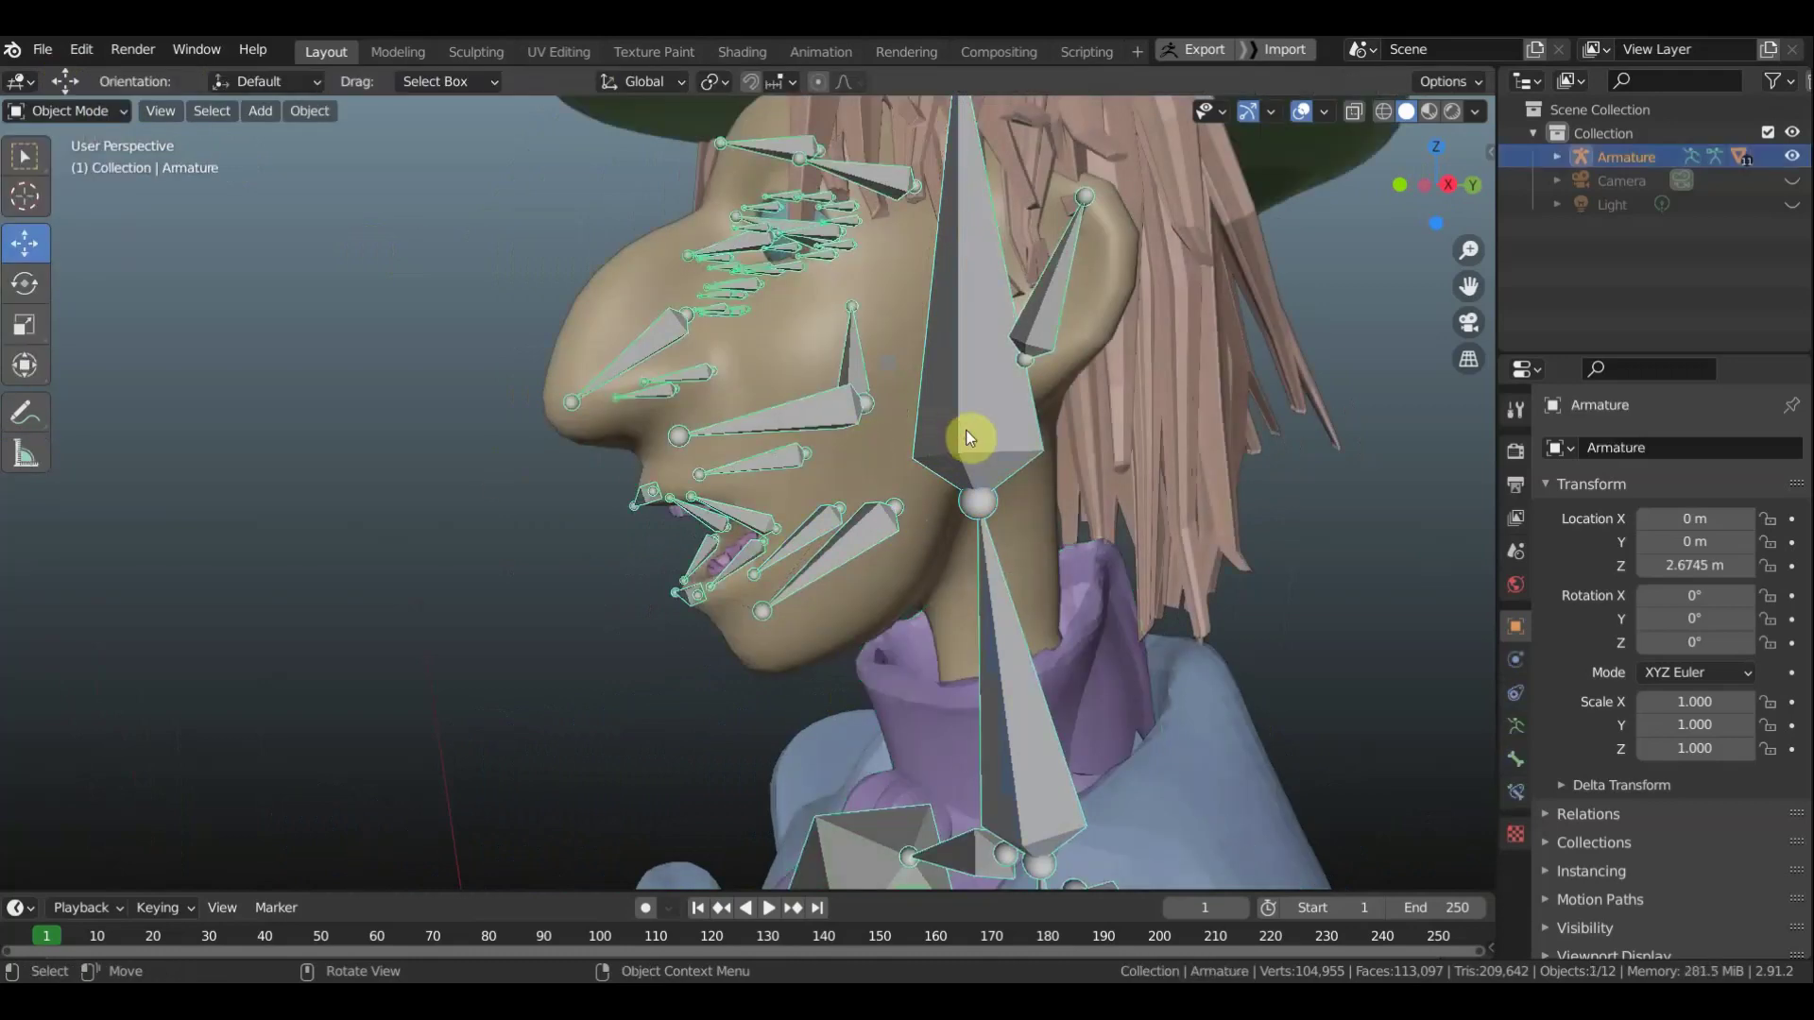
In Pose Mode from the right view, test-rotate upper head bone Bone.005 and undo it
left_click(64, 111)
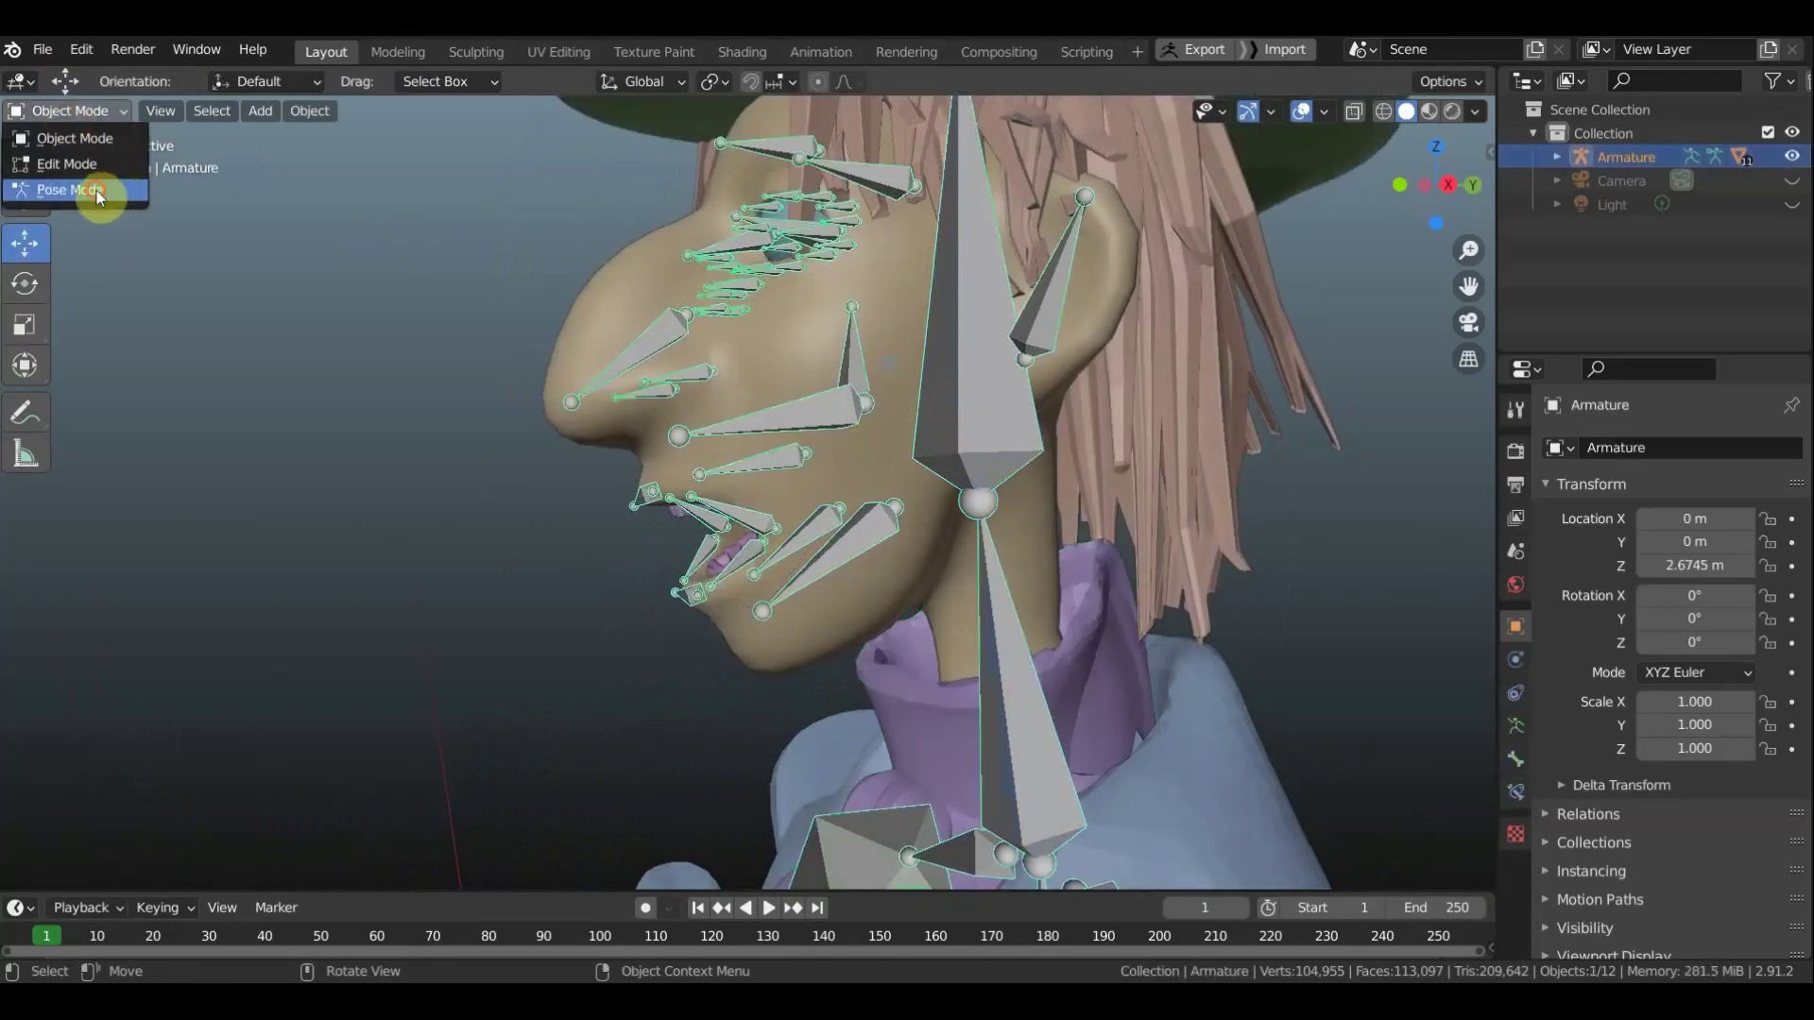
left_click(94, 185)
key("KP_3")
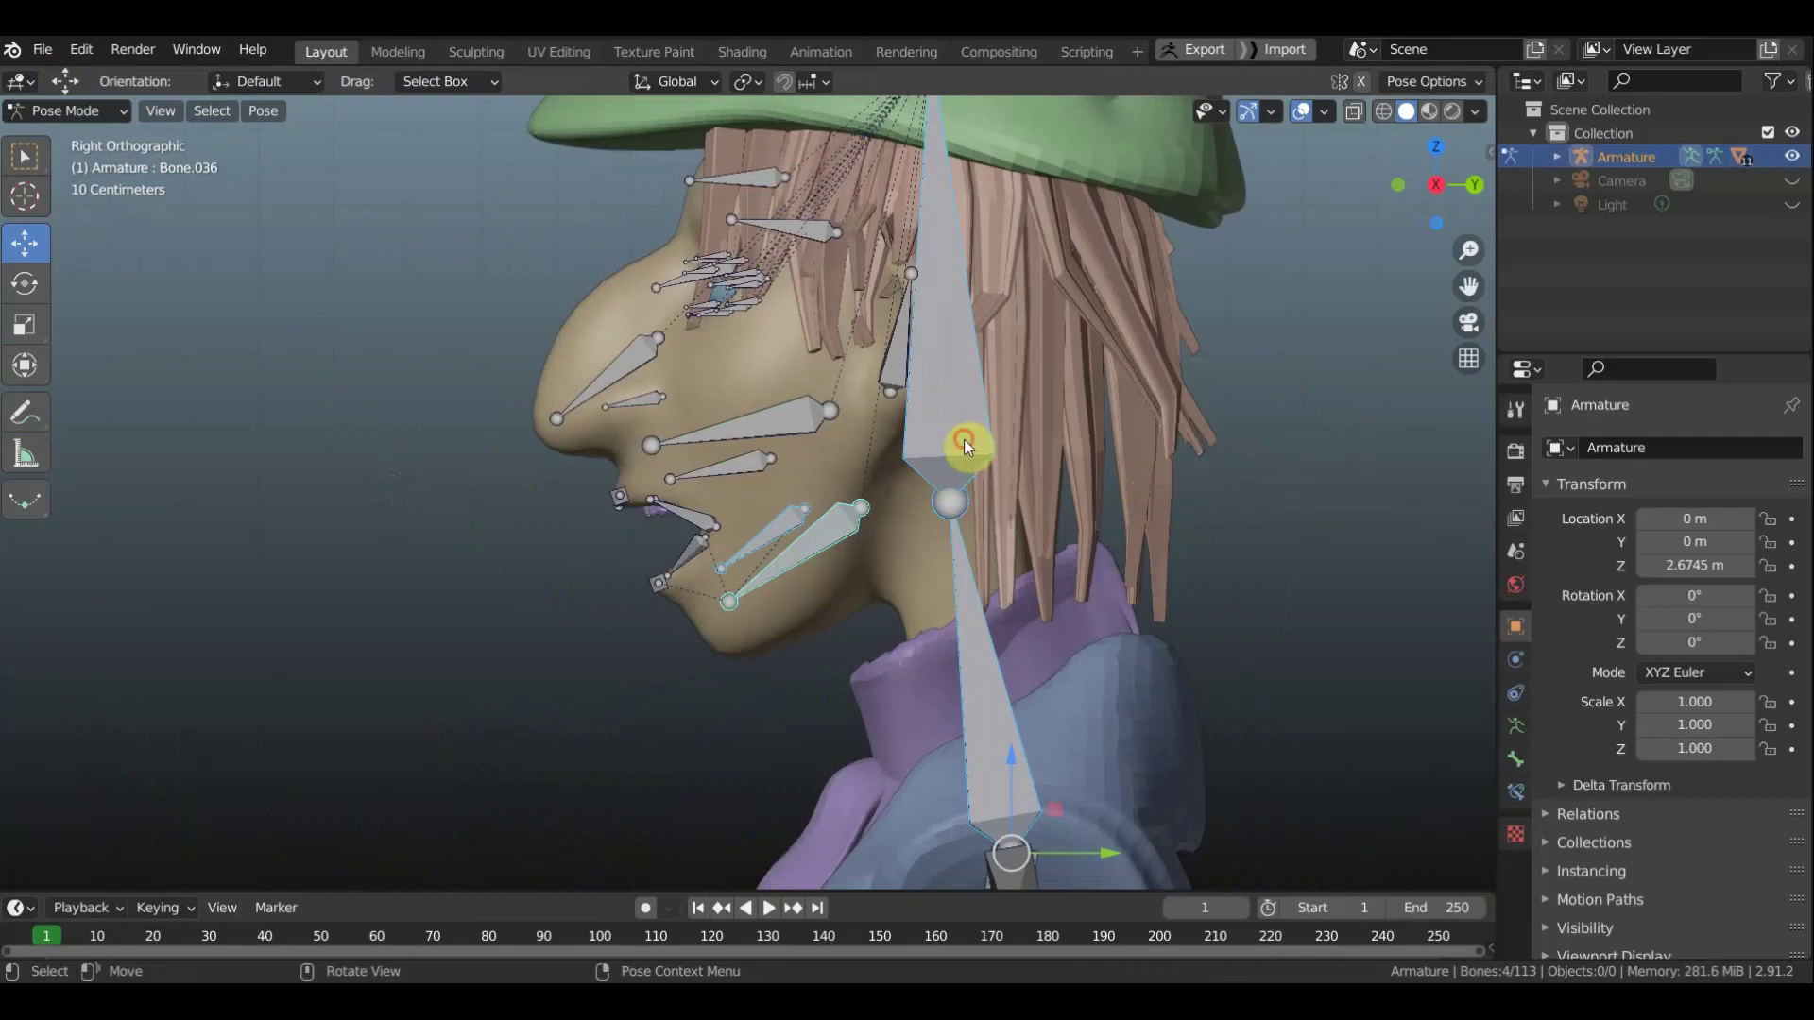
key("bracketright")
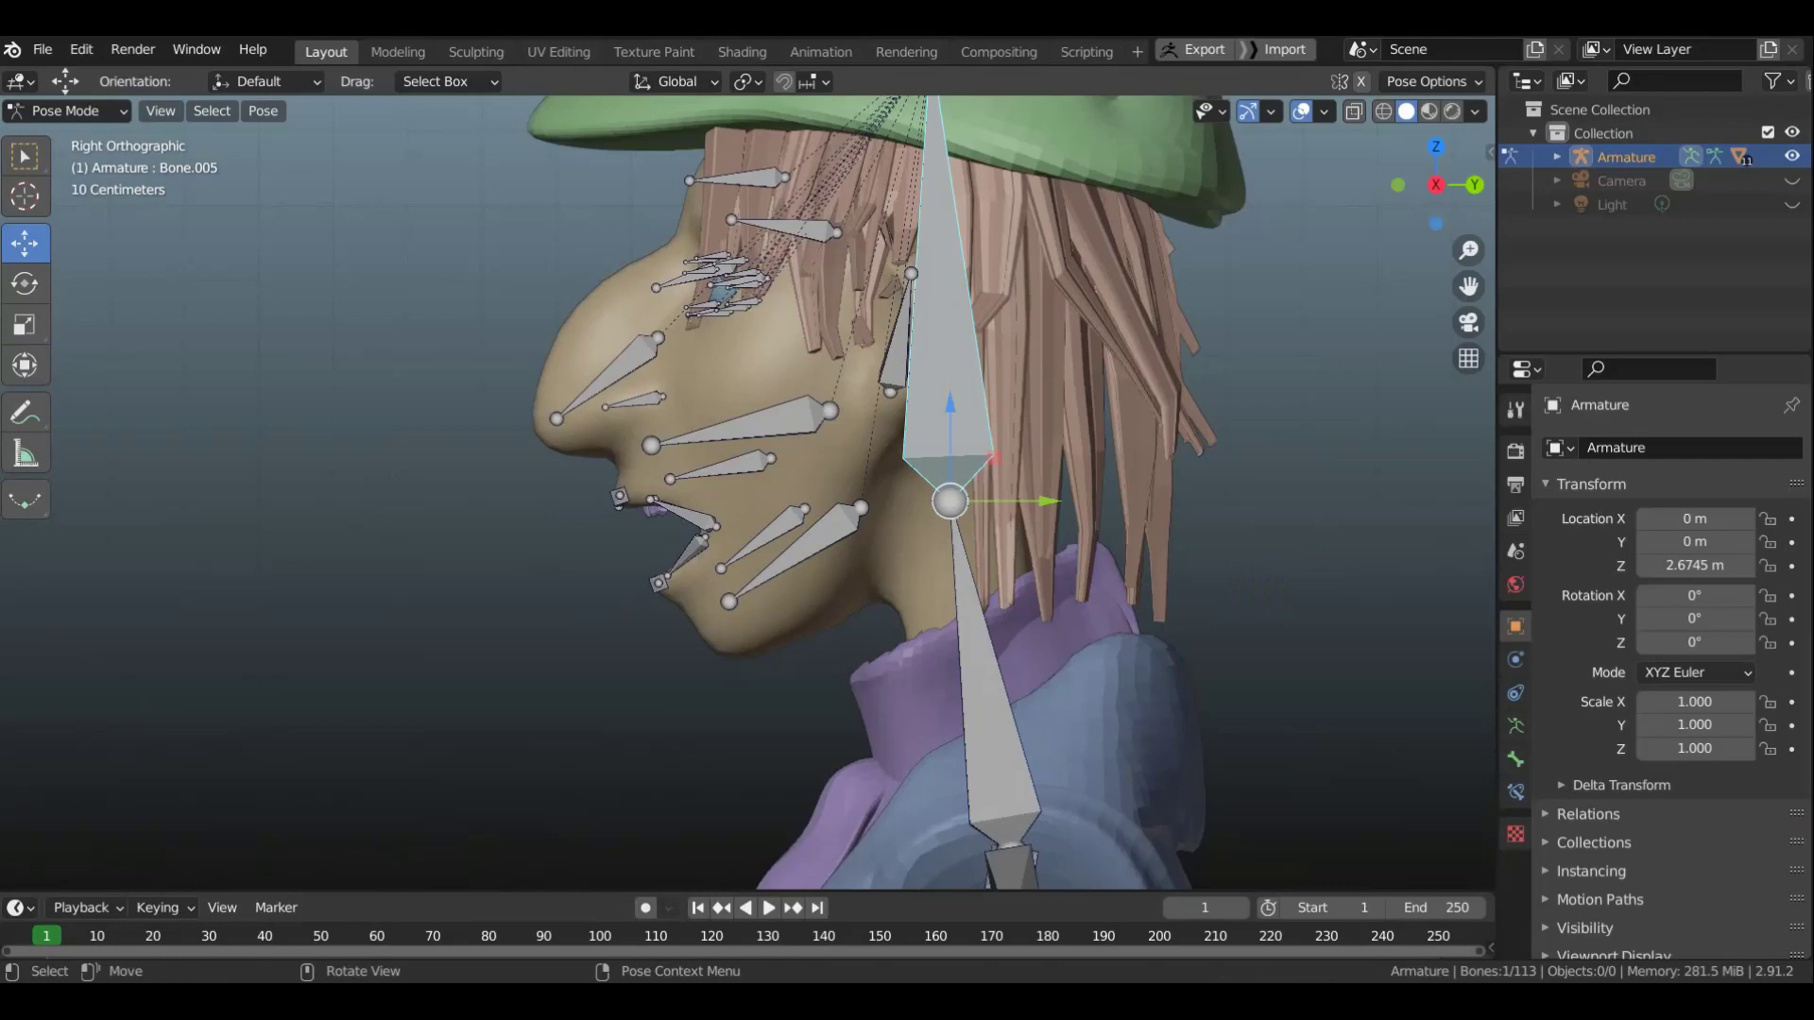
key("r")
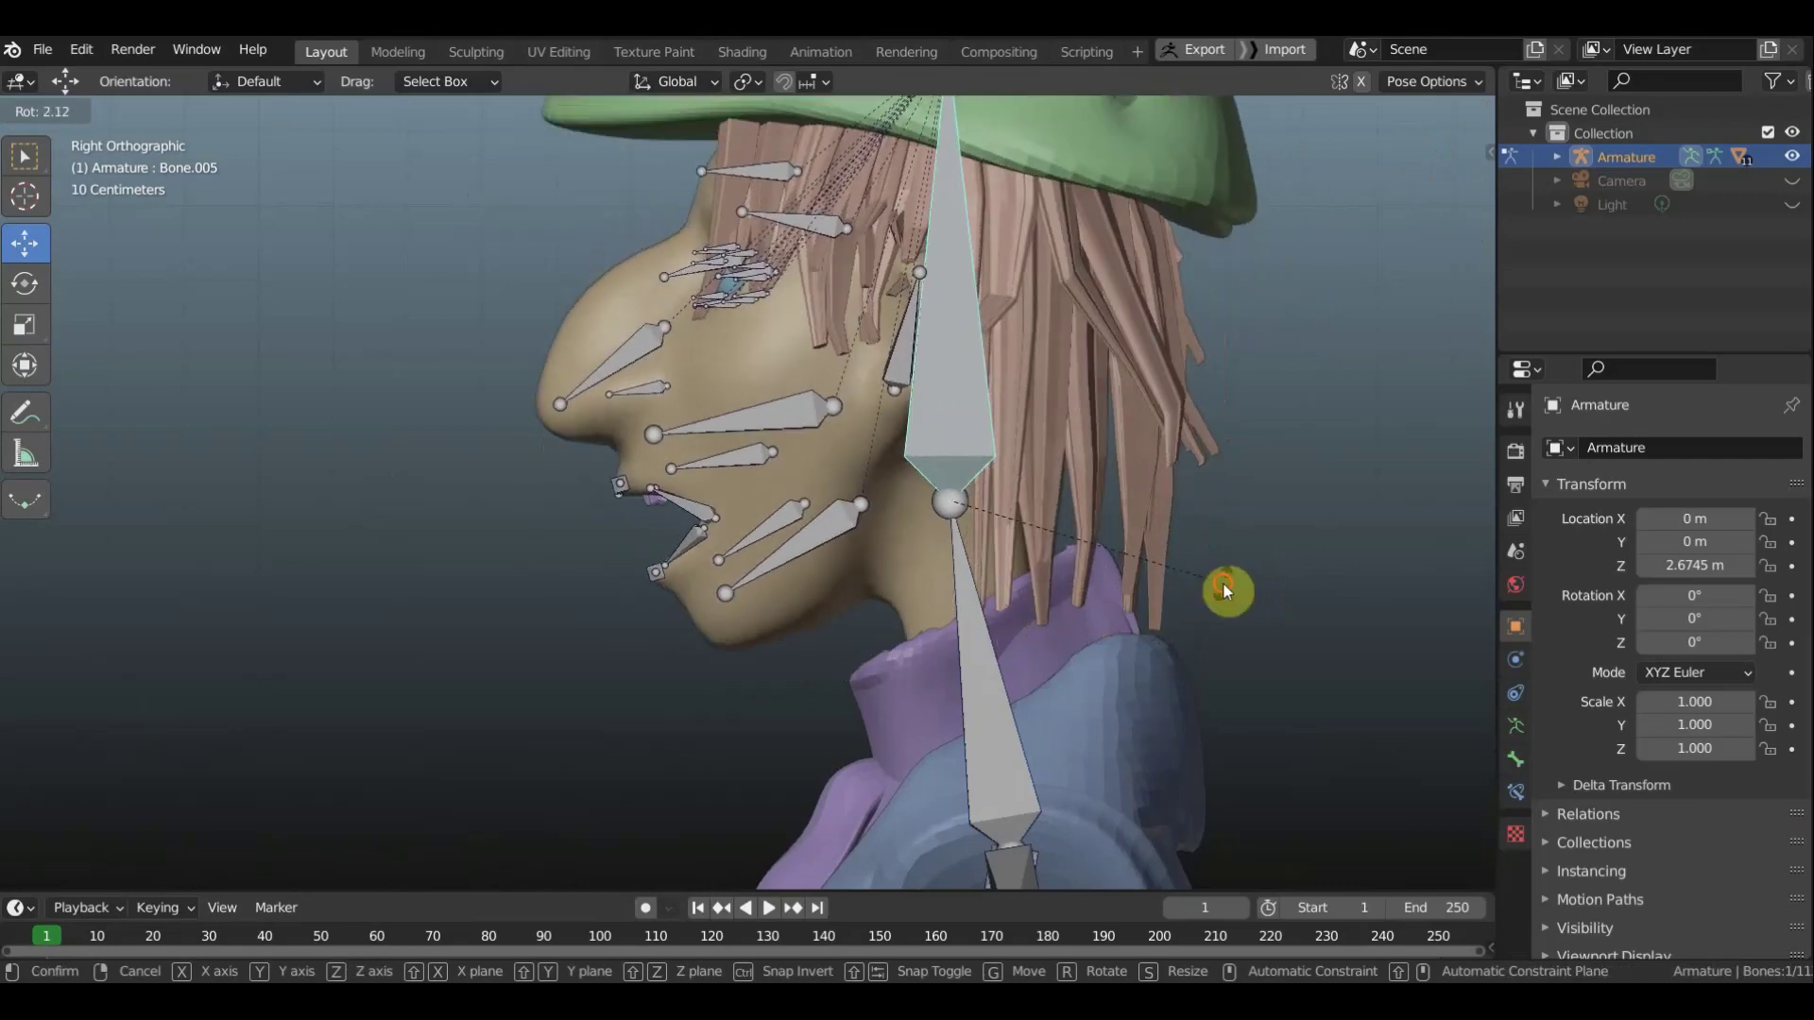
left_click(1223, 584)
key("ctrl+z")
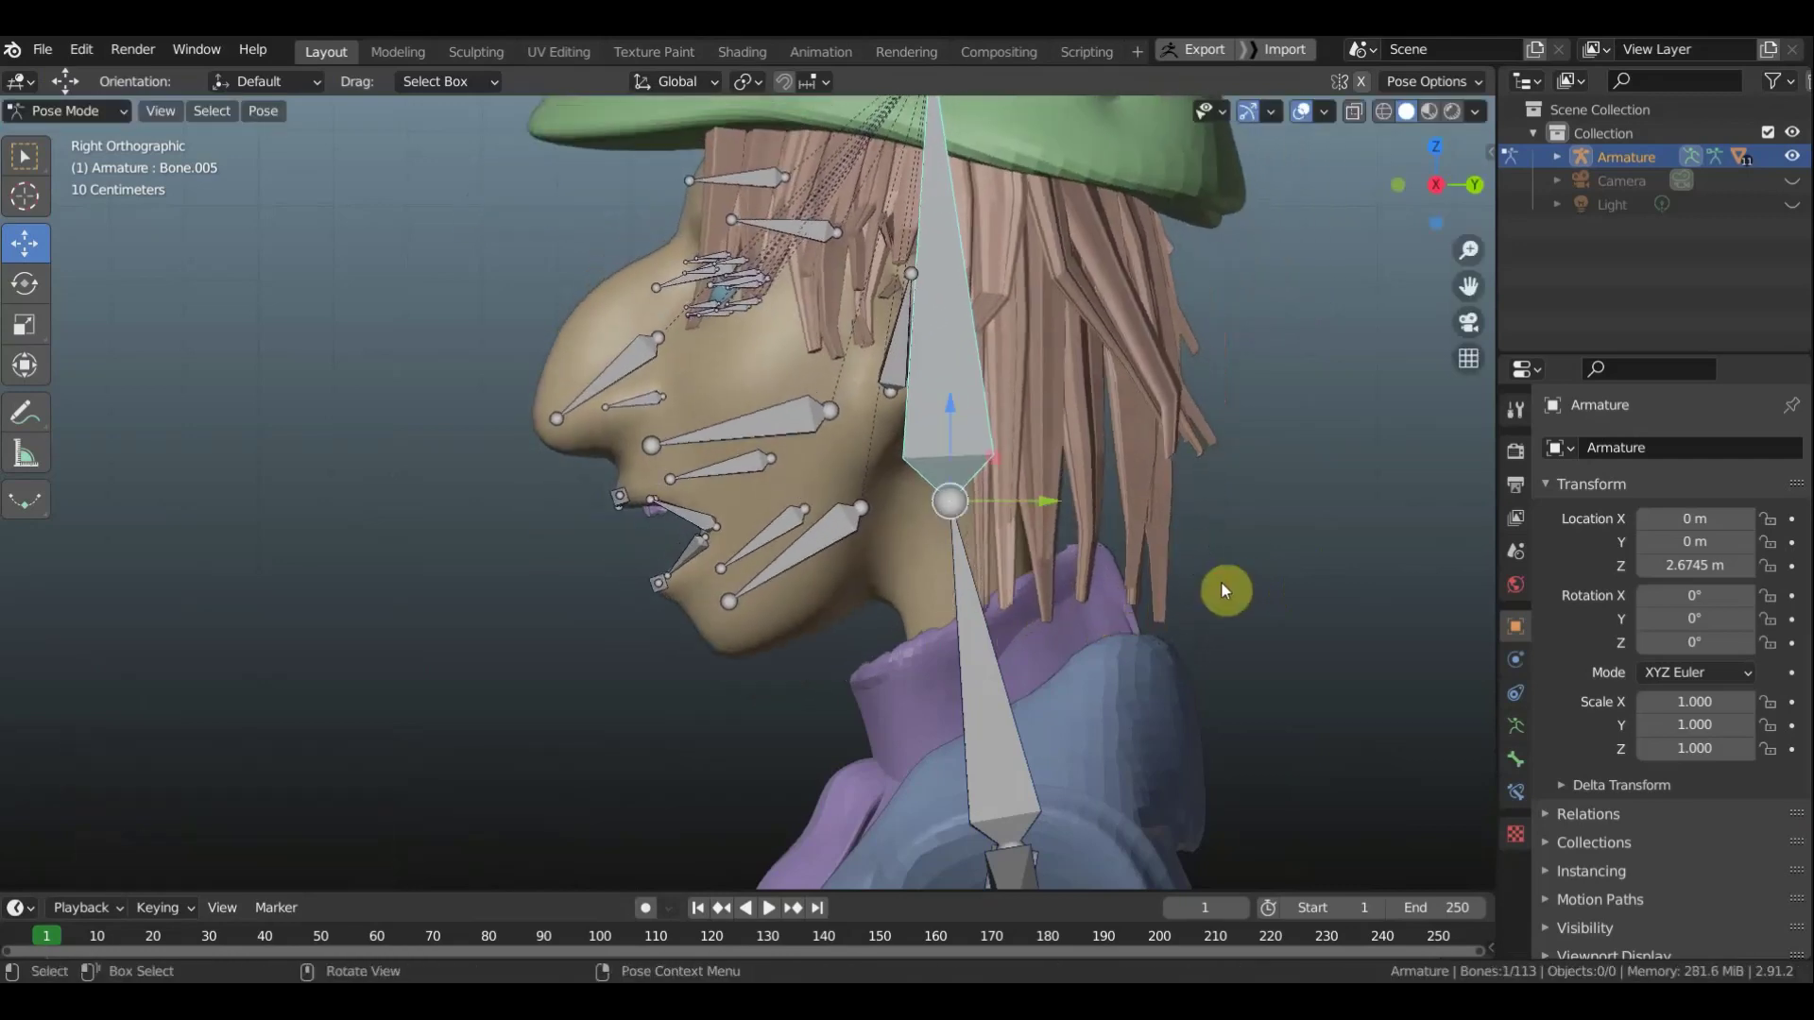
Back in Object Mode, dismiss the ad popup and select the shirt рубаха
left_click(84, 116)
left_click(976, 427)
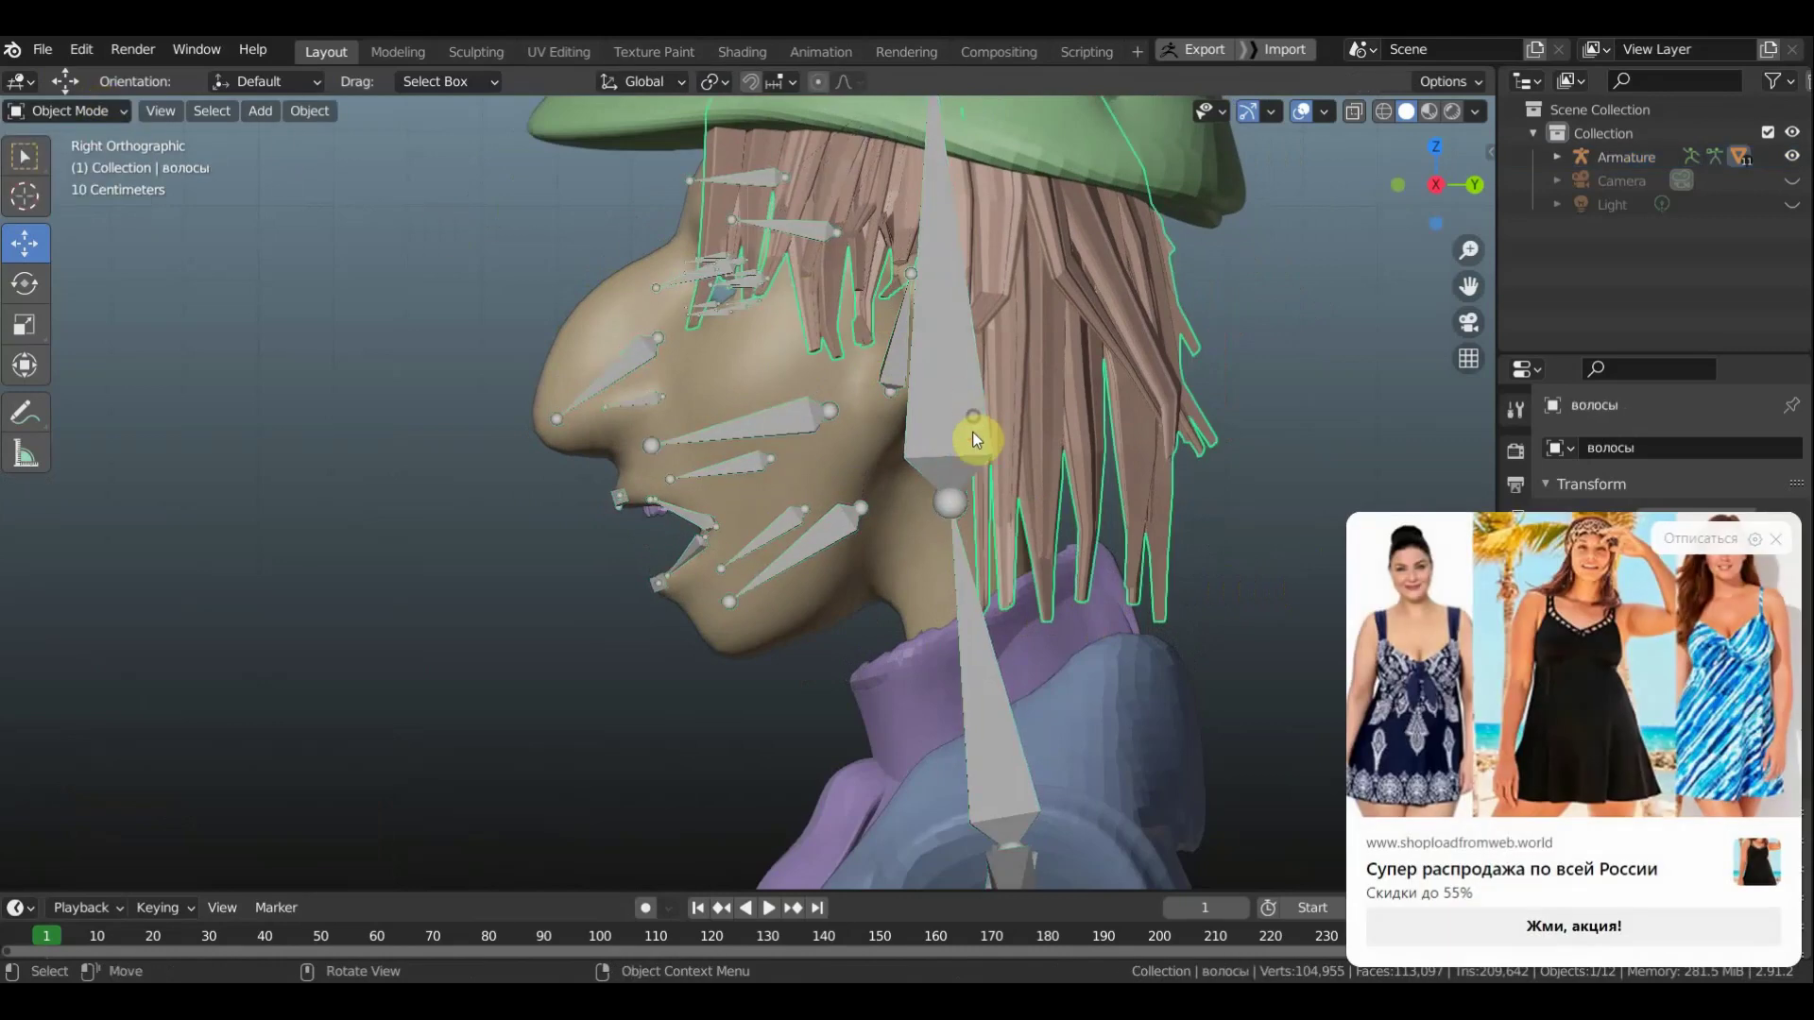
left_click(1786, 538)
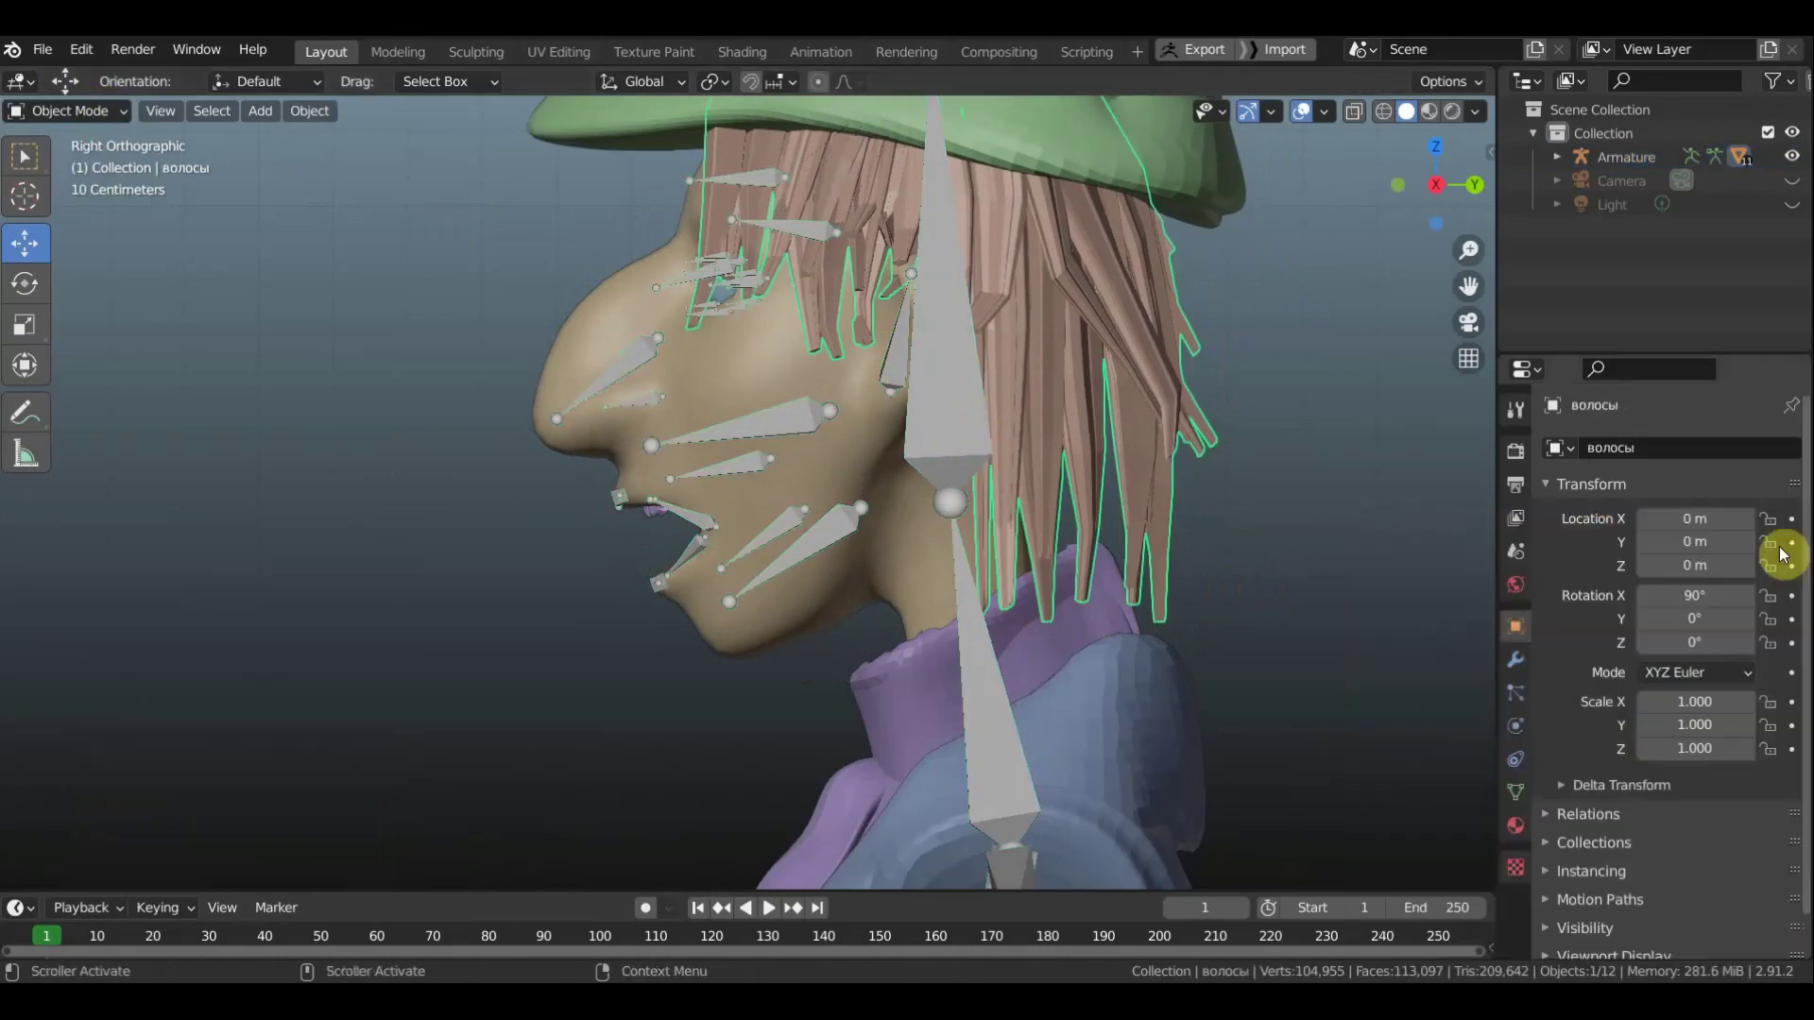
left_click(904, 694)
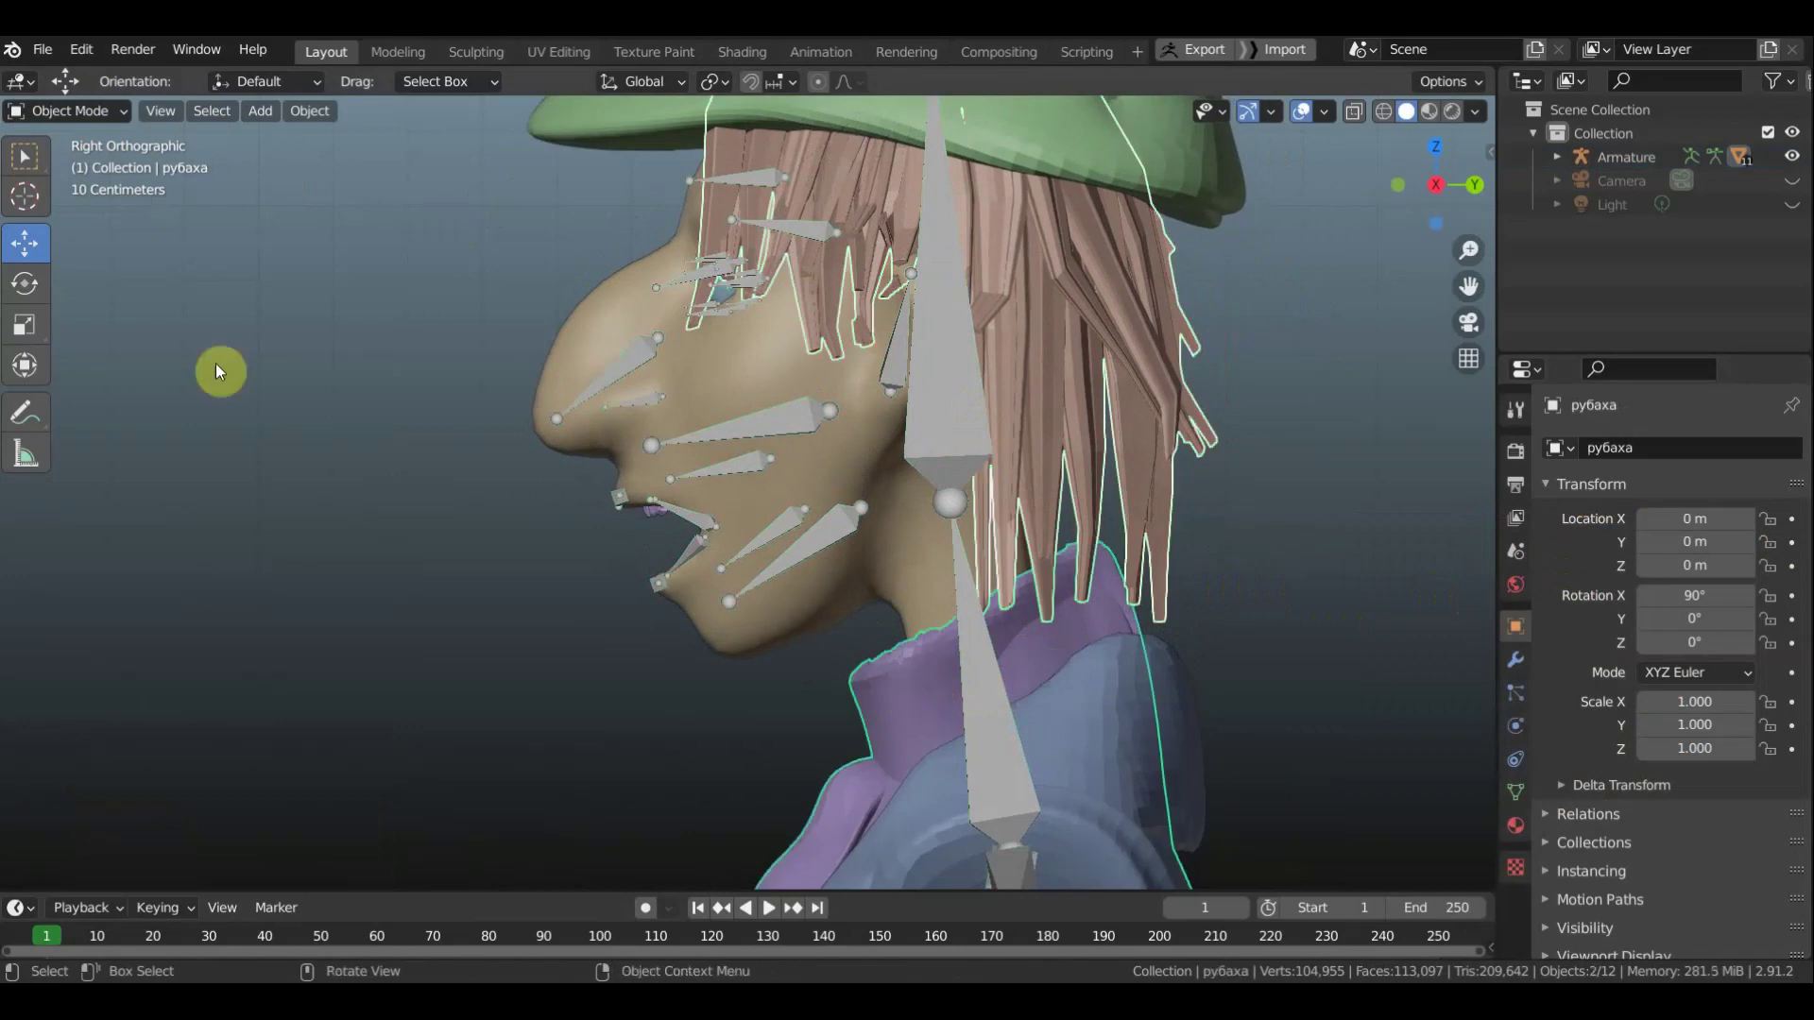
left_click(71, 111)
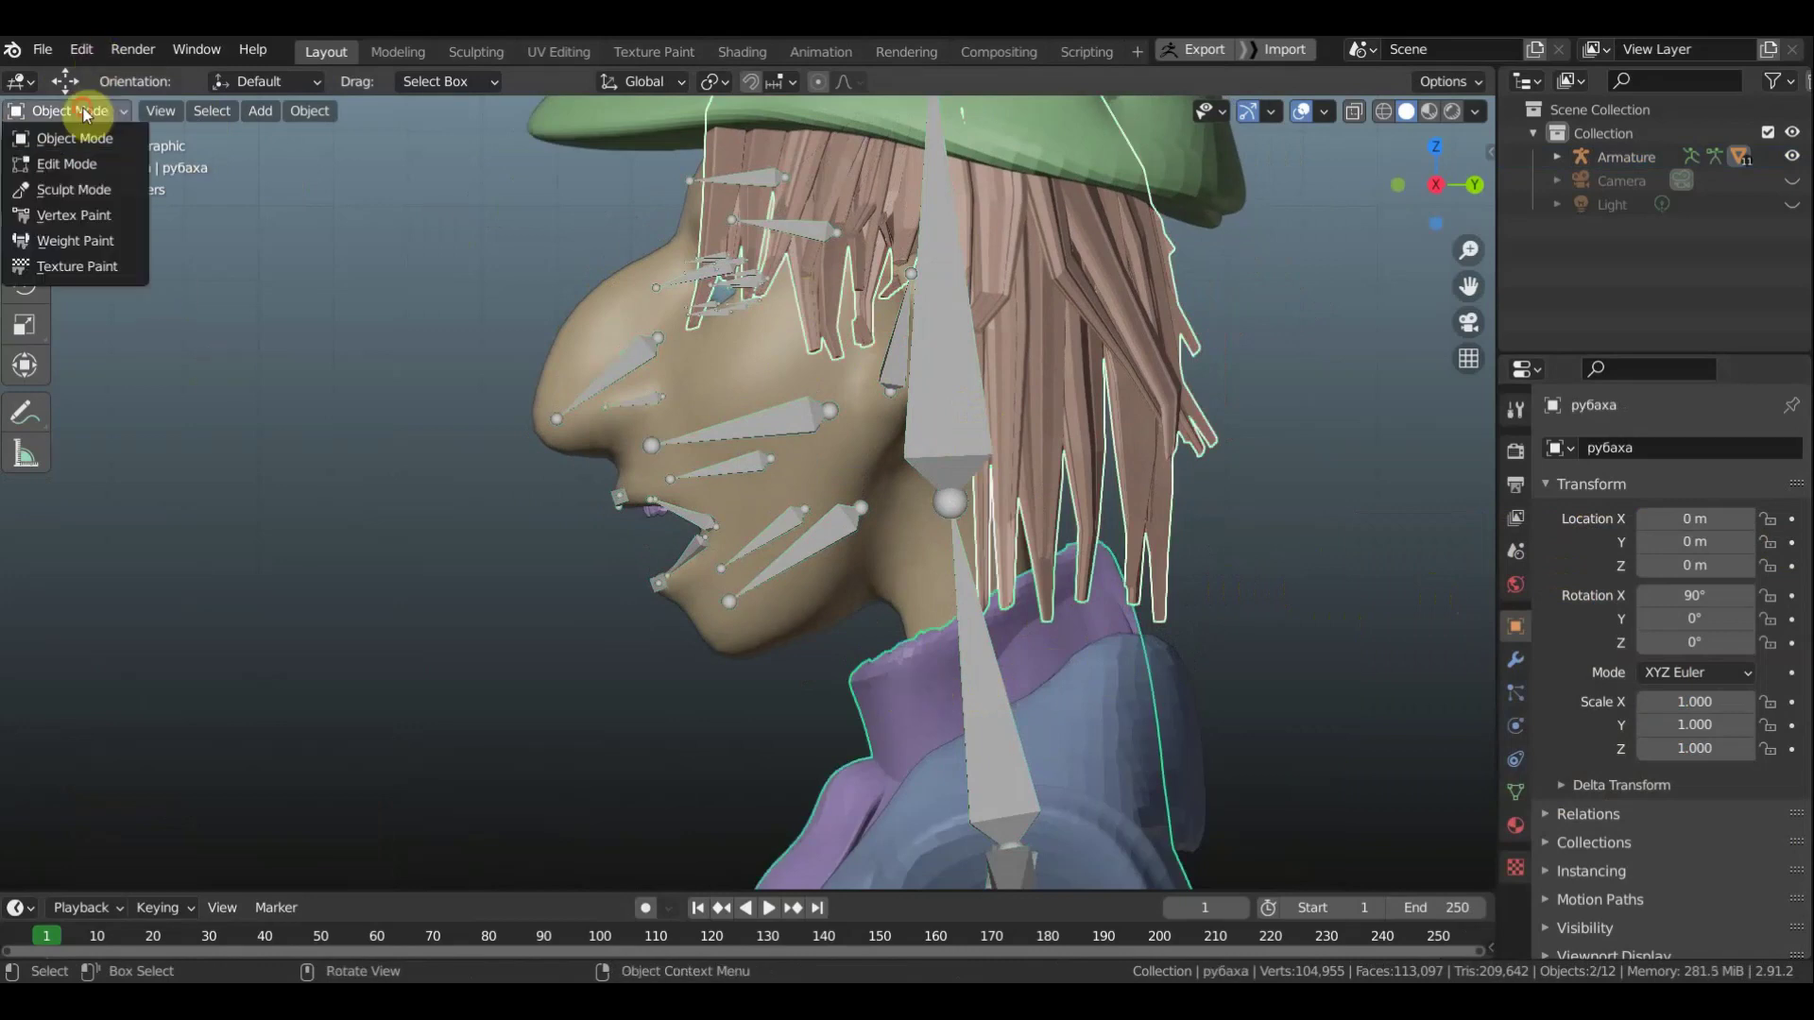
Reselect the armature plus shirt рубаха and enter Weight Paint mode
left_click(91, 239)
middle_click_drag(648, 405, 653, 436)
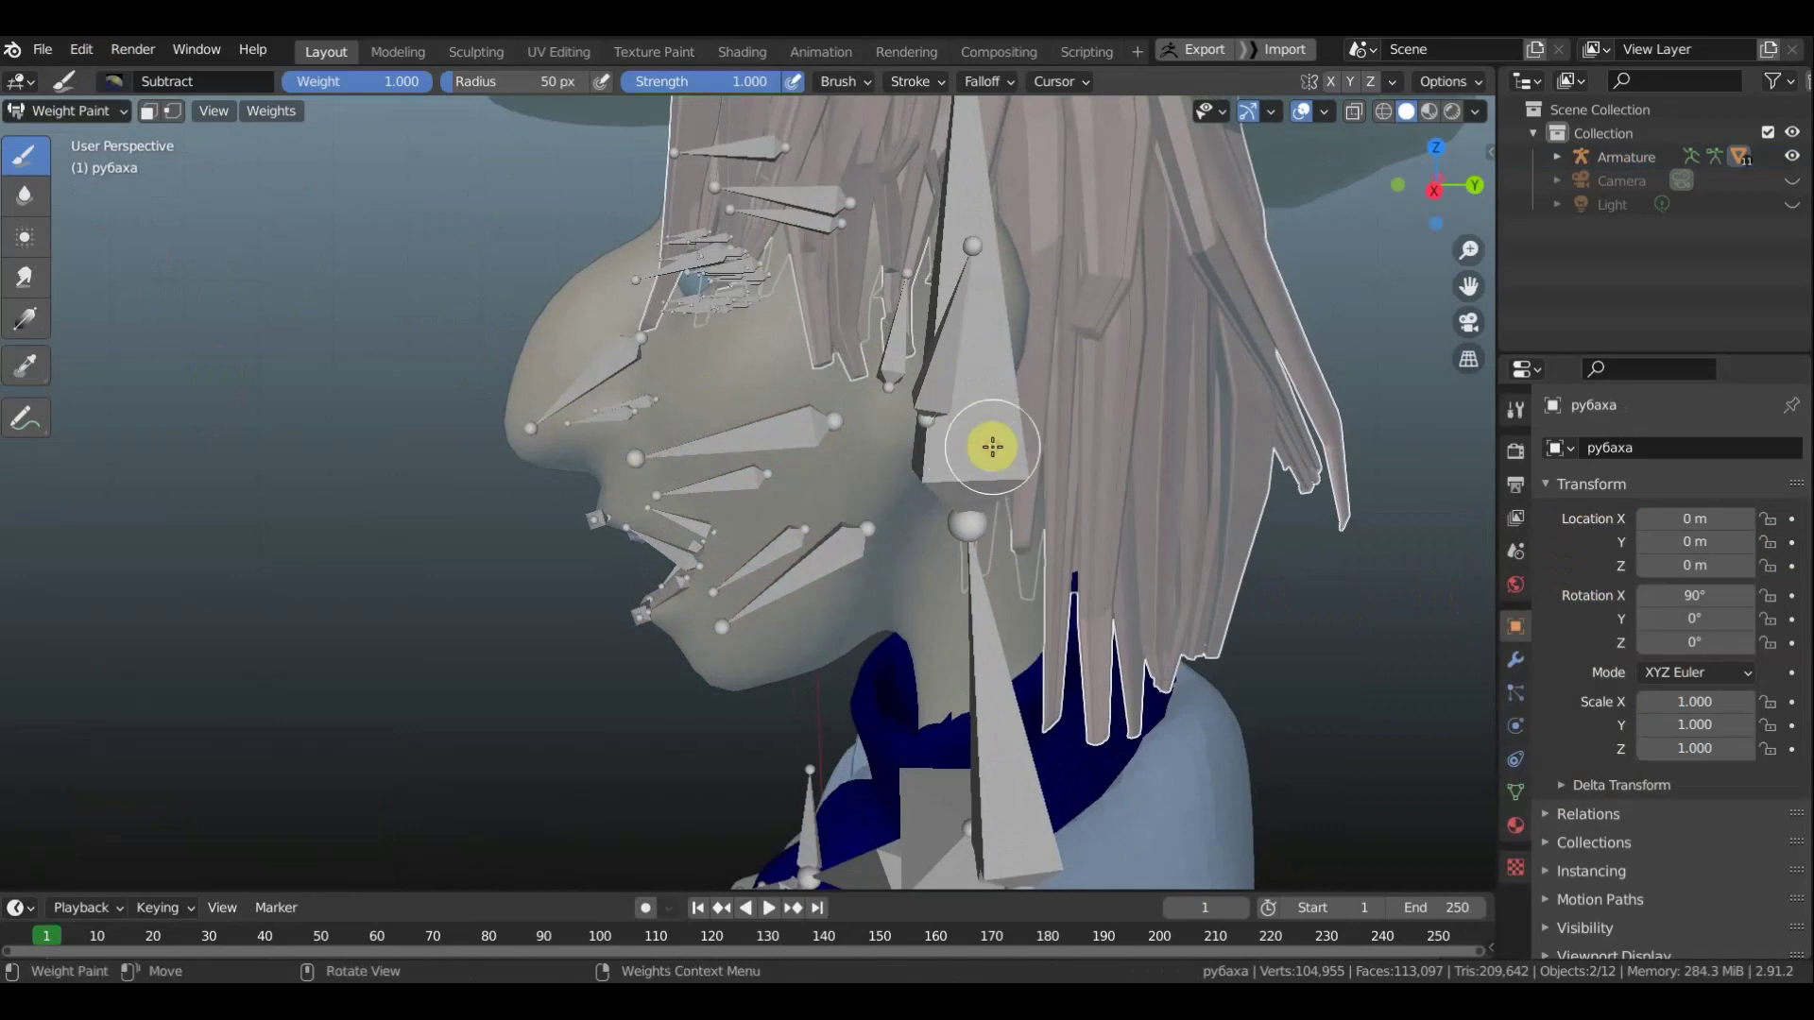
left_click(89, 112)
left_click(962, 448)
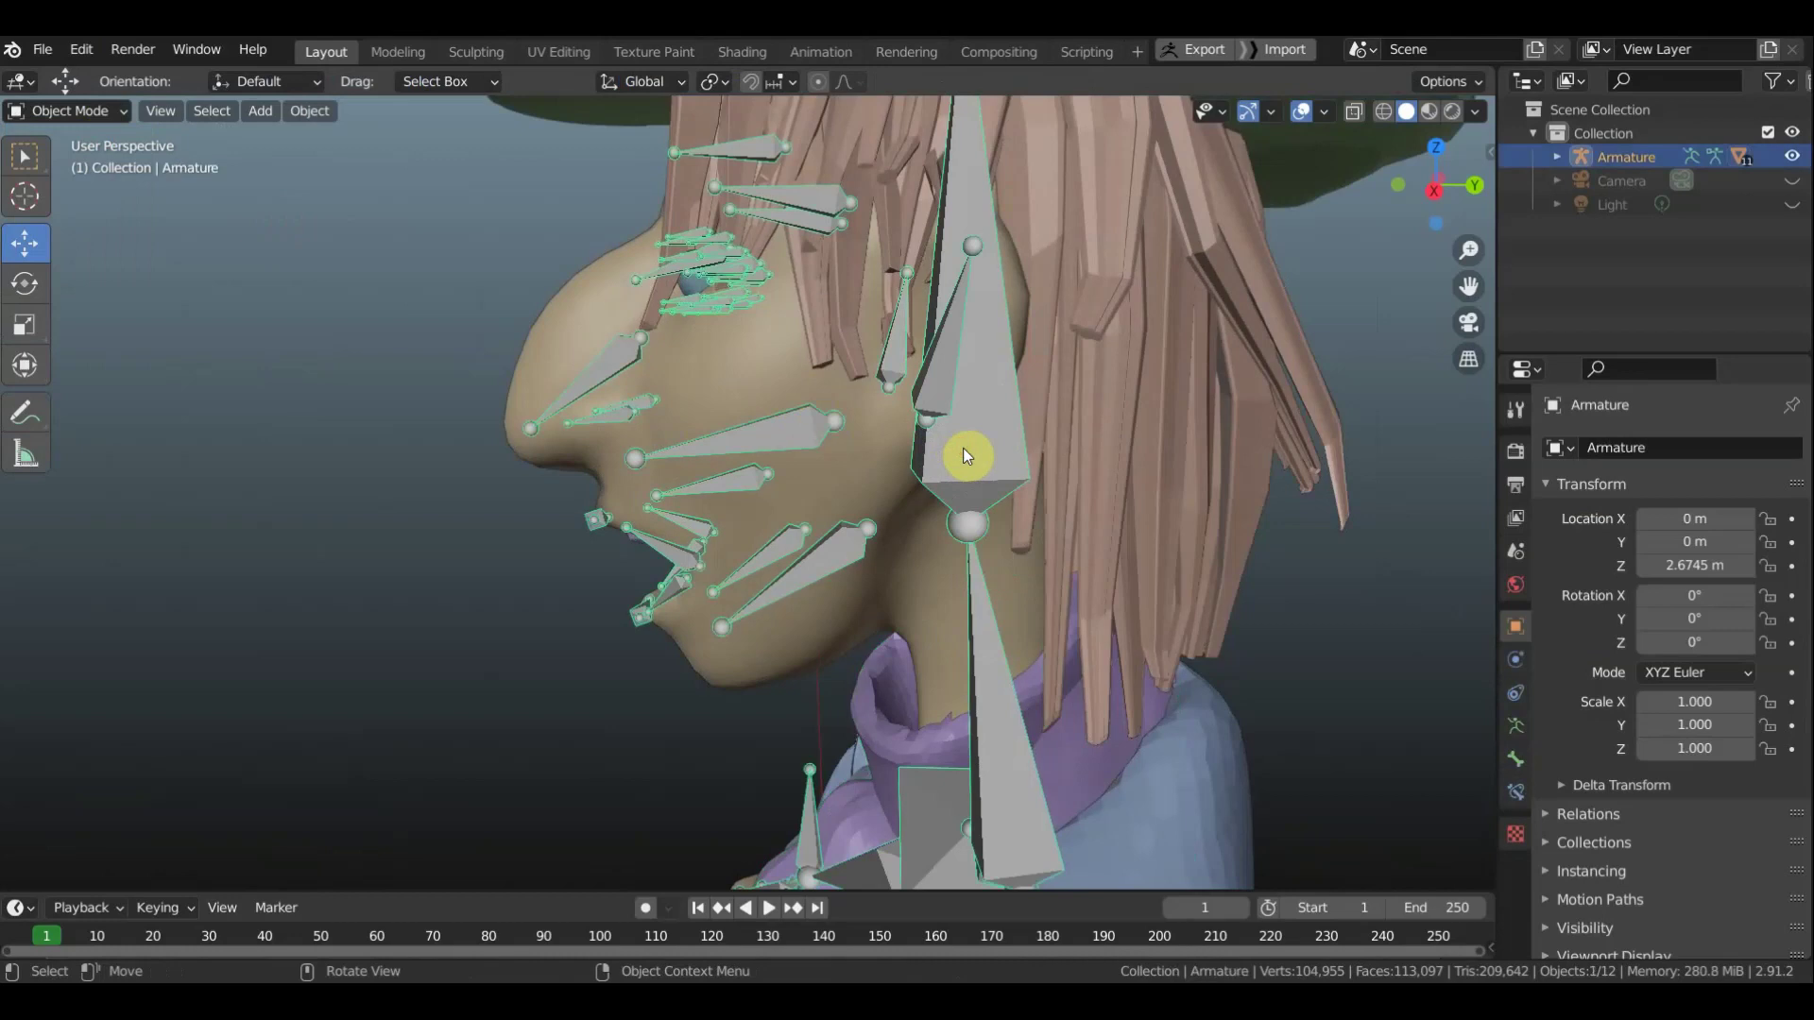
left_click(887, 742, "shift")
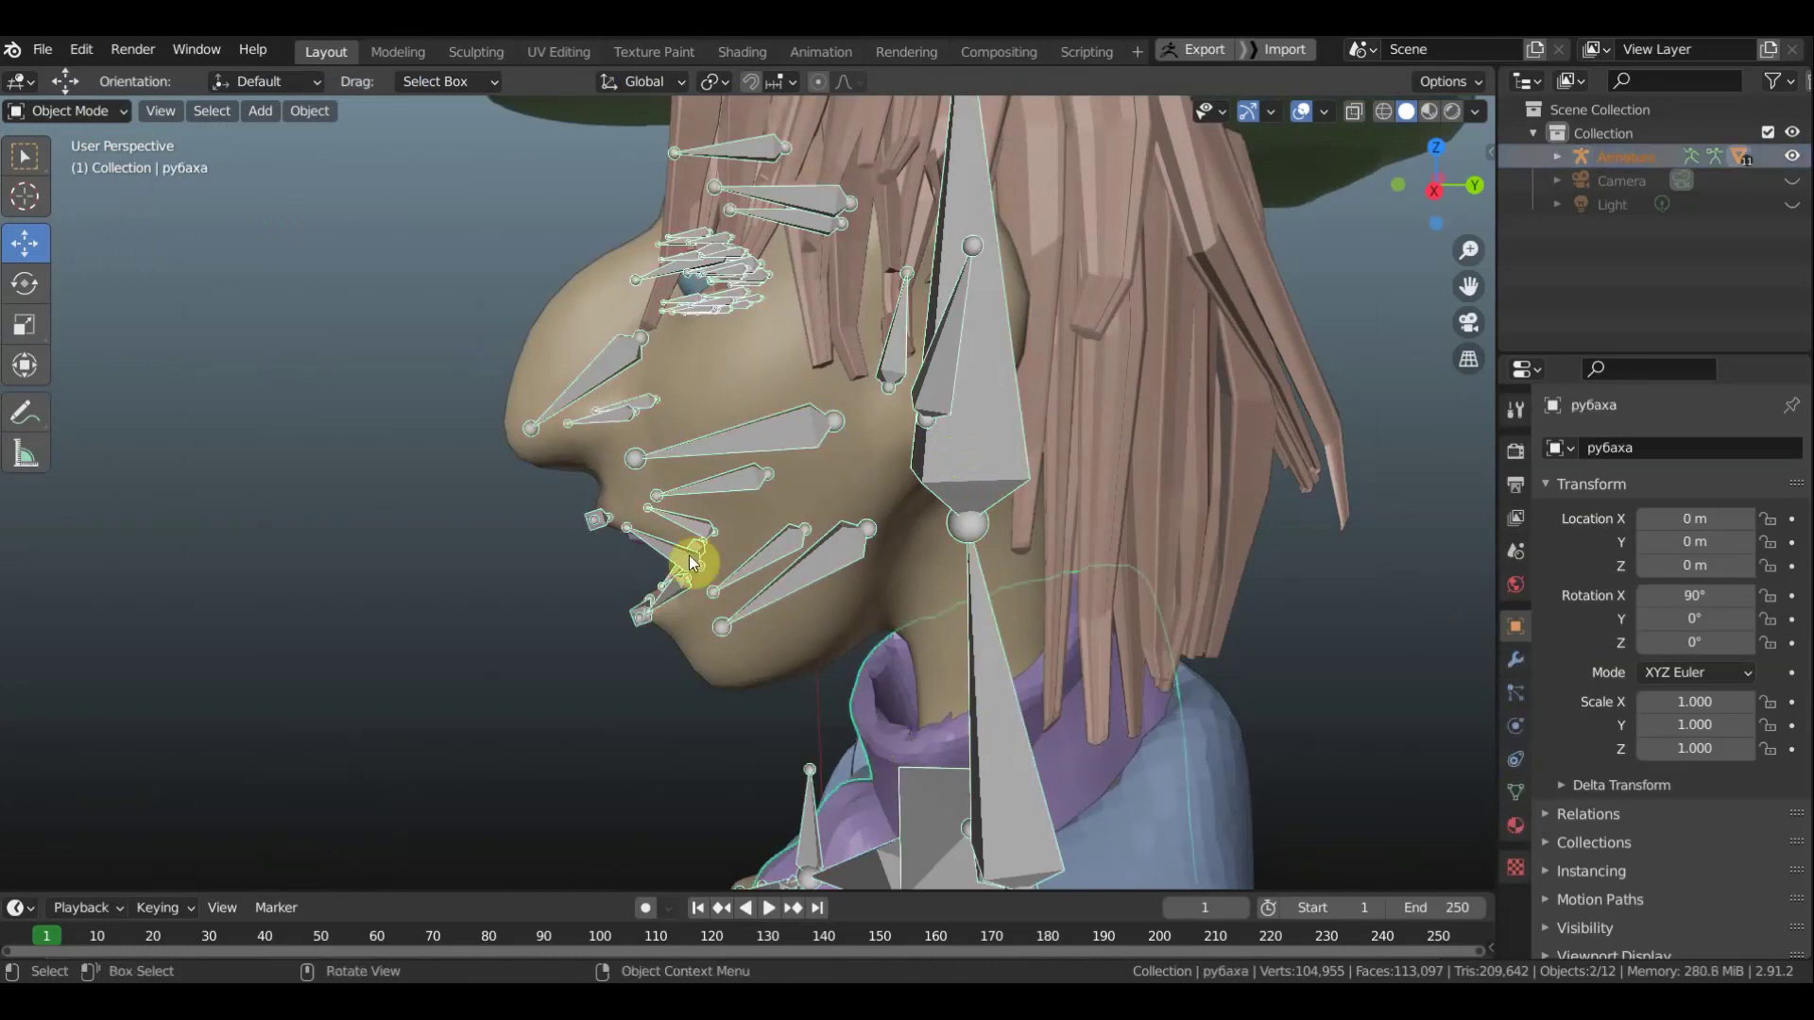
left_click(100, 113)
left_click(75, 241)
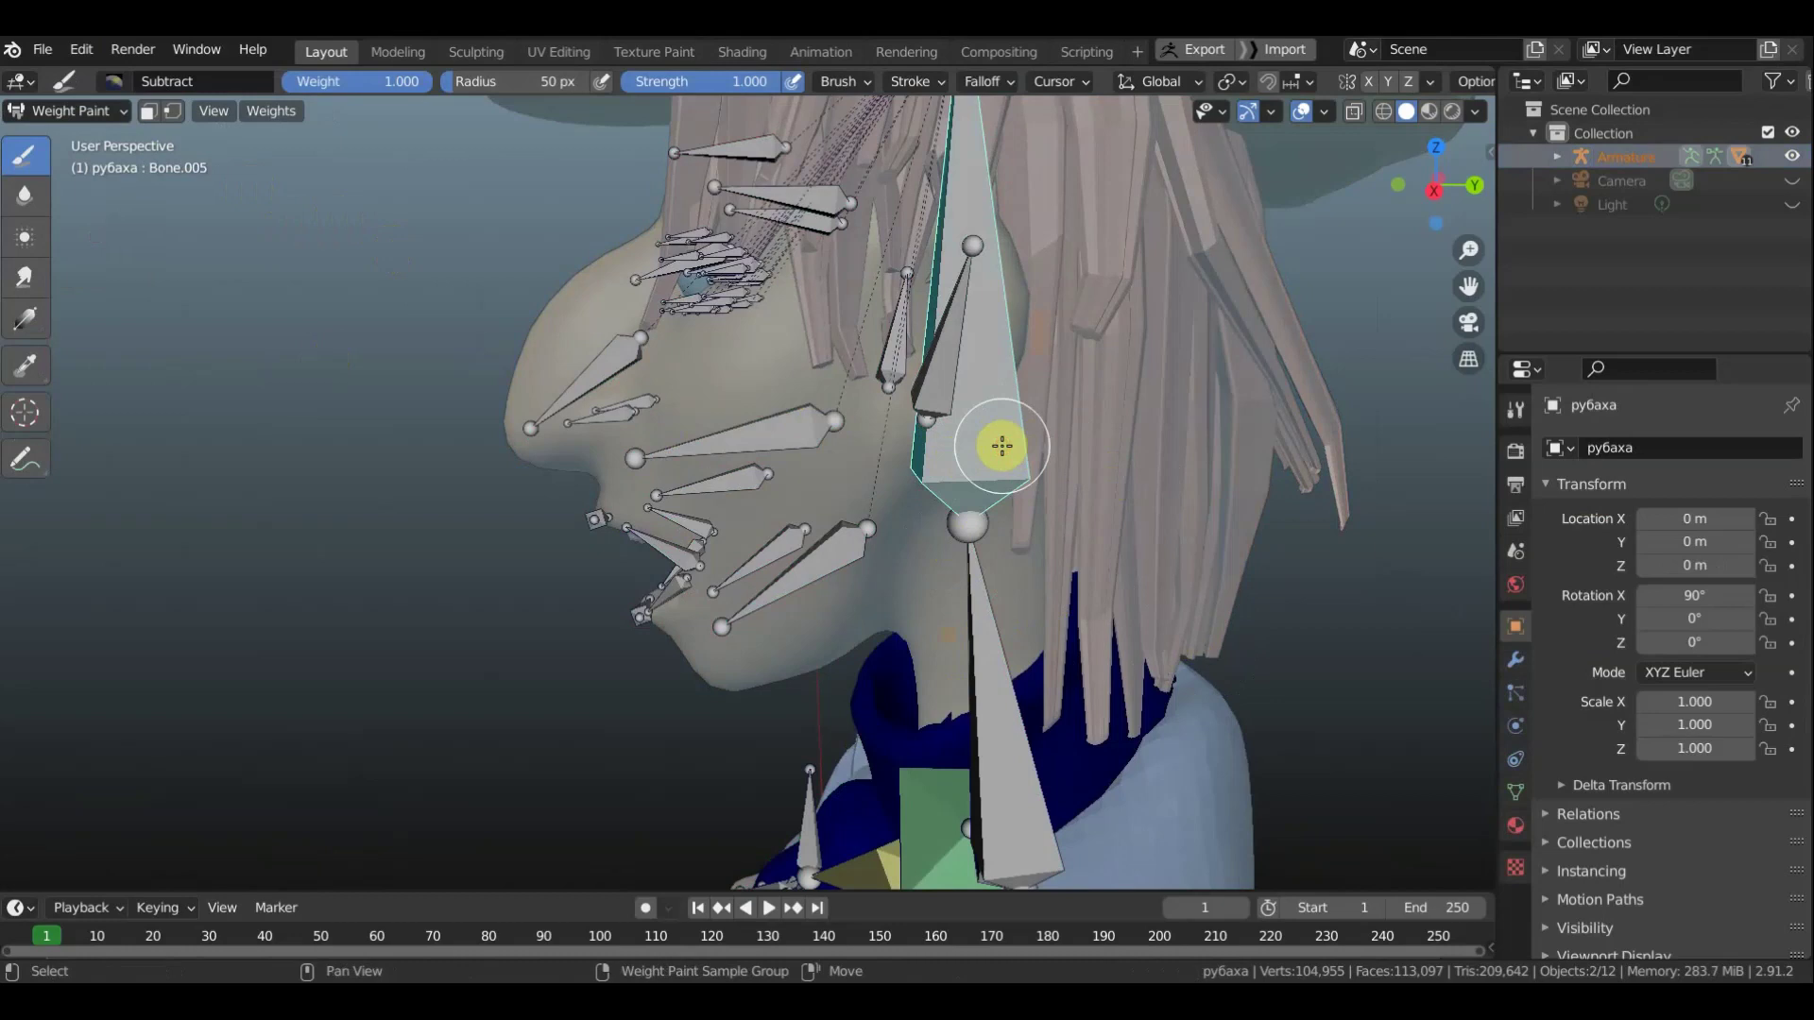
Make neck bone Bone.003 the only active bone and paint onto the neck
key("alt+a")
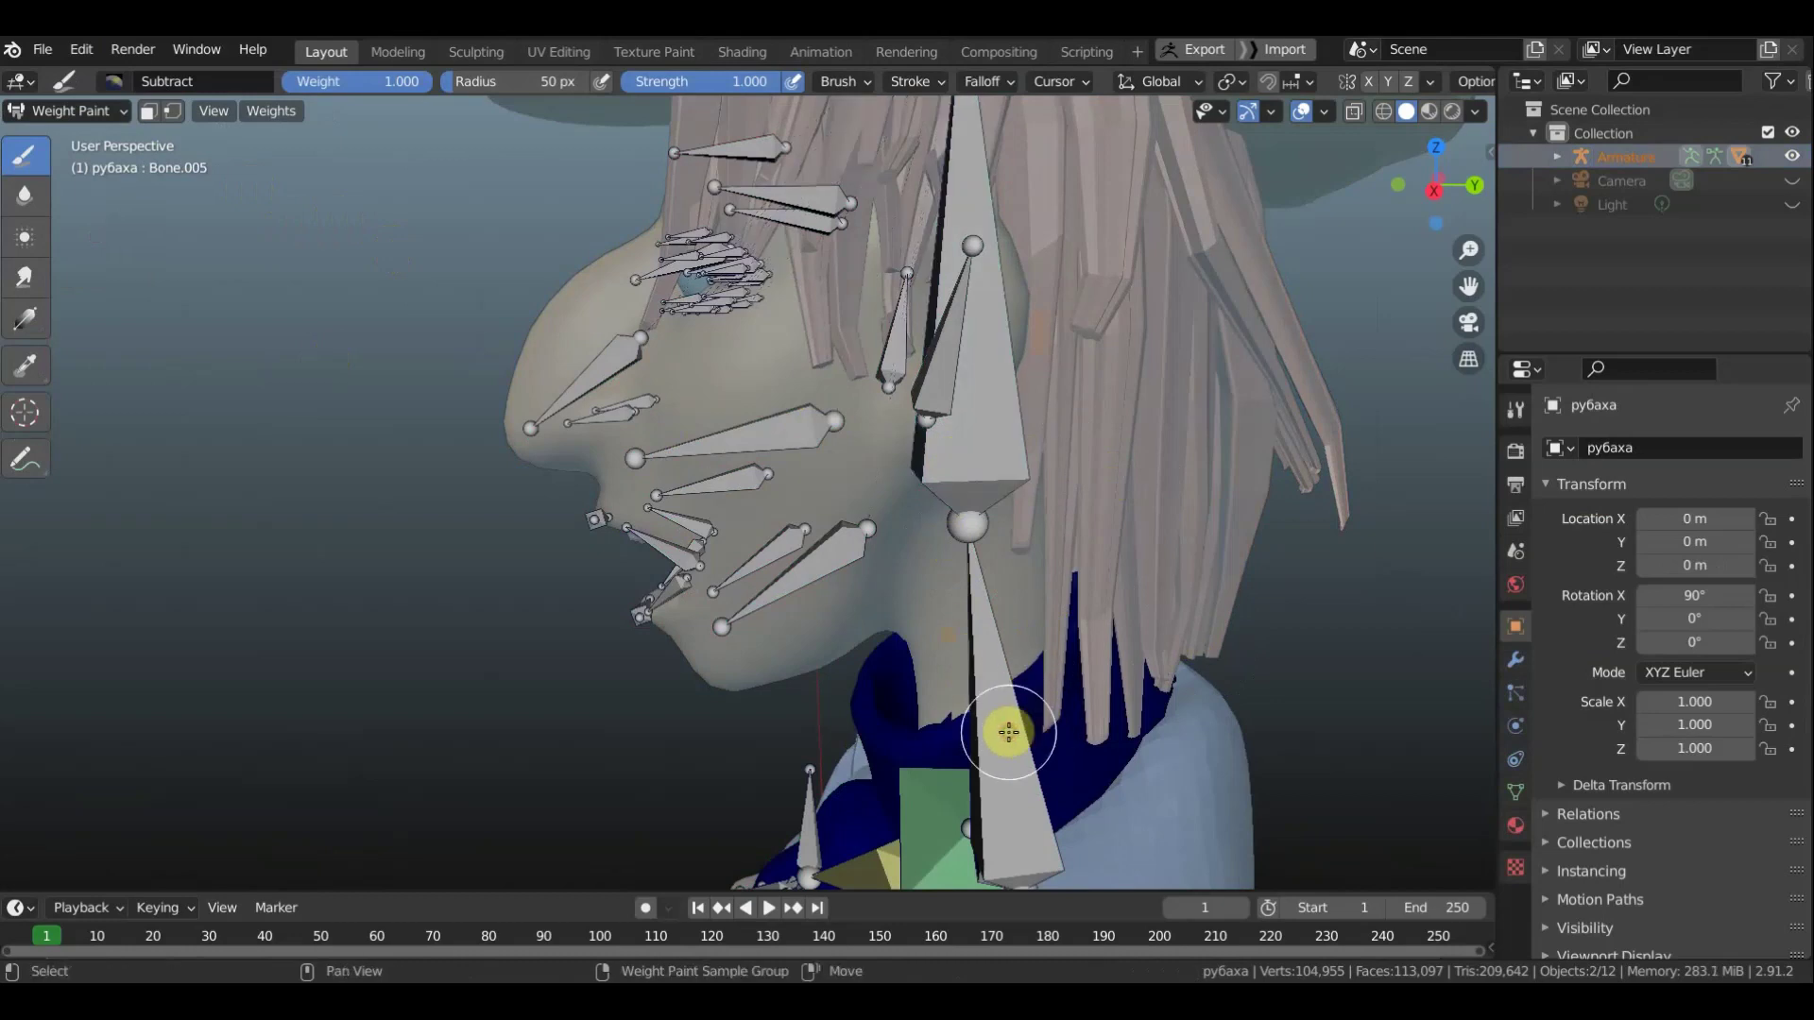
left_click(1009, 732, "shift")
scroll(1008, 732, "down", 2)
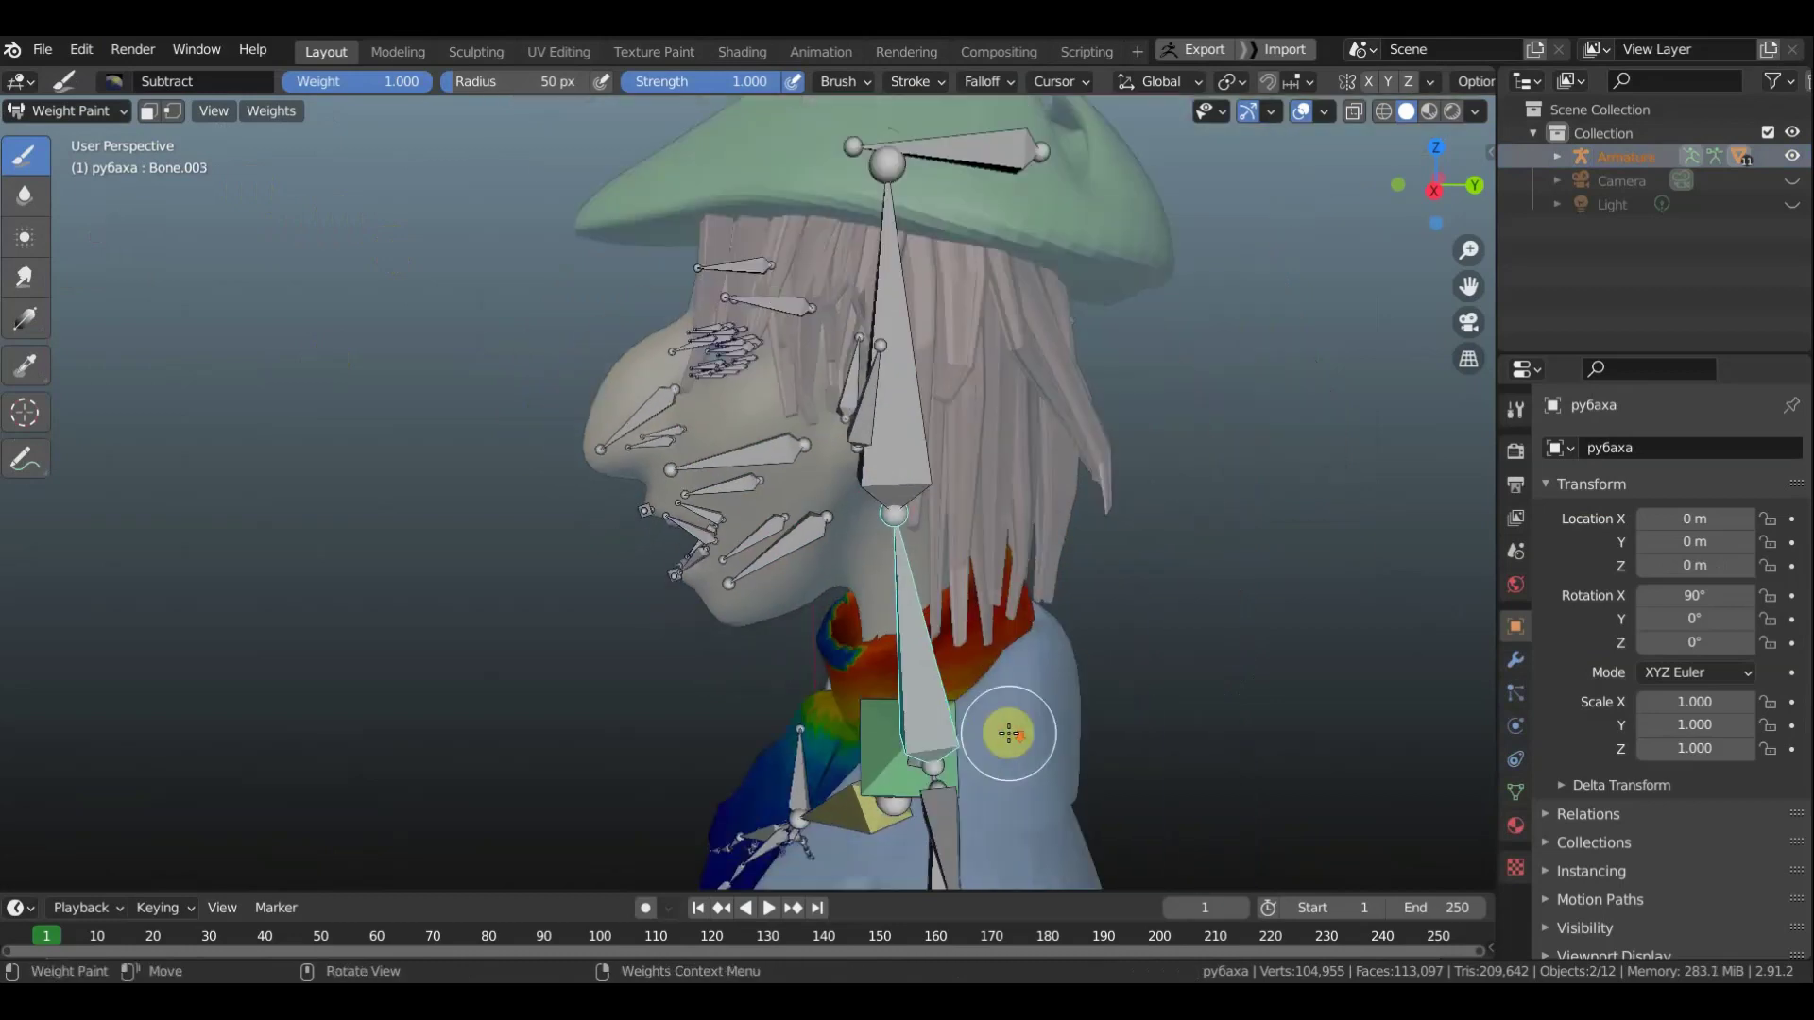
middle_click_drag(1012, 724, 1043, 705)
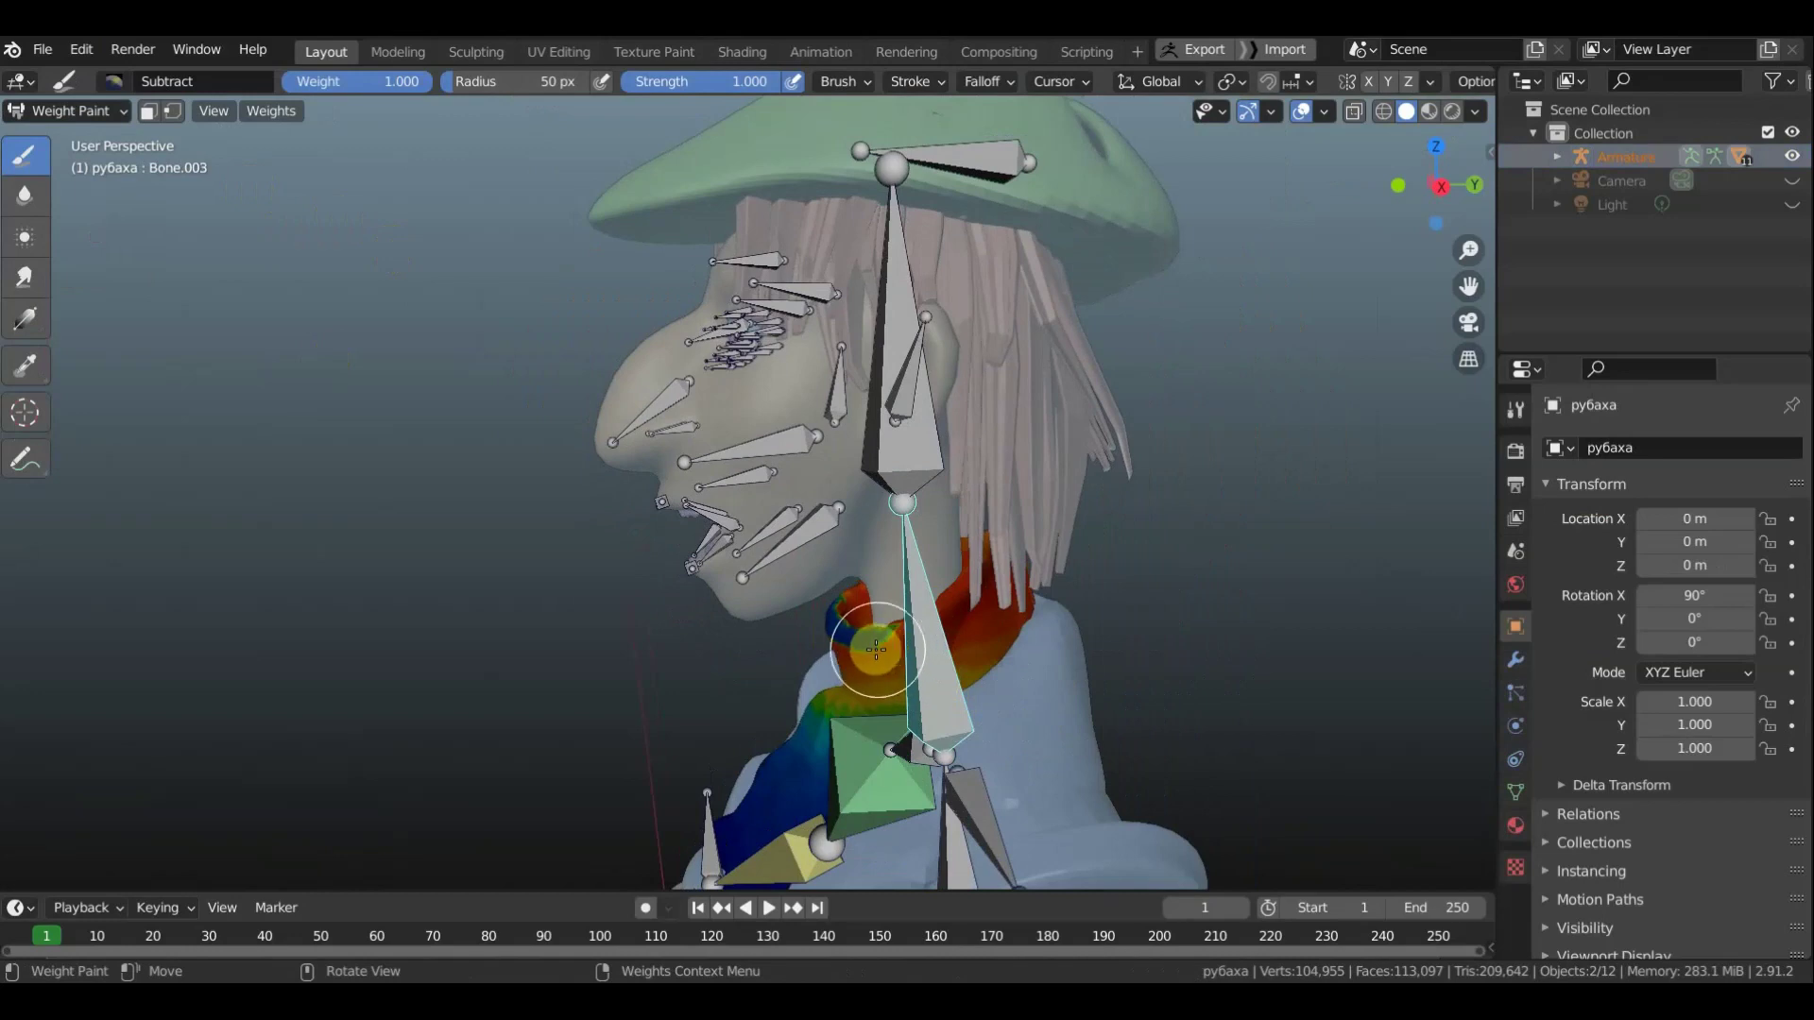
left_click_drag(885, 647, 874, 652)
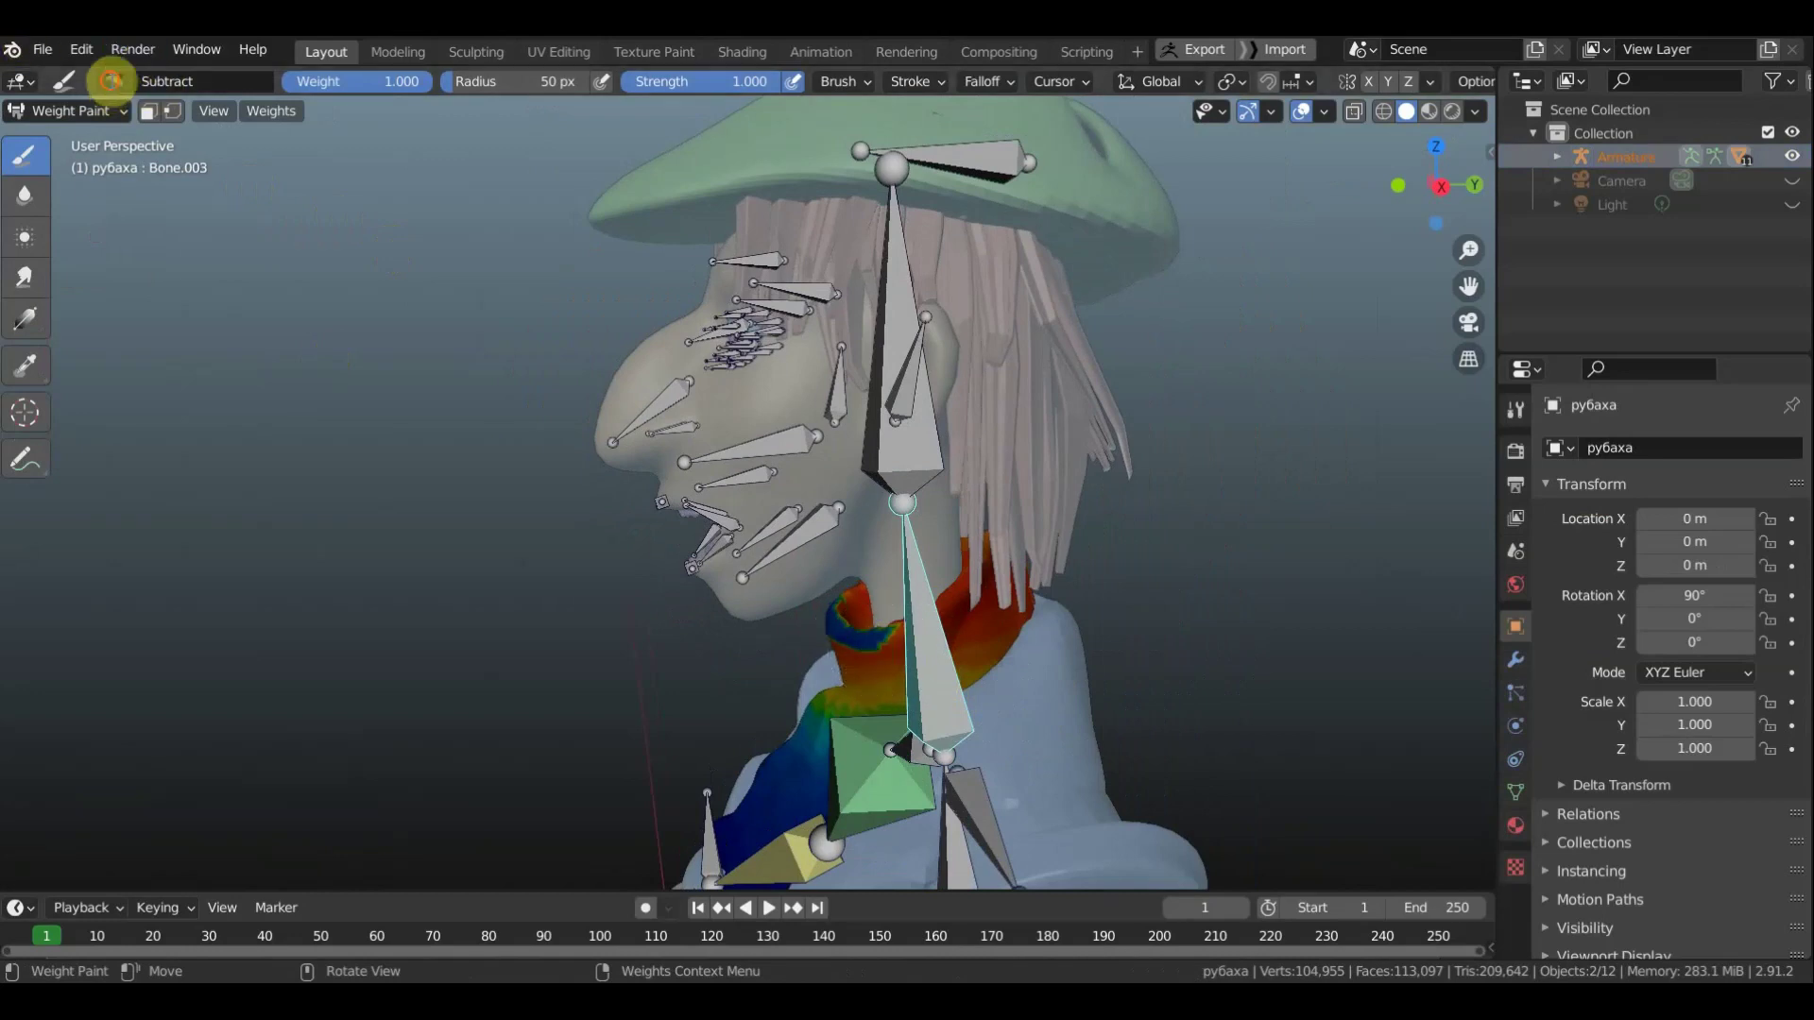
Switch the brush blend from Subtract to Add and paint Bone.003's weight red over the collar
left_click(111, 80)
left_click(150, 156)
mouse_move(864, 650)
left_mouse_down()
mouse_move(862, 591)
mouse_move(834, 632)
mouse_move(832, 613)
mouse_move(911, 648)
mouse_move(892, 635)
left_mouse_up()
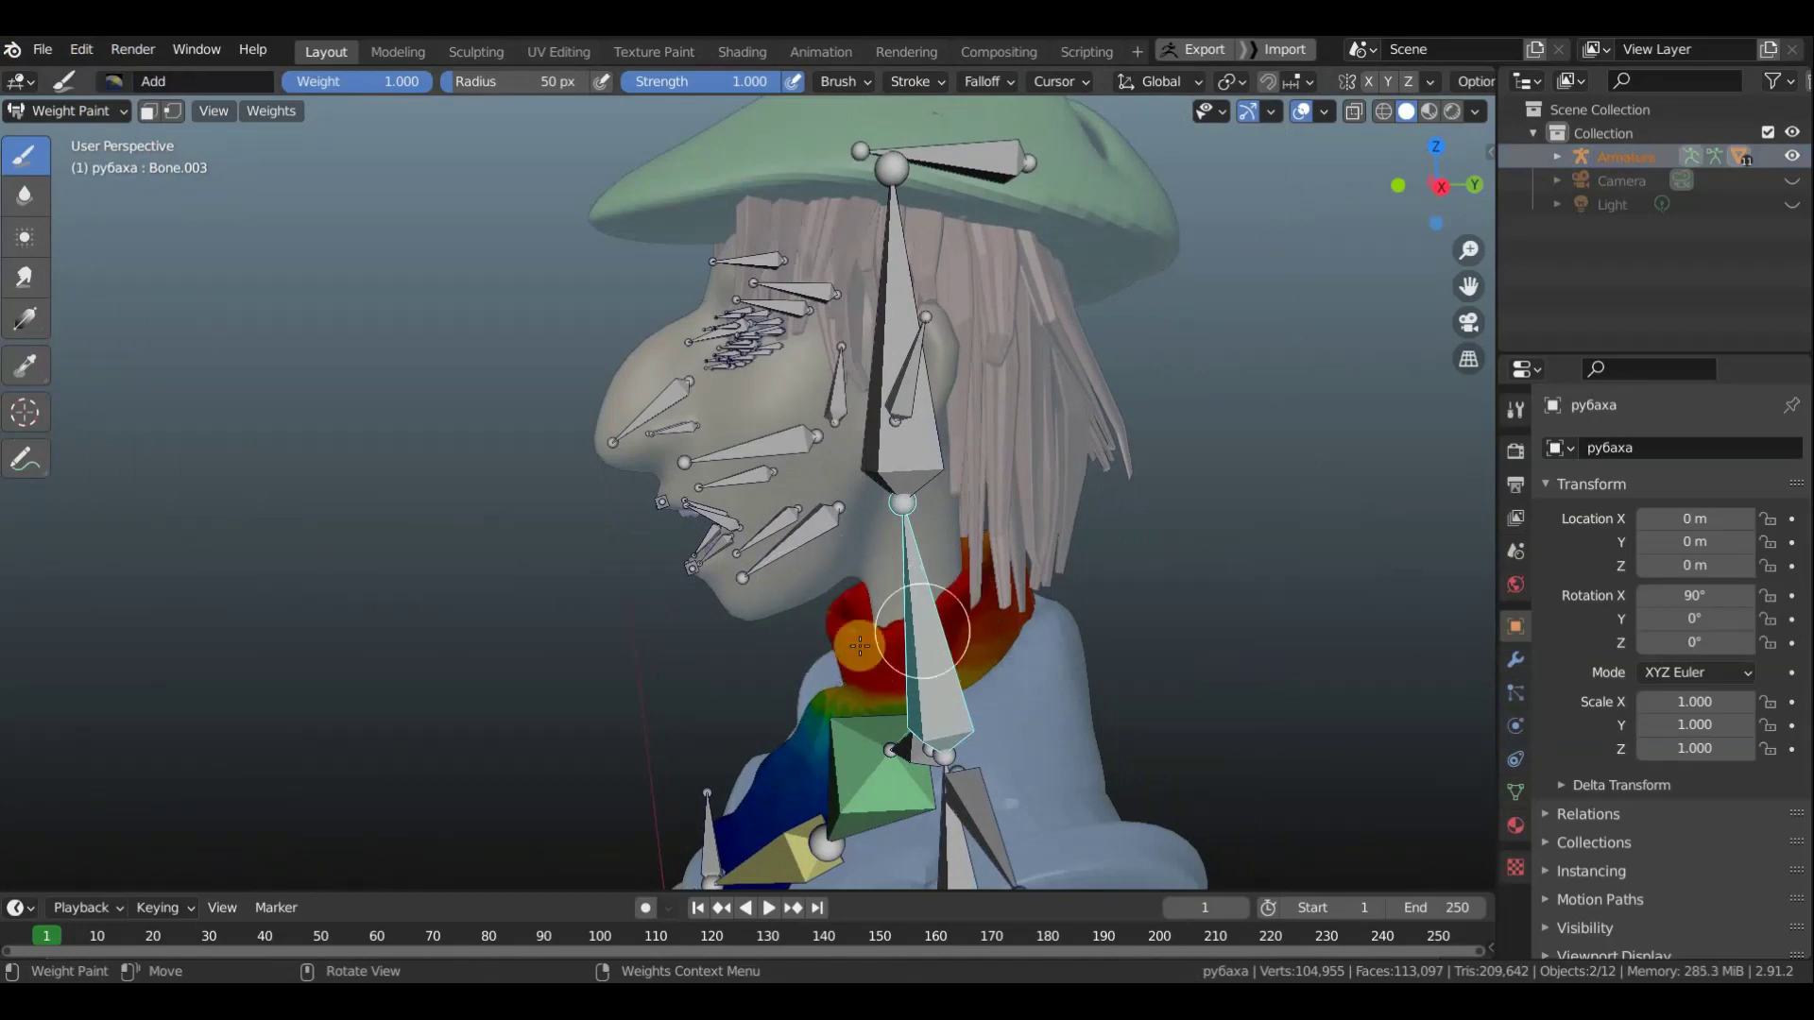
left_click_drag(832, 628, 961, 619)
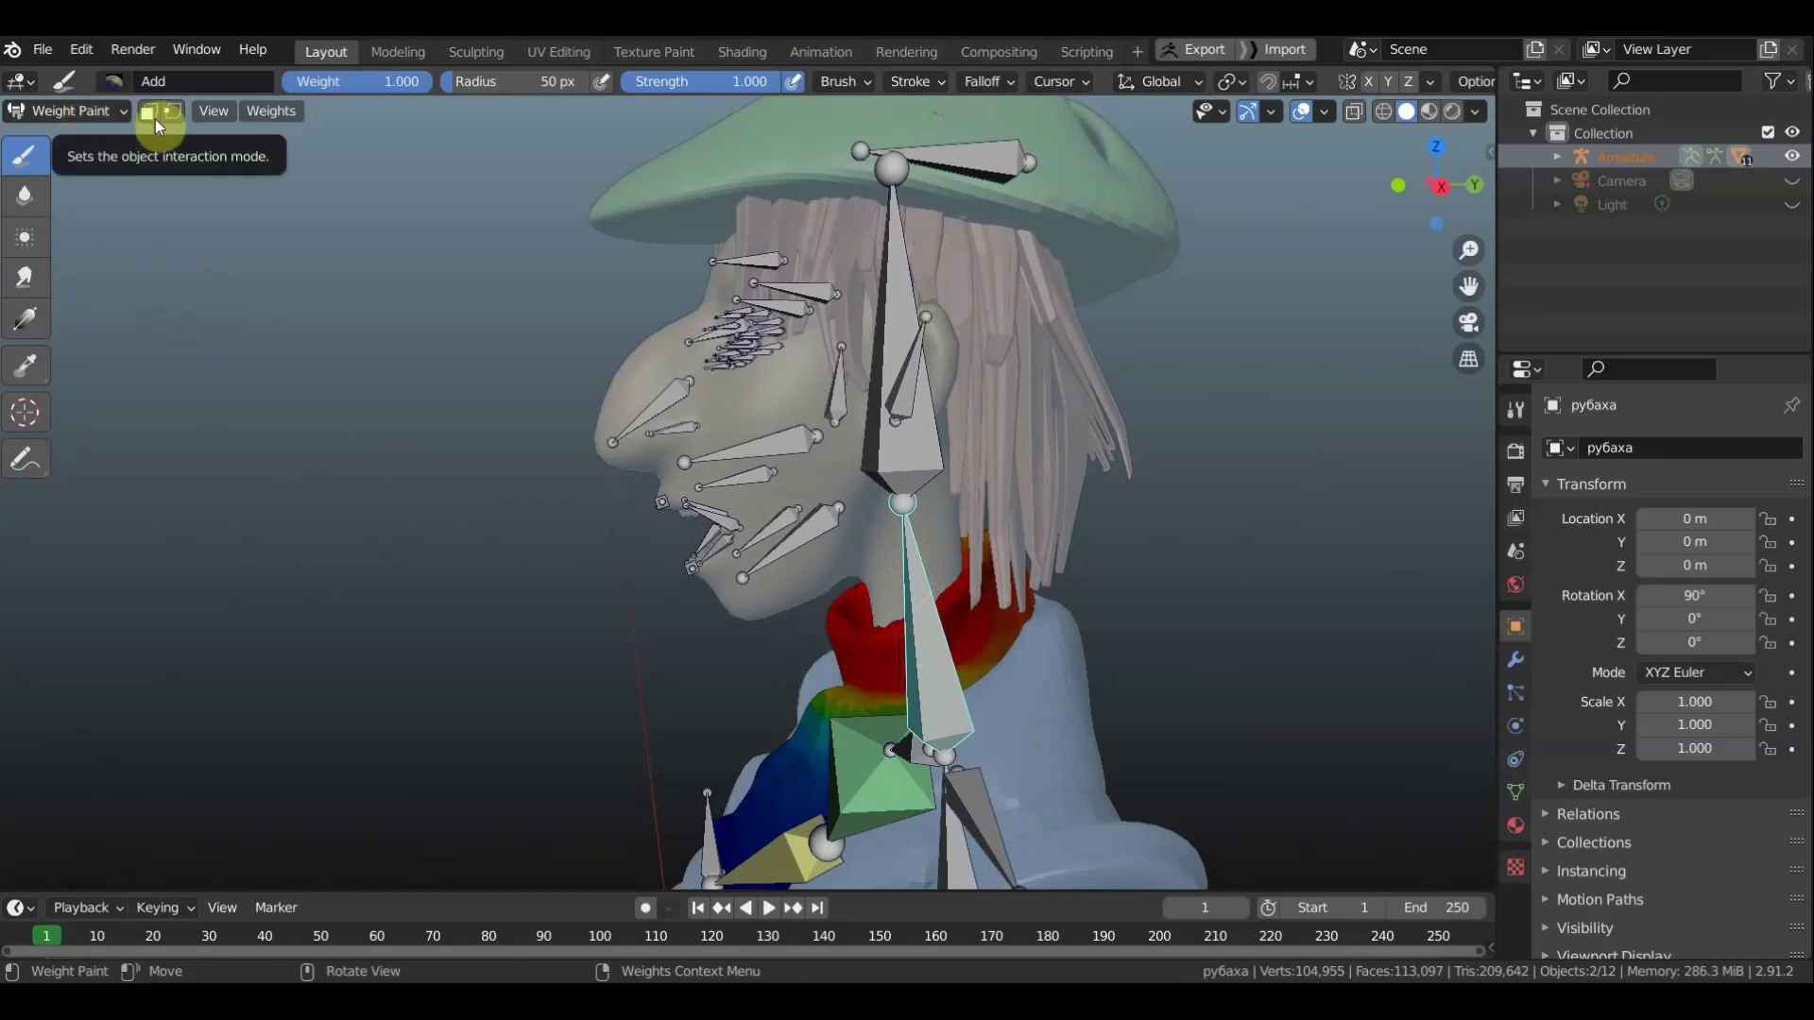
mouse_move(445, 405)
middle_mouse_down()
mouse_move(302, 422)
mouse_move(443, 409)
middle_mouse_up()
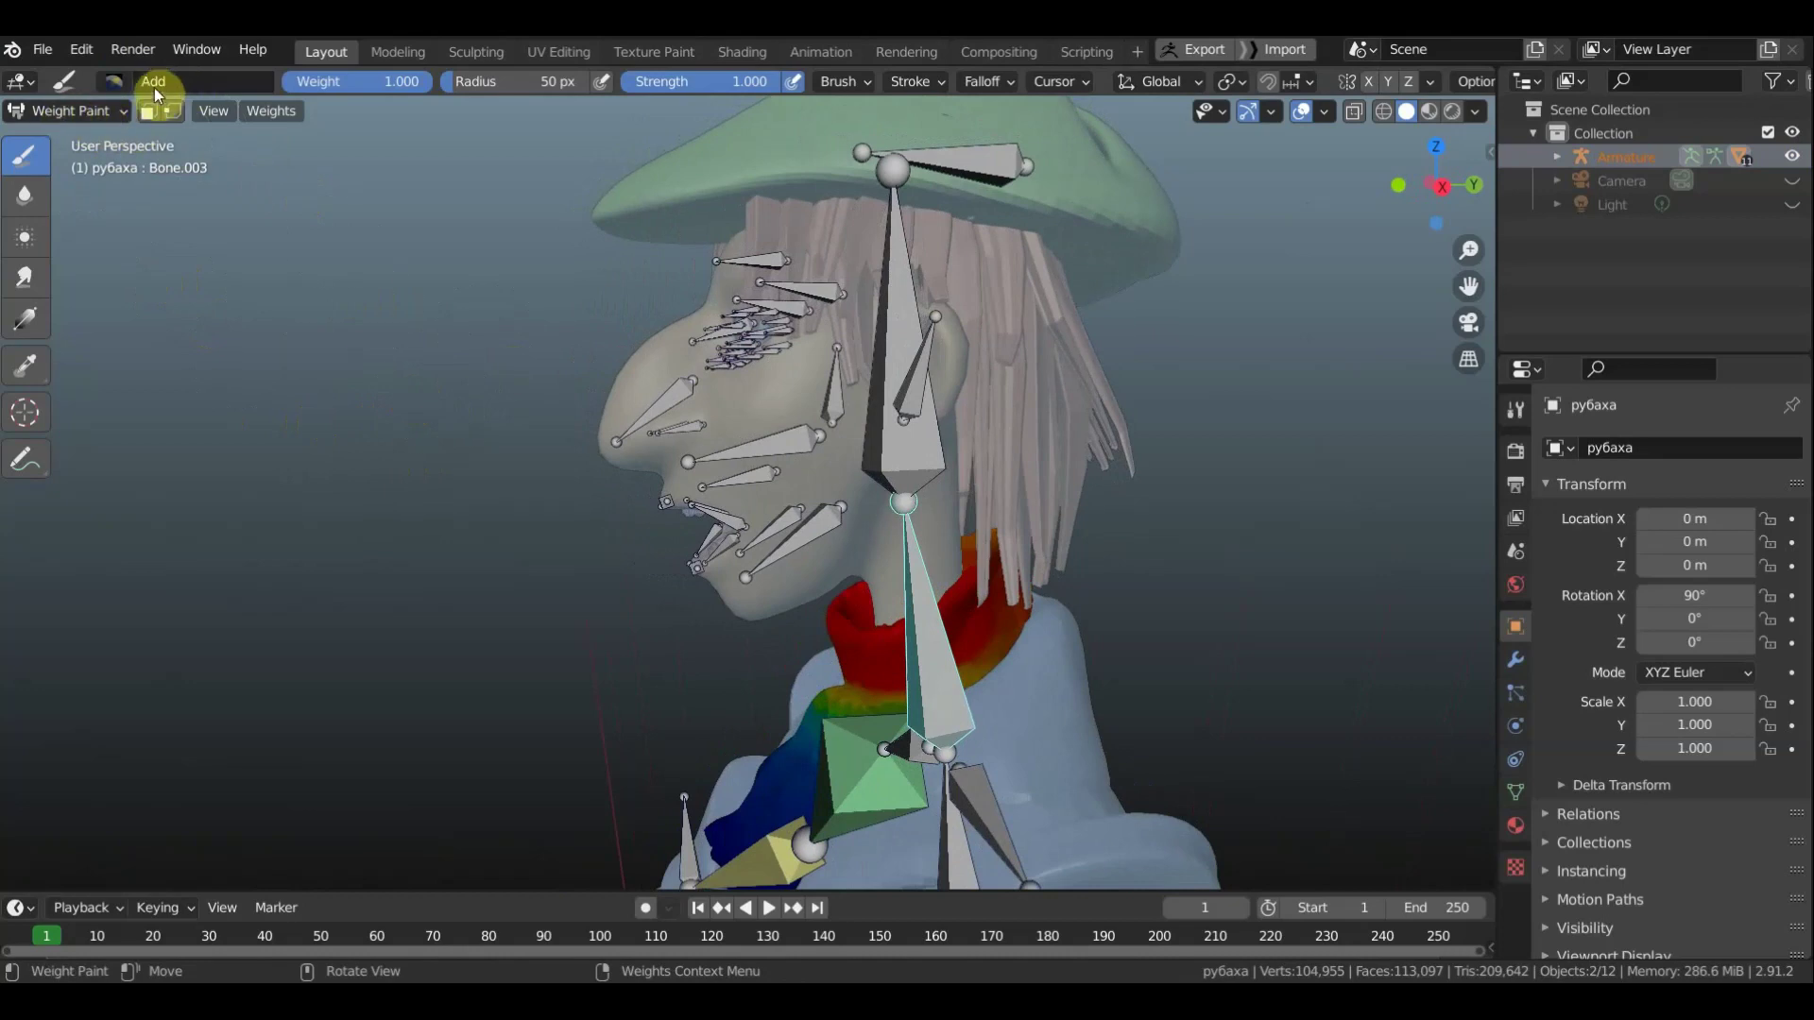
Check the weights of both jaw bones and the tall head bone
left_click(818, 523, "ctrl")
mouse_move(790, 595)
middle_mouse_down()
mouse_move(772, 579)
mouse_move(783, 591)
middle_mouse_up()
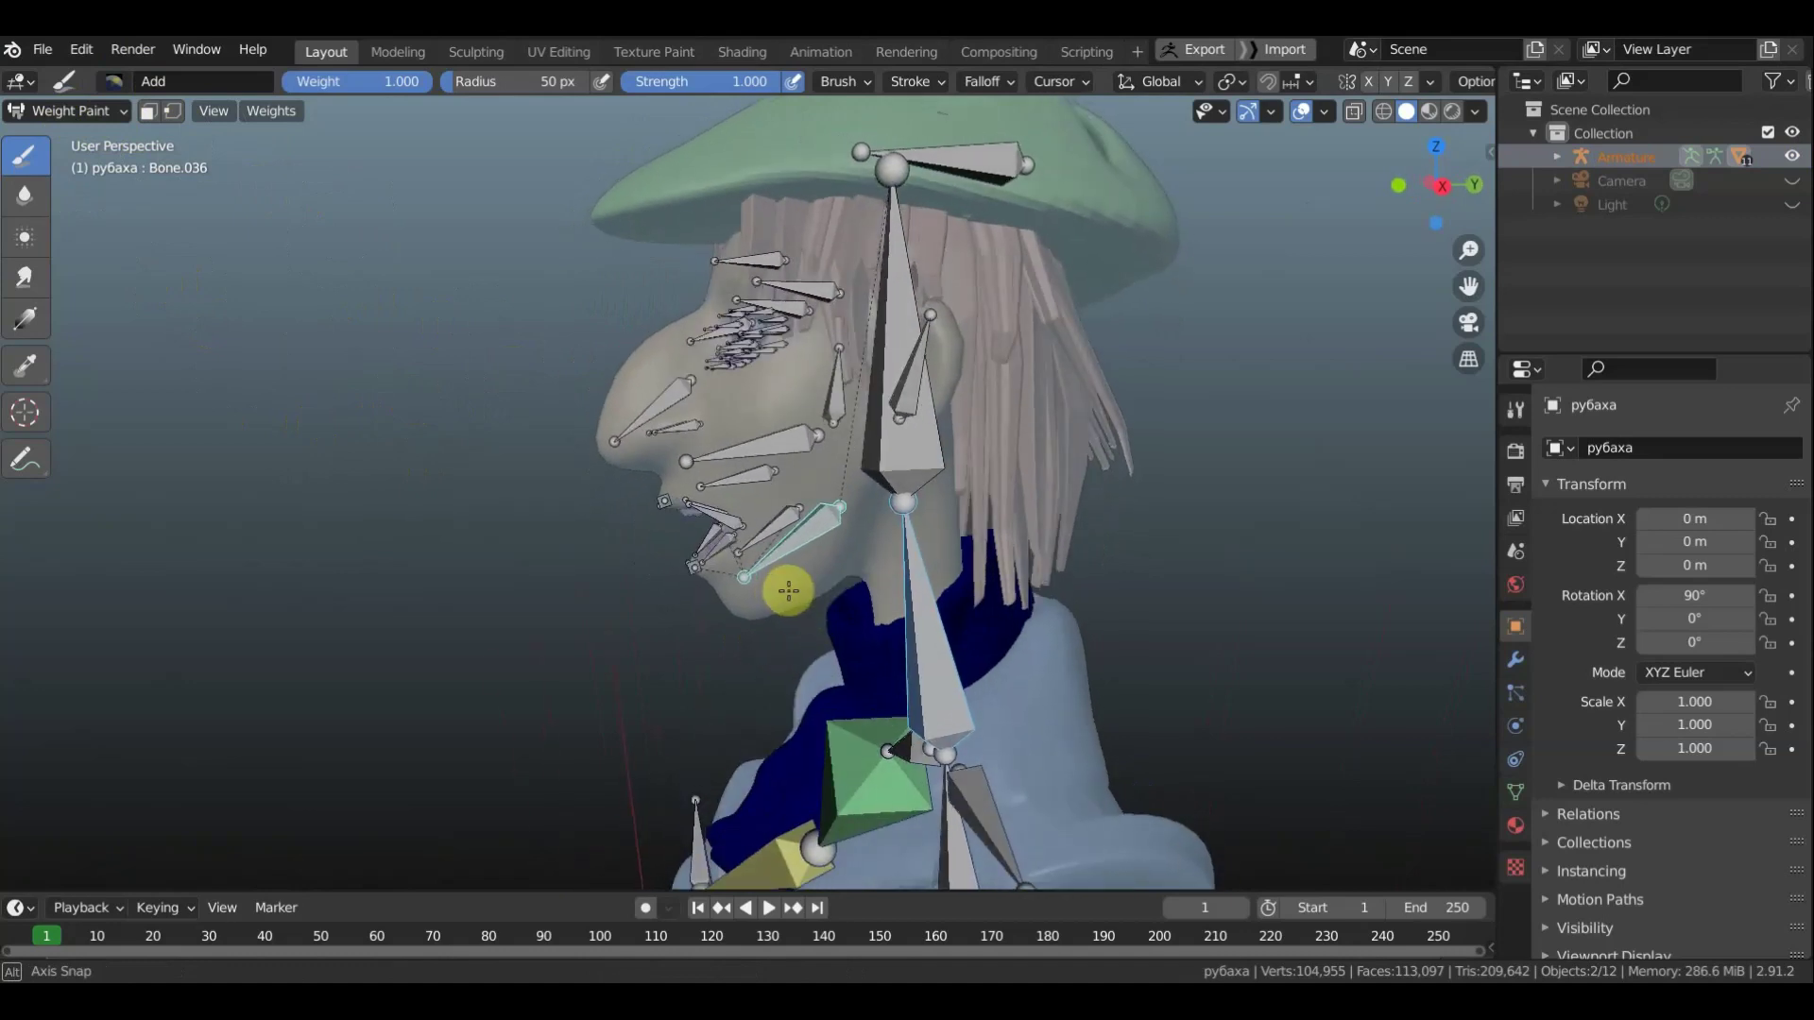
left_click(780, 520, "ctrl+shift")
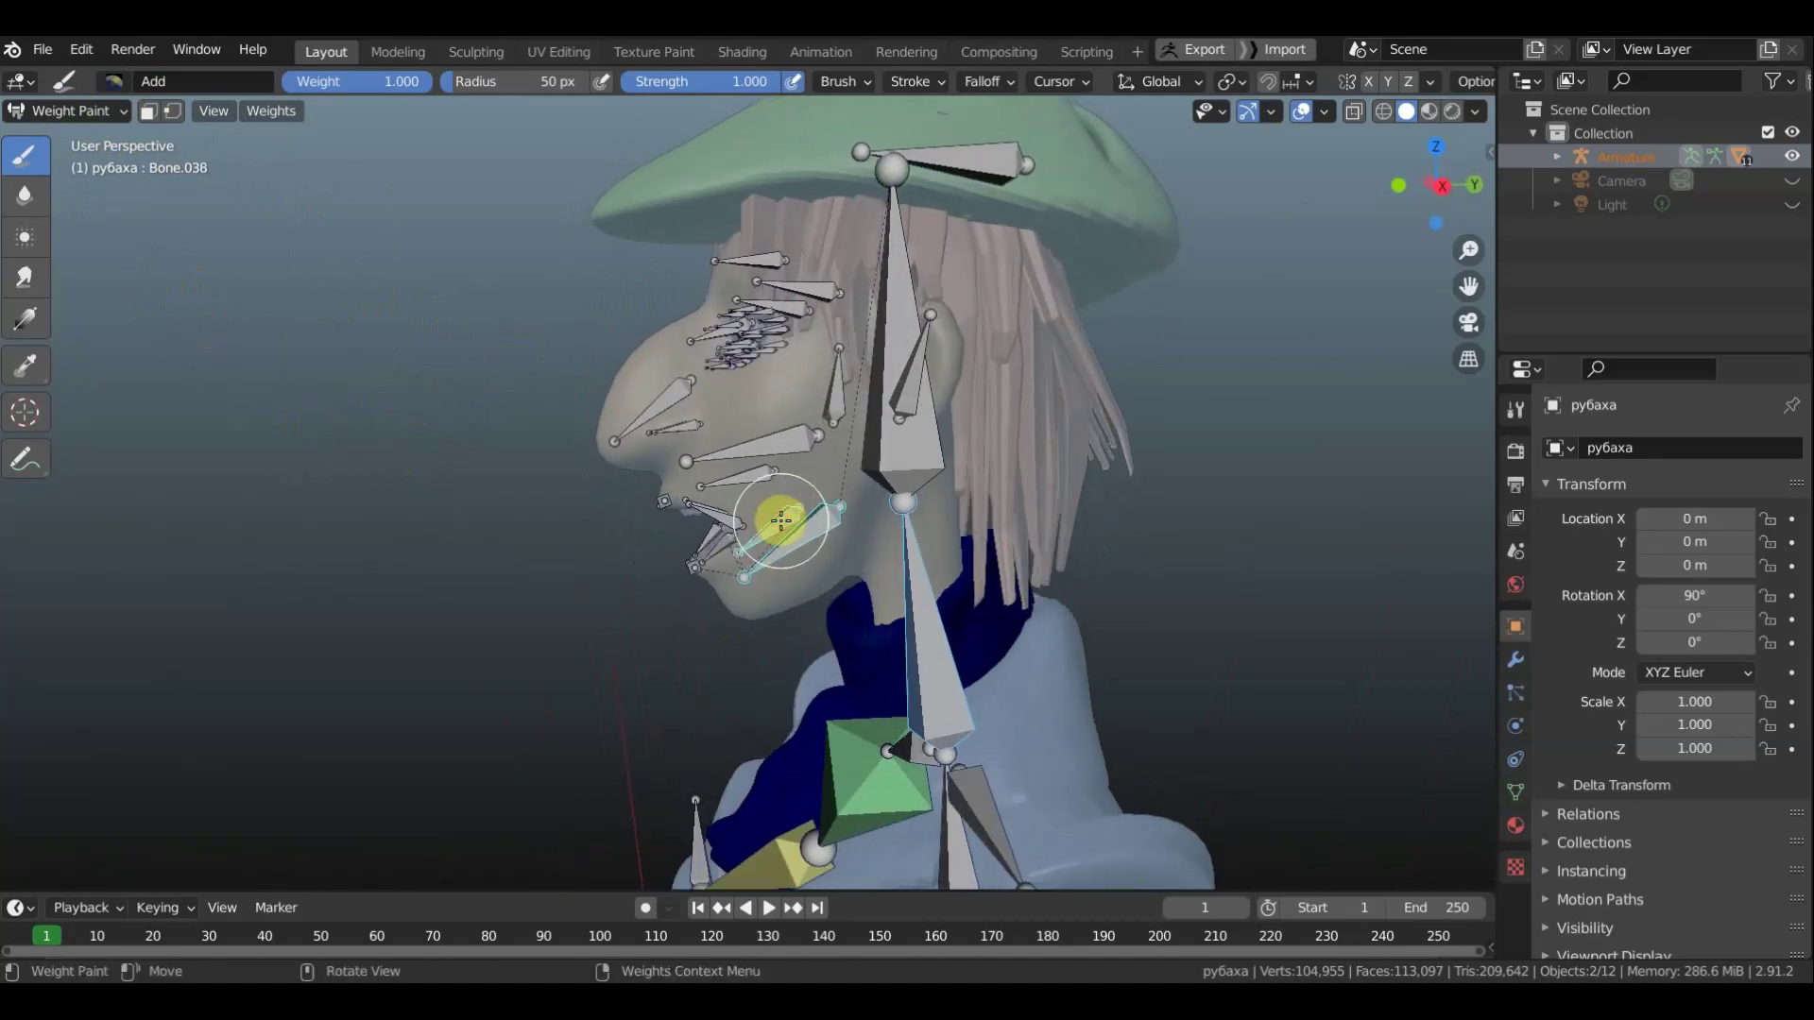
left_click(889, 454, "ctrl+shift")
mouse_move(875, 466)
middle_mouse_down()
mouse_move(699, 477)
mouse_move(830, 473)
middle_mouse_up()
Paint Bone.003's weight across the whole collar, then return to Object Mode
left_click(924, 624, "ctrl+shift")
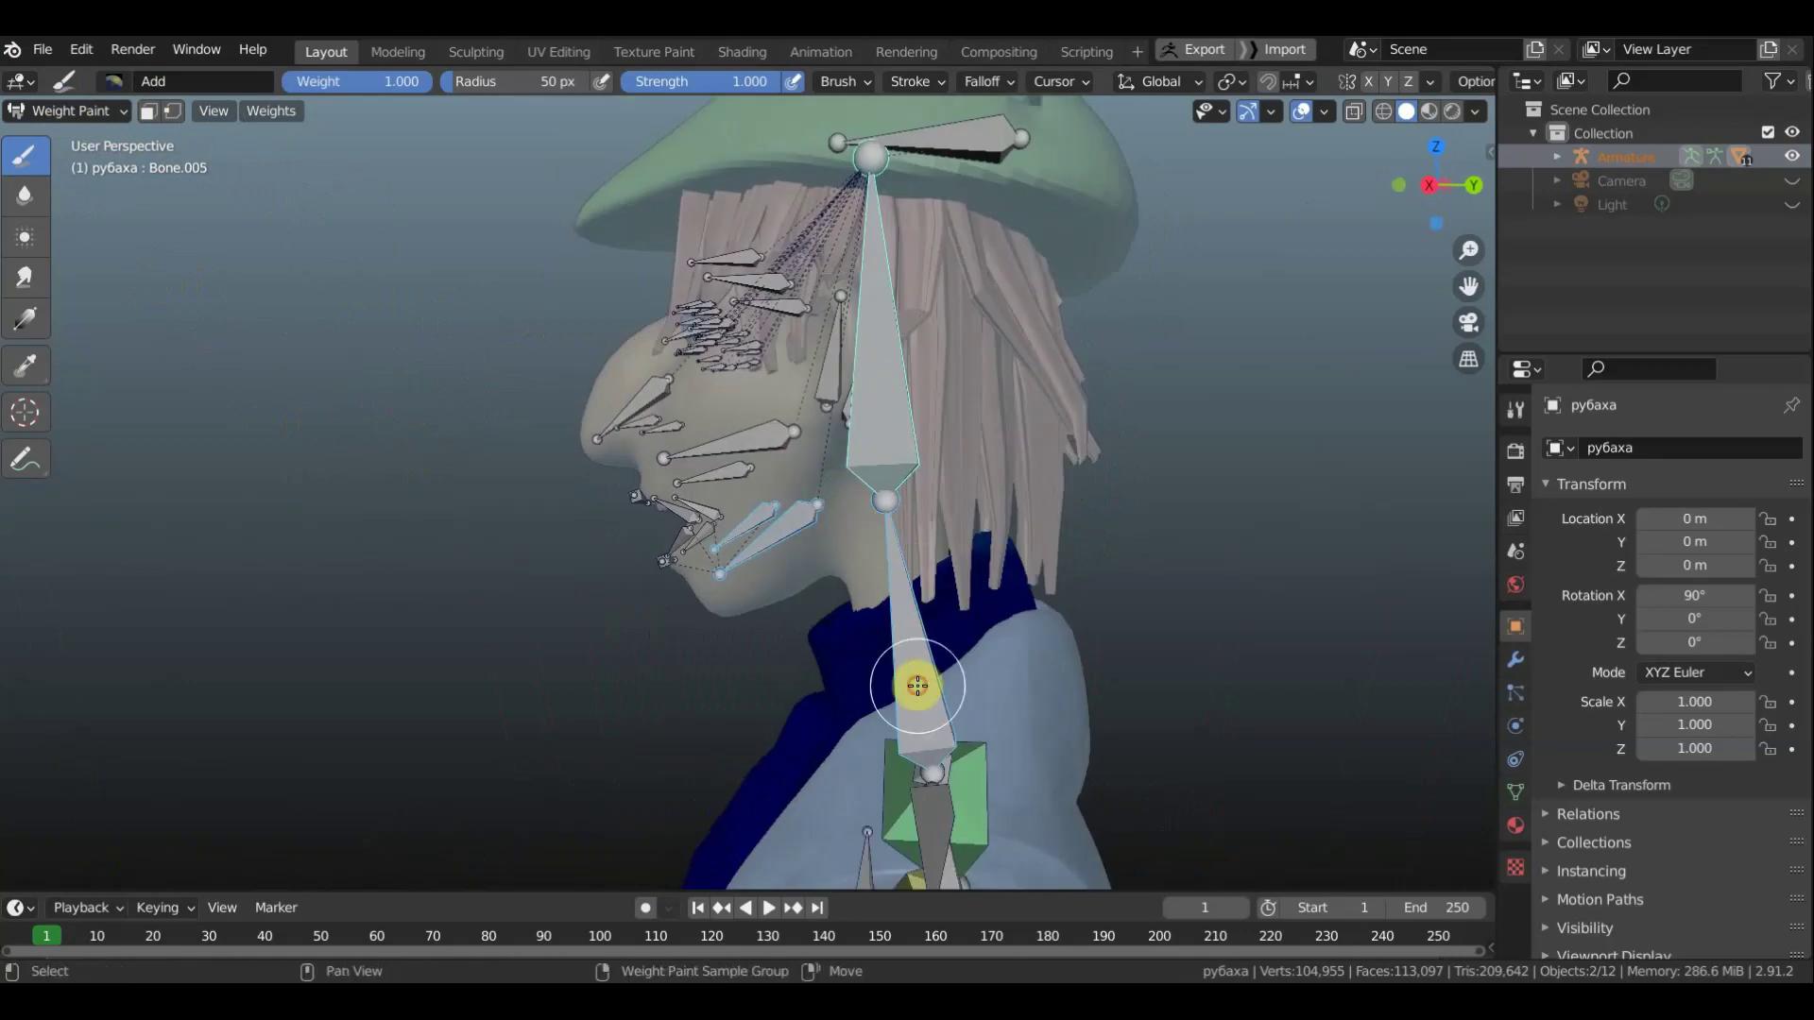
mouse_move(917, 687)
middle_mouse_down()
mouse_move(1343, 671)
mouse_move(701, 622)
middle_mouse_up()
mouse_move(1012, 648)
middle_mouse_down()
mouse_move(721, 648)
mouse_move(872, 645)
middle_mouse_up()
mouse_move(872, 645)
left_mouse_down()
mouse_move(931, 614)
mouse_move(976, 535)
mouse_move(972, 568)
mouse_move(841, 606)
left_mouse_up()
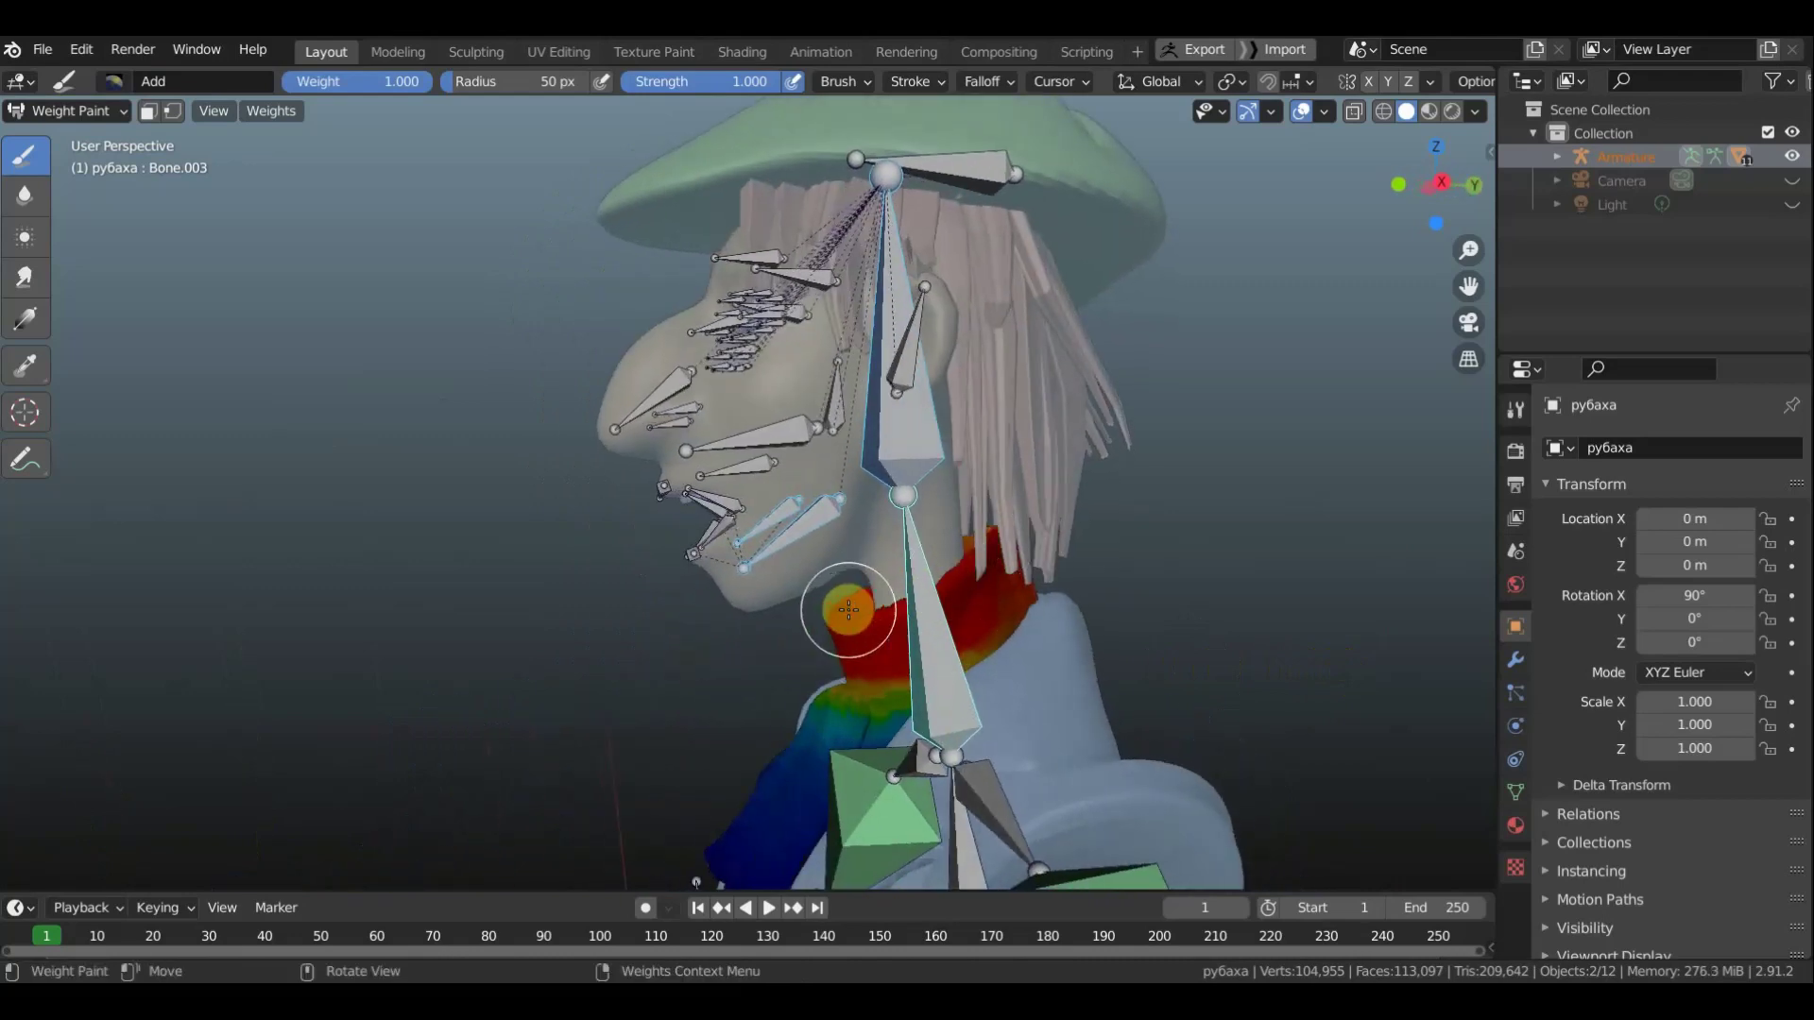
left_click(66, 110)
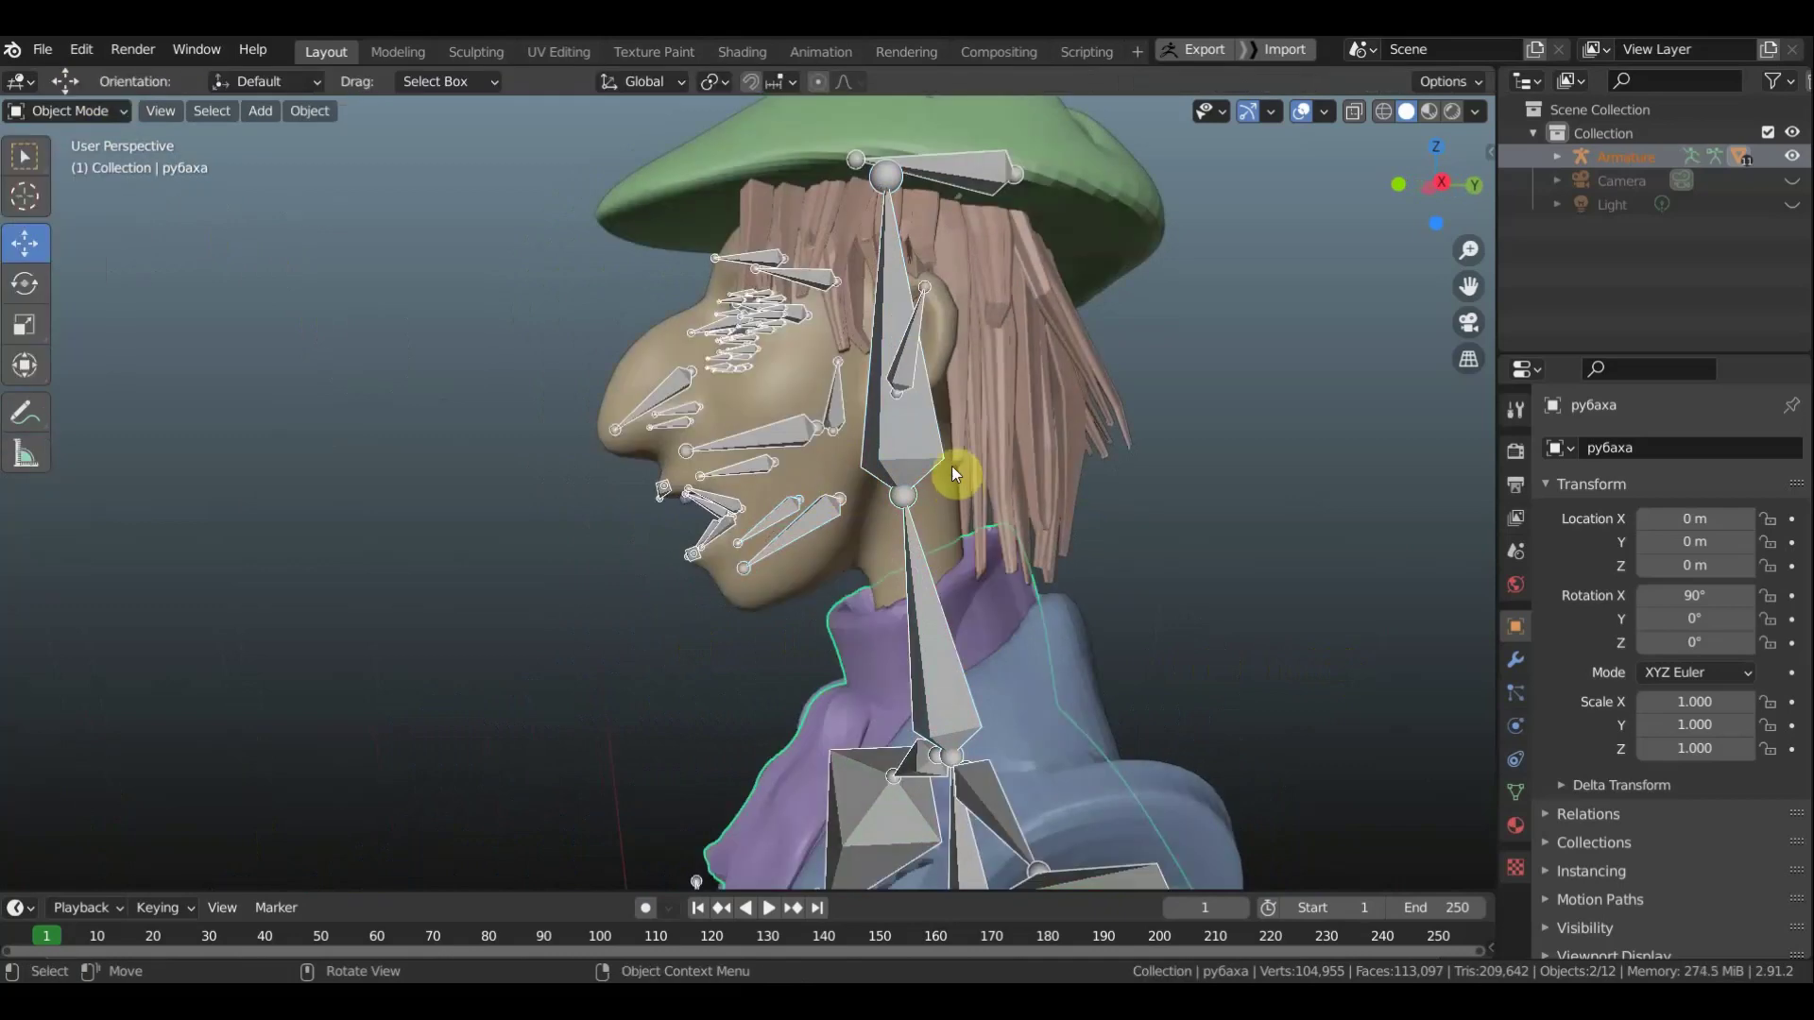
Put the armature into Pose Mode and view it from the right side
left_click(918, 448)
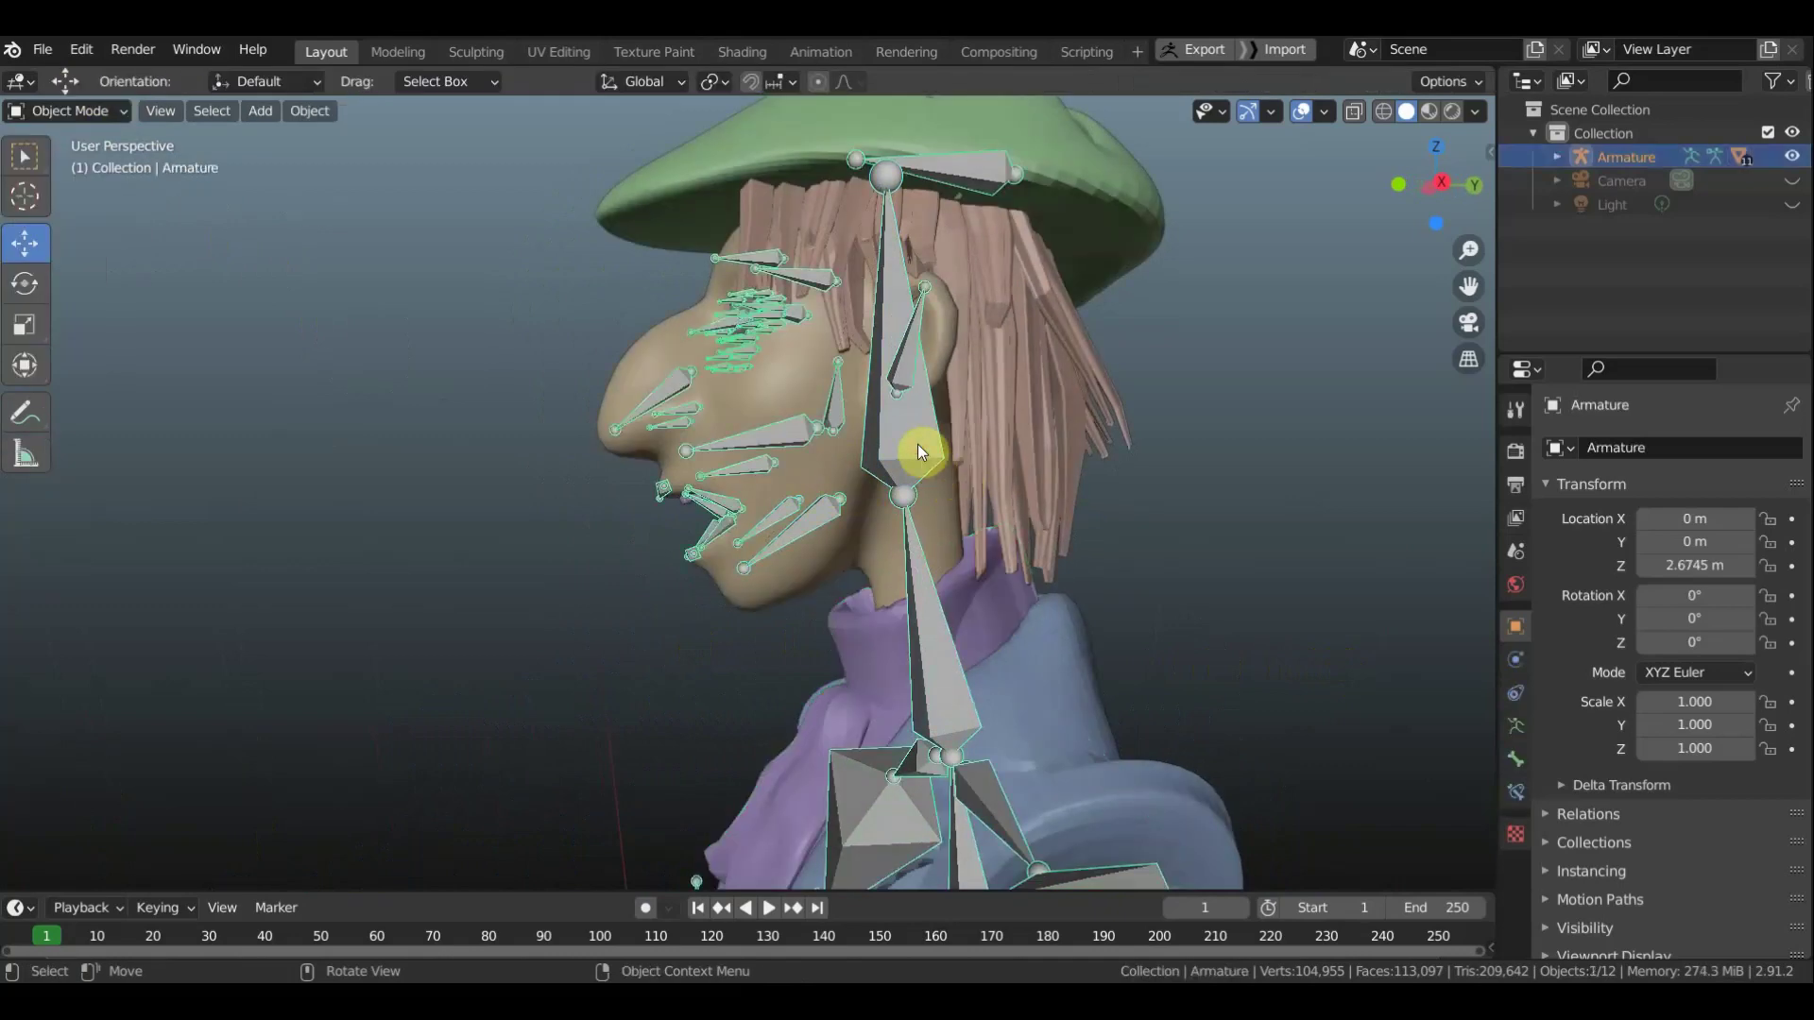
left_click(66, 110)
left_click(82, 192)
key("KP_3")
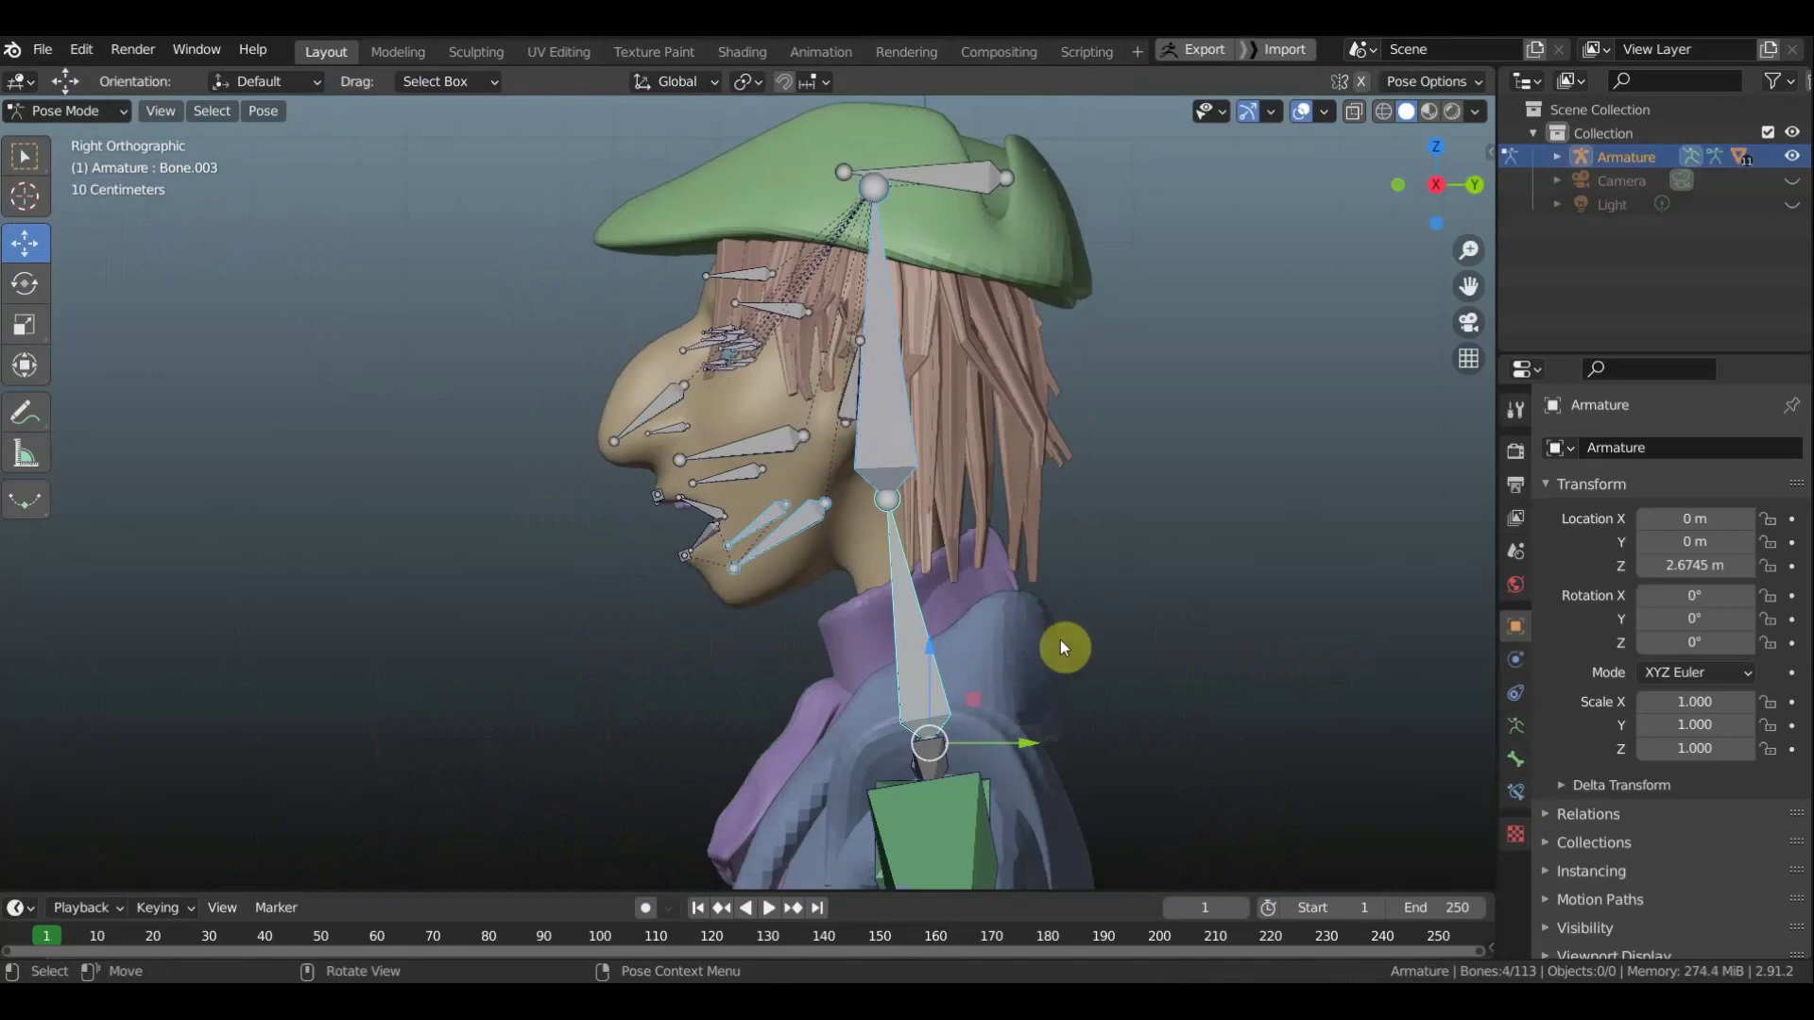
Test-rotate neck bone Bone.003 and head bone Bone.005 to check deformation
key("r")
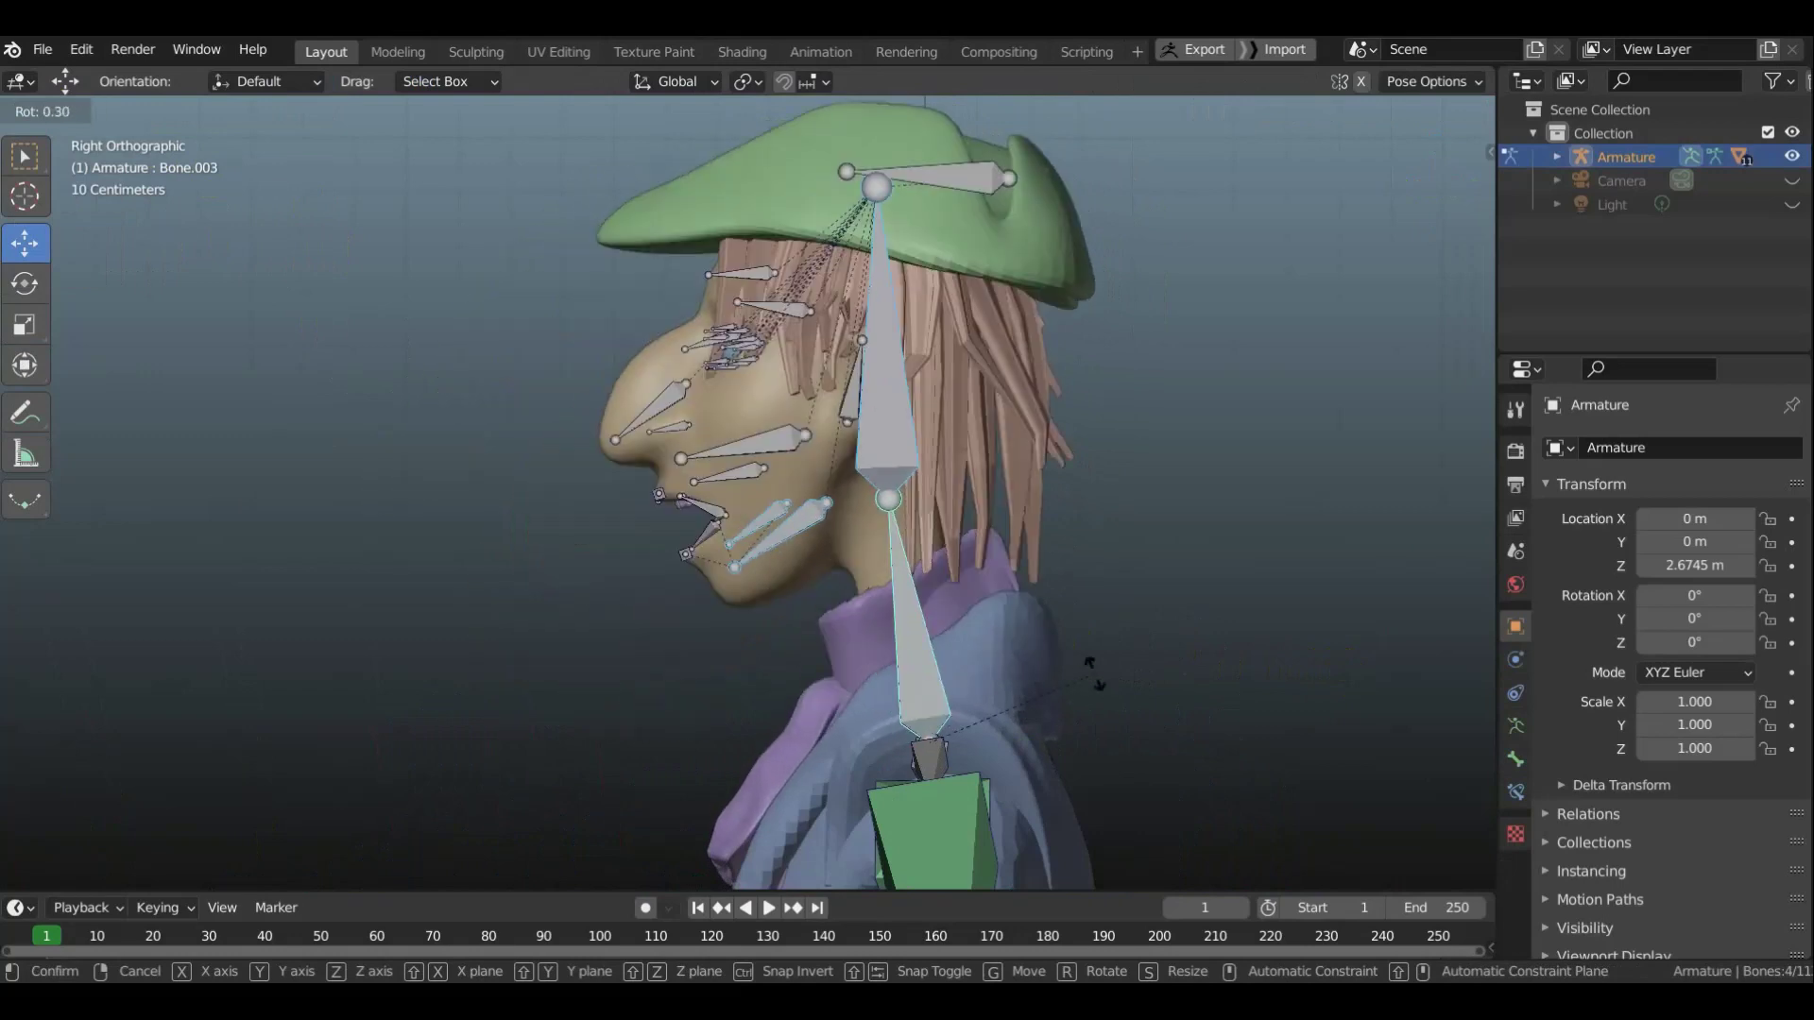
left_click(1093, 672)
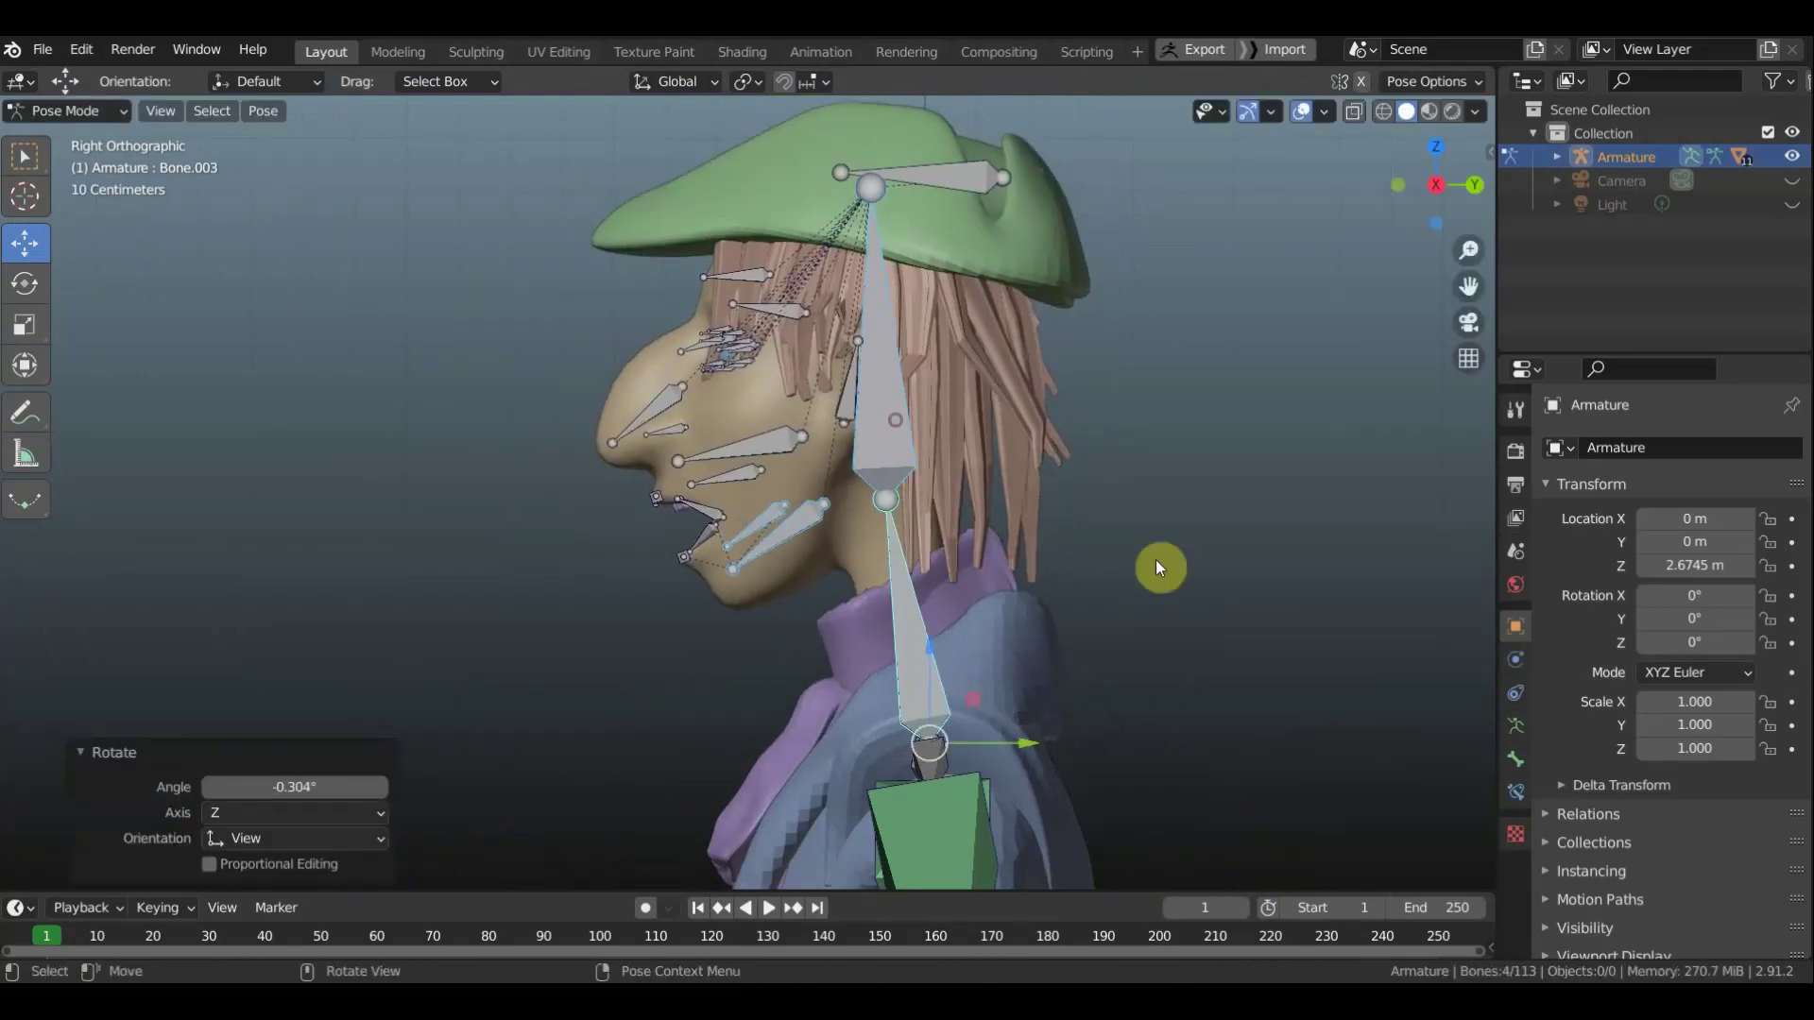
key("bracketright")
key("r")
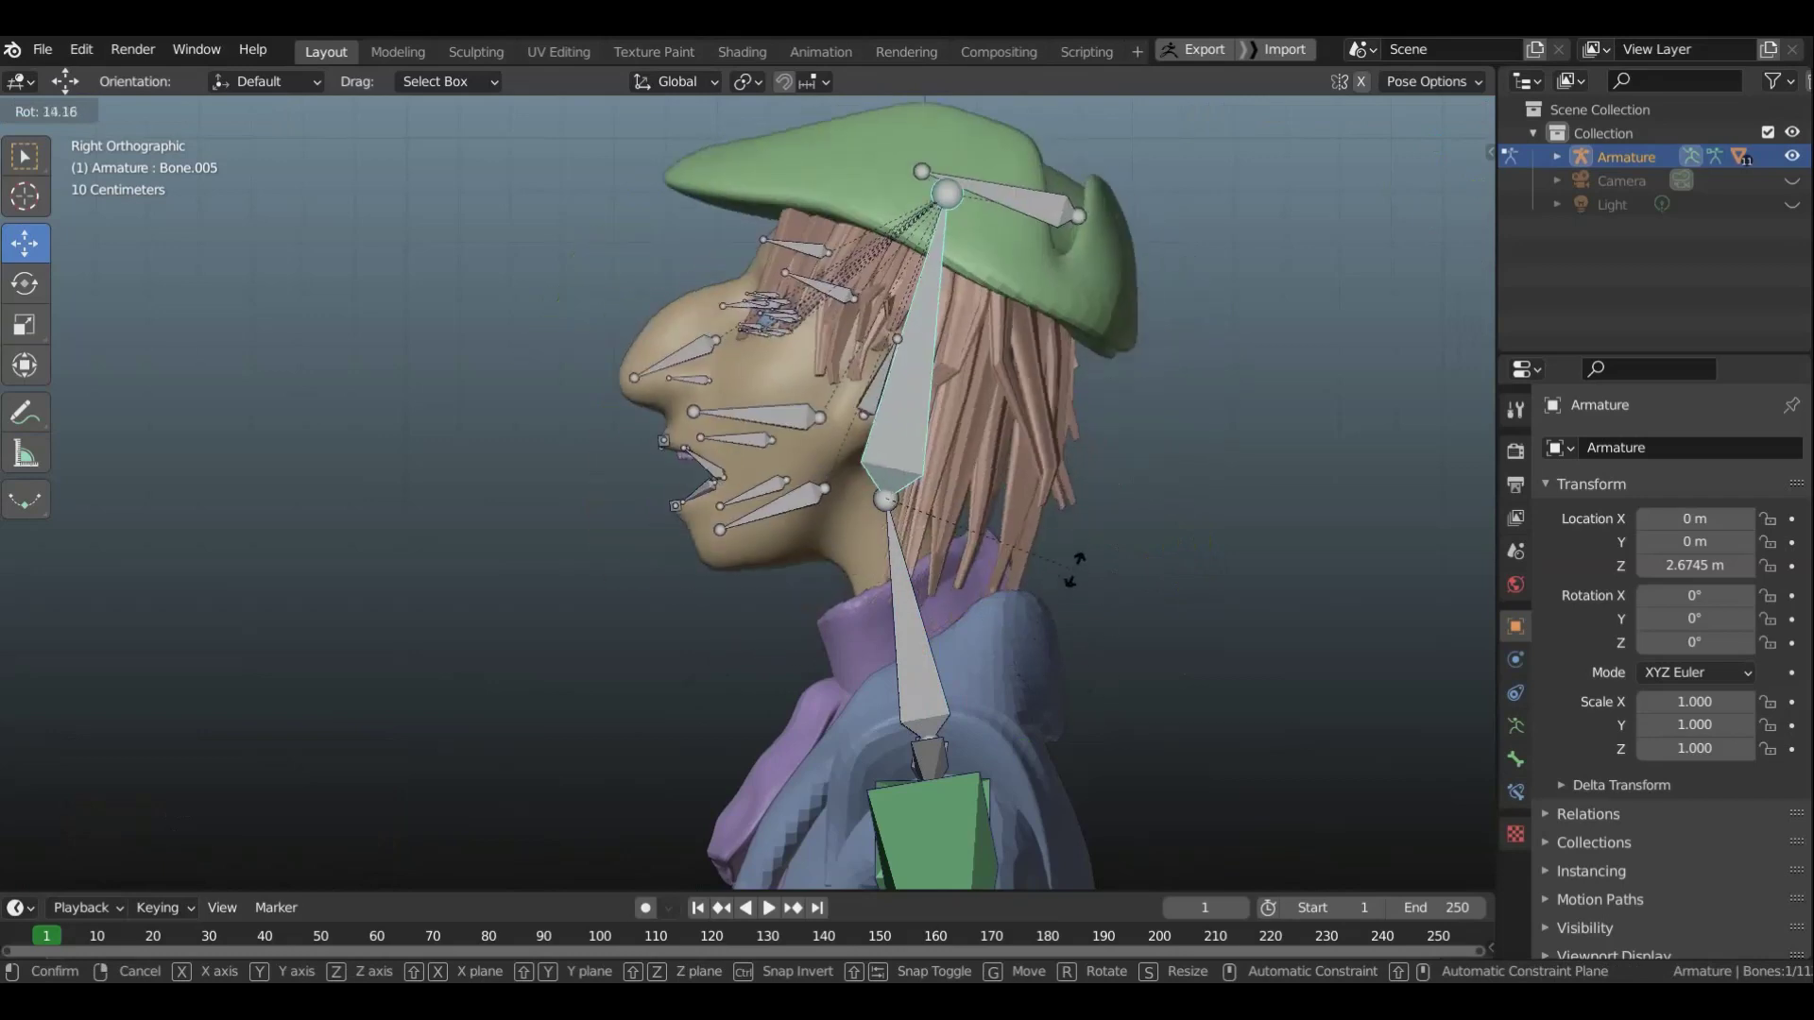
left_click(1124, 528)
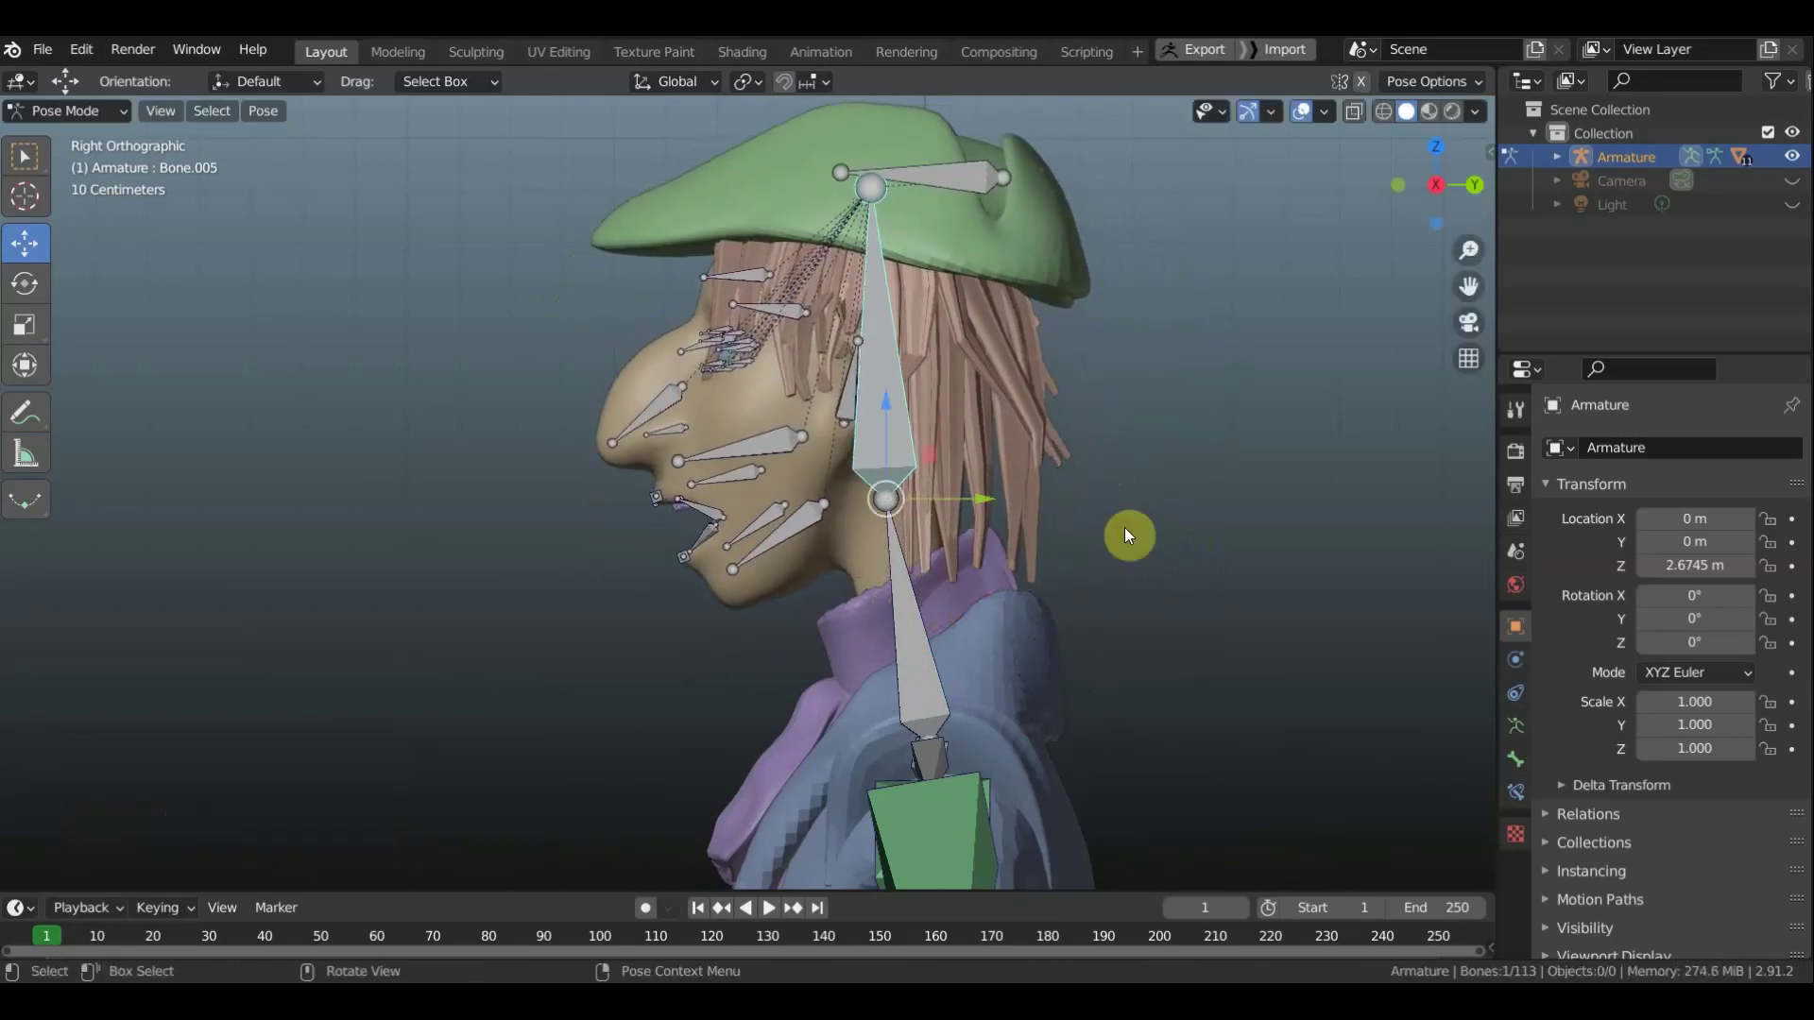
scroll(725, 481, "up", 3)
scroll(763, 515, "down", 2)
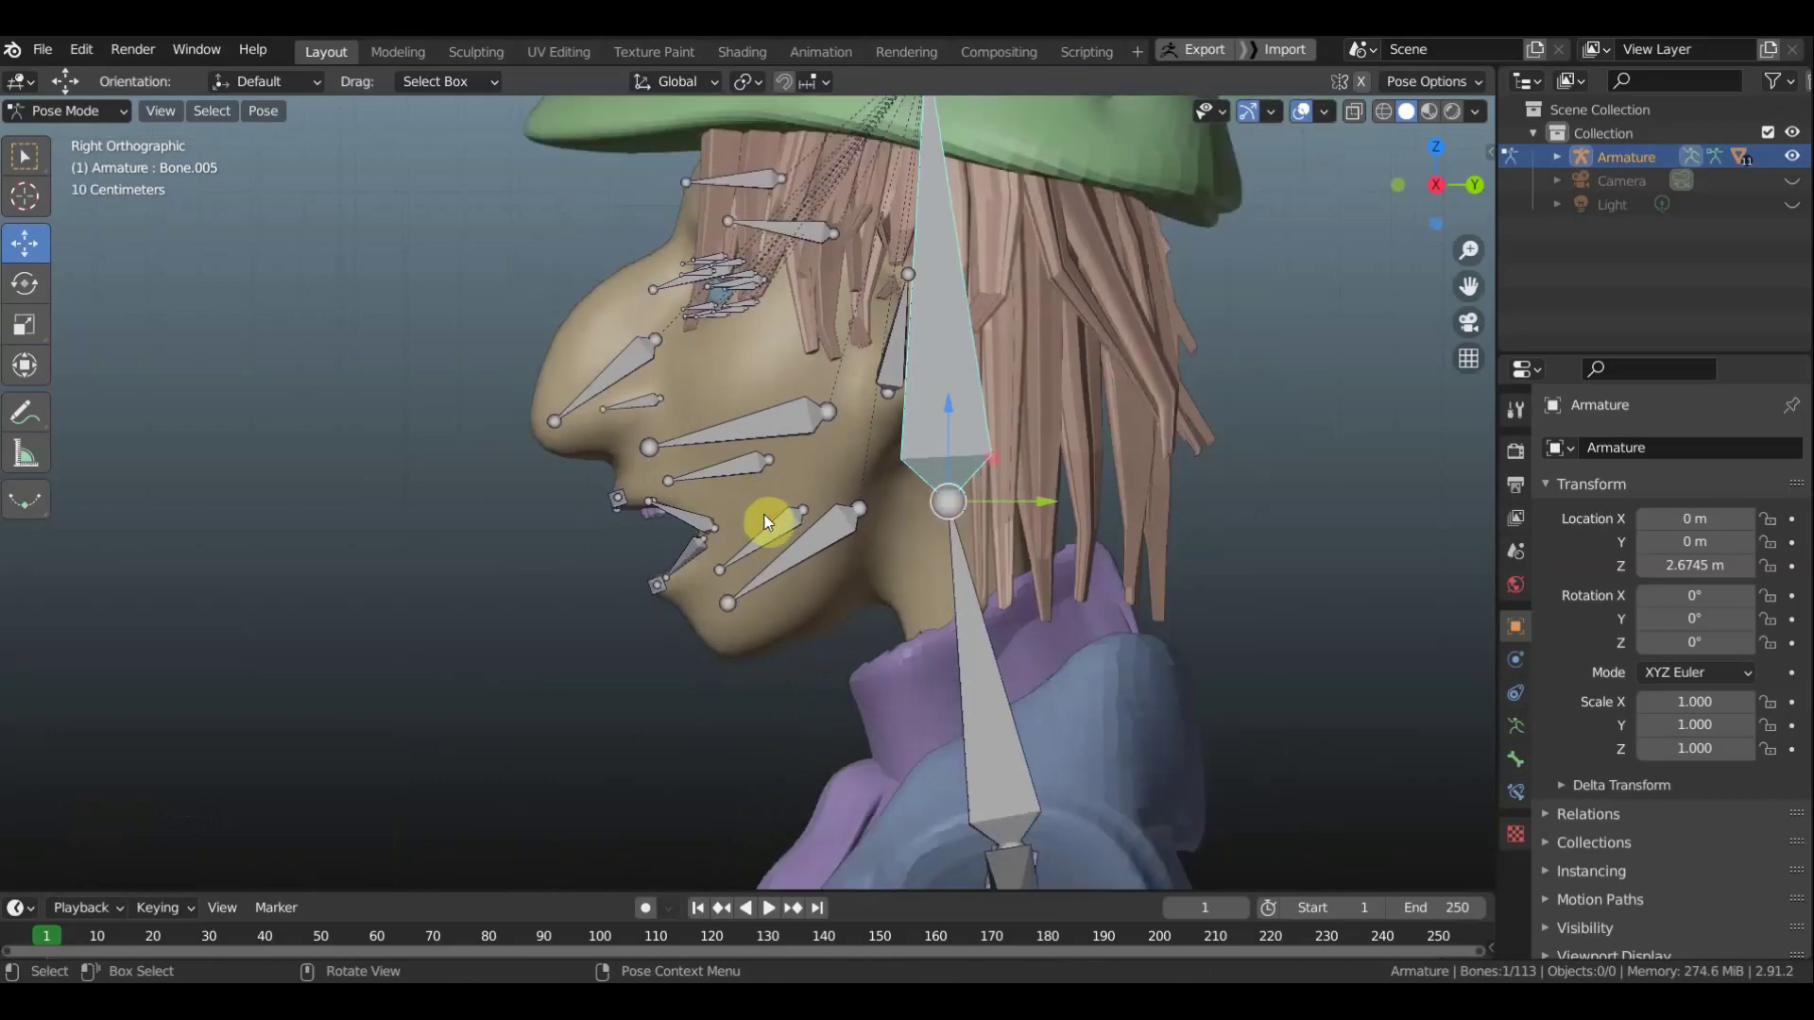
scroll(764, 515, "down", 1)
Enlarge the timeline area and shift it to show frames before 1
left_click_drag(555, 890, 563, 753)
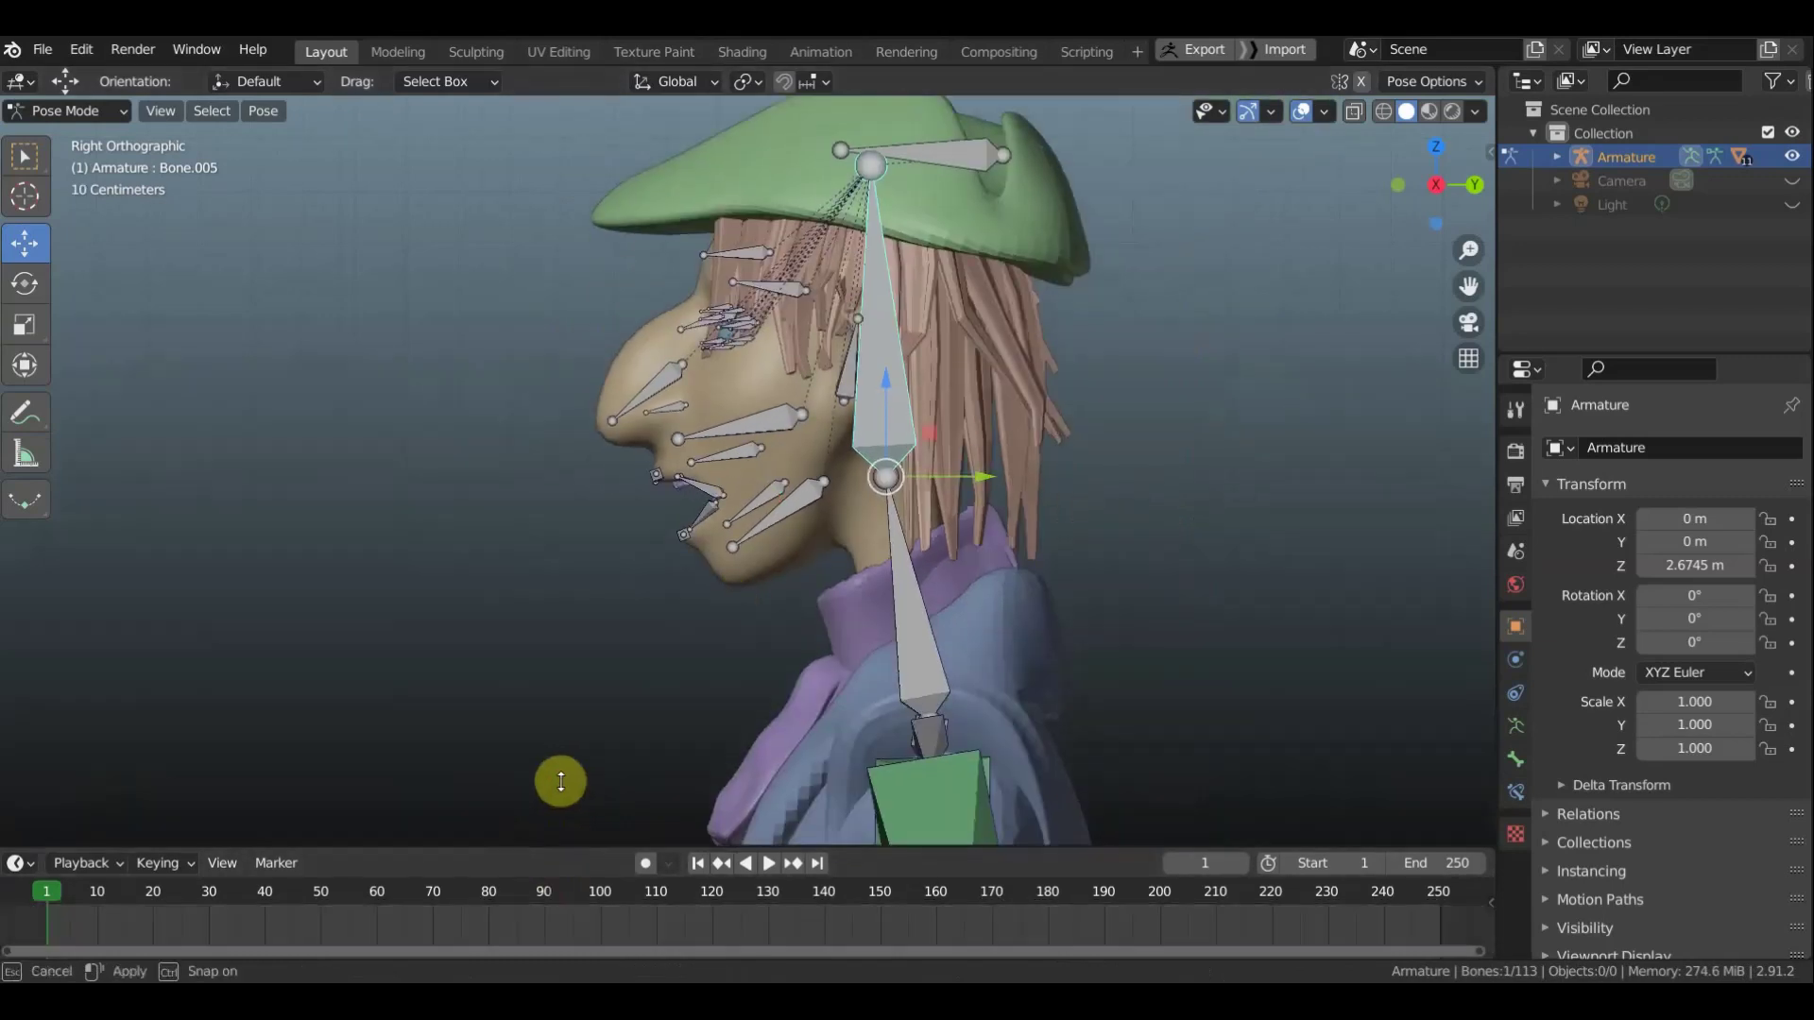
middle_click_drag(495, 893, 763, 893)
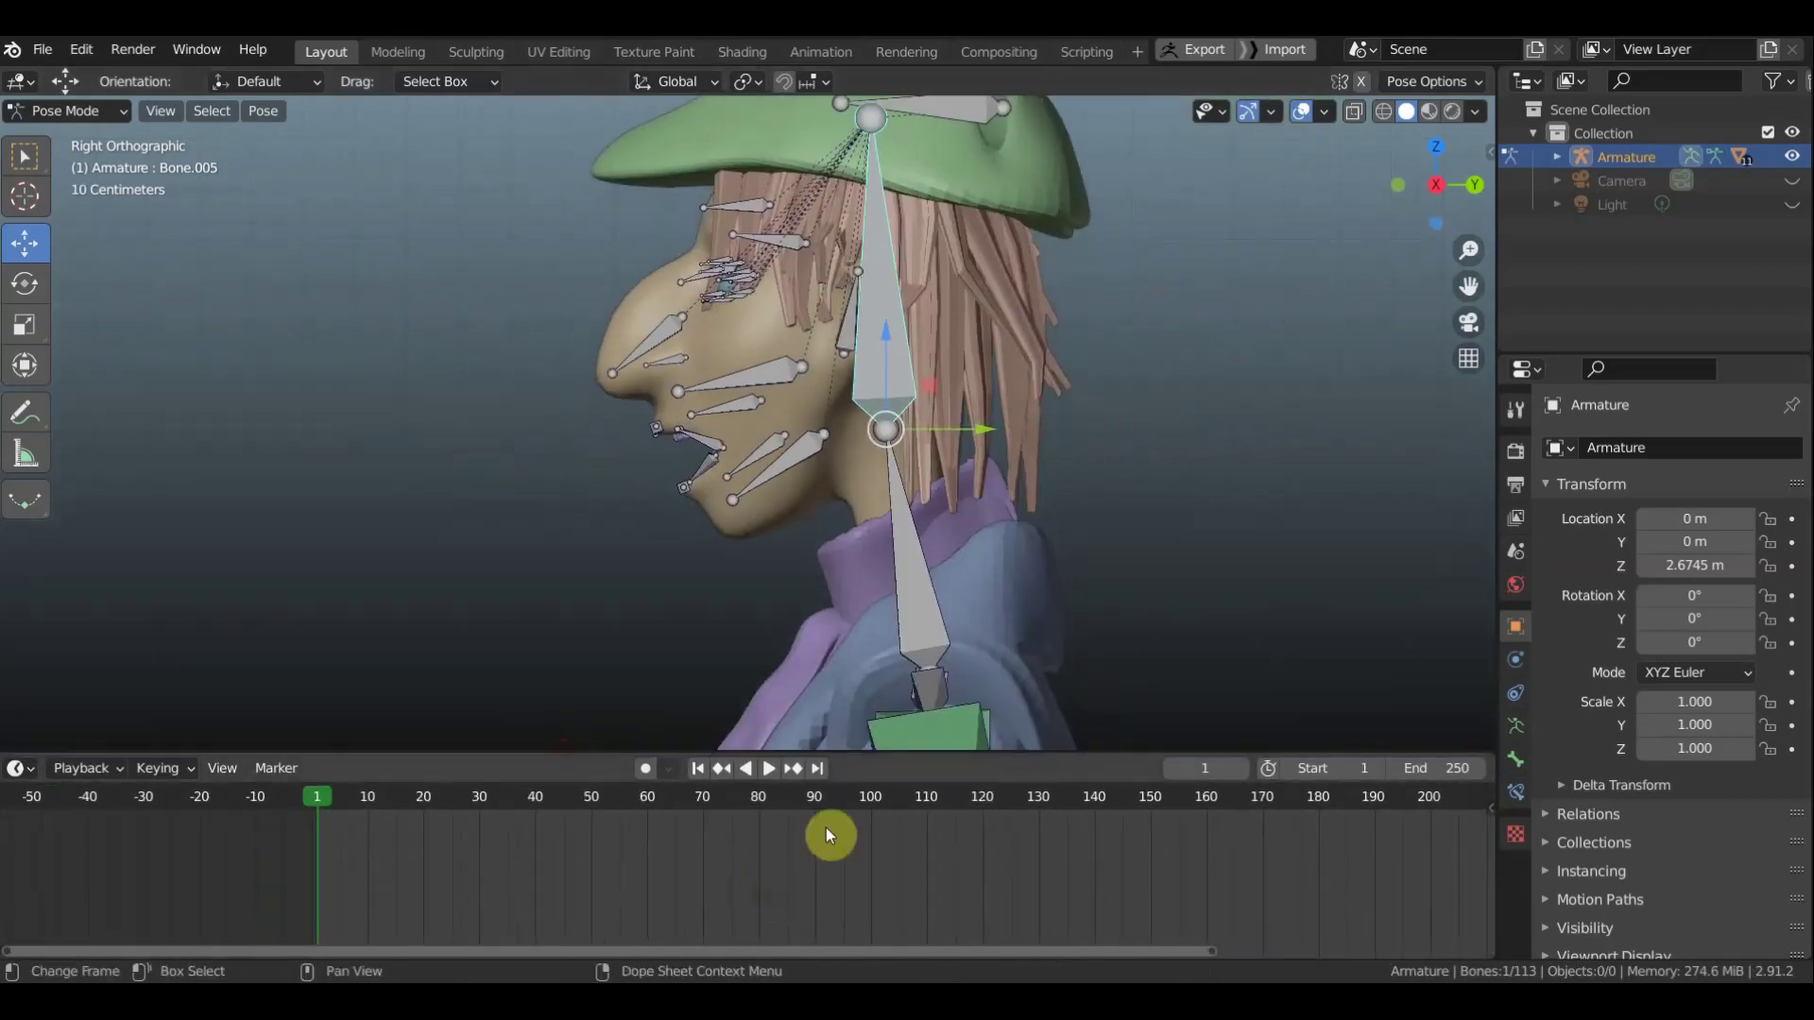
left_click(595, 797)
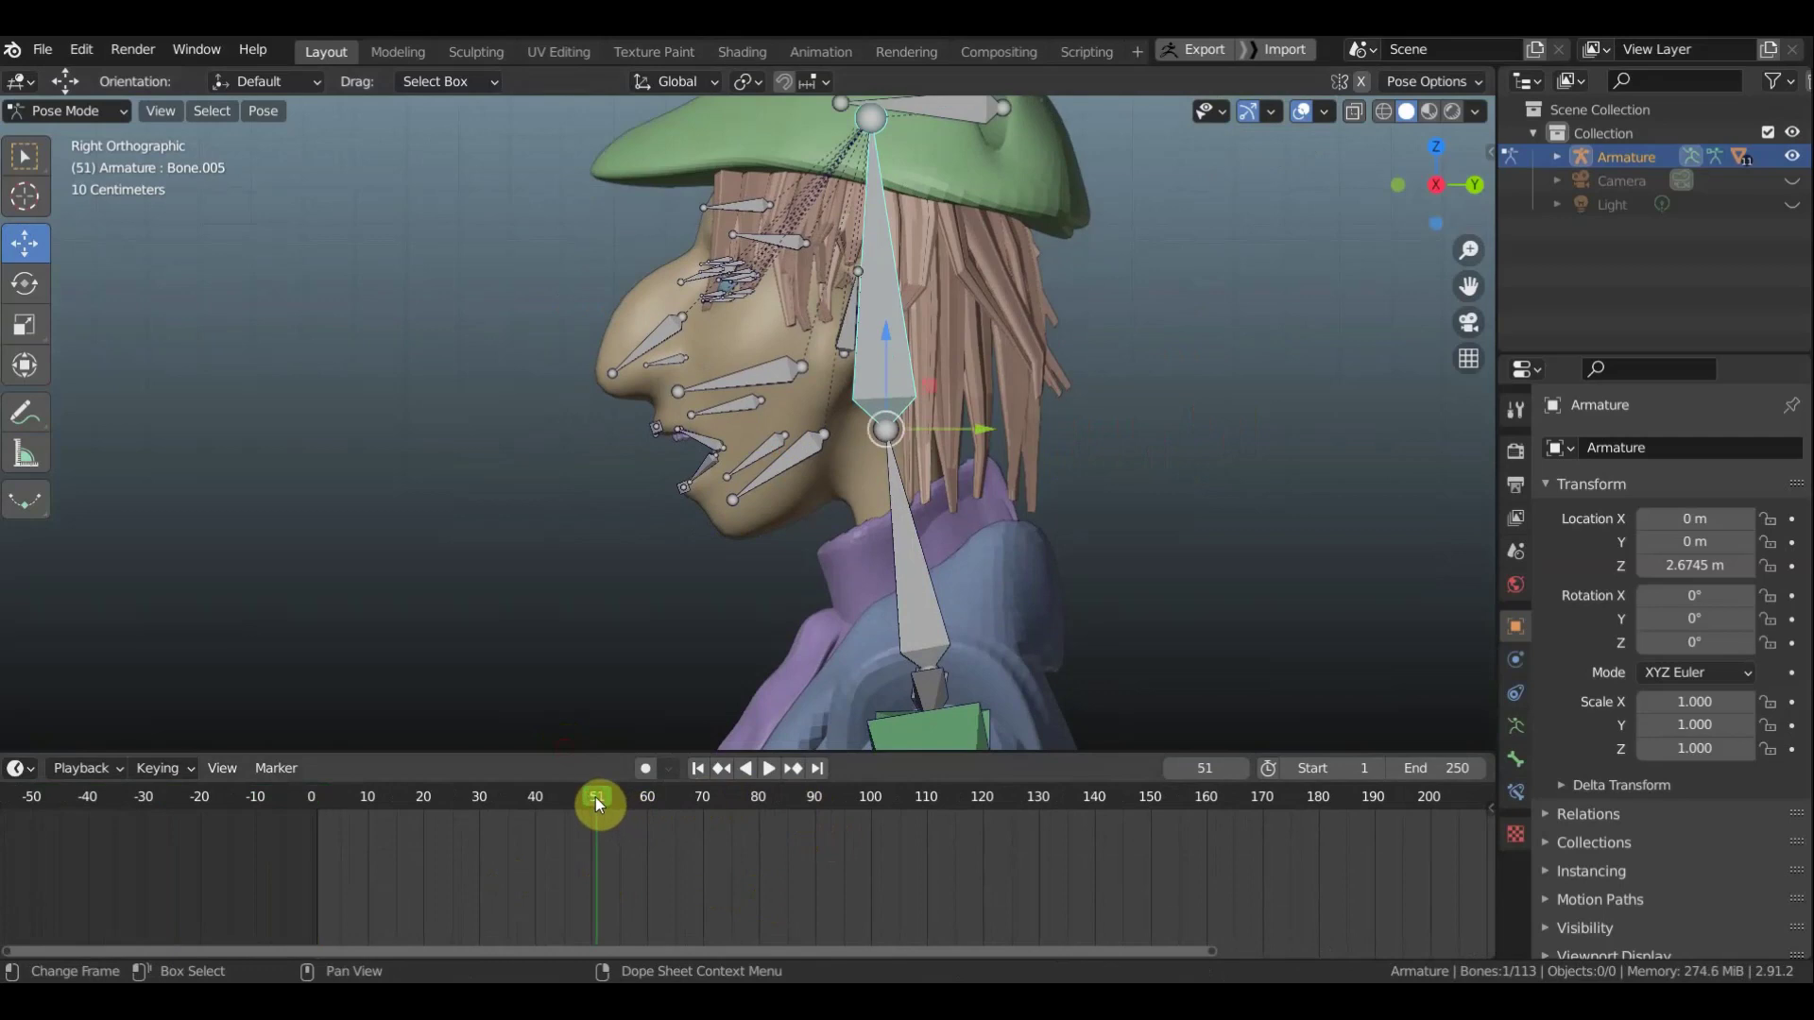
Set the animation end frame to 50 and return the playhead to frame 1
left_click(1426, 769)
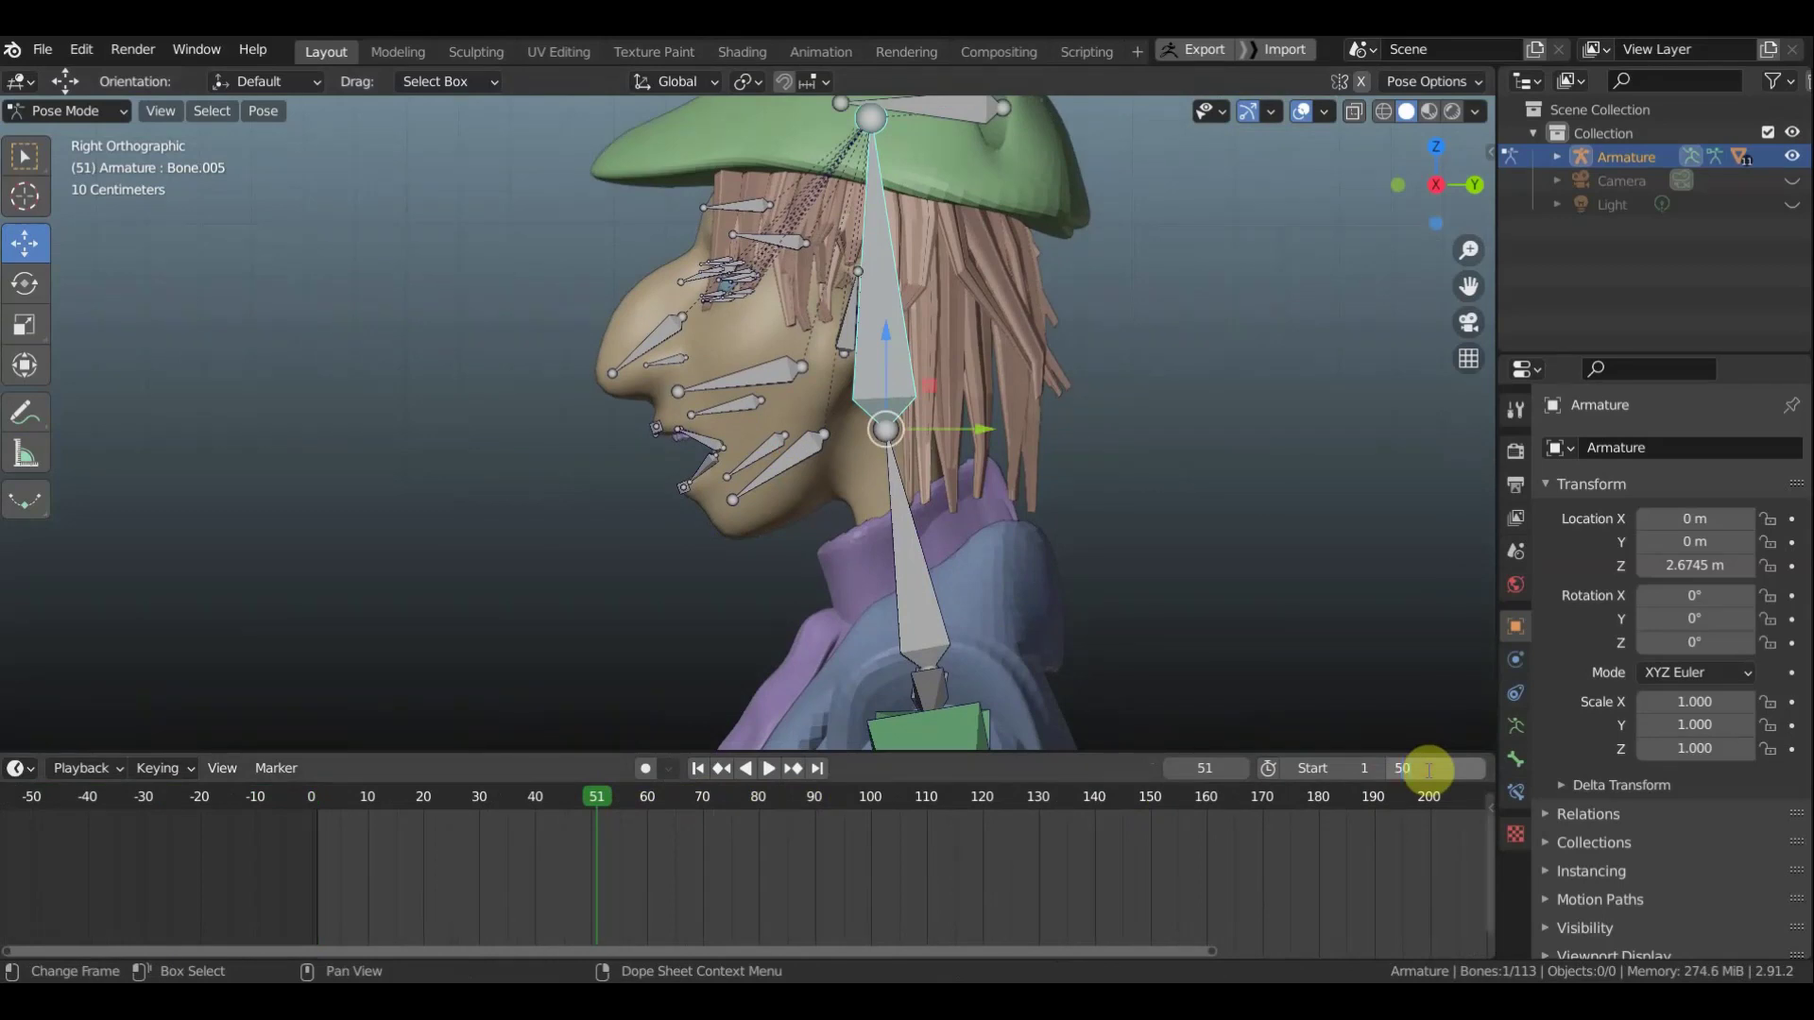
key("Return")
scroll(566, 888, "up", 3)
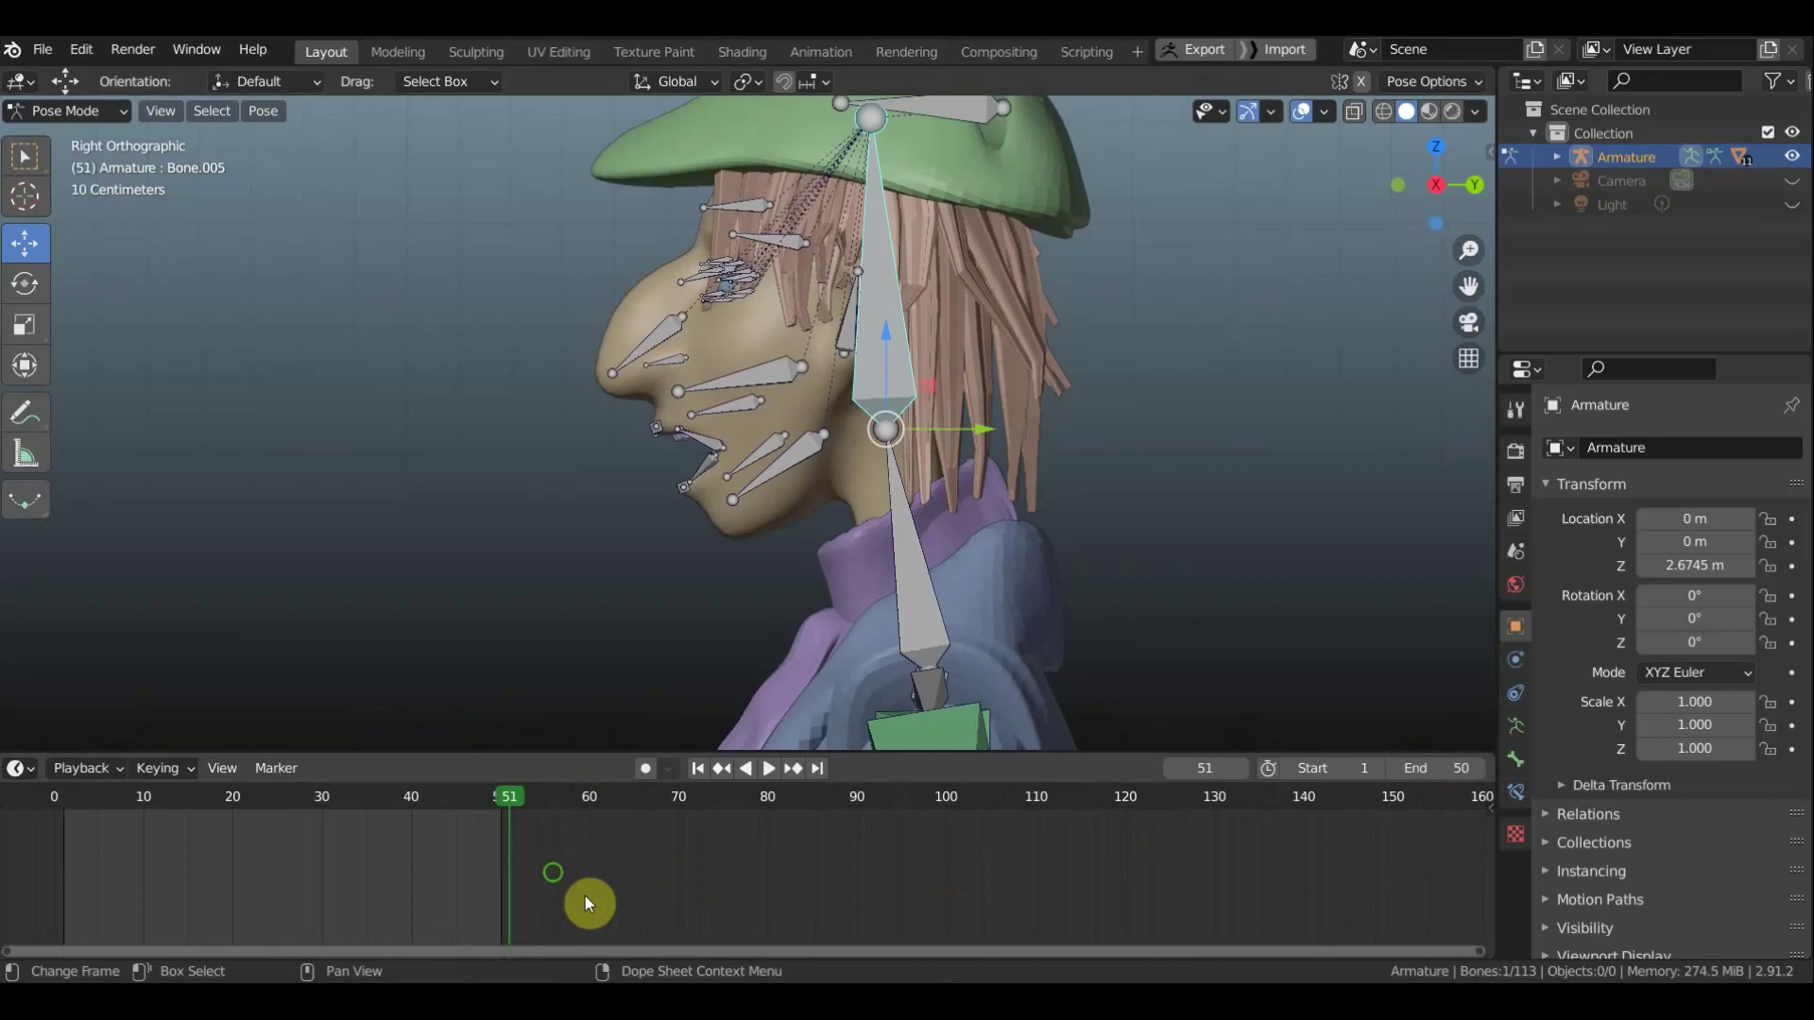
middle_click_drag(588, 904, 1084, 952)
scroll(947, 894, "up", 2)
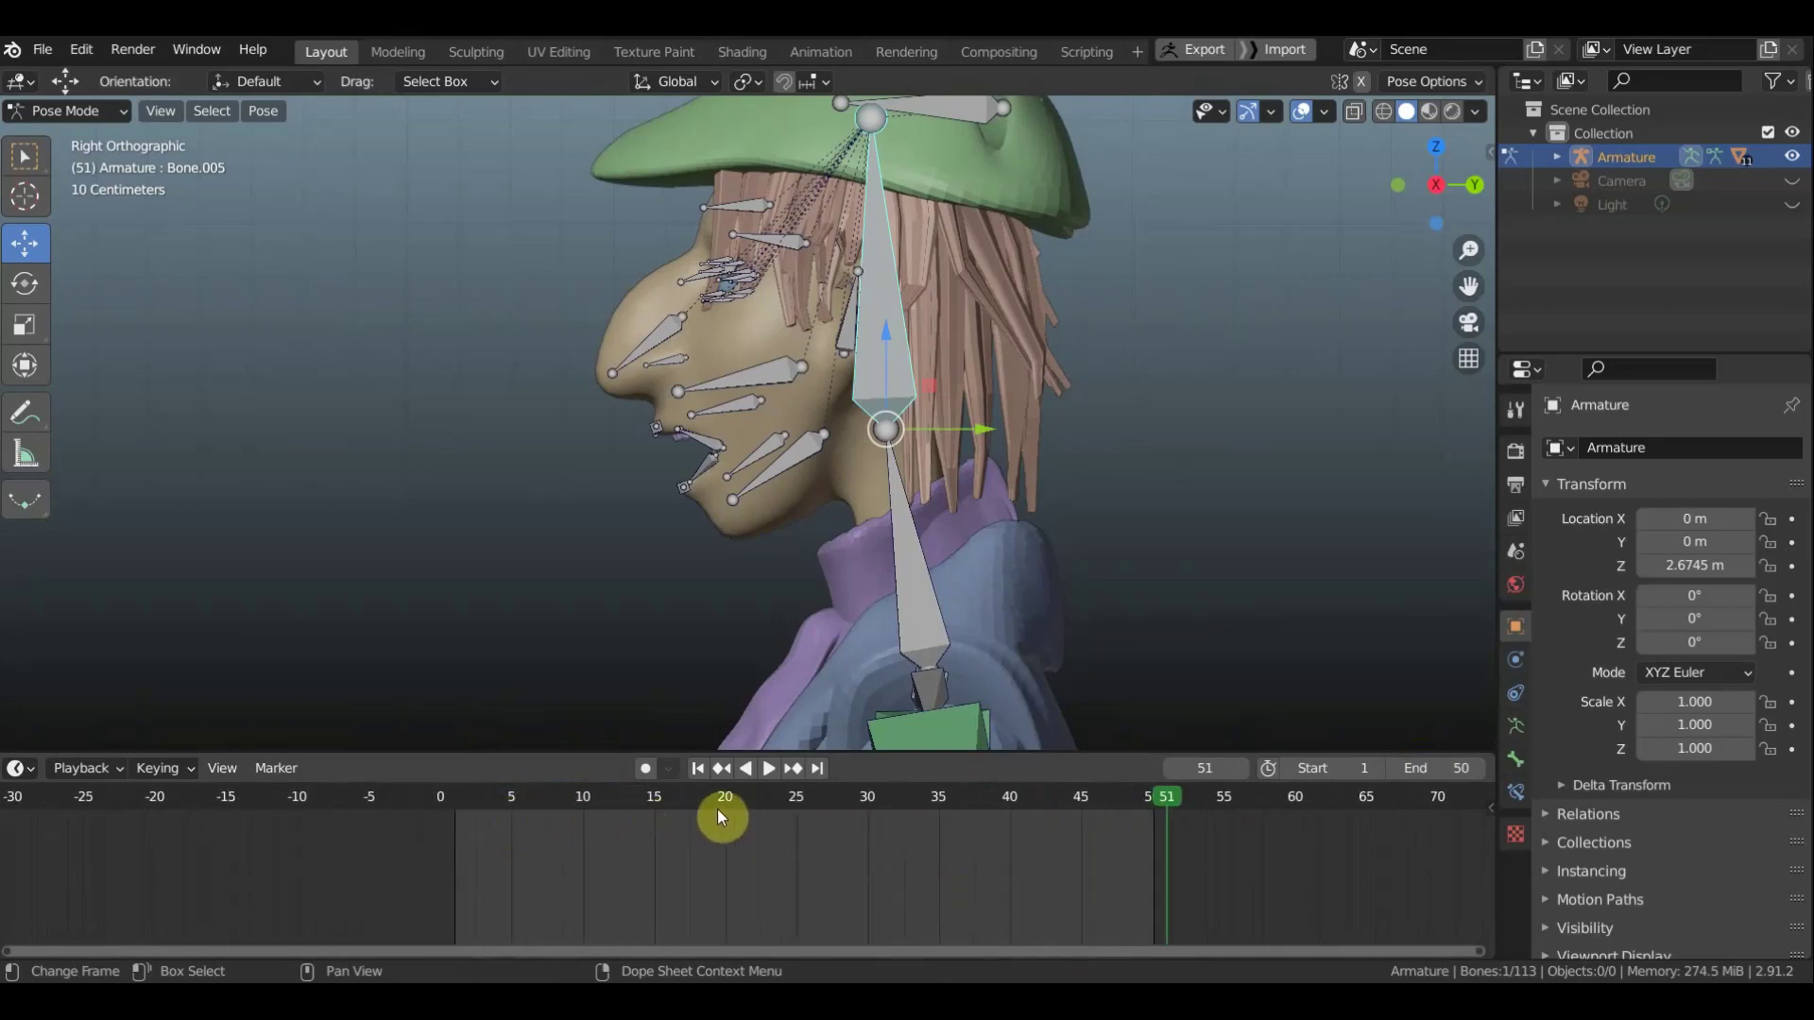
left_click(1152, 800)
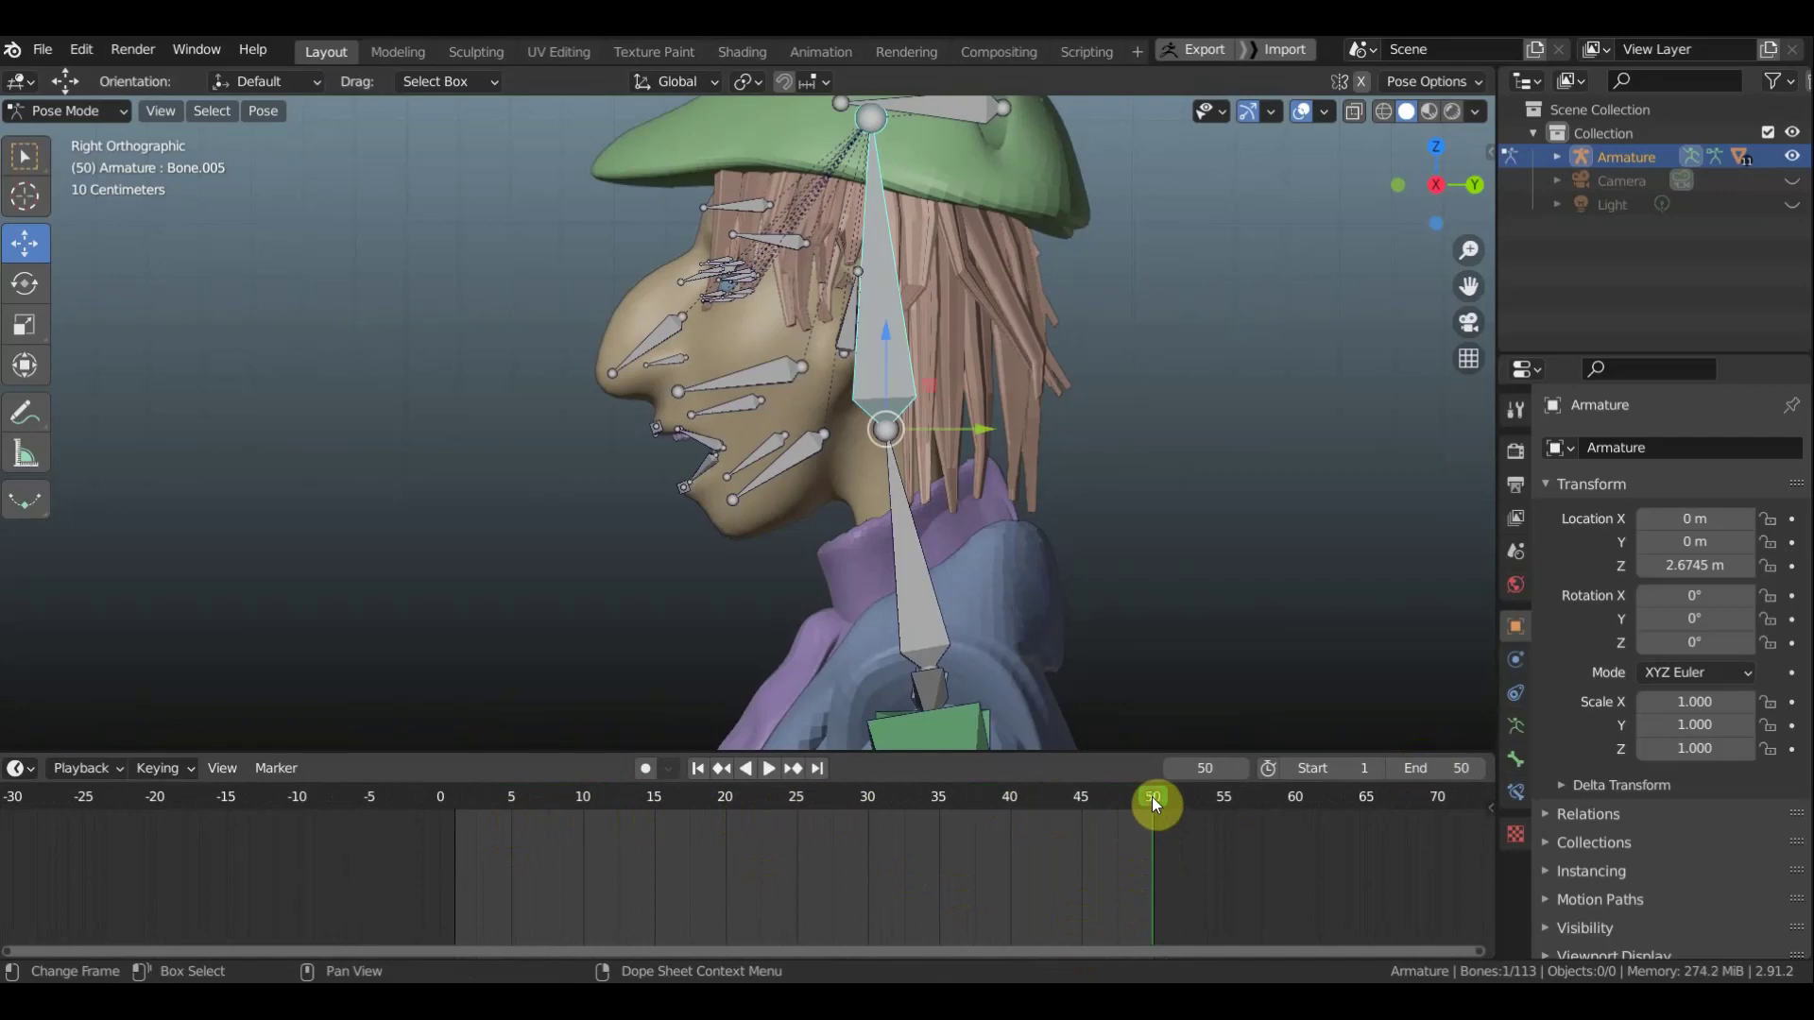
left_click(449, 842)
Rotate jaw bone Bone.036 16.9° to open the mouth, hiding the bones briefly to check
scroll(768, 449, "up", 2)
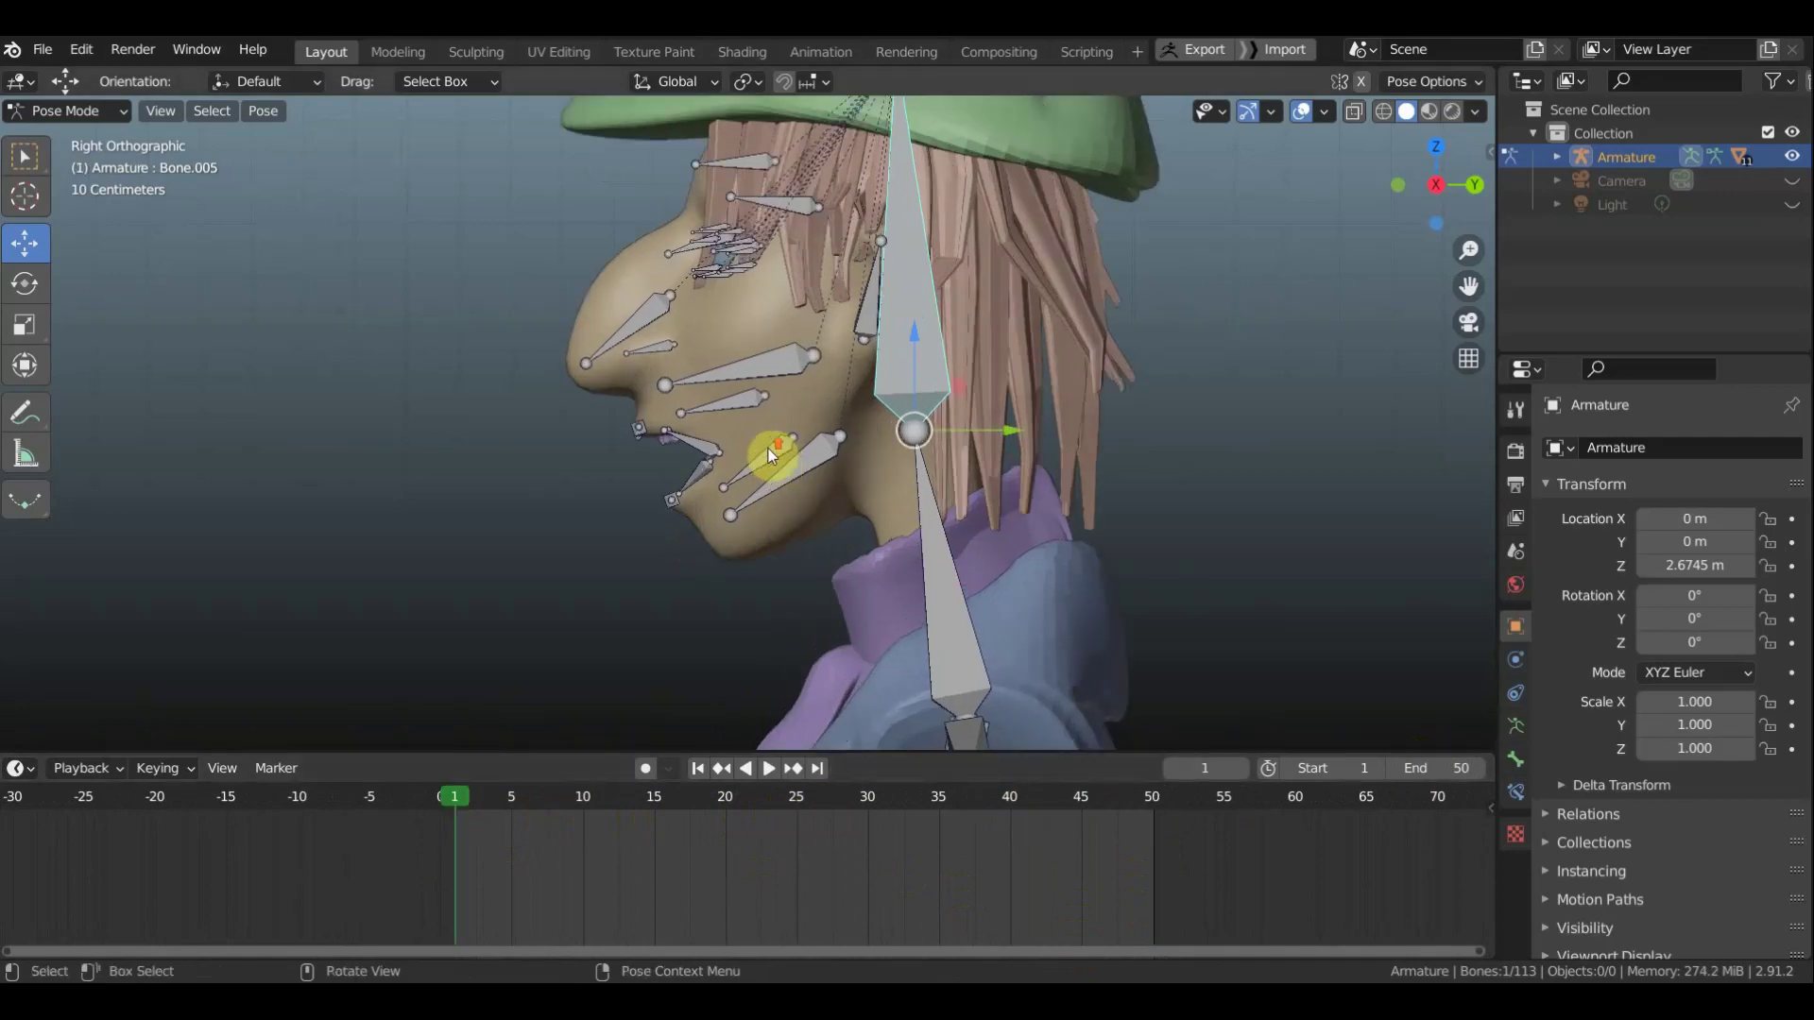
scroll(835, 467, "up", 2)
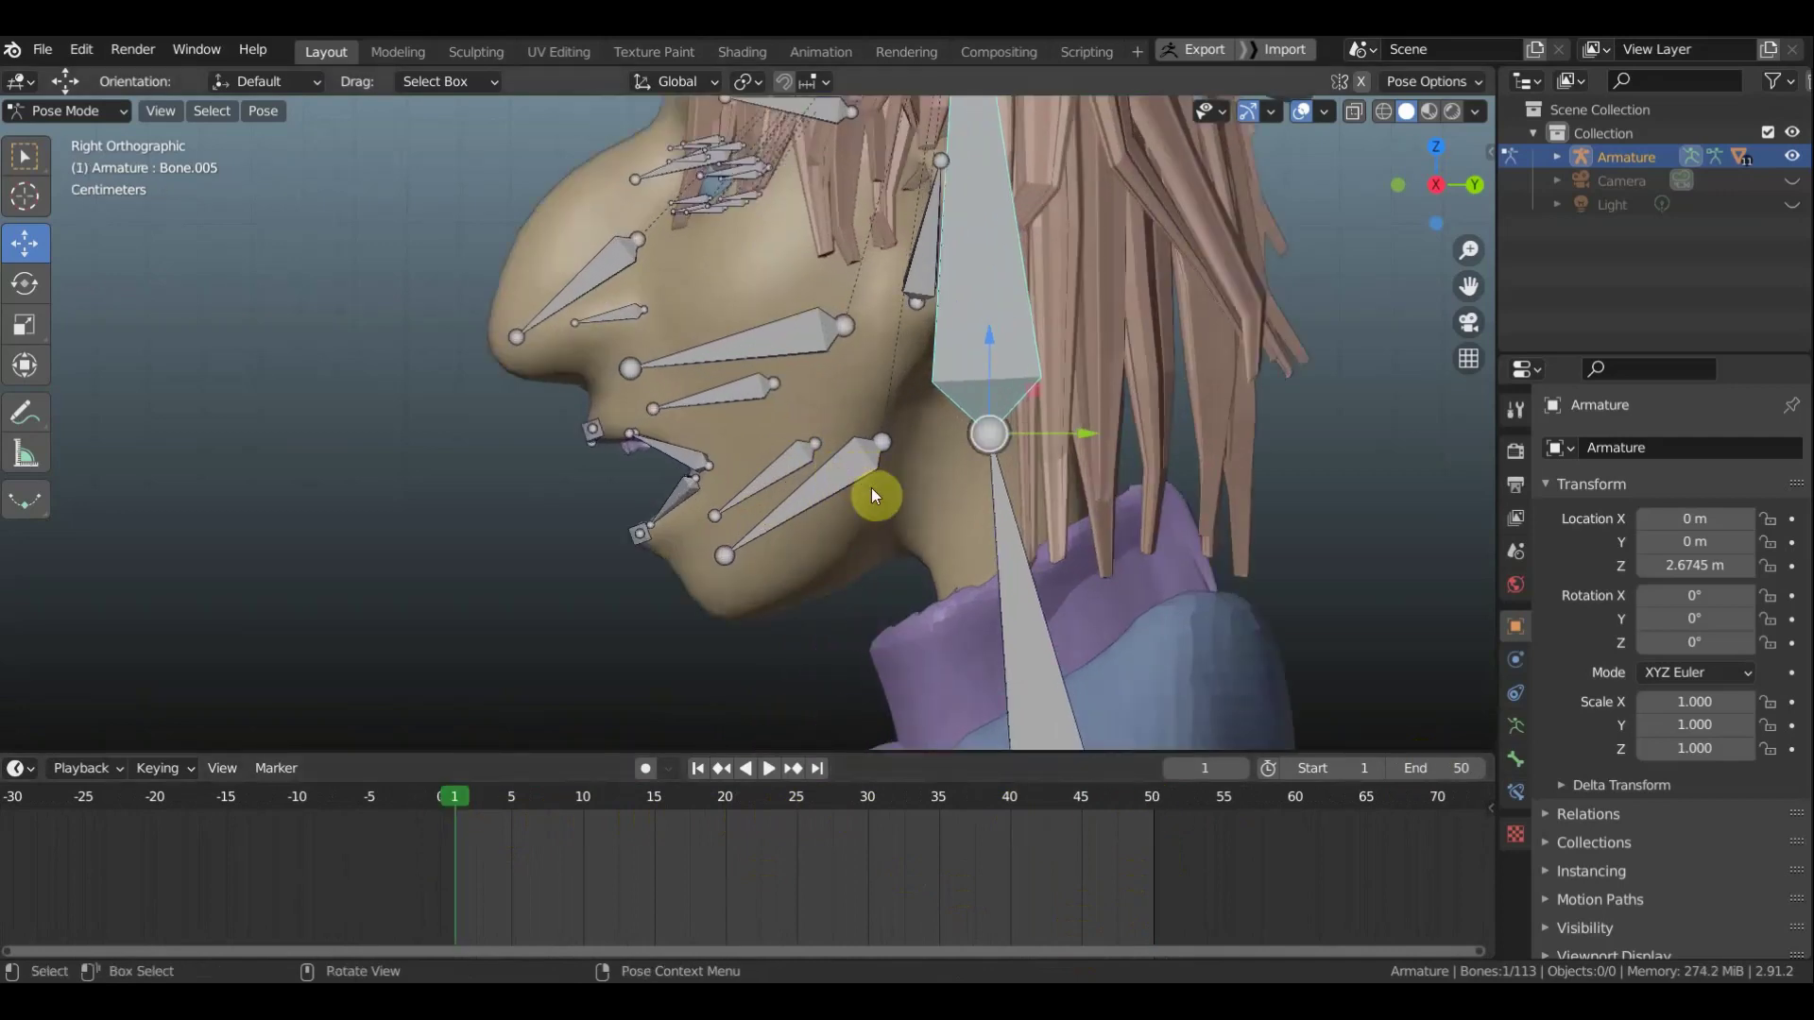
left_click(872, 488)
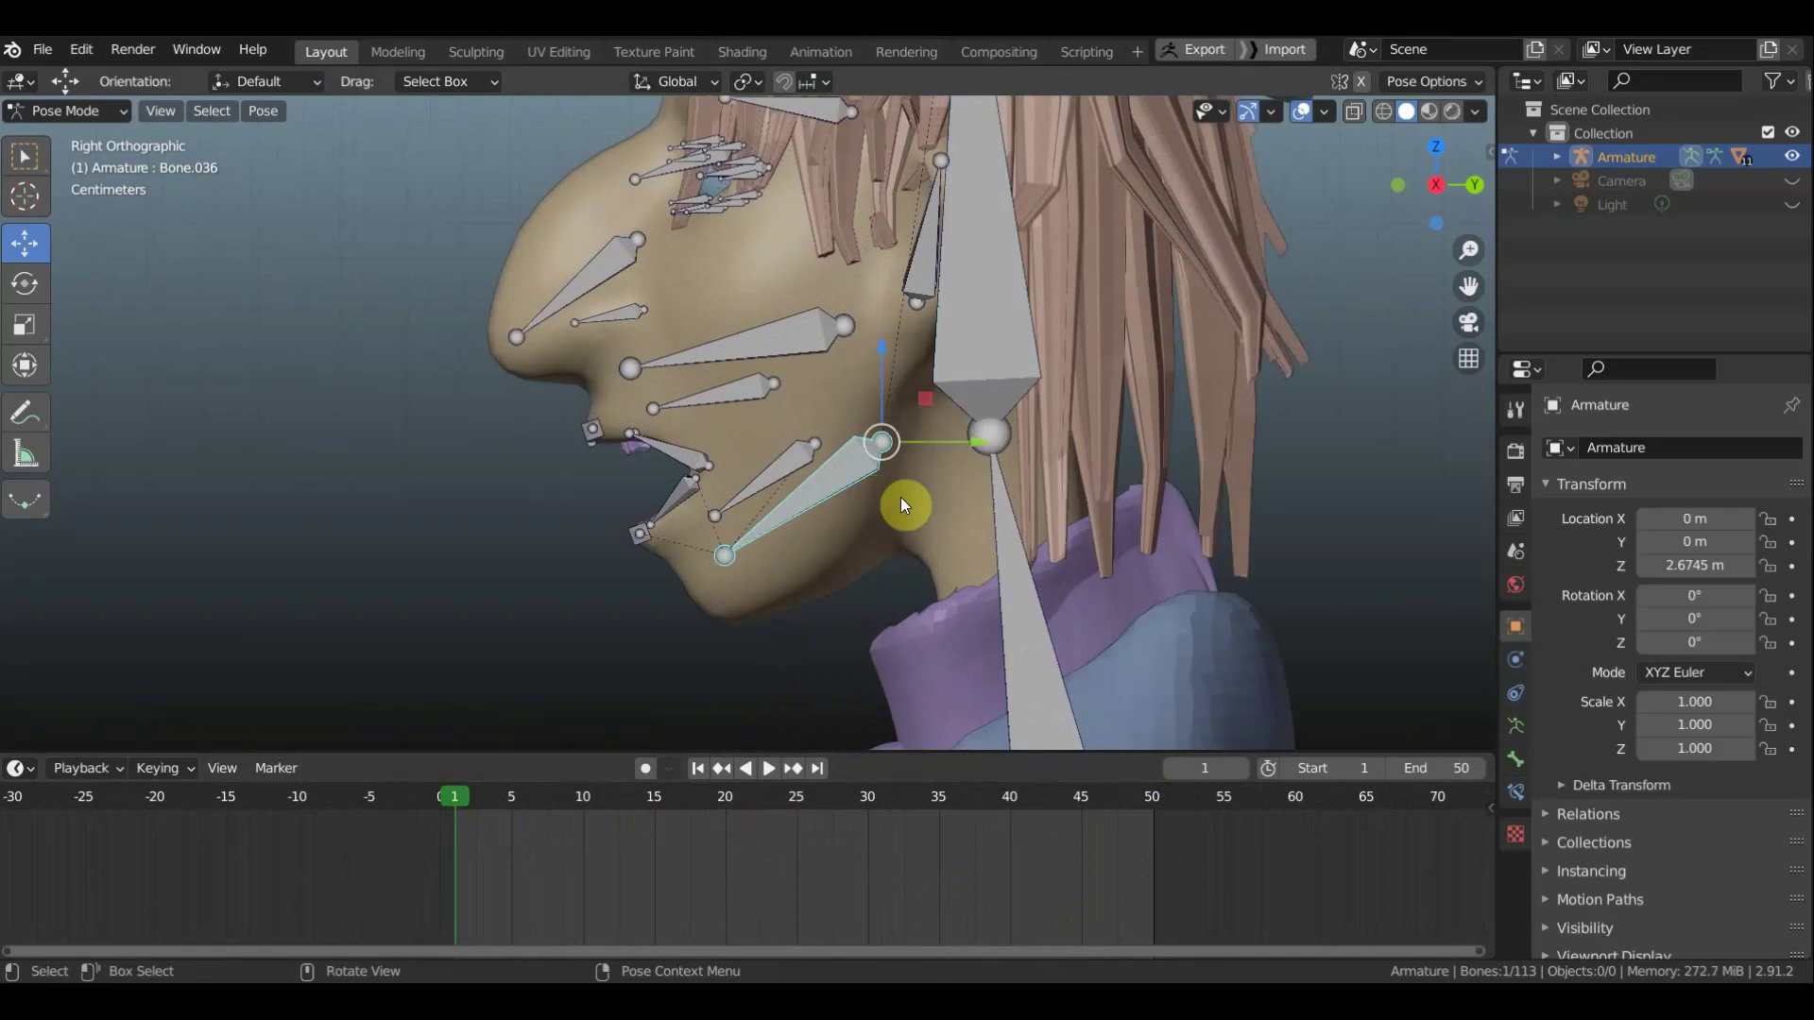
key("r")
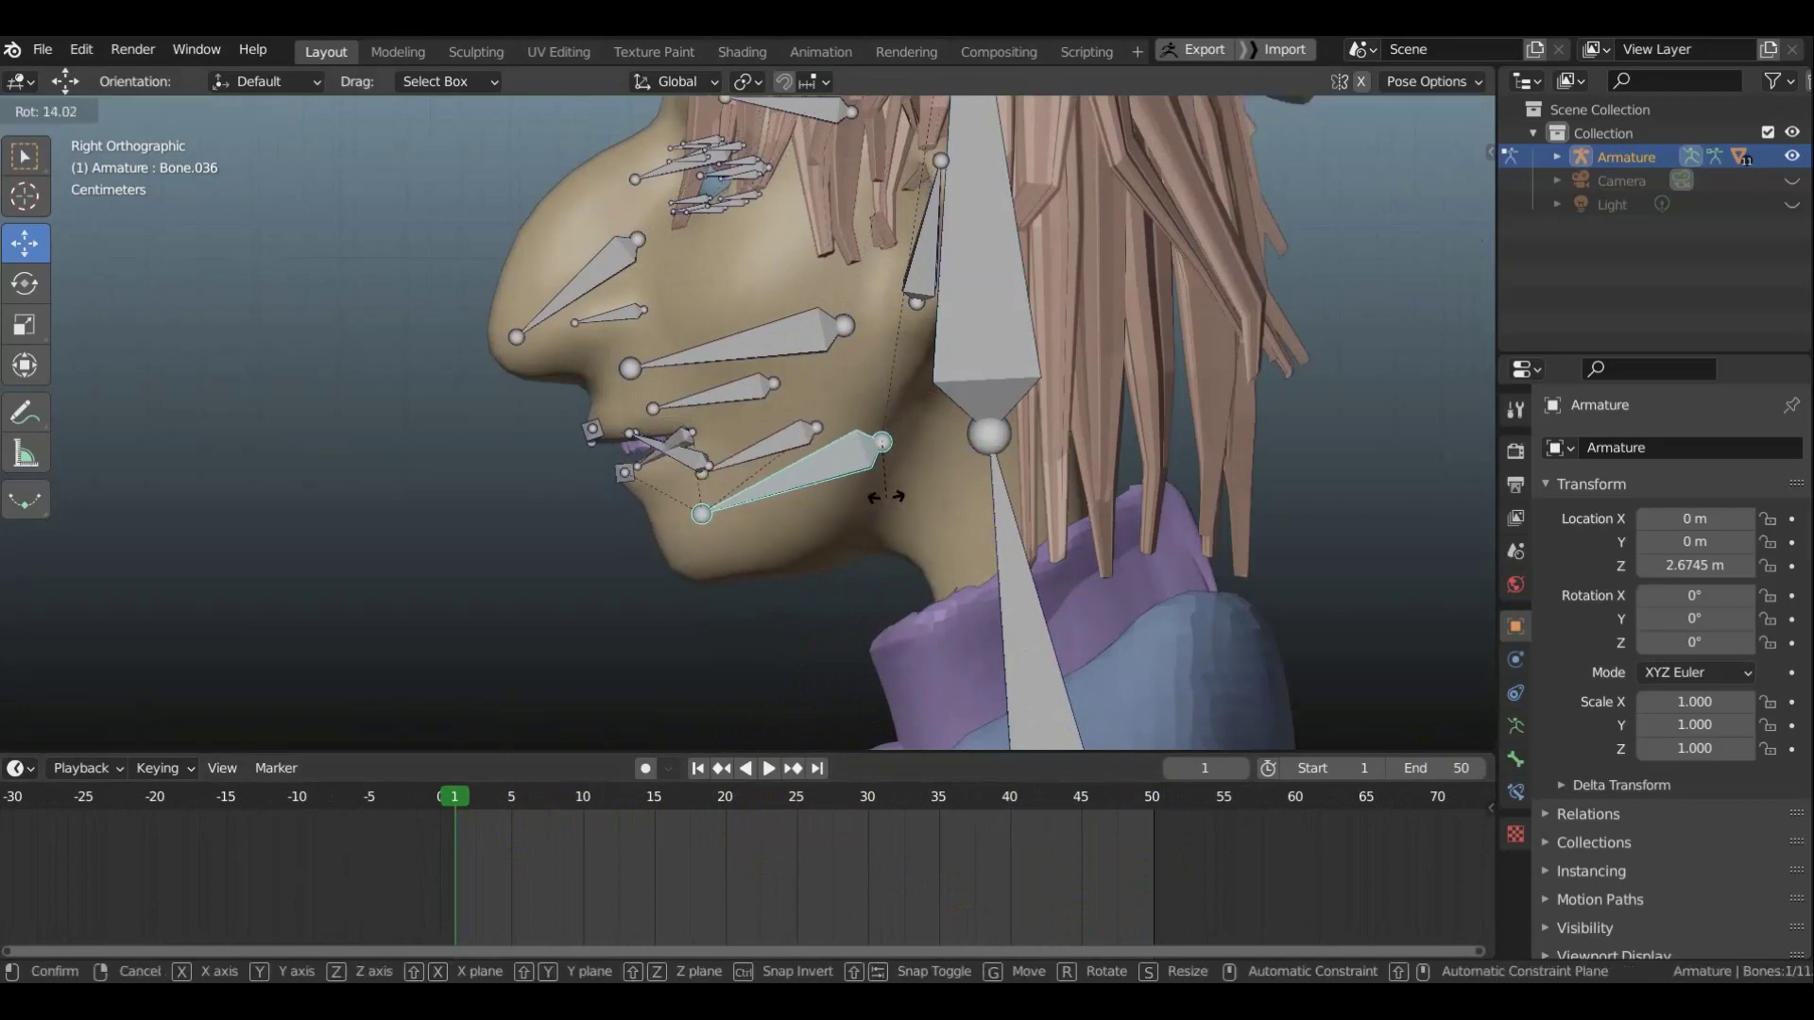
left_click(887, 455)
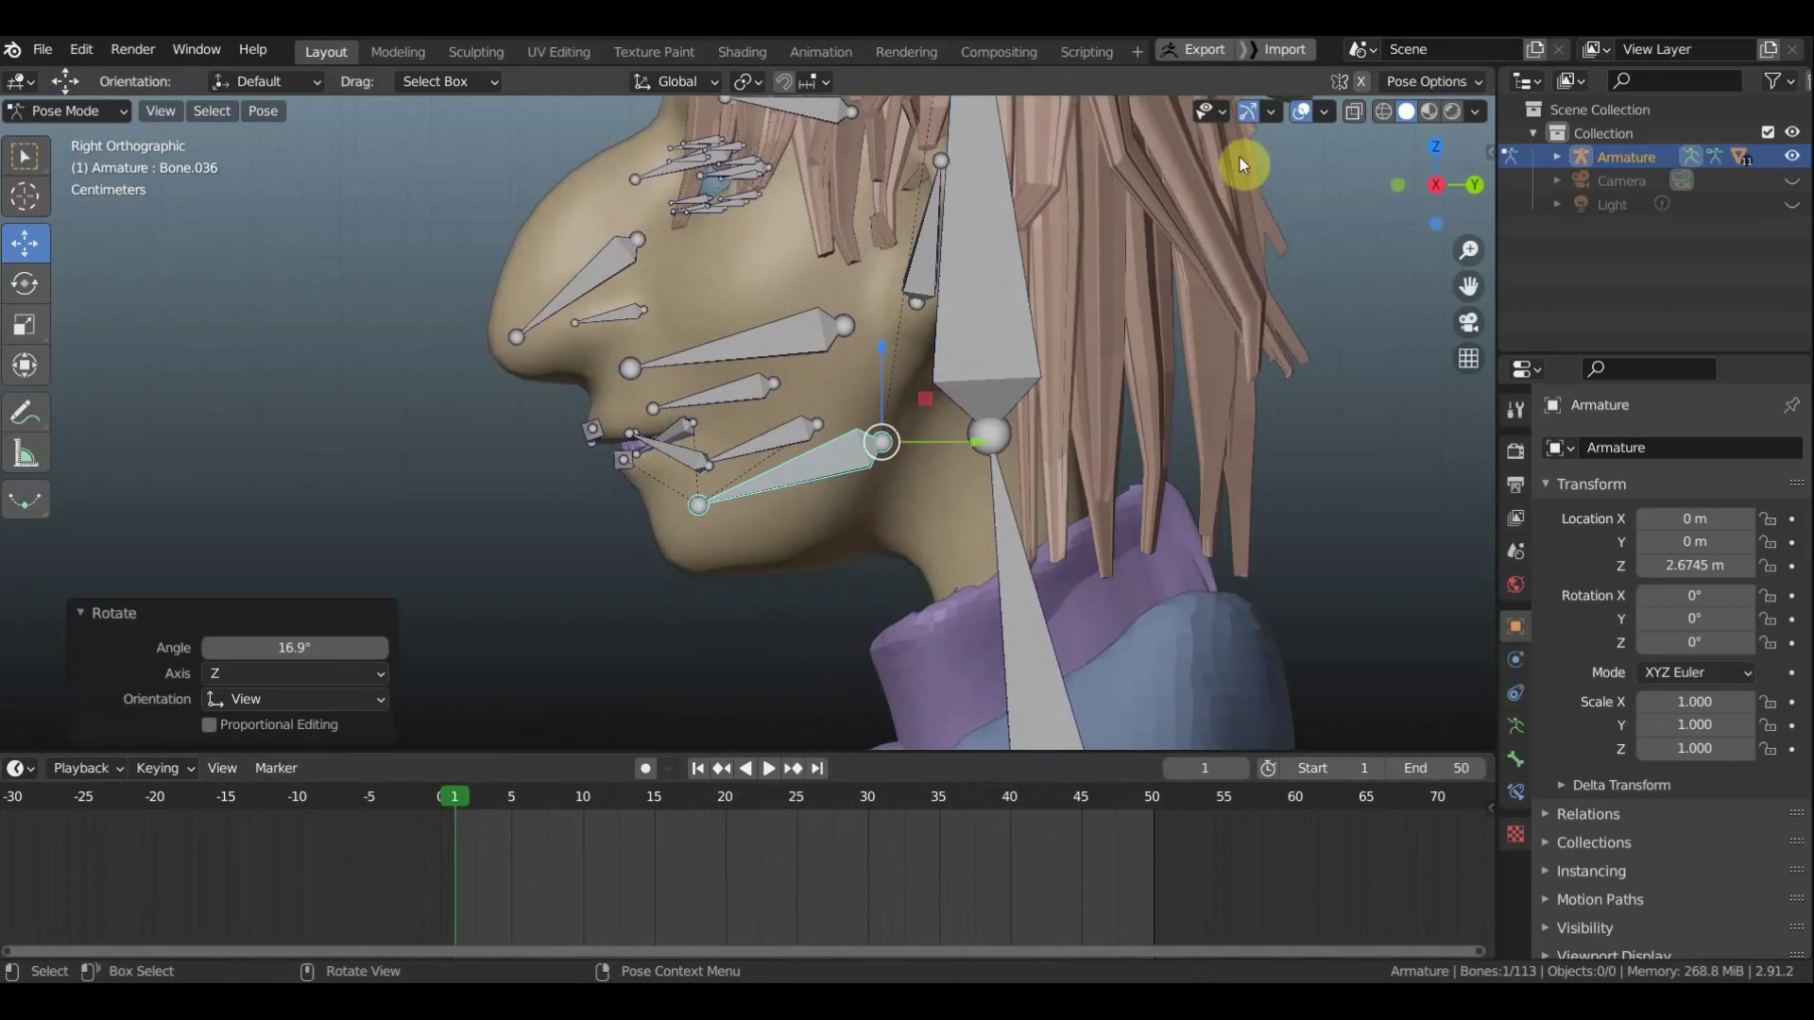
left_click(1301, 113)
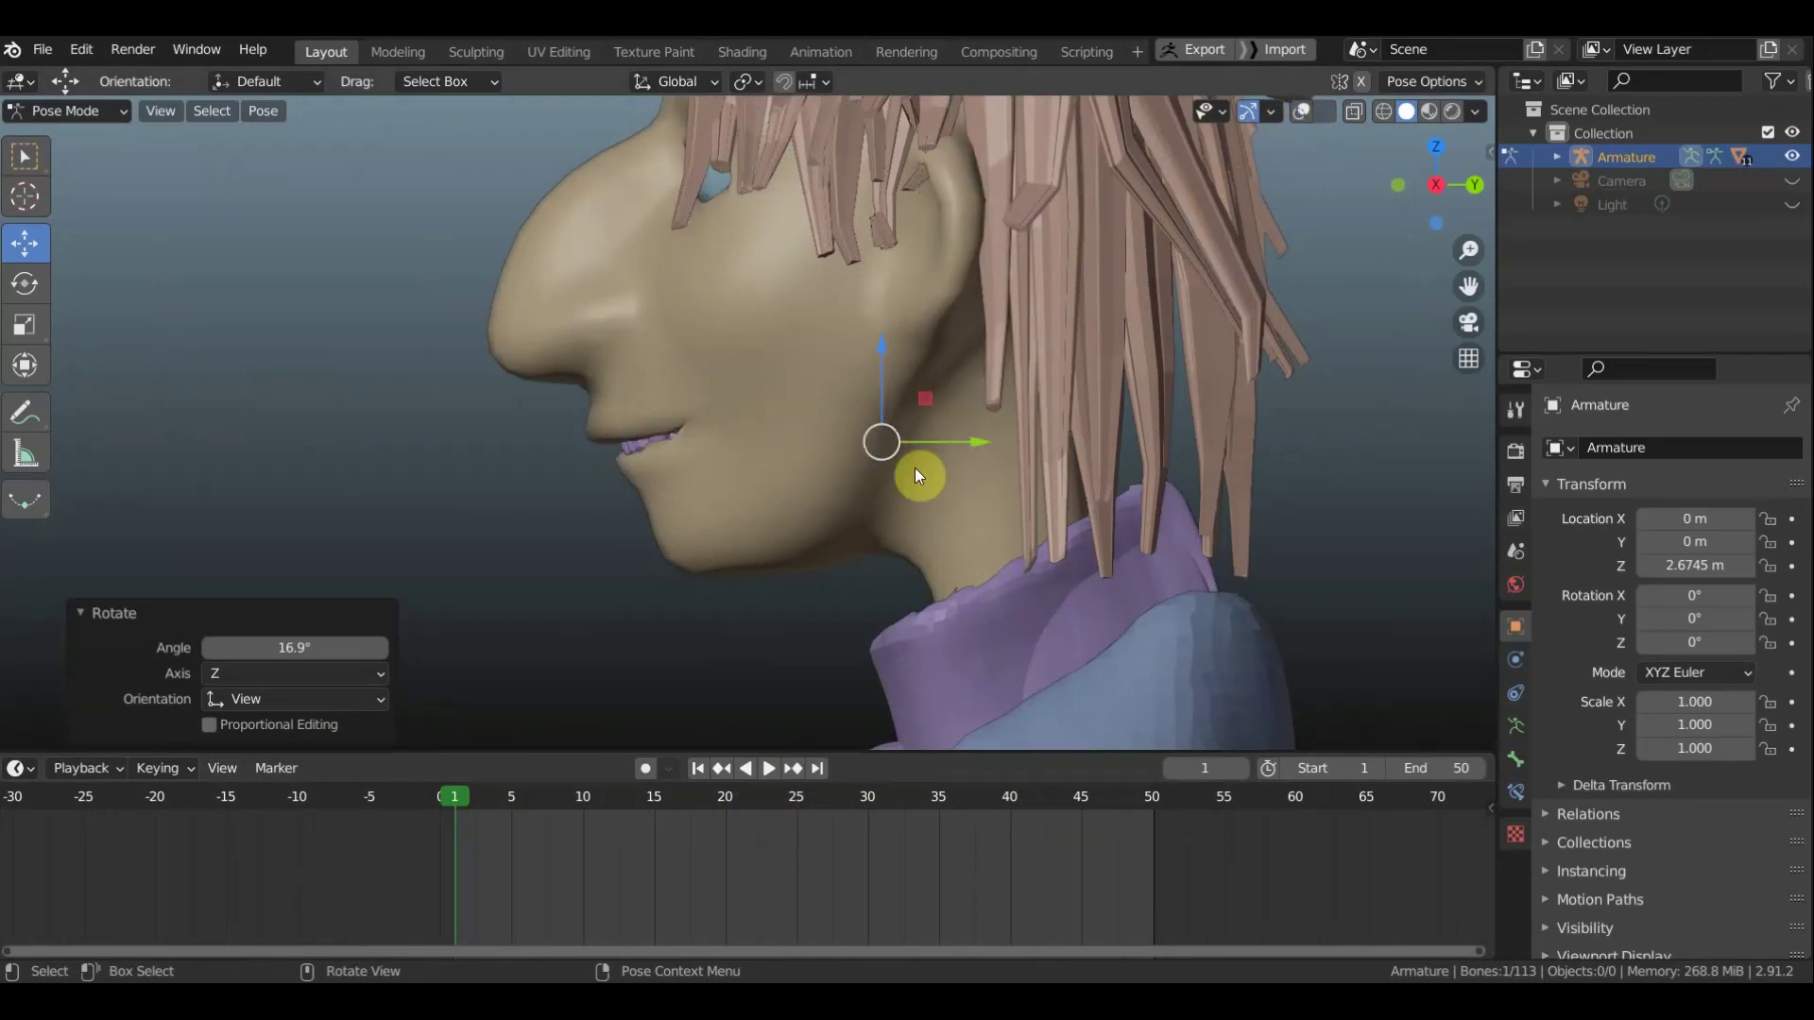
left_click(1305, 113)
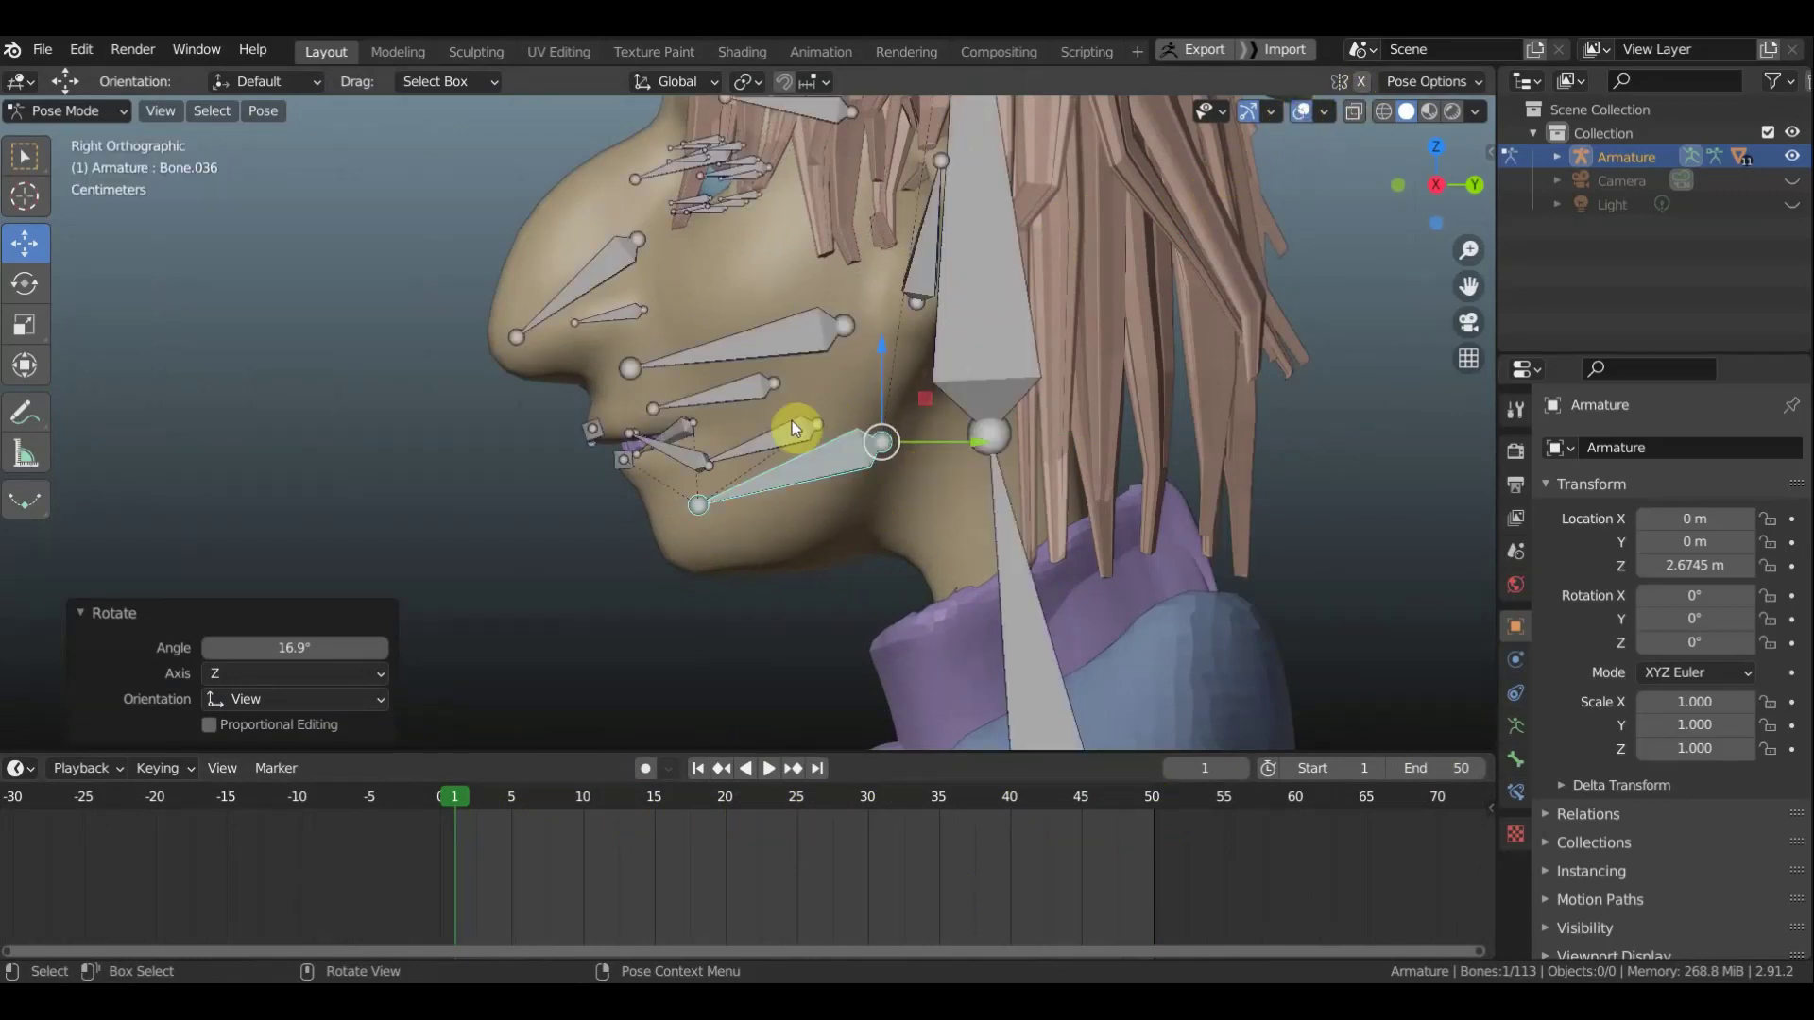
Nudge lower lip bone Bone.108 slightly upward
left_click(700, 467)
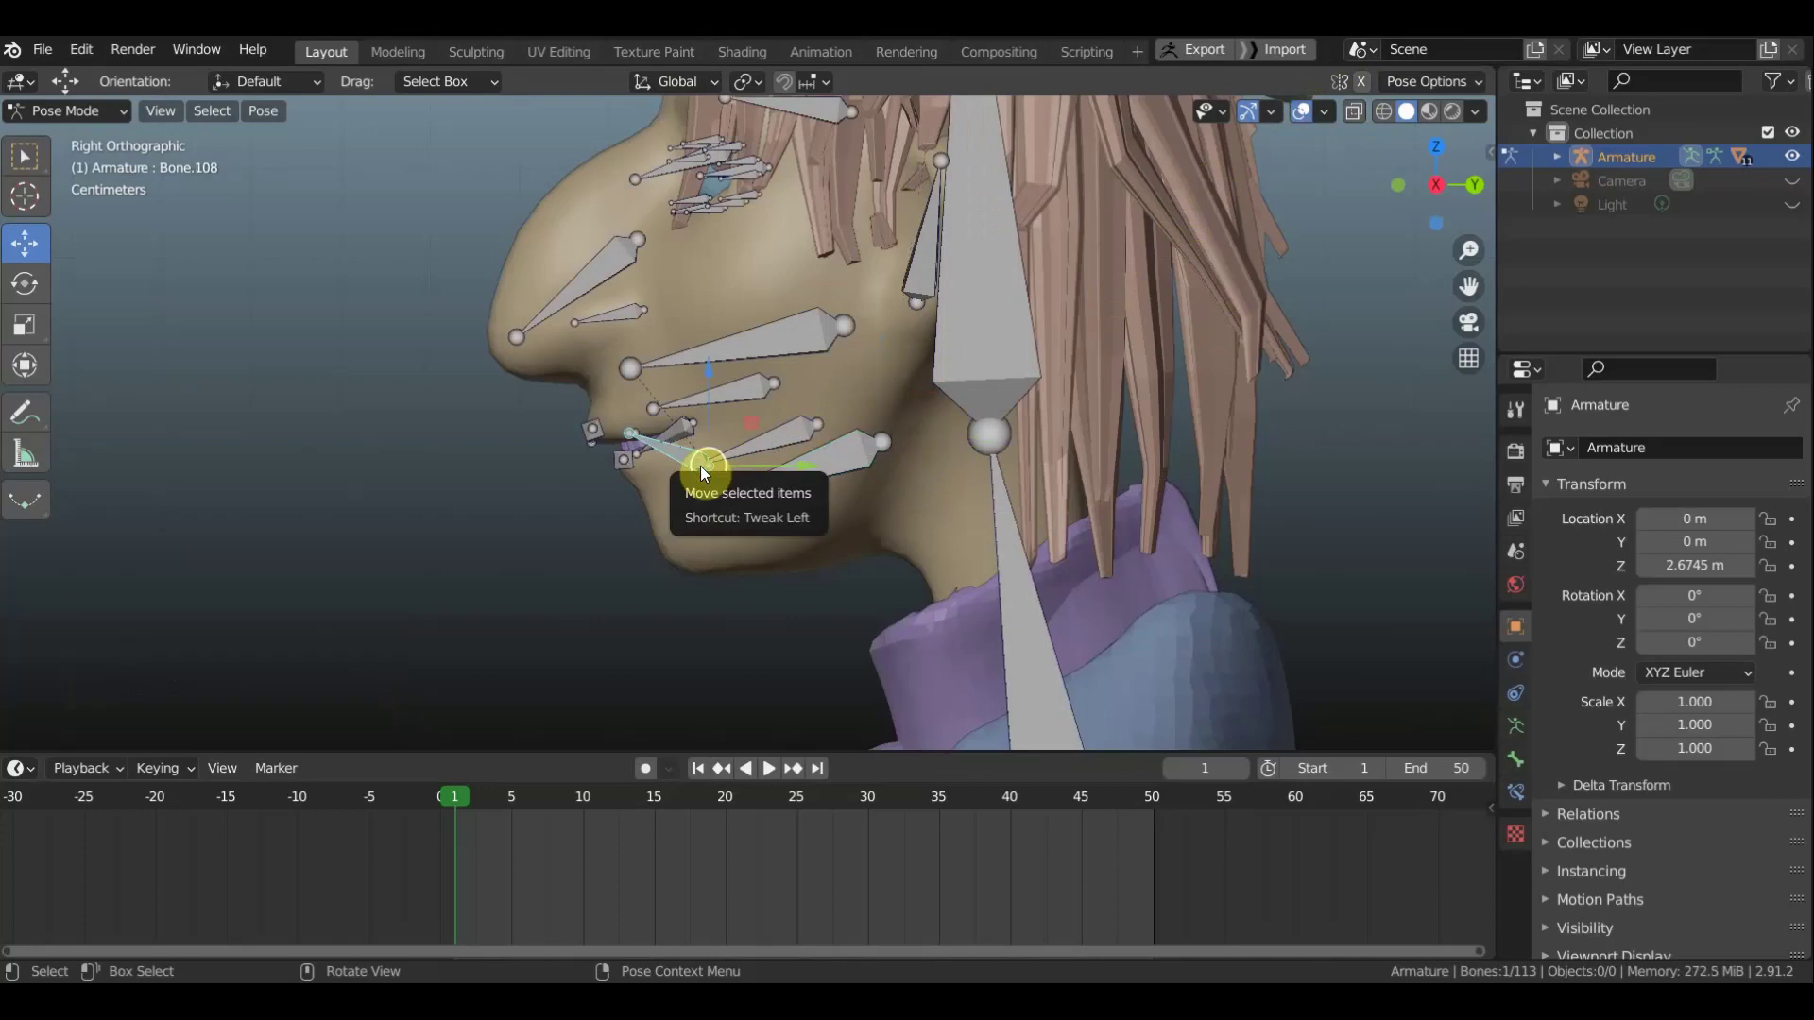
left_click_drag(700, 466, 705, 441)
left_click(705, 440)
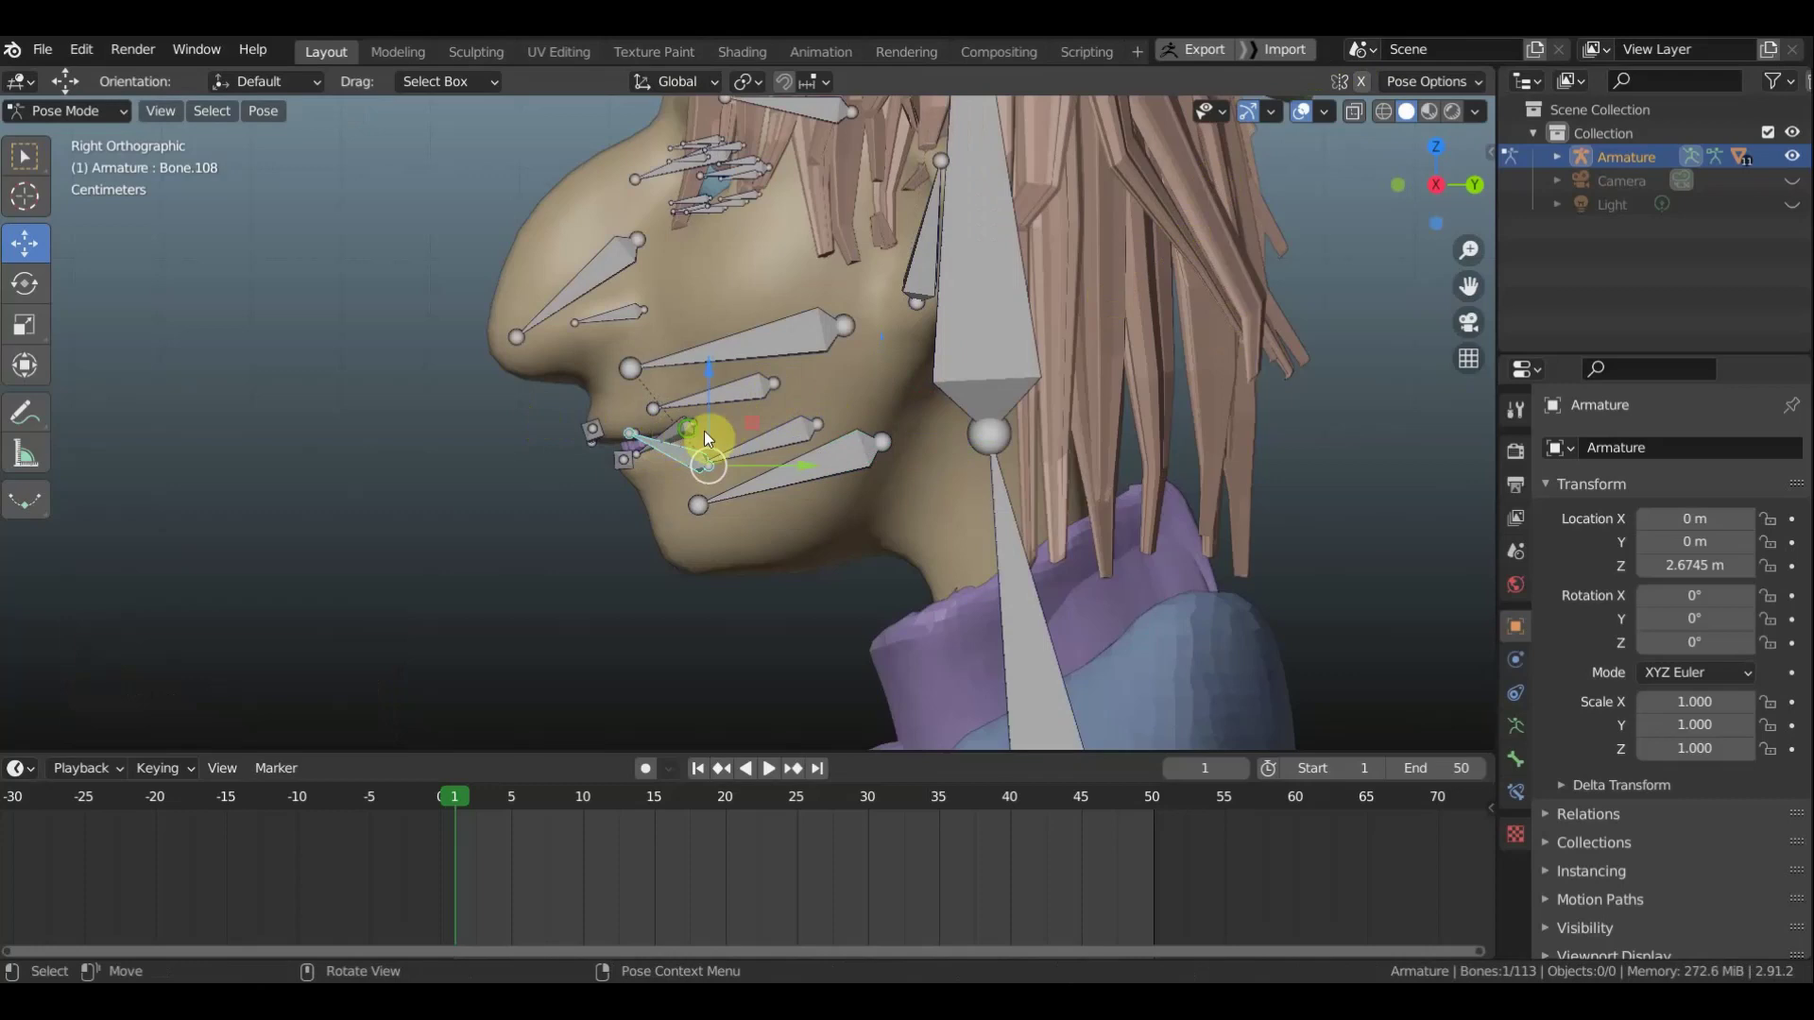
Nudge lip bone Bone.110 slightly in the right side view
mouse_move(705, 431)
middle_mouse_down()
mouse_move(938, 427)
mouse_move(961, 410)
middle_mouse_up()
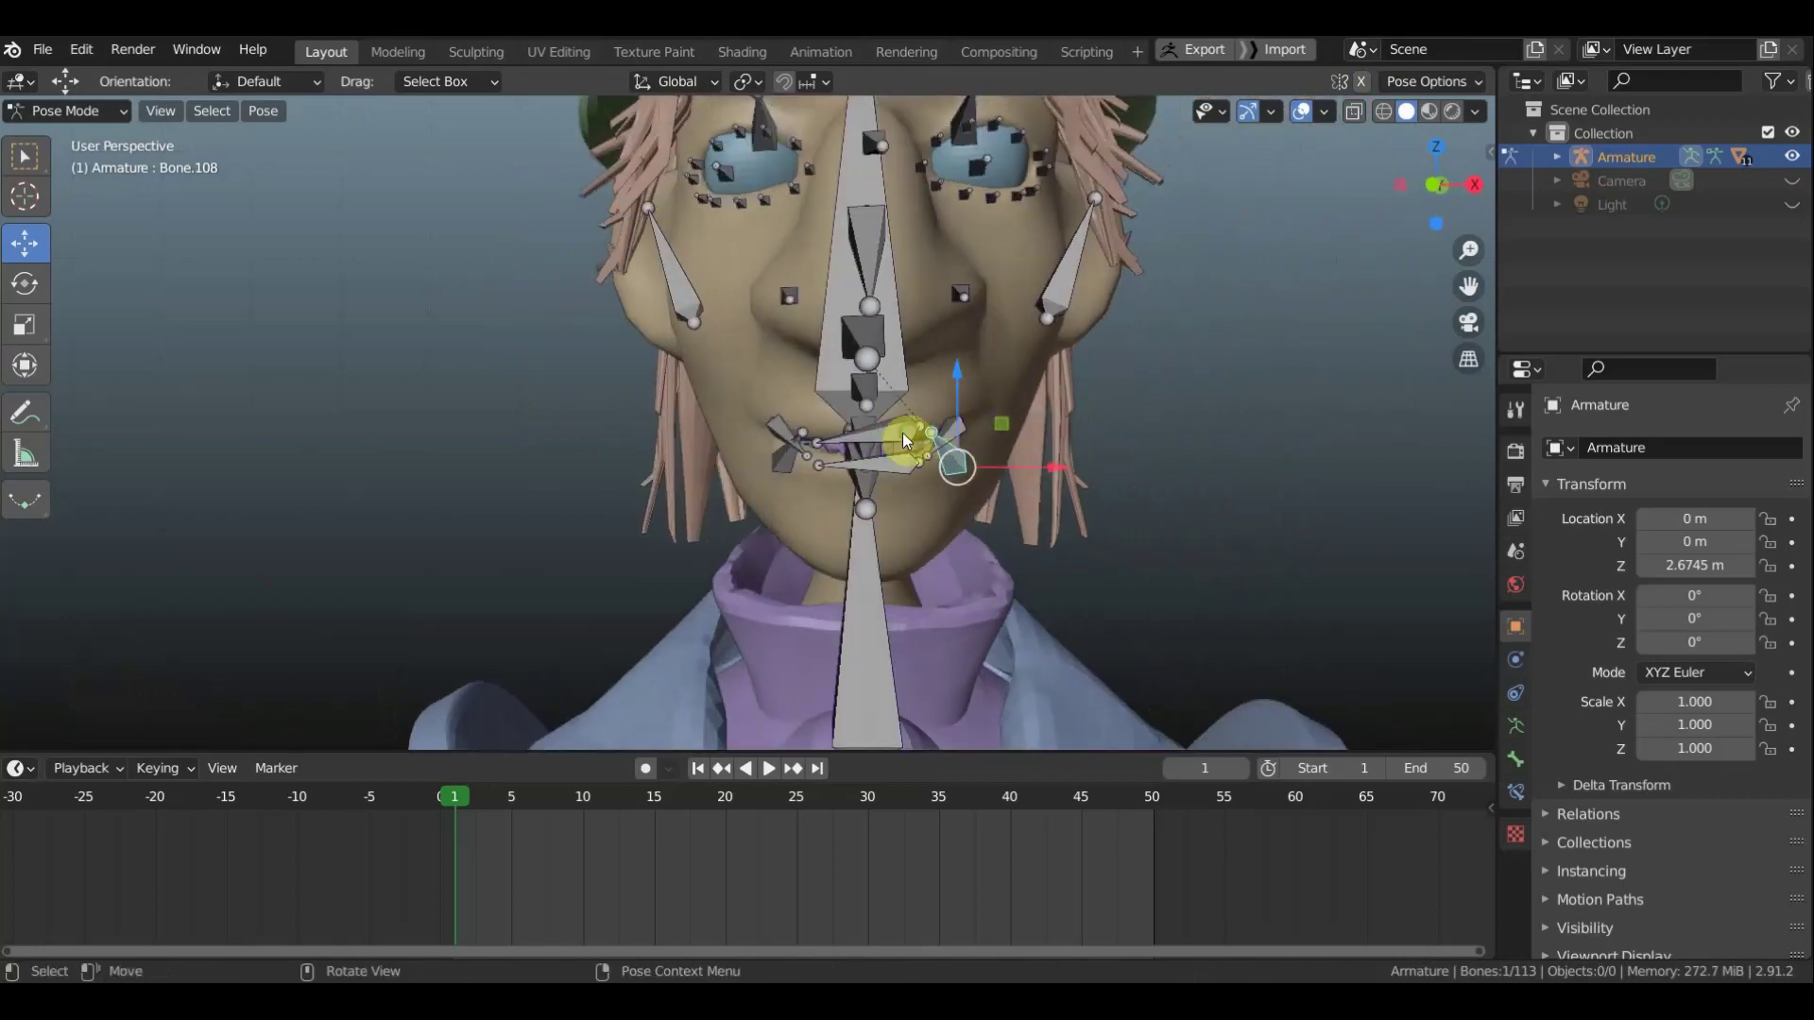
left_click(1304, 113)
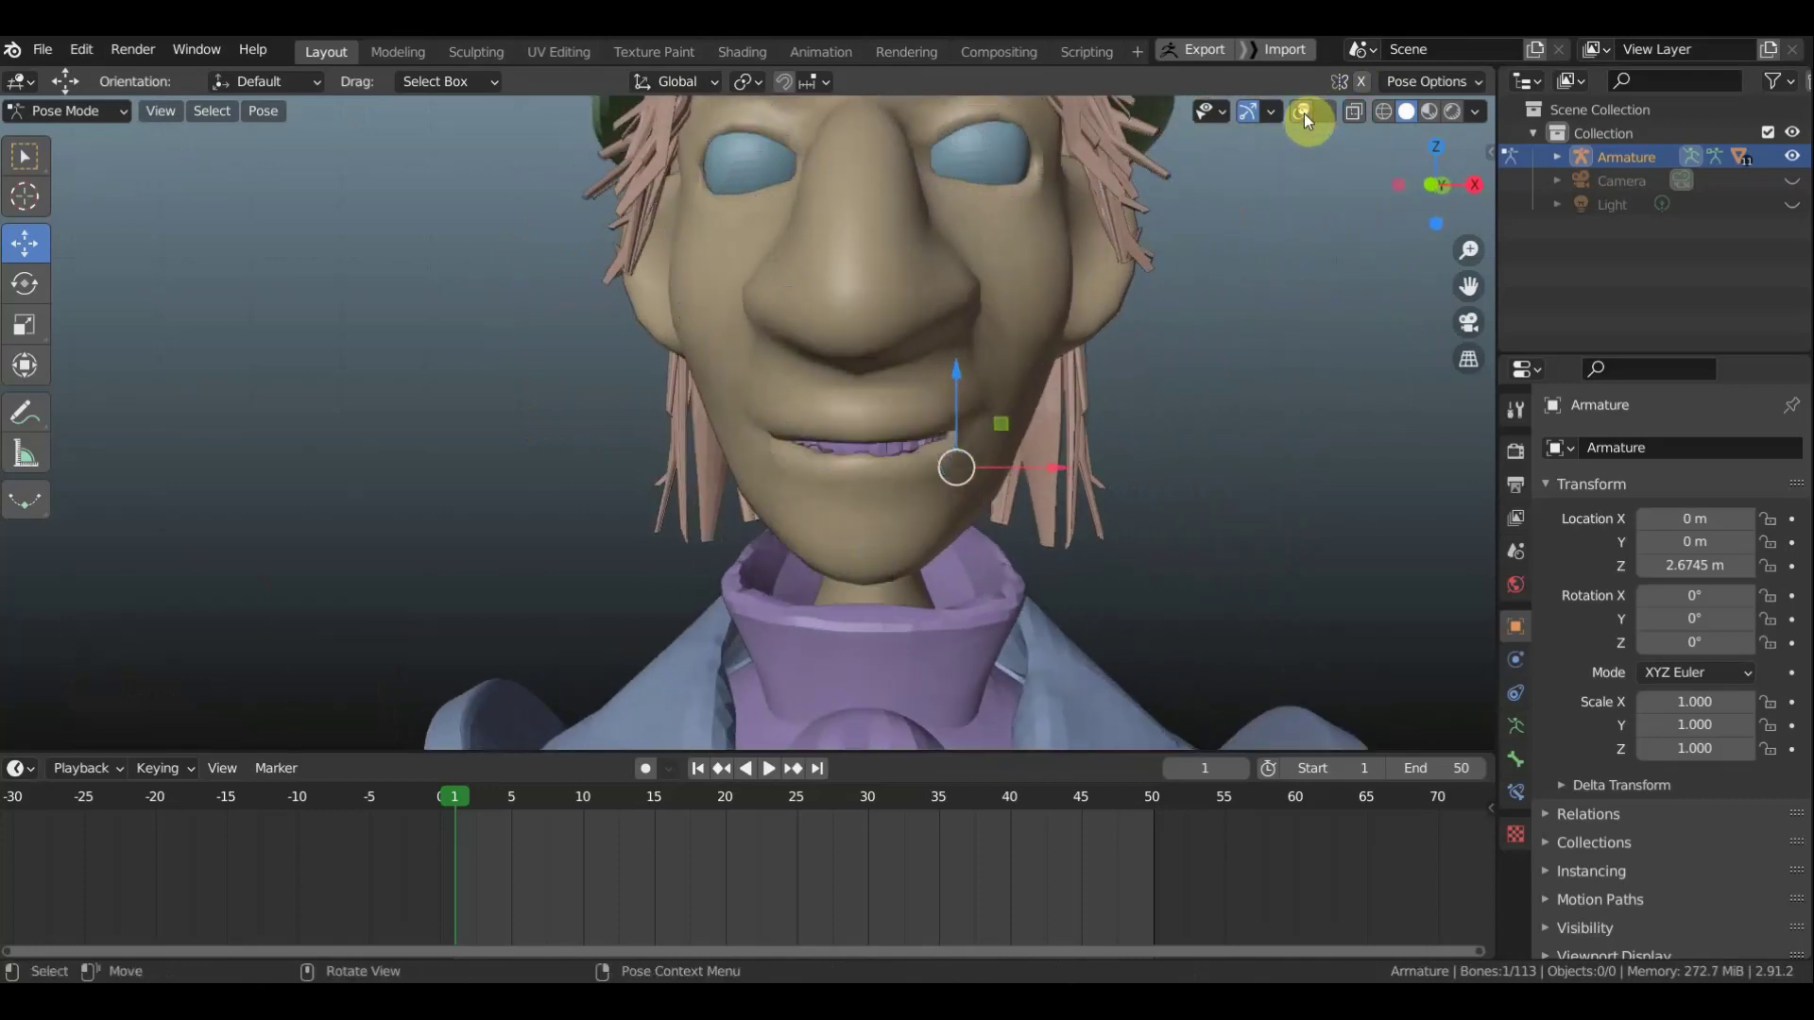
left_click(1304, 113)
mouse_move(1181, 293)
middle_mouse_down()
mouse_move(1109, 383)
mouse_move(717, 525)
middle_mouse_up()
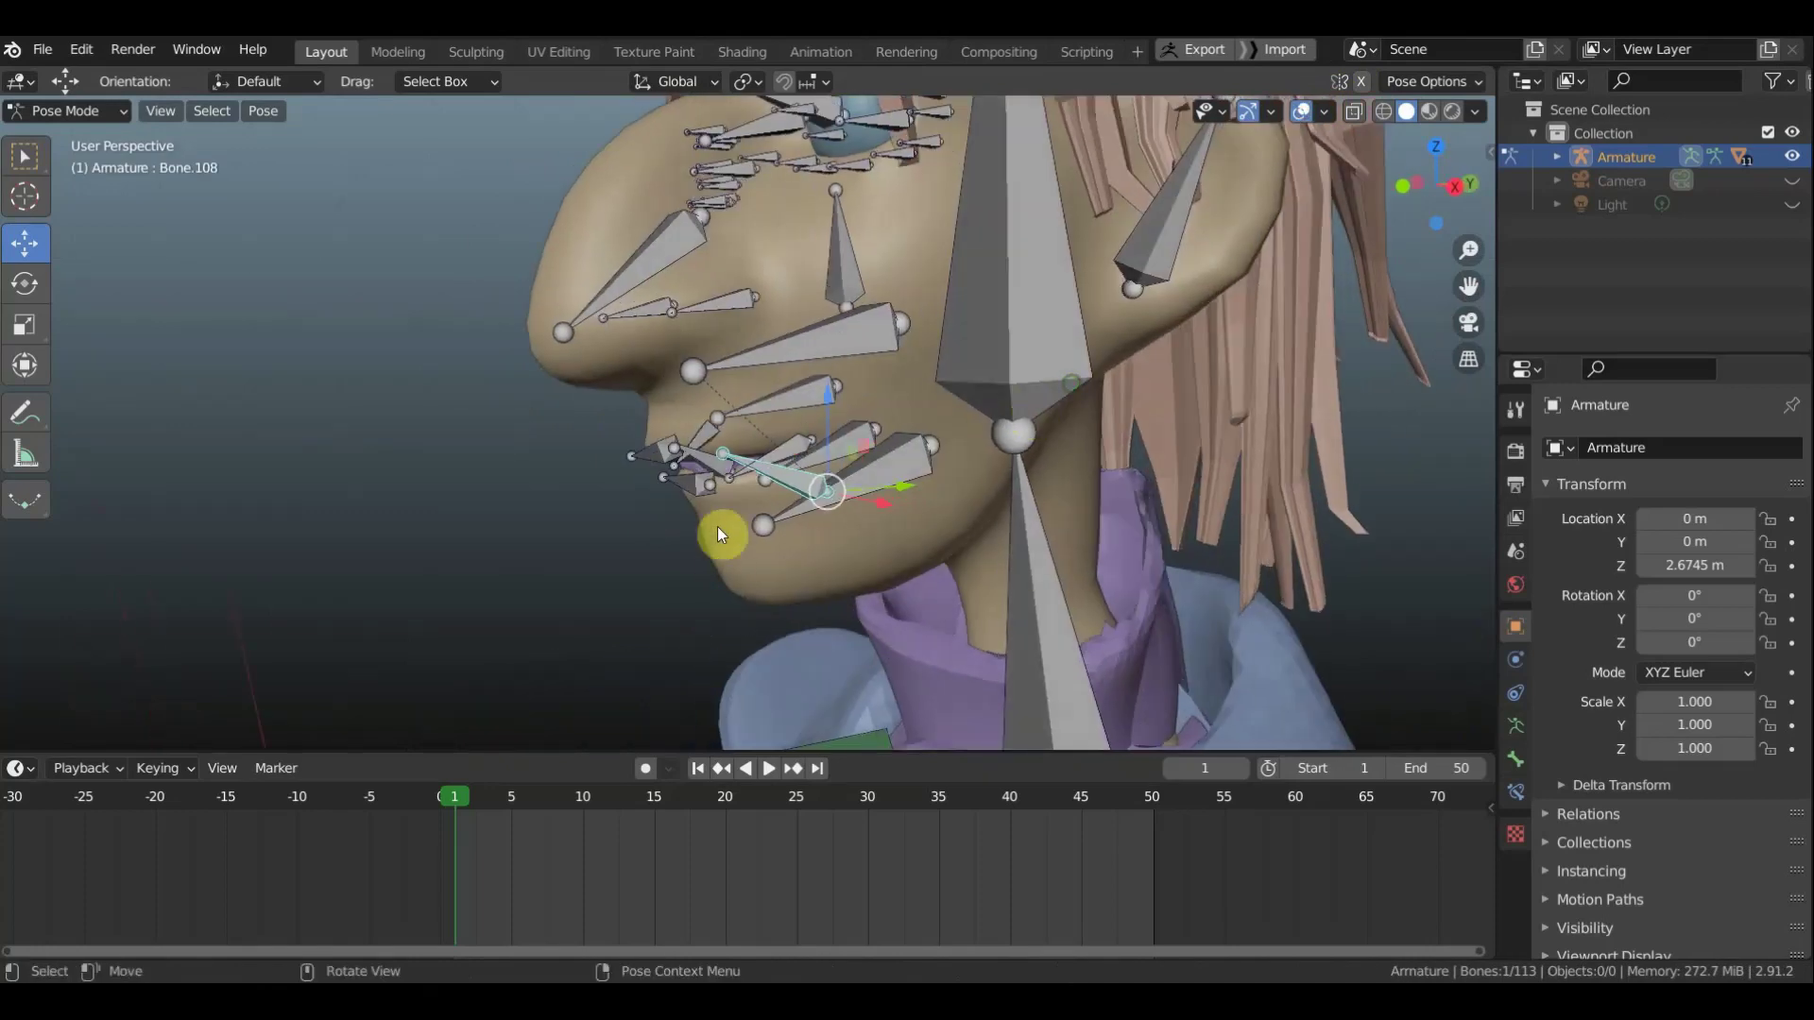
left_click(693, 484)
key("KP_3")
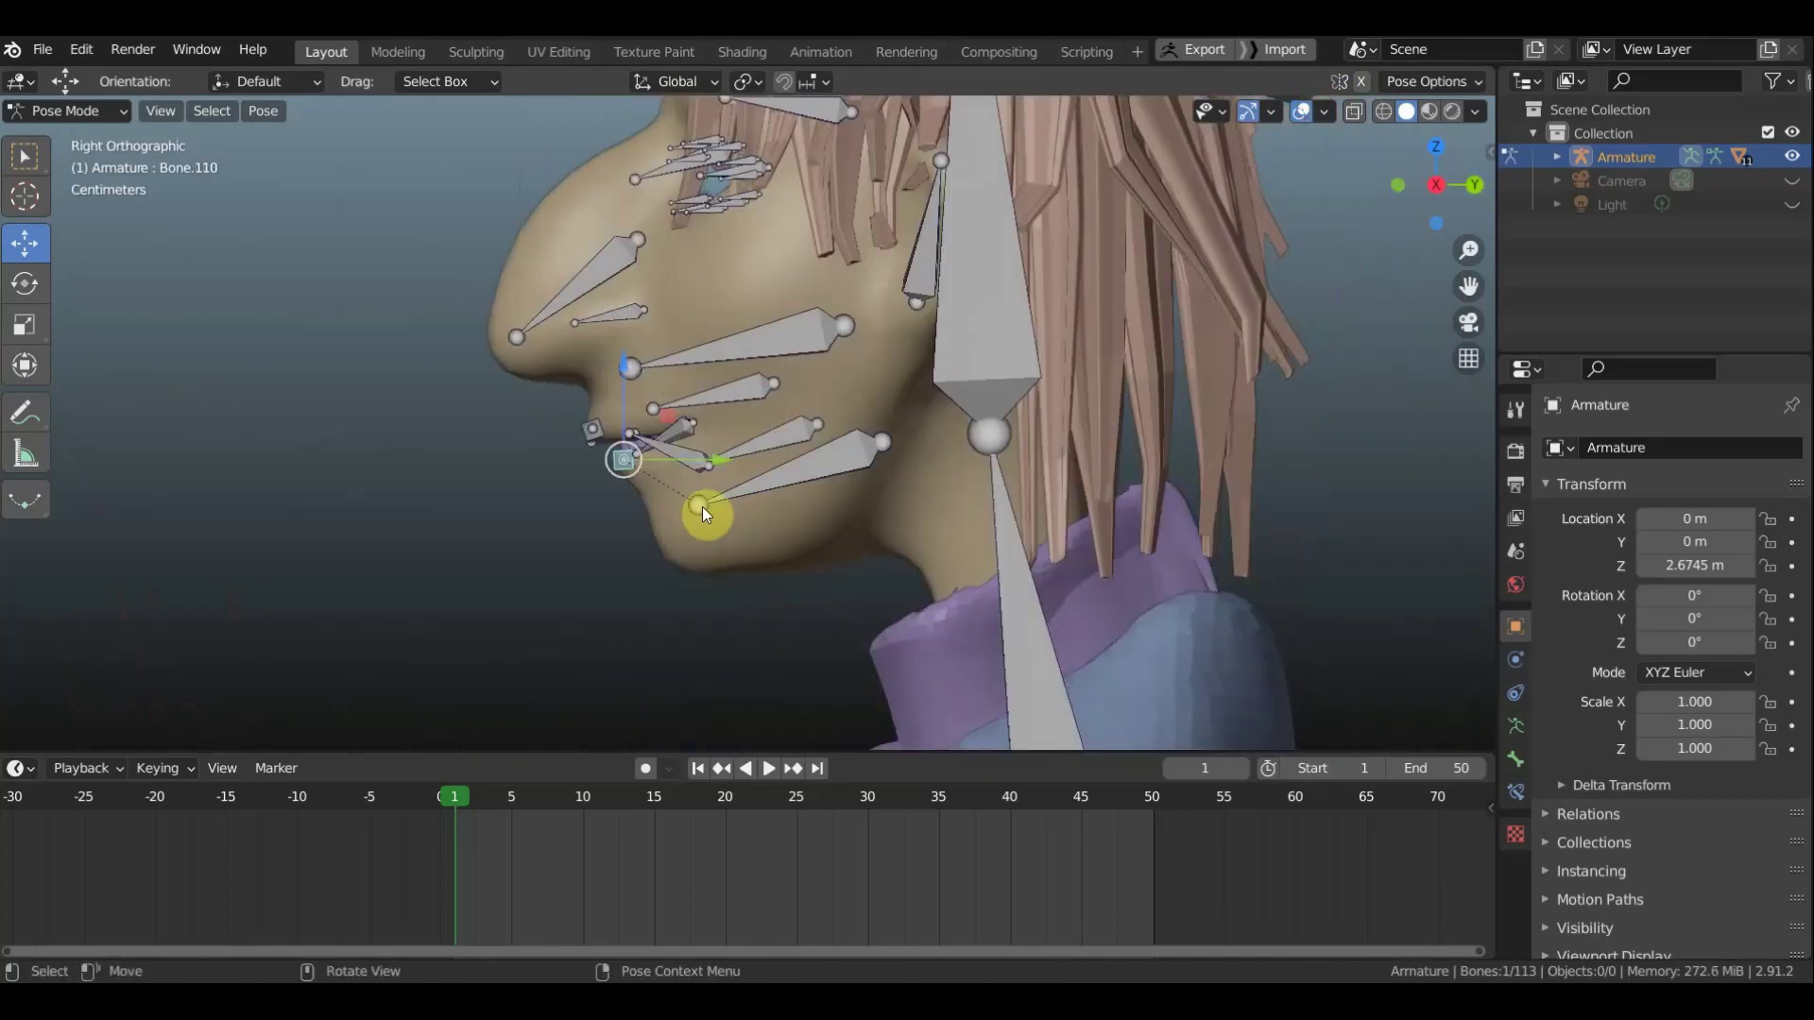
key("g")
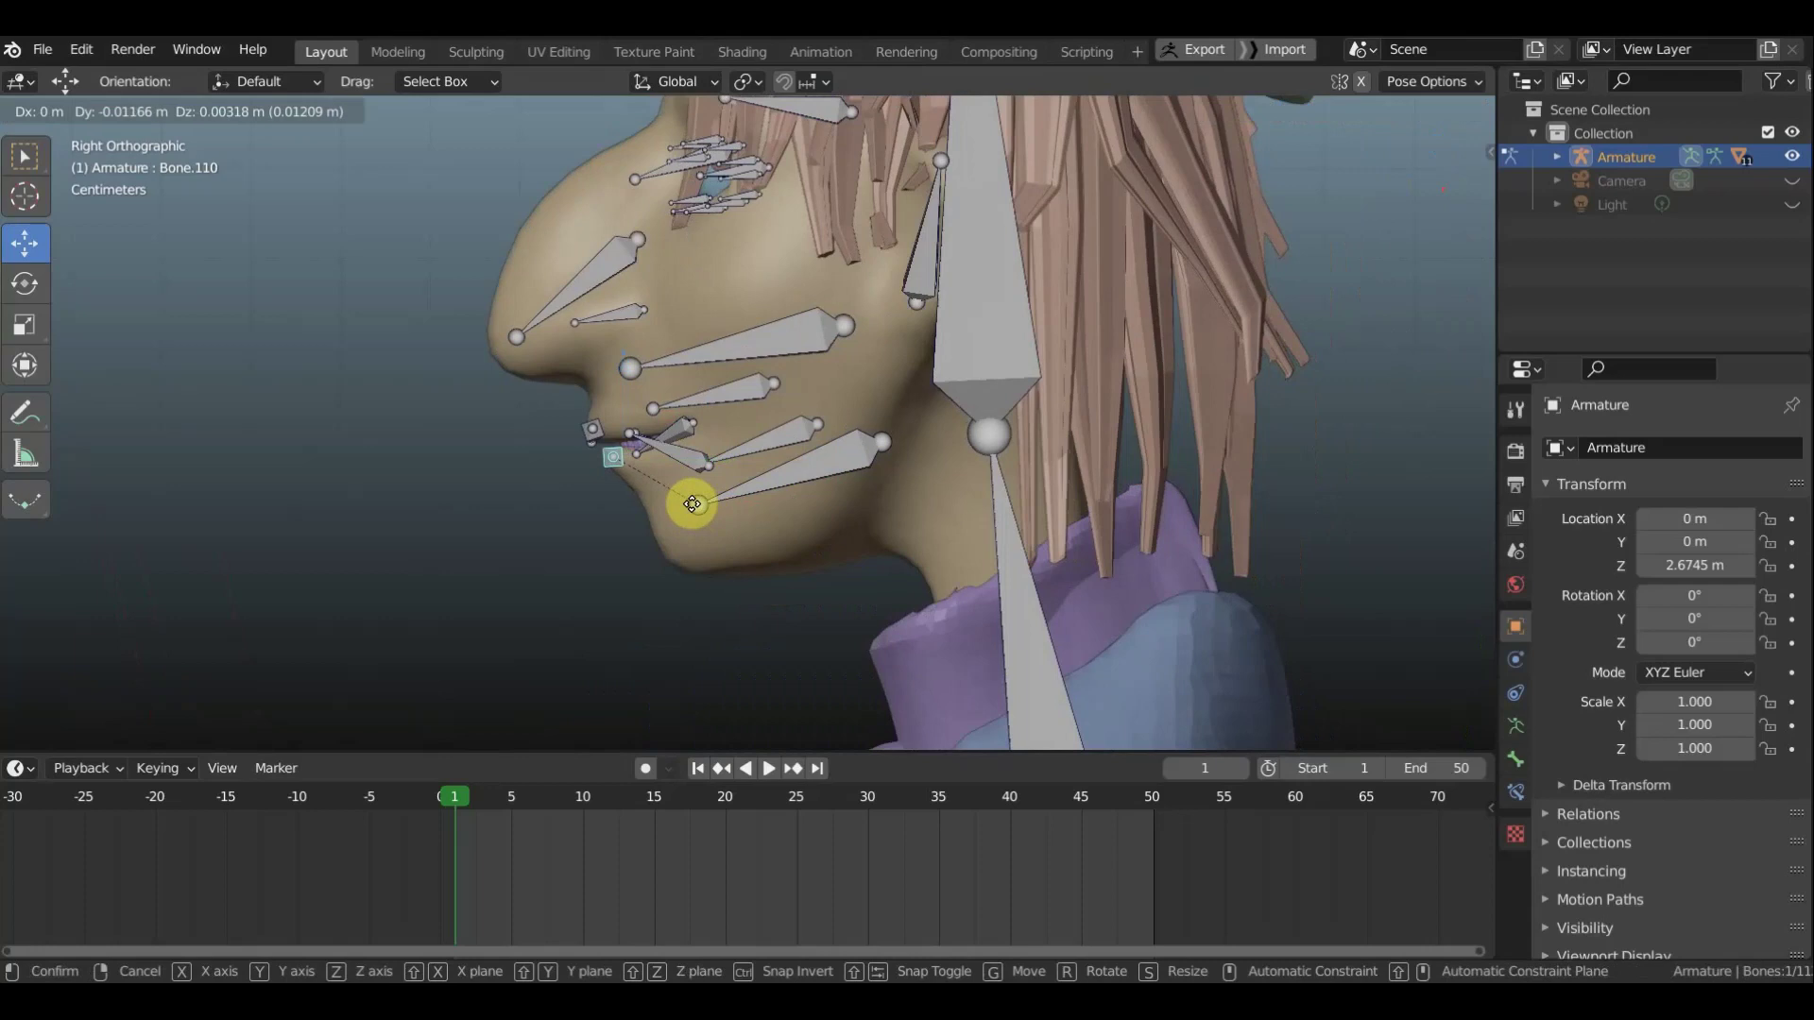
left_click(693, 503)
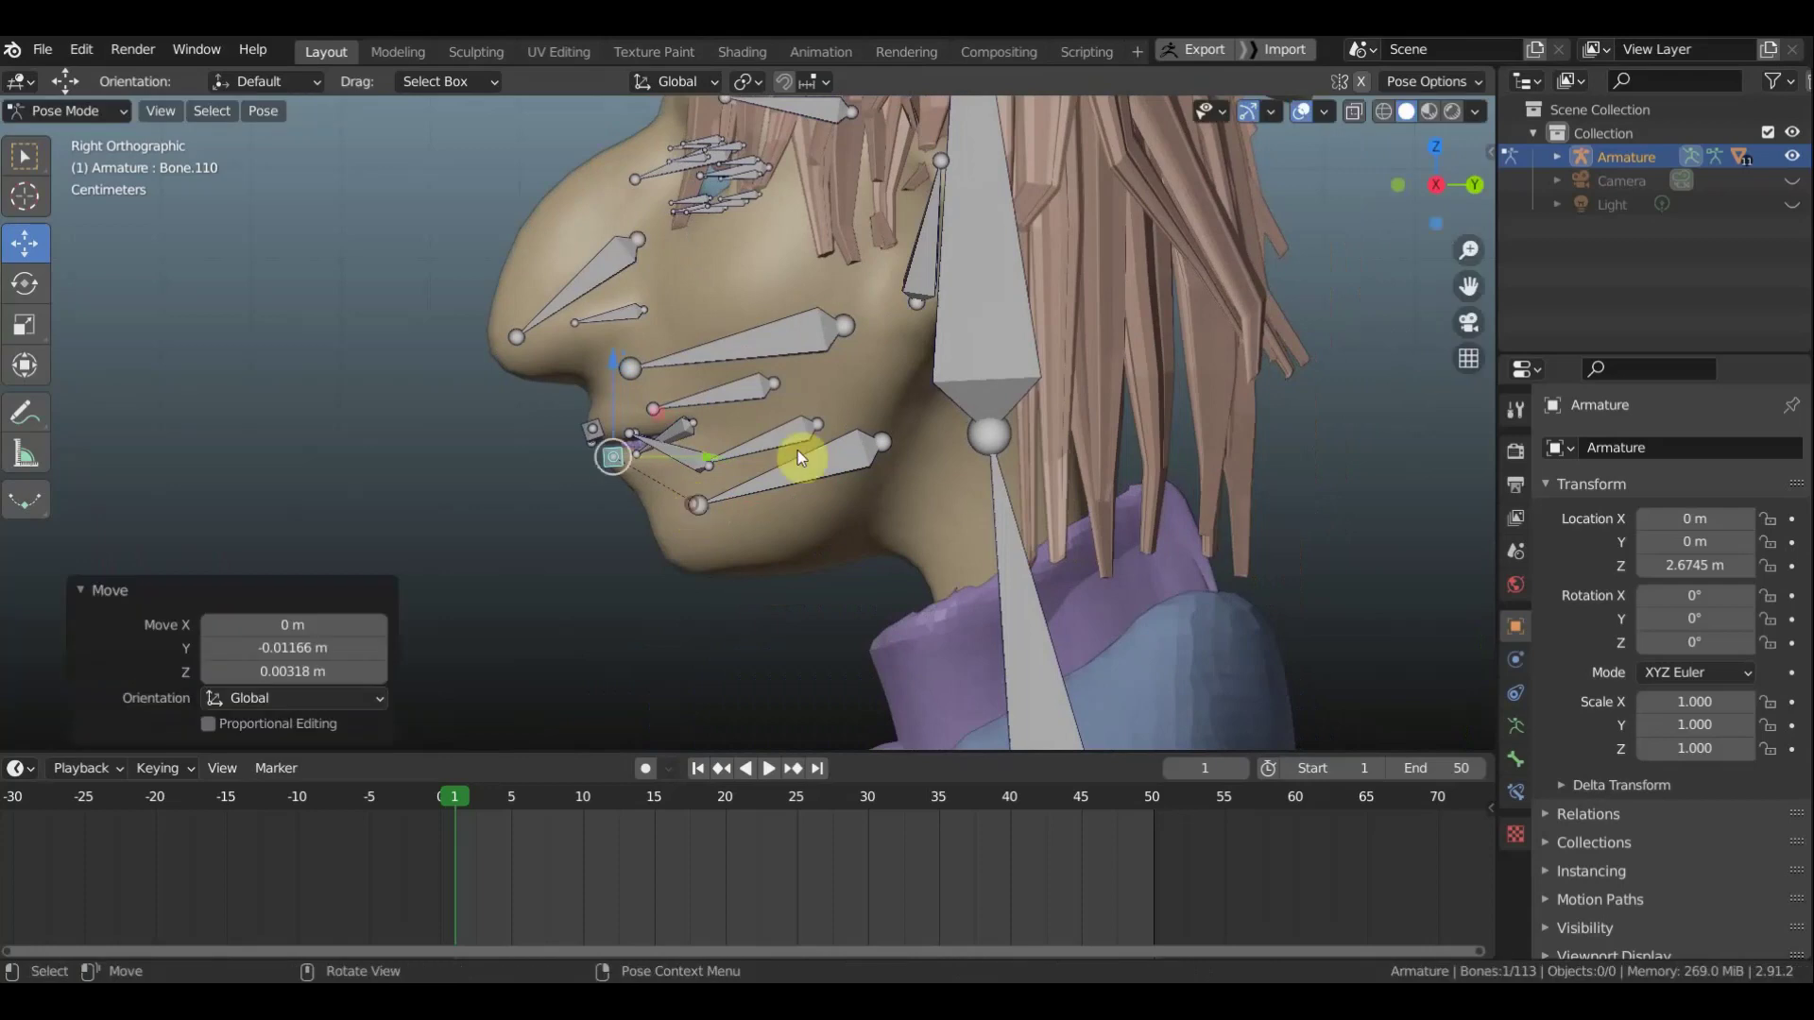
Inspect the face with bones hidden, then key all 113 bones at frame 1
left_click(1323, 109)
middle_click_drag(1050, 410, 1296, 395)
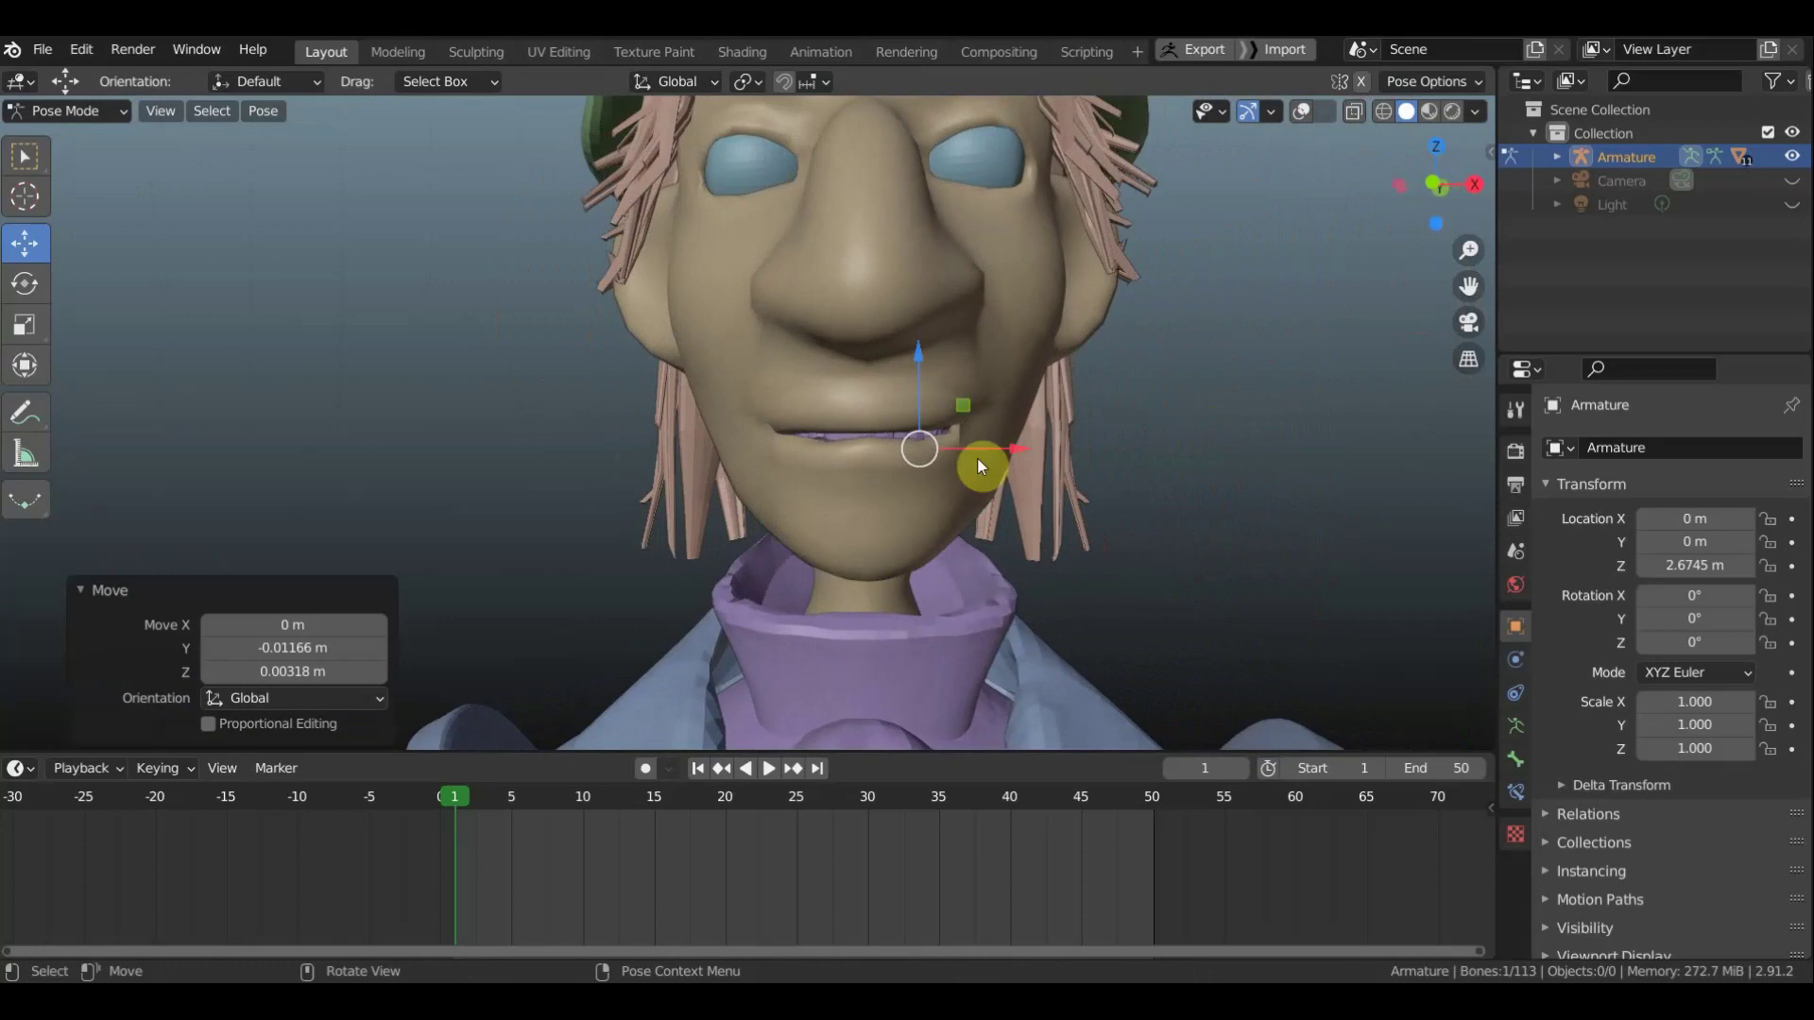
mouse_move(977, 456)
middle_mouse_down()
mouse_move(992, 494)
mouse_move(1085, 486)
mouse_move(1018, 461)
mouse_move(813, 469)
middle_mouse_up()
scroll(817, 472, "down", 3)
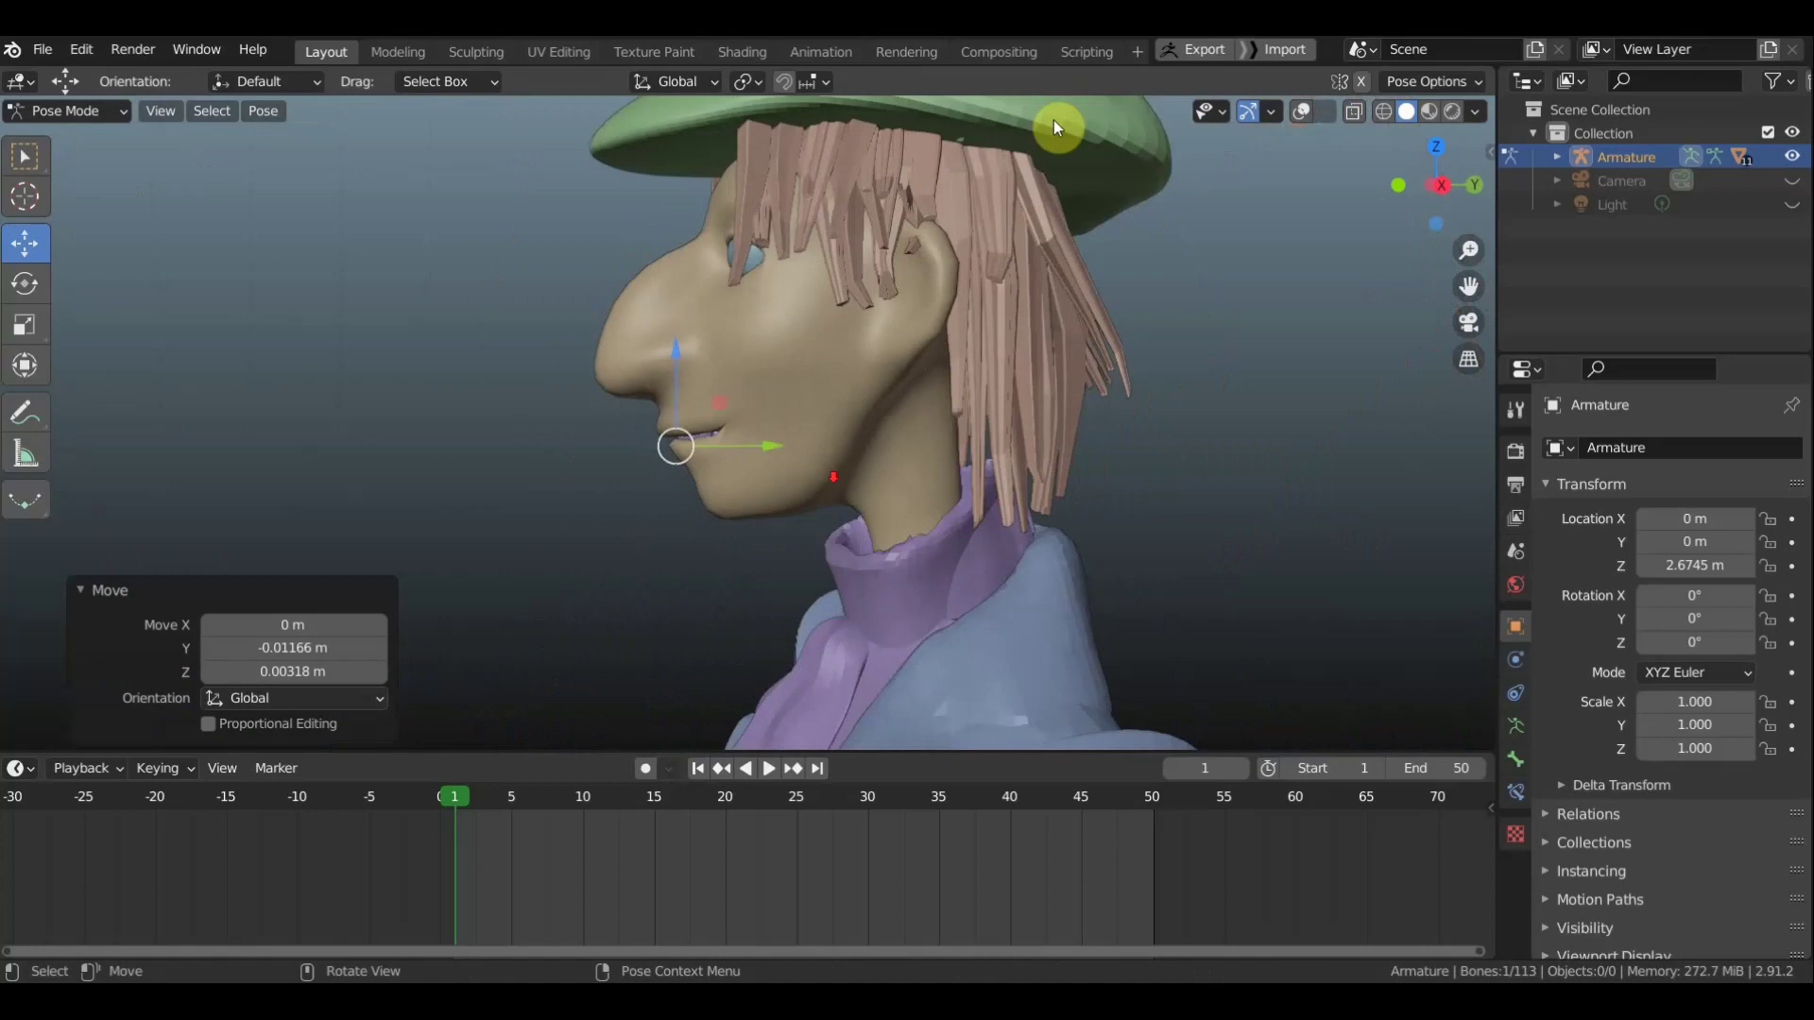
left_click(1304, 112)
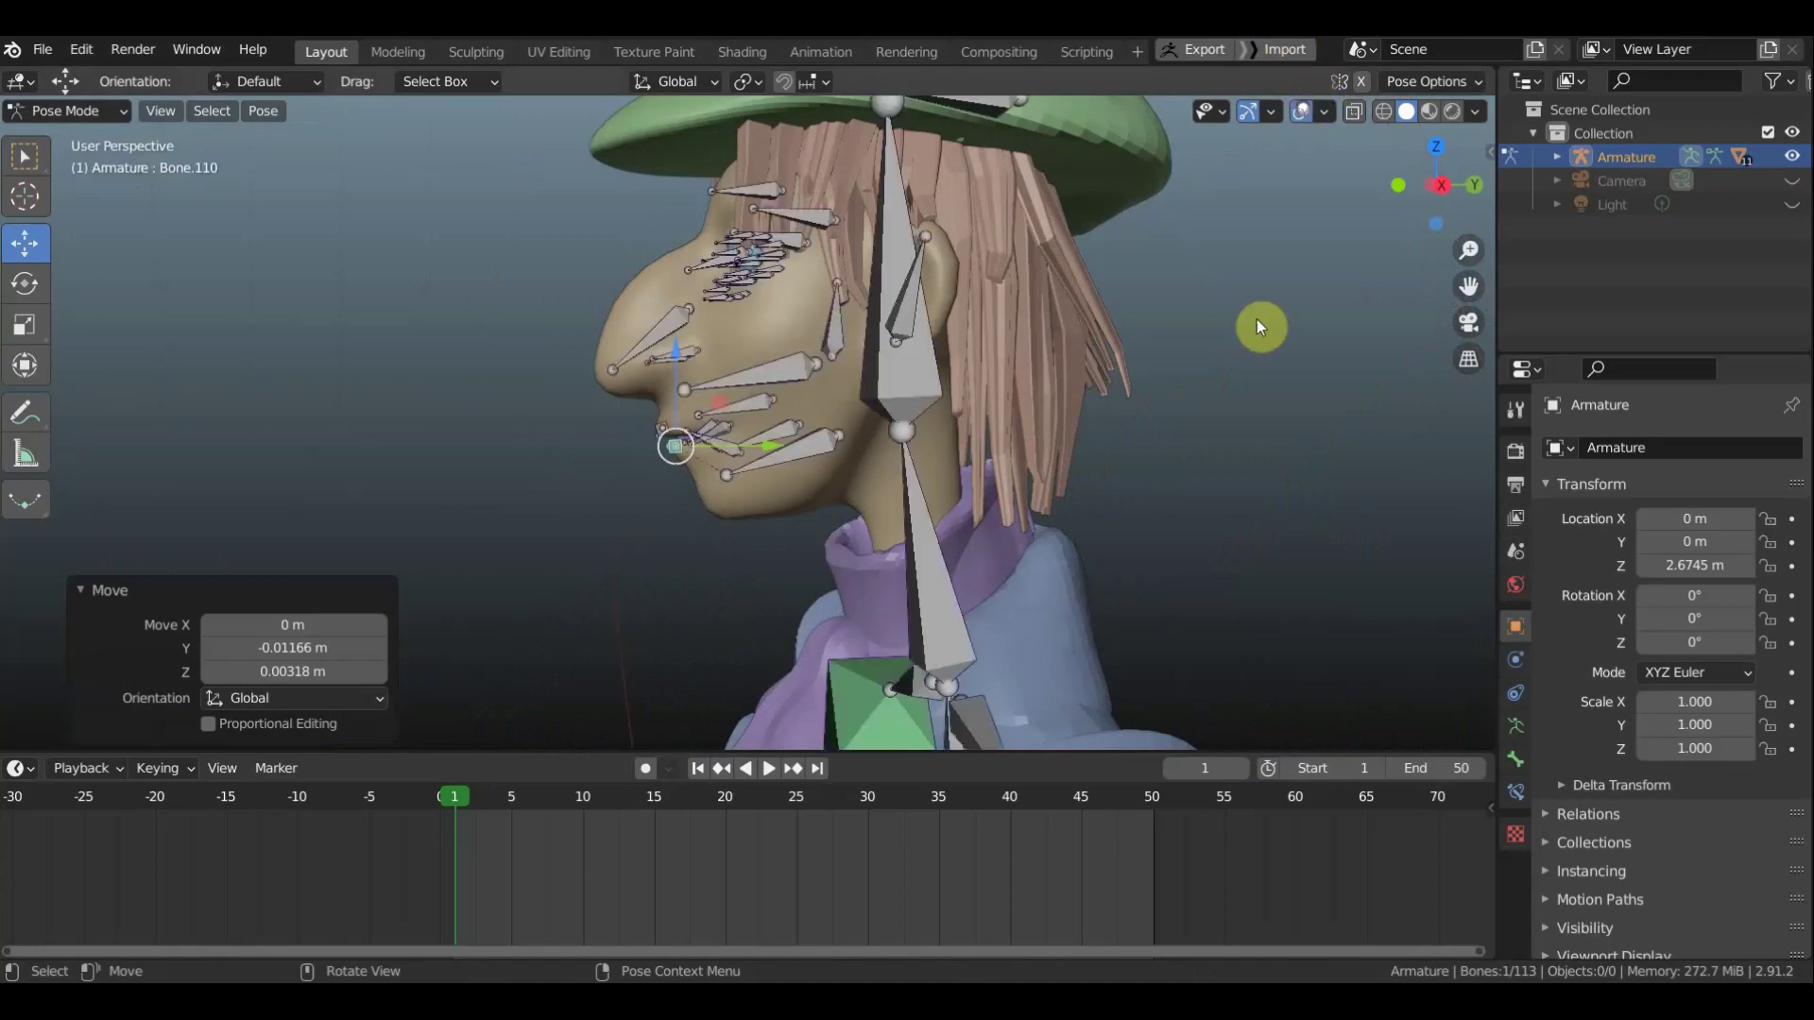
key("a")
key("i")
left_click(1217, 361)
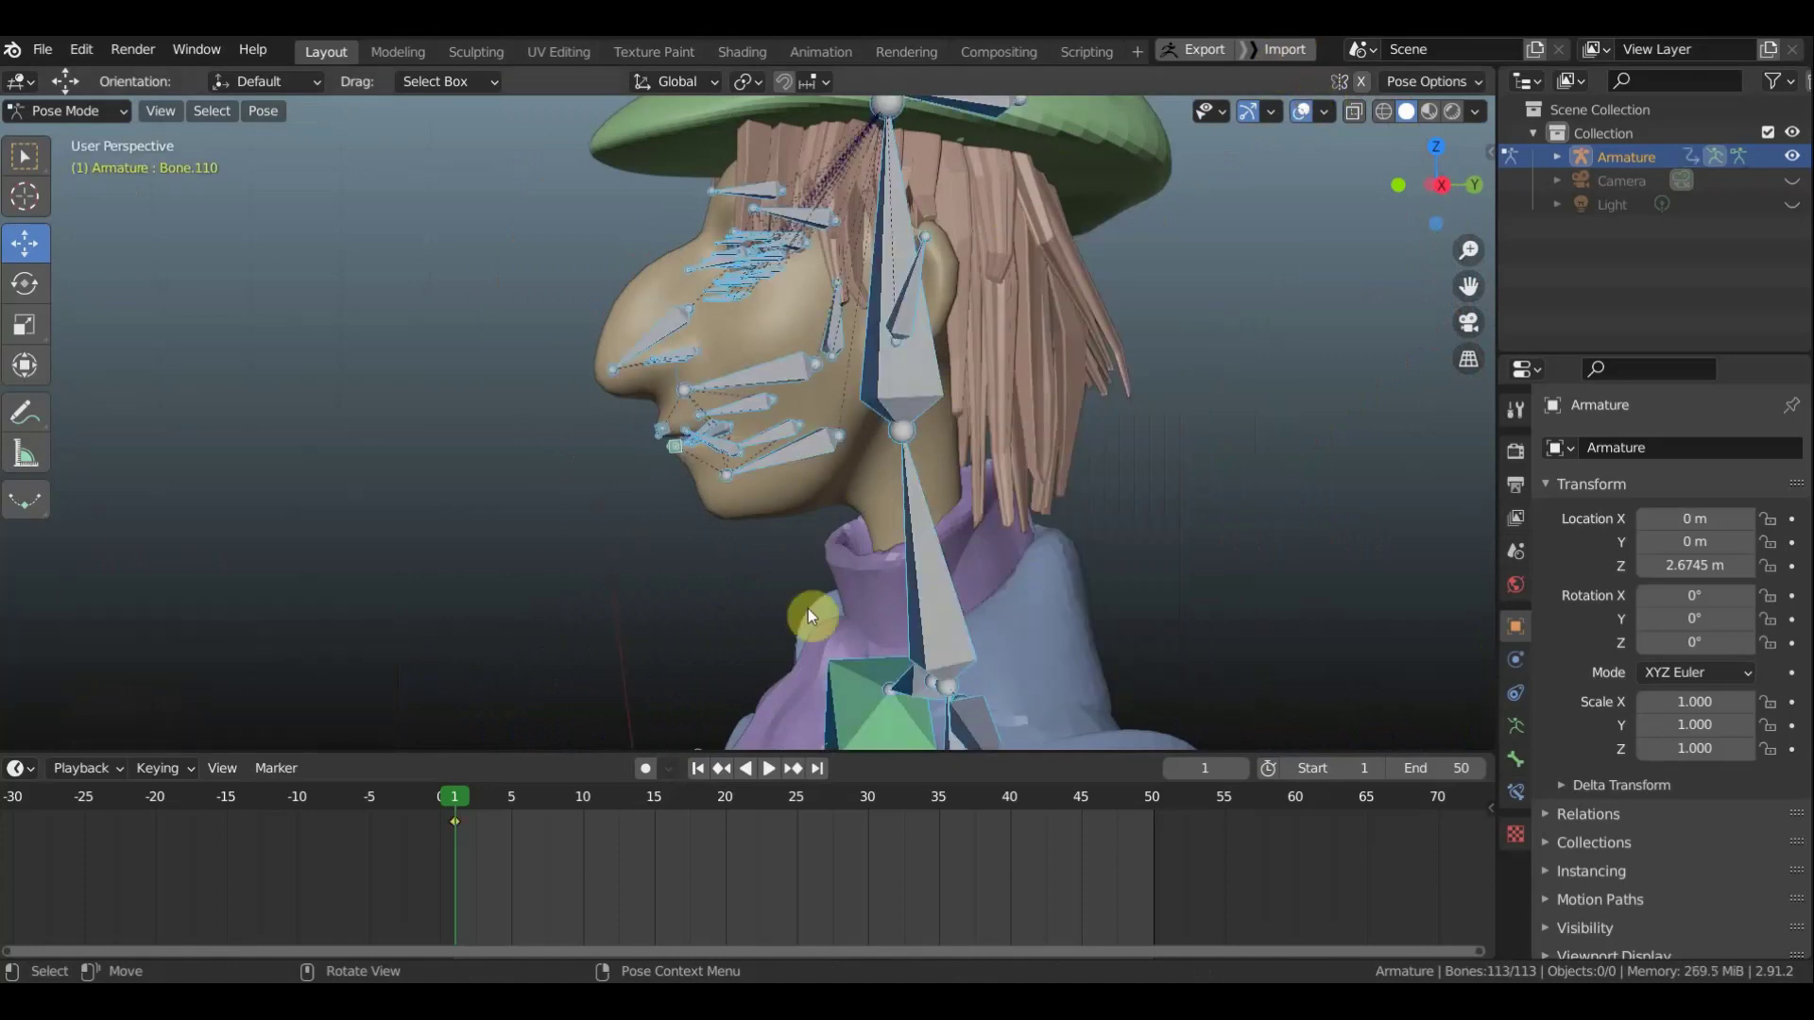
scroll(490, 848, "up", 2)
middle_click_drag(489, 848, 620, 843)
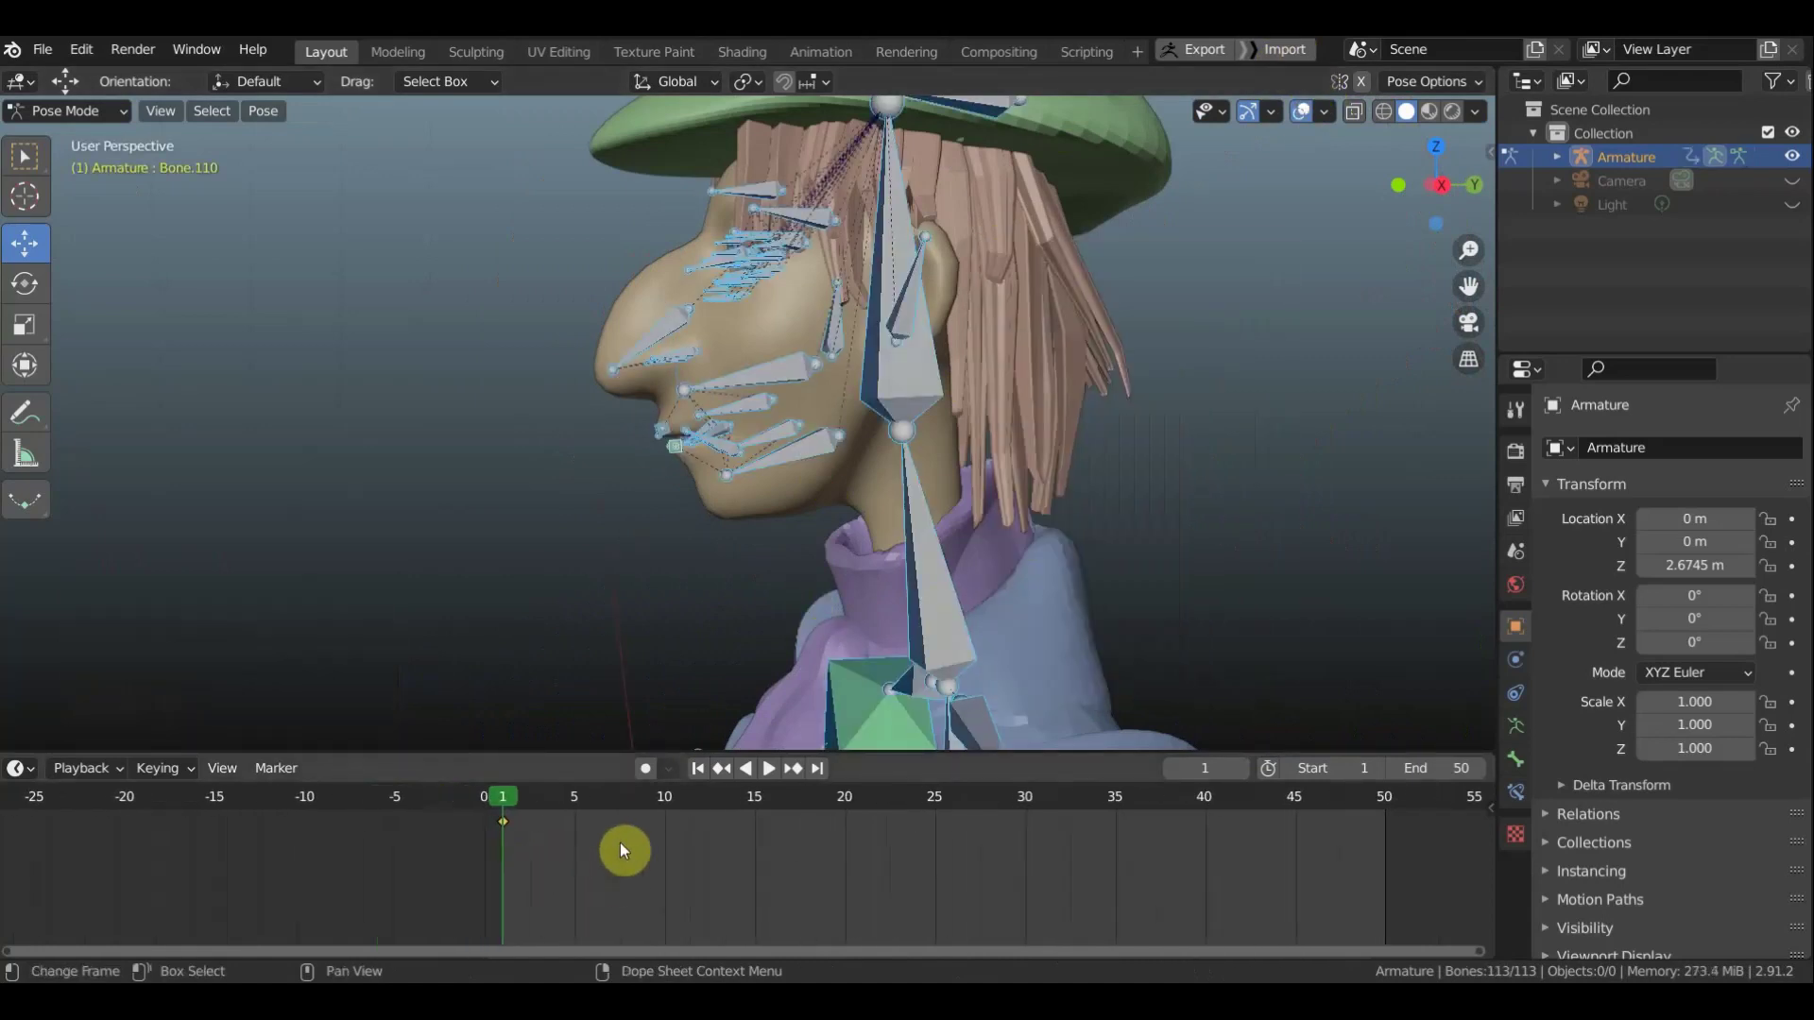
Jump to frame 5, zoom in, and start rotating jaw bone Bone.036
left_click(576, 801)
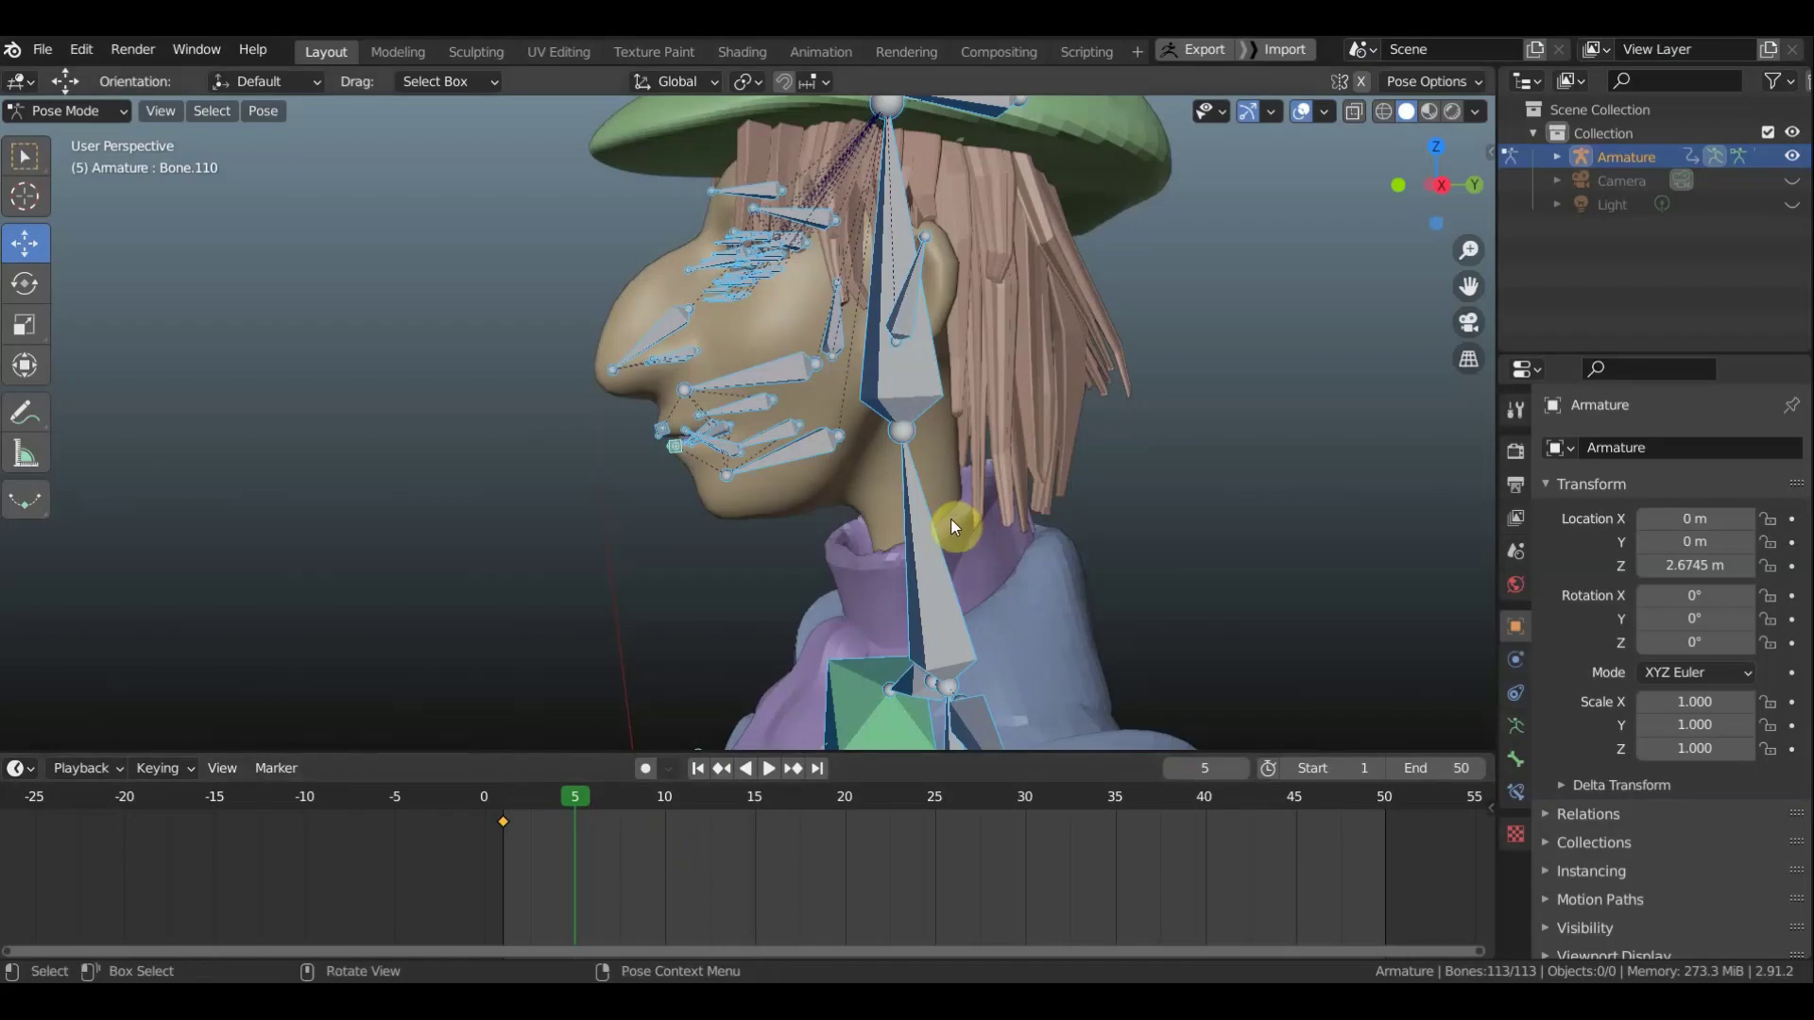
scroll(952, 519, "up", 2)
scroll(983, 507, "up", 1)
scroll(992, 504, "up", 2)
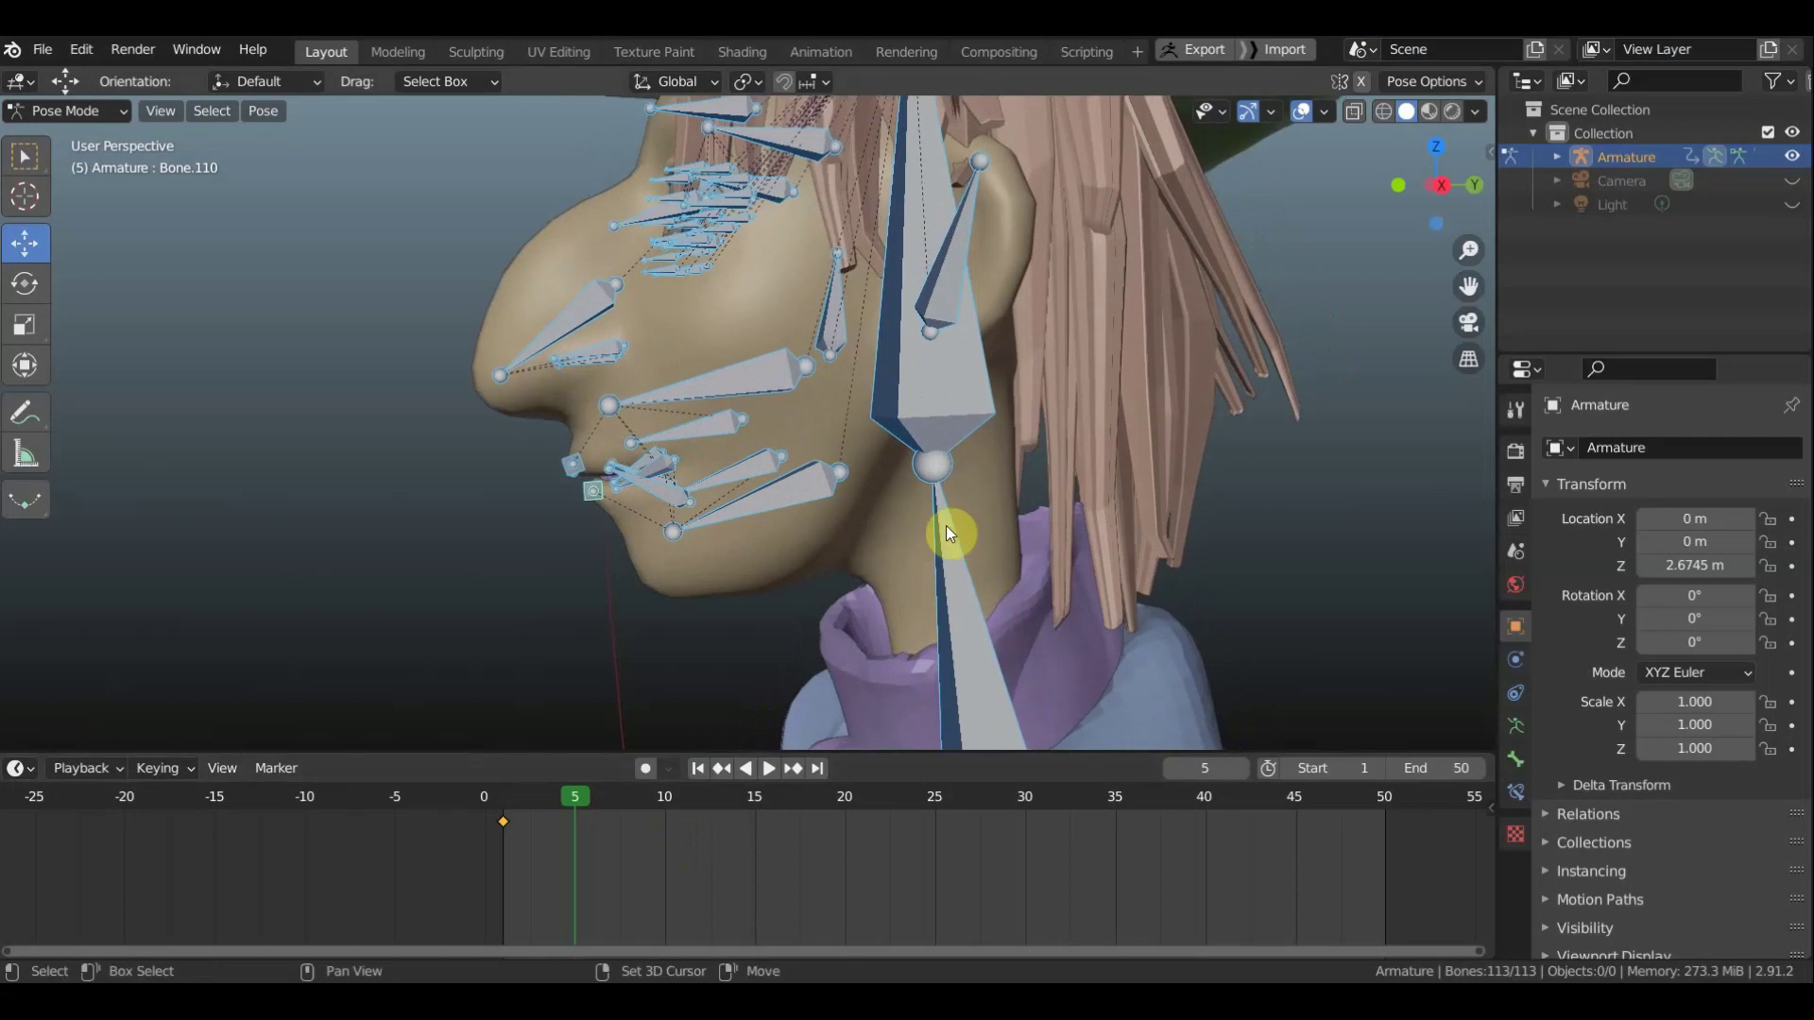
left_click(835, 491)
key("r")
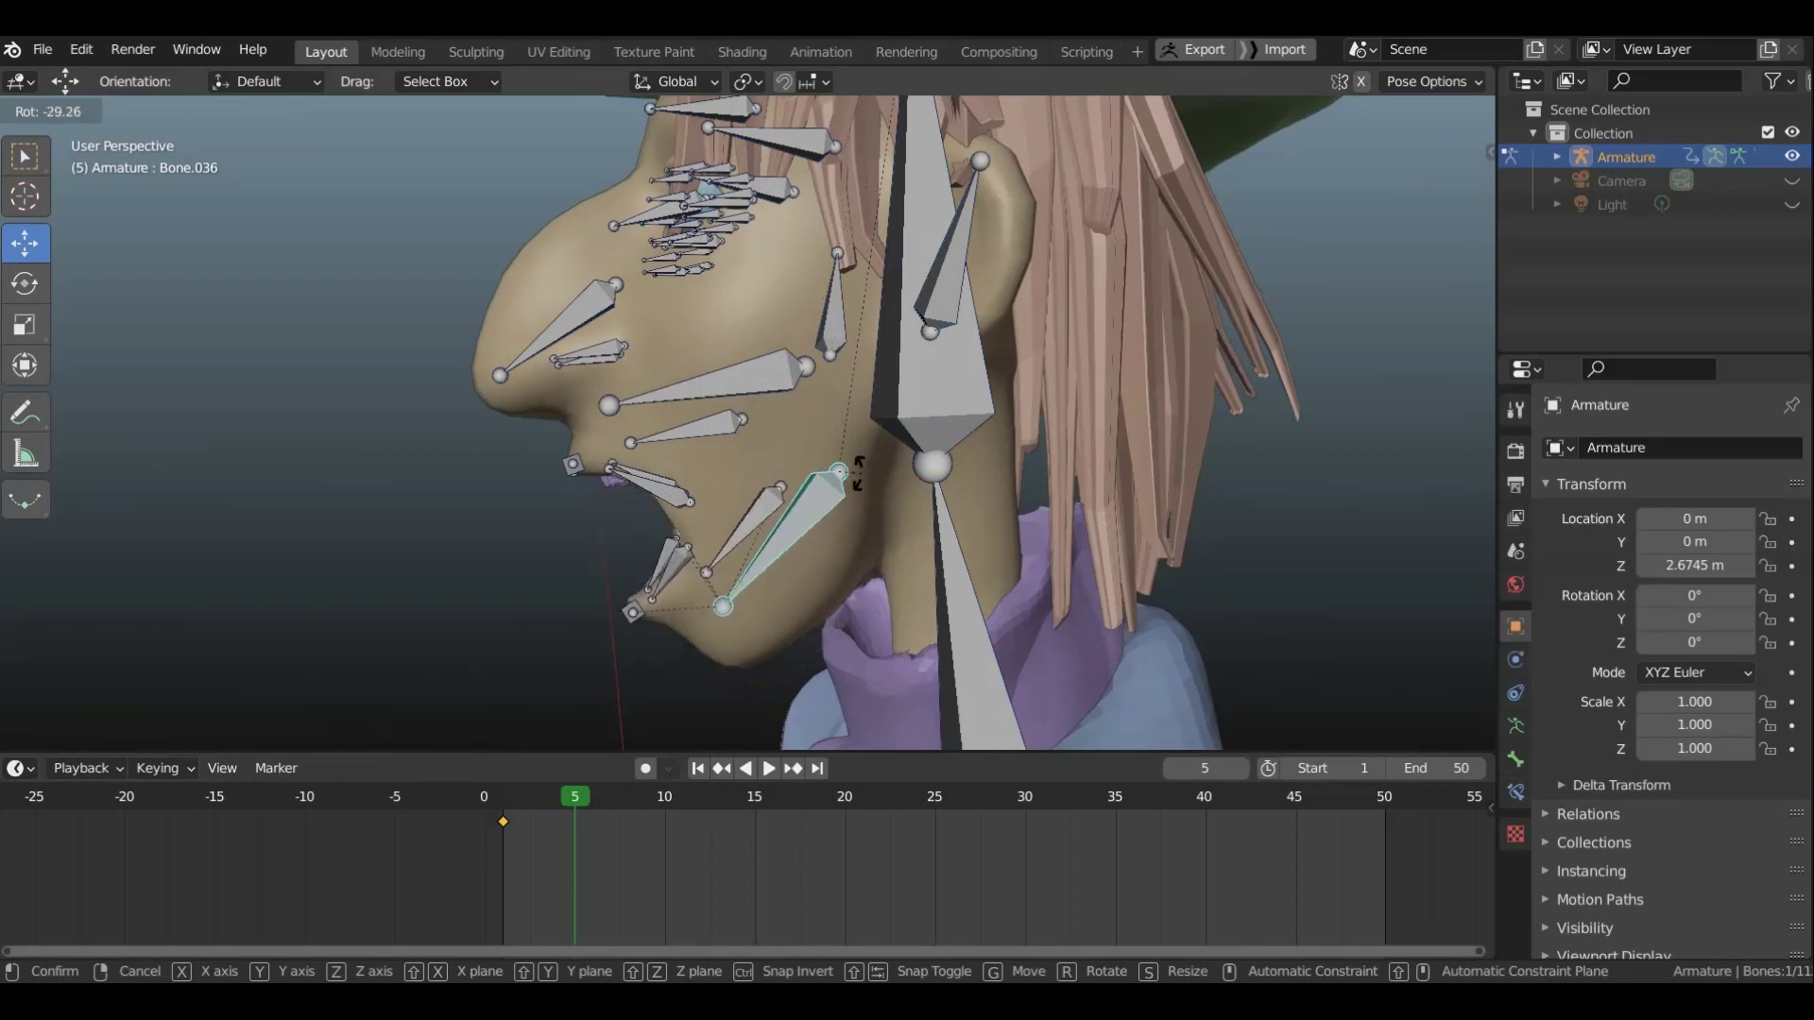
Confirm the -29.3° jaw rotation, add a -2.3° tweak, and inspect the open mouth
left_click(862, 473)
middle_click_drag(861, 473, 1122, 473)
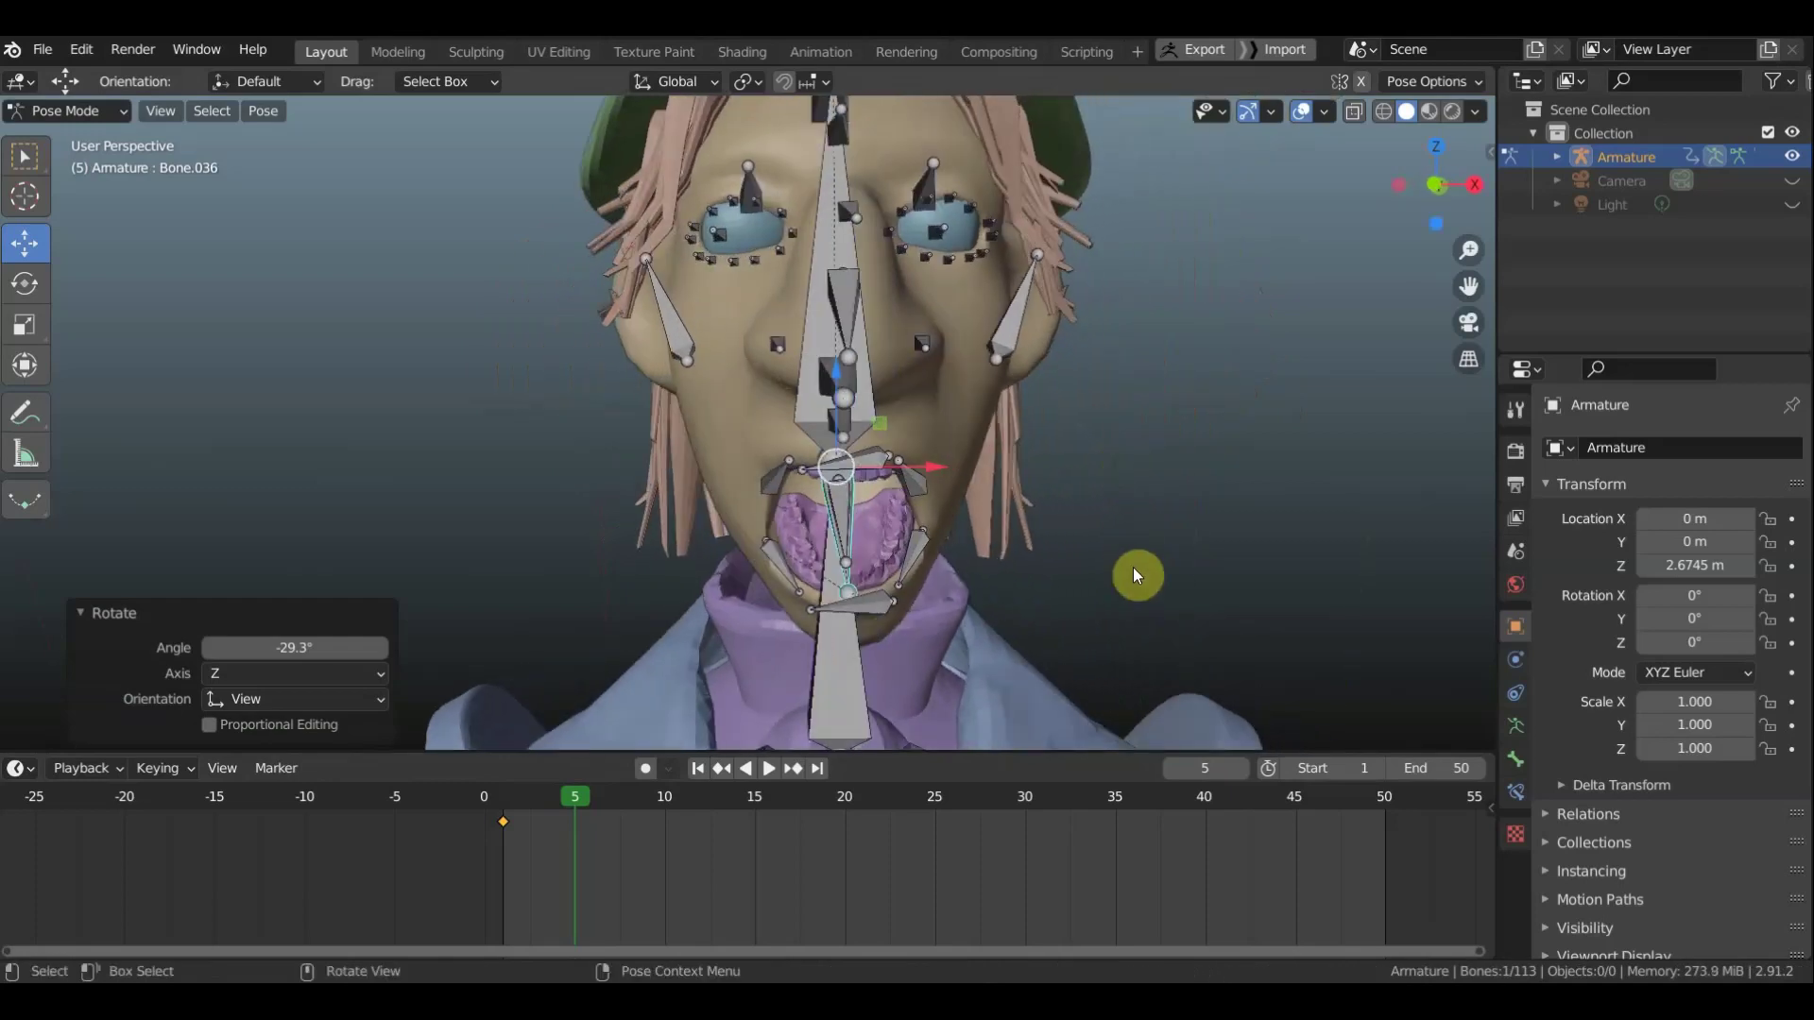
mouse_move(1134, 569)
middle_mouse_down()
mouse_move(795, 555)
mouse_move(859, 546)
middle_mouse_up()
left_click(1307, 112)
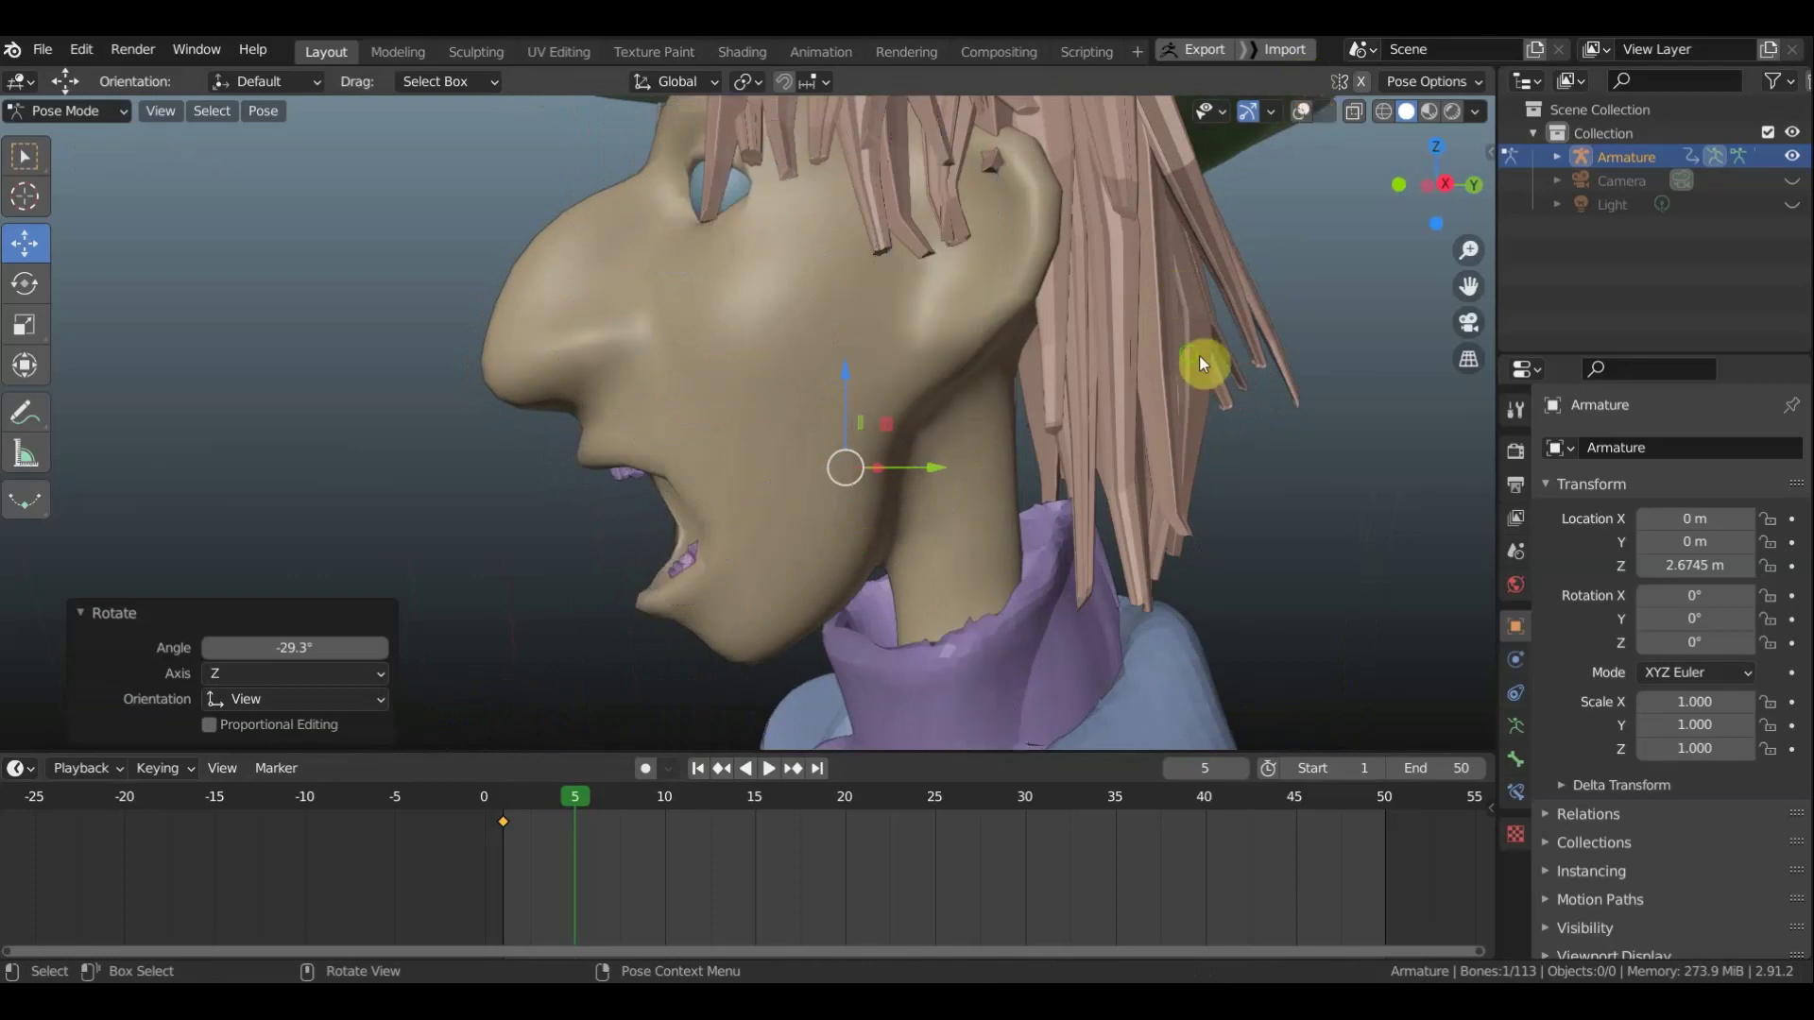
middle_click_drag(1199, 355, 1403, 340)
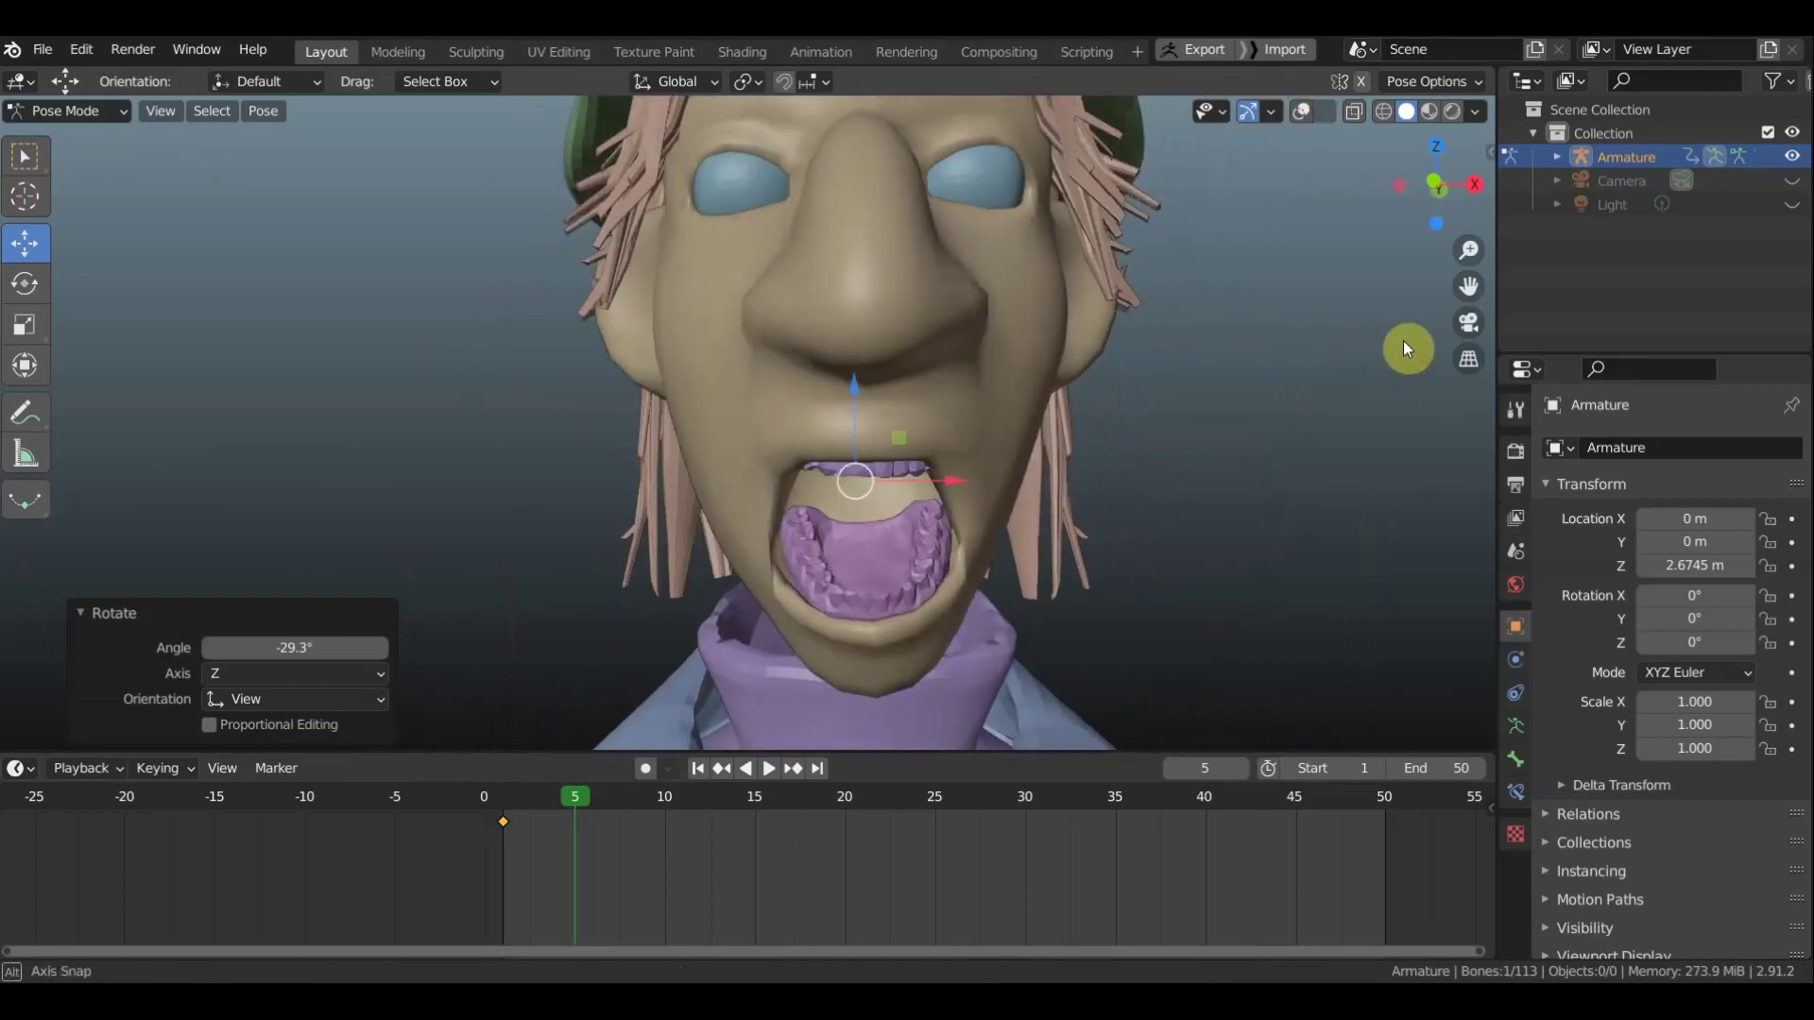
mouse_move(1263, 558)
middle_mouse_down()
mouse_move(1272, 396)
mouse_move(1228, 342)
mouse_move(1211, 355)
mouse_move(1261, 361)
mouse_move(1220, 353)
middle_mouse_up()
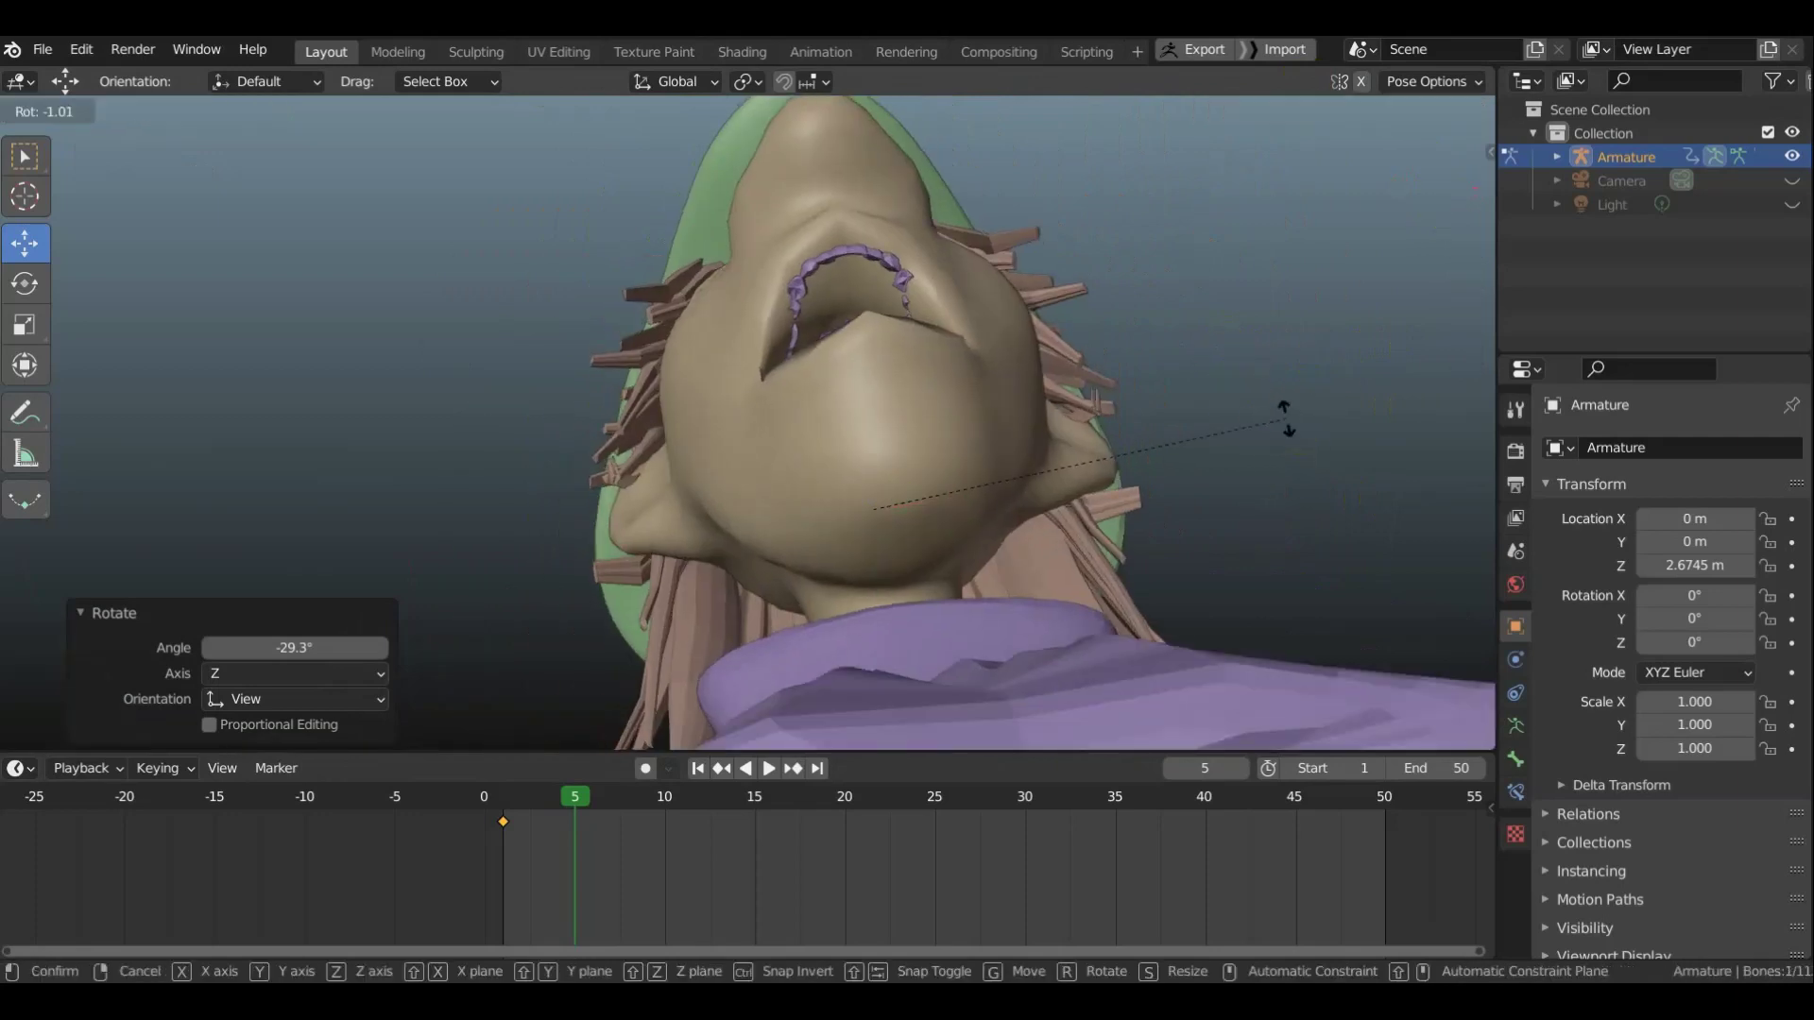
mouse_move(1271, 421)
middle_mouse_down()
mouse_move(1240, 578)
mouse_move(1277, 602)
middle_mouse_up()
mouse_move(1243, 593)
middle_mouse_down()
mouse_move(1280, 595)
mouse_move(1112, 598)
middle_mouse_up()
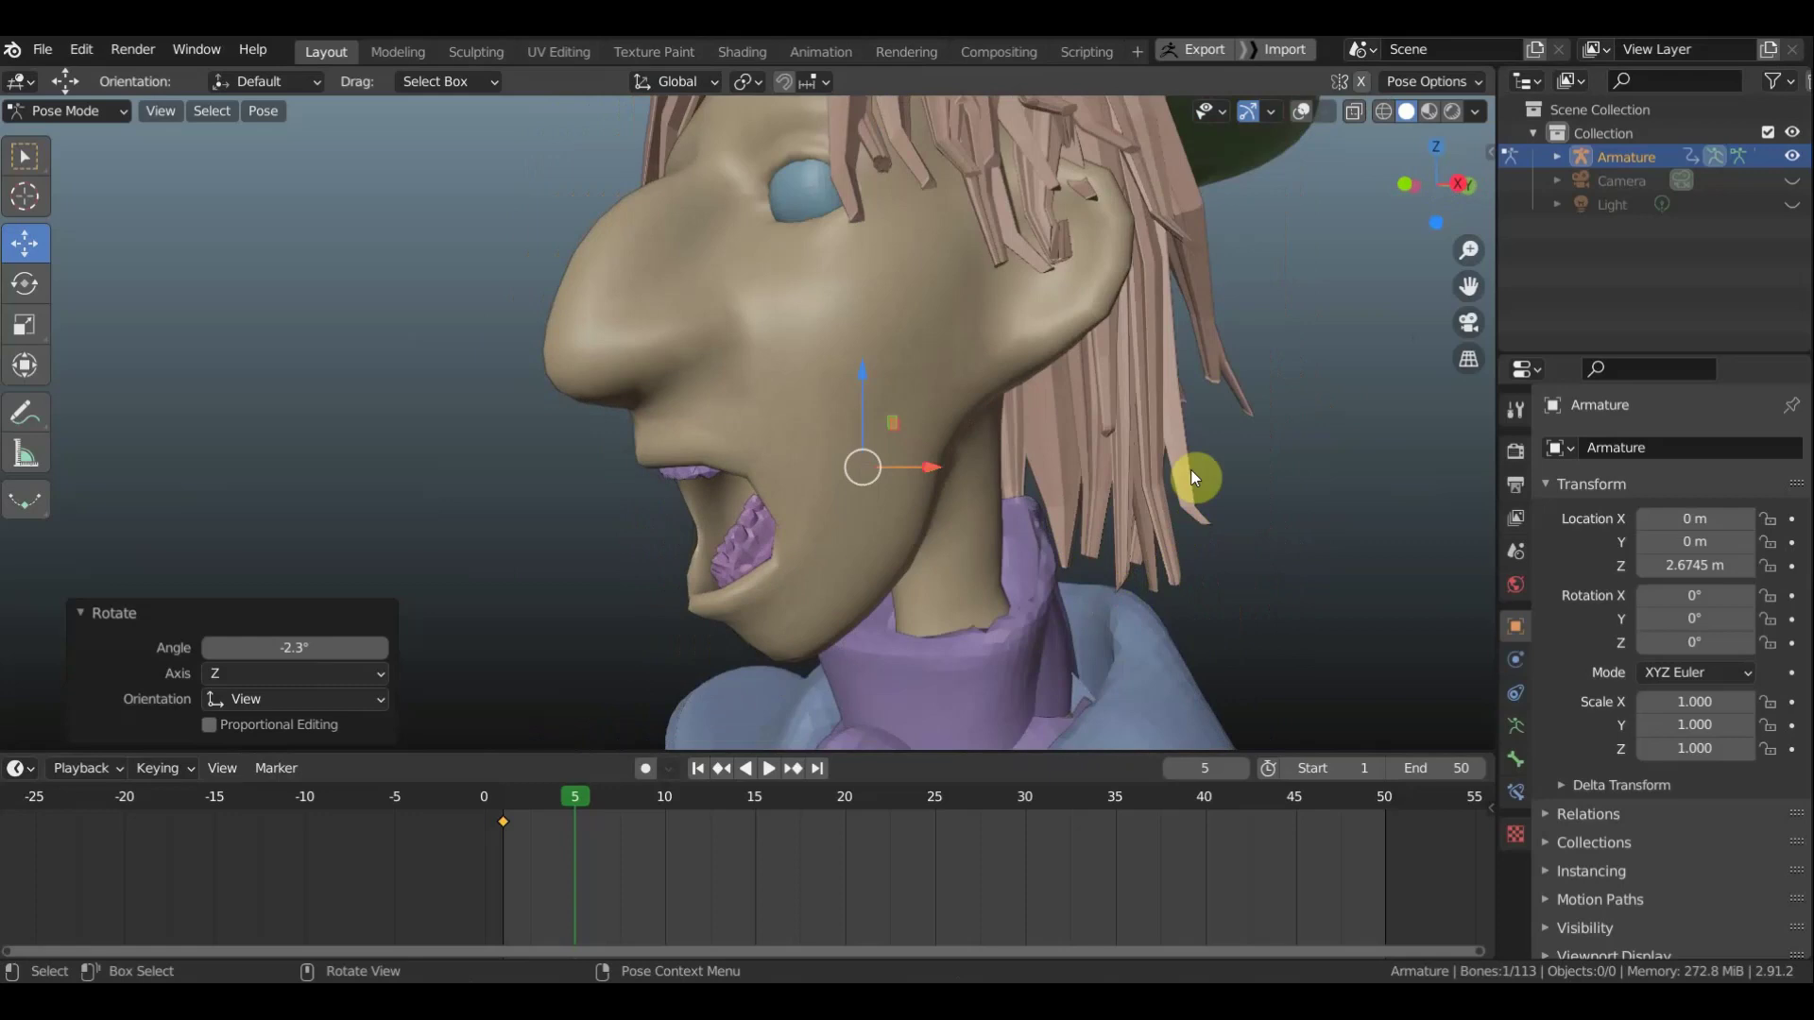
mouse_move(1217, 430)
middle_mouse_down()
mouse_move(1190, 516)
mouse_move(1113, 523)
mouse_move(1170, 501)
mouse_move(1148, 537)
mouse_move(1203, 542)
mouse_move(1195, 506)
mouse_move(1179, 508)
middle_mouse_up()
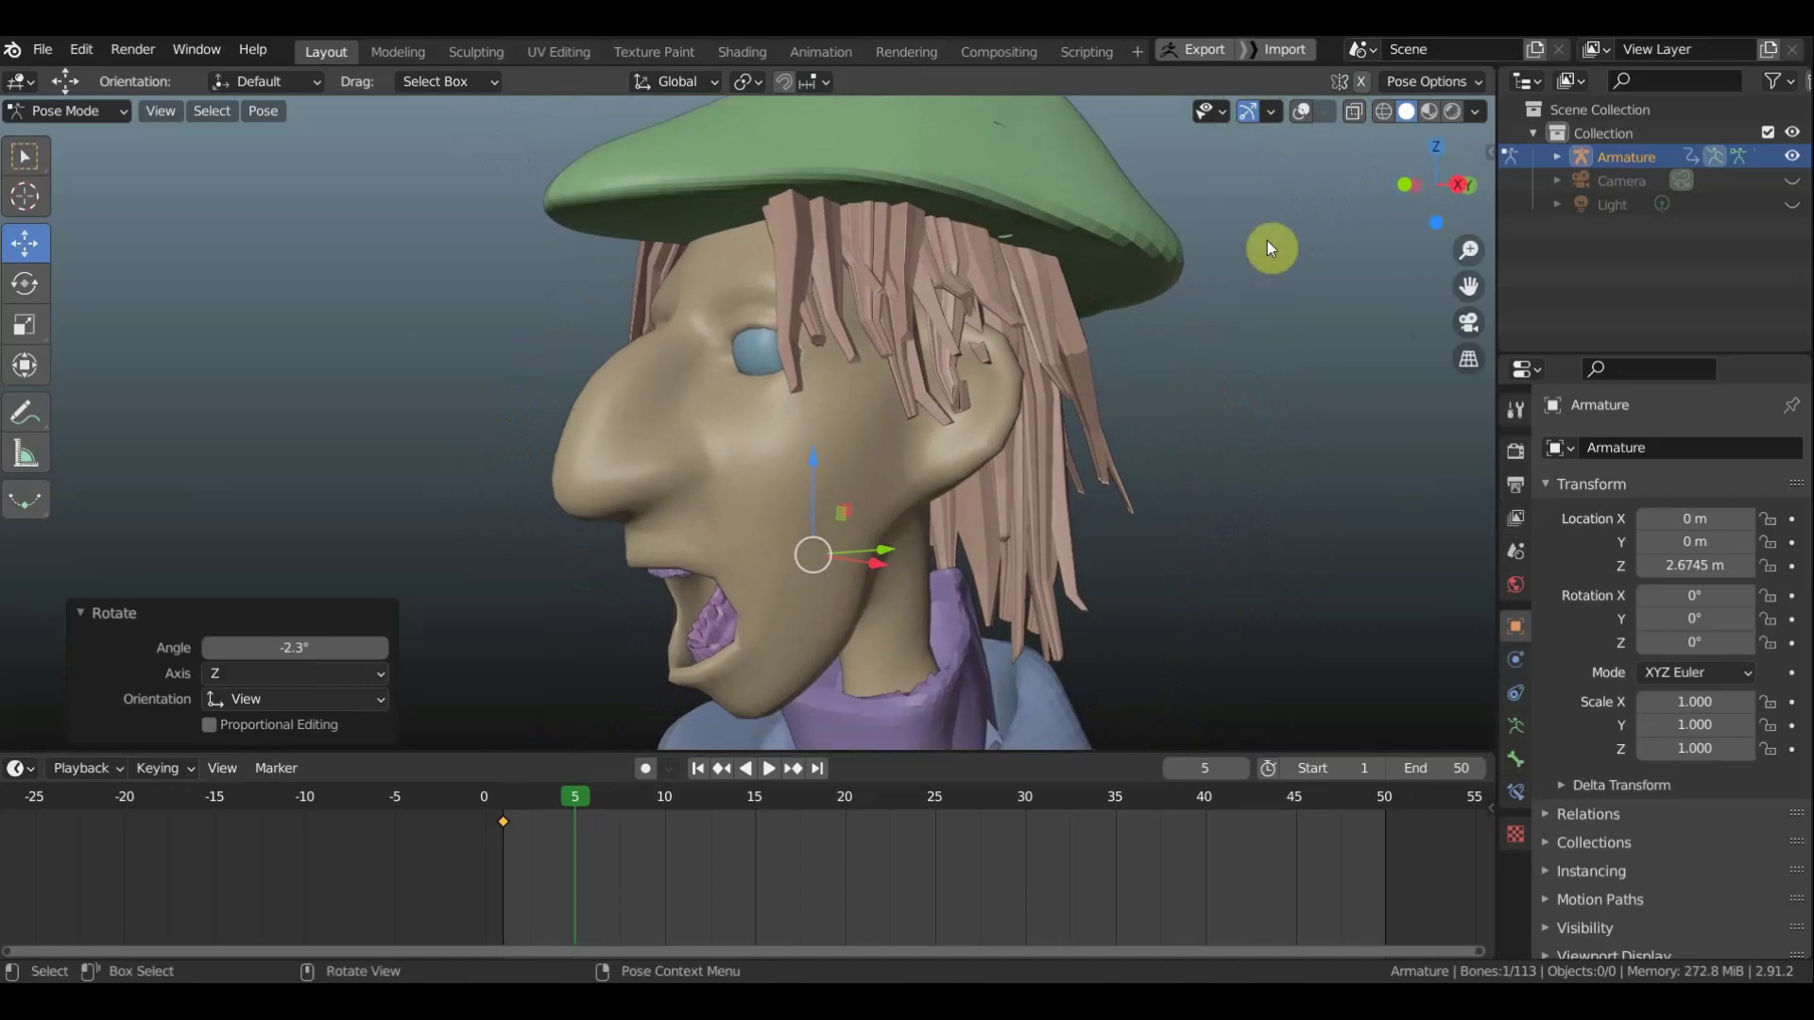
left_click(1309, 115)
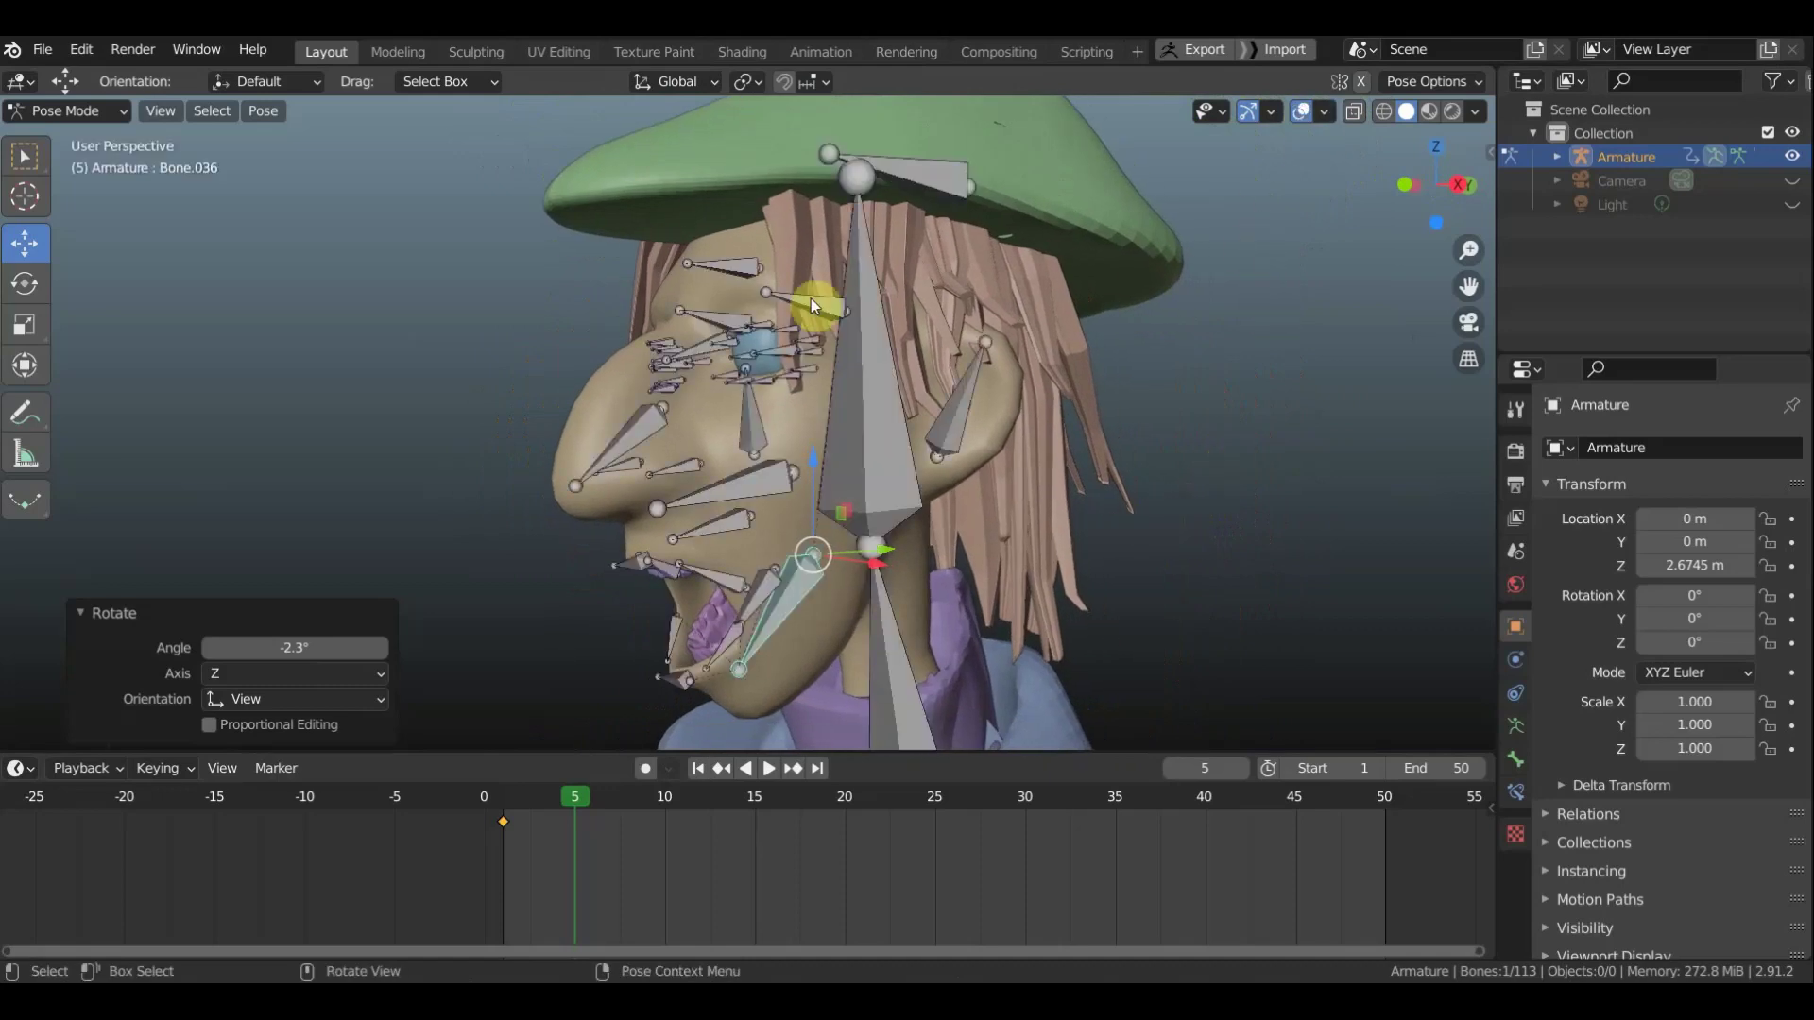
Rotate both brow bones 7.69° to raise the pirate's eyebrows
middle_click_drag(854, 321, 1022, 333)
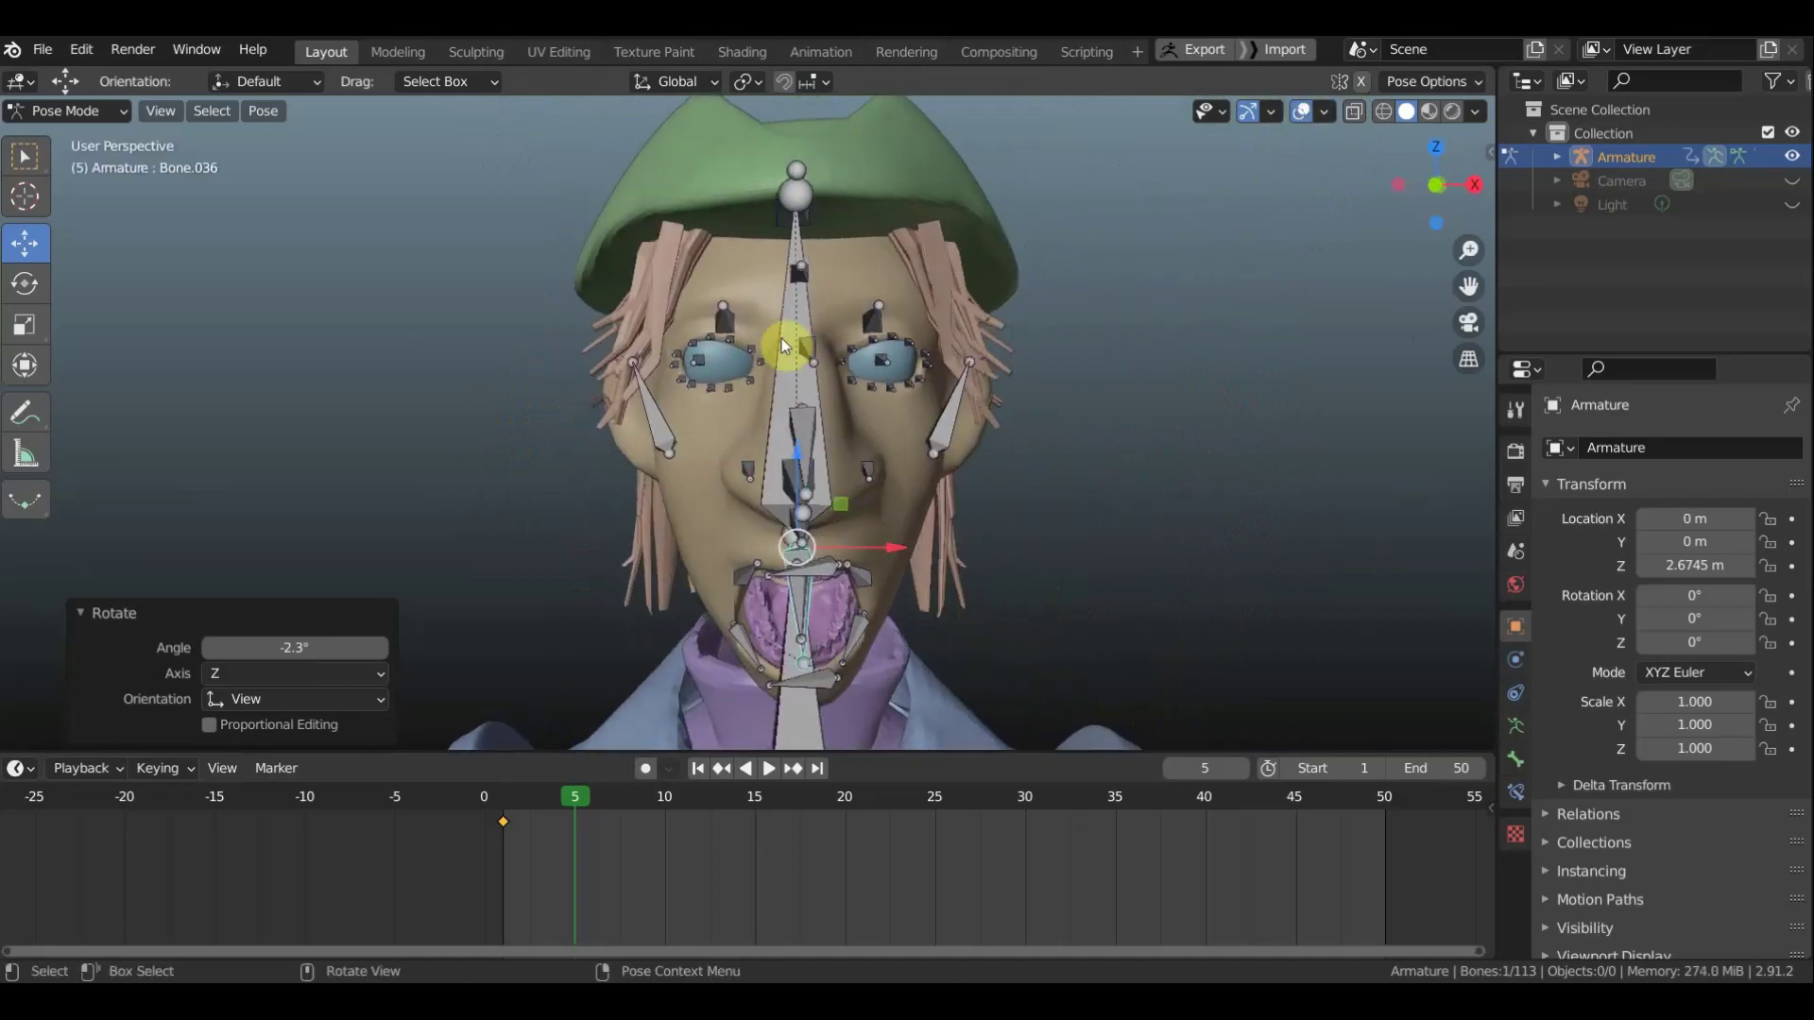
left_click(727, 318)
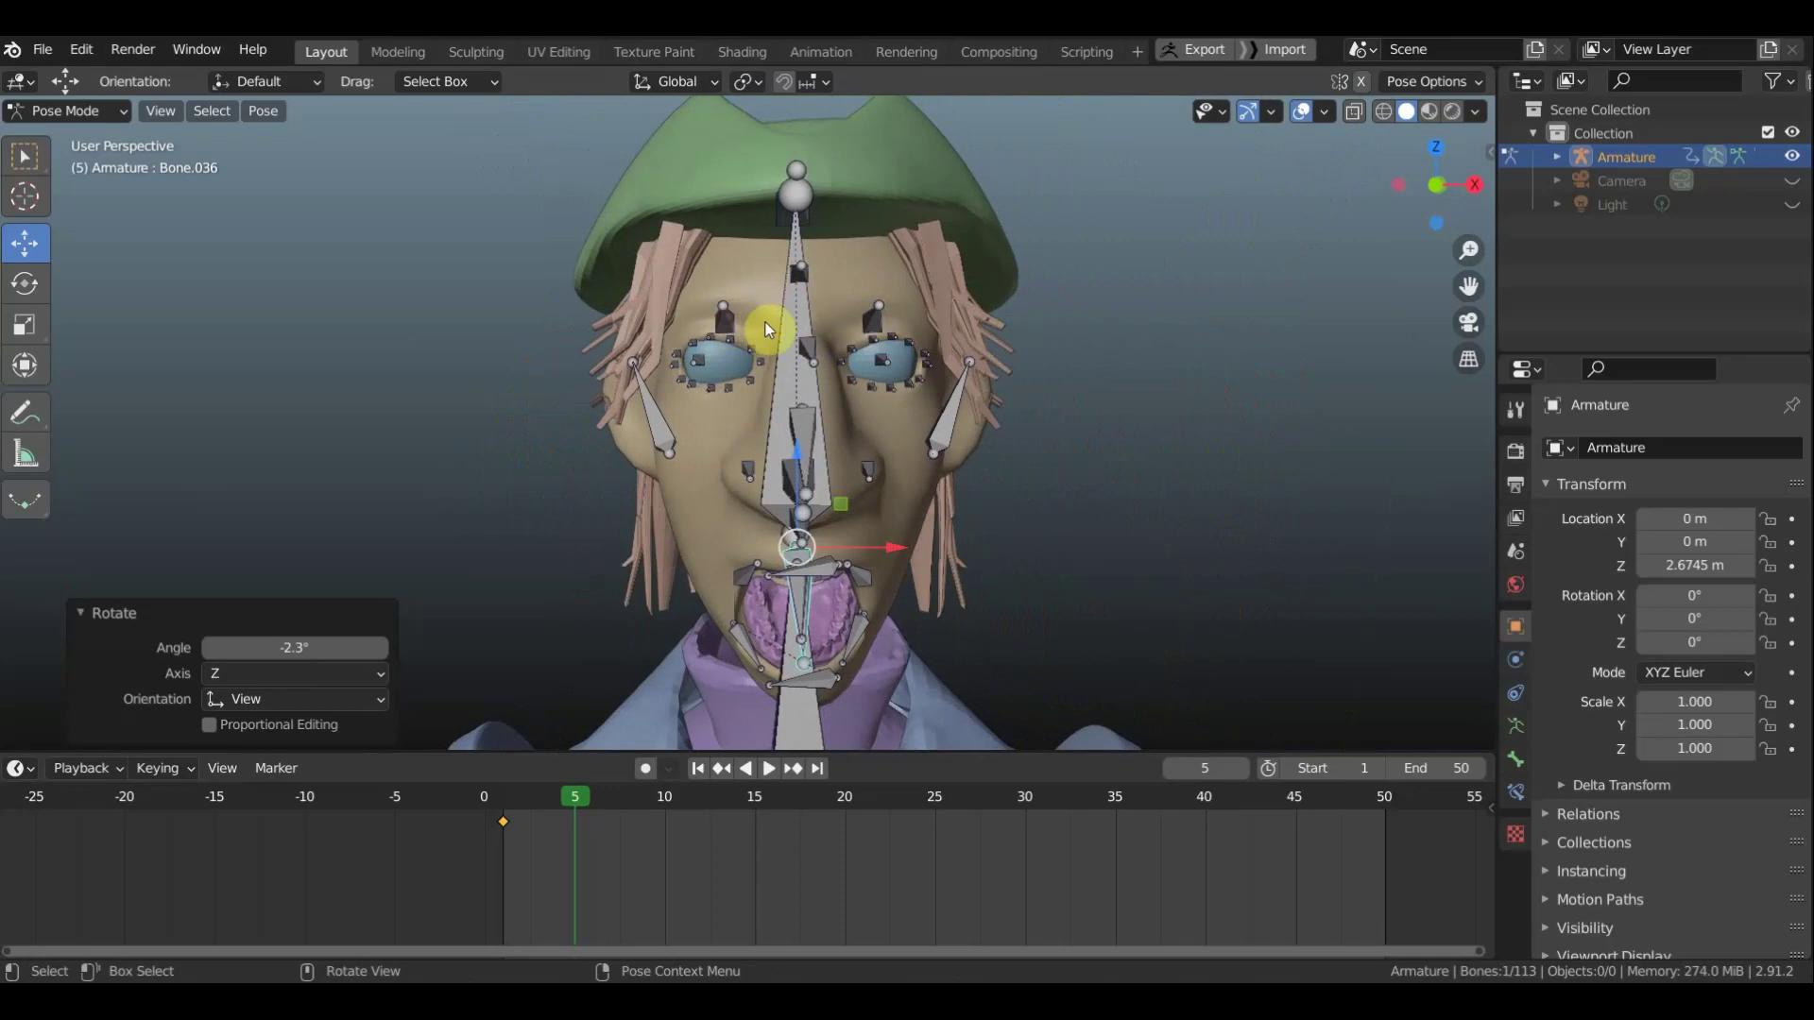
left_click(874, 319, "shift")
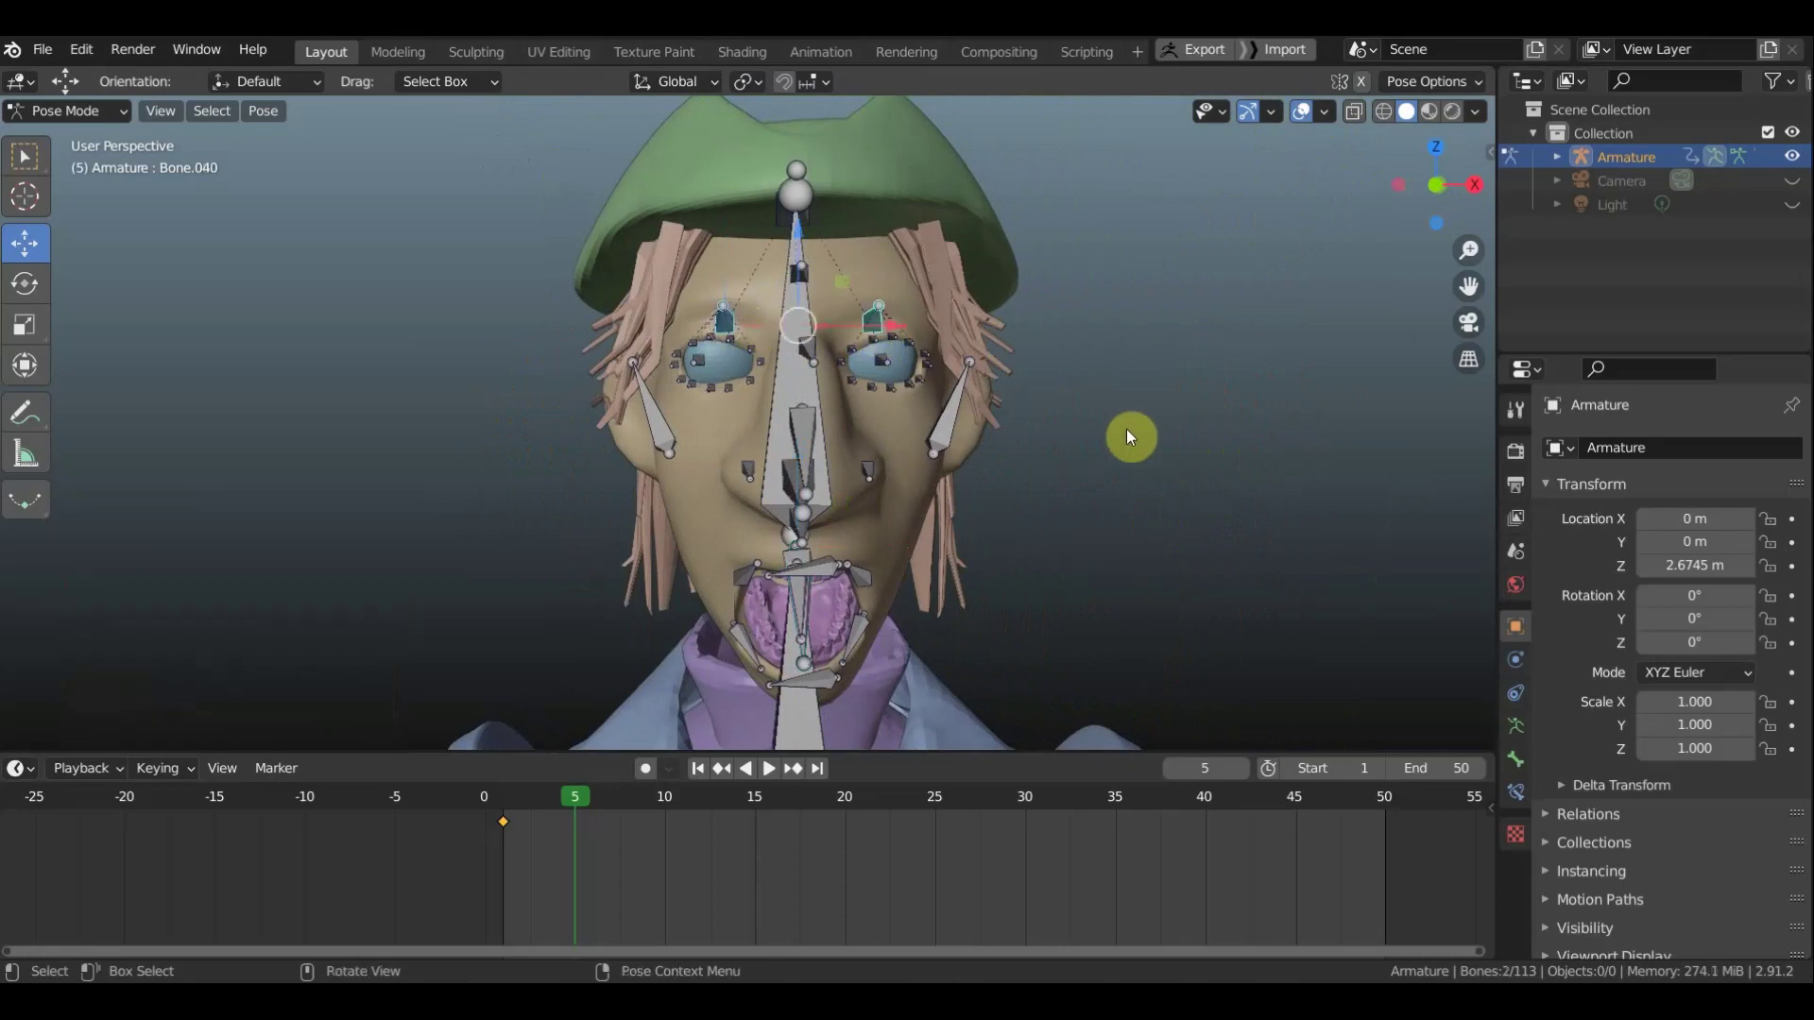
key("KP_3")
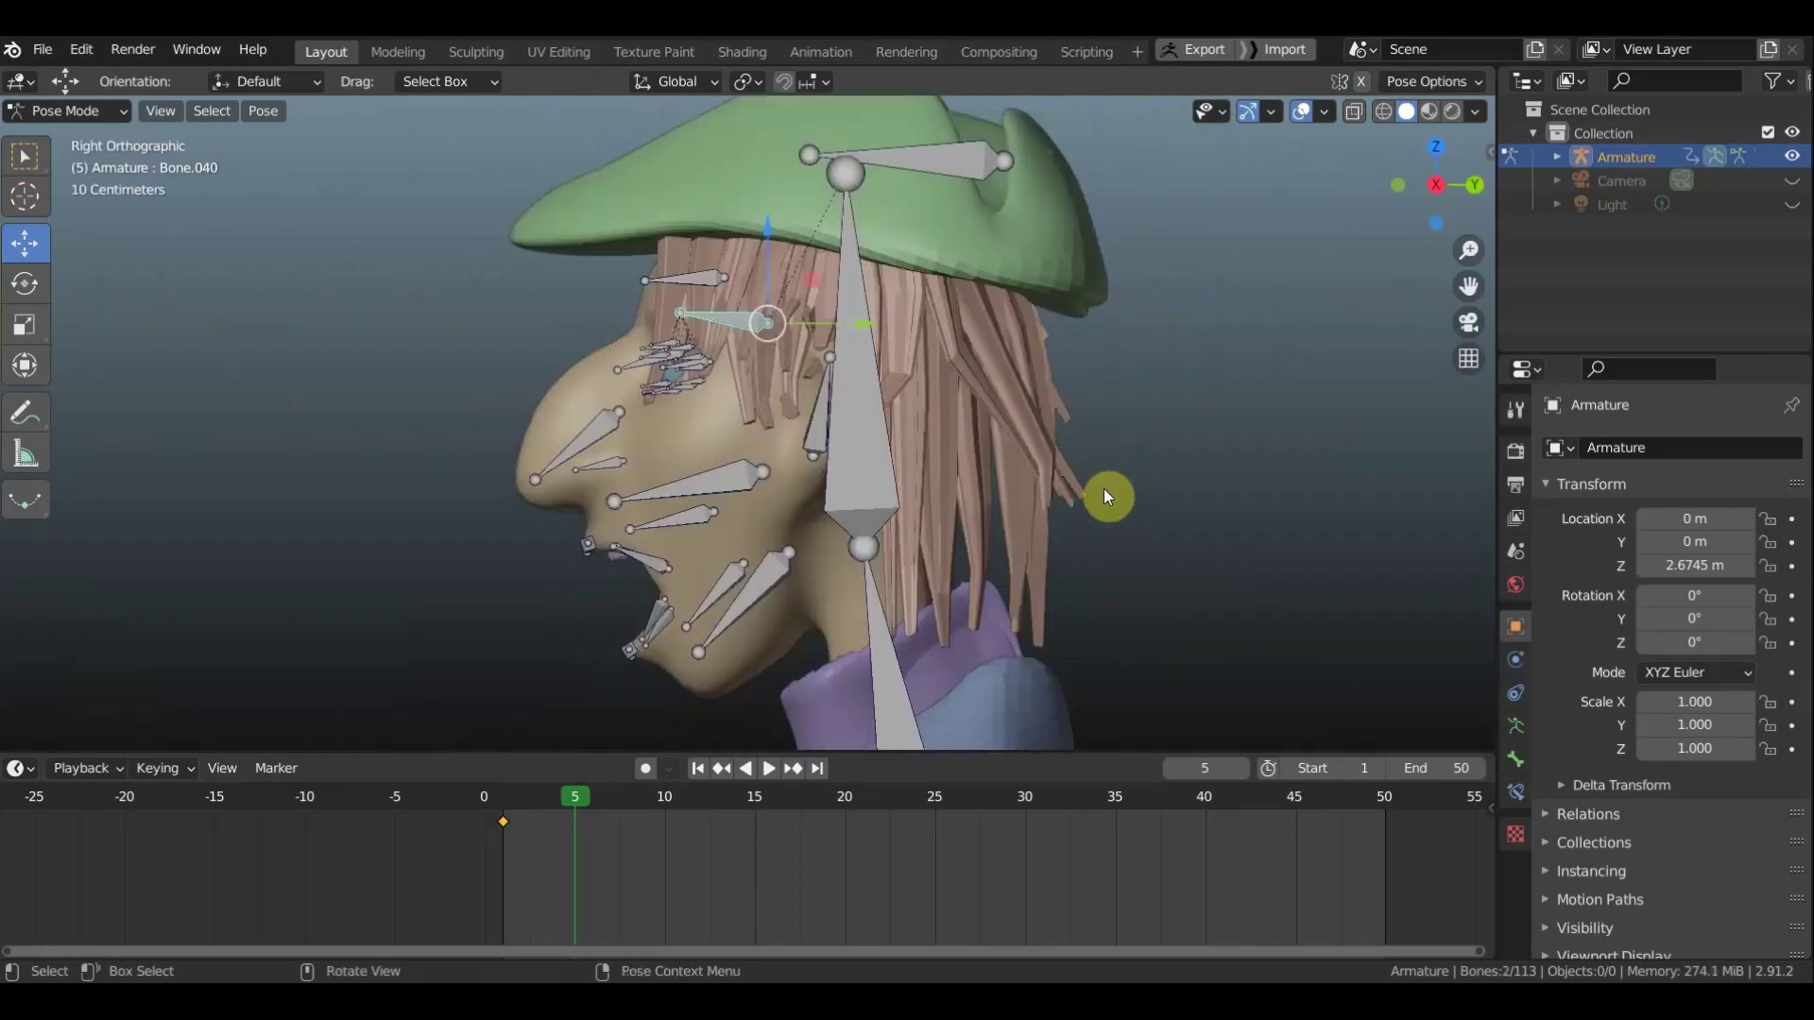
key("r")
left_click(1058, 517)
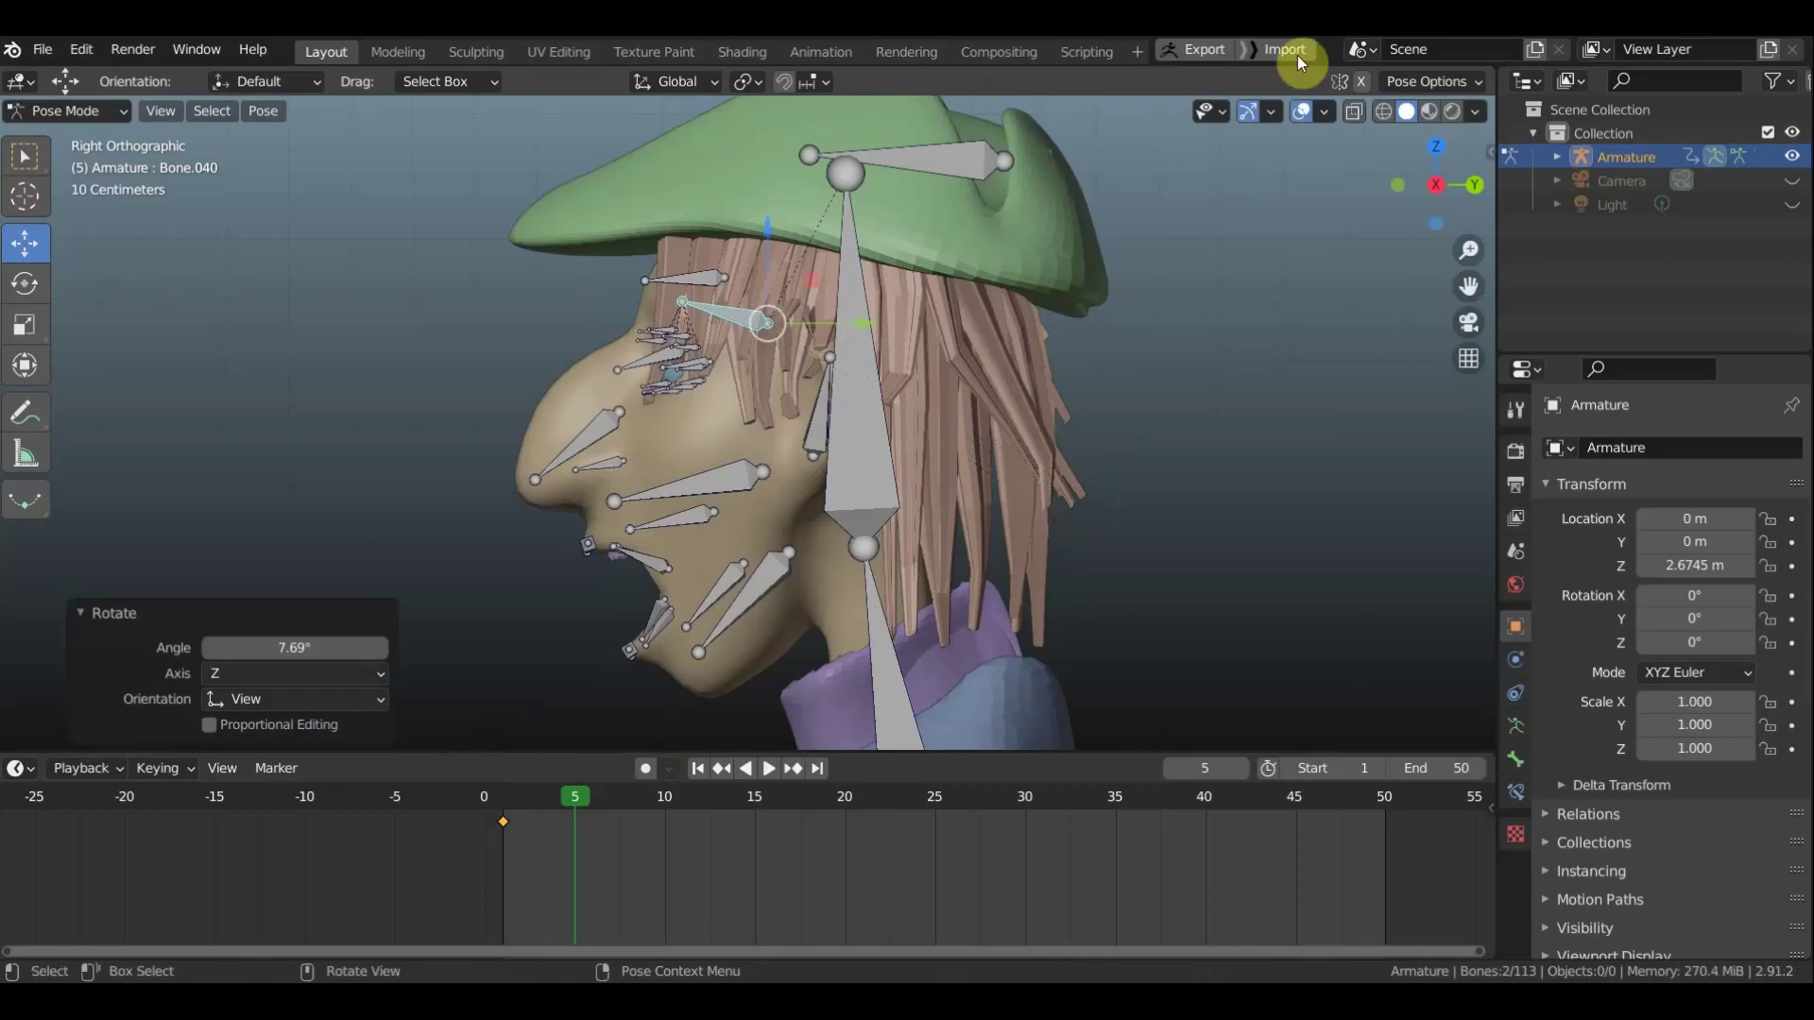
Check the raised-brow expression from several angles with bones hidden, then show them again
left_click(1302, 111)
middle_click_drag(1138, 372, 1328, 378)
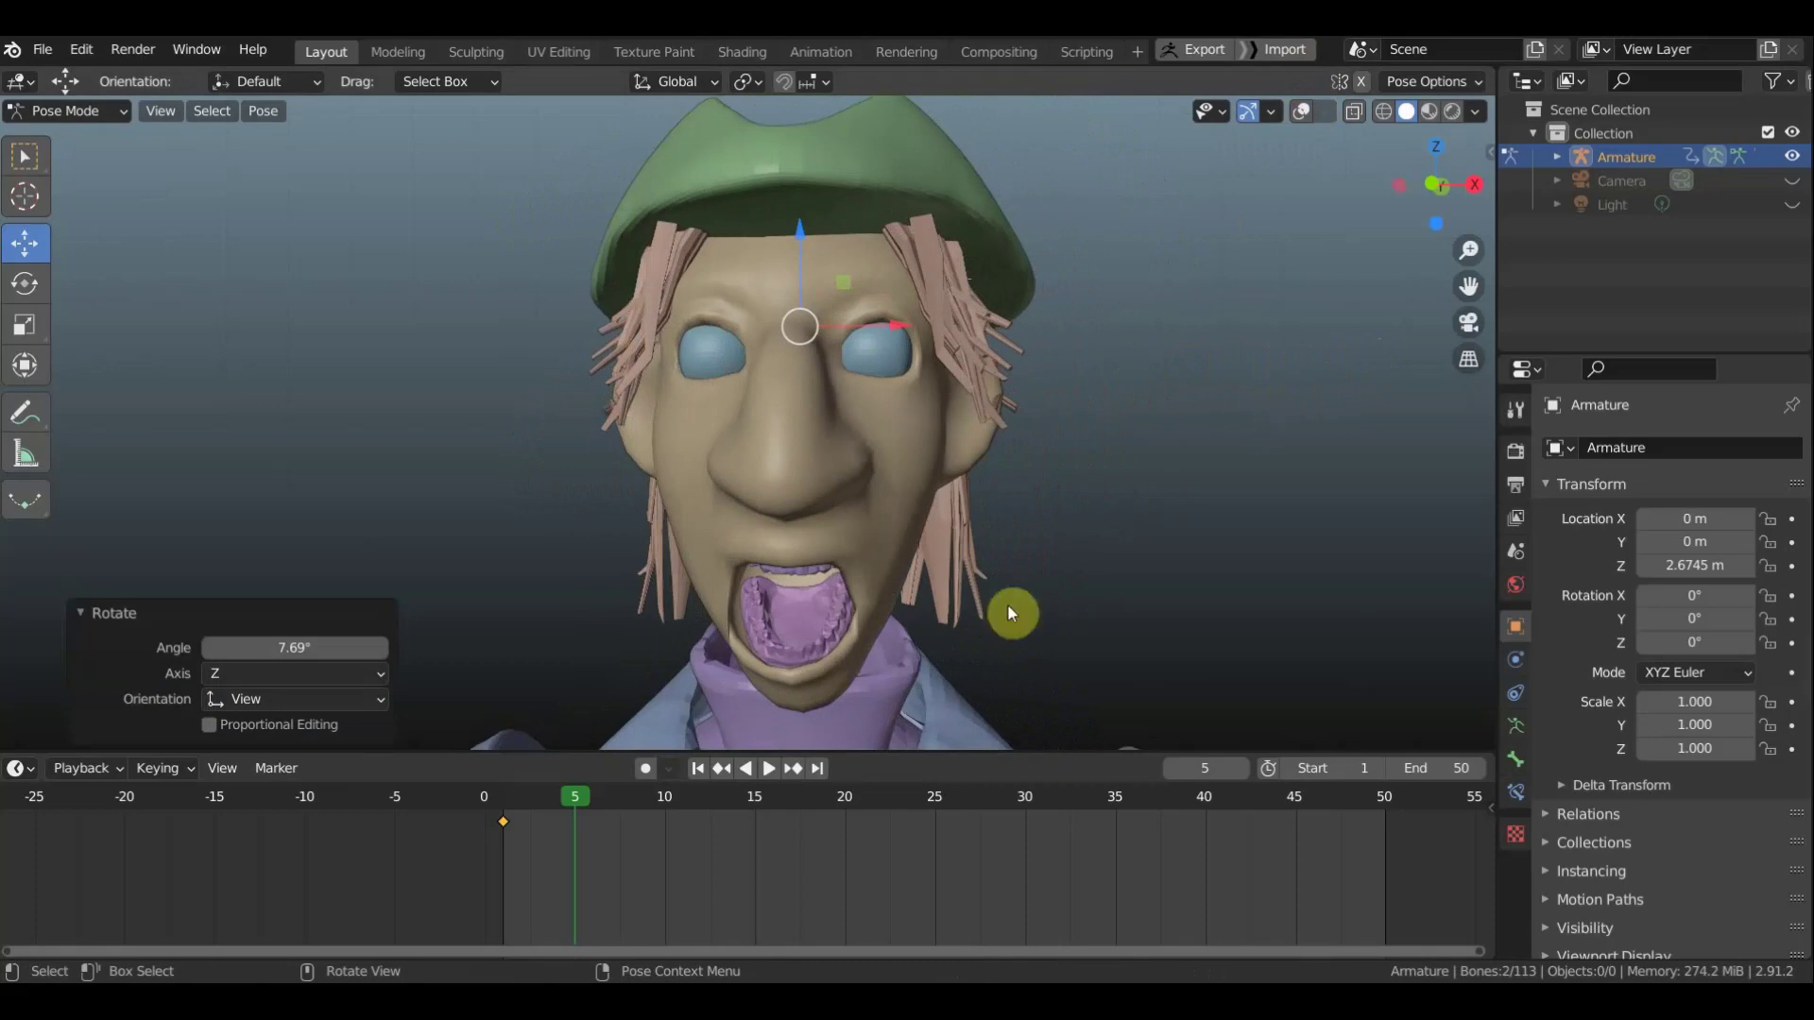
middle_click_drag(1011, 569, 1017, 508)
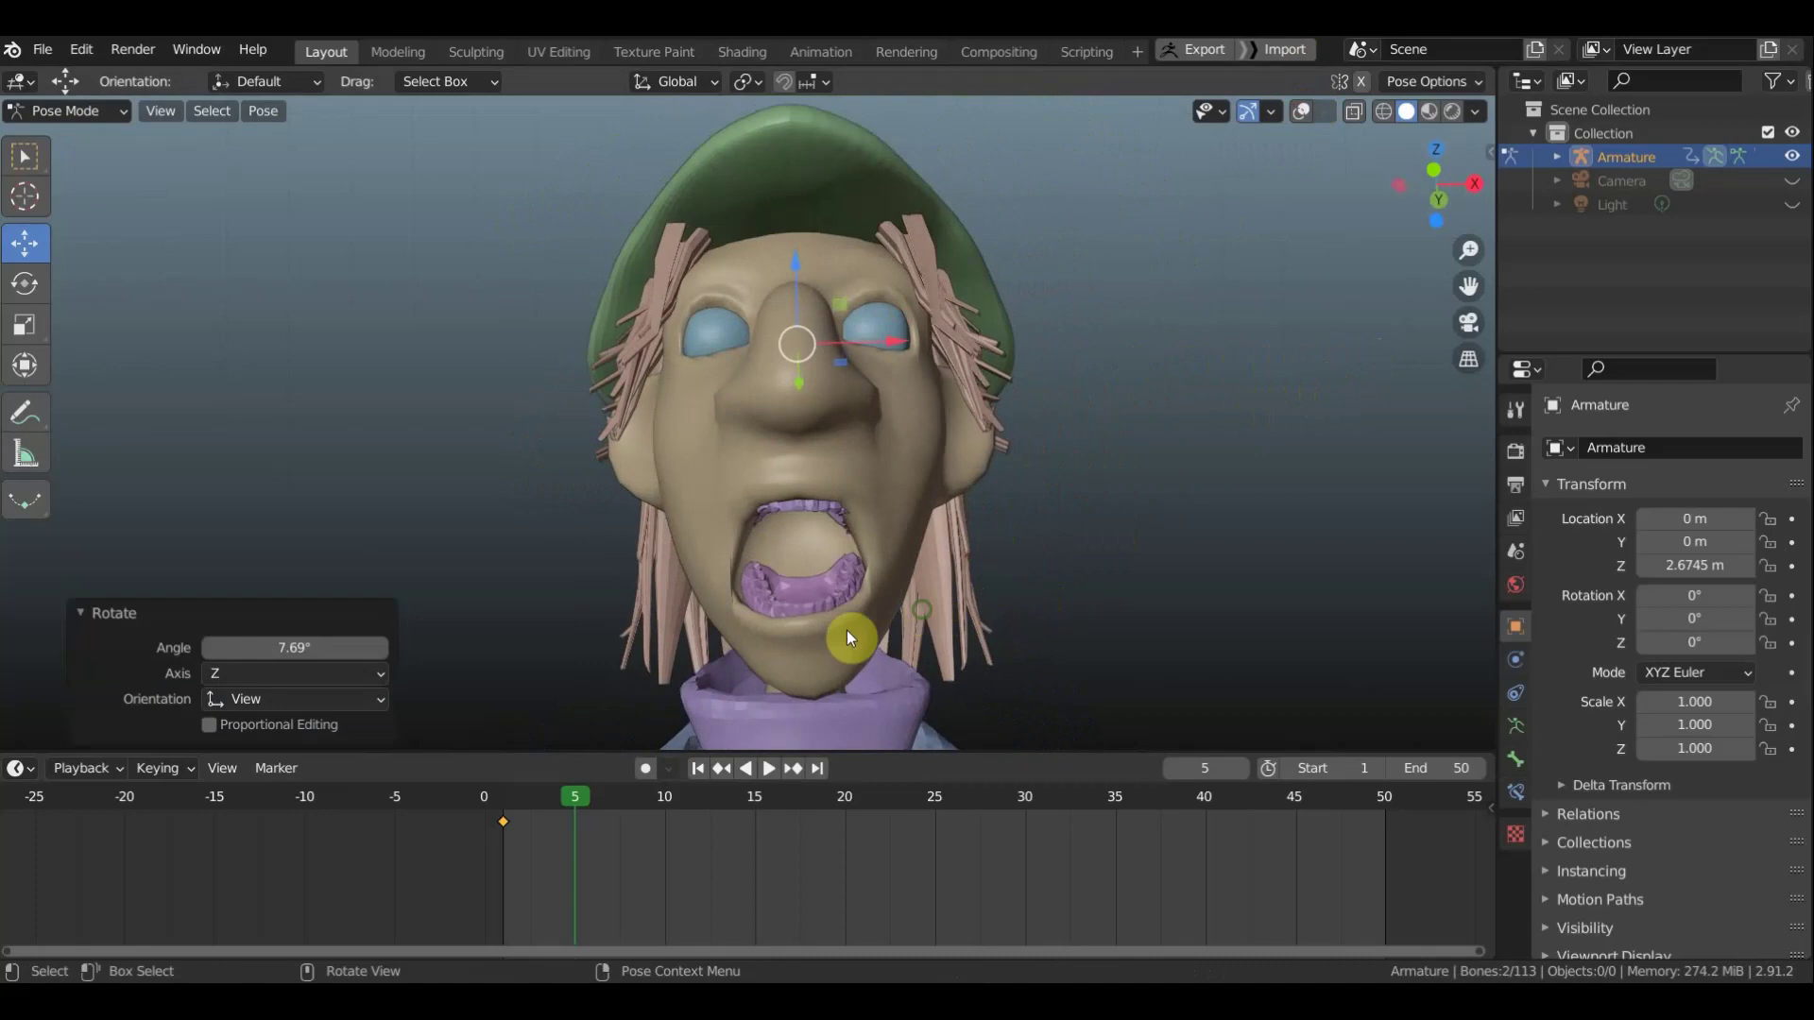
middle_click_drag(847, 631, 716, 665)
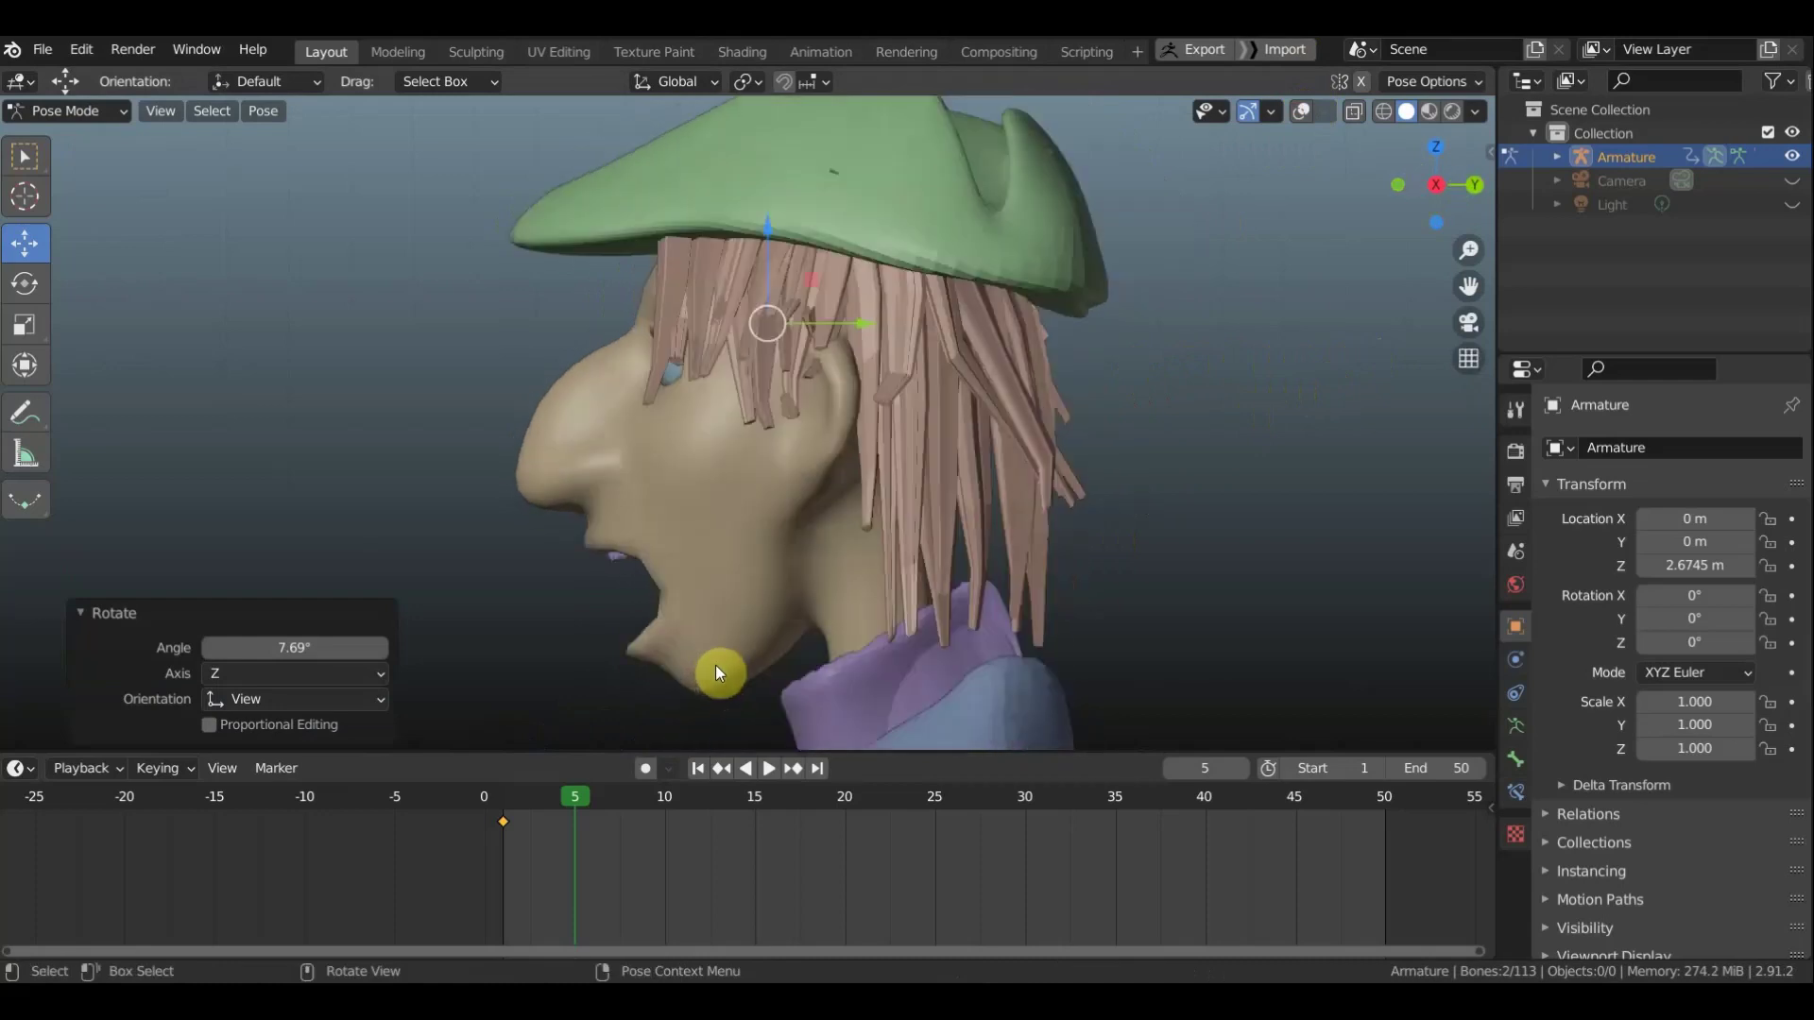
left_click(1301, 114)
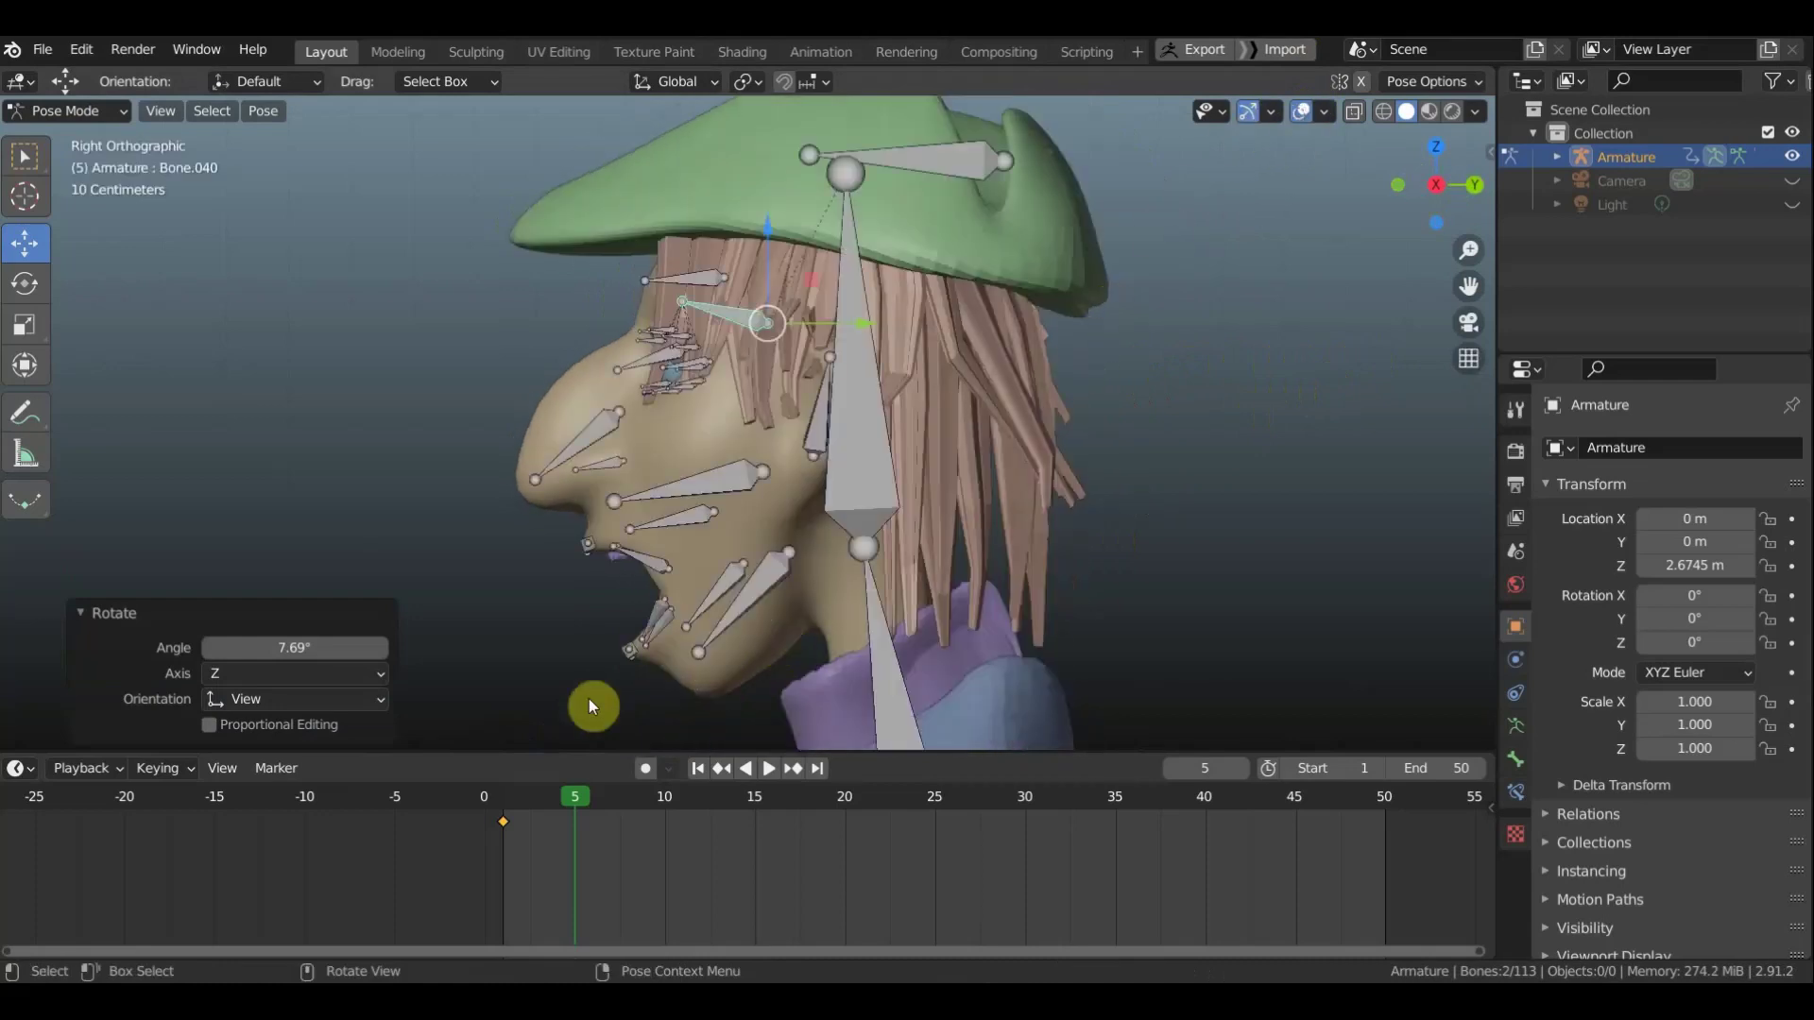
Nudge the chin bone and a mouth bone slightly to reshape the jaw
left_click(616, 655)
left_click_drag(638, 675, 638, 671)
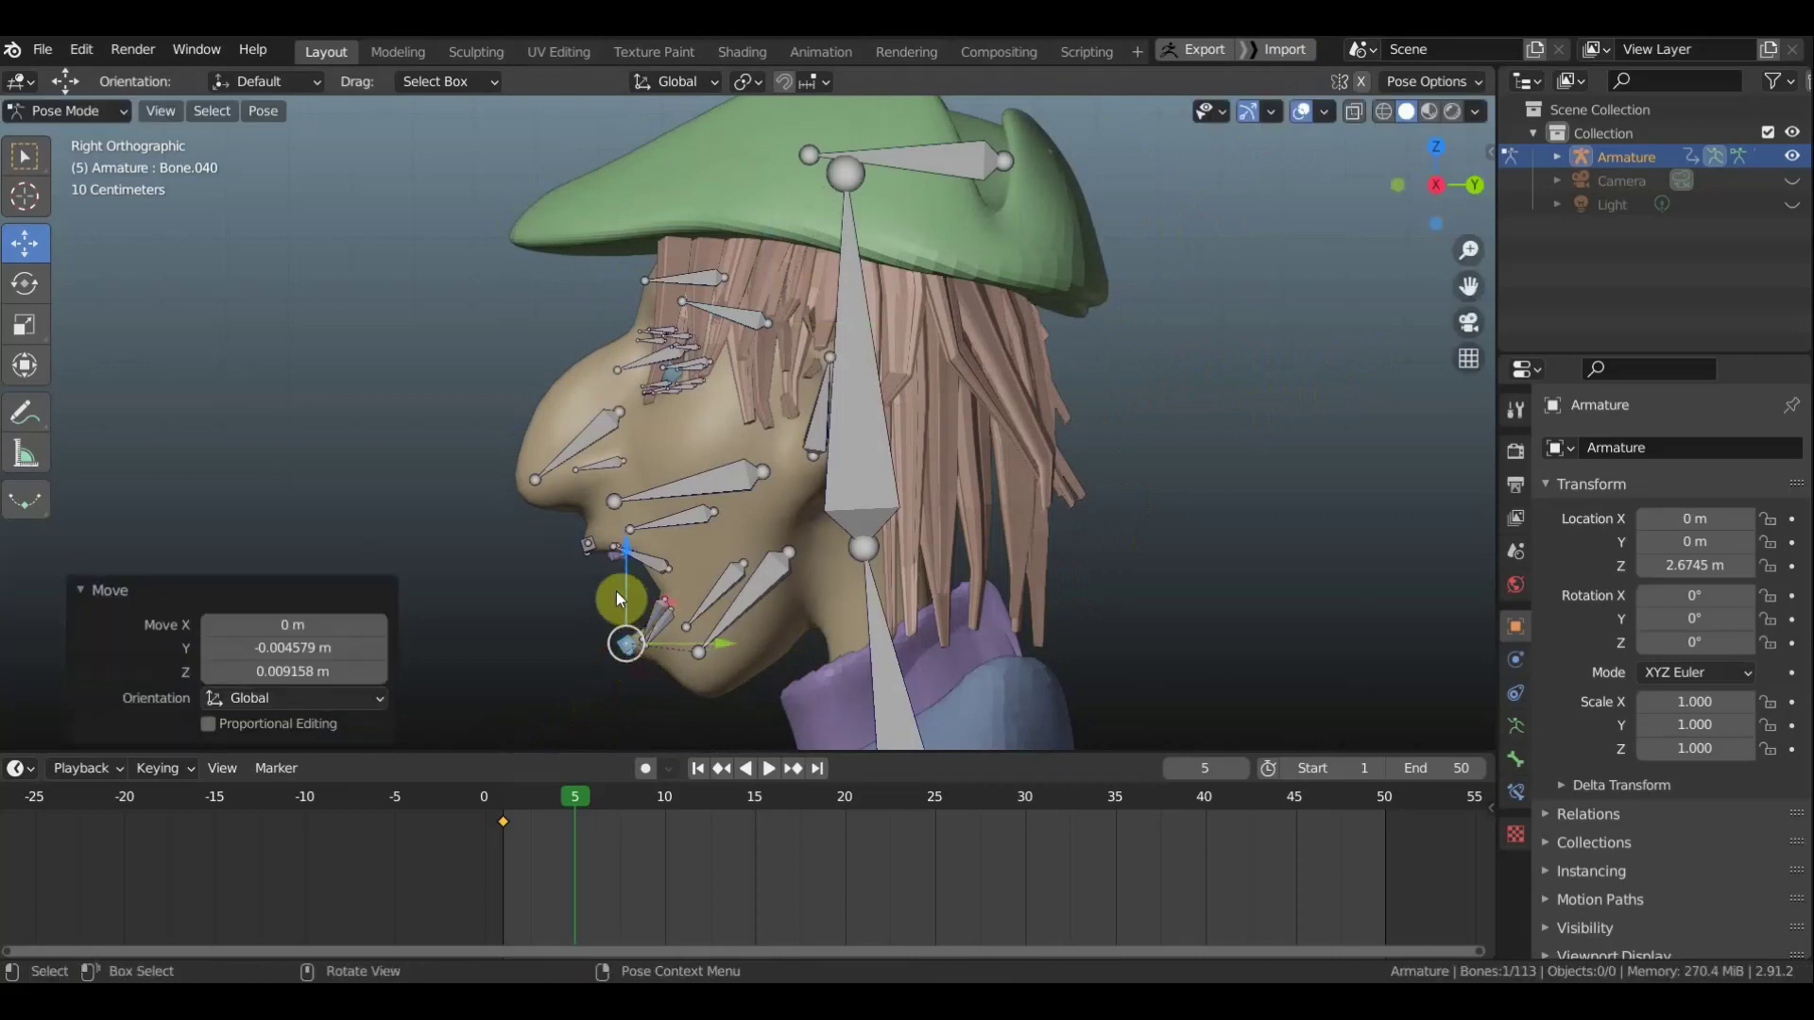
mouse_move(587, 565)
left_mouse_down()
mouse_move(571, 549)
mouse_move(584, 569)
left_mouse_up()
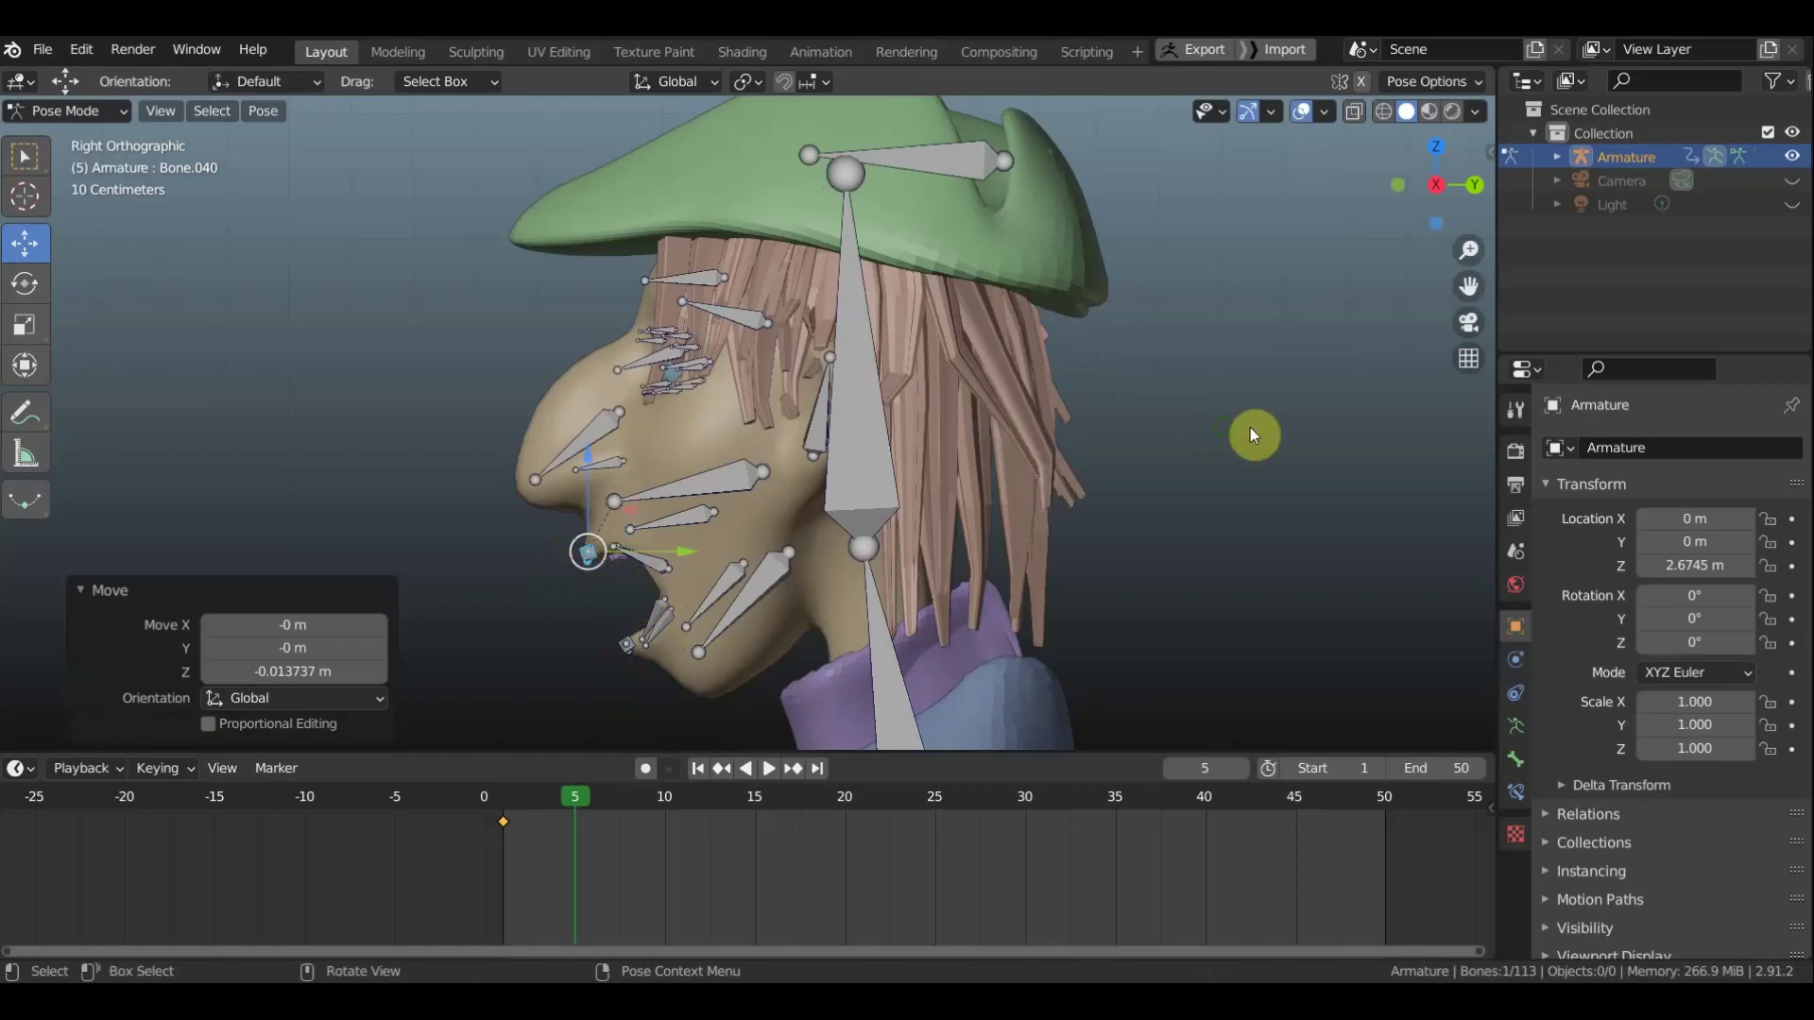
mouse_move(1250, 427)
middle_mouse_down()
mouse_move(1470, 416)
mouse_move(1466, 389)
mouse_move(1249, 531)
mouse_move(1179, 546)
mouse_move(1187, 456)
middle_mouse_up()
scroll(1187, 457, "up", 2)
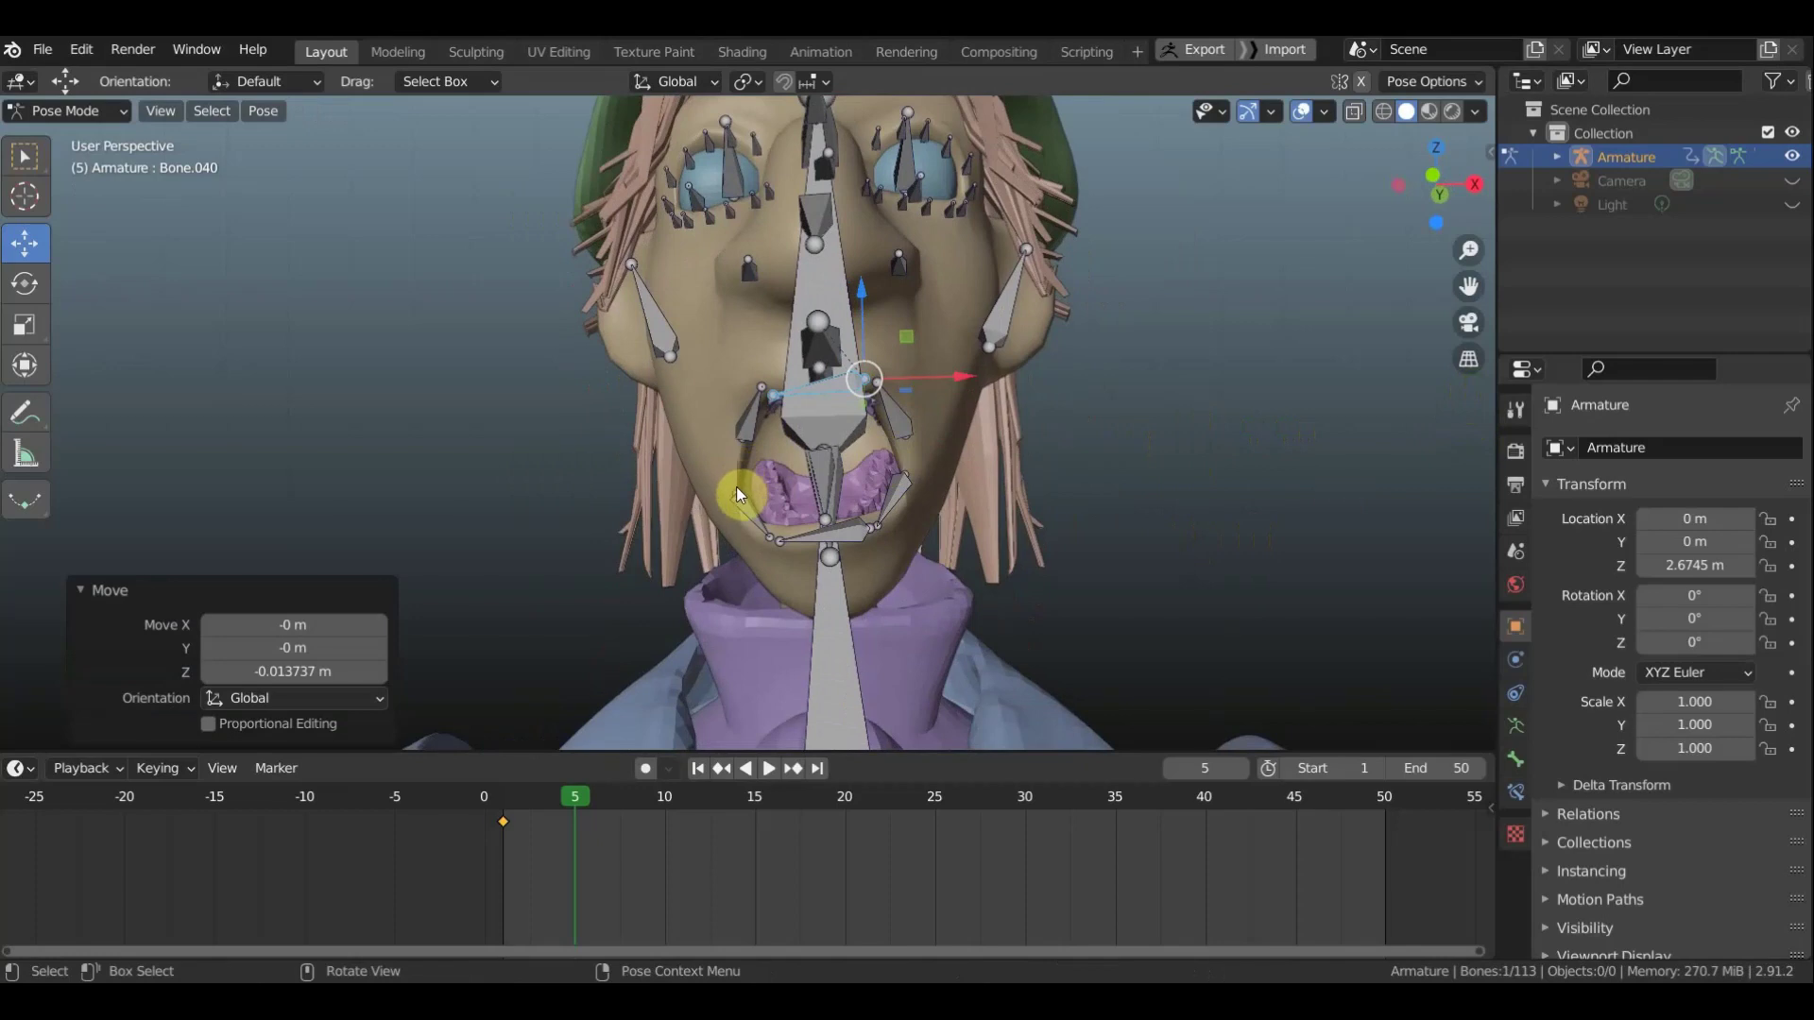
Move the left and right lip bone pairs outward to widen the mouth
left_click(740, 491)
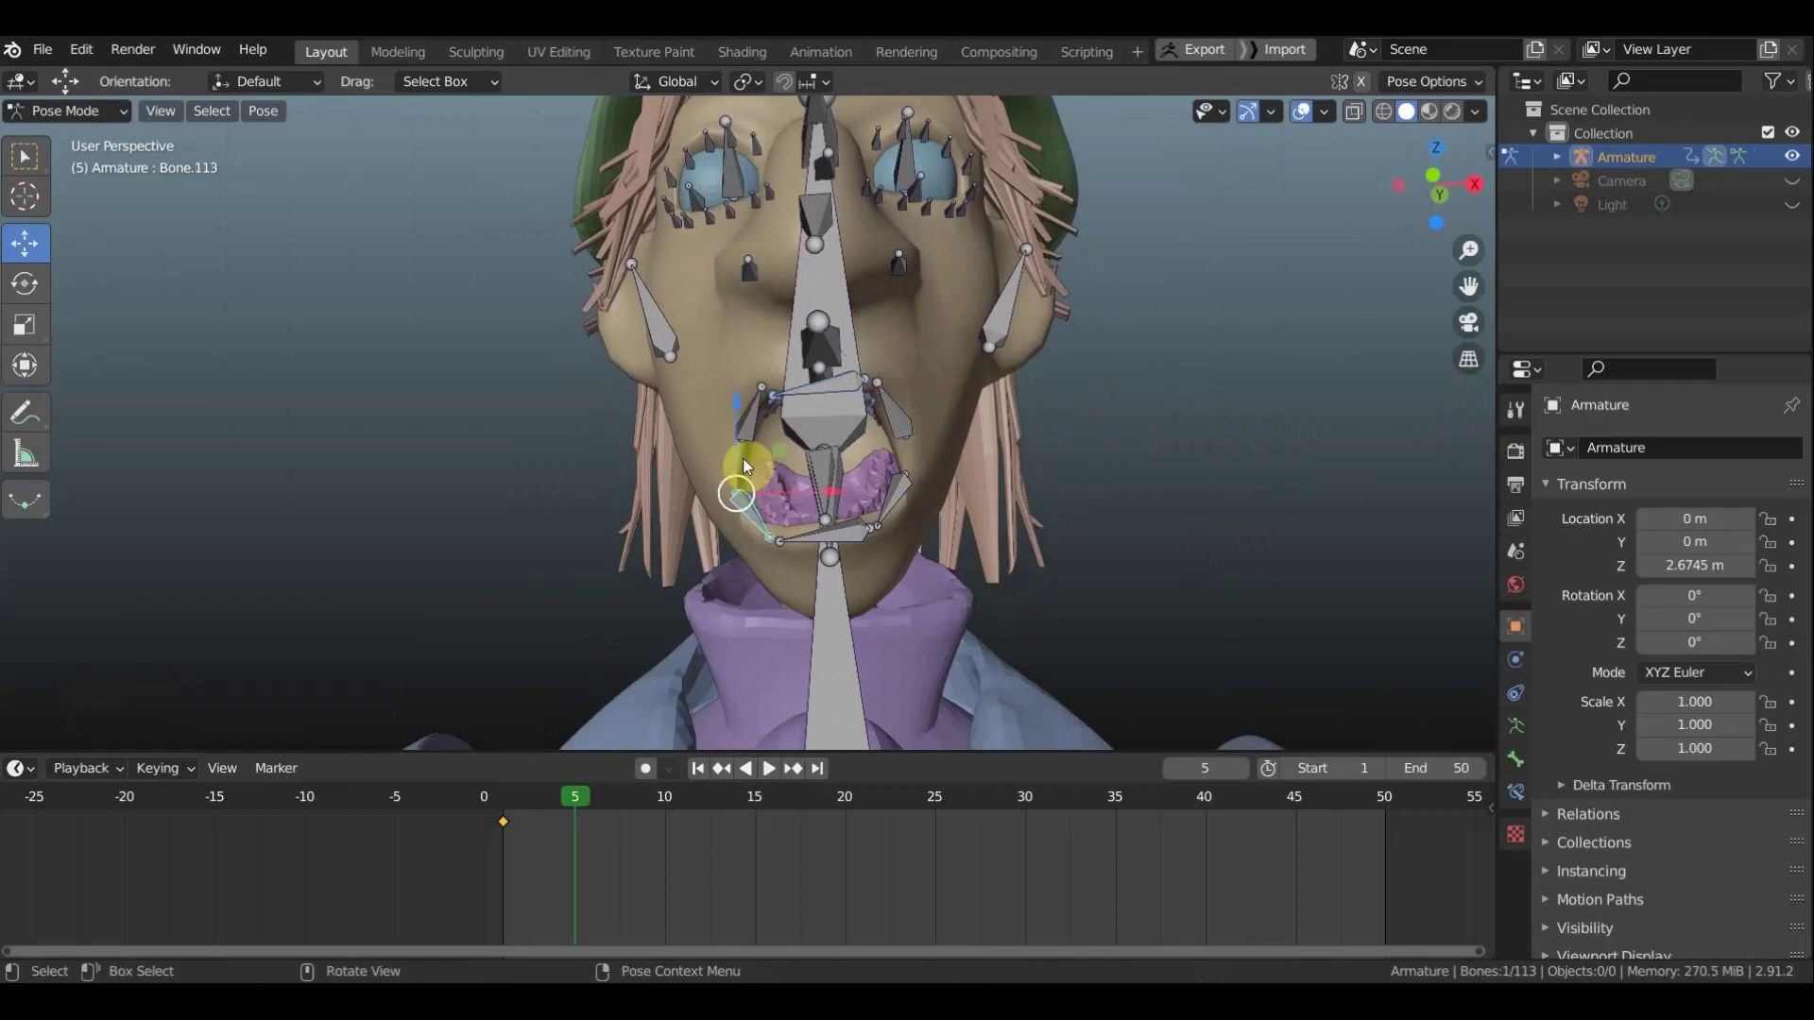
left_click(746, 429, "shift")
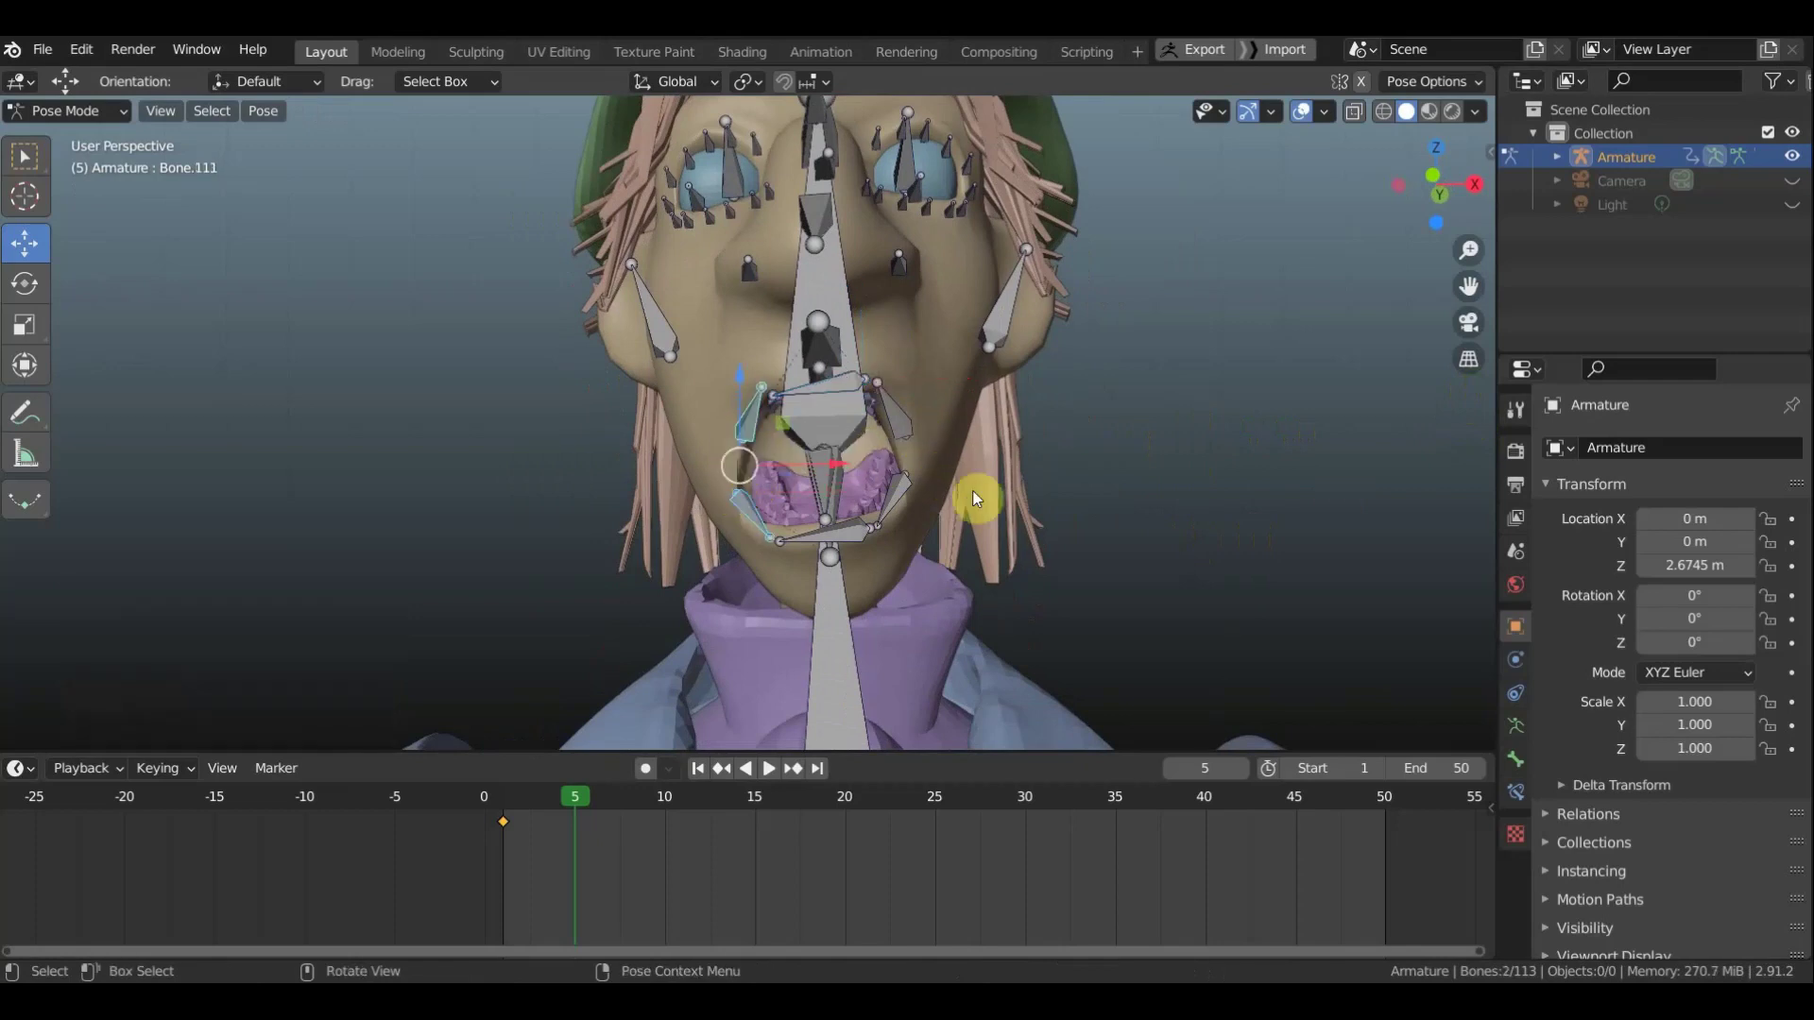
key("g")
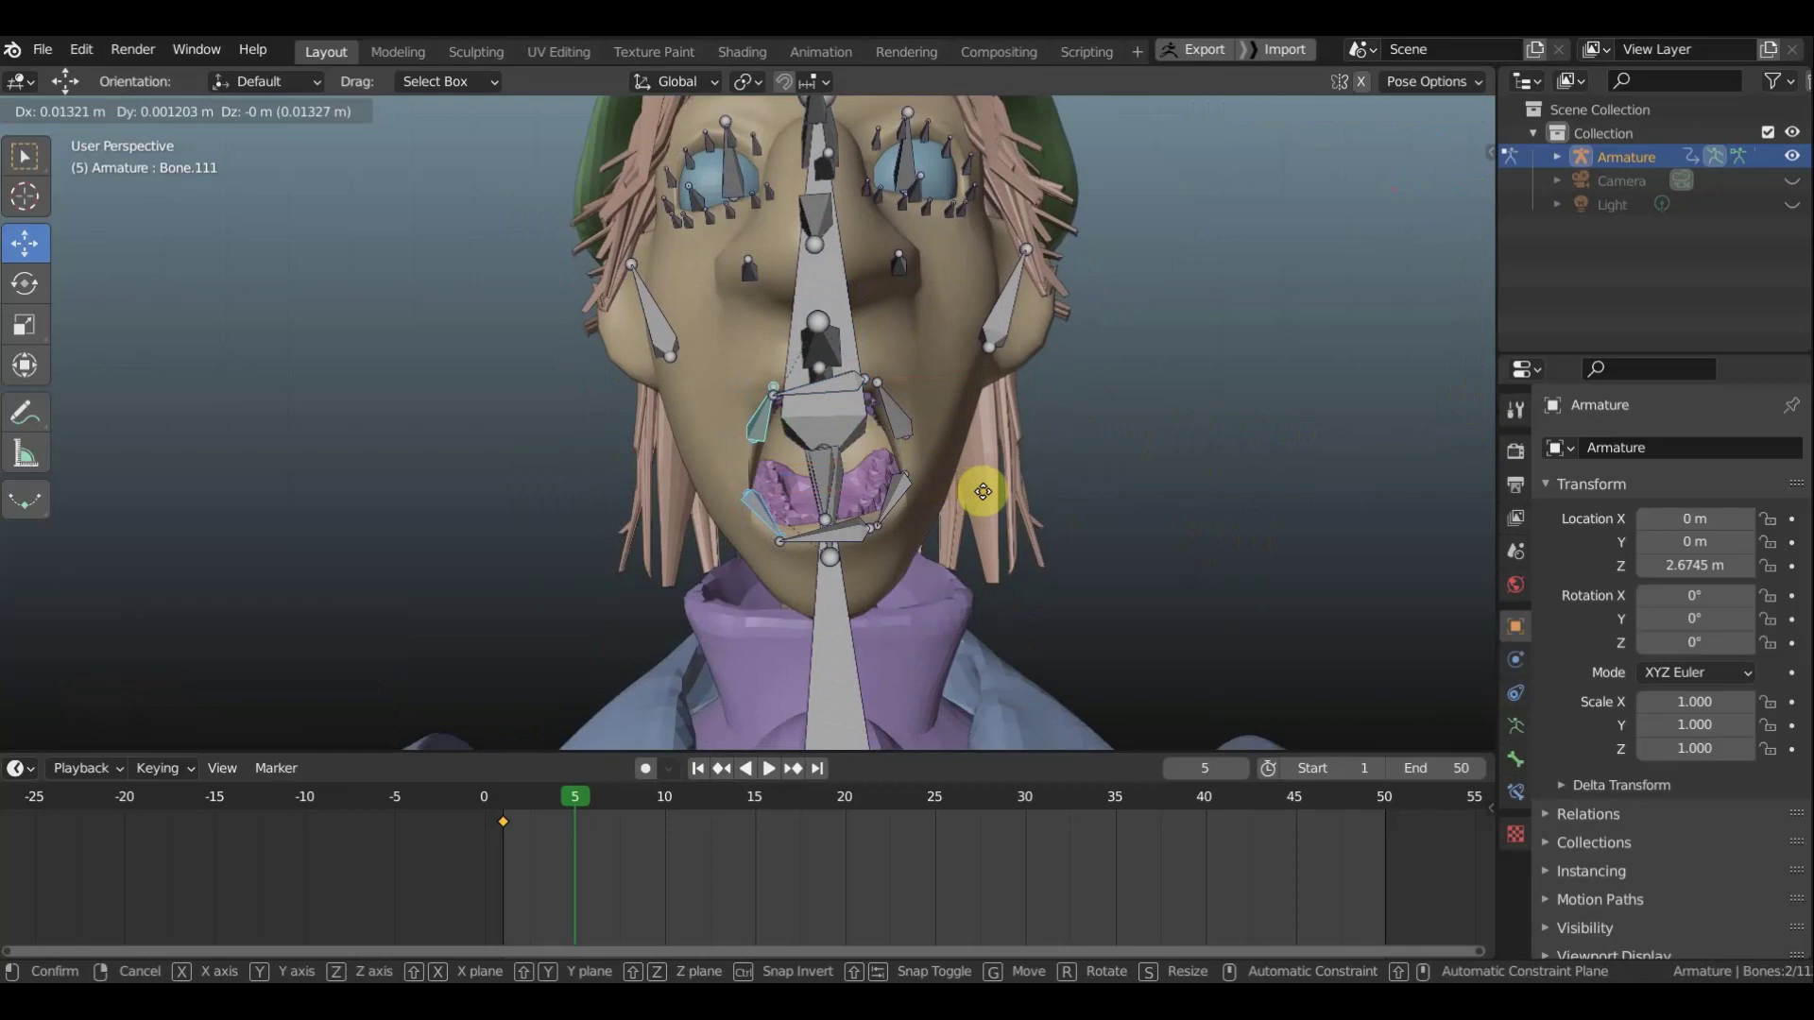
left_click(986, 499)
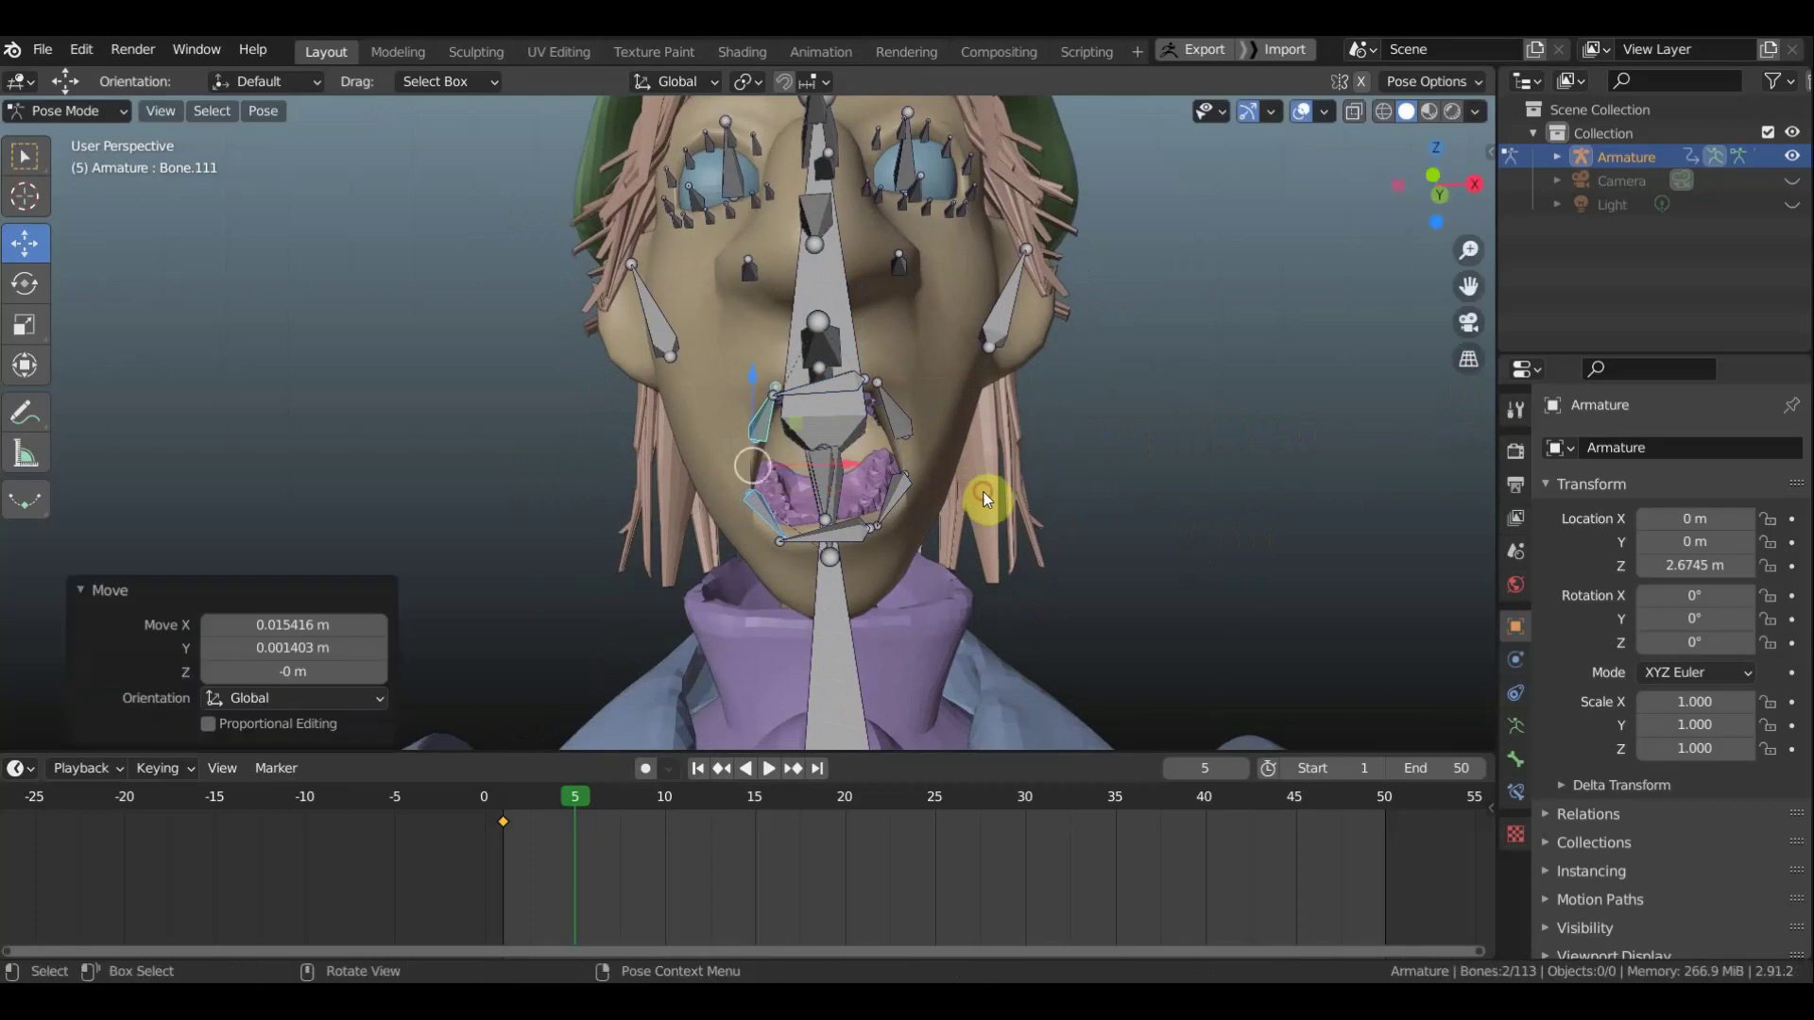
left_click(903, 484)
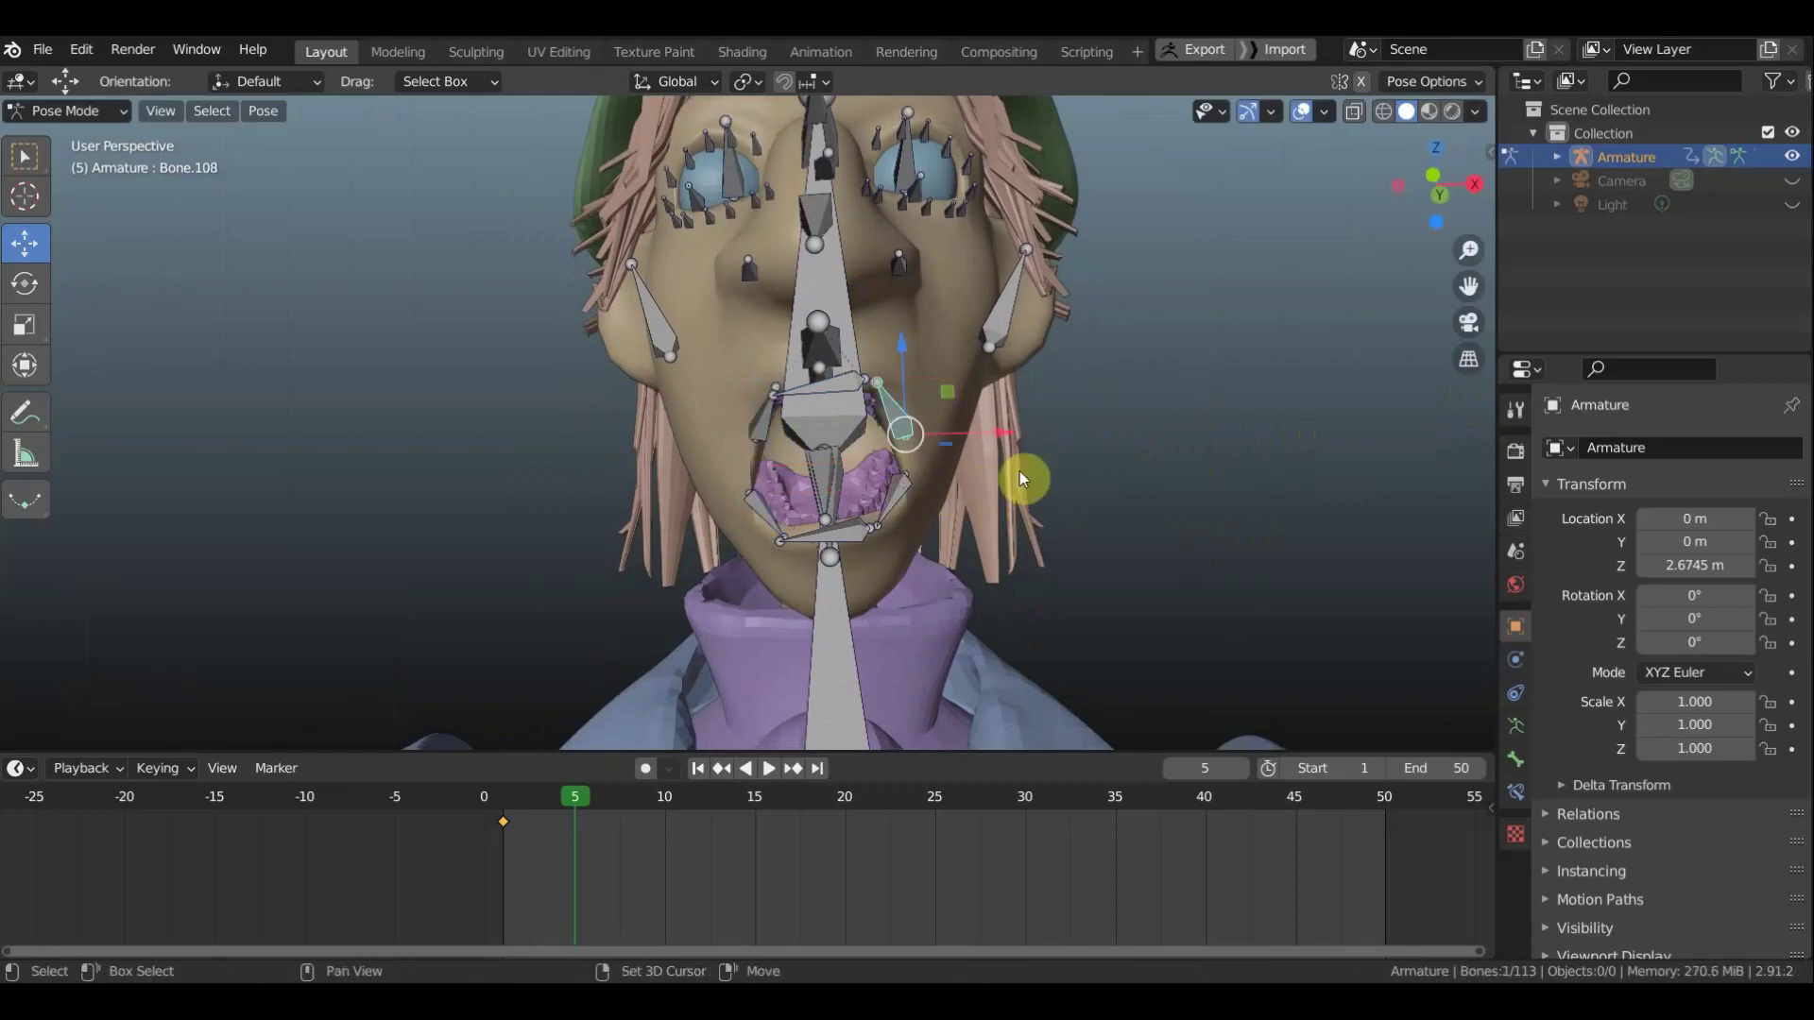
left_click(887, 496, "shift")
key("g")
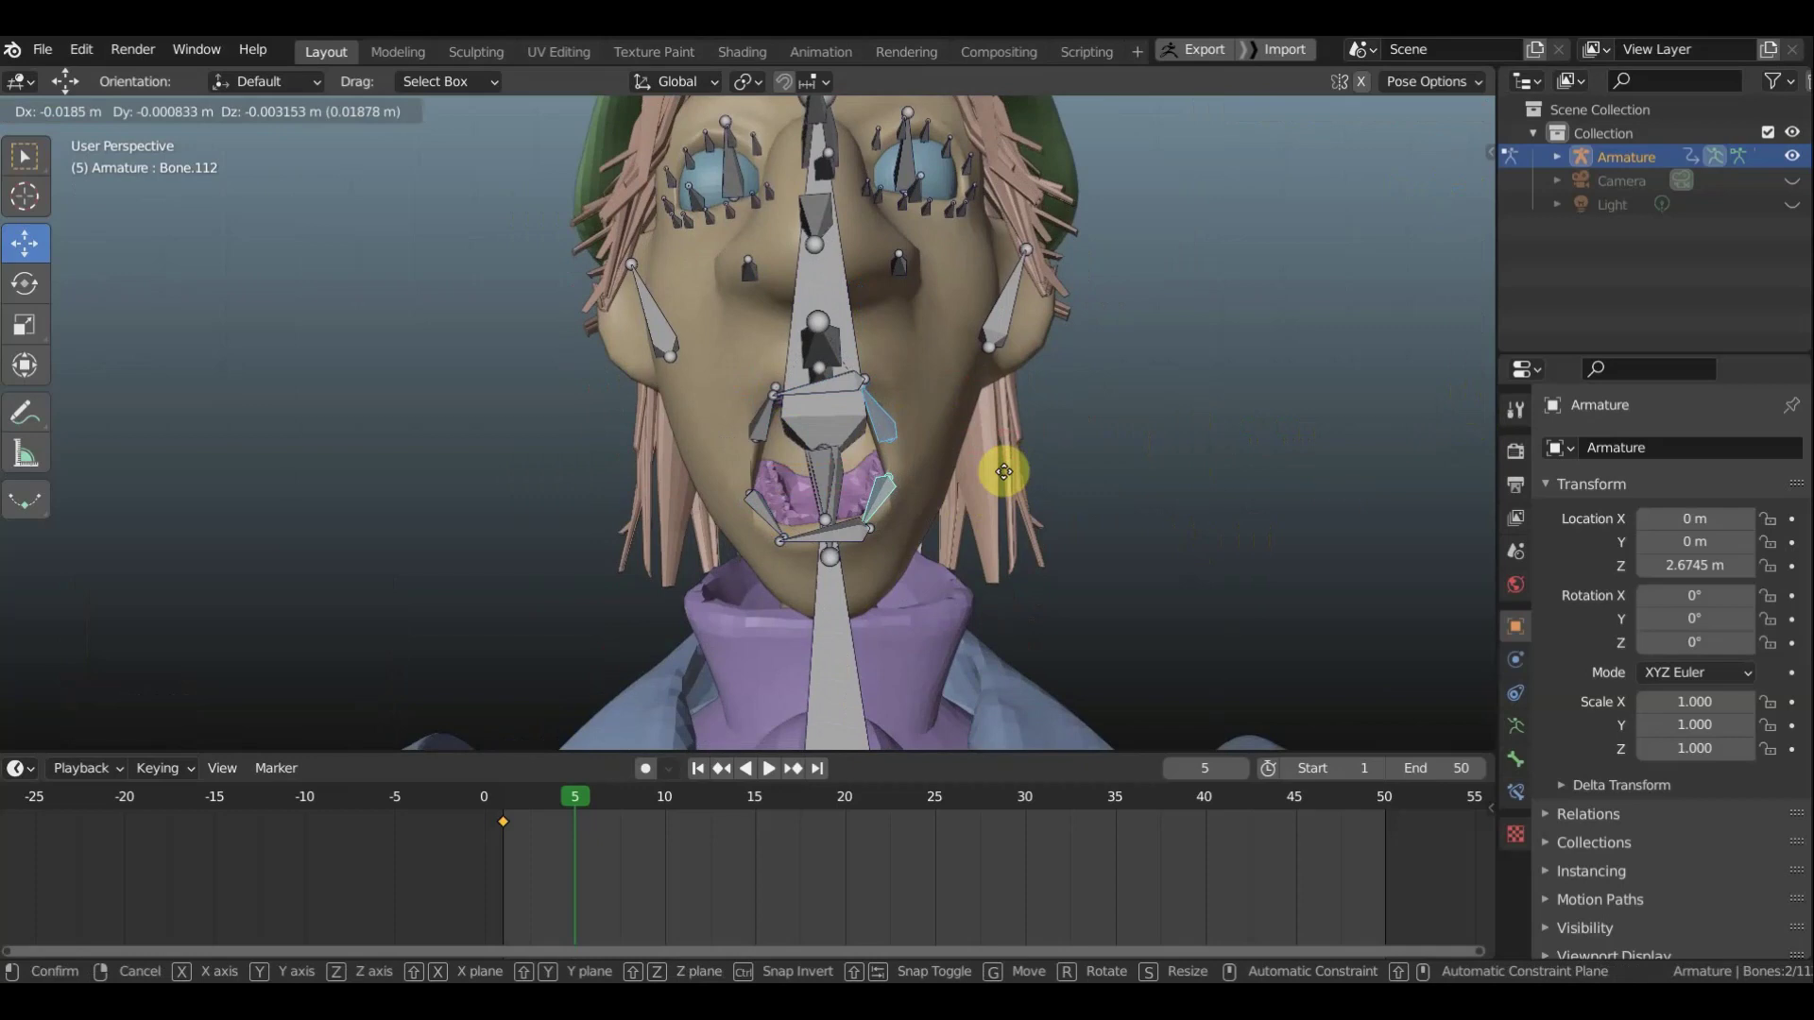
left_click(1005, 471)
Inspect the new mouth shape from several angles with the bones hidden
mouse_move(1006, 472)
middle_mouse_down()
mouse_move(958, 508)
mouse_move(837, 542)
middle_mouse_up()
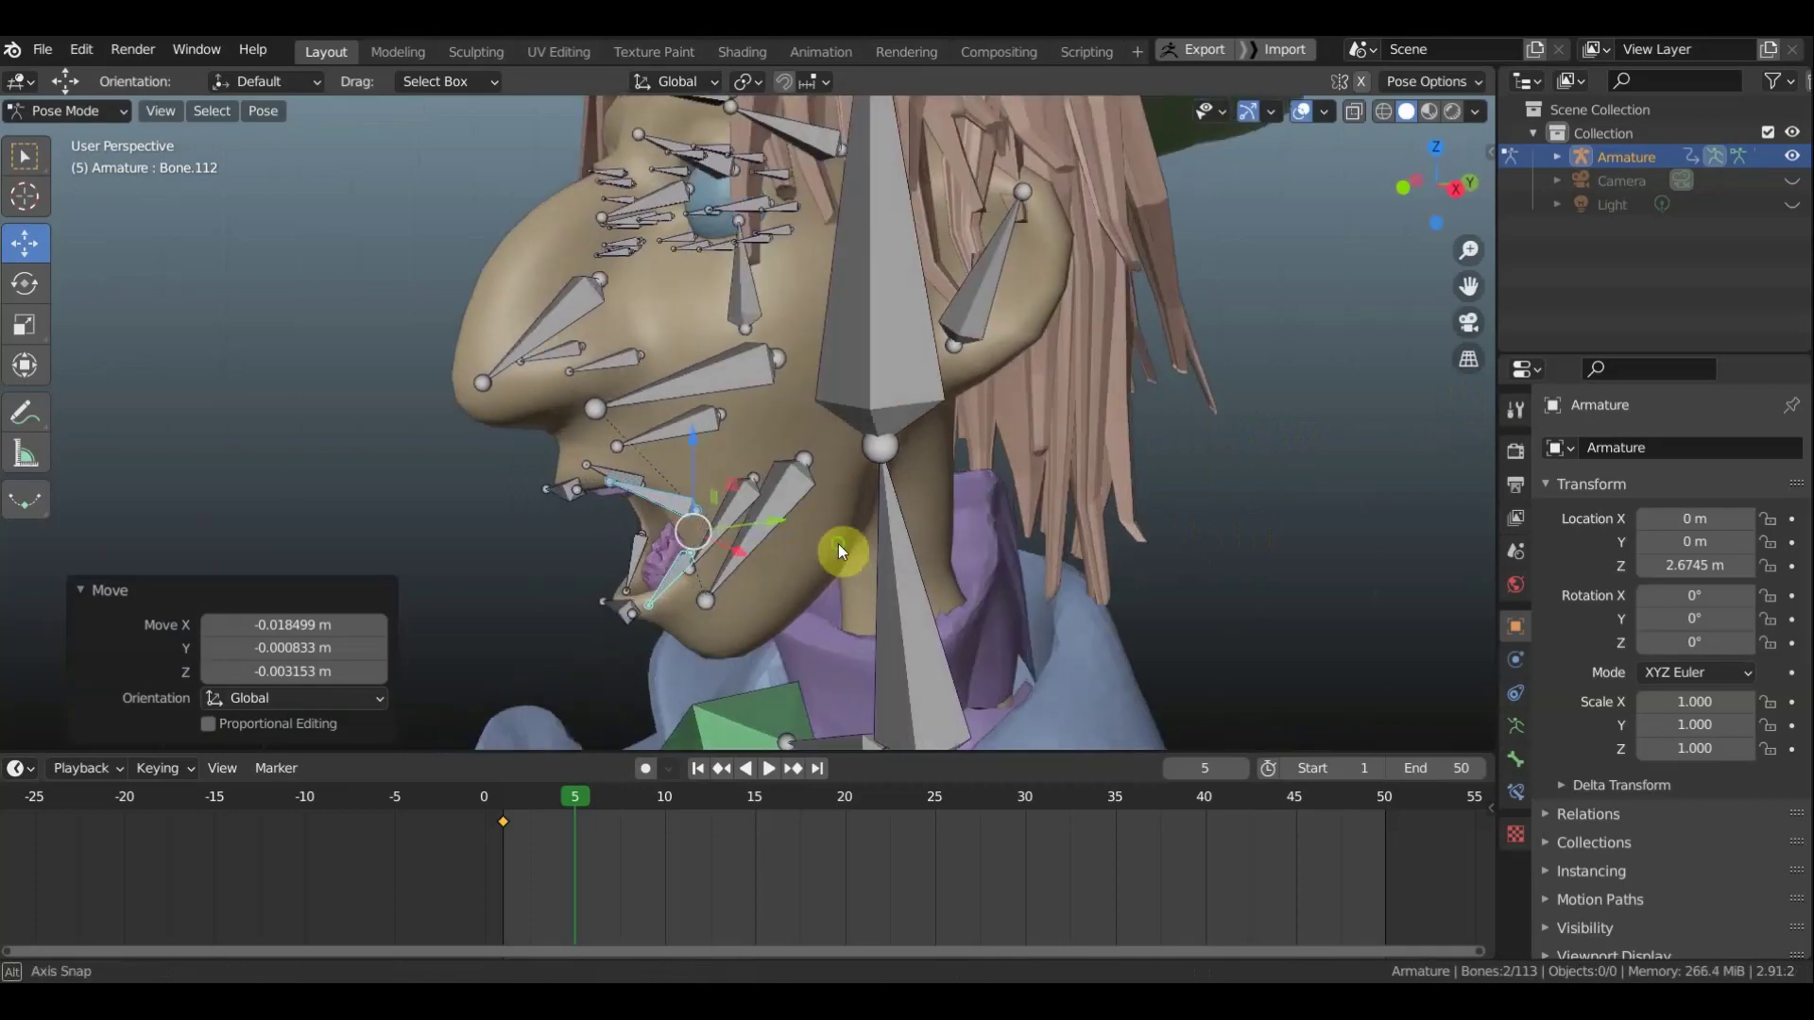
left_click(1321, 110)
mouse_move(1223, 151)
middle_mouse_down()
mouse_move(1183, 276)
mouse_move(994, 400)
middle_mouse_up()
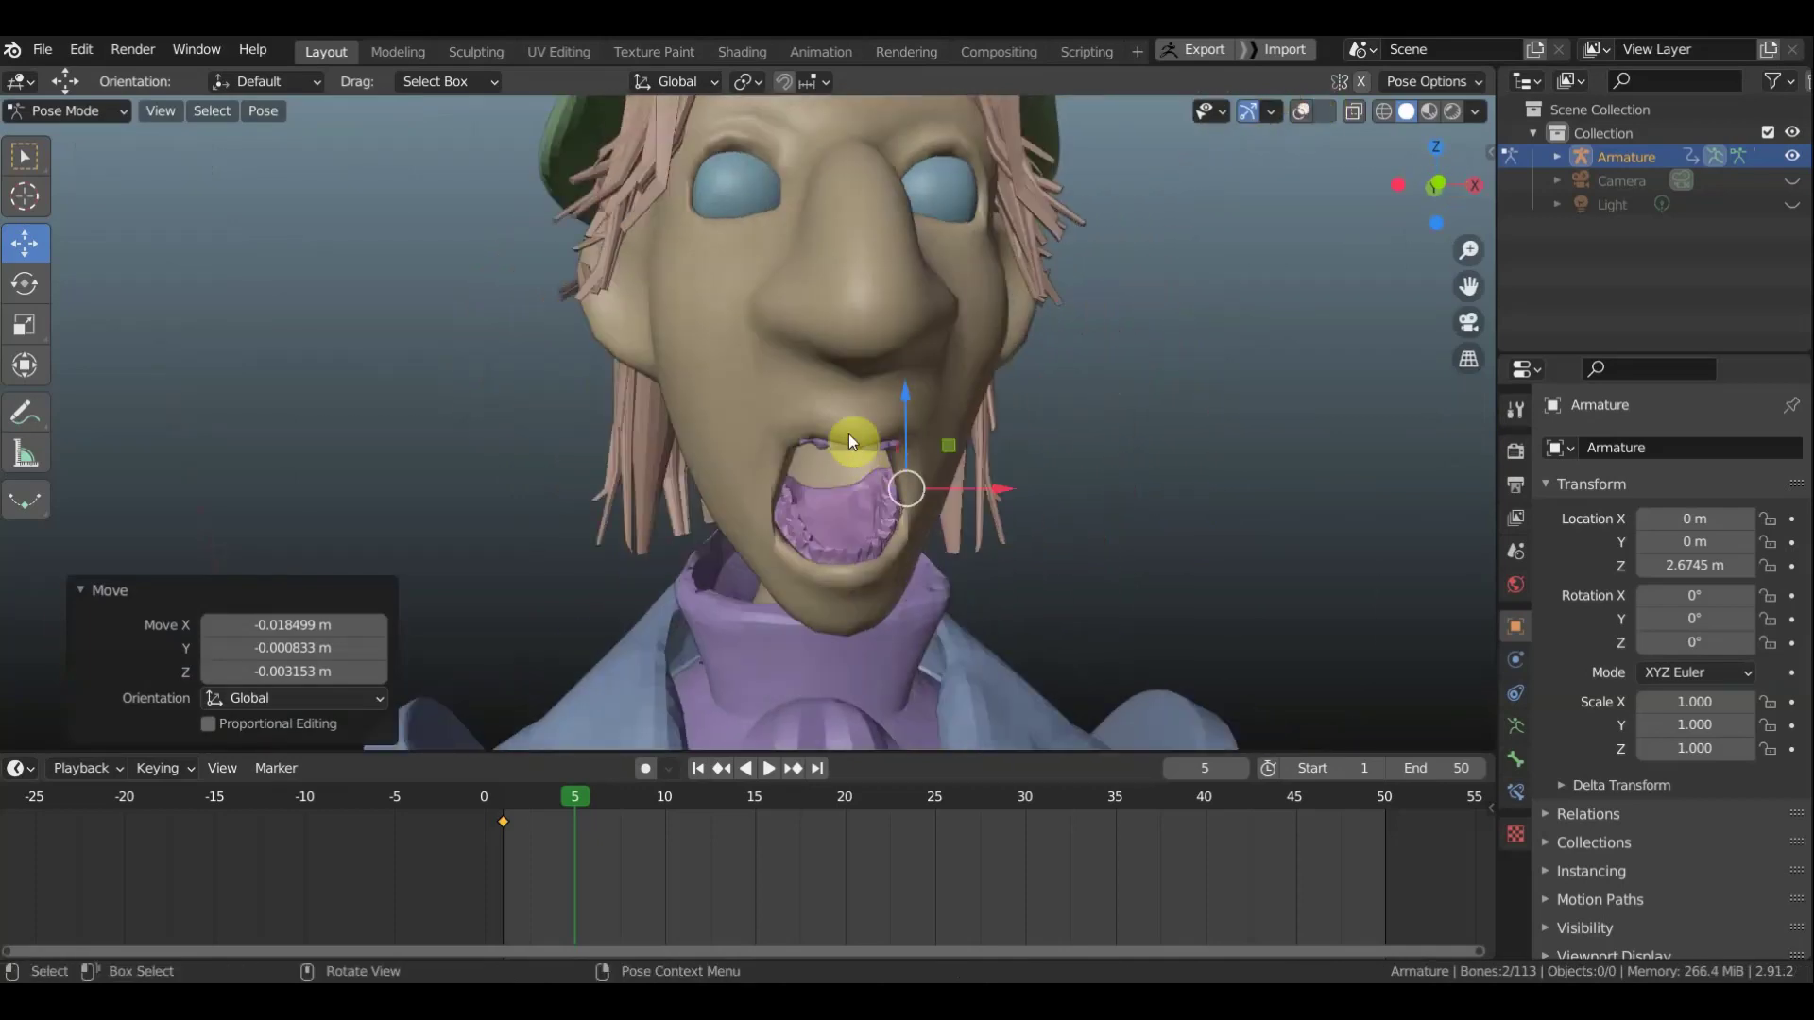
mouse_move(848, 440)
middle_mouse_down()
mouse_move(826, 423)
mouse_move(809, 480)
mouse_move(758, 484)
mouse_move(784, 453)
middle_mouse_up()
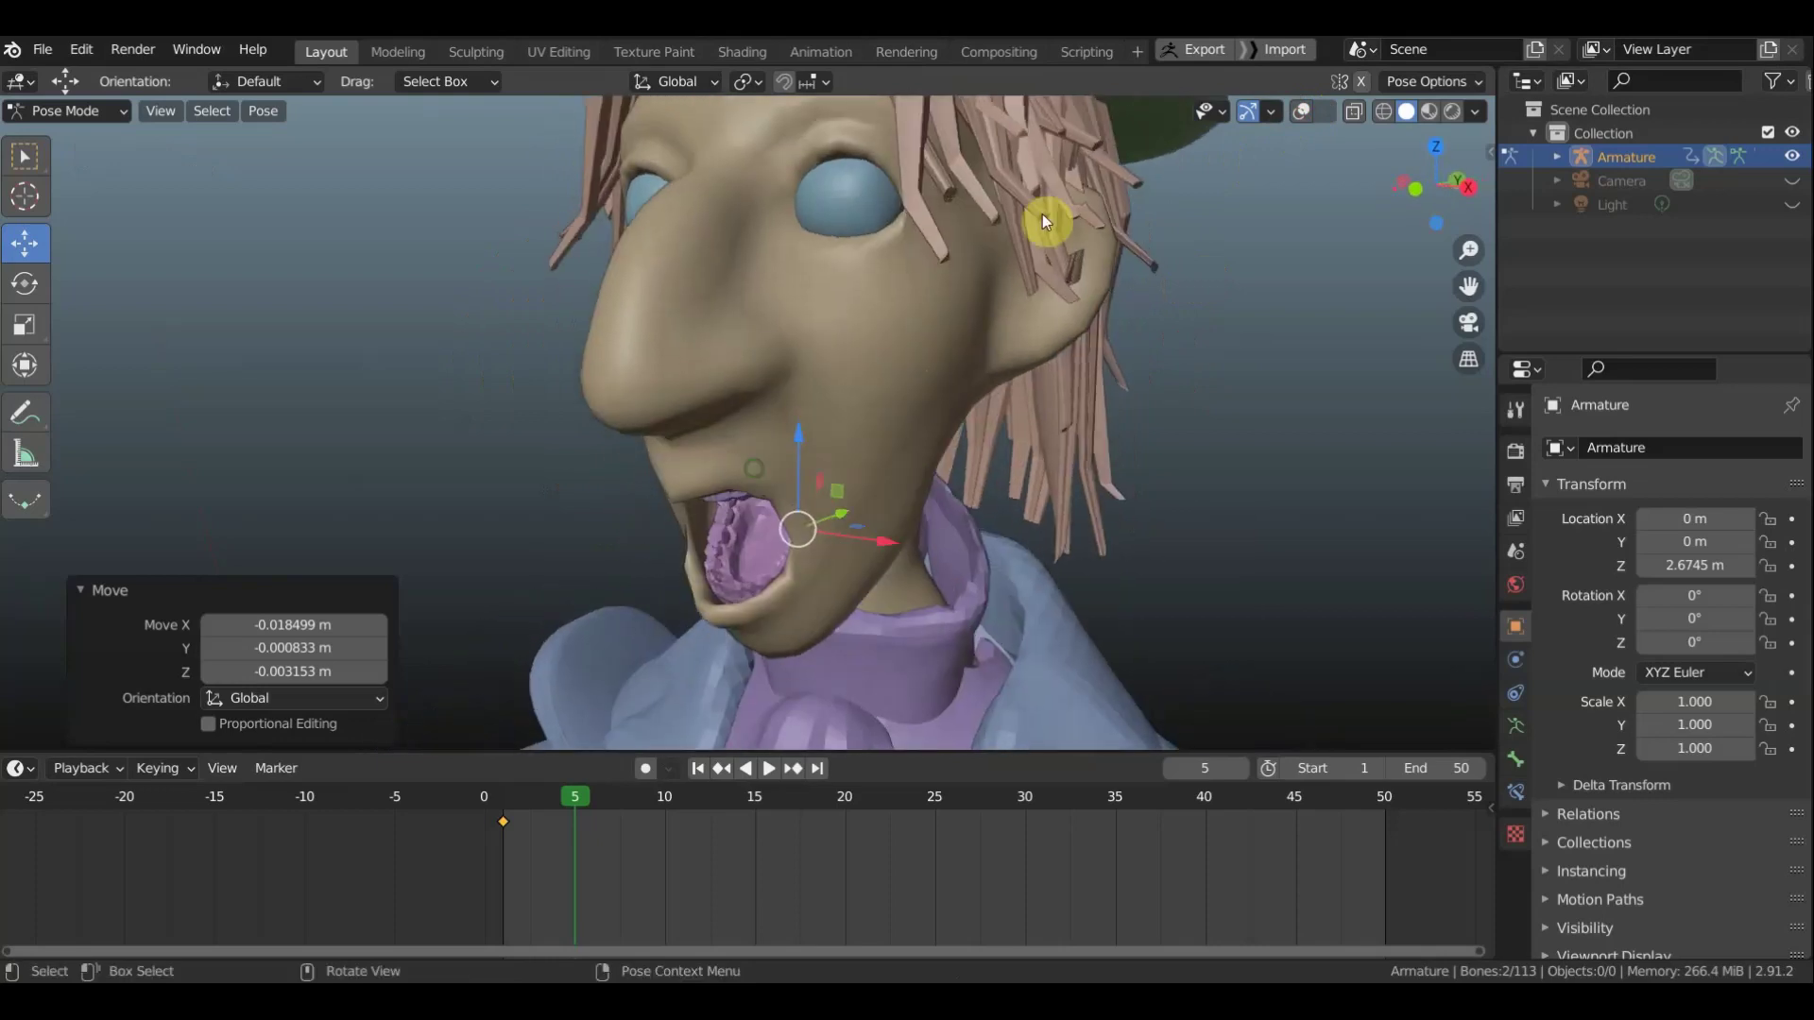
left_click(1296, 112)
mouse_move(1030, 493)
middle_mouse_down()
mouse_move(1091, 416)
mouse_move(1003, 436)
middle_mouse_up()
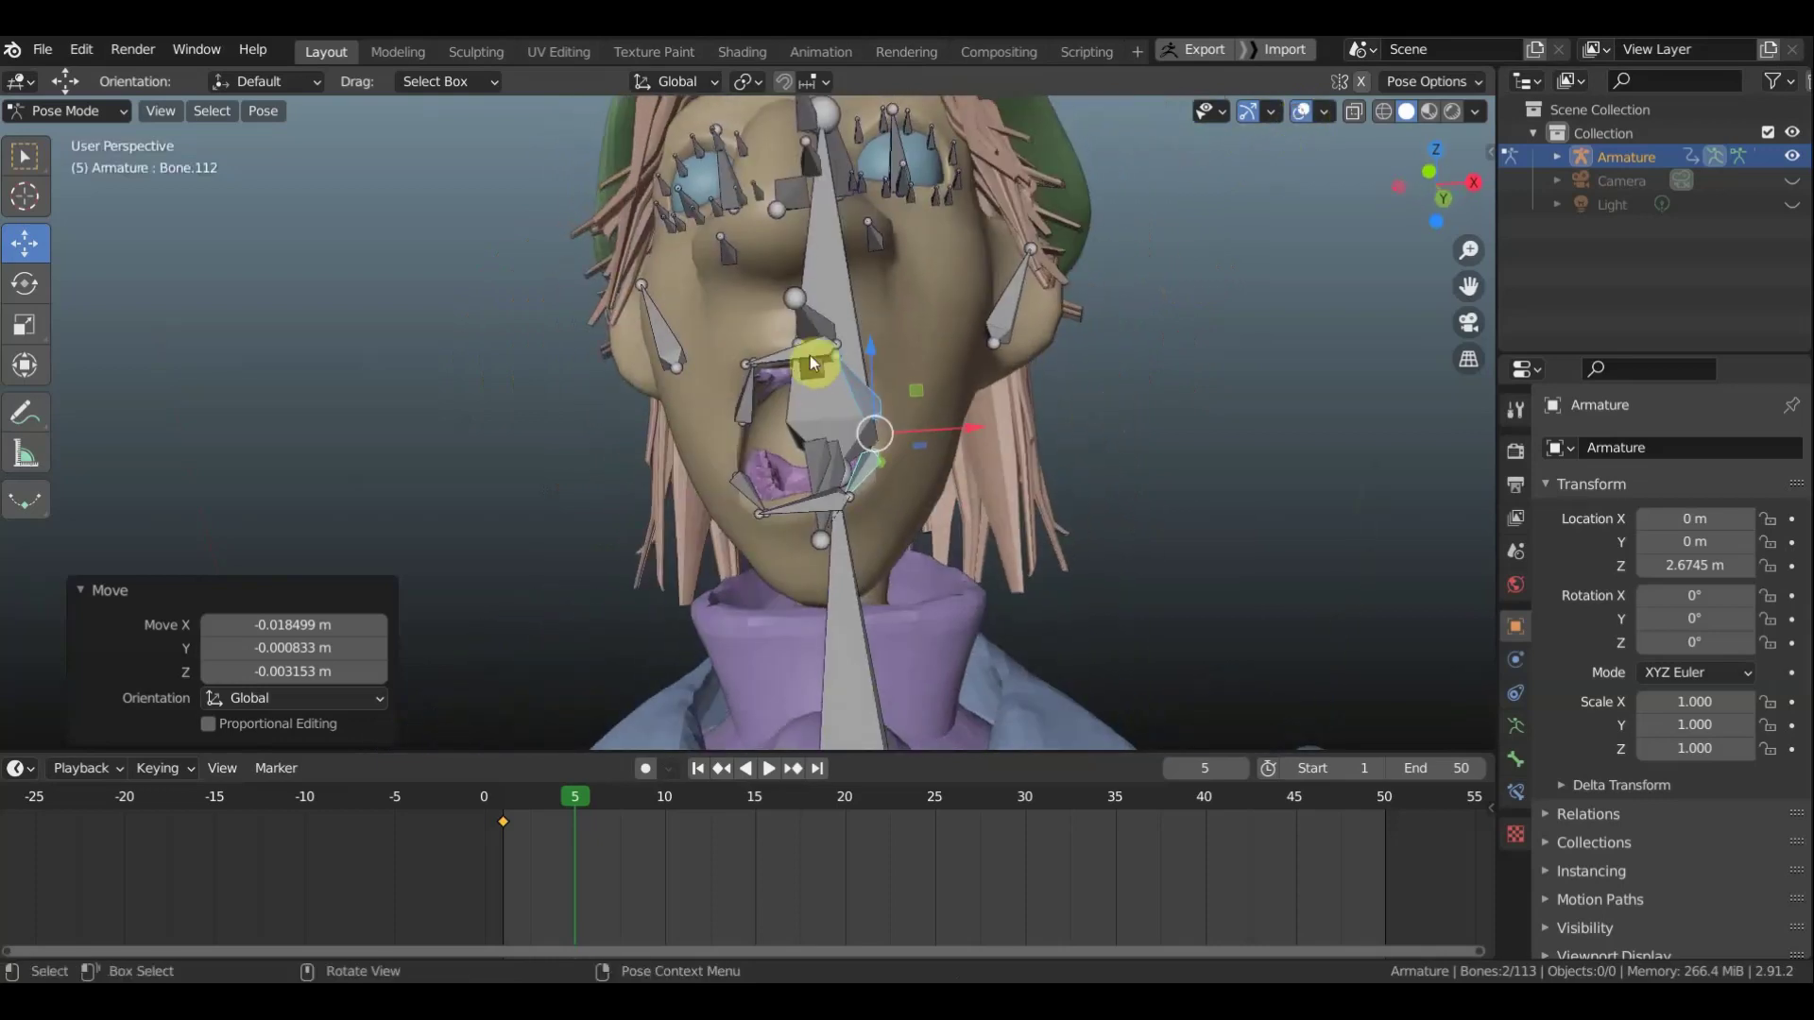
middle_click_drag(811, 355, 684, 406)
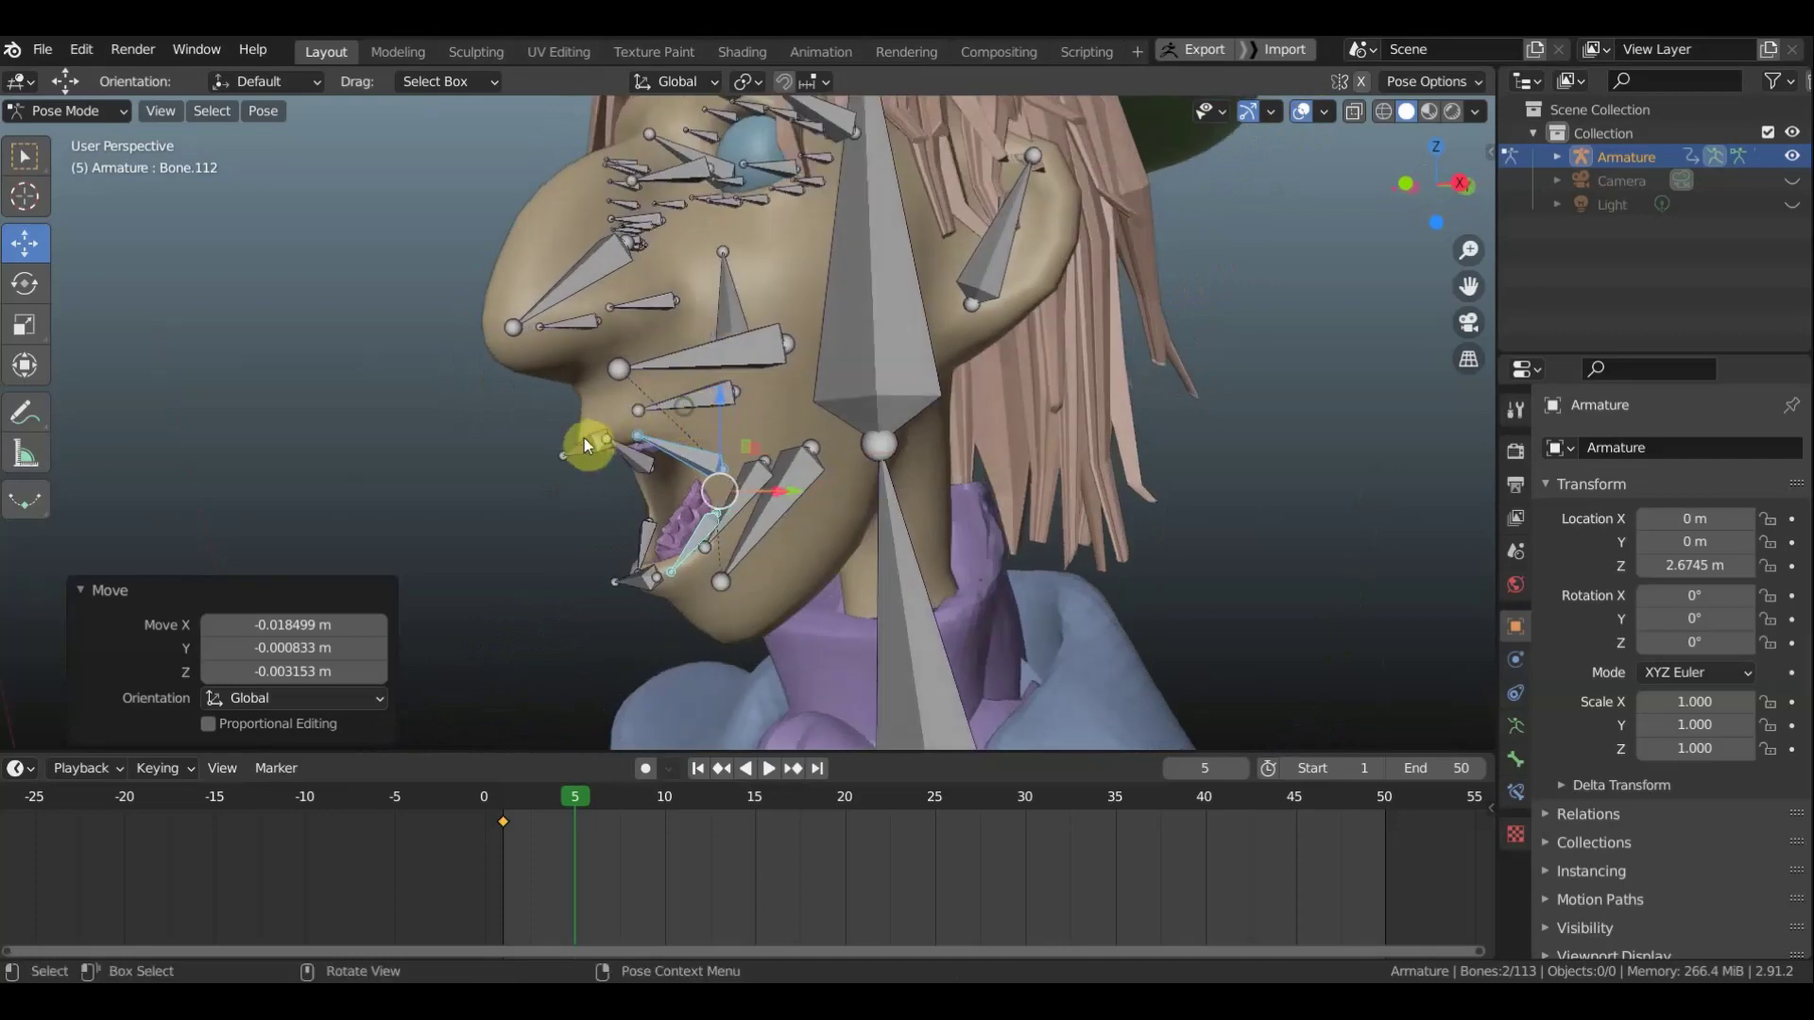
Move upper lip bone Bone.109 down, then view the face head-on
left_click(510, 491)
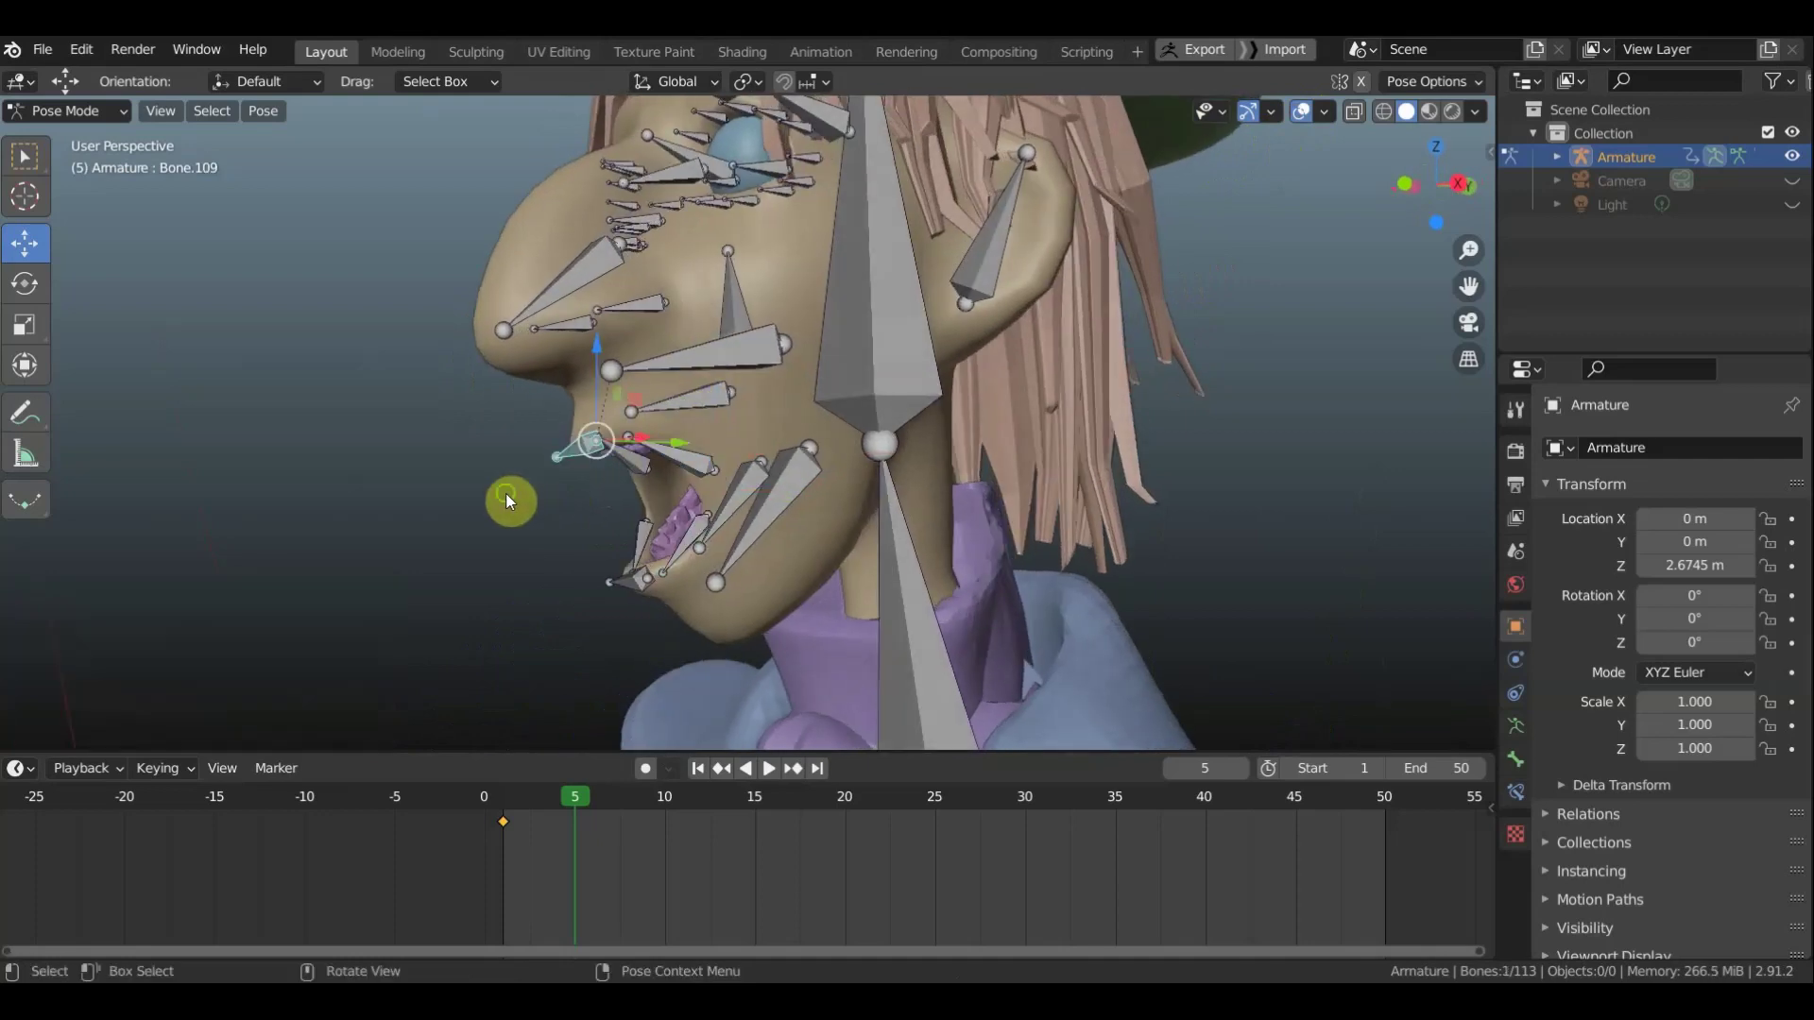
mouse_move(506, 493)
middle_mouse_down()
mouse_move(472, 497)
mouse_move(519, 507)
middle_mouse_up()
key("g")
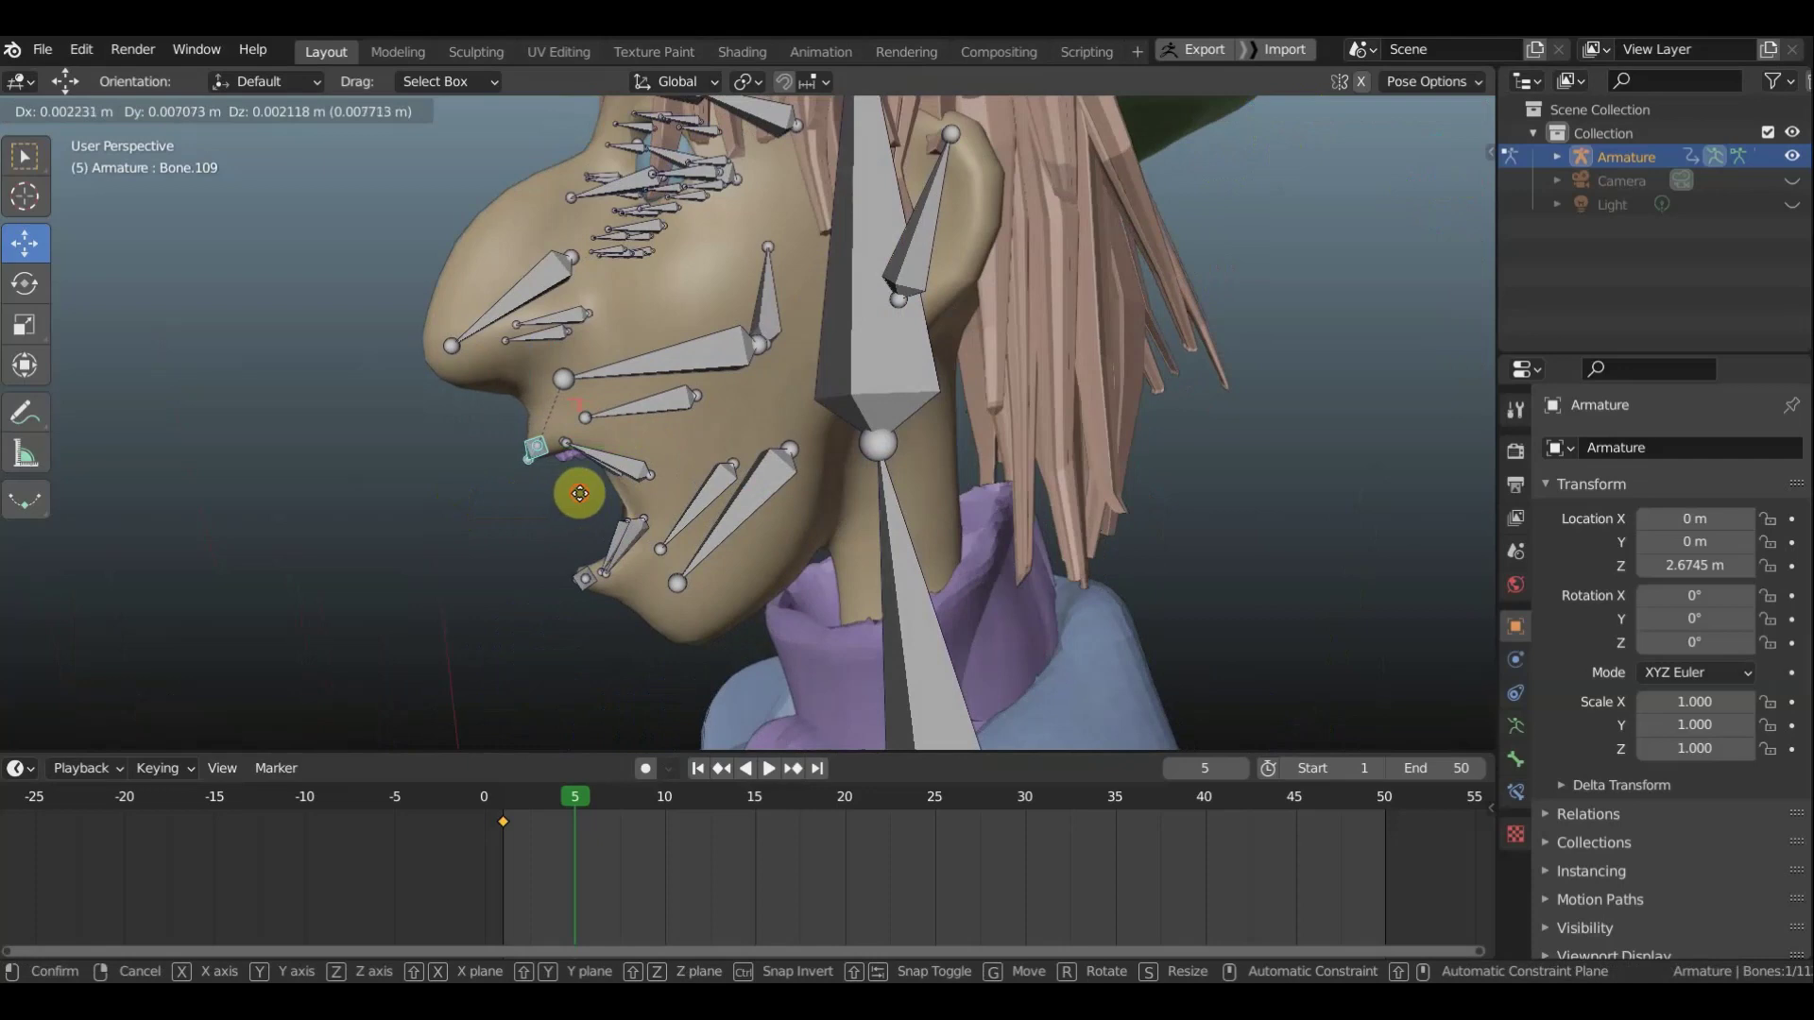
left_click(593, 574)
mouse_move(580, 580)
middle_mouse_down()
mouse_move(733, 580)
mouse_move(712, 582)
middle_mouse_up()
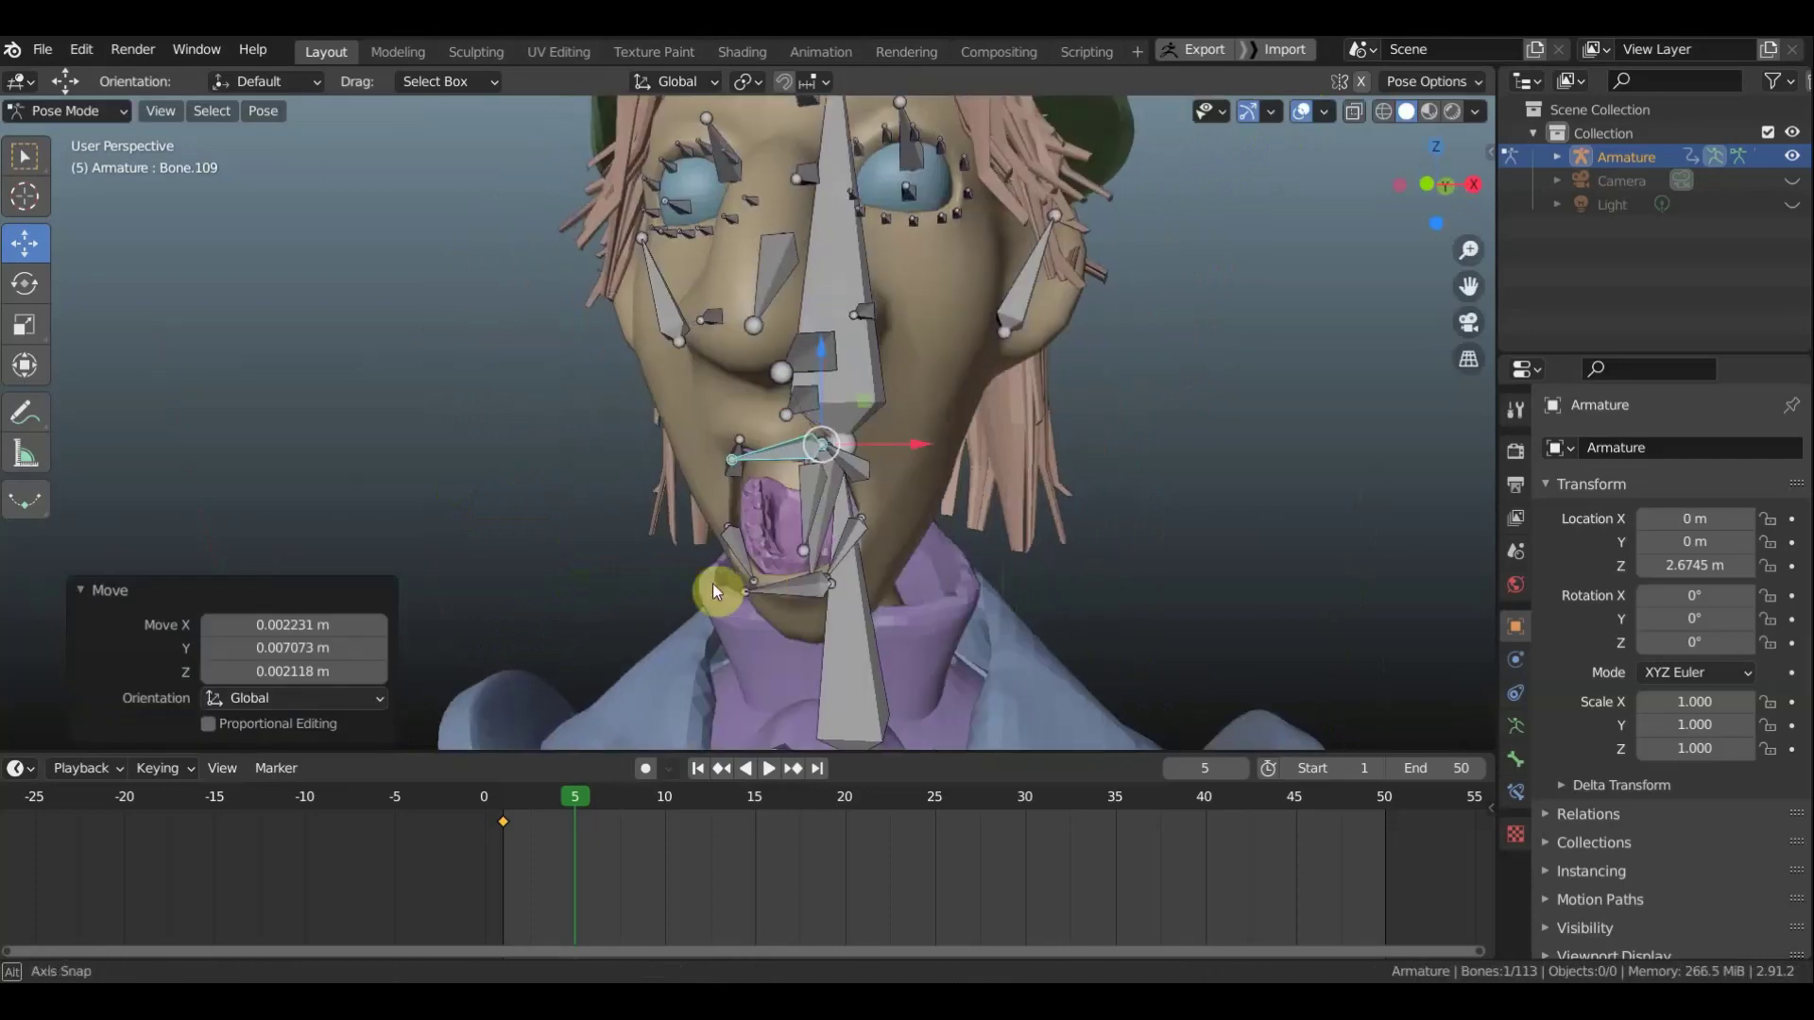
key("KP_1")
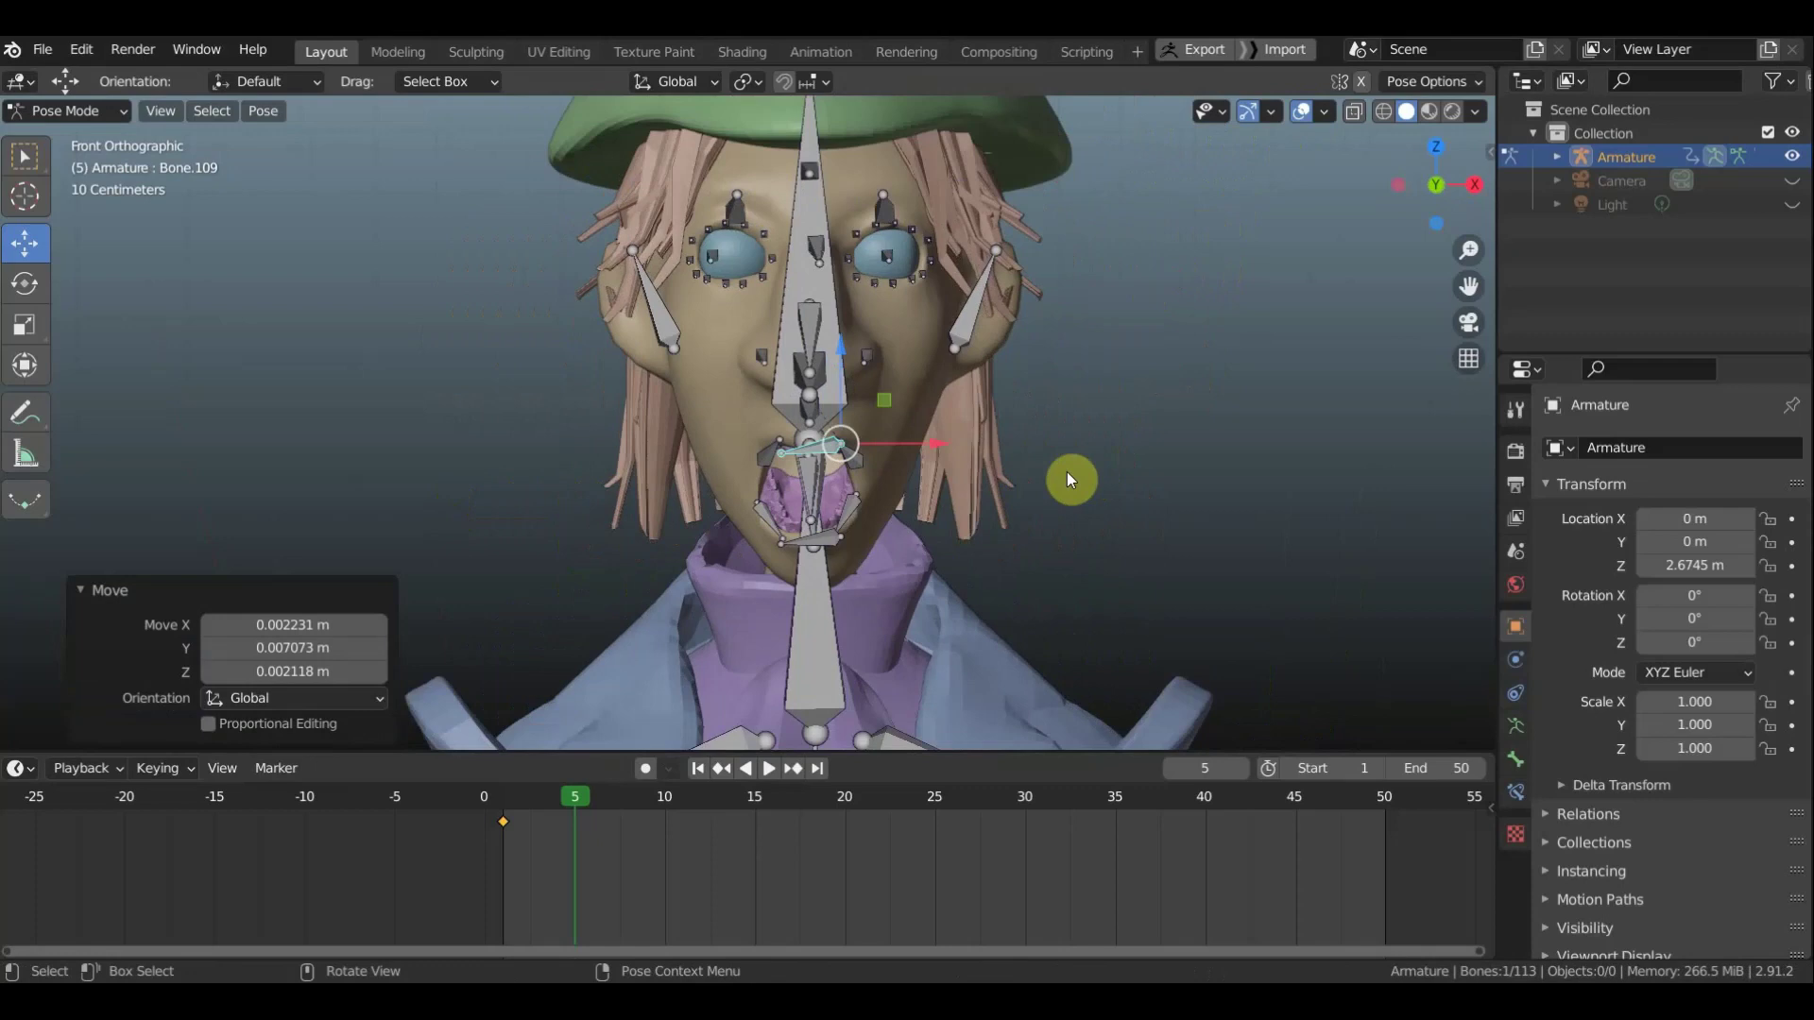
Key all face bones at frame 5 with the open-mouth pose
key("a")
key("i")
left_click(1067, 473)
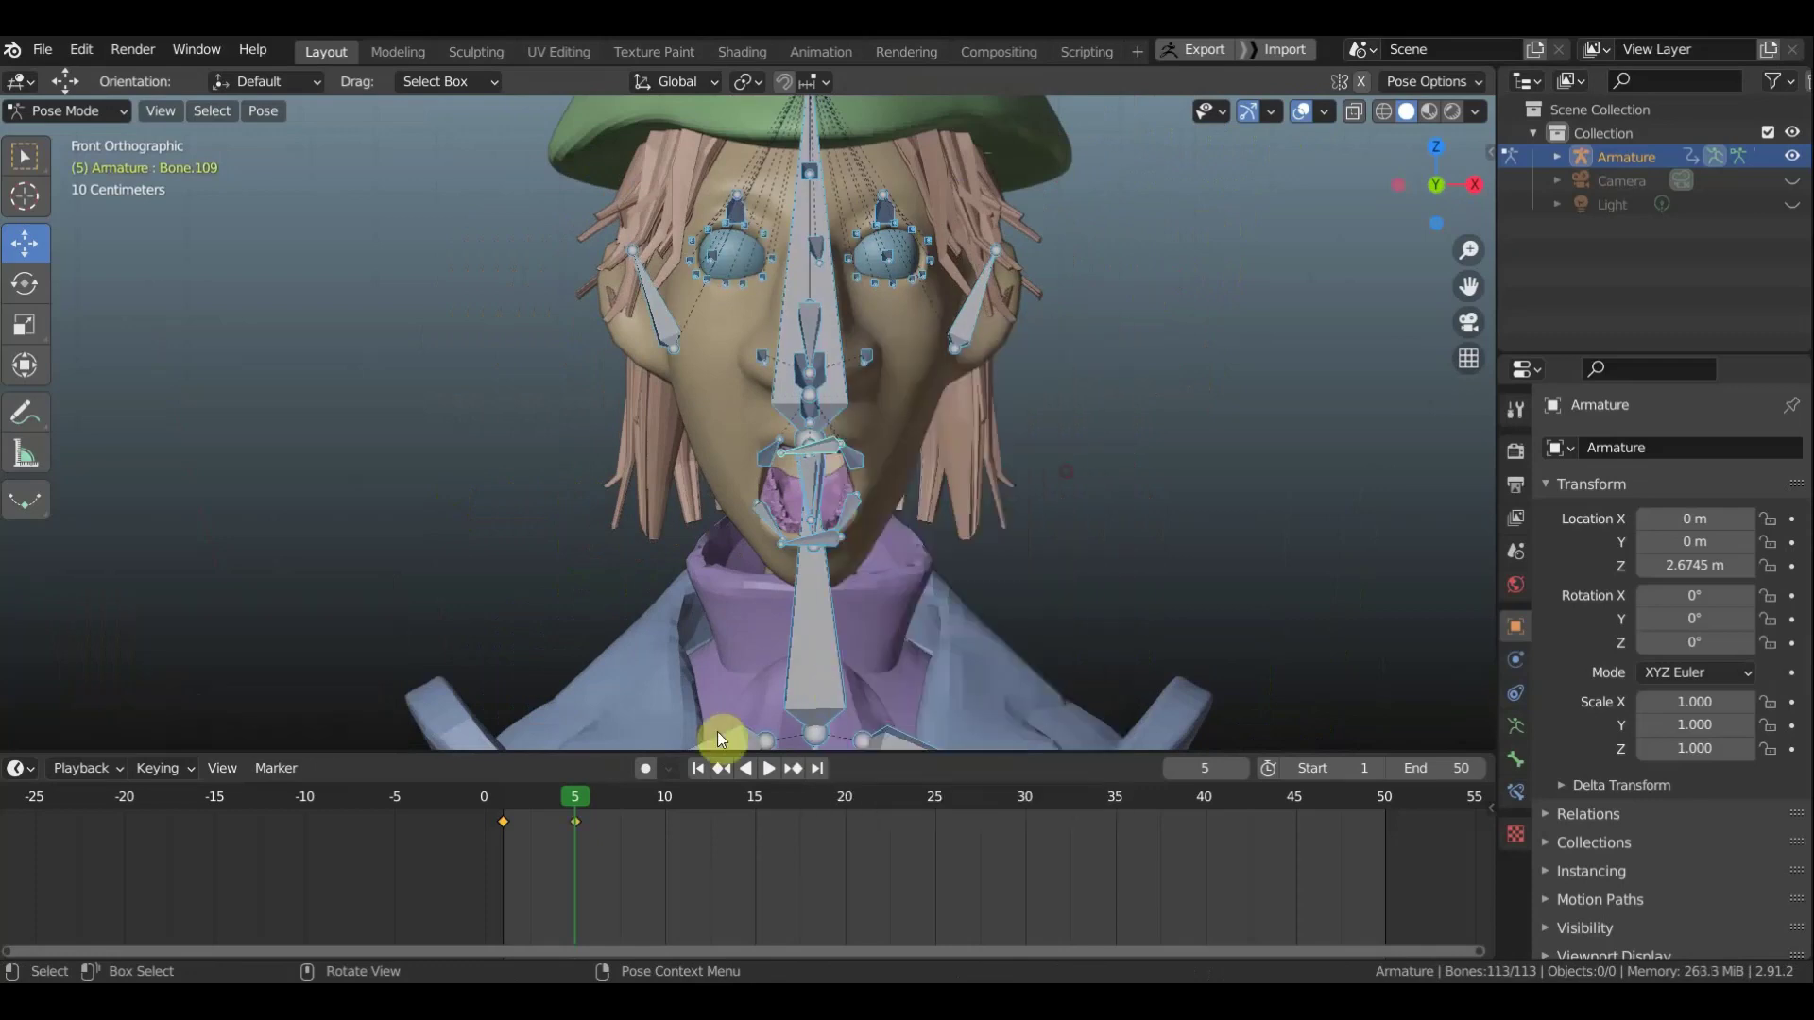
Play and scrub the animation through frames 5 and 10, then show the bones again
left_click(1304, 110)
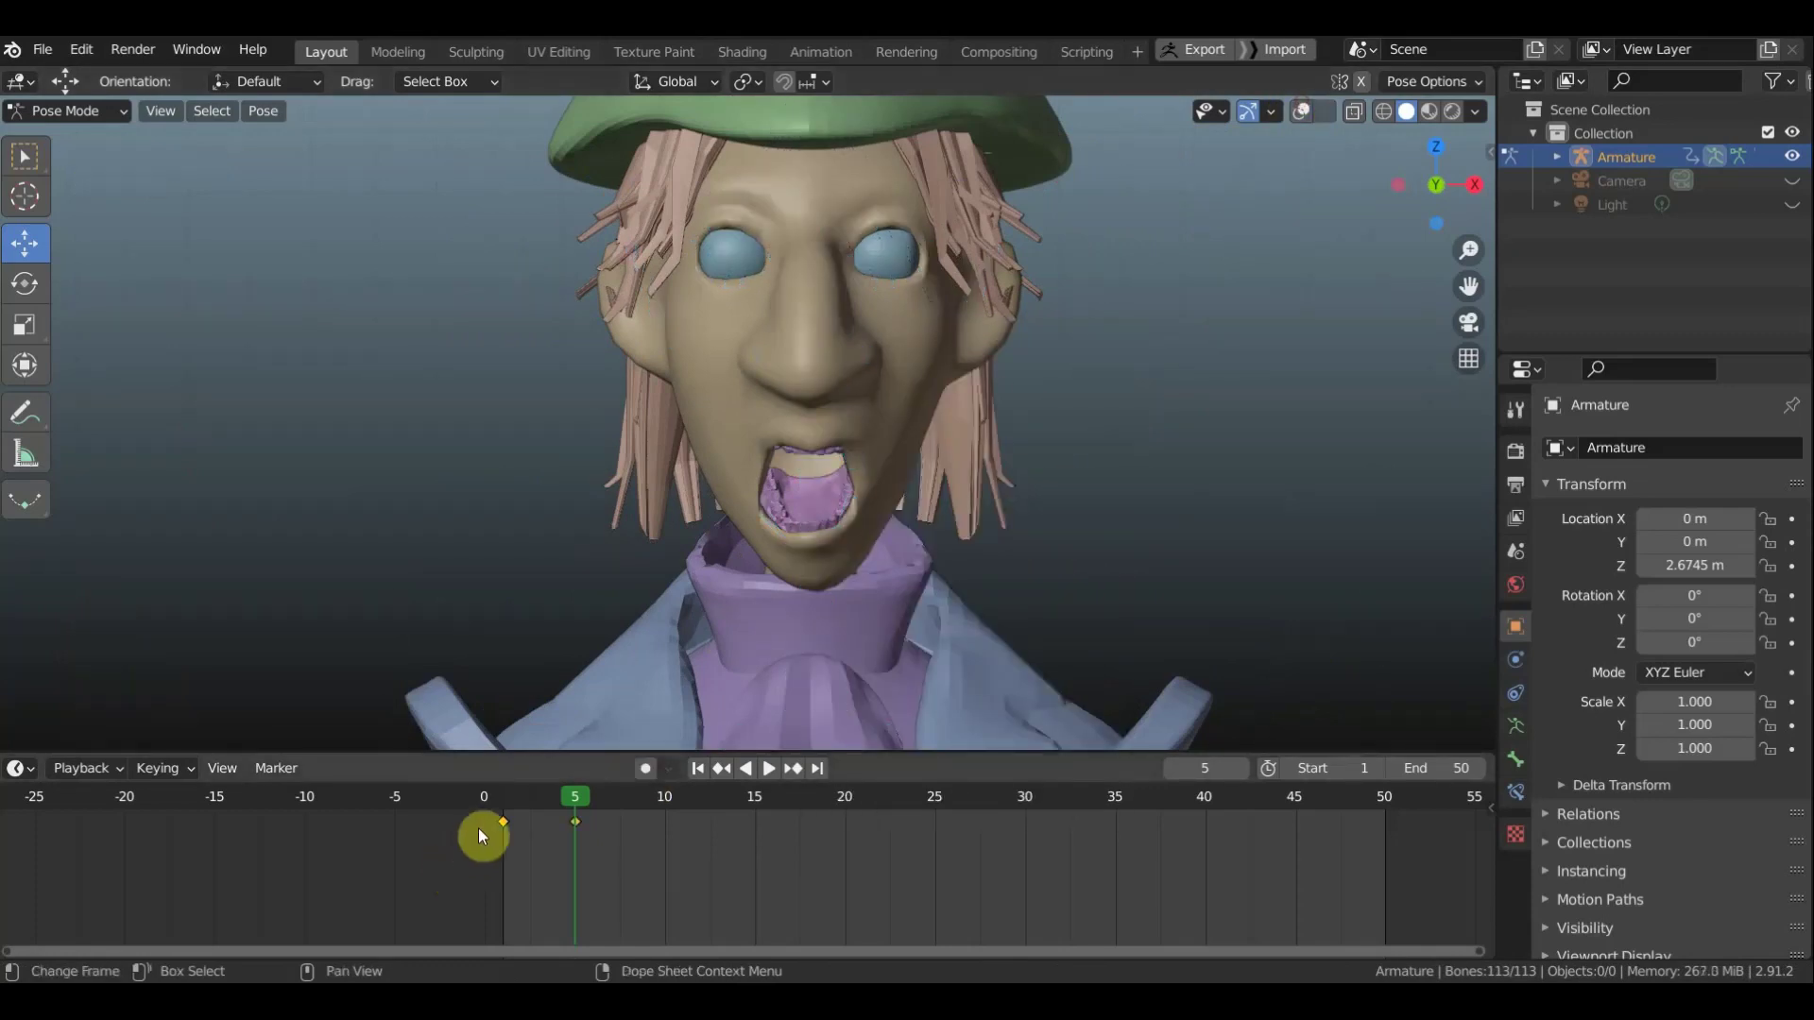
key("space")
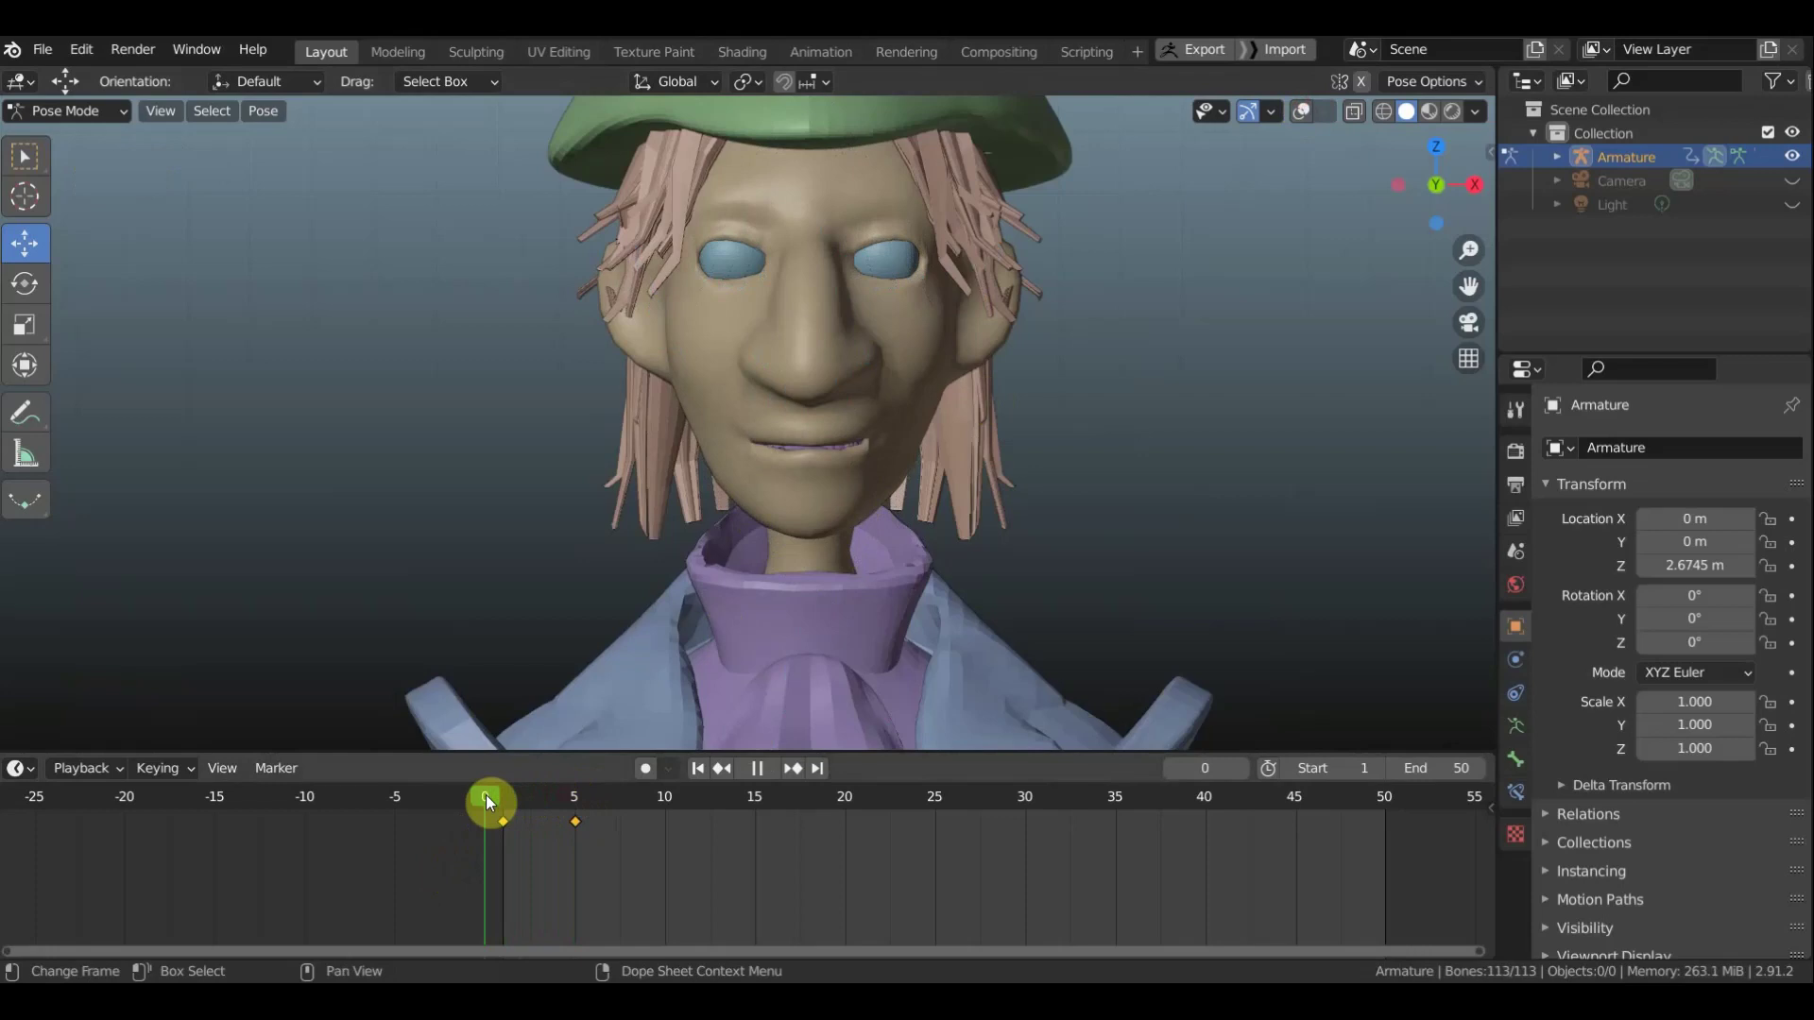
left_click_drag(565, 801, 580, 804)
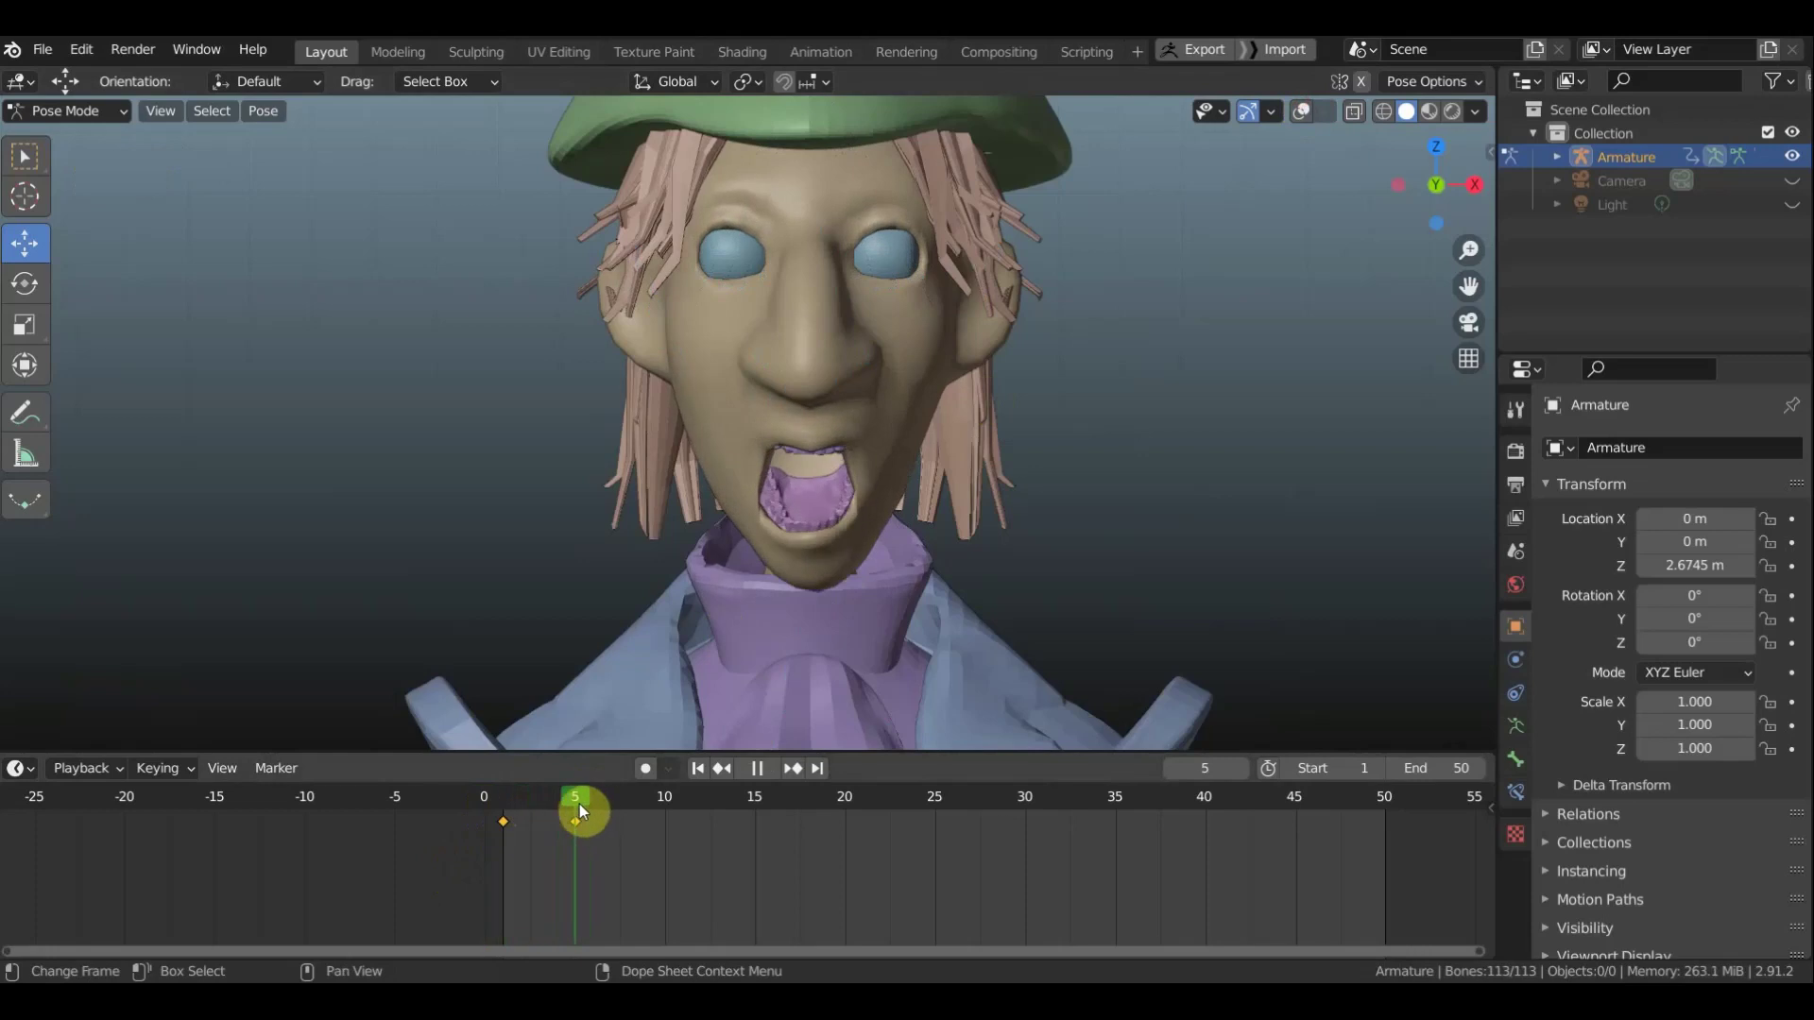
left_click_drag(580, 803, 666, 809)
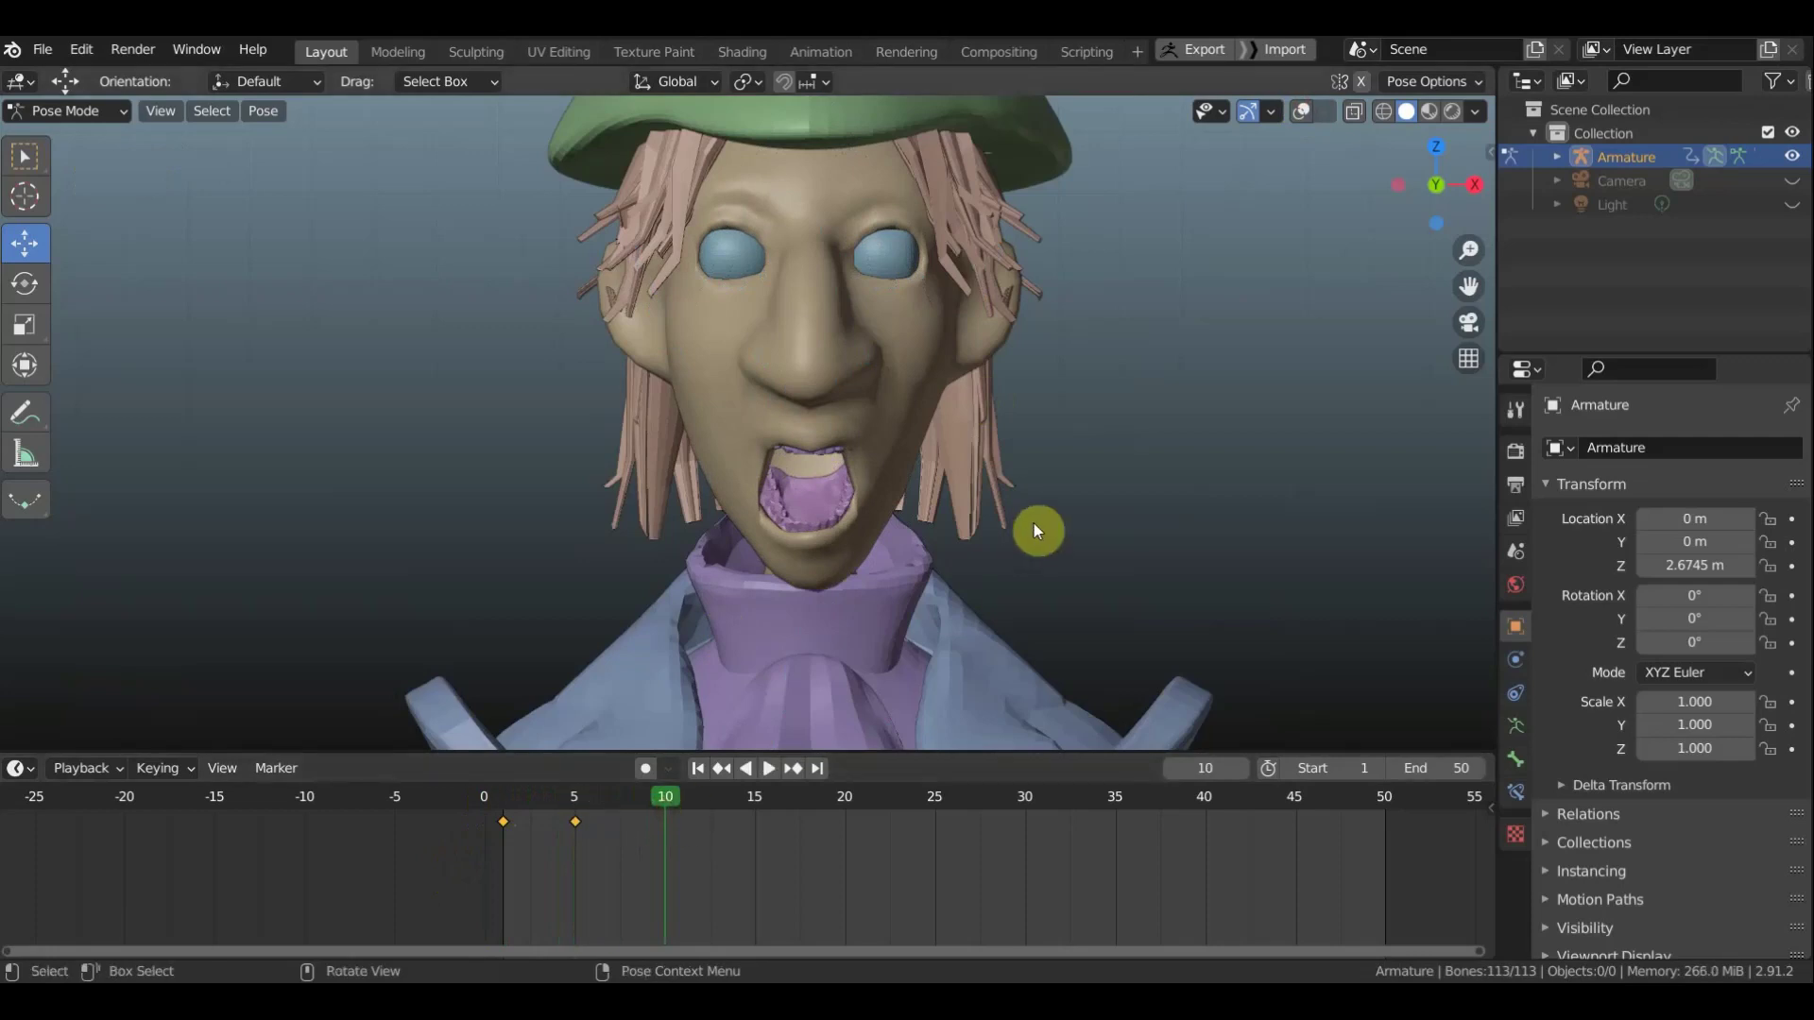
middle_click_drag(1034, 526, 790, 548)
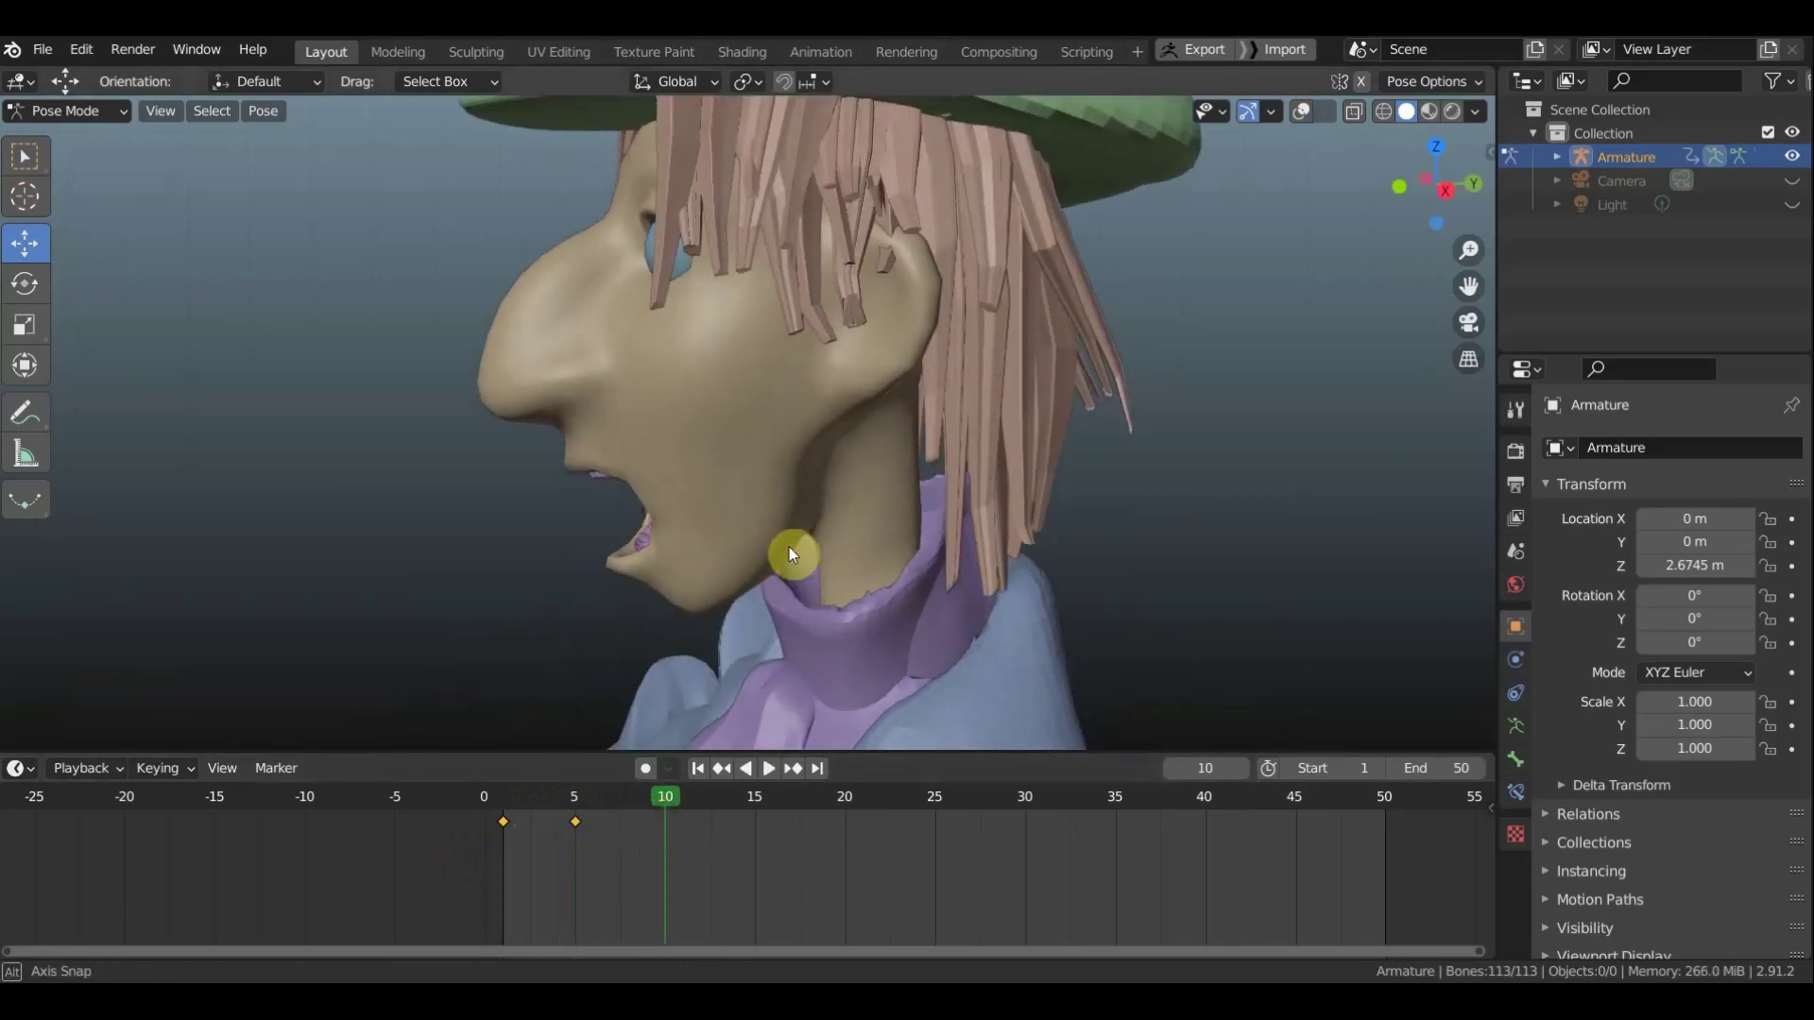
left_click(1304, 106)
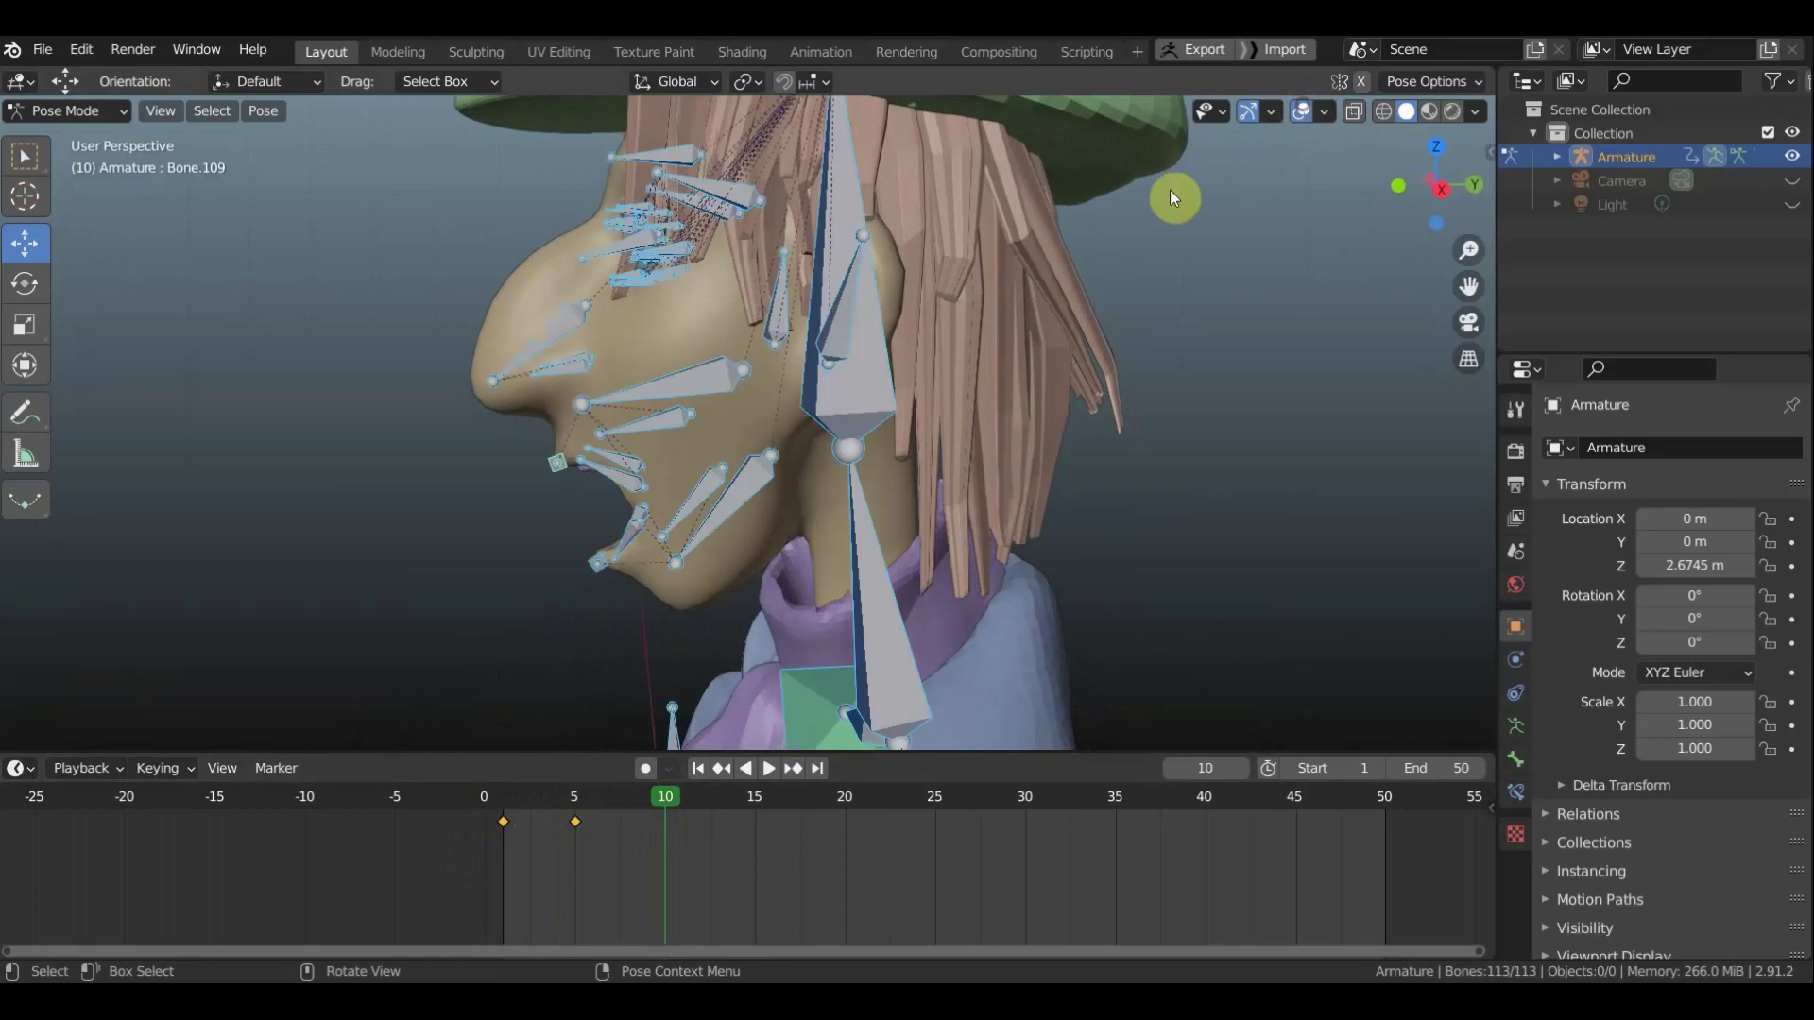
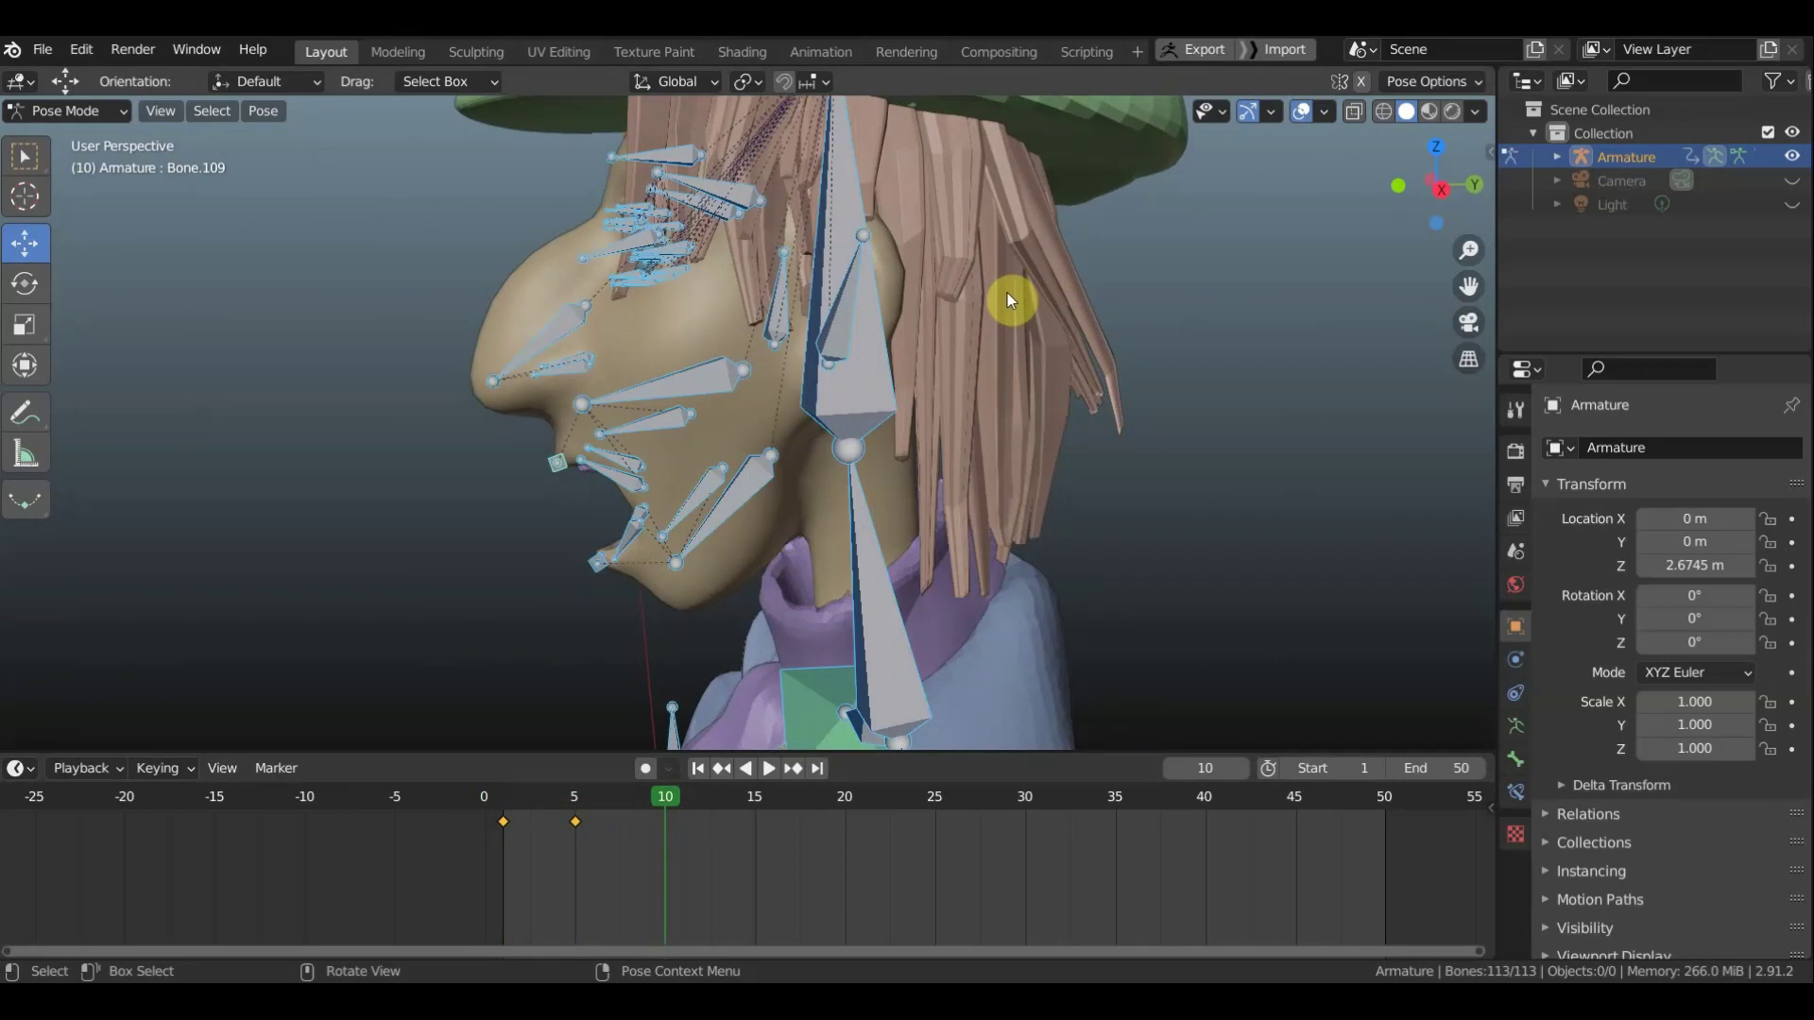
In Right view at frame 10, rotate the jaw bone 19.3° open
key("KP_3")
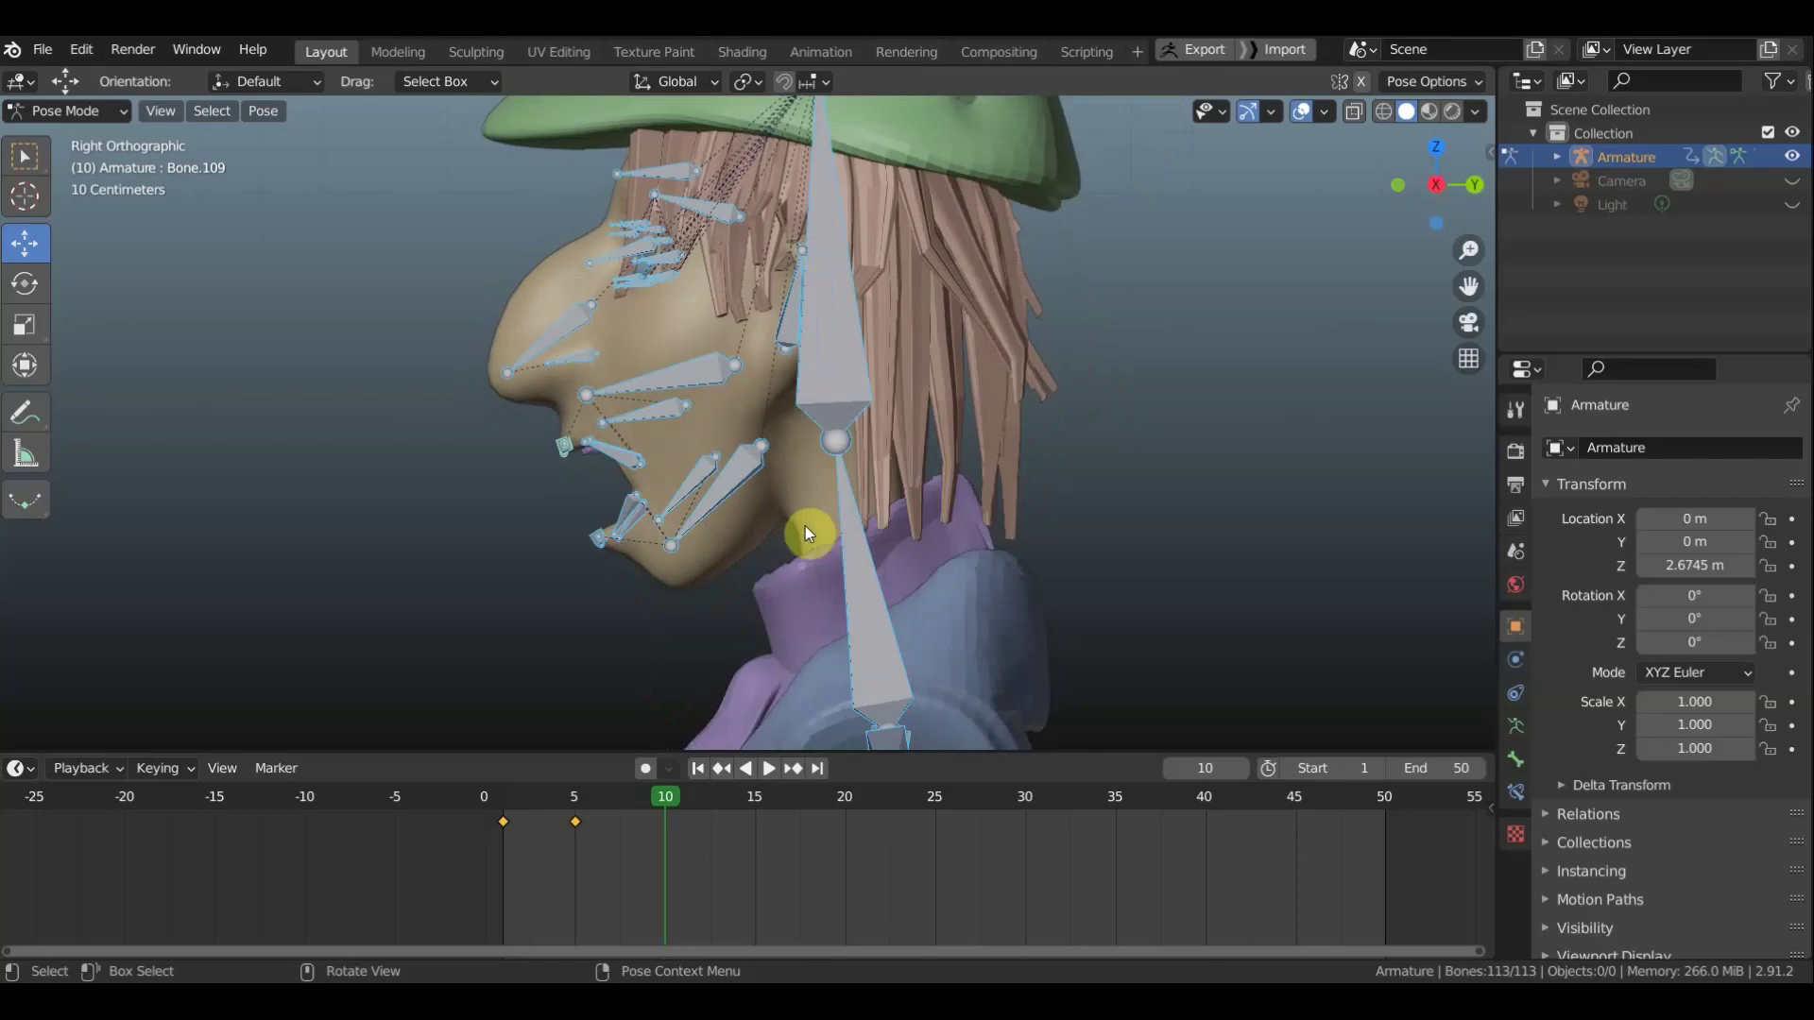
scroll(678, 514, "up", 2)
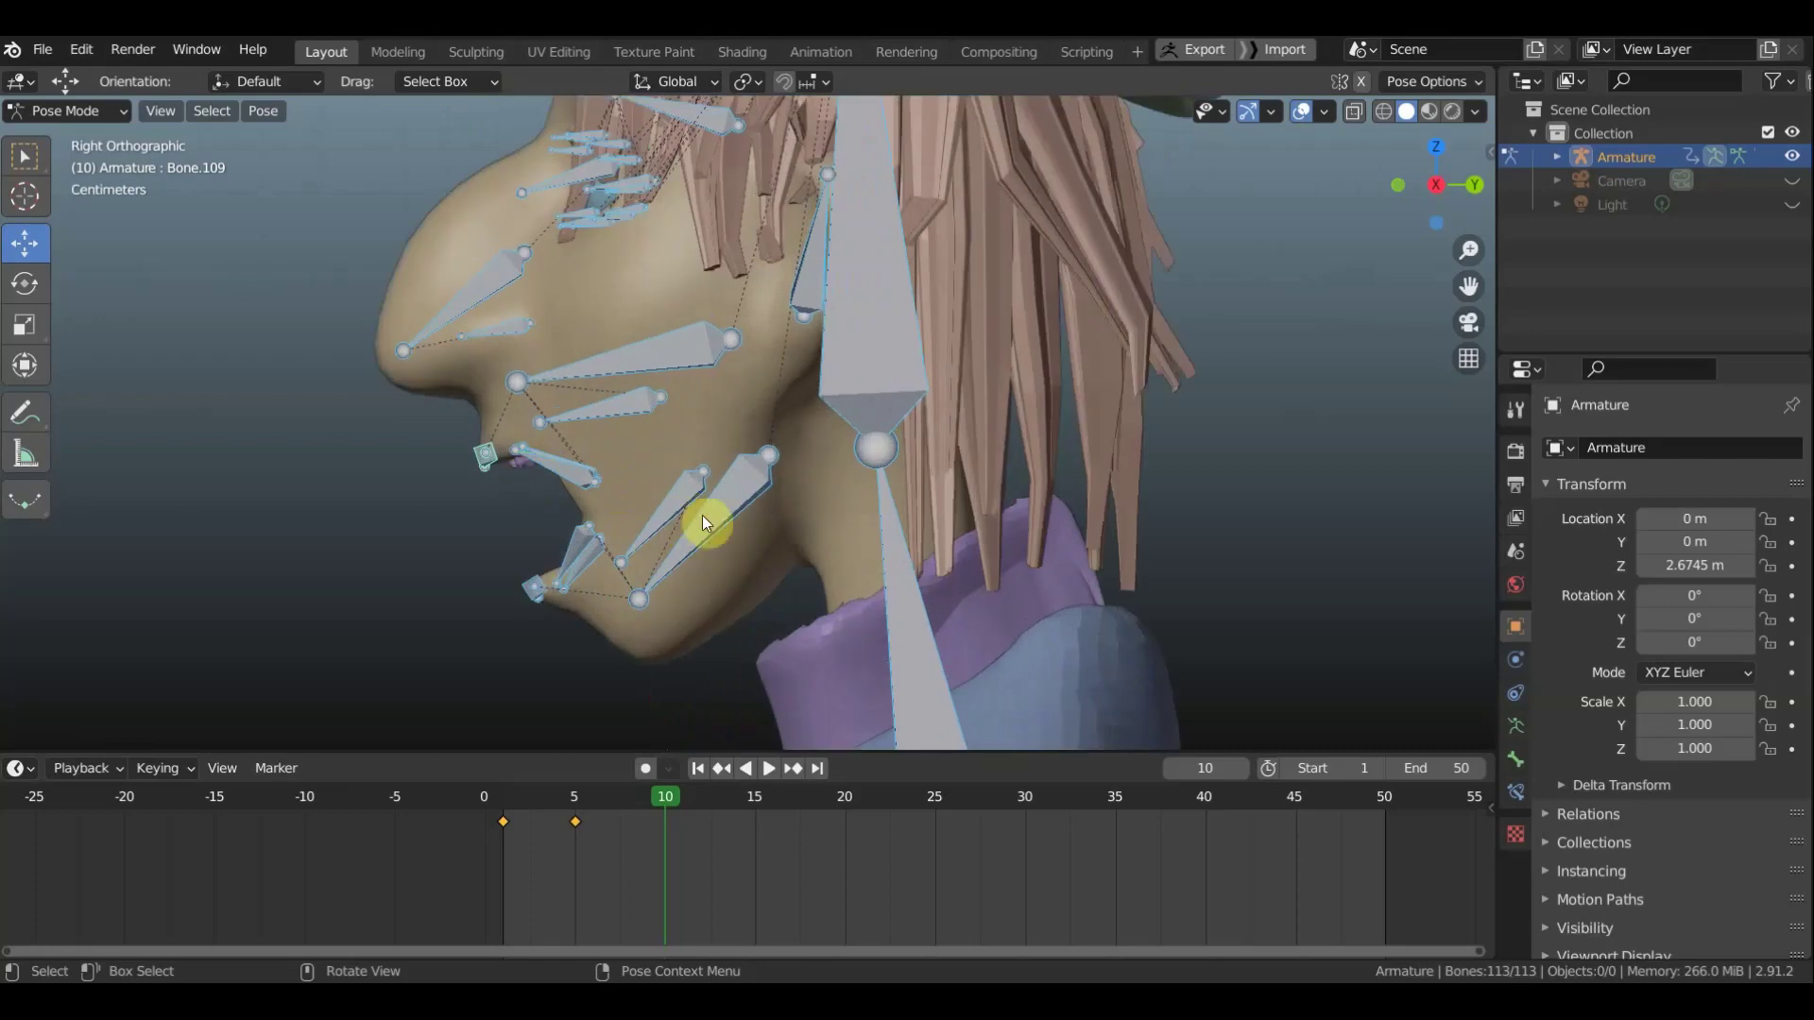
left_click(702, 522)
key("r")
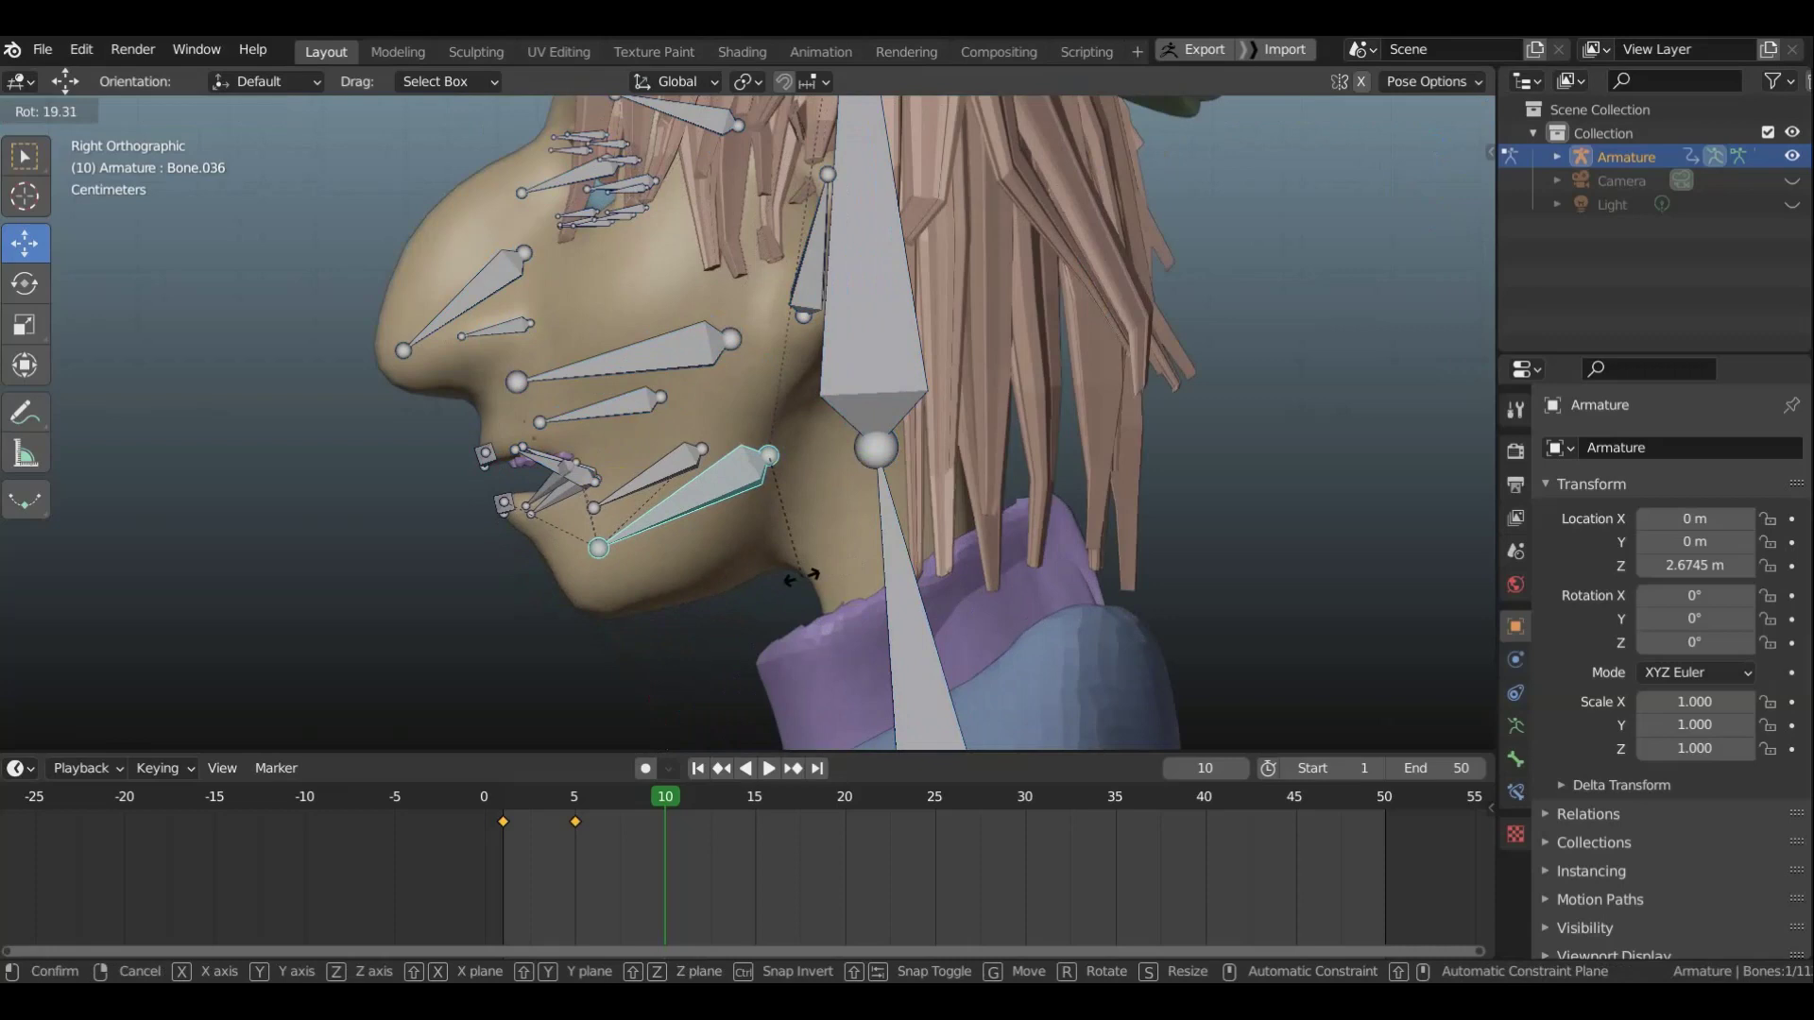
left_click(801, 576)
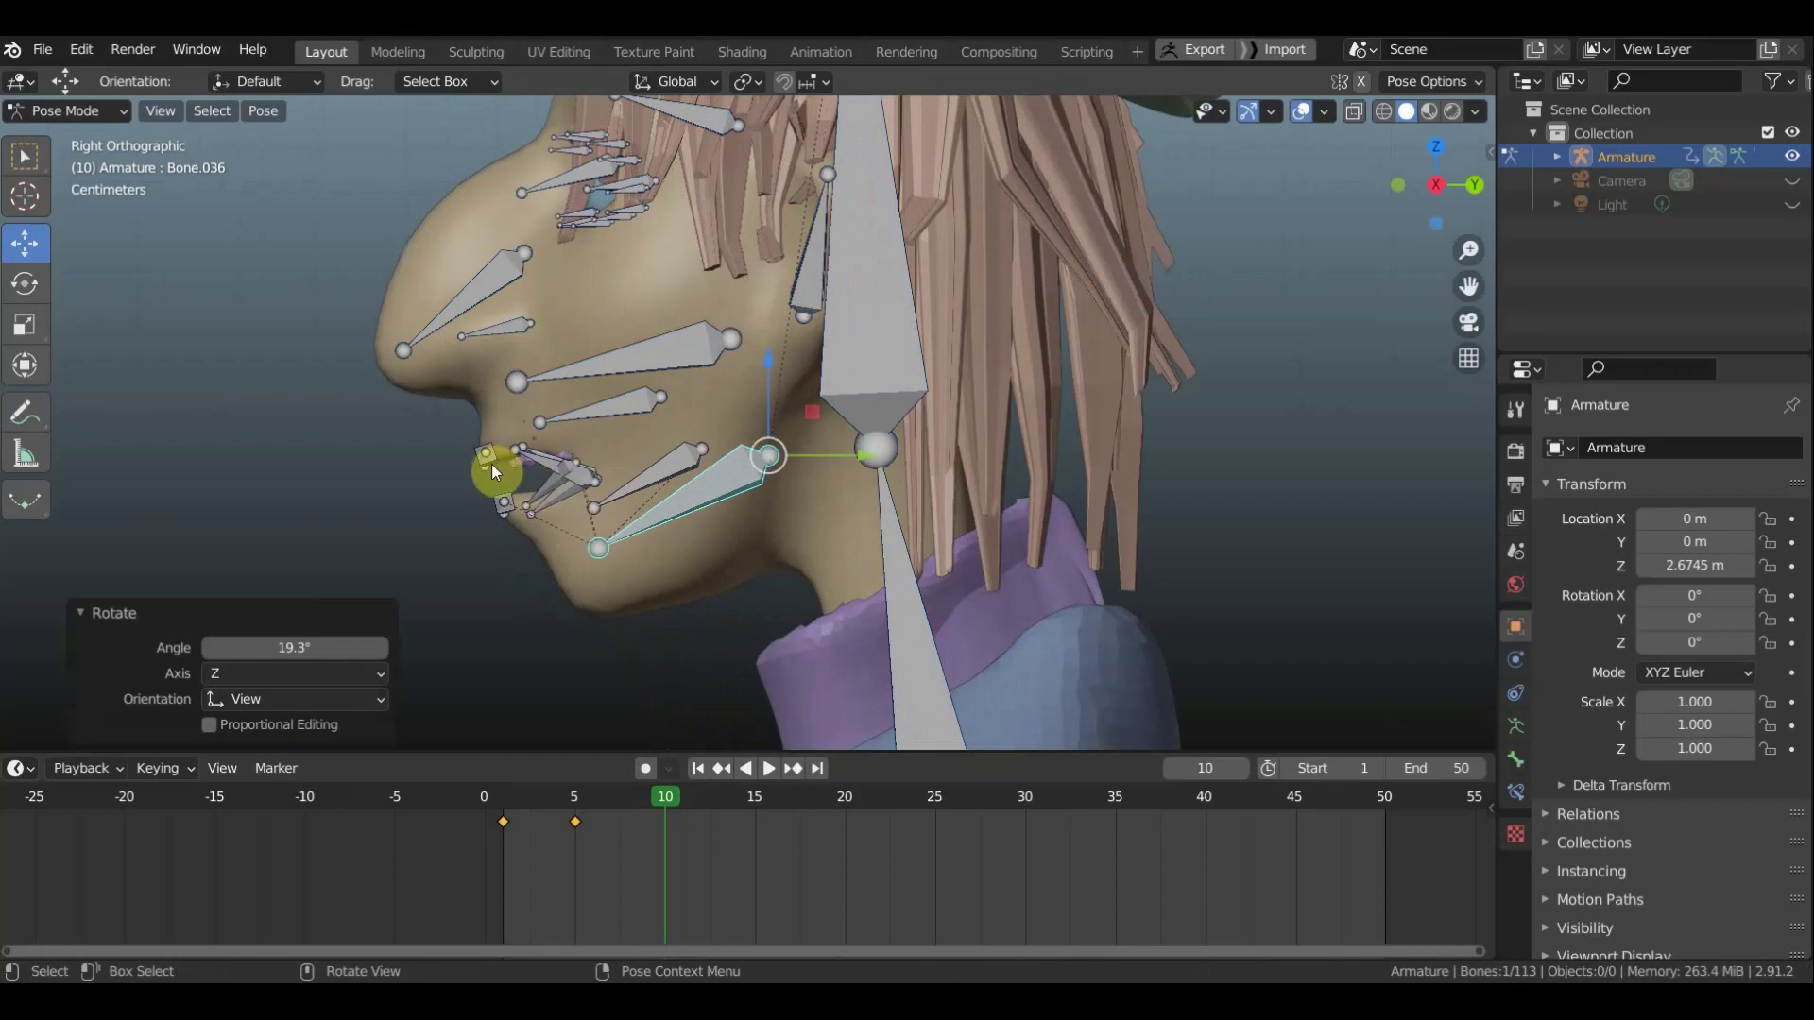
Raise an upper-lip bone slightly, by about 0.020139 m
left_click(456, 435)
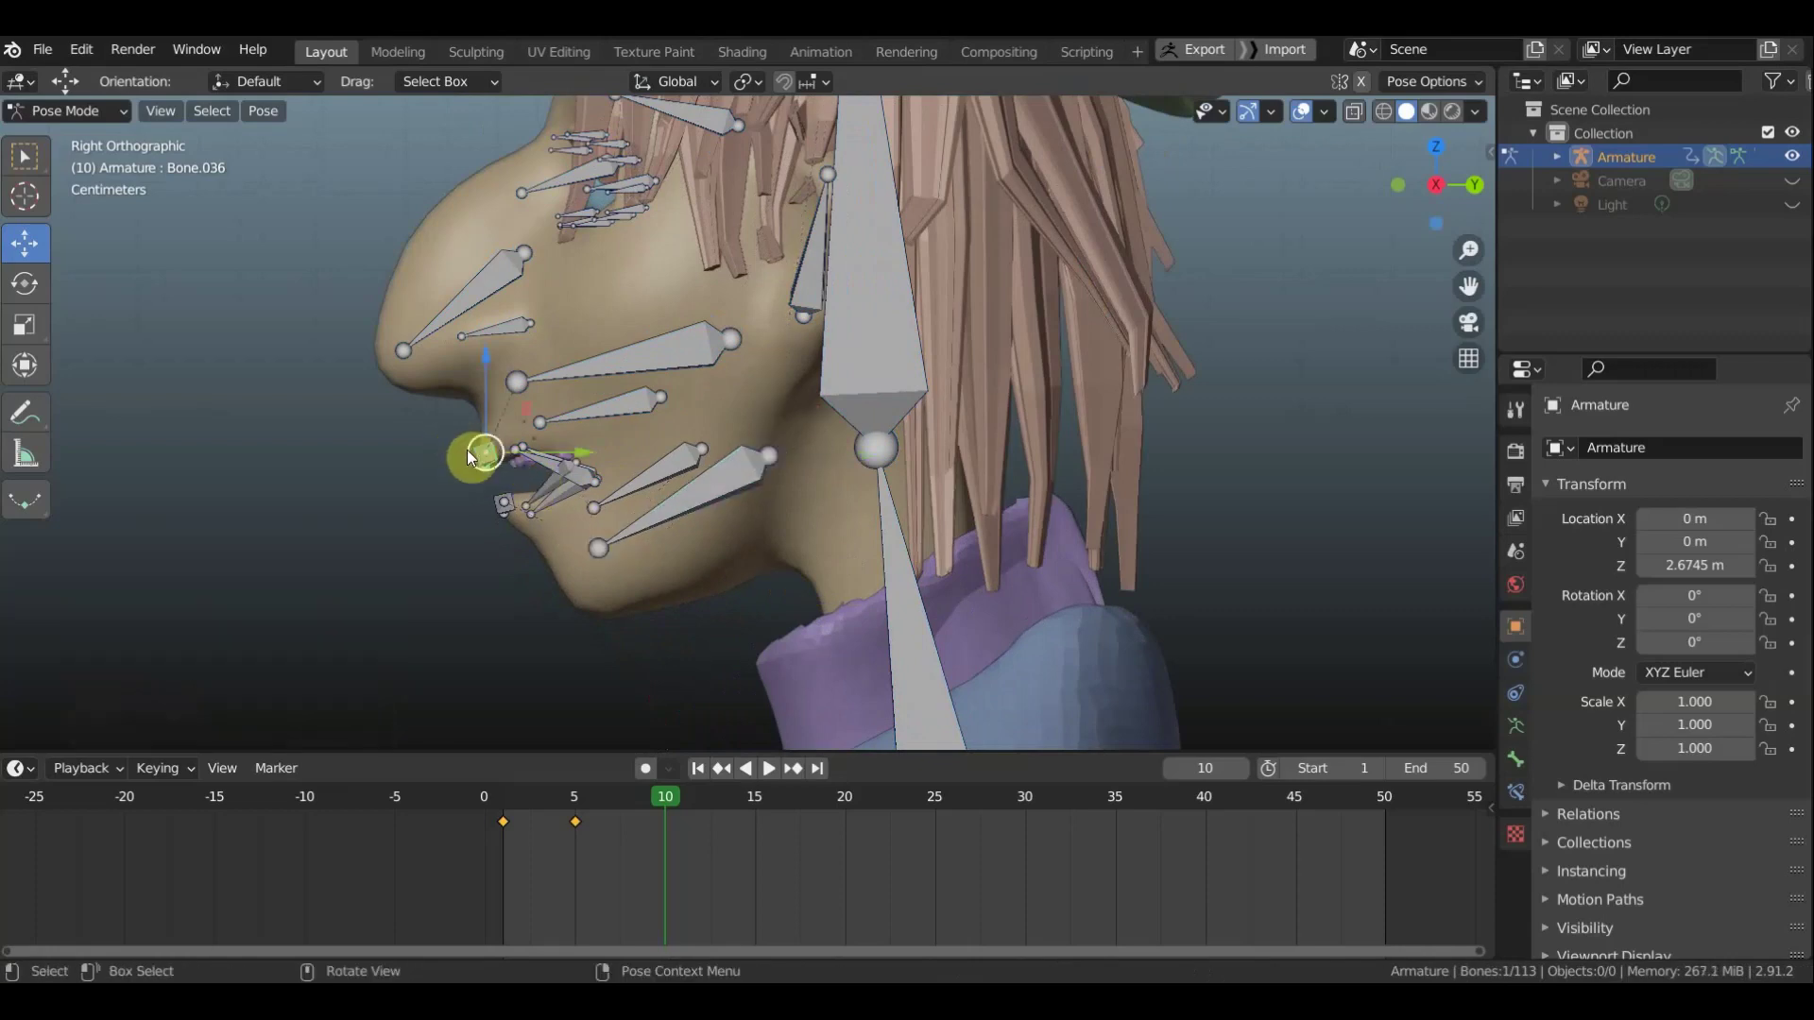
key("g")
left_click(466, 432)
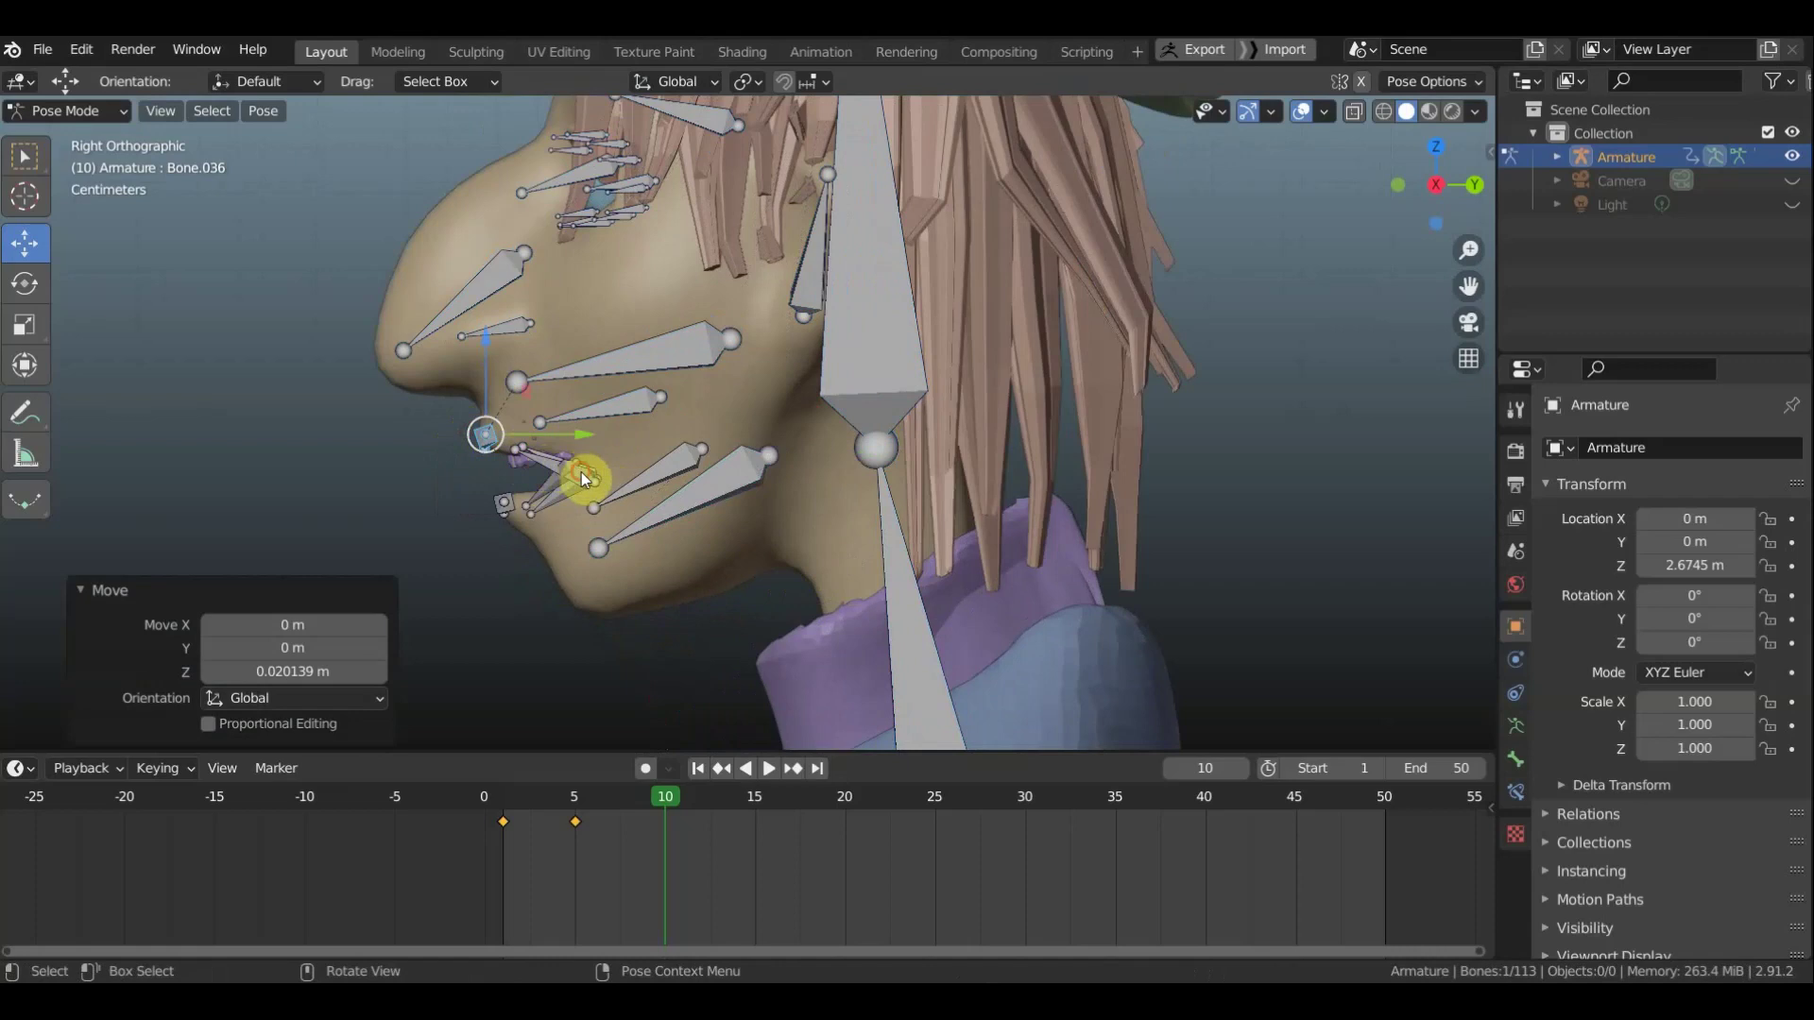
left_click(663, 478)
mouse_move(690, 480)
middle_mouse_down()
mouse_move(914, 481)
mouse_move(911, 459)
middle_mouse_up()
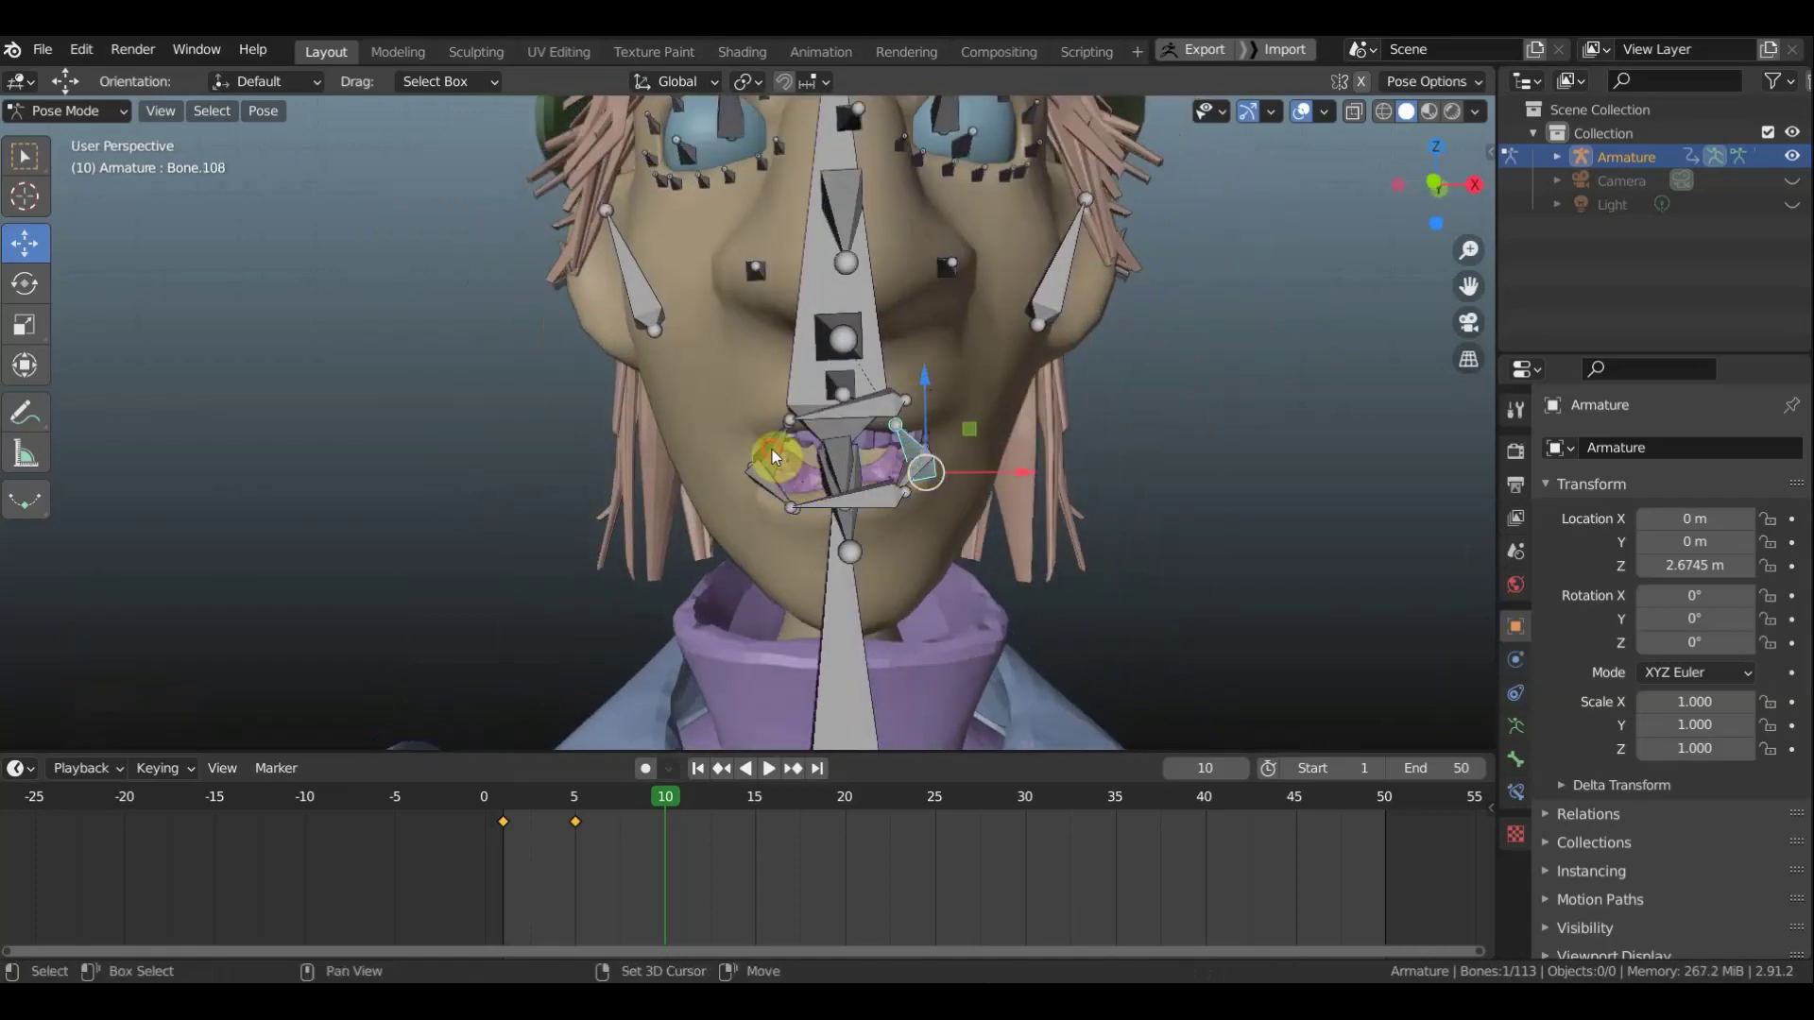
Pull the mirrored lip bones, plus one more lip bone, outward
key("ctrl+shift+m")
key("g")
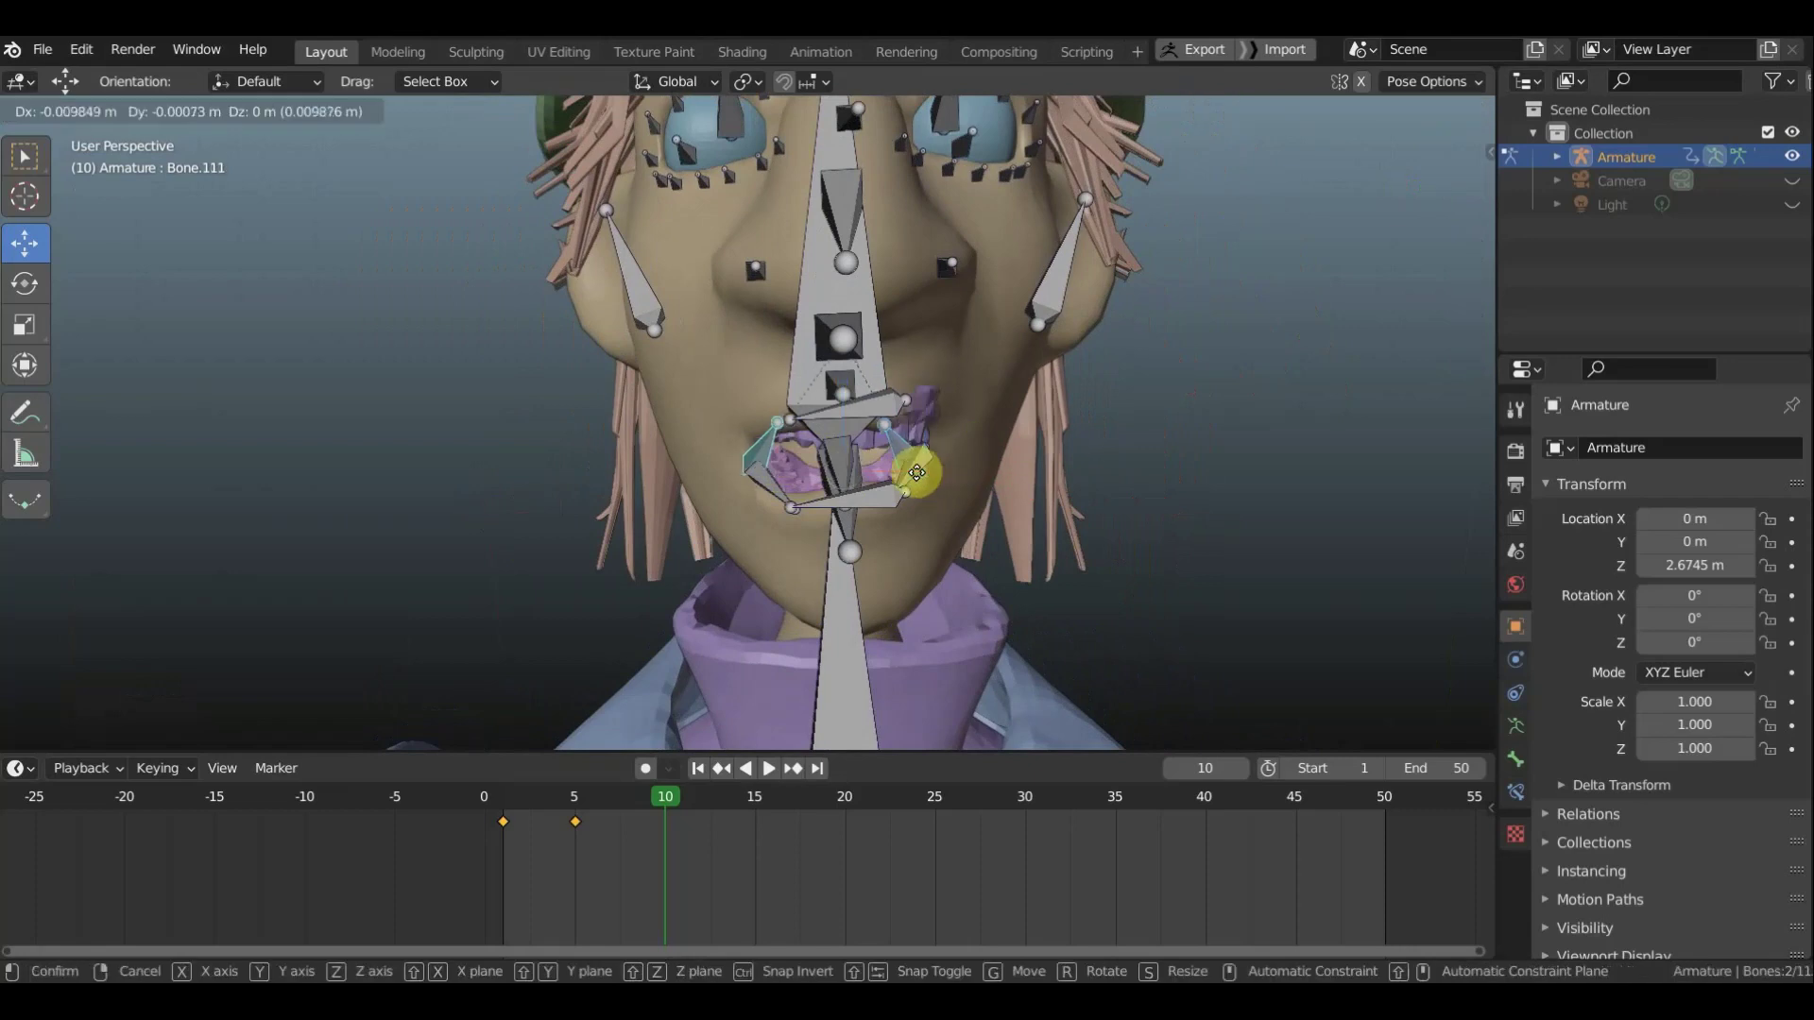
left_click(921, 472)
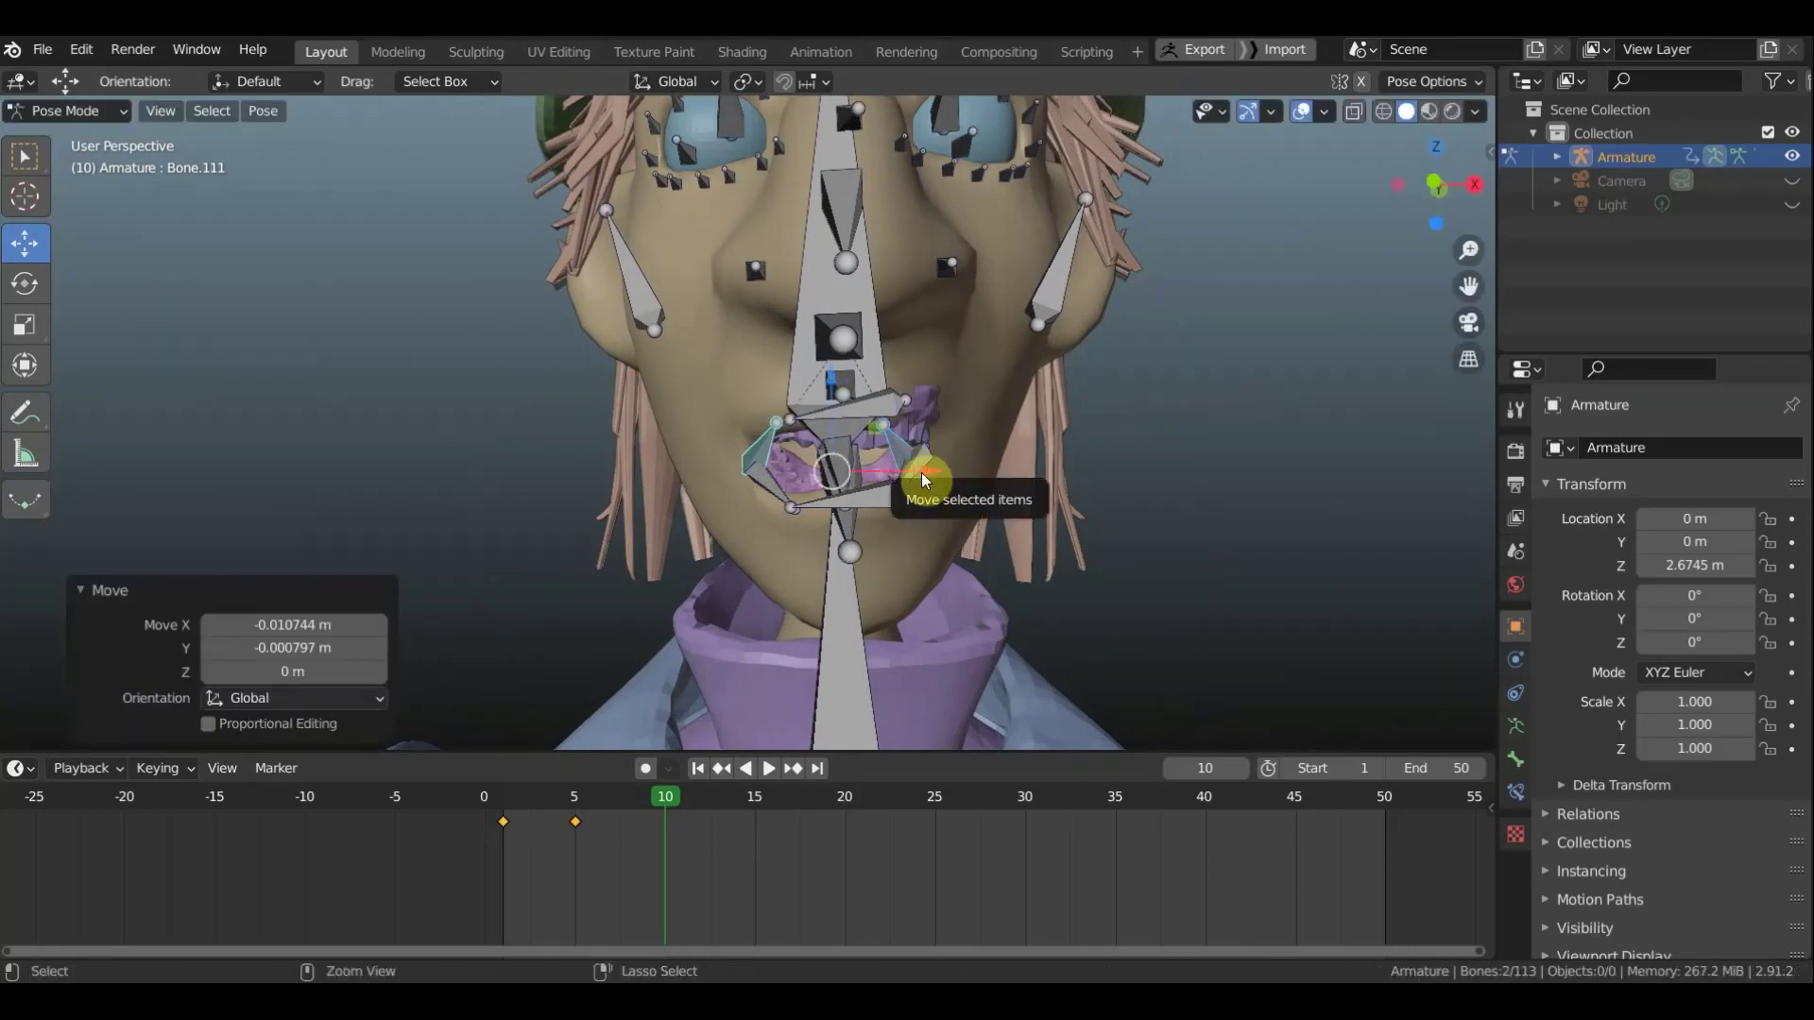
key("shift")
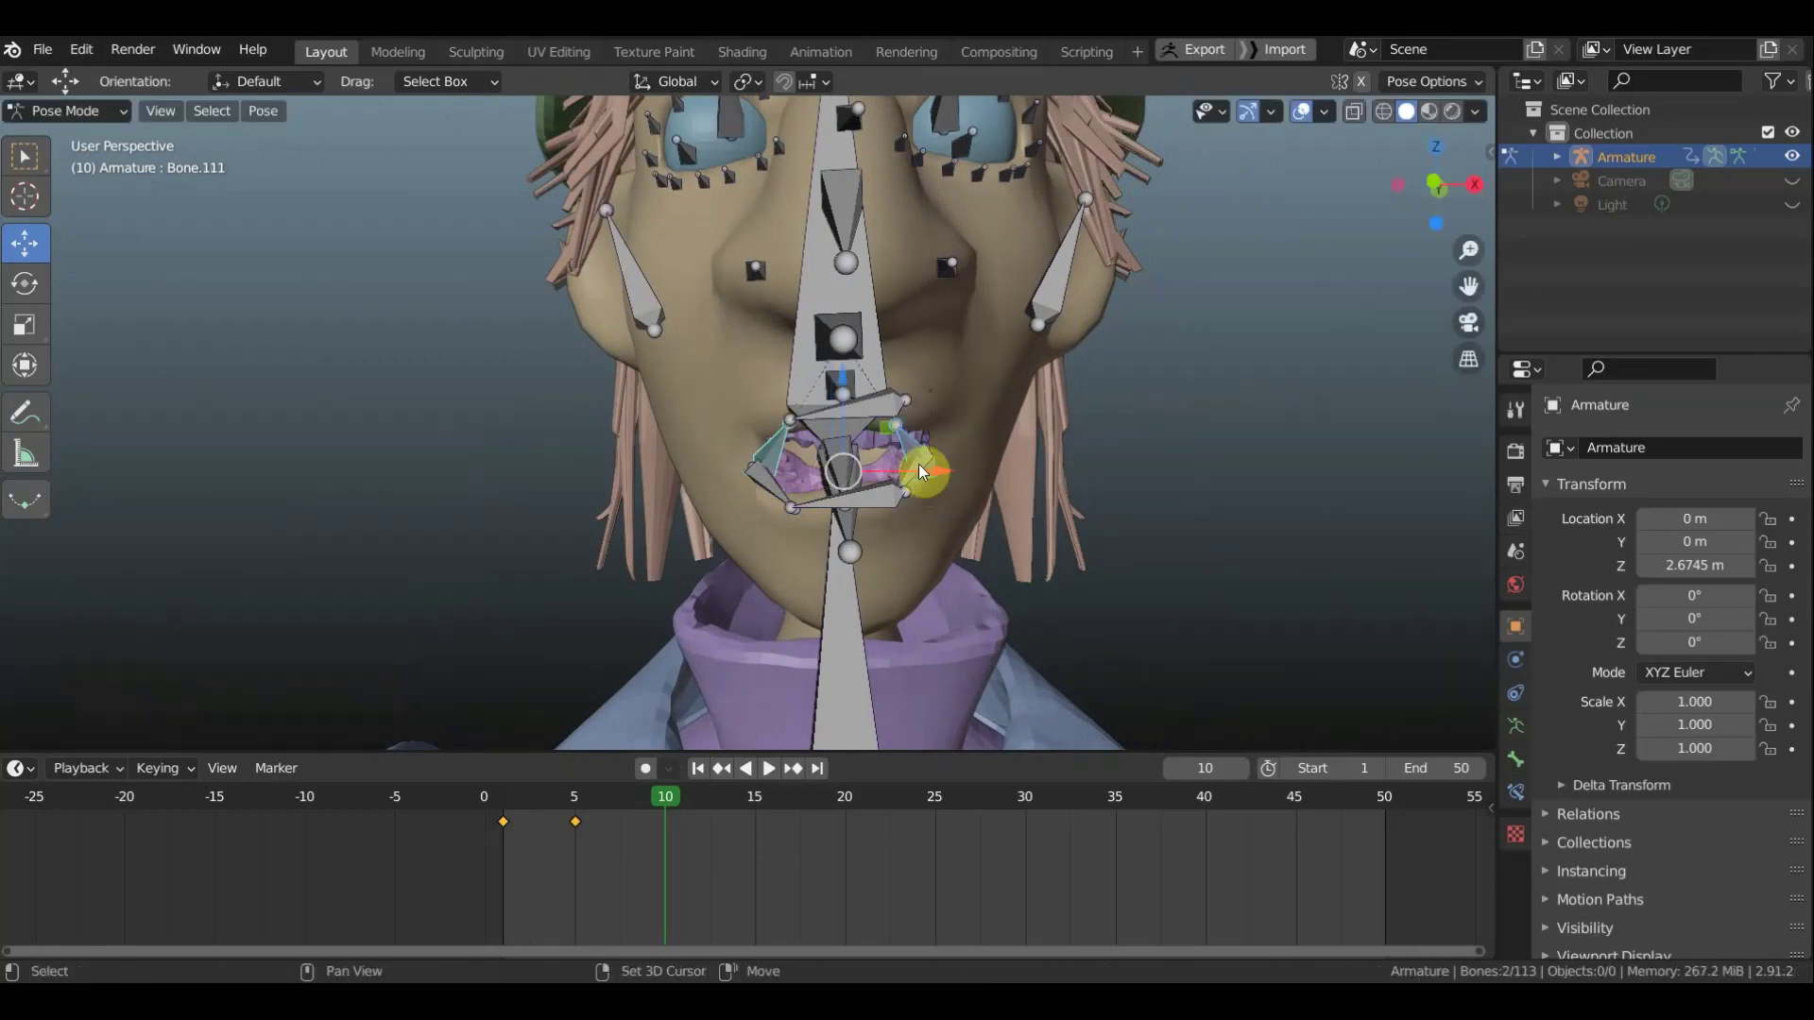
left_click(922, 457, "shift")
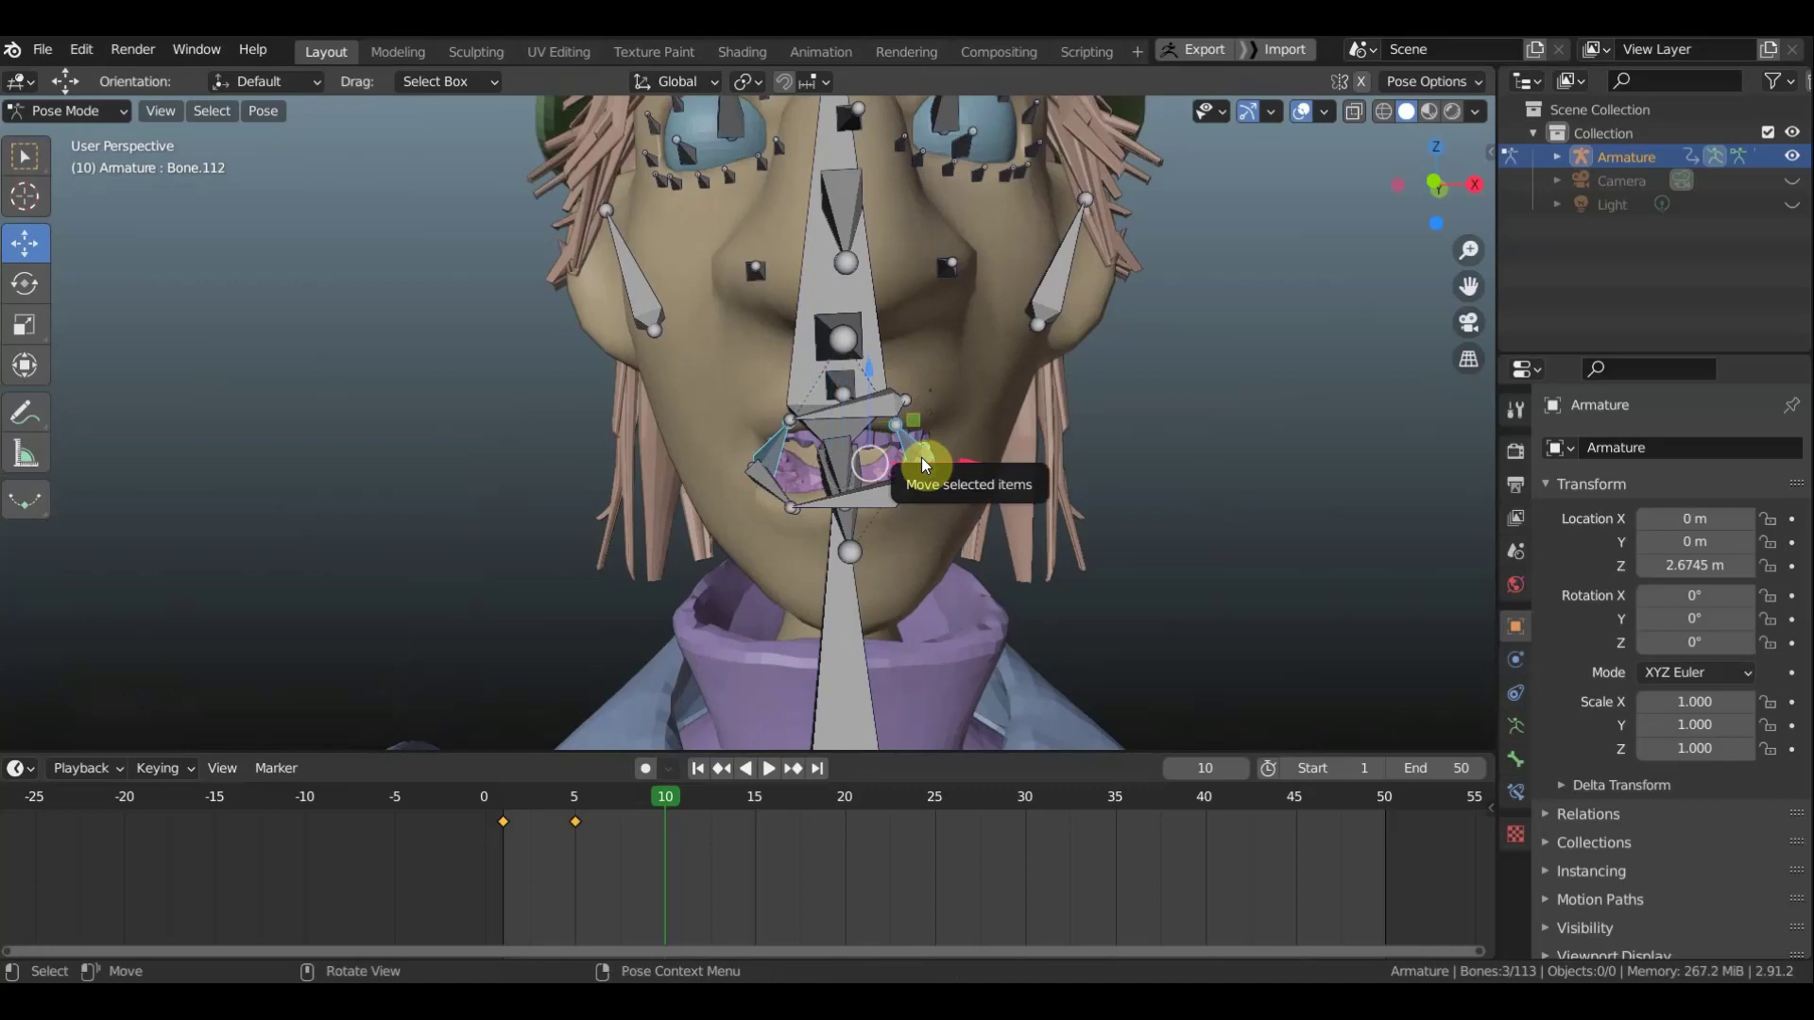
key("g")
left_click(936, 456)
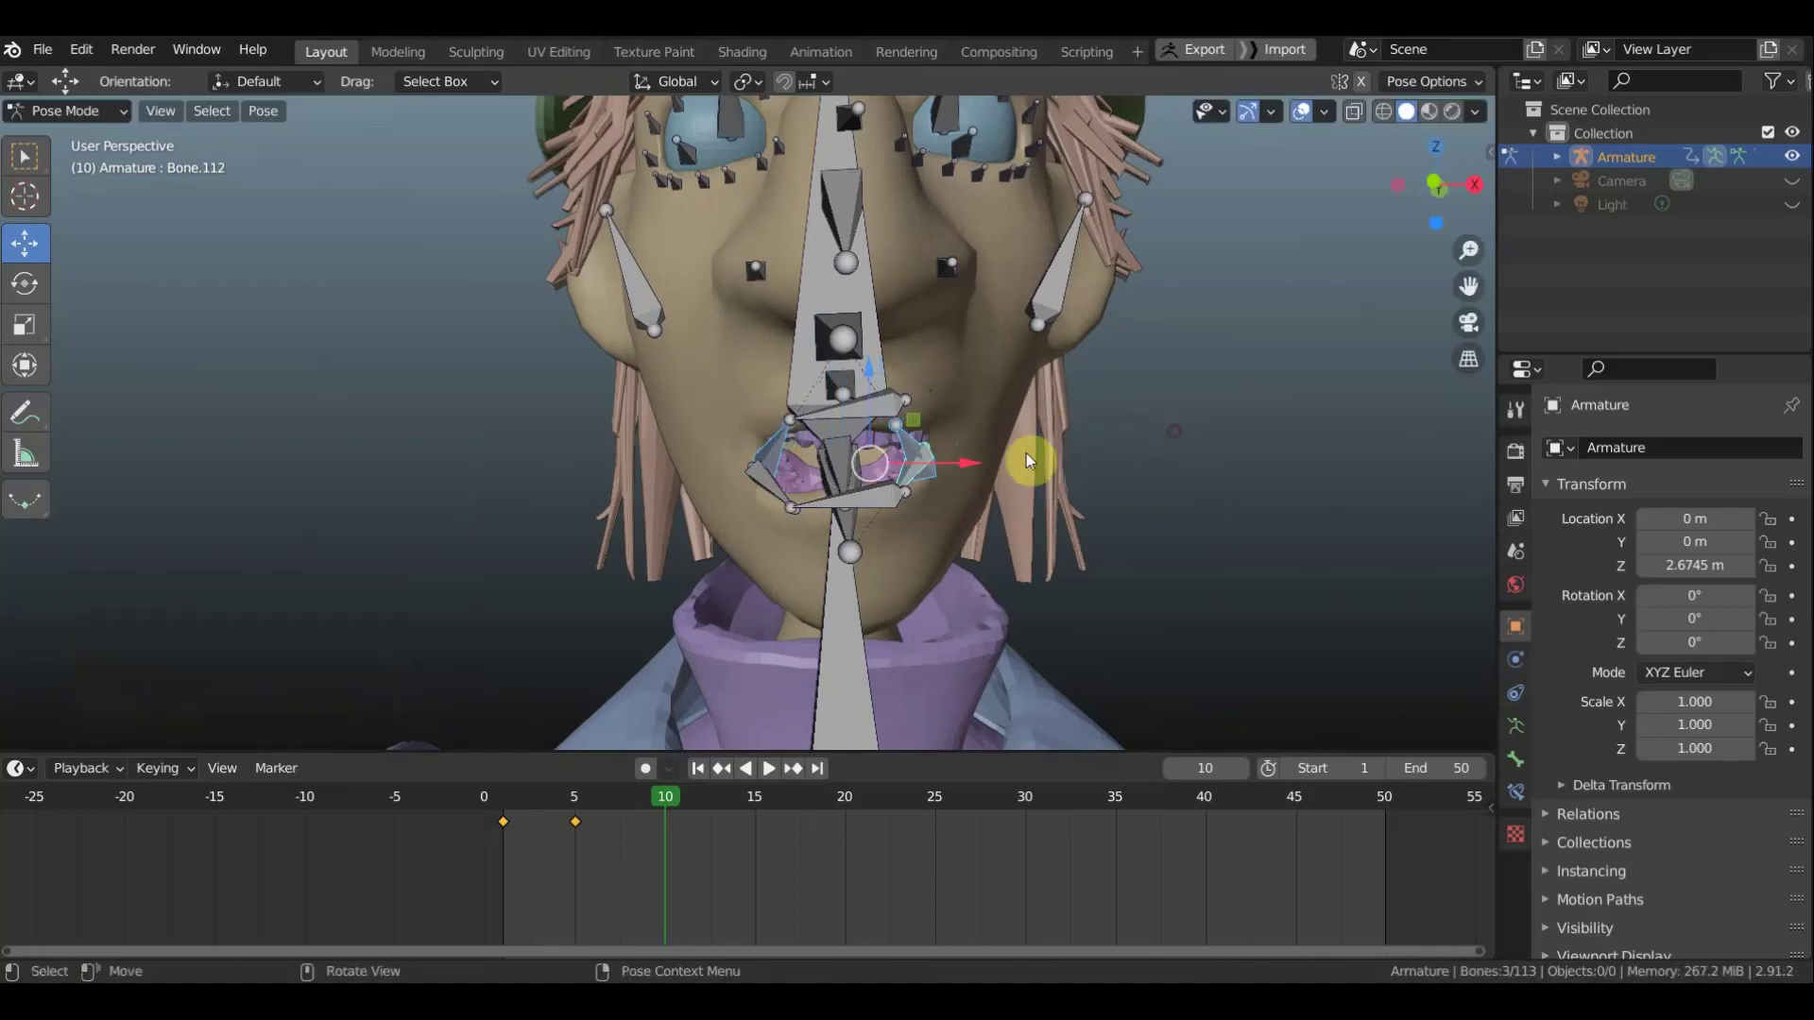
Pull the right lip-corner bones, including Bone.112, outward, then select the left lip bones with Bone.113
left_click(911, 449)
left_click(915, 456)
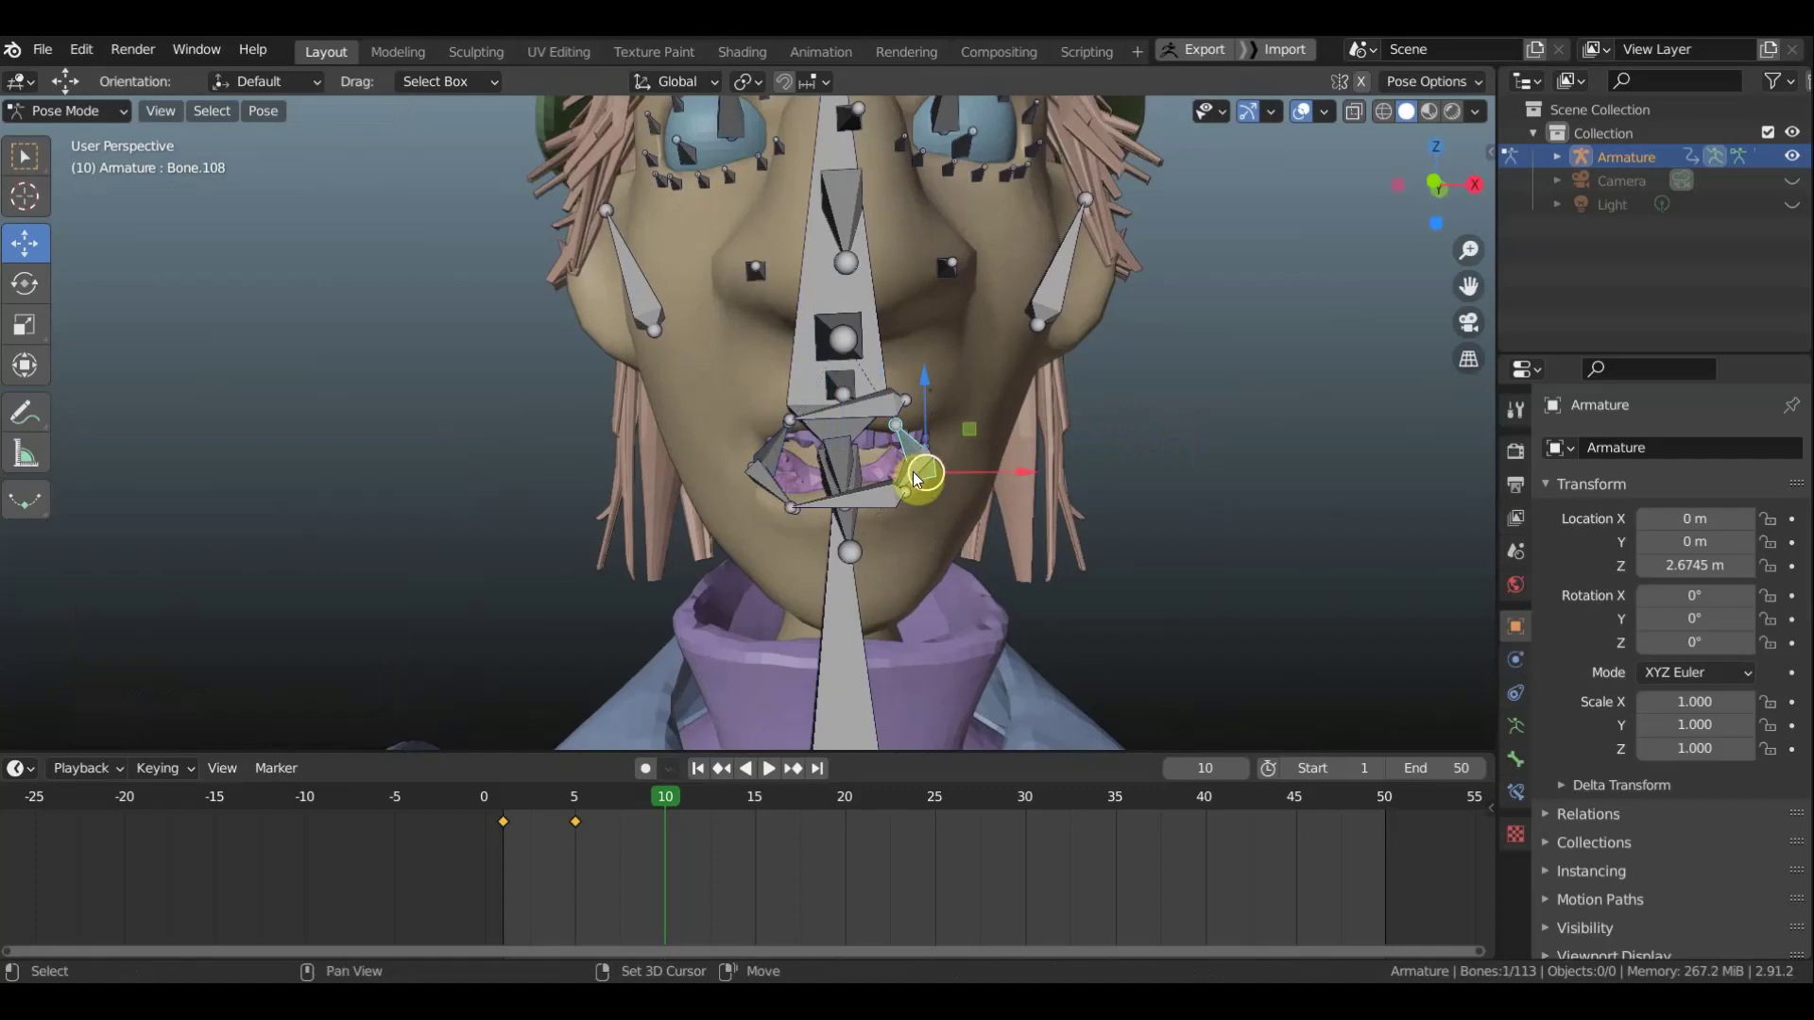
left_click(908, 472, "shift")
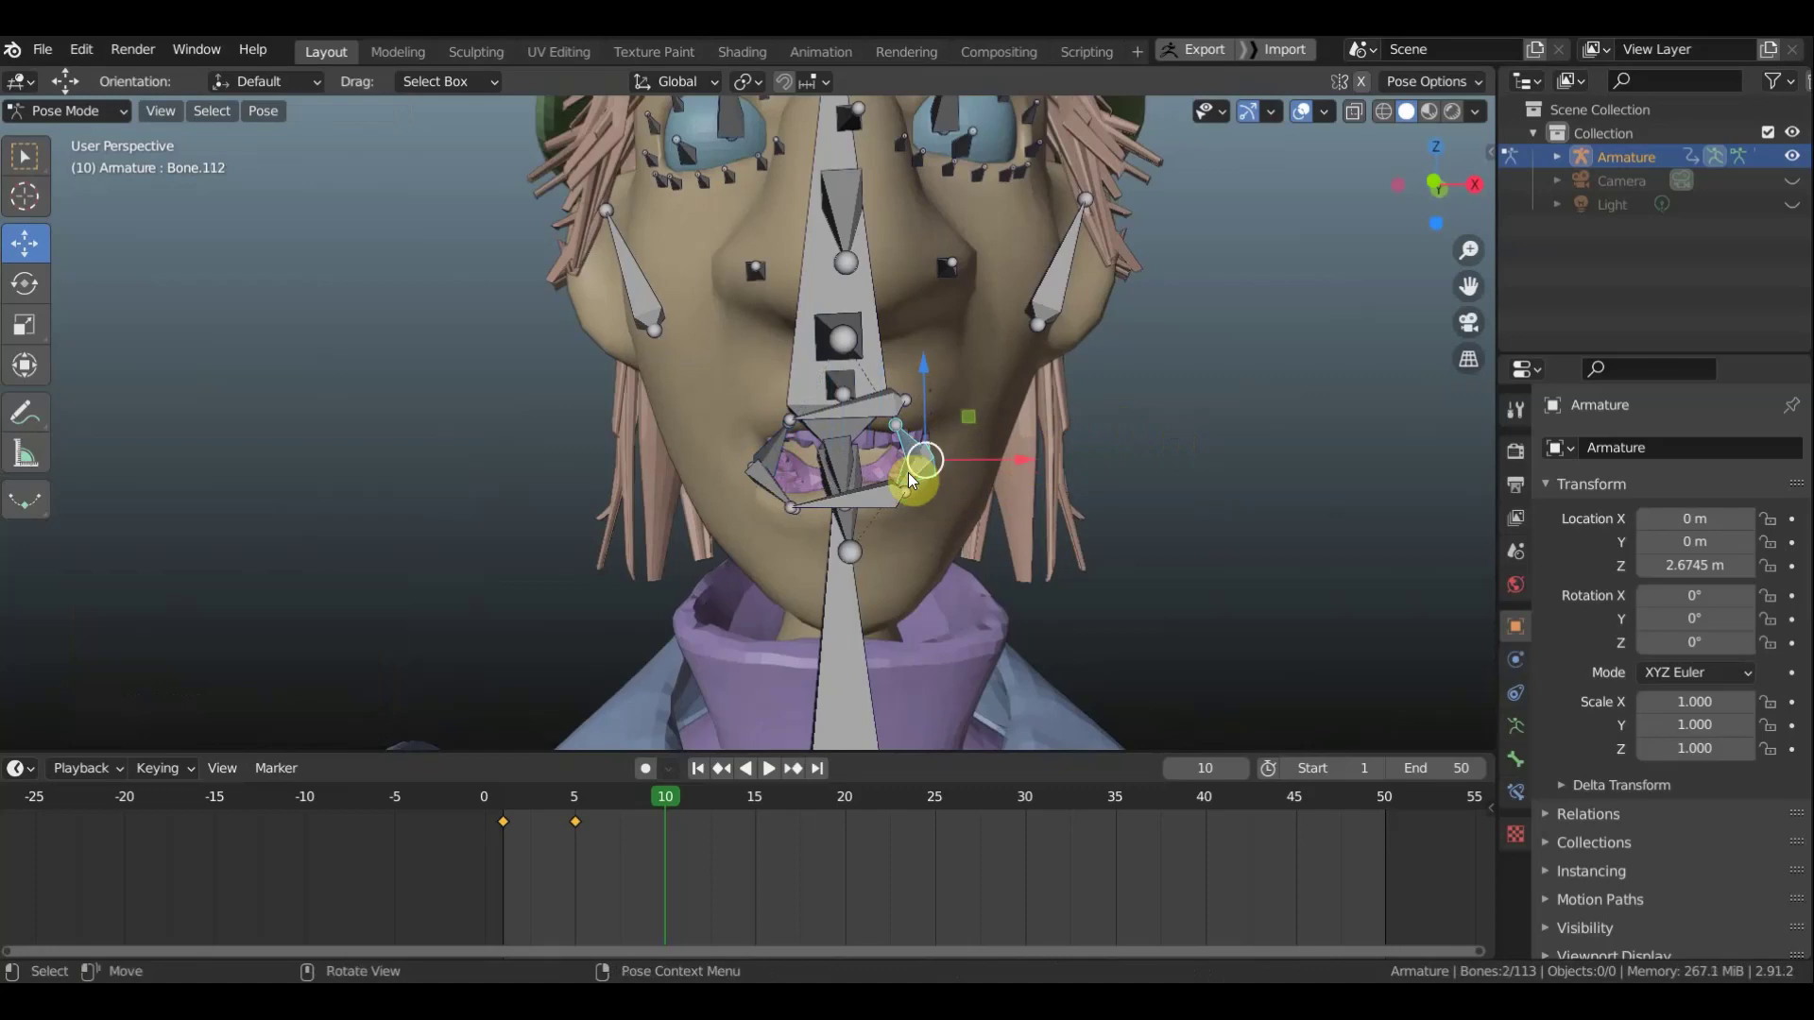
key("g")
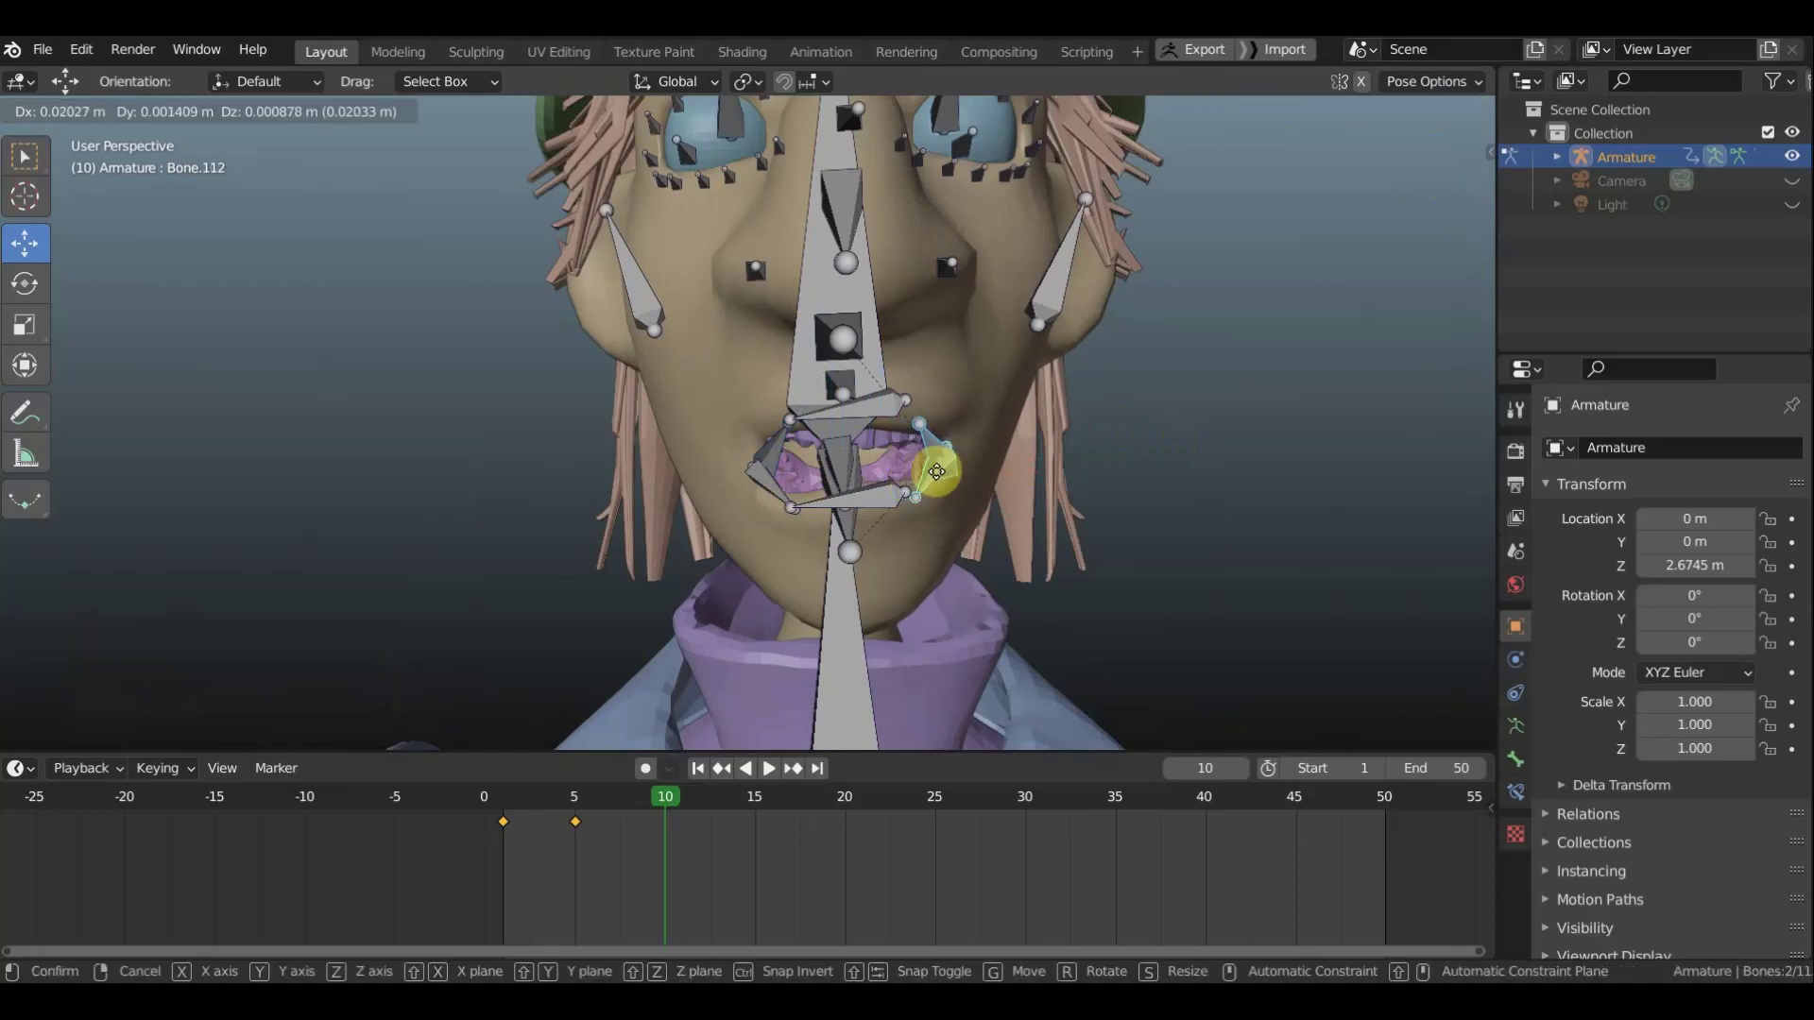
left_click(935, 473)
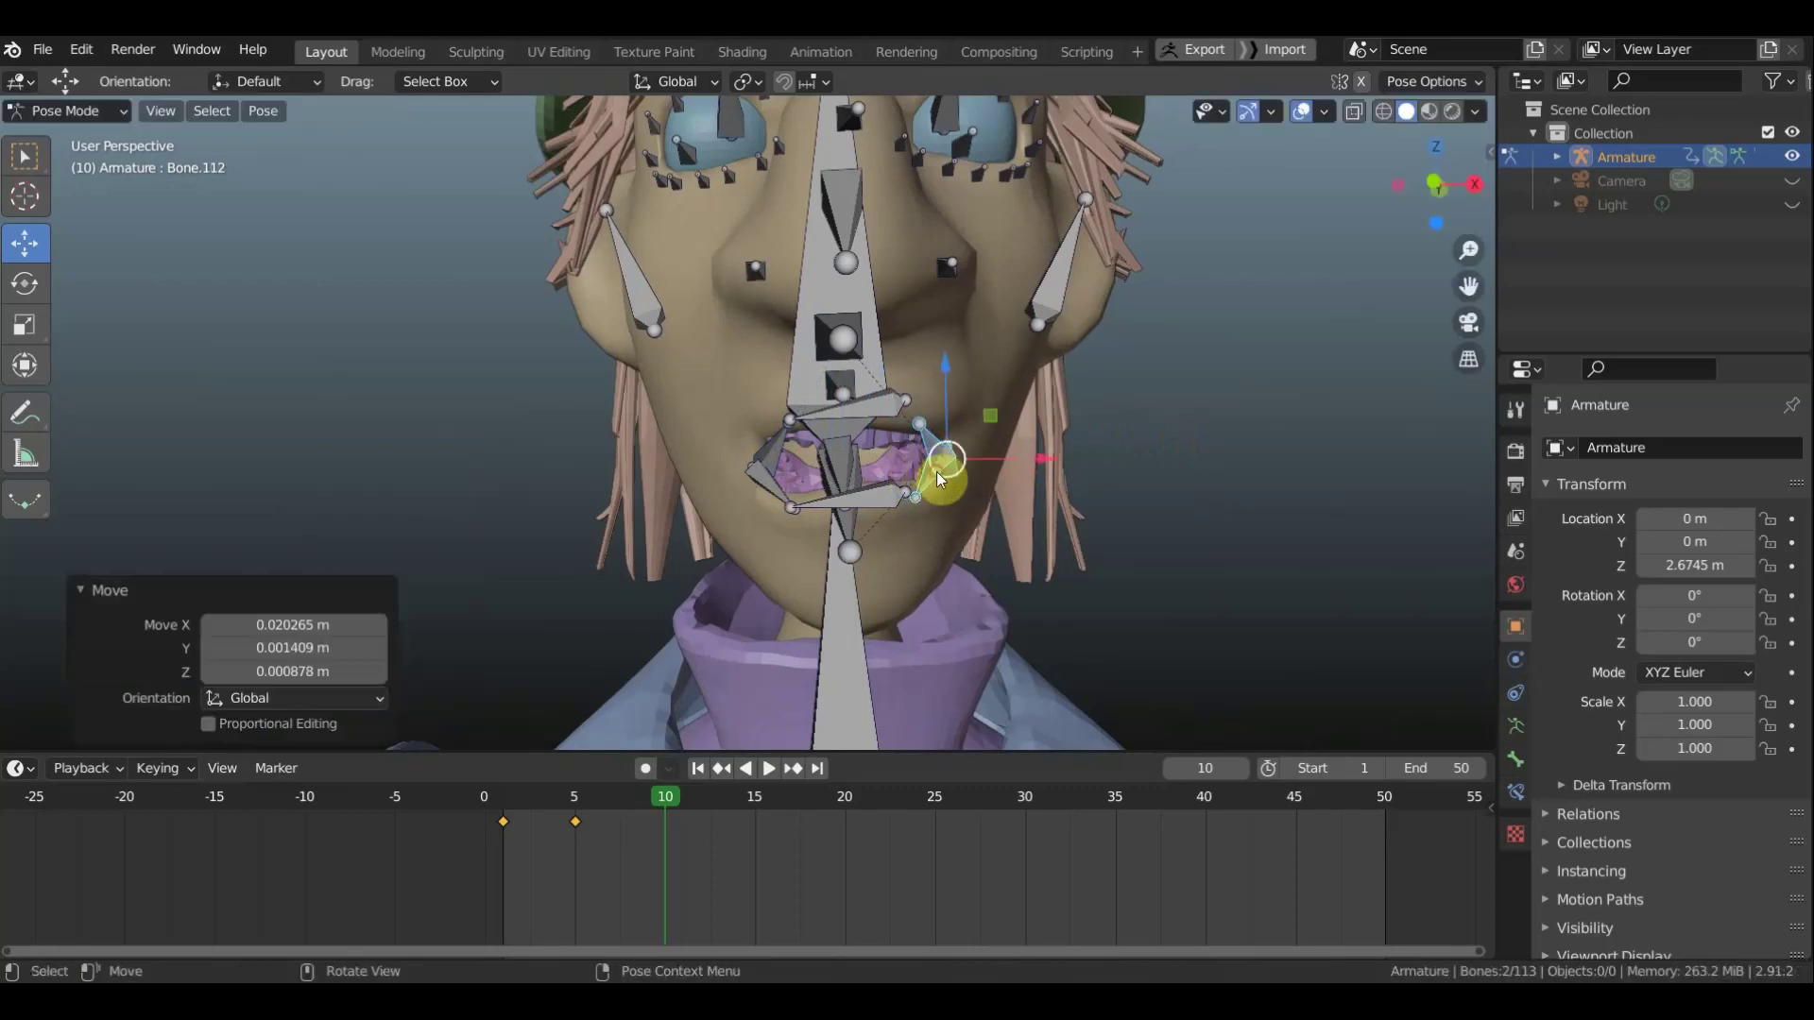
left_click(767, 470)
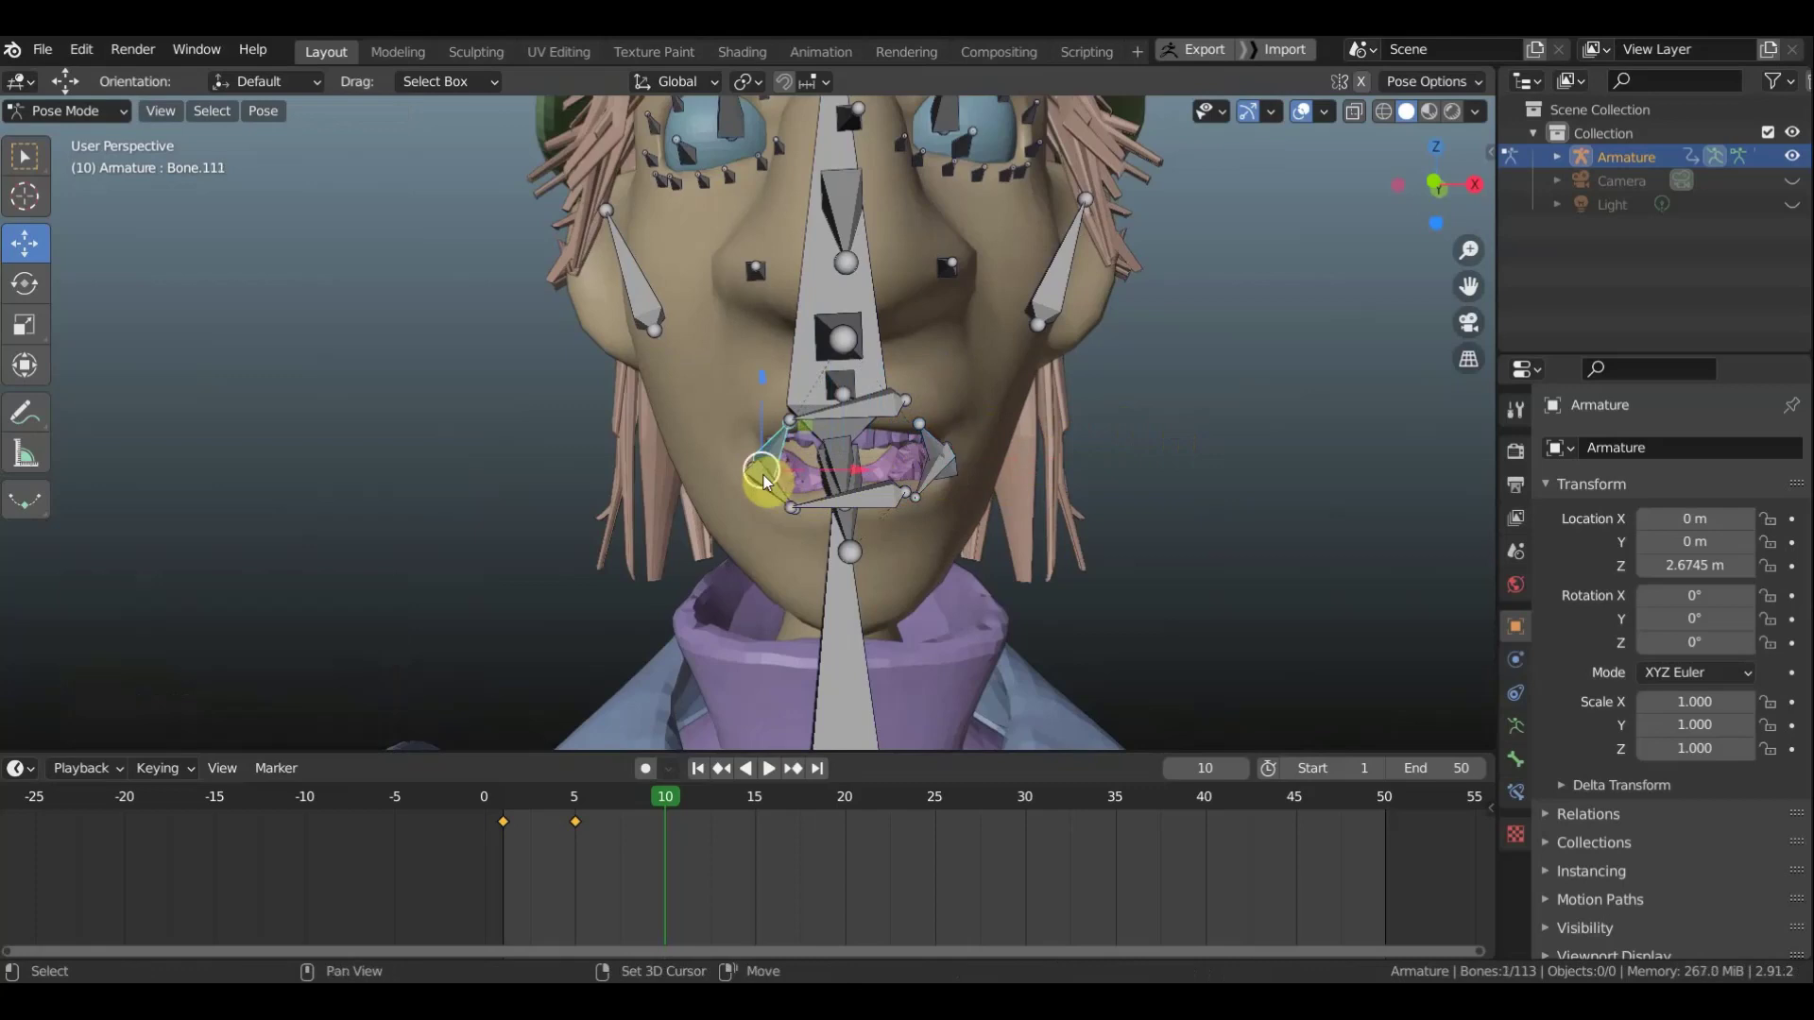
left_click(861, 485, "shift")
Pull the left lip bones outward and refine their position from the side
key("g")
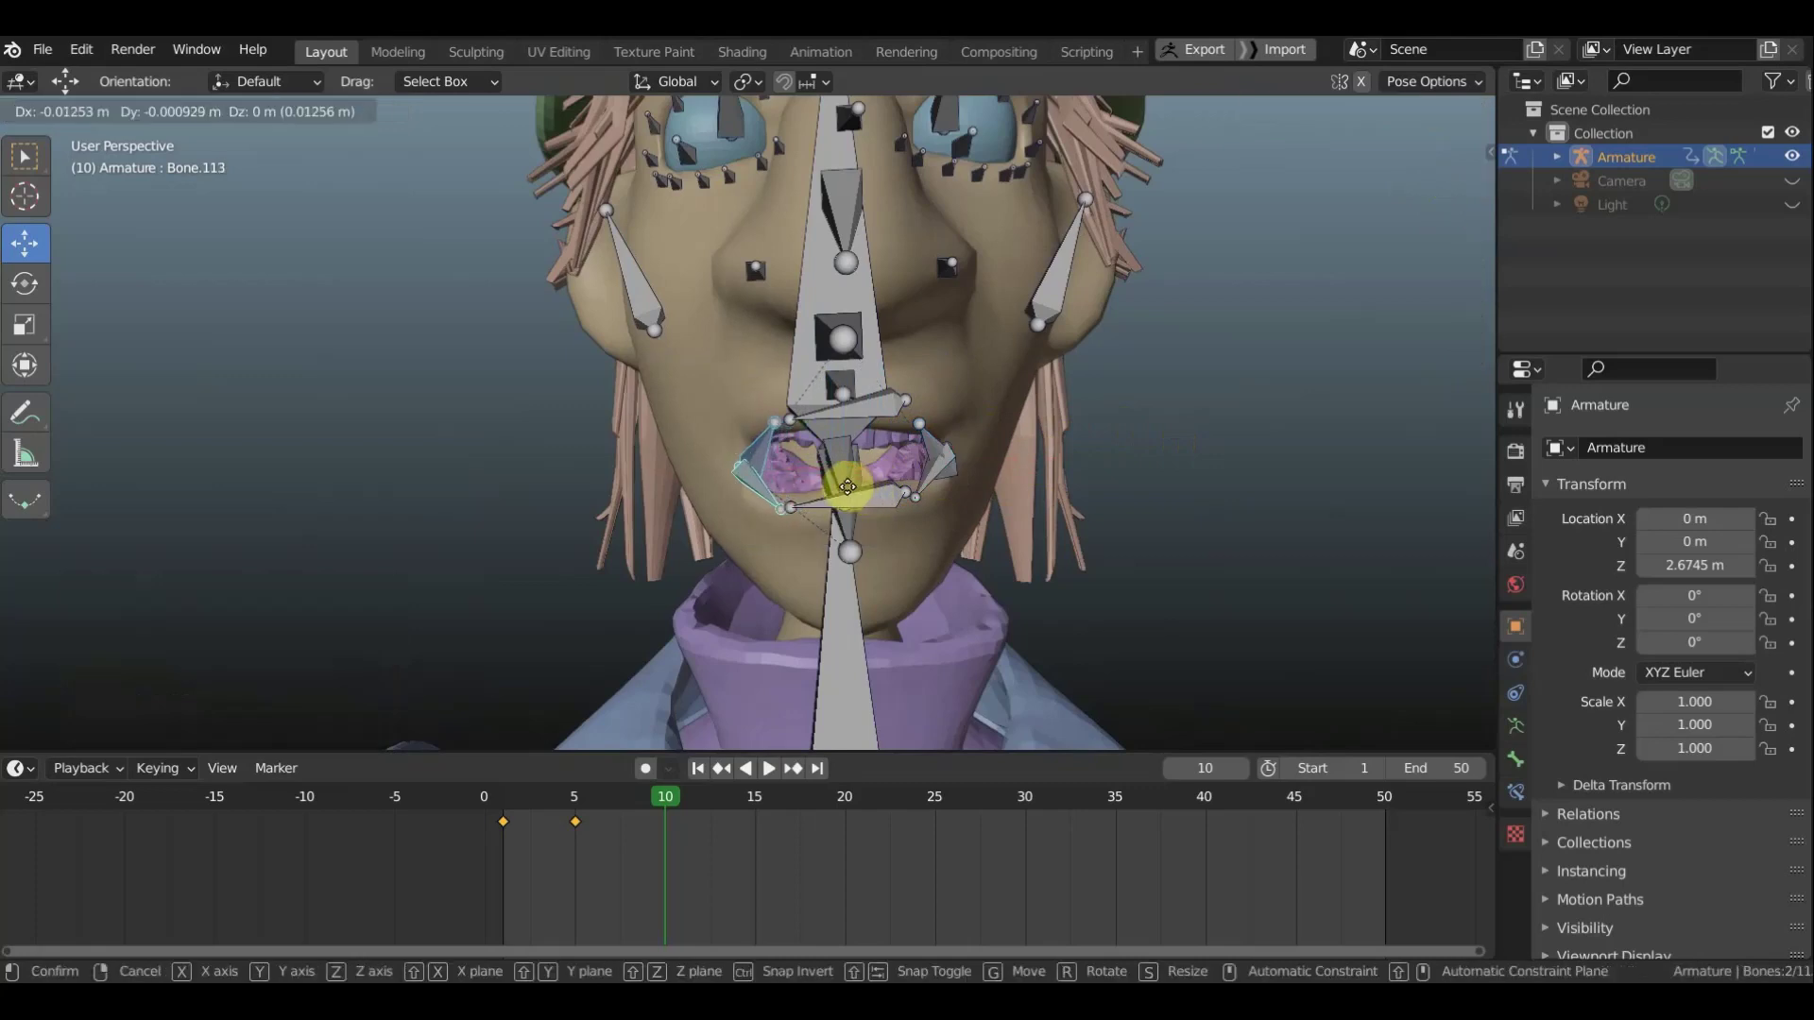
left_click(850, 485)
mouse_move(847, 486)
middle_mouse_down()
mouse_move(1131, 500)
mouse_move(1132, 530)
middle_mouse_up()
key("g")
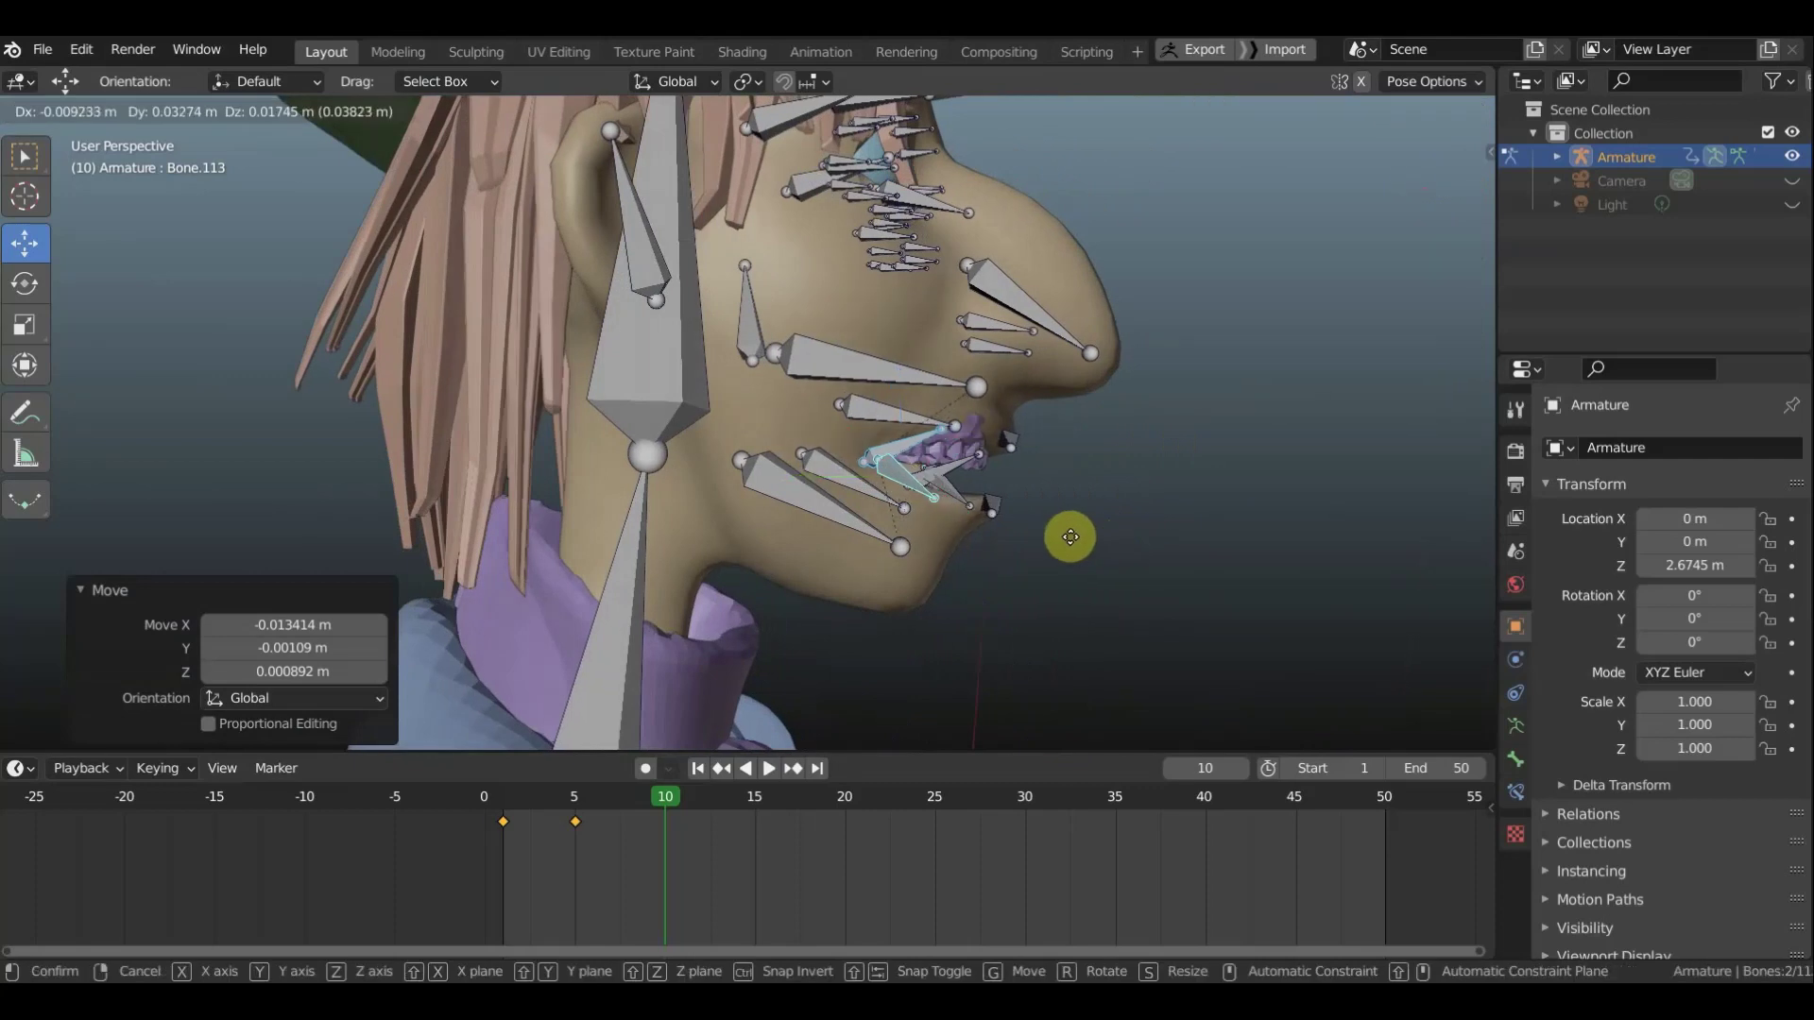
left_click(1073, 535)
mouse_move(1073, 535)
middle_mouse_down()
mouse_move(1010, 558)
mouse_move(796, 553)
middle_mouse_up()
key("g")
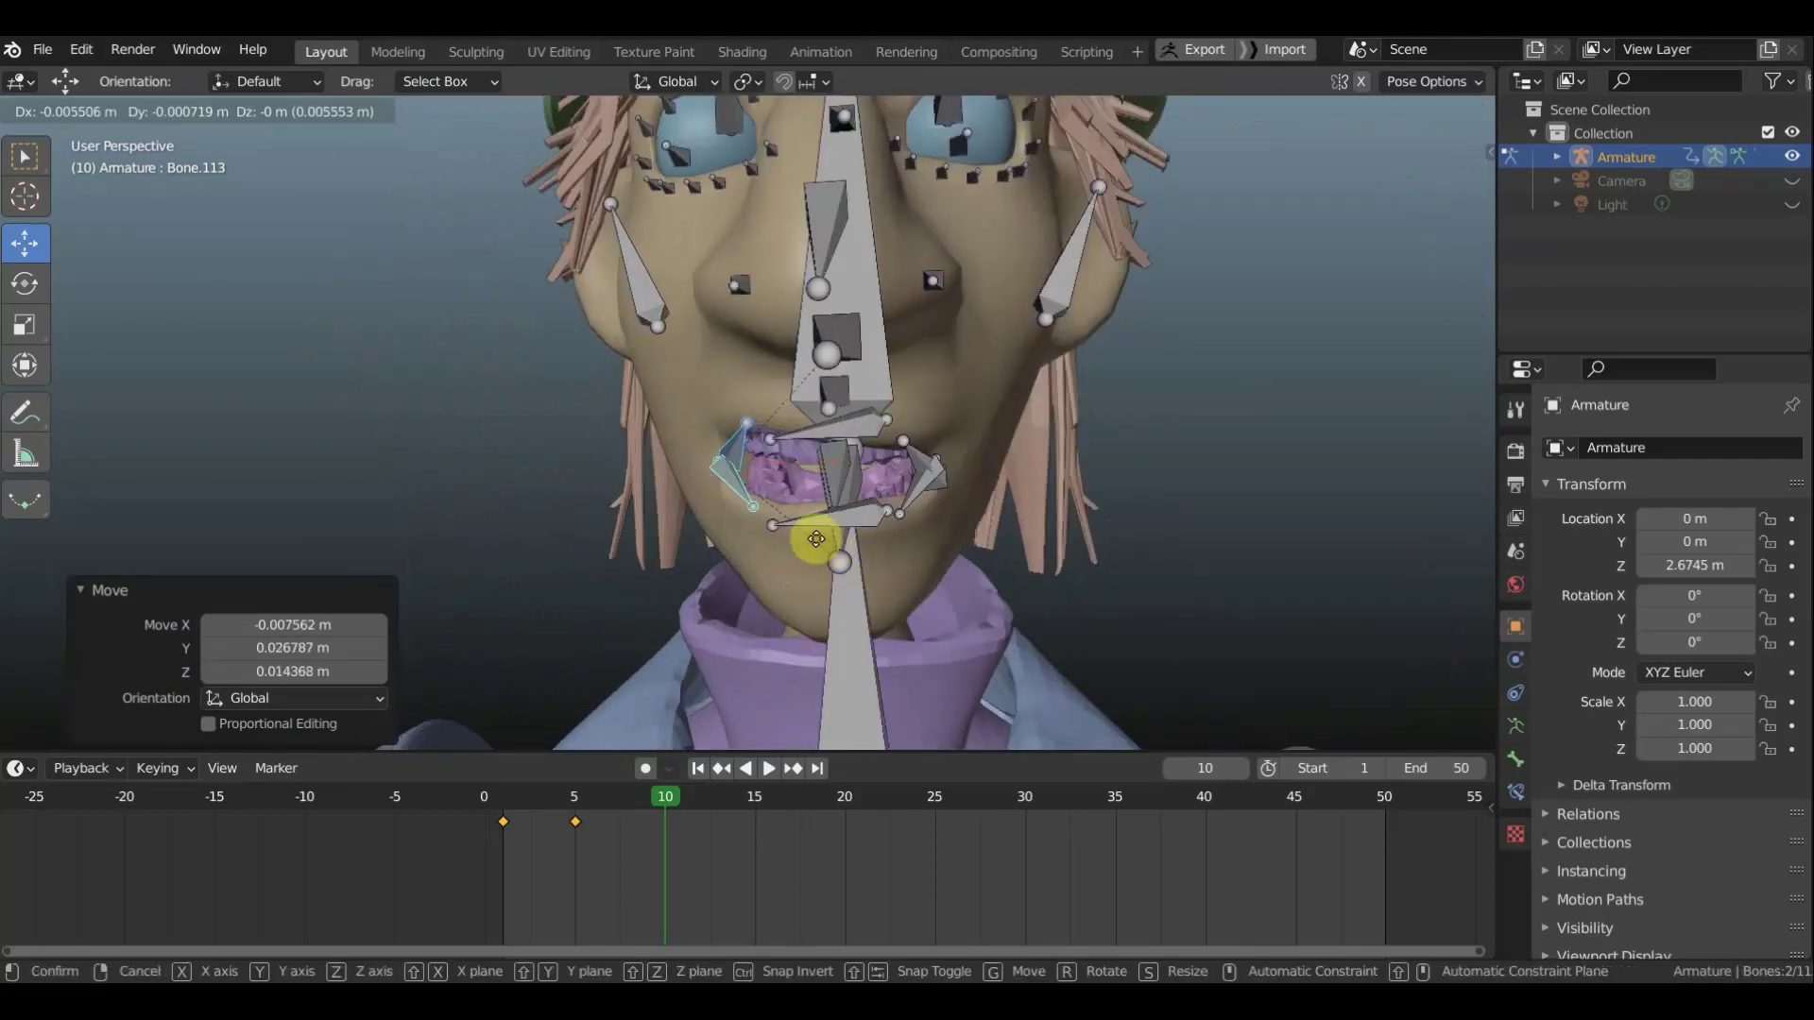
left_click(818, 538)
Adjust the right lip-corner bone and the selected lip bones
left_click_drag(949, 510, 934, 444)
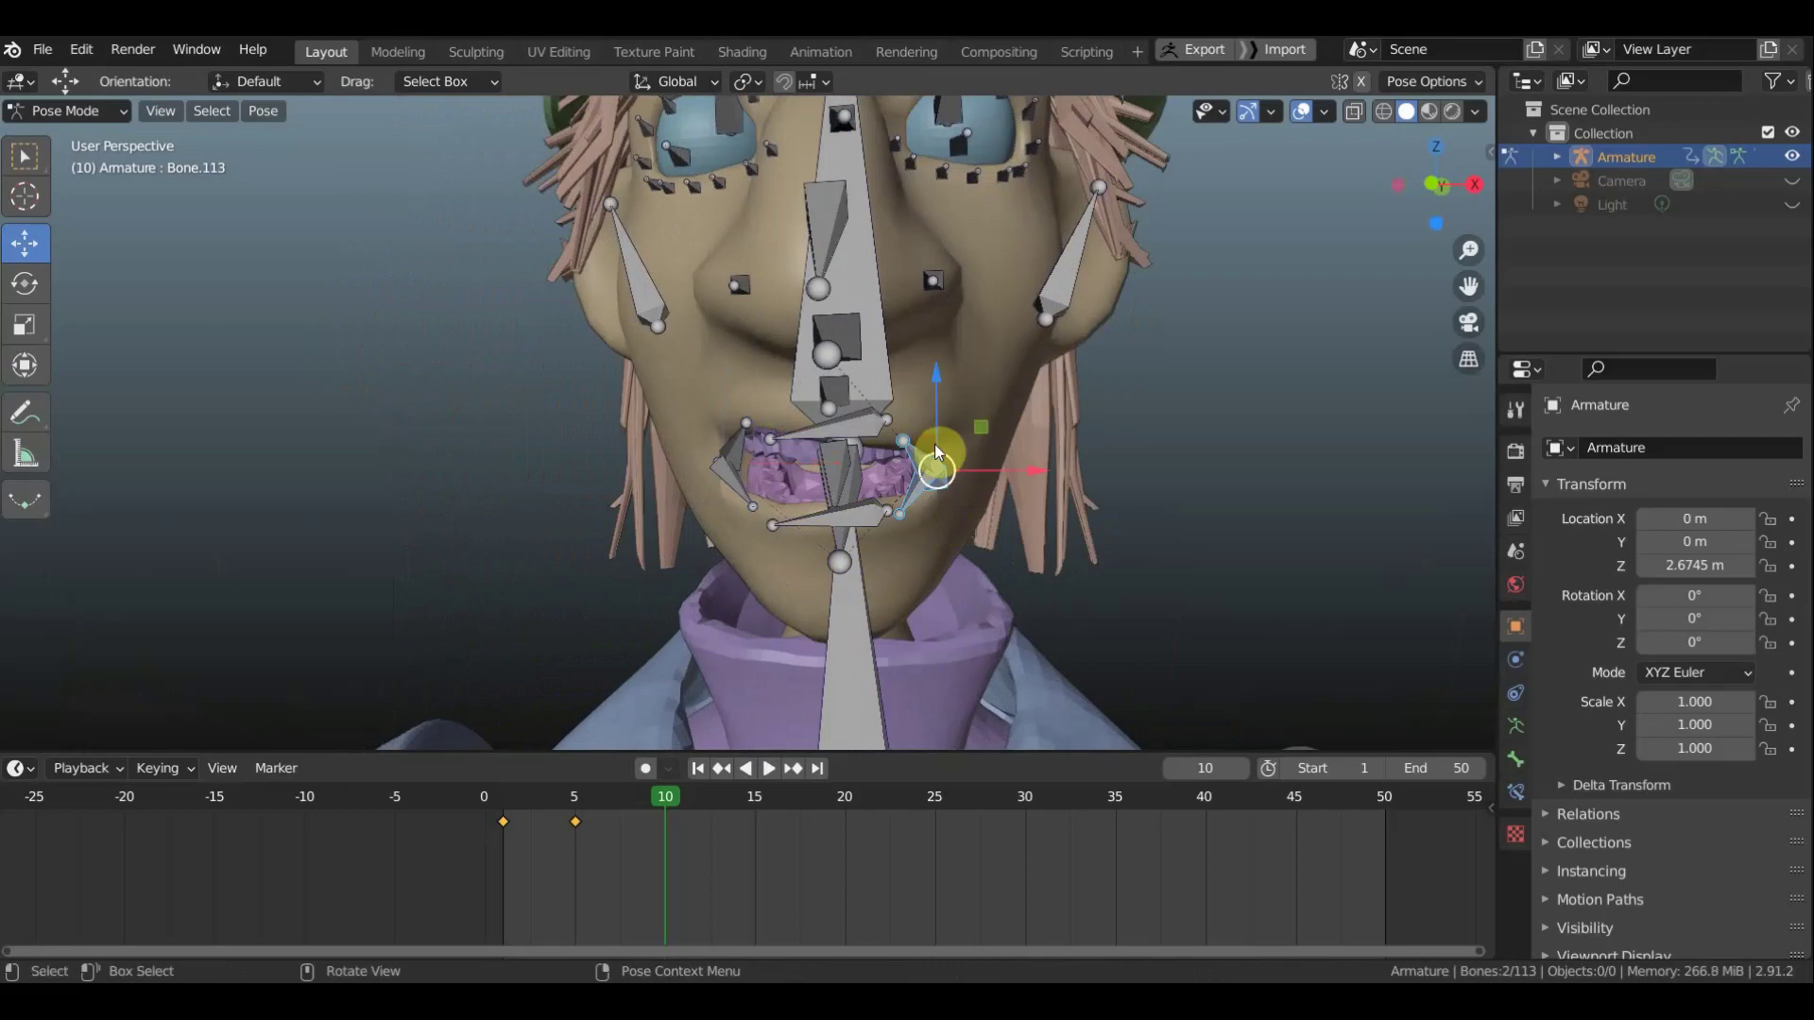
key("g")
left_click(950, 437)
middle_click_drag(950, 437, 802, 461)
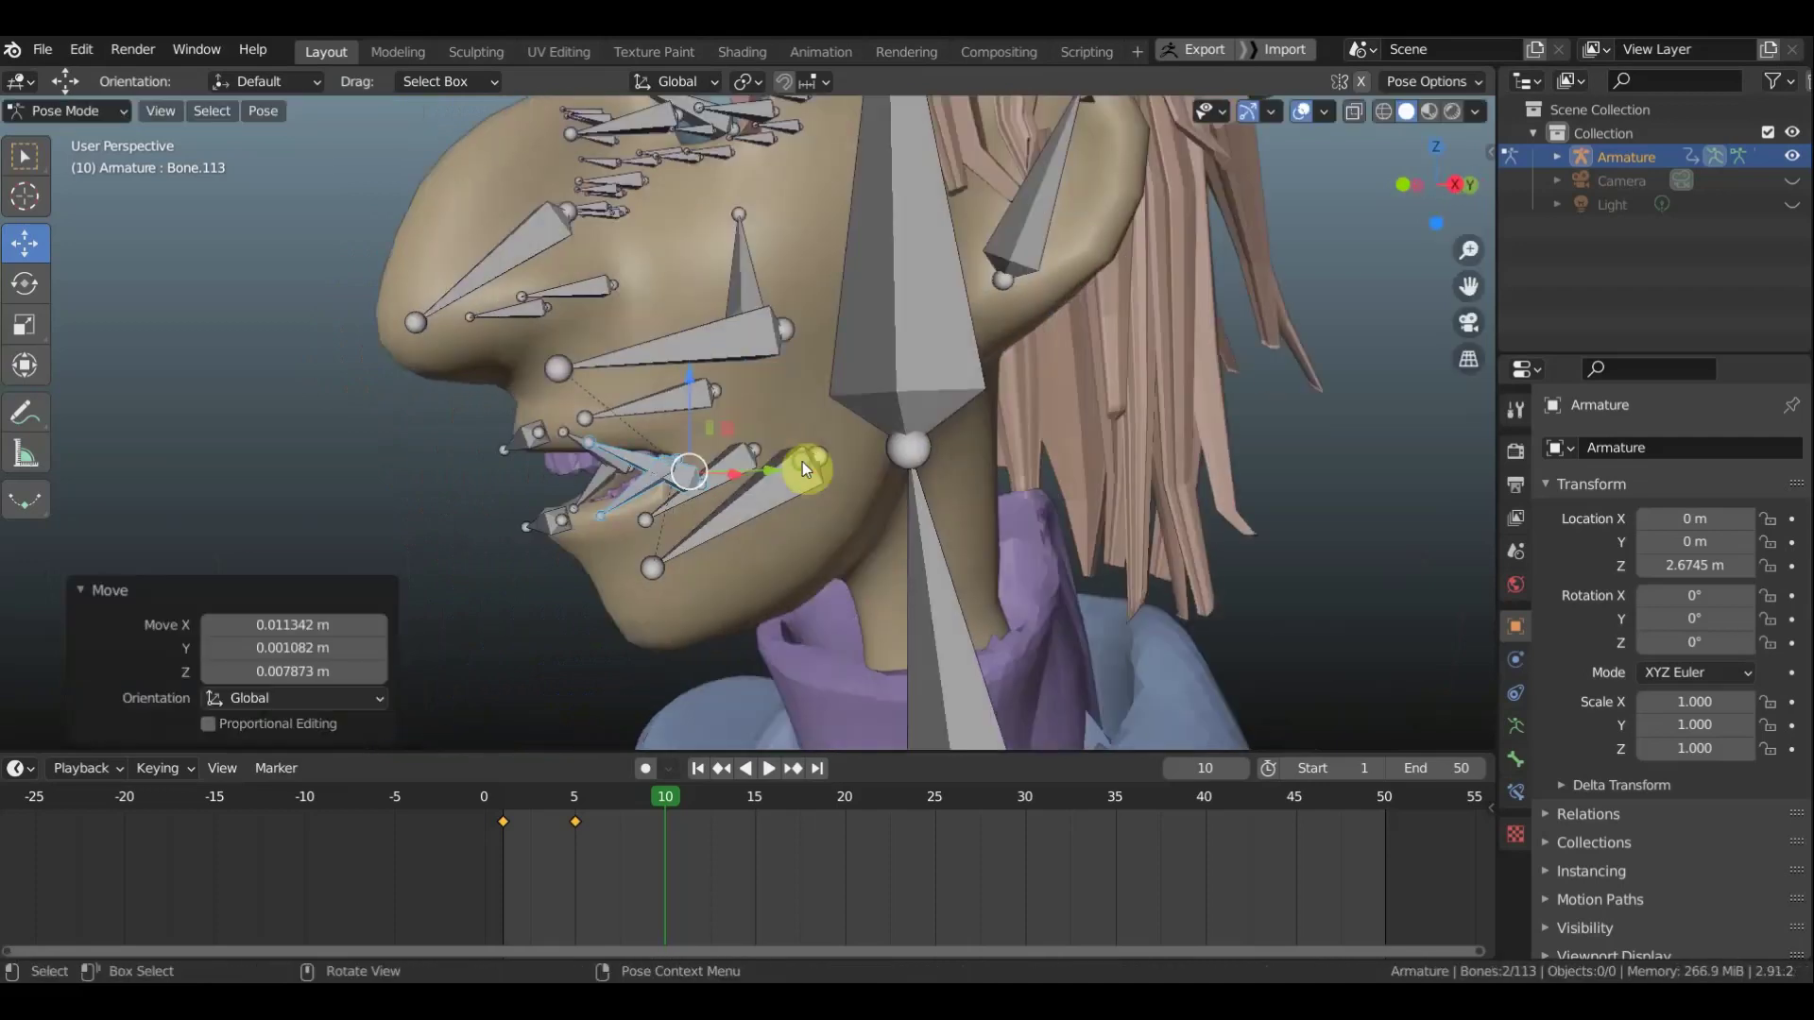
key("g")
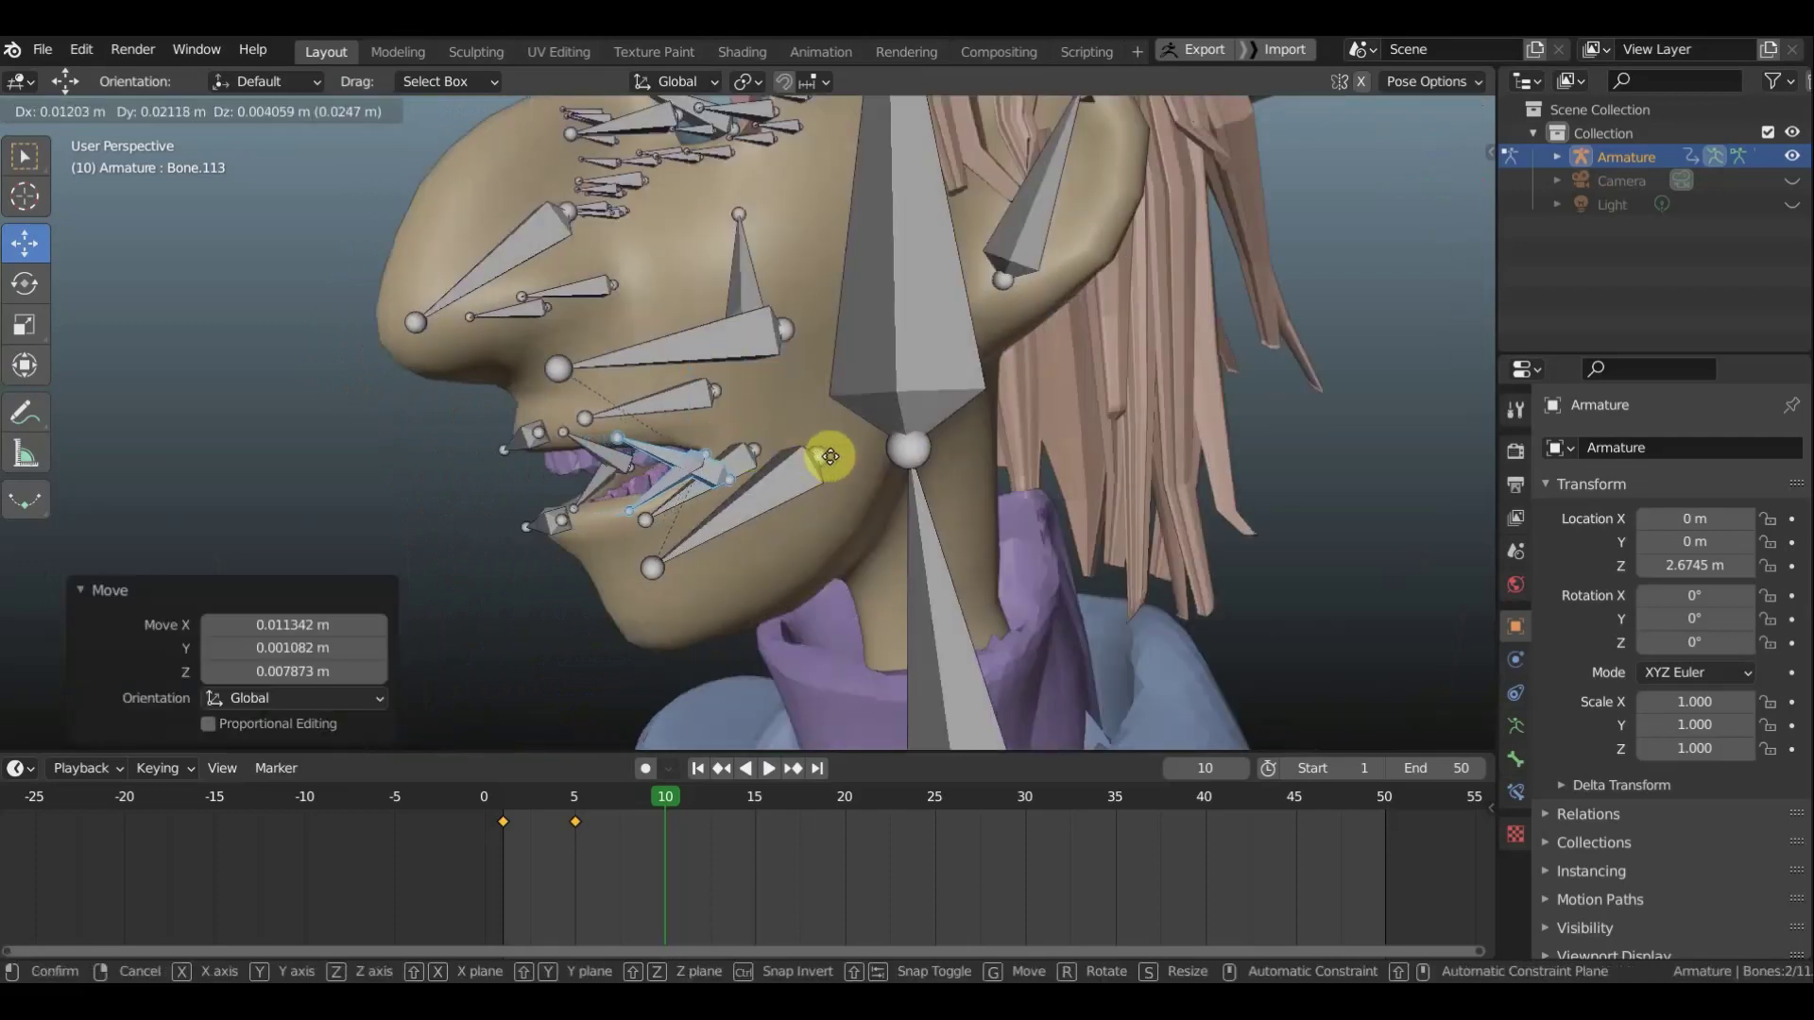
left_click(830, 457)
middle_click_drag(831, 456, 736, 475)
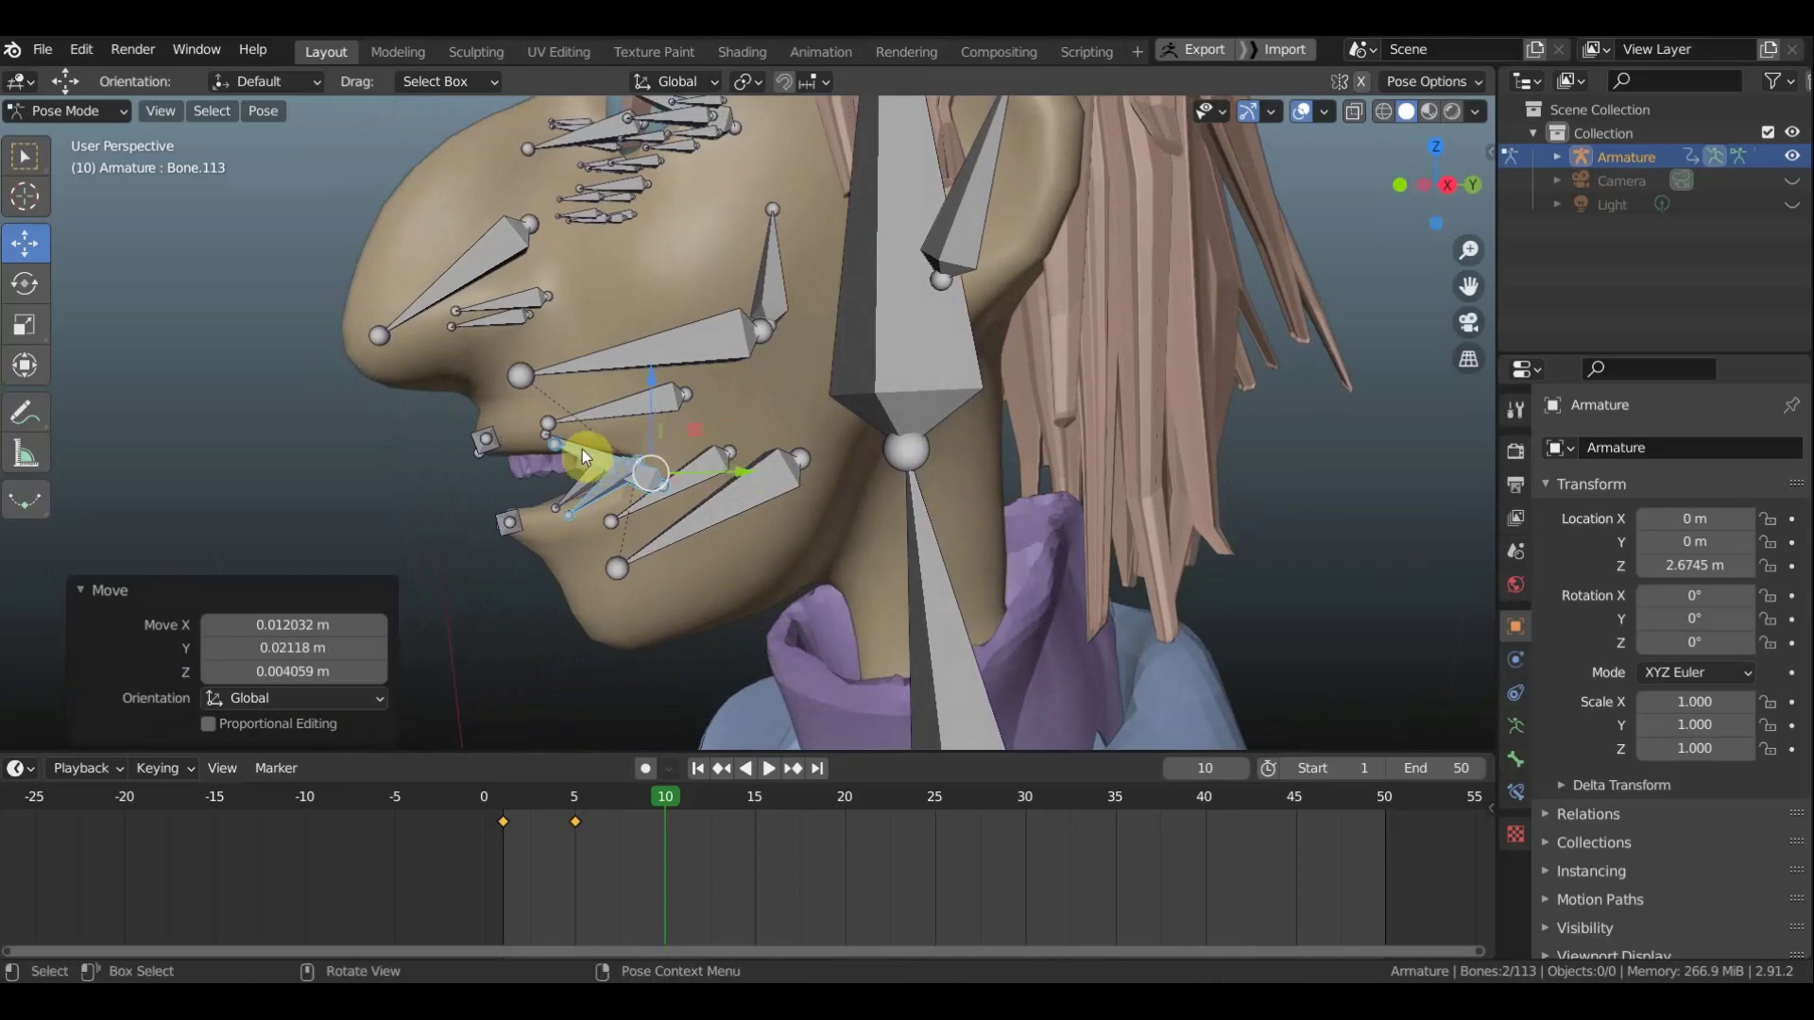
mouse_move(604, 462)
middle_mouse_down()
mouse_move(737, 439)
mouse_move(965, 462)
middle_mouse_up()
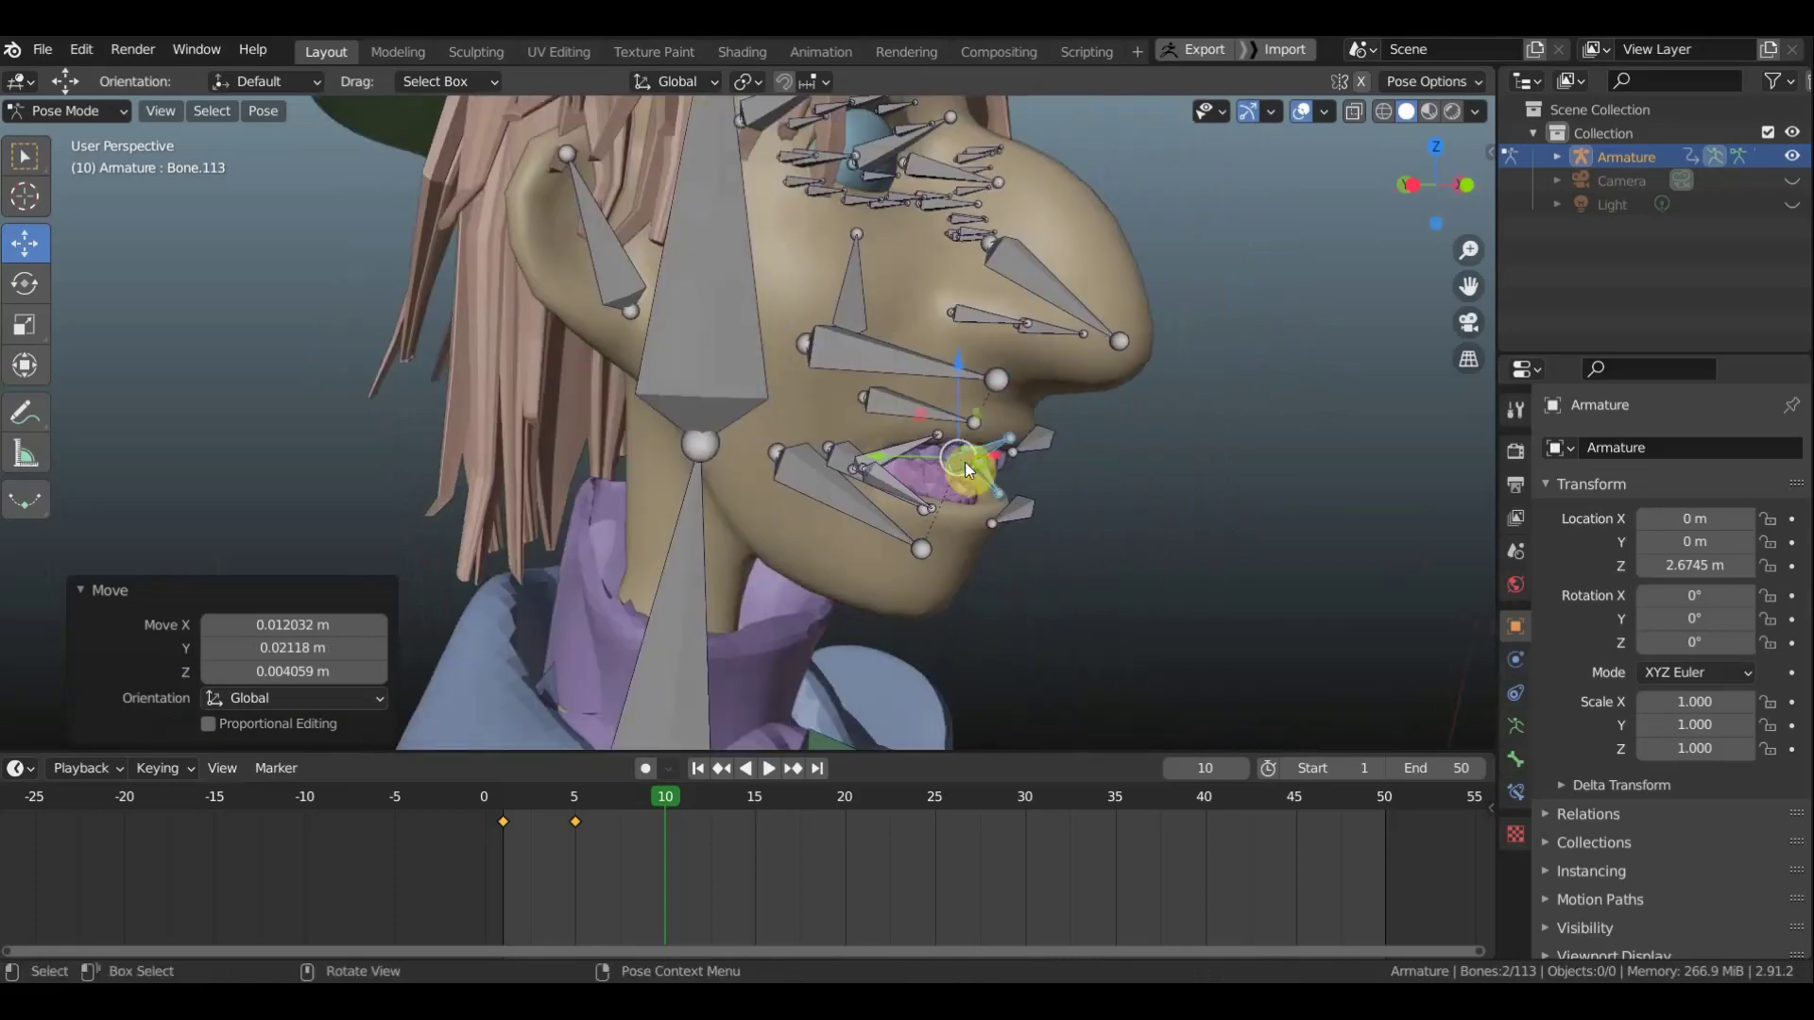
Nudge Bone.108 and another lip bone up, then key Location & Rotation for all bones at frame 10
left_click(1046, 478)
middle_click_drag(1079, 489, 701, 485)
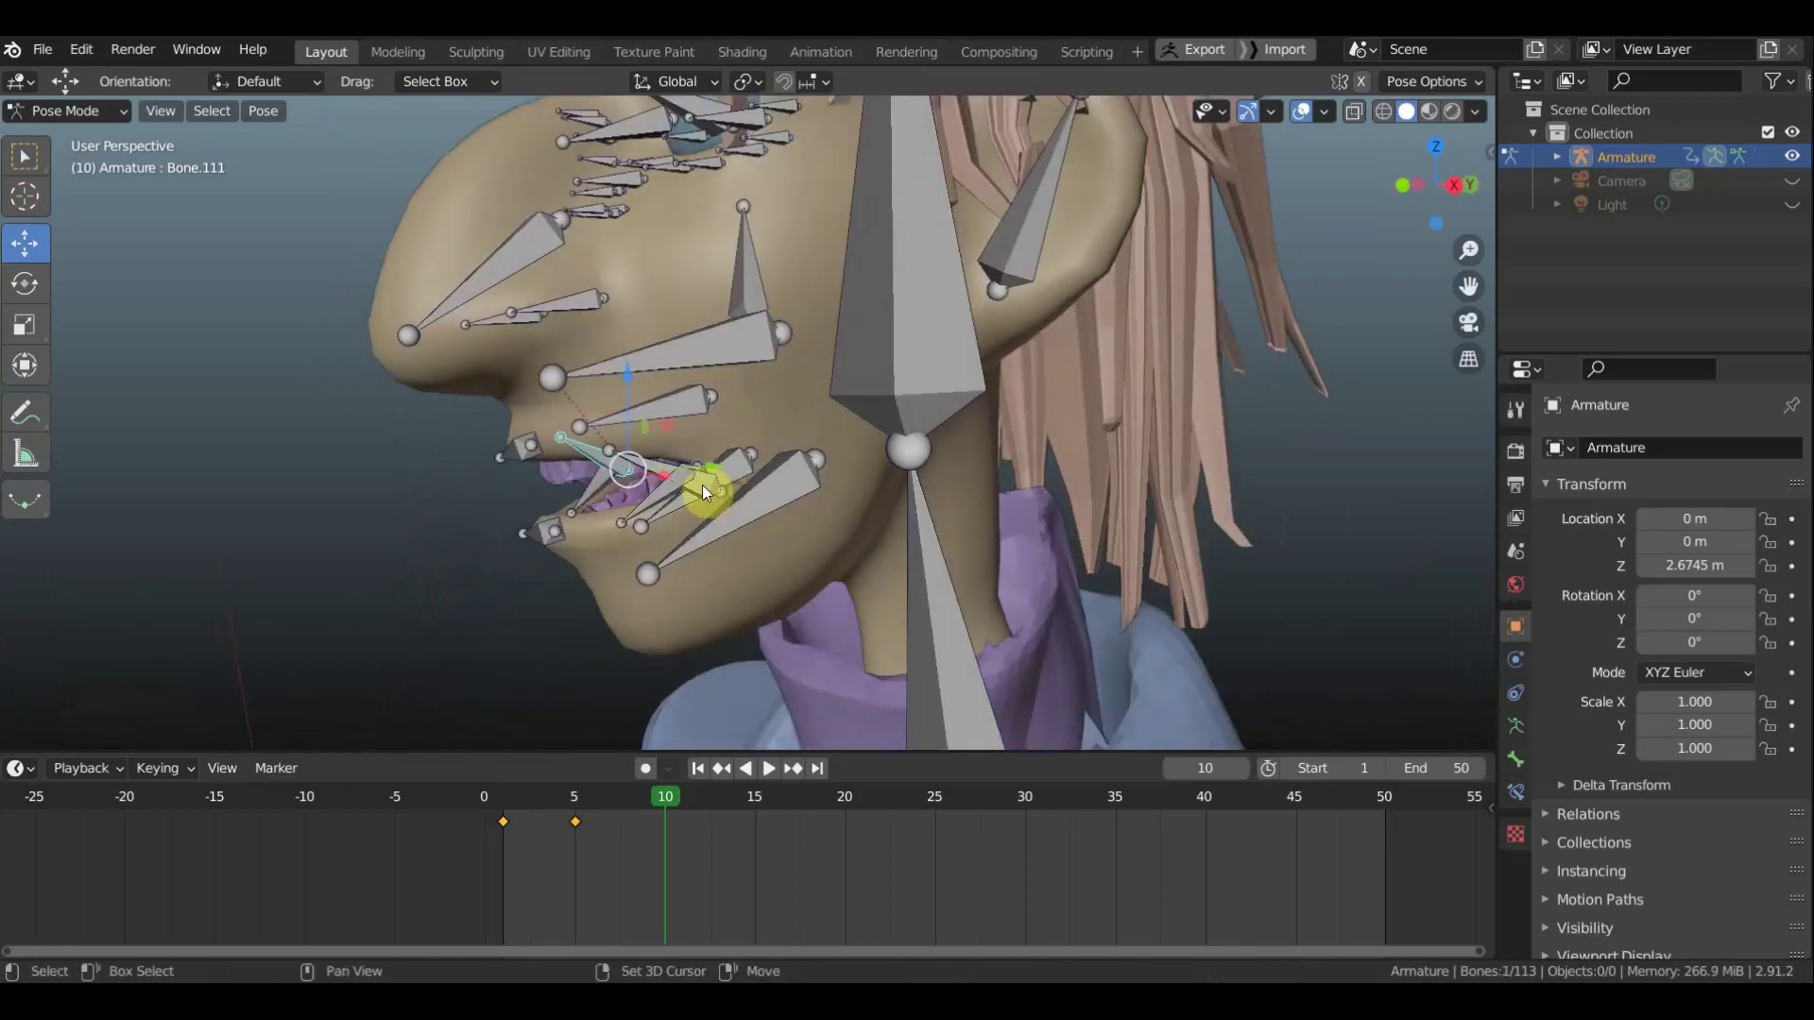
left_click(701, 485, "shift")
key("KP_3")
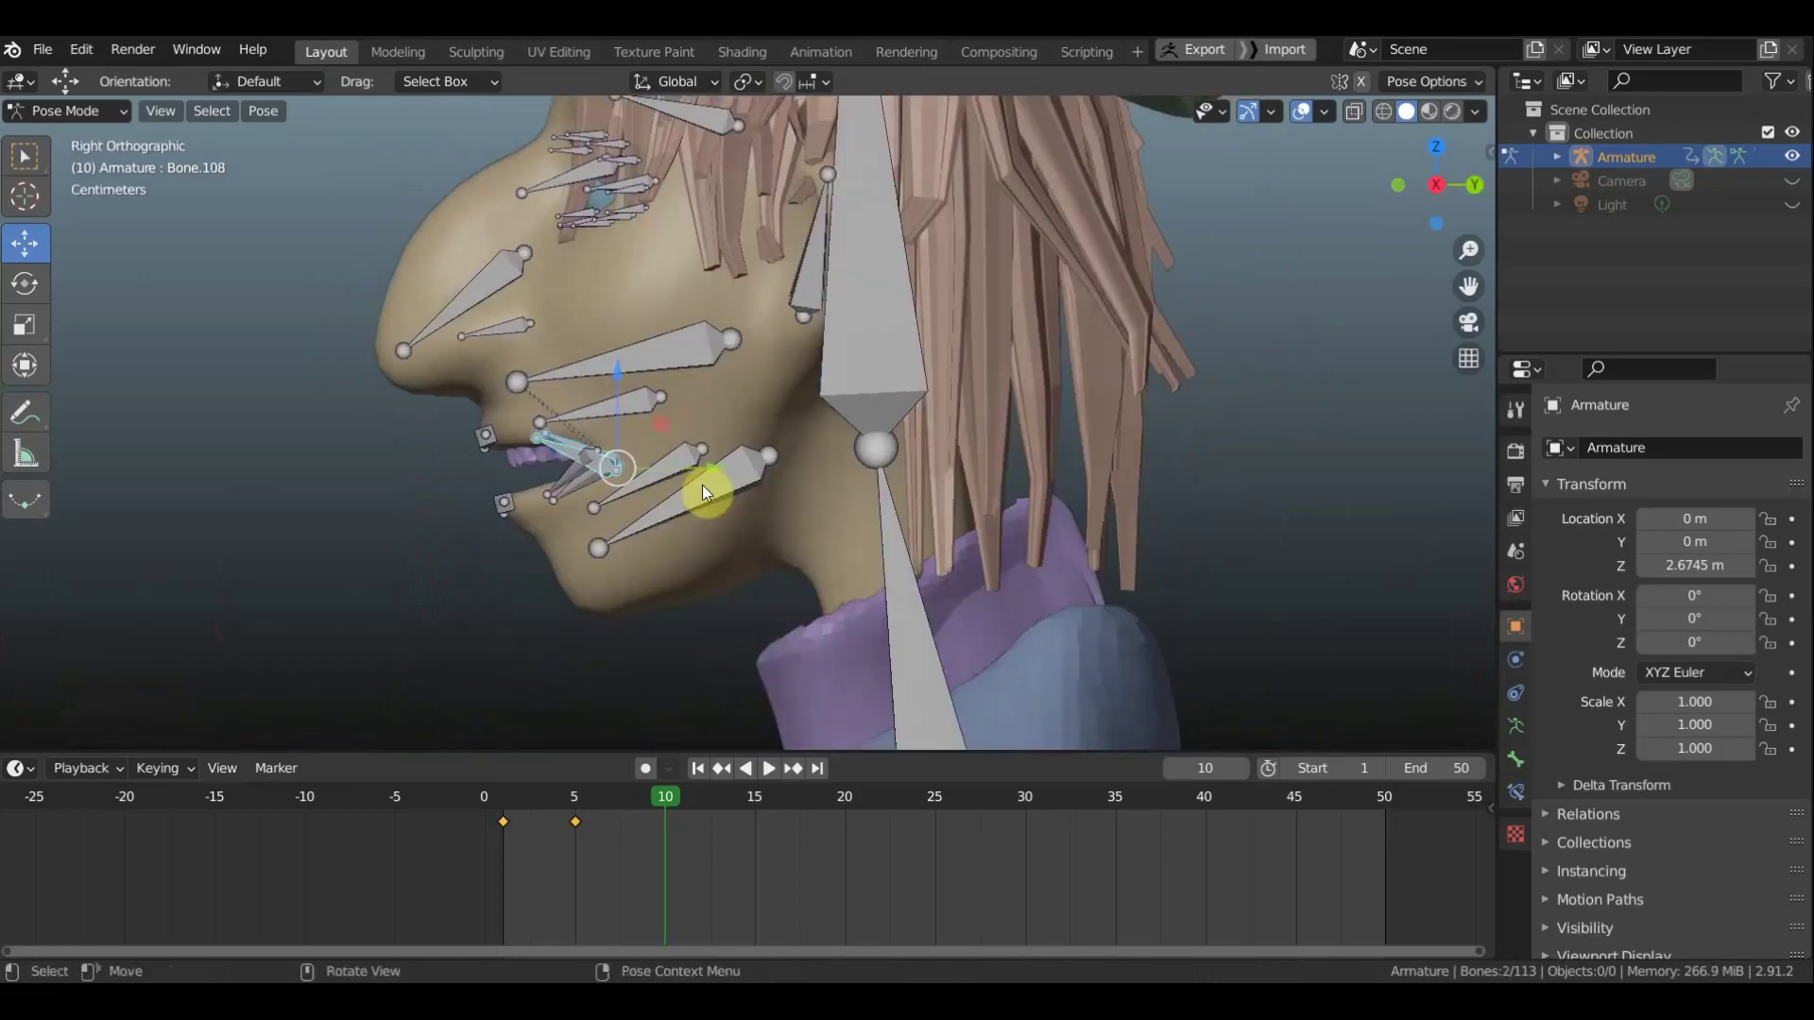
key("g")
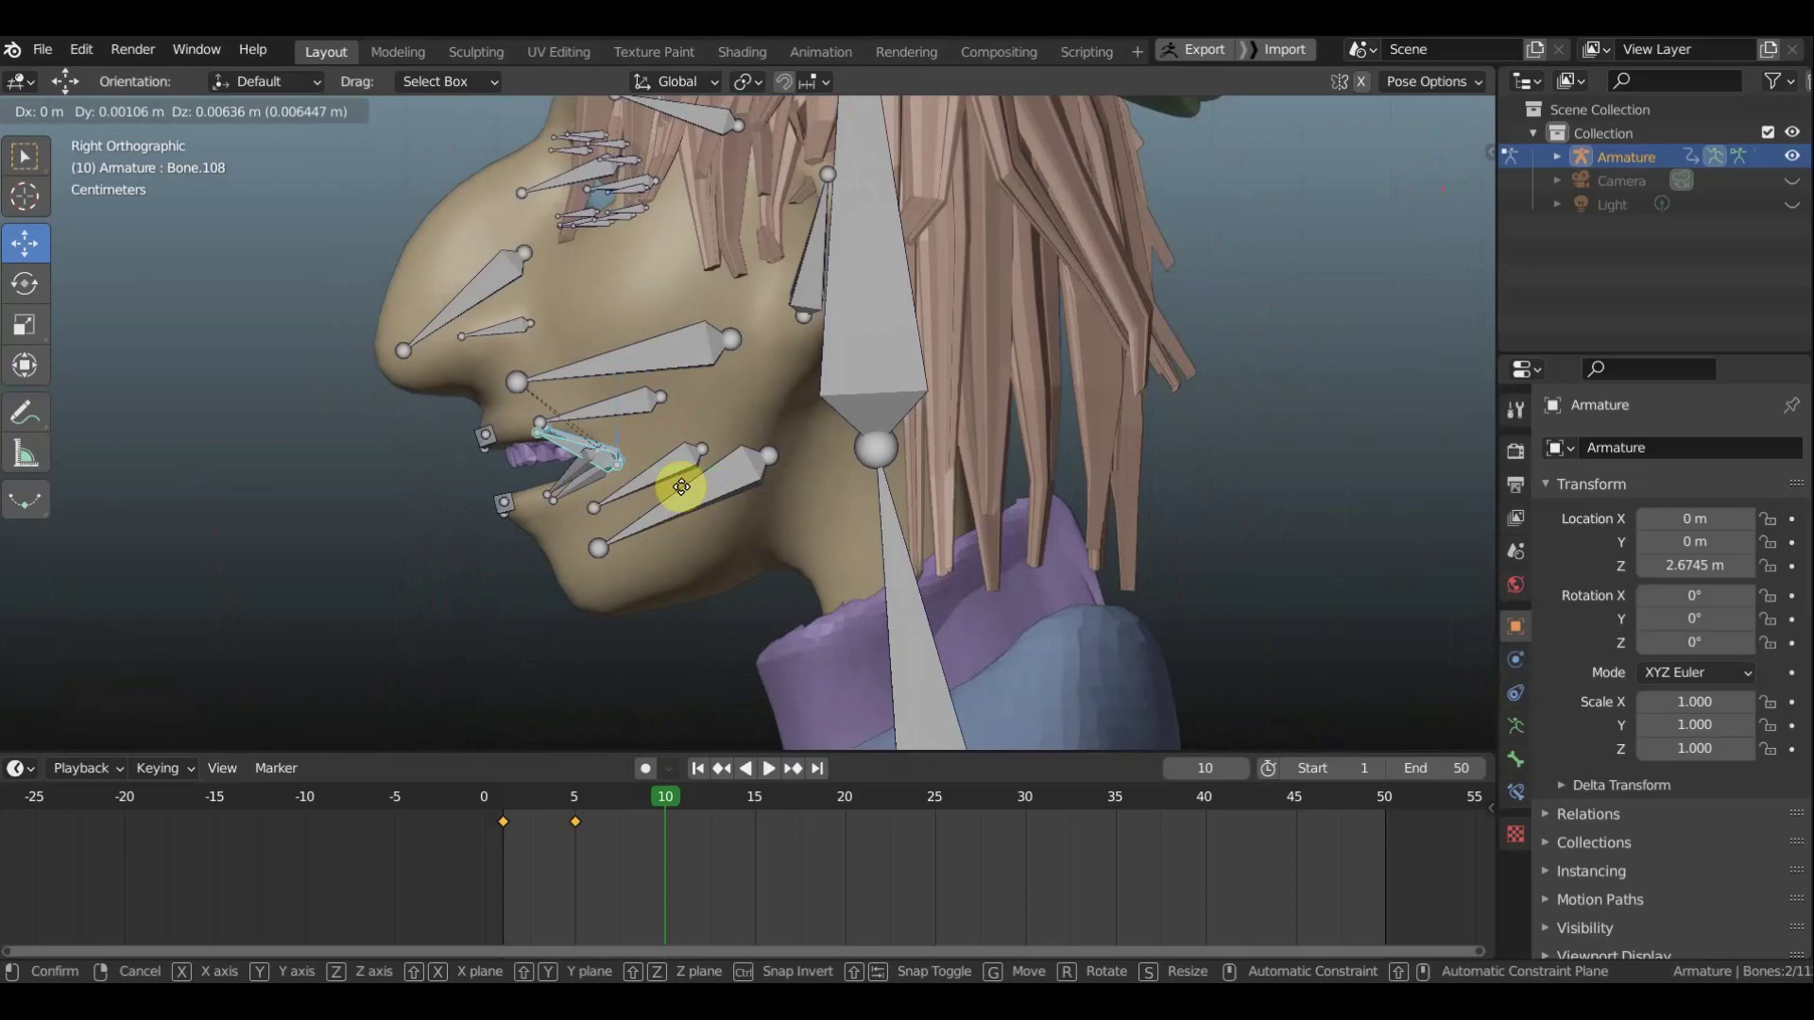
left_click_drag(683, 480, 685, 494)
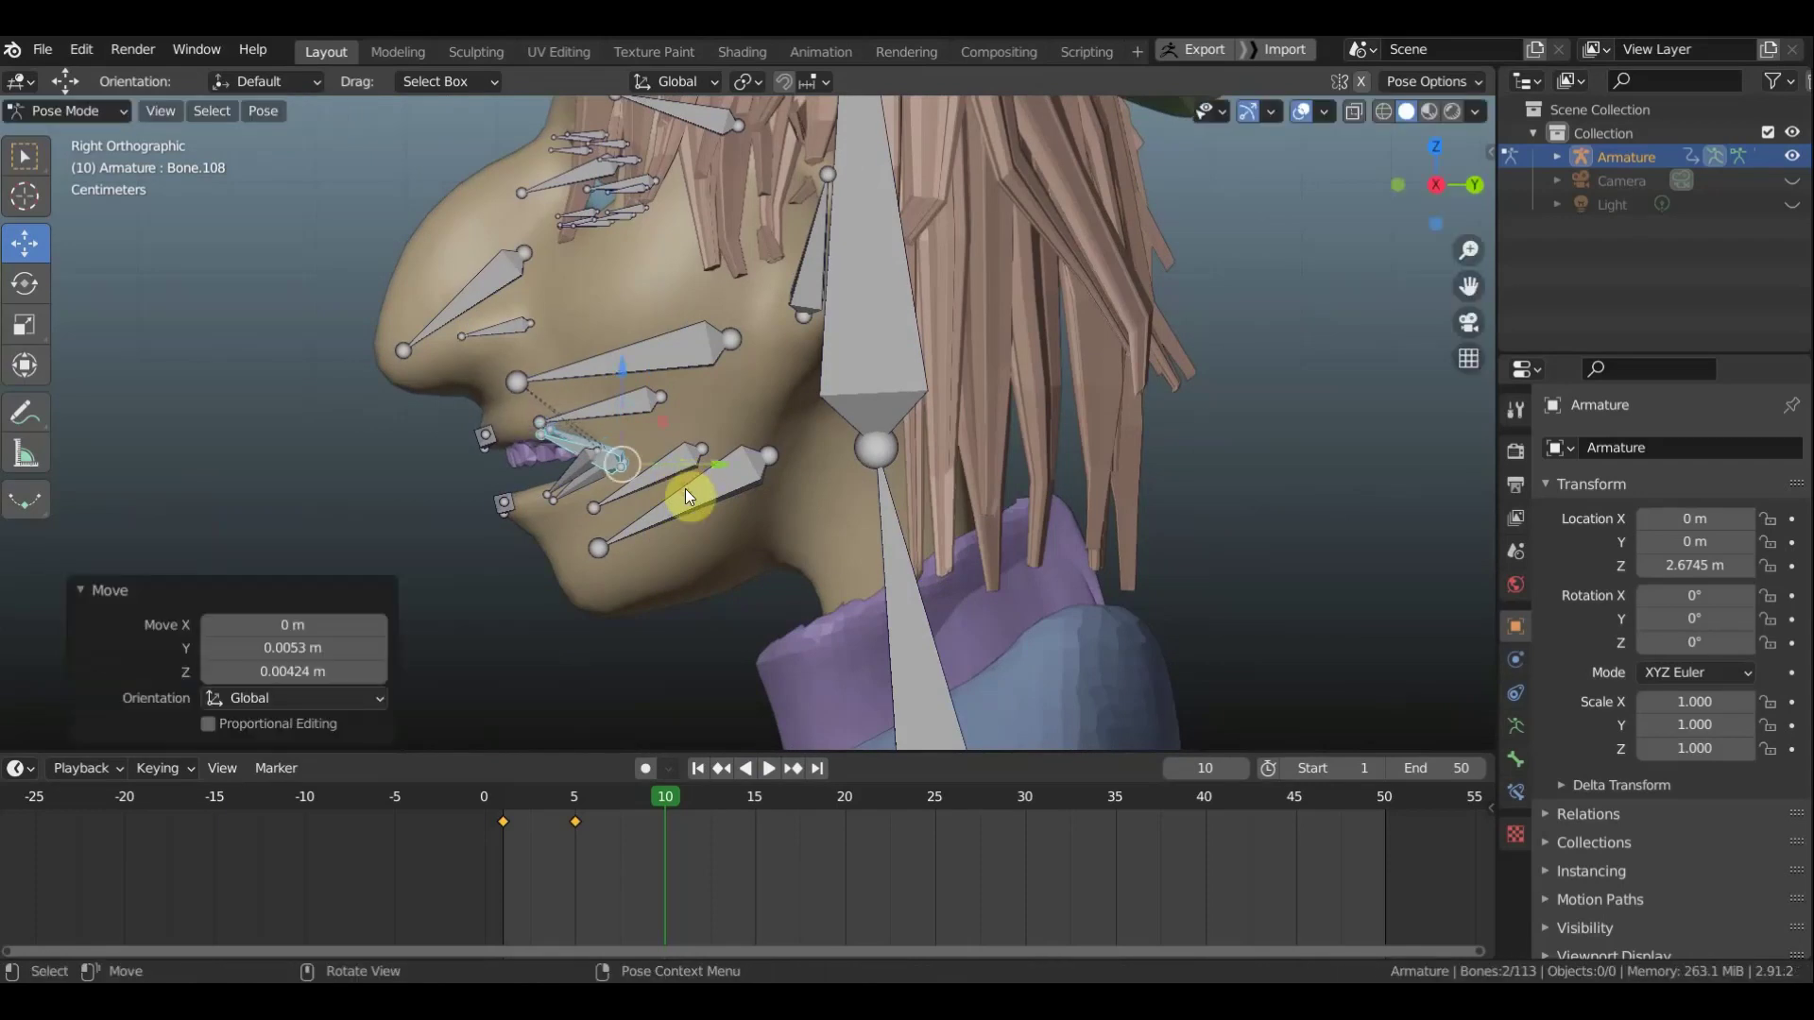
key("a")
key("i")
left_click(684, 490)
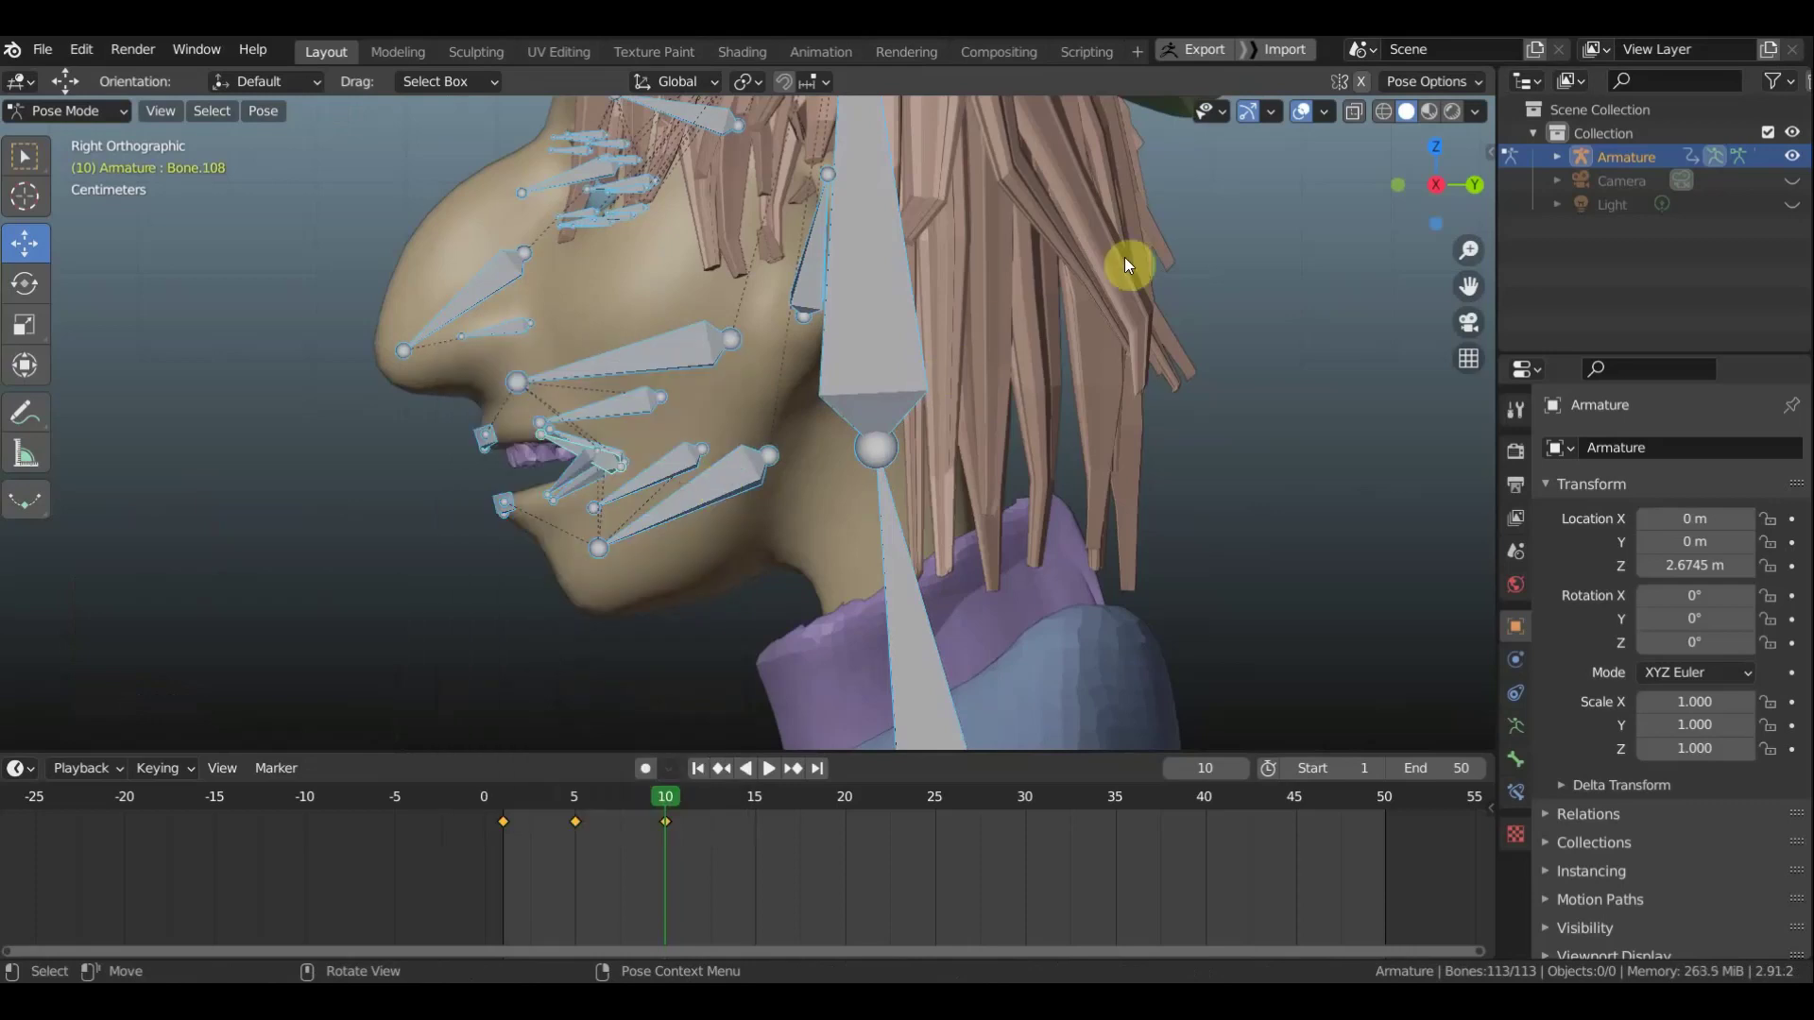
Move the left lip-corner bone about -0.0095 m in X
left_click(1303, 110)
middle_click_drag(746, 668, 977, 654)
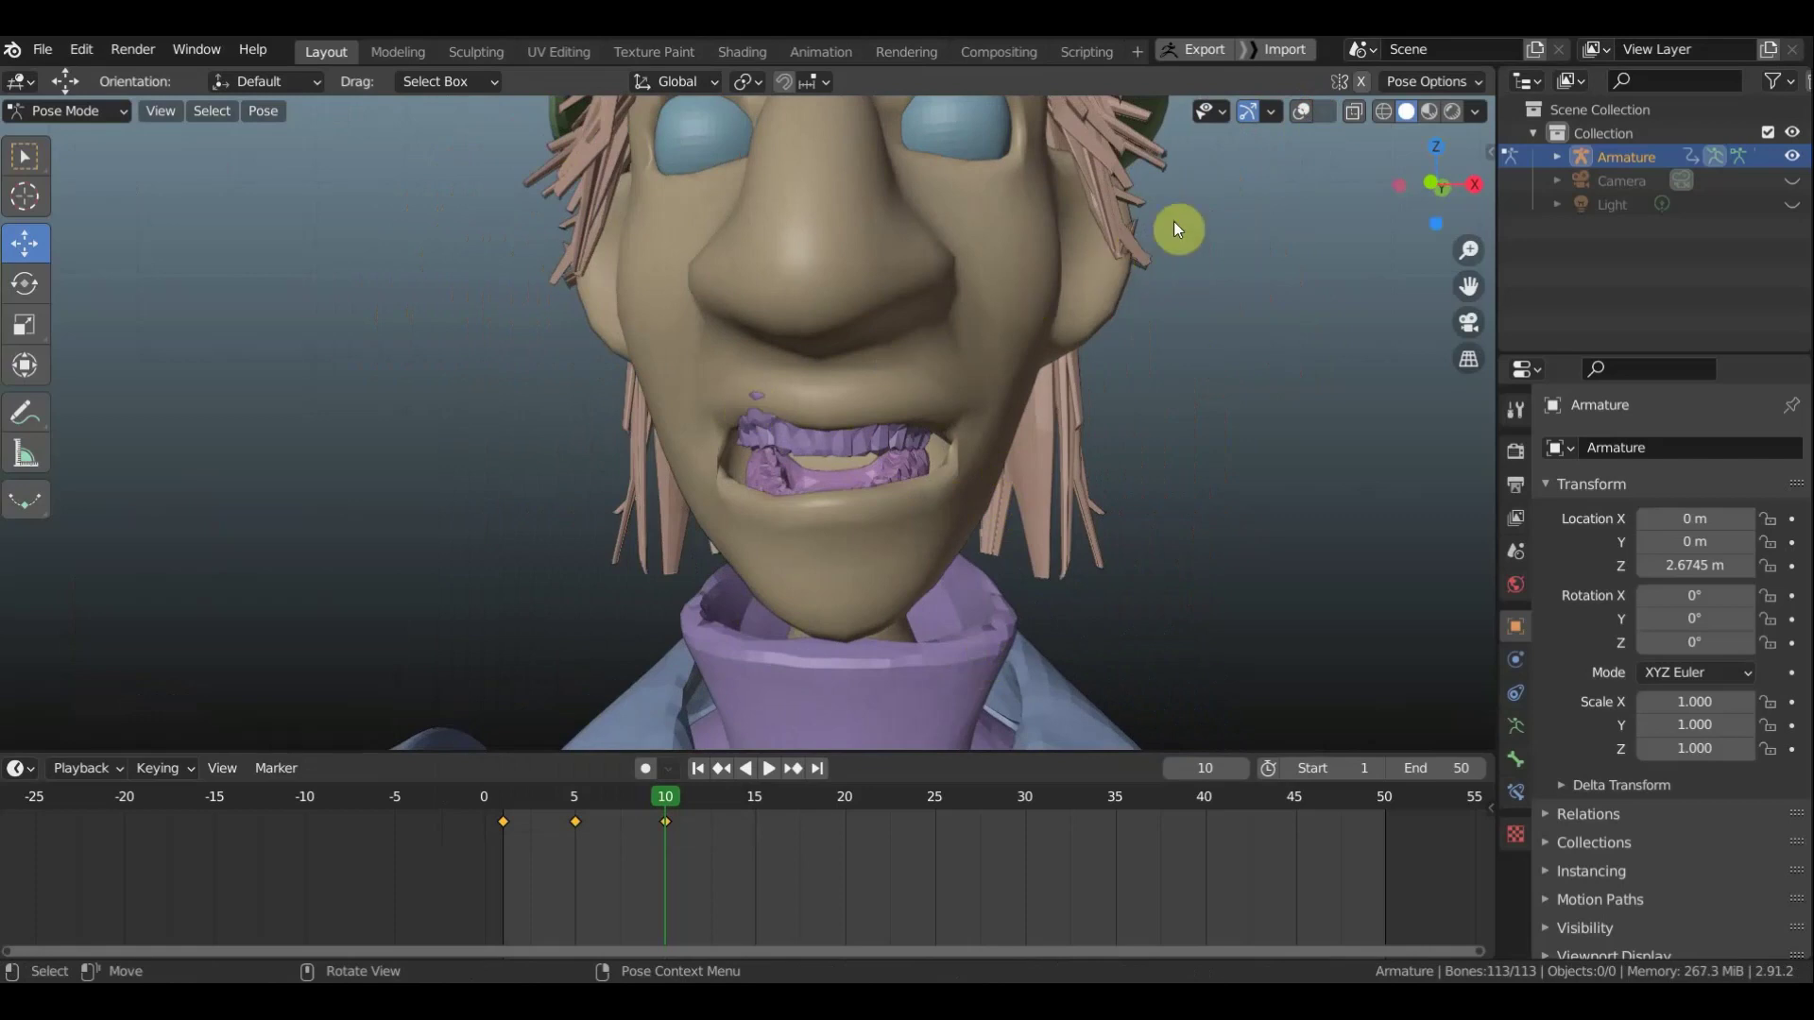
left_click(1304, 110)
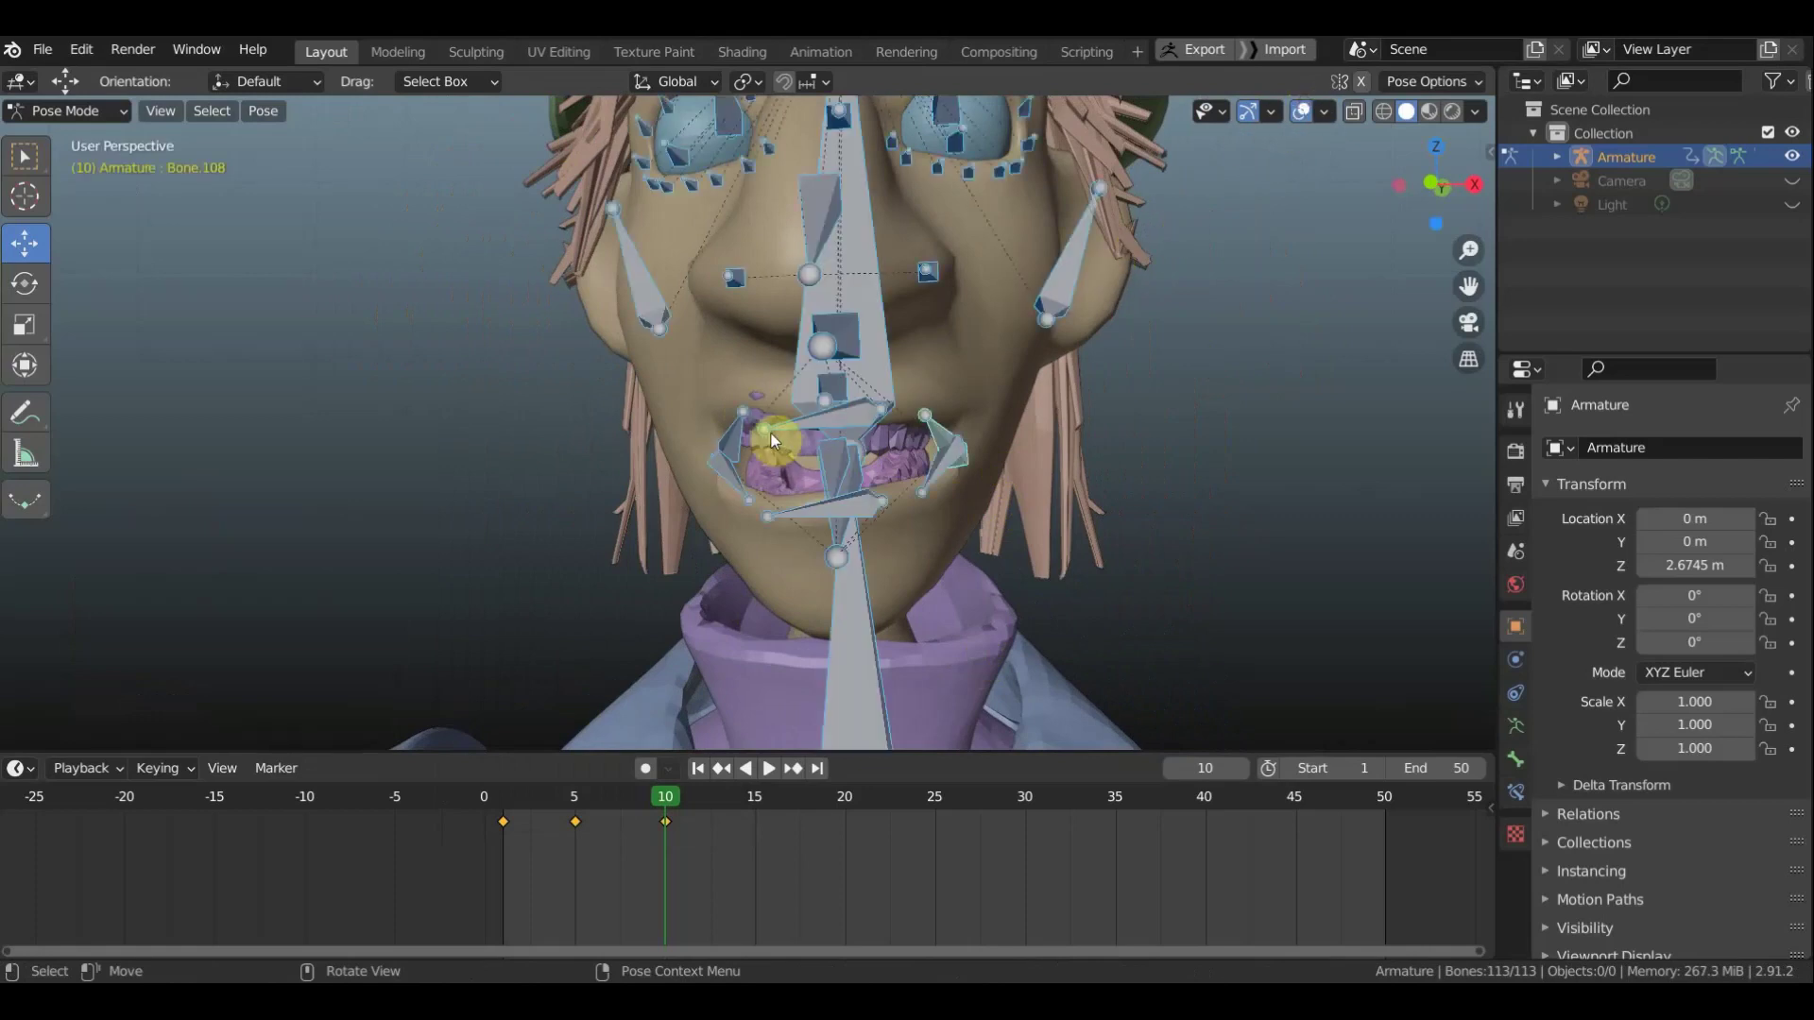
left_click(731, 433)
middle_click_drag(757, 435, 781, 519)
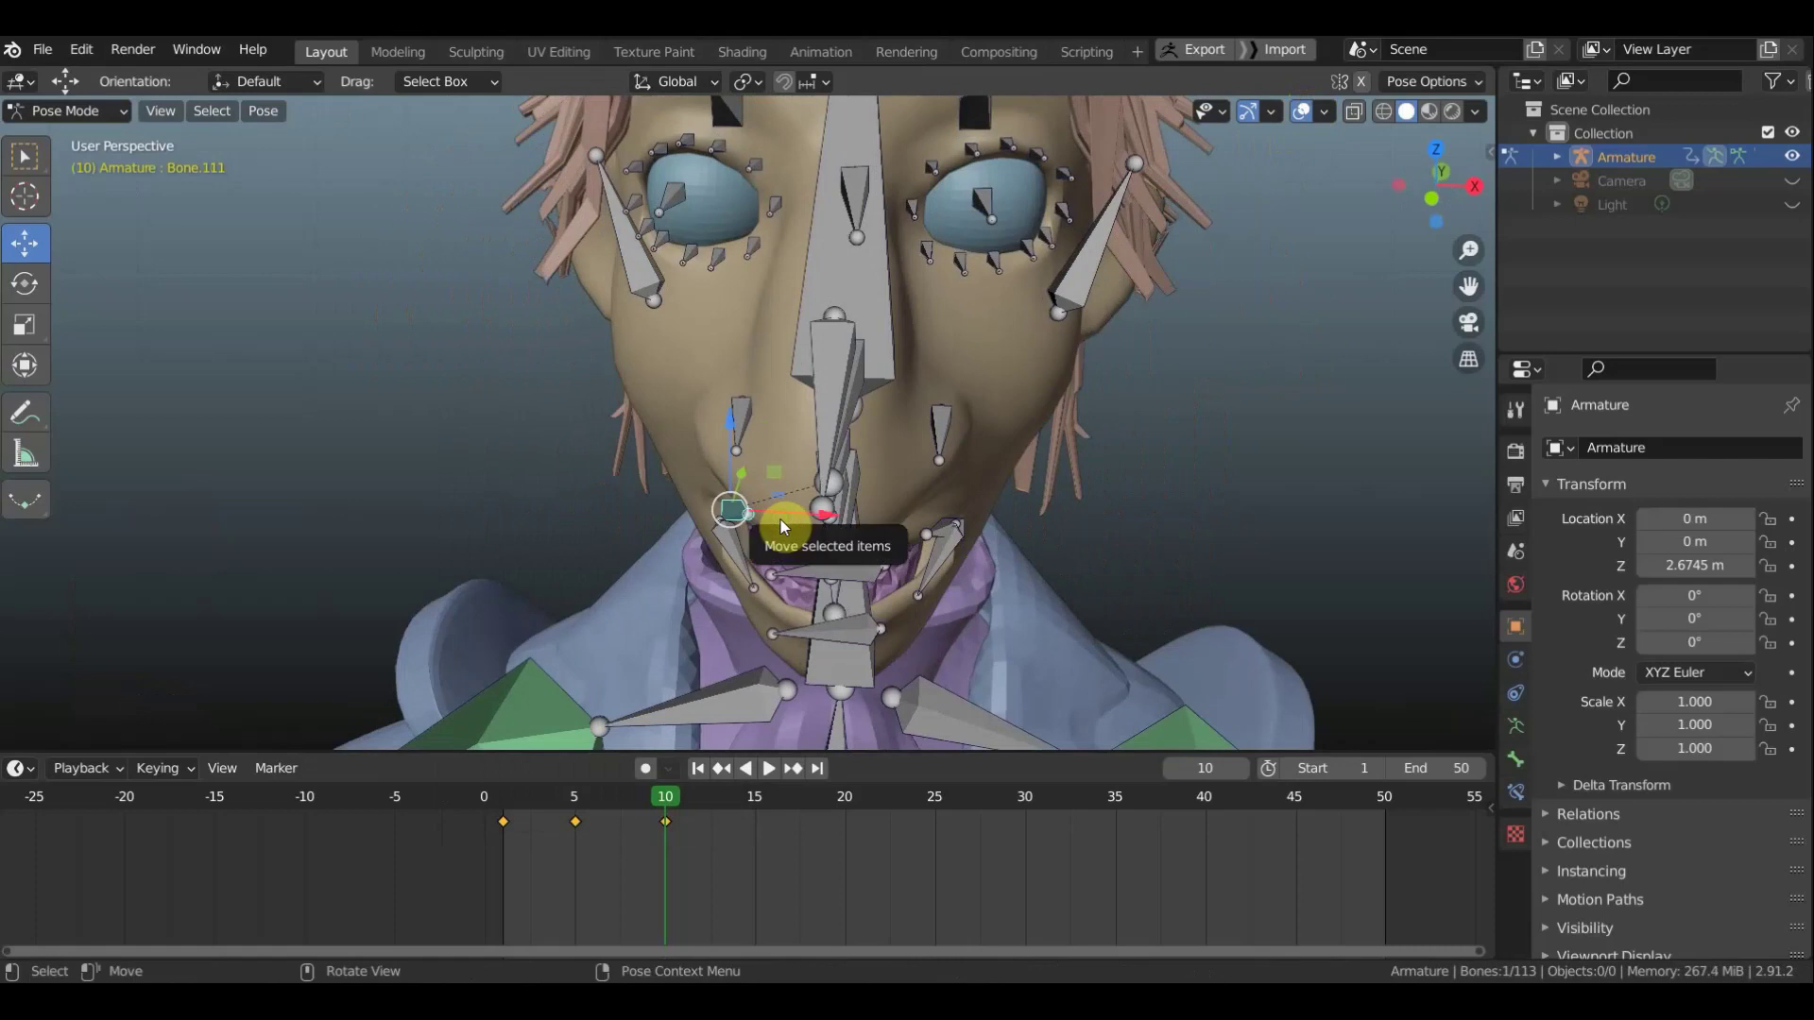
key("g")
left_click(771, 520)
mouse_move(771, 520)
middle_mouse_down()
mouse_move(790, 438)
mouse_move(806, 468)
mouse_move(921, 462)
mouse_move(903, 457)
middle_mouse_up()
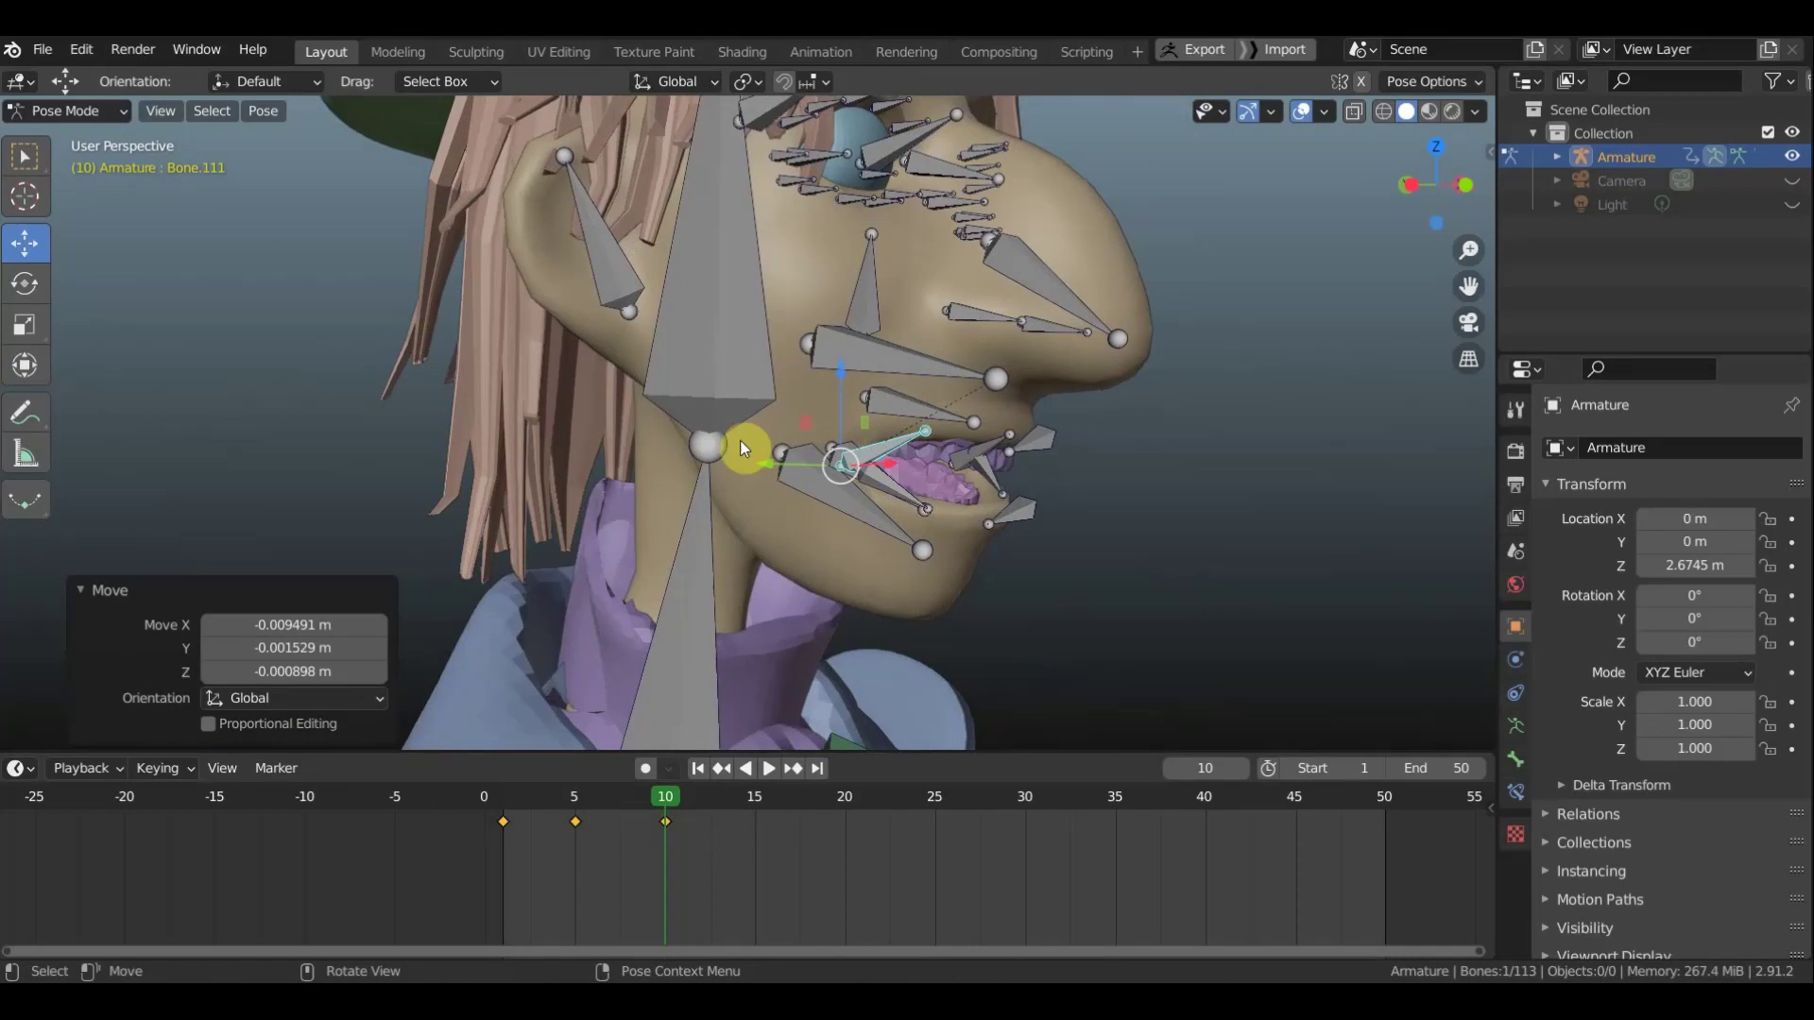
middle_click_drag(1141, 461, 730, 478)
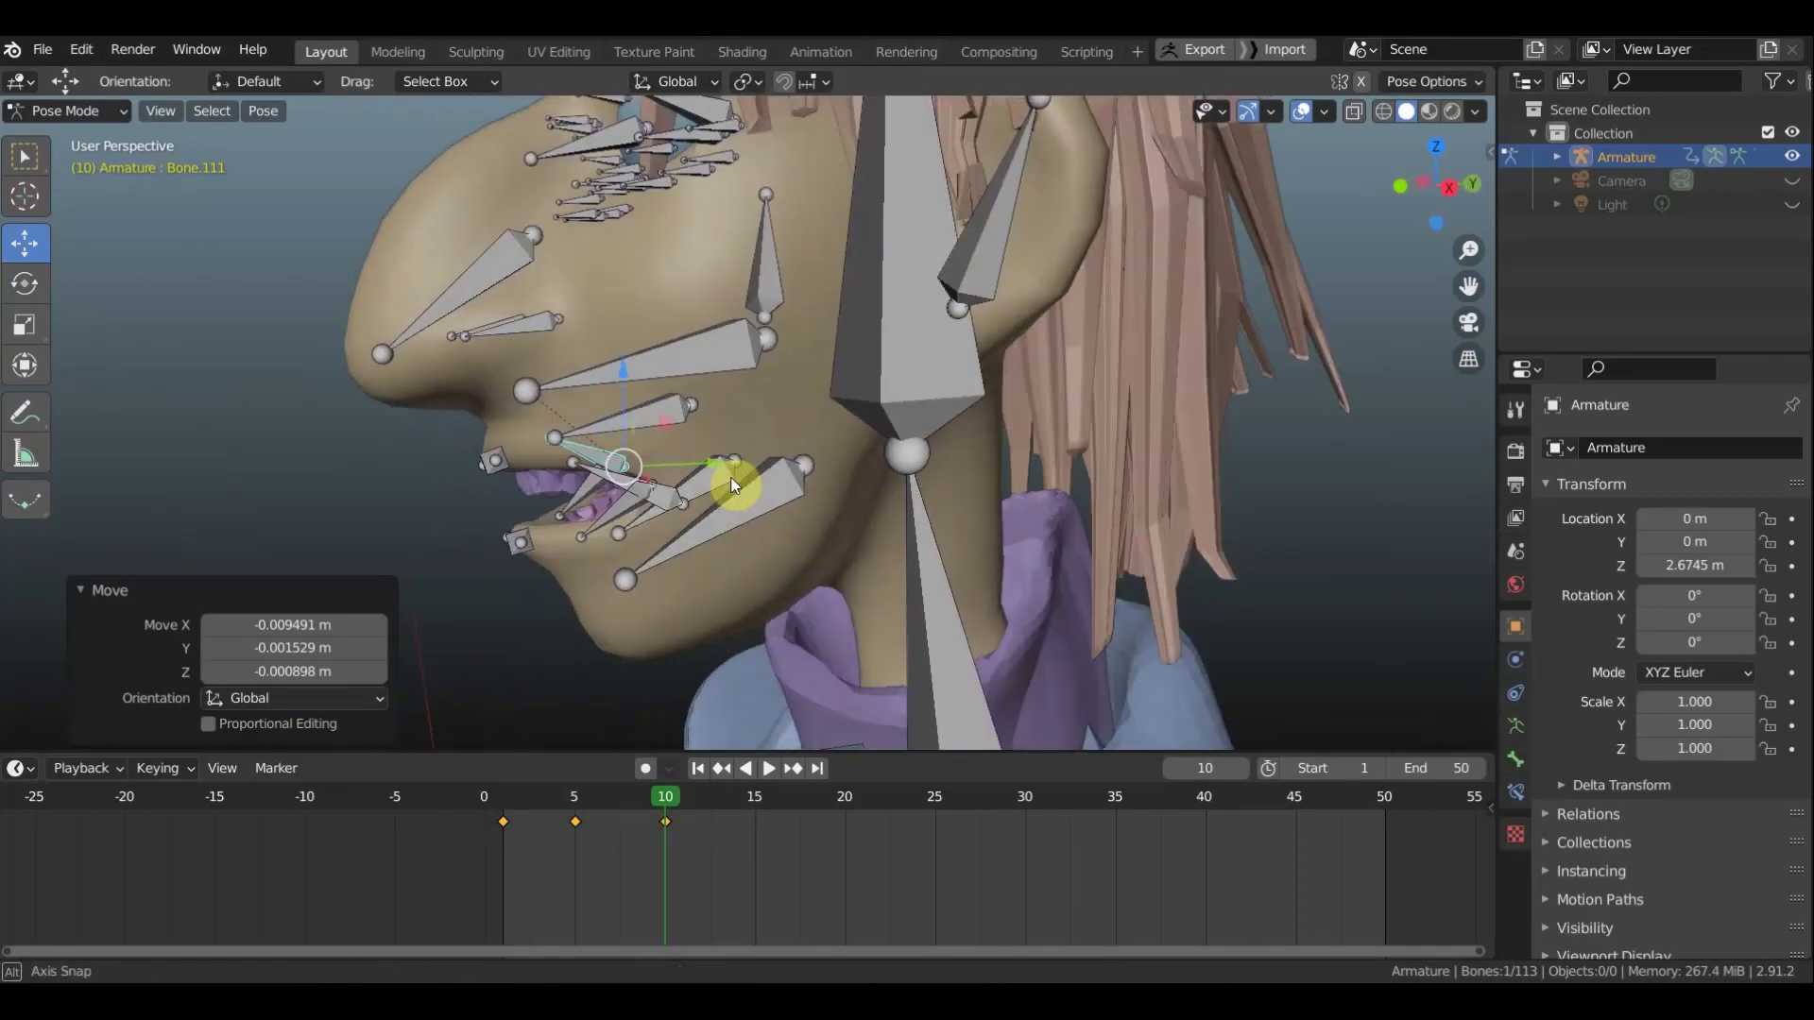
Key Location & Rotation for all bones, then view the face front-on with overlays hidden
key("a")
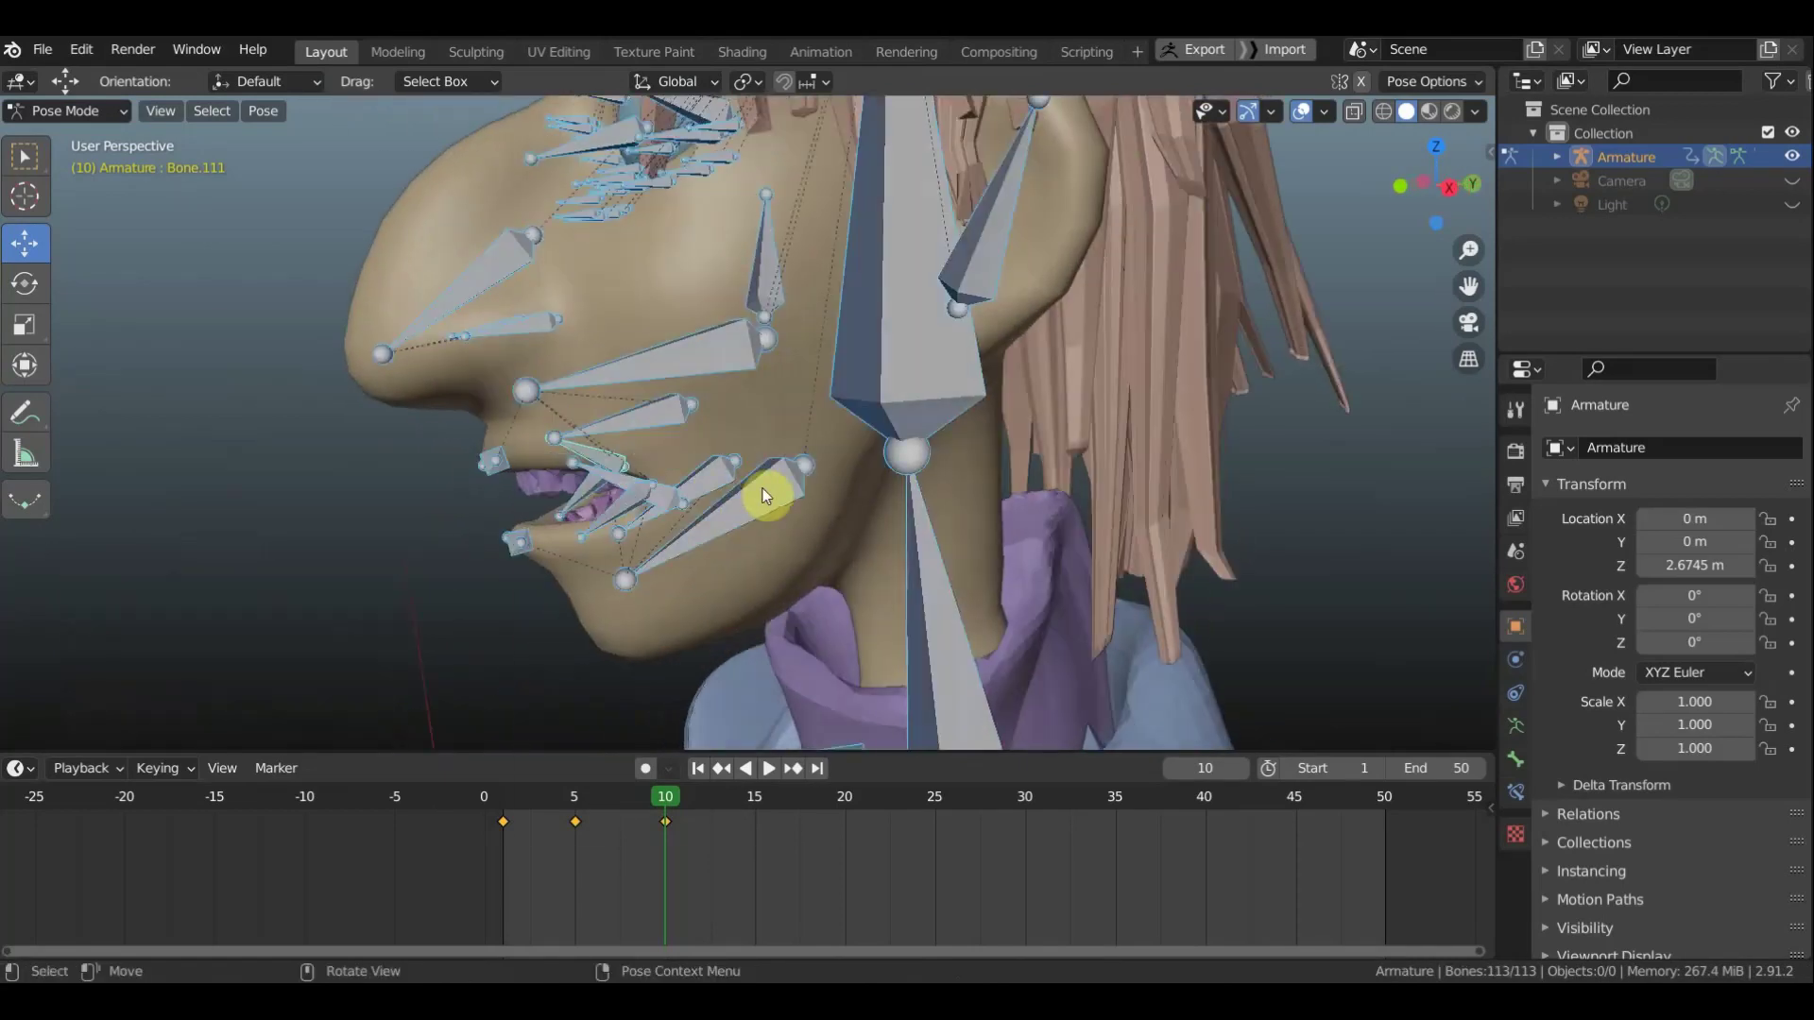
key("i")
left_click(764, 486)
key("KP_1")
left_click(1307, 113)
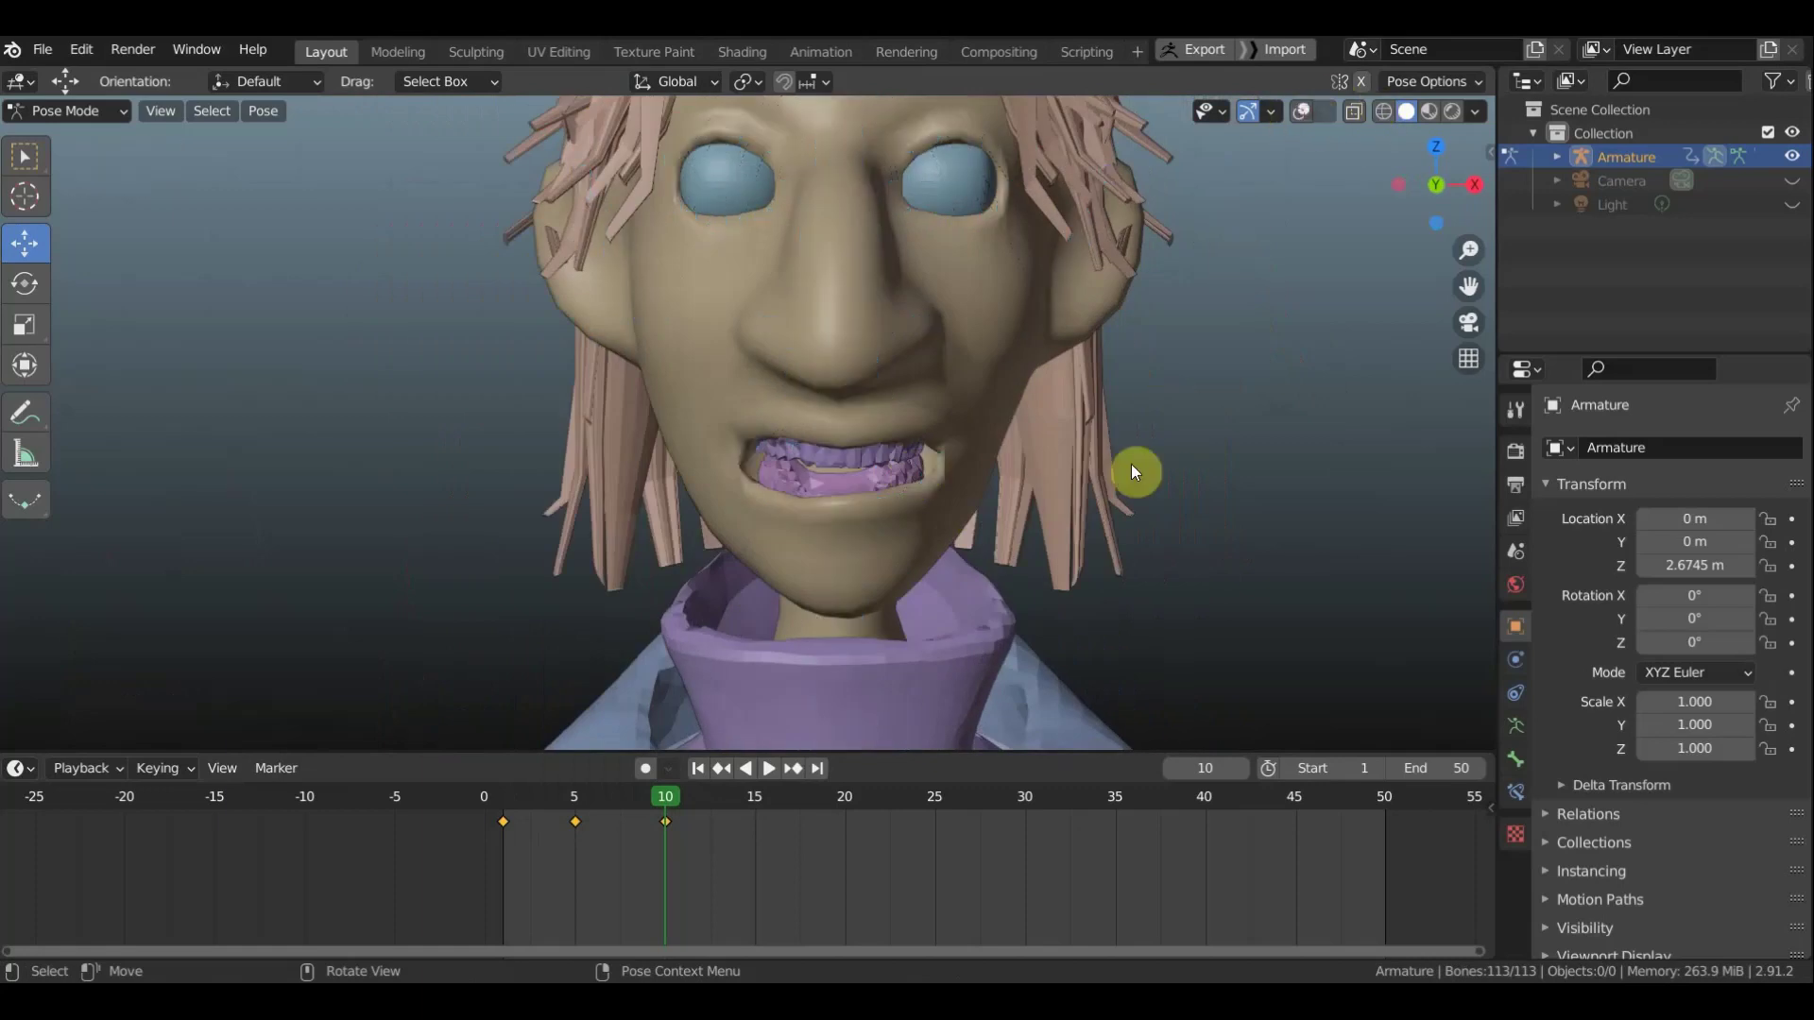
scroll(1068, 510, "down", 2)
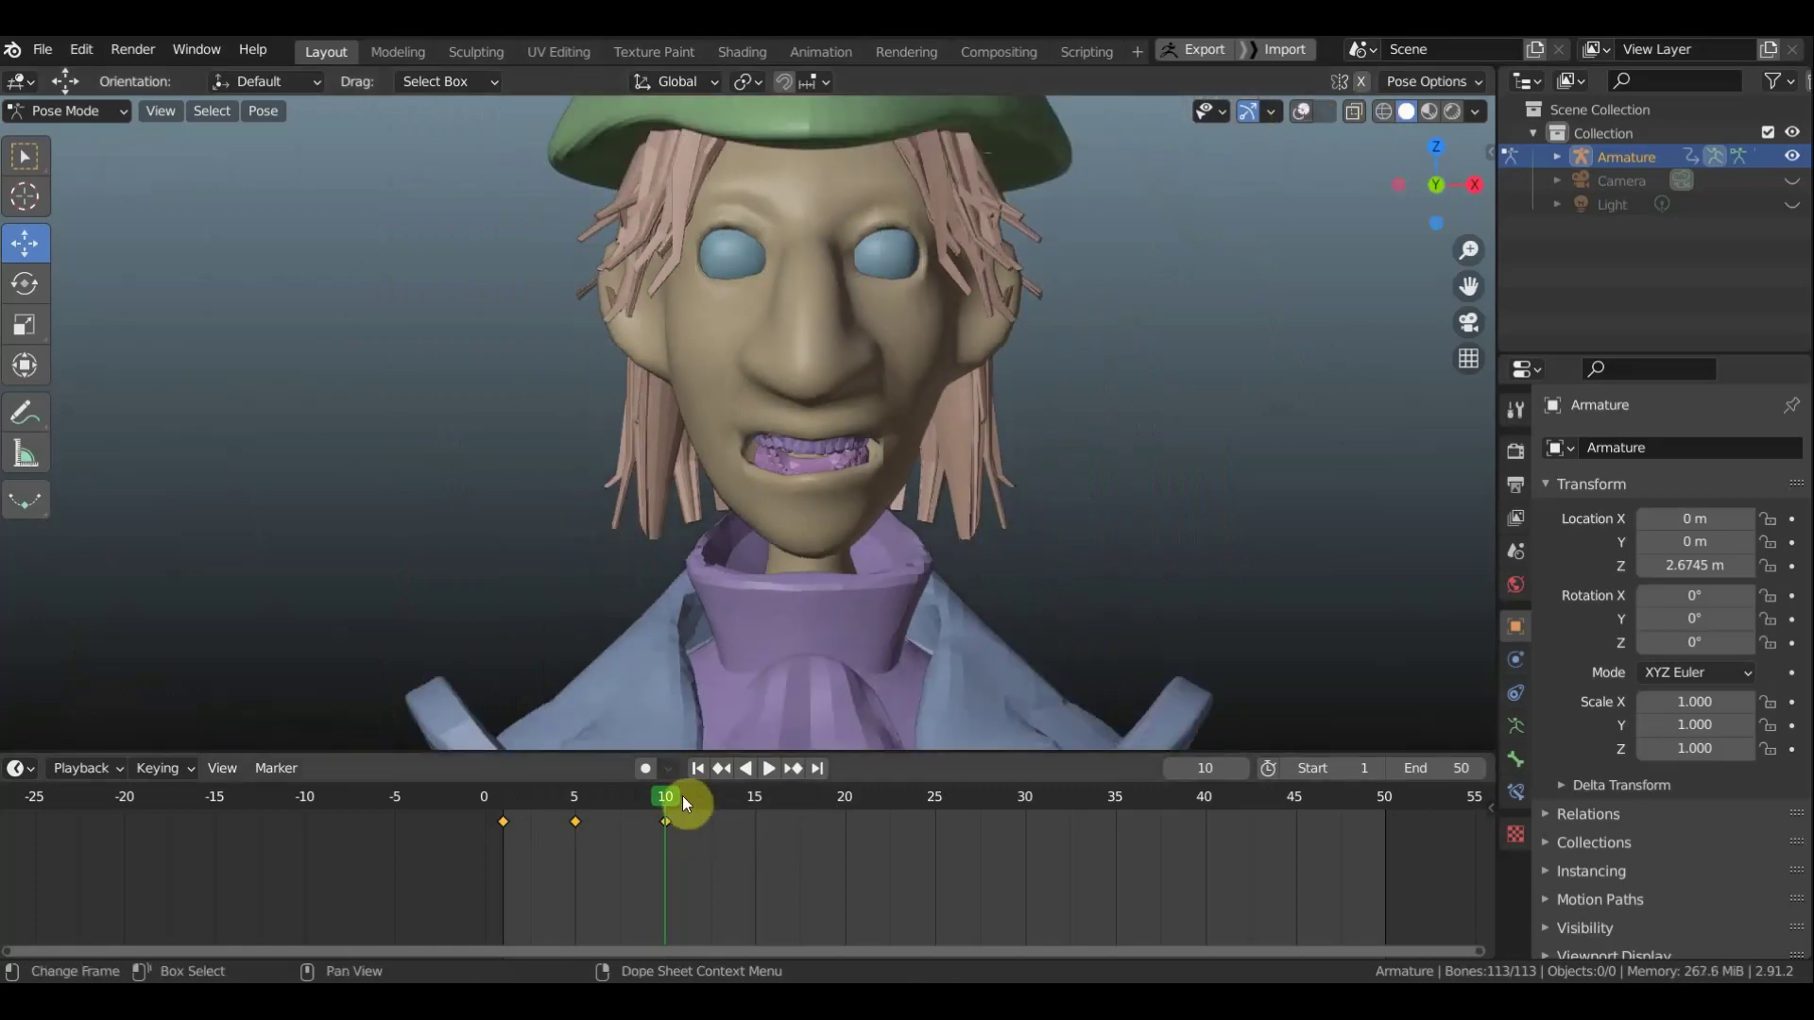
Play the mouth animation from the start, stop at frame 9, and show overlays again
key("space")
mouse_move(646, 805)
left_mouse_down()
mouse_move(484, 806)
mouse_move(724, 830)
mouse_move(473, 819)
mouse_move(646, 829)
left_mouse_up()
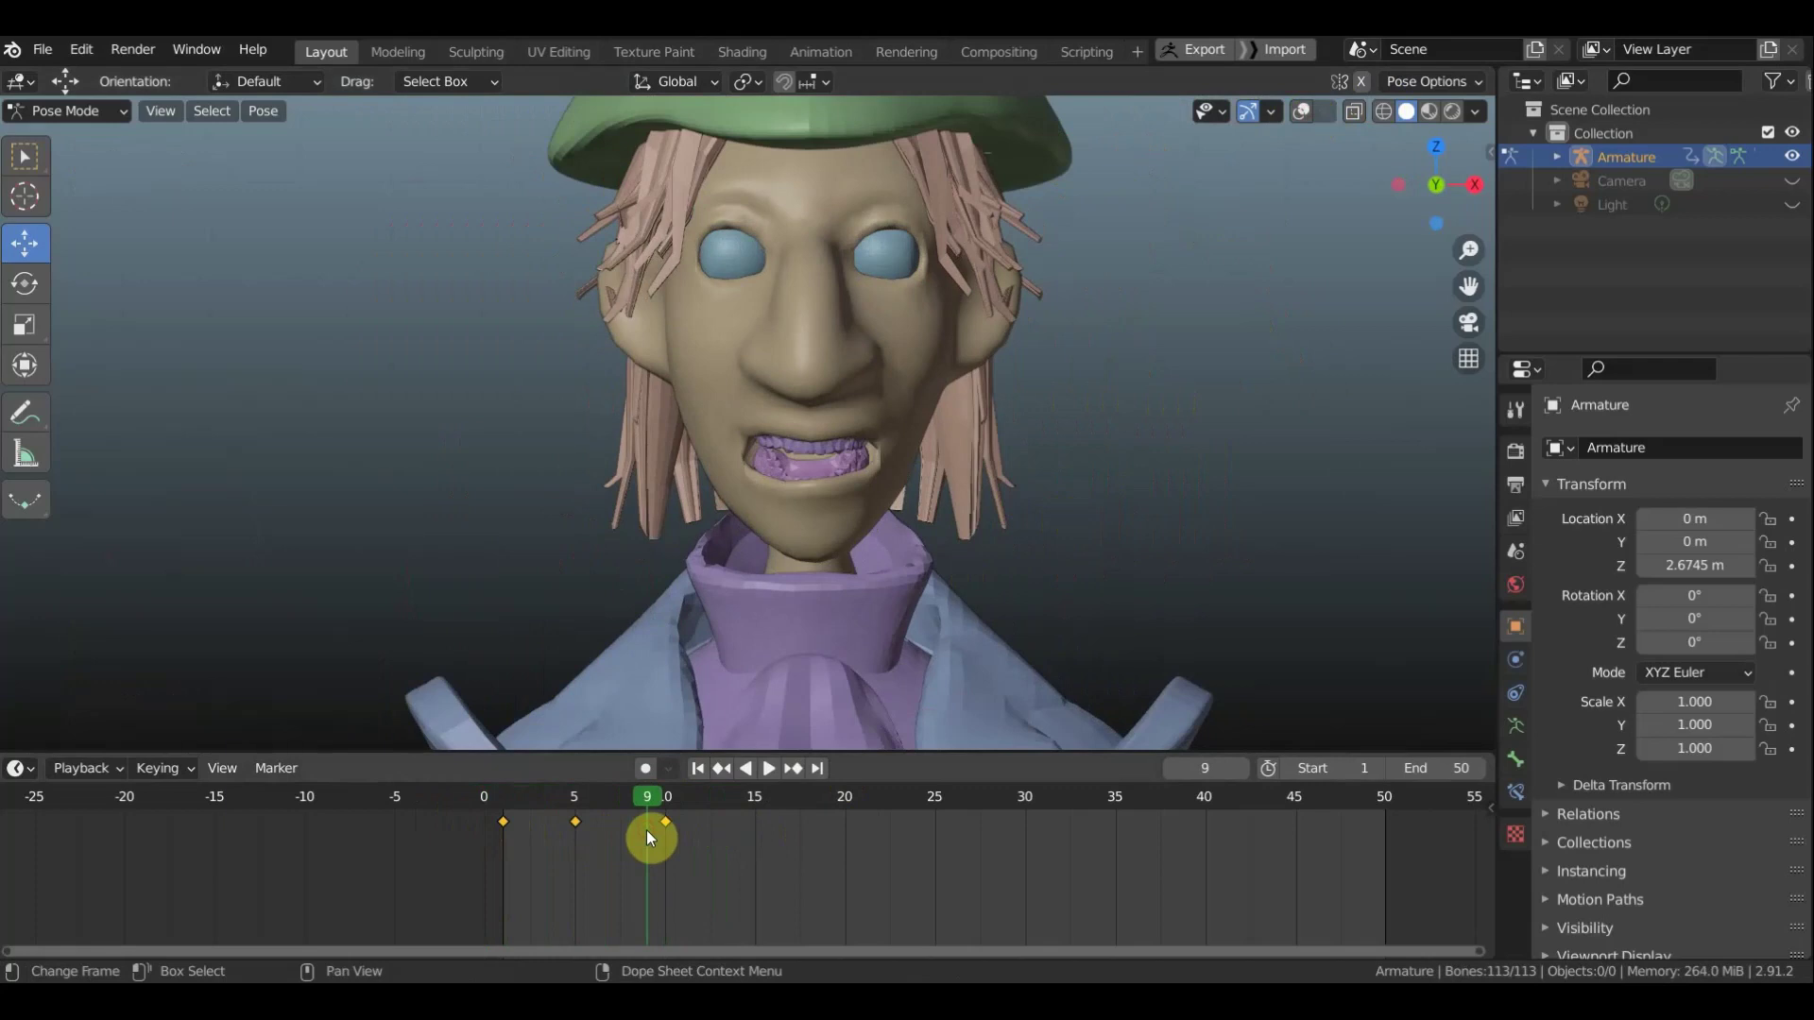
left_click(1302, 113)
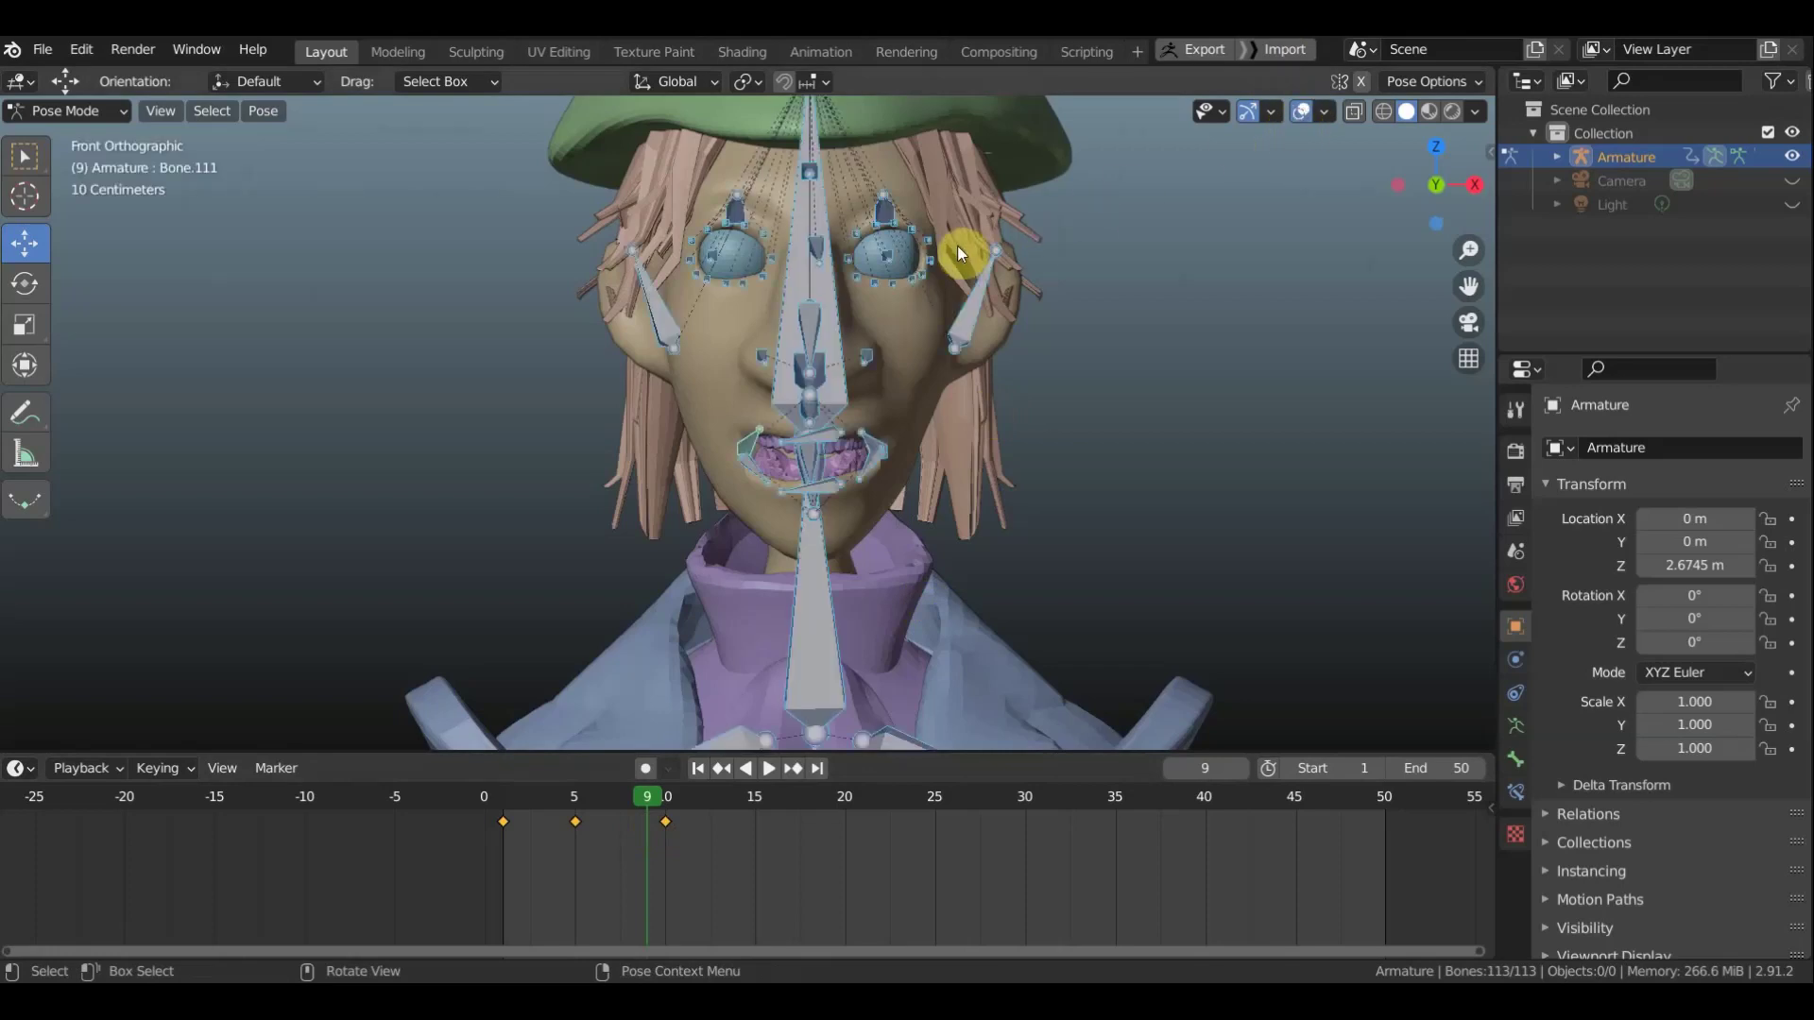
At frame 10, tilt the bone above the eye by about -3.24°
mouse_move(1002, 259)
middle_mouse_down()
mouse_move(763, 305)
mouse_move(905, 297)
middle_mouse_up()
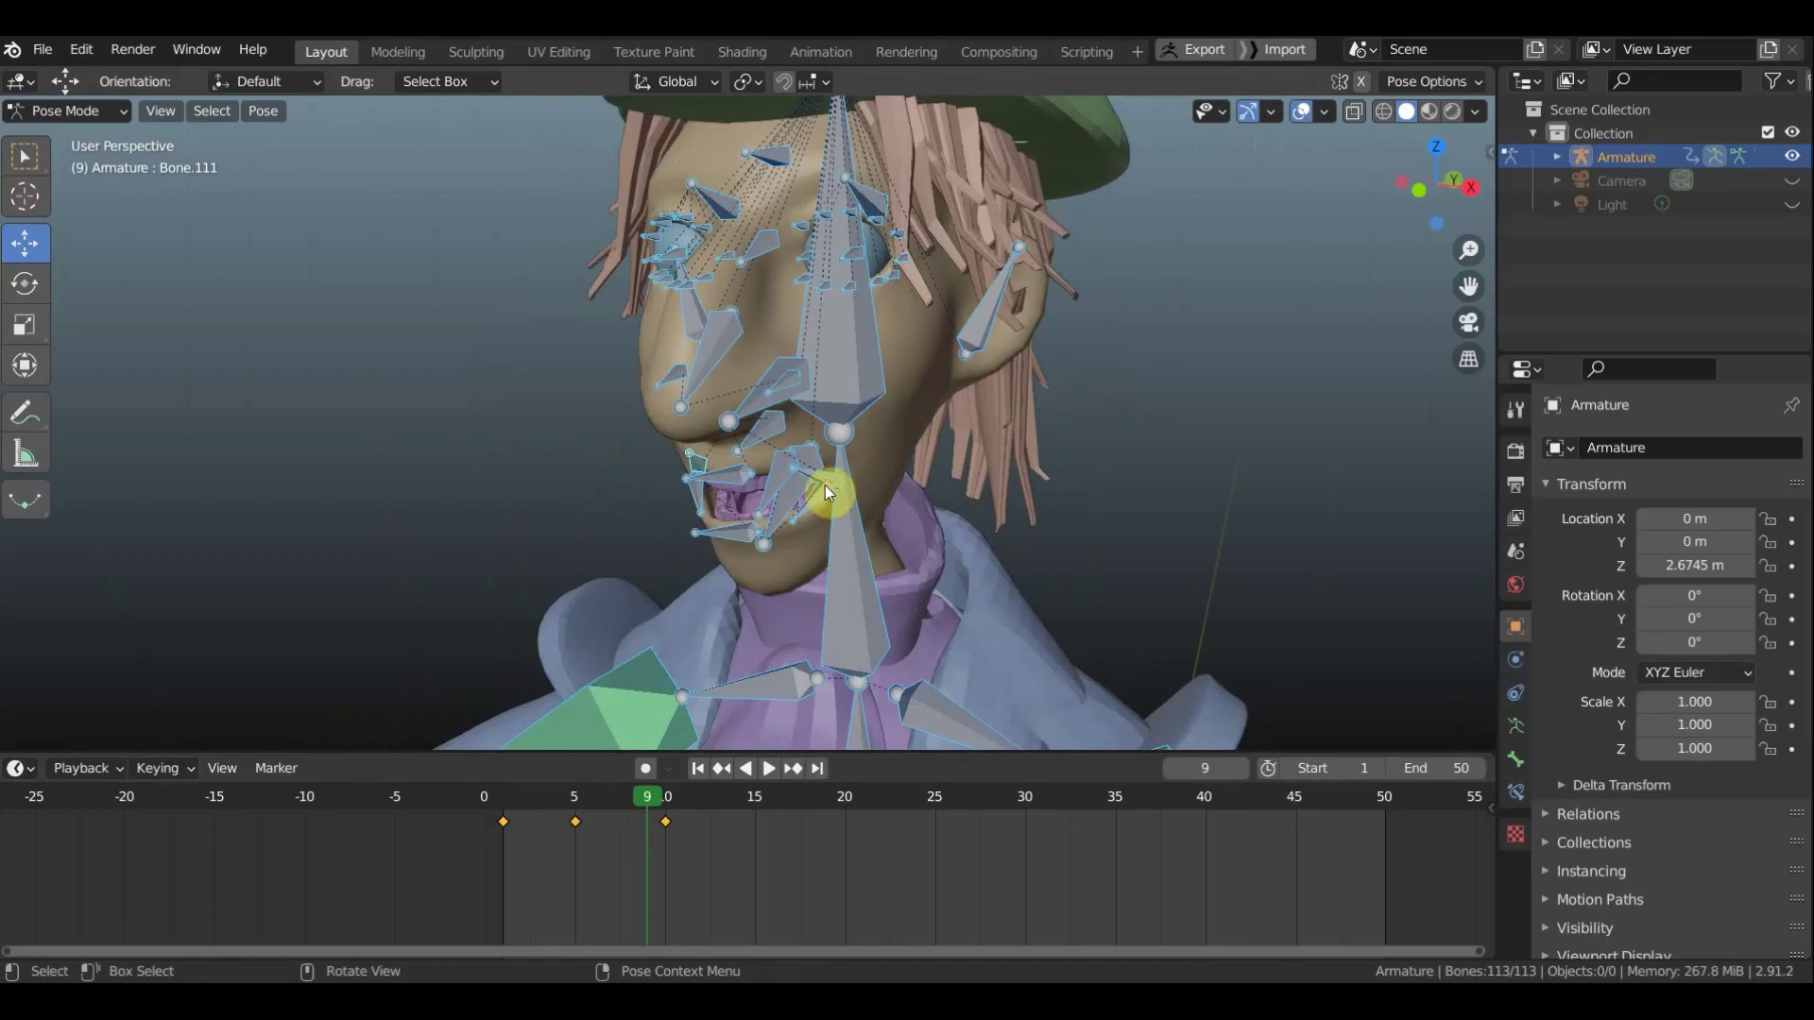
left_click_drag(652, 791, 665, 794)
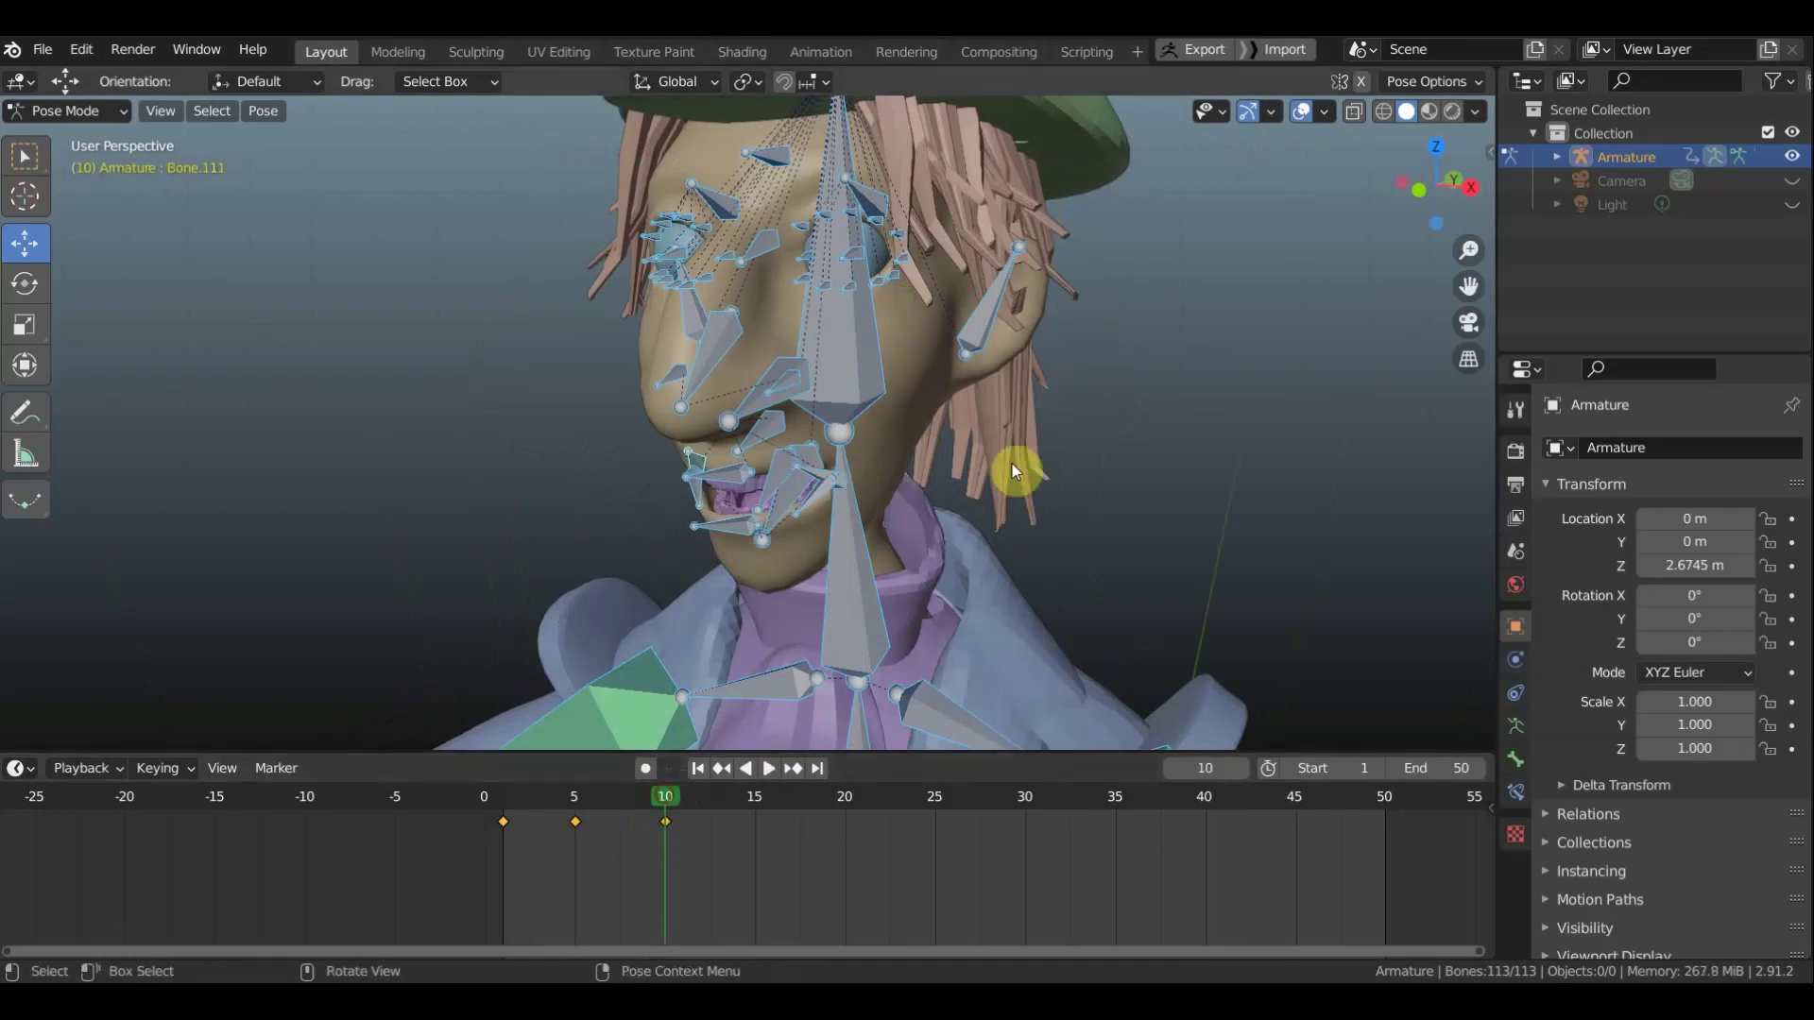
mouse_move(1012, 463)
middle_mouse_down()
mouse_move(989, 418)
mouse_move(1002, 395)
middle_mouse_up()
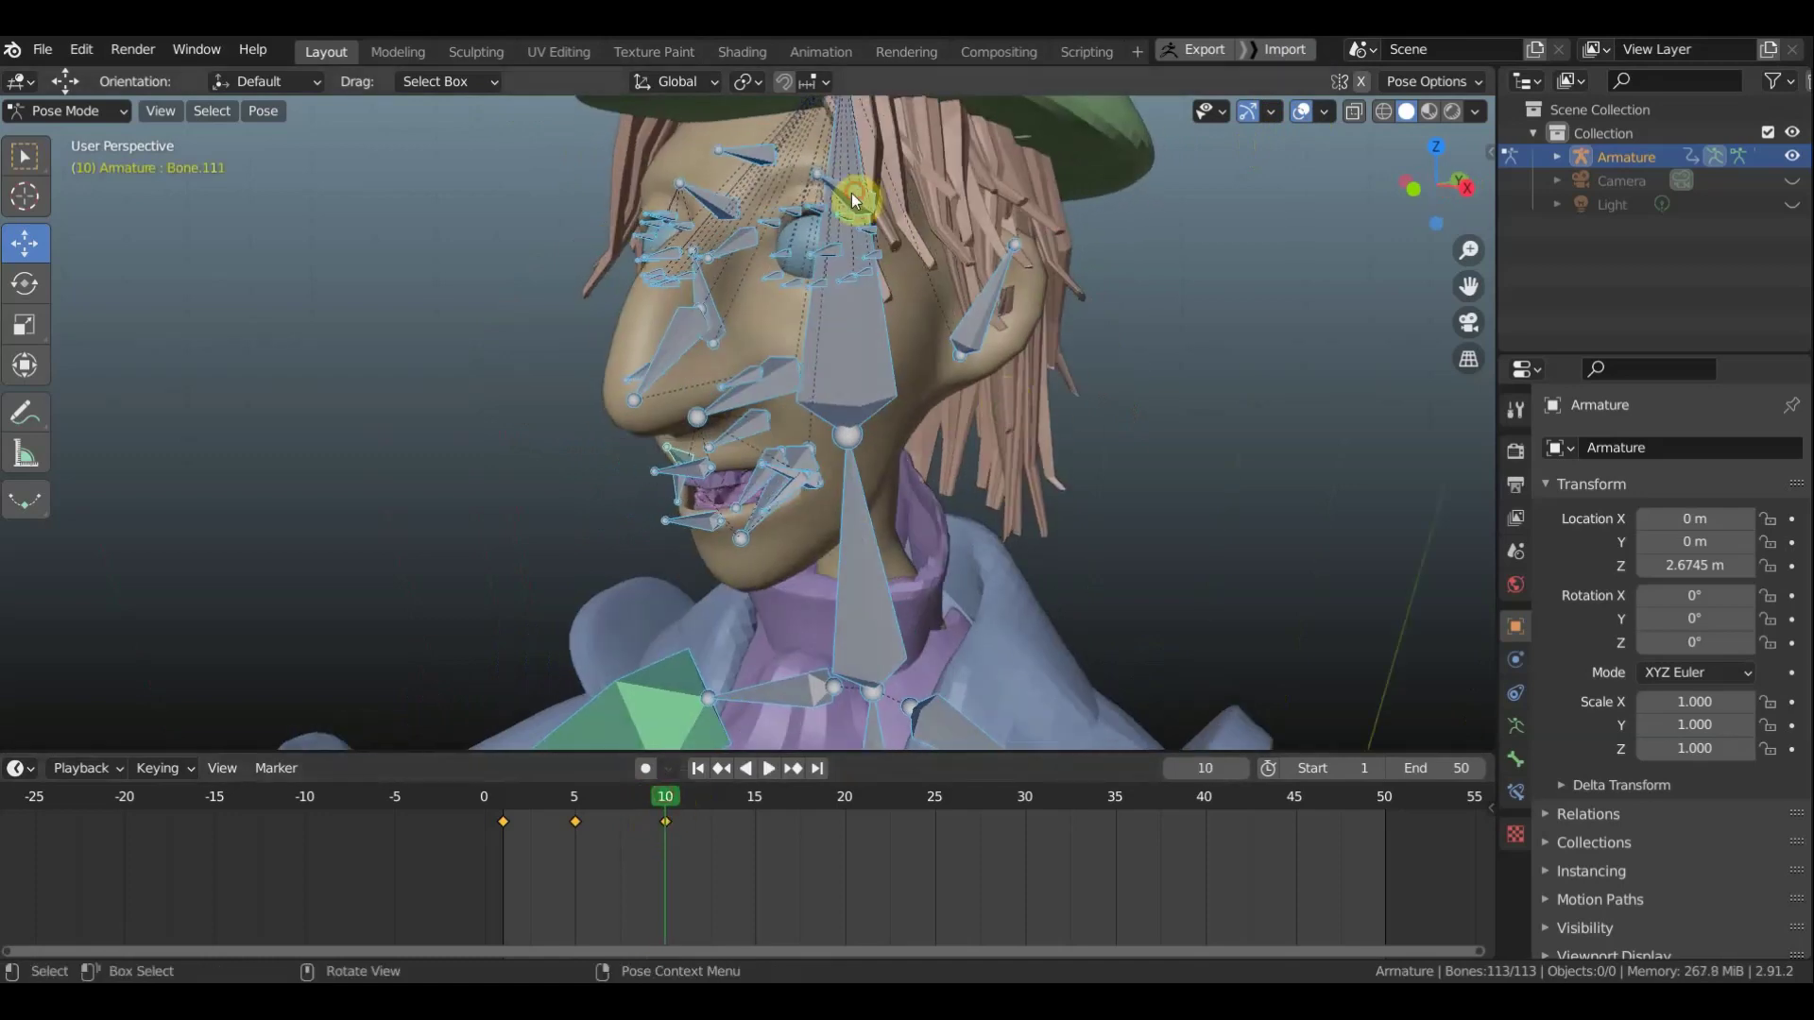
left_click(705, 199)
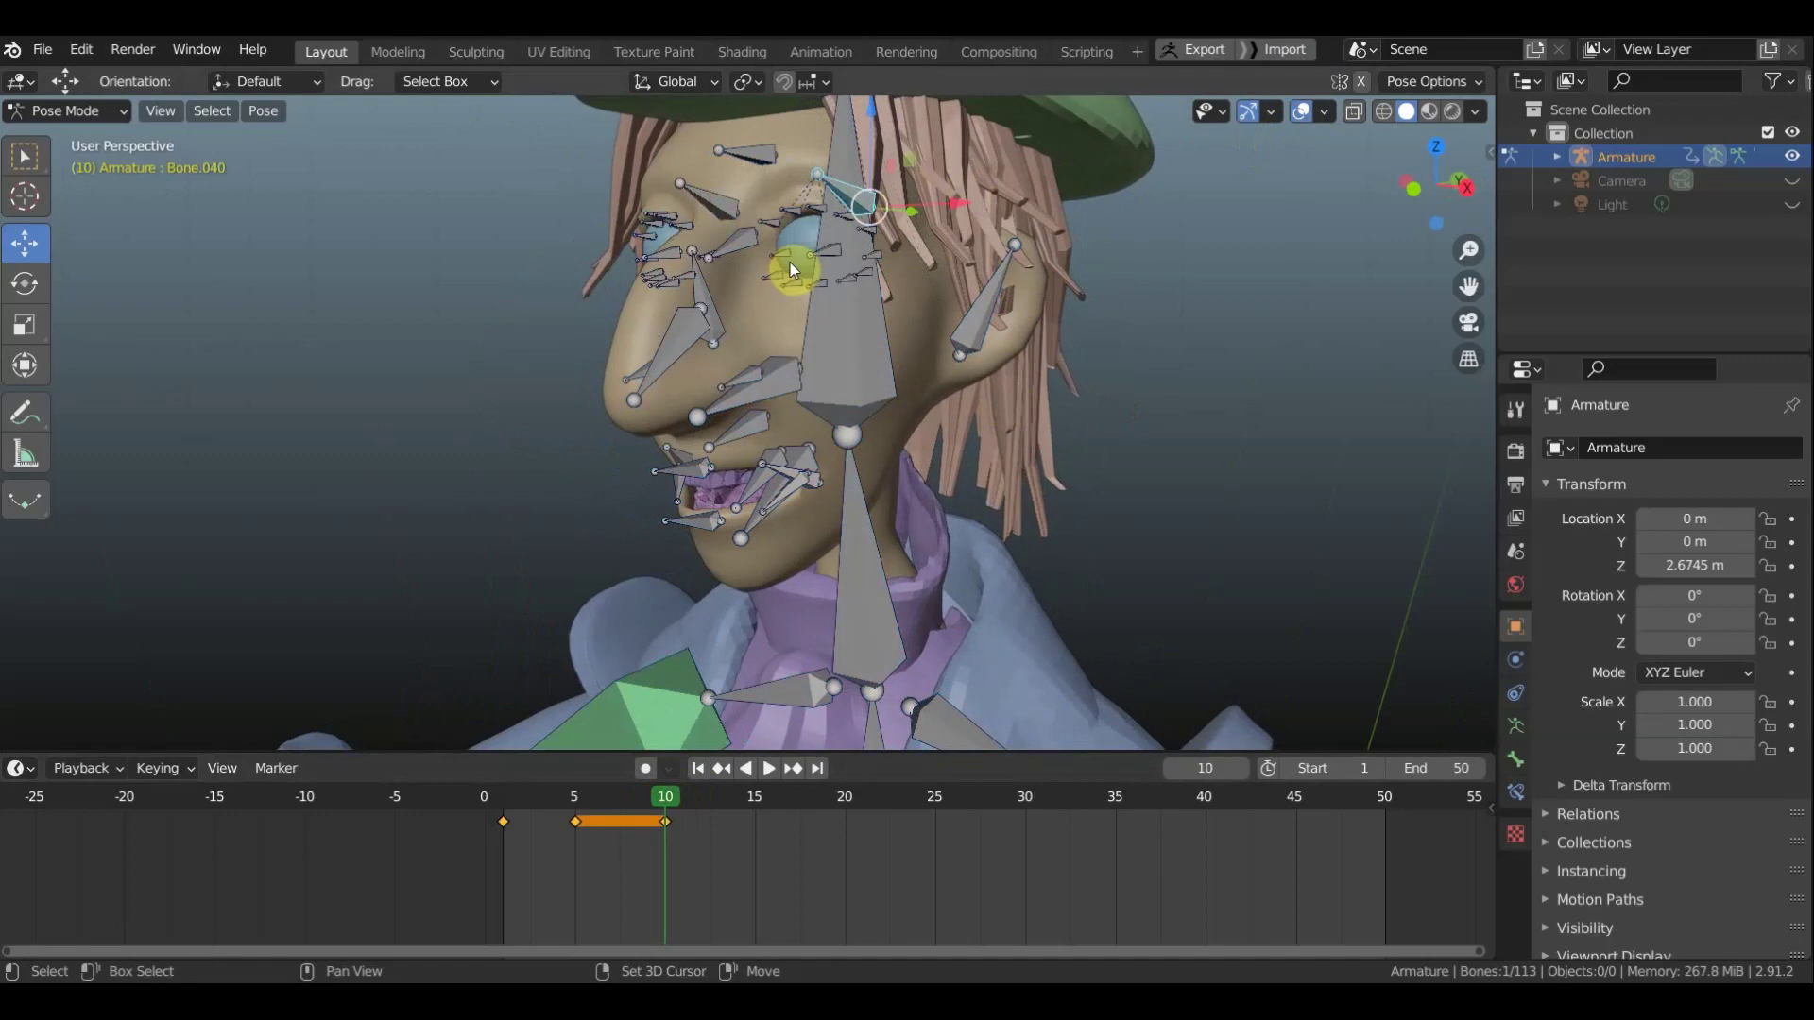
middle_click_drag(792, 263, 1034, 274, "alt")
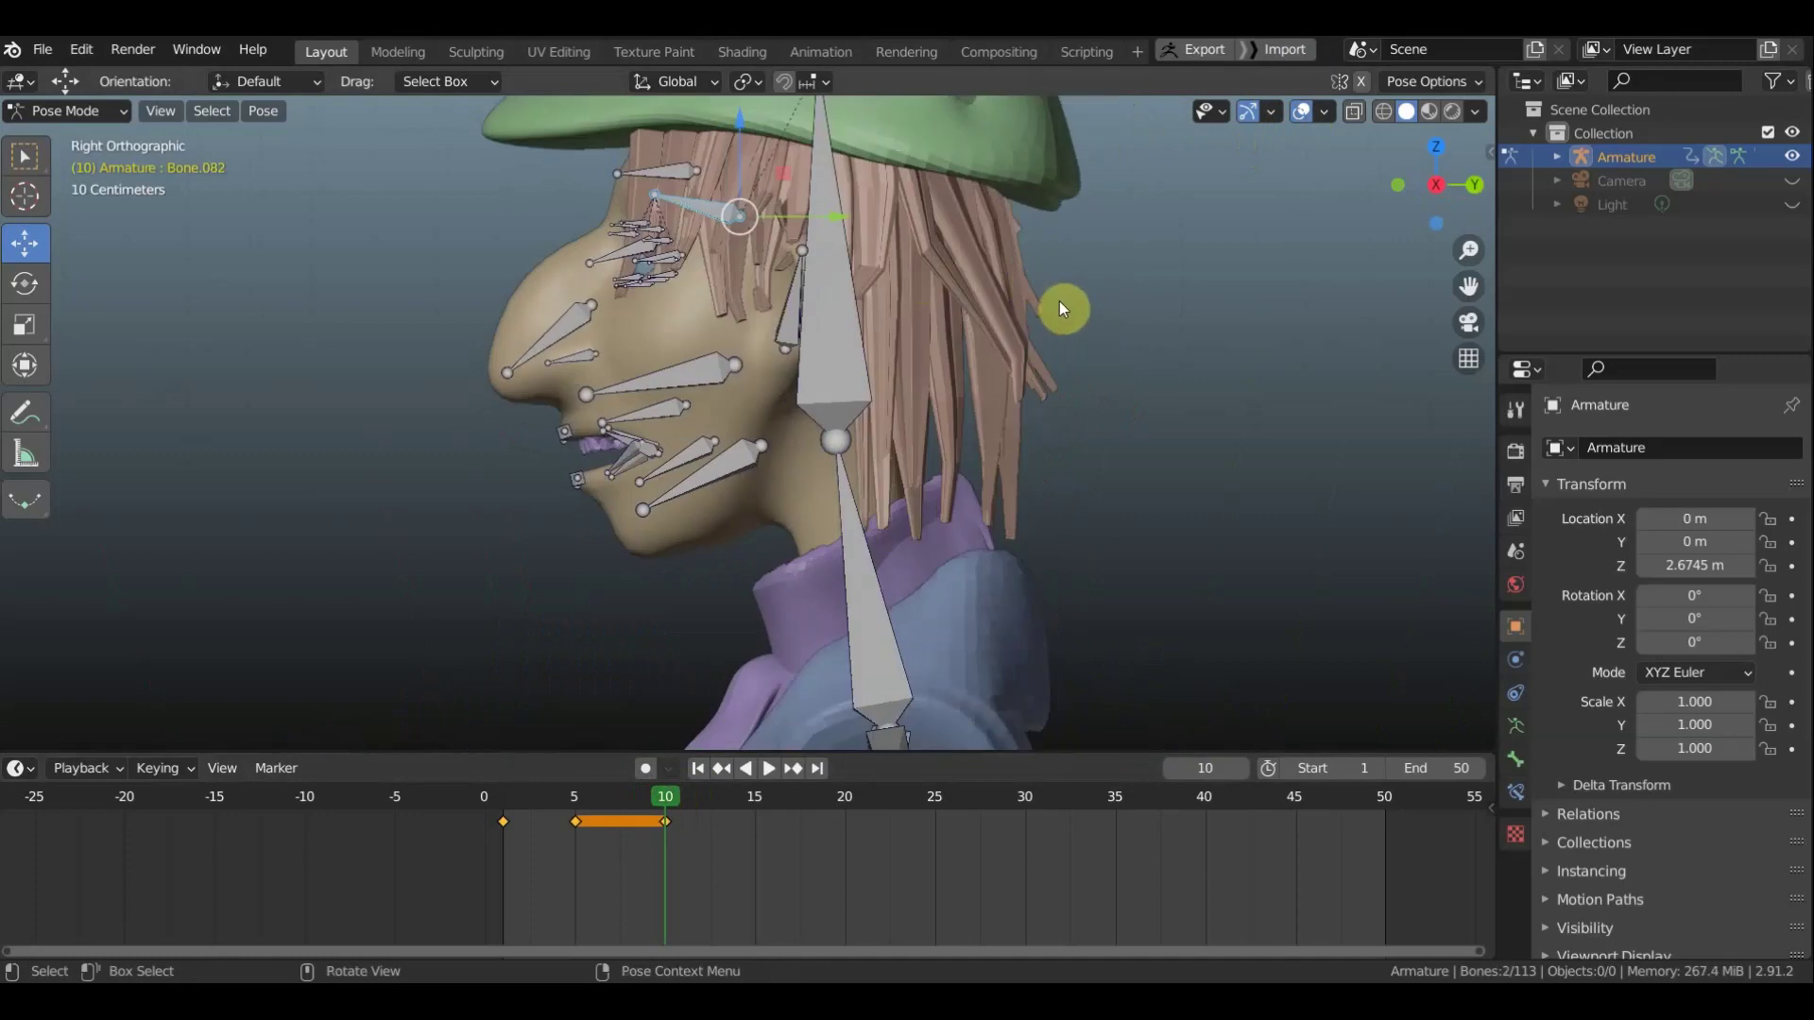
key("r")
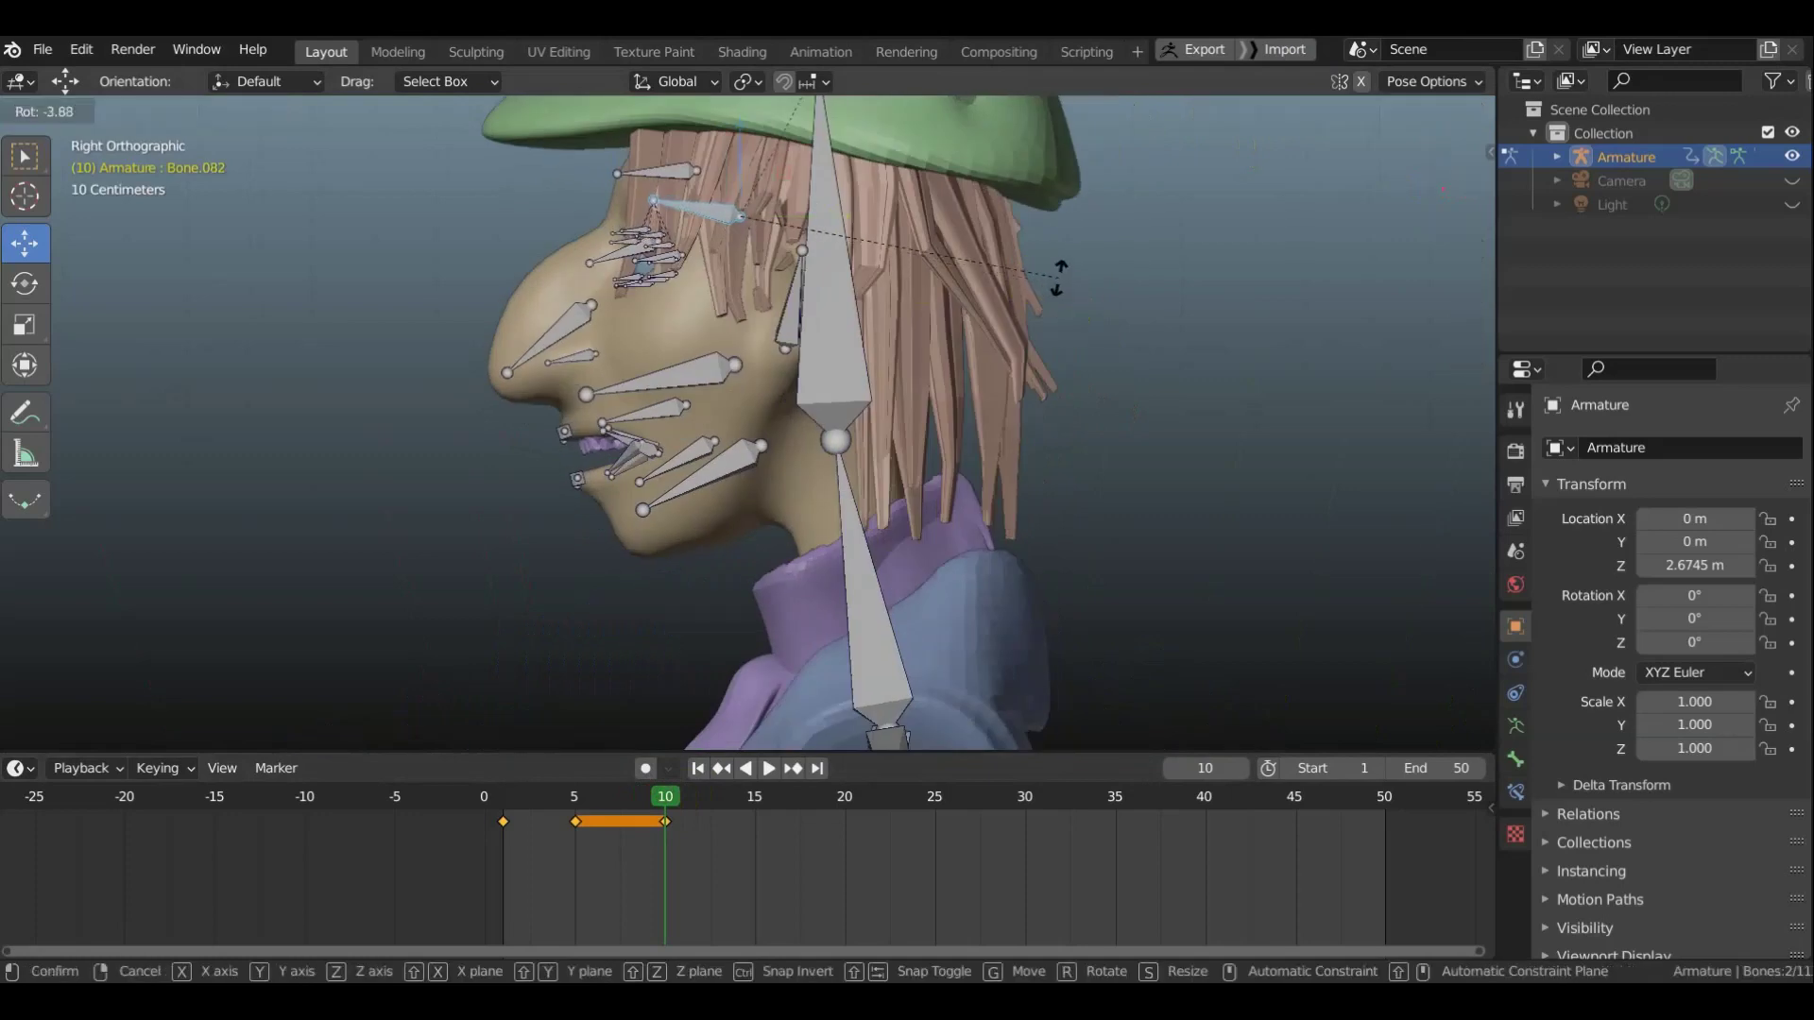
left_click(1062, 279)
mouse_move(1062, 276)
middle_mouse_down()
mouse_move(1228, 298)
mouse_move(1050, 308)
mouse_move(1082, 311)
middle_mouse_up()
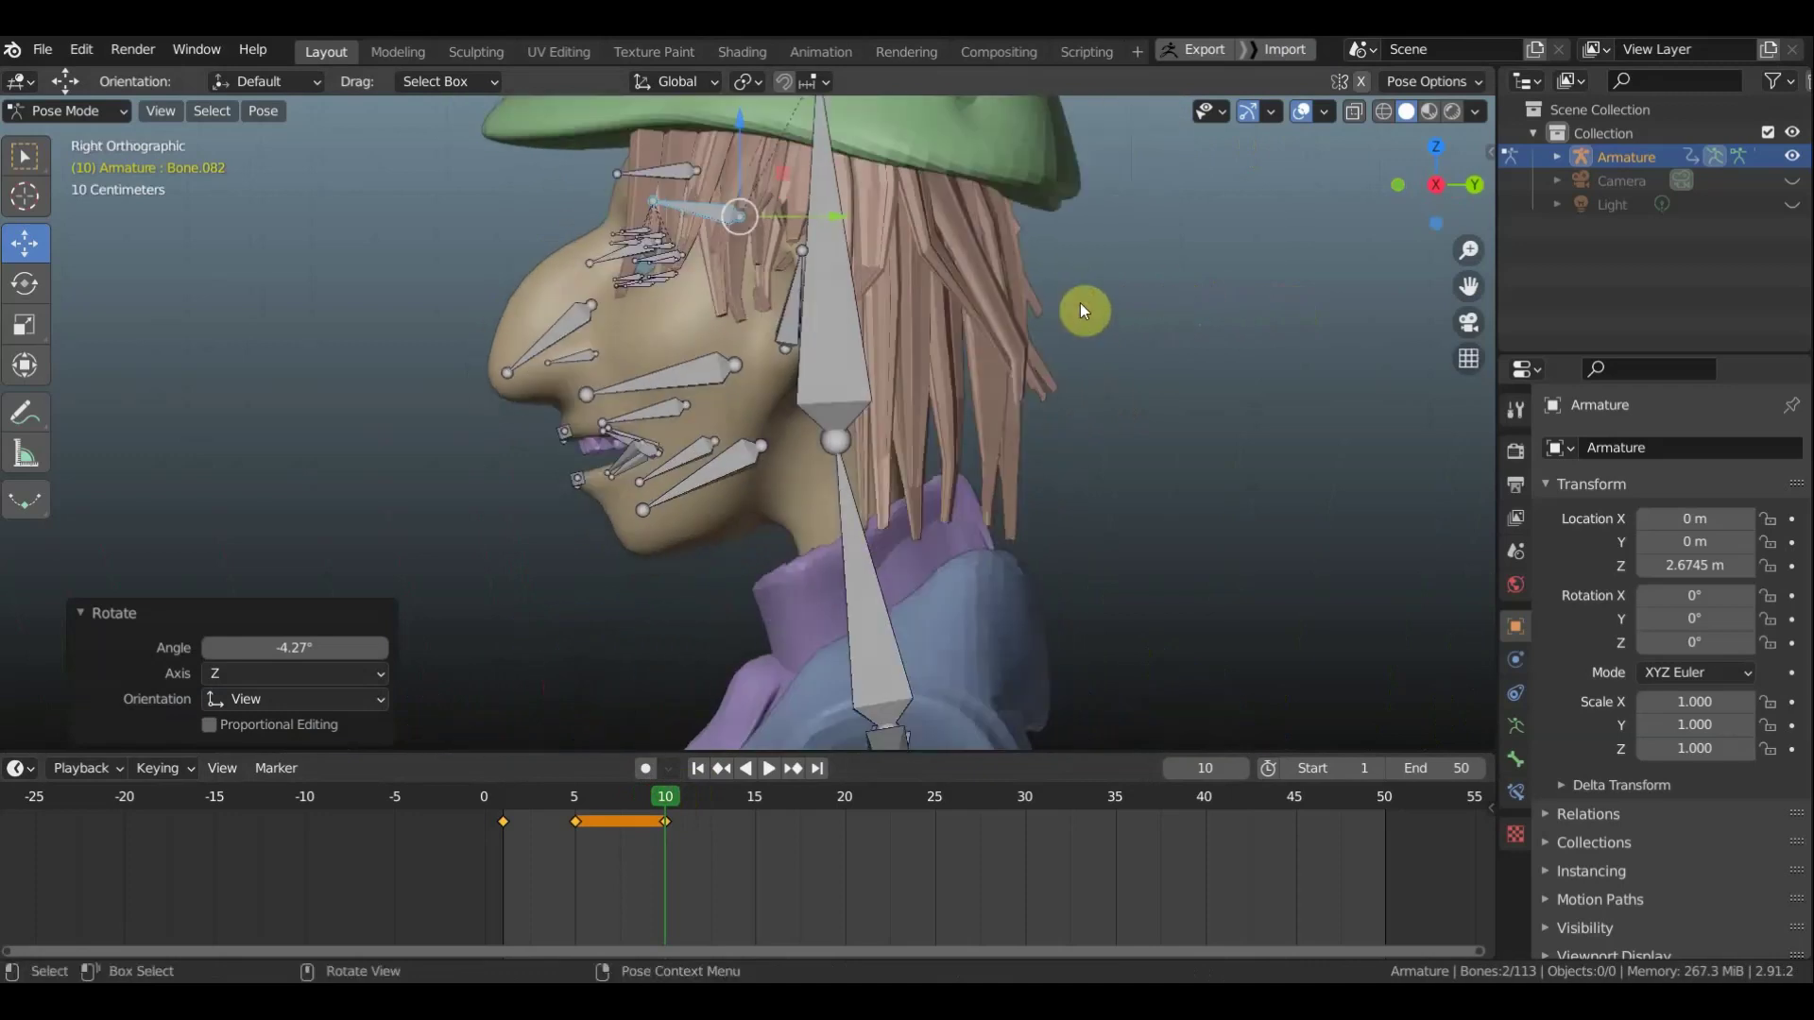
key("r")
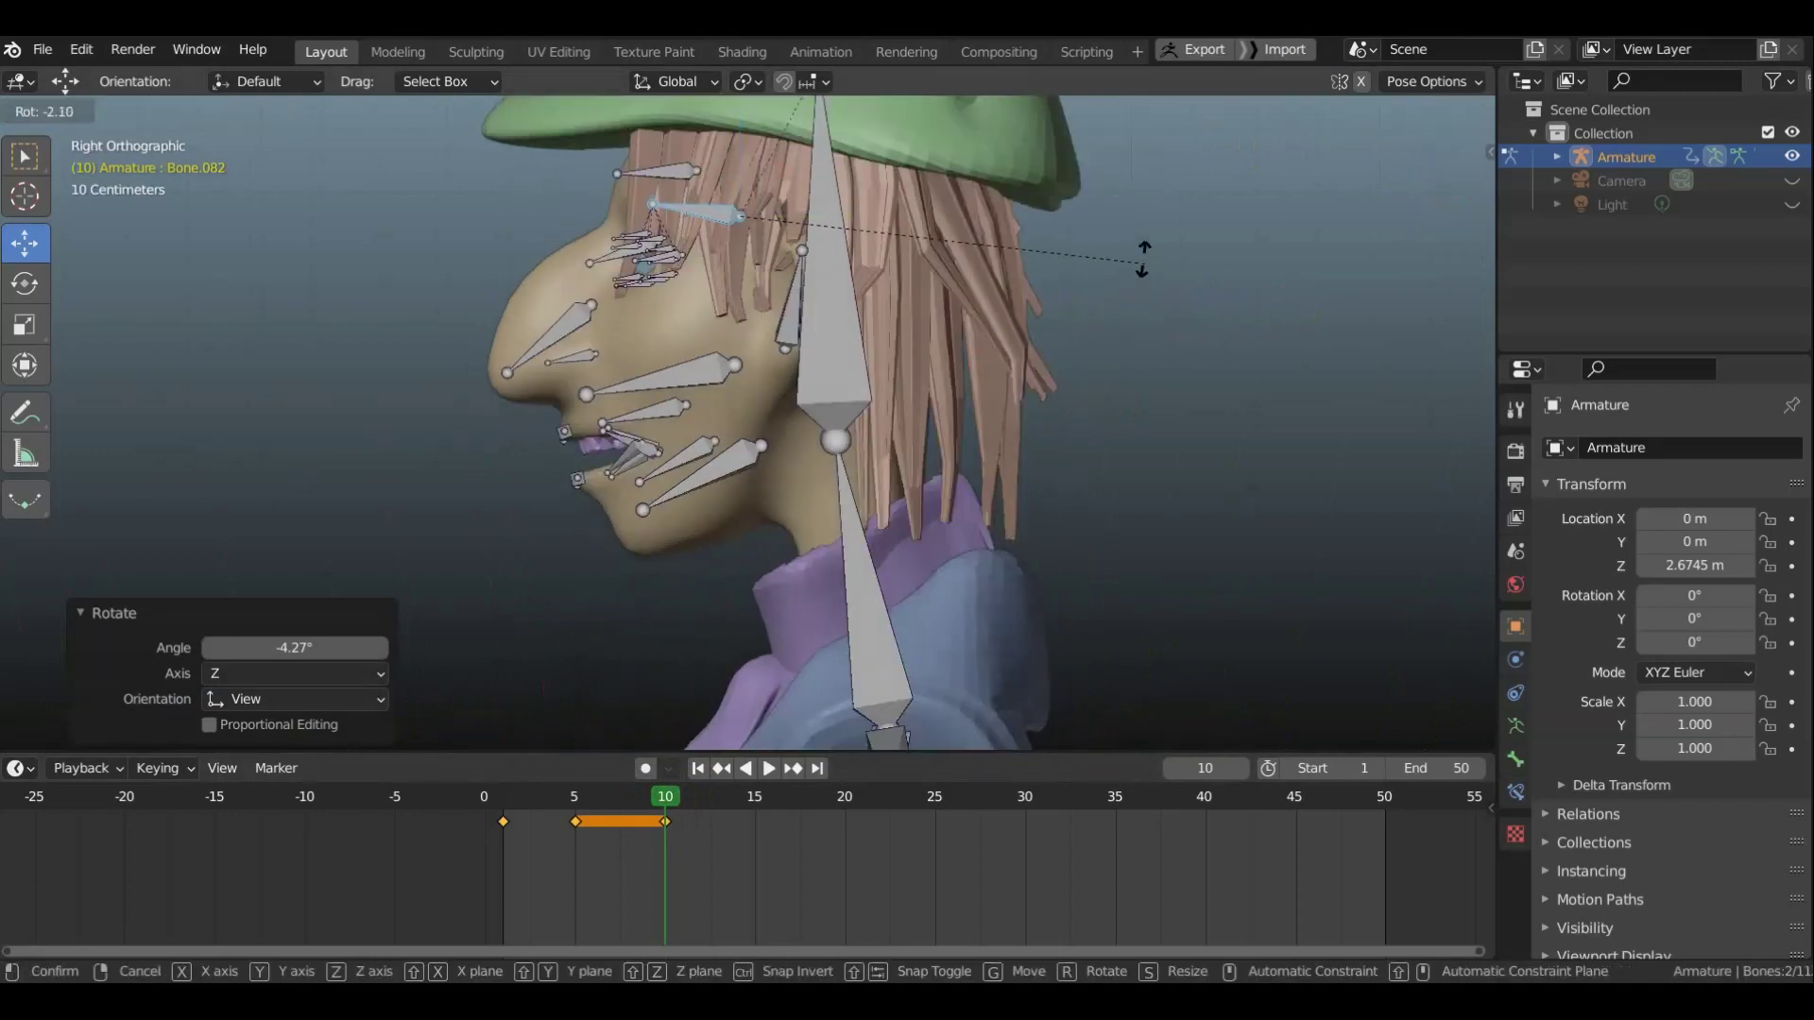
left_click(1143, 260)
Increase the eye bone's tilt to -5.34°, nudge it down, and hide the bones
mouse_move(1141, 255)
middle_mouse_down()
mouse_move(1335, 289)
mouse_move(1218, 315)
mouse_move(1084, 304)
mouse_move(1177, 293)
middle_mouse_up()
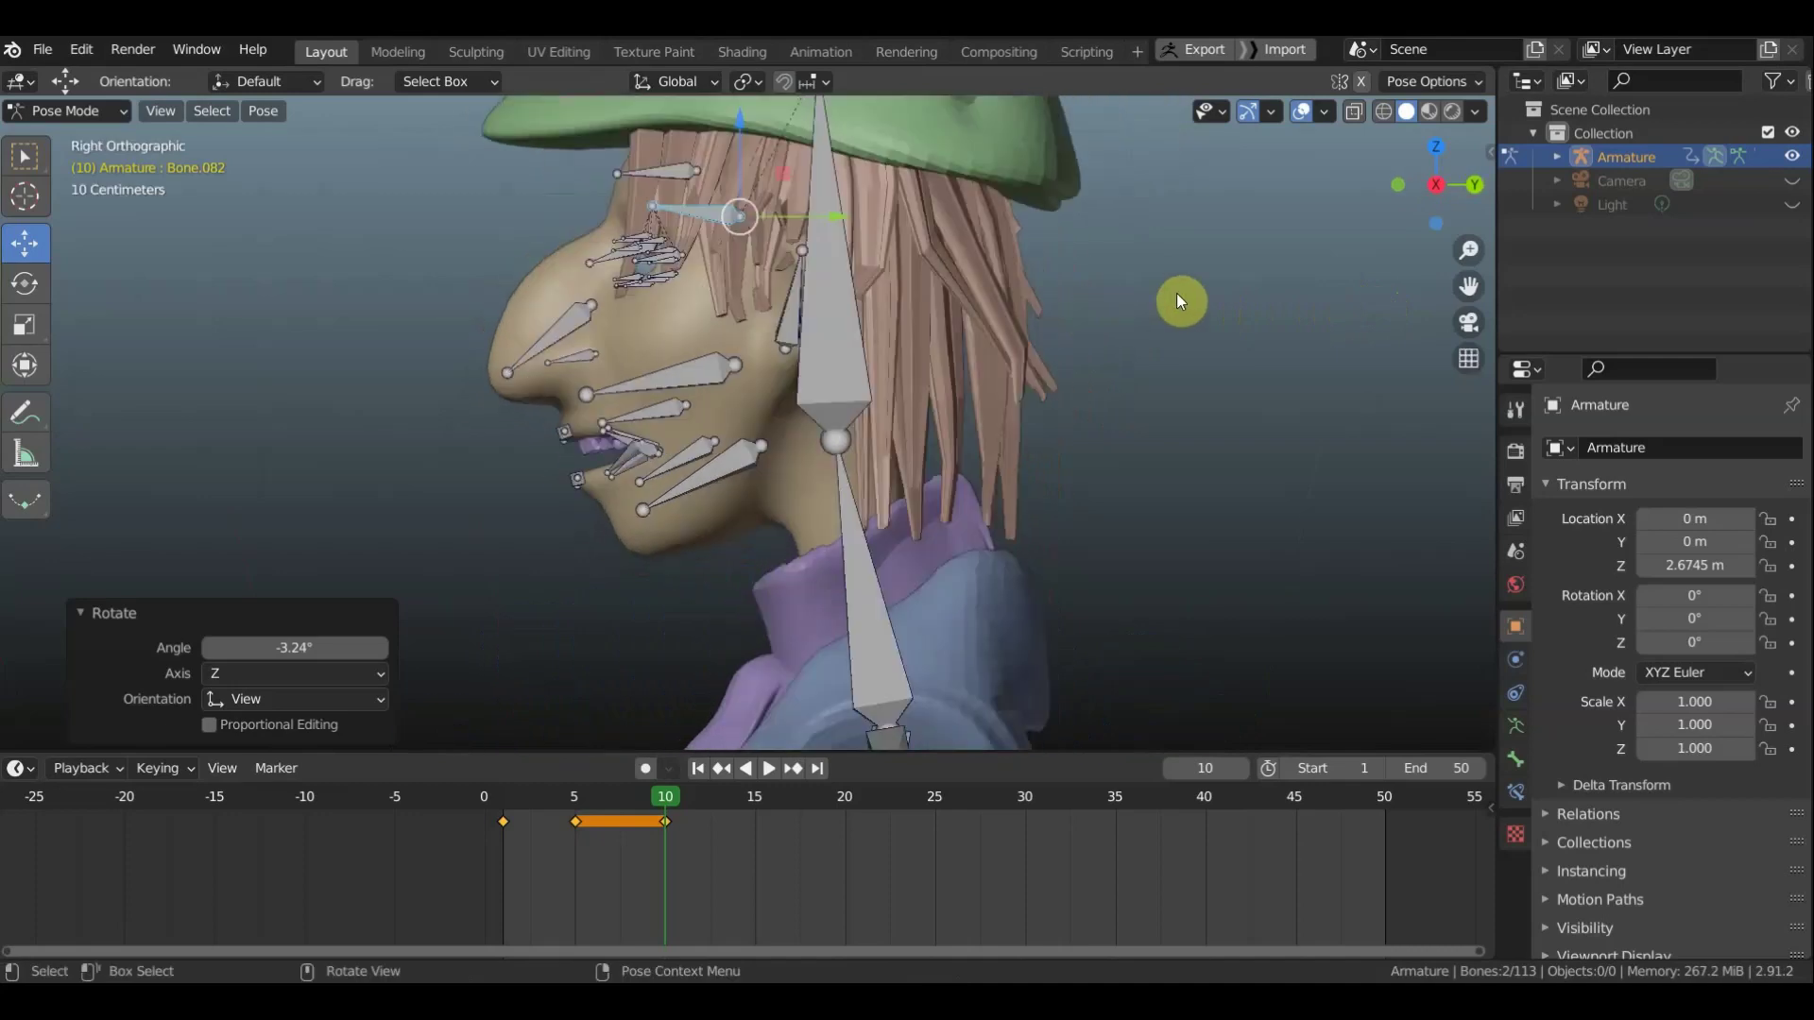
key("r")
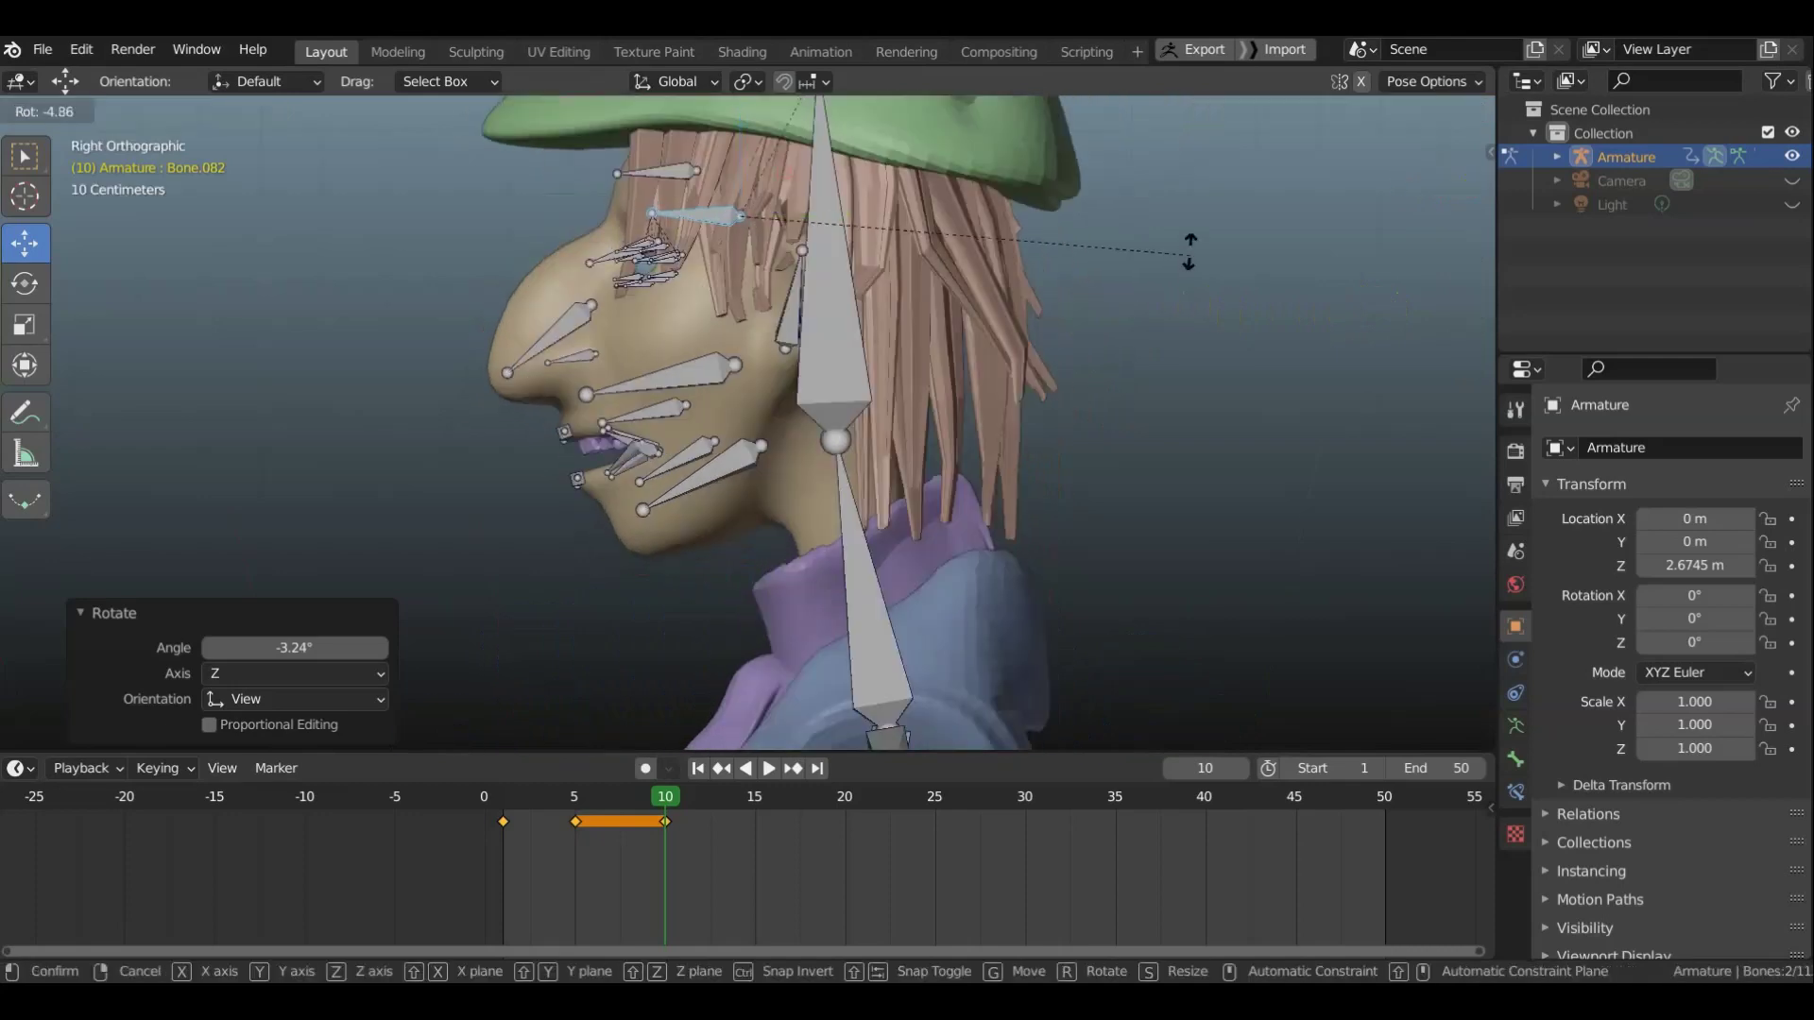
left_click(1191, 253)
key("g")
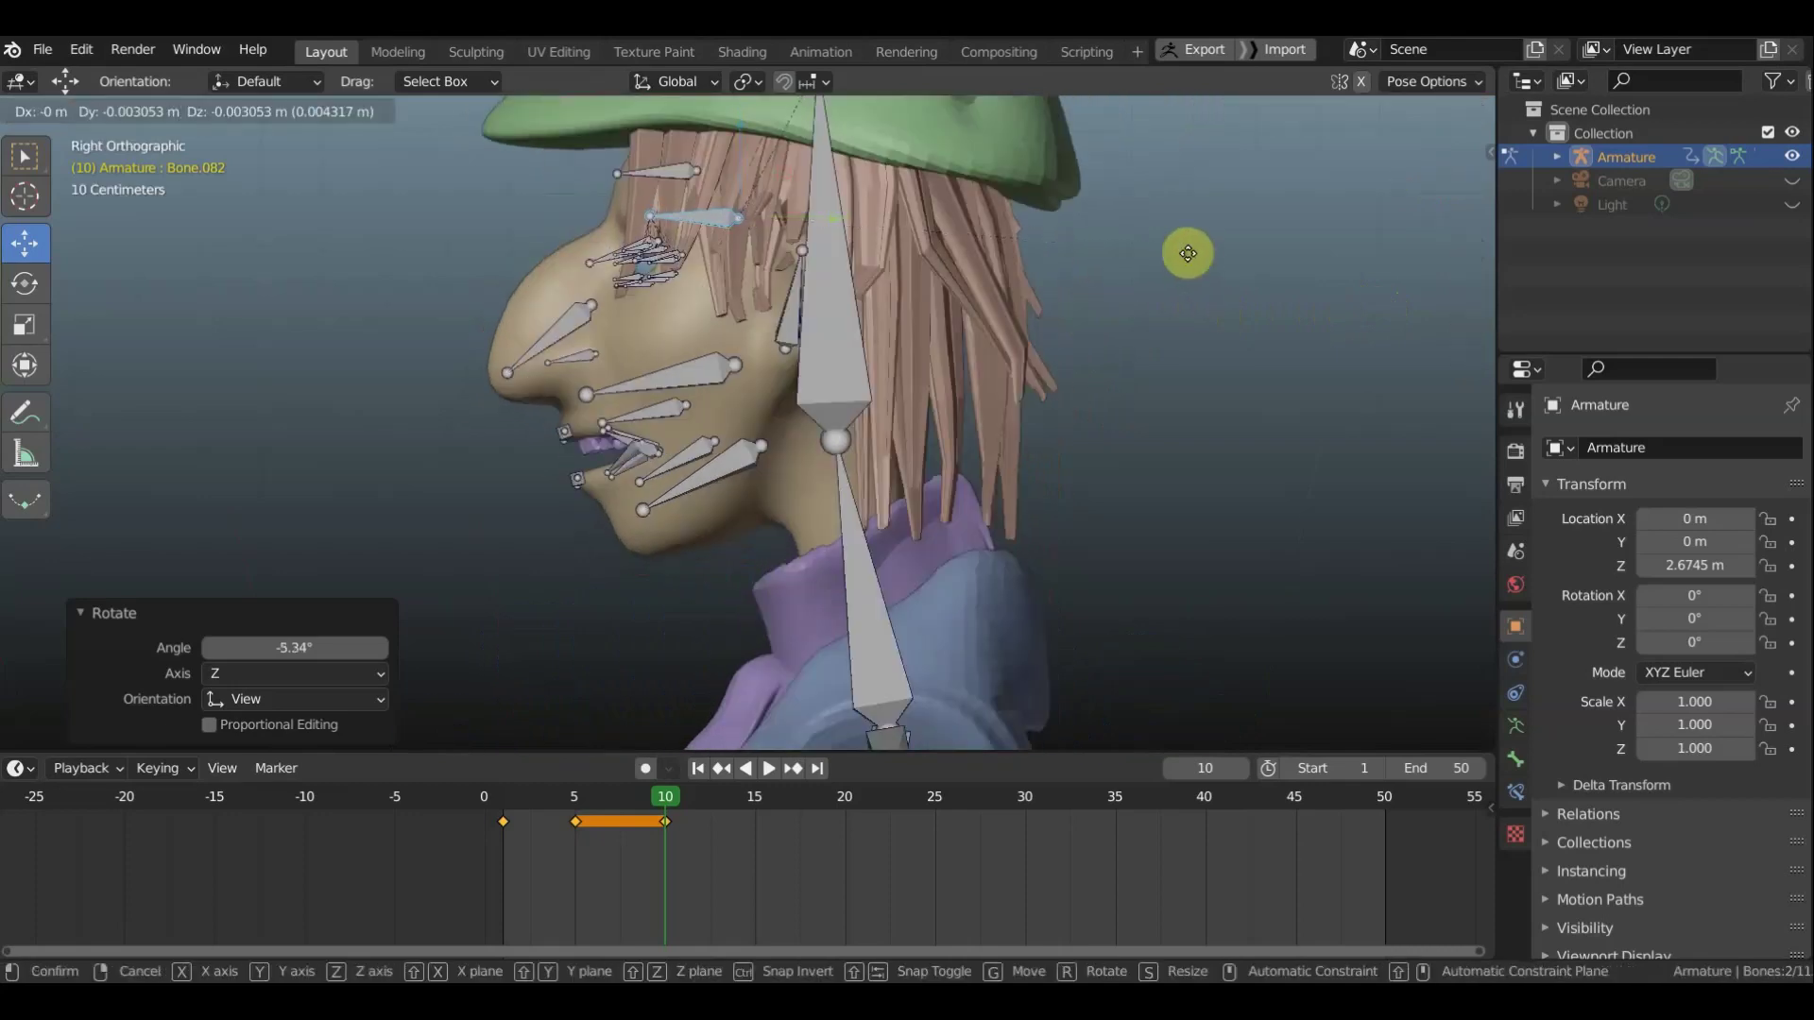
left_click(1188, 253)
middle_click_drag(1186, 253, 1429, 281)
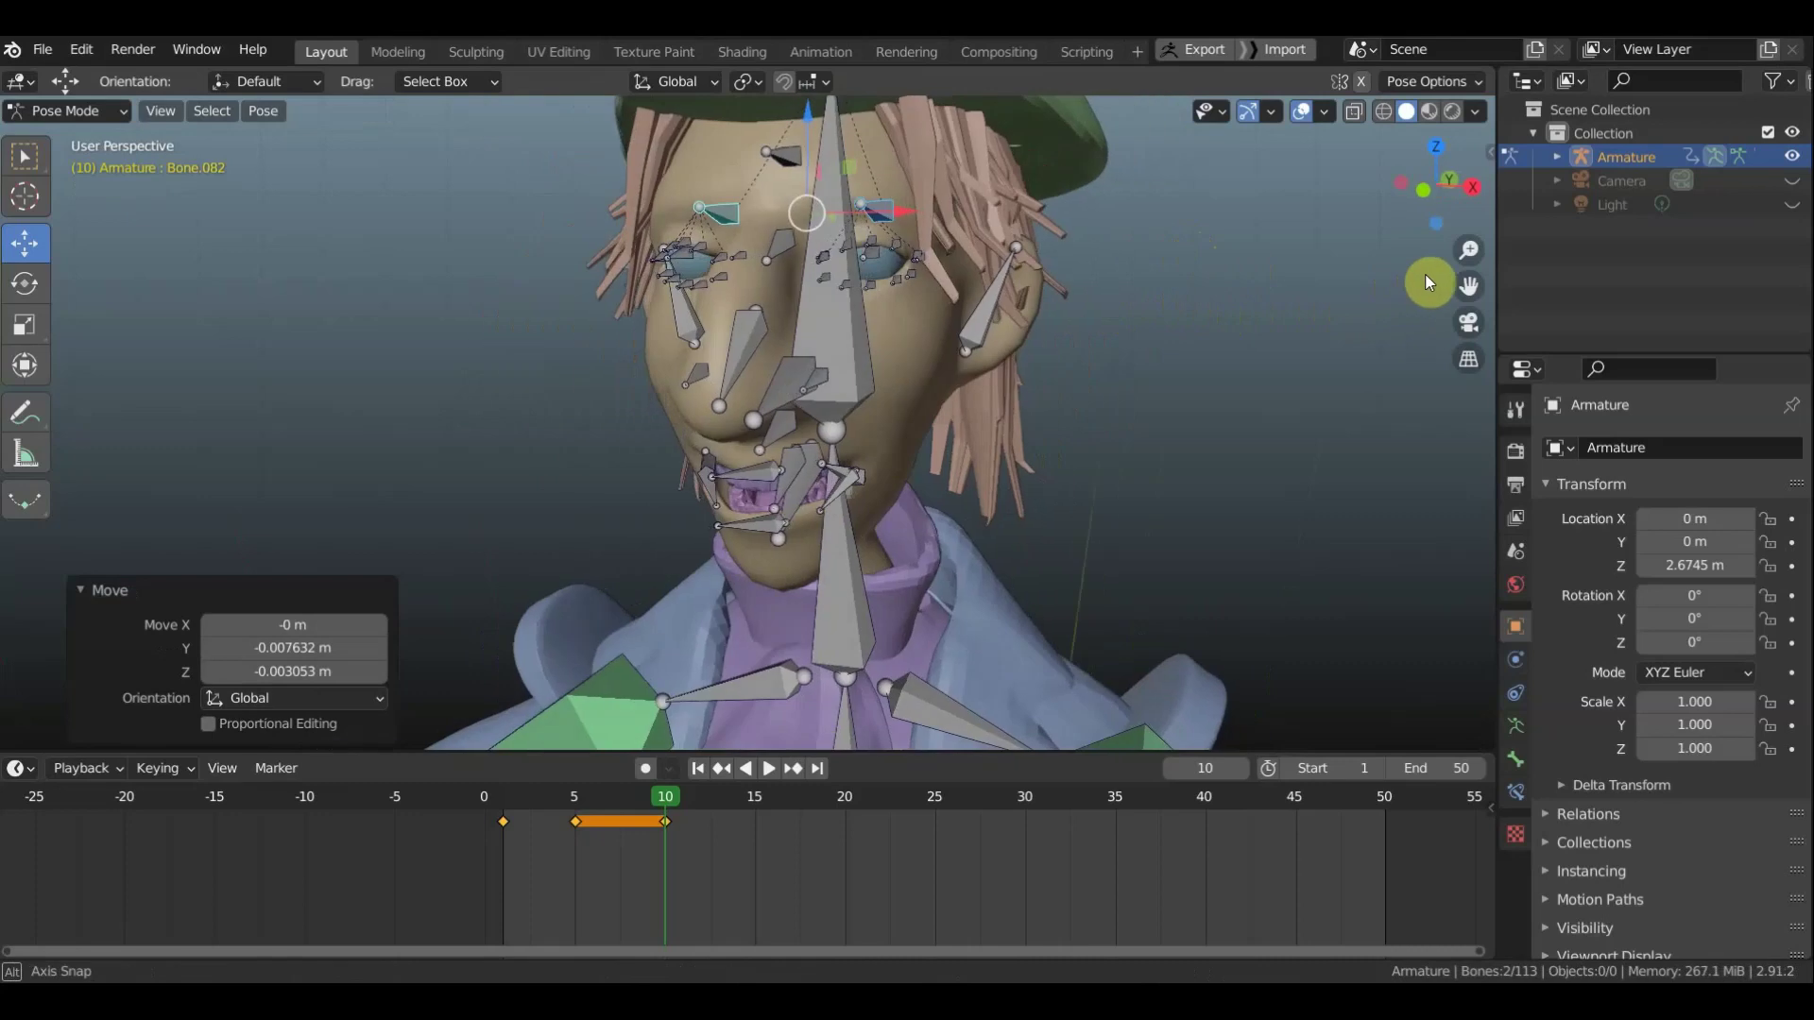
left_click(1304, 108)
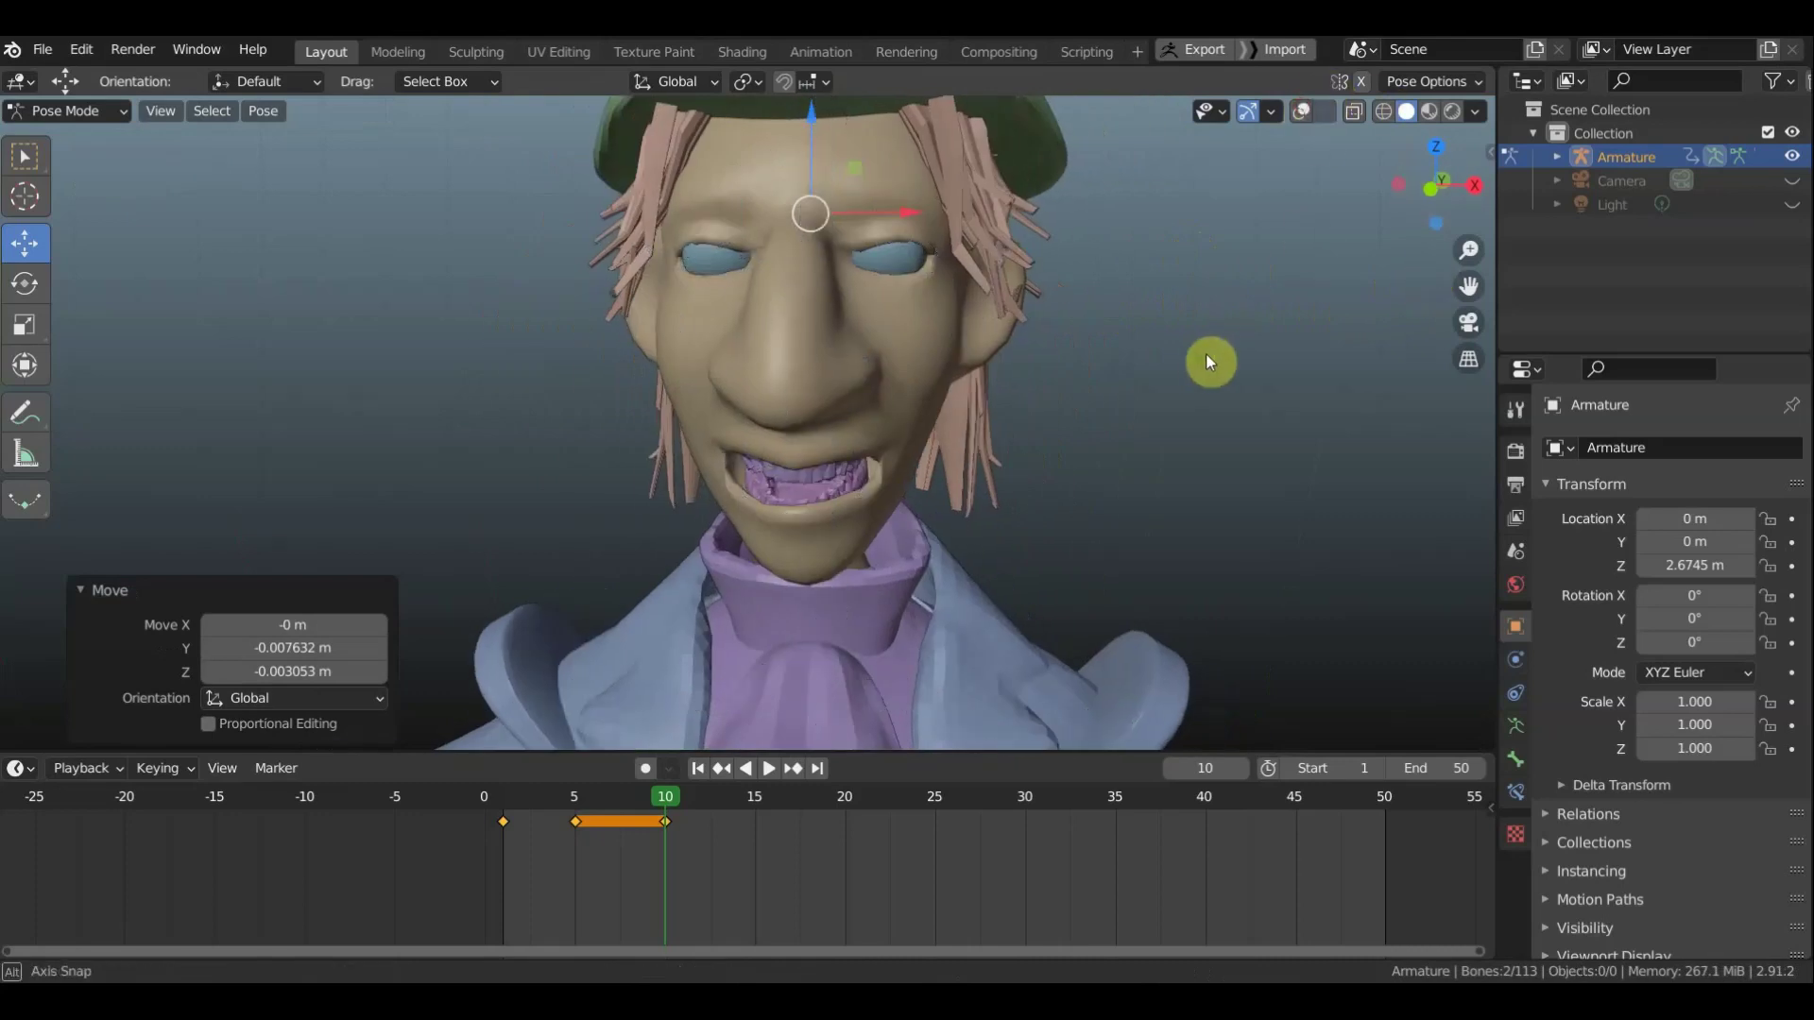
Key Location & Rotation for all face bones at frame 10, then scrub to preview
key("a")
key("i")
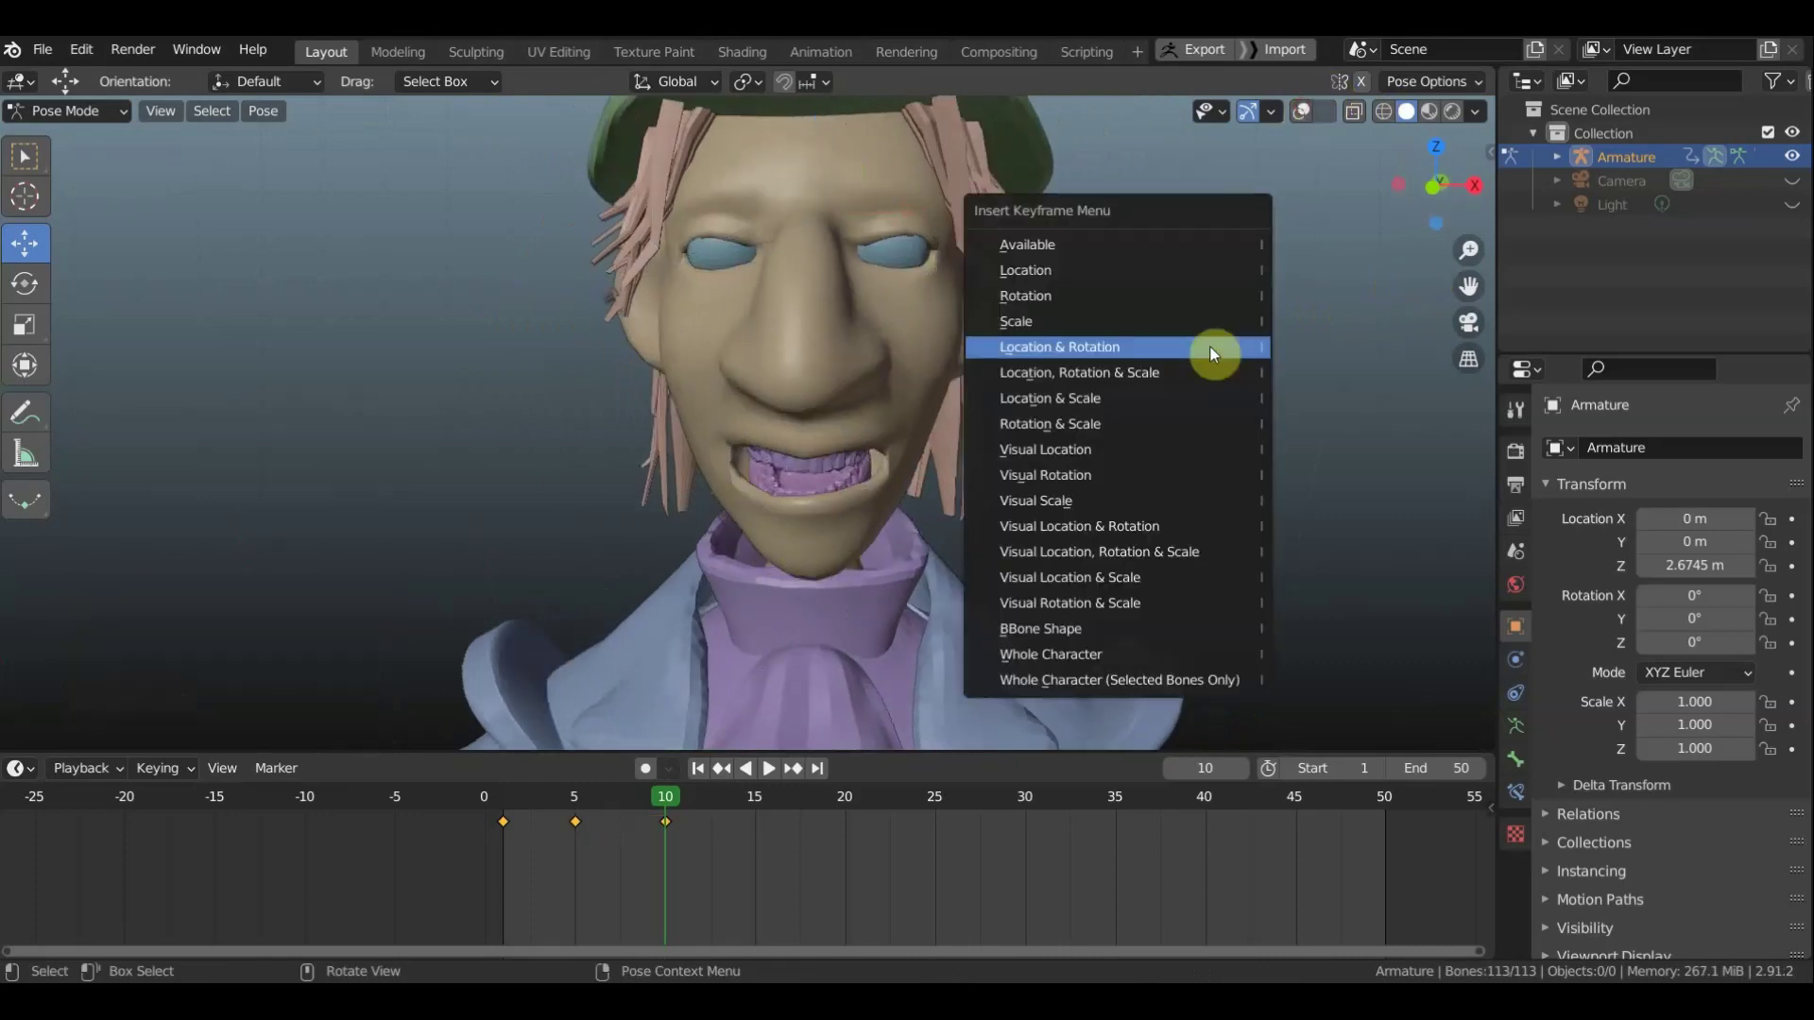
left_click(1193, 349)
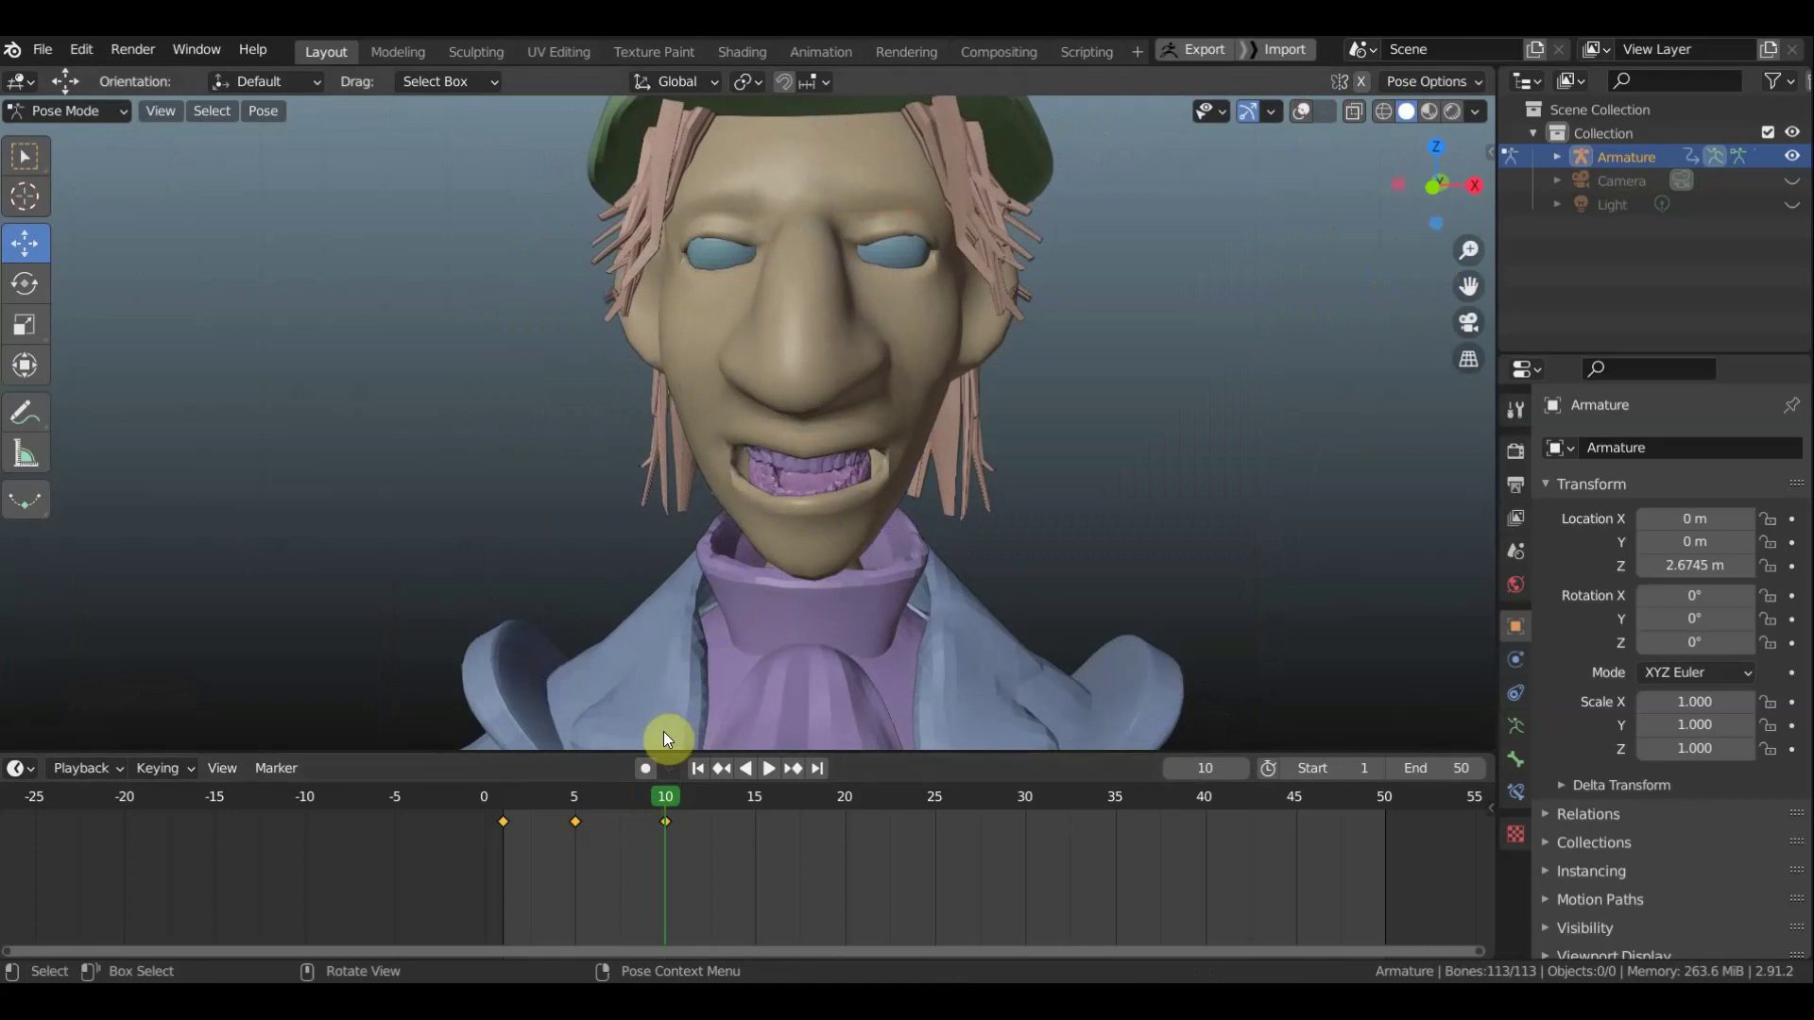
mouse_move(650, 796)
left_mouse_down()
mouse_move(519, 800)
mouse_move(671, 803)
mouse_move(573, 809)
mouse_move(675, 820)
mouse_move(487, 814)
mouse_move(750, 842)
left_mouse_up()
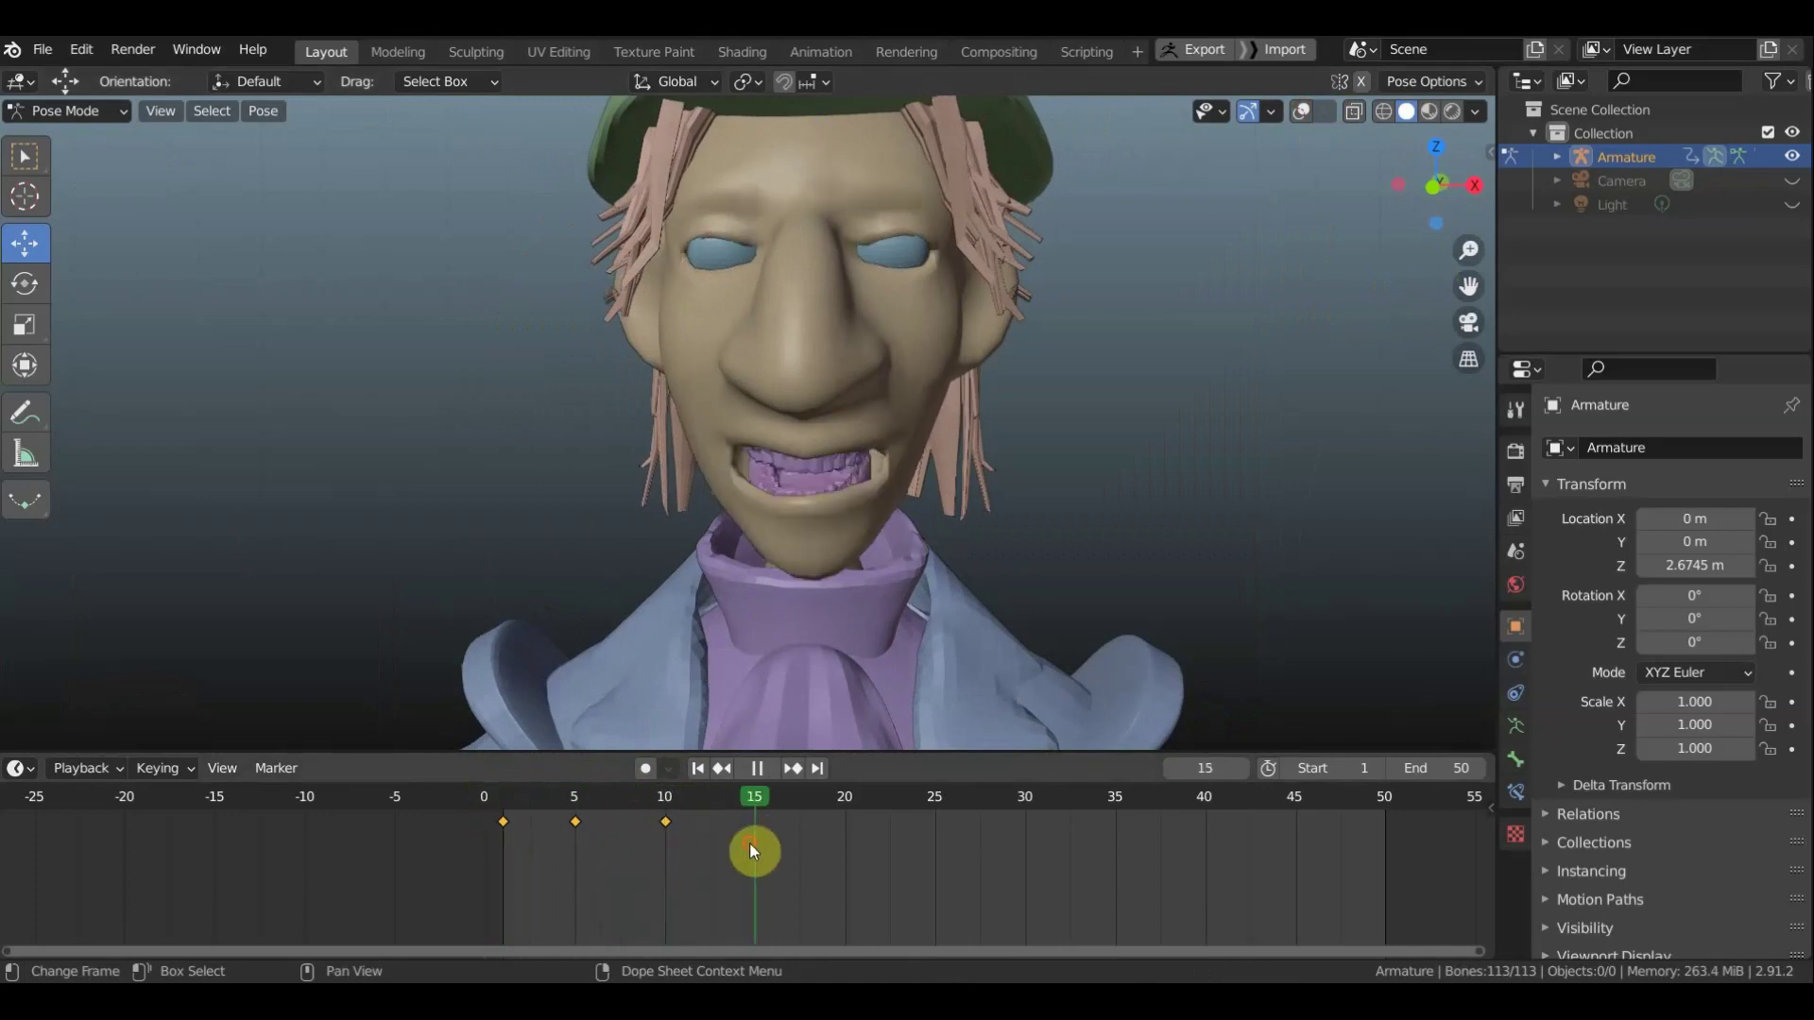
Move Blender's playhead to frame 15 and place the caret after 'твою' in Хрономер
middle_click_drag(1018, 593, 818, 605)
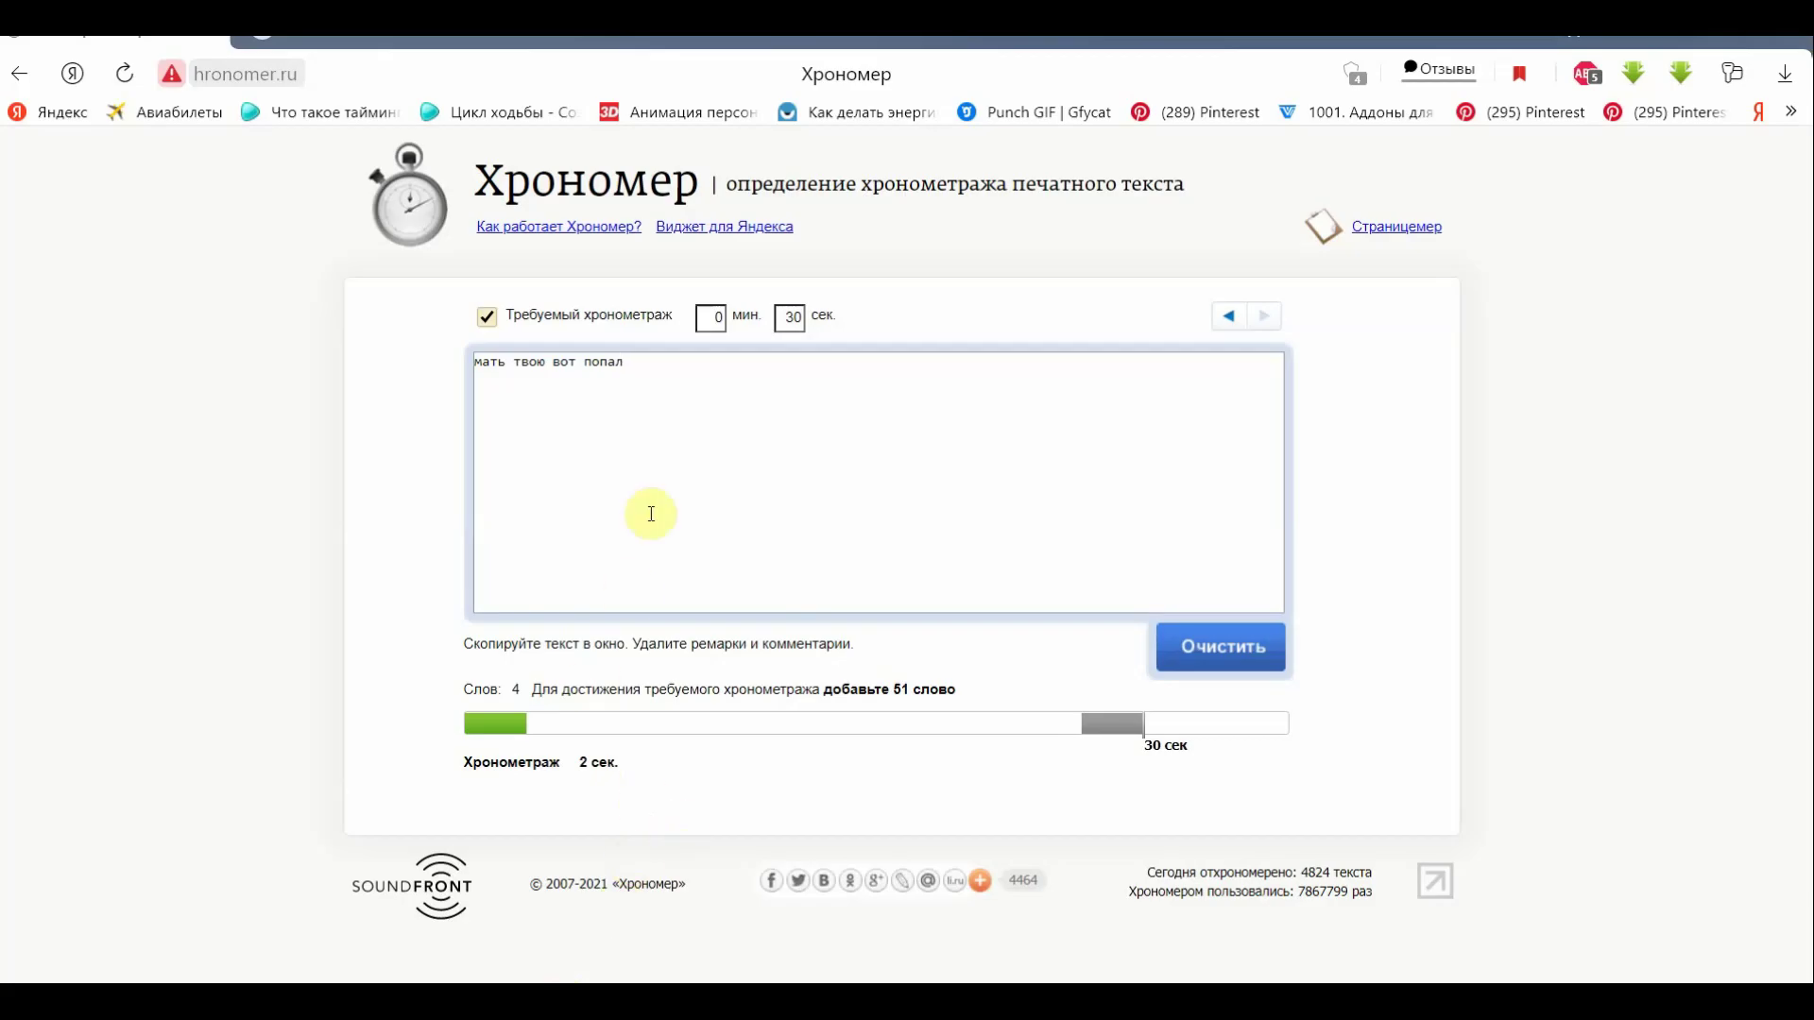
left_click(547, 363)
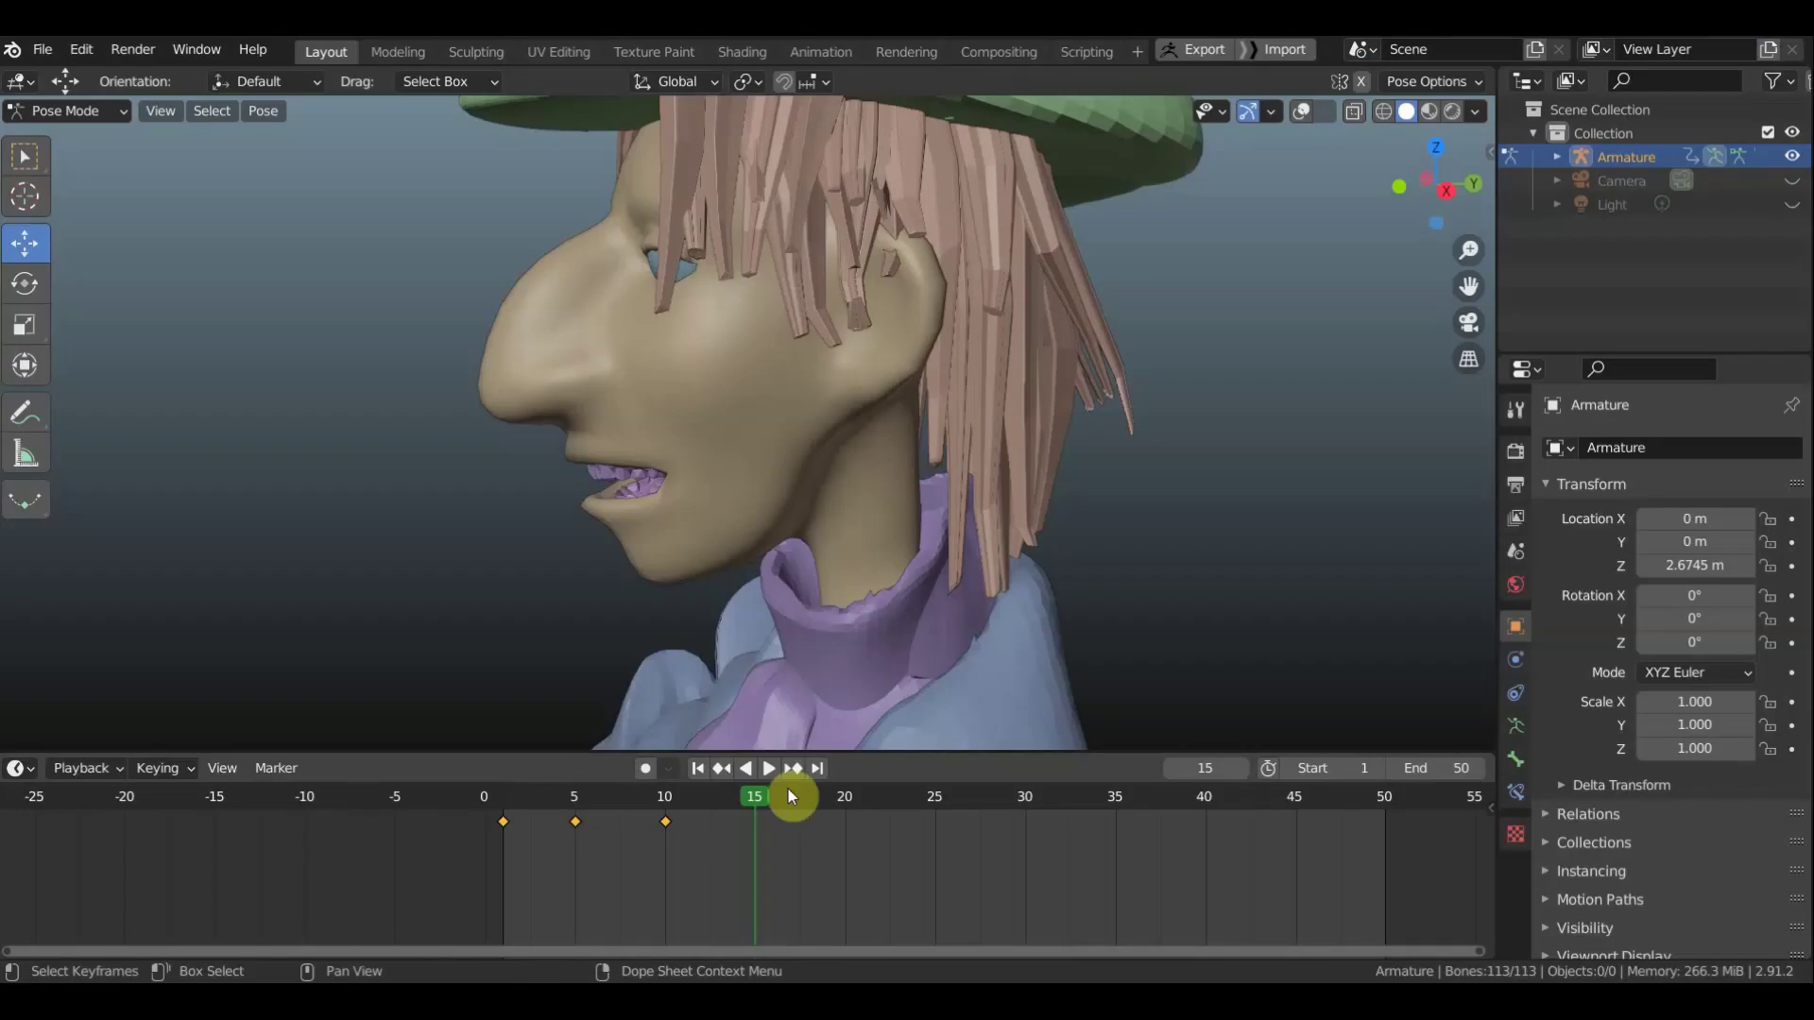
In Right Ortho with bones shown, rotate the jaw down 5.9° at frame 15
key("KP_3")
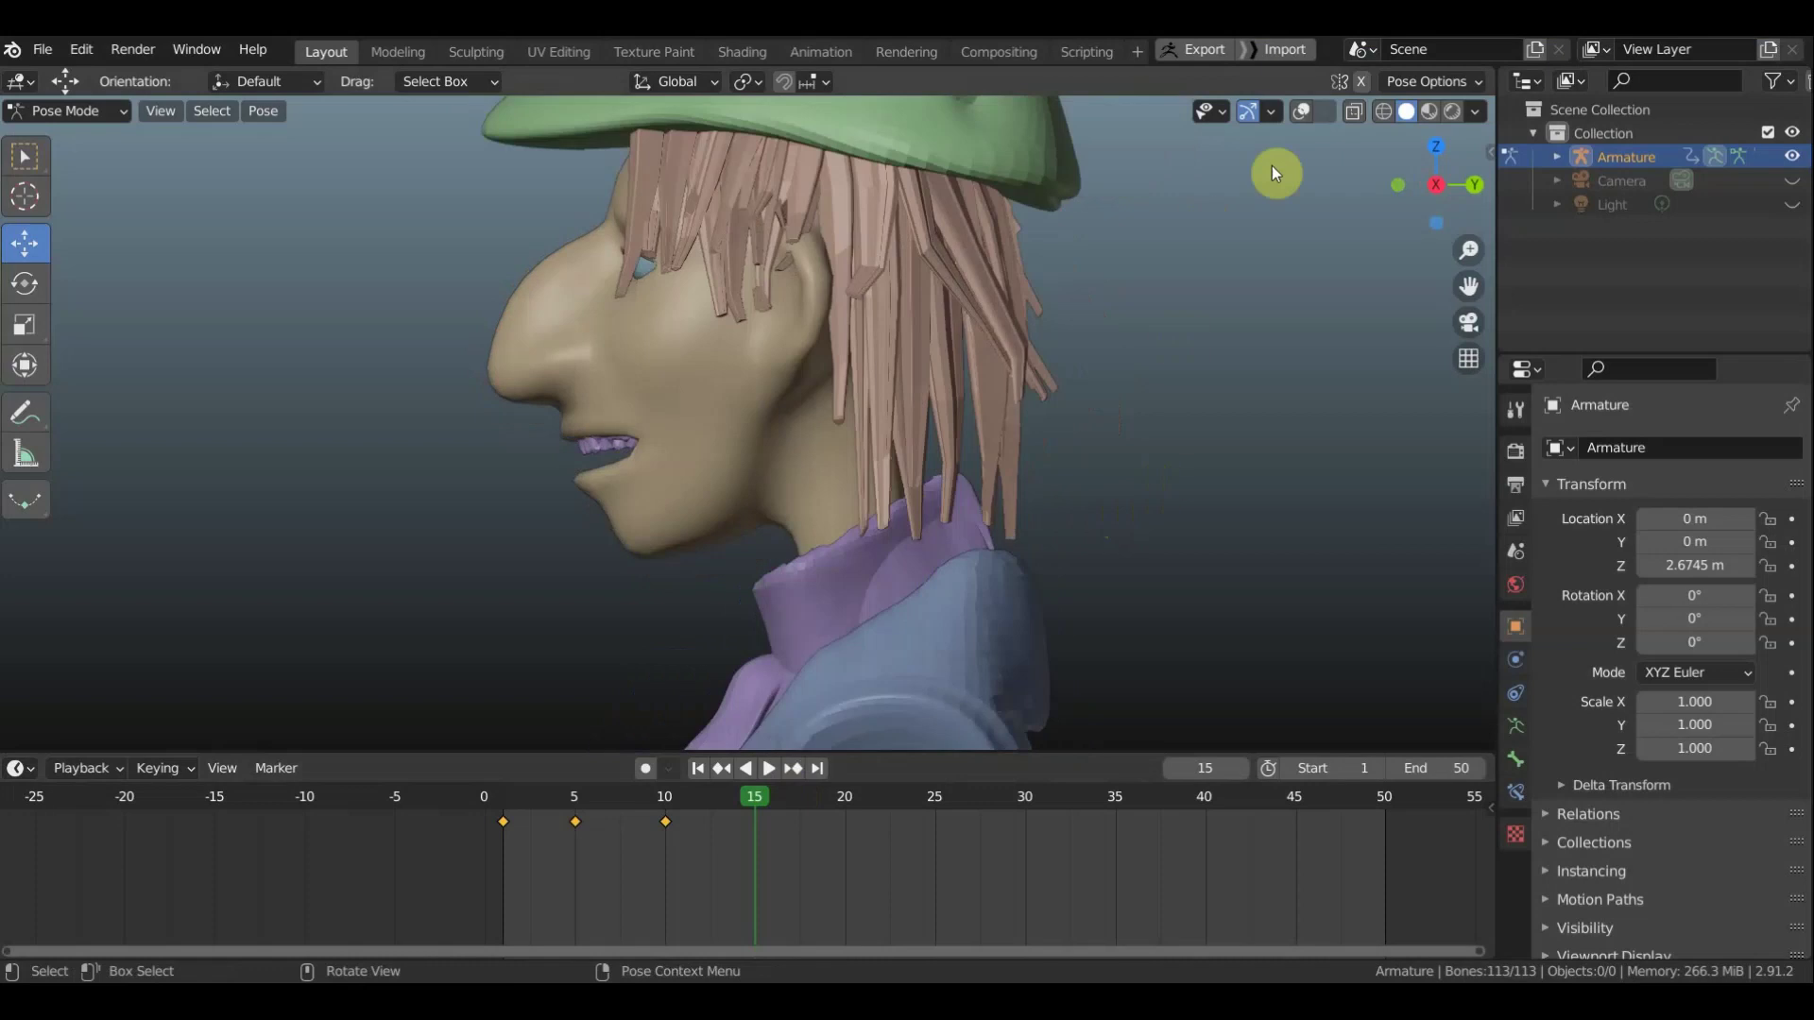
left_click(1305, 111)
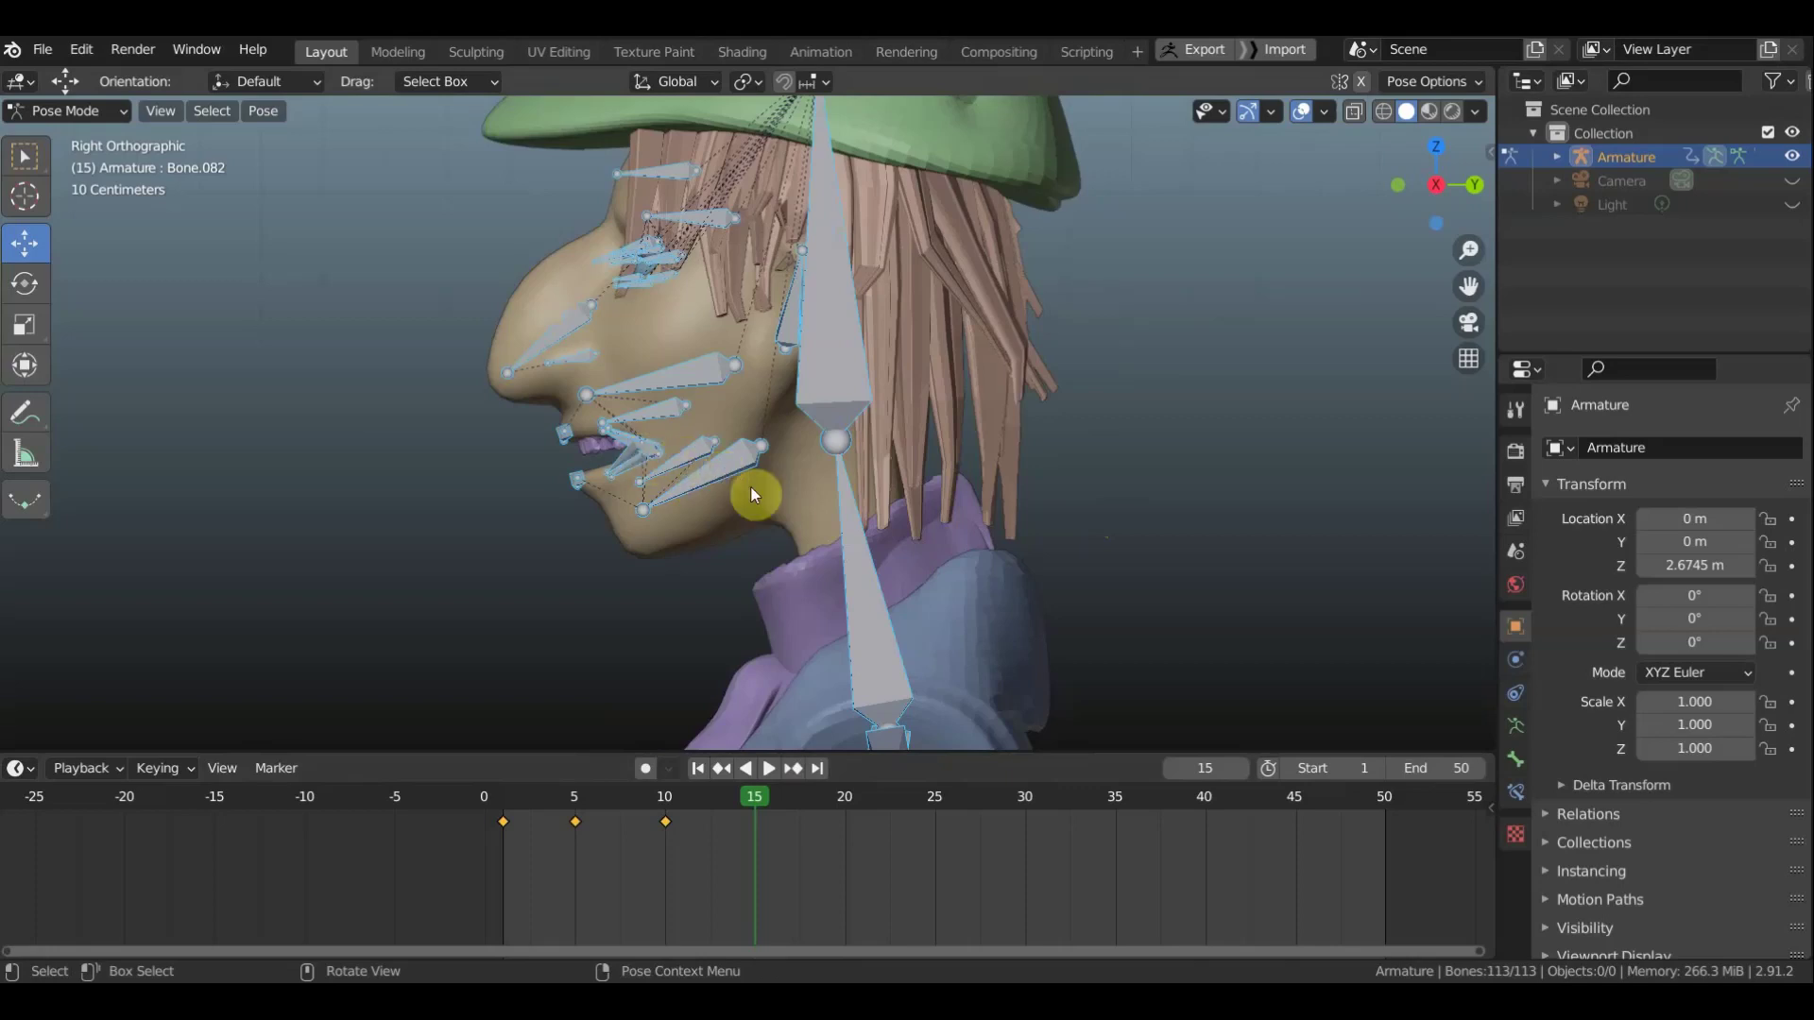
left_click(722, 467)
key("r")
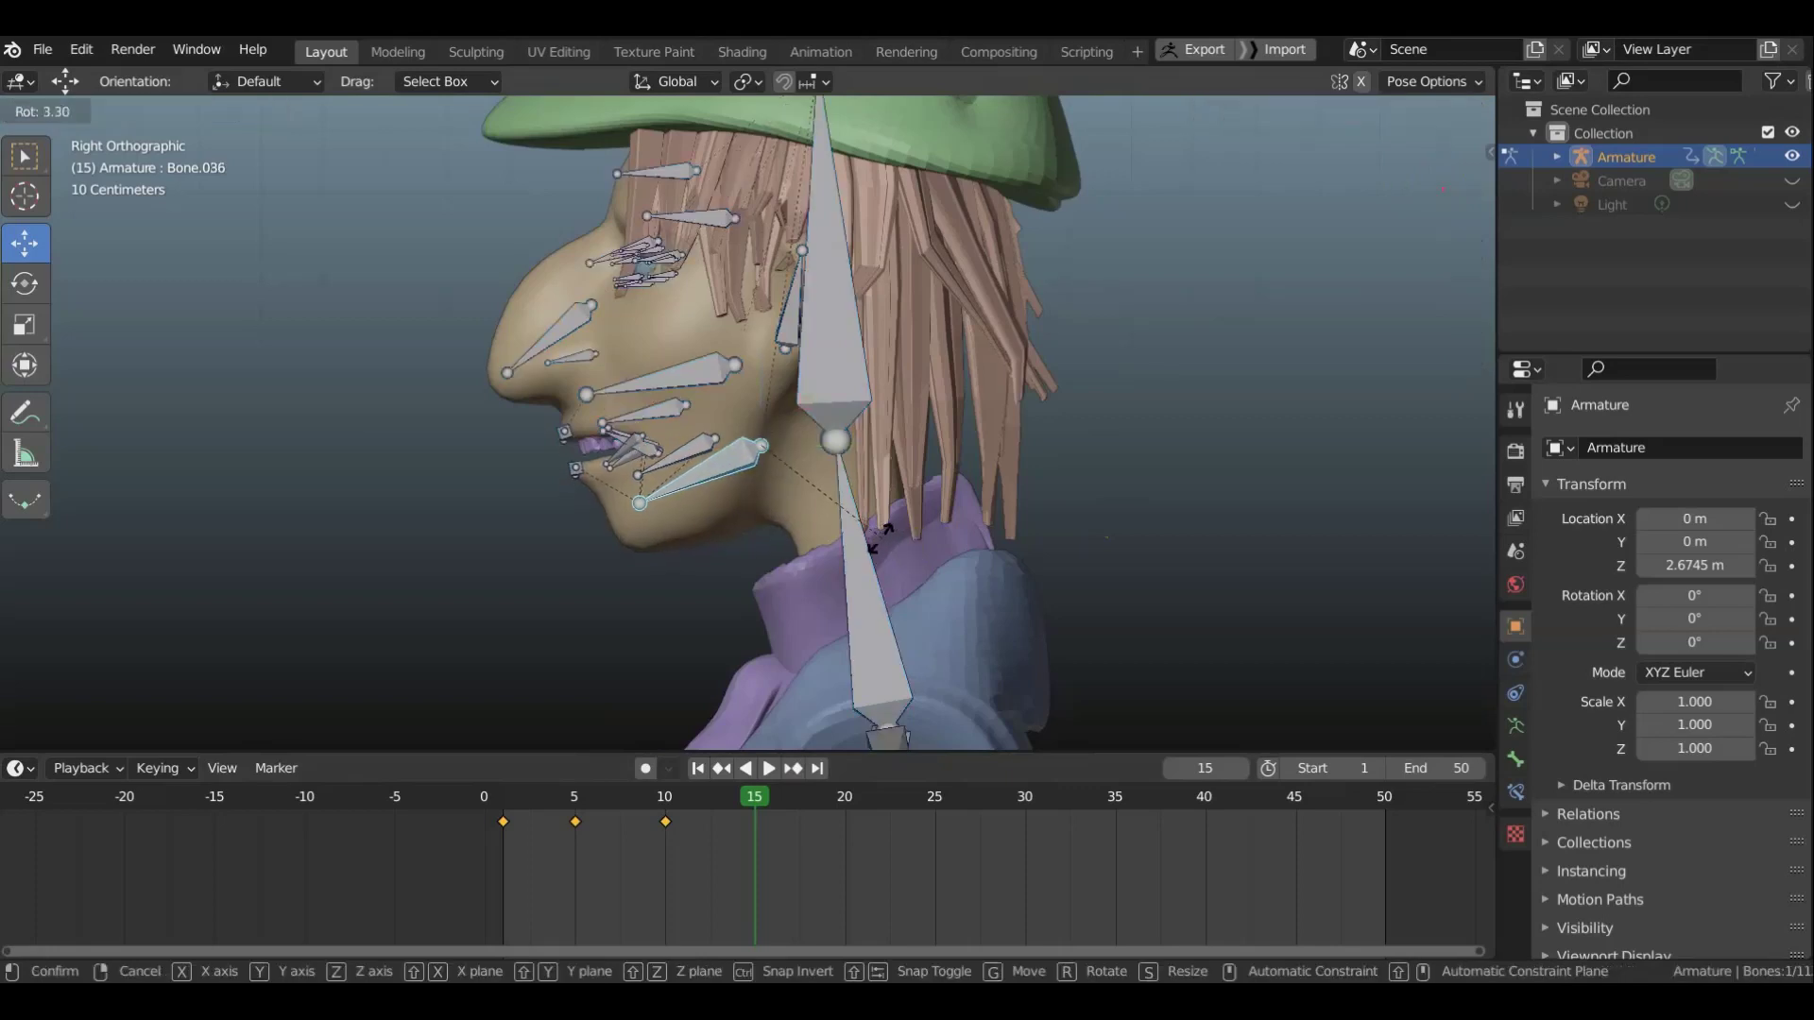
left_click(875, 541)
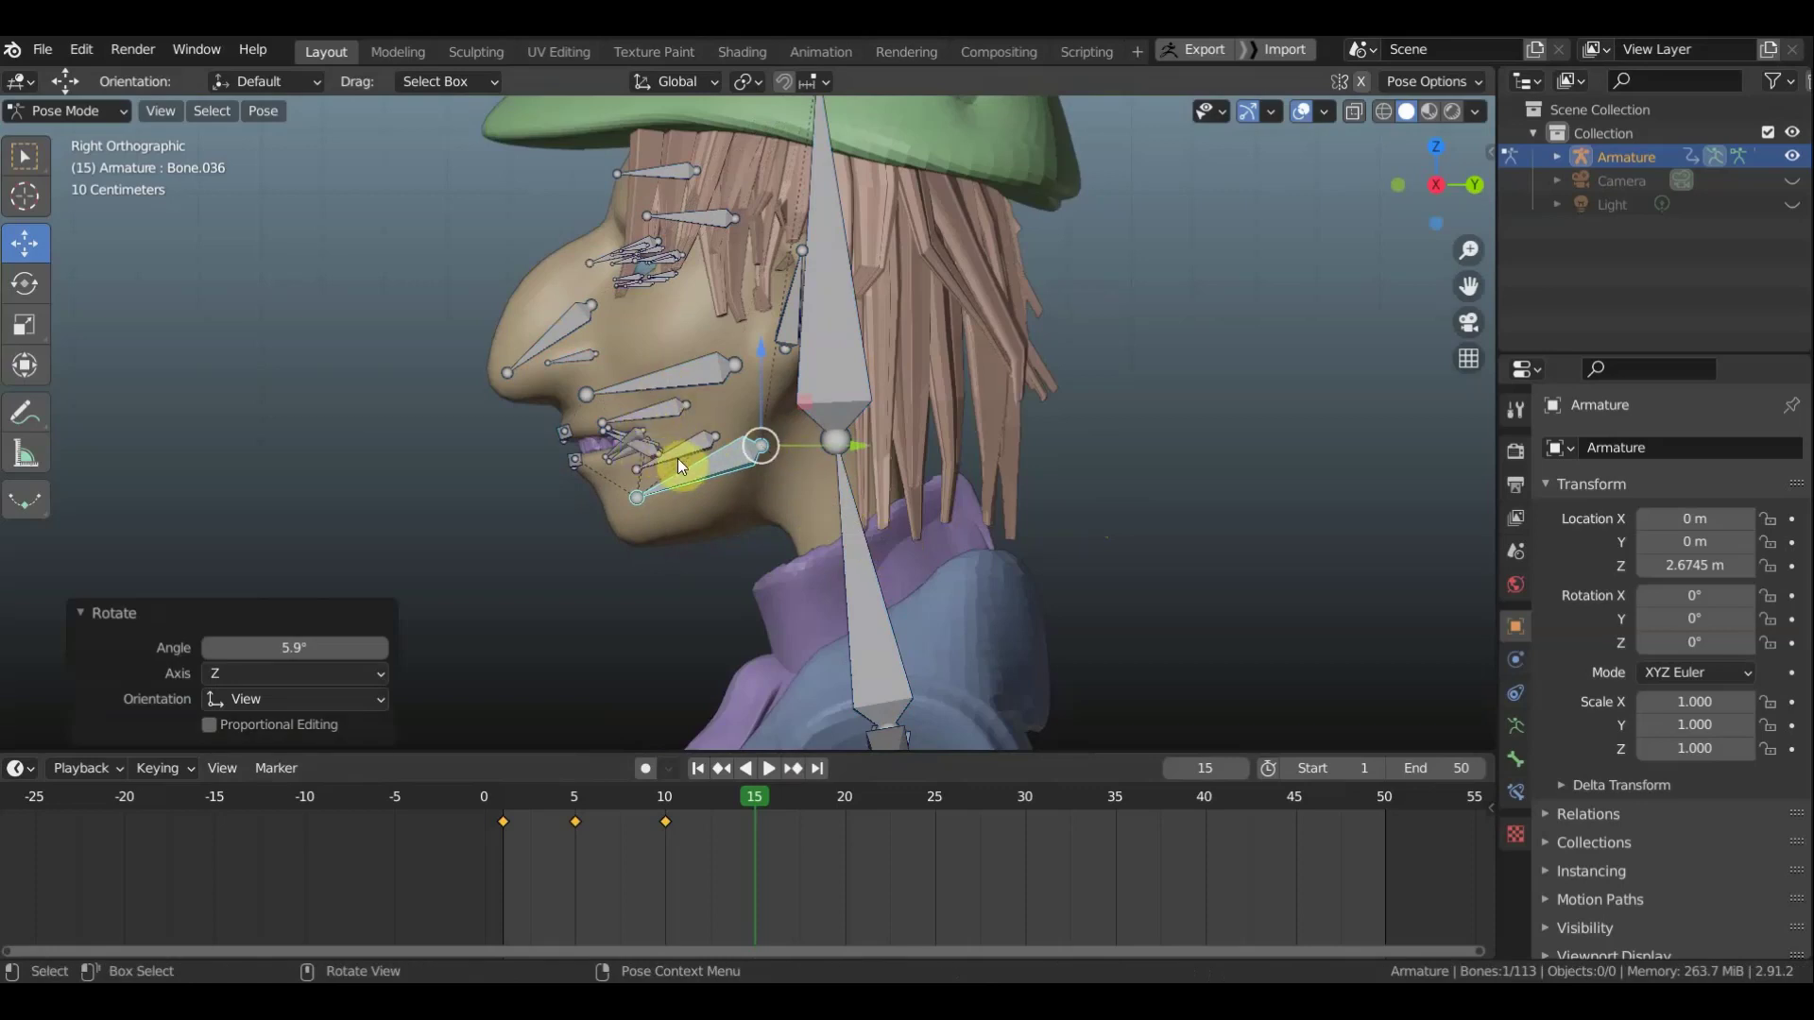
Select three lip bones around the mouth
left_click(677, 458)
mouse_move(684, 462)
middle_mouse_down()
mouse_move(1164, 480)
mouse_move(934, 482)
middle_mouse_up()
scroll(914, 474, "up", 3)
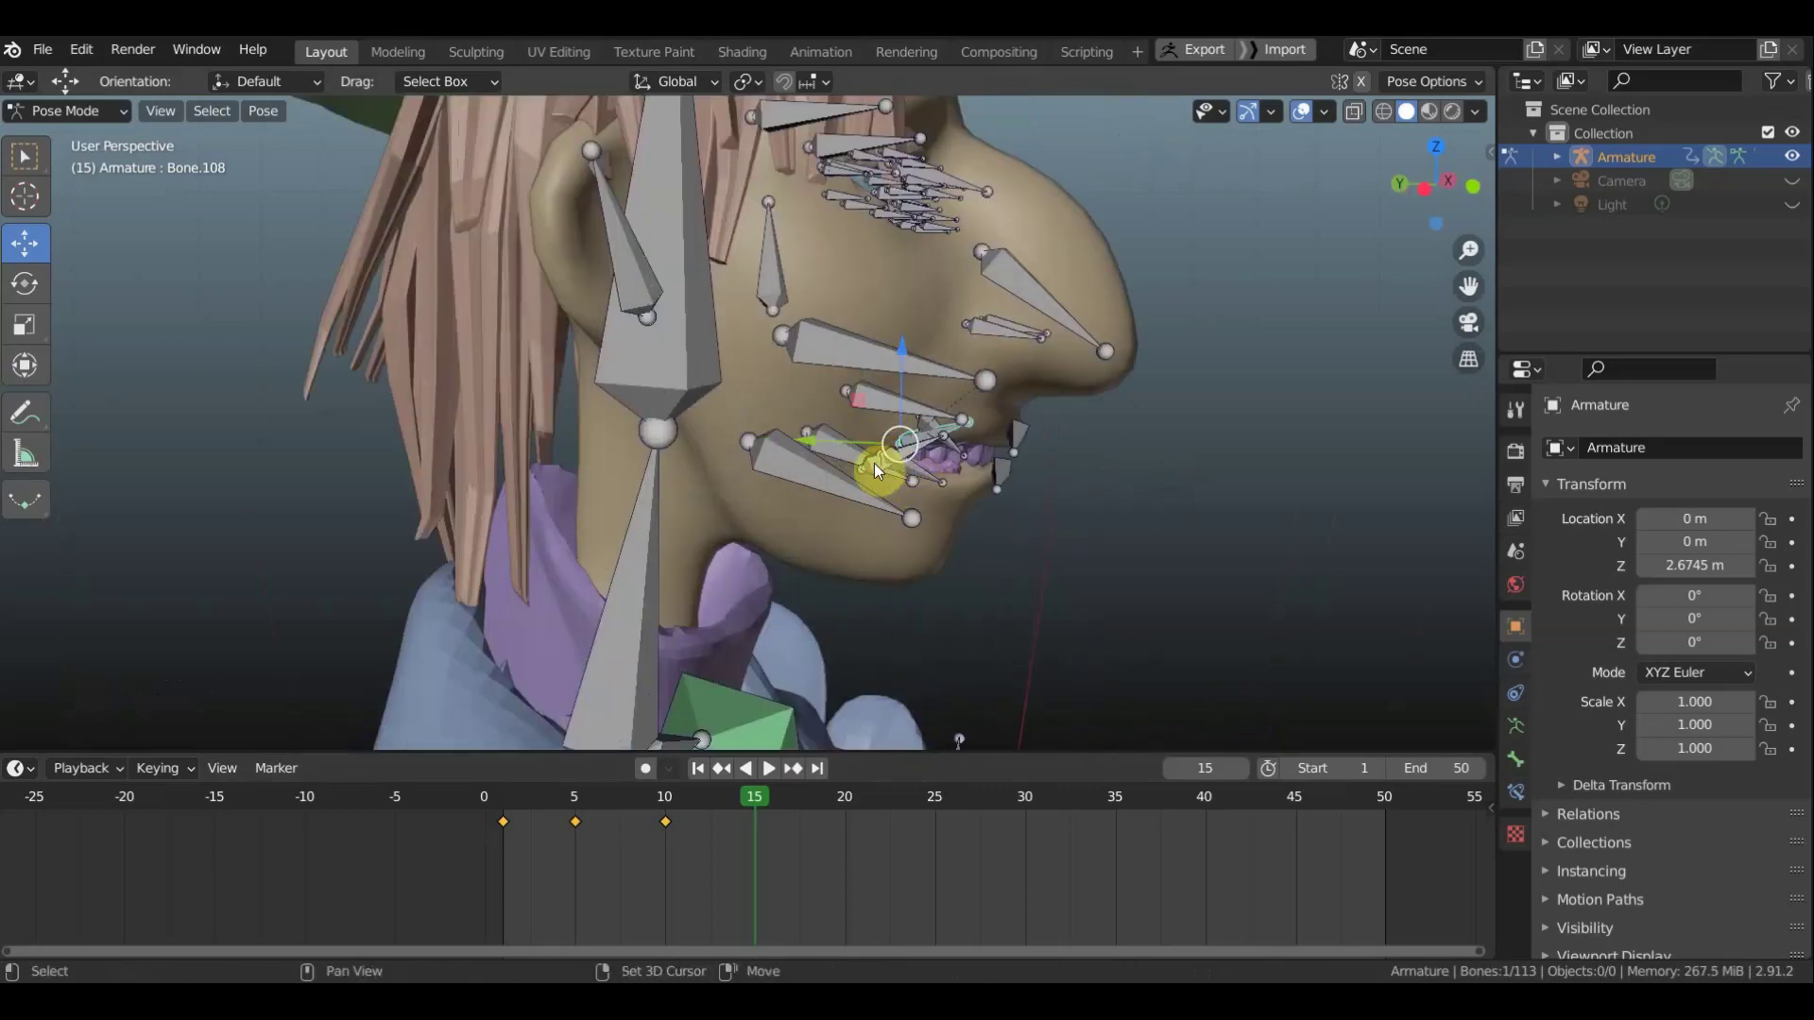
left_click(907, 476, "shift")
middle_click_drag(915, 478, 824, 465)
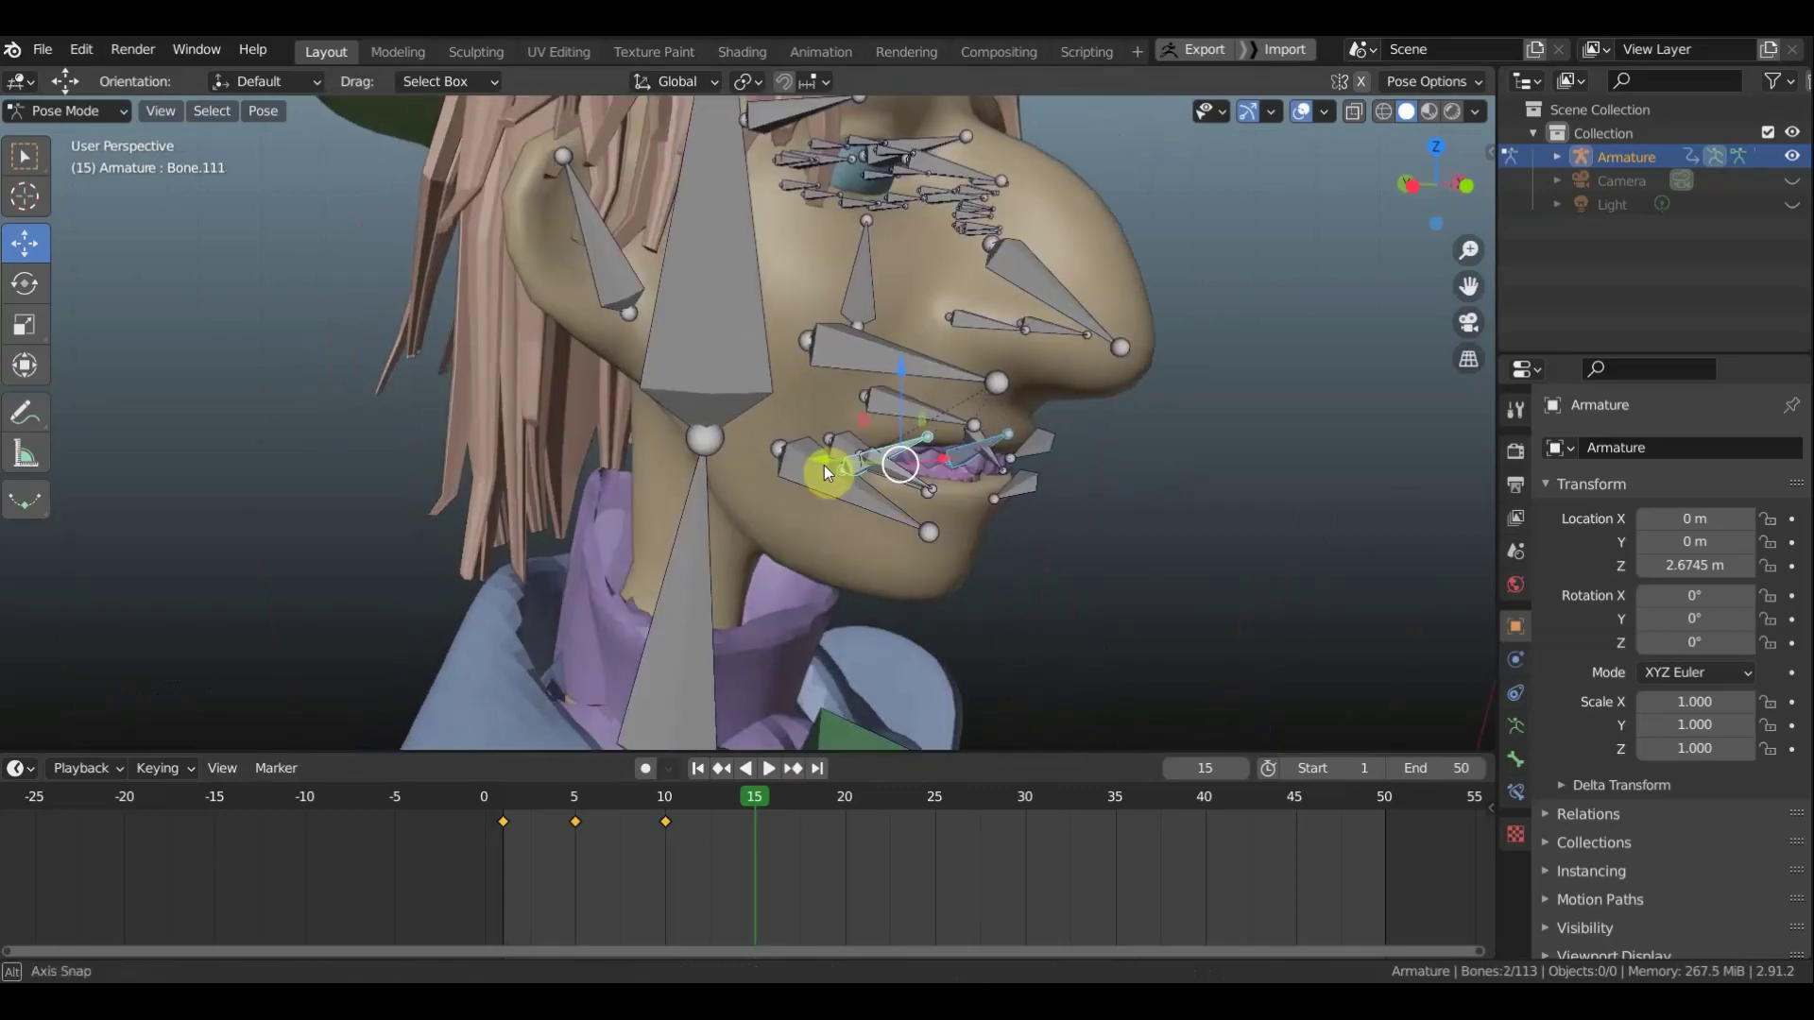
left_click(974, 501, "shift")
middle_click_drag(969, 501, 733, 516)
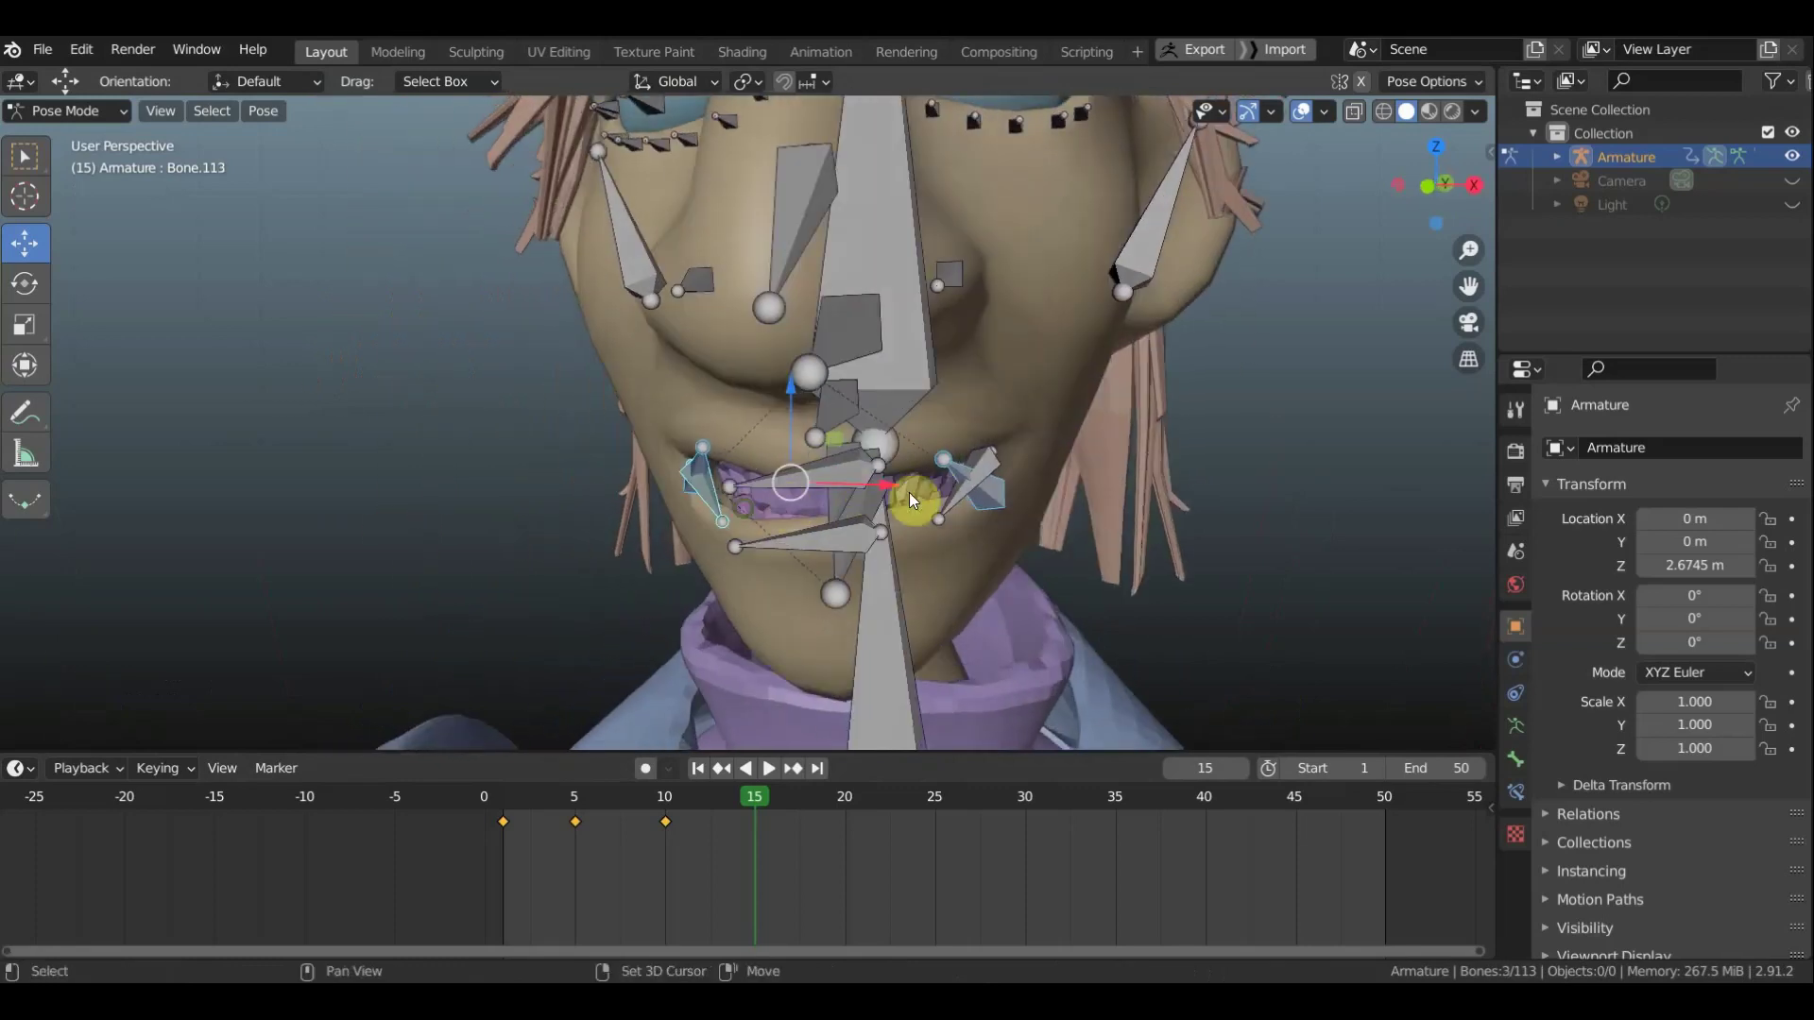
Add a fourth lip bone and pull all four back toward the face in side view
left_click(958, 499, "shift")
key("KP_3")
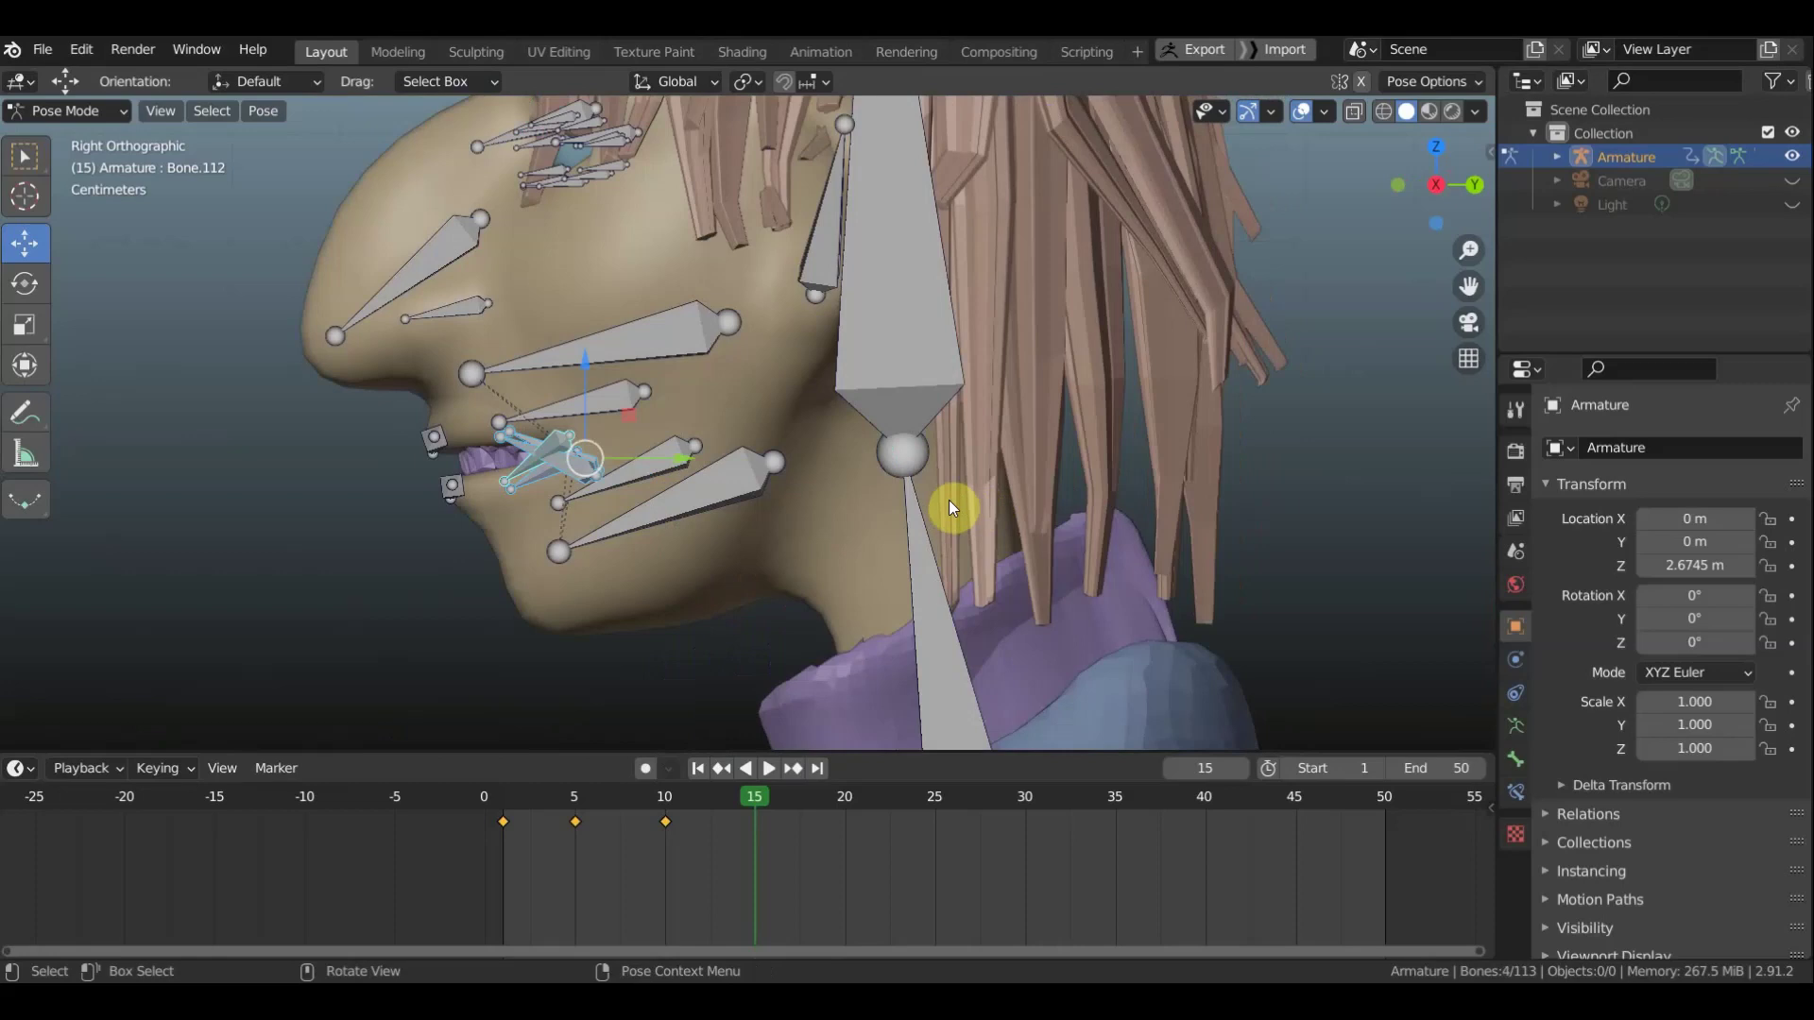
key("g")
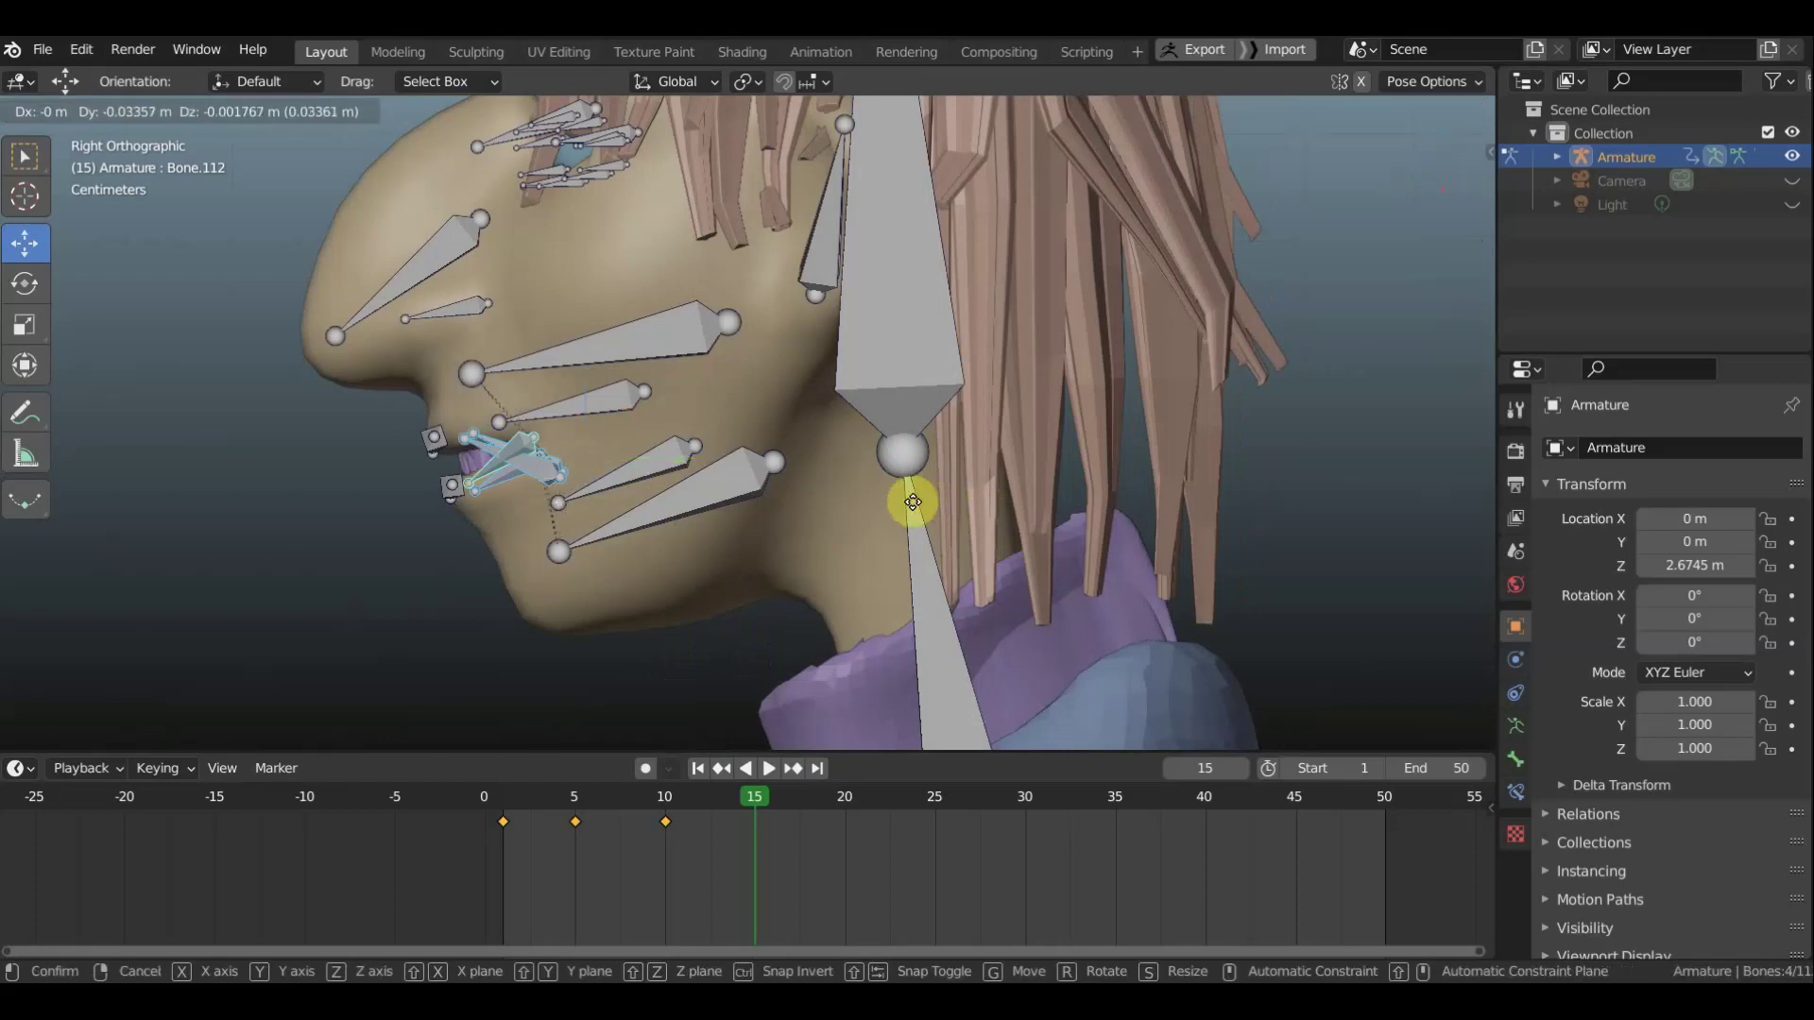
left_click(913, 502)
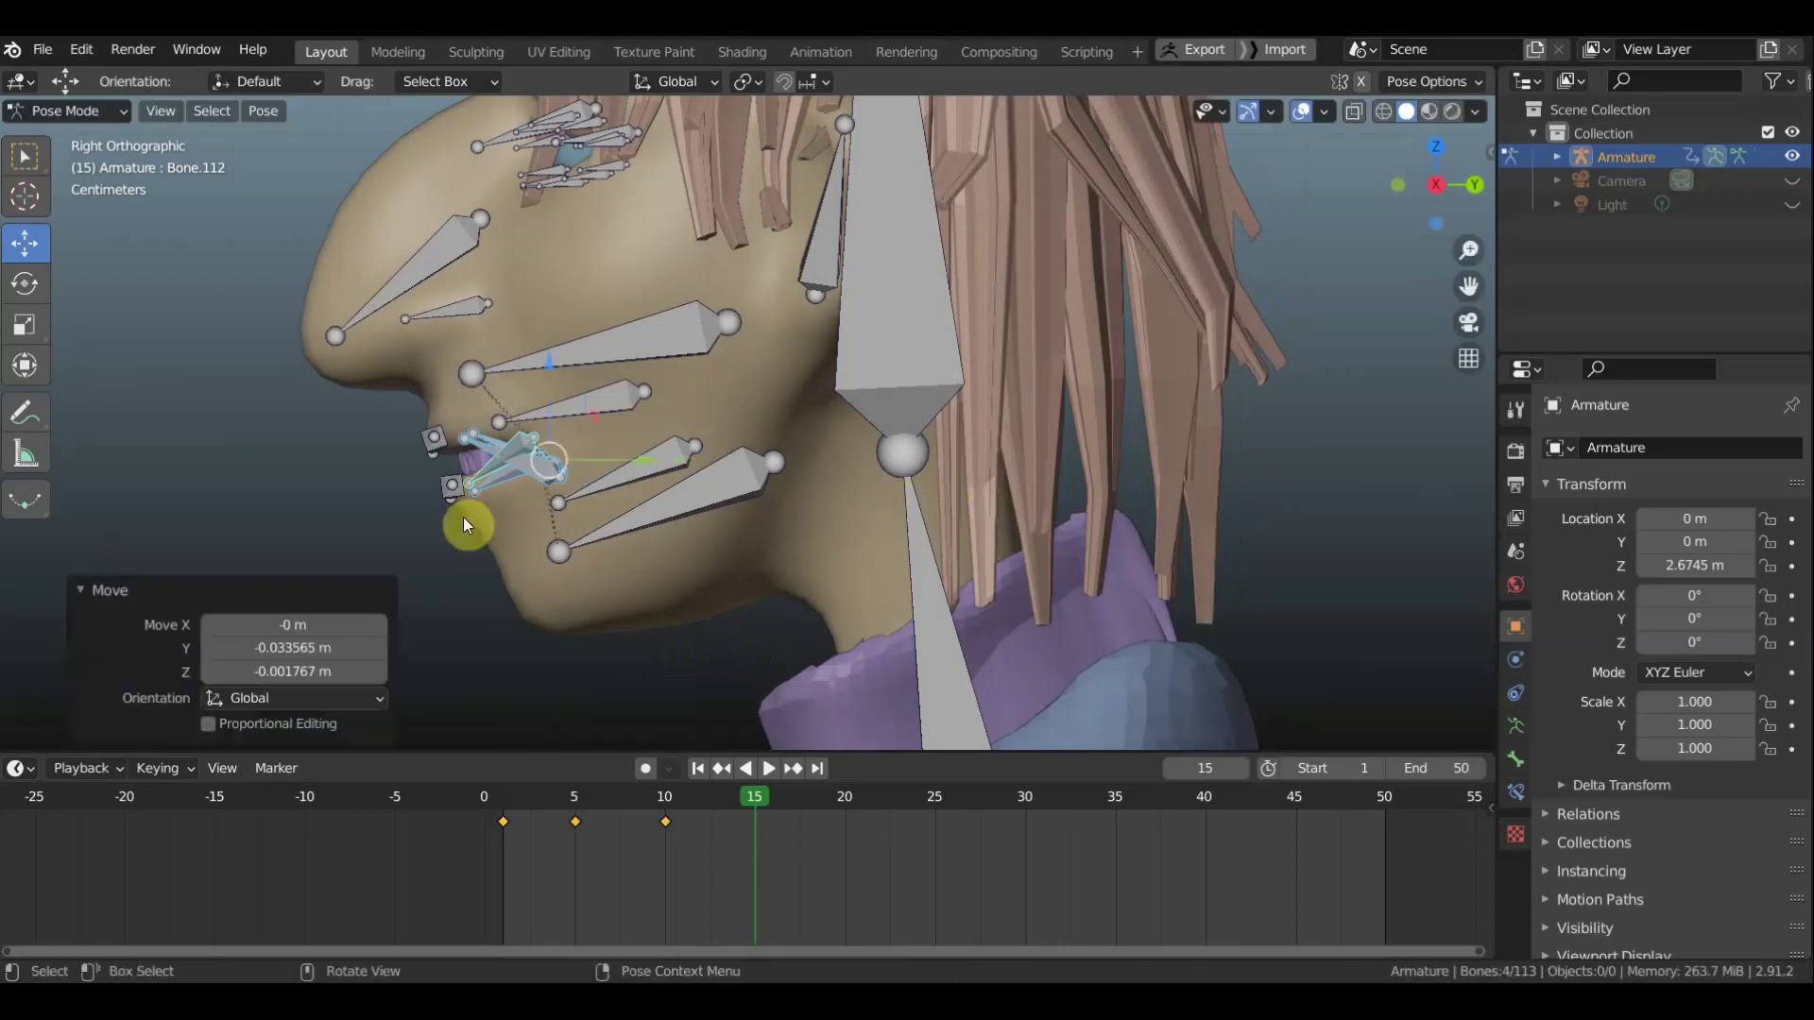
Shift two lip bones 0.0106 m in Y and 0.001767 m in Z, including the upper lip
left_click(417, 442, "shift")
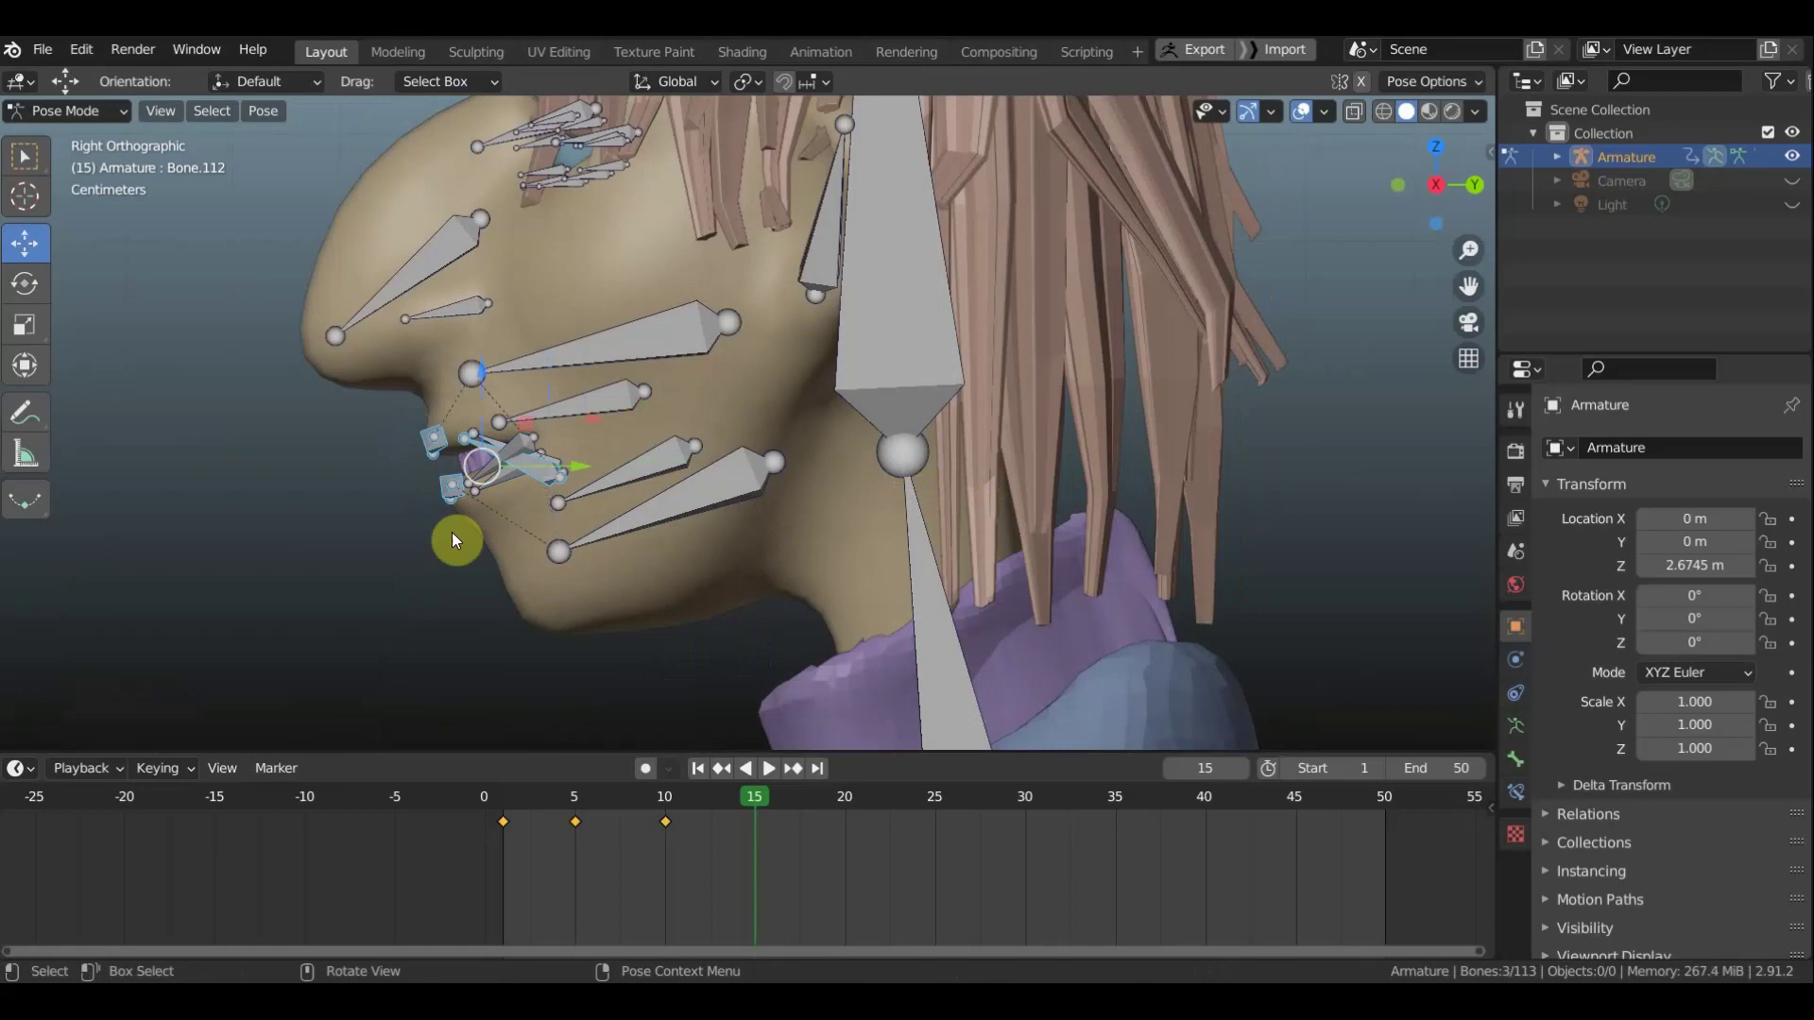
left_click(467, 463, "shift")
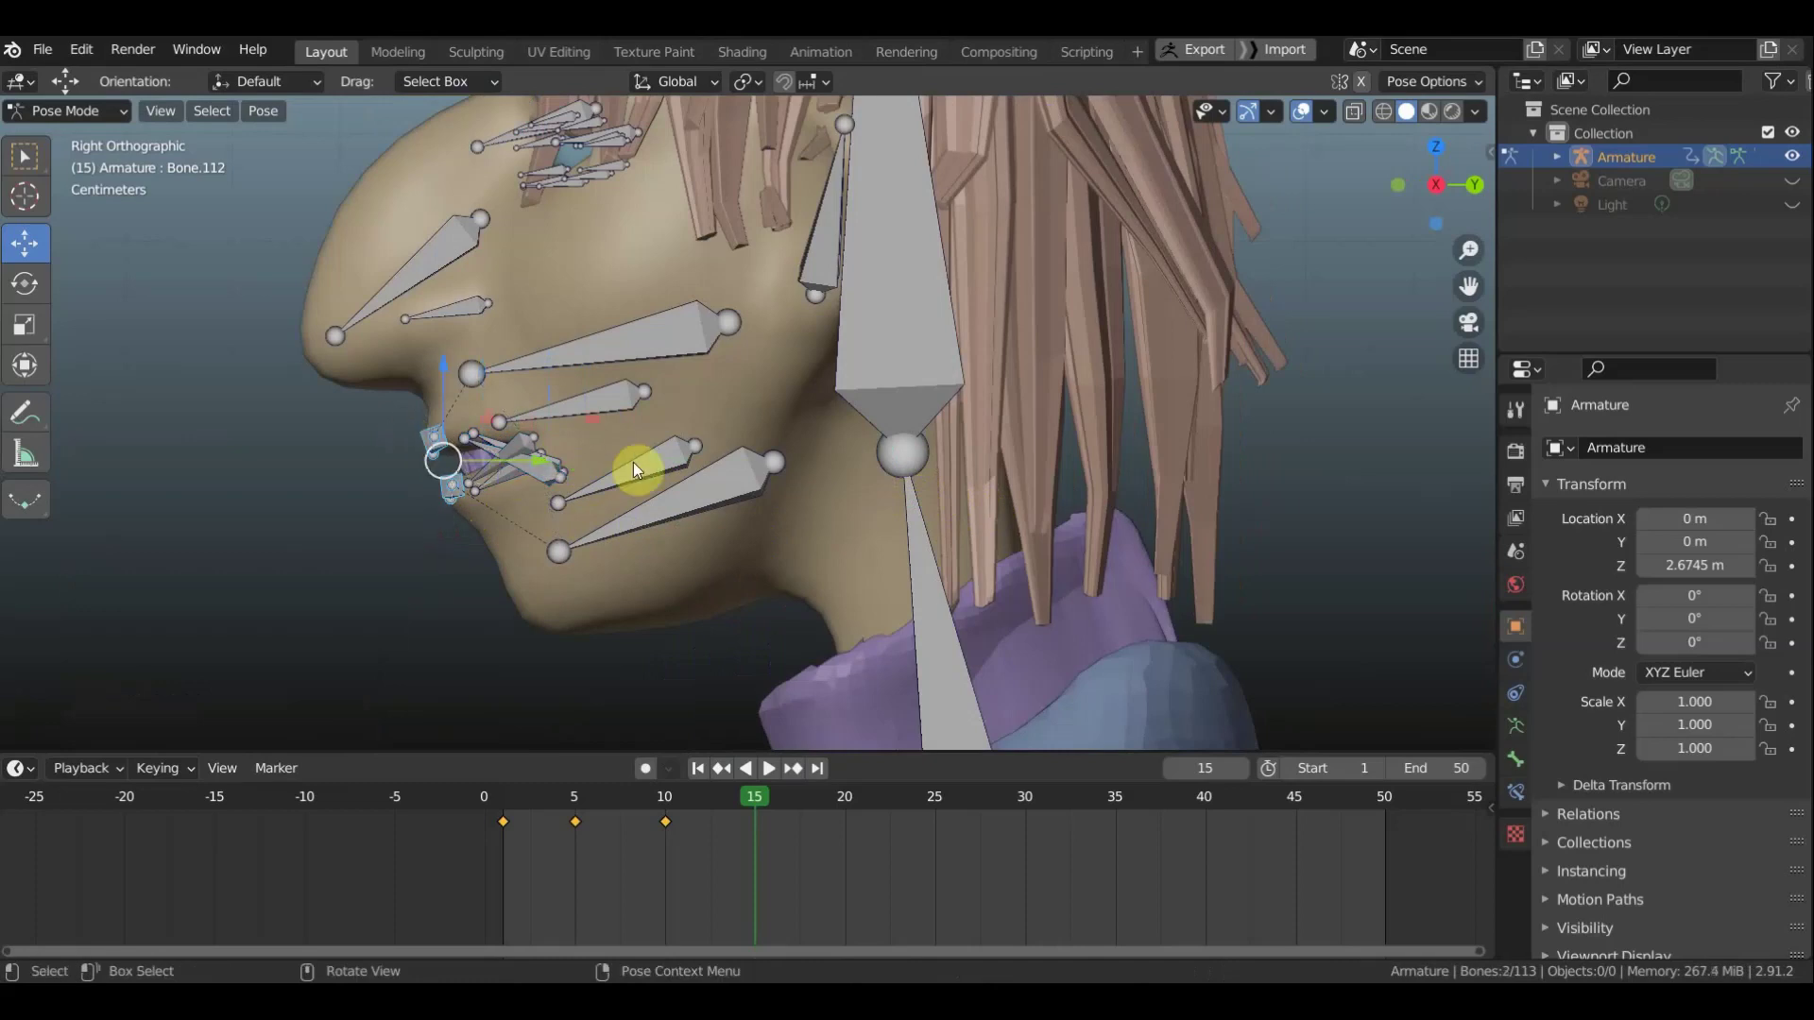
key("g")
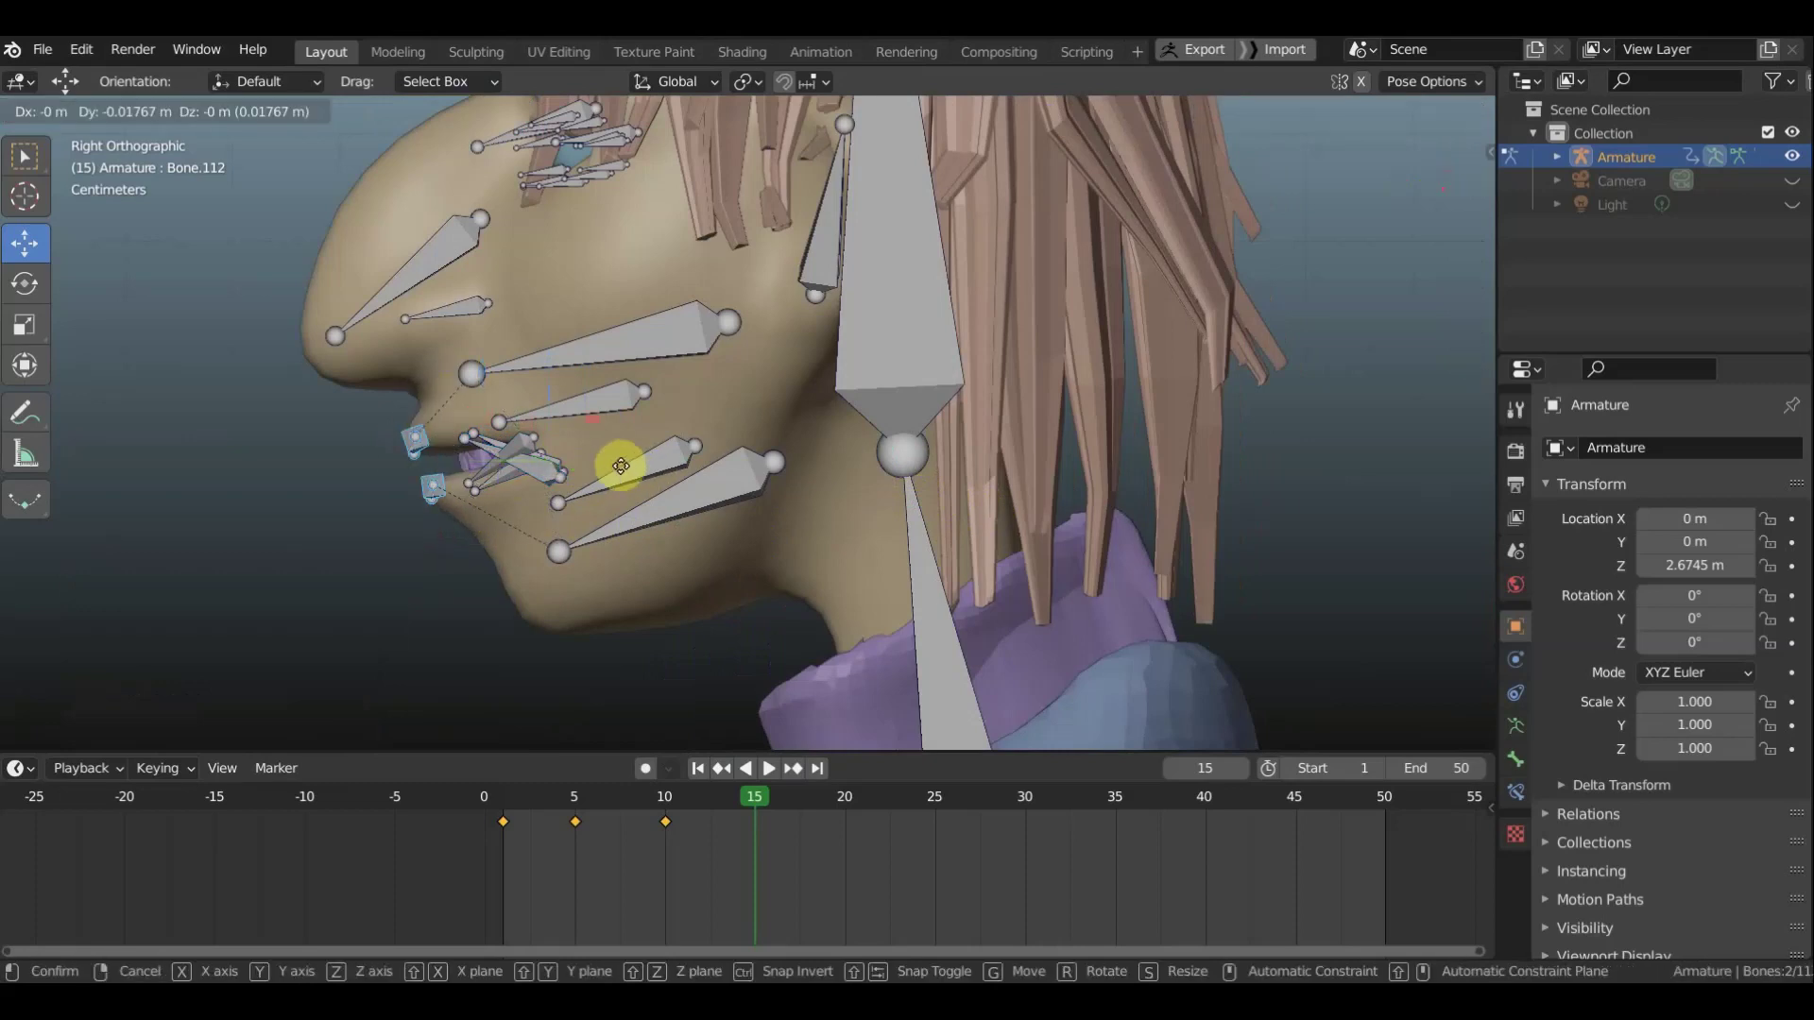
left_click(621, 466)
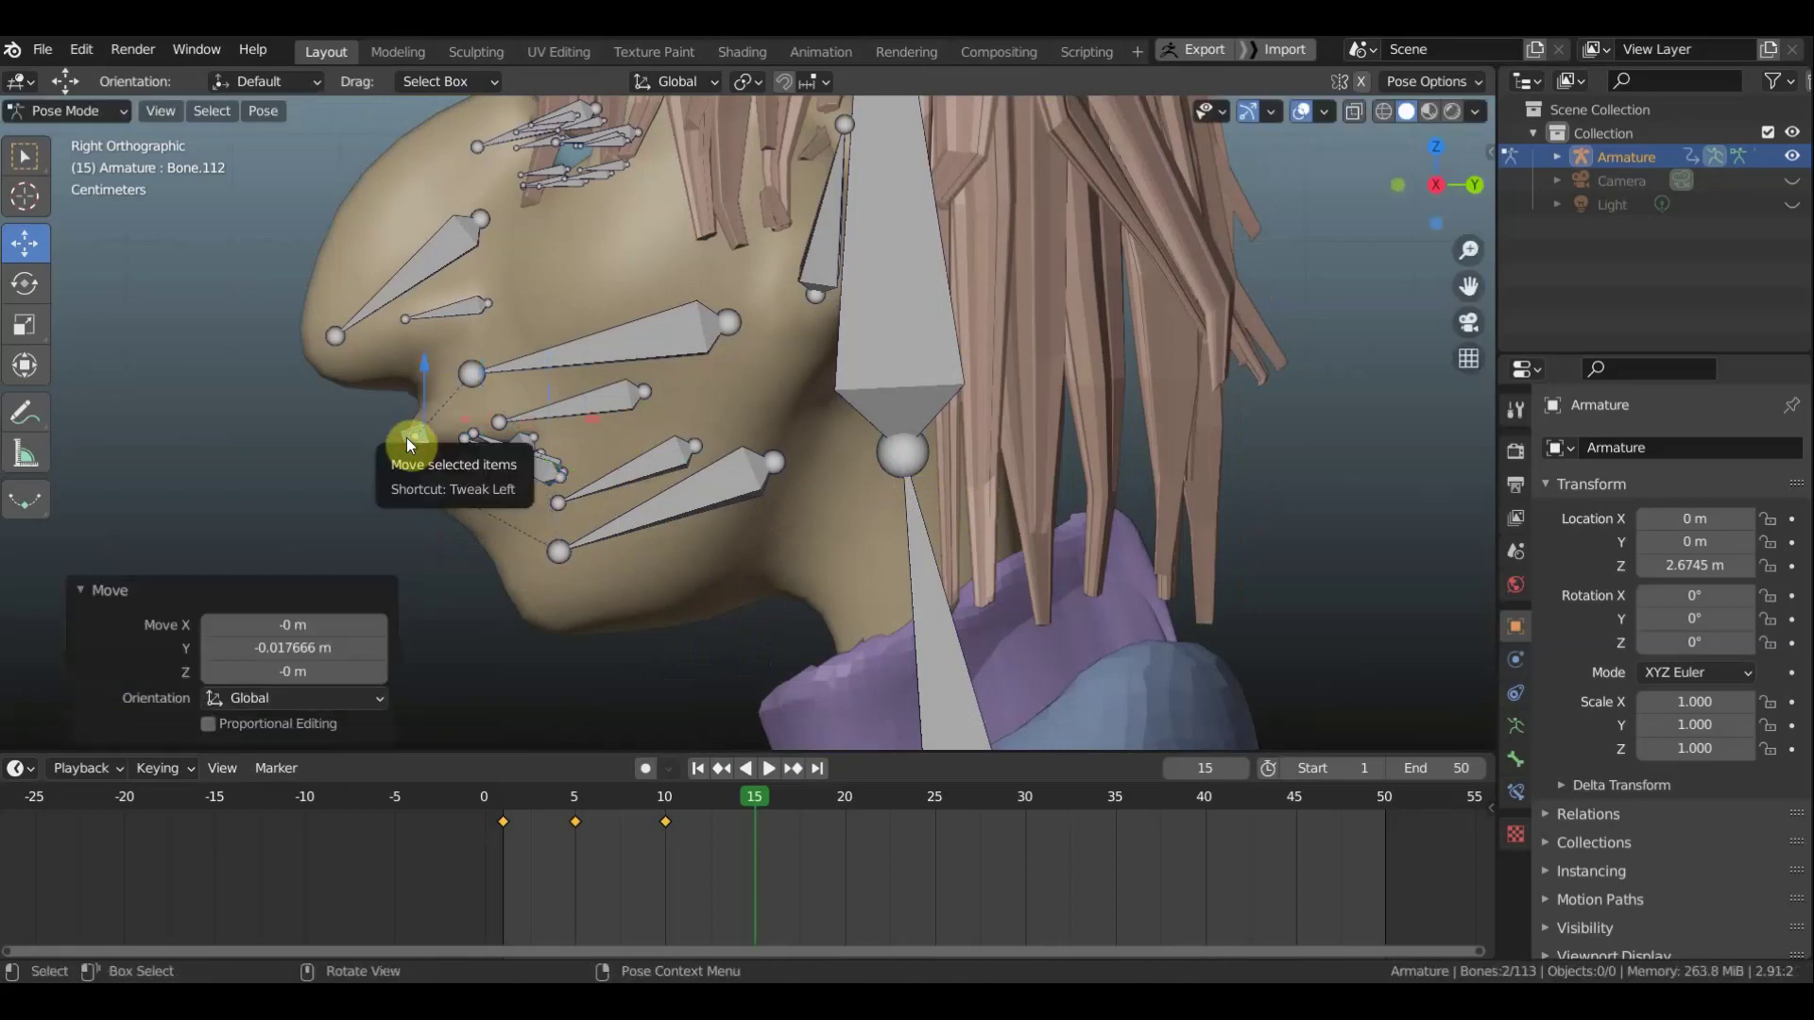
mouse_move(408, 440)
left_mouse_down()
mouse_move(398, 425)
mouse_move(398, 475)
left_mouse_up()
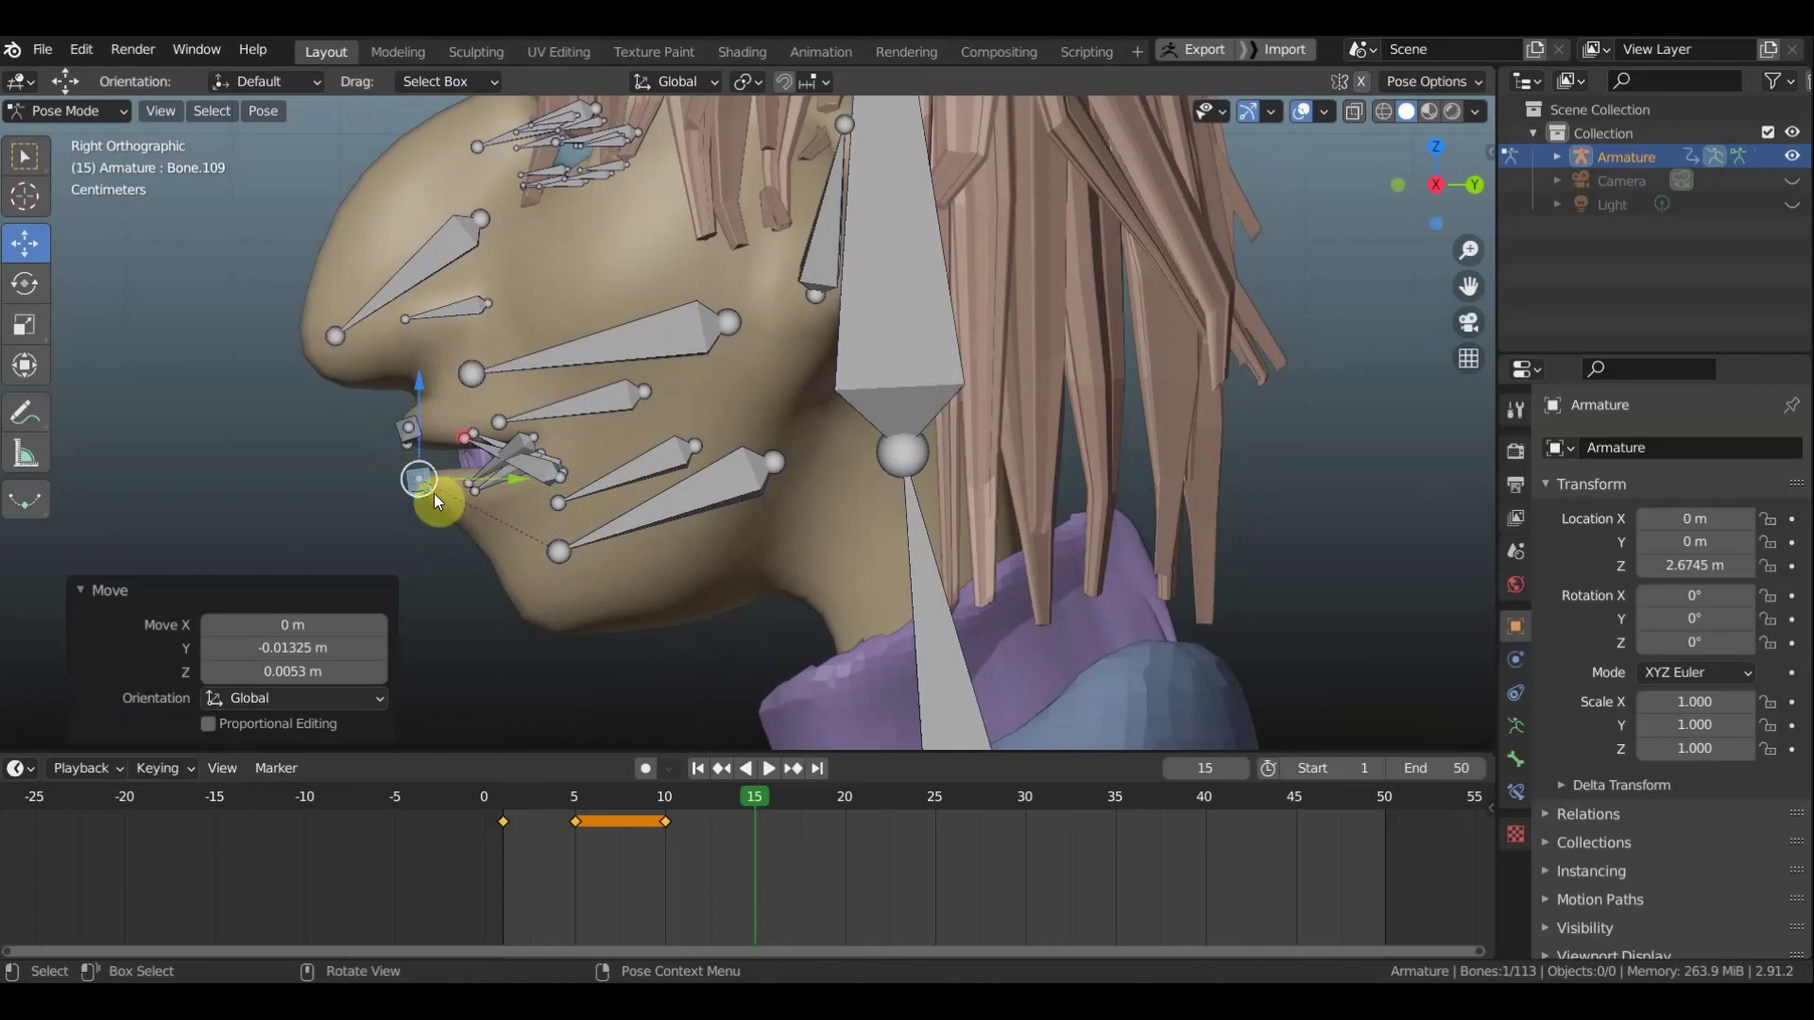
left_click(409, 444, "shift")
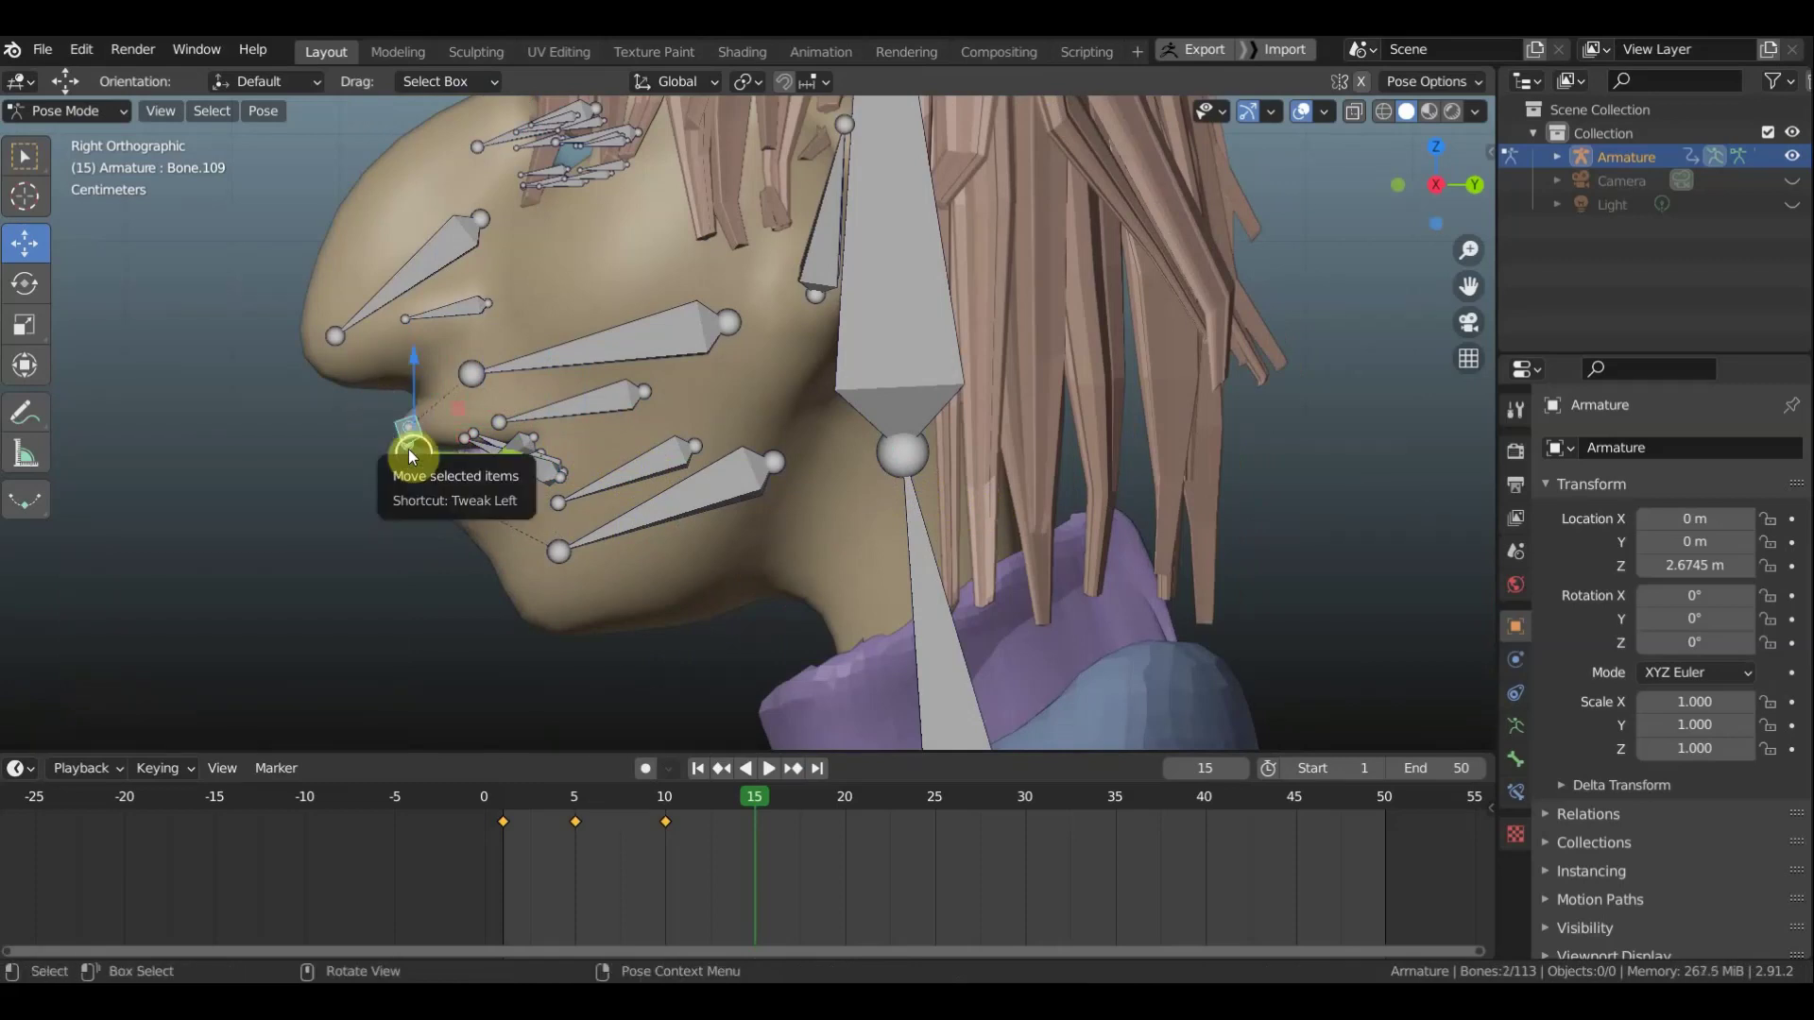
left_click_drag(408, 450, 419, 440)
mouse_move(420, 441)
middle_mouse_down()
mouse_move(818, 473)
mouse_move(758, 460)
middle_mouse_up()
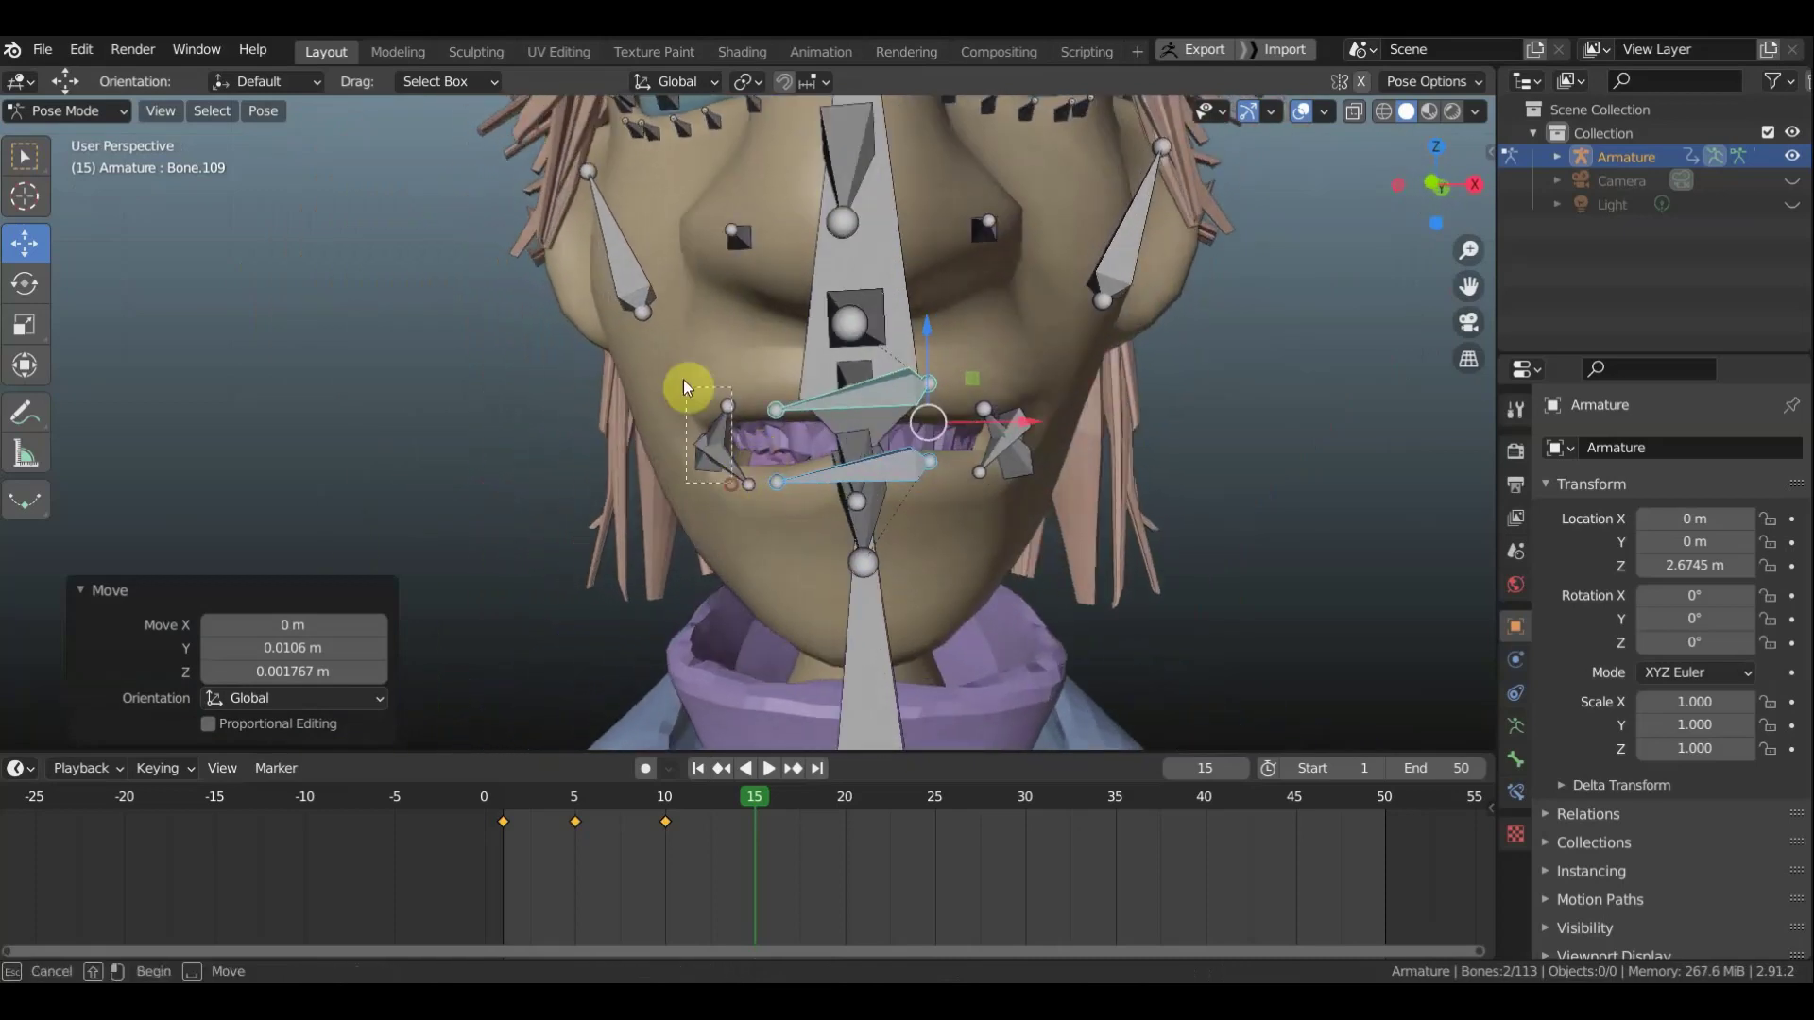
Reposition the left and right mouth-corner bones, checking the mouth shape with bones hidden
left_click(683, 415)
left_click_drag(679, 434, 699, 440)
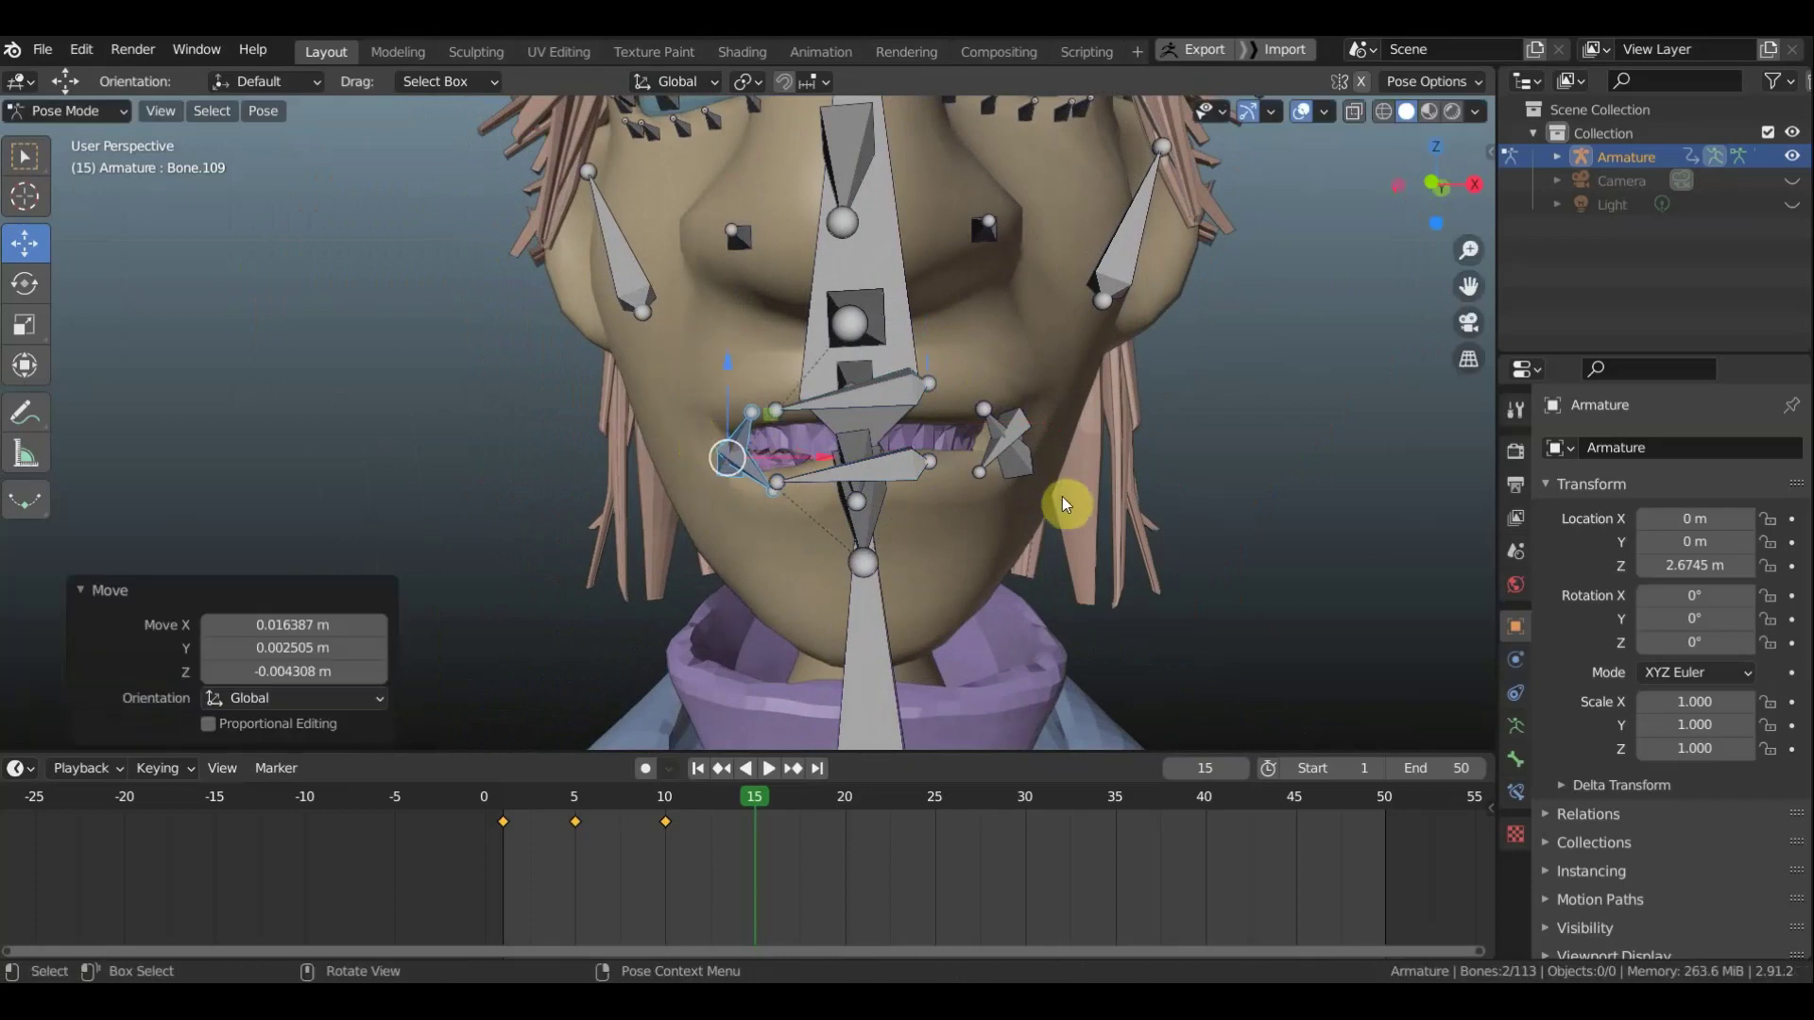
left_click(997, 425)
left_click_drag(1036, 470, 1013, 468)
mouse_move(1013, 468)
middle_mouse_down()
mouse_move(876, 506)
mouse_move(746, 470)
middle_mouse_up()
left_click(1304, 113)
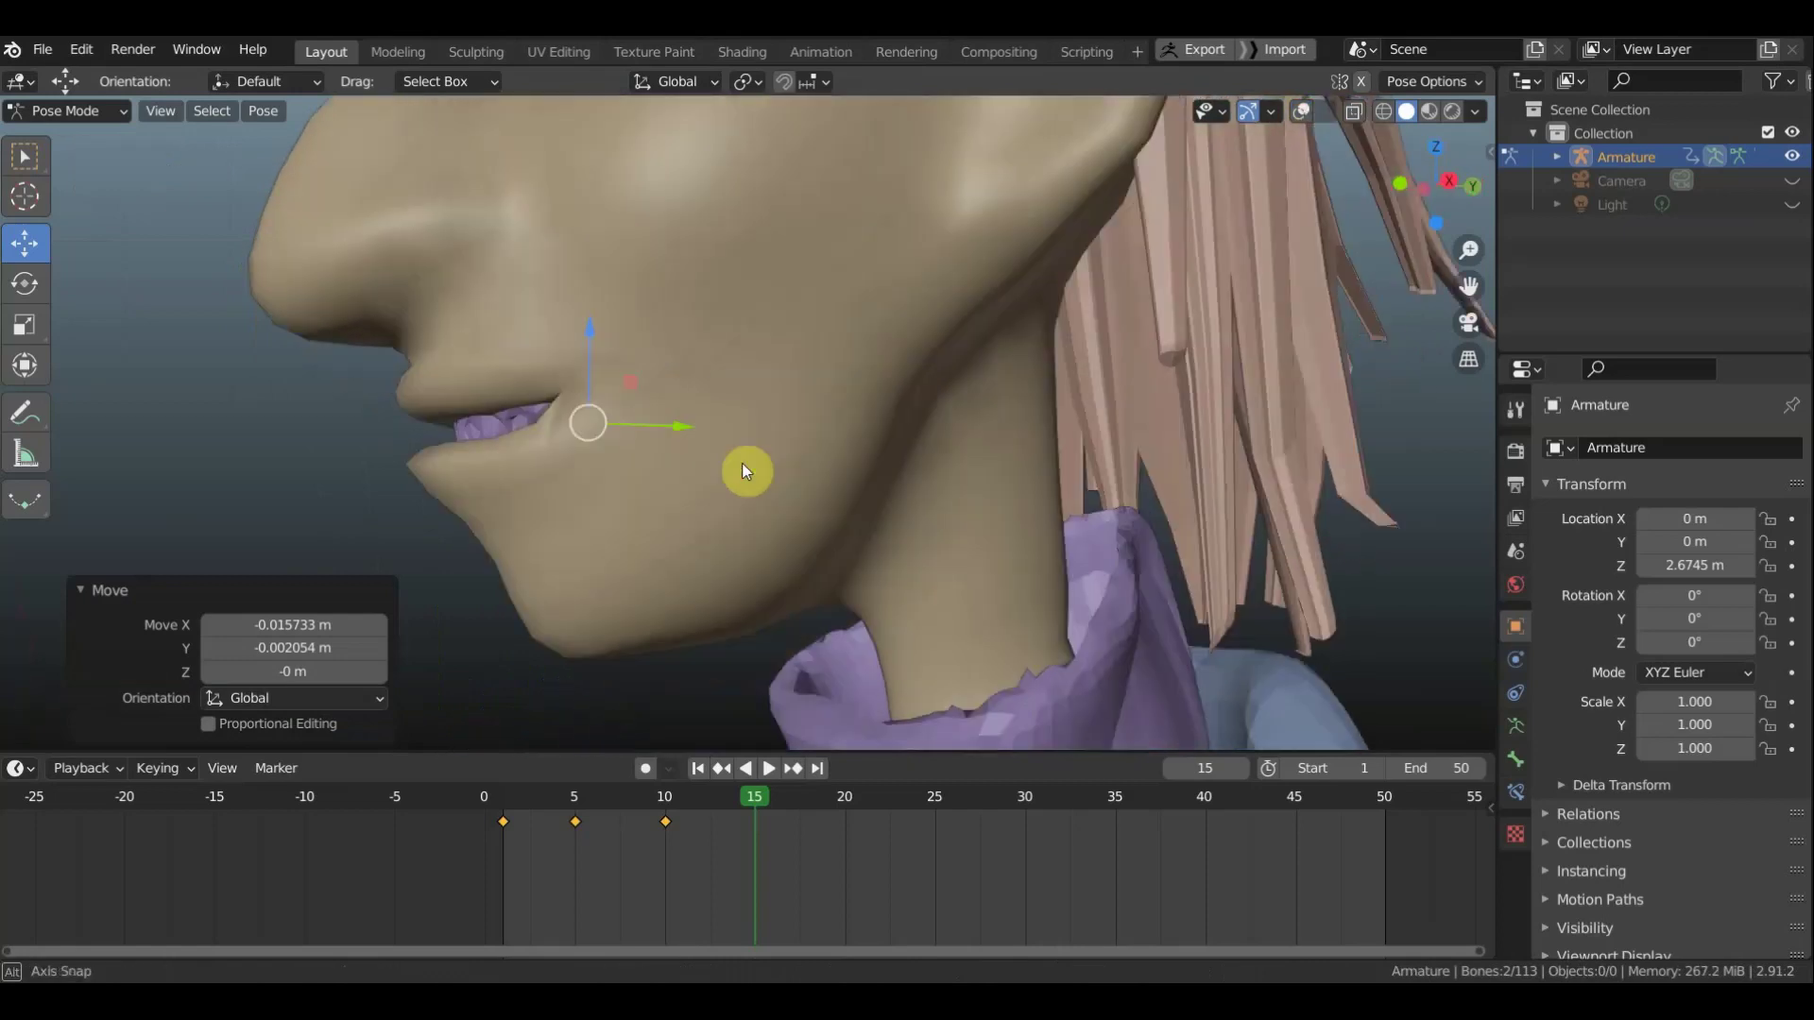
key("g")
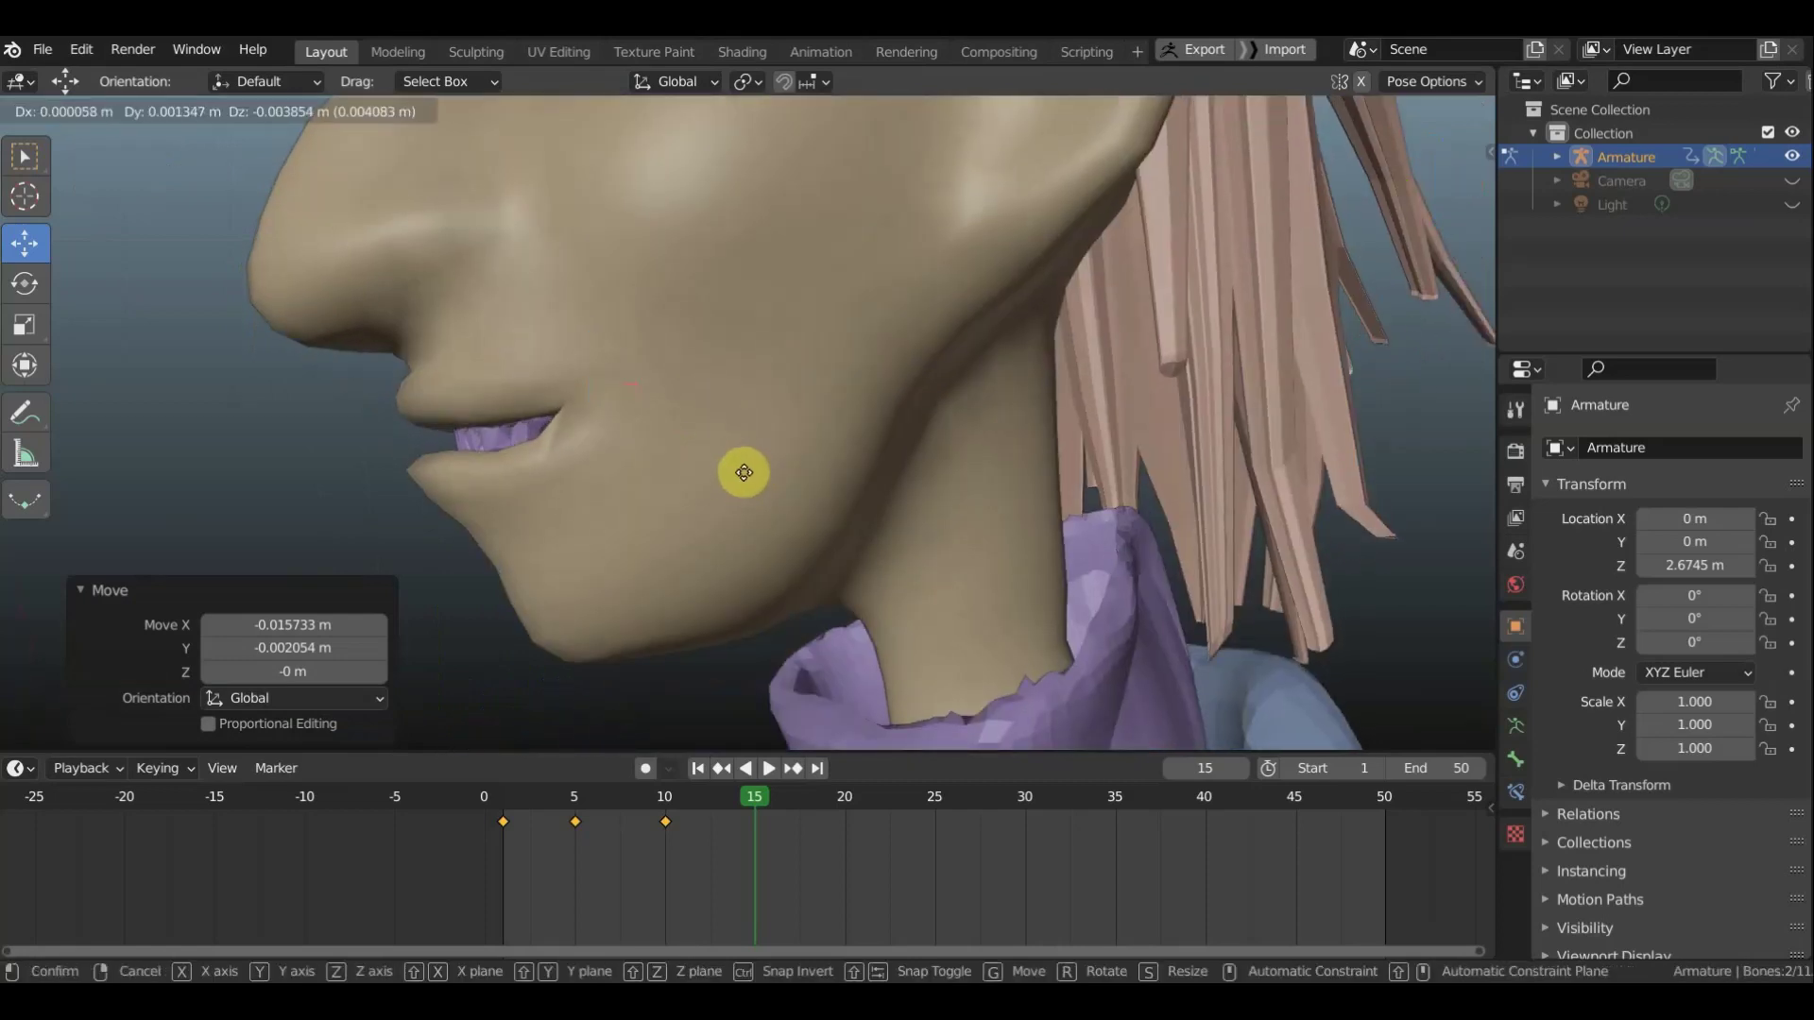
left_click(745, 472)
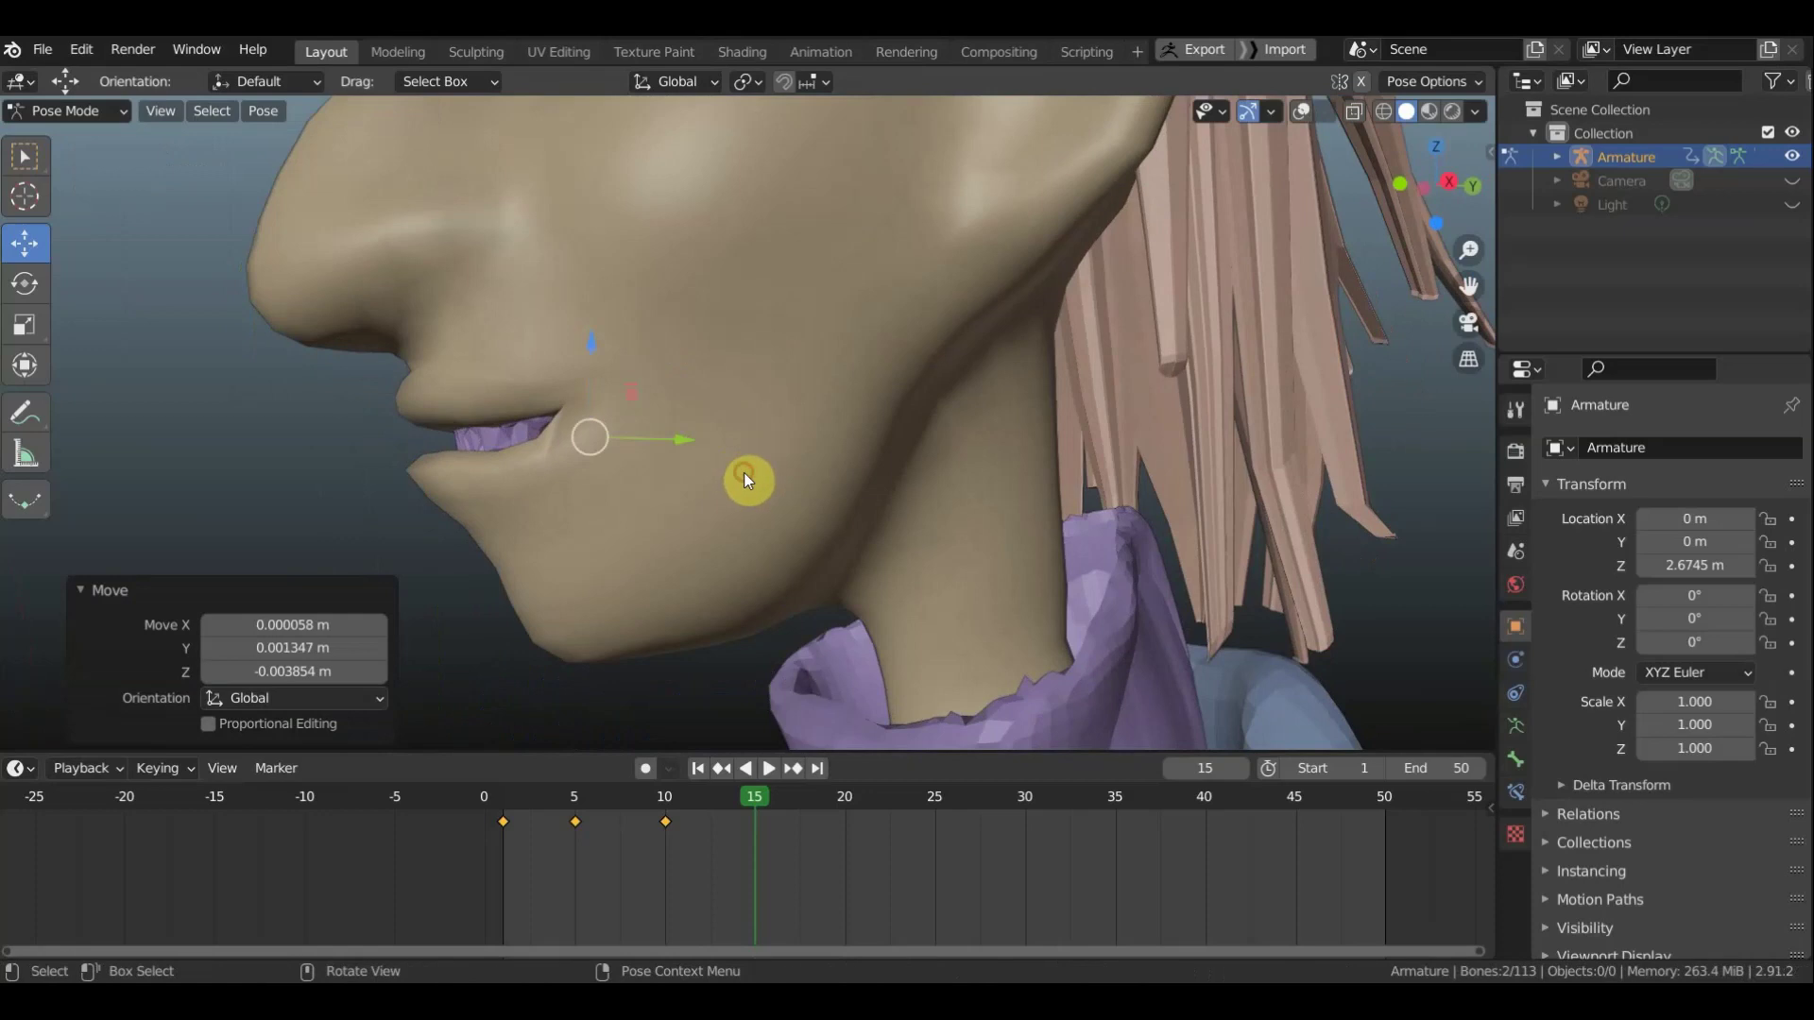
left_click(1303, 112)
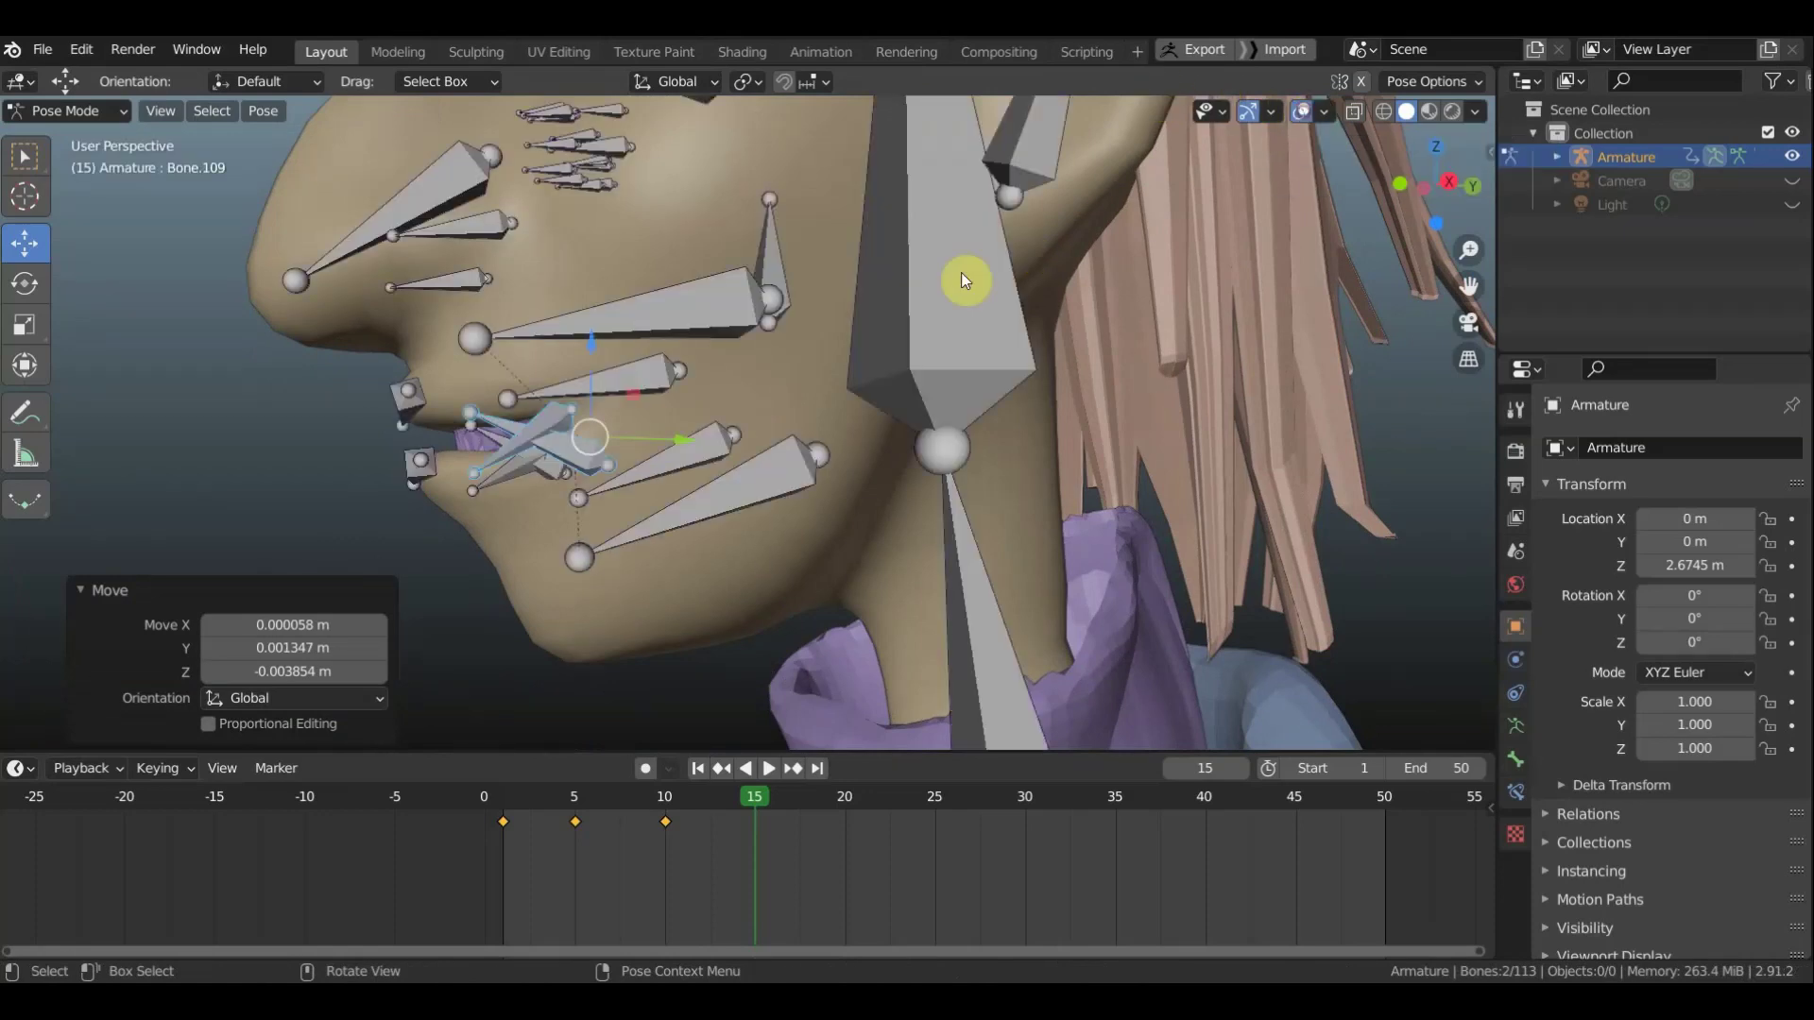
Lower lip Bone.108 and move lip Bone.111 (-0.002, 0.002, -0.010 m), reviewing from several angles
left_click(554, 413)
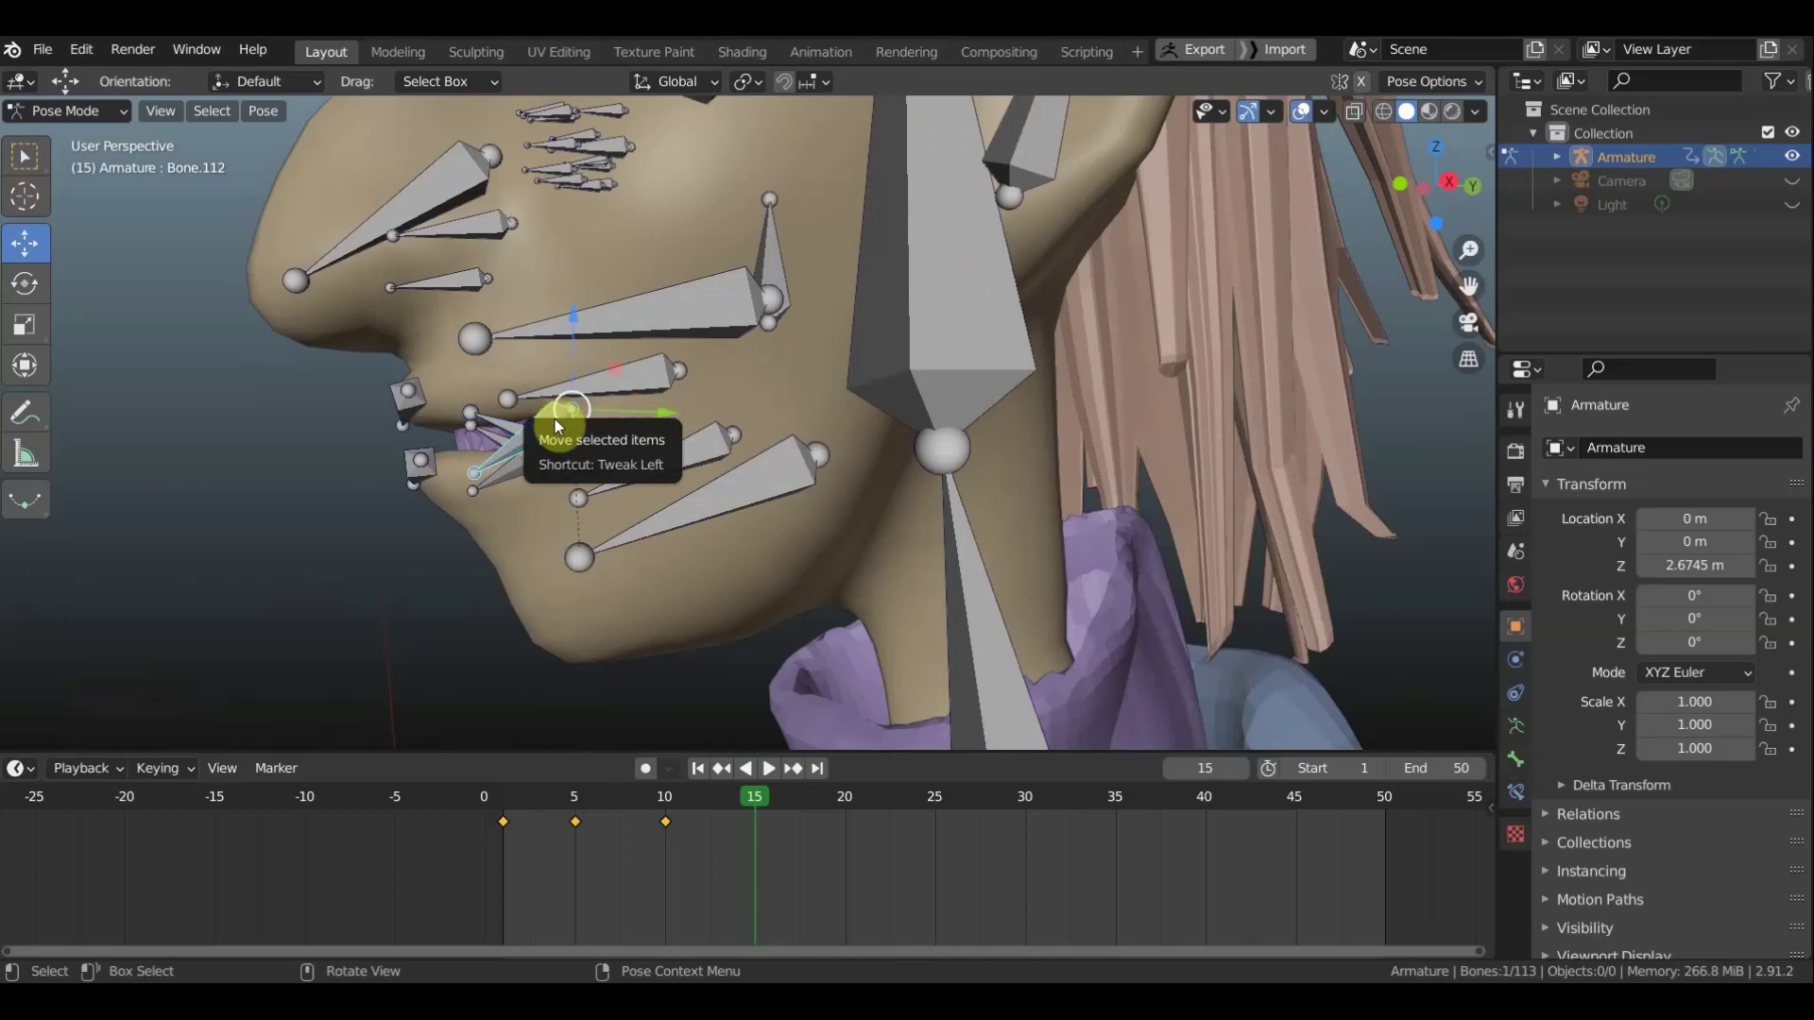
left_click(571, 451)
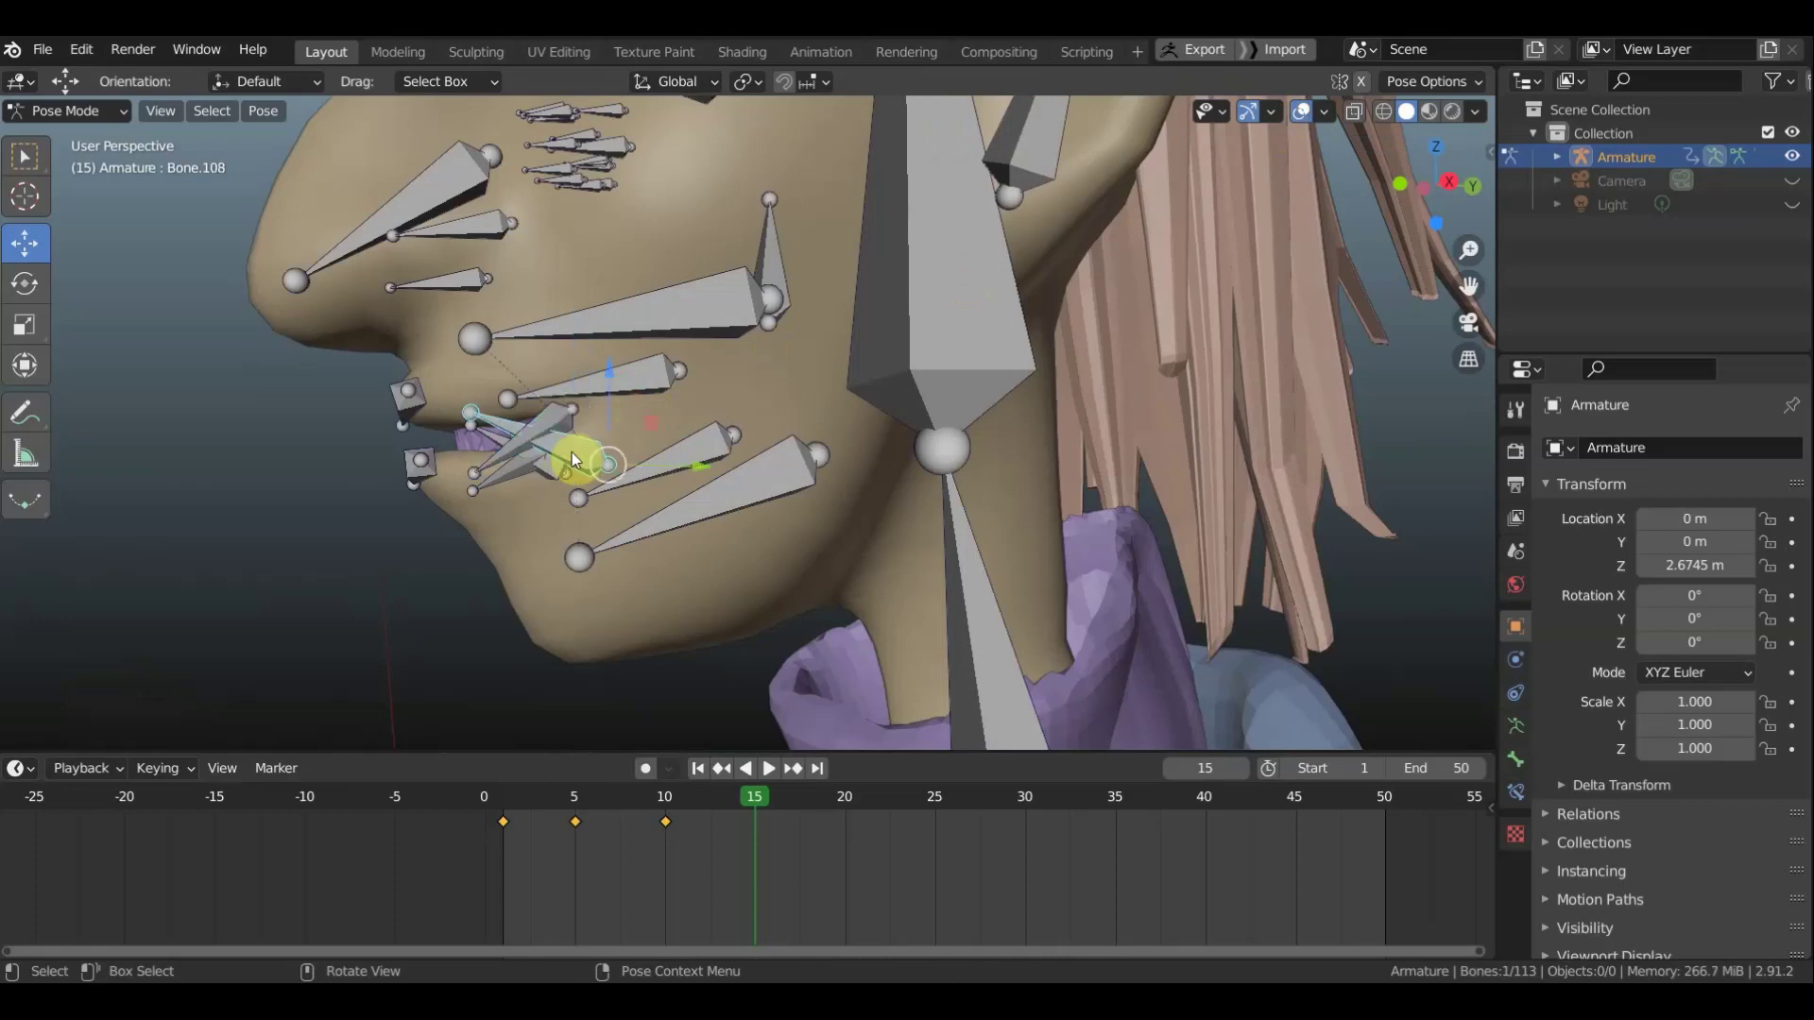
key("g")
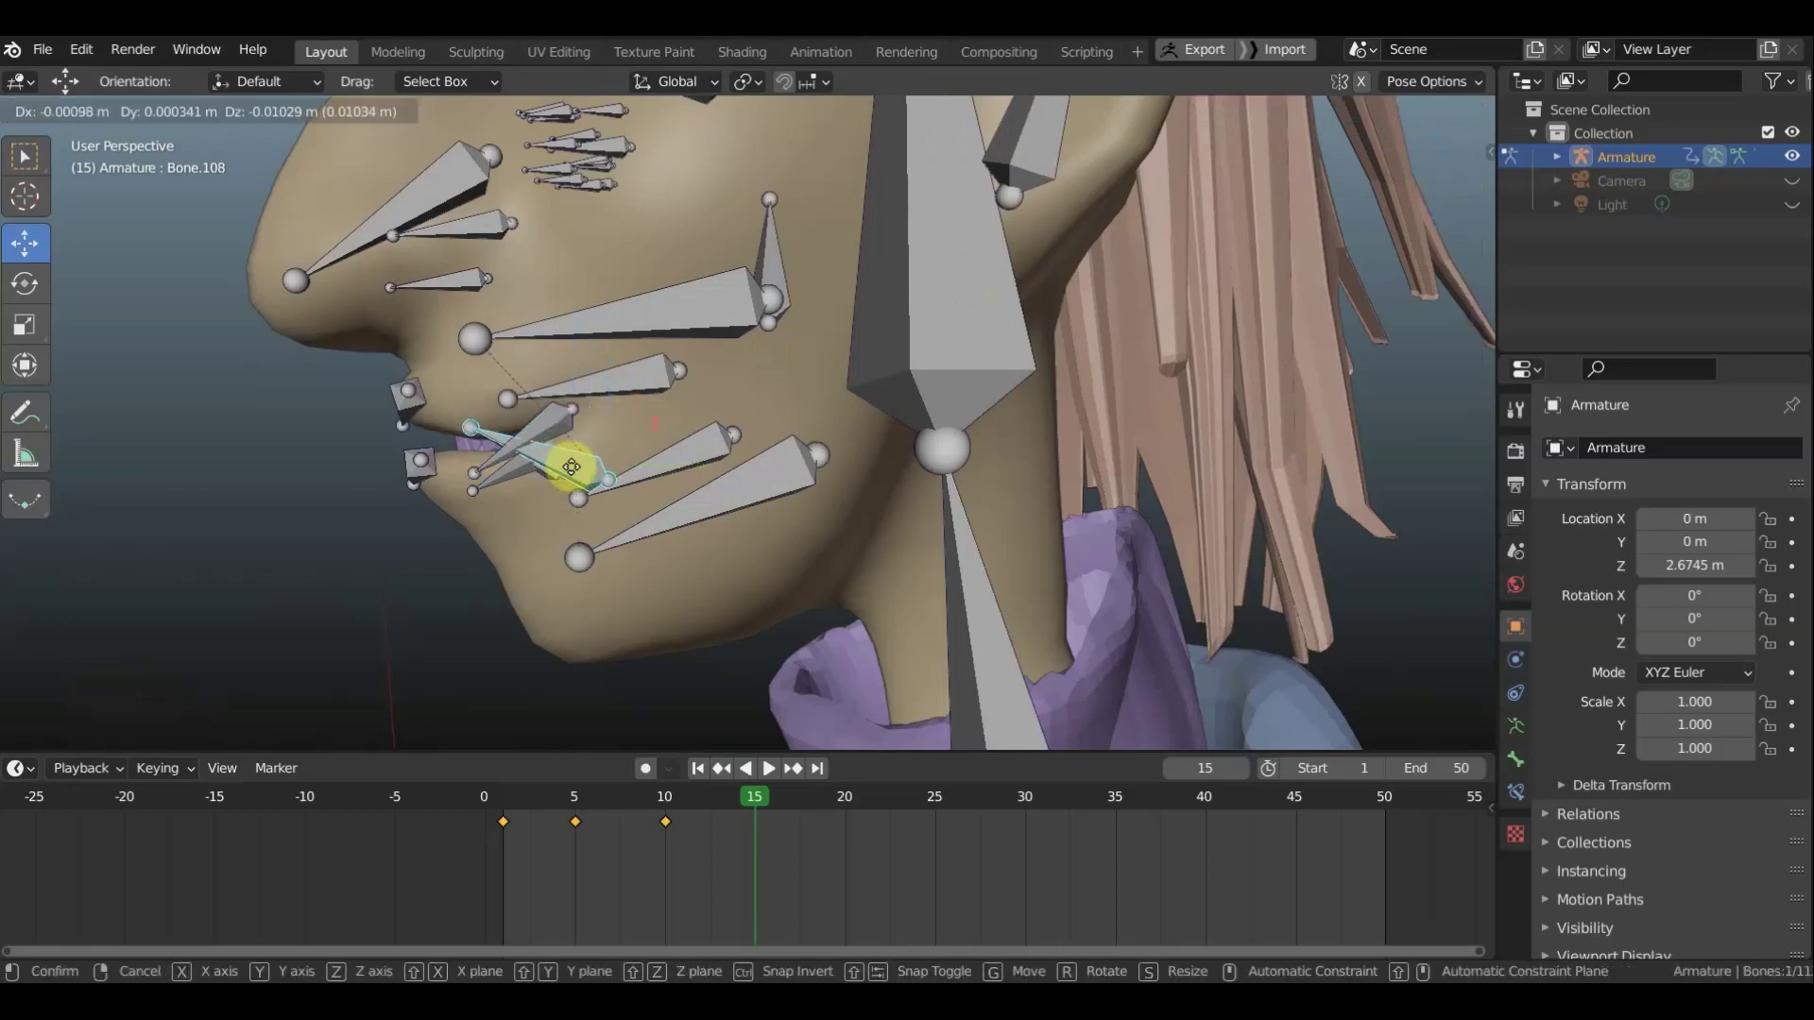
left_click(566, 463)
middle_click_drag(559, 463, 916, 480)
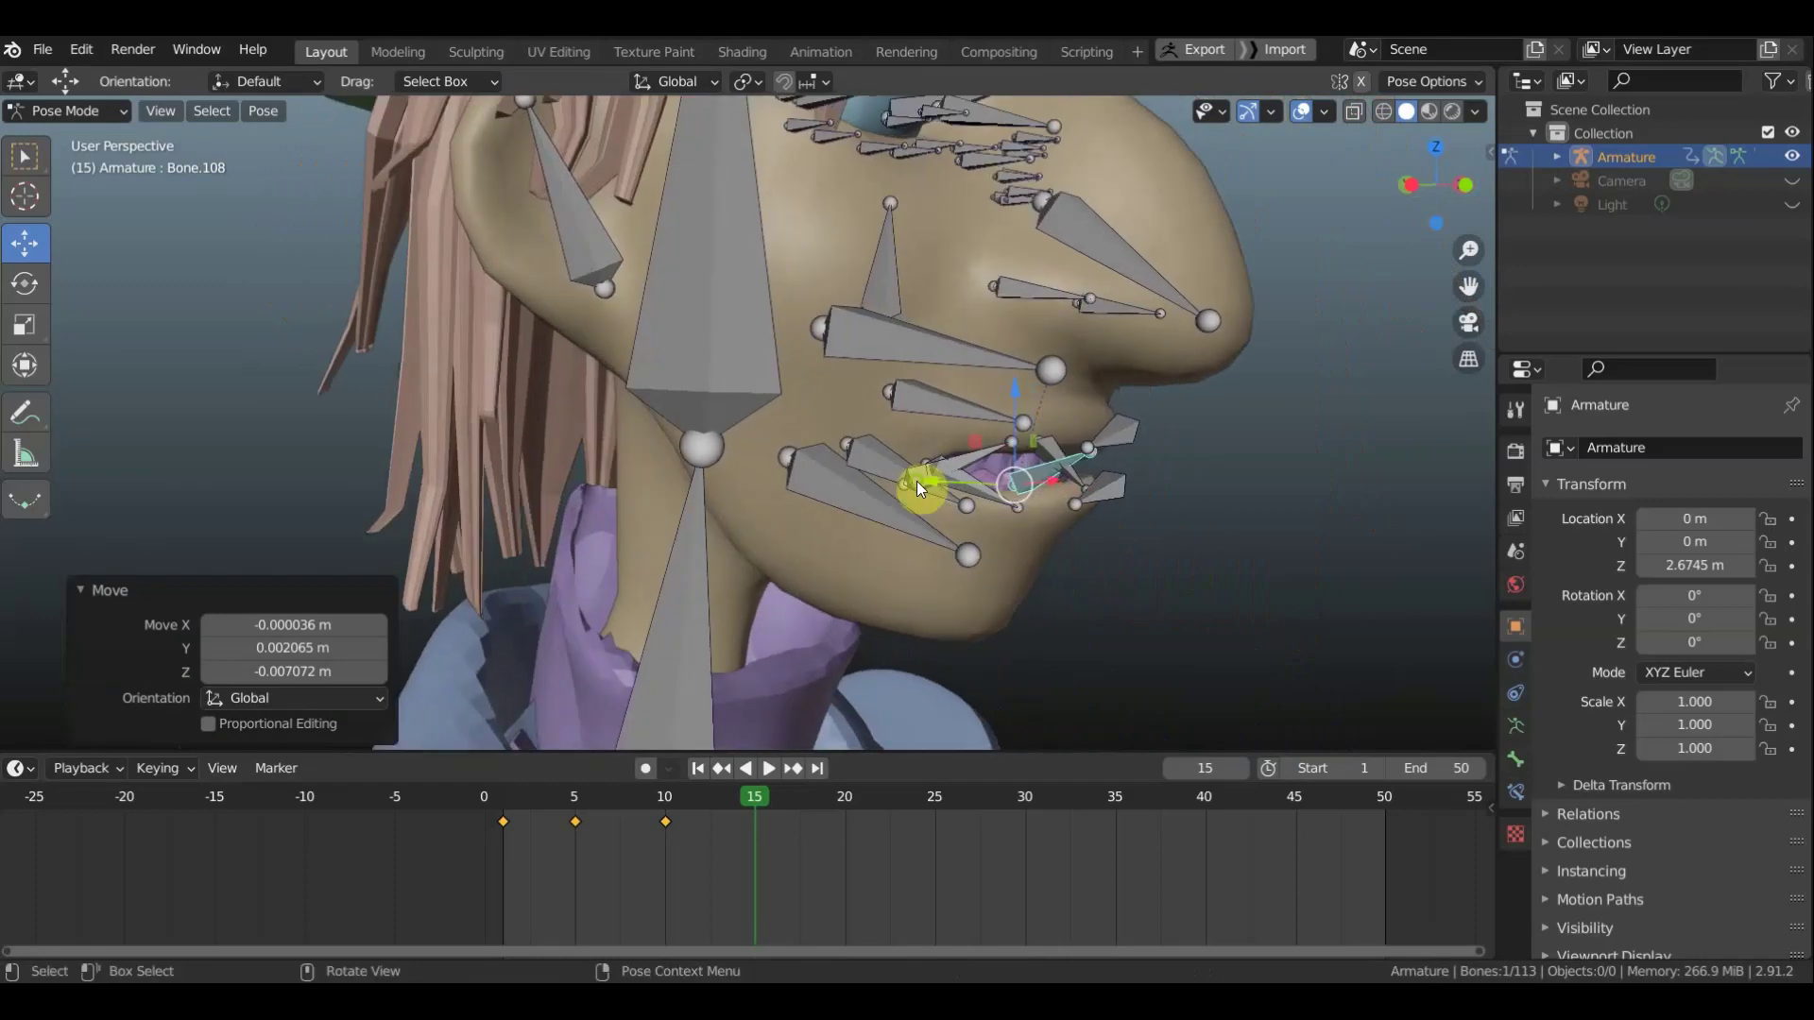
left_click(976, 463)
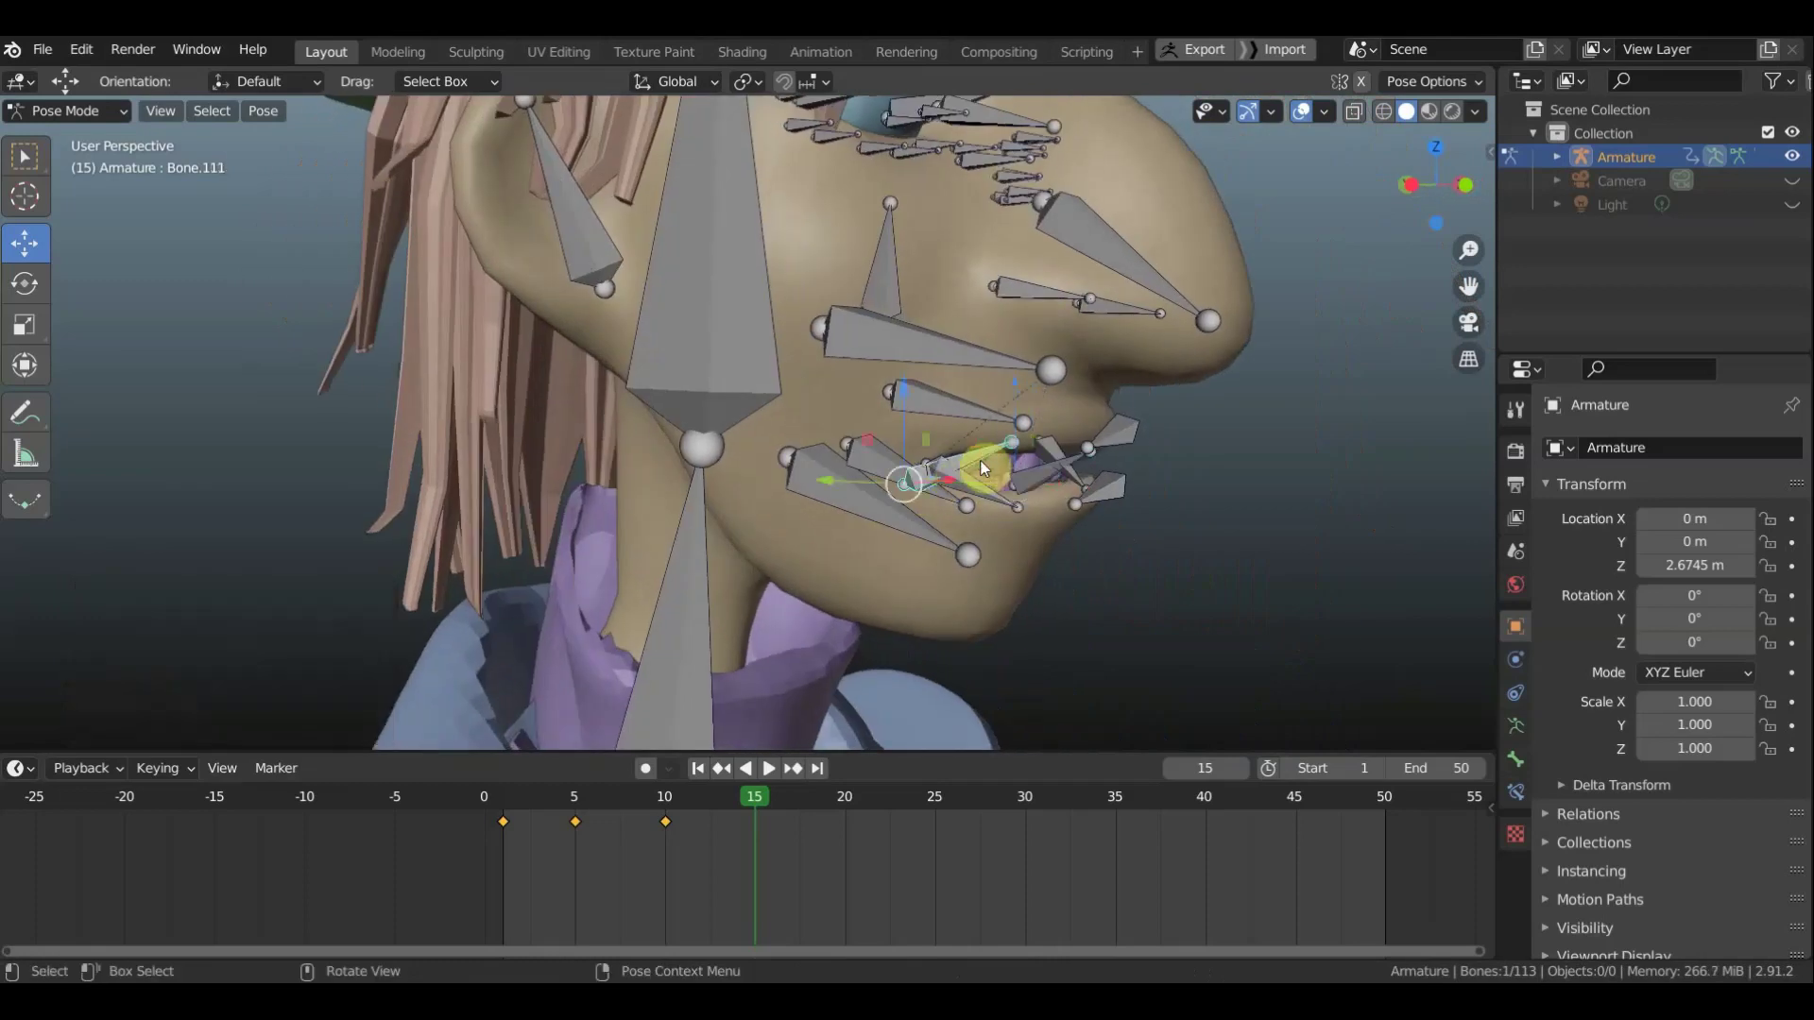
key("g")
left_click(973, 472)
middle_click_drag(951, 472, 809, 459)
scroll(808, 458, "down", 3)
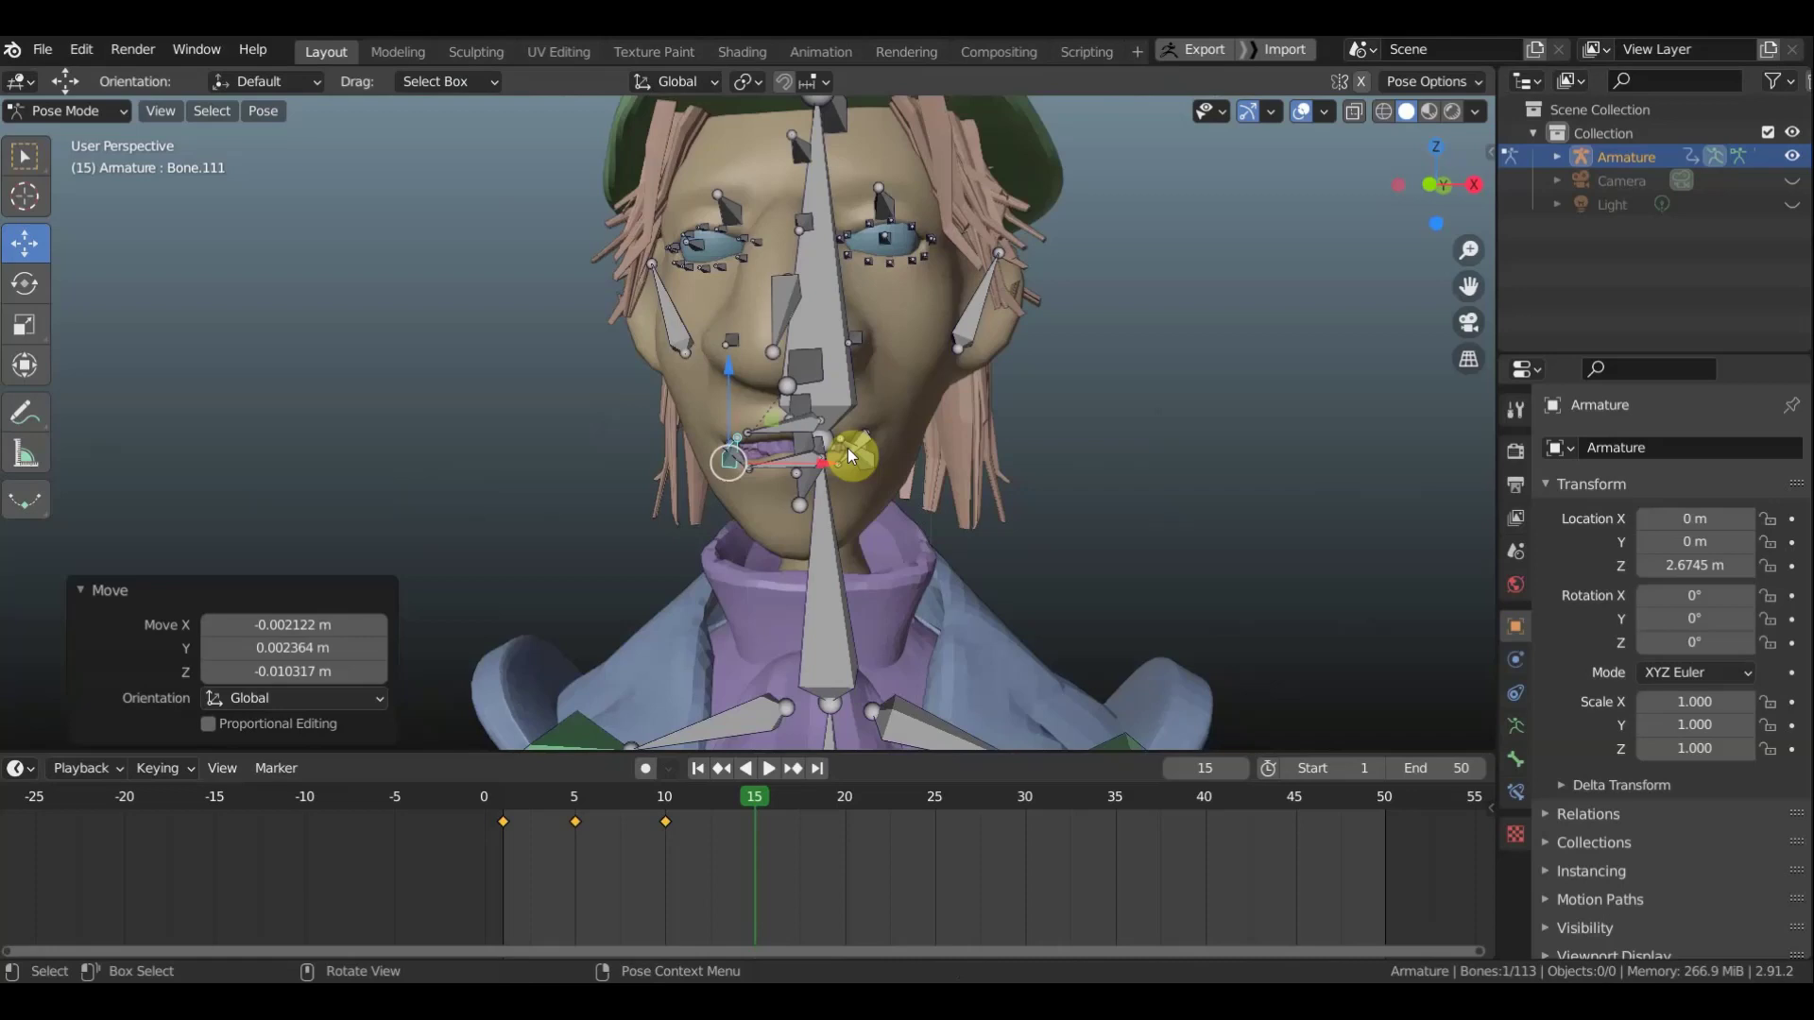
middle_click_drag(896, 449, 752, 461)
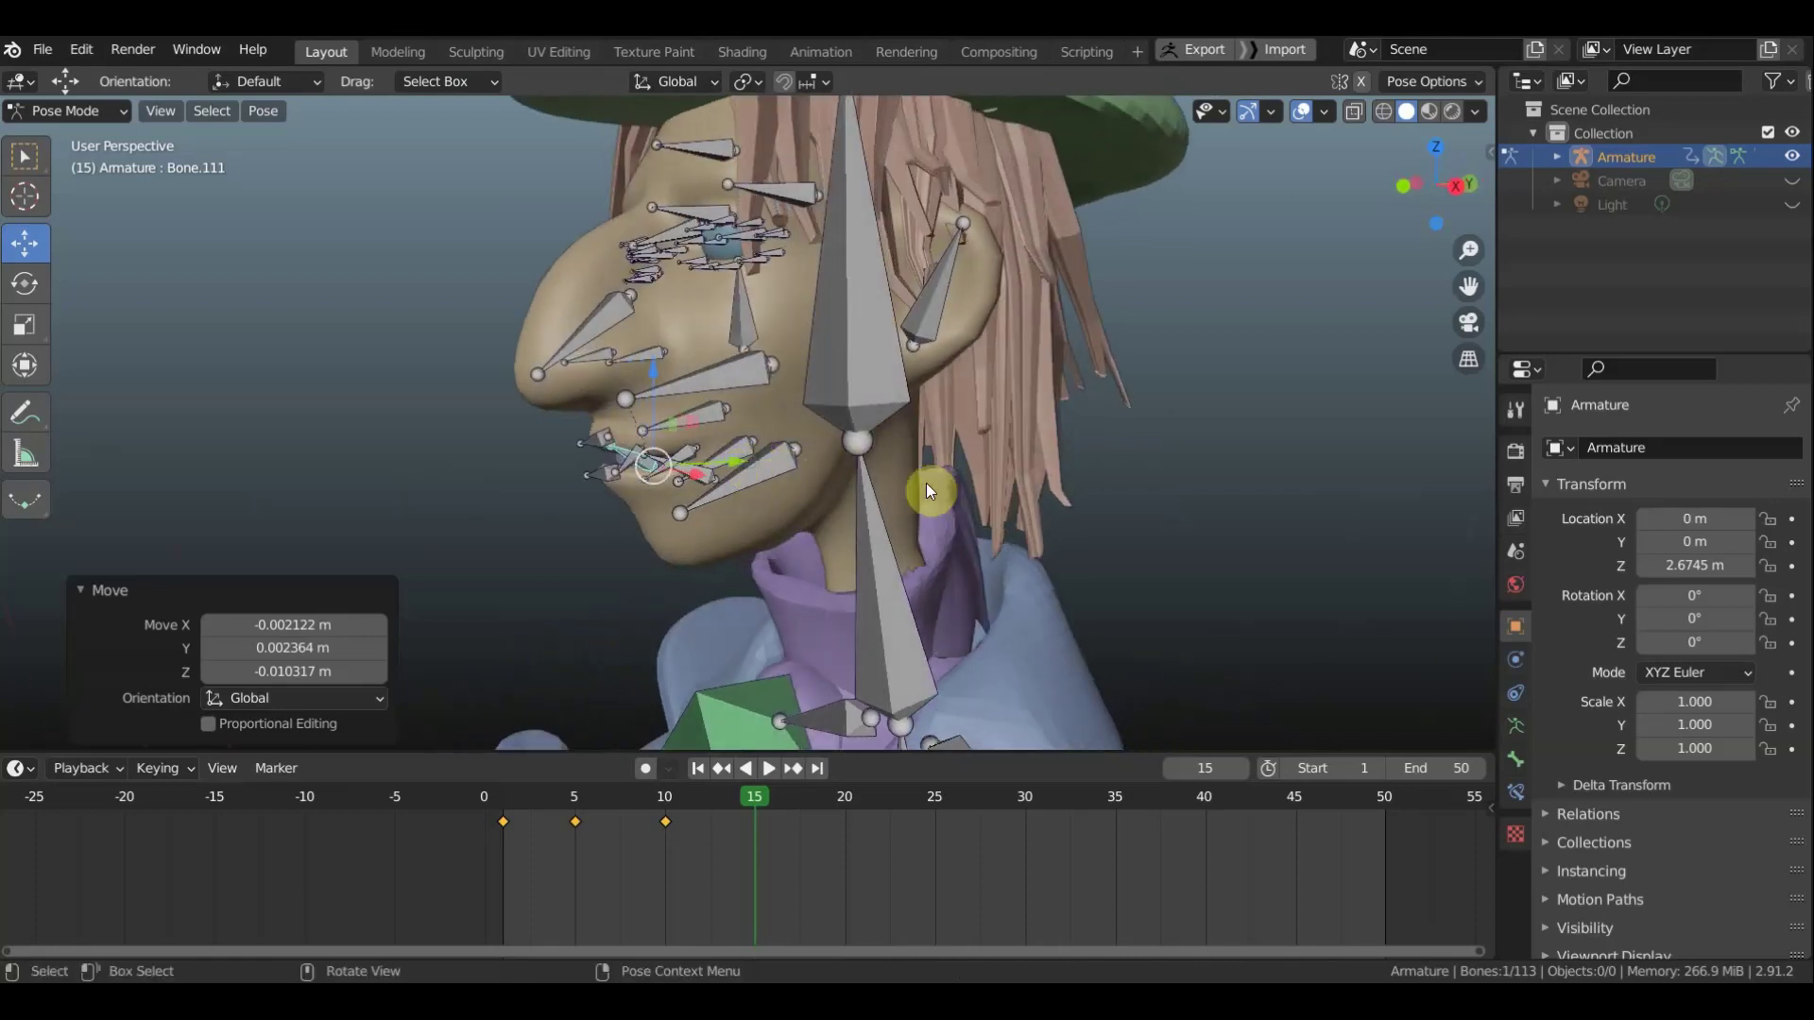
middle_click_drag(892, 469, 854, 462)
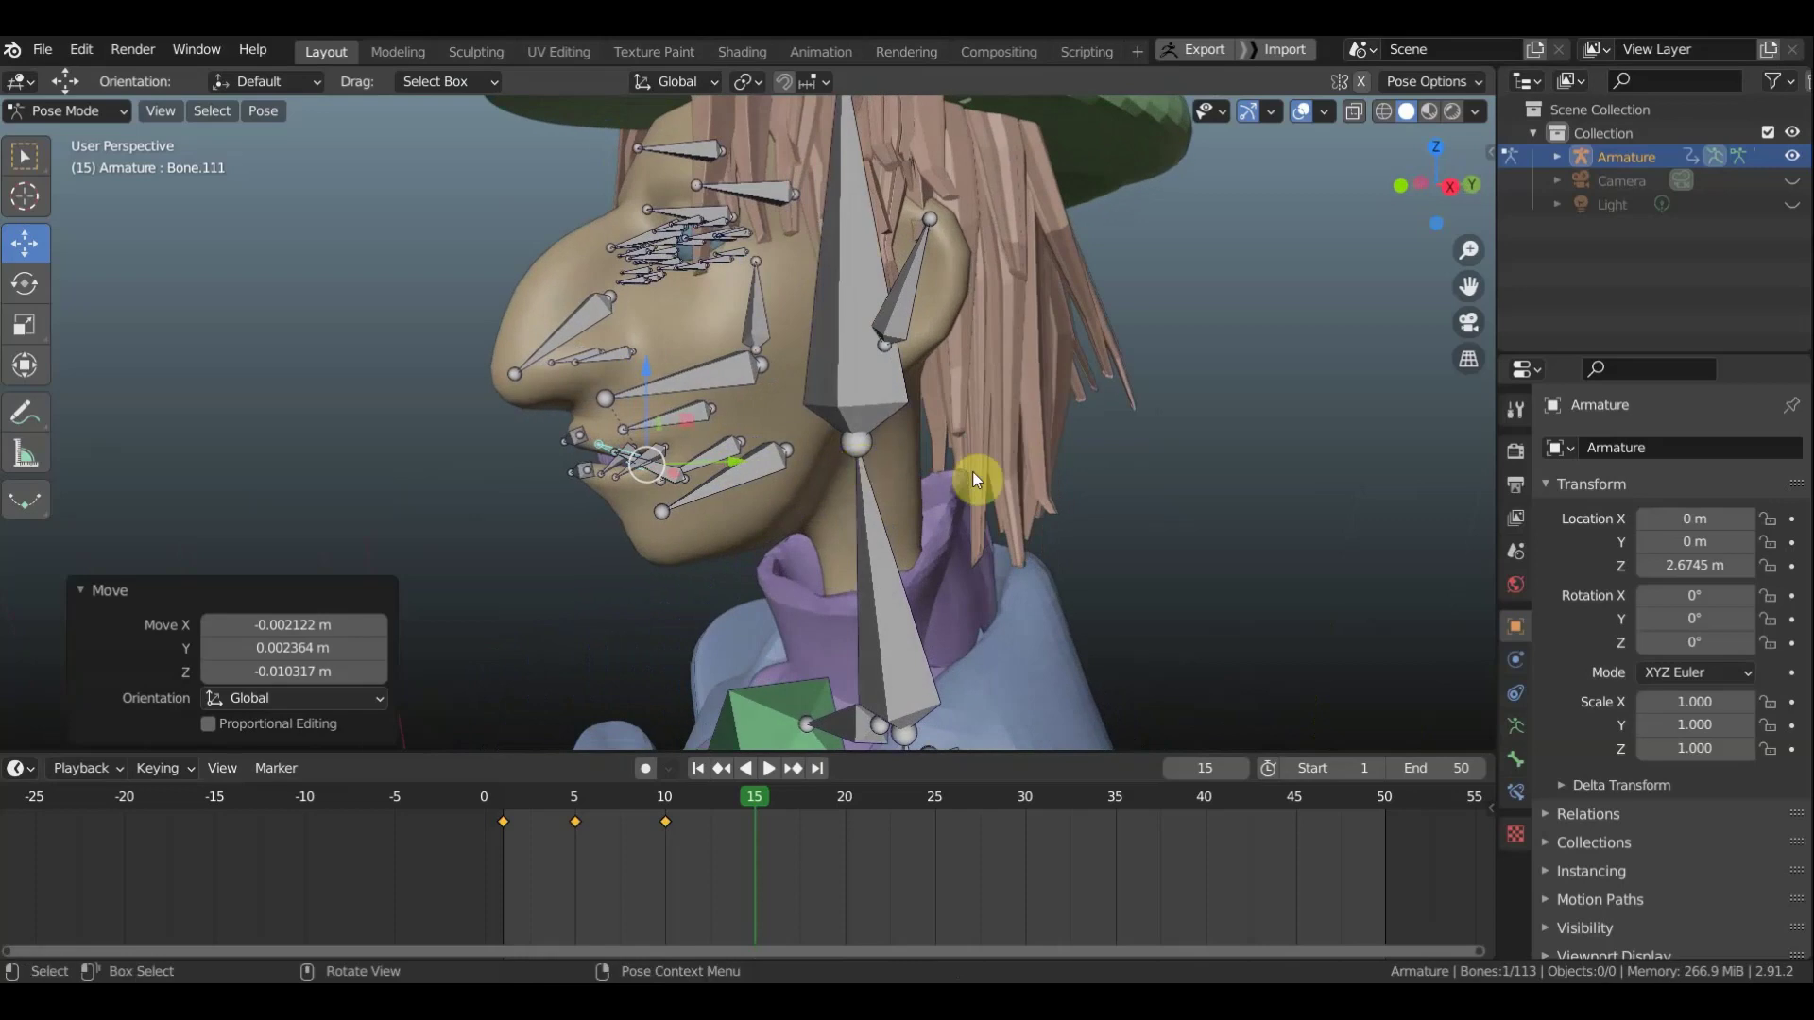
Key Location & Rotation for all bones at frame 15, then hide the bones
key("a")
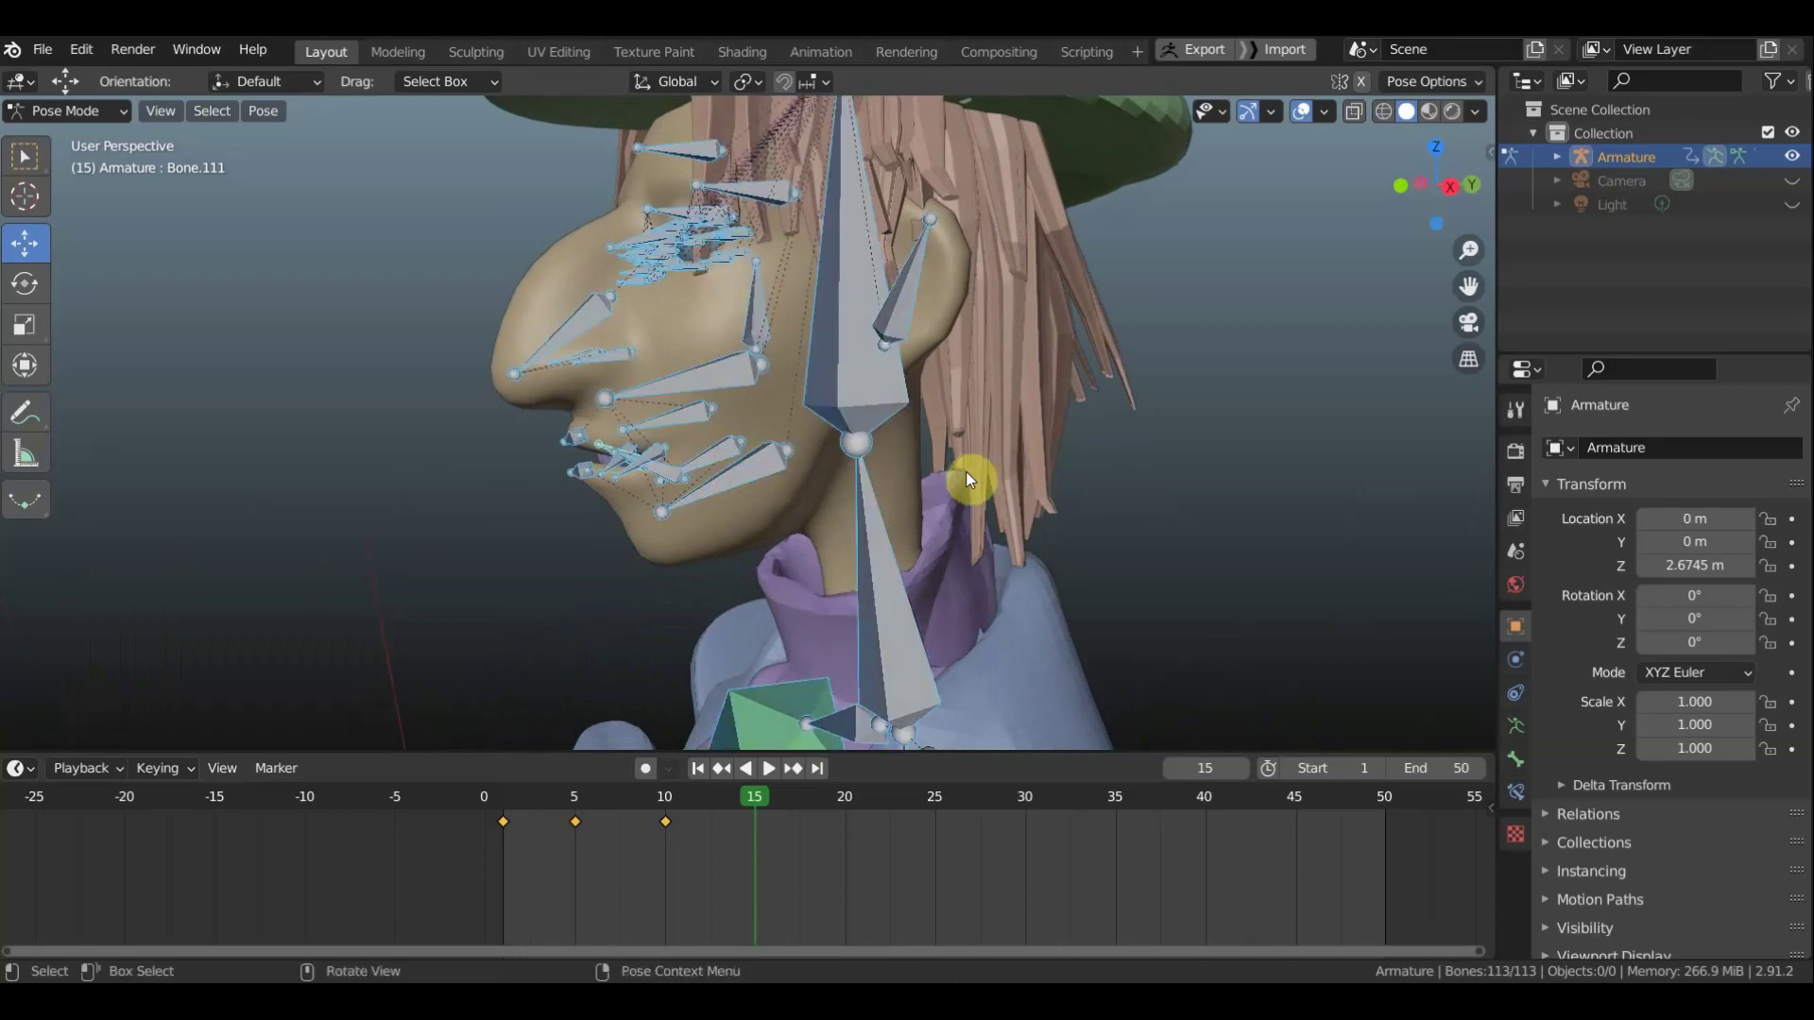
key("i")
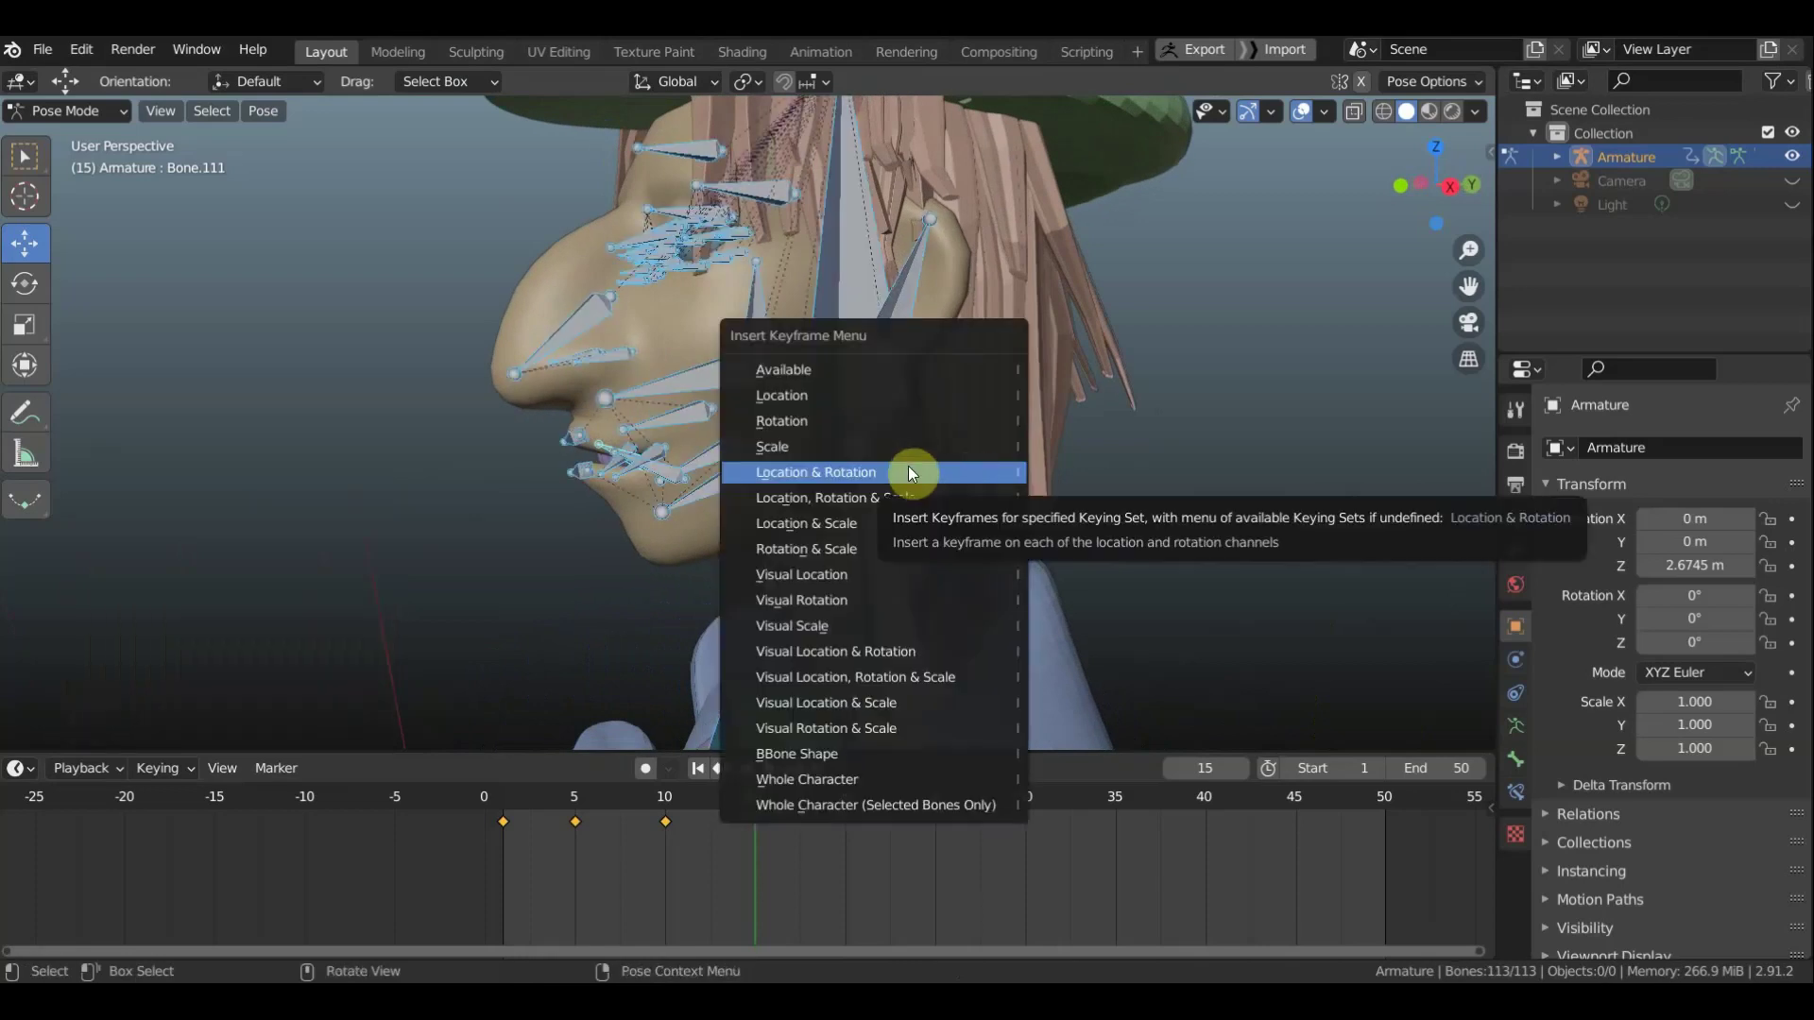
left_click(908, 470)
left_click(1303, 111)
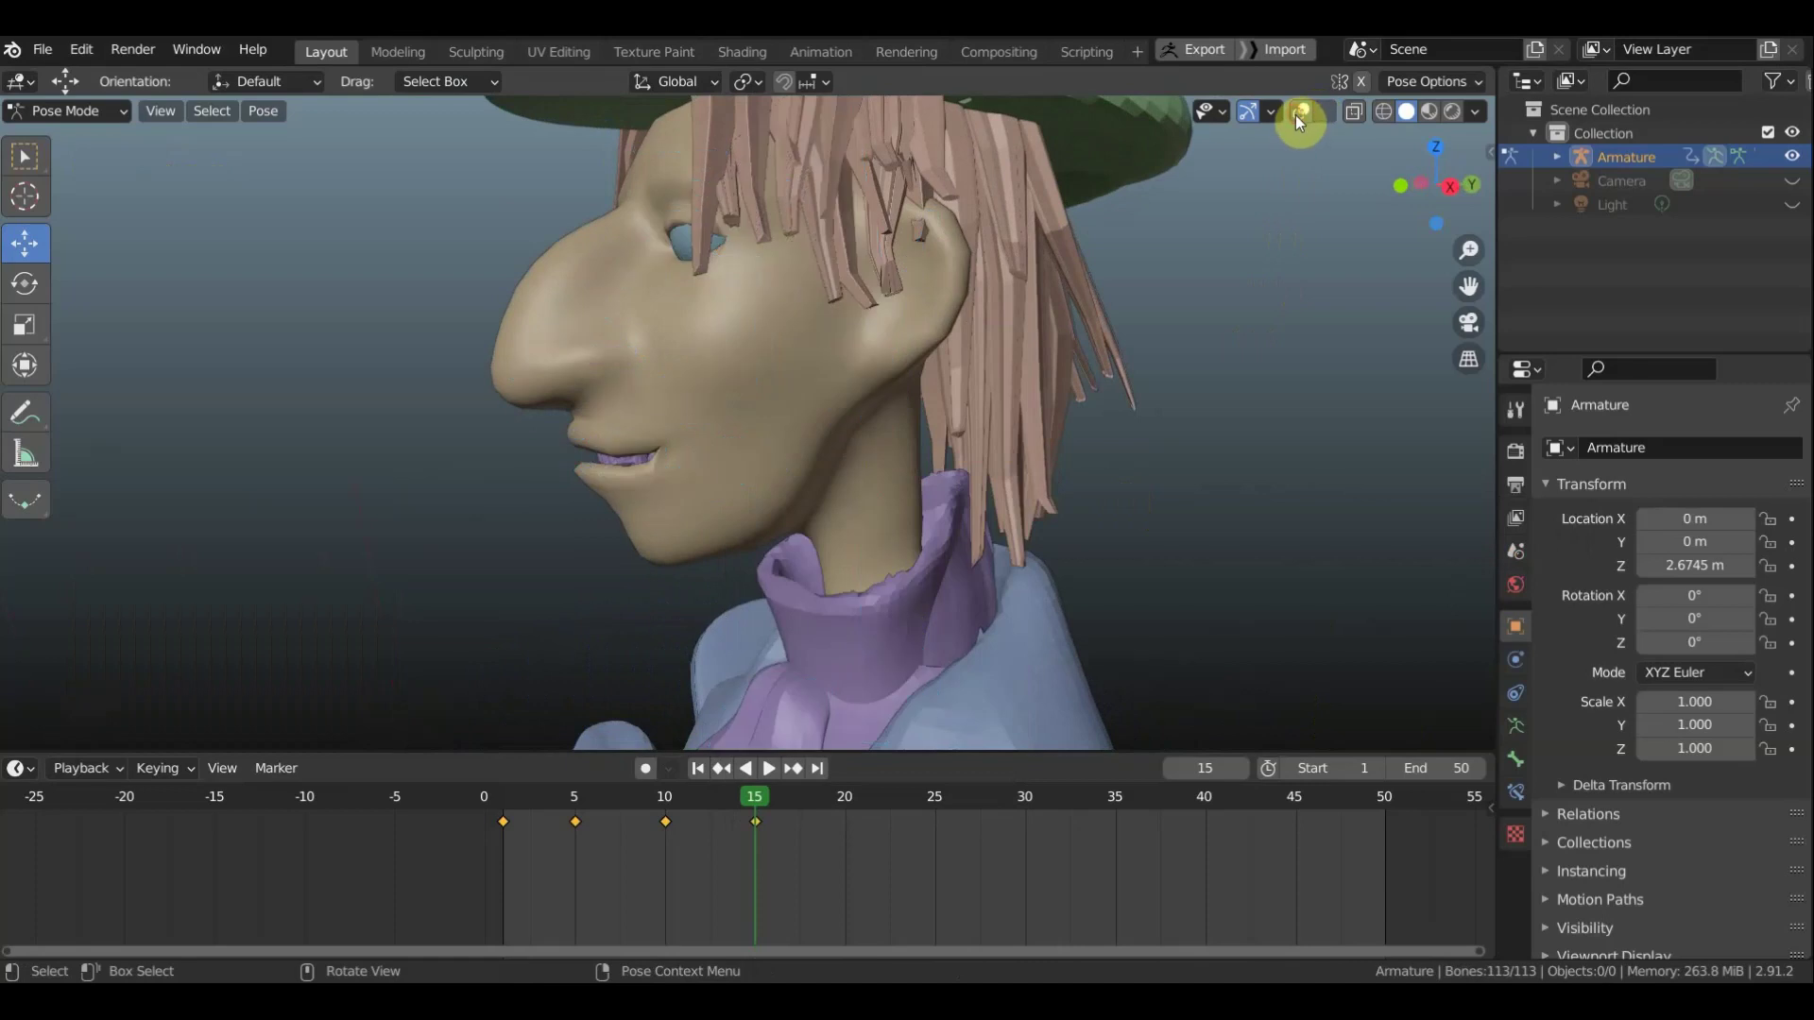
mouse_move(1138, 428)
middle_mouse_down()
mouse_move(1293, 429)
mouse_move(1256, 463)
middle_mouse_up()
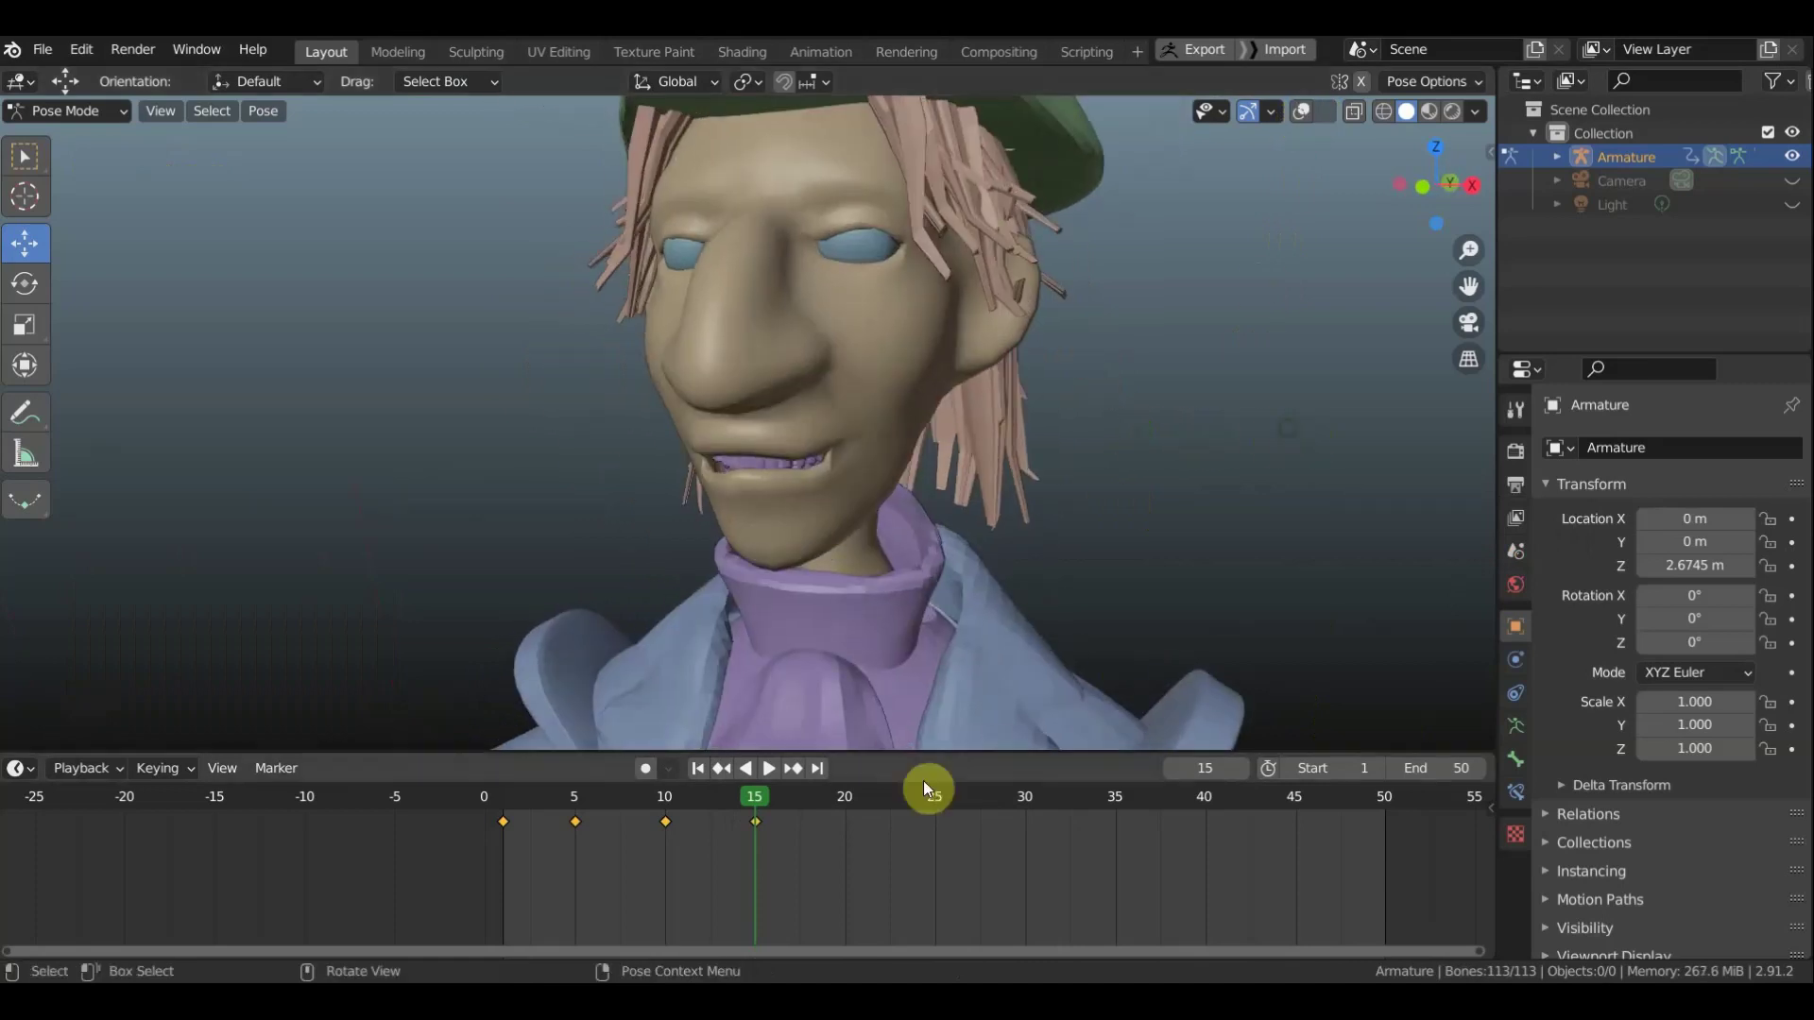
Play back and scrub the mouth animation from frame 0 to review the poses
left_click_drag(767, 796, 478, 786)
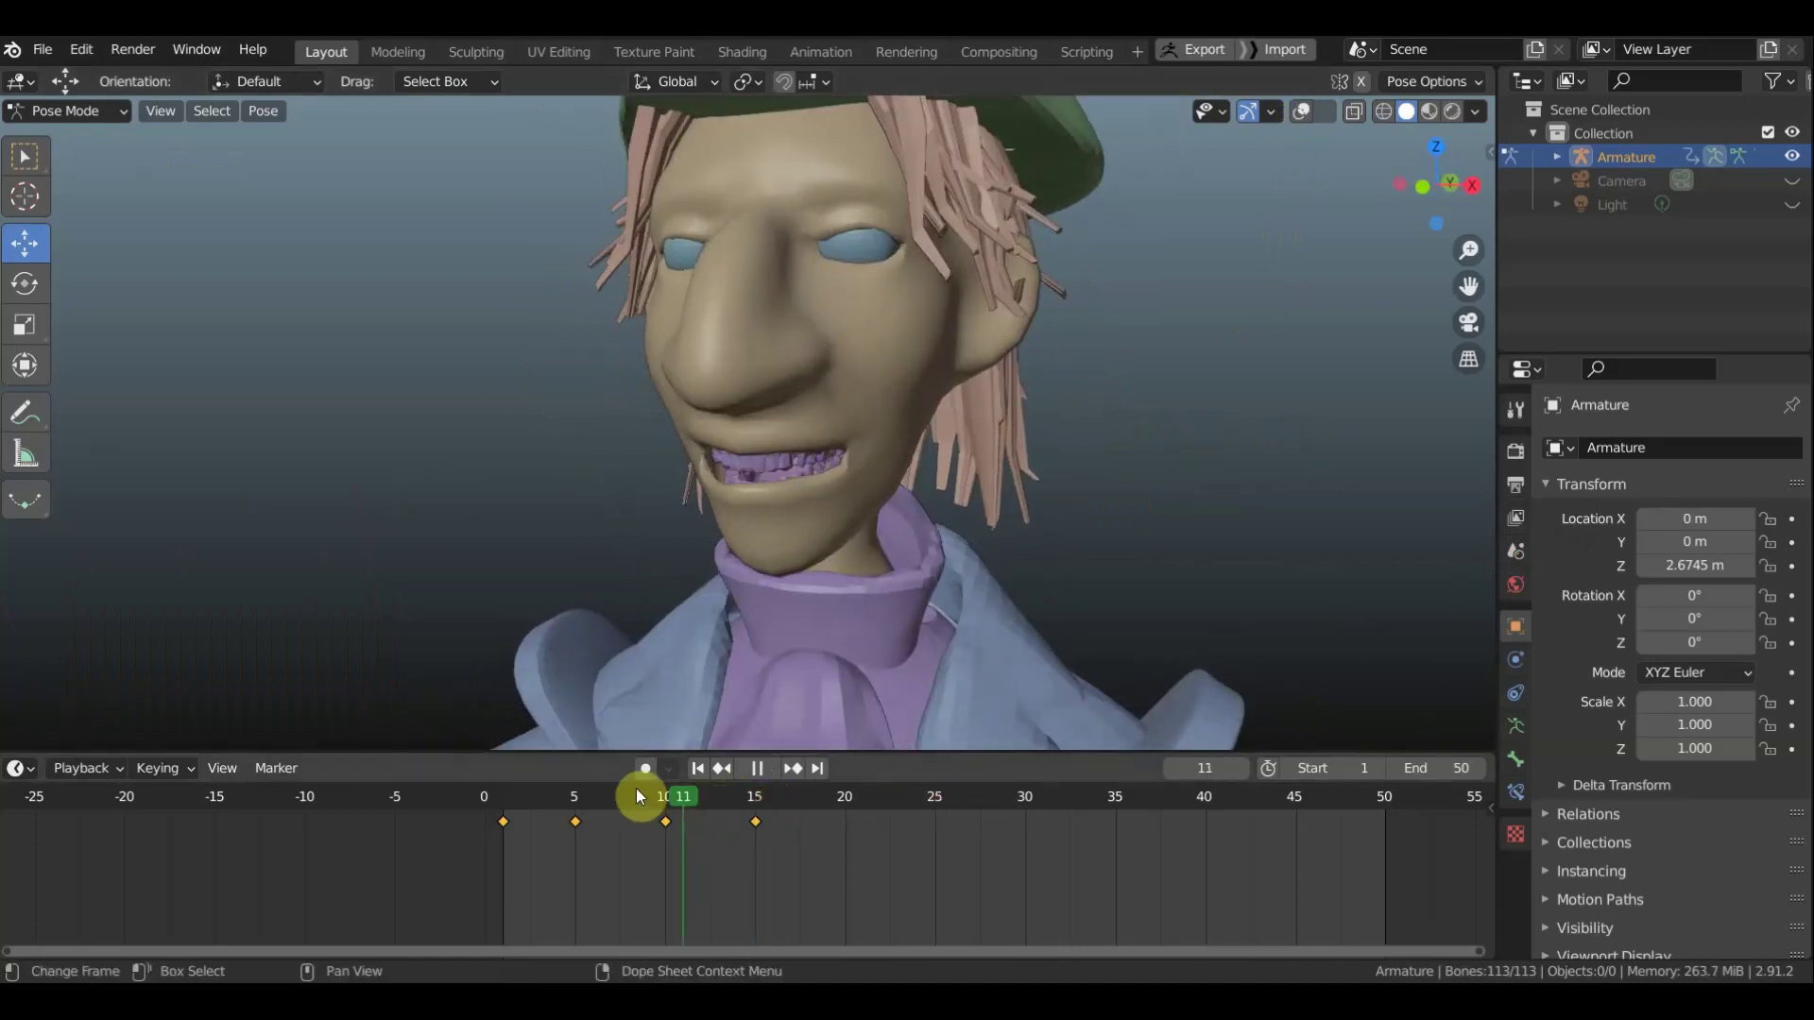
key("space")
mouse_move(616, 799)
left_mouse_down()
mouse_move(817, 835)
mouse_move(761, 820)
left_mouse_up()
key("space")
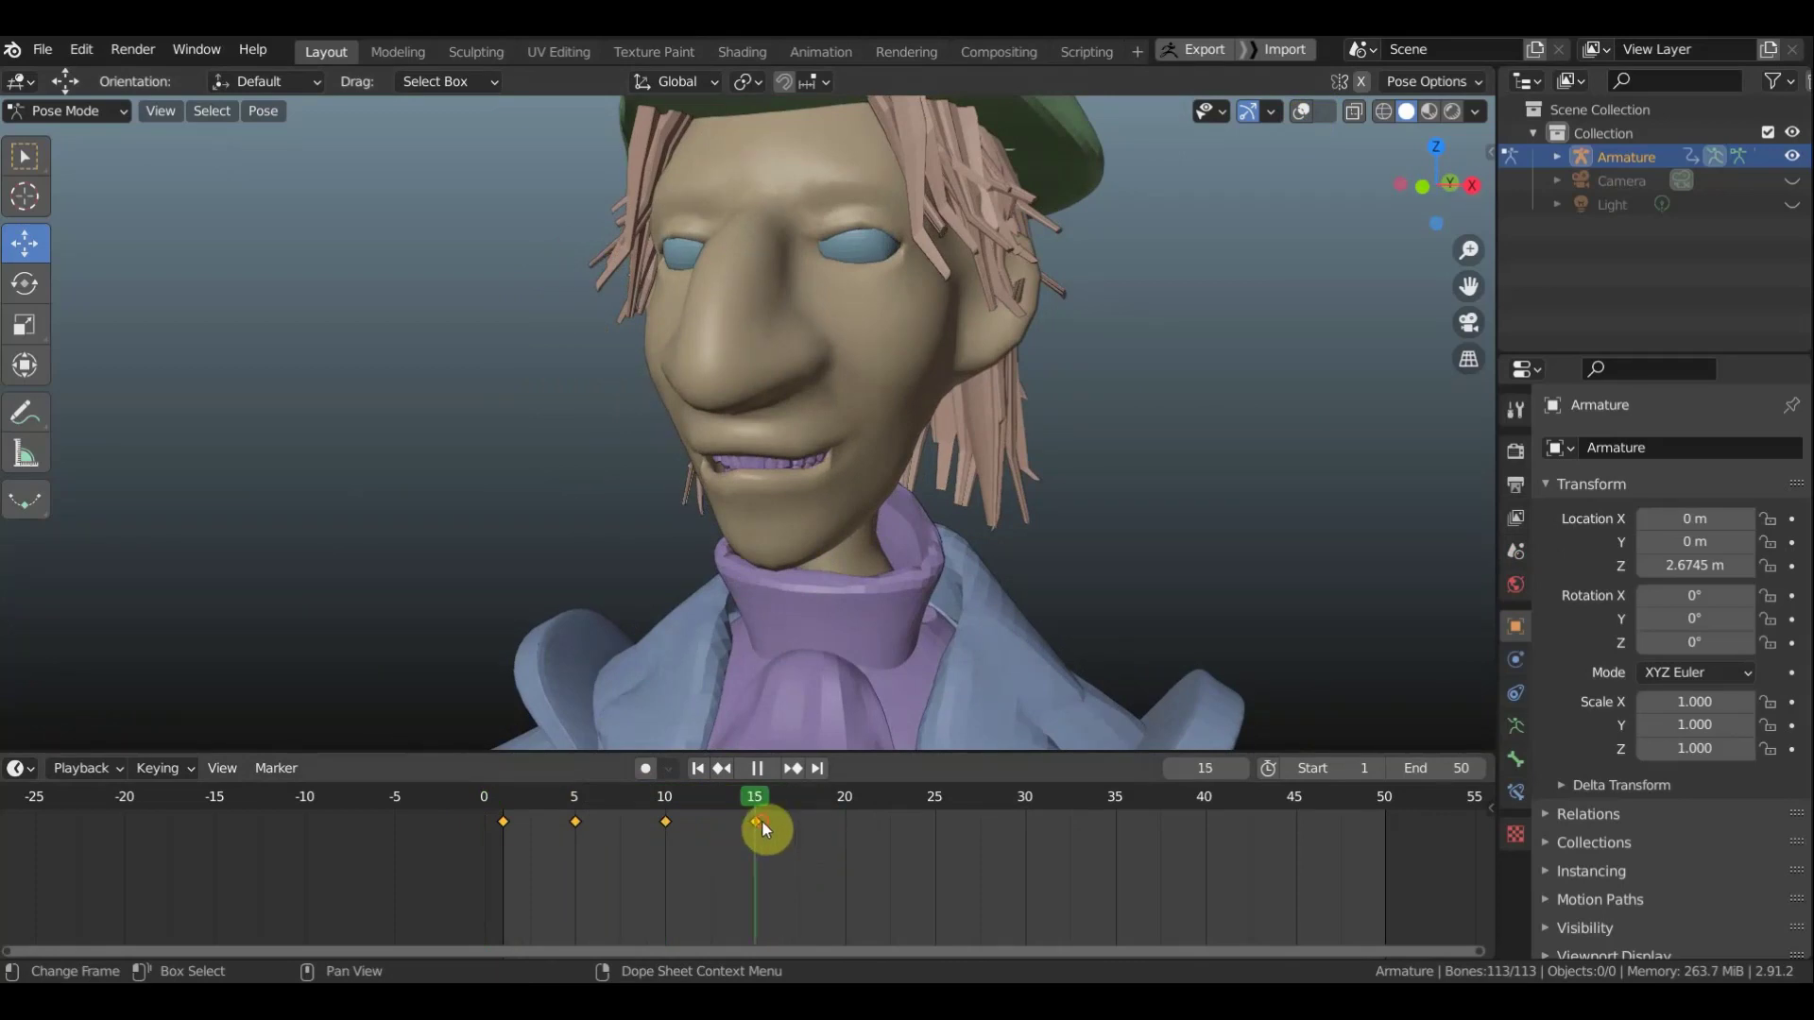
mouse_move(977, 584)
middle_mouse_down()
mouse_move(909, 592)
mouse_move(785, 743)
middle_mouse_up()
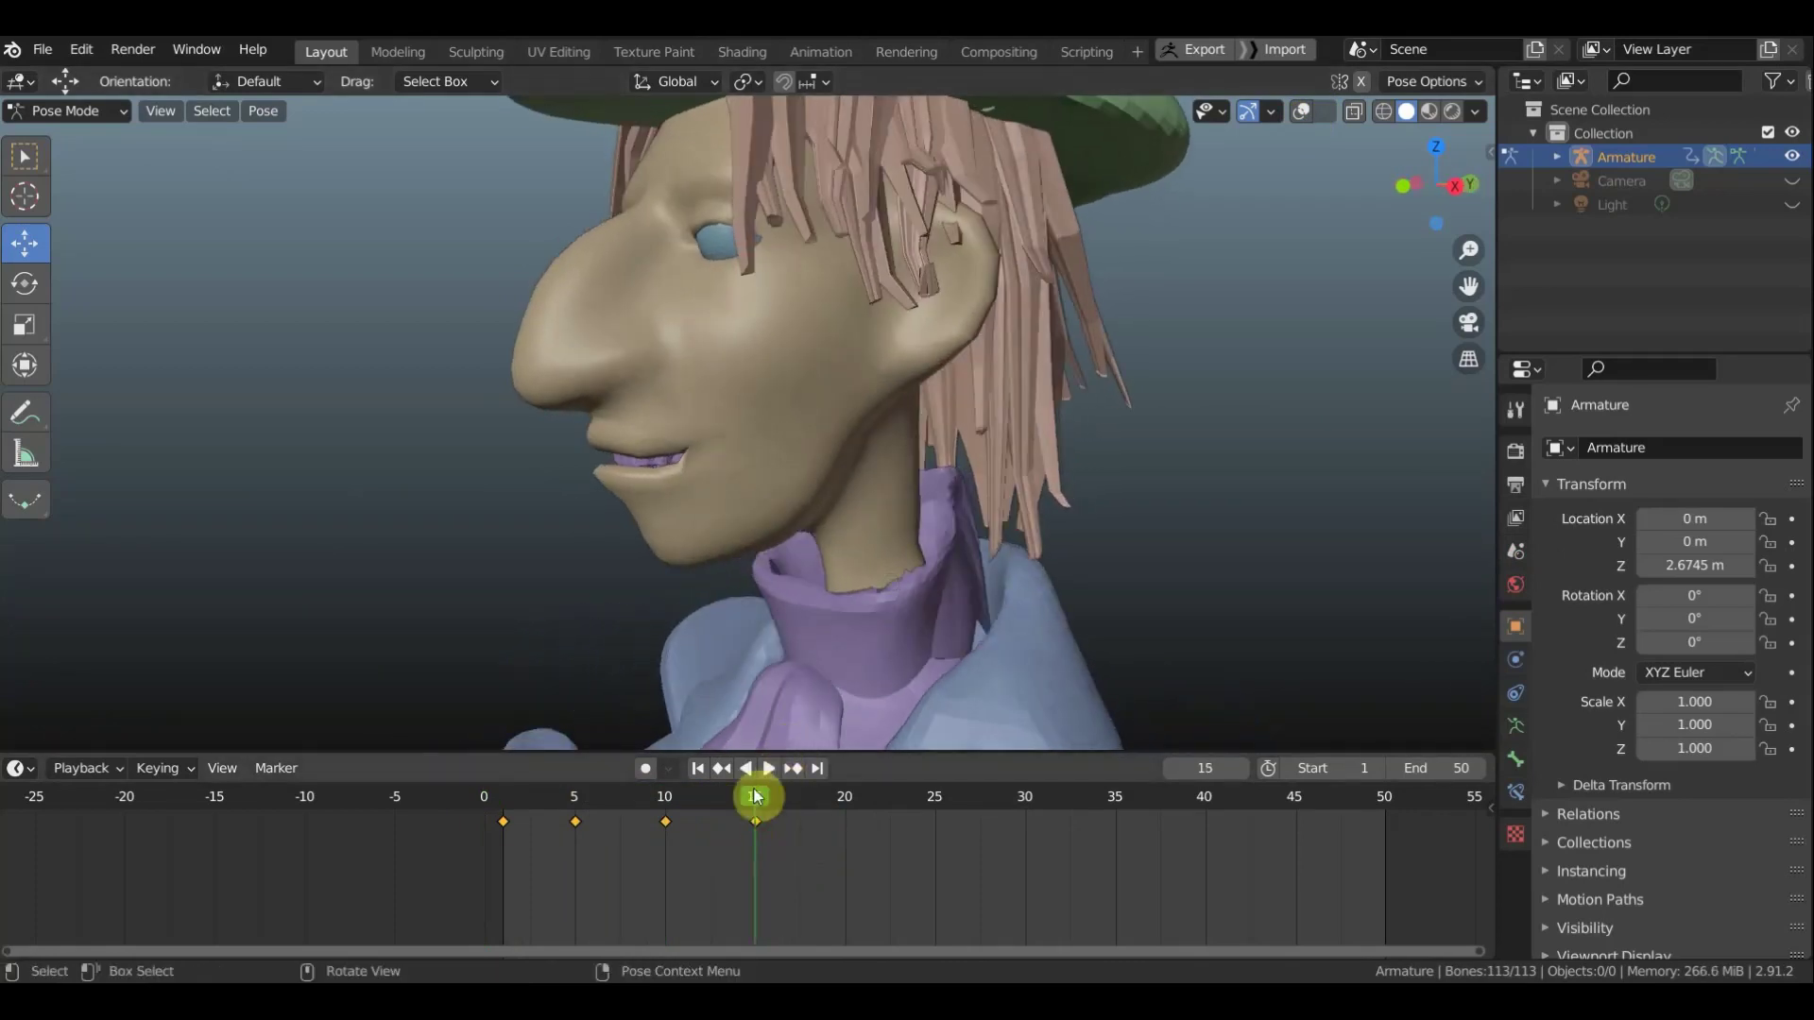
mouse_move(754, 796)
left_mouse_down()
mouse_move(635, 796)
mouse_move(769, 805)
mouse_move(634, 797)
mouse_move(756, 815)
left_mouse_up()
key("space")
key("i")
middle_click_drag(840, 667, 806, 663)
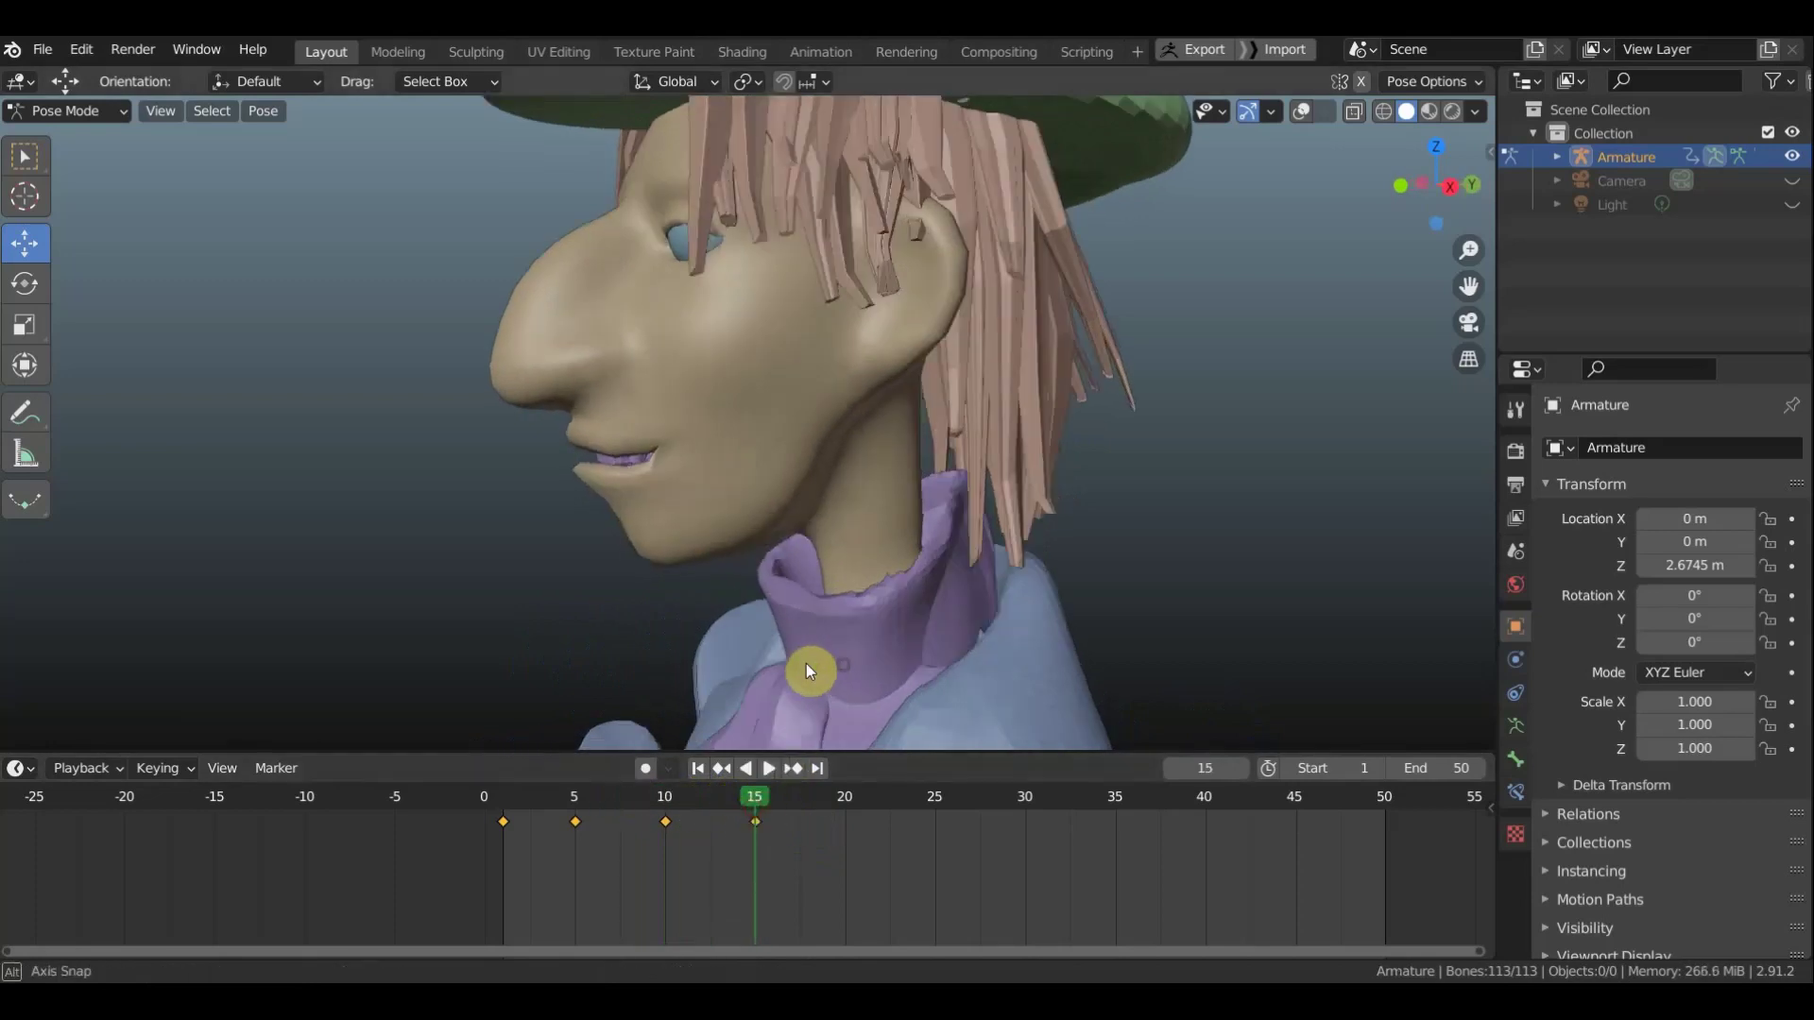
Move a lip bone at the mouth and check the shape with bones hidden
left_click(1302, 112)
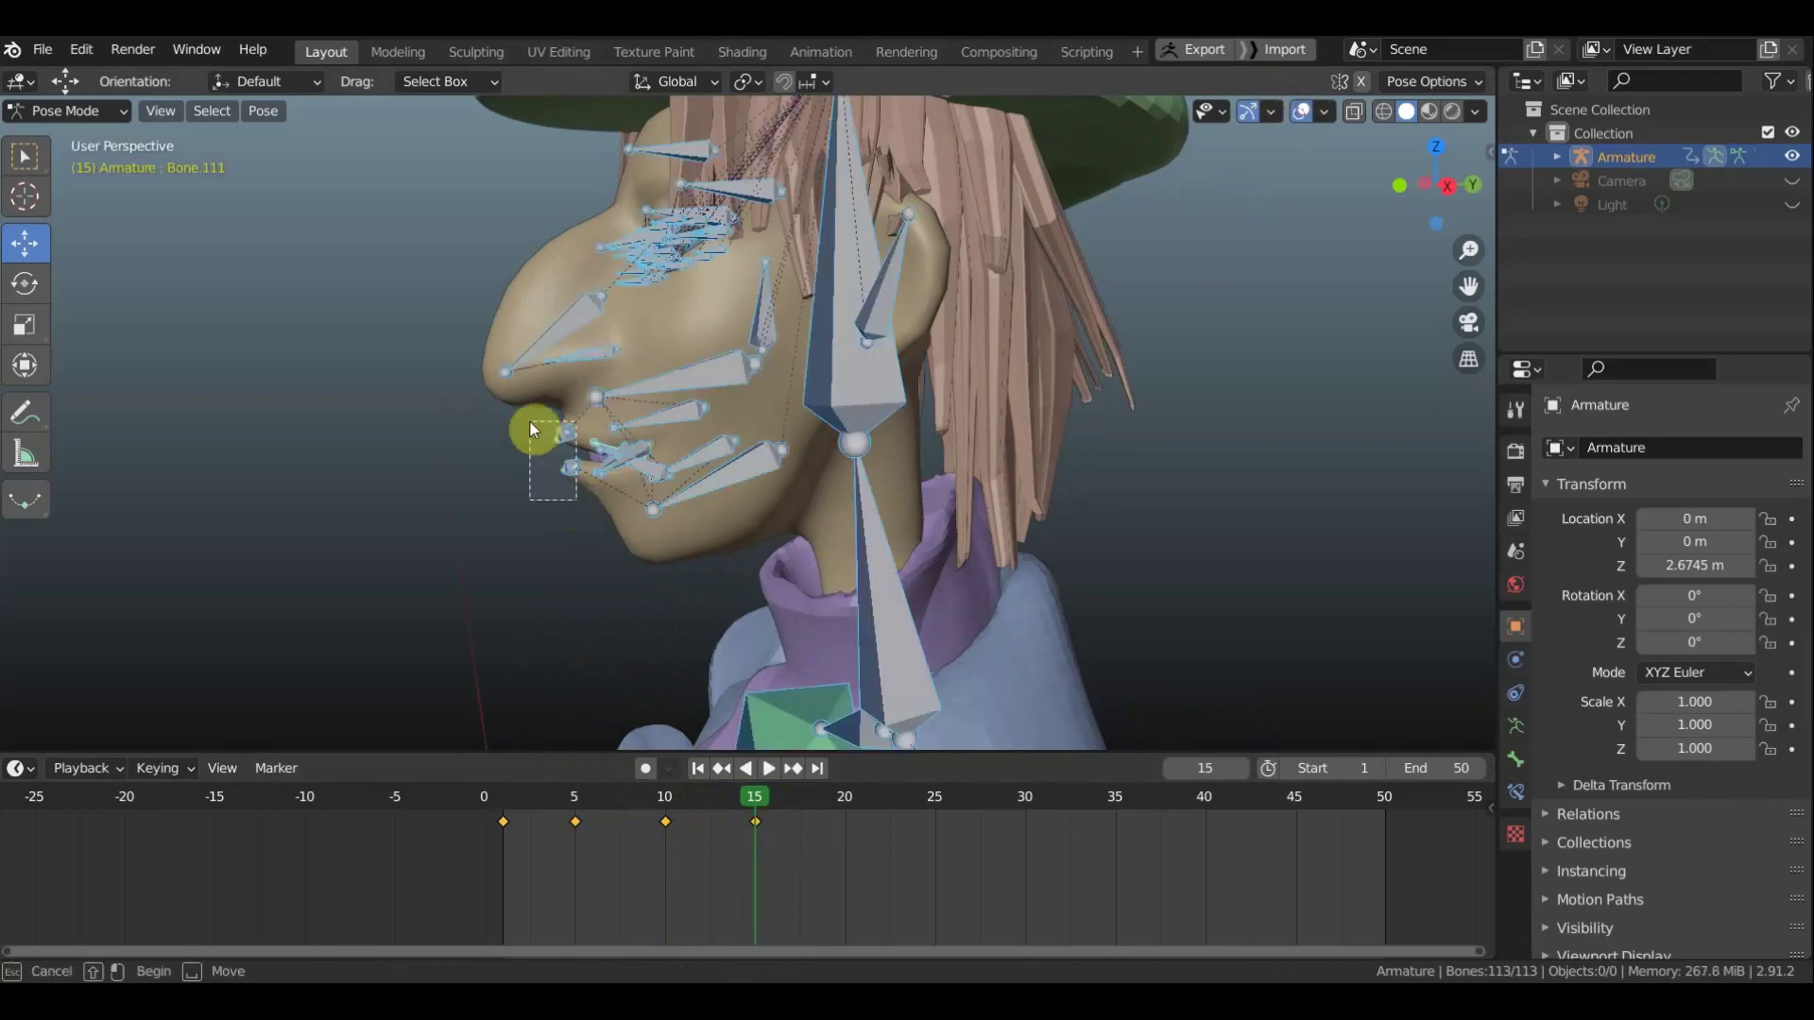
left_click(540, 444)
key("g")
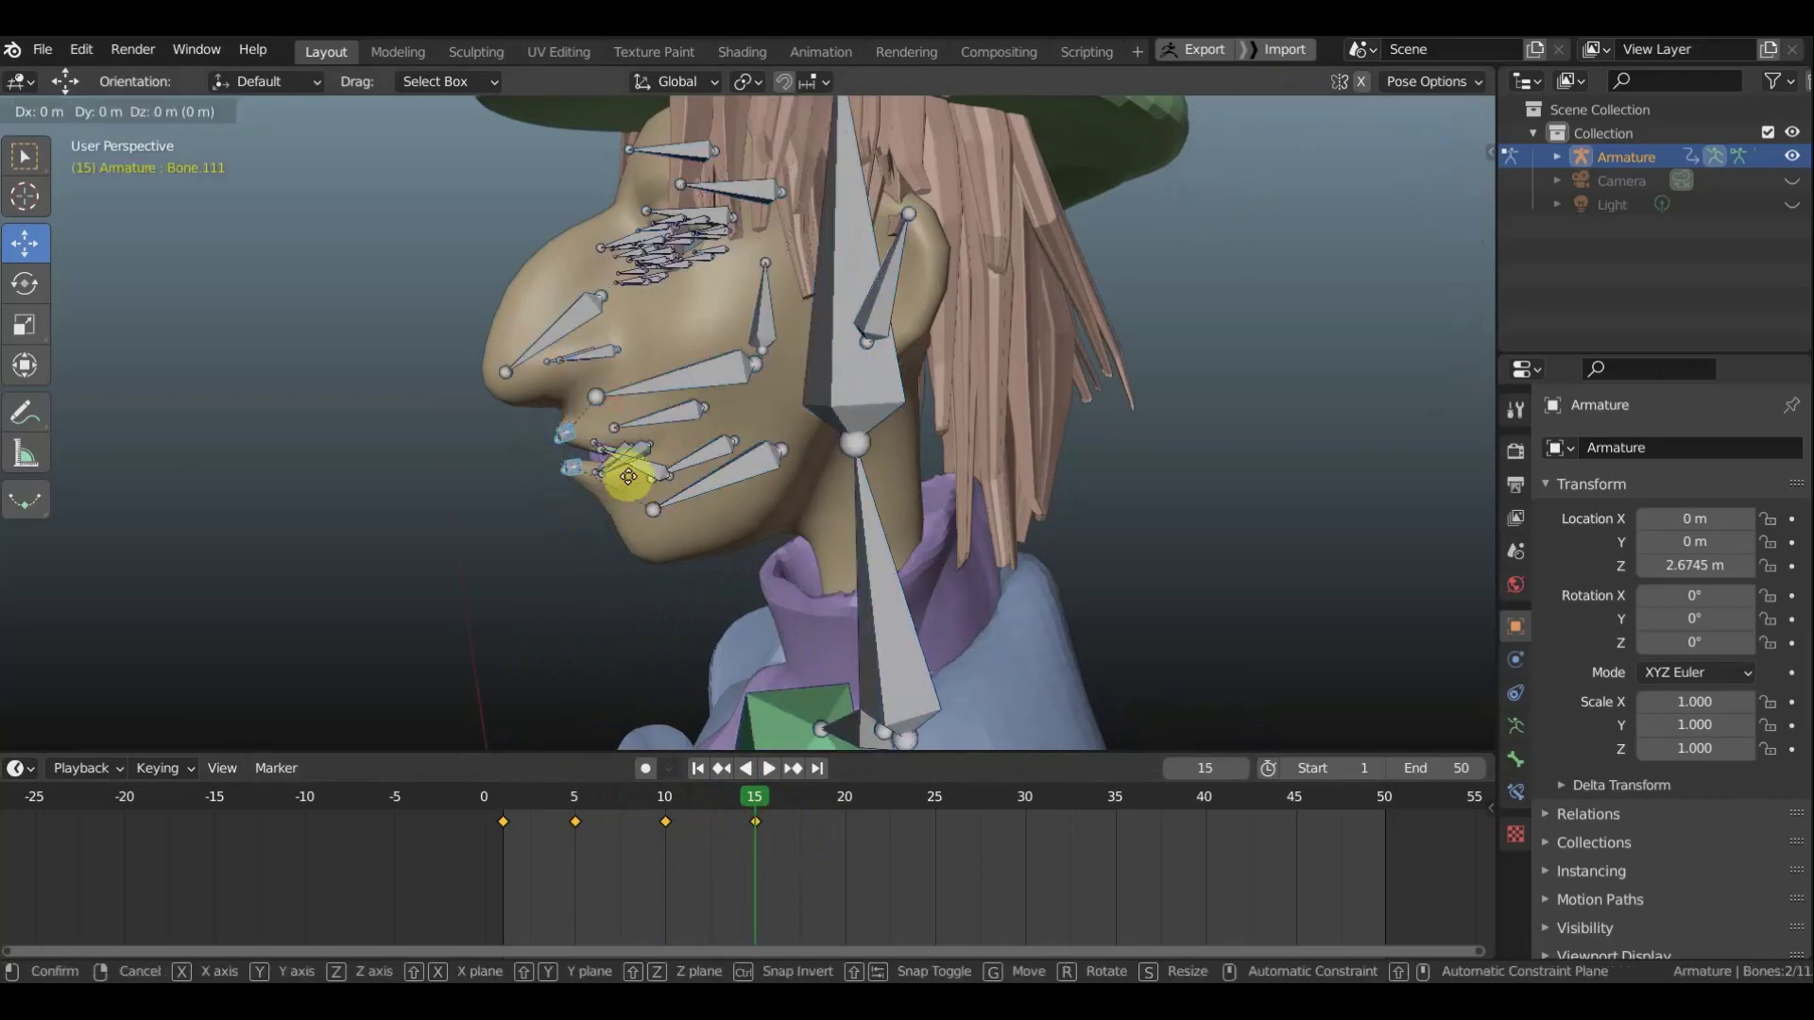
left_click(614, 478)
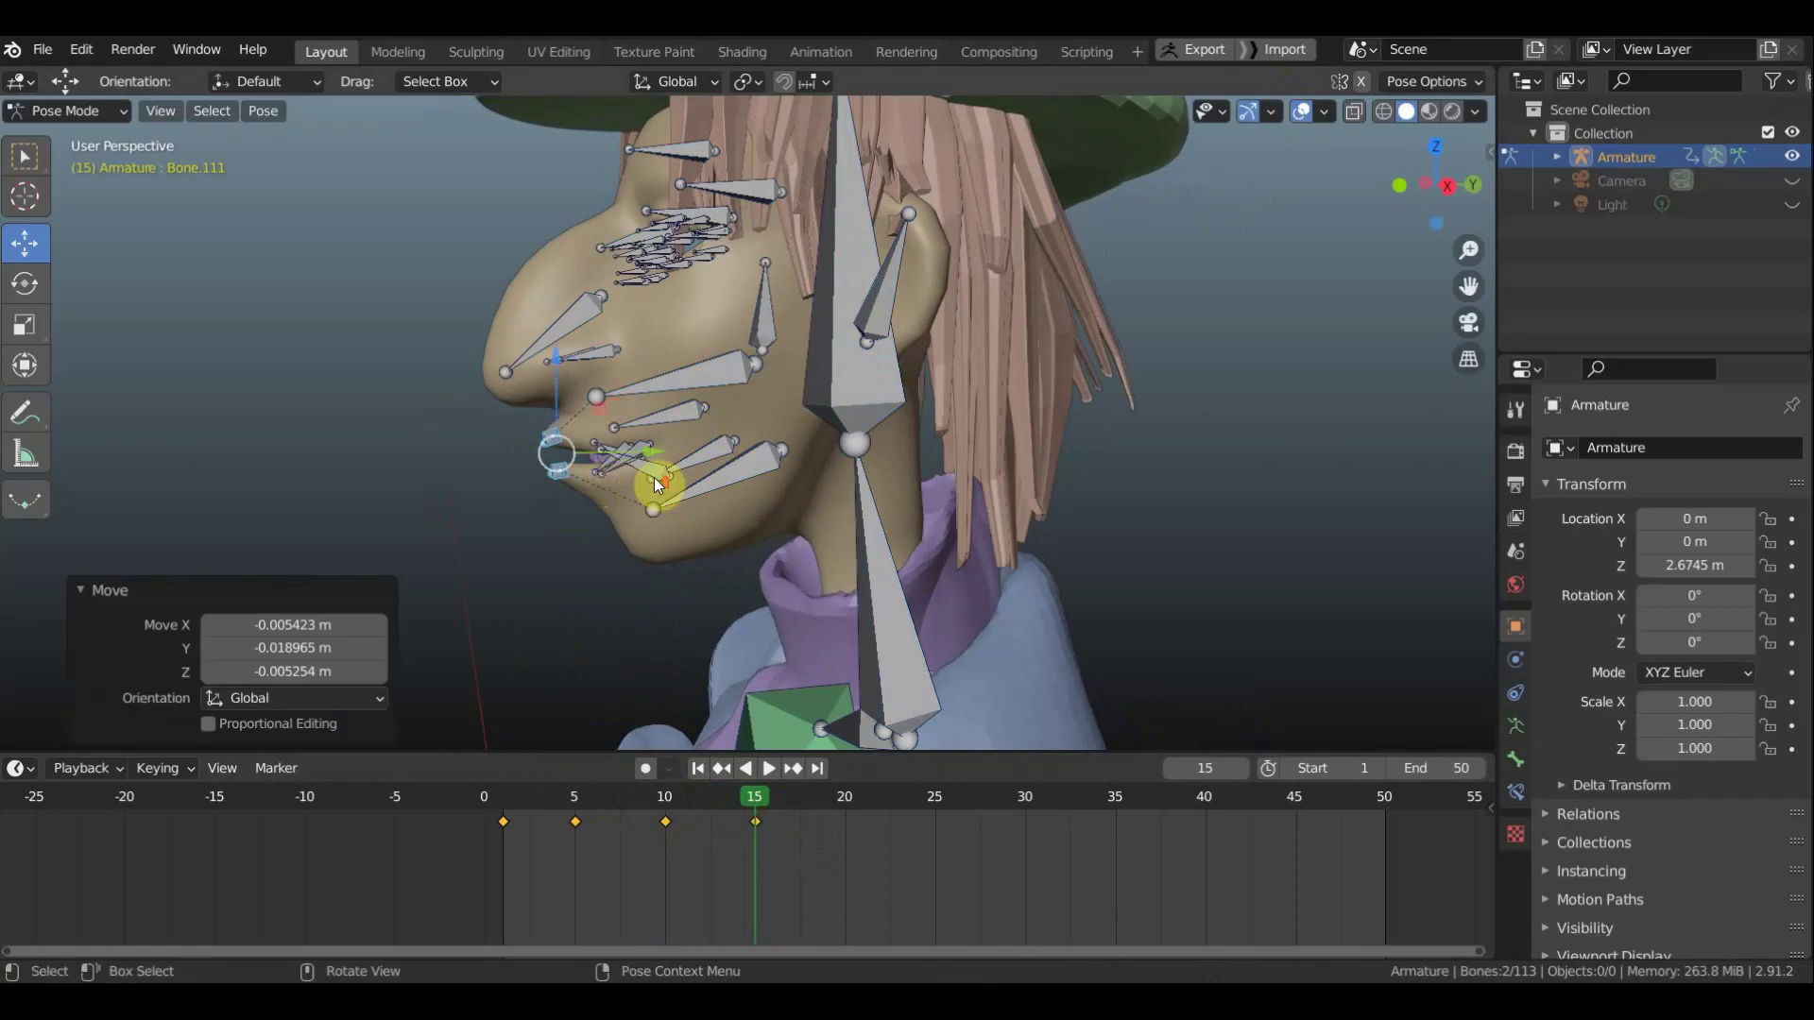
scroll(652, 479, "up", 3)
scroll(638, 474, "up", 1)
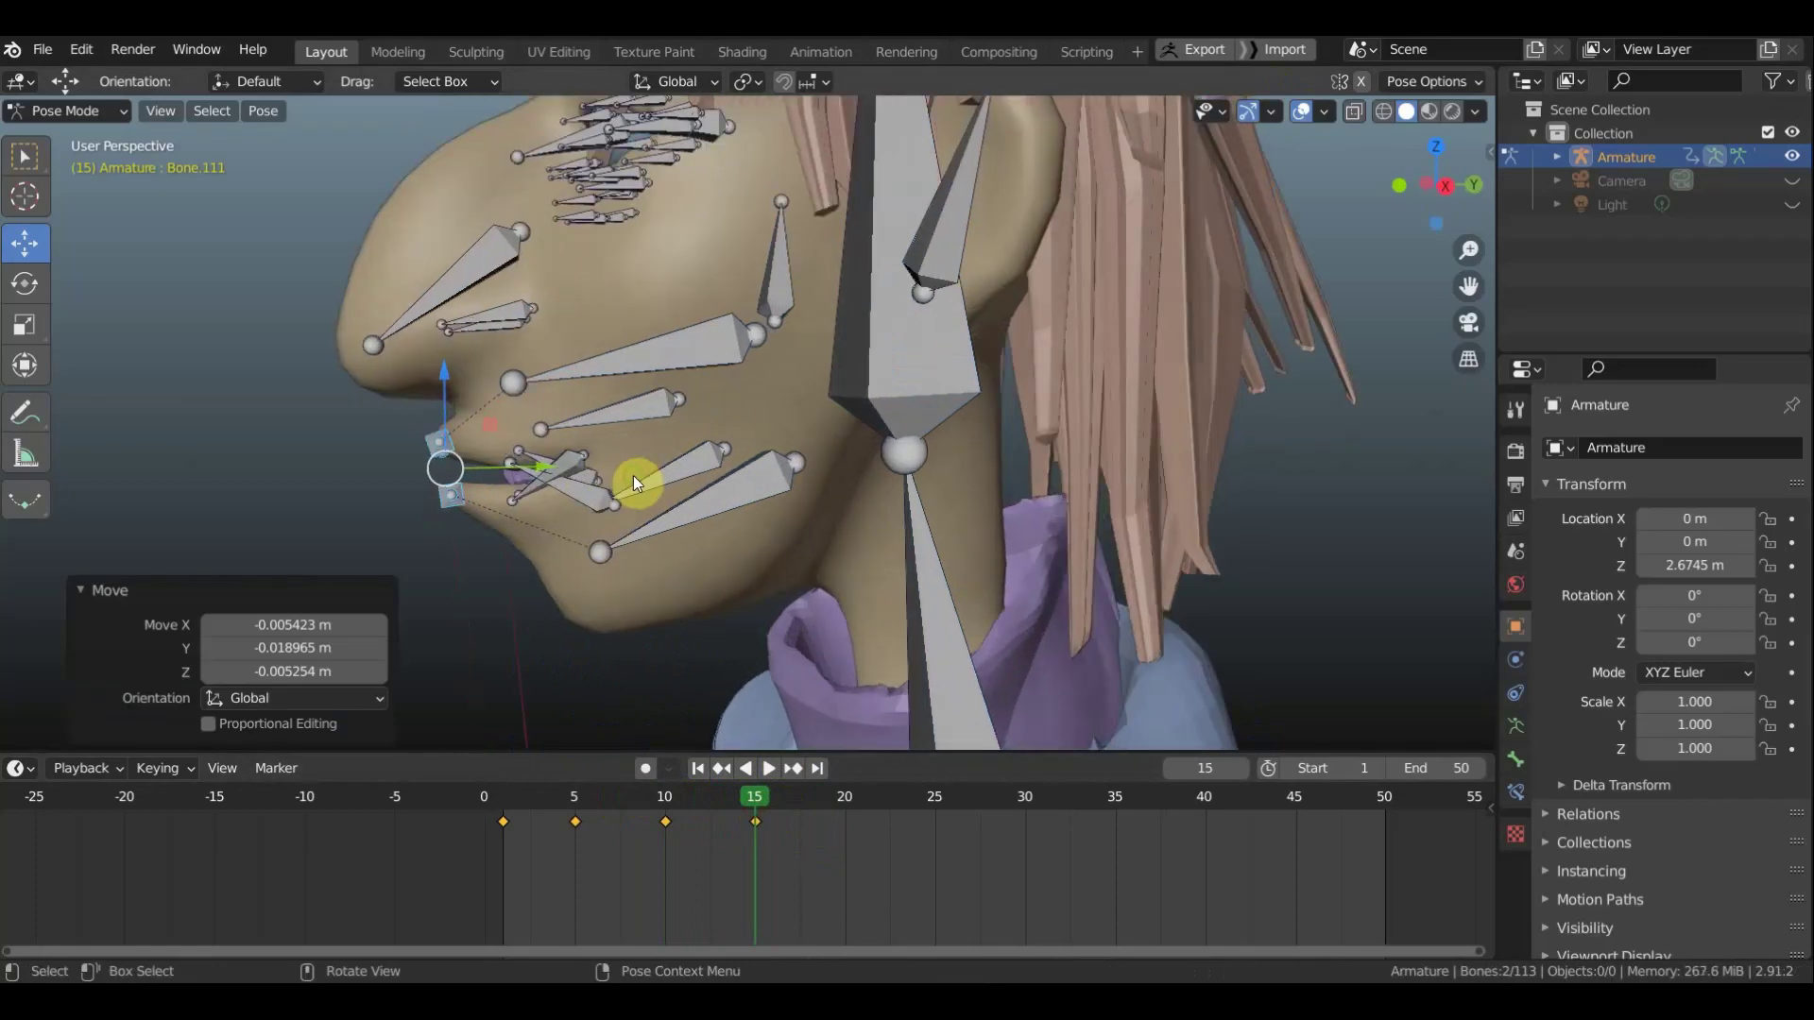
left_click(1303, 113)
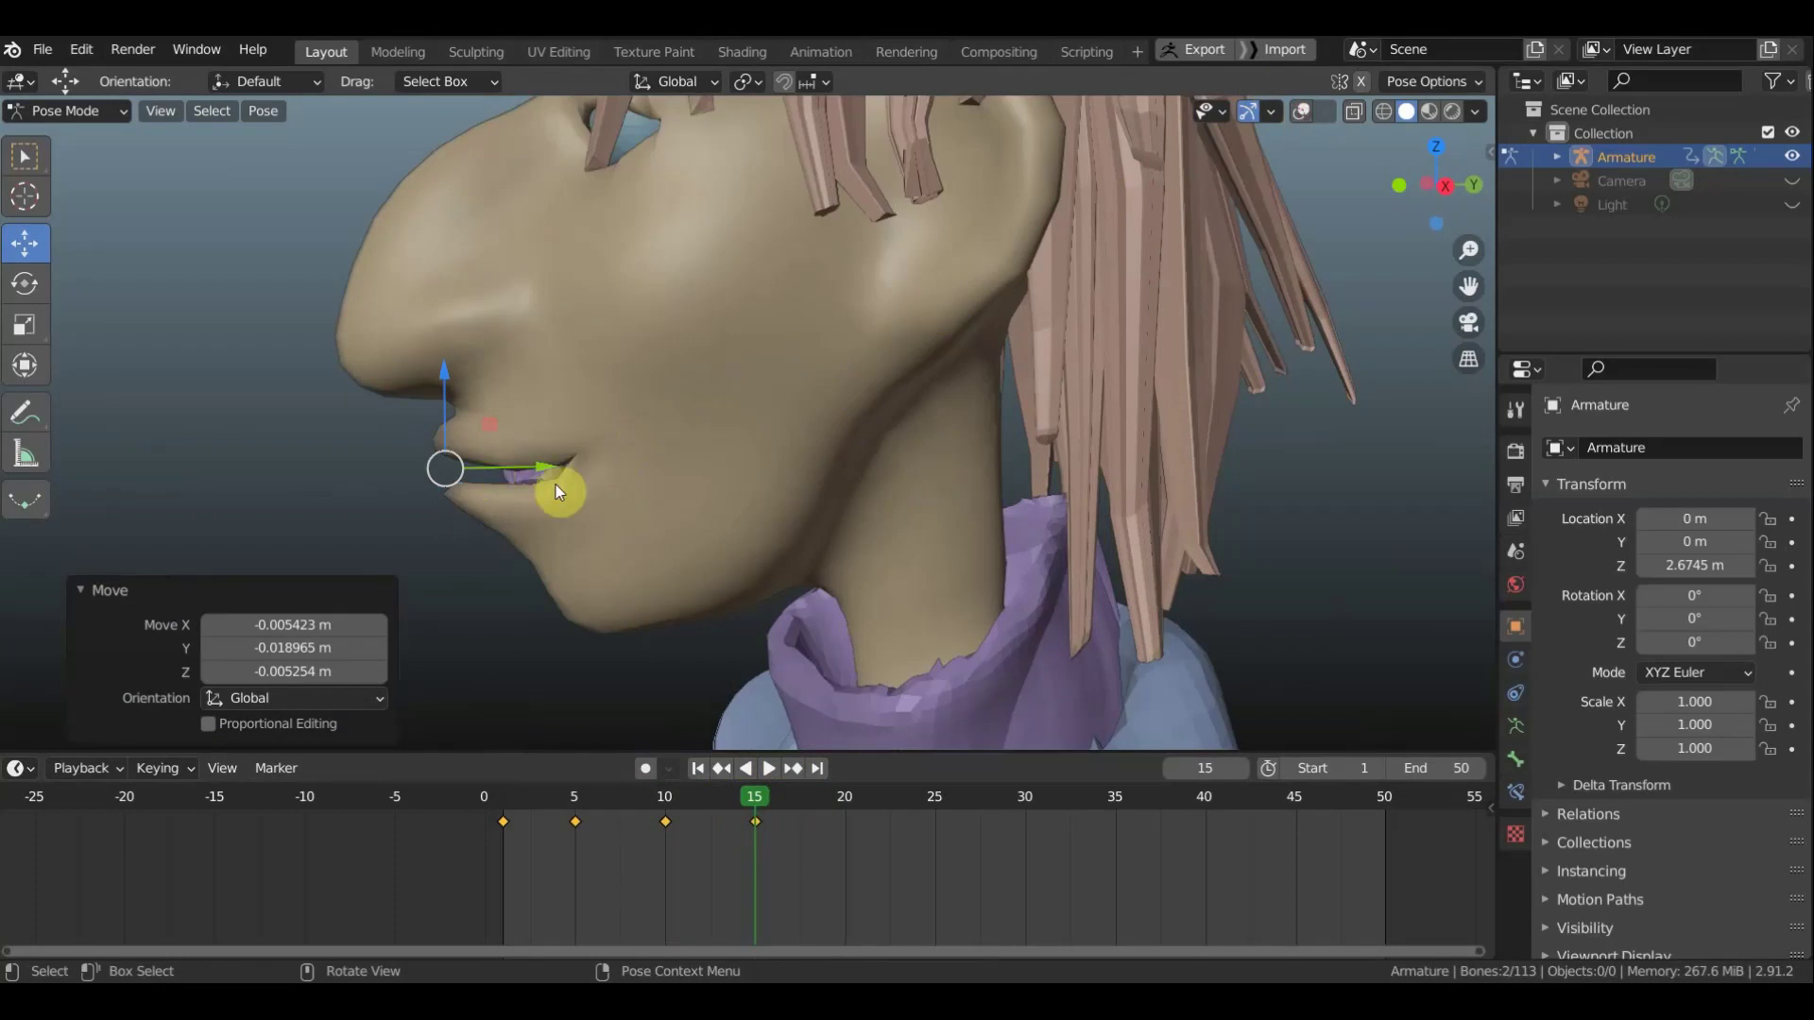
left_click(1304, 112)
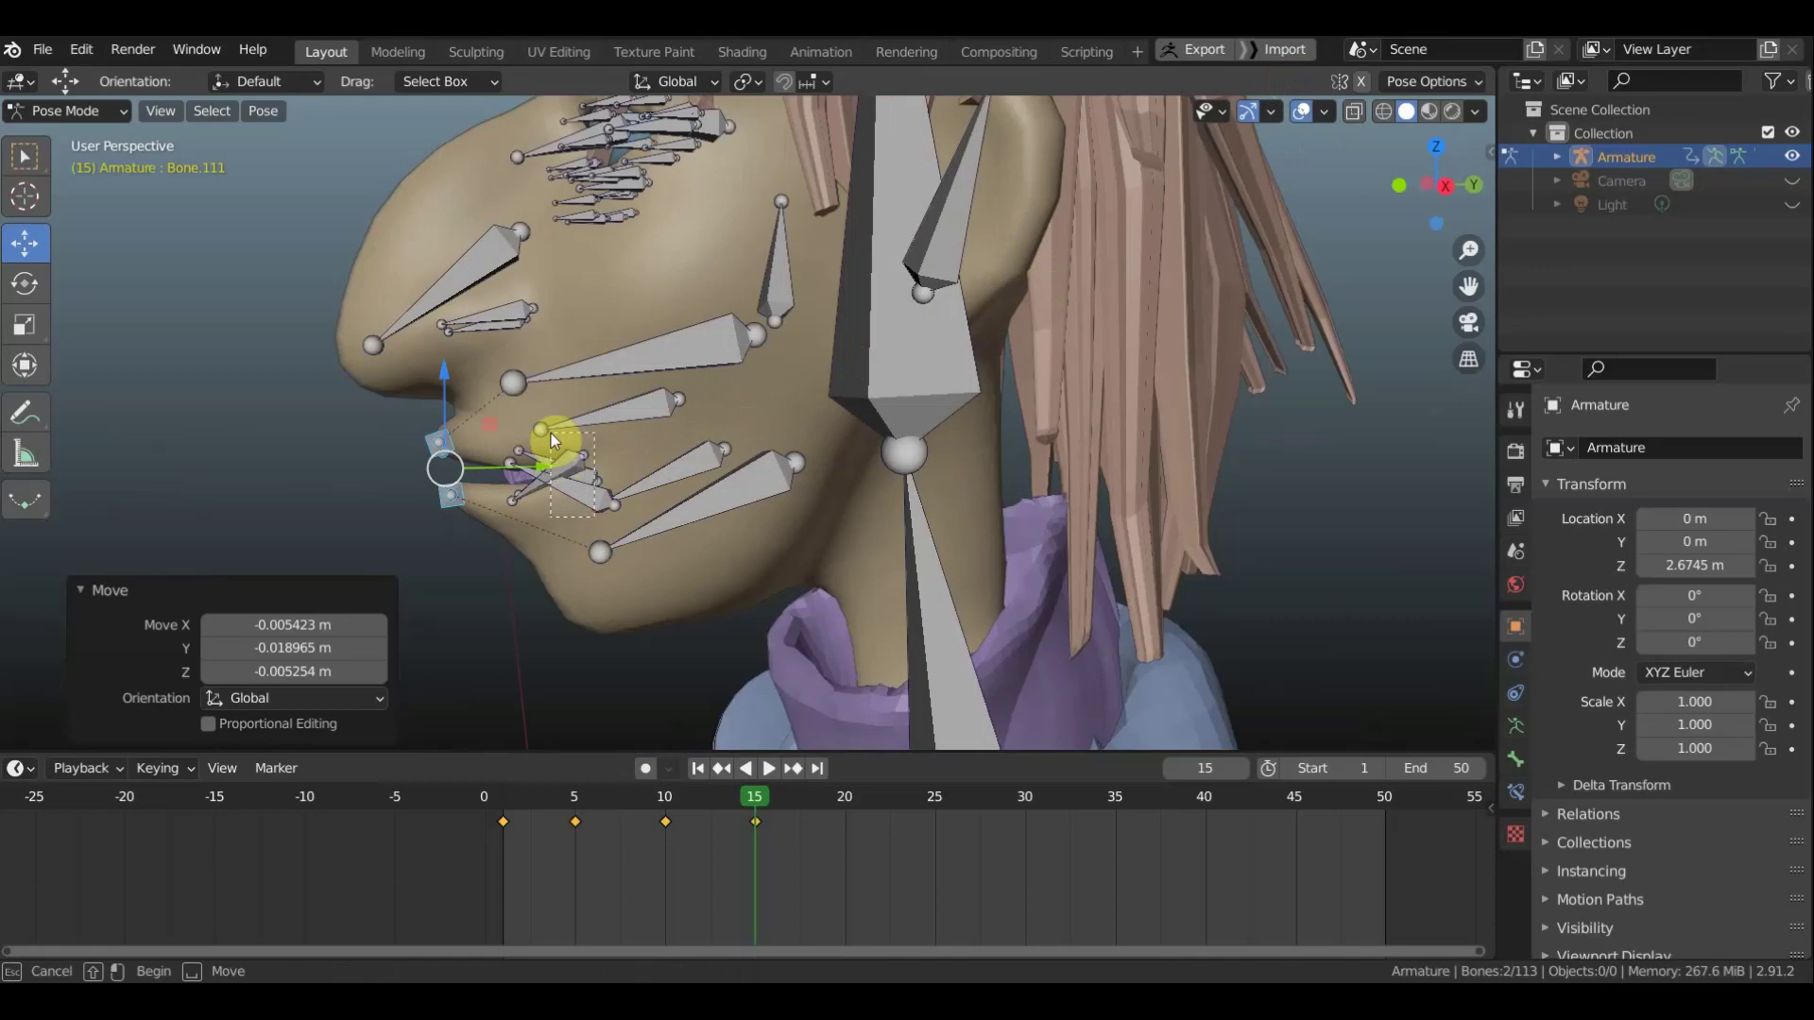
Move the lower-lip bone group, with Bone.038 active, to a new position
left_click_drag(554, 451, 562, 477)
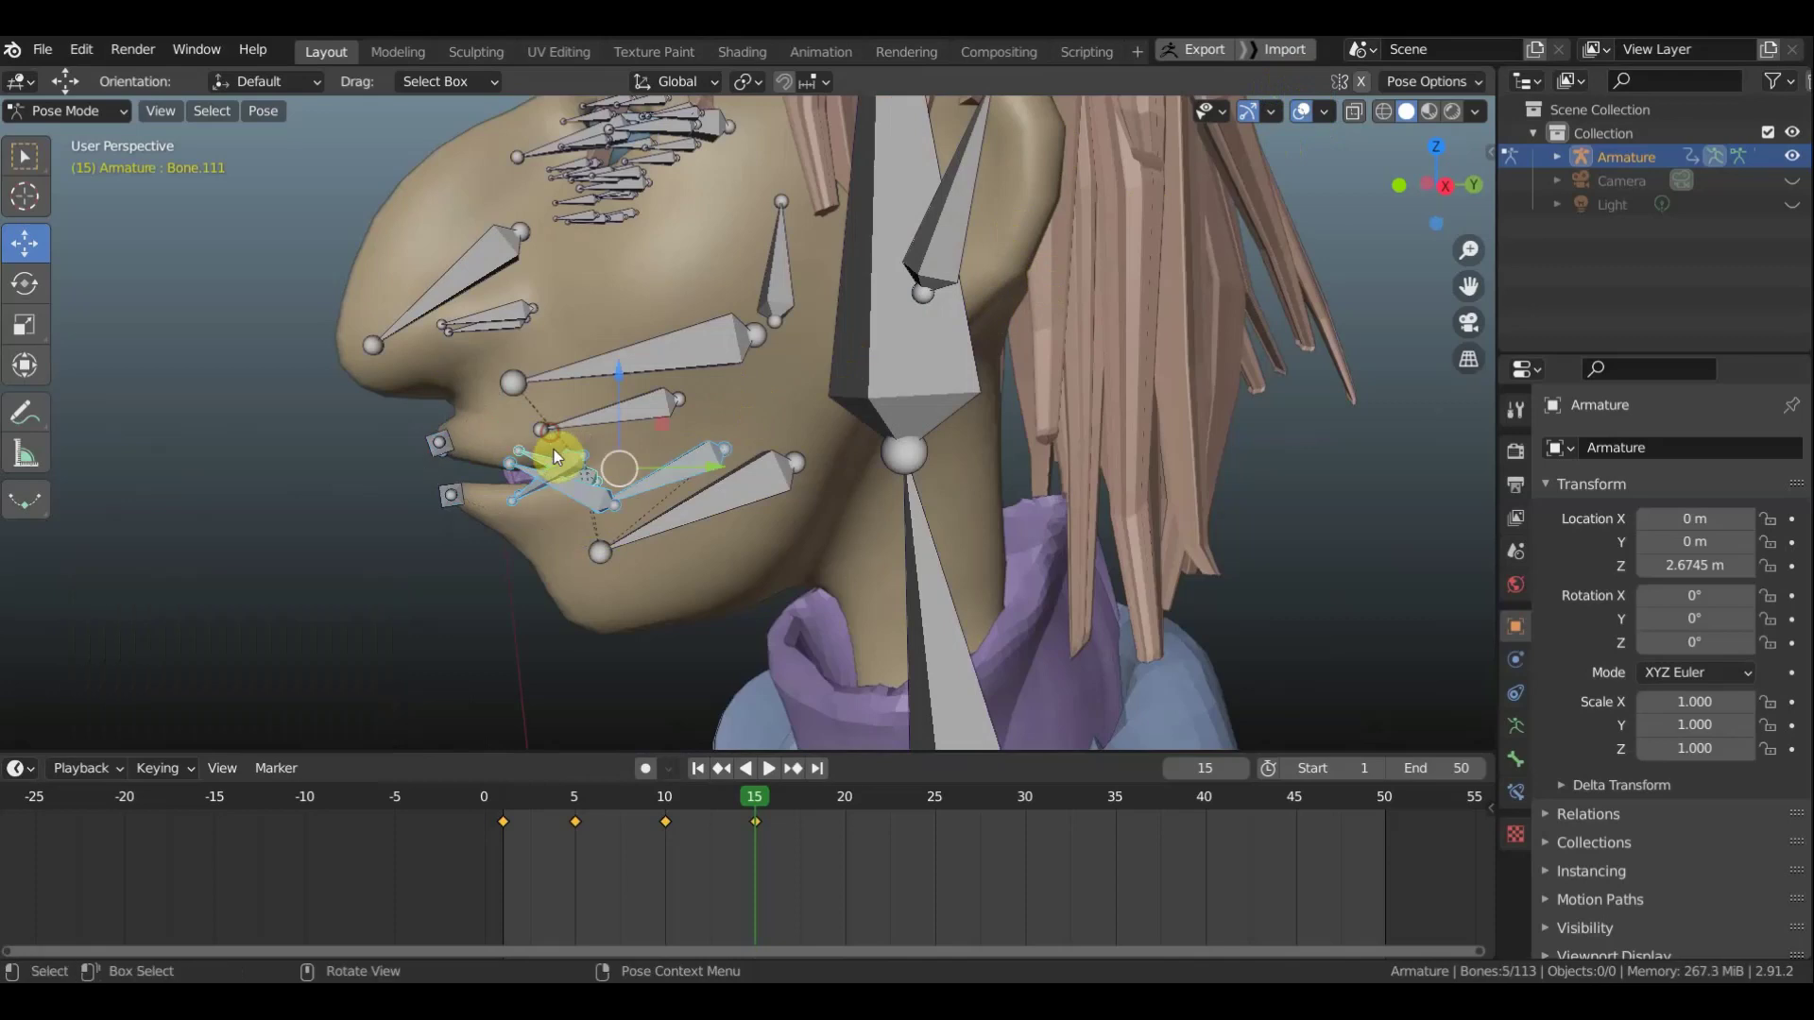
left_click(669, 484, "shift")
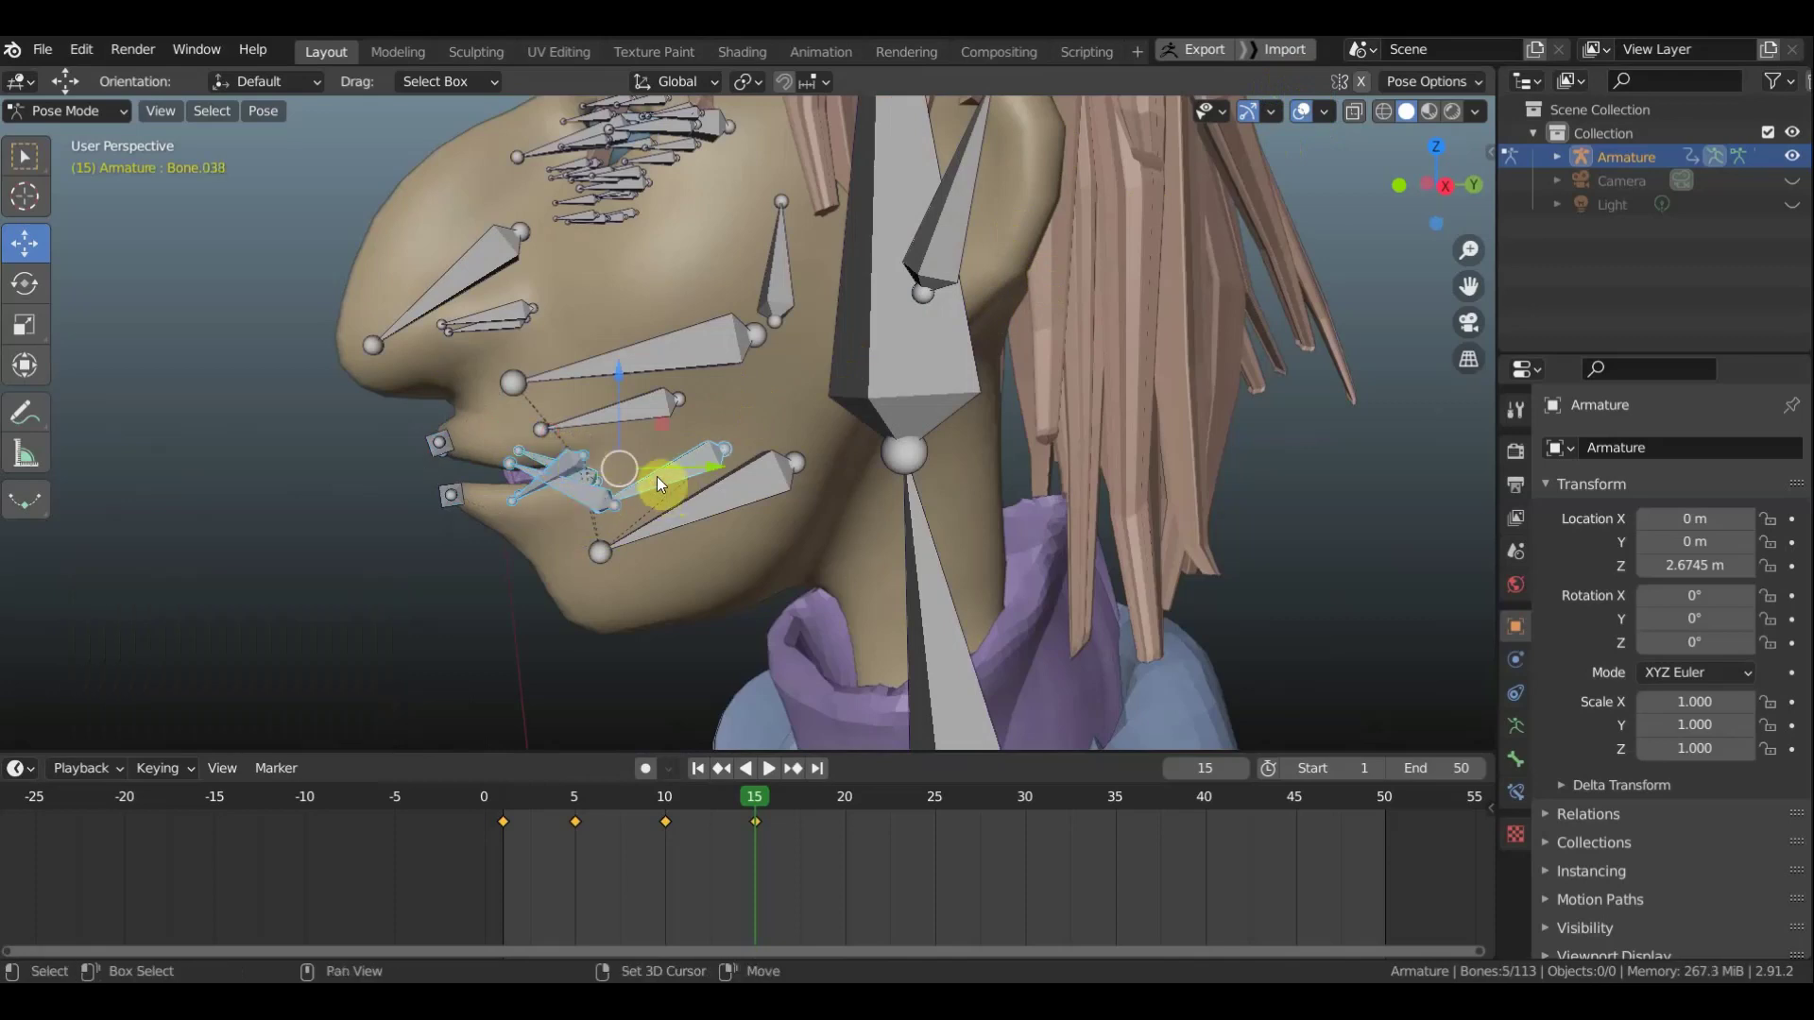
left_click(656, 476, "shift")
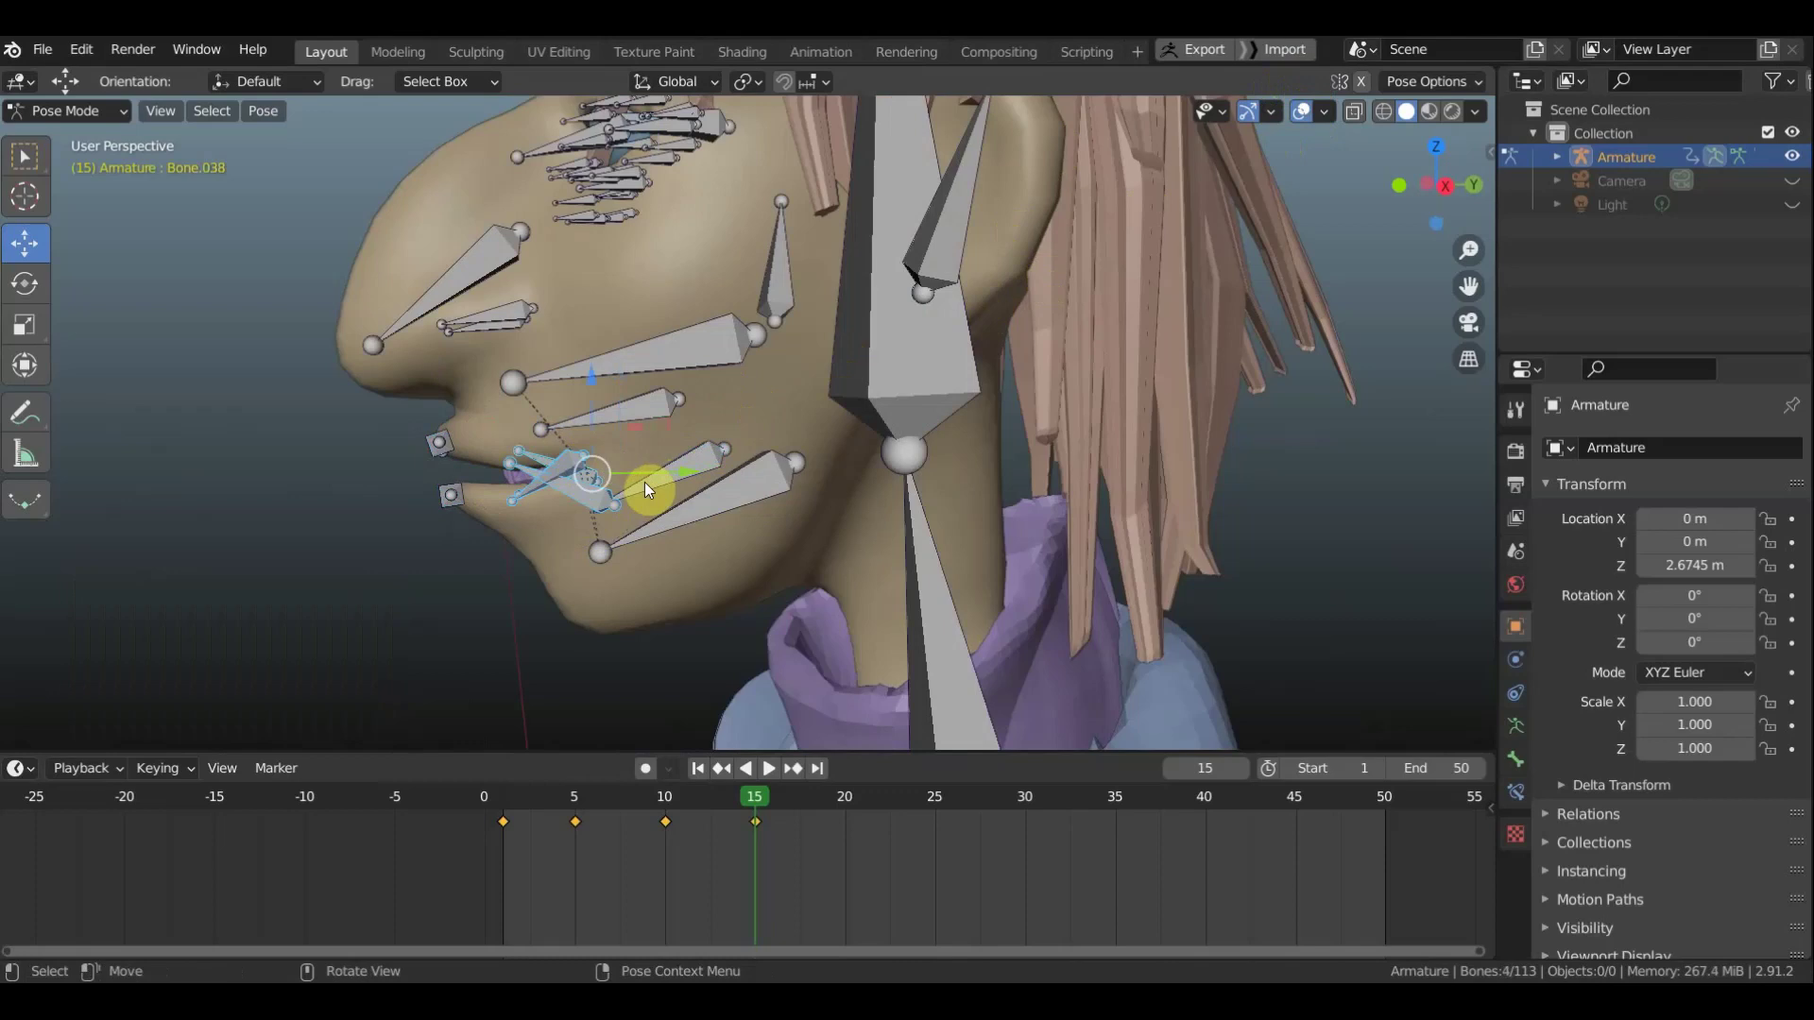
key("g")
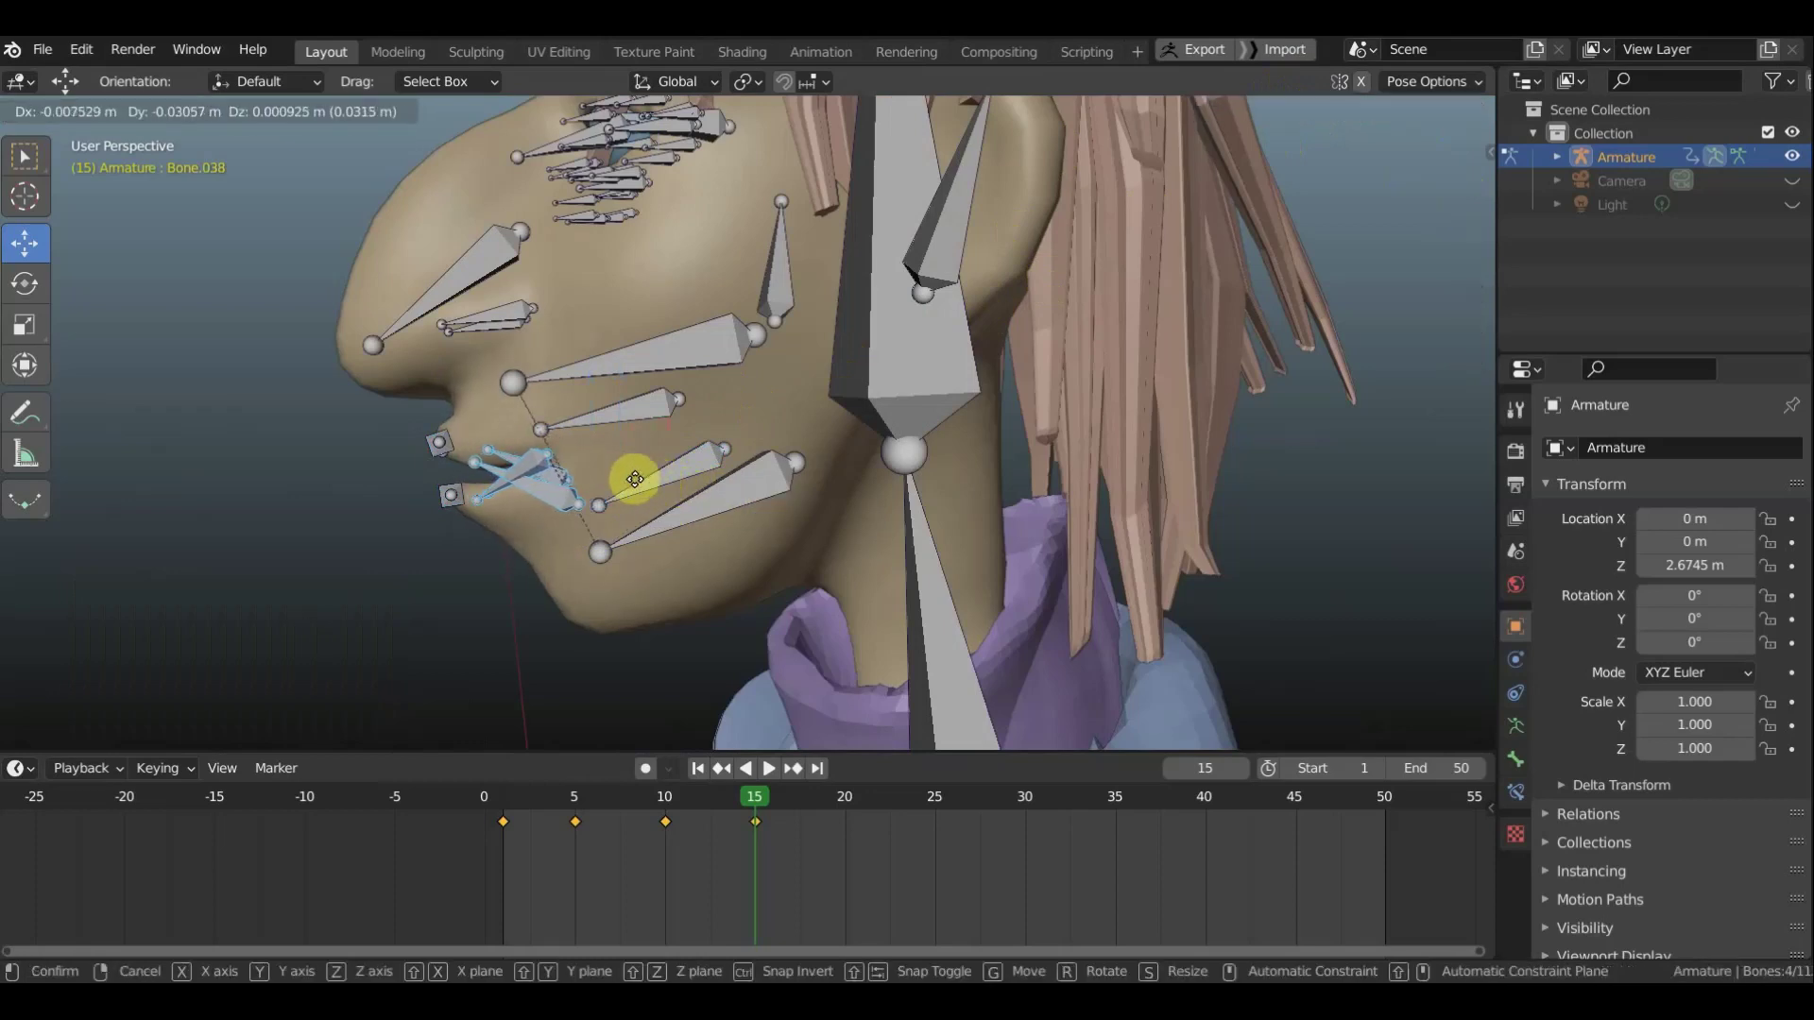
left_click(643, 486)
middle_click_drag(645, 479, 655, 480)
mouse_move(476, 533)
middle_mouse_down()
mouse_move(735, 517)
mouse_move(720, 512)
middle_mouse_up()
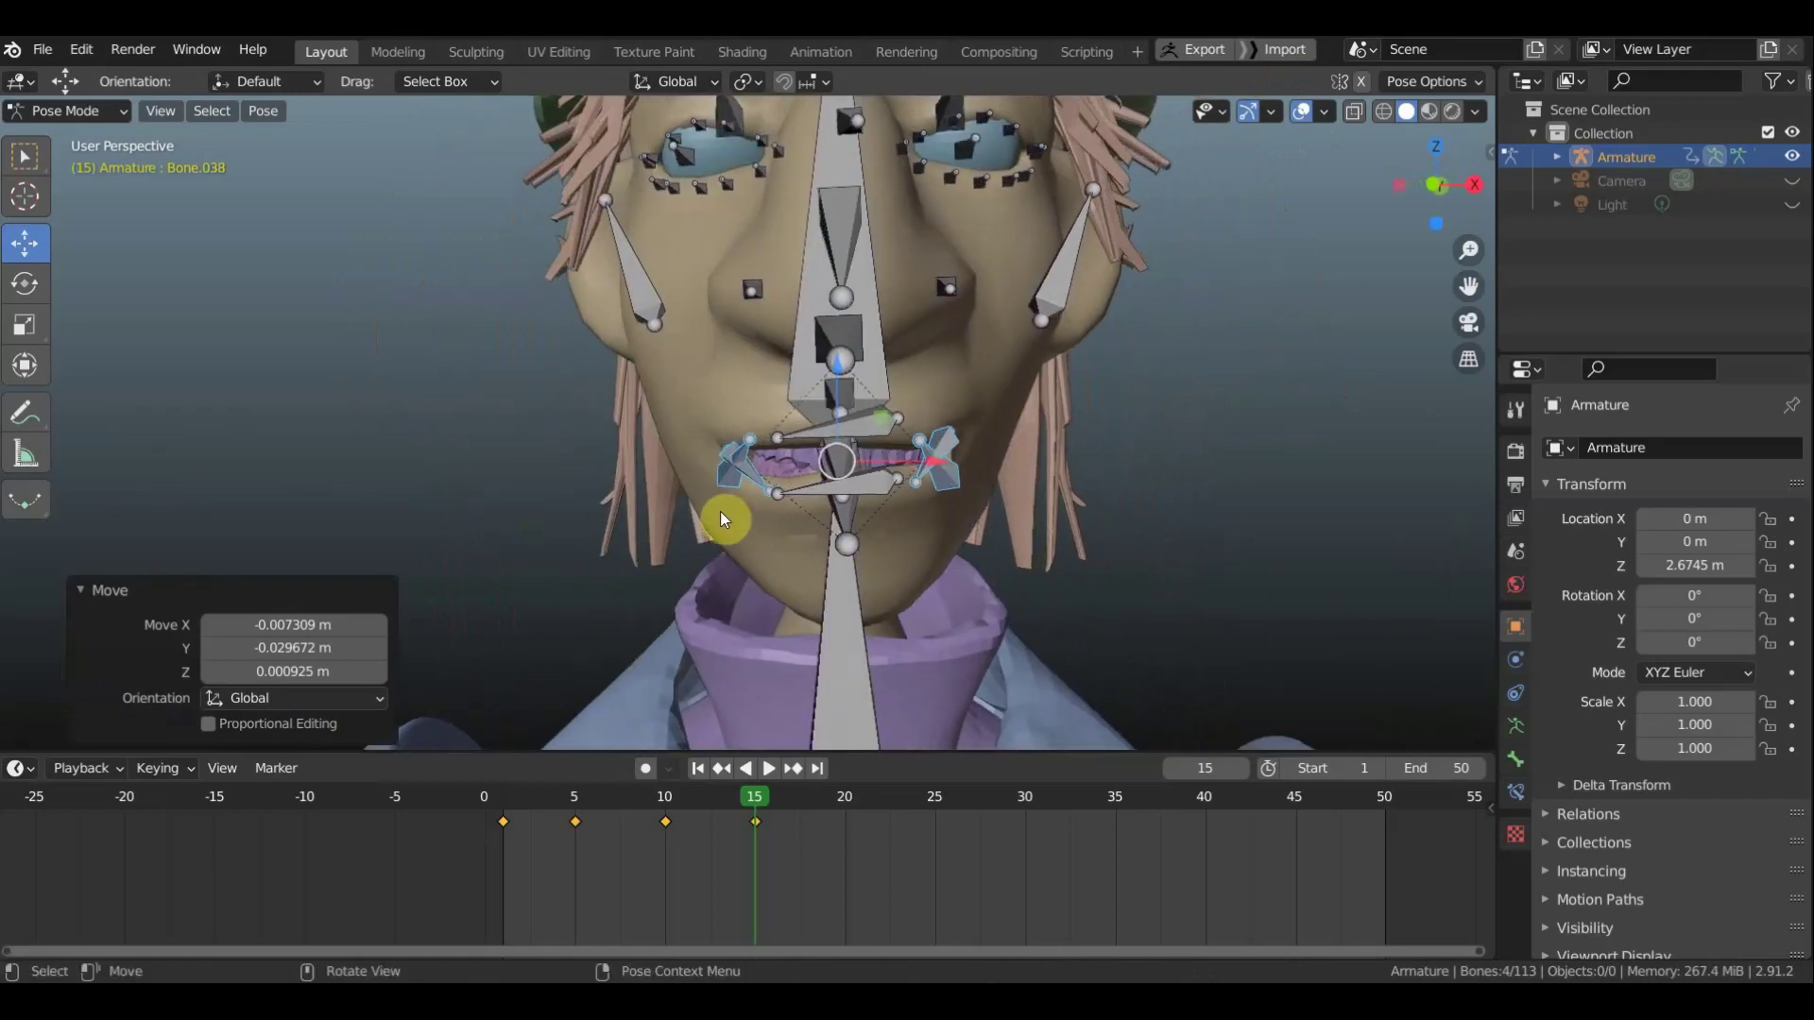
Nudge a mouth-corner lip bone, then select Bone.108 plus the neighbouring corner bone
left_click(711, 427)
middle_click_drag(711, 419, 900, 446)
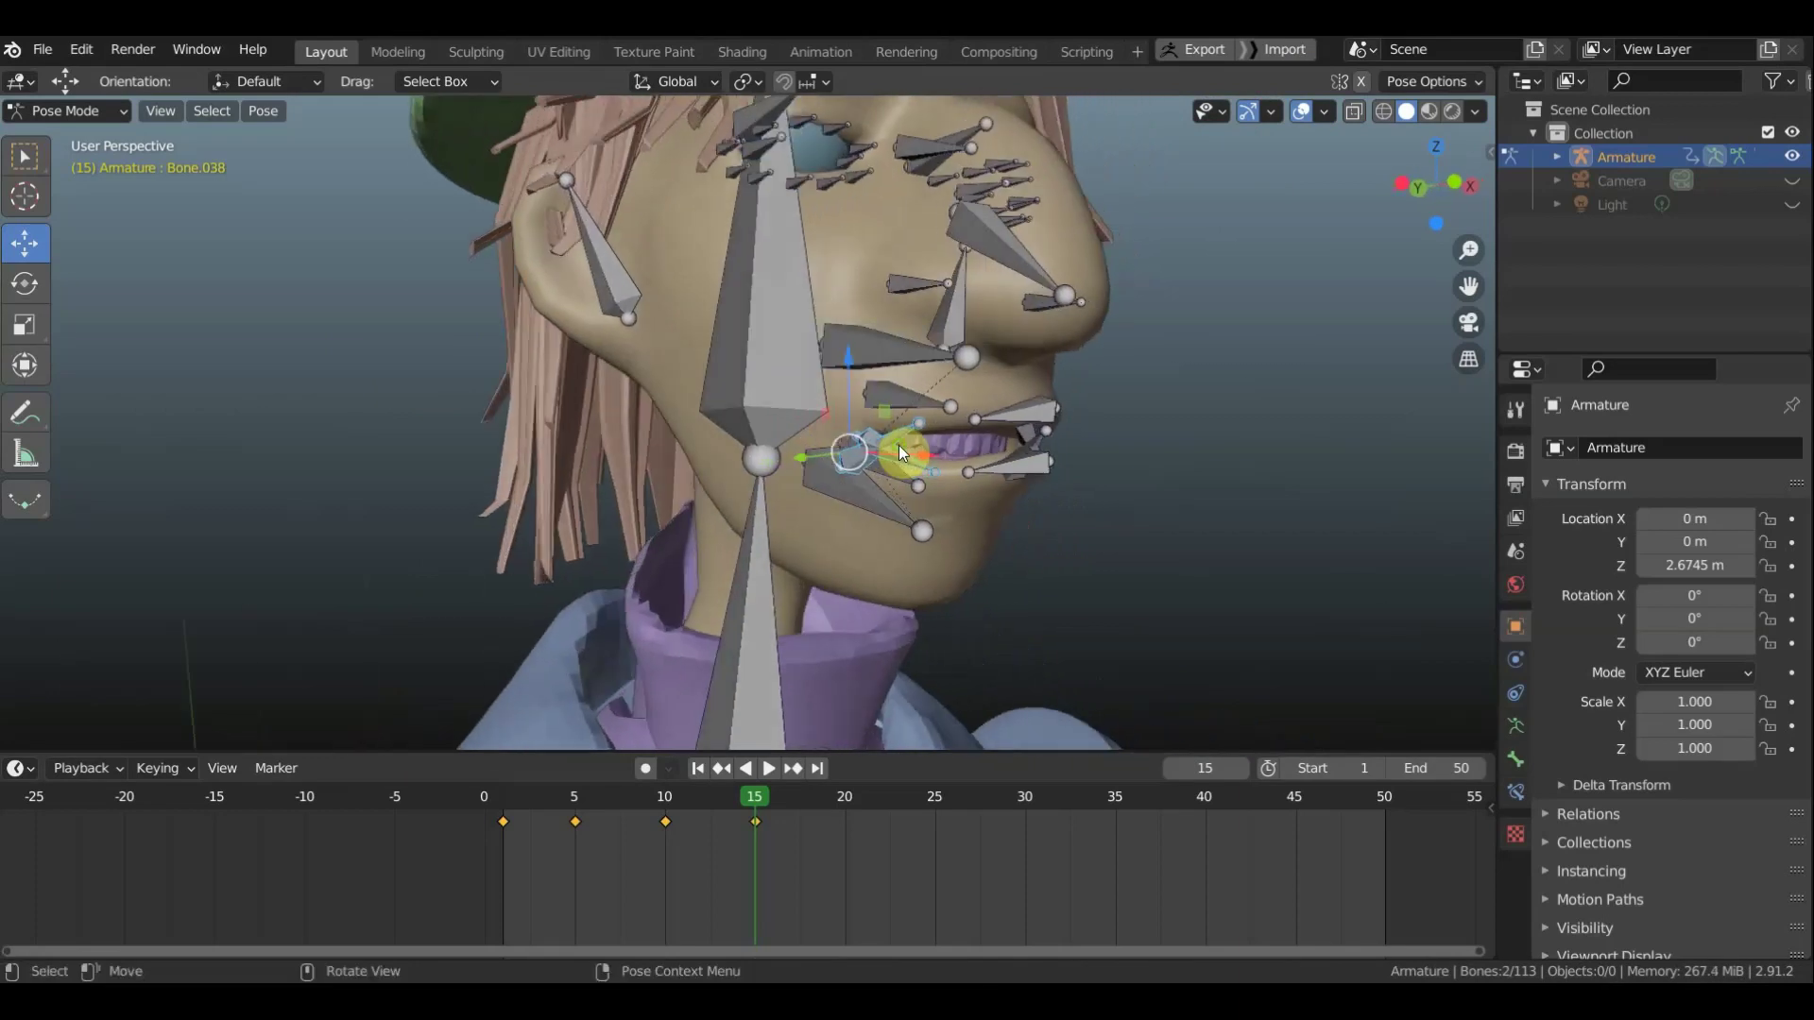
left_click_drag(926, 477, 949, 477)
middle_click_drag(949, 477, 819, 538)
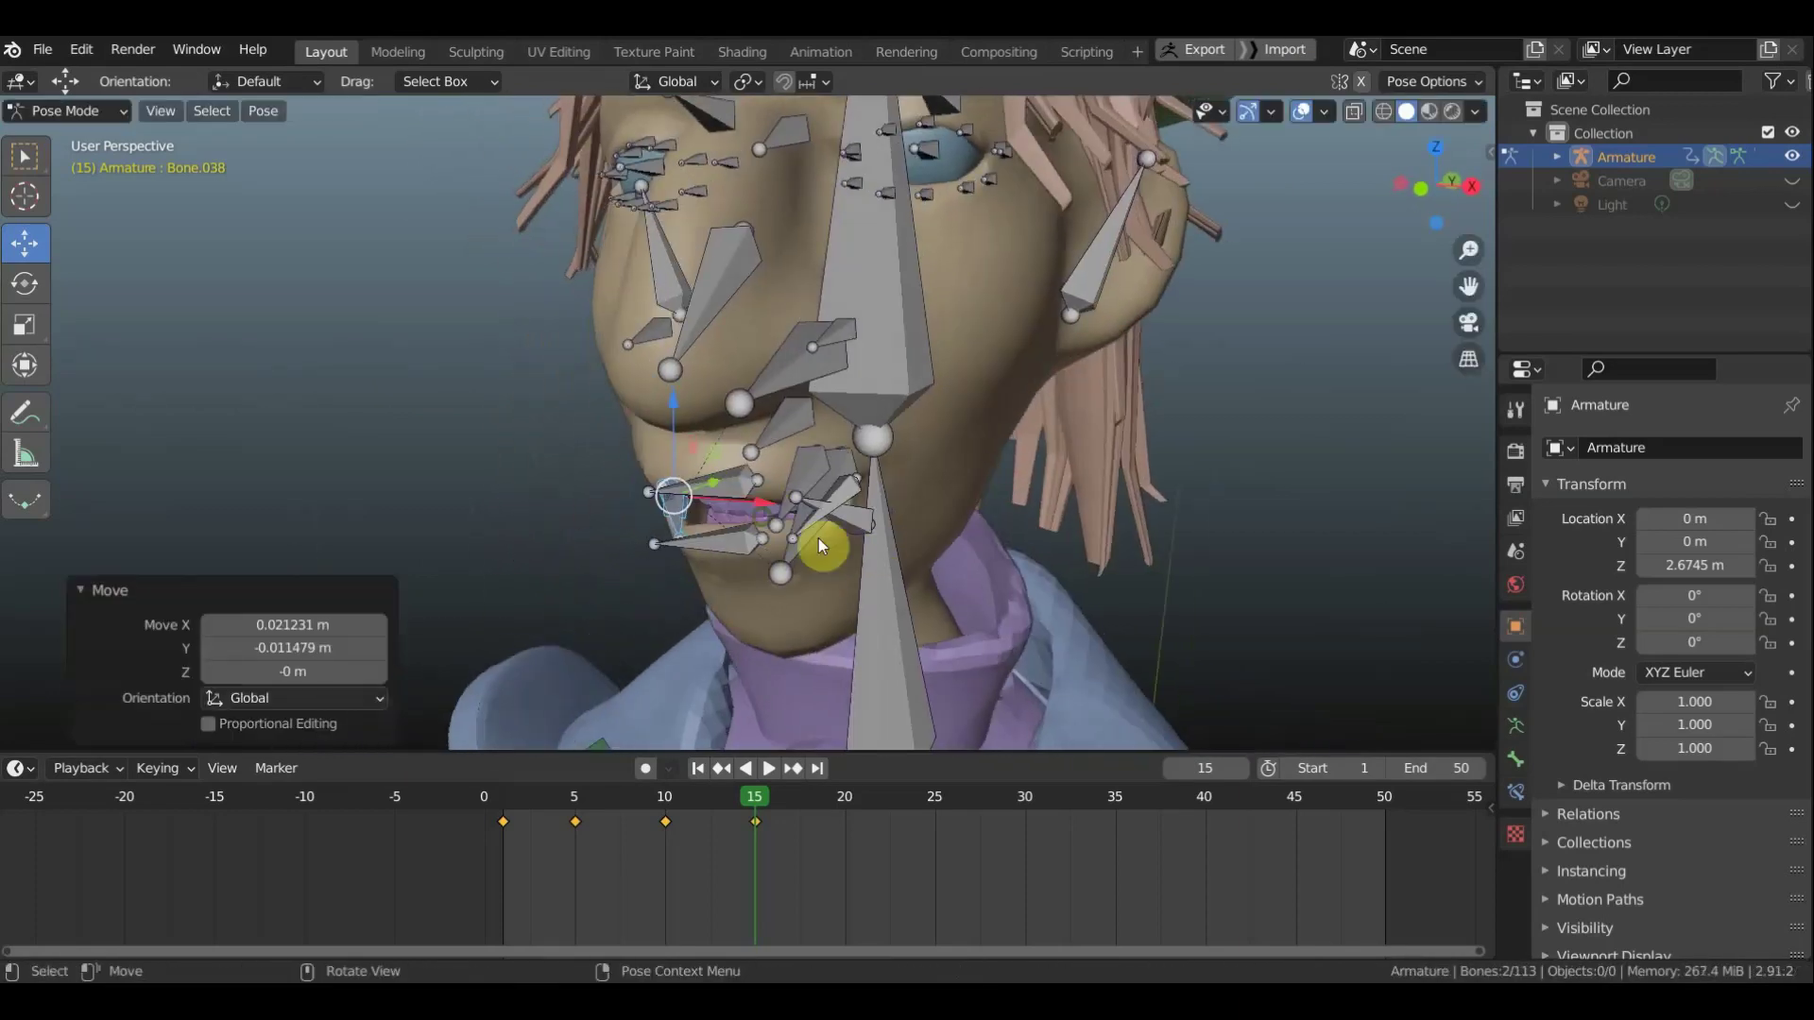
left_click(874, 522)
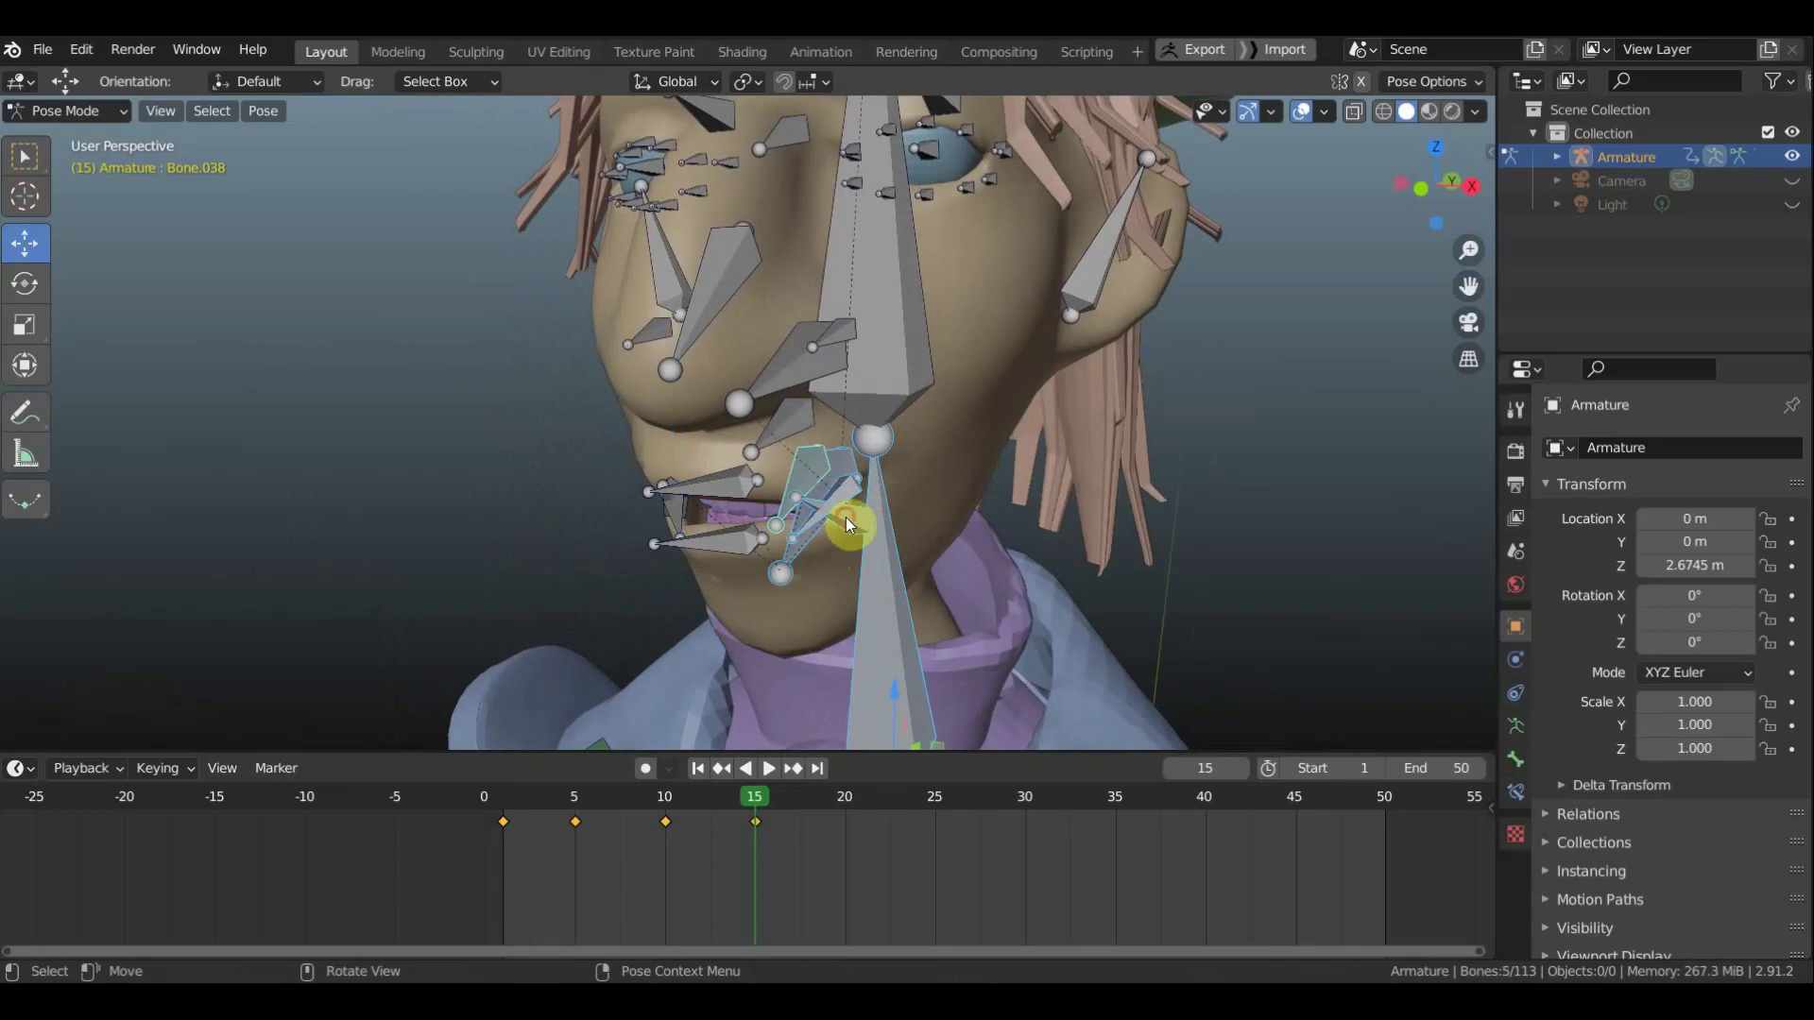
left_click(843, 495)
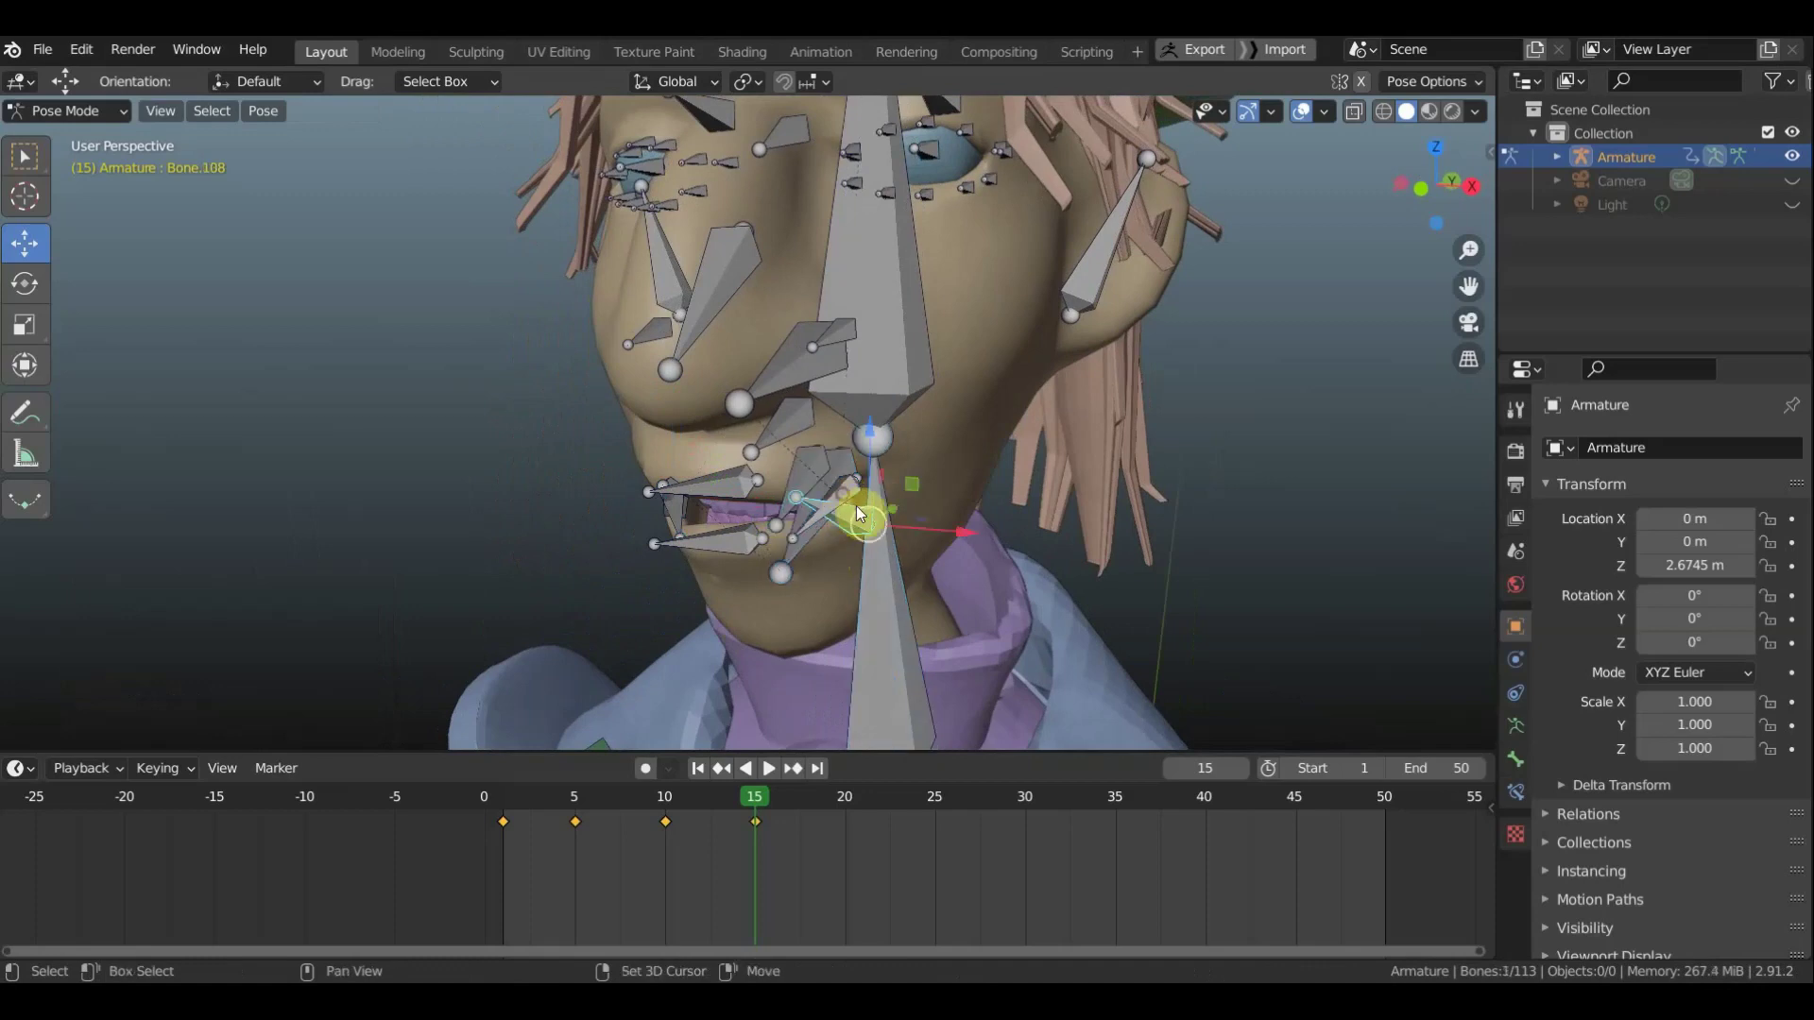
key("shift+bracketright")
Move the mouth-corner bones with the rig hidden, then show the bones again
left_click(1313, 113)
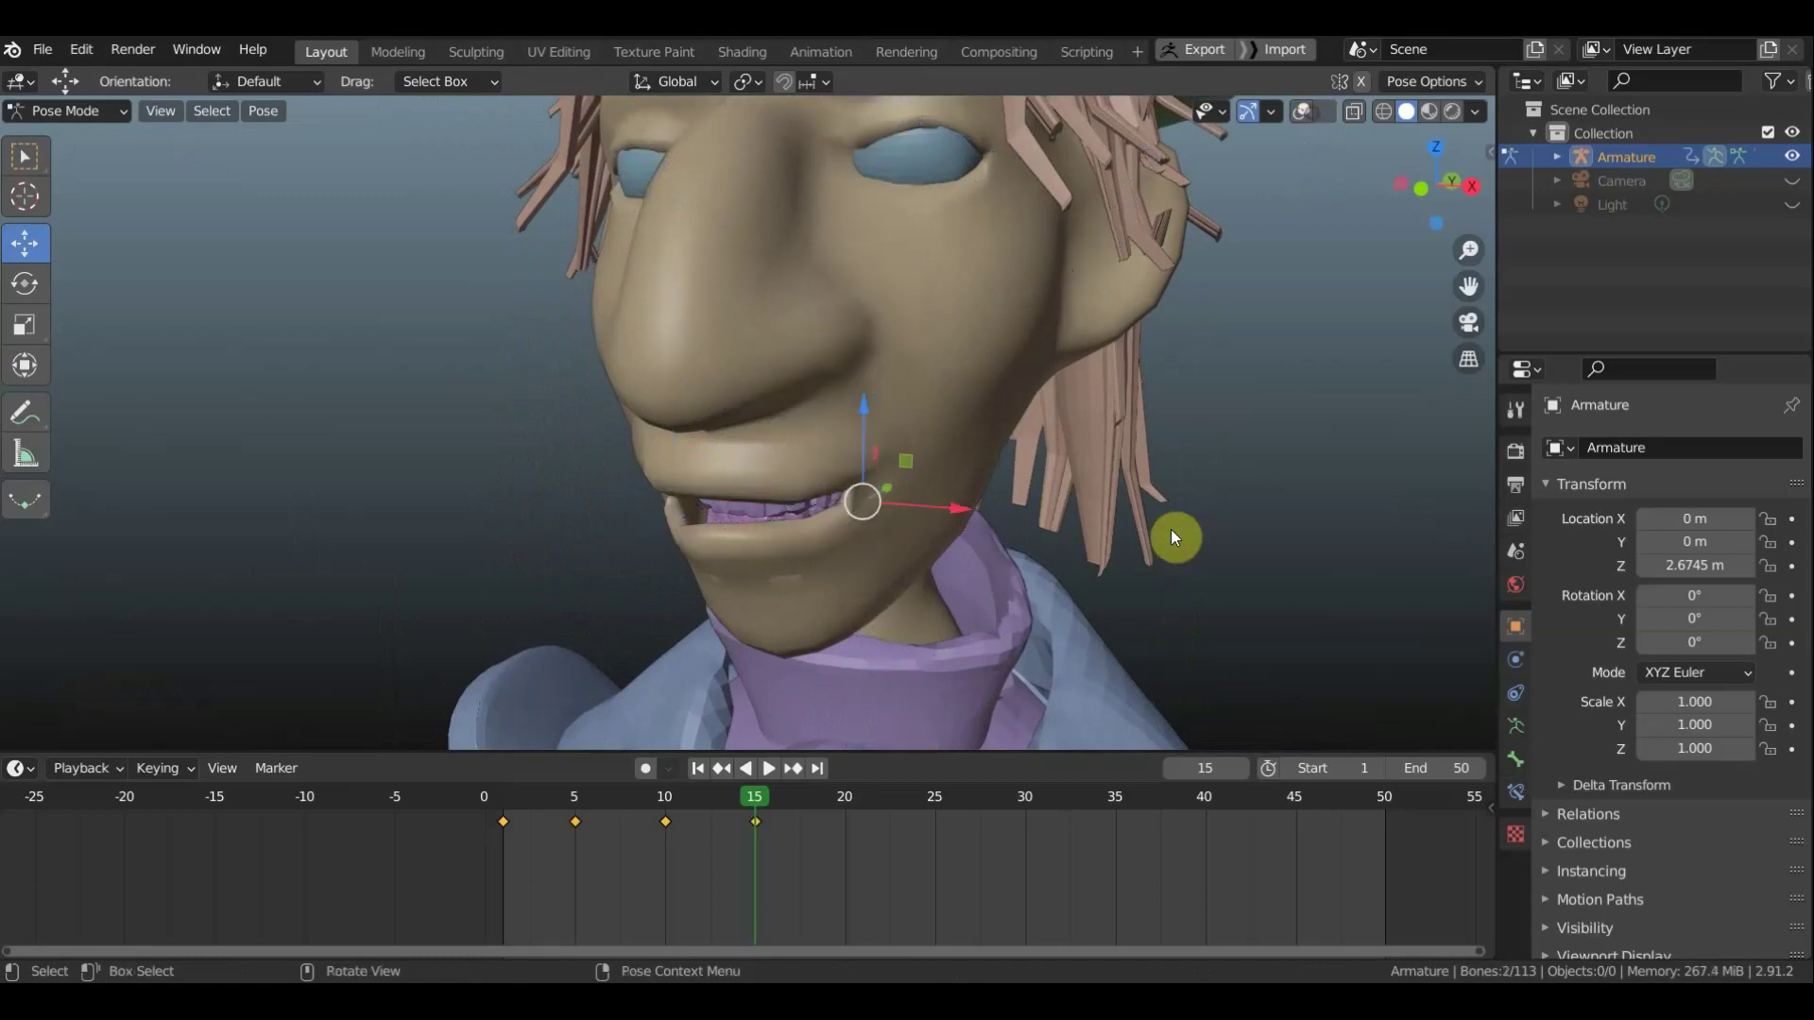
mouse_move(1166, 529)
middle_mouse_down()
mouse_move(1134, 497)
mouse_move(1061, 508)
middle_mouse_up()
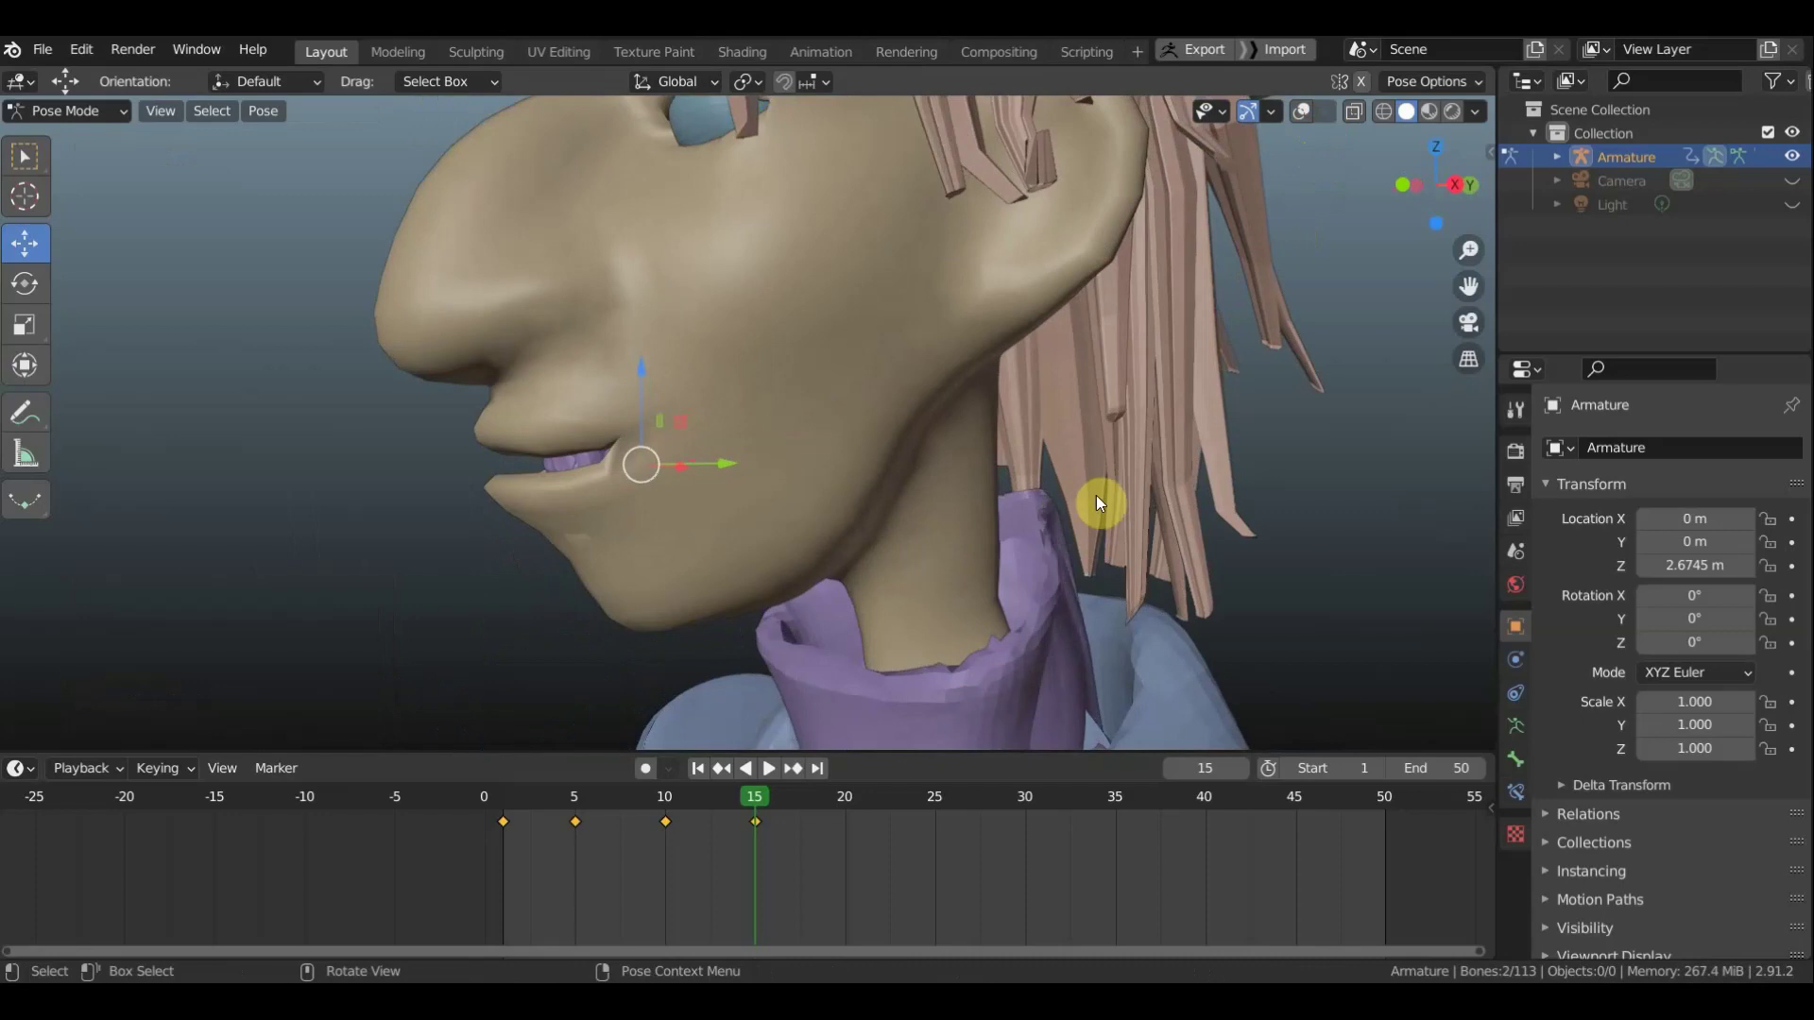
key("g")
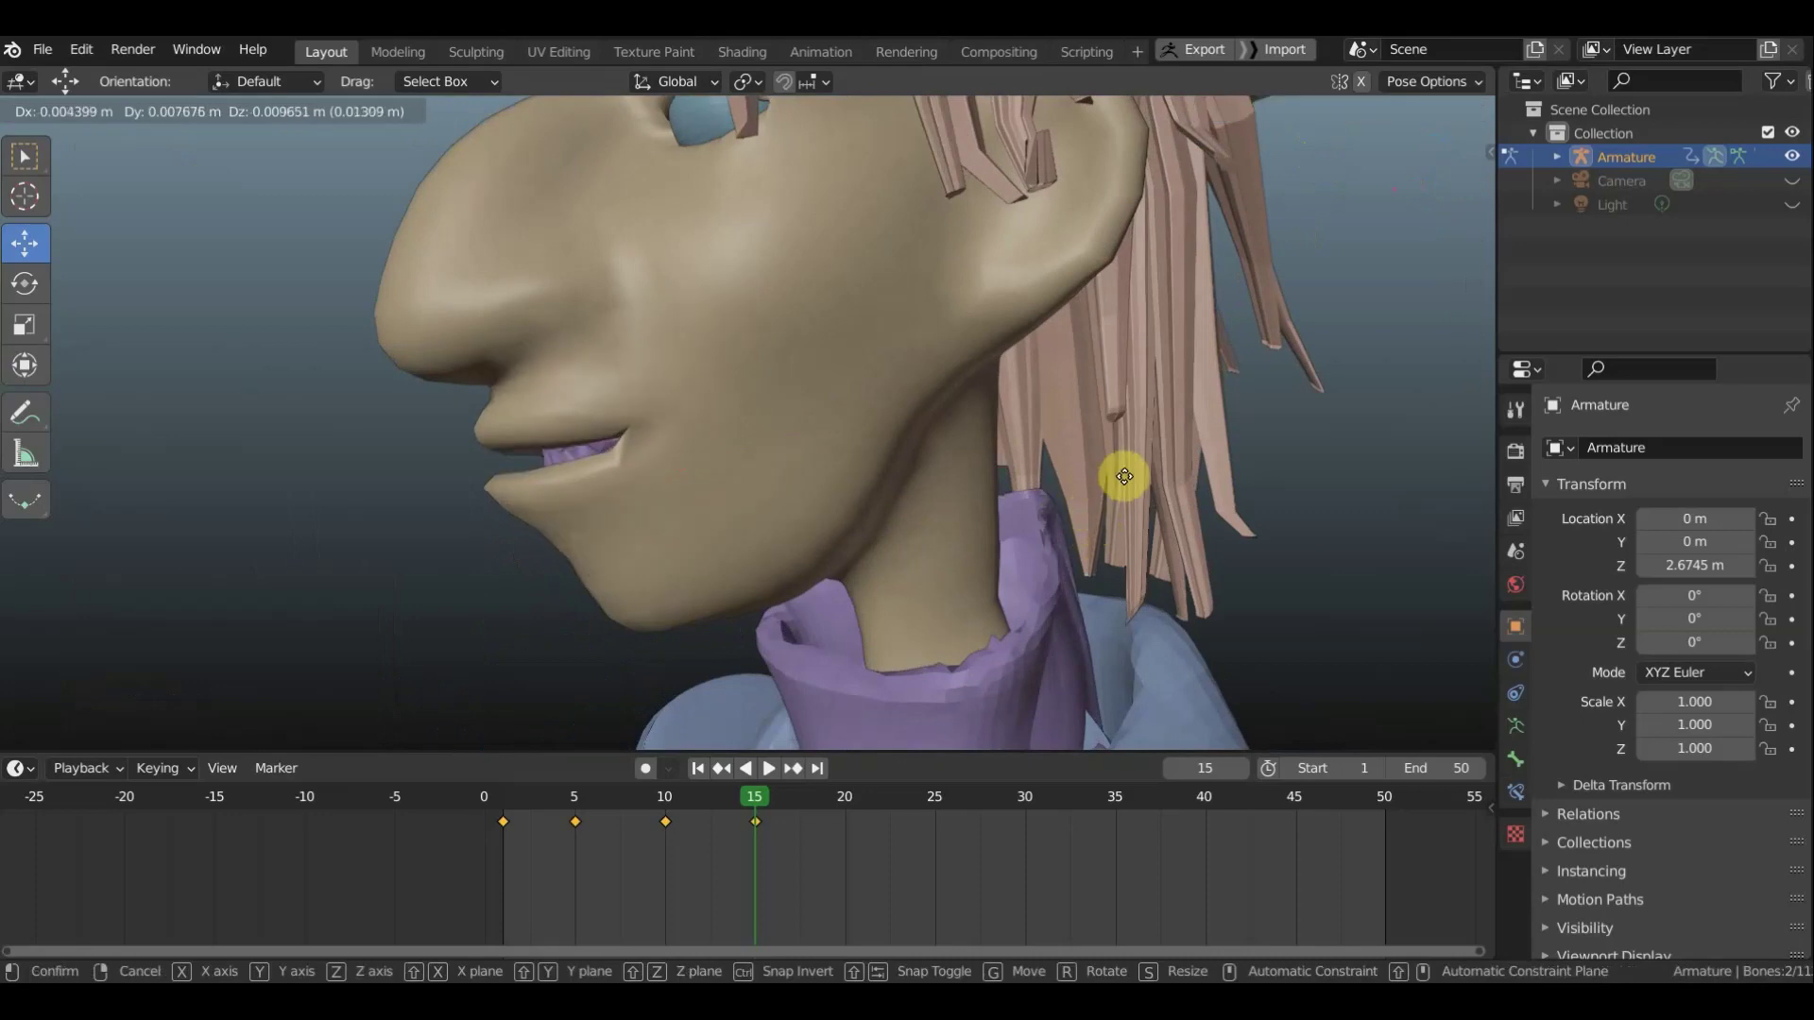
left_click(1115, 477)
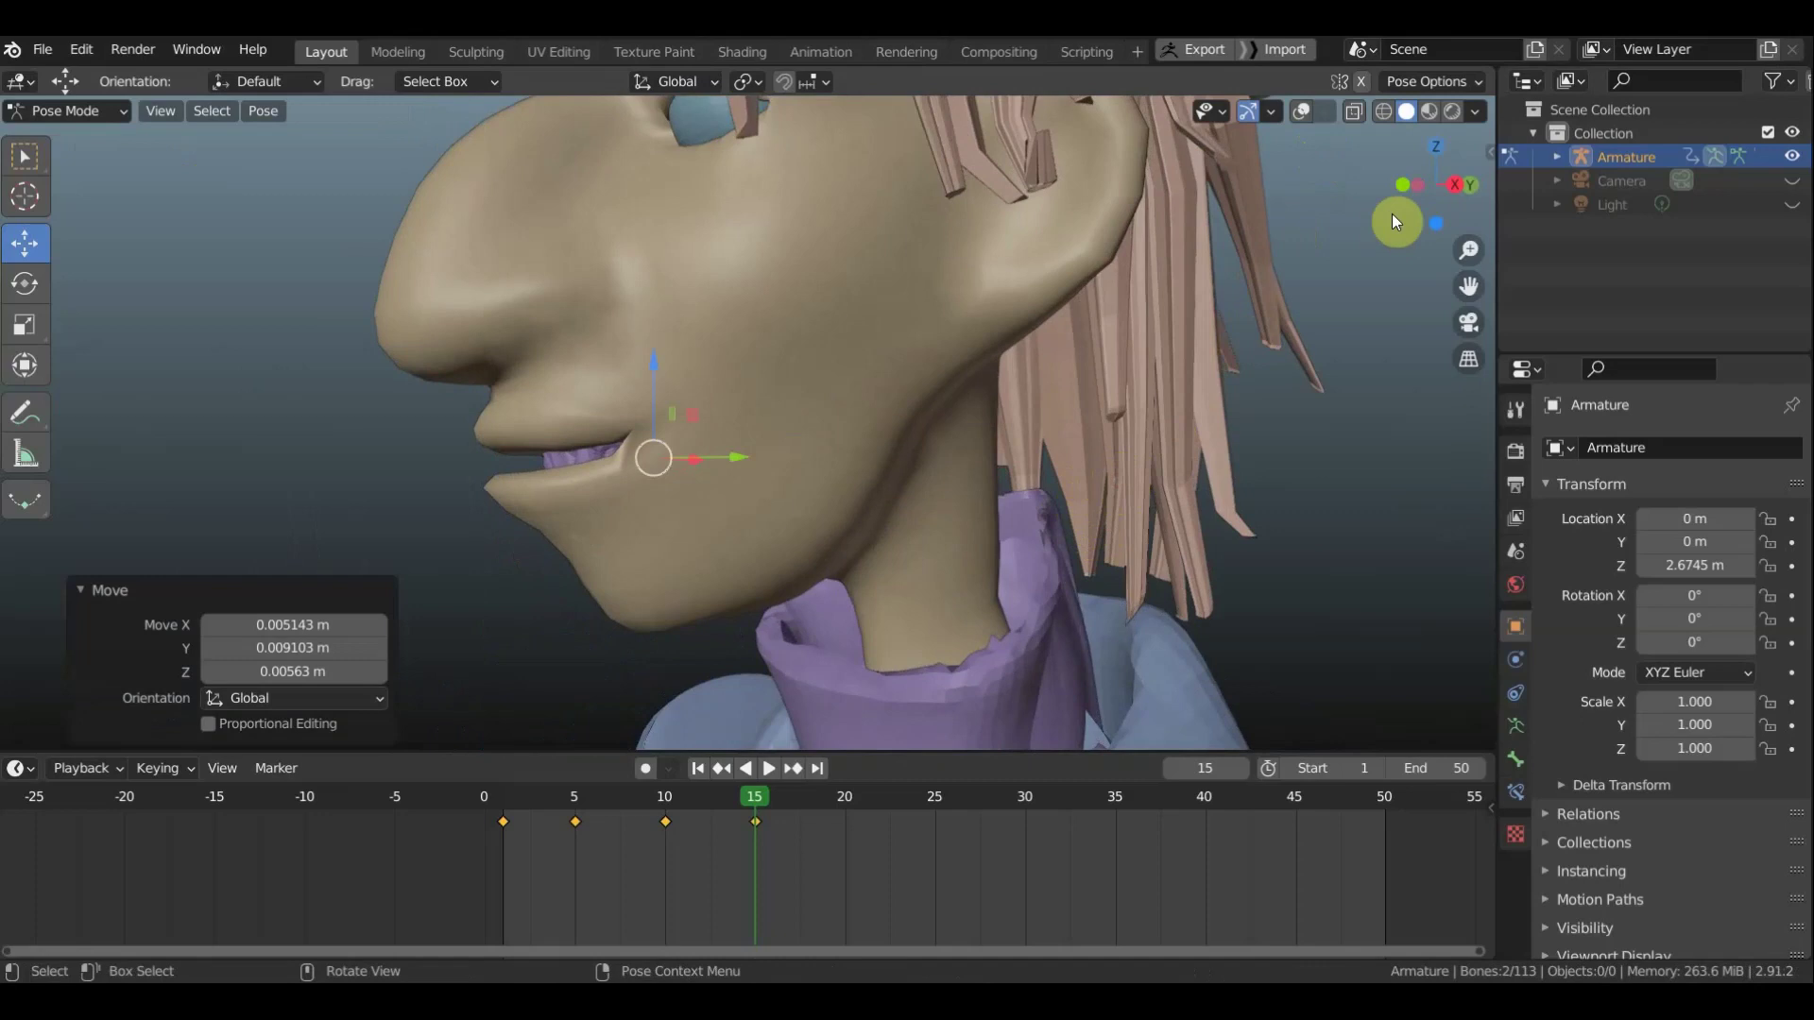
left_click(1310, 106)
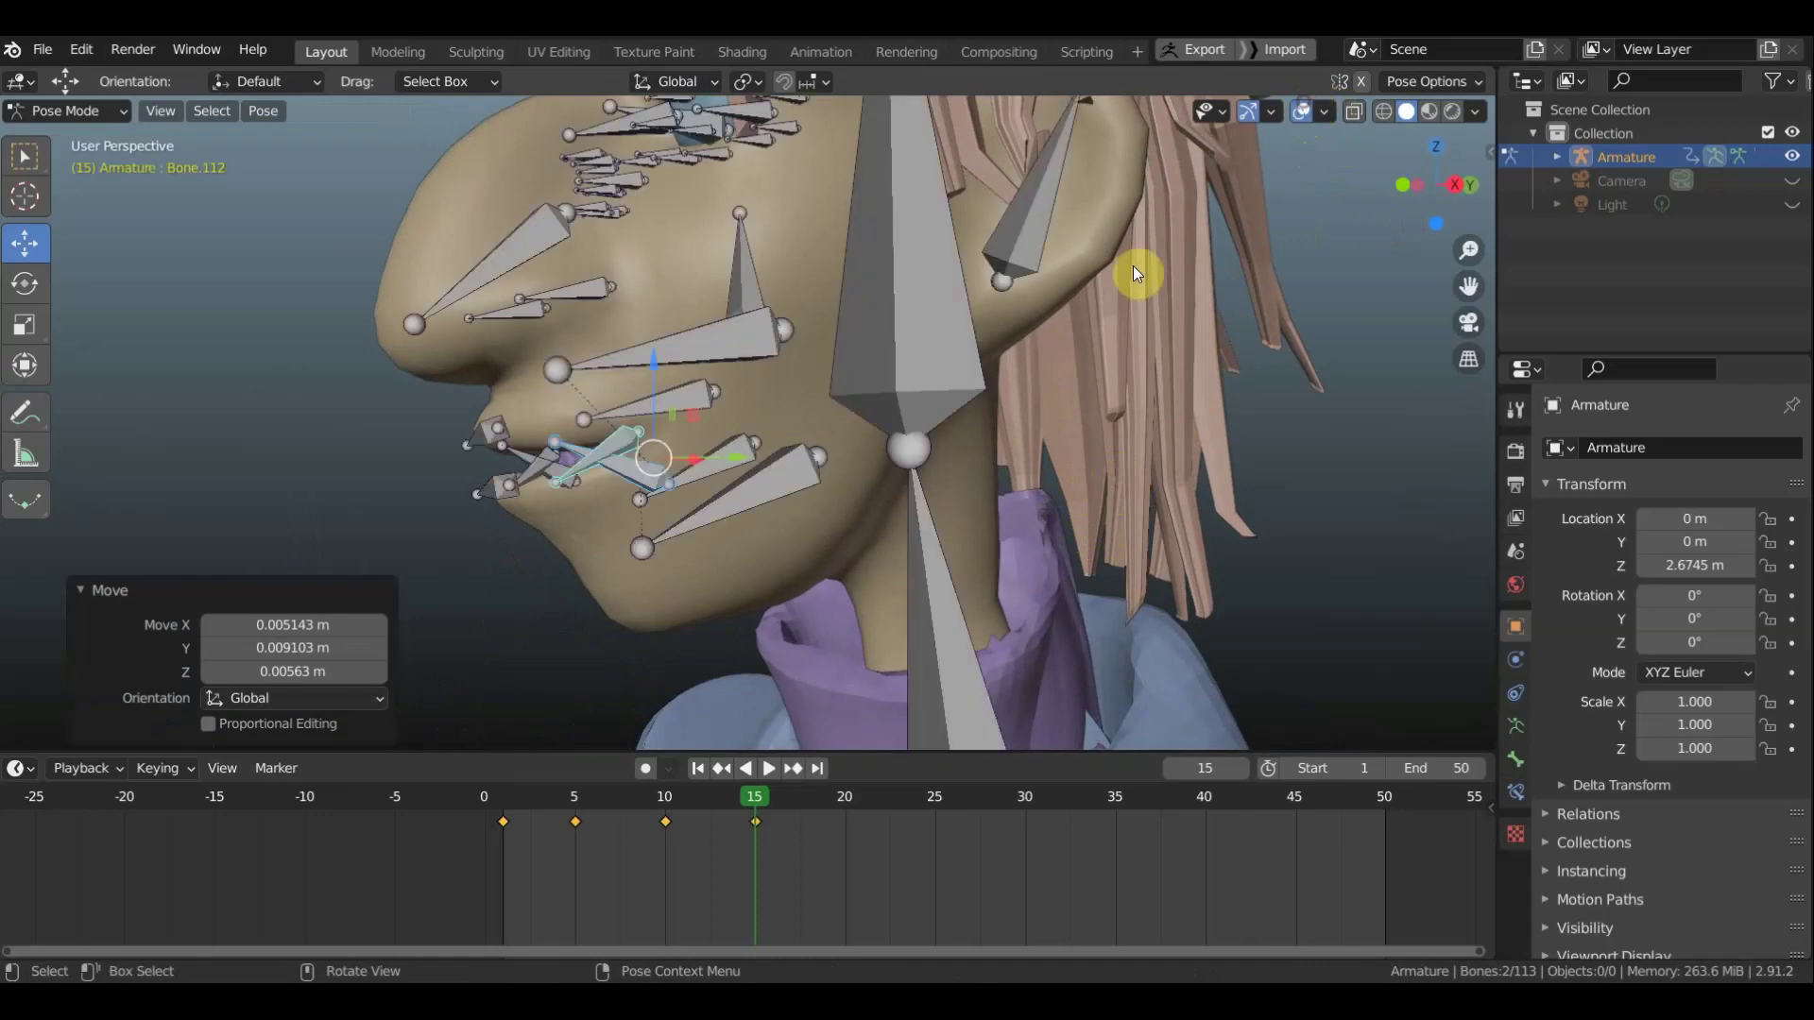
Reposition lower-lip Bone.108, trying a rotation and undoing it while keeping the move
left_click(631, 468)
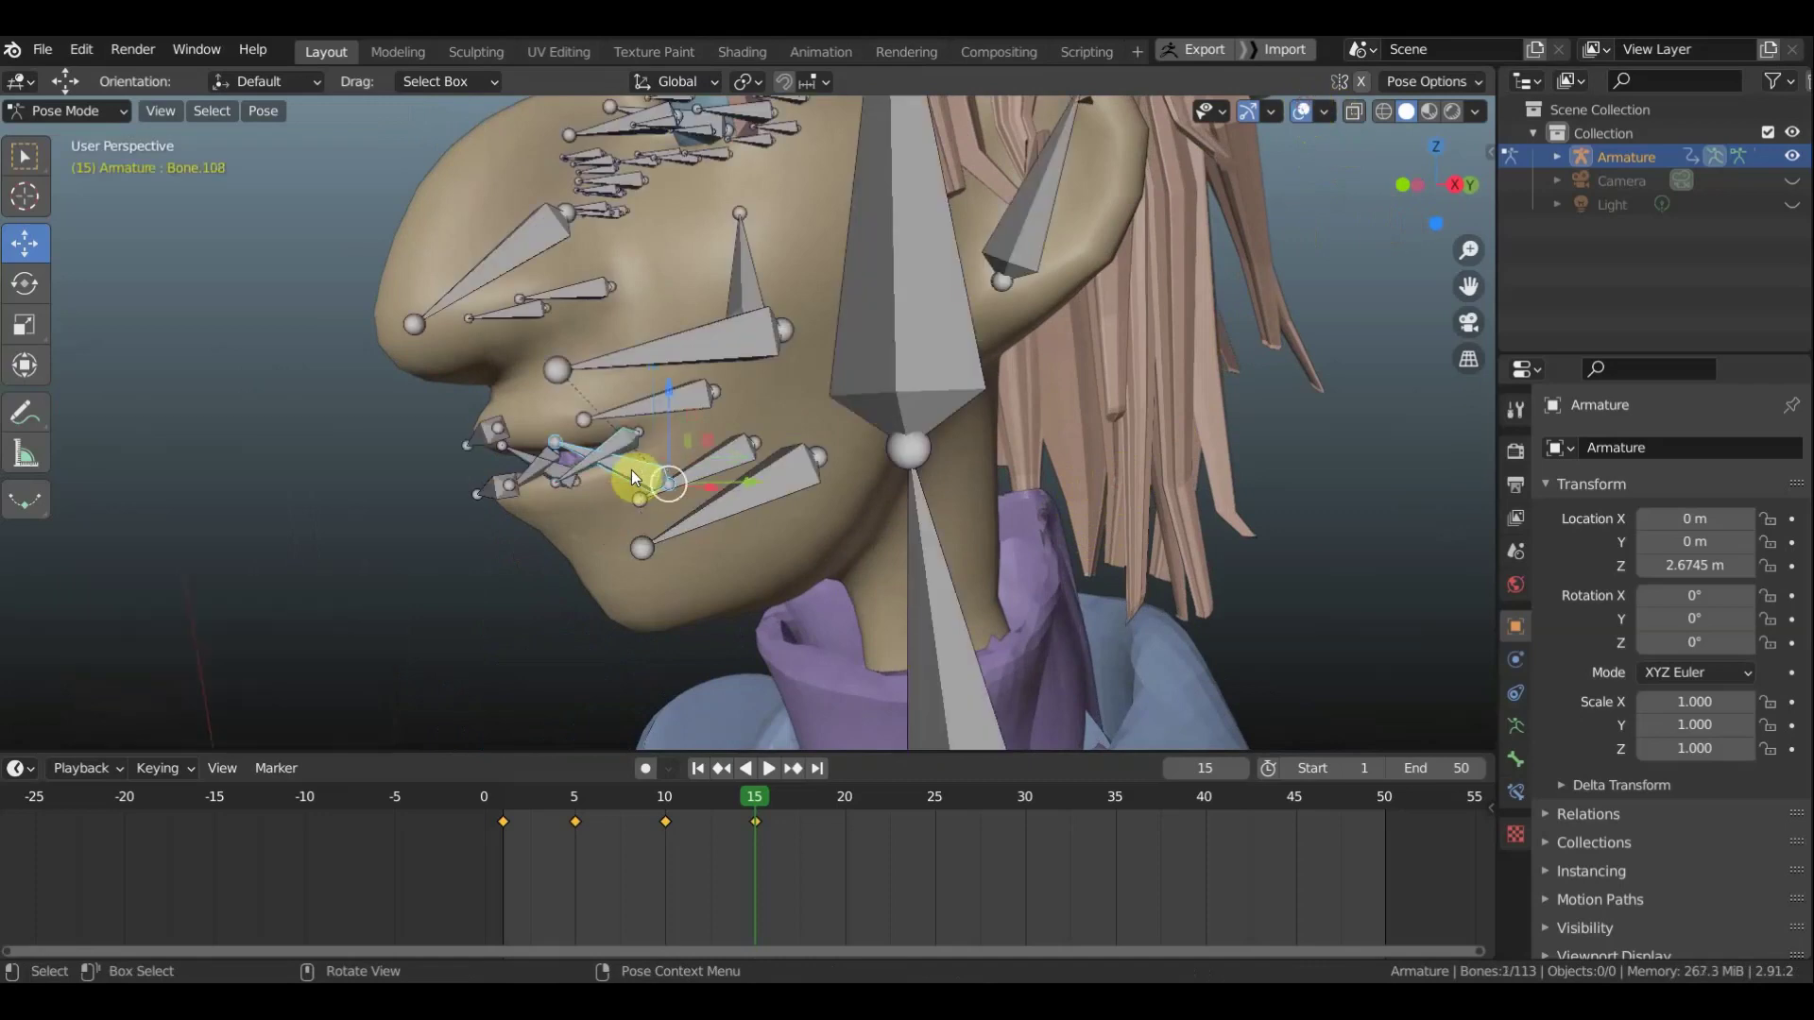
key("g")
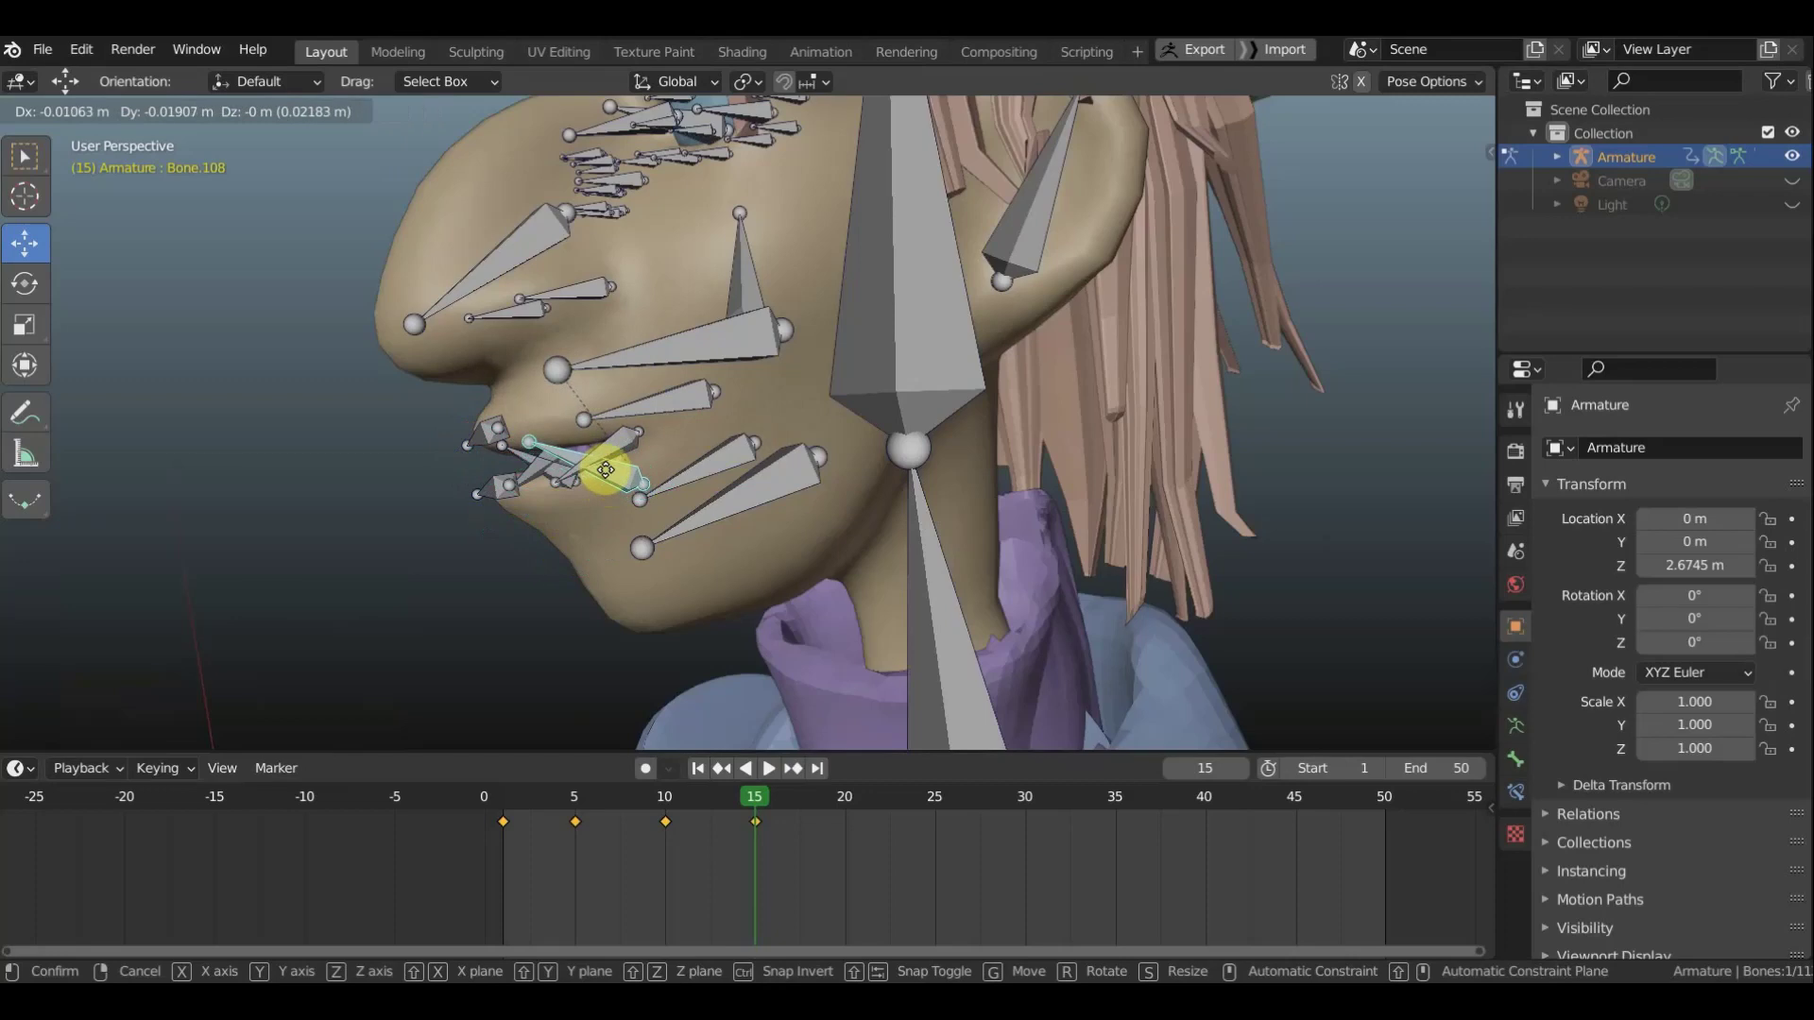
left_click(609, 460)
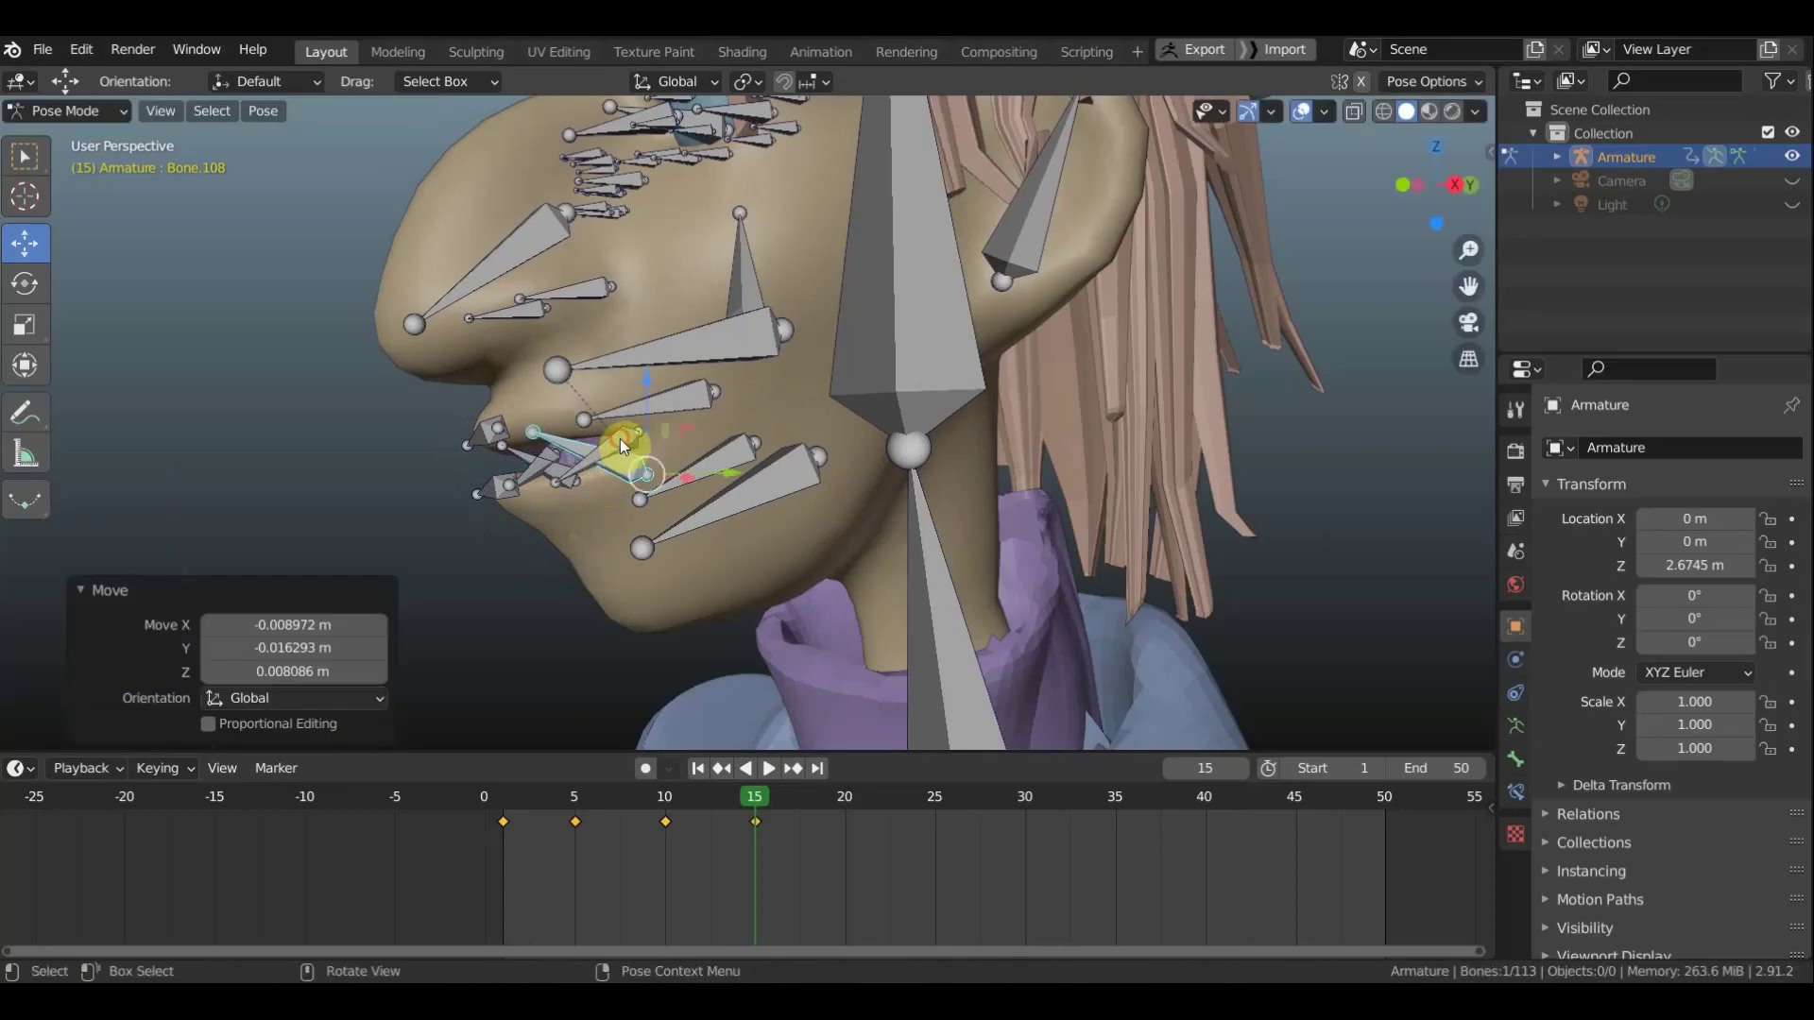
mouse_move(620, 440)
left_mouse_down()
mouse_move(583, 465)
mouse_move(603, 446)
left_mouse_up()
key("r")
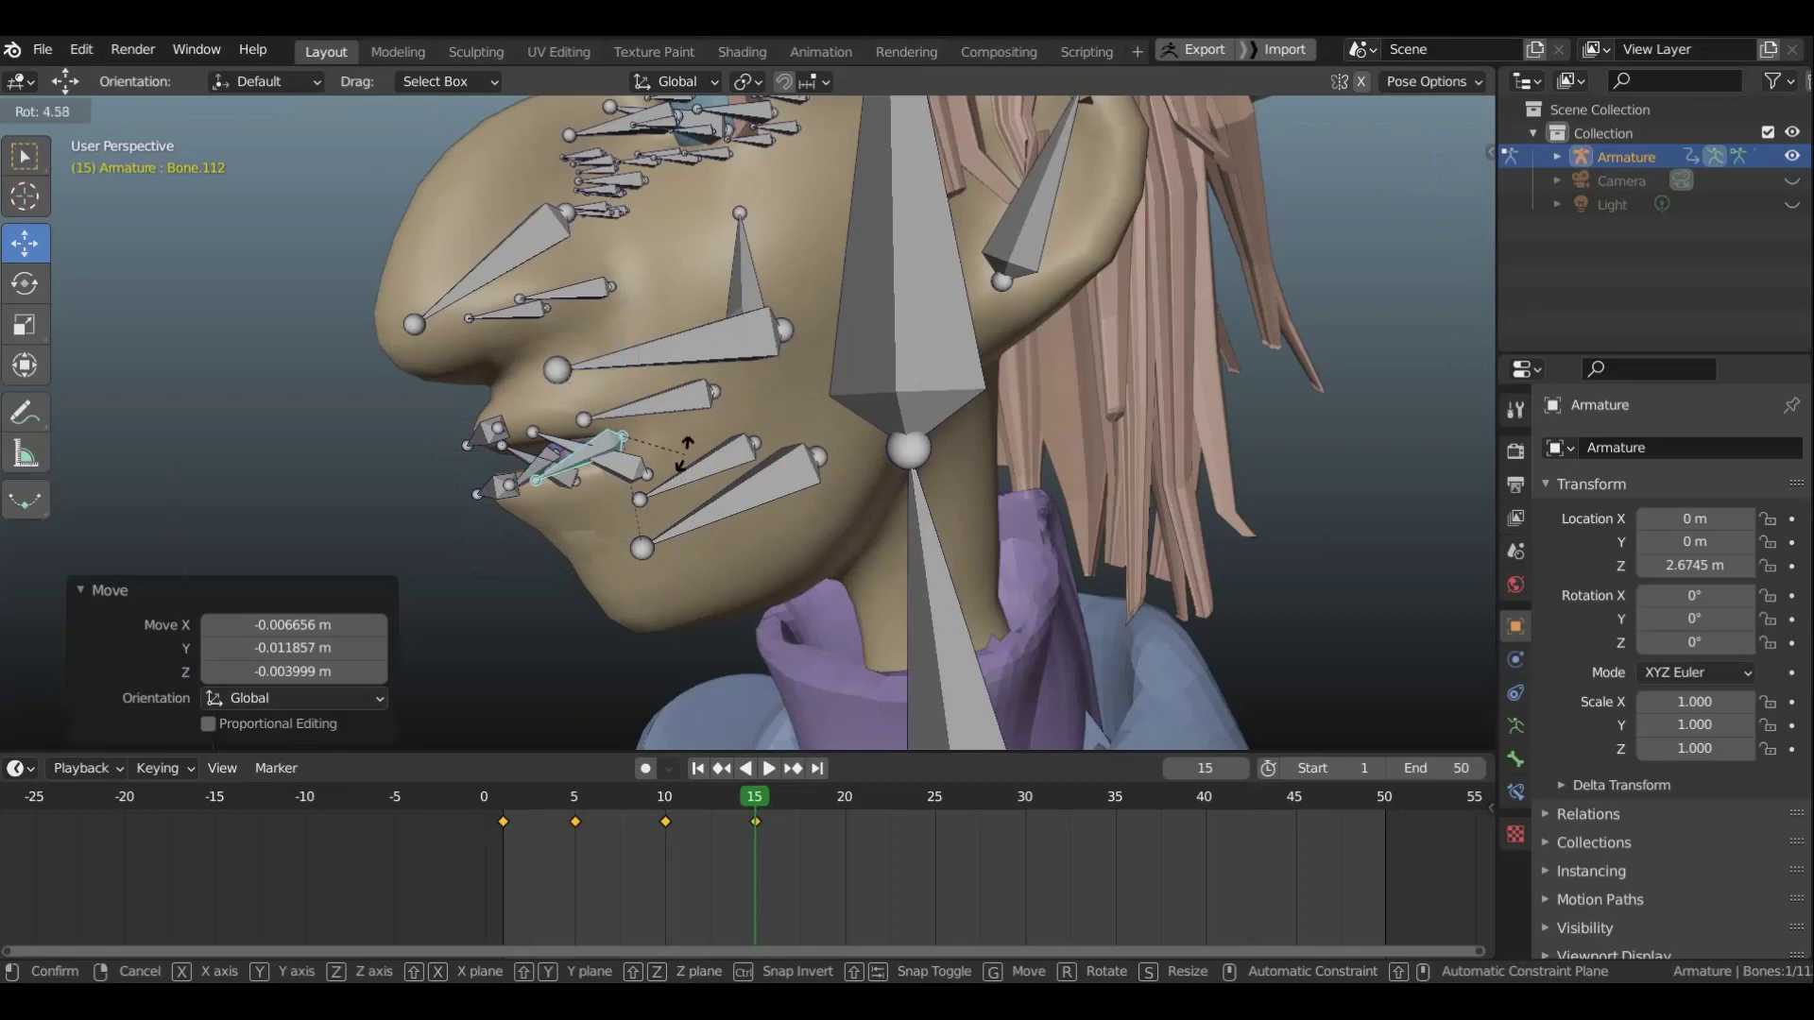
left_click(686, 457)
key("ctrl+z")
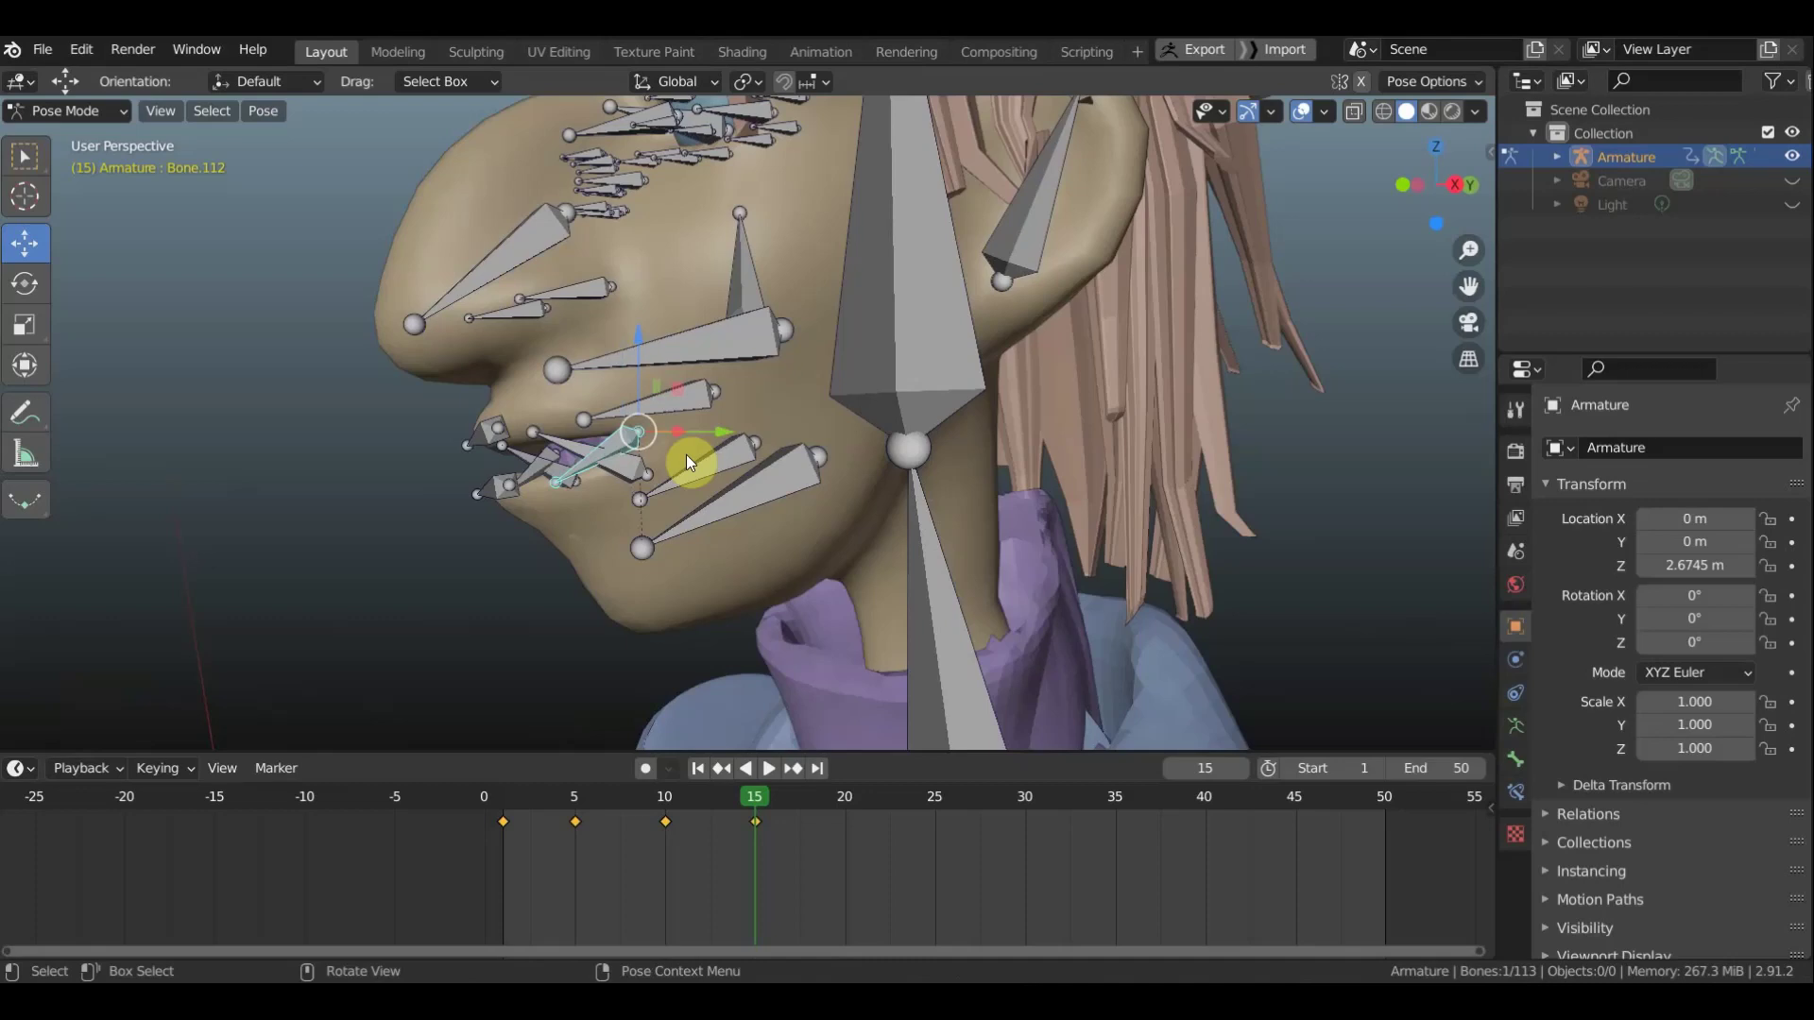
key("ctrl+z")
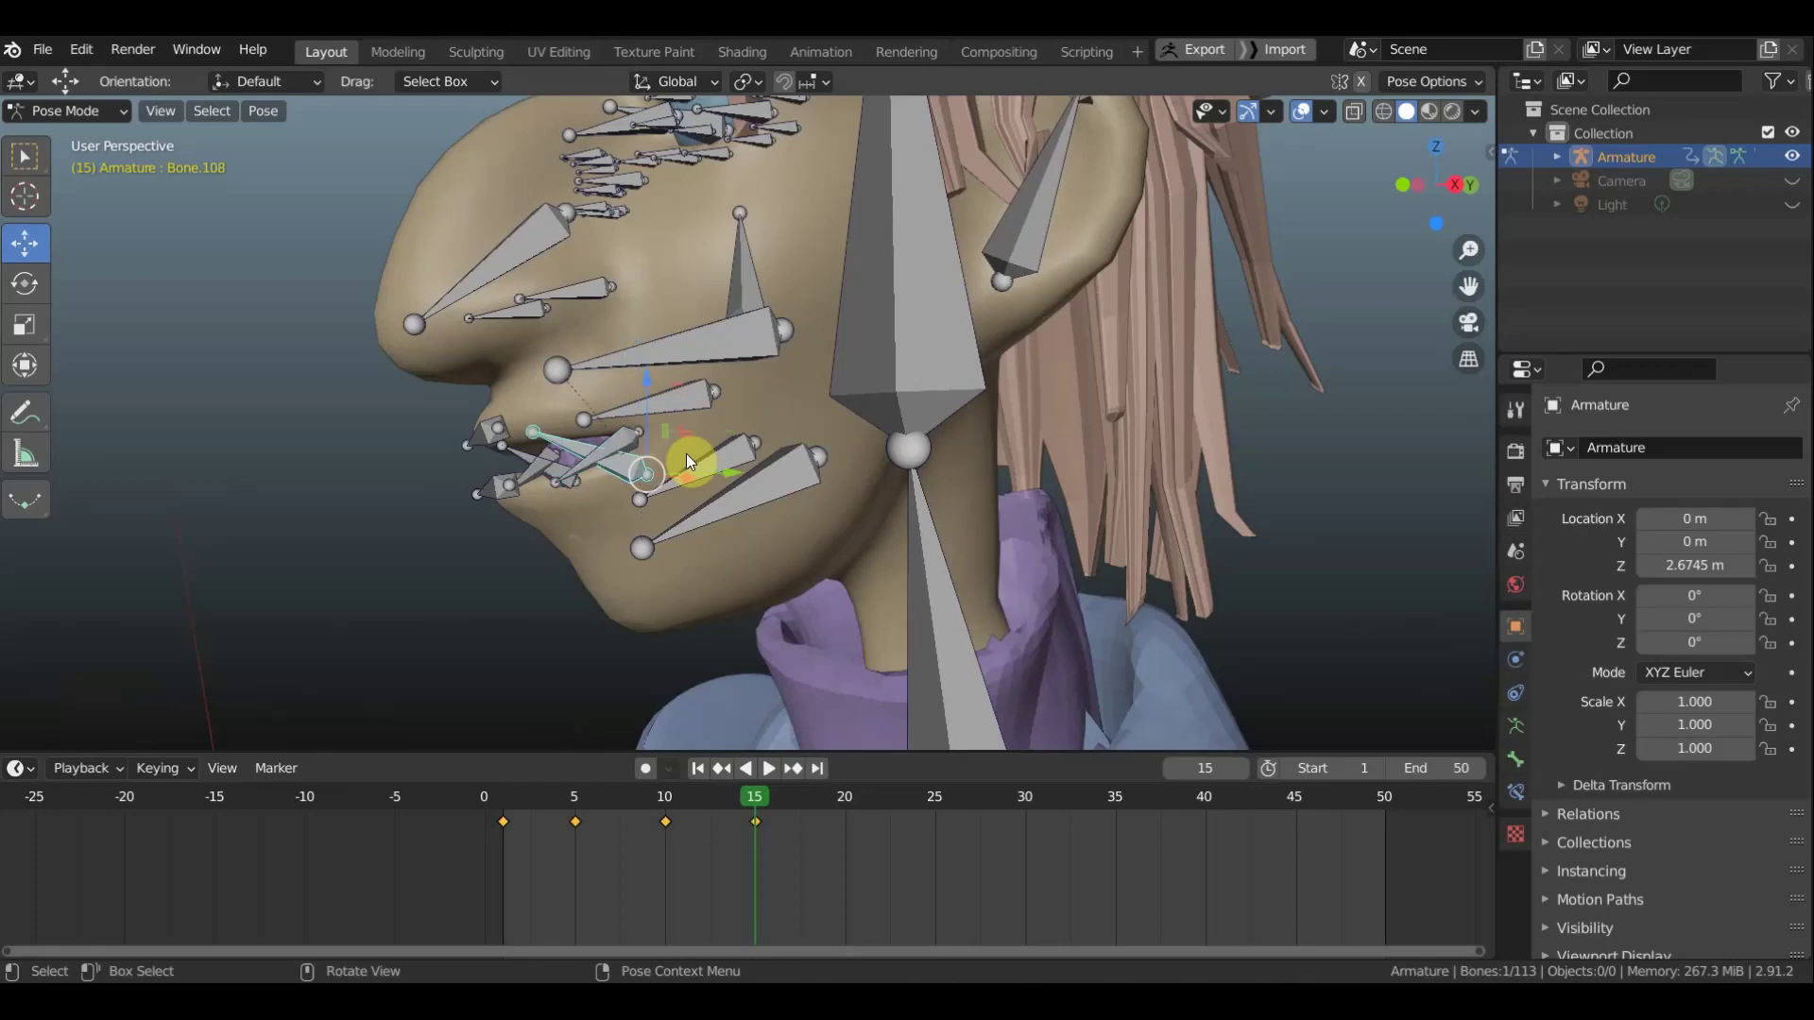
key("ctrl+z")
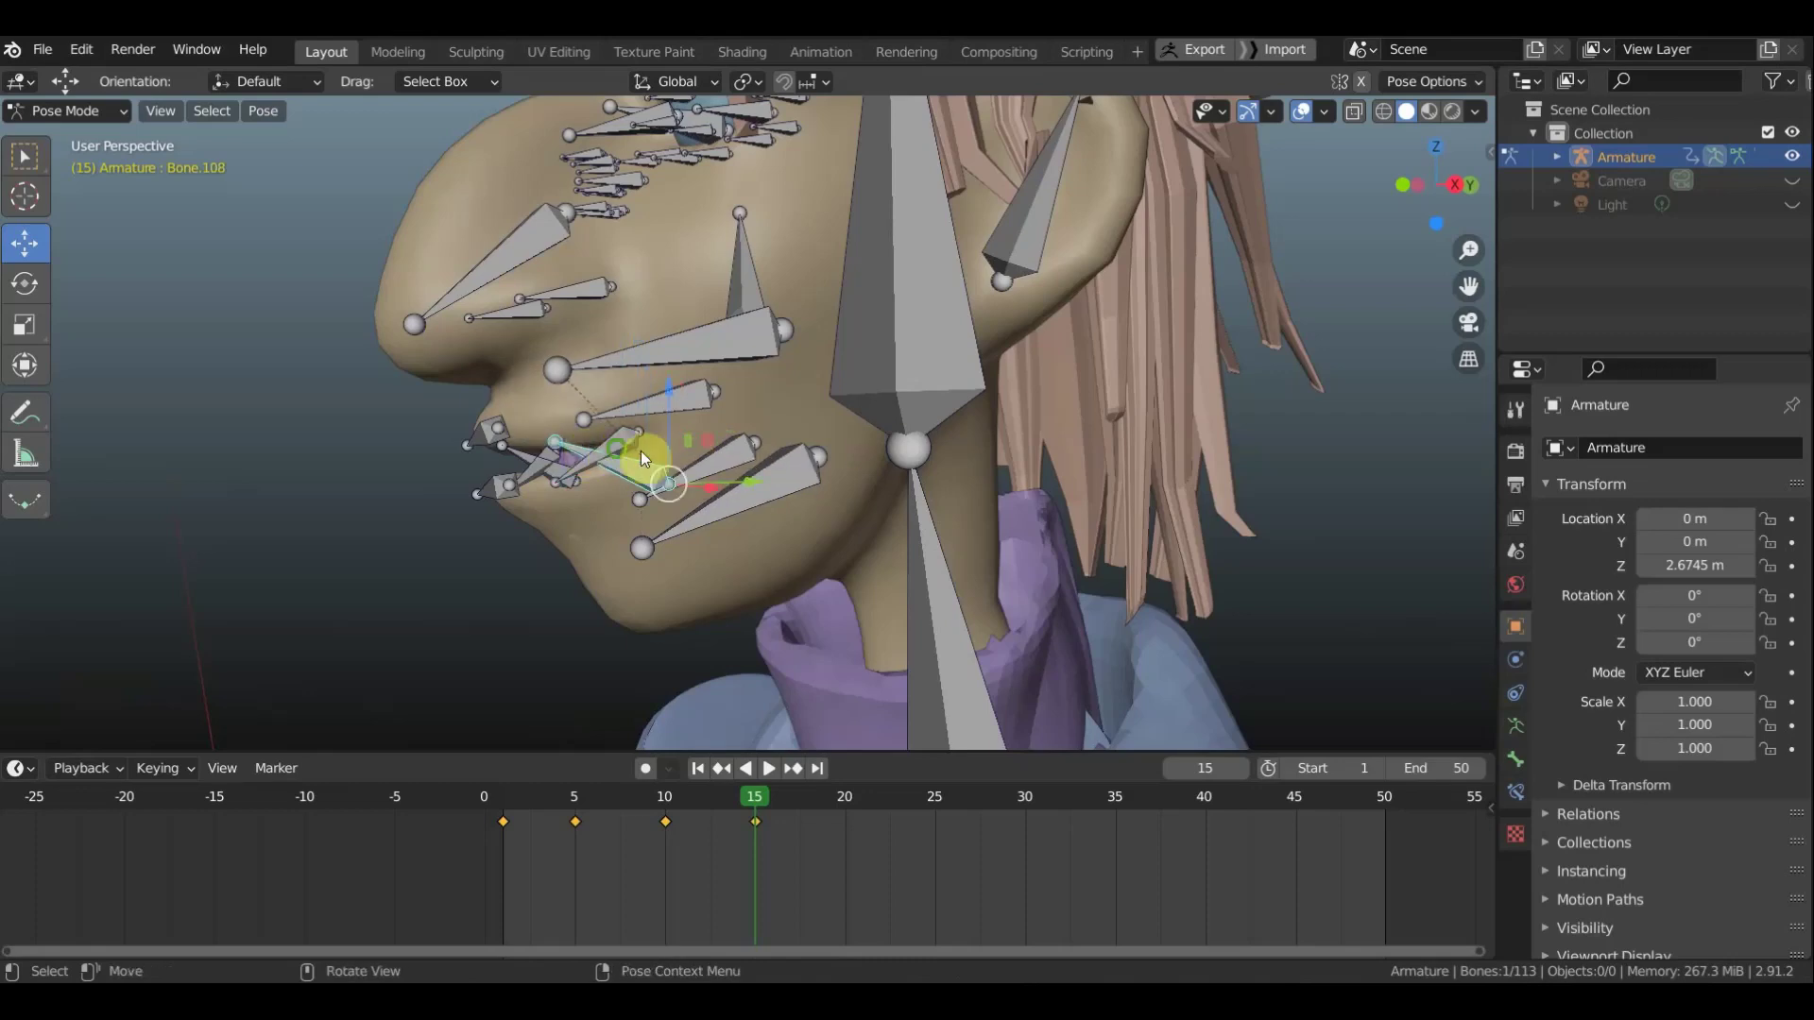
mouse_move(641, 451)
middle_mouse_down()
mouse_move(791, 427)
mouse_move(800, 388)
mouse_move(797, 412)
mouse_move(849, 439)
mouse_move(937, 444)
mouse_move(673, 474)
middle_mouse_up()
scroll(672, 474, "down", 2)
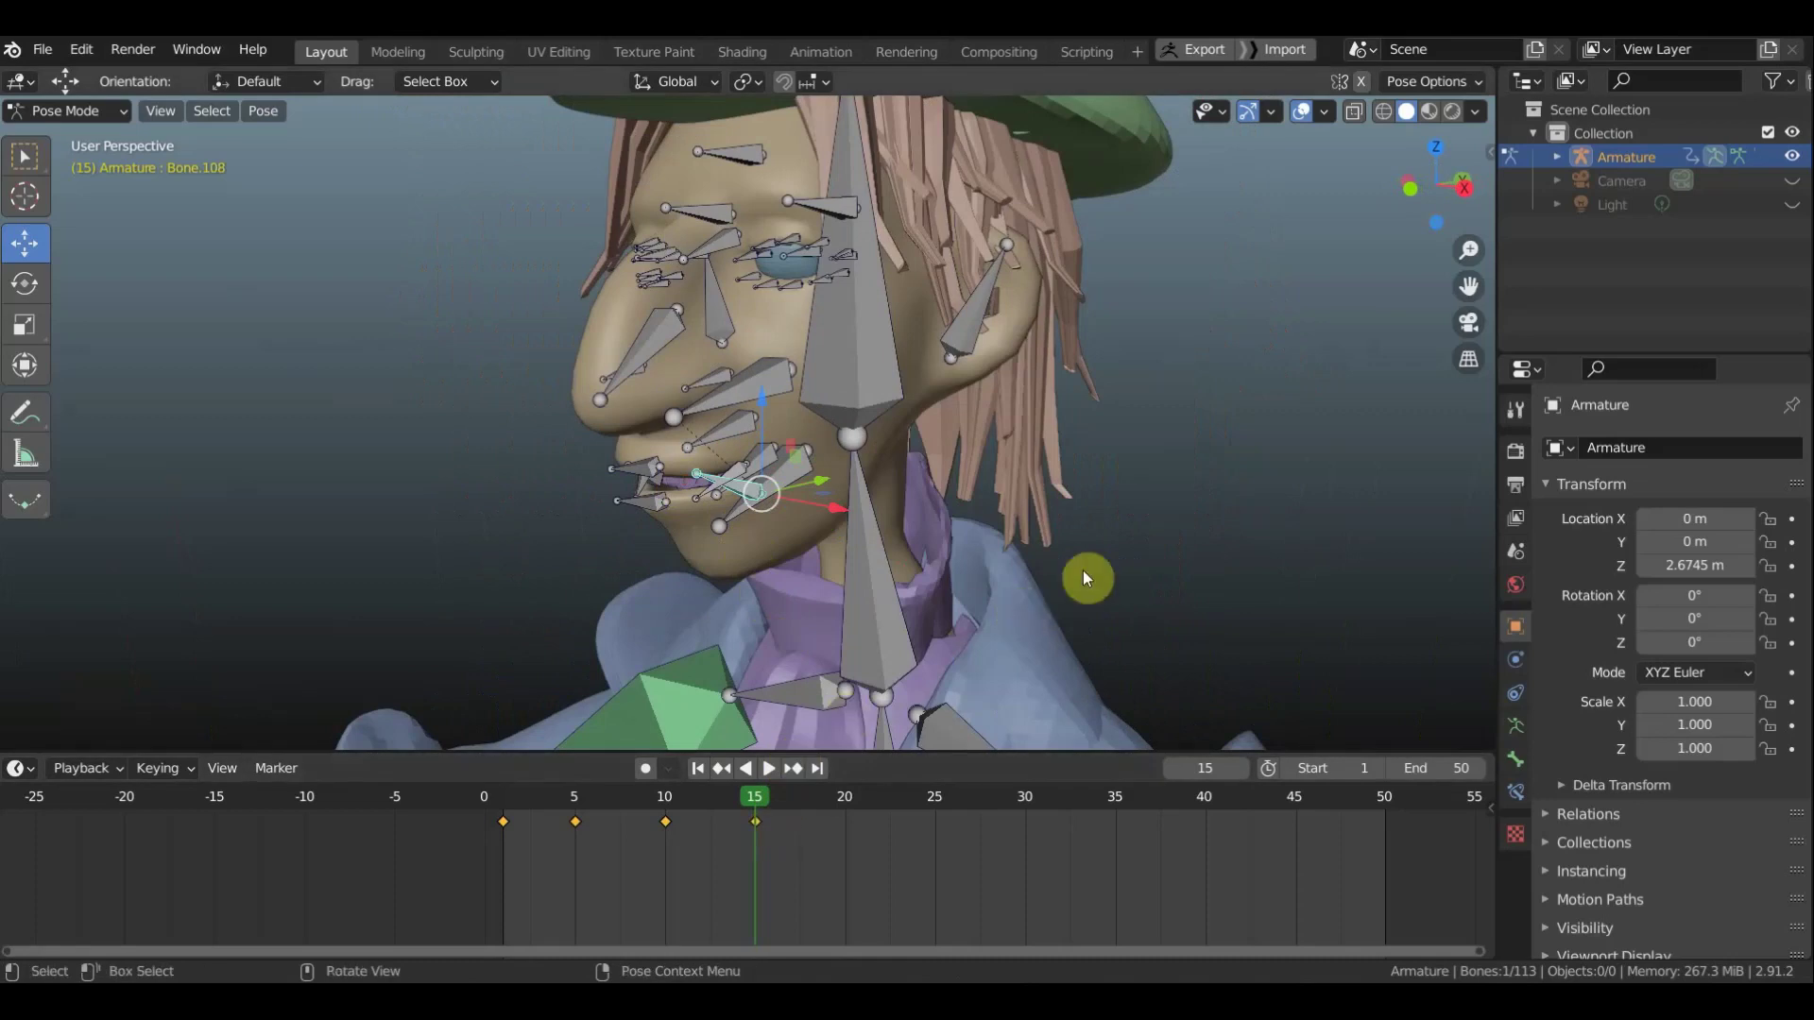
Key Location & Rotation on all face-rig bones at frame 15, hide bones, go to frame 20
key("a")
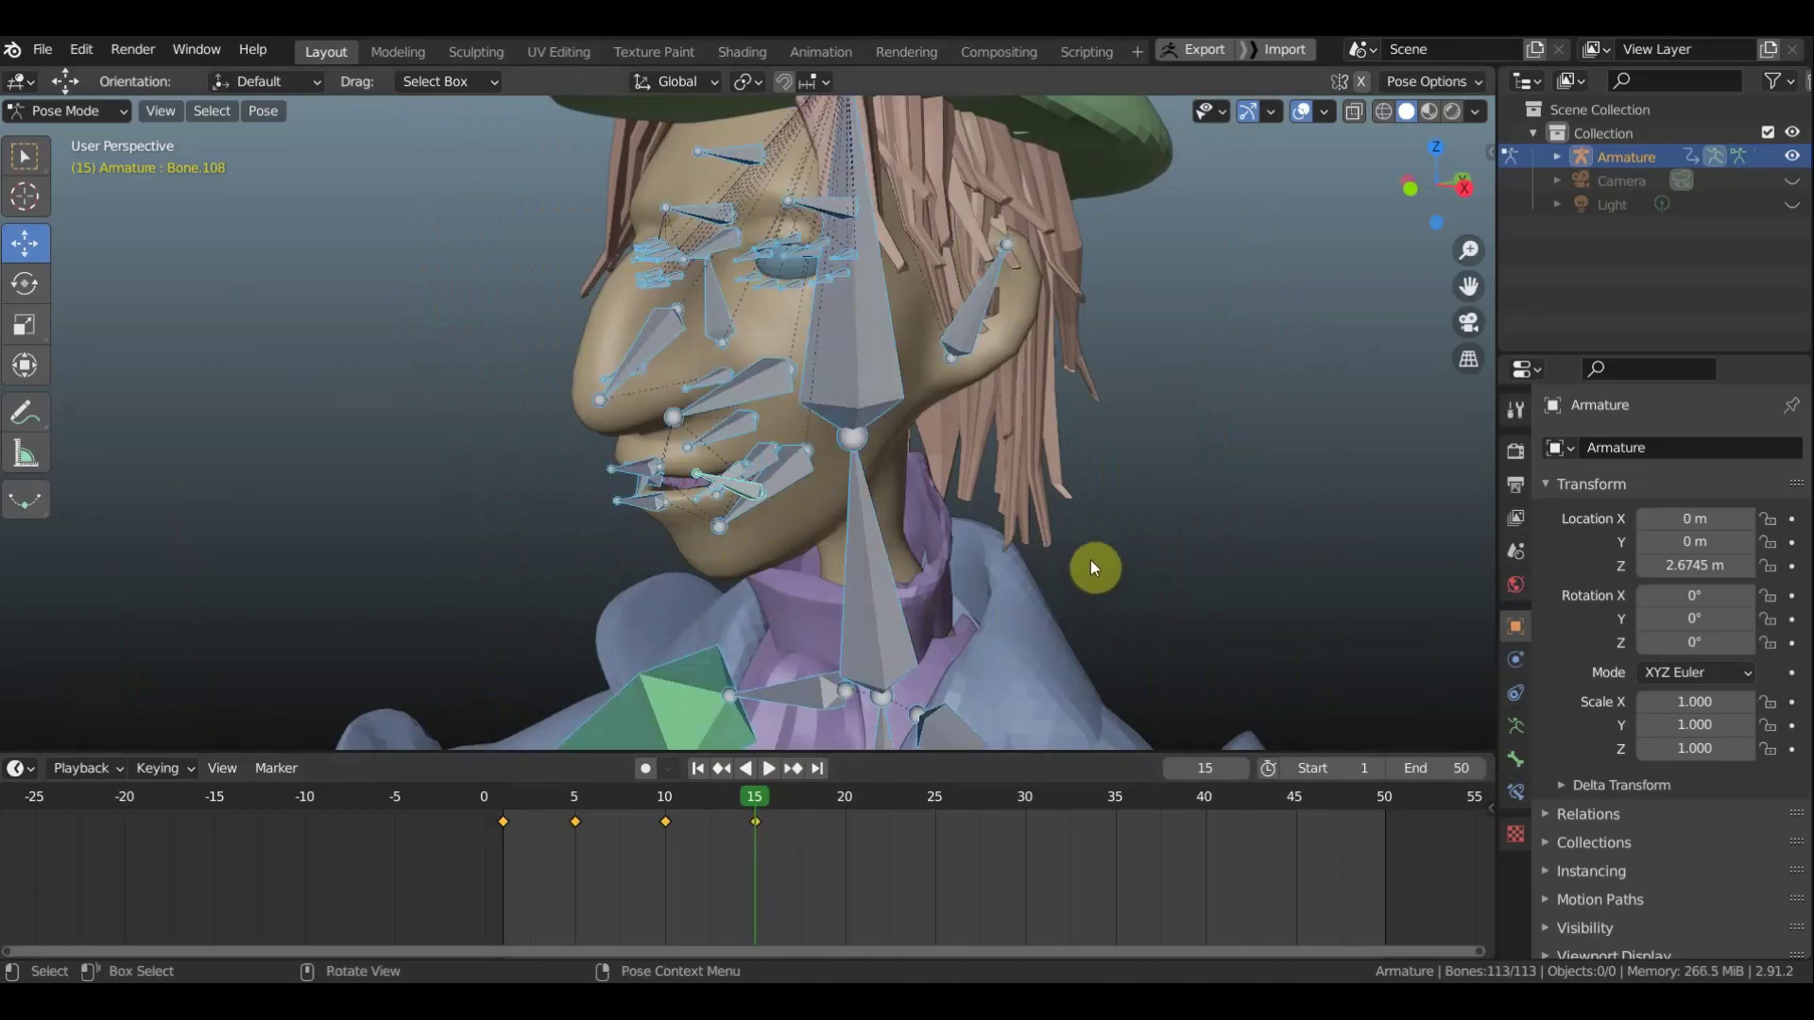
key("i")
left_click(1091, 560)
left_click(1303, 112)
mouse_move(1207, 406)
middle_mouse_down()
mouse_move(1130, 406)
mouse_move(1262, 408)
middle_mouse_up()
mouse_move(759, 796)
left_mouse_down()
mouse_move(425, 807)
mouse_move(844, 828)
left_mouse_up()
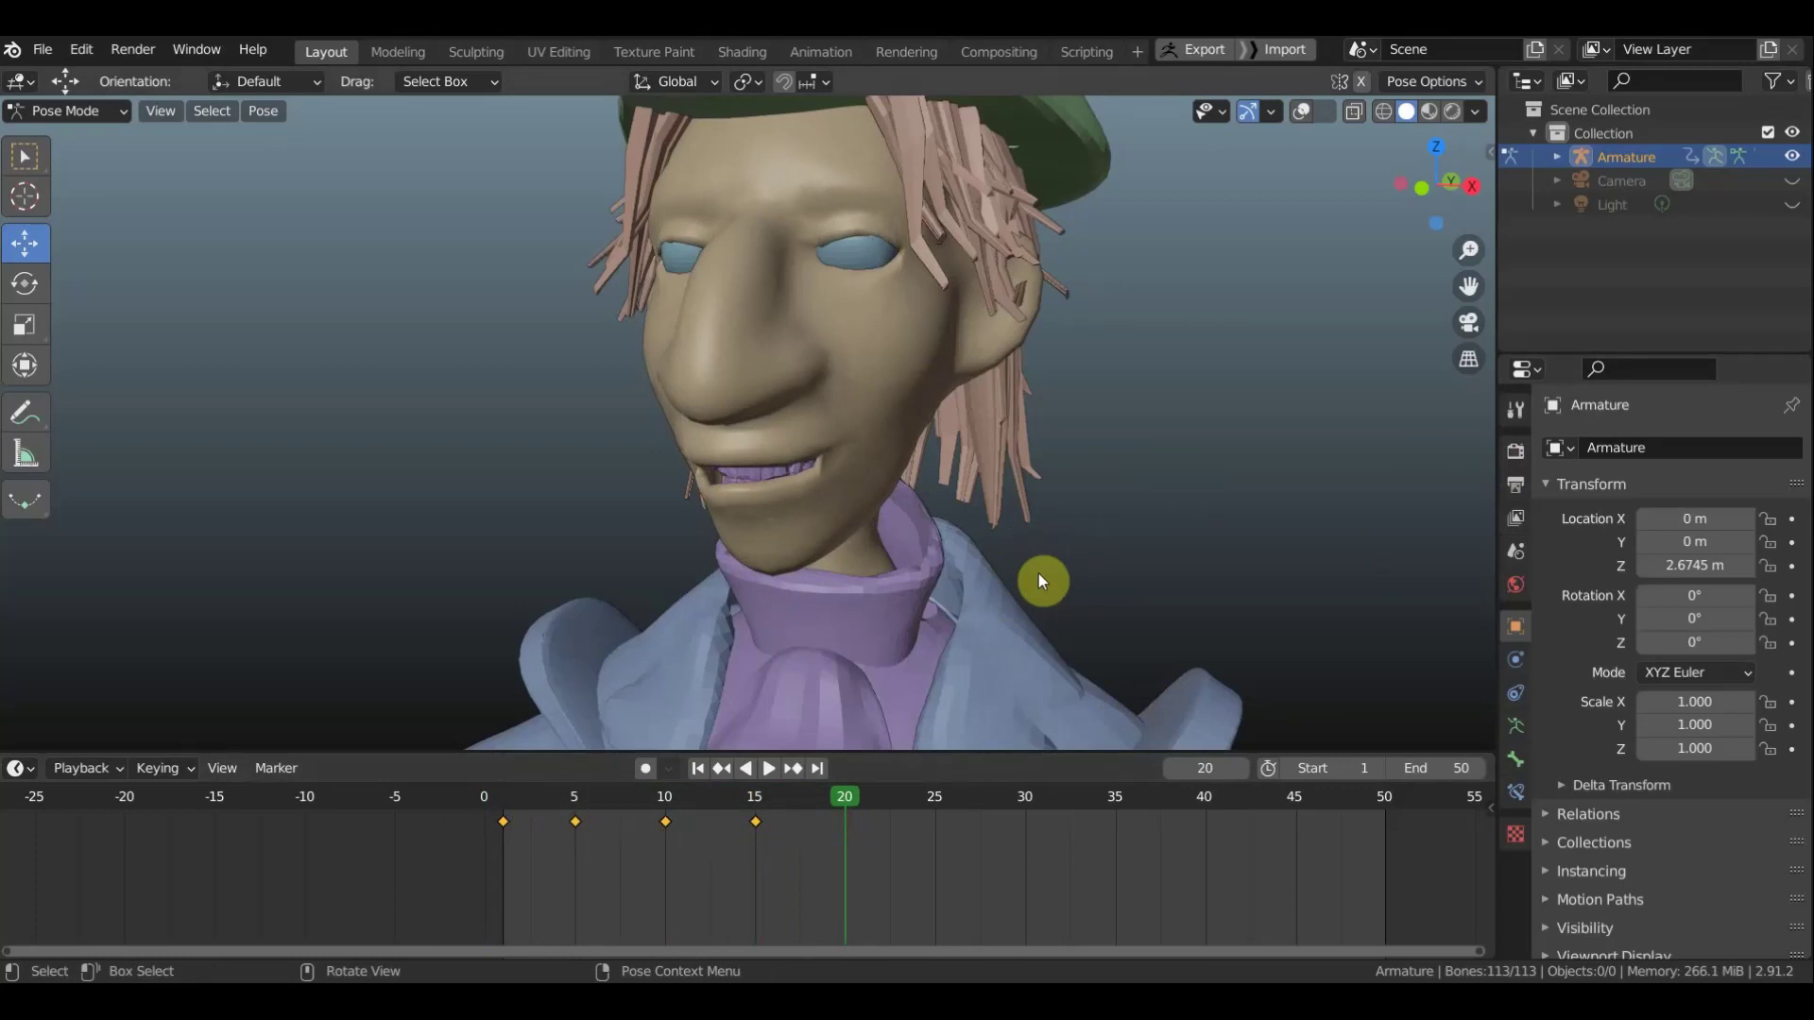
Move a single lip bone while viewing in Right Orthographic
middle_click_drag(1064, 574, 888, 572)
left_click(1302, 109)
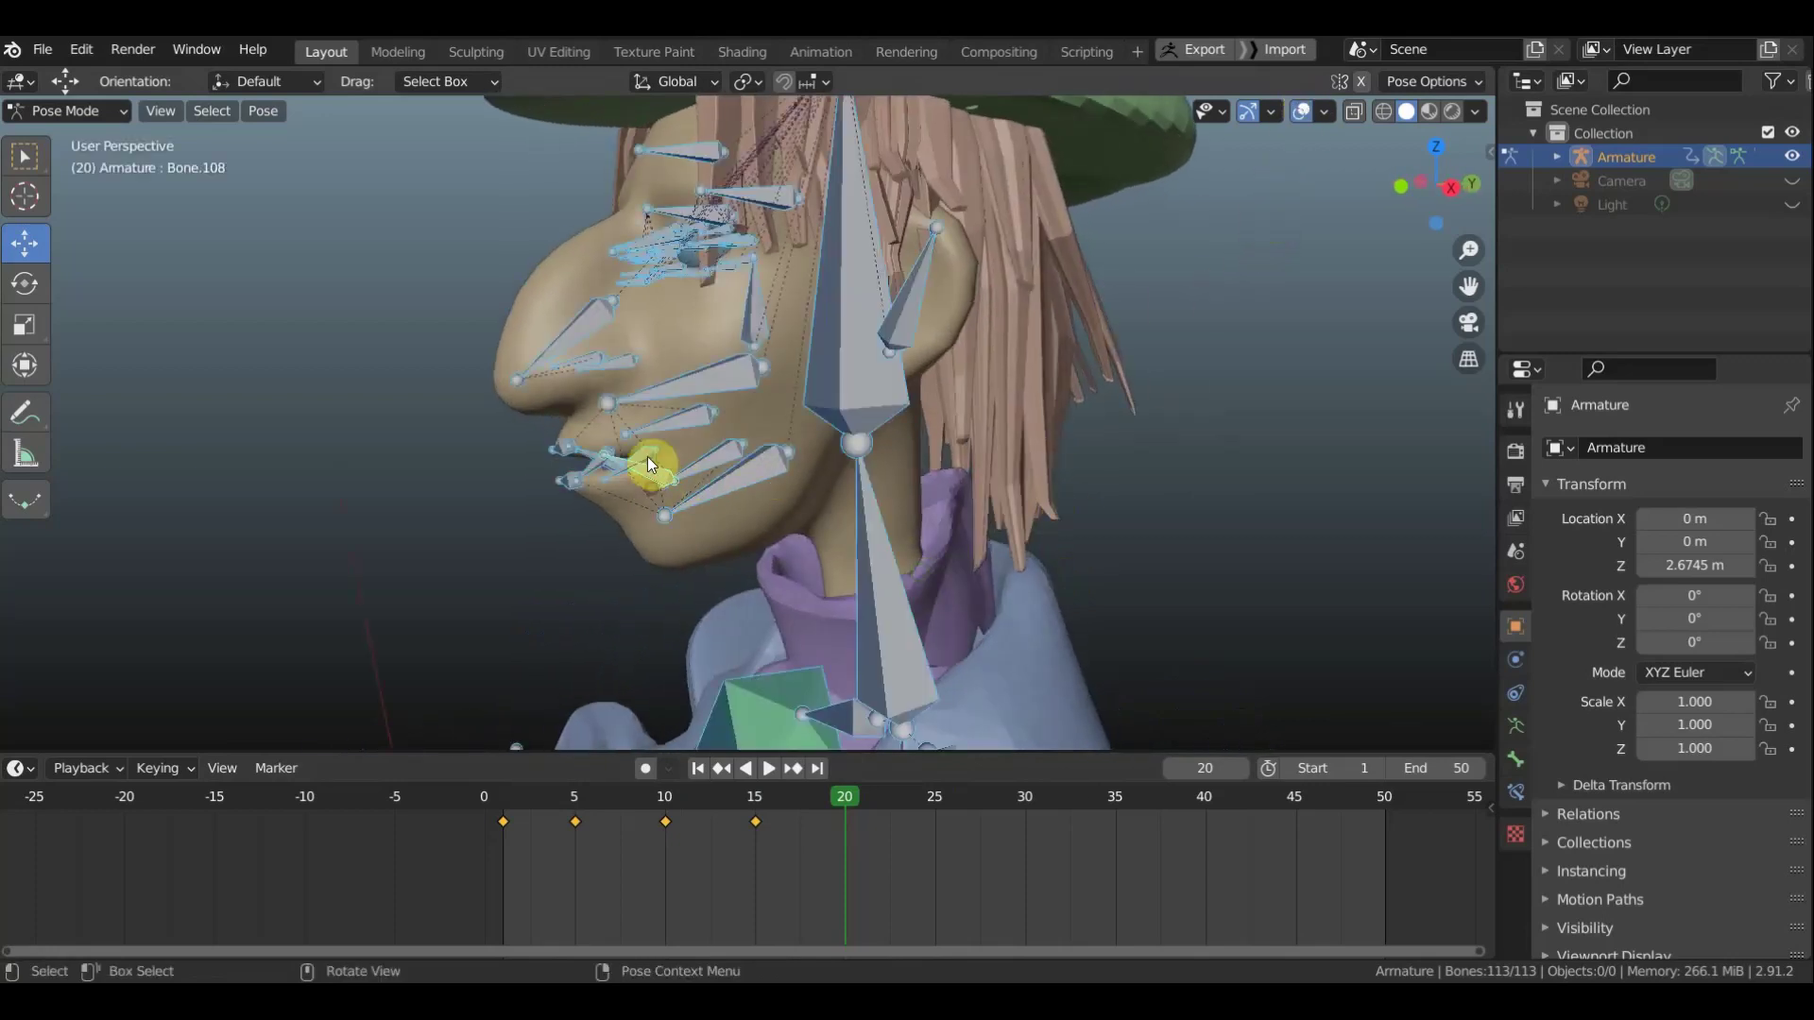
left_click(669, 466)
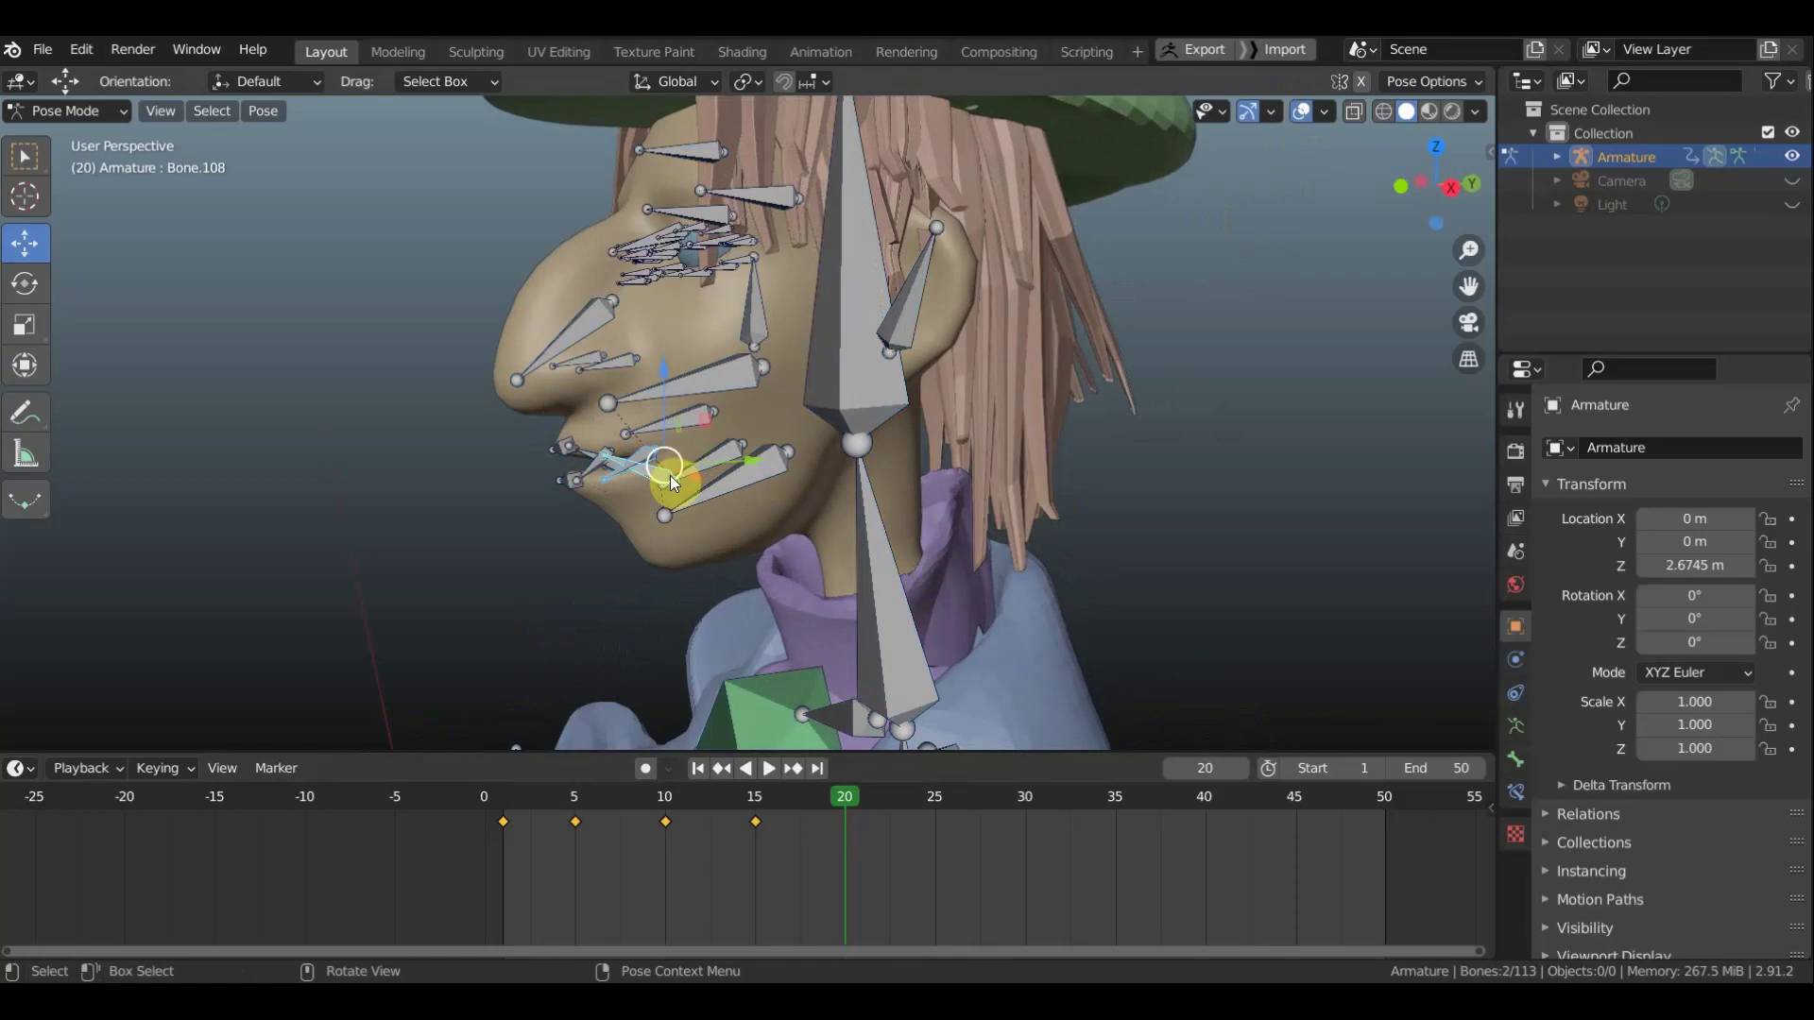
key("KP_3")
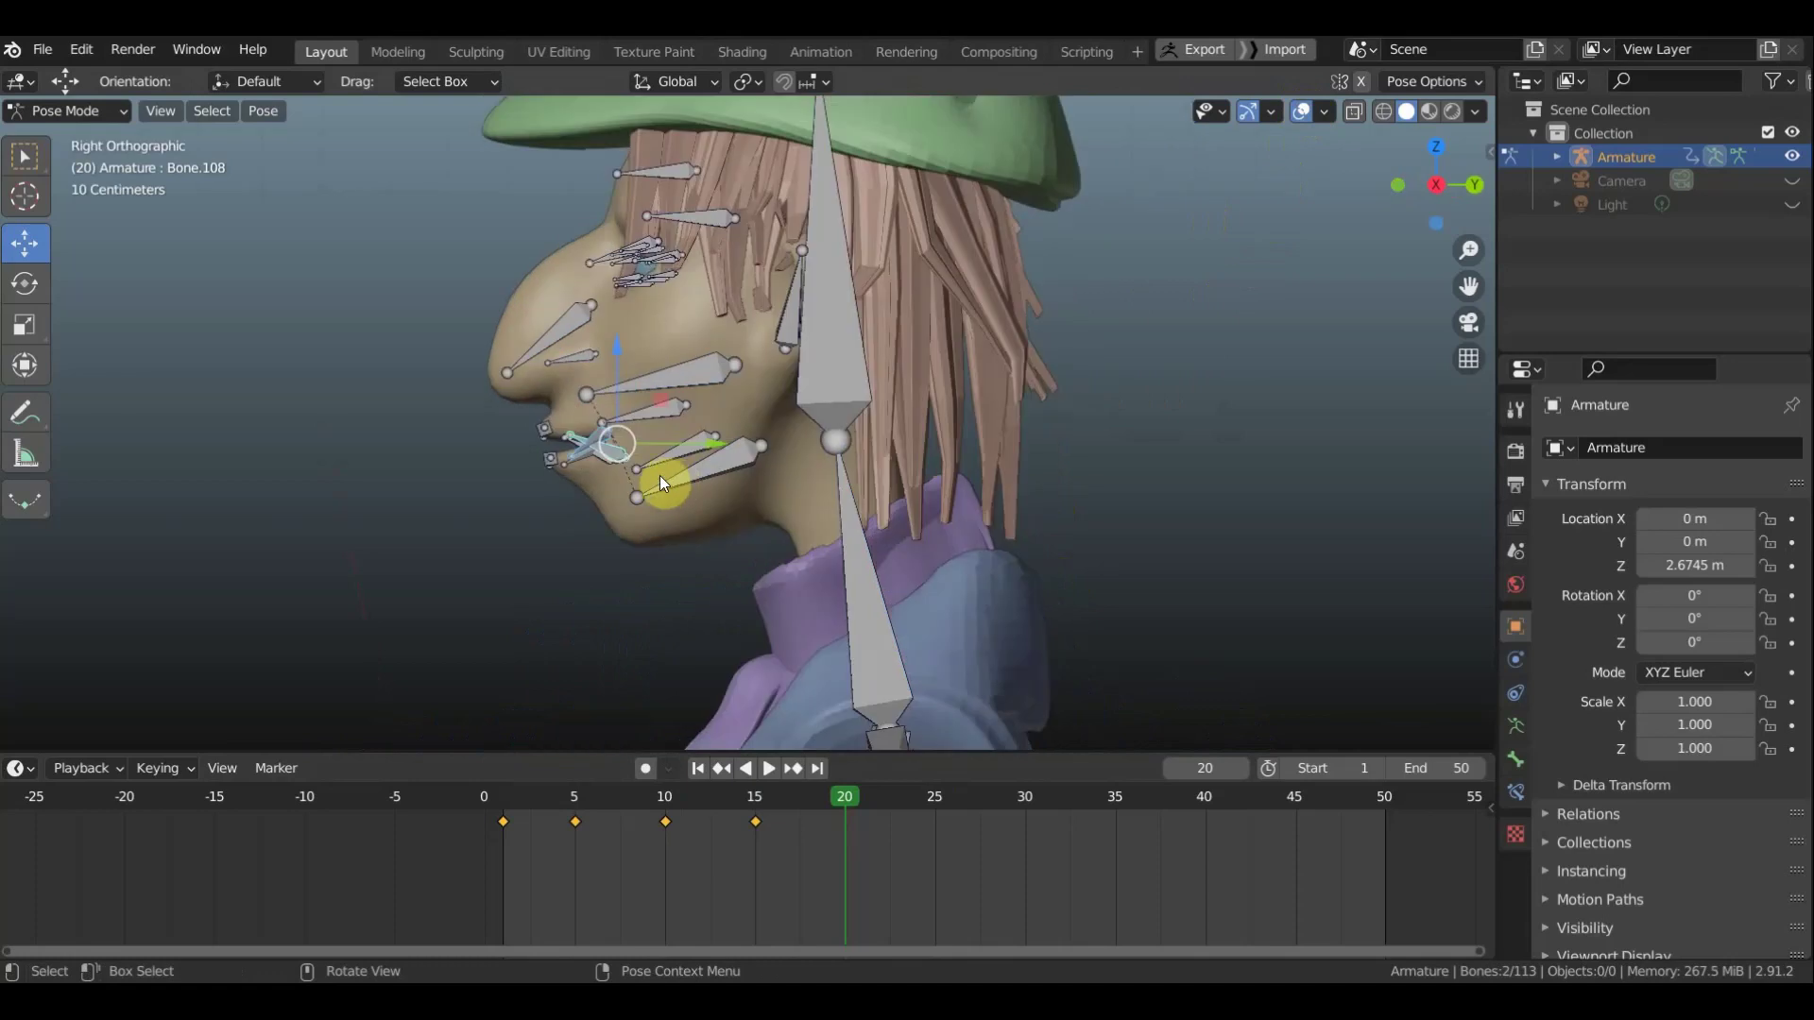
key("g")
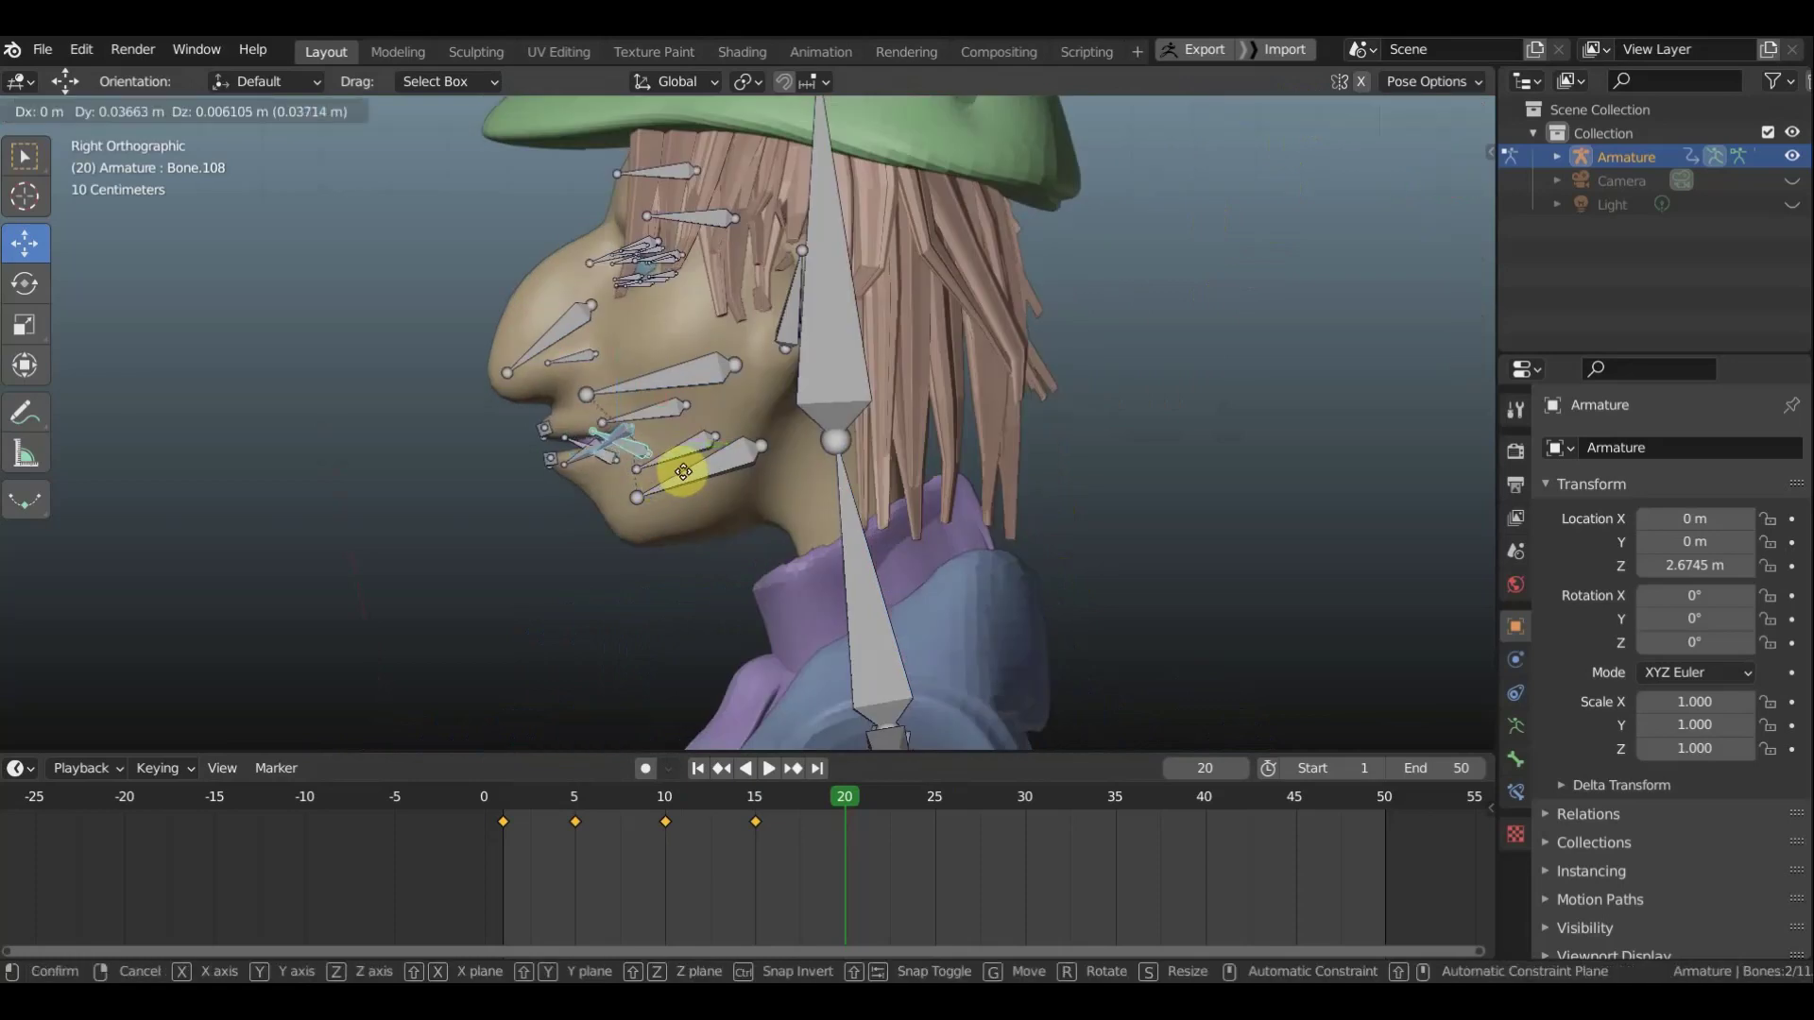
left_click(695, 481)
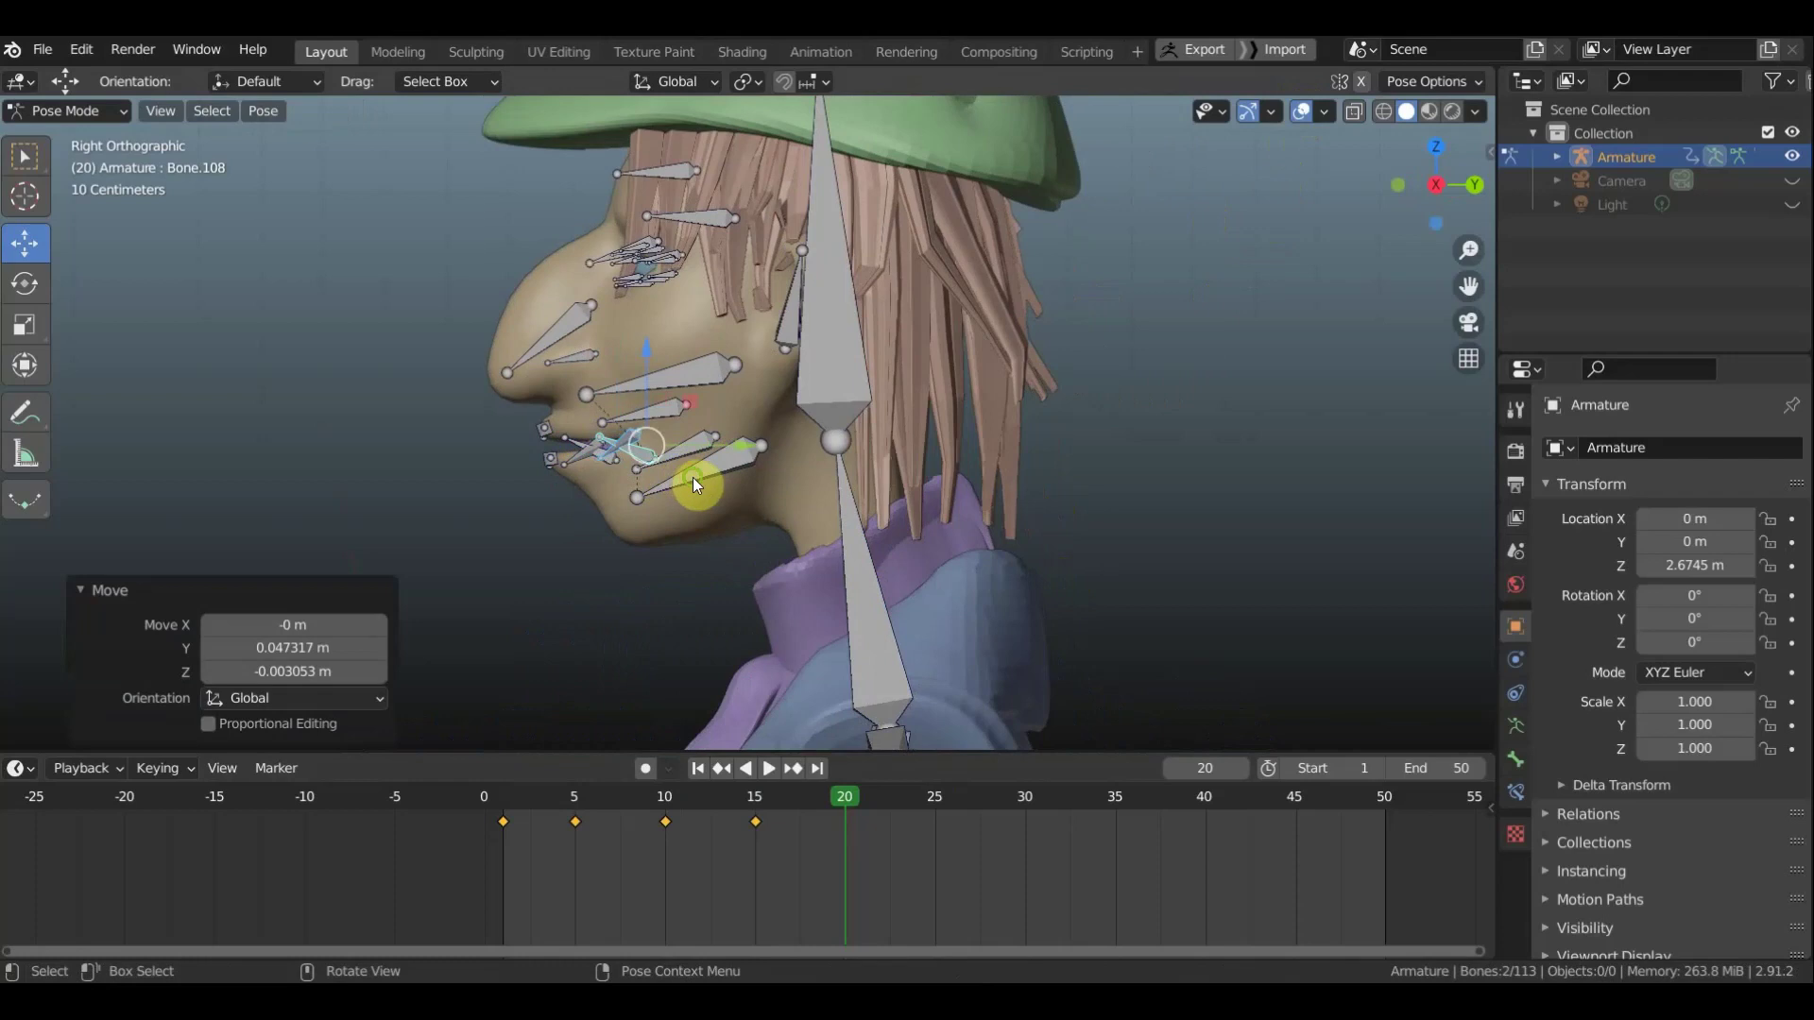
middle_click_drag(694, 478, 1079, 466)
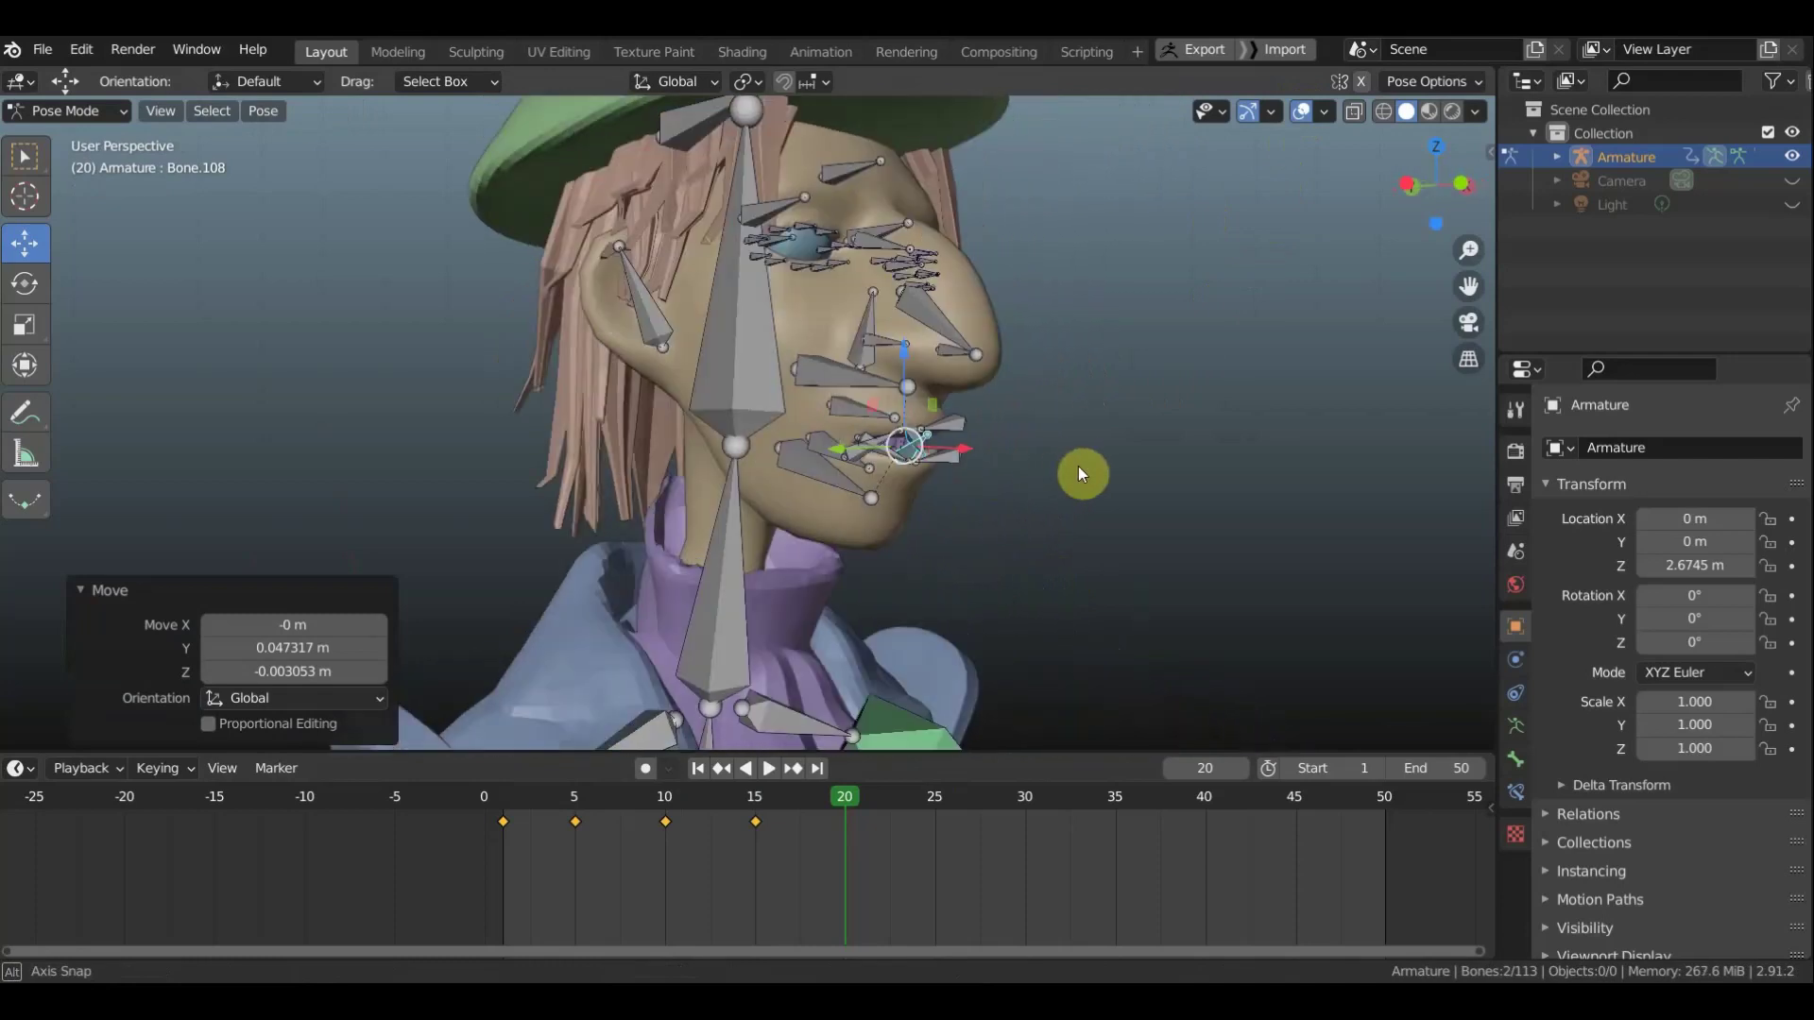
scroll(916, 487, "up", 2)
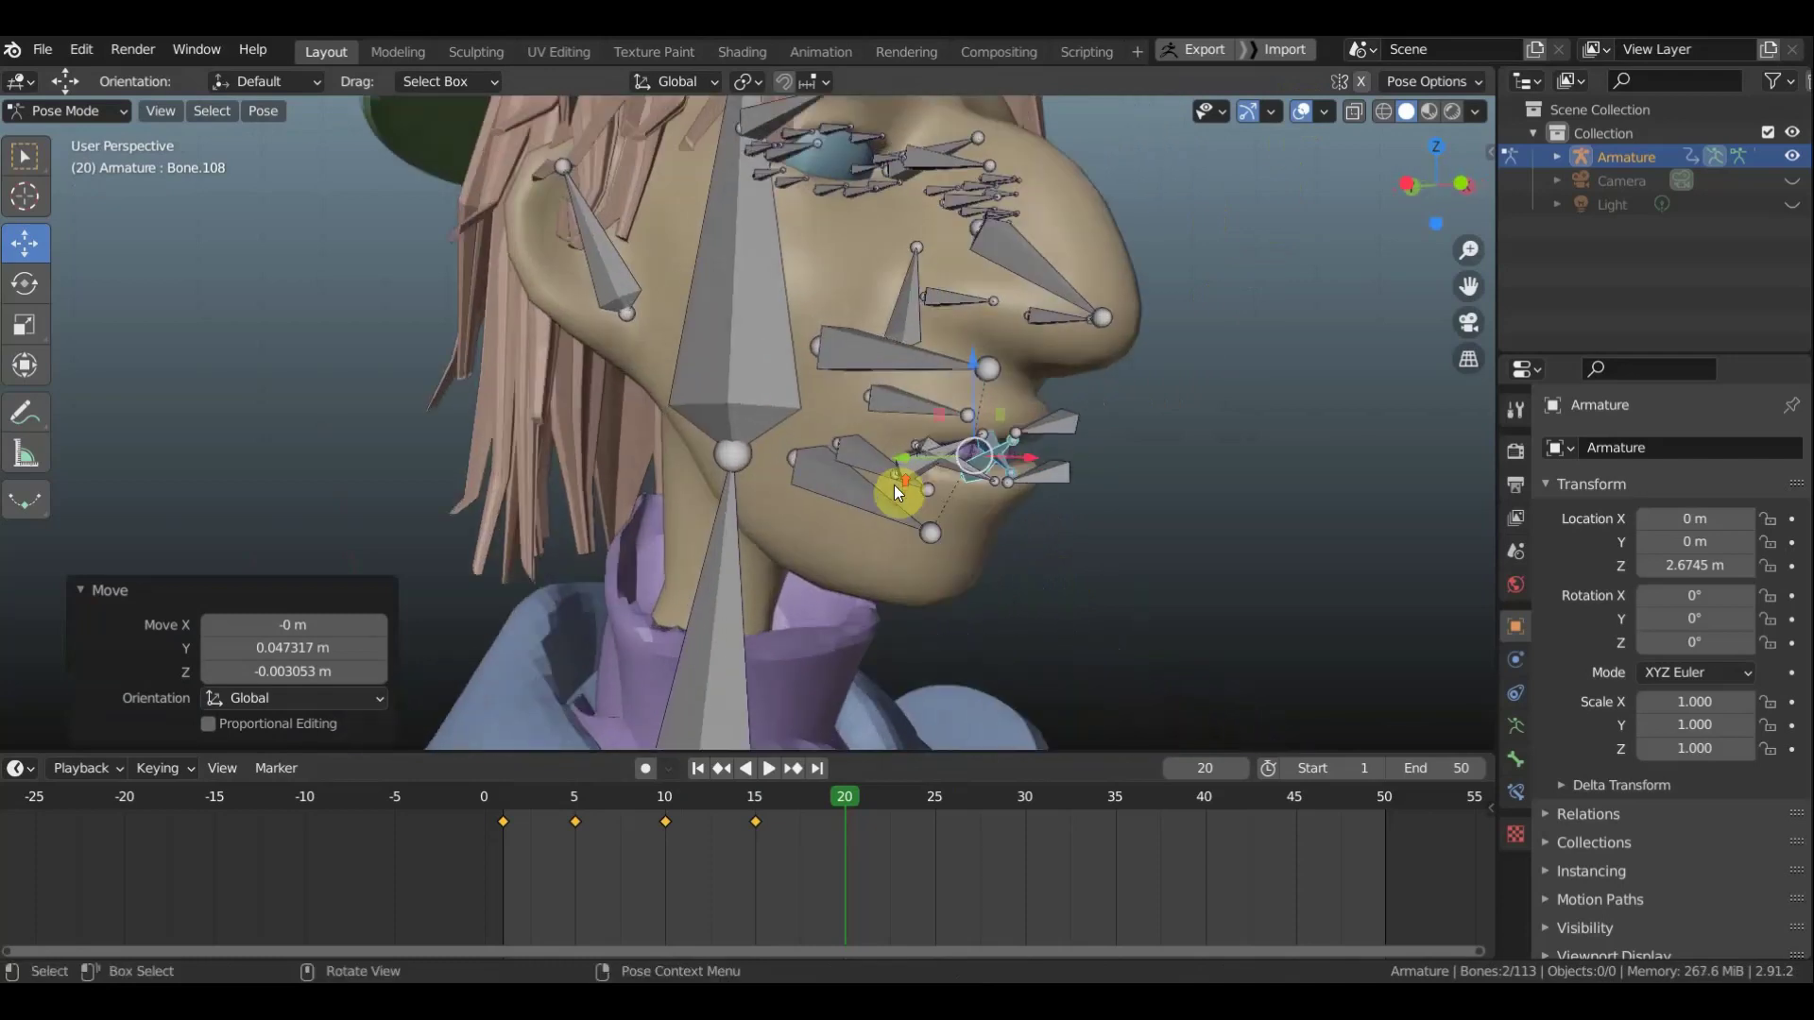
Move several selected lip bones, then box-select the lip bones and shift them again
left_click(911, 435, "shift")
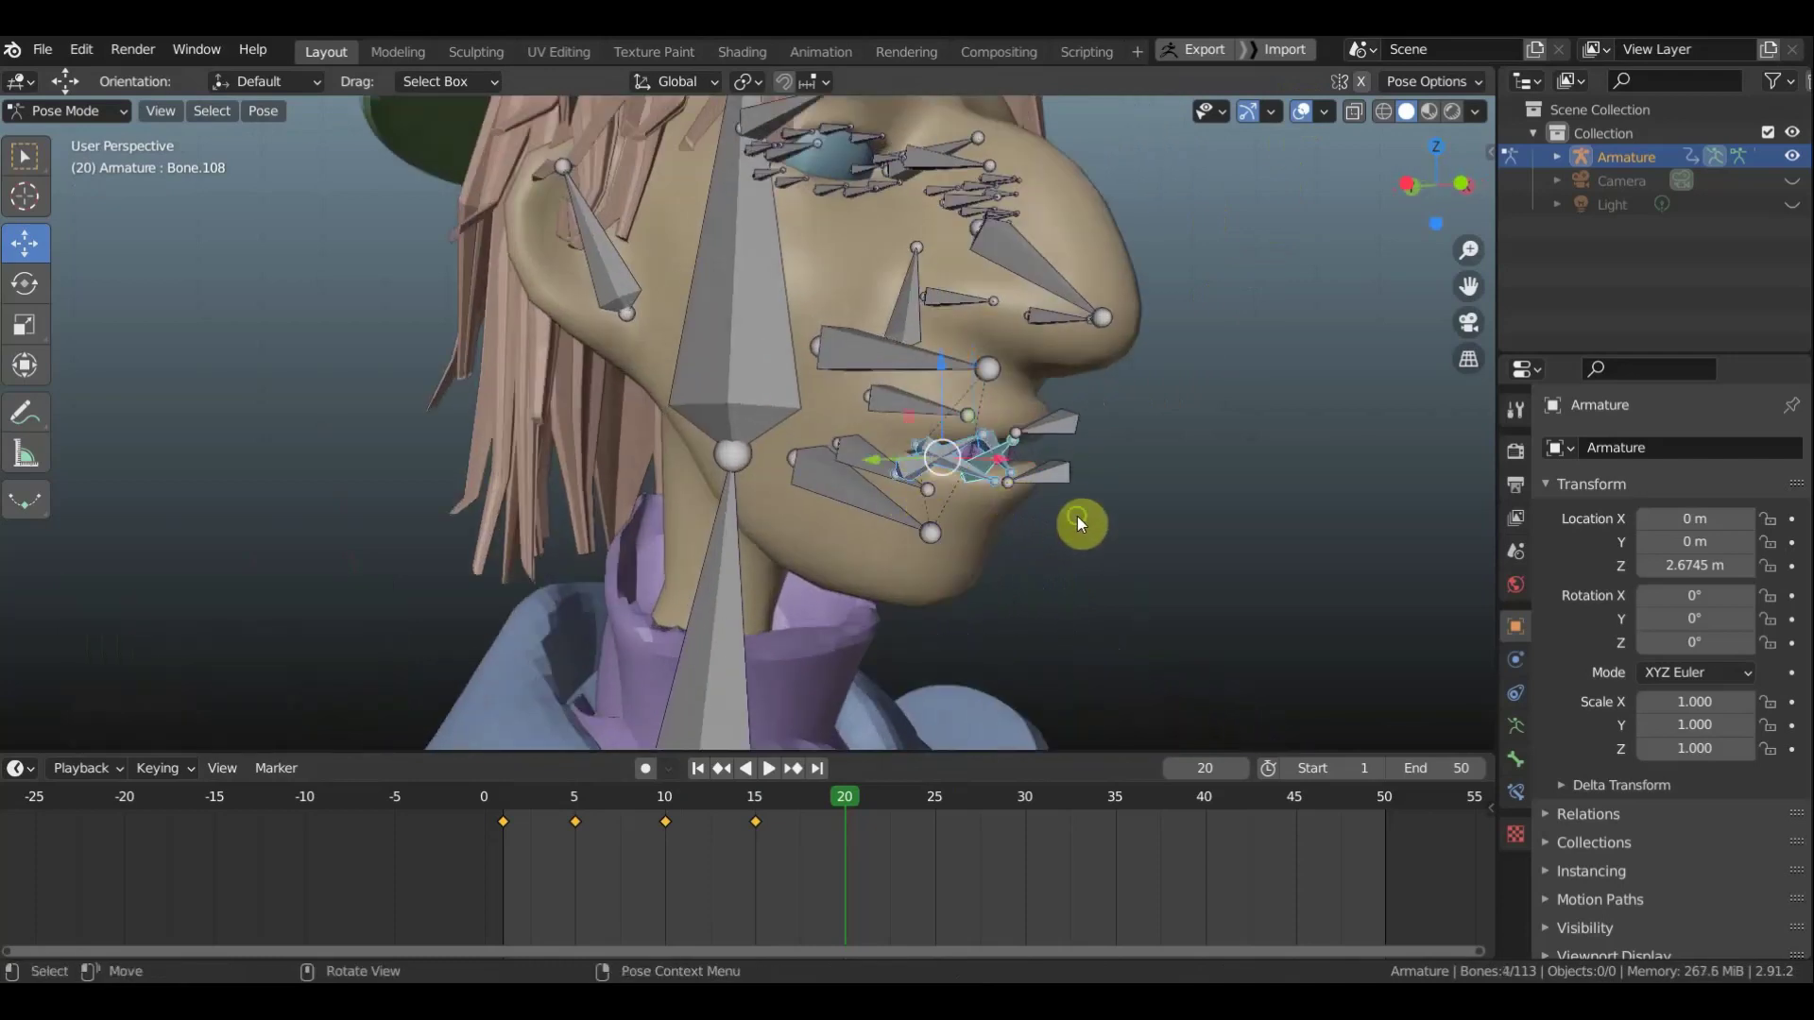
middle_click_drag(1077, 516, 1147, 519)
key("g")
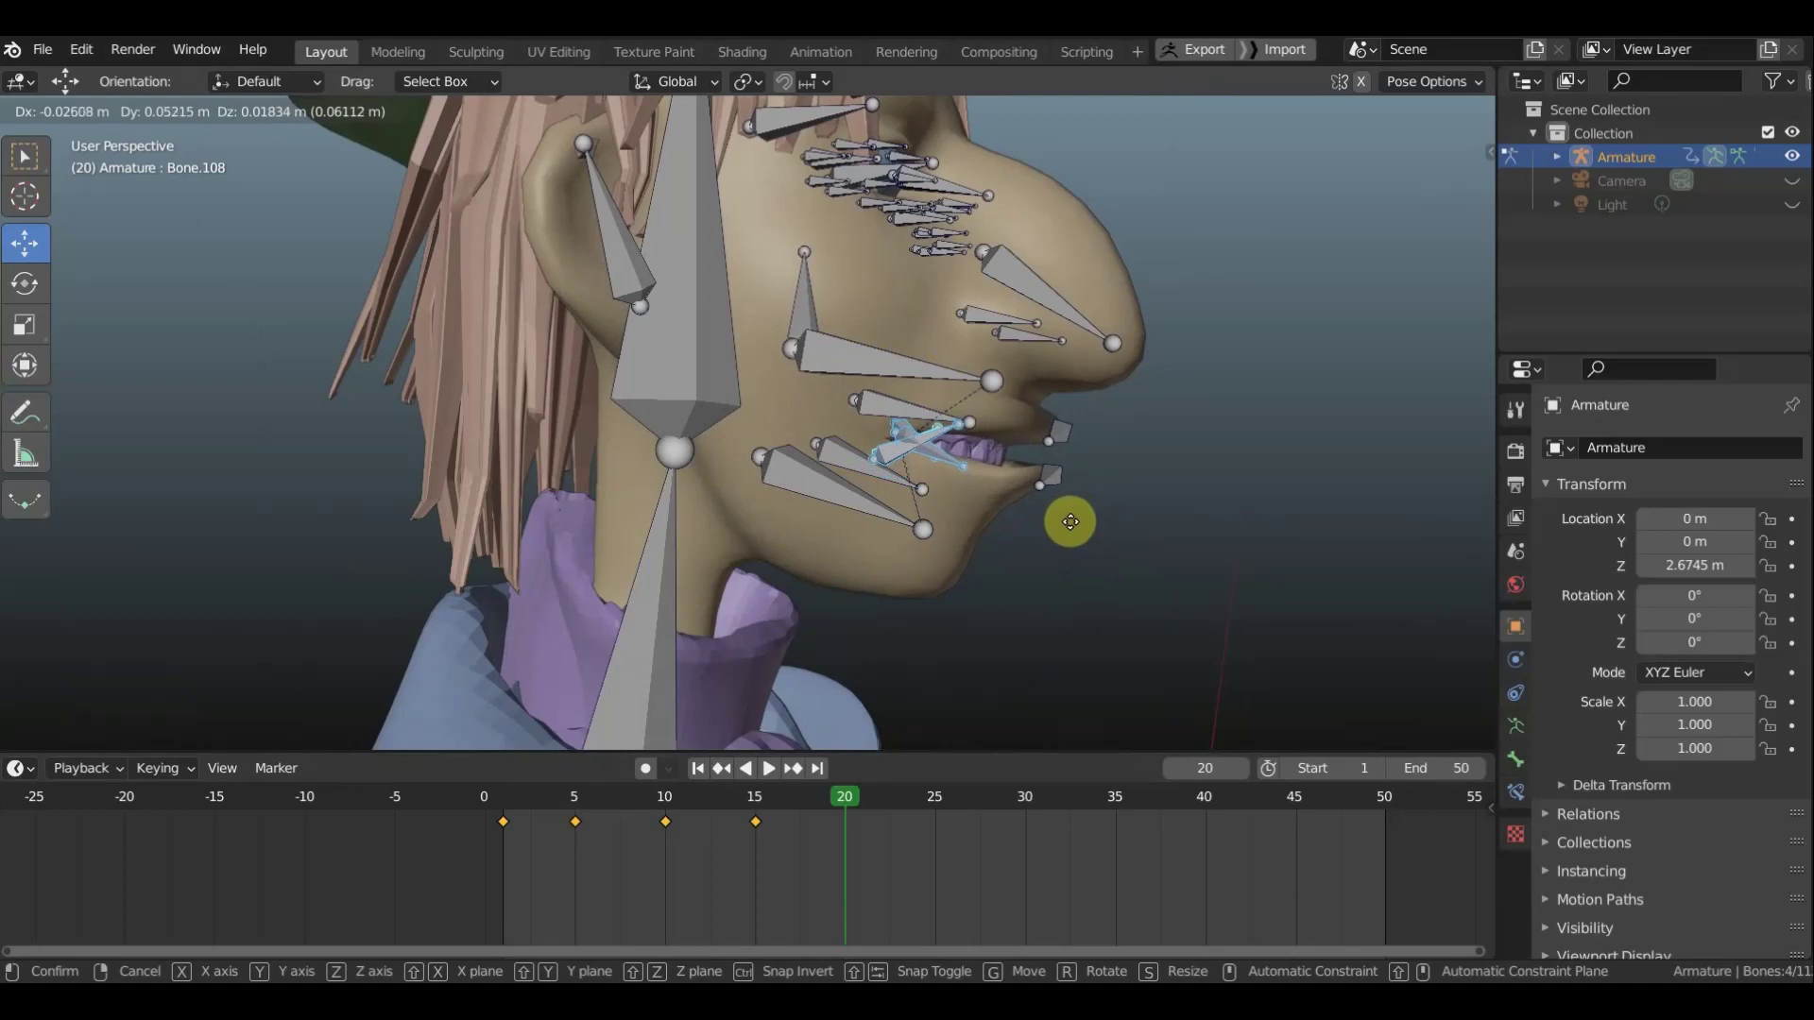
left_click(1094, 511)
mouse_move(1096, 508)
left_mouse_down()
mouse_move(1055, 416)
mouse_move(1091, 470)
left_mouse_up()
key("g")
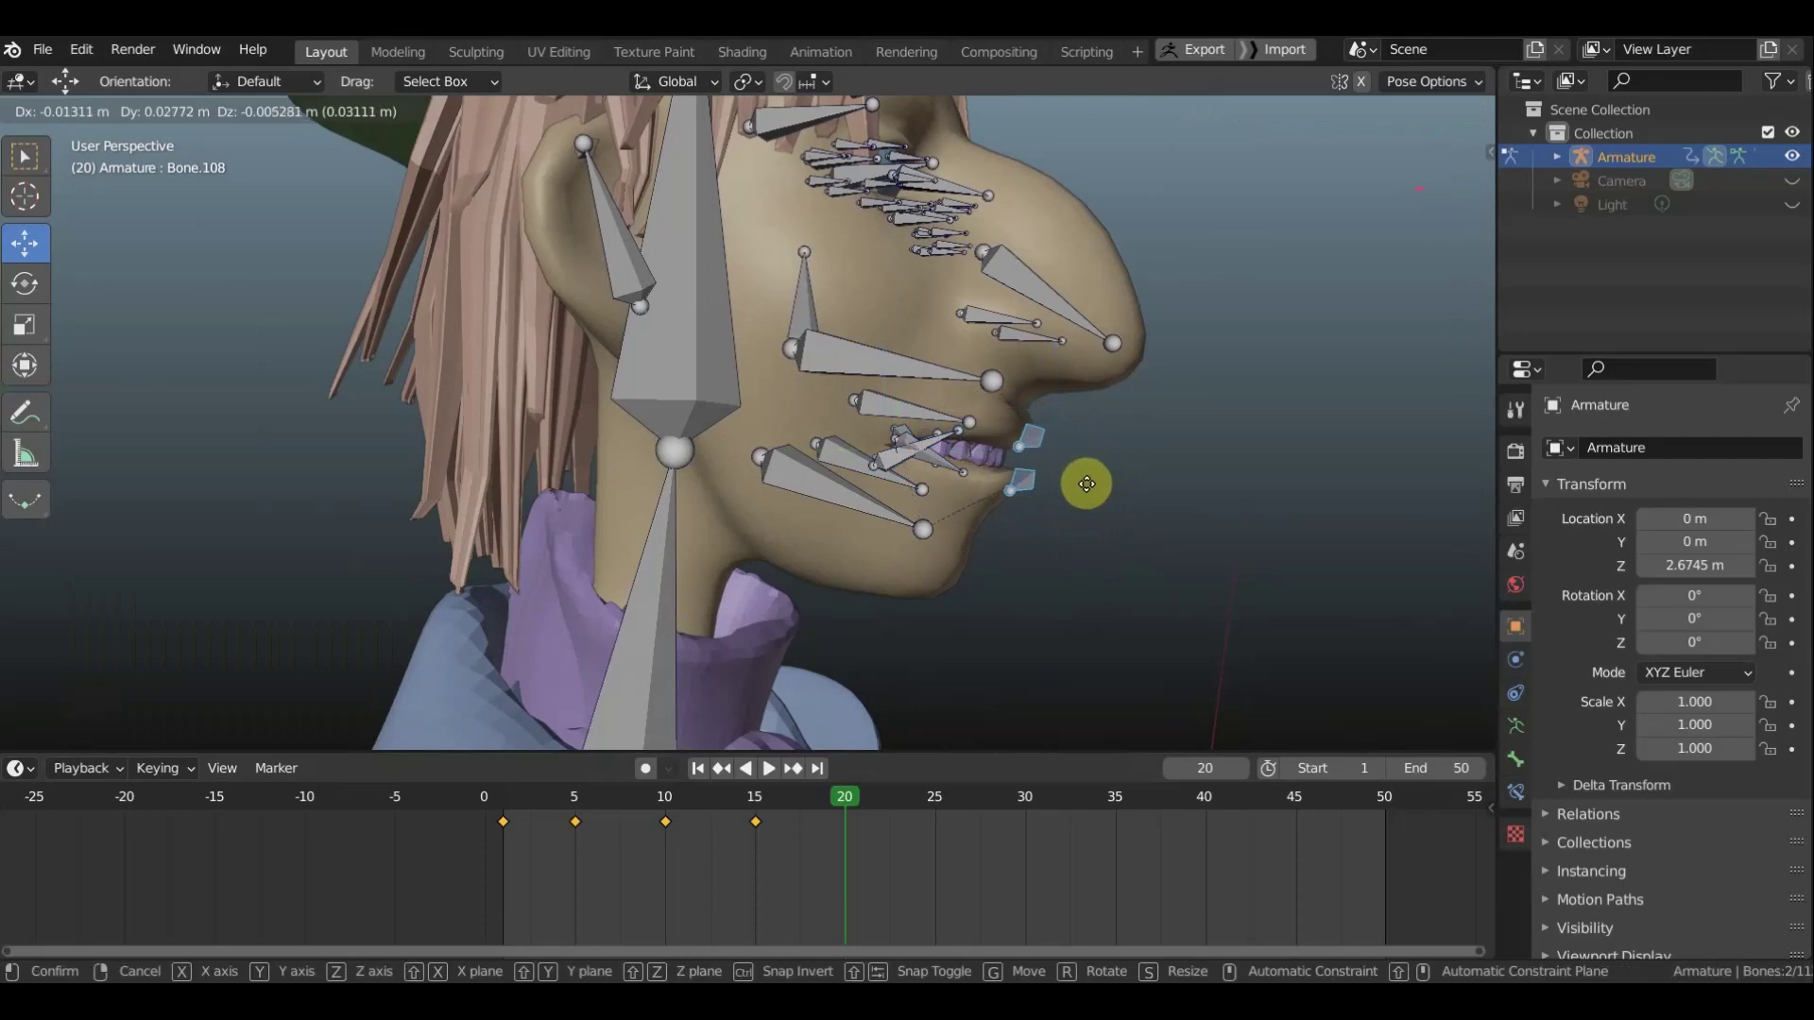
left_click(1086, 486)
mouse_move(1138, 508)
middle_mouse_down()
mouse_move(978, 529)
mouse_move(734, 525)
mouse_move(879, 523)
middle_mouse_up()
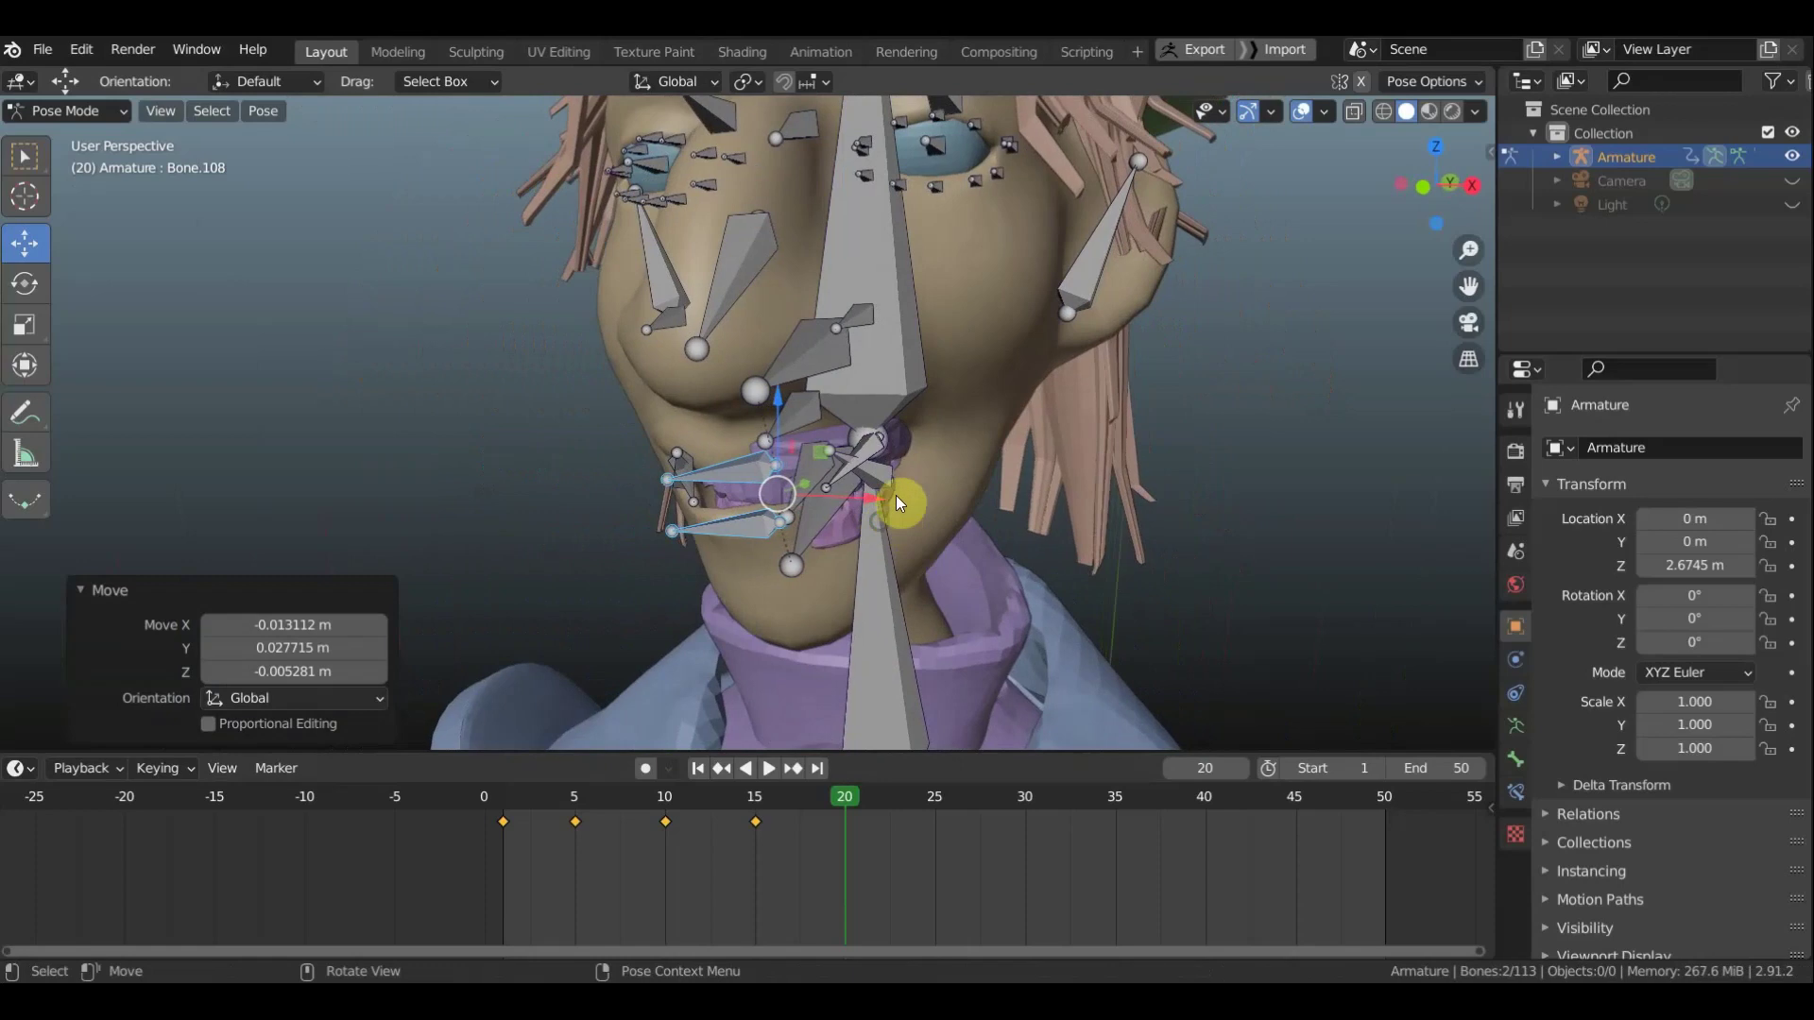
Shift the lip bones sideways along X and reposition the mouth-corner bone
key("g")
key("x")
left_click(879, 455)
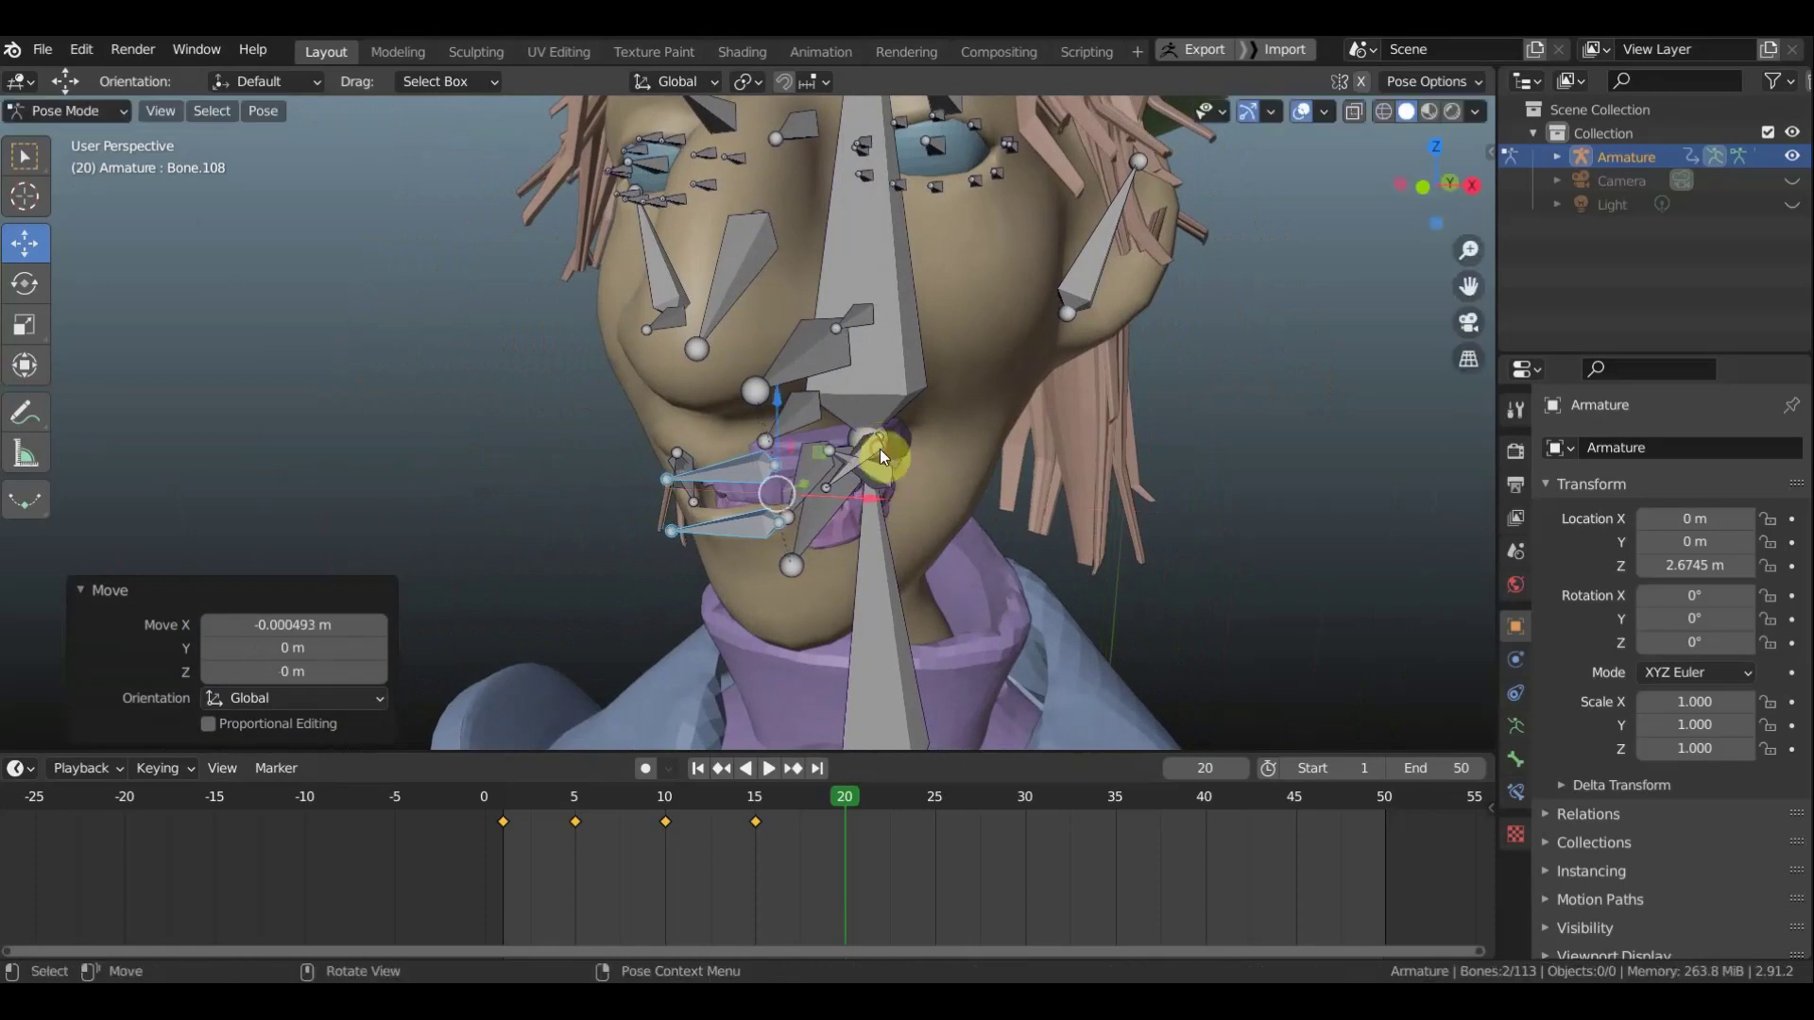
left_click(879, 474)
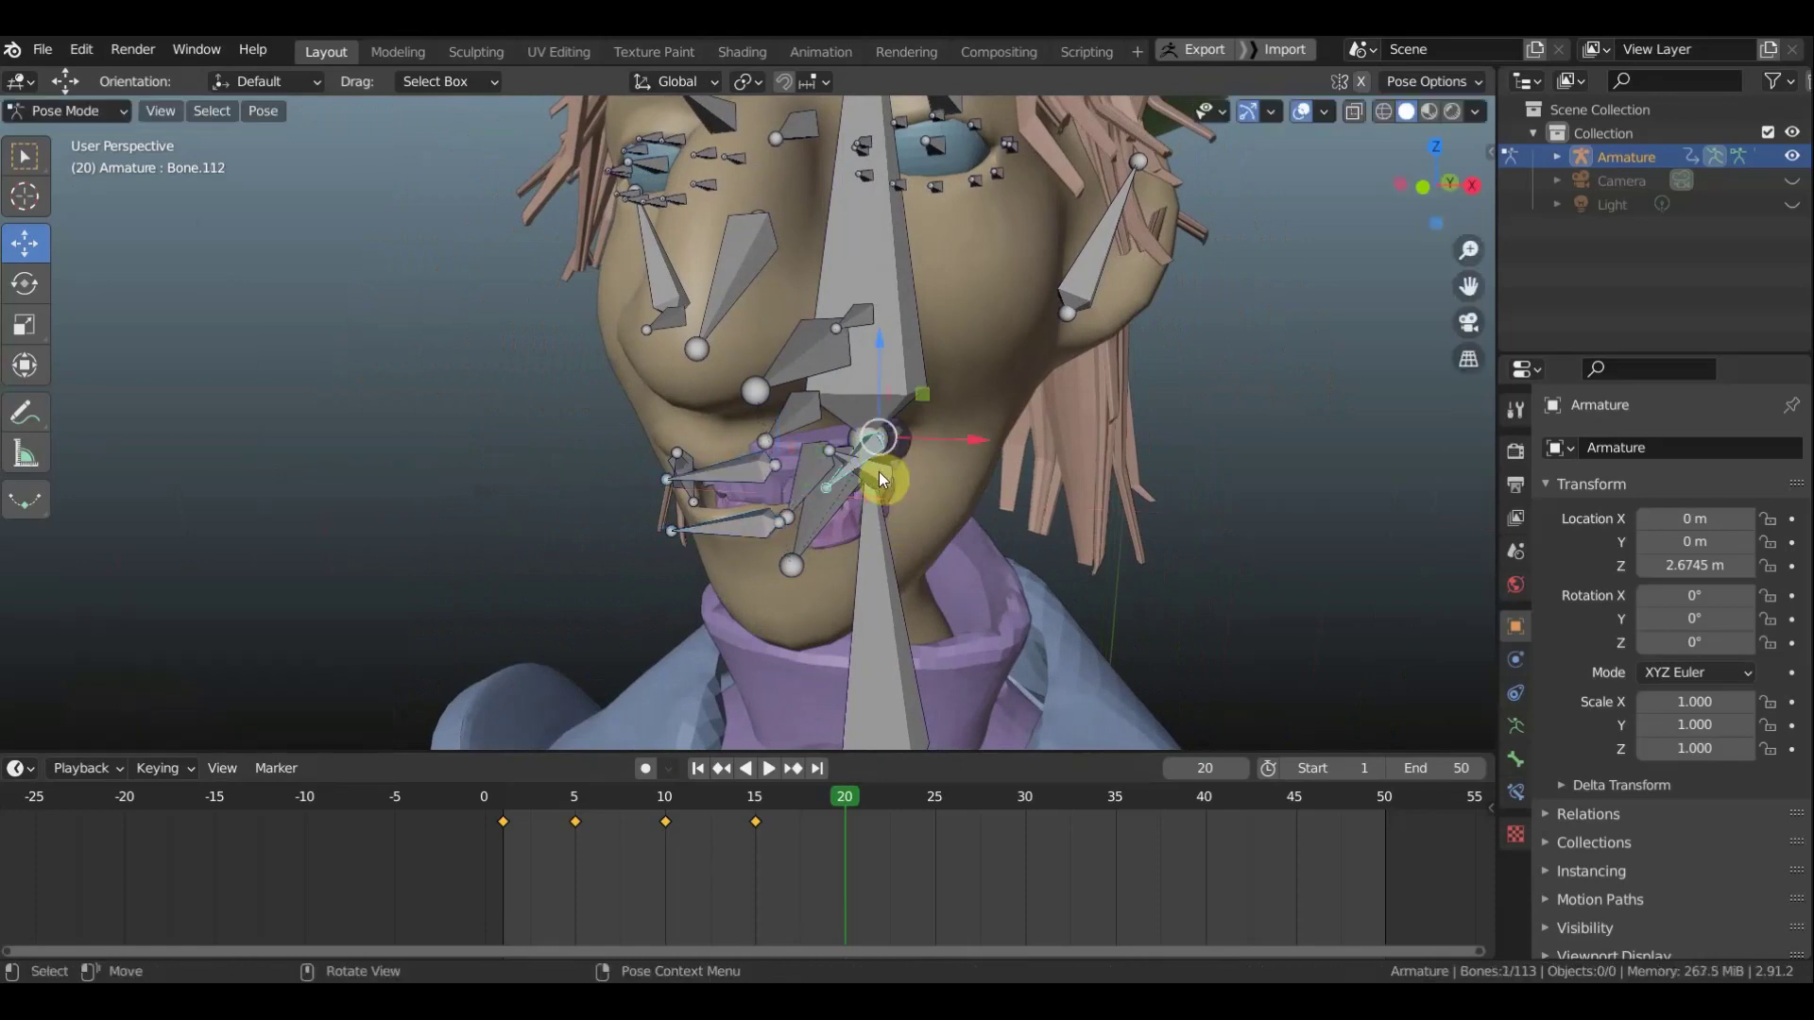
left_click(1306, 115)
middle_click_drag(1235, 411, 1187, 485)
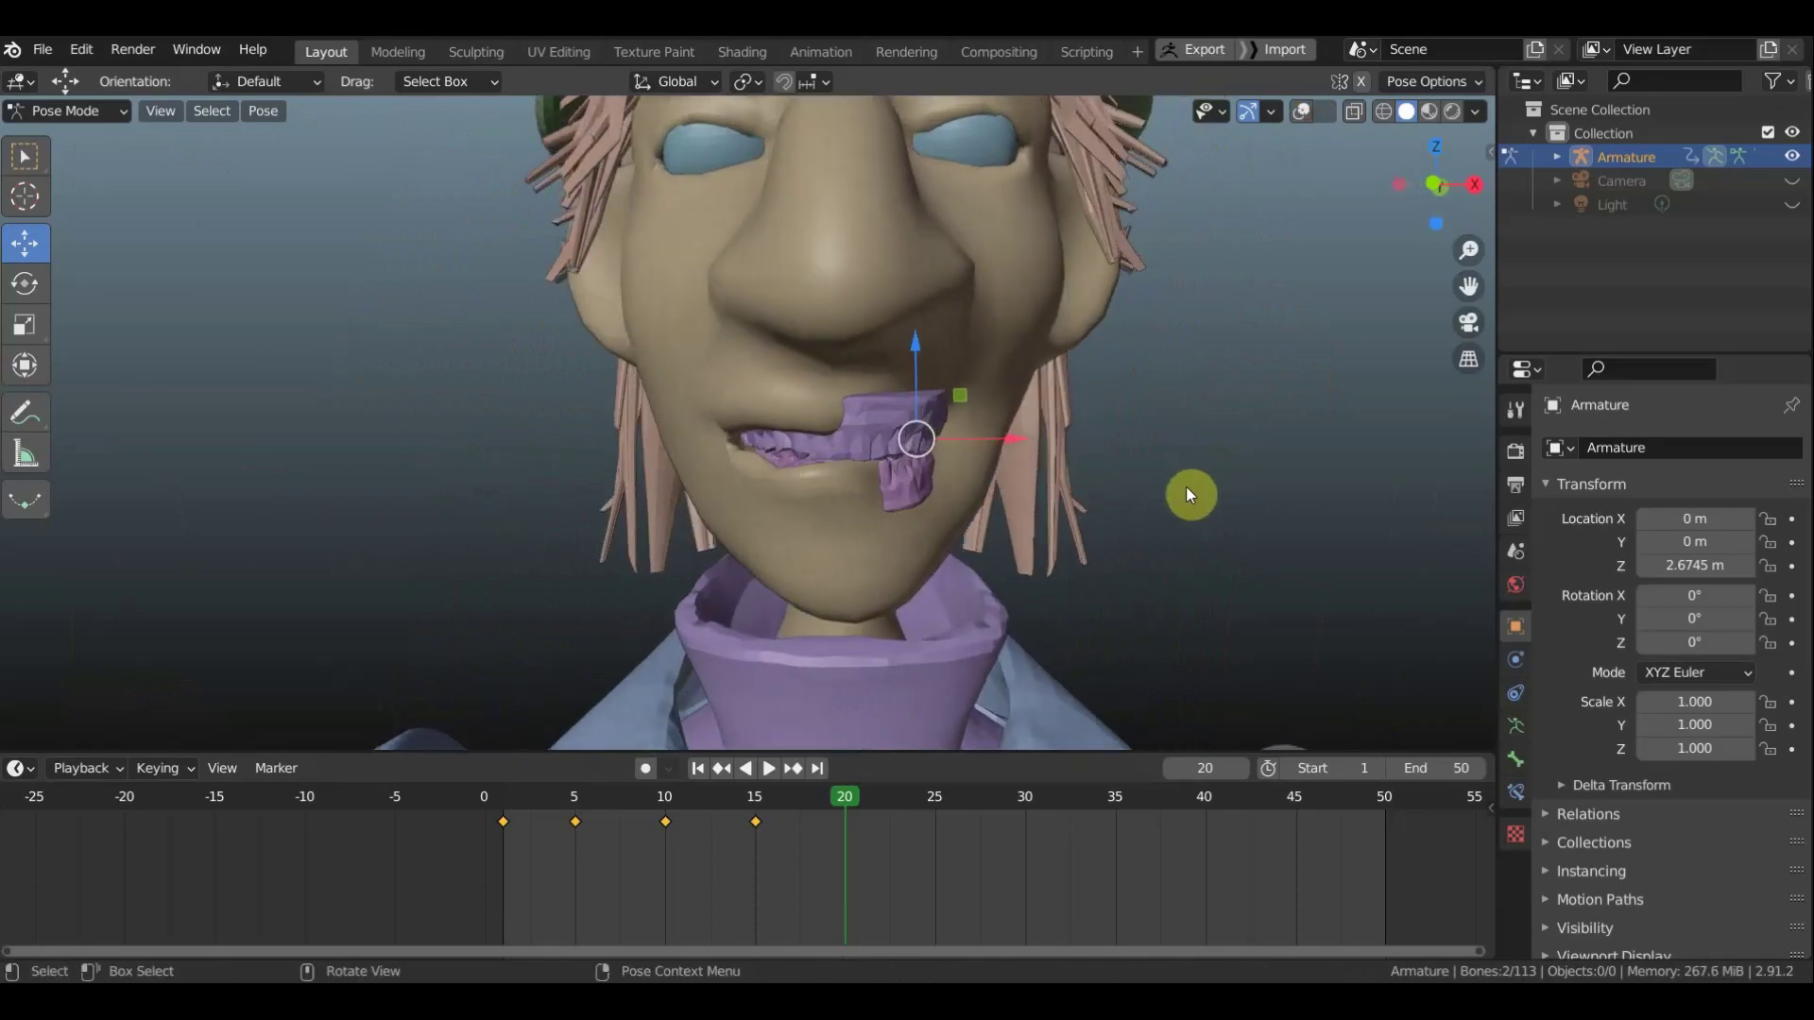
key("g")
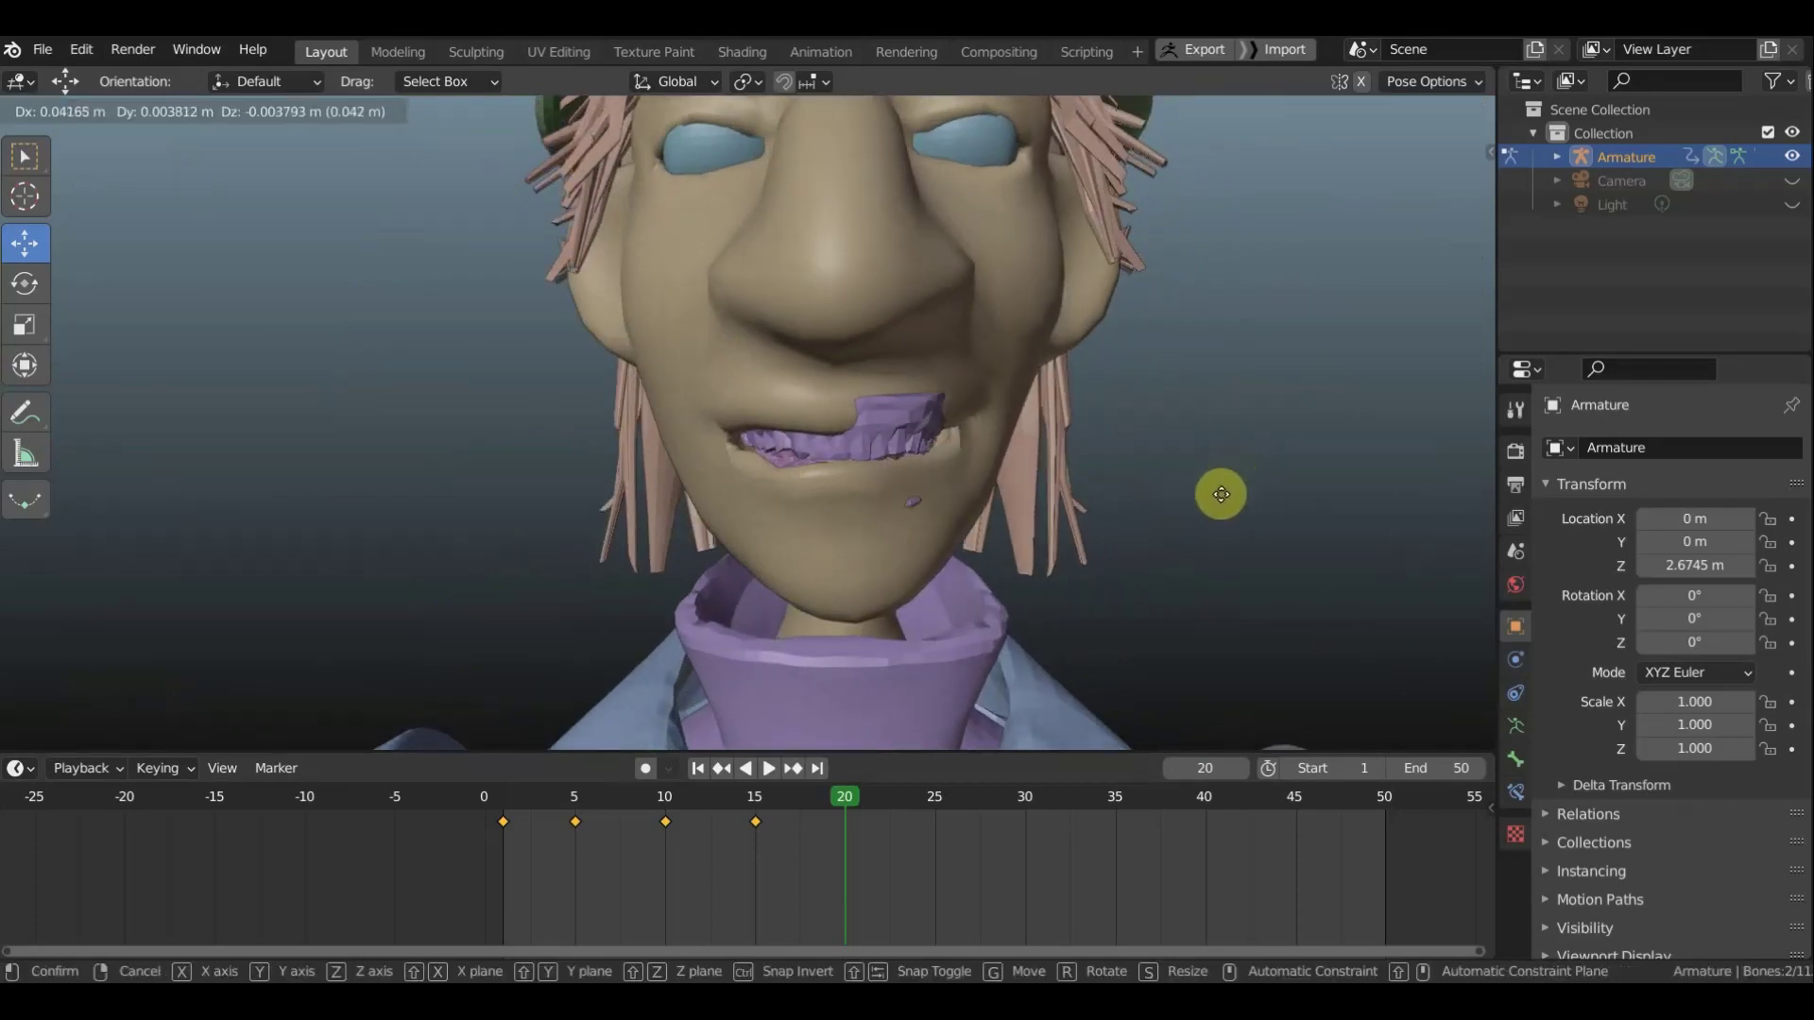
left_click(1222, 488)
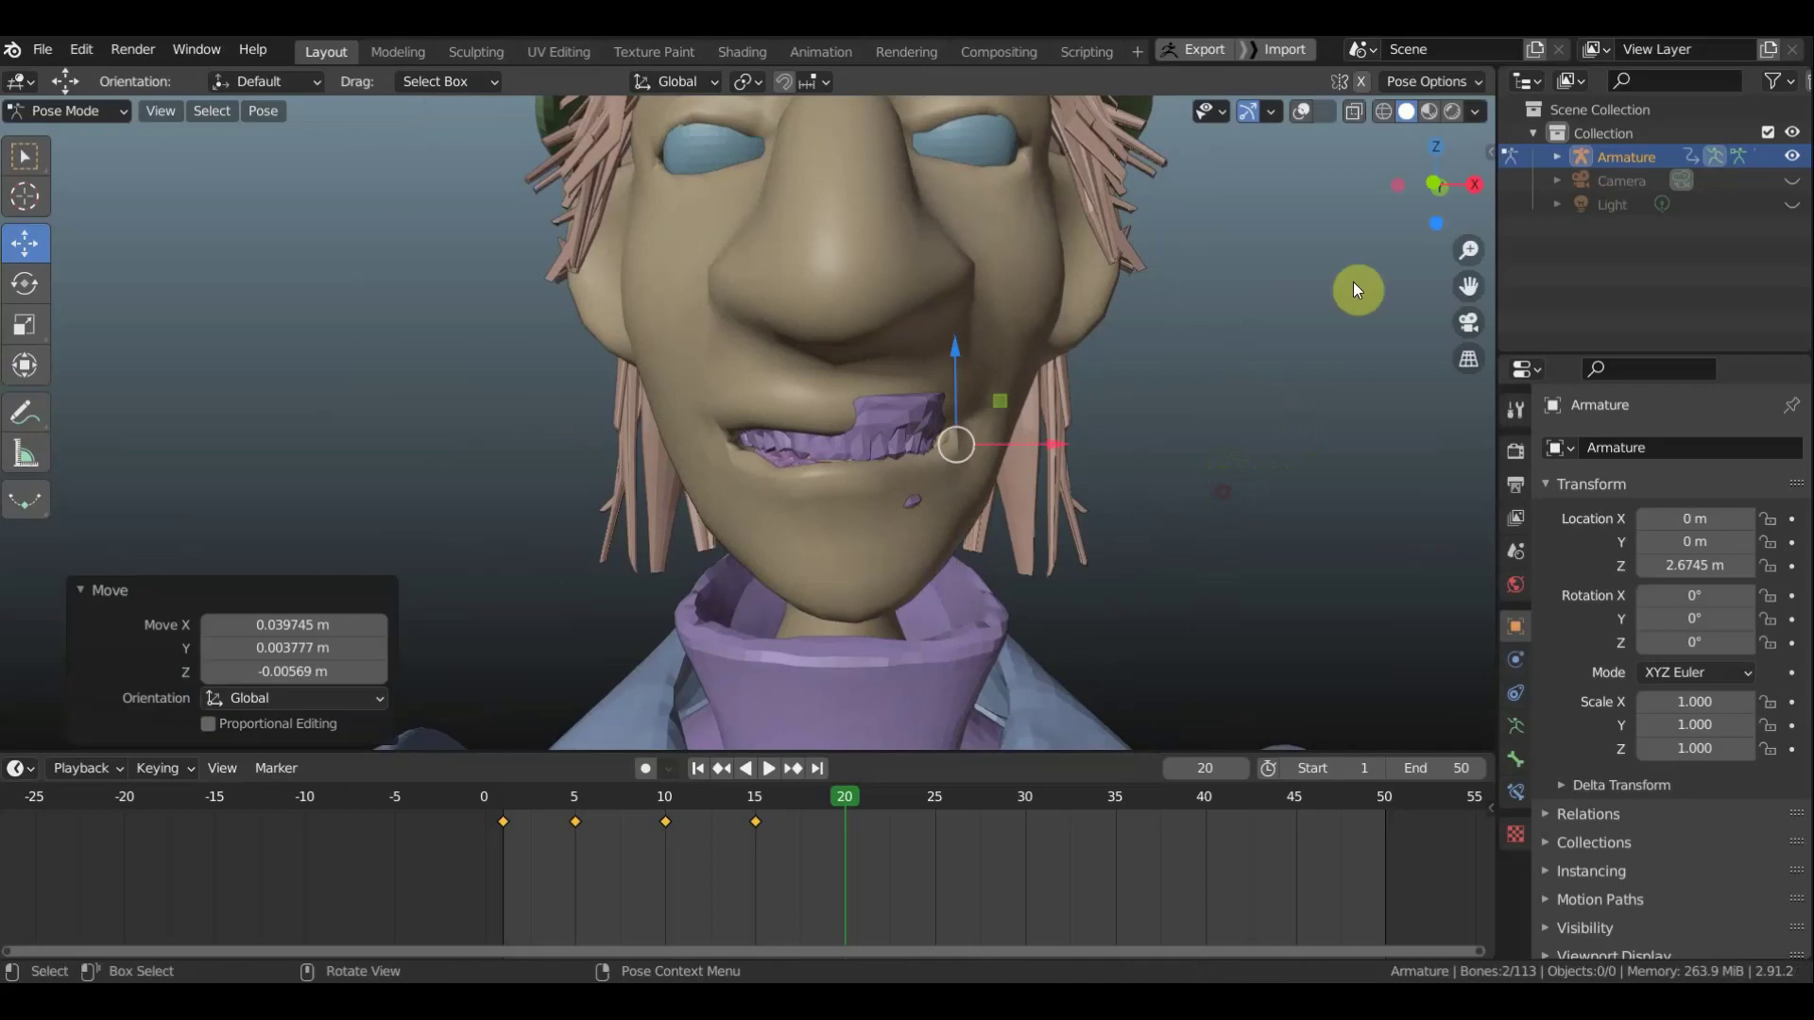
left_click(1305, 114)
middle_click_drag(1232, 450, 949, 490)
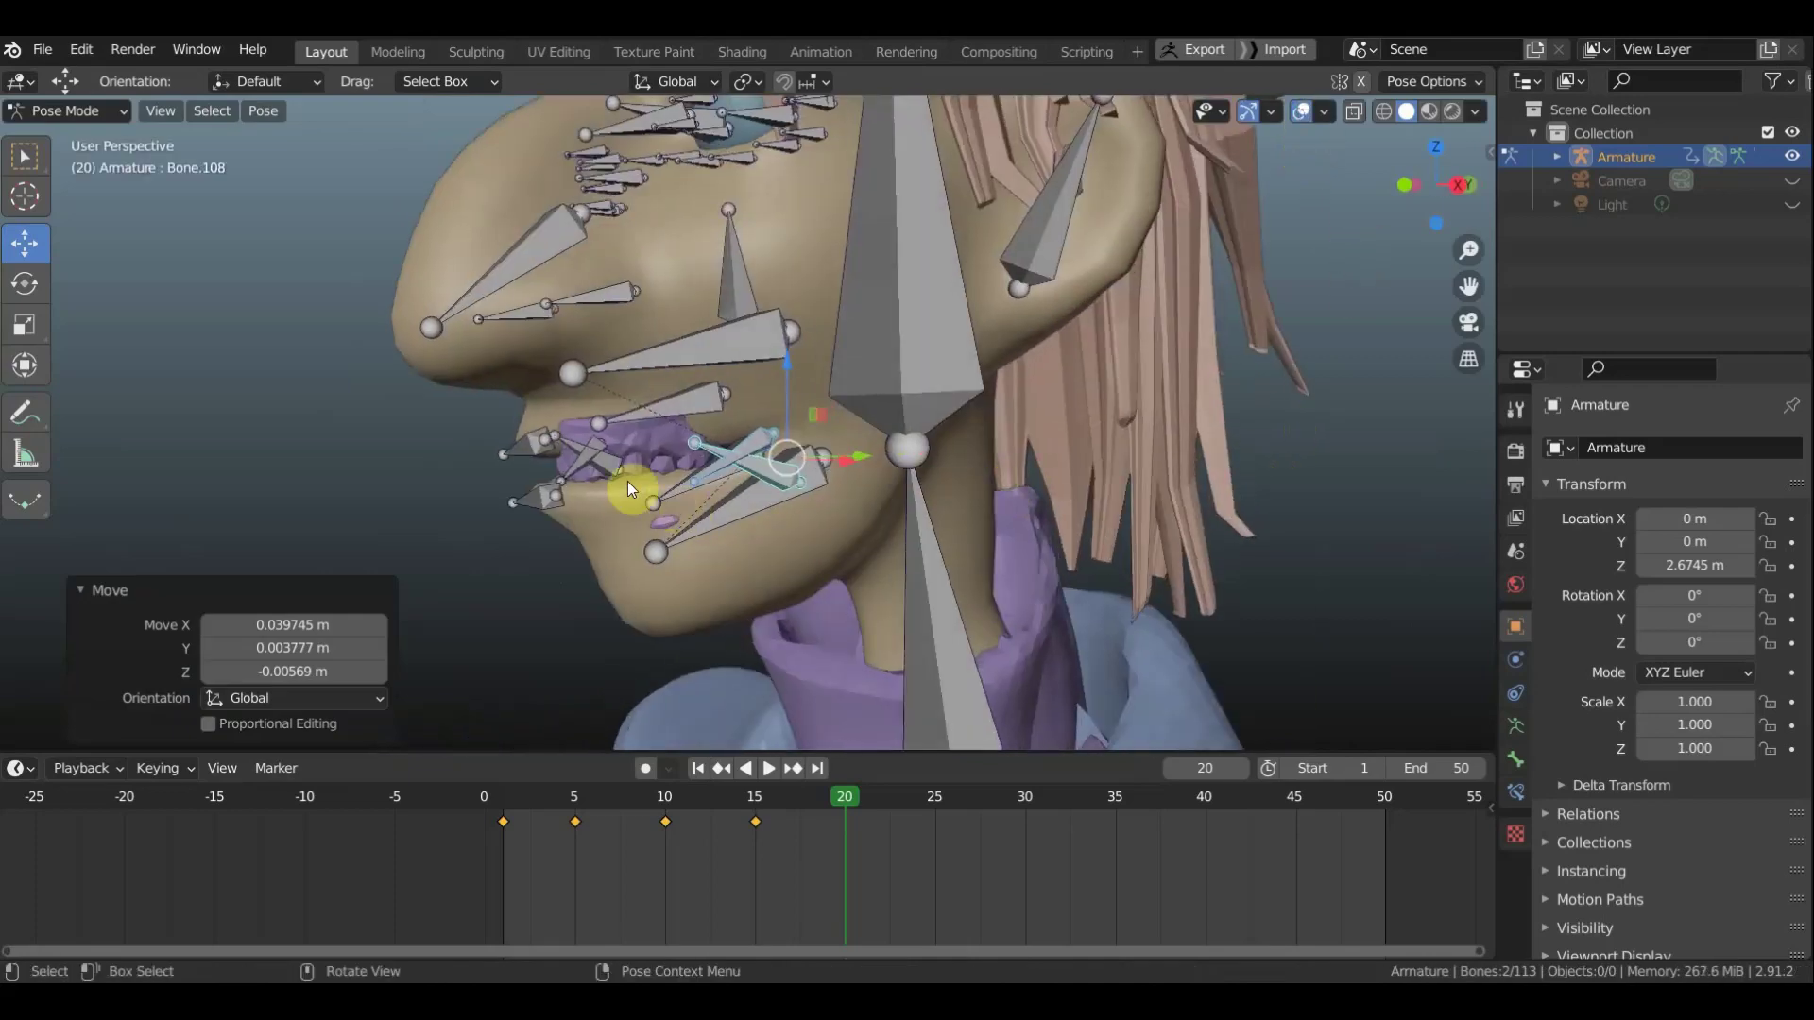
Move the left lip-corner bones, then try resetting Bone.038 and Bone.108 and undo it
left_click(493, 444)
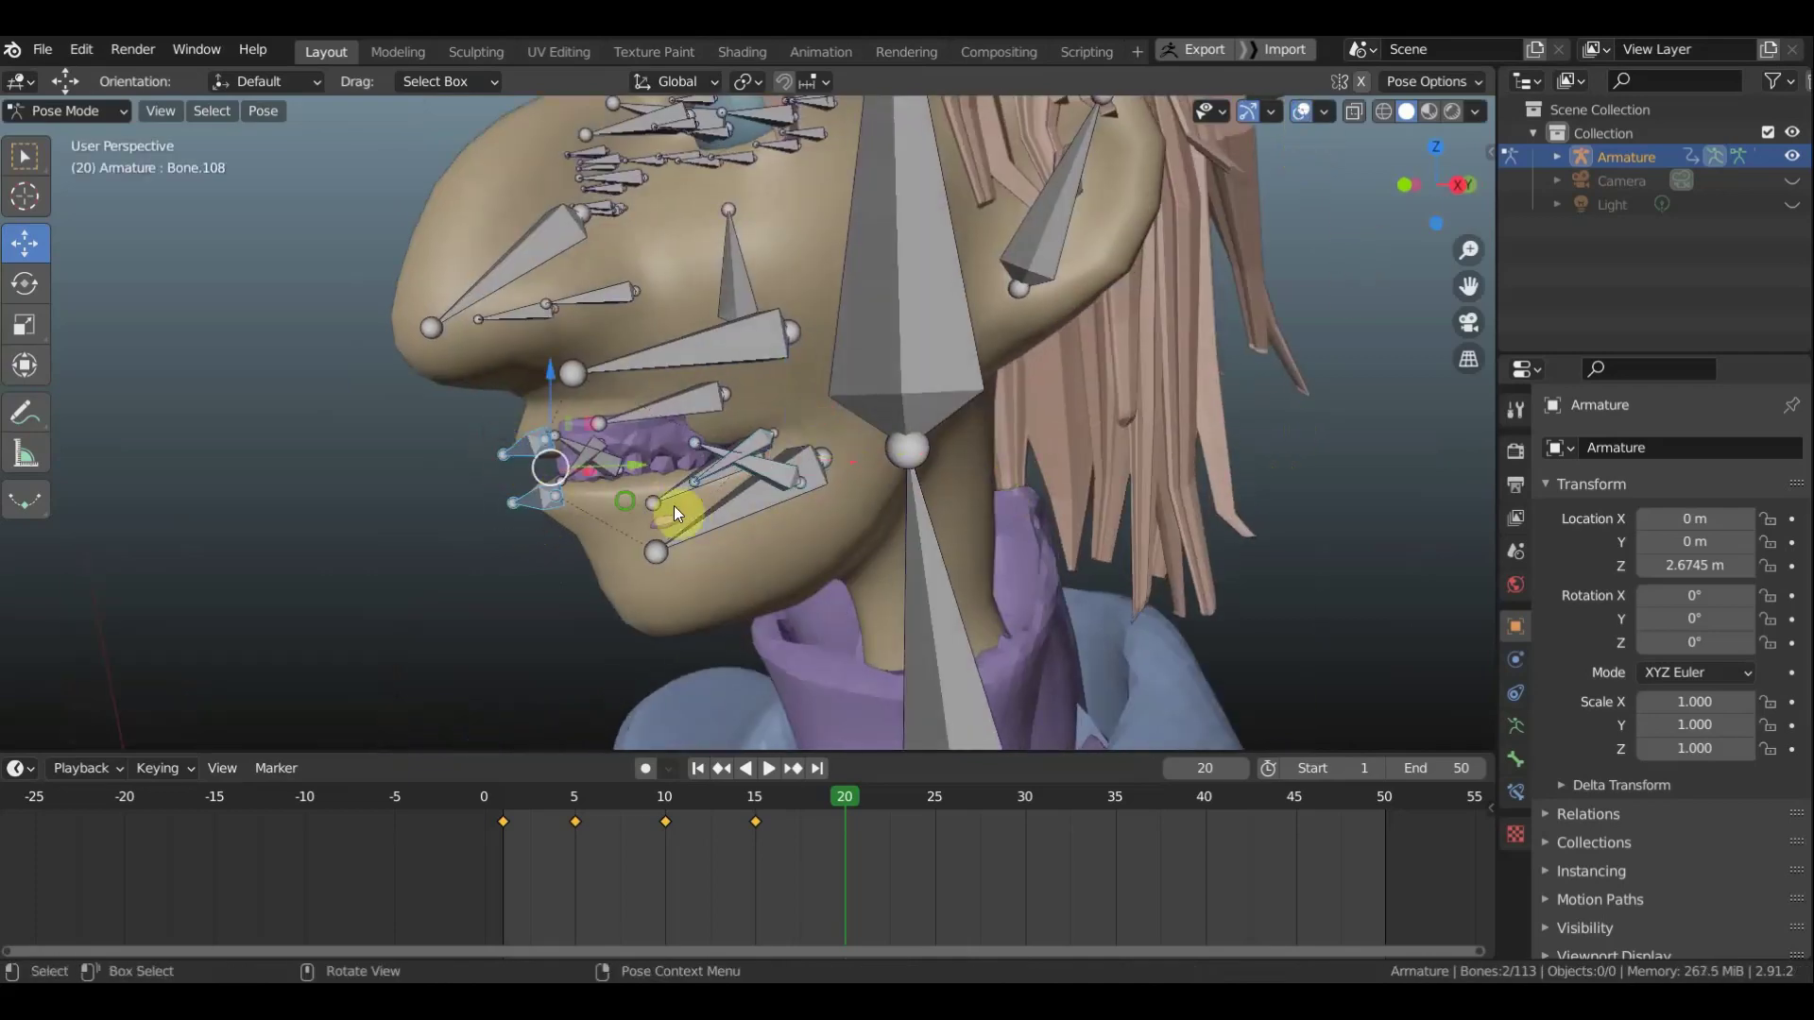
middle_click_drag(672, 506, 832, 510)
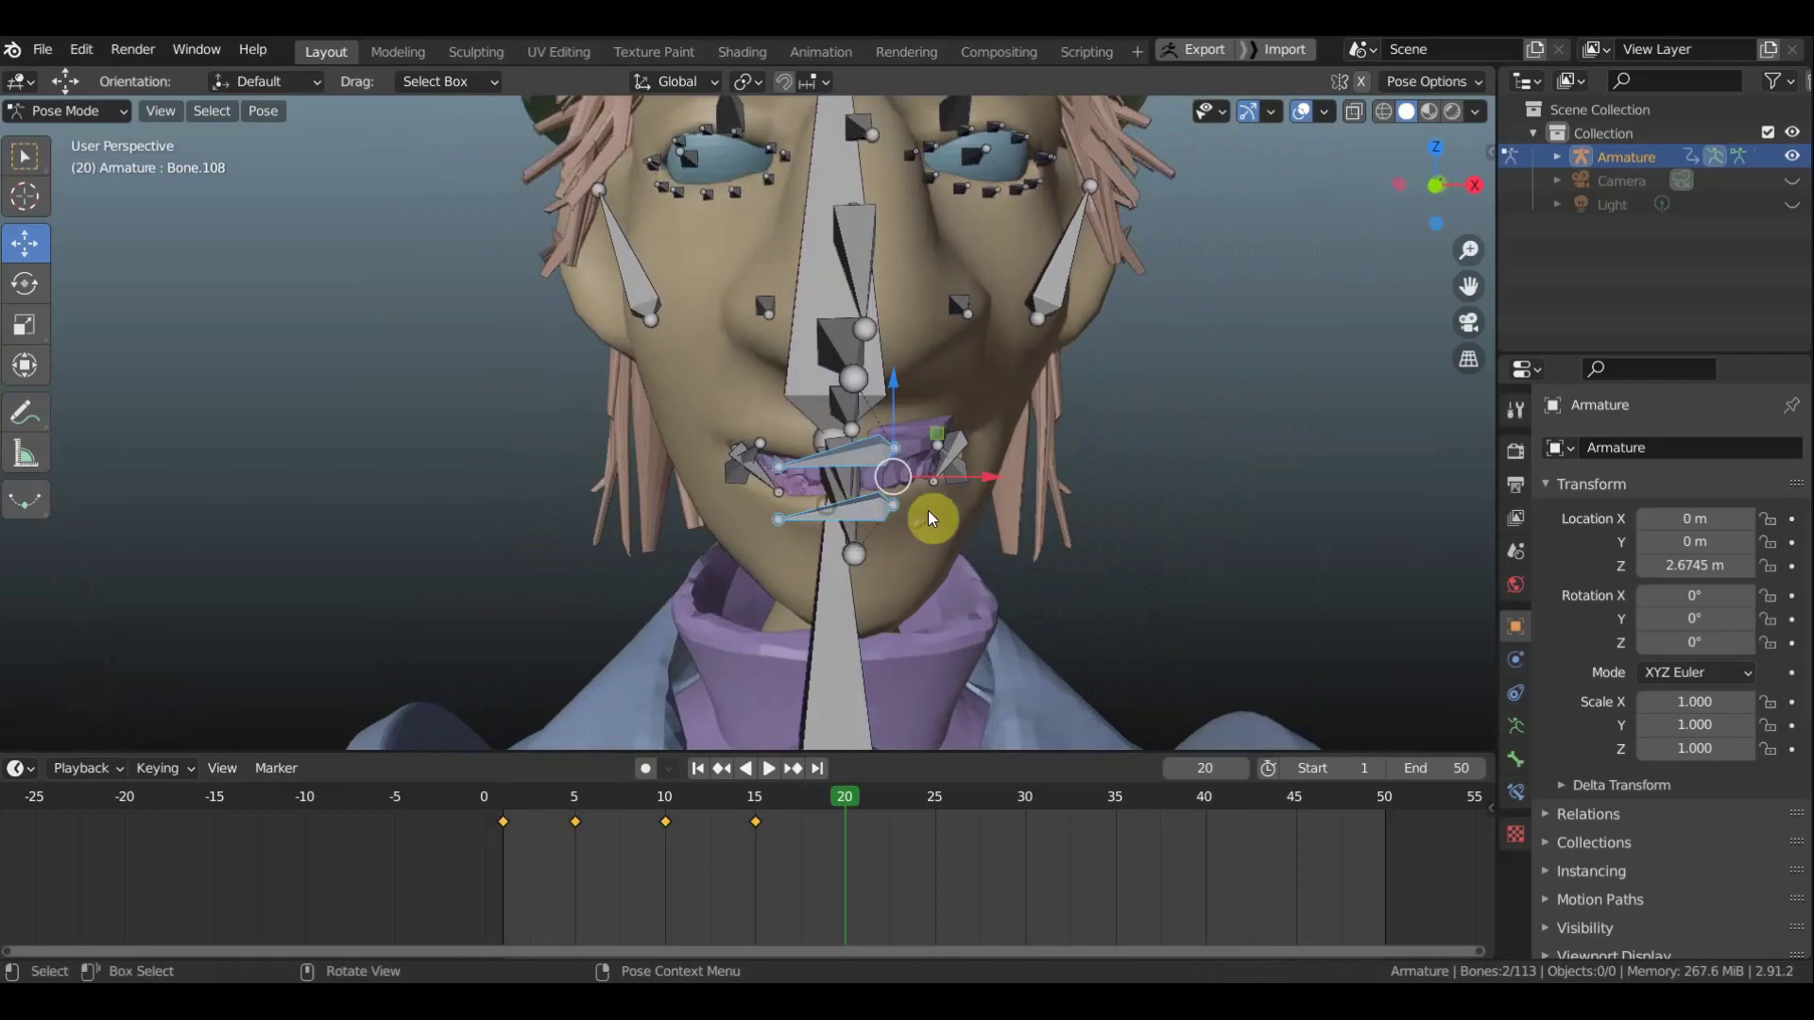
key("g")
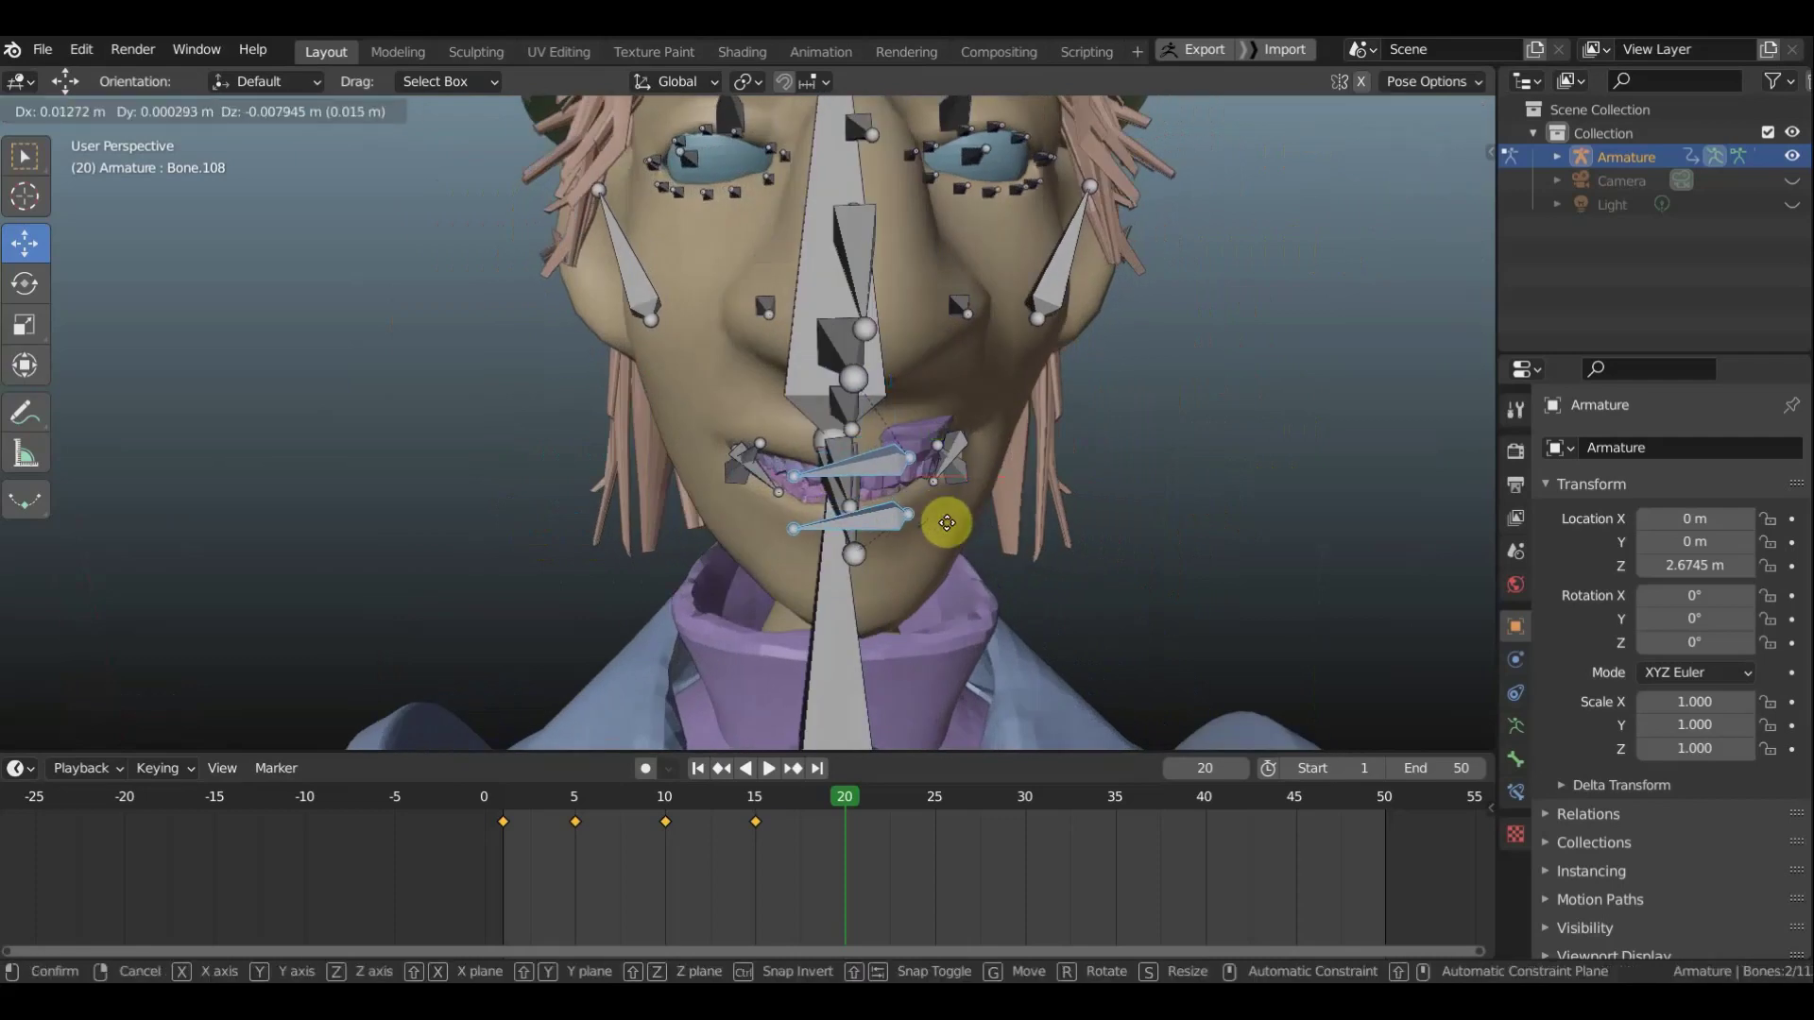
left_click(947, 514)
mouse_move(945, 515)
middle_mouse_down()
mouse_move(782, 511)
mouse_move(680, 570)
mouse_move(704, 501)
mouse_move(905, 473)
mouse_move(940, 444)
mouse_move(705, 473)
mouse_move(761, 479)
middle_mouse_up()
left_click(695, 498)
left_click(762, 479, "shift")
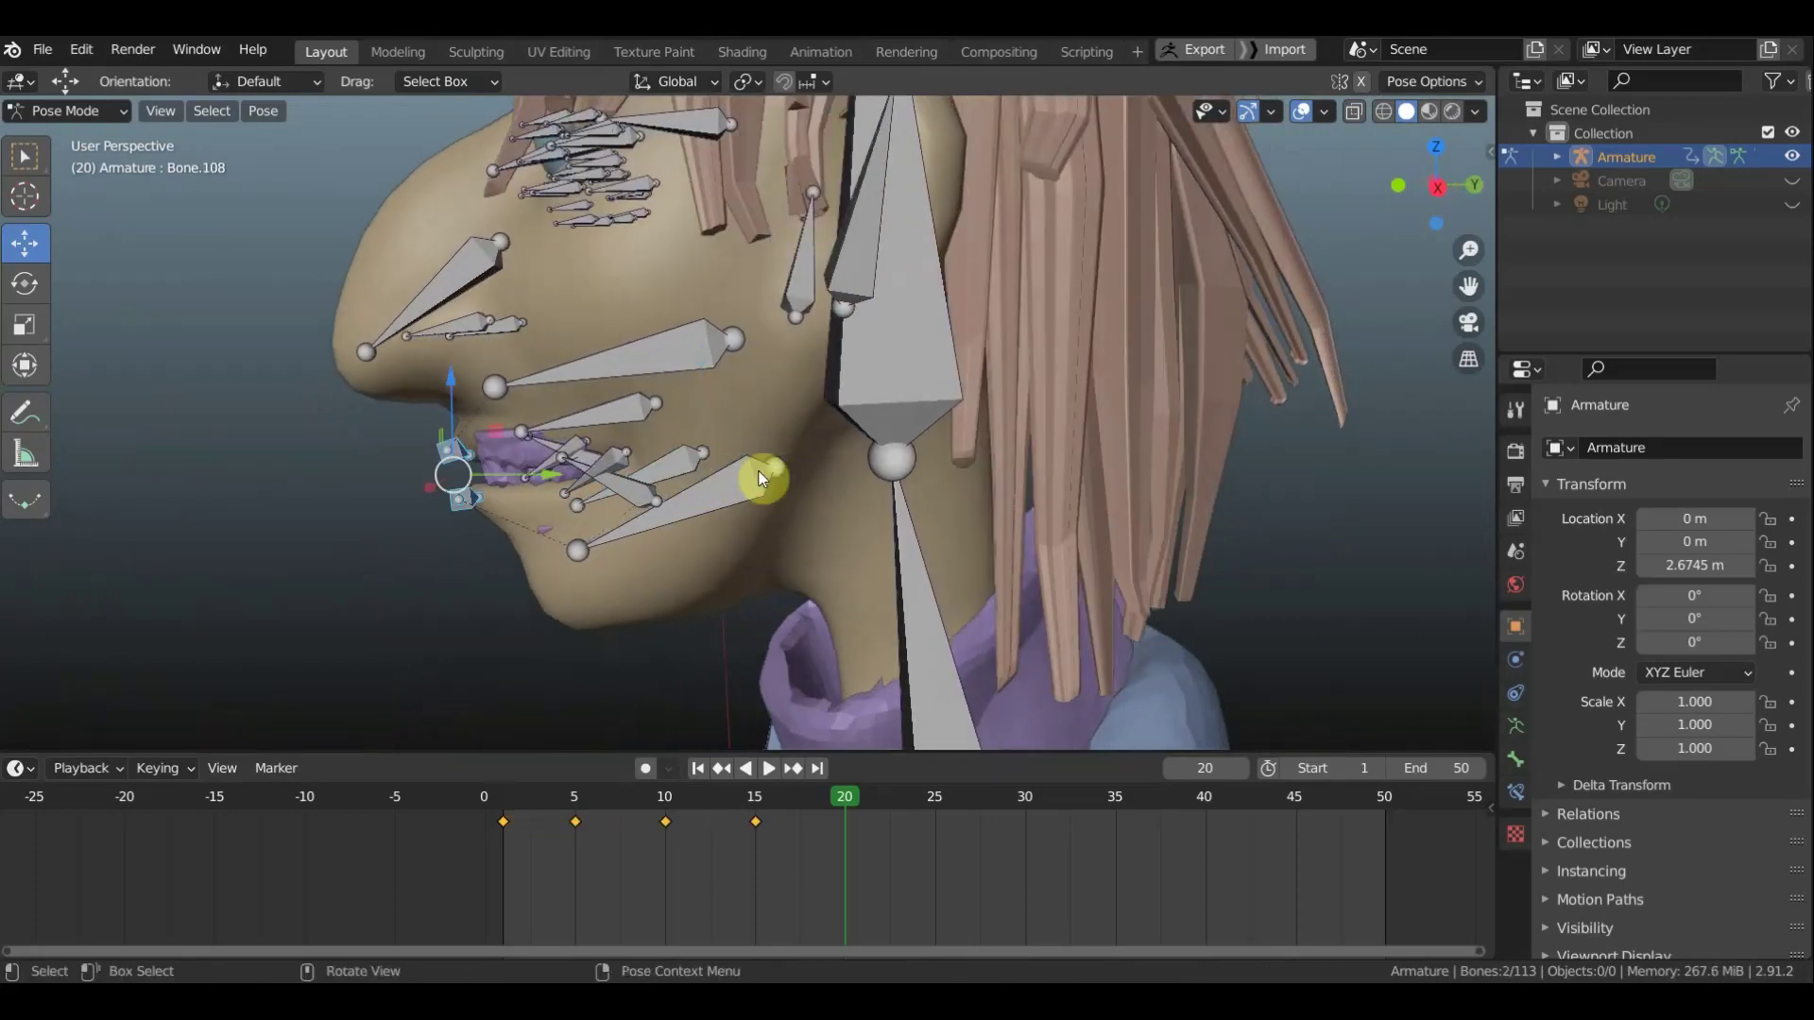
key("alt+r")
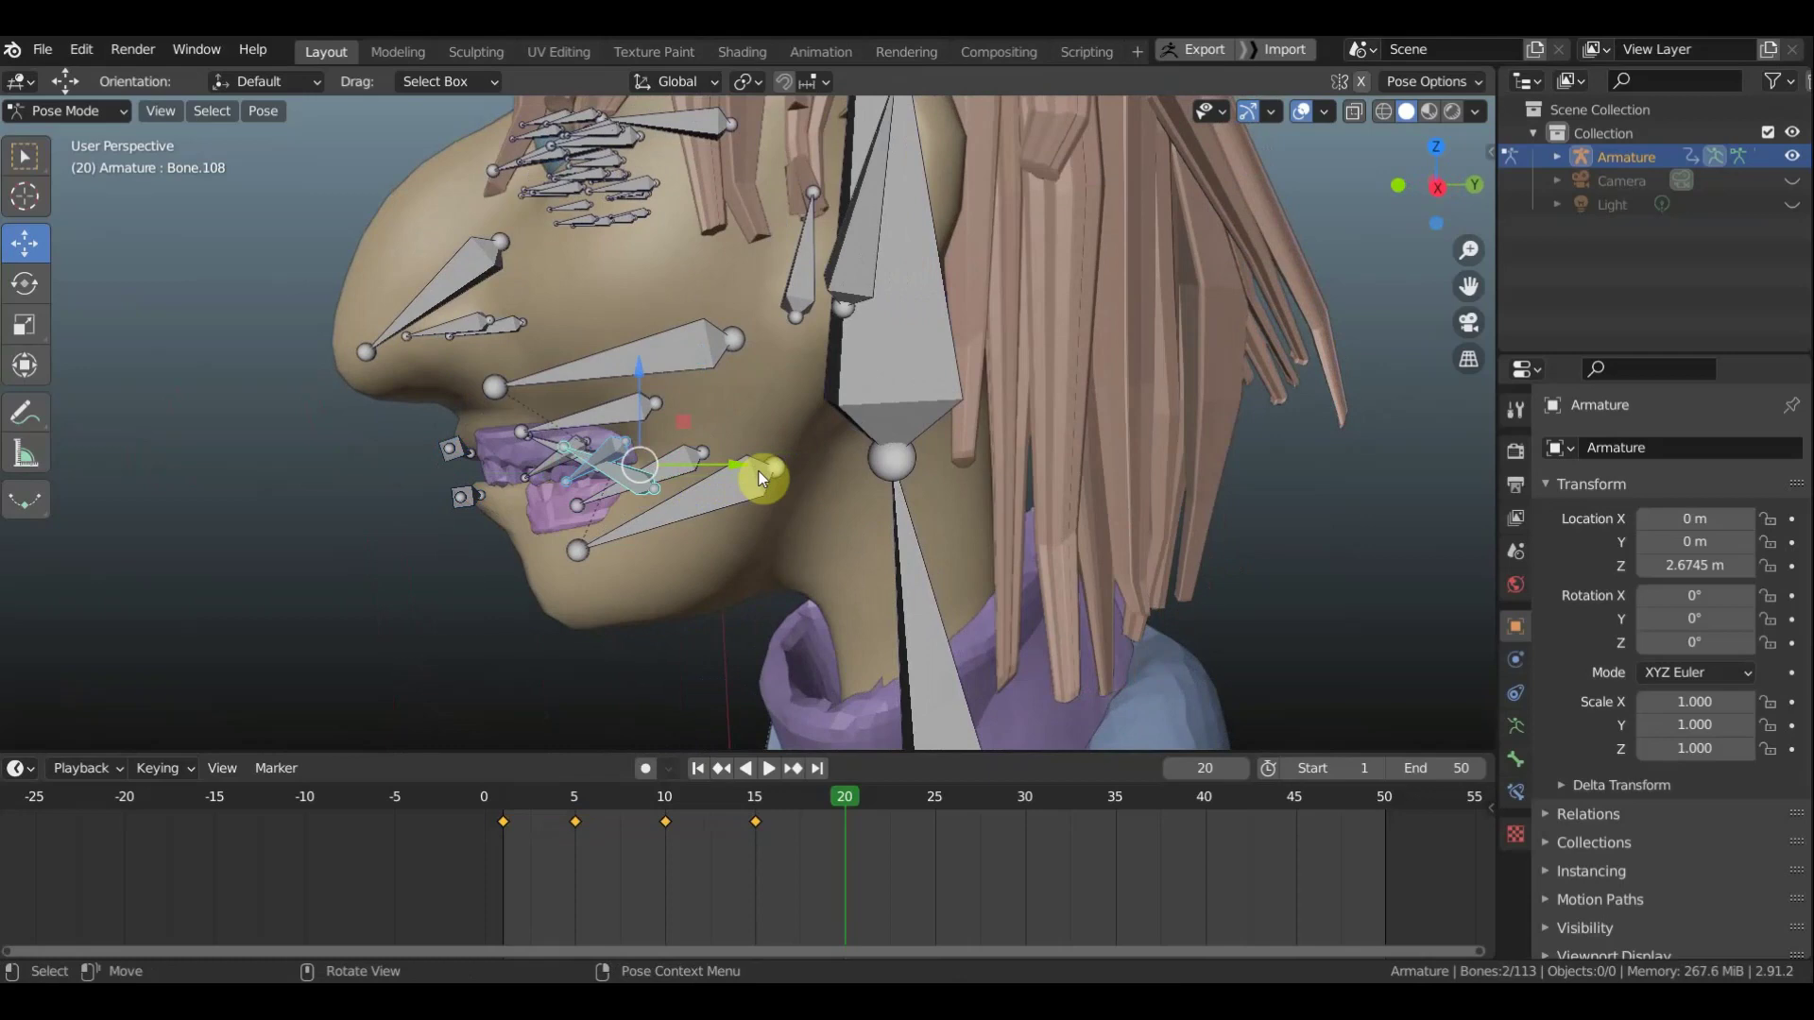
key("alt+g")
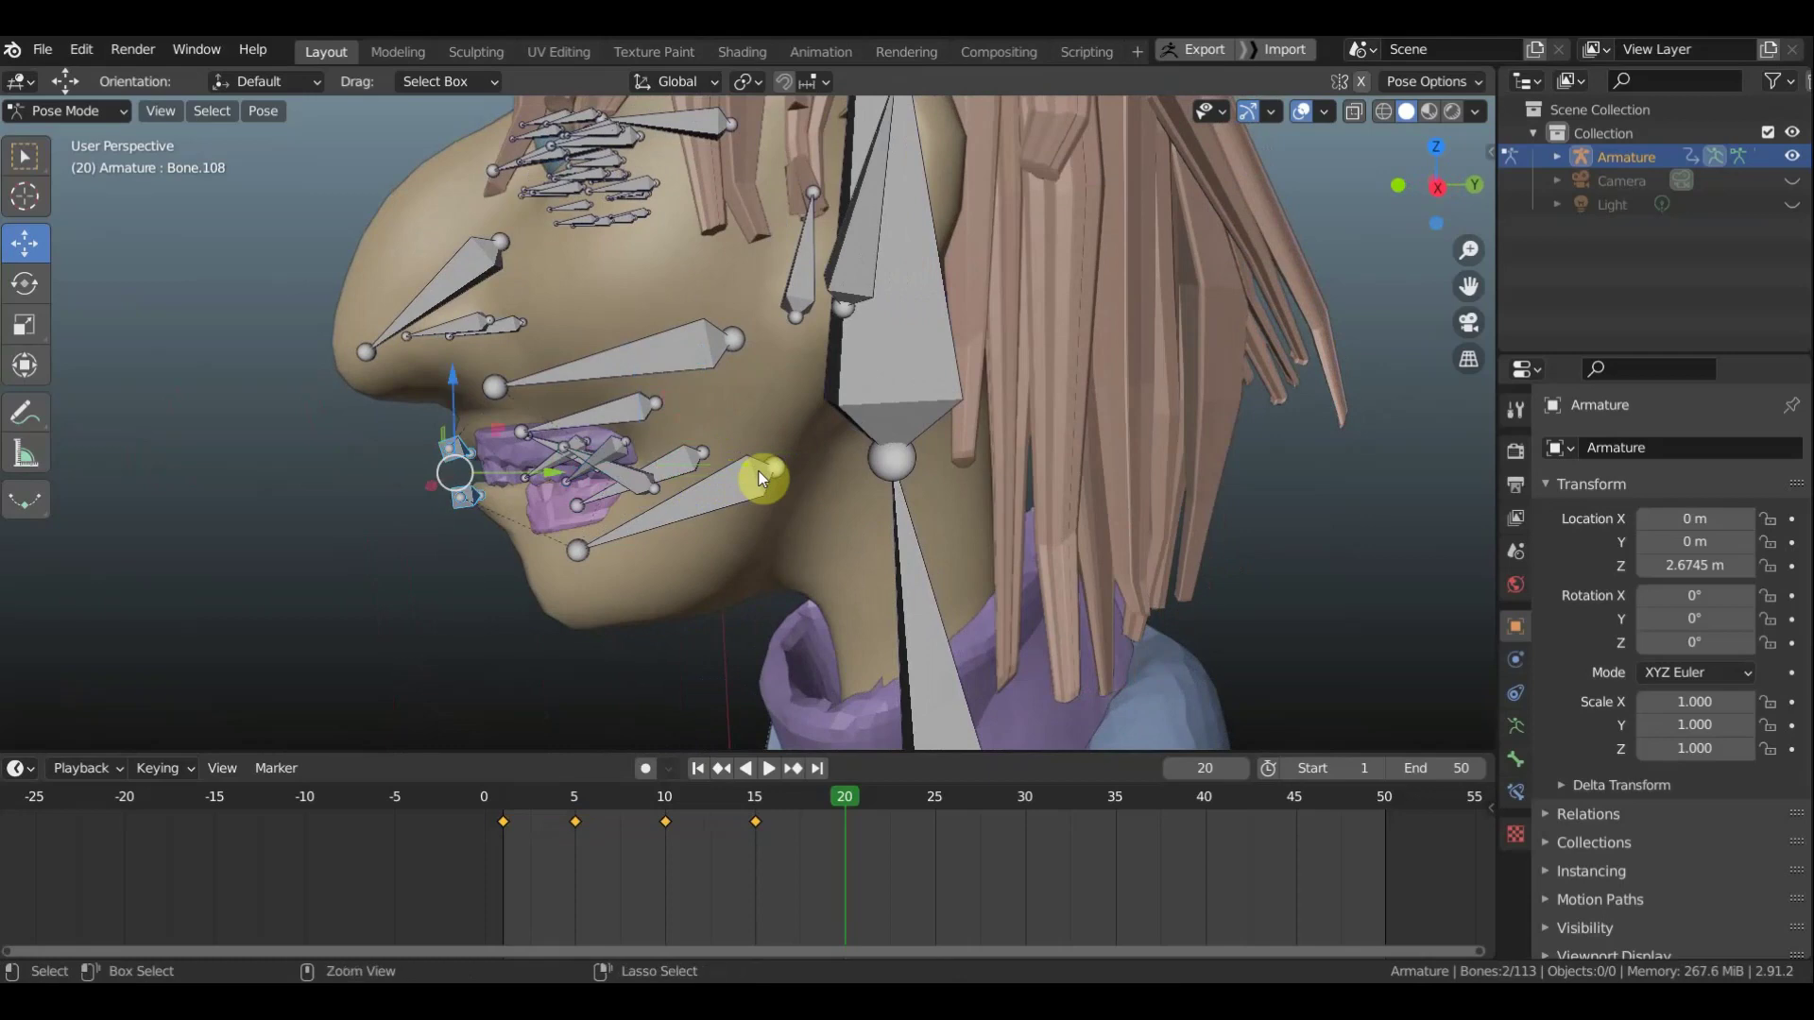
key("ctrl+z")
key("ctrl+z")
key("ctrl+z")
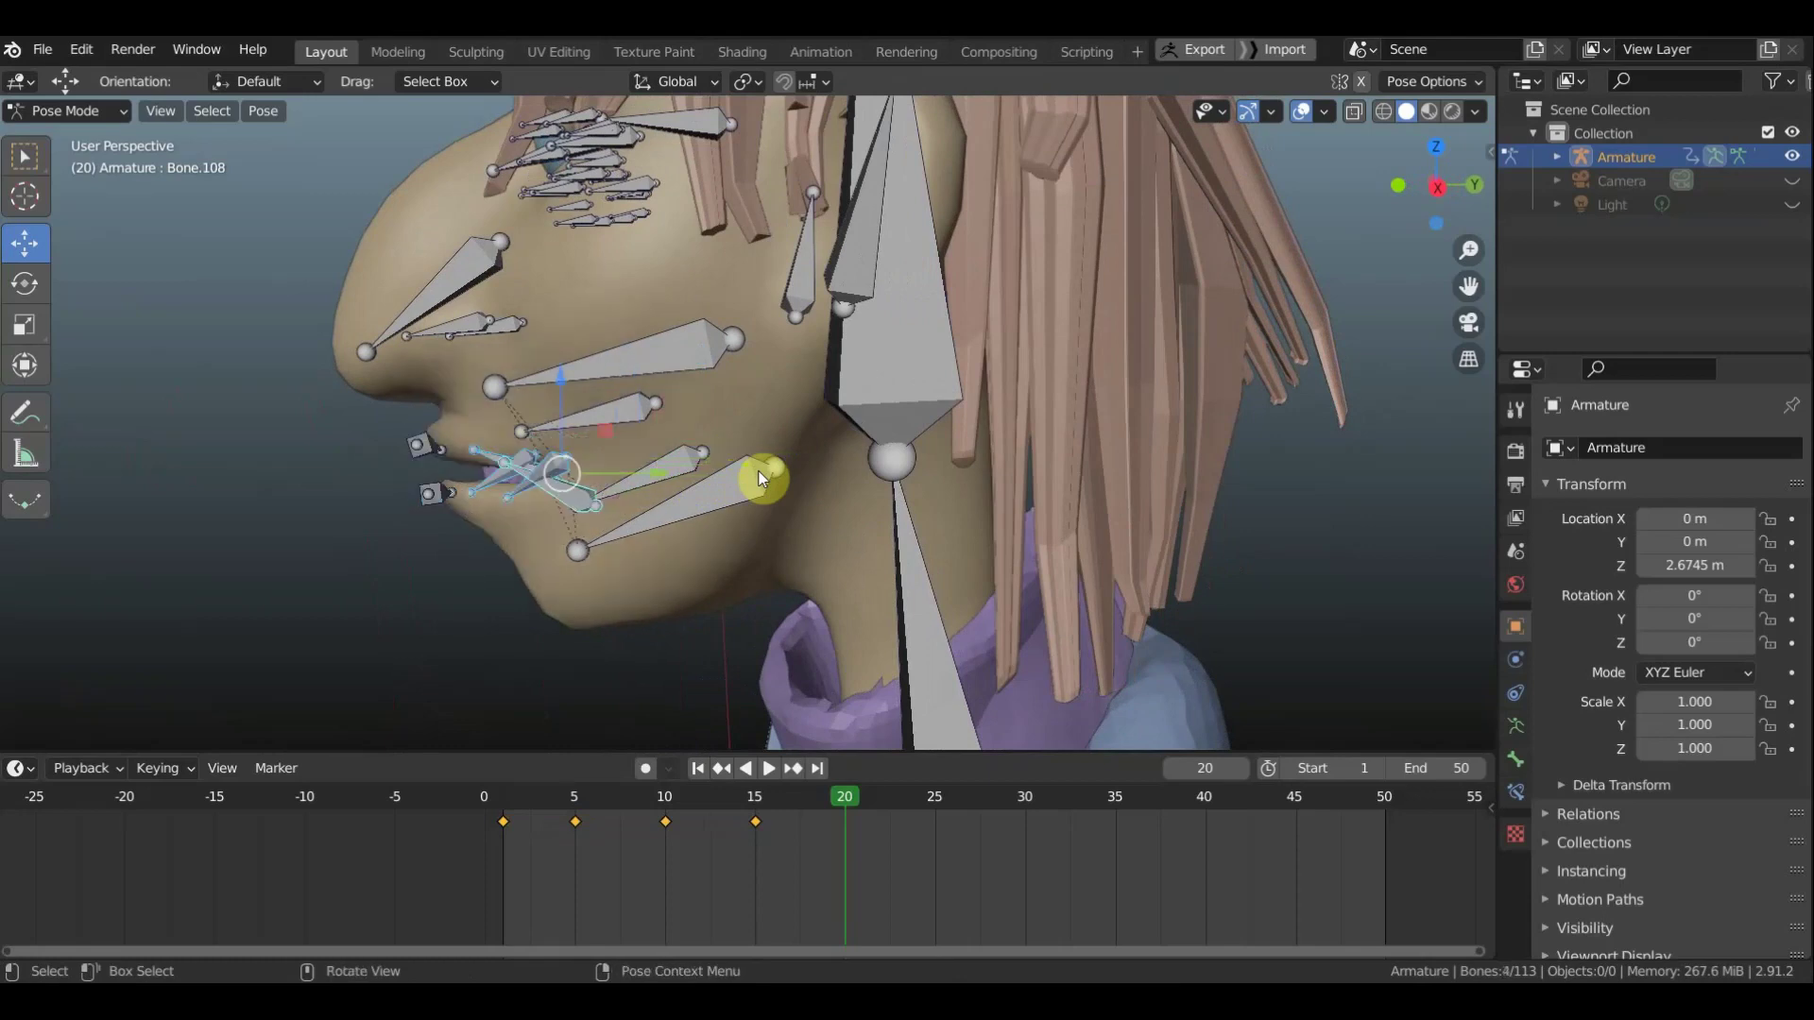
middle_click_drag(558, 486, 659, 485)
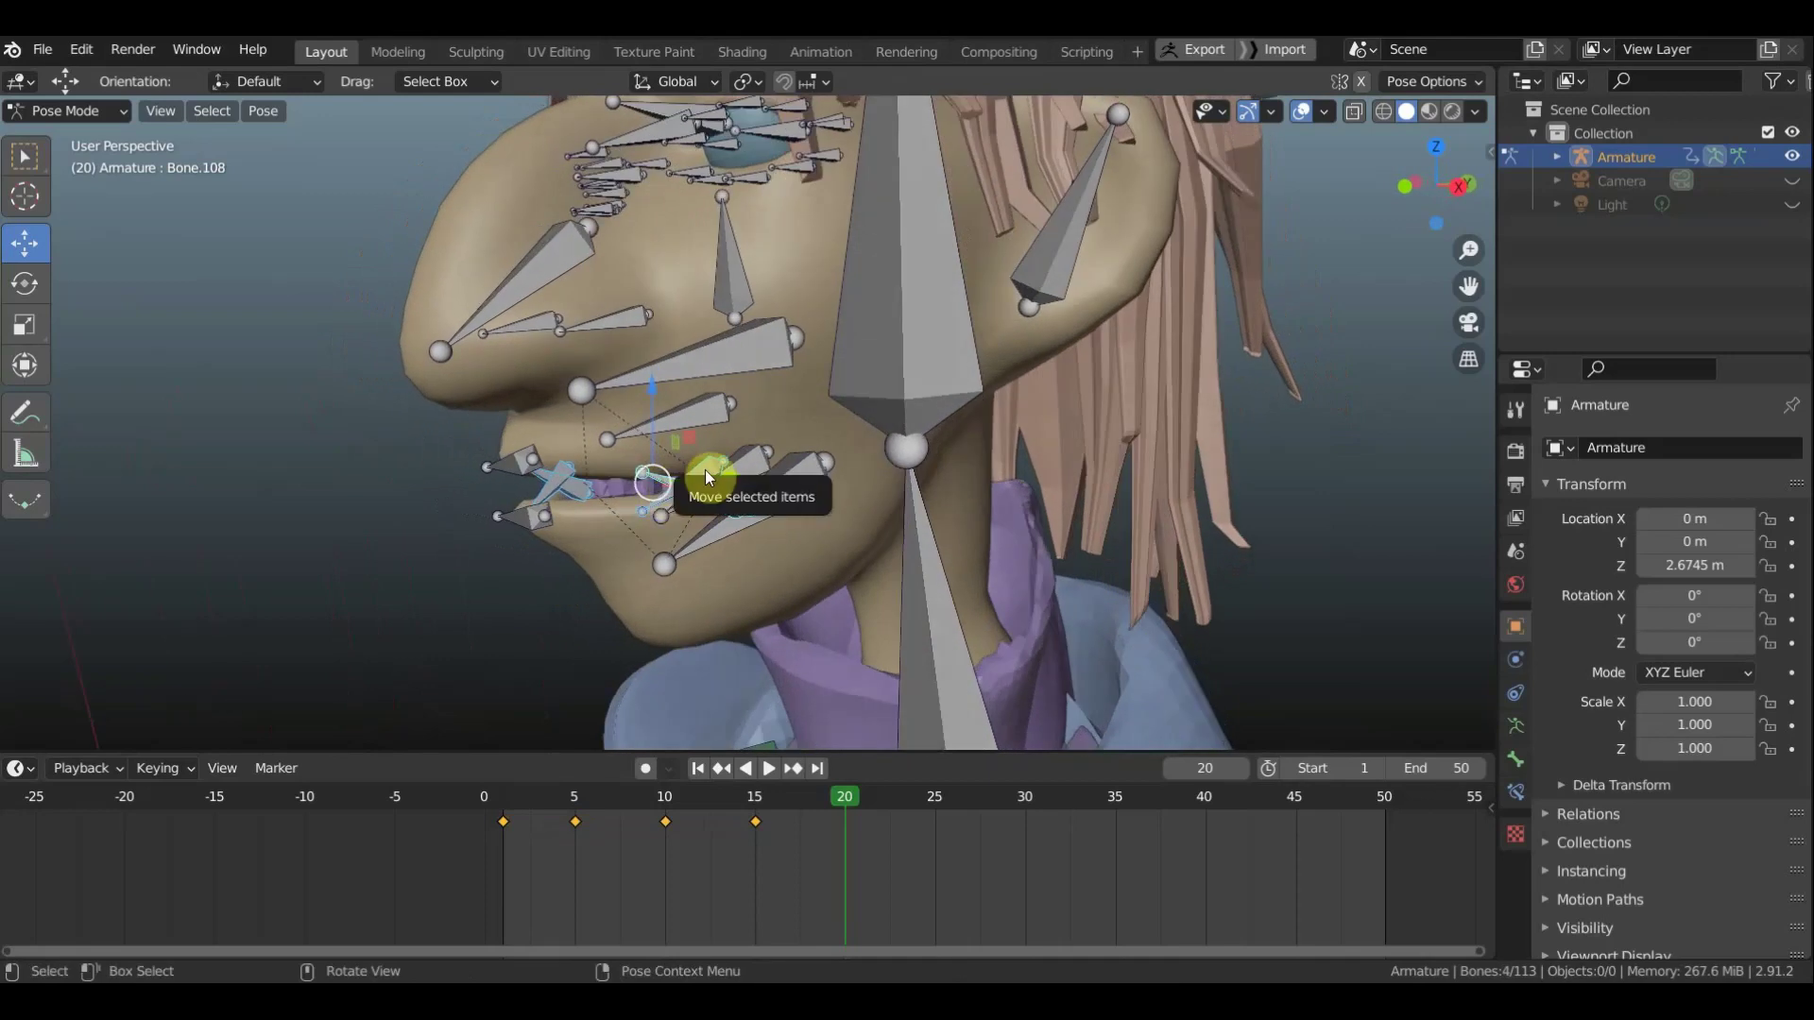
Move lip bones Bone.038, Bone.112 and Bone.108 up and back, then adjust one further
left_click(733, 501)
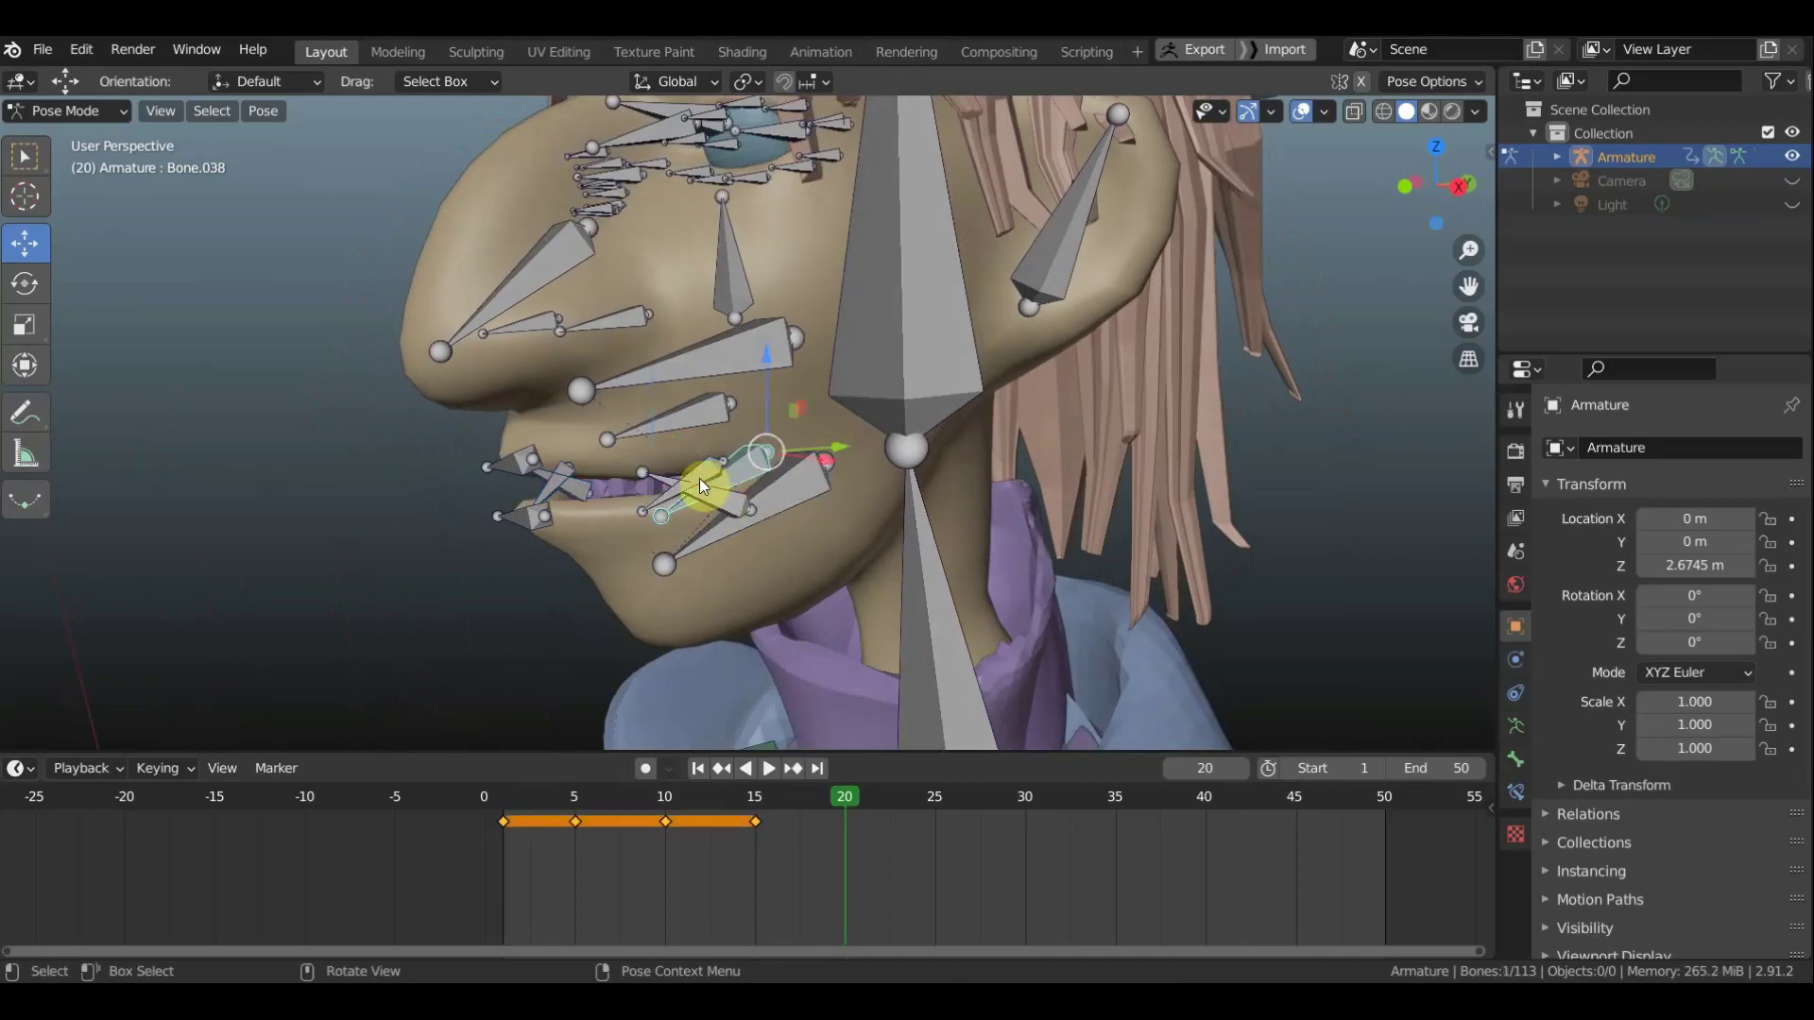
left_click(716, 505)
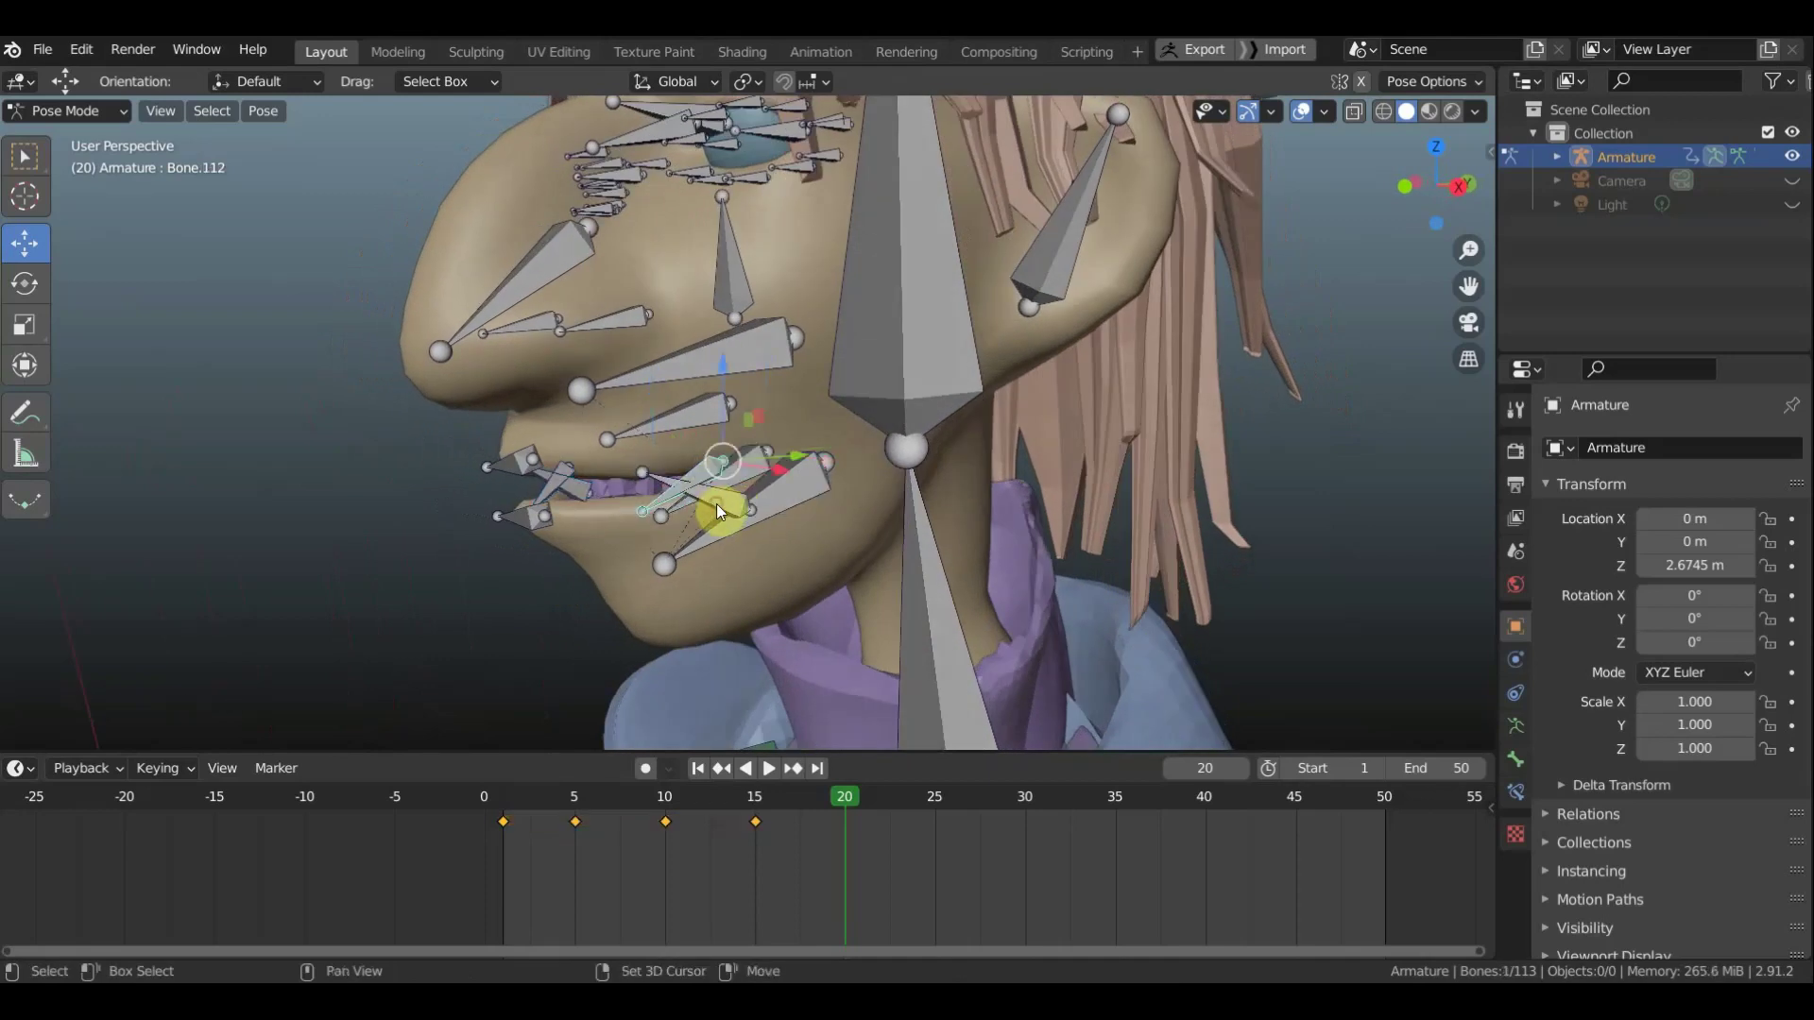
left_click(716, 505, "shift")
middle_click_drag(716, 503, 705, 503, "alt")
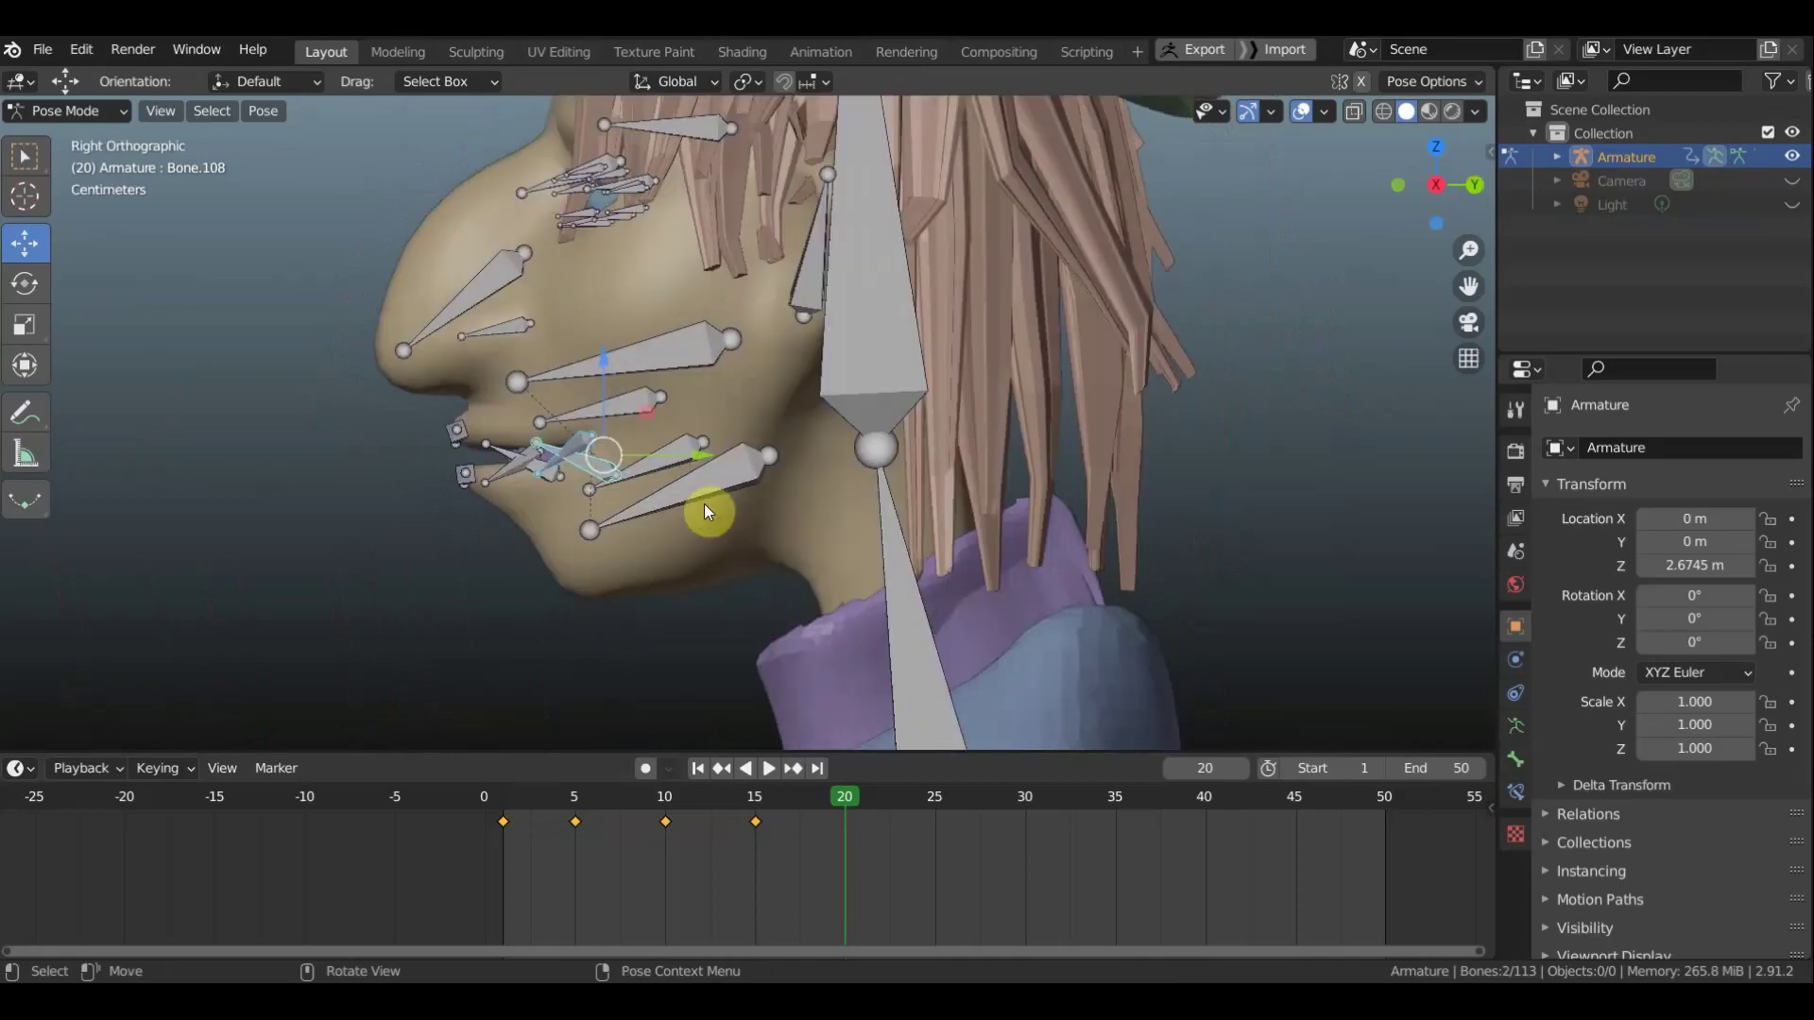
key("g")
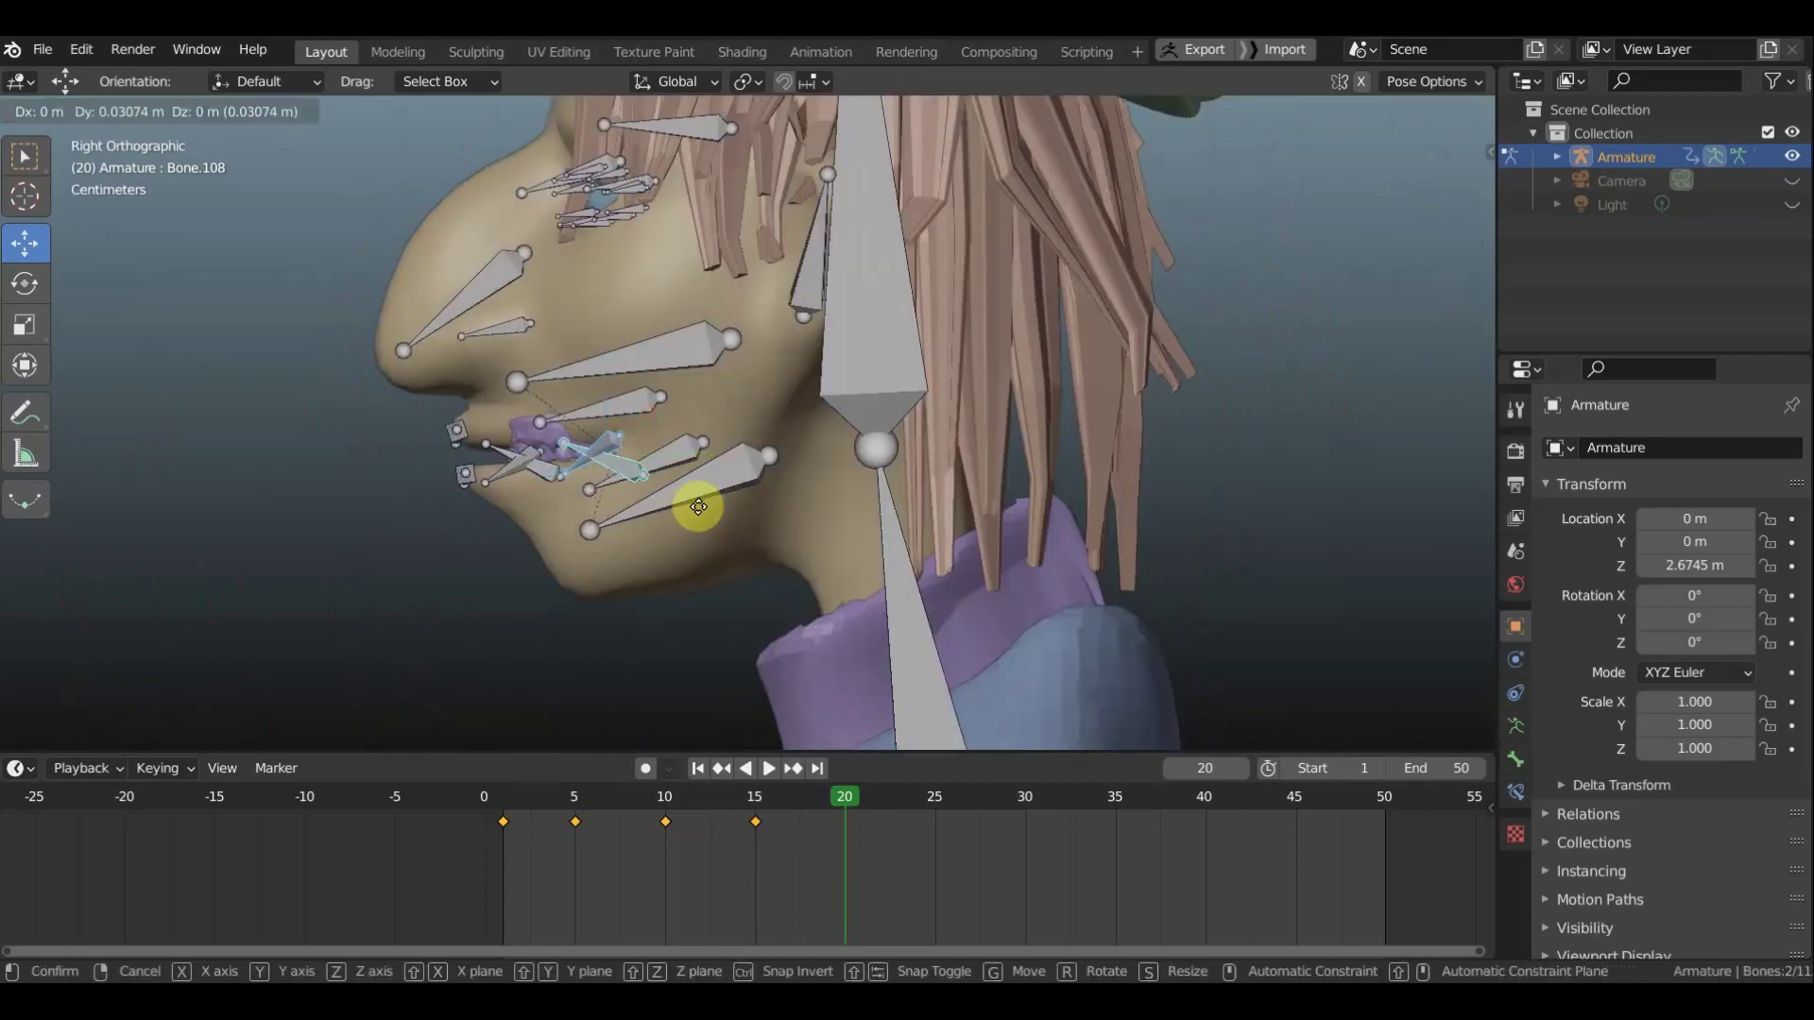
left_click(713, 517)
mouse_move(714, 515)
middle_mouse_down()
mouse_move(914, 492)
mouse_move(956, 508)
middle_mouse_up()
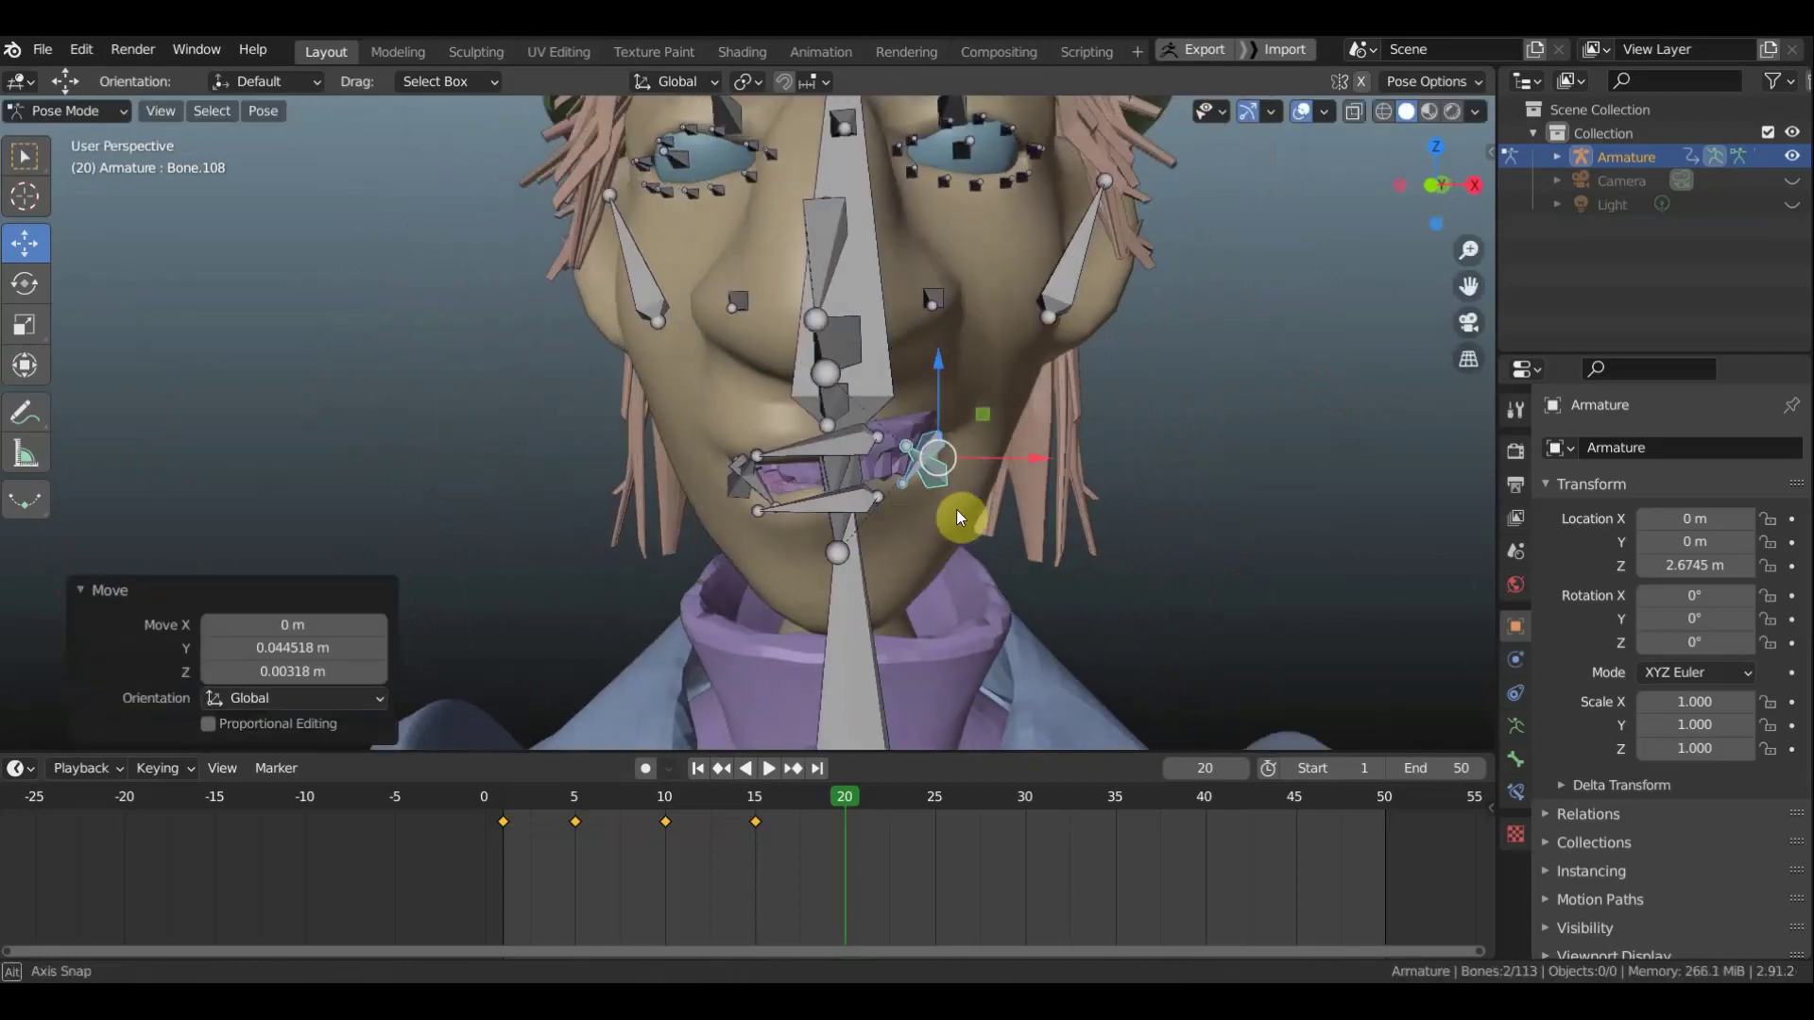
key("g")
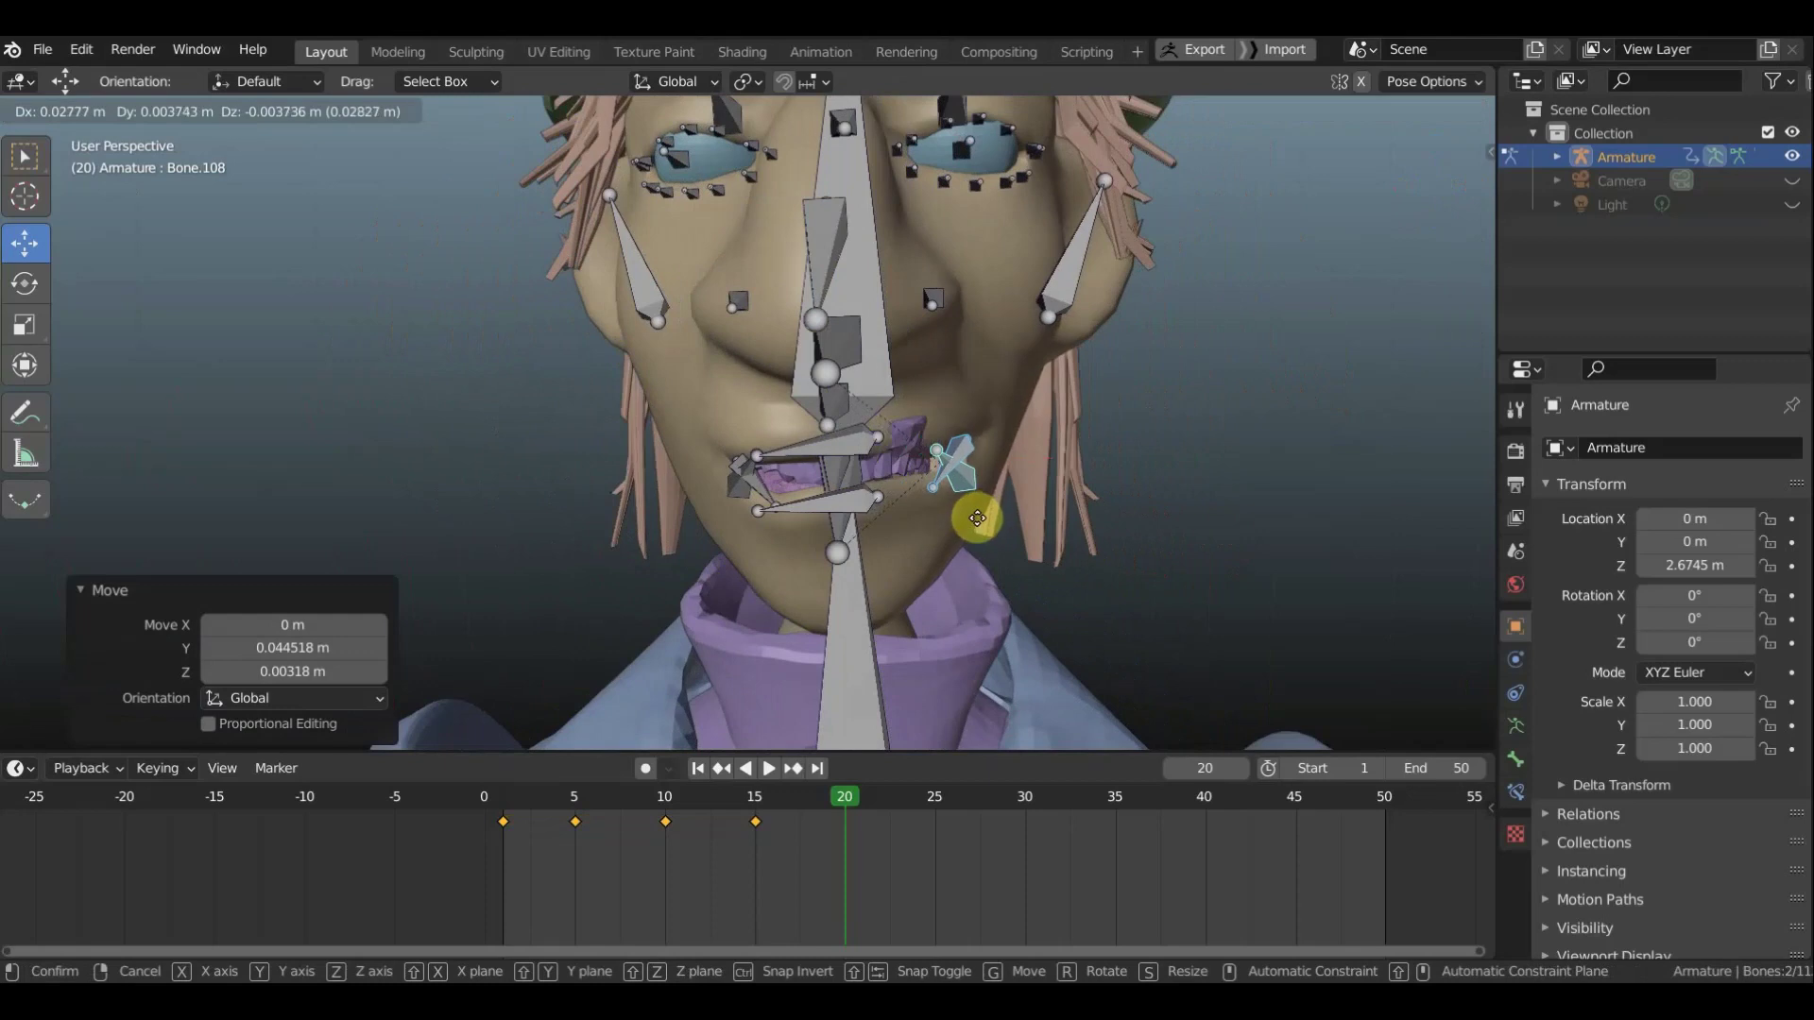
left_click(976, 517)
Refine a lip bone's position from side and front, then move the left lip-corner bone
middle_click_drag(976, 518, 790, 581)
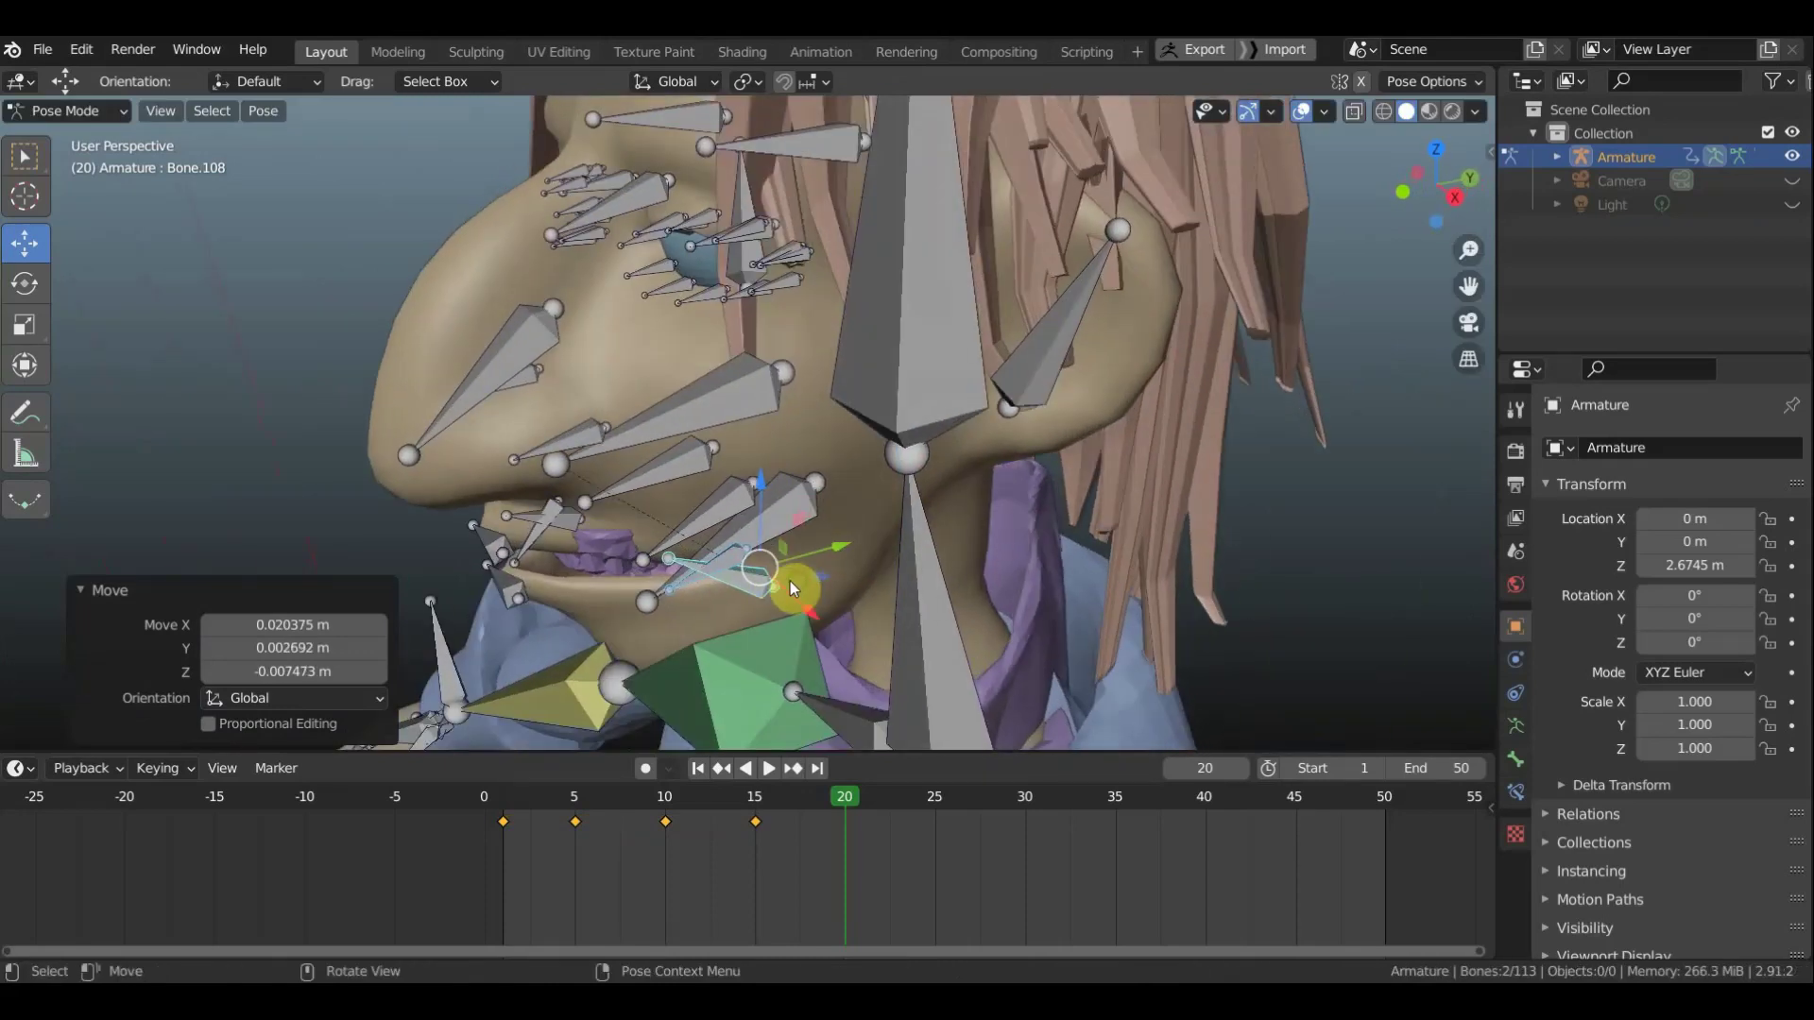
key("g")
left_click(756, 584)
middle_click_drag(775, 578, 928, 506)
key("g")
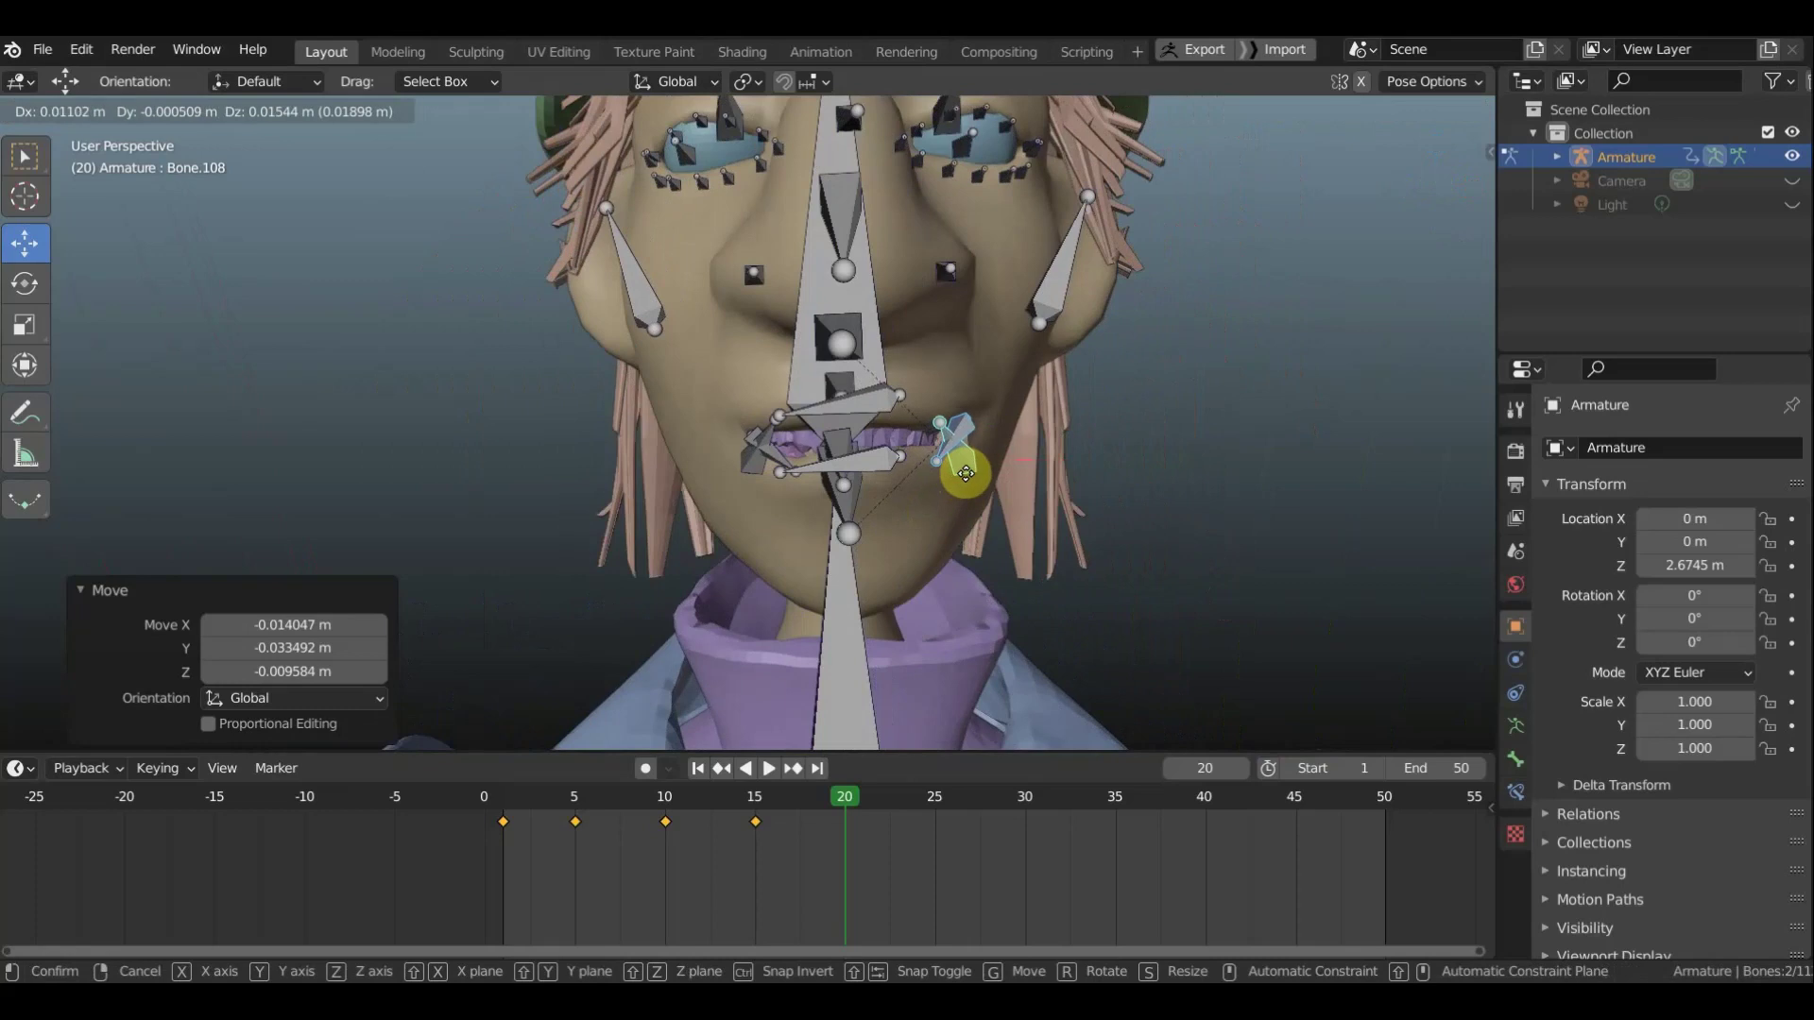
left_click(965, 474)
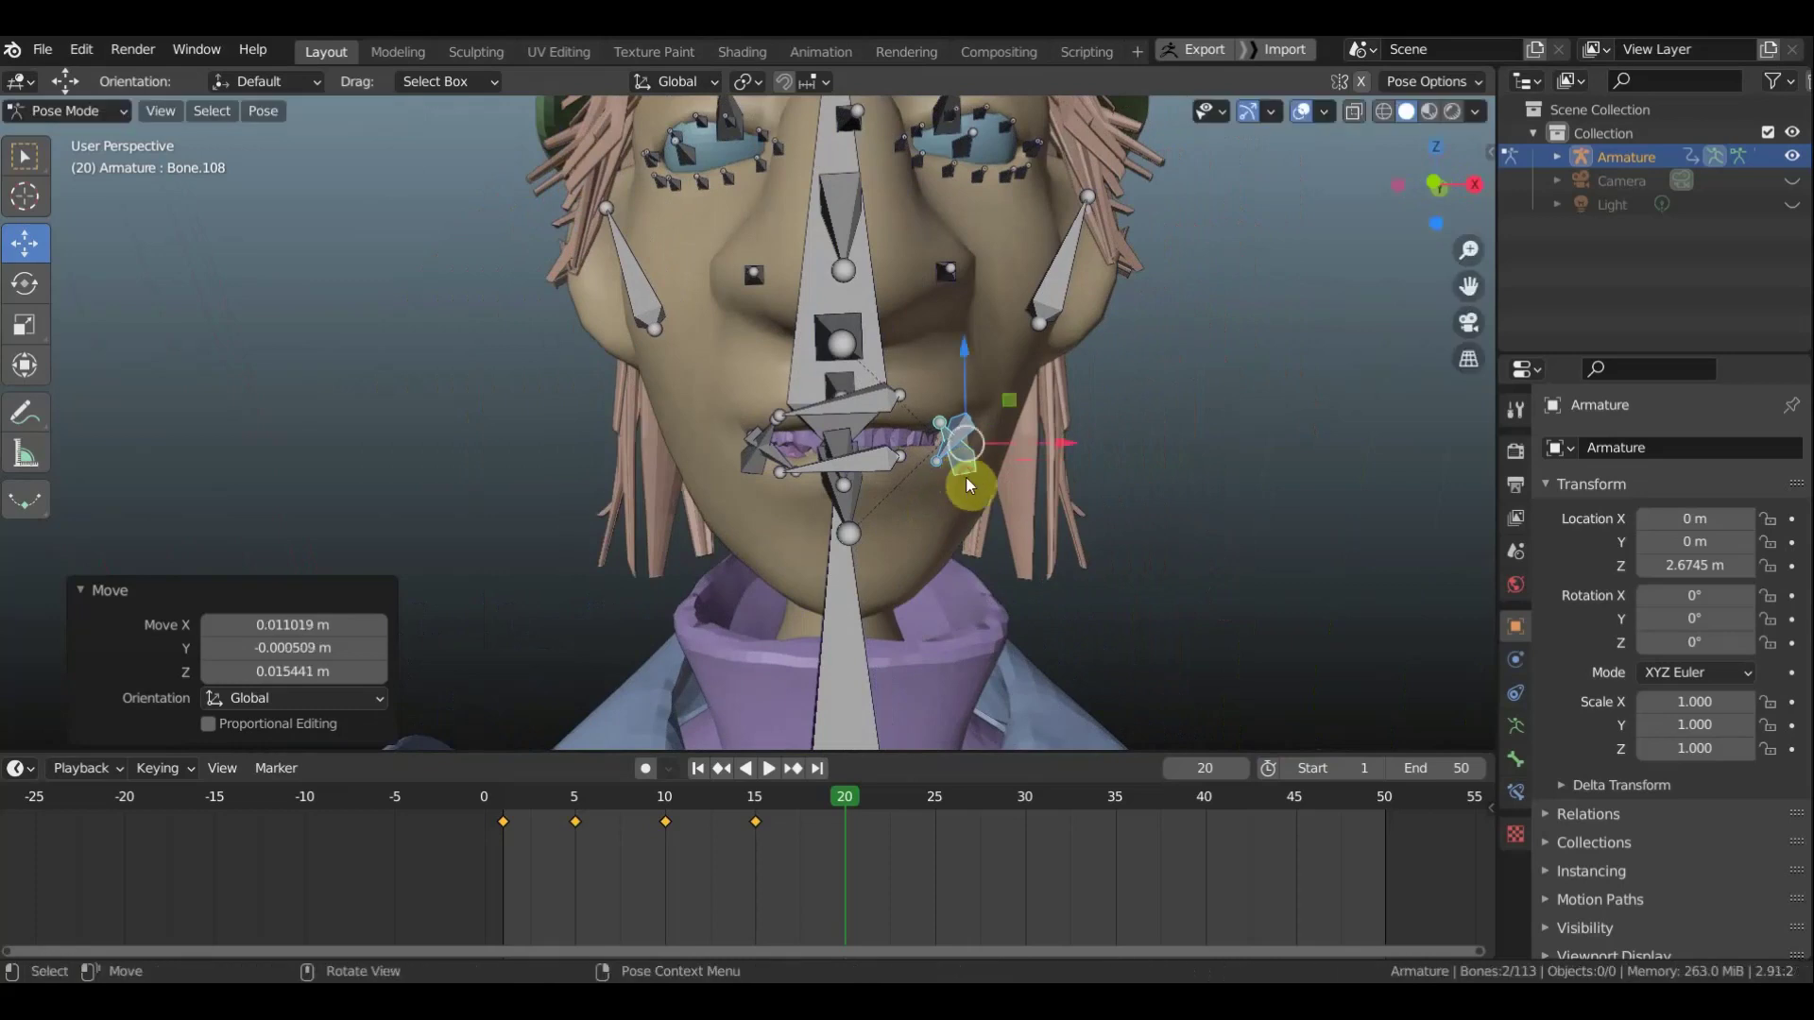
left_click(736, 448)
key("g")
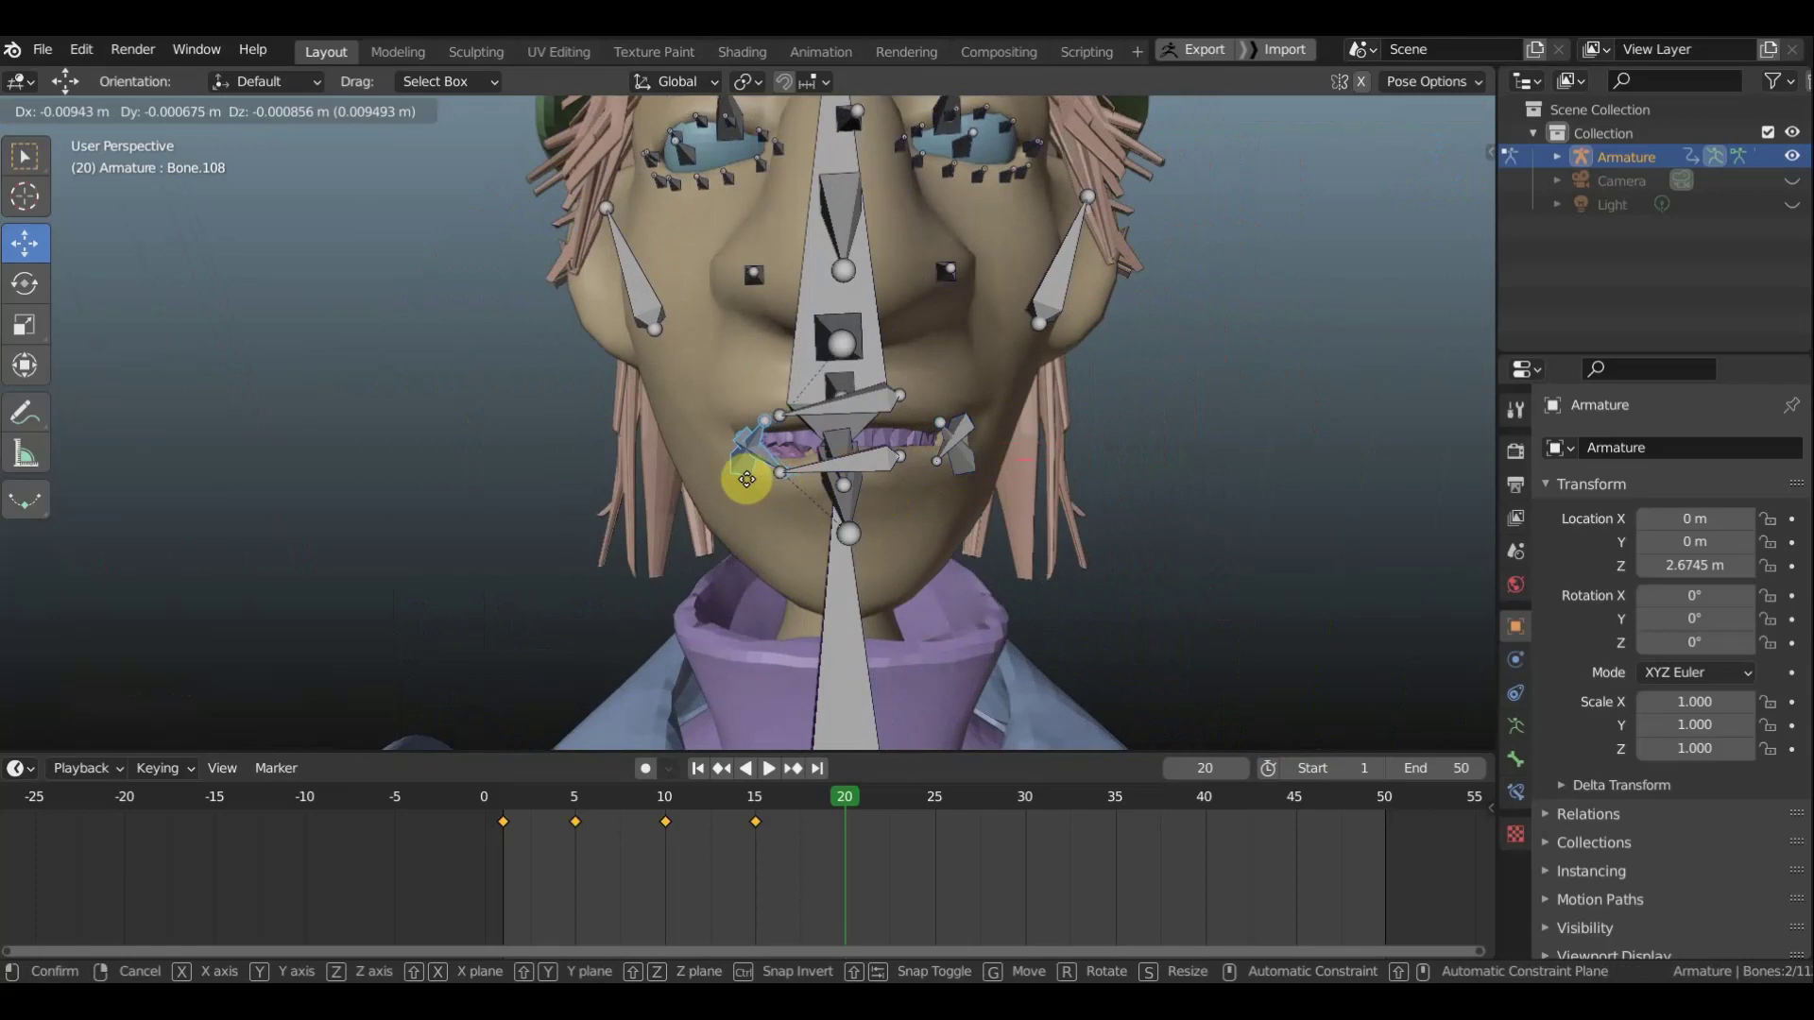
left_click(736, 481)
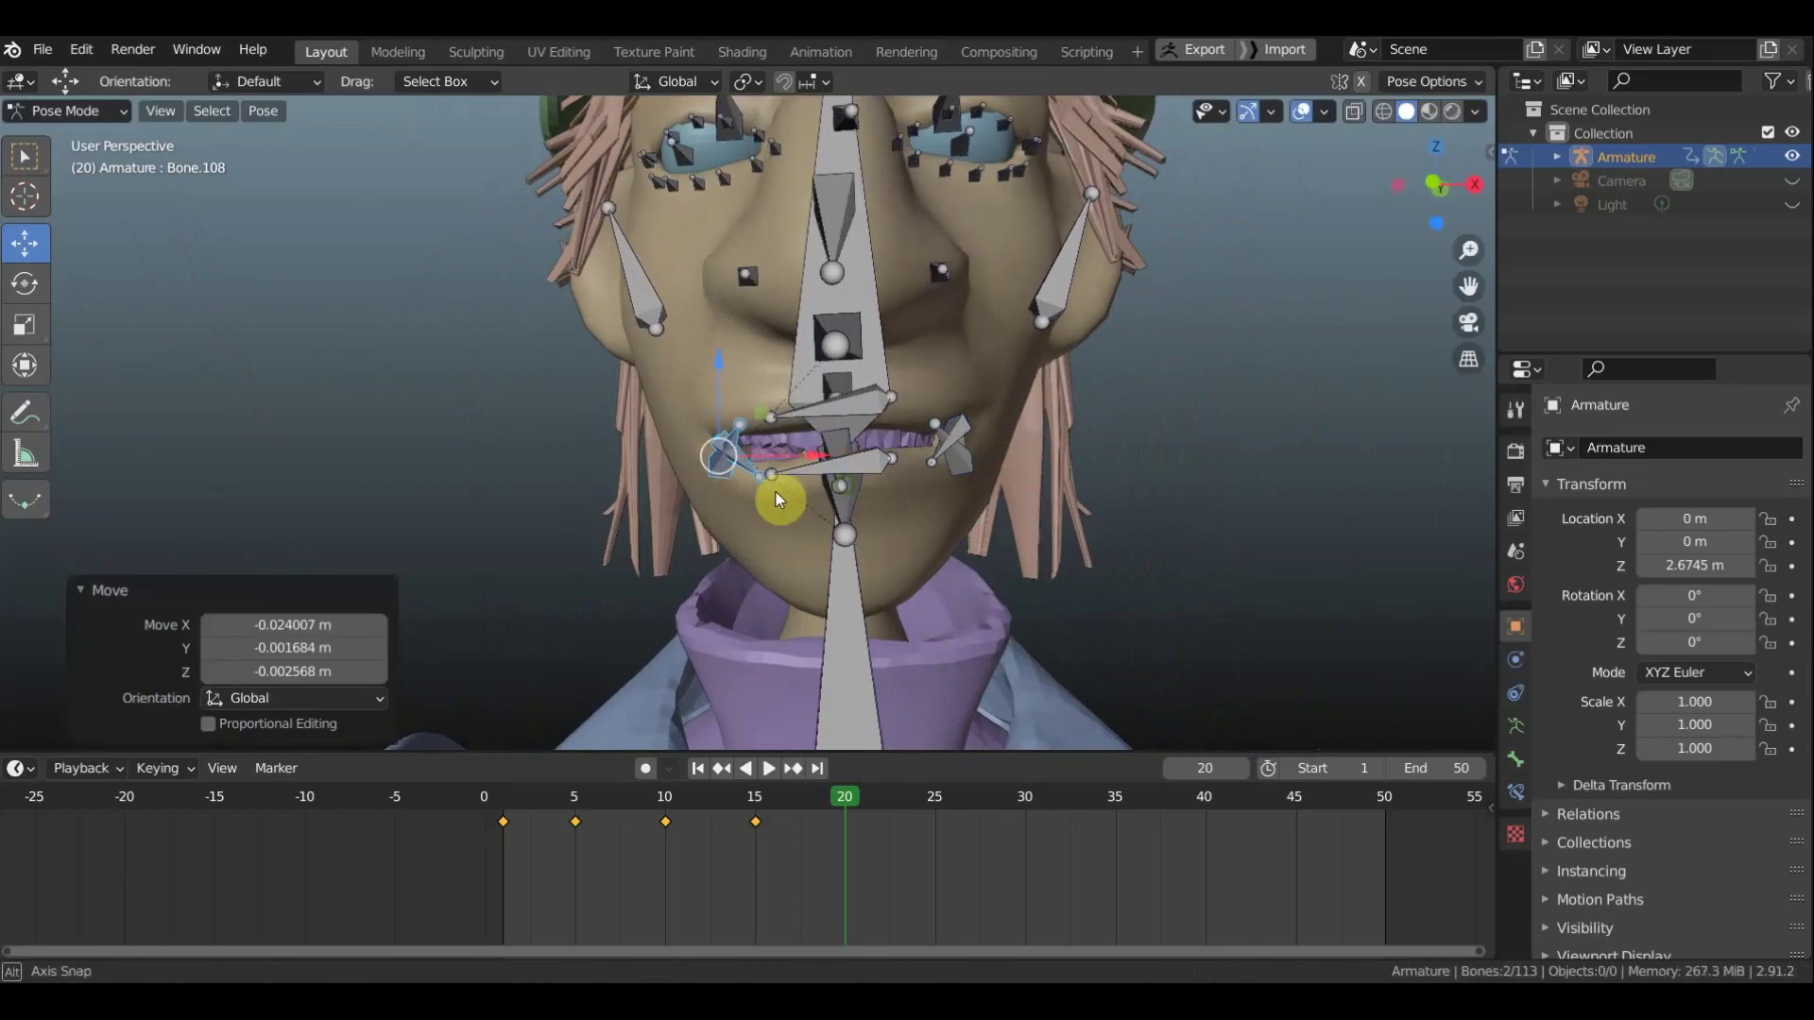
Push the two lip-corner bones forward in a straight side view (about 0.025 m Y)
middle_click_drag(774, 492, 642, 501)
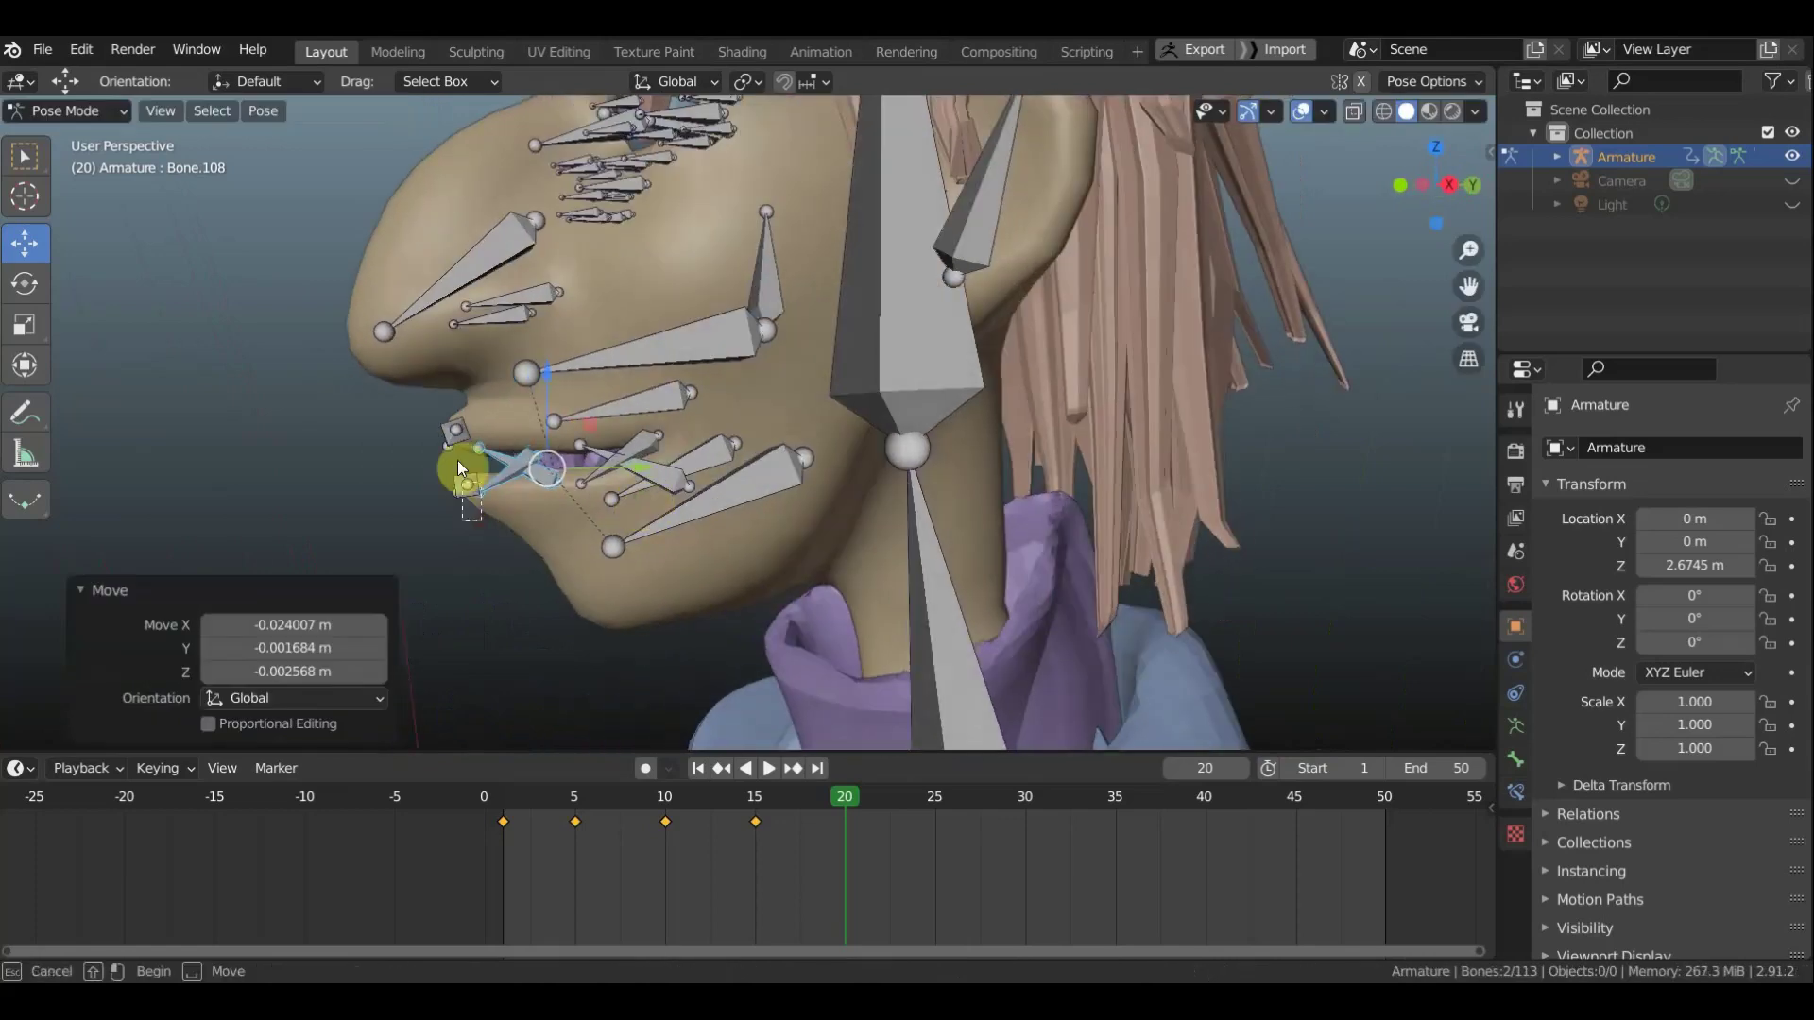
left_click_drag(428, 411, 444, 461, "shift")
key("KP_3")
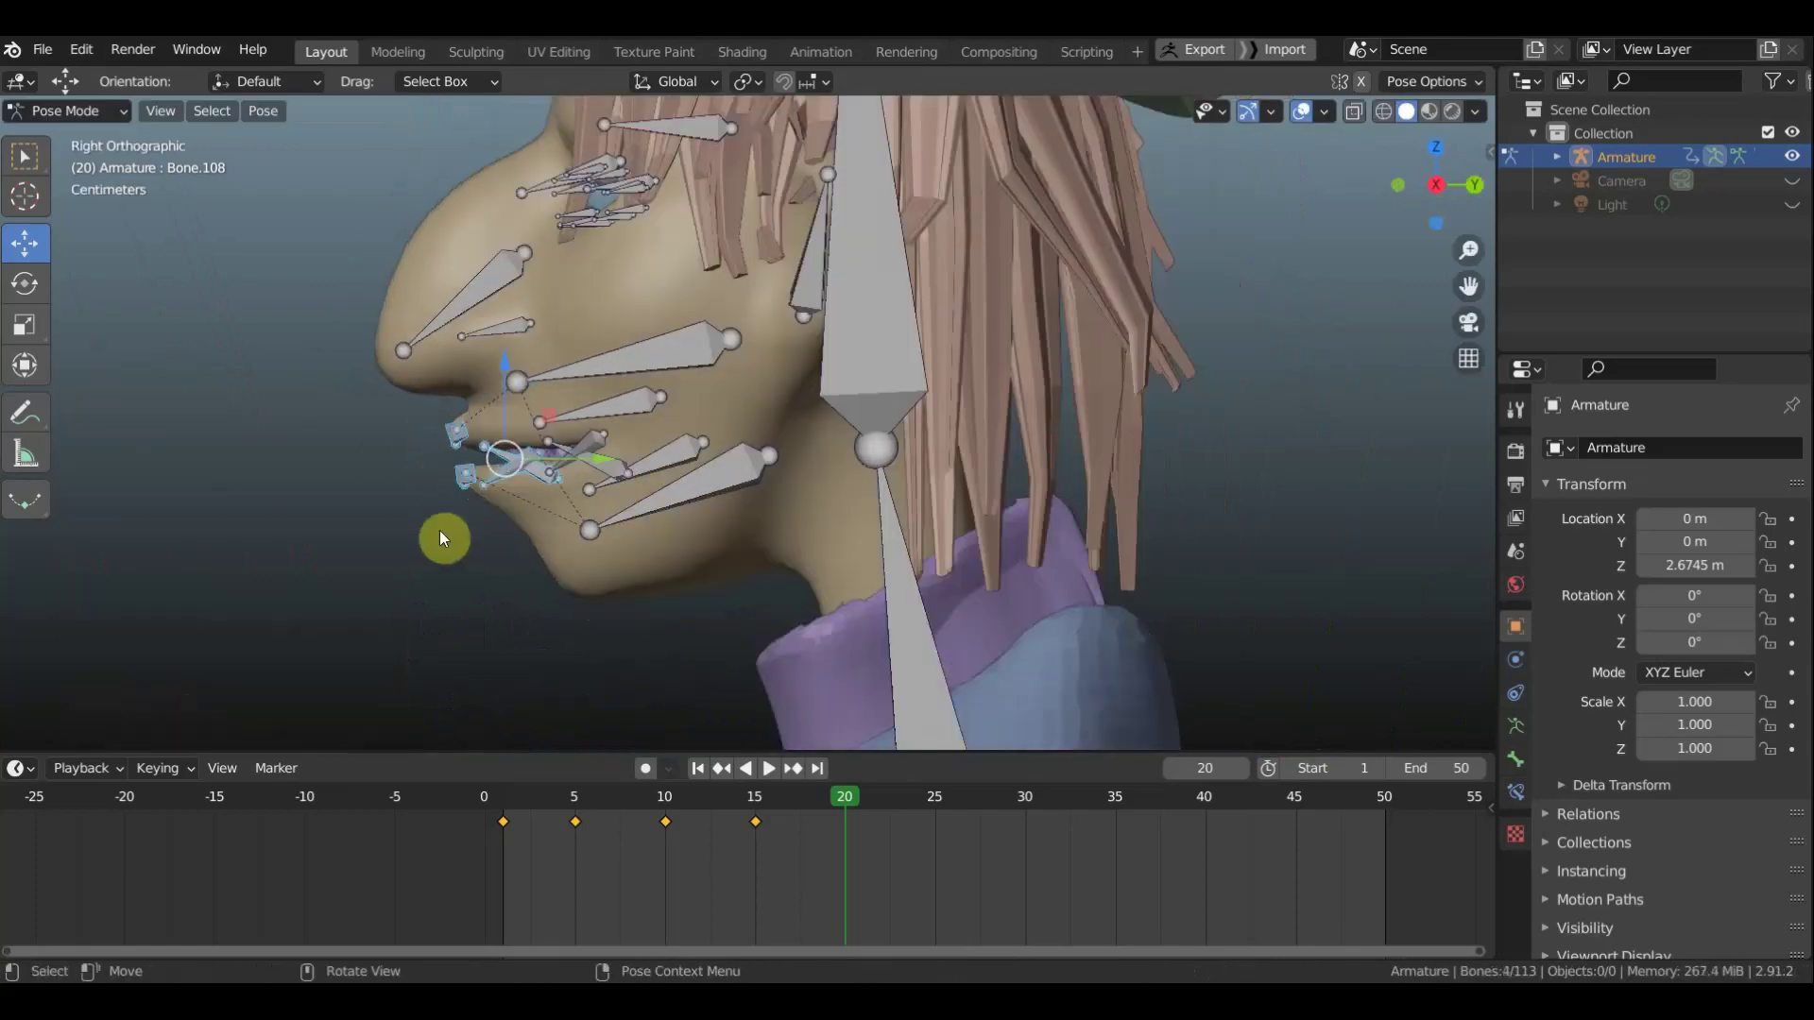
mouse_move(468, 529)
left_mouse_down()
mouse_move(427, 417)
mouse_move(464, 471)
left_mouse_up()
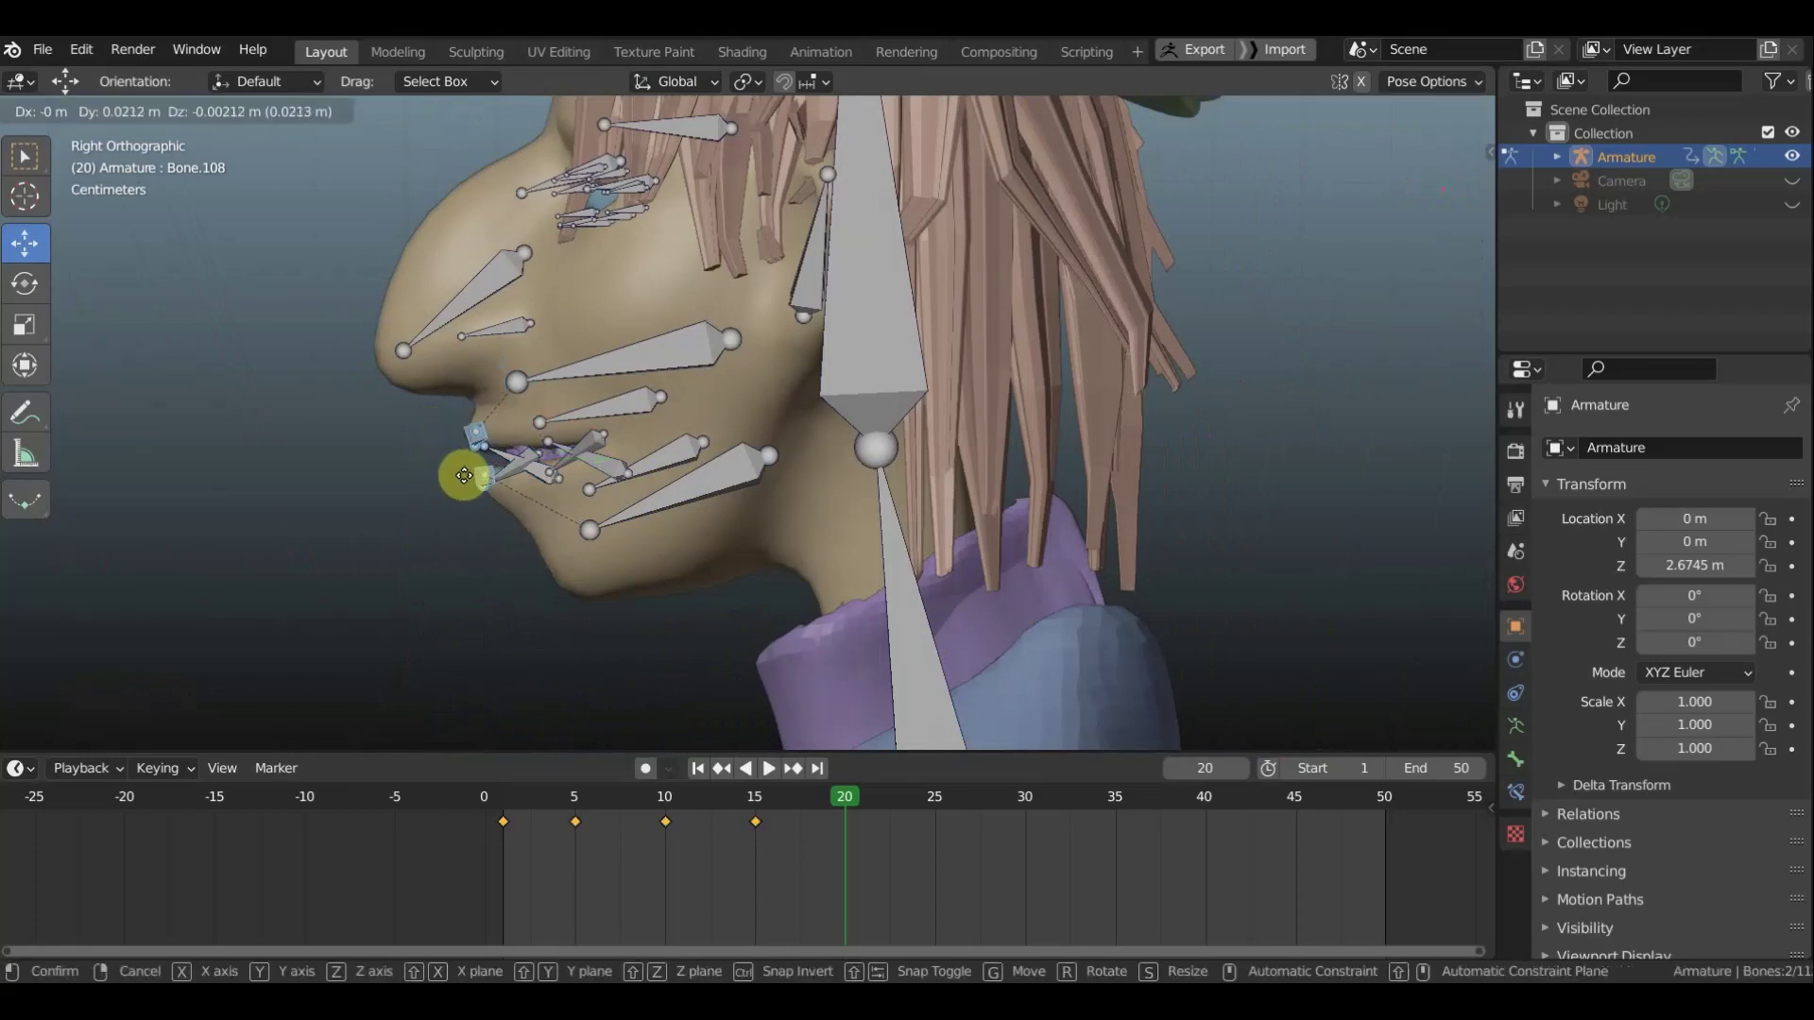
left_click_drag(464, 472, 468, 474)
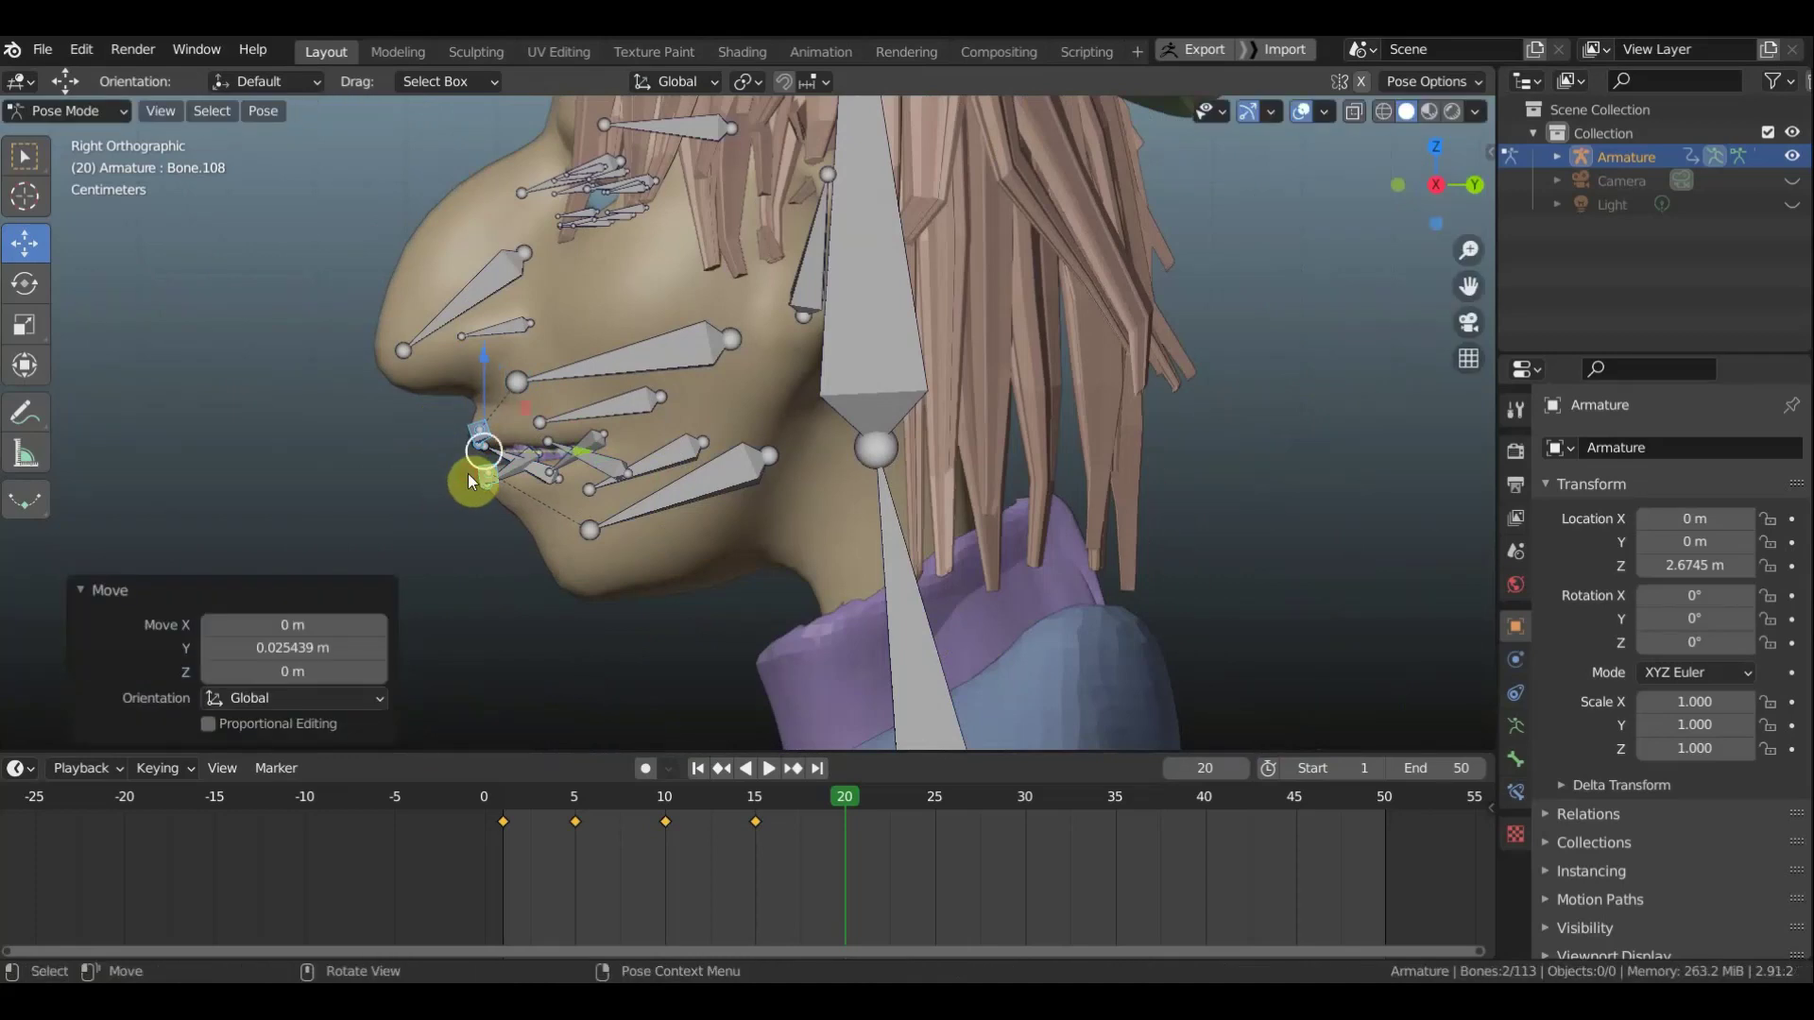
Key location and rotation for every rig bone at frame 20
key("a")
key("i")
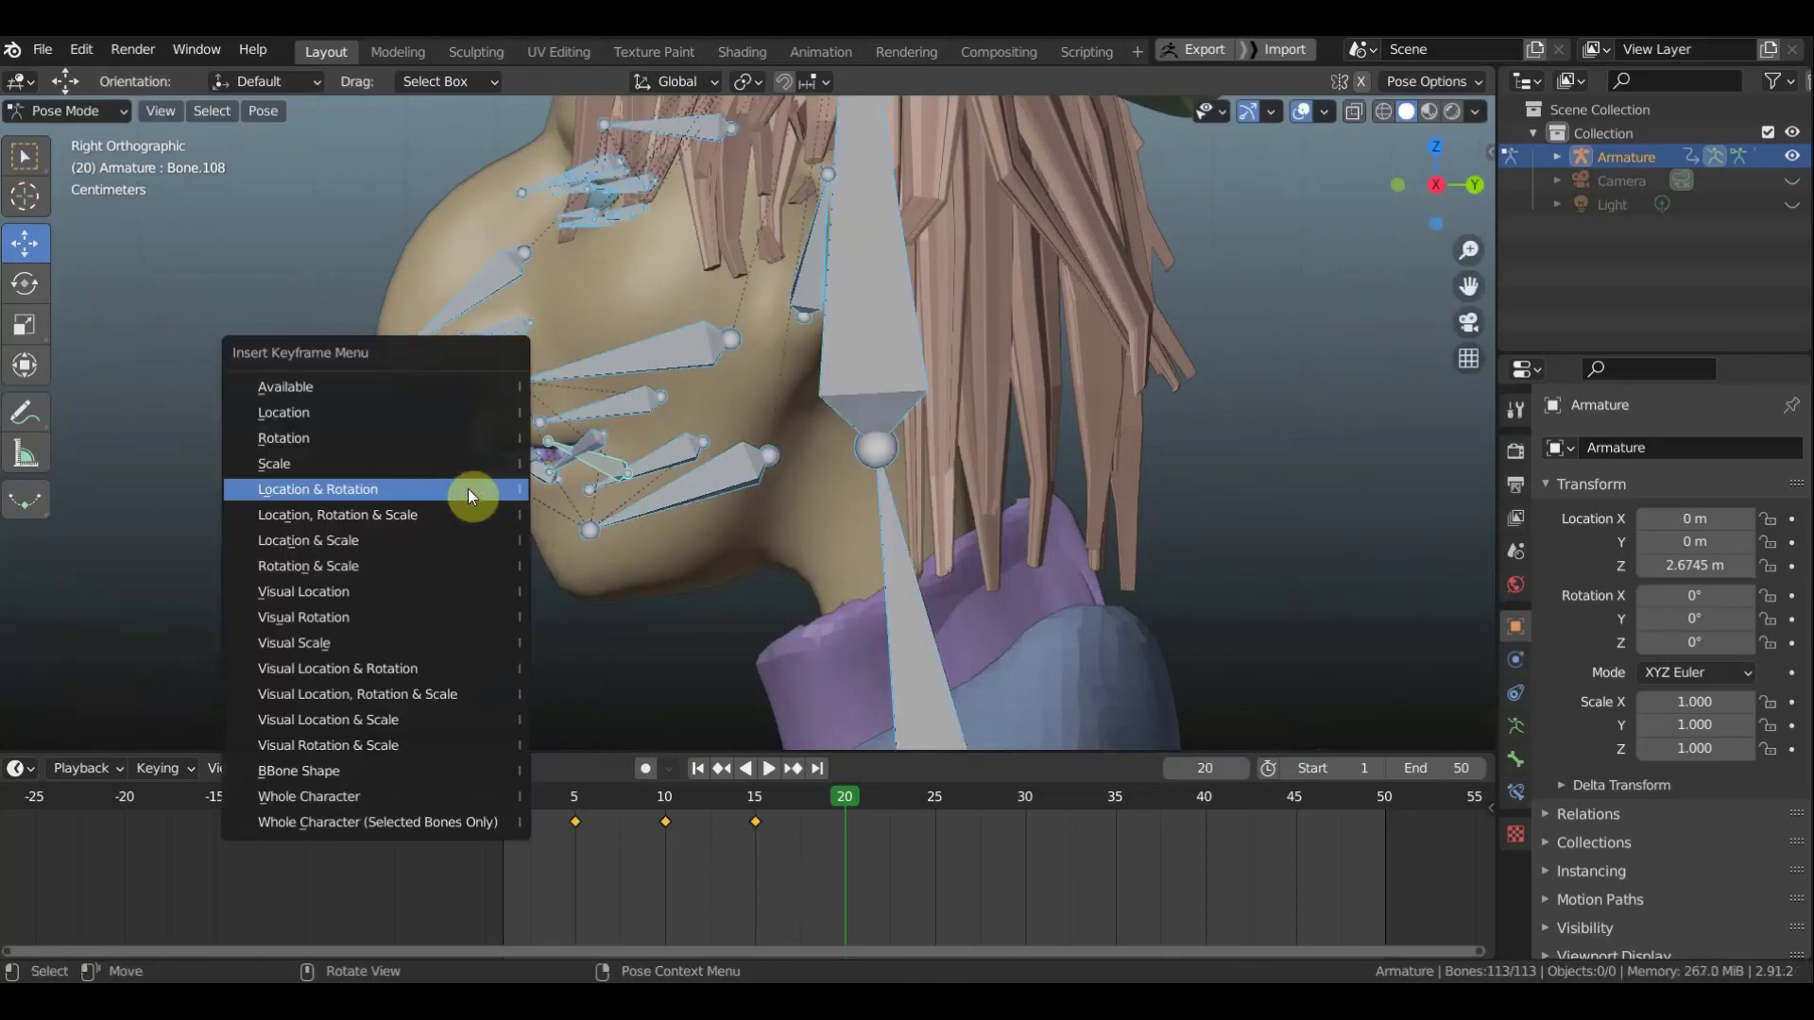
left_click(467, 489)
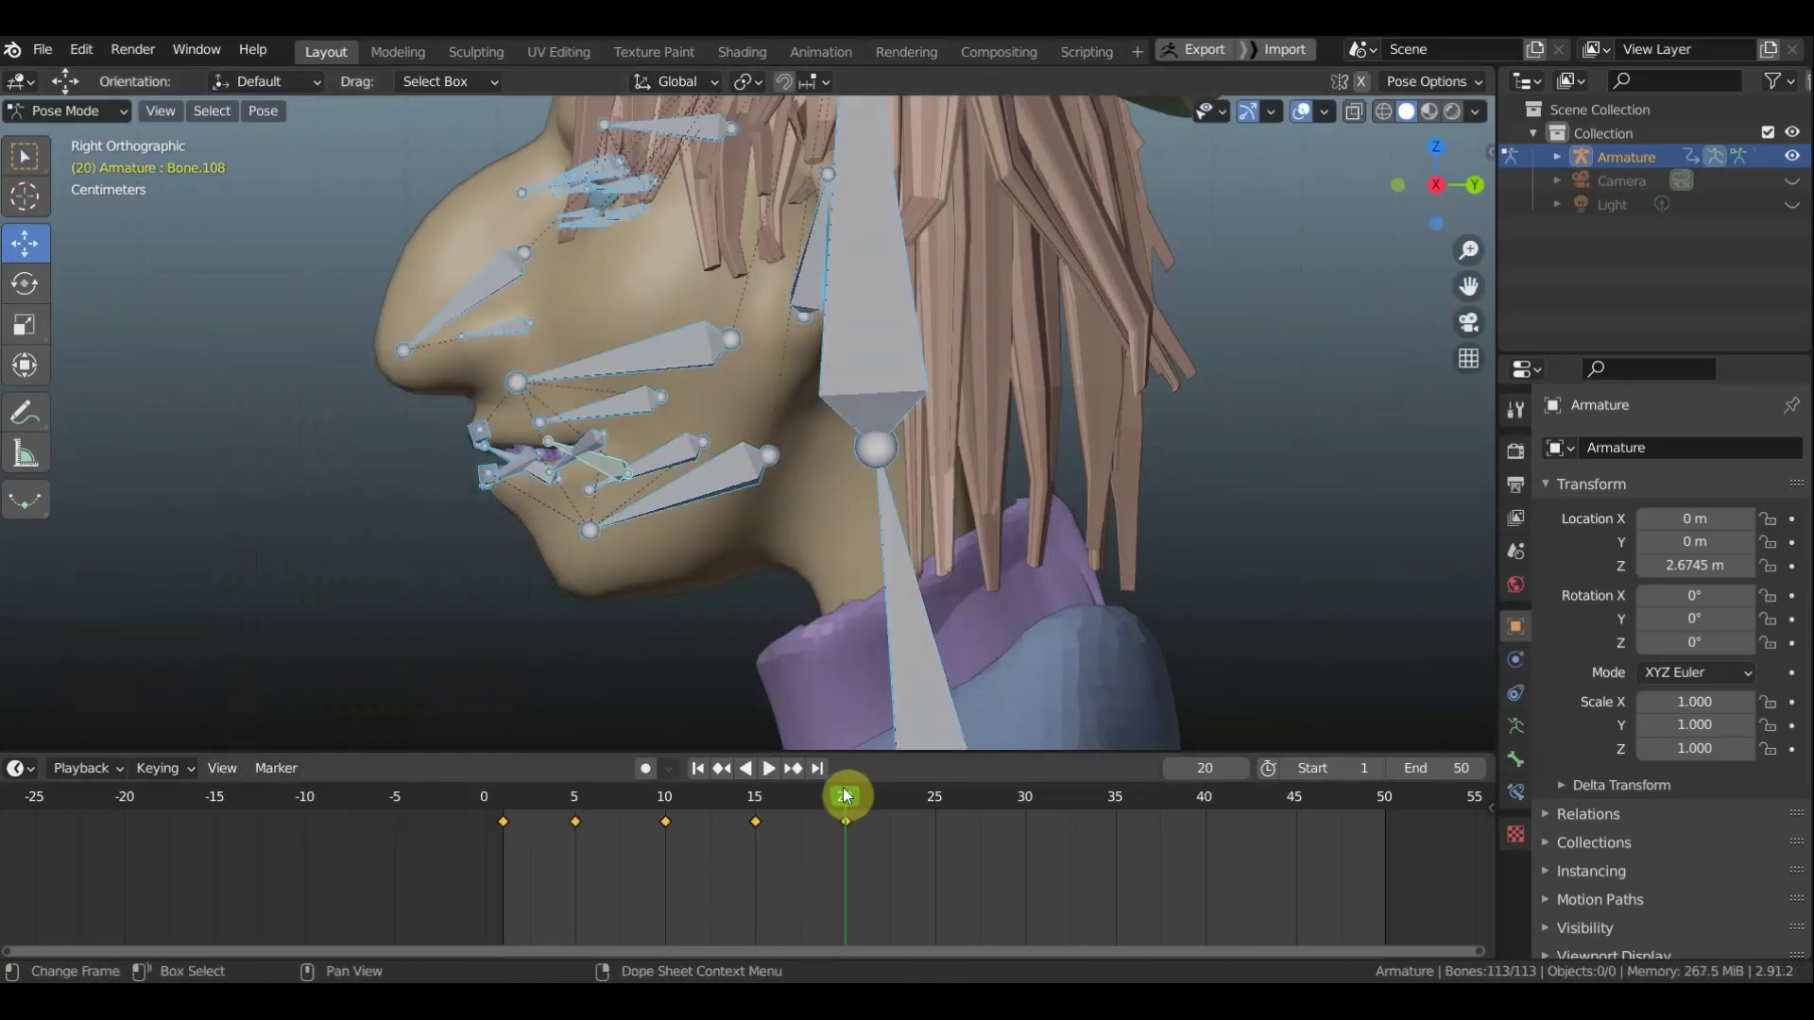
Play and scrub the lip animation with the rig's bones hidden via Overlays
left_click_drag(846, 797, 593, 807)
key("space")
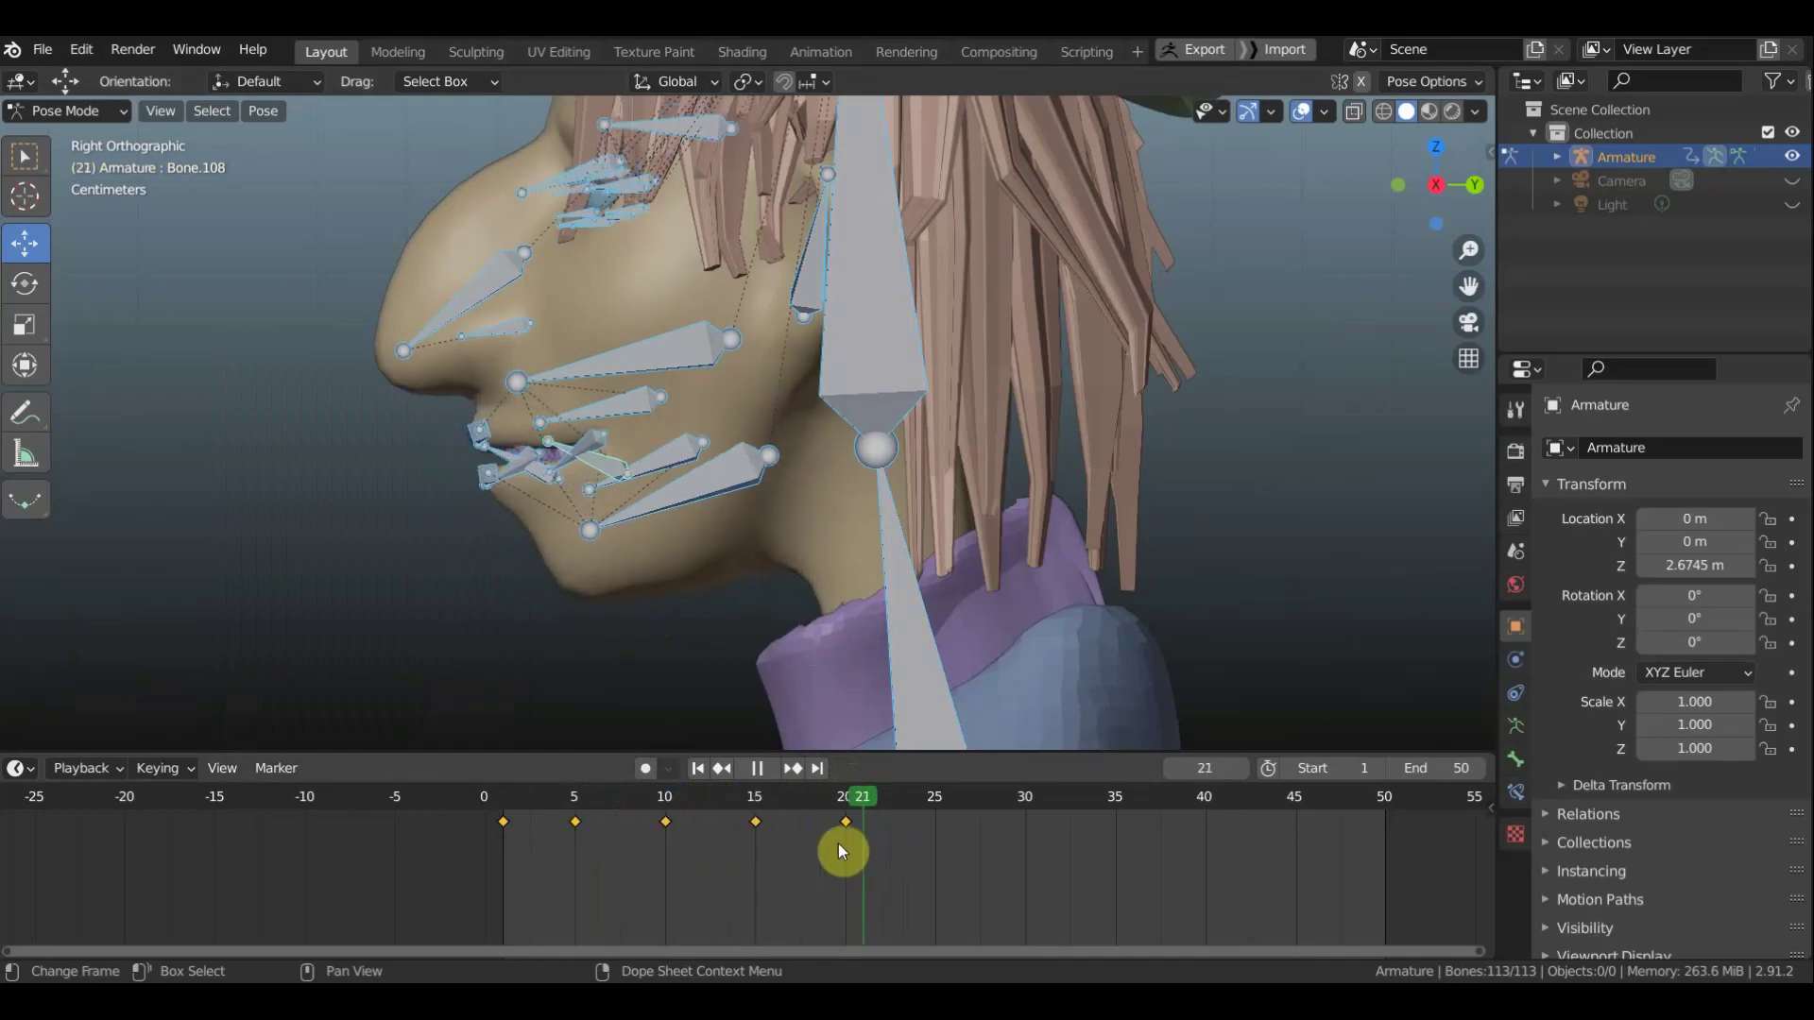
left_click(649, 830)
key("space")
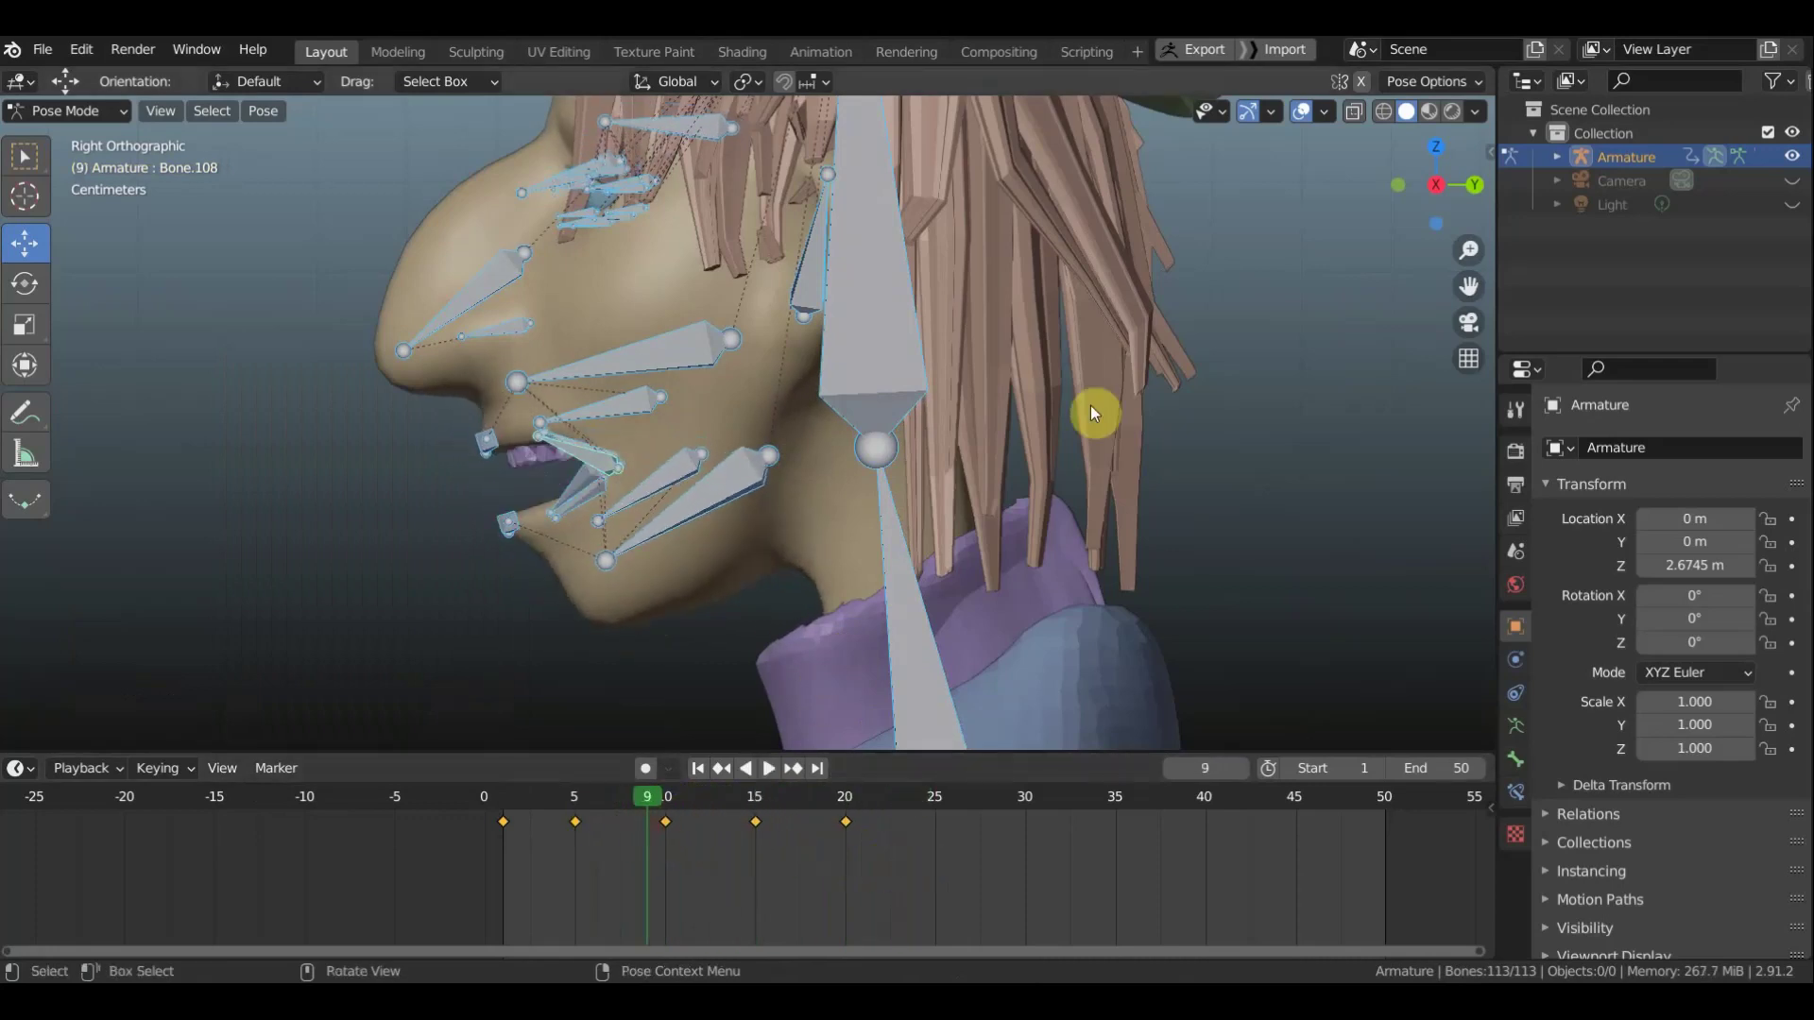
left_click(1304, 112)
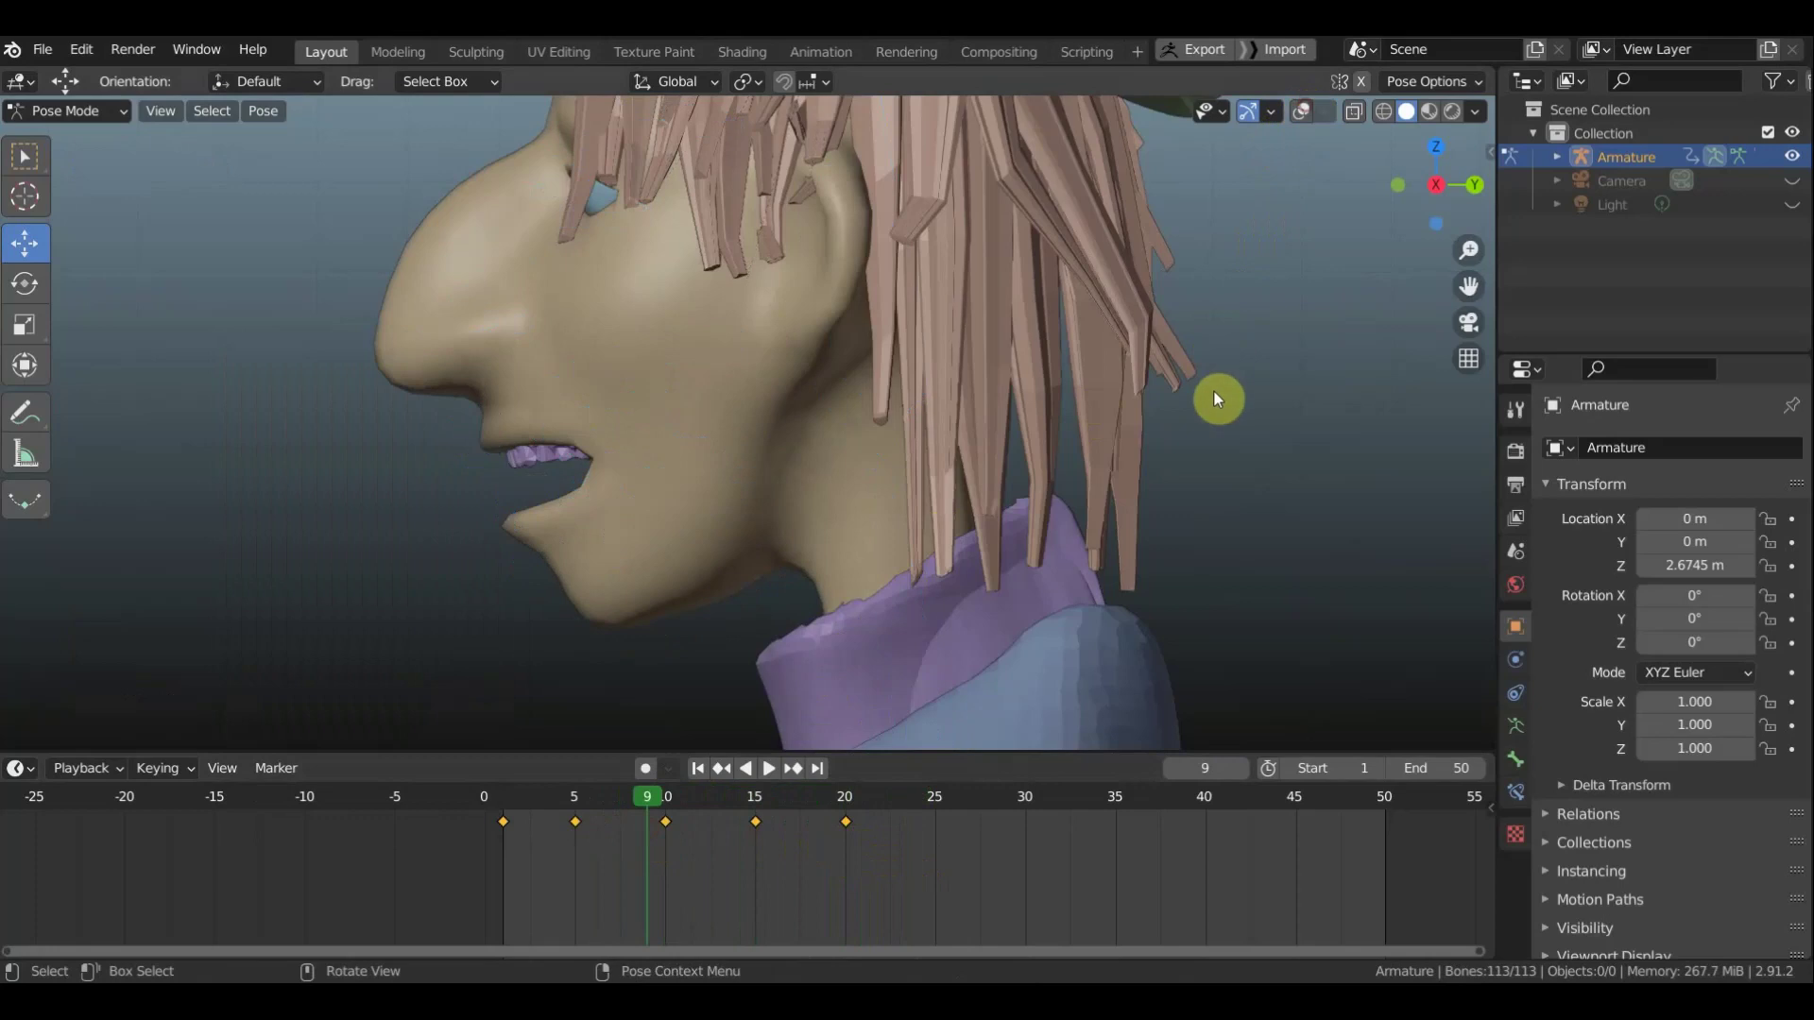
left_click_drag(689, 798, 515, 798)
key("space")
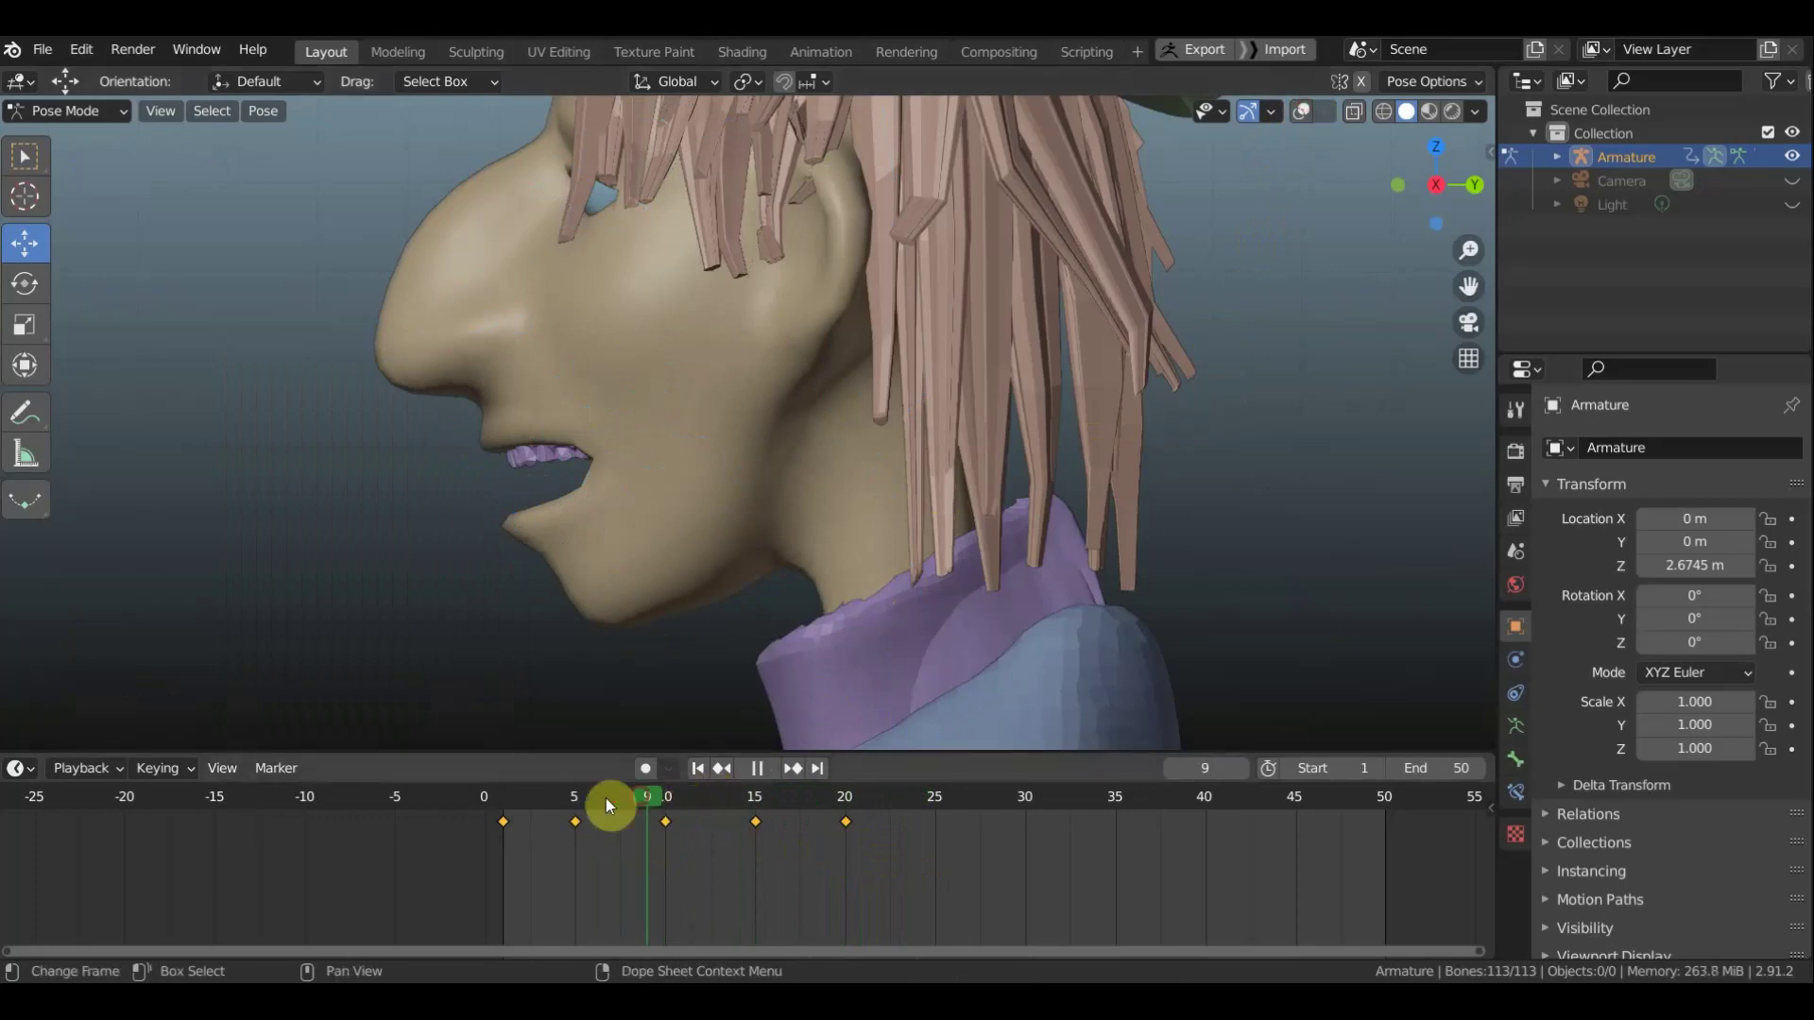
mouse_move(728, 830)
left_mouse_down()
mouse_move(1007, 863)
mouse_move(692, 845)
mouse_move(1104, 877)
left_mouse_up()
mouse_move(825, 864)
left_mouse_down()
mouse_move(575, 858)
mouse_move(950, 879)
mouse_move(924, 871)
left_mouse_up()
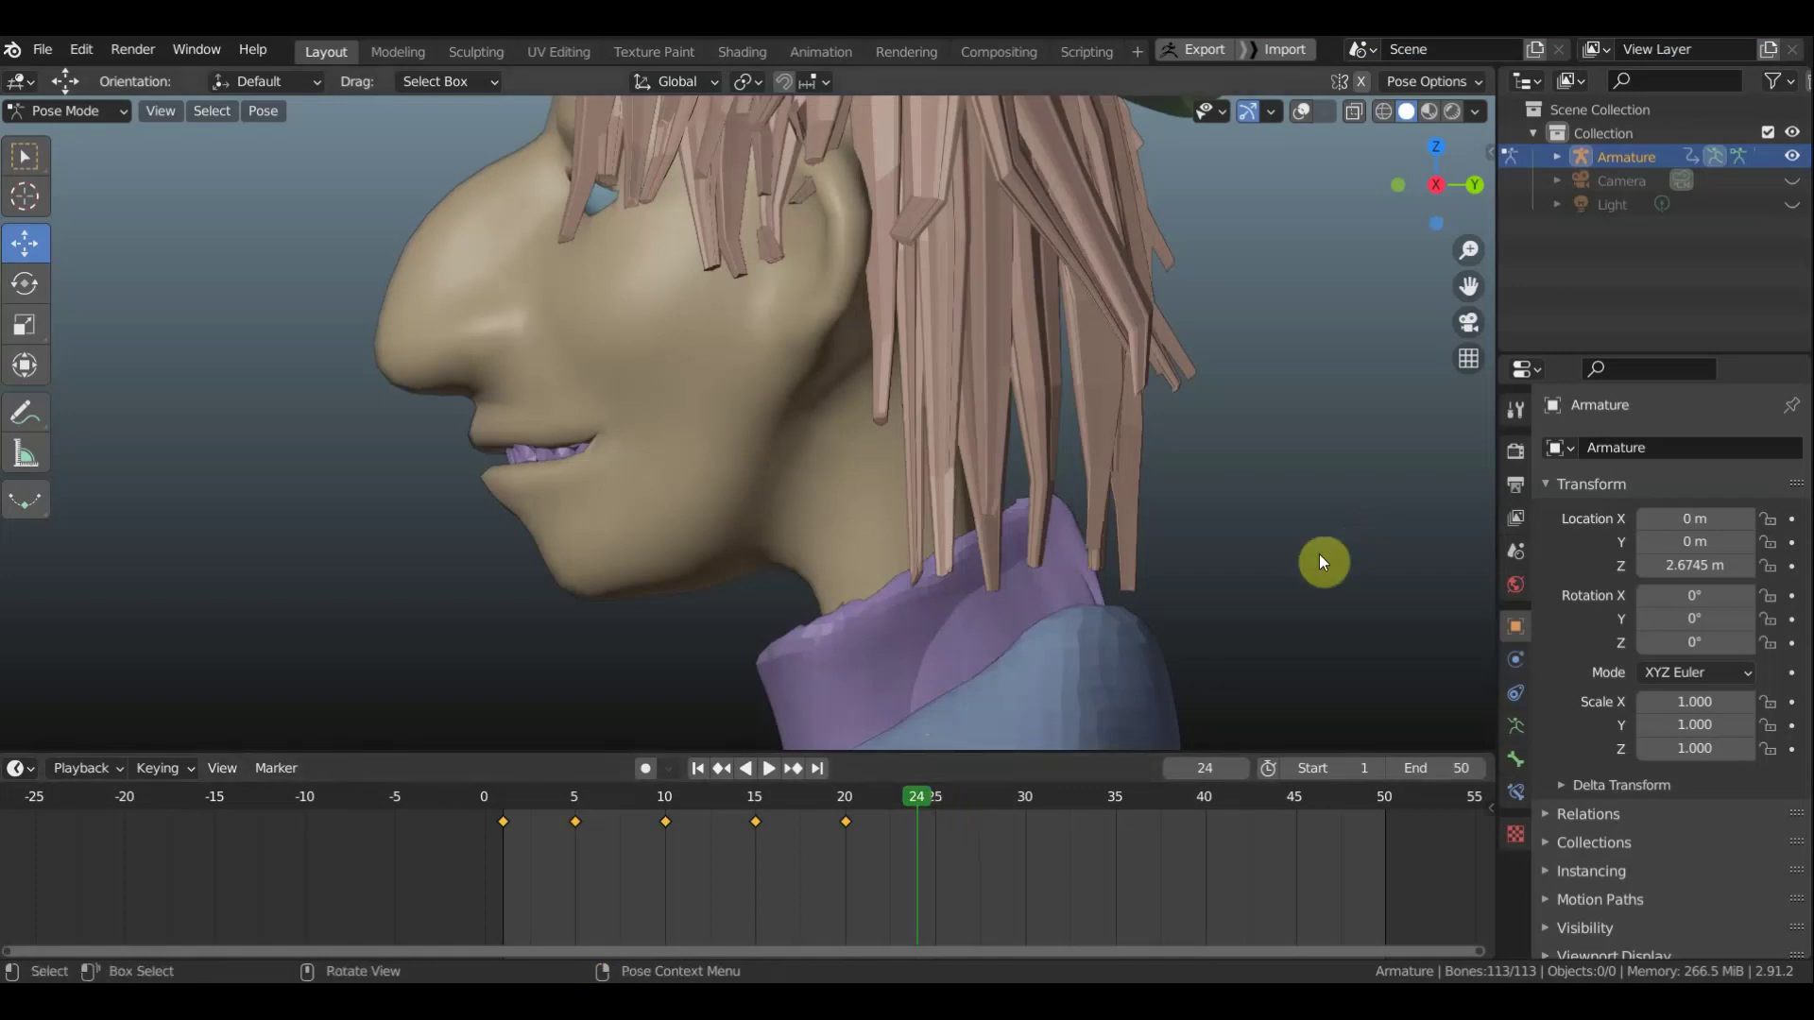
Show the bones again and move and tilt one lip bone from front and back views
left_click(1302, 113)
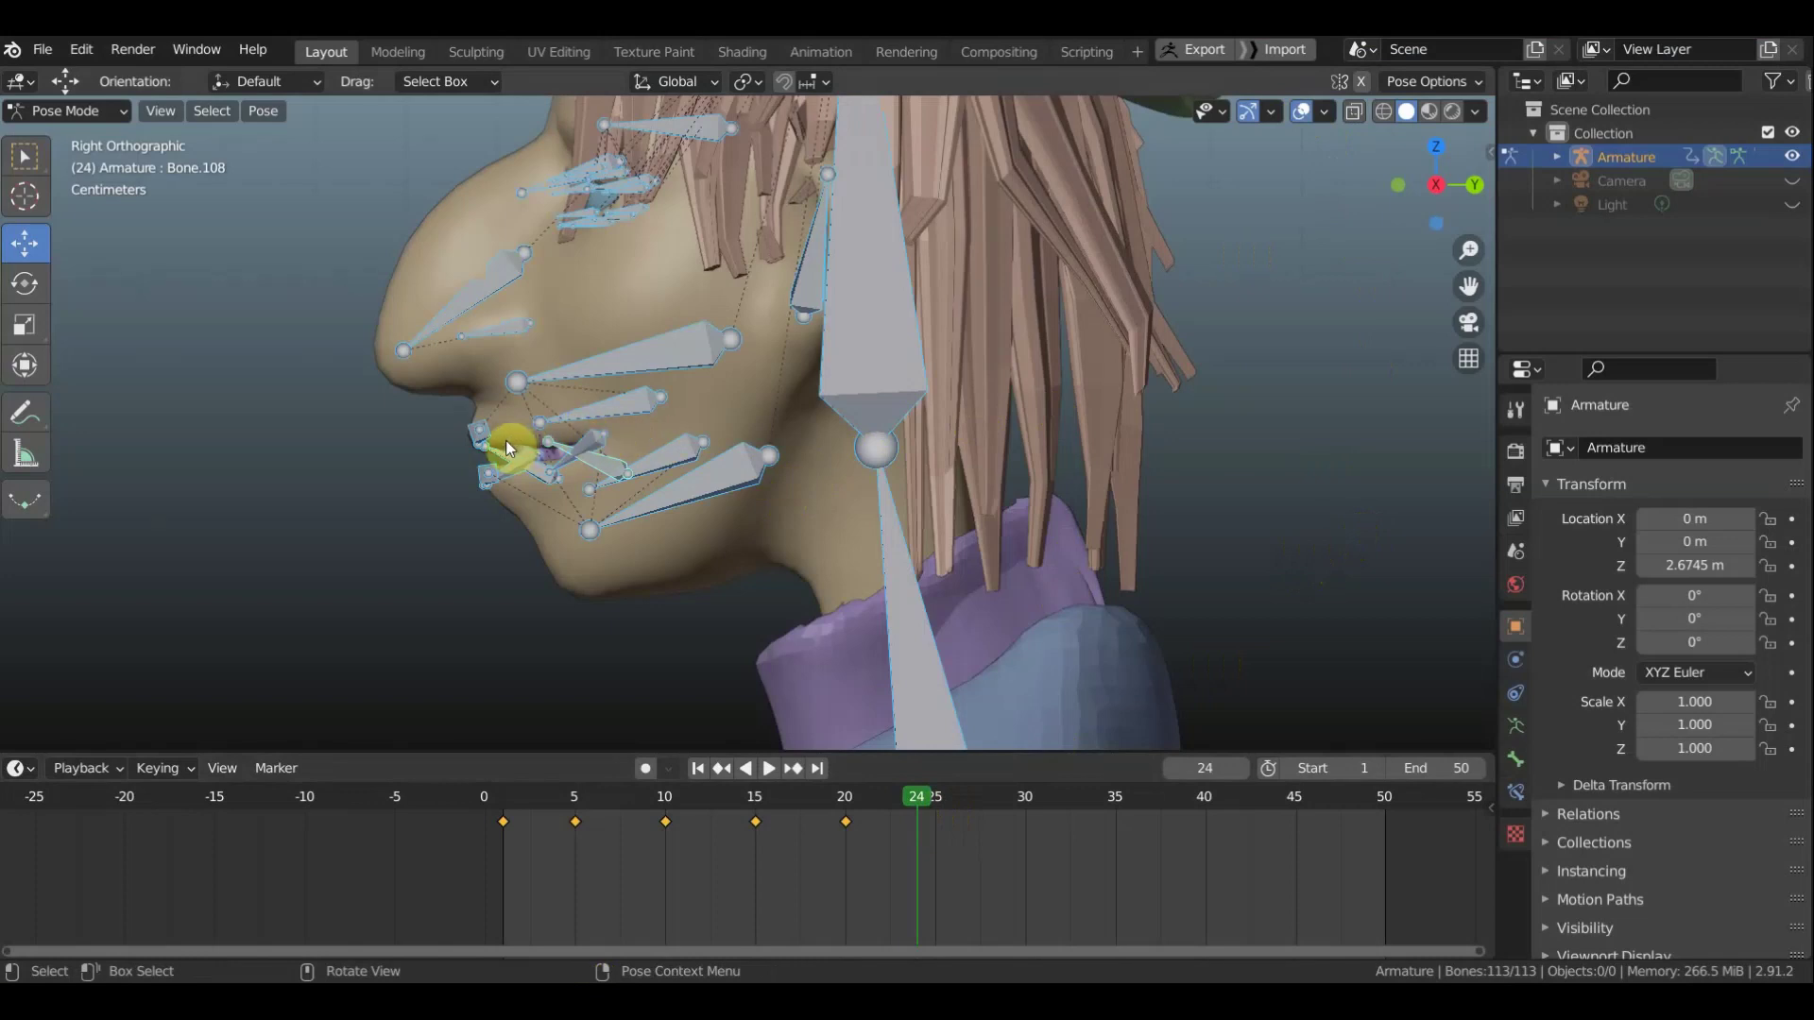
left_click(482, 437)
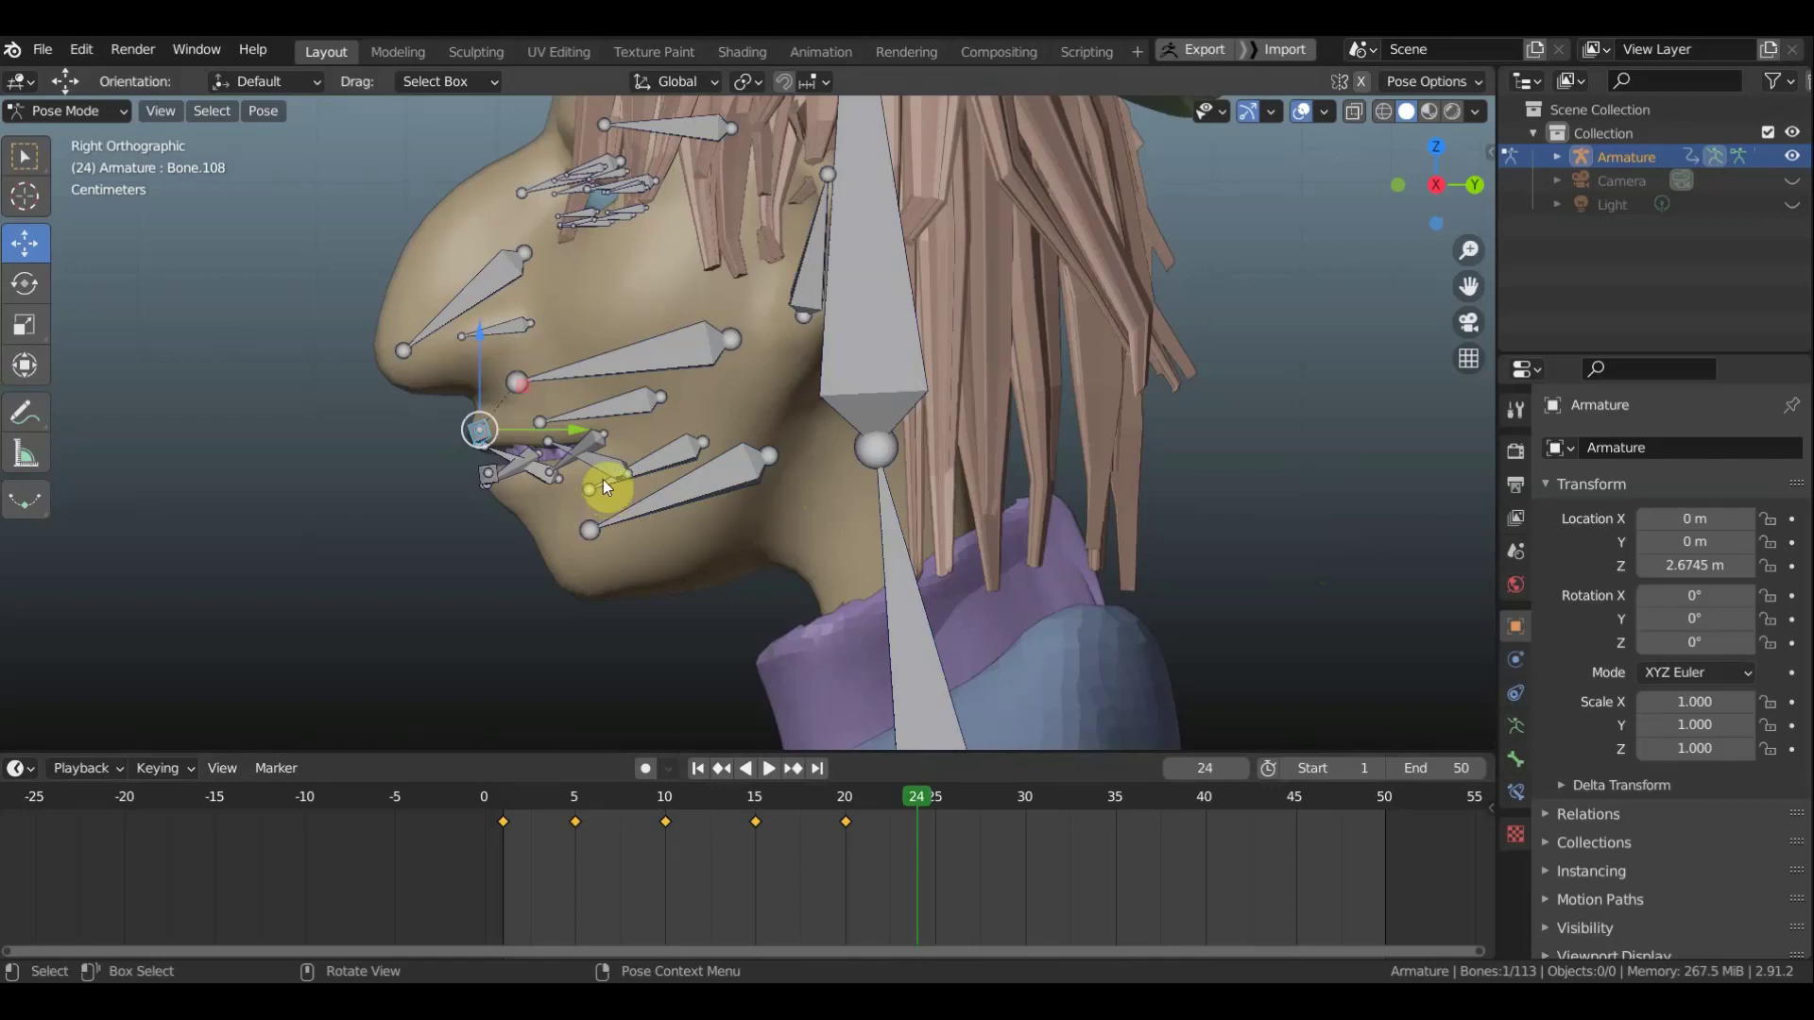
key("g")
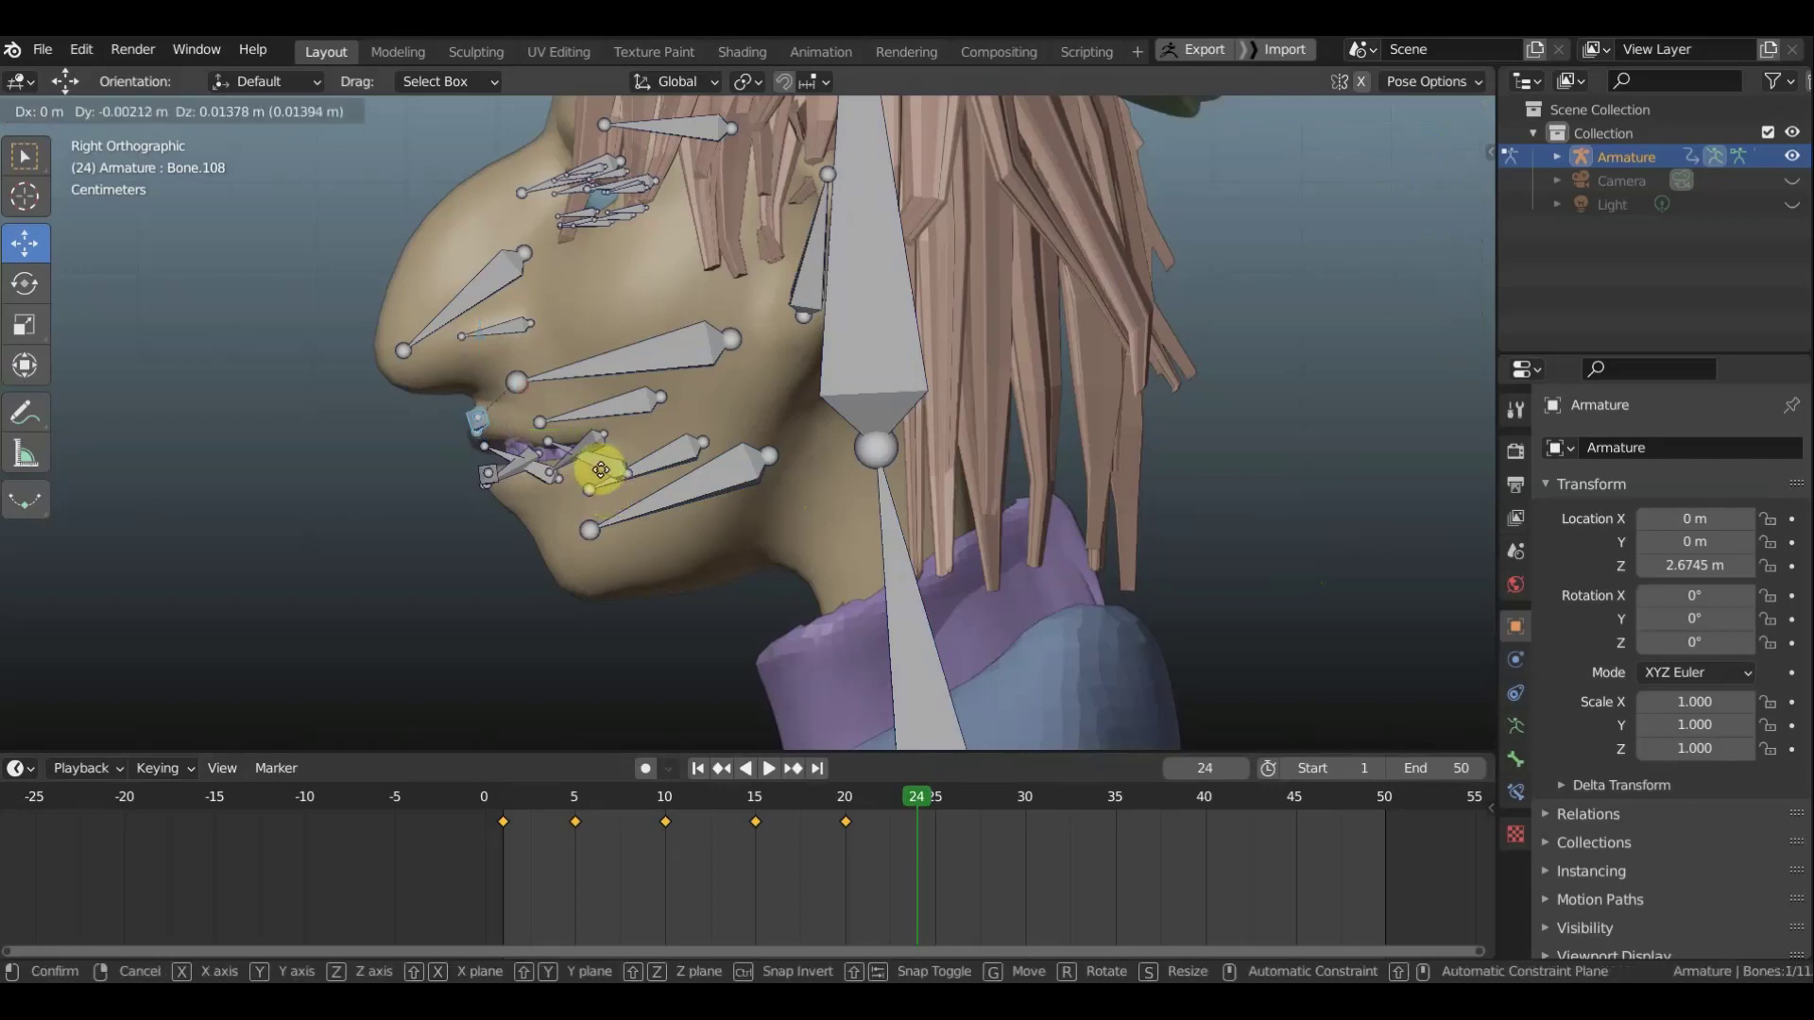
left_click(601, 469)
mouse_move(601, 469)
middle_mouse_down()
mouse_move(894, 457)
mouse_move(780, 477)
mouse_move(866, 525)
mouse_move(909, 524)
mouse_move(932, 286)
middle_mouse_up()
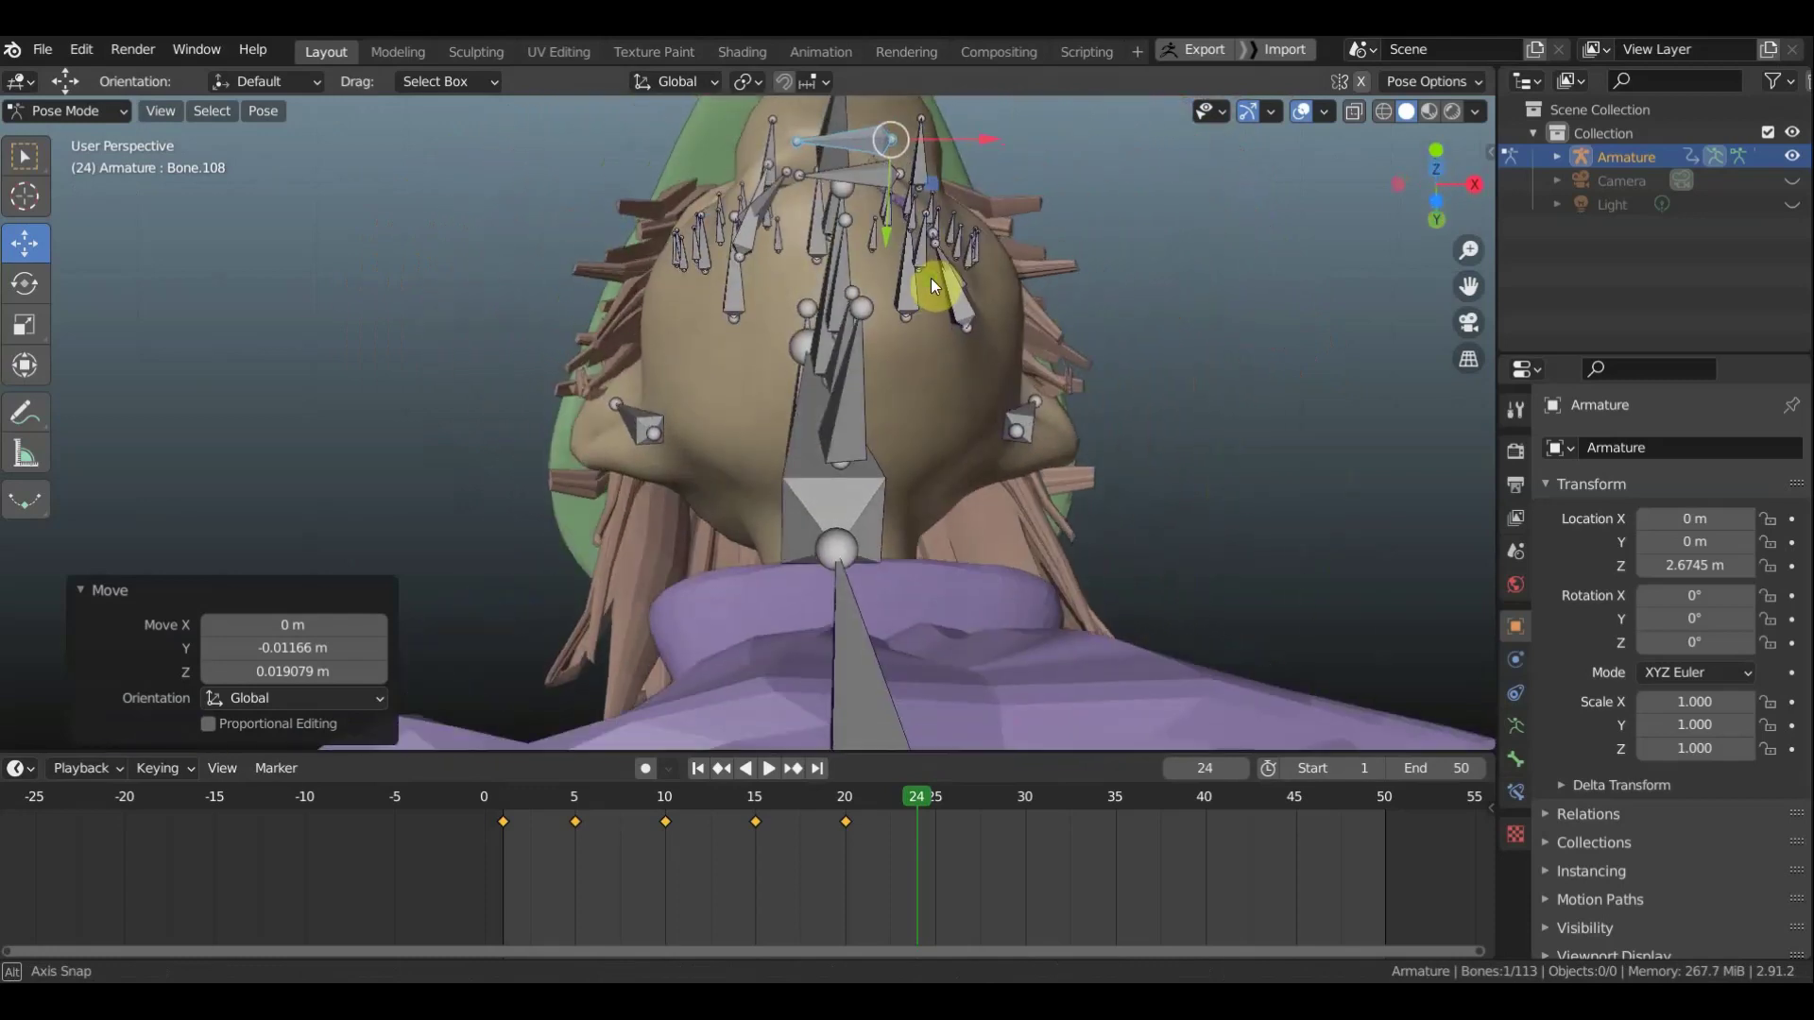
key("g")
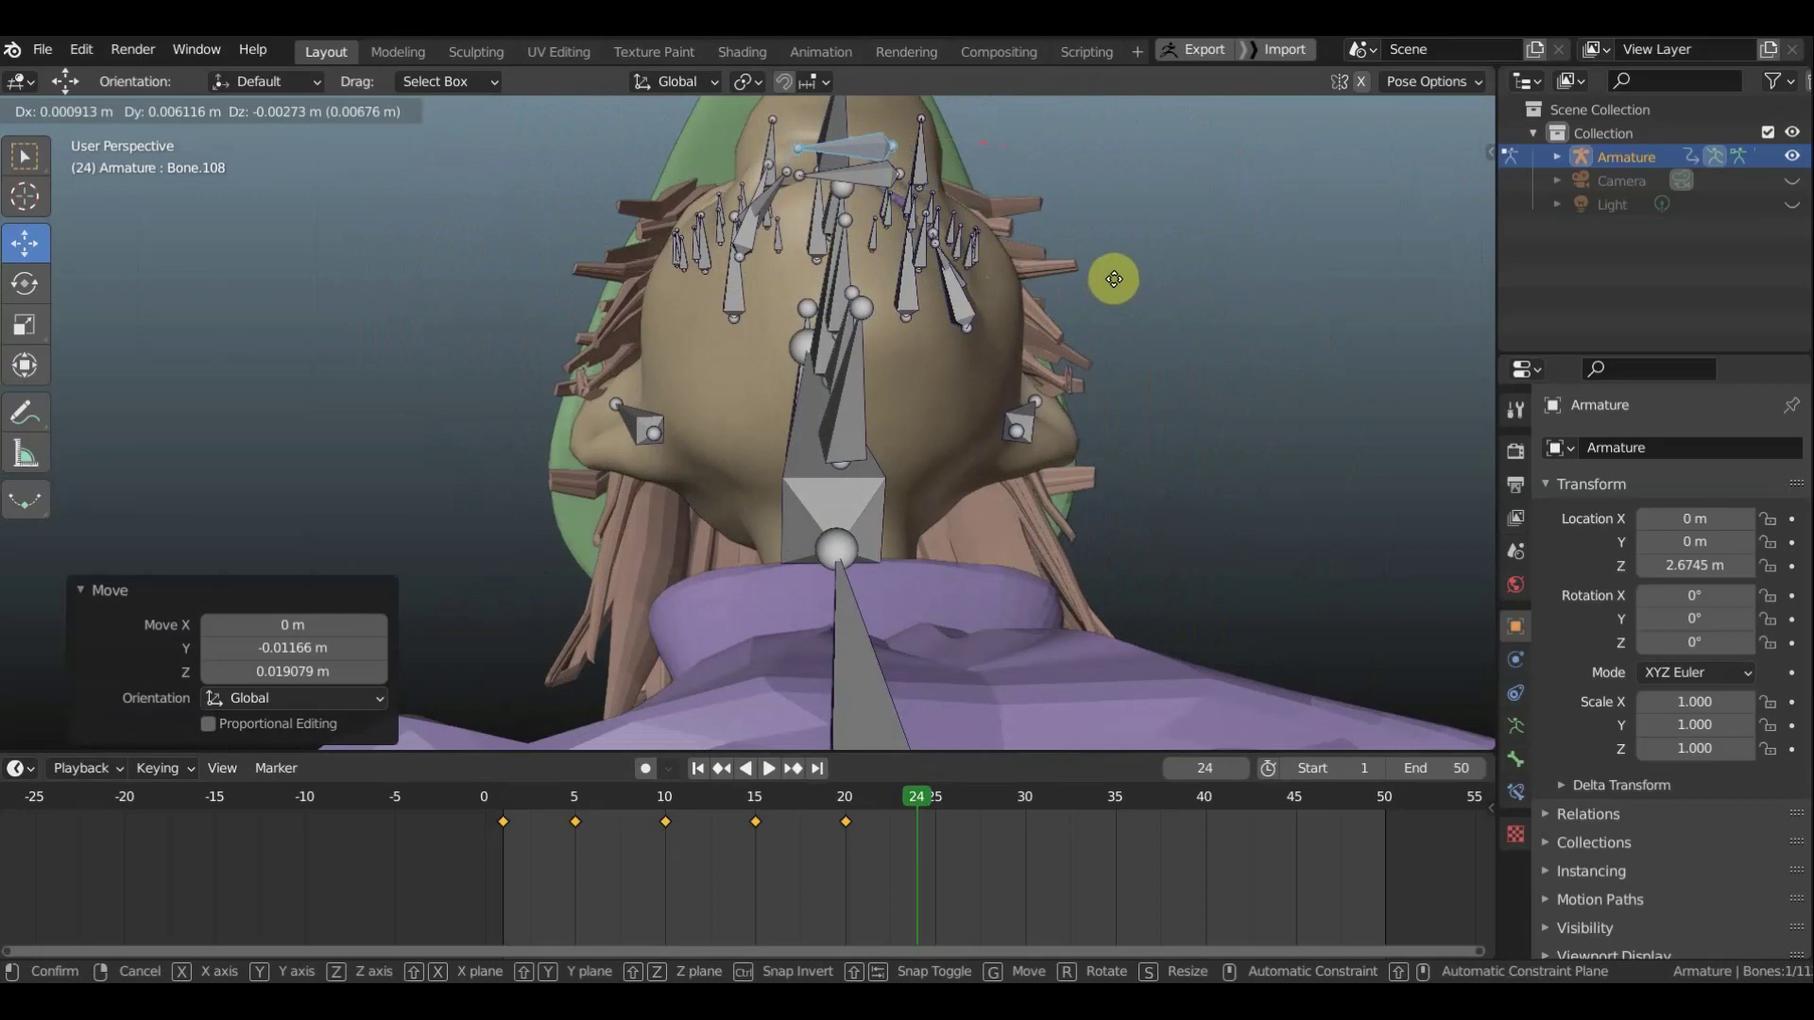
left_click(1112, 295)
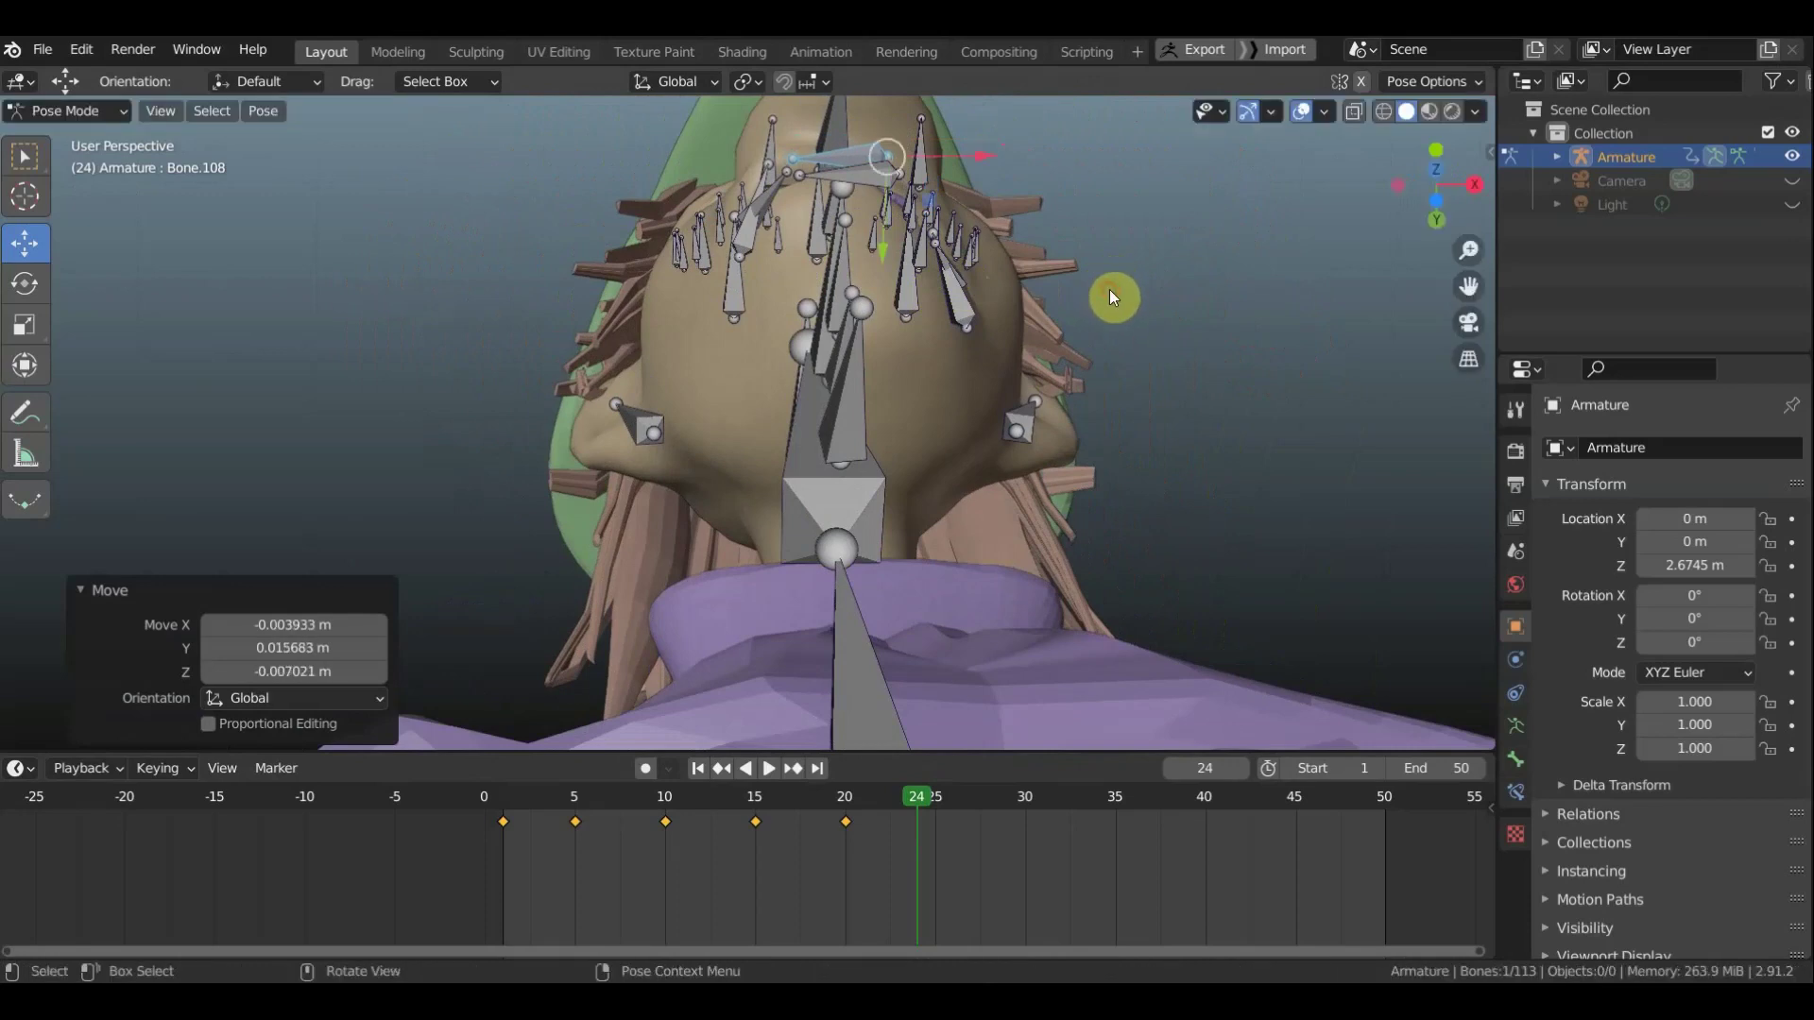
key("r")
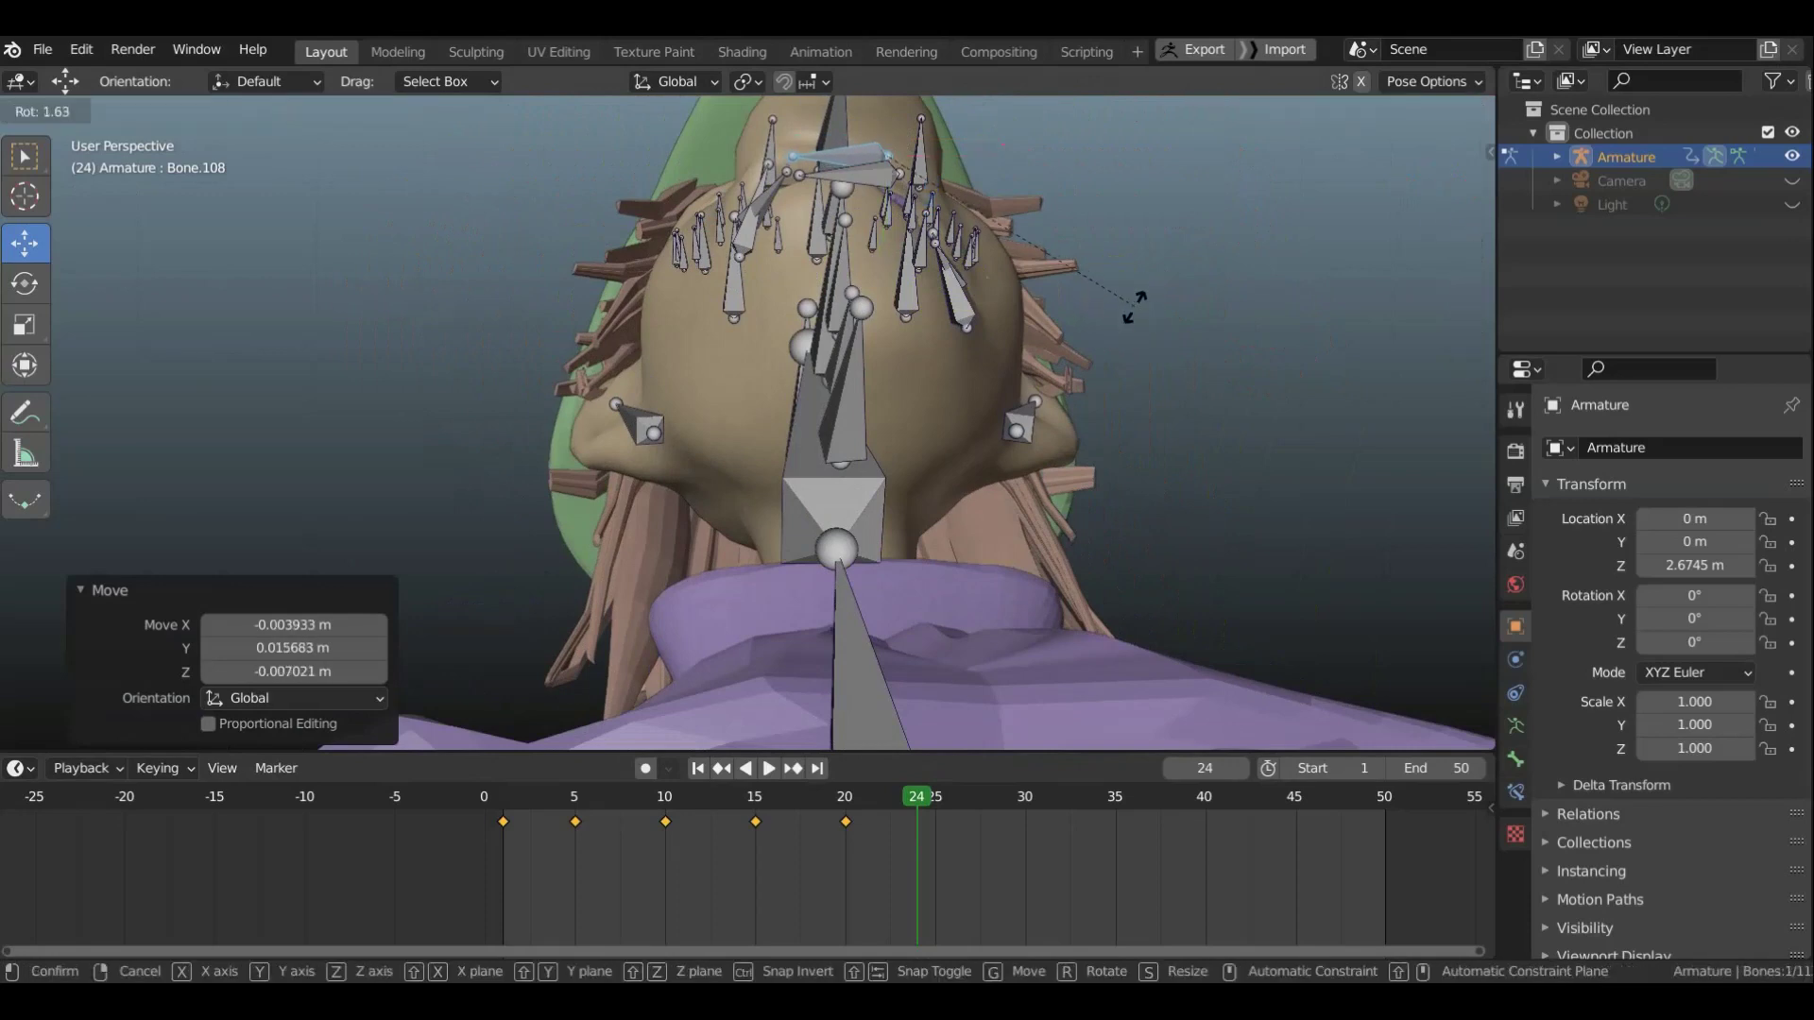
left_click(1132, 312)
key("g")
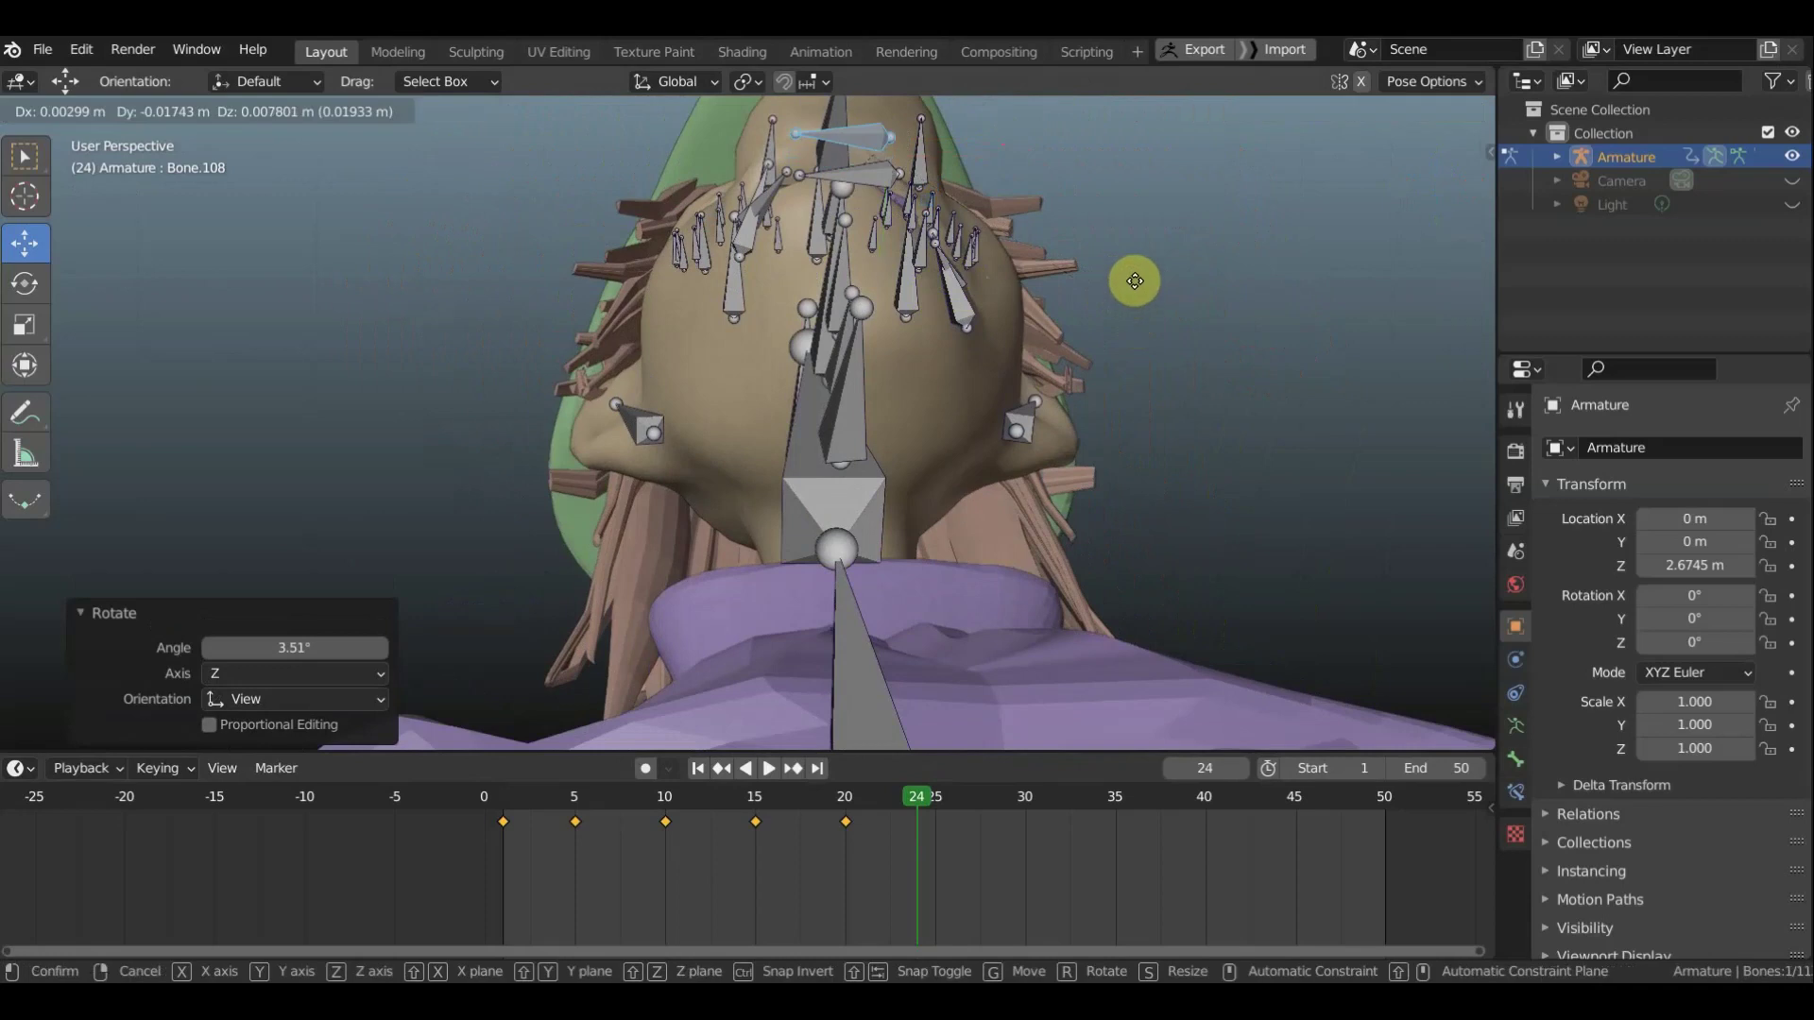
left_click(1137, 288)
mouse_move(1136, 281)
middle_mouse_down()
mouse_move(928, 490)
mouse_move(851, 501)
mouse_move(848, 485)
middle_mouse_up()
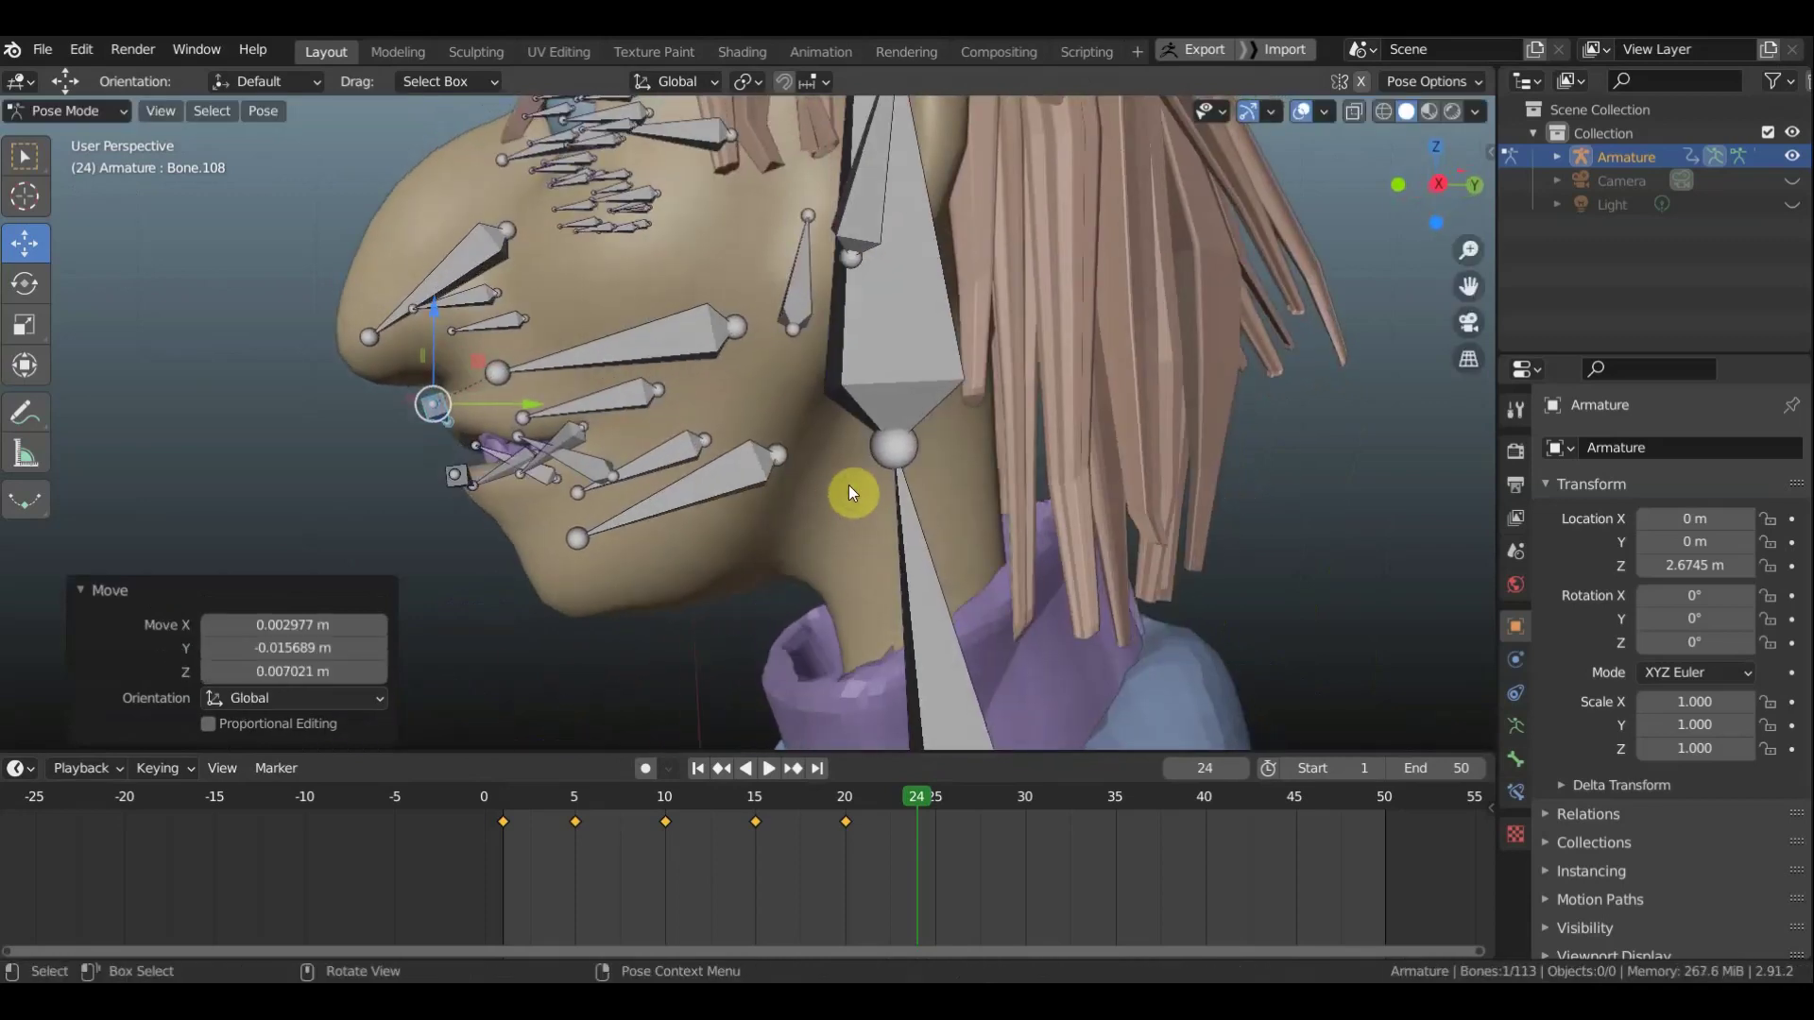
Reposition the upper lip bone, the lower lip bone, and a pair of lip bones
key("g")
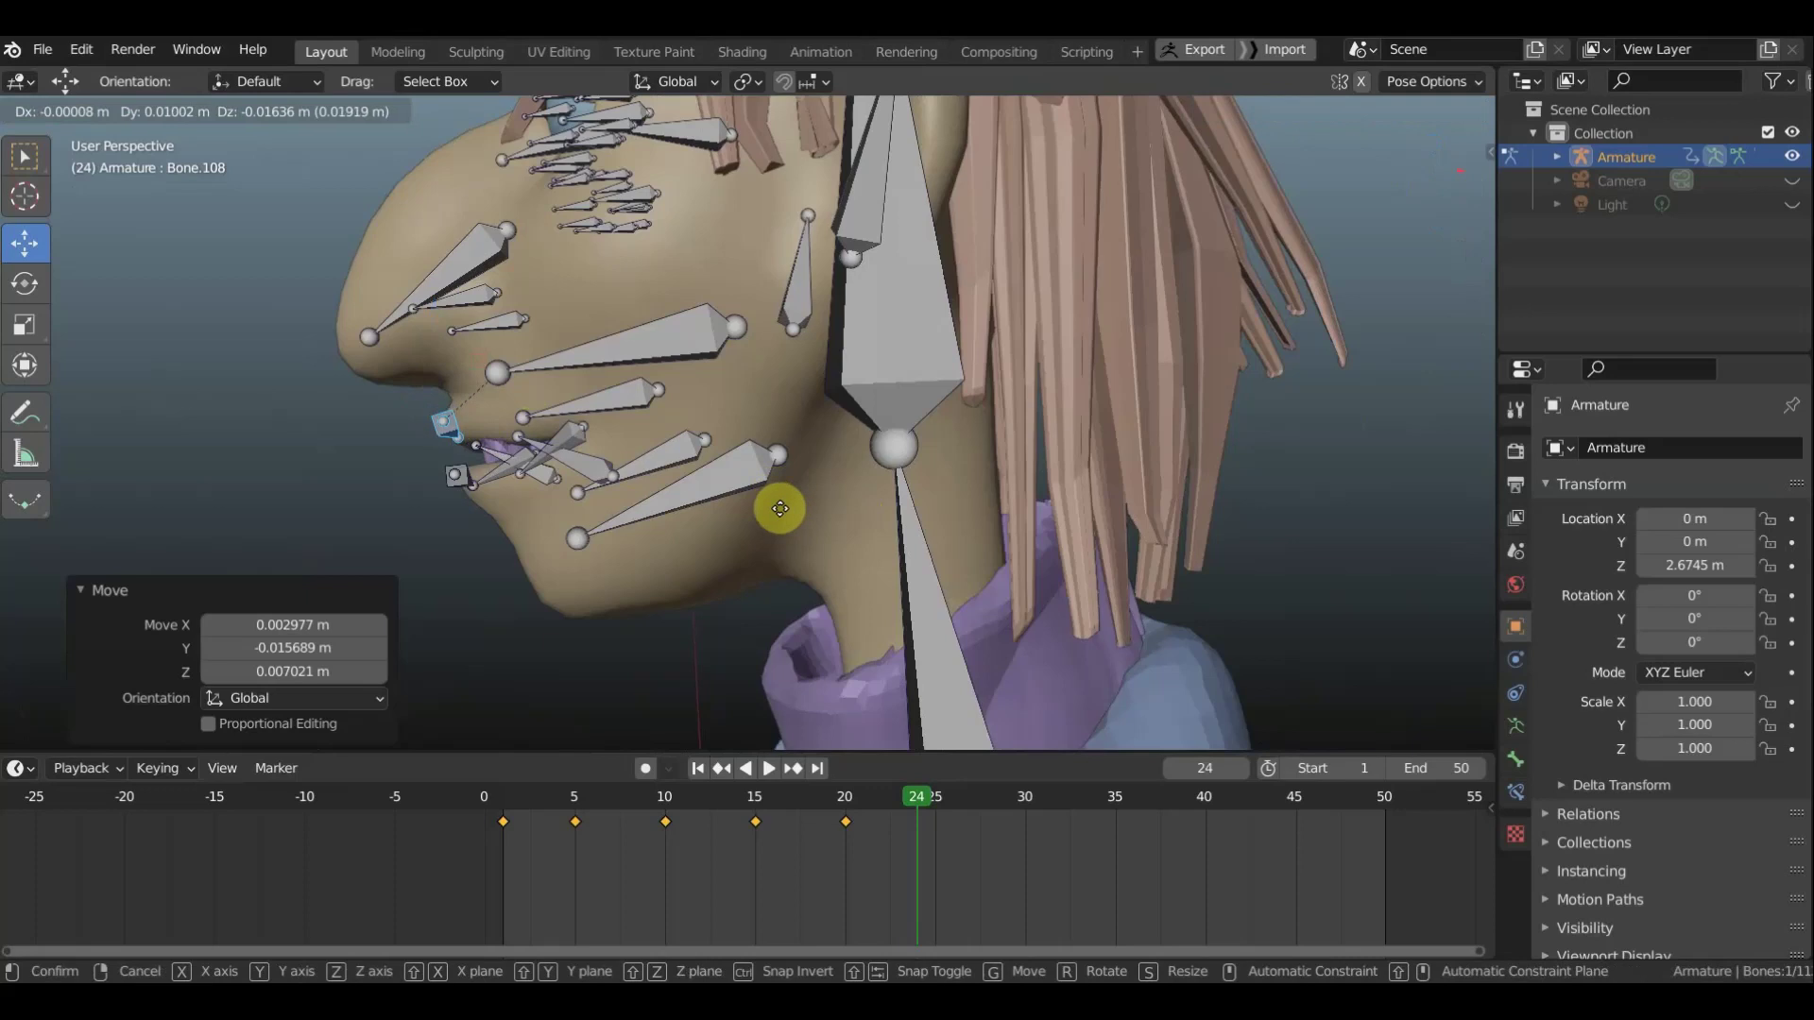
left_click(773, 502)
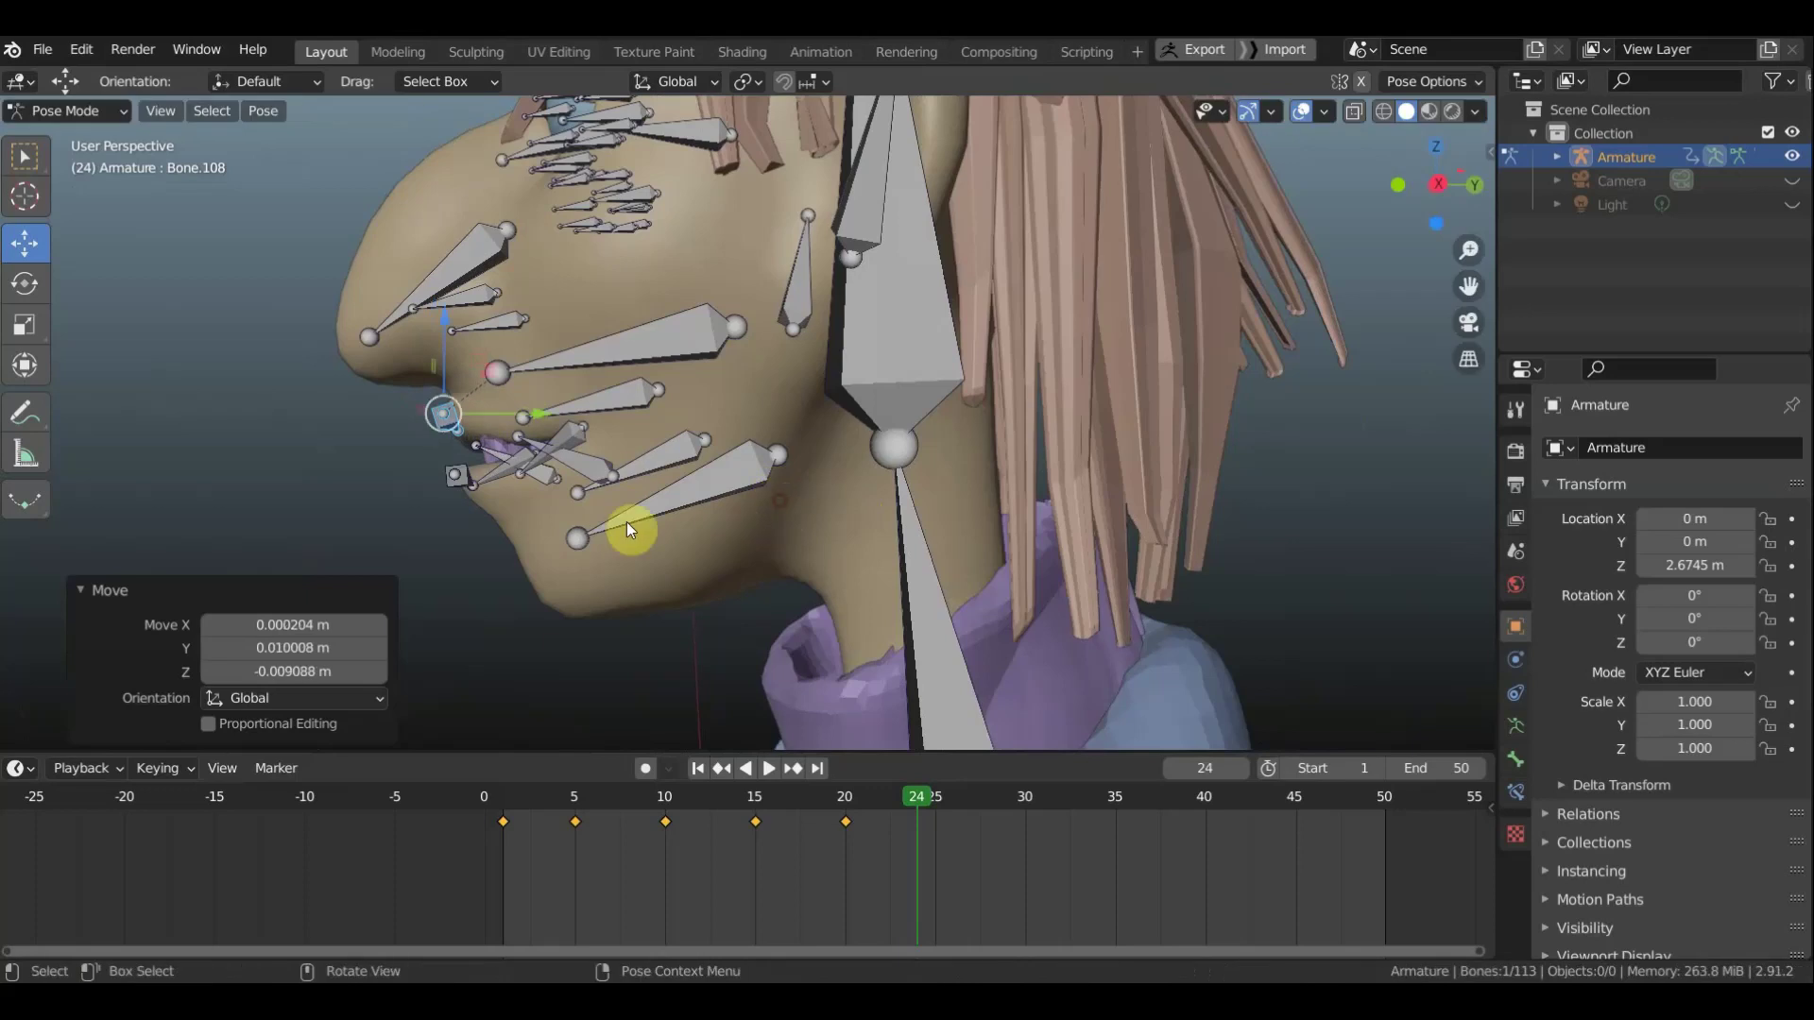
left_click(459, 476)
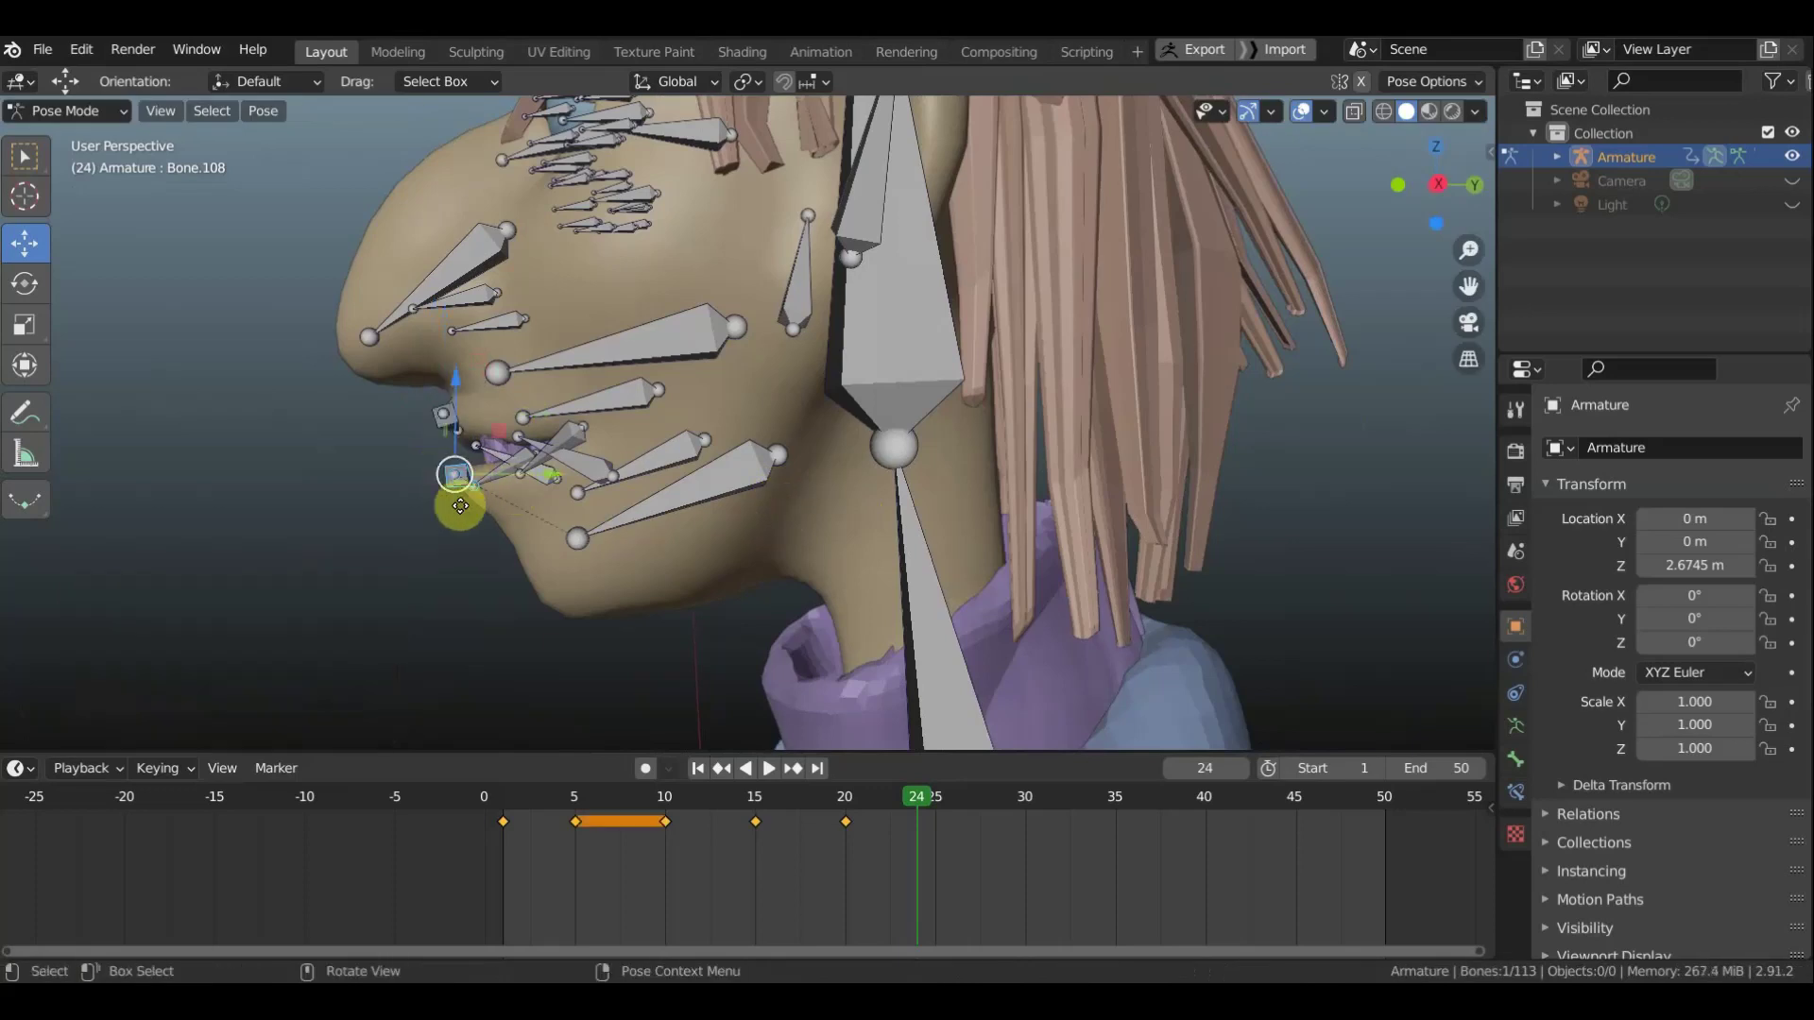
key("g")
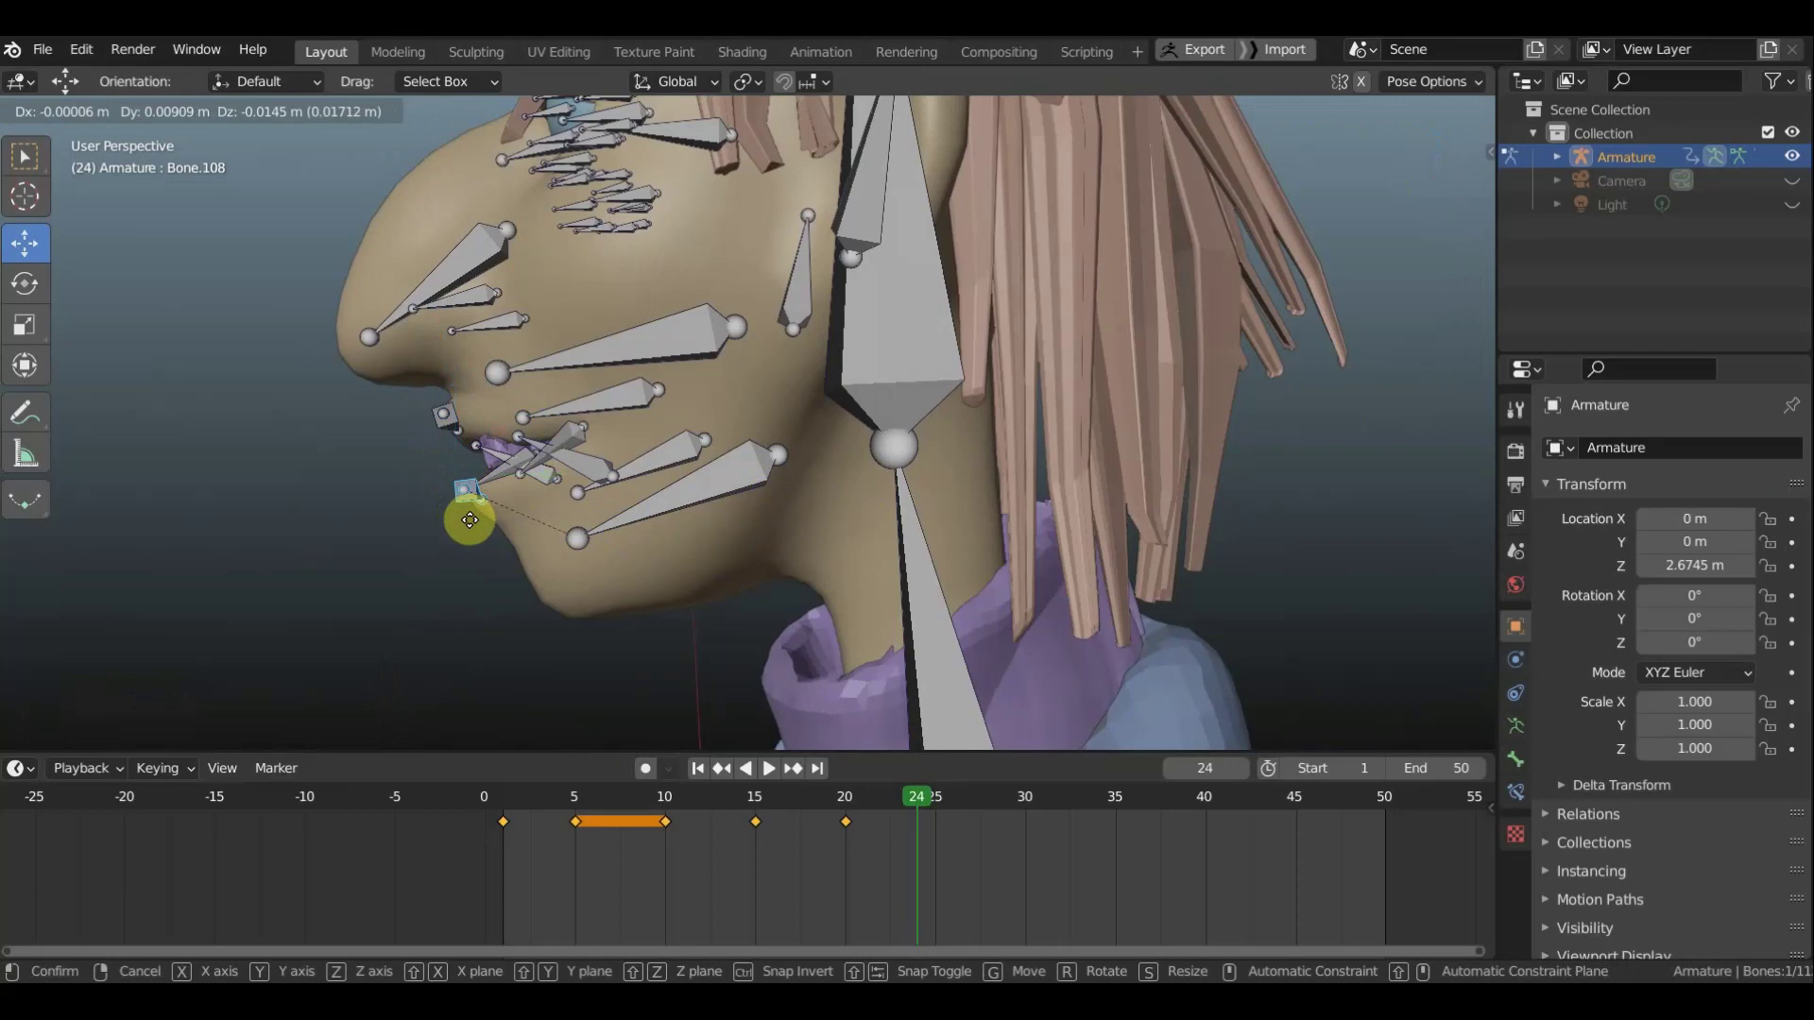
left_click(470, 520)
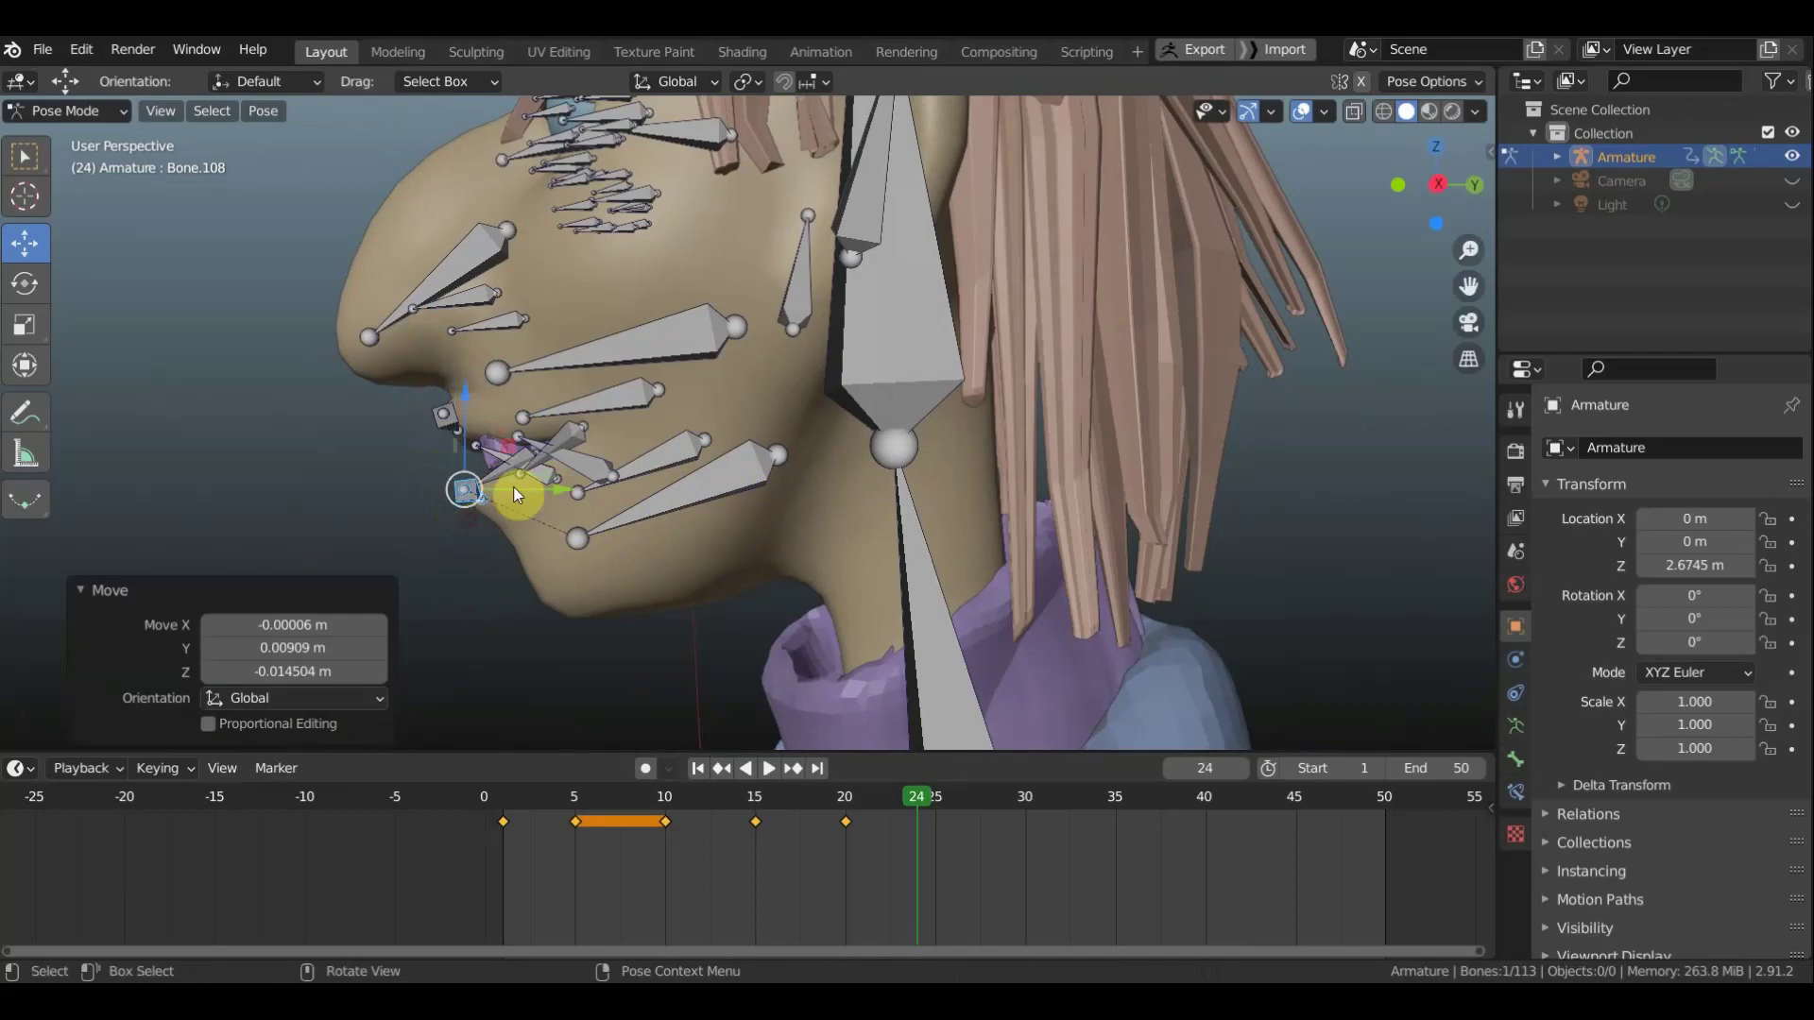
left_click(571, 437)
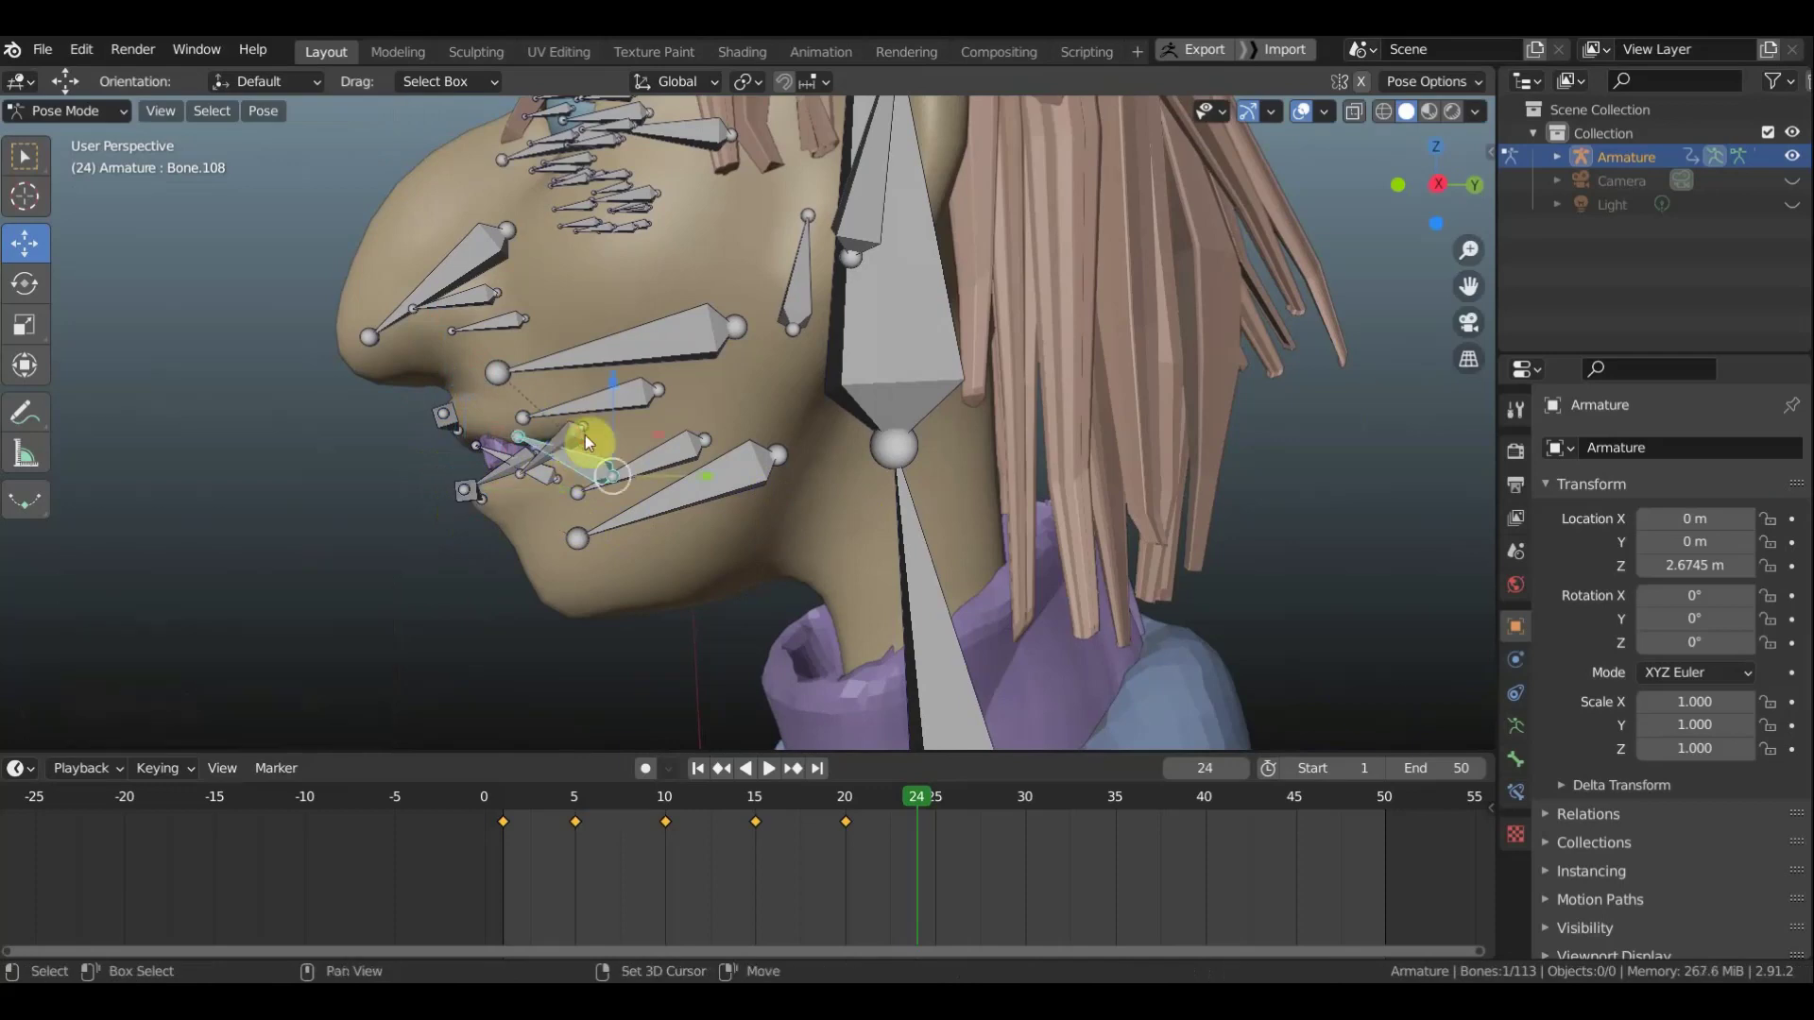
left_click(657, 441, "shift")
key("g")
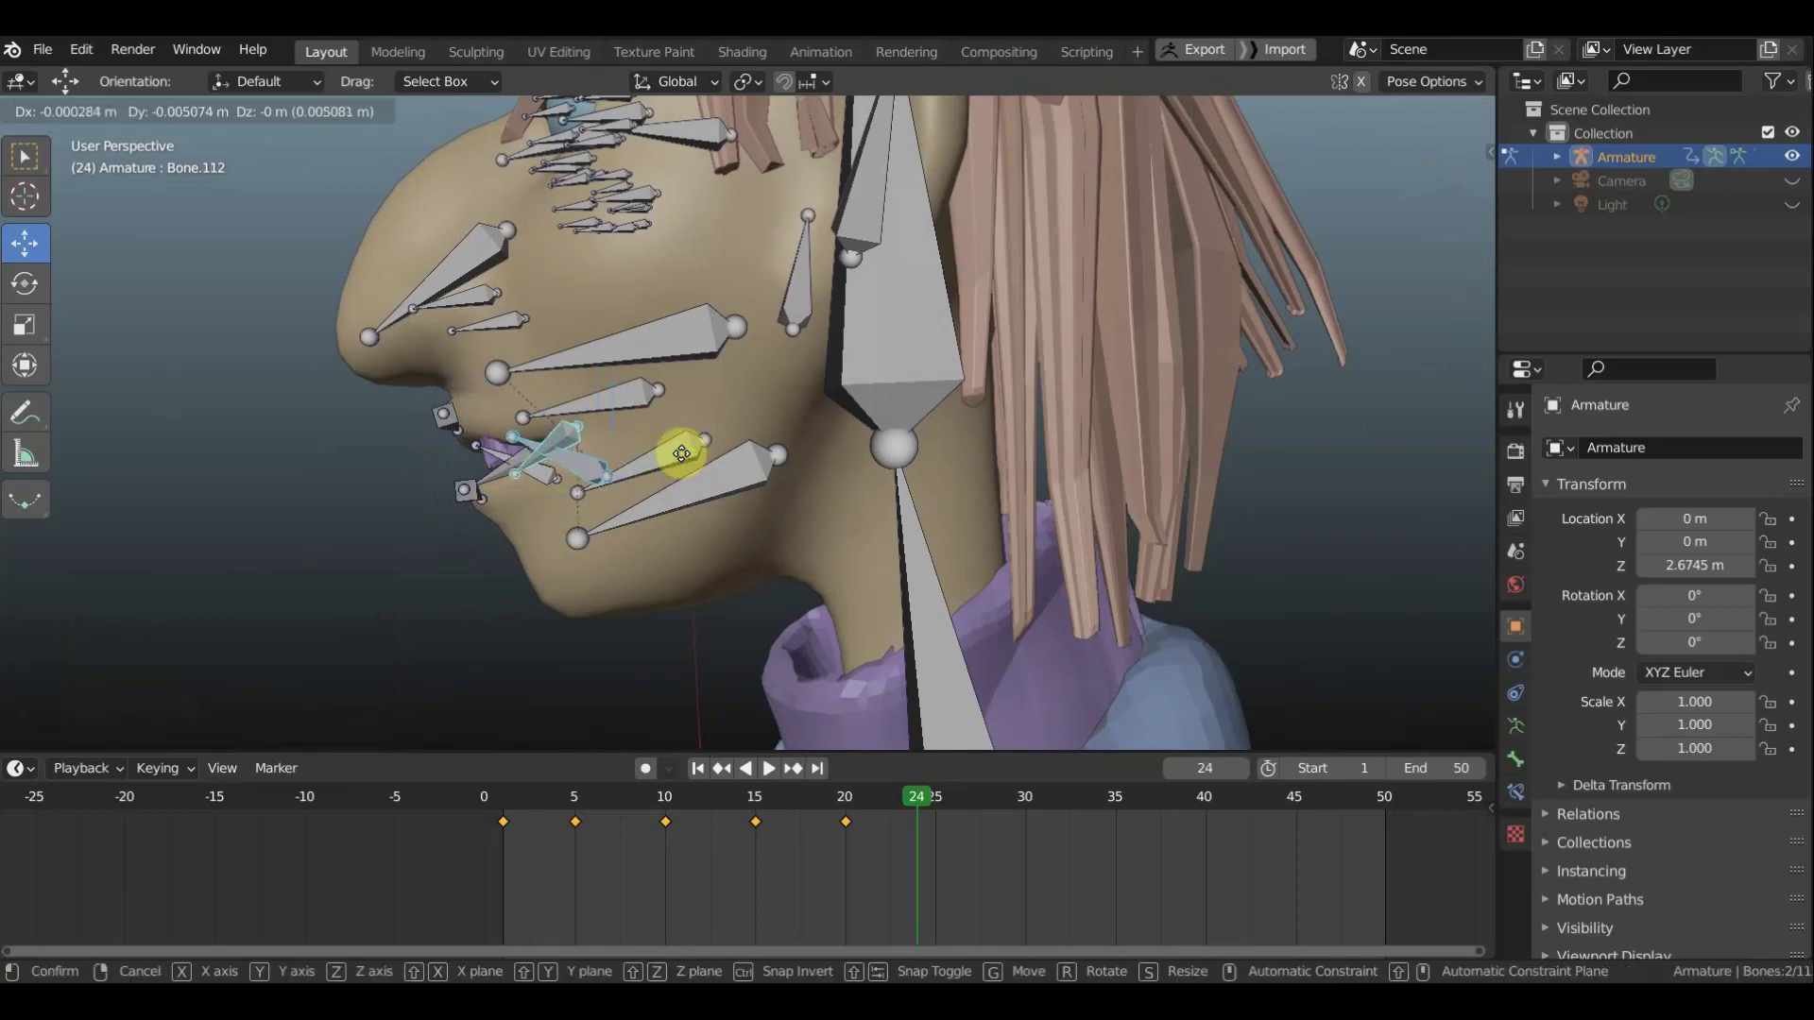
left_click(679, 454)
On the face's other side, move two lip bones and the mouth corner bone (0.015272 m X)
middle_click_drag(678, 455, 1169, 463)
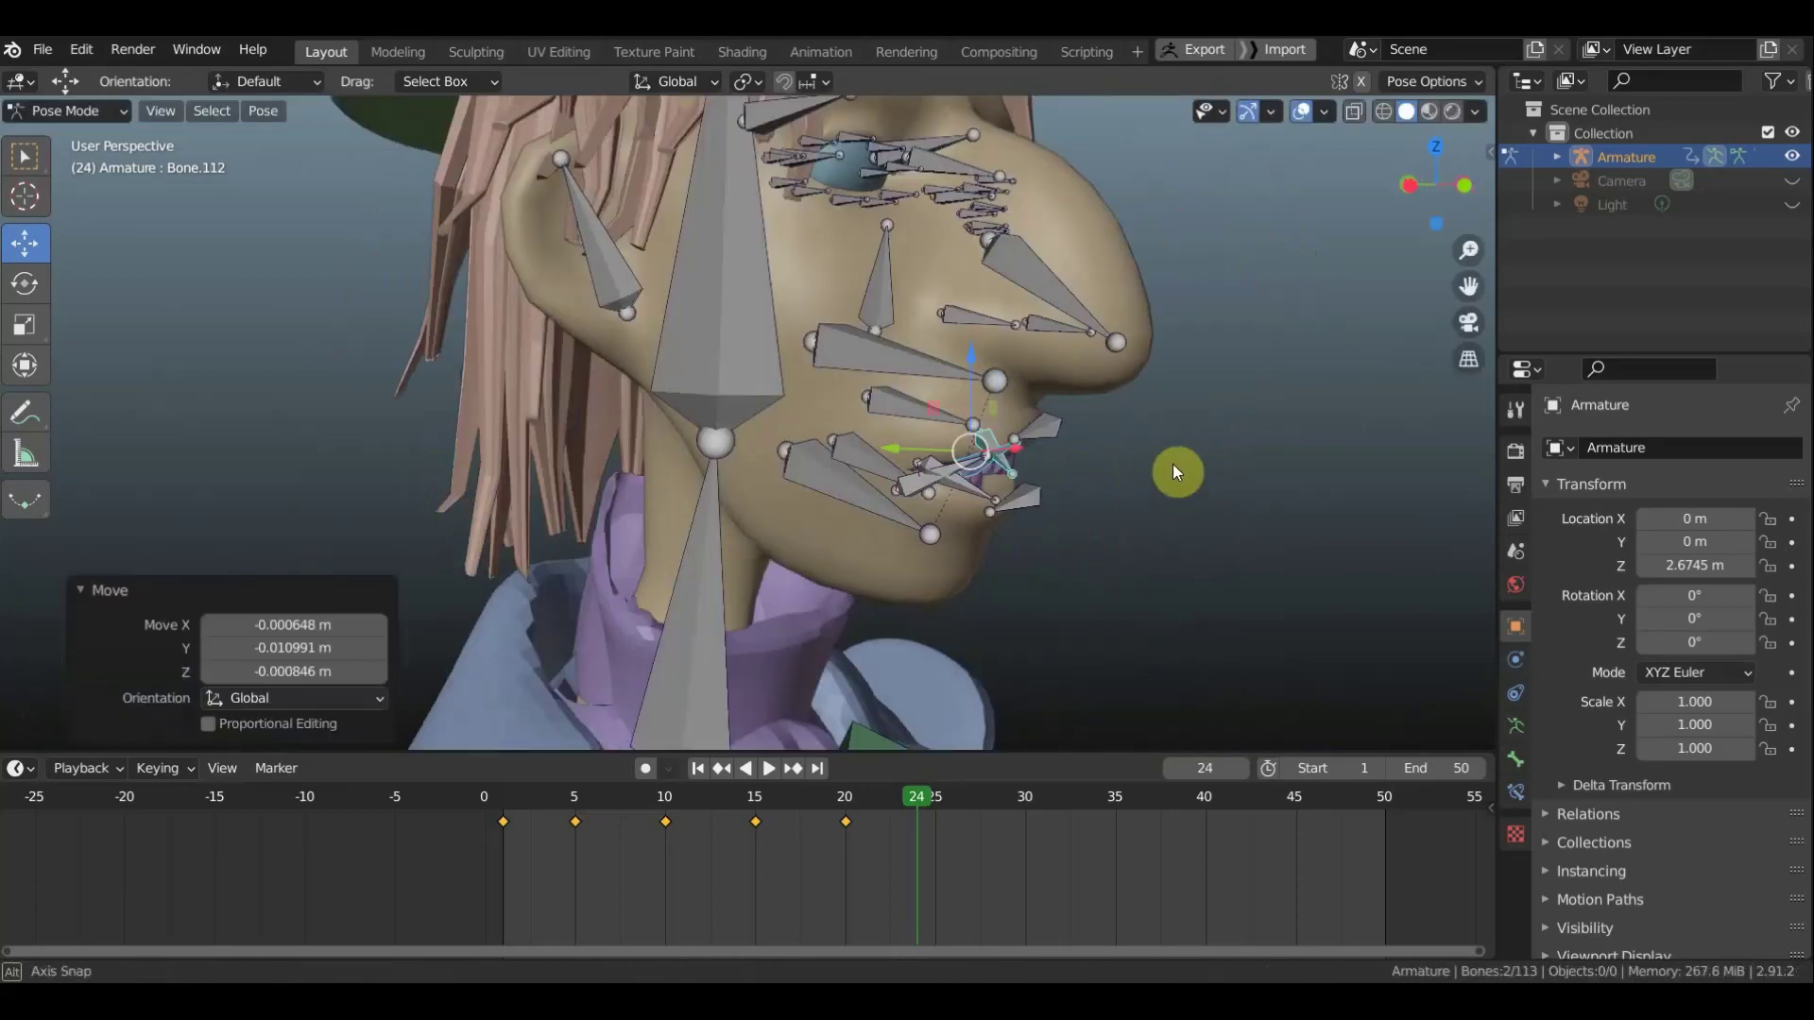
mouse_move(977, 498)
middle_mouse_down()
mouse_move(797, 508)
mouse_move(971, 501)
middle_mouse_up()
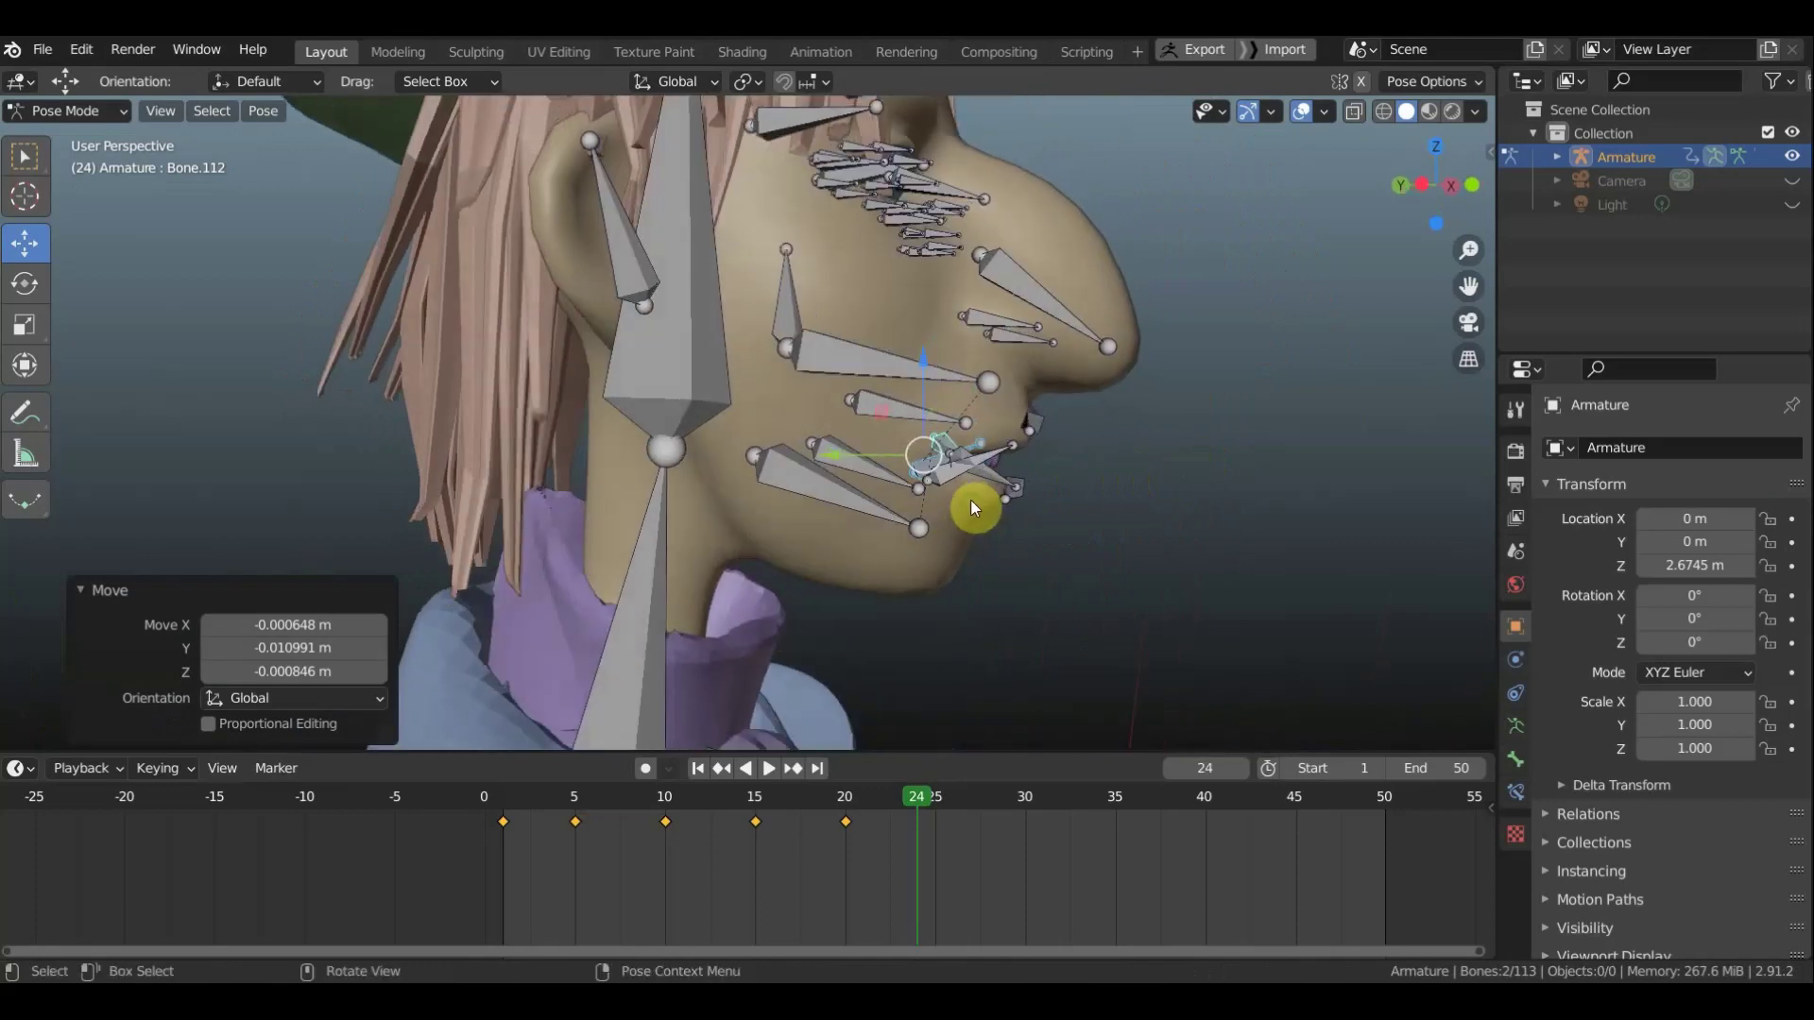
left_click(995, 450)
left_click(1028, 457, "shift")
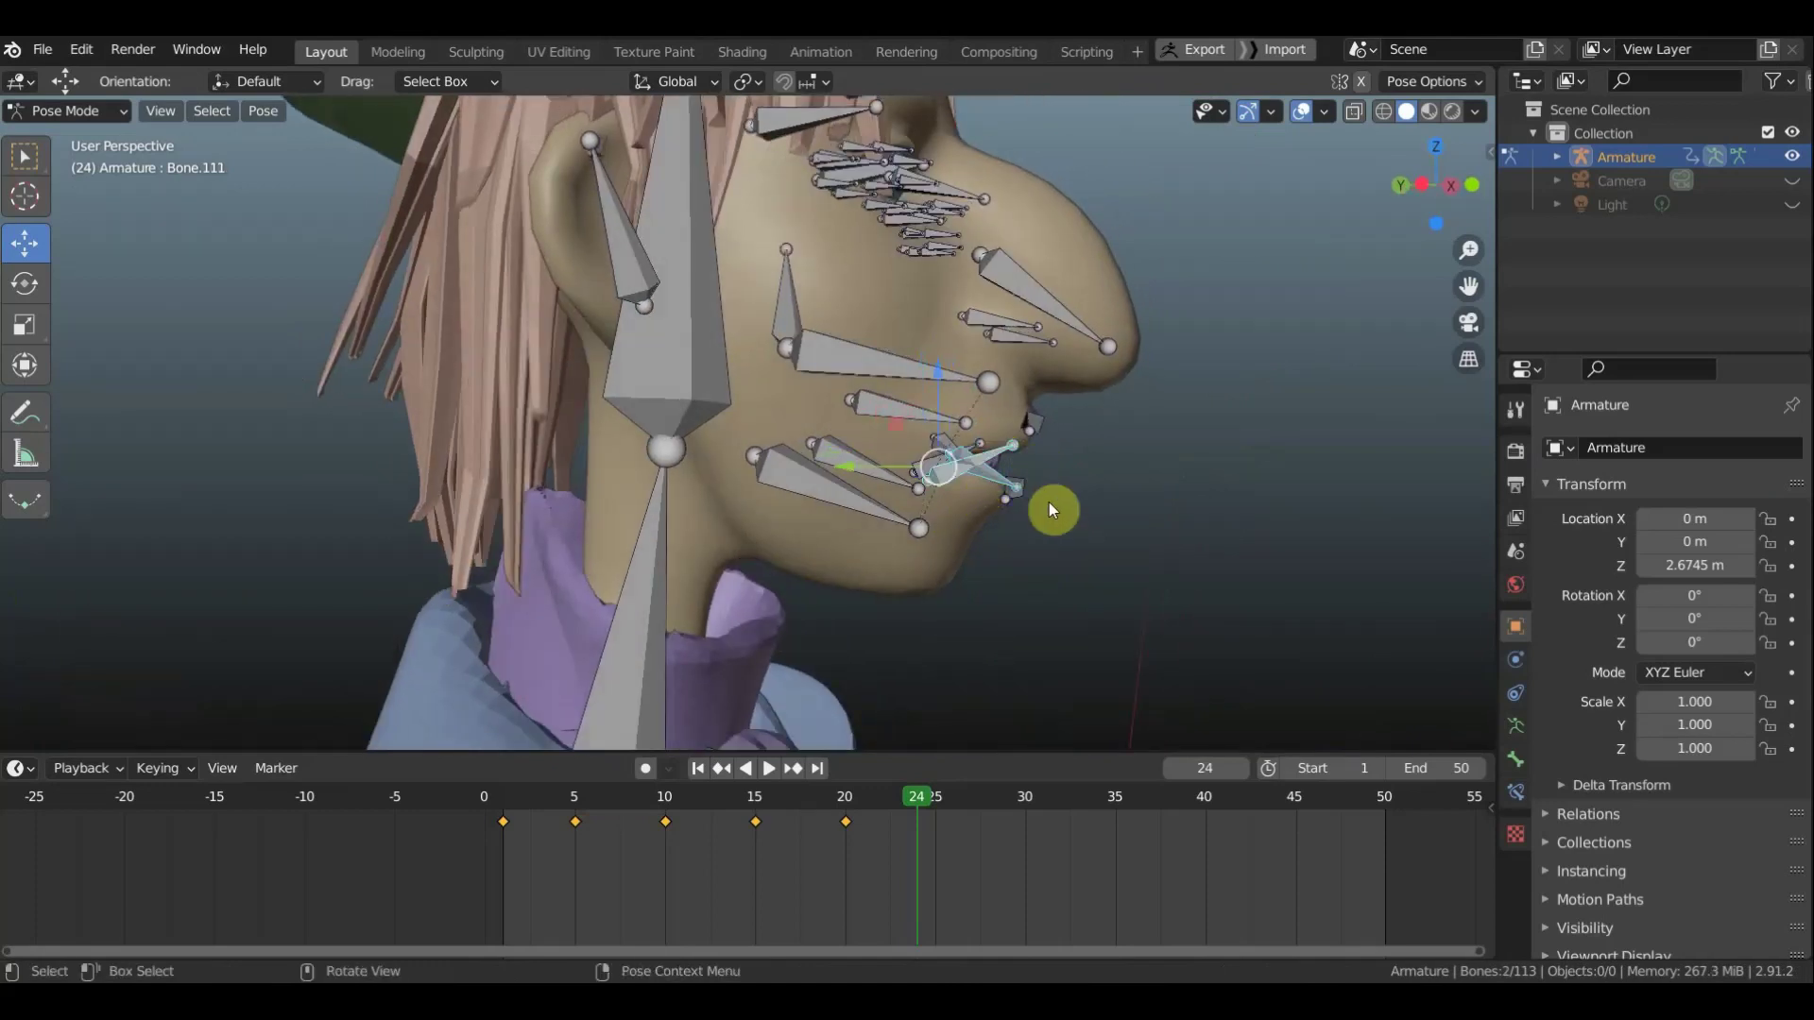
key("g")
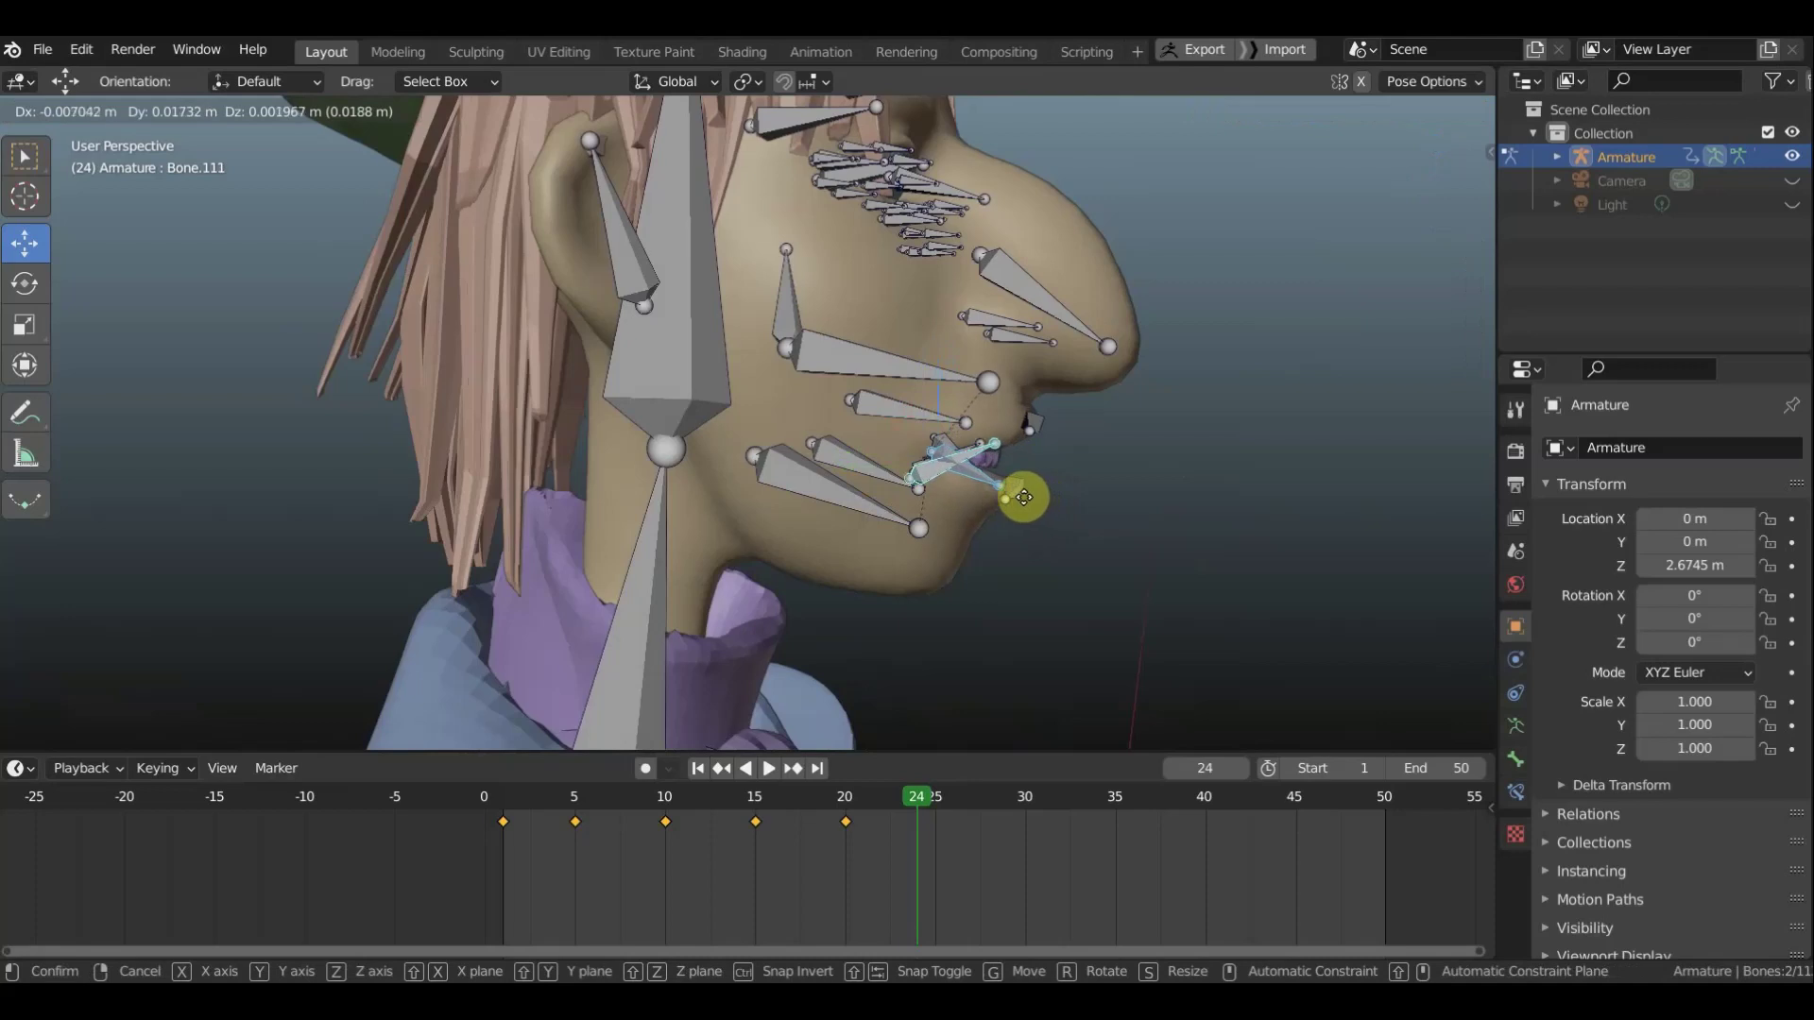
left_click(1025, 497)
mouse_move(1024, 497)
middle_mouse_down()
mouse_move(939, 524)
mouse_move(684, 531)
mouse_move(735, 534)
mouse_move(715, 505)
middle_mouse_up()
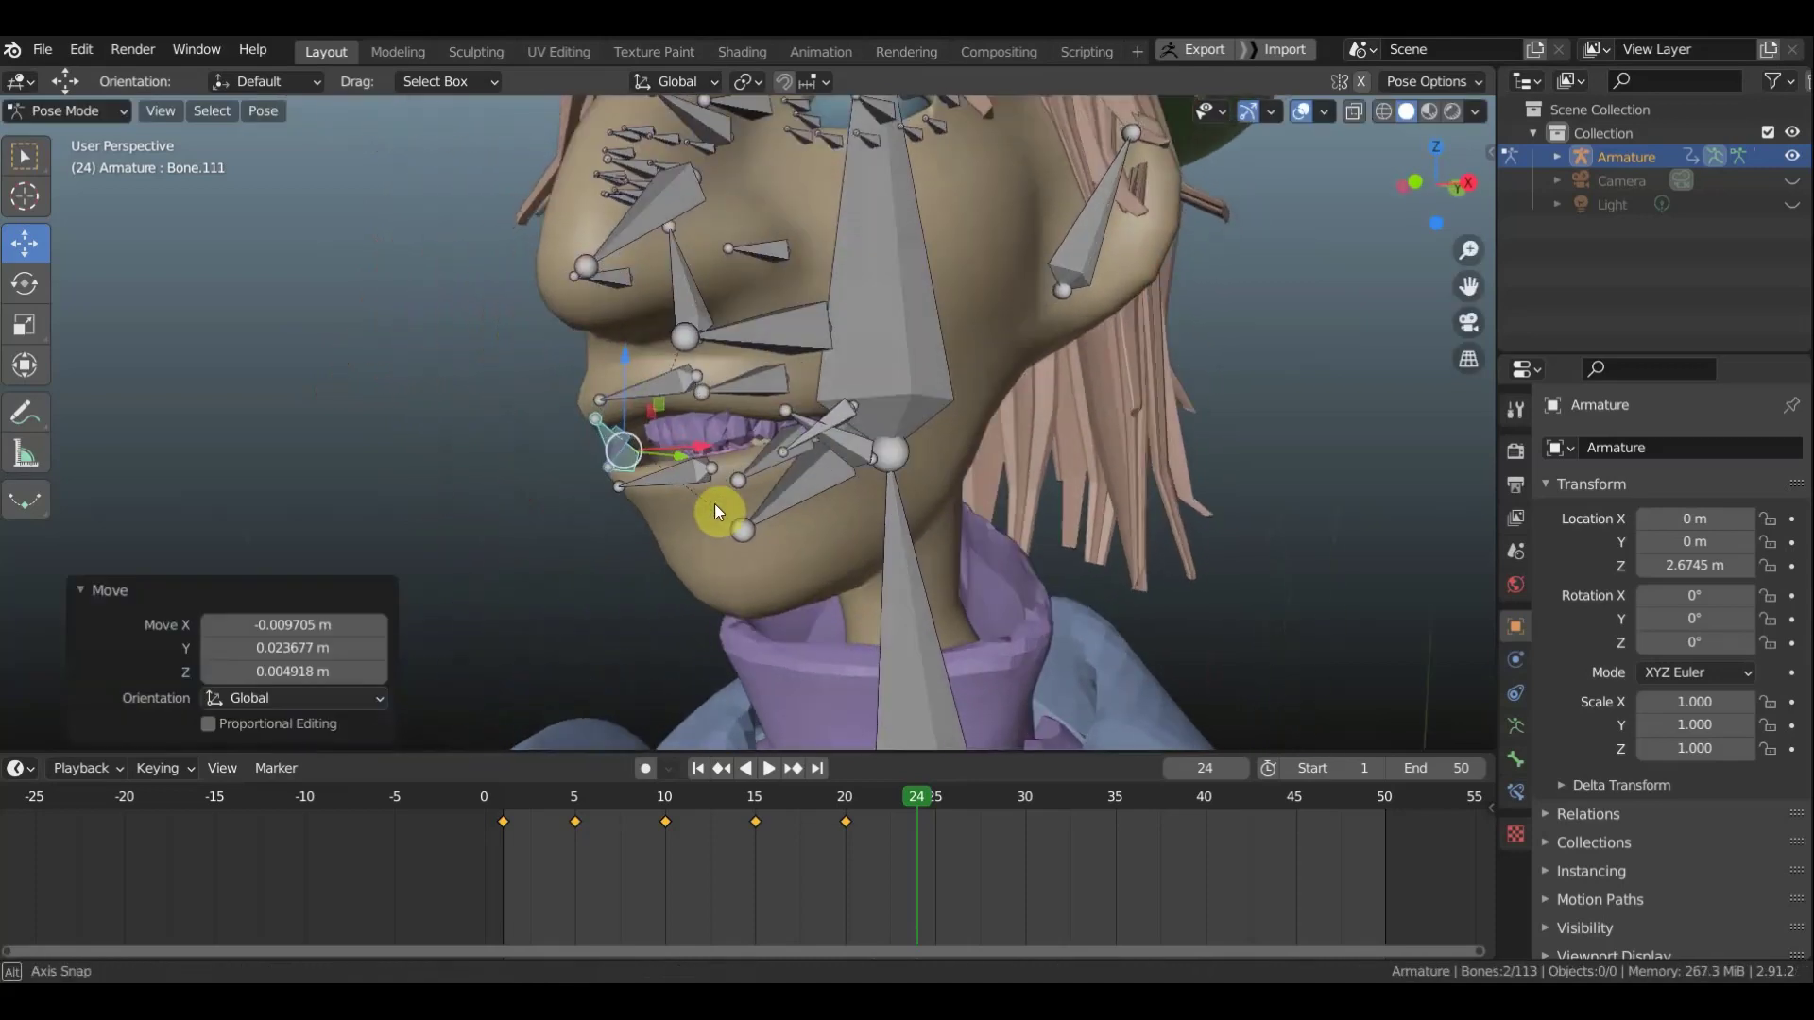
key("g")
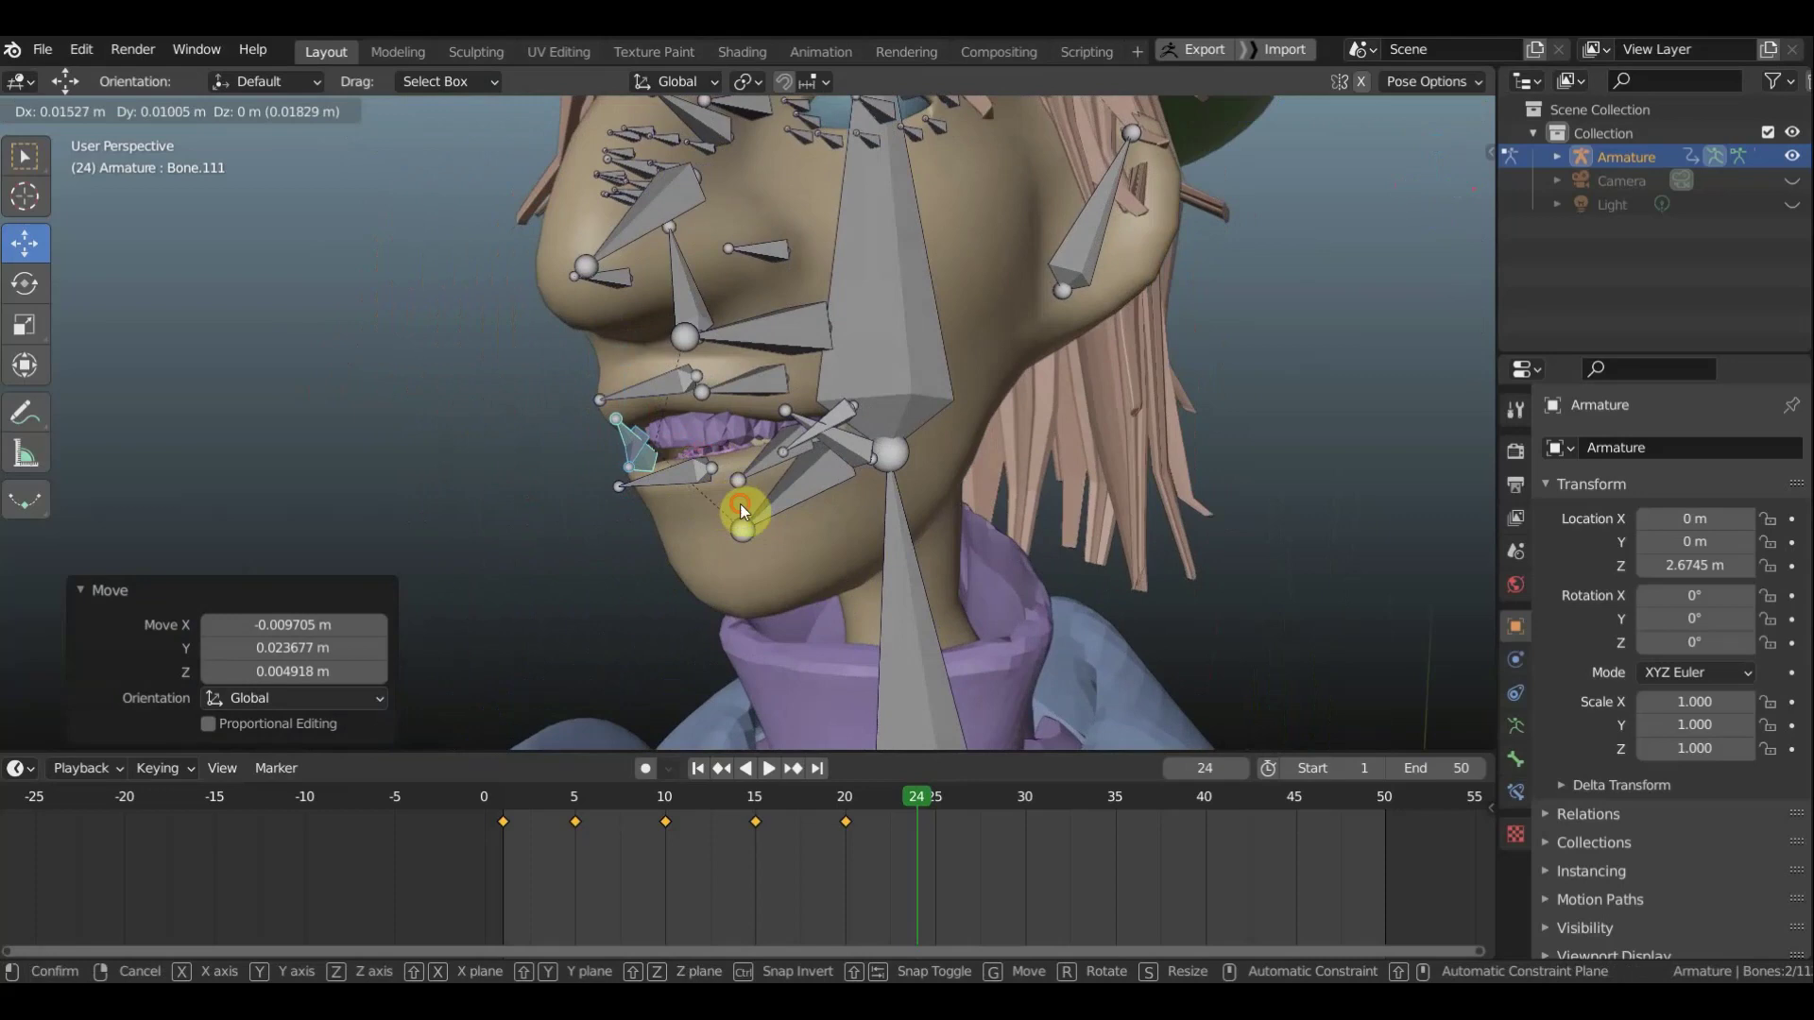
left_click(739, 503)
middle_click_drag(900, 508, 903, 508)
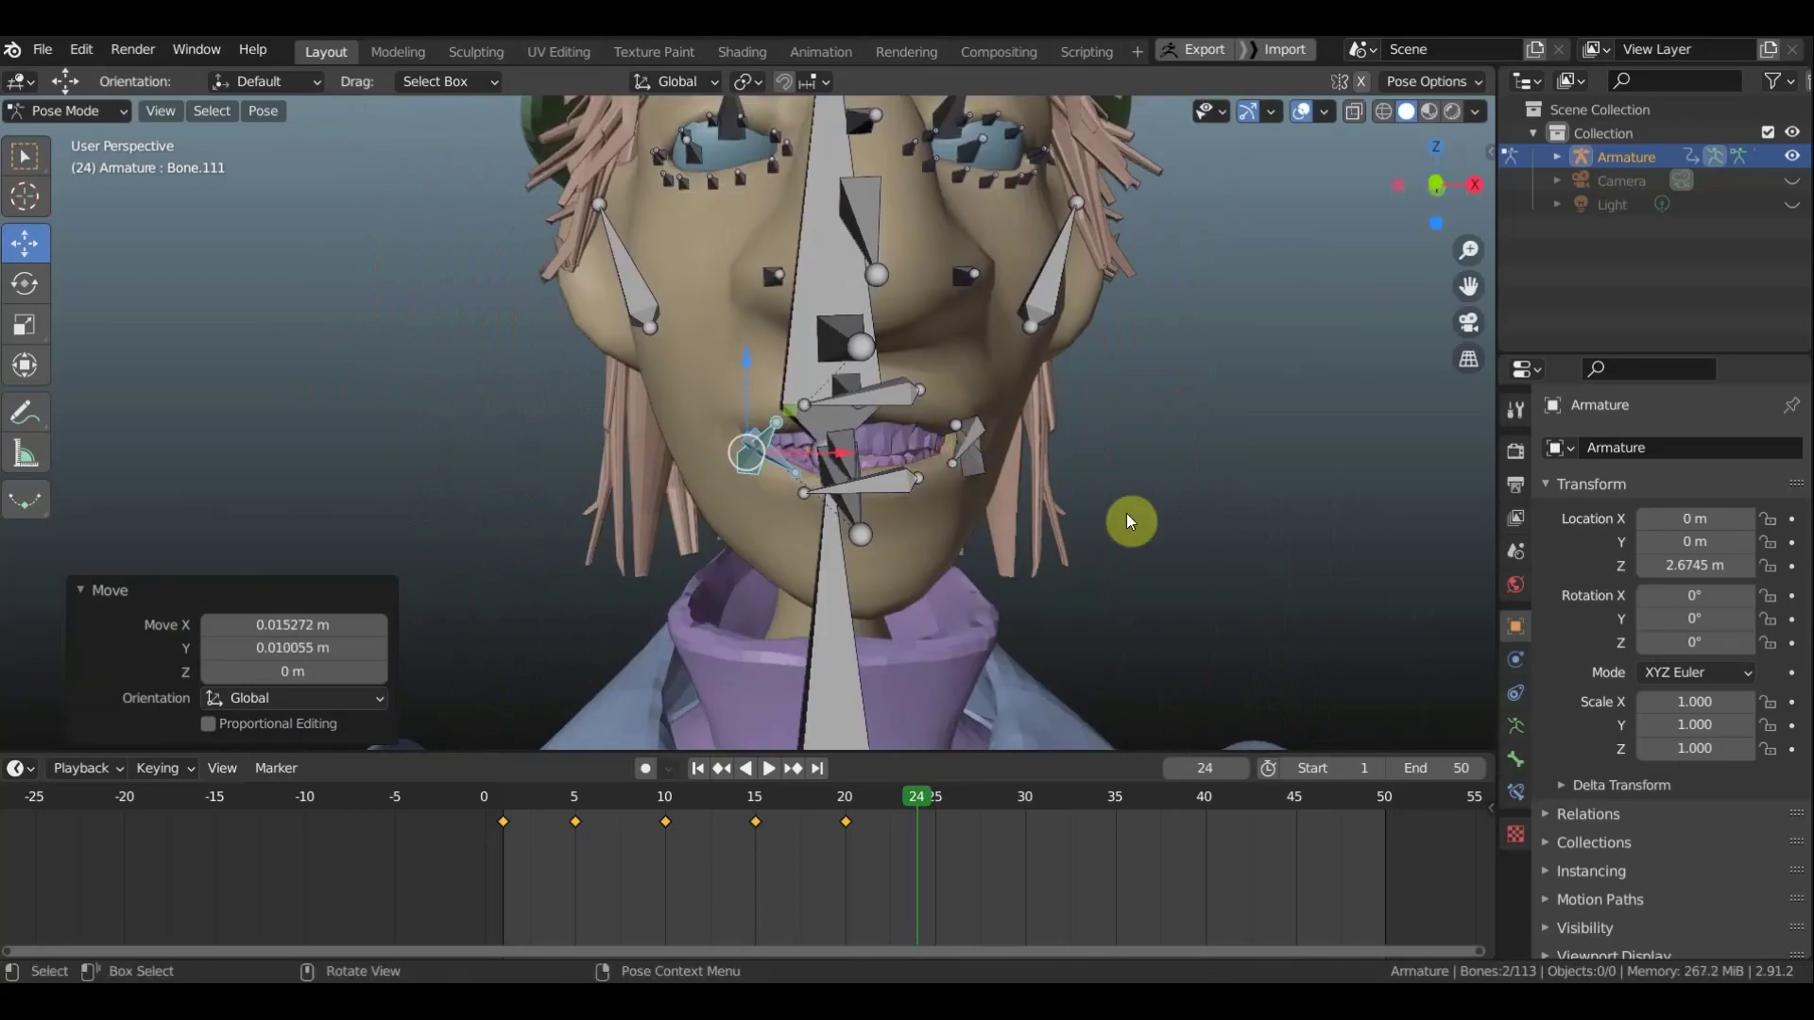
Key location and rotation for all bones at frame 24
key("a")
key("i")
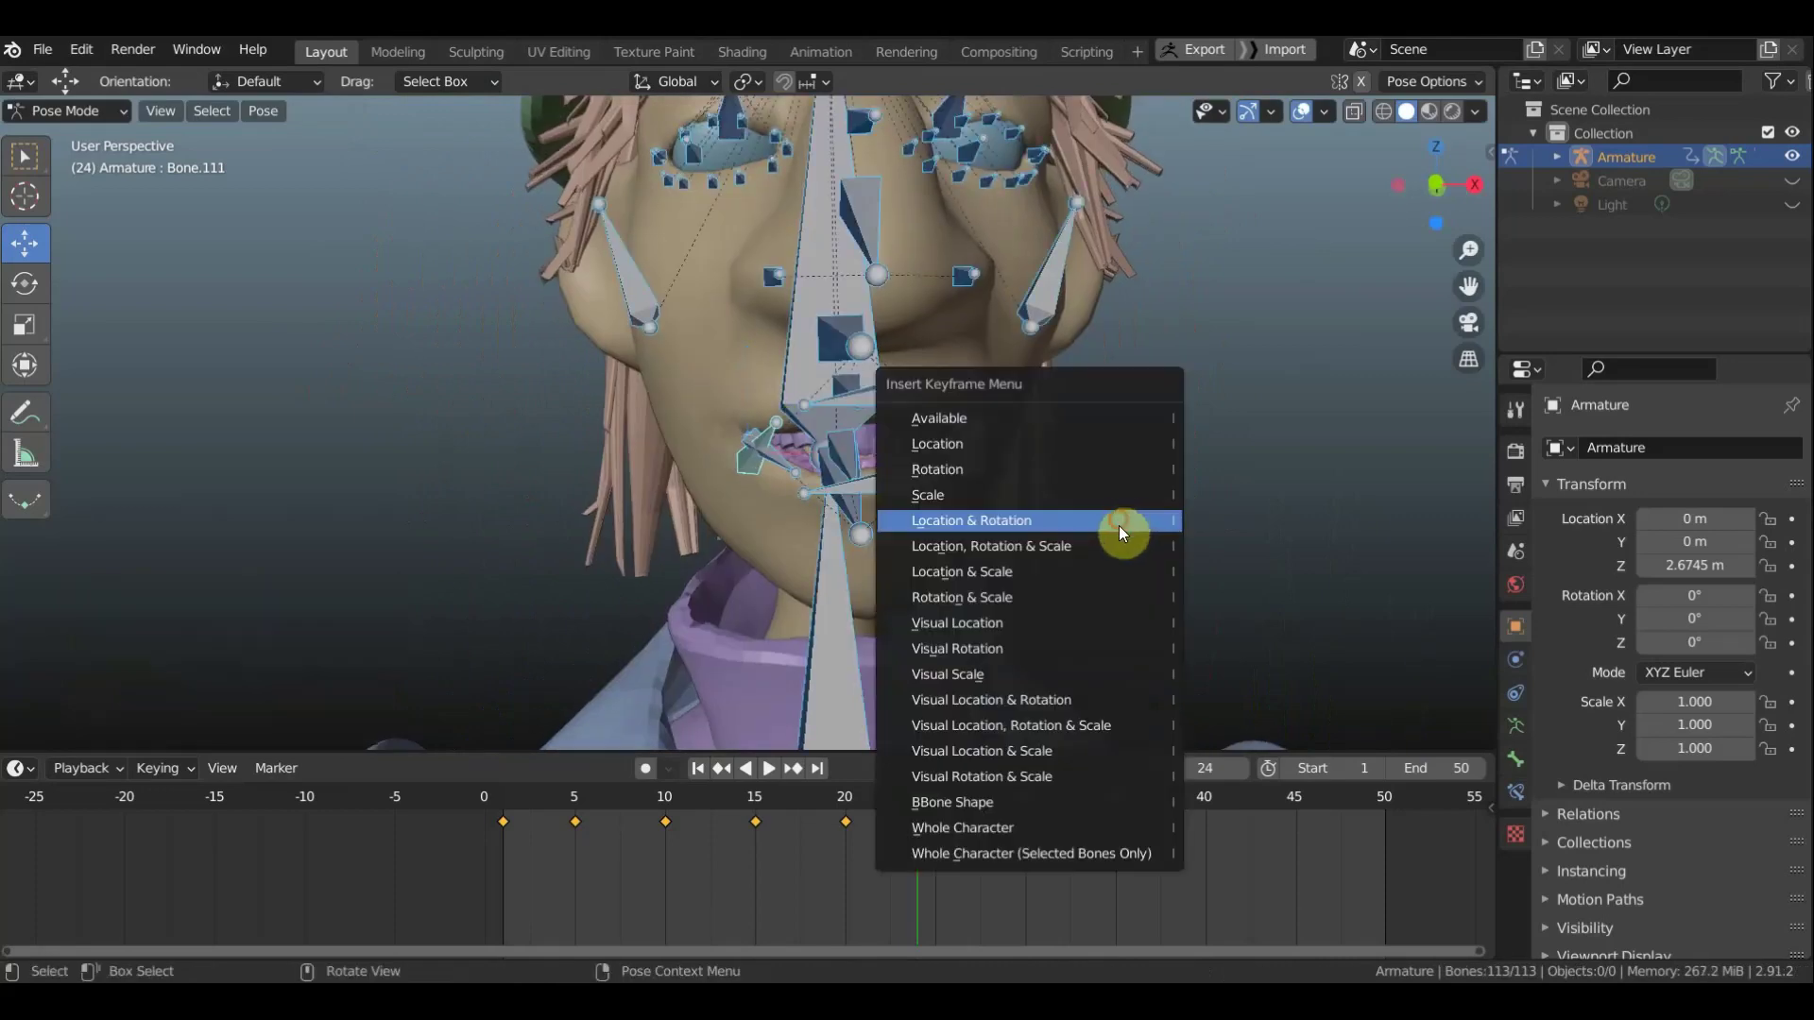
left_click(1119, 522)
Hide the bones, zoom out, scrub and play the mouth animation, then deselect the keys
middle_click_drag(1101, 630, 997, 655)
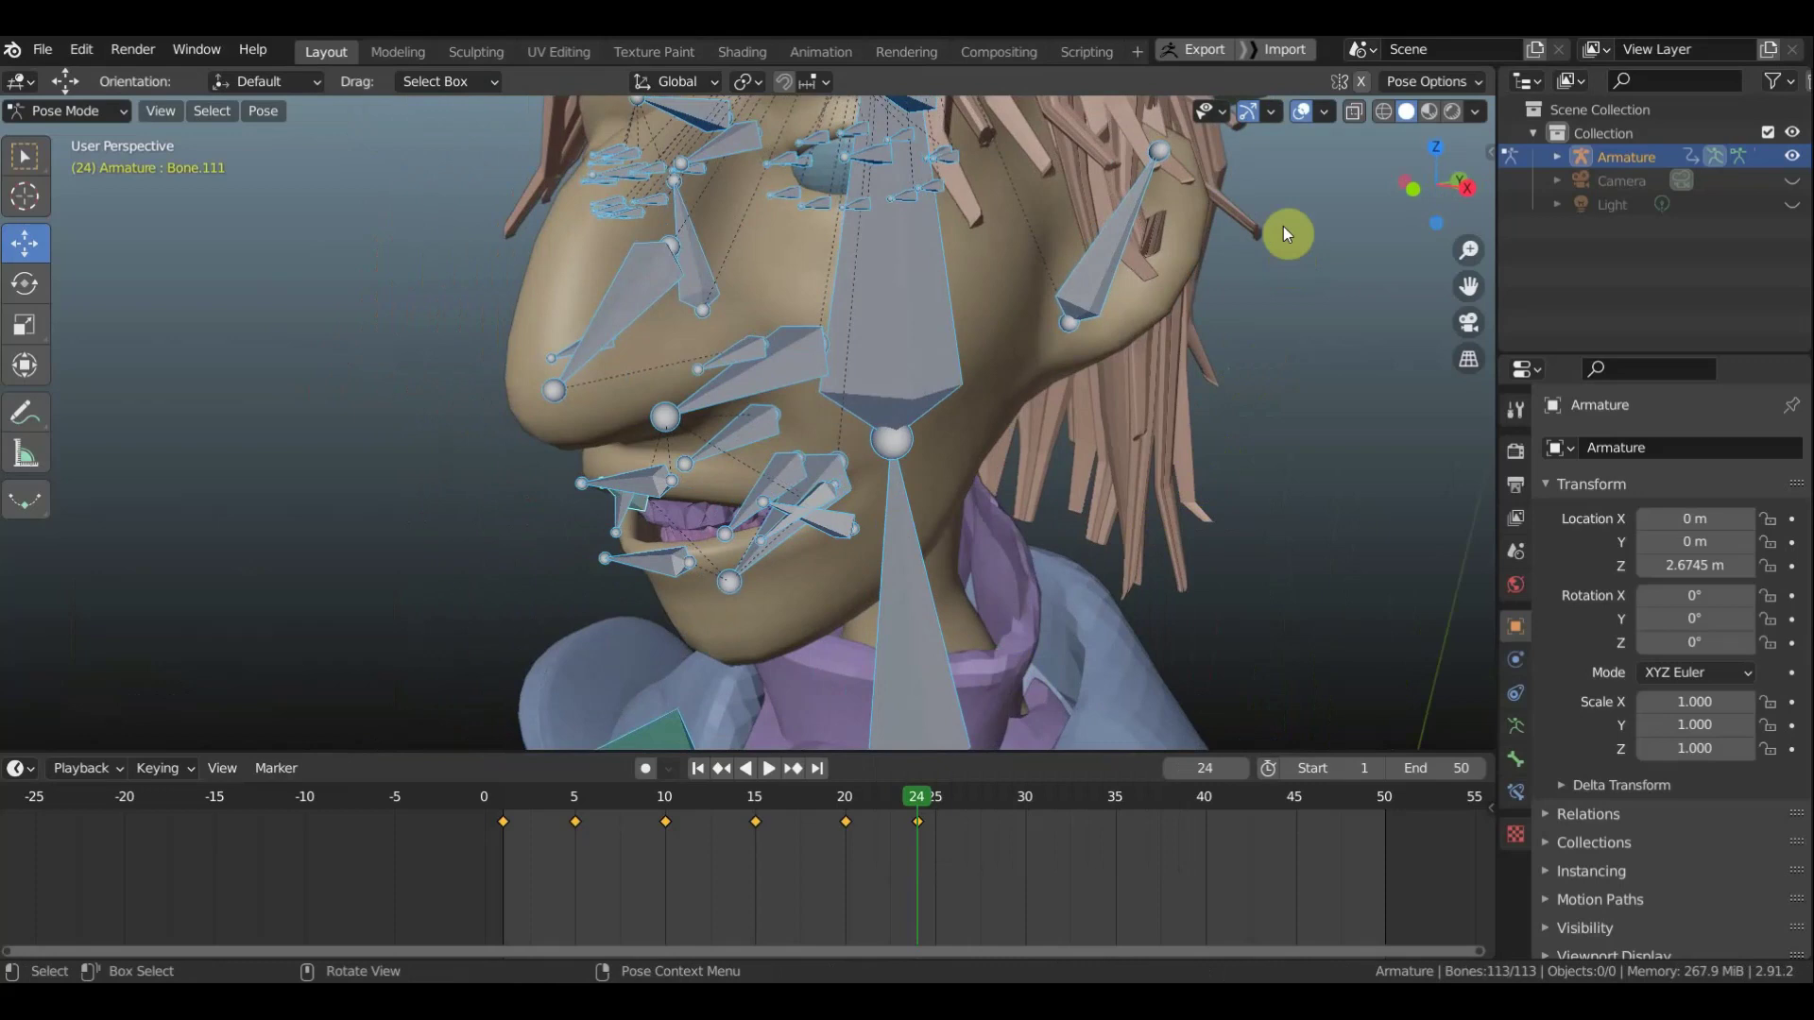
left_click(1304, 111)
scroll(1134, 359, "down", 3)
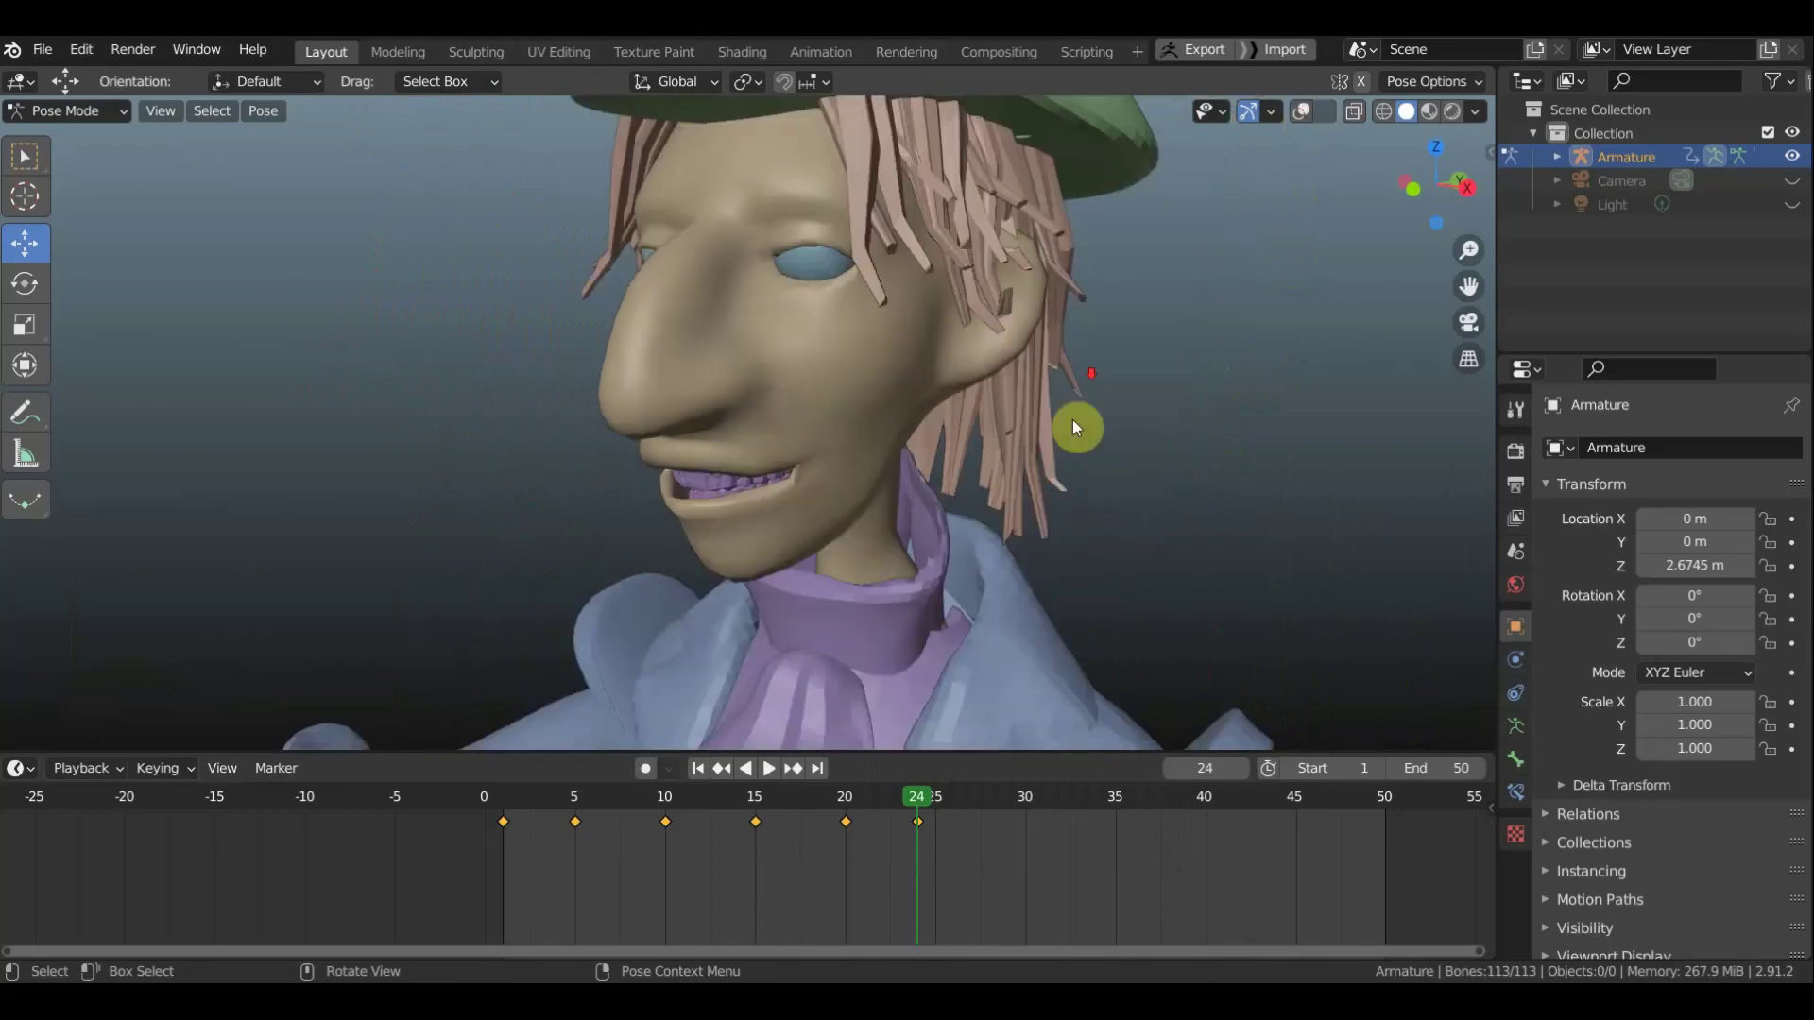
scroll(1048, 453, "down", 2)
scroll(973, 519, "down", 2)
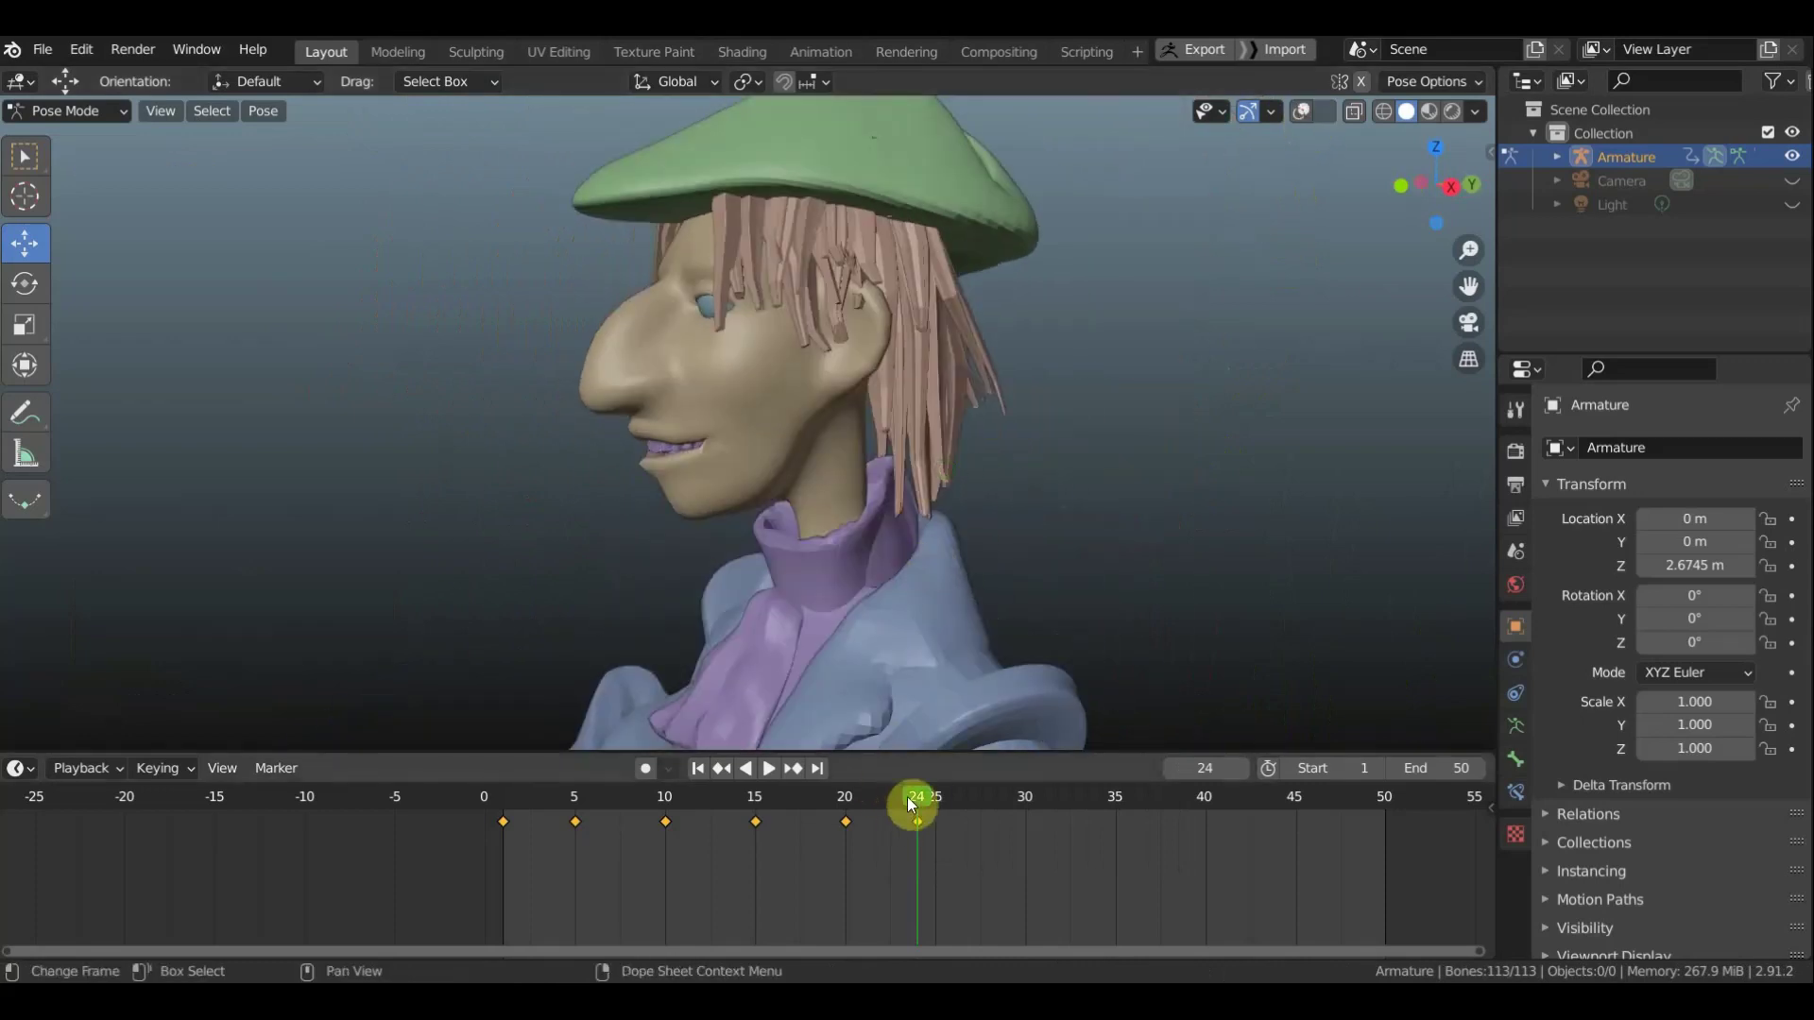
mouse_move(909, 798)
left_mouse_down()
mouse_move(552, 792)
mouse_move(907, 797)
mouse_move(684, 813)
mouse_move(955, 841)
mouse_move(566, 855)
mouse_move(1043, 861)
mouse_move(1017, 865)
left_mouse_up()
left_click(748, 811)
left_click(994, 852)
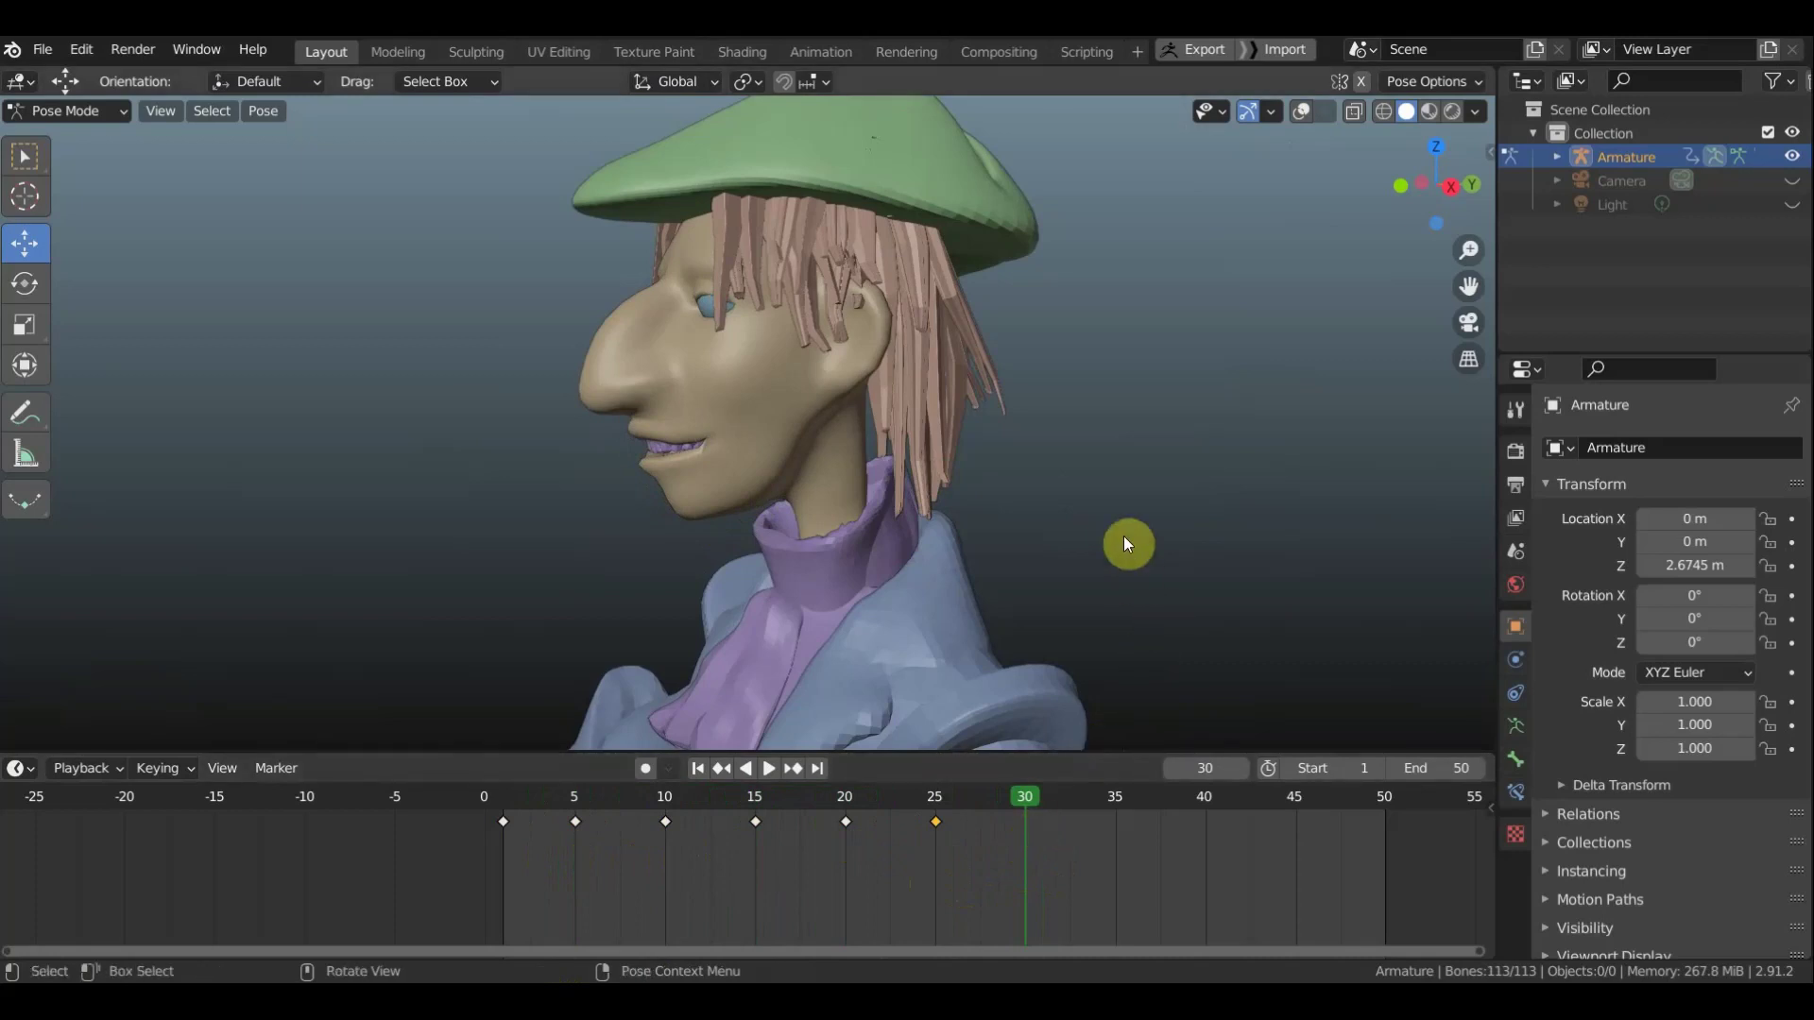
In right side view with bones shown, move the lip bones to reshape the mouth (-0.026499 m Y)
key("KP_3")
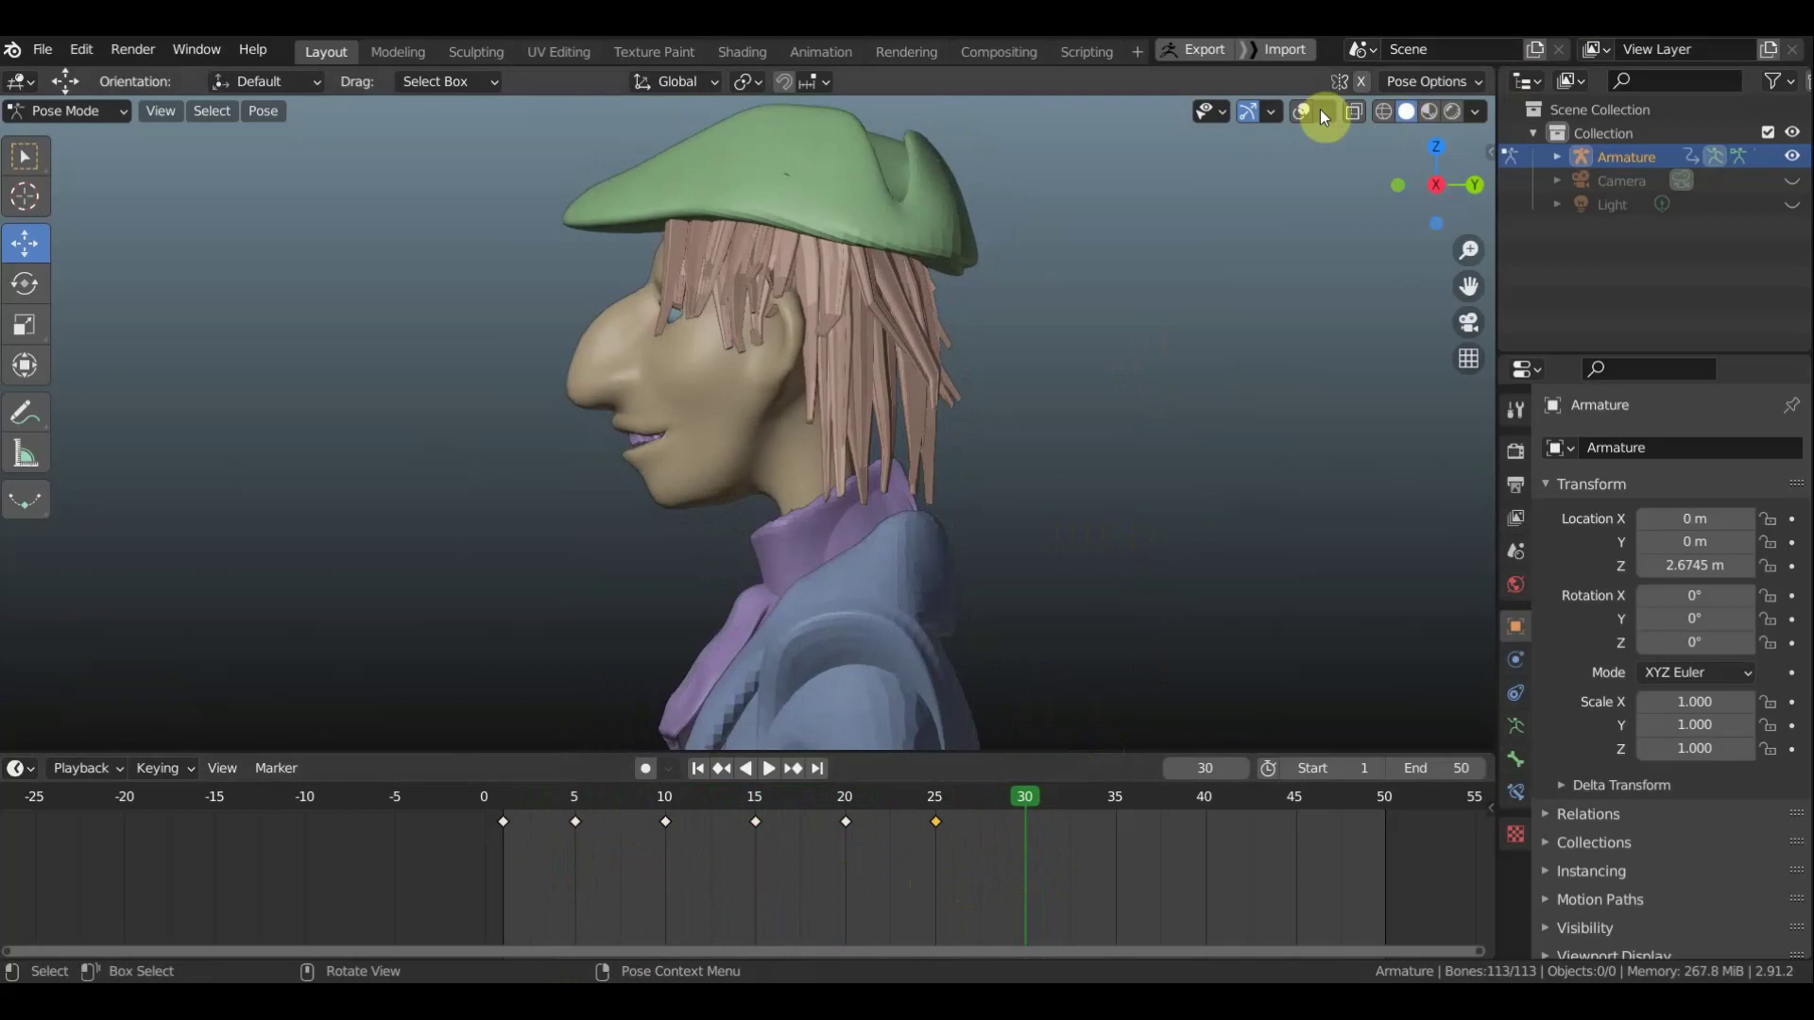
left_click(1304, 111)
scroll(1149, 332, "up", 2)
scroll(938, 458, "up", 2)
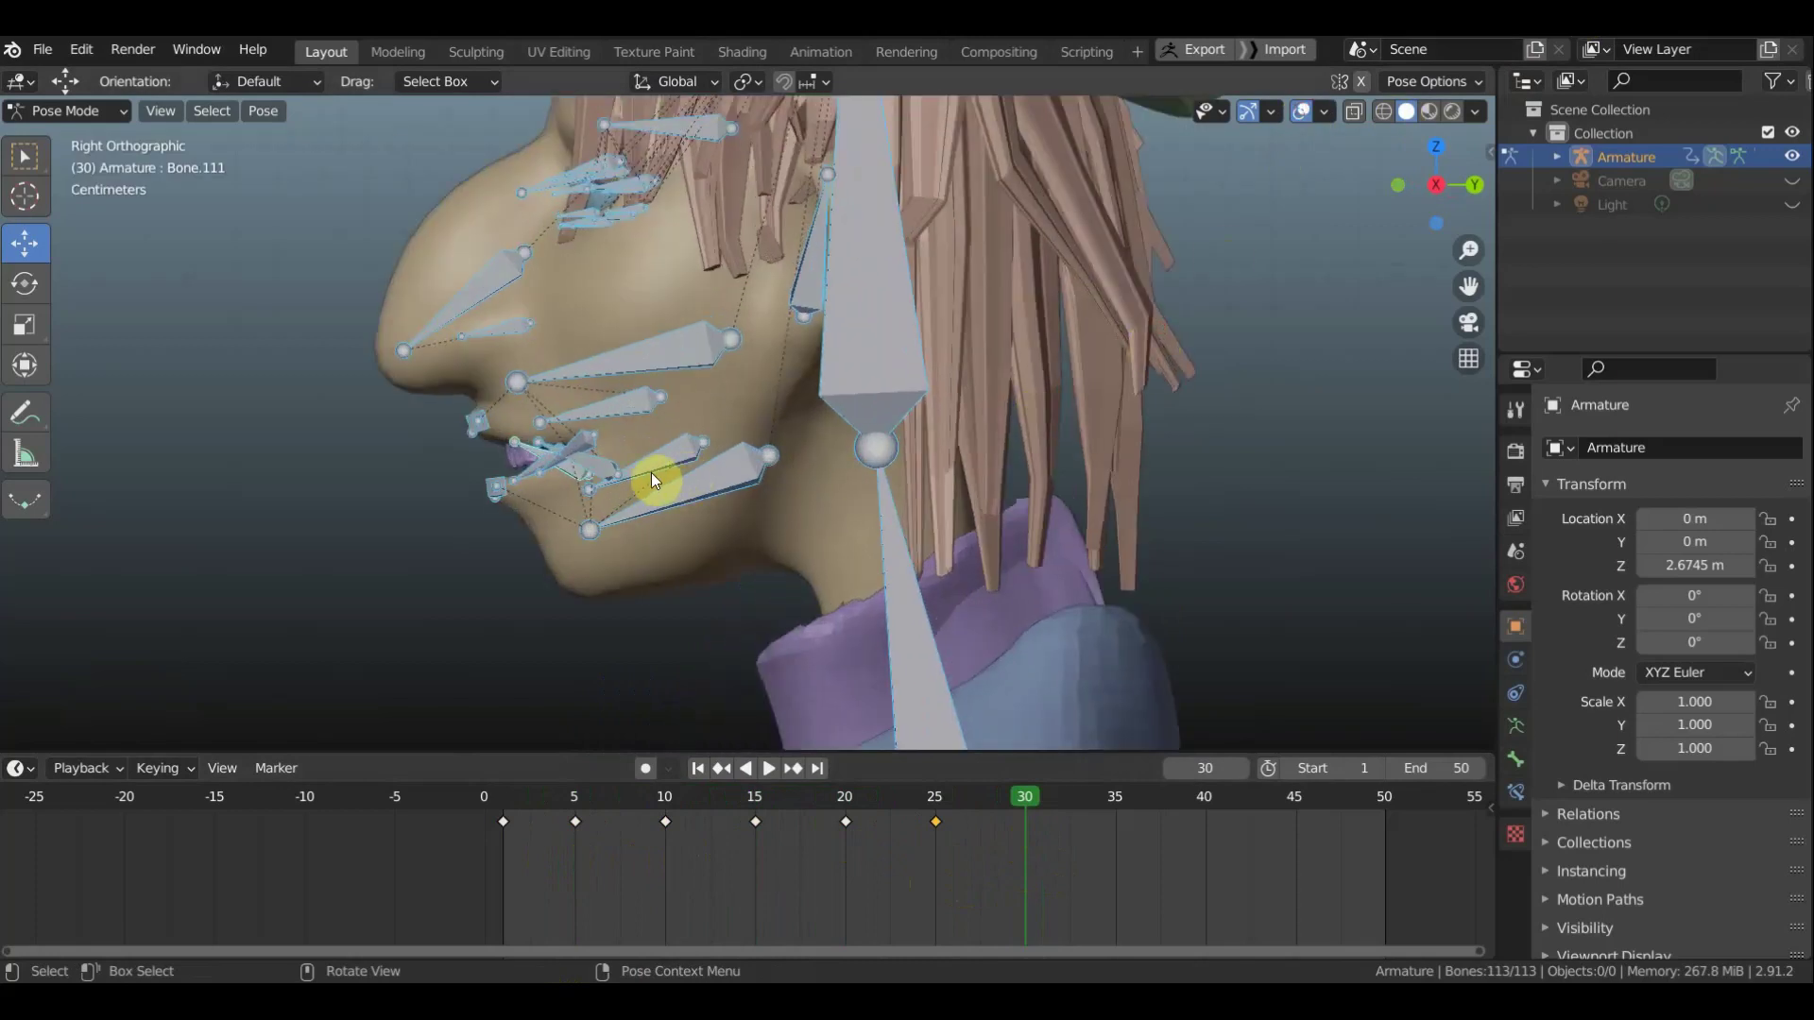
left_click_drag(496, 513, 446, 415)
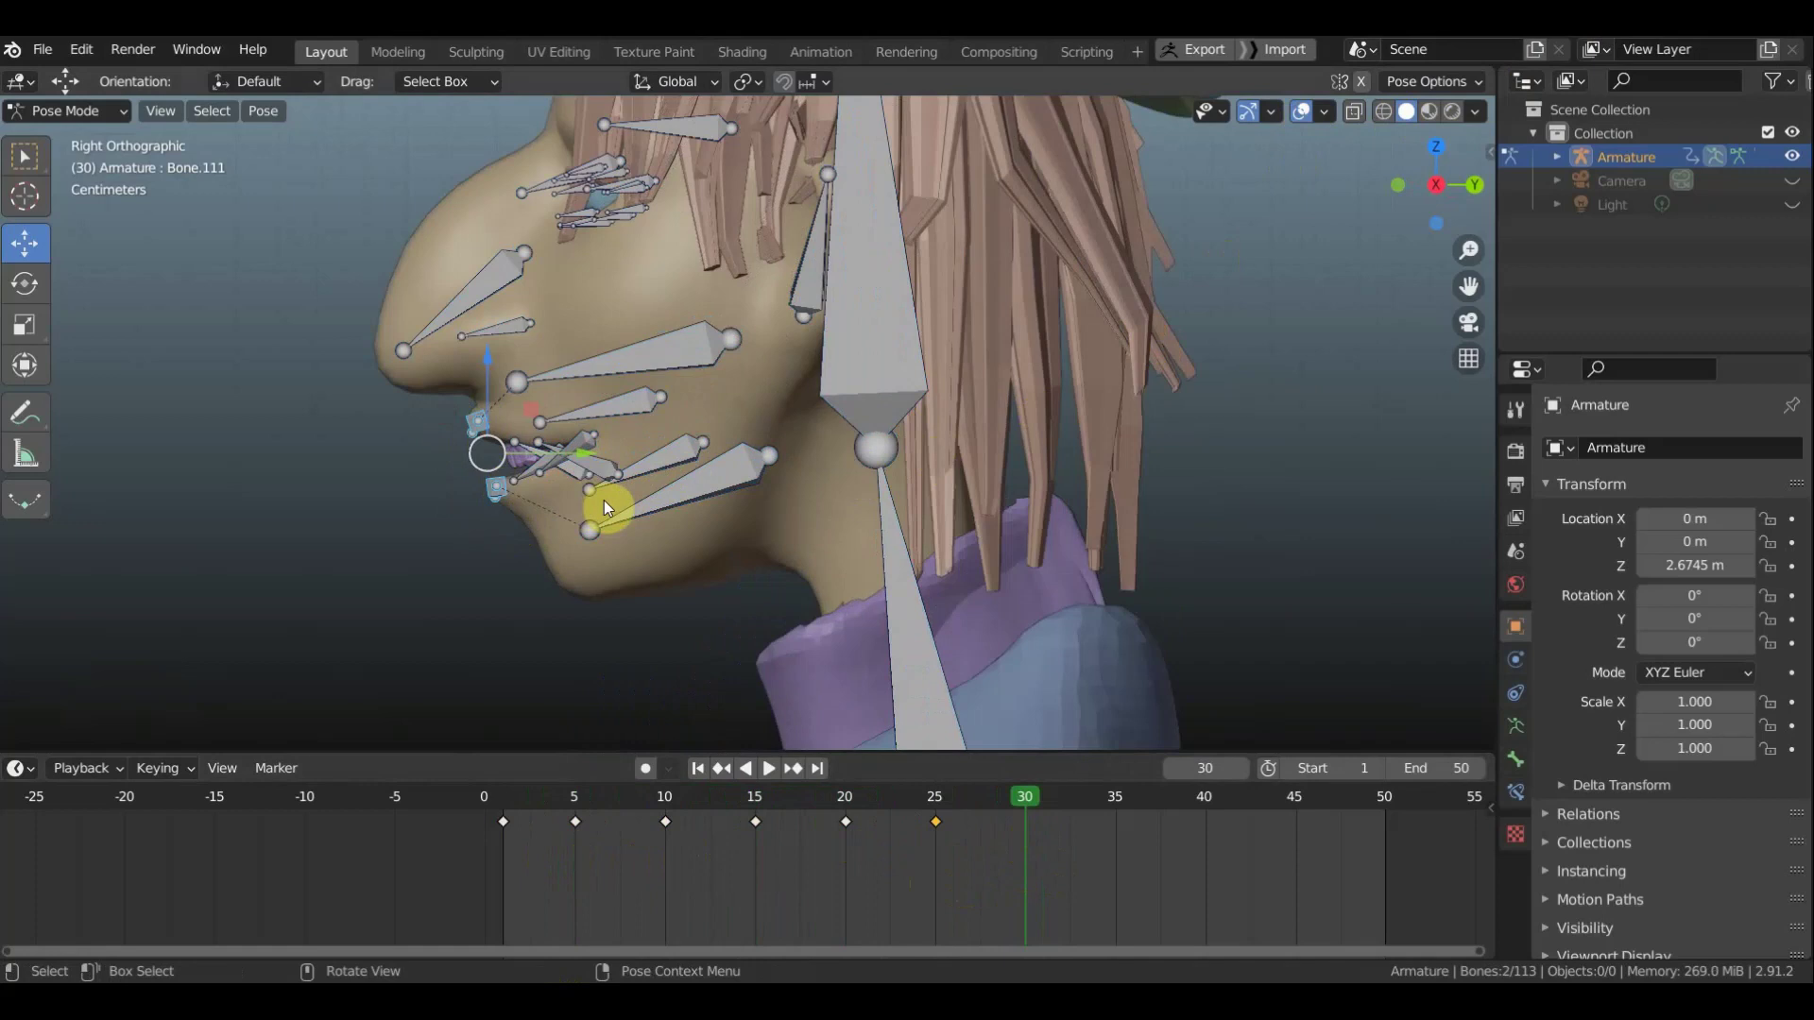
left_click_drag(599, 503, 582, 508)
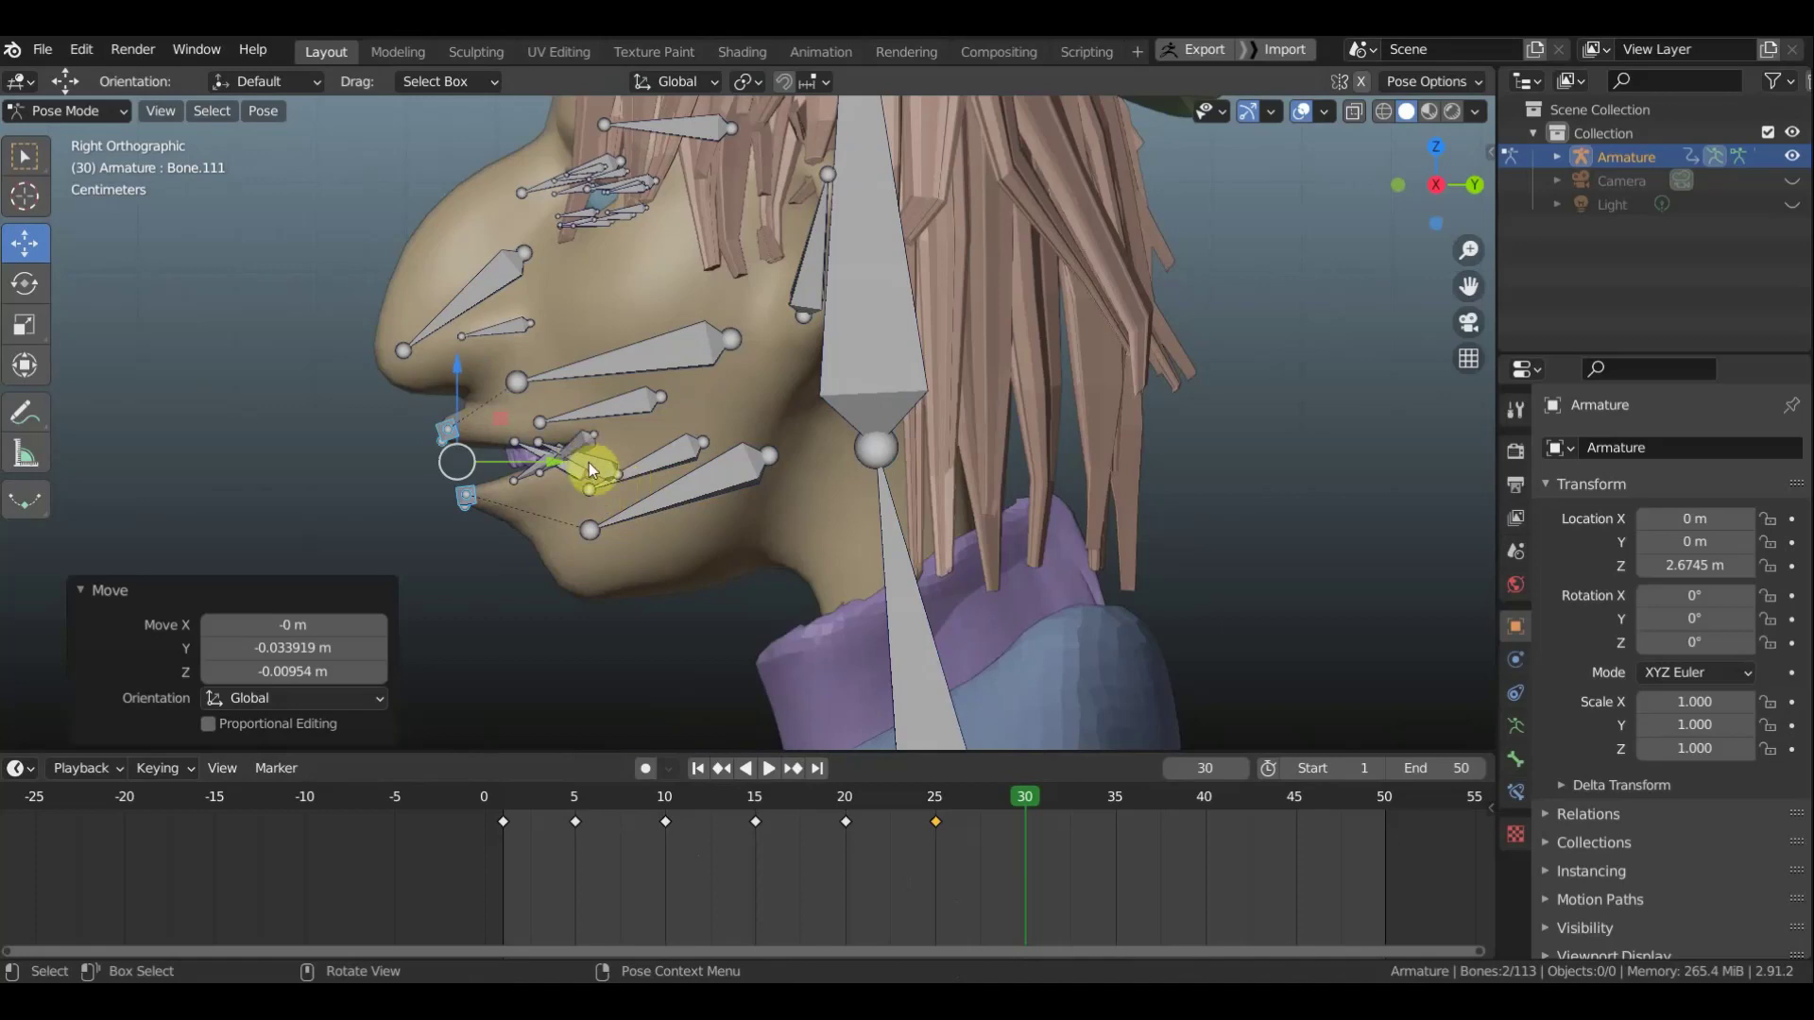
left_click(609, 467)
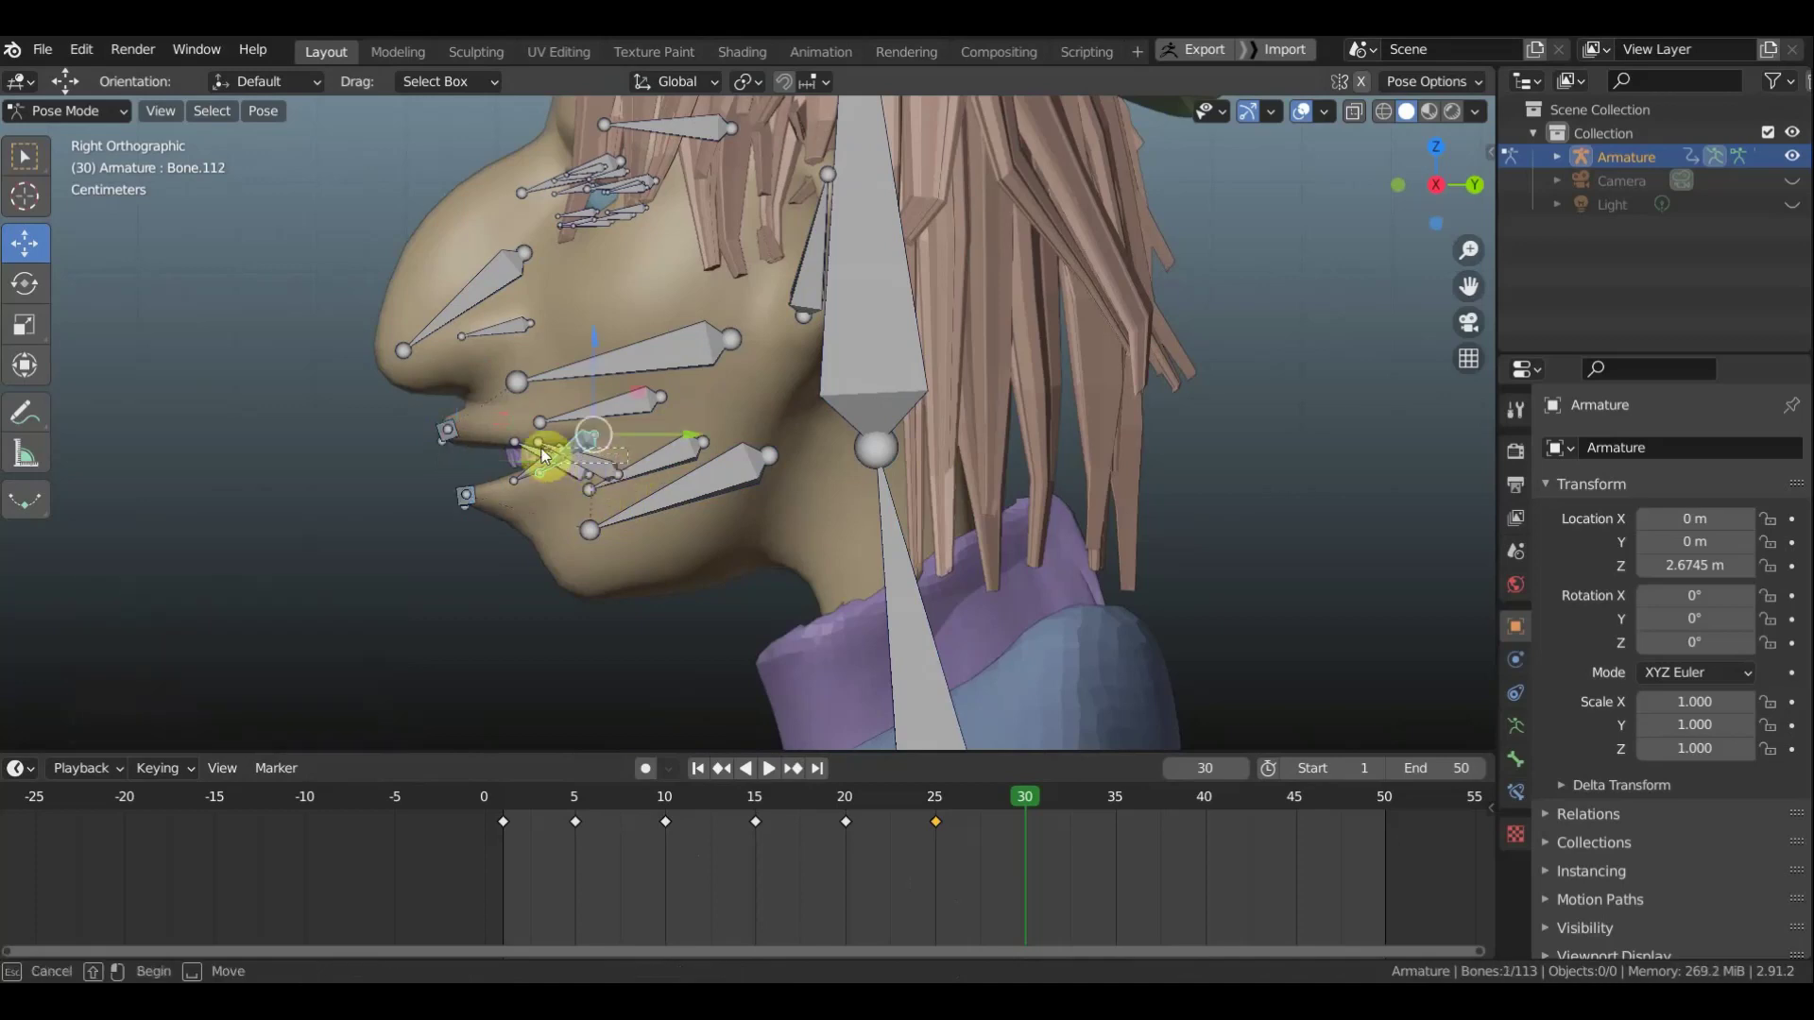
left_click_drag(544, 456, 599, 484)
Select all bones and insert a keyframe for the pose at frame 30
key("a")
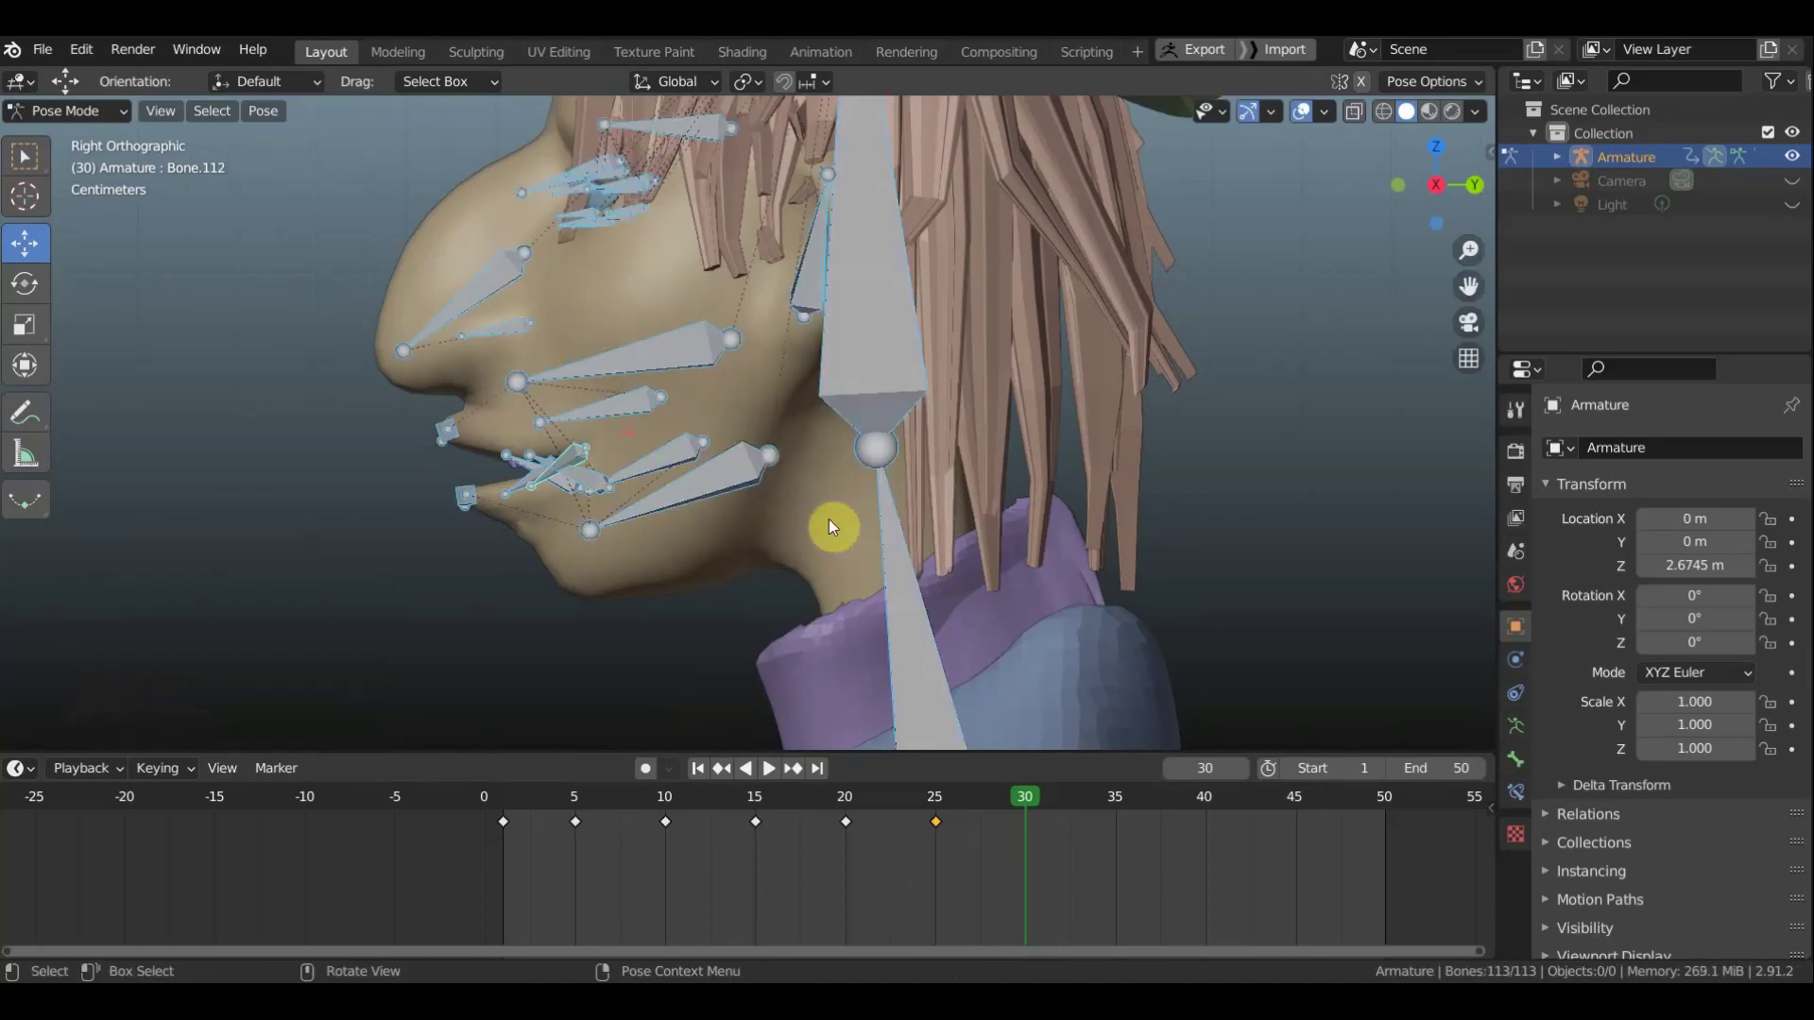
key("i")
left_click(830, 519)
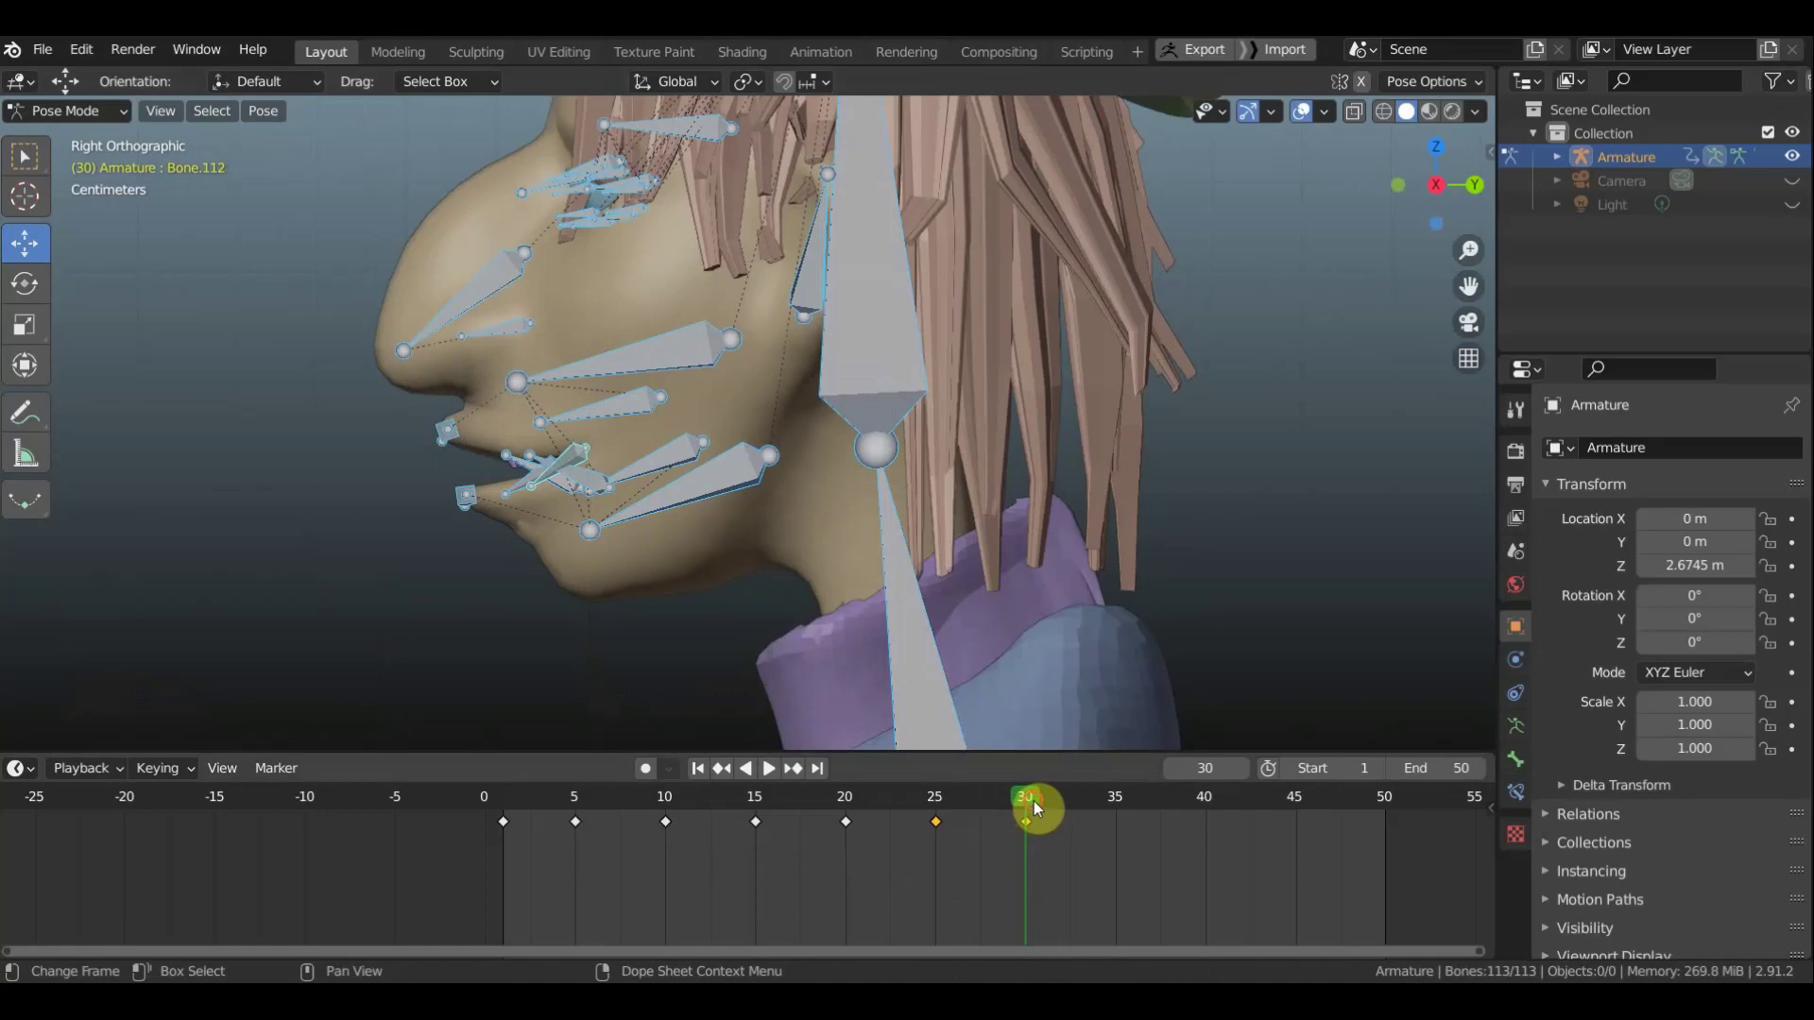
Review the mouth poses at frames 35, 10, 15, 5 and 20
left_click_drag(1033, 801, 1117, 812)
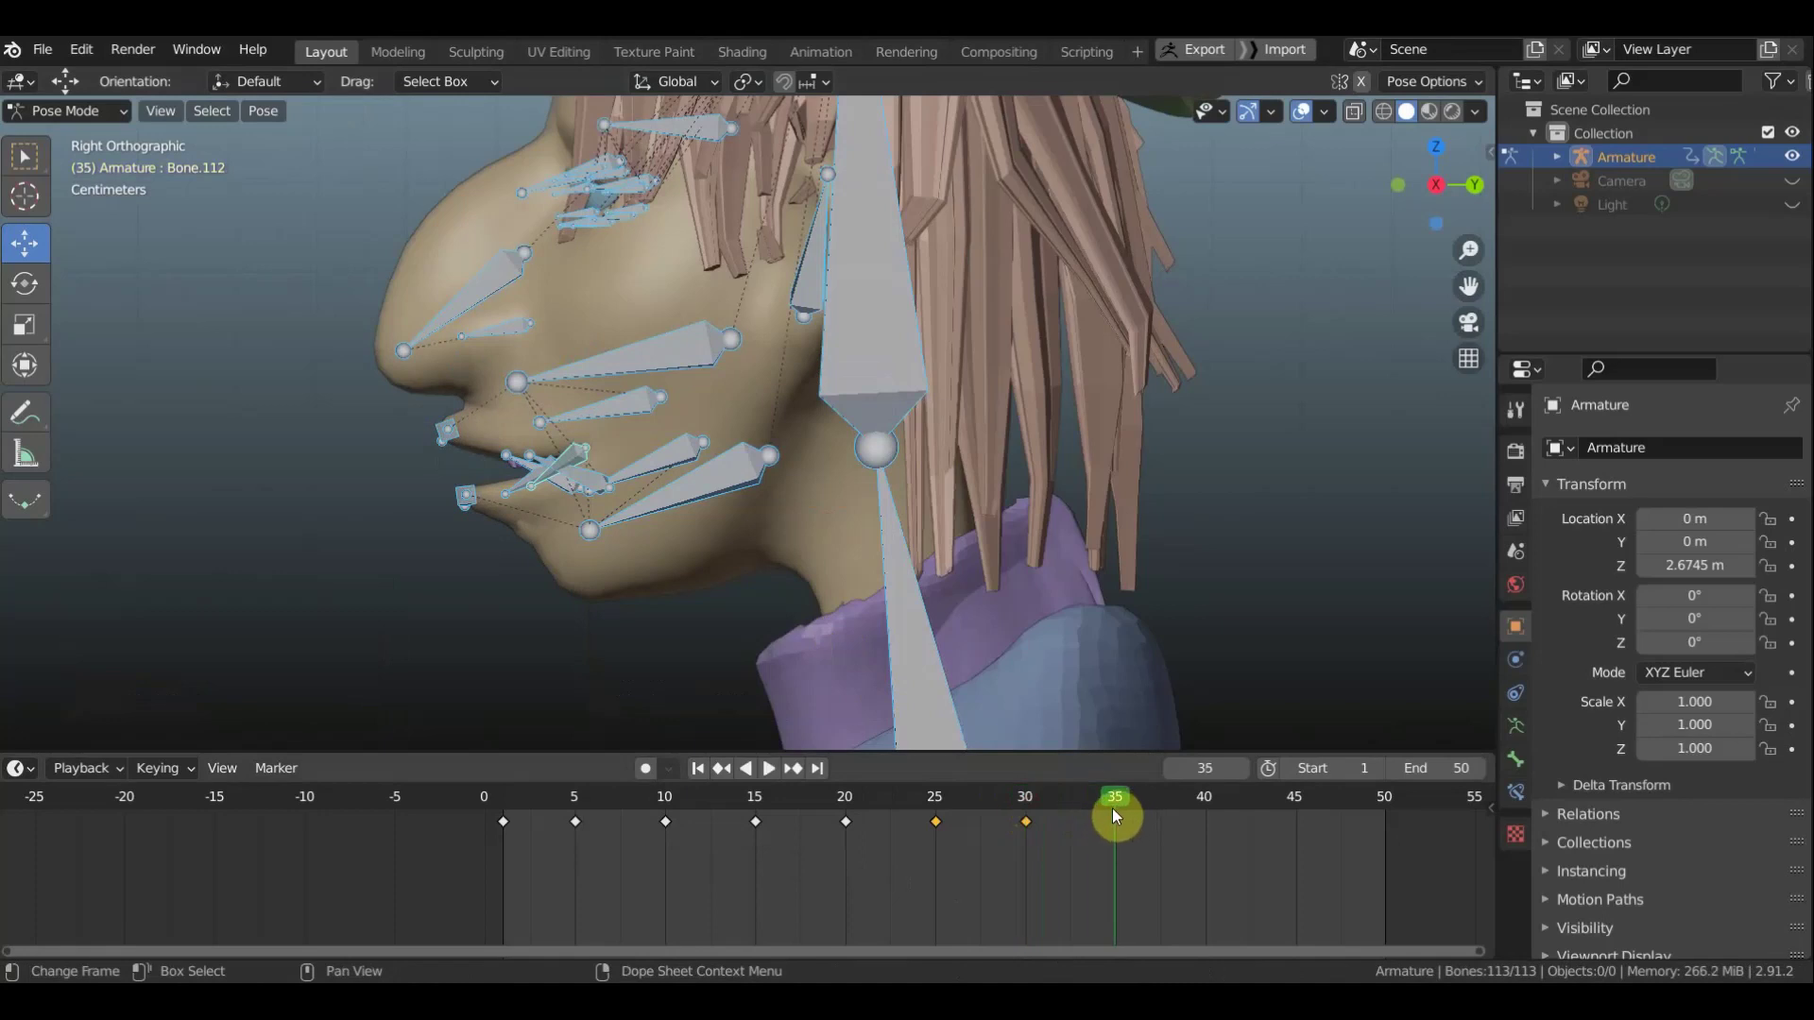
left_click(671, 801)
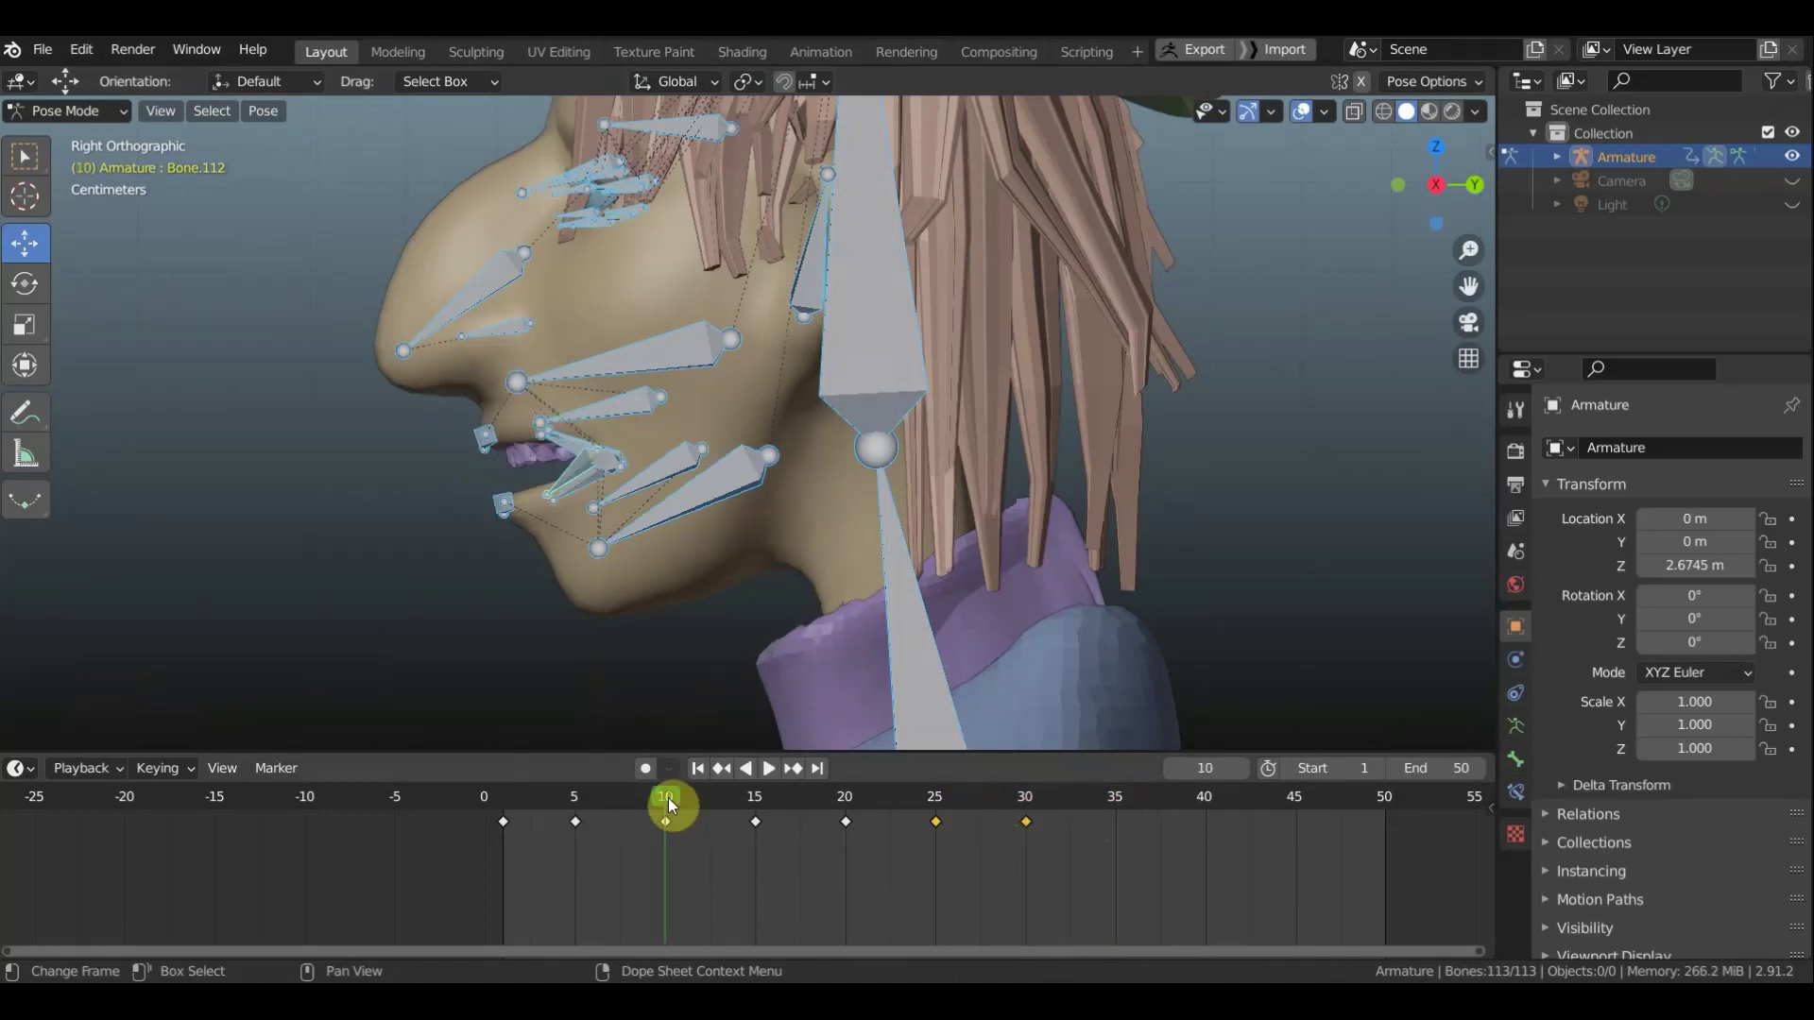
left_click(756, 801)
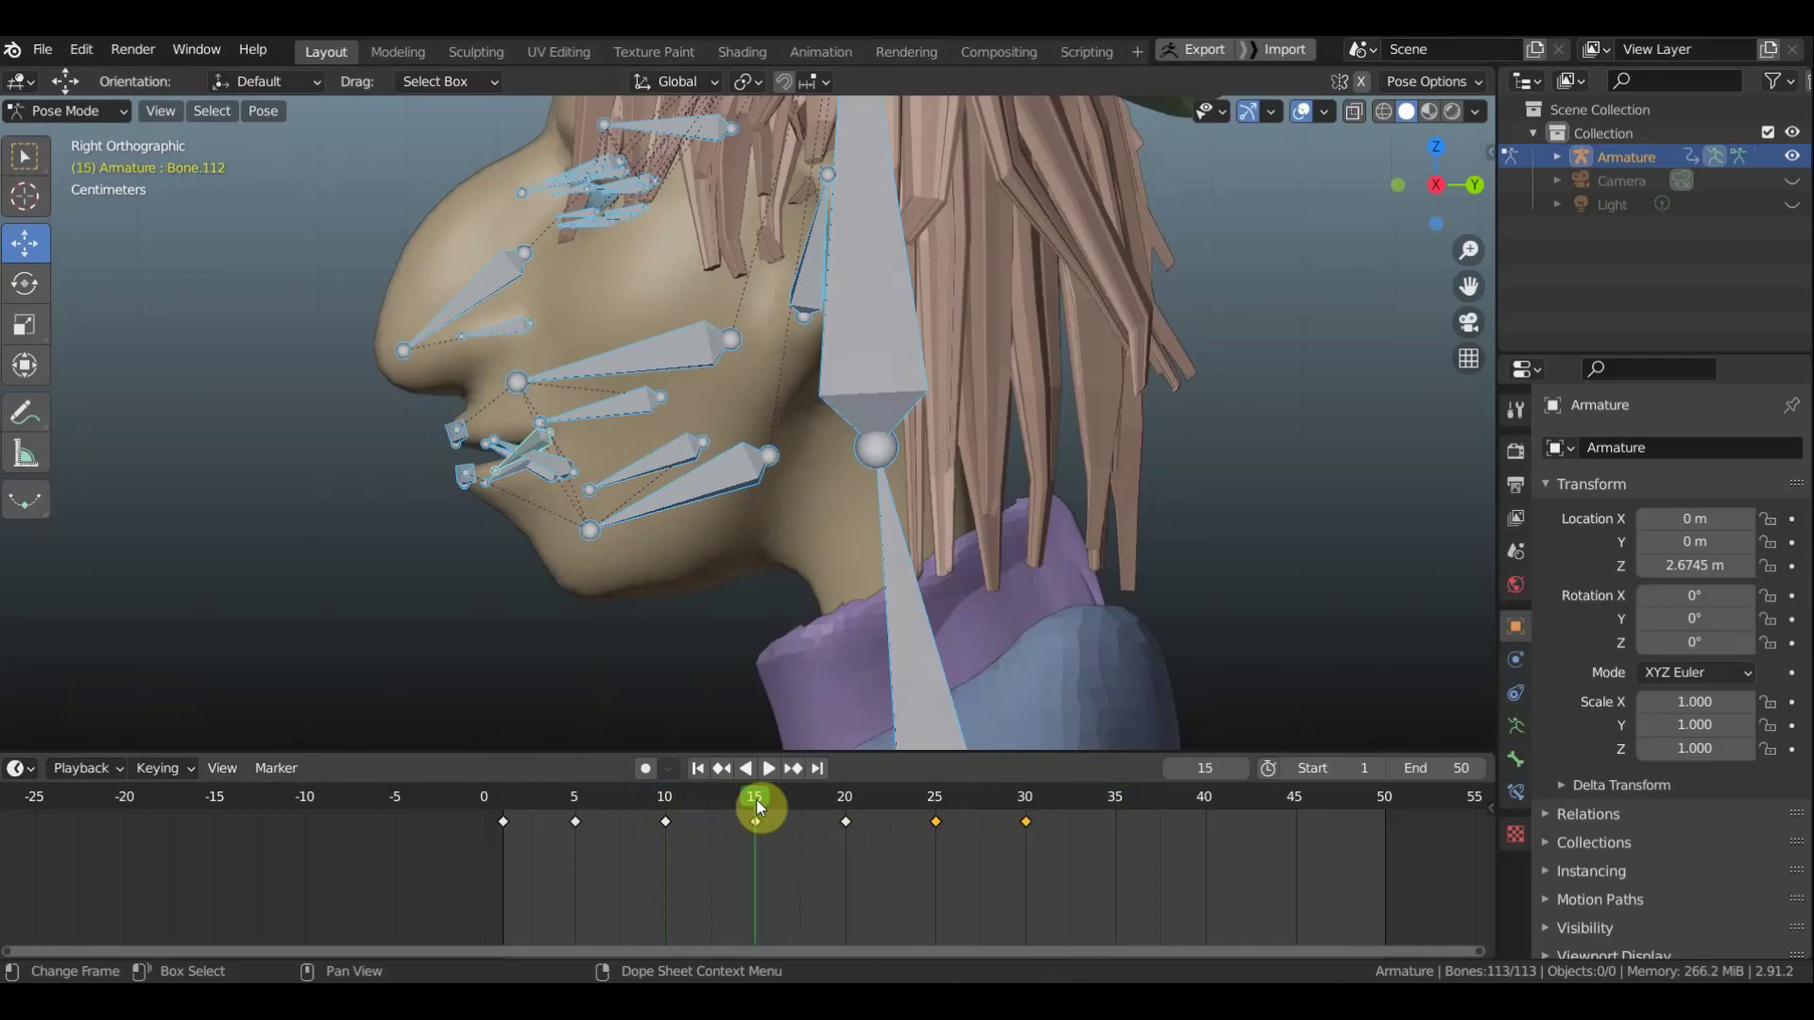
left_click(577, 805)
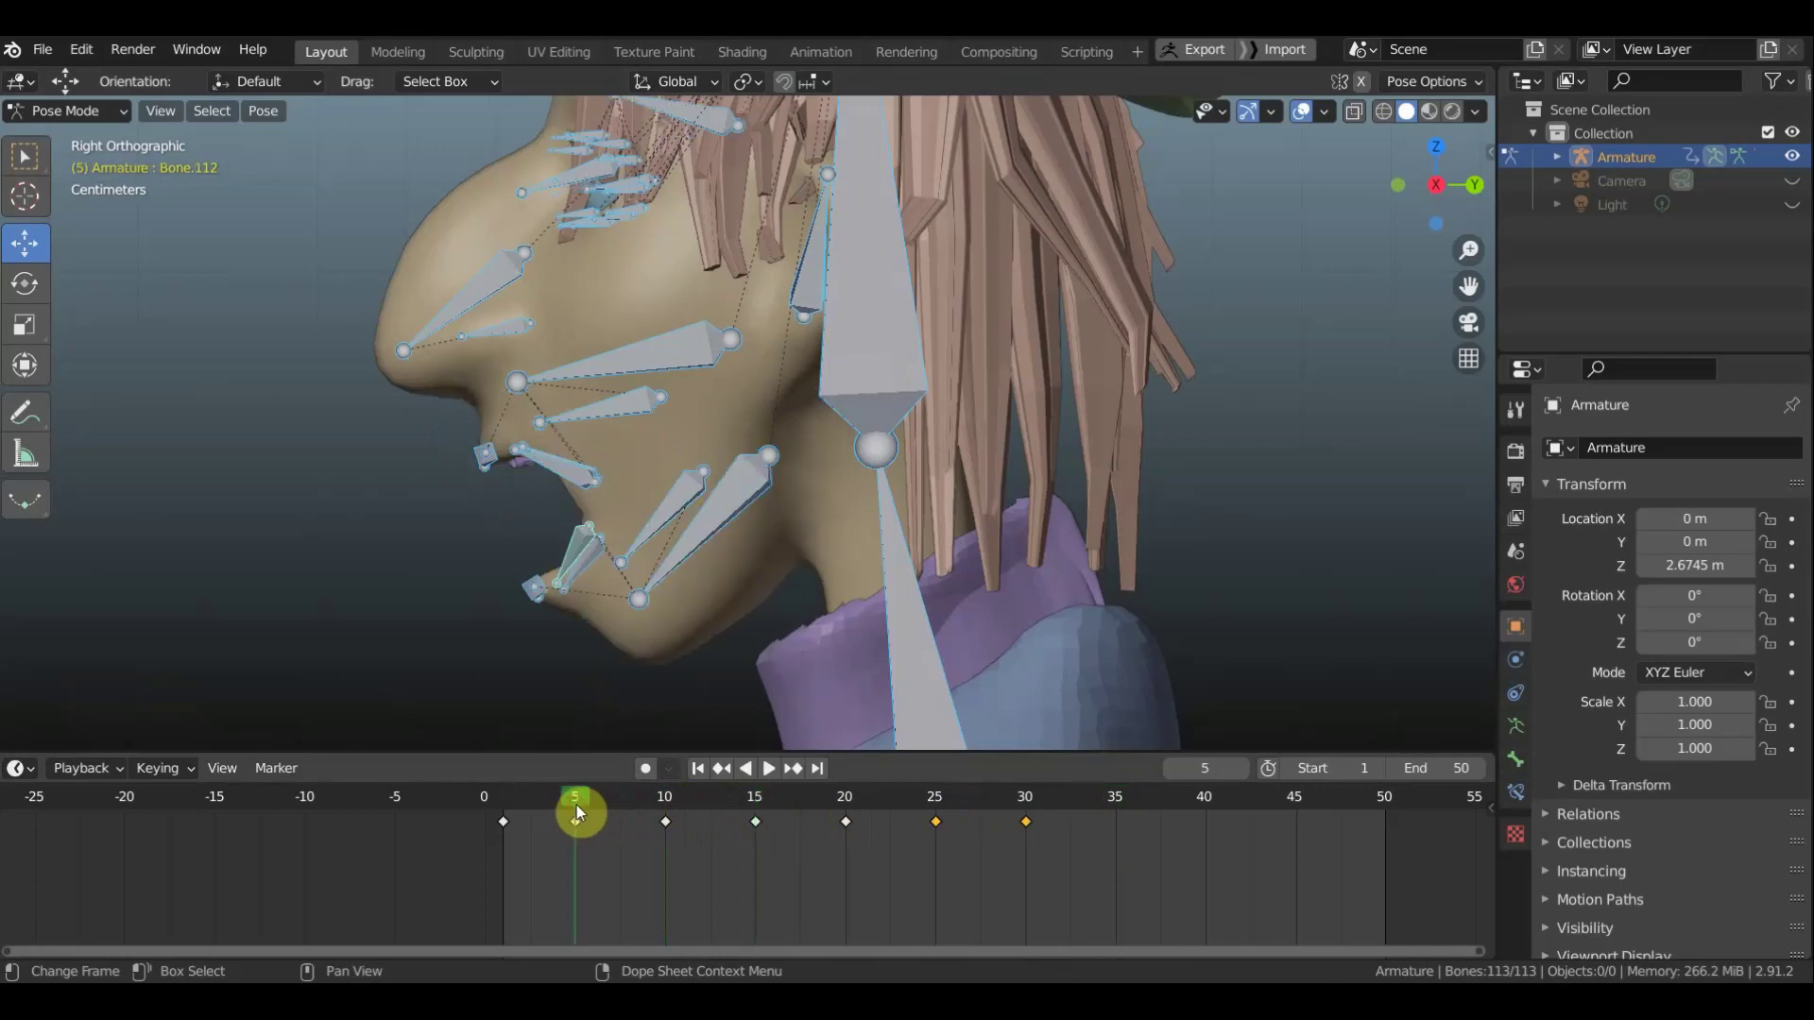
left_click(848, 799)
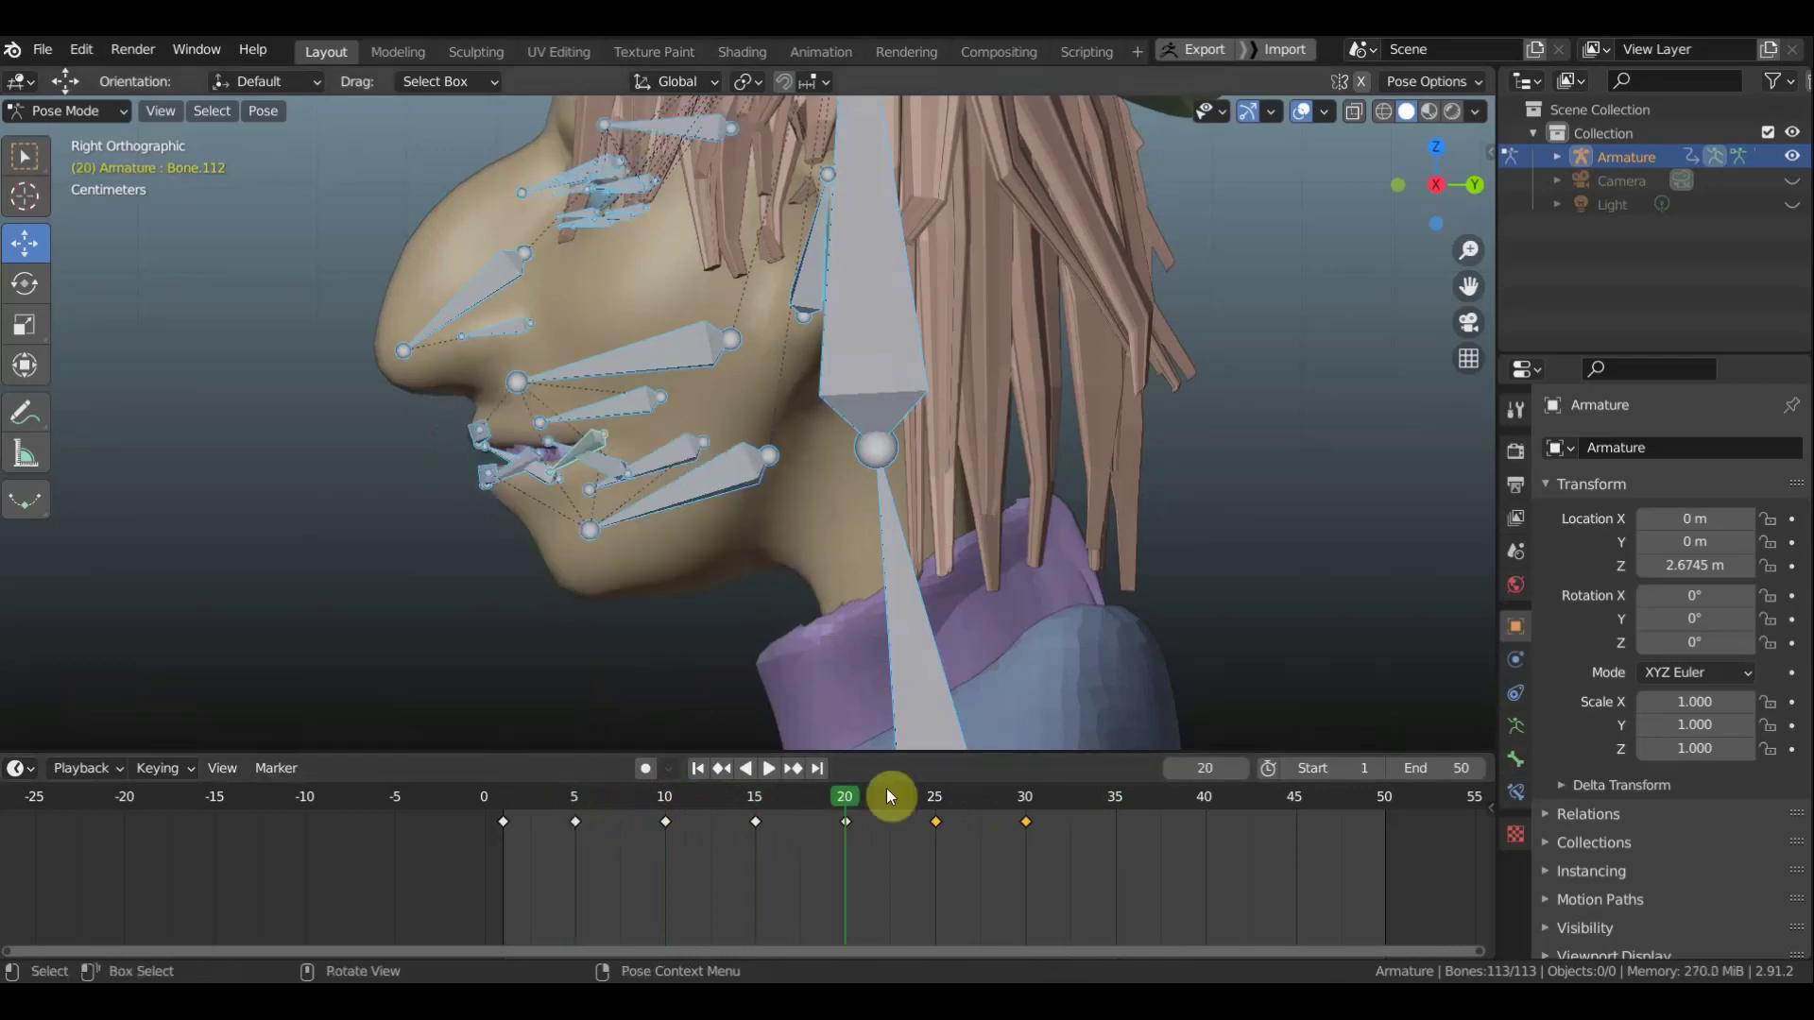
Duplicate the frame 20 keyframe and place the copy at frame 35
left_click(841, 817)
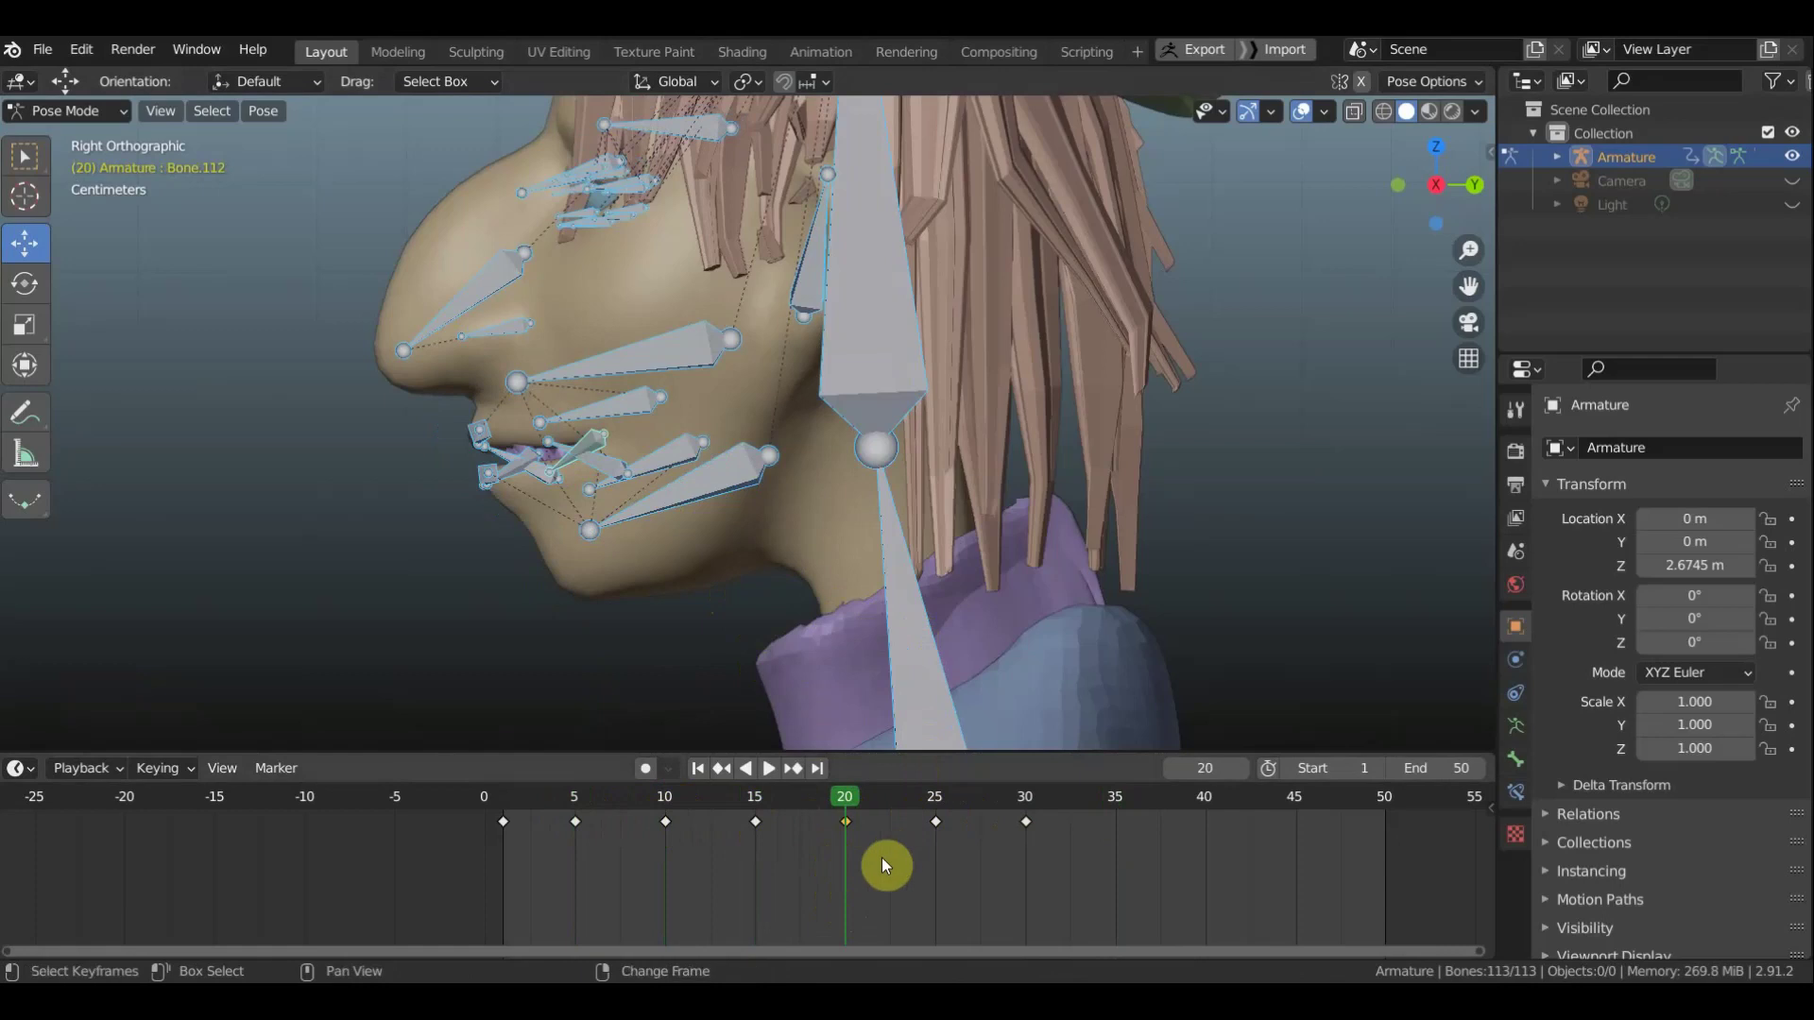
key("shift+d")
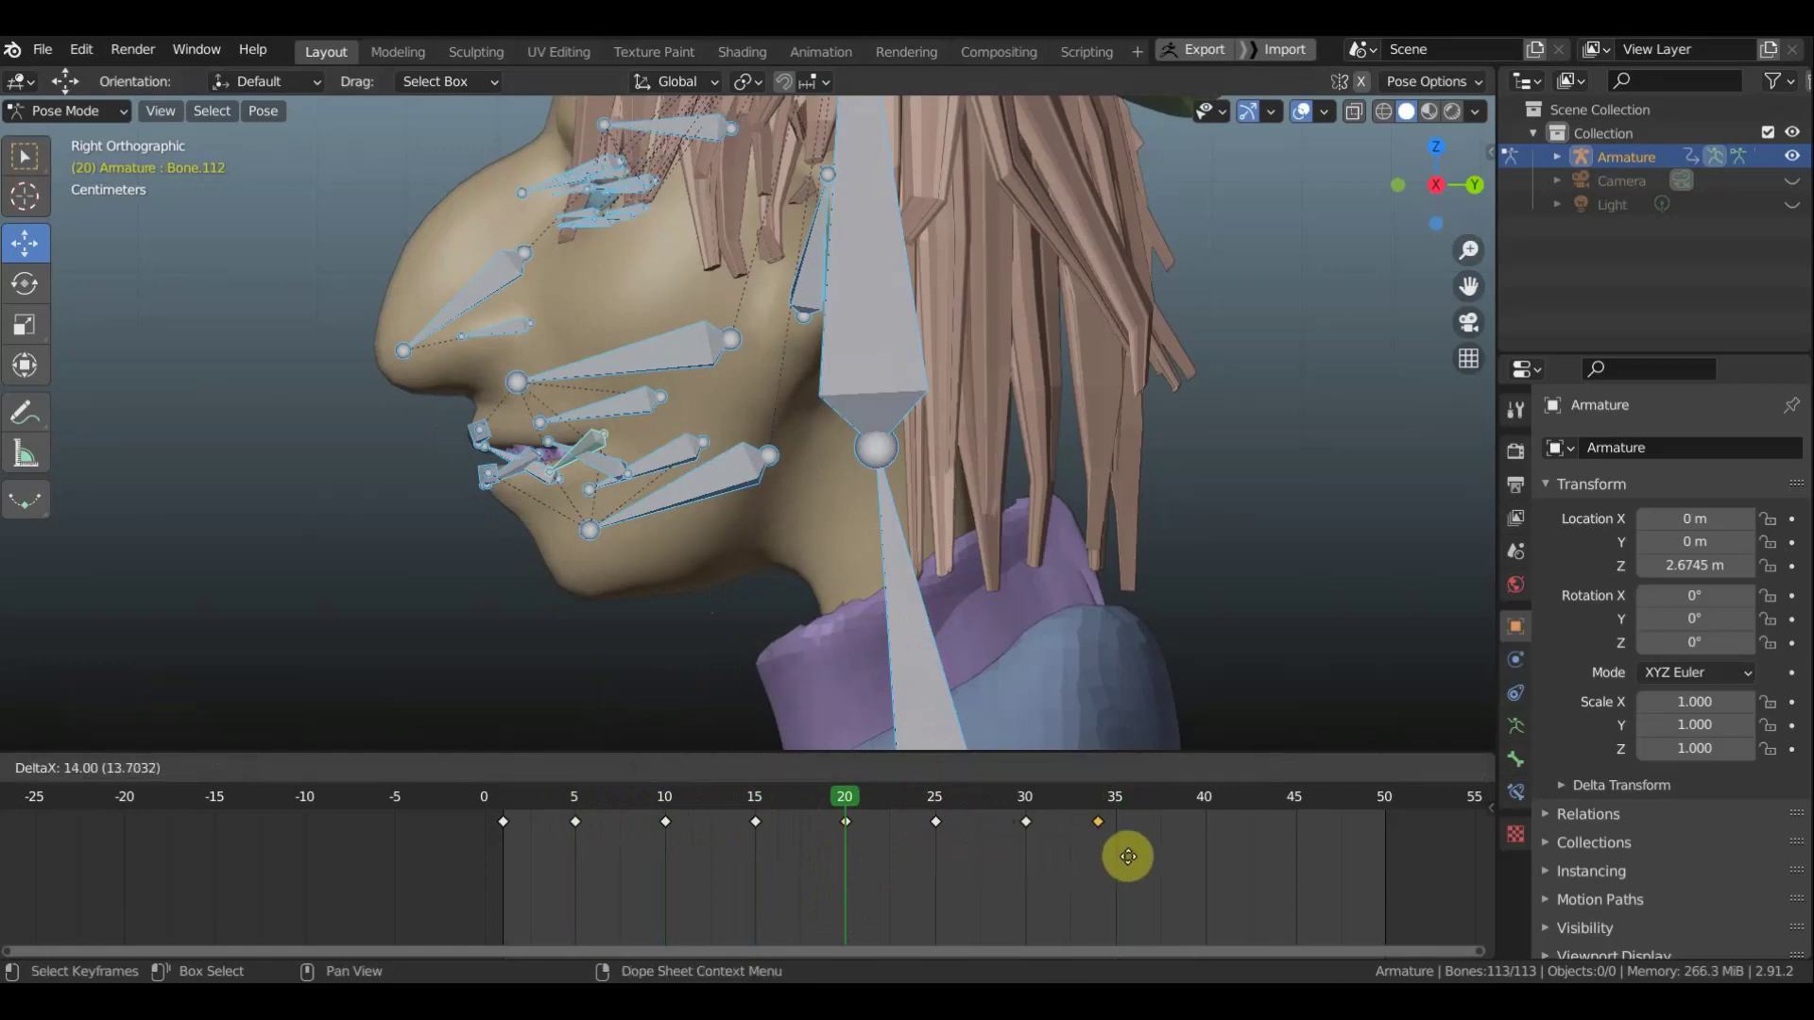
left_click(1144, 863)
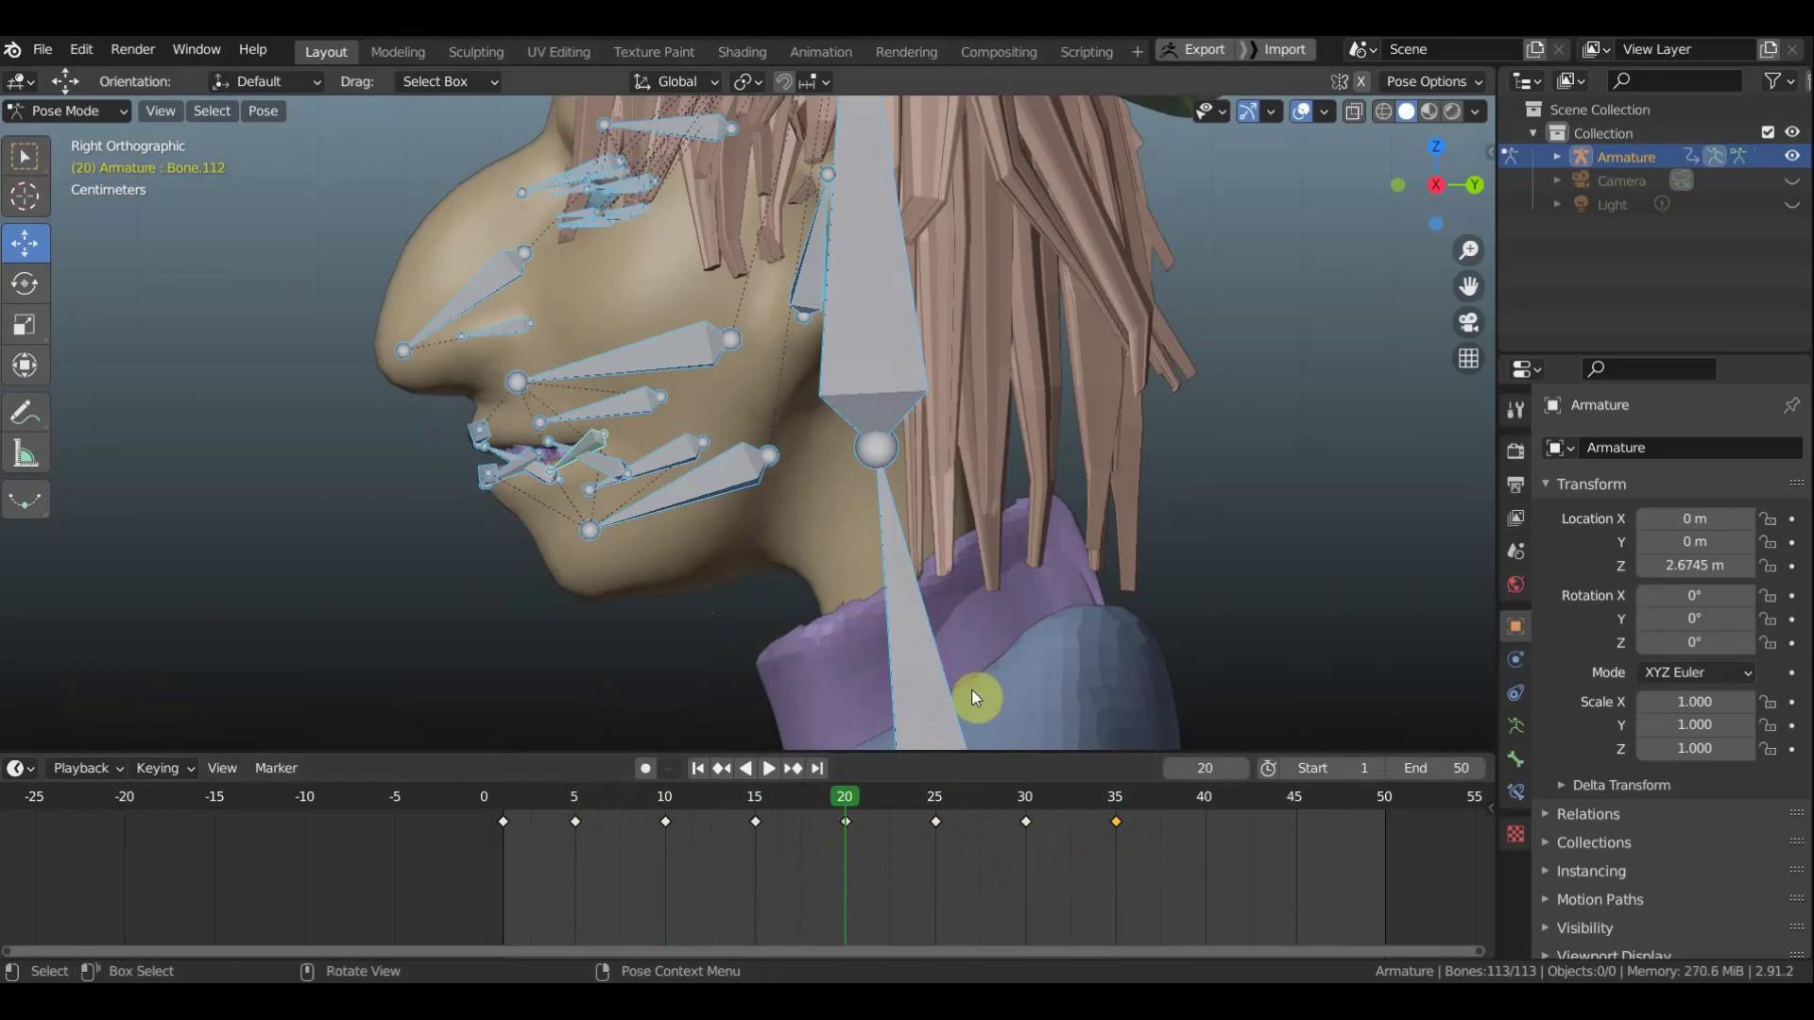
Play and scrub the lip animation, stopping at frame 40
key("space")
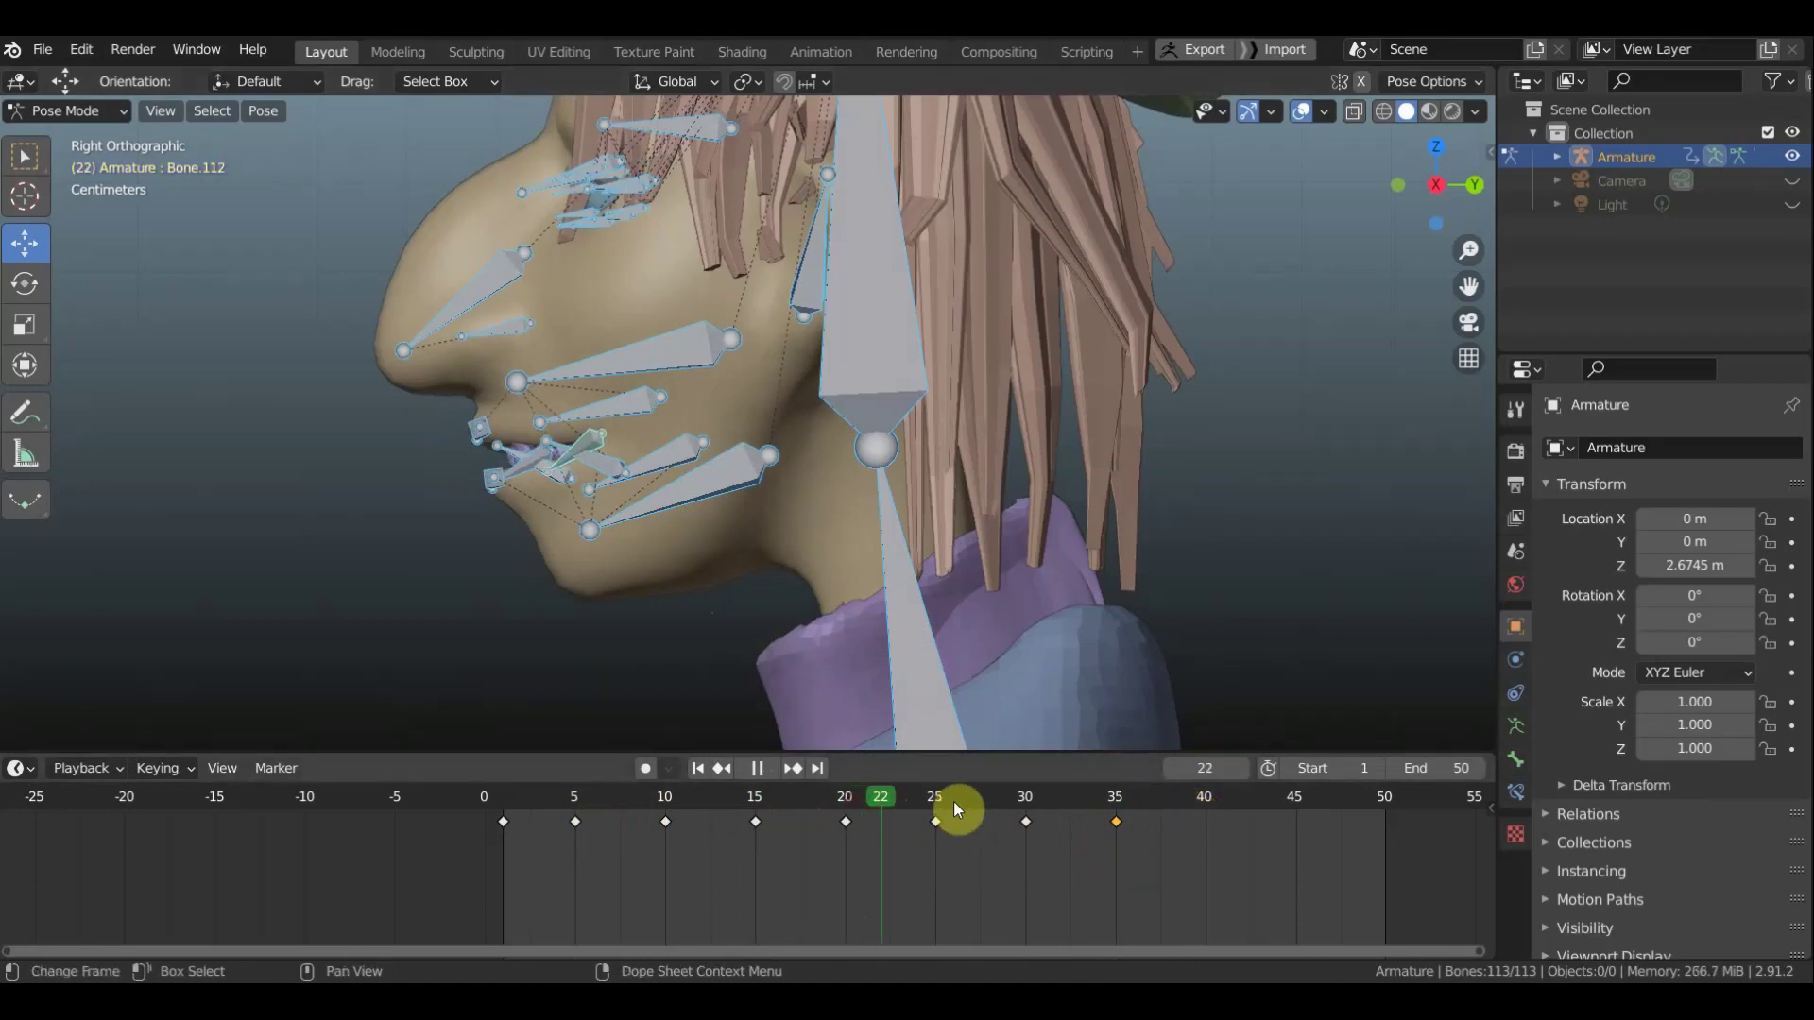
left_click_drag(604, 816, 1217, 841)
key("space")
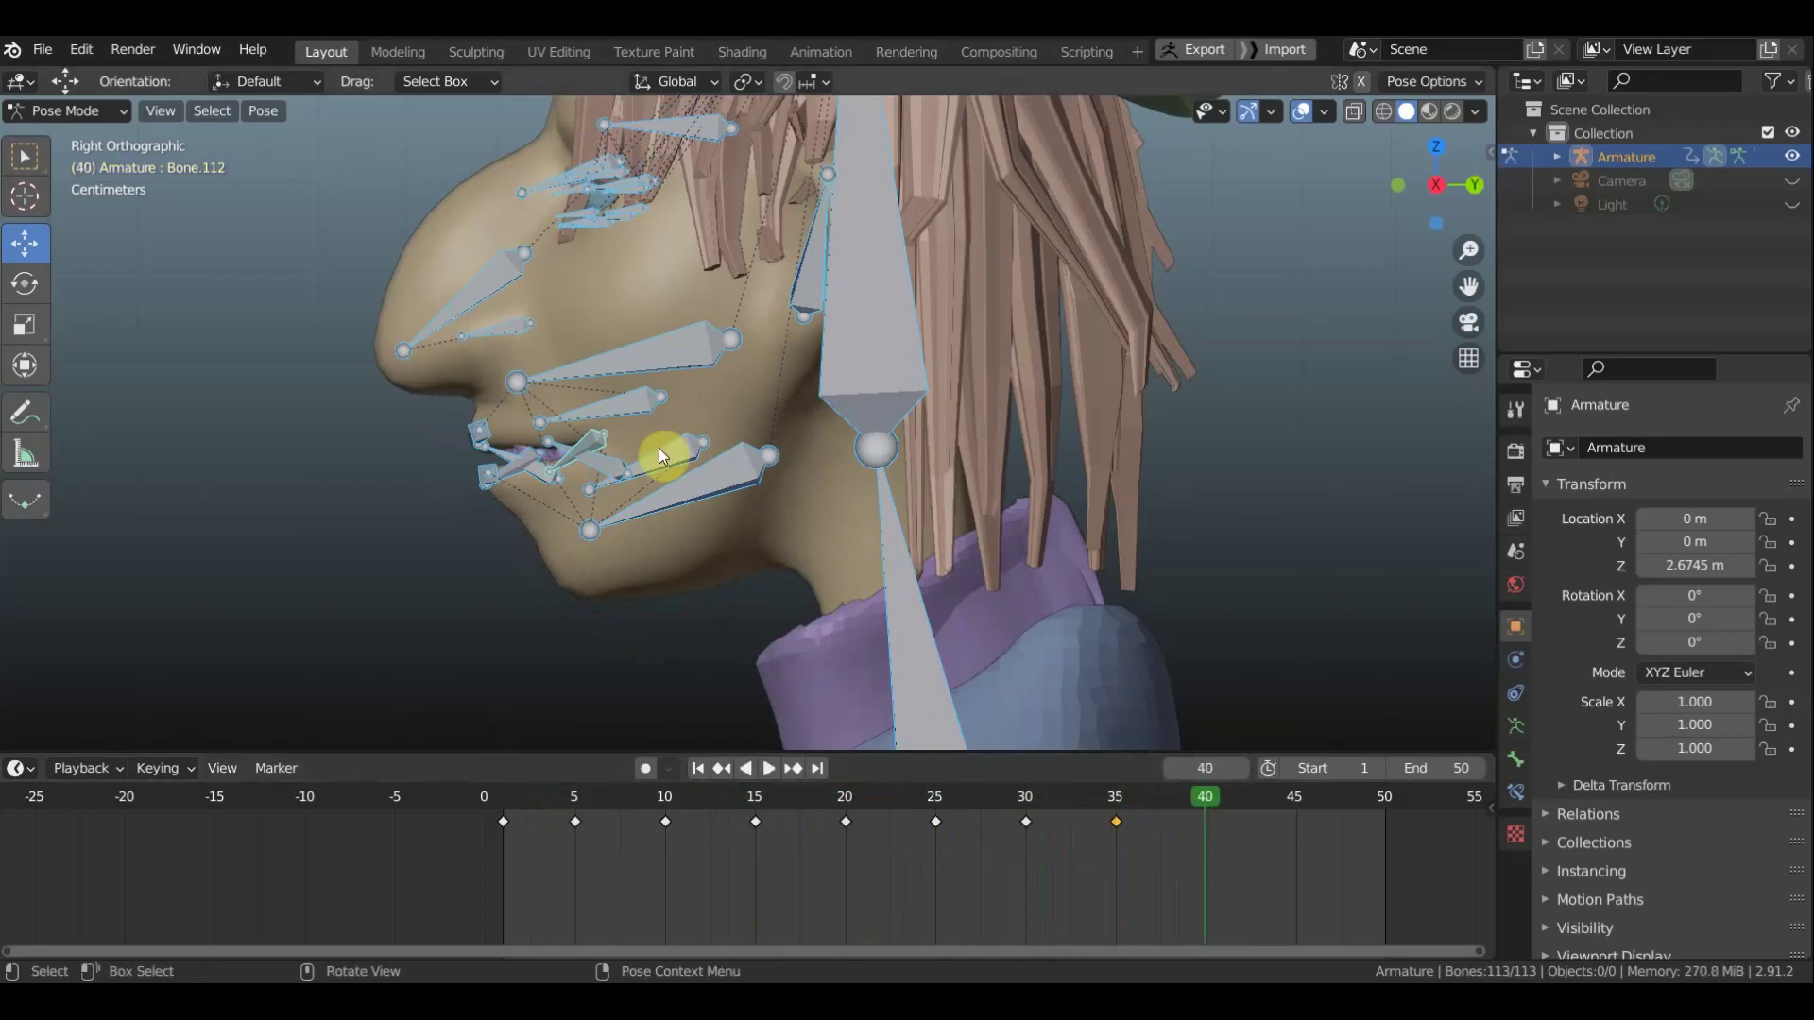
scroll(610, 491, "up", 2)
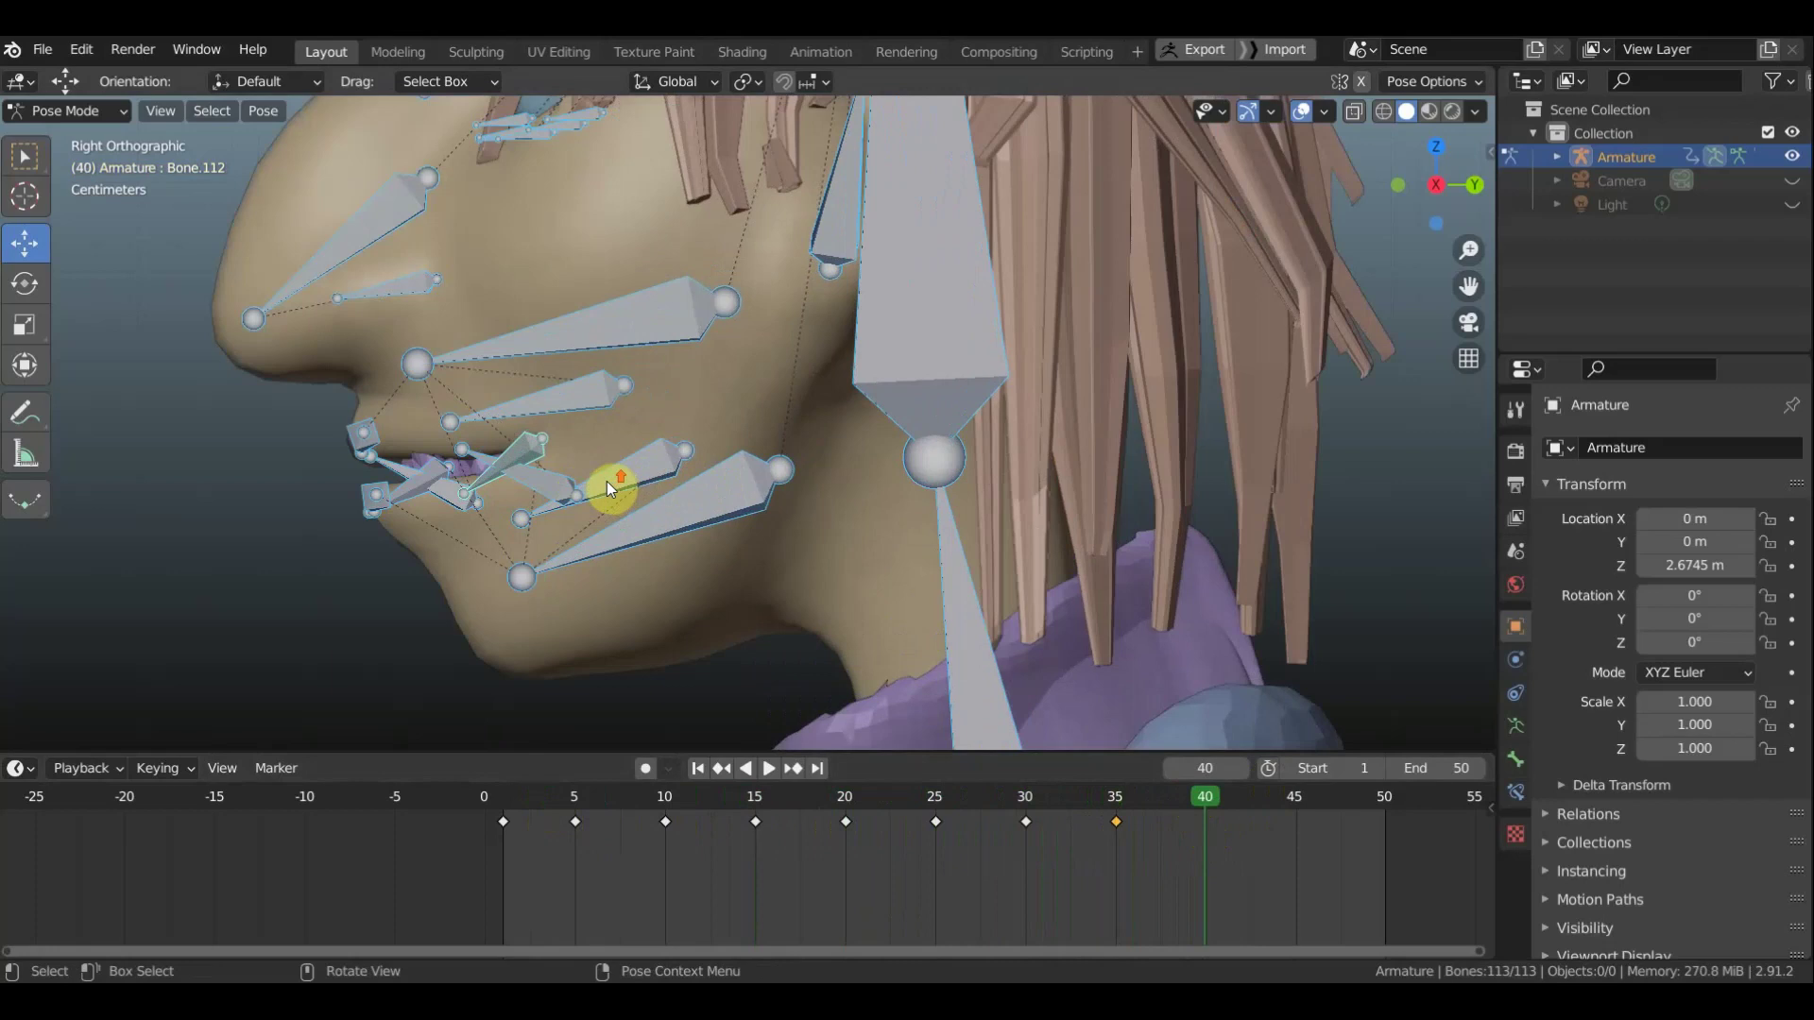
scroll(444, 492, "down", 1)
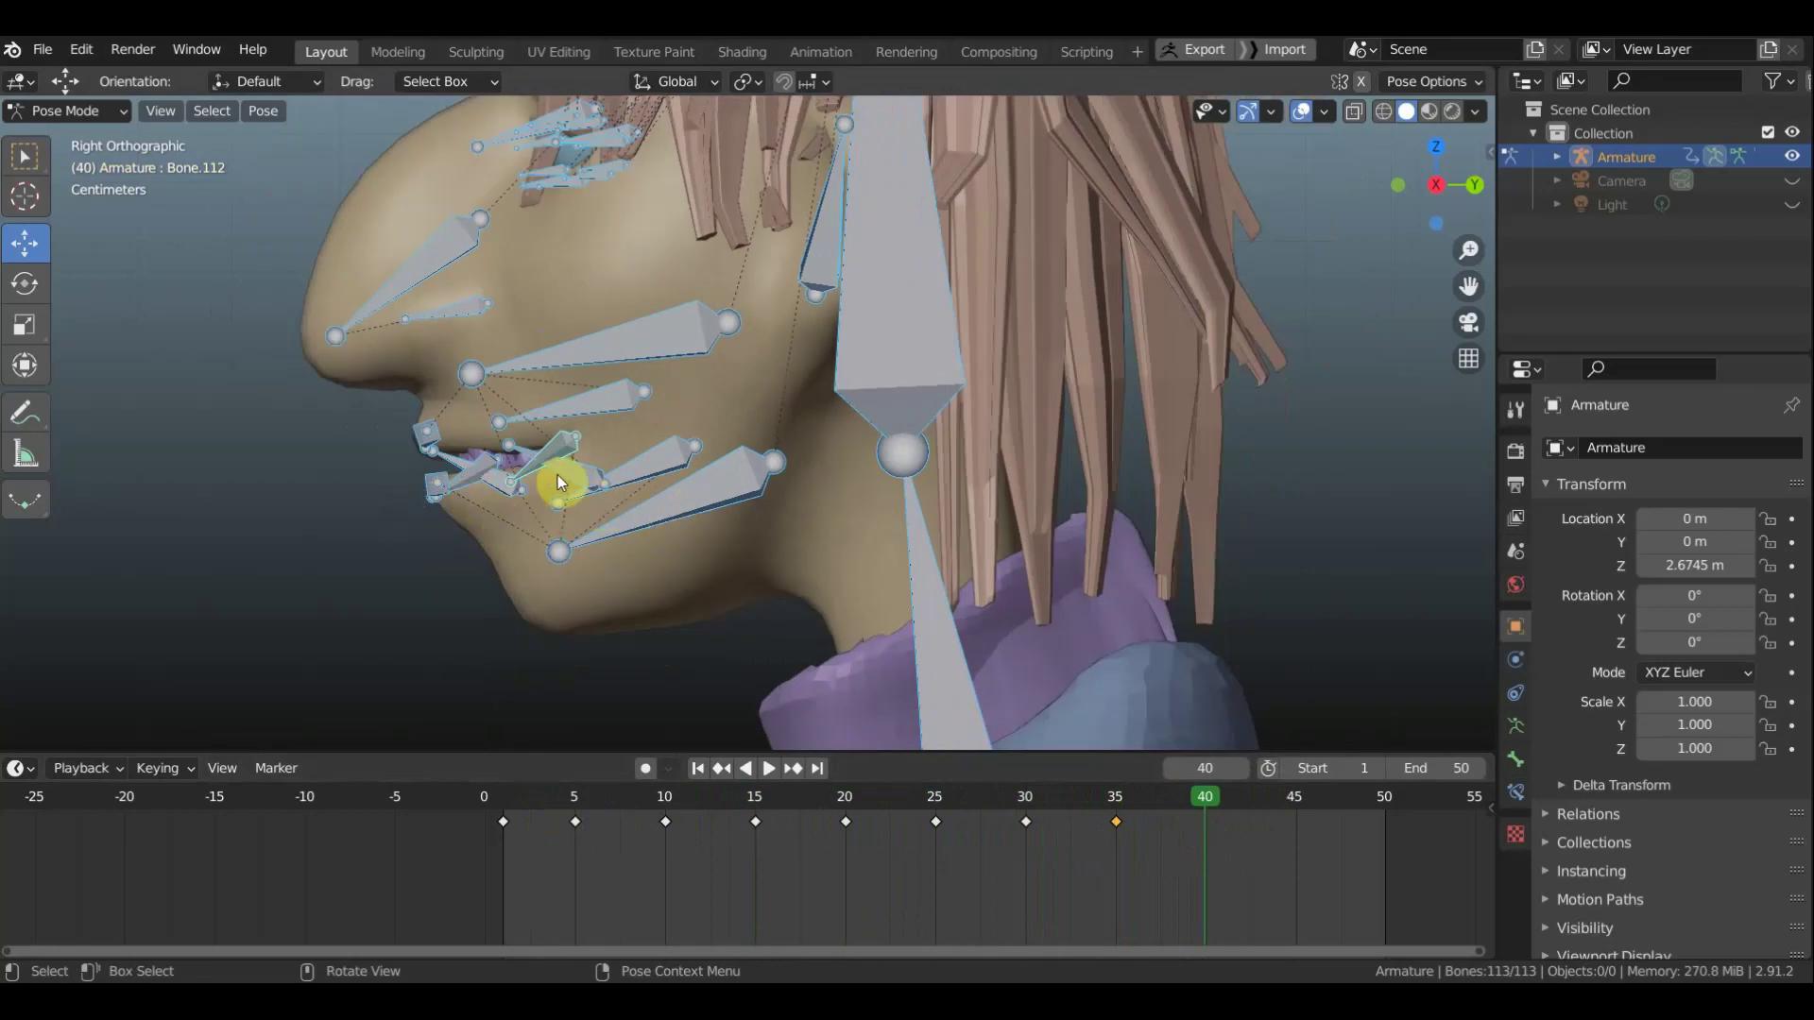
Select three mouth and lower lip bones, orbiting to reach them and returning to Right view
left_click(621, 472)
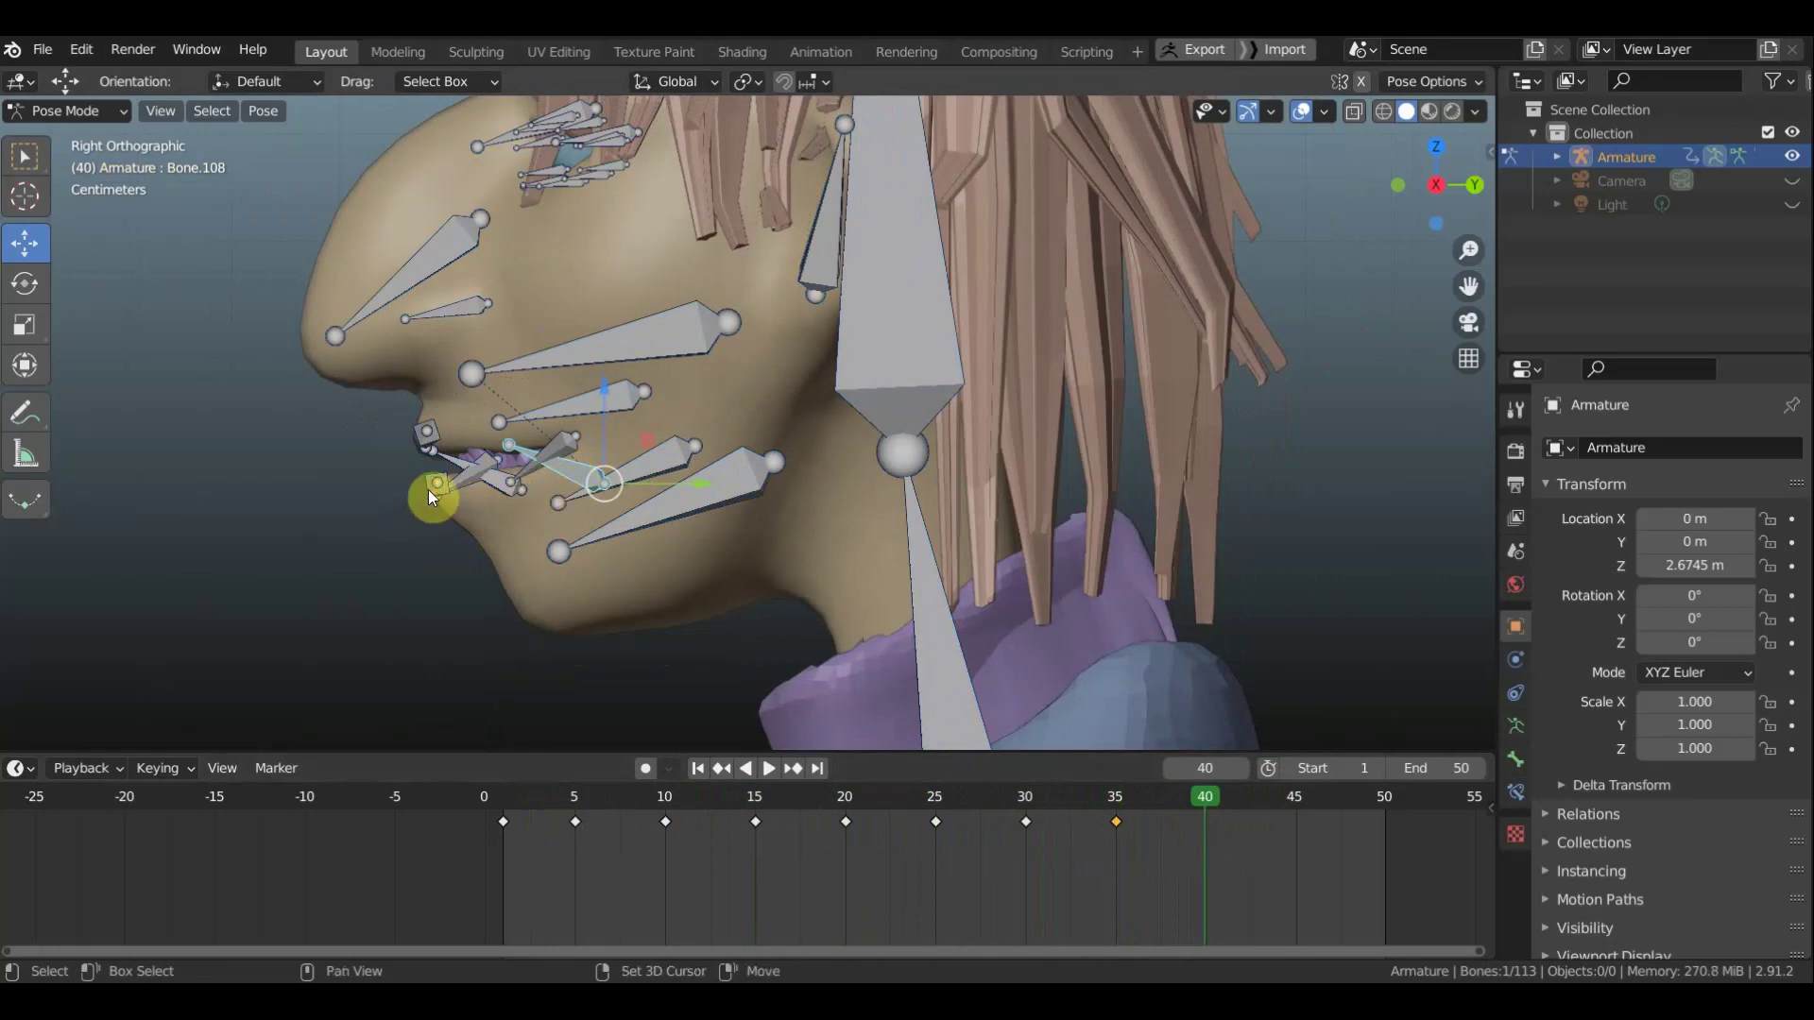
left_click(515, 529, "shift")
mouse_move(531, 525)
middle_mouse_down()
mouse_move(929, 529)
mouse_move(931, 496)
middle_mouse_up()
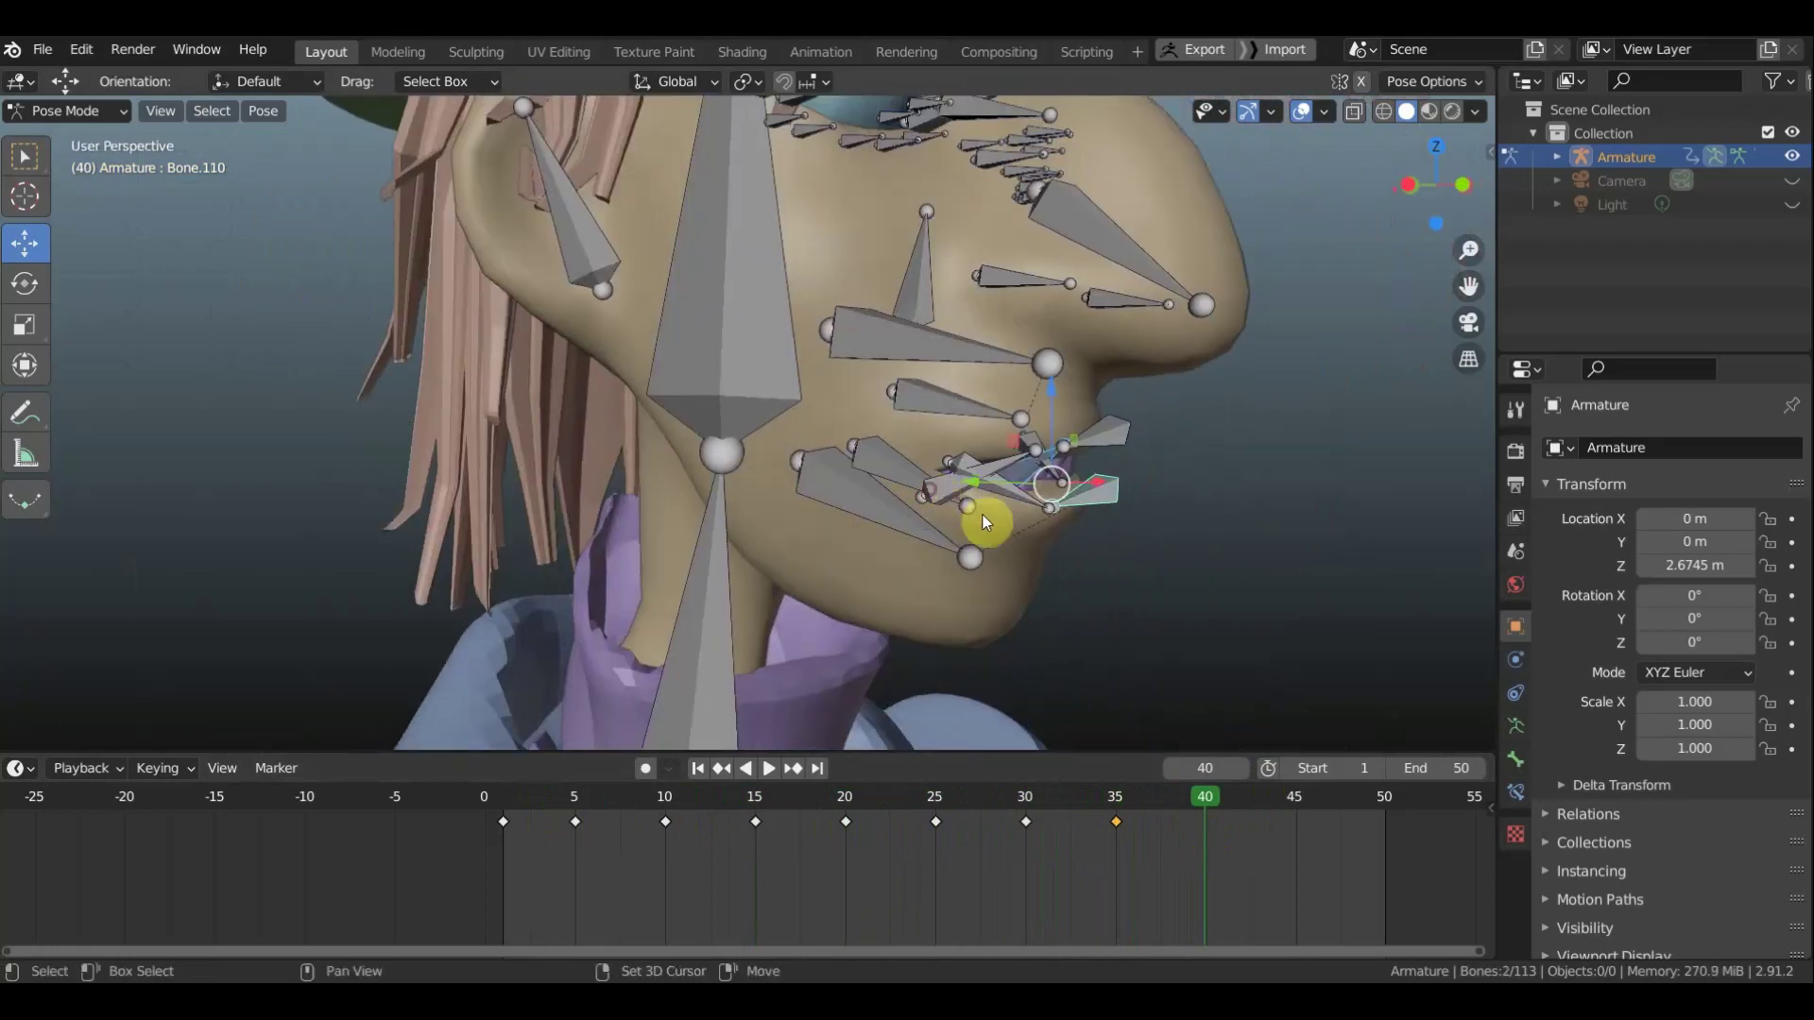
left_click(965, 518, "shift")
key("KP_3")
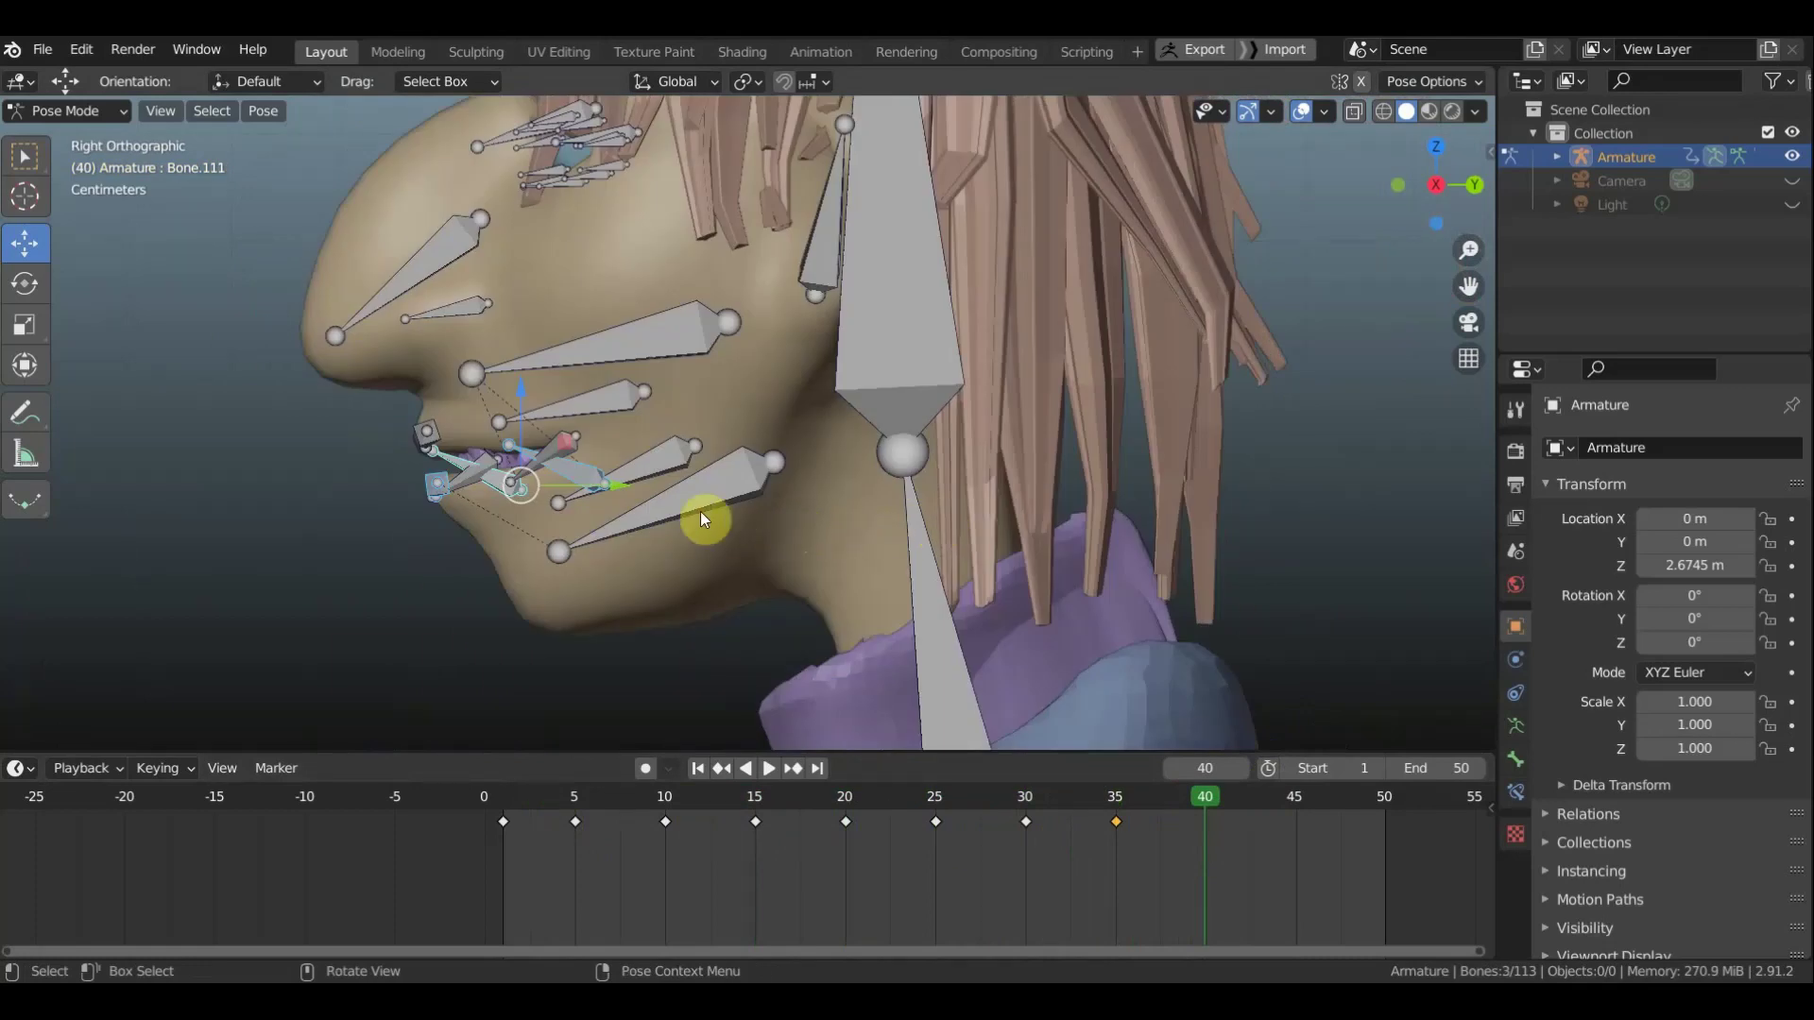
left_click(393, 652)
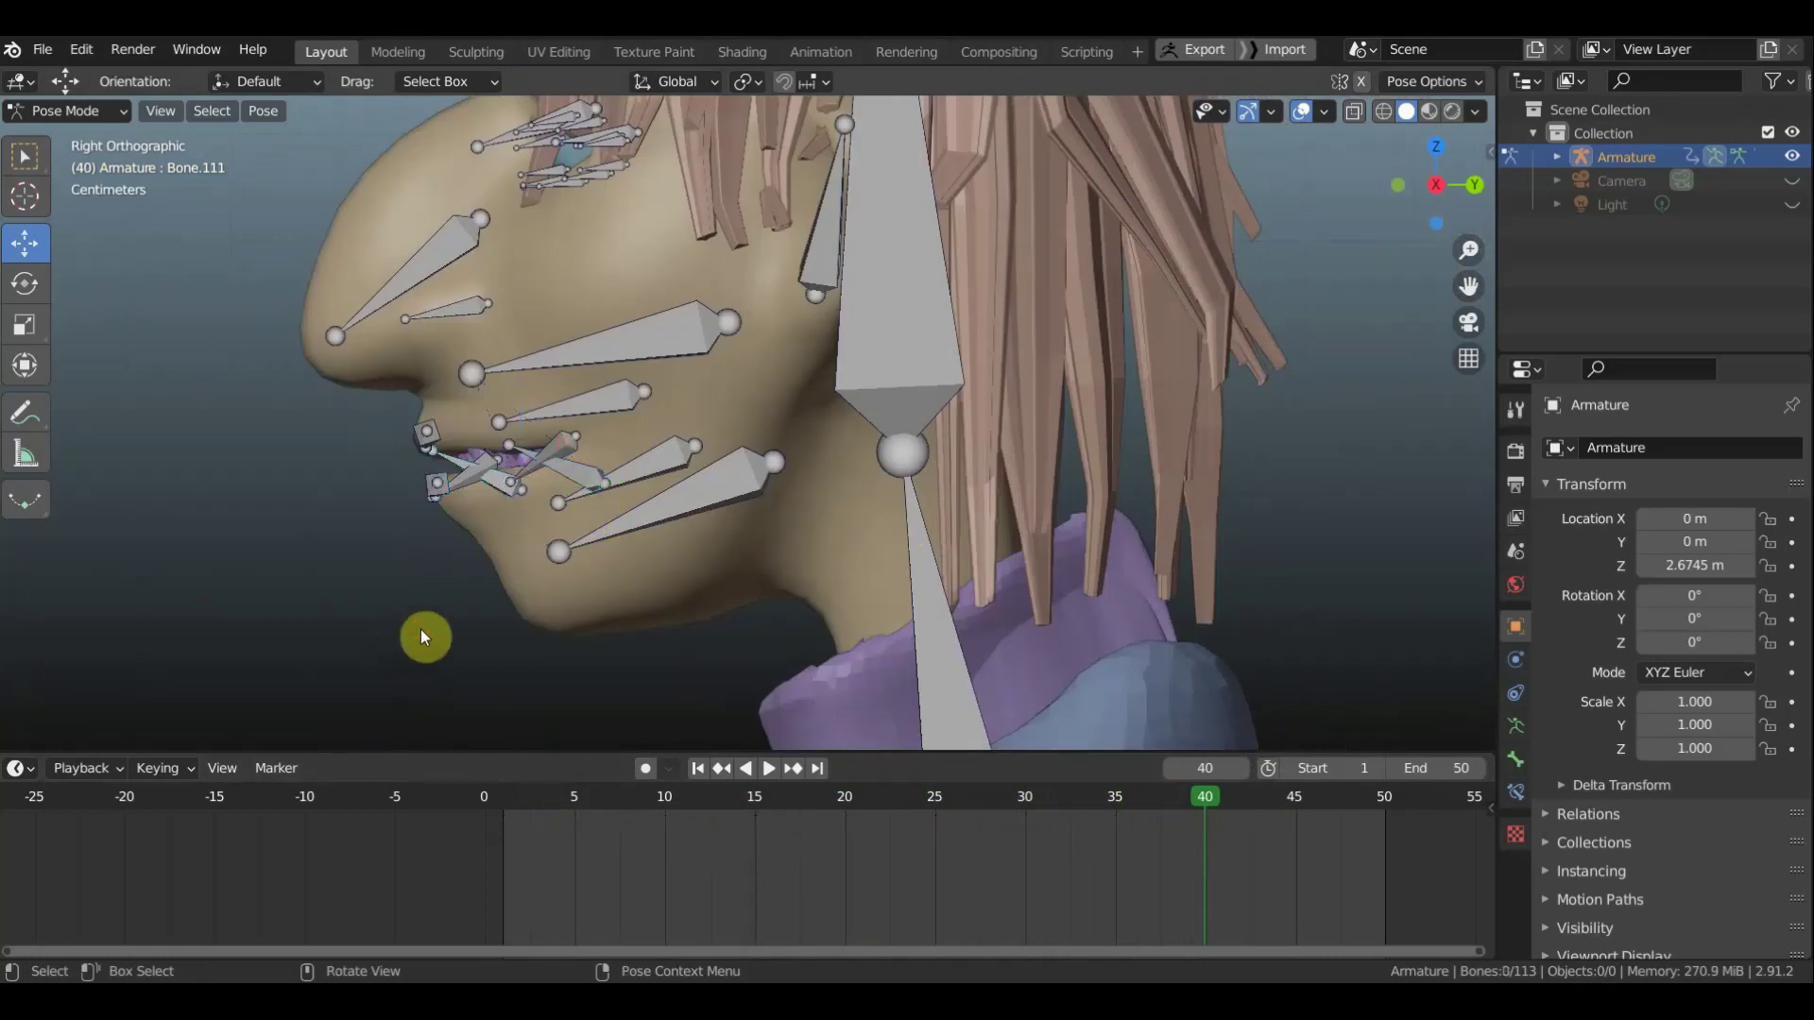
left_click(564, 451)
left_click(437, 498, "shift")
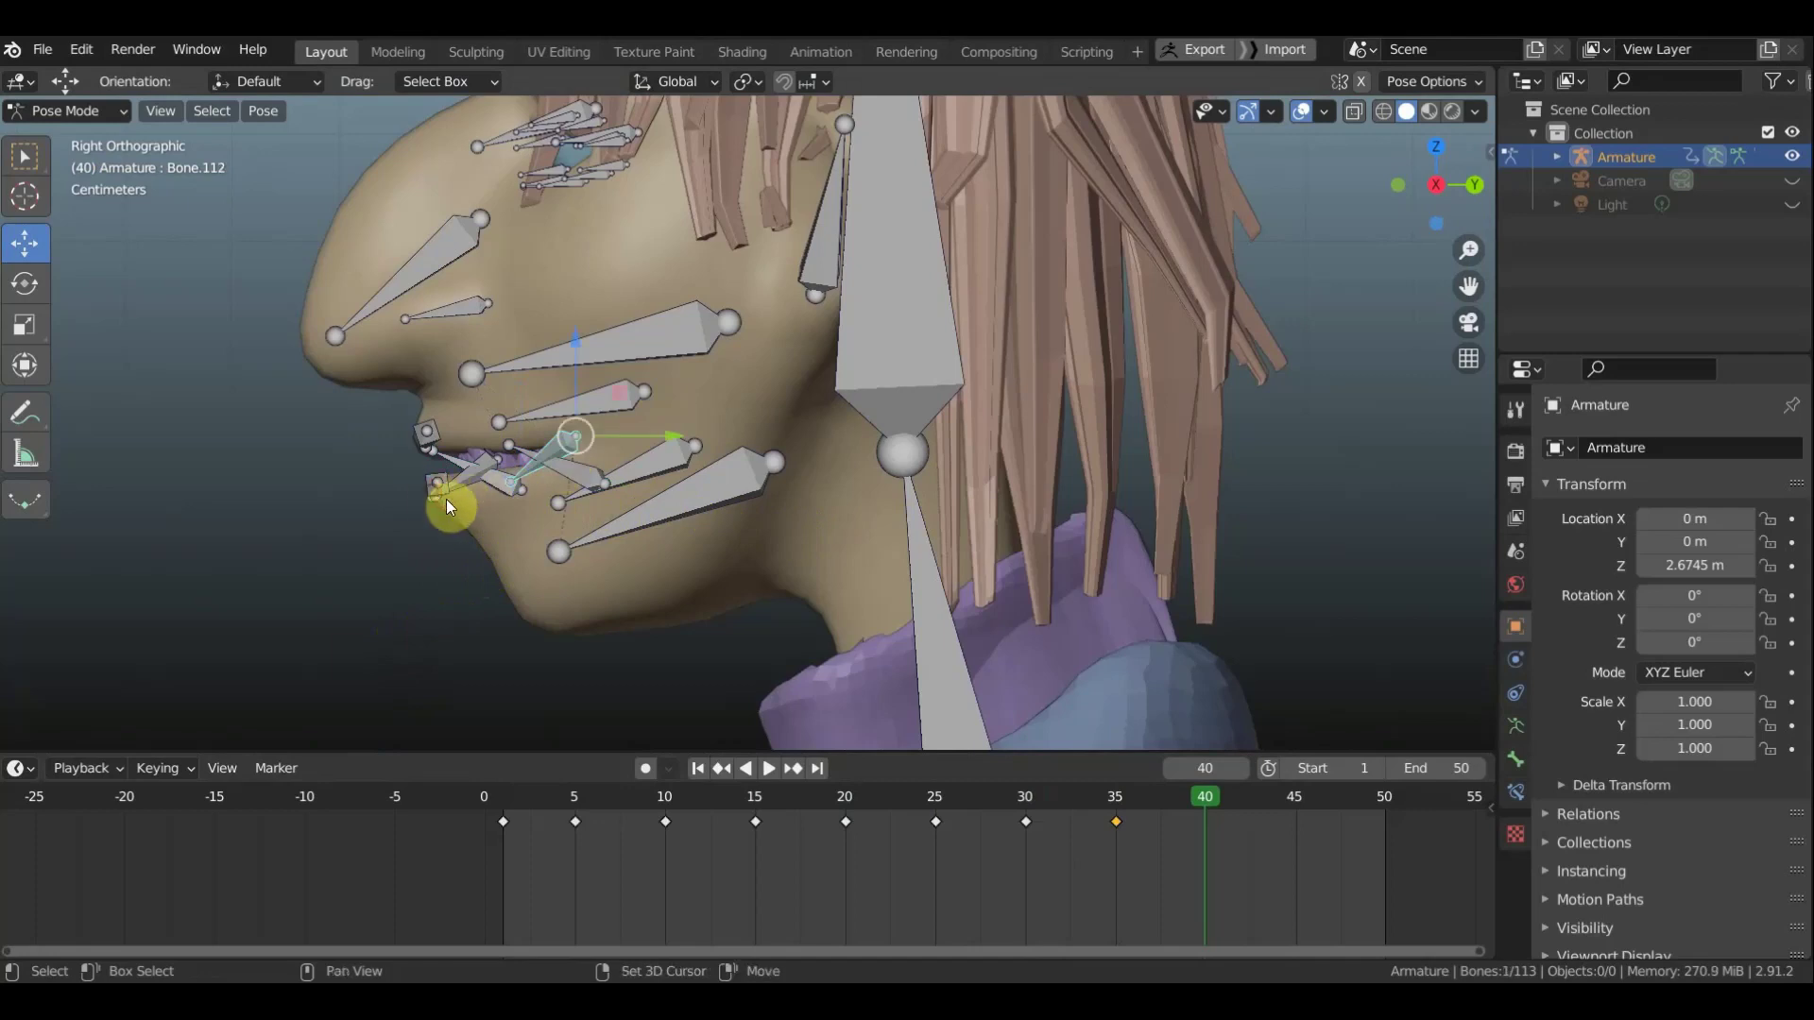
mouse_move(588, 524)
middle_mouse_down()
mouse_move(1160, 517)
mouse_move(937, 484)
middle_mouse_up()
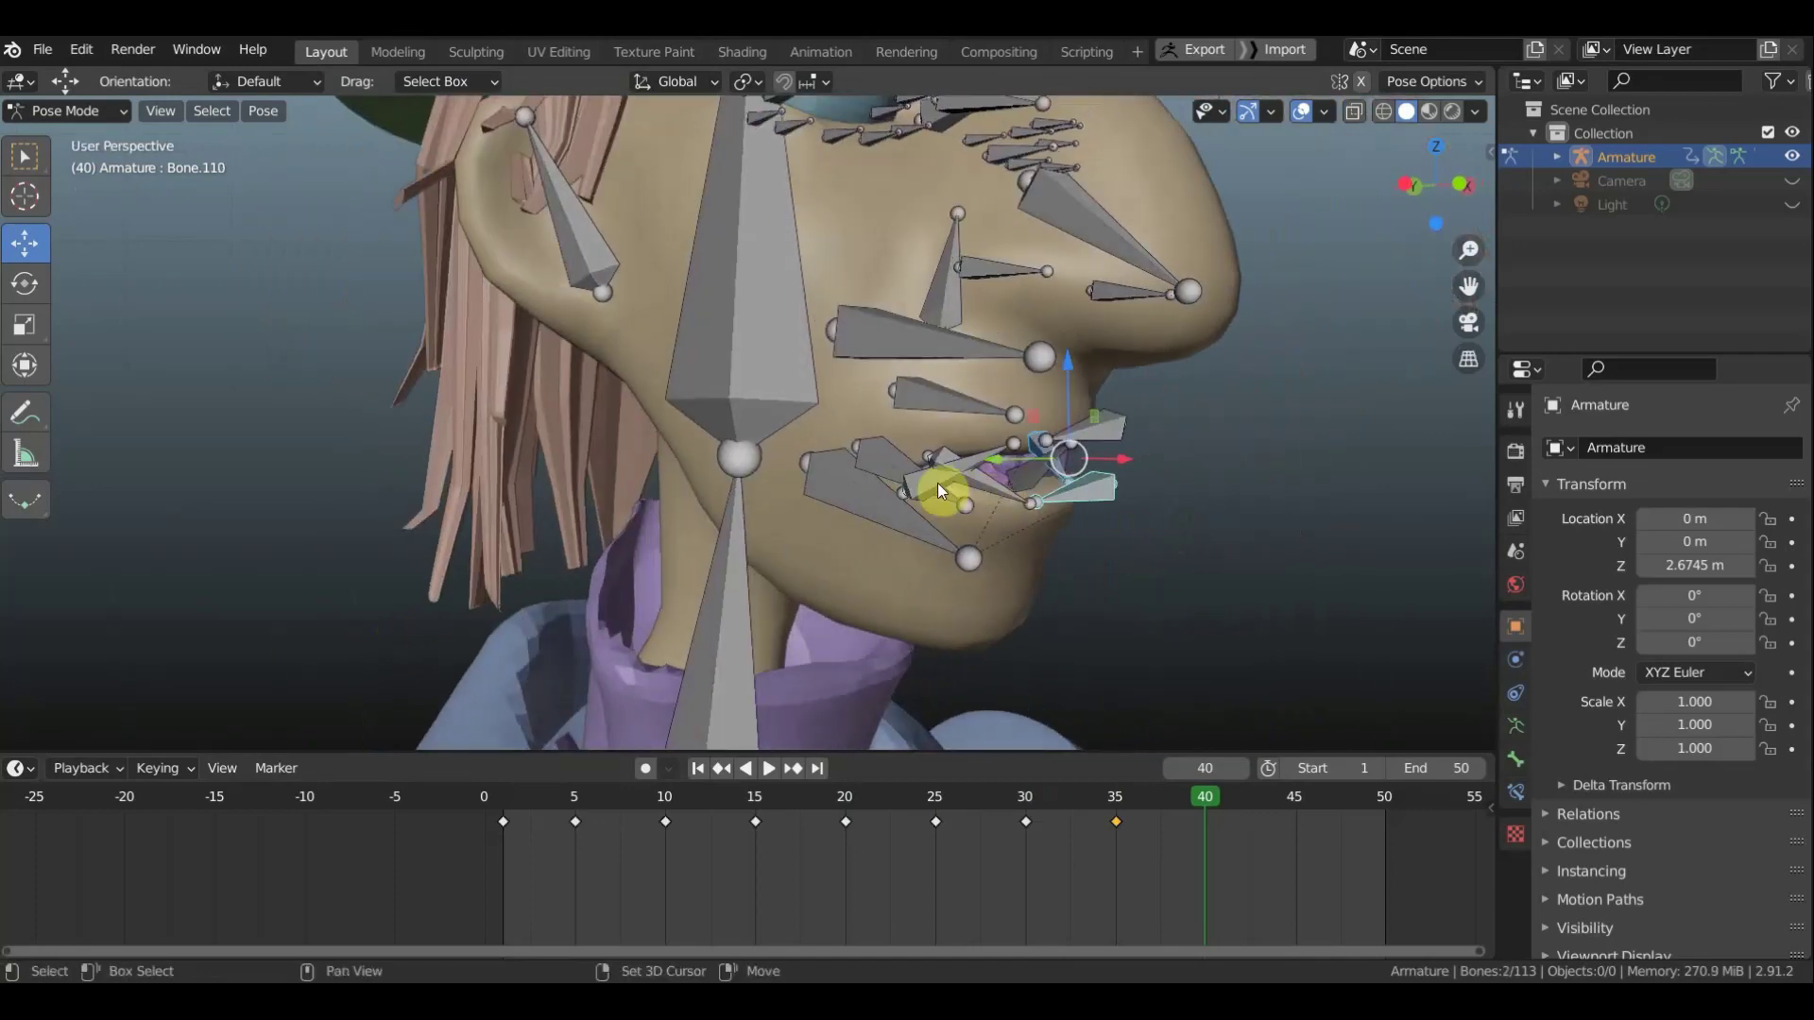
left_click(988, 505, "shift")
key("KP_3")
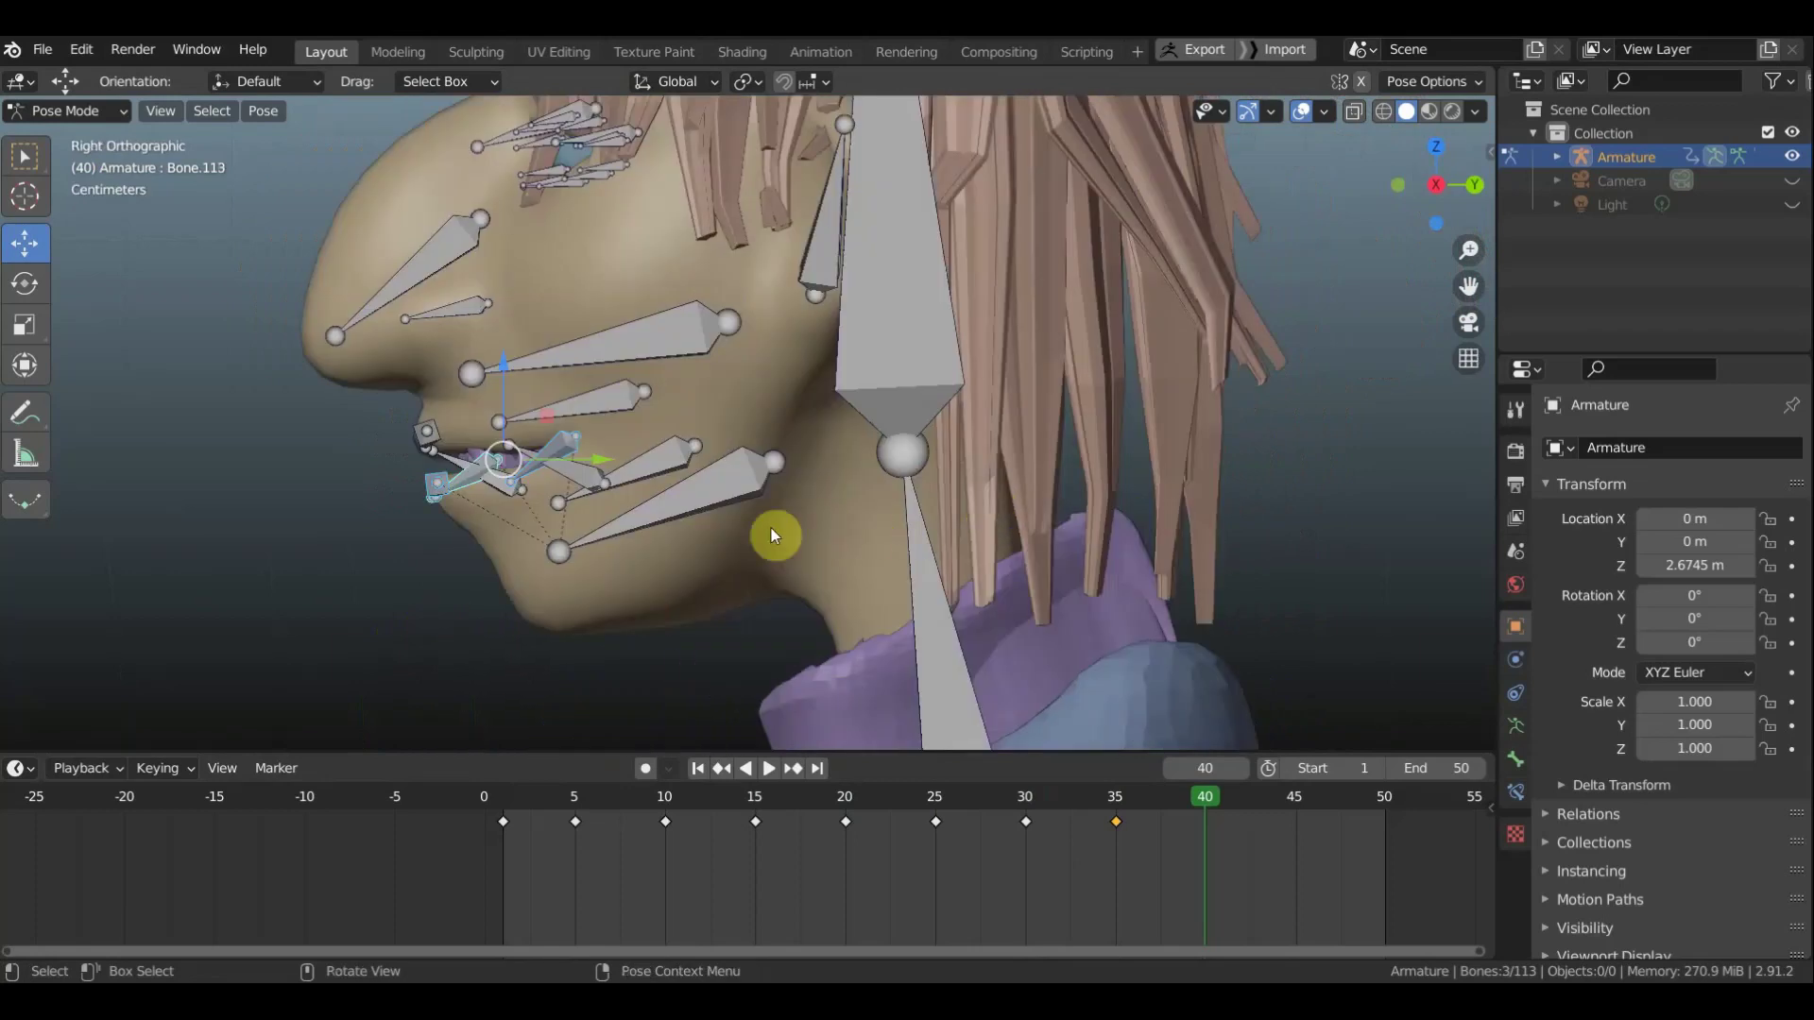
Move the selected lip bones twice to reshape the lower lip (0.0106 m in Y)
key("g")
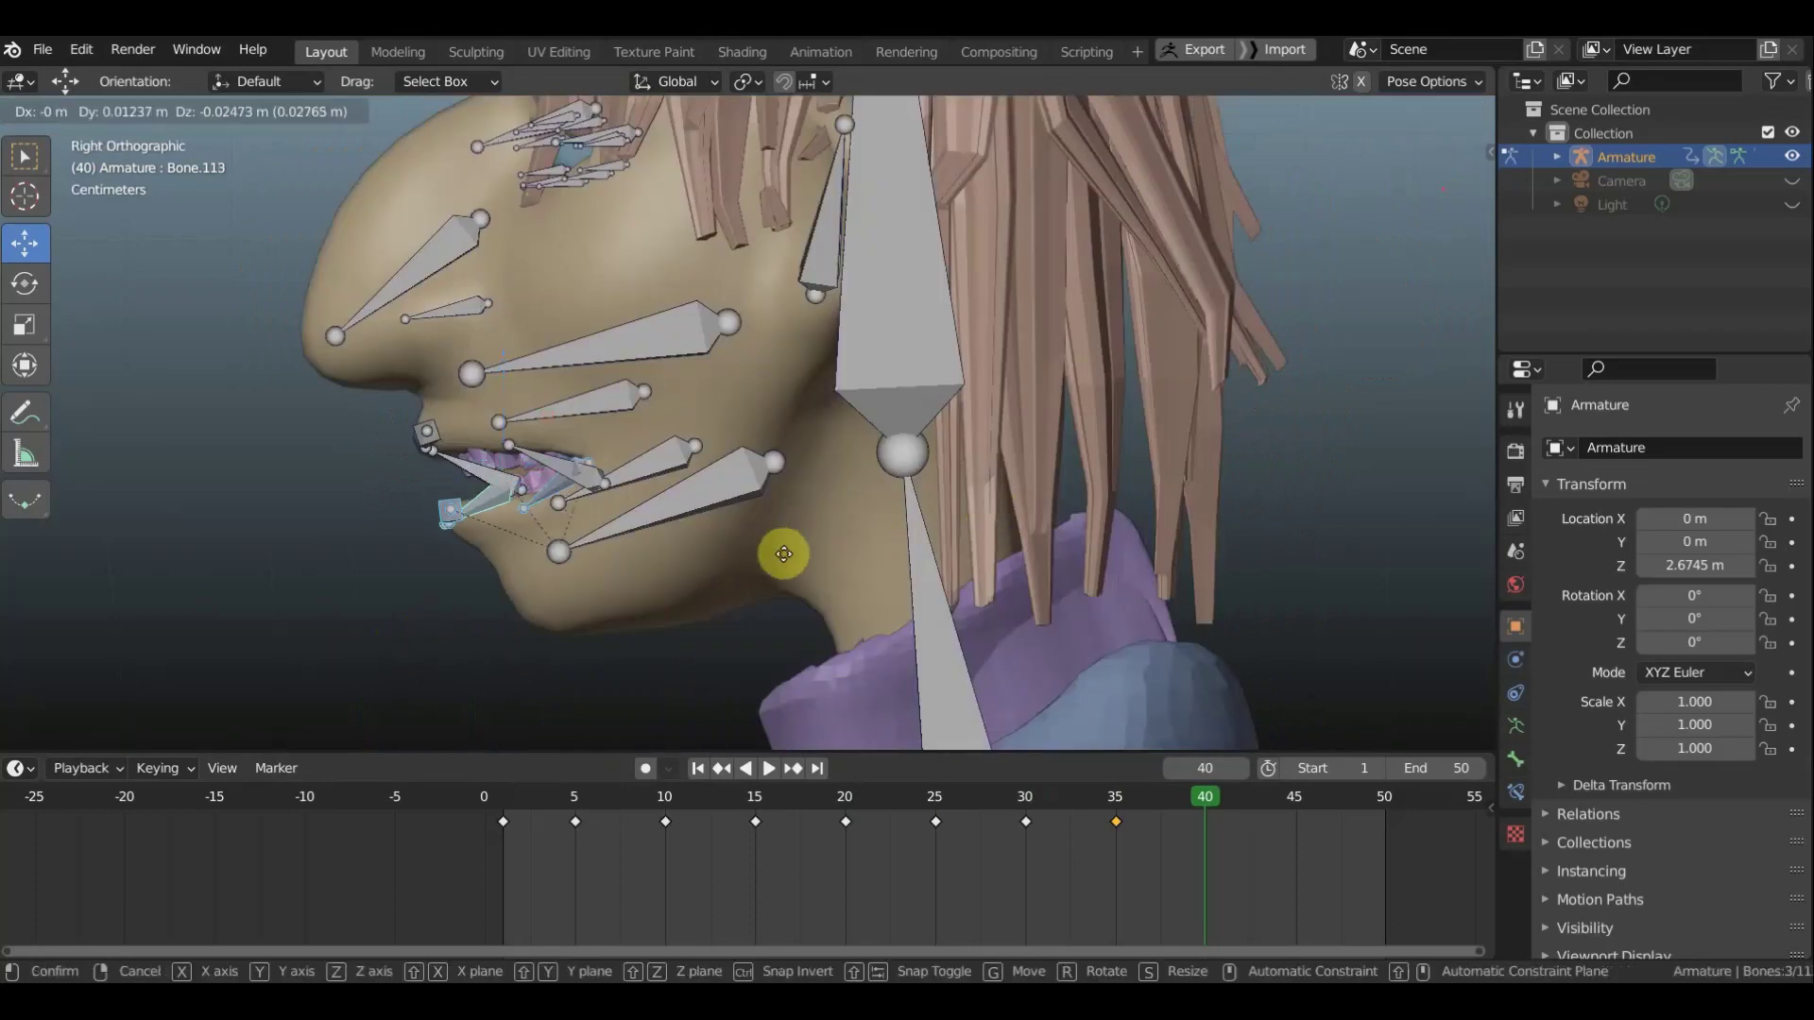
left_click(788, 553)
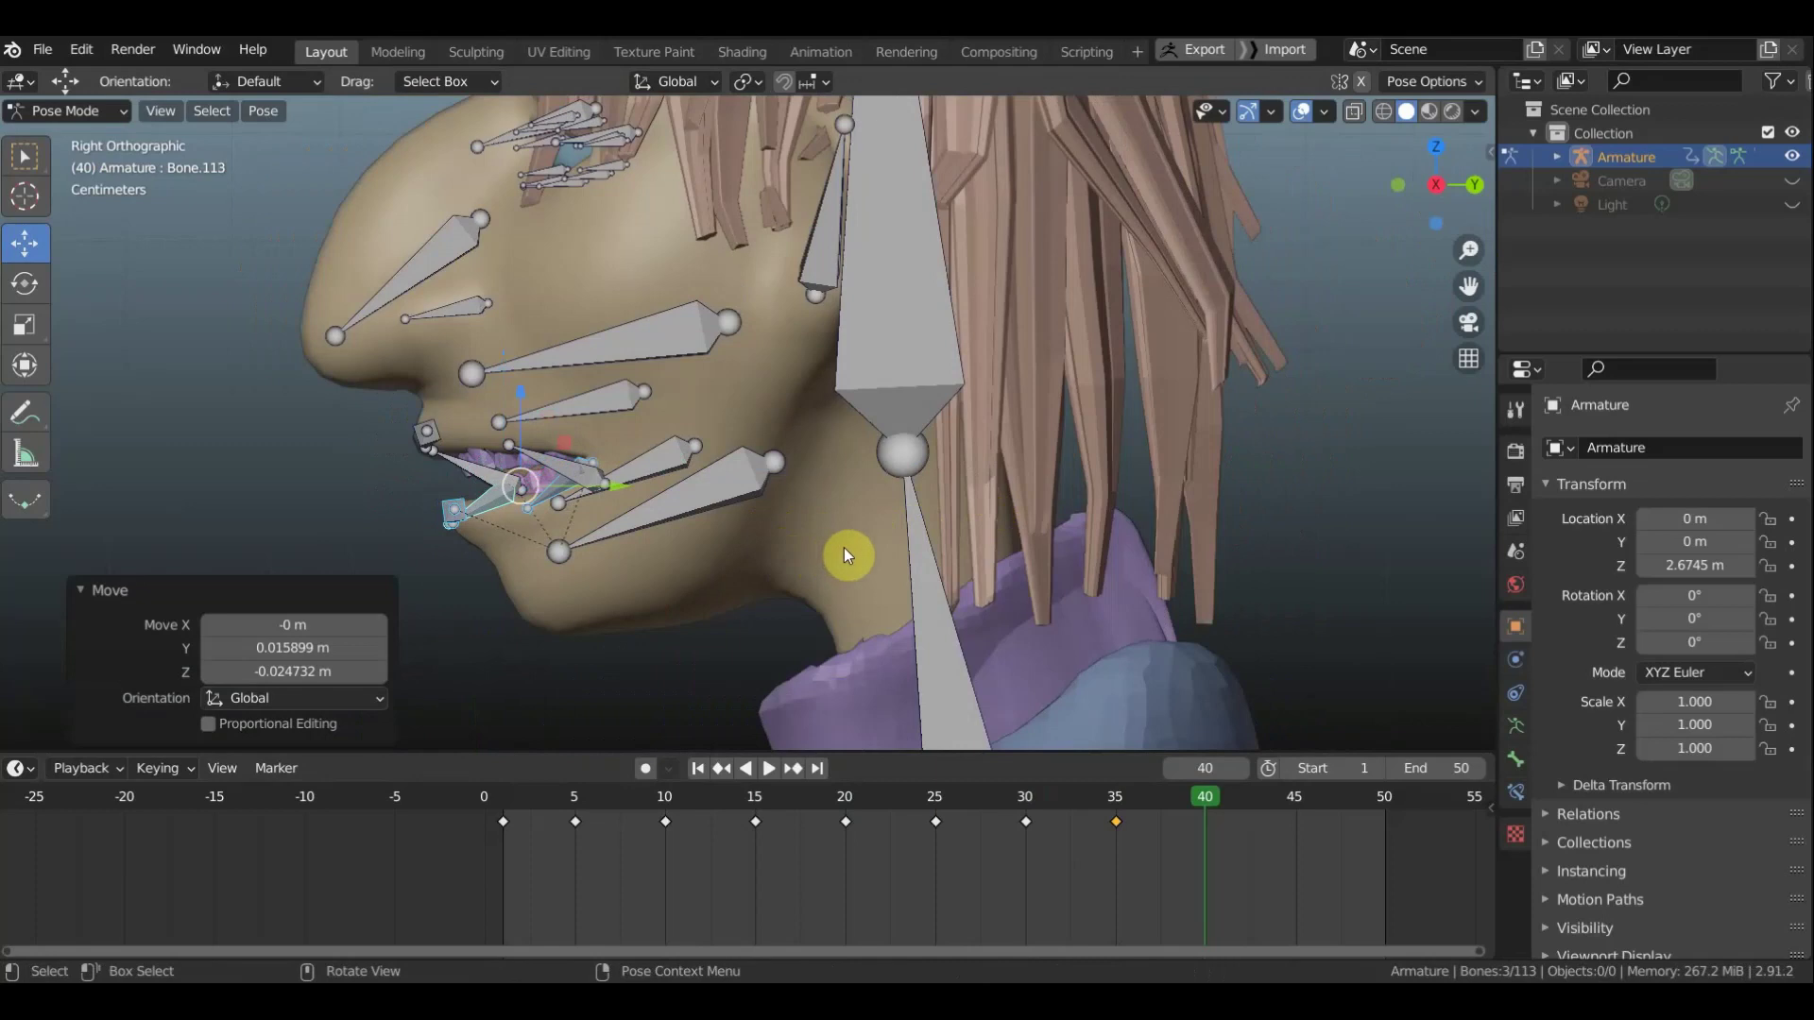
key("g")
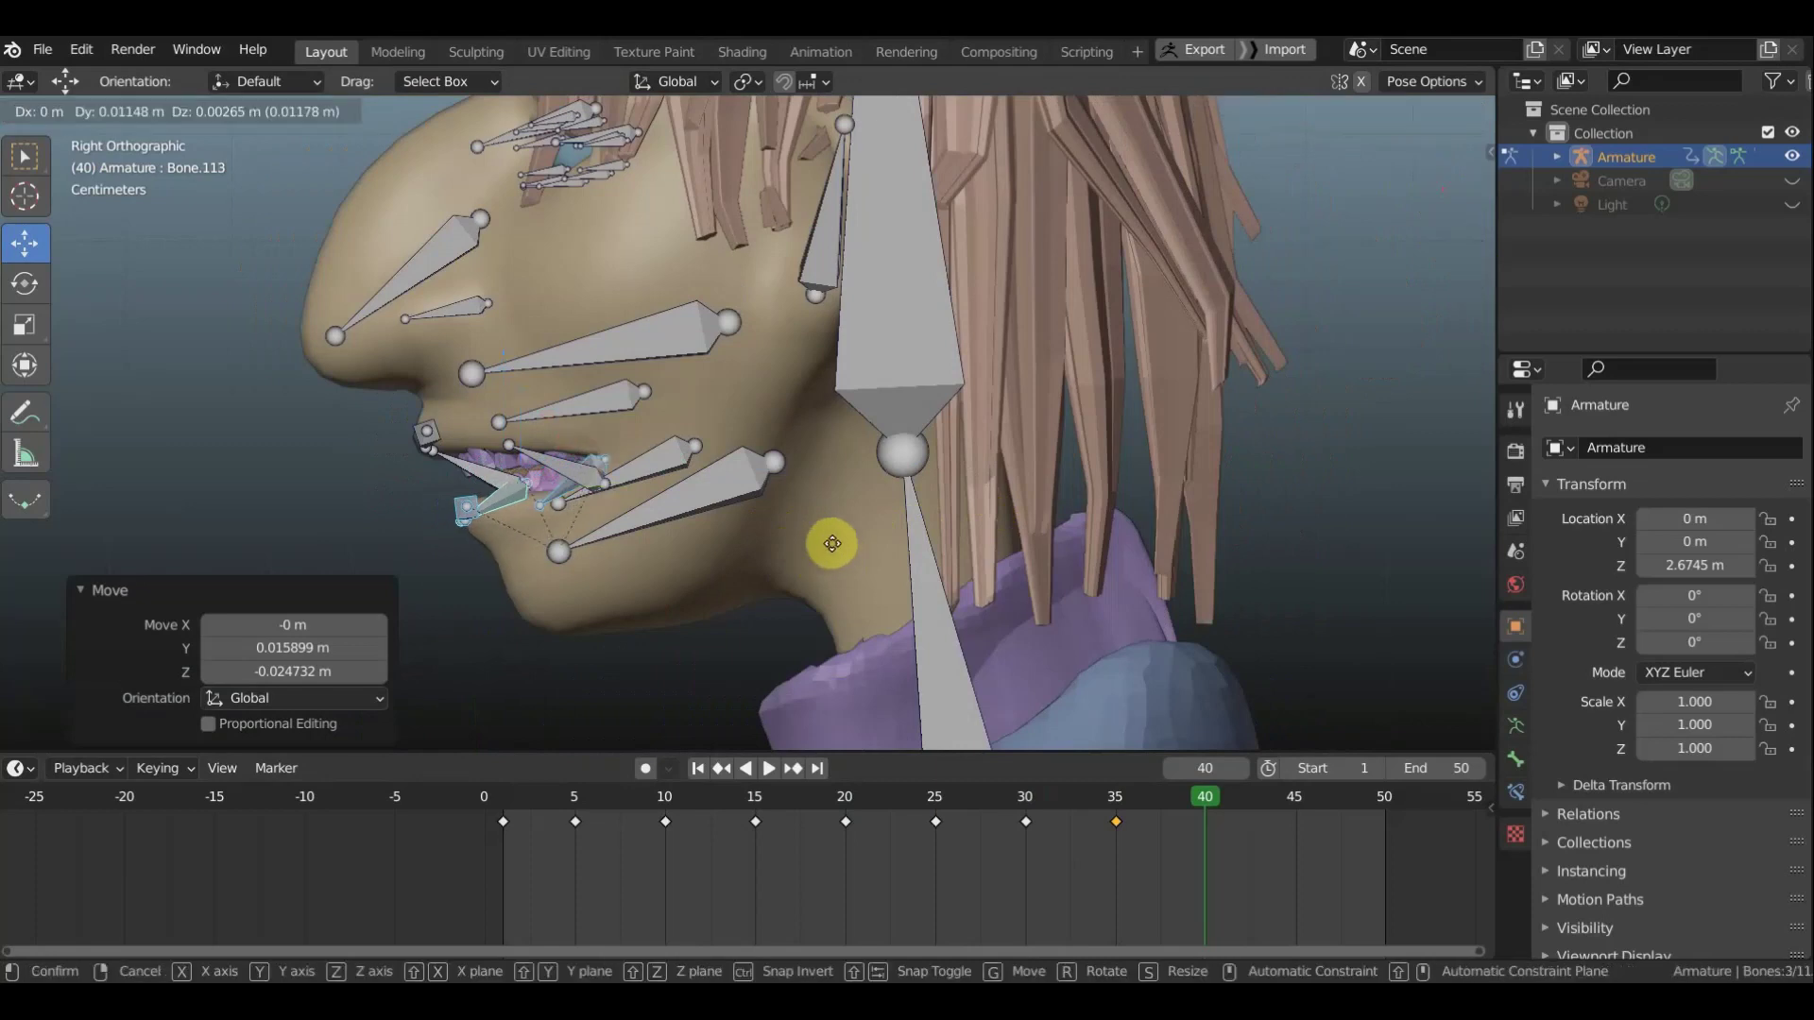
left_click(833, 550)
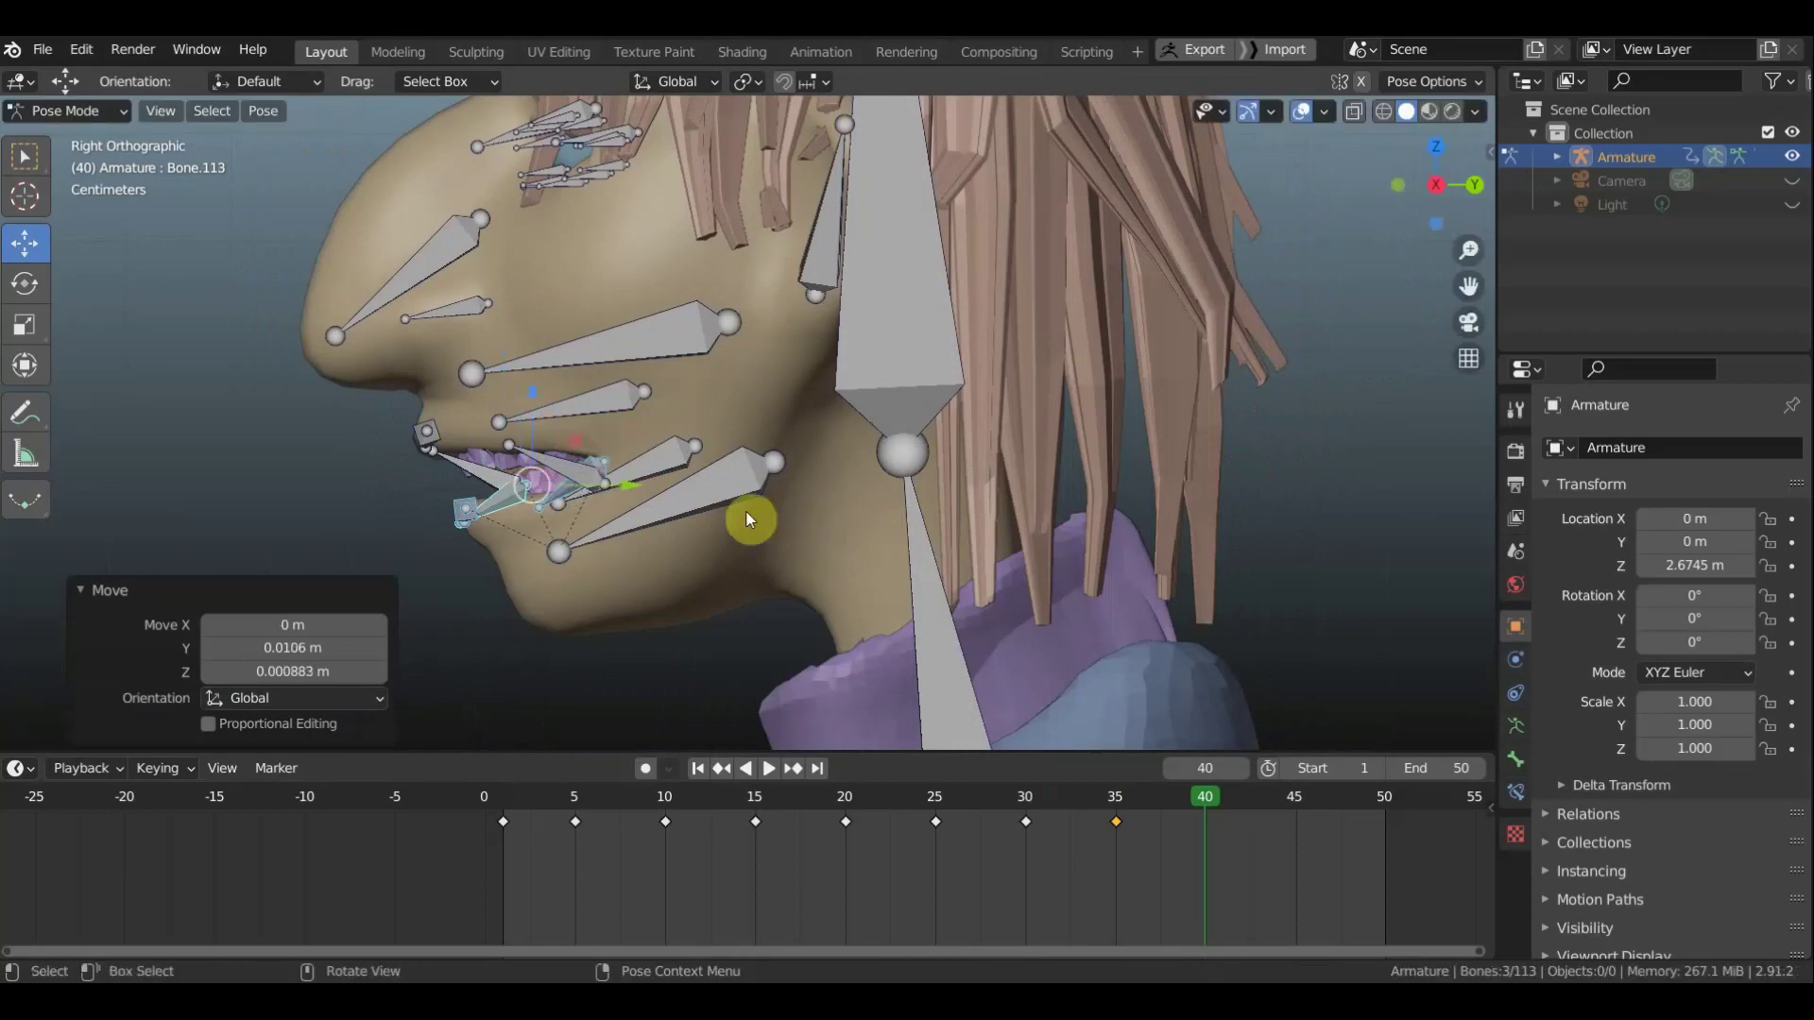
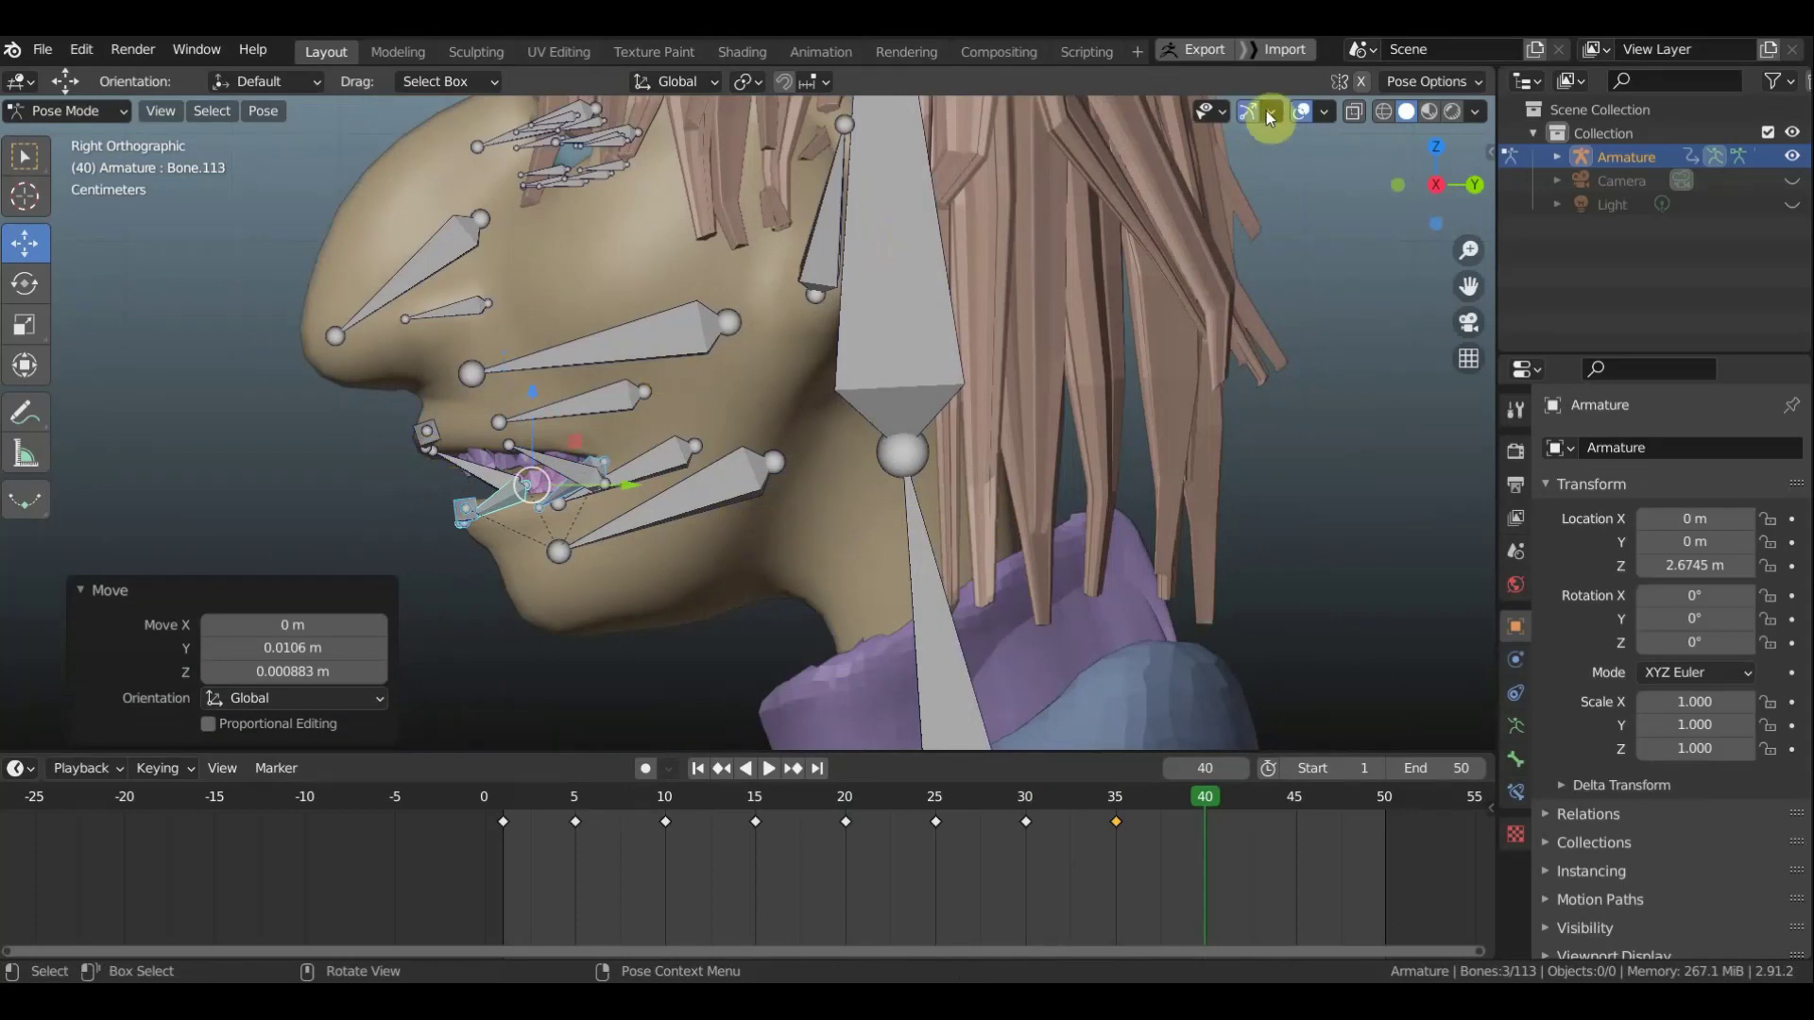
Hide the bones to inspect the bare face front-on, then show them and view the mouth from below
left_click(1305, 113)
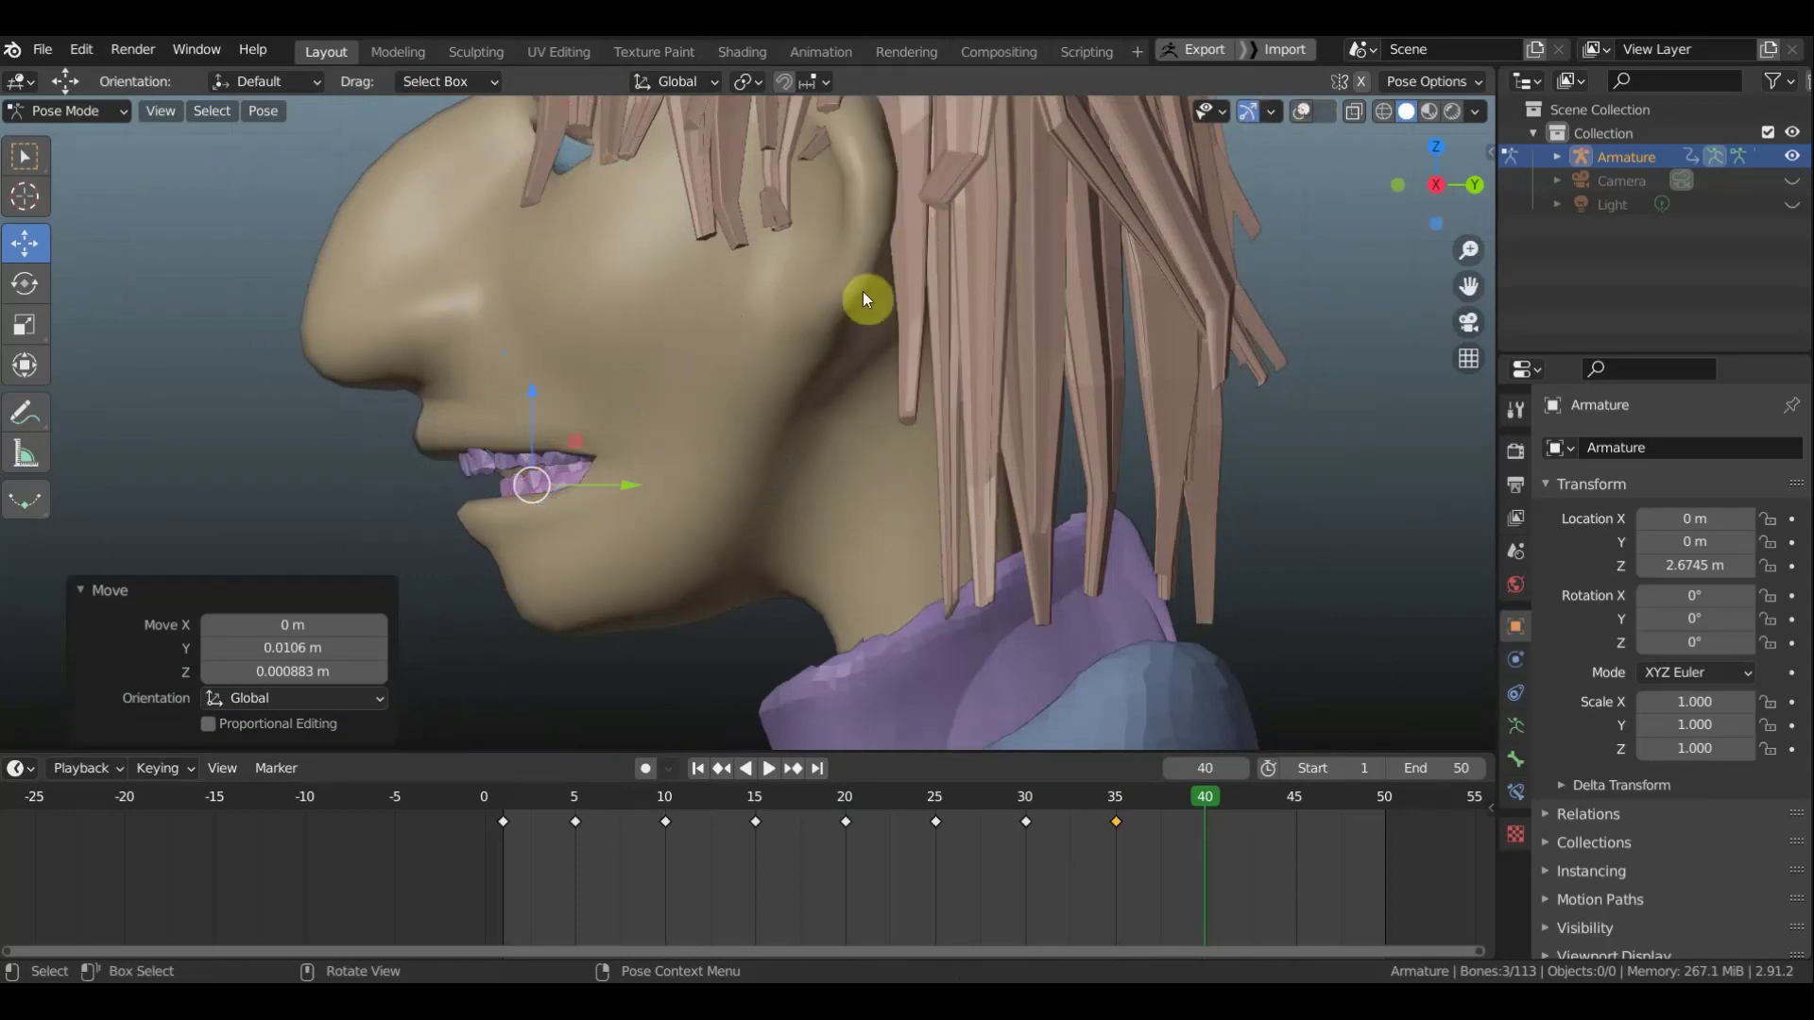
mouse_move(863, 300)
middle_mouse_down()
mouse_move(1124, 348)
mouse_move(1153, 230)
mouse_move(1146, 141)
mouse_move(1133, 161)
mouse_move(1156, 213)
middle_mouse_up()
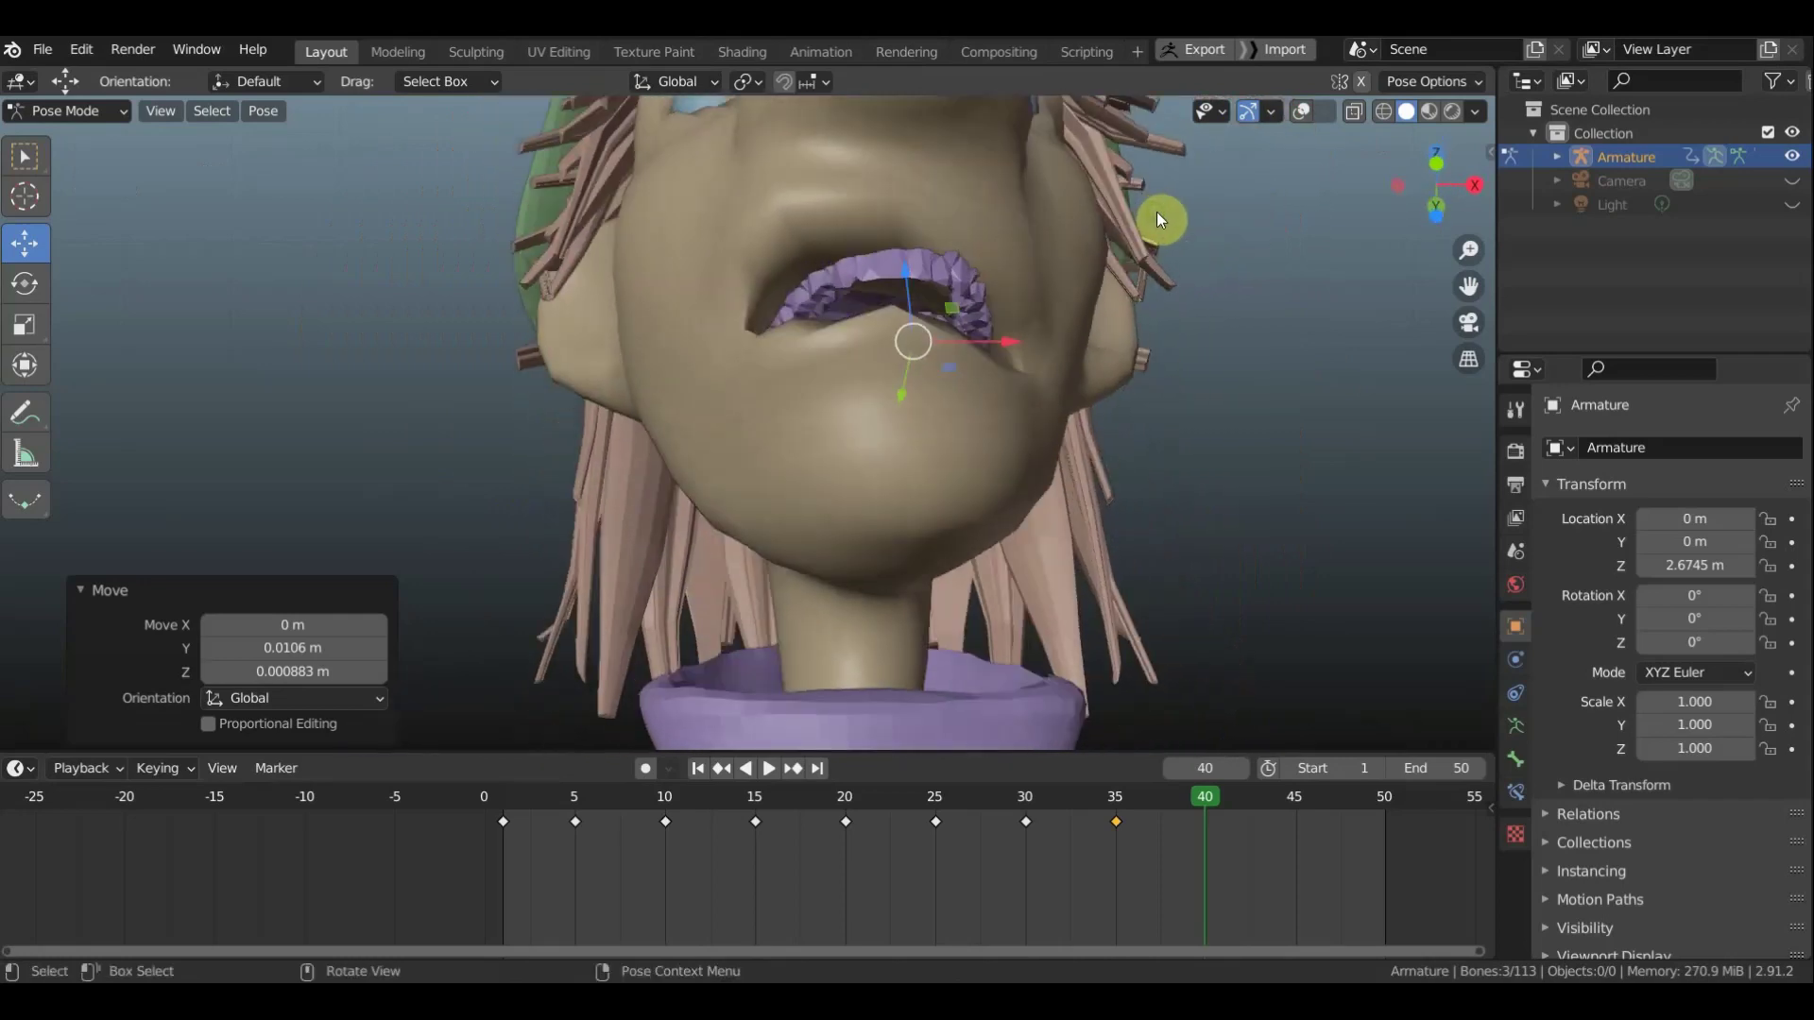
left_click(1306, 111)
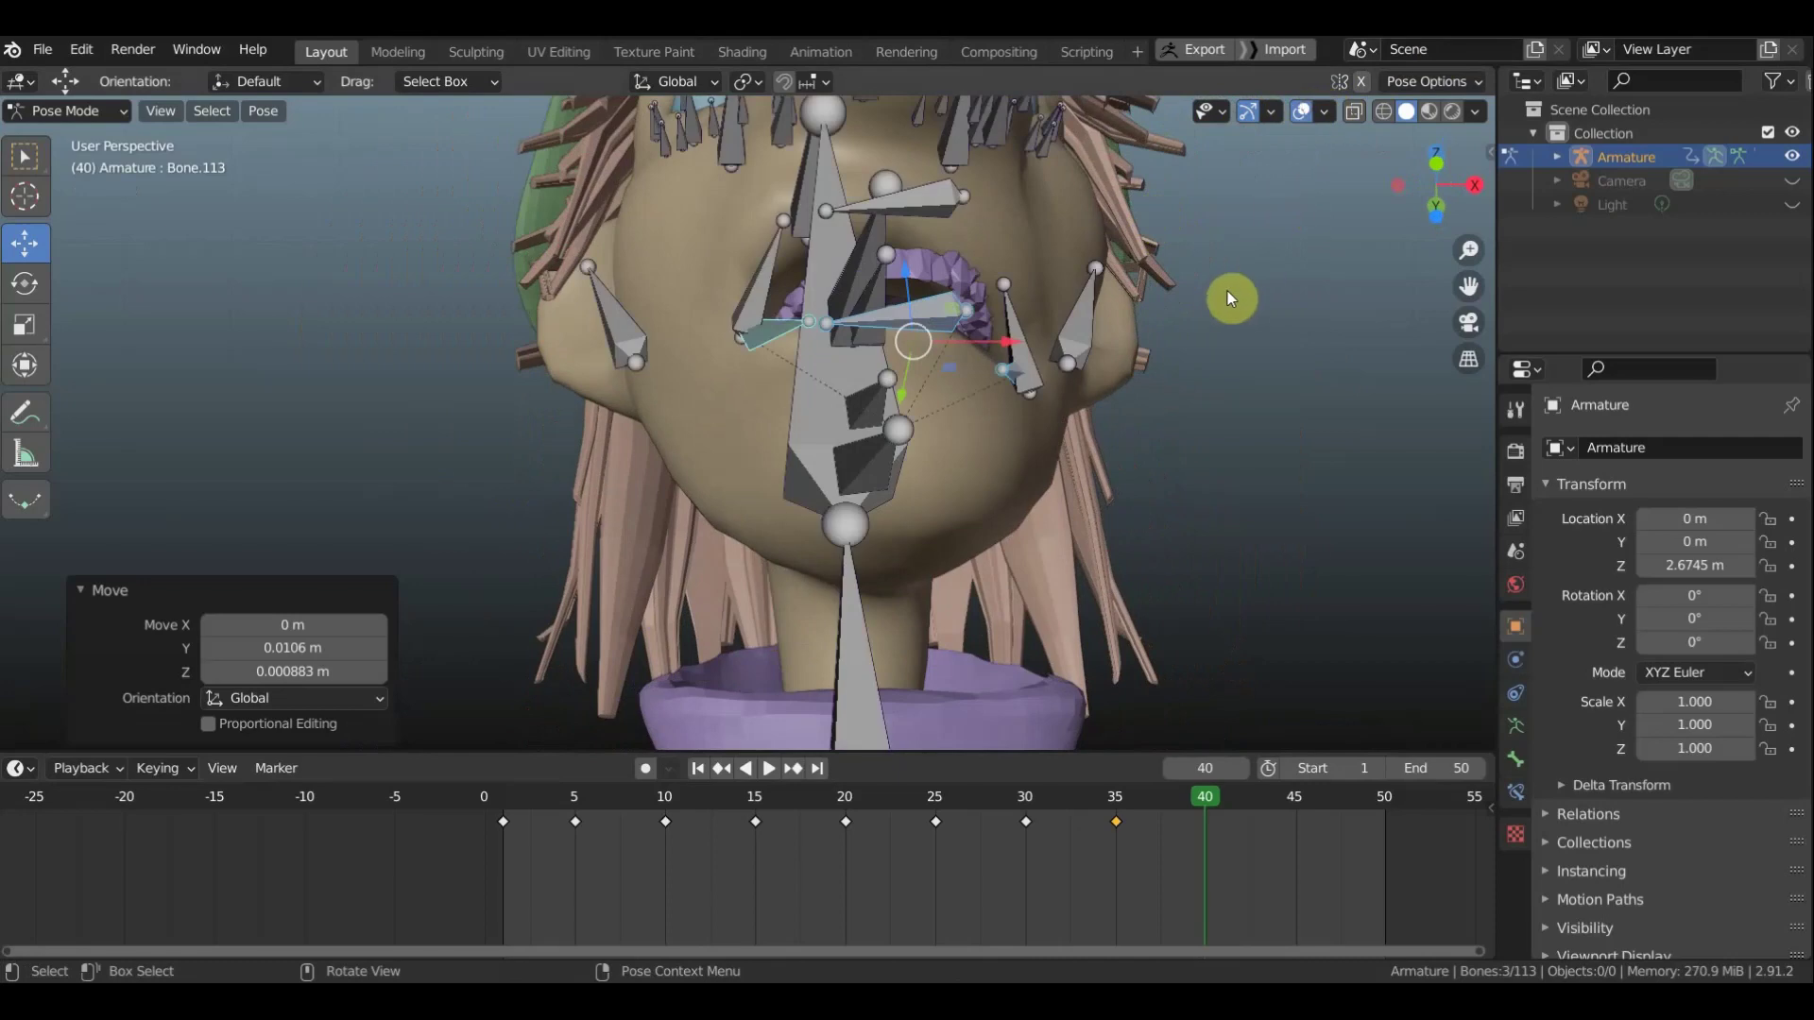
middle_click_drag(1188, 195, 1174, 151)
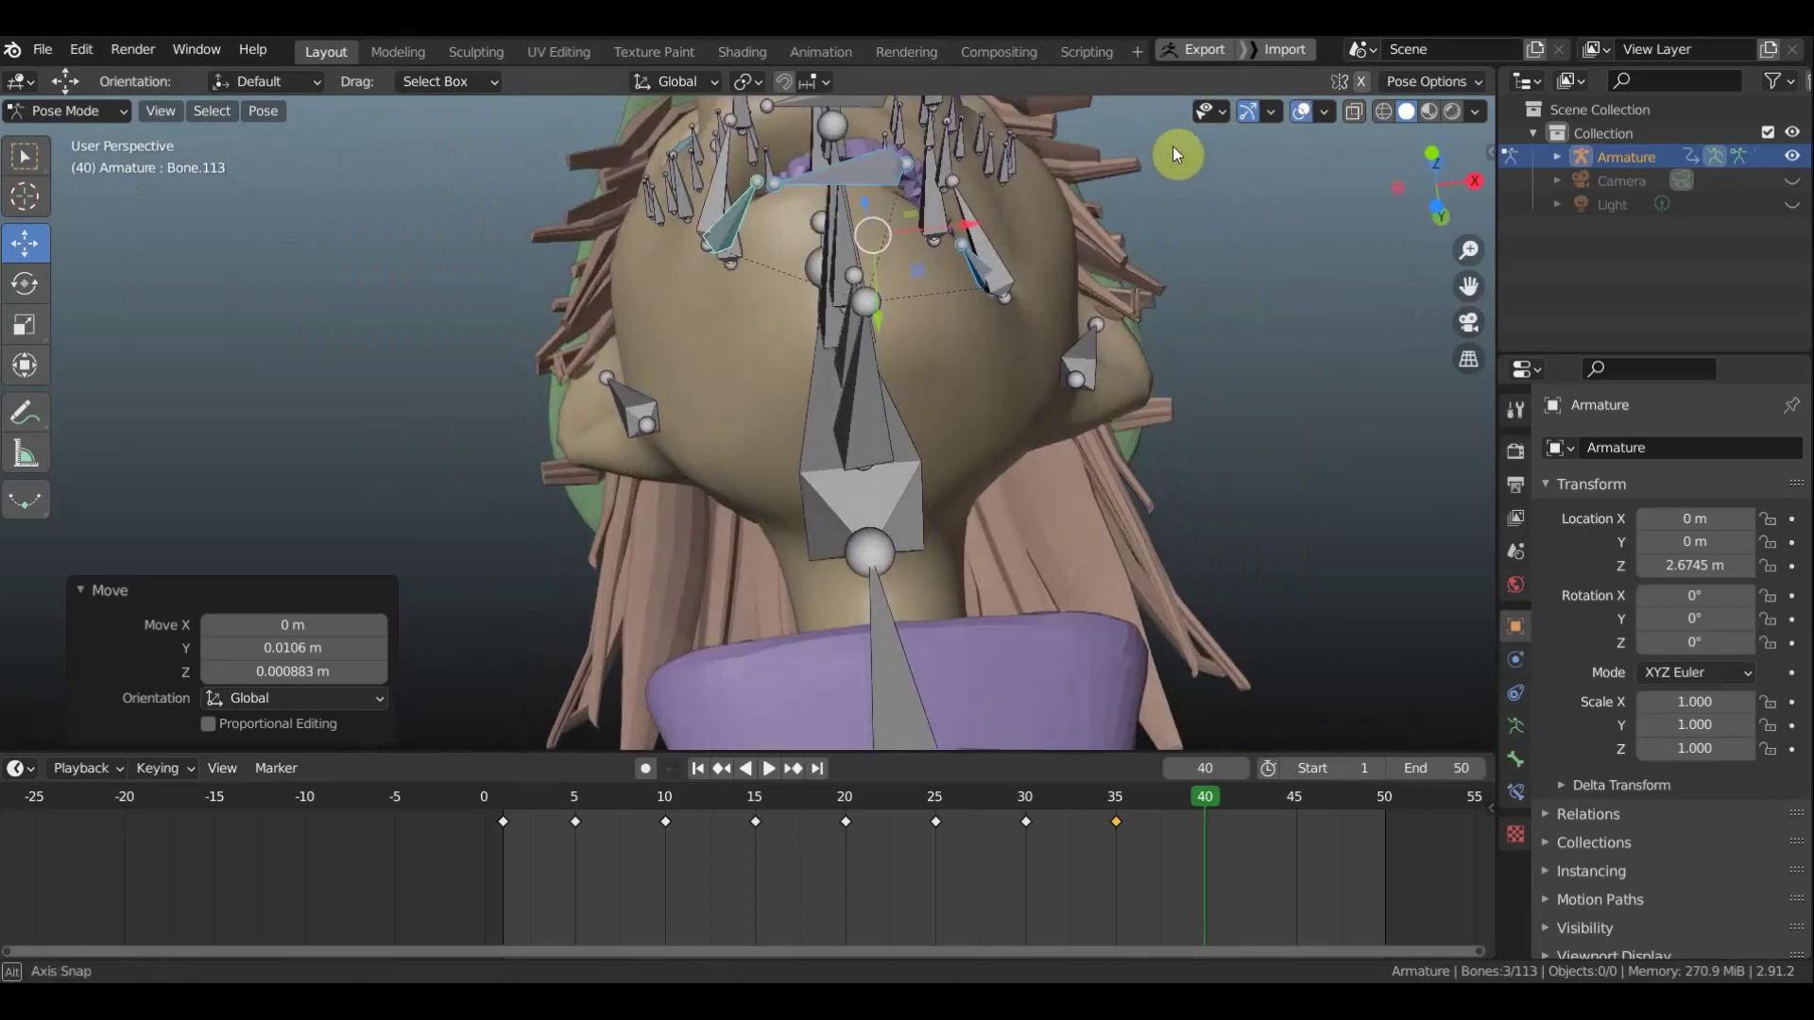
Move lip bones Bone.111 and Bone.113 to new positions at frame 40
left_click(722, 218)
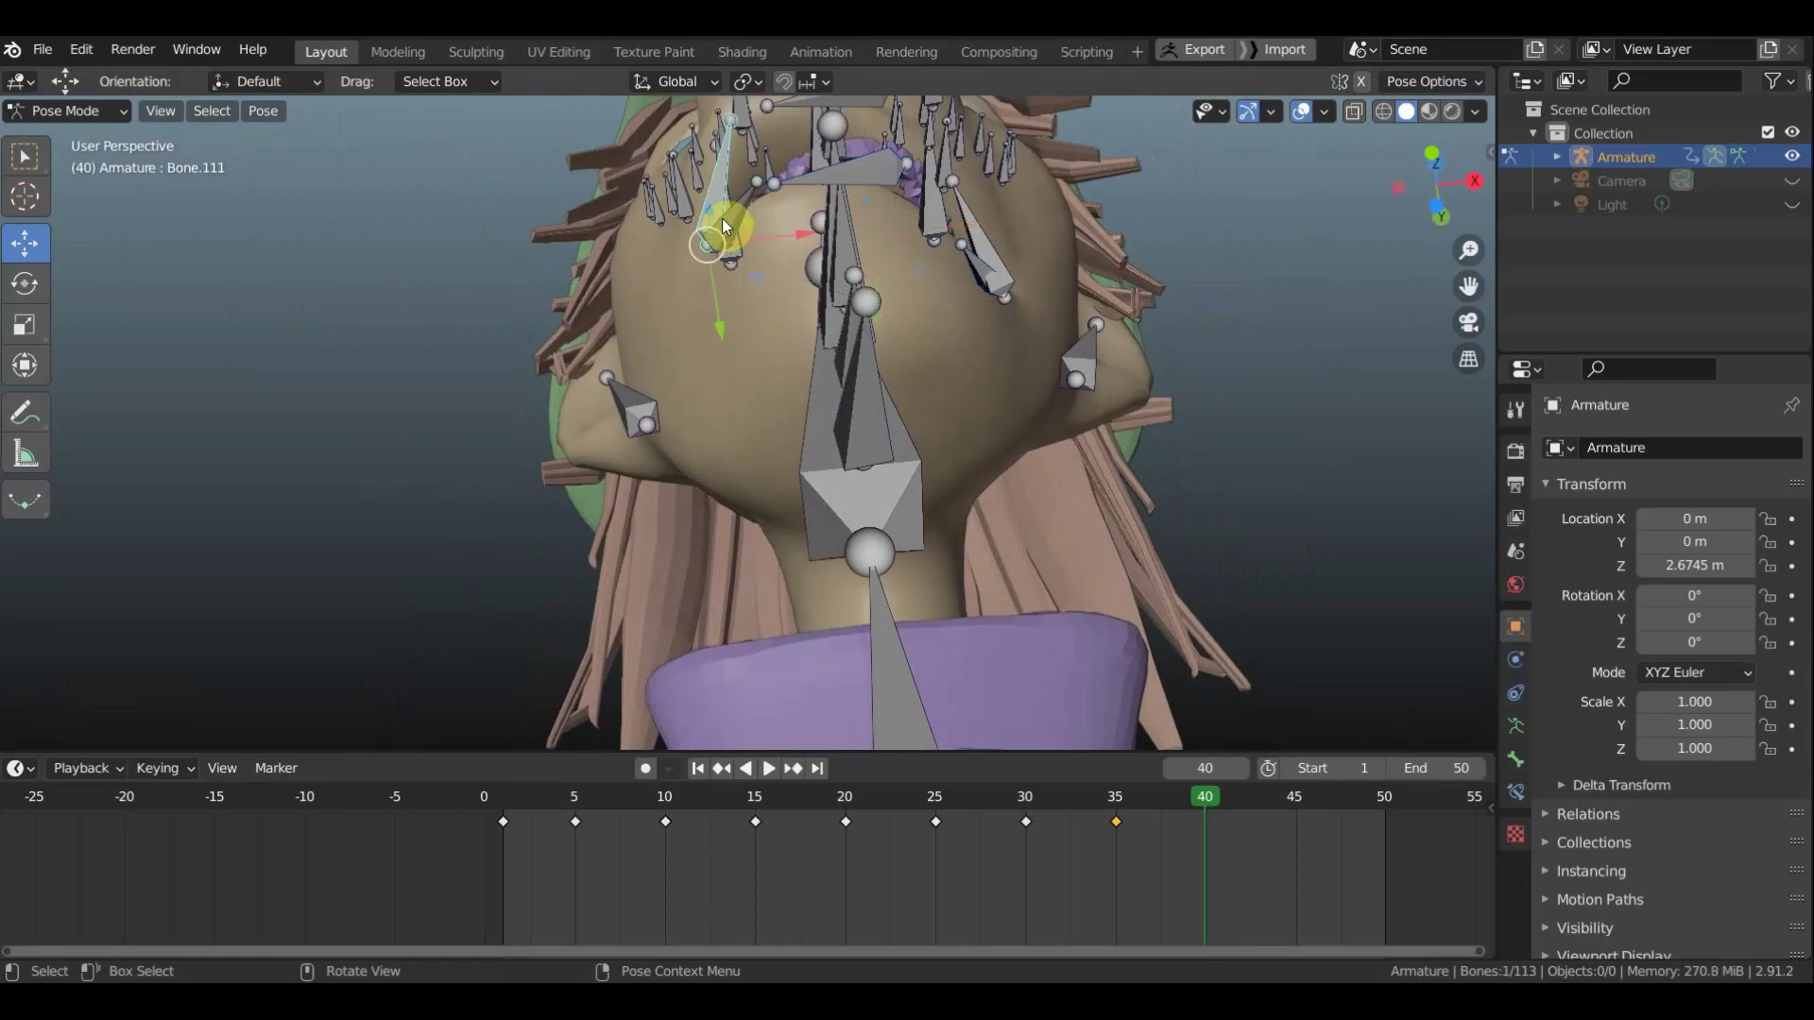
key("g")
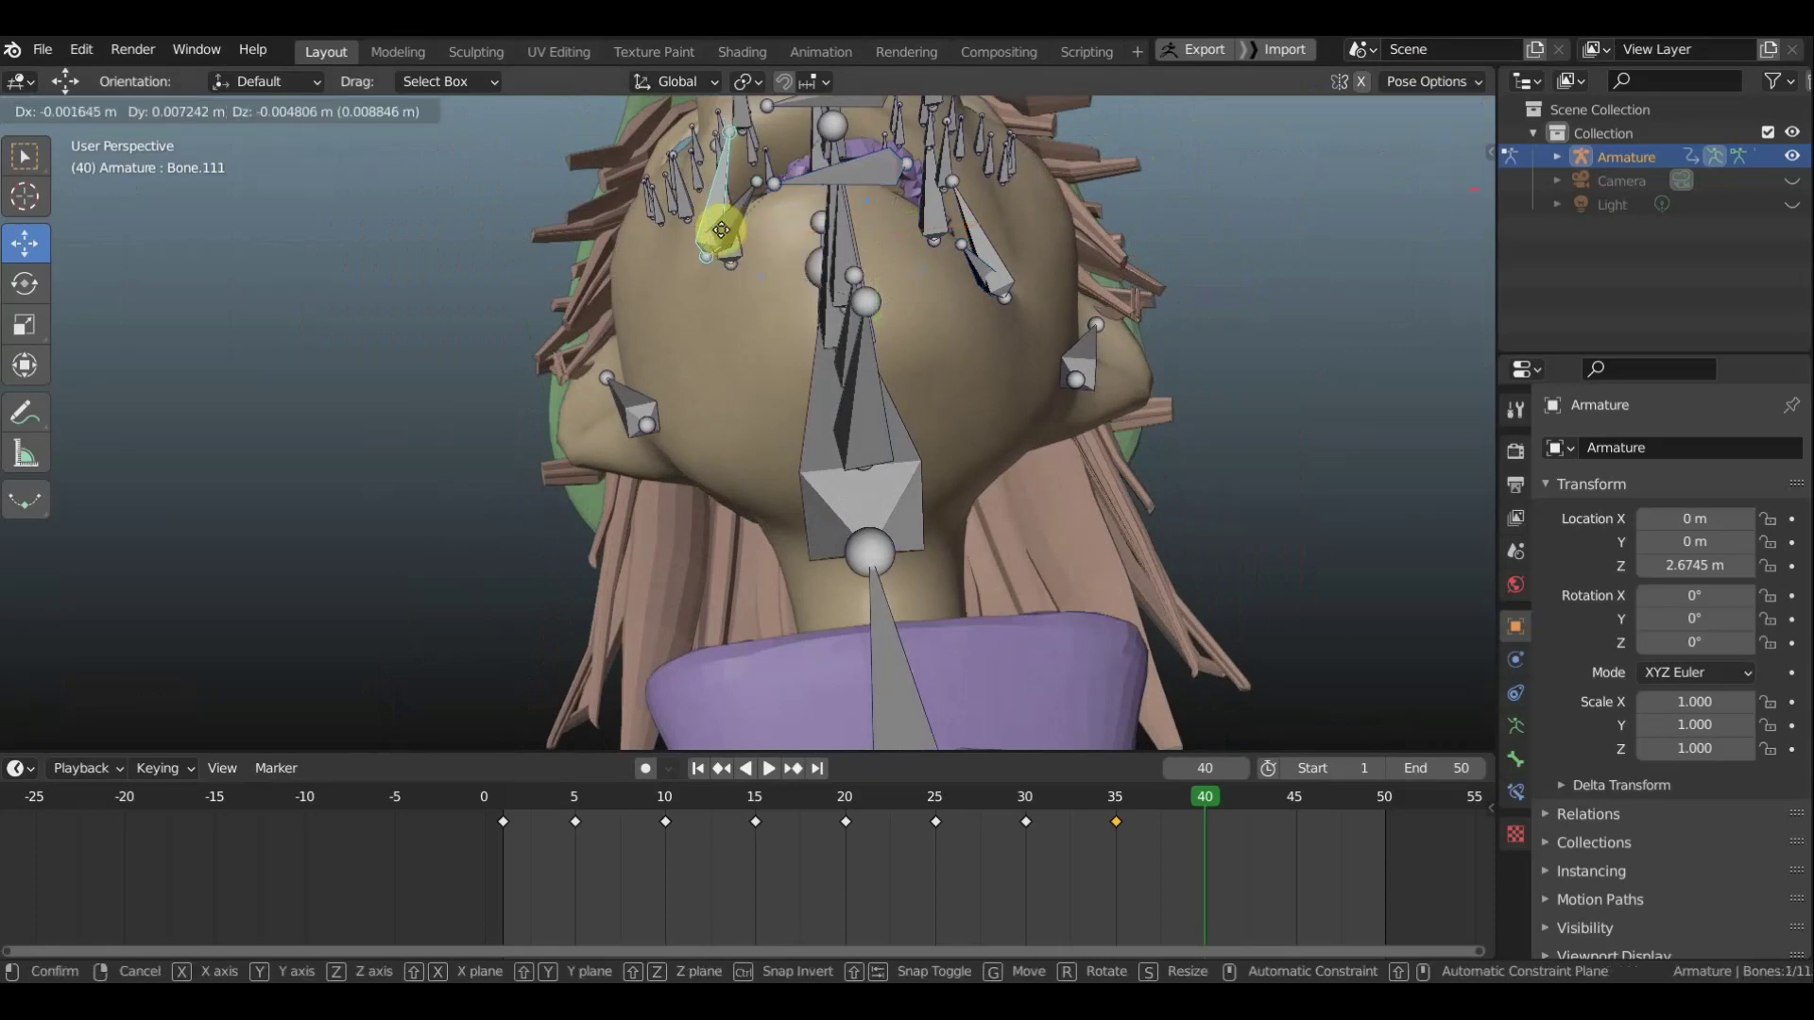
left_click(725, 235)
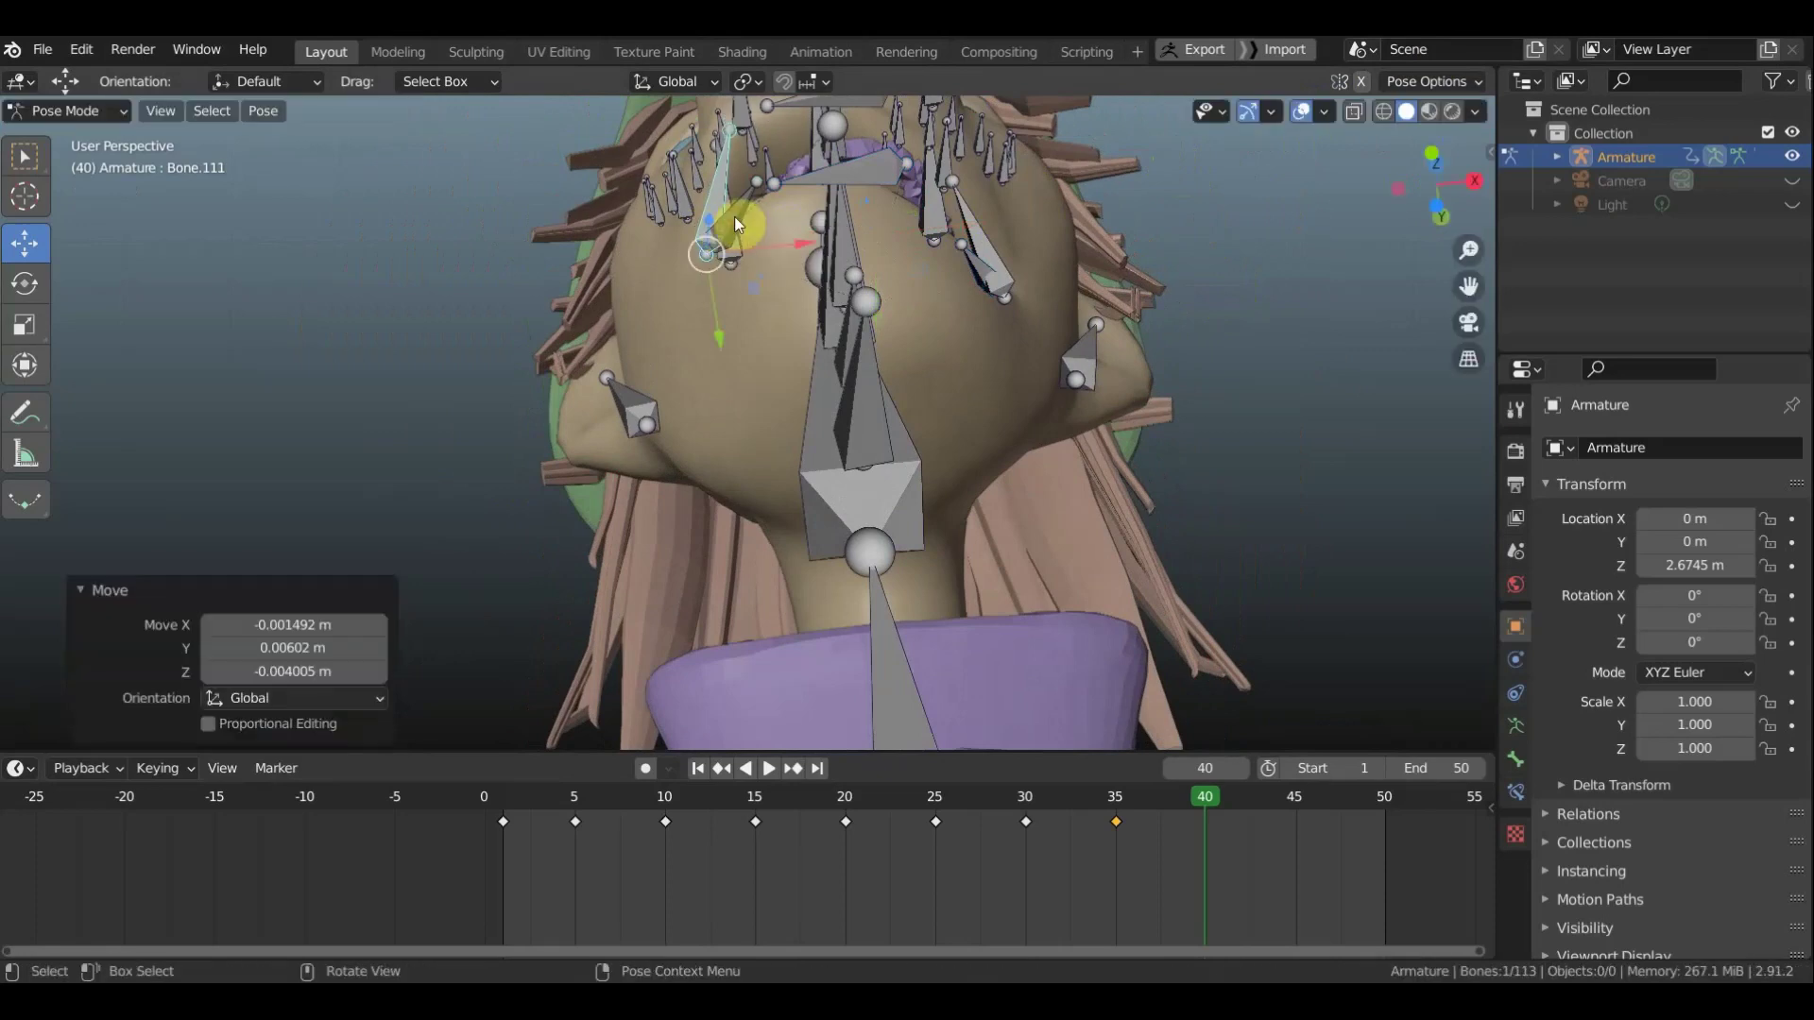
left_click(732, 227)
key("g")
left_click(729, 248)
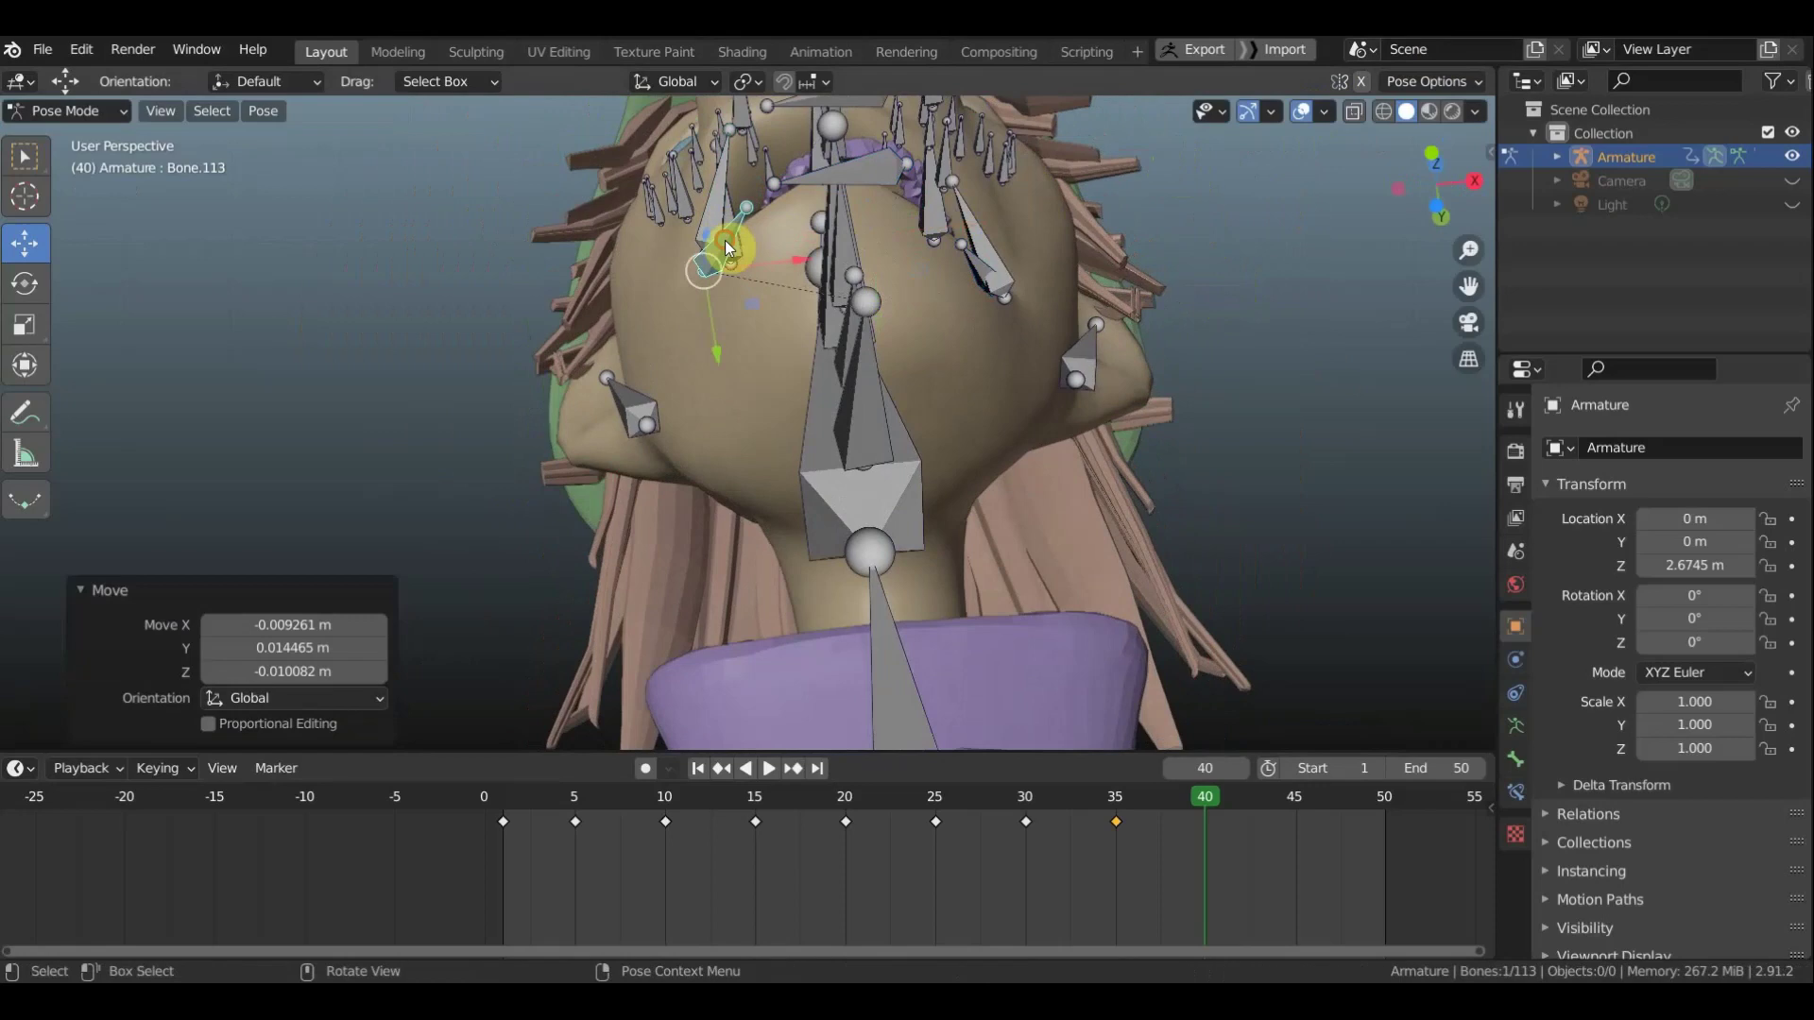
From a front view, shift a lip bone again and move mouth-corner Bone.112
middle_click_drag(944, 280, 948, 322)
middle_click_drag(941, 327, 879, 440)
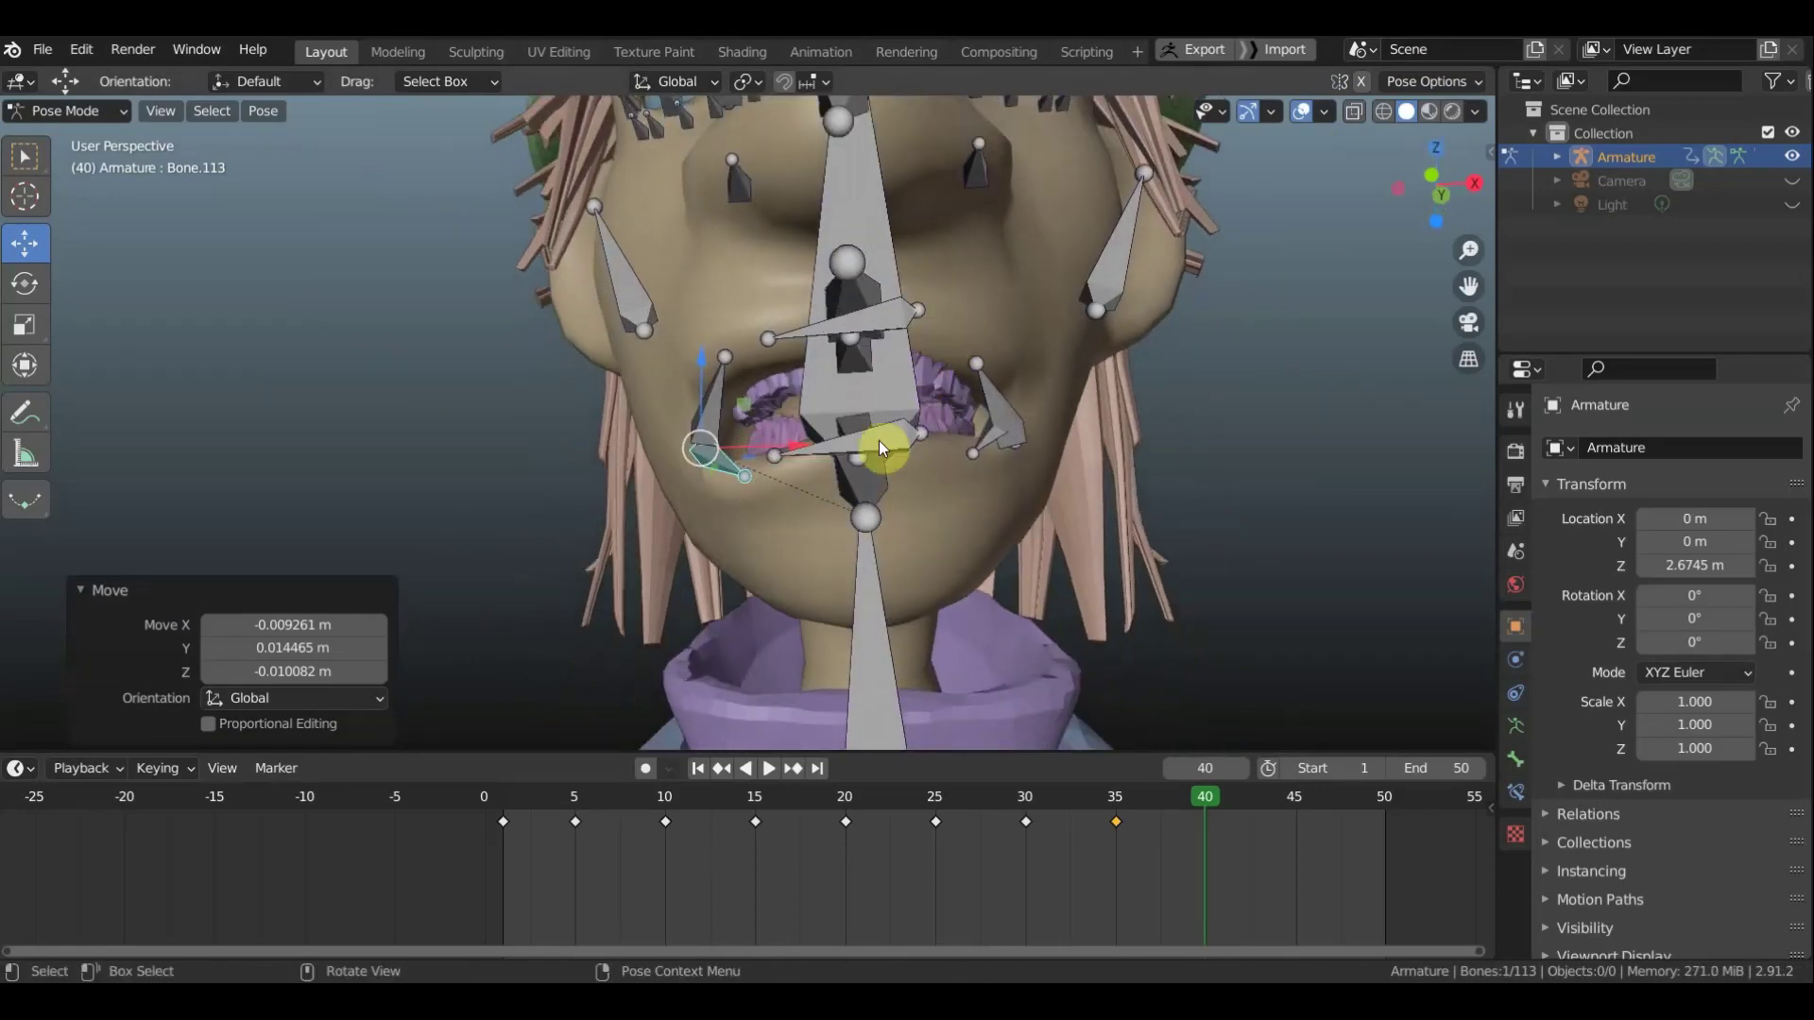
key("g")
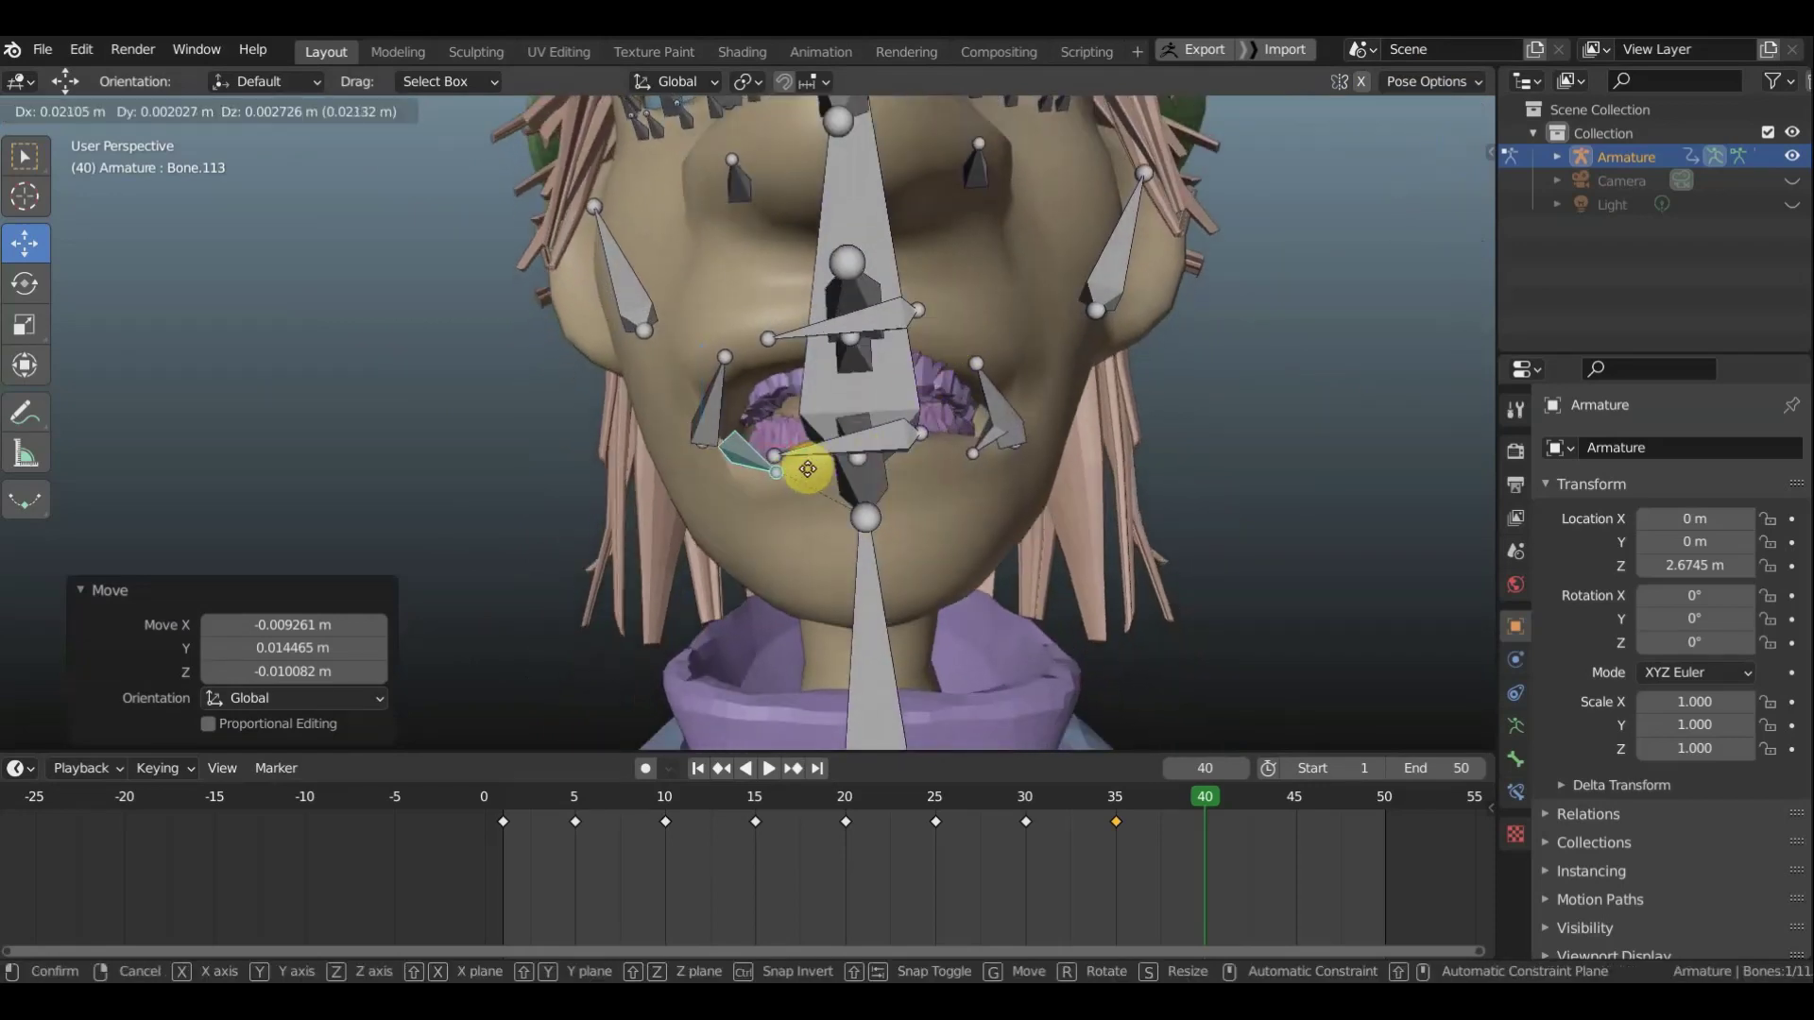
left_click(810, 466)
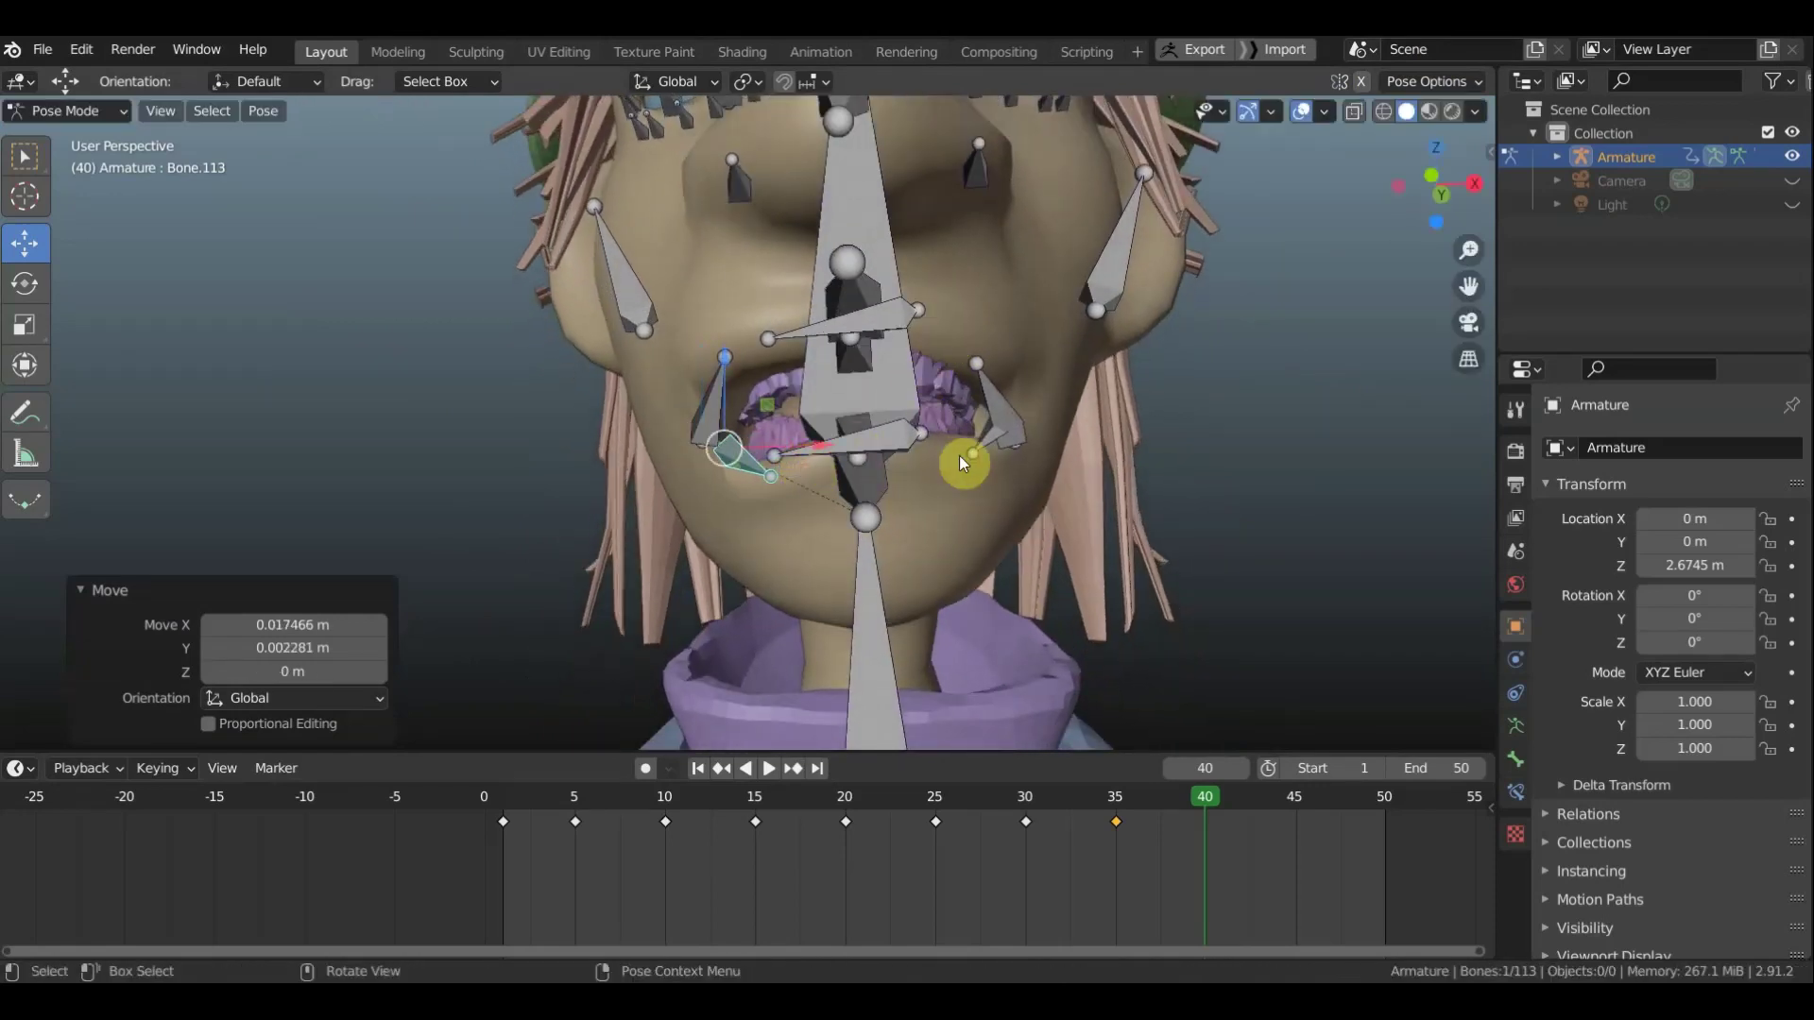
left_click(992, 444)
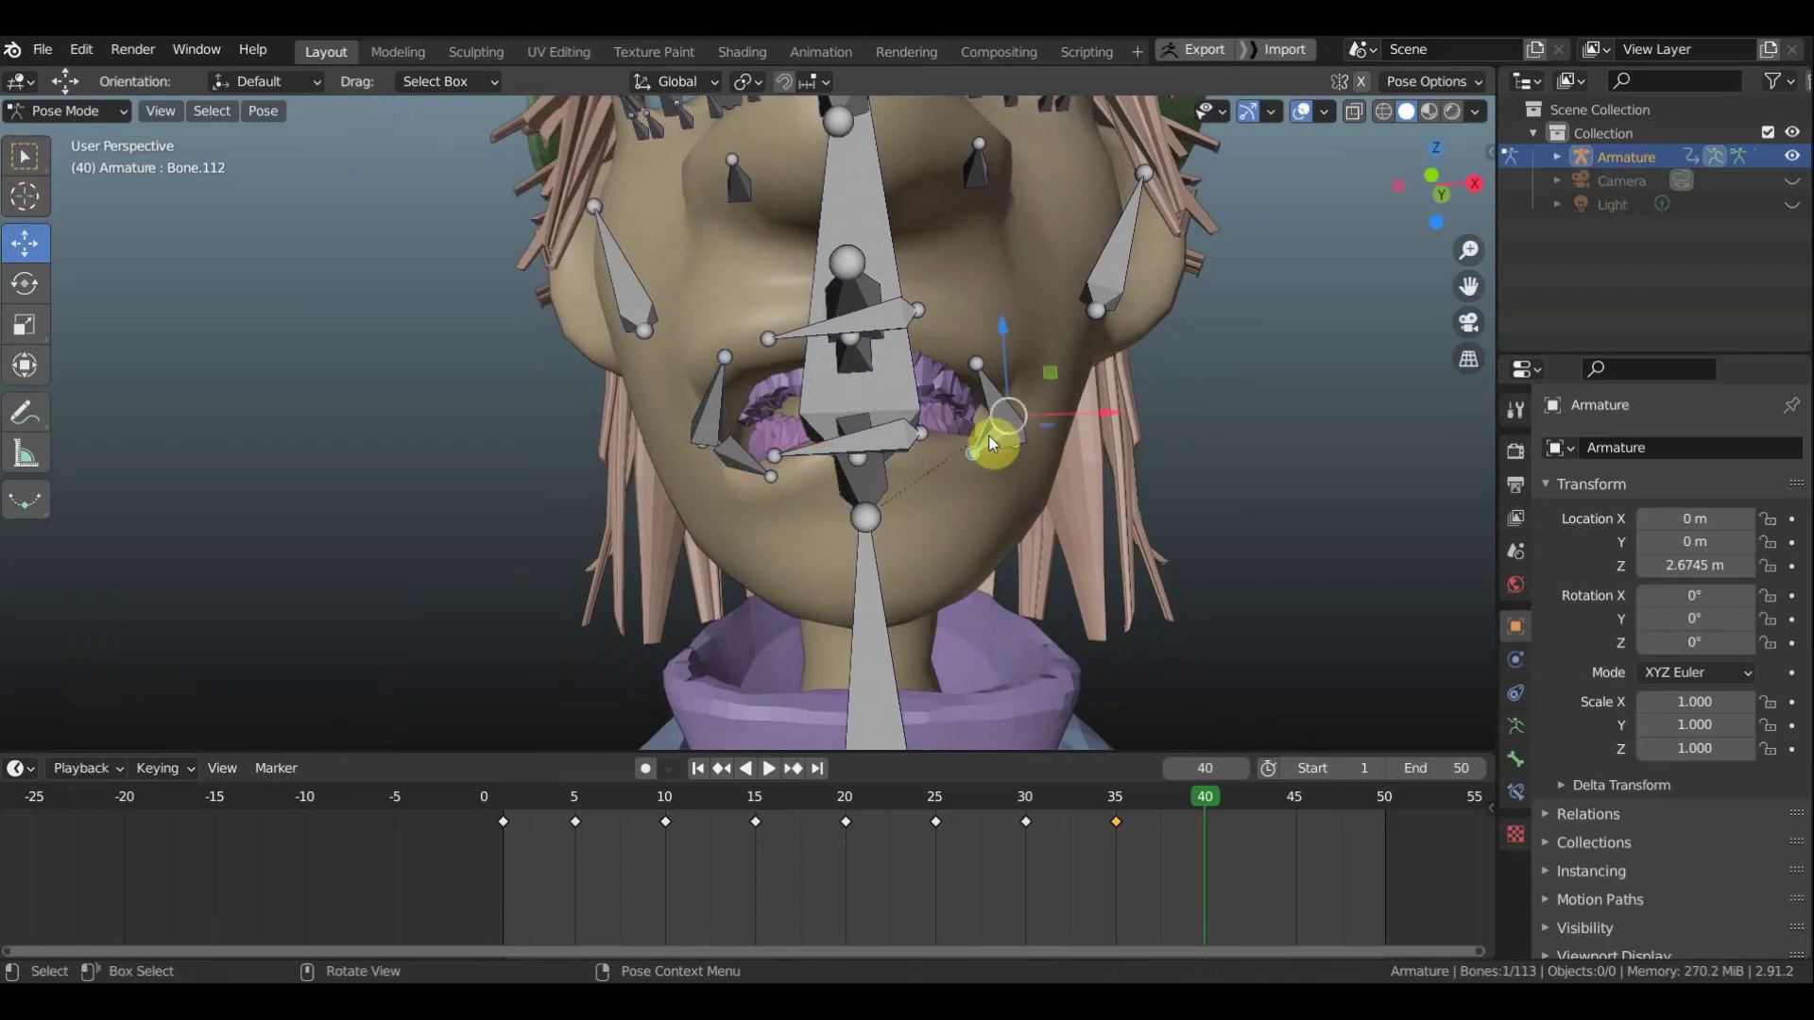
key("g")
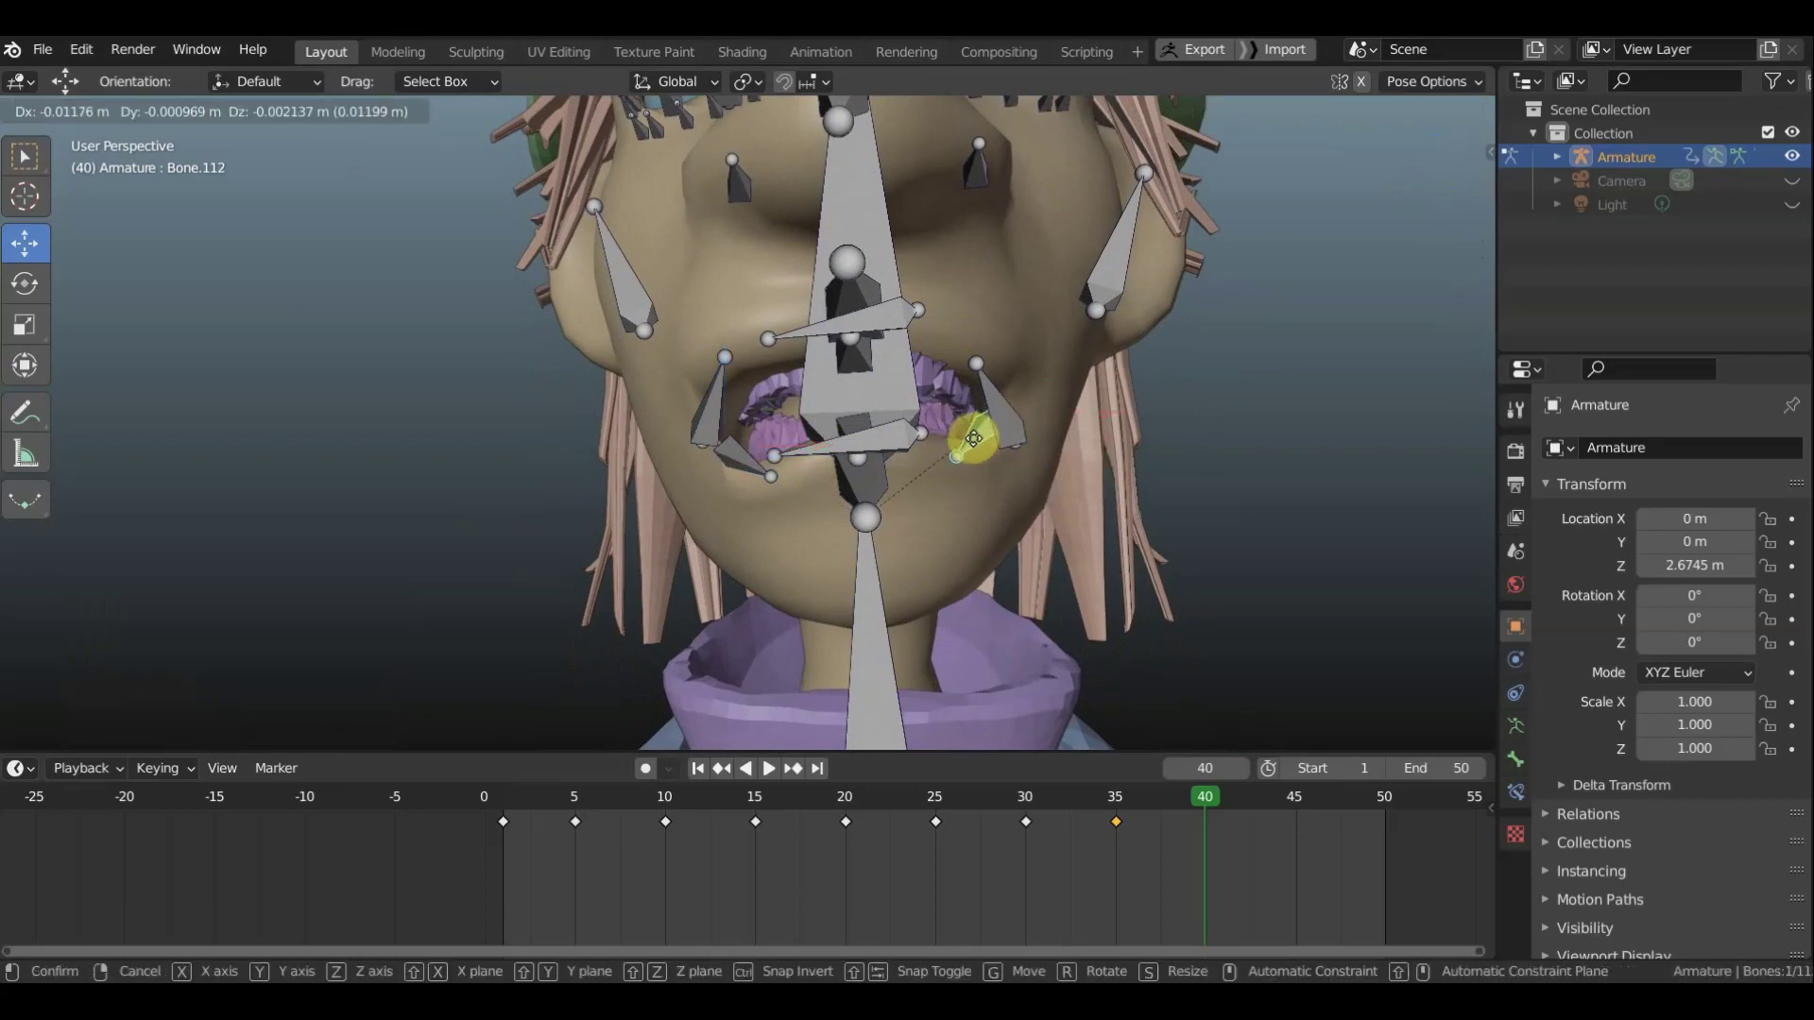
left_click(973, 439)
mouse_move(1092, 438)
middle_mouse_down()
mouse_move(1120, 462)
mouse_move(1181, 462)
middle_mouse_up()
Move mouth bone Bone.113 and upper lip bone Bone.109 to new positions
middle_click_drag(1006, 503, 1053, 495)
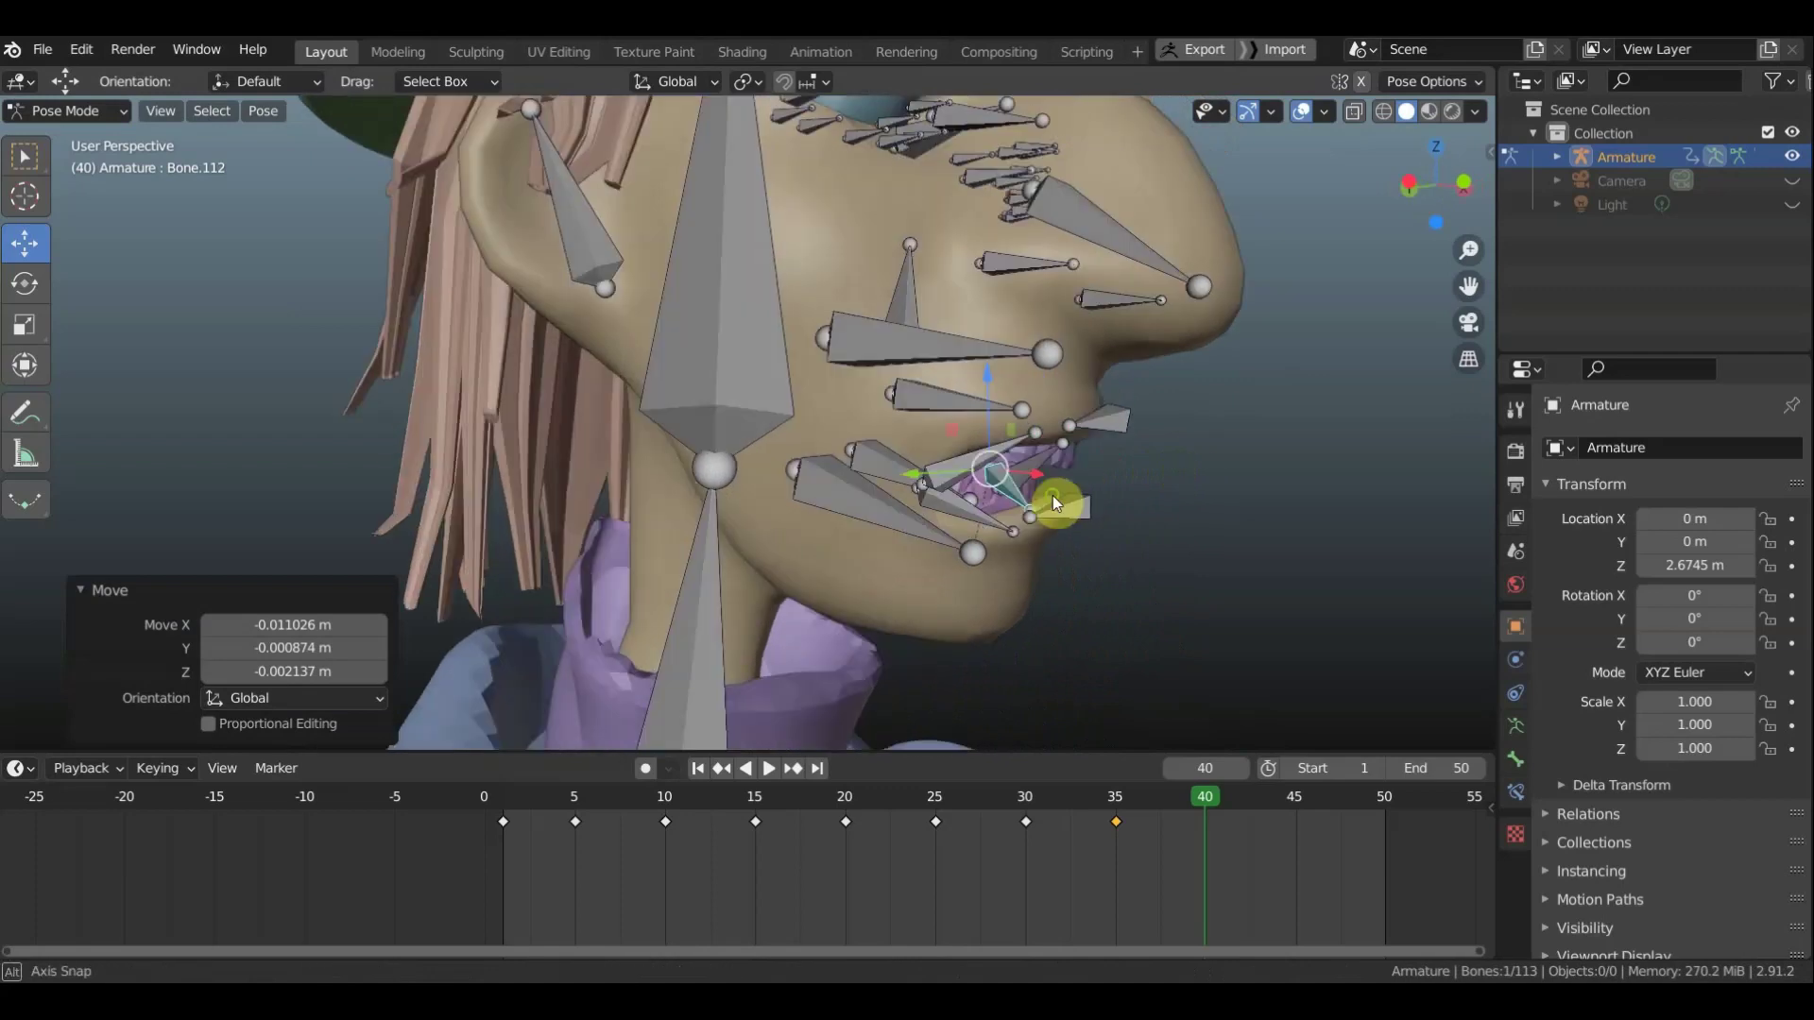
left_click(995, 520)
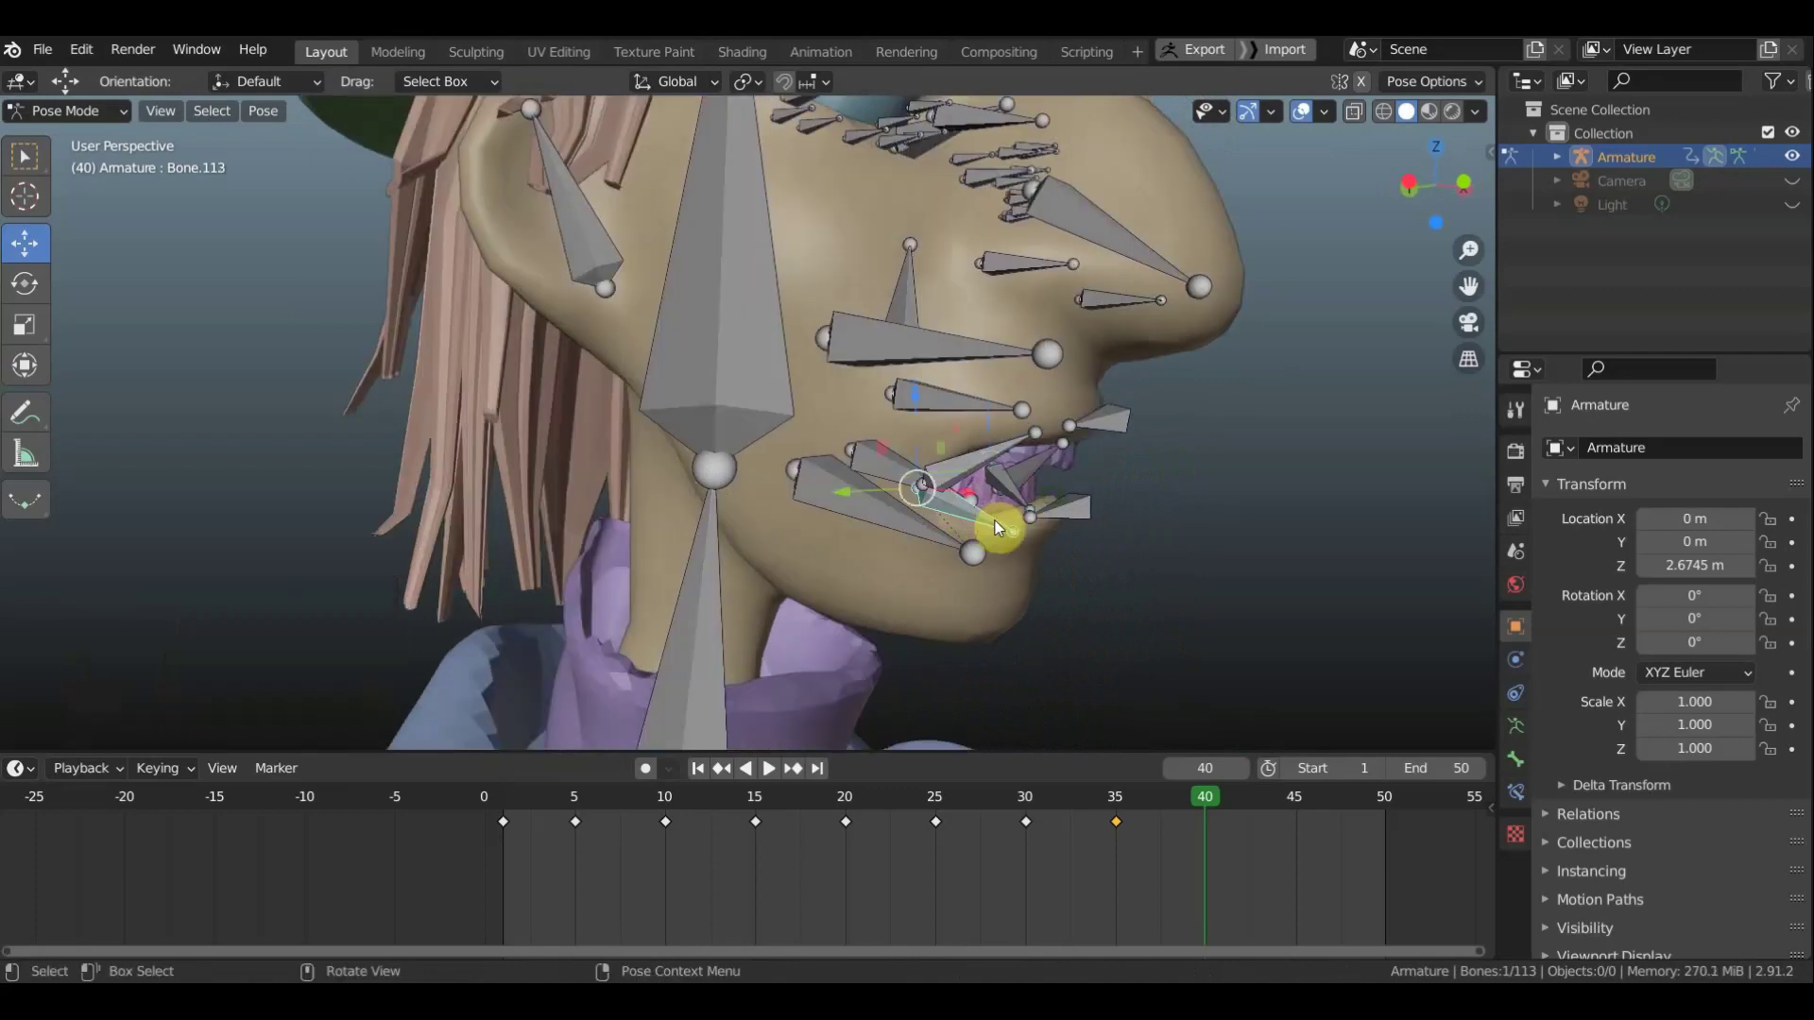
key("g")
left_click(987, 510)
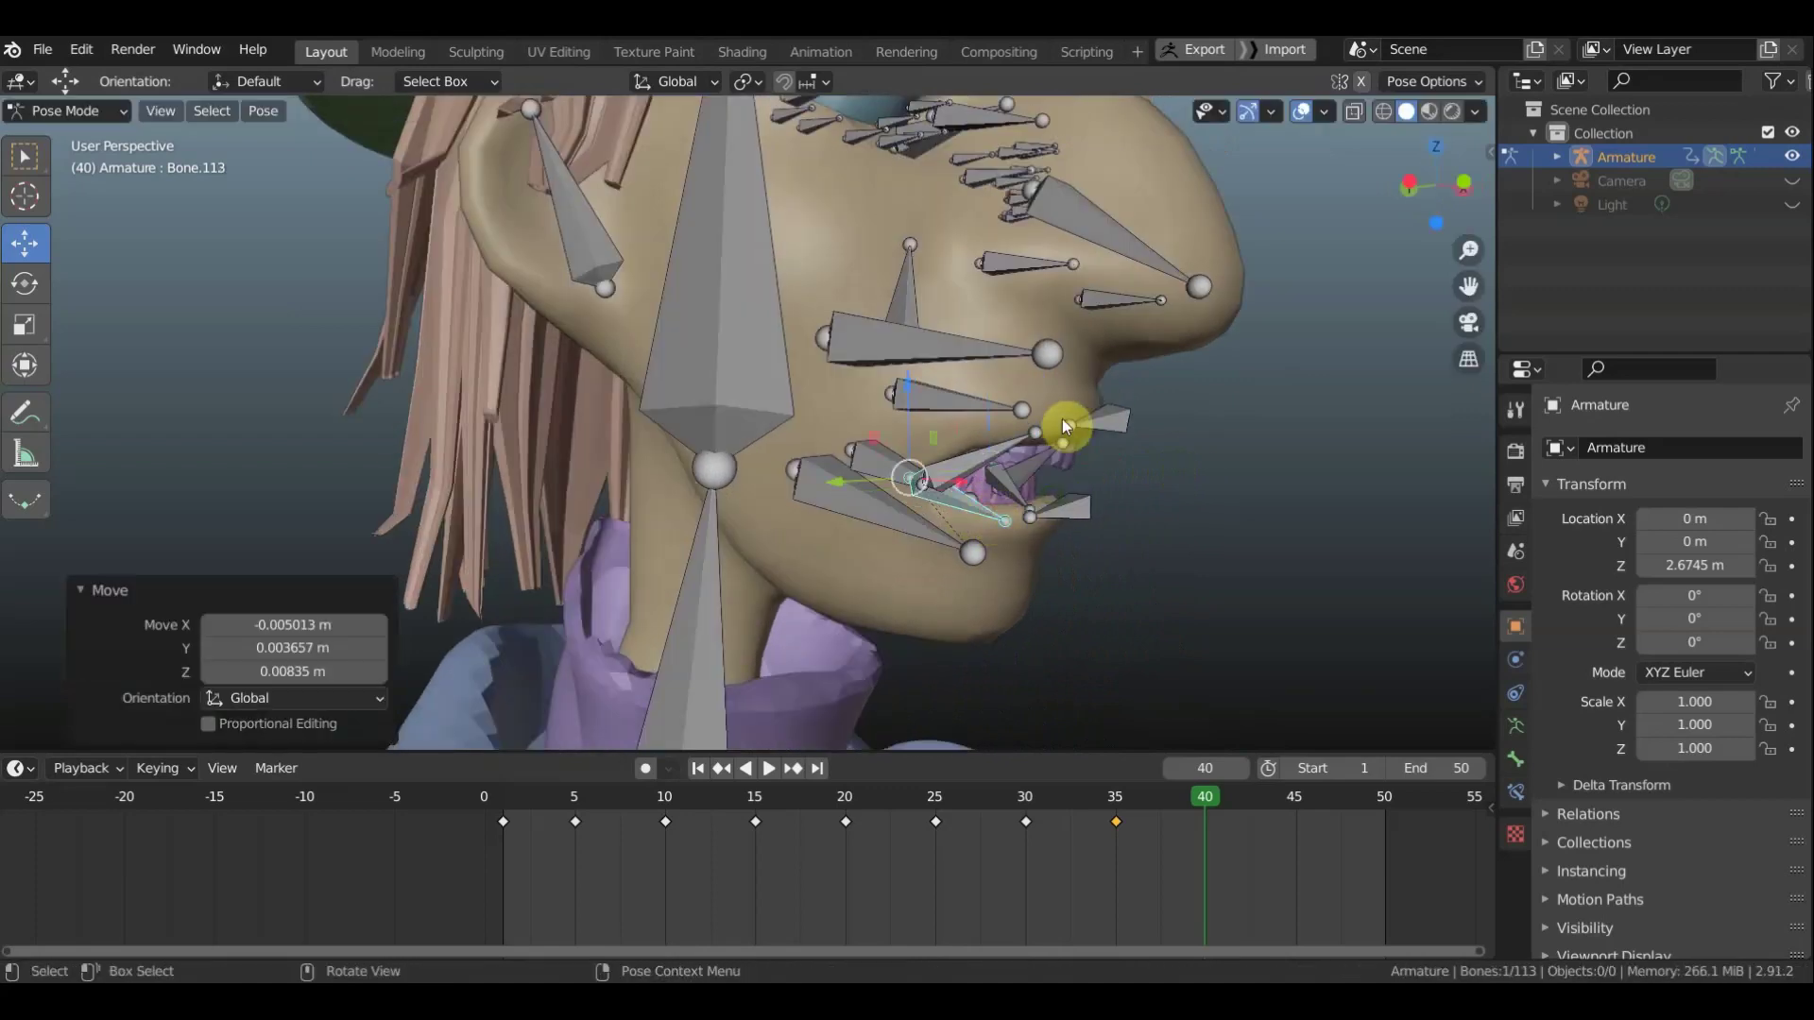
left_click(1108, 417)
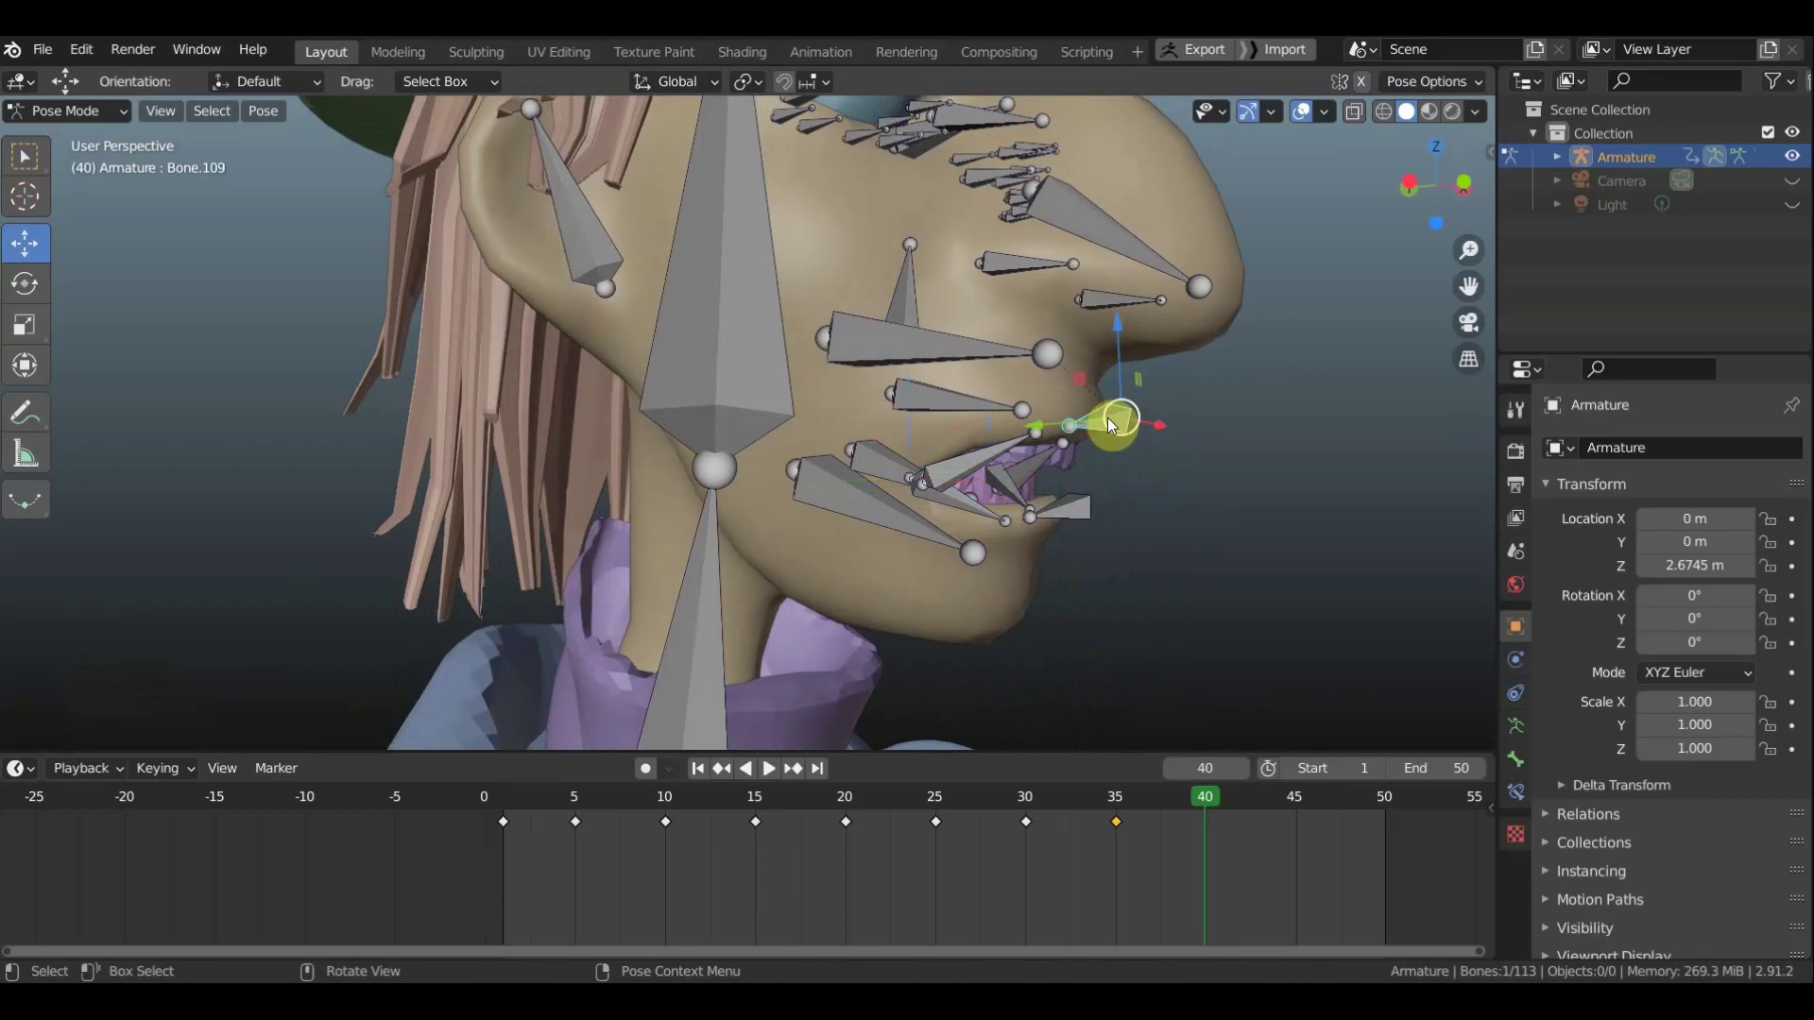
key("g")
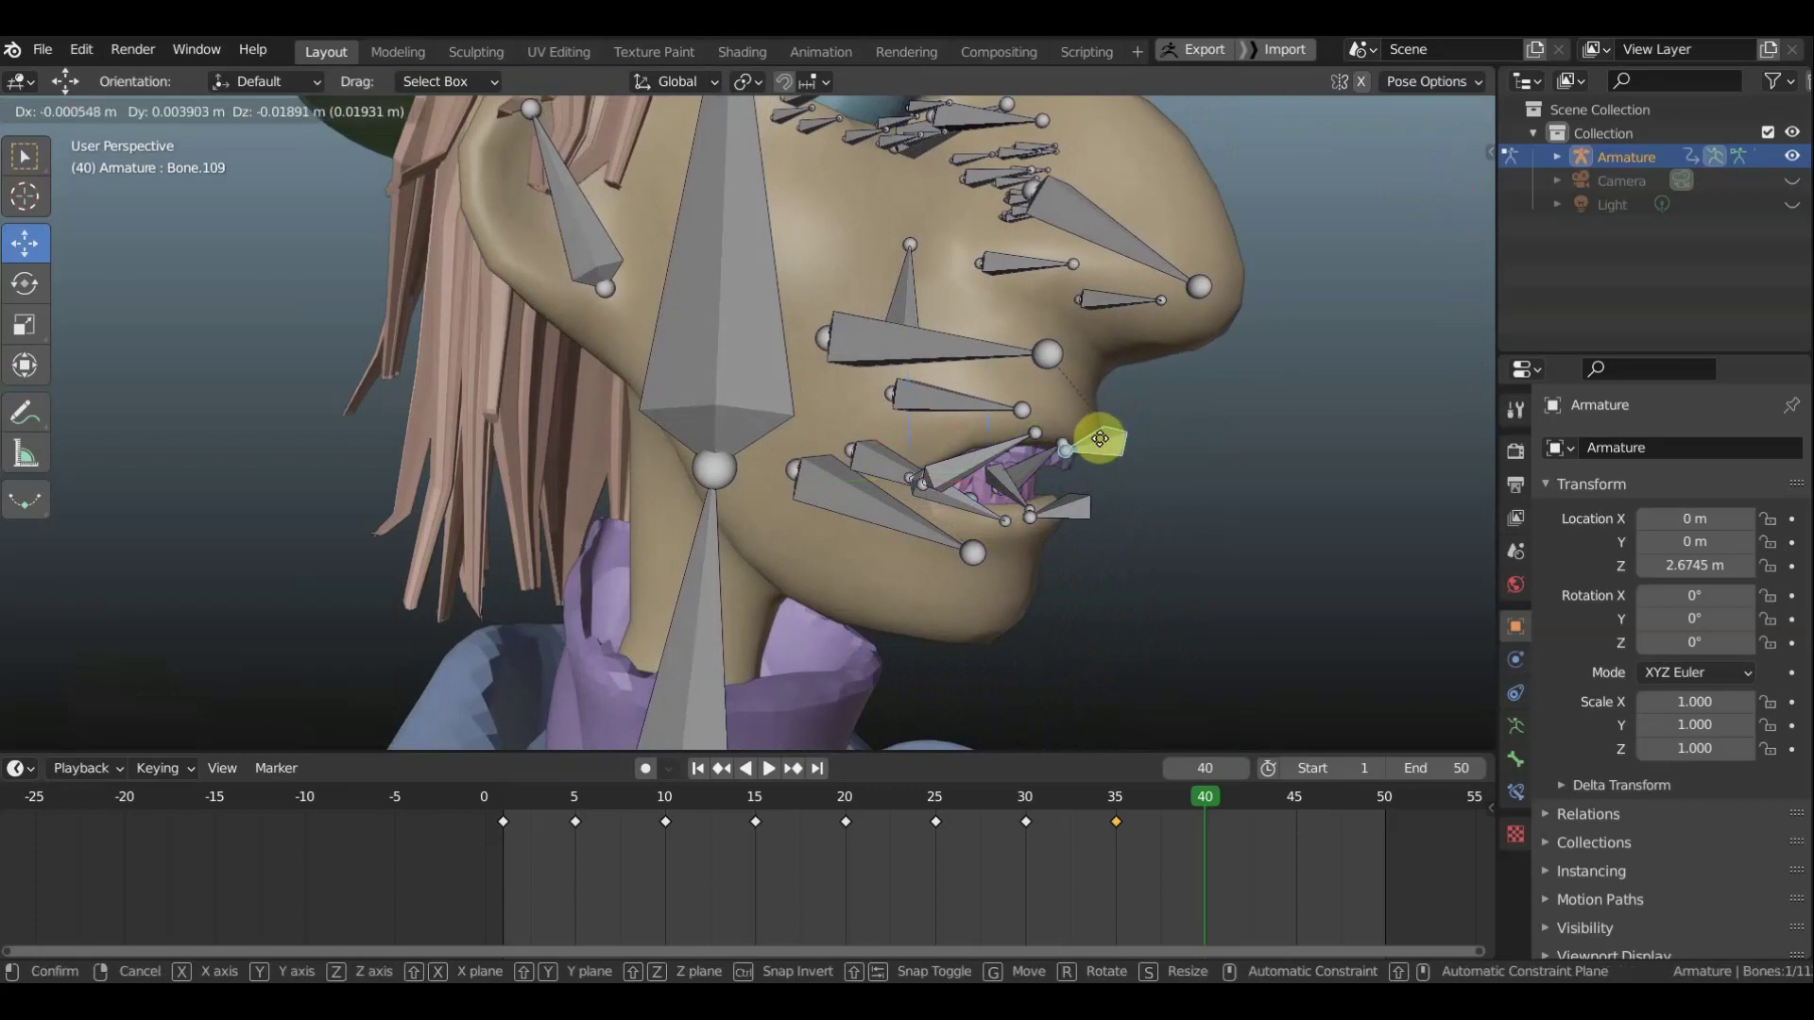
left_click(1100, 443)
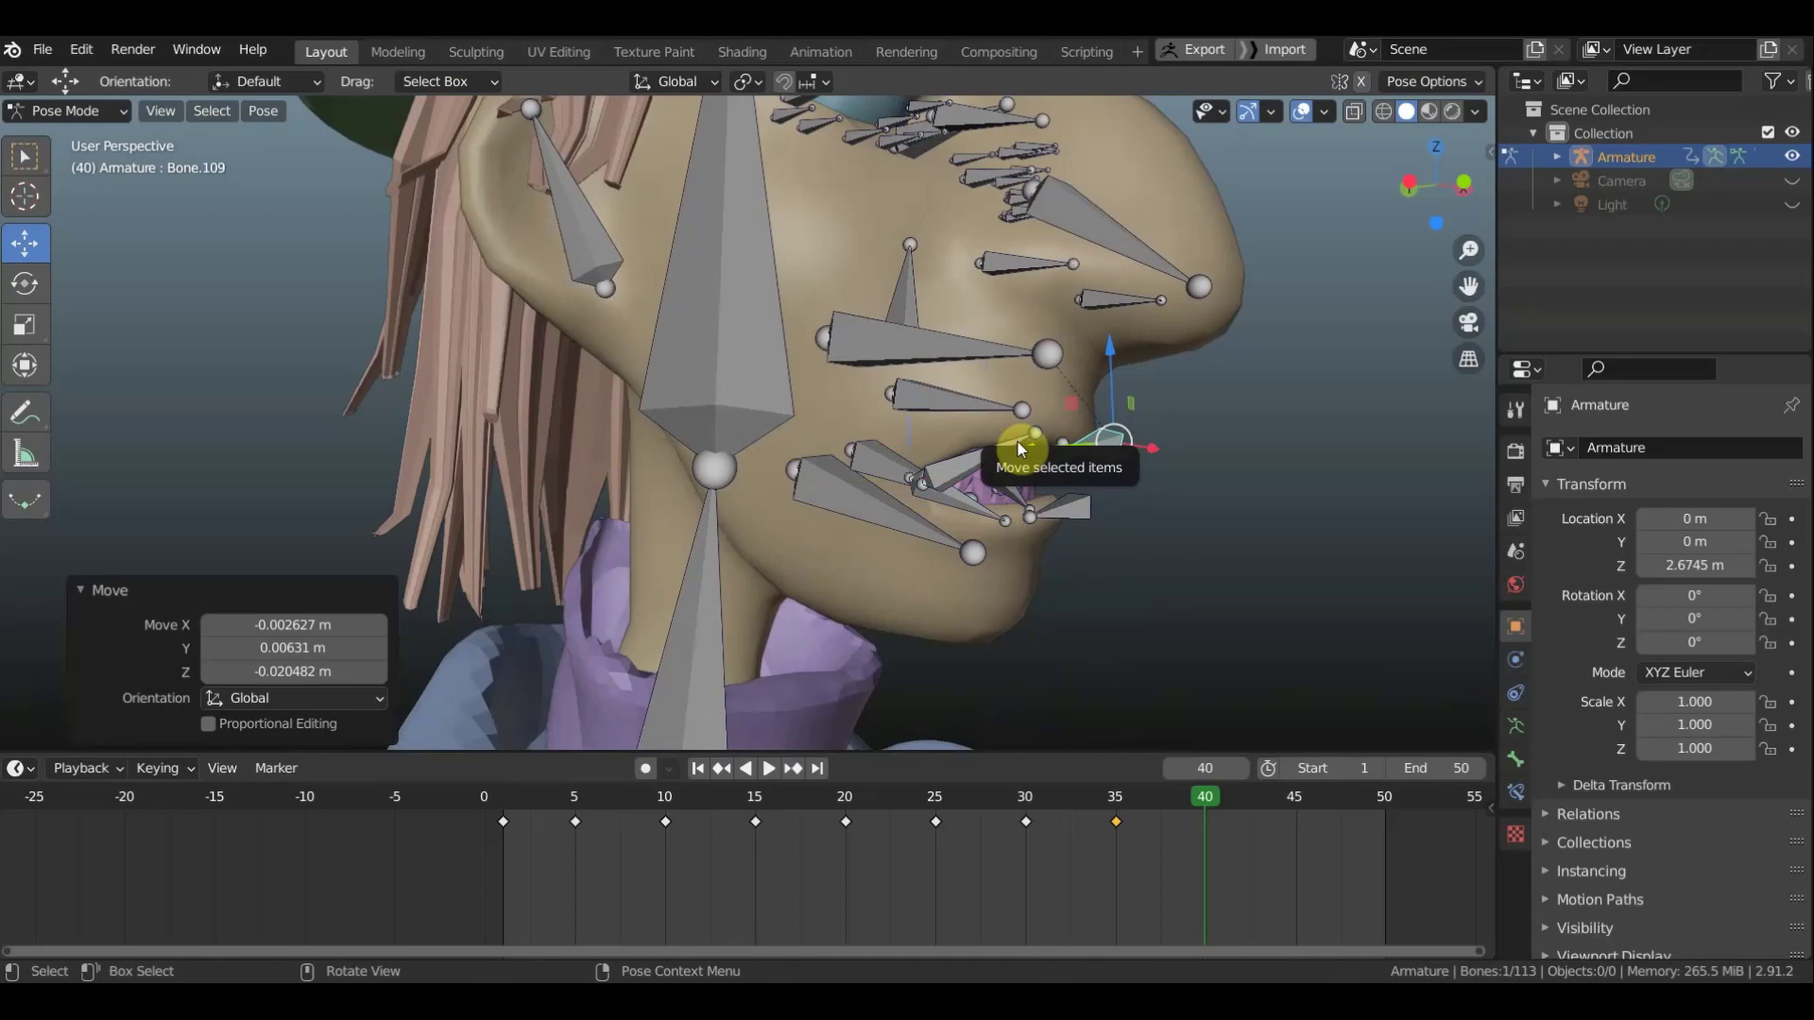
Rotate lip bone Bone.111 to 9.42°
left_click(1088, 471)
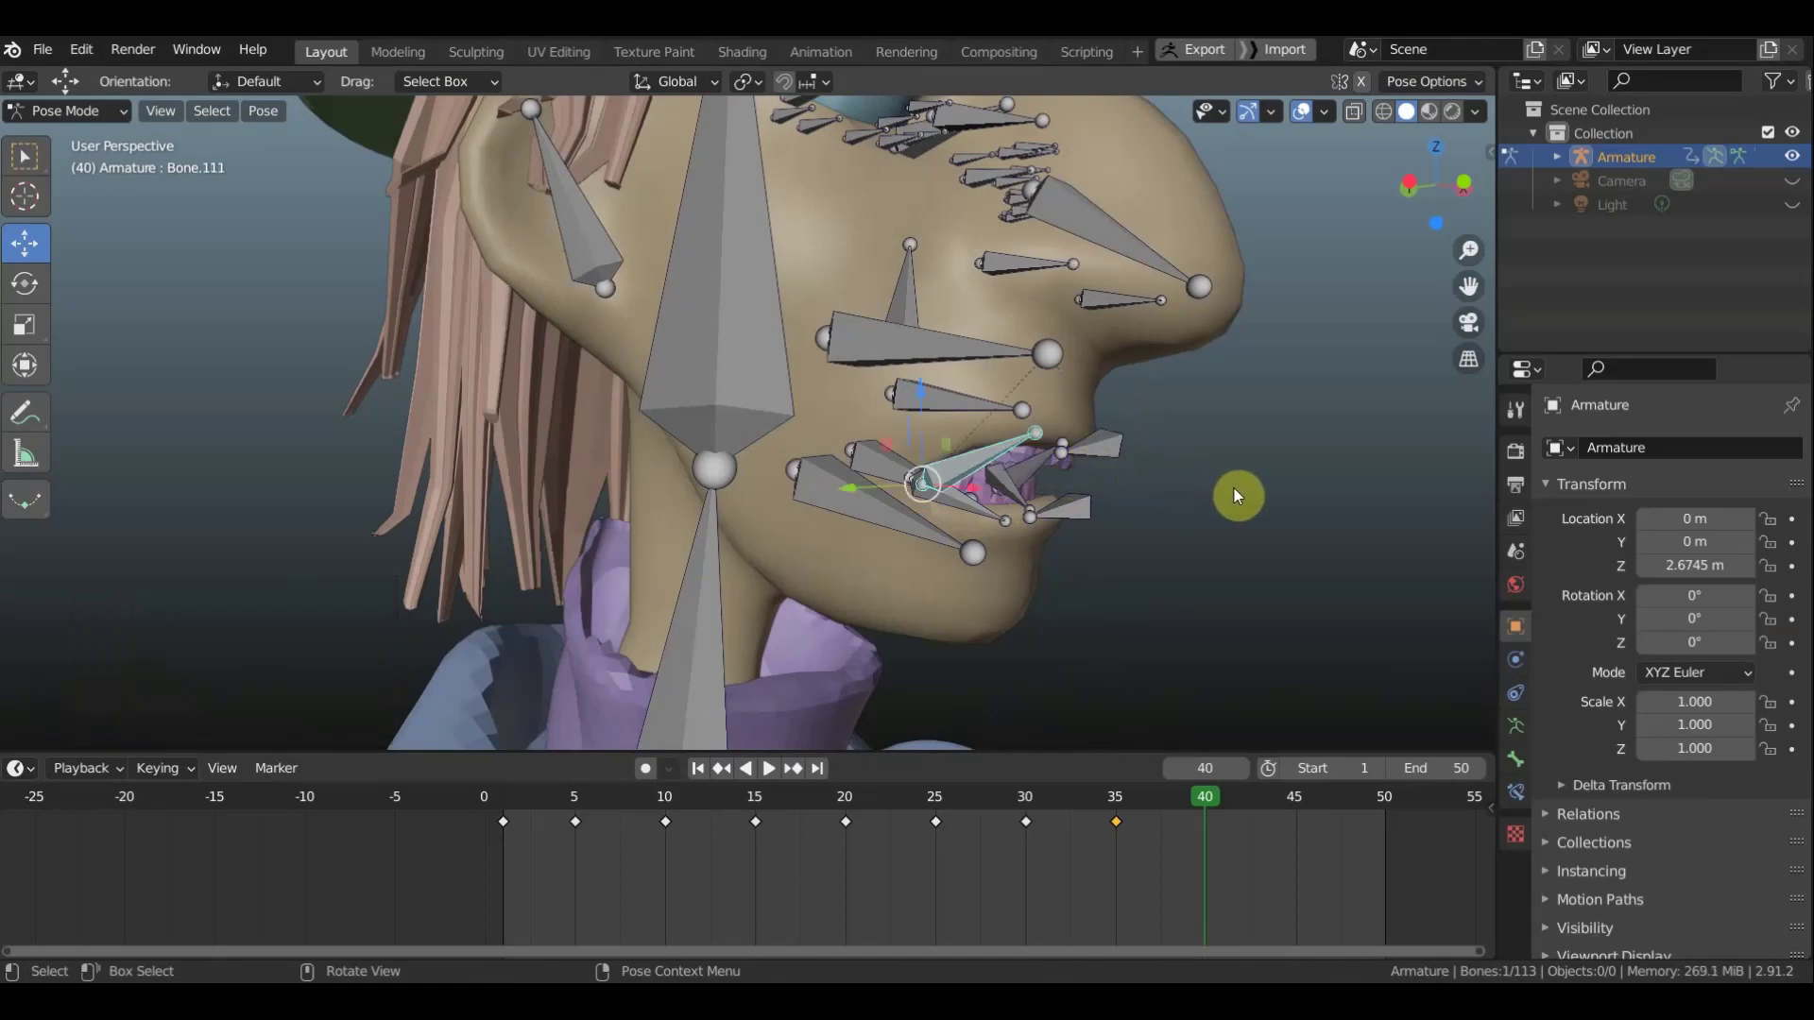
key("r")
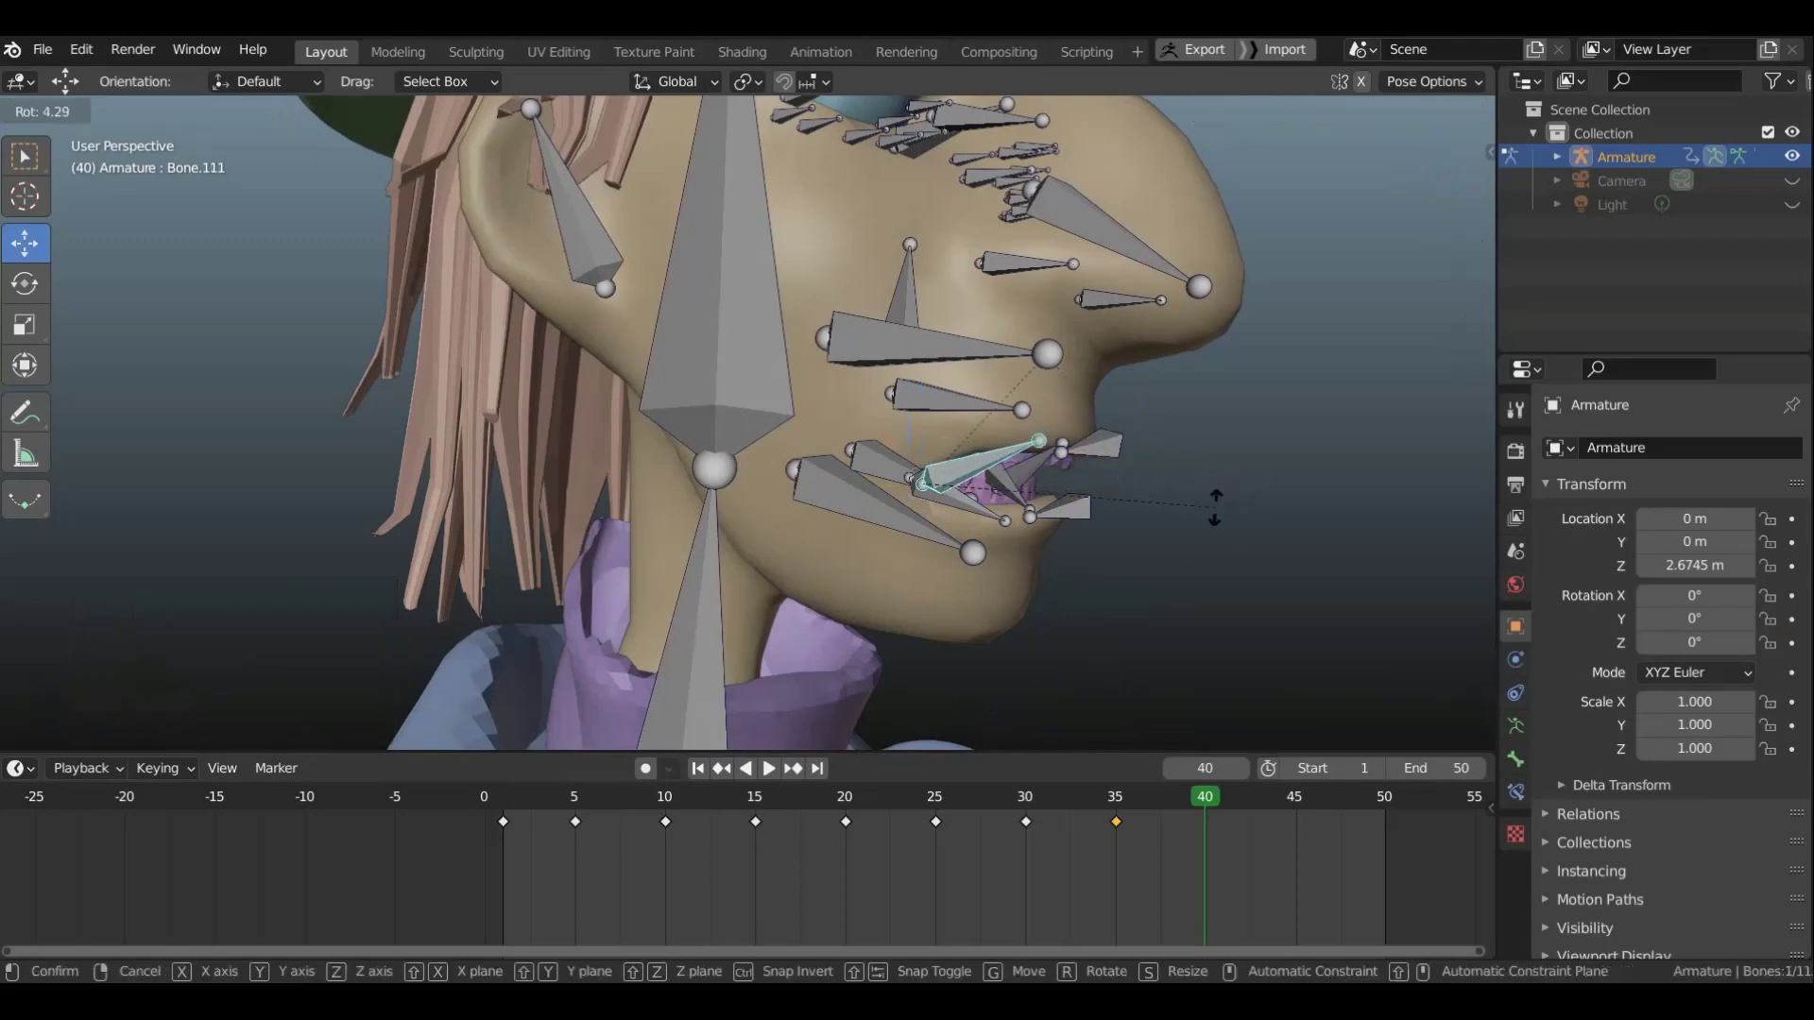
left_click(1229, 513)
mouse_move(1228, 513)
middle_mouse_down()
mouse_move(966, 518)
mouse_move(1052, 420)
mouse_move(1179, 448)
middle_mouse_up()
key("r")
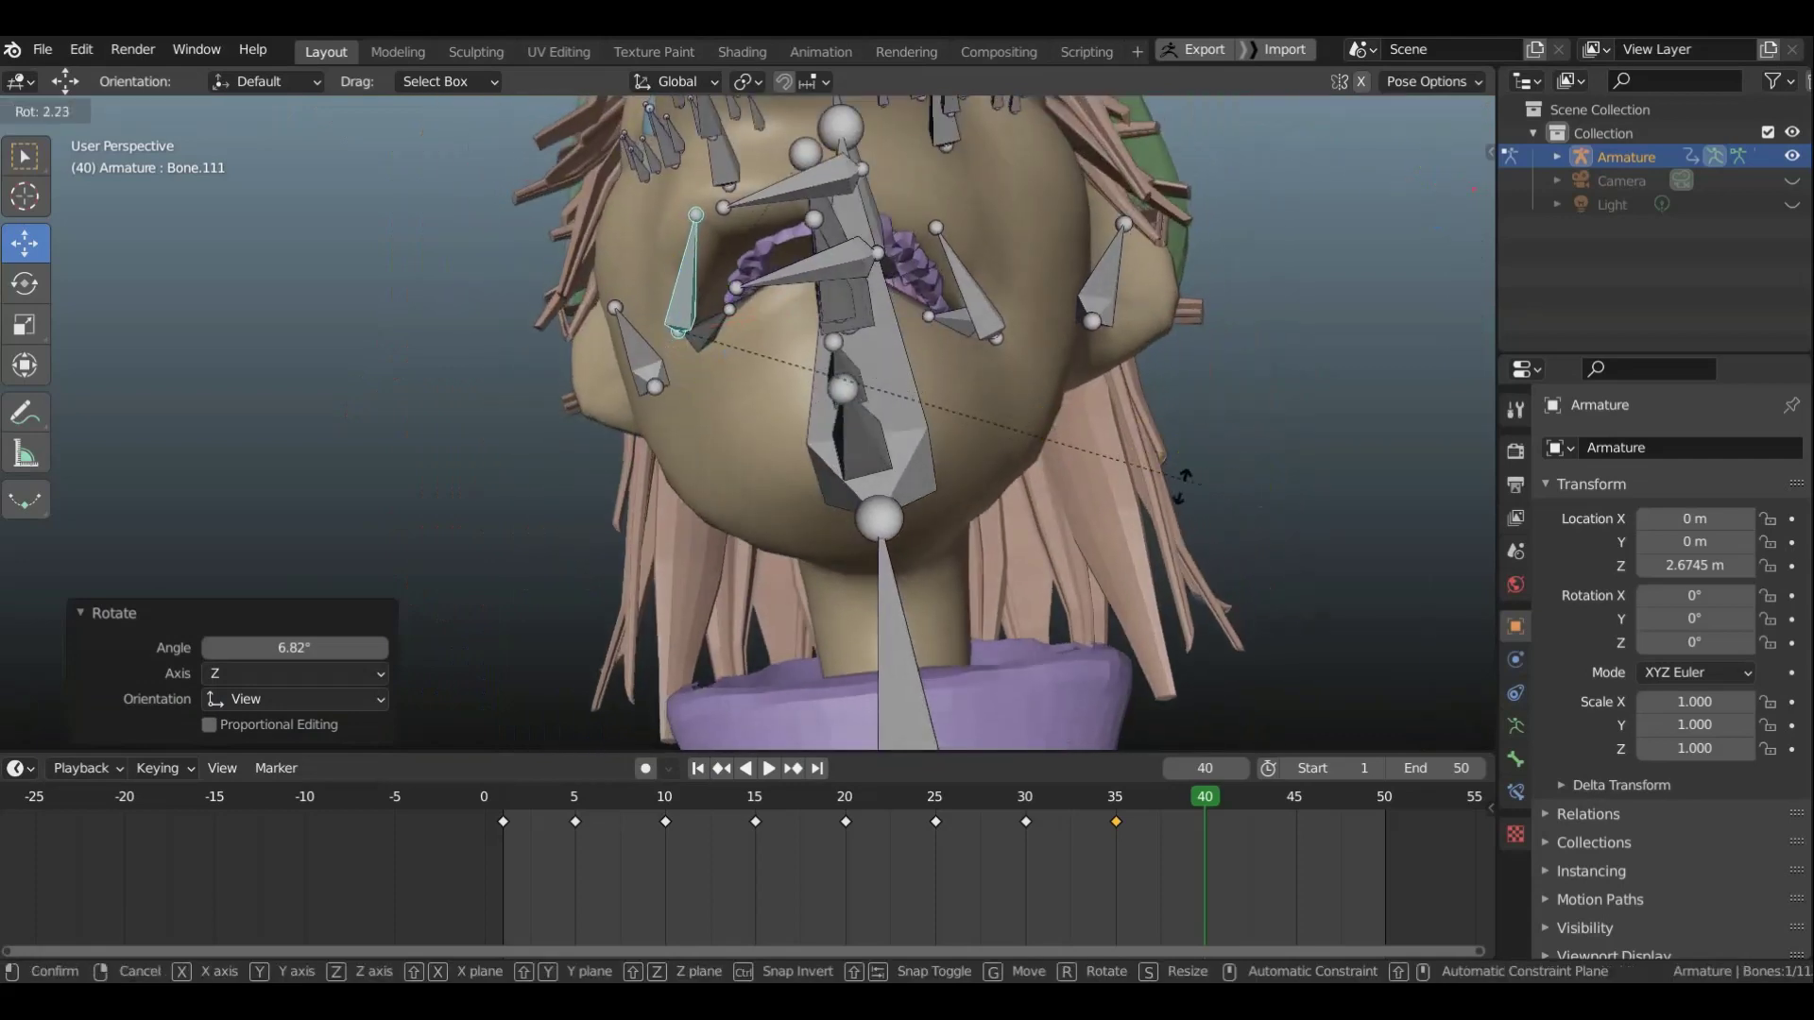
left_click(1046, 480)
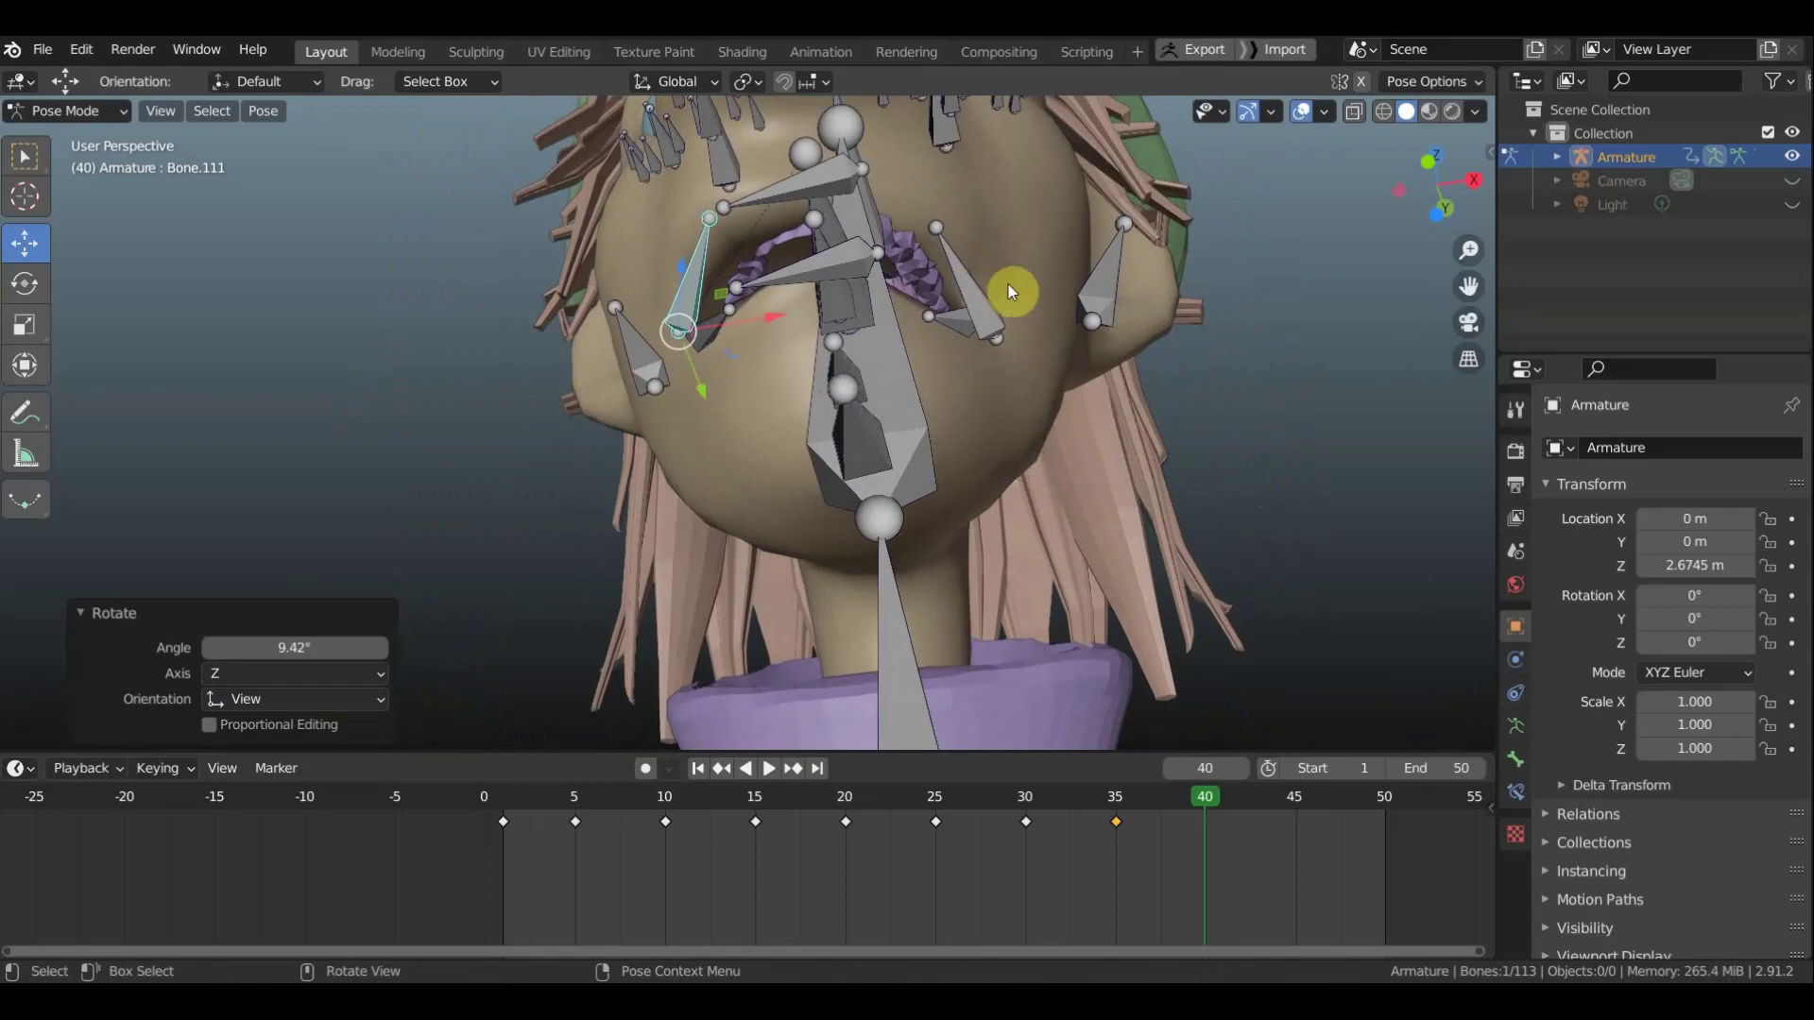
Rotate Bone.108 by -4.61°, then move Bone.108 and Bone.112 together
left_click(1008, 286)
mouse_move(1007, 285)
middle_mouse_down()
mouse_move(999, 372)
mouse_move(822, 408)
middle_mouse_up()
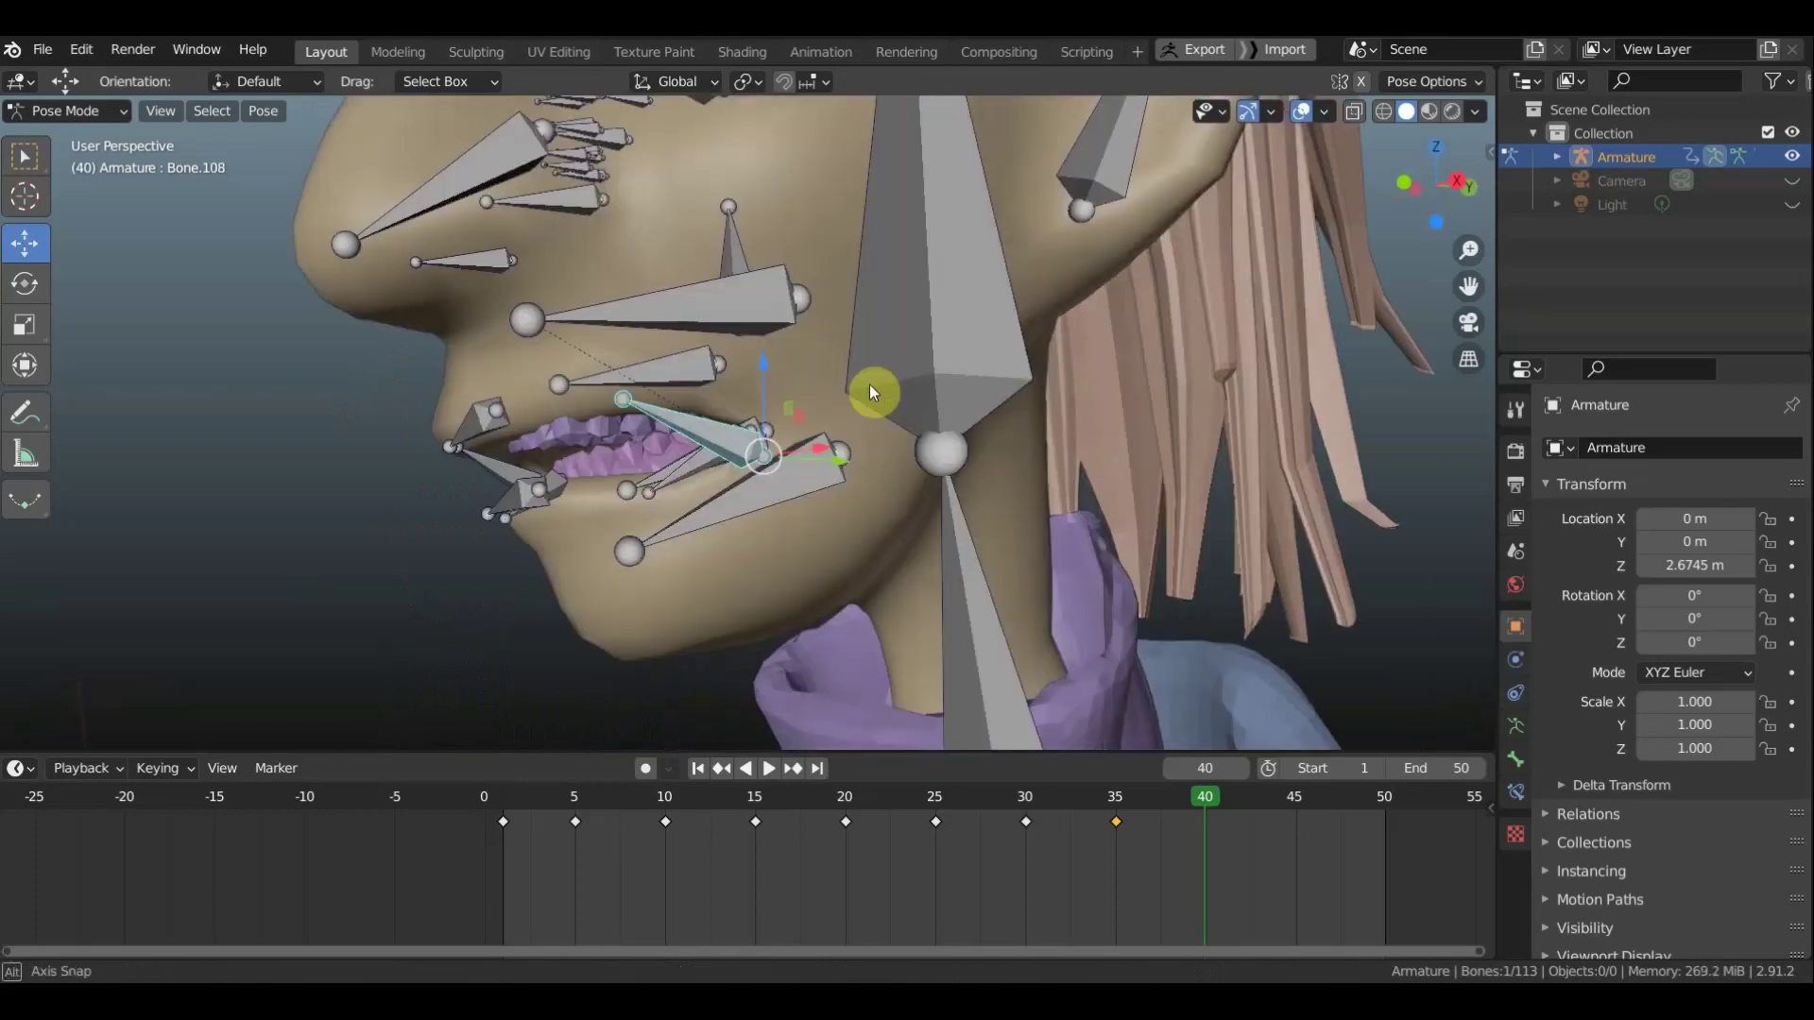
key("r")
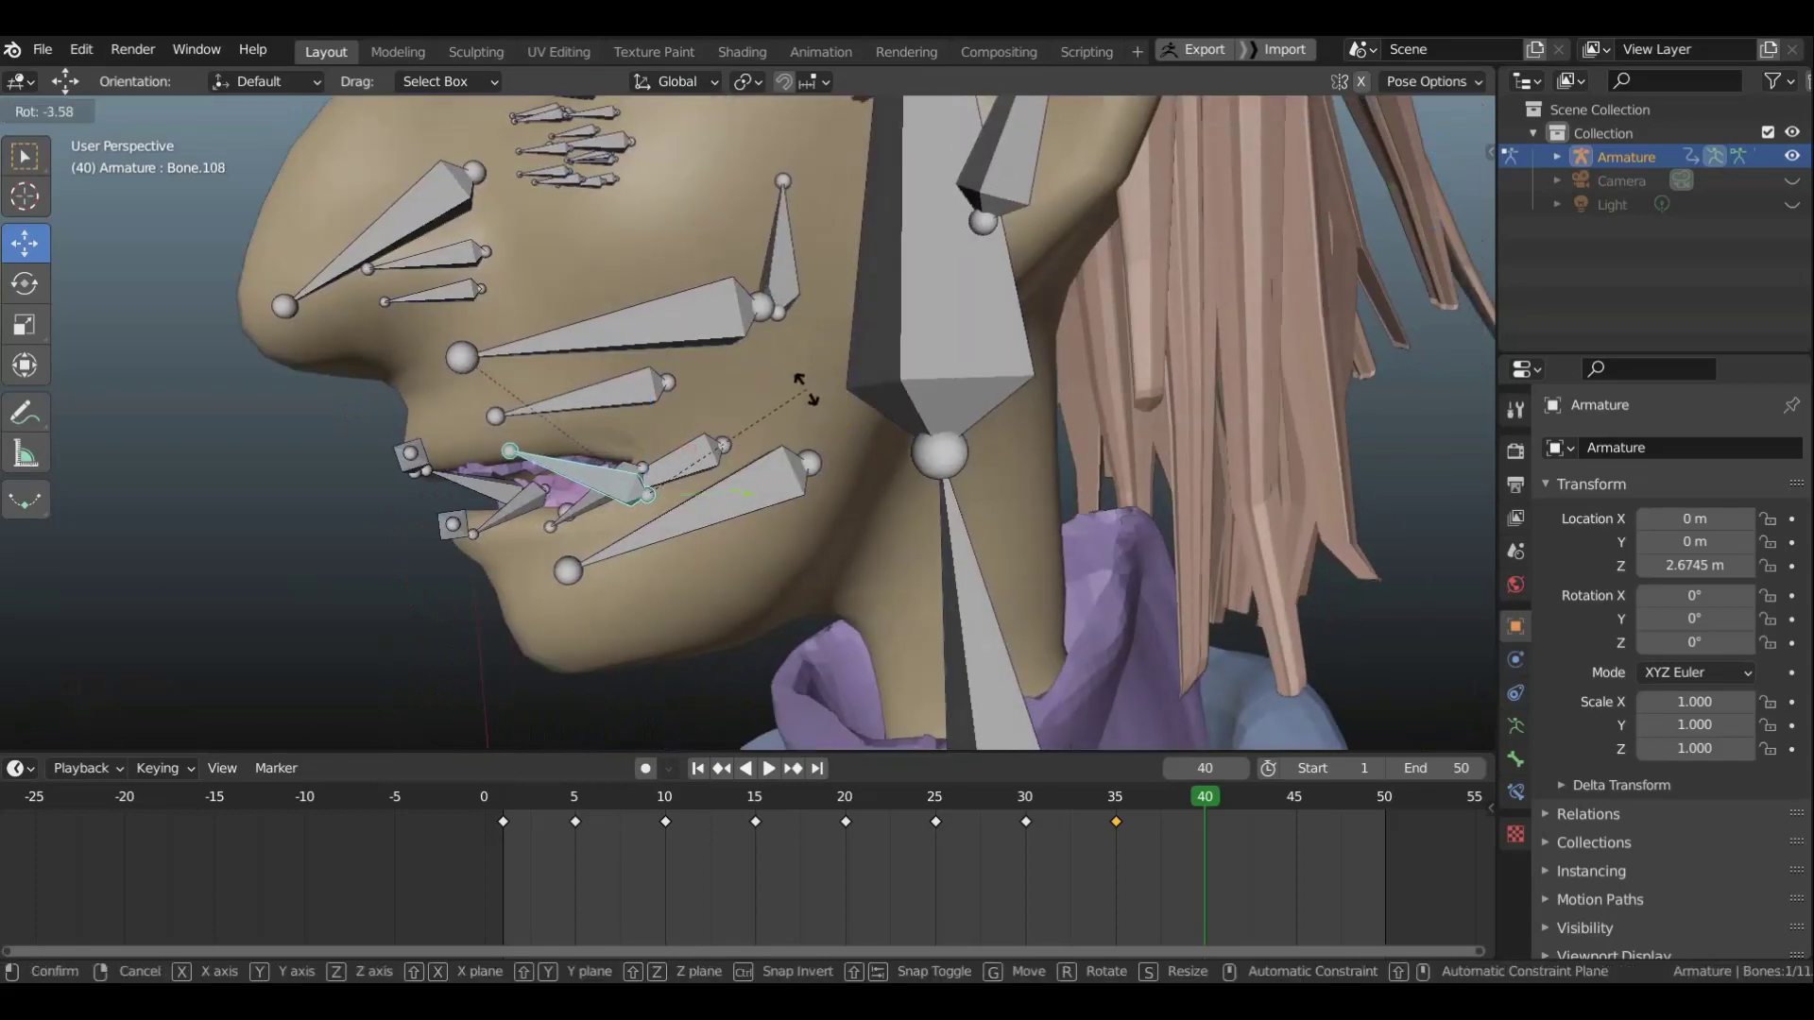
left_click(808, 393)
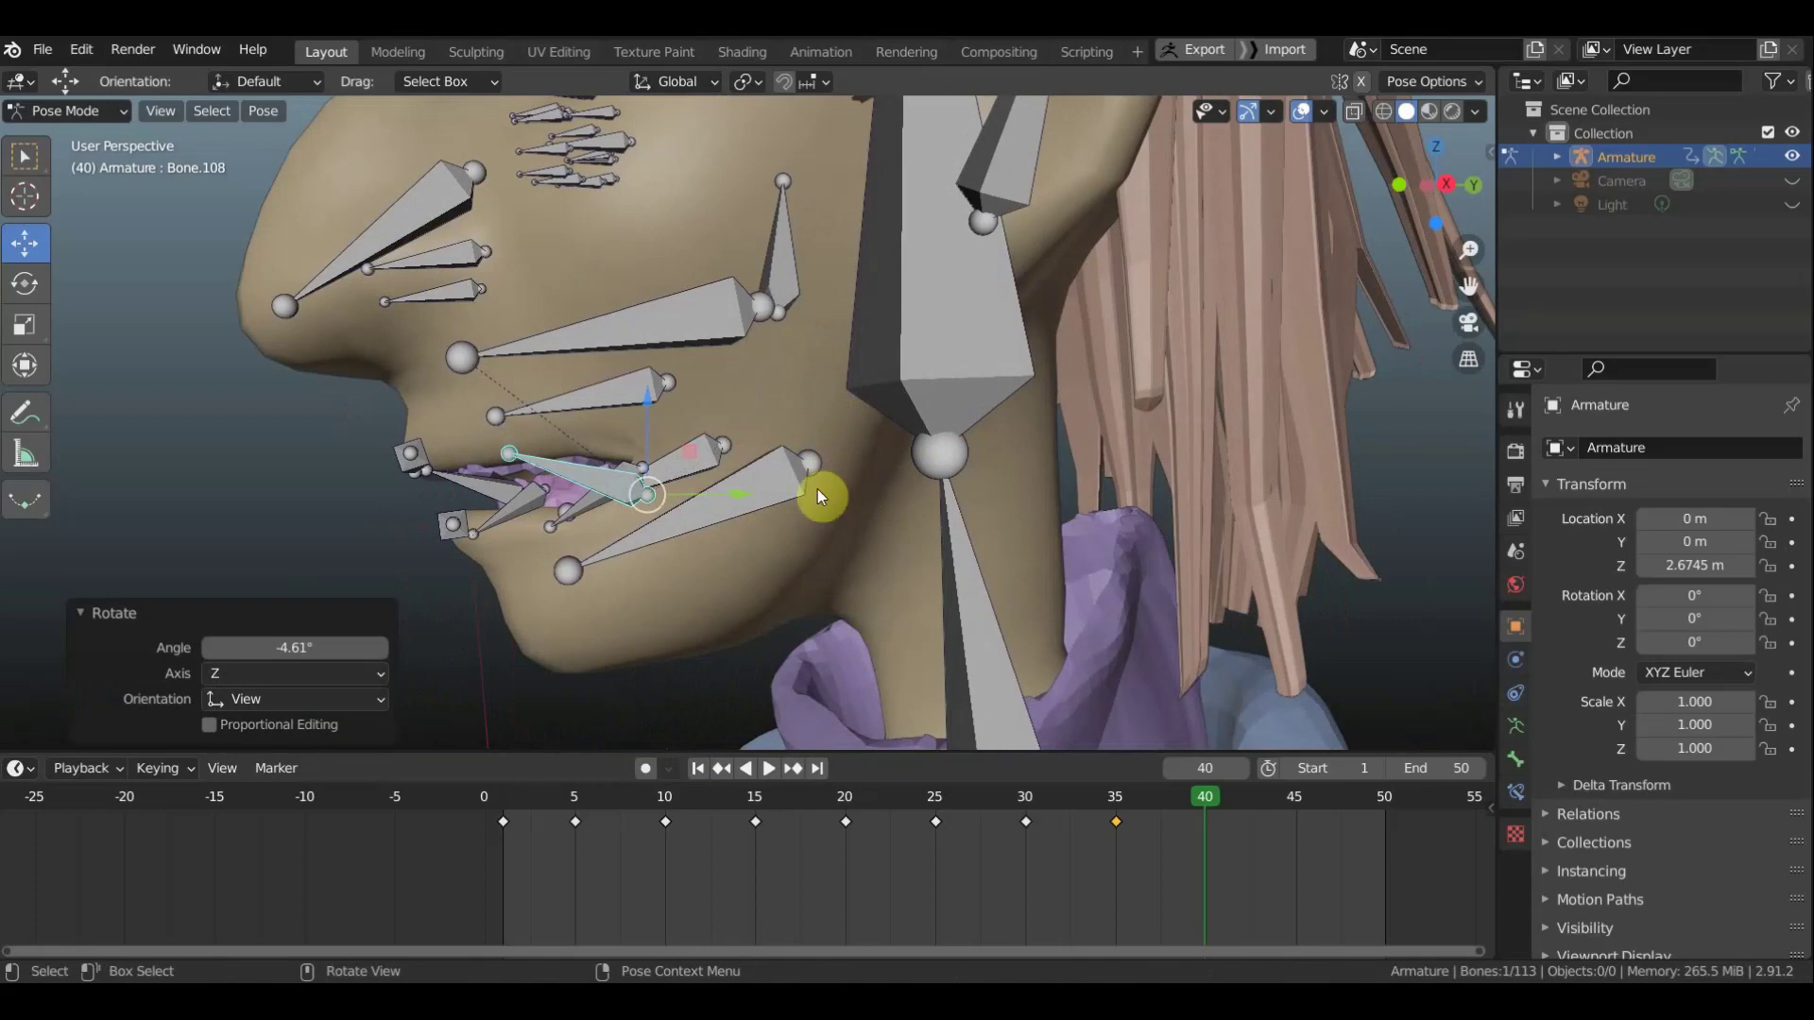
left_click(576, 507, "shift")
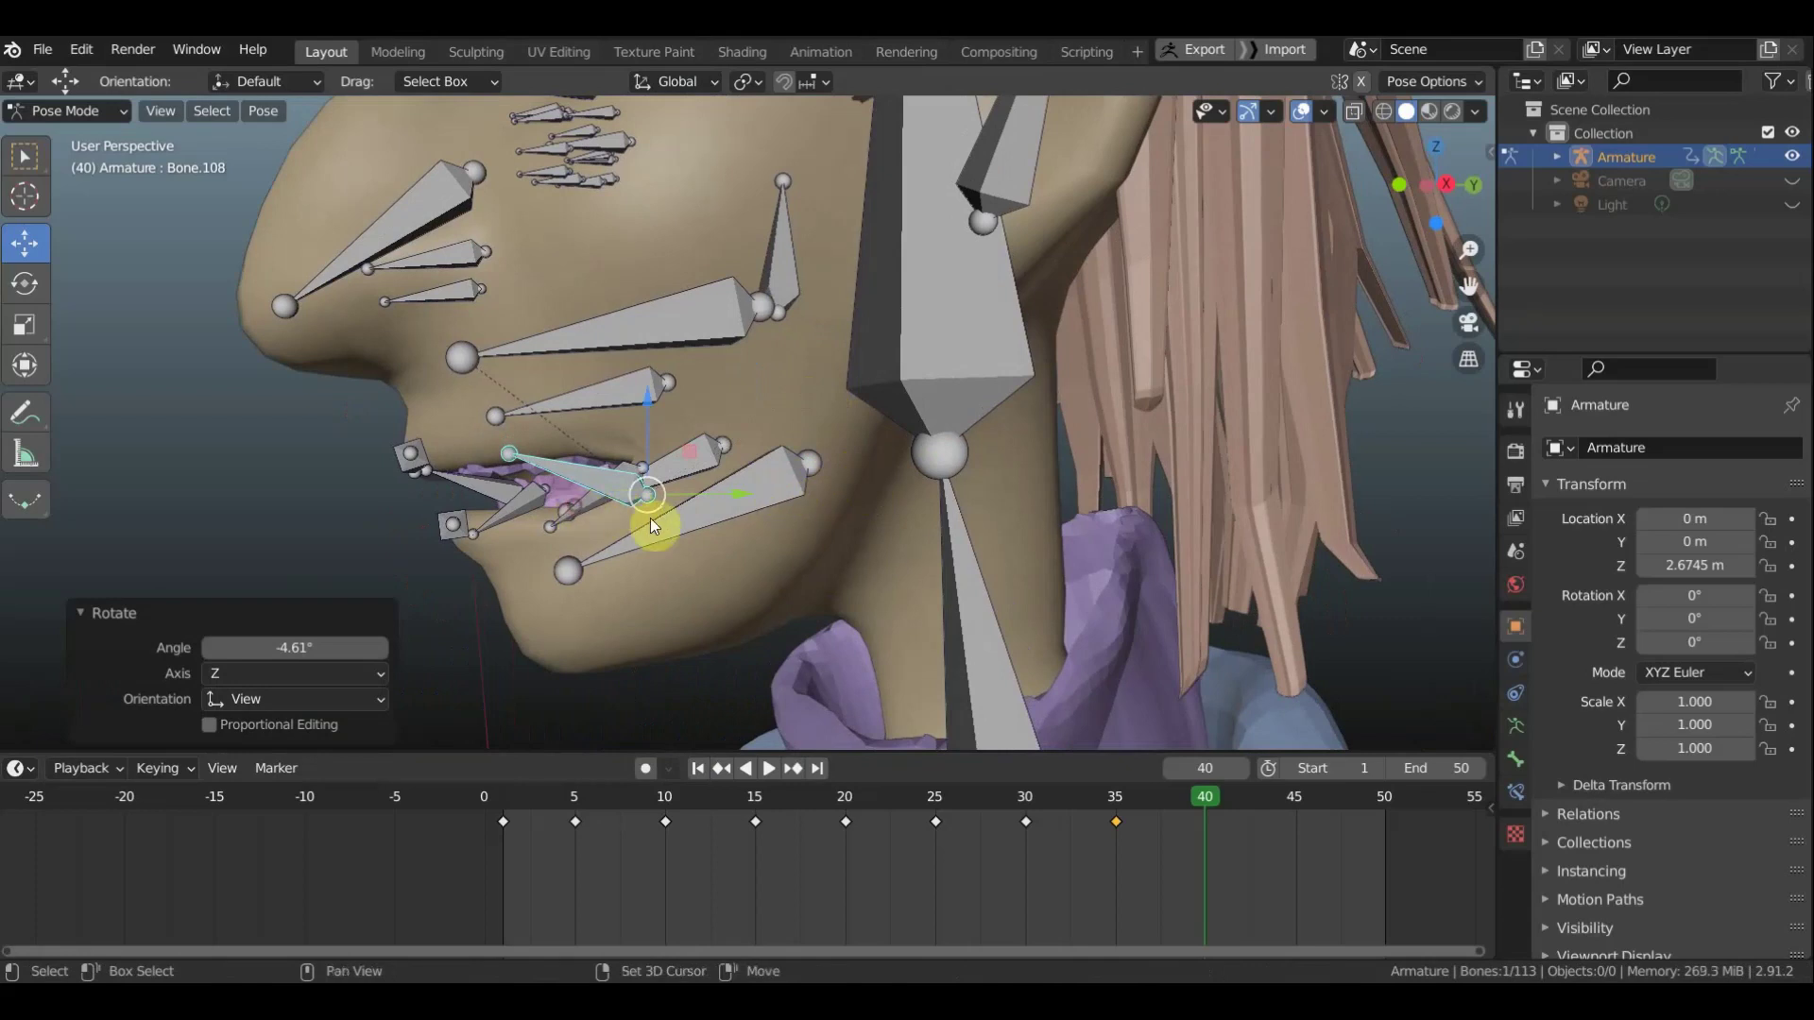
key("g")
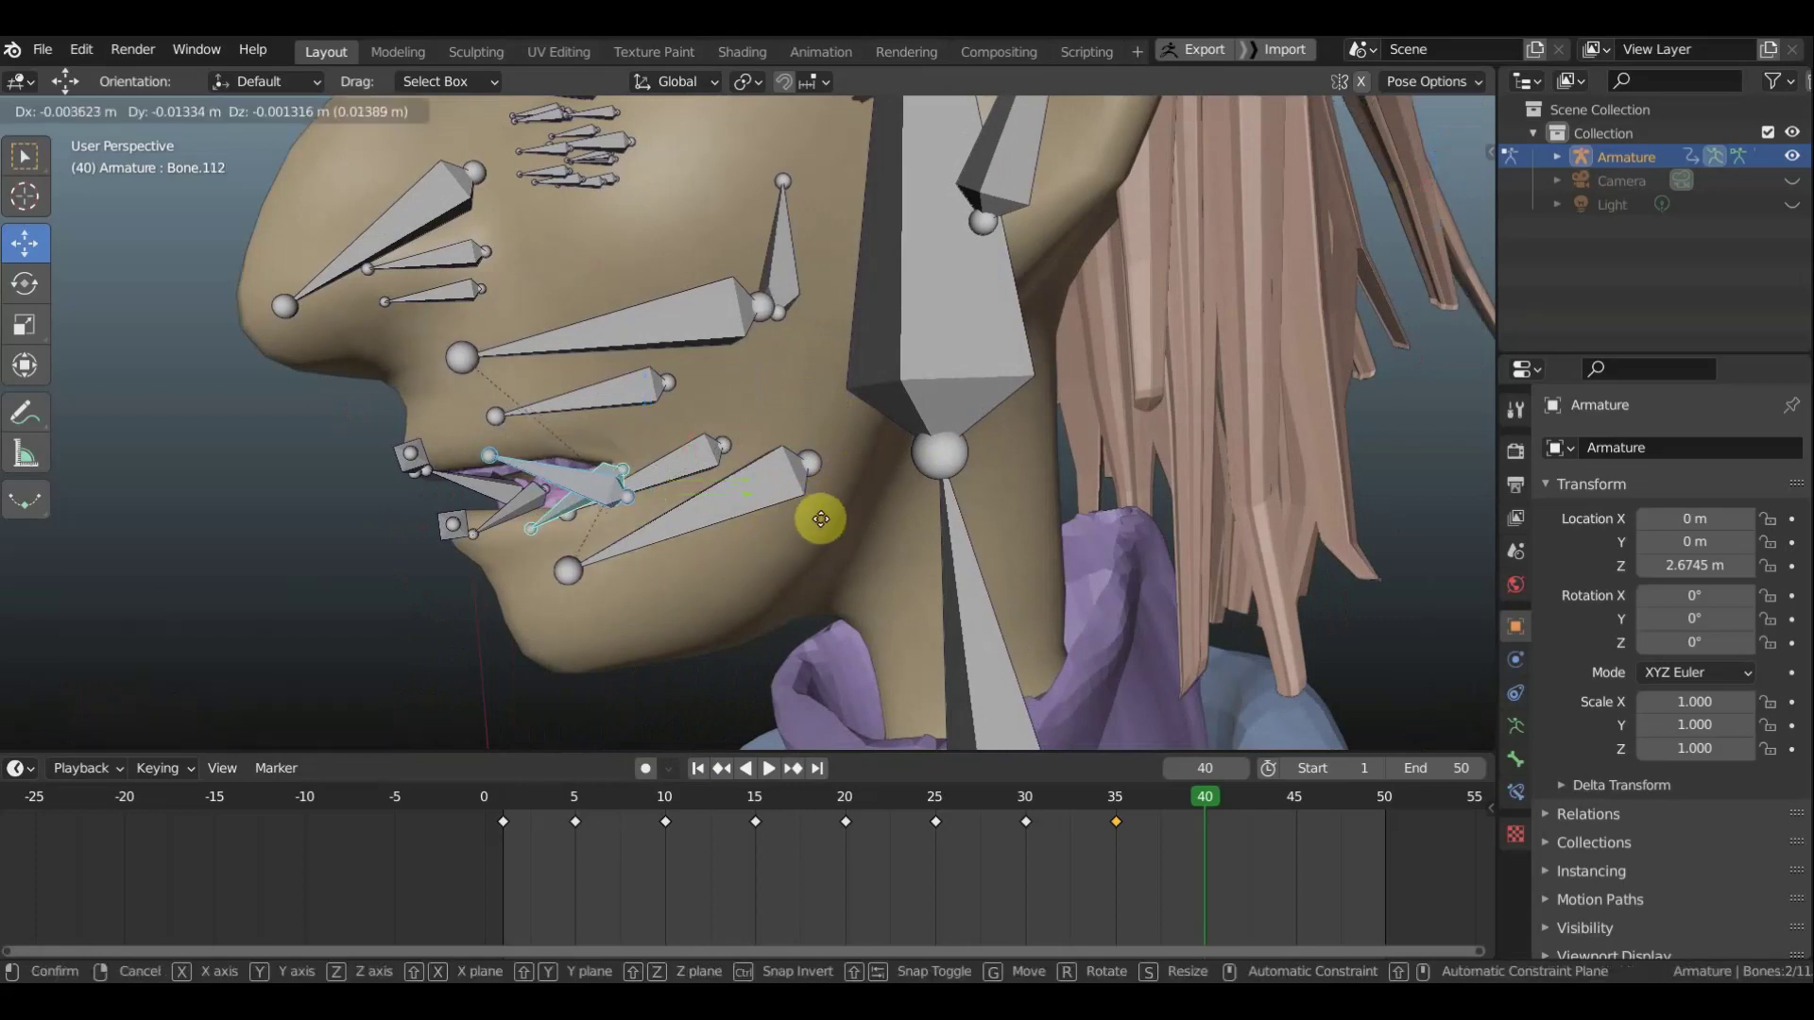
left_click(822, 521)
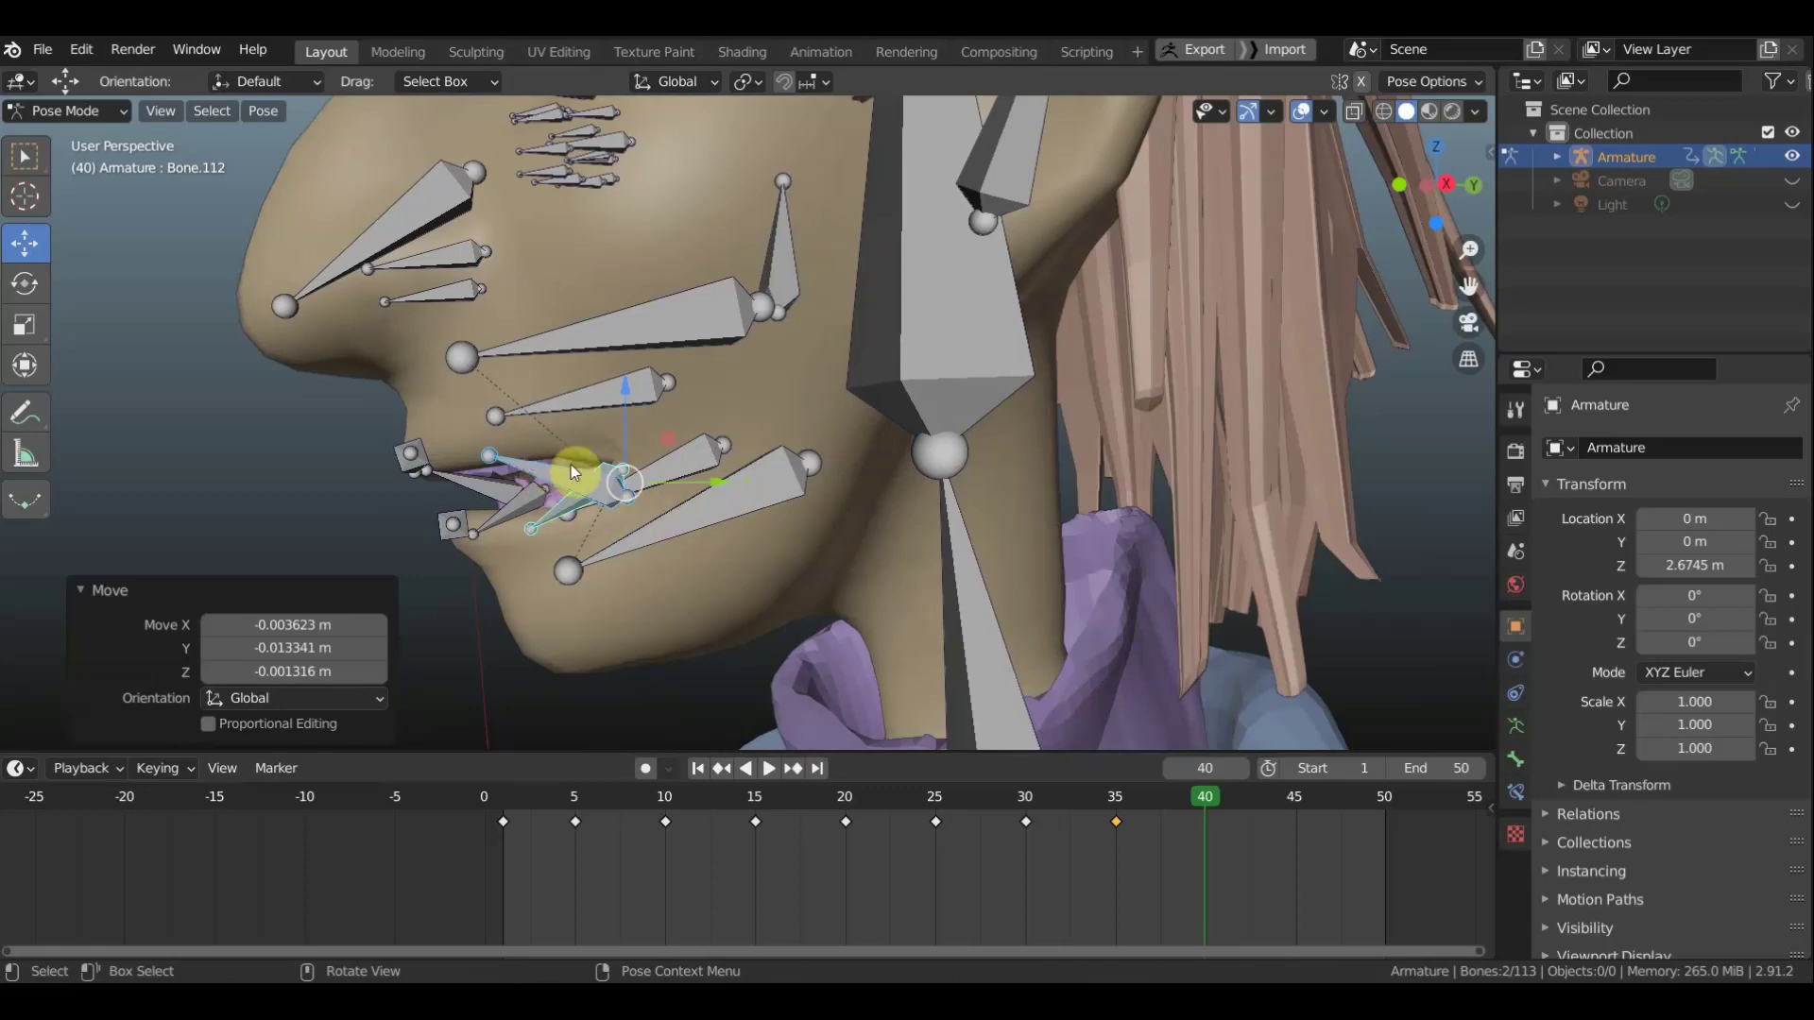
Twist Bone.108 by -1.68° and move the small lower-lip bone near the chin
left_click(695, 459)
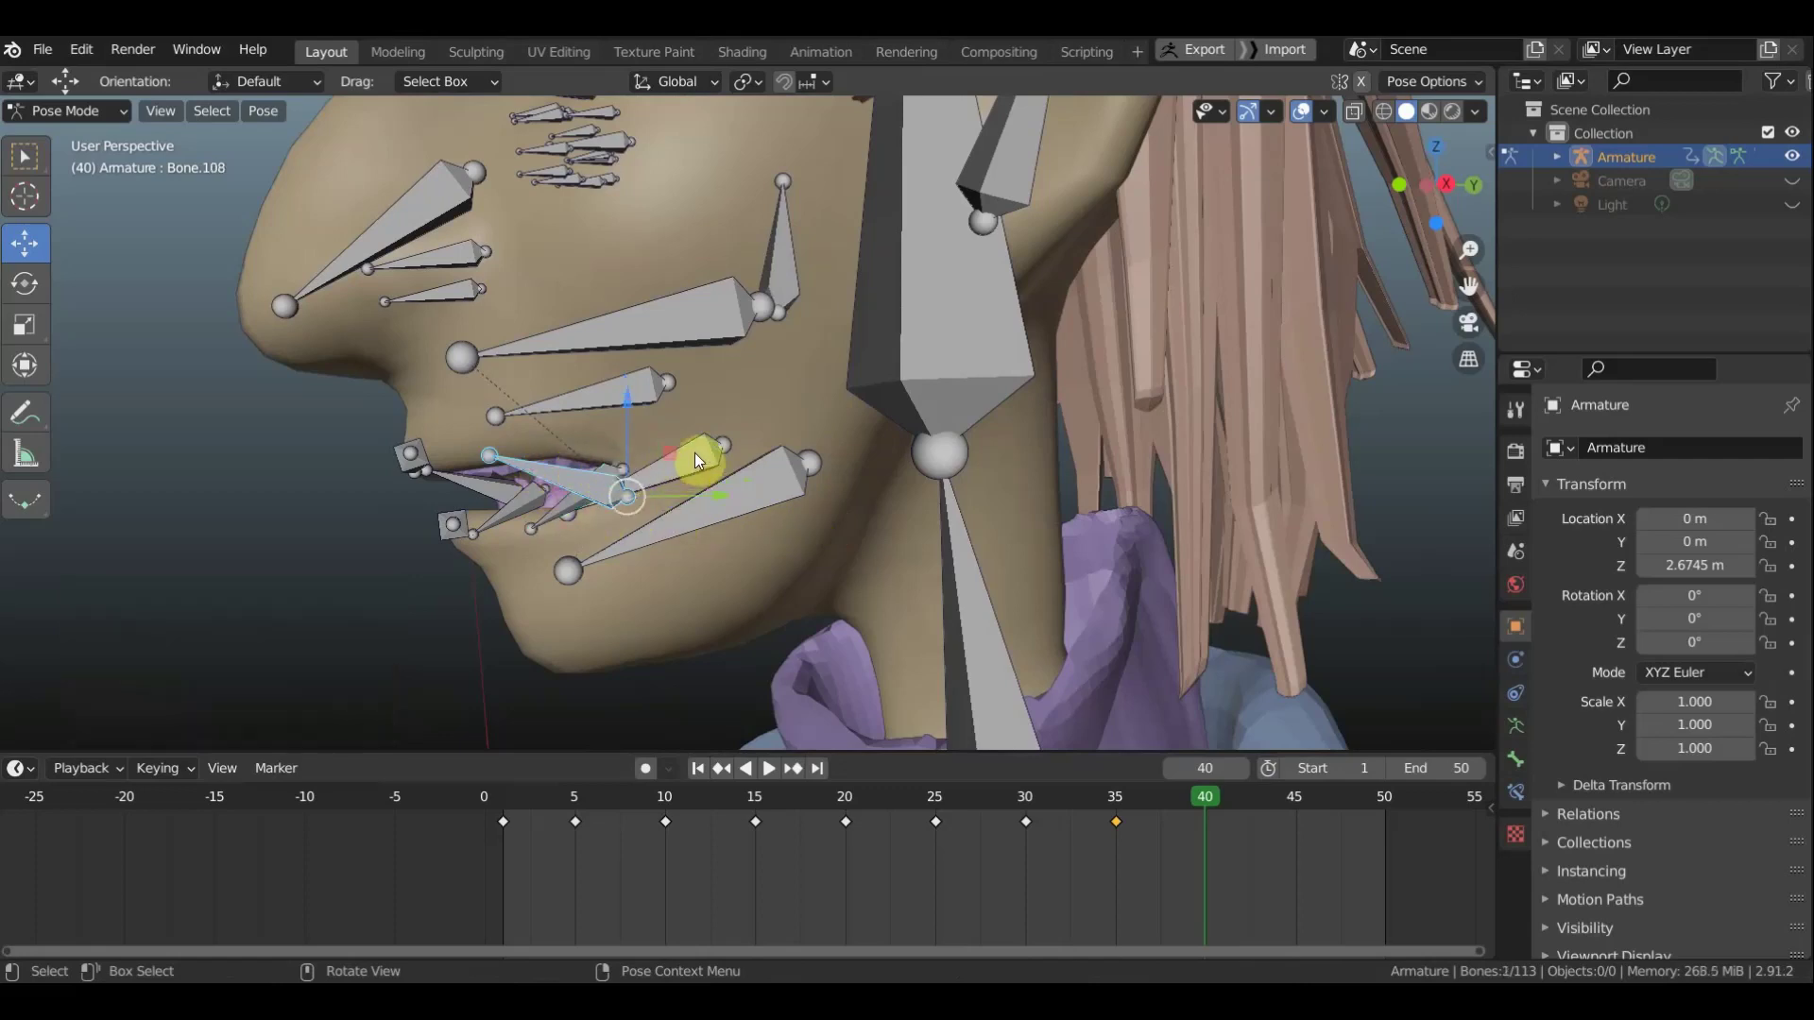
key("r")
left_click(695, 451)
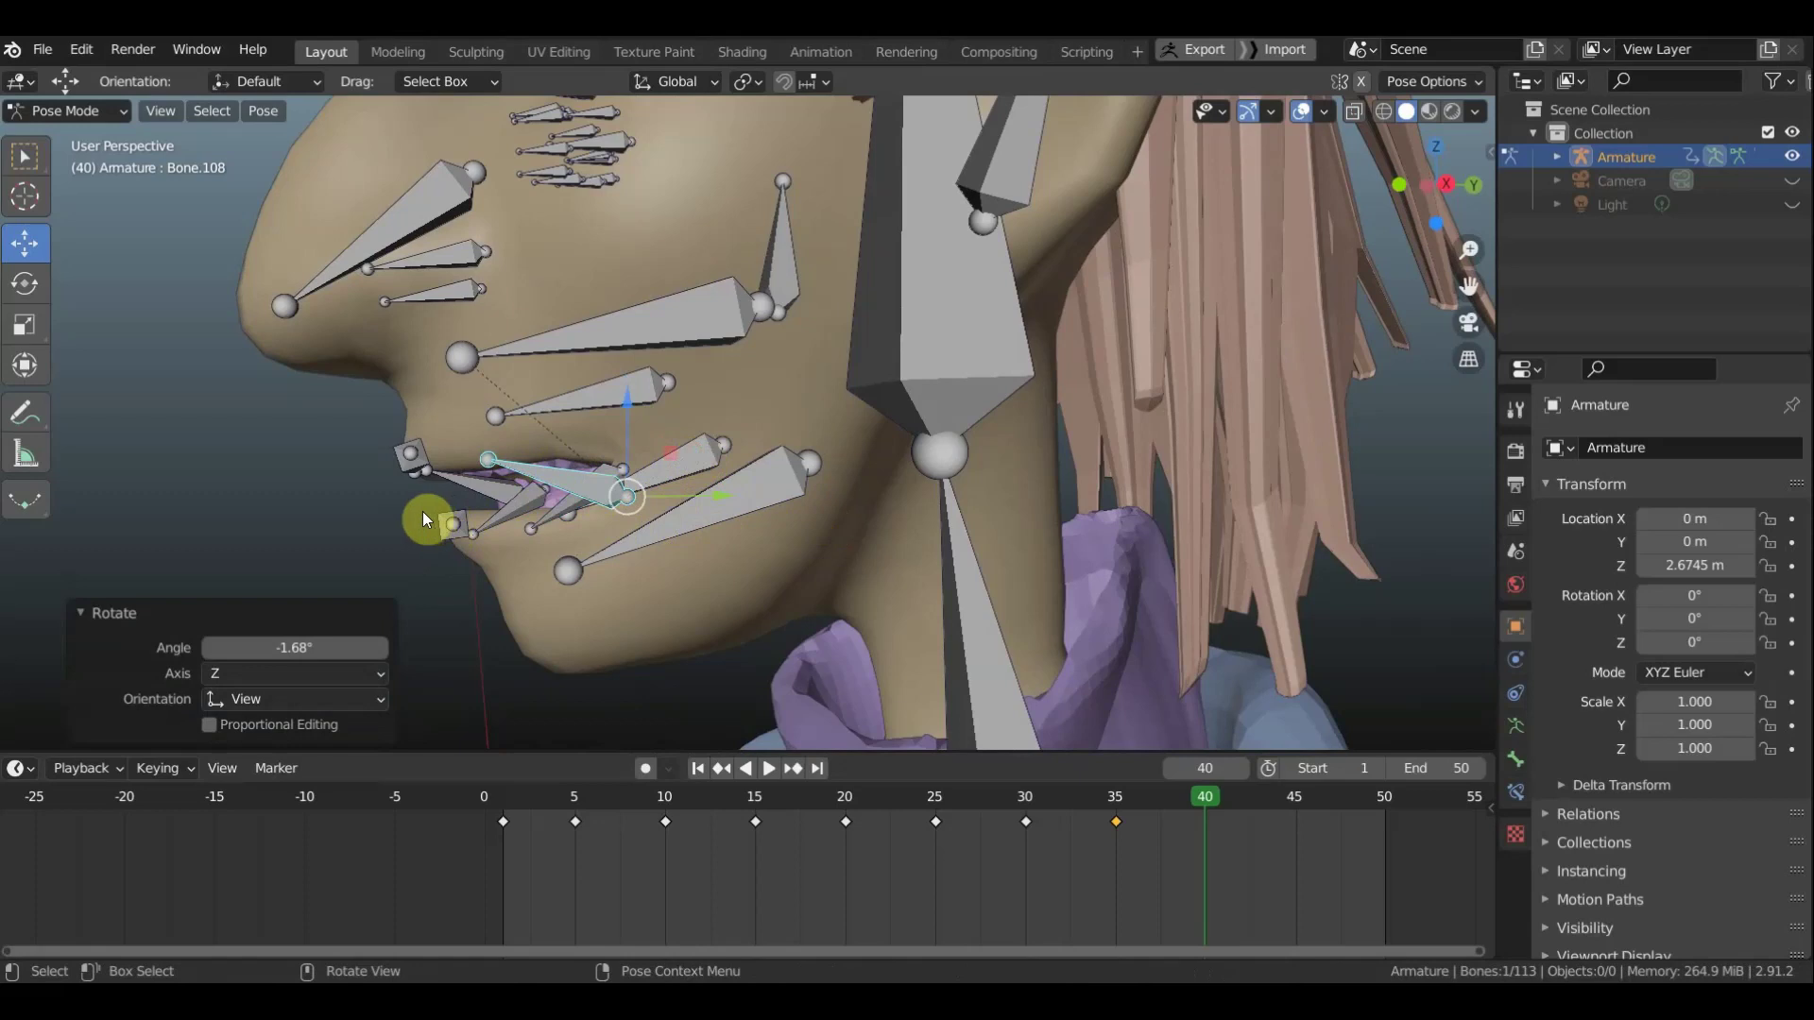
left_click(452, 529)
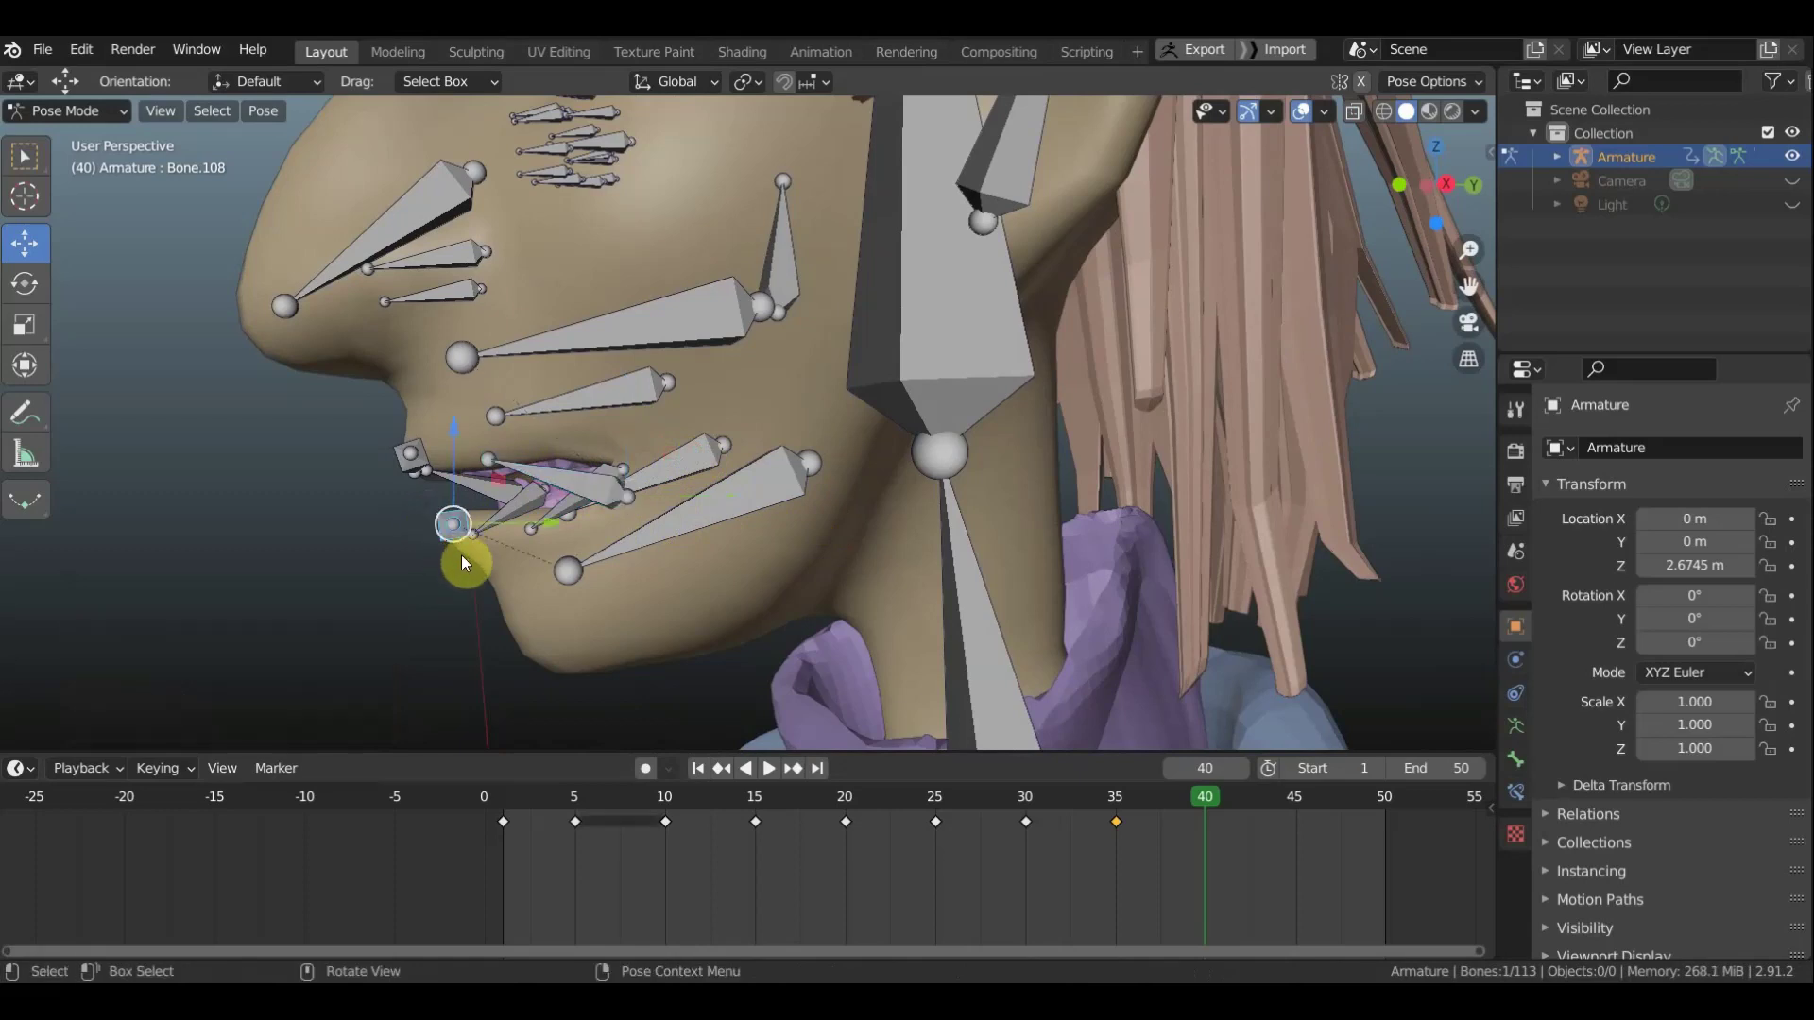
key("g")
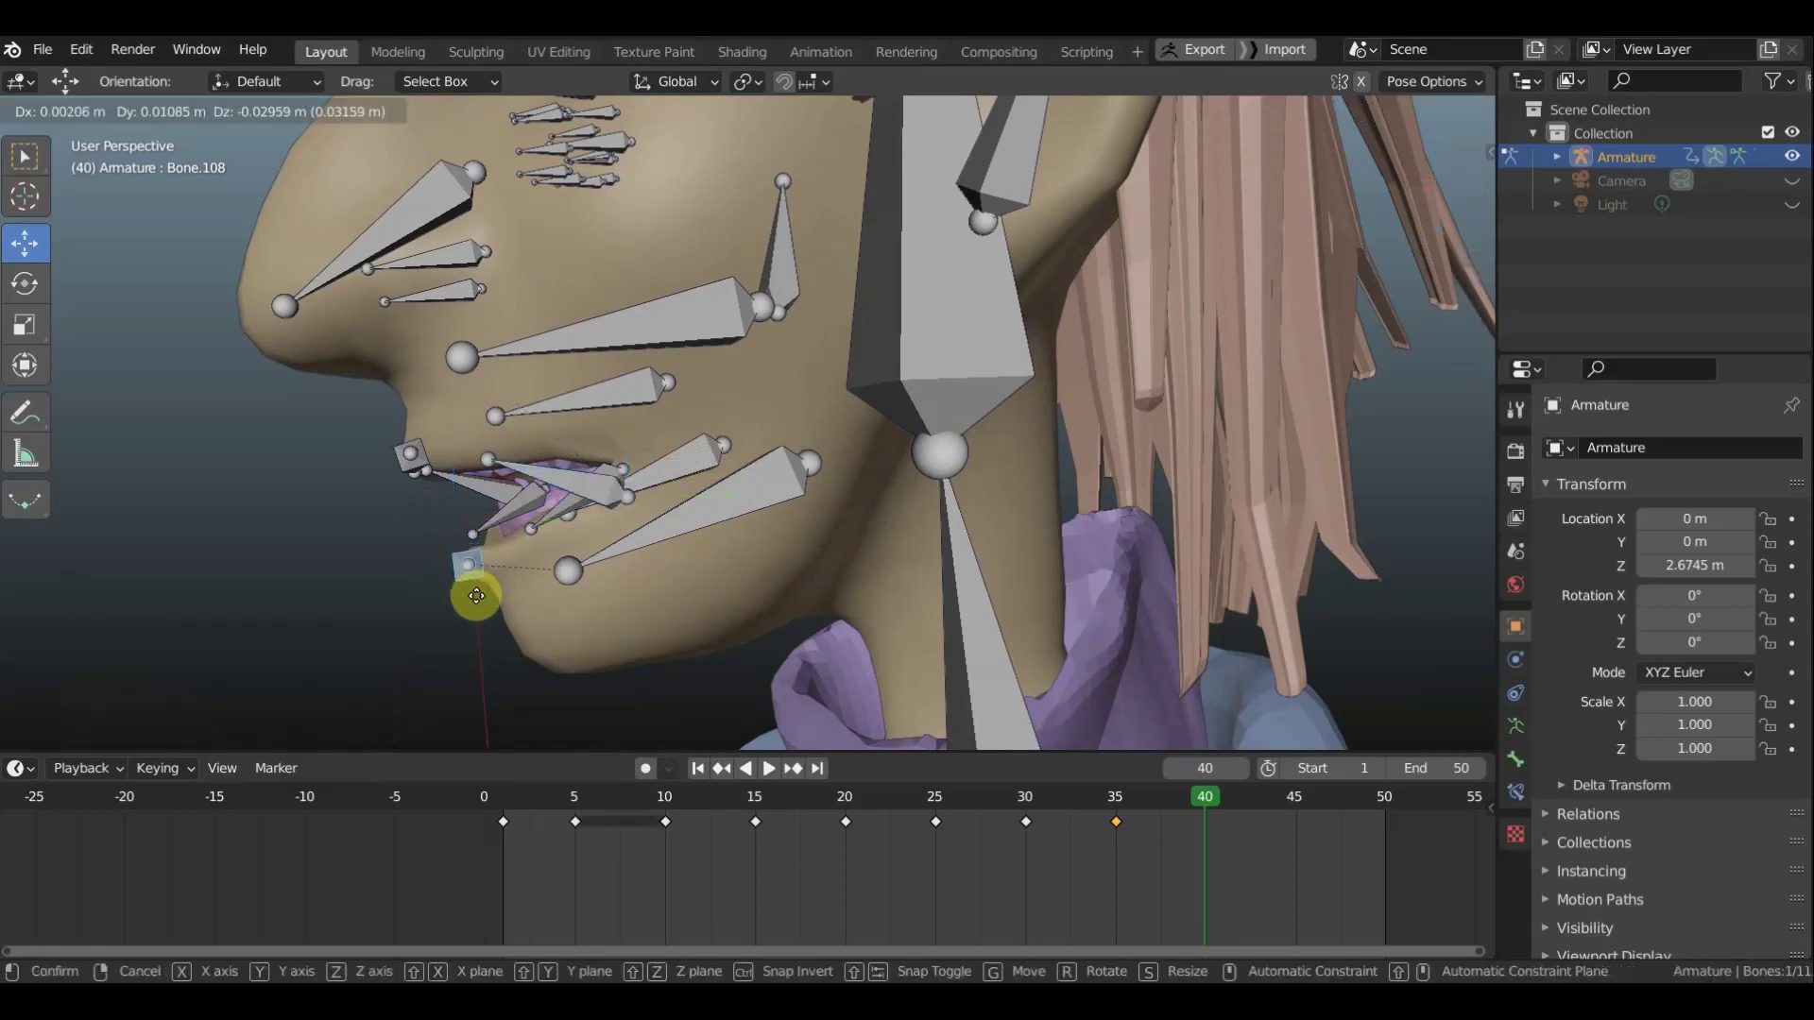
left_click(477, 595)
mouse_move(477, 595)
middle_mouse_down()
mouse_move(576, 581)
mouse_move(669, 608)
mouse_move(762, 524)
mouse_move(741, 534)
middle_mouse_up()
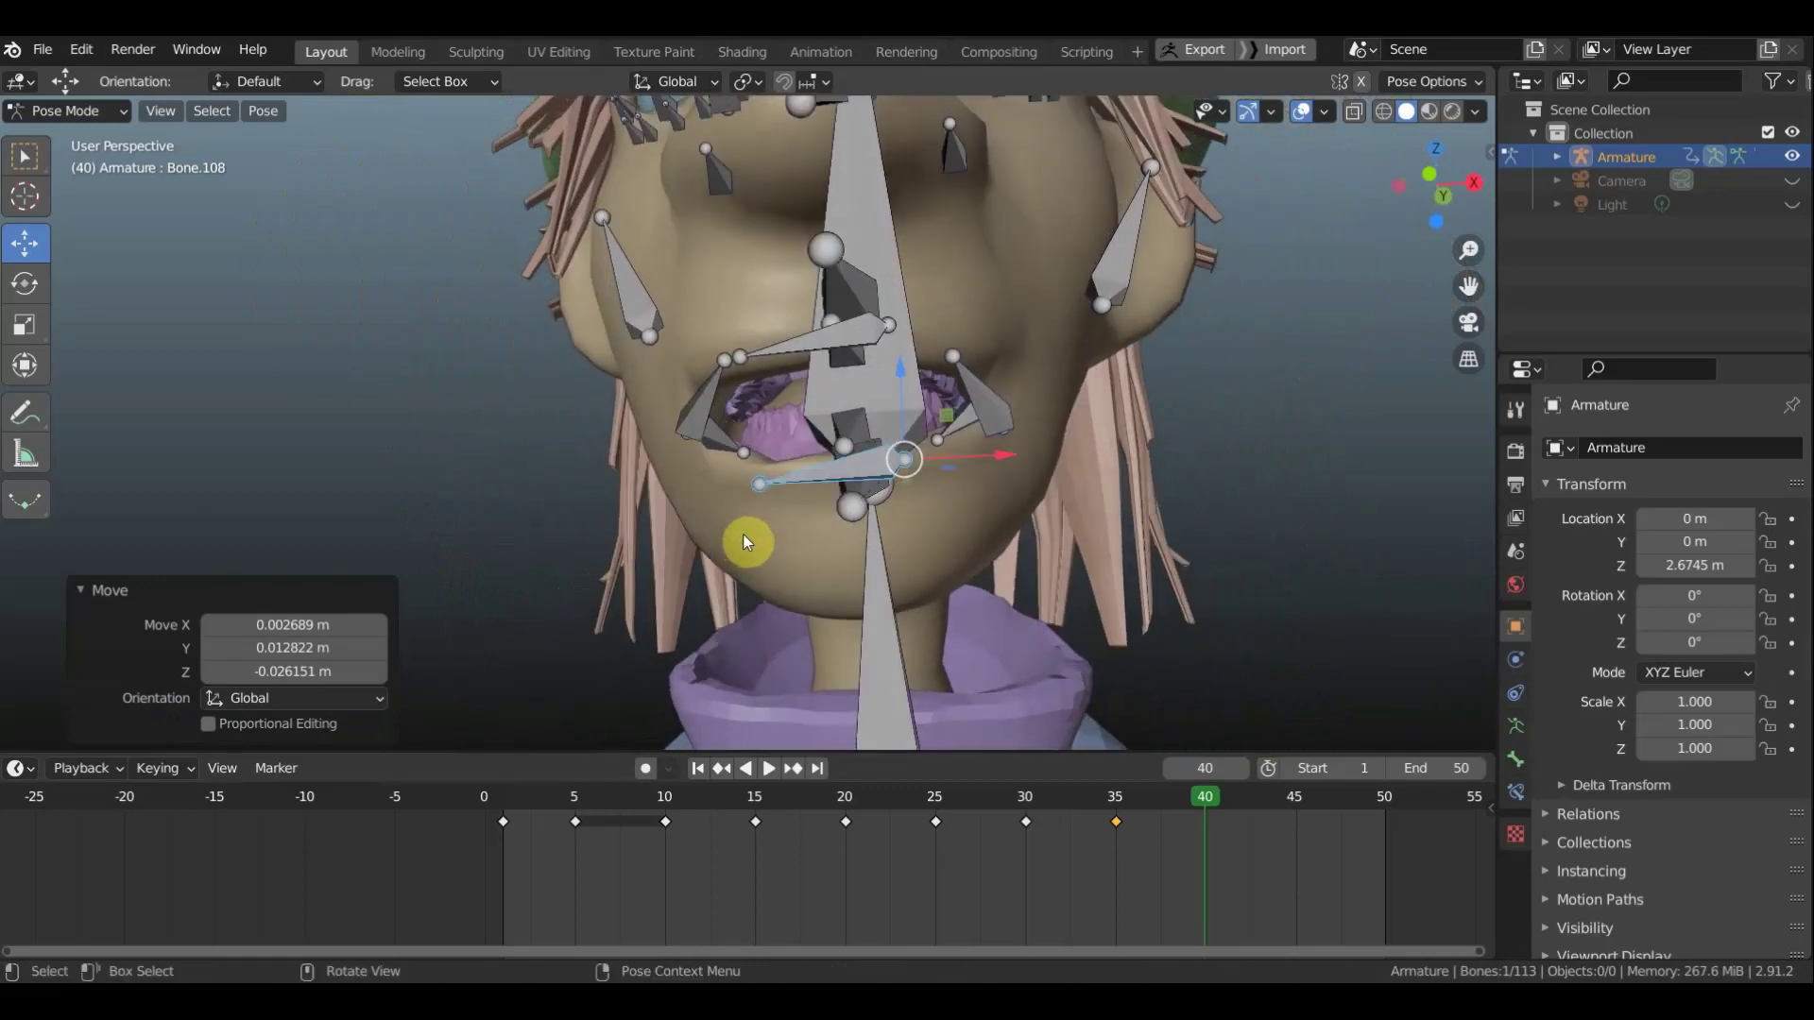
Select all bones and insert a keyframe for the whole rig at frame 40
key("a")
key("i")
left_click(742, 535)
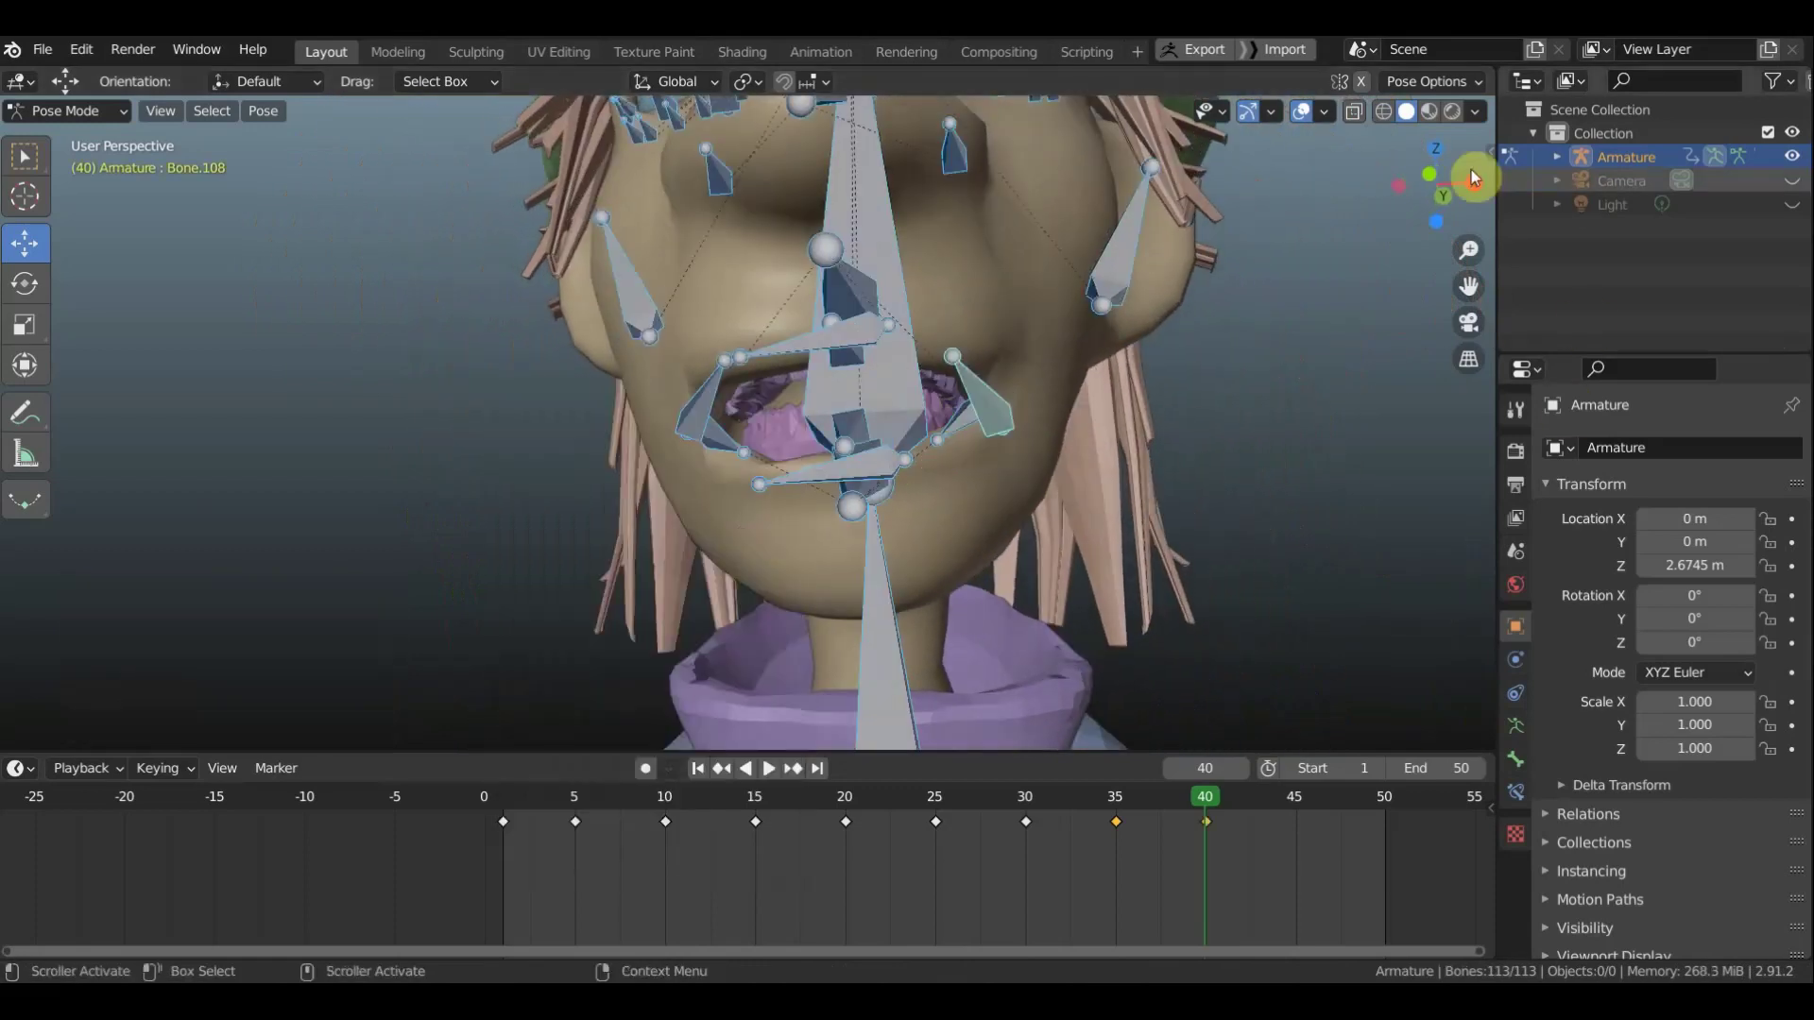
Inspect the bare mouth from front and three-quarter views, then show bones and select Bone.113
left_click(1301, 112)
scroll(1323, 321, "down", 3)
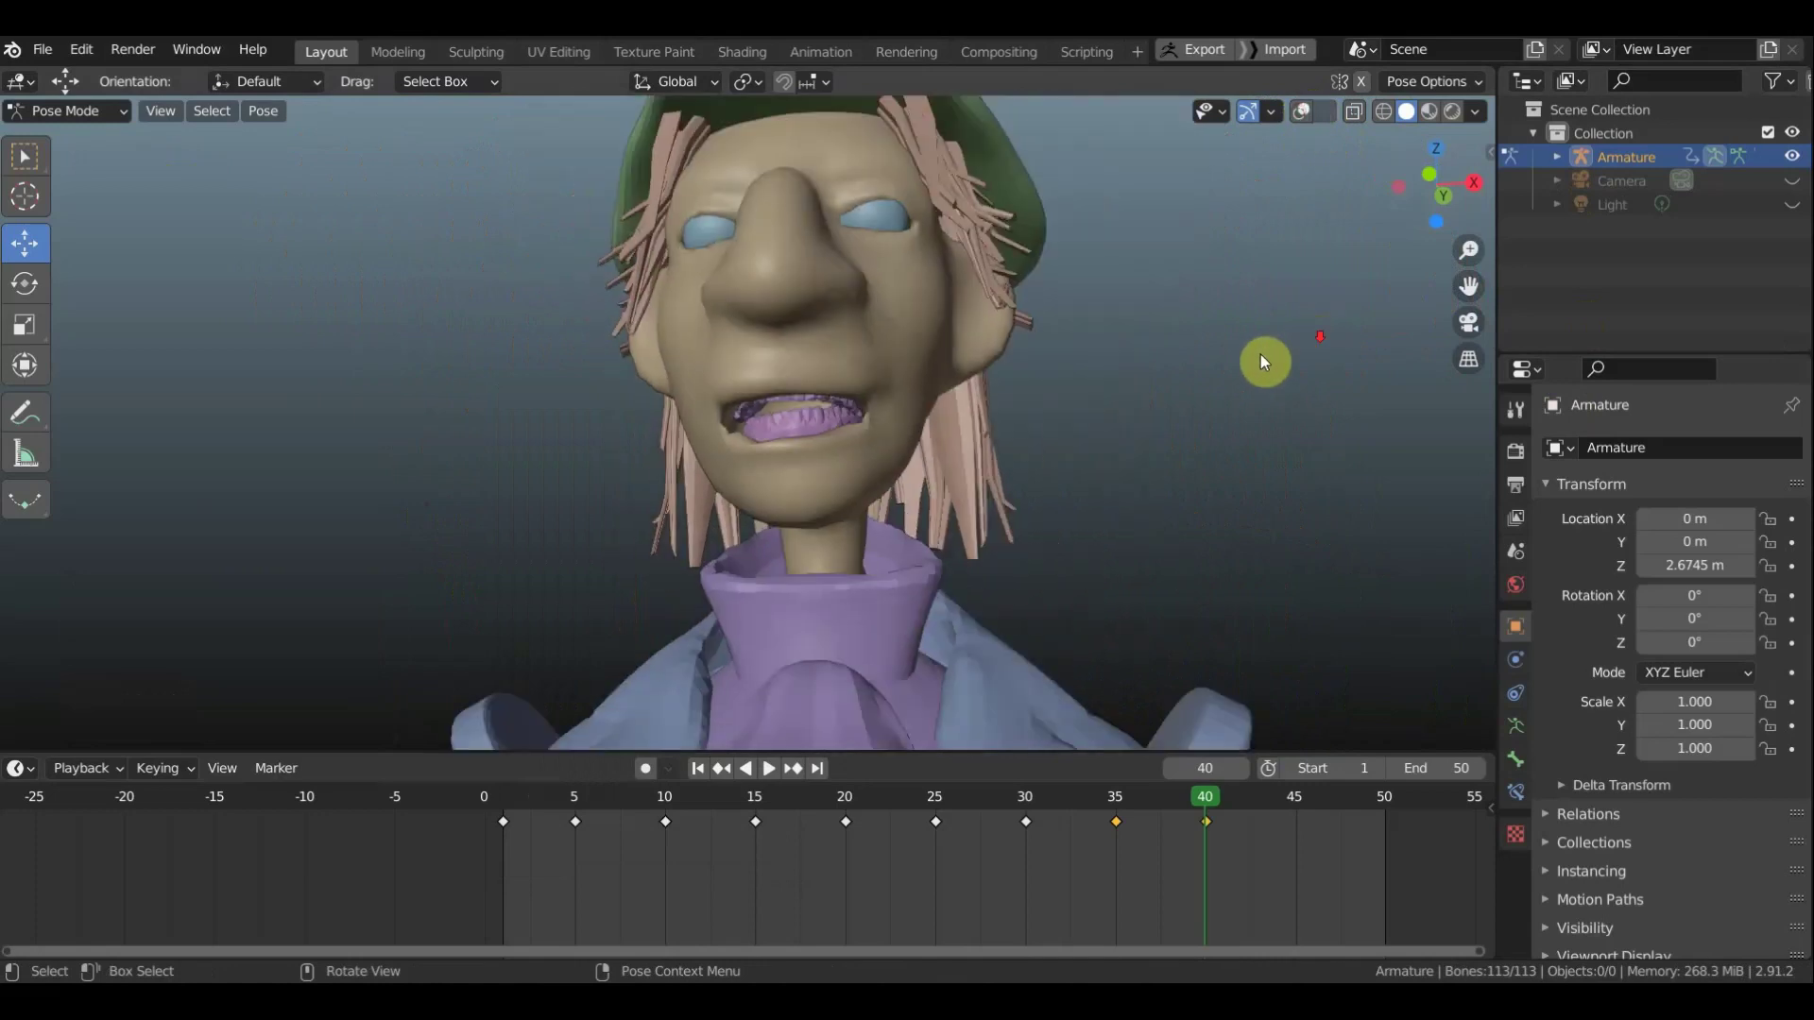
mouse_move(1260, 354)
middle_mouse_down()
mouse_move(1233, 414)
mouse_move(1272, 421)
middle_mouse_up()
scroll(822, 478, "up", 2)
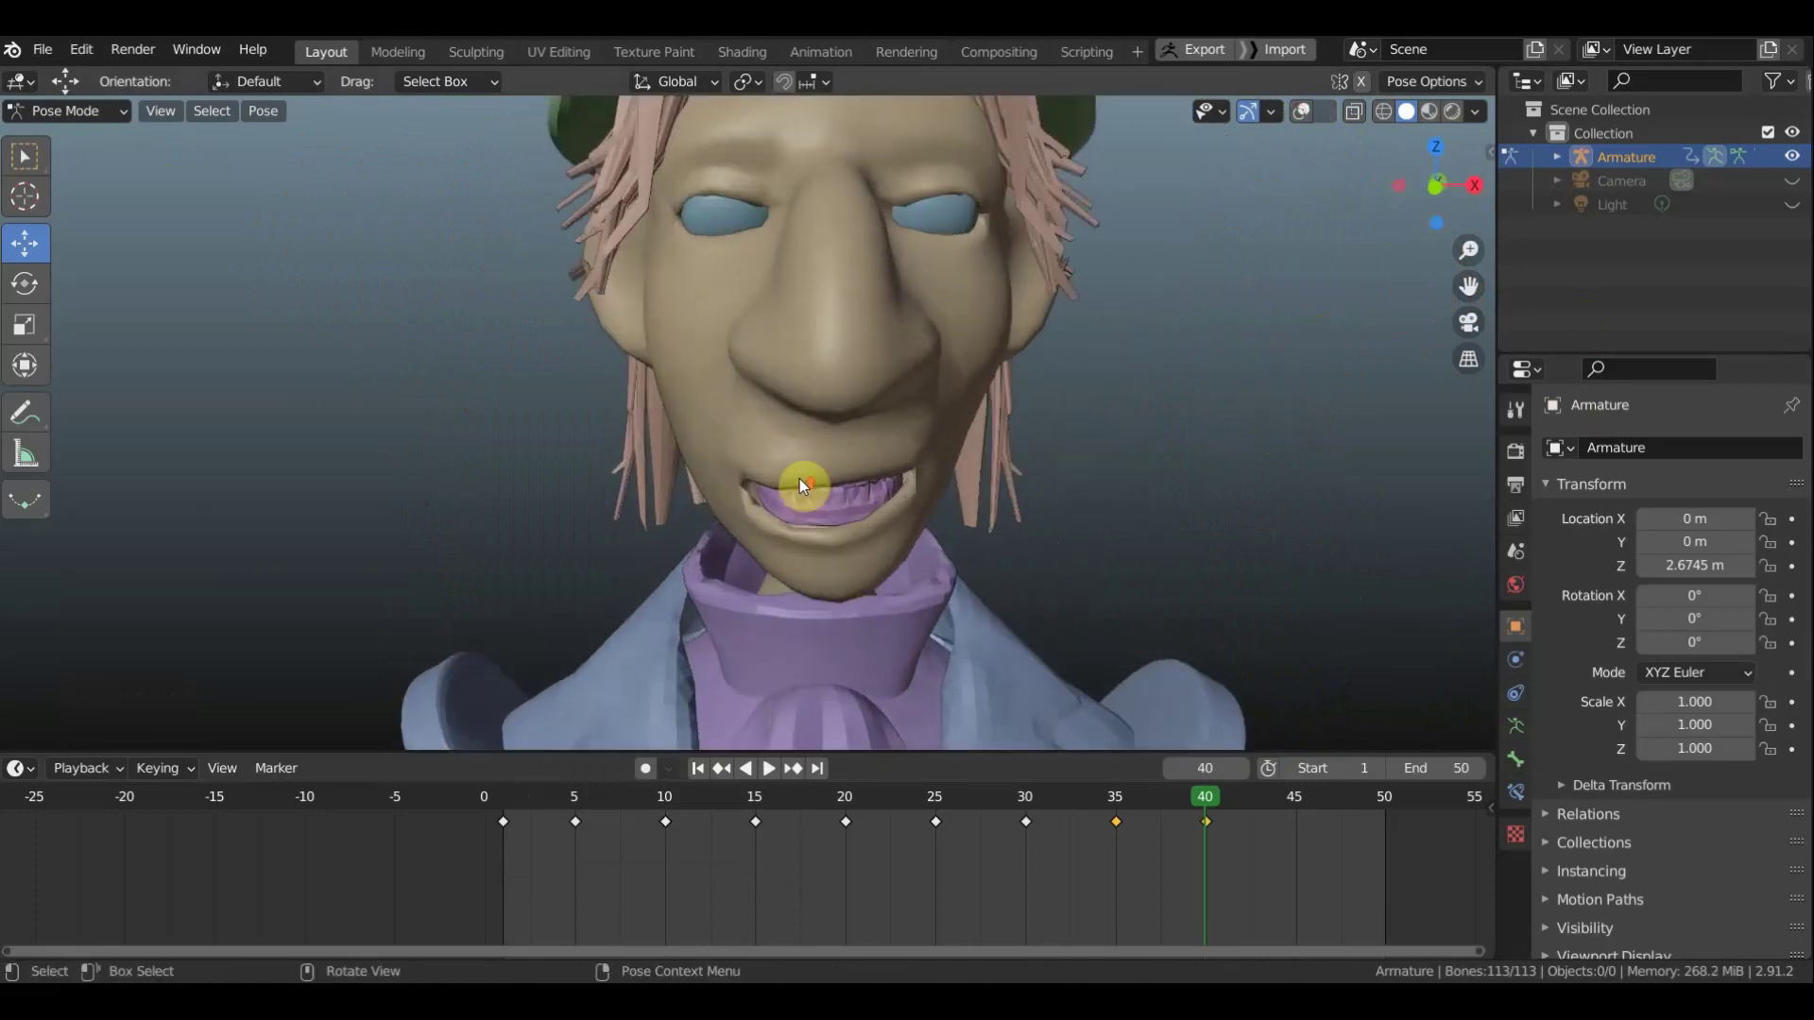
scroll(936, 482, "down", 1)
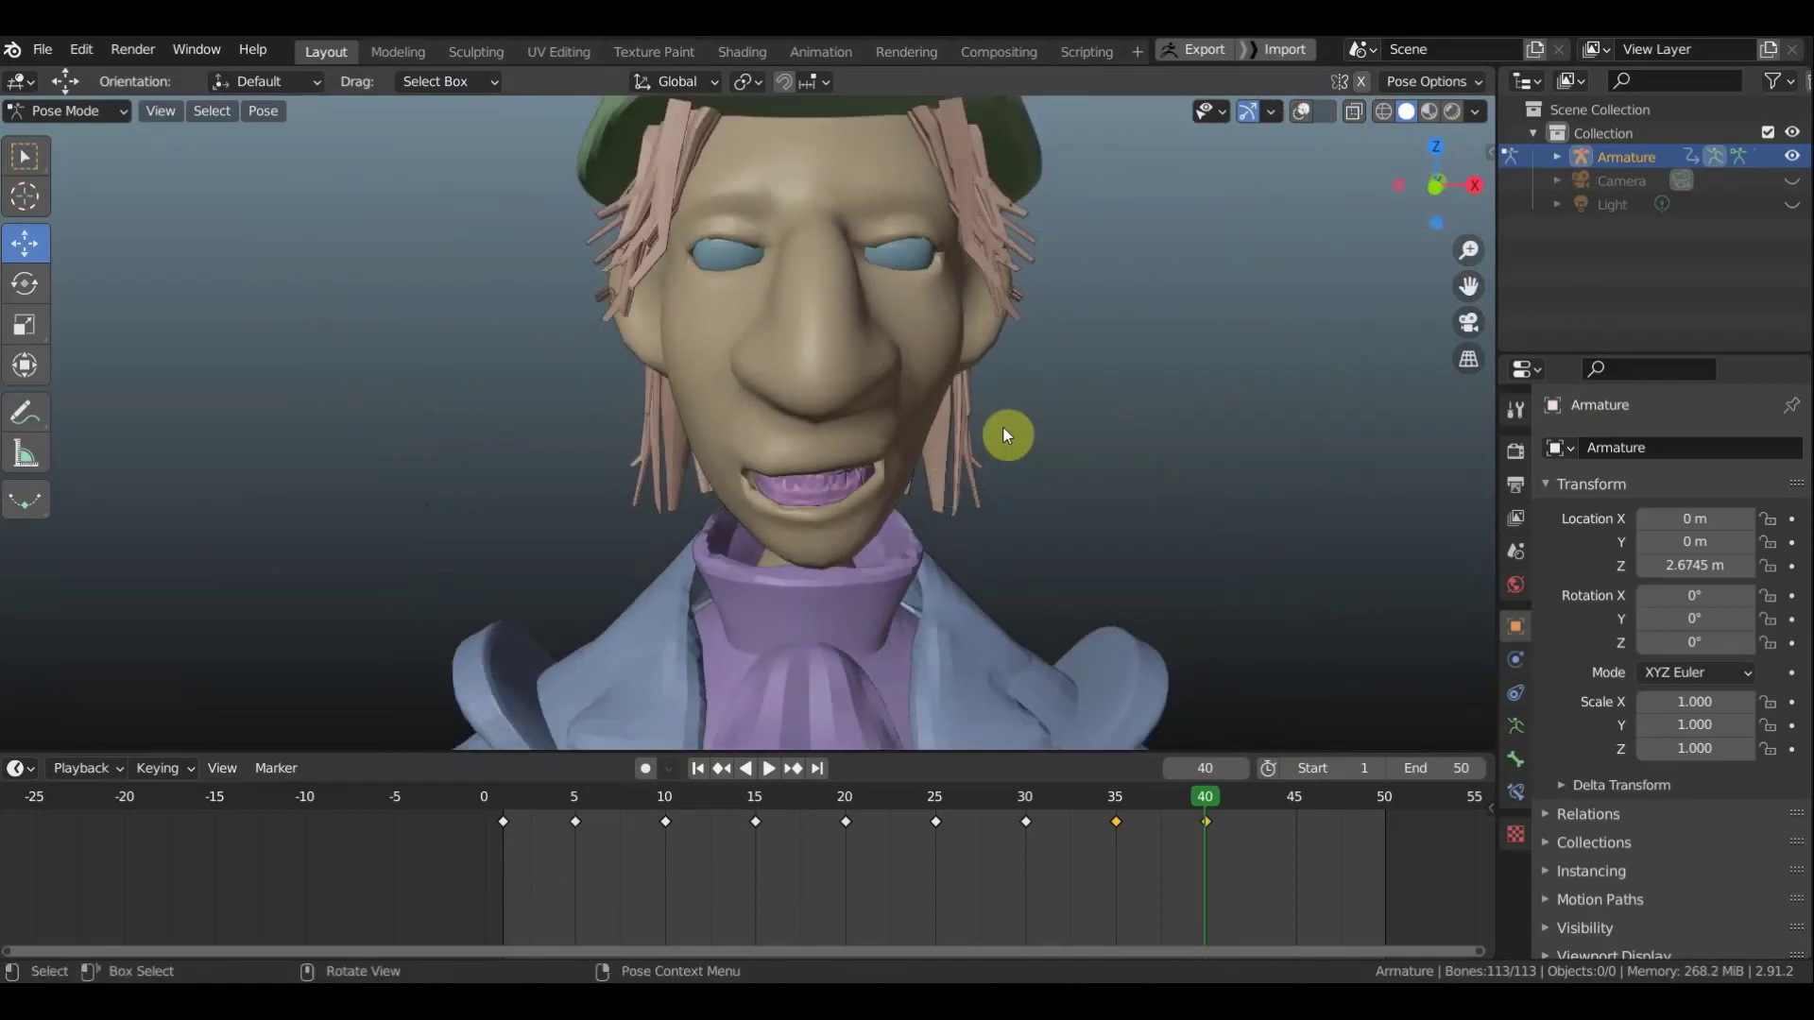
mouse_move(1004, 435)
middle_mouse_down()
mouse_move(960, 422)
mouse_move(1087, 417)
mouse_move(808, 461)
middle_mouse_up()
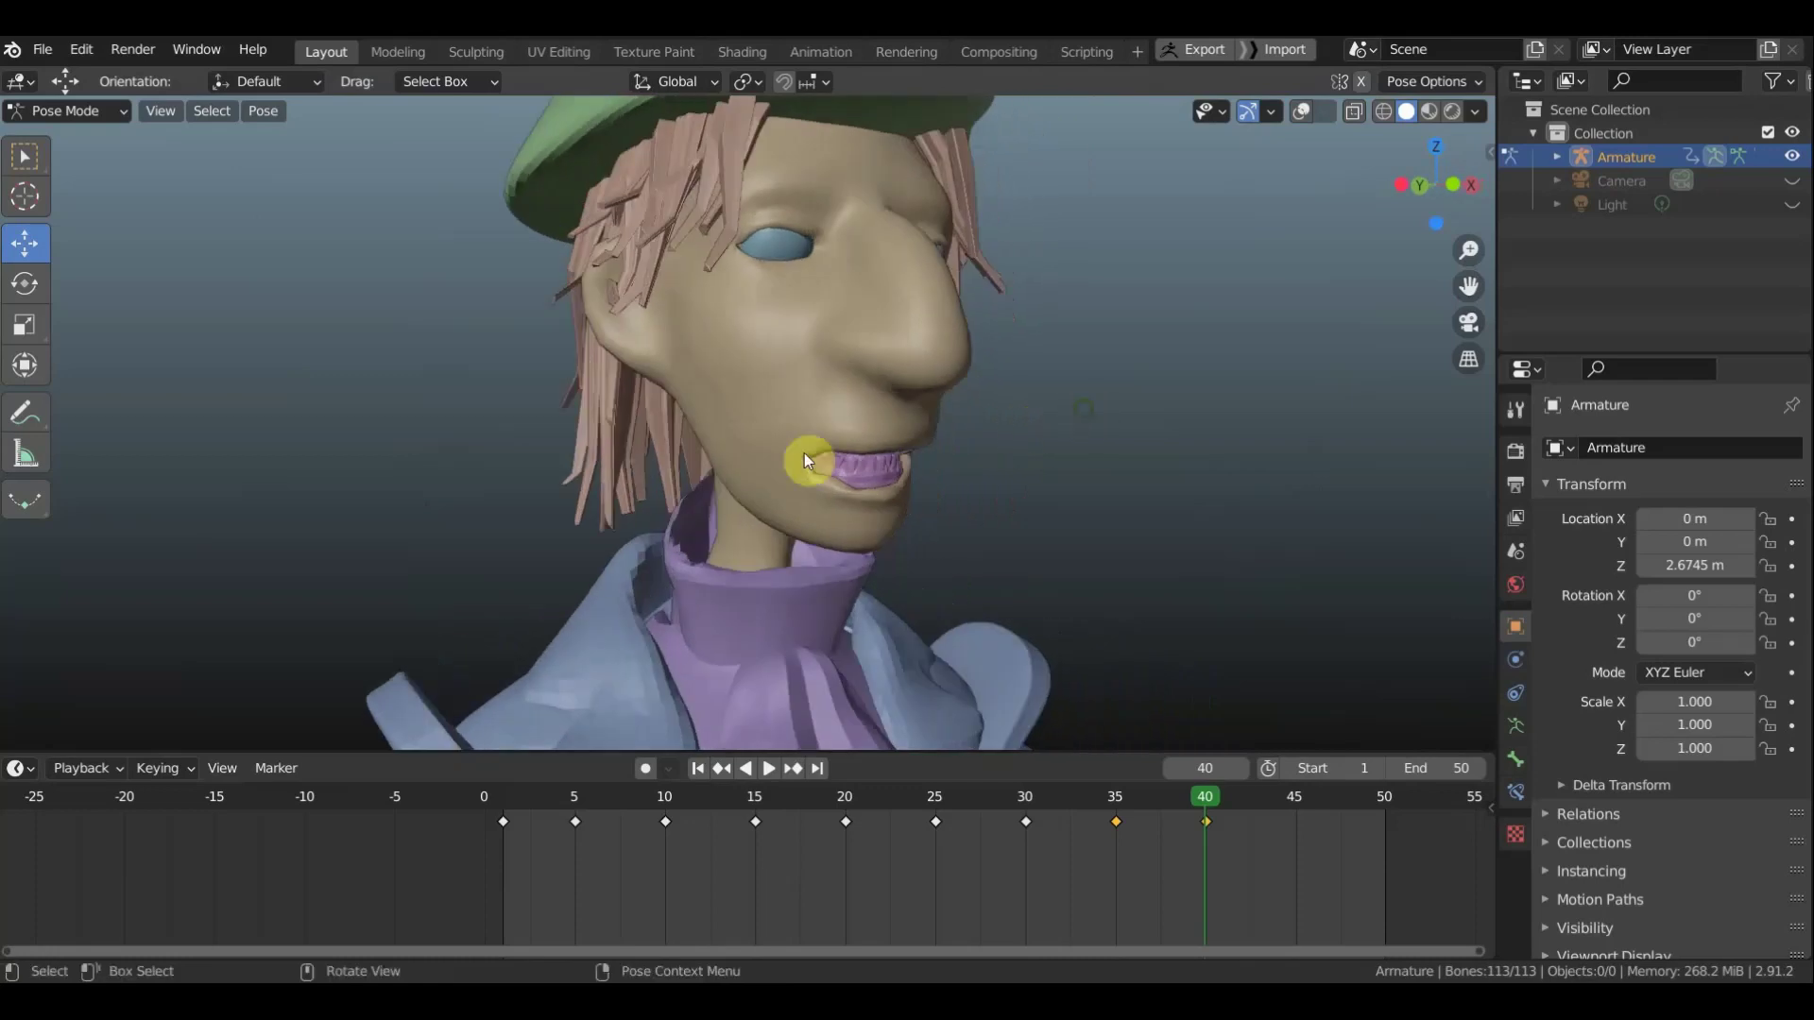
left_click(1299, 113)
mouse_move(880, 531)
middle_mouse_down()
mouse_move(960, 552)
mouse_move(991, 524)
middle_mouse_up()
scroll(879, 463, "up", 2)
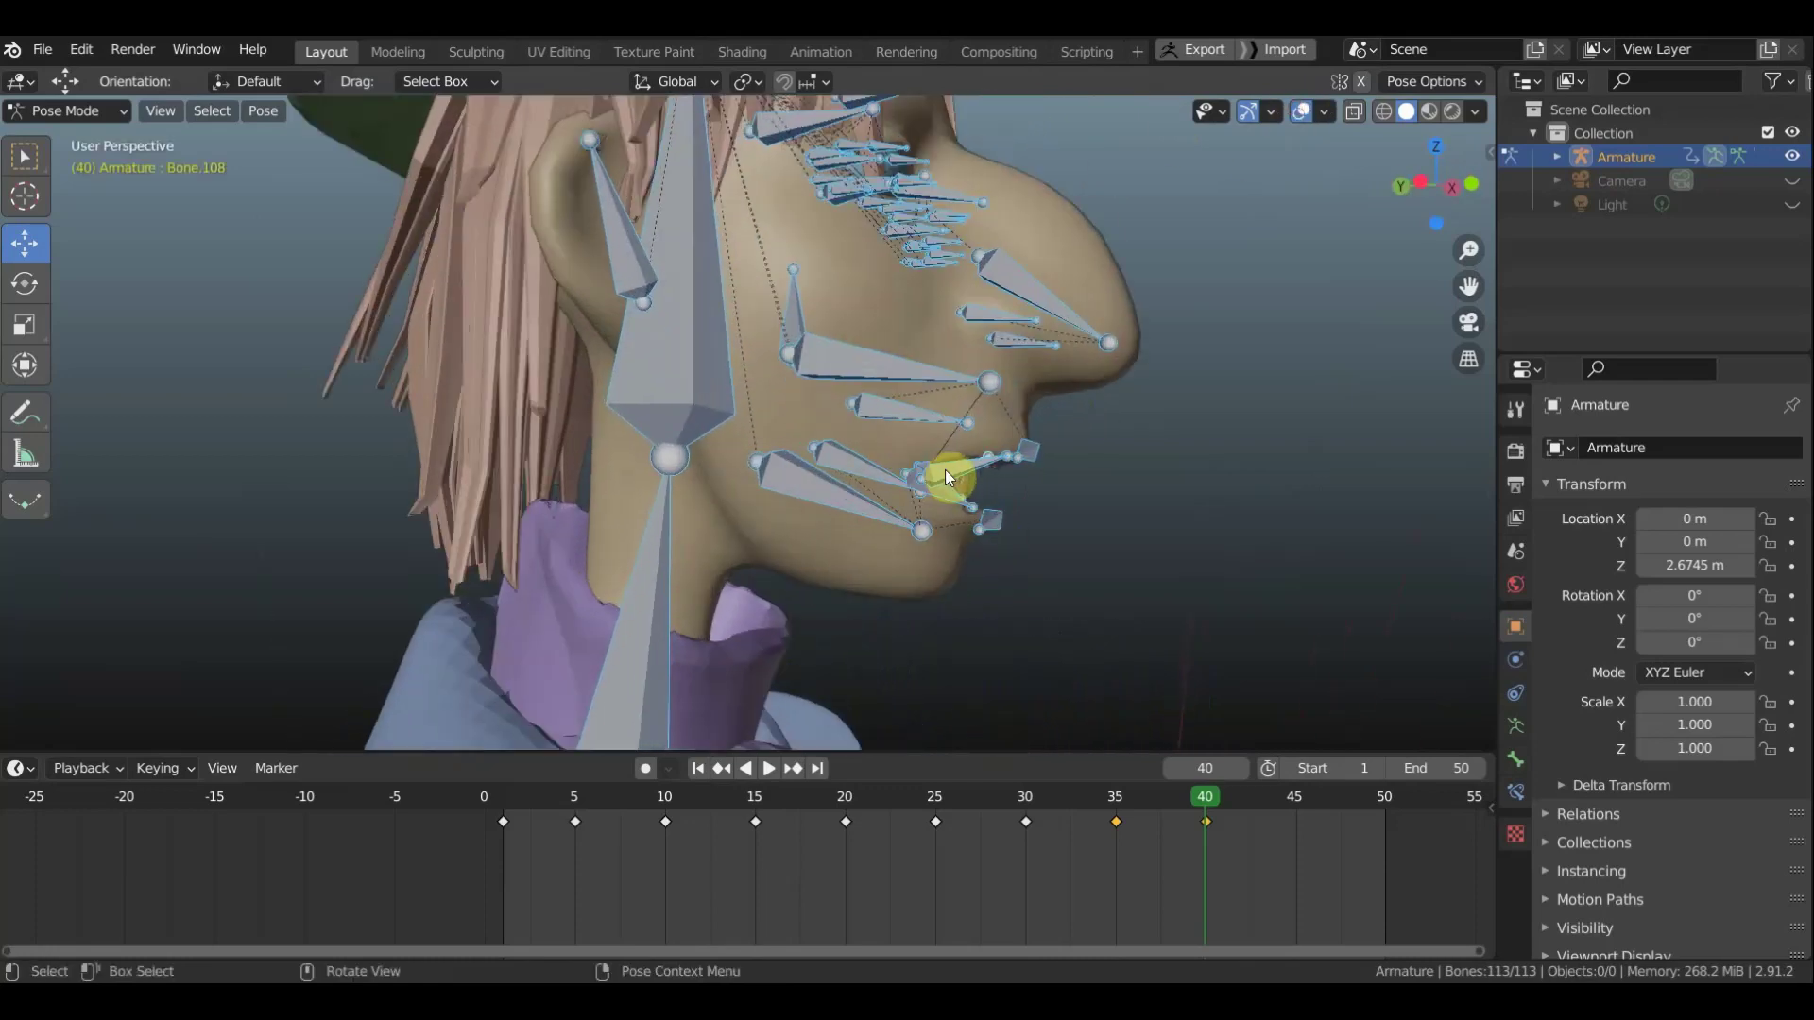
left_click(947, 493)
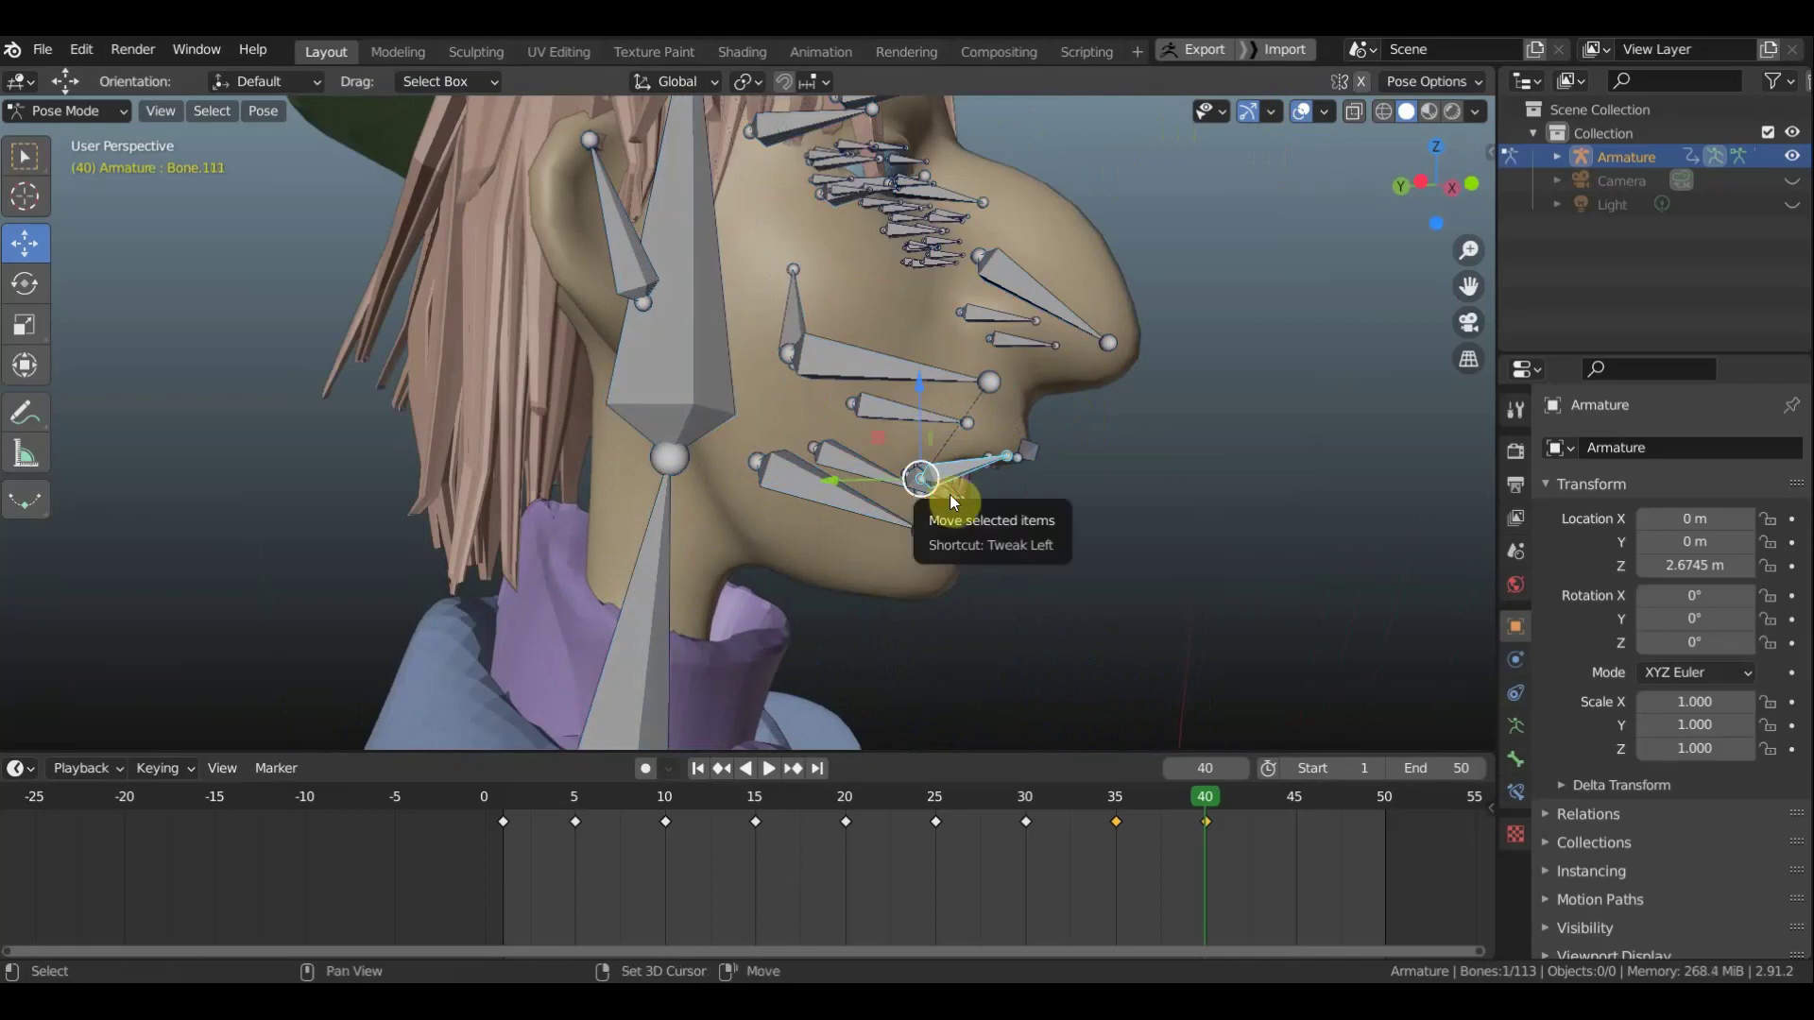
Refine mouth-corner Bone.113 with several small moves, checking the bare face from side and front
mouse_move(1148, 542)
middle_mouse_down()
mouse_move(1182, 542)
mouse_move(933, 563)
mouse_move(900, 535)
middle_mouse_up()
key("g")
left_click(1105, 551)
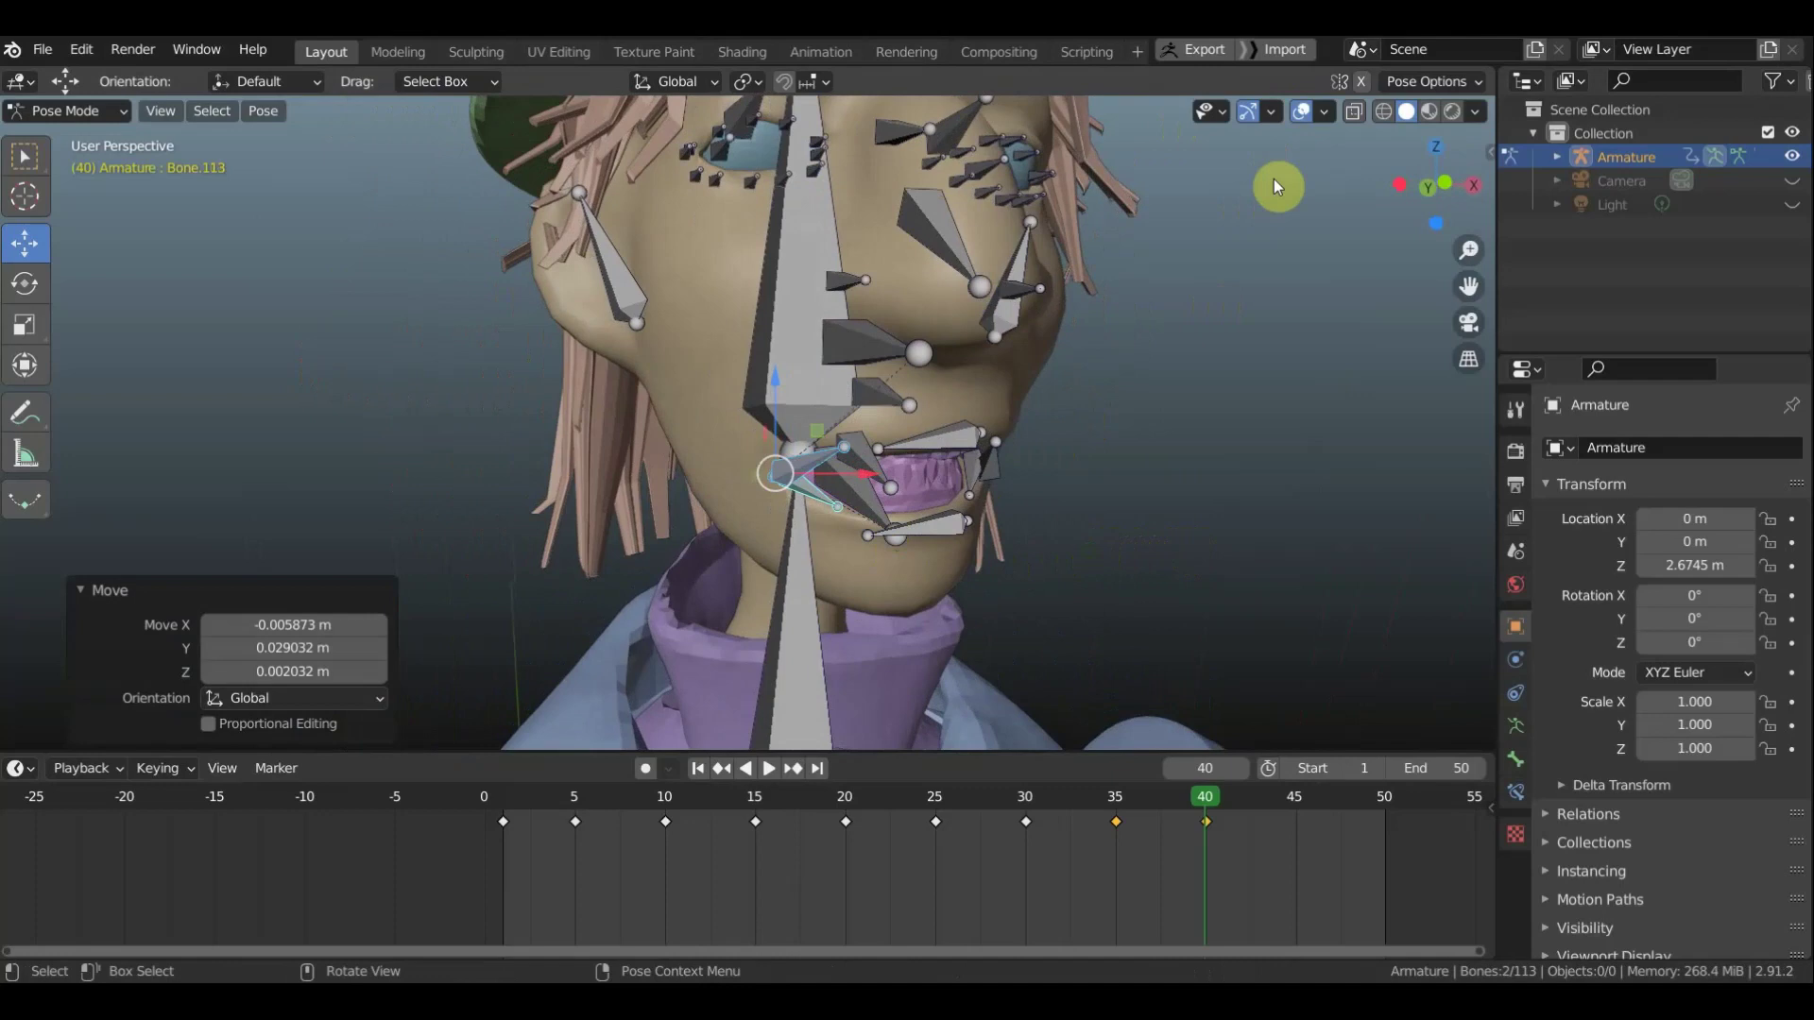
left_click(1305, 110)
middle_click_drag(1234, 320, 1353, 319)
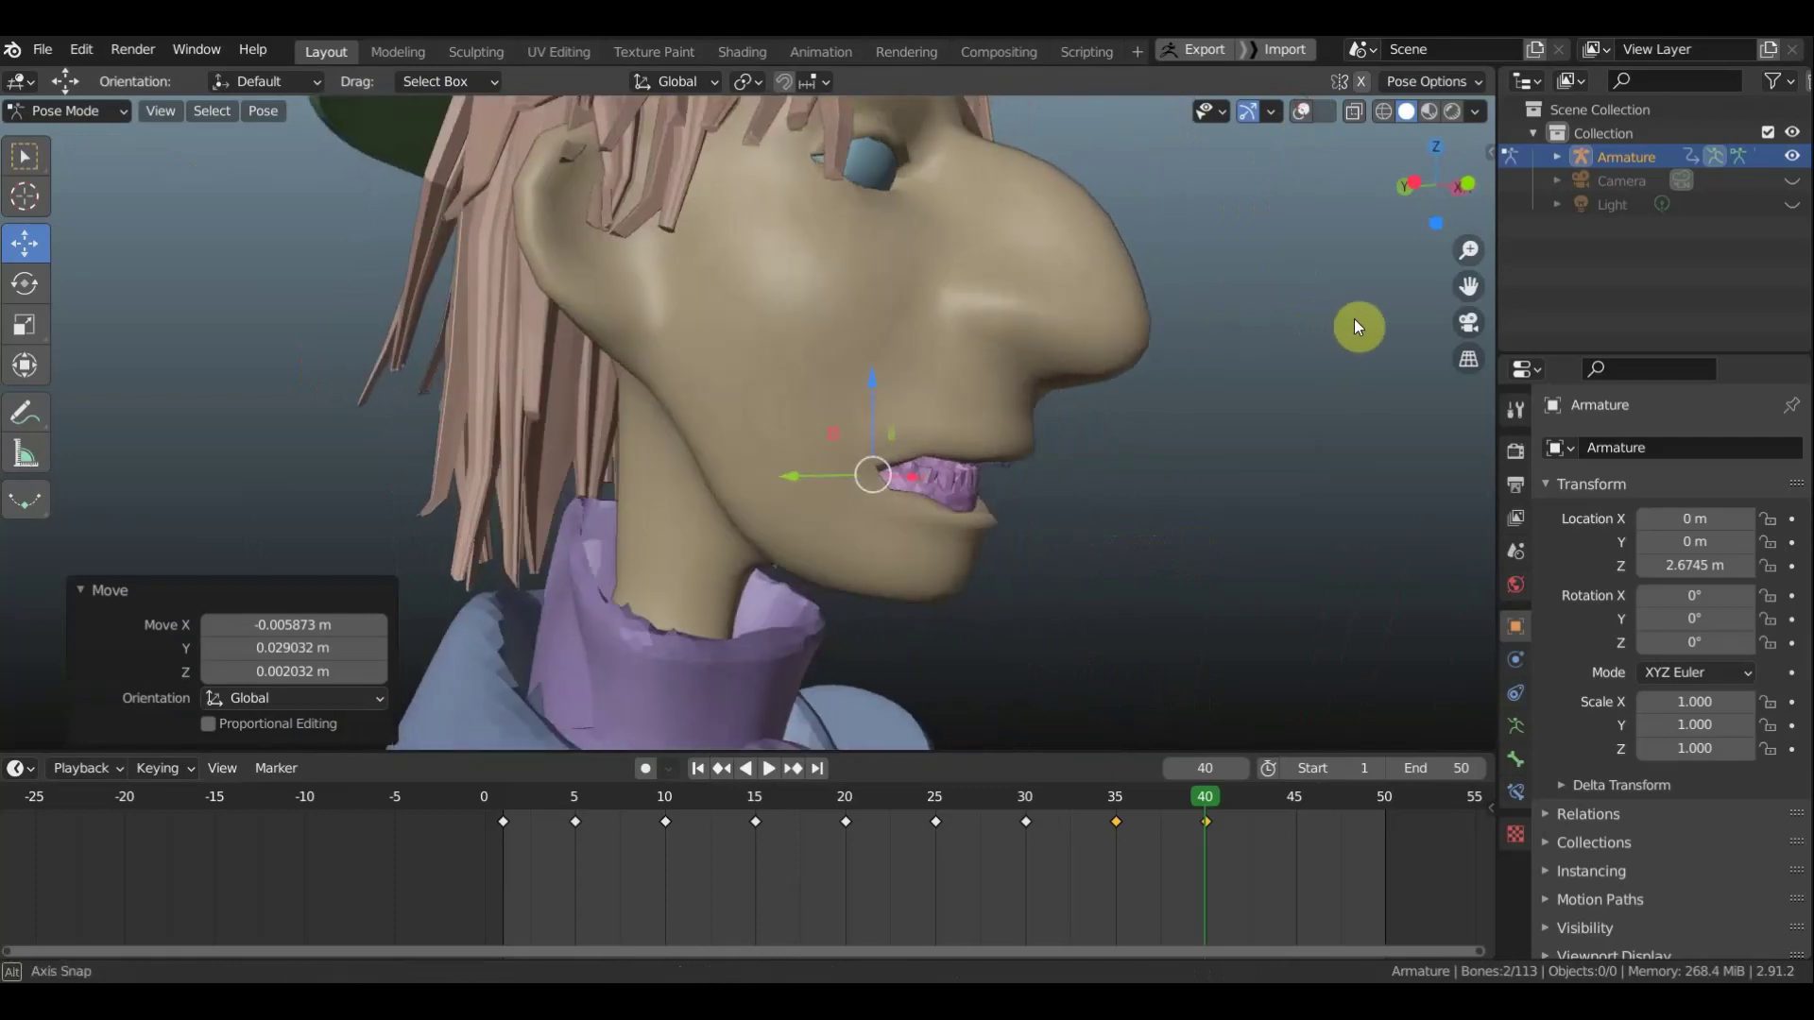
key("g")
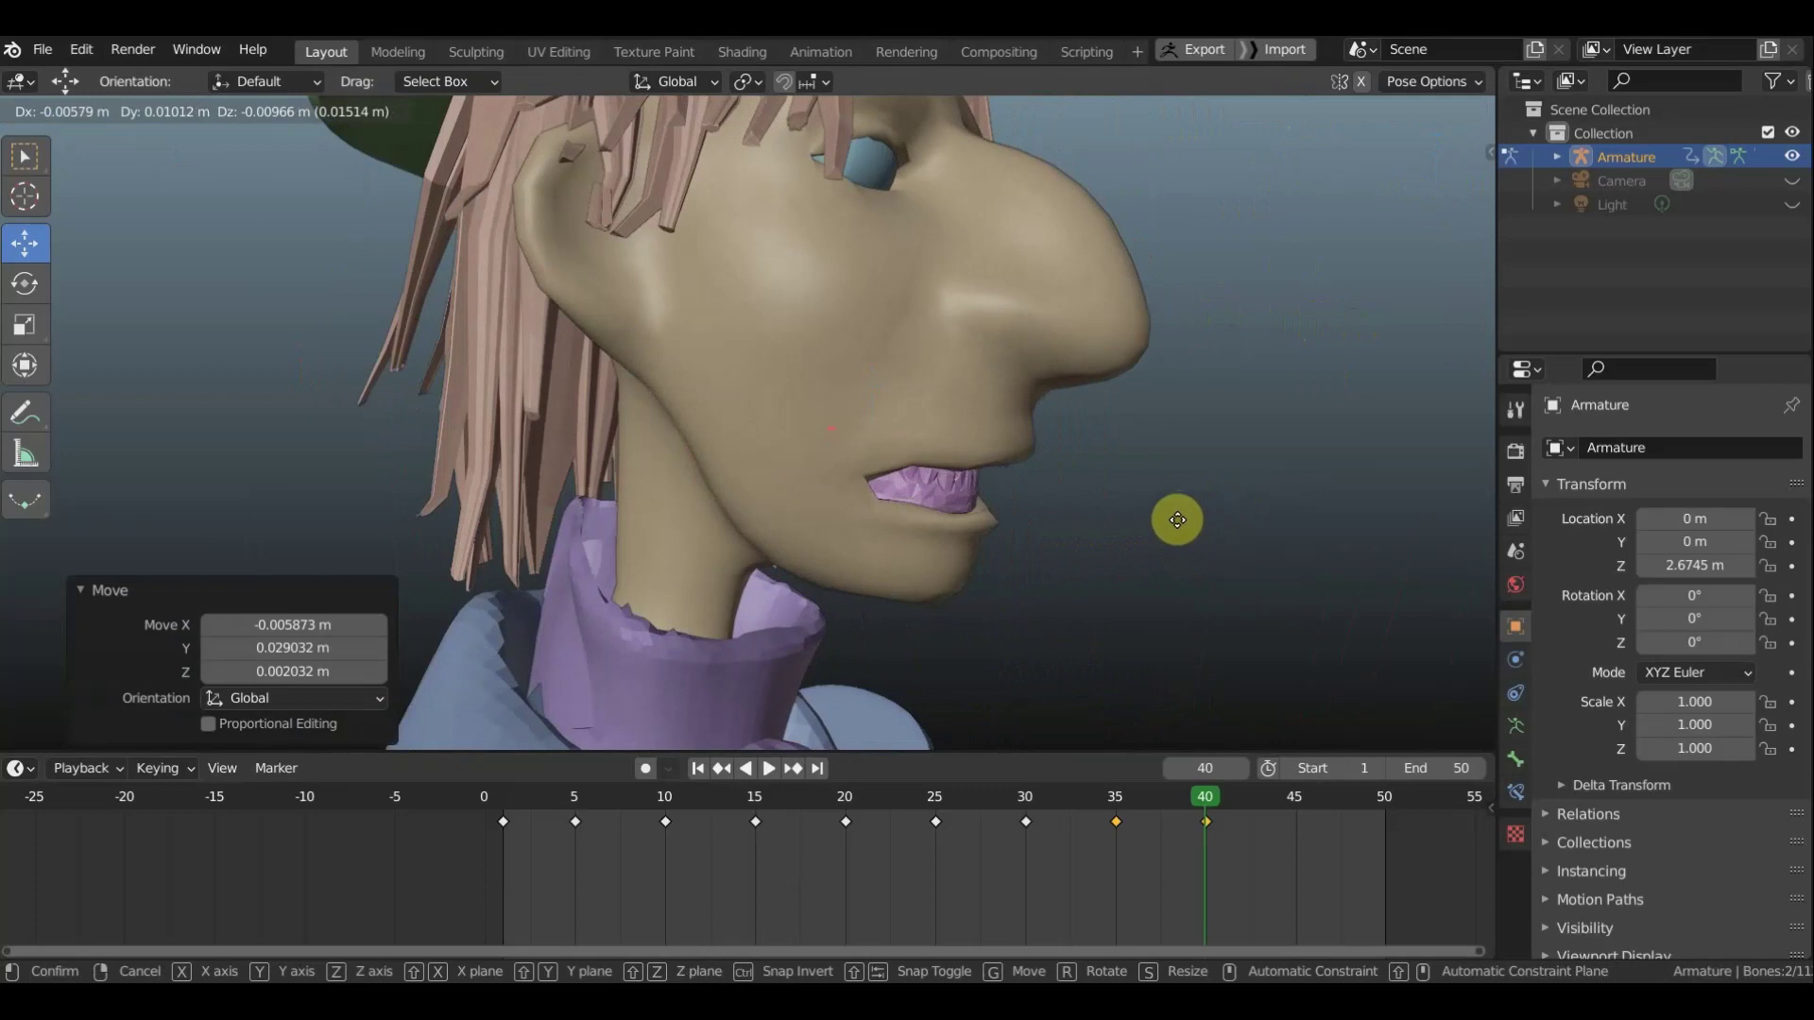
left_click(1171, 521)
mouse_move(1164, 522)
middle_mouse_down()
mouse_move(960, 508)
mouse_move(996, 535)
middle_mouse_up()
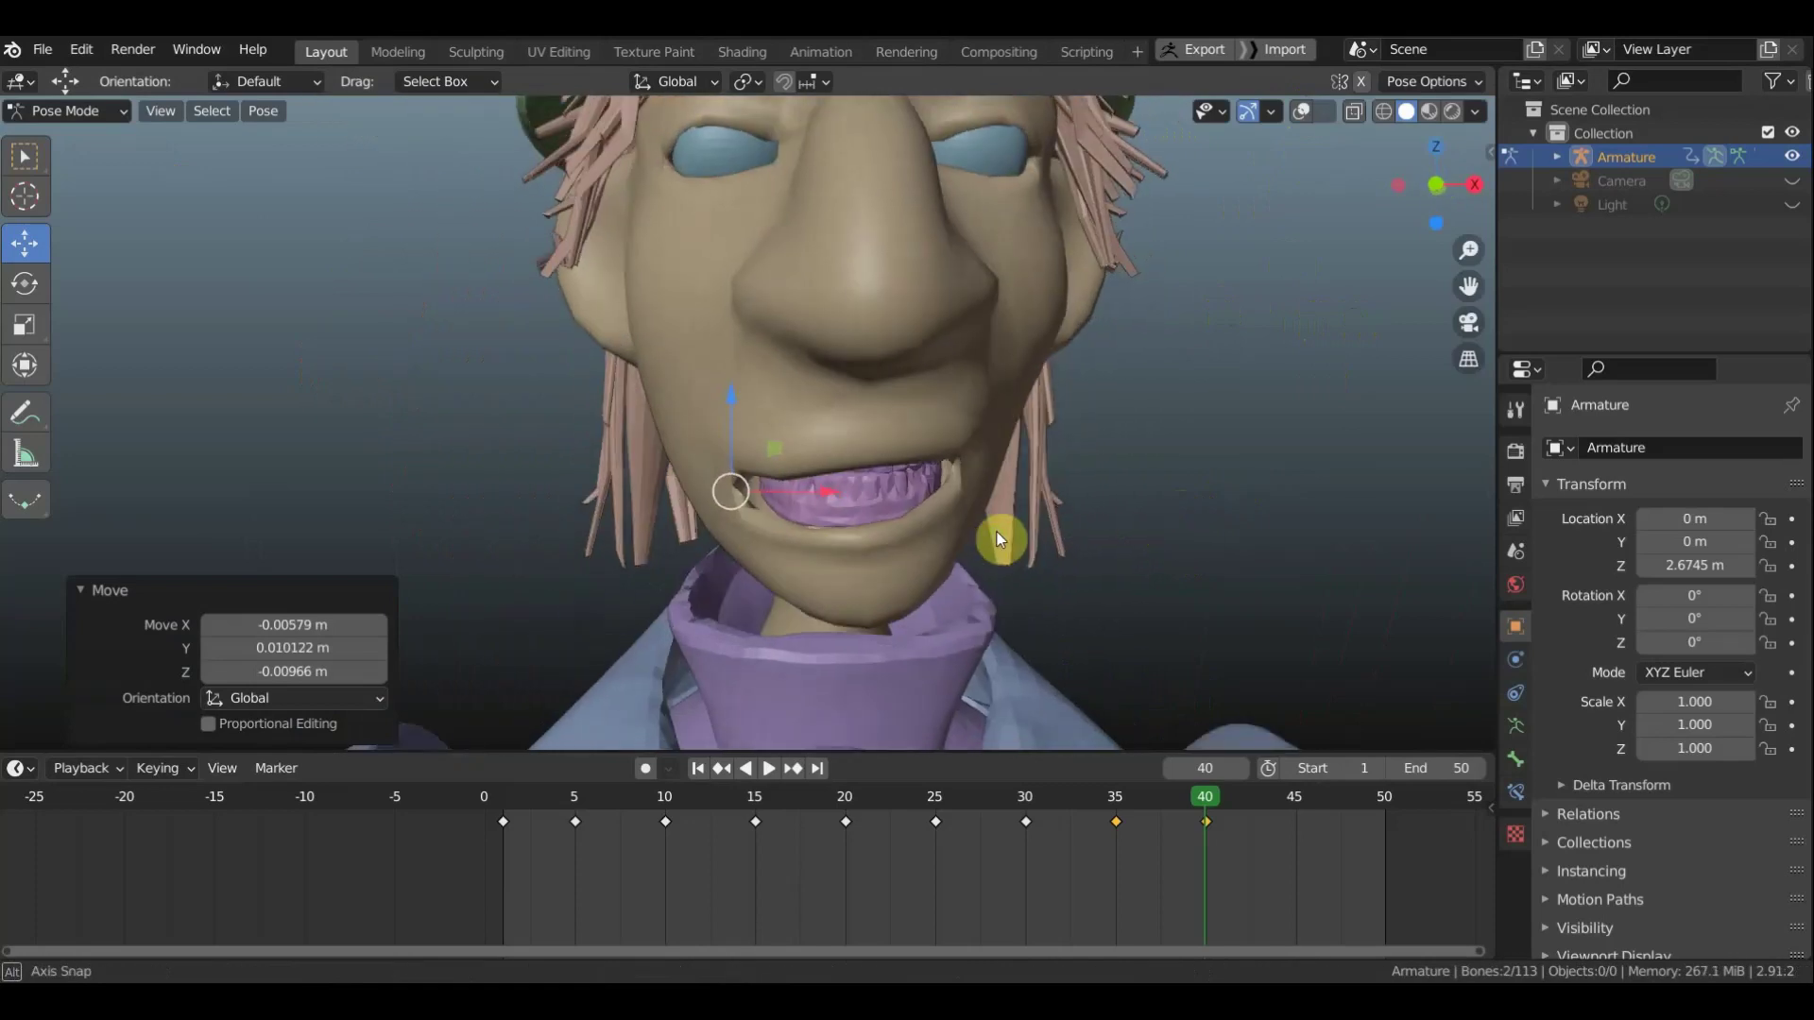
key("g")
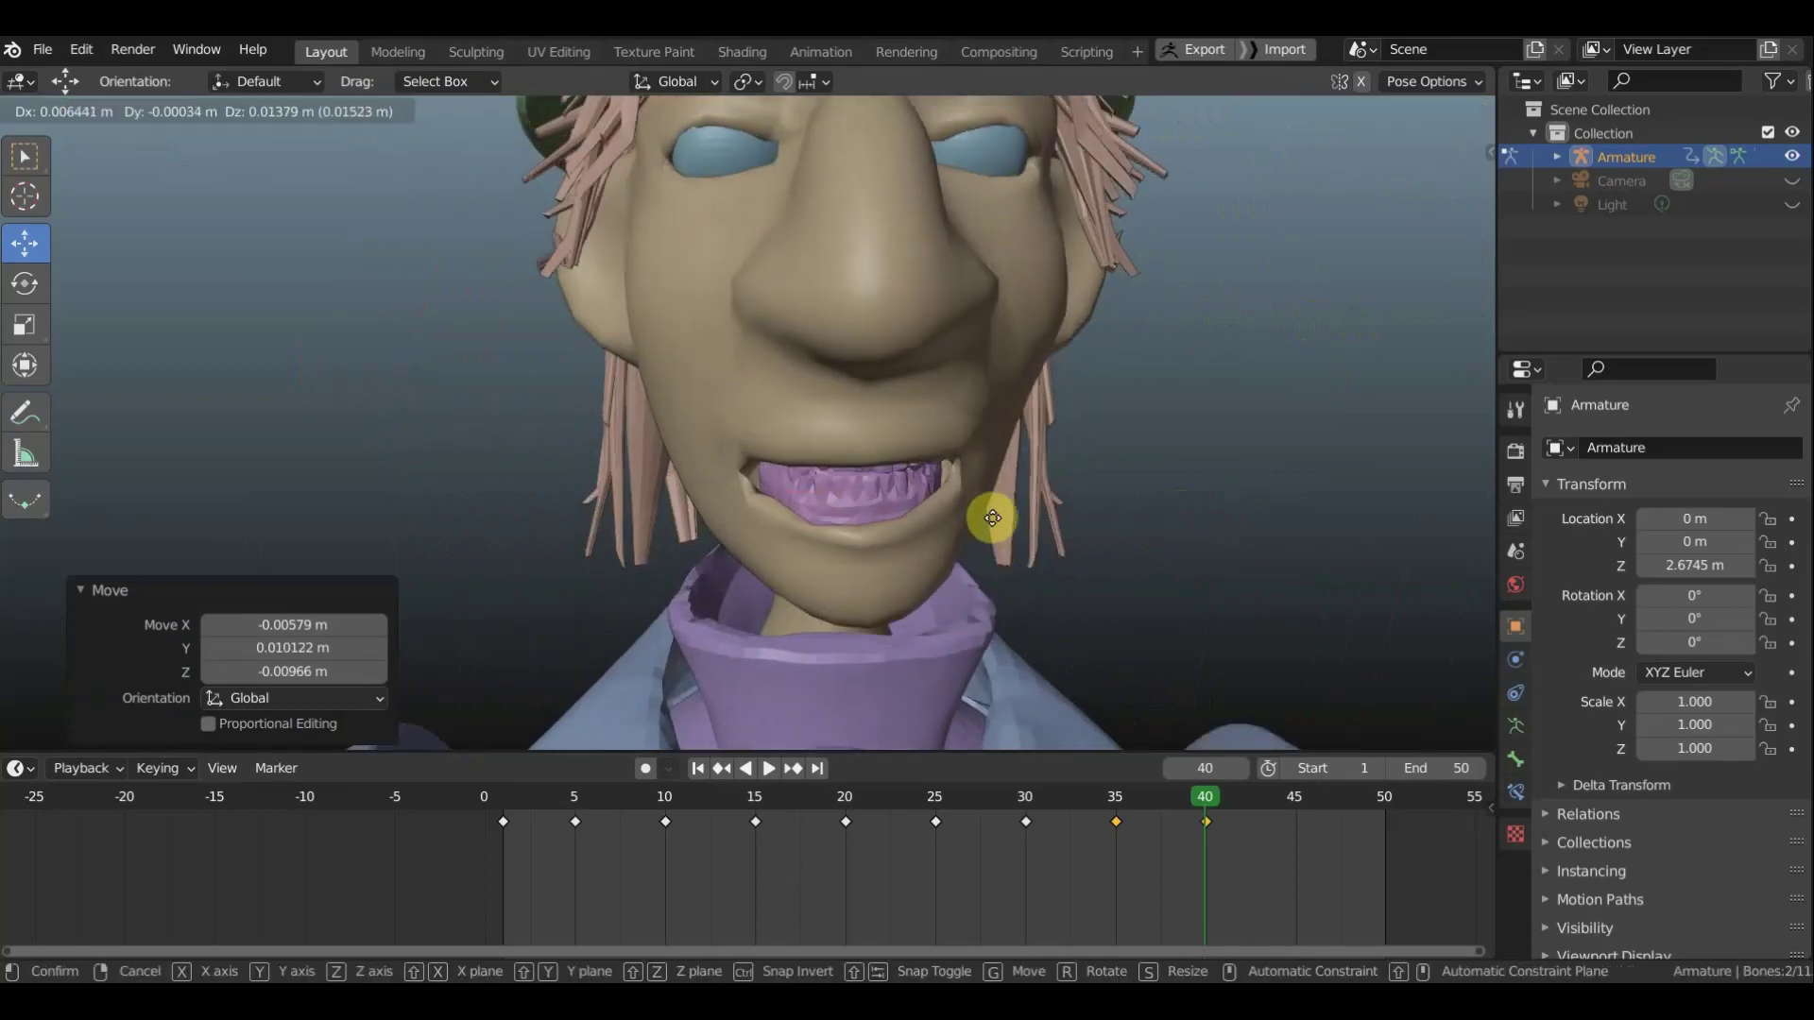
left_click(962, 535)
Raise lower-lip Bone.110 about 0.0125 m and key Location & Rotation for all bones
left_click(1314, 110)
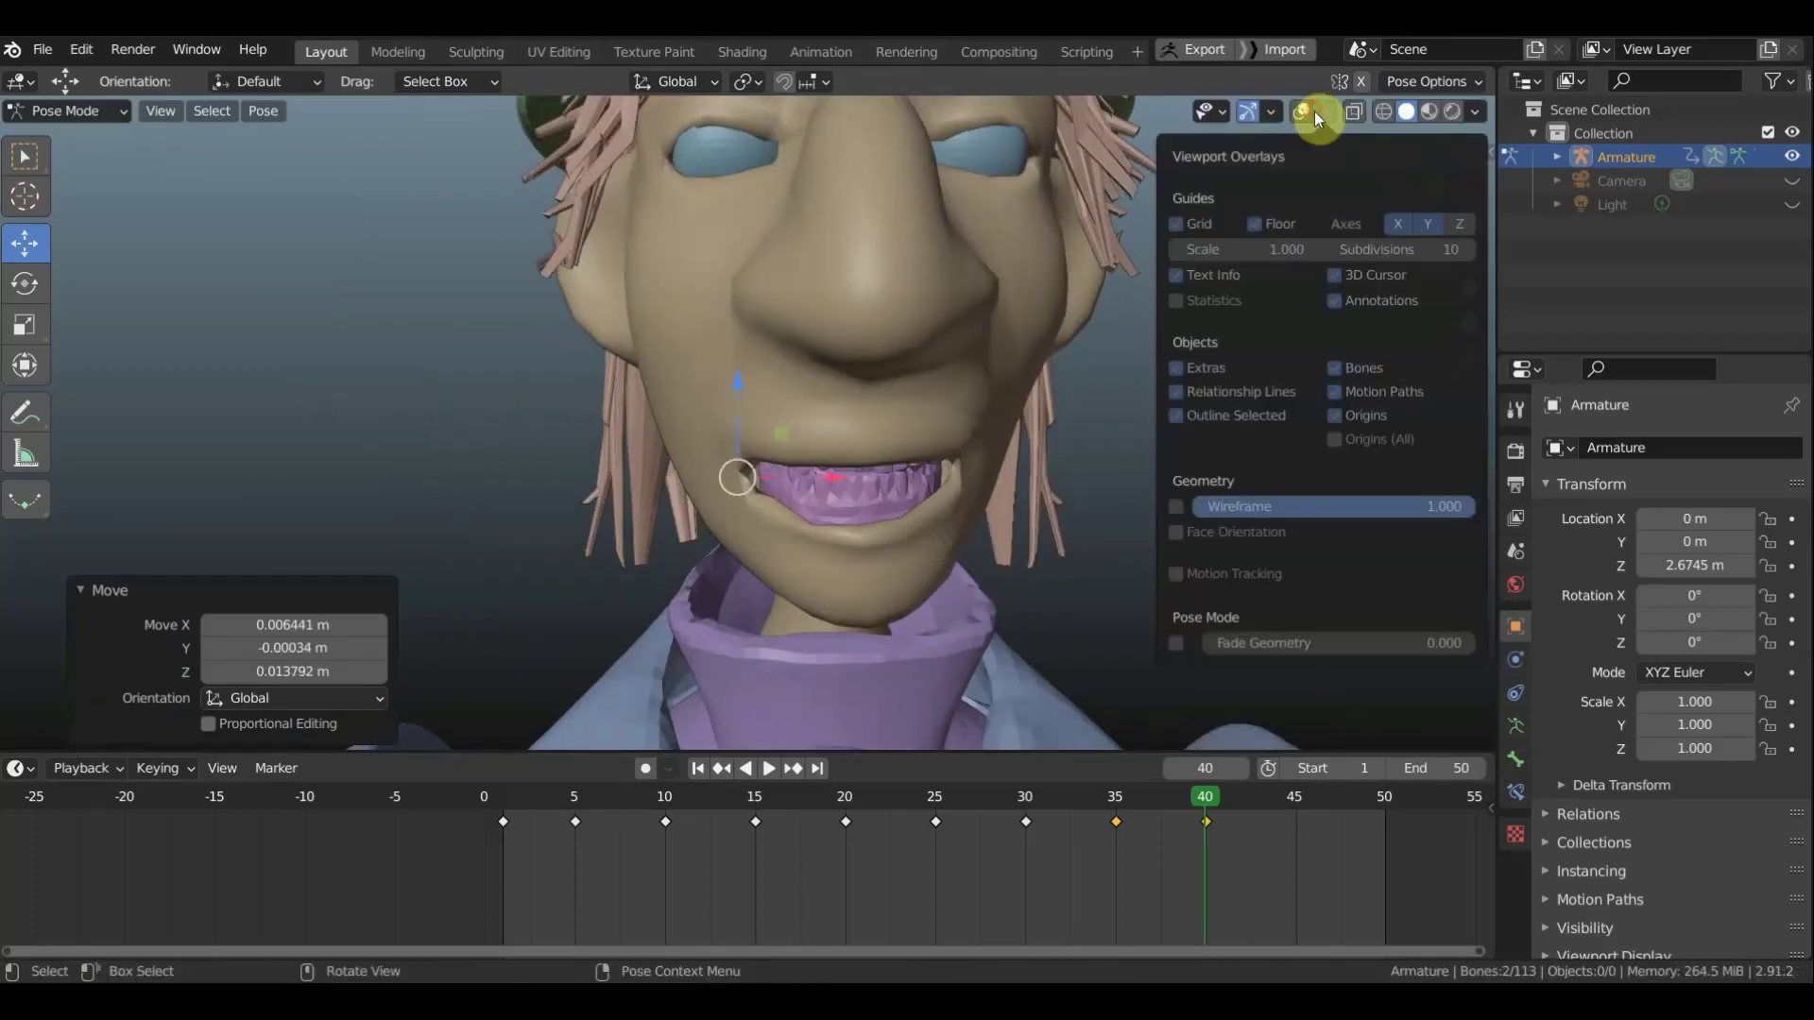
left_click(1308, 111)
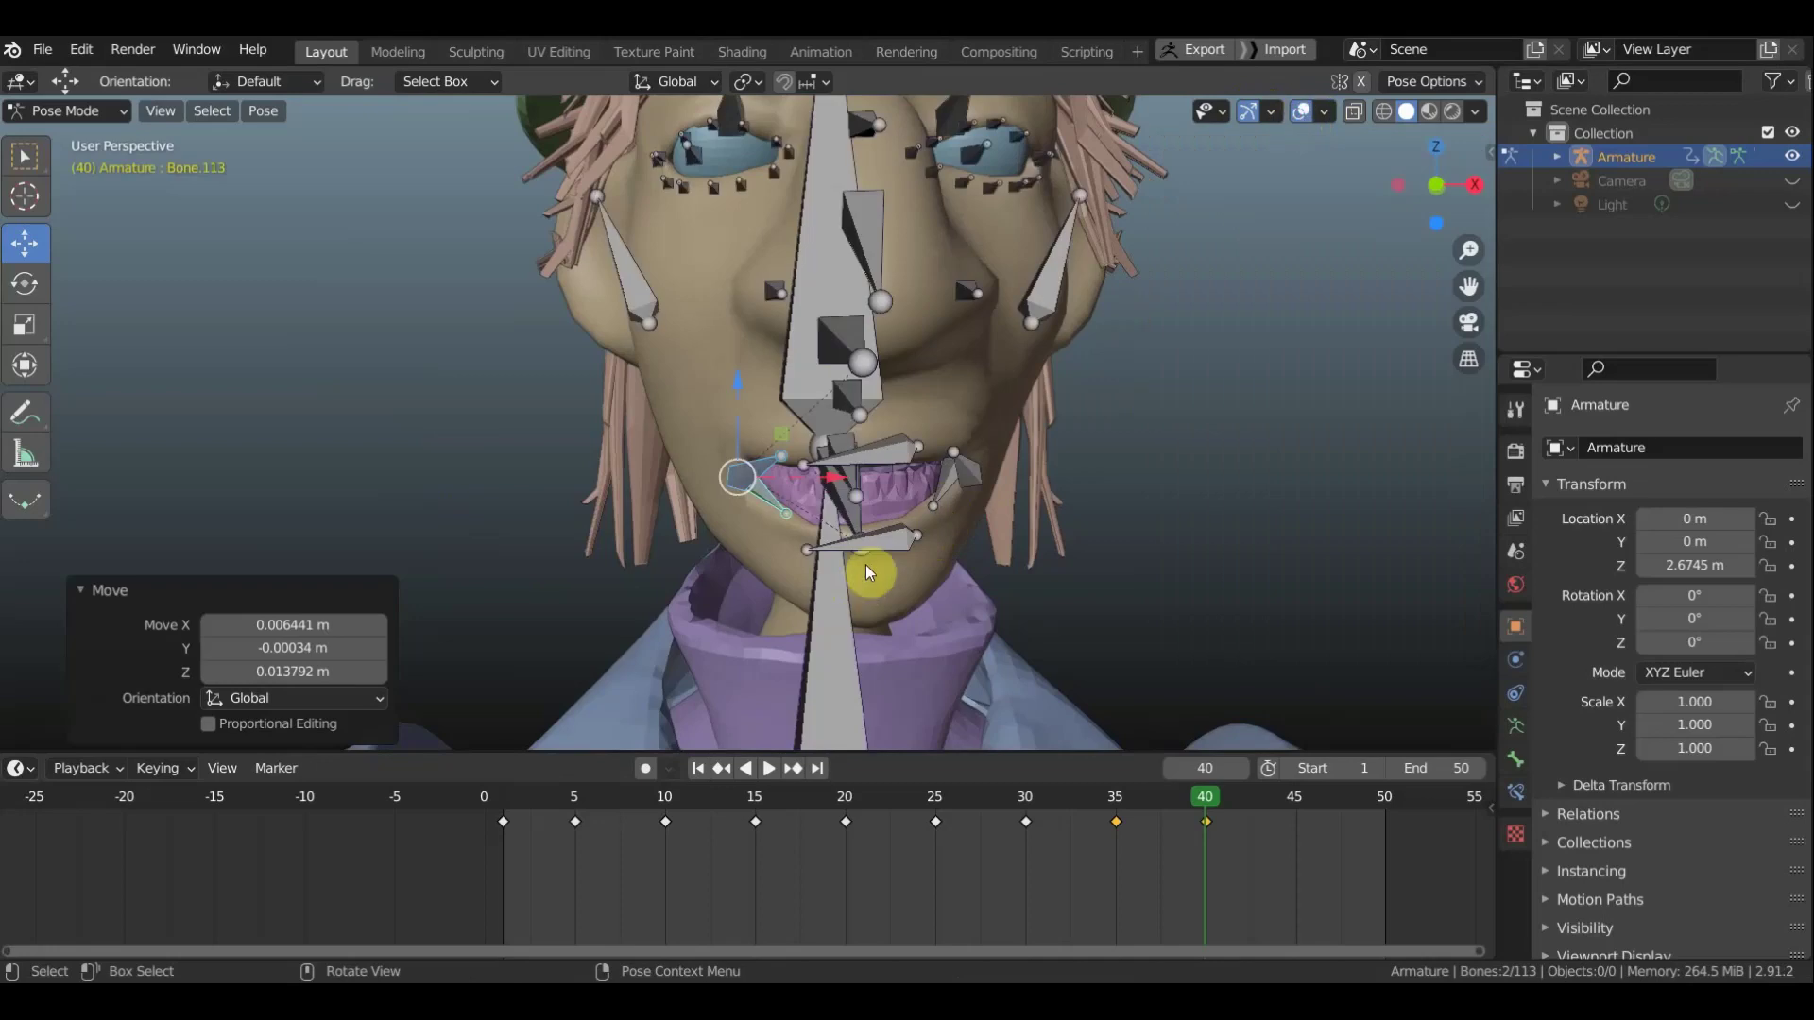
left_click_drag(887, 553, 870, 529)
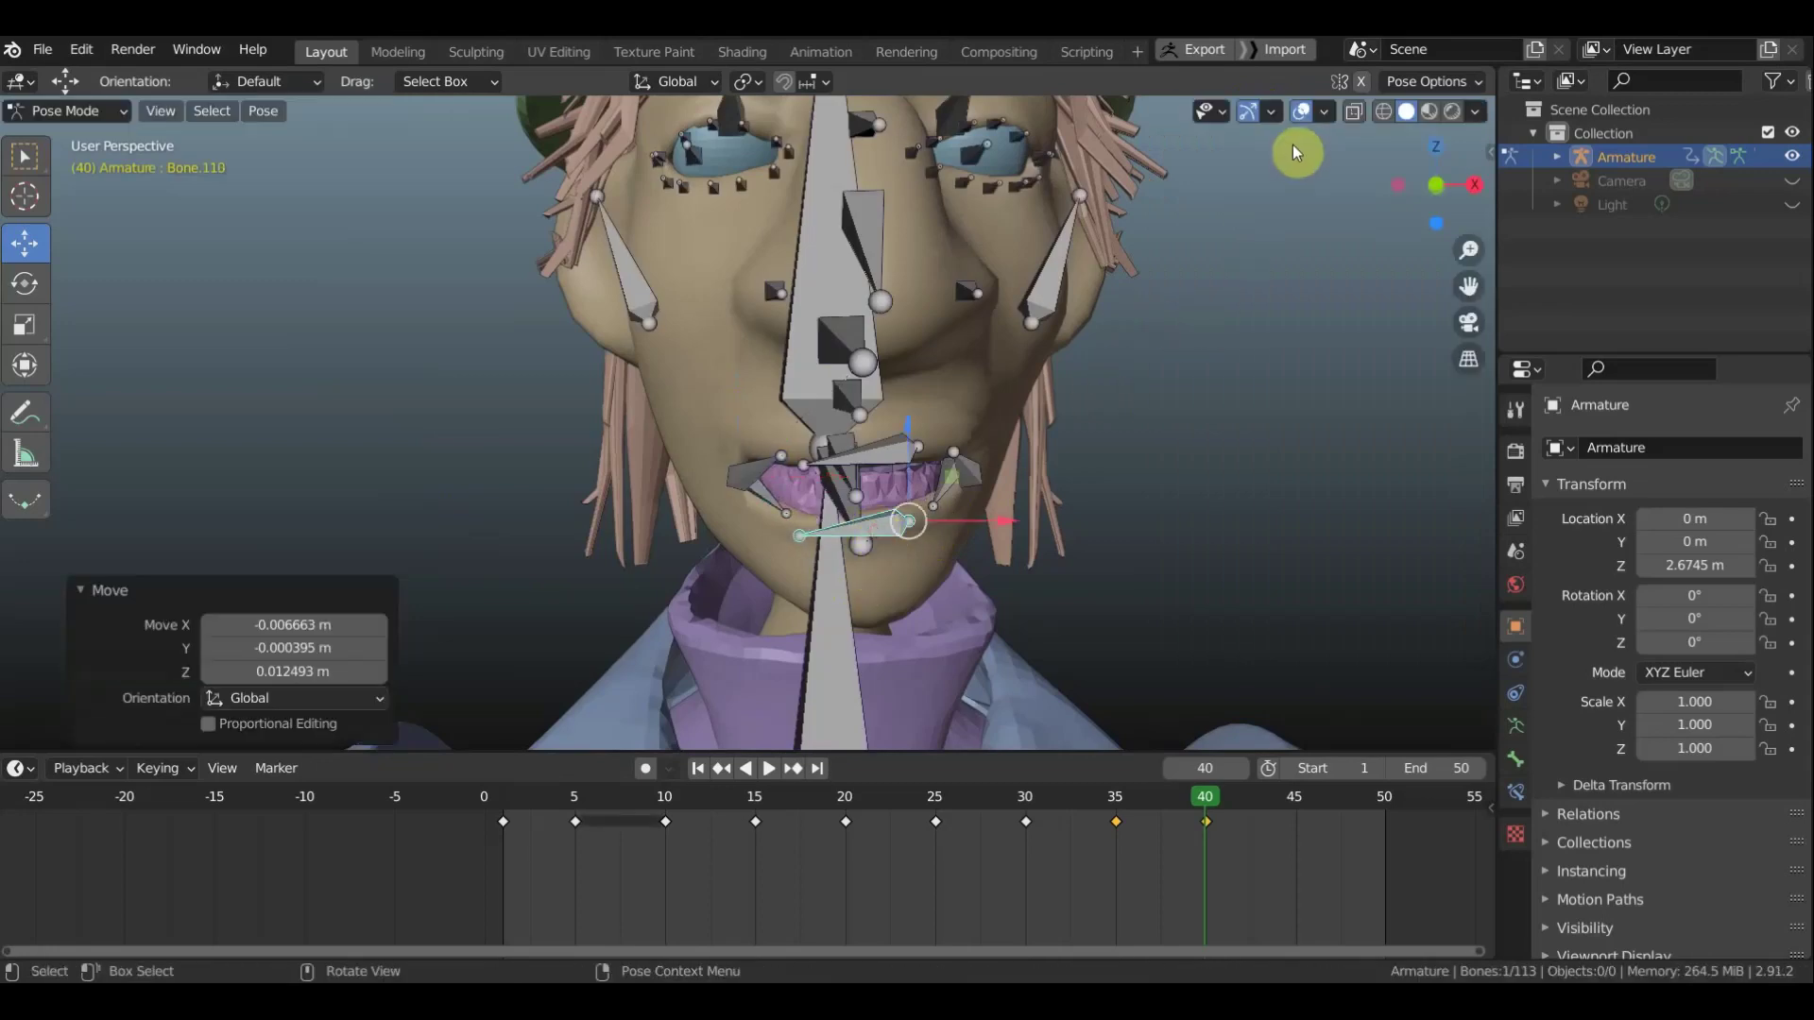
key("a")
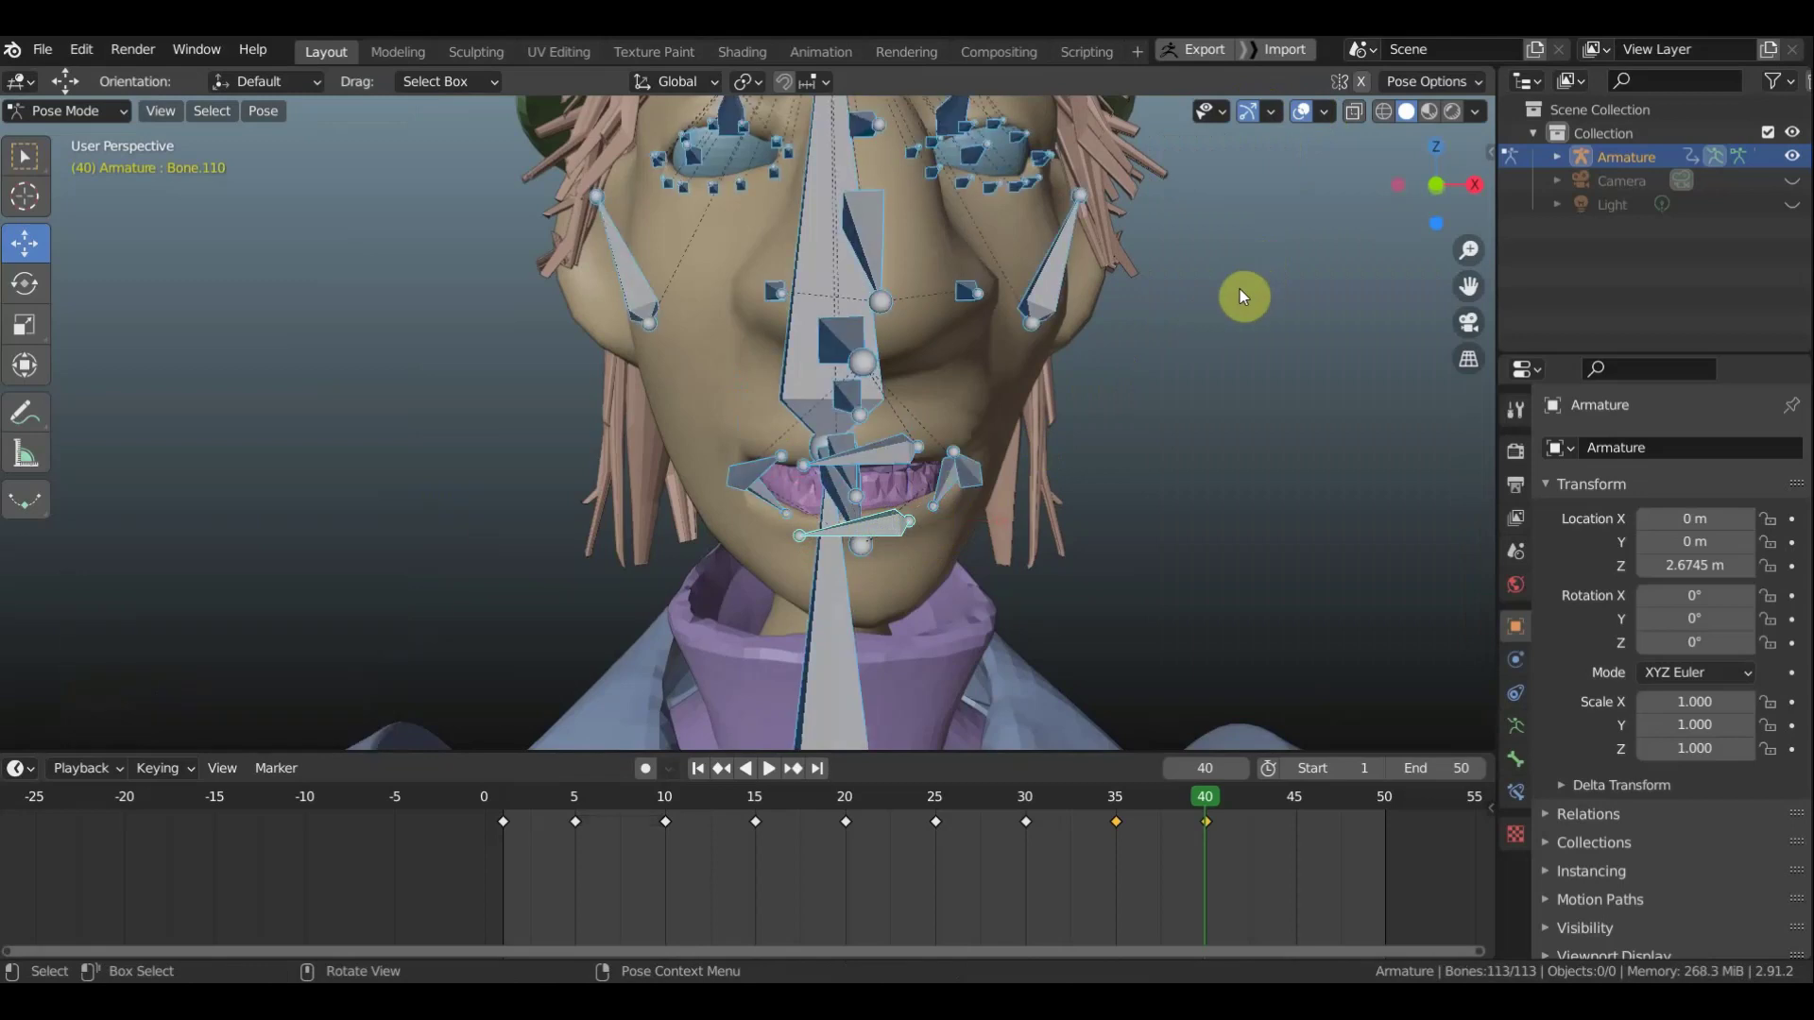
key("i")
left_click(1240, 289)
Hide the bones and orbit to inspect the bare face from the side
middle_click_drag(1291, 660, 992, 546)
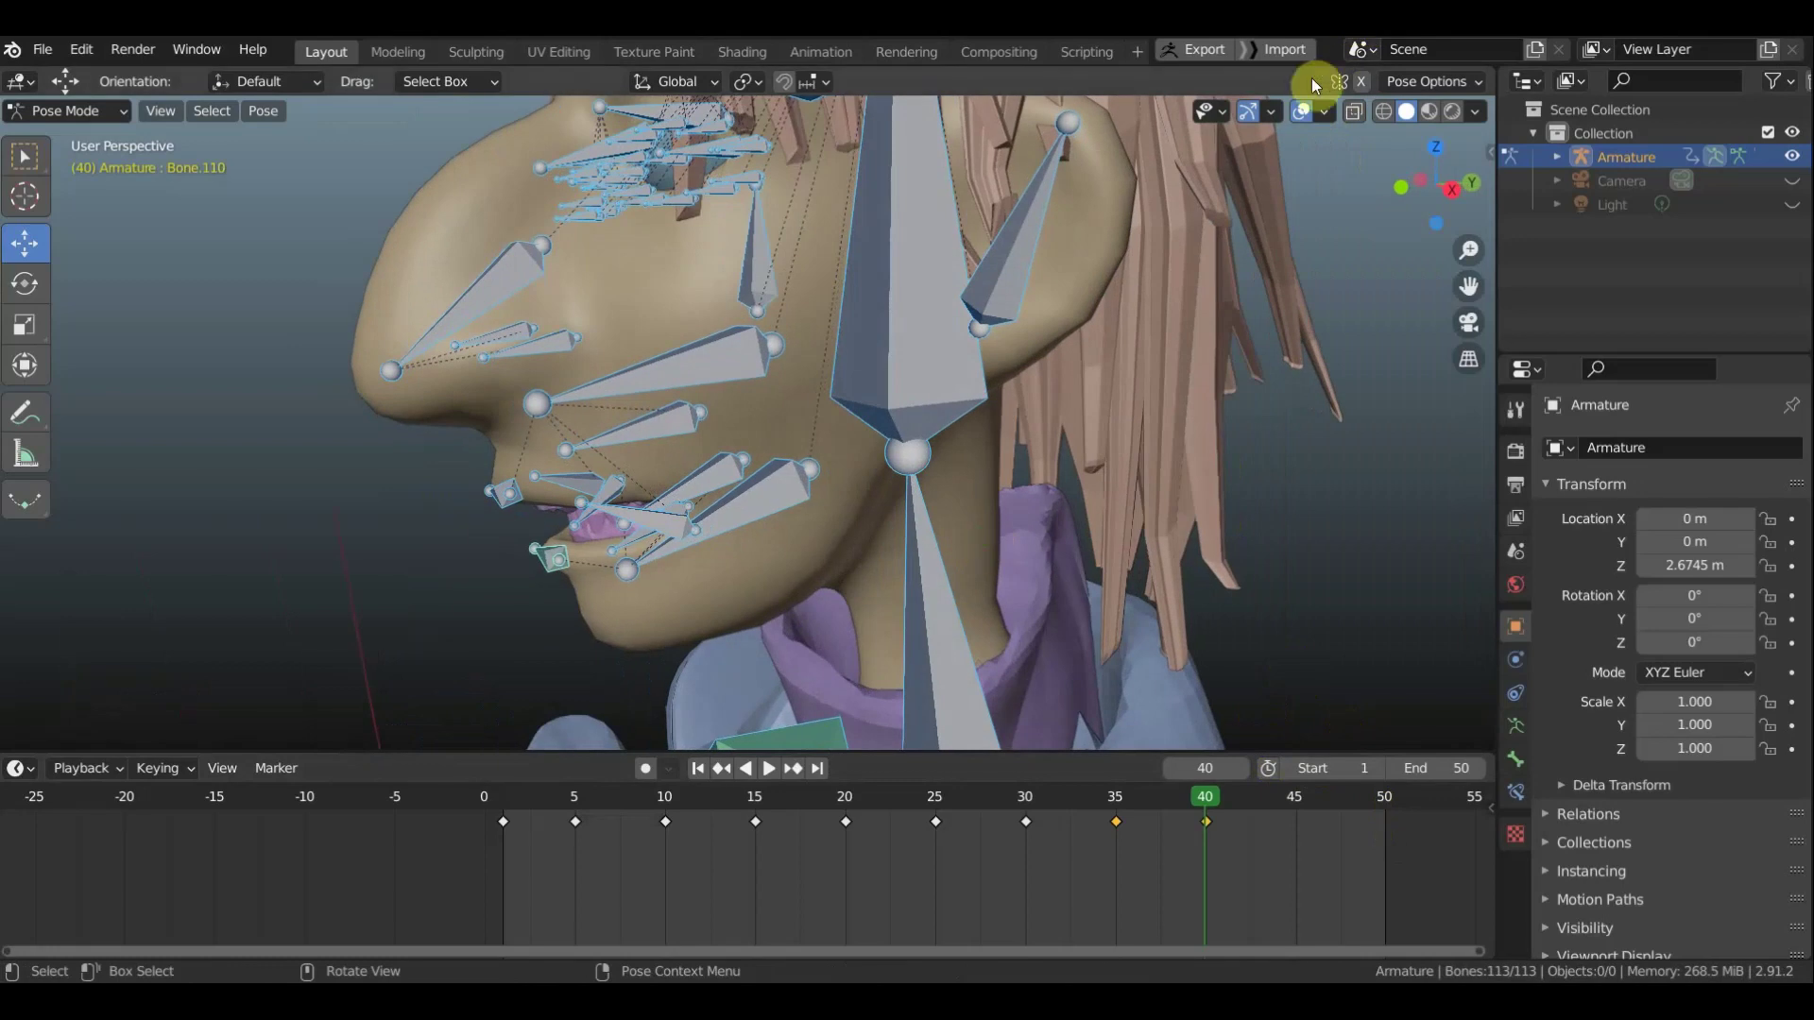
left_click(1302, 110)
scroll(1200, 421, "down", 3)
scroll(1210, 421, "down", 2)
mouse_move(1240, 423)
middle_mouse_down()
mouse_move(1260, 417)
mouse_move(1275, 449)
mouse_move(1294, 437)
middle_mouse_up()
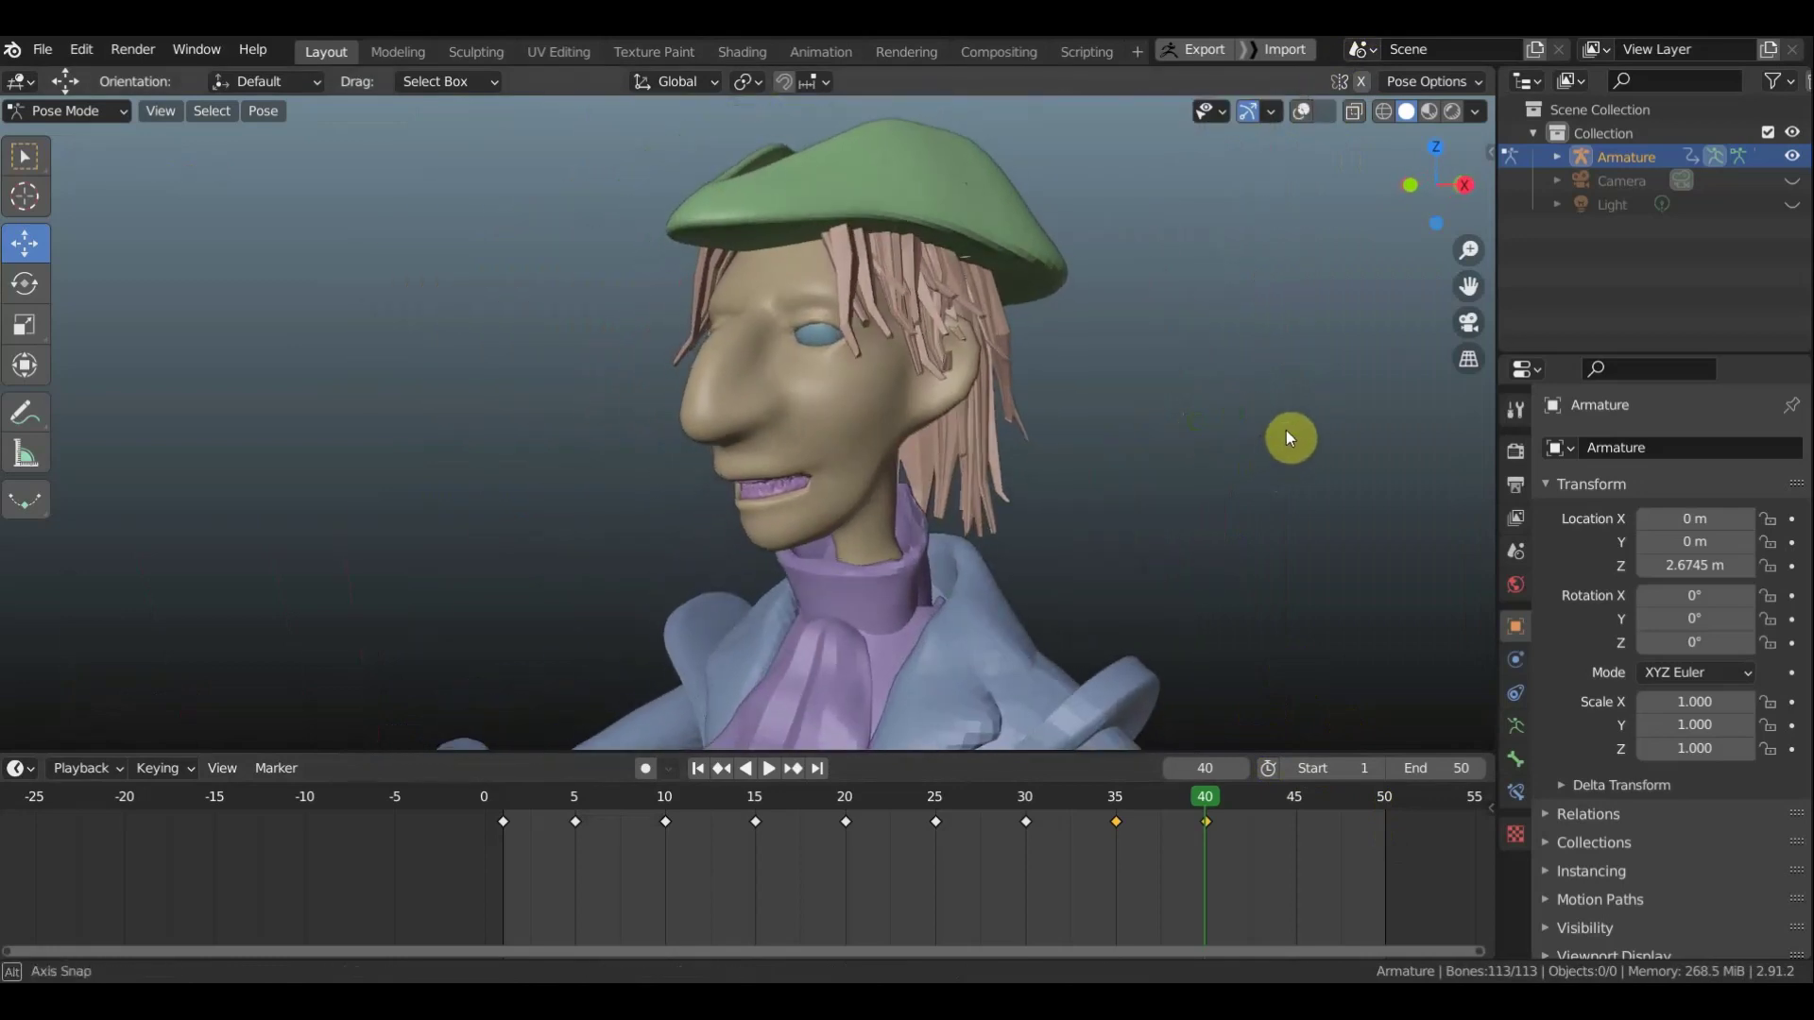
Play the facial animation from frame 1, then box-select the keyframes from frame 15 to 40
key("space")
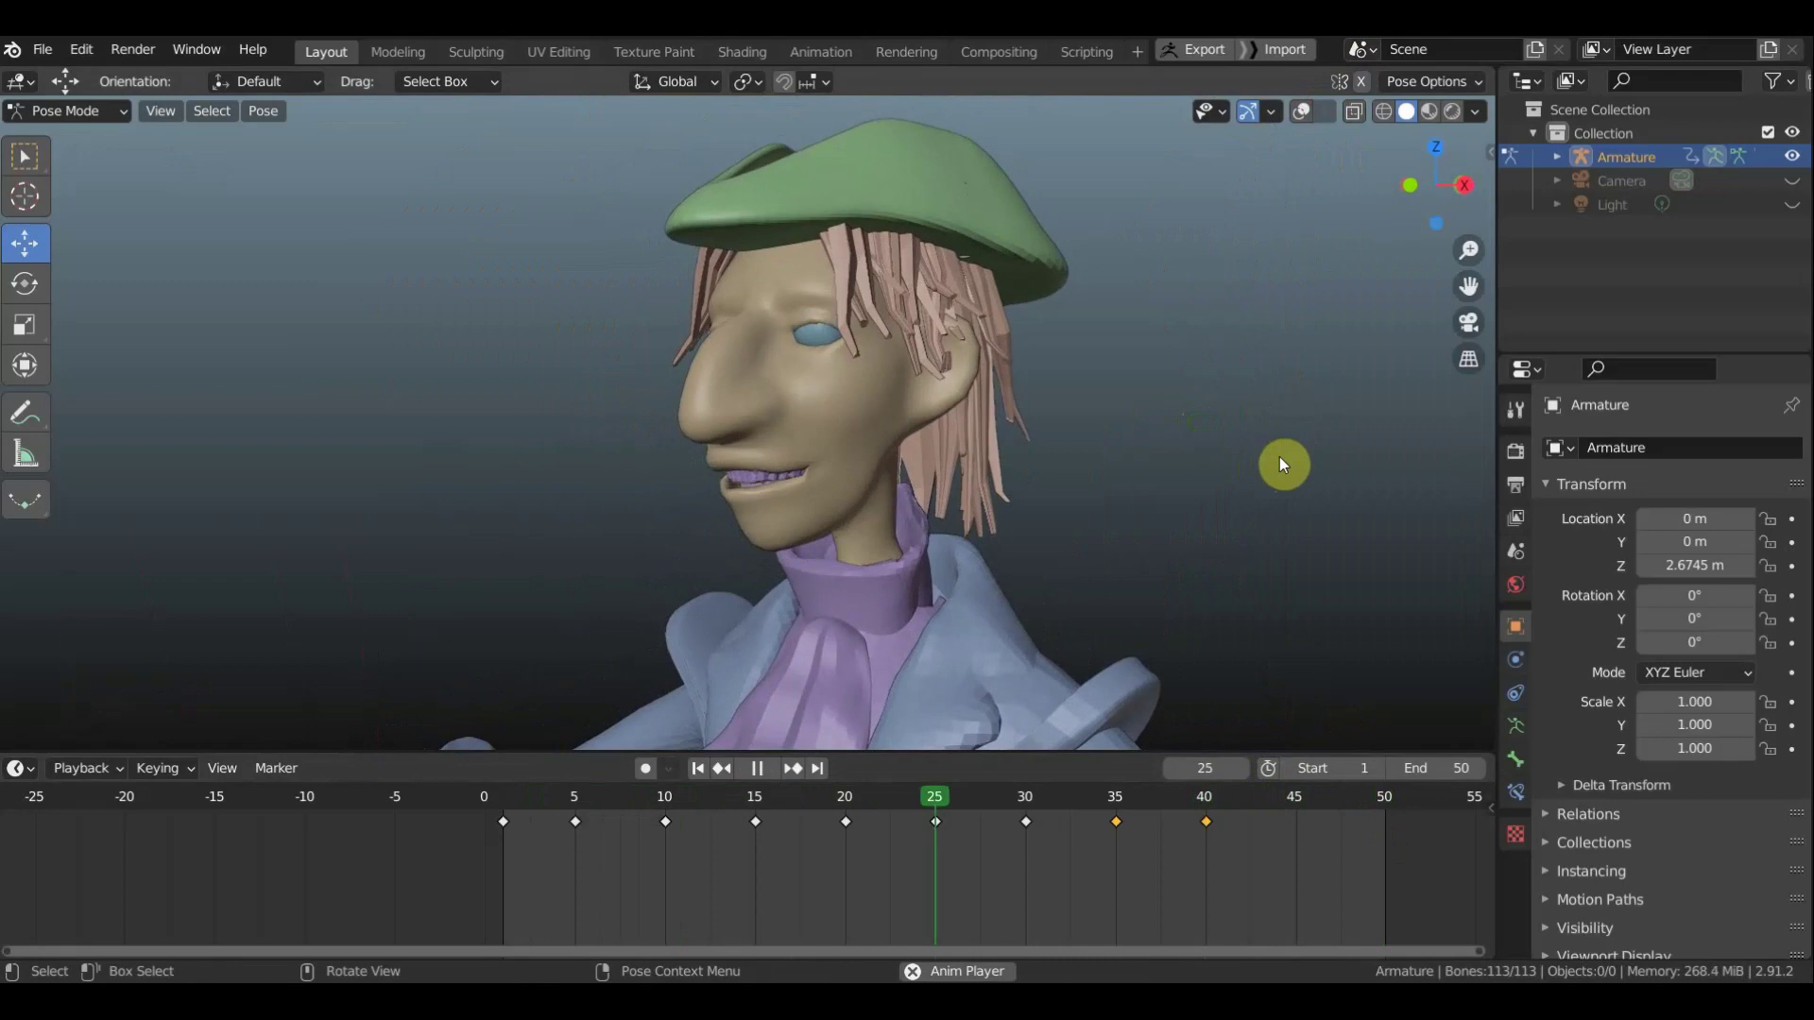
key("space")
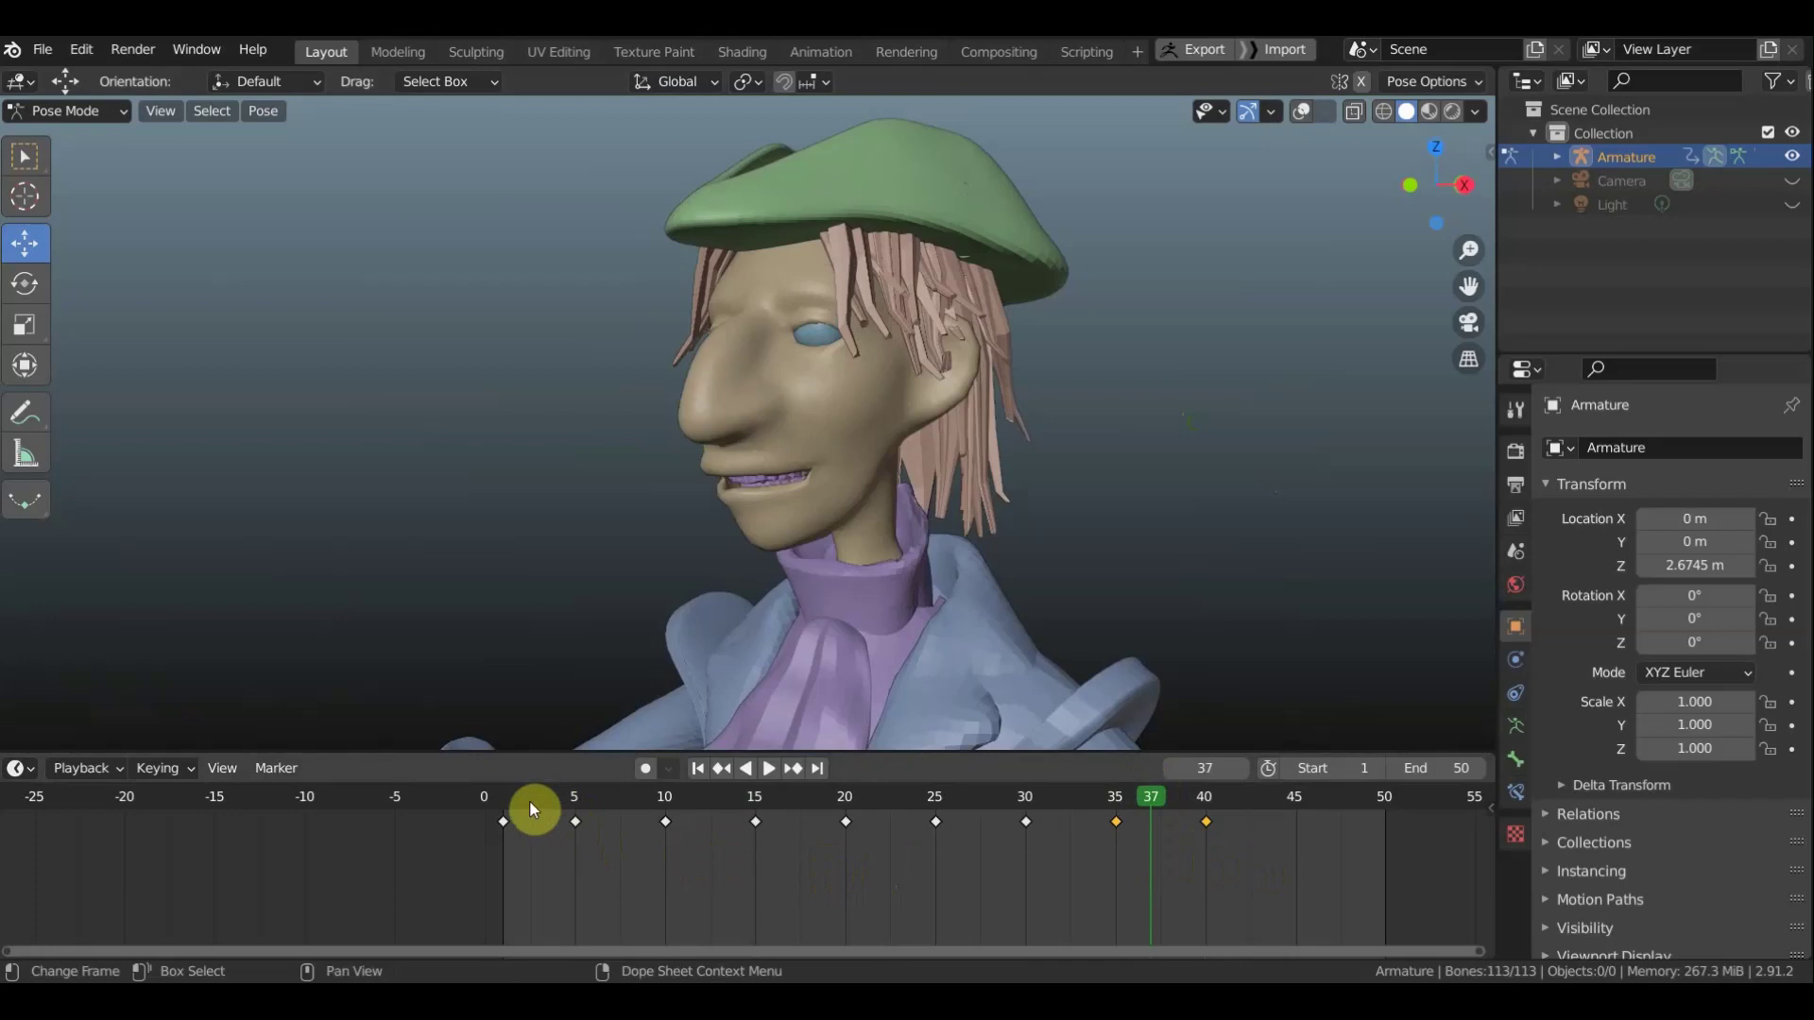
left_click_drag(529, 801, 506, 797)
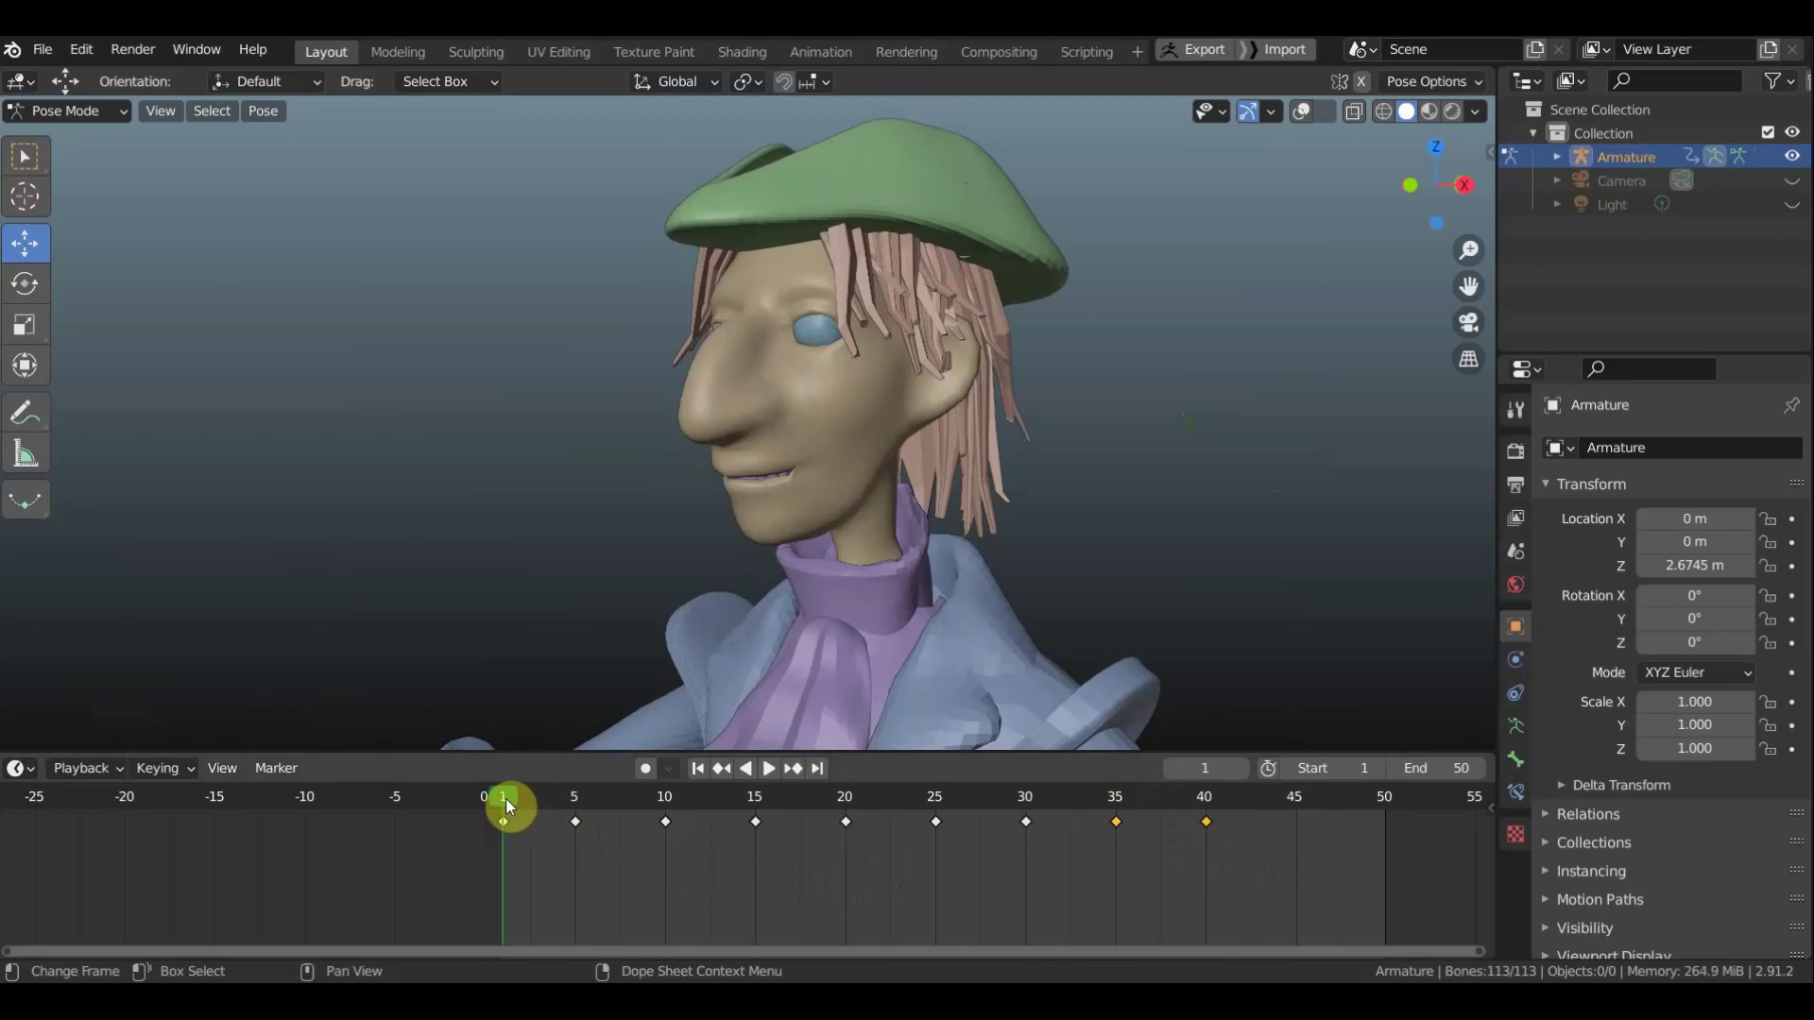
key("space")
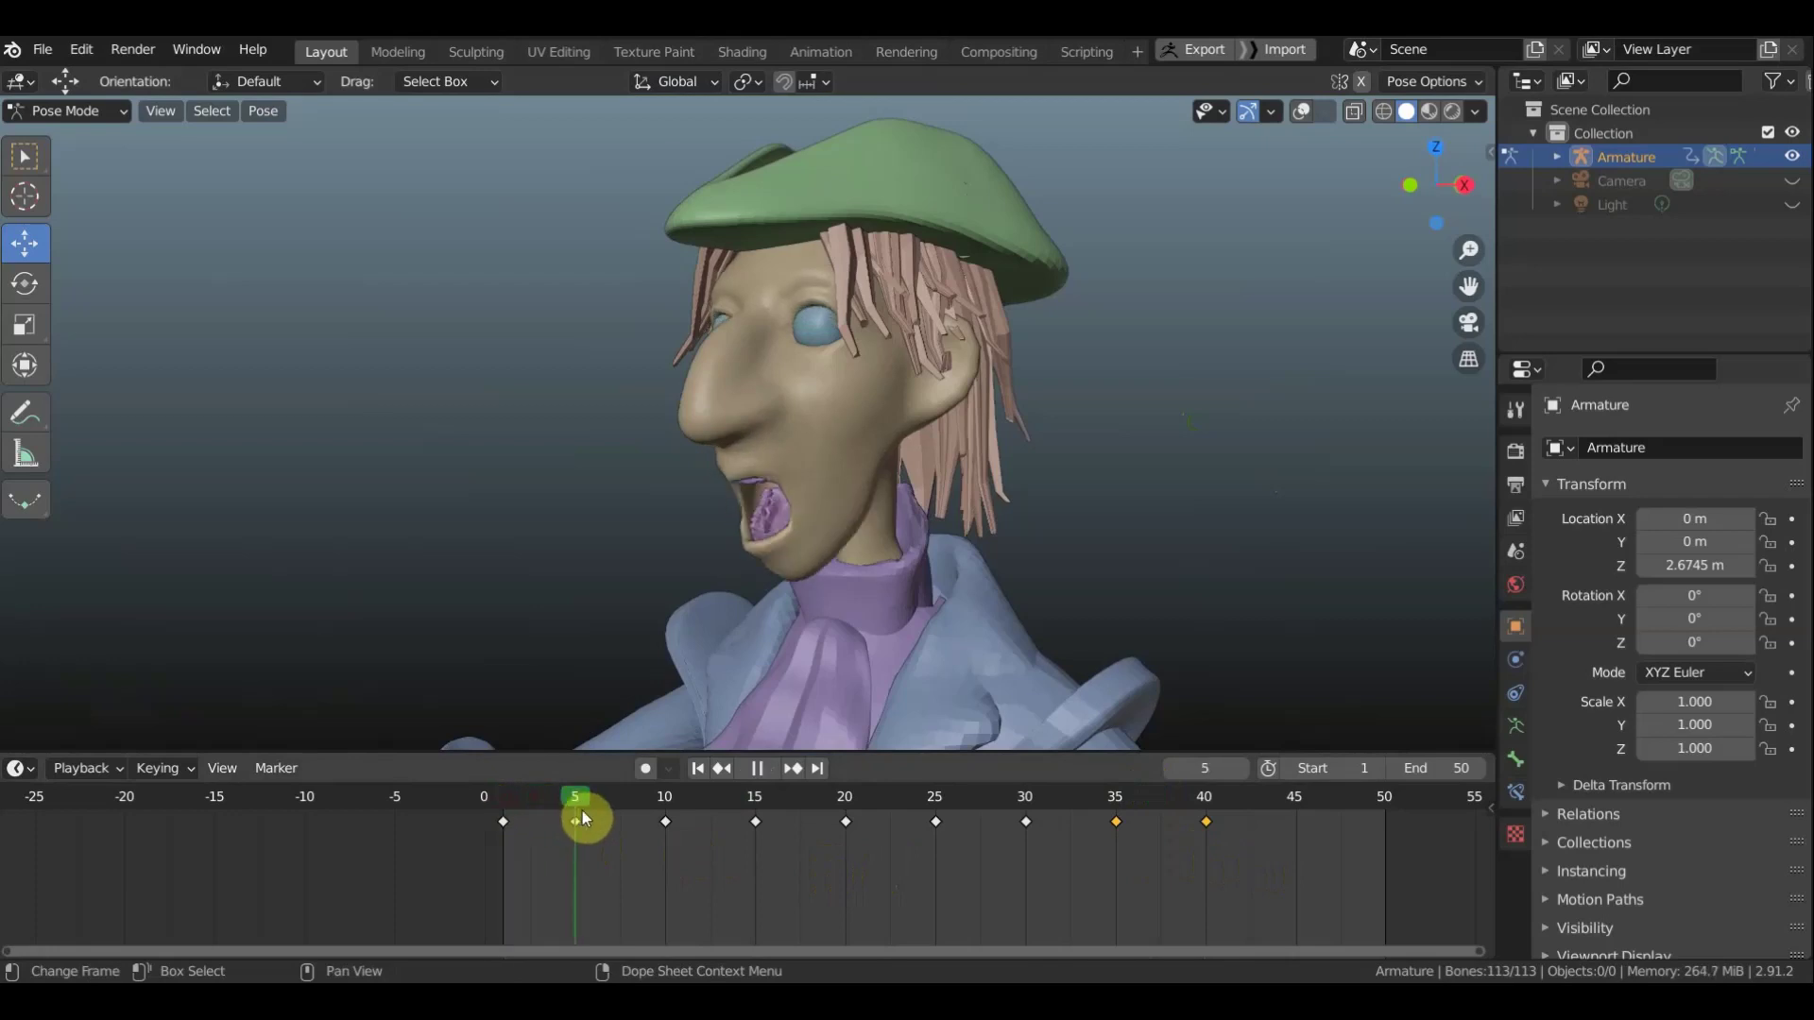
left_click_drag(582, 811, 669, 826)
left_click_drag(1287, 879, 744, 793)
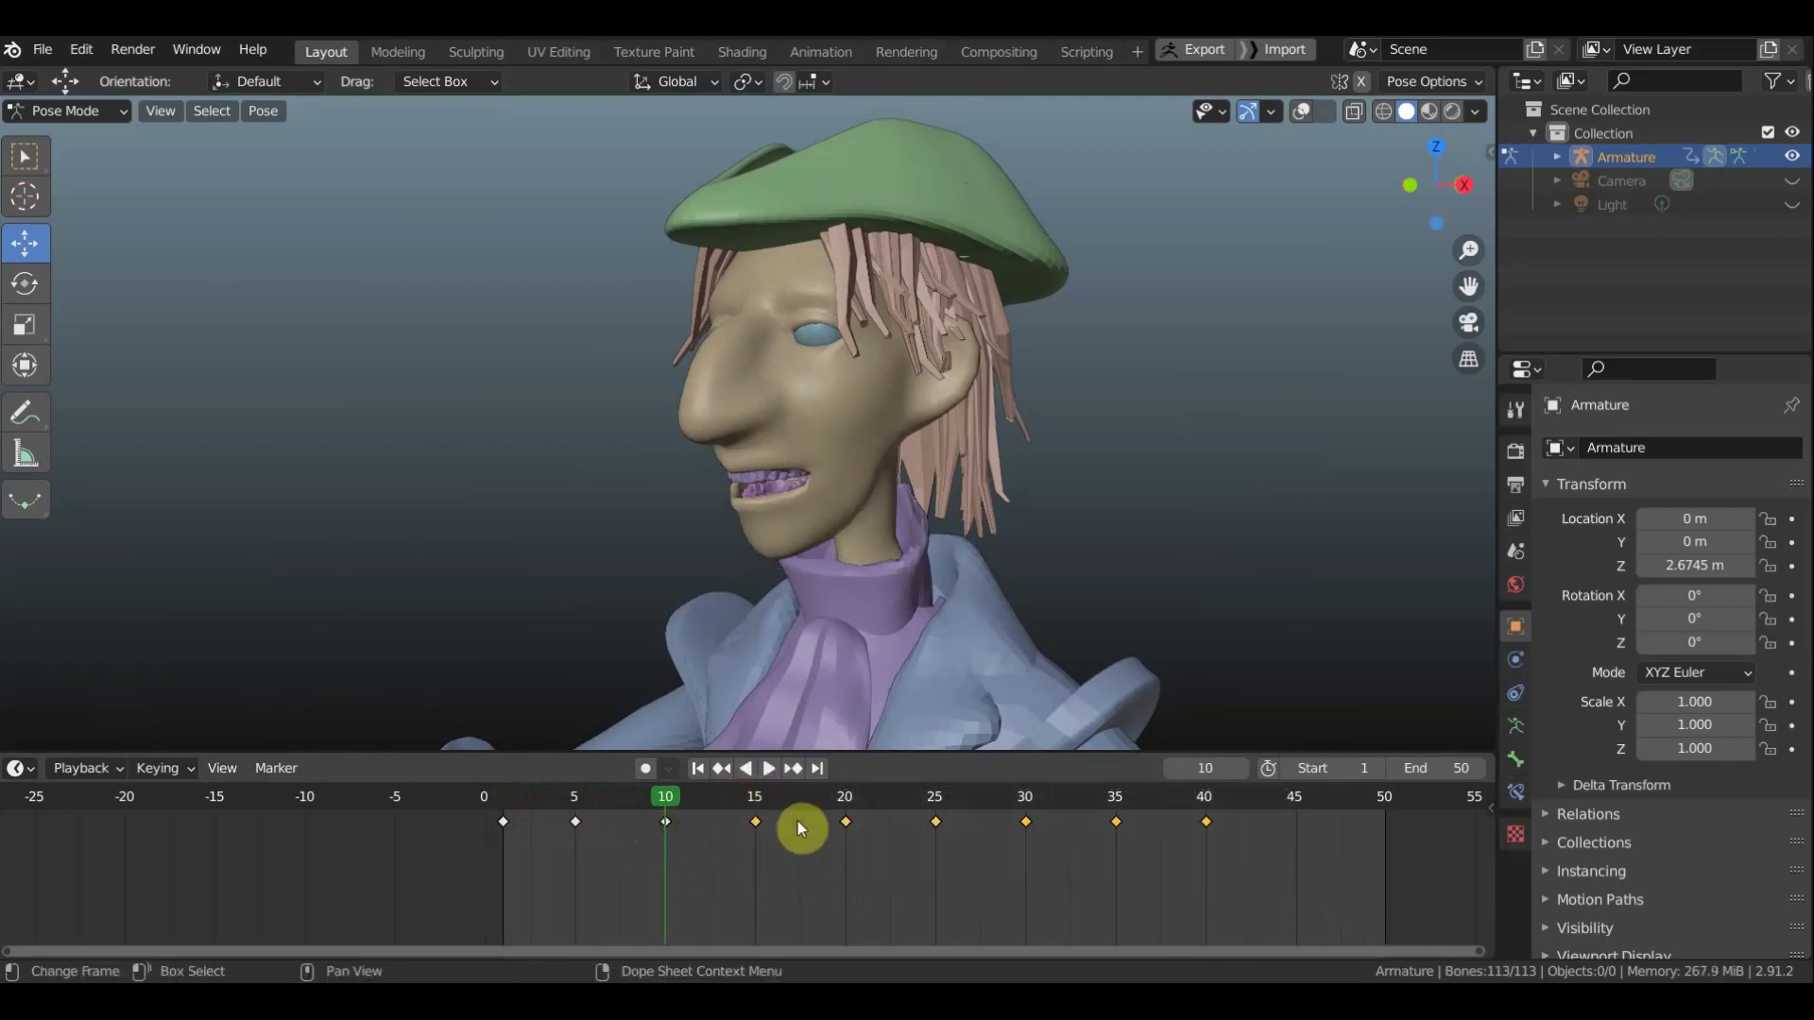
Shift the selected keyframes 10 frames later and replay from frame 1
key("g")
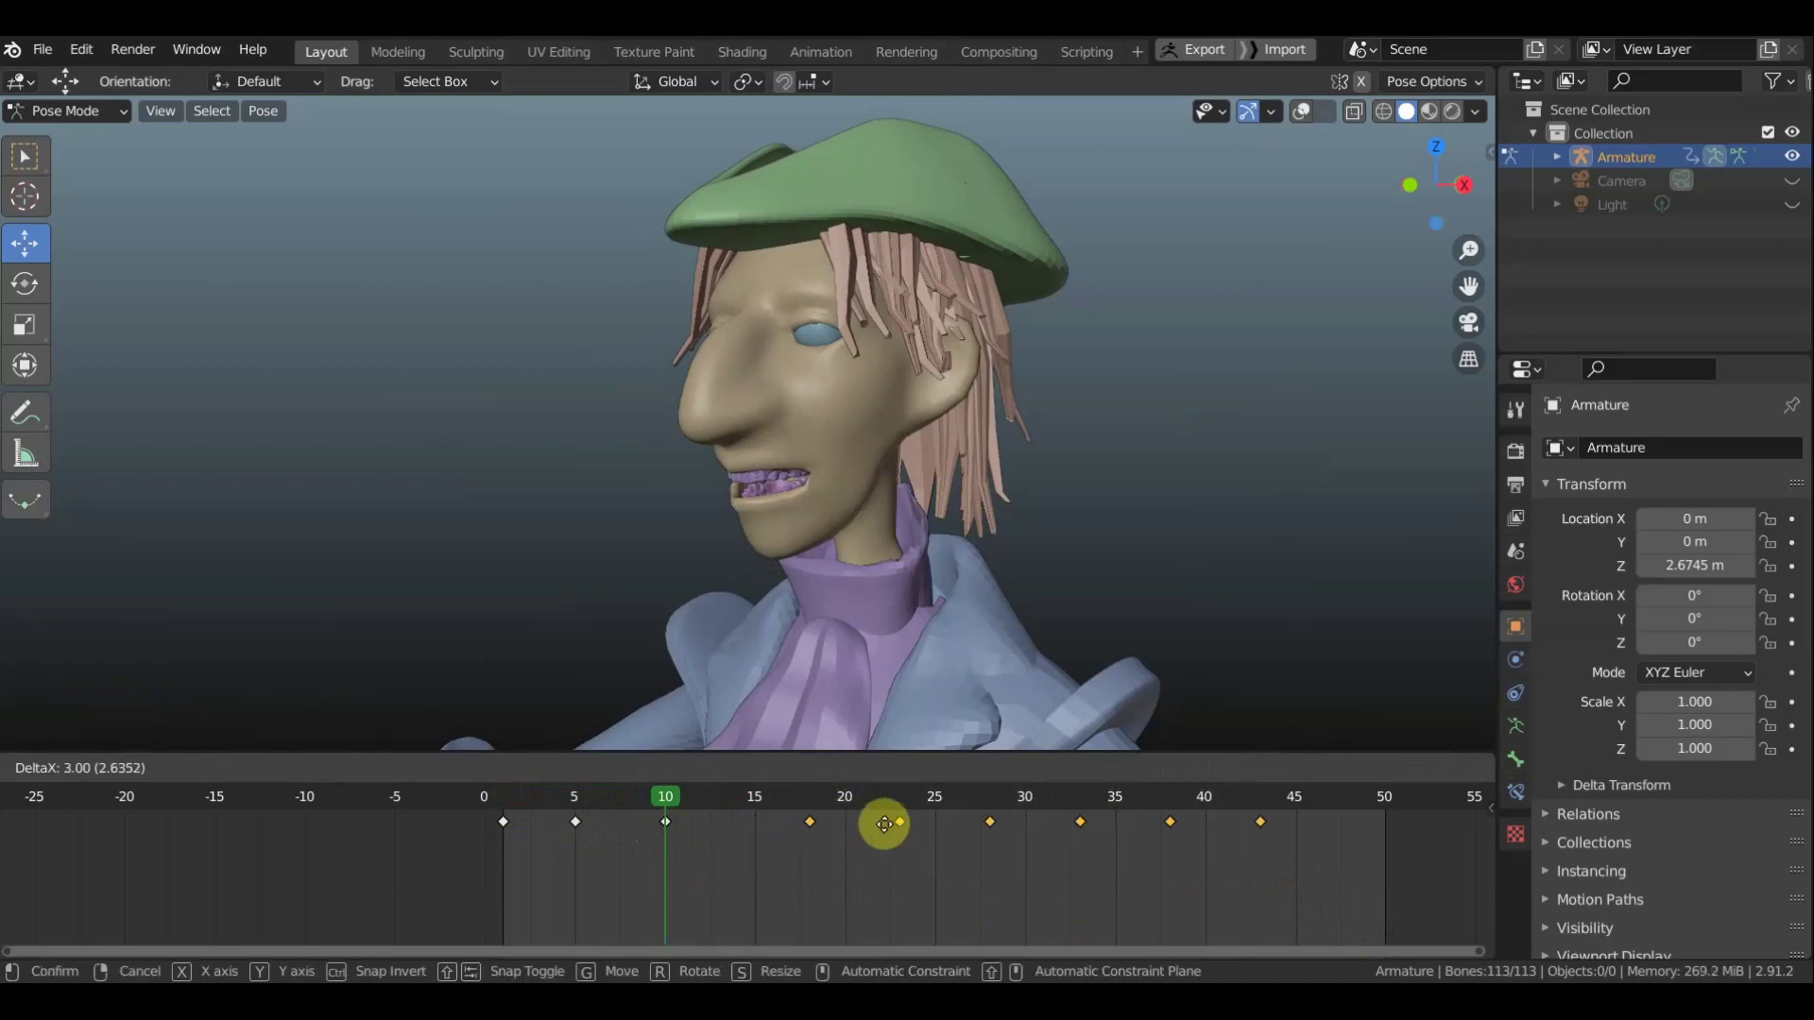
left_click(963, 829)
left_click_drag(635, 801, 508, 794)
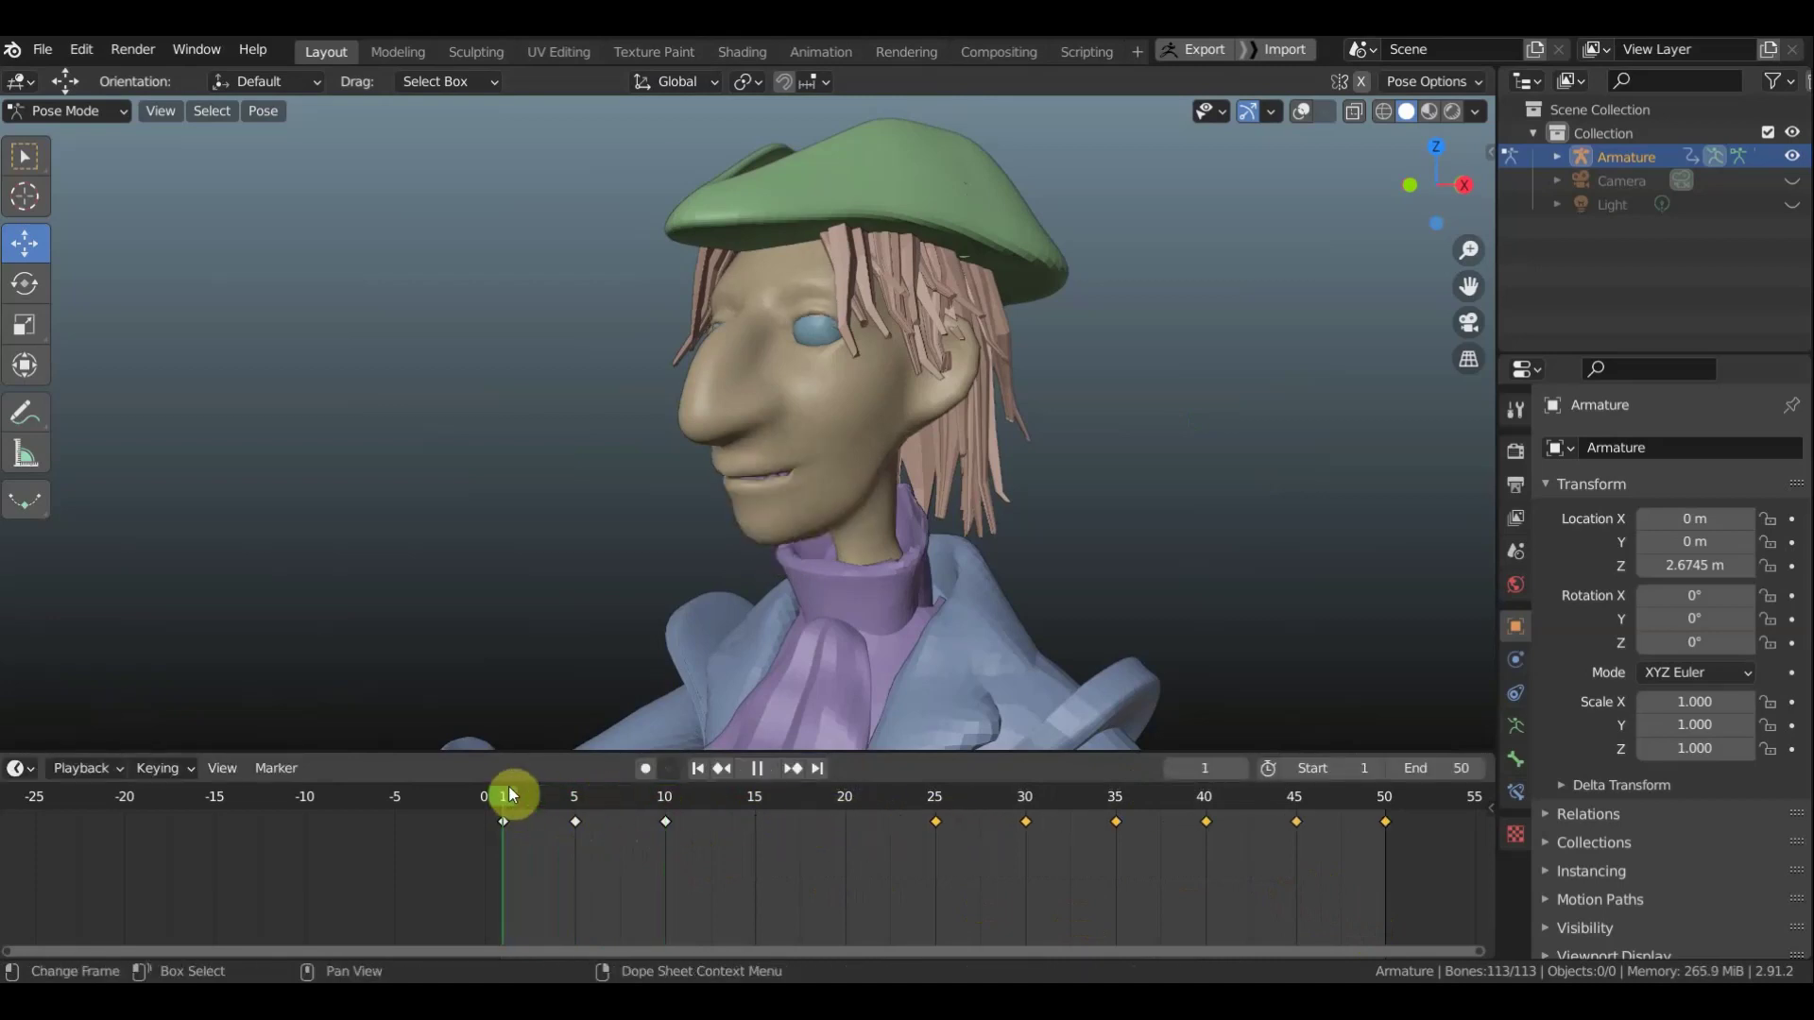
key("space")
key("space")
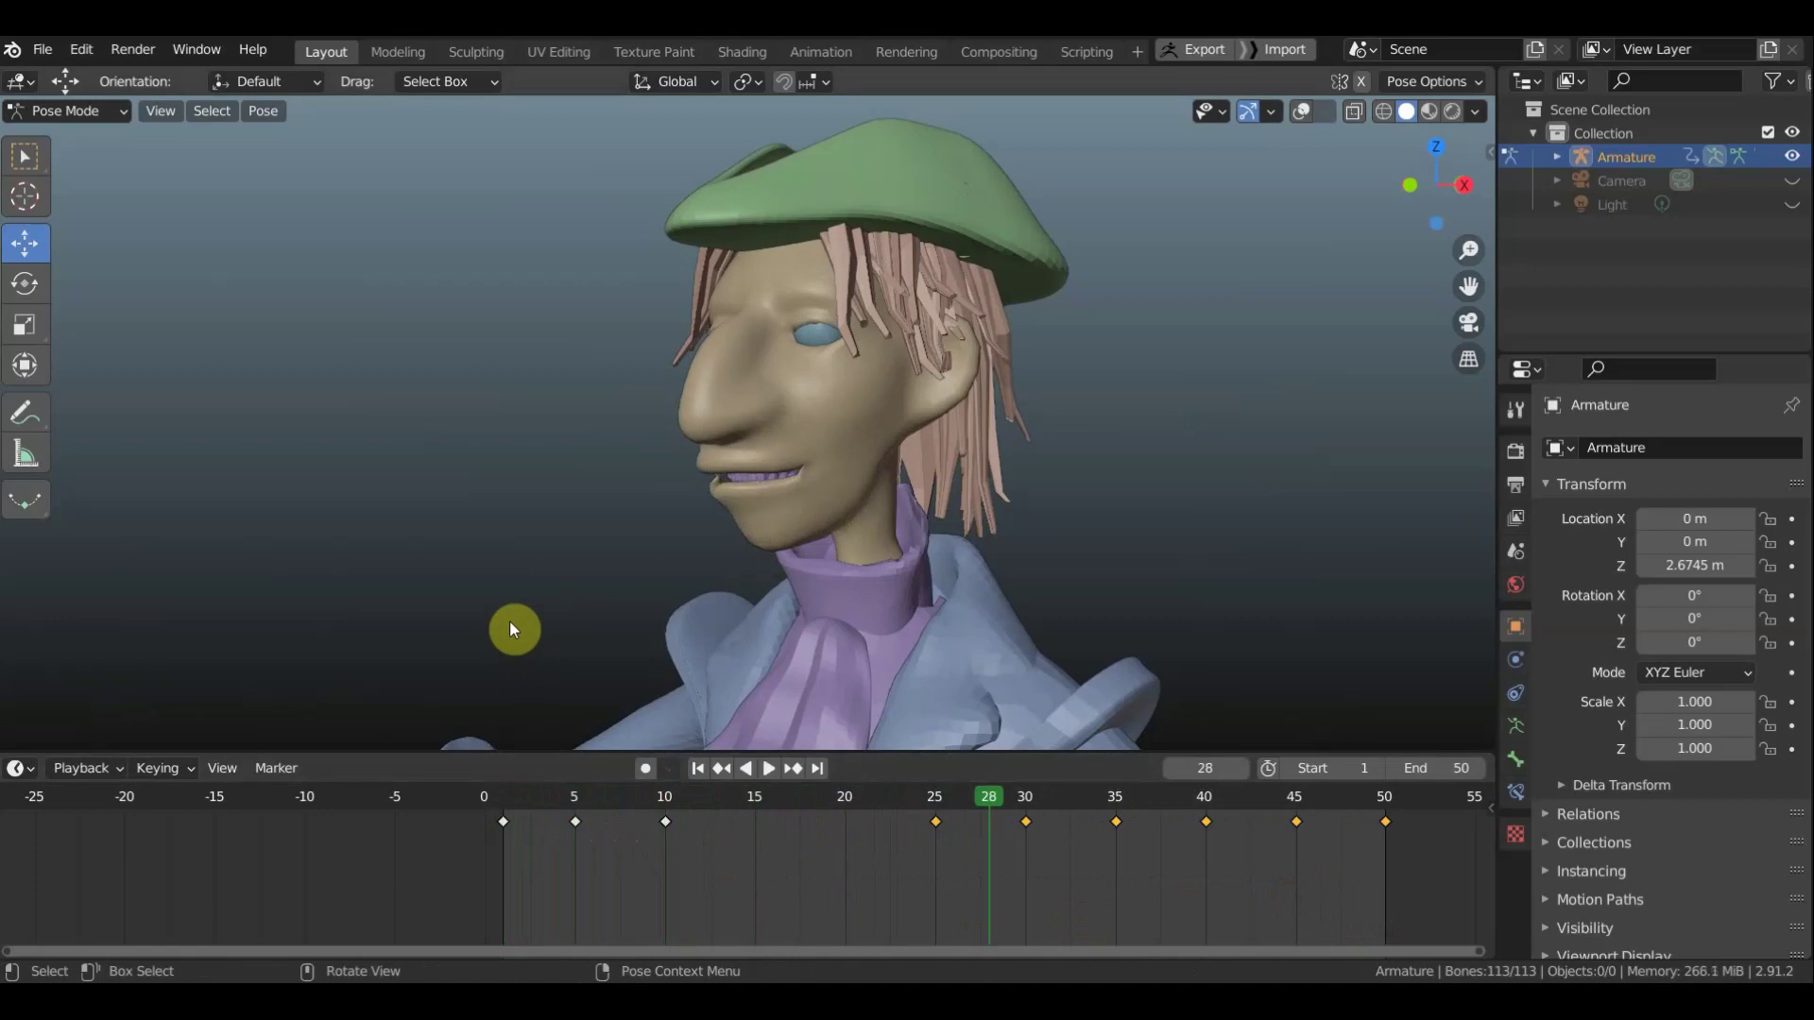
Slide the frame-25 keyframe back to frame 16
left_click(937, 835)
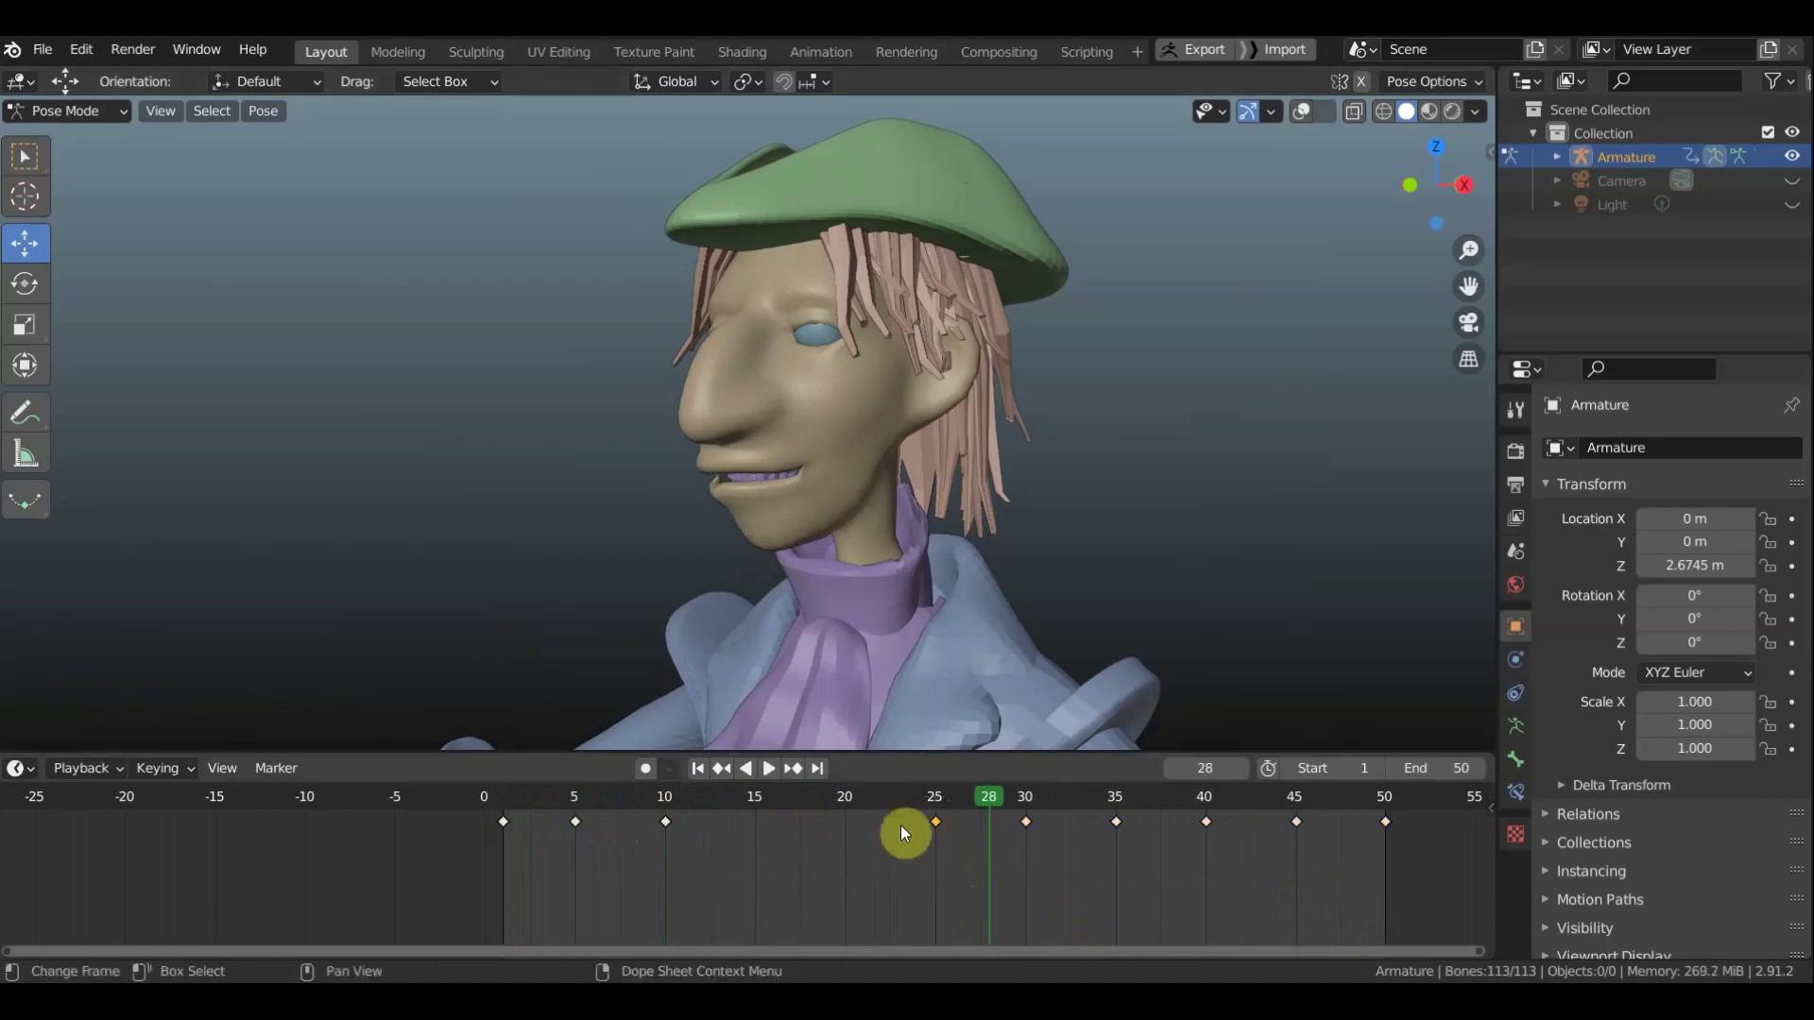
key("g")
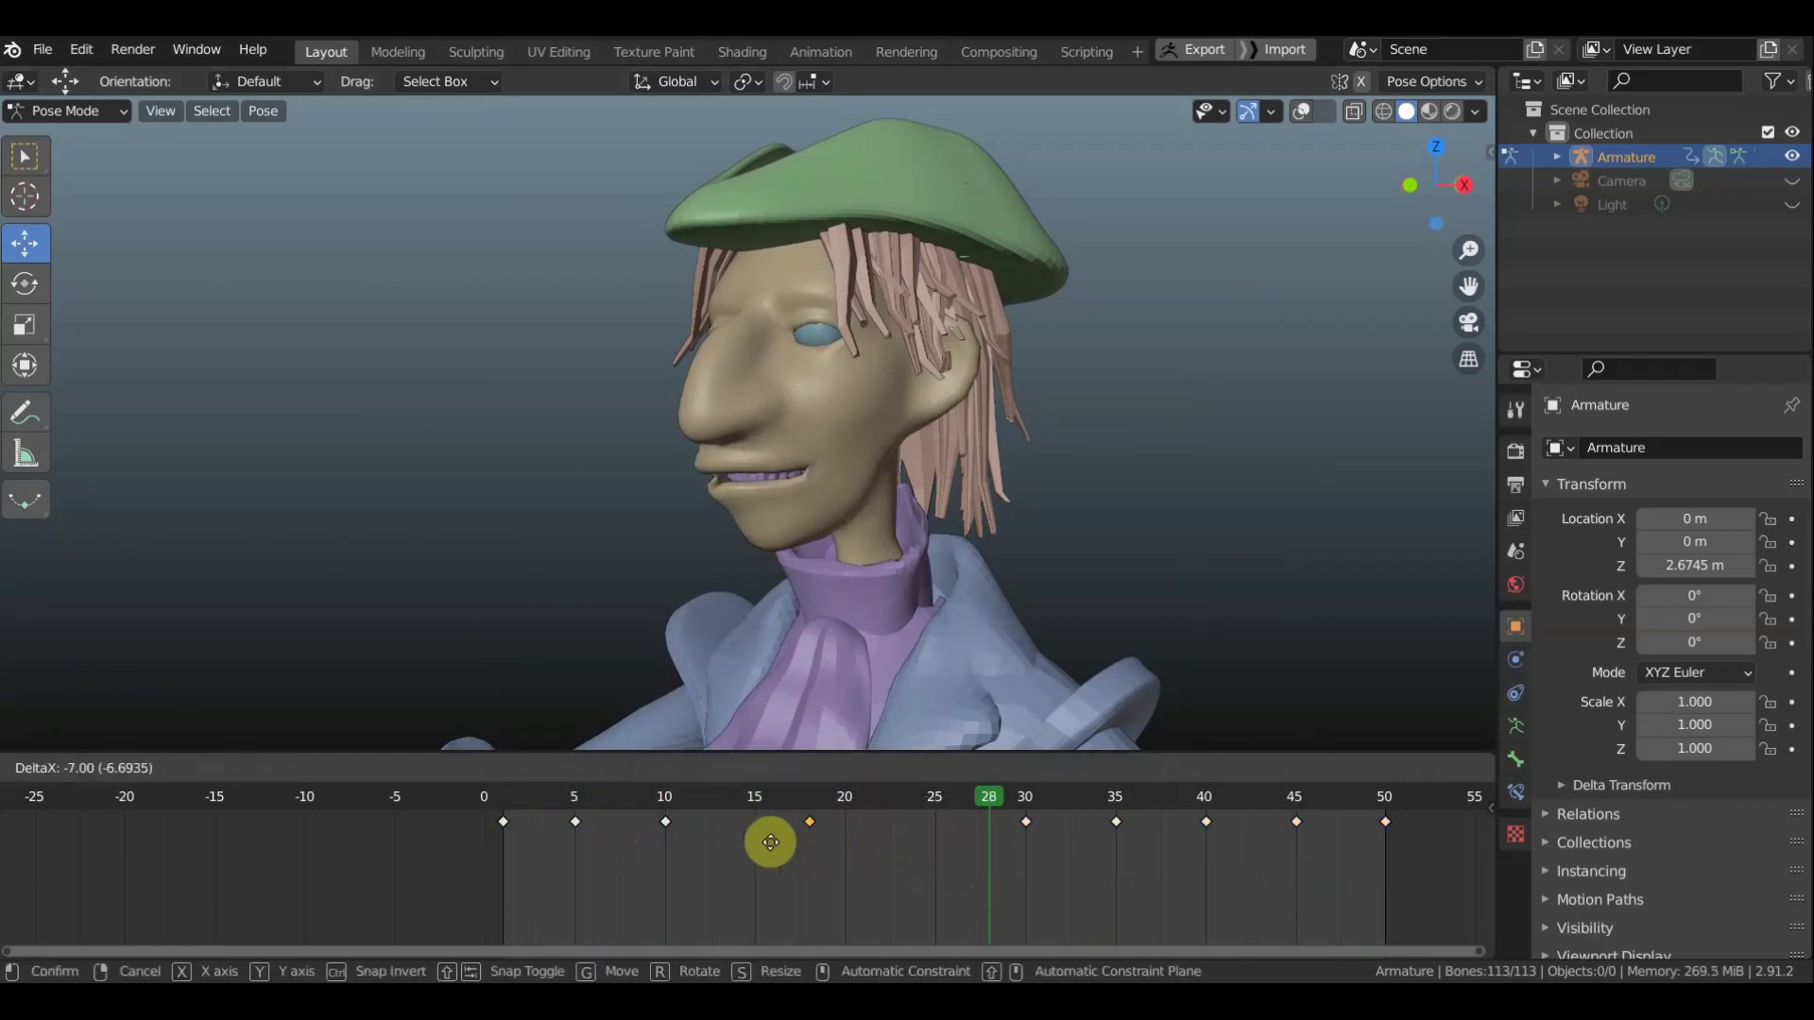
left_click_drag(753, 842, 738, 843)
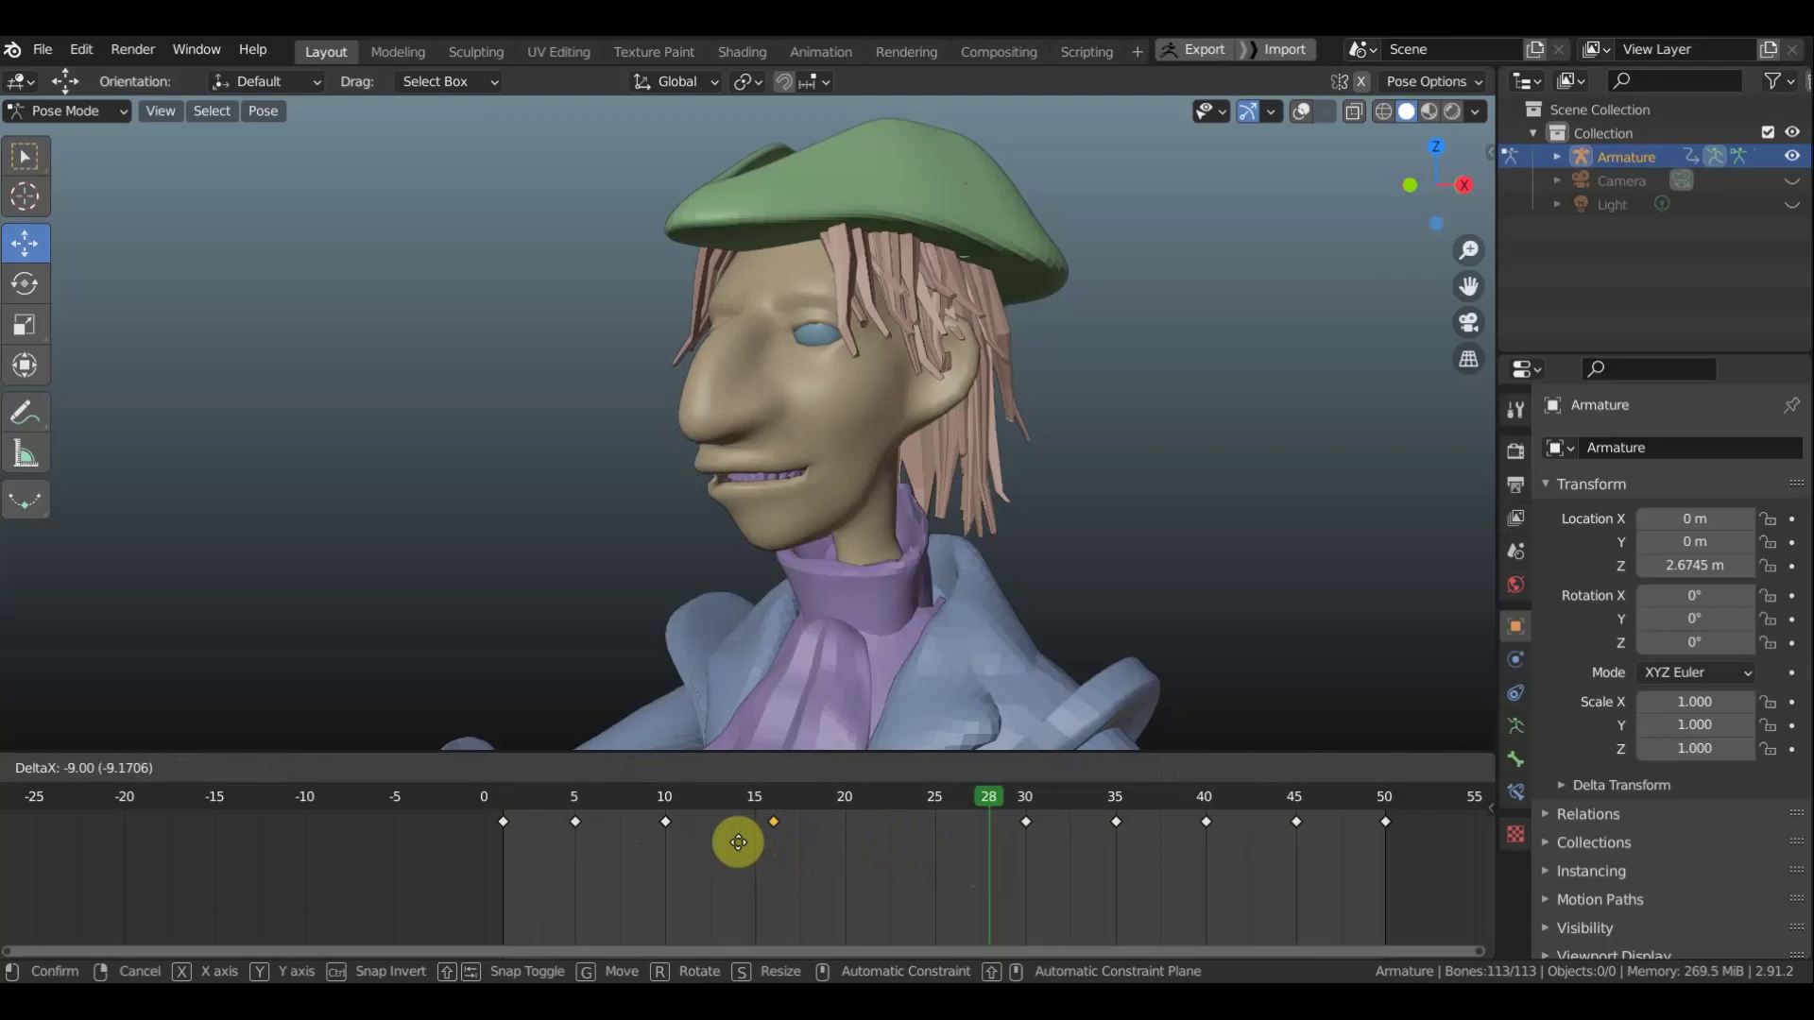
left_click(738, 843)
Shift the frame-10 and frame-16 keys two frames later and move the frame-6 key to 7
left_click(1026, 824)
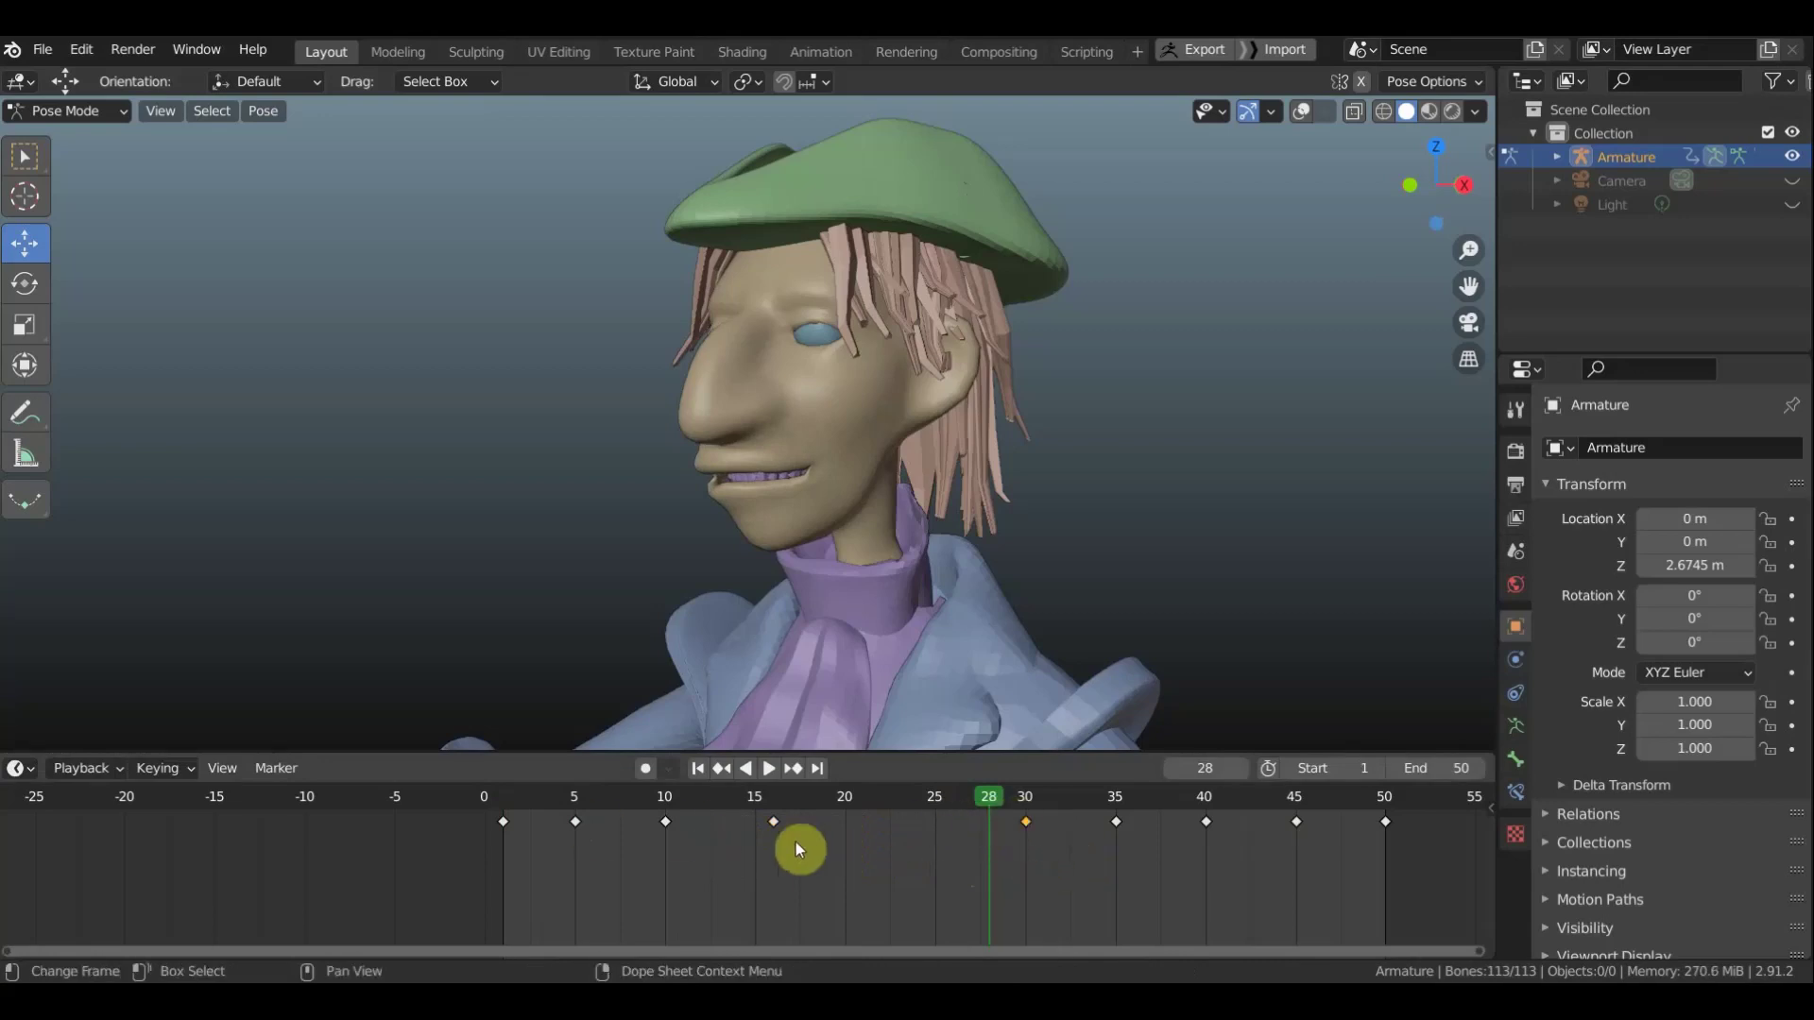
left_click_drag(819, 848, 728, 807)
left_click_drag(843, 866, 652, 821)
key("g")
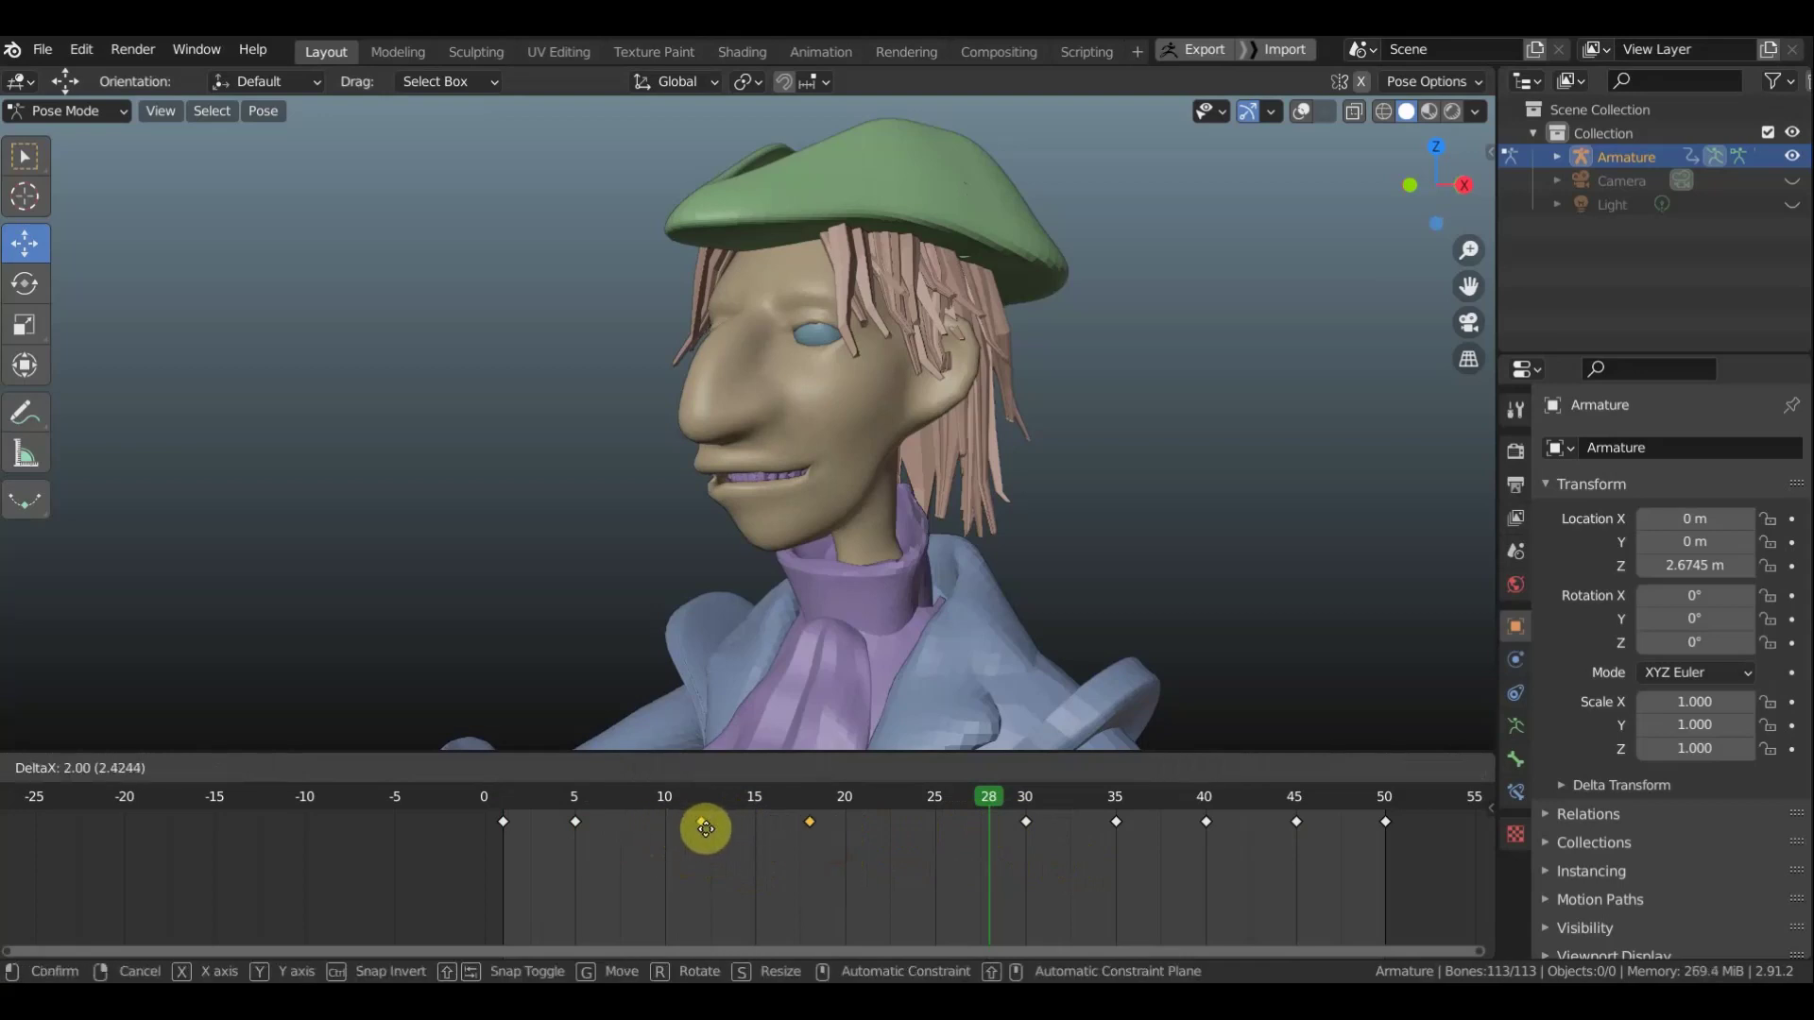
left_click(717, 829)
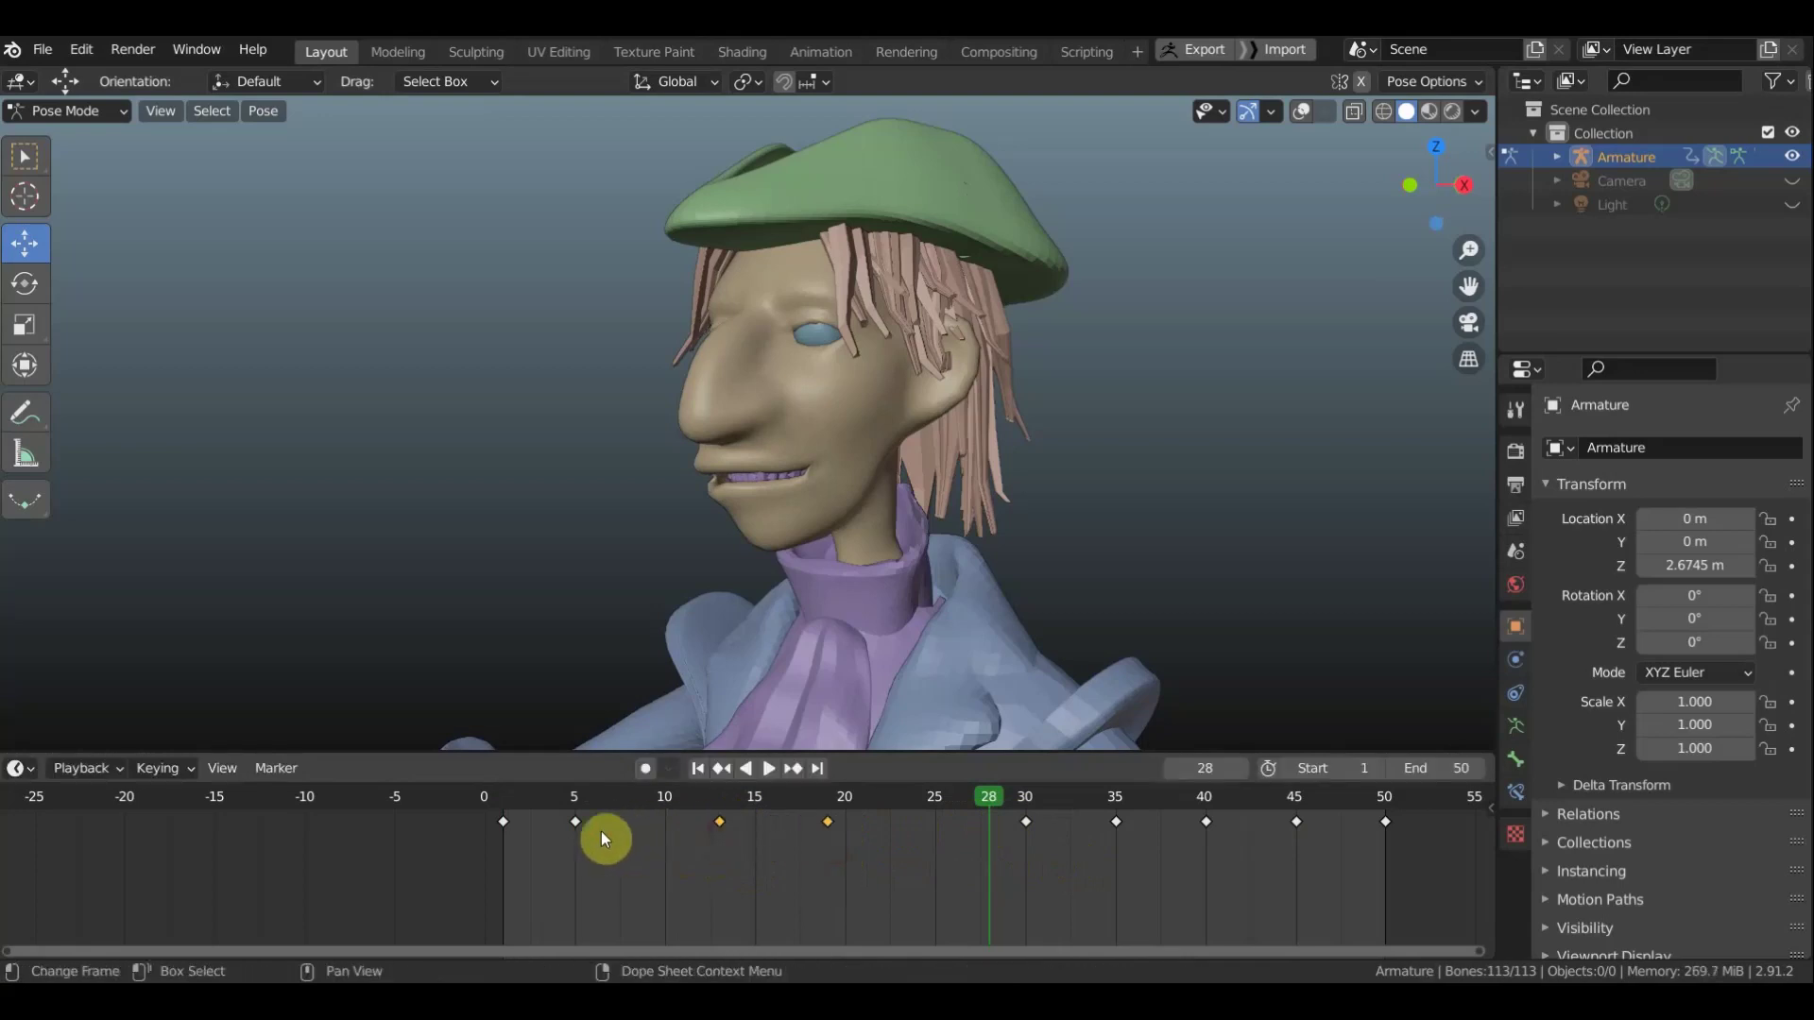
left_click_drag(575, 821, 619, 824)
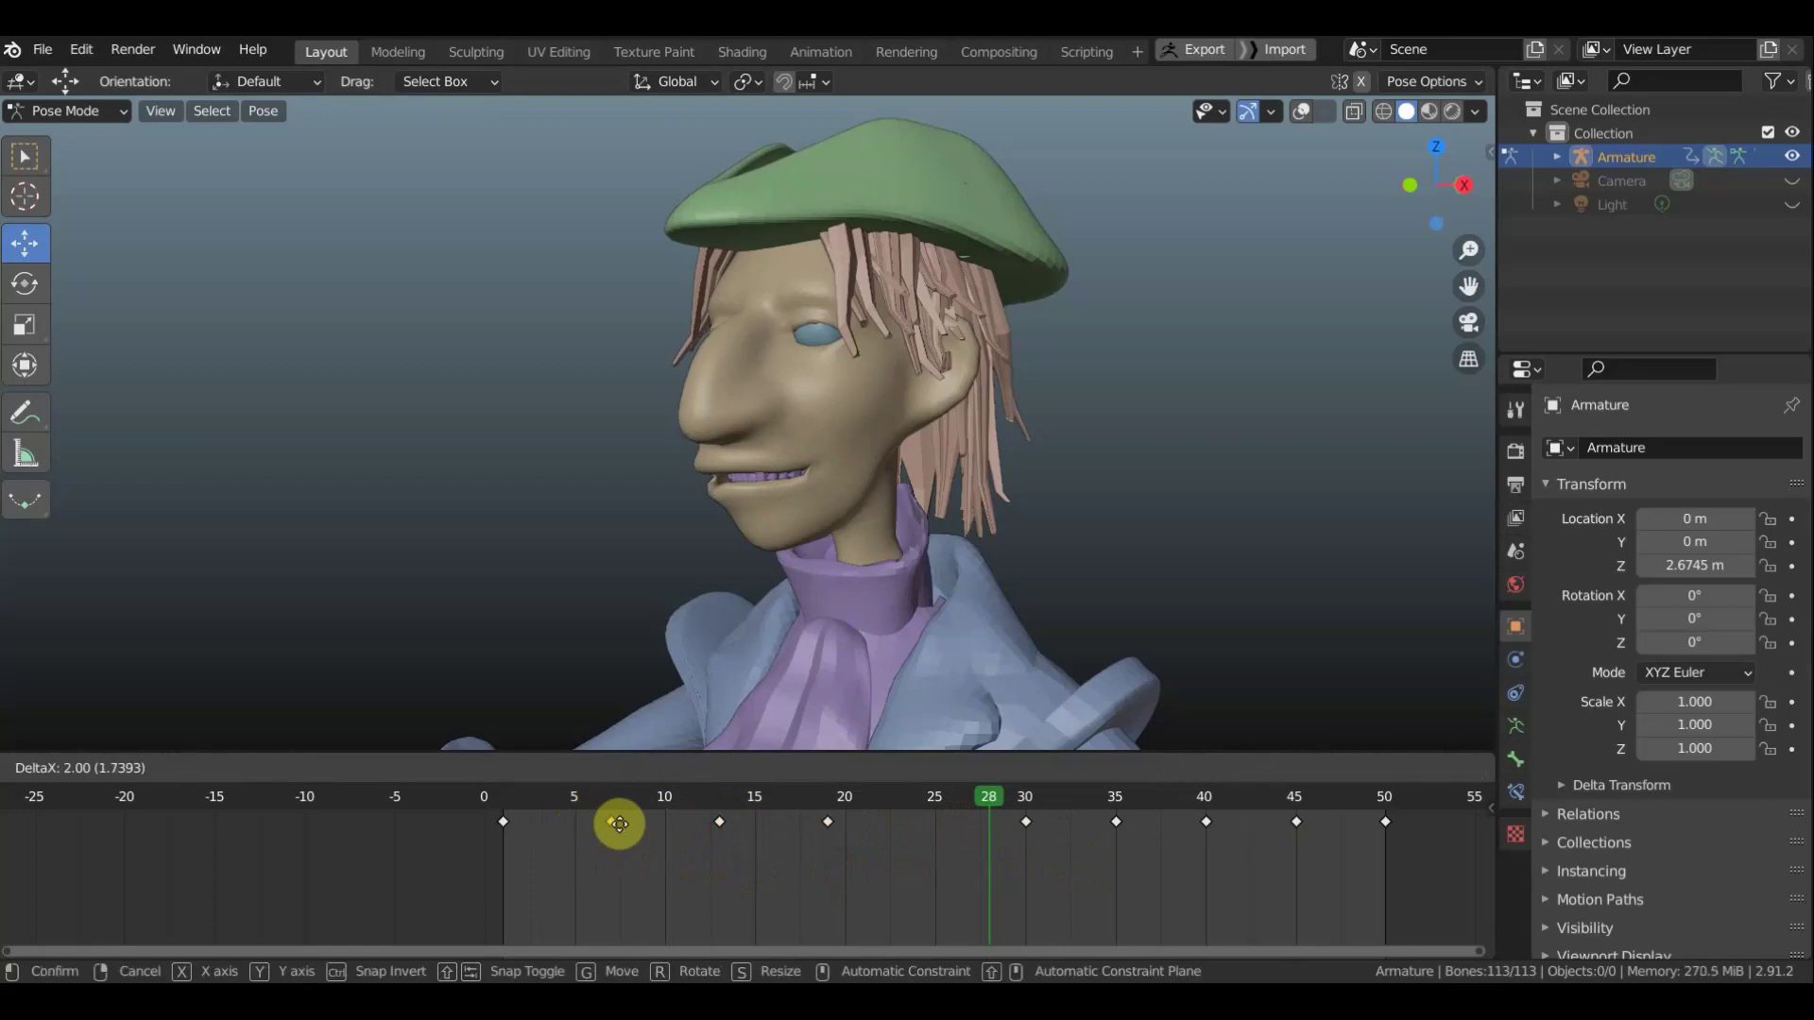
left_click(619, 824)
Nudge the early keys onto frames 8, 16 and 24, then start playback
scroll(655, 853, "up", 2)
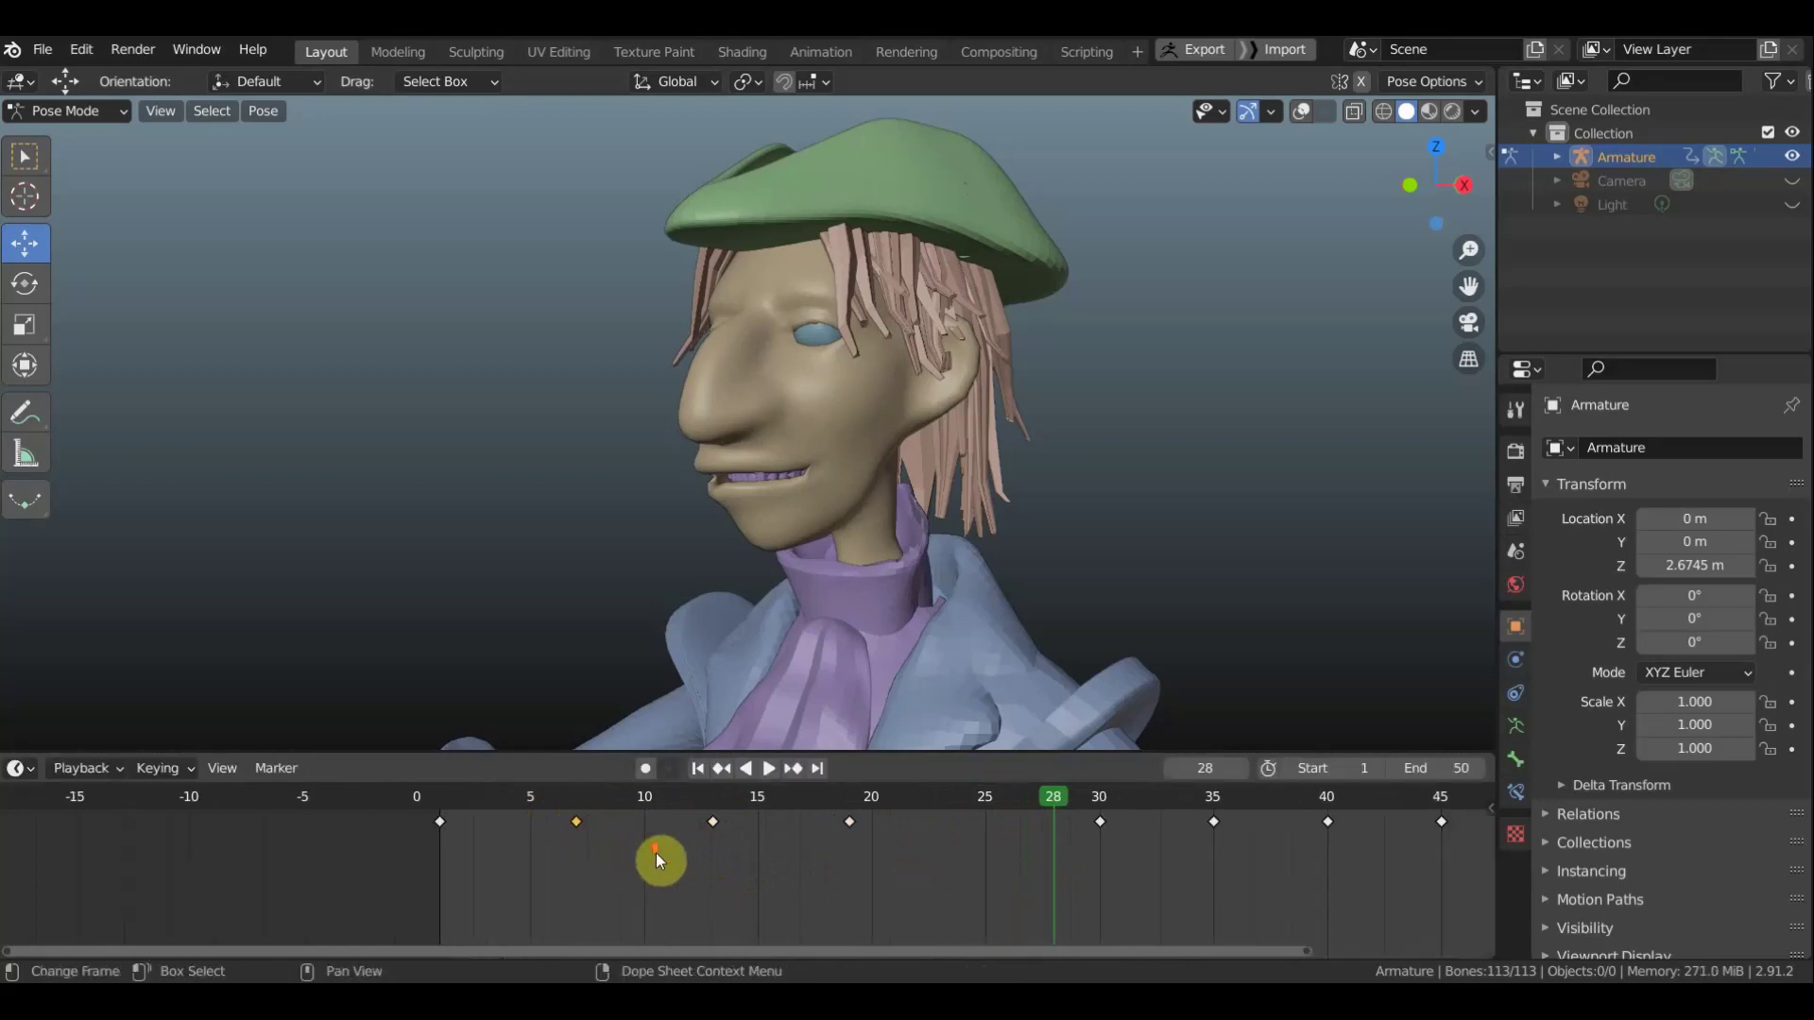
scroll(699, 859, "up", 3)
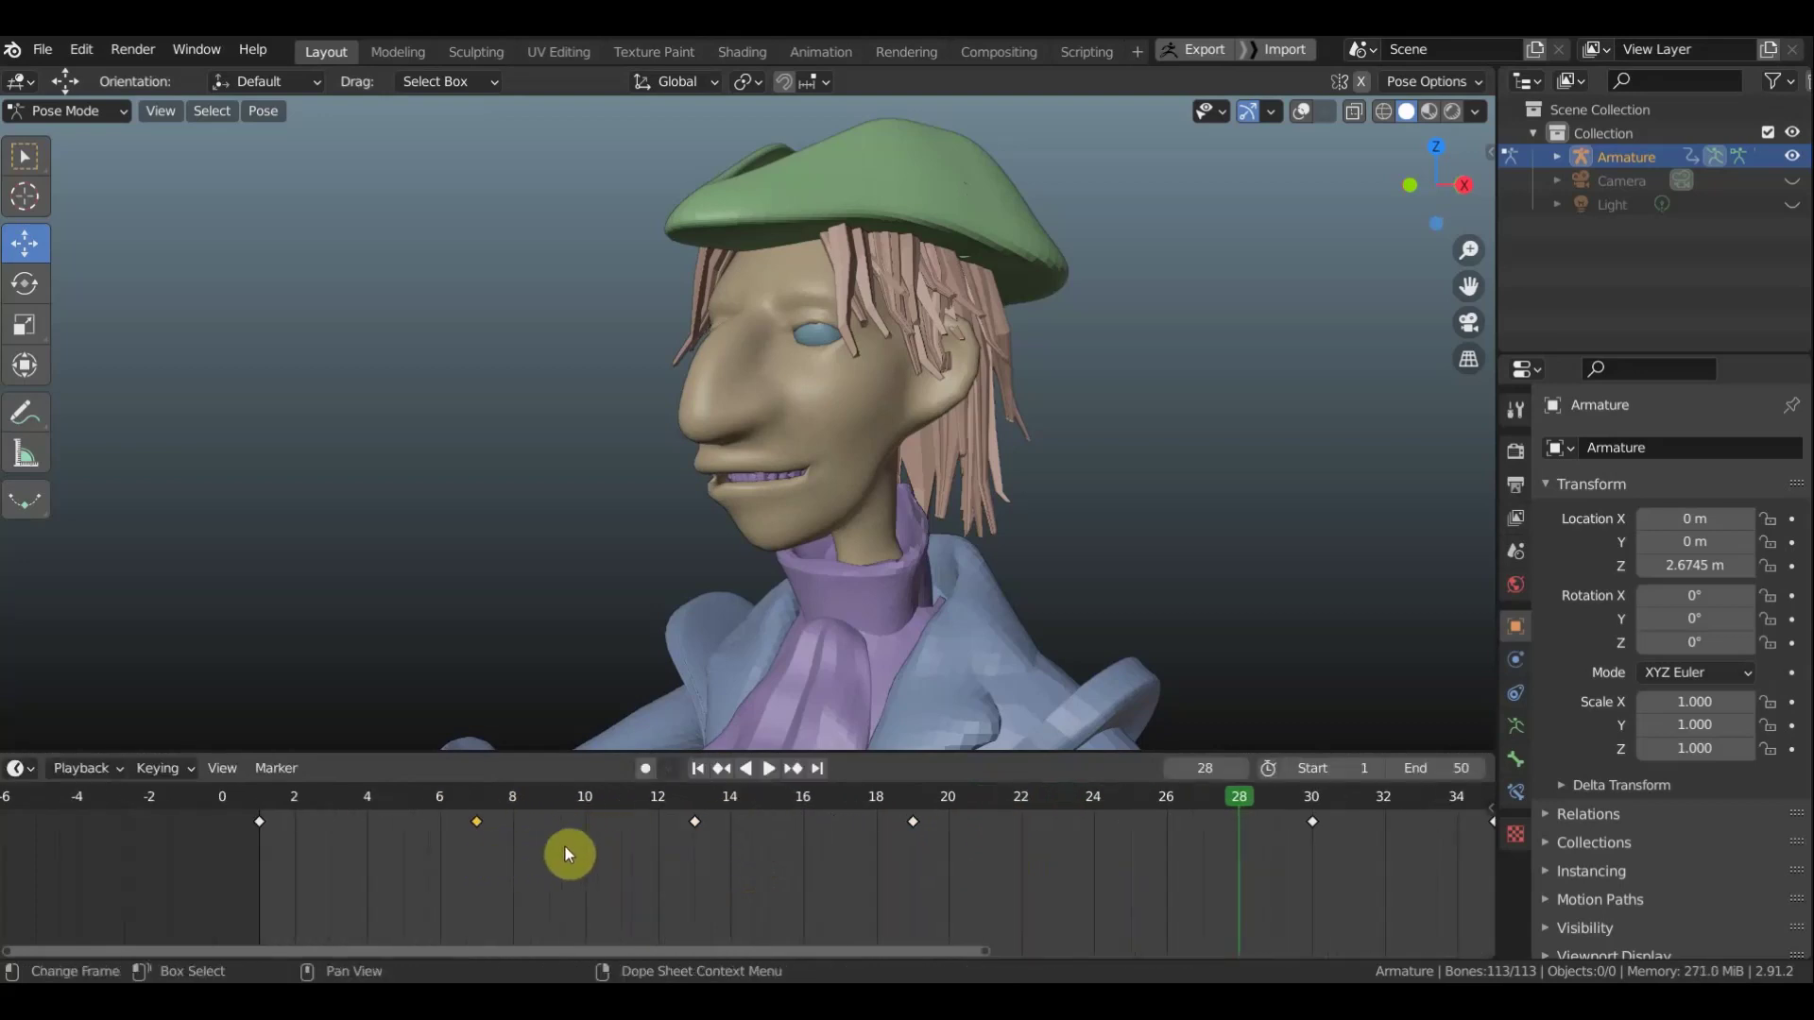
left_click_drag(686, 820, 723, 830)
left_click_drag(925, 837, 1086, 845)
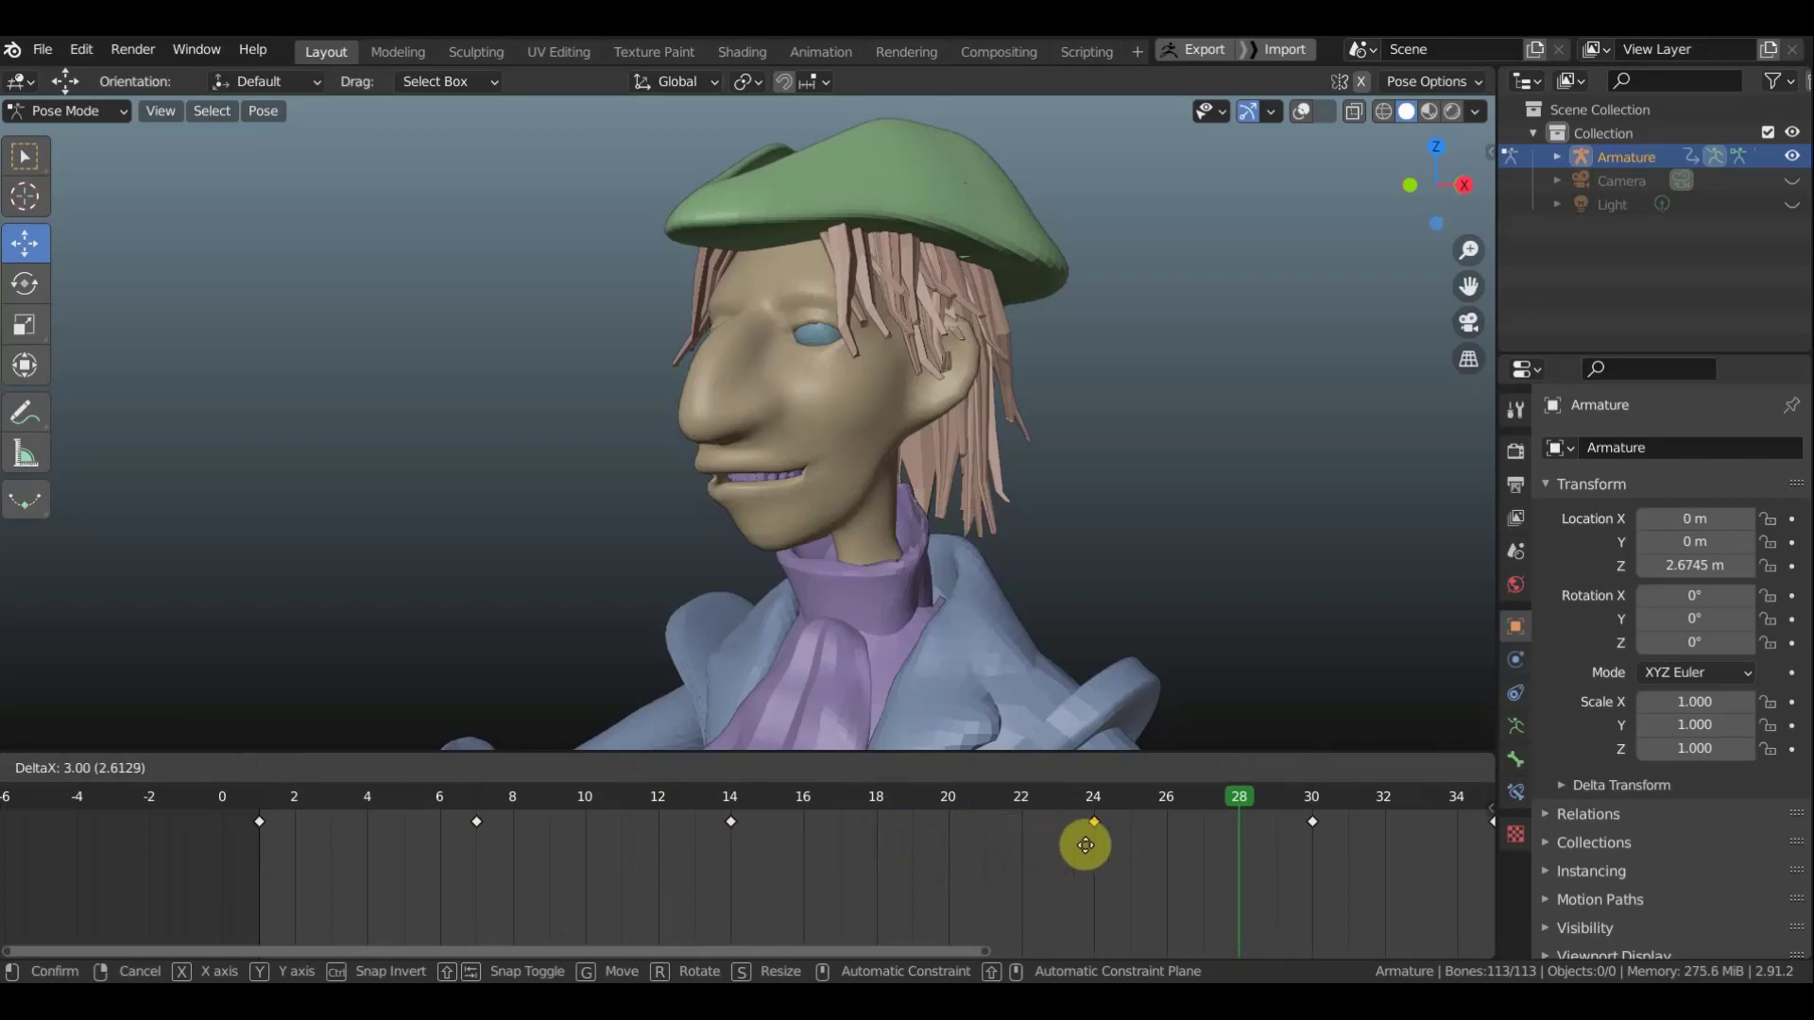
left_click_drag(1085, 844, 1086, 844)
left_click_drag(728, 830, 806, 827)
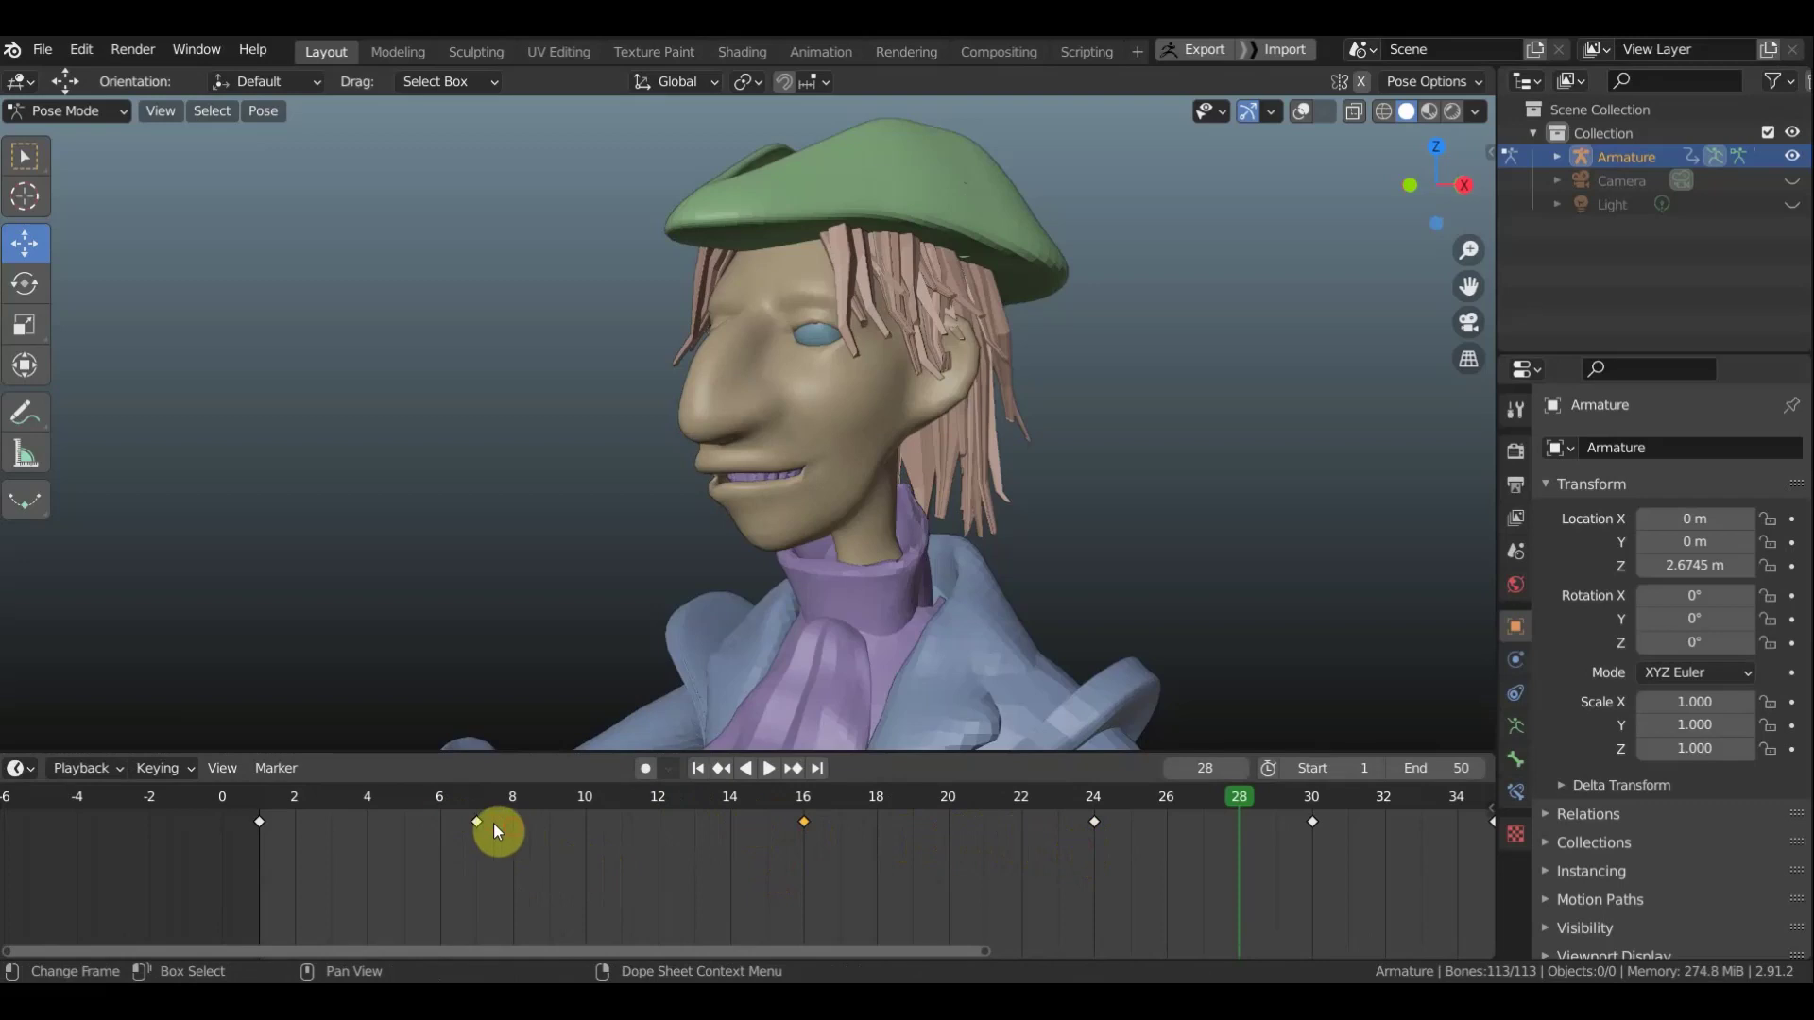
left_click_drag(468, 824, 499, 826)
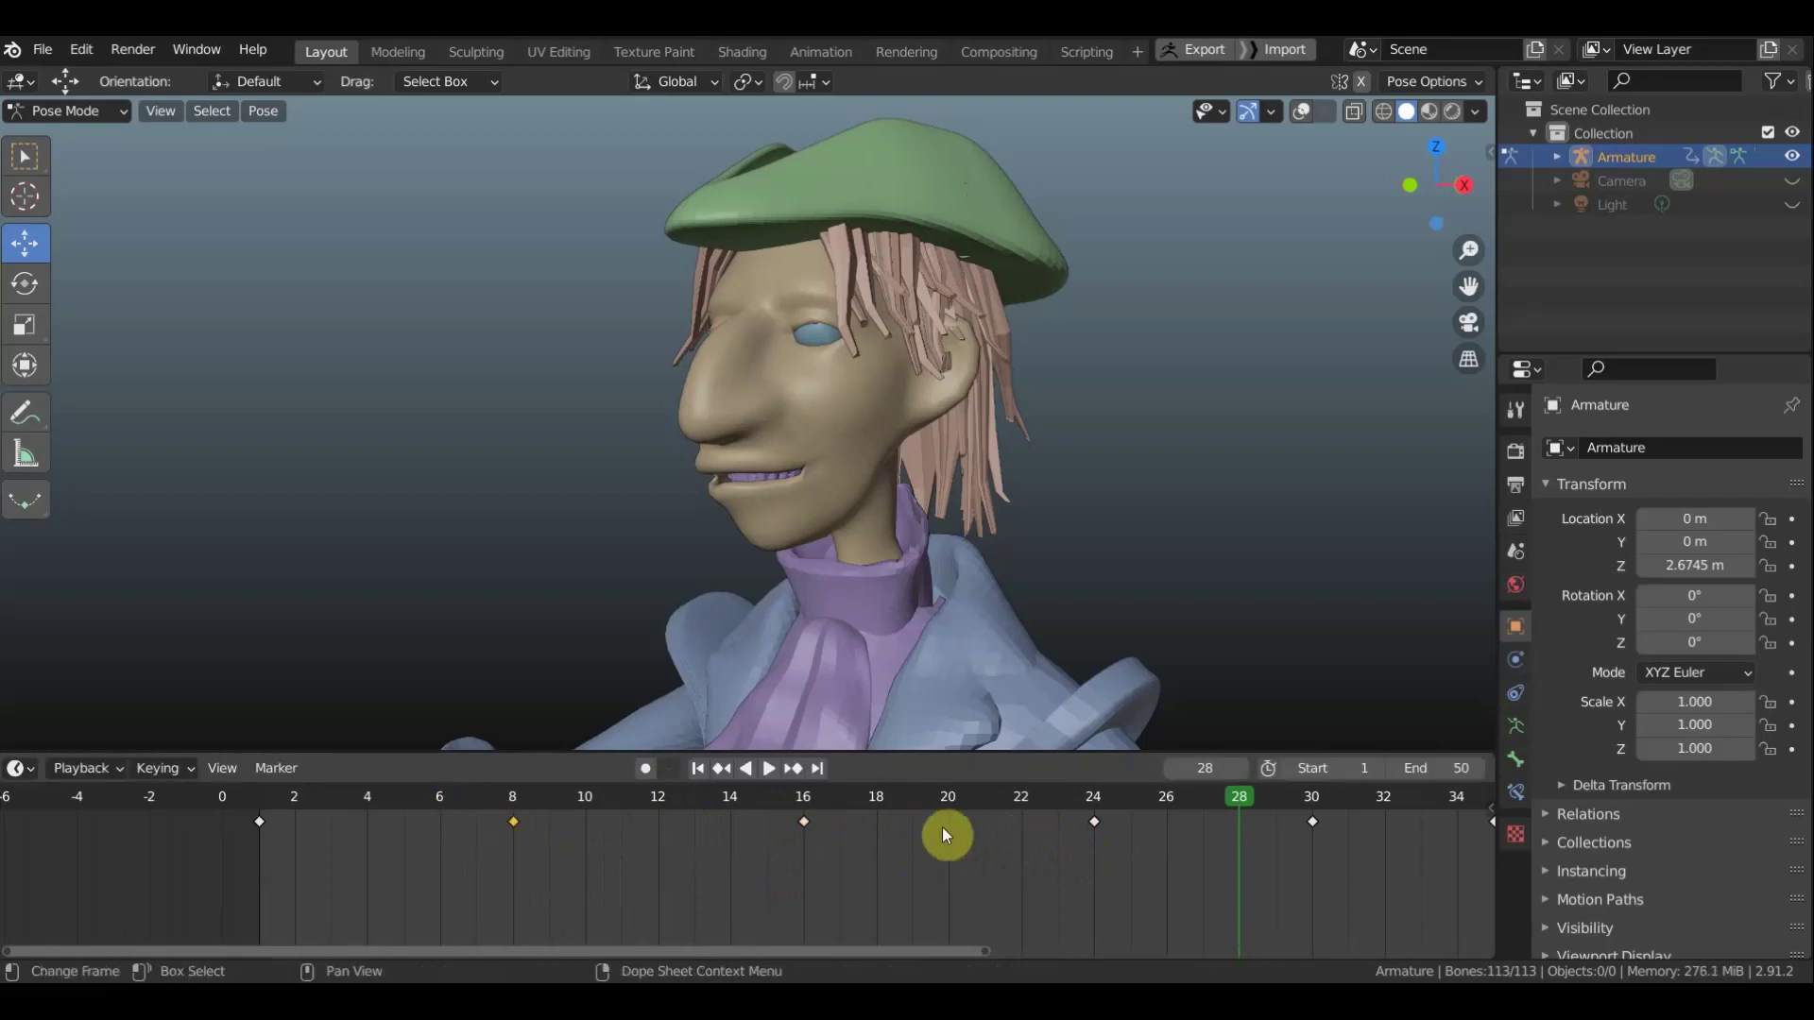
scroll(1130, 841, "down", 2)
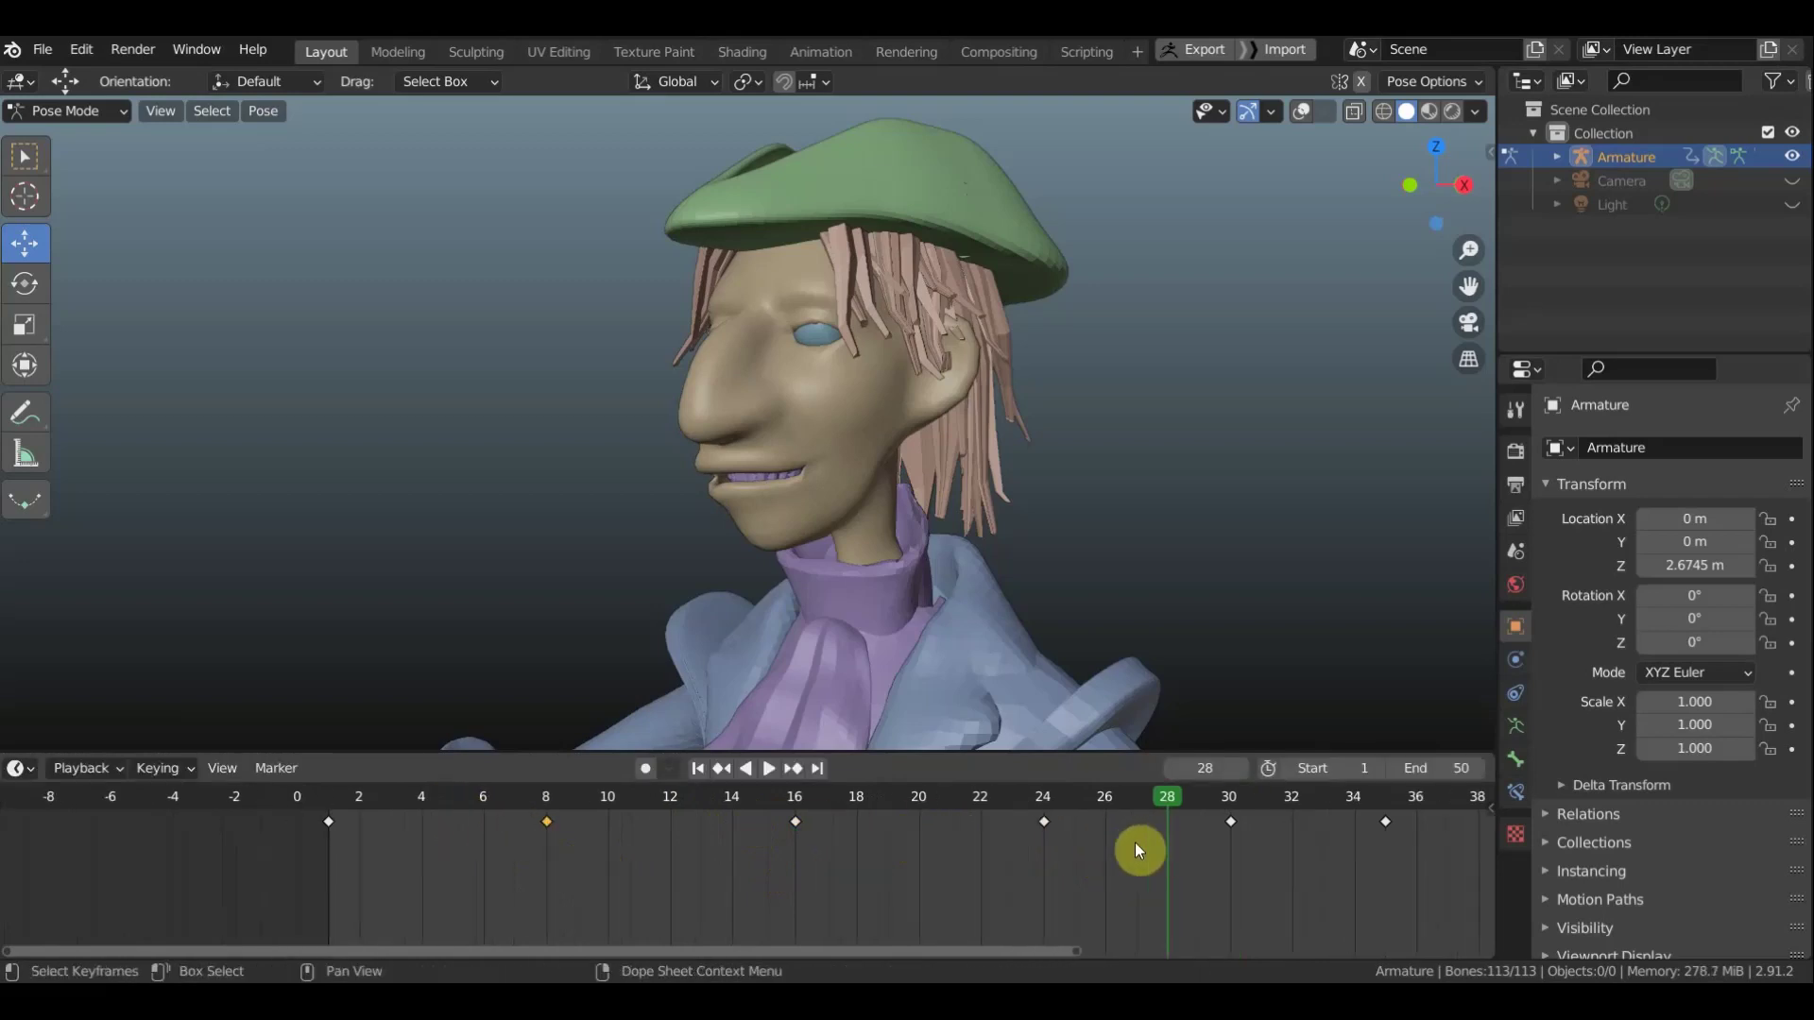
middle_click_drag(1149, 847, 956, 870)
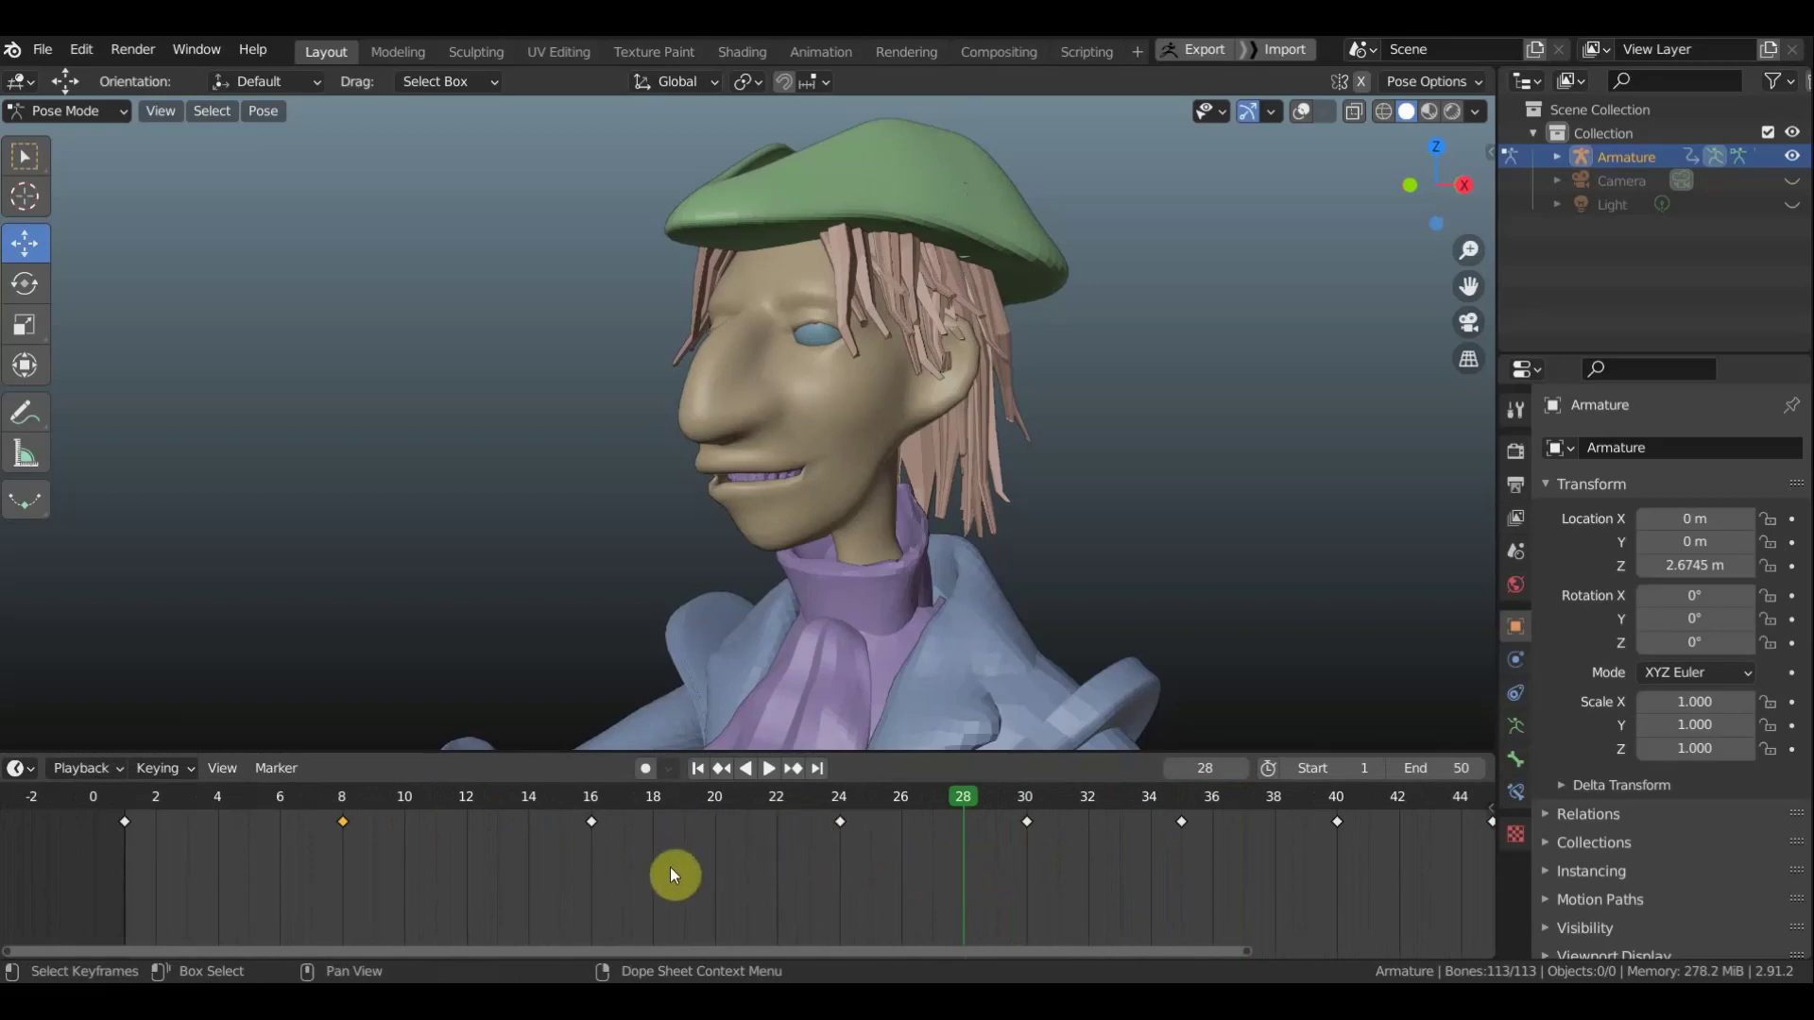
key("space")
Scrub through the mouth animation, stop playback and pan the timeline toward later frames
left_click_drag(956, 798, 103, 796)
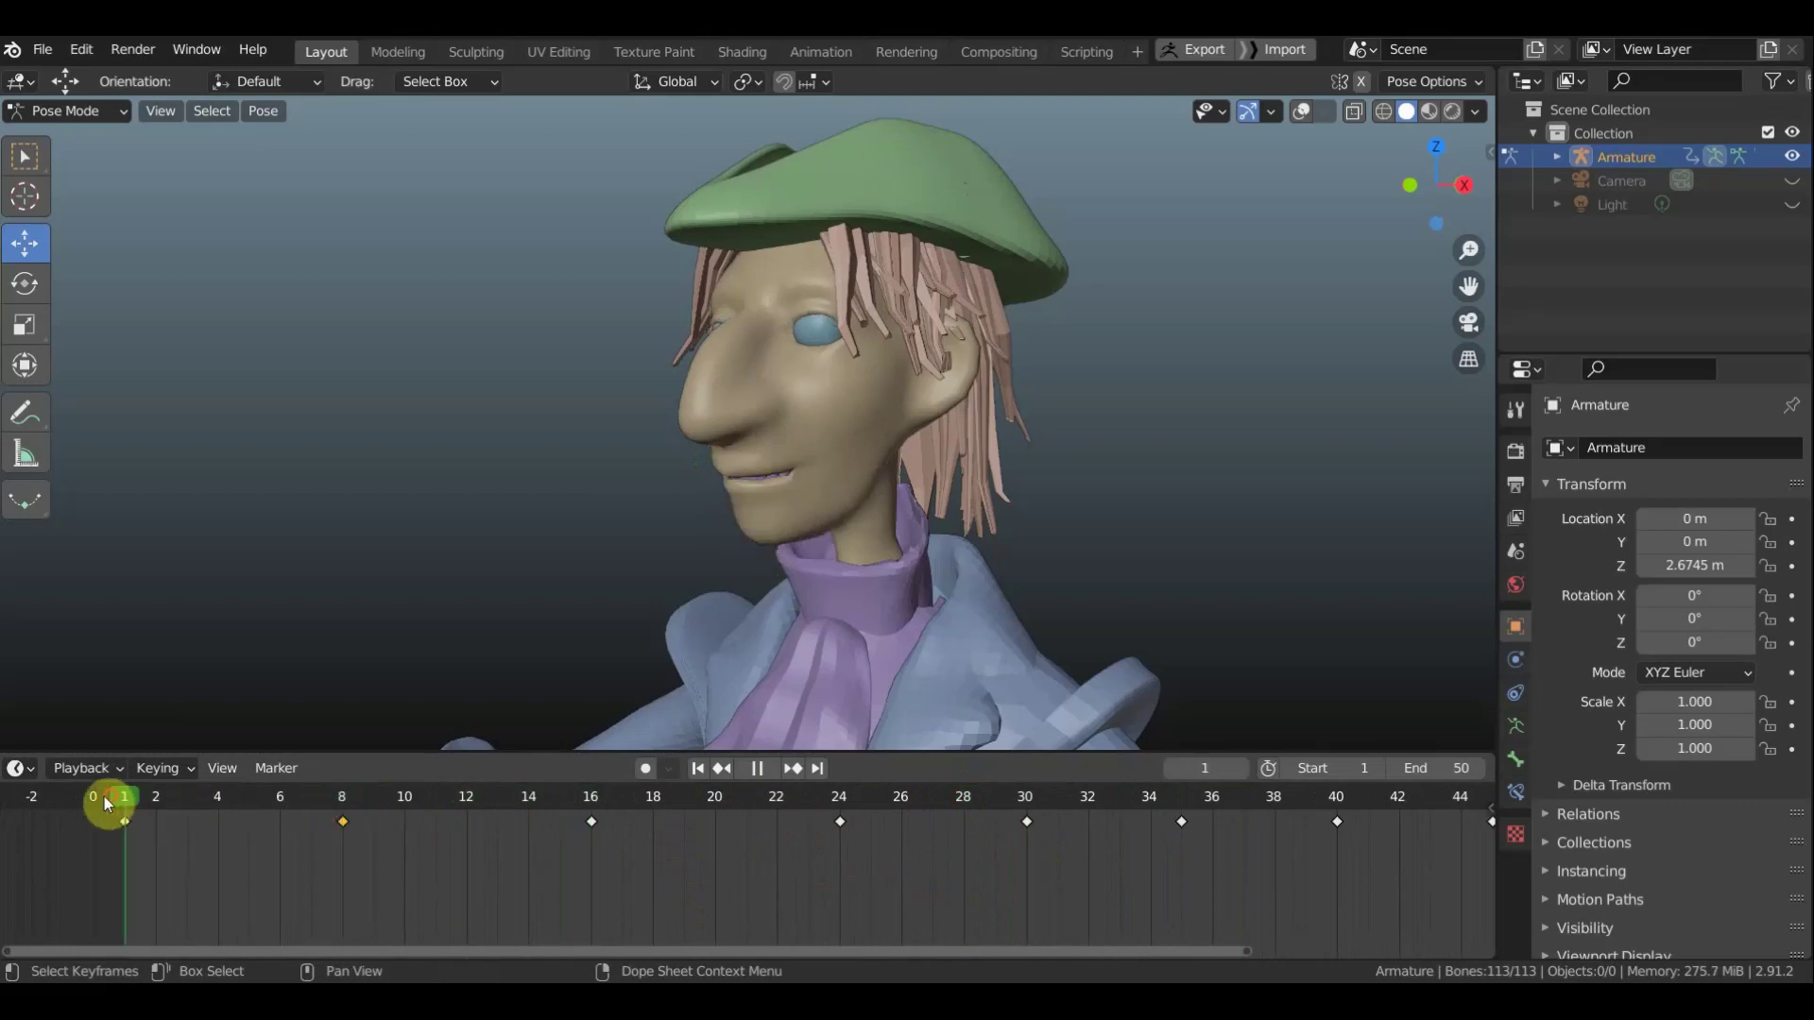
key("space")
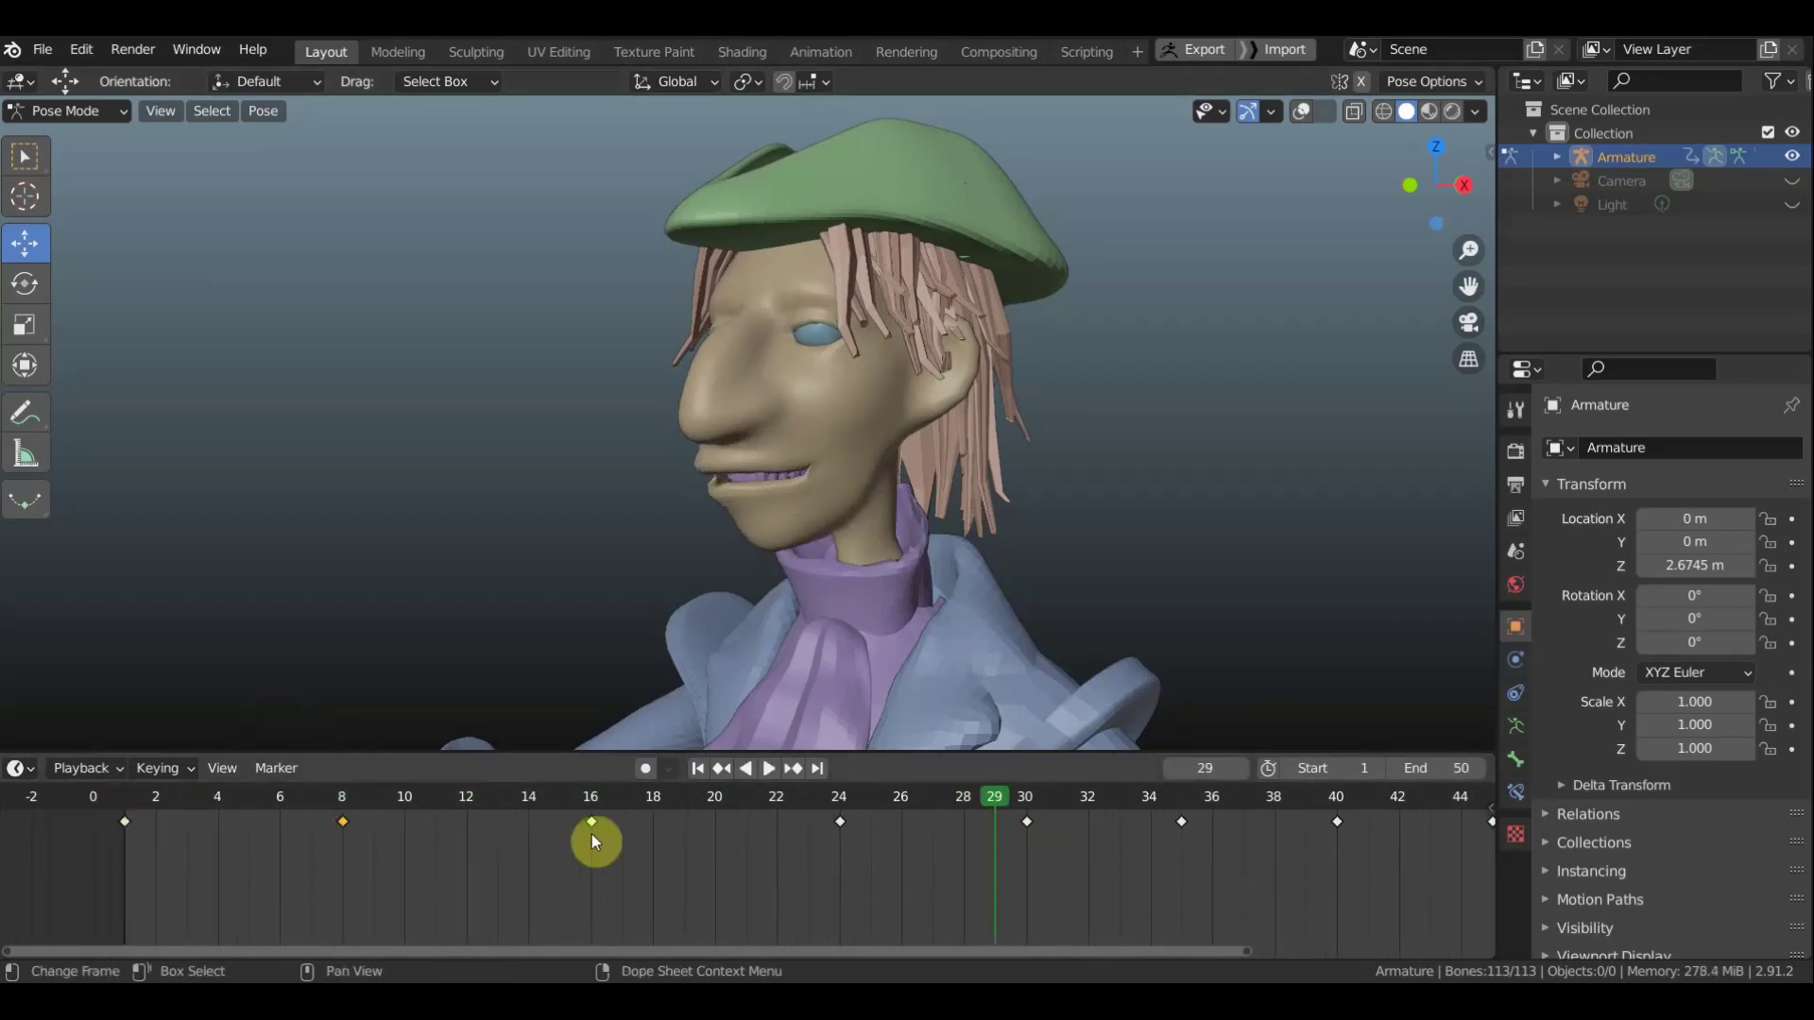
scroll(1102, 870, "right", 1, "ctrl")
scroll(1166, 867, "right", 3, "ctrl")
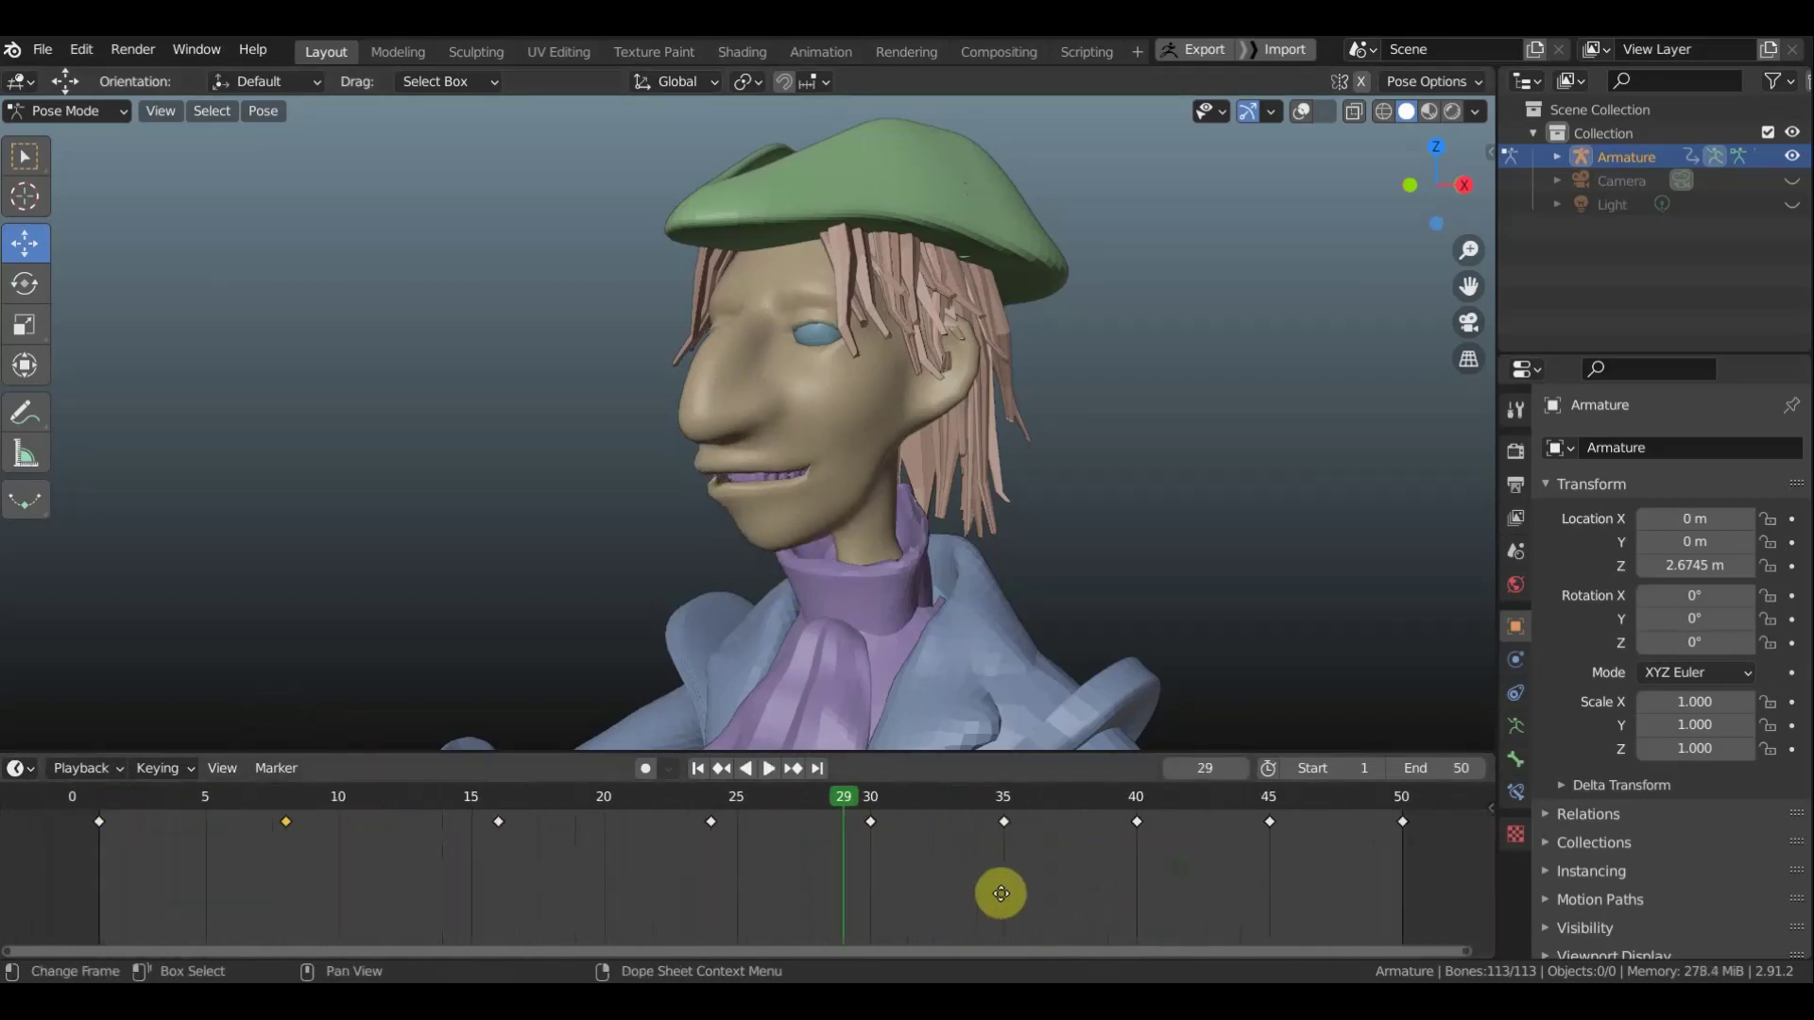
scroll(1002, 891, "right", 2, "ctrl")
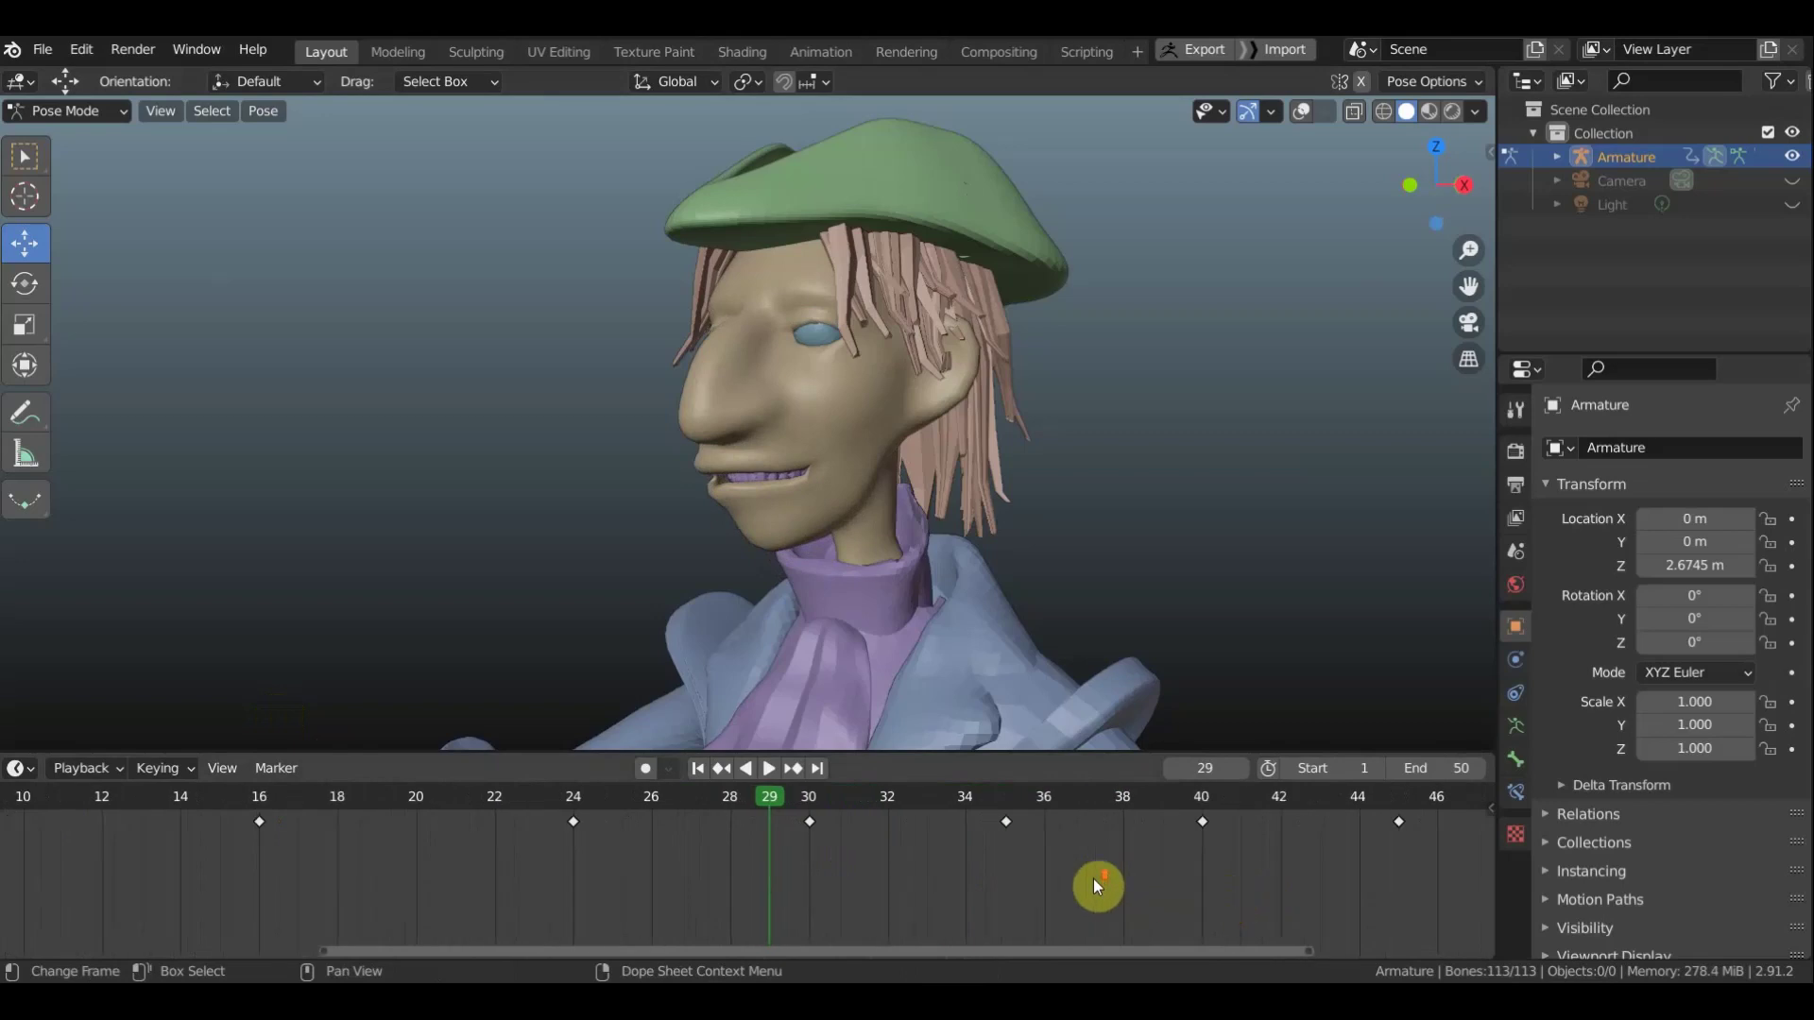
mouse_move(1232, 877)
middle_mouse_down()
mouse_move(962, 926)
mouse_move(1060, 888)
mouse_move(1204, 905)
middle_mouse_up()
scroll(870, 915, "down", 1)
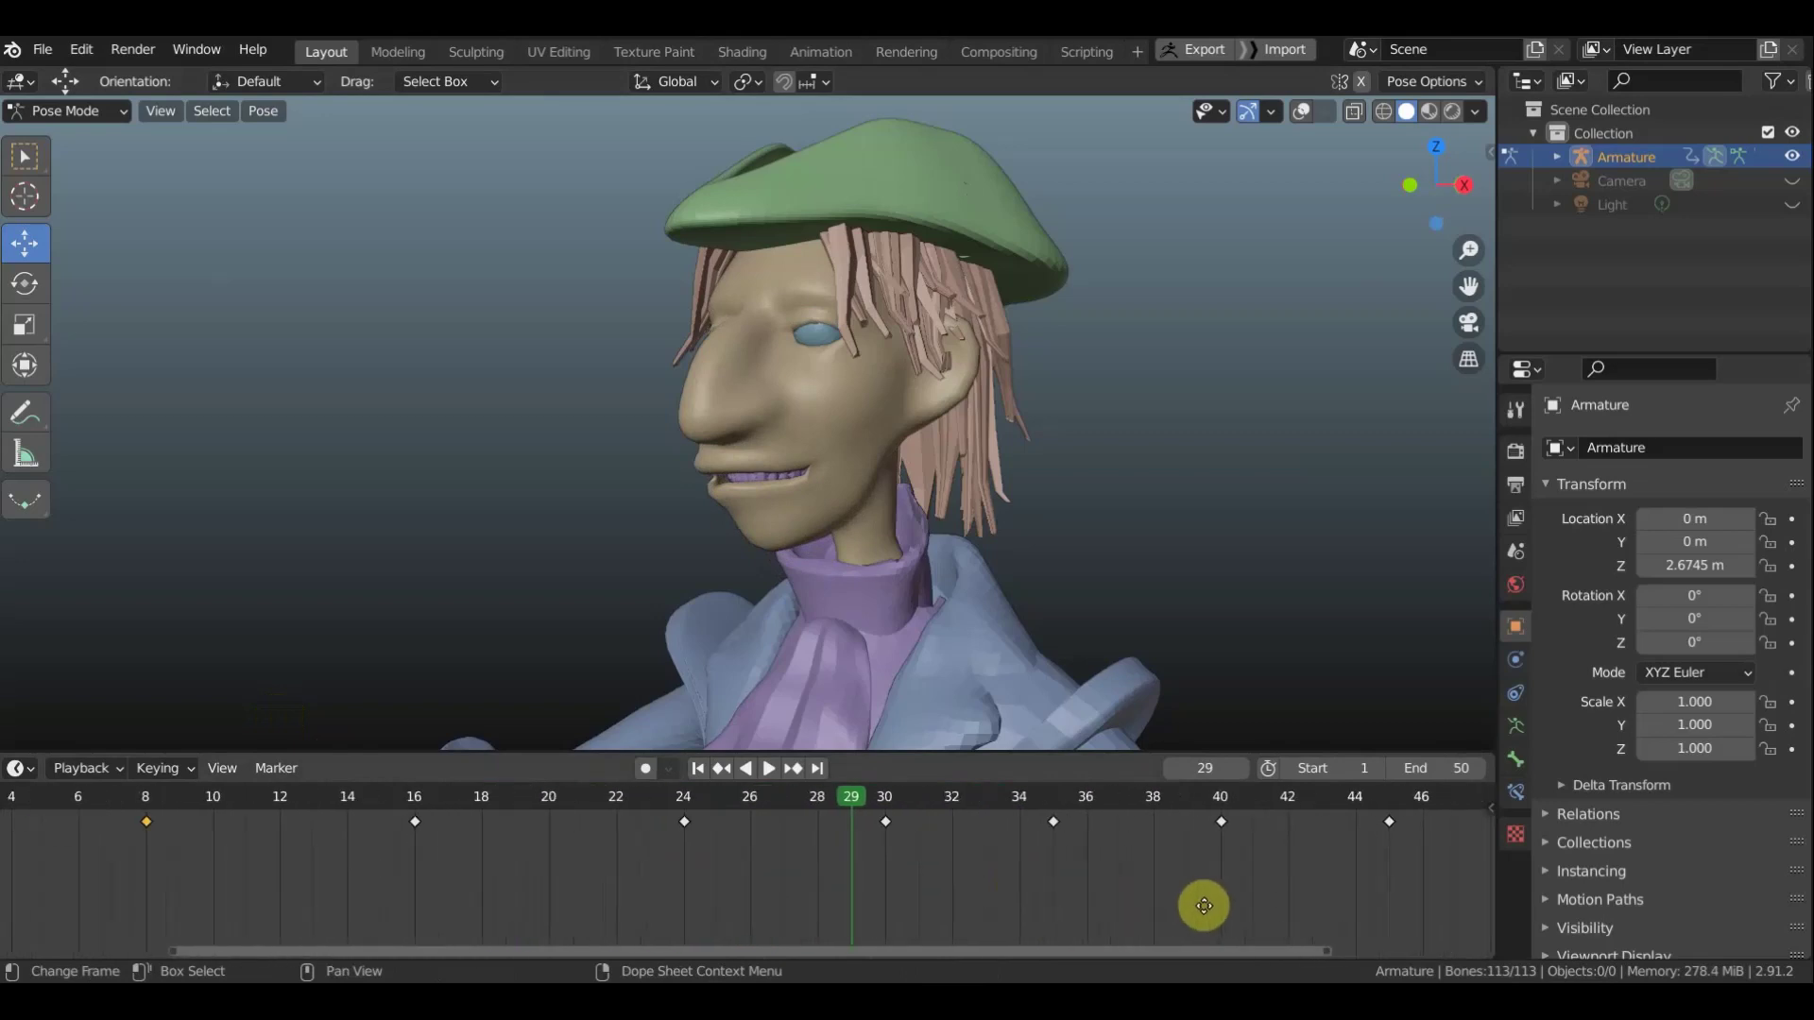
Move the frame-16 keyframe to 14 and the frame-8 keyframe to 7
left_click_drag(739, 868, 654, 809)
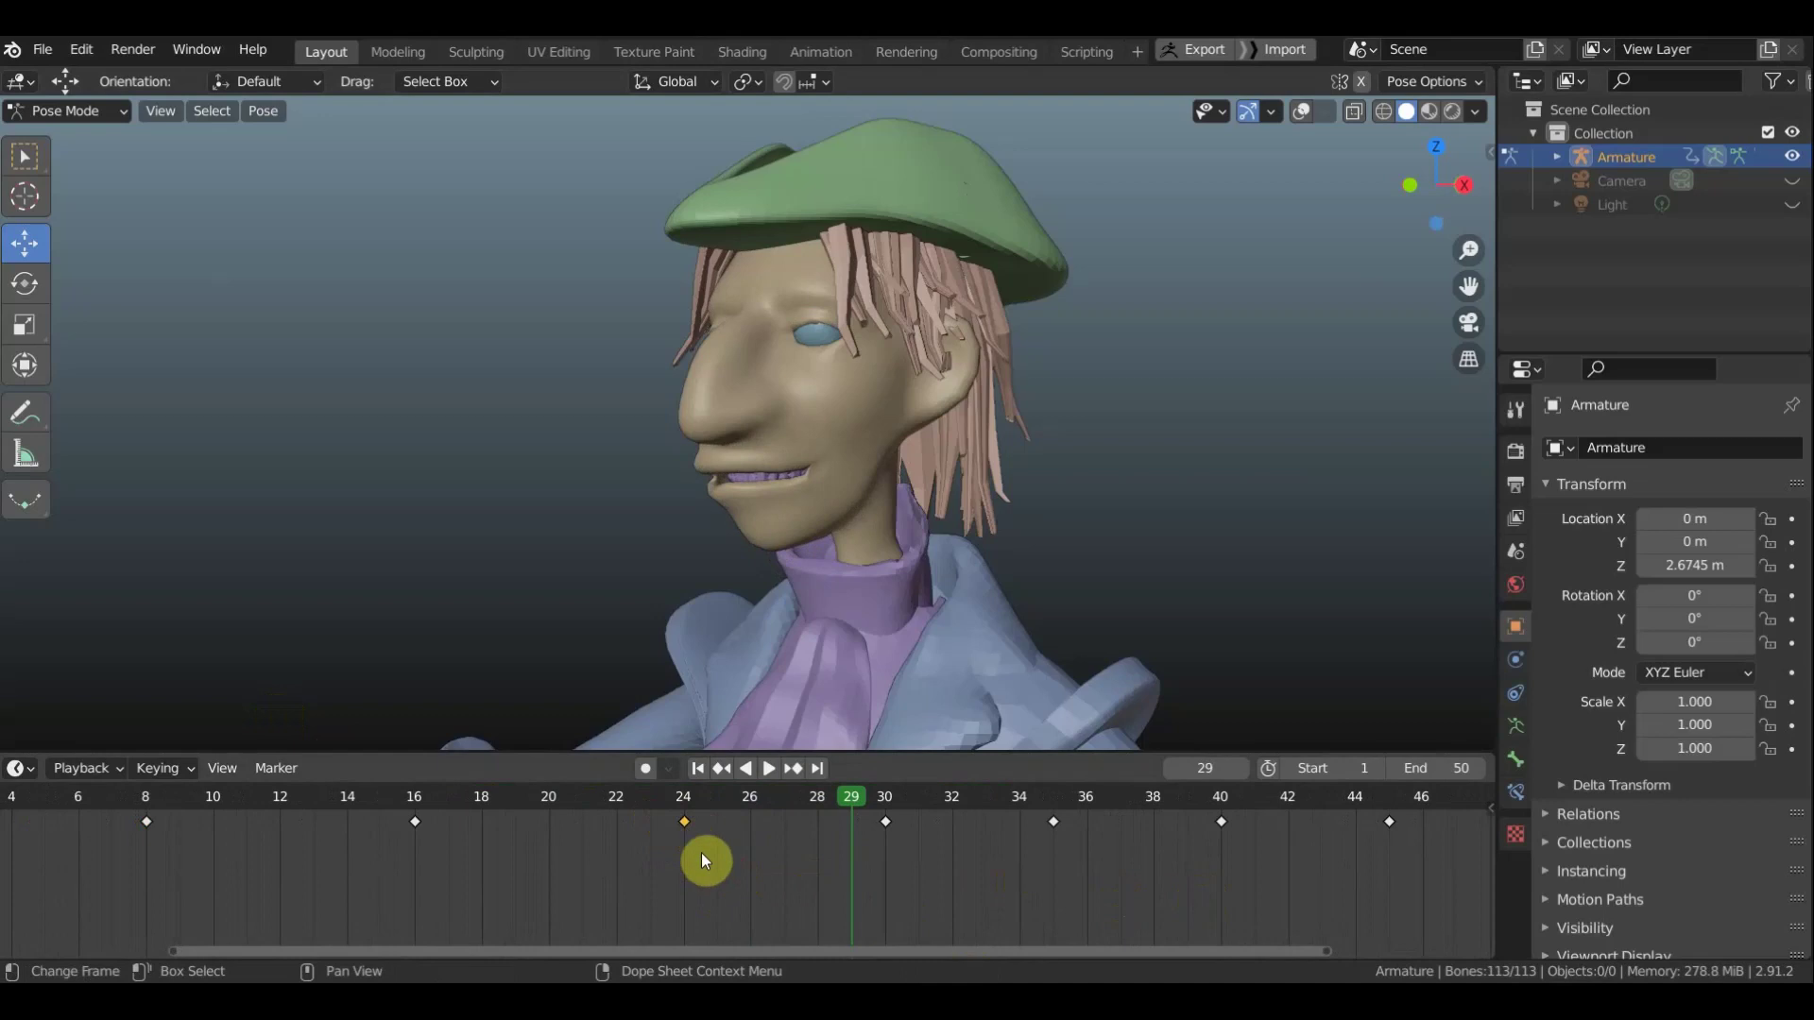
left_click_drag(477, 884, 382, 803, "shift")
key("g")
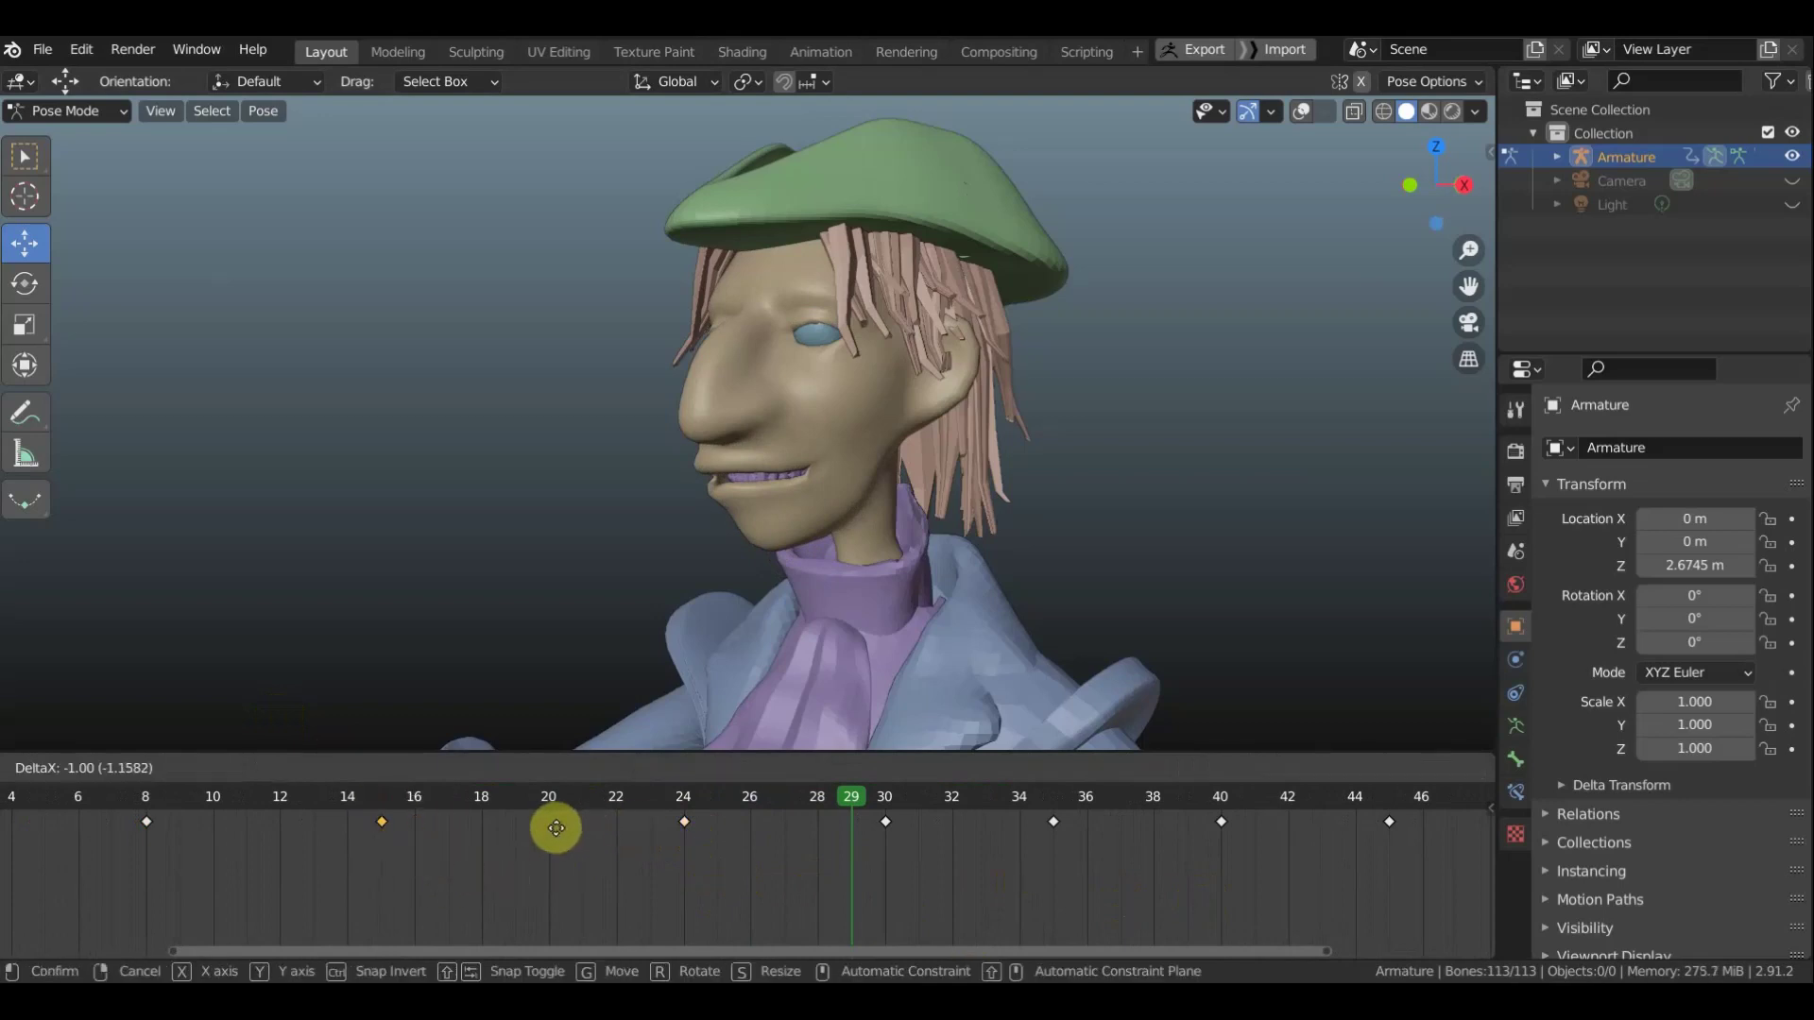
left_click(528, 837)
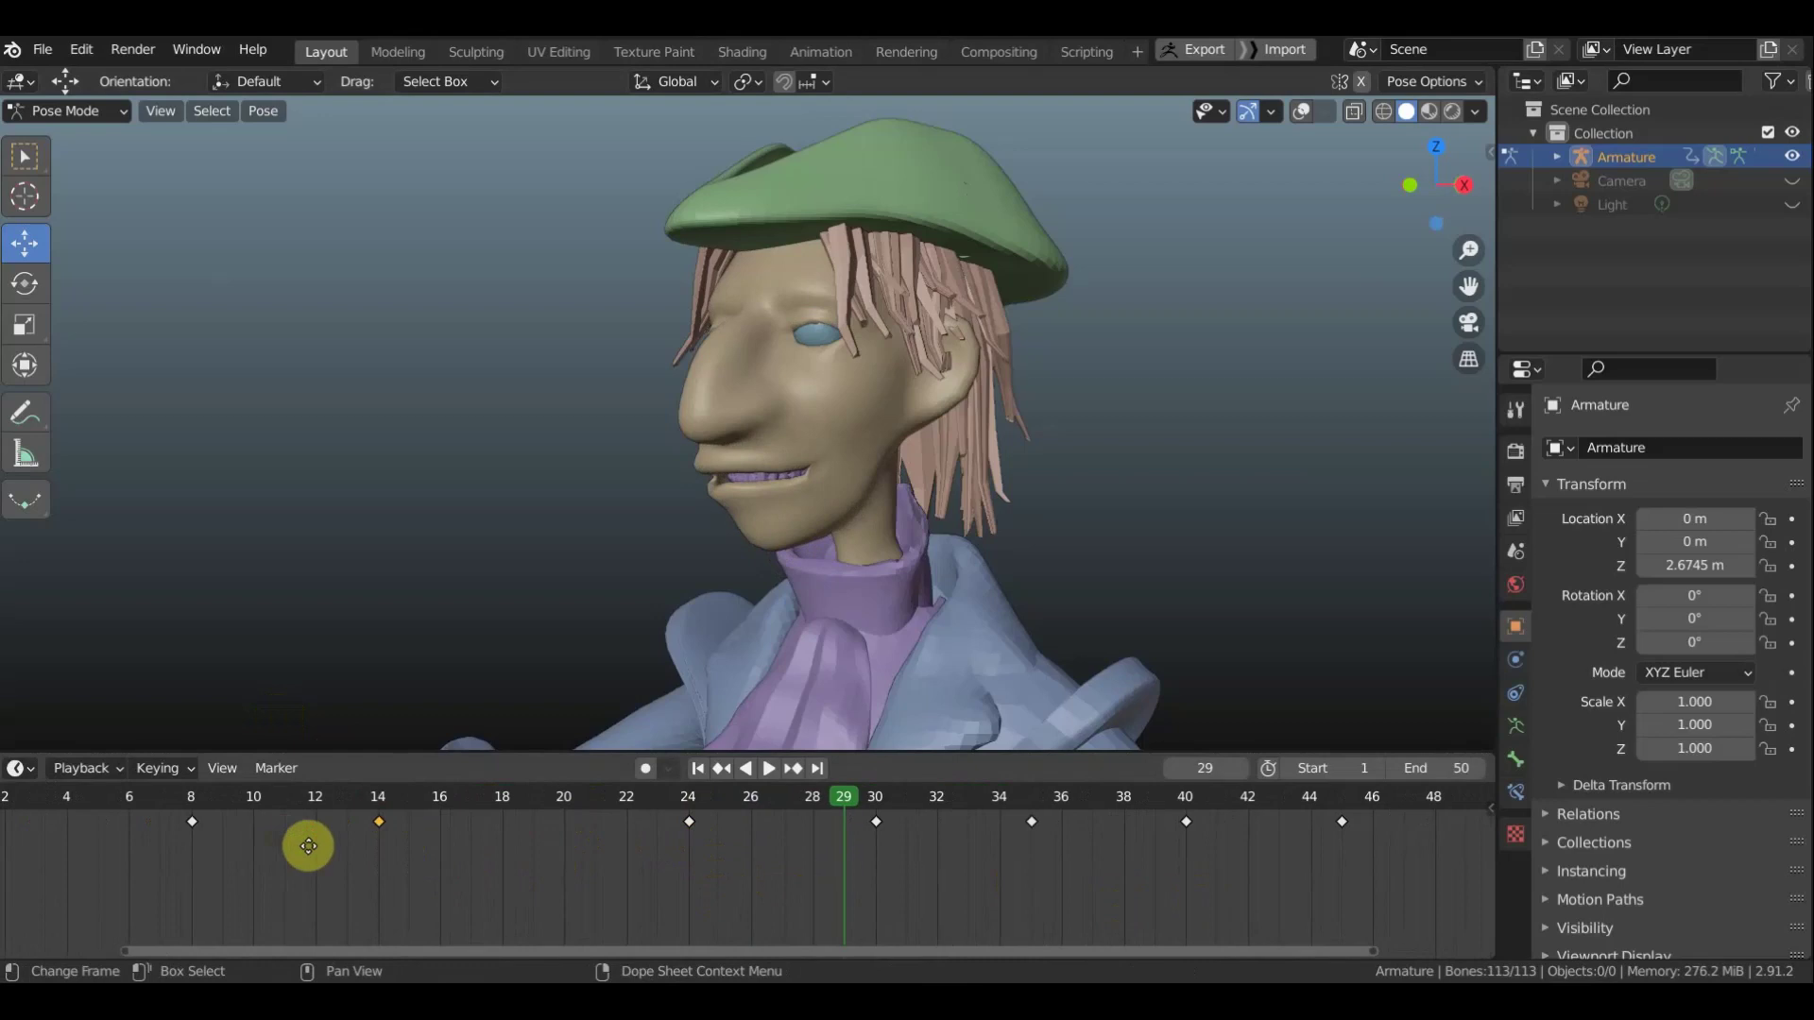
key("Home")
left_click(275, 826)
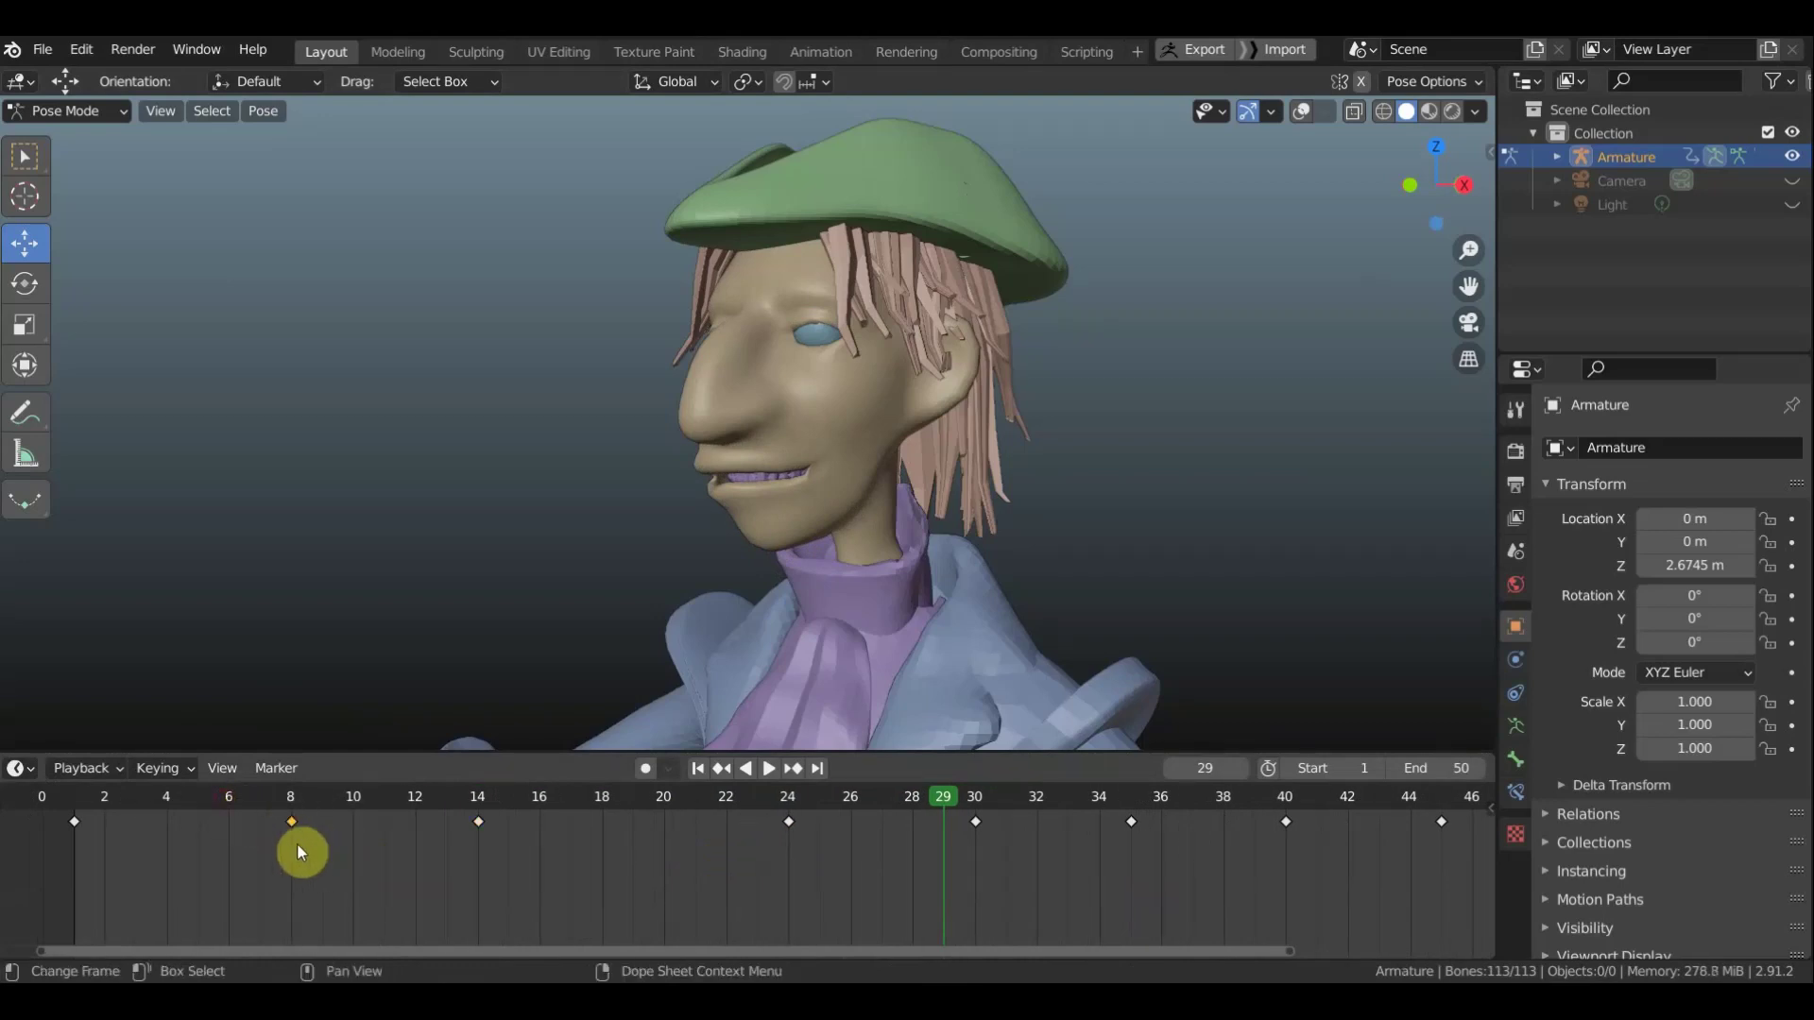
key("g")
left_click(291, 842)
Pull the frame-24 keyframe to 19 and the frame-30 keyframe to 25
left_click_drag(835, 854, 739, 805)
key("g")
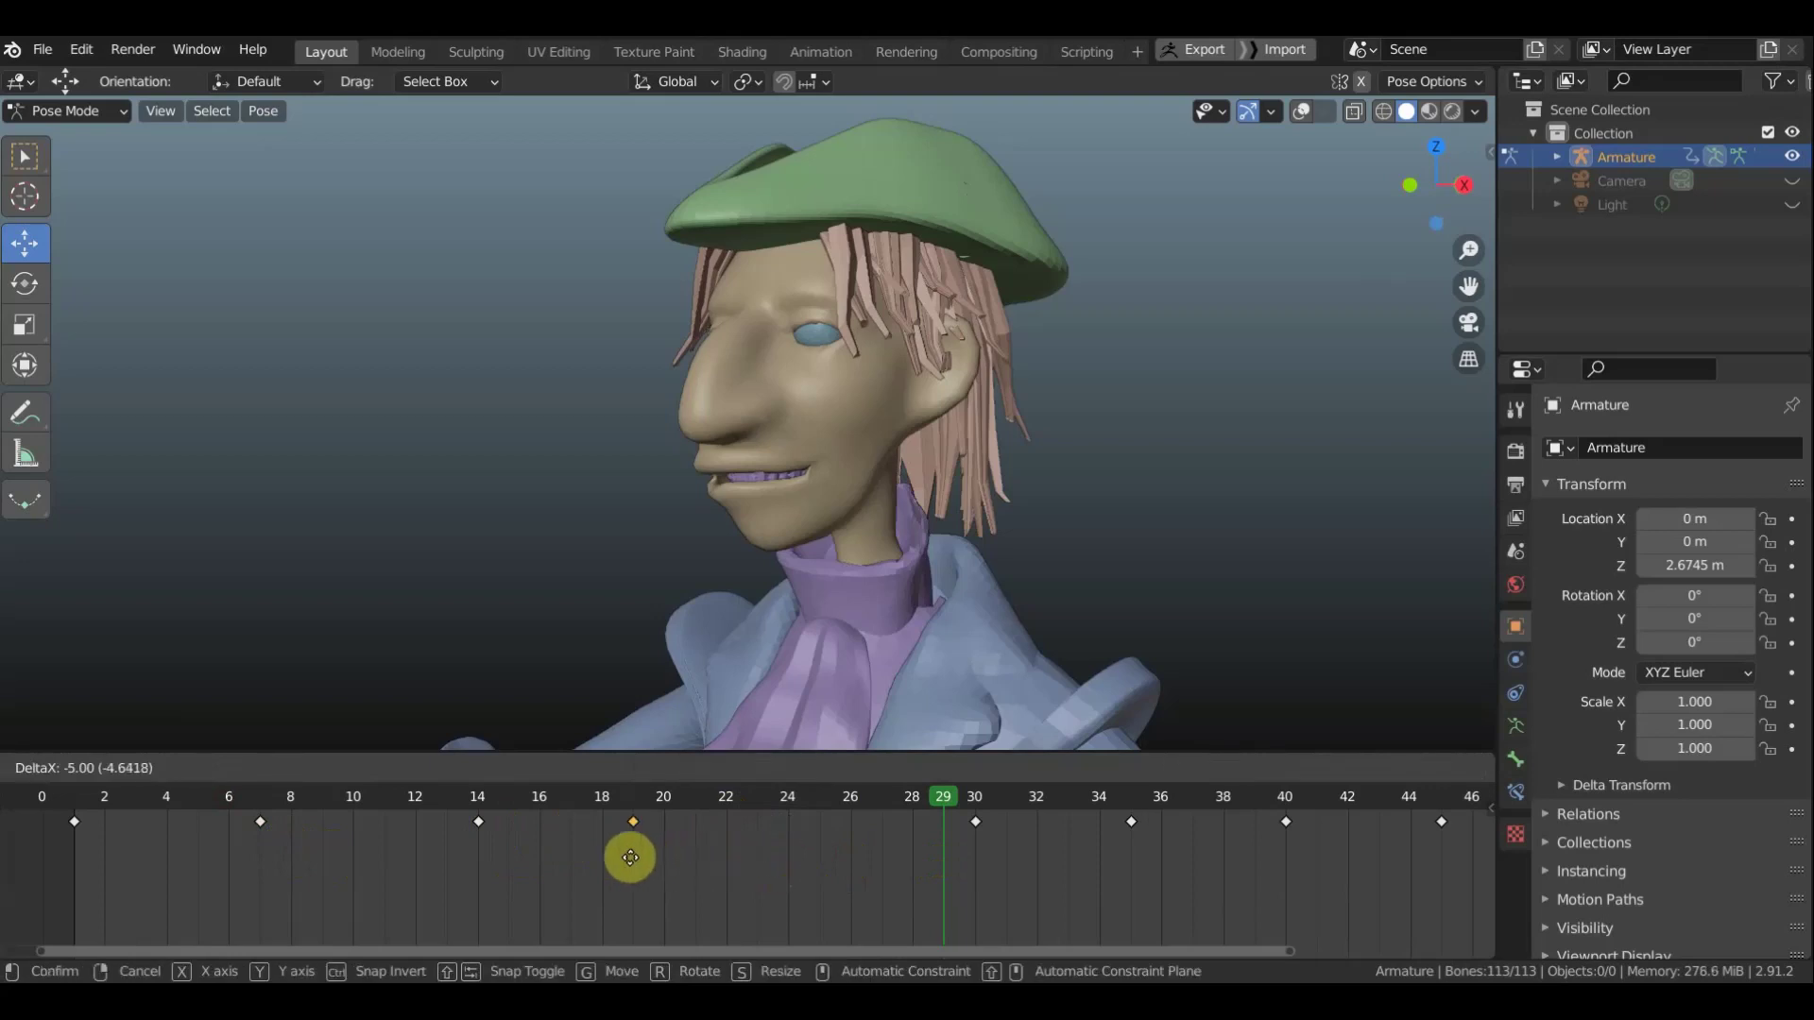
left_click(631, 857)
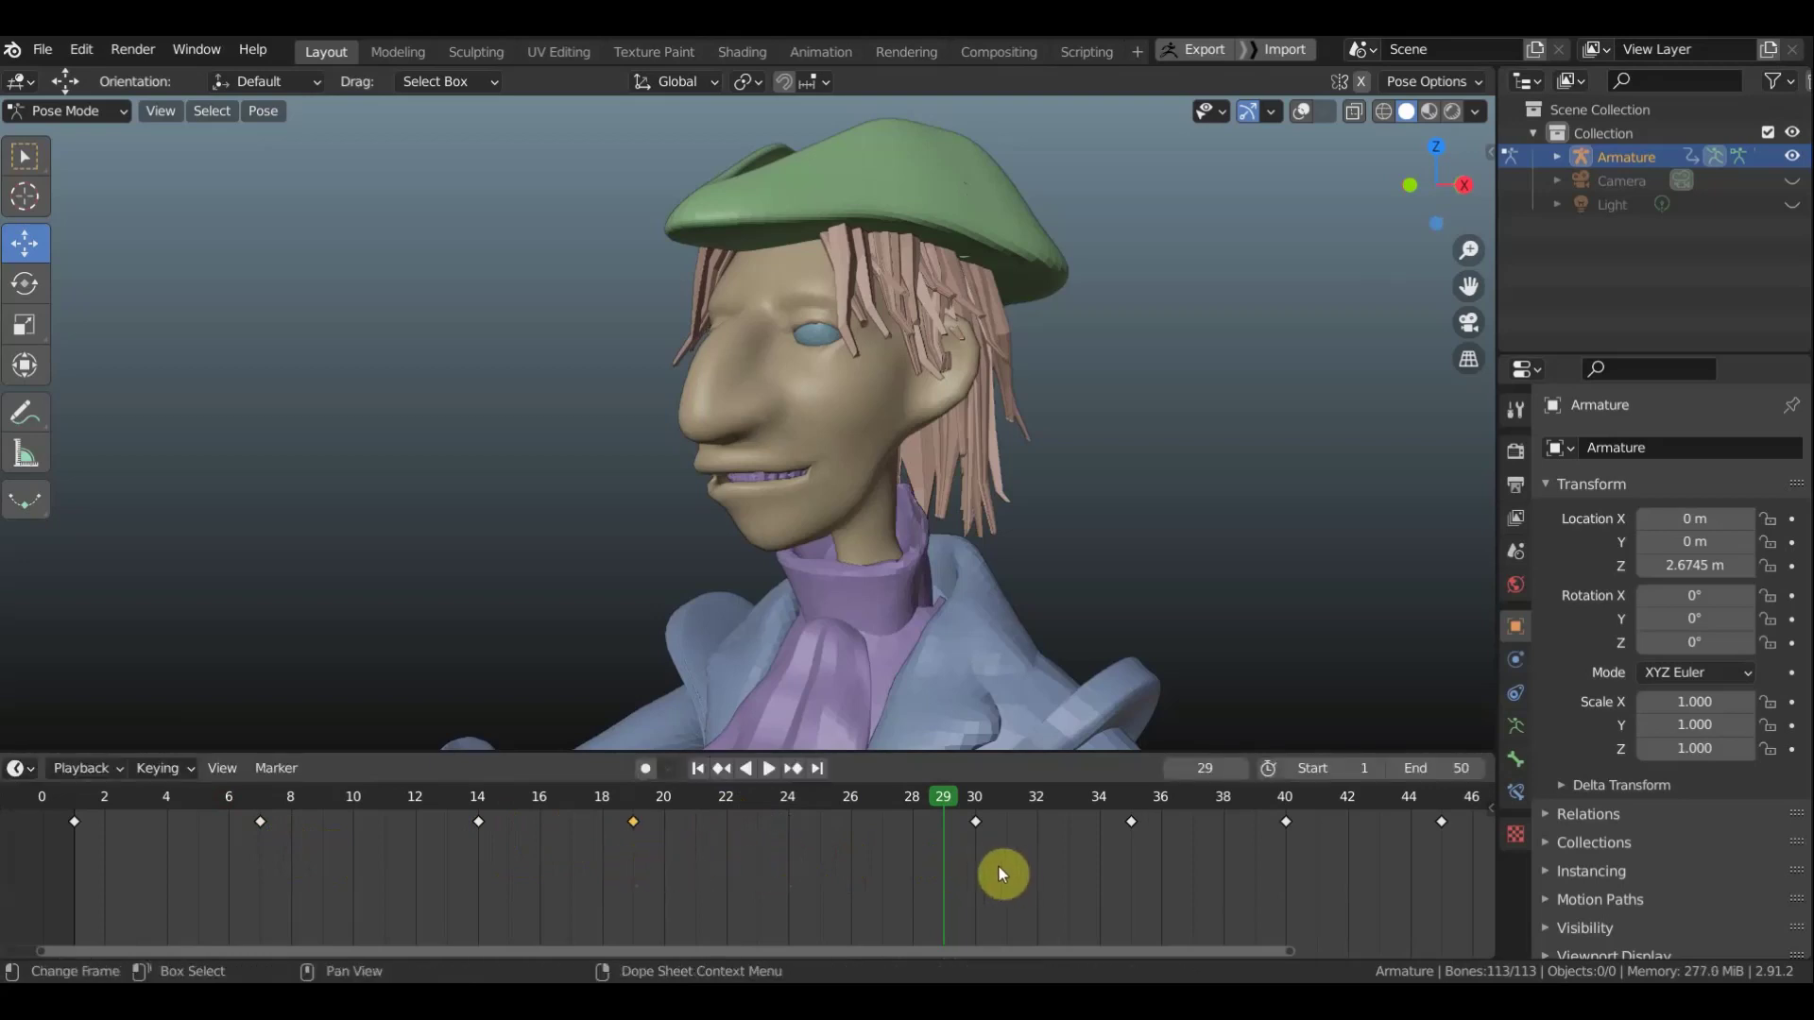
left_click_drag(1002, 874, 939, 802)
key("g")
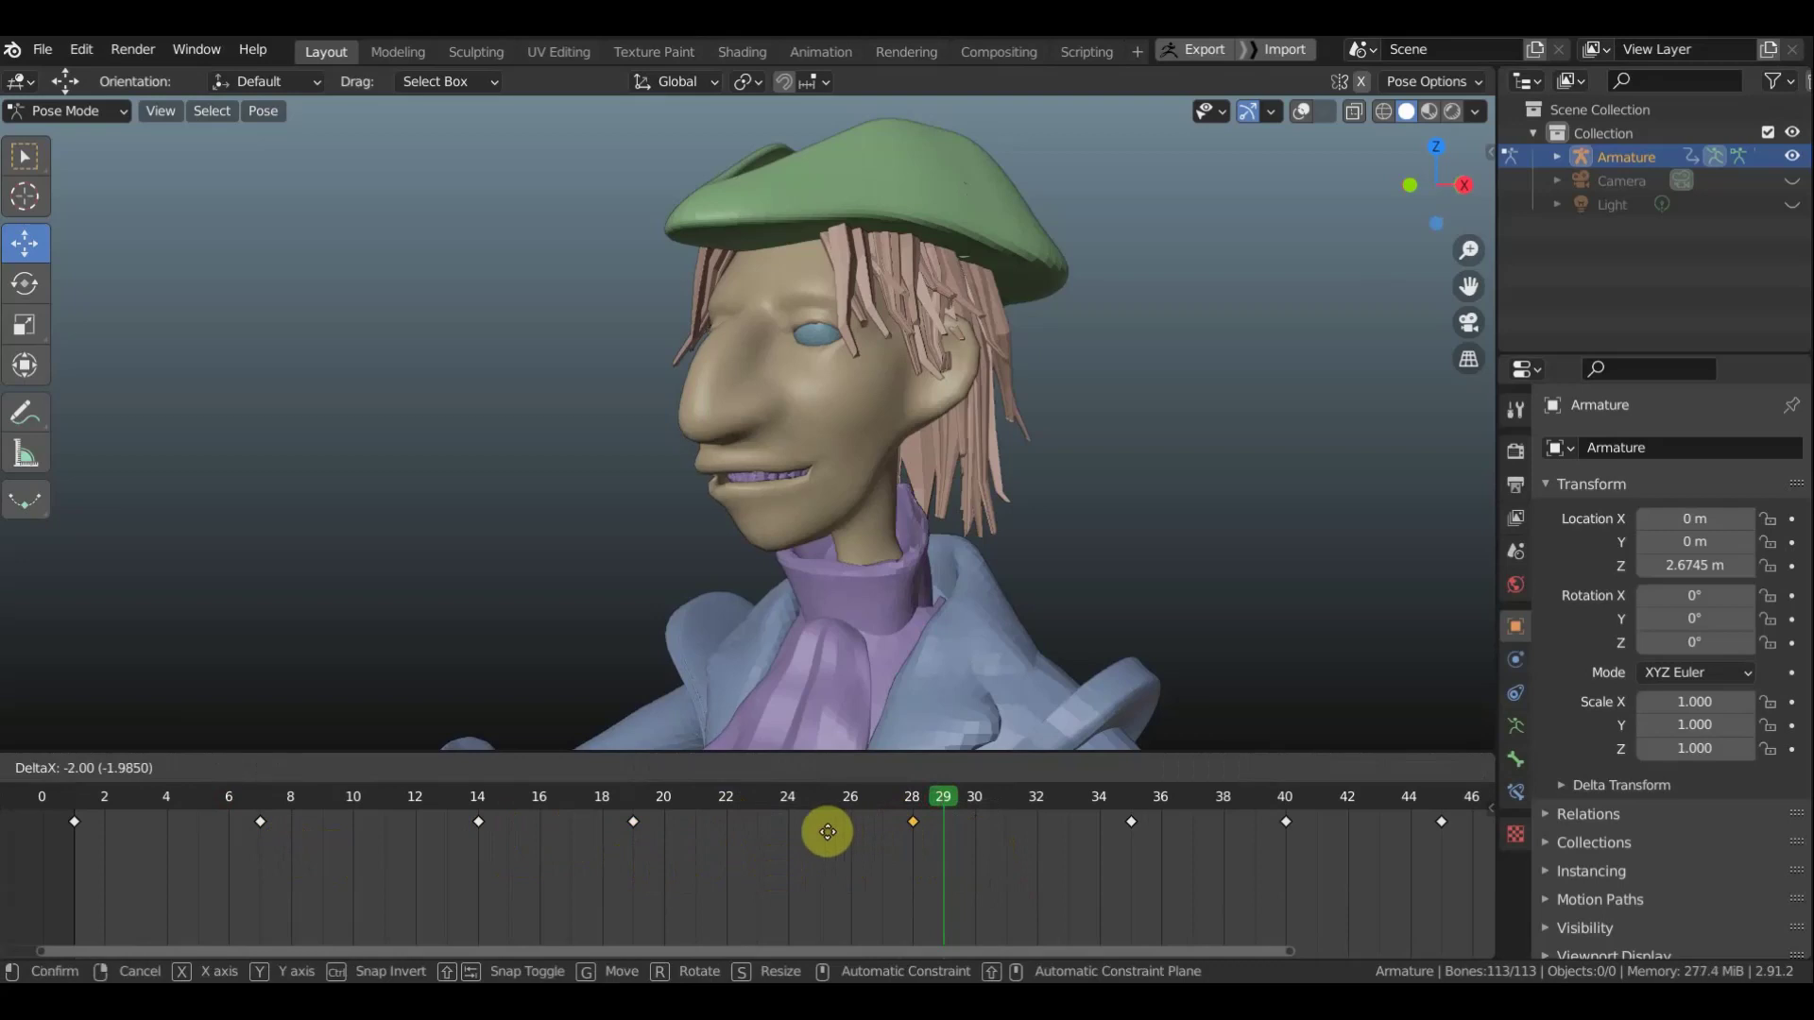
left_click(728, 836)
Move the frame-35 keyframe to 34 and play the retimed animation
mouse_move(1125, 874)
middle_mouse_down()
mouse_move(1065, 898)
mouse_move(838, 916)
mouse_move(841, 884)
middle_mouse_up()
left_click(790, 810)
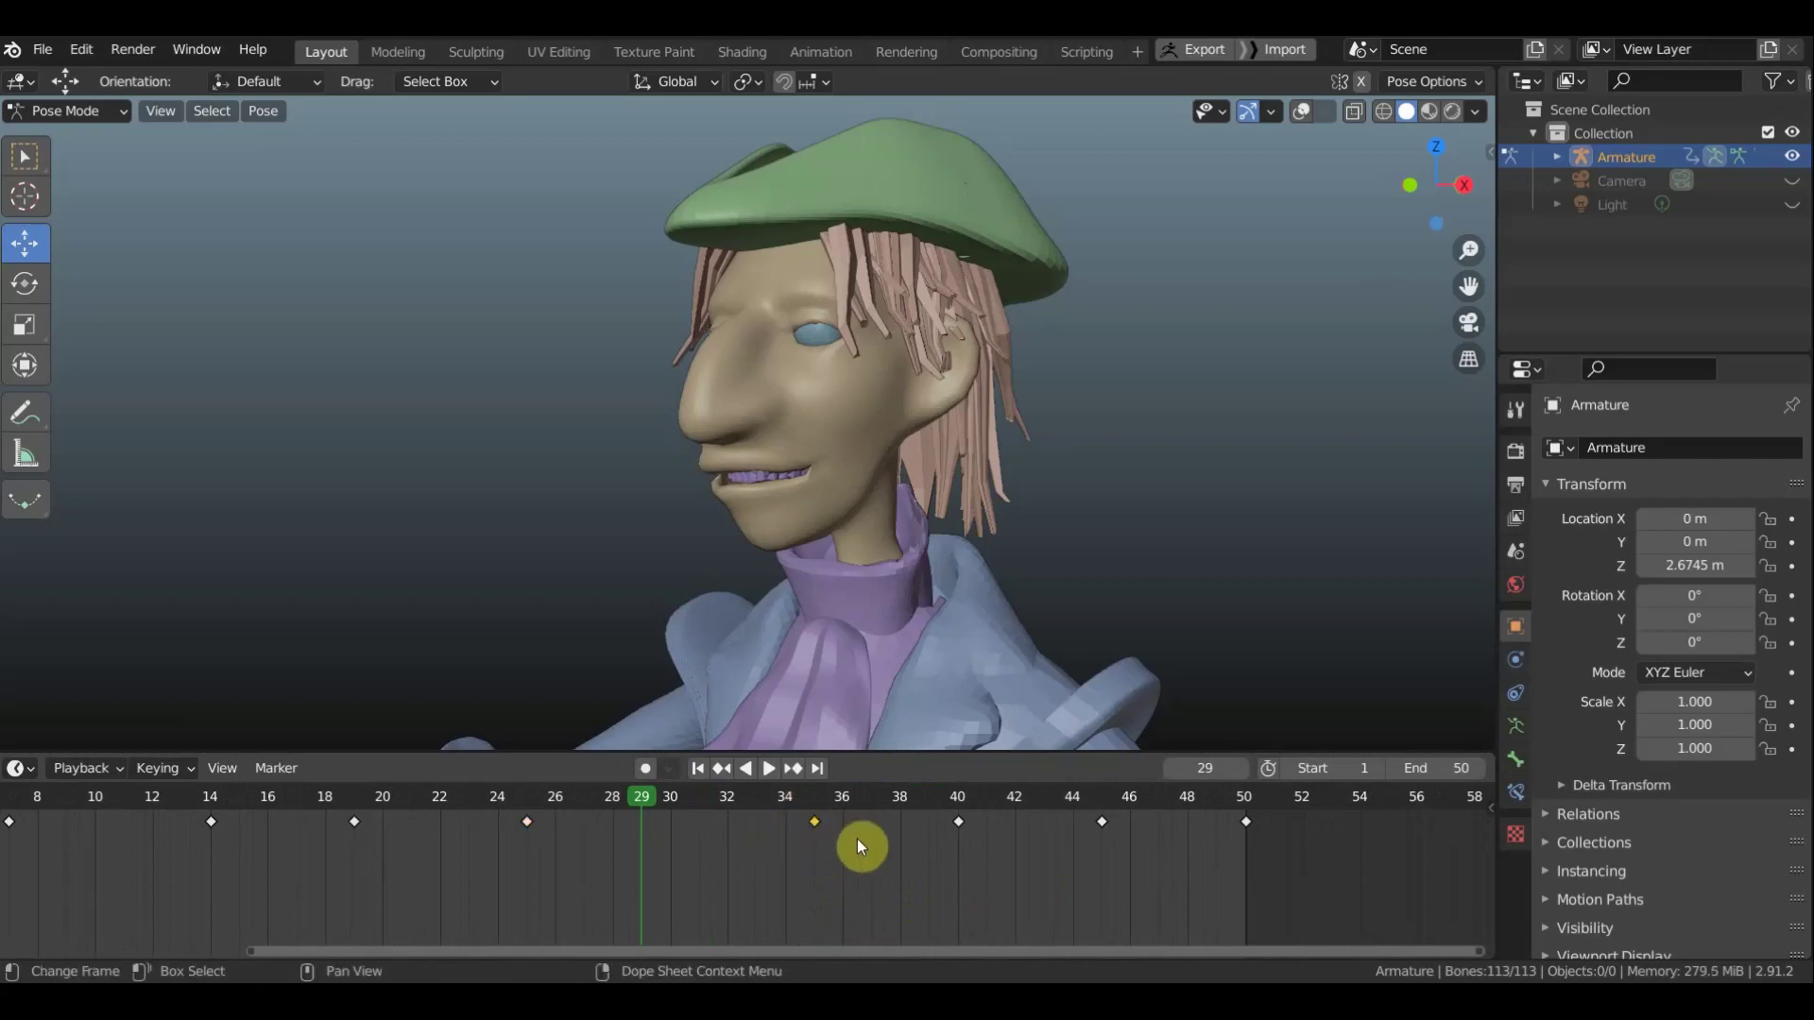
key("g")
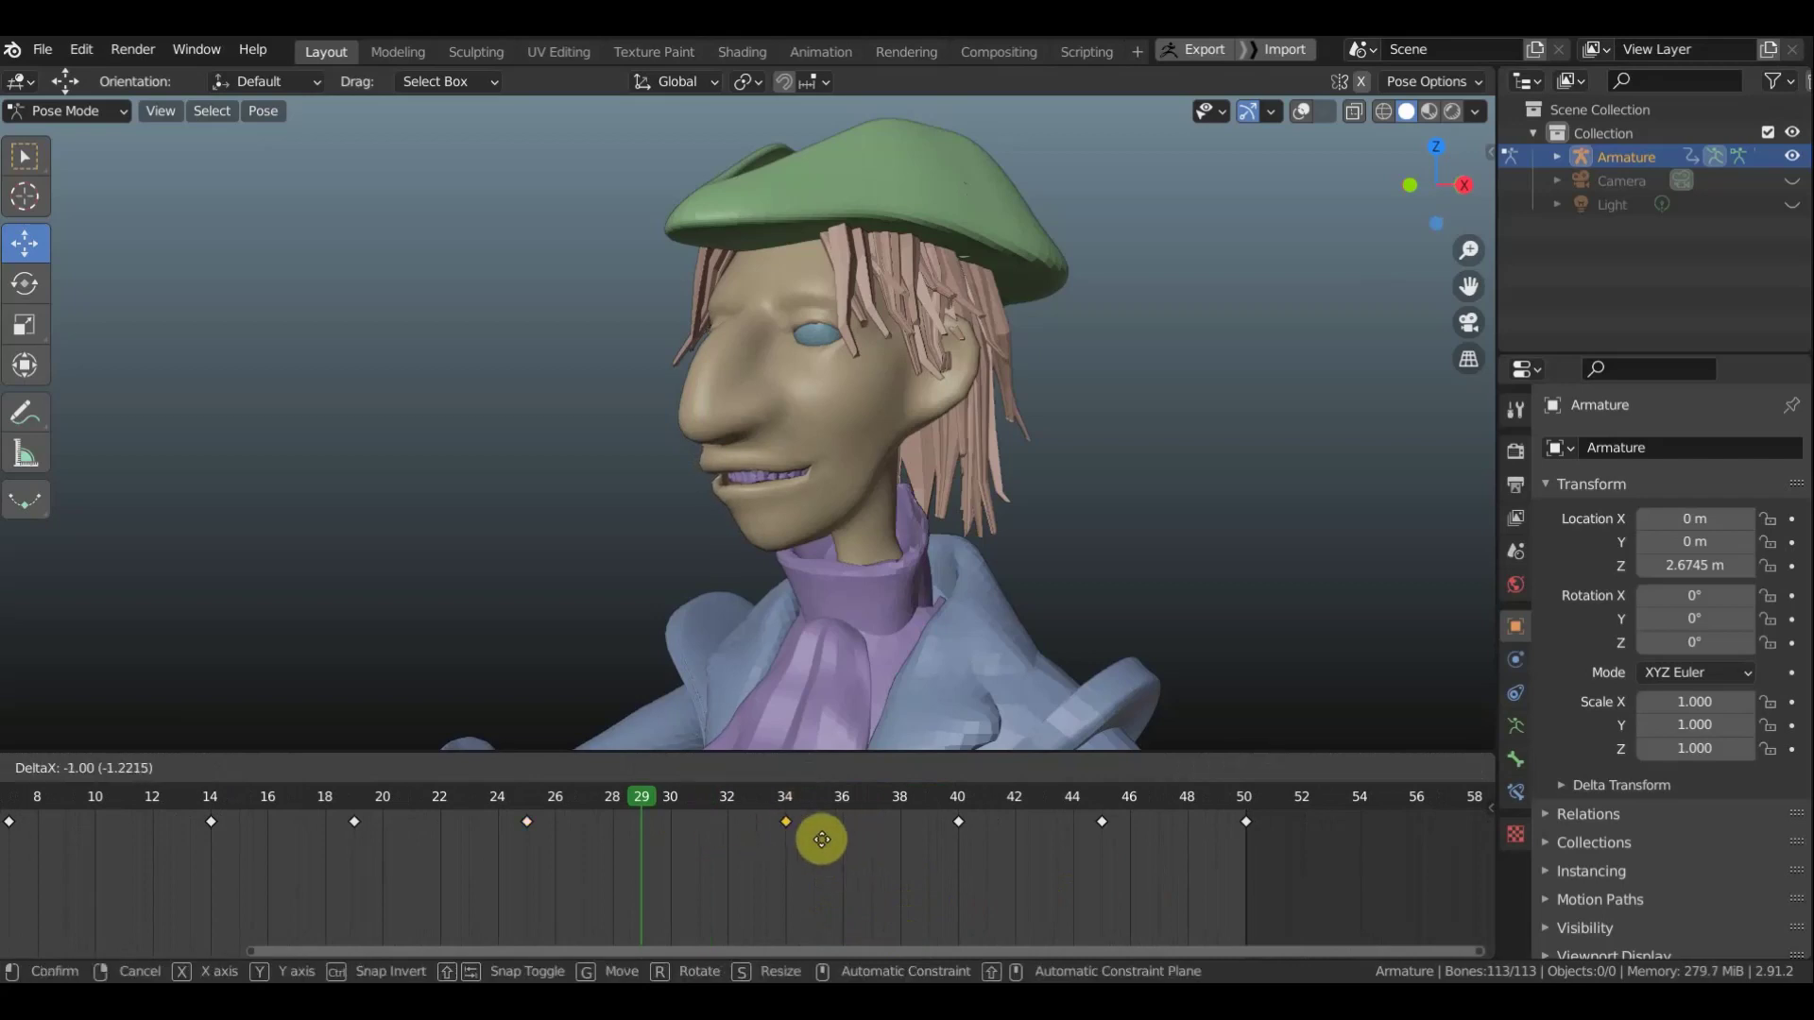
left_click(821, 838)
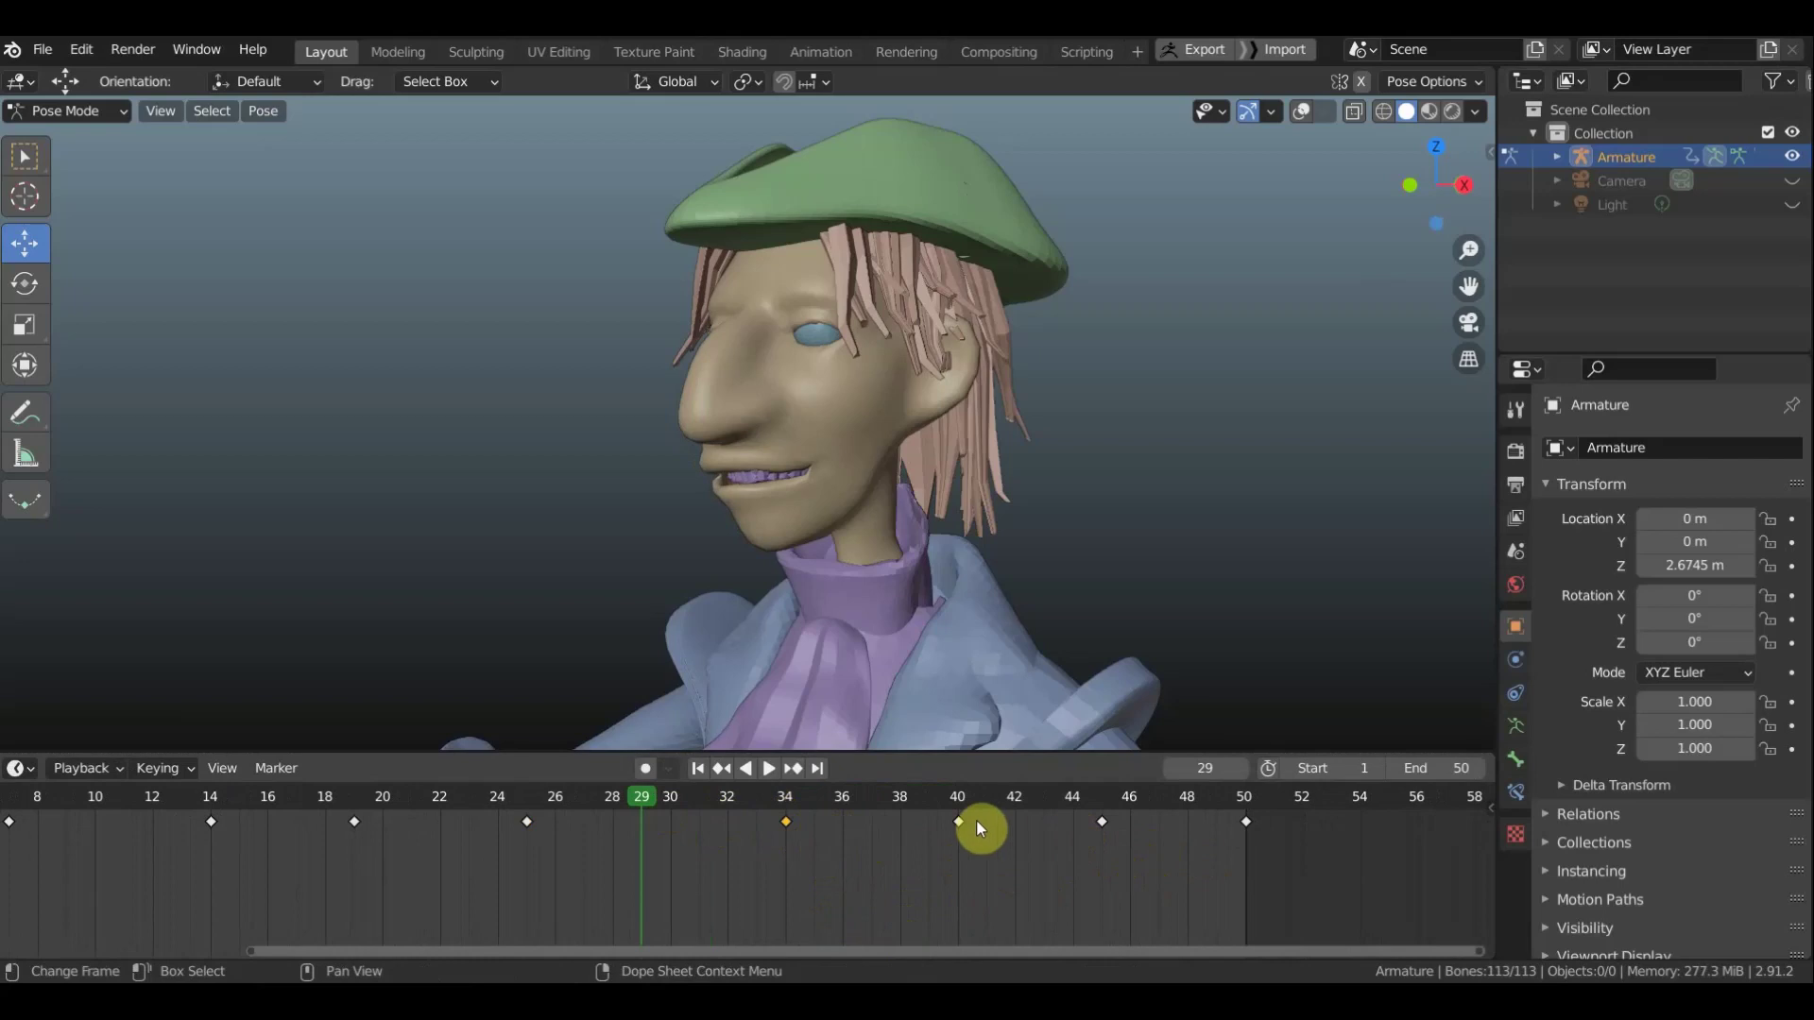
key("space")
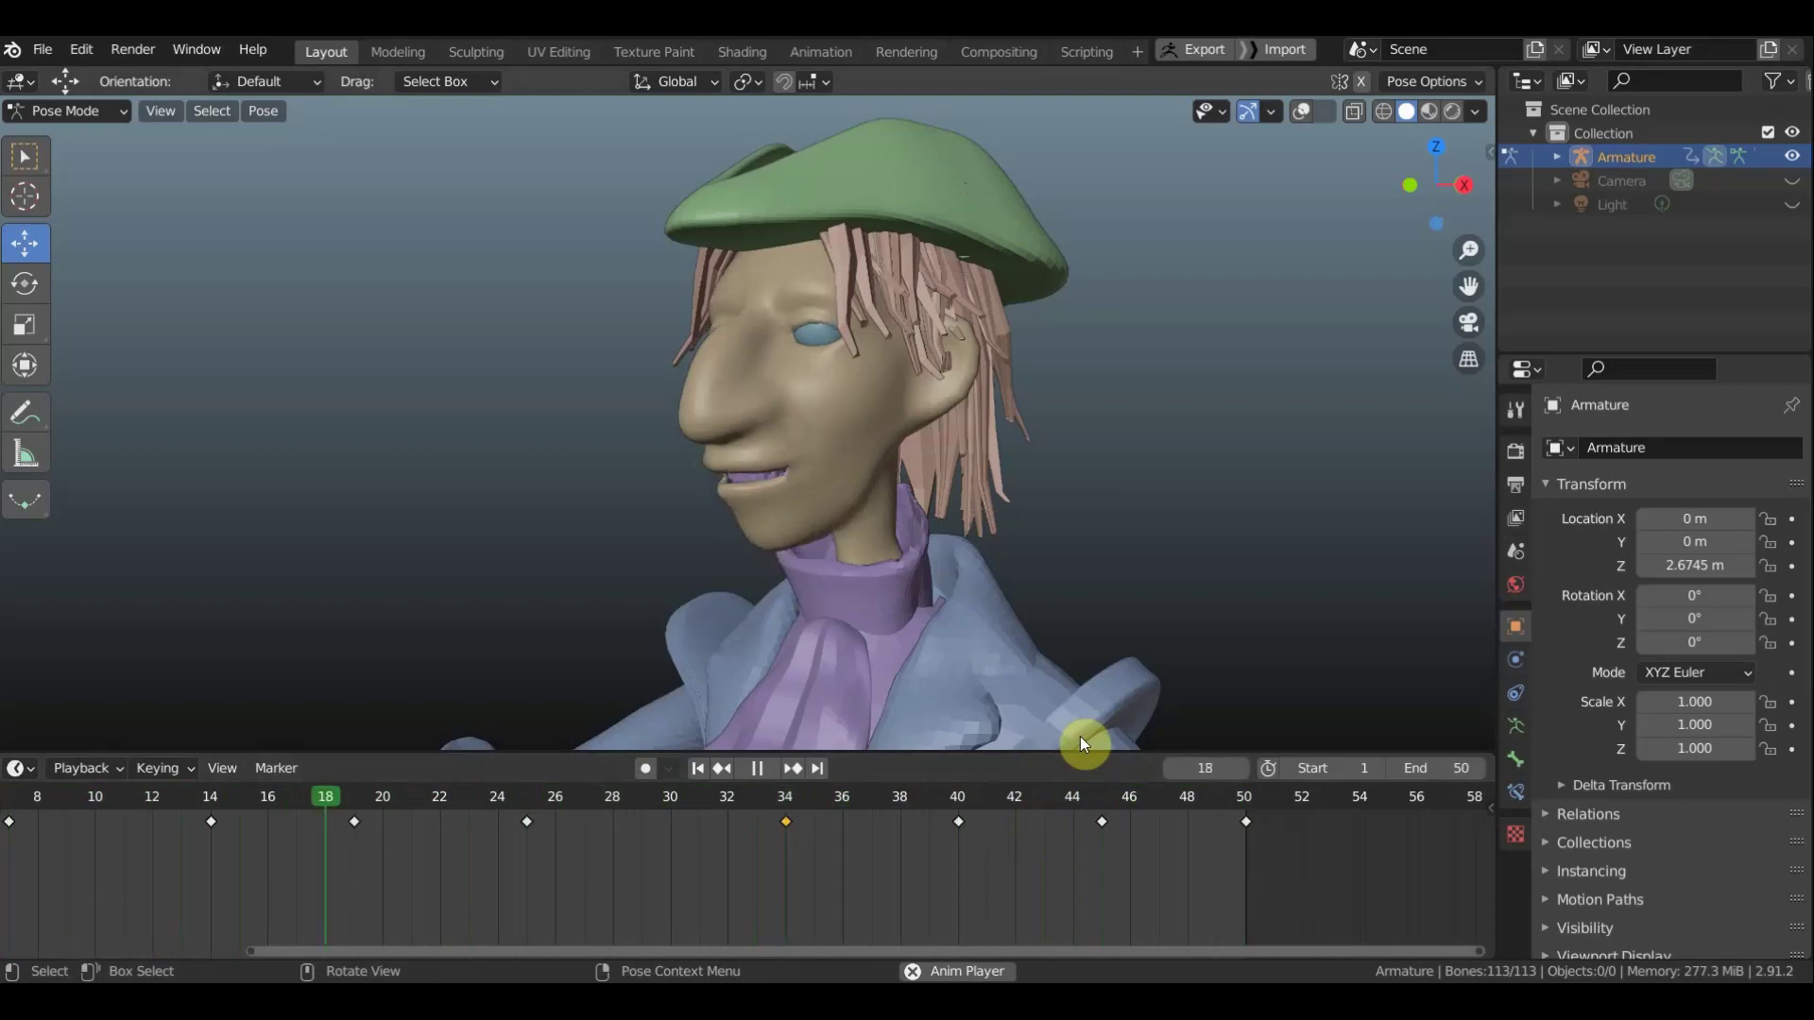
key("space")
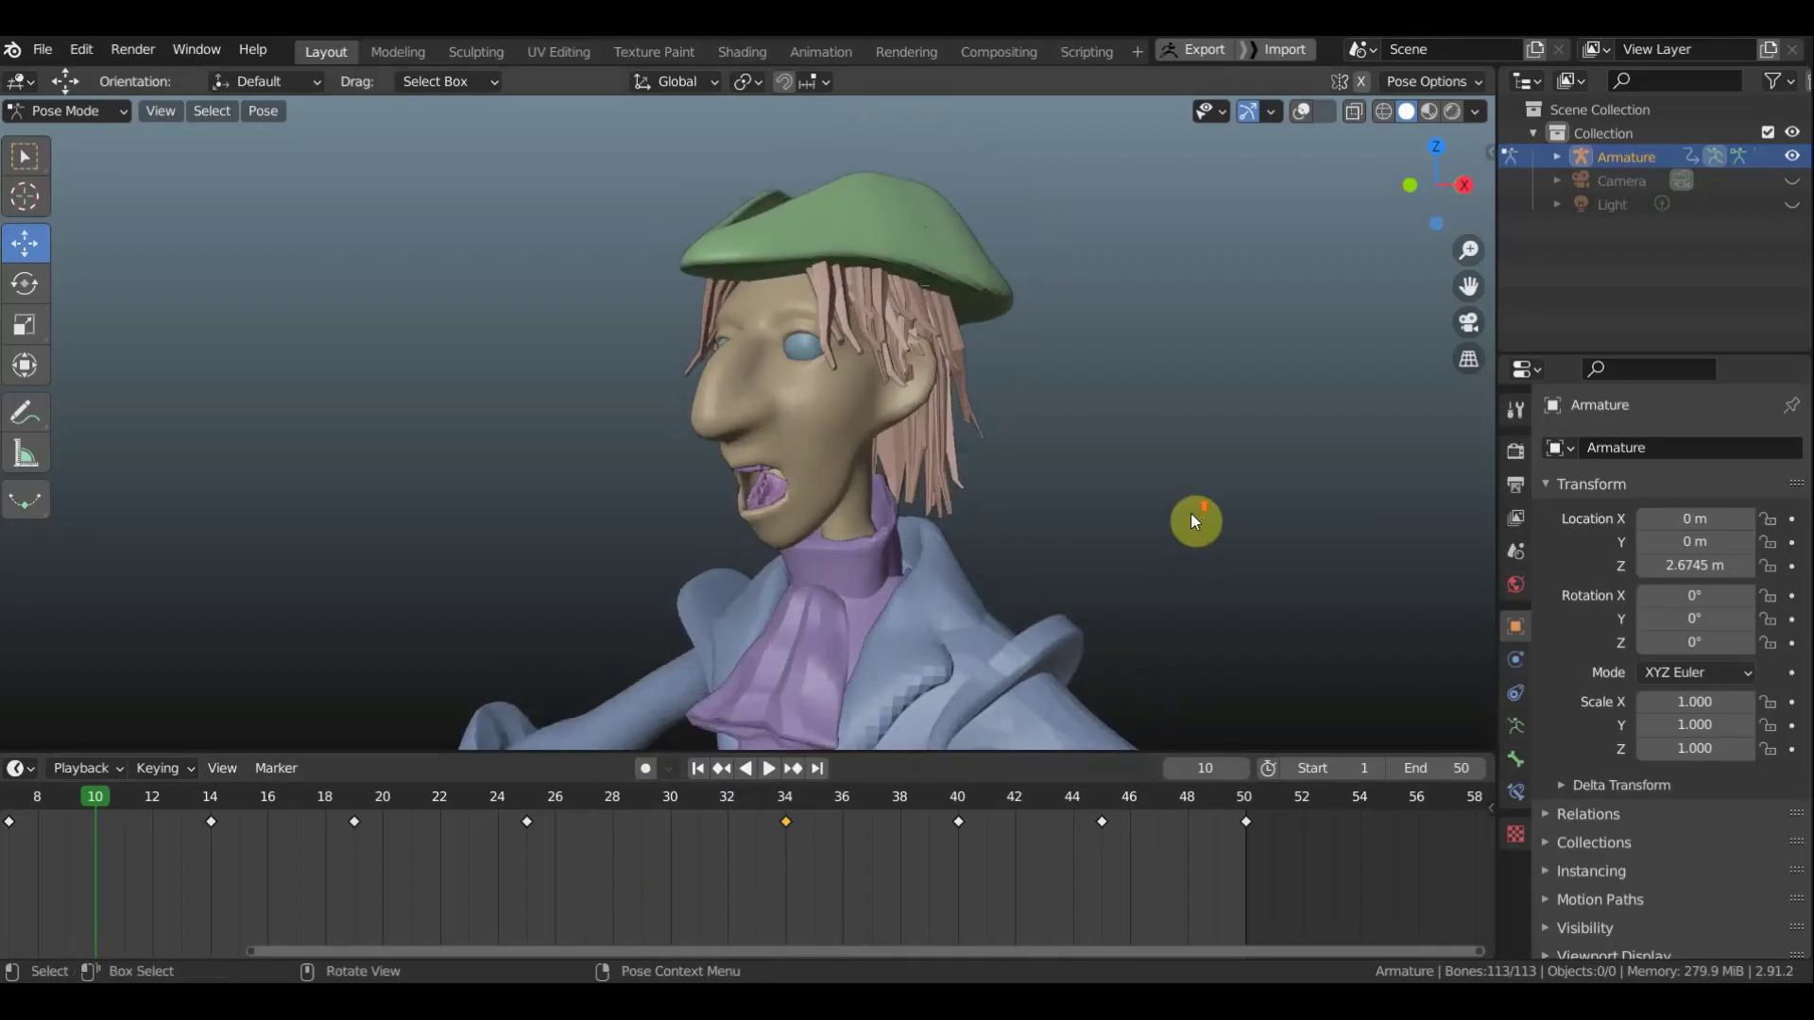
mouse_move(1025, 926)
middle_mouse_down()
mouse_move(1174, 943)
mouse_move(1279, 790)
mouse_move(1216, 798)
middle_mouse_up()
key("space")
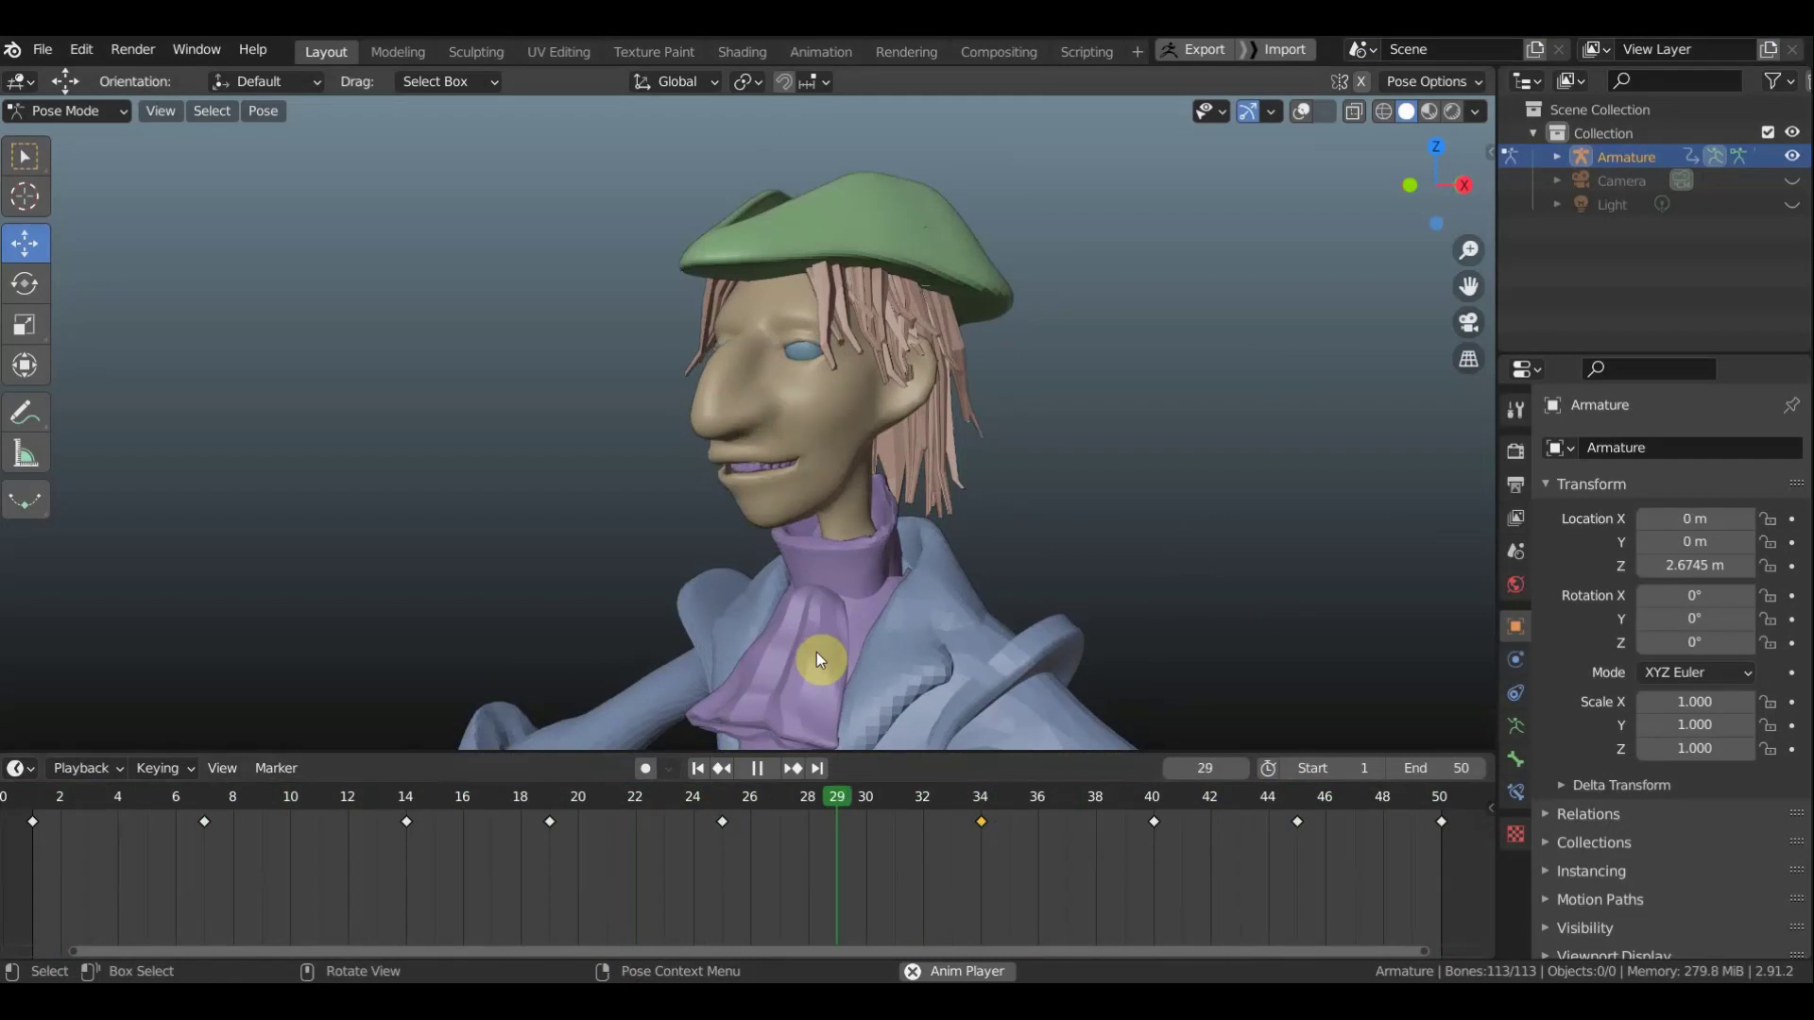
key("space")
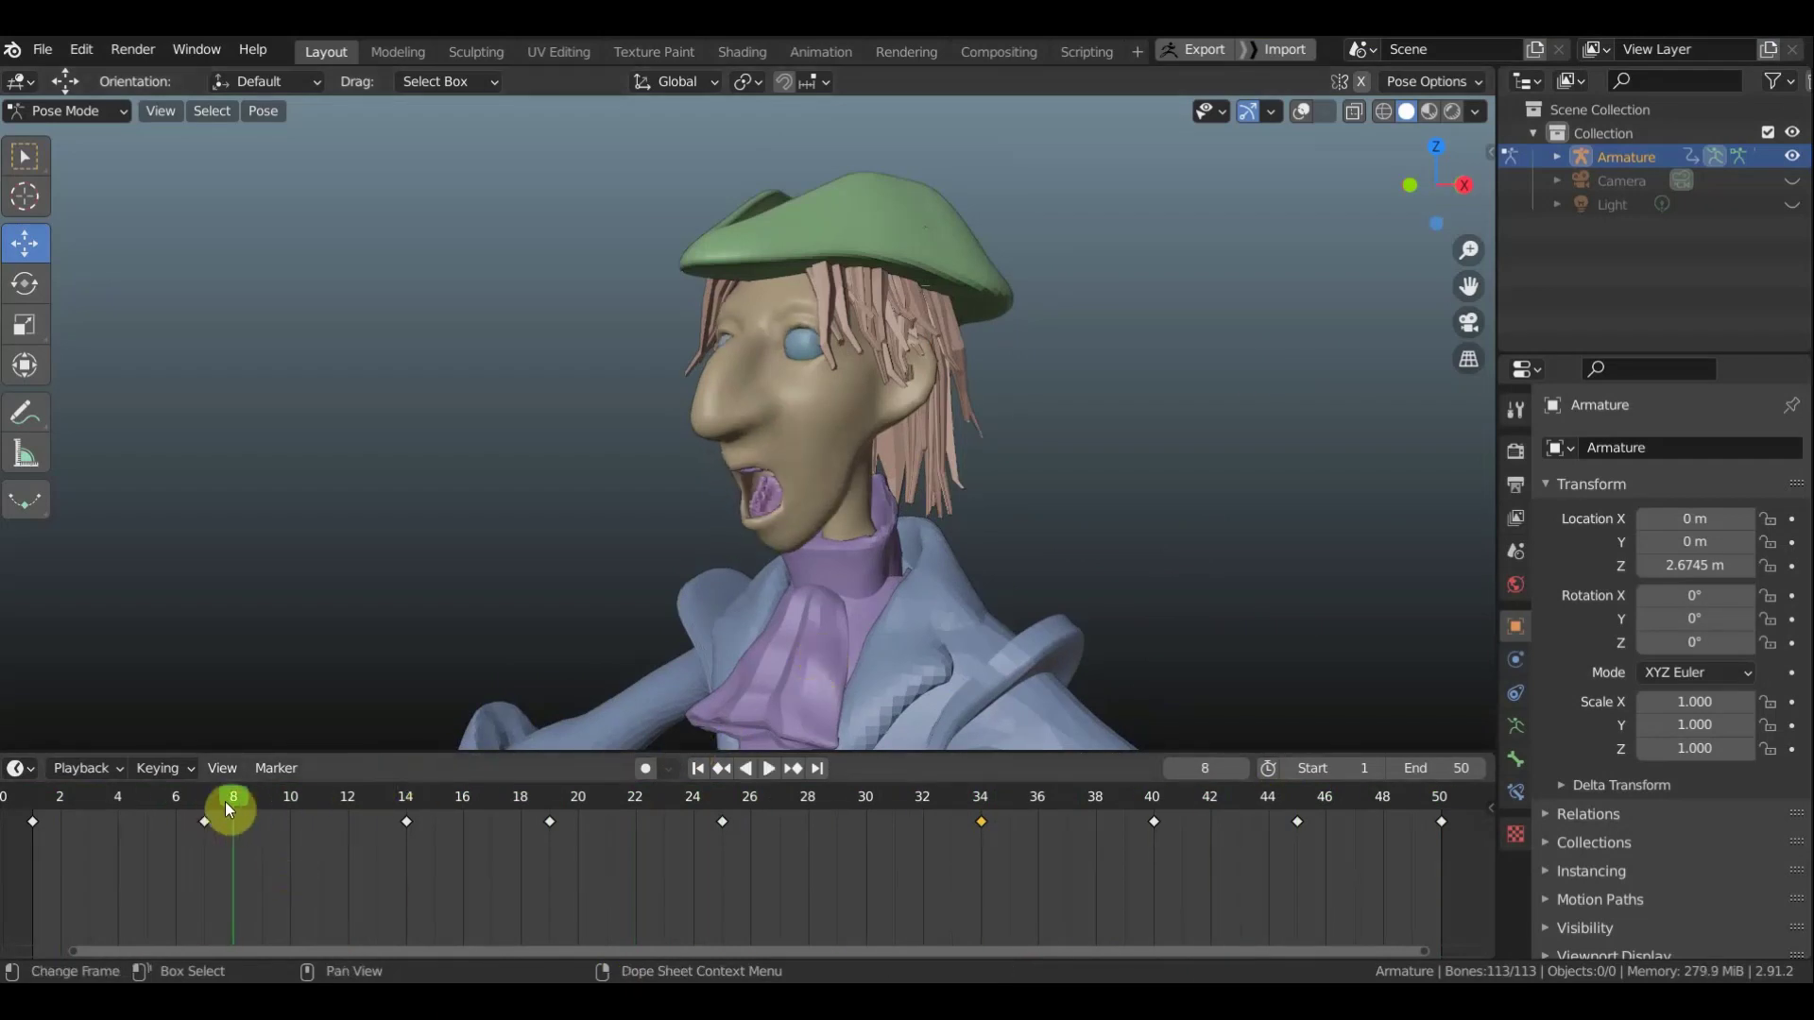
left_click_drag(226, 803, 38, 797)
key("space")
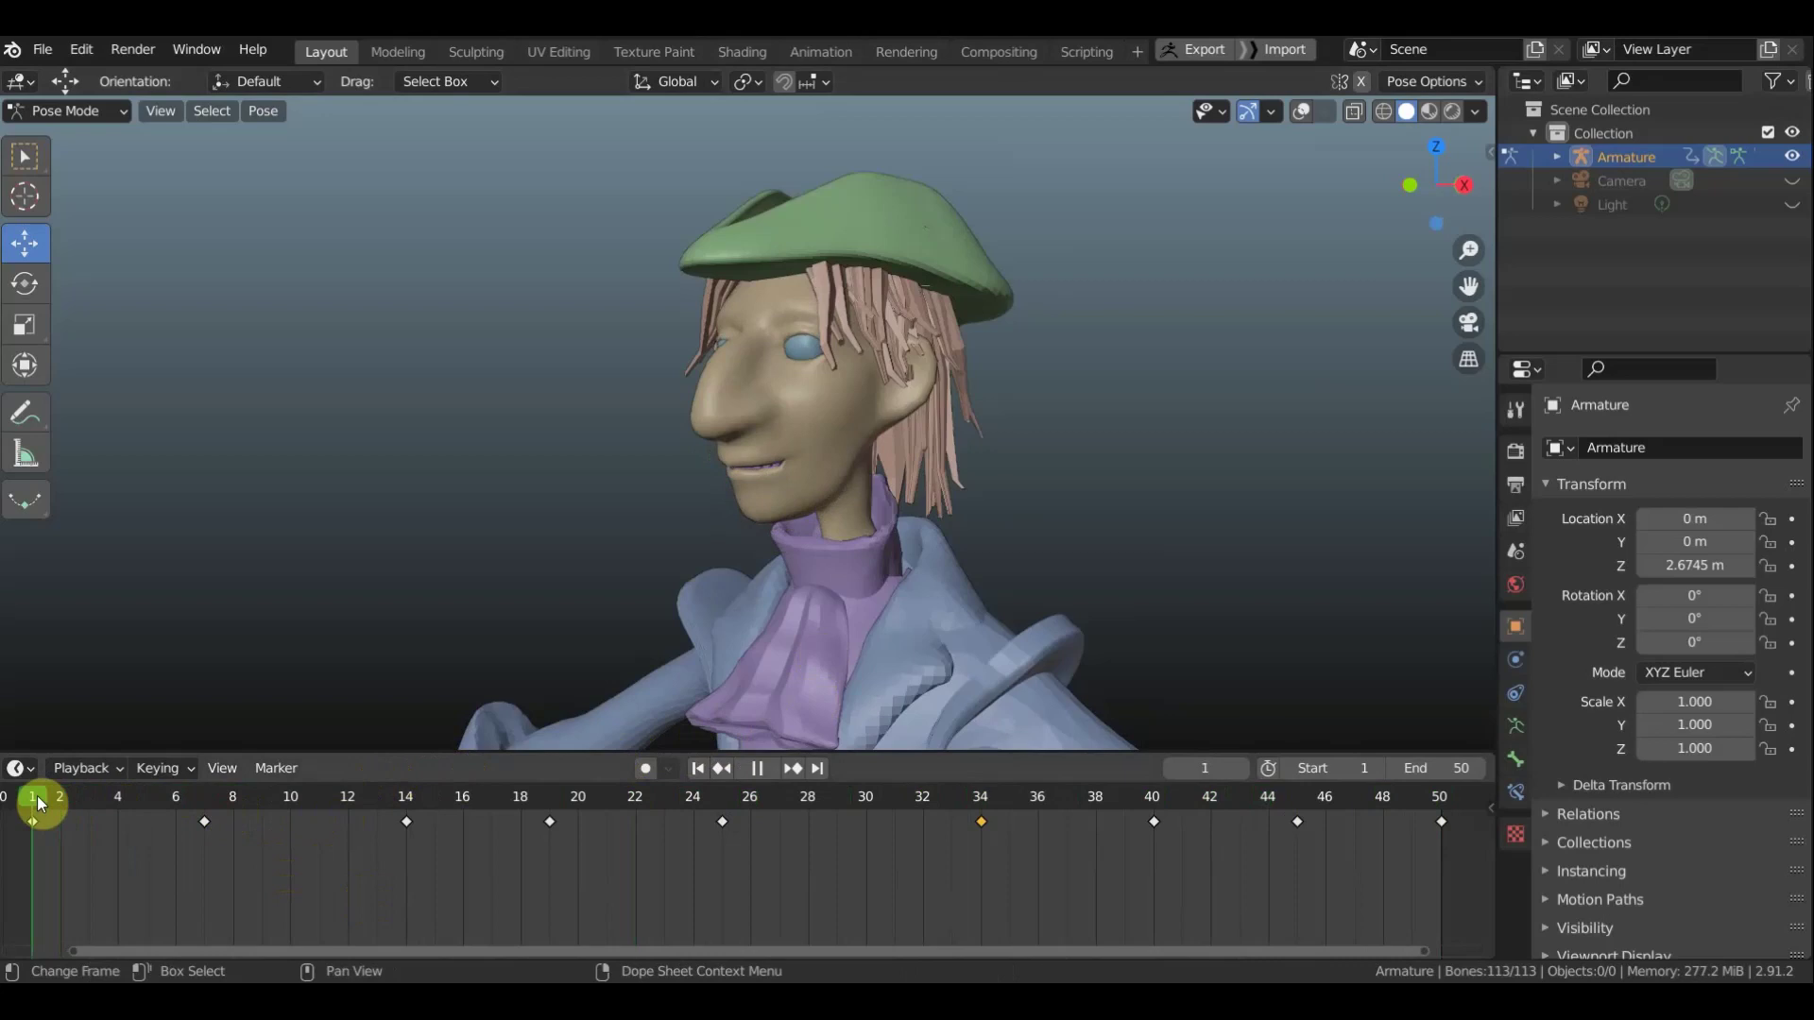
key("space")
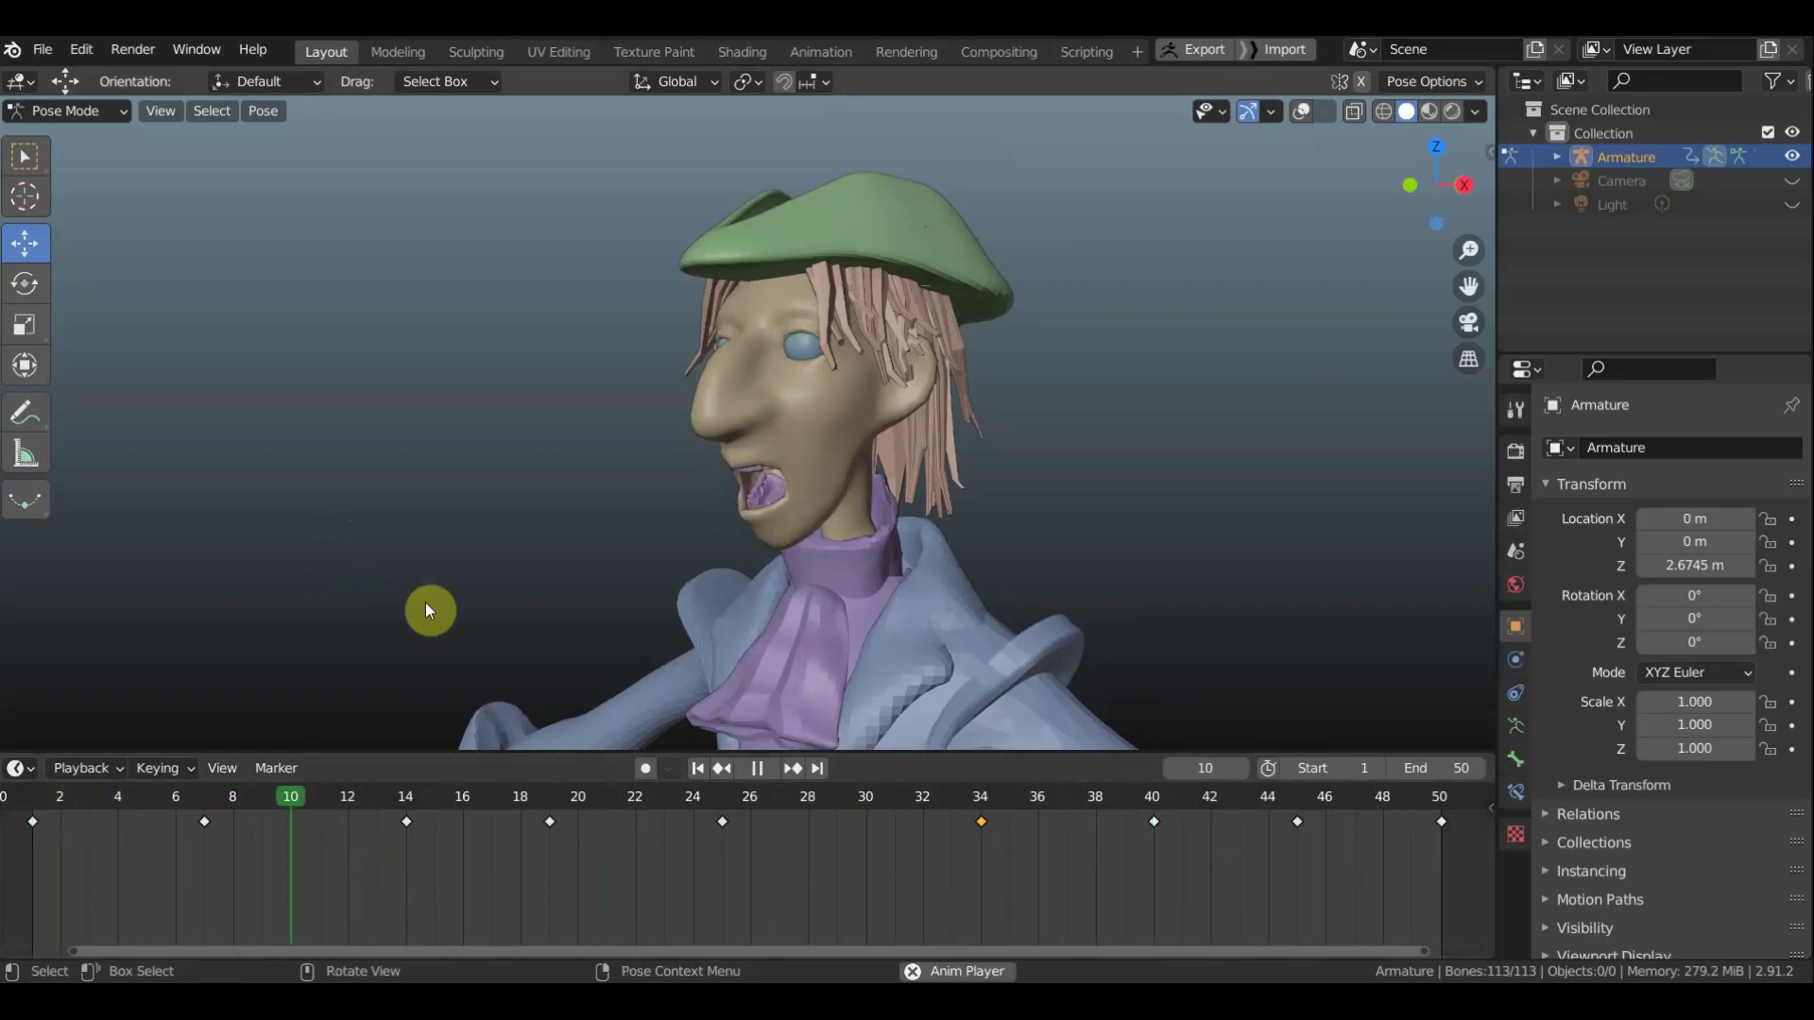
key("space")
left_click(348, 803)
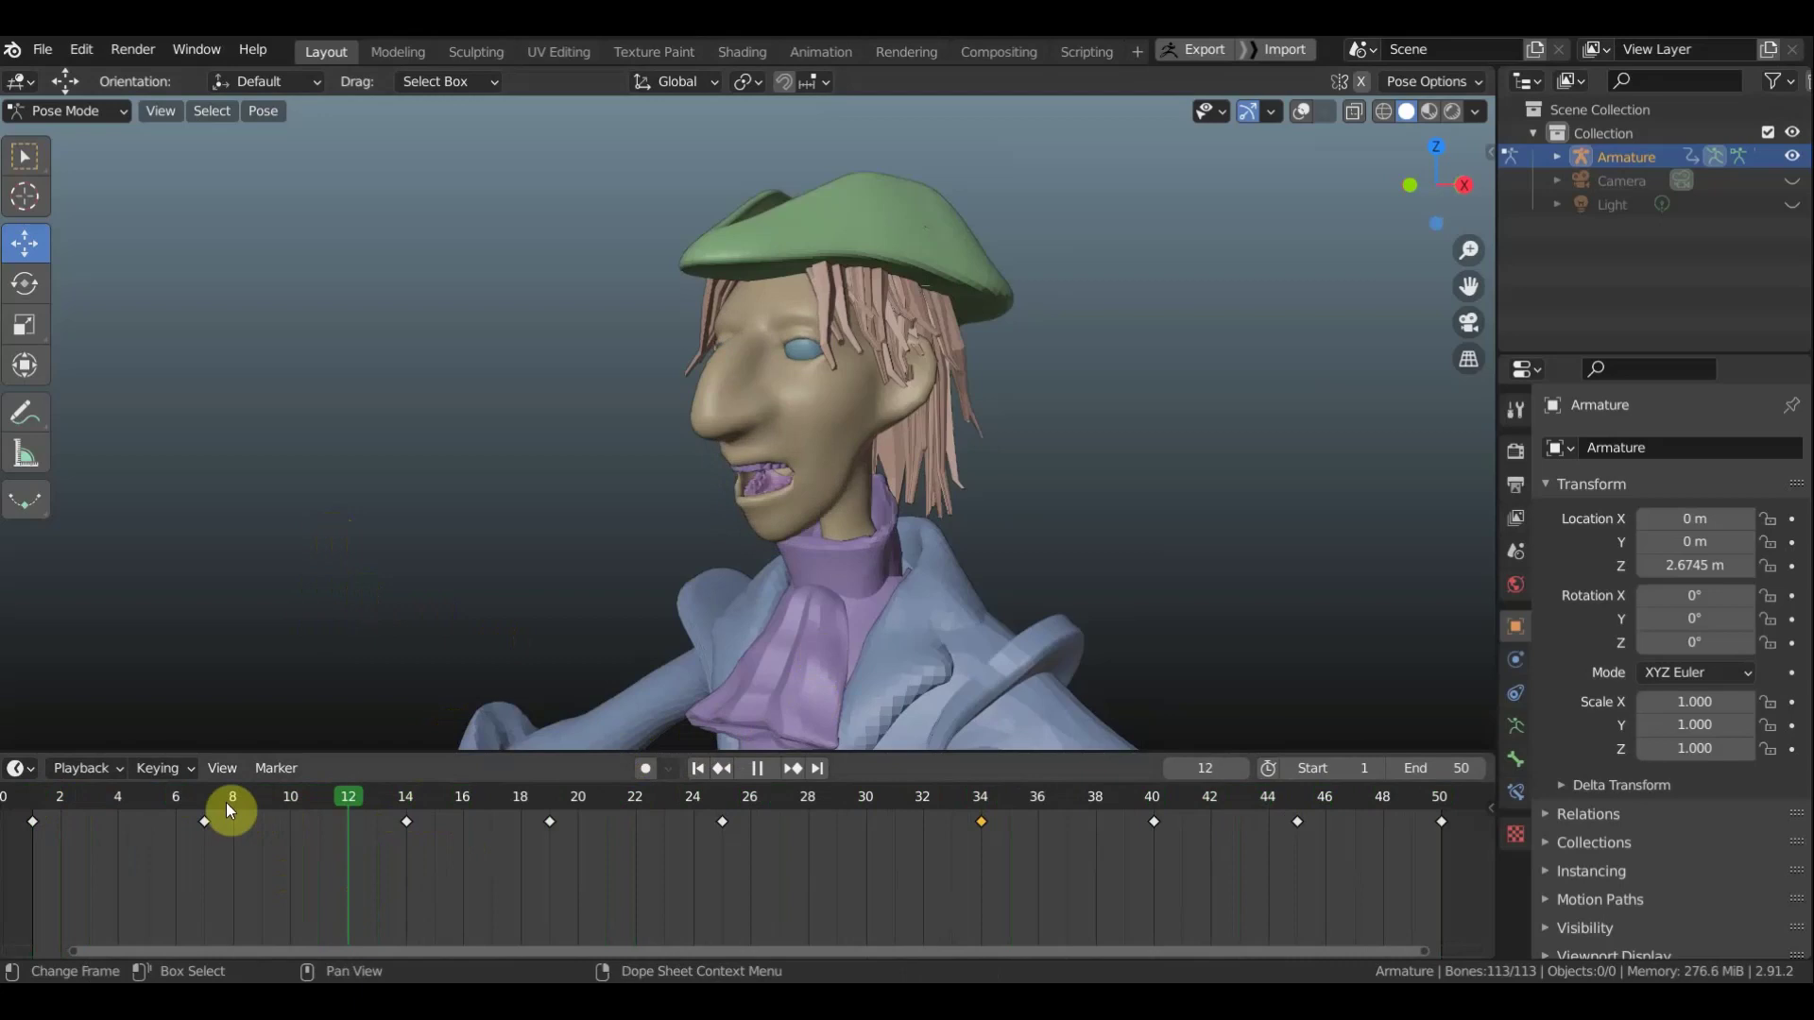
left_click_drag(228, 808, 563, 858)
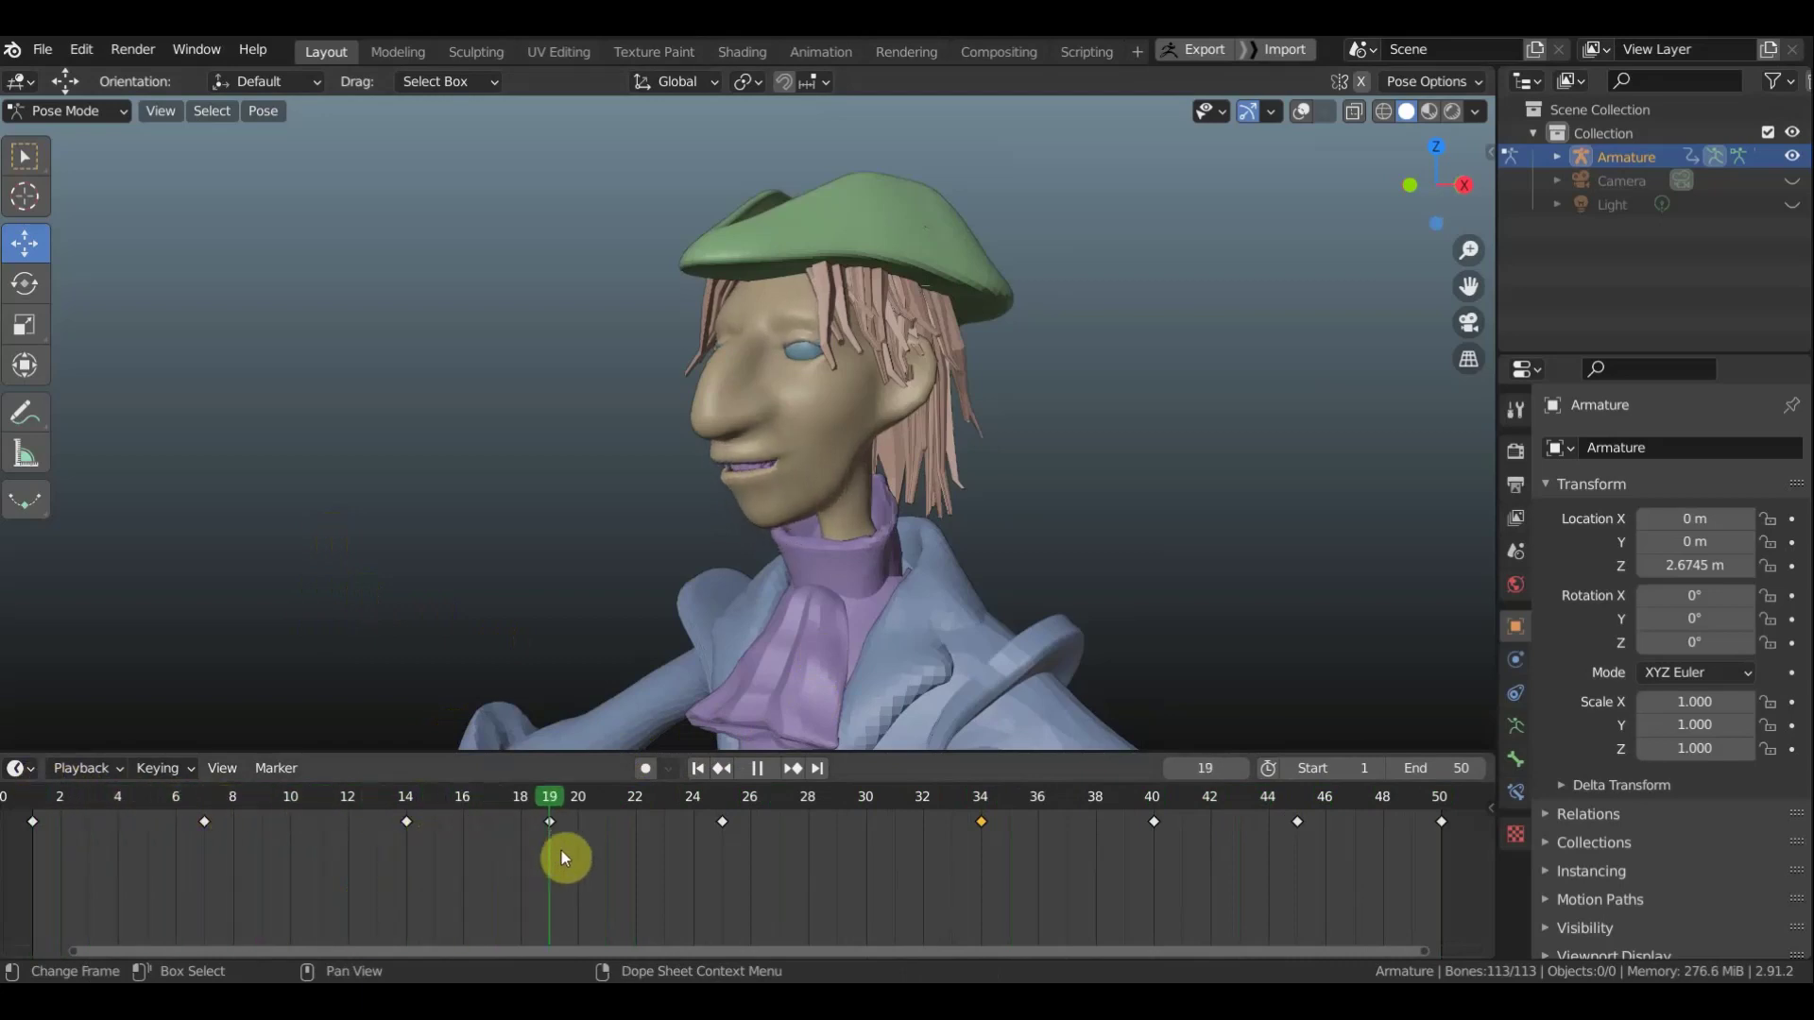
mouse_move(564, 850)
left_mouse_down()
mouse_move(665, 862)
mouse_move(55, 792)
mouse_move(402, 835)
left_mouse_up()
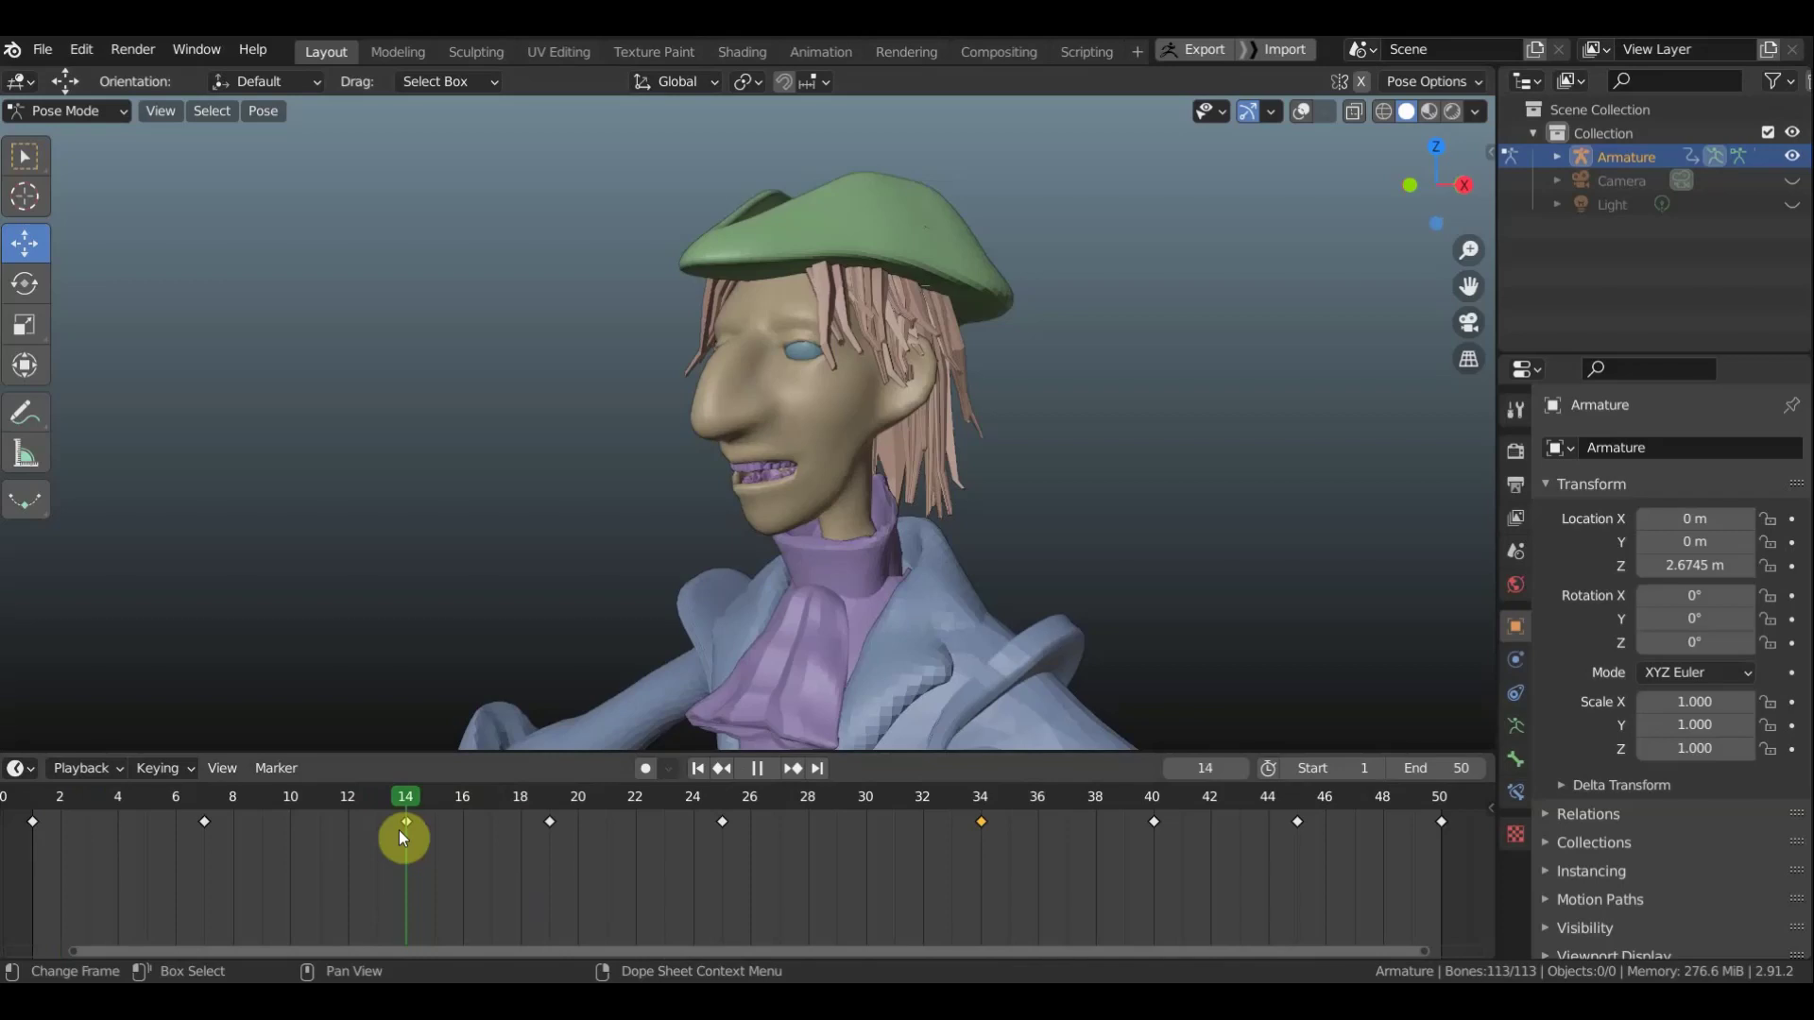
mouse_move(399, 832)
left_mouse_down()
mouse_move(451, 841)
mouse_move(227, 821)
mouse_move(539, 837)
left_mouse_up()
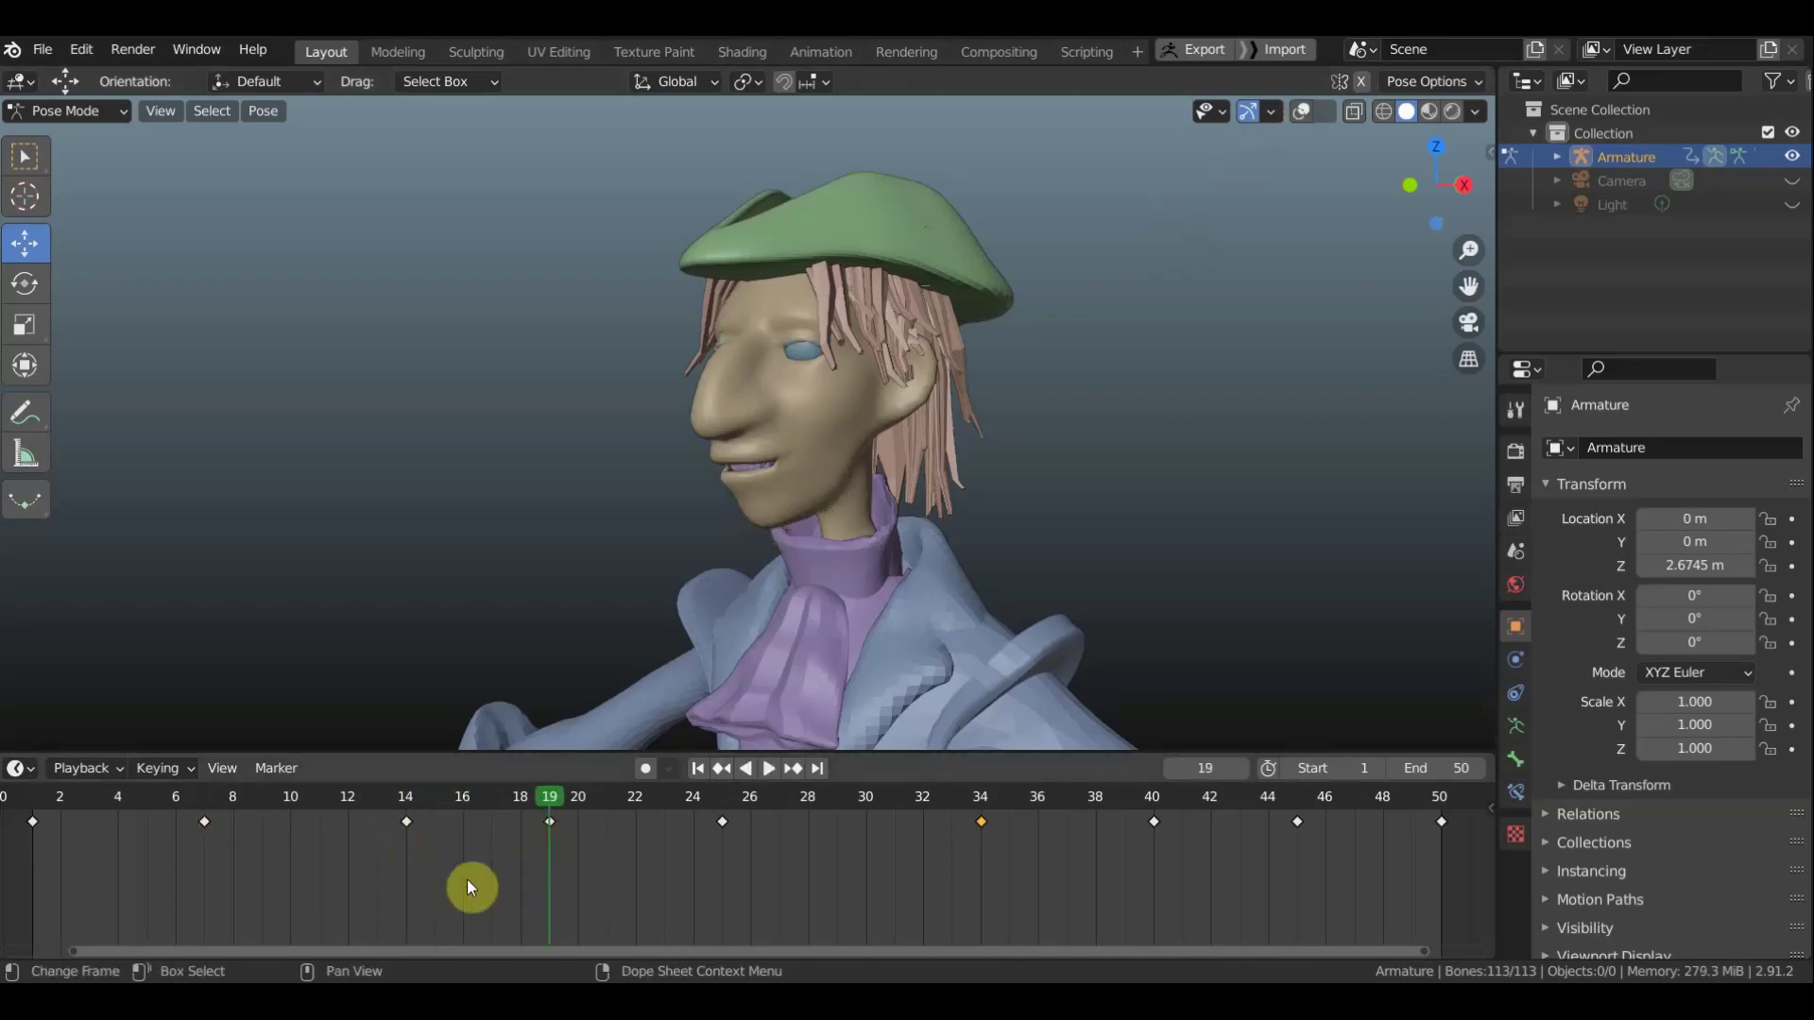
scroll(468, 873, "up", 2)
scroll(558, 798, "up", 1)
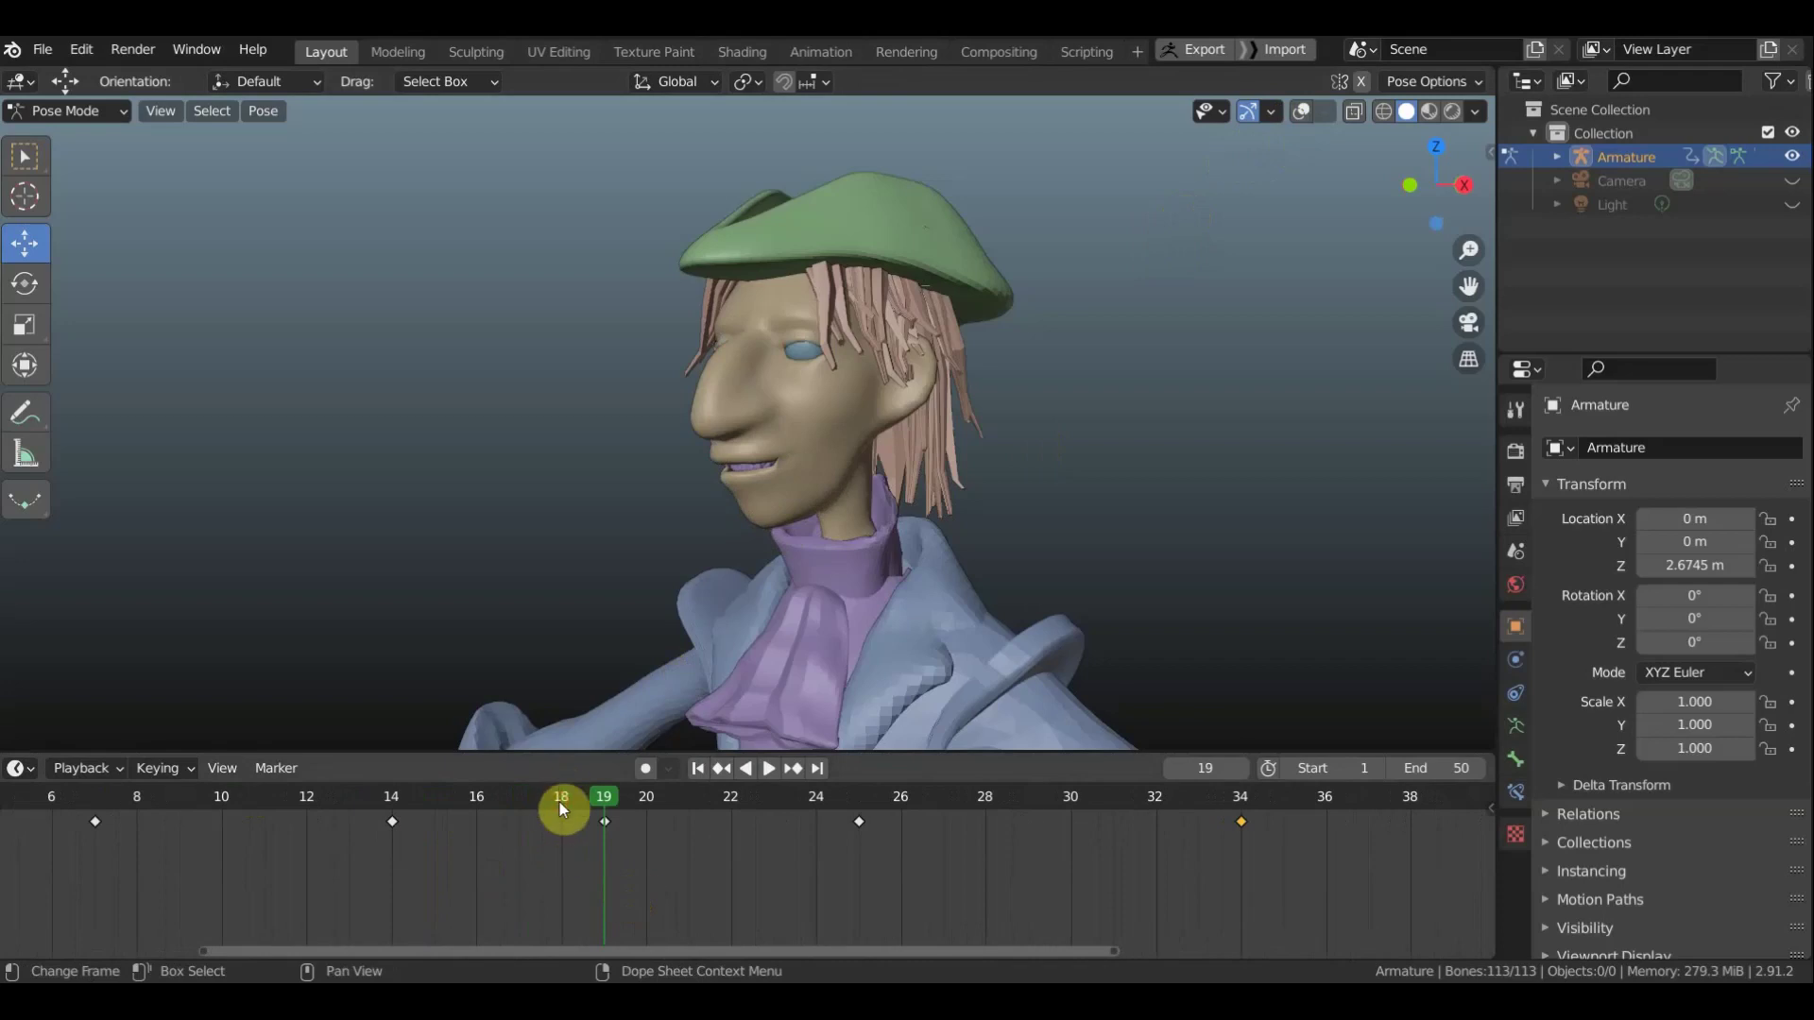
Move to frame 18, cancel a stray rotation, and show the armature bones over the head
left_click(560, 803)
key("r")
right_click(1059, 360)
left_click(1301, 112)
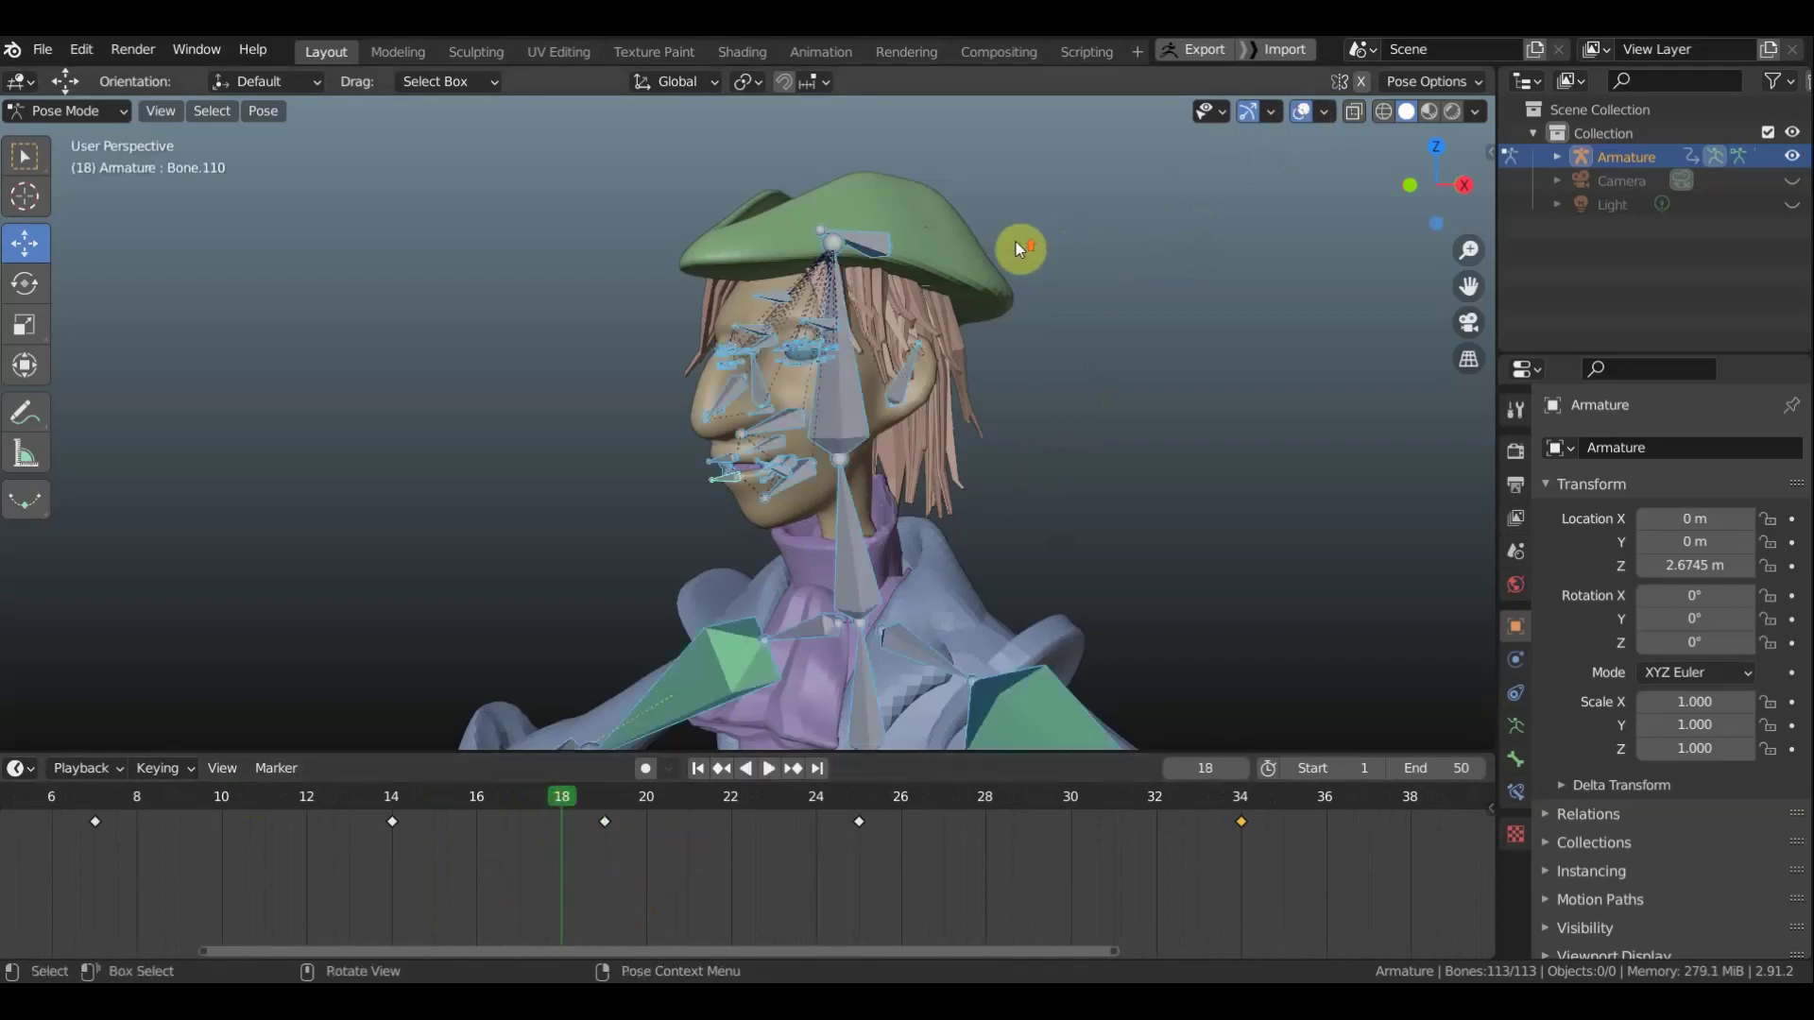
scroll(1017, 242, "up", 3)
middle_click_drag(951, 286, 890, 257)
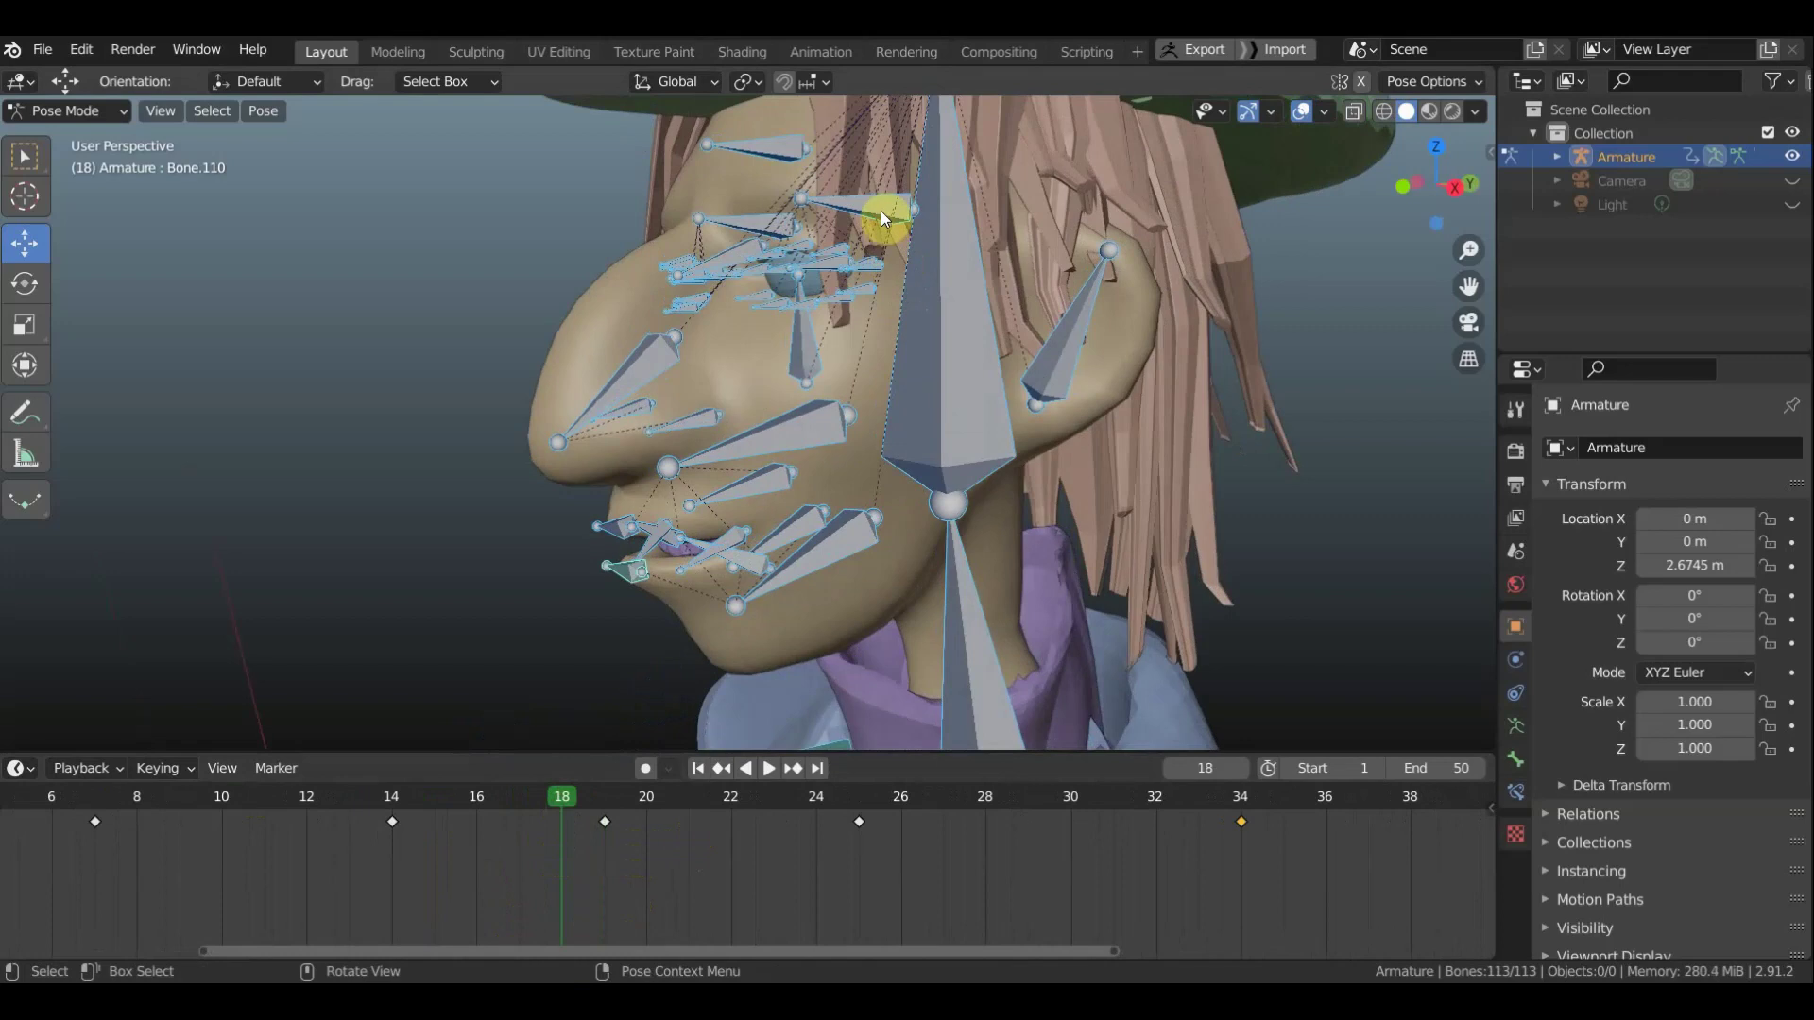
Rotate two eye bones, Bone.082 by -7.55°, and shift them -0.023 m Y, -0.011 m Z
left_click(791, 212)
mouse_move(791, 212)
middle_mouse_down()
mouse_move(898, 210)
mouse_move(790, 213)
middle_mouse_up()
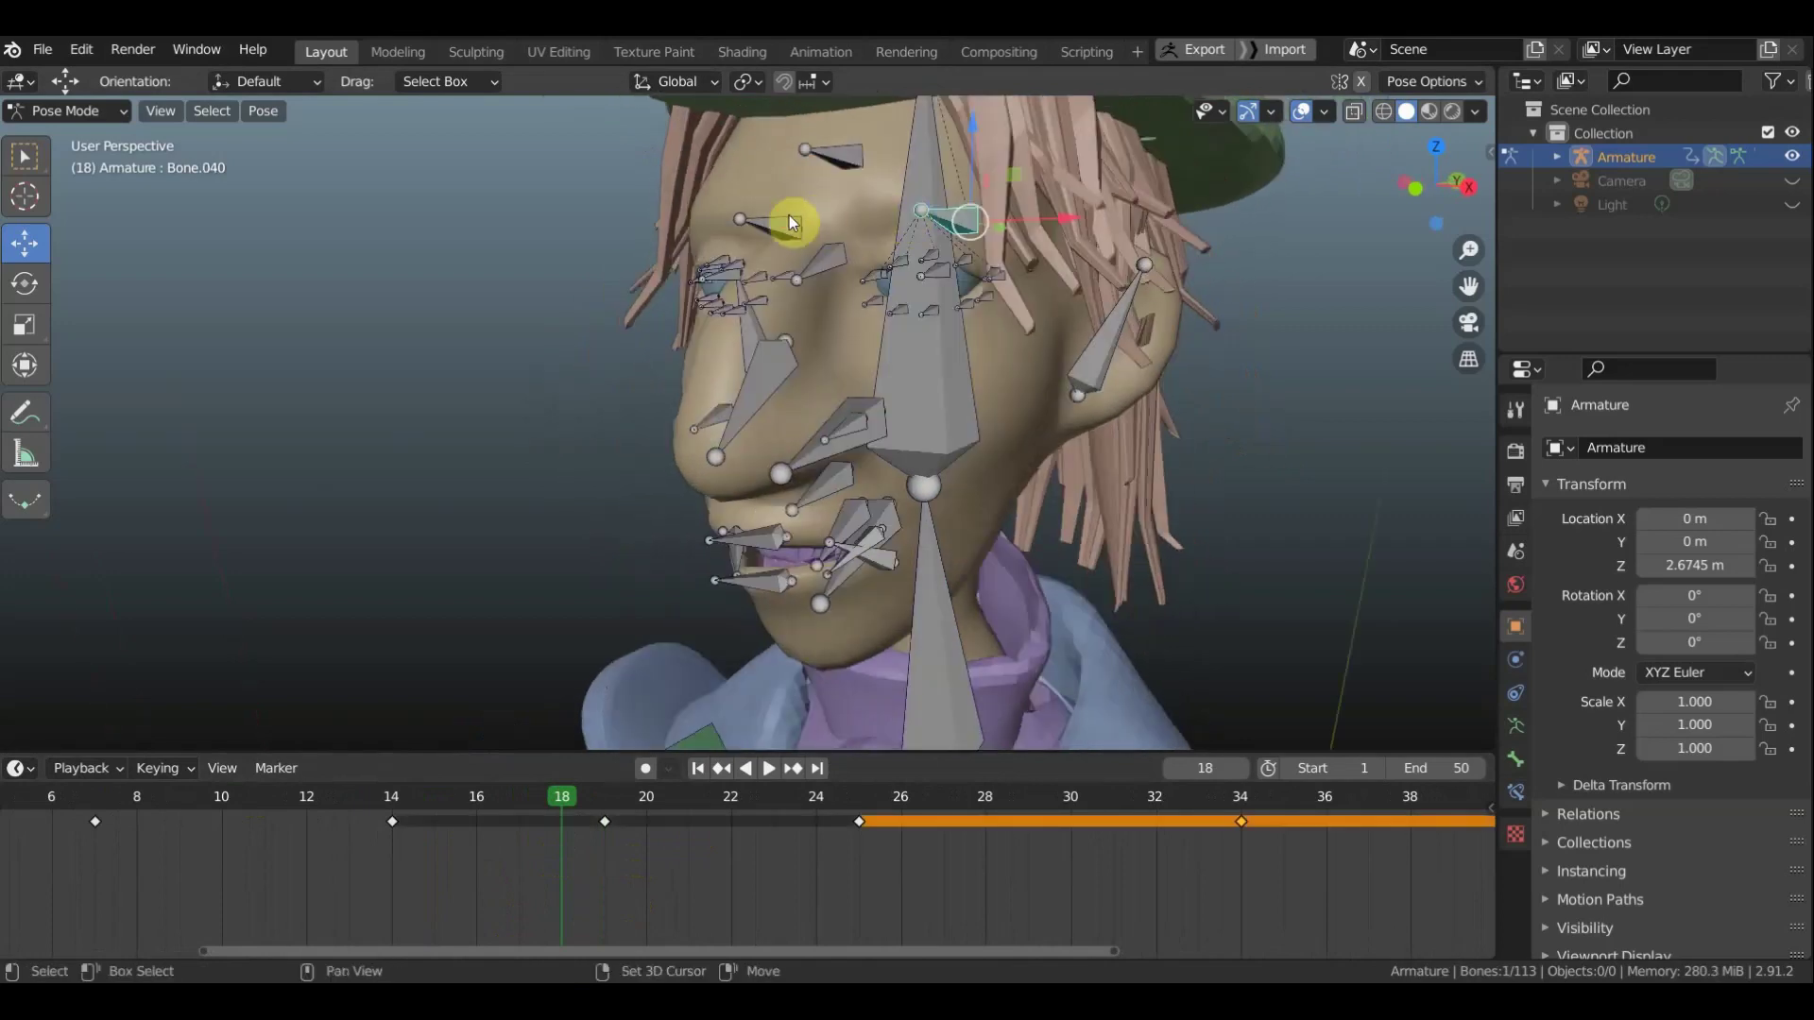
left_click(826, 263, "shift")
key("KP_3")
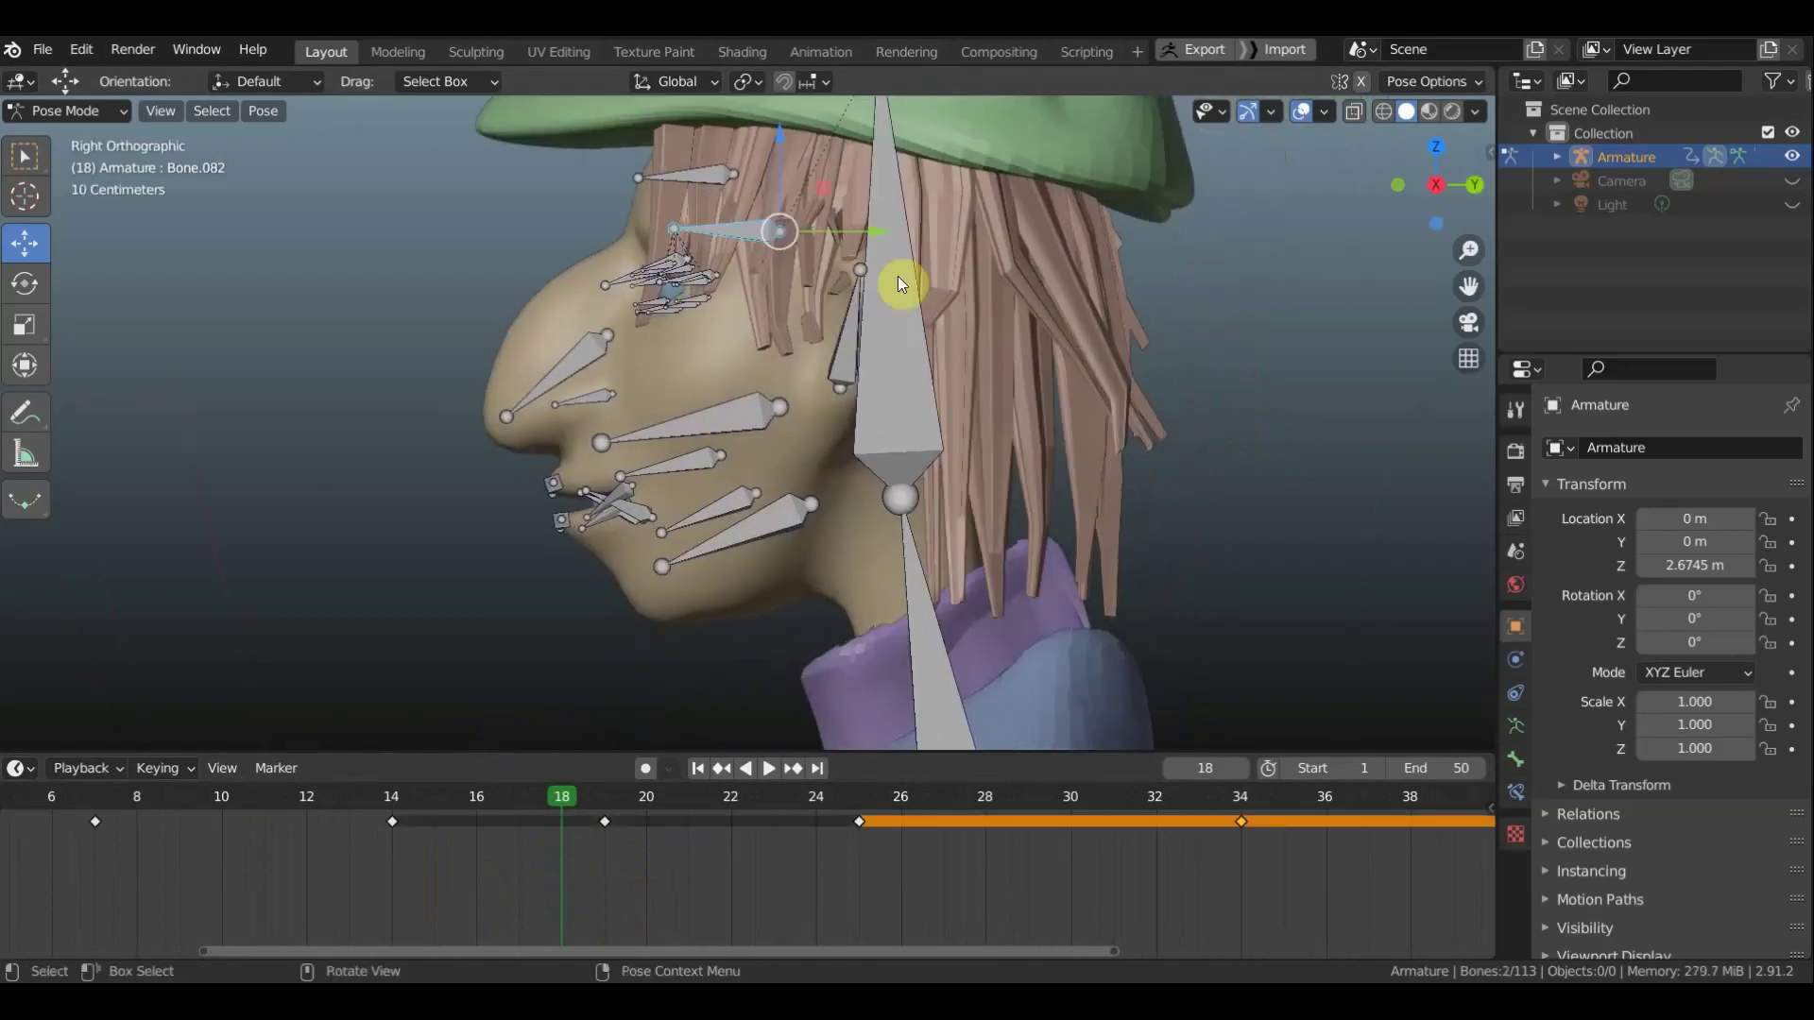
key("r")
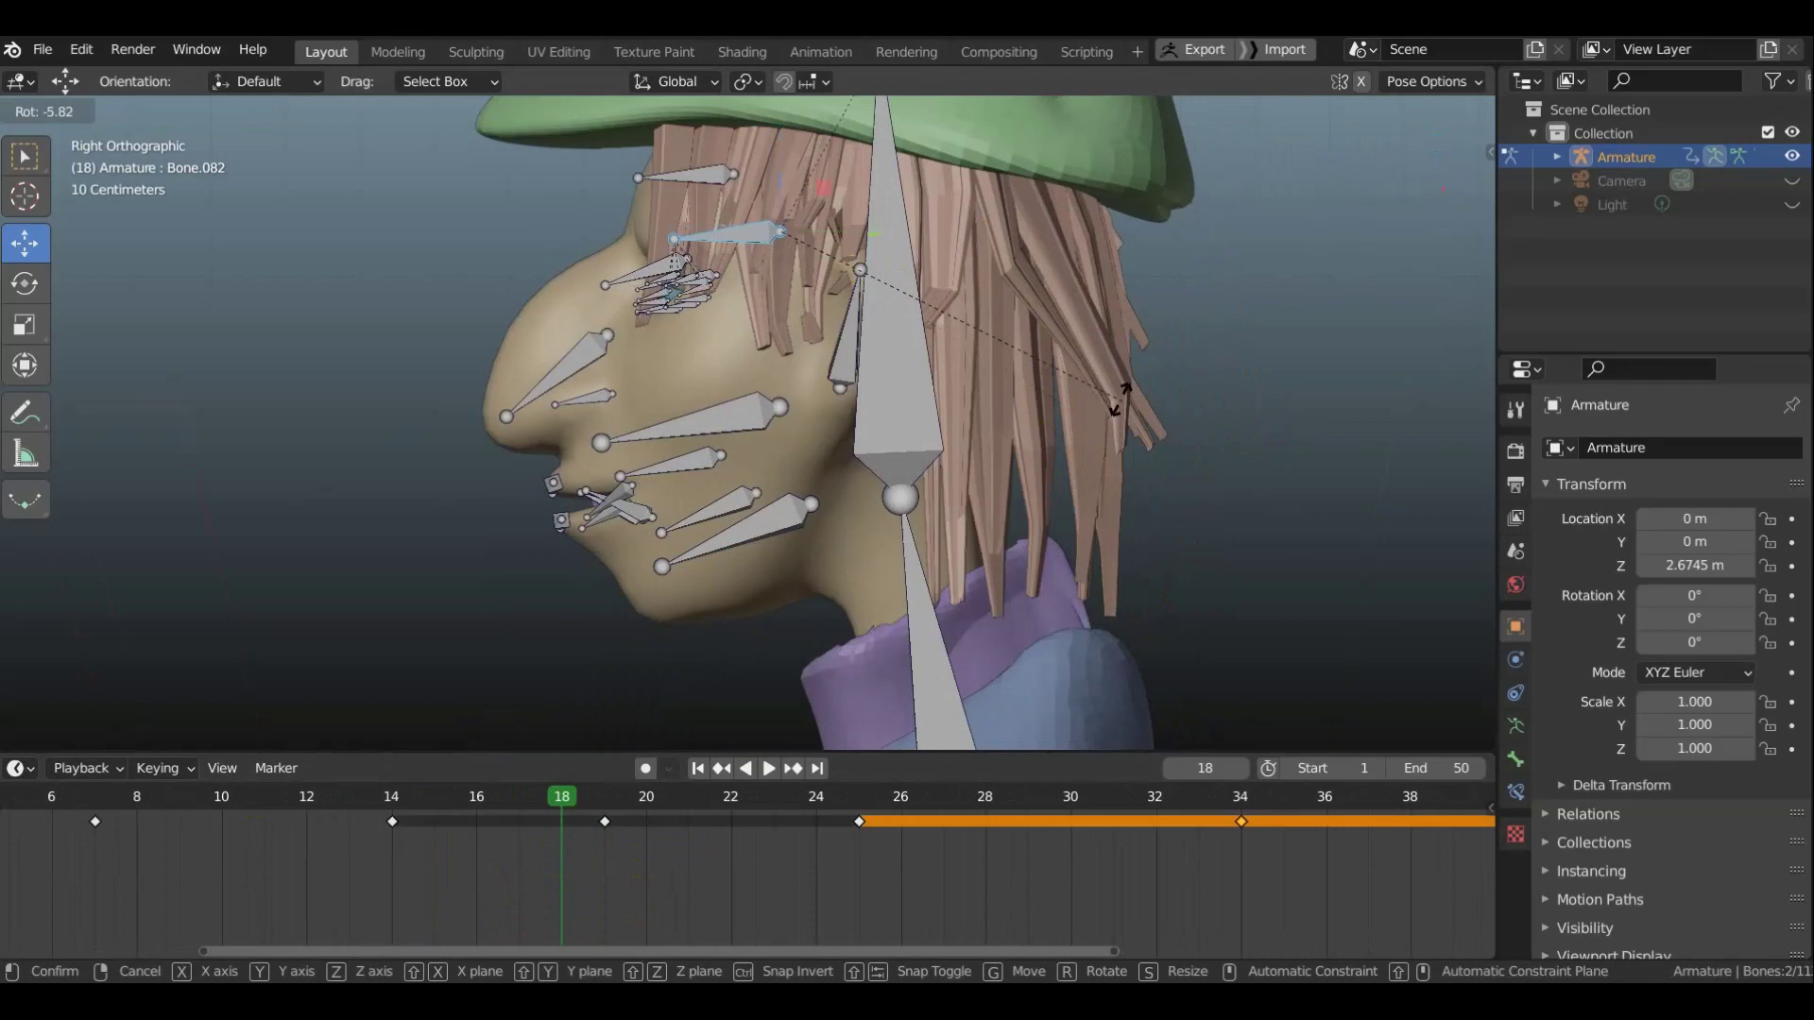
left_click(1114, 391)
key("g")
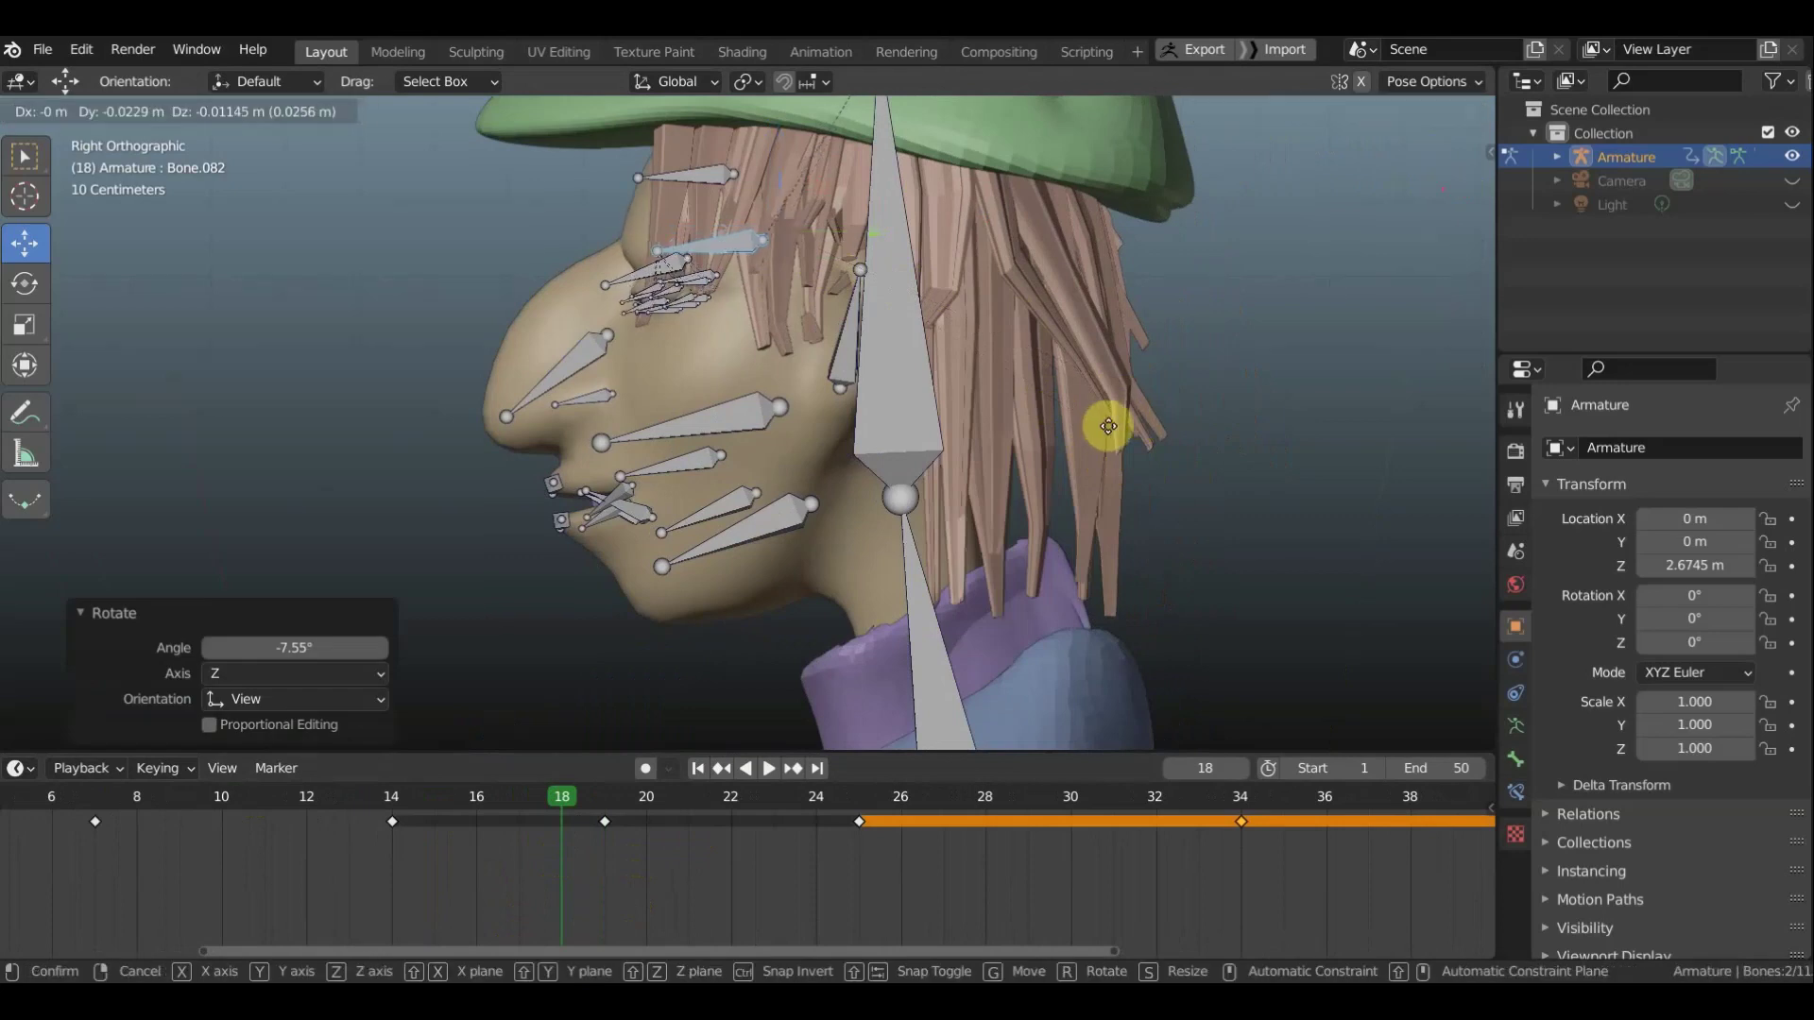
left_click(1108, 427)
middle_click_drag(1109, 427, 1330, 433)
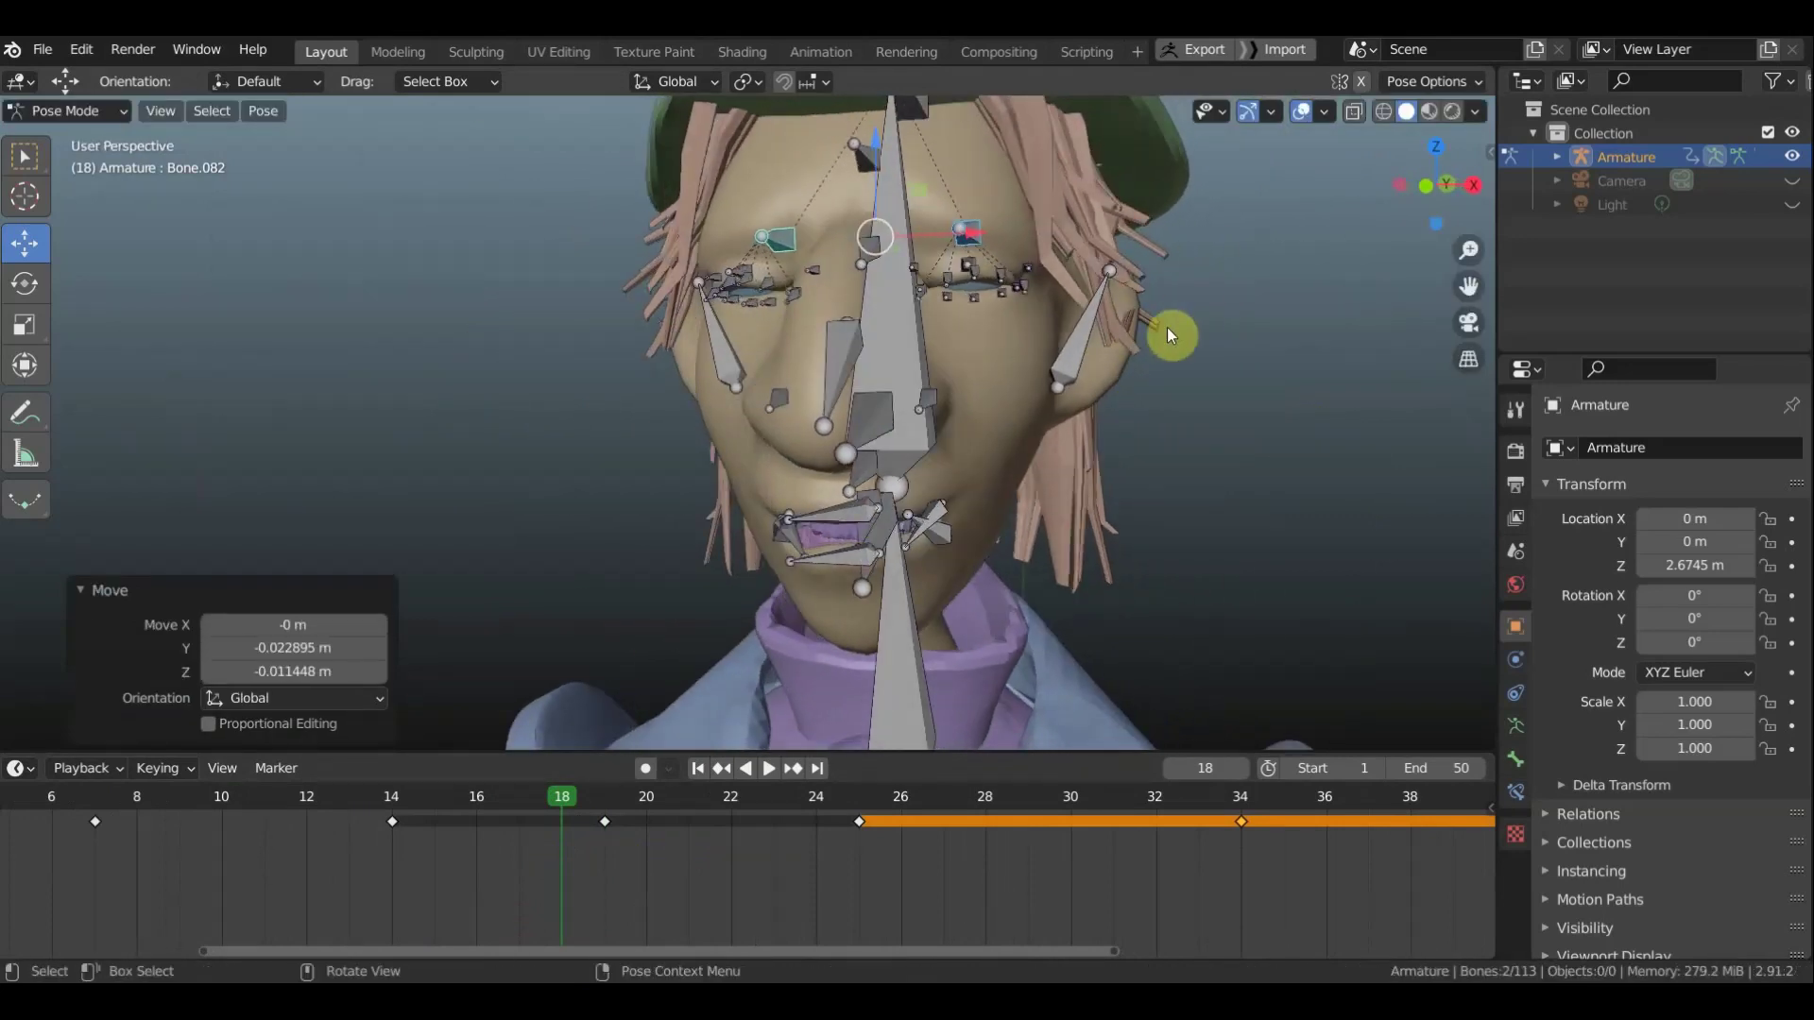
key("KP_1")
scroll(1181, 327, "up", 2)
scroll(1196, 327, "up", 2)
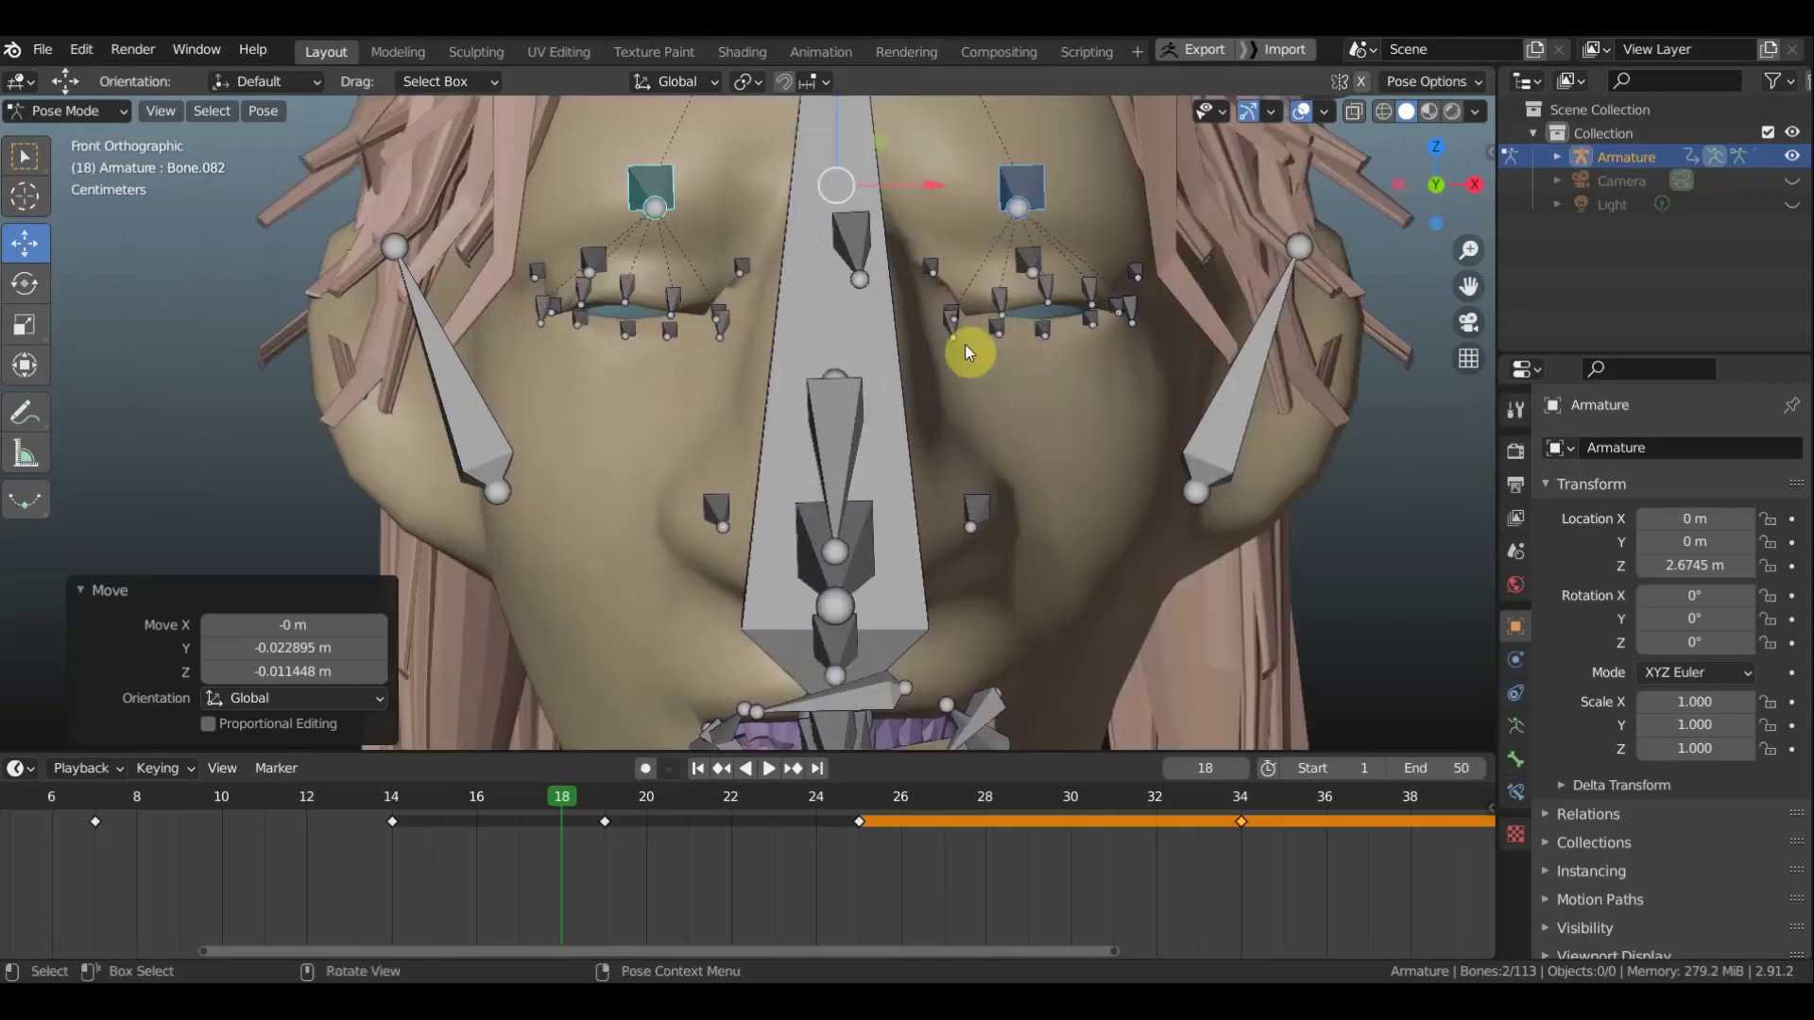
Lower one eye's eyelid bones: the inner-corner bone, Bone.042 and Bone.044
left_click(959, 333)
key("g")
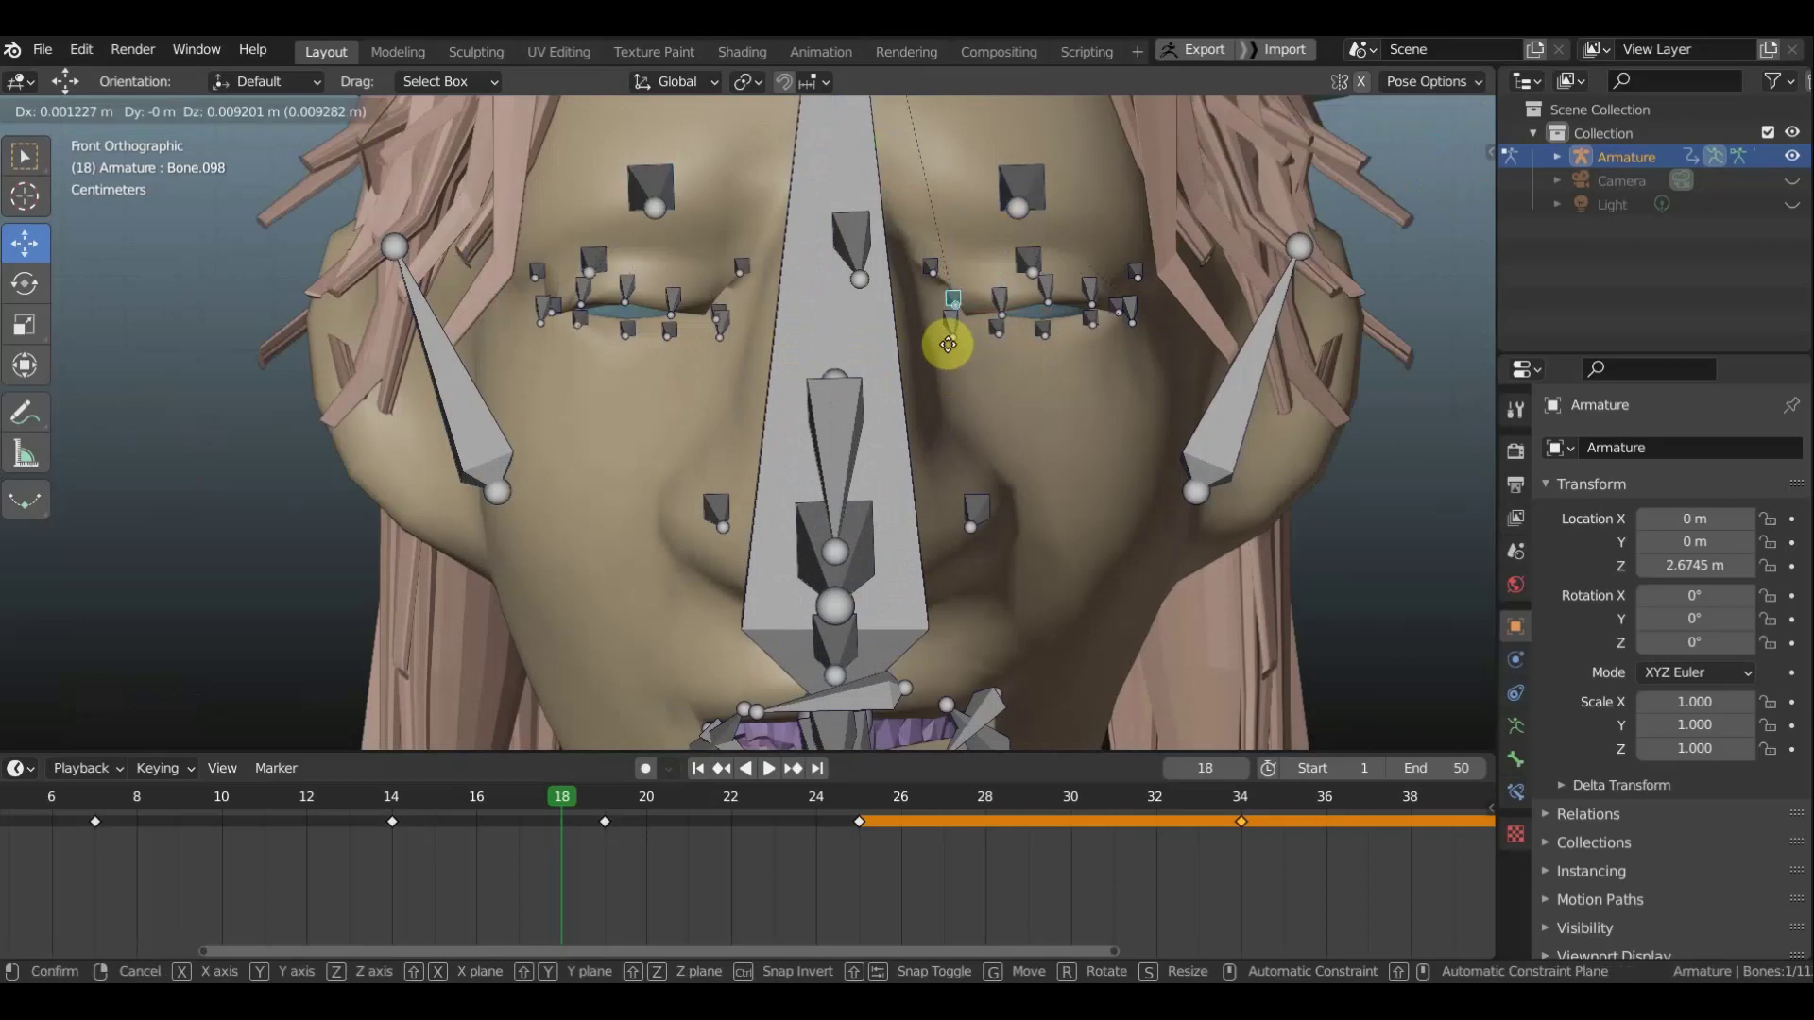
left_click(942, 357)
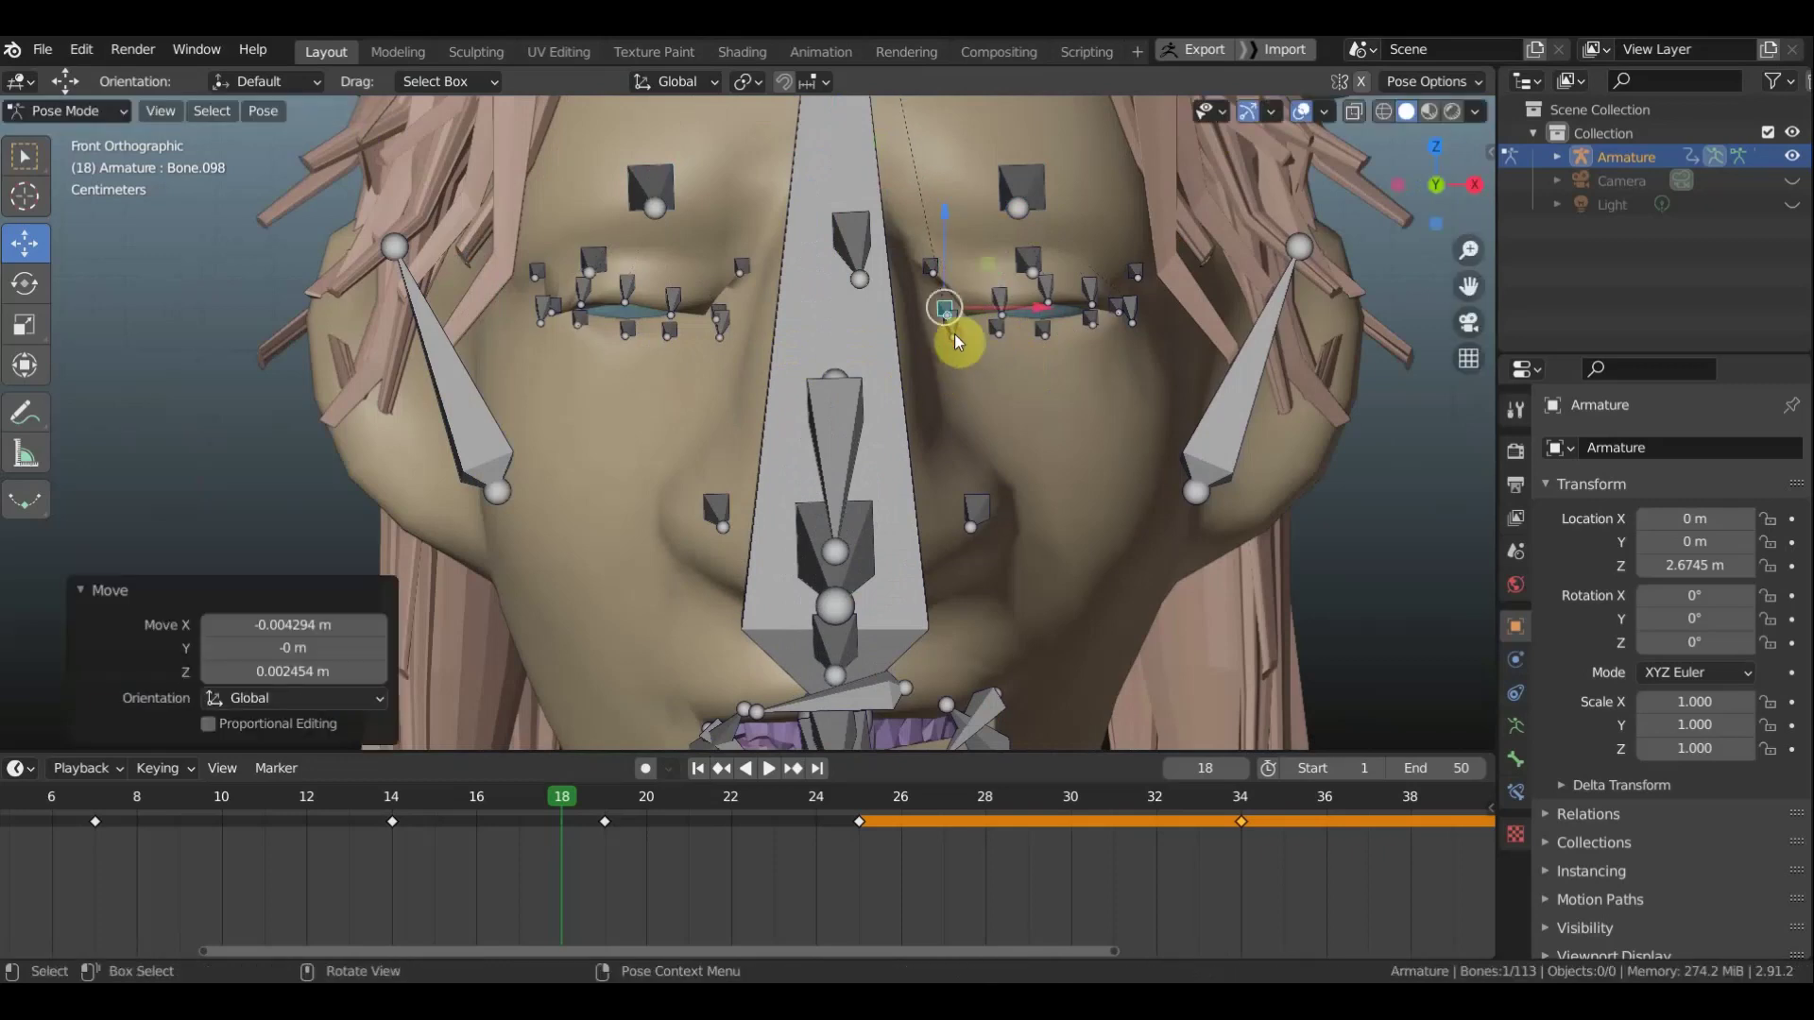
left_click(956, 334)
key("g")
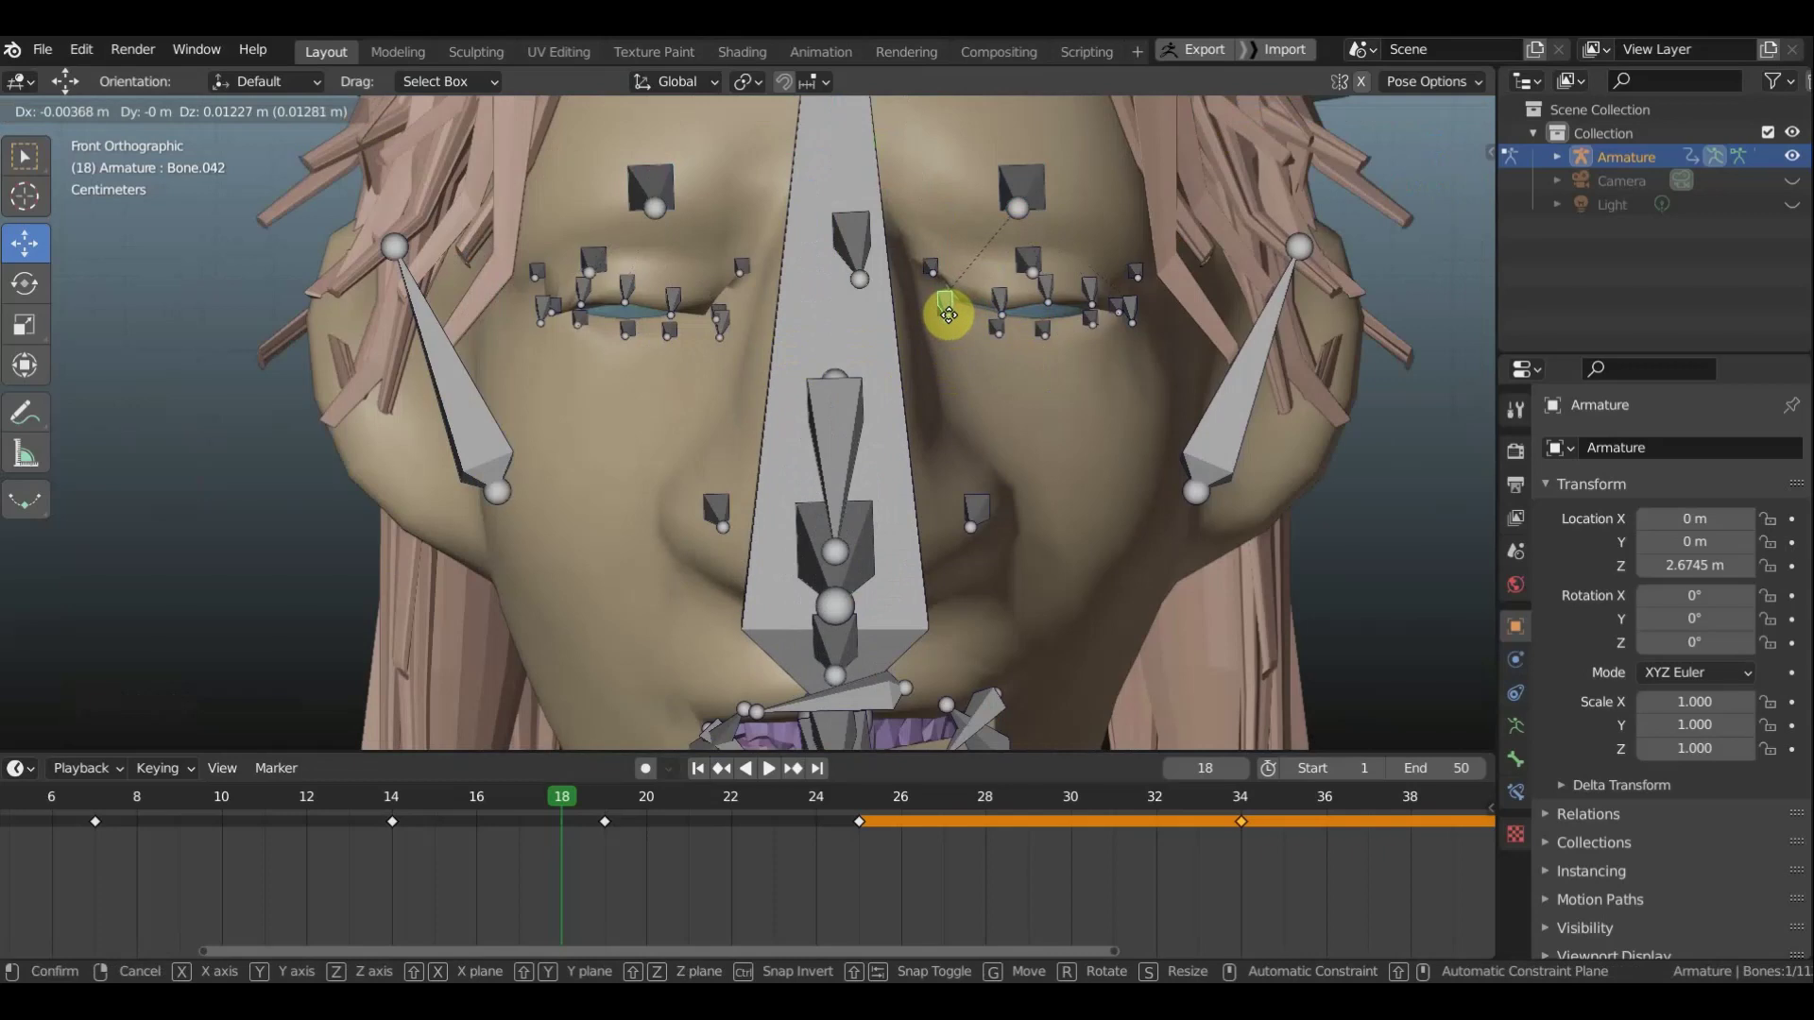
left_click(947, 315)
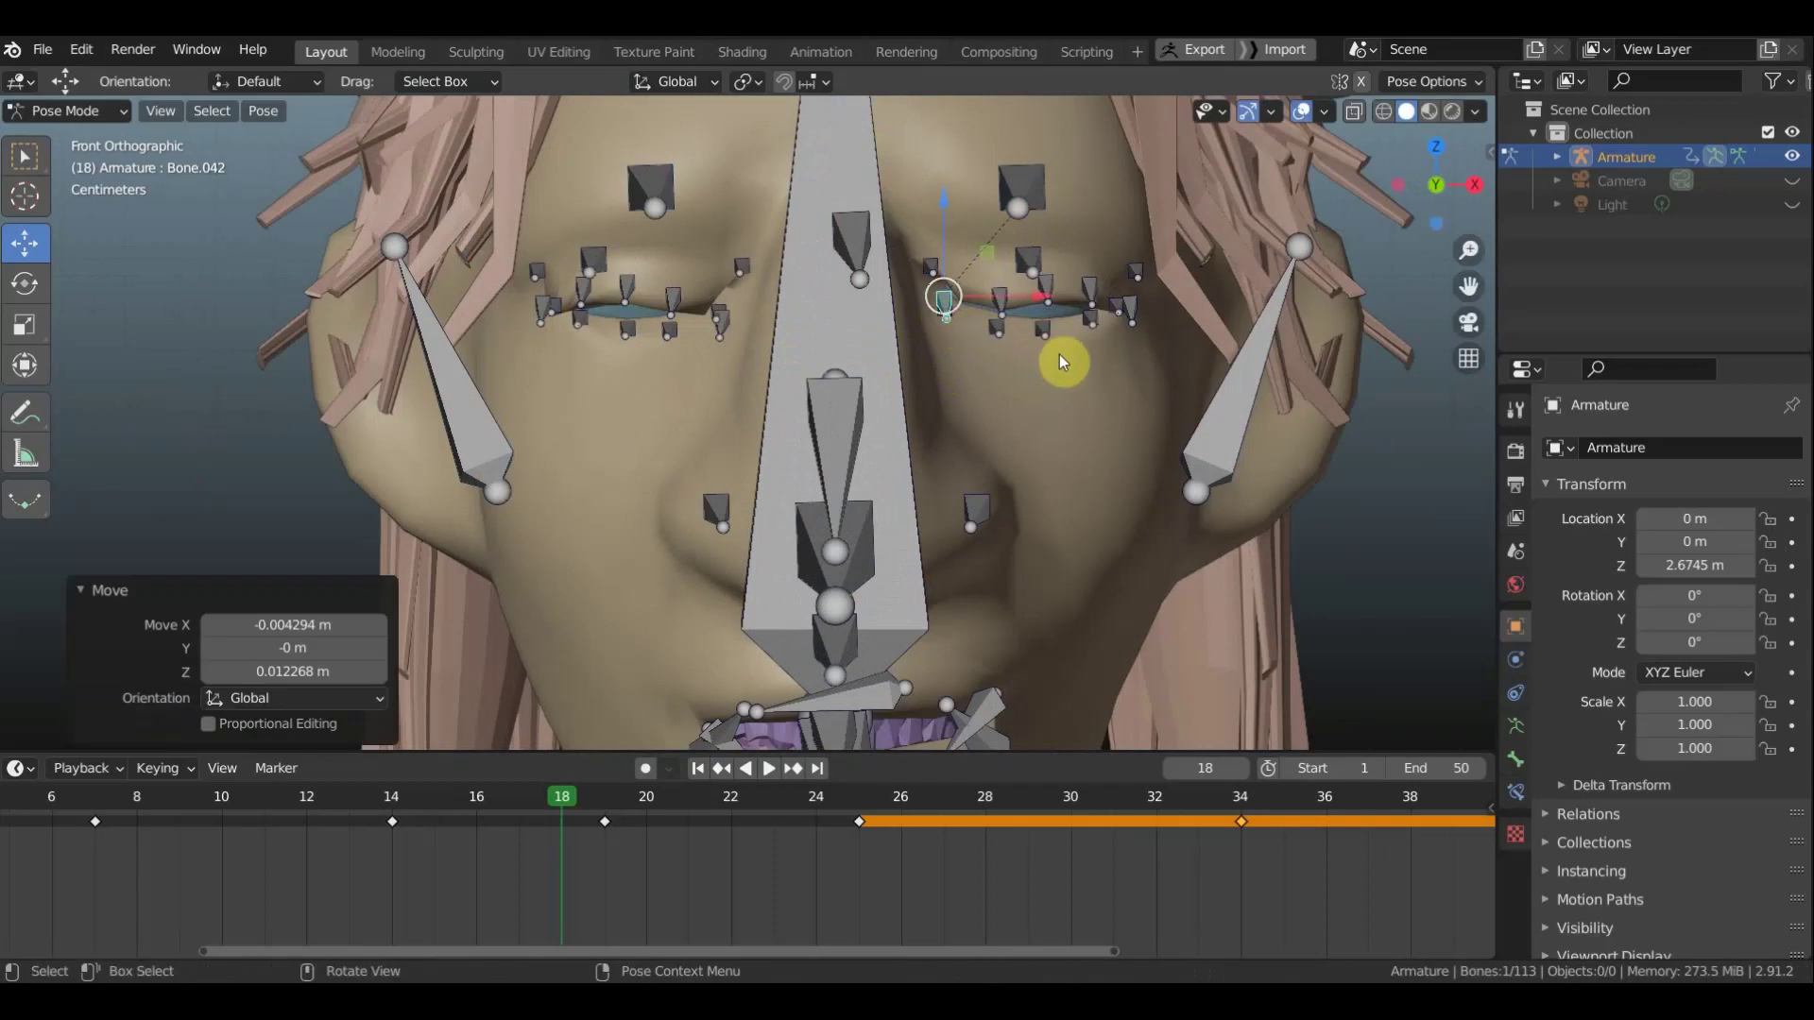
left_click(1051, 285)
key("g")
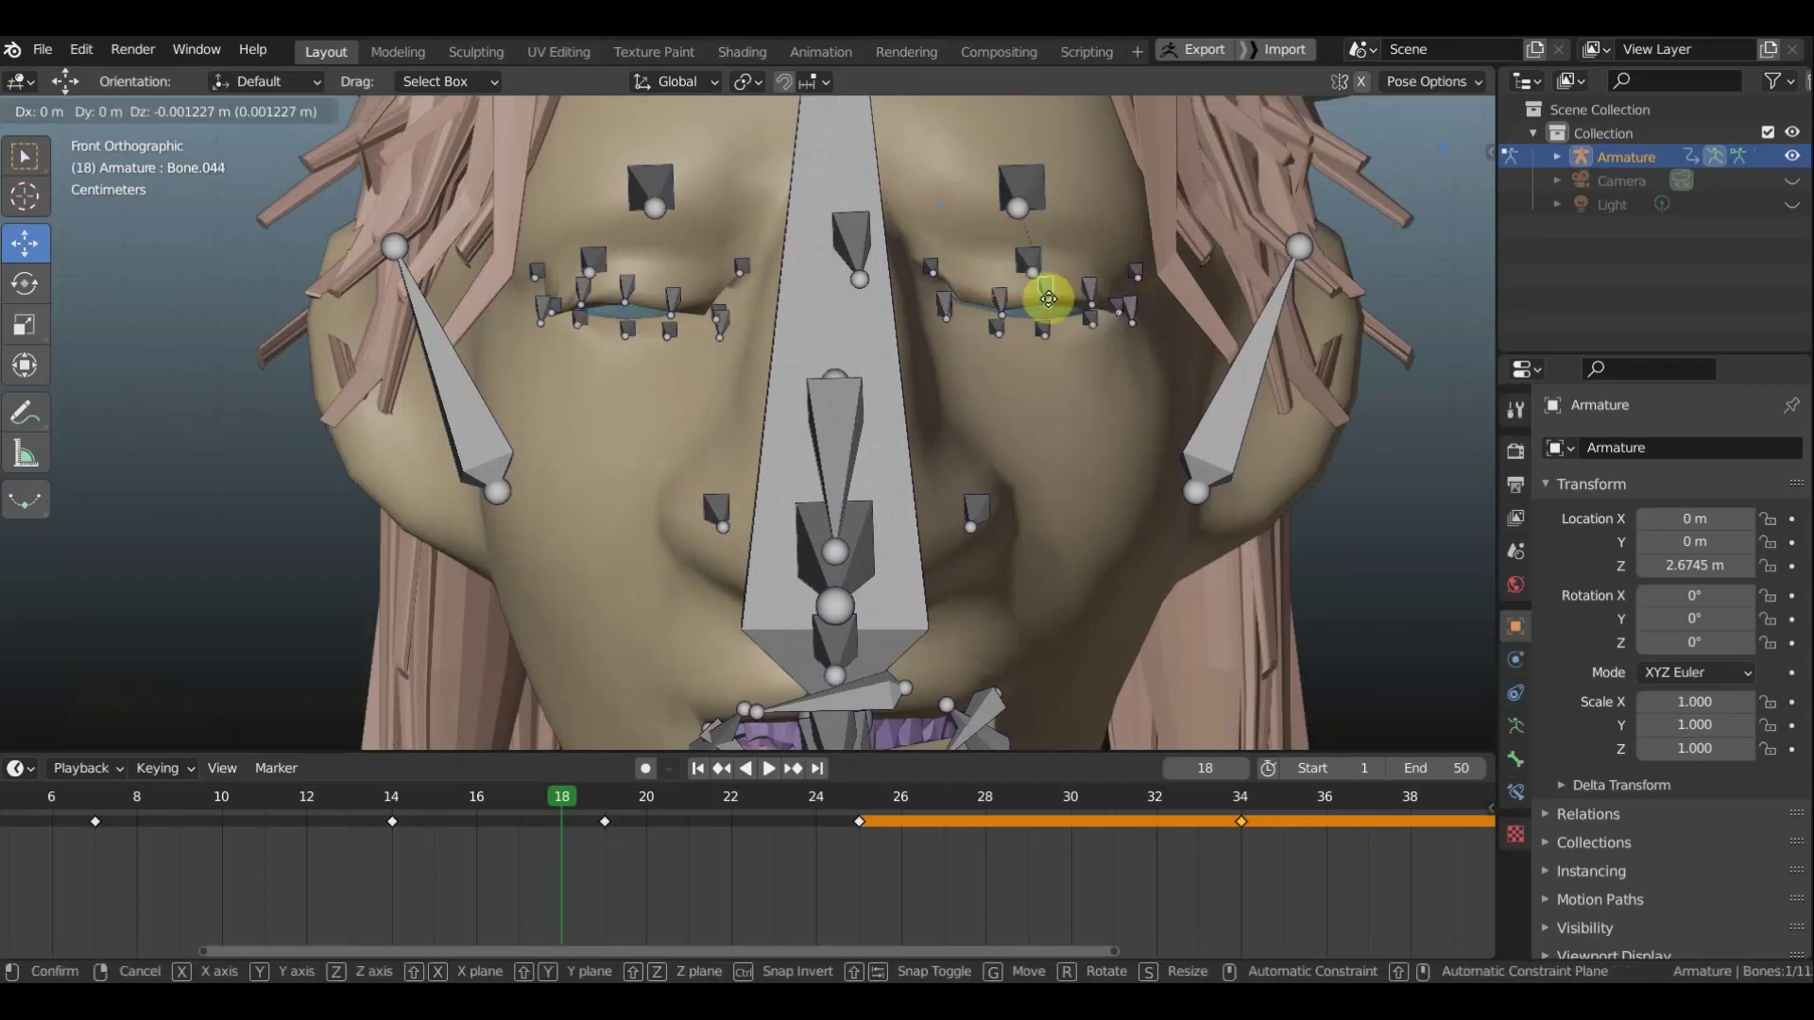
left_click(1049, 296)
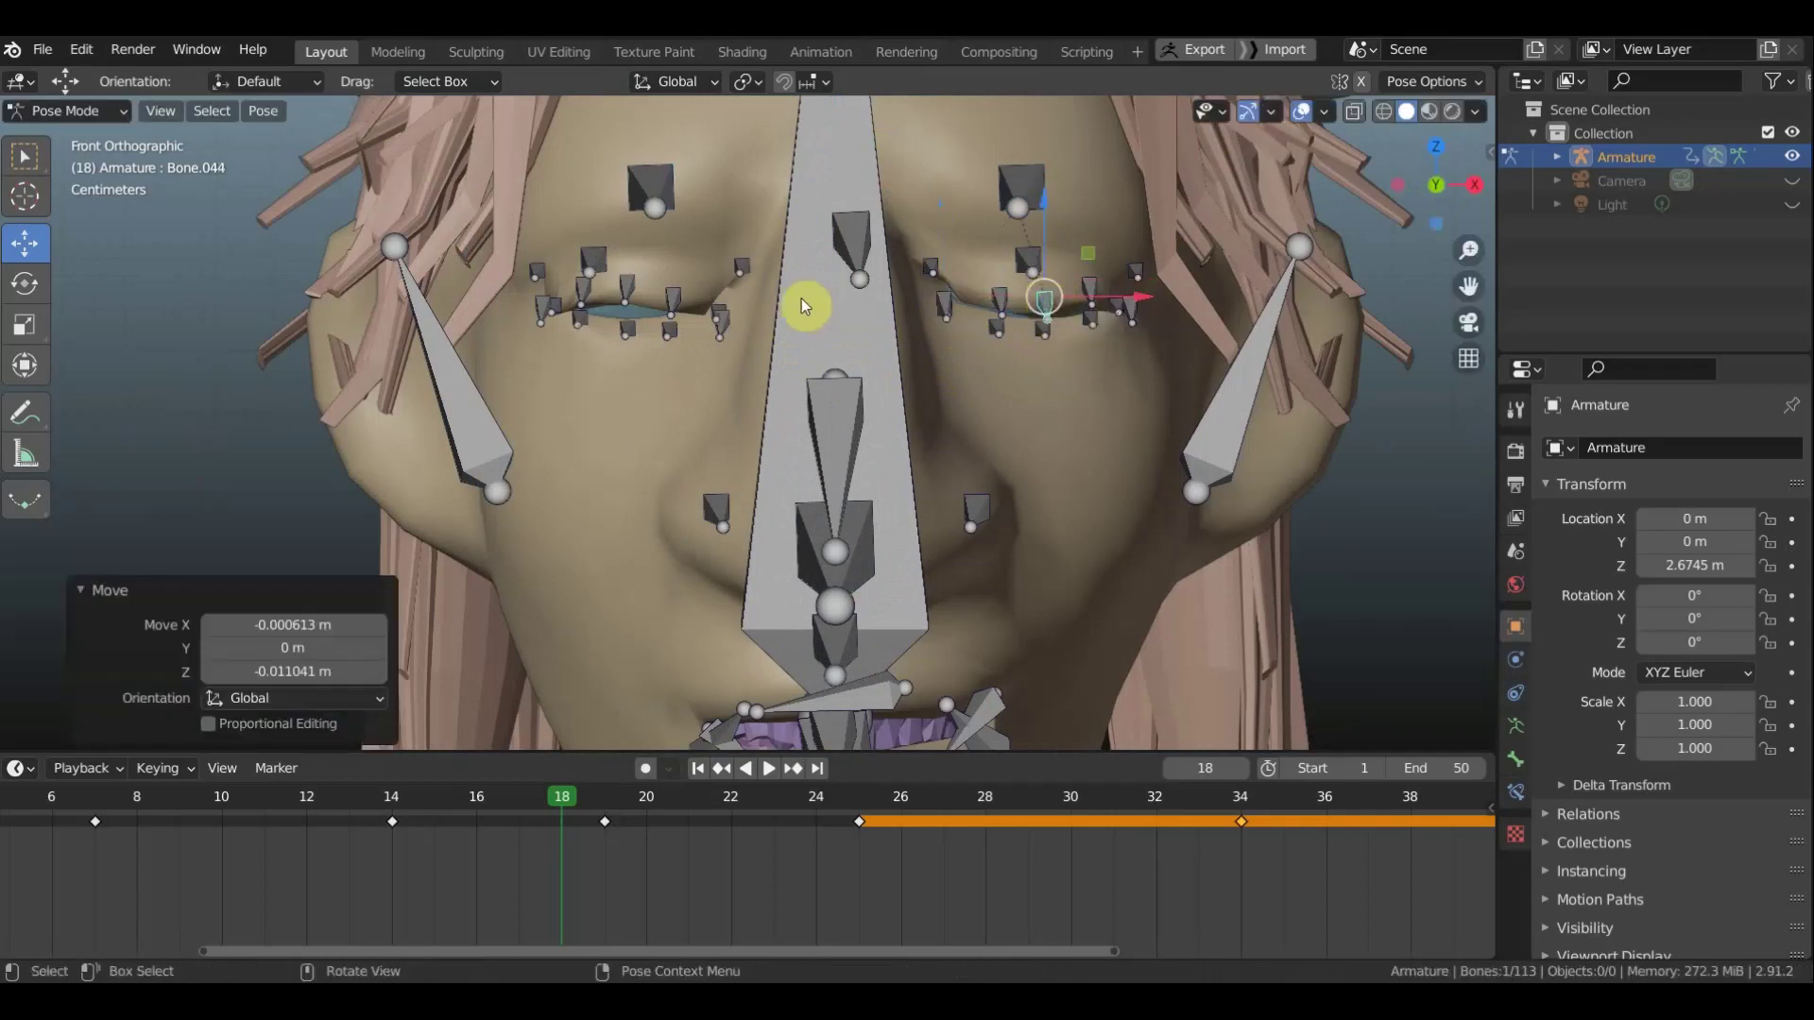
Close the other eyelid via Bone.086, Bone.087 and Bone.084 (0.0098 m X, 0.0141 m Z)
left_click(621, 289)
key("g")
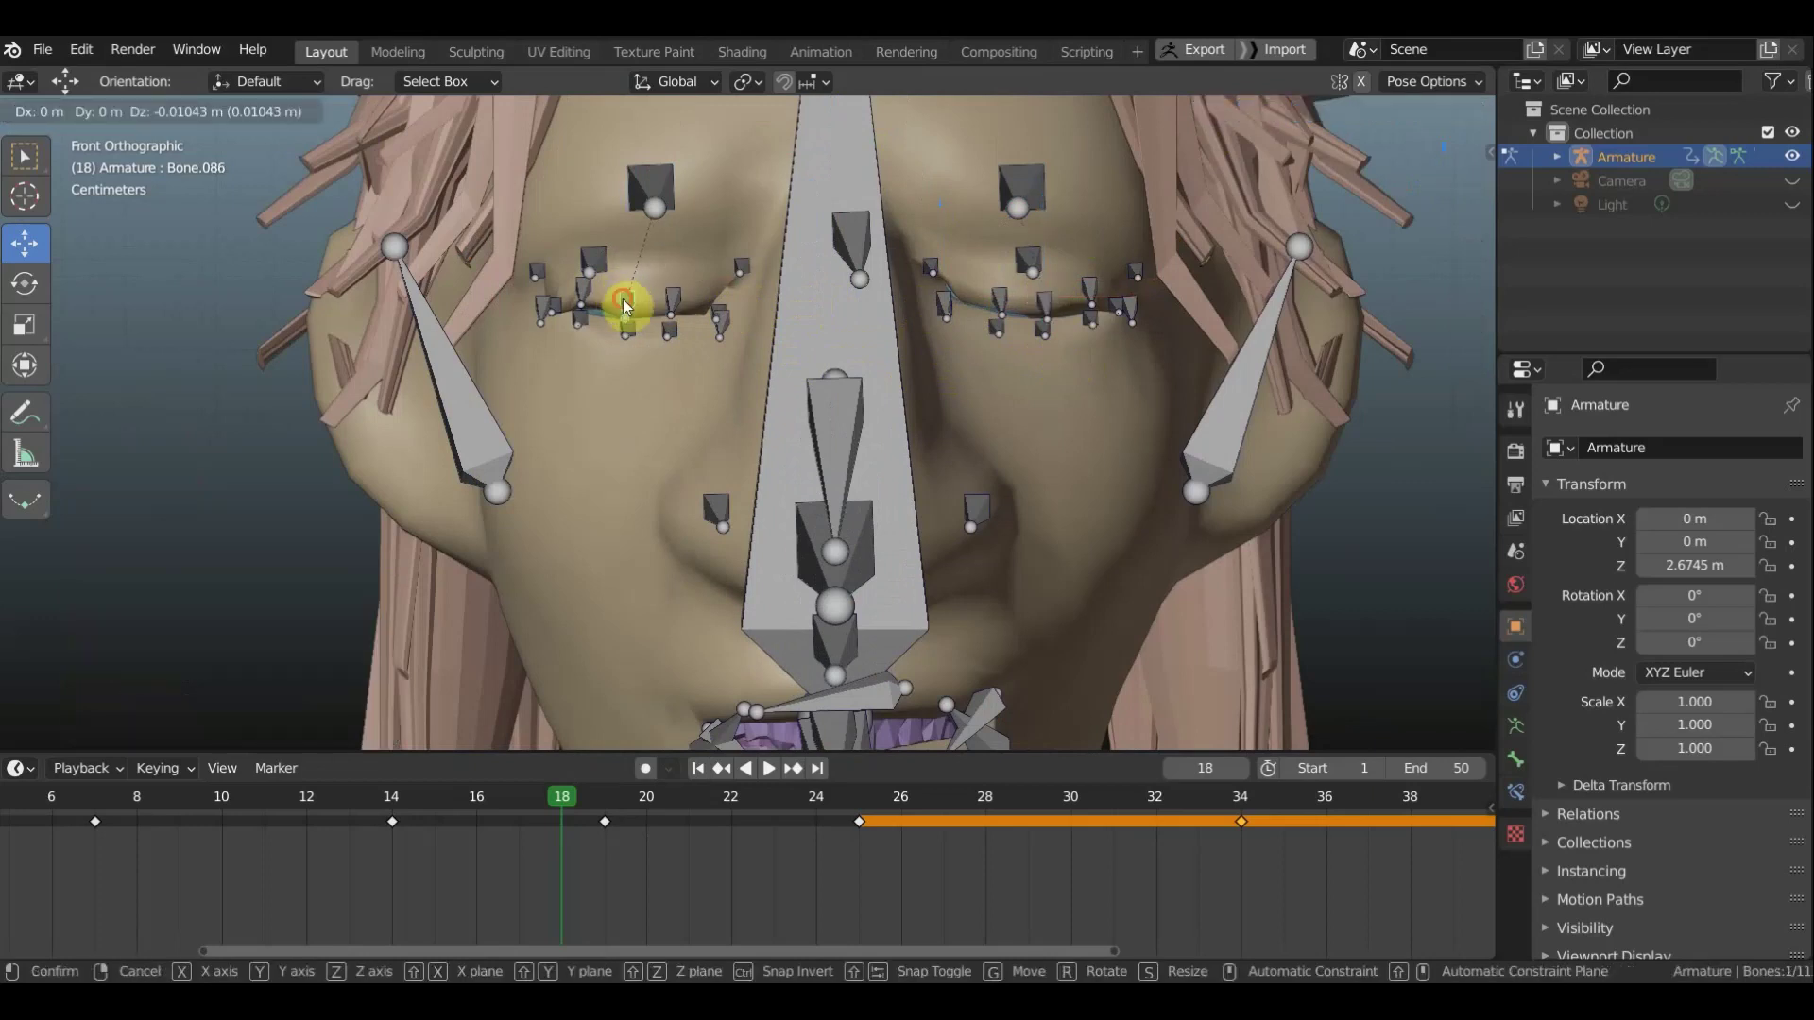
left_click(612, 303)
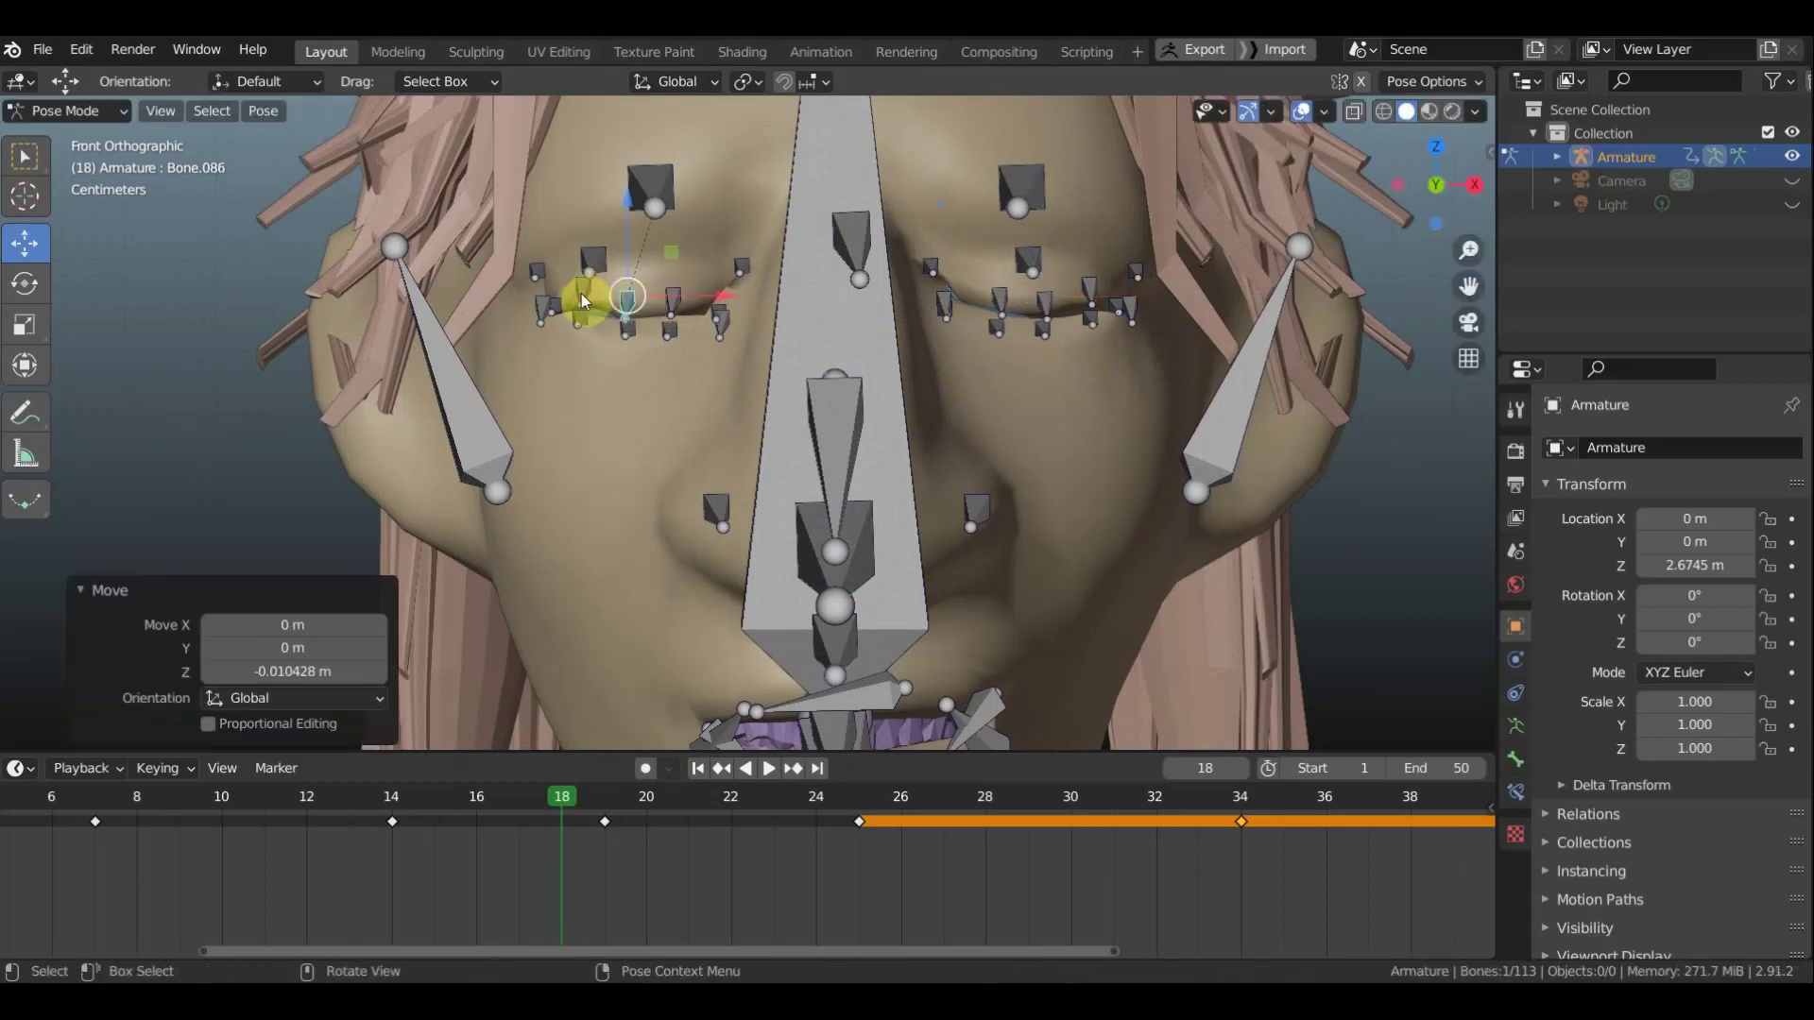
left_click(581, 299)
key("g")
left_click(592, 303)
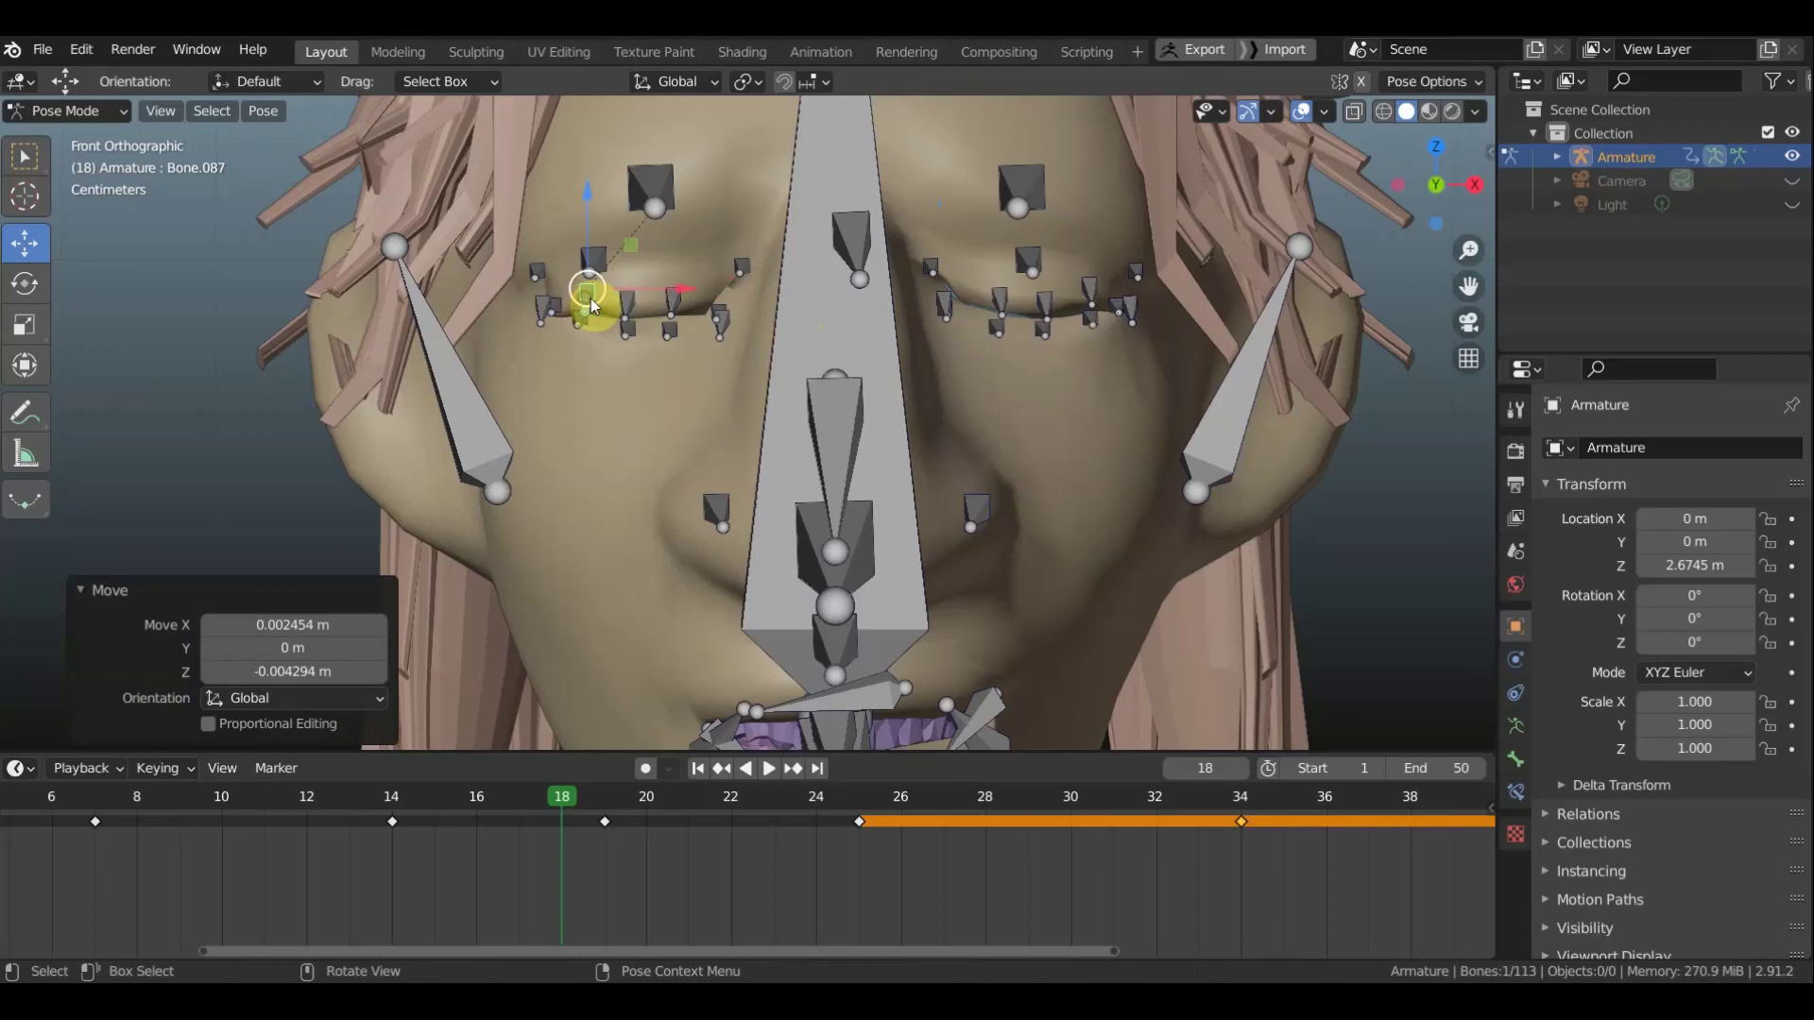
left_click(722, 326)
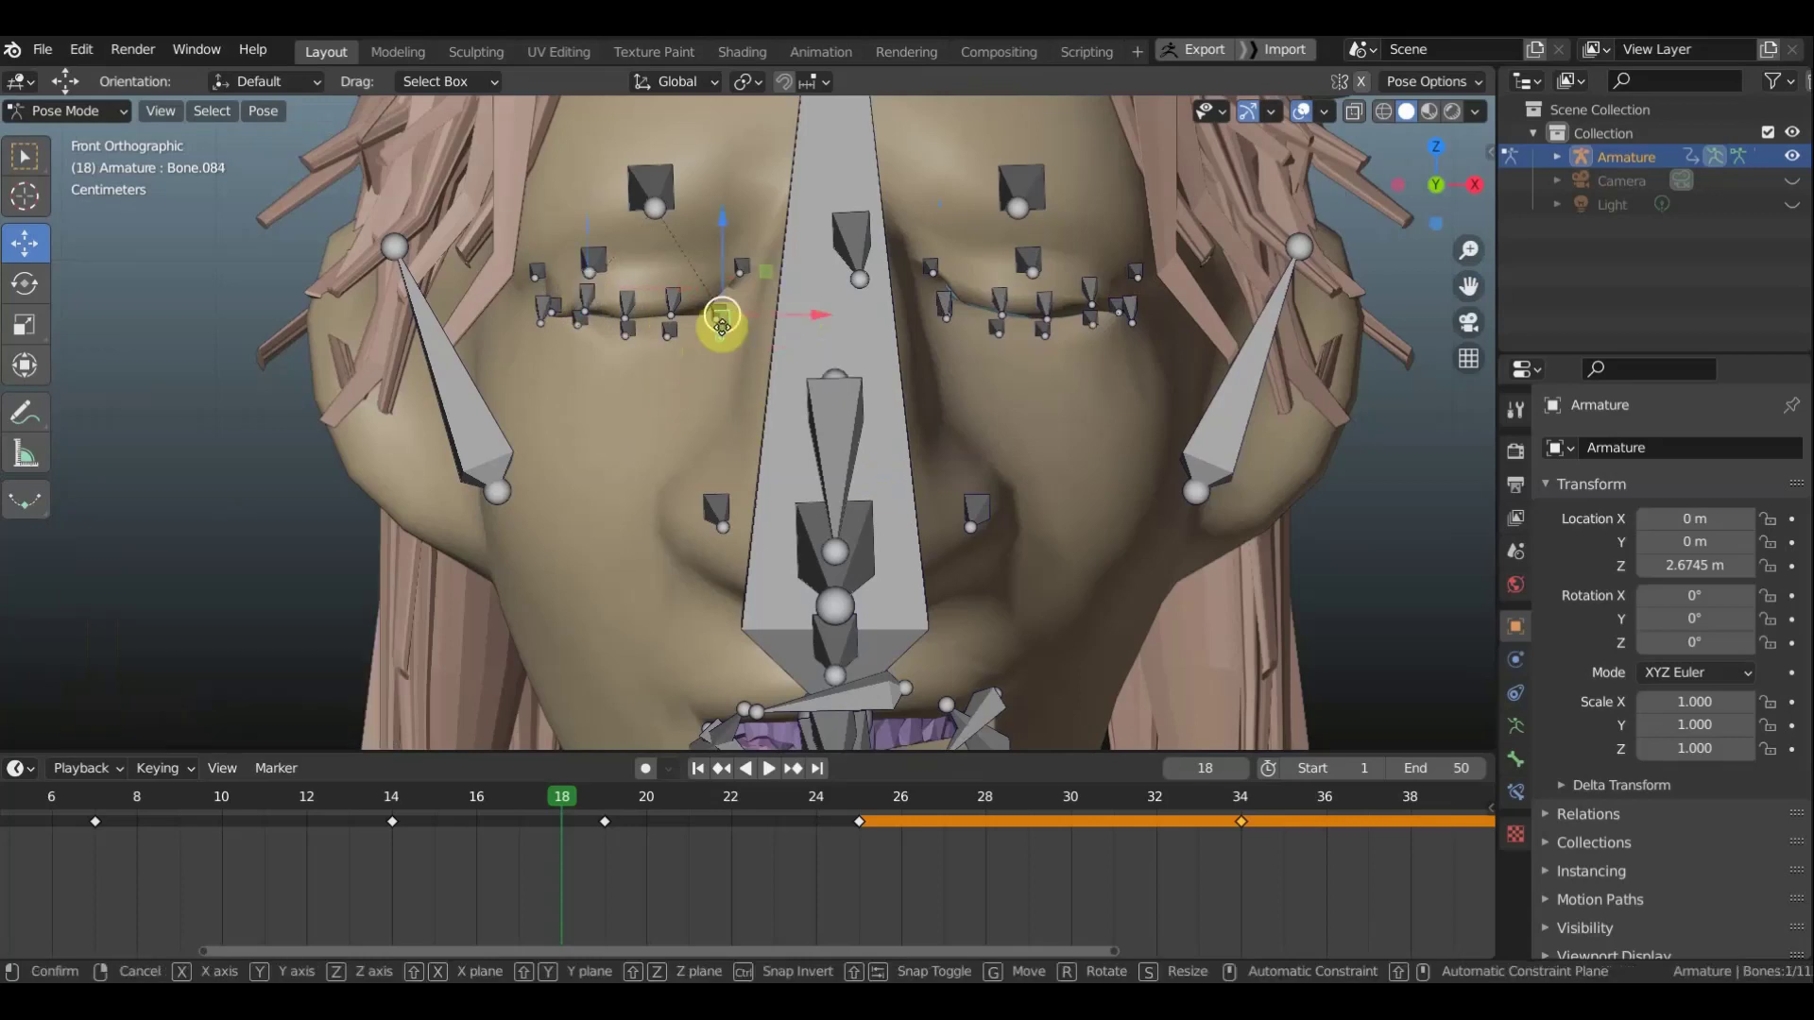
key("g")
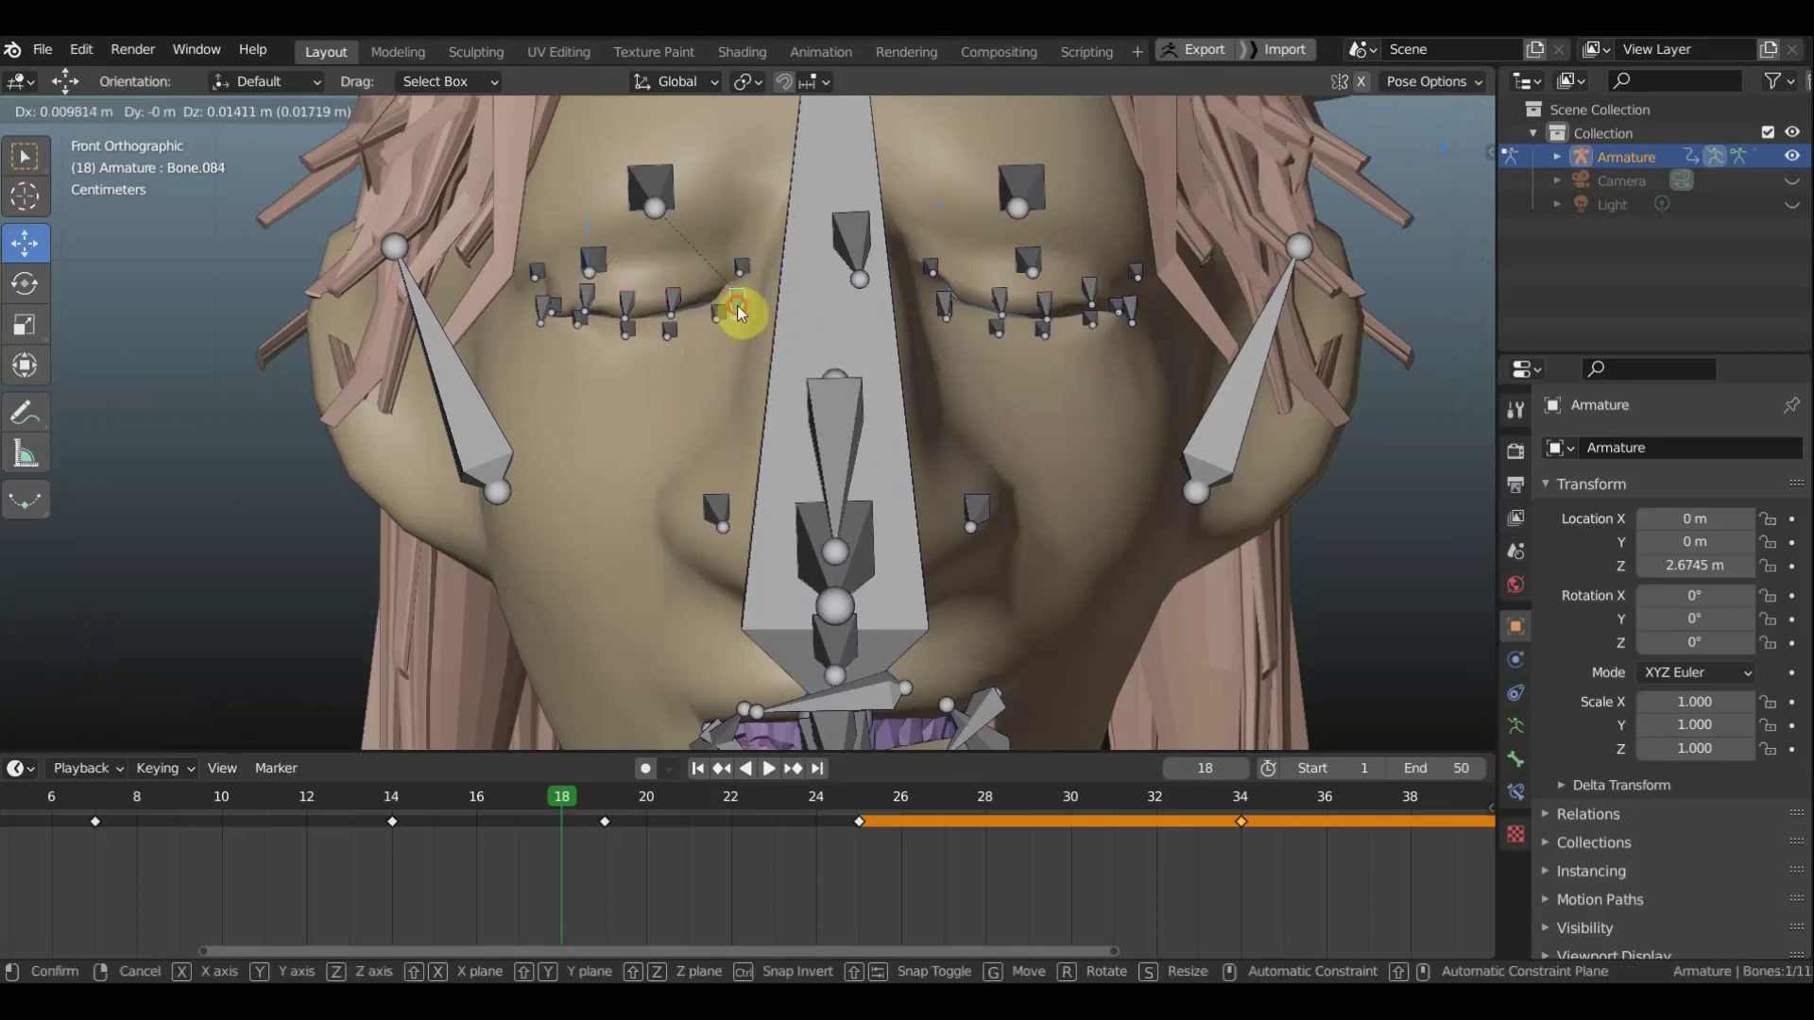
left_click(742, 309)
Key location and rotation of every rig bone at frame 18, hide the bones, and play
scroll(771, 323, "down", 4)
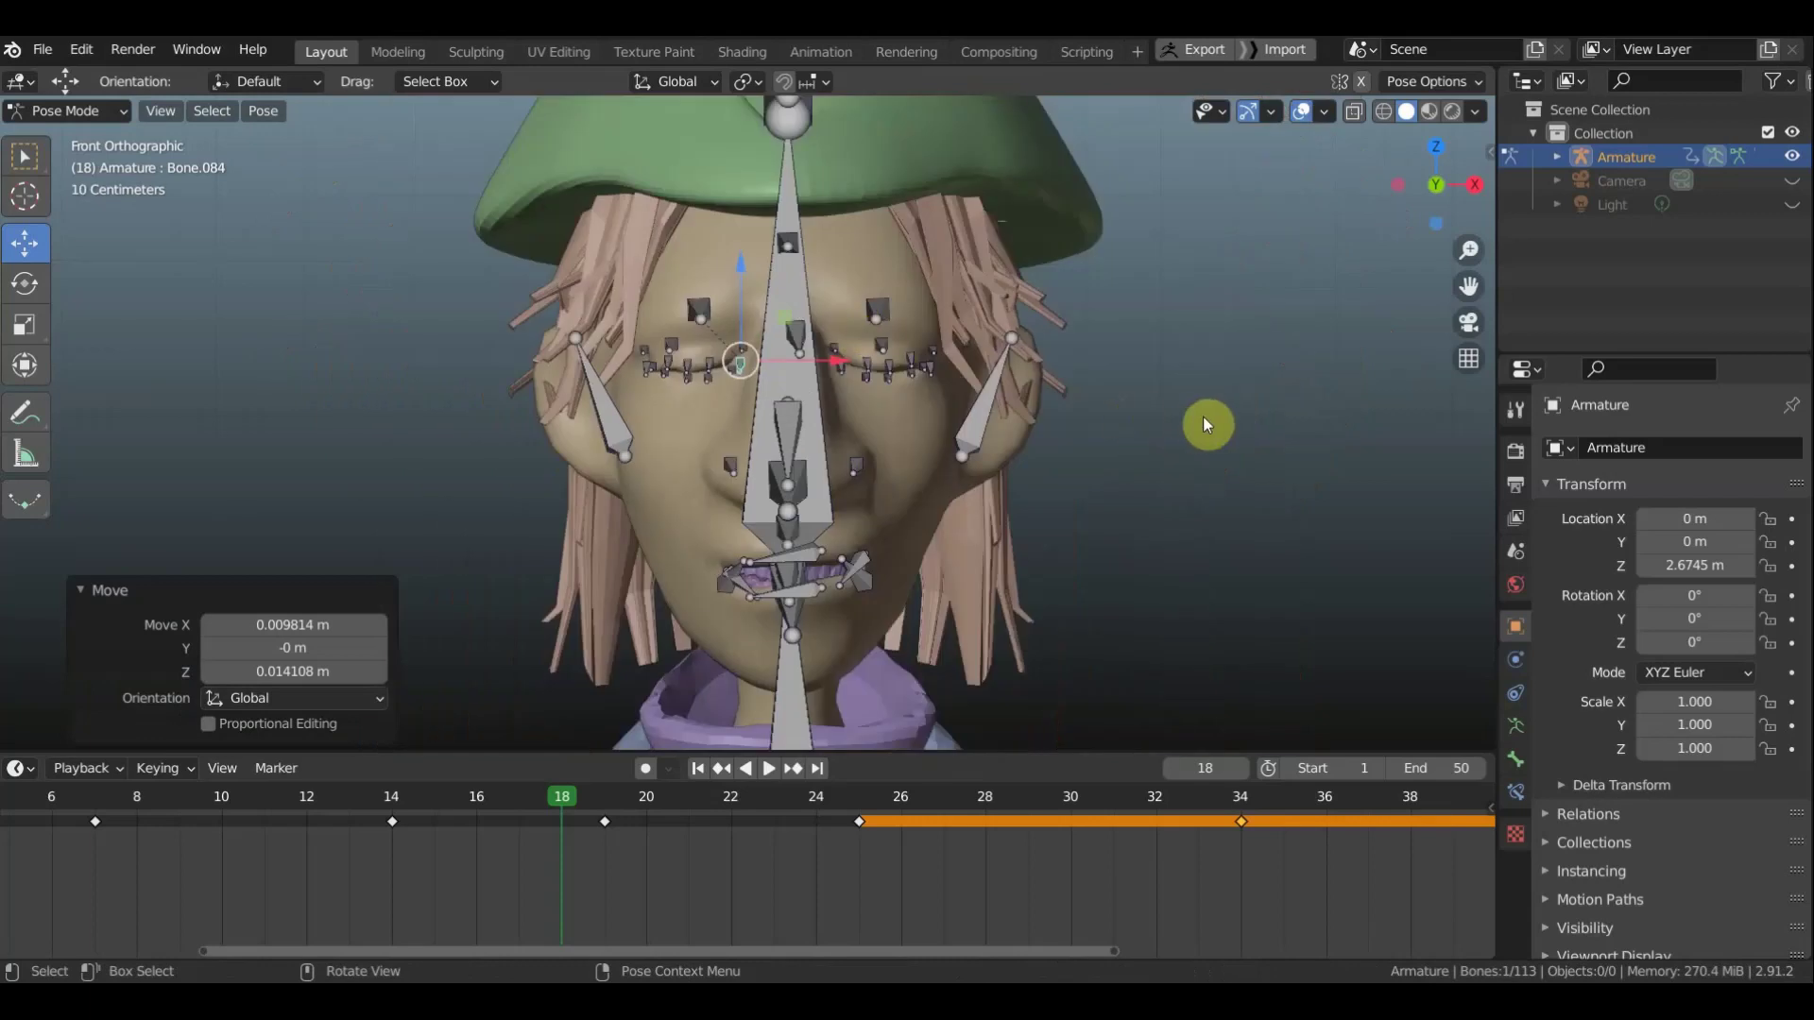
key("a")
key("i")
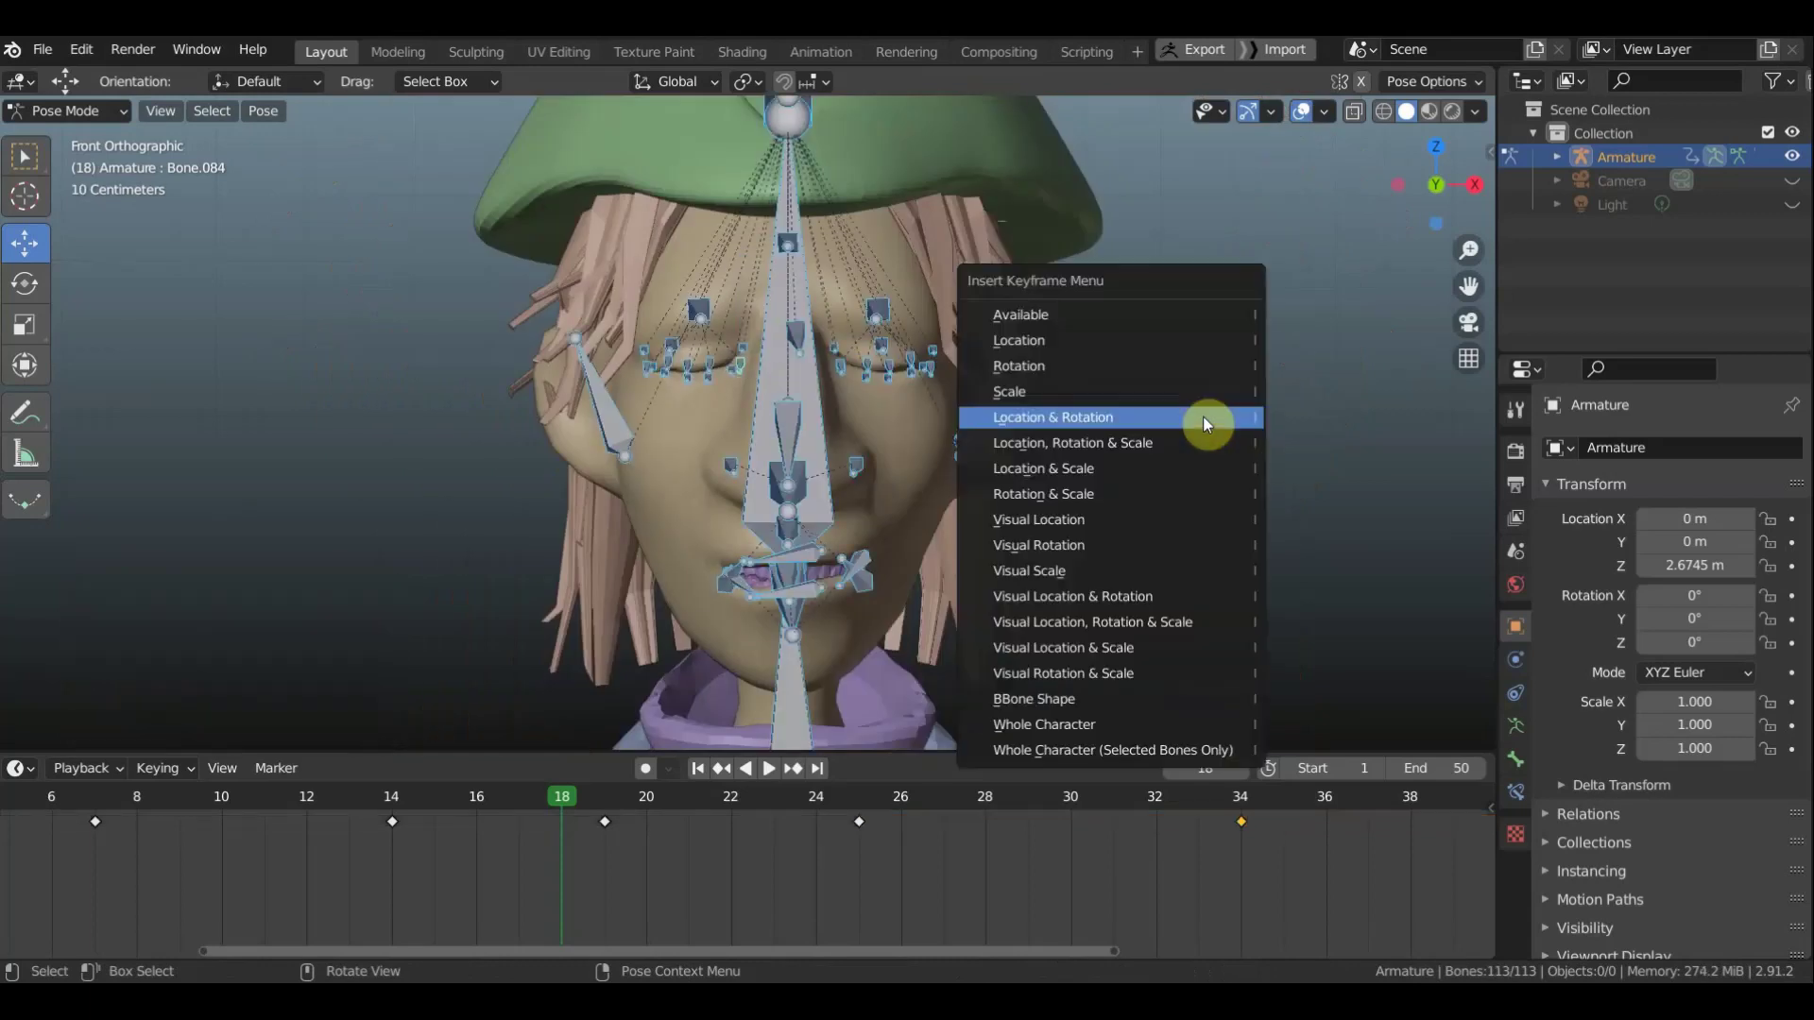
left_click(1203, 416)
mouse_move(1200, 513)
middle_mouse_down()
mouse_move(968, 550)
mouse_move(1030, 511)
middle_mouse_up()
left_click(1304, 111)
scroll(1012, 431, "up", 3)
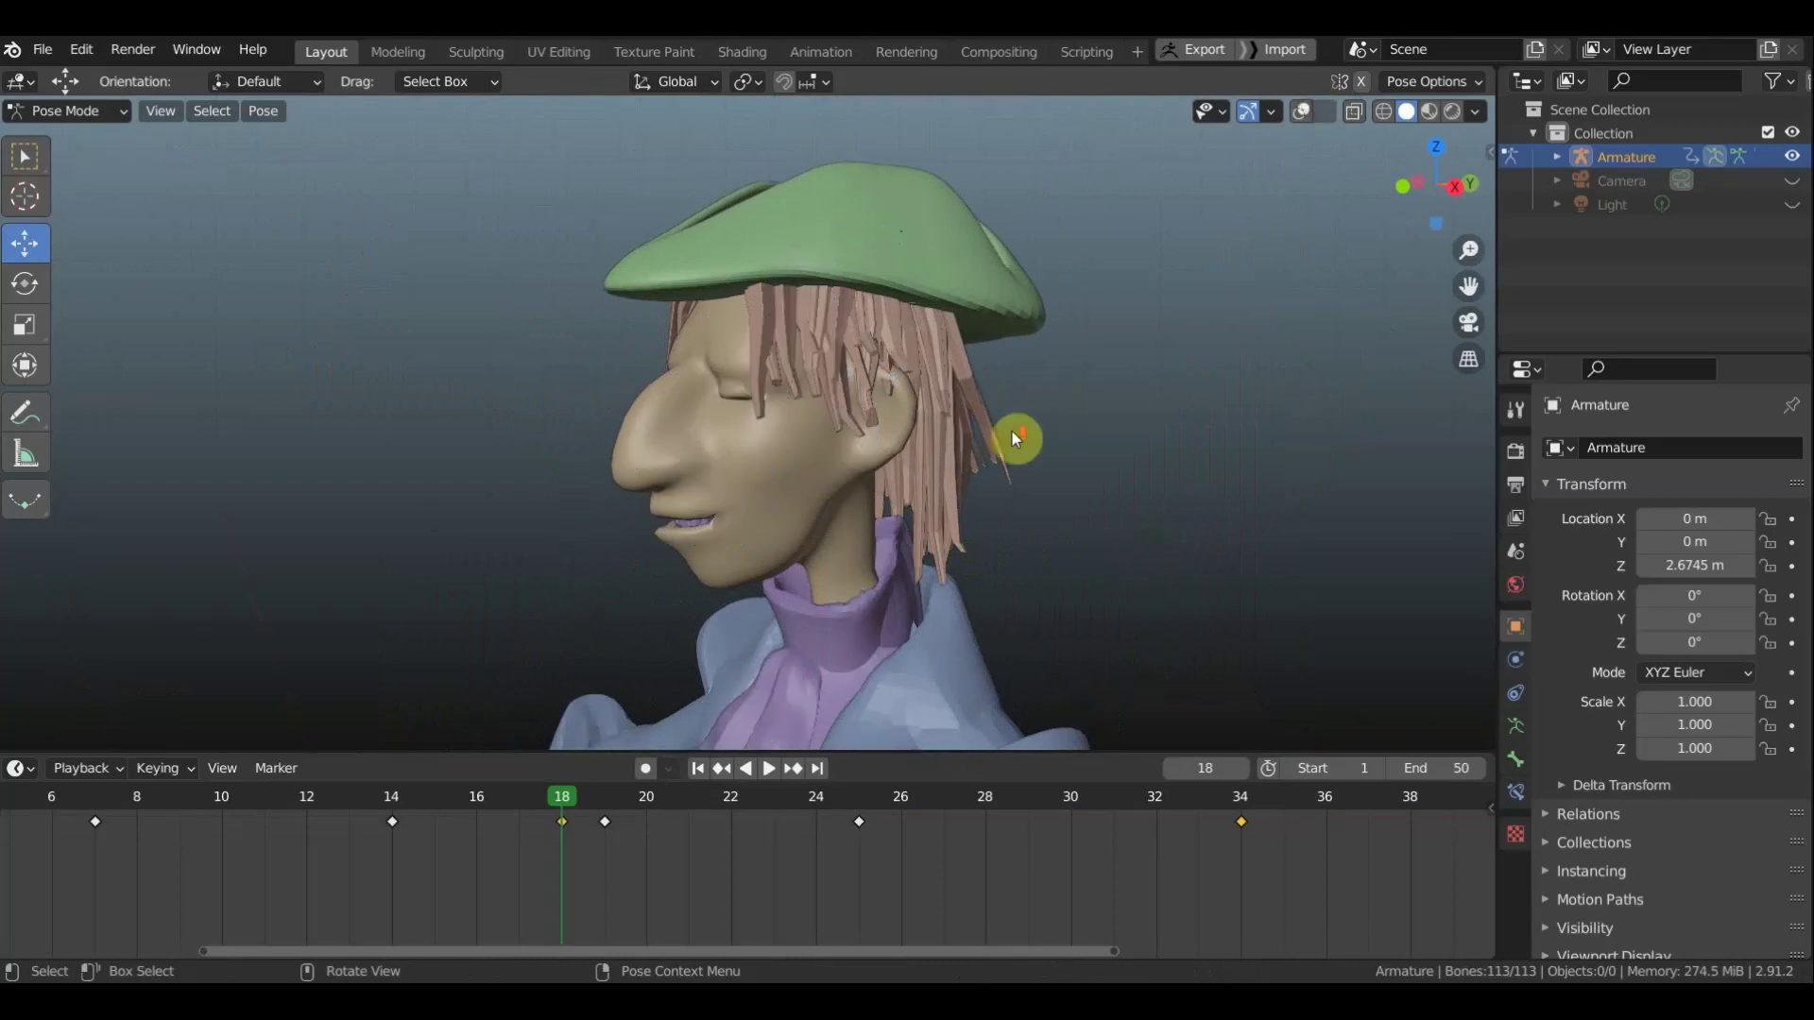
middle_click_drag(1012, 430, 1189, 421)
key("space")
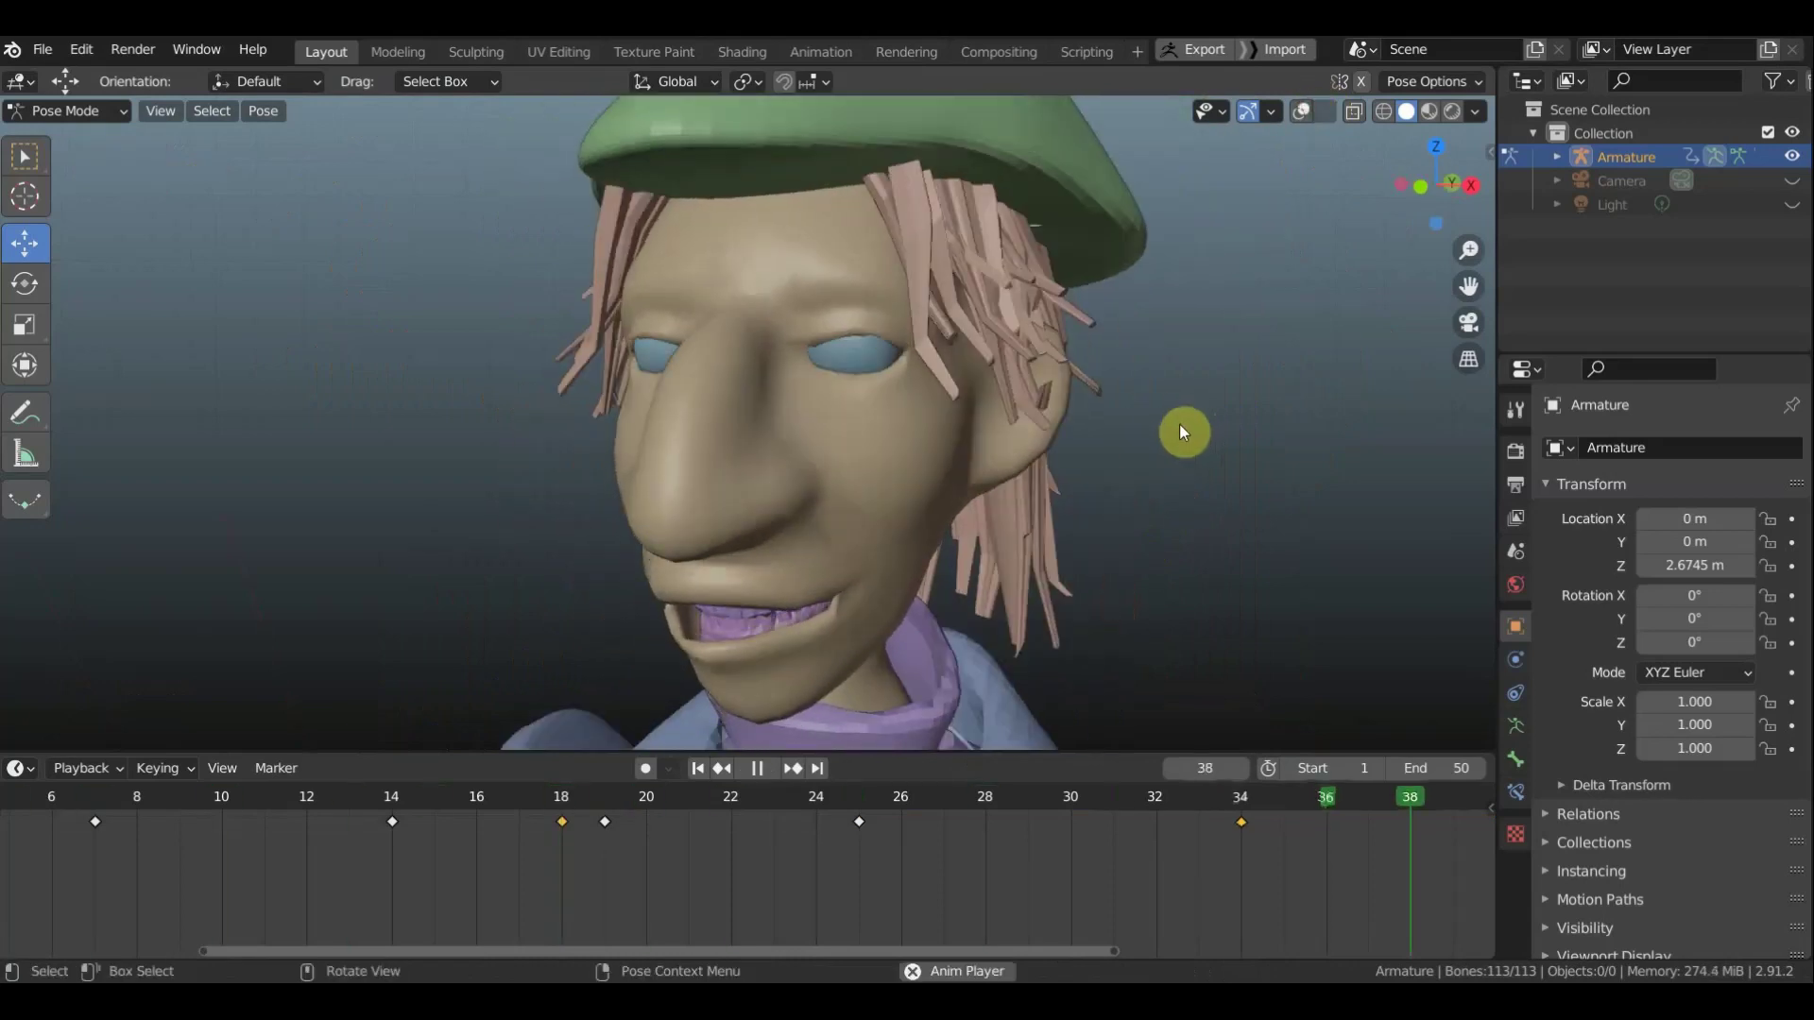
Replay the animation from frame 19, stop on frame 49, and zoom in on the face
key("Escape")
scroll(978, 865, "down", 1)
scroll(980, 865, "down", 1)
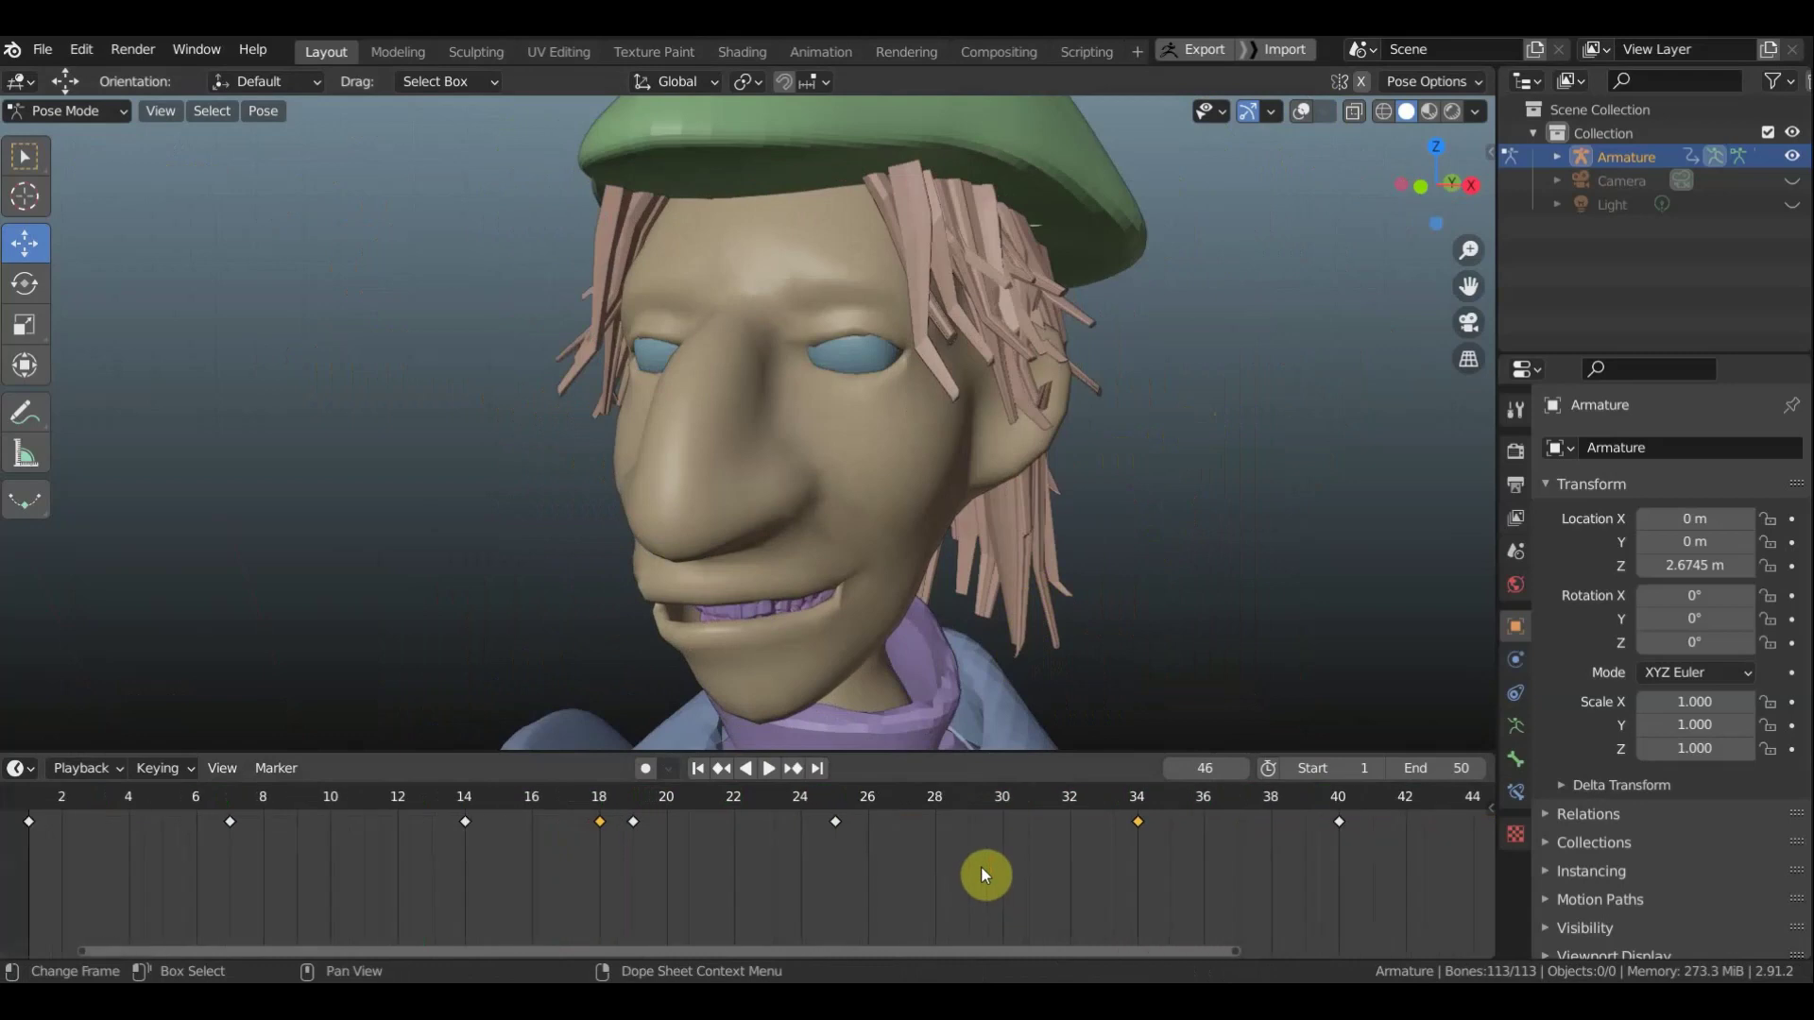
middle_click_drag(1032, 849, 732, 910)
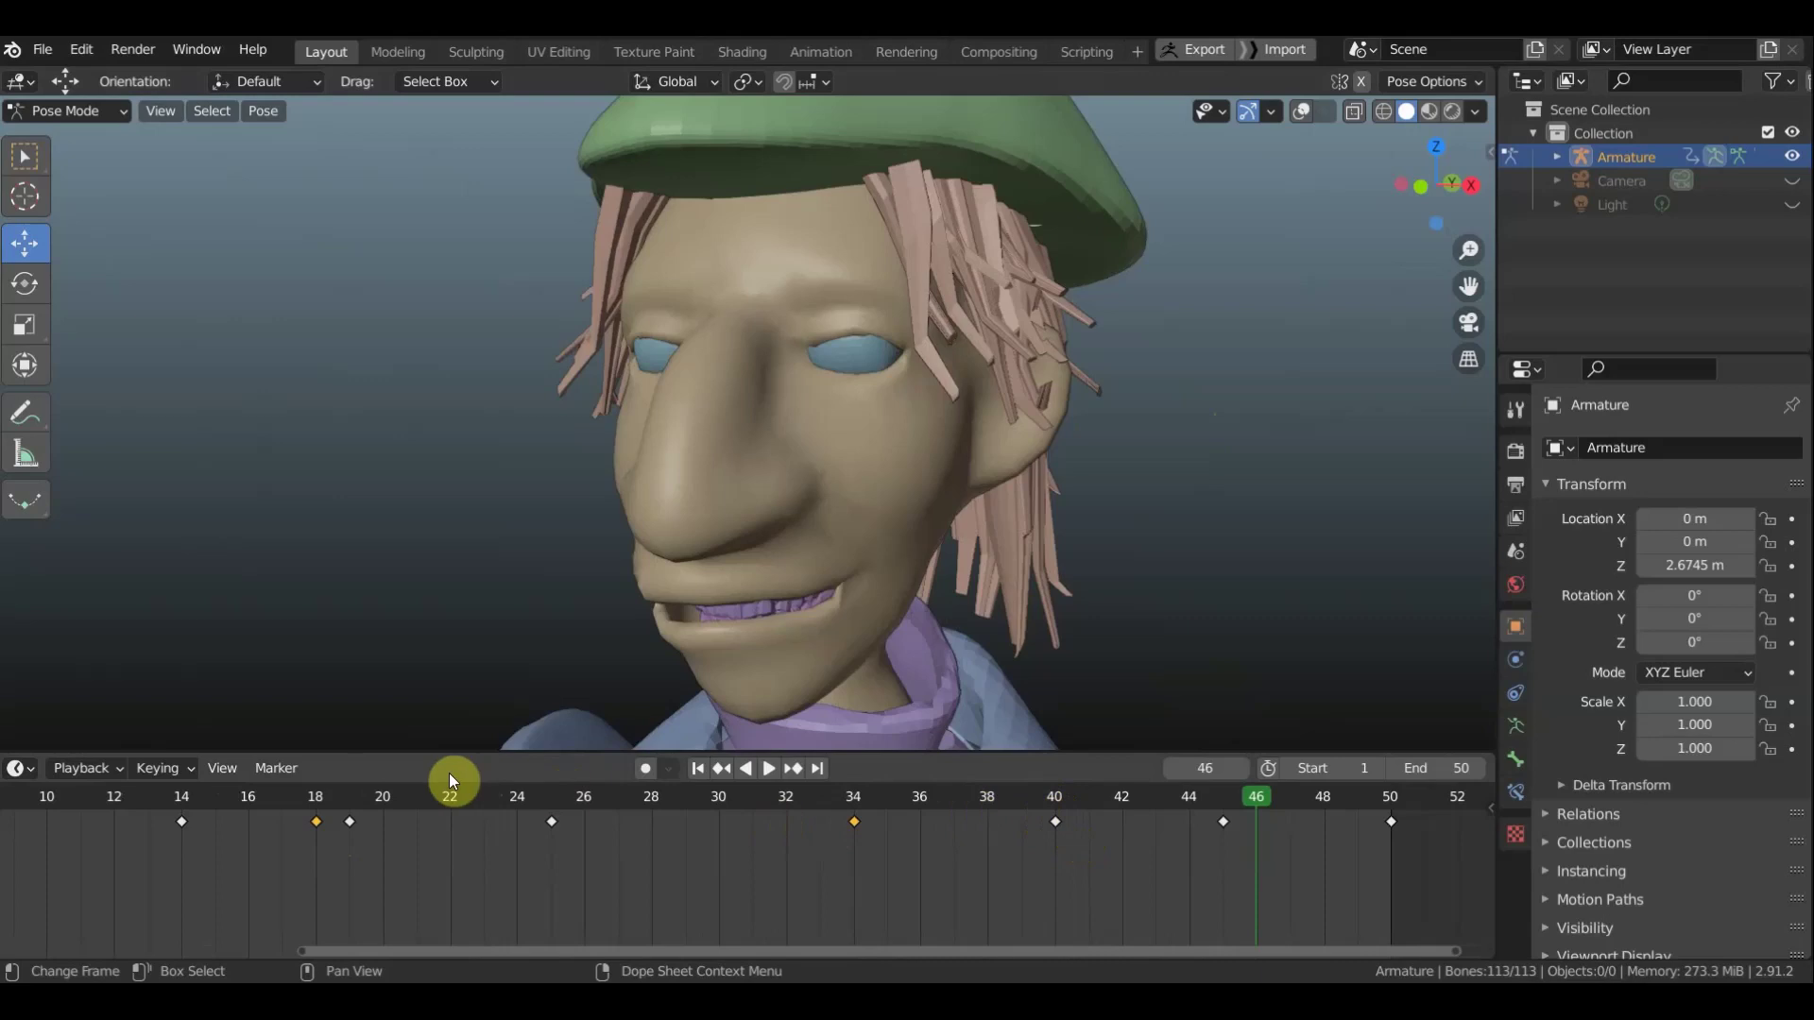
left_click(348, 797)
key("space")
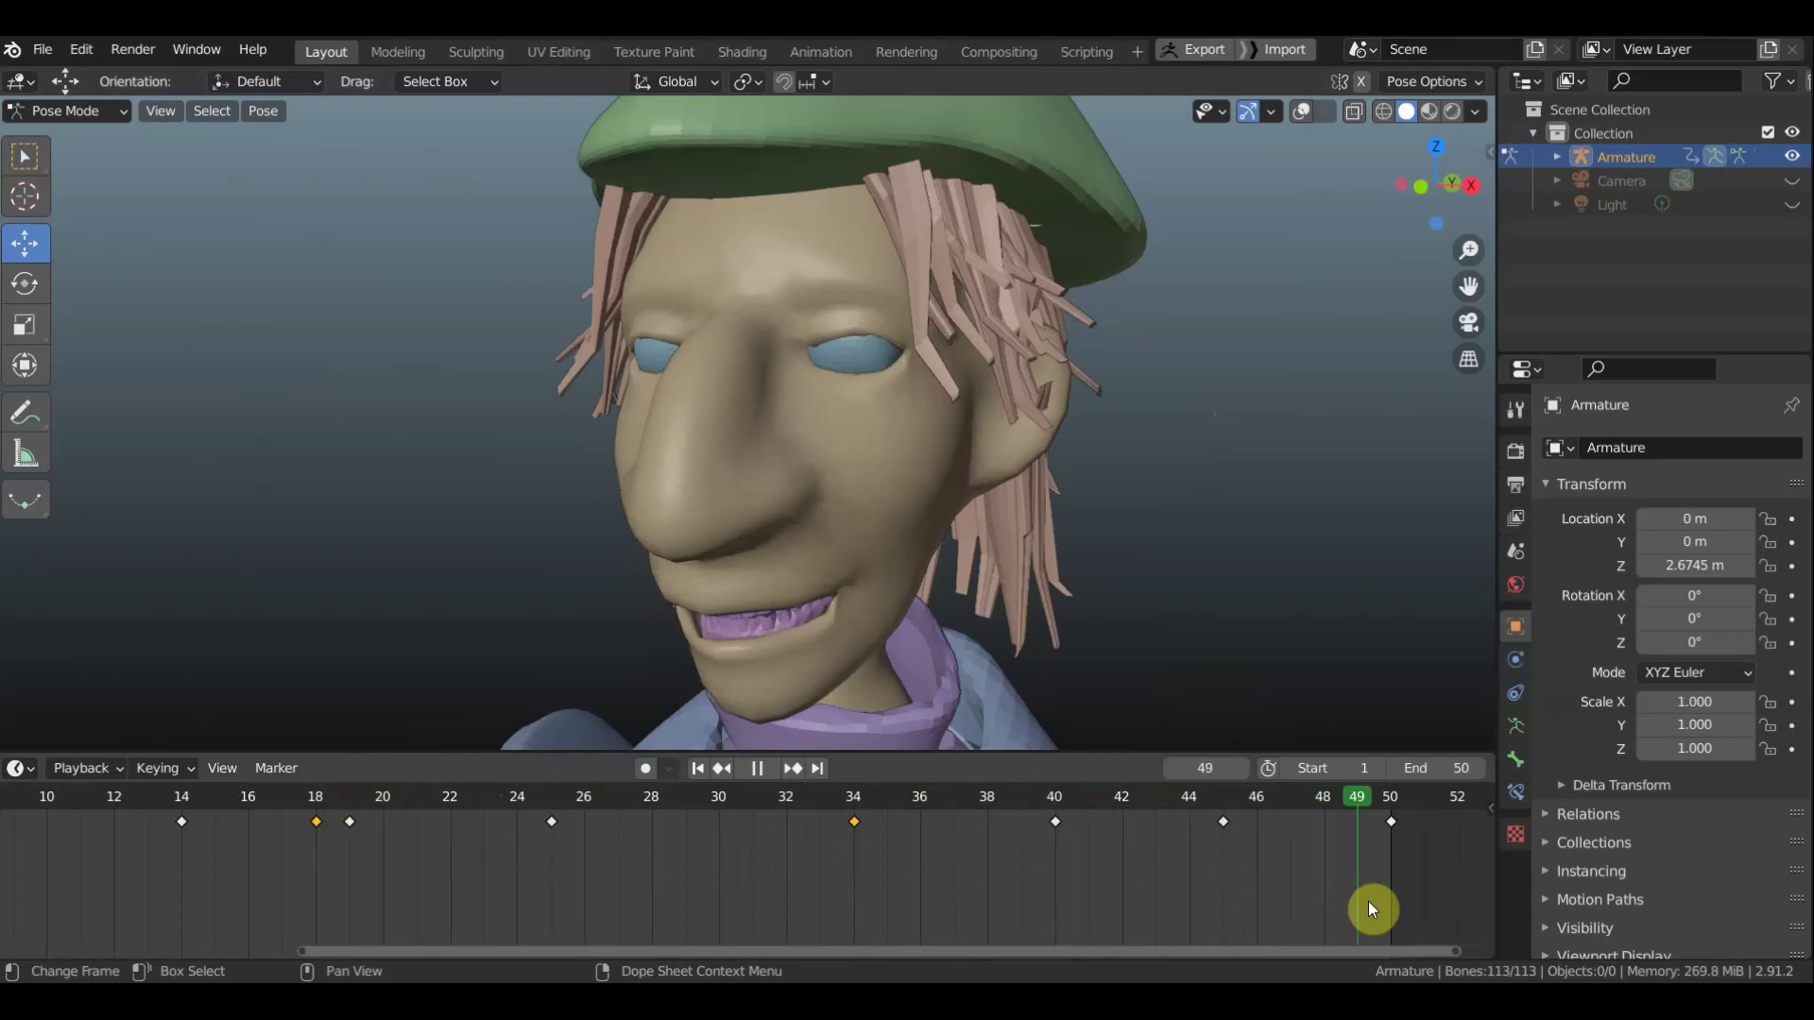
mouse_move(1369, 901)
left_mouse_down()
mouse_move(848, 826)
mouse_move(1386, 898)
mouse_move(1368, 898)
left_mouse_up()
middle_click_drag(1366, 320, 1338, 153, "ctrl")
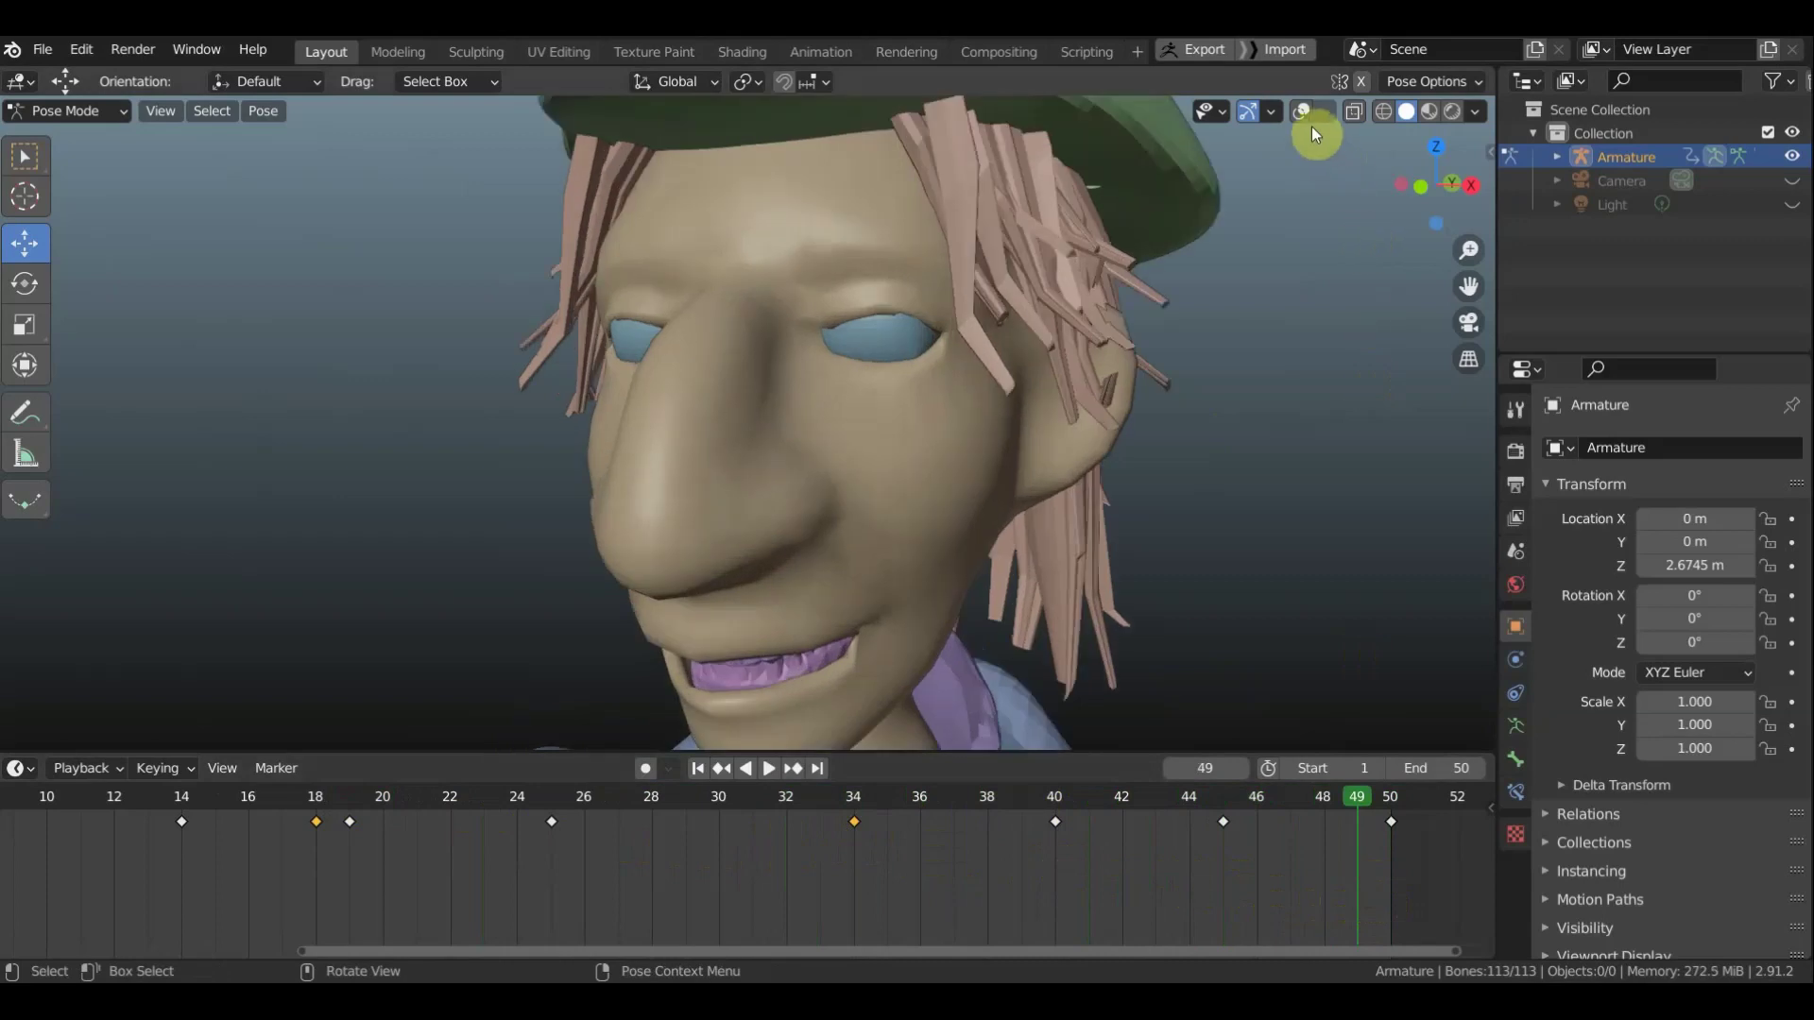
In side view, tilt brow bone Bone.084 by -9.21° and nudge it slightly in Y and Z
left_click(1309, 121)
key("KP_3")
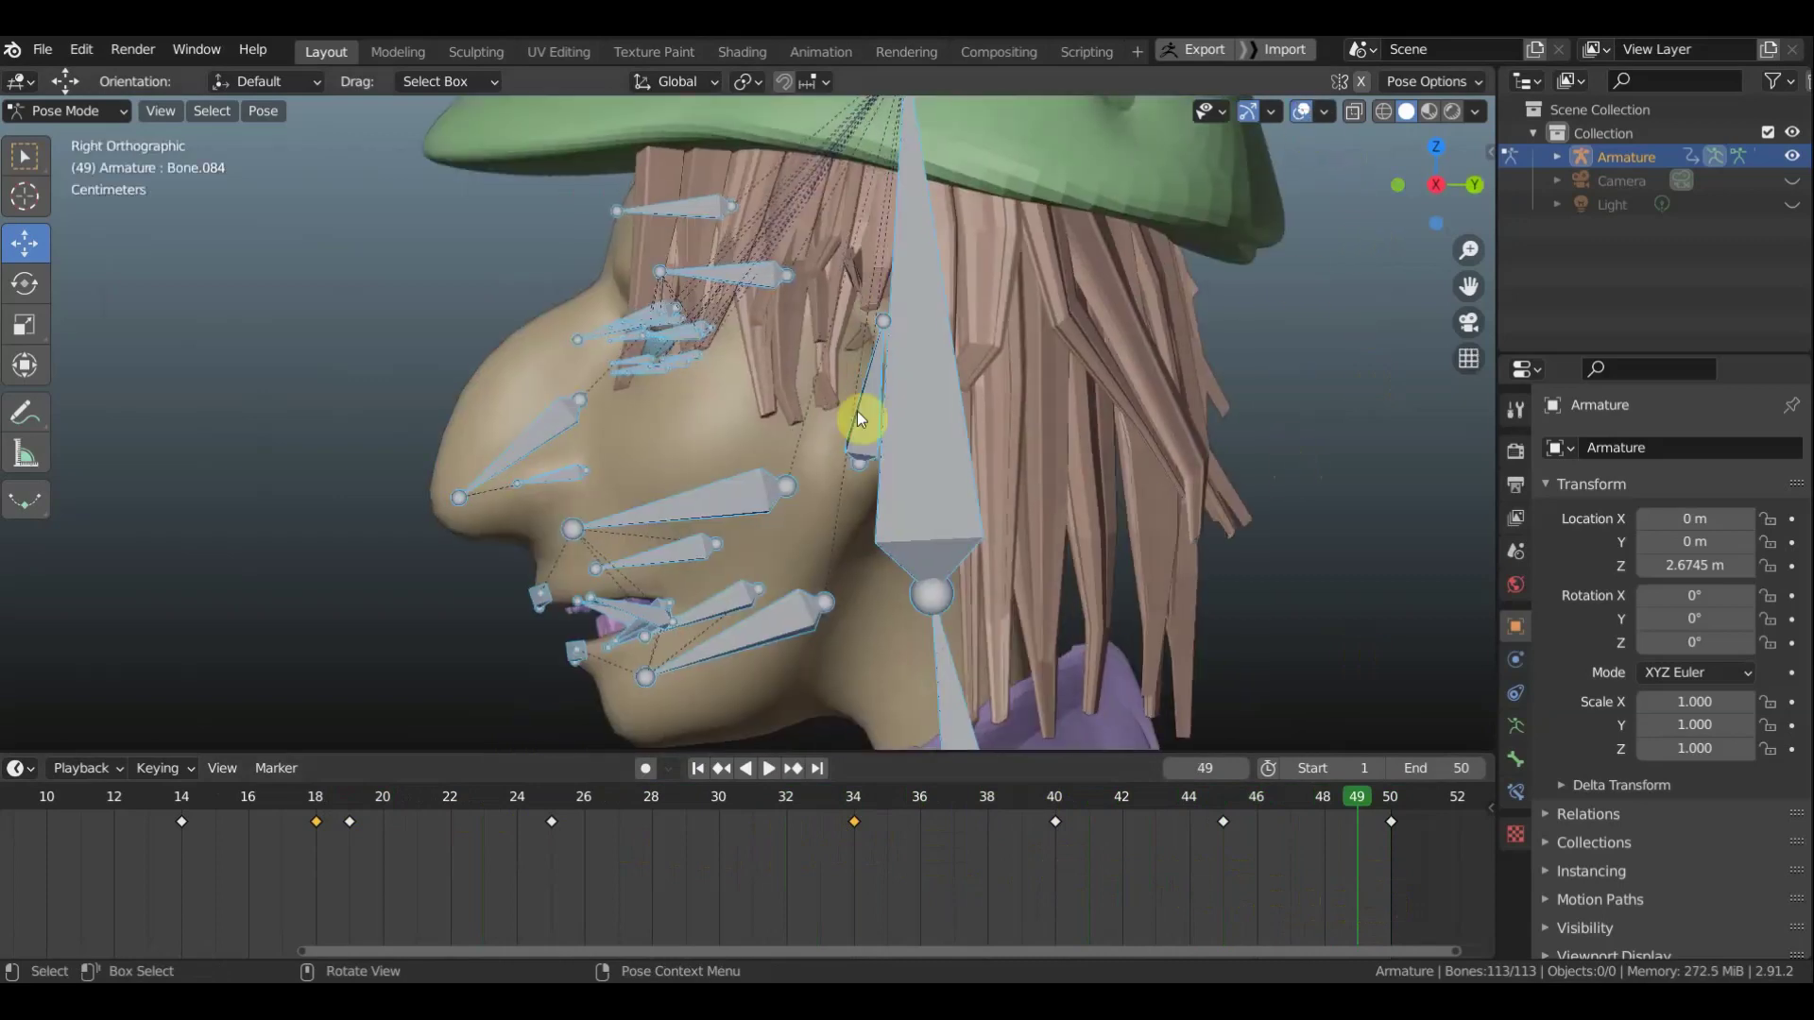
left_click_drag(711, 249, 824, 286)
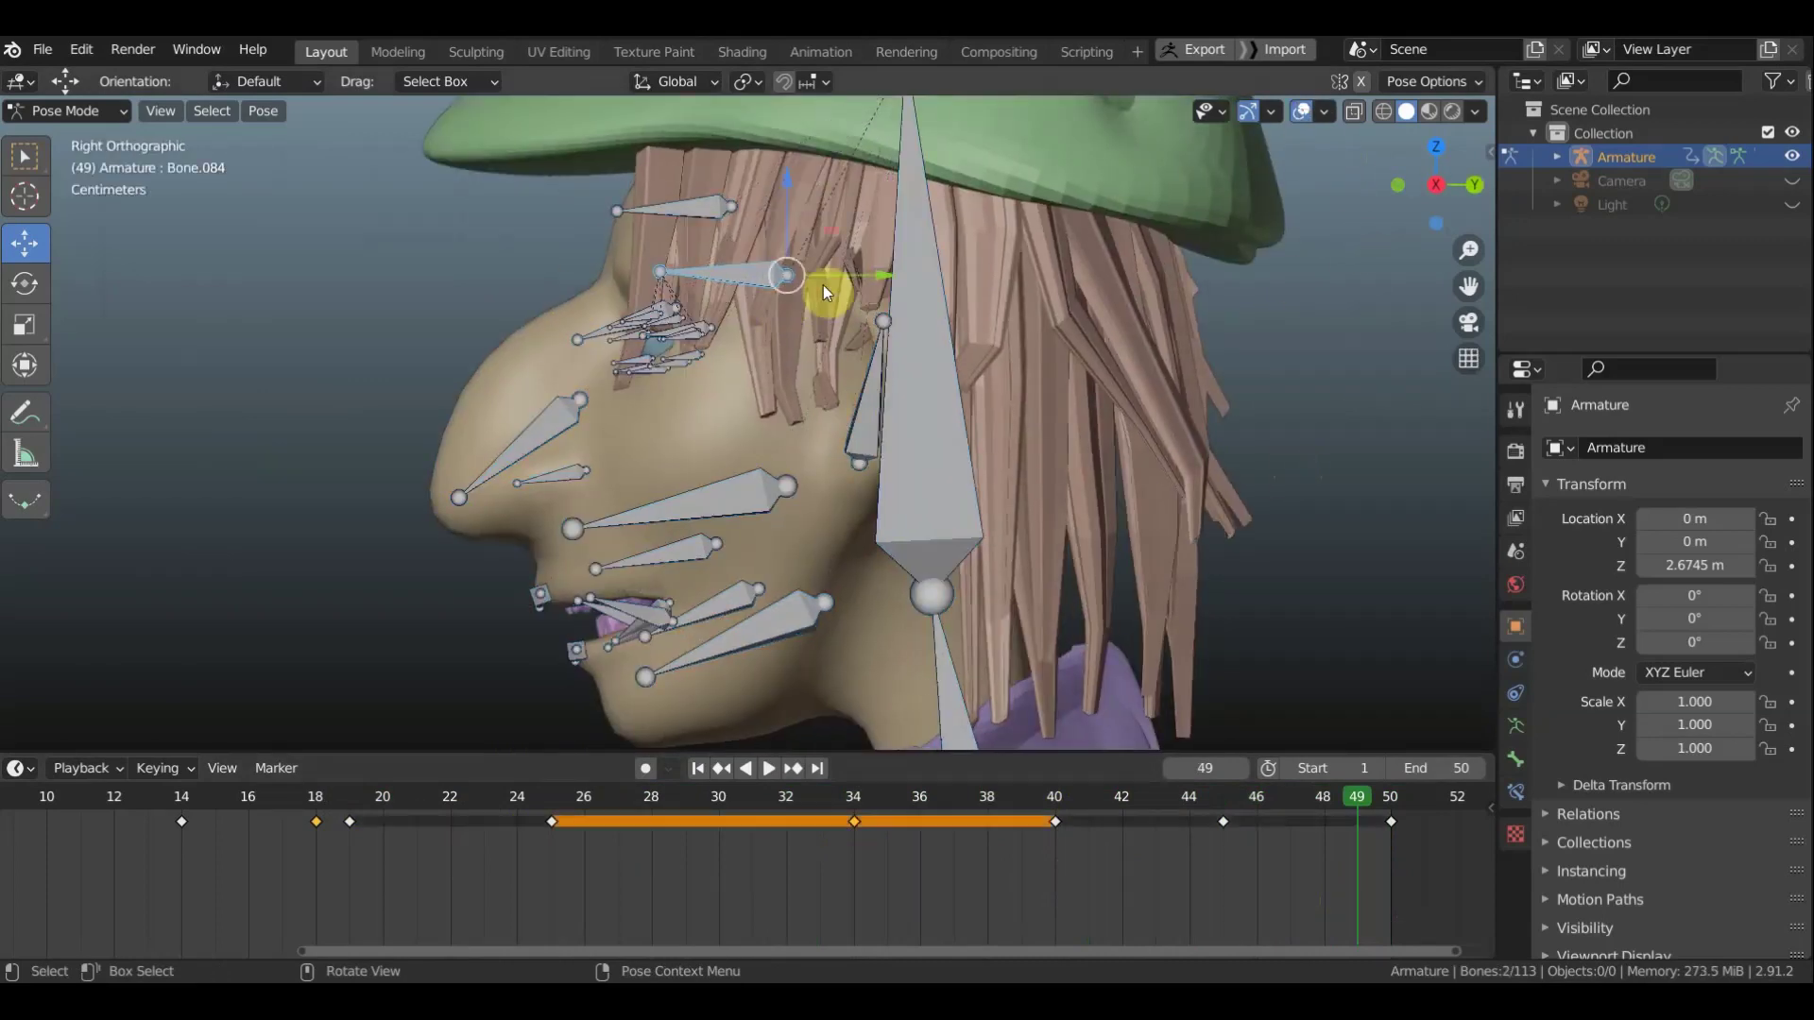
key("r")
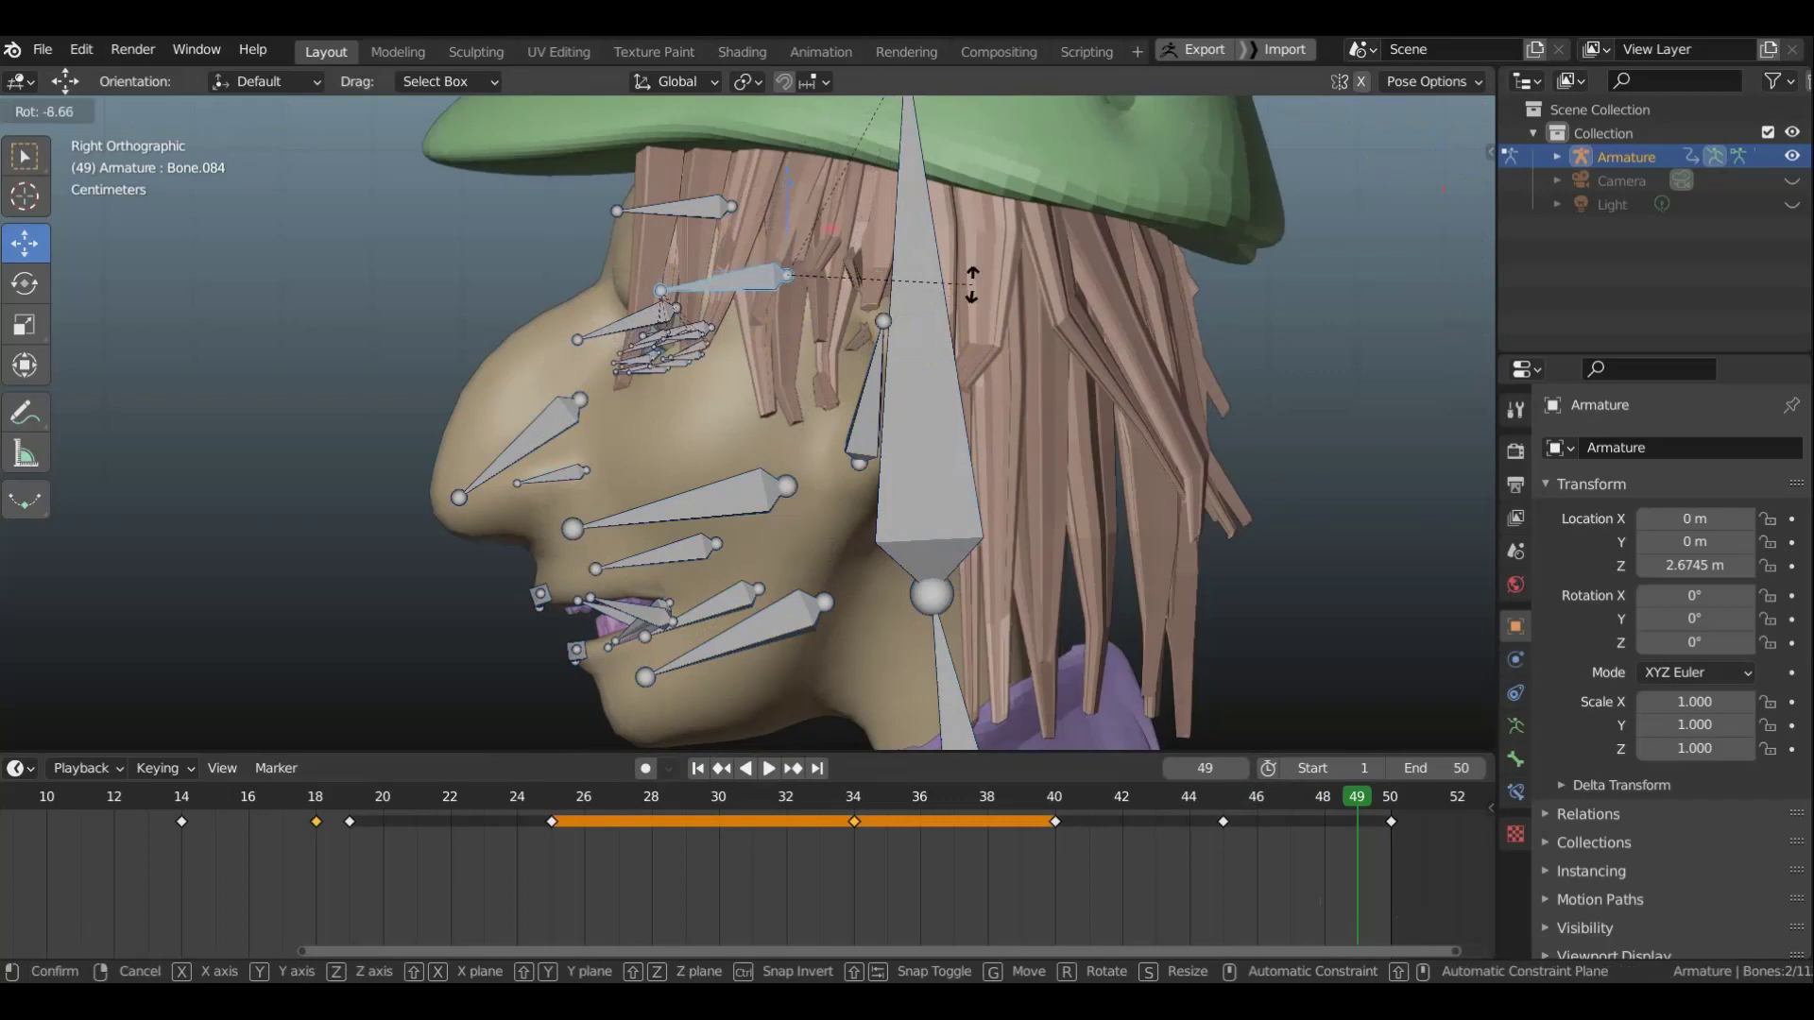
left_click(971, 283)
key("g")
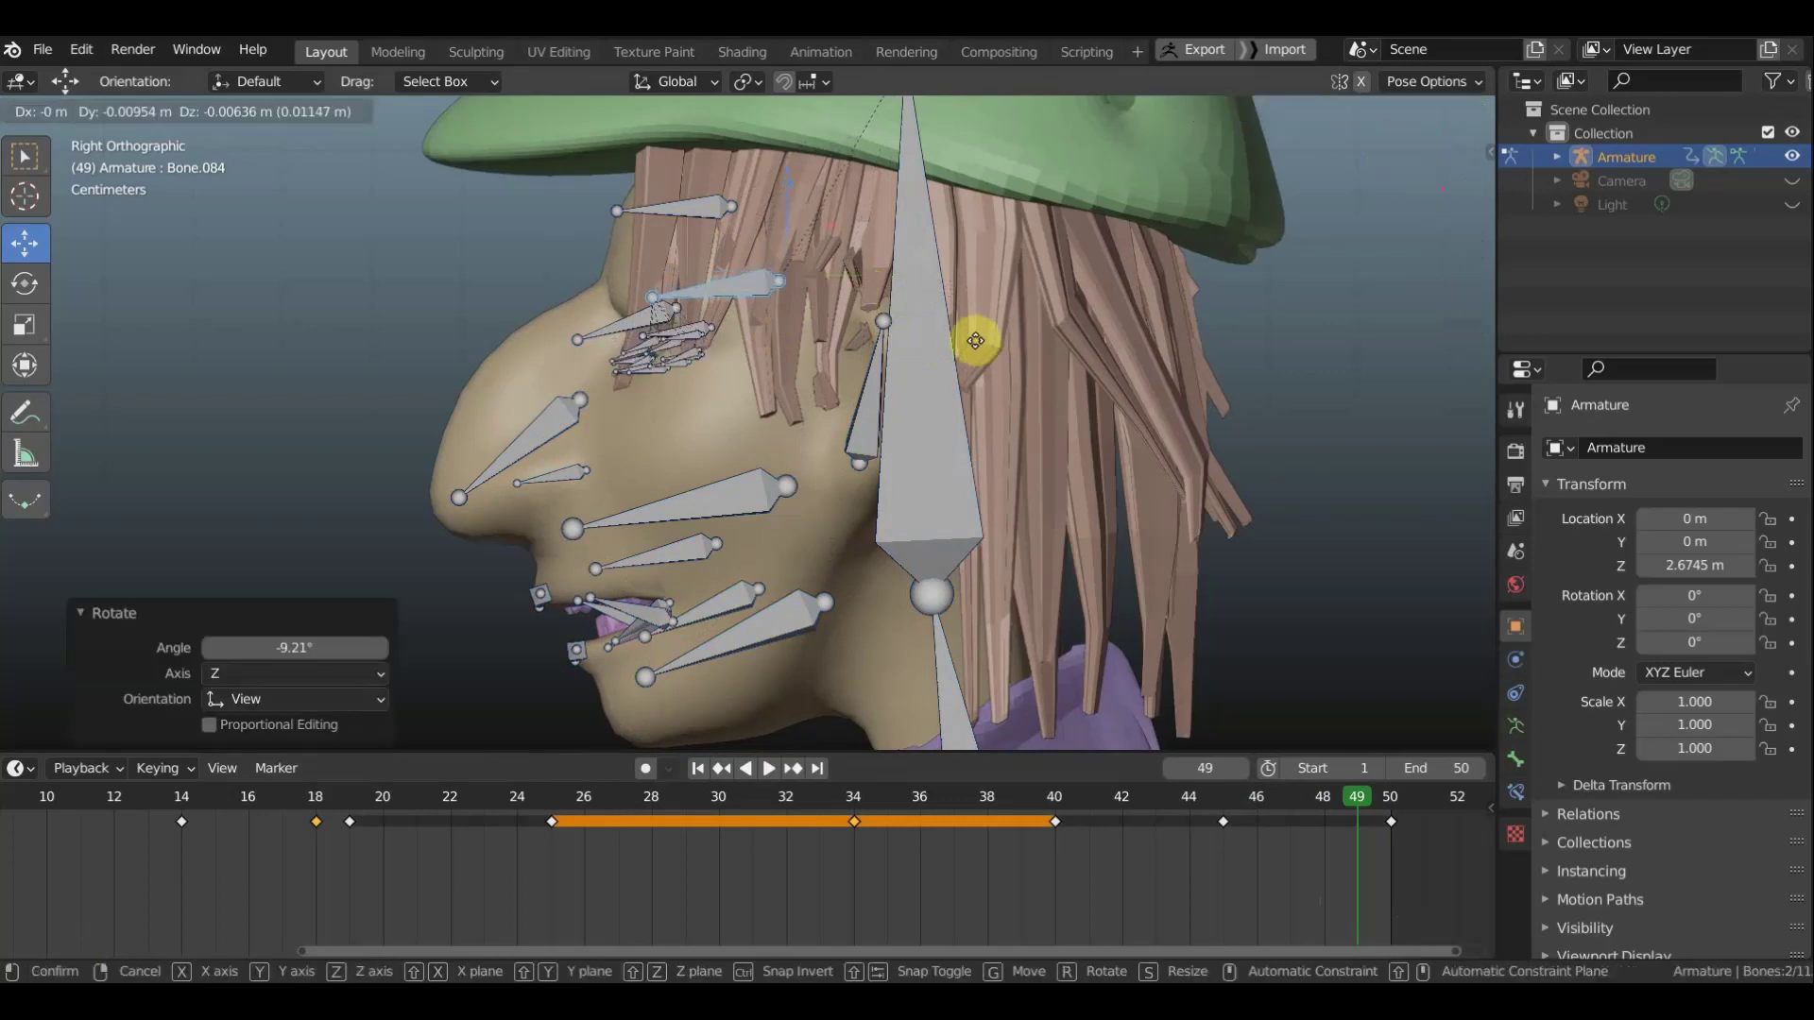
left_click(975, 340)
mouse_move(977, 349)
middle_mouse_down()
mouse_move(1249, 359)
mouse_move(1026, 359)
middle_mouse_up()
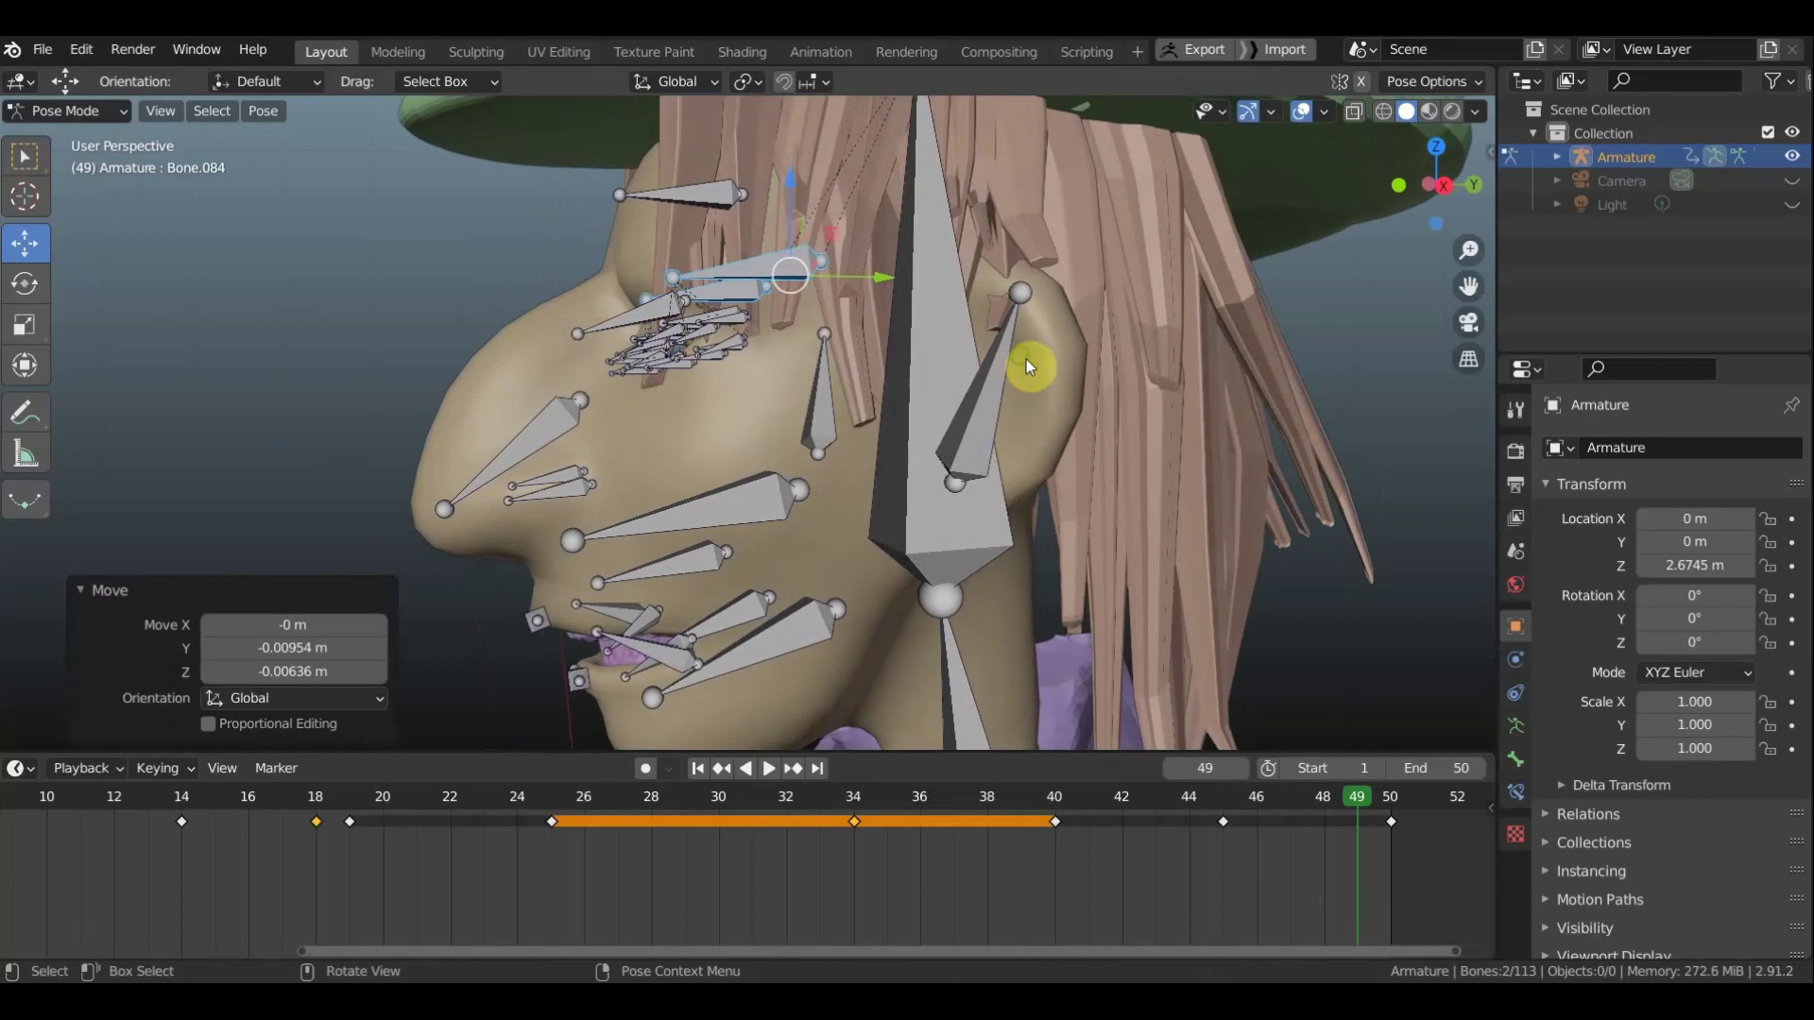
key("KP_3")
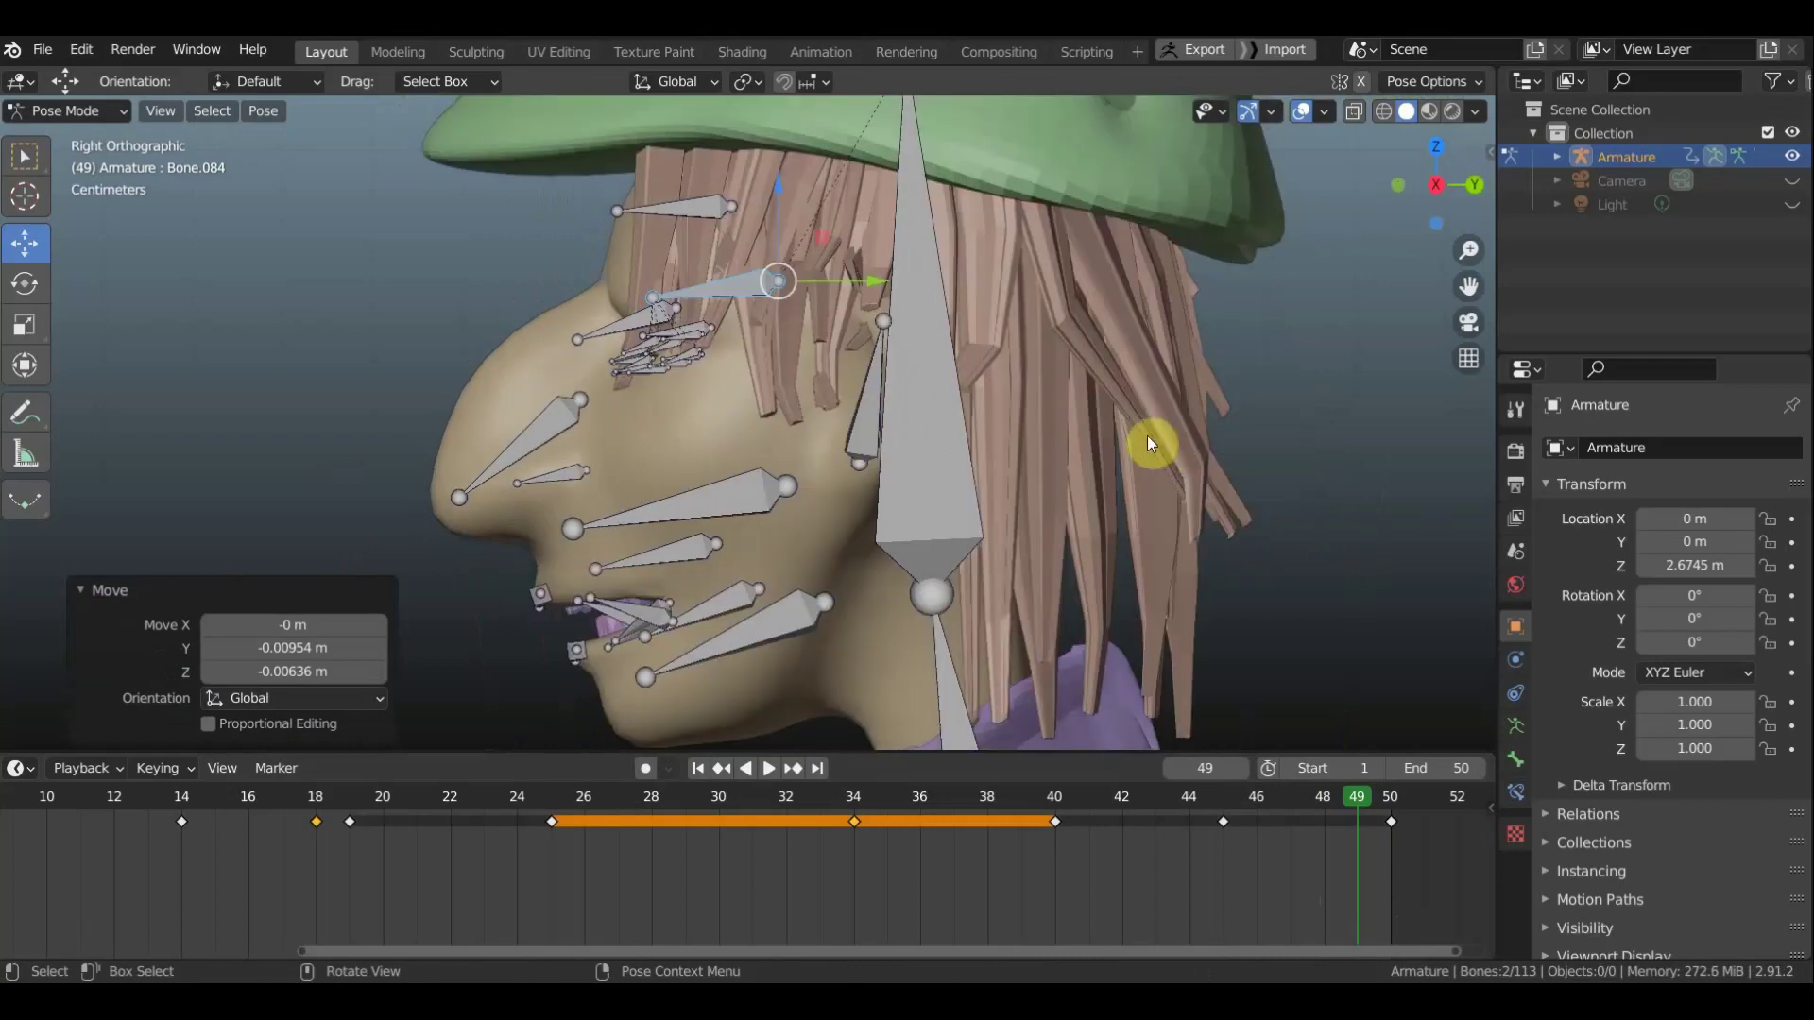
key("g")
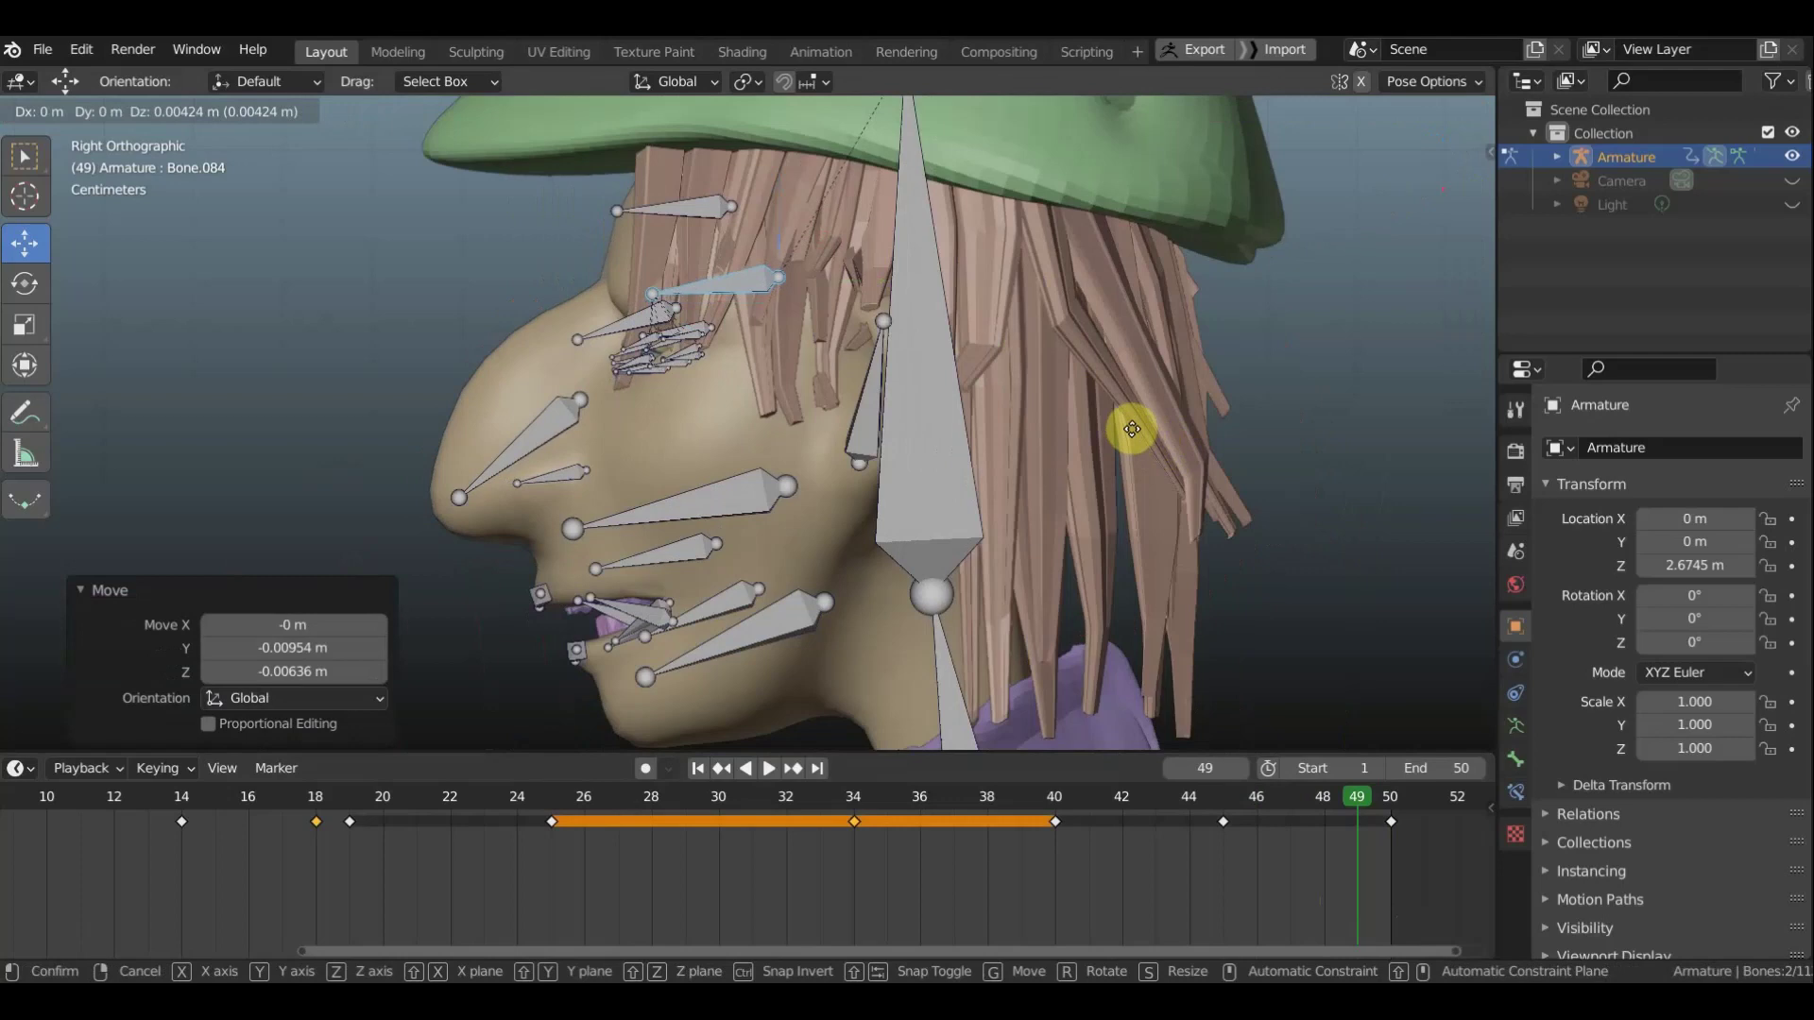
left_click(1130, 434)
key("KP_1")
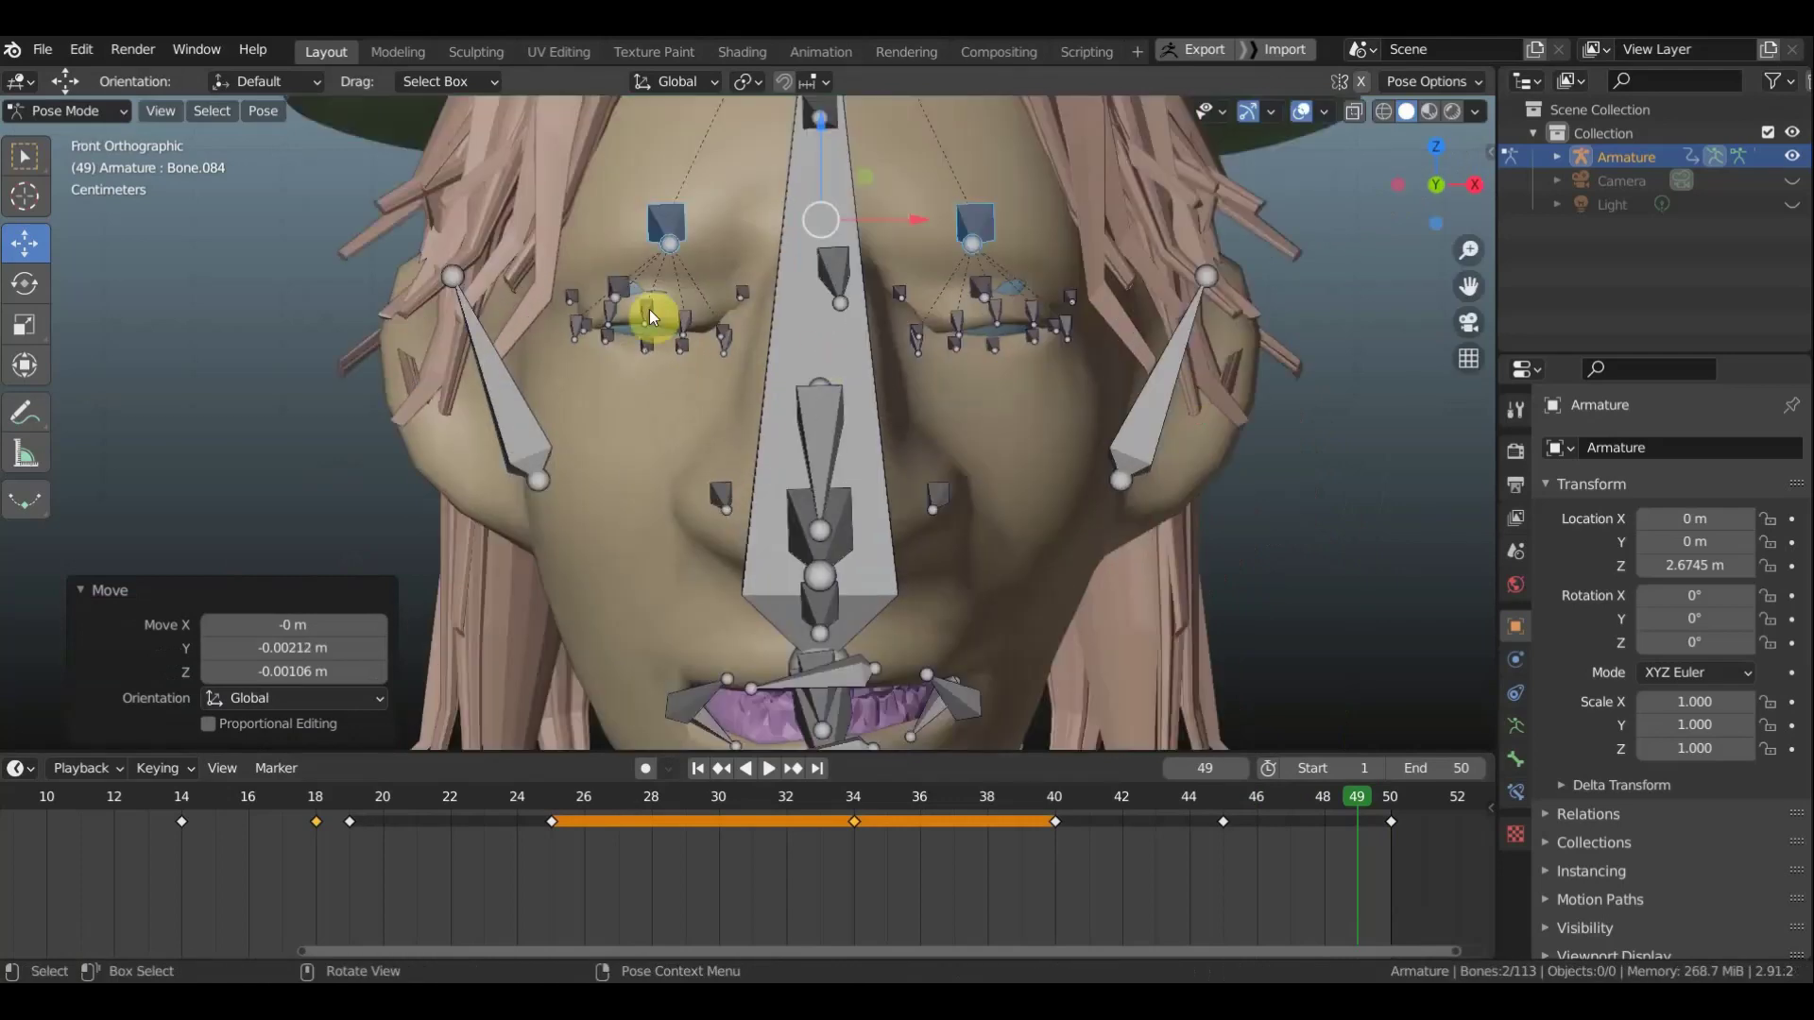
Lower the eyelid bones on both eyes, raising the inner-corner bone slightly
left_click(649, 309)
key("g")
left_click(622, 323)
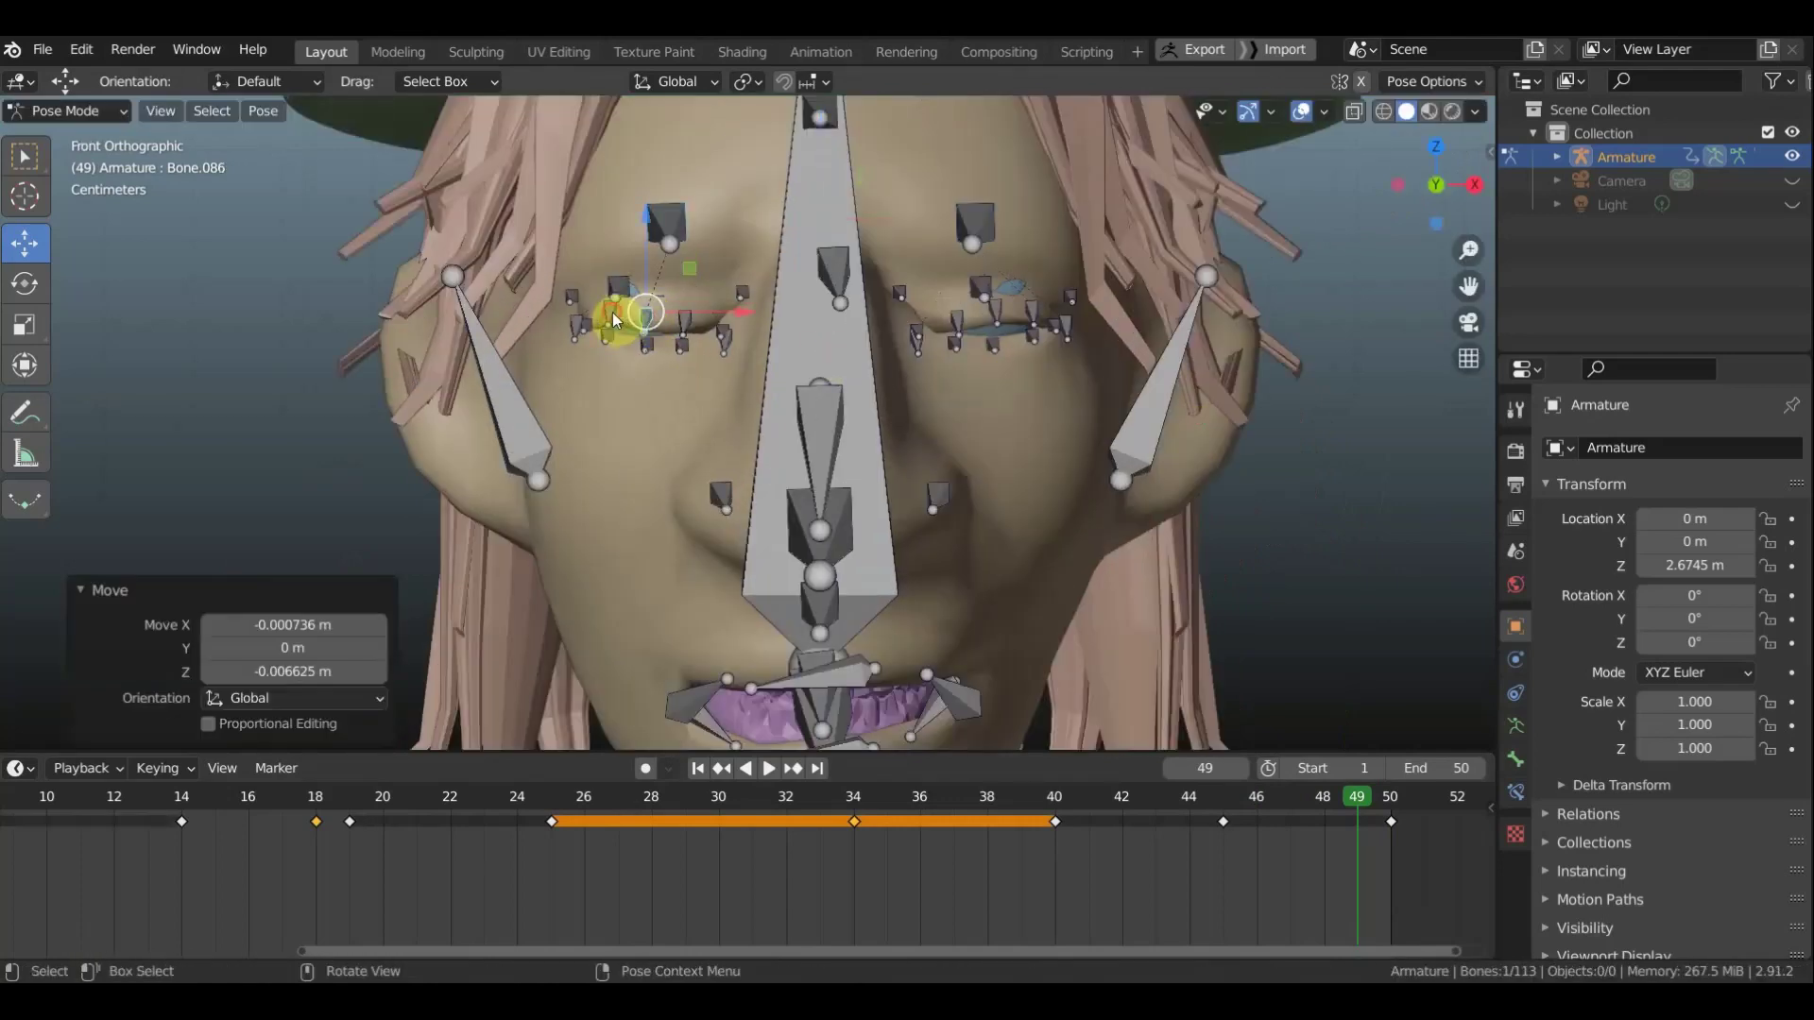
left_click(612, 312)
key("g")
key("z")
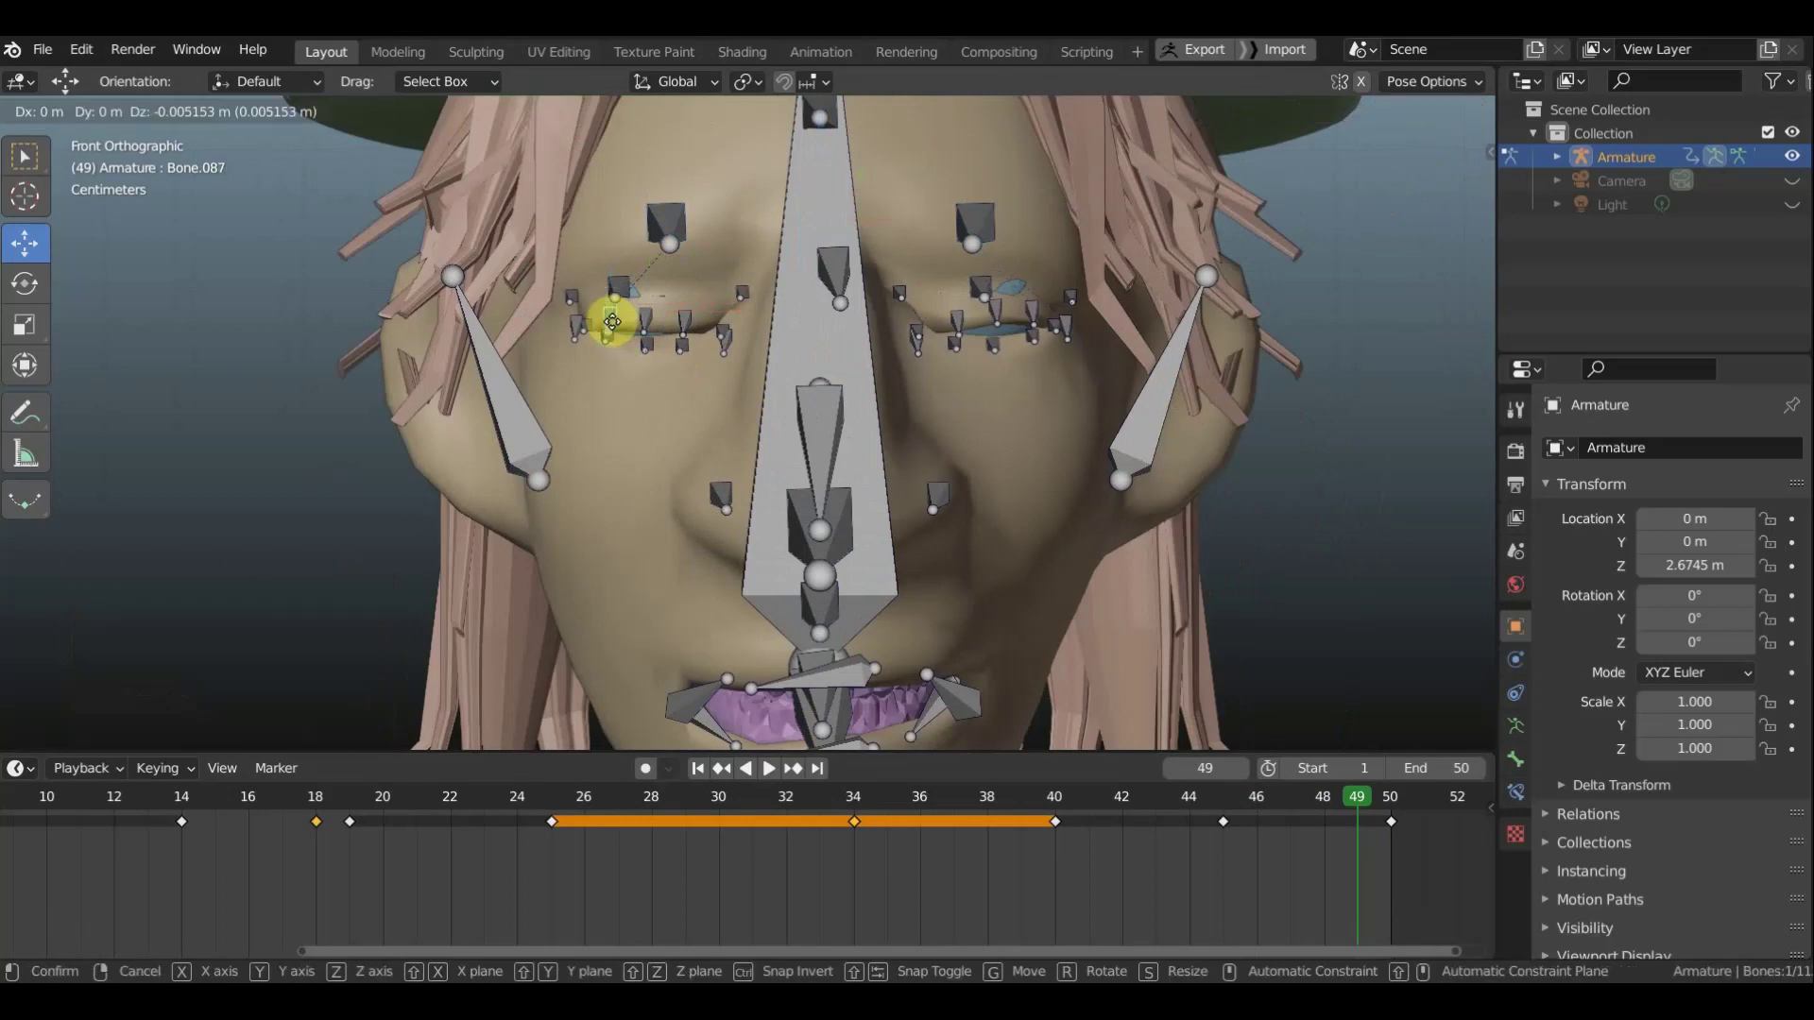
left_click(701, 338)
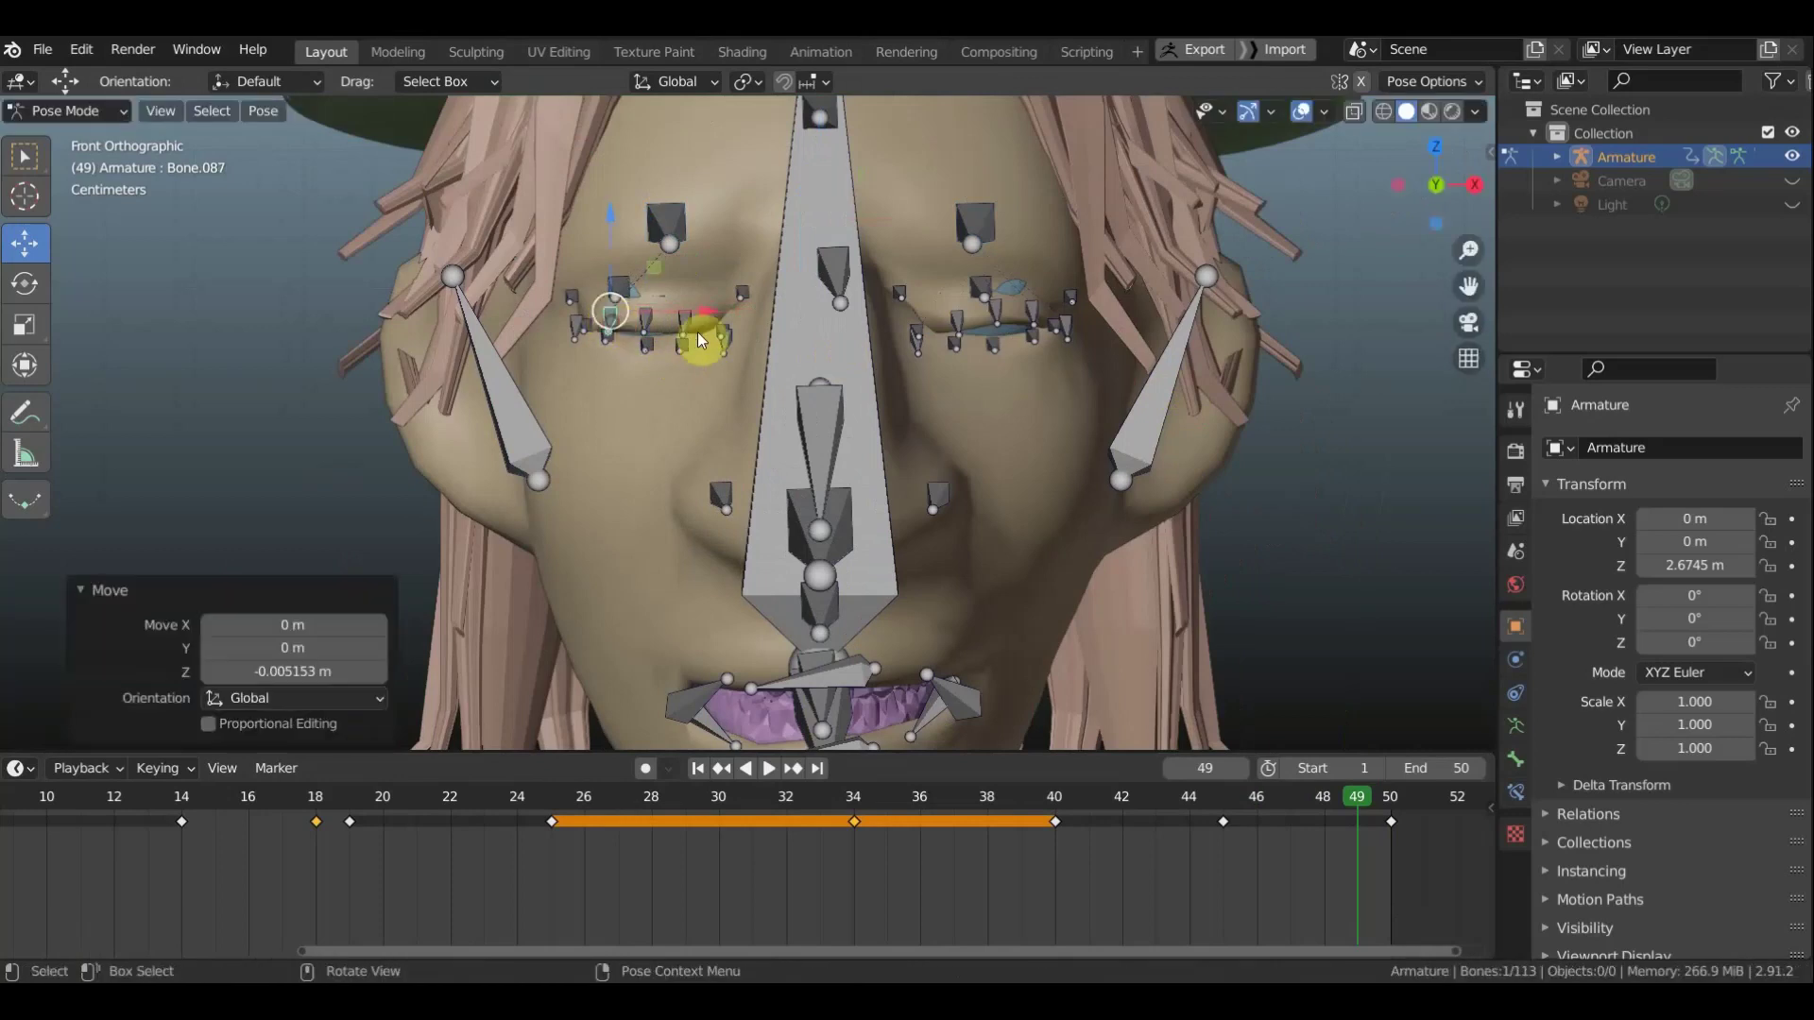
left_click(745, 355)
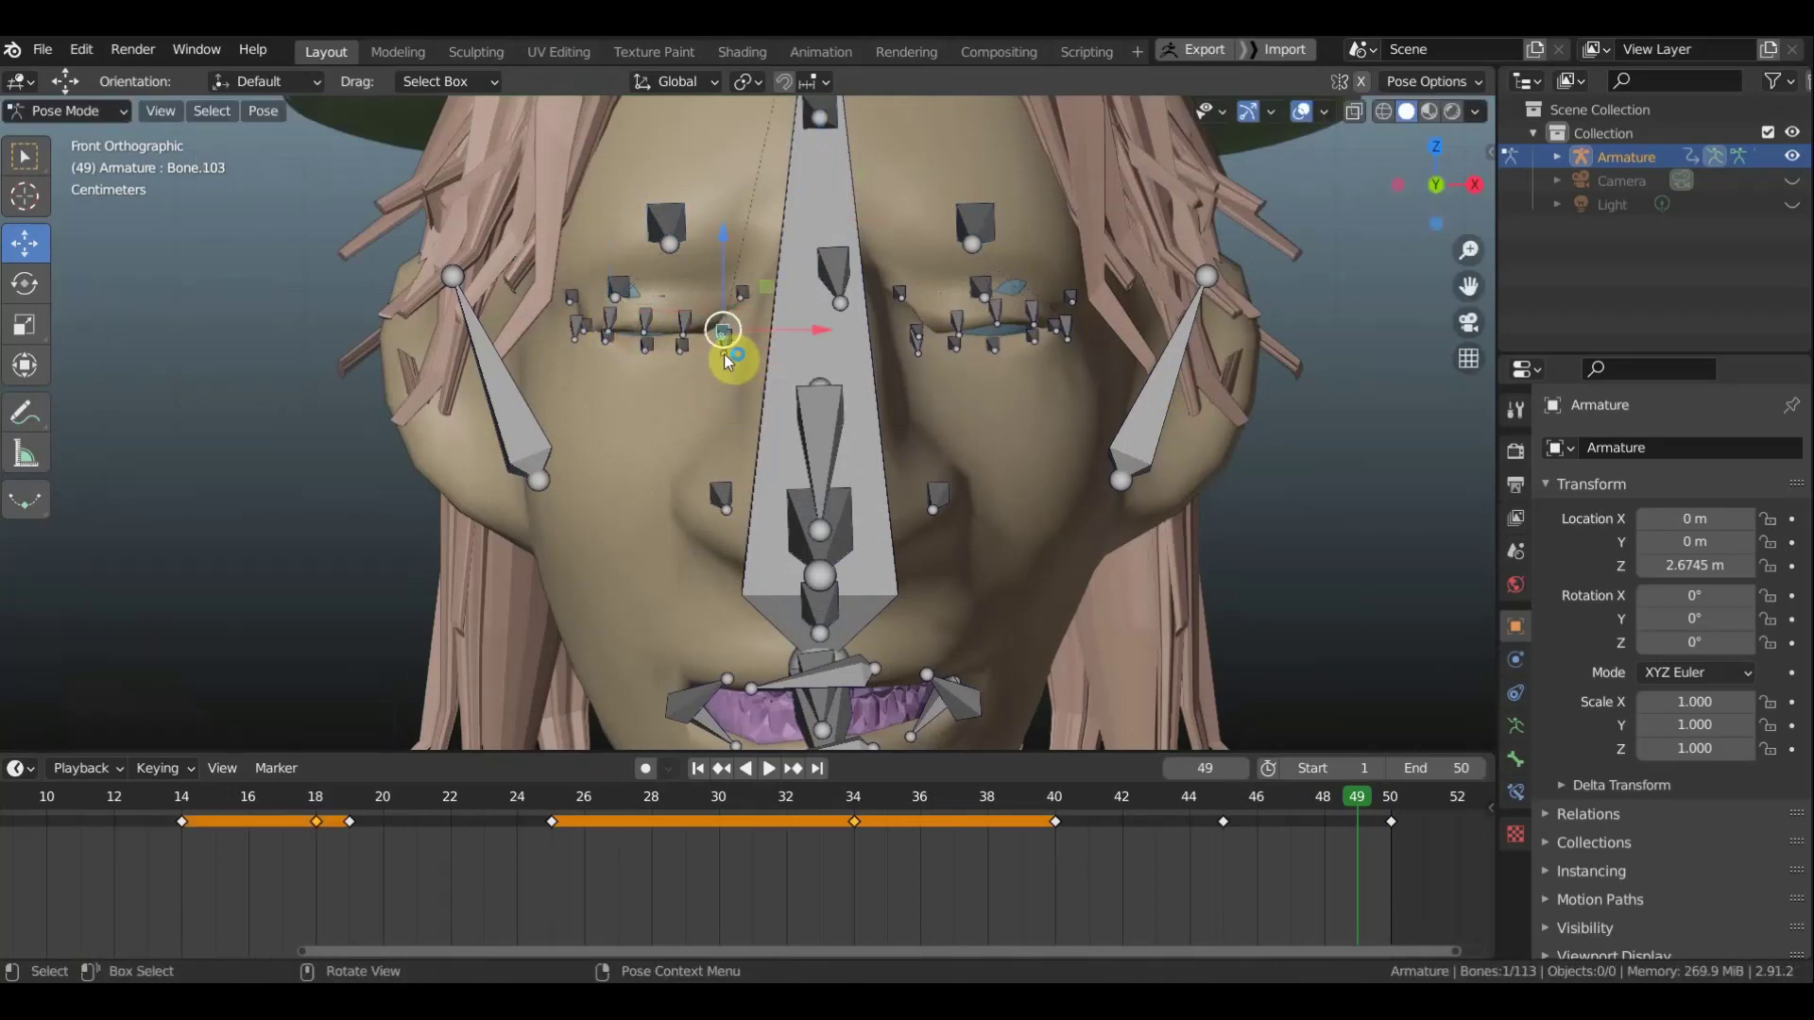
left_click(737, 357)
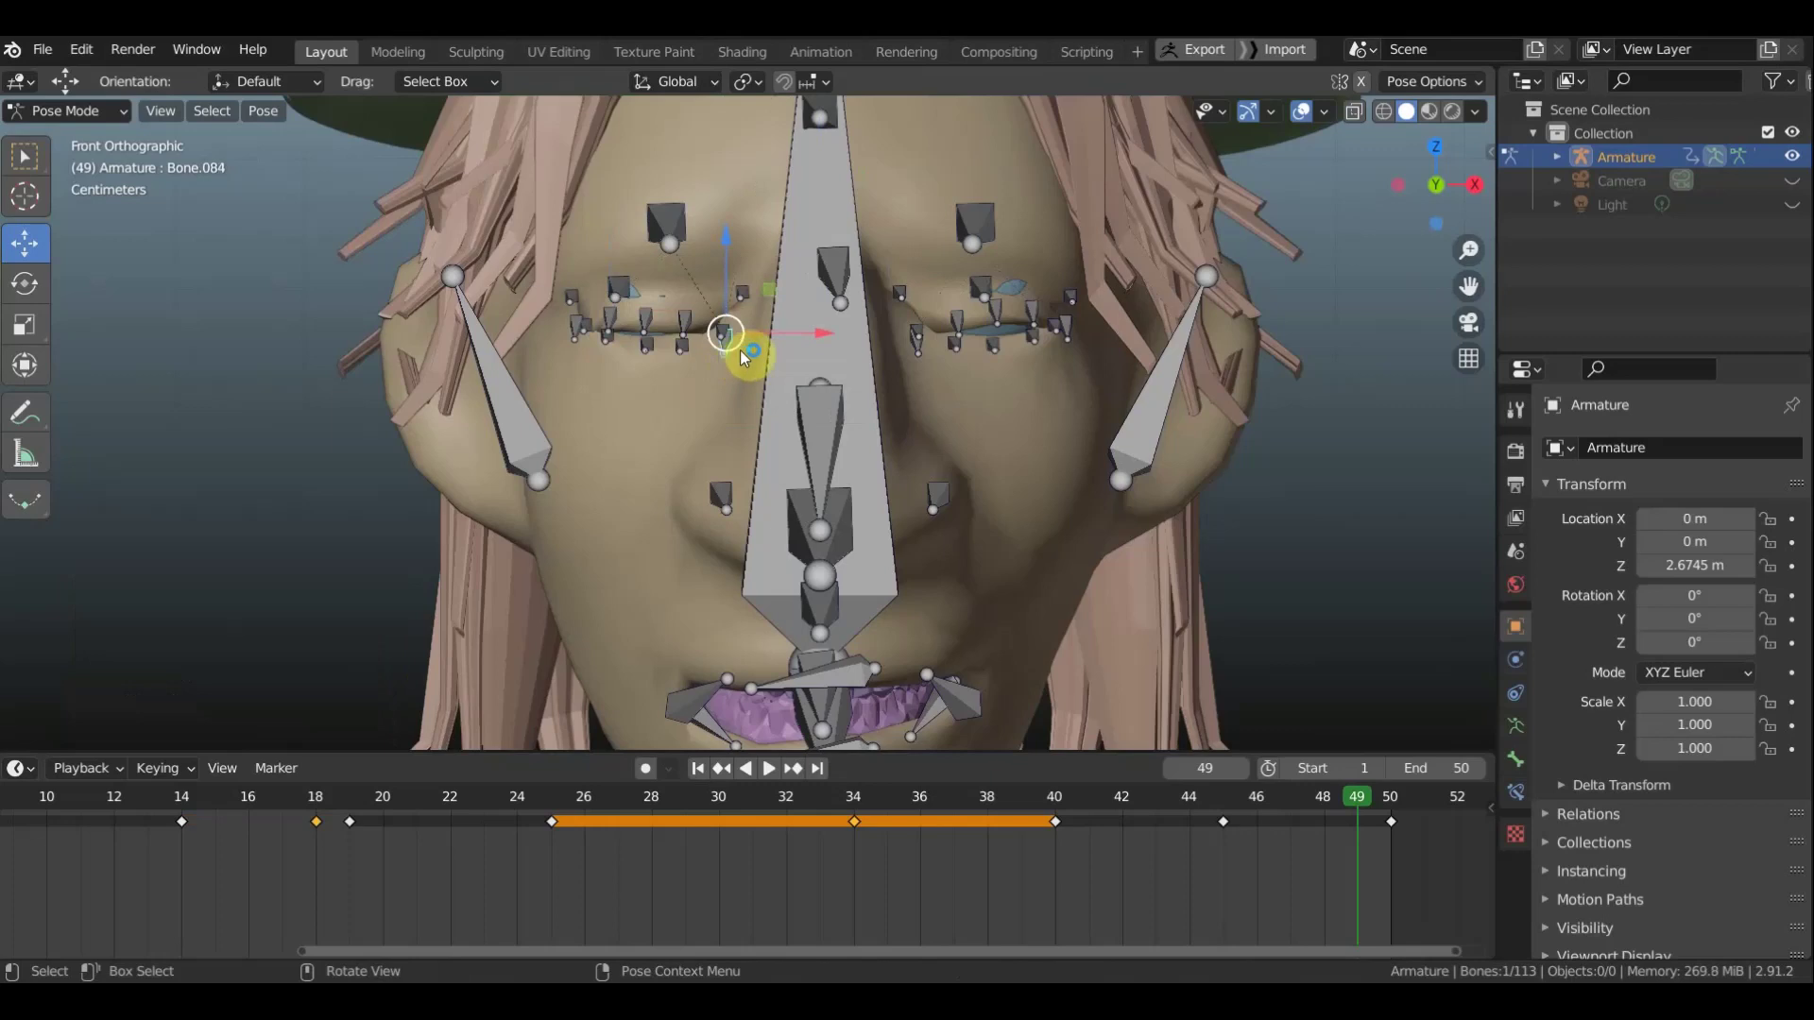
left_click_drag(744, 355, 744, 348)
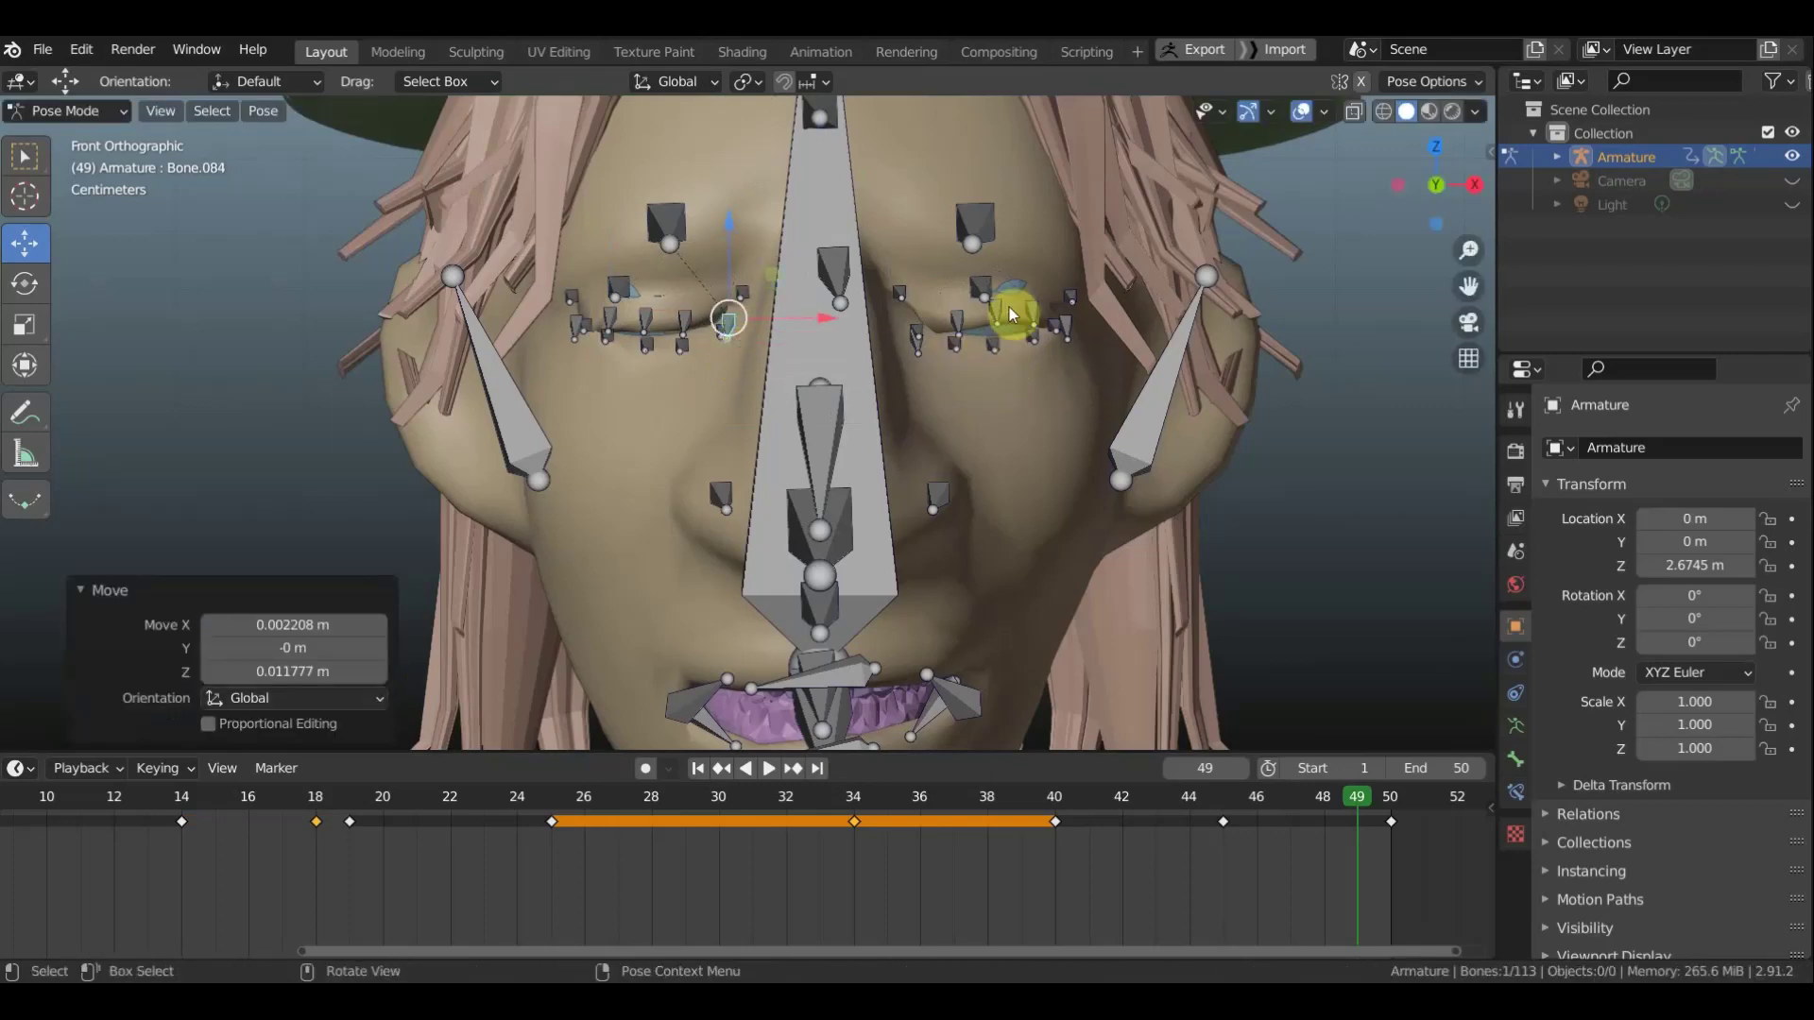
left_click_drag(1004, 314, 993, 324)
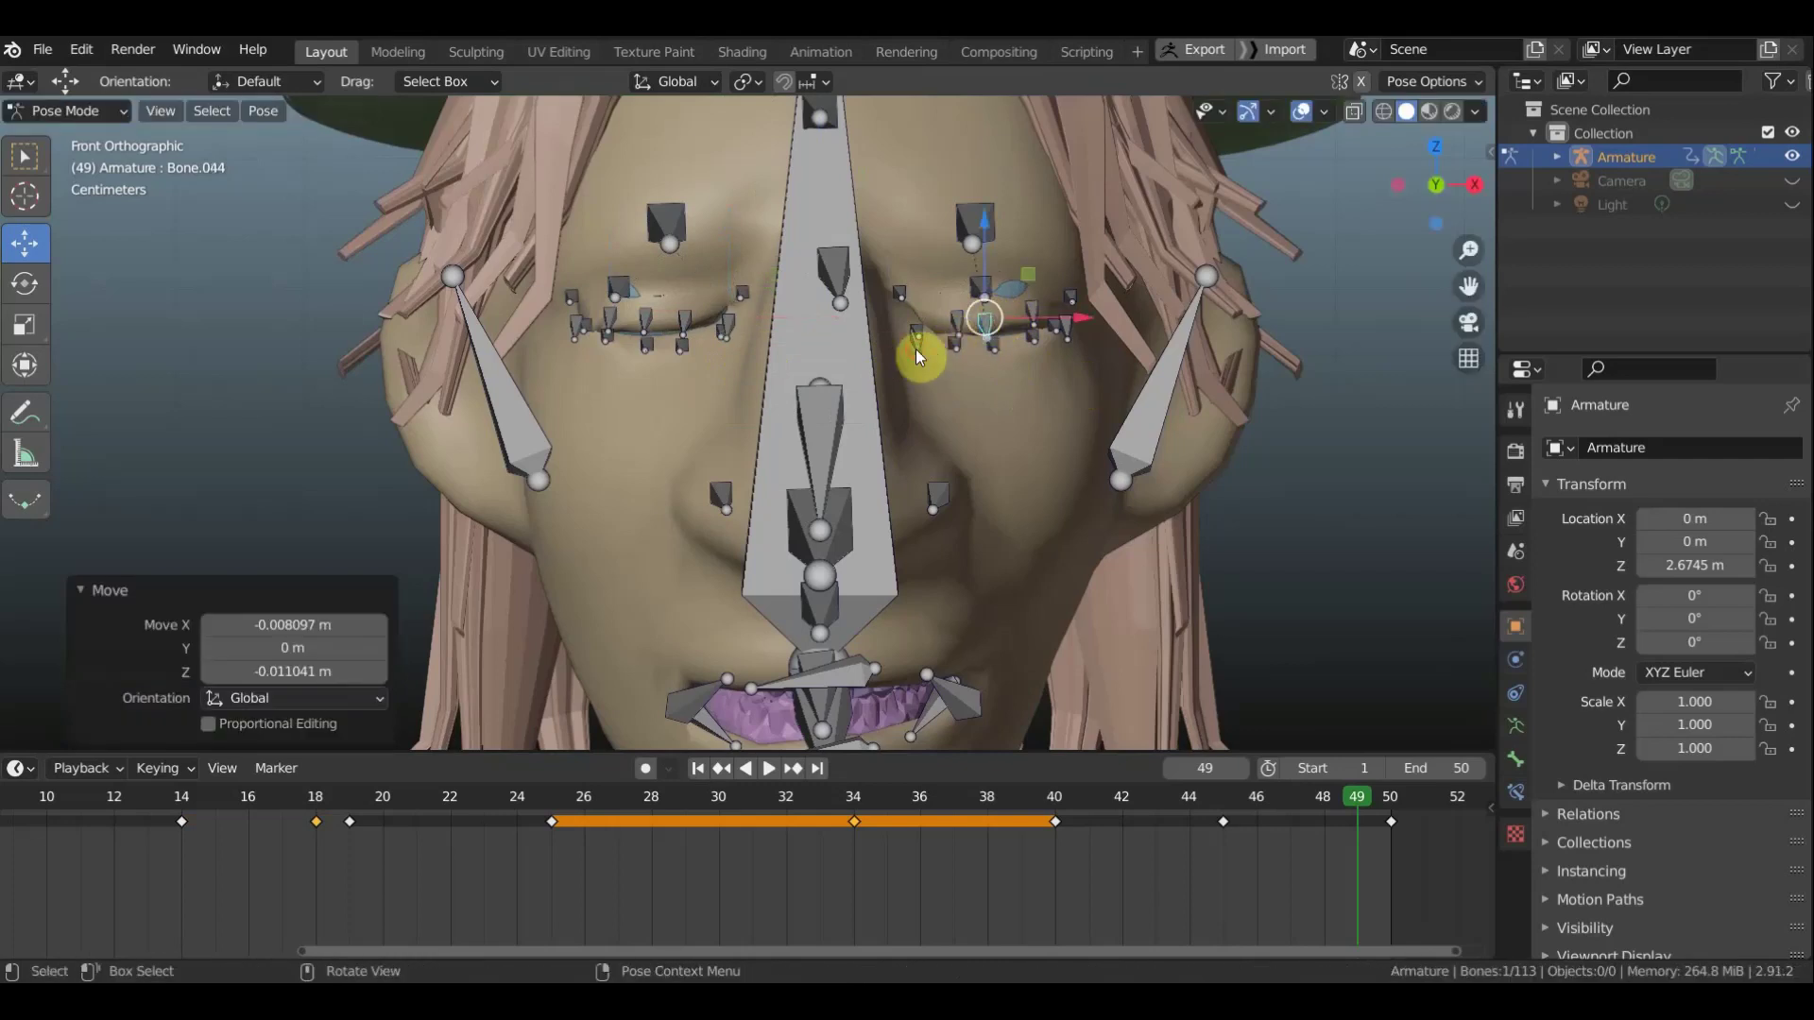
left_click_drag(918, 354, 912, 345)
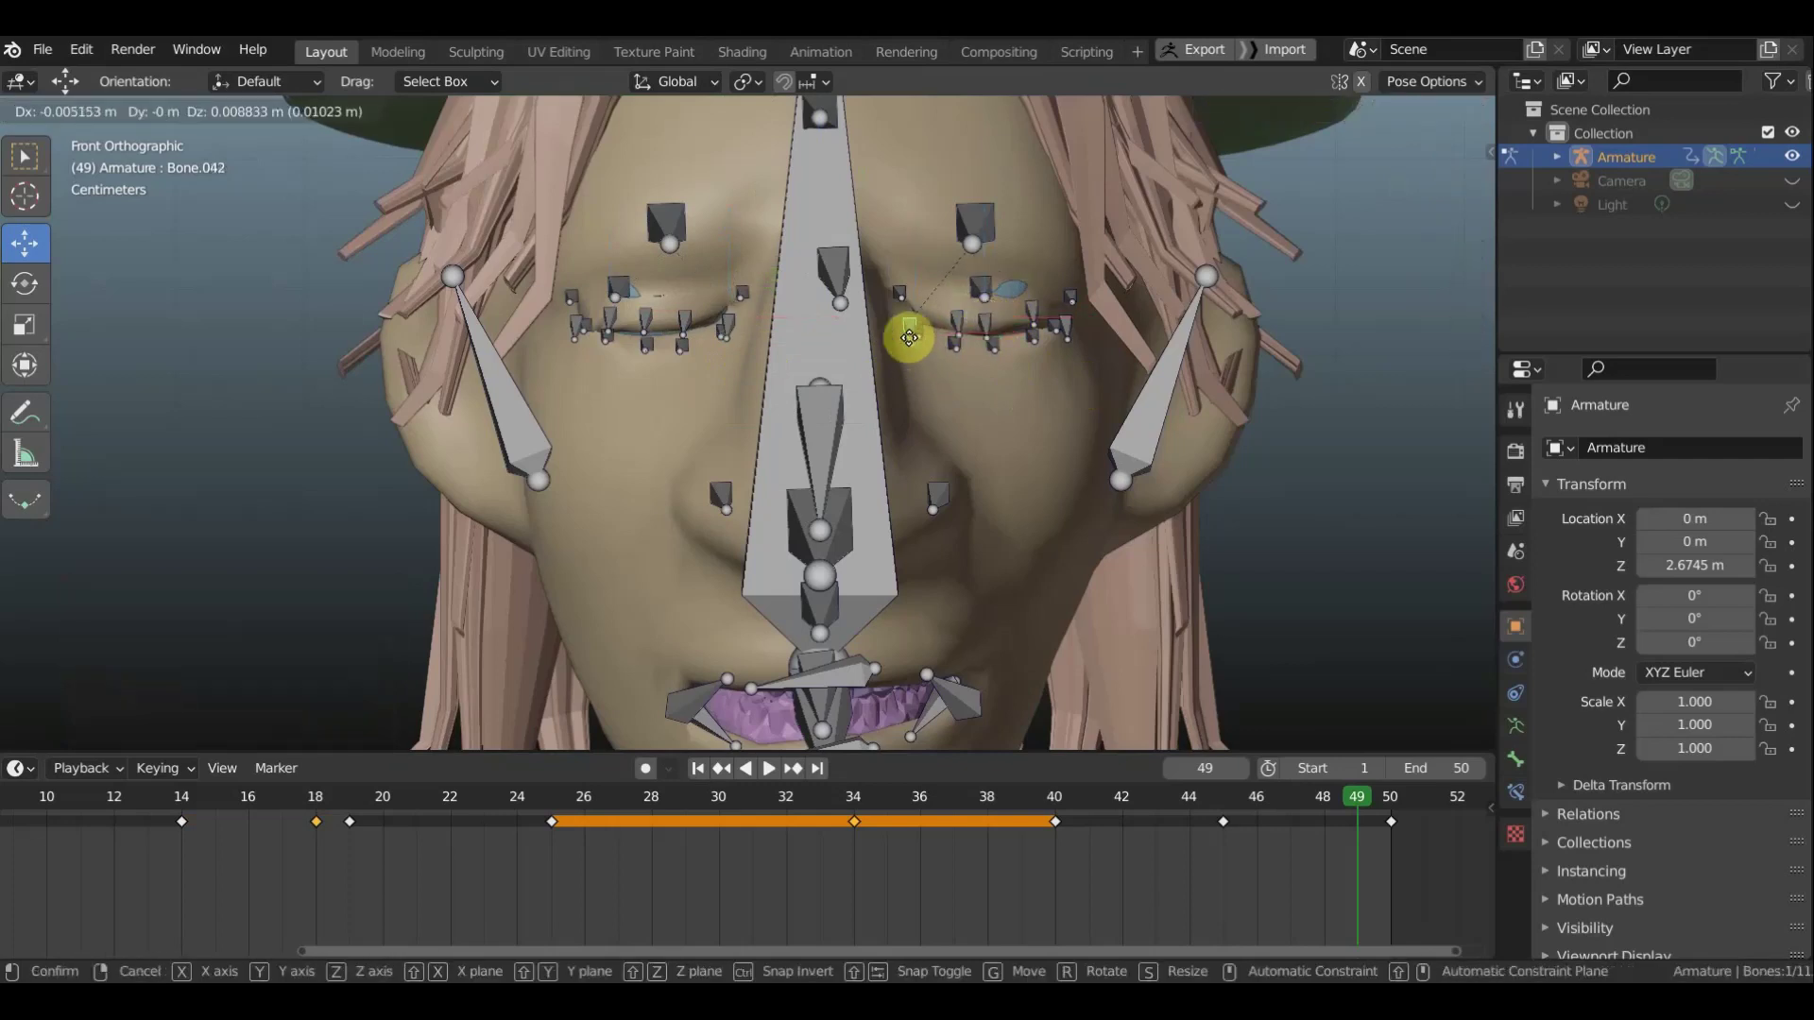
Key all bones at frame 49 and hide the bones to see the closed eyes
key("a")
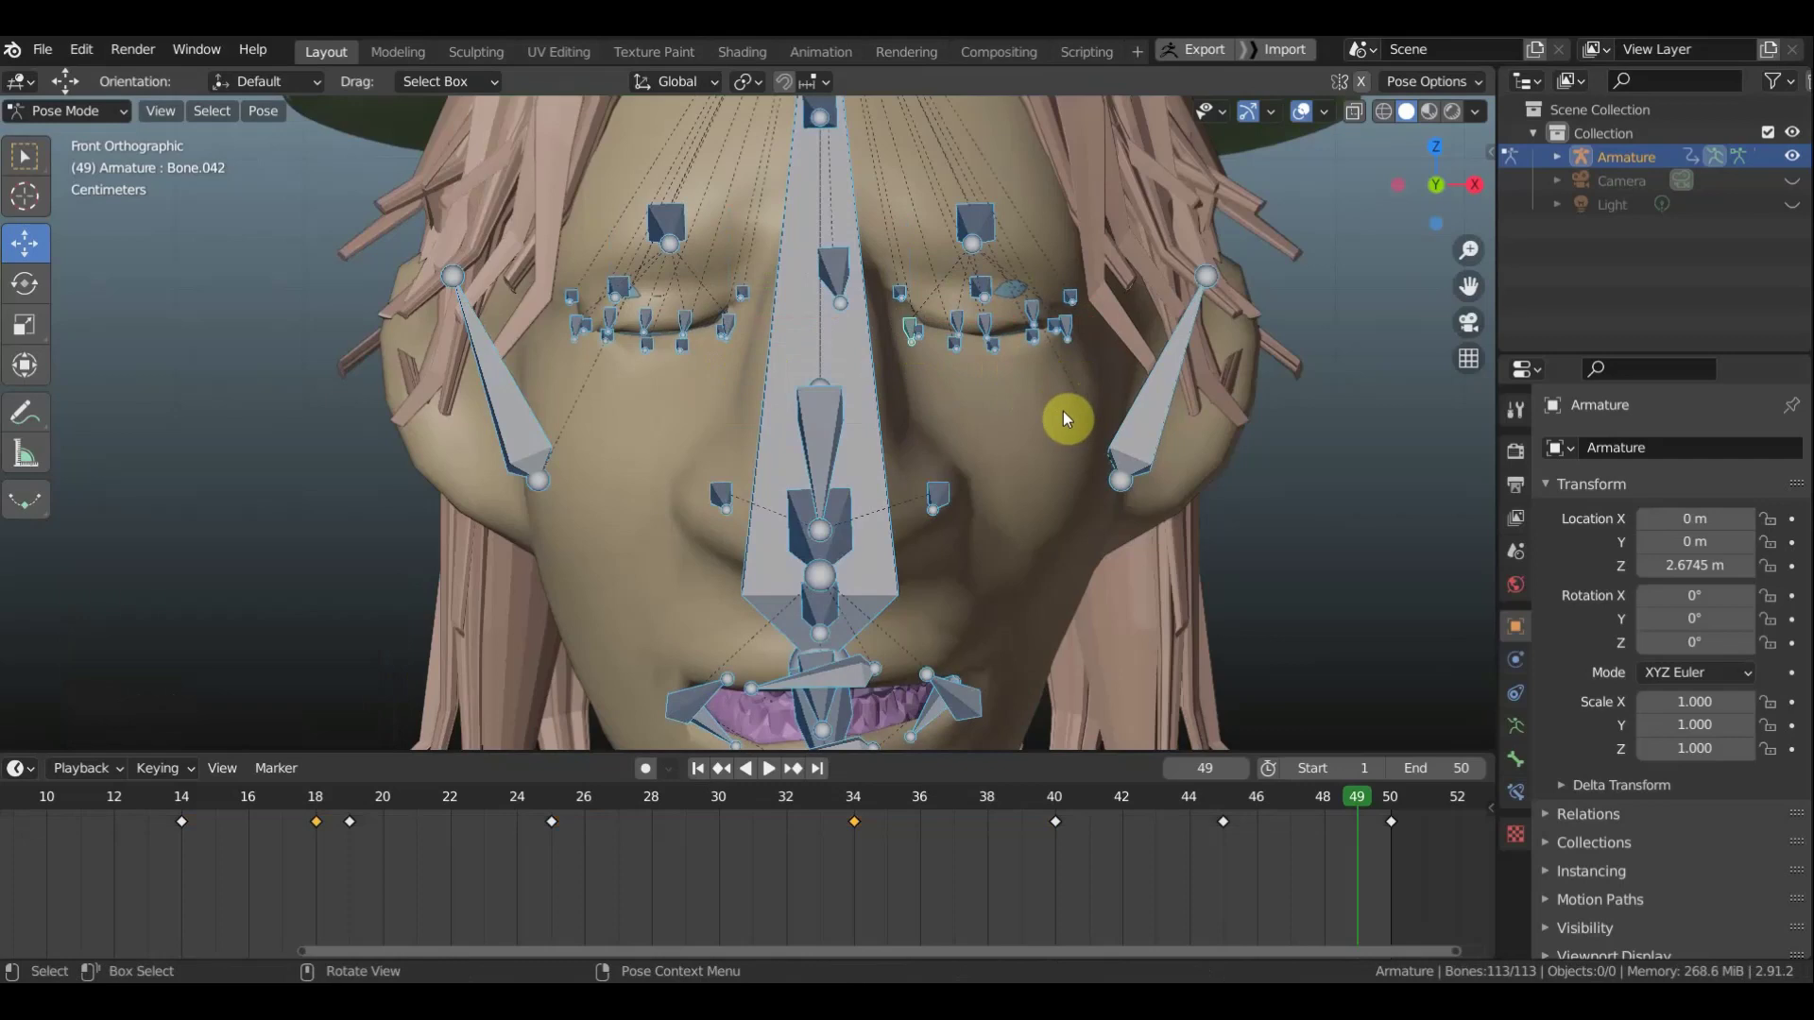
key("i")
left_click(1063, 413)
scroll(1062, 411, "down", 4)
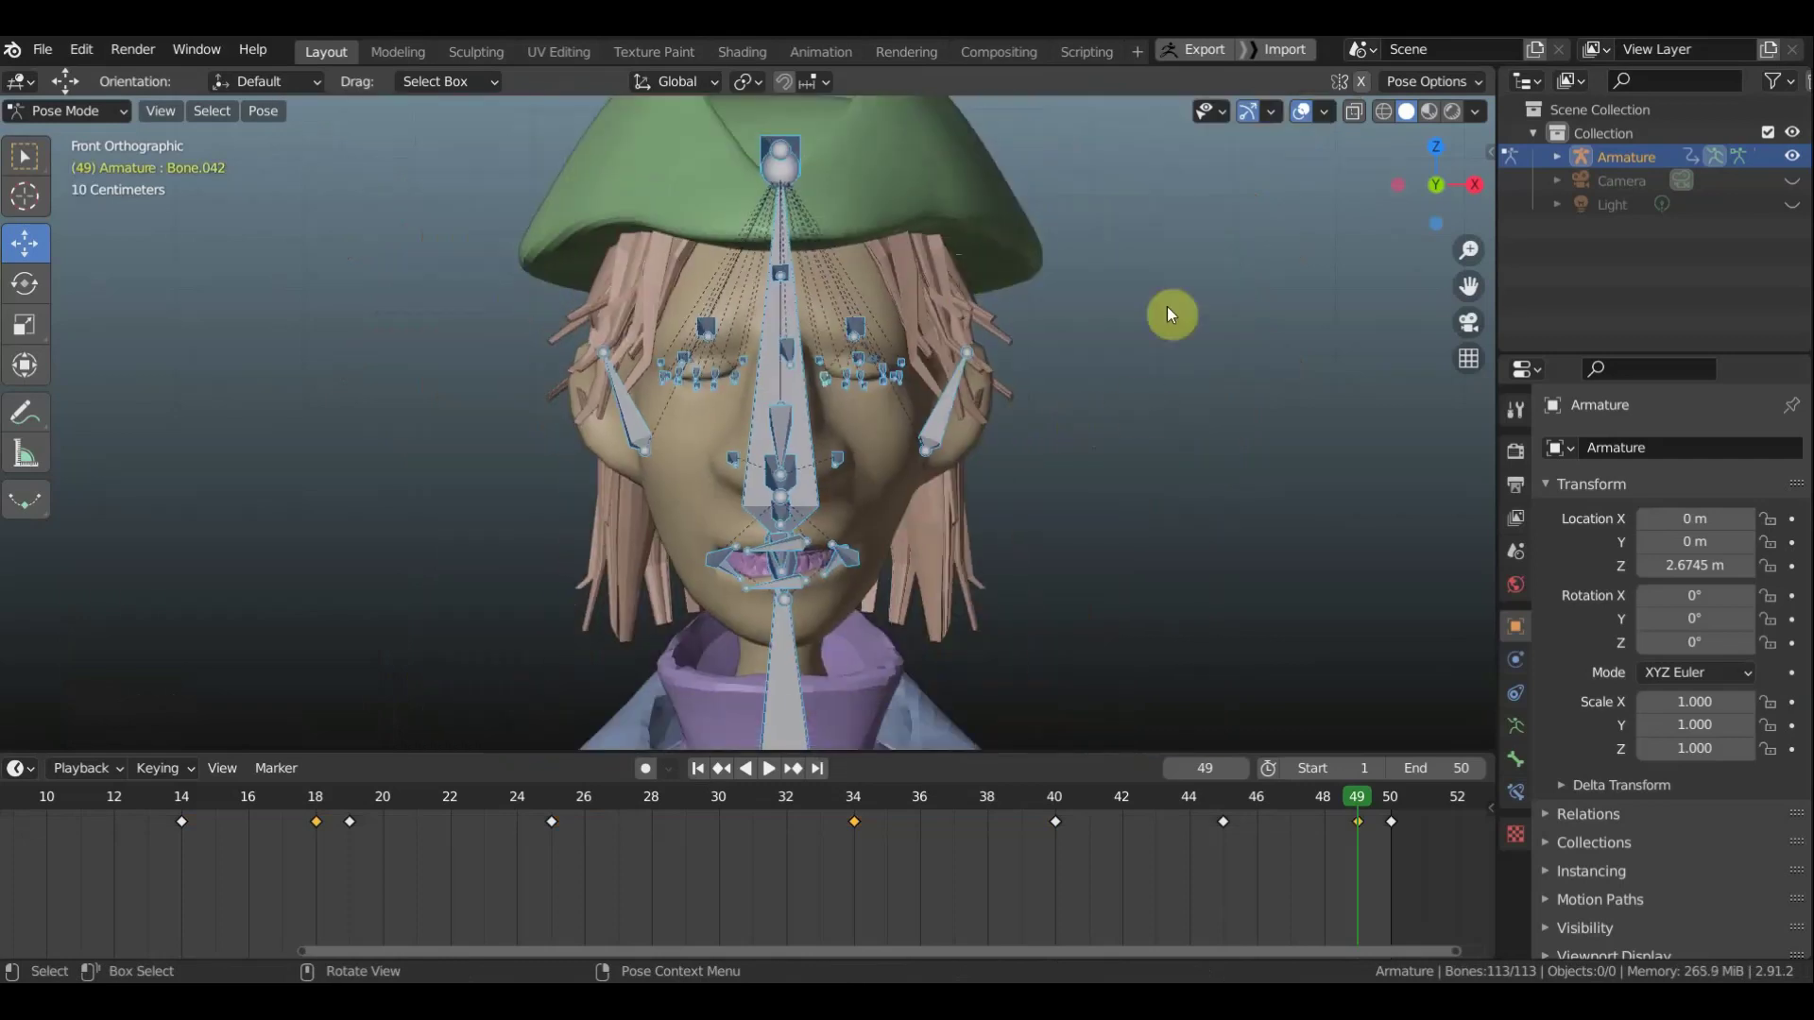
left_click(1306, 111)
Play the animation to check the eyes closing and stop on frame 45
middle_click_drag(1211, 374, 1126, 395)
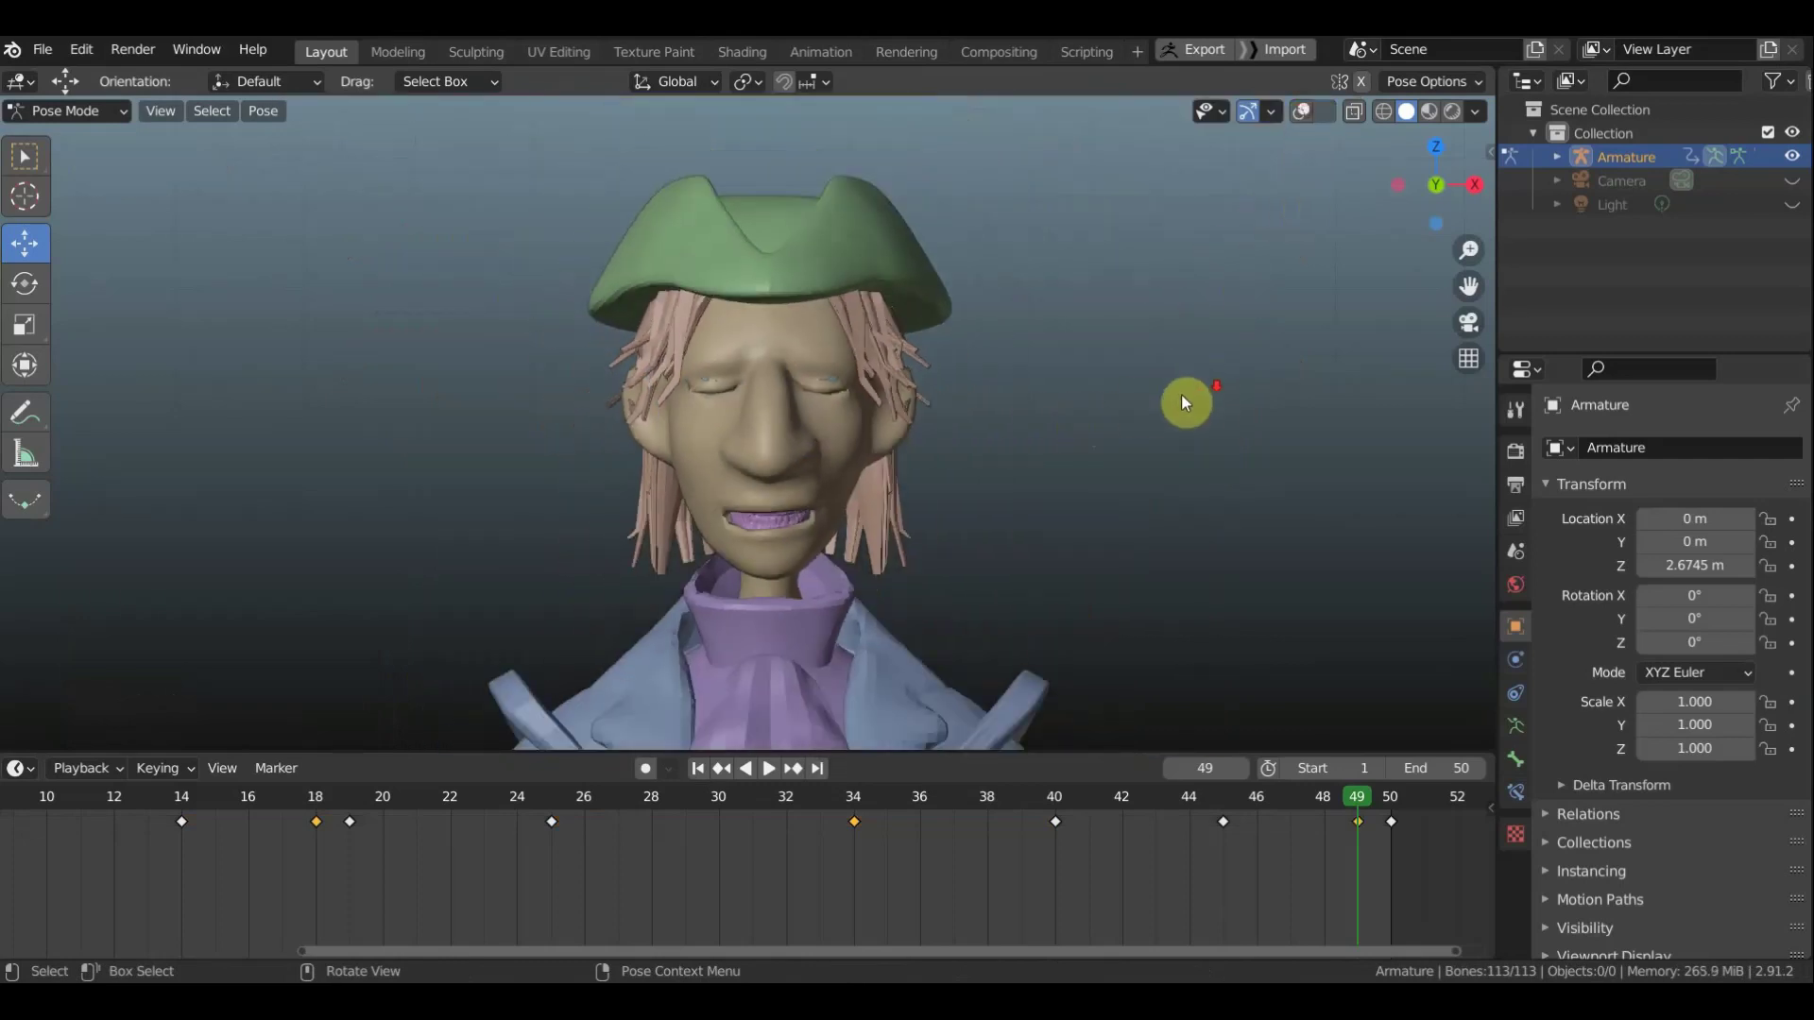
key("space")
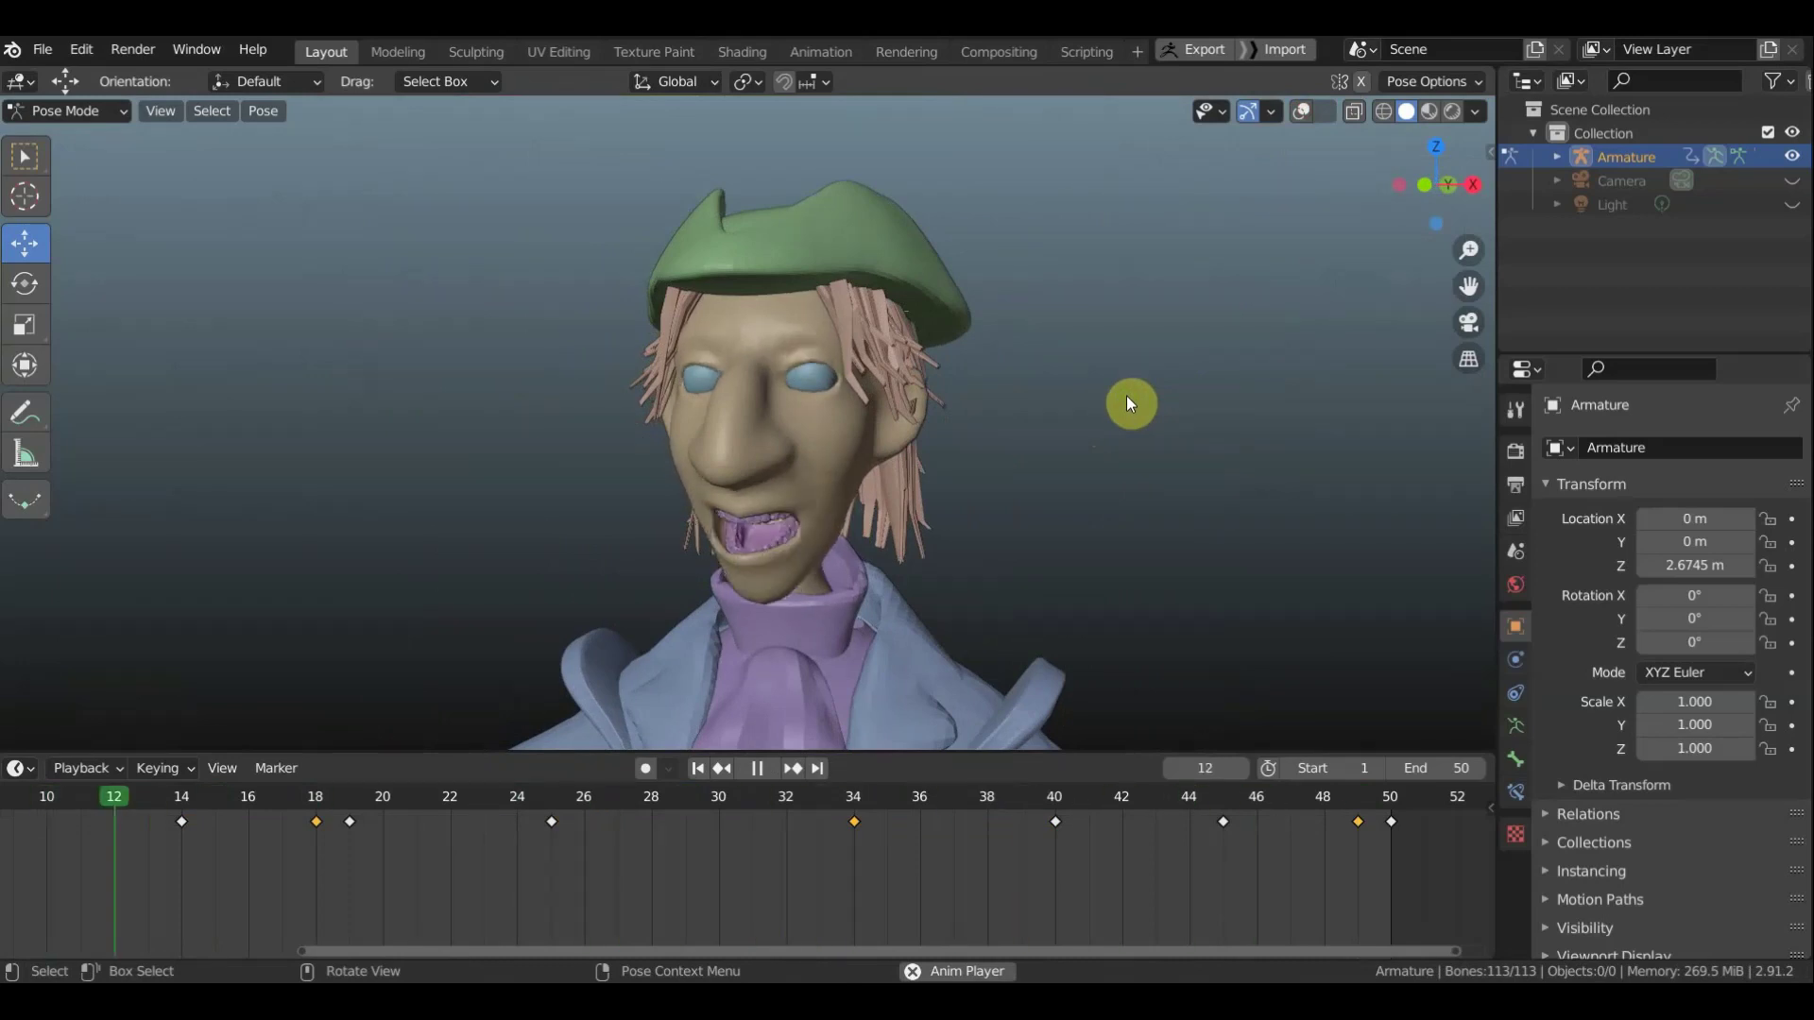
key("space")
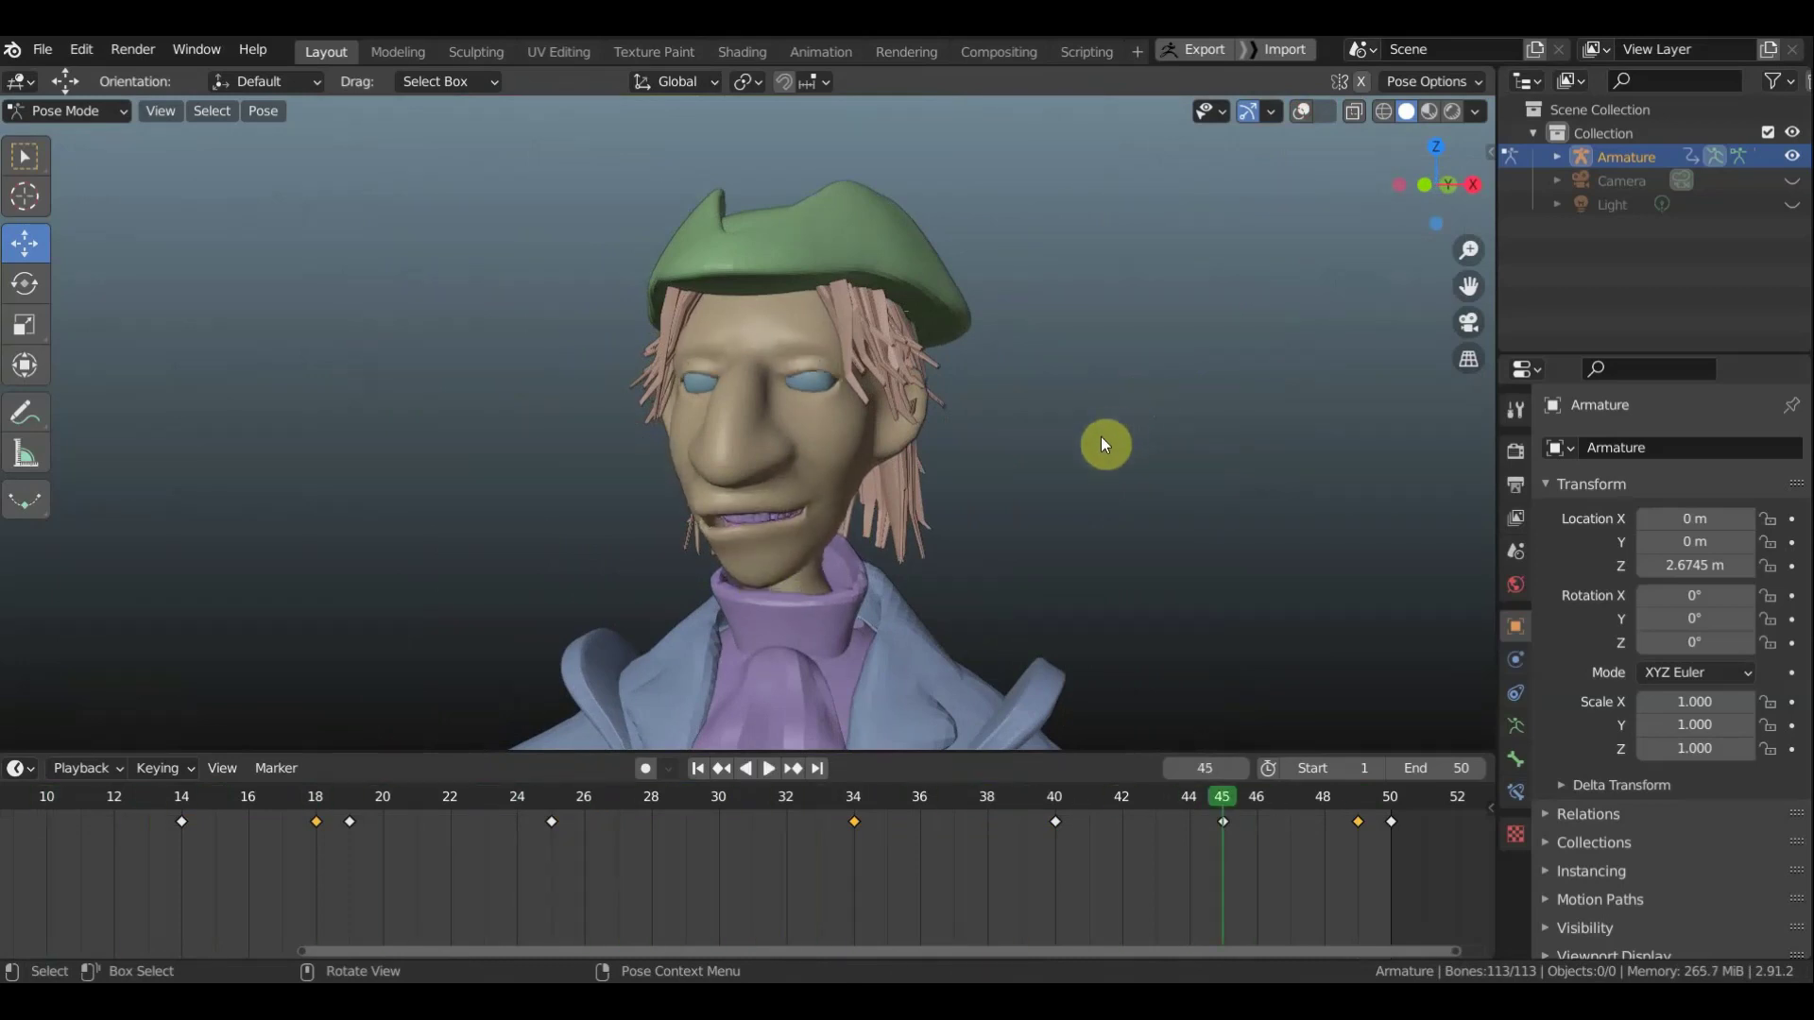
mouse_move(1102, 436)
middle_mouse_down()
mouse_move(1197, 482)
mouse_move(1117, 497)
mouse_move(1117, 741)
mouse_move(1304, 599)
middle_mouse_up()
Show the bones and raise two mouth-corner bones, lifting Bone.111 about 0.0066 m
left_click(1304, 113)
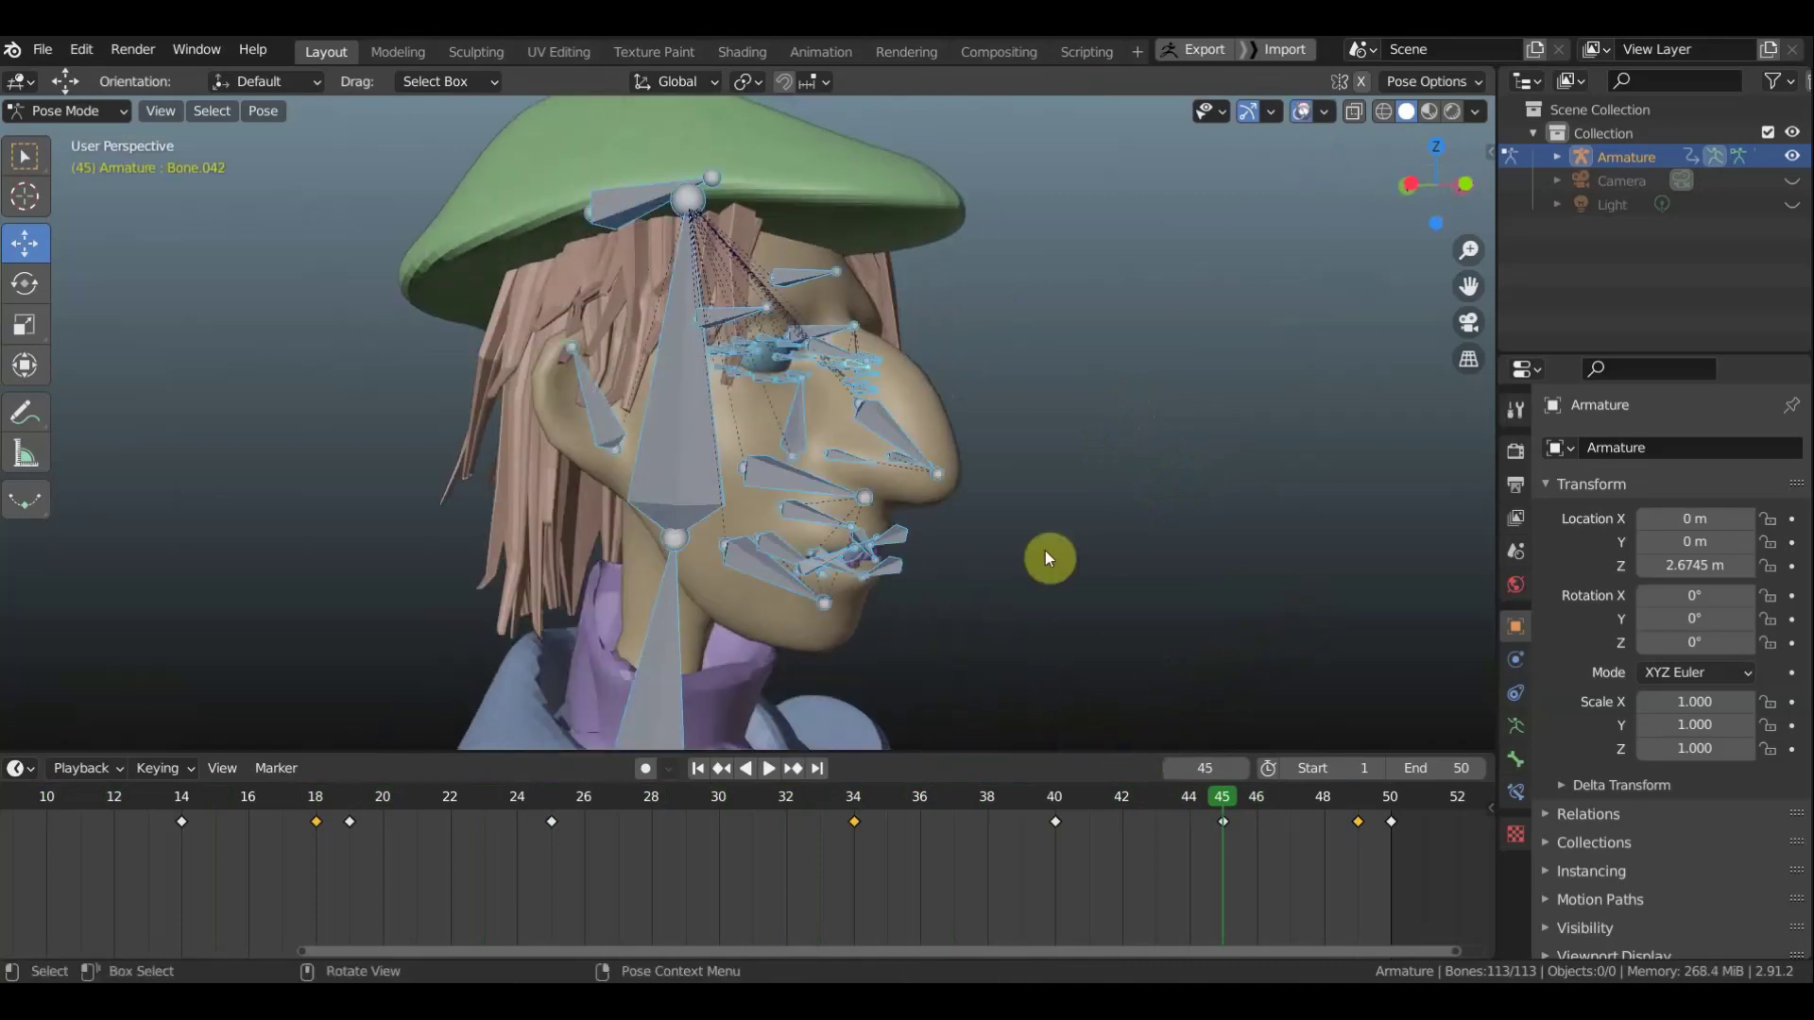
mouse_move(1045, 552)
middle_mouse_down()
mouse_move(888, 593)
mouse_move(834, 643)
middle_mouse_up()
left_click(835, 640)
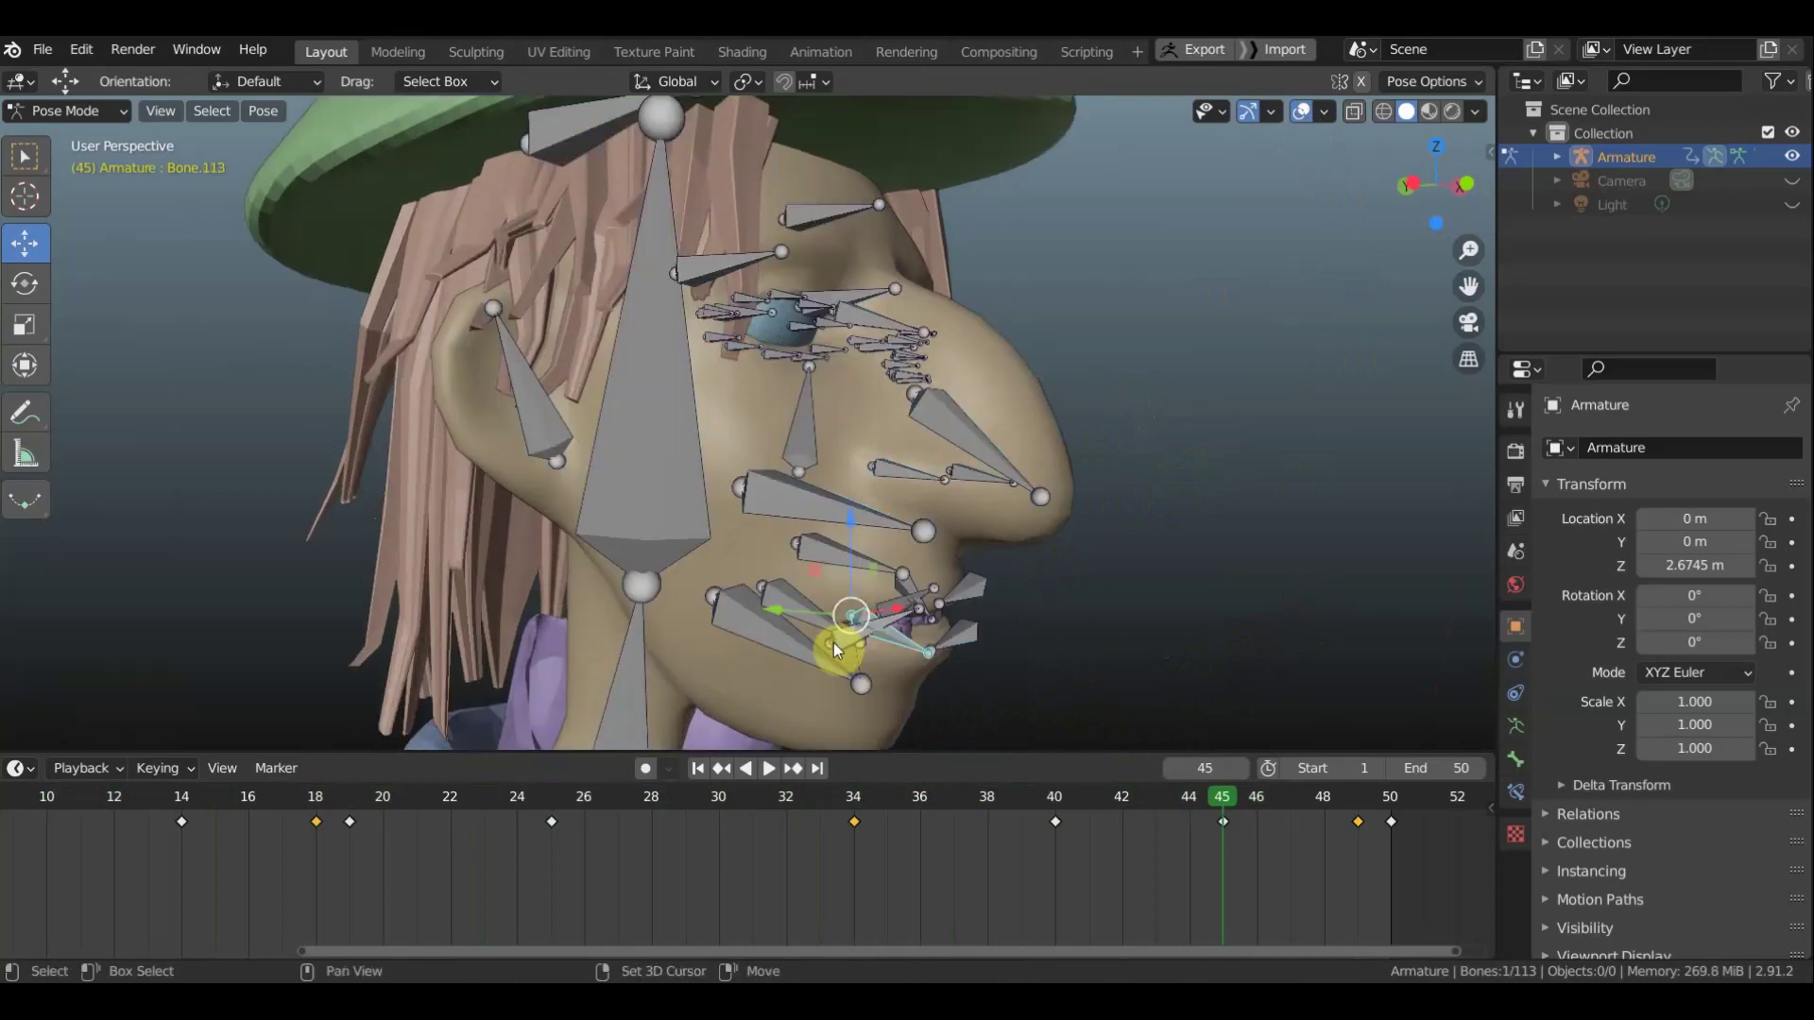
left_click(843, 642, "shift")
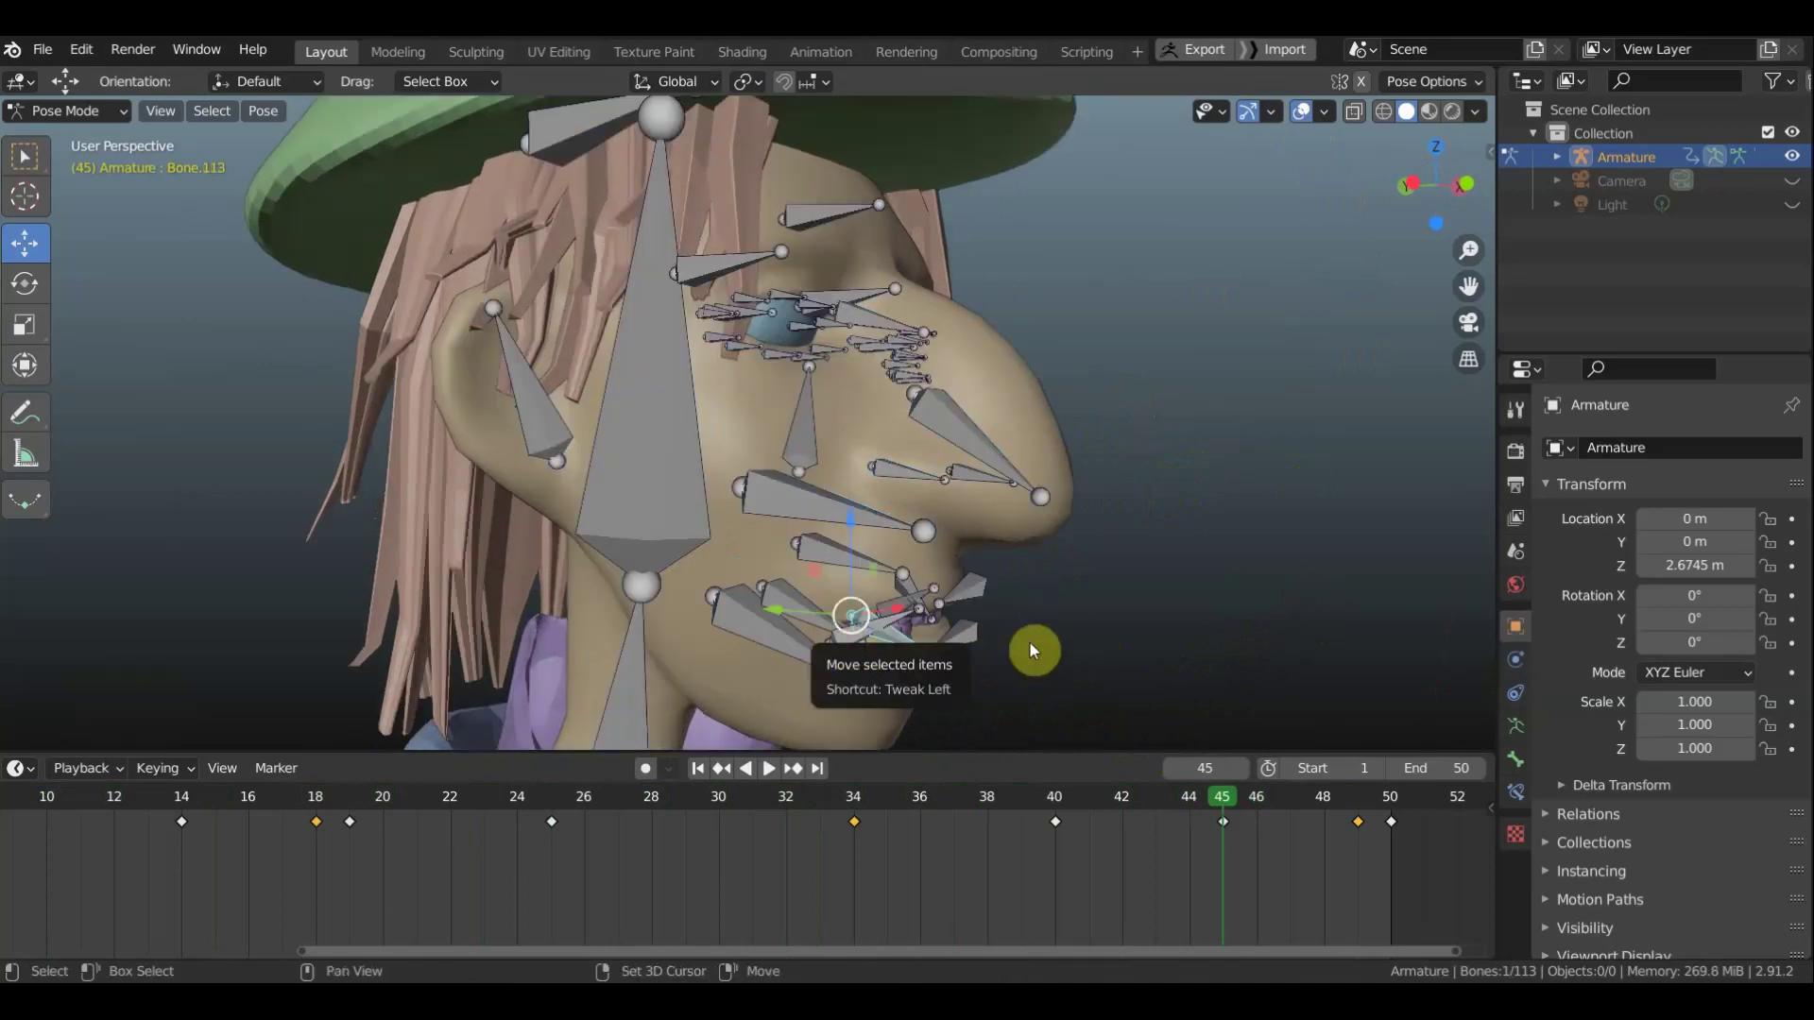
middle_click_drag(1046, 627, 1098, 620)
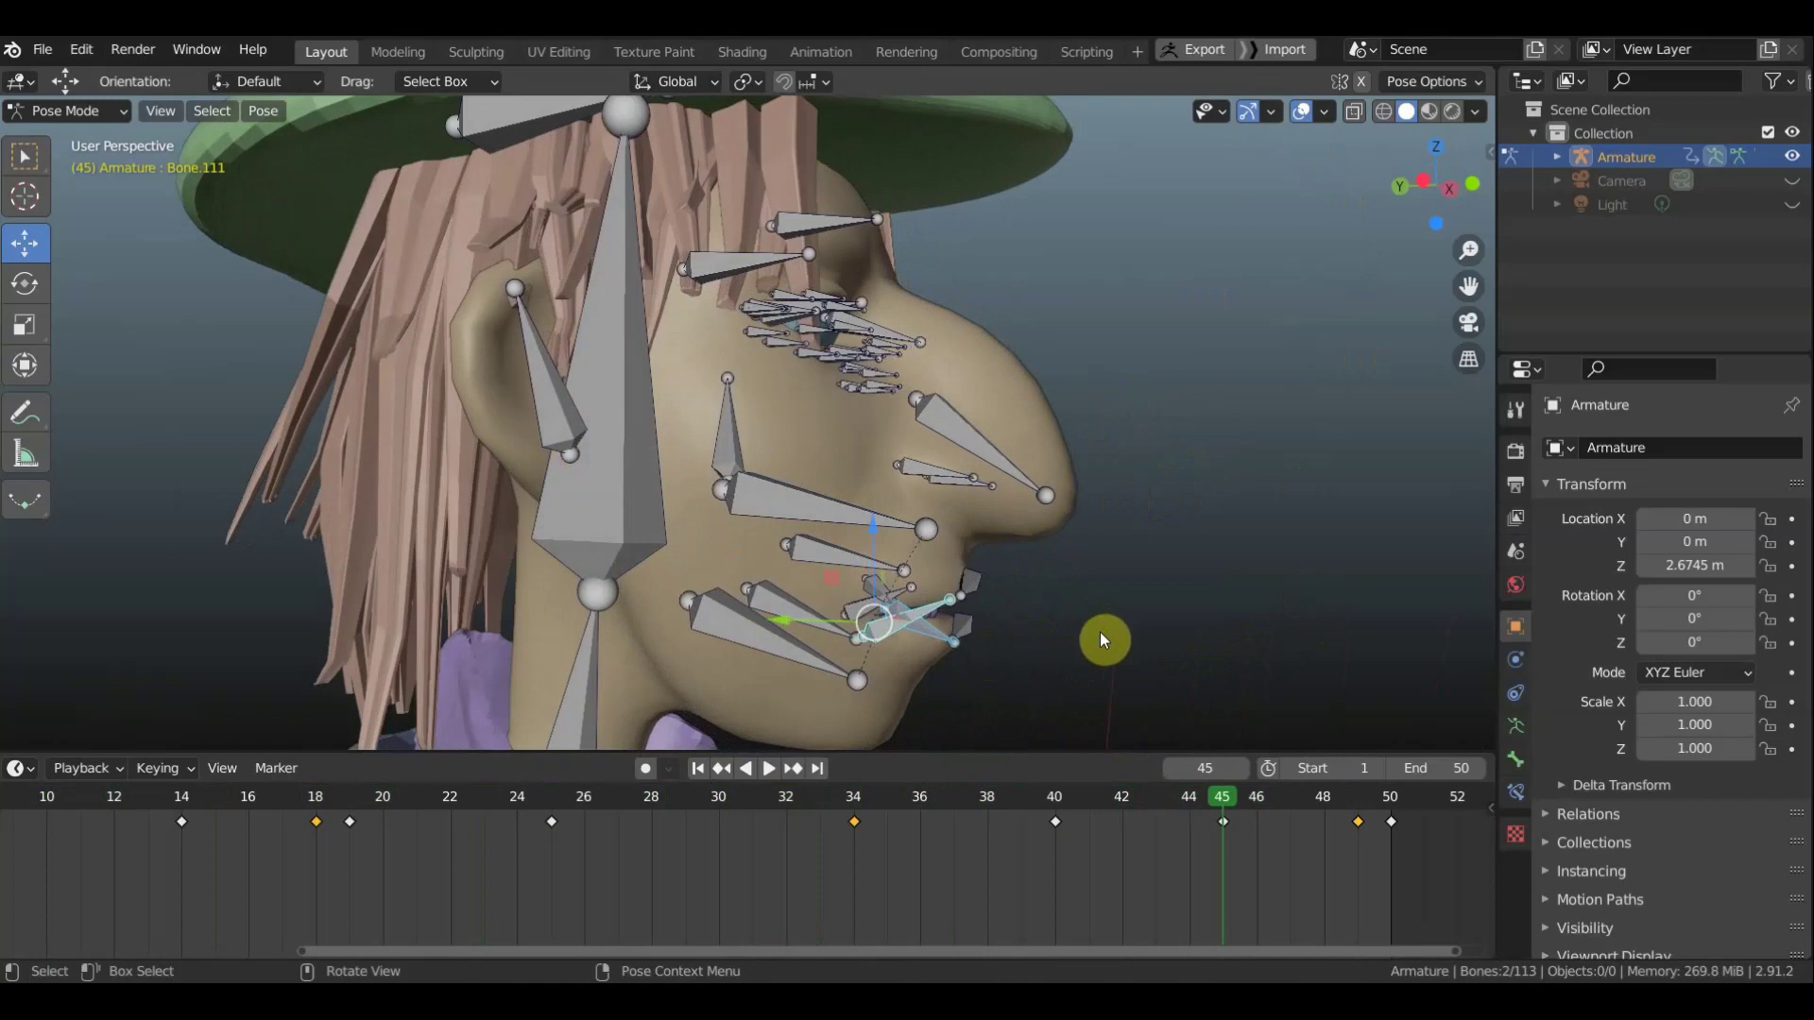
key("g")
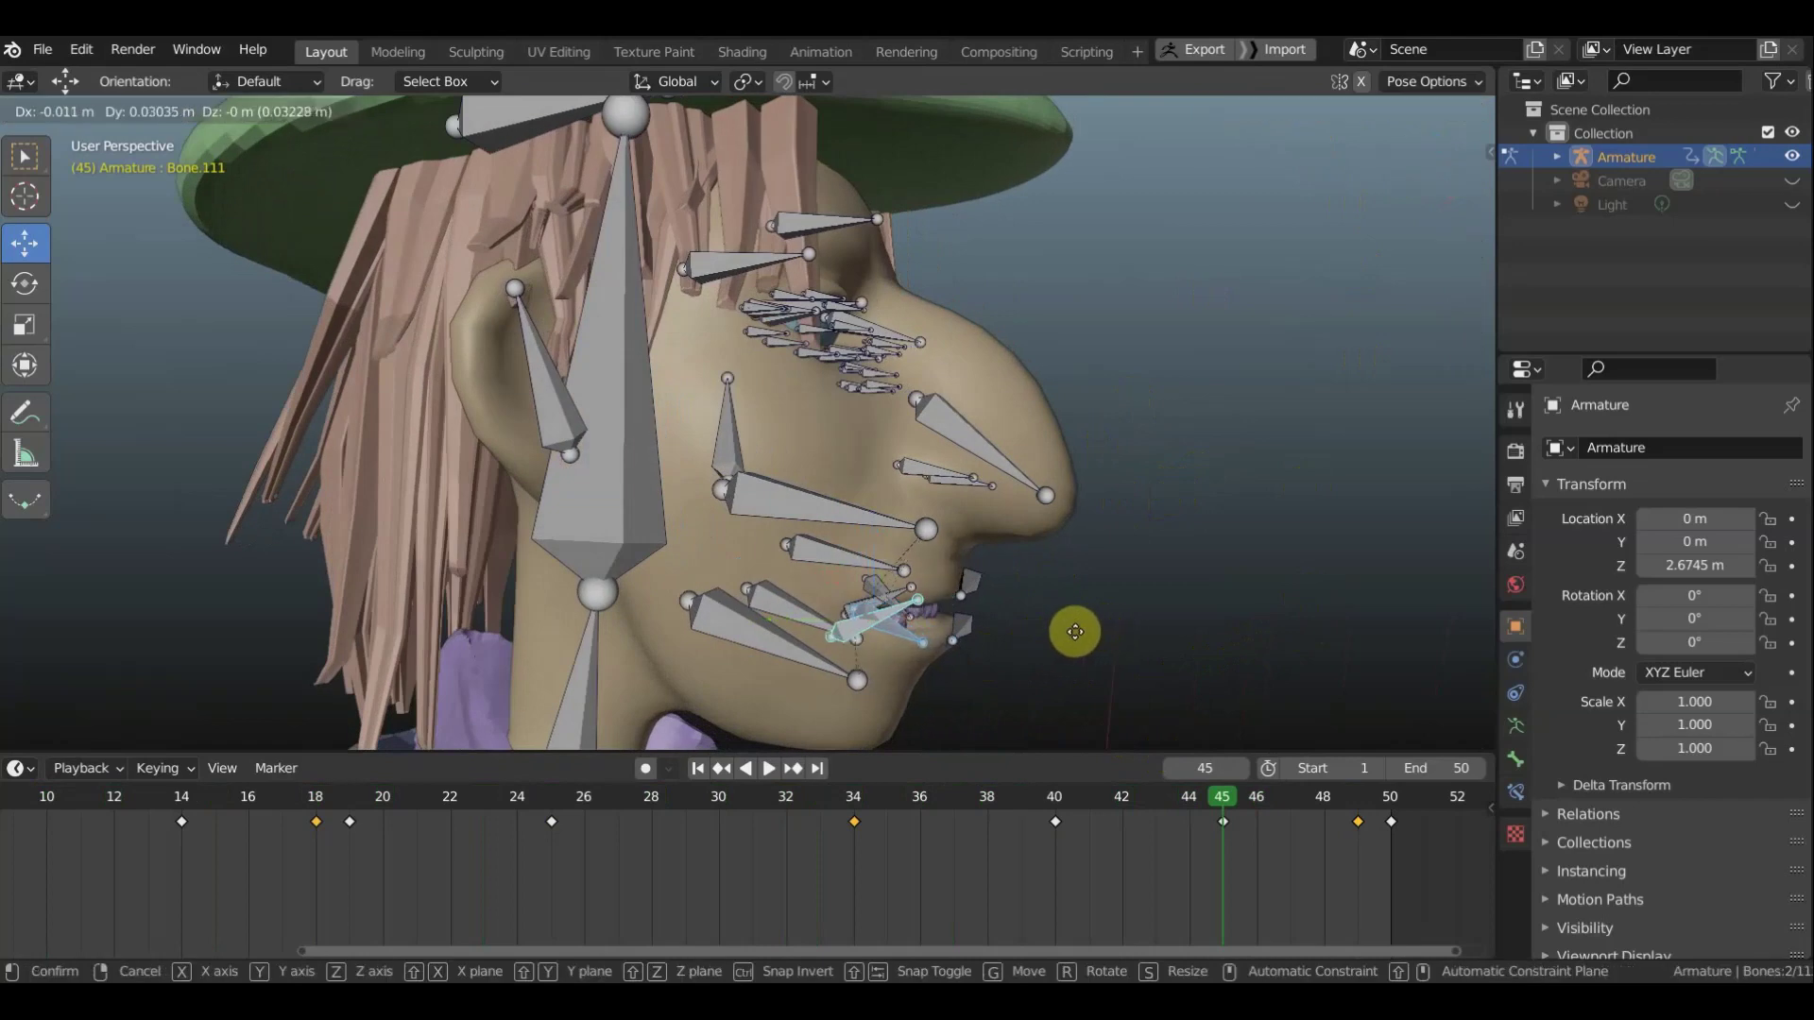
left_click(1073, 629)
key("g")
left_click(1077, 631)
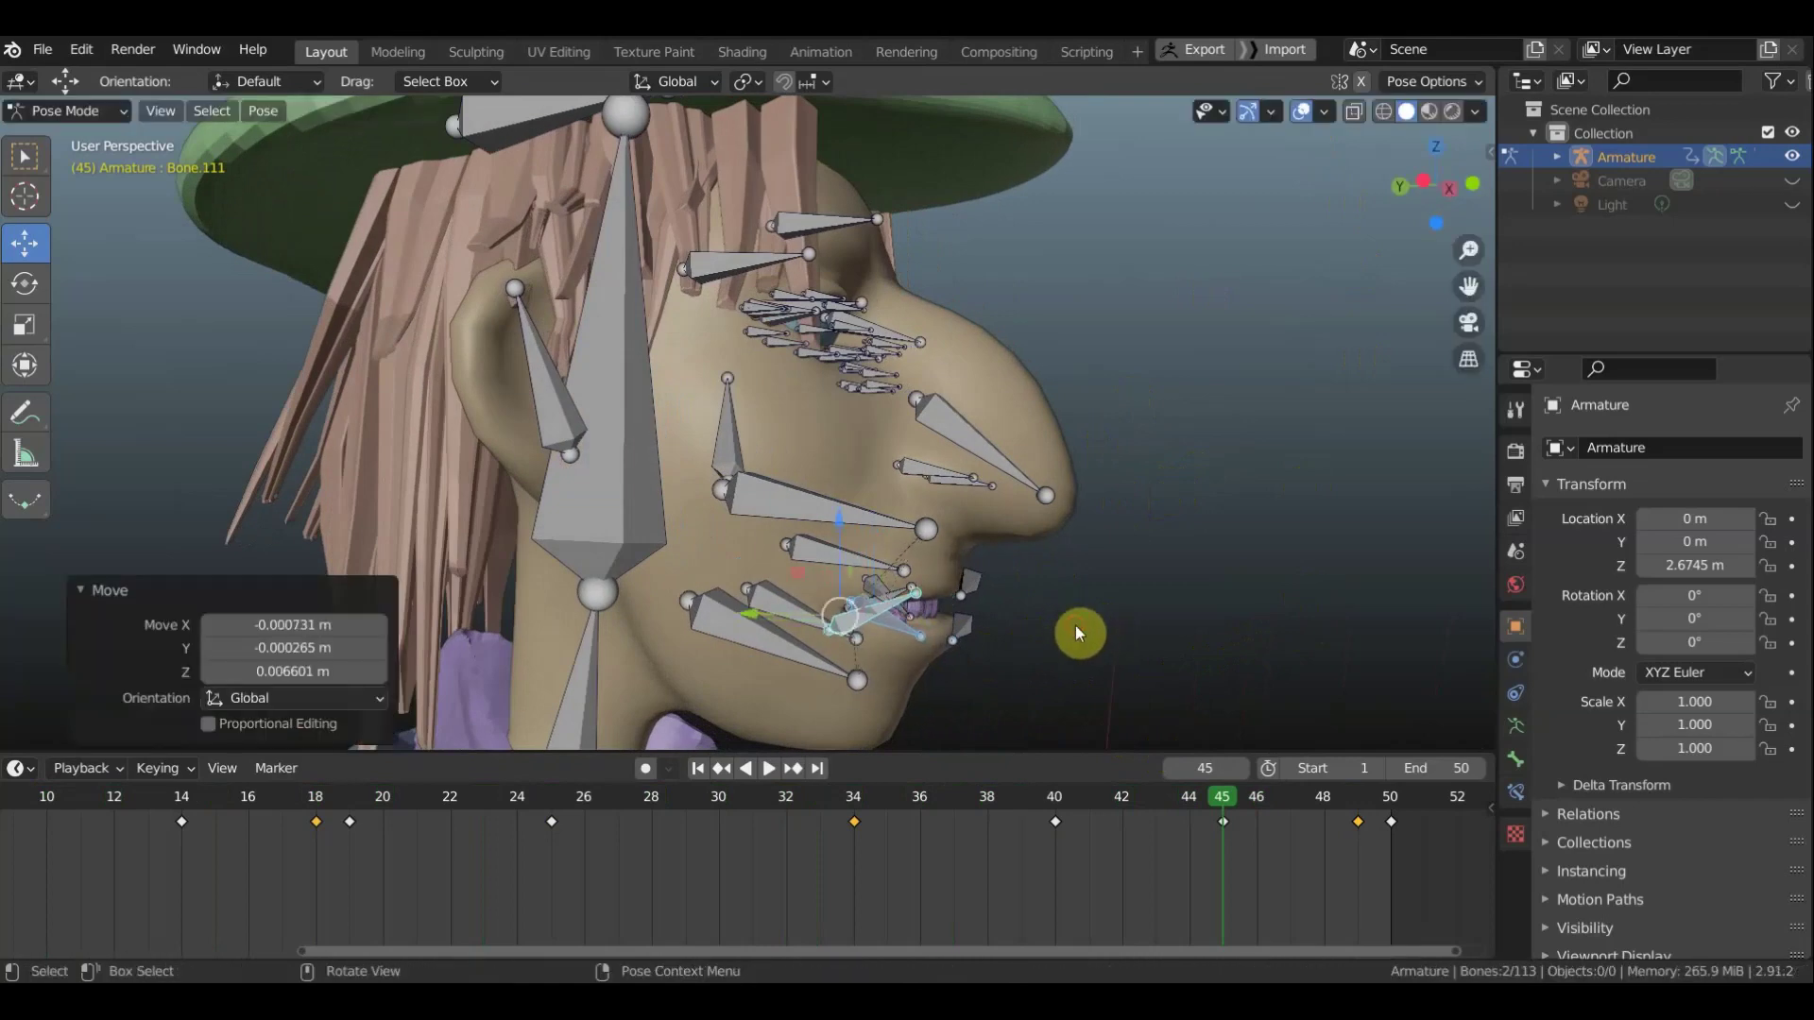
Key location and rotation for all bones at frame 45, then play with bones hidden
key("a")
key("i")
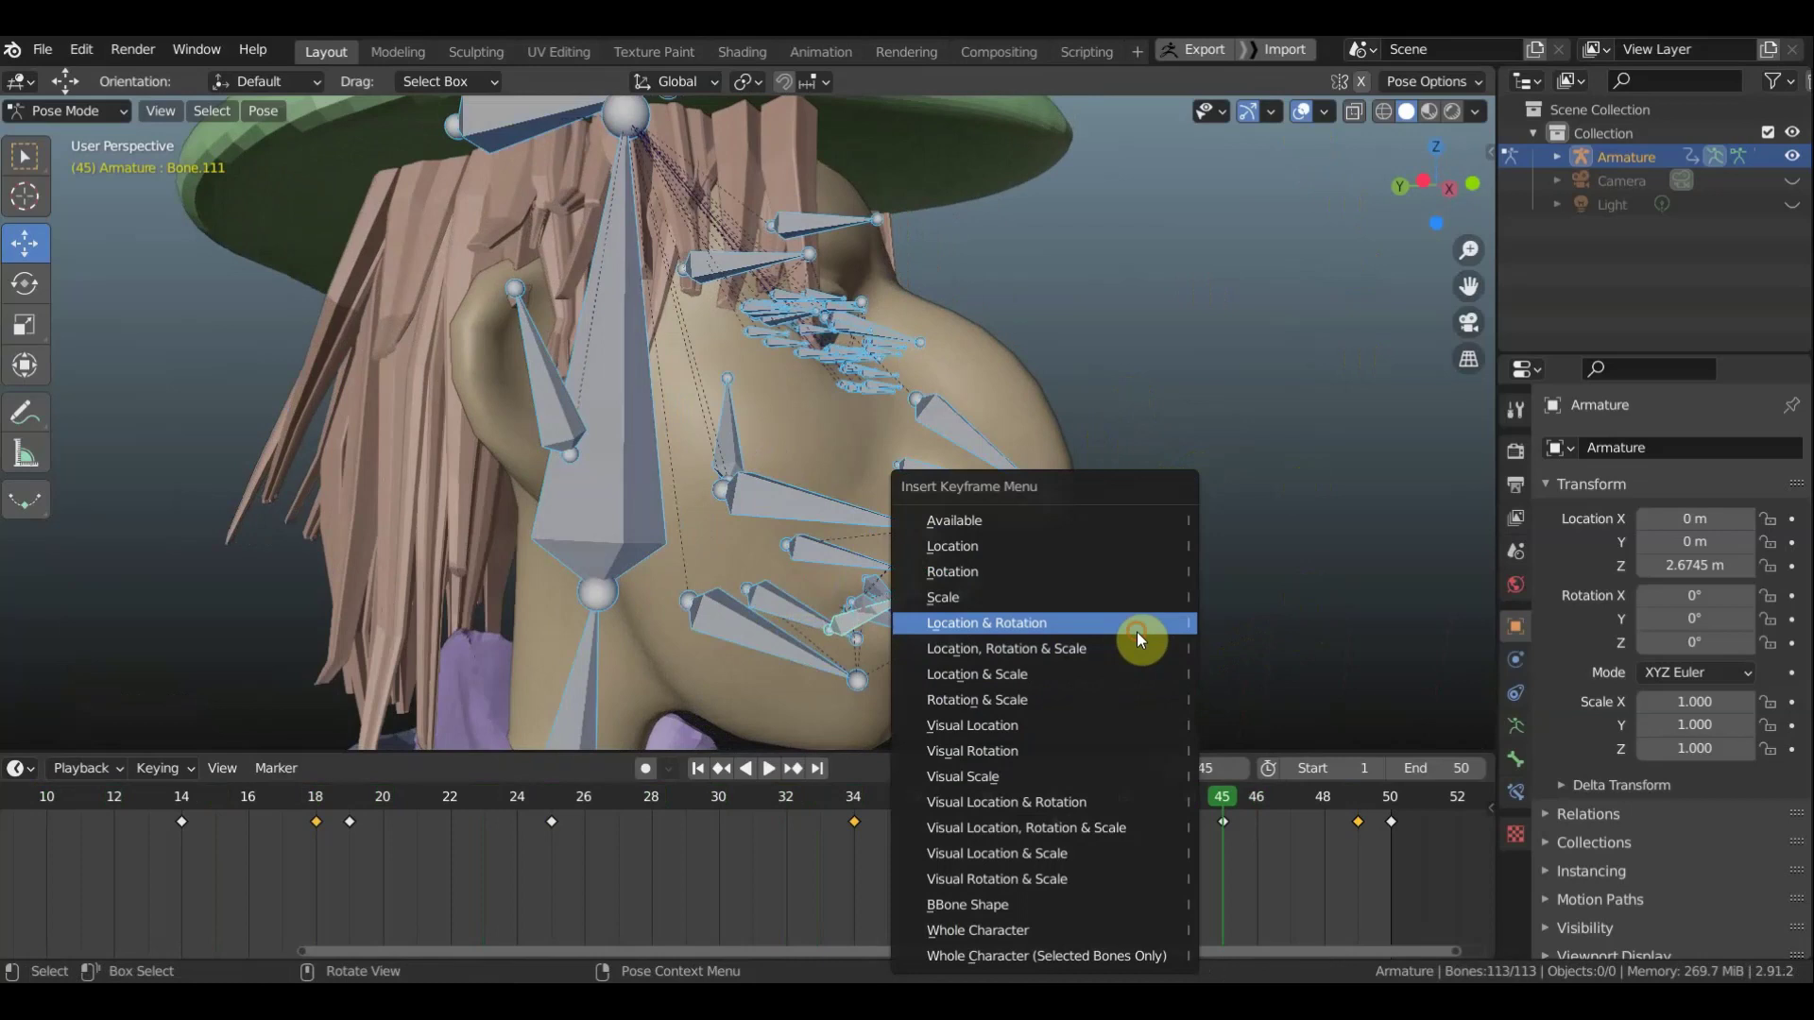
left_click(1137, 632)
middle_click_drag(1243, 684, 1033, 695)
key("space")
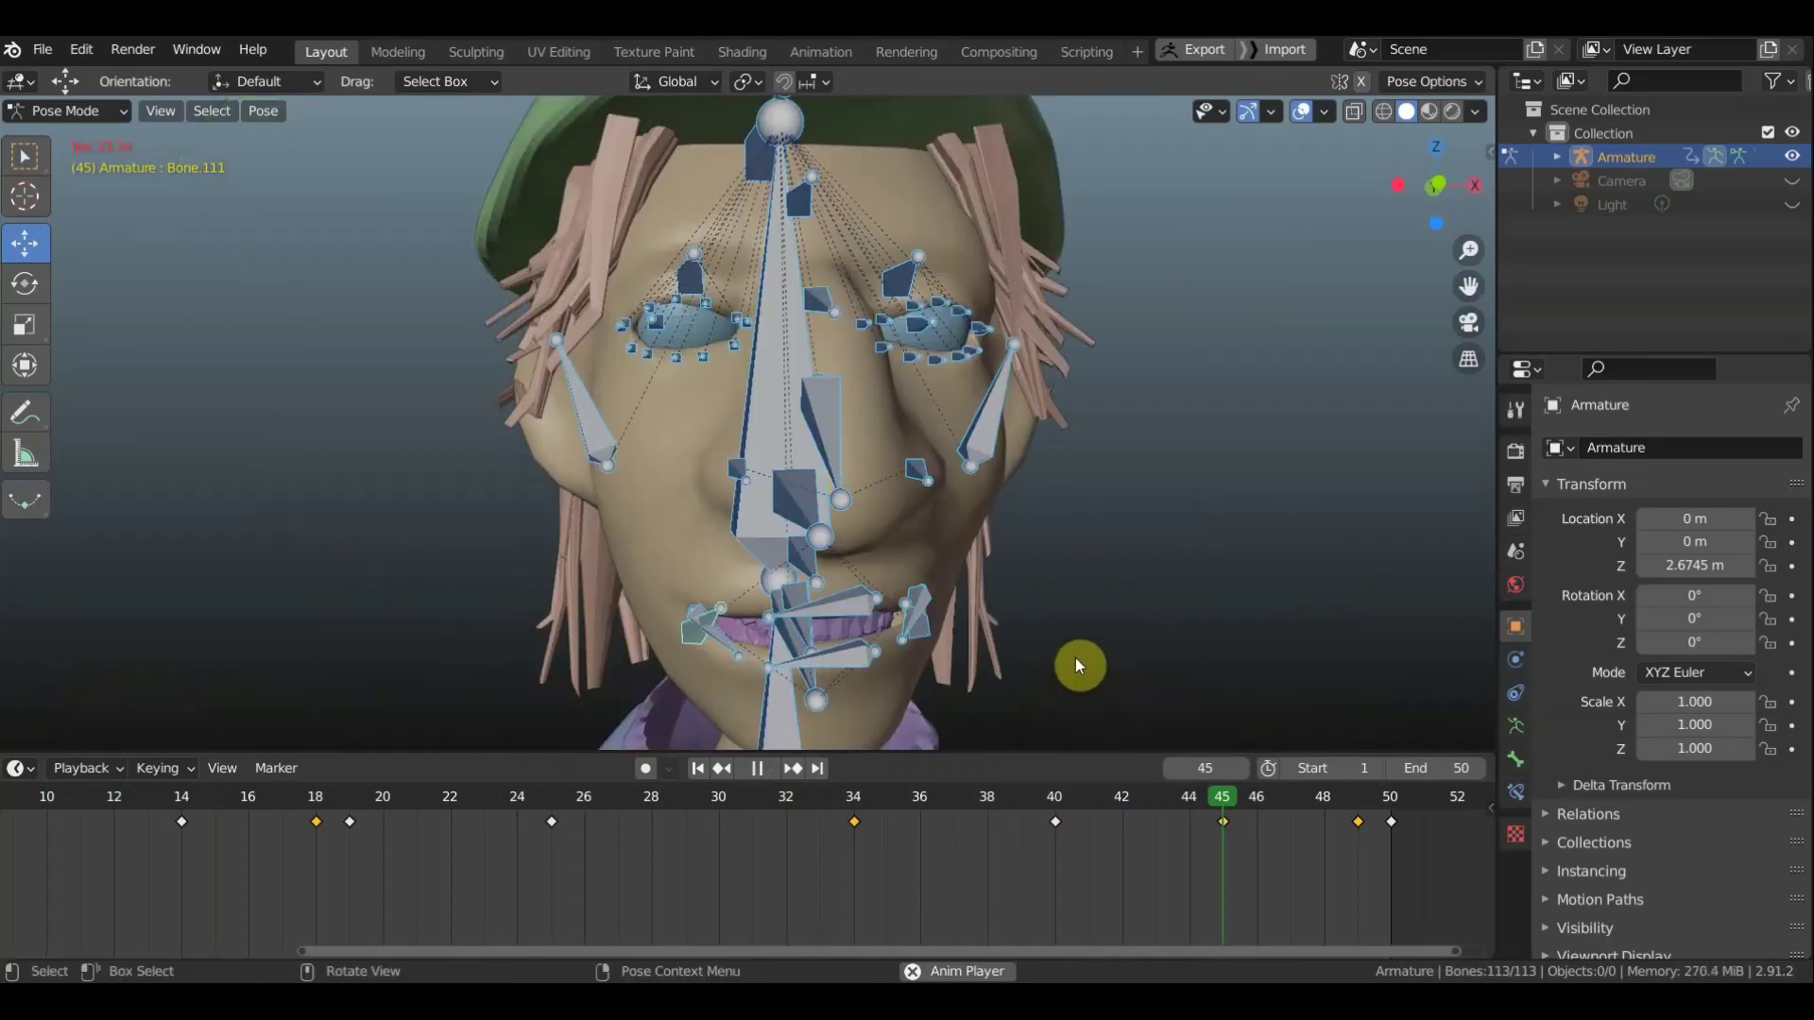
left_click(1301, 112)
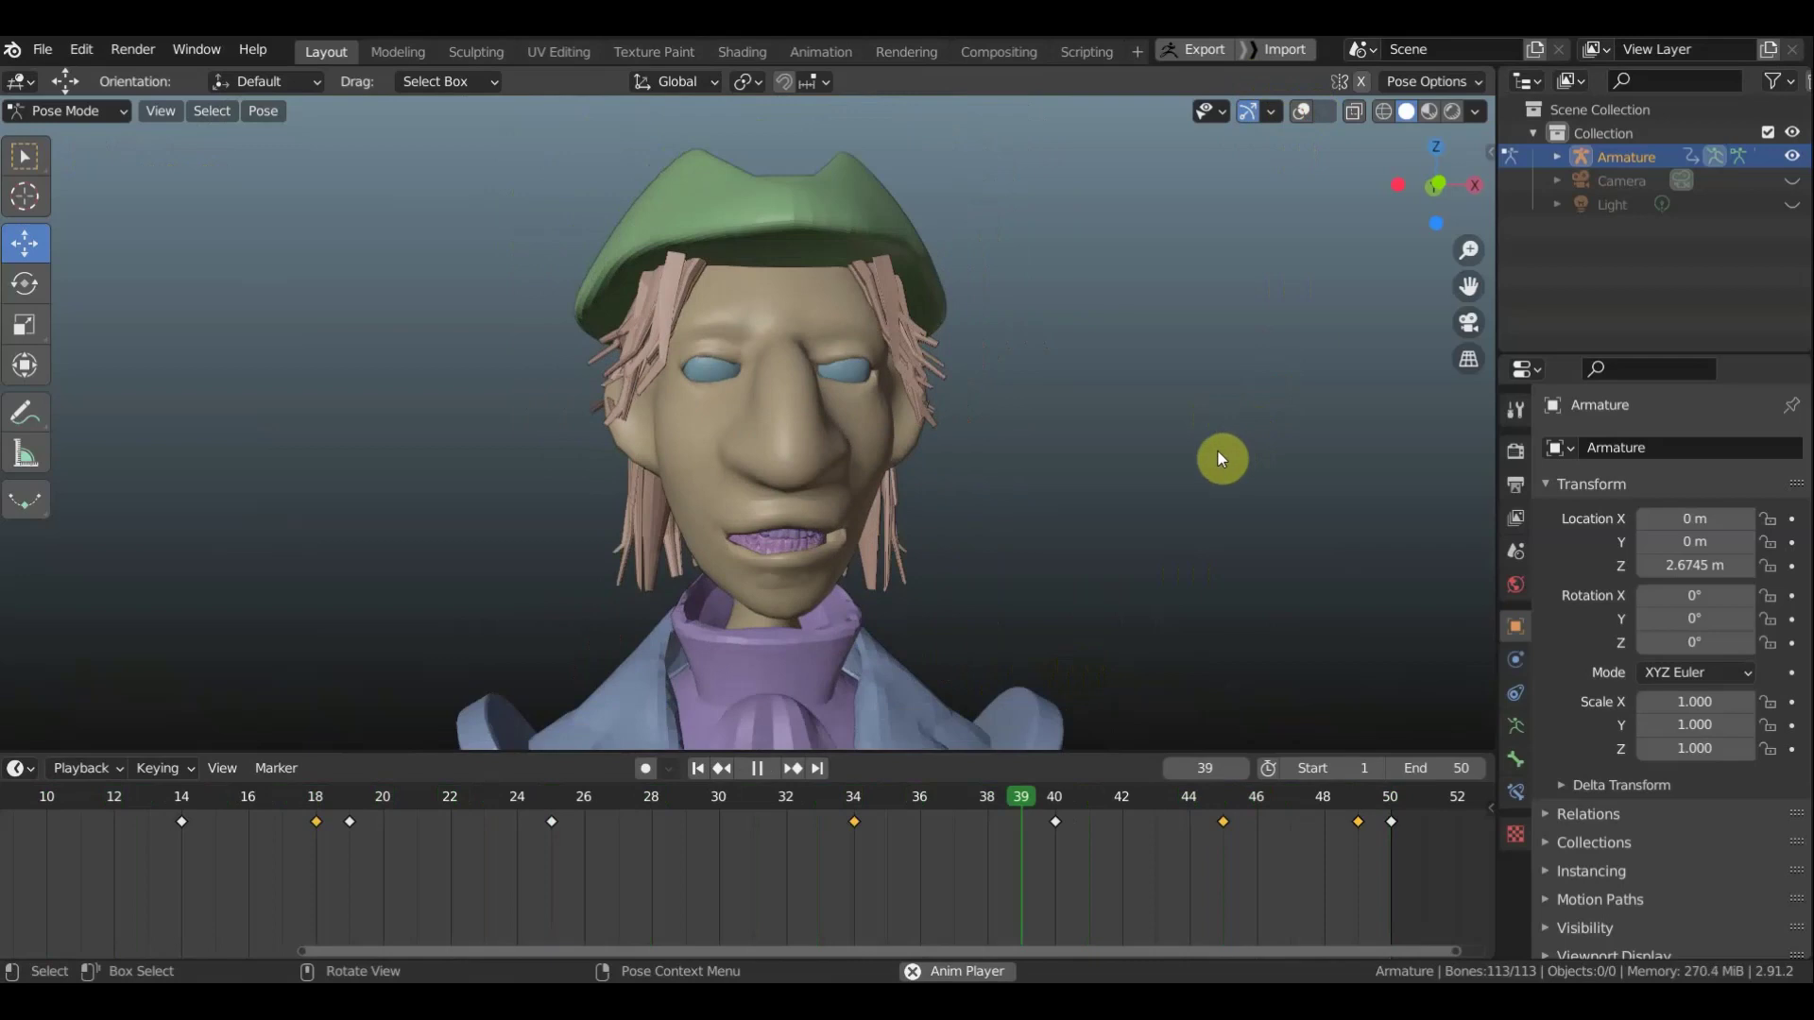
Stop the preview and scrub the timeline back toward frame 26
mouse_move(1217, 450)
middle_mouse_down()
mouse_move(1073, 480)
mouse_move(1163, 544)
middle_mouse_up()
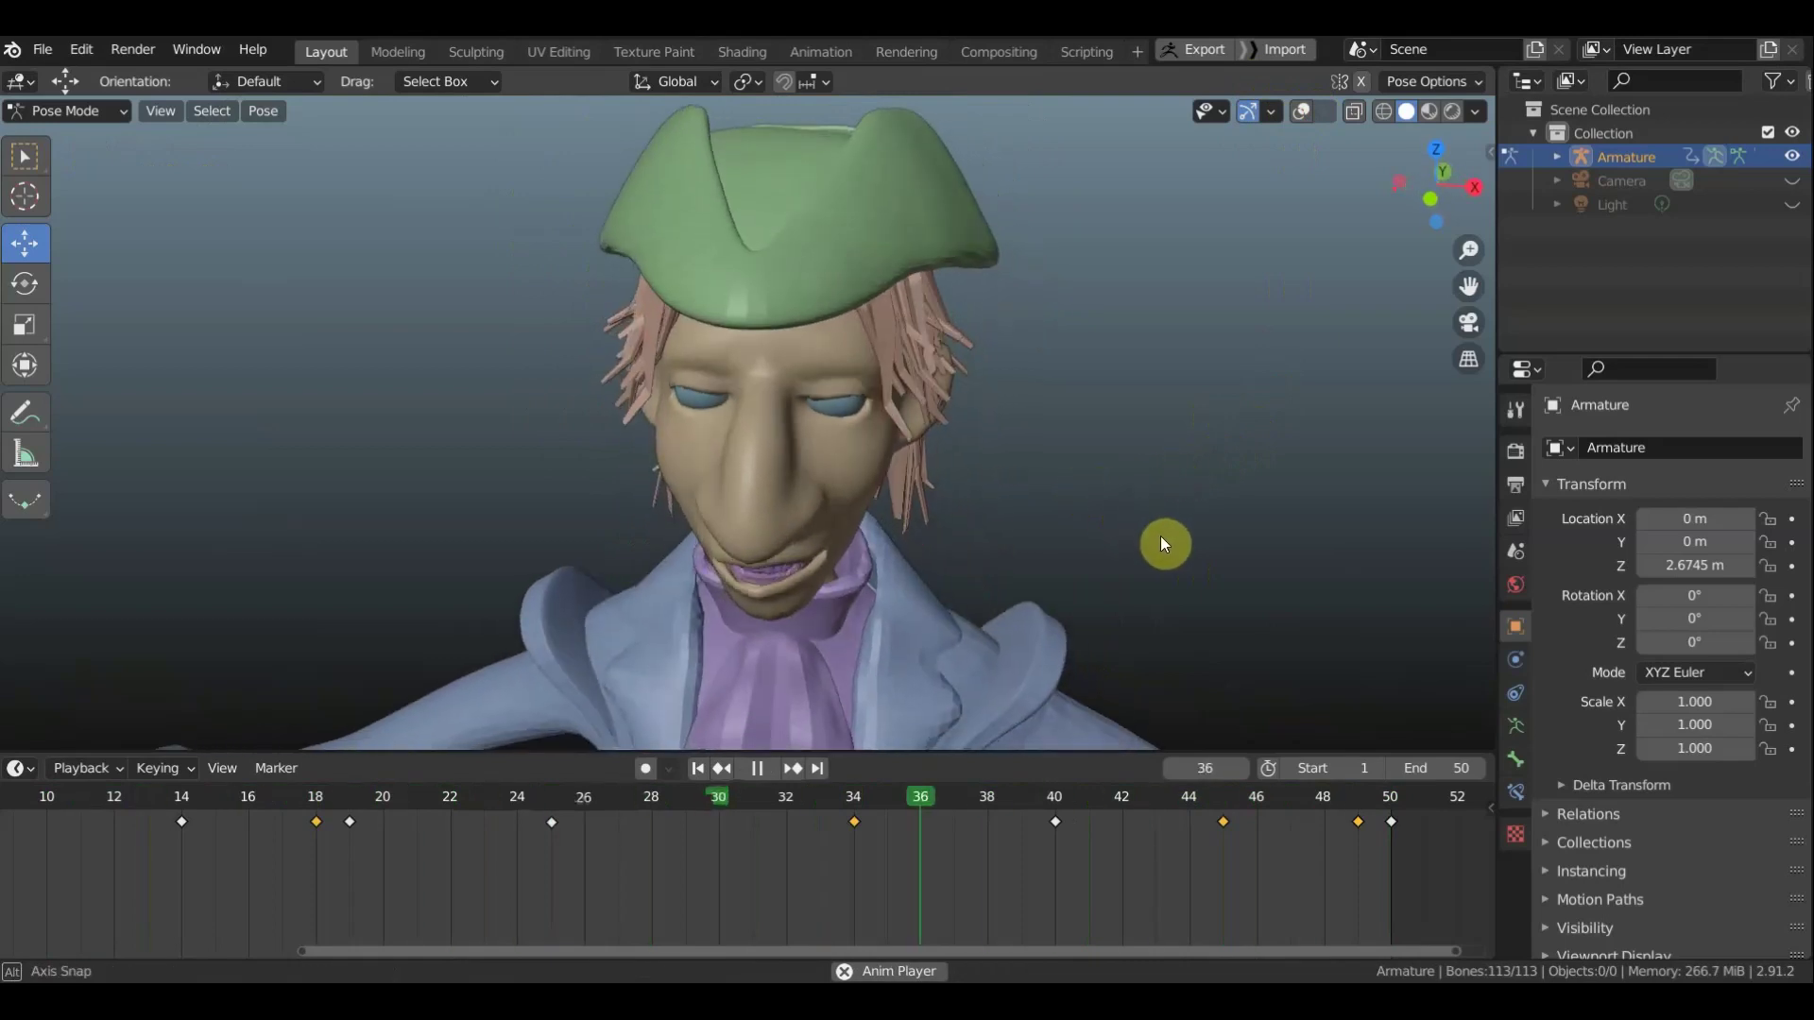
key("space")
key("space")
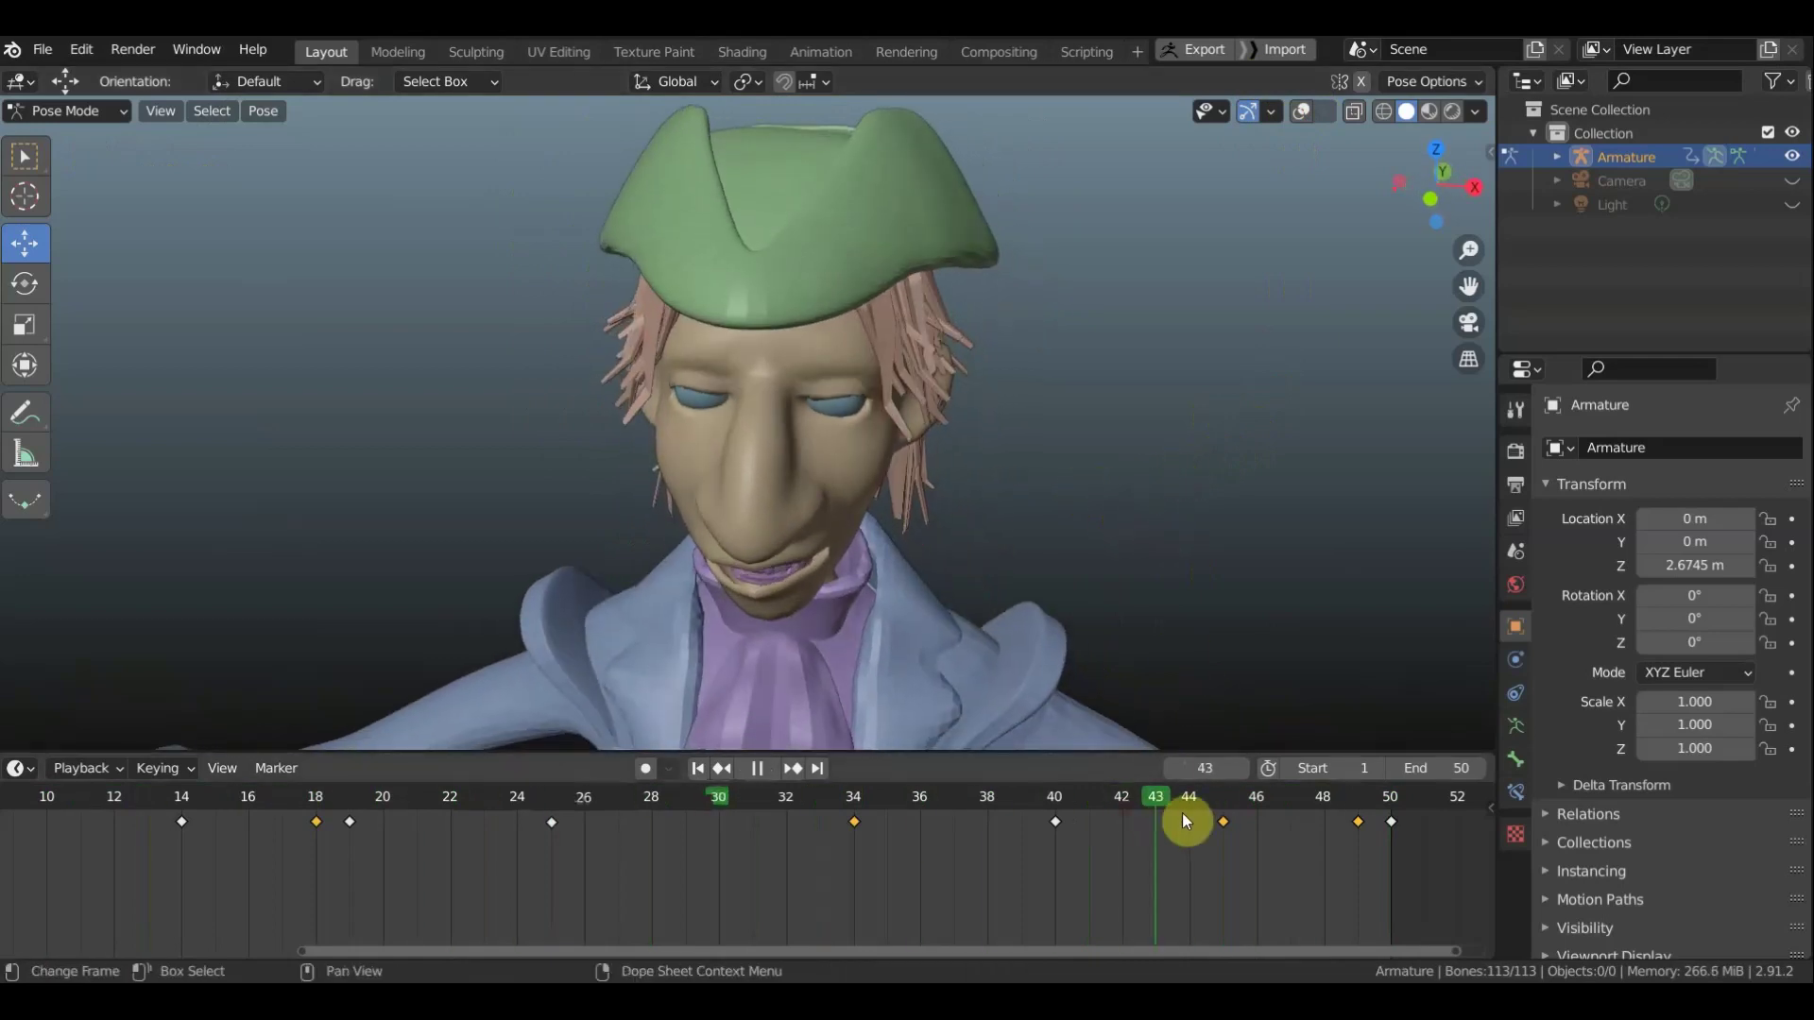
mouse_move(1246, 835)
left_mouse_down()
mouse_move(1351, 860)
mouse_move(1022, 866)
mouse_move(343, 814)
mouse_move(1051, 859)
mouse_move(554, 853)
left_mouse_up()
At frame 25, show the rig bones and select the two lip corner bones
middle_click_drag(938, 546, 1141, 496)
left_click(1302, 111)
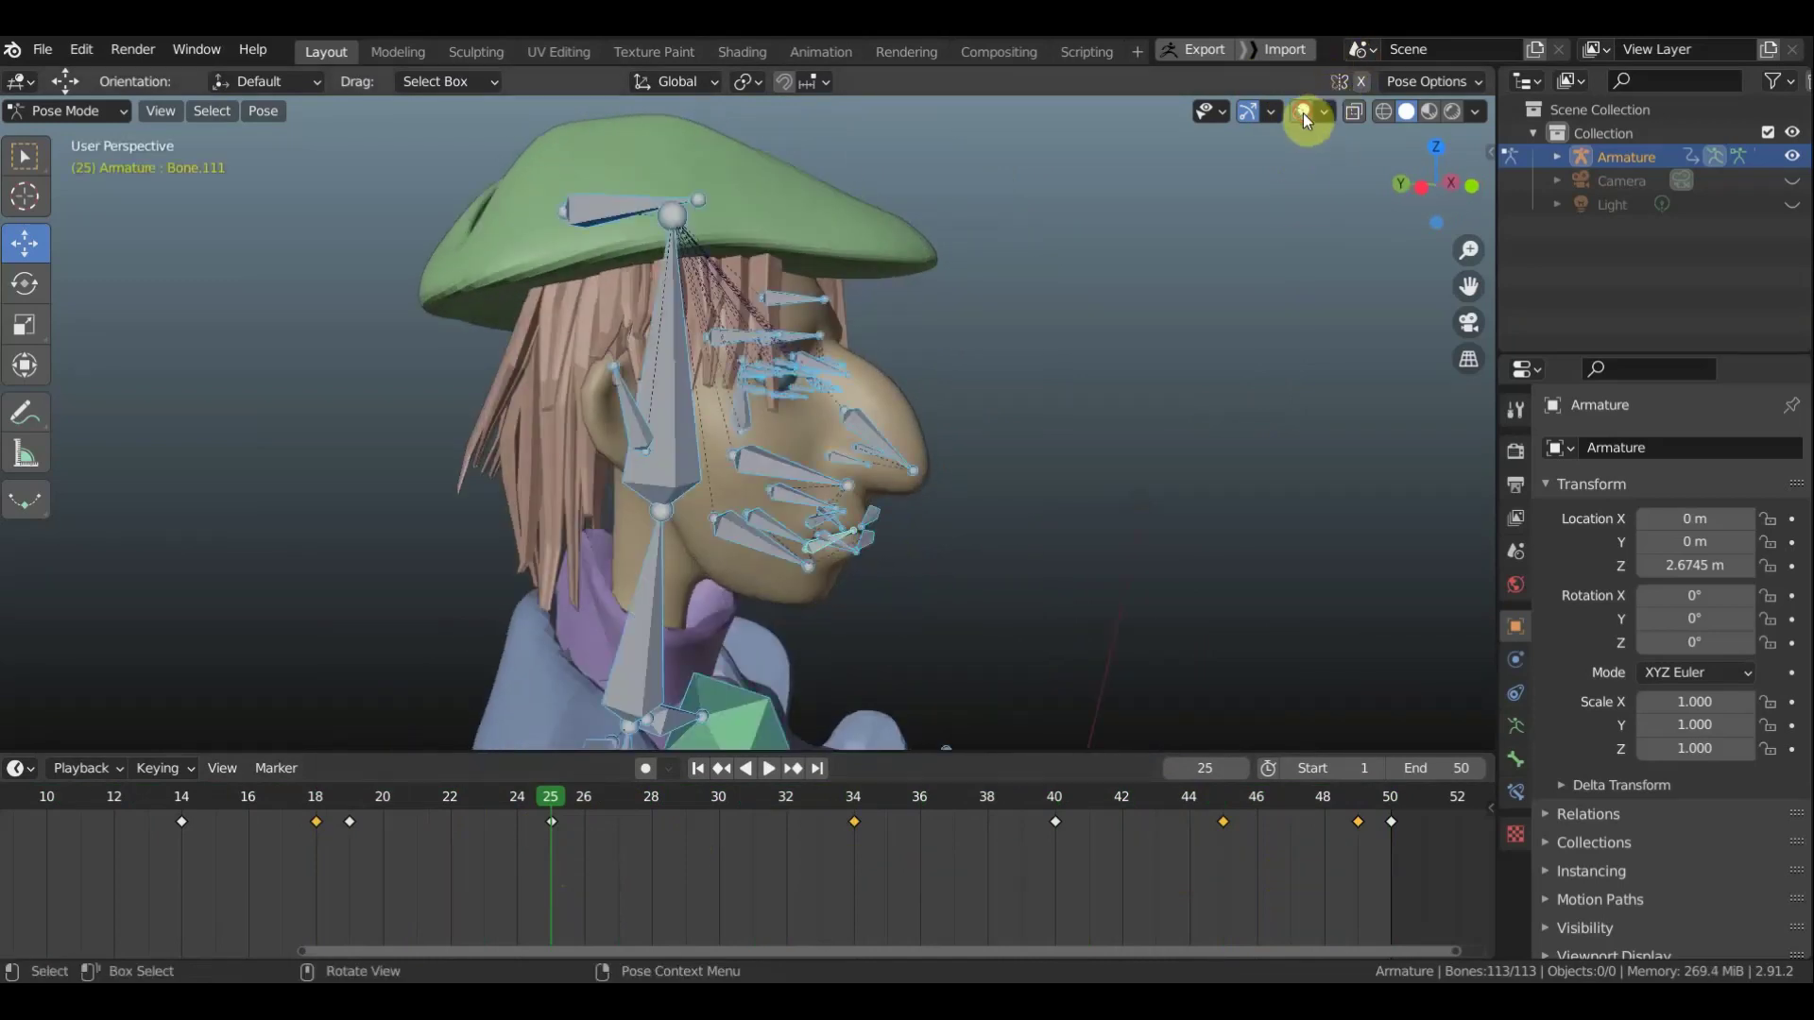
scroll(882, 501, "up", 1)
middle_click_drag(855, 576, 828, 599)
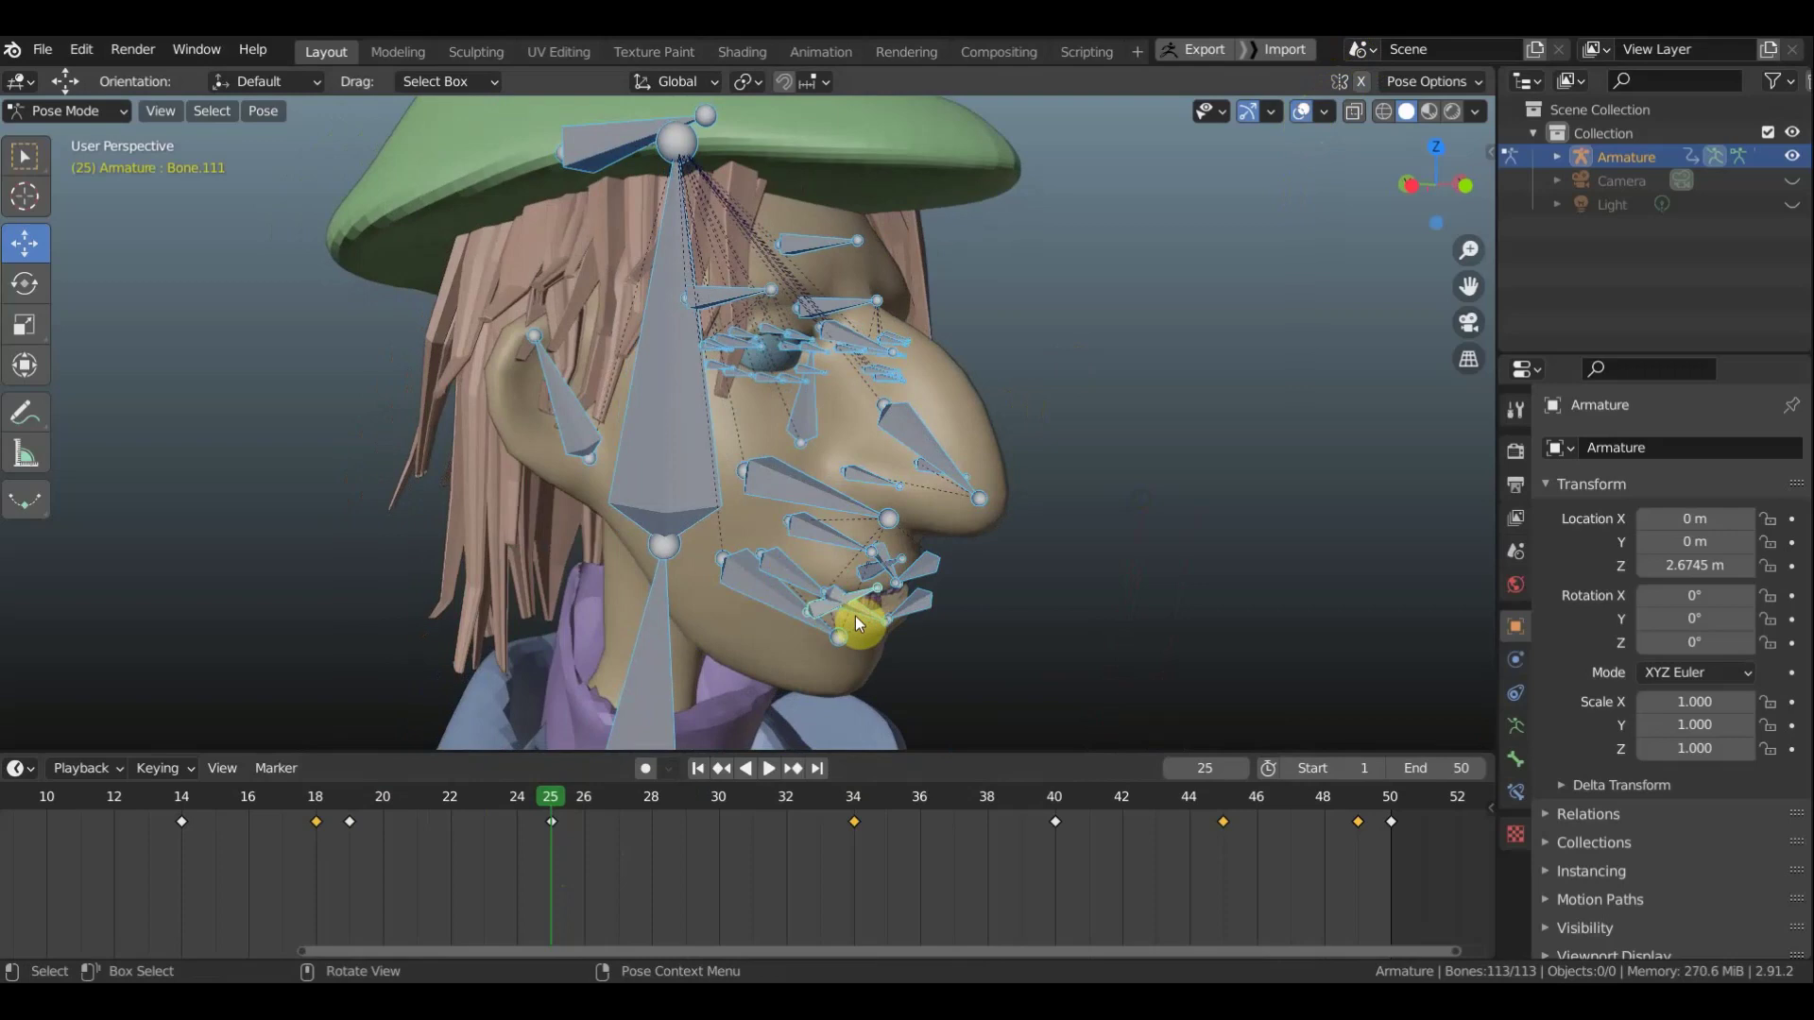
left_click(860, 616)
scroll(875, 660, "up", 1)
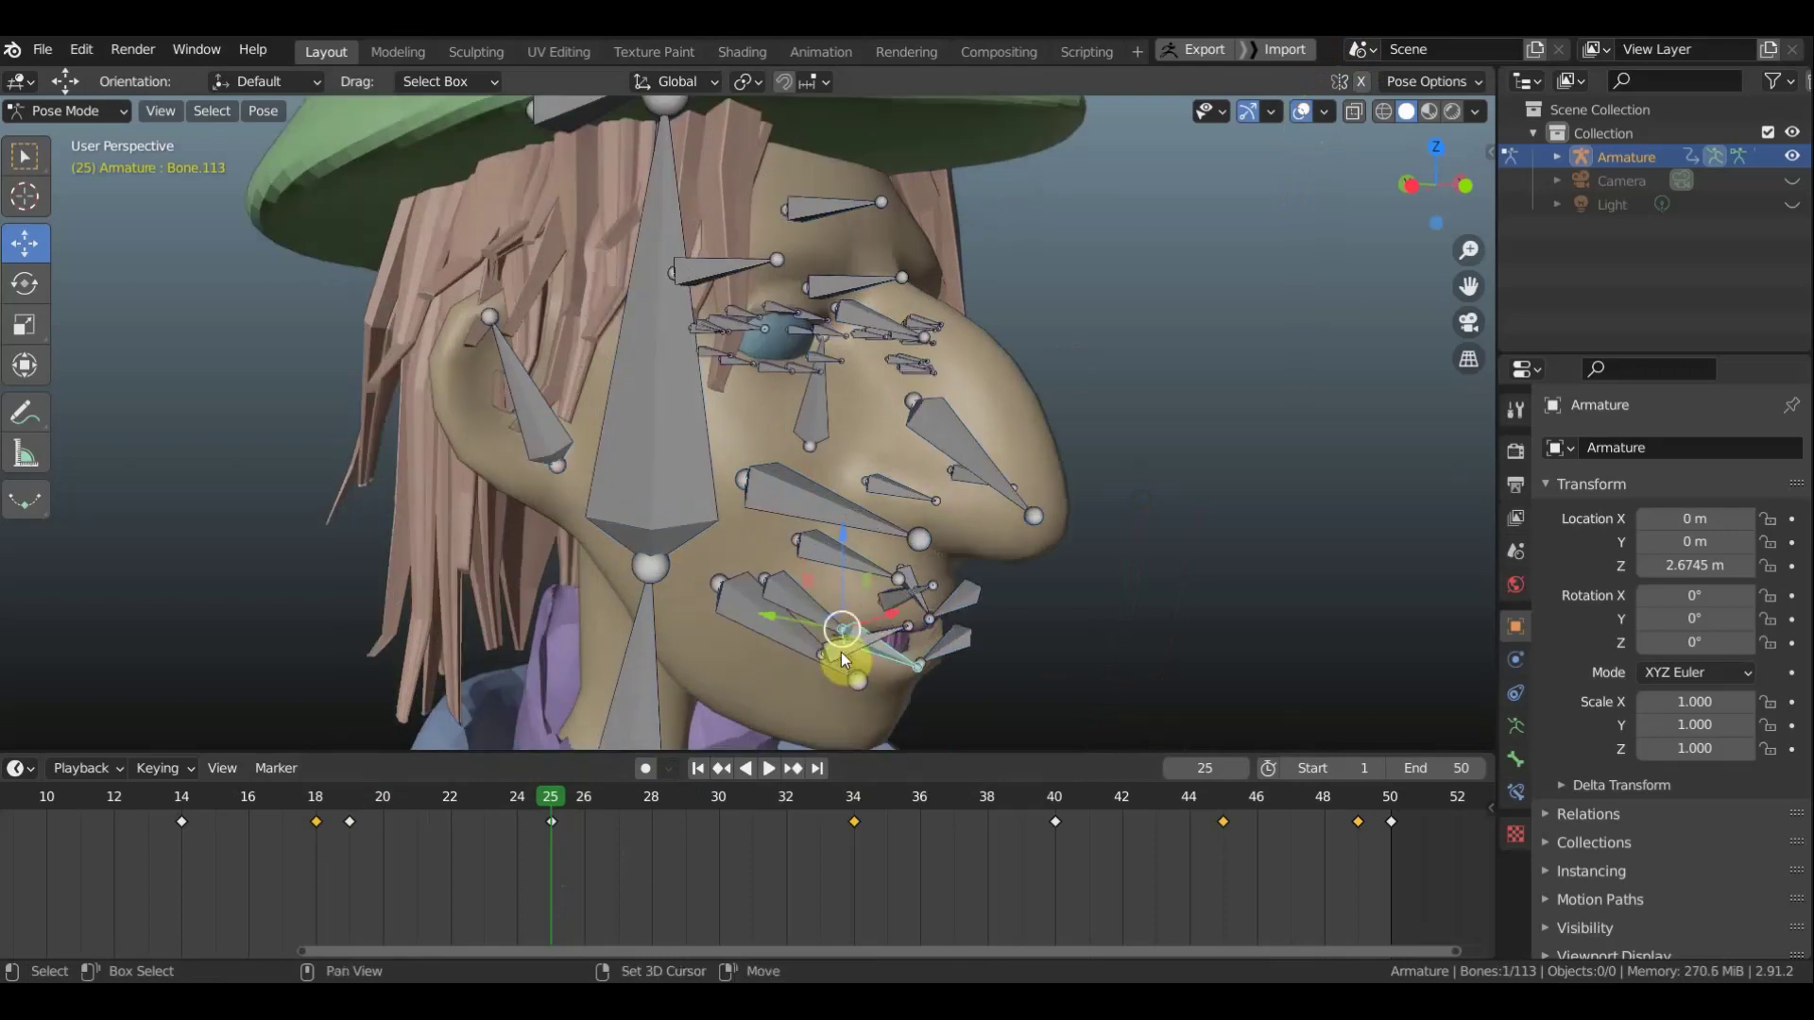
left_click(843, 643, "shift")
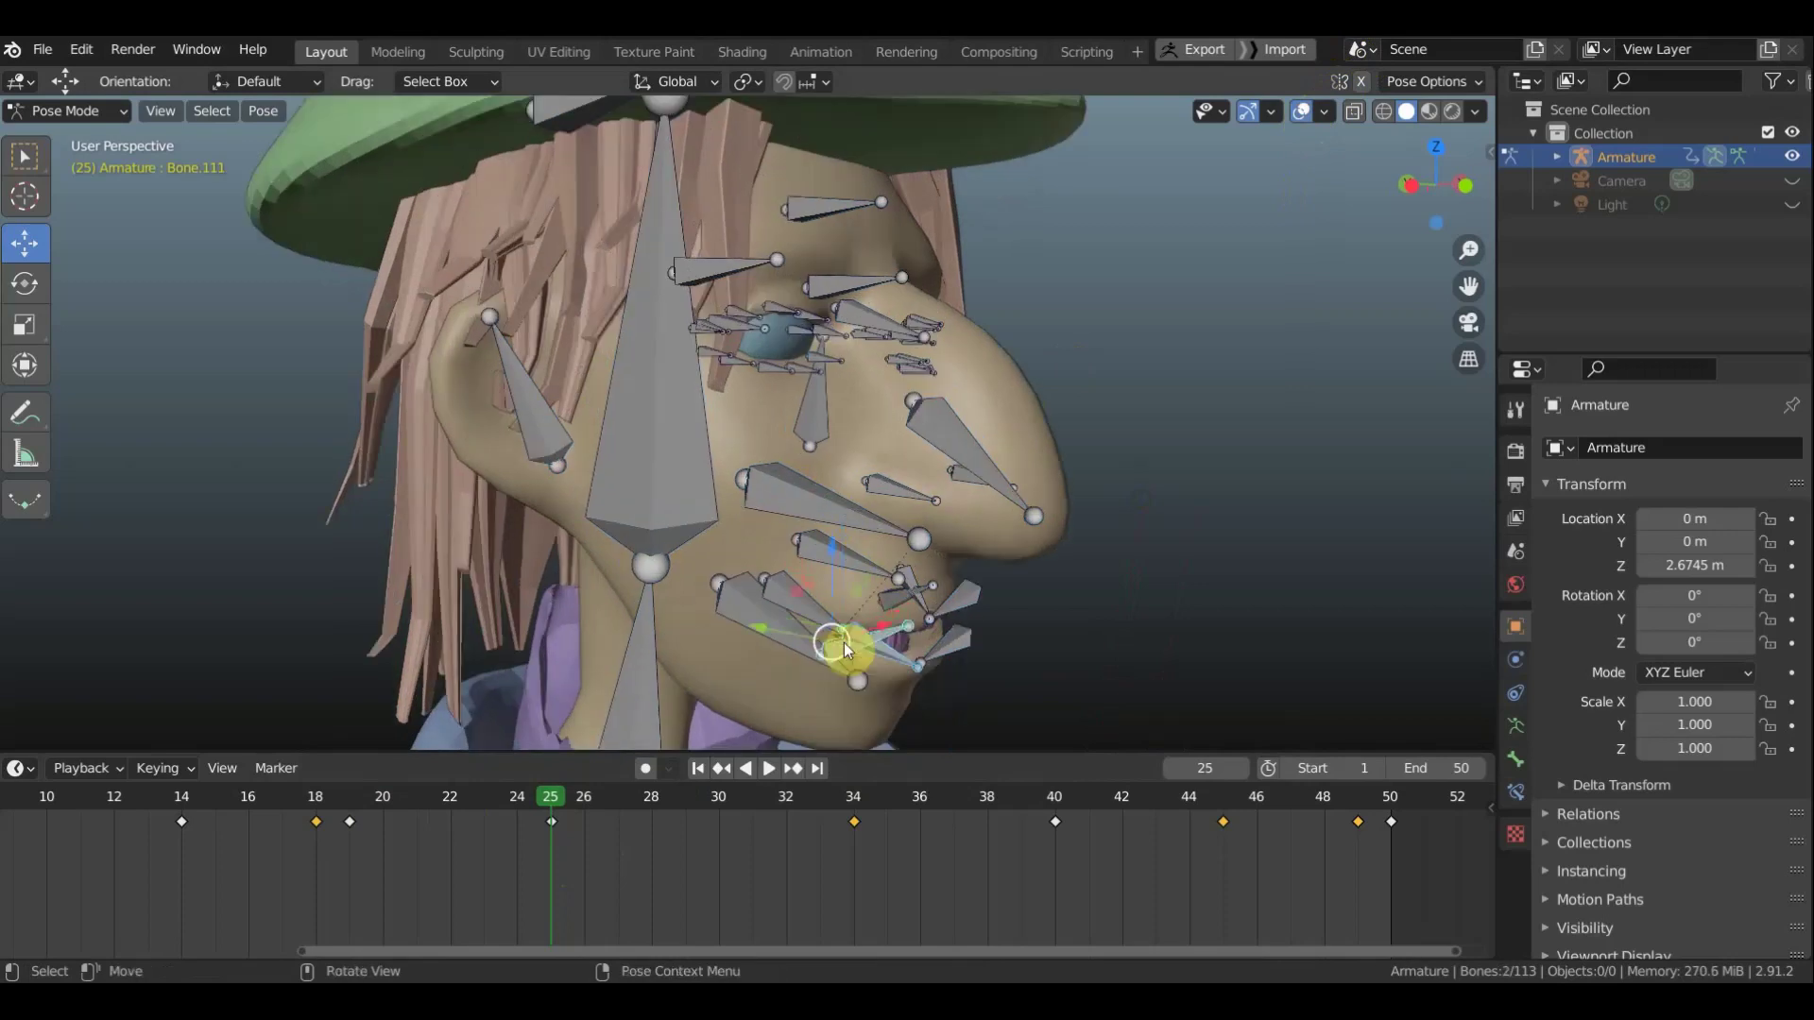
Reposition the two lip corner bones, checking from side and front views
key("KP_3")
mouse_move(1016, 672)
middle_mouse_down()
mouse_move(1438, 661)
mouse_move(3, 666)
middle_mouse_up()
mouse_move(1195, 650)
middle_mouse_down()
mouse_move(1135, 678)
mouse_move(1175, 650)
mouse_move(1188, 664)
middle_mouse_up()
key("g")
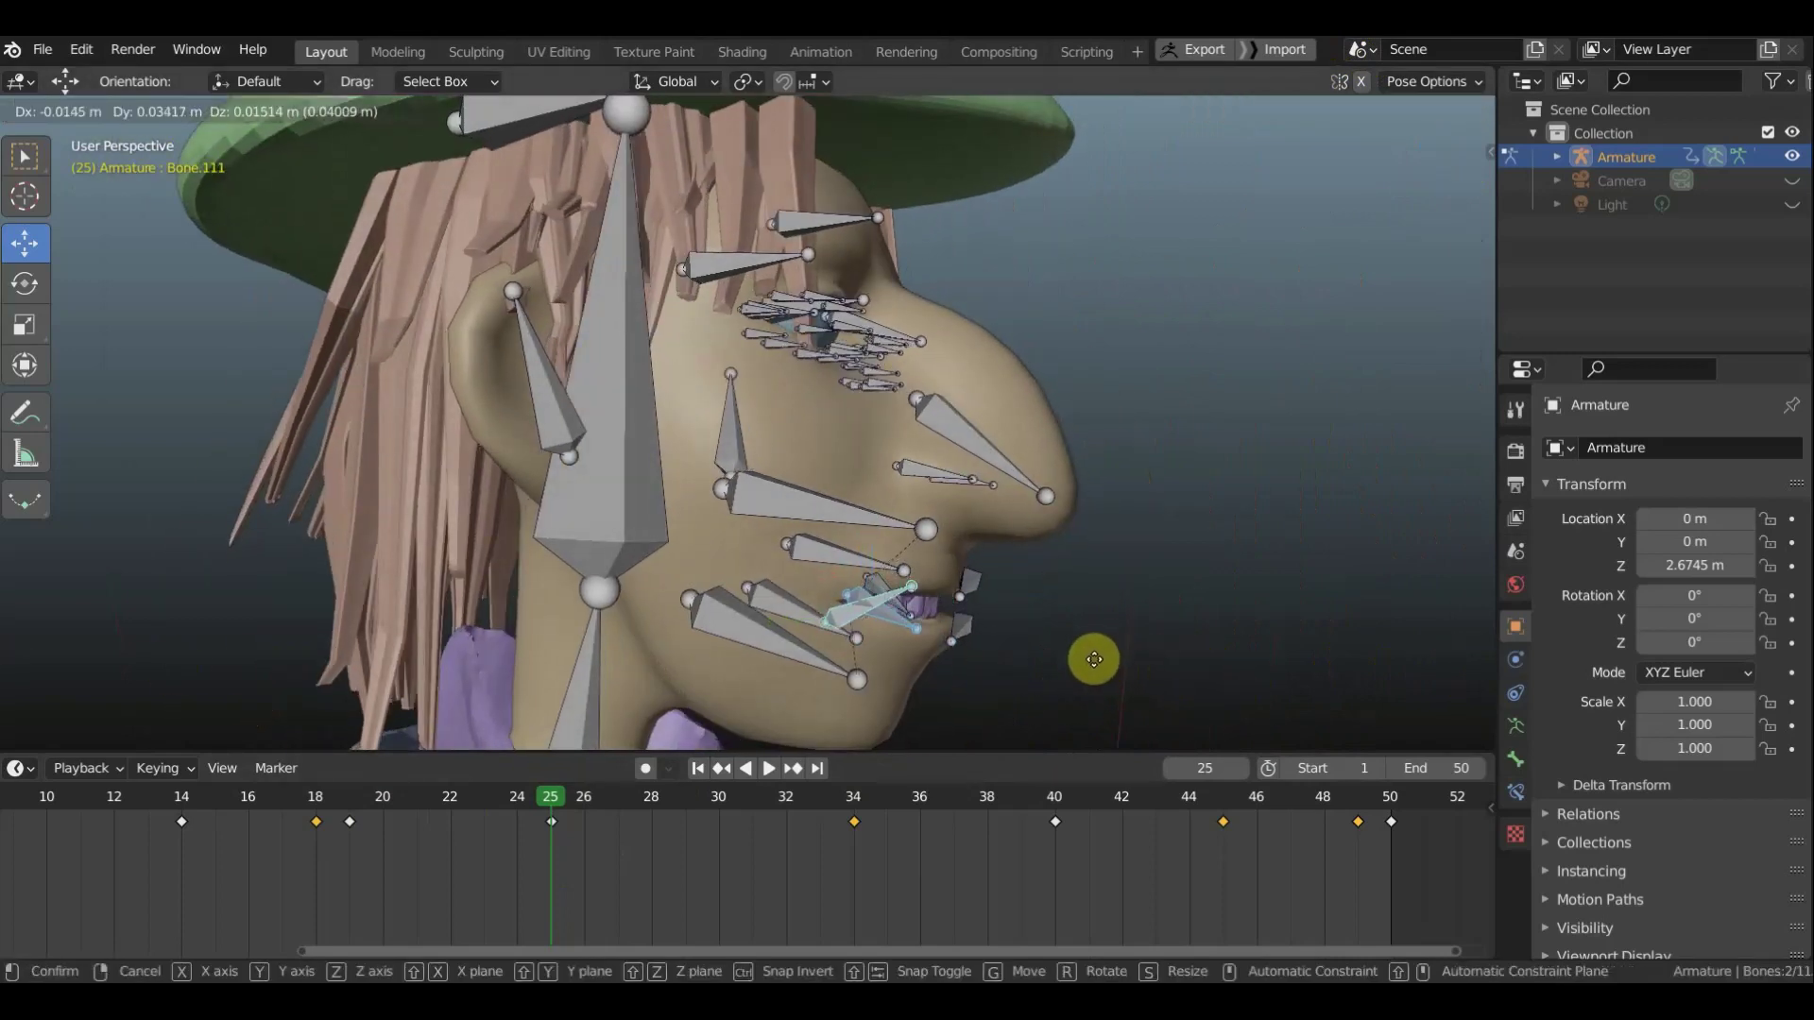
left_click(1094, 660)
mouse_move(1094, 659)
middle_mouse_down()
mouse_move(857, 672)
mouse_move(933, 631)
middle_mouse_up()
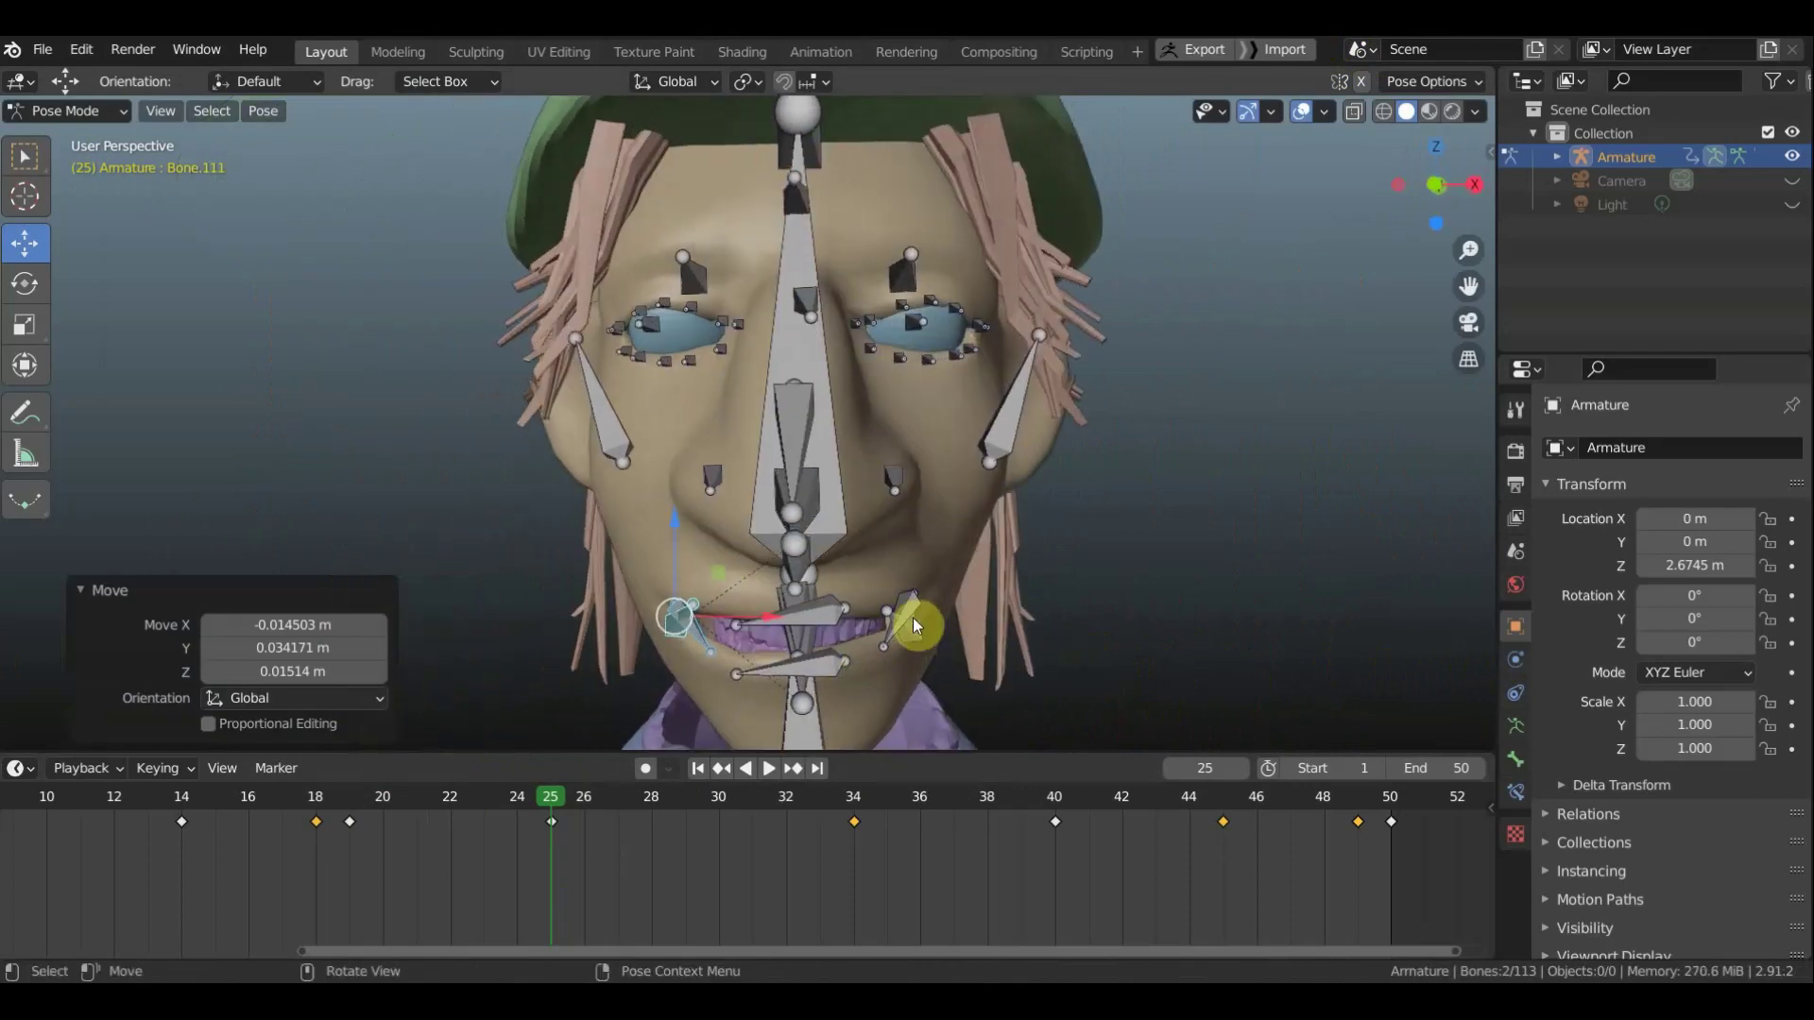
key("g")
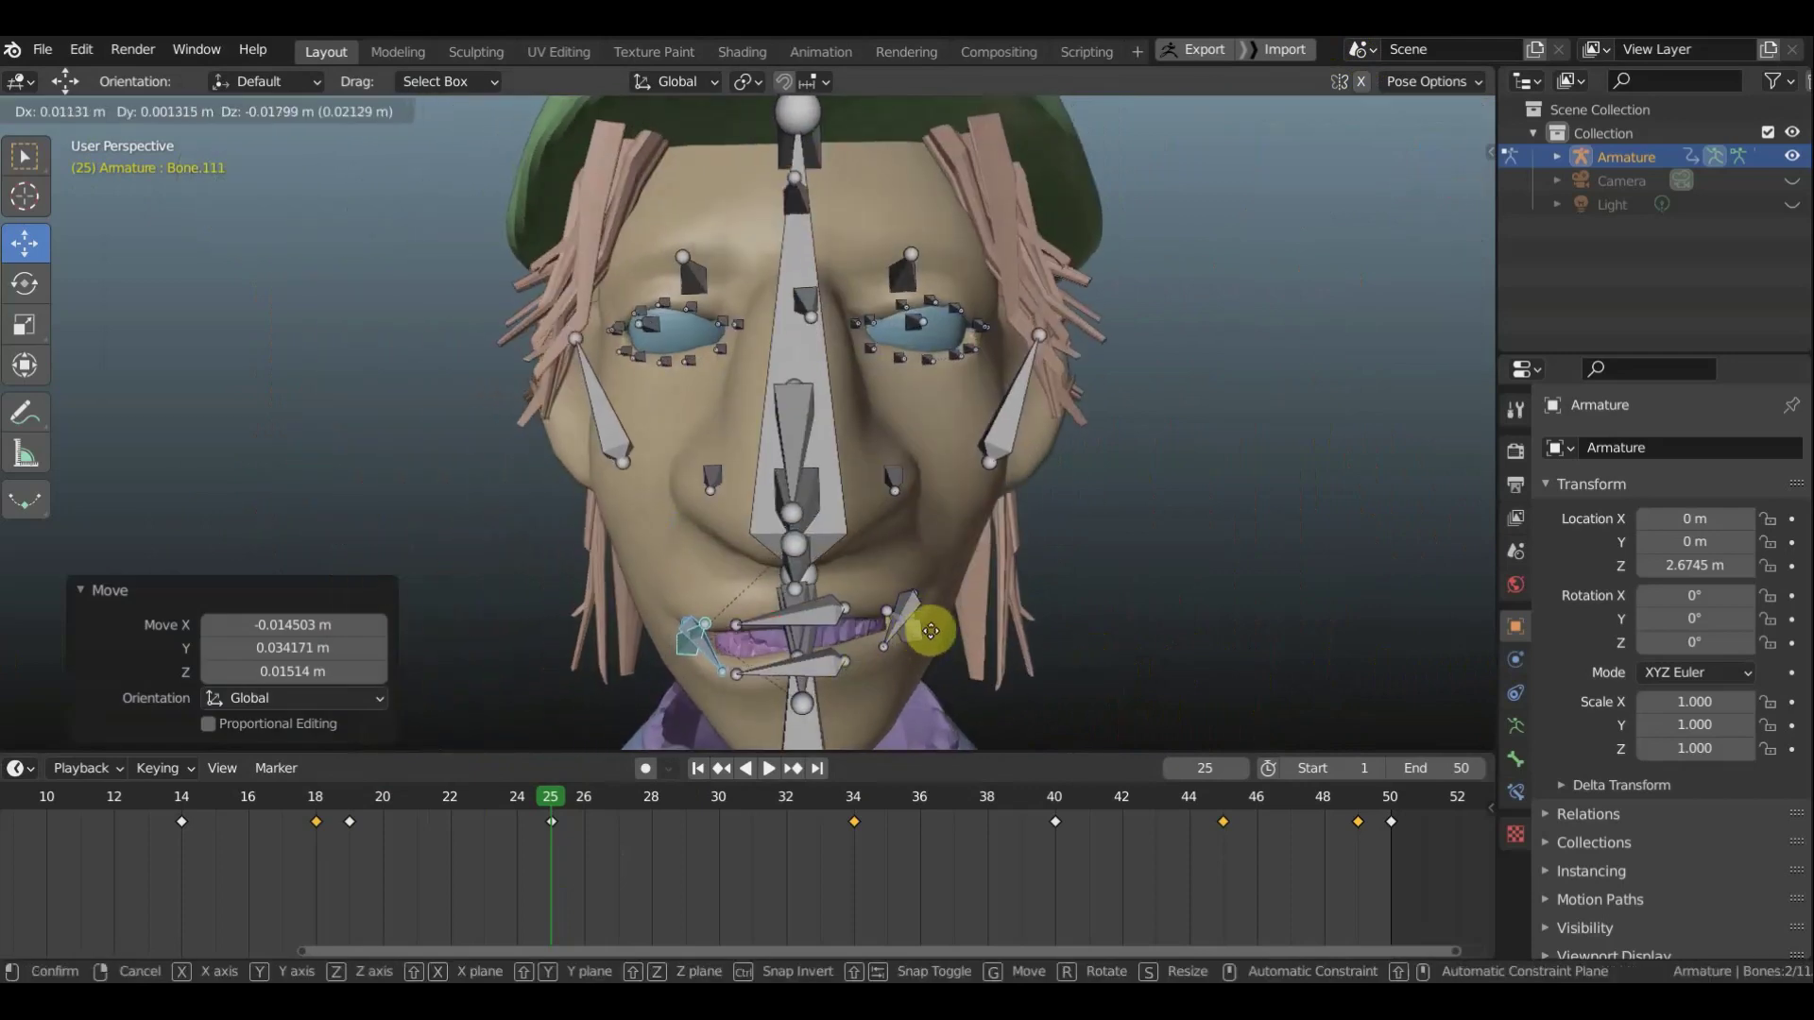
left_click(927, 622)
mouse_move(927, 621)
middle_mouse_down()
mouse_move(825, 623)
mouse_move(847, 627)
middle_mouse_up()
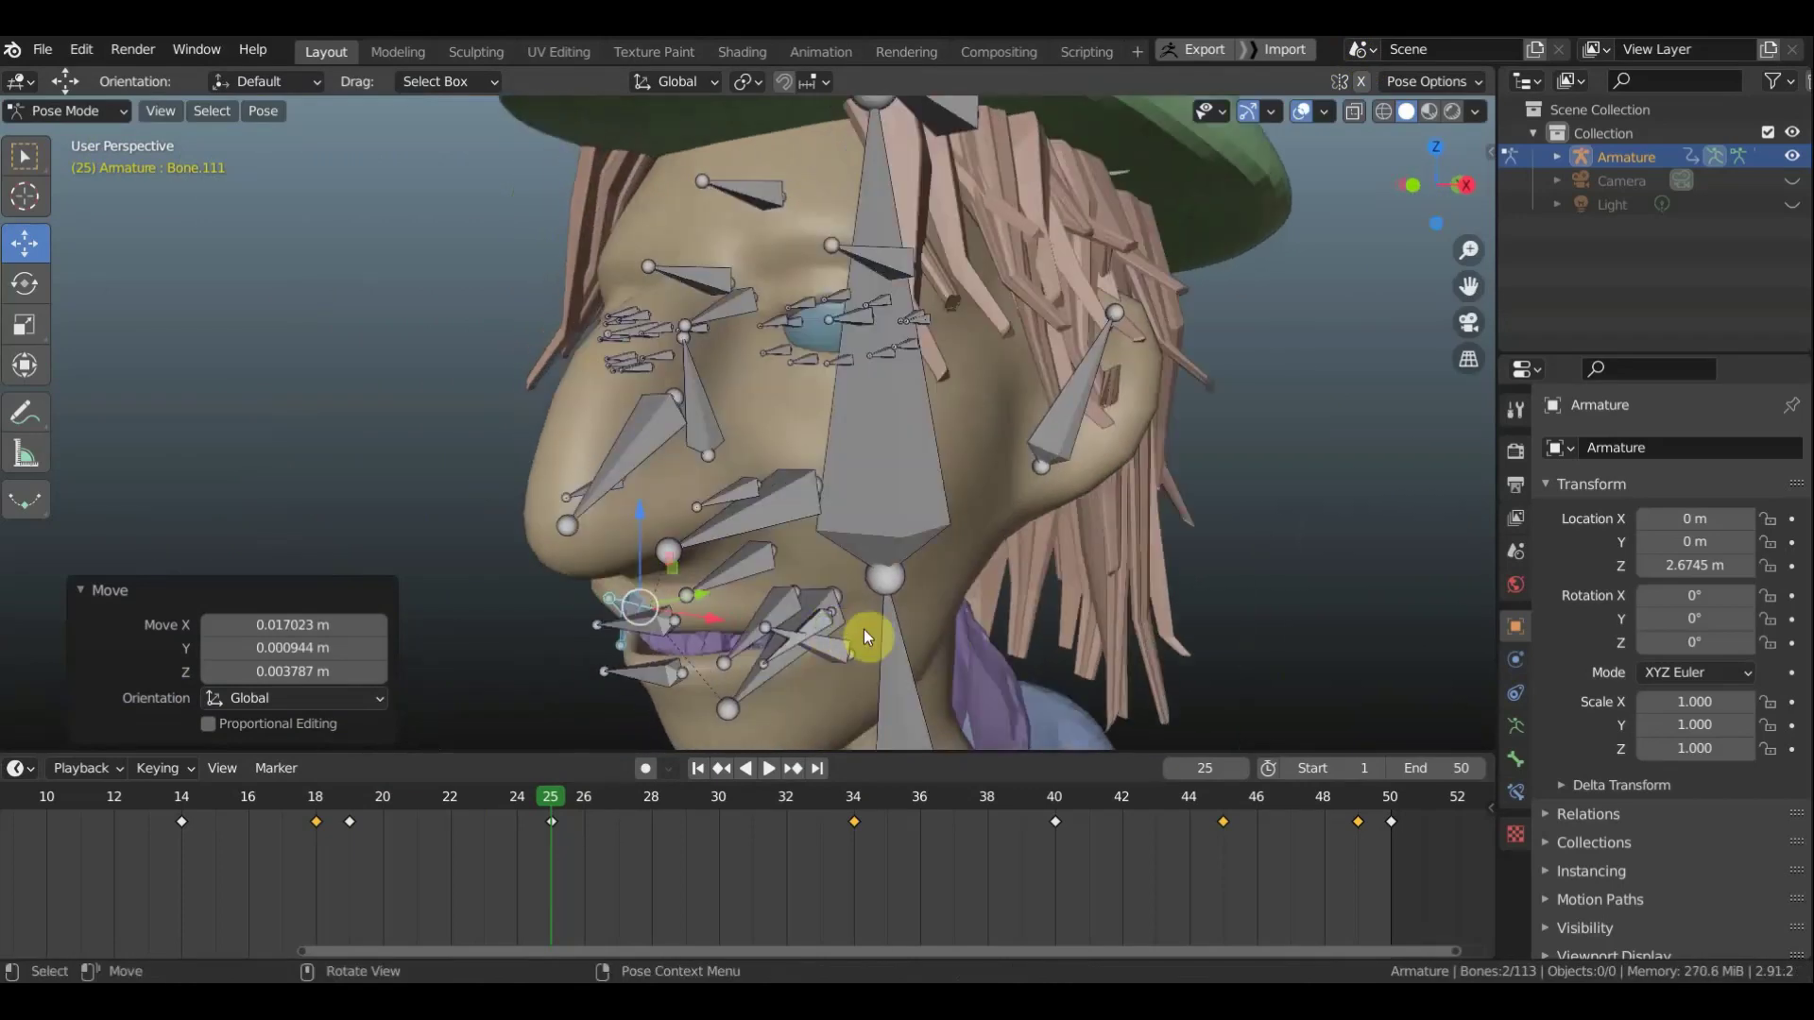
Key location and rotation for all bones at frame 25 and hide the bones
key("a")
key("i")
left_click(864, 629)
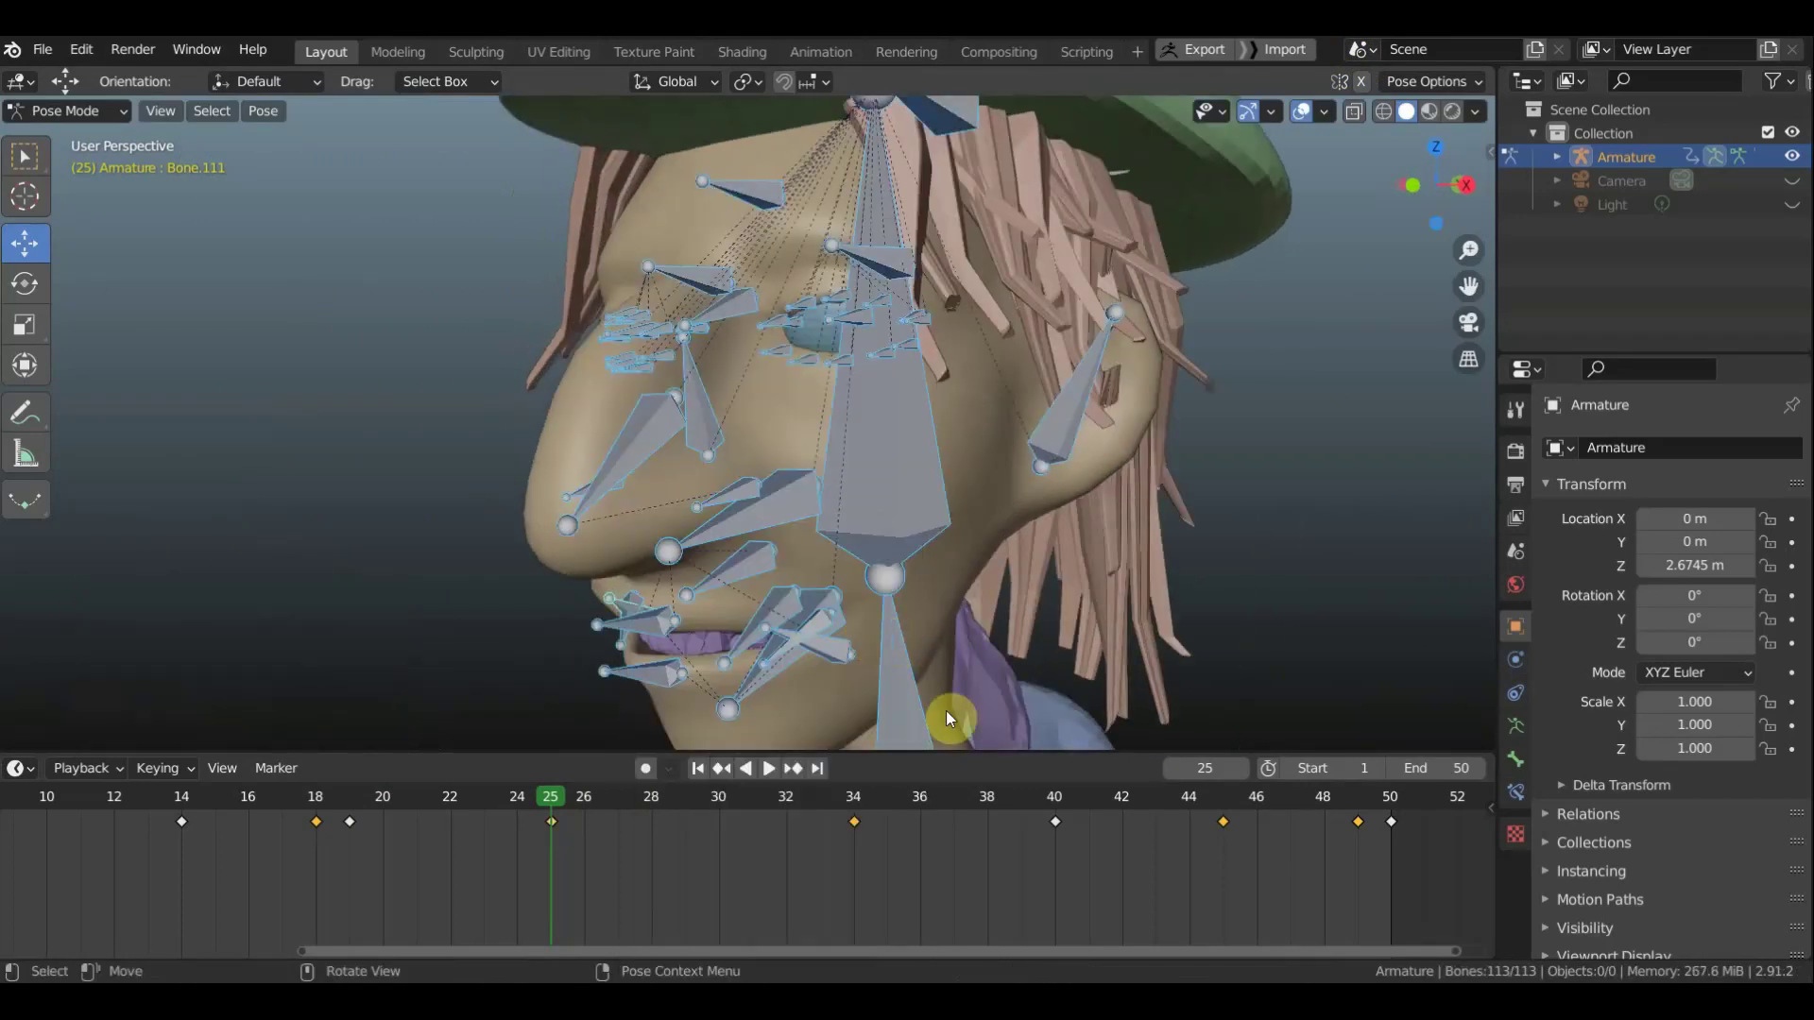
left_click(1301, 111)
Play and stop the facial animation, orbiting around the character's face
scroll(989, 385, "down", 5)
key("space")
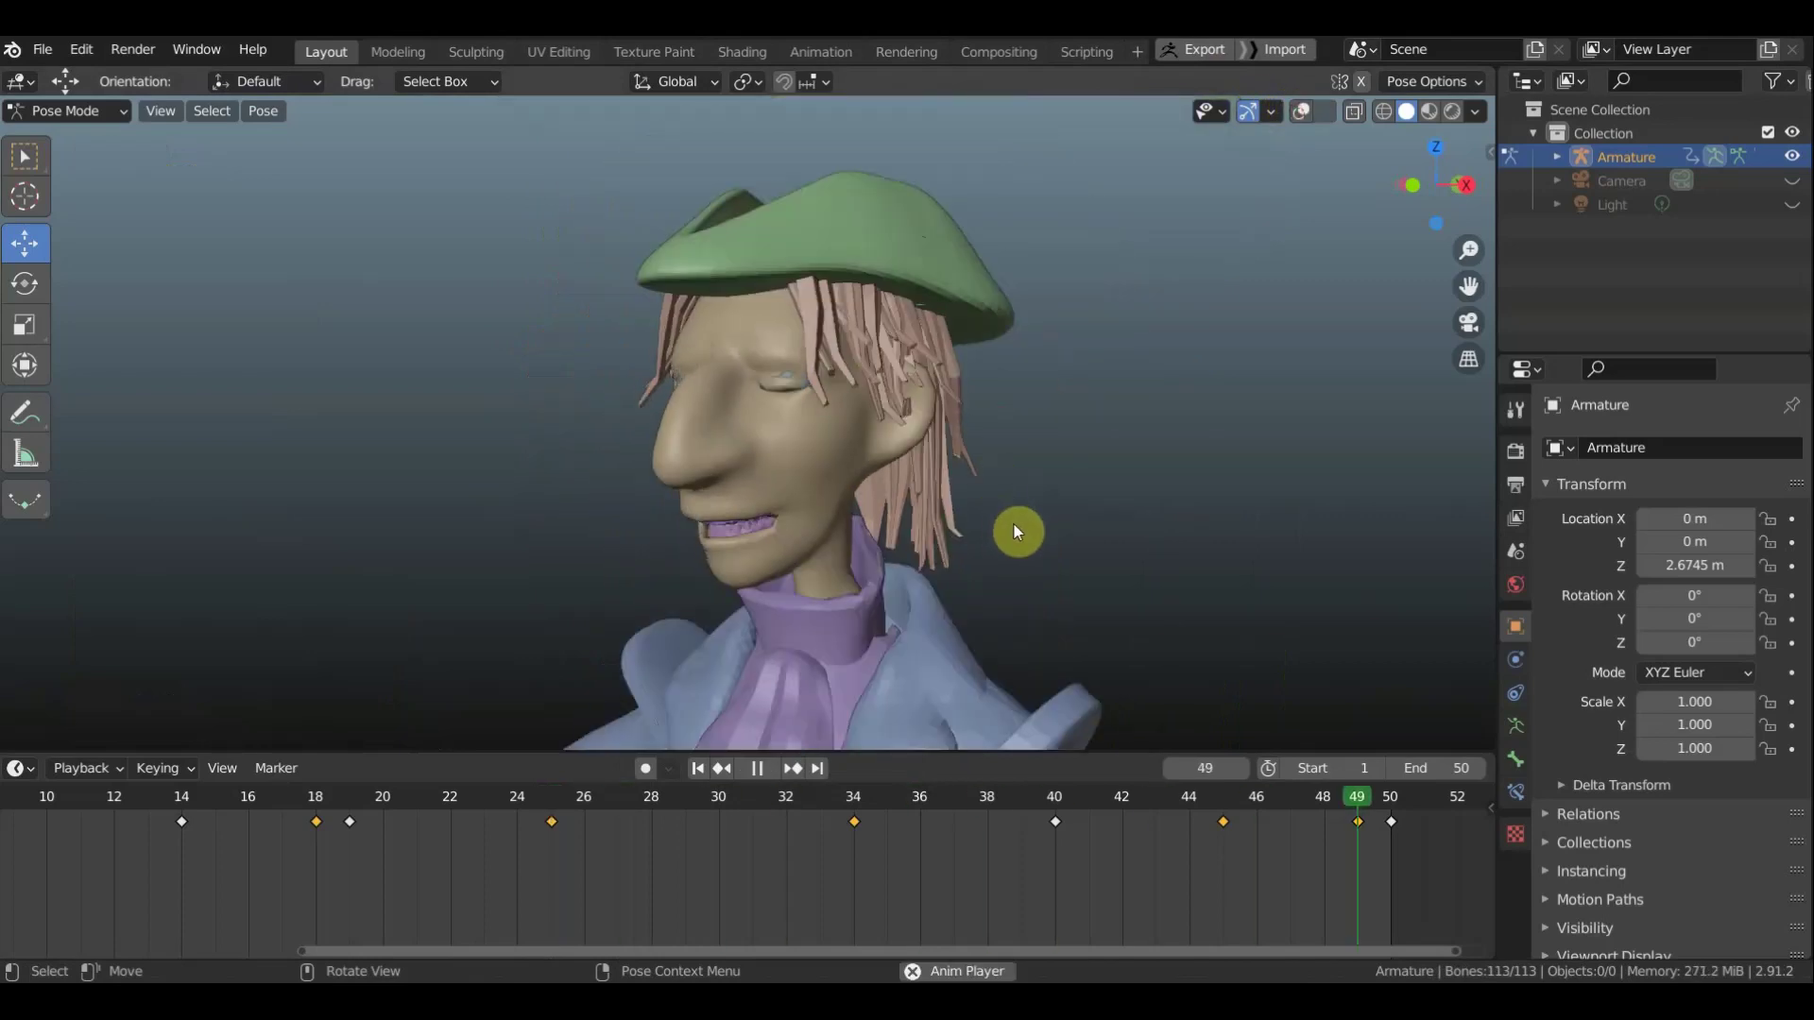
scroll(1039, 526, "down", 3)
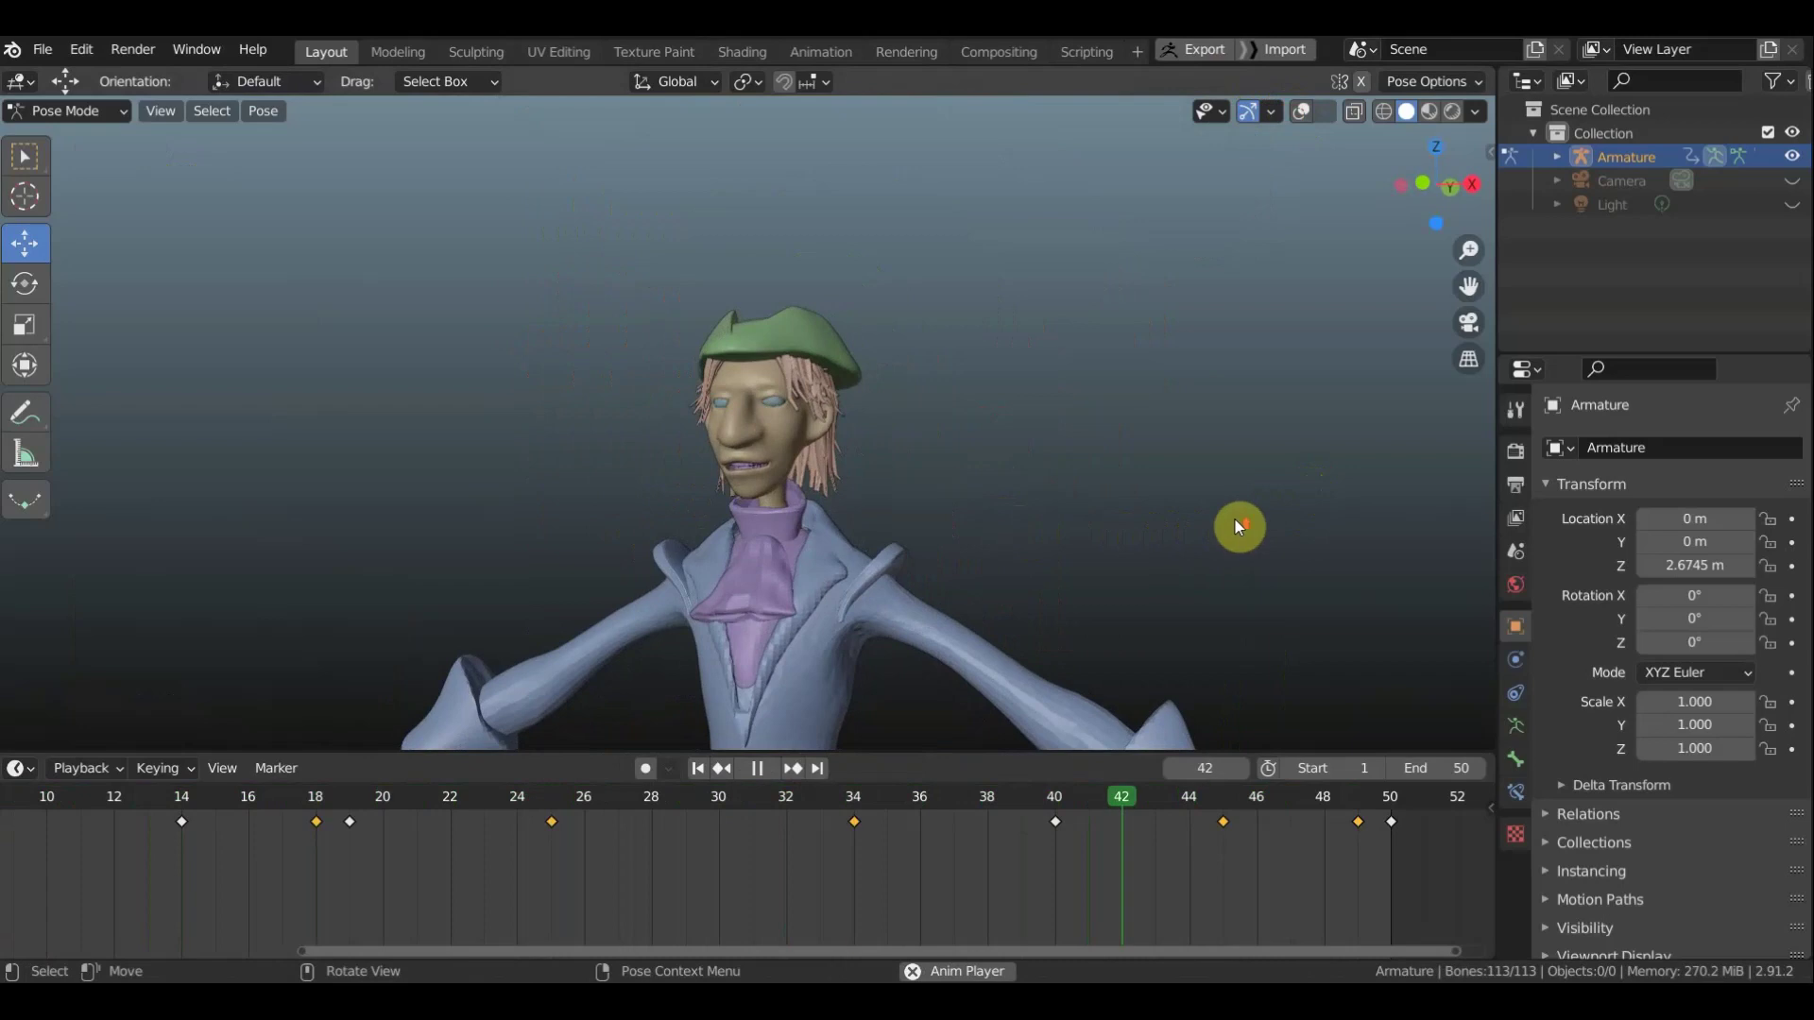
scroll(1206, 527, "up", 4)
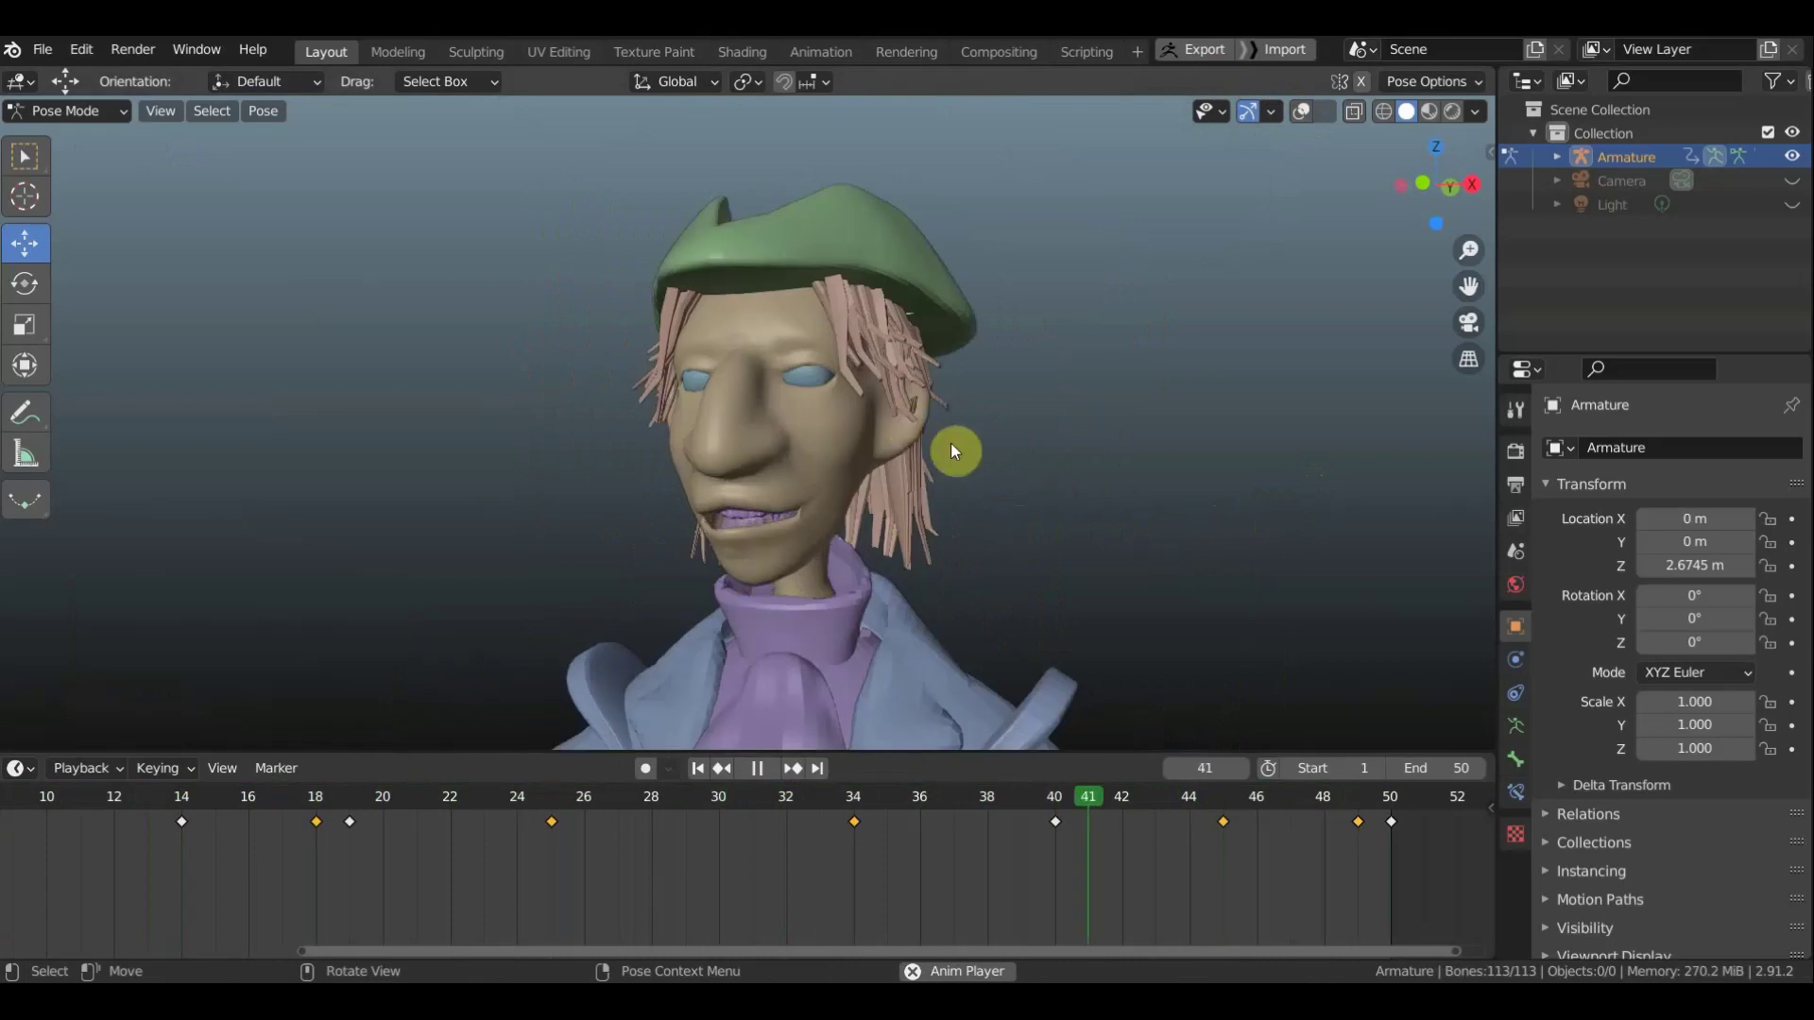
key("space")
middle_click_drag(962, 490, 1134, 498)
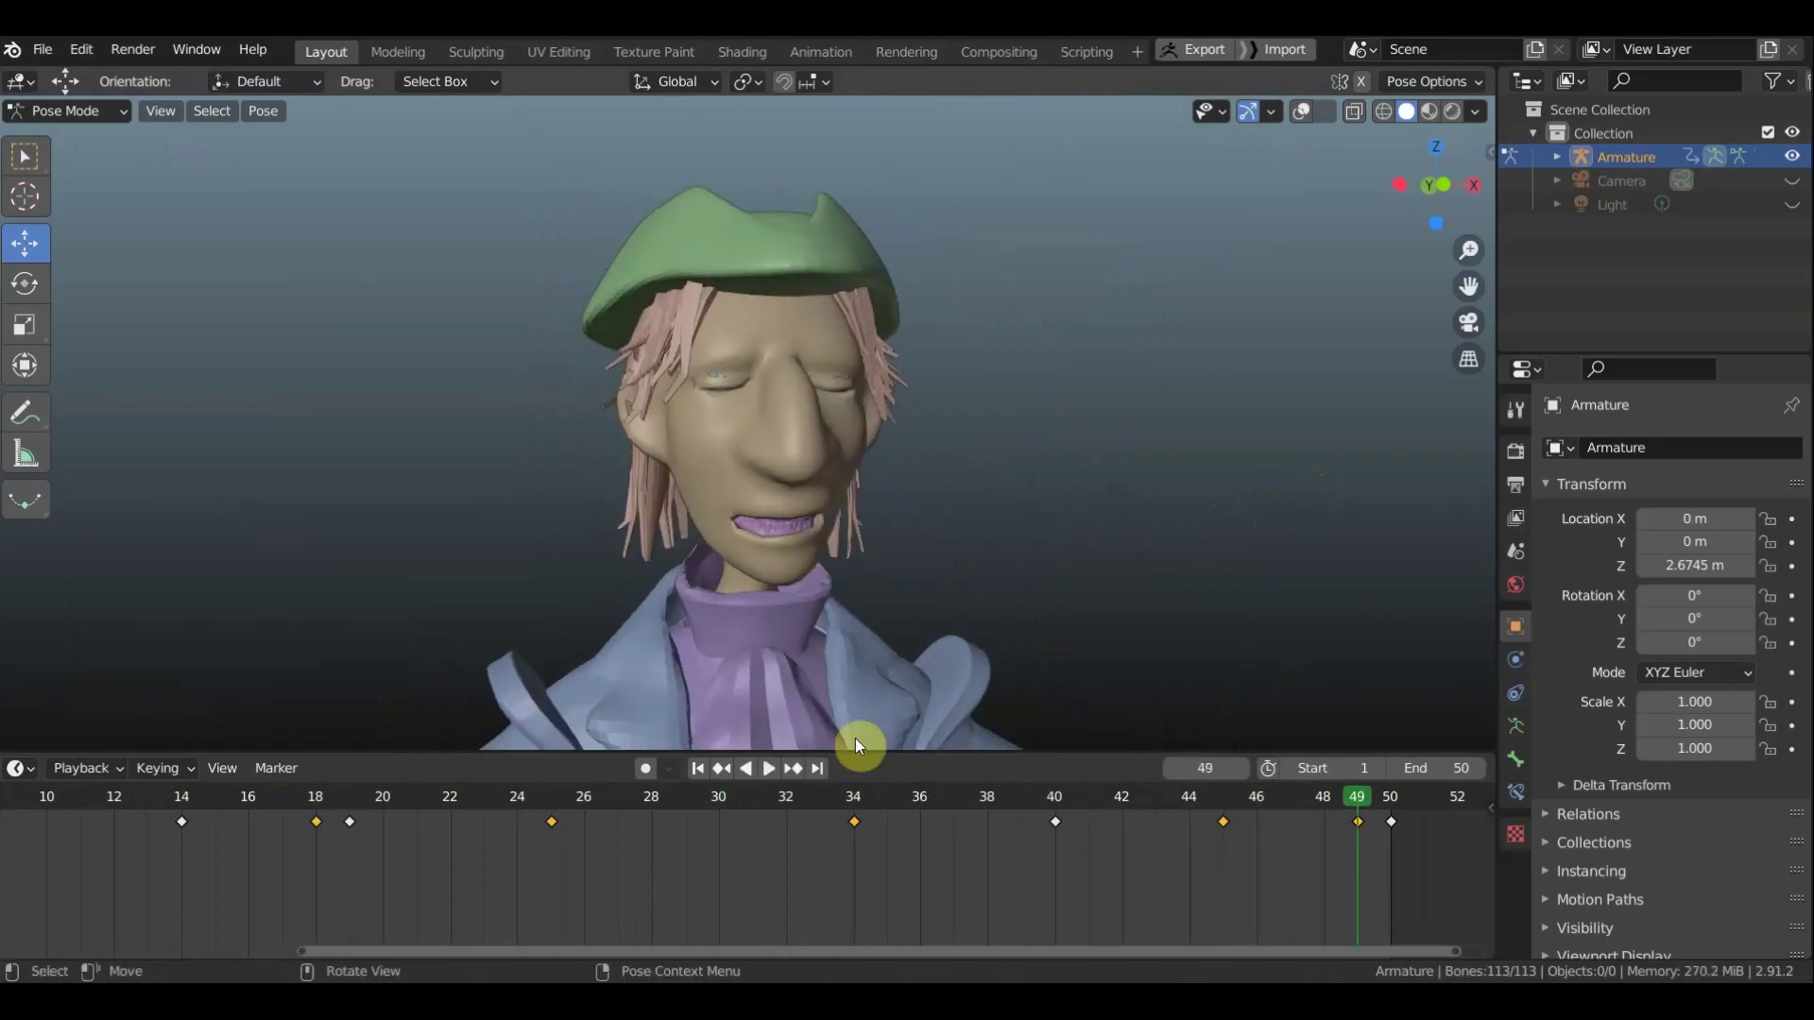
middle_click_drag(995, 496, 921, 608)
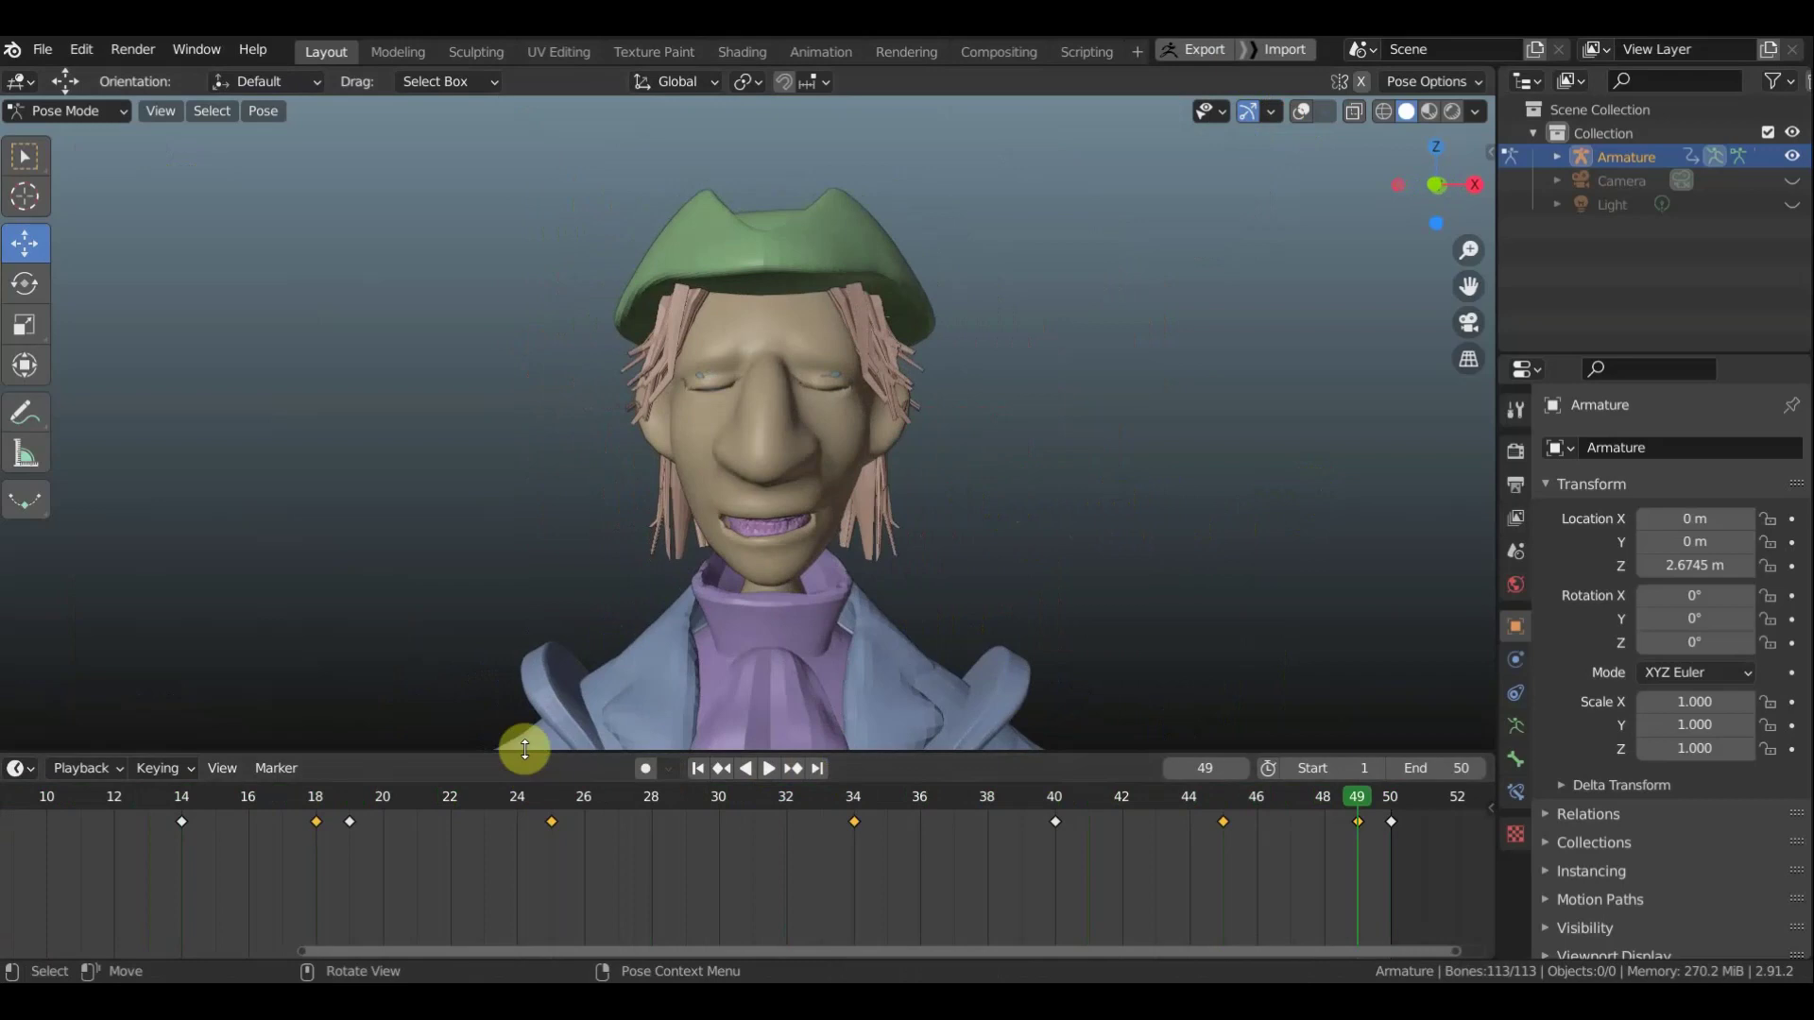
scroll(779, 536, "up", 5)
middle_click_drag(887, 450, 801, 456)
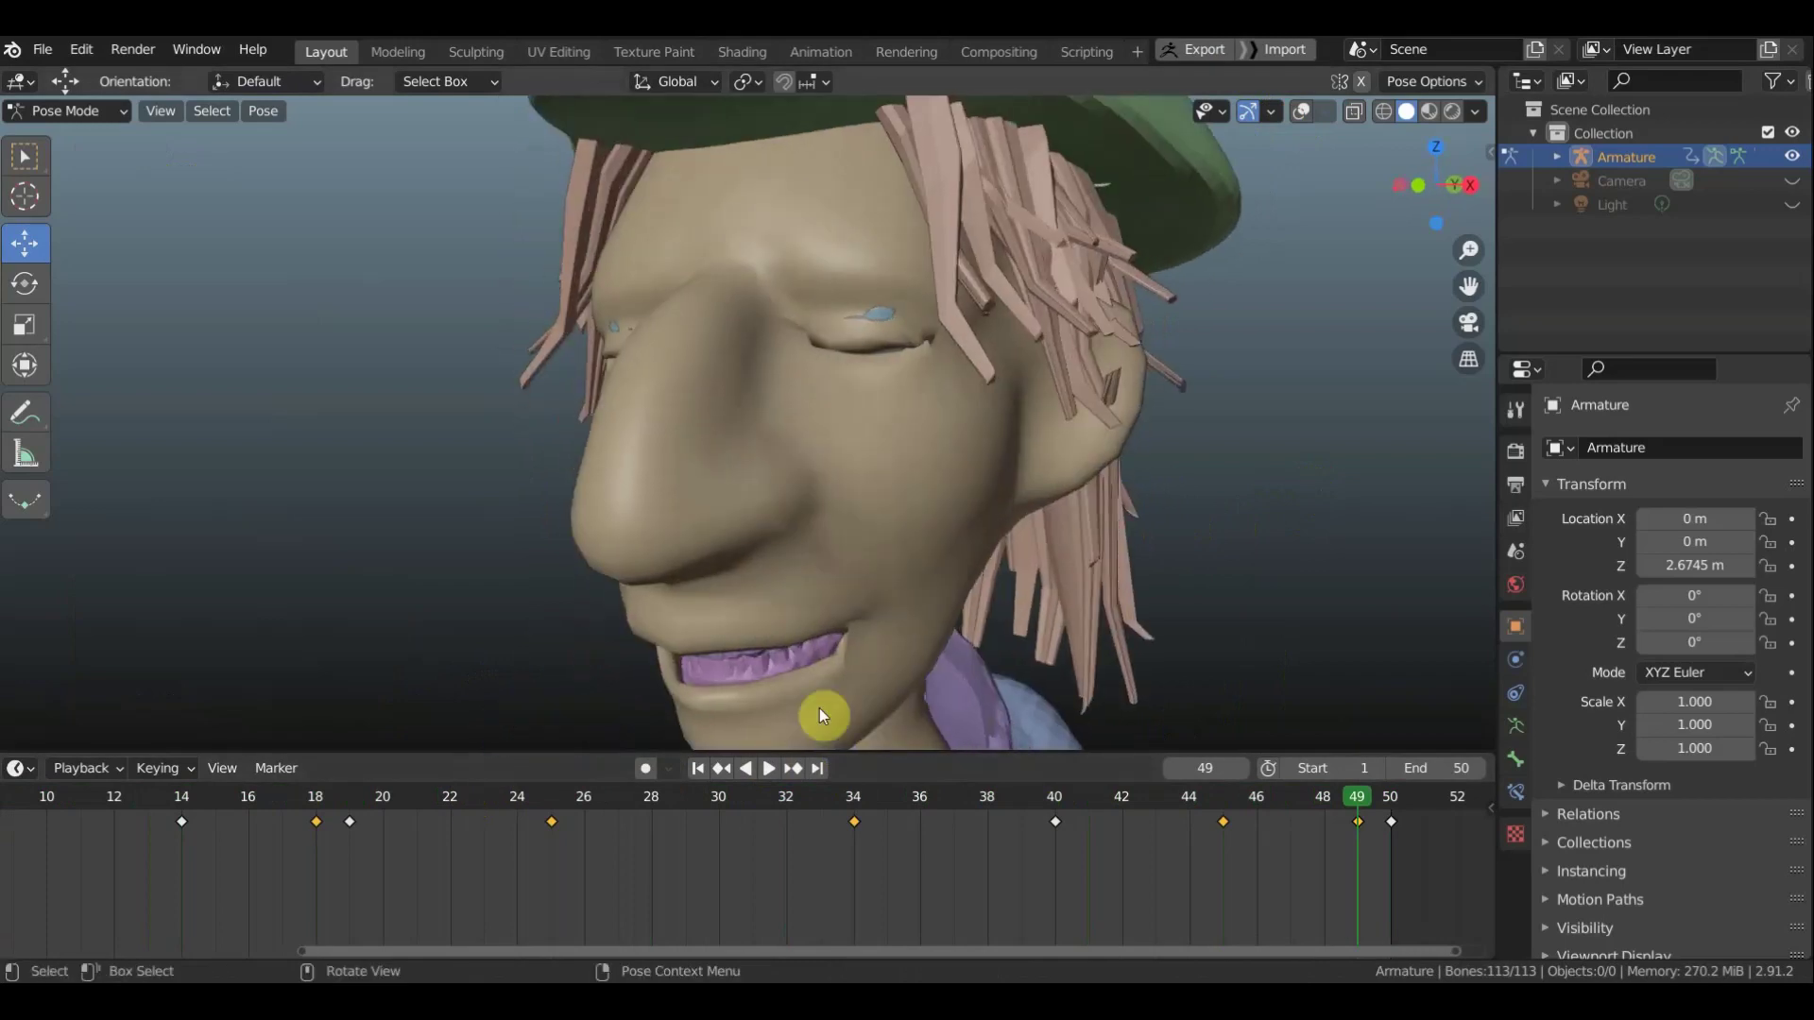
Check the poses at frames 34 and 49, then show the rig bones at frame 49
left_click(858, 801)
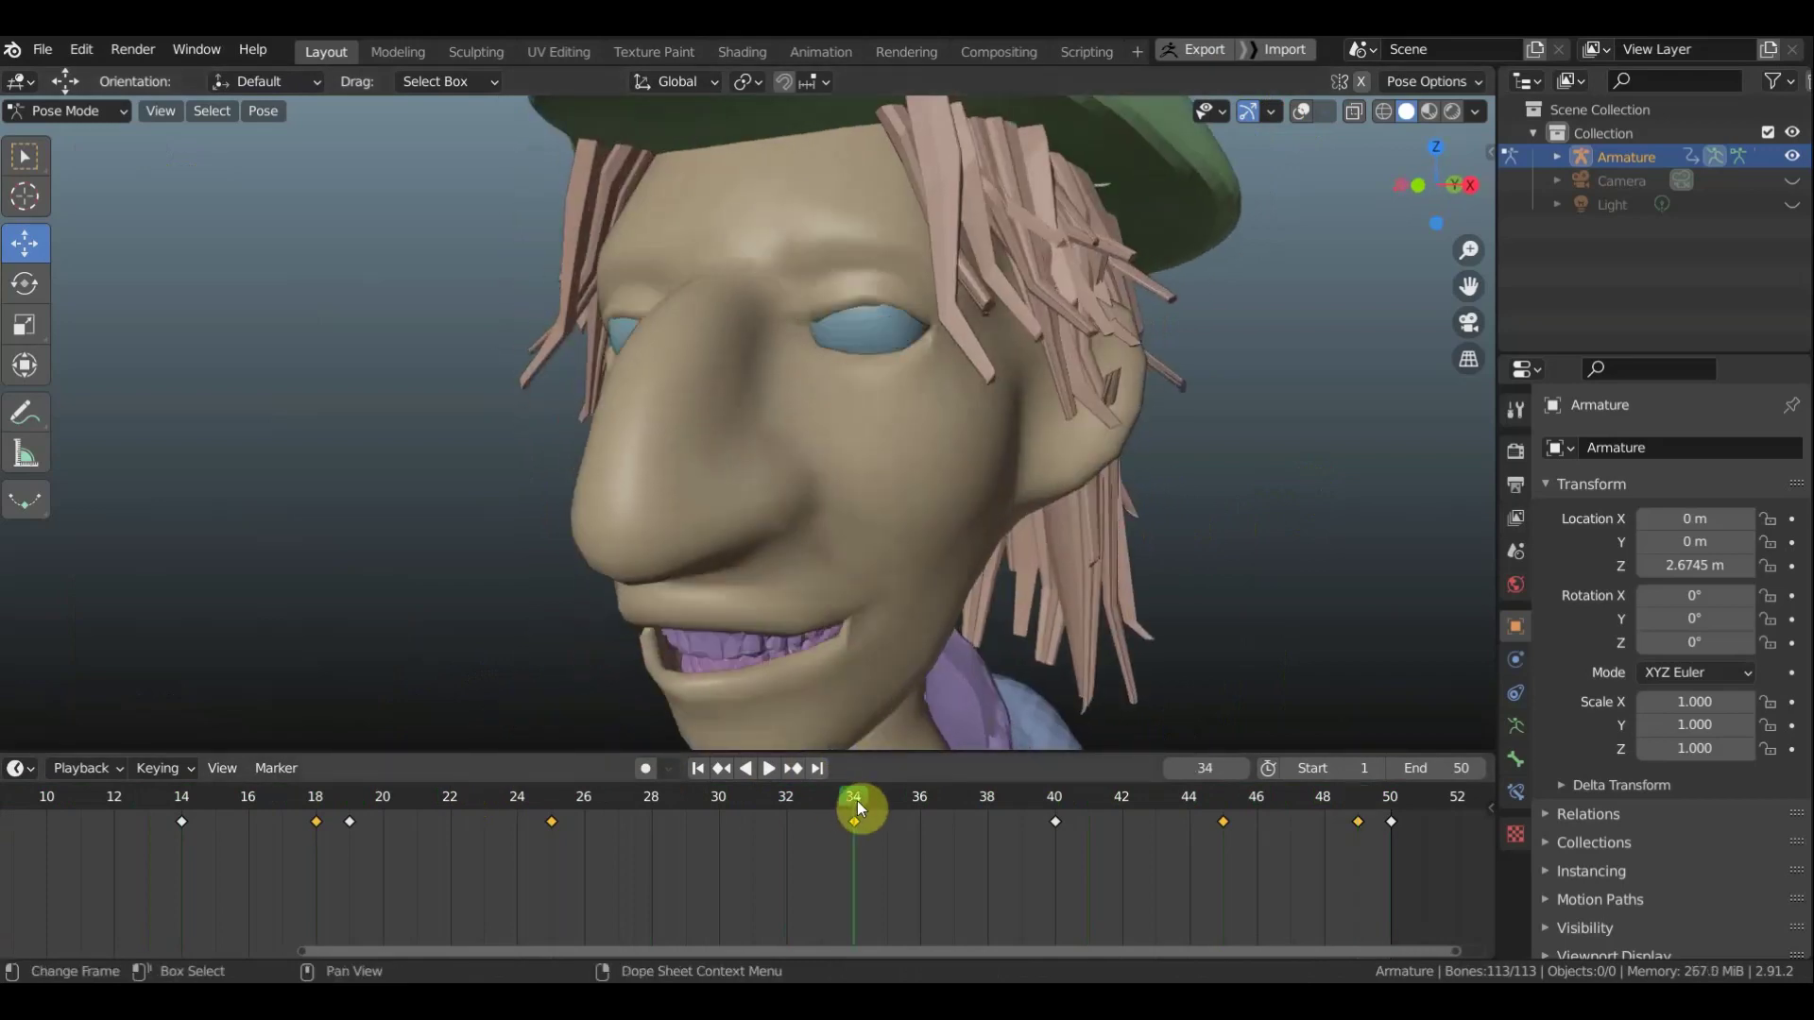
left_click(1357, 801)
mouse_move(1281, 564)
middle_mouse_down()
mouse_move(1107, 401)
mouse_move(1086, 340)
middle_mouse_up()
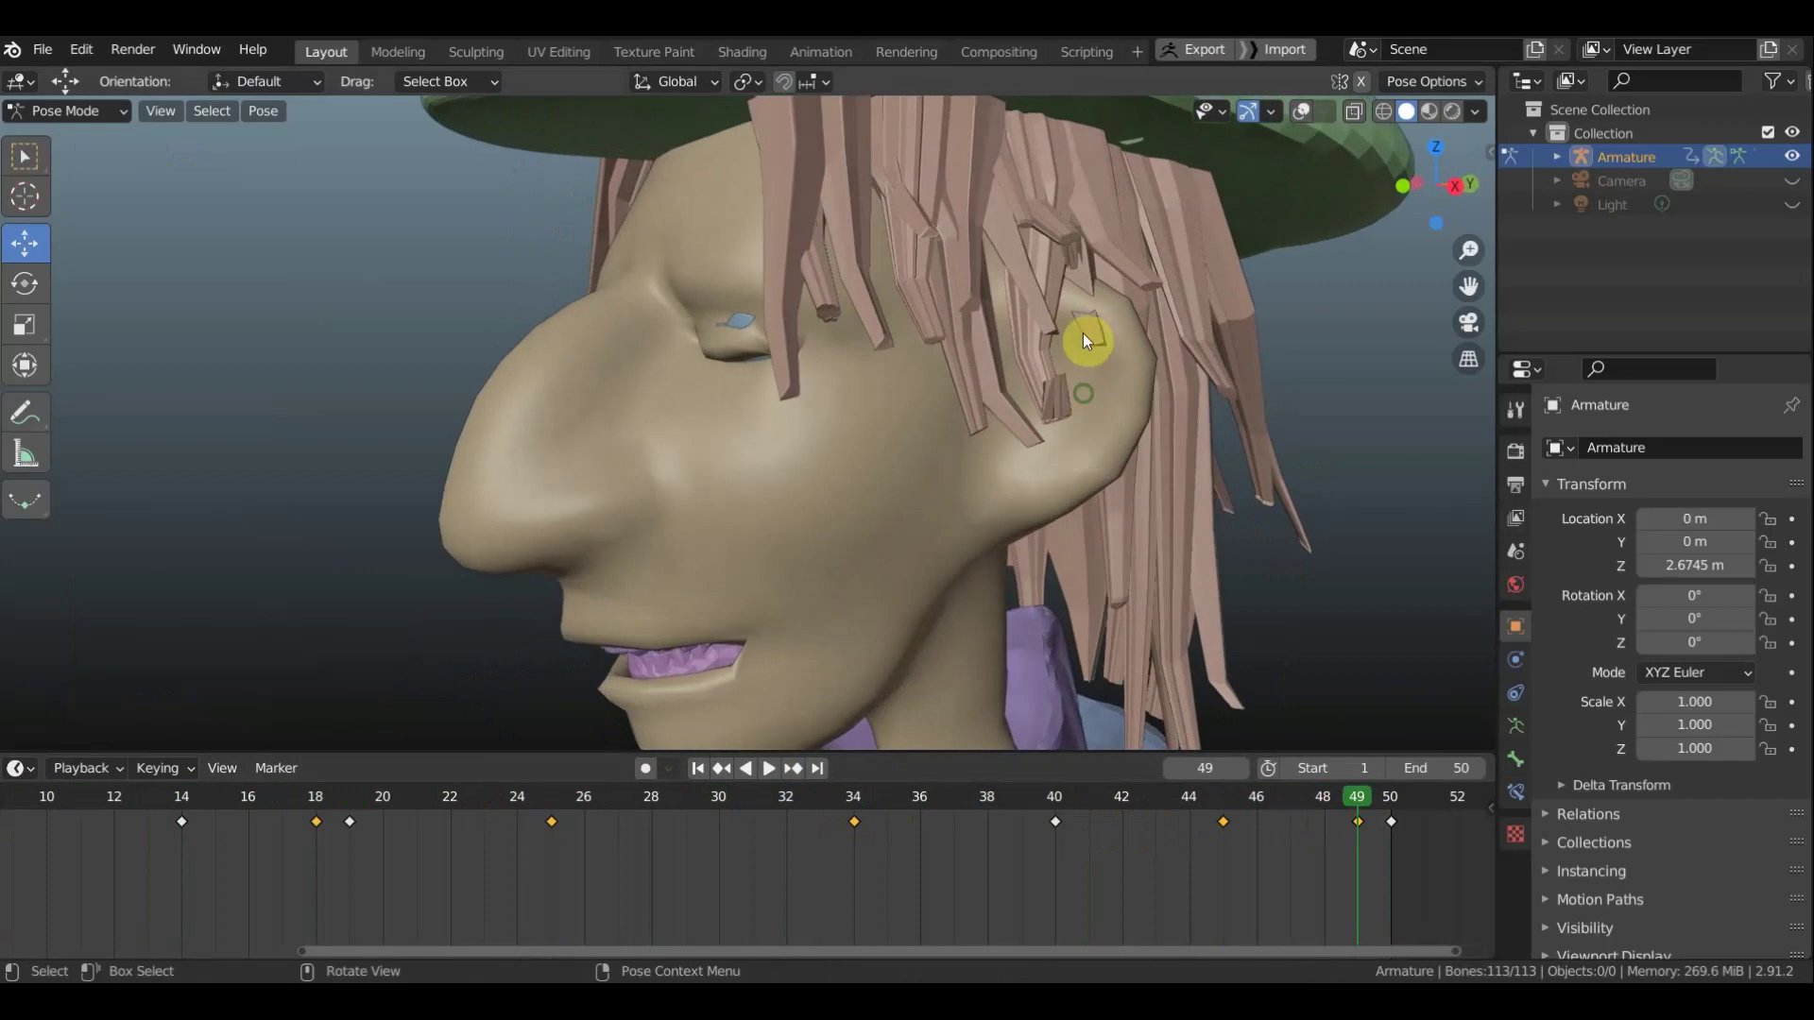
left_click(1307, 112)
mouse_move(767, 349)
middle_mouse_down()
mouse_move(877, 338)
mouse_move(716, 344)
middle_mouse_up()
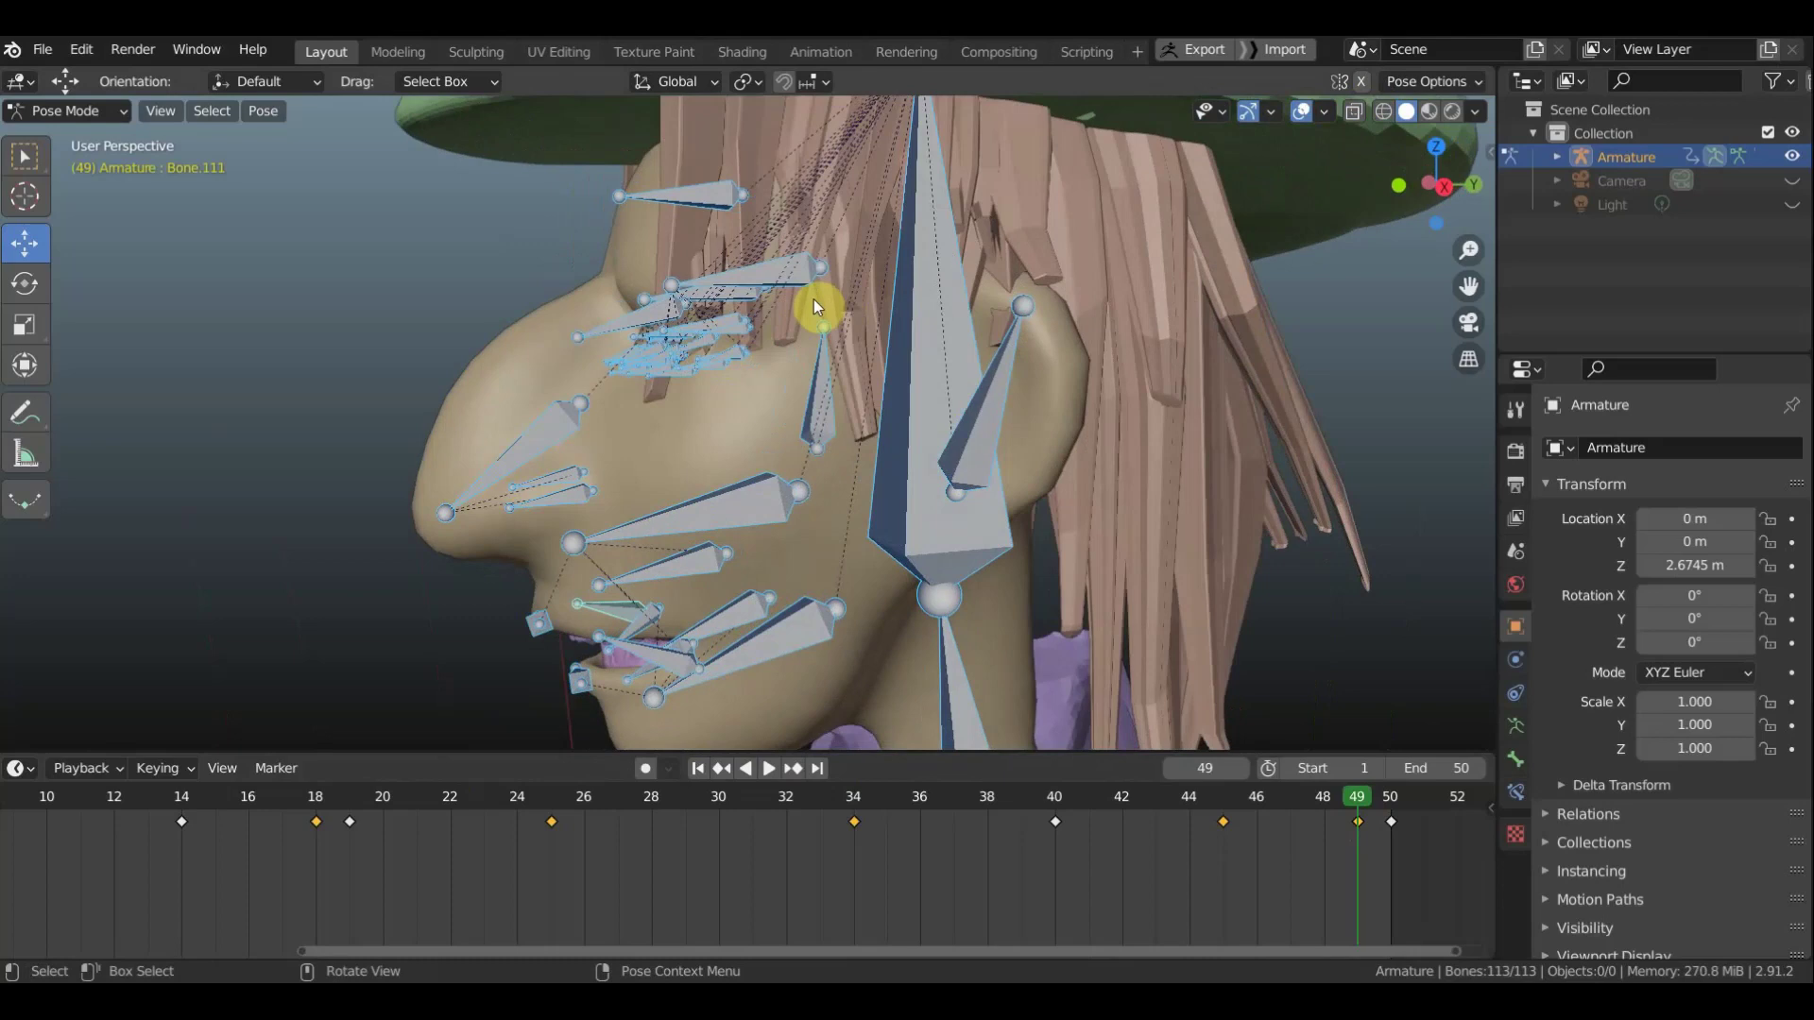
Nudge the bone above the eye slightly and key location and rotation for all bones
middle_click_drag(813, 298, 803, 299, "alt")
left_click(773, 285)
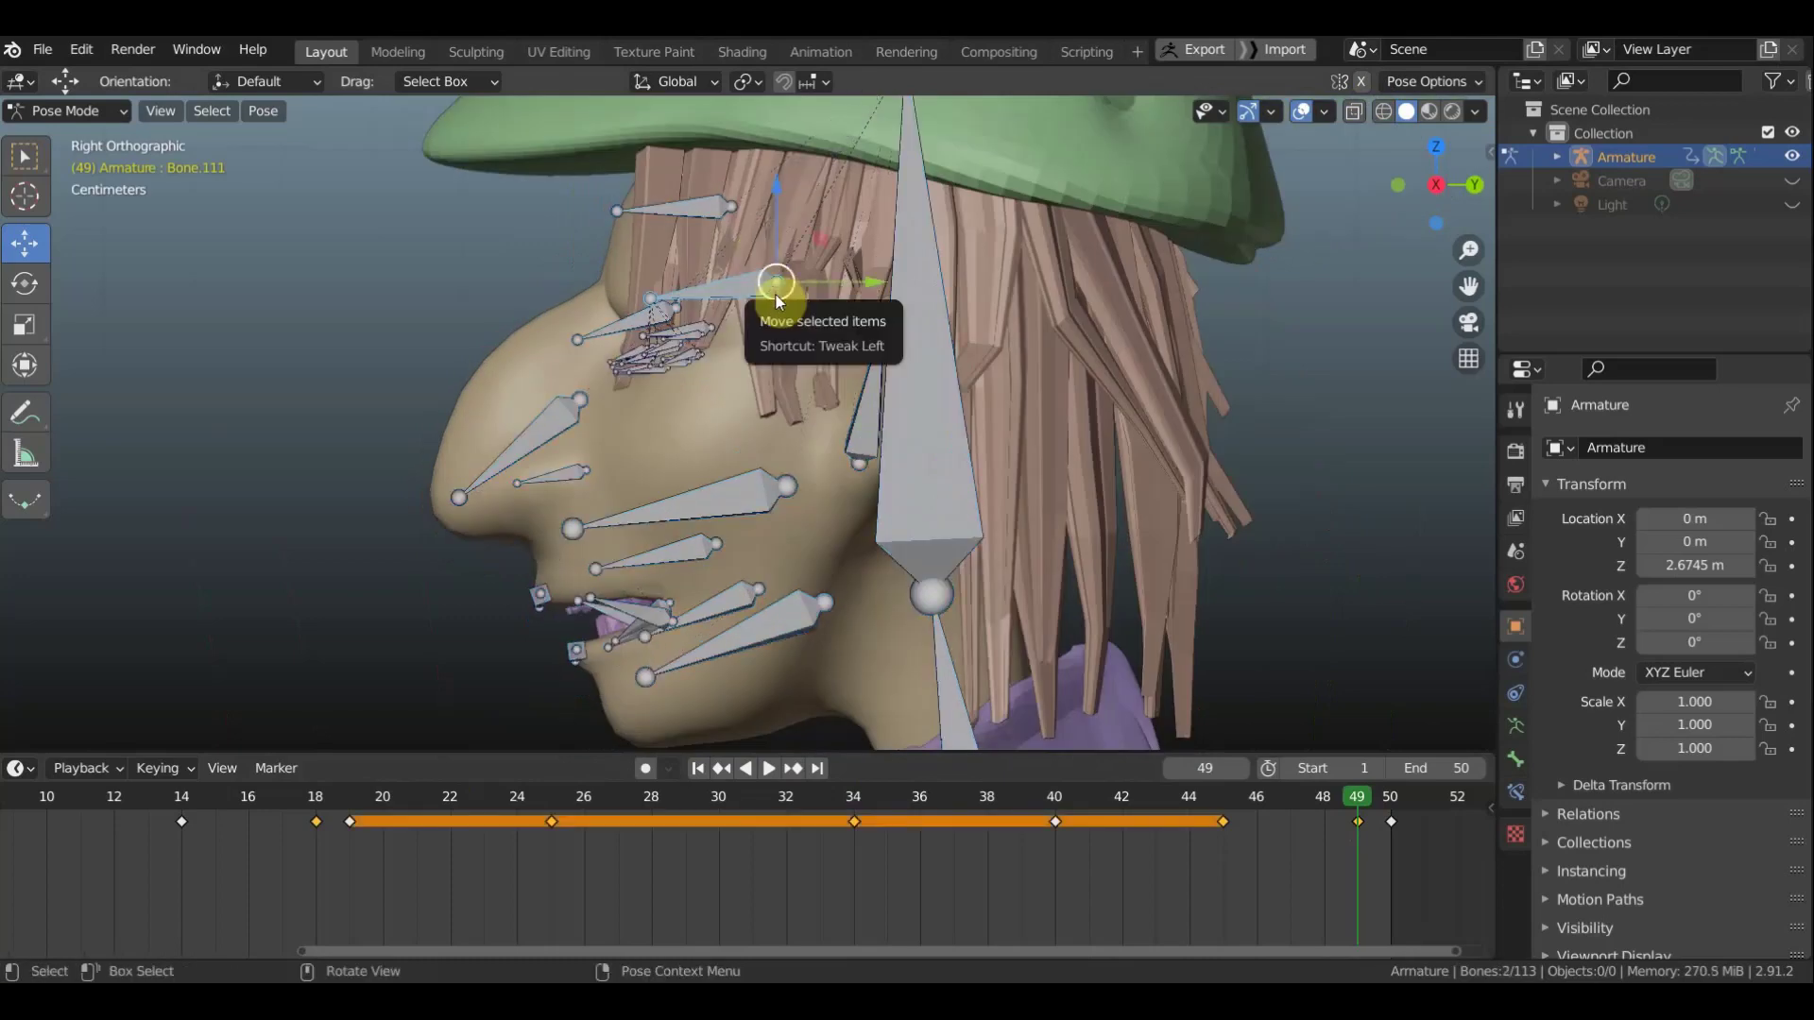
left_click_drag(775, 298, 766, 298)
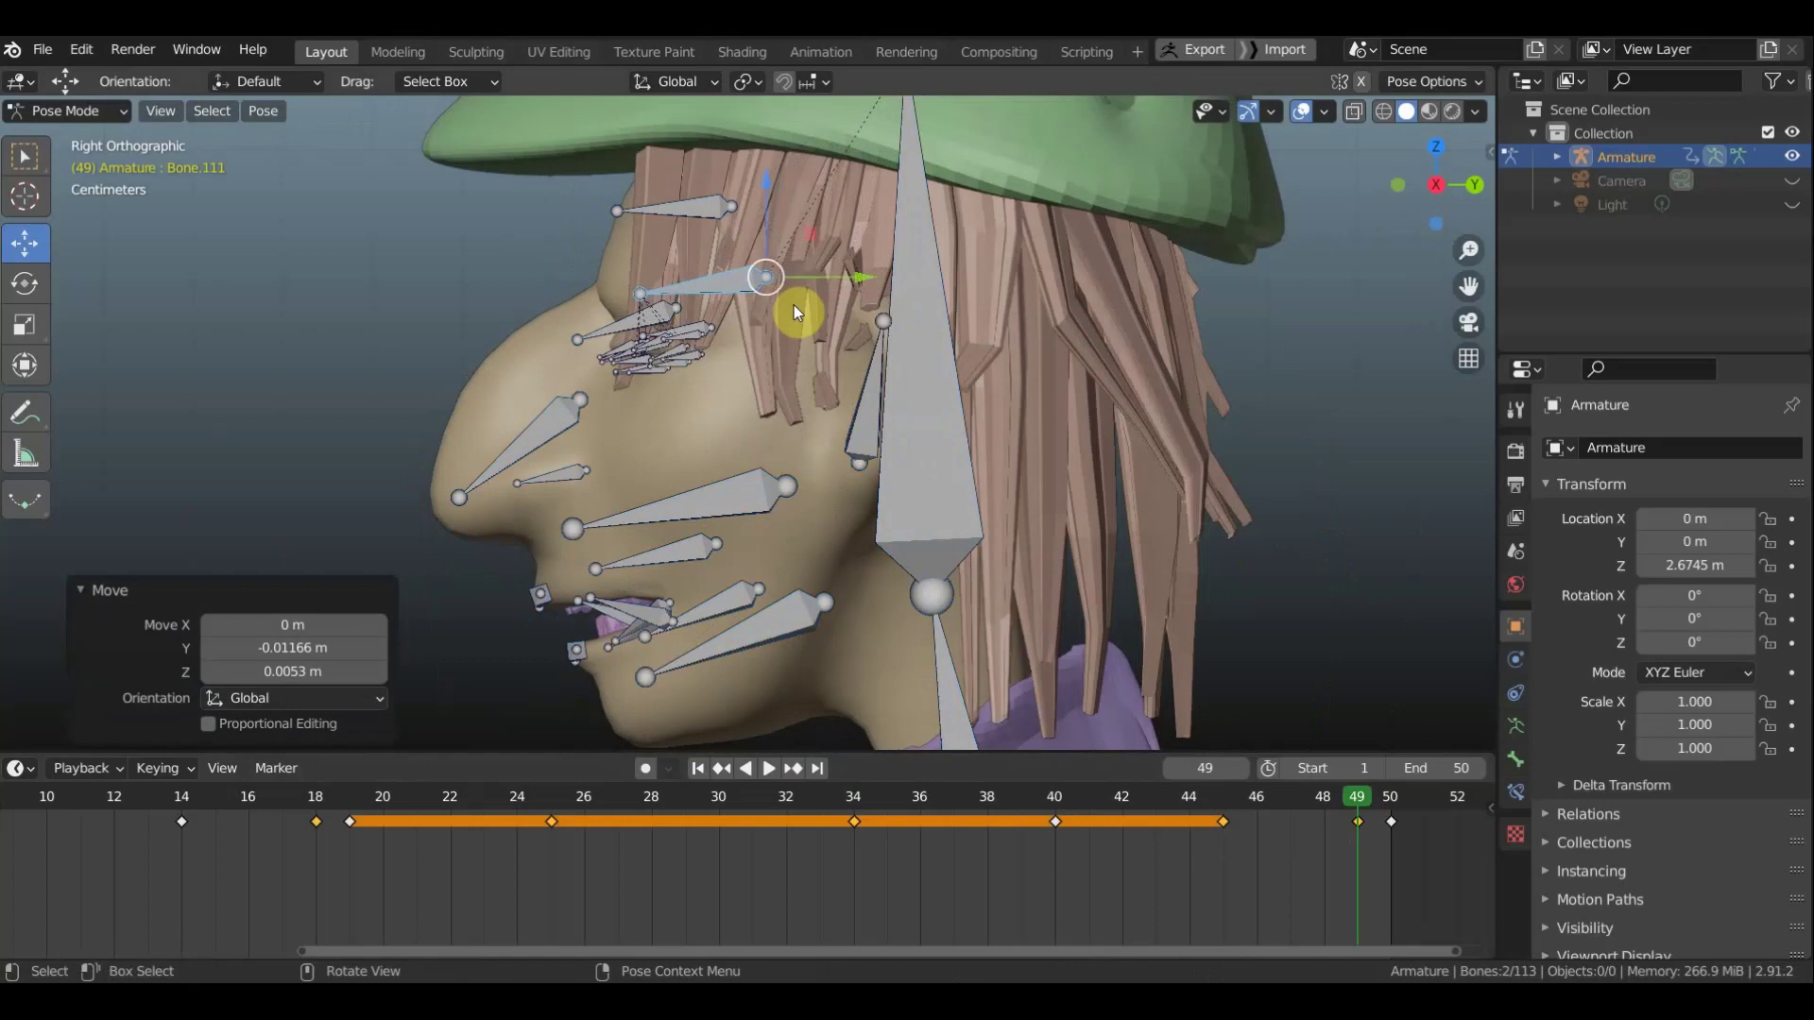
key("a")
key("i")
left_click(791, 316)
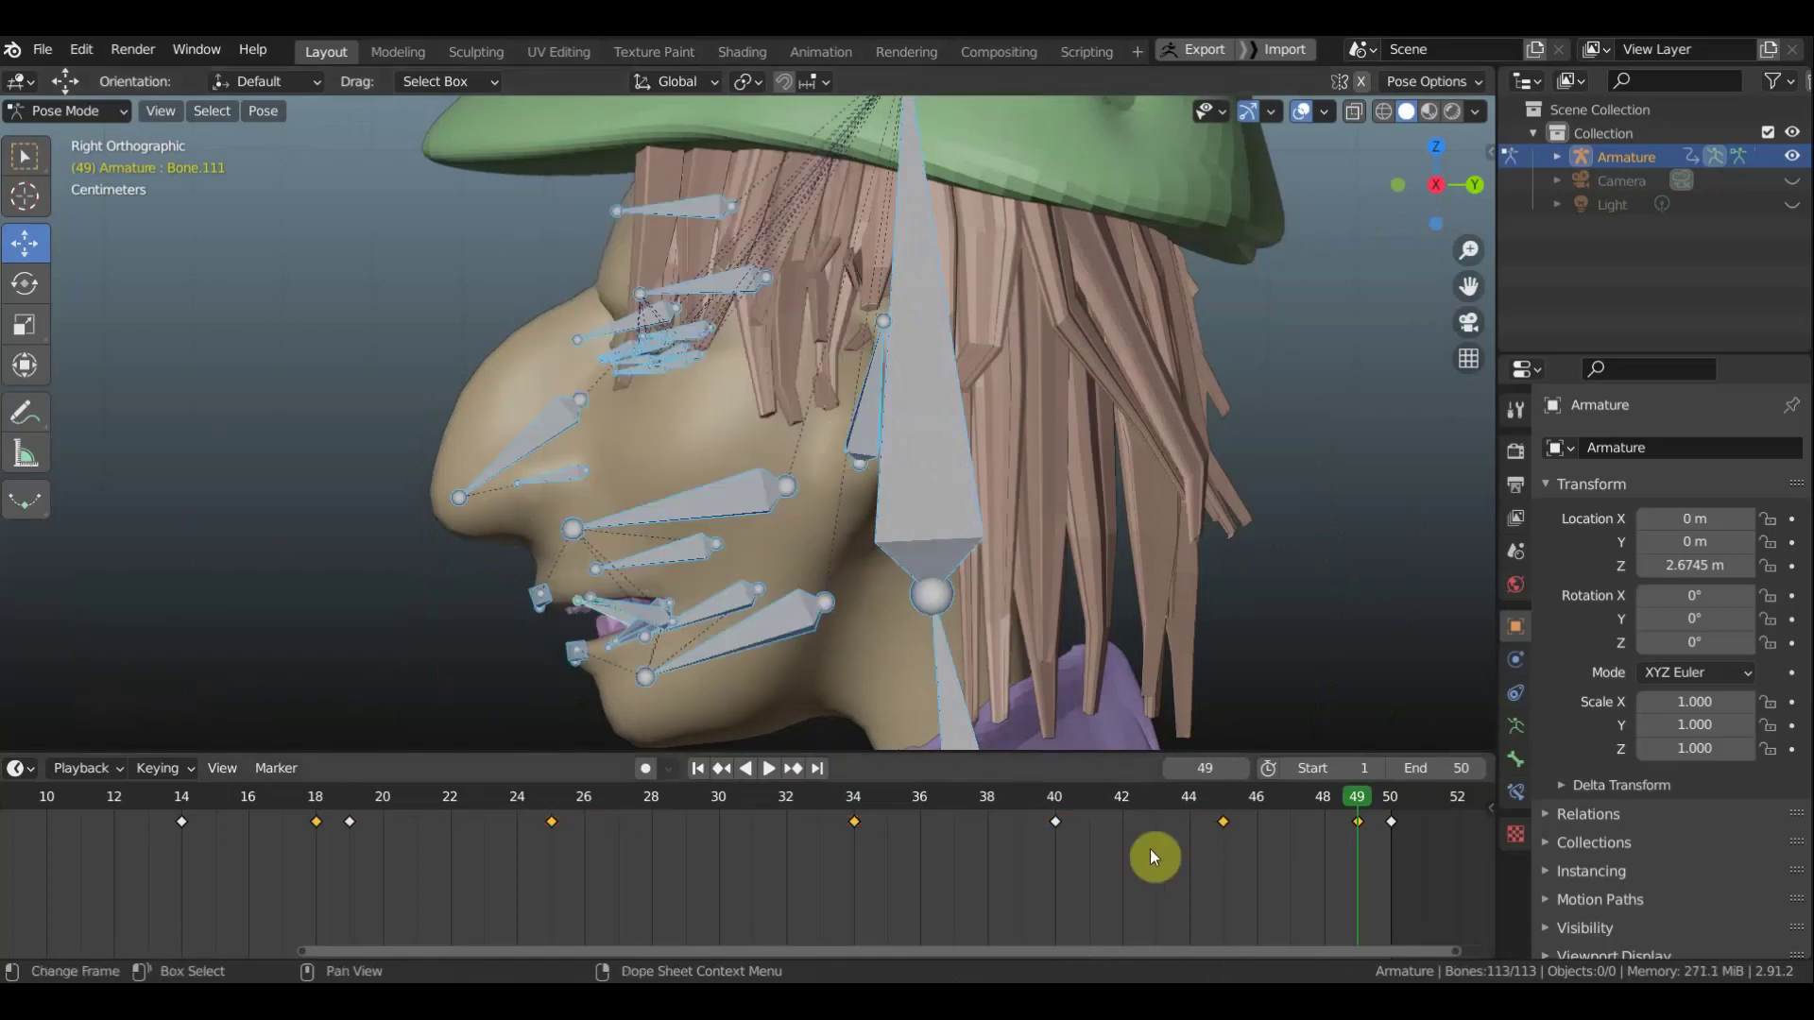
Hide the rig bones, play the animation, and stop on the wide-open mouth at frame 9
left_click(321, 797)
middle_click_drag(737, 492, 1002, 519)
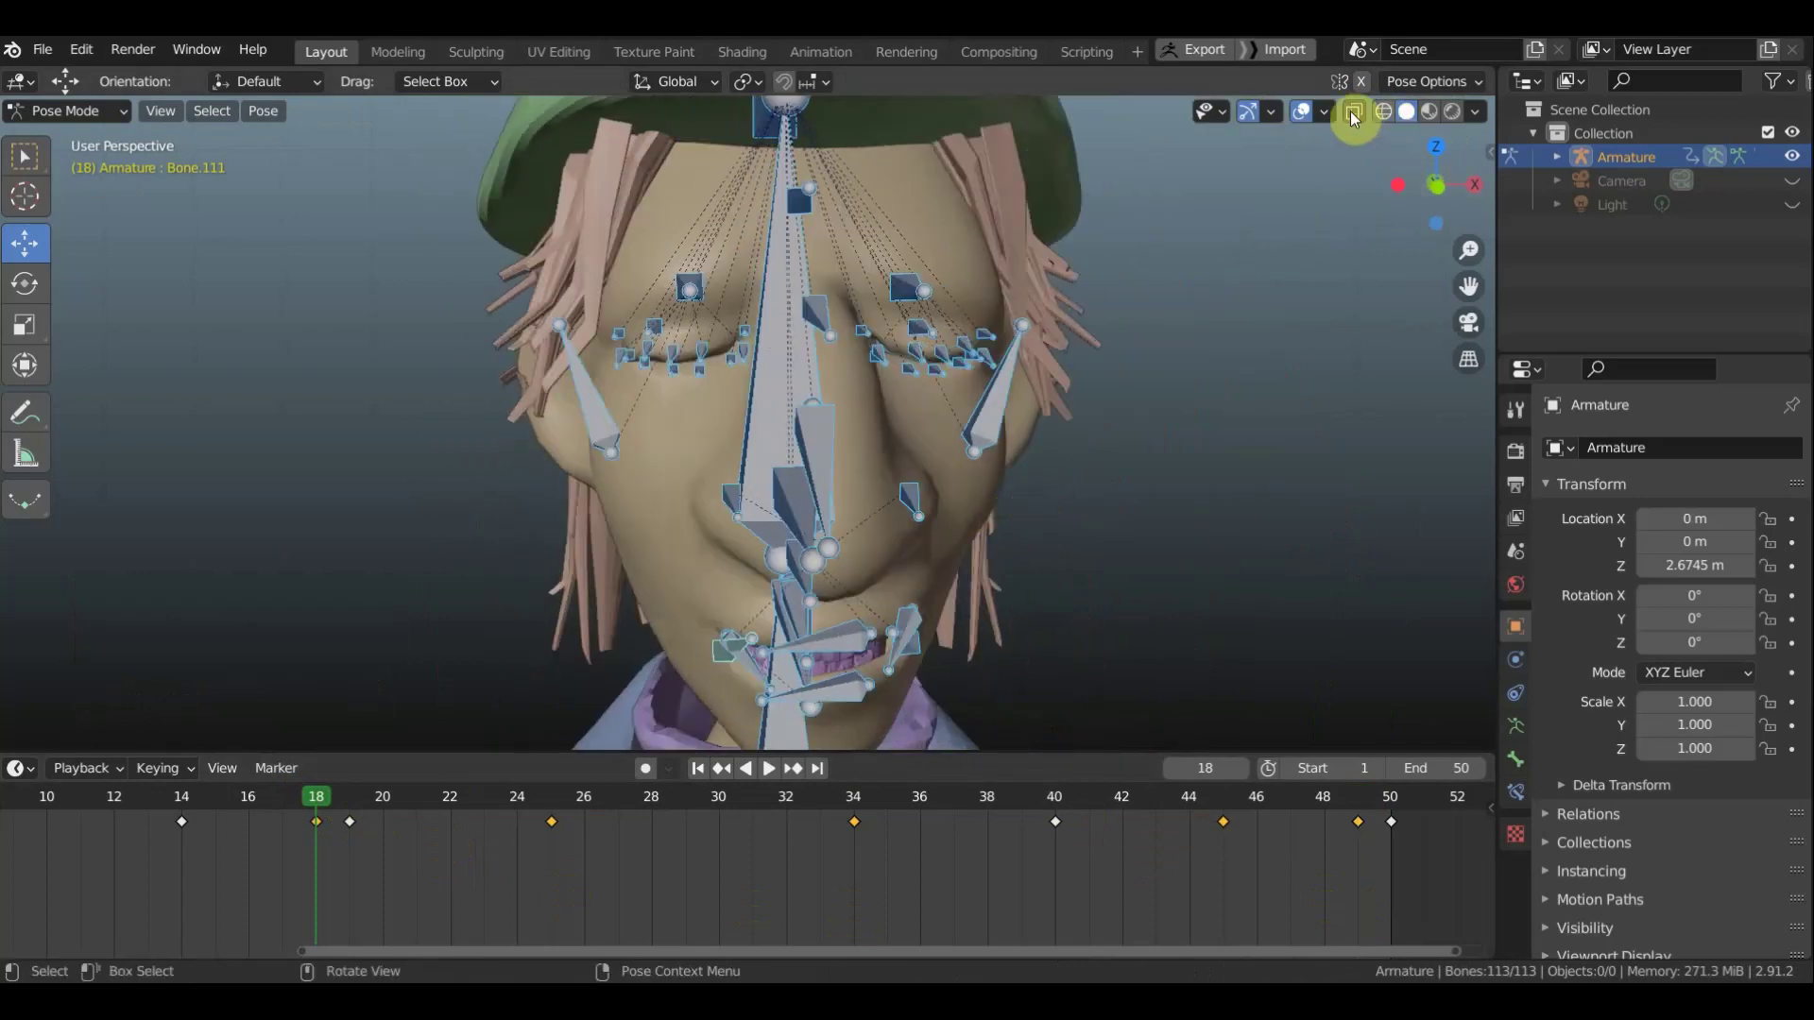
left_click(1302, 111)
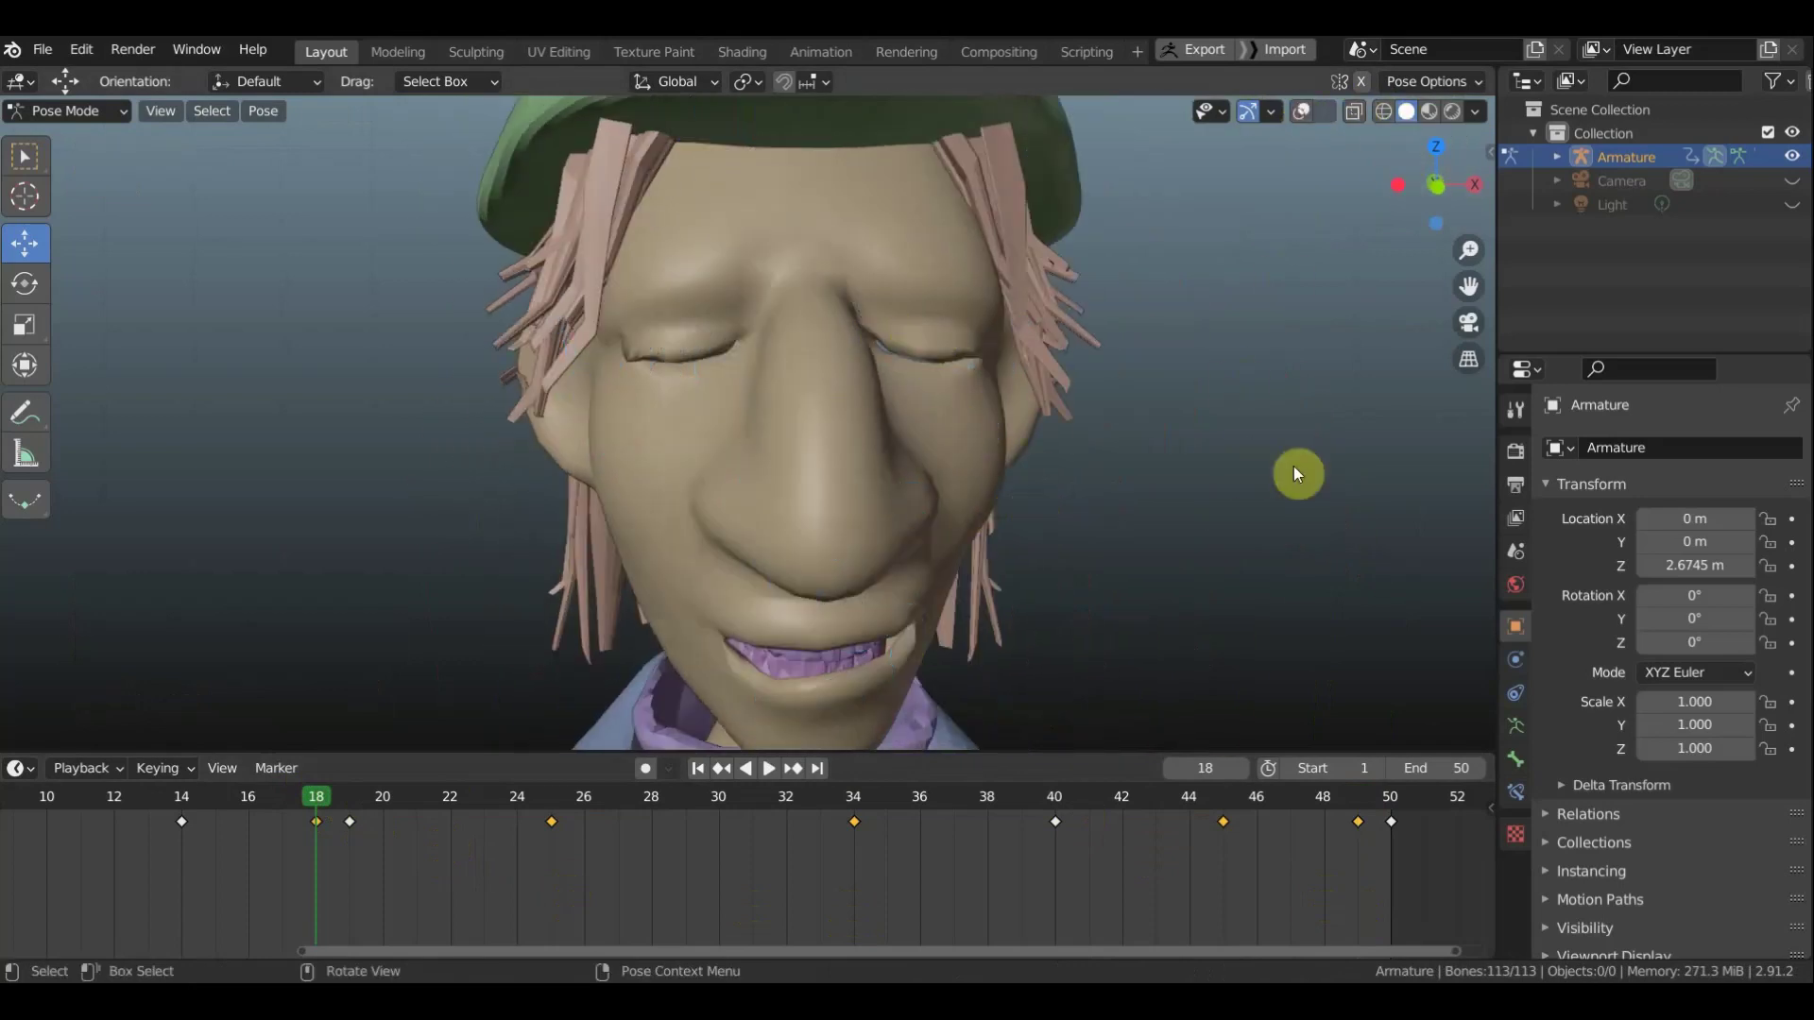
middle_click_drag(1294, 466, 1139, 472)
key("space")
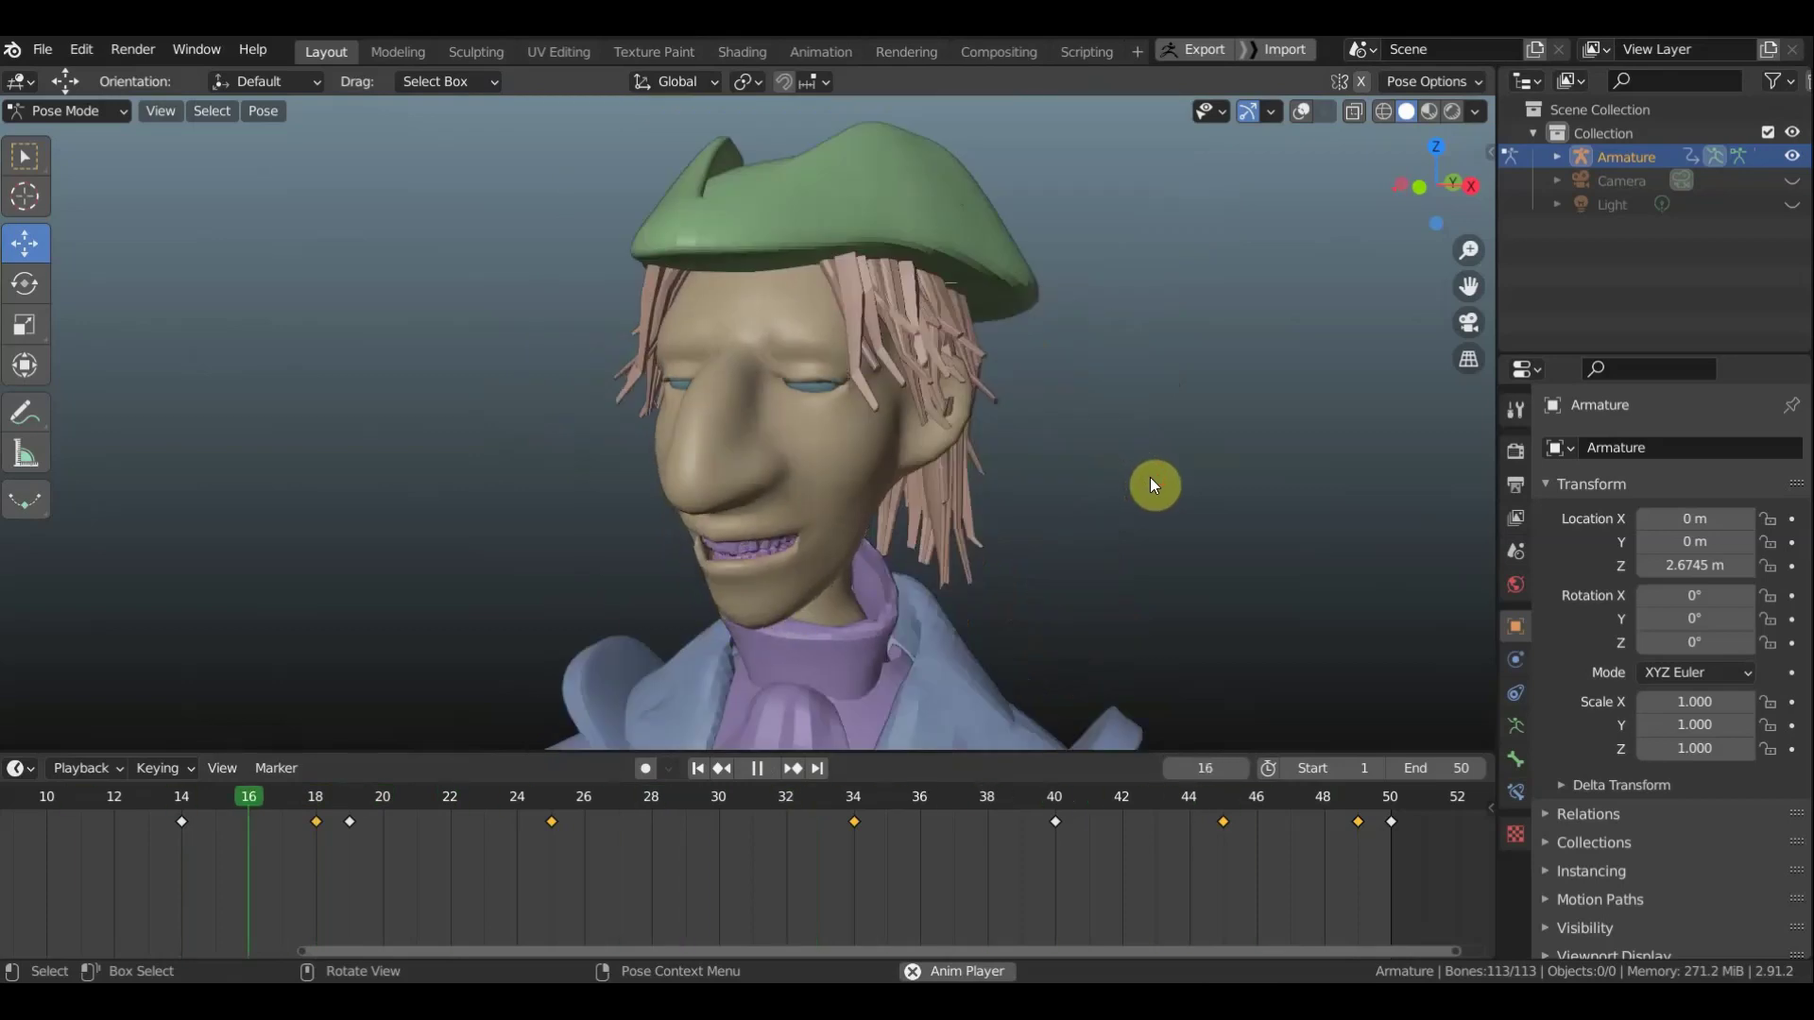
key("space")
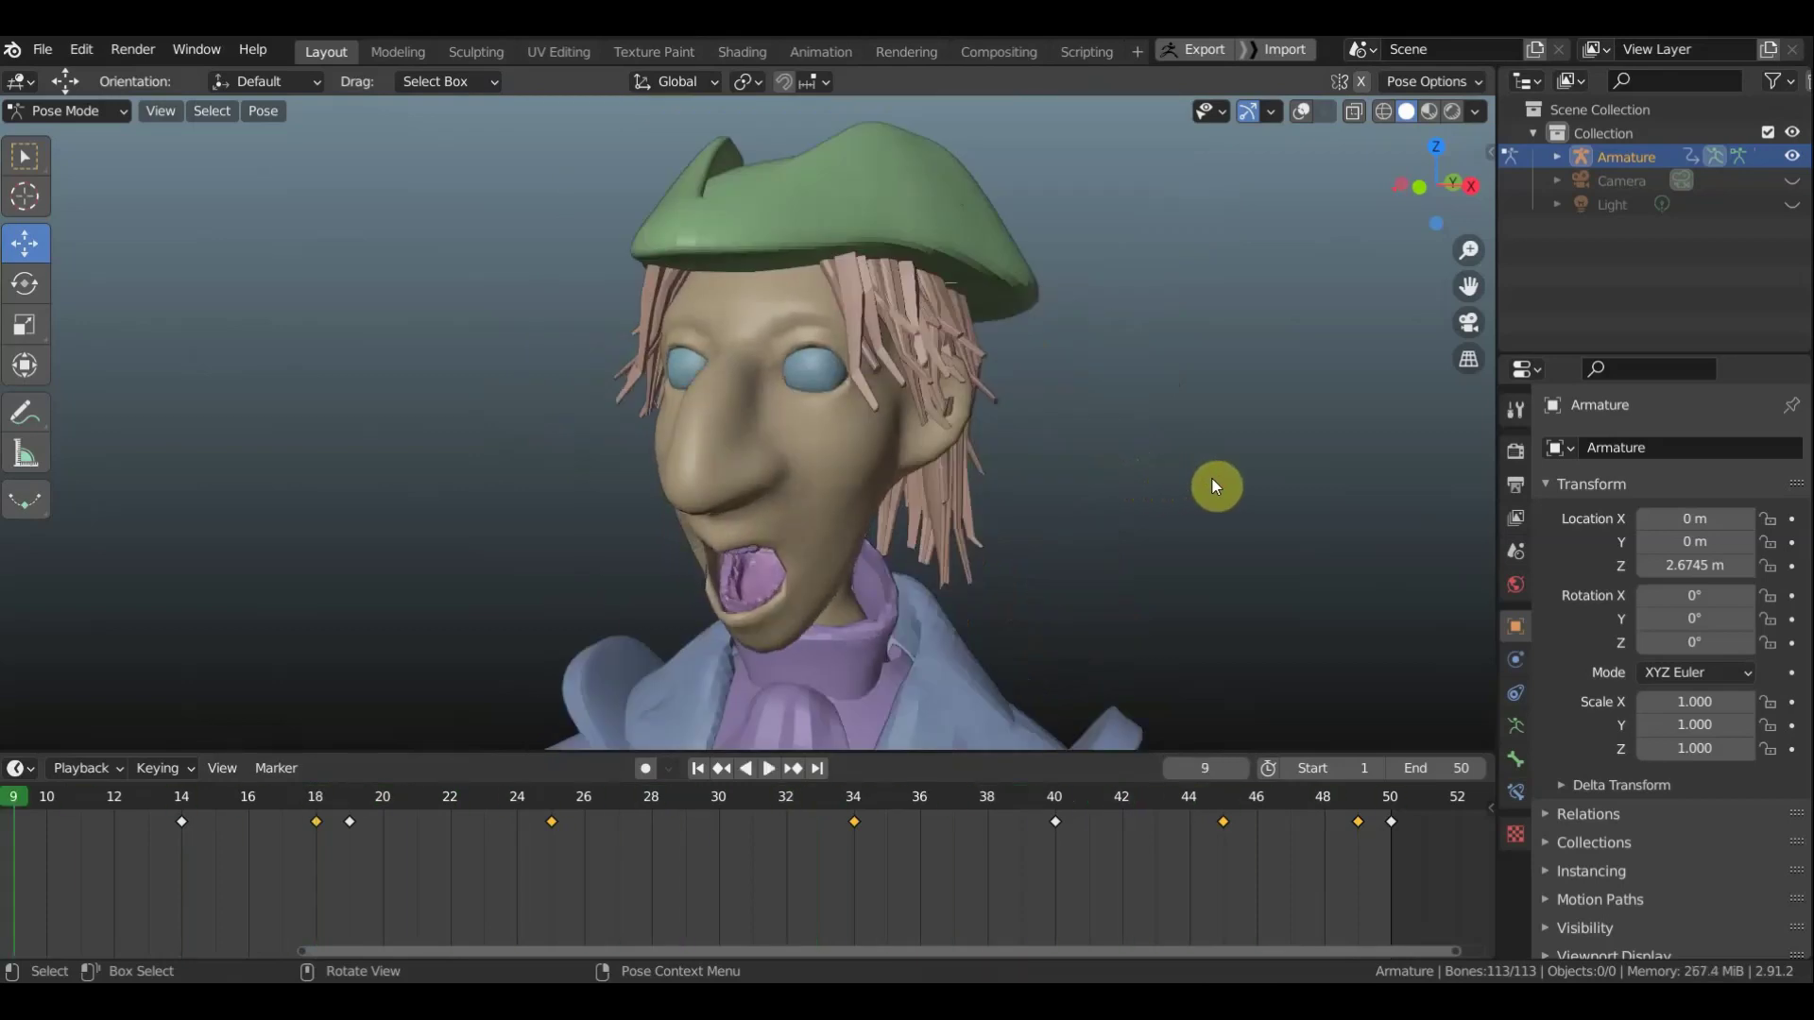
mouse_move(1215, 486)
middle_mouse_down()
mouse_move(1211, 519)
mouse_move(1313, 518)
mouse_move(1241, 507)
mouse_move(1176, 542)
middle_mouse_up()
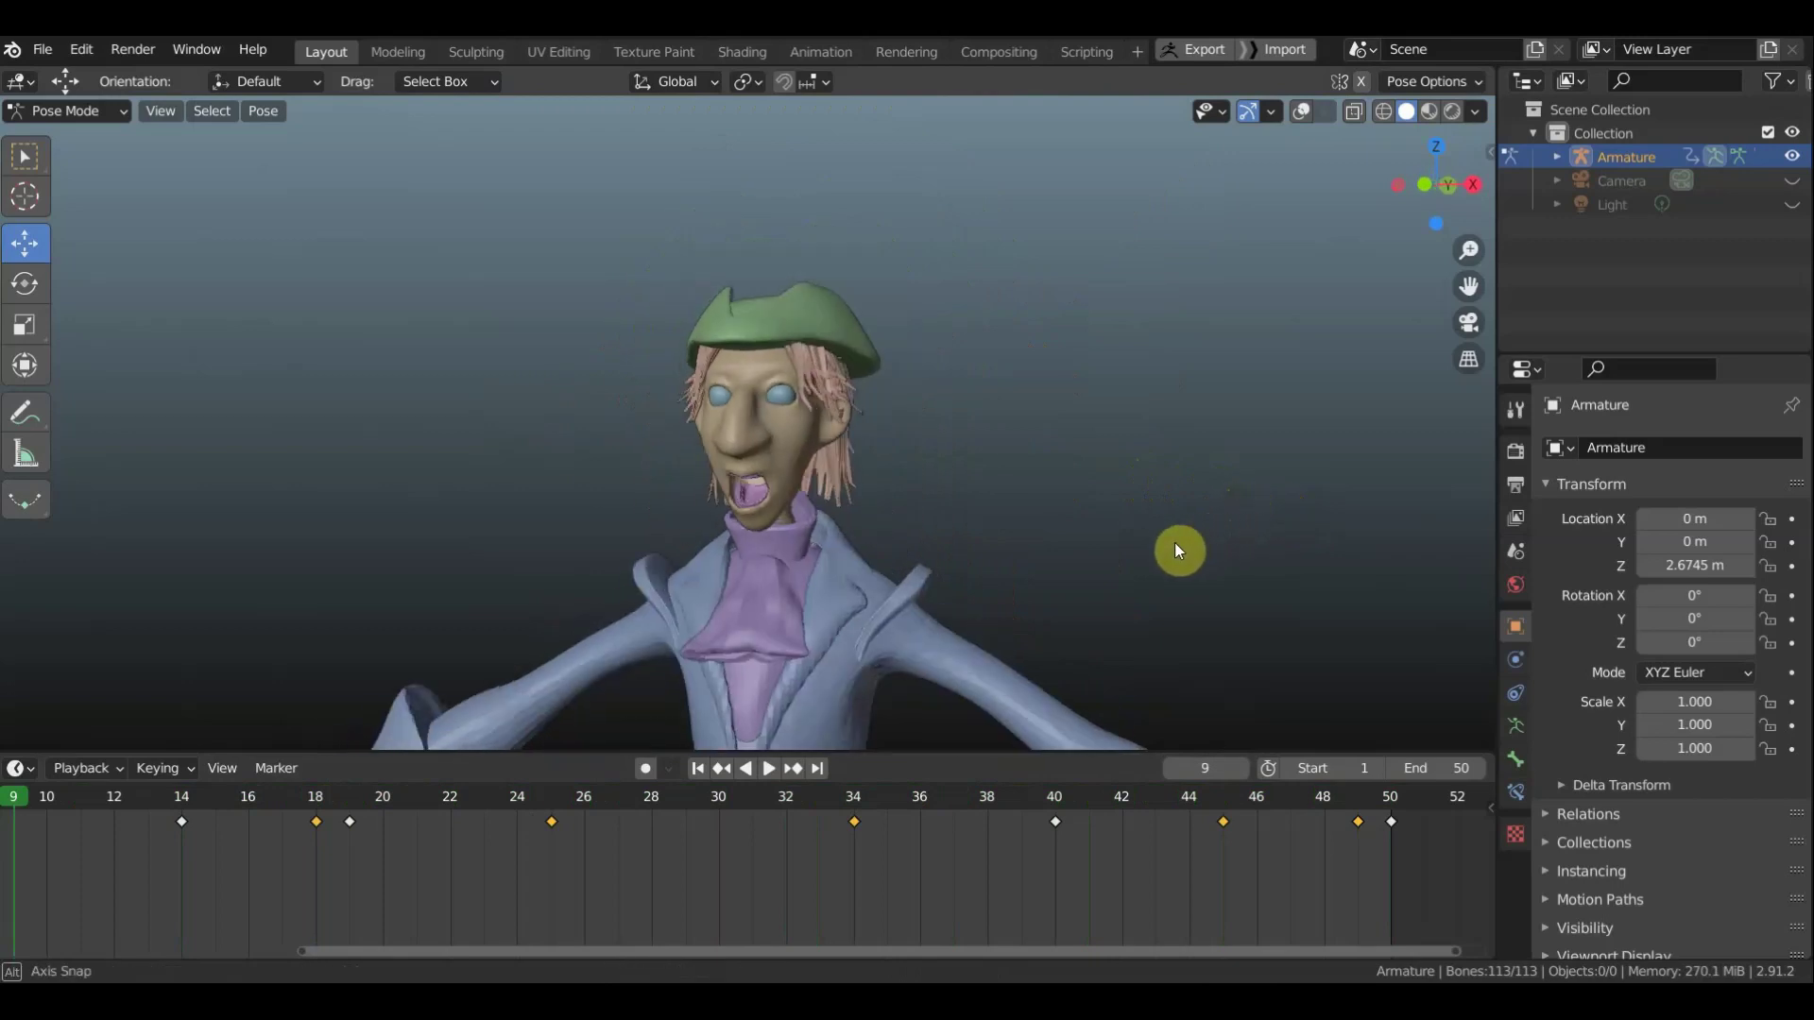
scroll(1145, 517, "up", 1)
scroll(1137, 517, "up", 1)
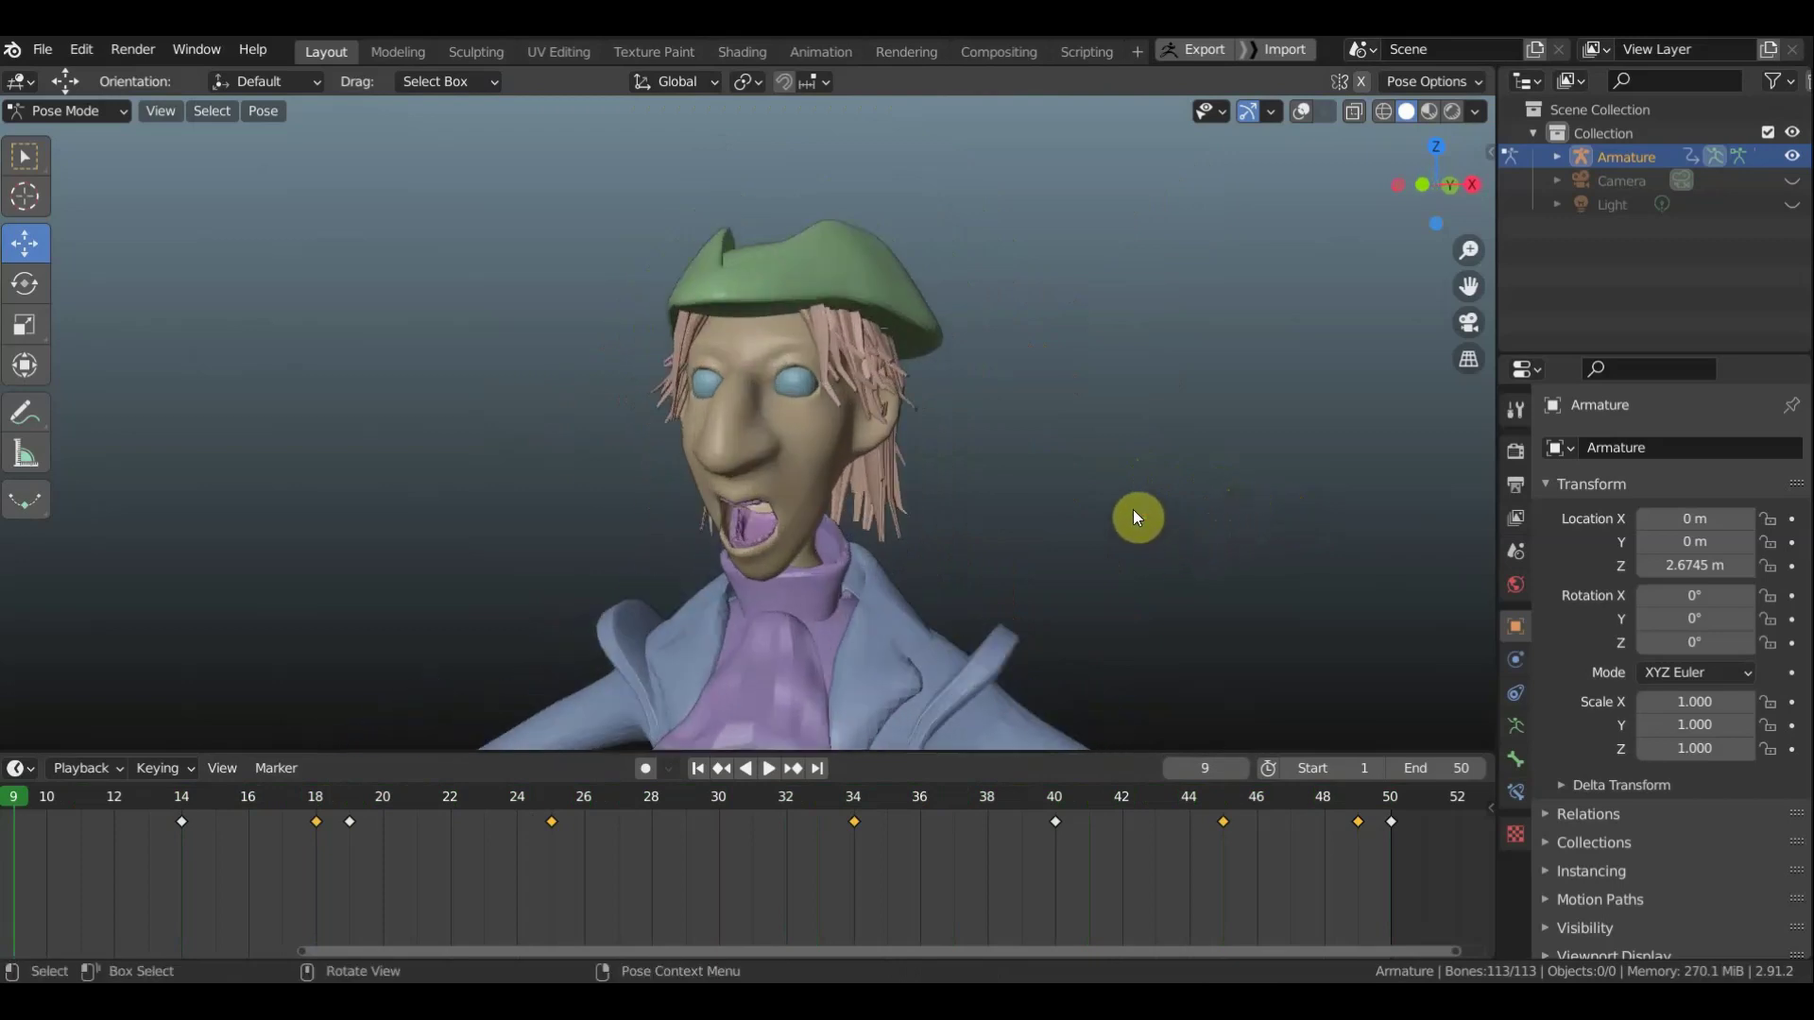
scroll(1137, 516, "down", 1)
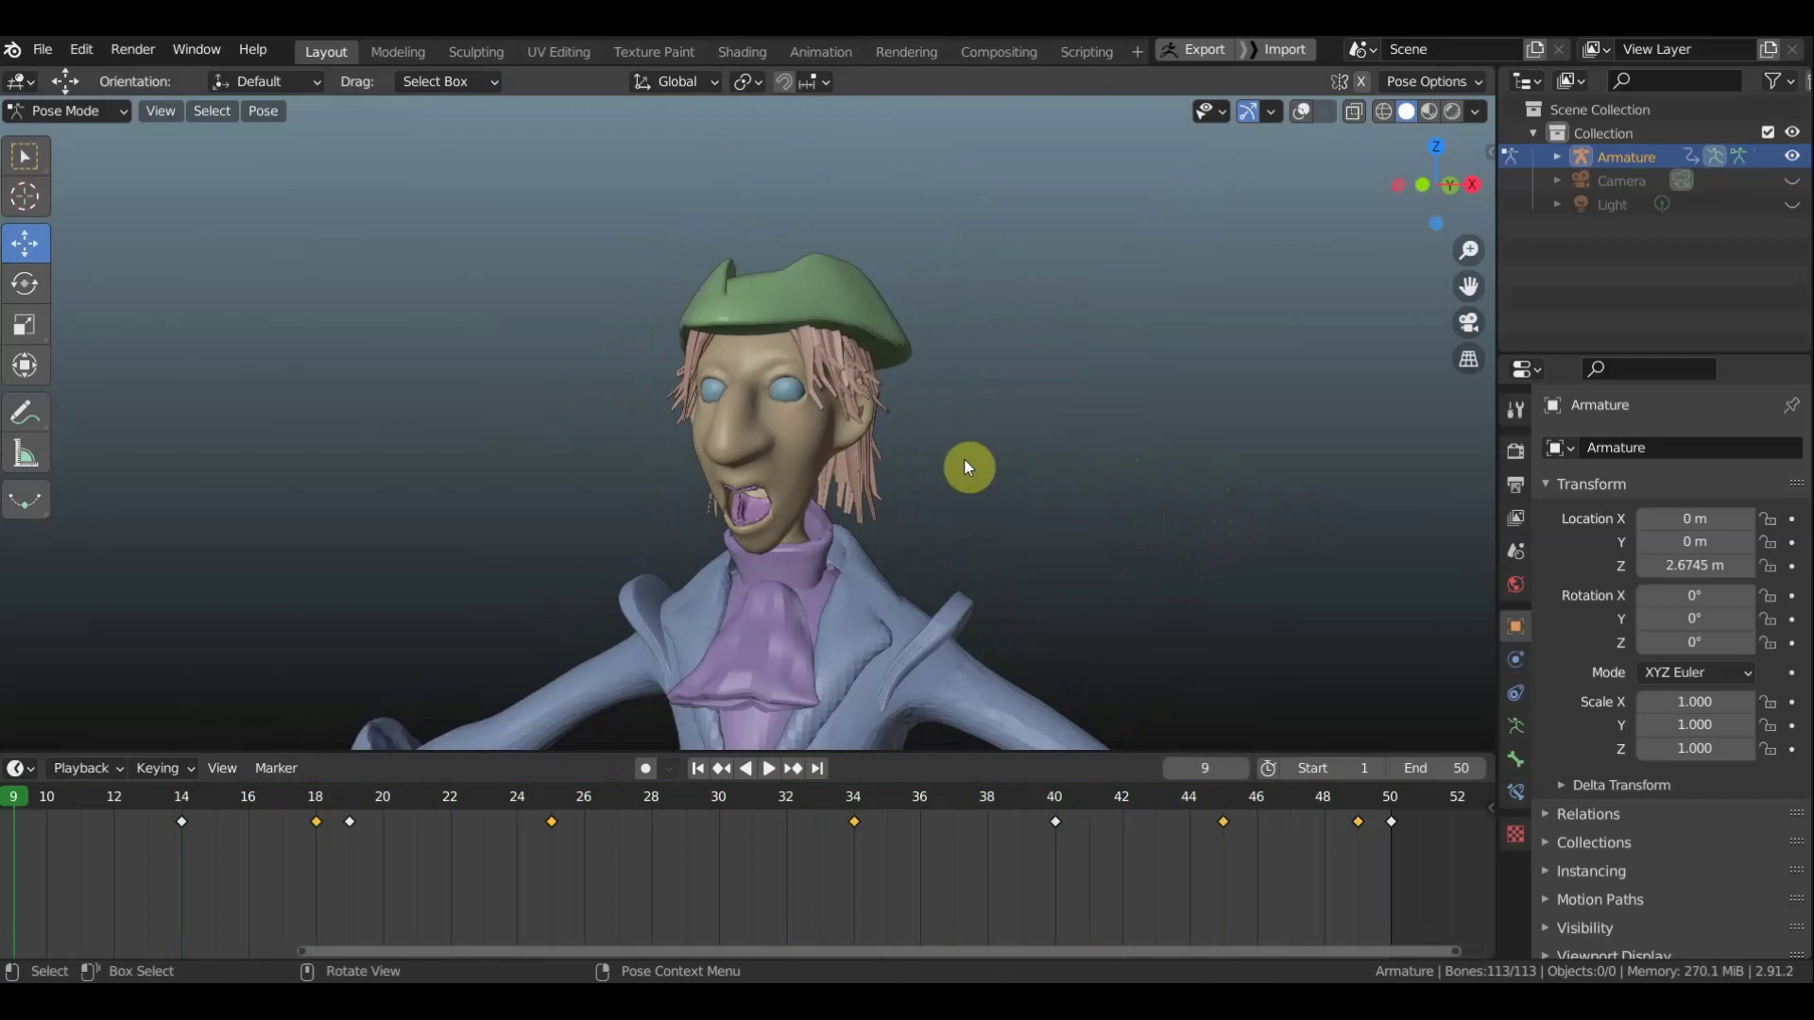
With bones shown, raise both mirrored ear bones slightly at frame 18
left_click(1296, 111)
scroll(872, 576, "up", 3)
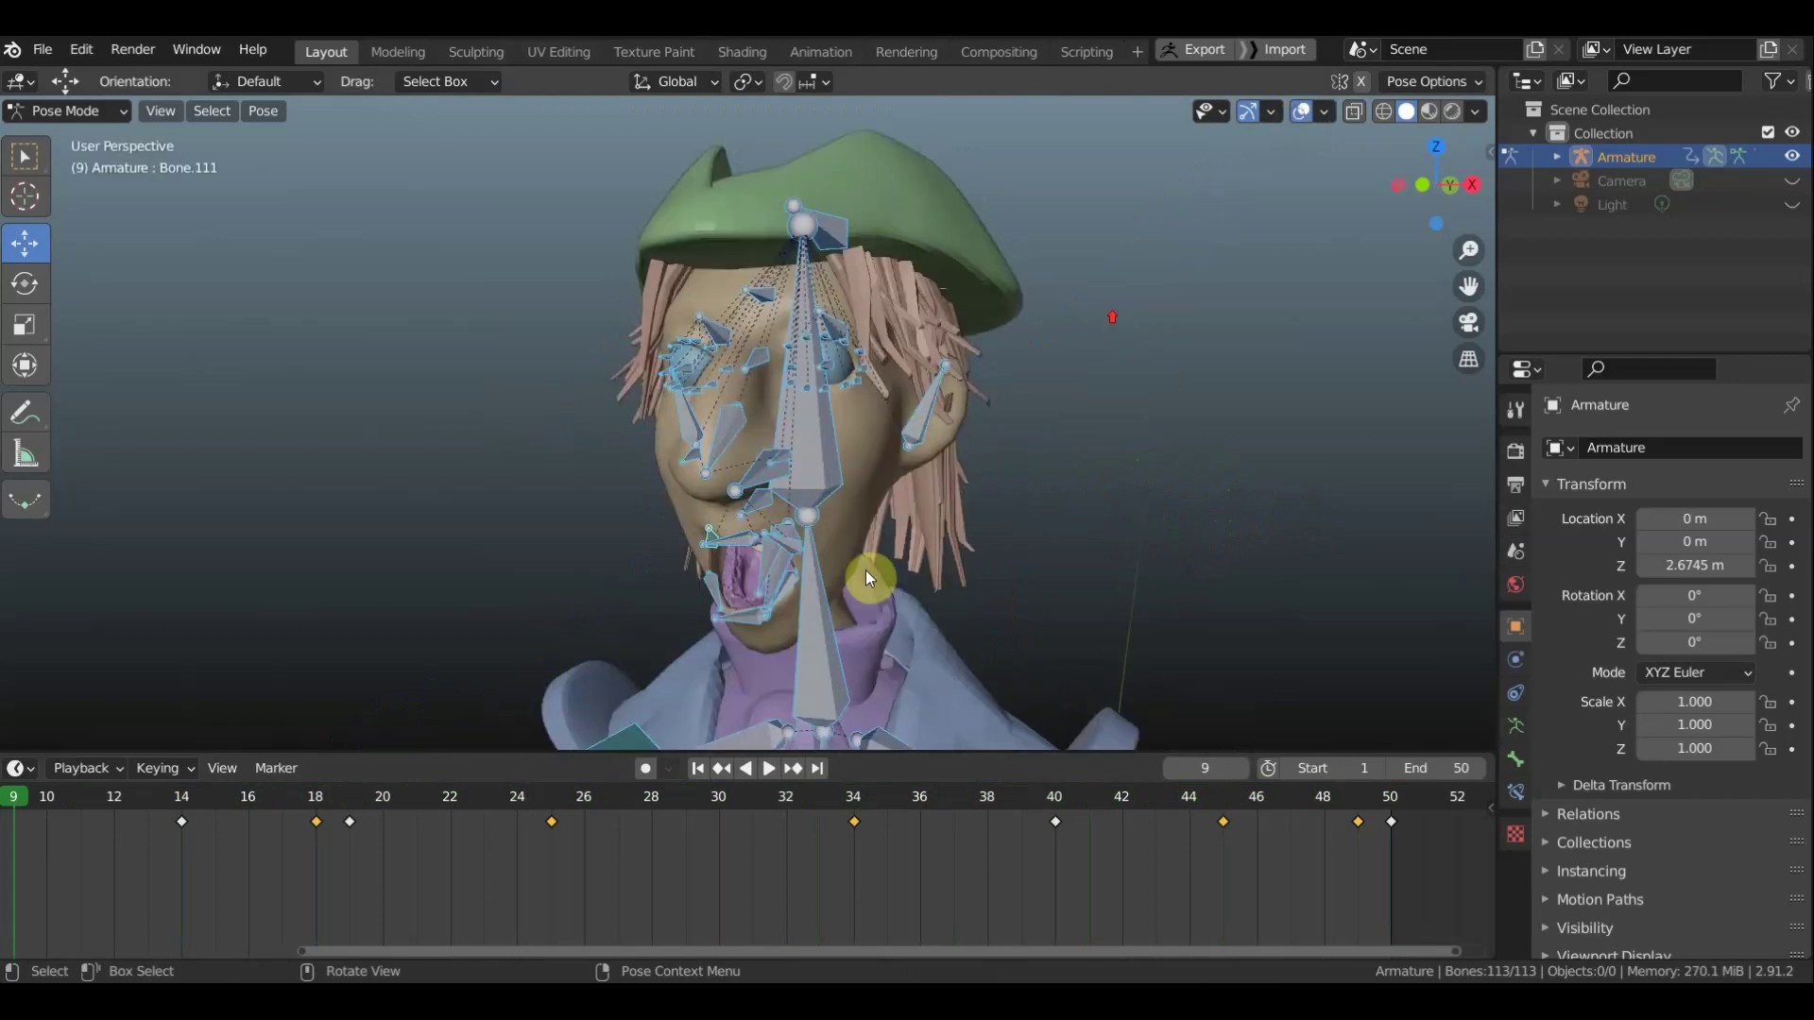
scroll(555, 831, "down", 1)
left_click(381, 818, "shift")
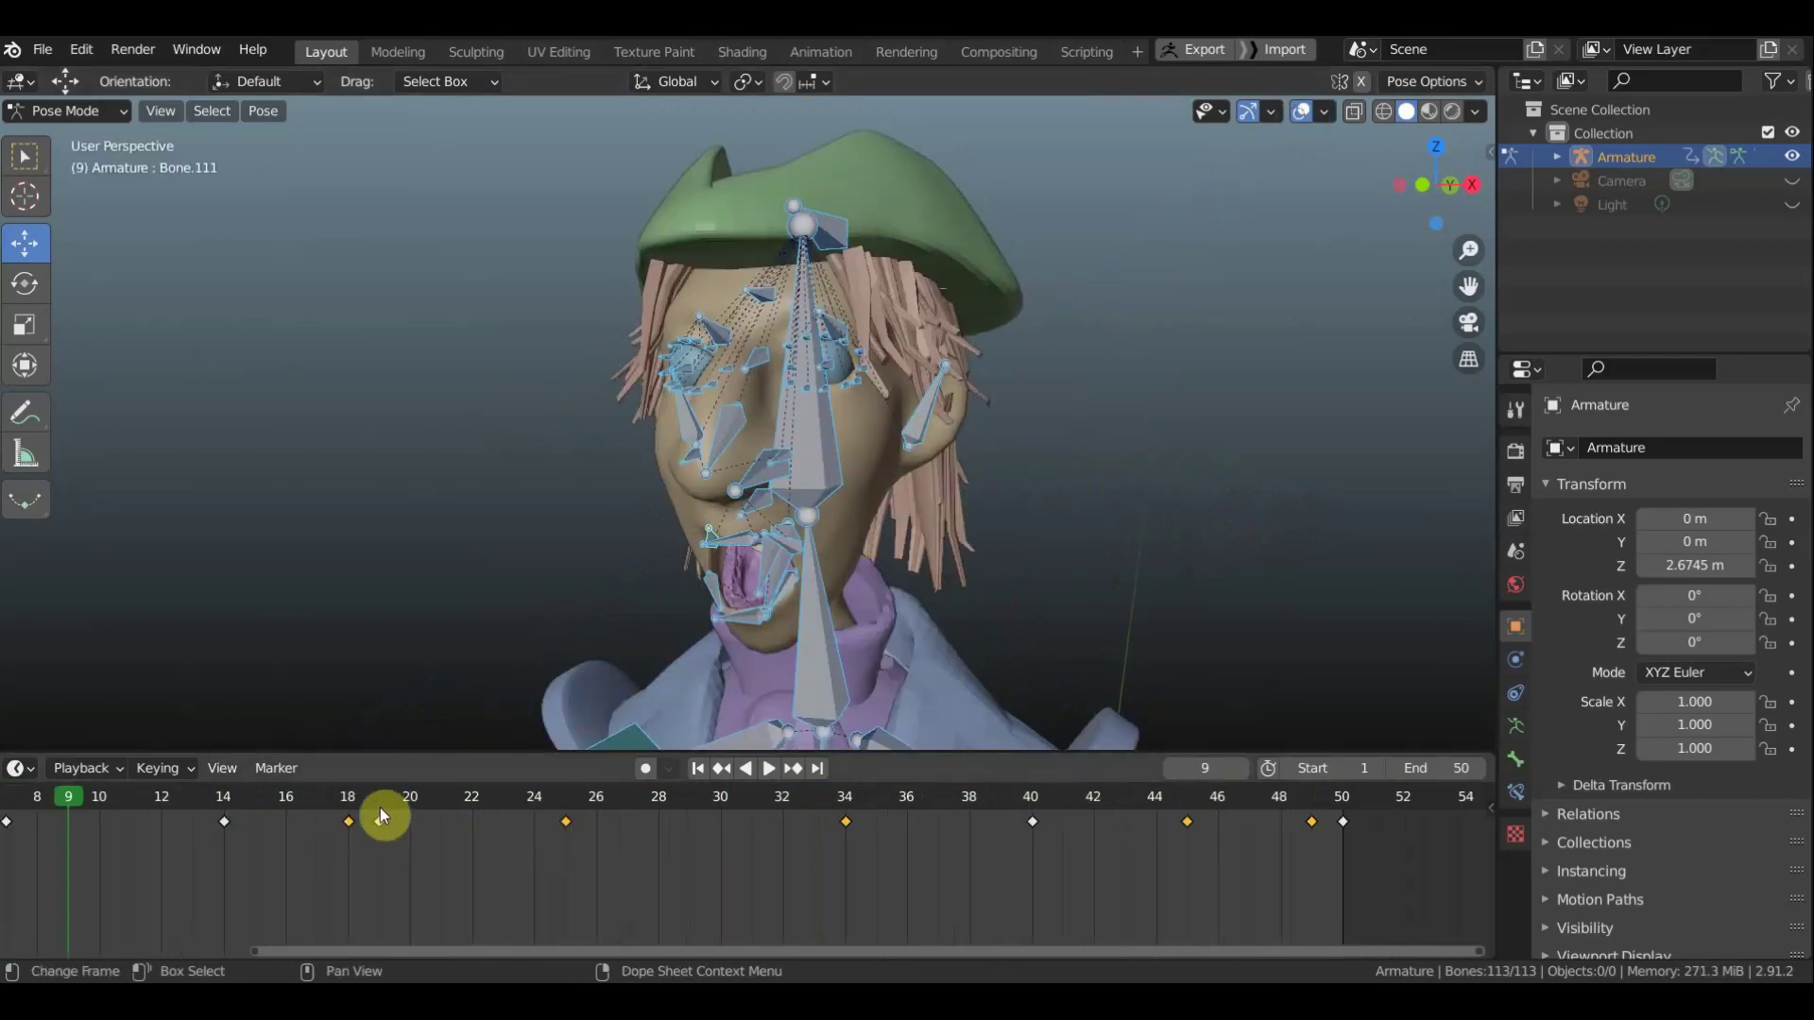
left_click(350, 797)
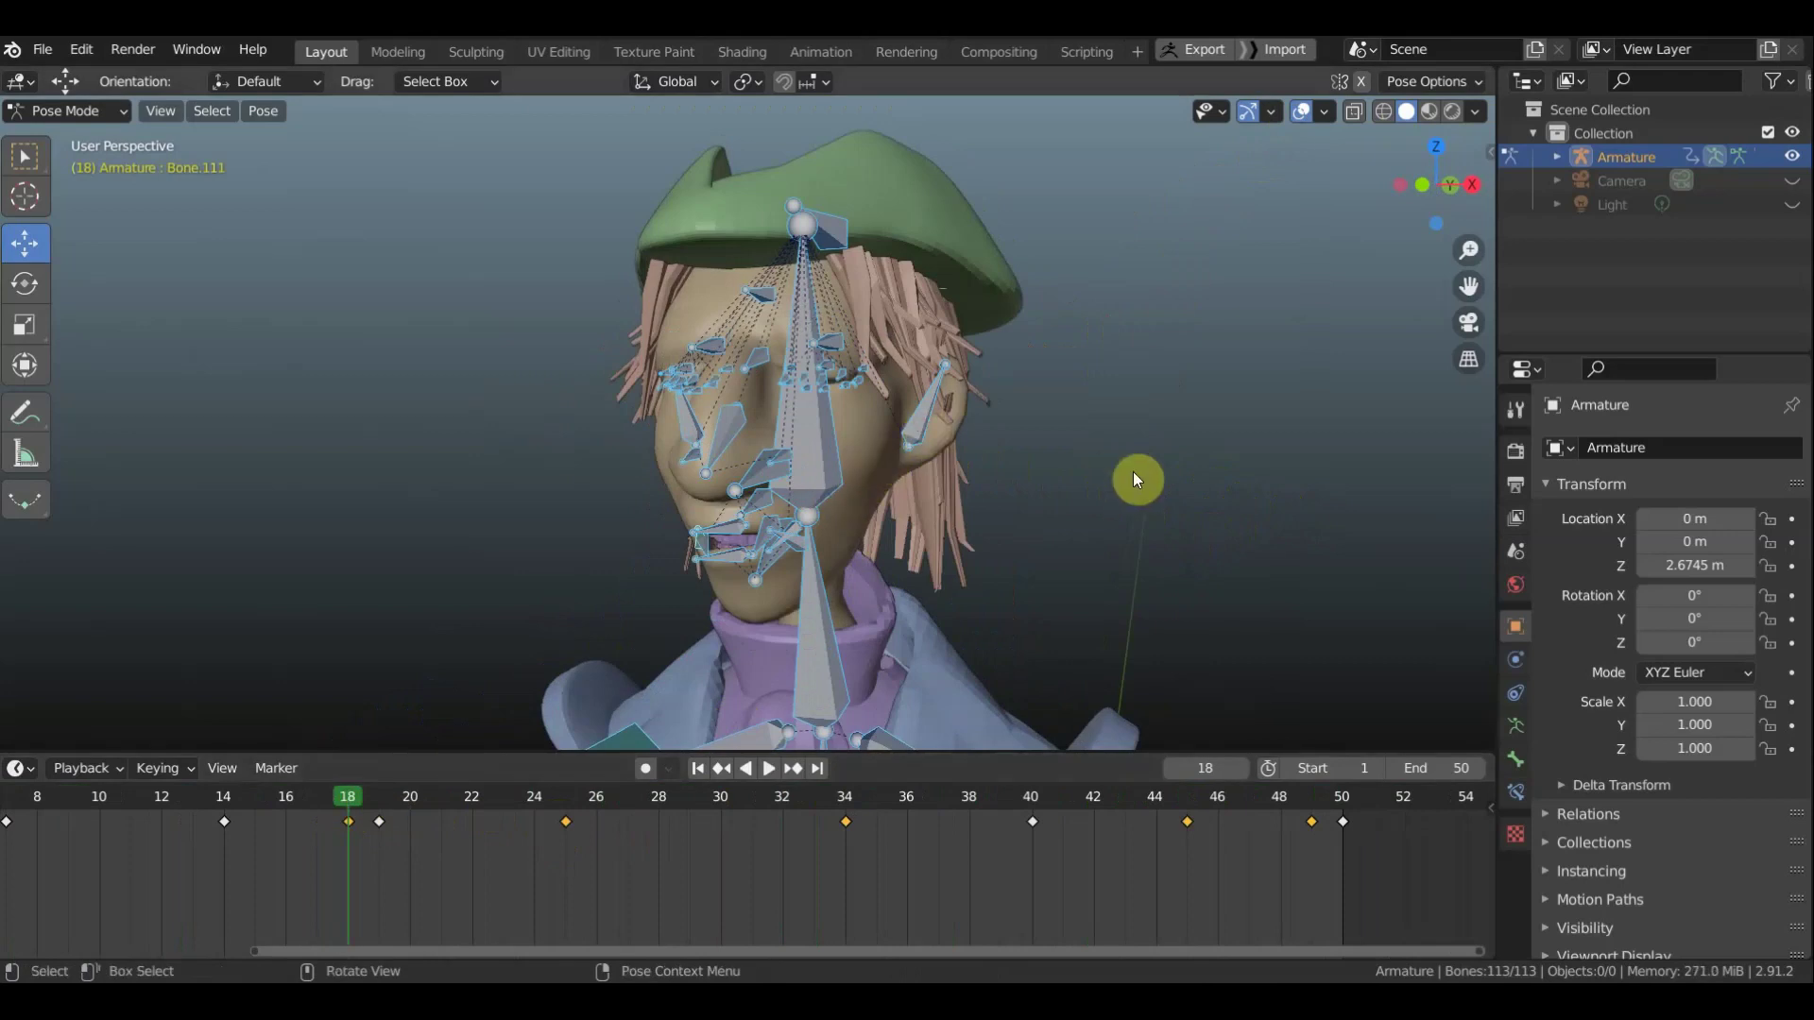
left_click(1137, 480)
middle_click_drag(1137, 480, 1175, 478)
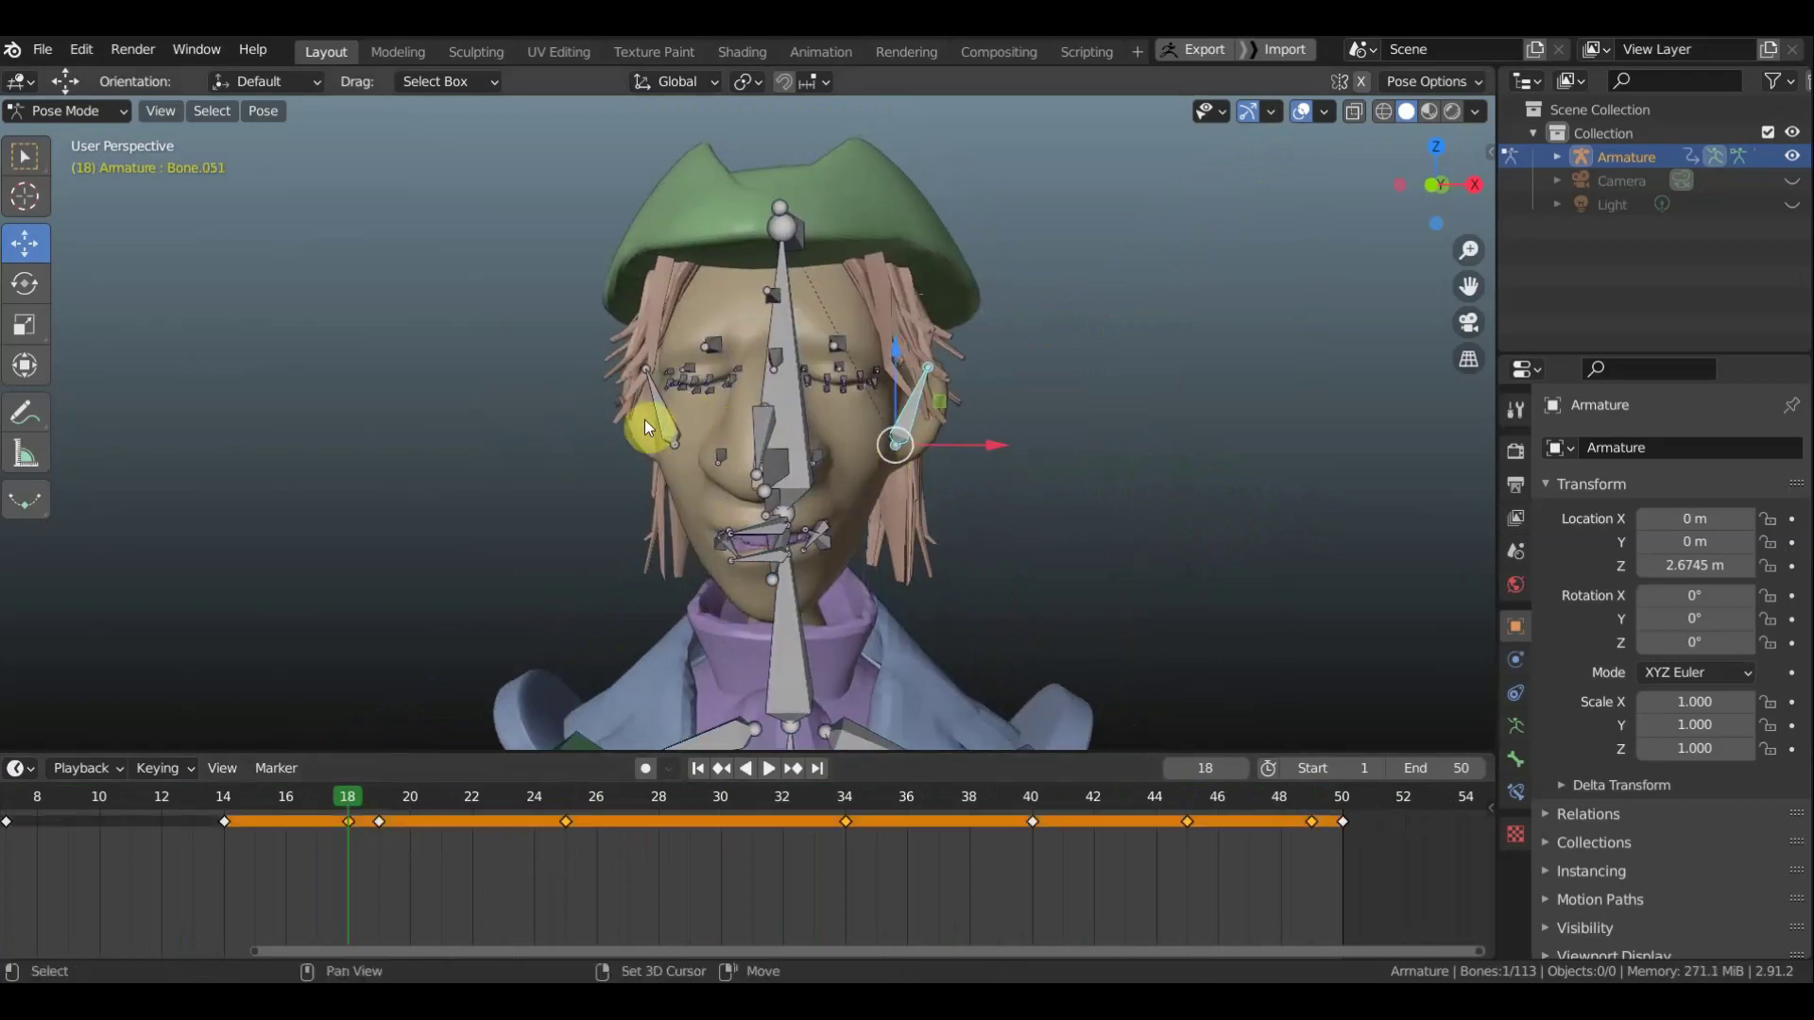
key("ctrl+shift+m")
key("KP_1")
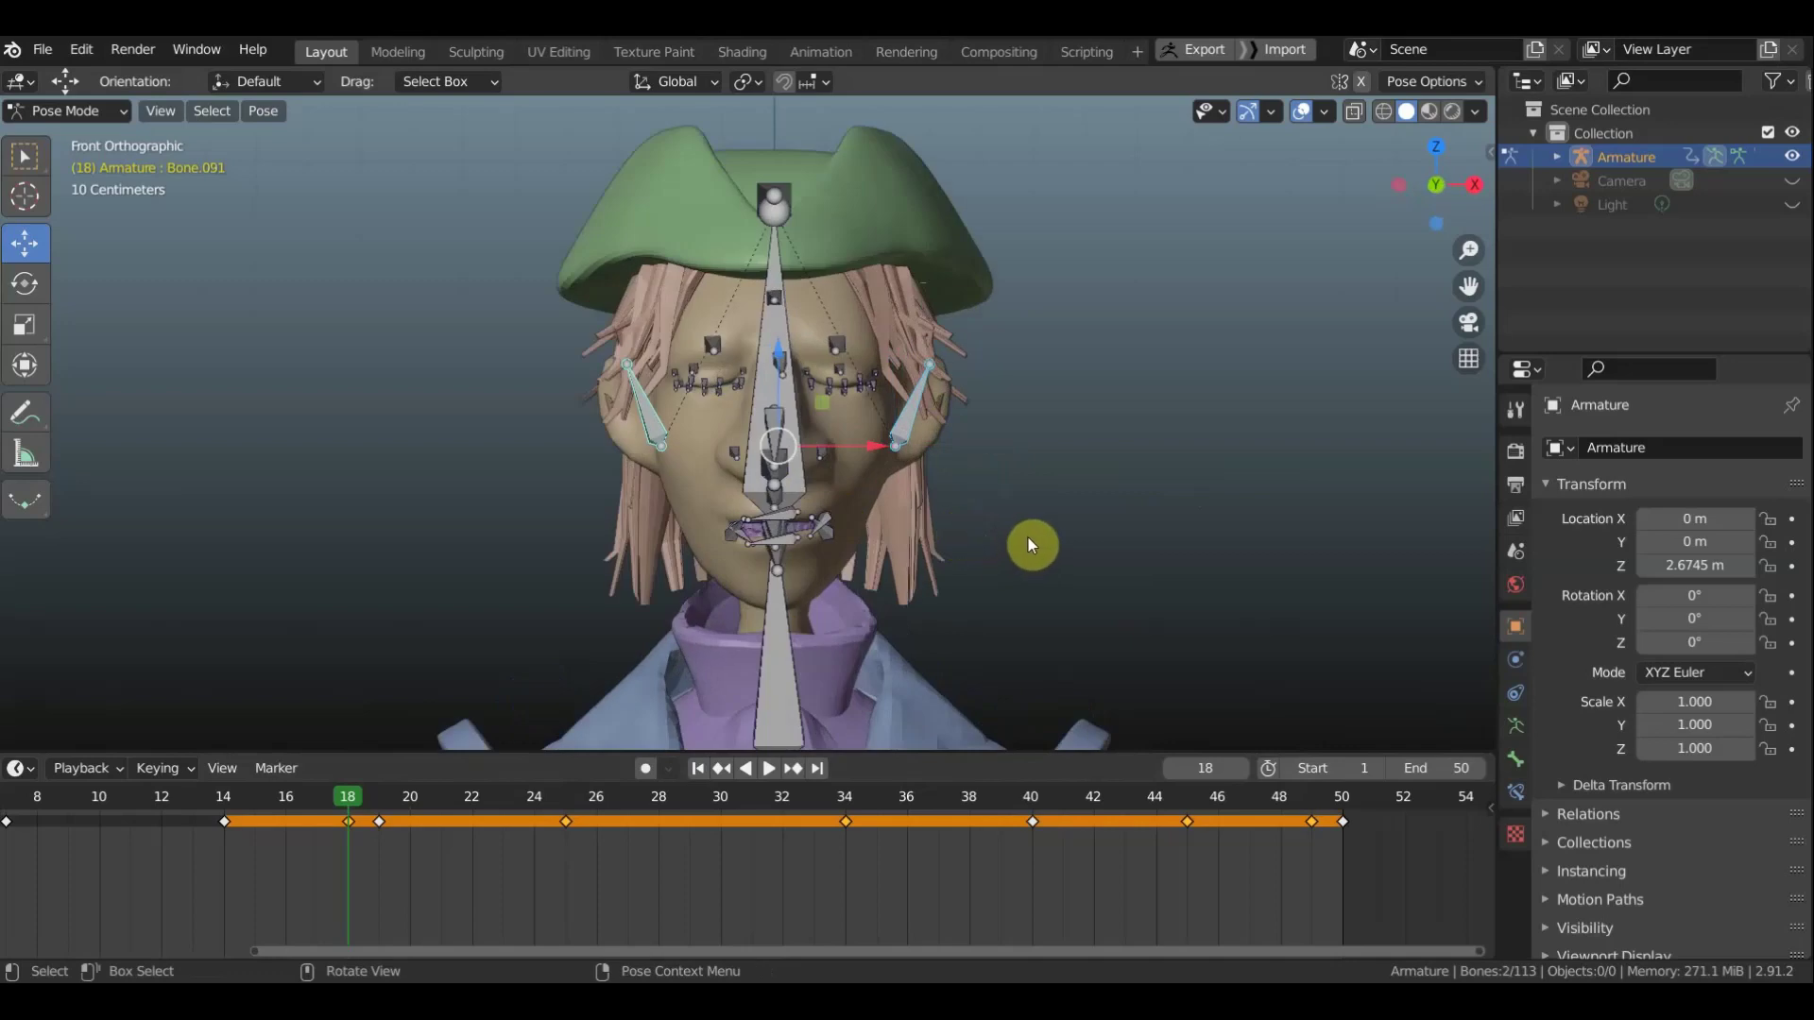
key("g")
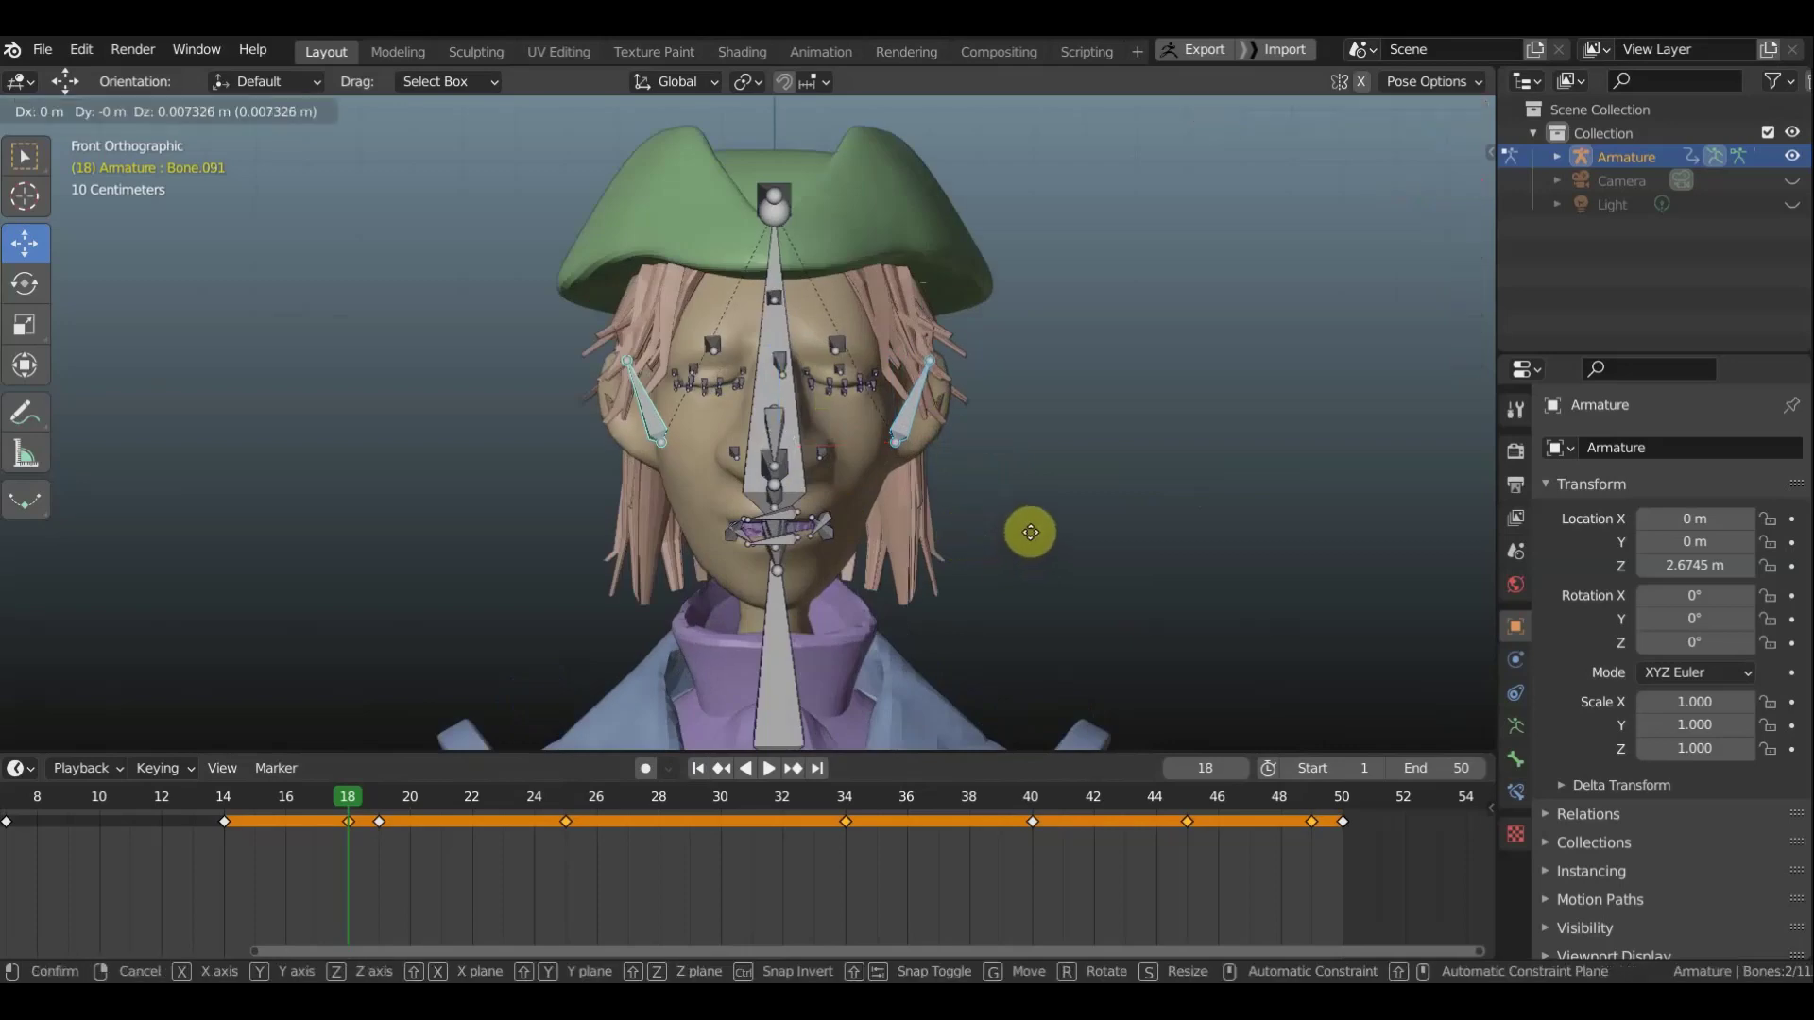
left_click(1030, 533)
Key location and rotation for all bones at frame 18 and preview the playback
key("a")
key("i")
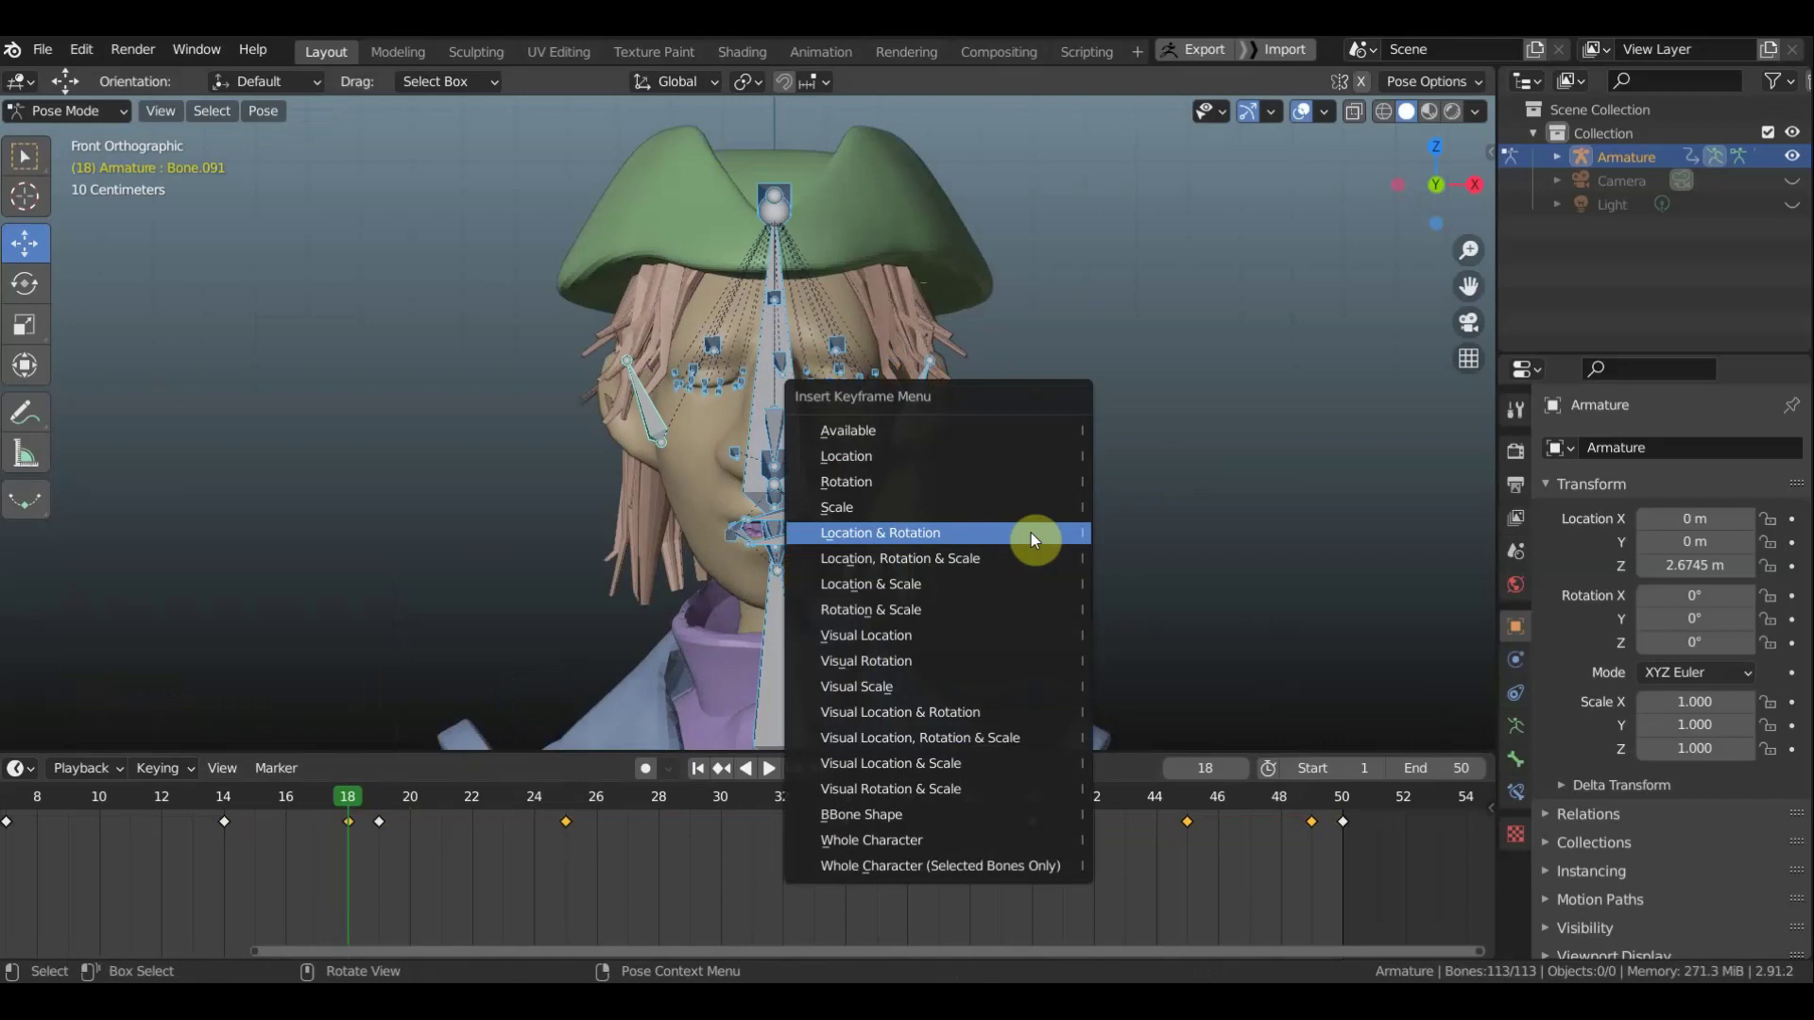
left_click(1032, 535)
key("space")
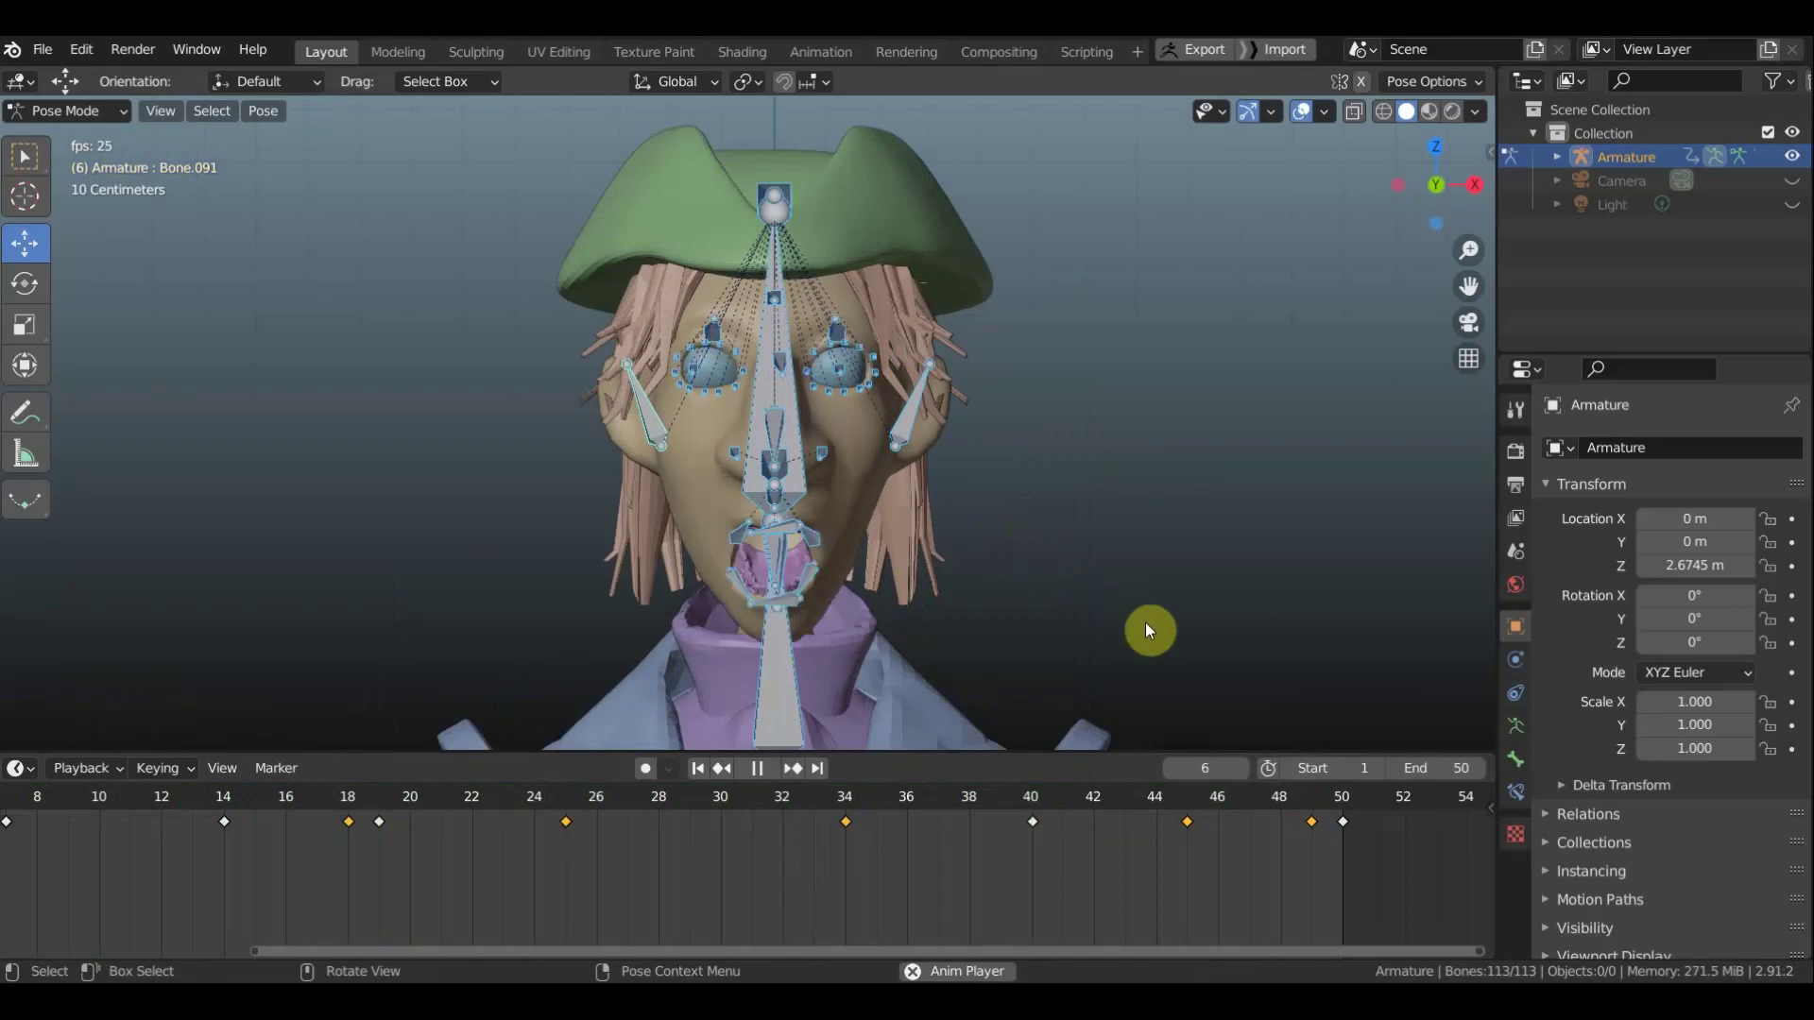
key("space")
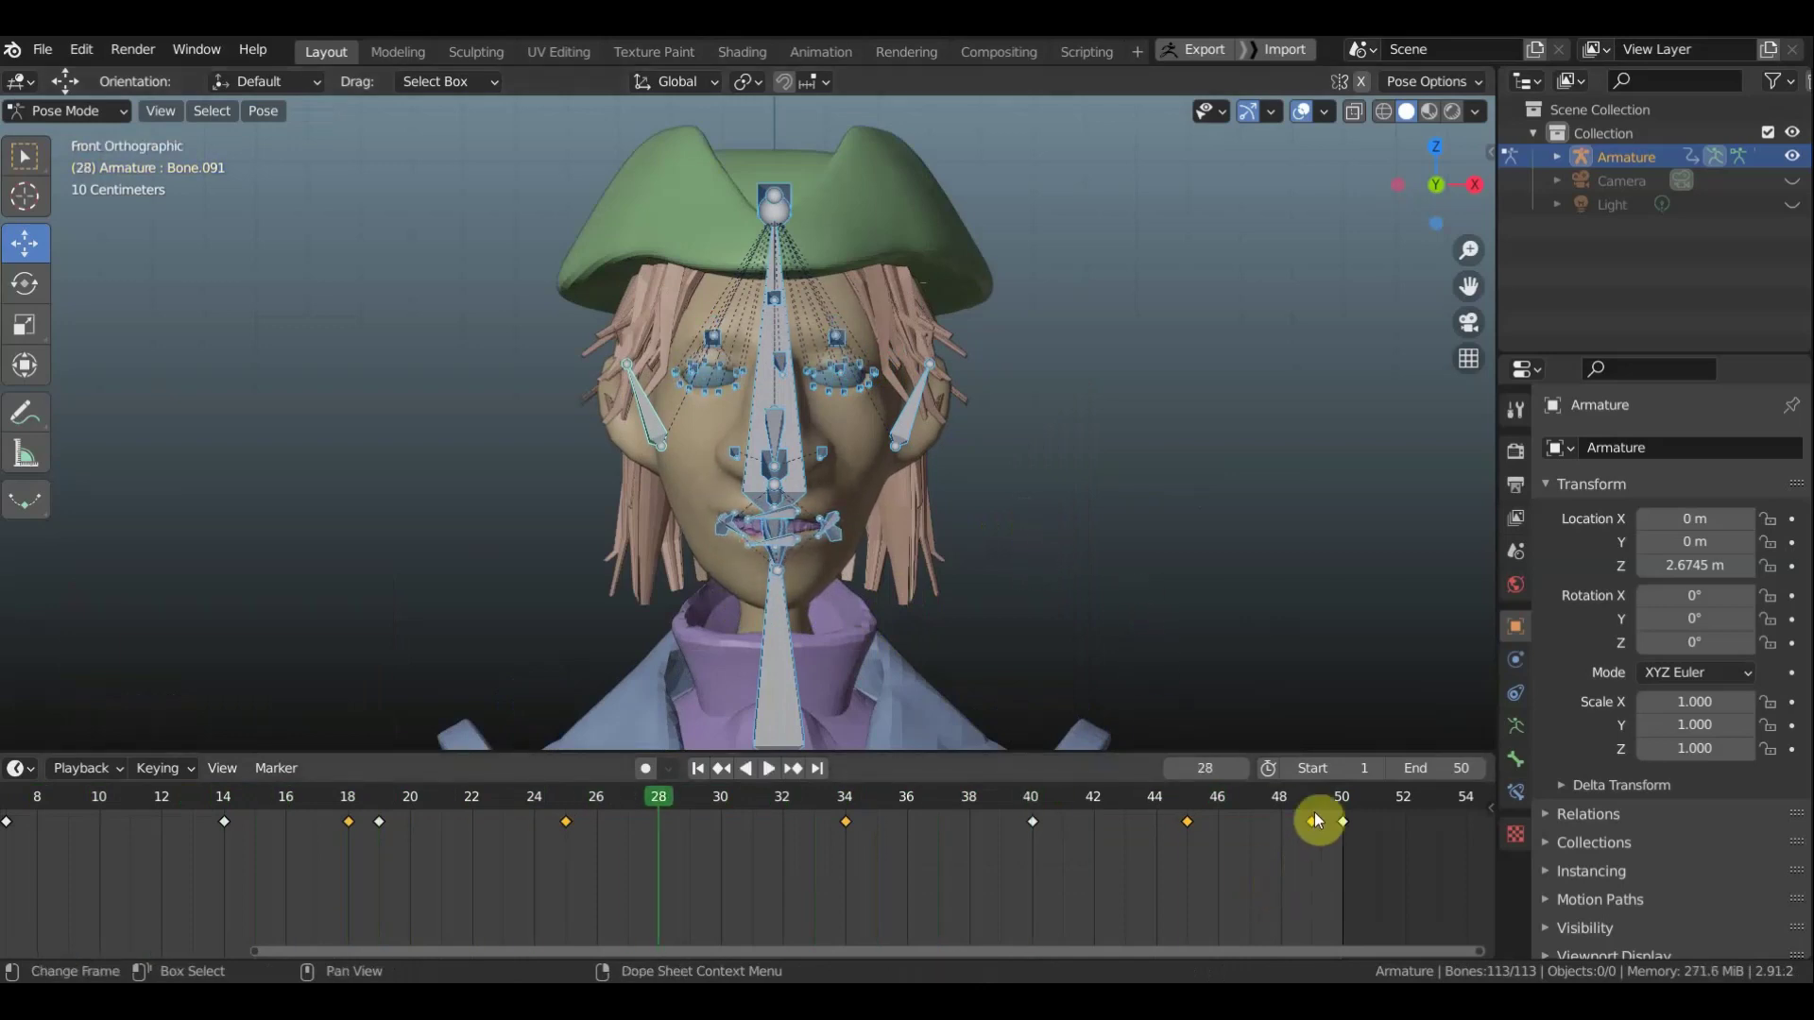
At frame 49, shift both mirrored ear bones slightly
left_click(1313, 805)
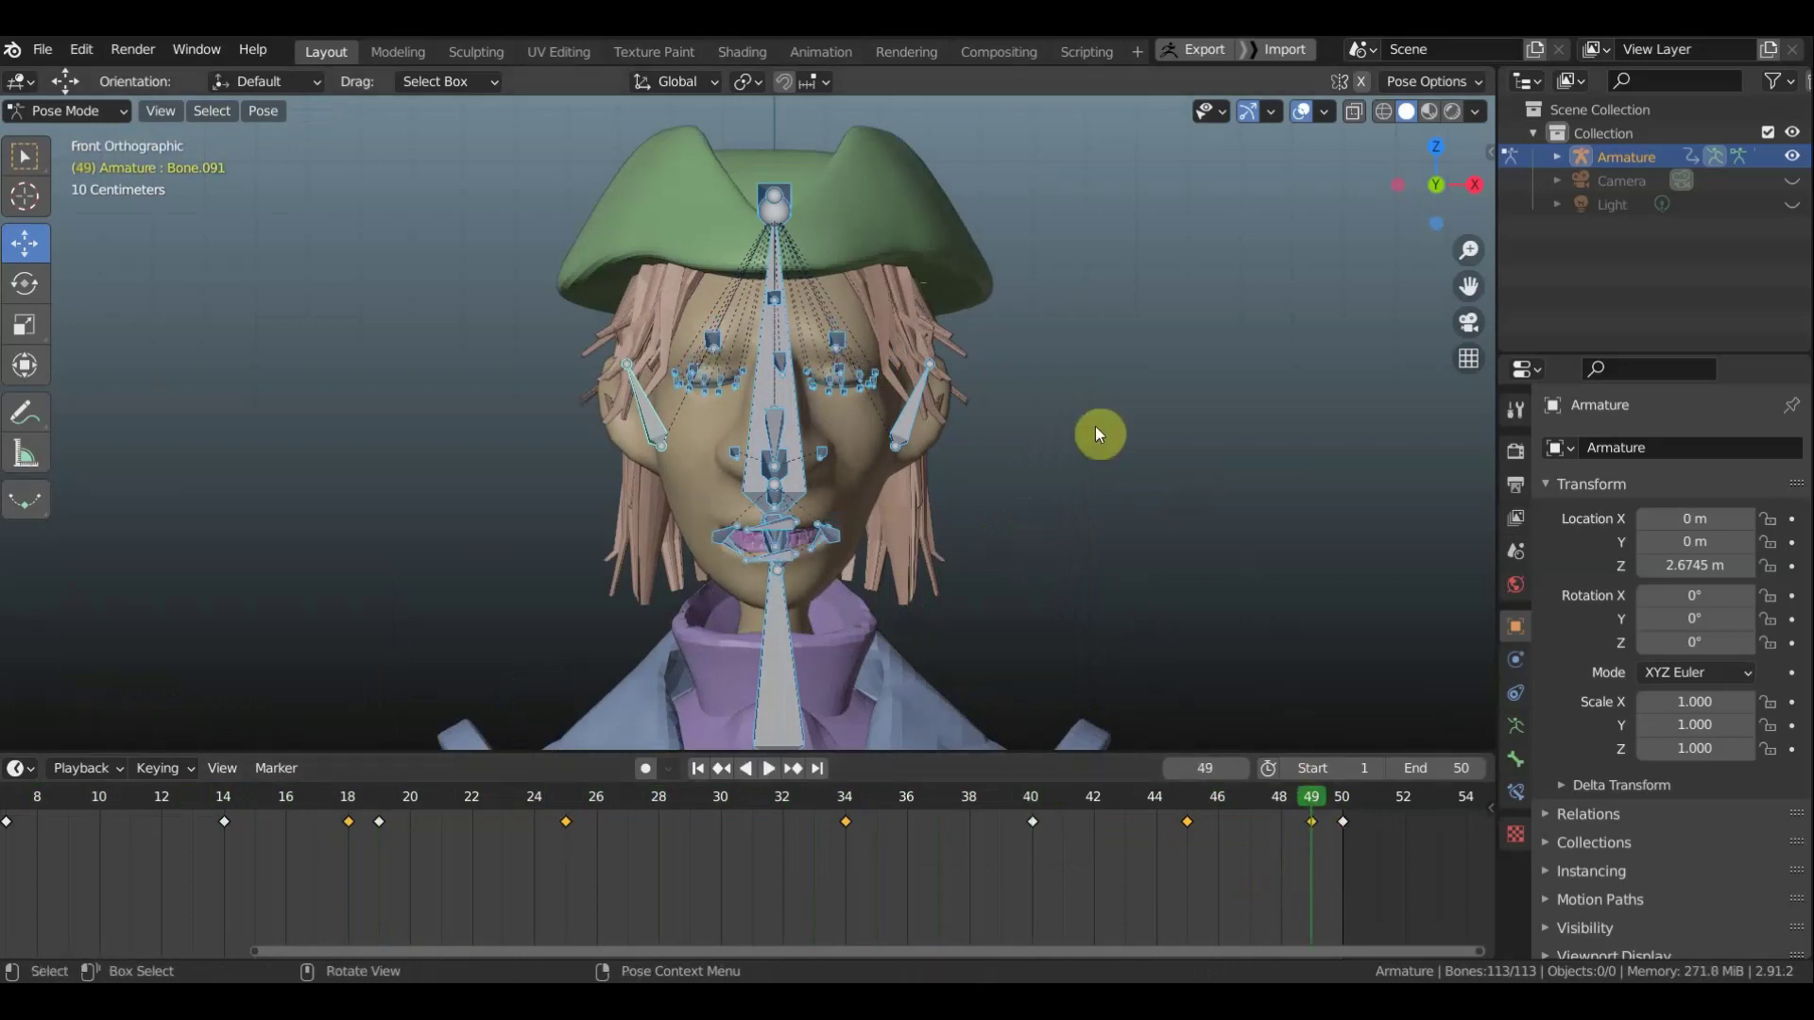
left_click(917, 383)
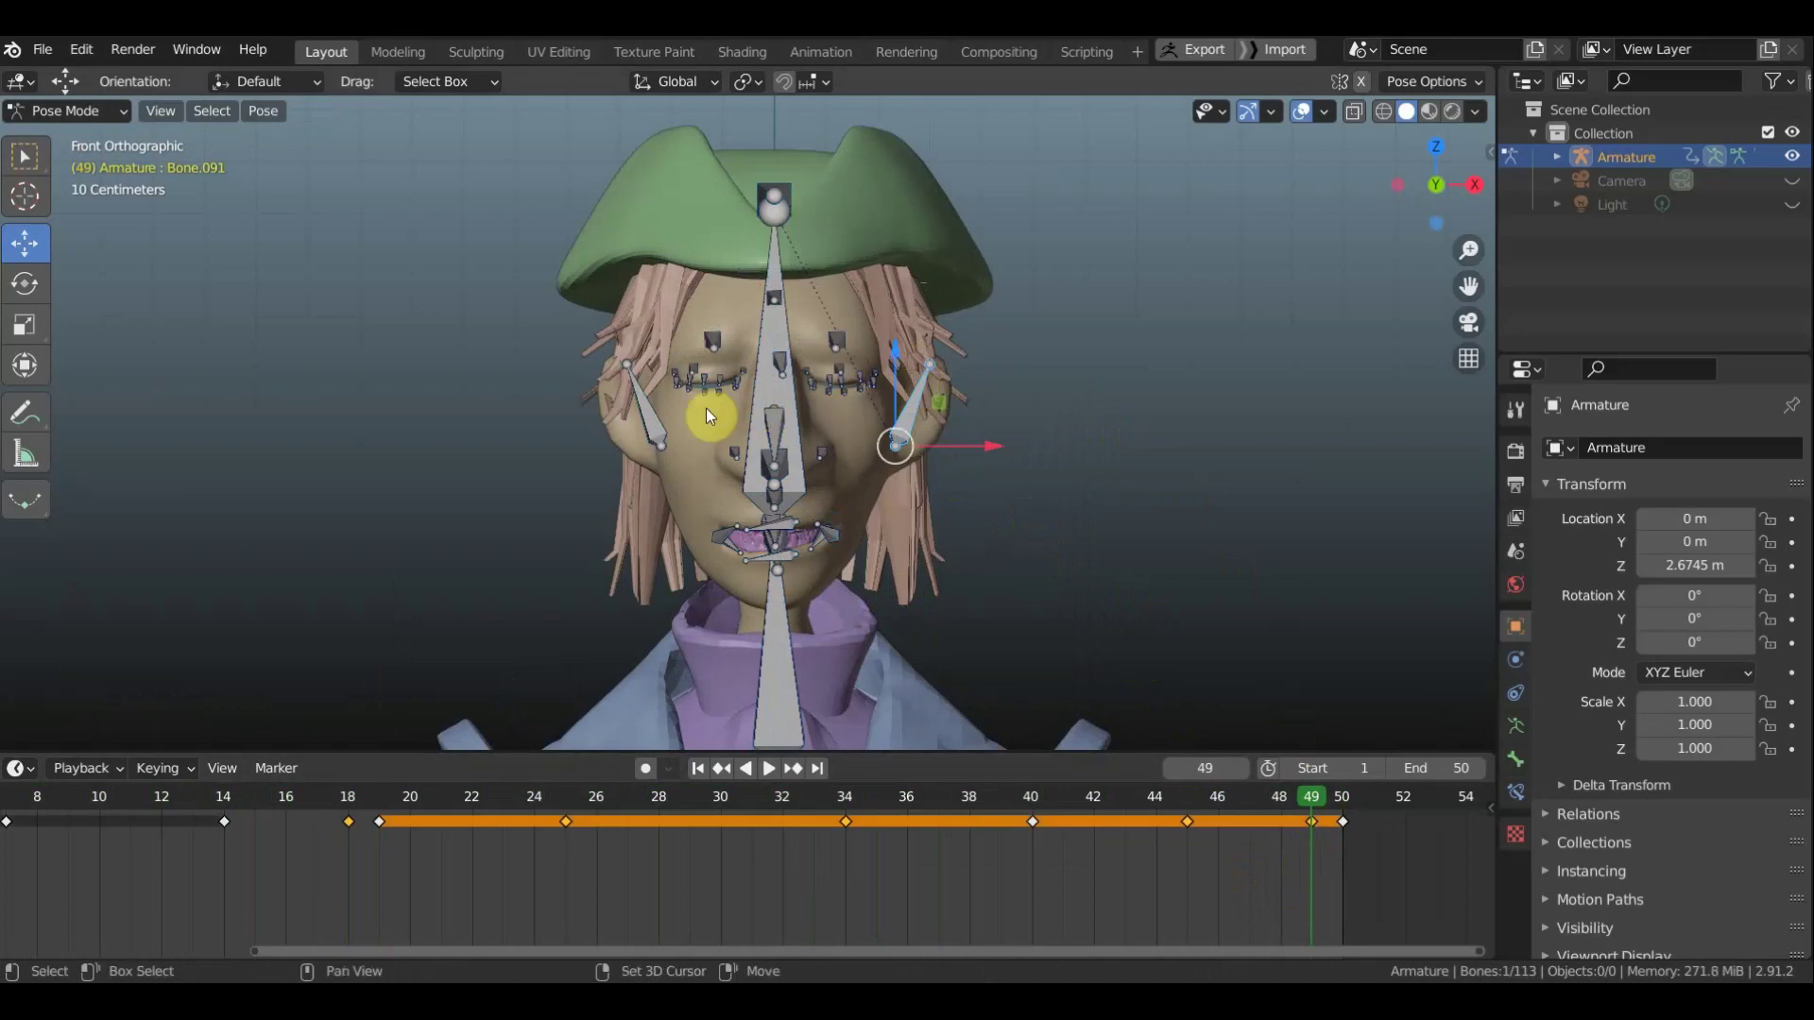
key("ctrl+shift+m")
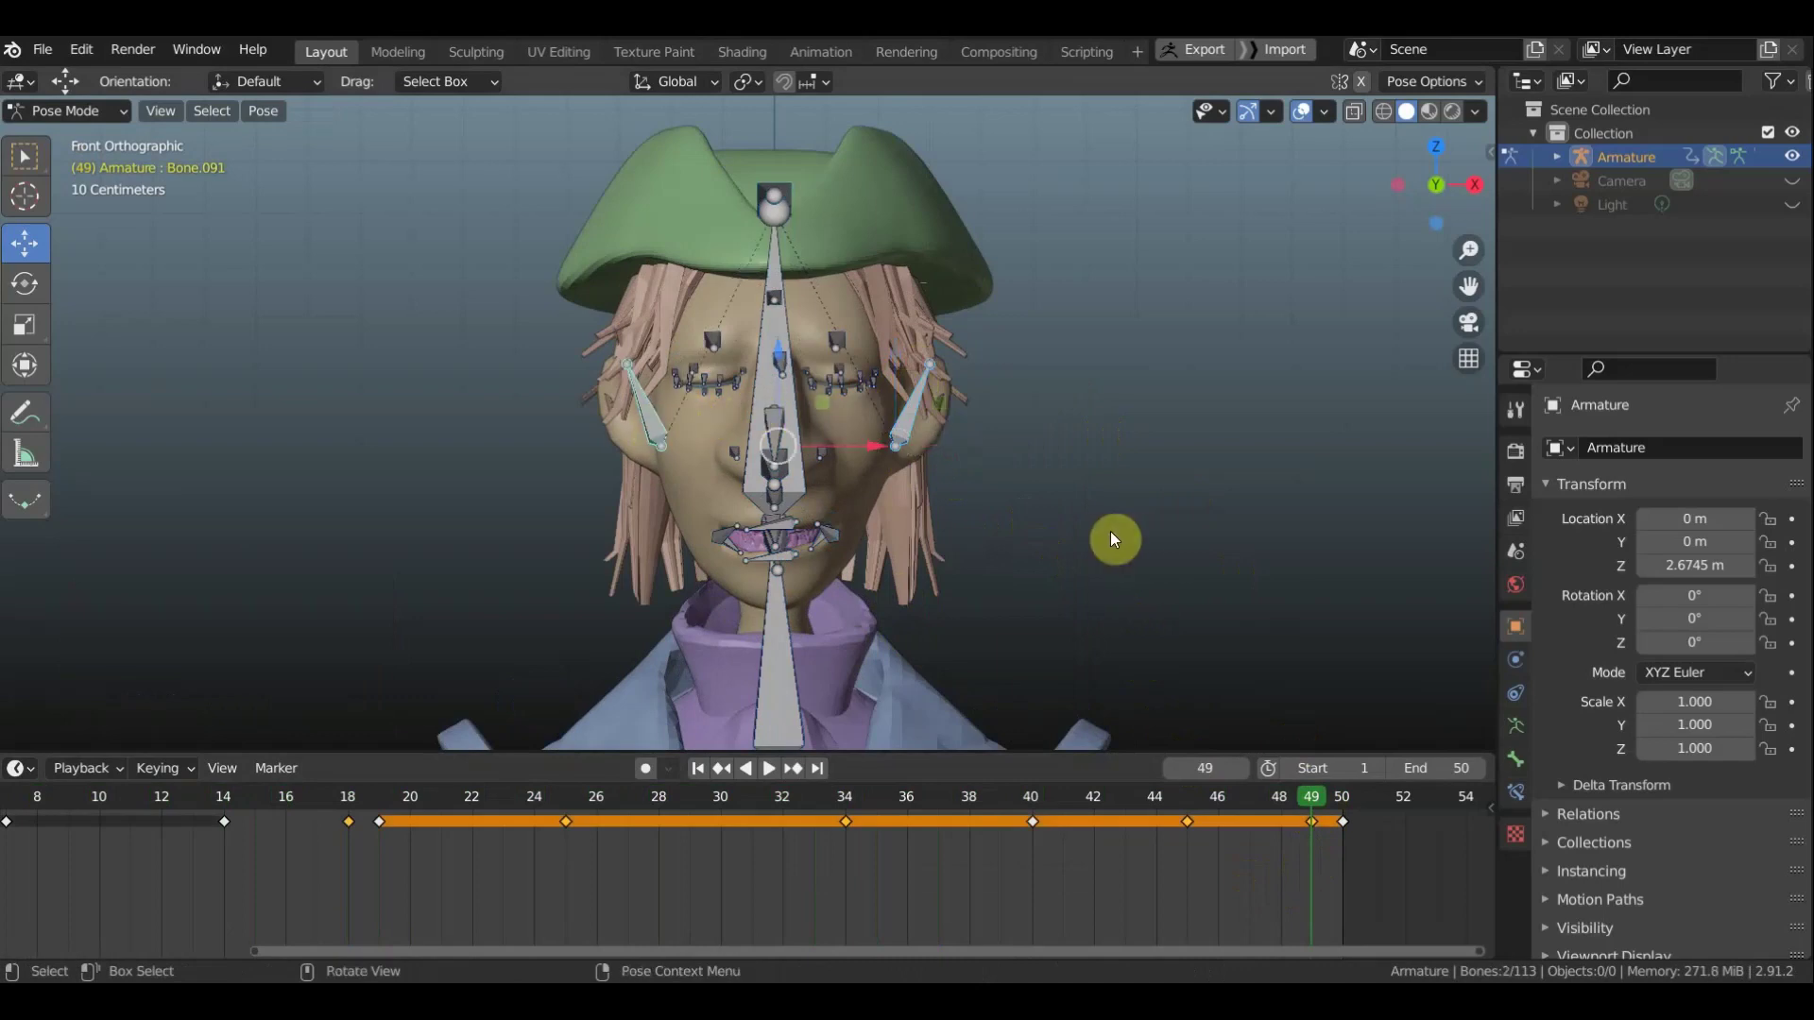
key("g")
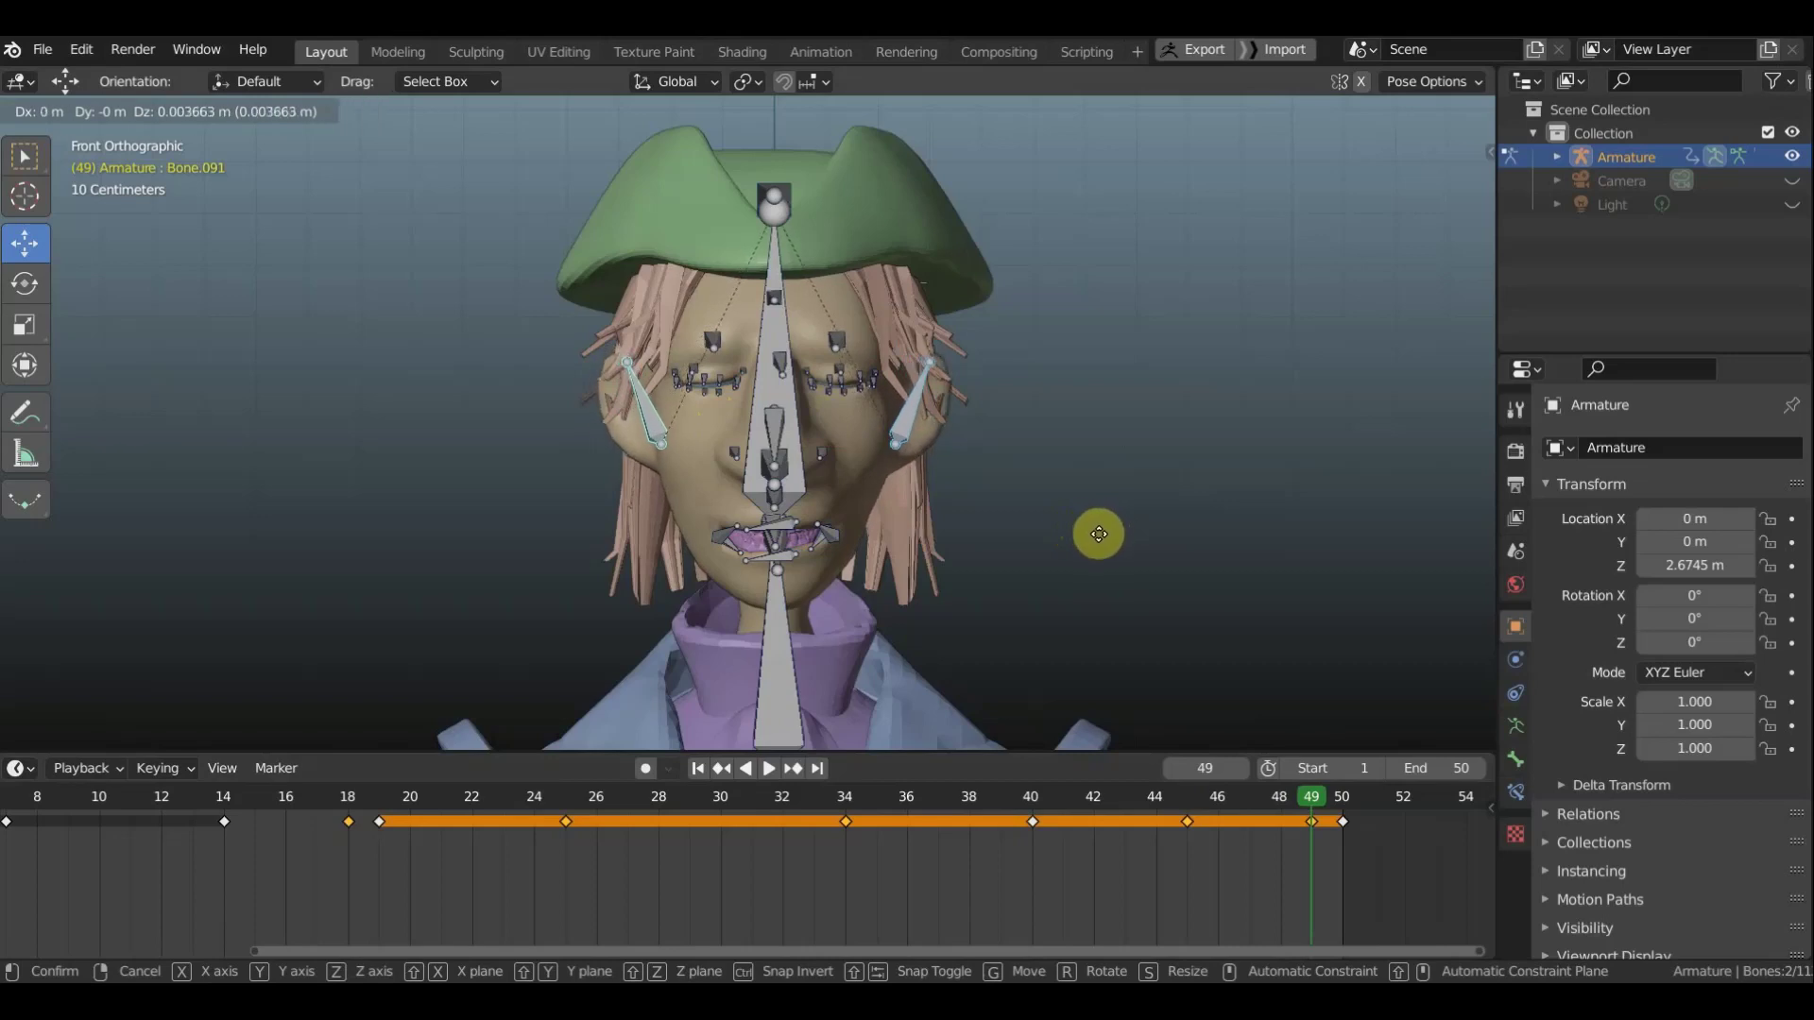
left_click(1099, 535)
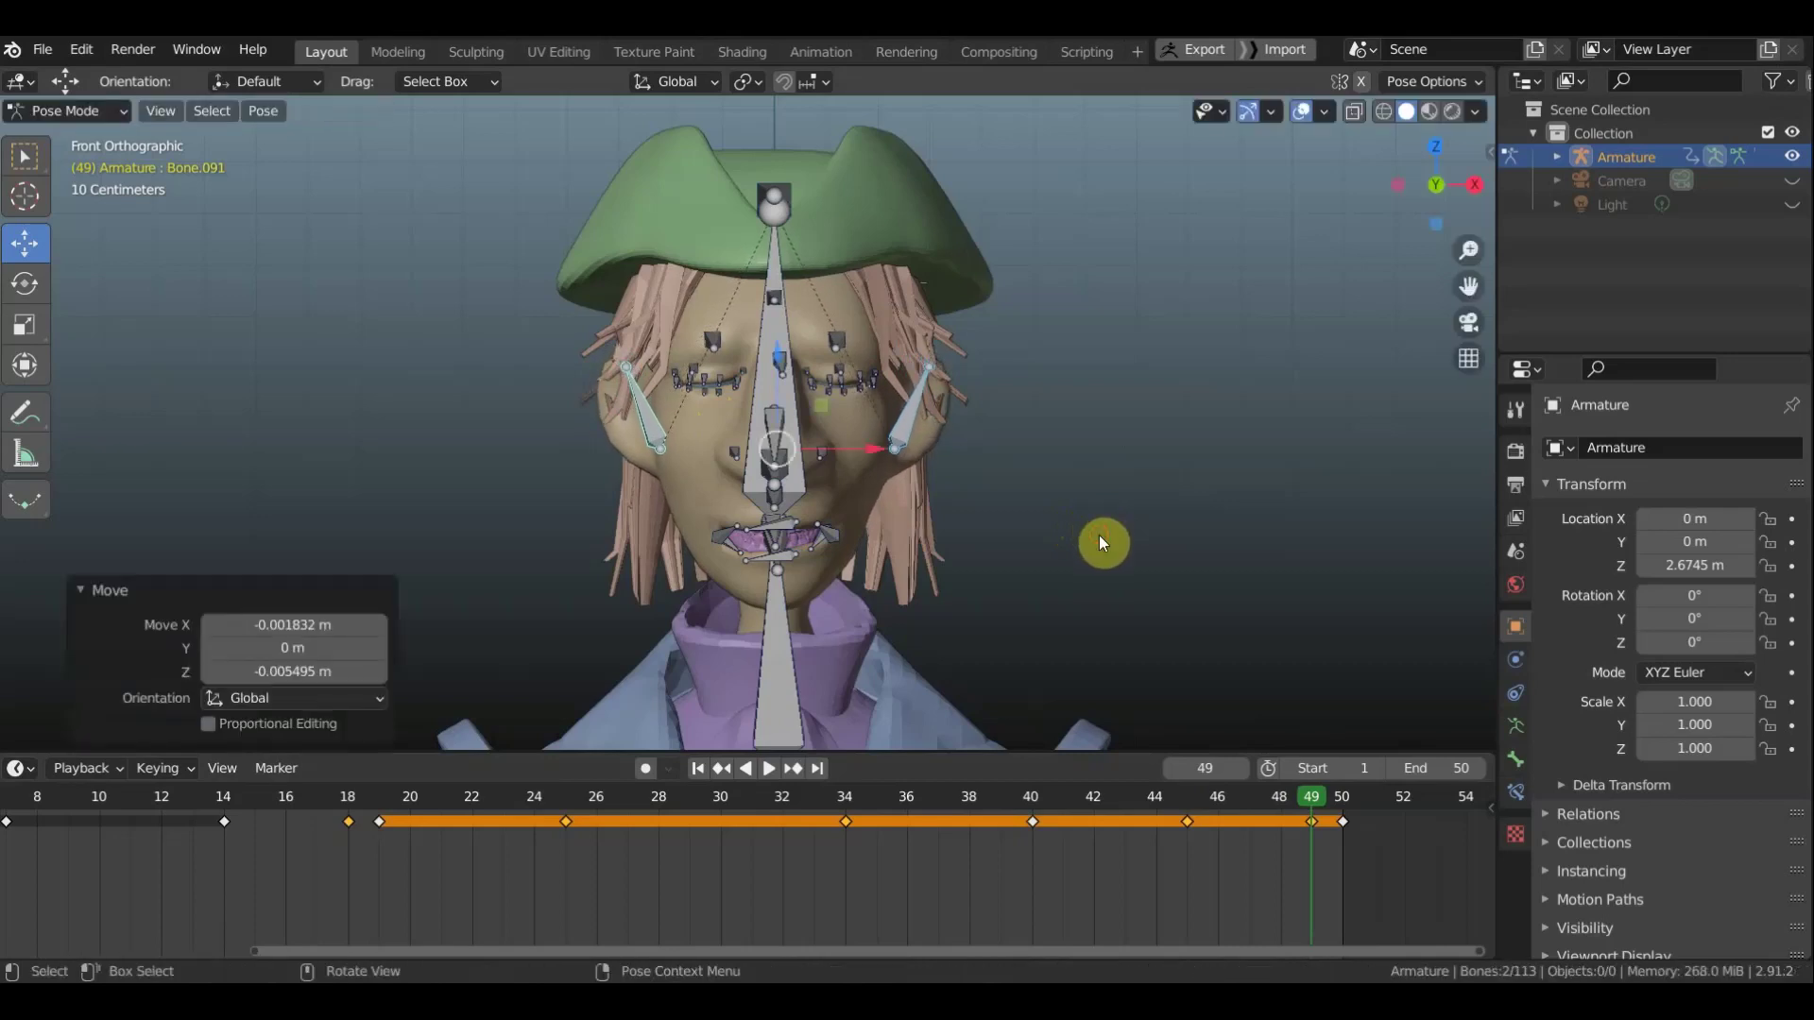
Key location and rotation for the whole rig at frame 49 and replay the animation
key("a")
key("i")
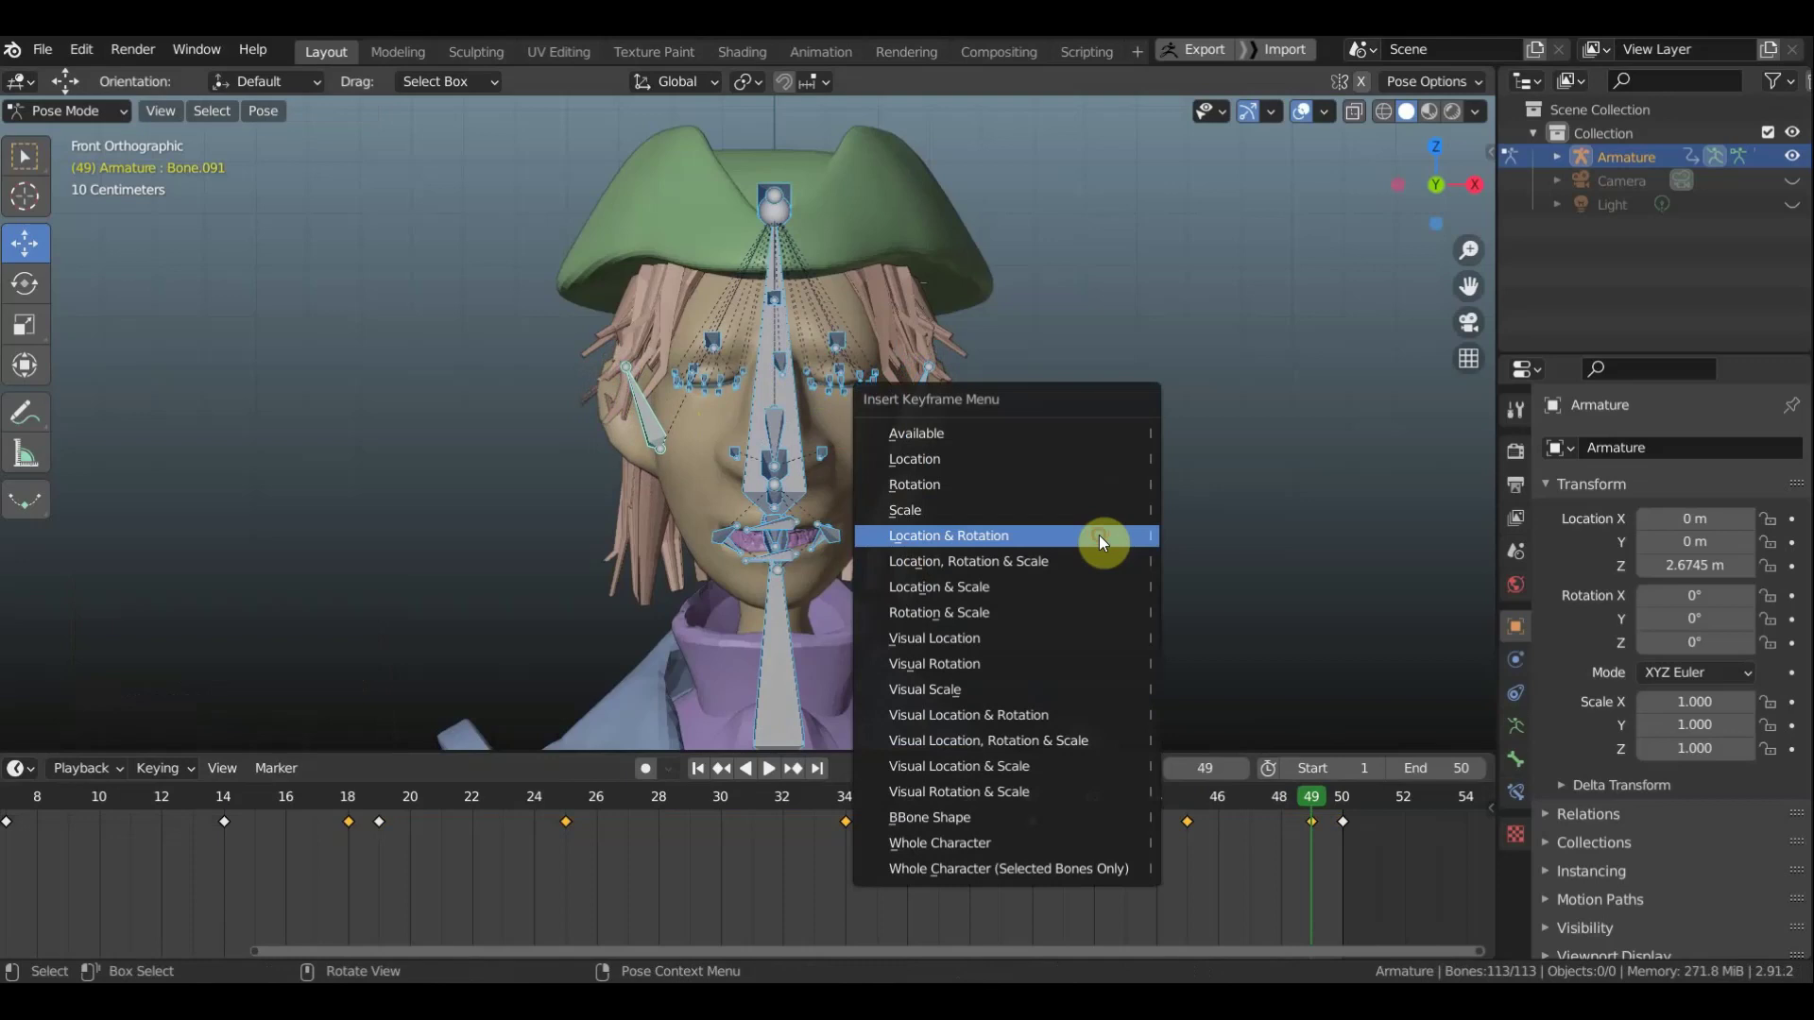
left_click(1099, 535)
key("space")
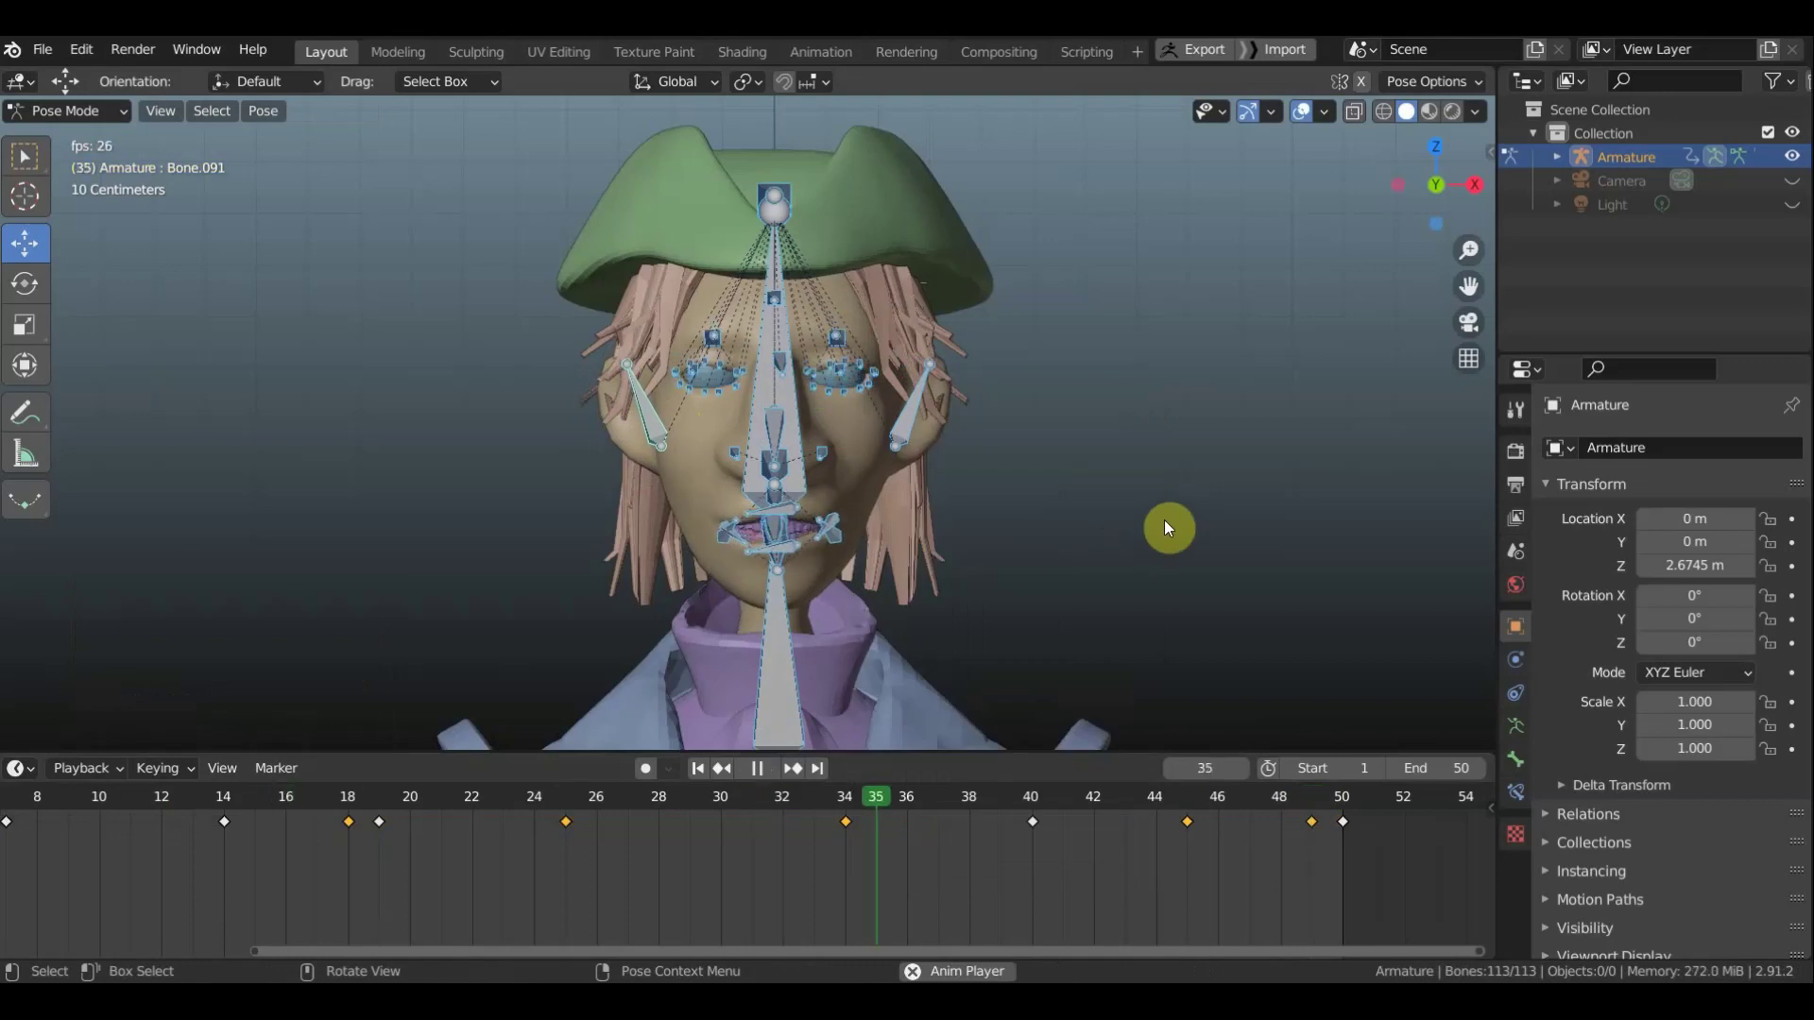
key("space")
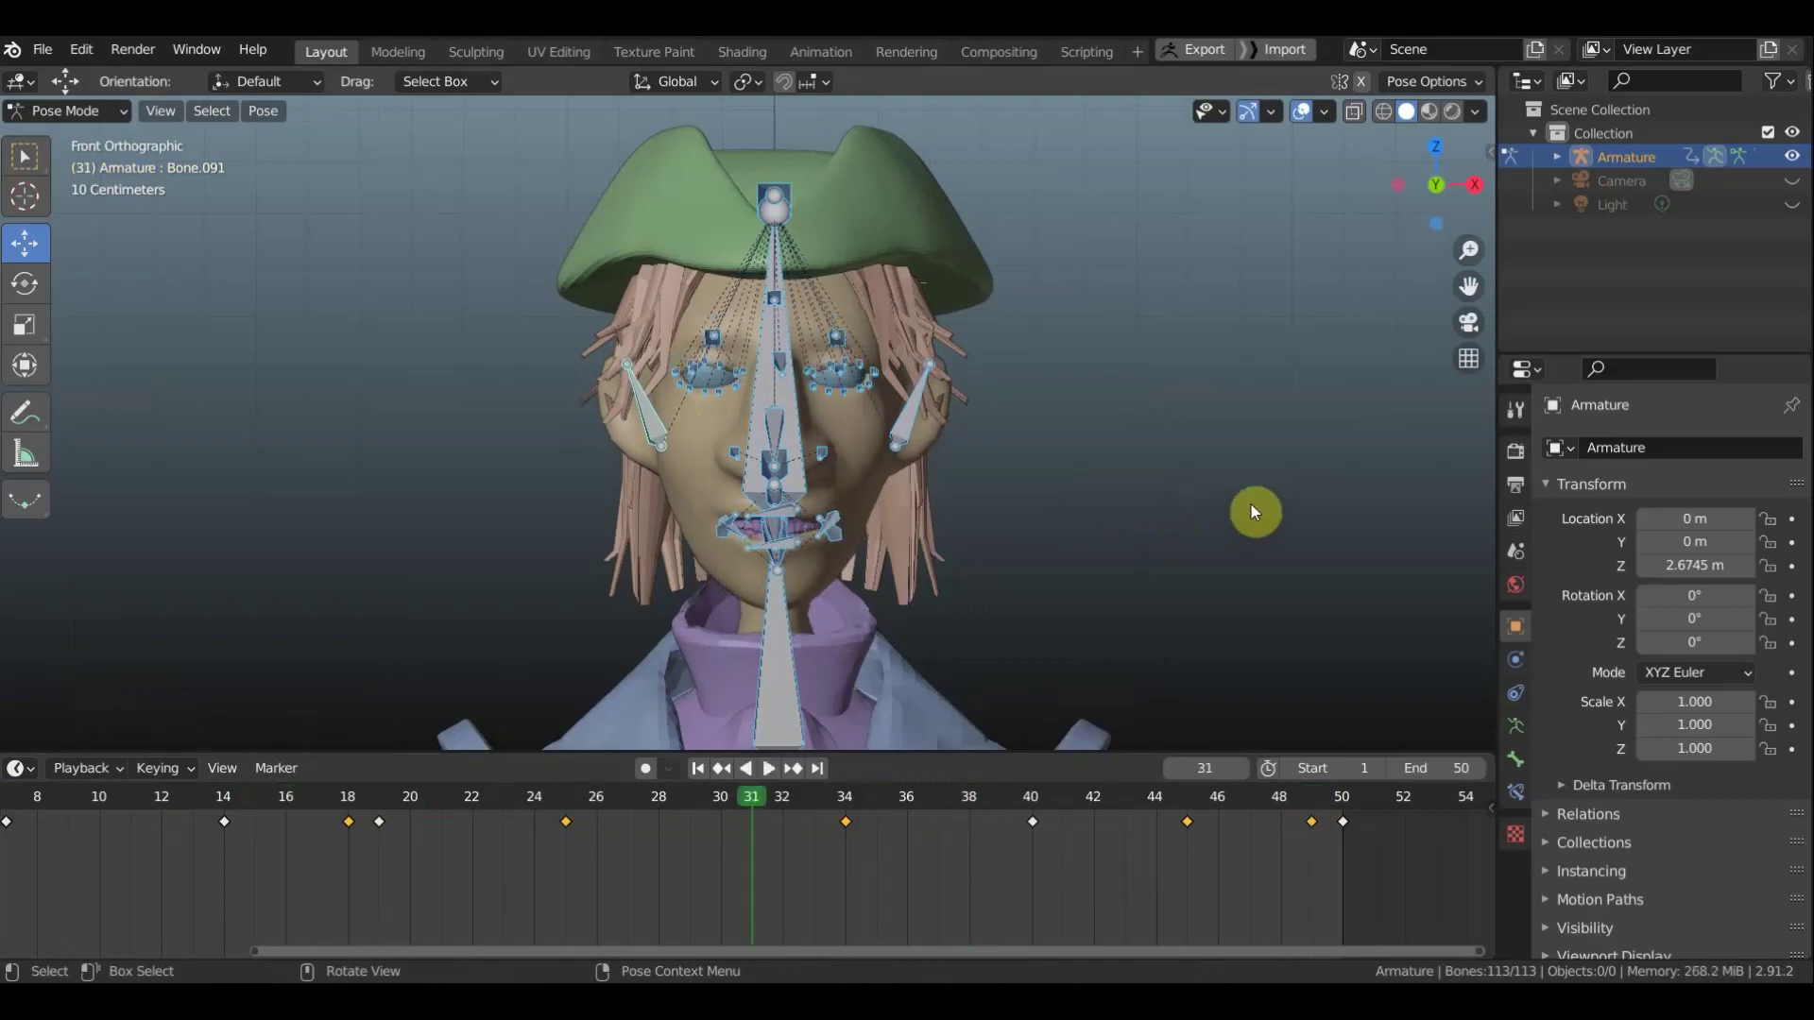
mouse_move(1198, 513)
middle_mouse_down()
mouse_move(1063, 523)
mouse_move(1125, 434)
mouse_move(831, 418)
middle_mouse_up()
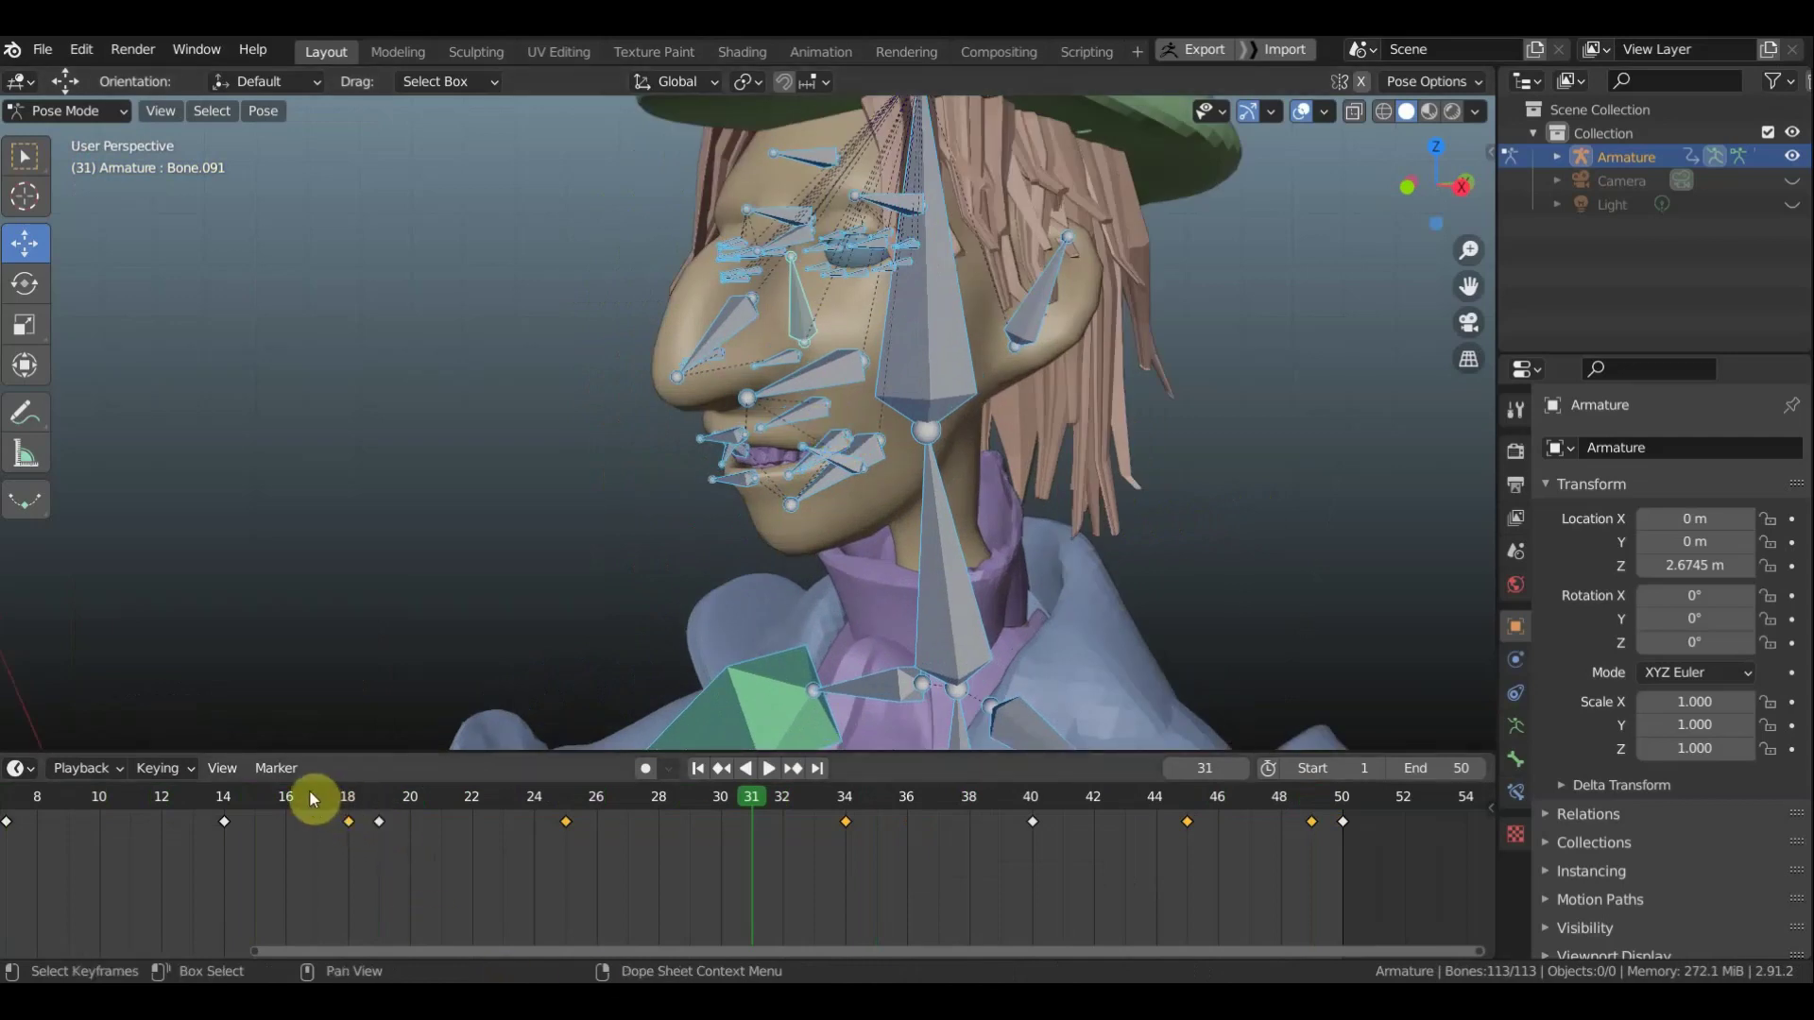
At frame 7, rotate the nose bone about 6° in the right side view
scroll(309, 790, "down", 2)
scroll(306, 791, "down", 2)
scroll(304, 792, "down", 1)
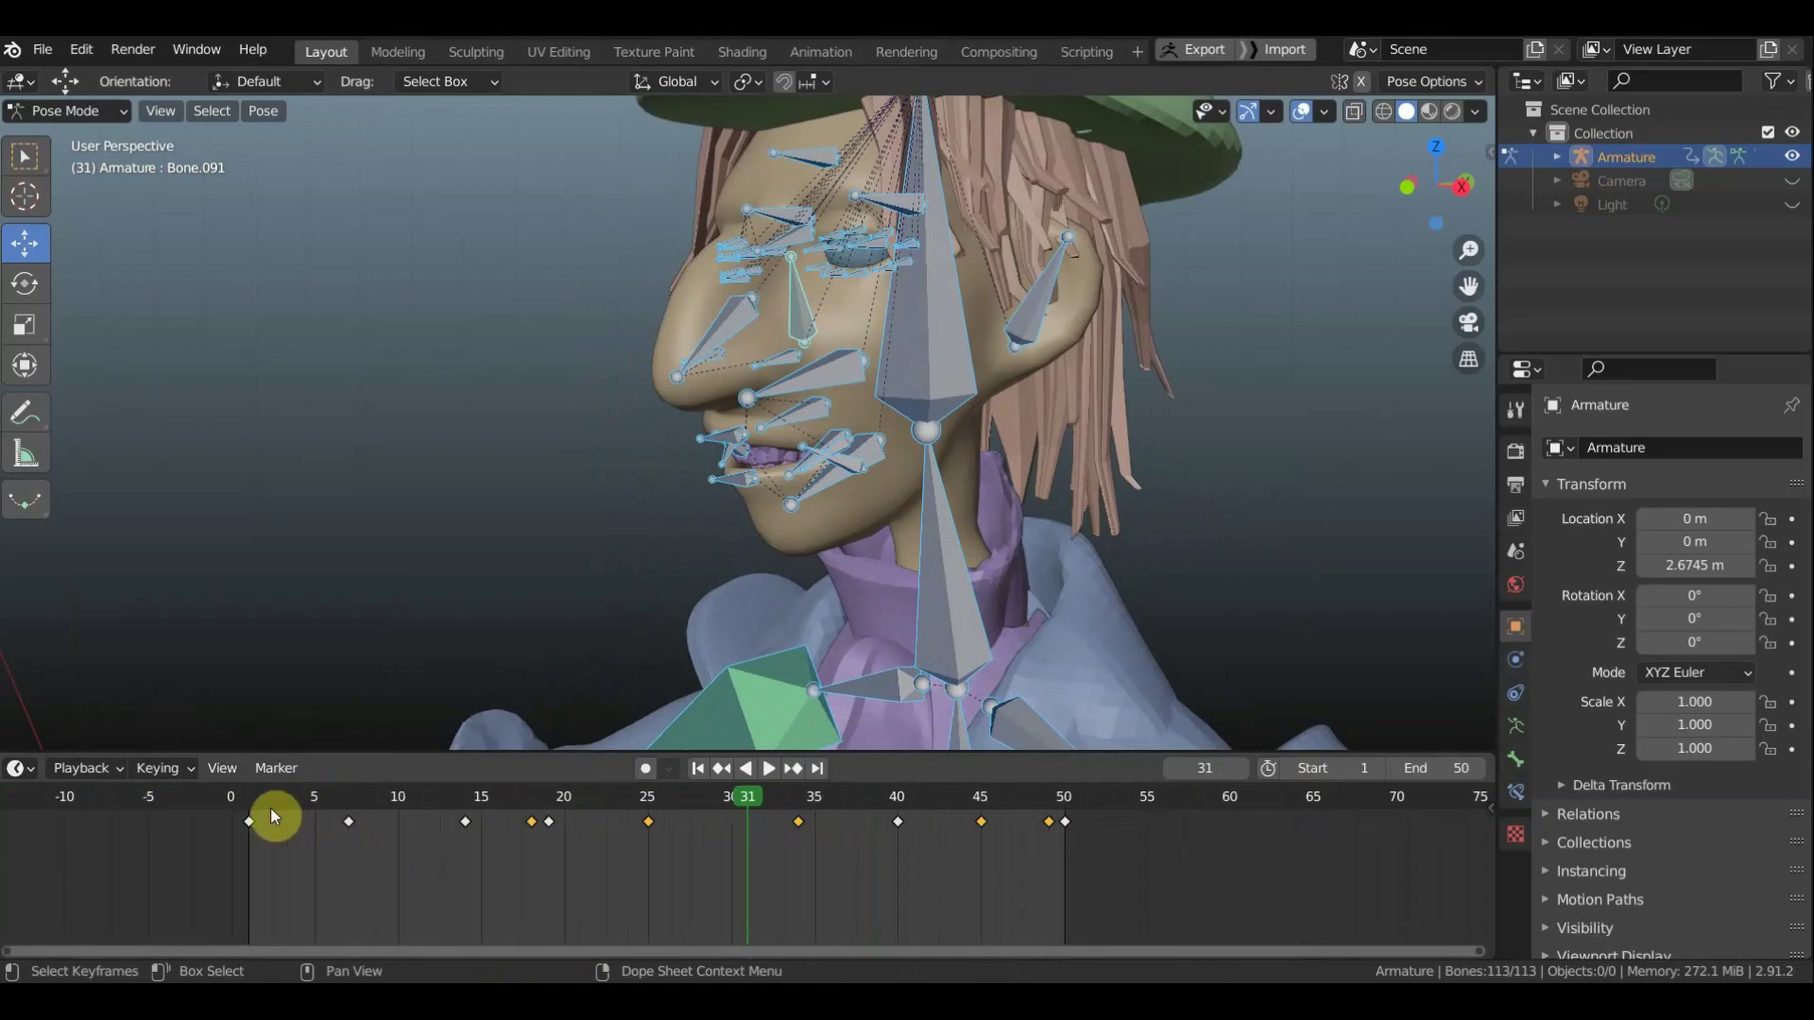
left_click(346, 799)
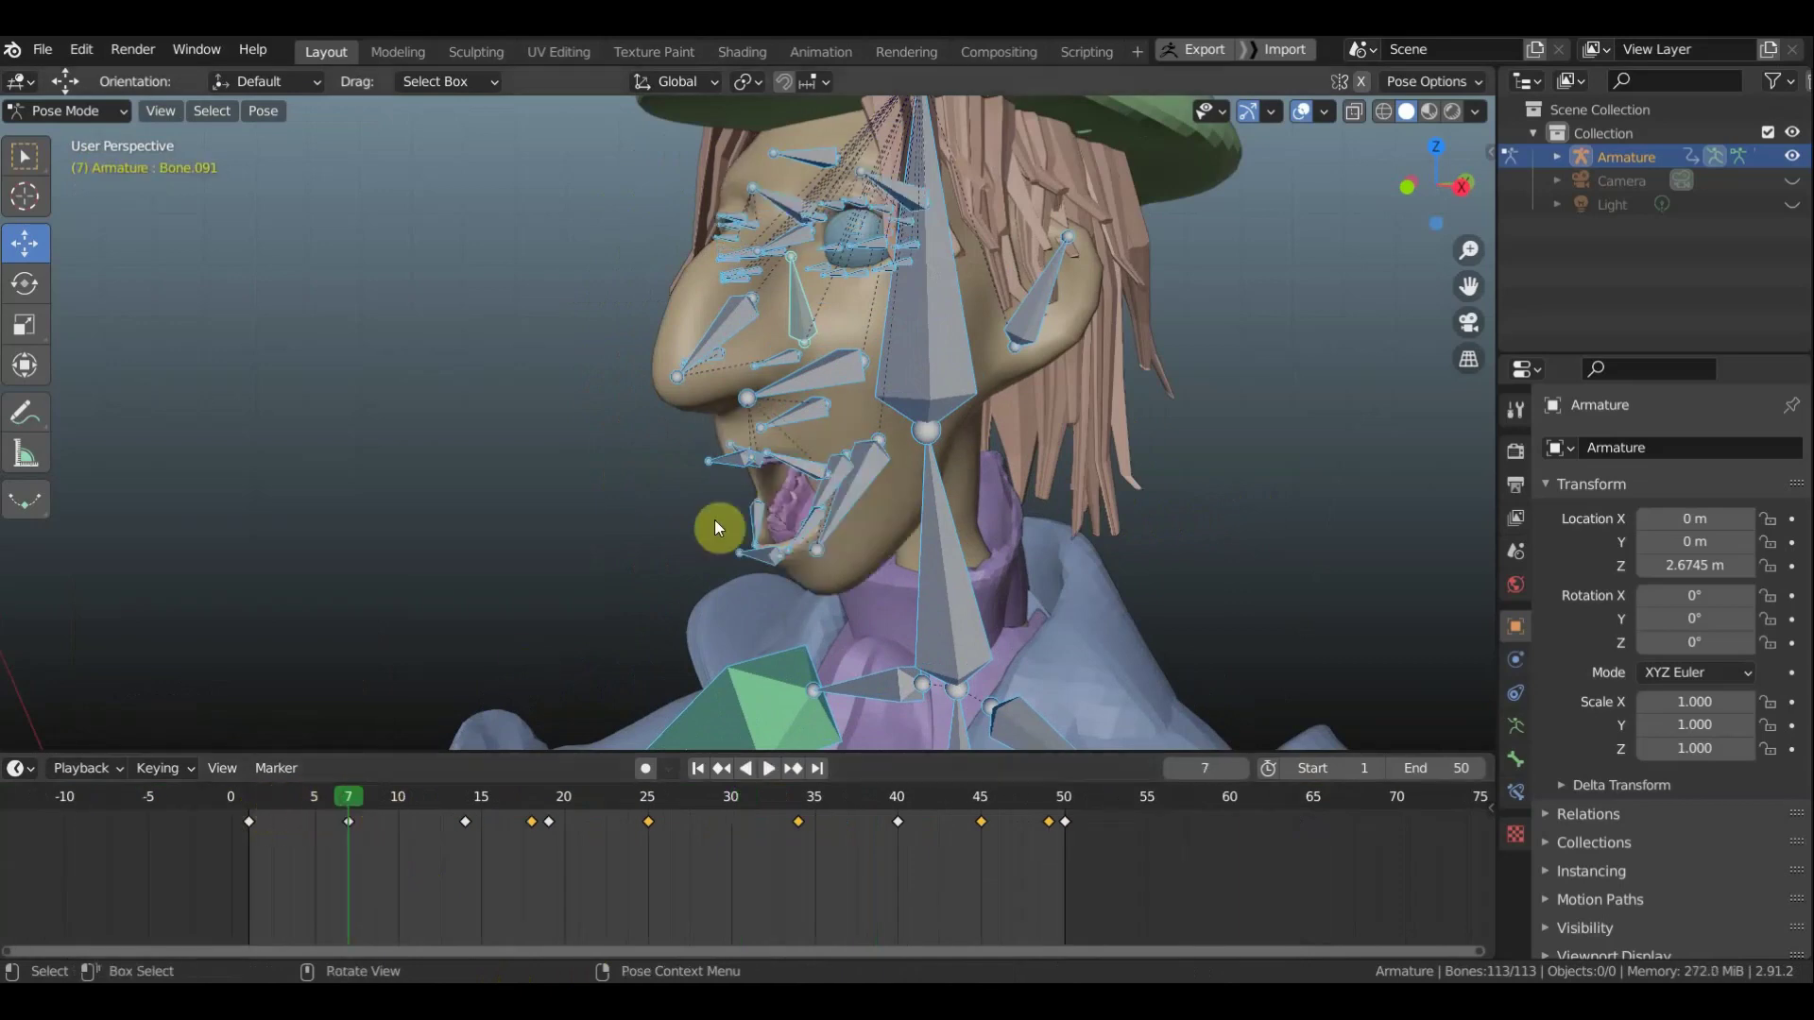
mouse_move(709, 517)
middle_mouse_down()
mouse_move(634, 523)
mouse_move(705, 403)
middle_mouse_up()
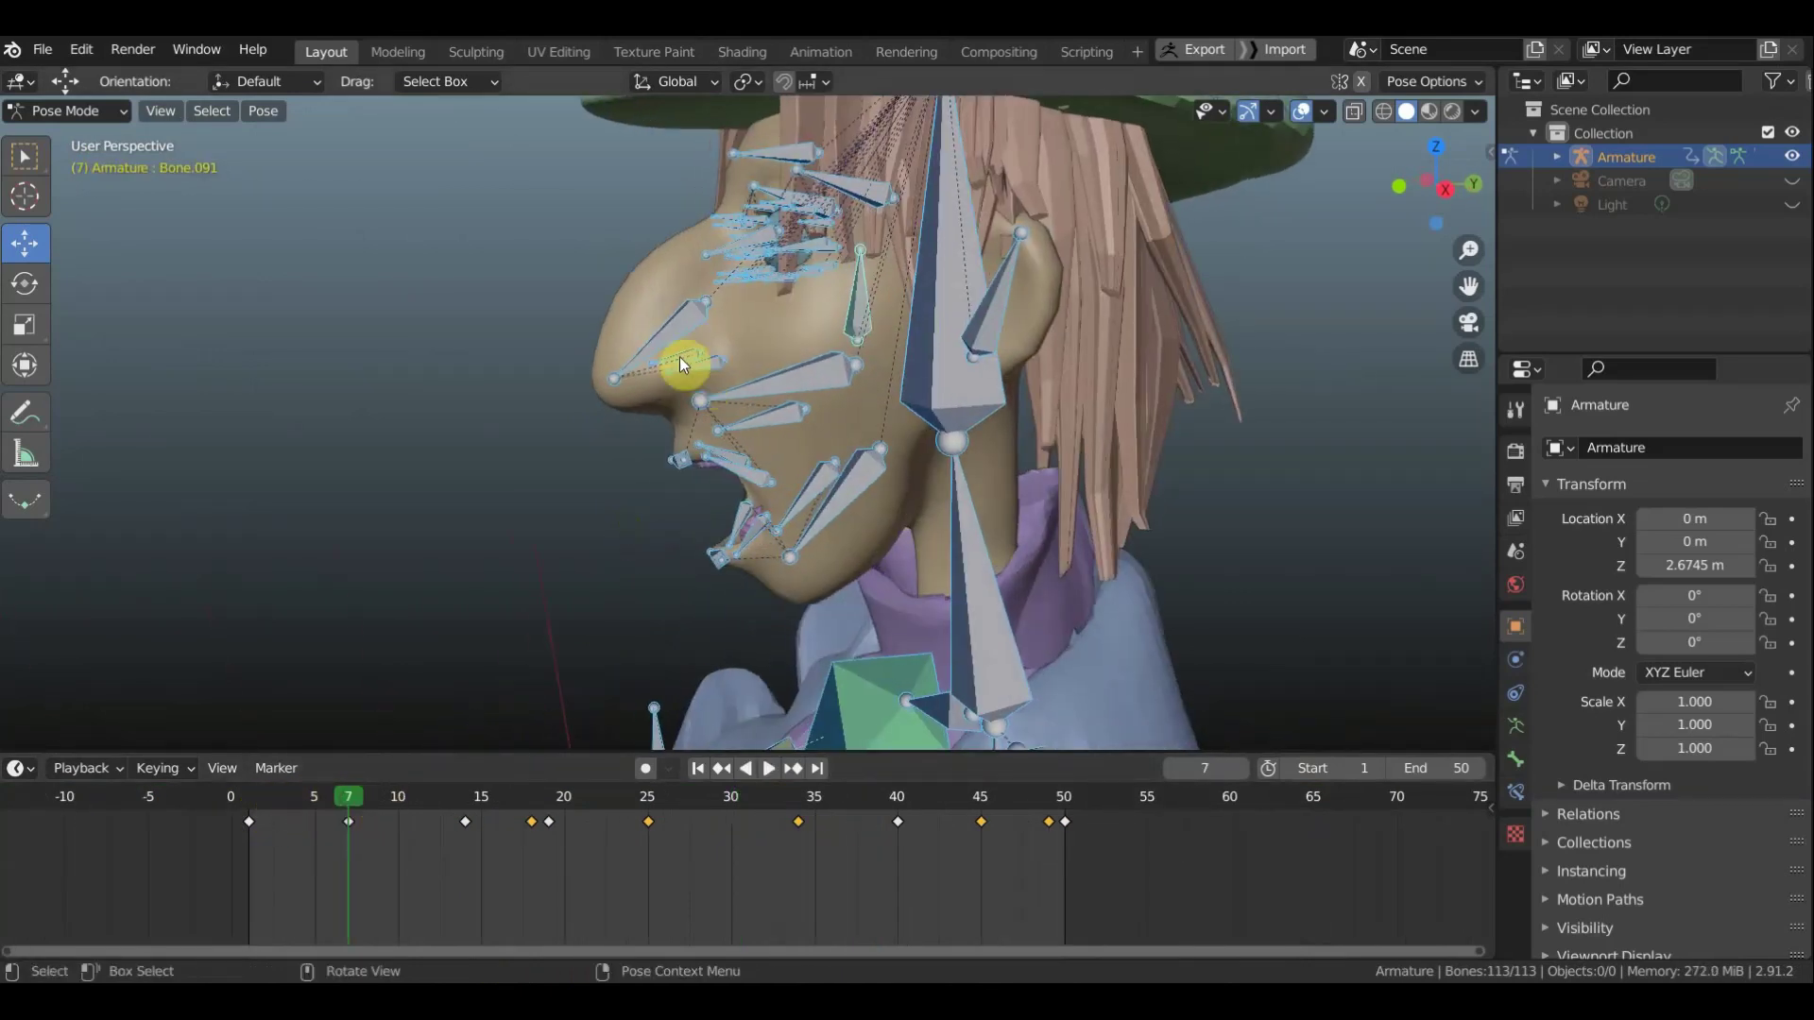
left_click(633, 359)
key("KP_3")
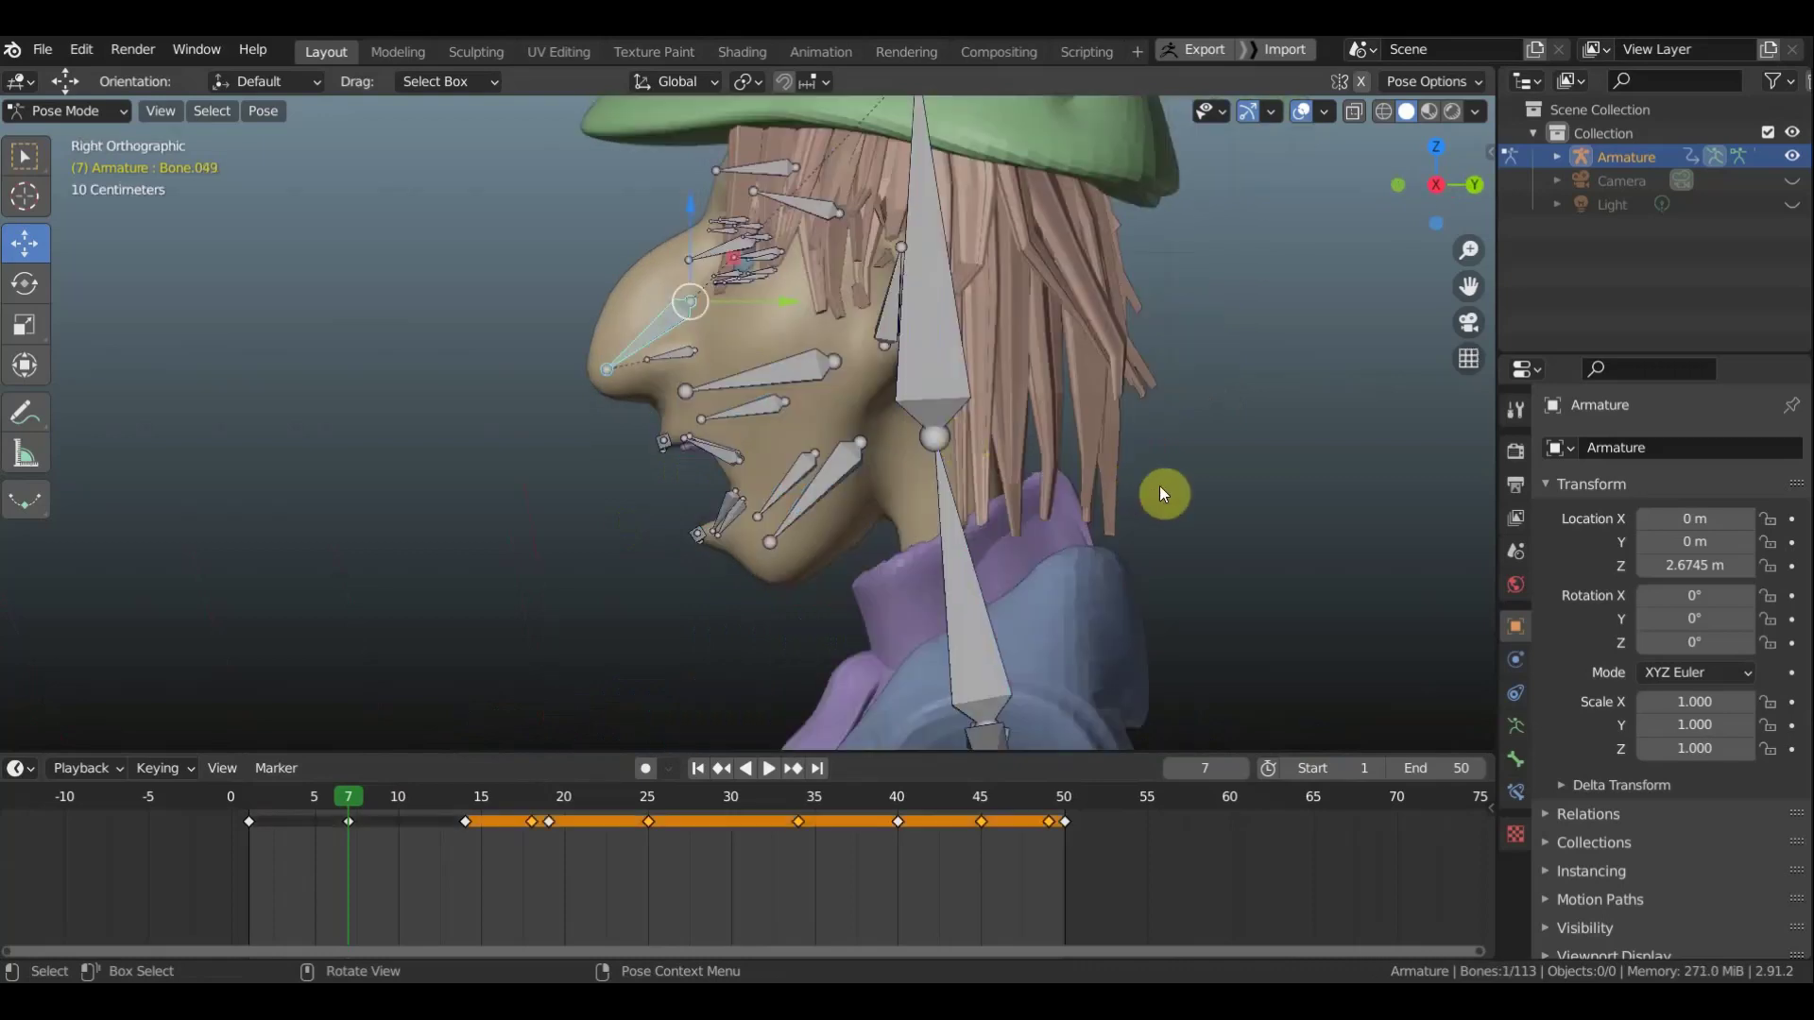
key("r")
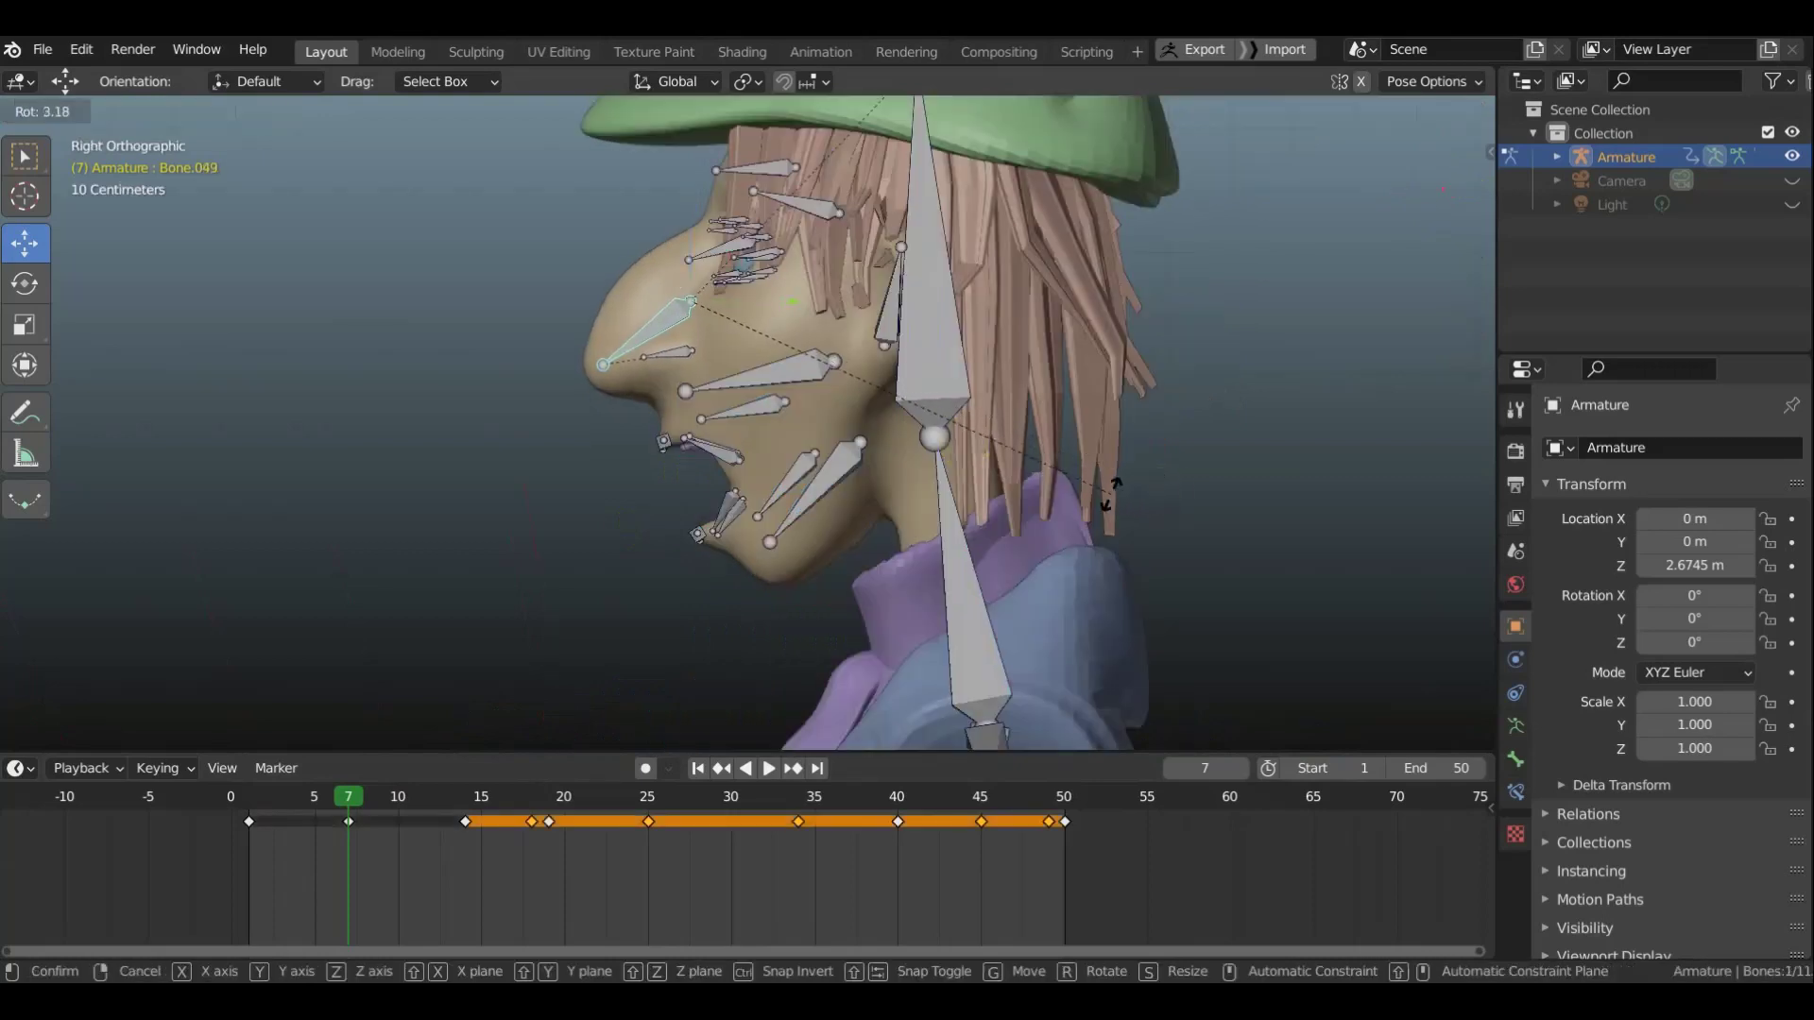
left_click(1075, 507)
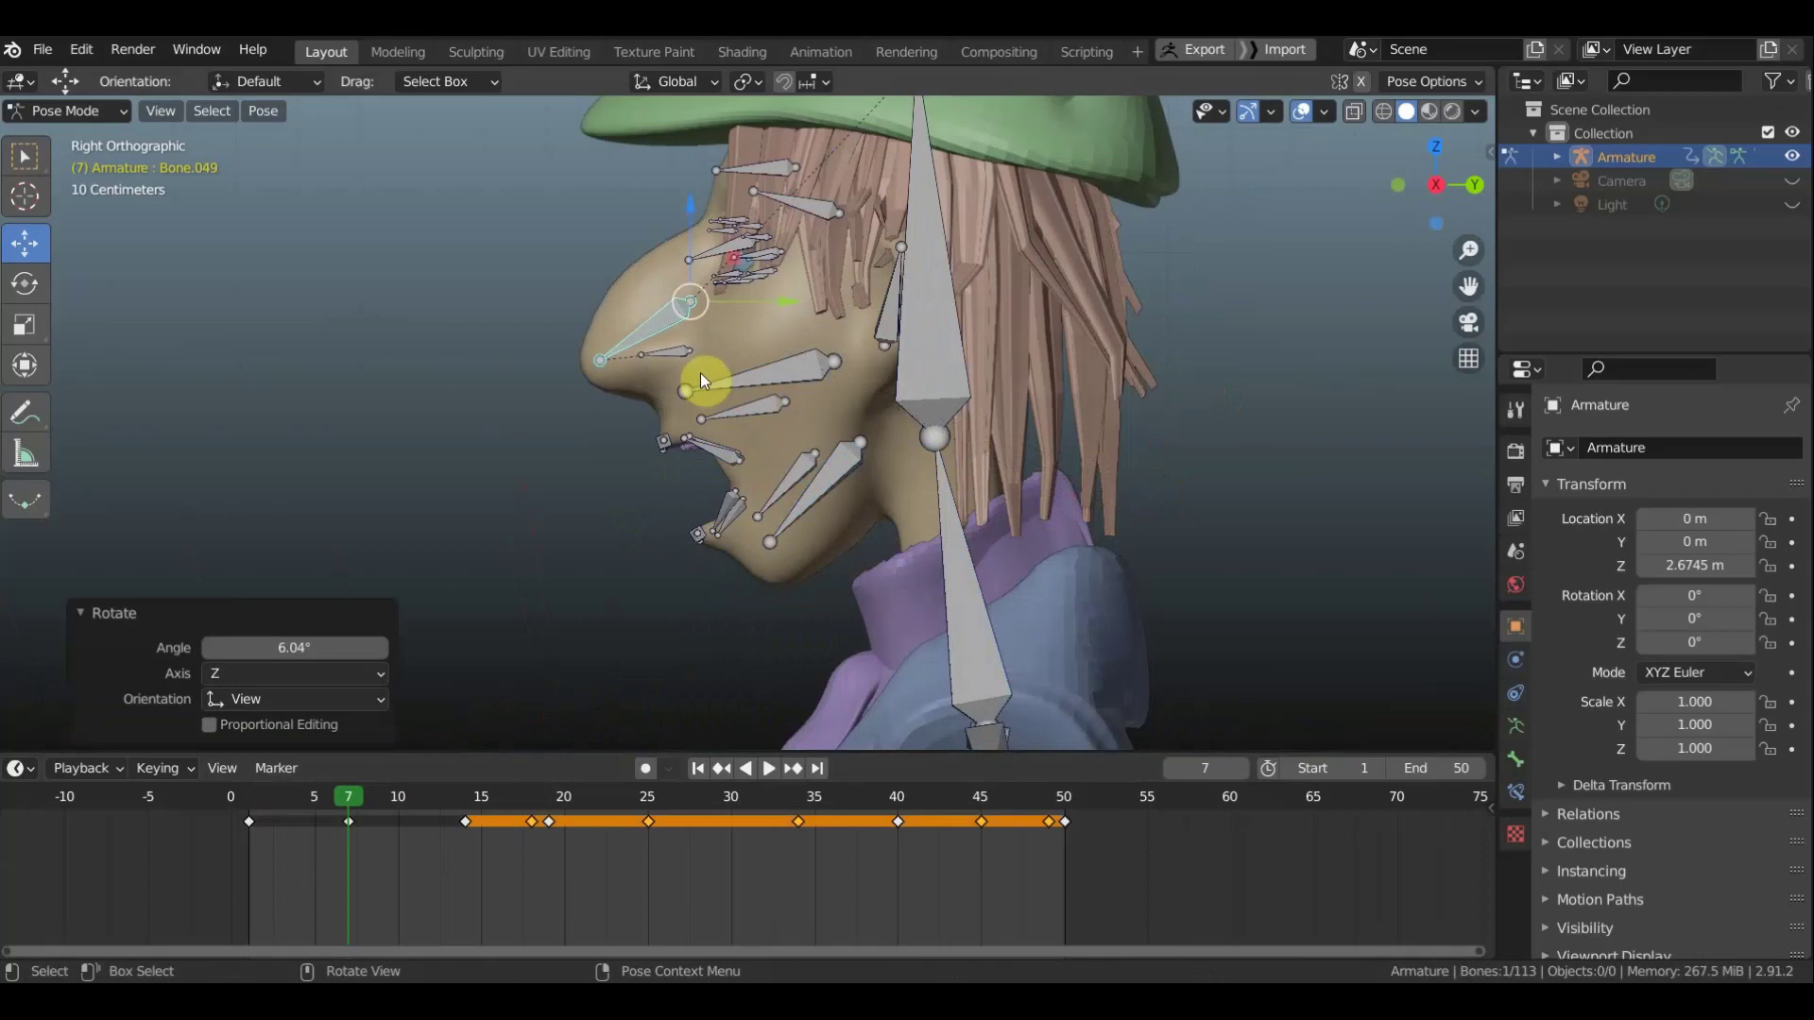
Lower the small bone beside the nose, key the whole rig's location and rotation, and play
mouse_move(700, 373)
left_mouse_down()
mouse_move(695, 355)
mouse_move(718, 354)
left_mouse_up()
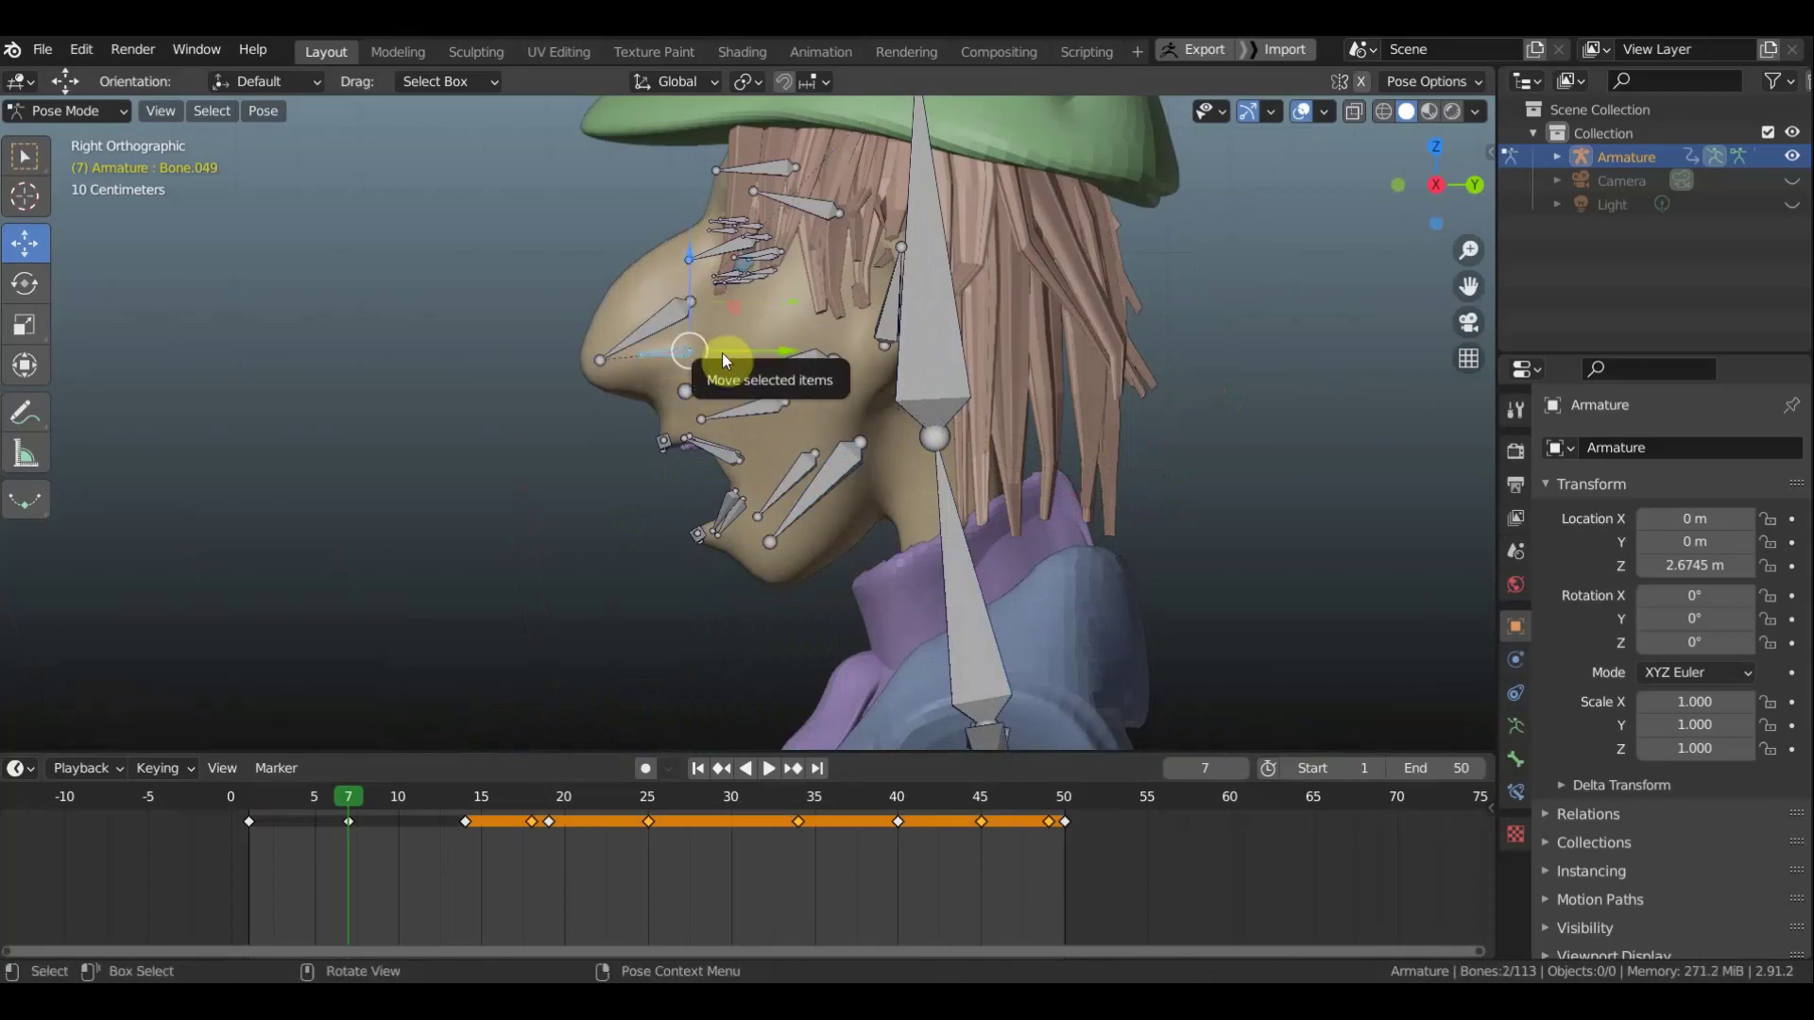
key("g")
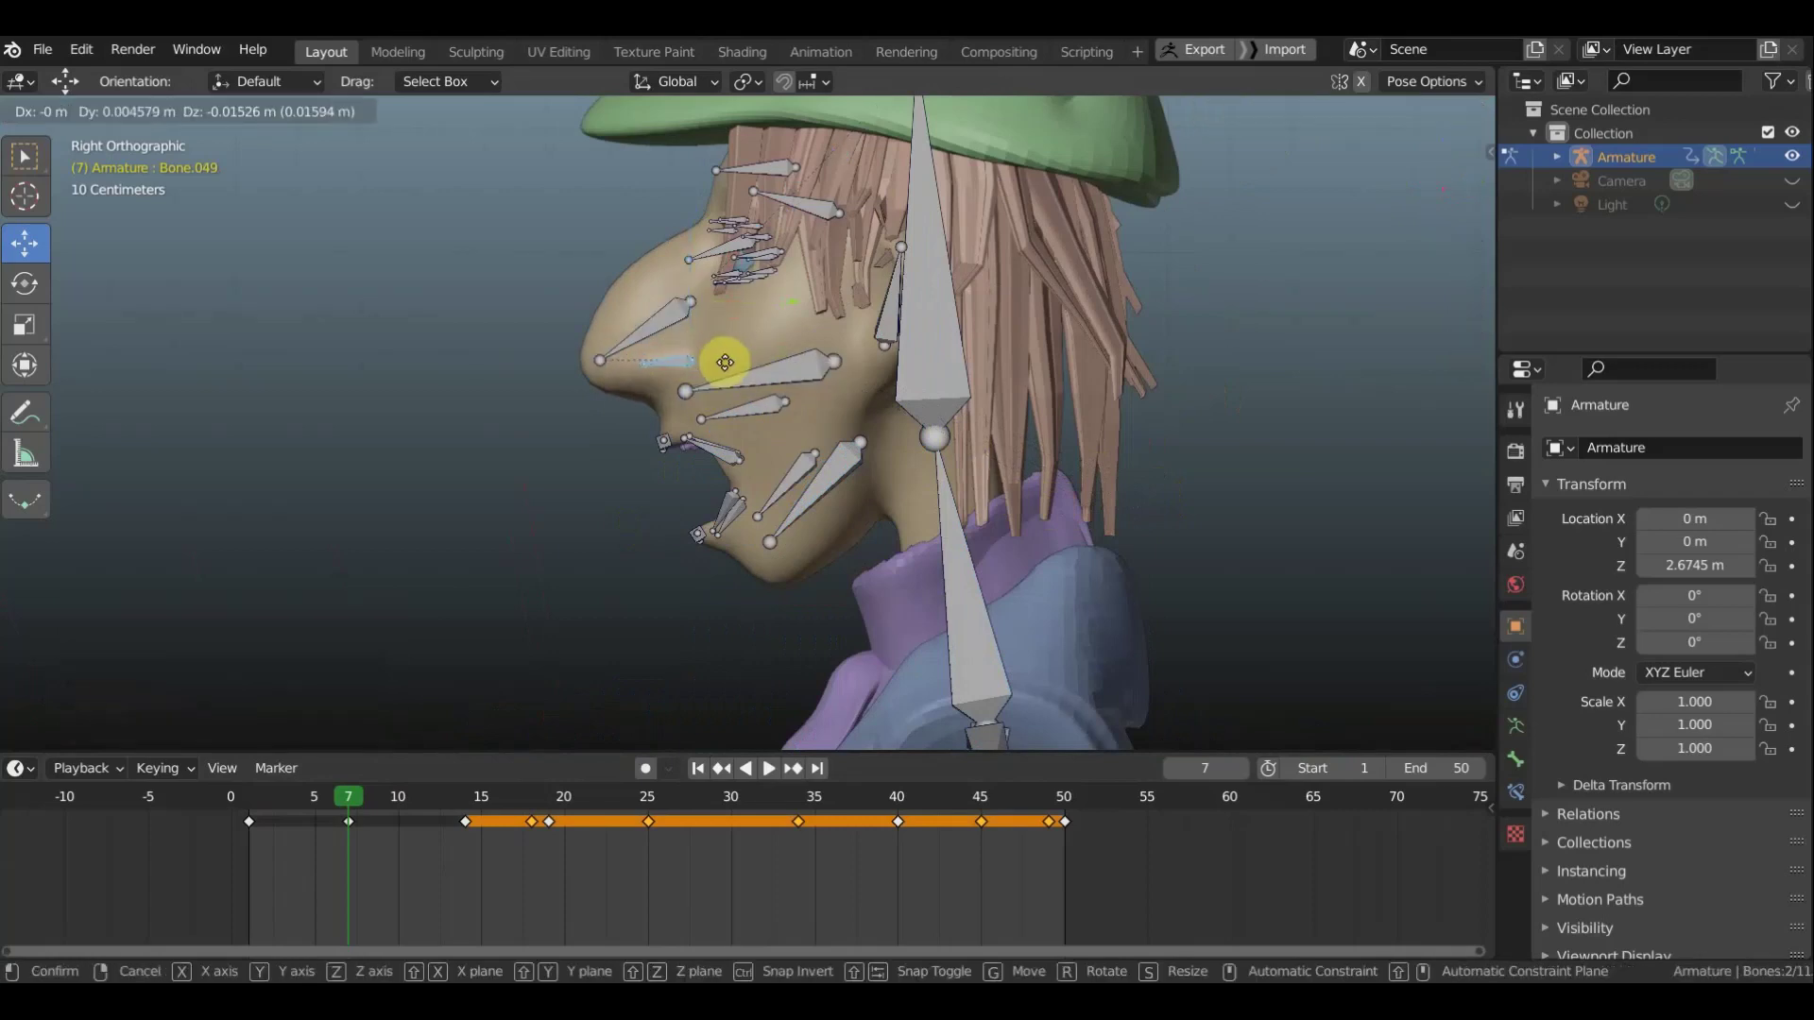
left_click(724, 369)
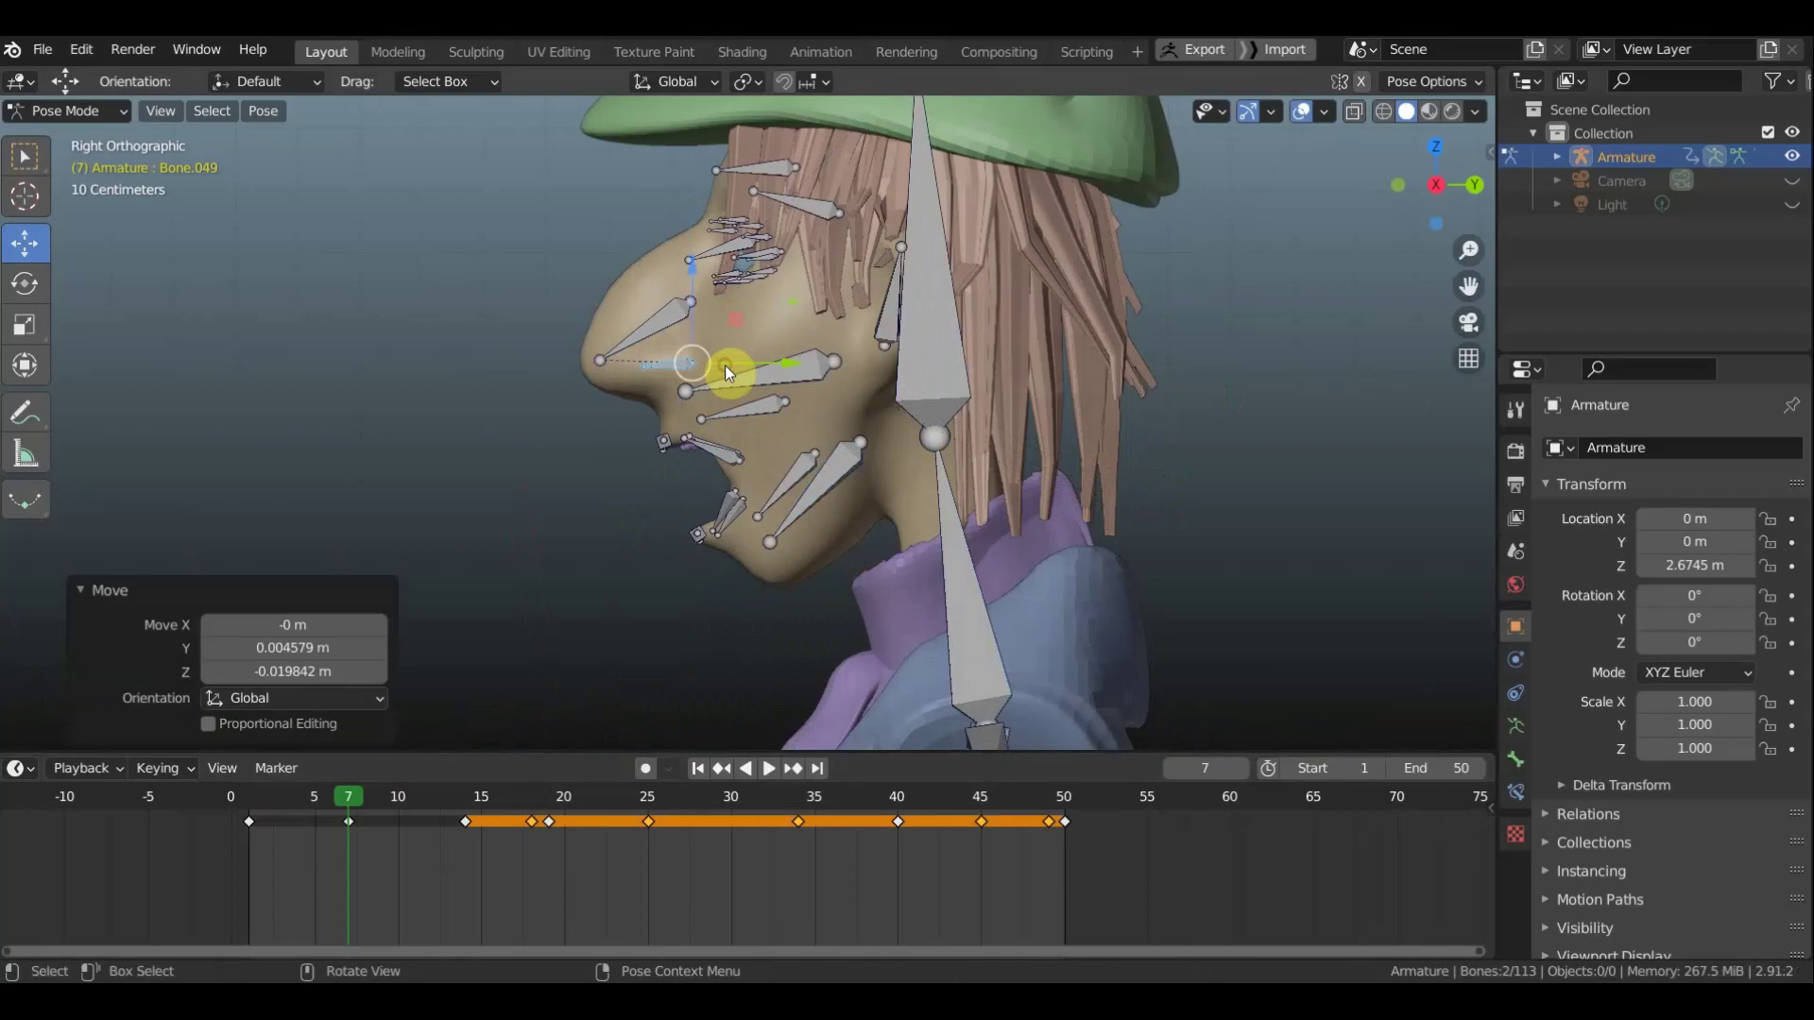
key("a")
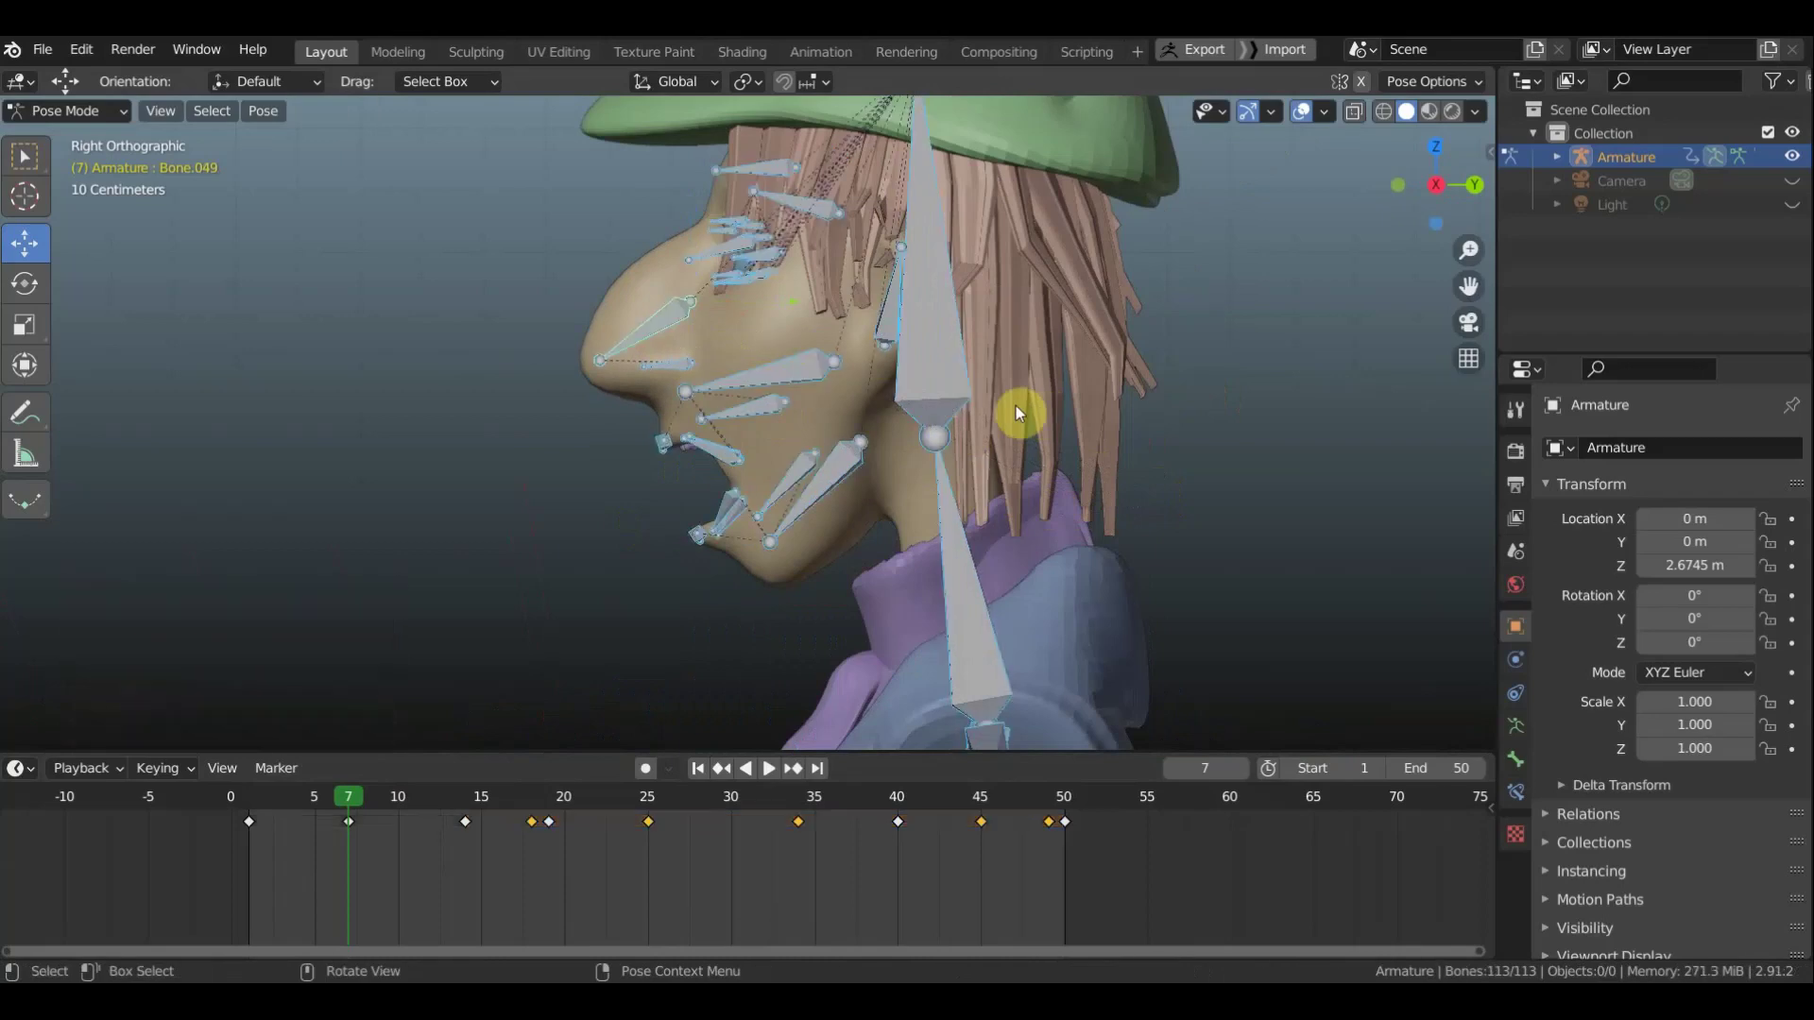
key("i")
left_click(1017, 405)
key("space")
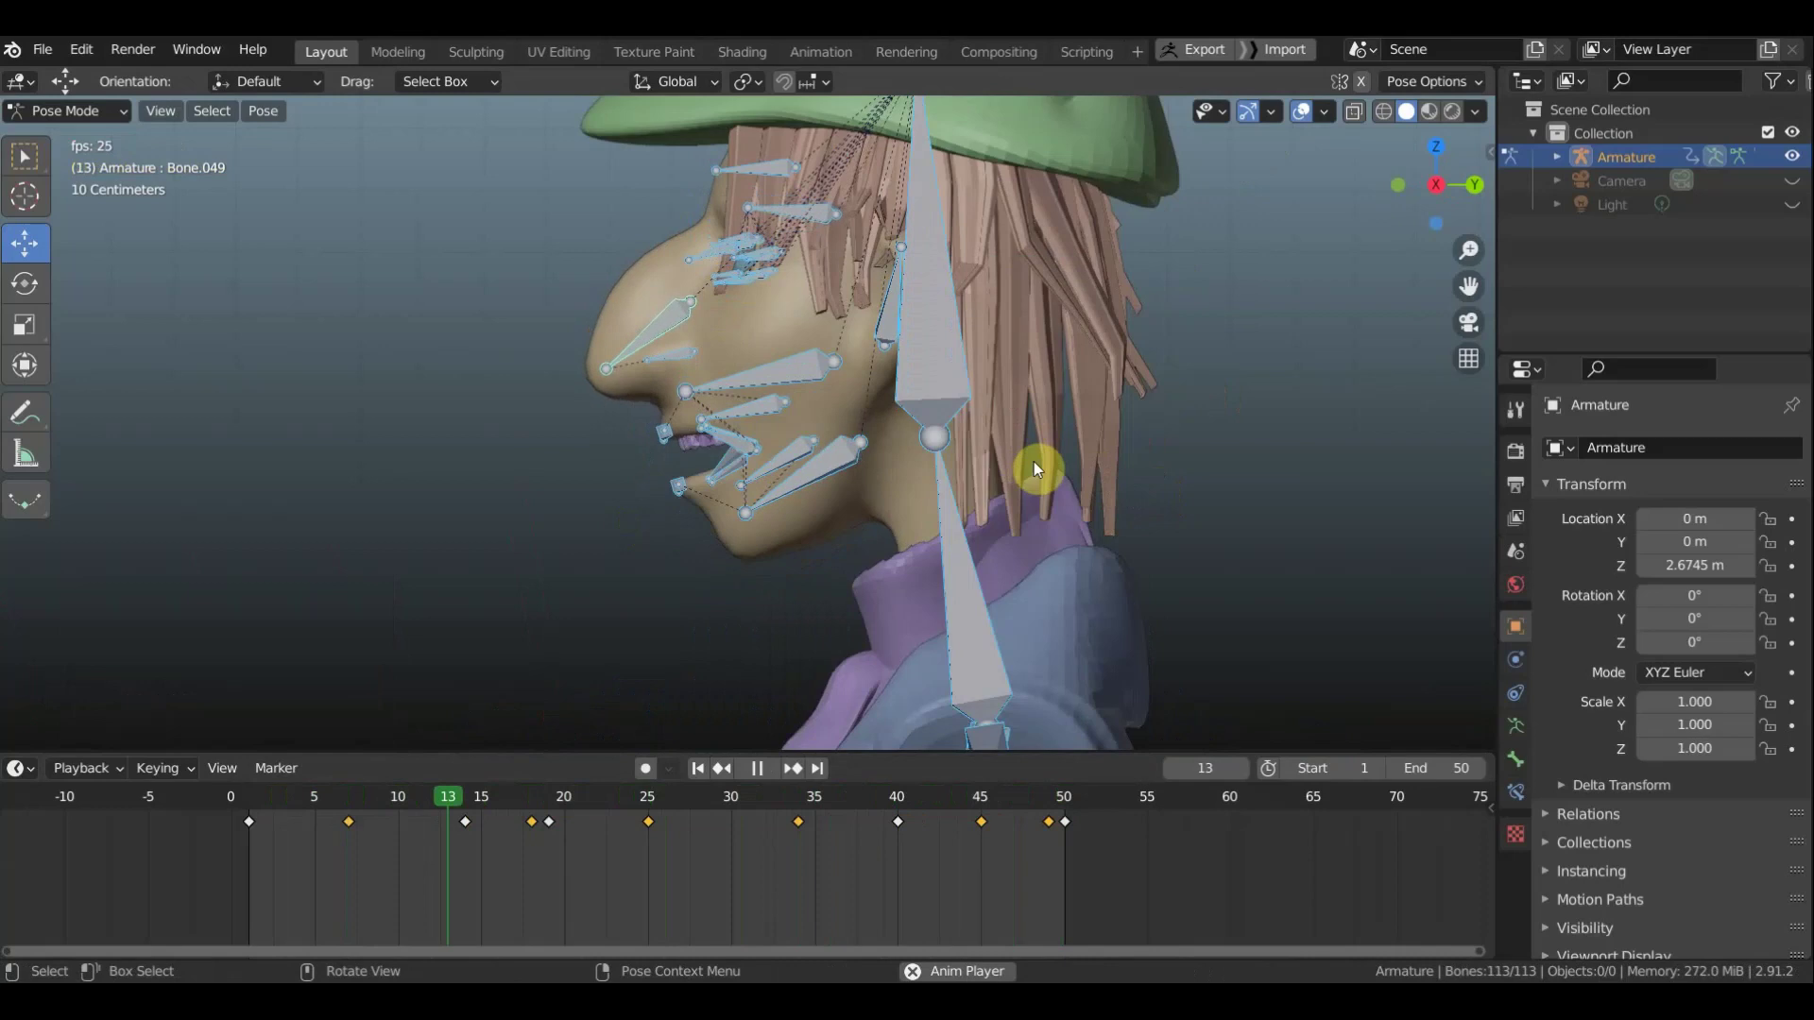
At frame 18, raise the cheek bone beside the nose slightly and key all bones
scroll(1034, 461, "up", 2)
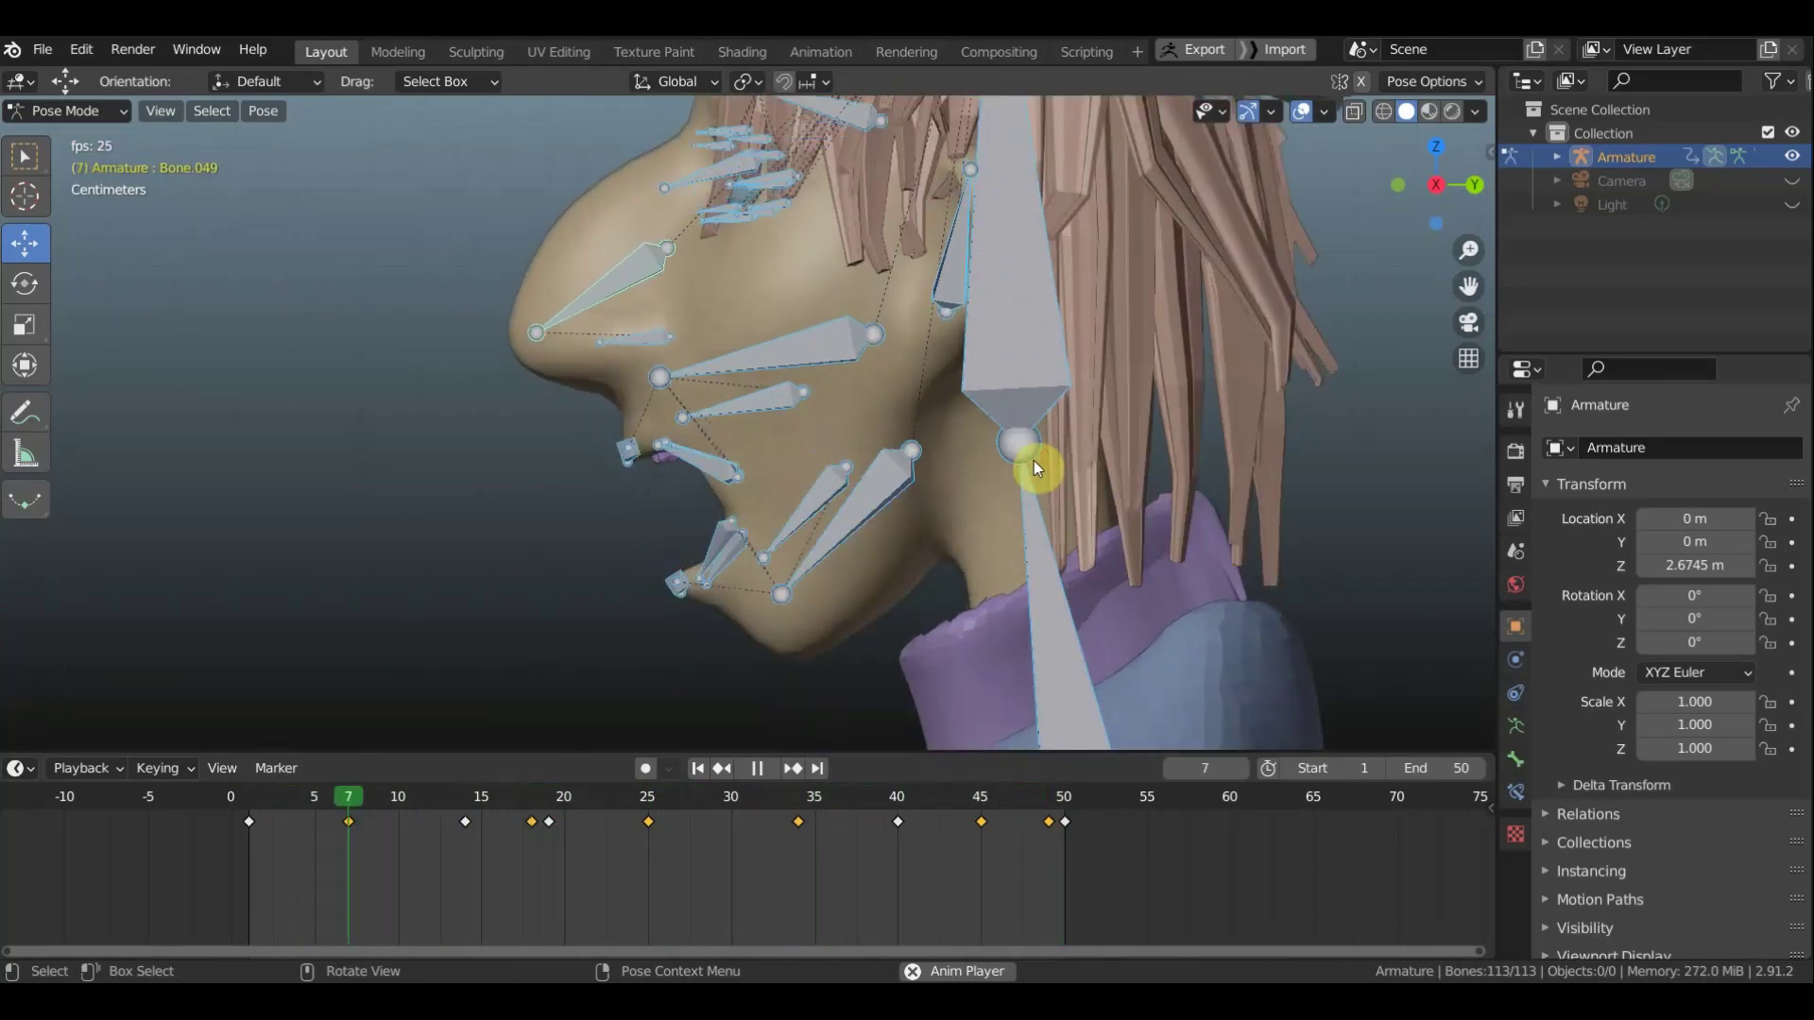
key("space")
scroll(1035, 456, "down", 4)
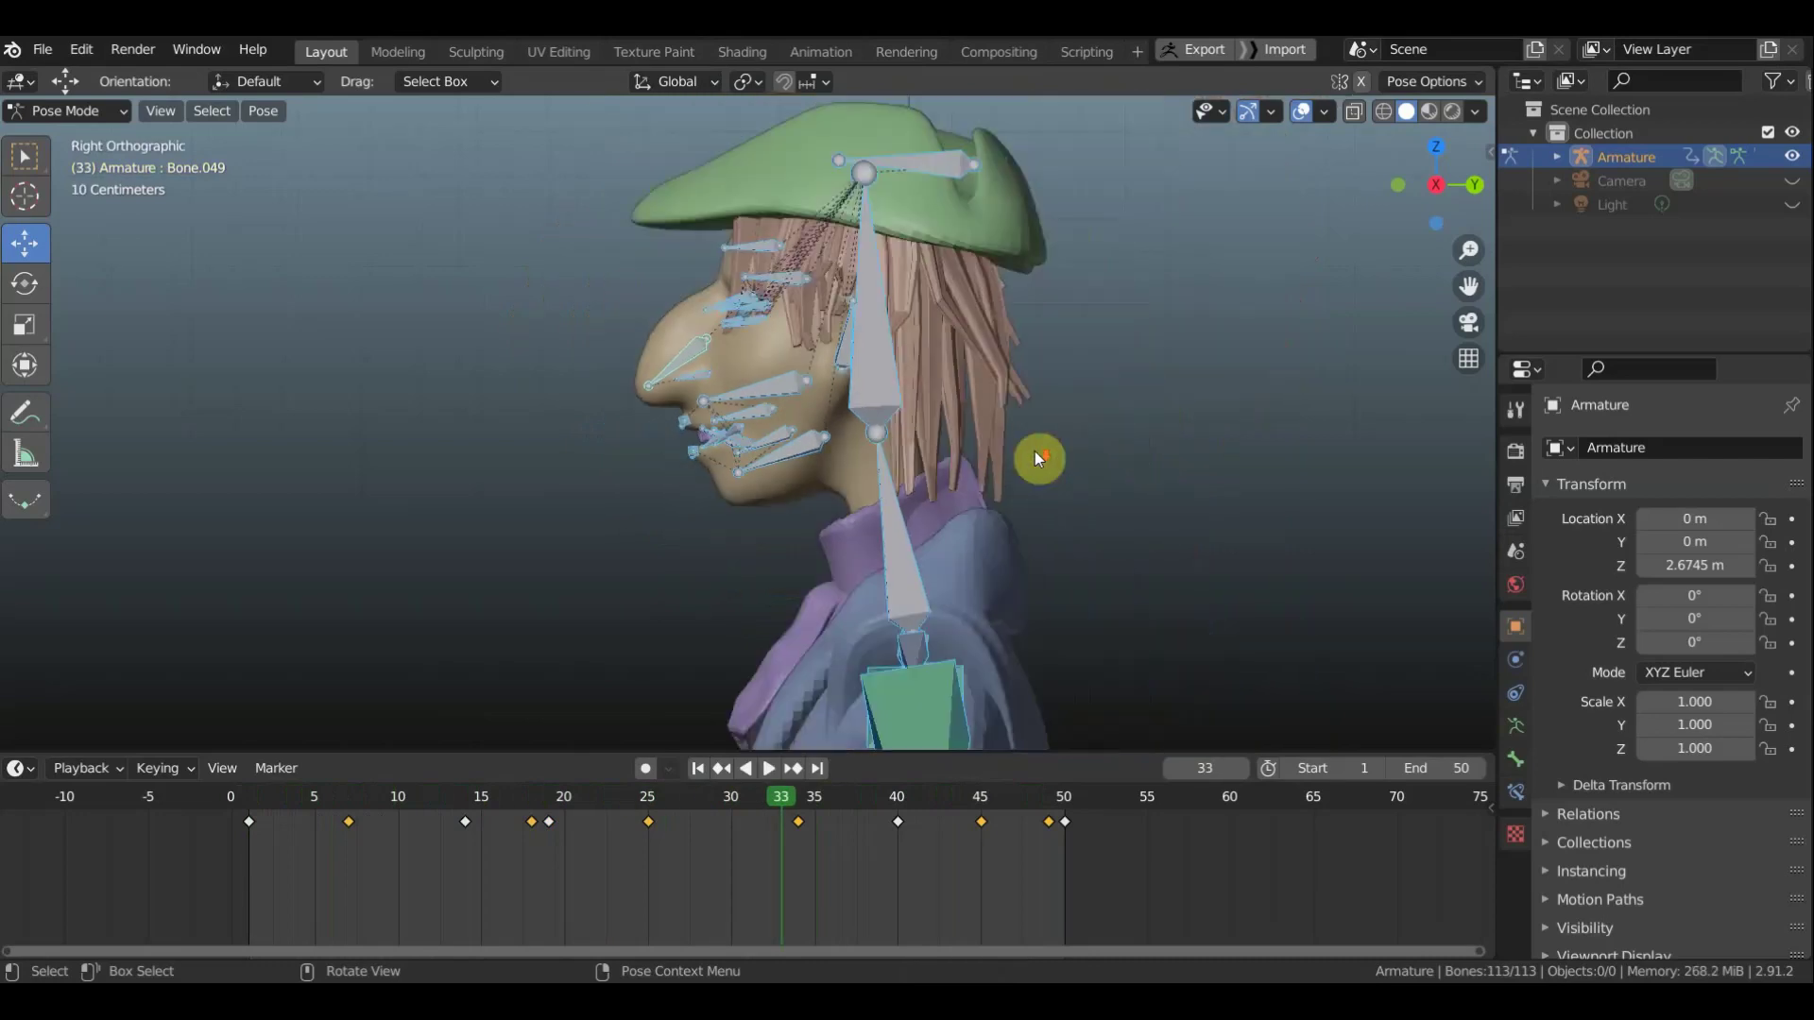
middle_click_drag(1039, 518, 1036, 534, "shift")
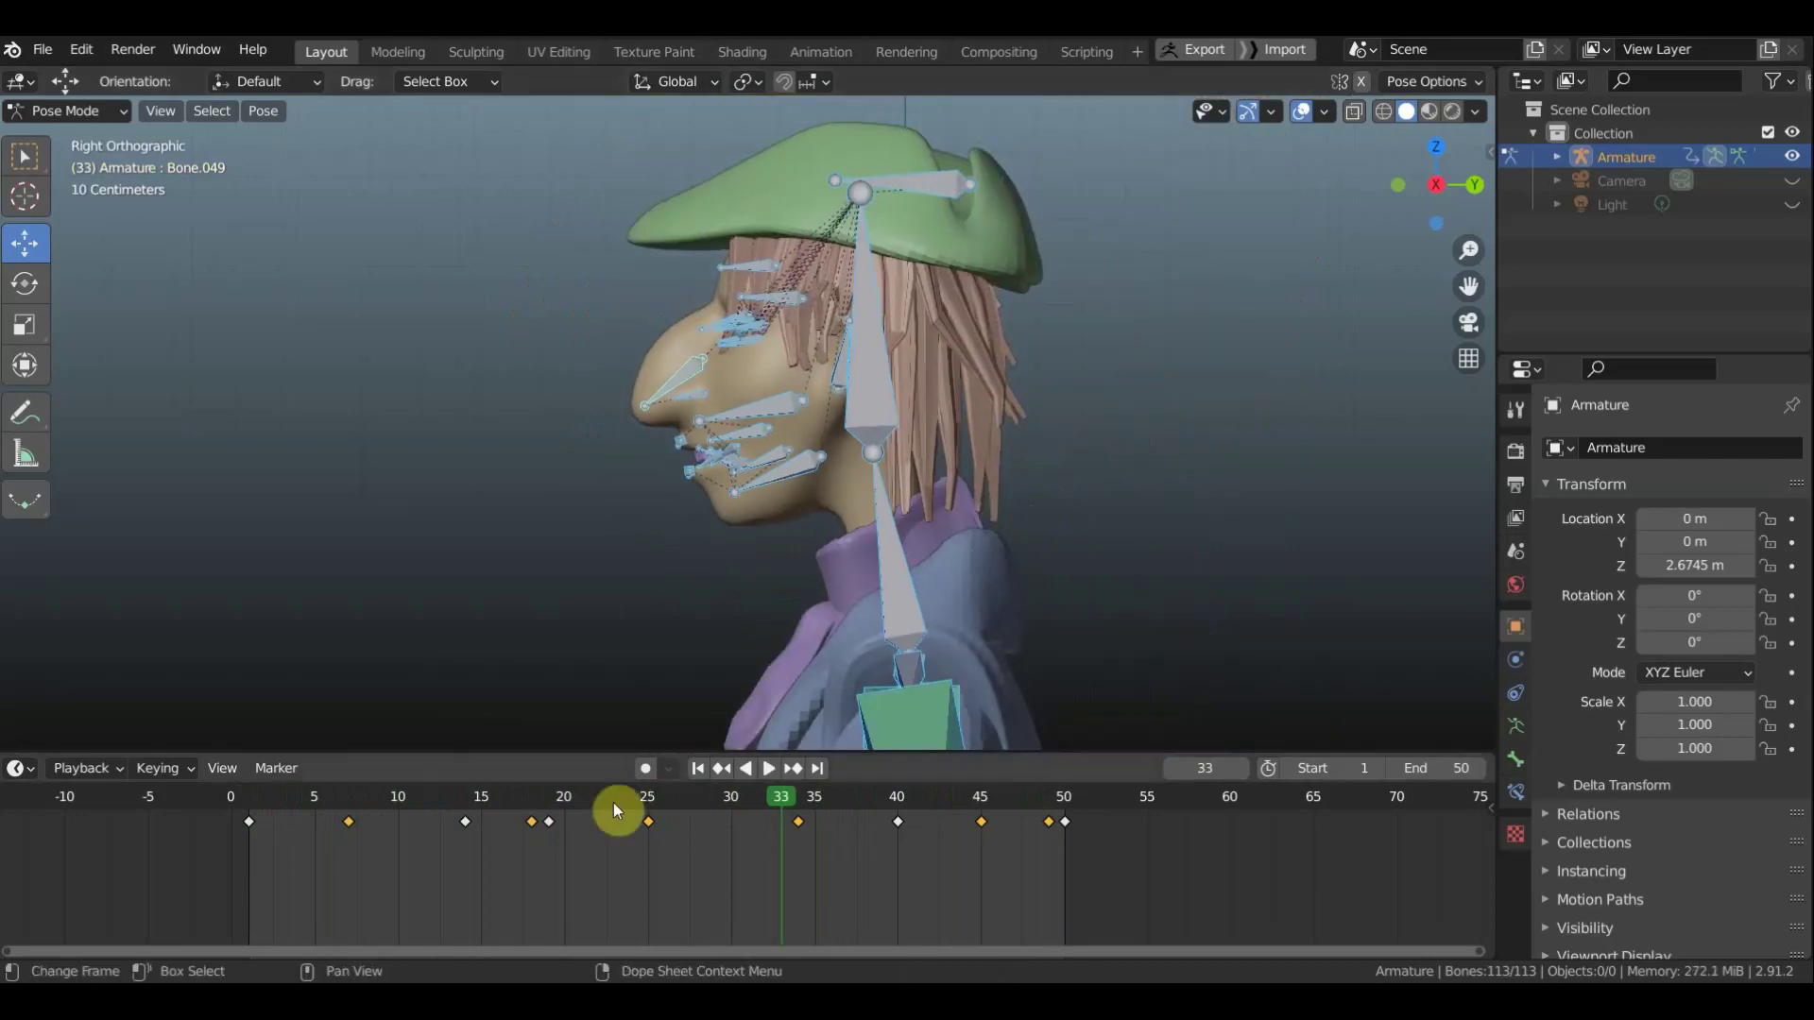
left_click(533, 800)
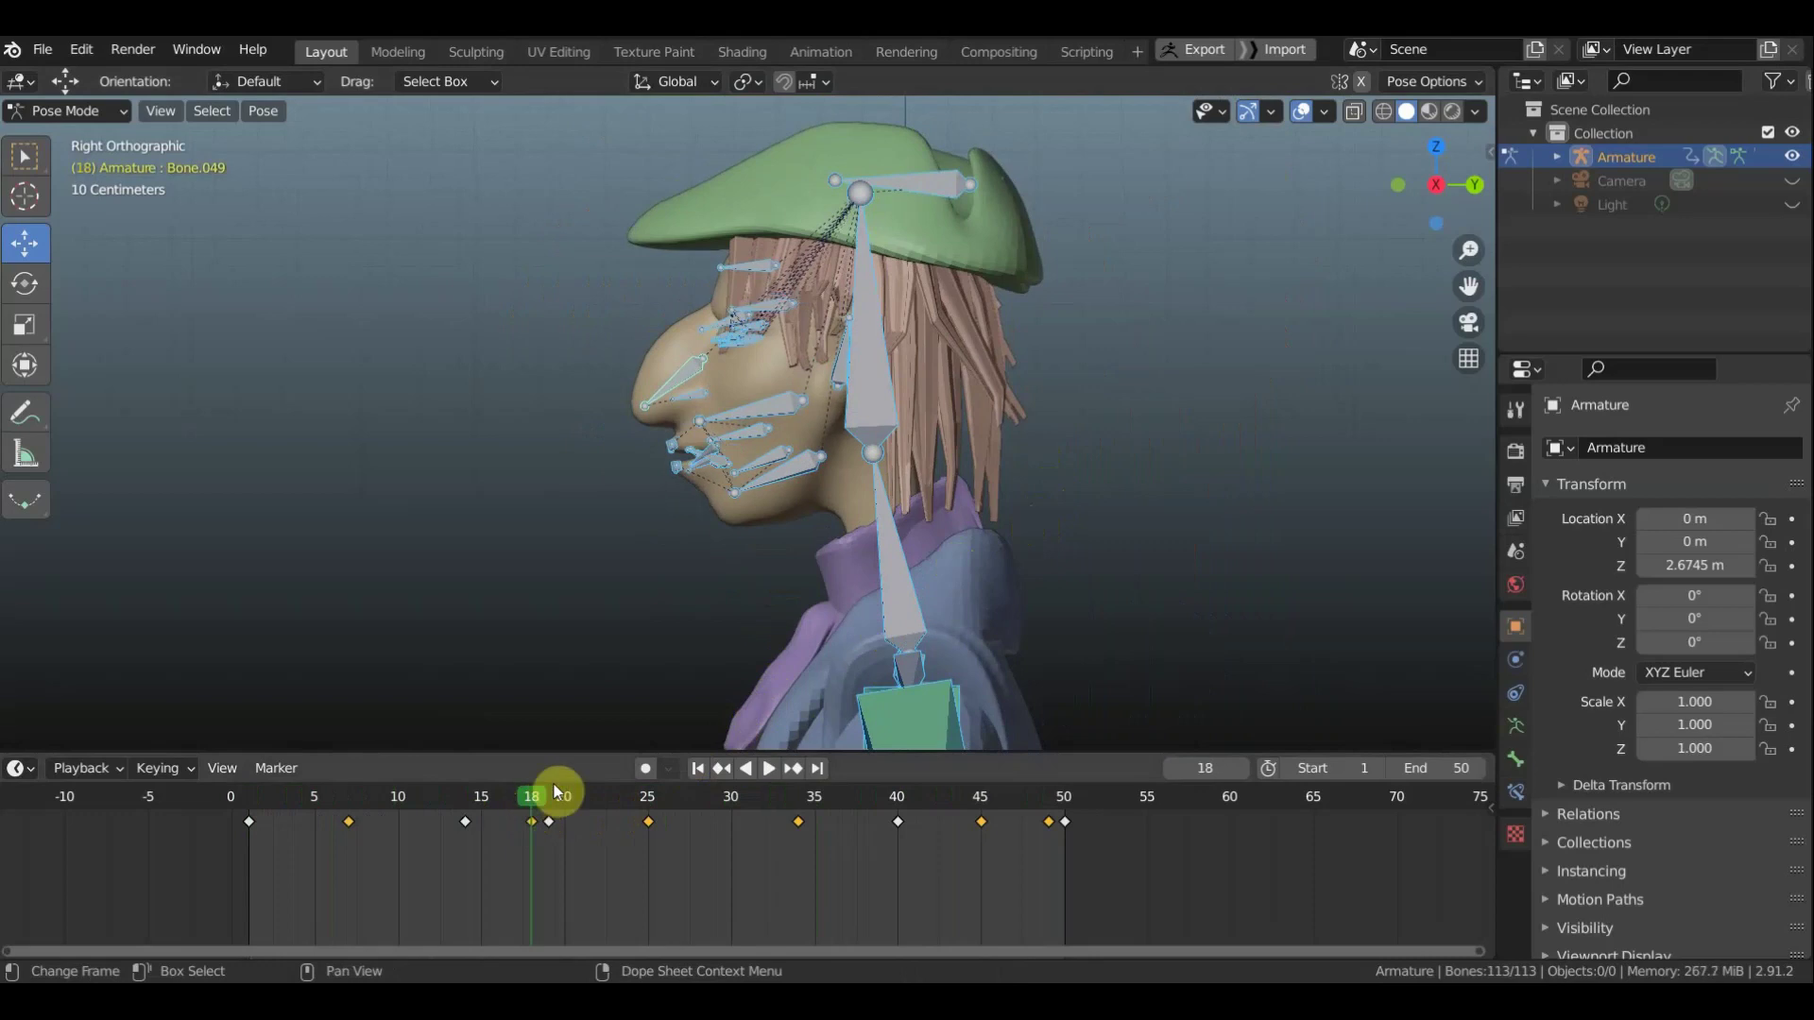
scroll(1000, 456, "up", 1)
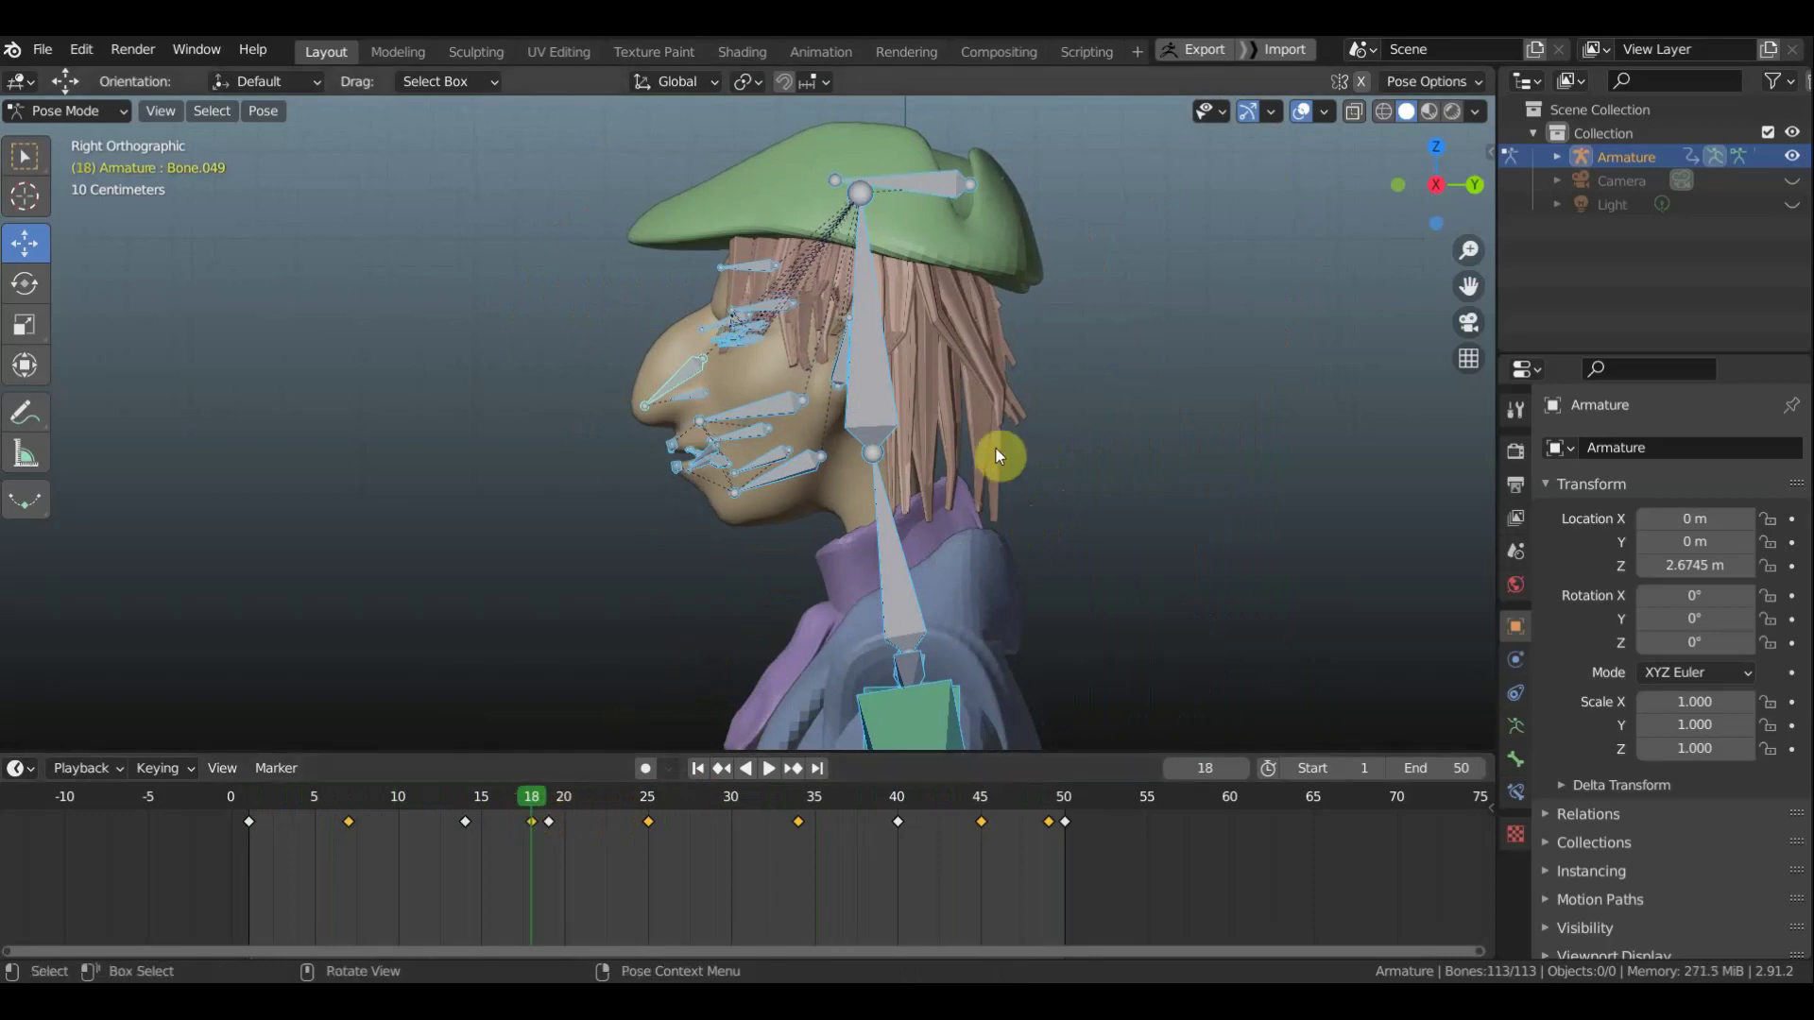
scroll(1000, 455, "up", 3)
middle_click_drag(1000, 456, 1012, 458)
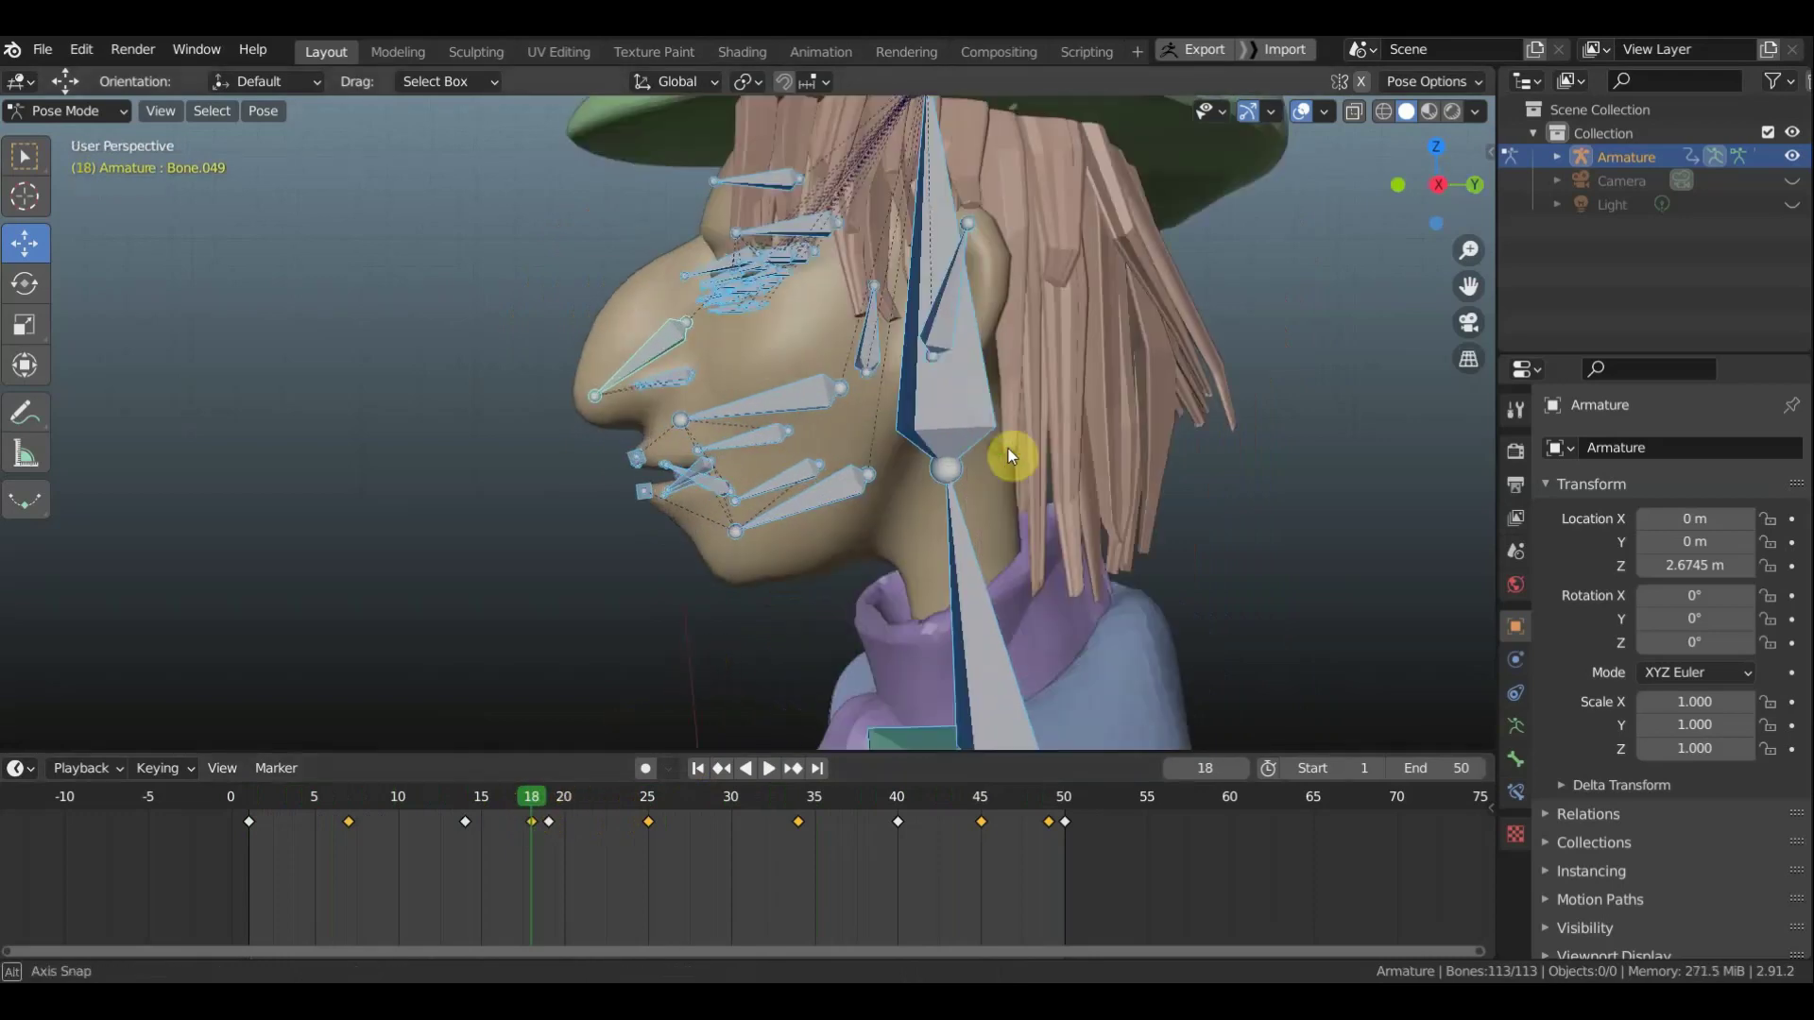
left_click(691, 359)
left_click_drag(689, 398, 690, 393)
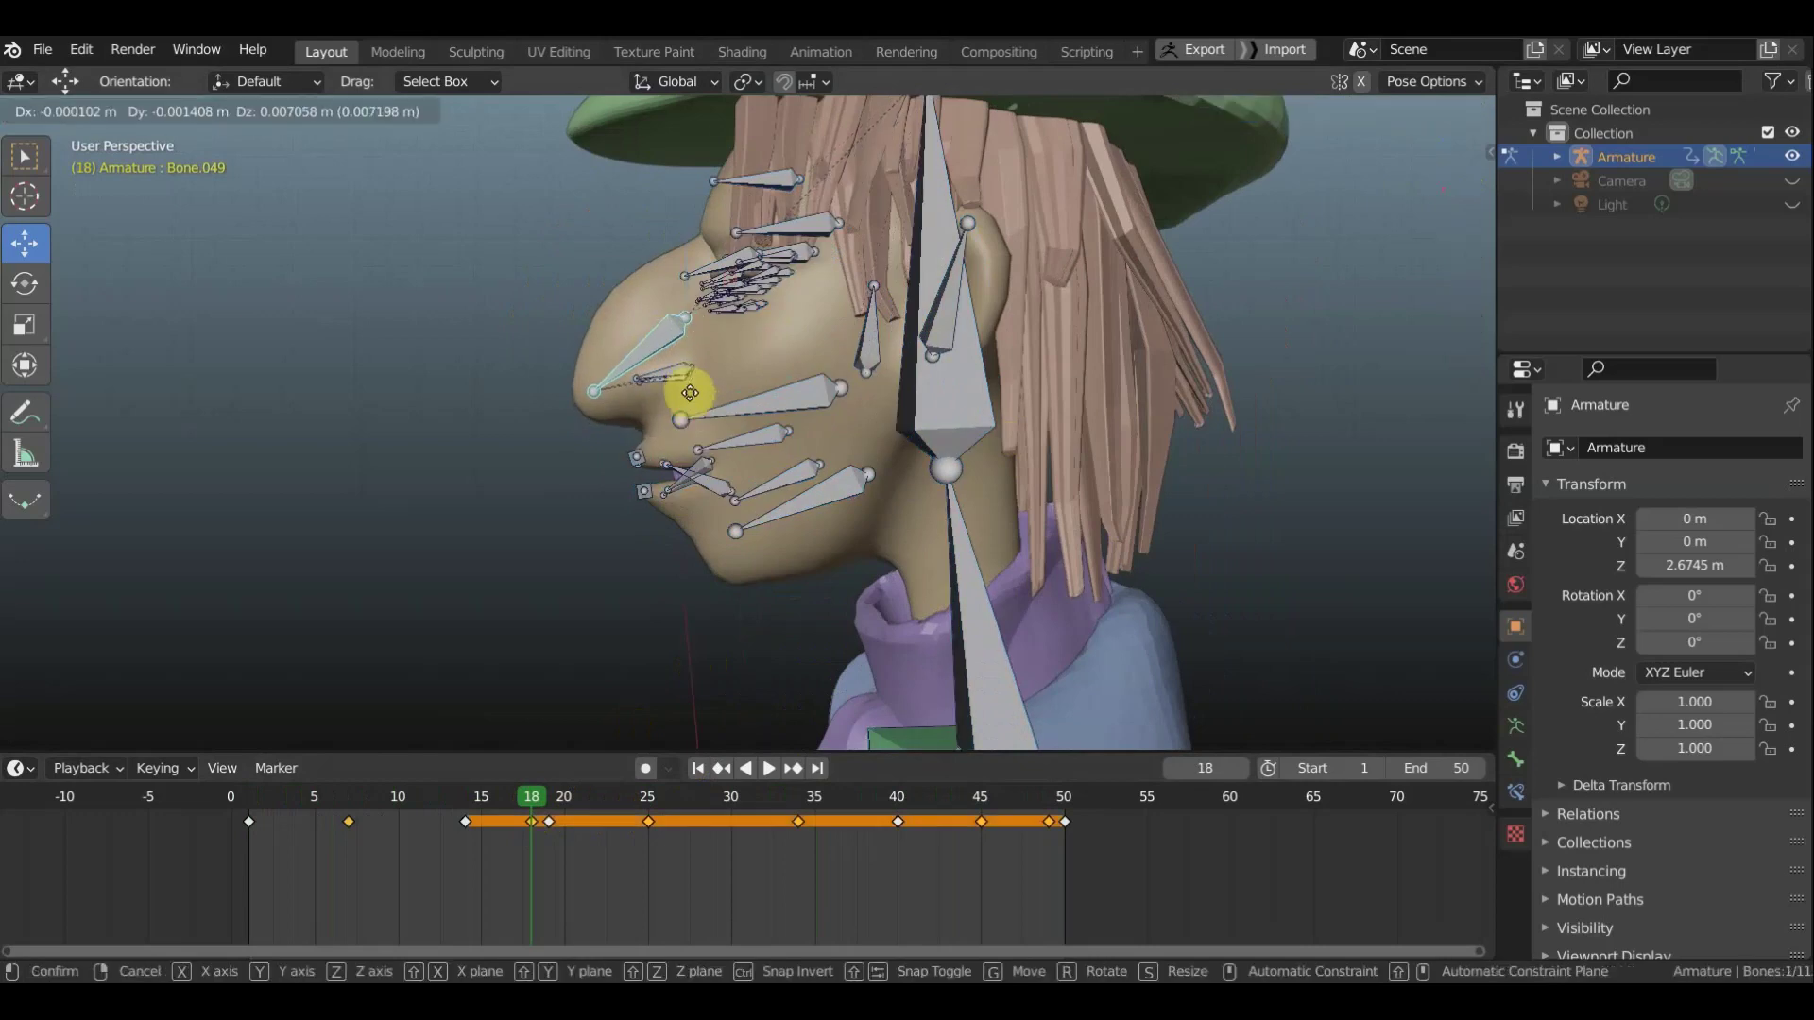
key("a")
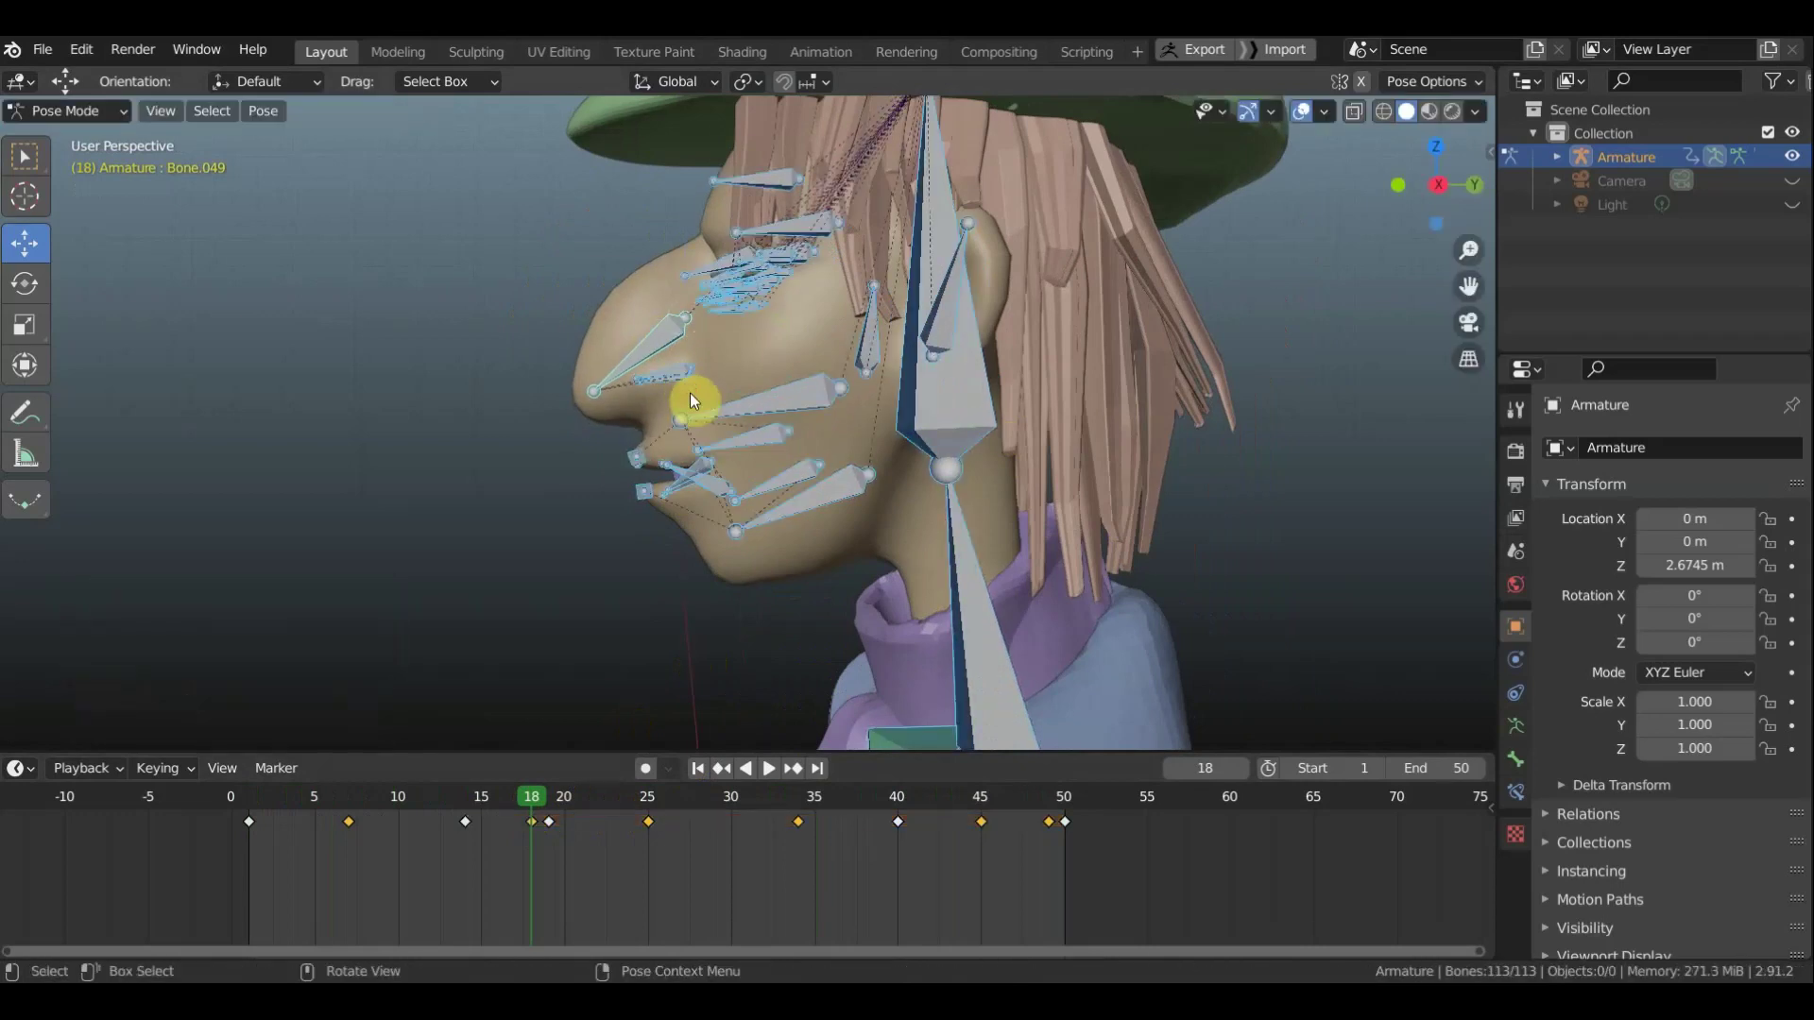
key("i")
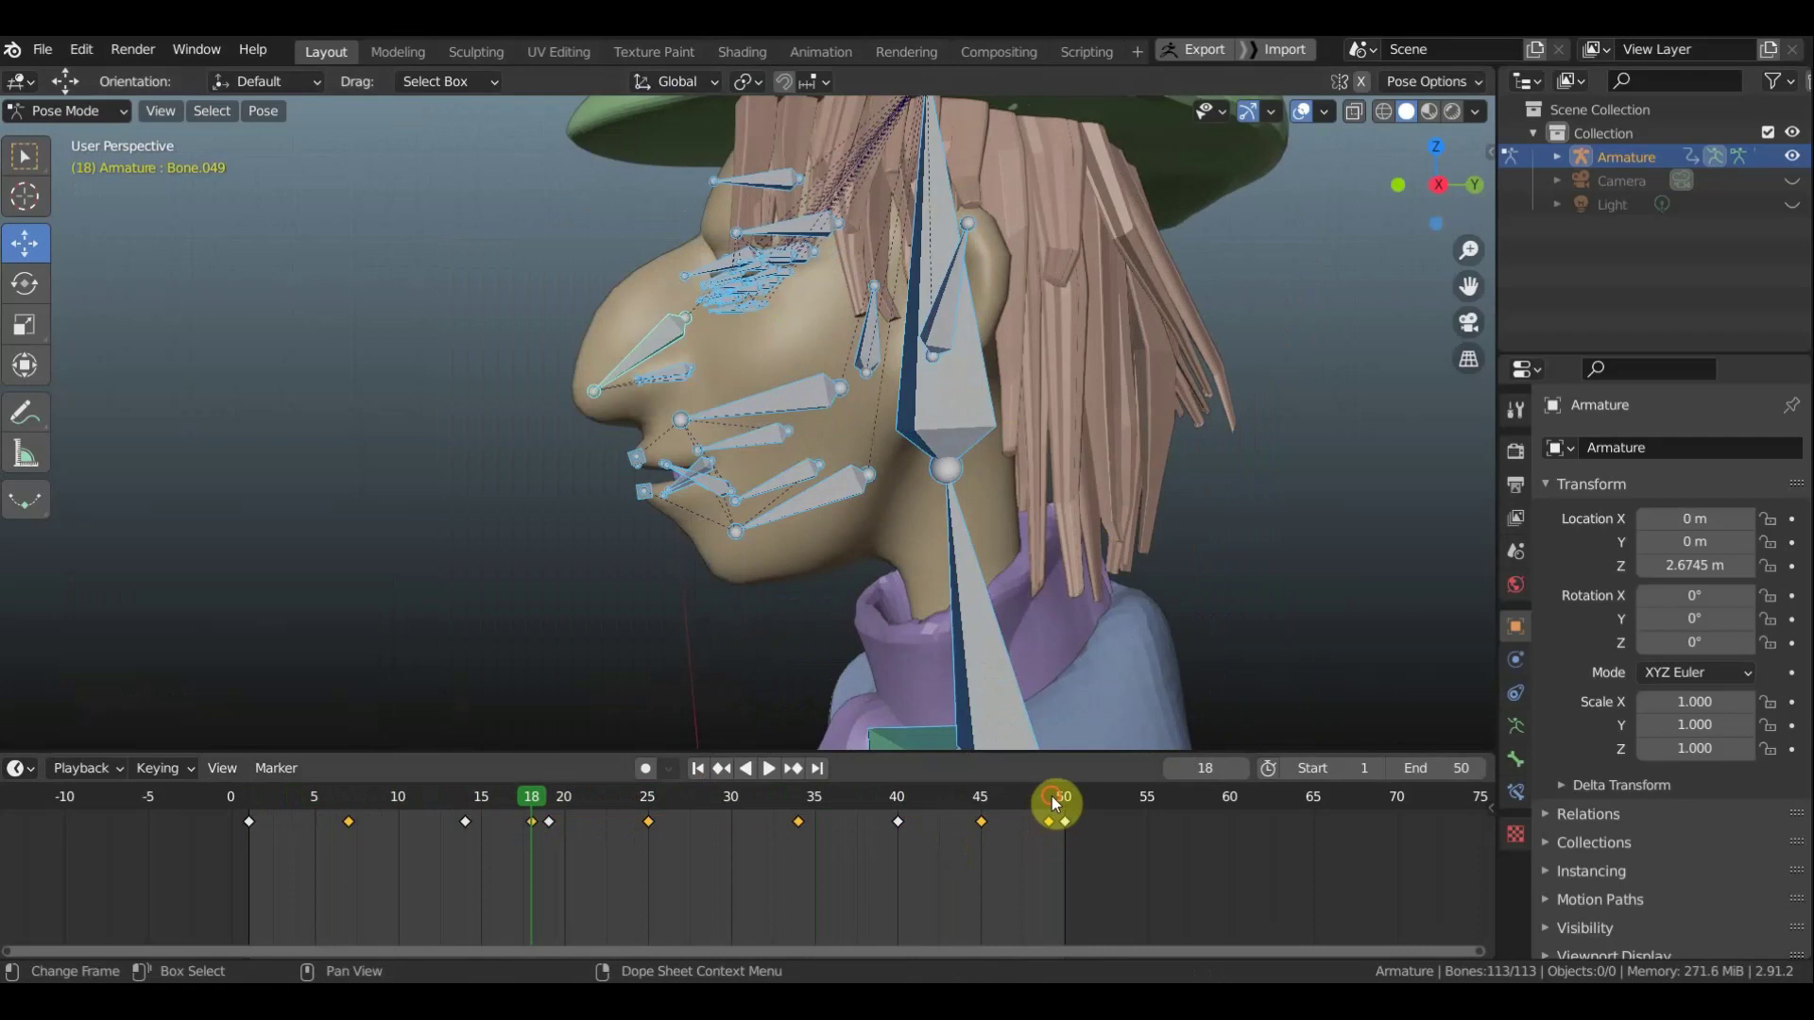
At frame 49, lift the cheek bone about -0.021 m in Y, key location and rotation, and play
left_click(1055, 804)
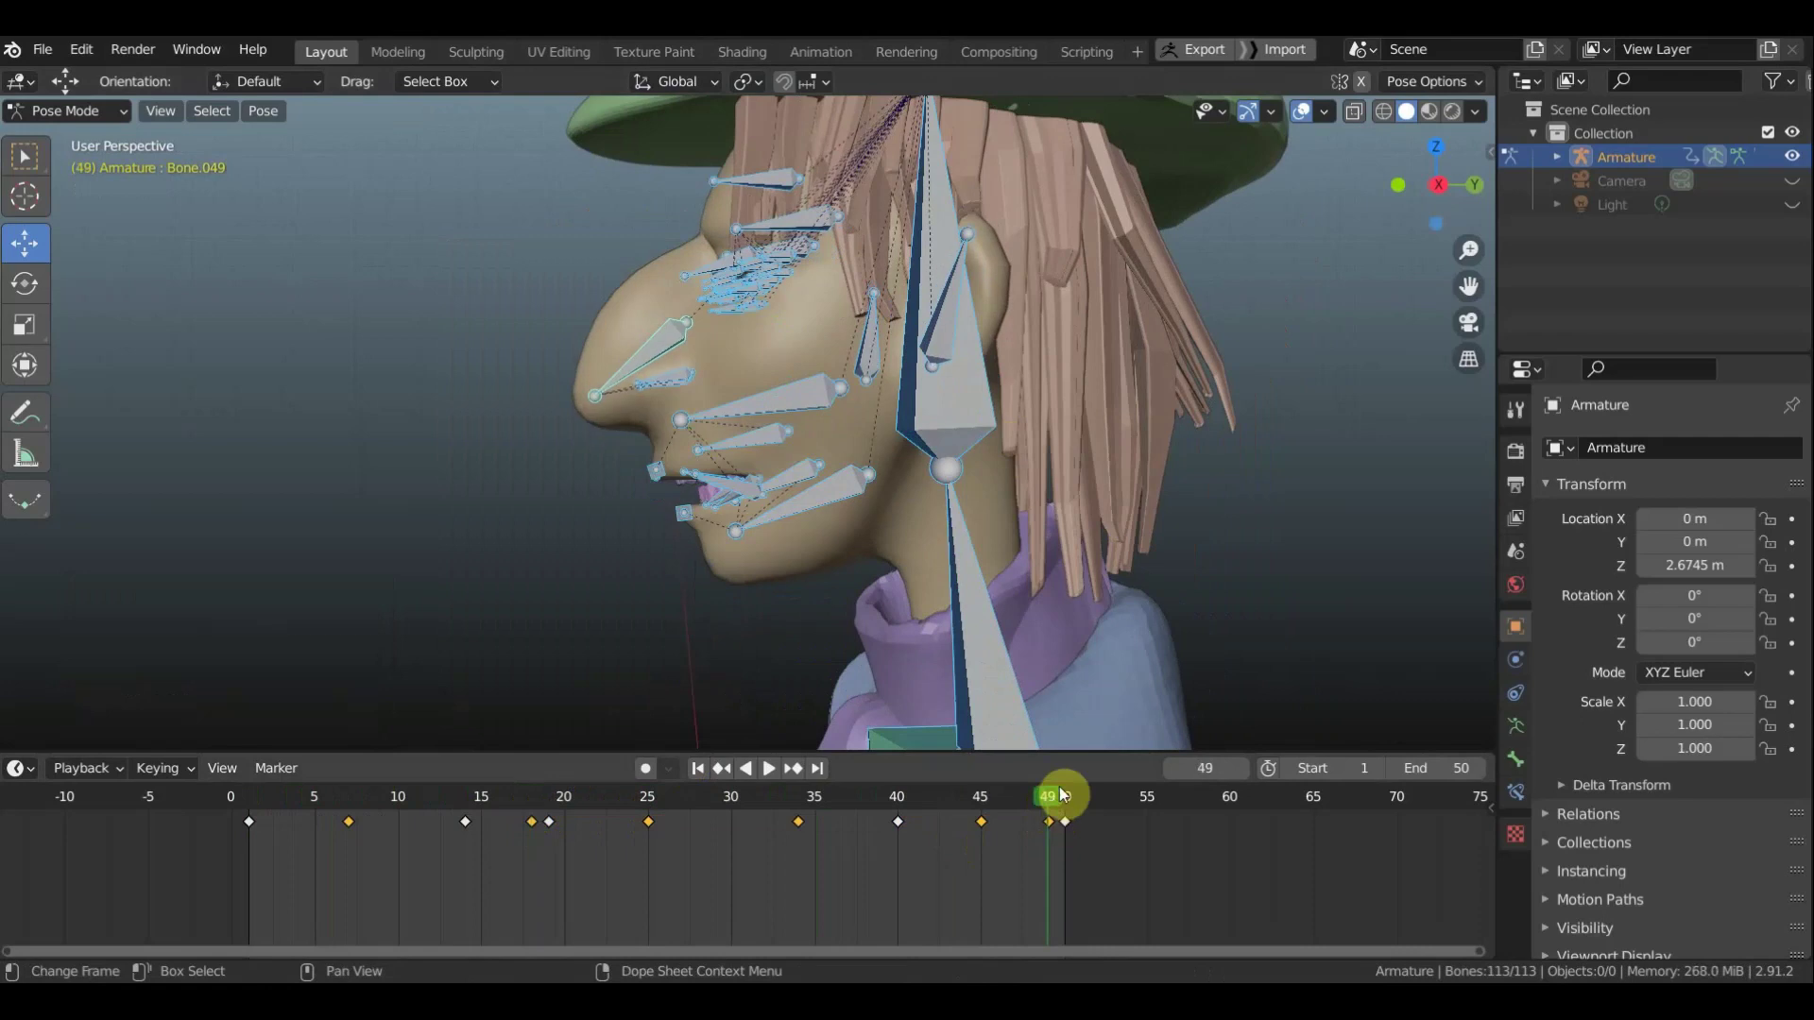
left_click(666, 352)
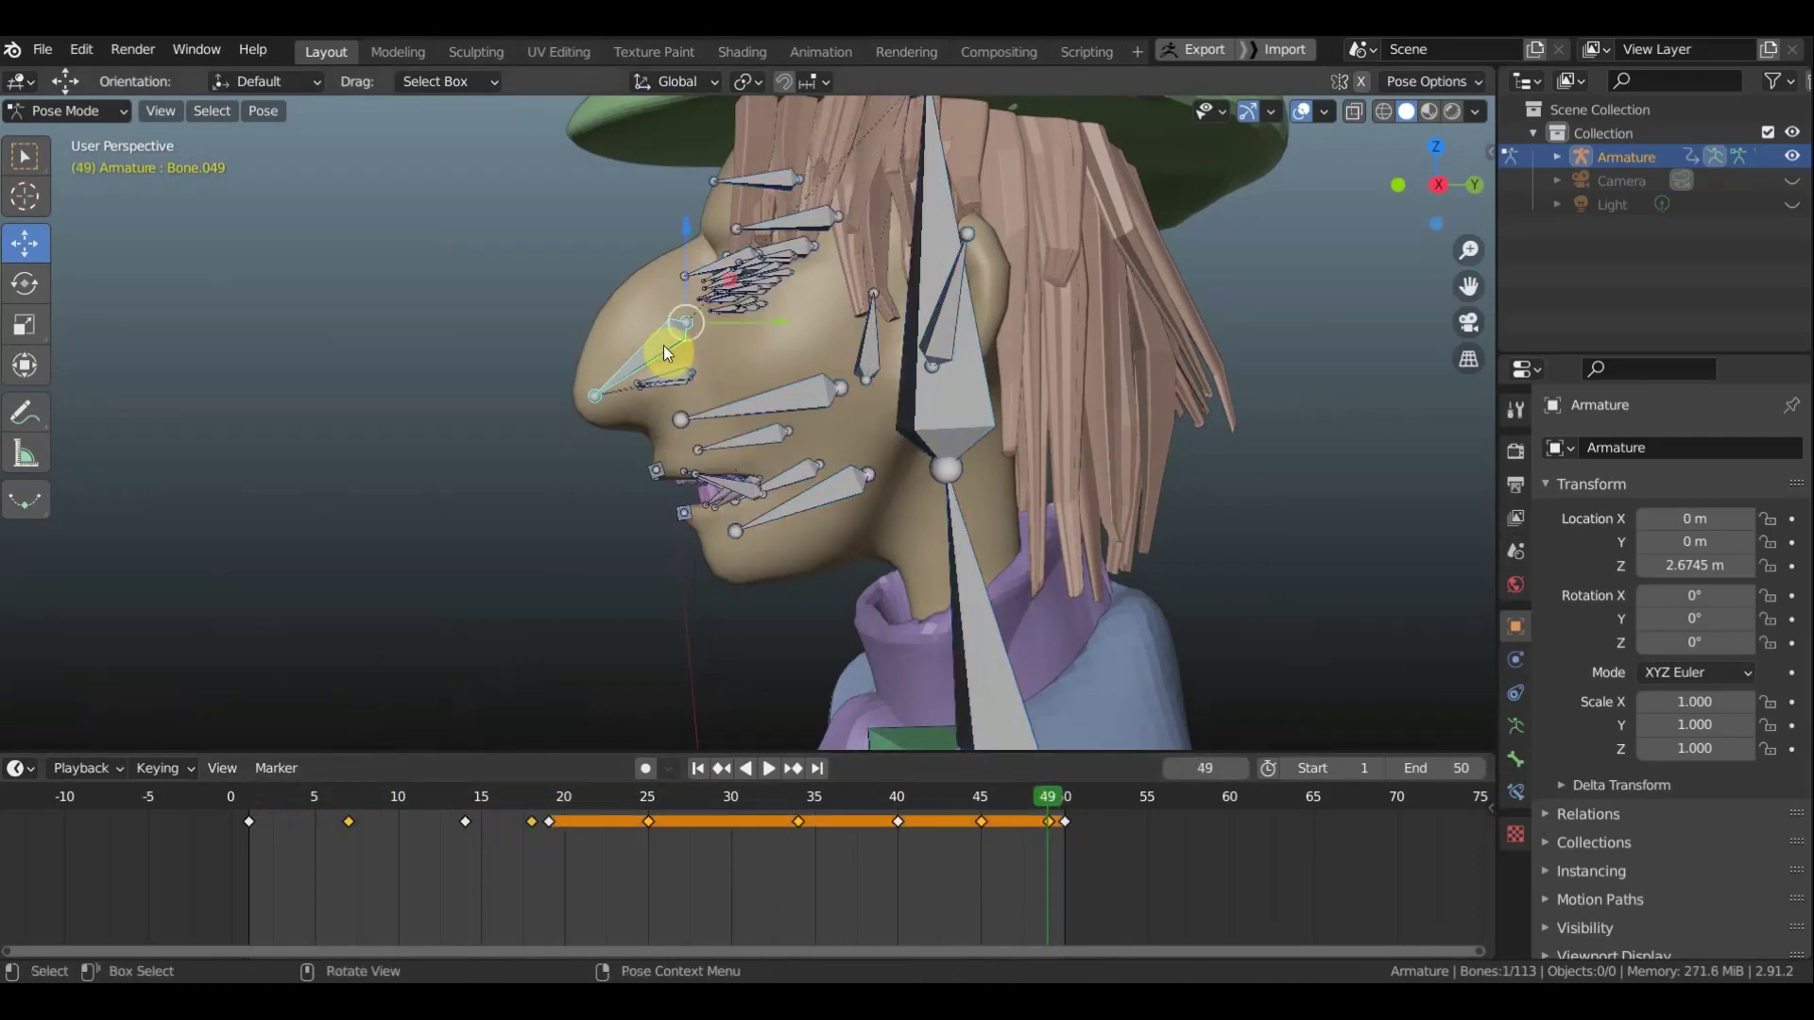
left_click_drag(666, 352, 665, 336)
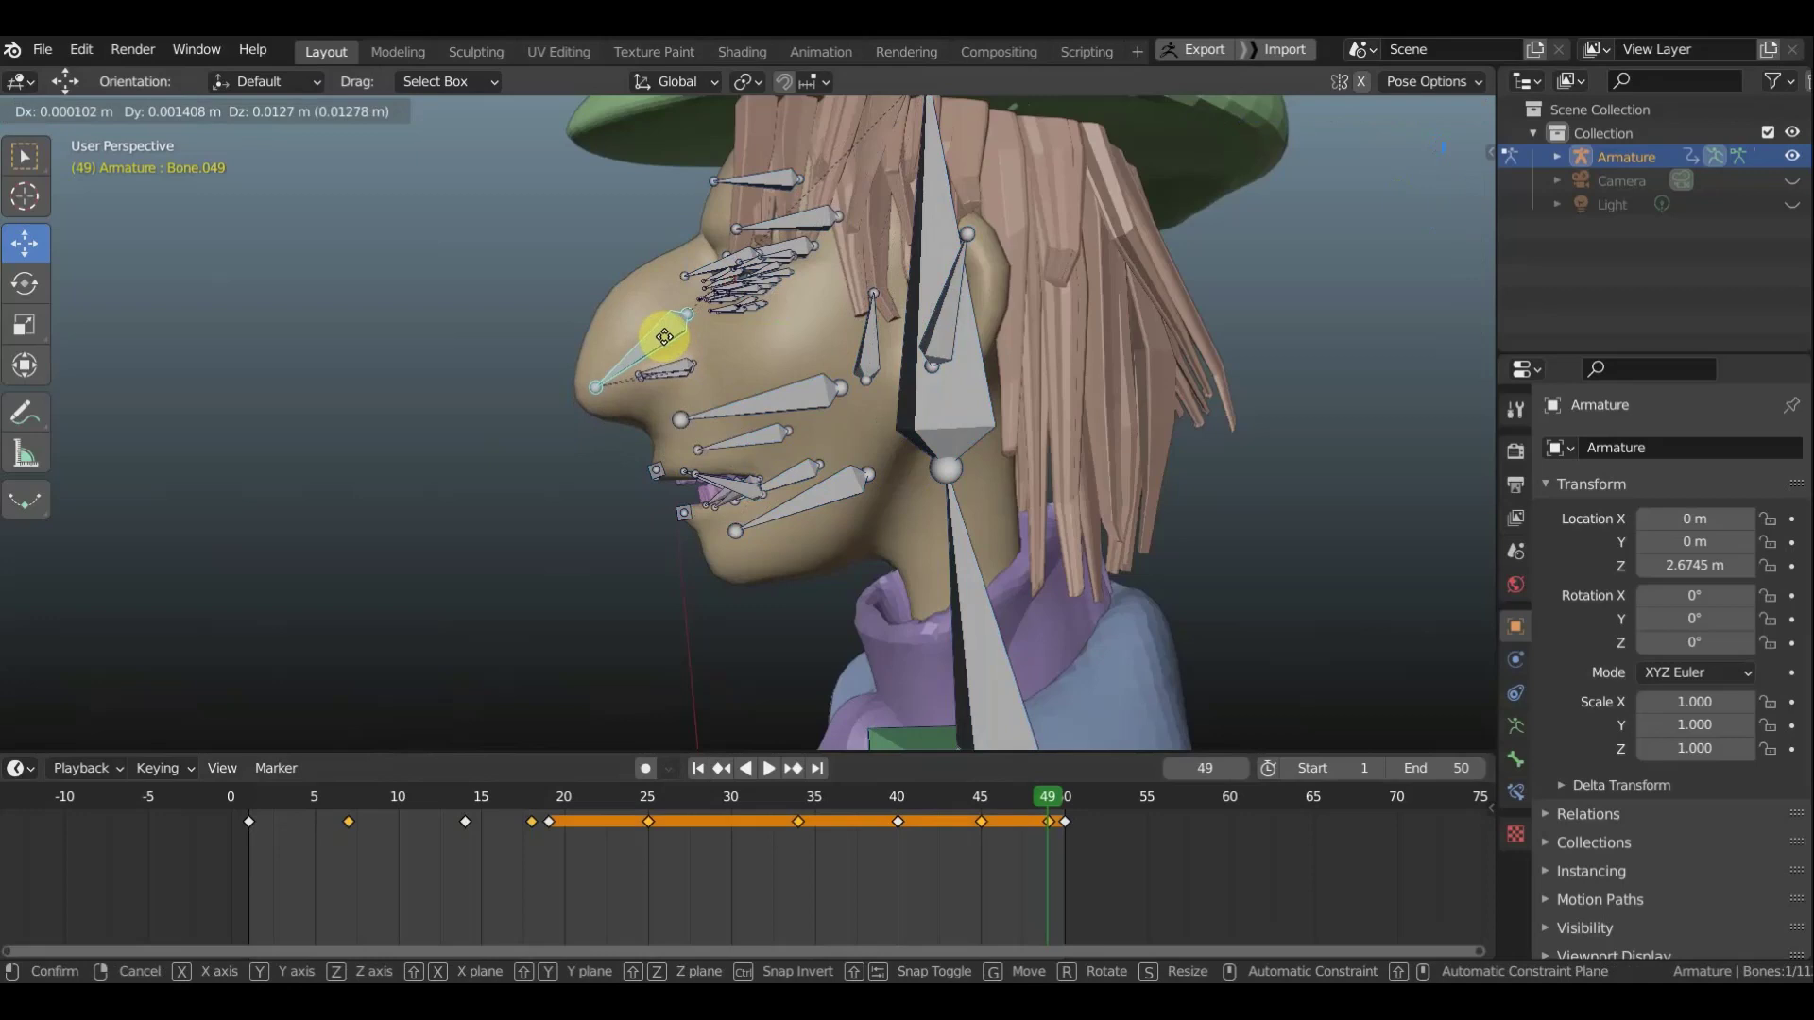
left_click_drag(665, 336, 650, 347)
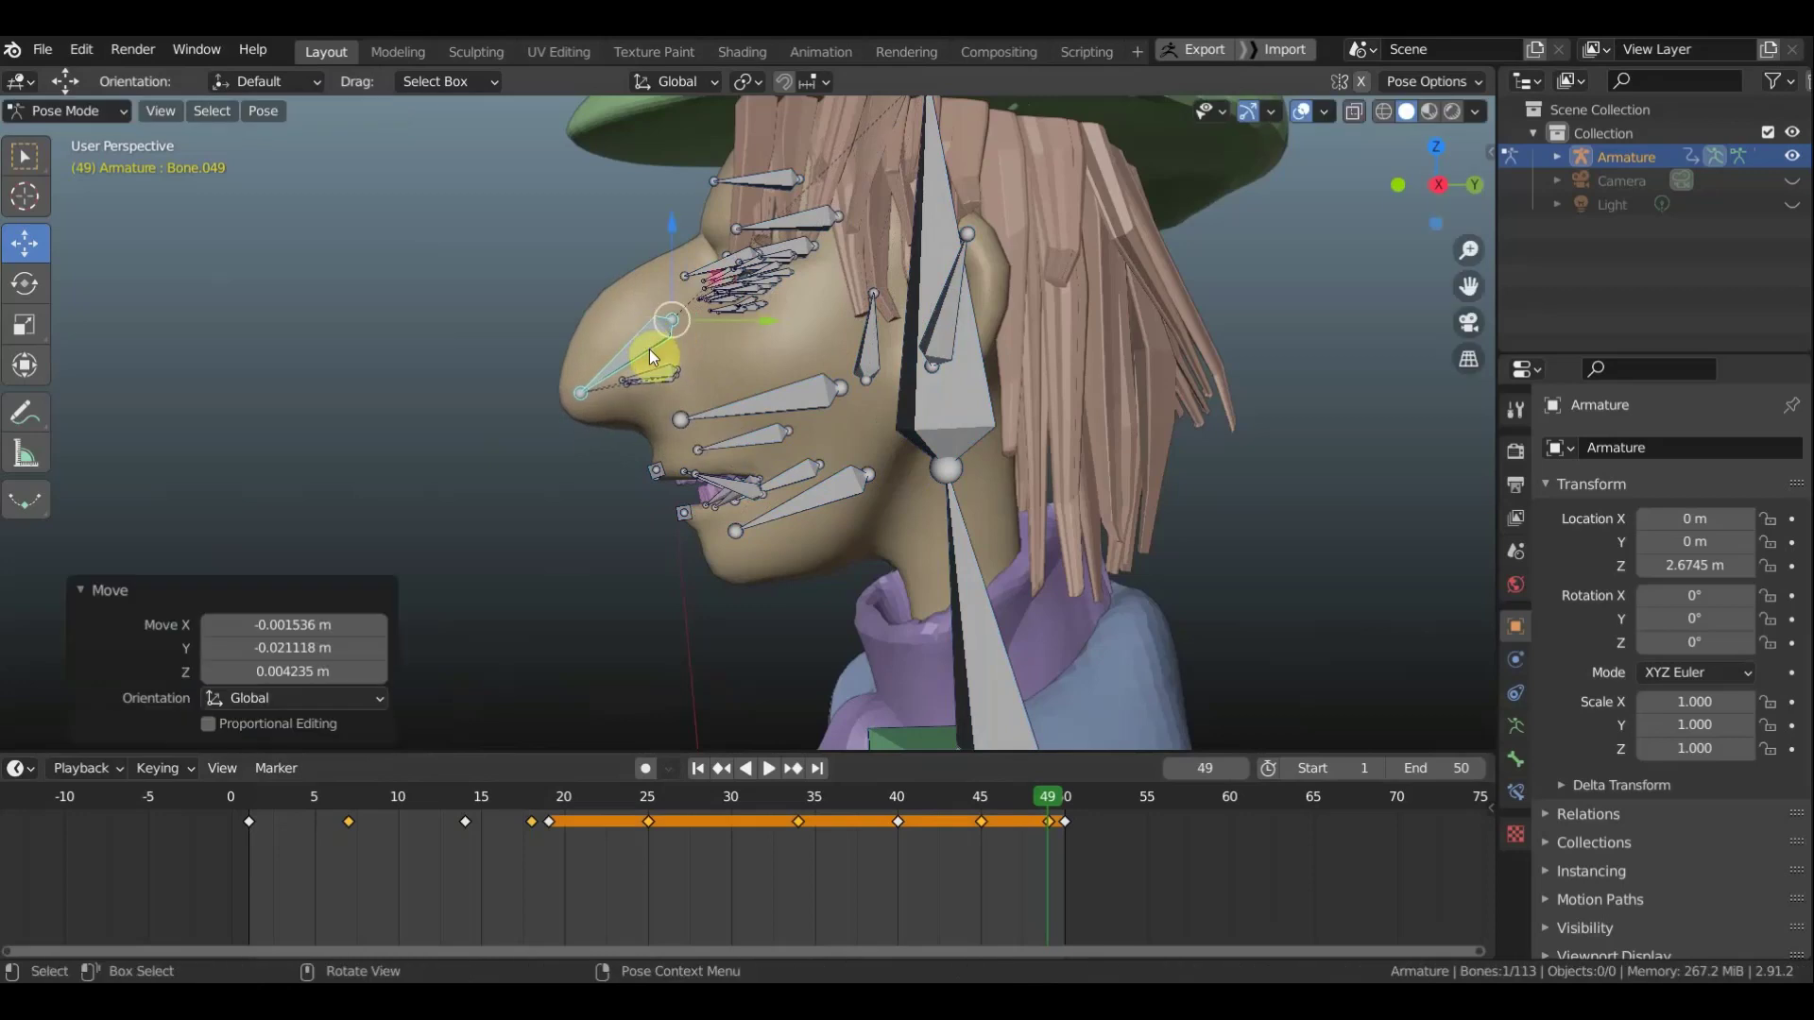
key("a")
key("i")
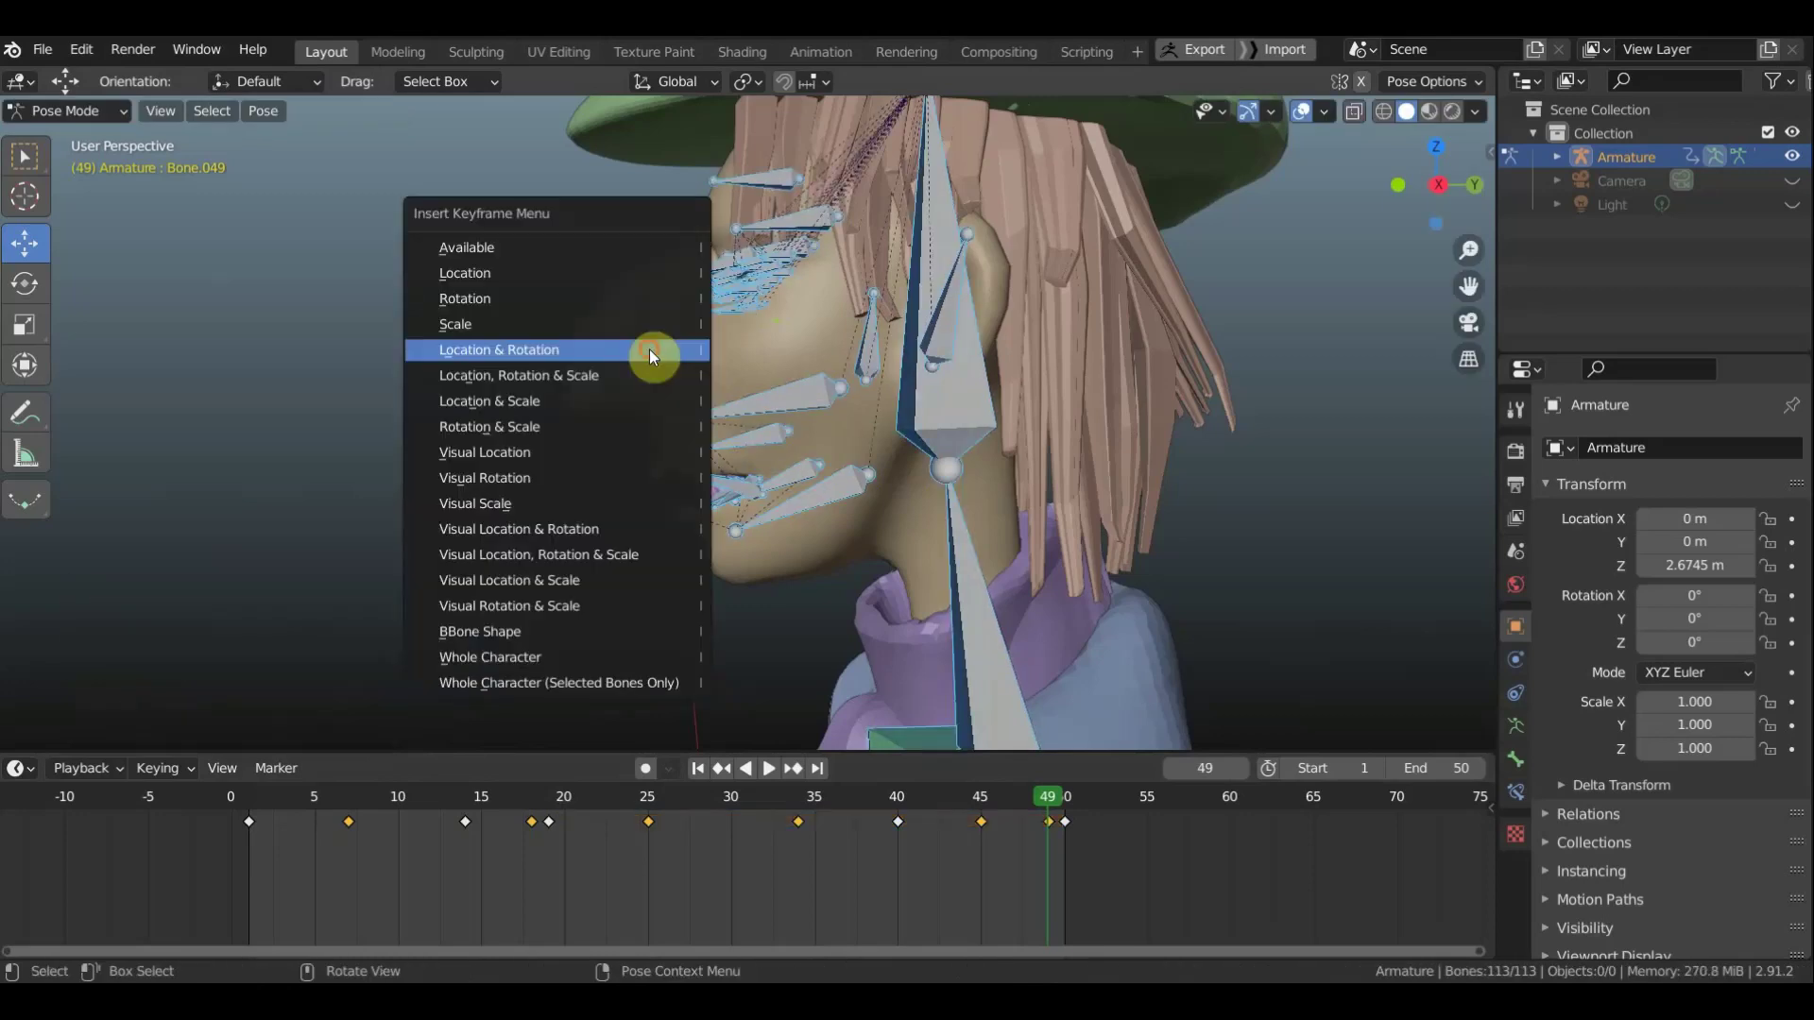
left_click(649, 349)
key("space")
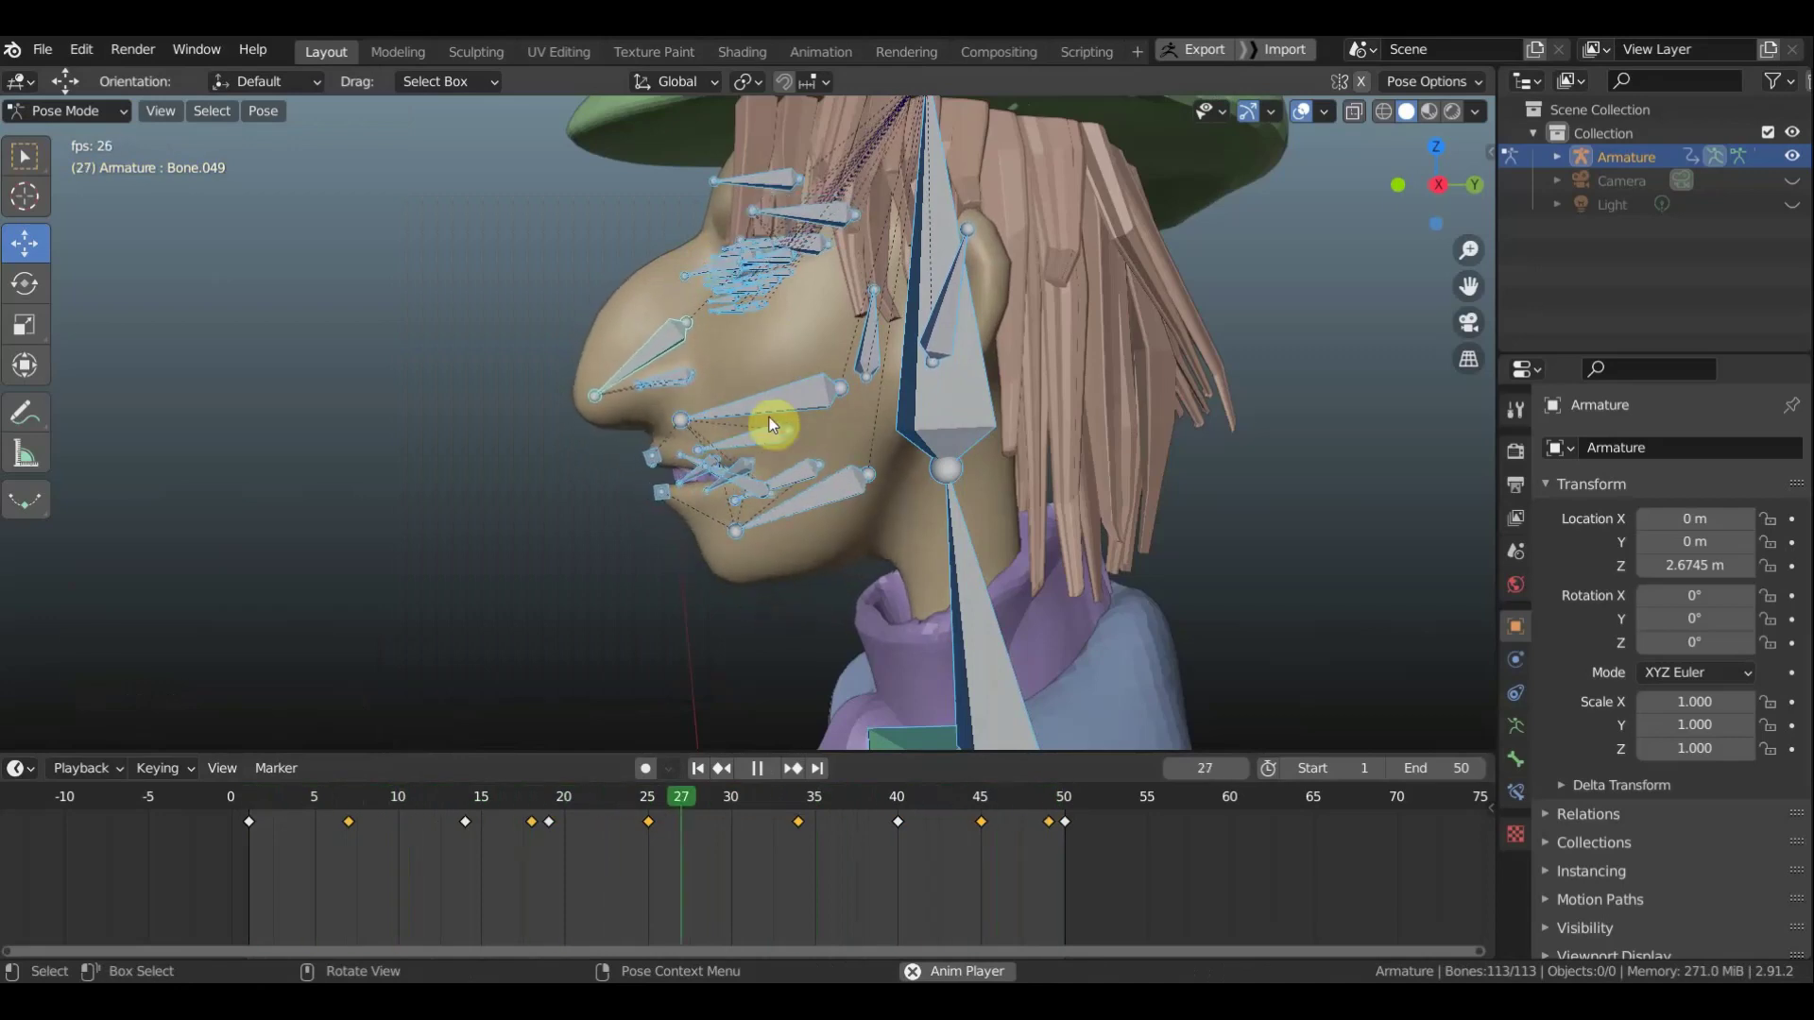
Hide the rig and play the face animation while orbiting around the character
key("space")
middle_click_drag(798, 427, 921, 423)
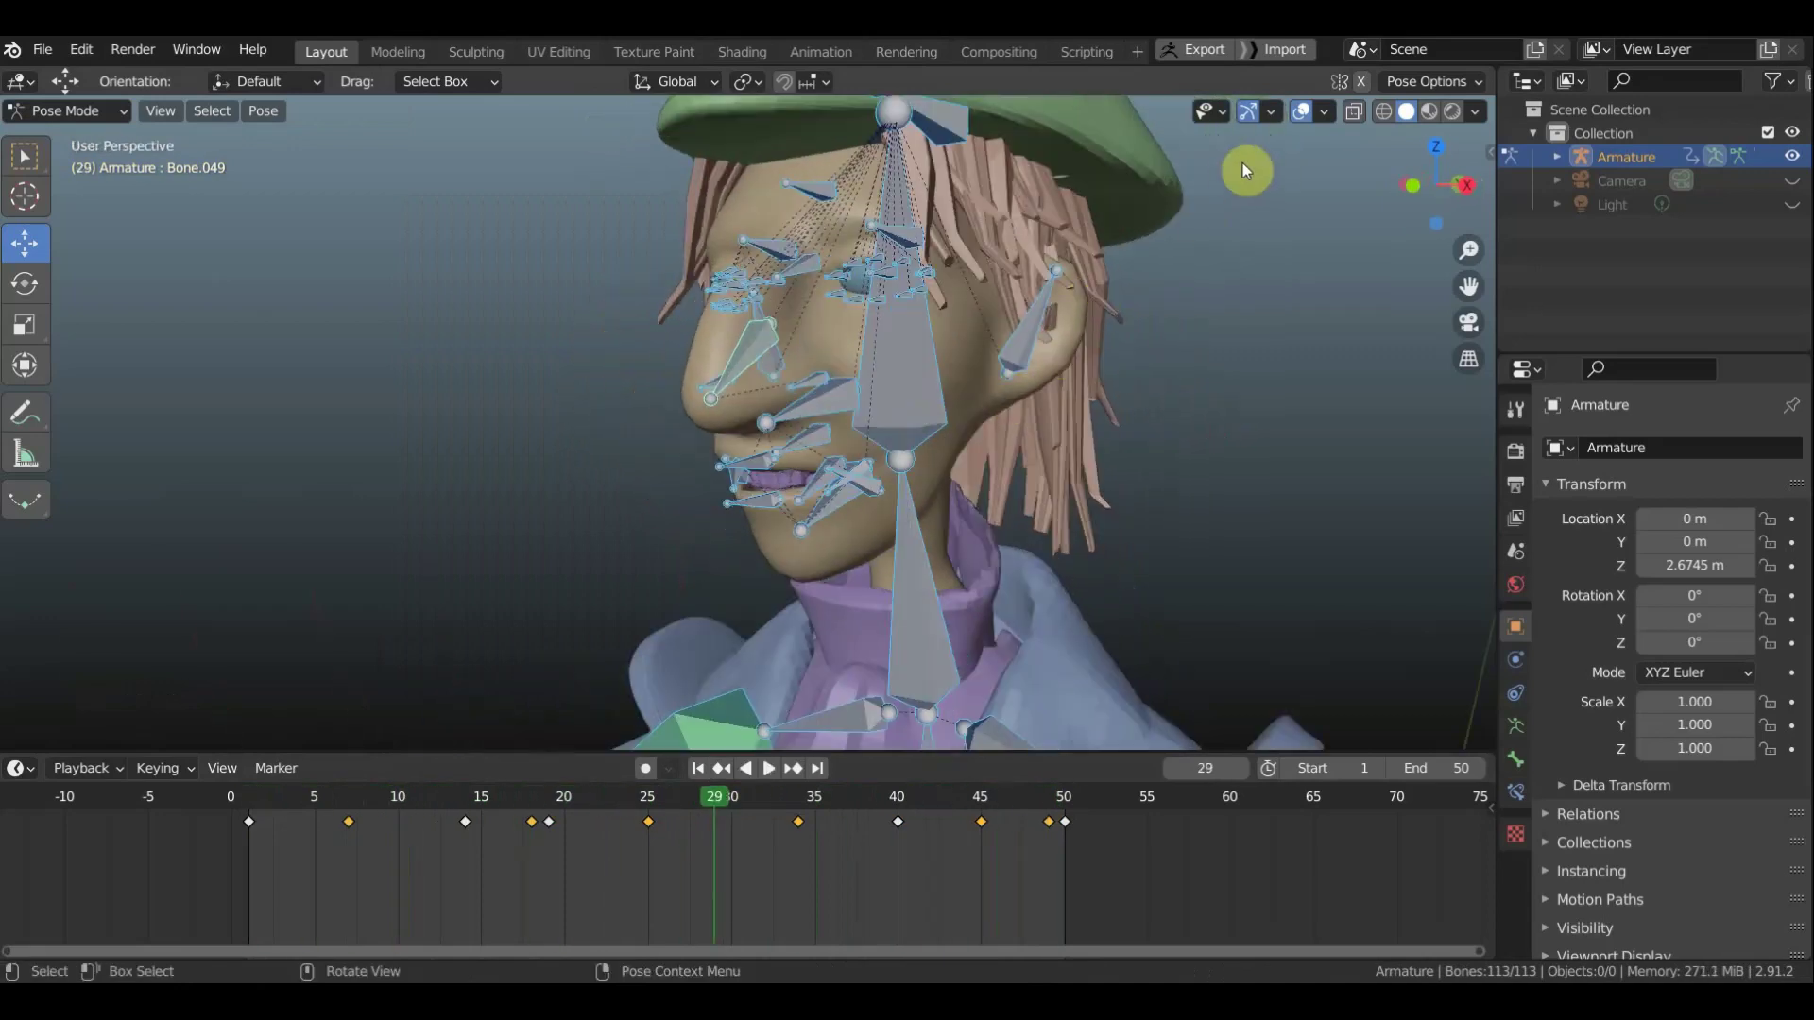
left_click(1312, 113)
key("space")
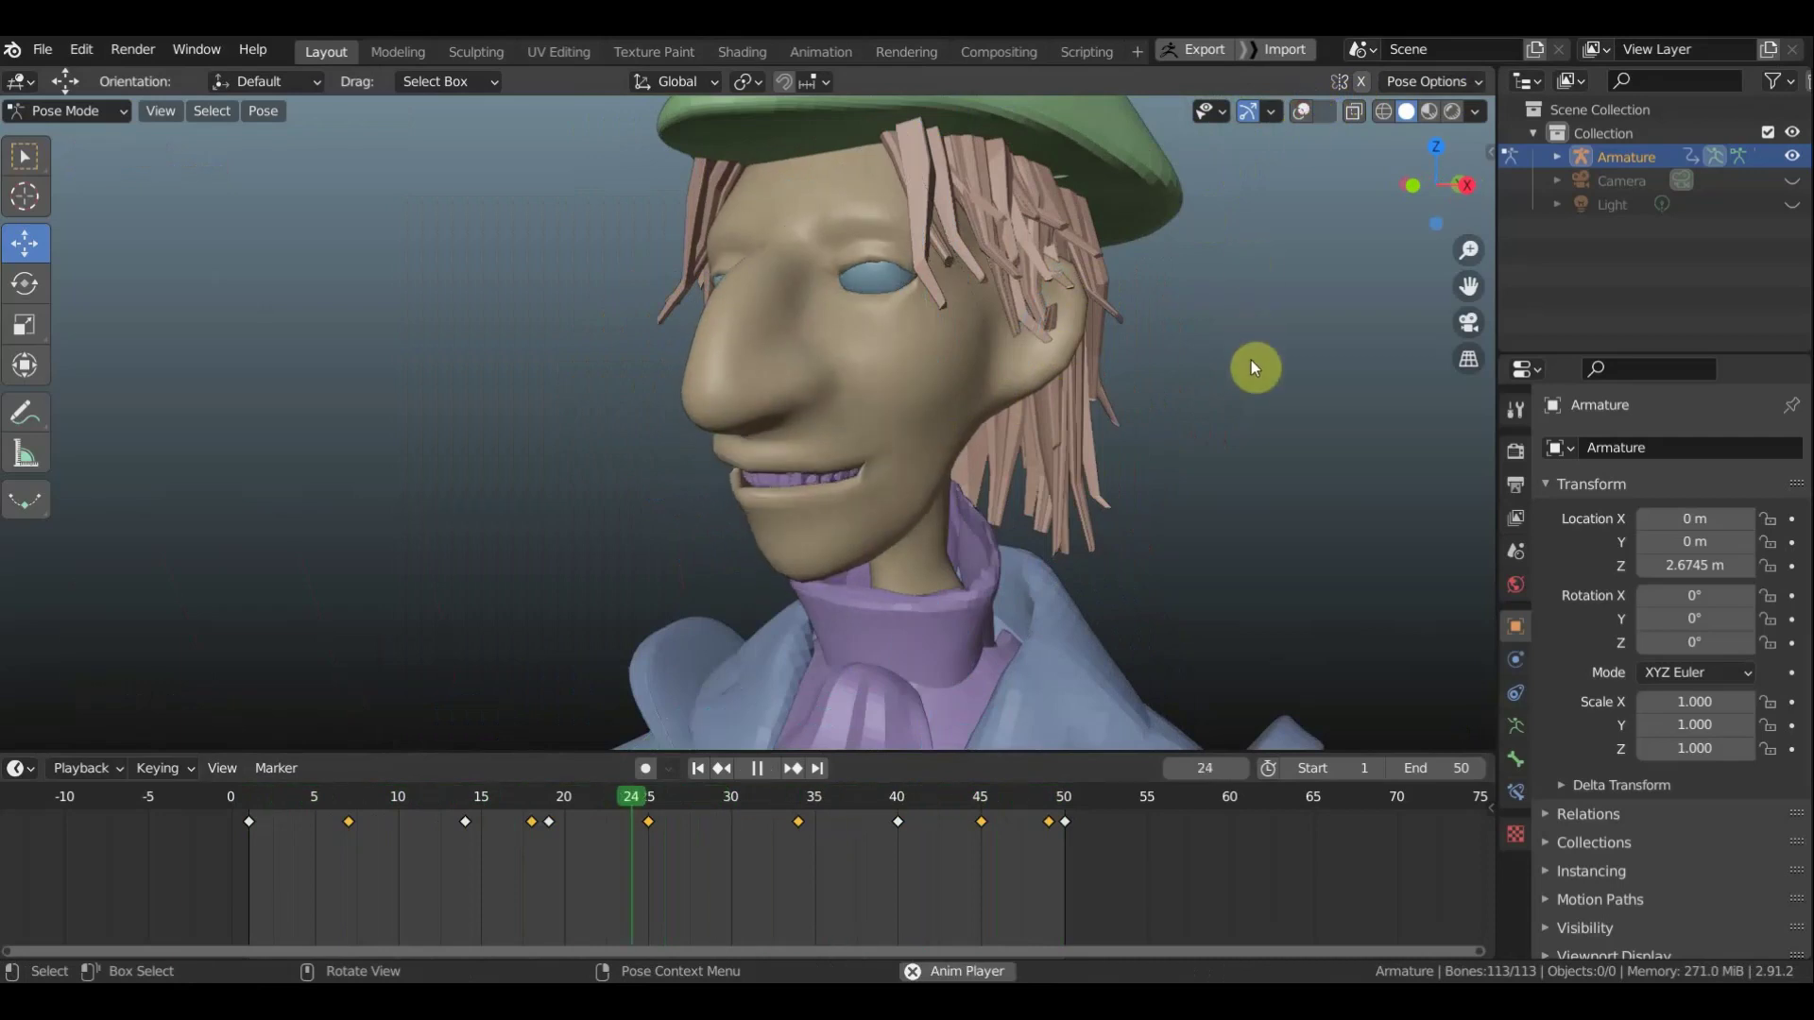
middle_click_drag(1234, 407, 1304, 410)
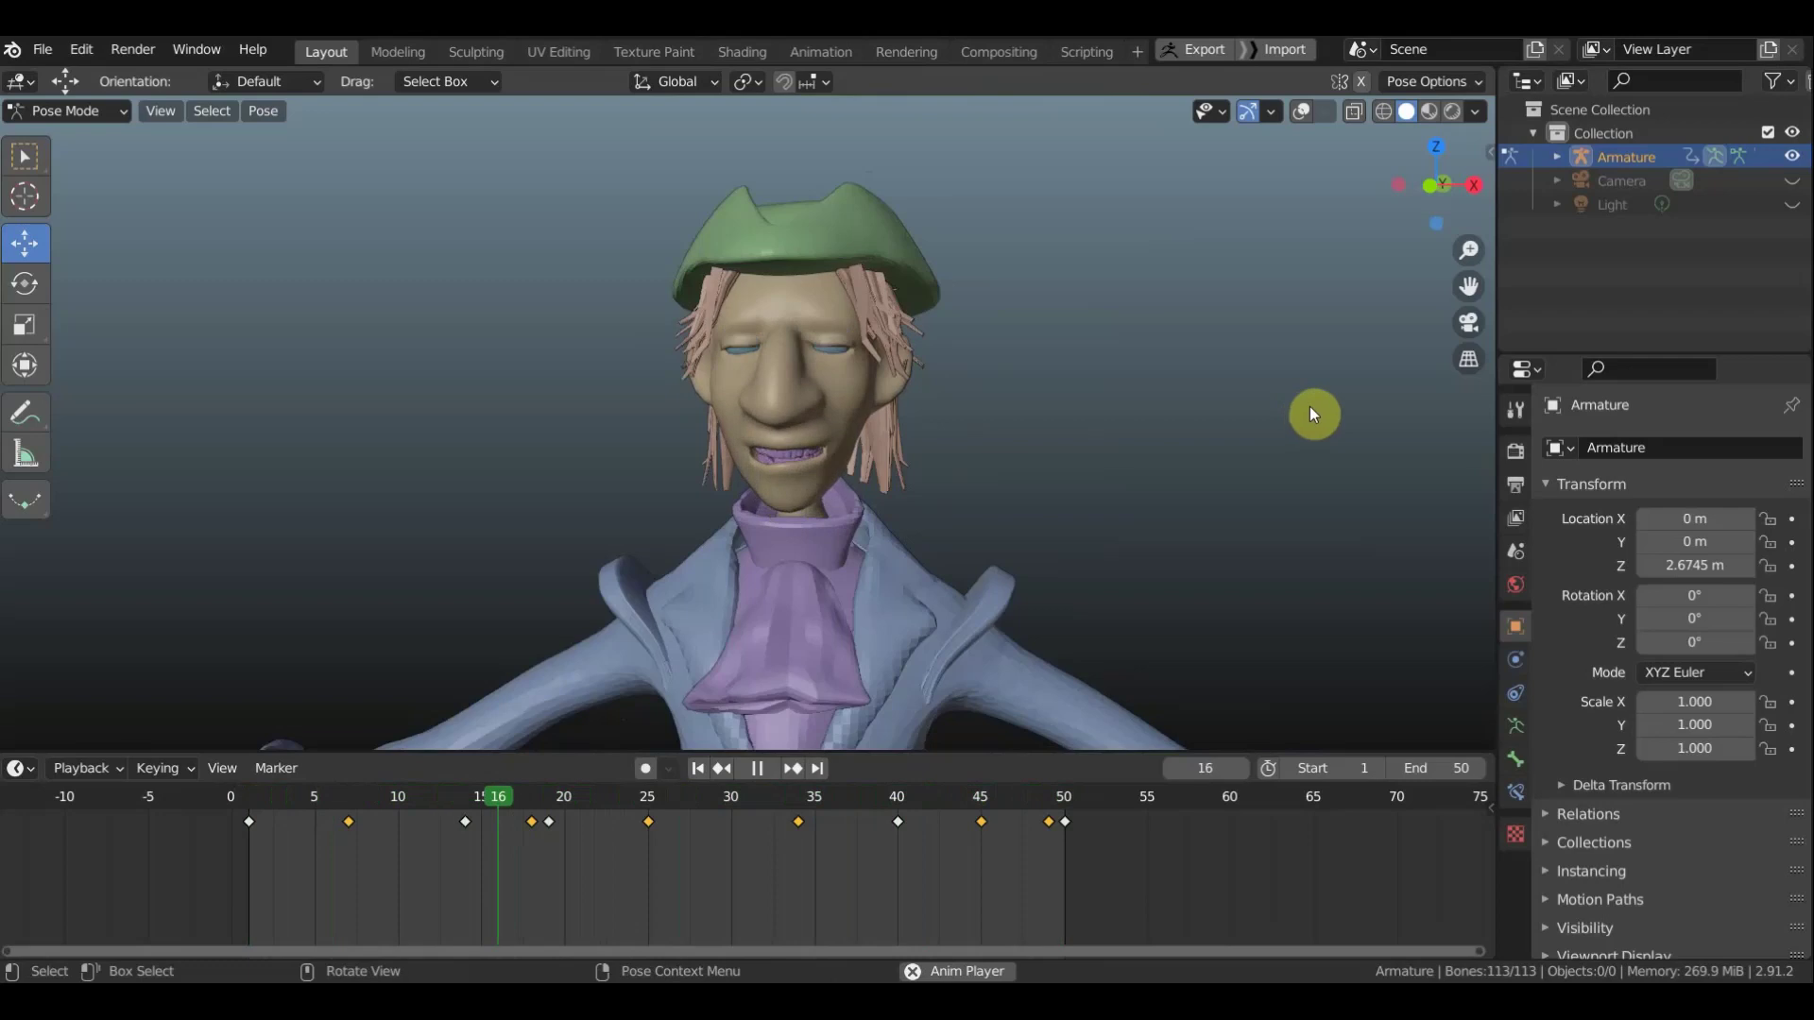
key("space")
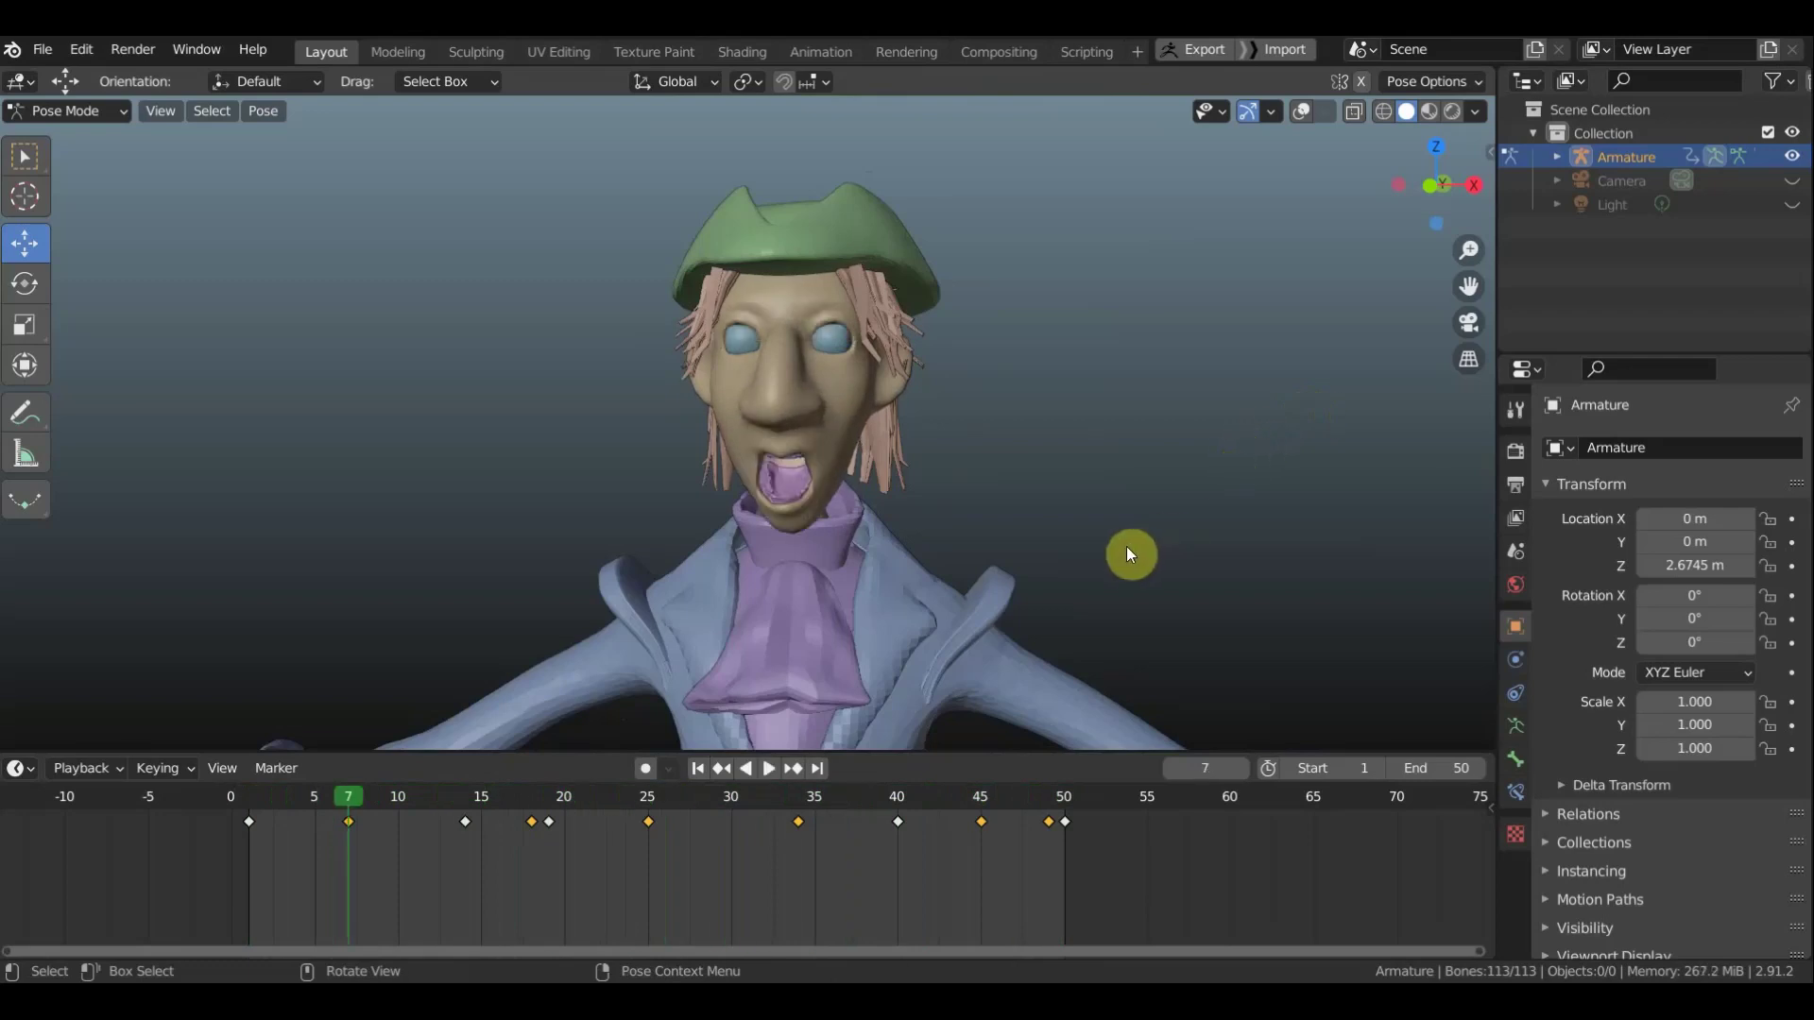
Scrub from frame 10 through 17, stop at frame 18, and frame the face in three-quarter view
left_click_drag(345, 798, 399, 802)
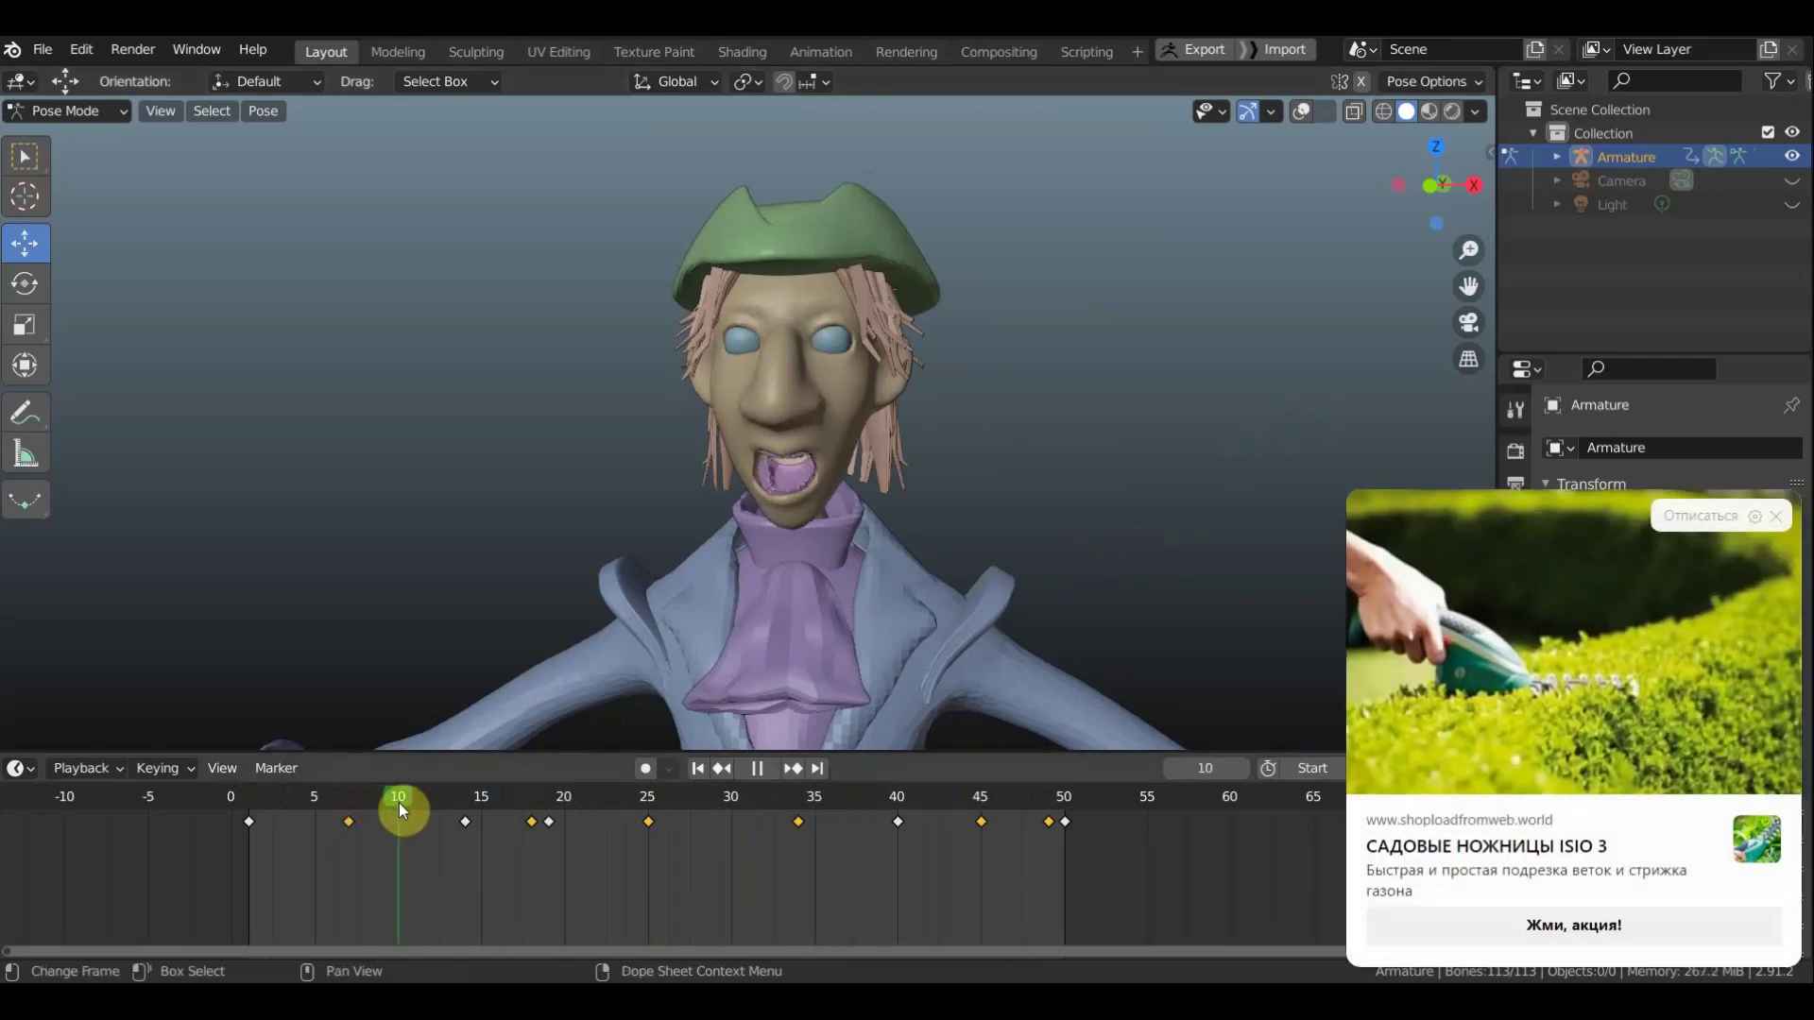
left_click(1784, 525)
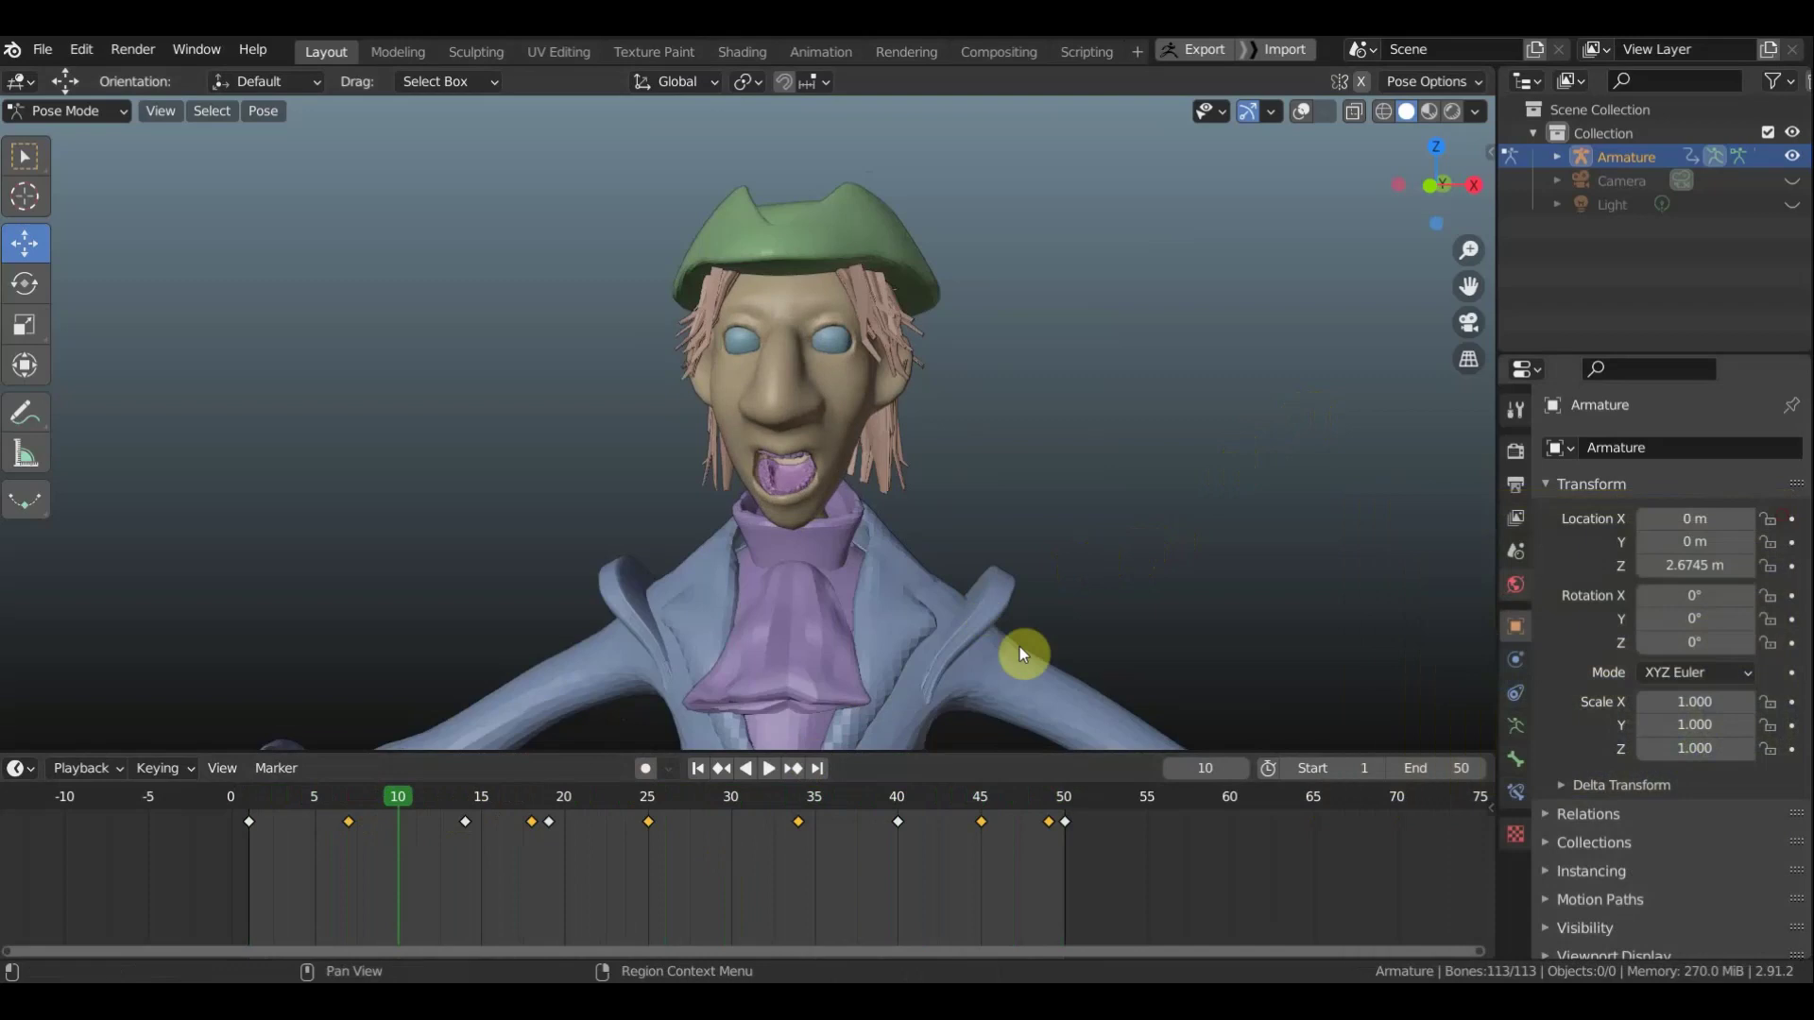
key("space")
left_click_drag(458, 802, 539, 820)
key("space")
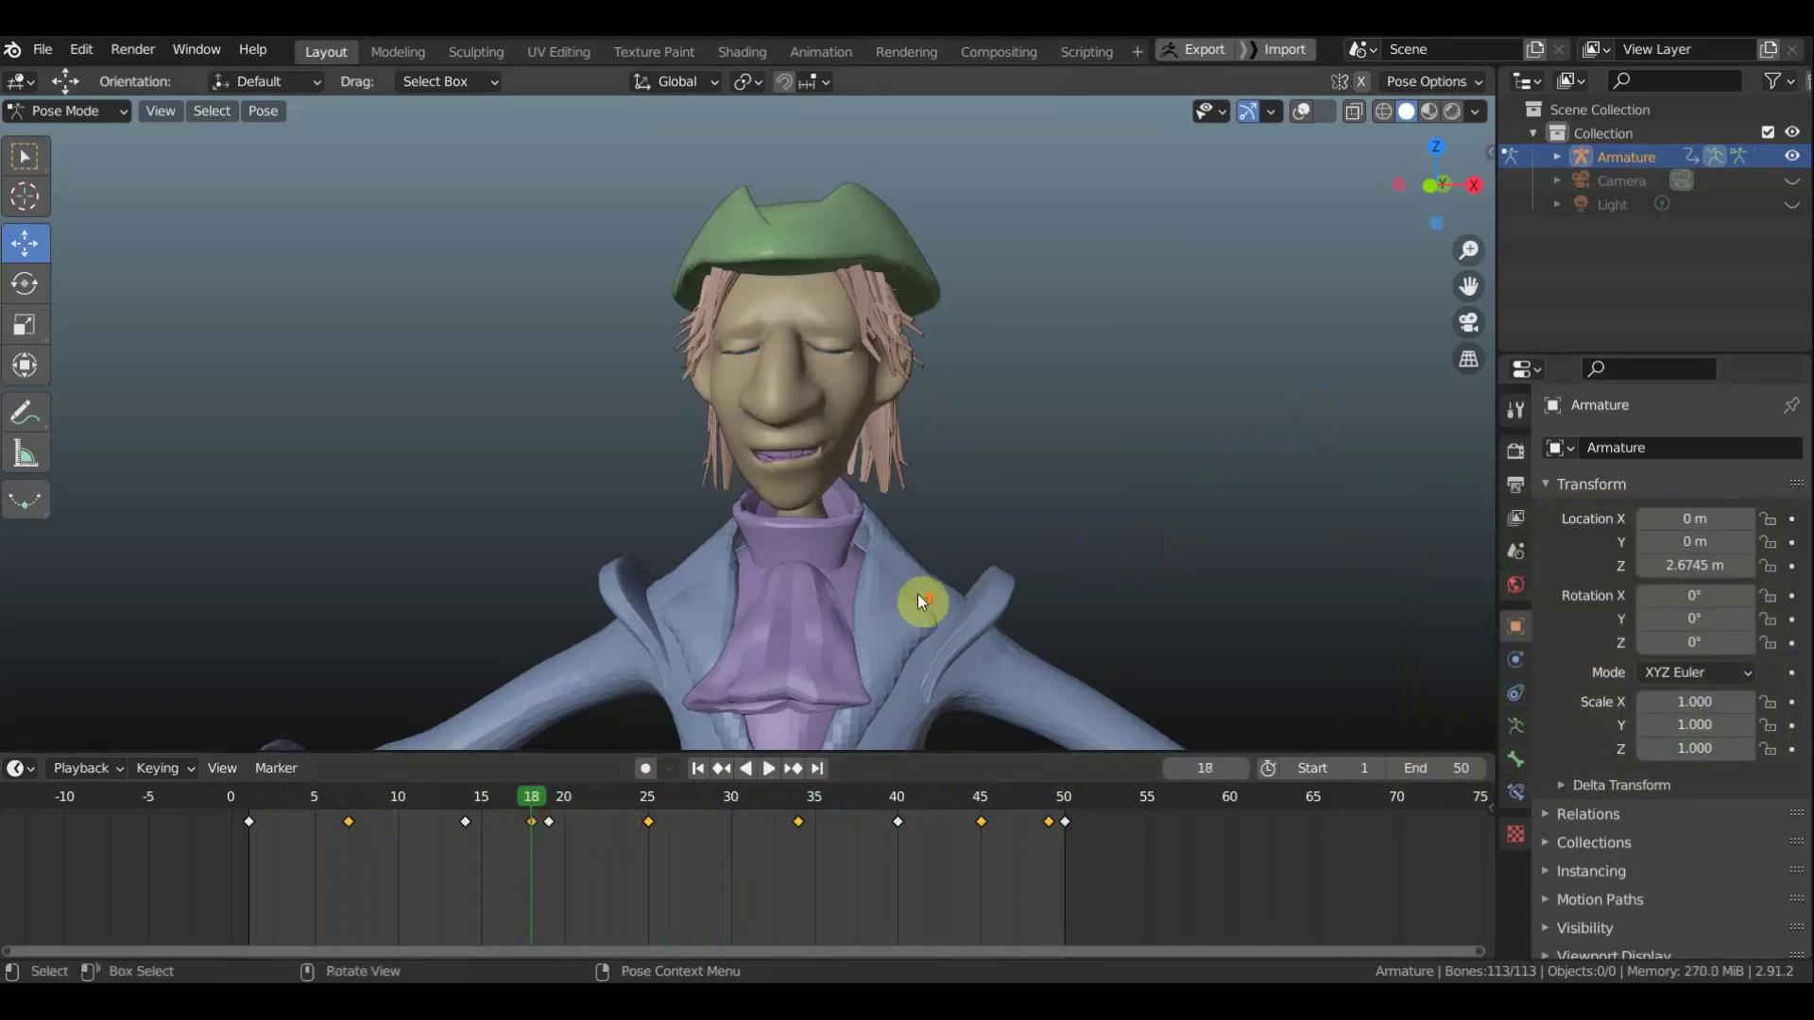
scroll(945, 591, "up", 3)
mouse_move(1006, 585)
middle_mouse_down()
mouse_move(1147, 571)
mouse_move(834, 594)
mouse_move(1053, 580)
middle_mouse_up()
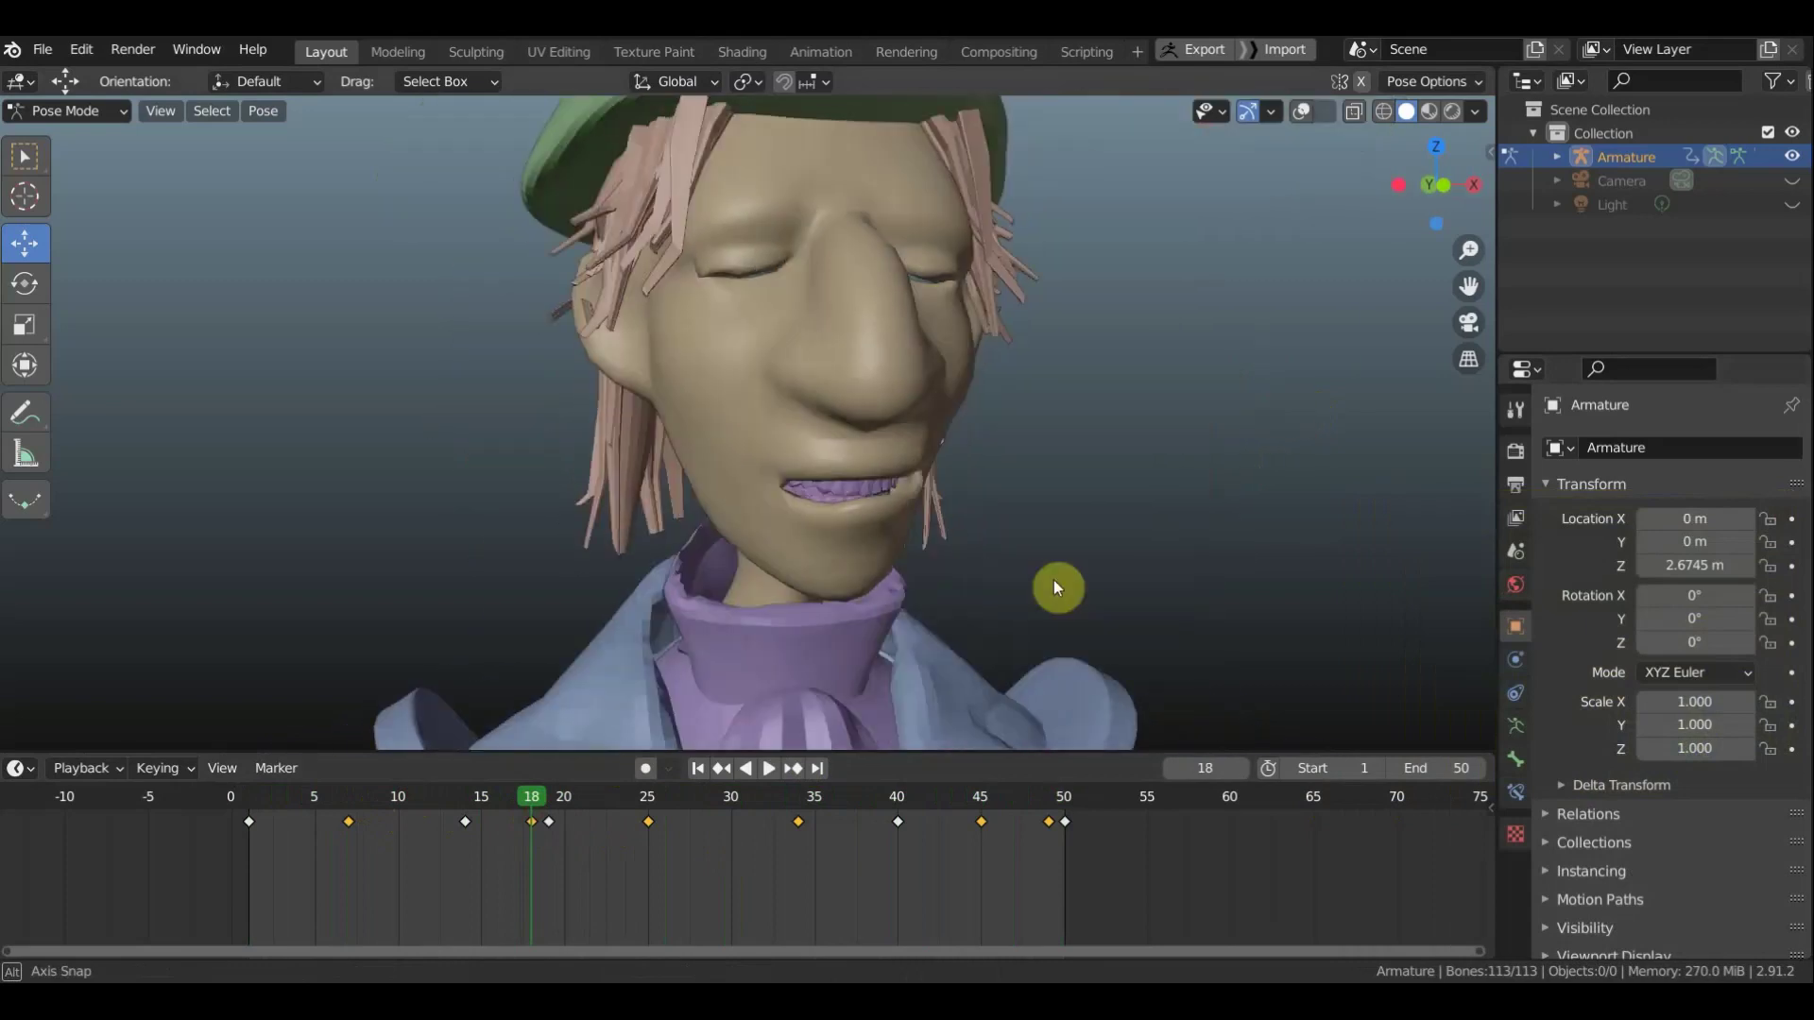
mouse_move(853, 514)
middle_mouse_down()
mouse_move(841, 492)
mouse_move(796, 484)
mouse_move(938, 480)
middle_mouse_up()
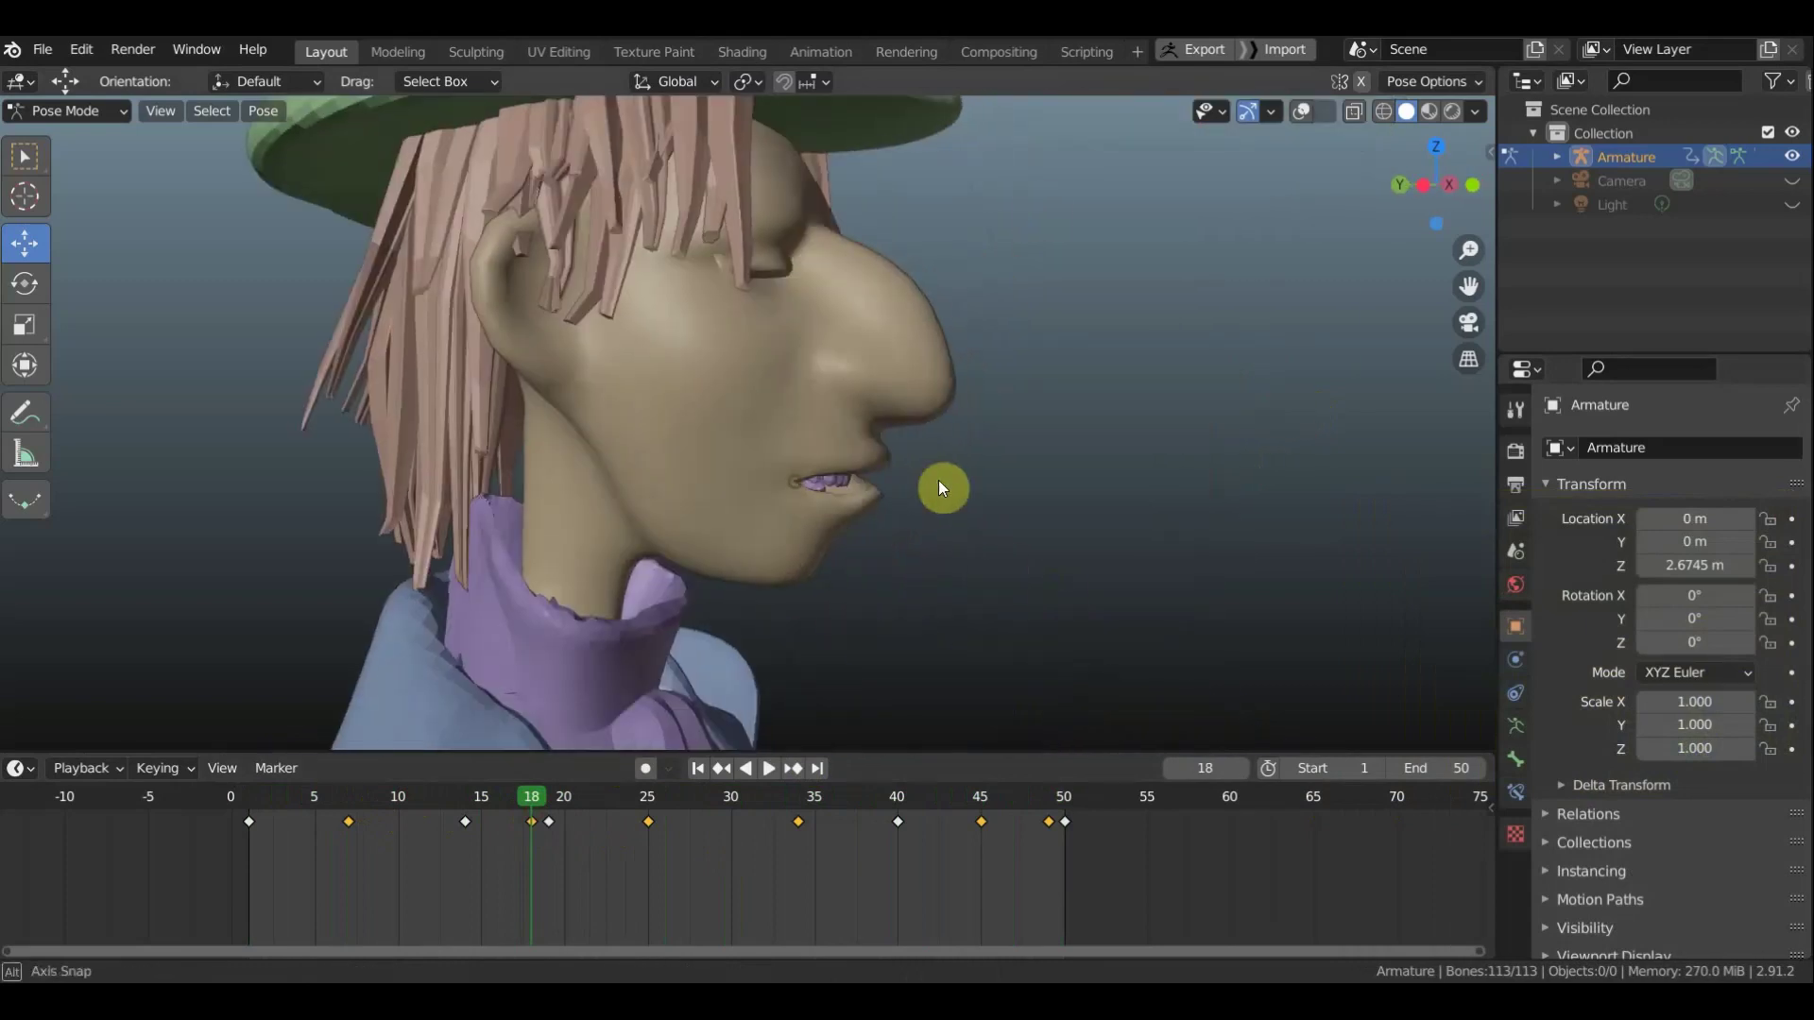
Move mouth-corner bone Bone.111 about 0.022 m Y and 0.009 m Z, then key all bones
left_click(1301, 112)
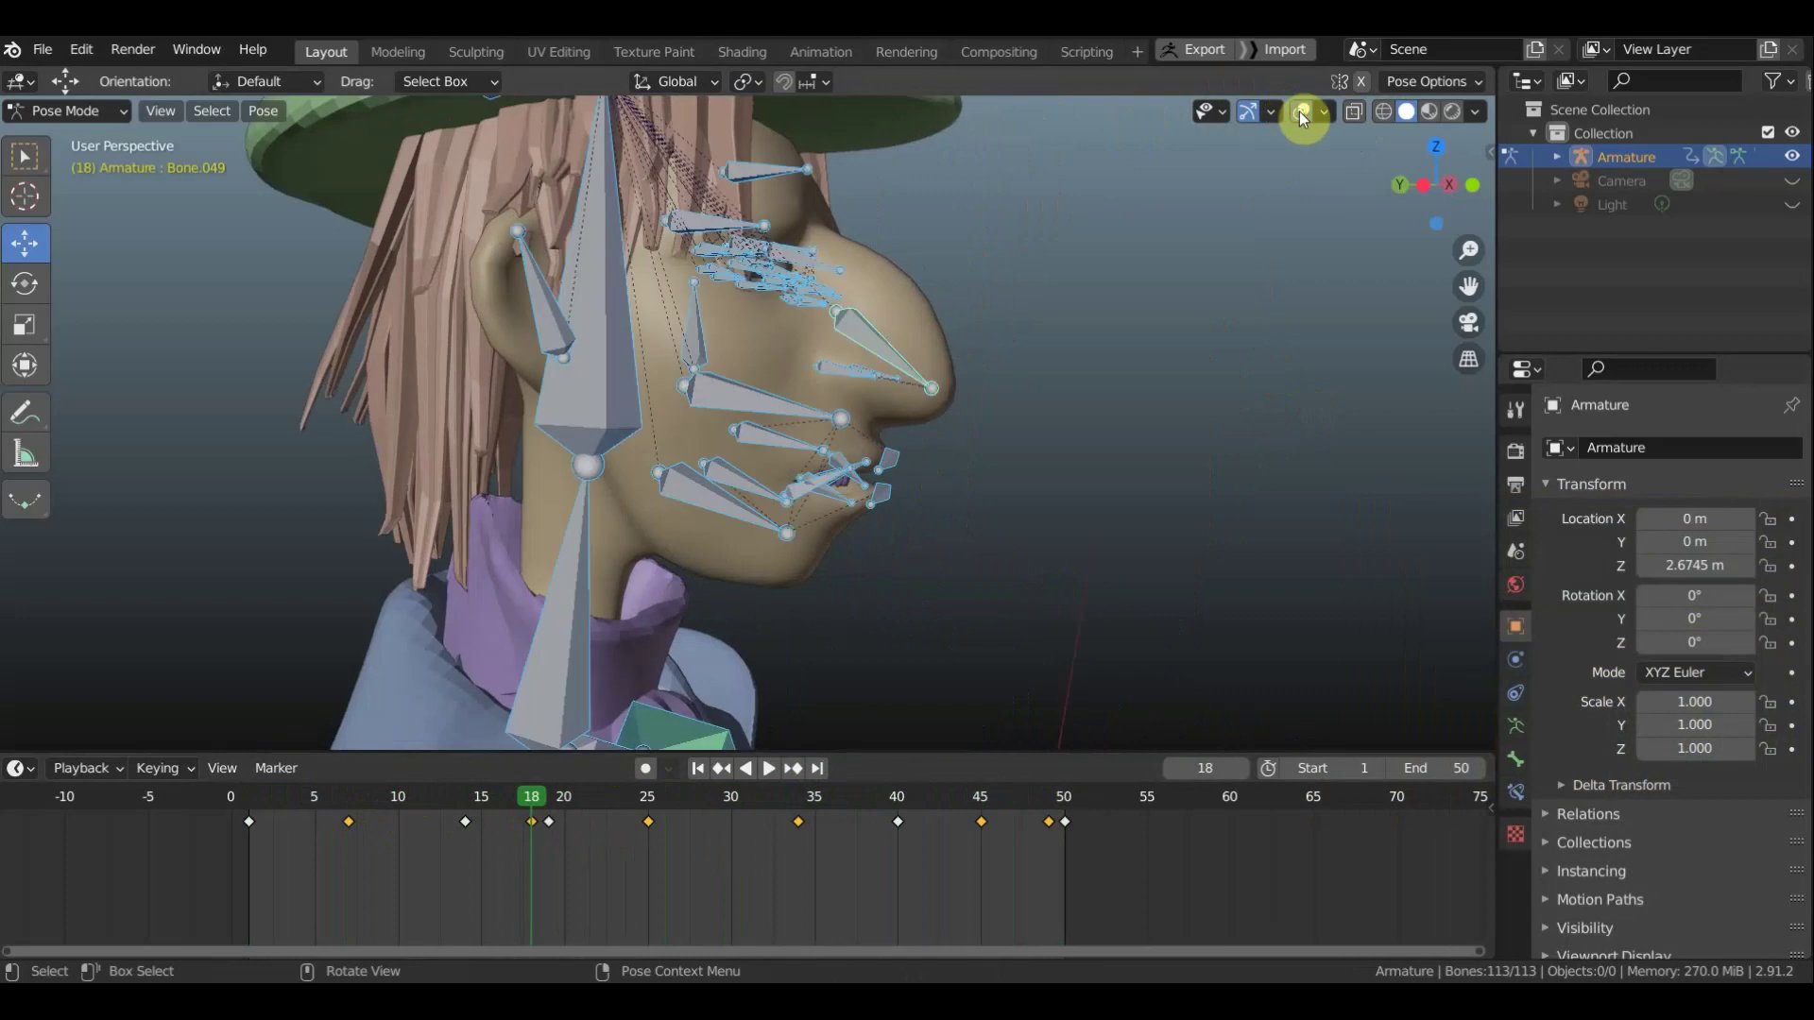
left_click(833, 479)
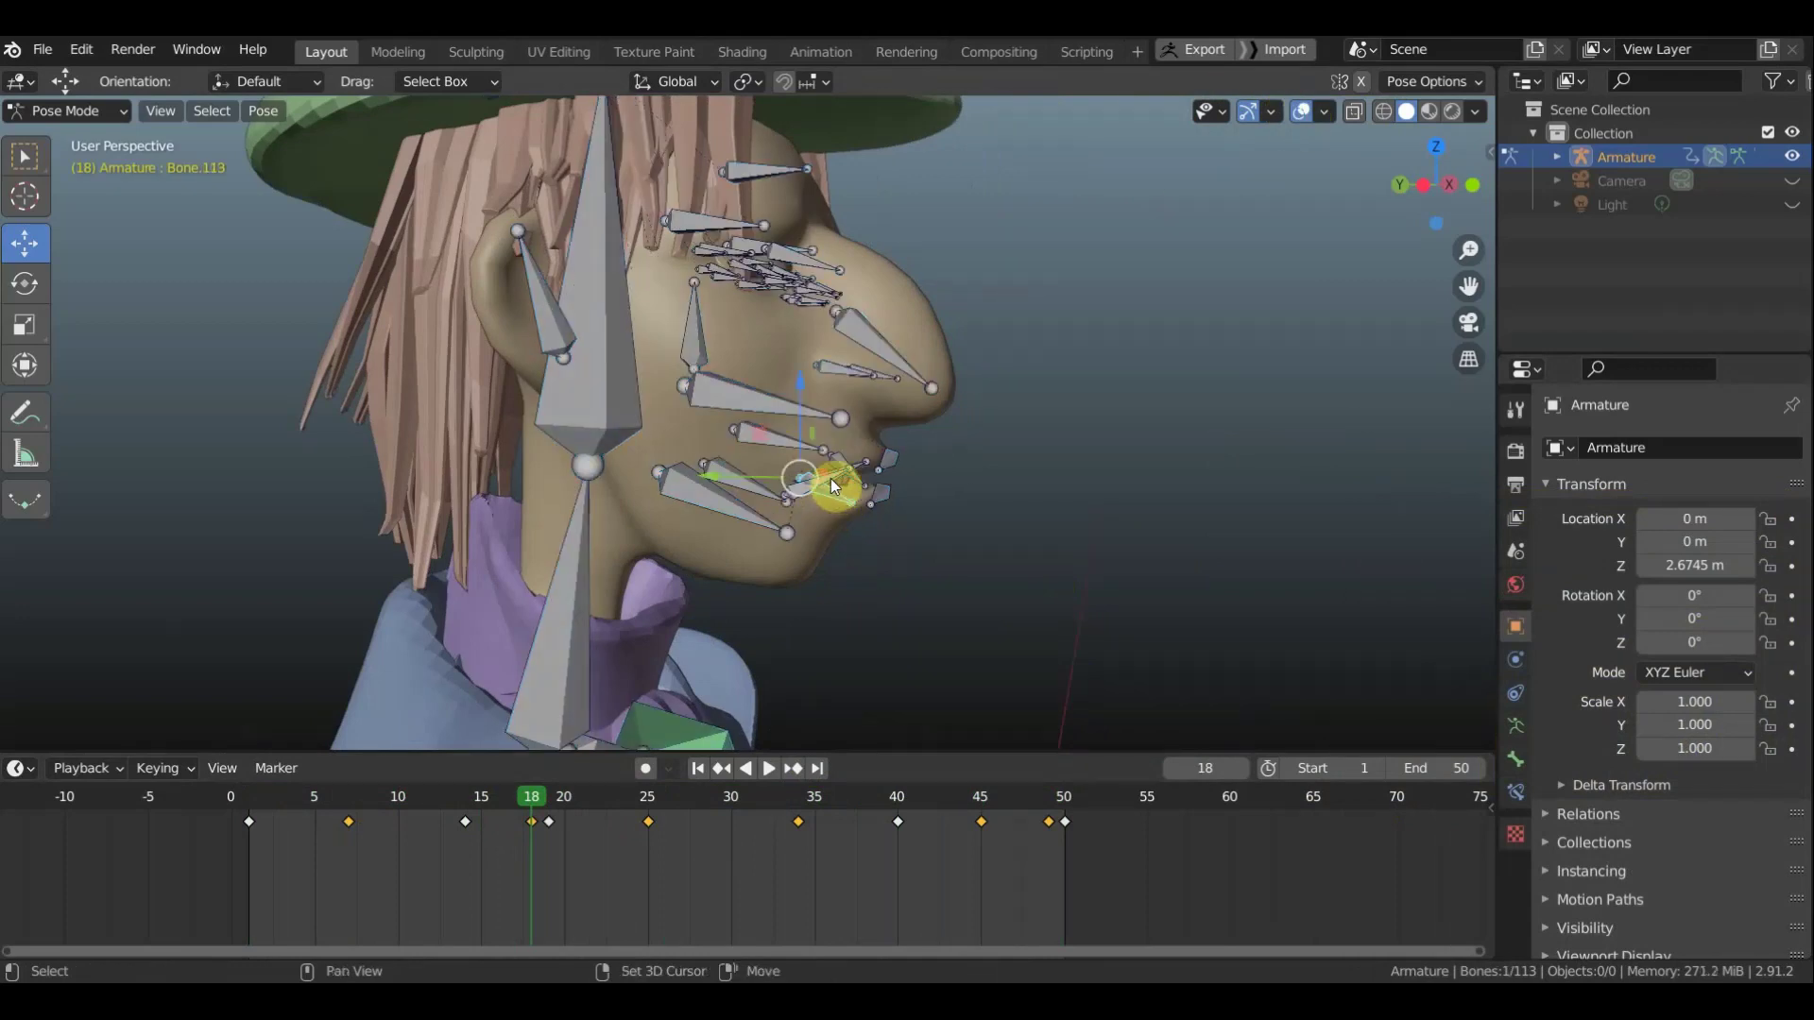
key("g")
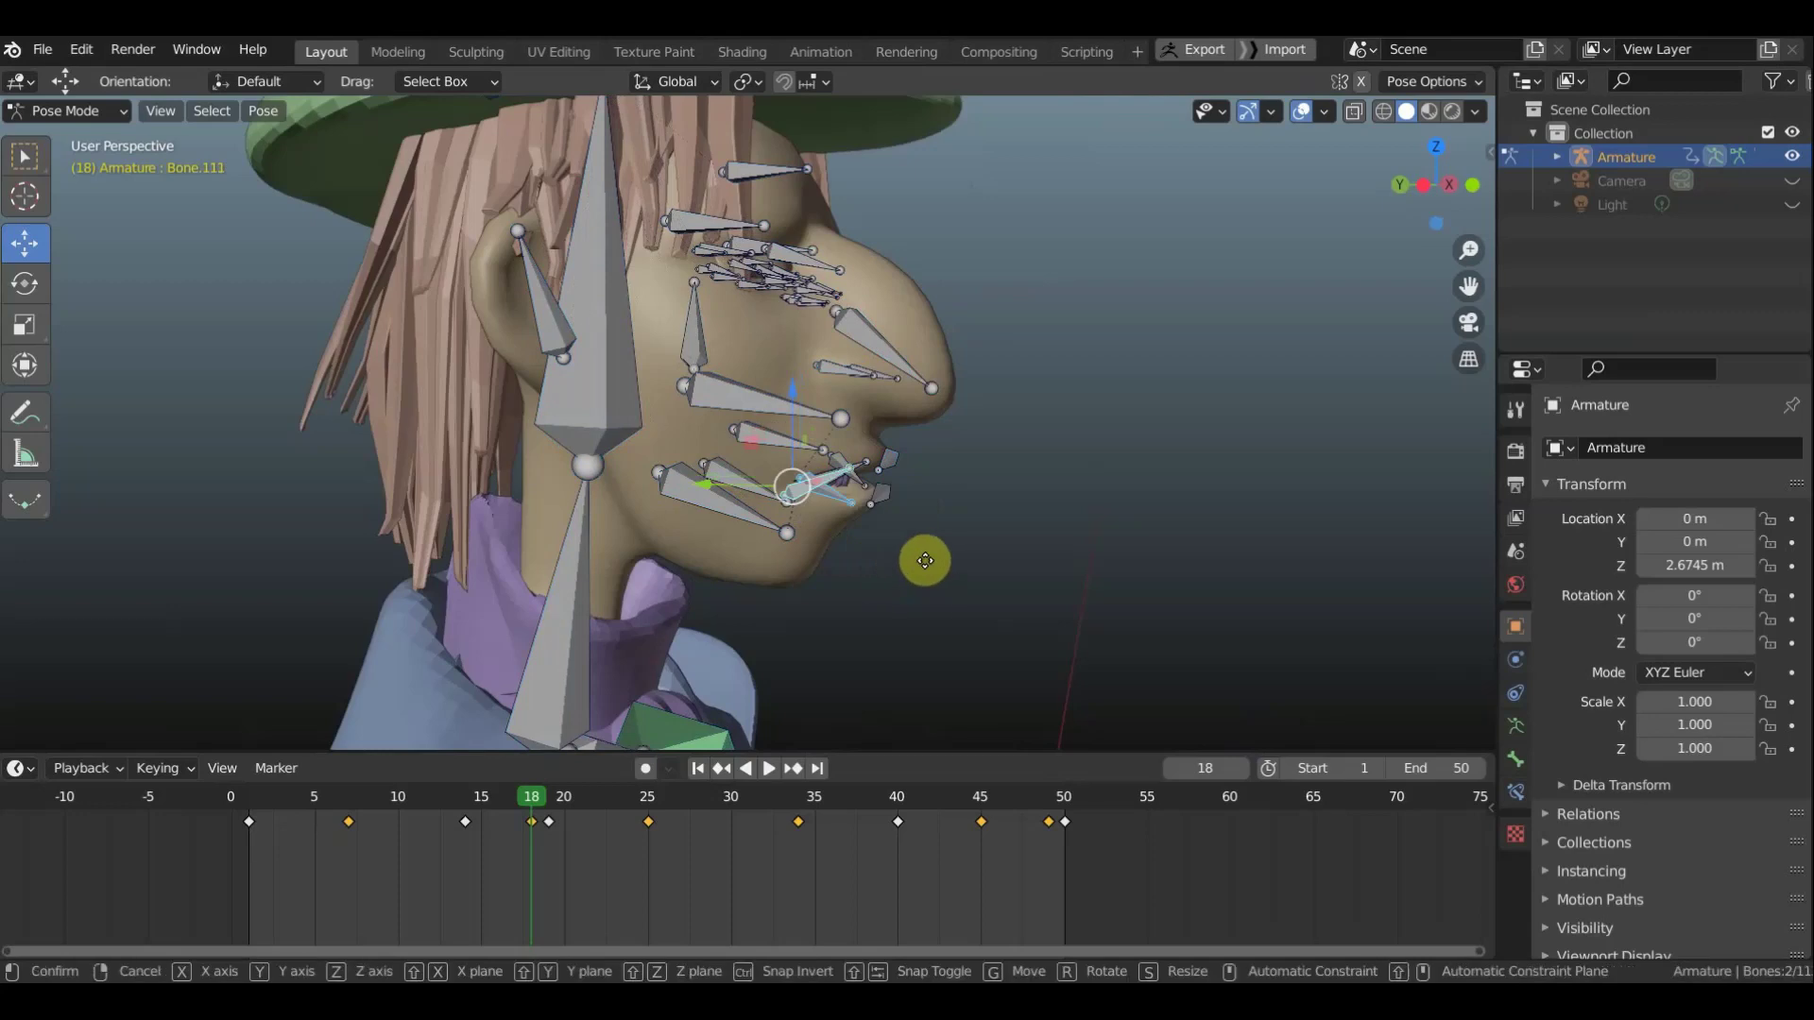
left_click(908, 554)
mouse_move(908, 554)
middle_mouse_down()
mouse_move(695, 552)
mouse_move(1001, 491)
middle_mouse_up()
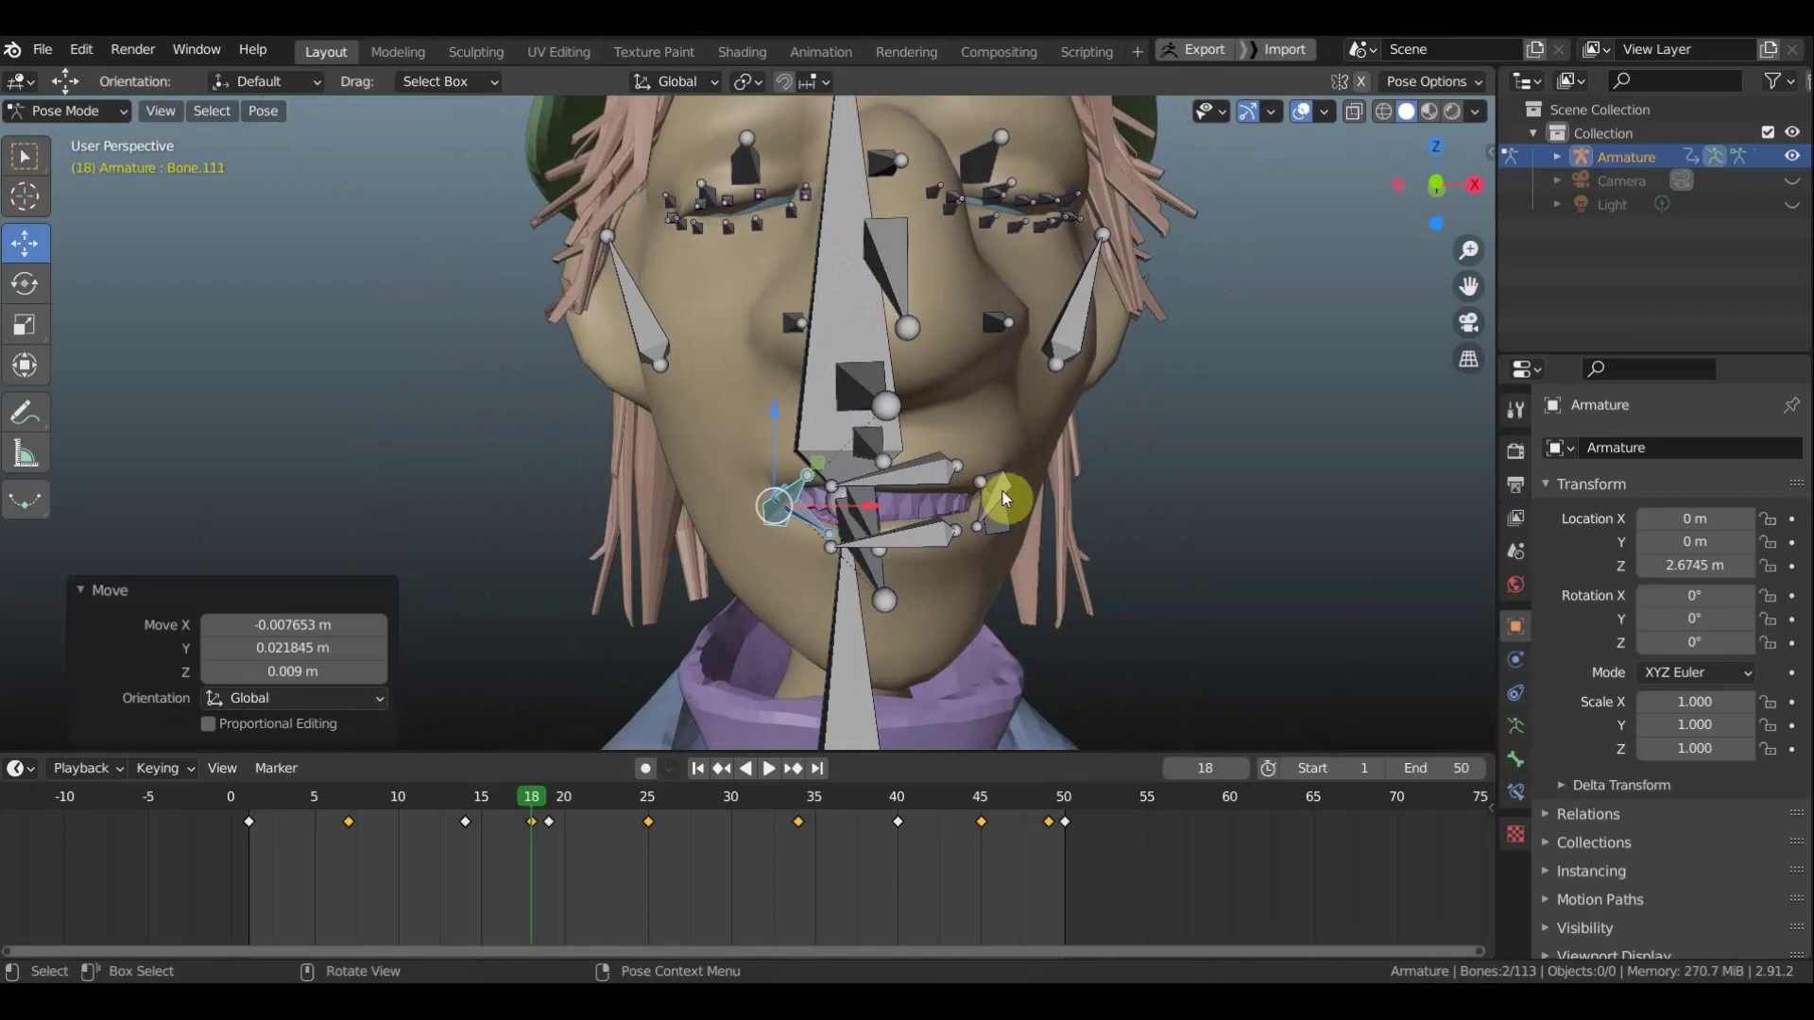
key("a")
key("i")
left_click(1006, 491)
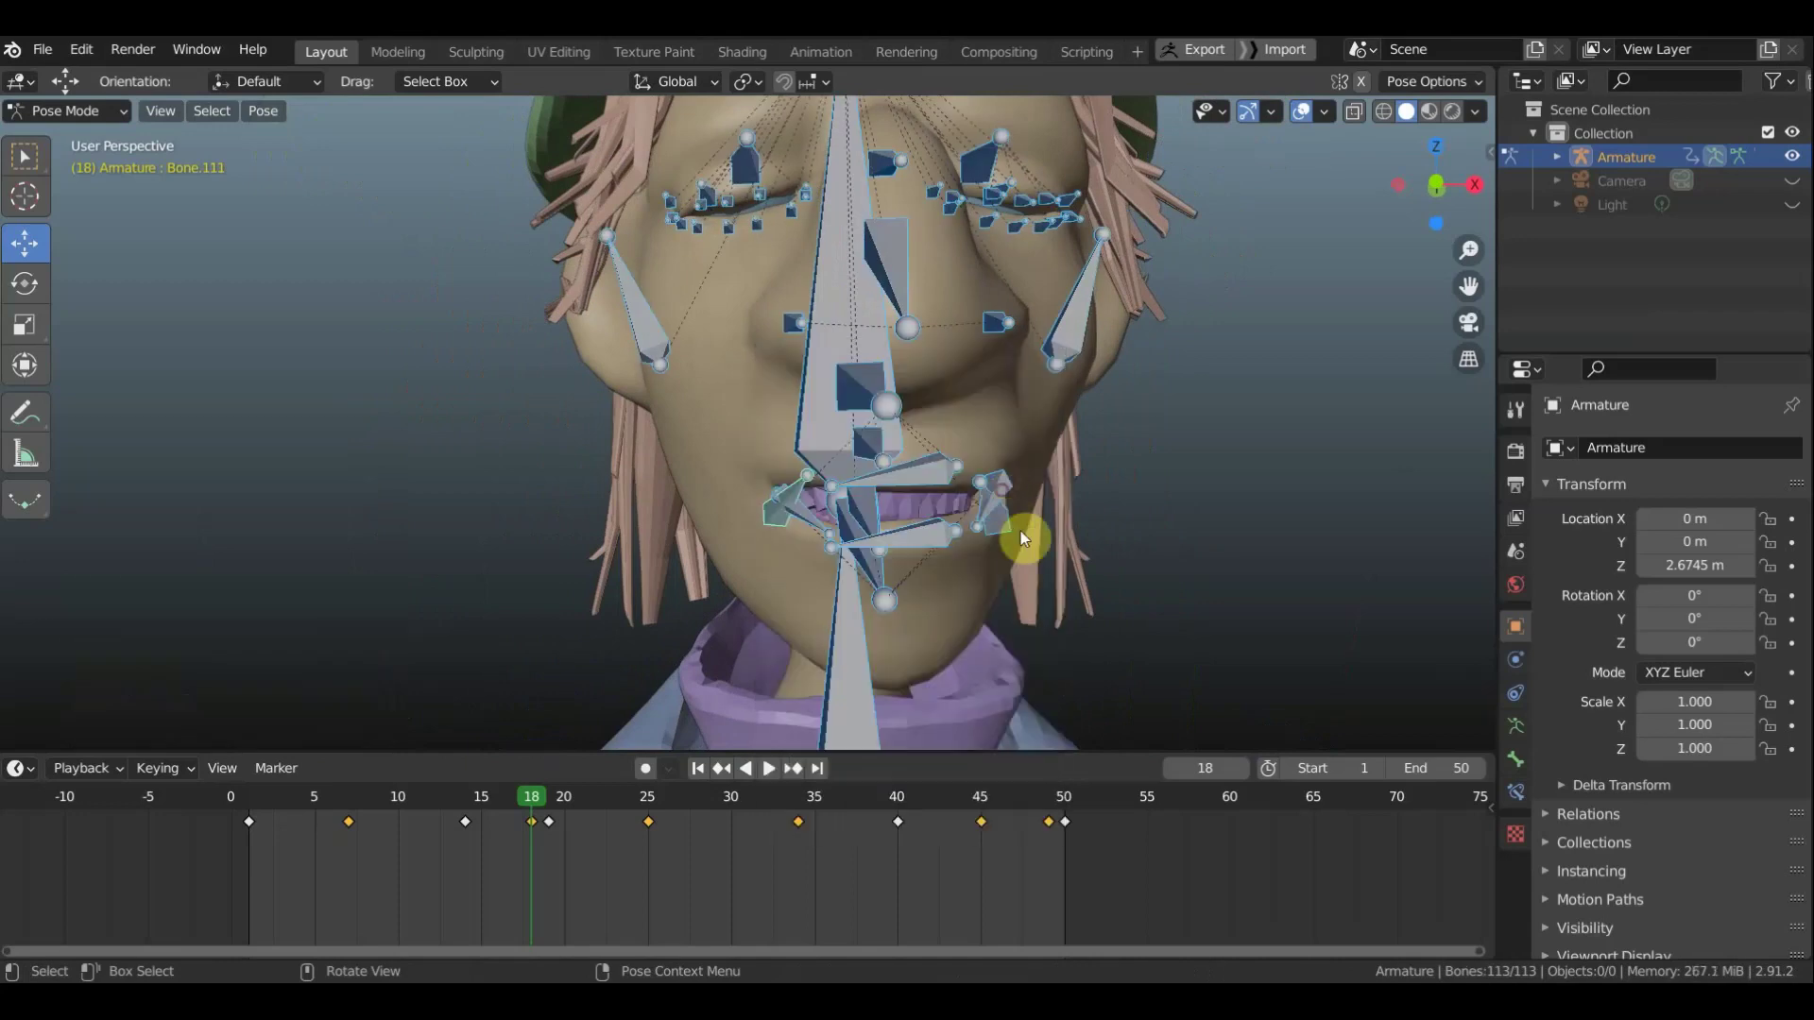